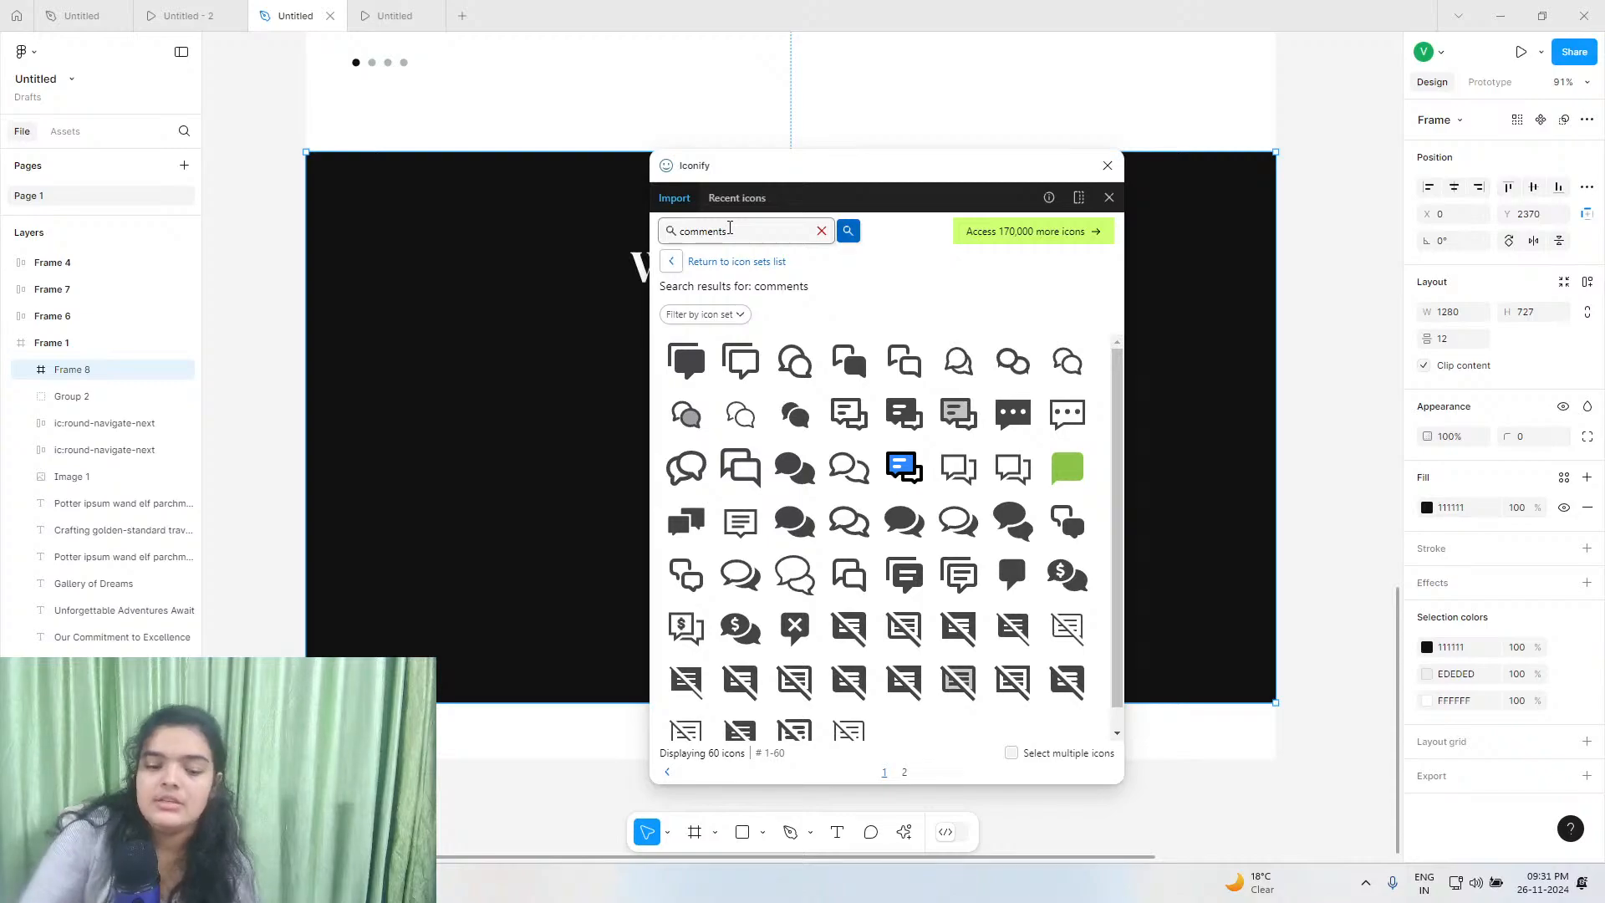
Insert the outlined comments icon with text lines from Iconify into the dark section and recolour it white.
{"action": "scroll", "coordinate": [903, 627], "scroll_direction": "down", "scroll_amount": 1}
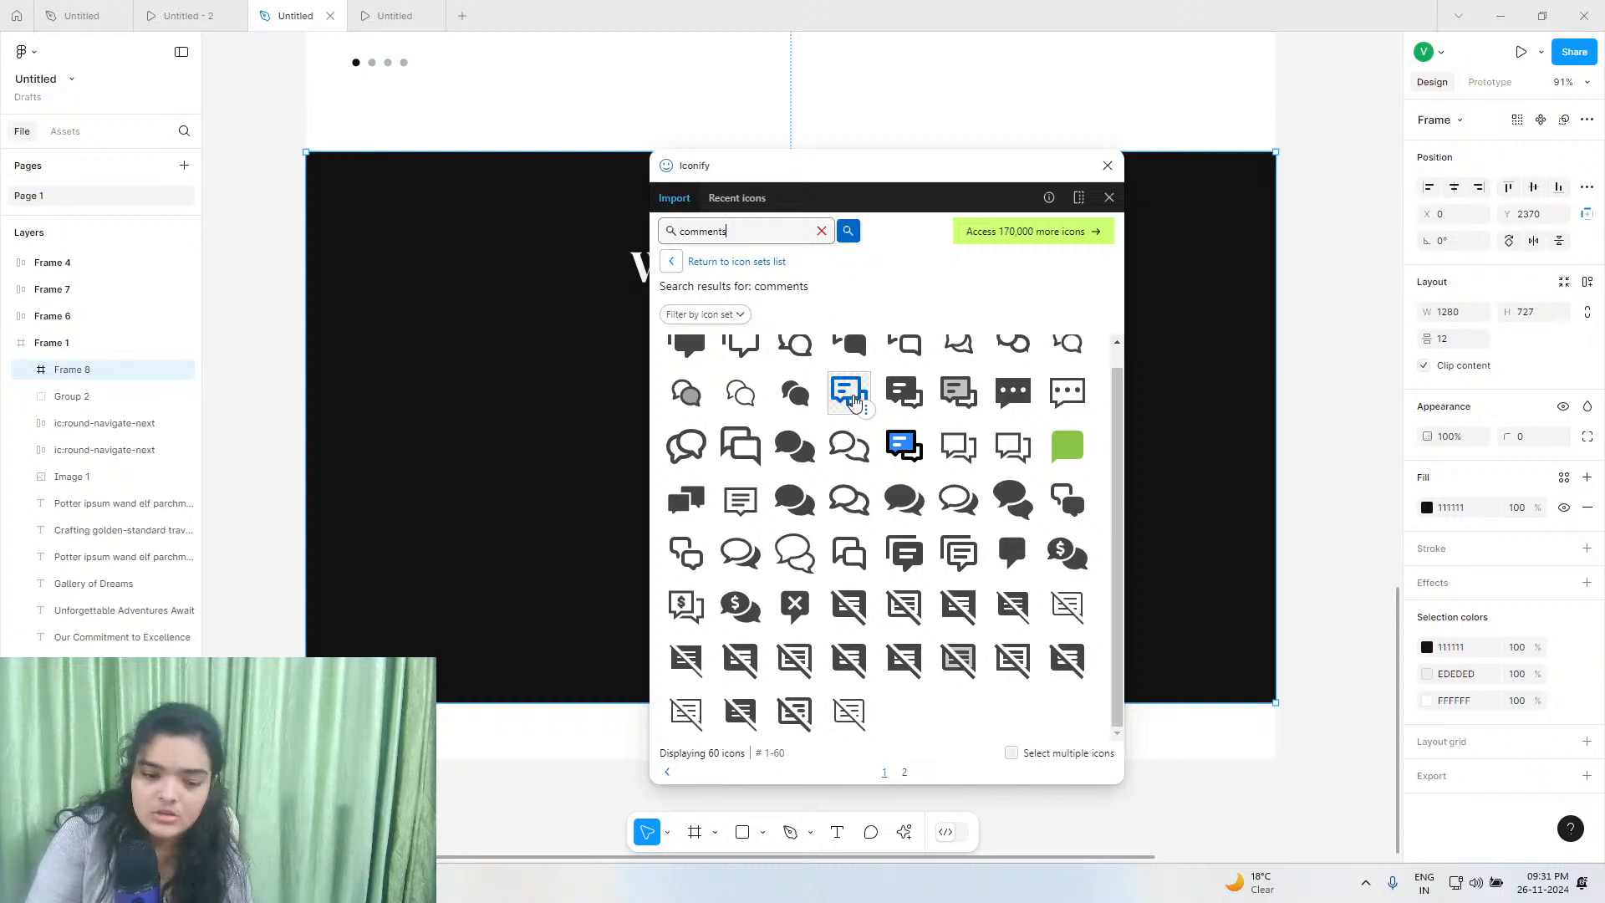
{"action": "left_click_drag", "start_coordinate": [850, 399], "coordinate": [540, 395]}
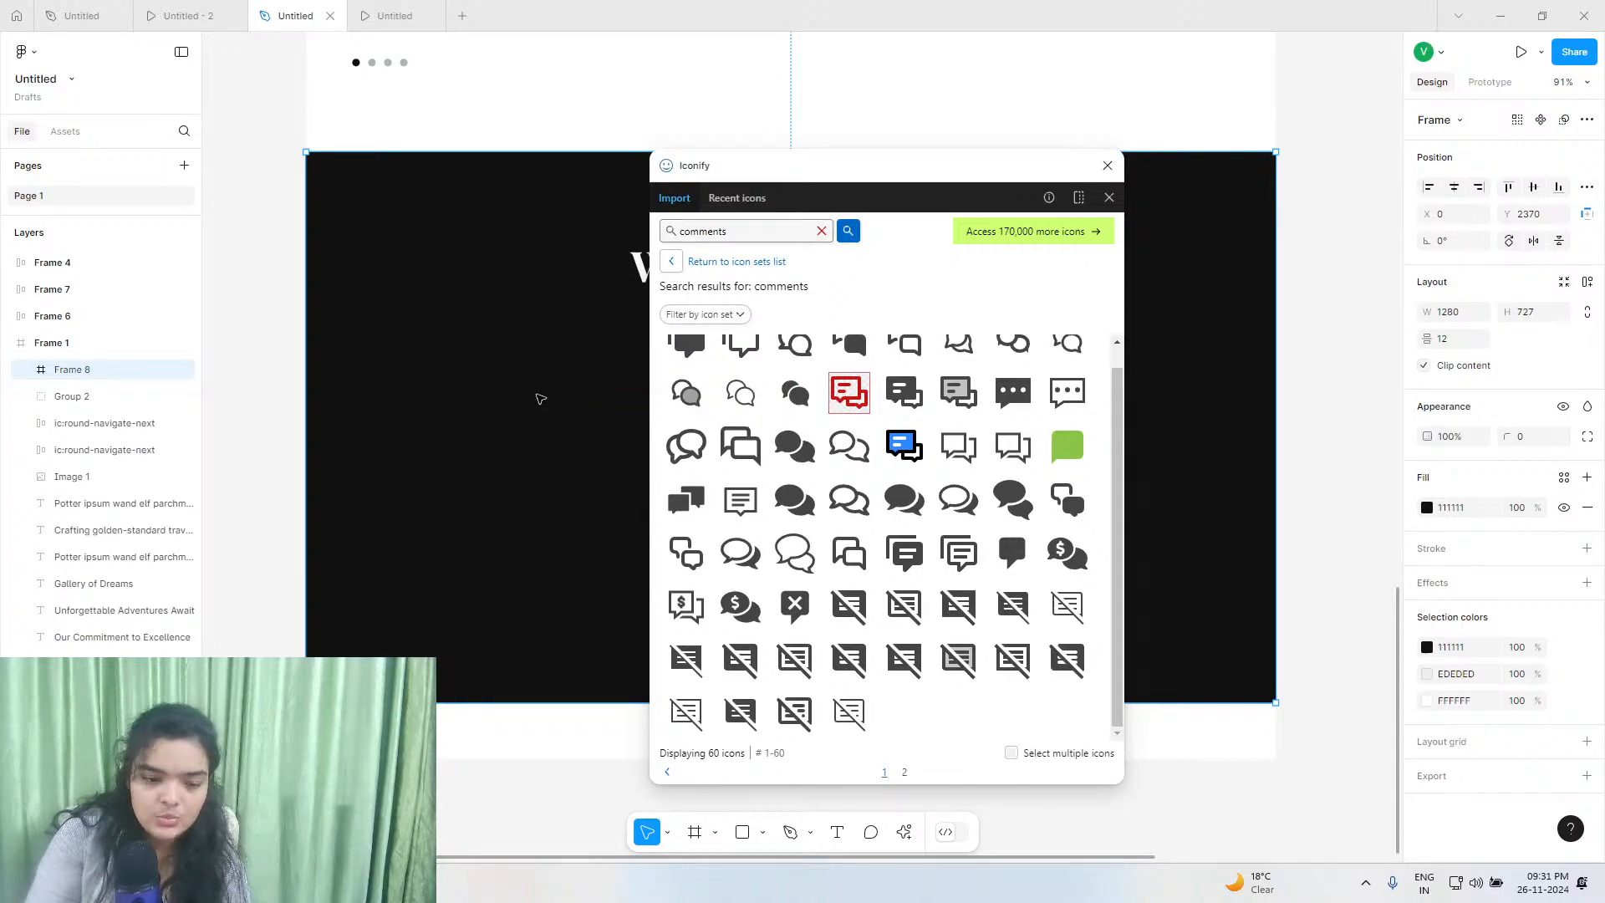
{"action": "left_click", "coordinate": [1107, 166]}
{"action": "left_click", "coordinate": [1427, 621]}
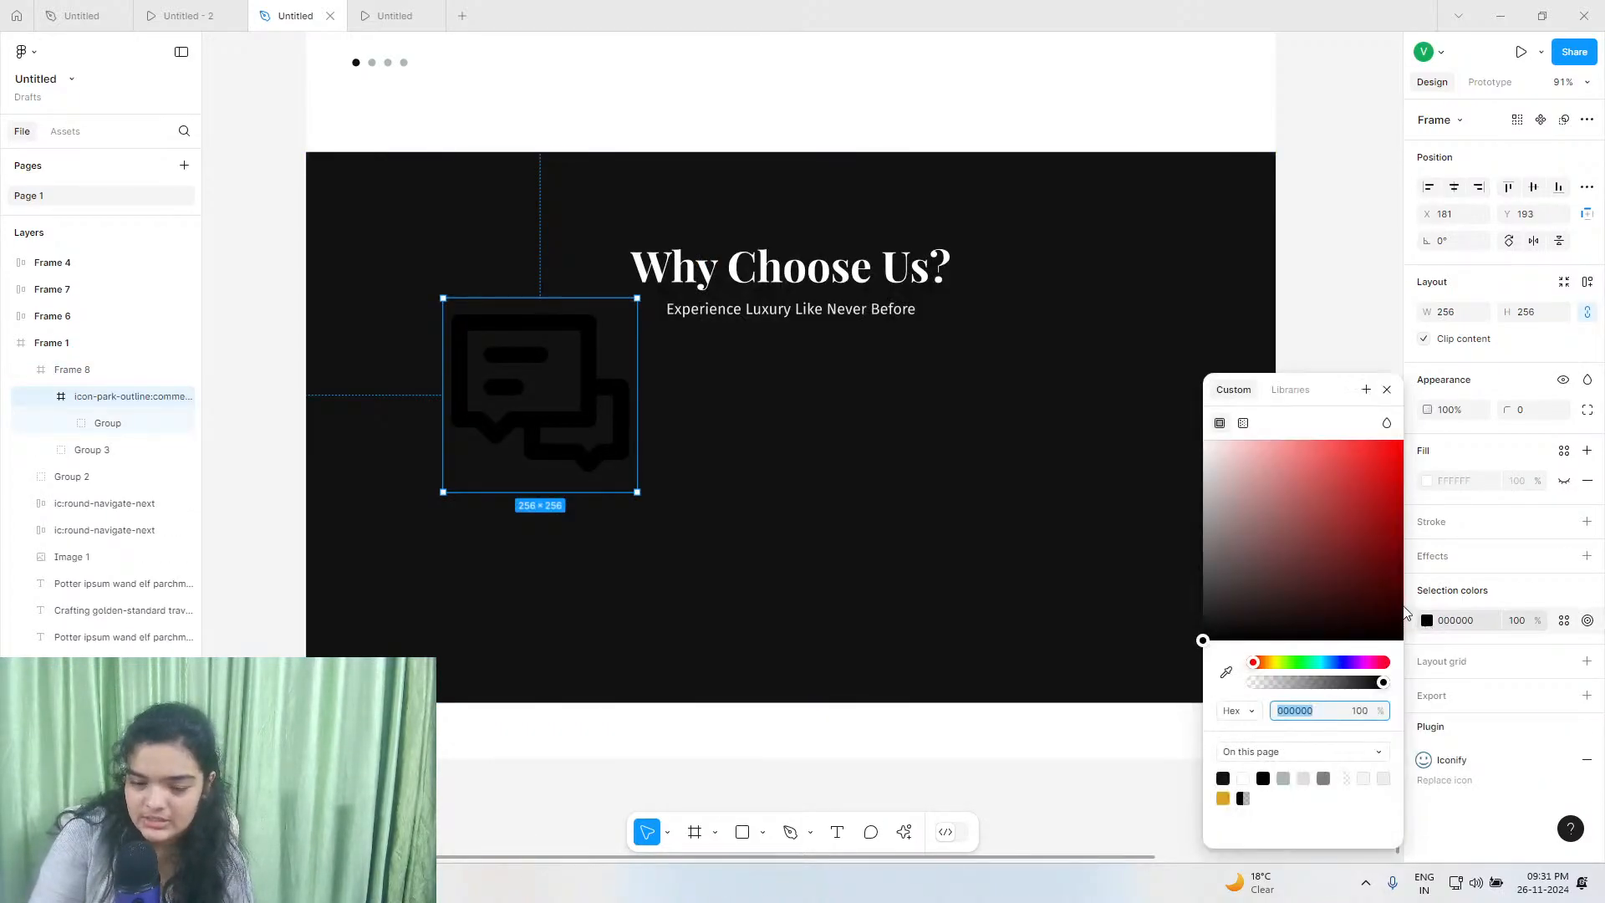
{"action": "left_click", "coordinate": [1203, 441]}
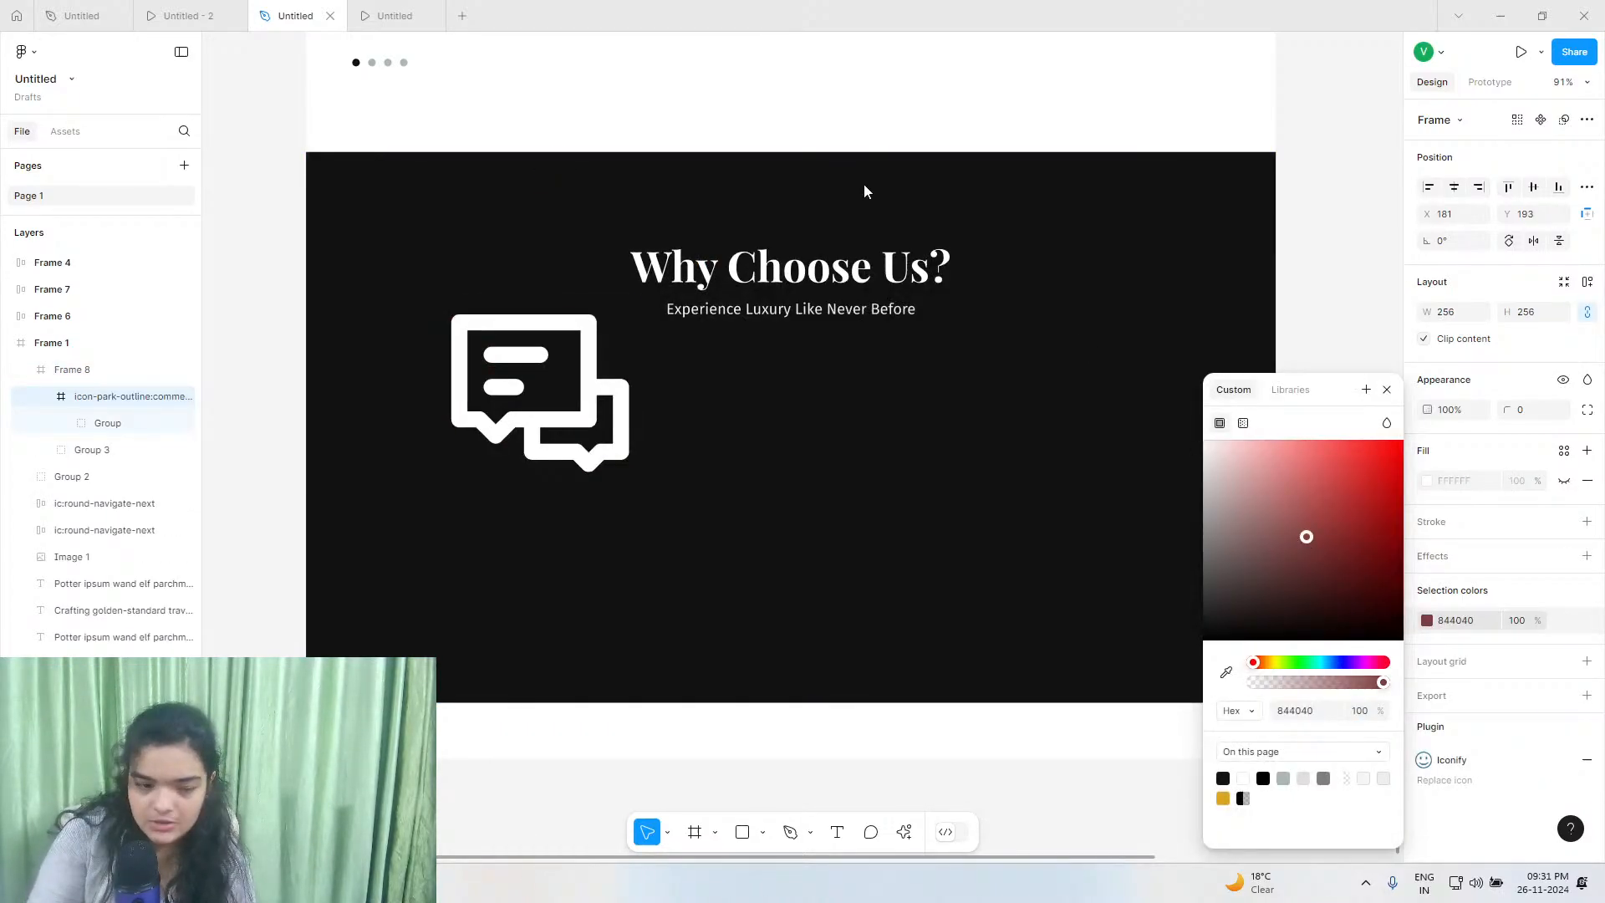
Scale the comments icon frame down to 58 × 58 and set its inner group's stroke weight to 3.
{"action": "double_click", "coordinate": [560, 326]}
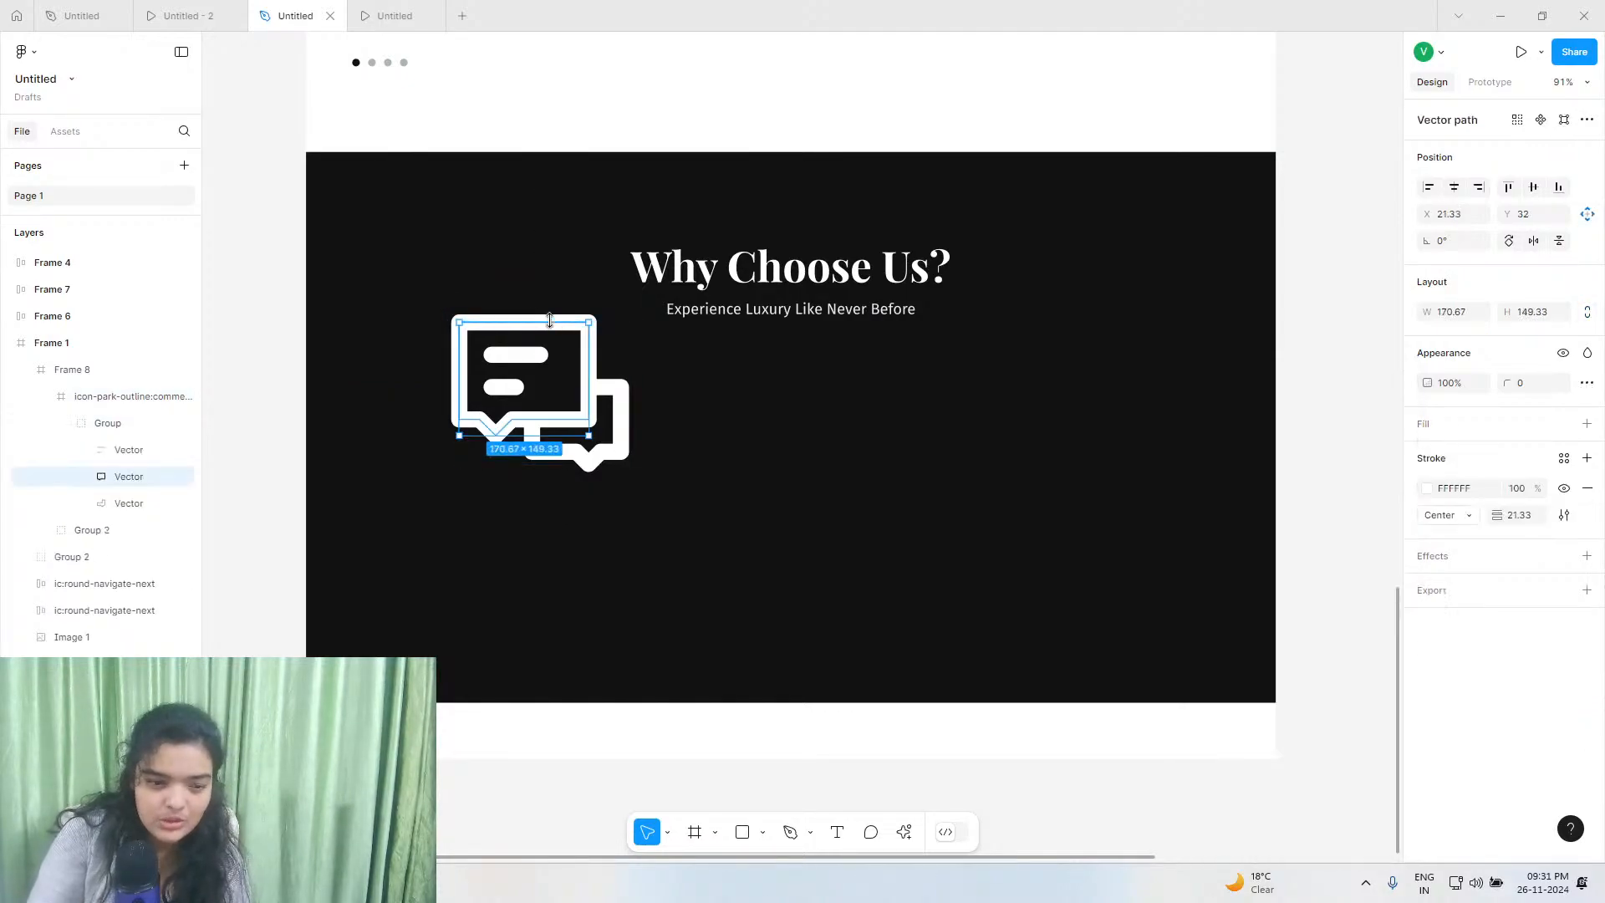
{"action": "left_click", "coordinate": [113, 393]}
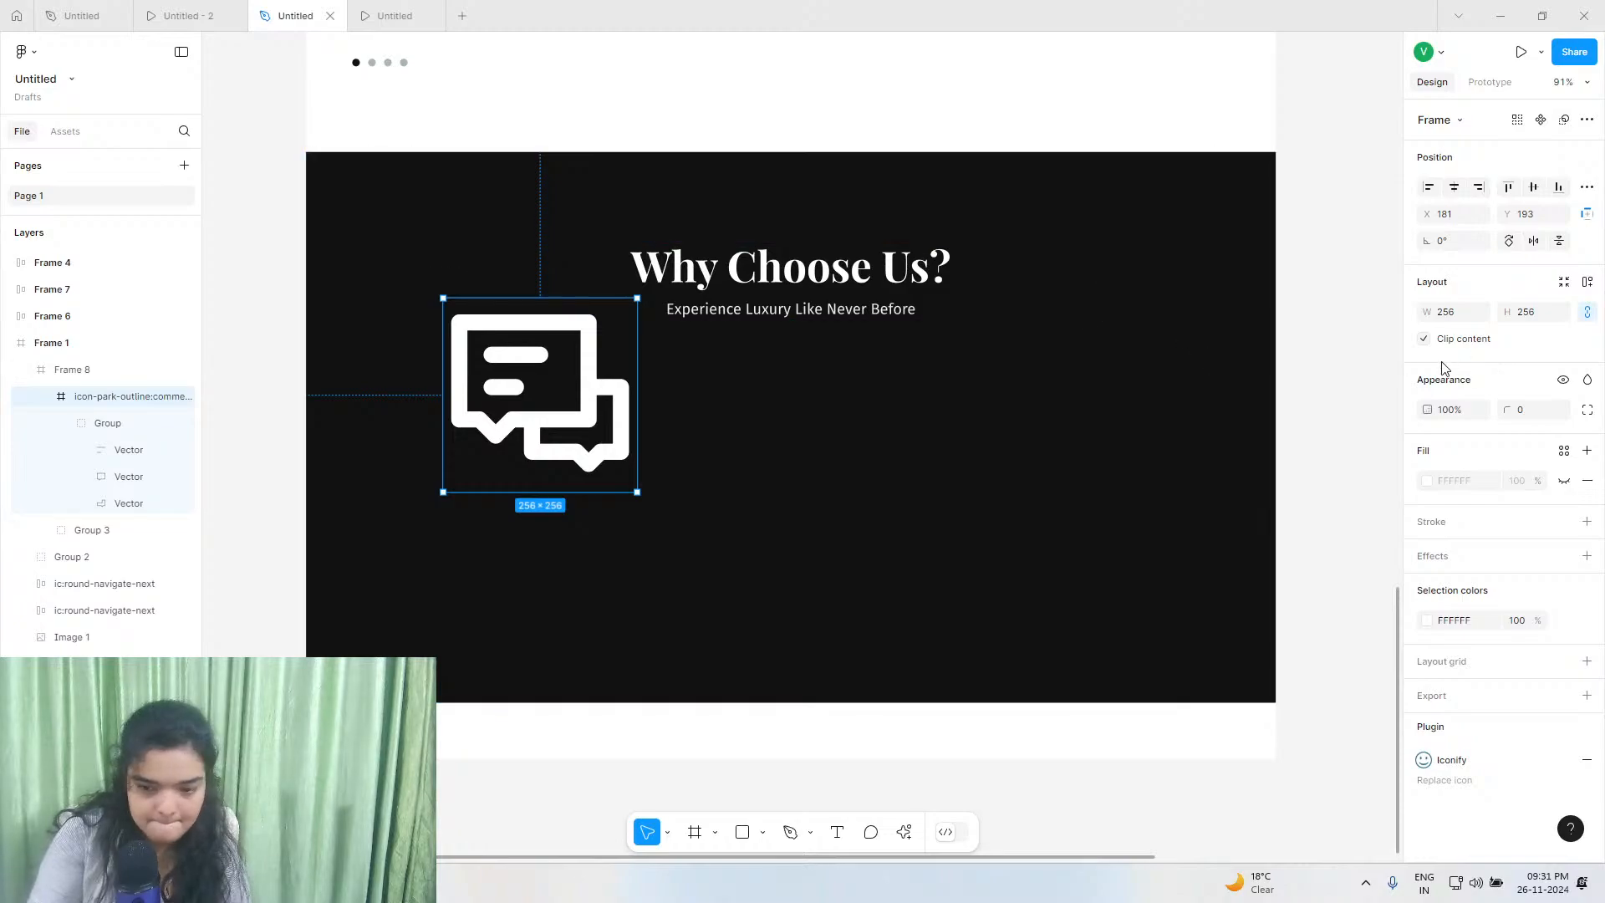
{"action": "left_click_drag", "start_coordinate": [1415, 318], "coordinate": [1200, 315]}
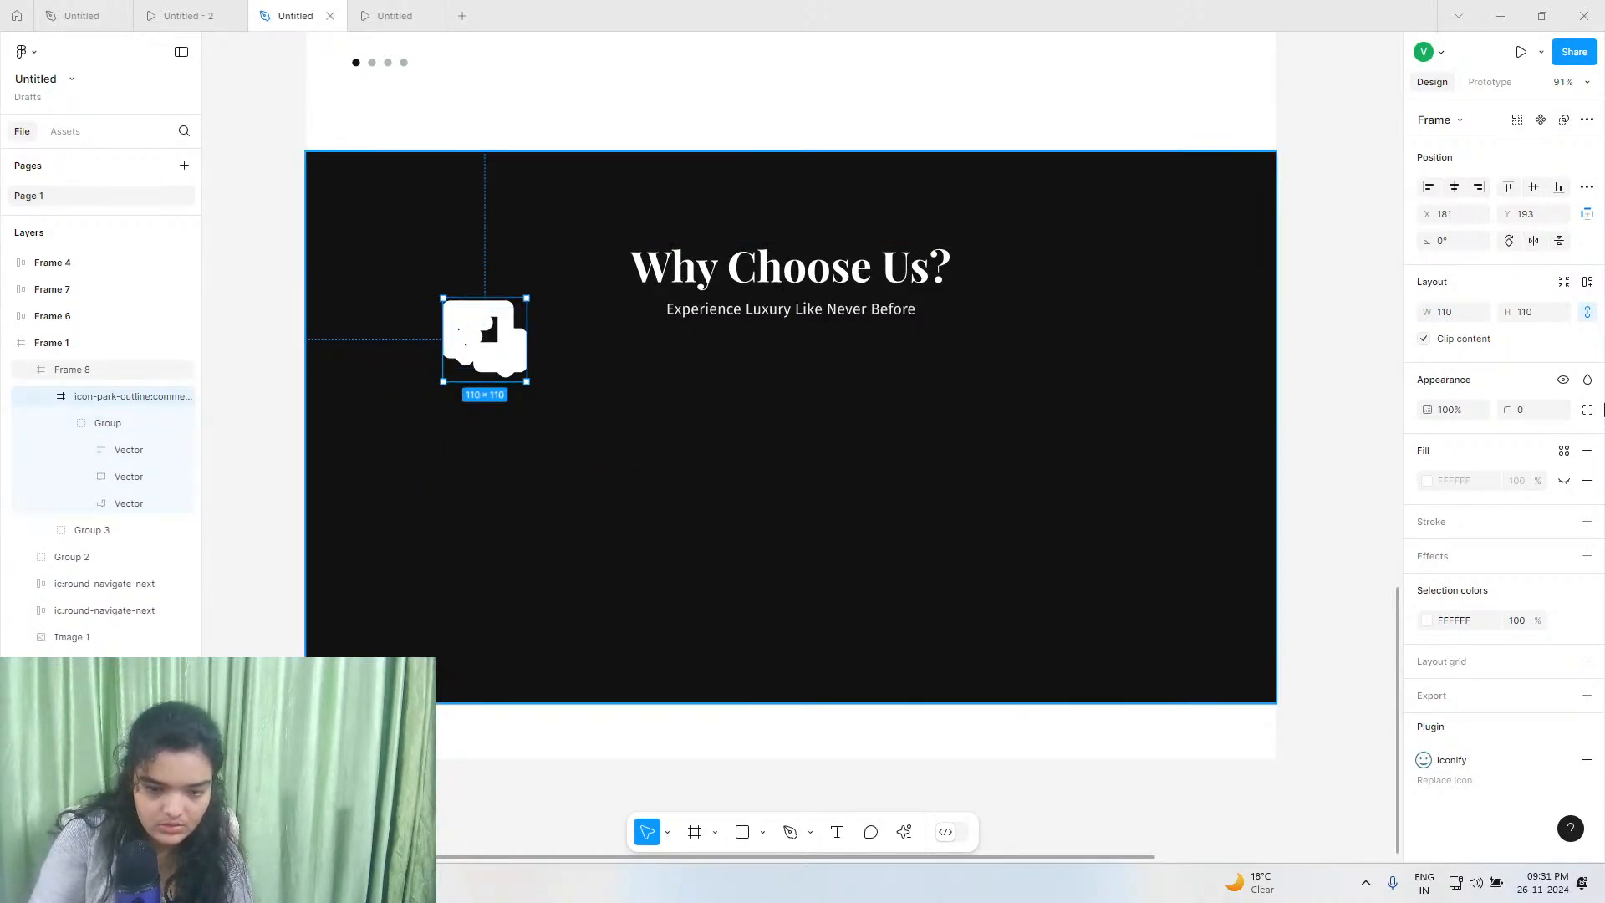
{"action": "left_click_drag", "start_coordinate": [1426, 312], "coordinate": [1342, 319]}
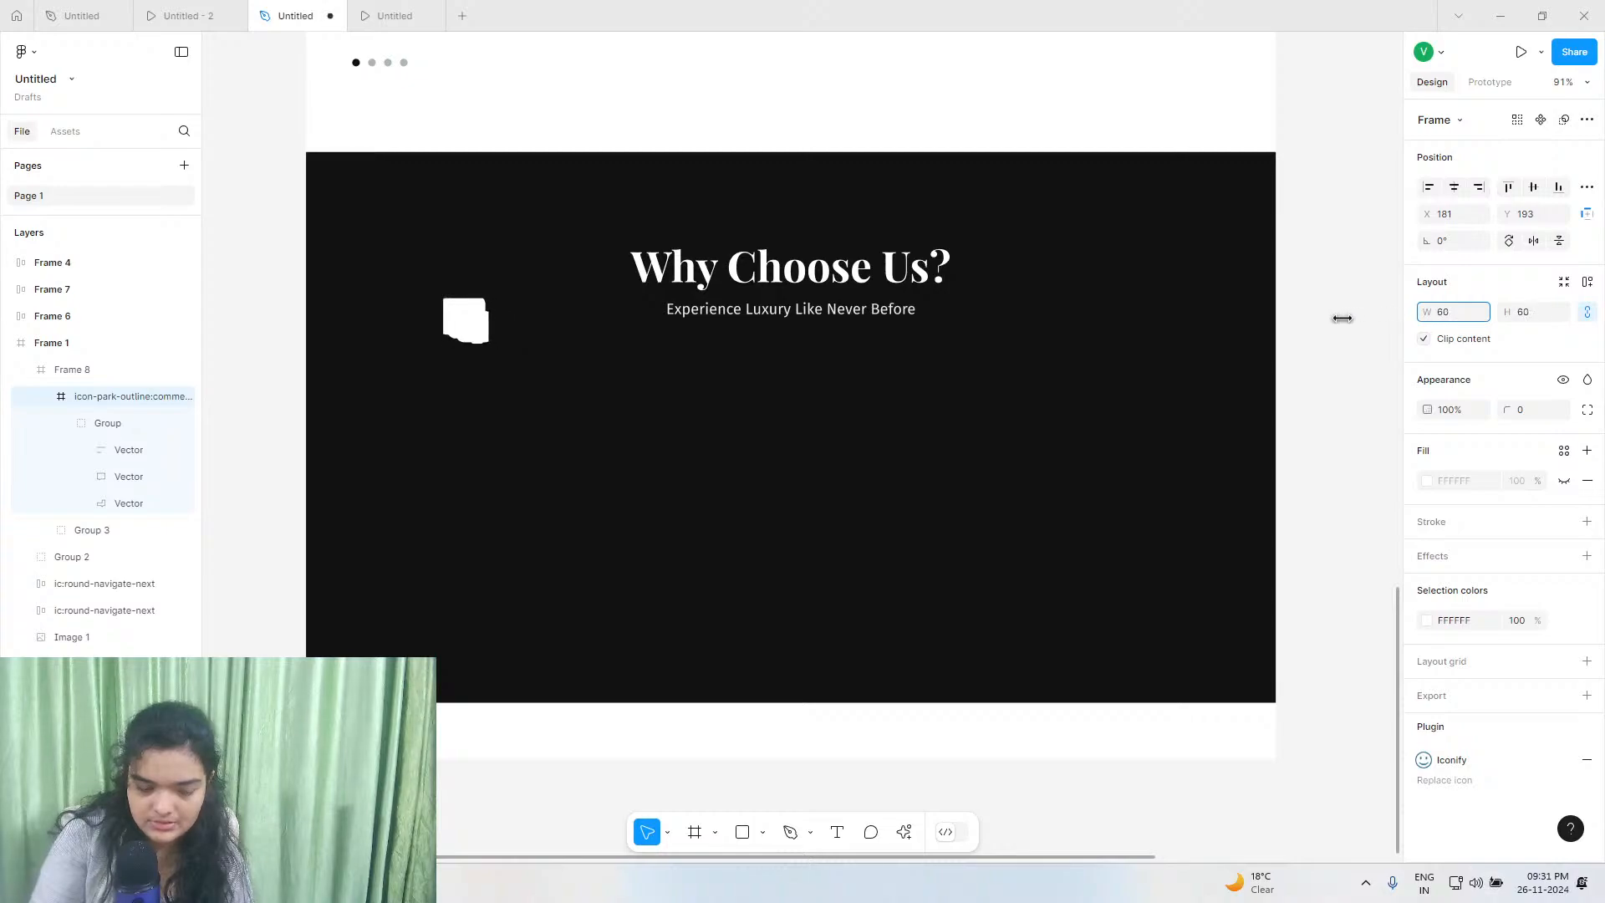
{"action": "left_click", "coordinate": [113, 423]}
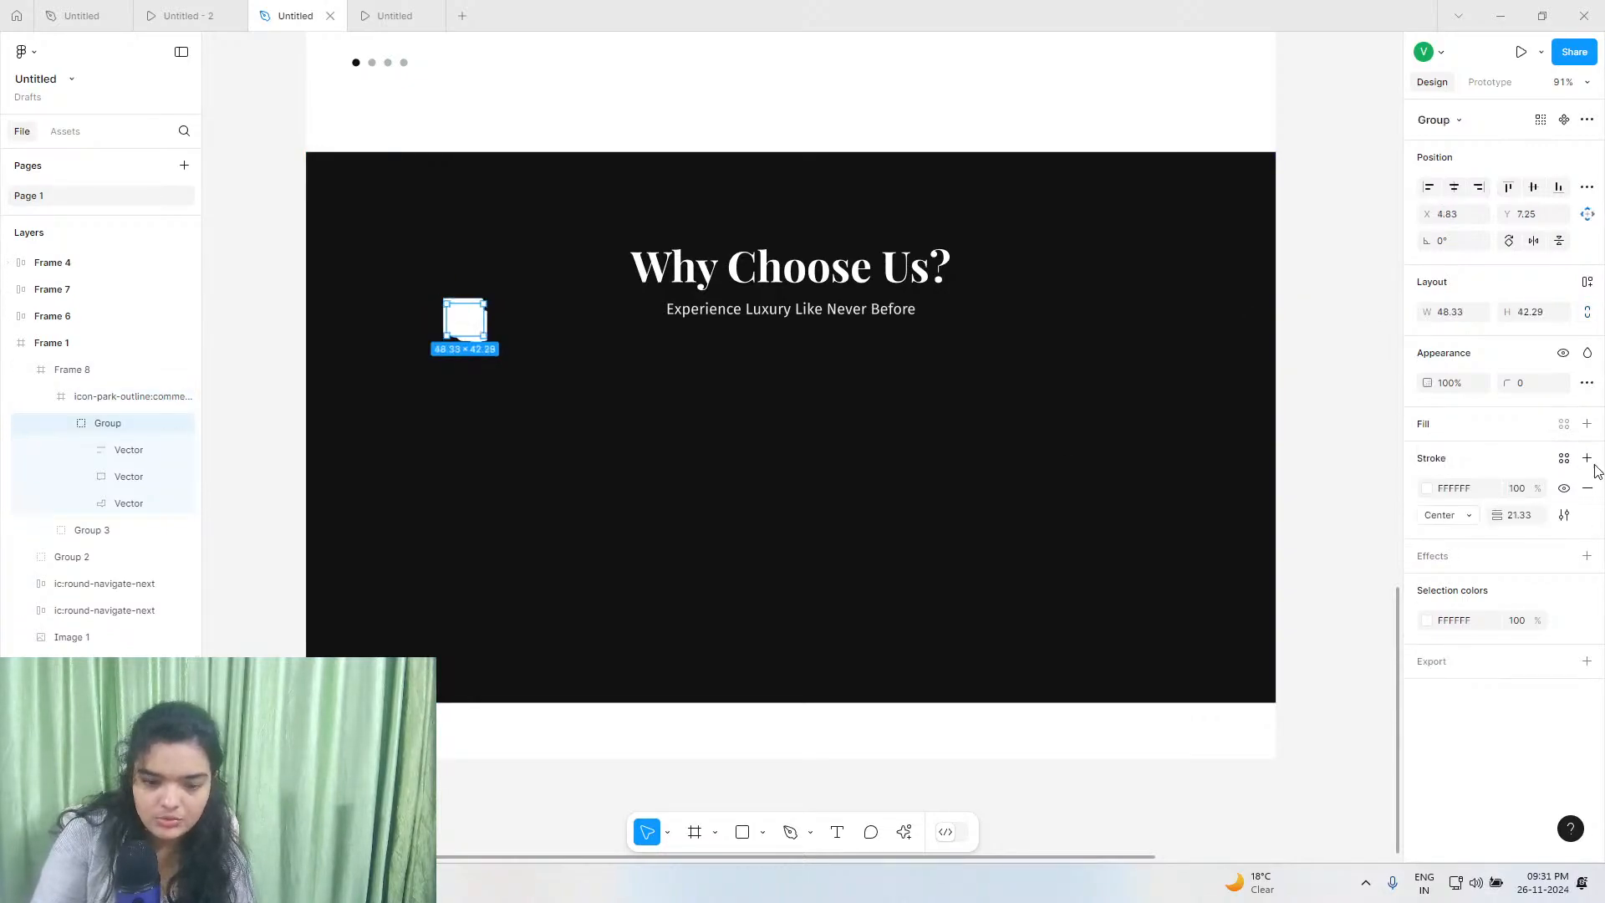
{"action": "mouse_move", "coordinate": [1496, 513]}
{"action": "left_mouse_down"}
{"action": "mouse_move", "coordinate": [1459, 513]}
{"action": "mouse_move", "coordinate": [1473, 515]}
{"action": "left_mouse_up"}
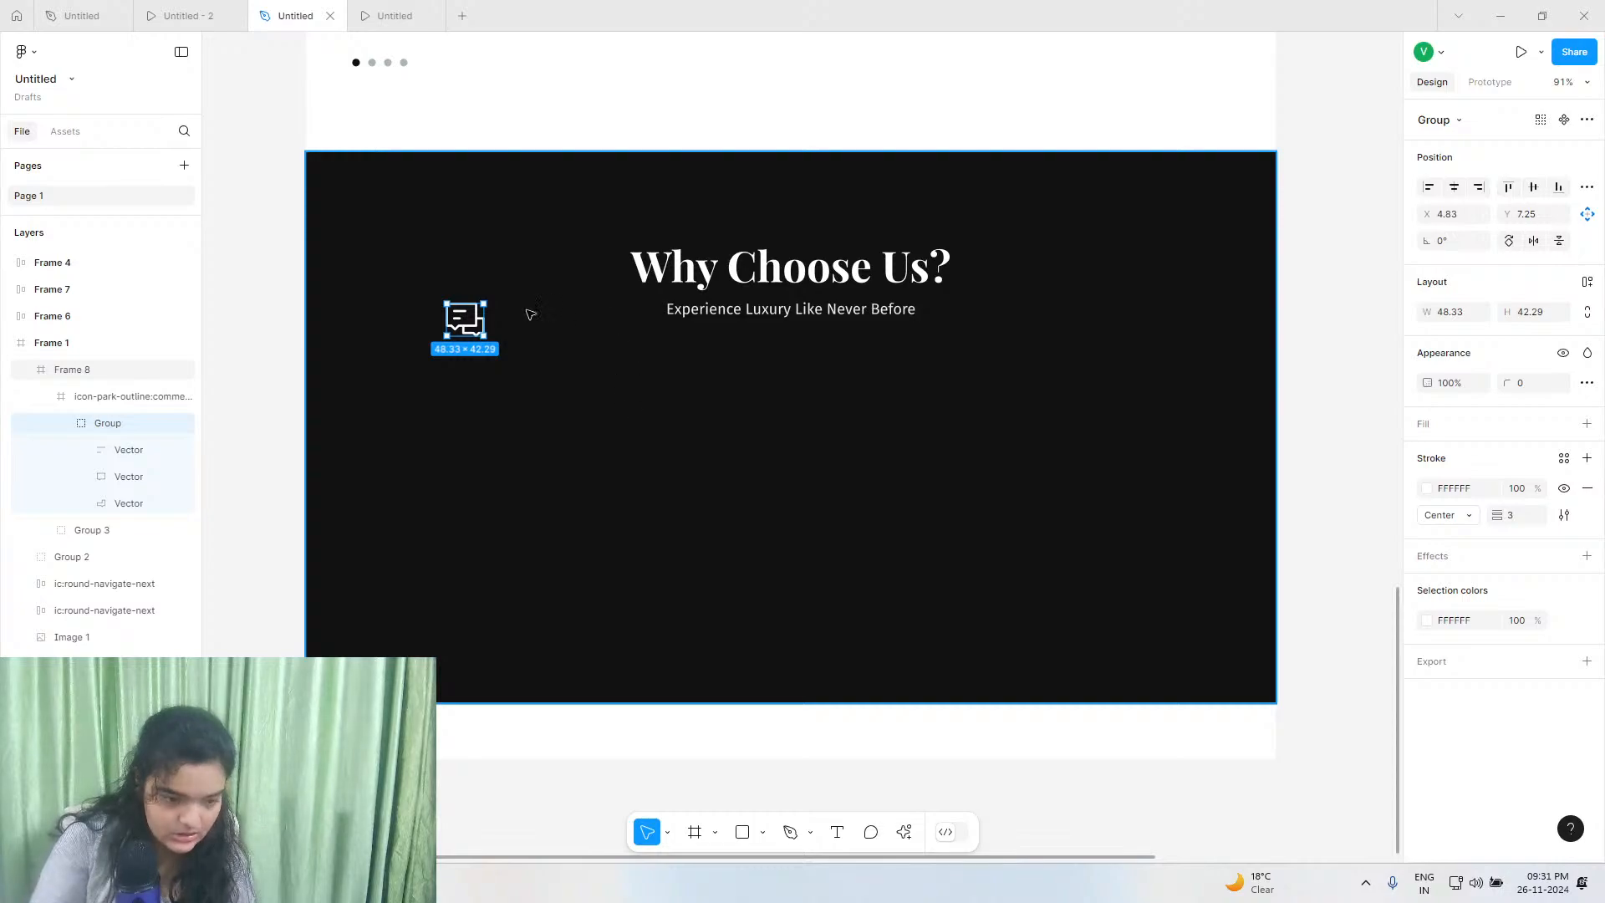
Check the icon layout in the reference prototype, and place the comments icon below the heading at X 233, Y 305, sized 44 × 44.
{"action": "left_click", "coordinate": [168, 396]}
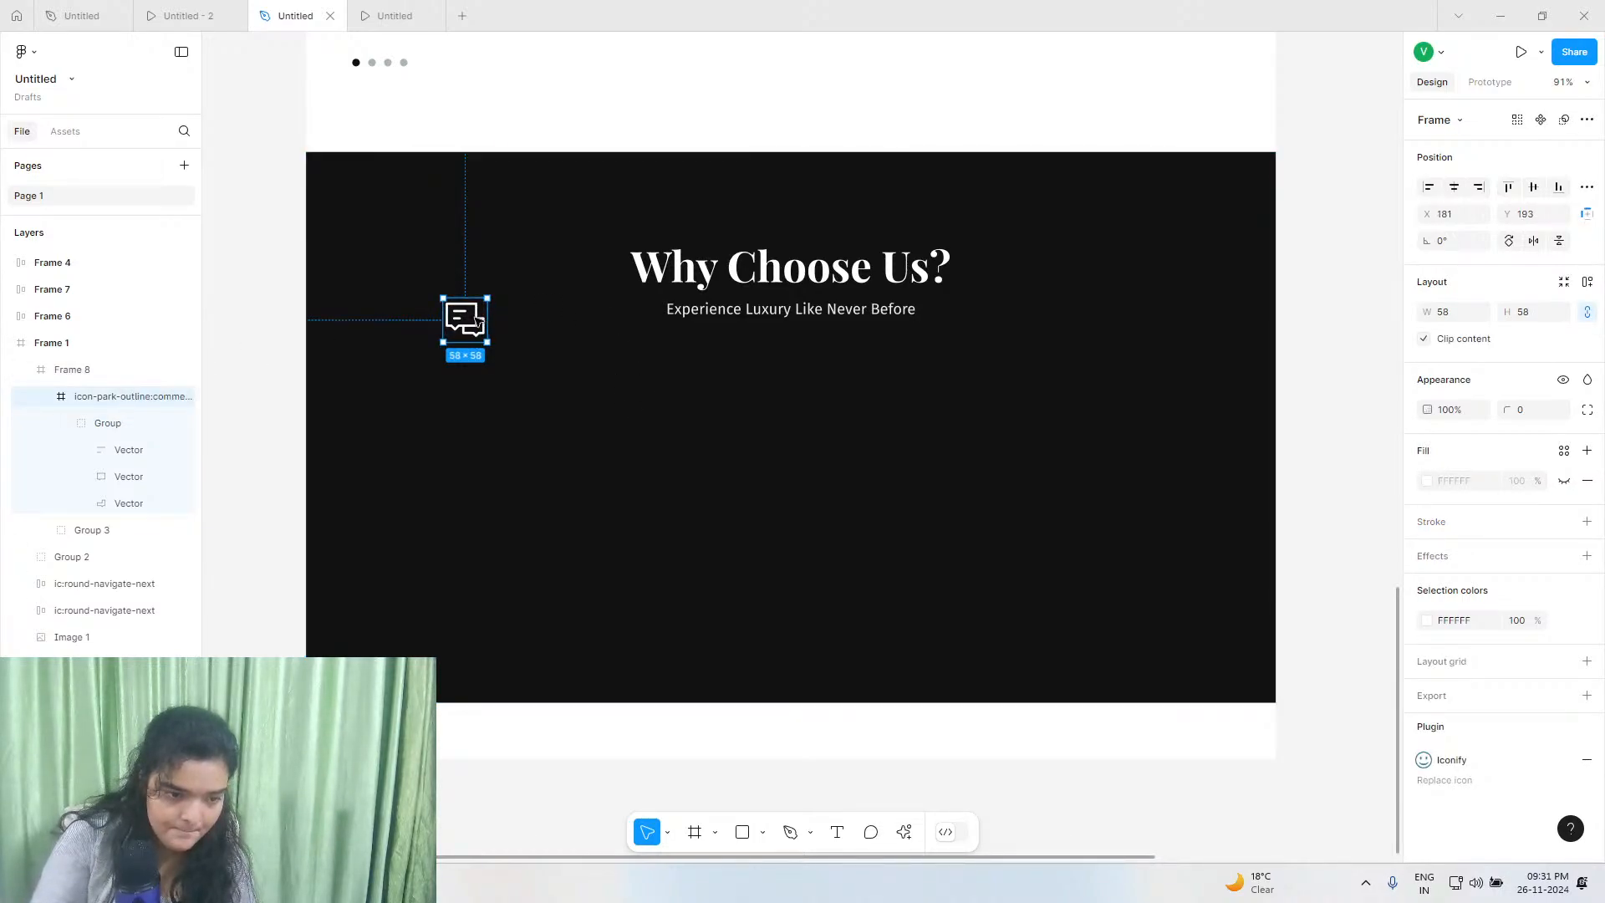
{"action": "left_click_drag", "start_coordinate": [476, 321], "coordinate": [471, 374]}
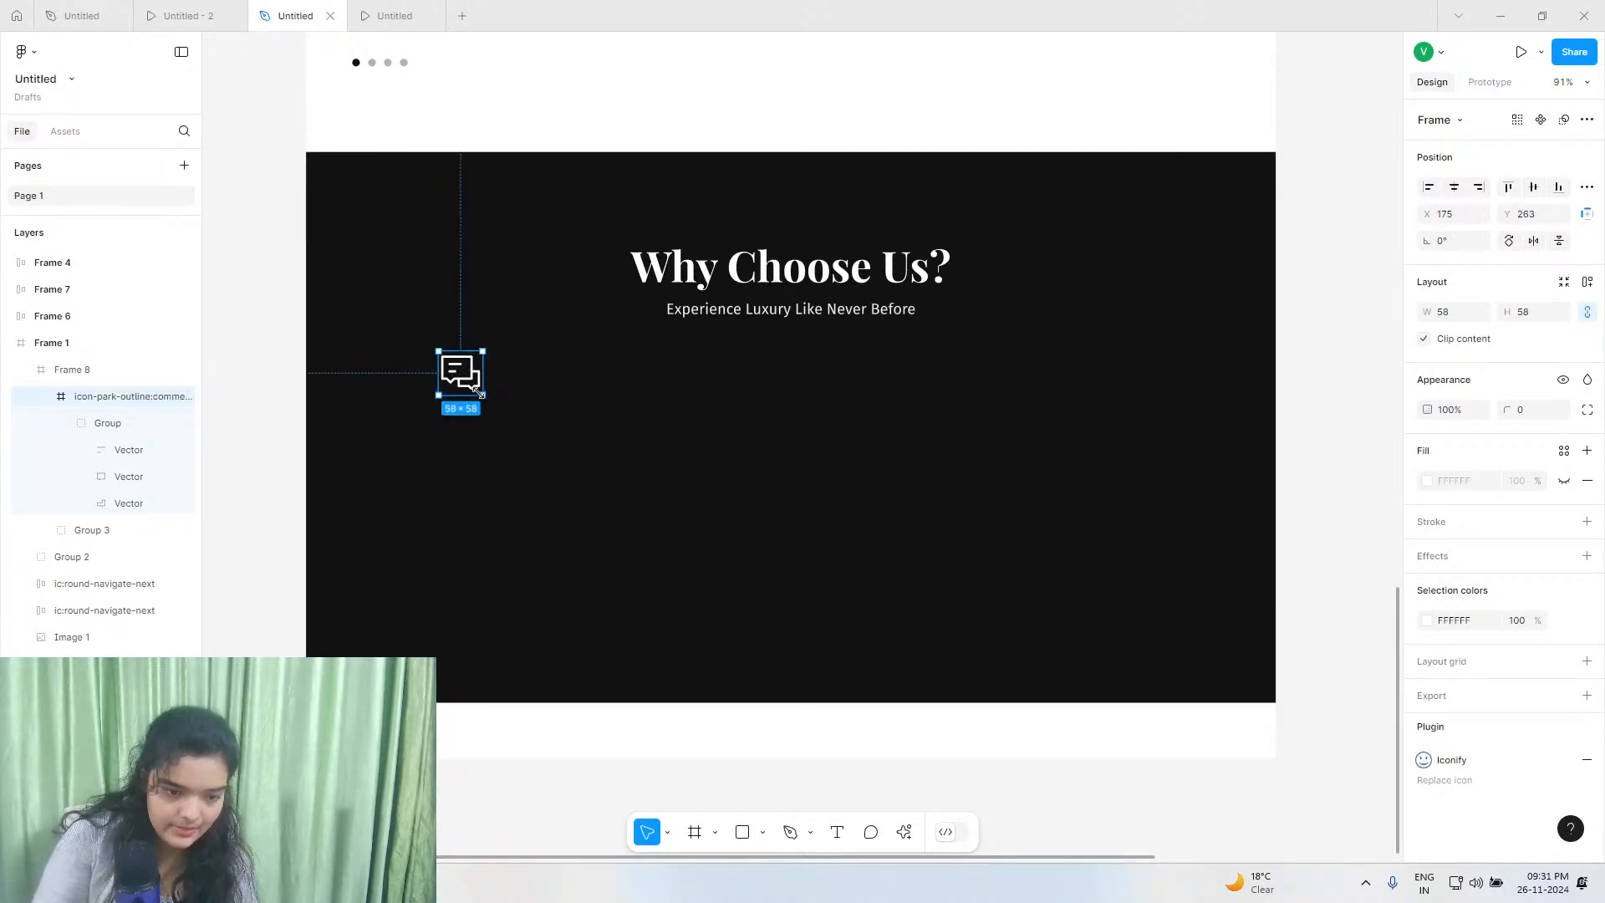
{"action": "scroll", "coordinate": [478, 393], "scroll_direction": "down", "scroll_amount": 2}
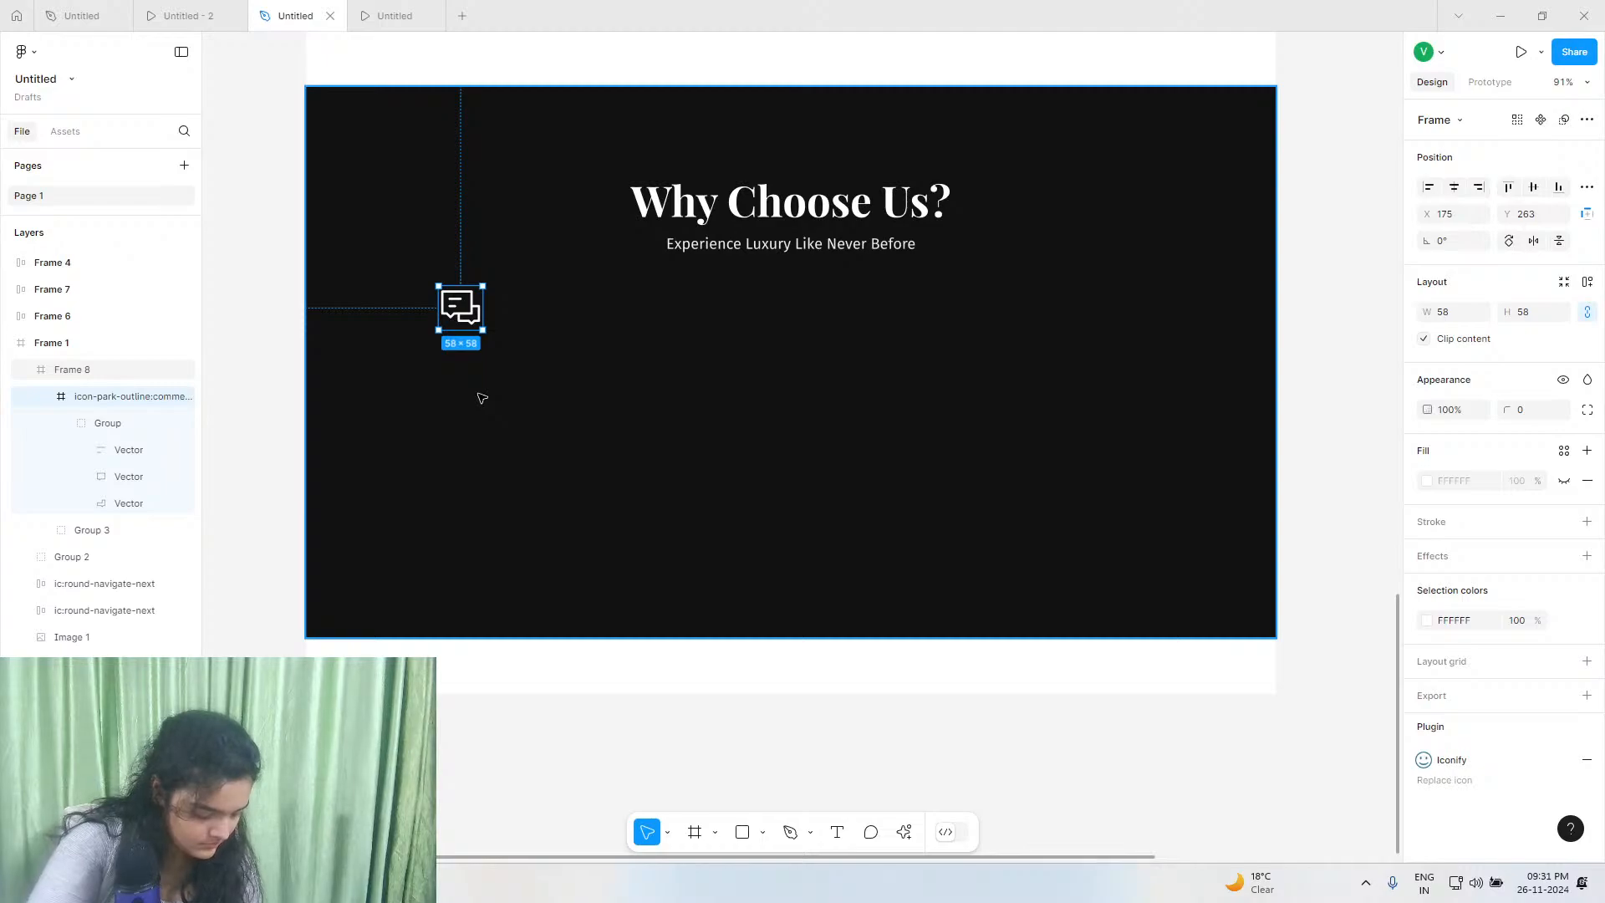
{"action": "scroll", "coordinate": [482, 398], "scroll_direction": "down", "scroll_amount": 2}
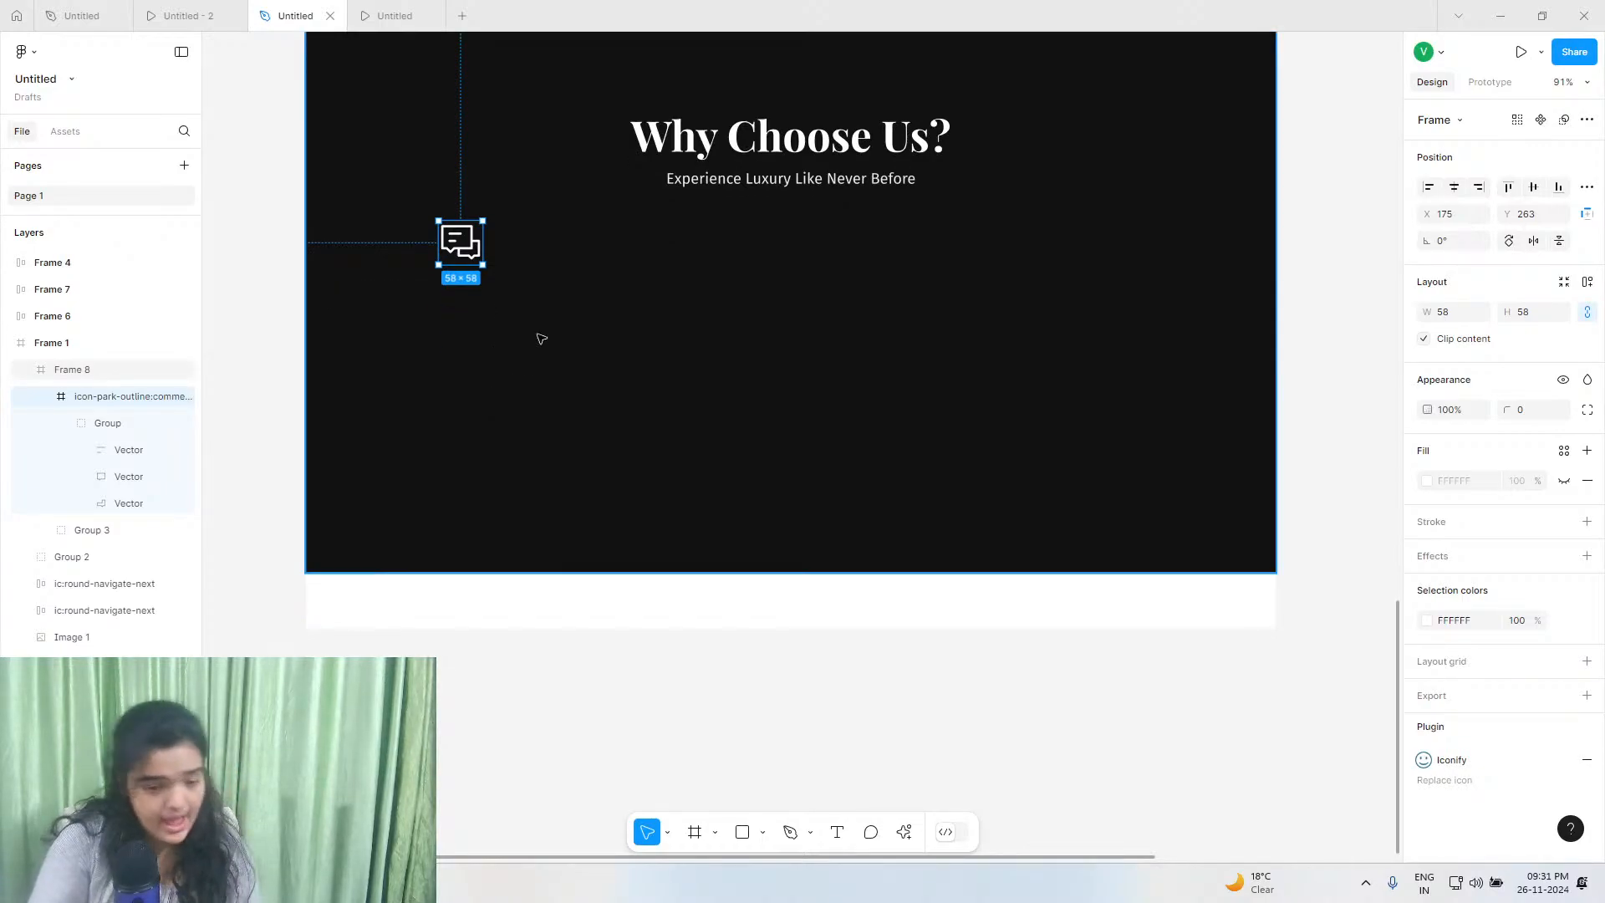
{"action": "left_click", "coordinate": [244, 10]}
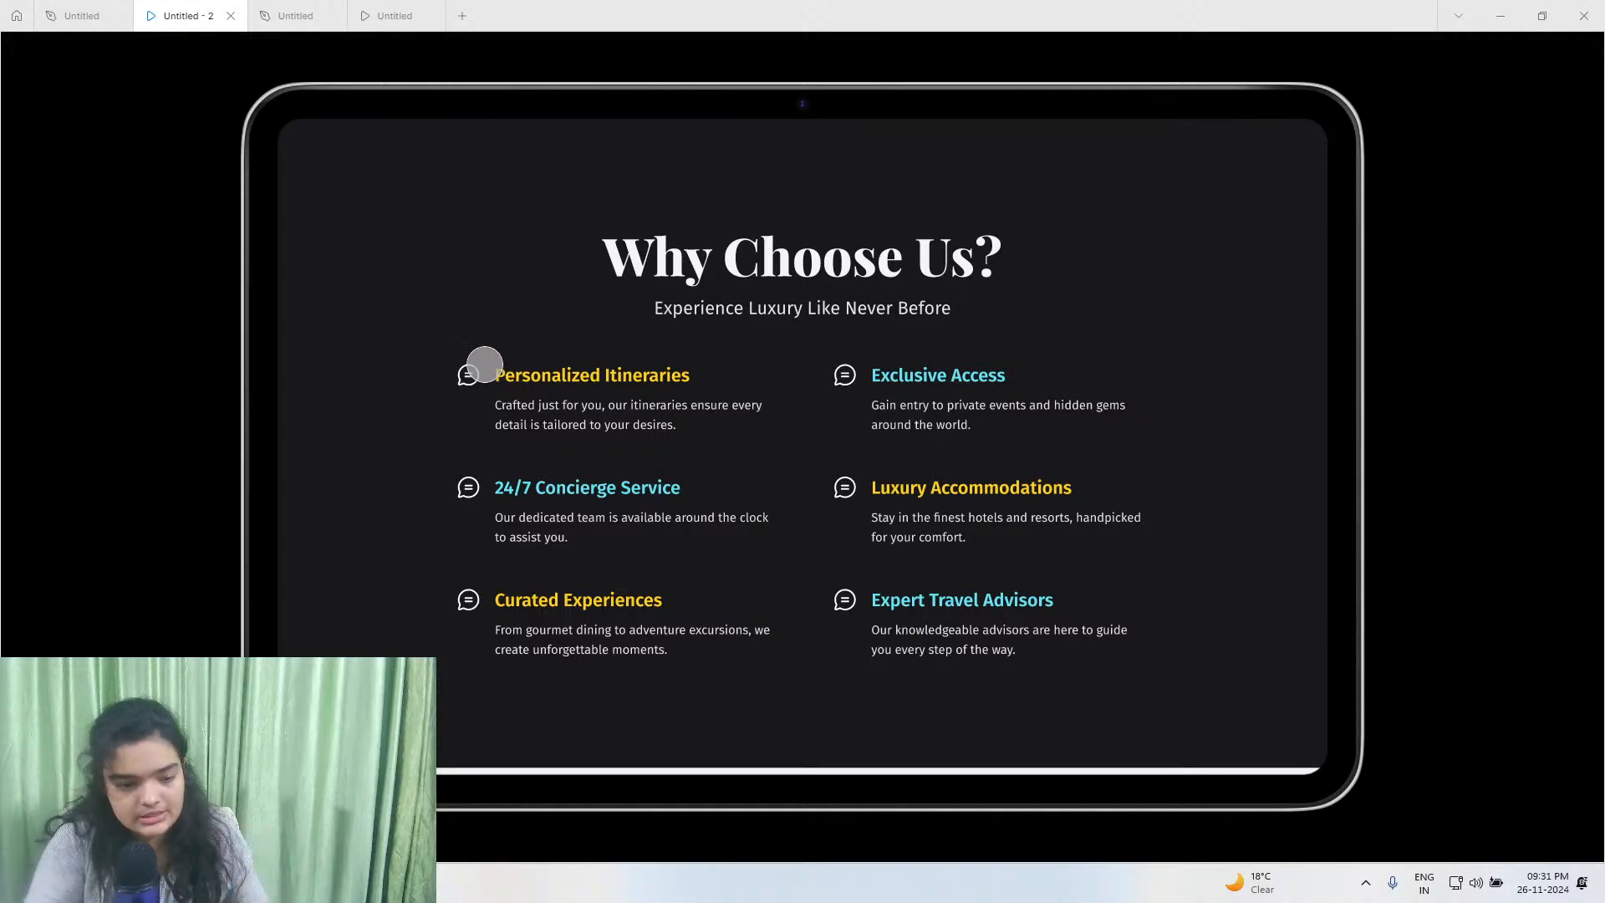
{"action": "left_click", "coordinate": [272, 6]}
{"action": "scroll", "coordinate": [518, 293], "scroll_direction": "up", "scroll_amount": 2}
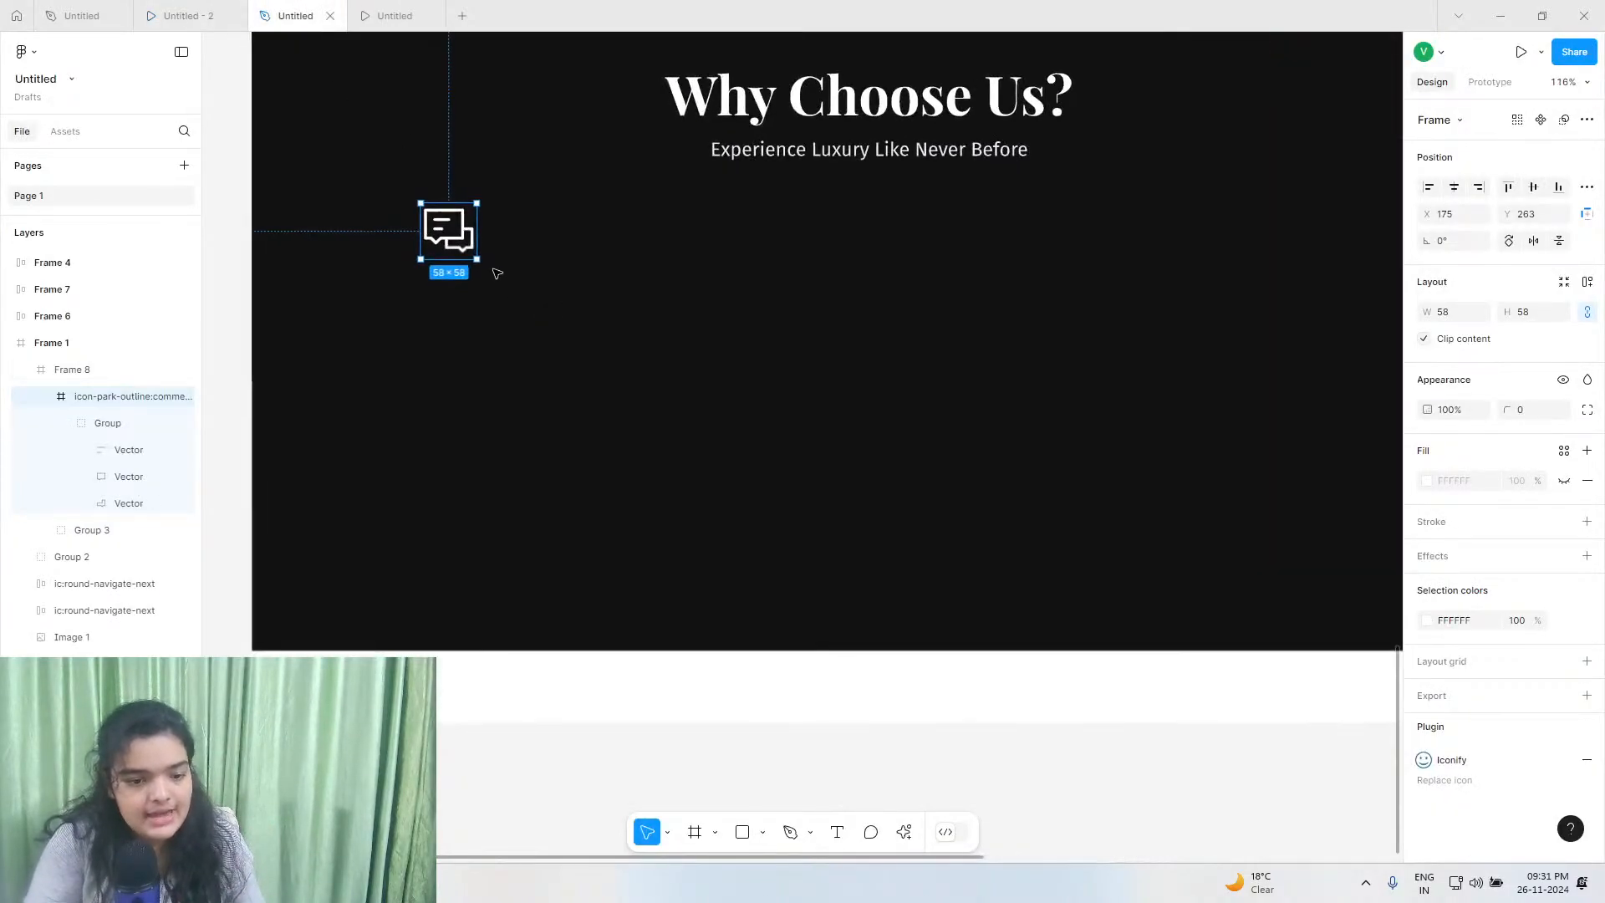
{"action": "left_click_drag", "start_coordinate": [465, 224], "coordinate": [497, 268]}
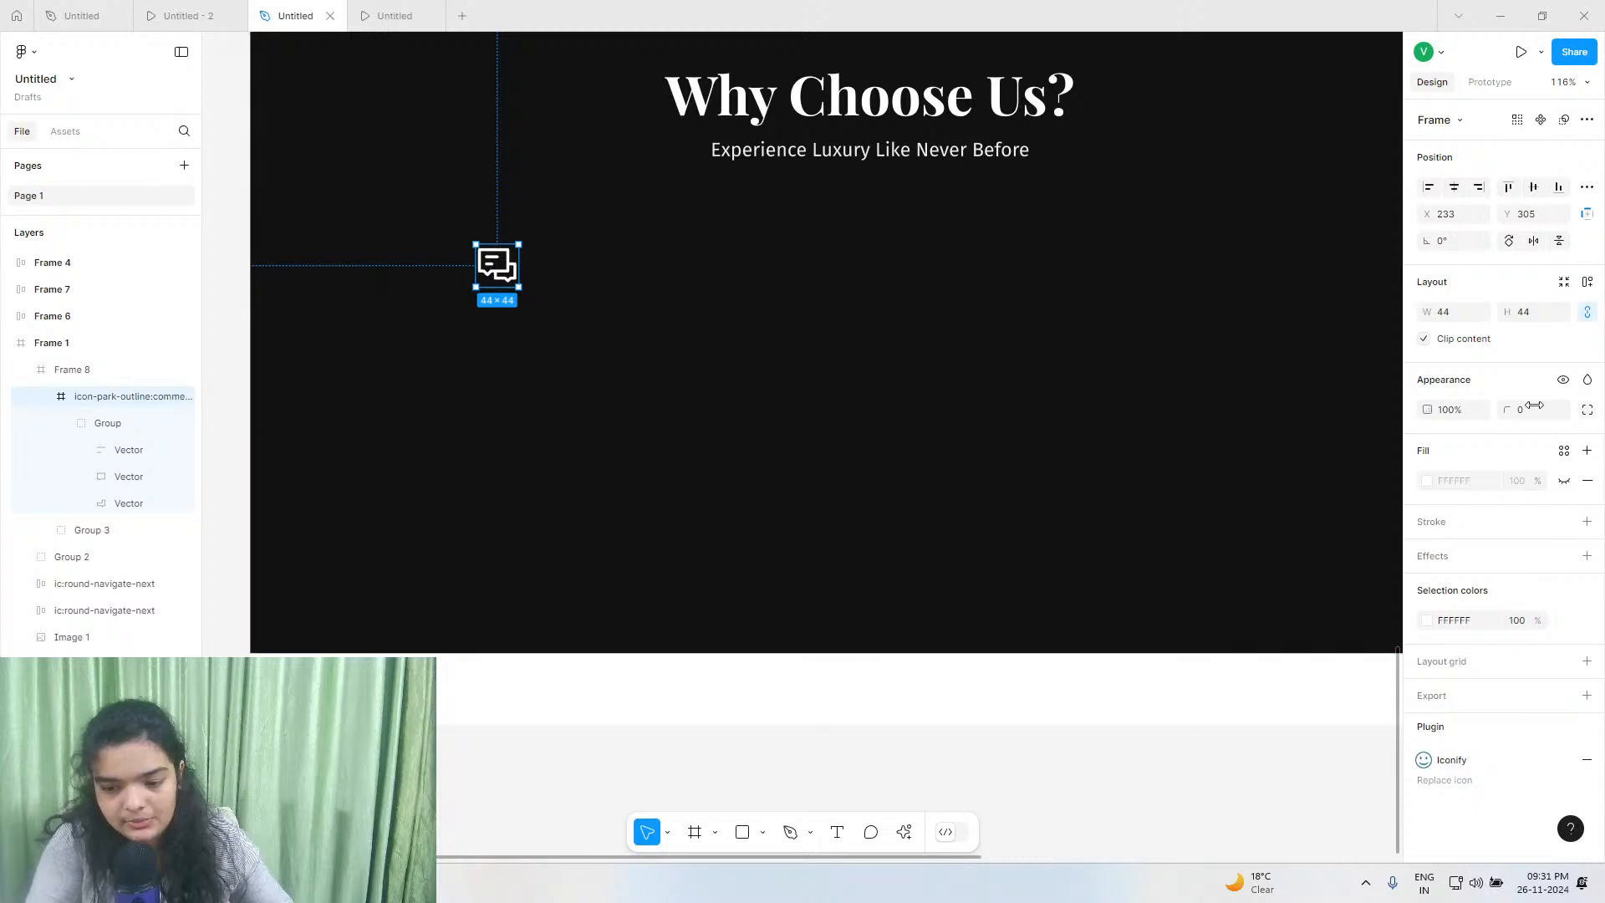
Reduce the stroke weight of the comments icon's inner group to make its lines thinner.
{"action": "key", "text": "Return"}
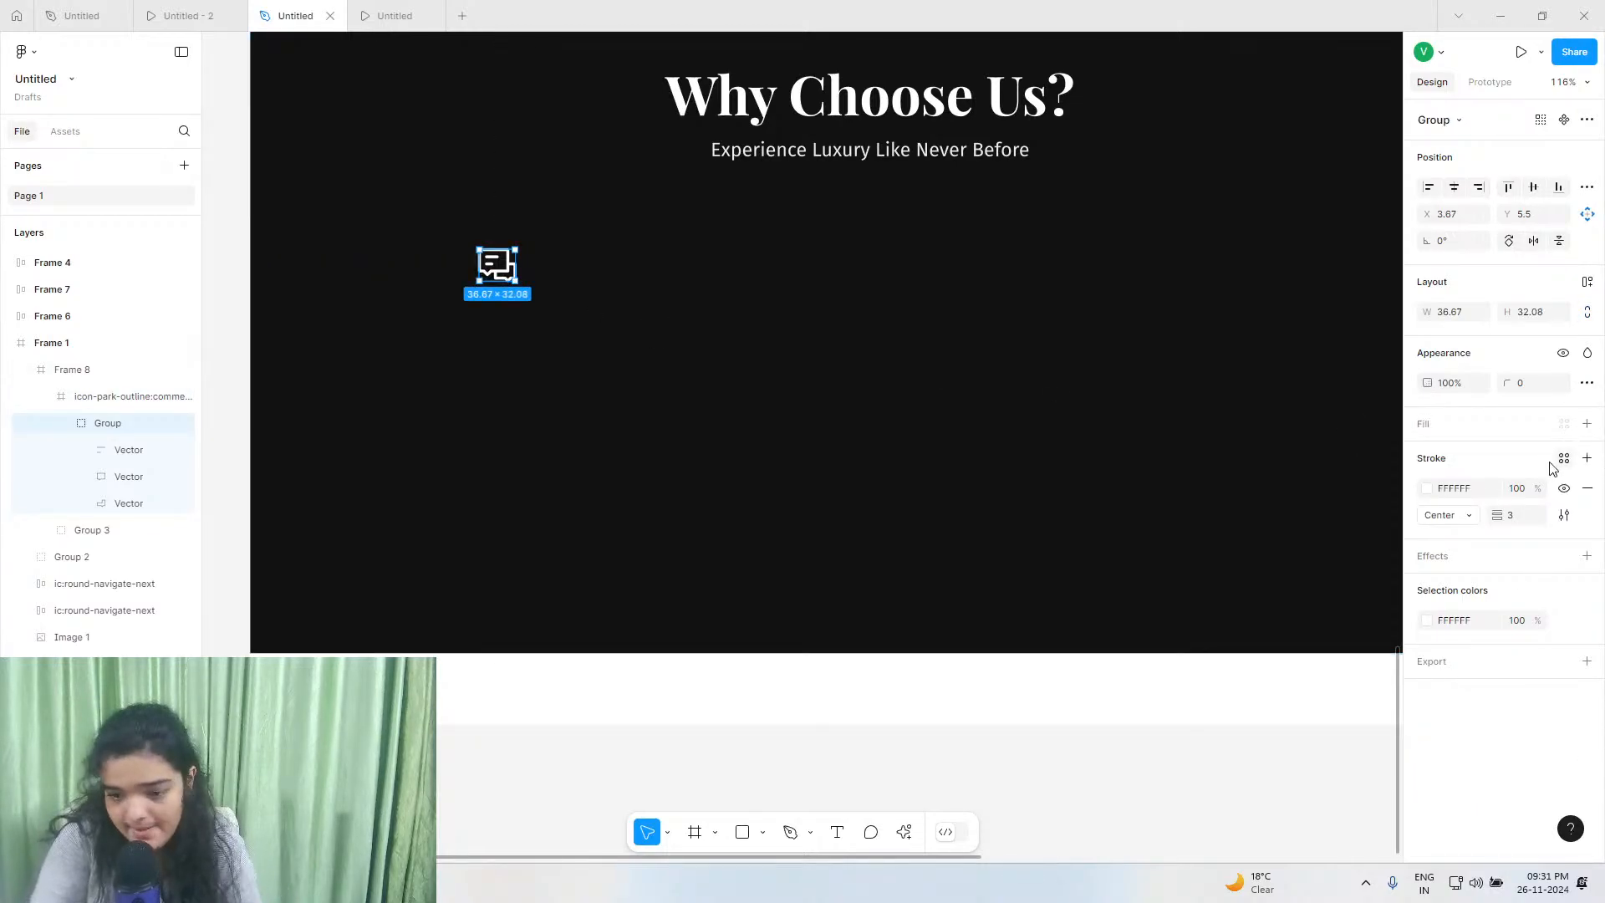
{"action": "left_click_drag", "start_coordinate": [1502, 513], "coordinate": [1496, 514]}
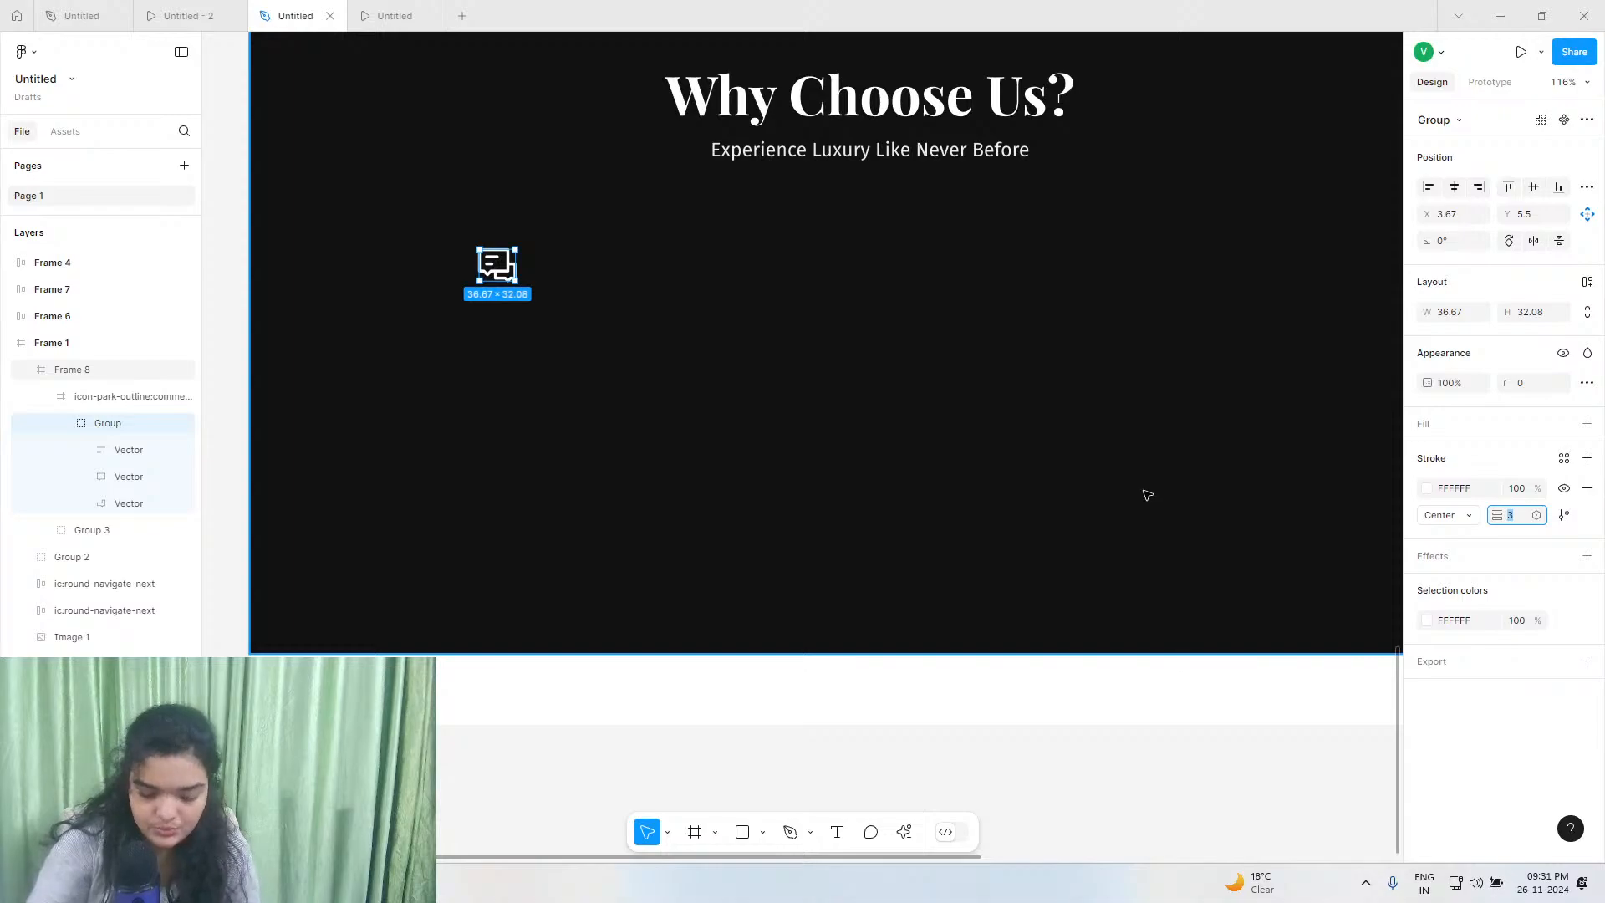
{"action": "left_click", "coordinate": [1104, 527]}
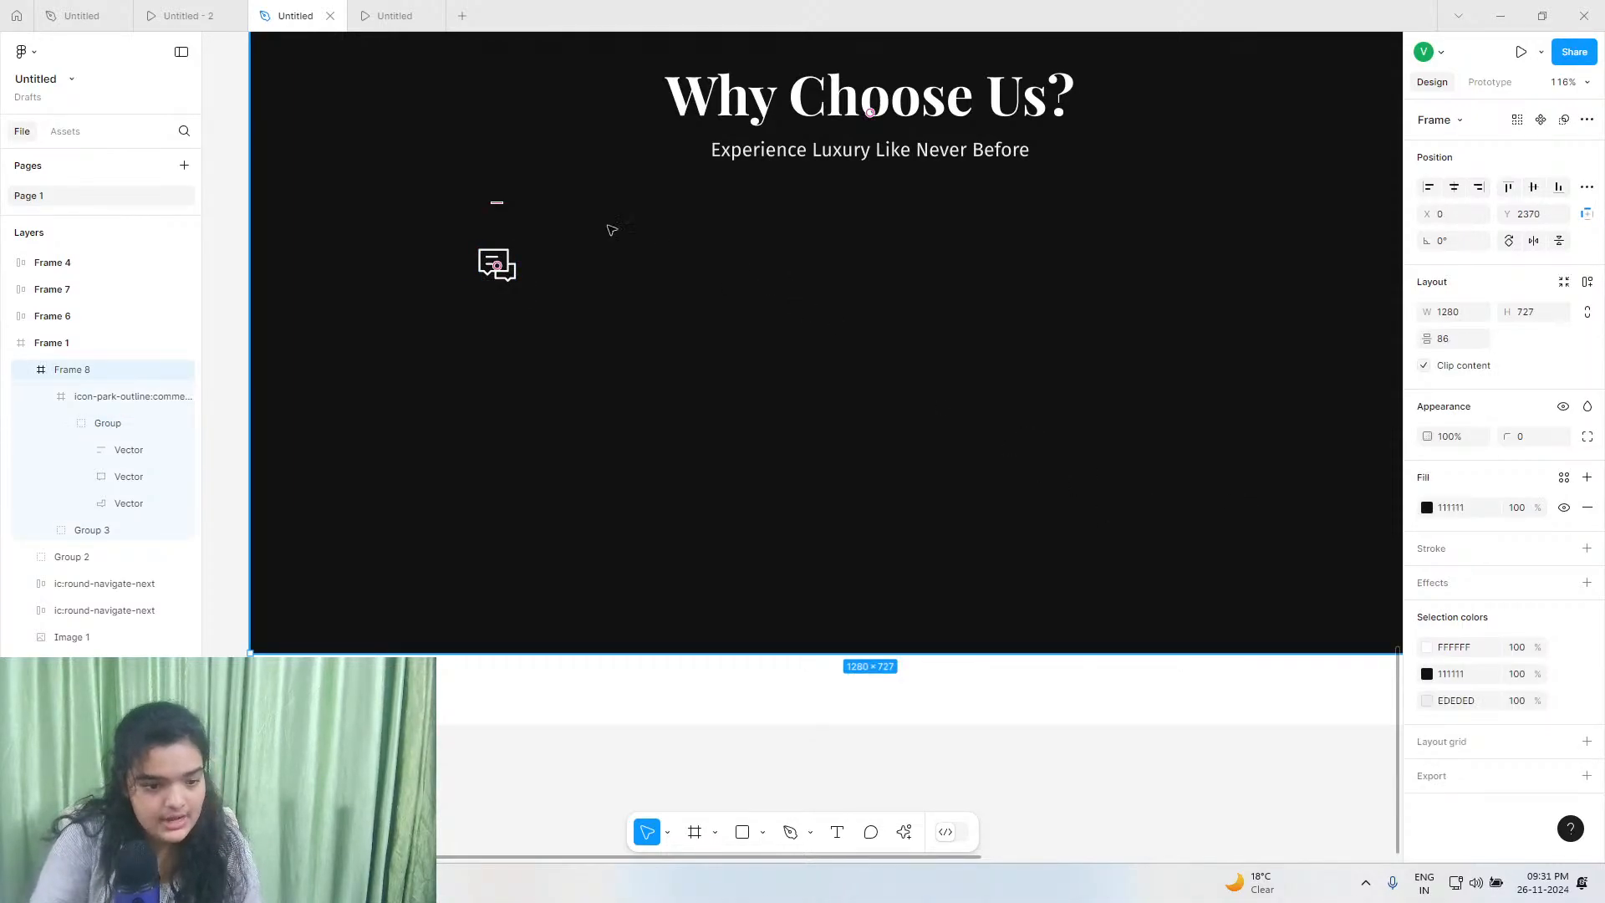
Duplicate the "Experience Luxury Like Never Before" text, take the copy out of Group 3, and place it beside the icon at X 325, Y 305.
{"action": "left_click", "coordinate": [874, 145]}
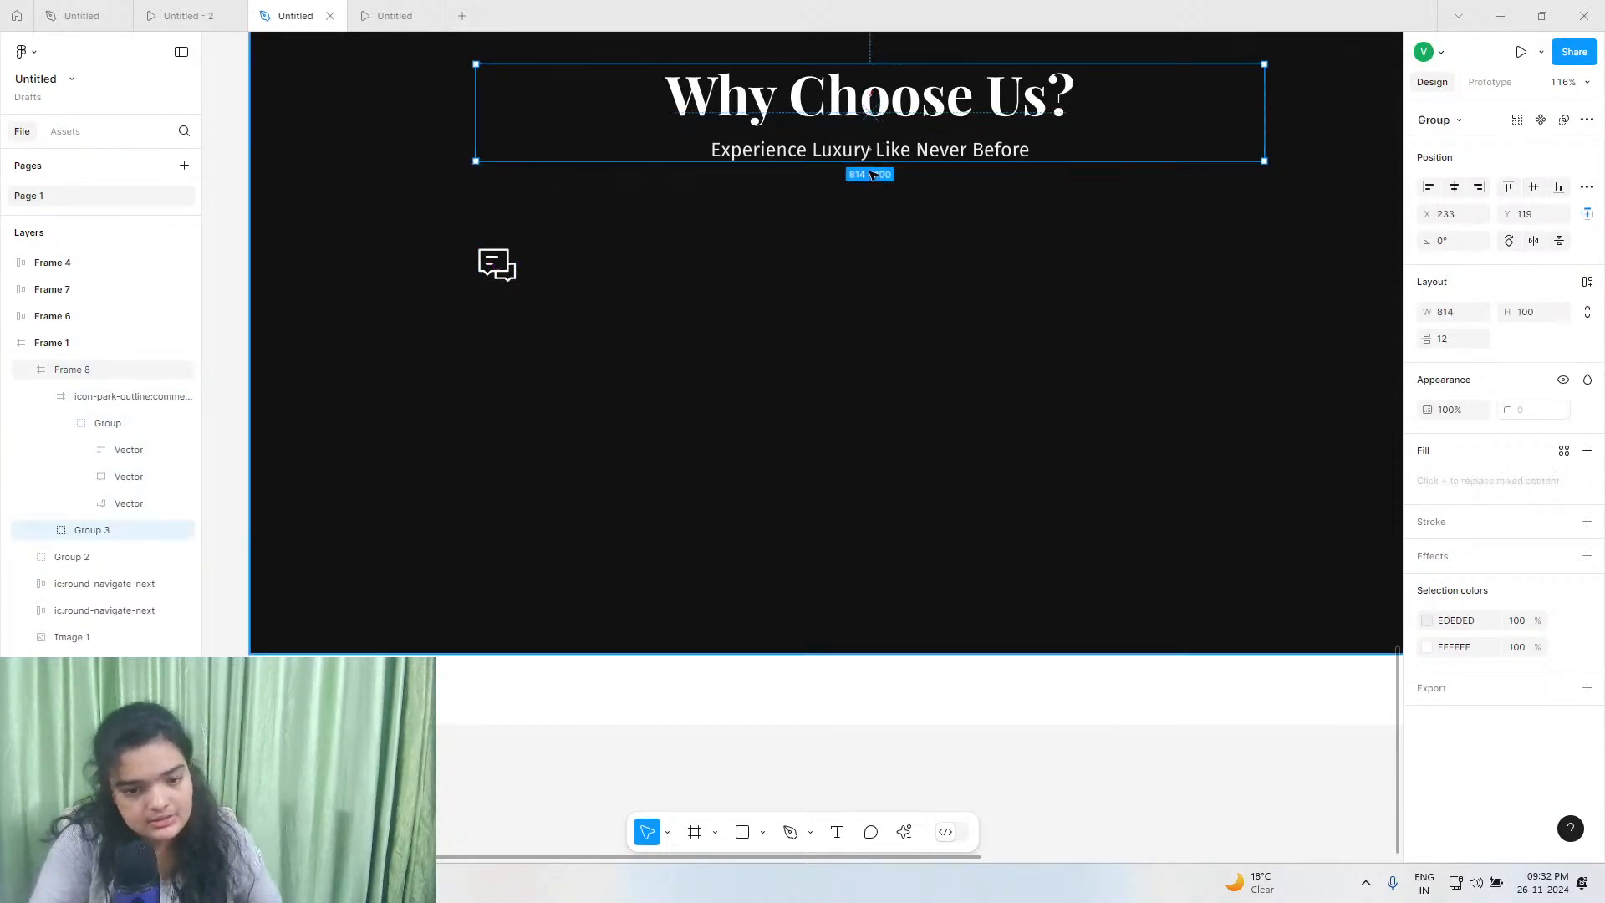
{"action": "double_click", "coordinate": [879, 153]}
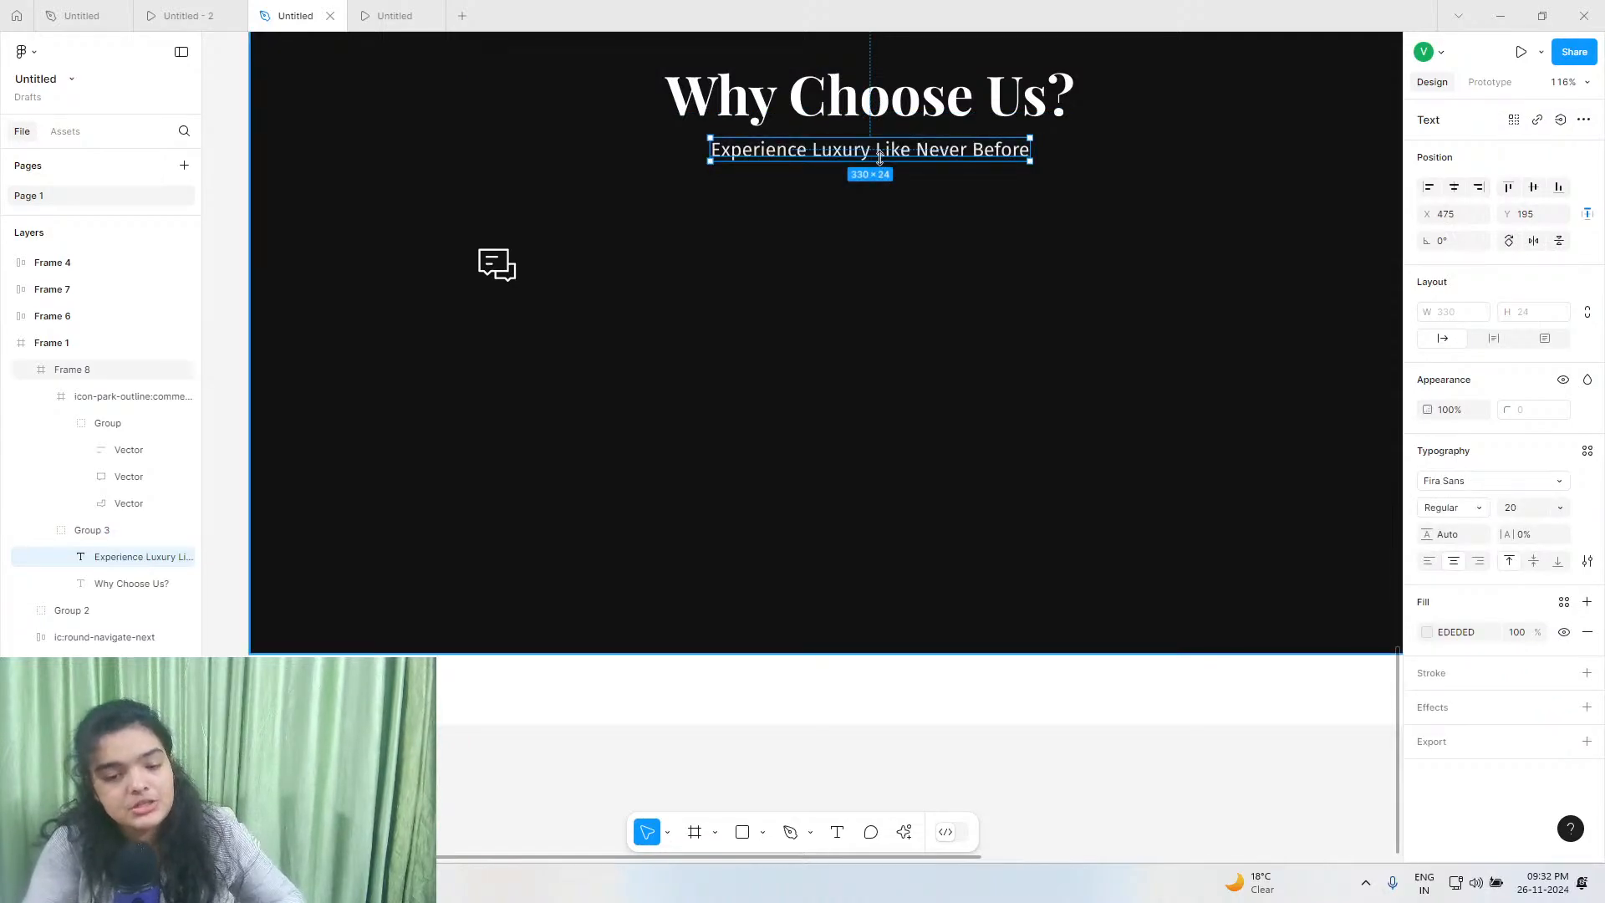
{"action": "key", "text": "ctrl+d"}
{"action": "left_click_drag", "start_coordinate": [118, 558], "coordinate": [107, 520]}
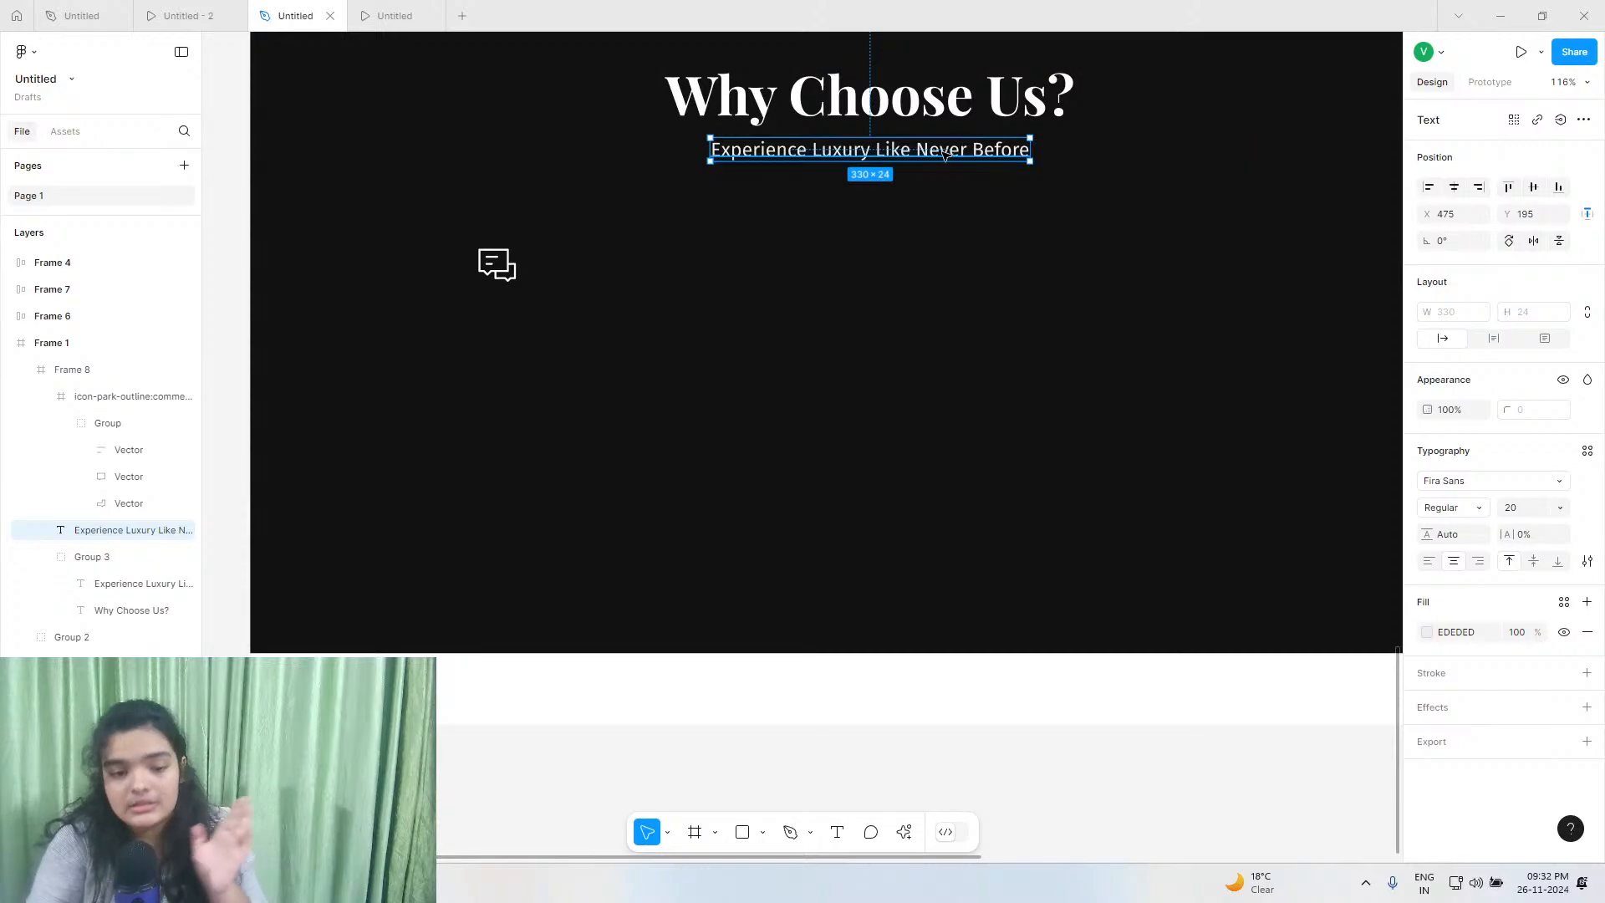
{"action": "left_click_drag", "start_coordinate": [942, 152], "coordinate": [801, 258]}
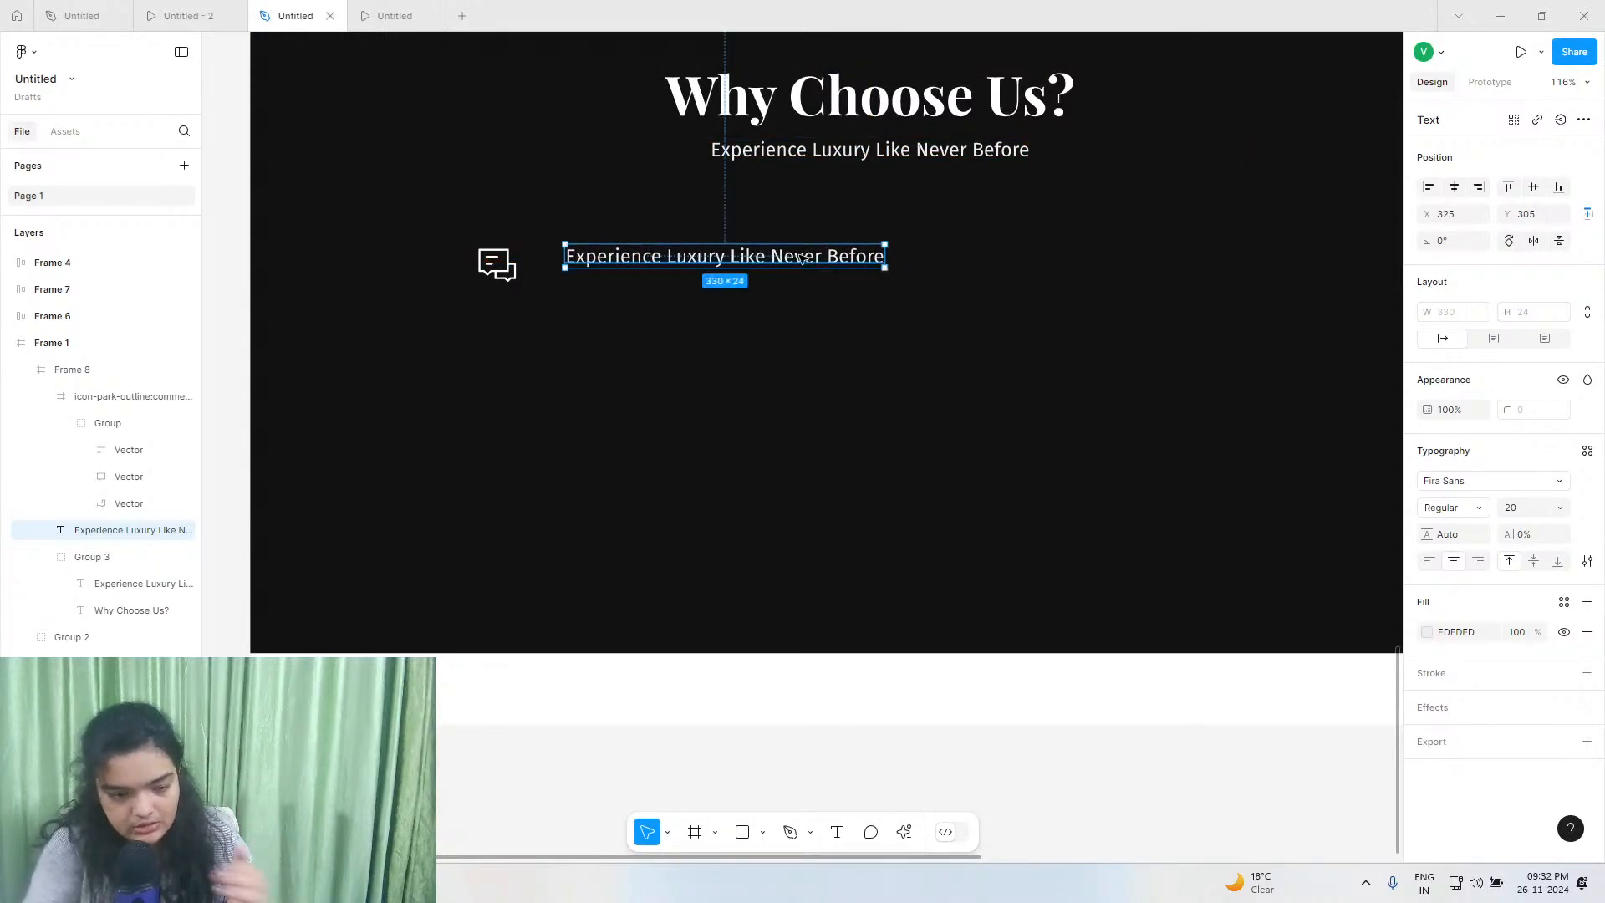
Replace the duplicated text beside the comments icon with "Personalised Itineraries".
{"action": "double_click", "coordinate": [801, 258]}
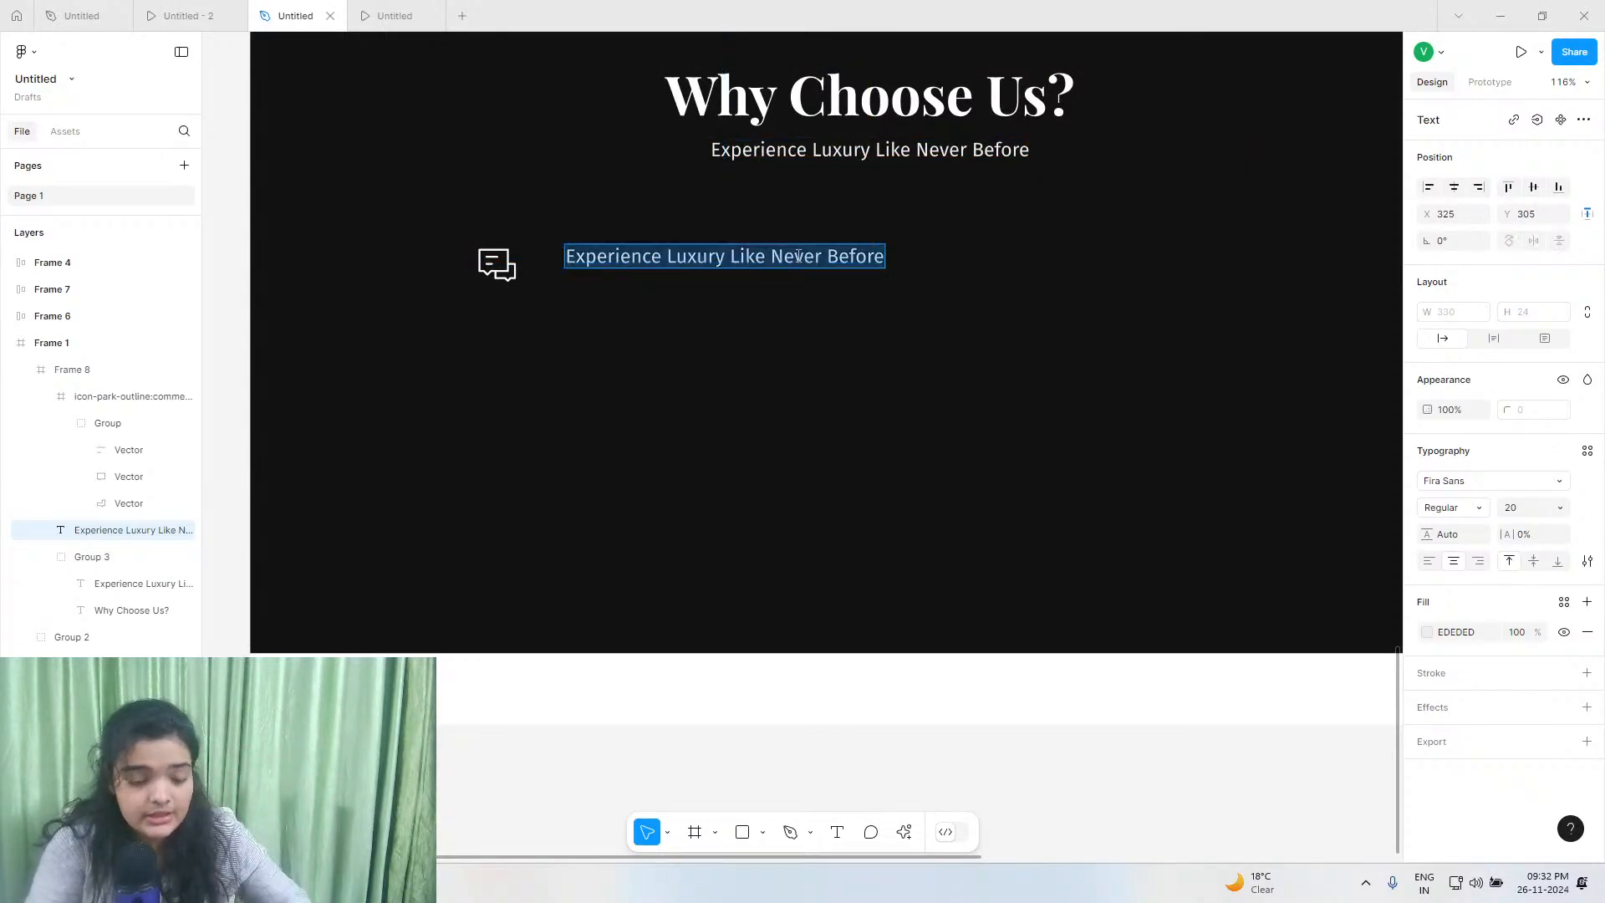
{"action": "type", "text": "Pe"}
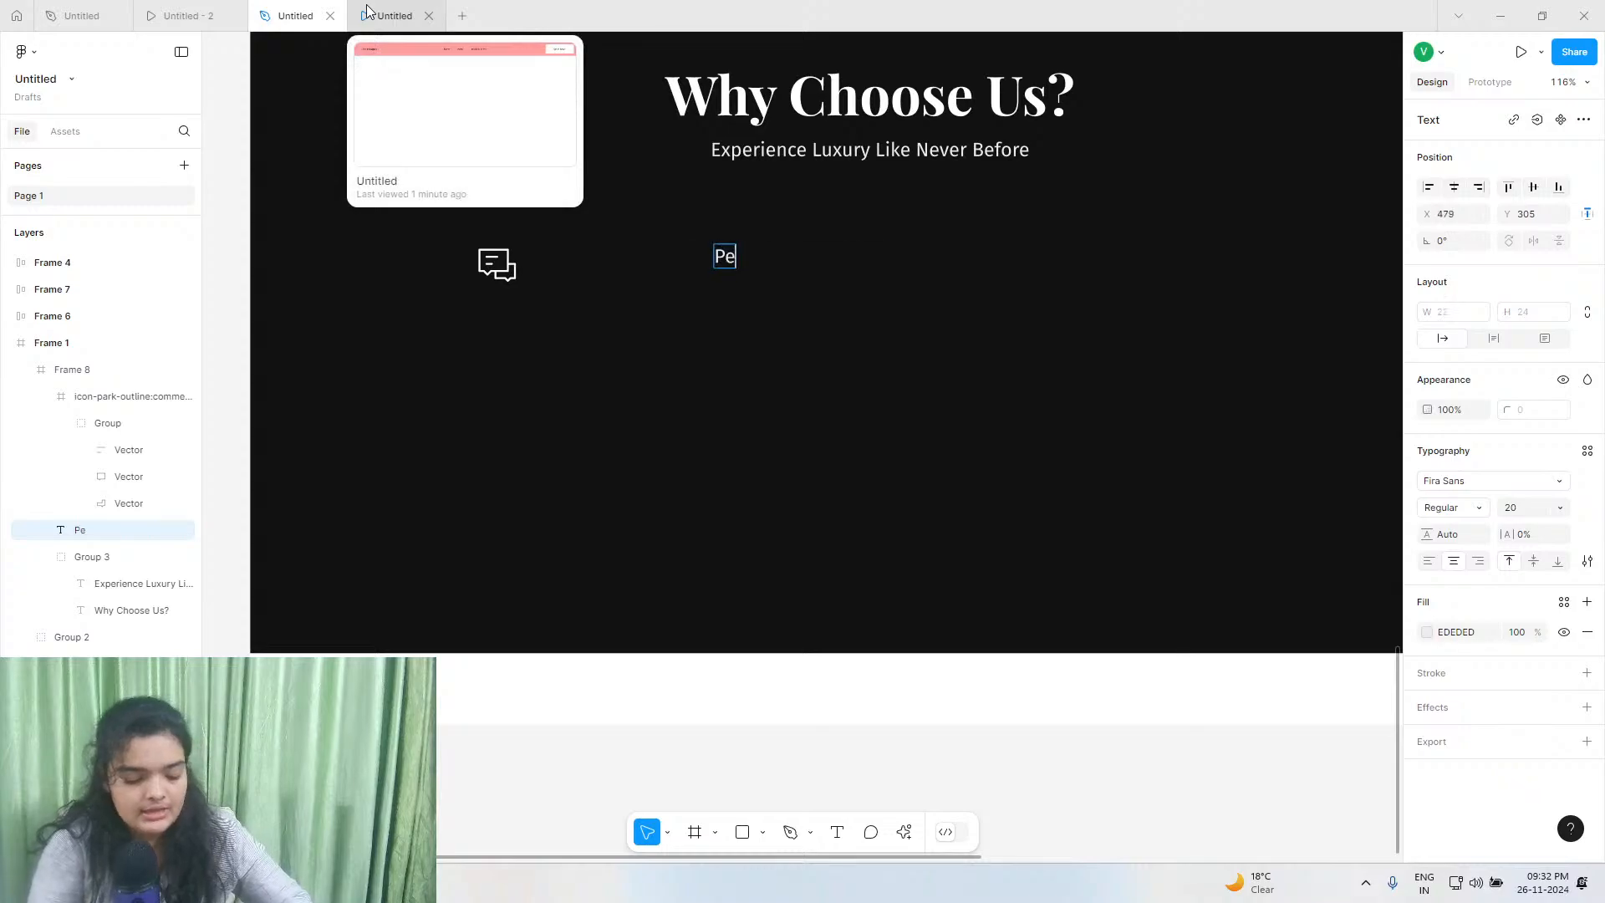
{"action": "type", "text": "rsonalised "}
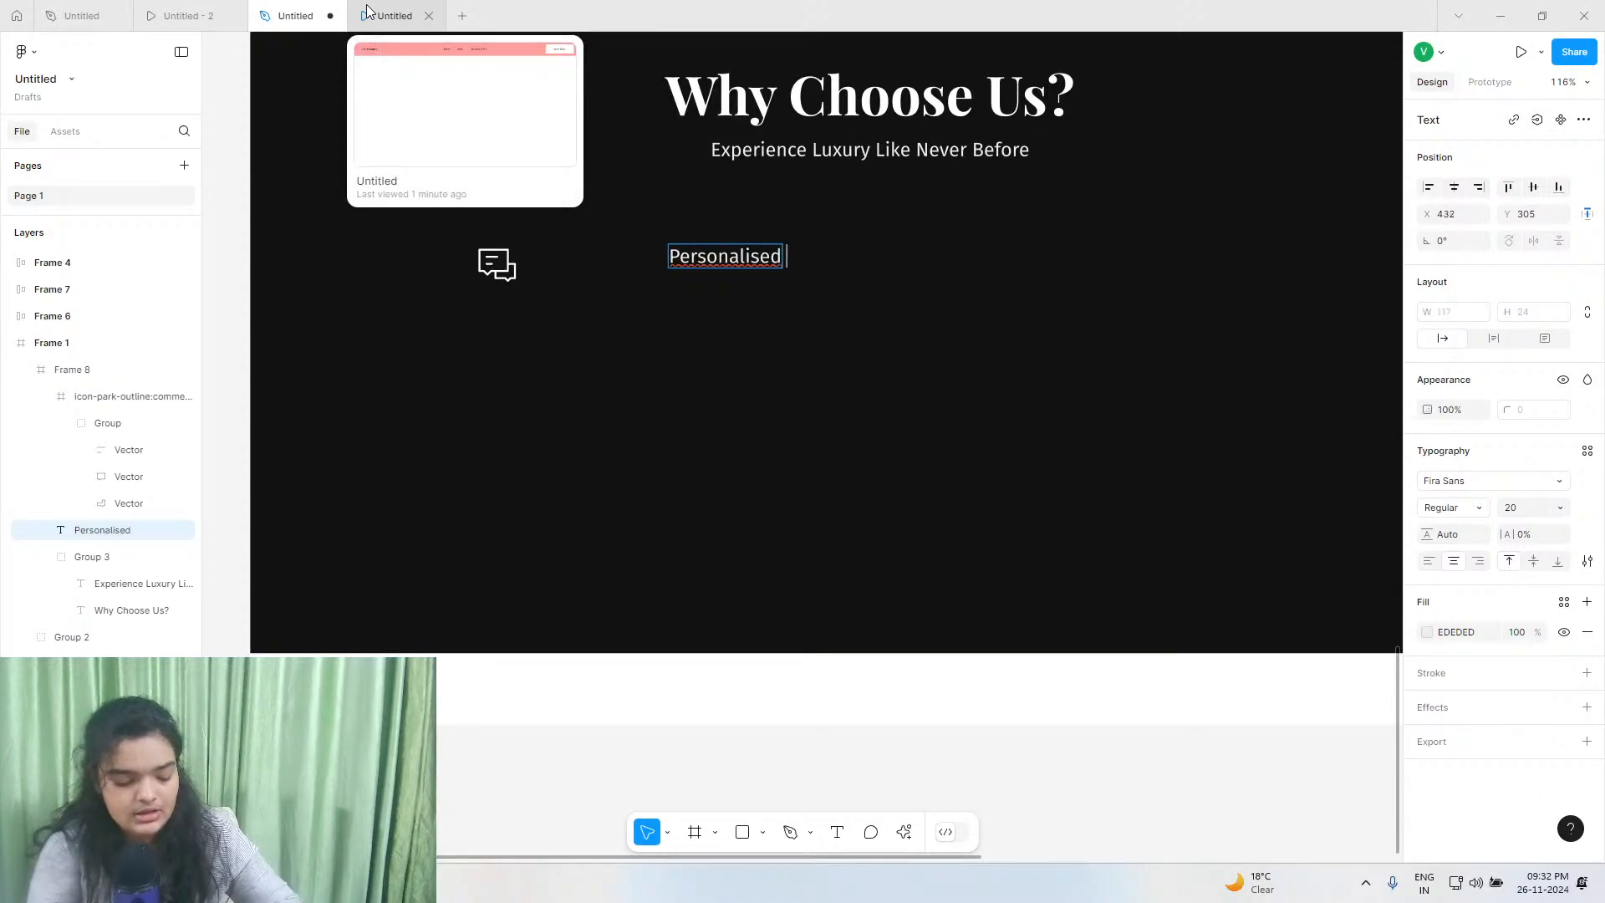
{"action": "type", "text": "Itinera"}
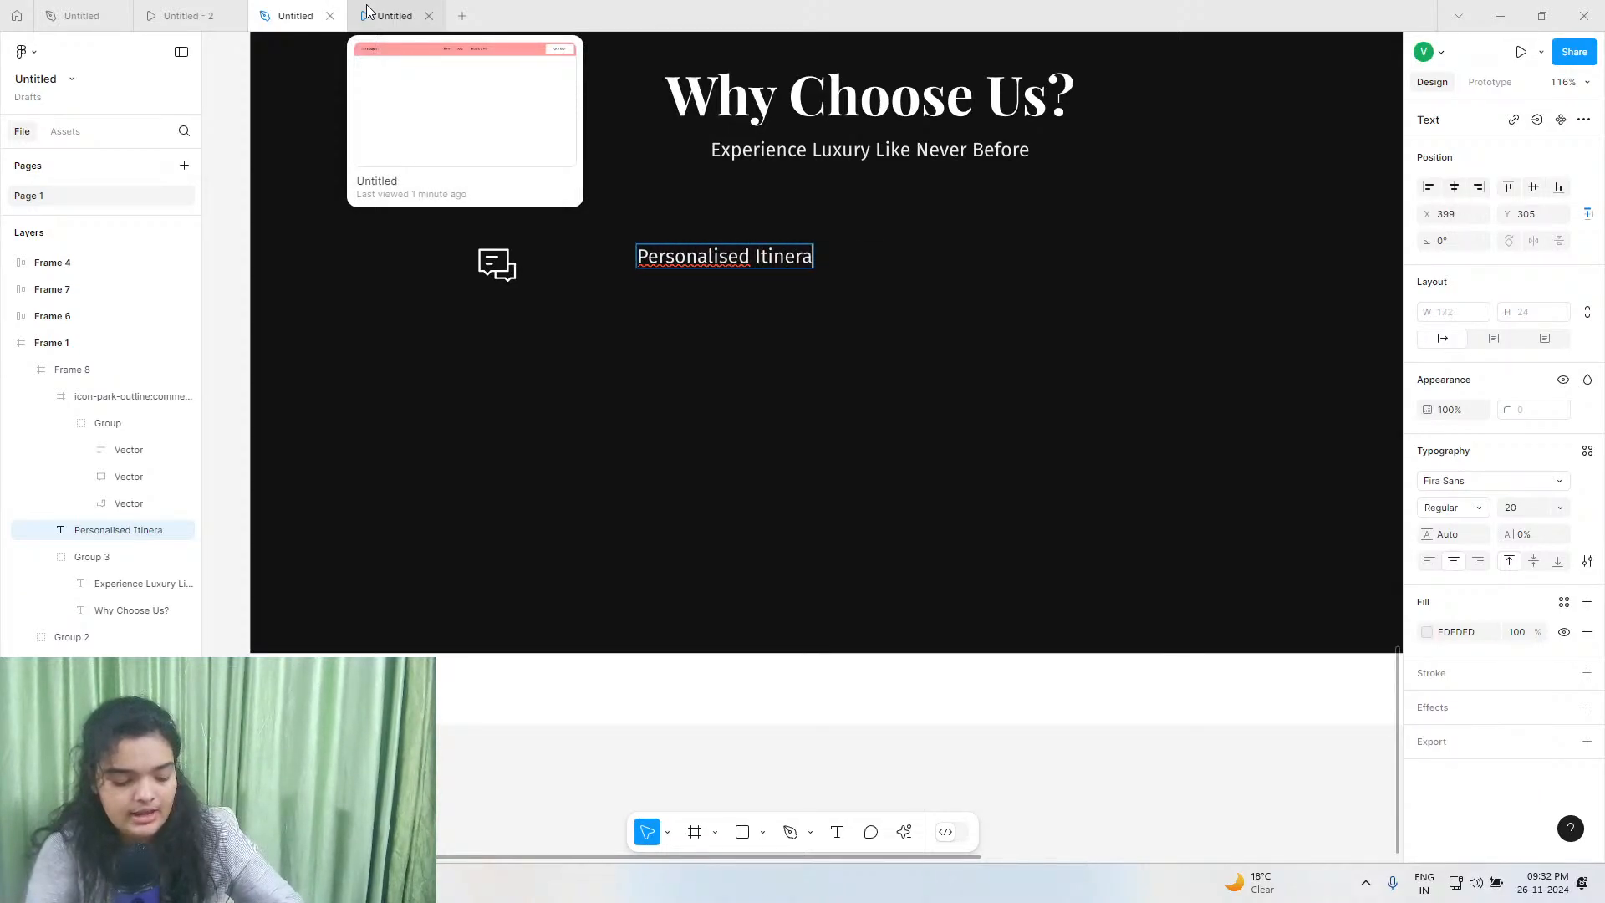
{"action": "type", "text": "ries"}
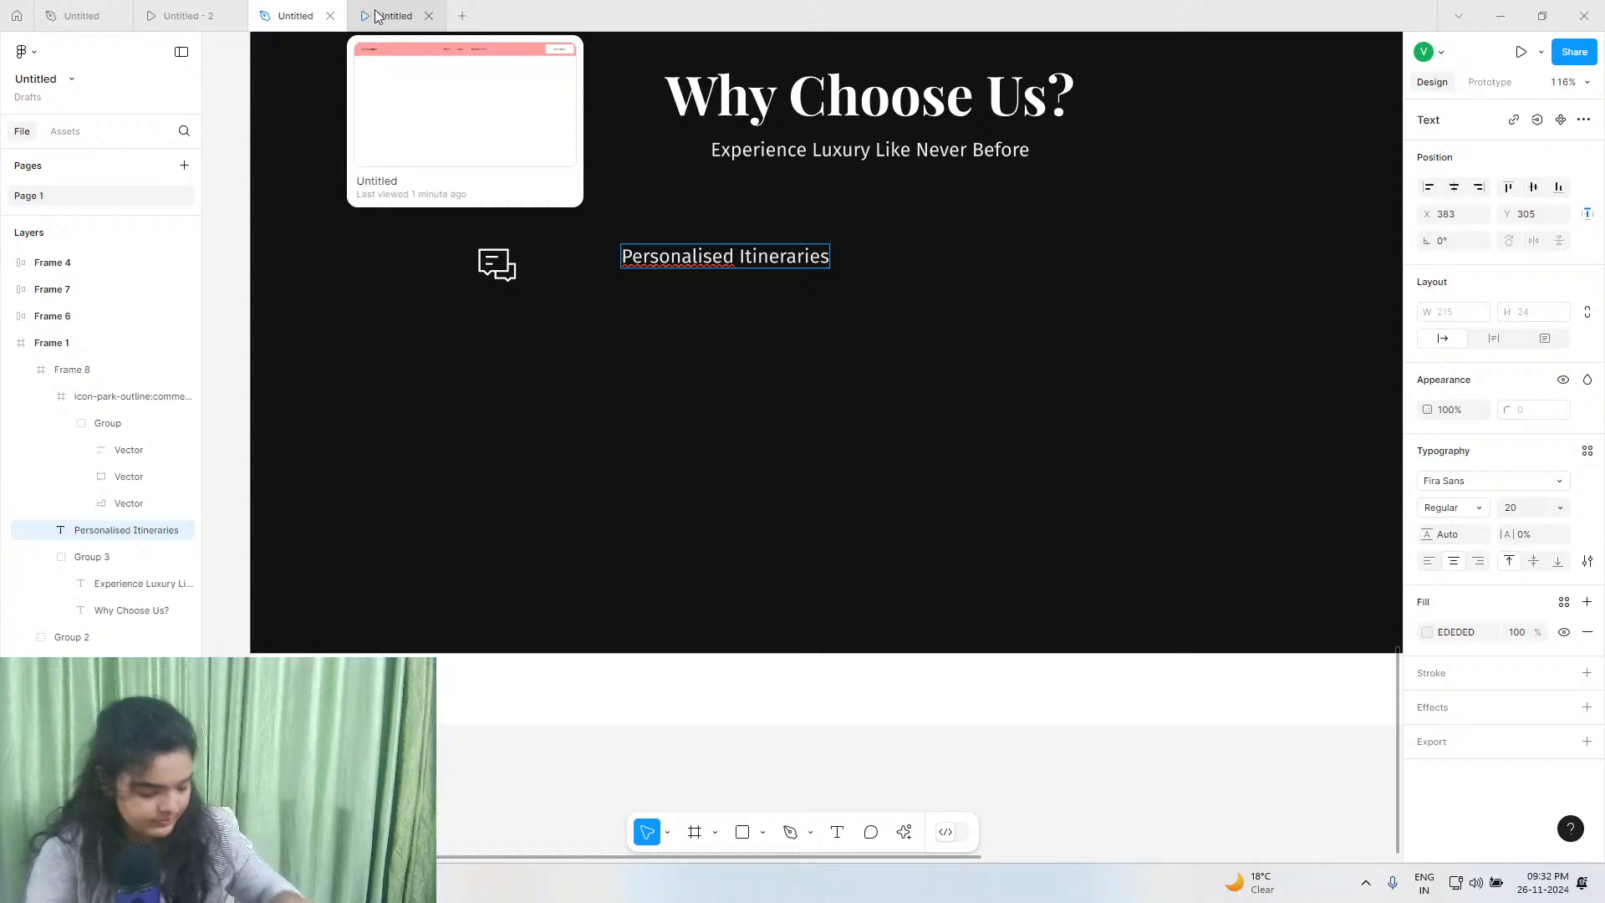
{"action": "left_click", "coordinate": [552, 89]}
{"action": "left_click", "coordinate": [625, 258]}
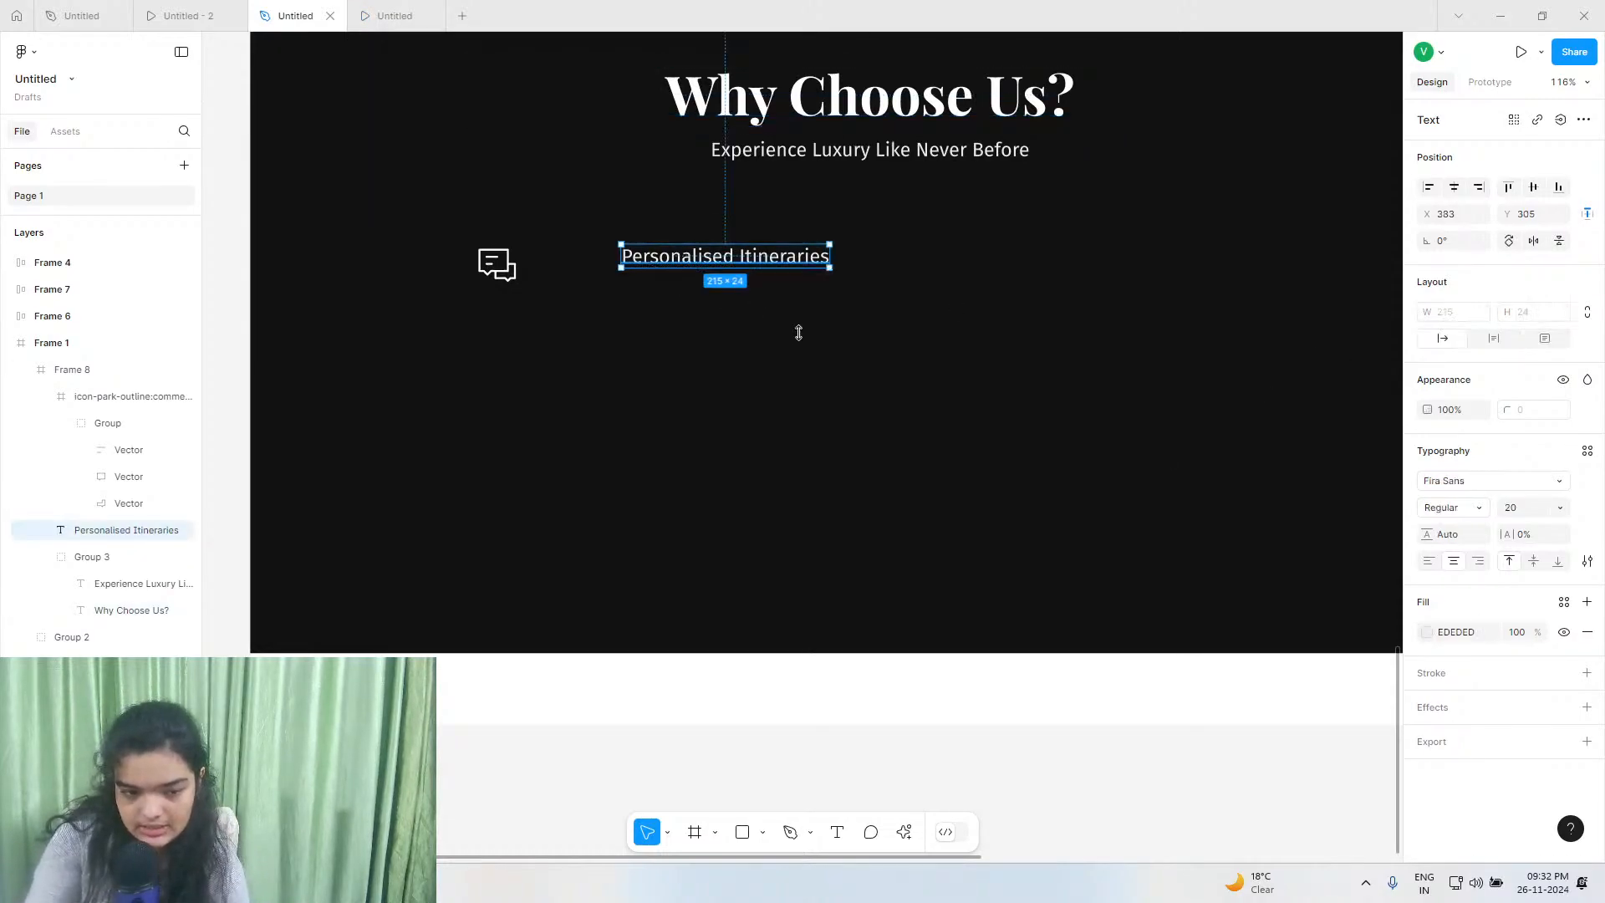
Set the "Personalised Itineraries" text to SemiBold, using the reference prototype as a guide, and move it closer to the icon at X 320, Y 302.
{"action": "left_click", "coordinate": [1467, 504]}
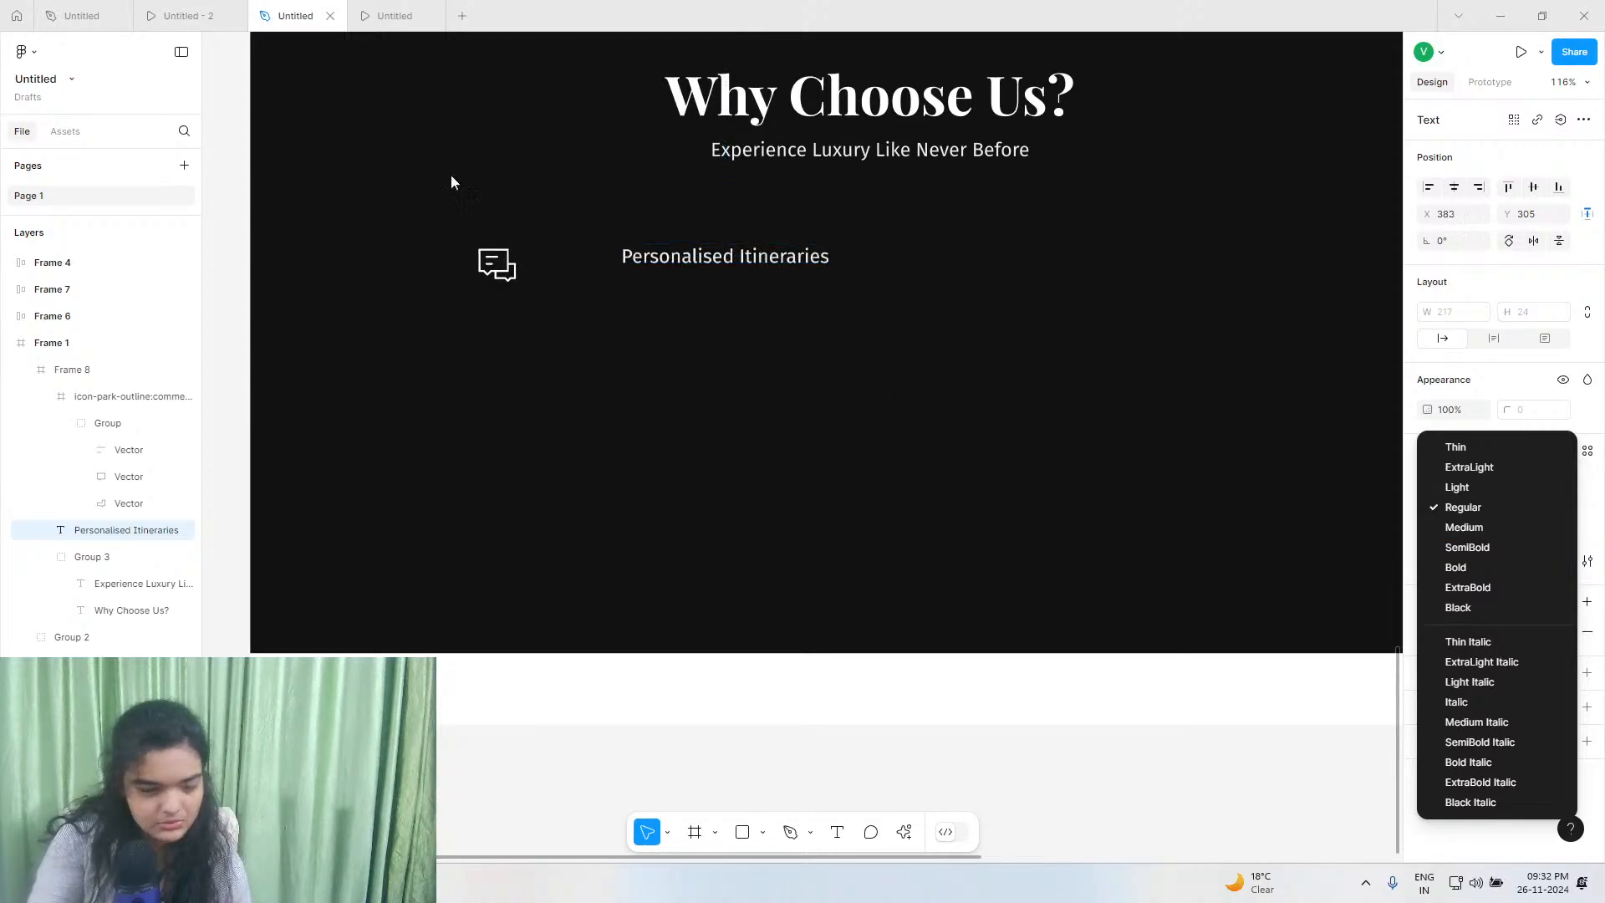
{"action": "left_click", "coordinate": [201, 15]}
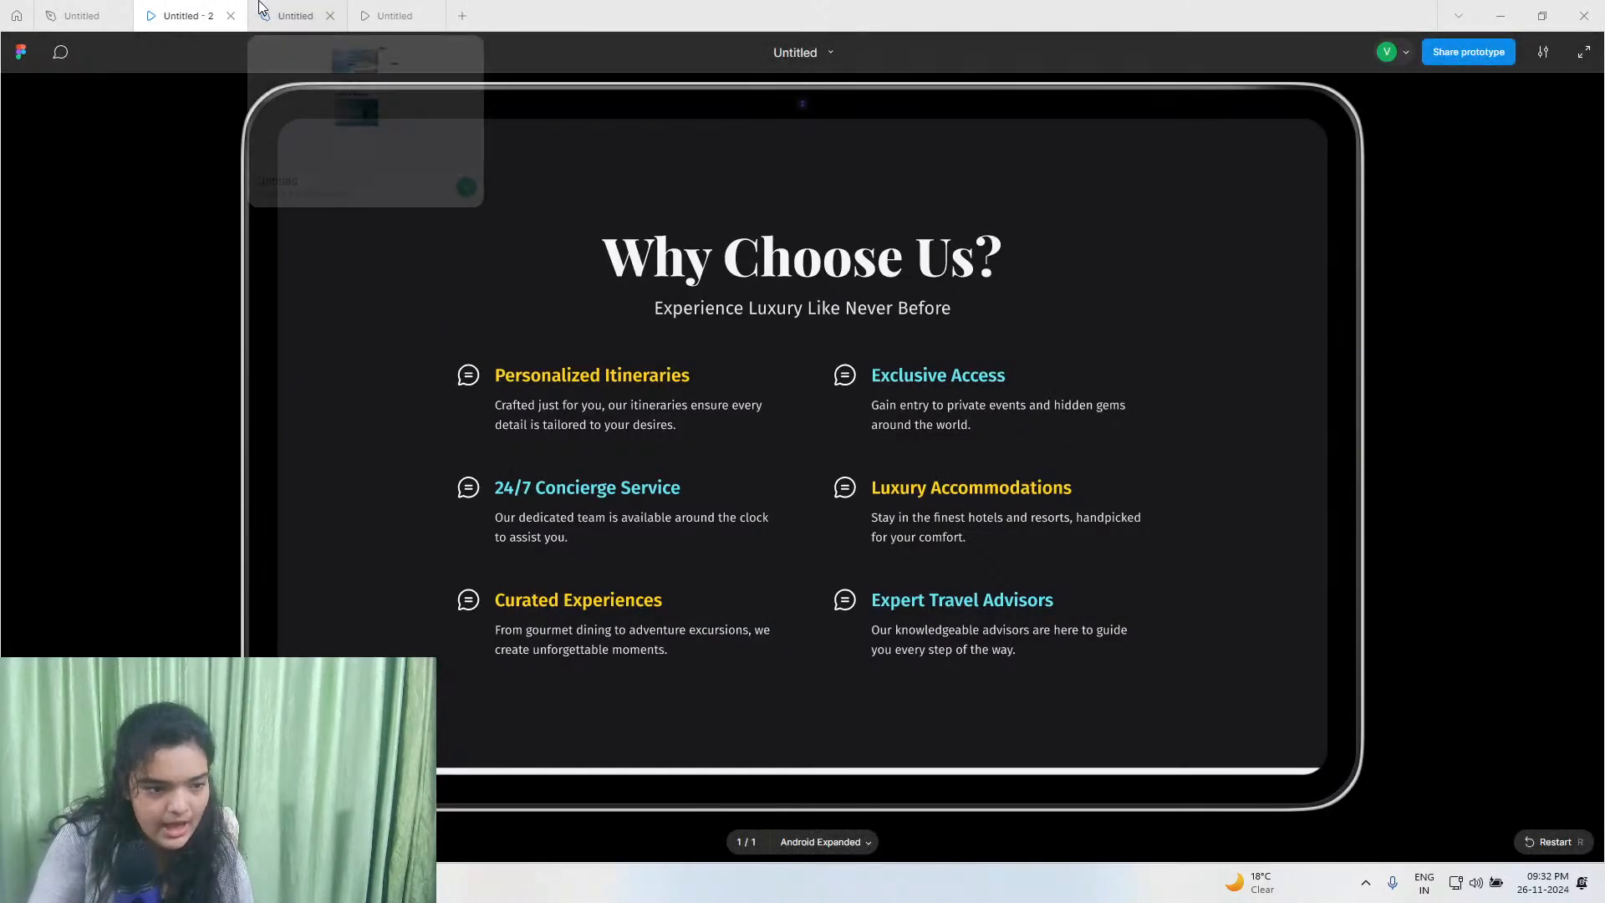
{"action": "left_click", "coordinate": [293, 15]}
{"action": "left_click", "coordinate": [1475, 511]}
{"action": "left_click", "coordinate": [1455, 545]}
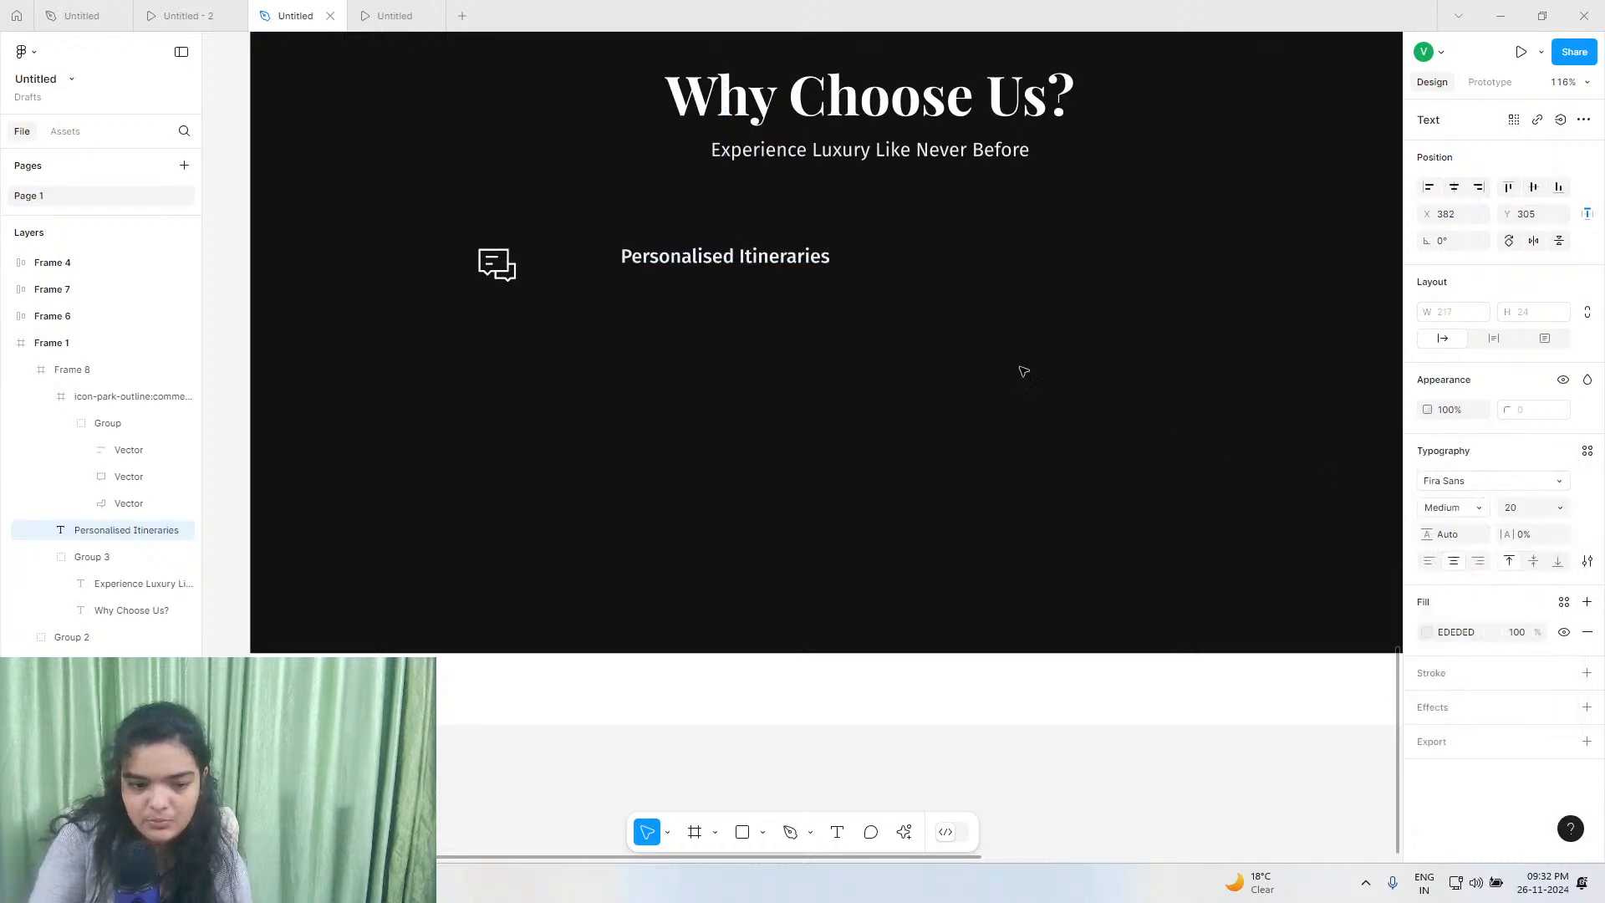
{"action": "mouse_move", "coordinate": [667, 270]}
{"action": "left_mouse_down"}
{"action": "mouse_move", "coordinate": [601, 258]}
{"action": "mouse_move", "coordinate": [644, 262]}
{"action": "left_mouse_up"}
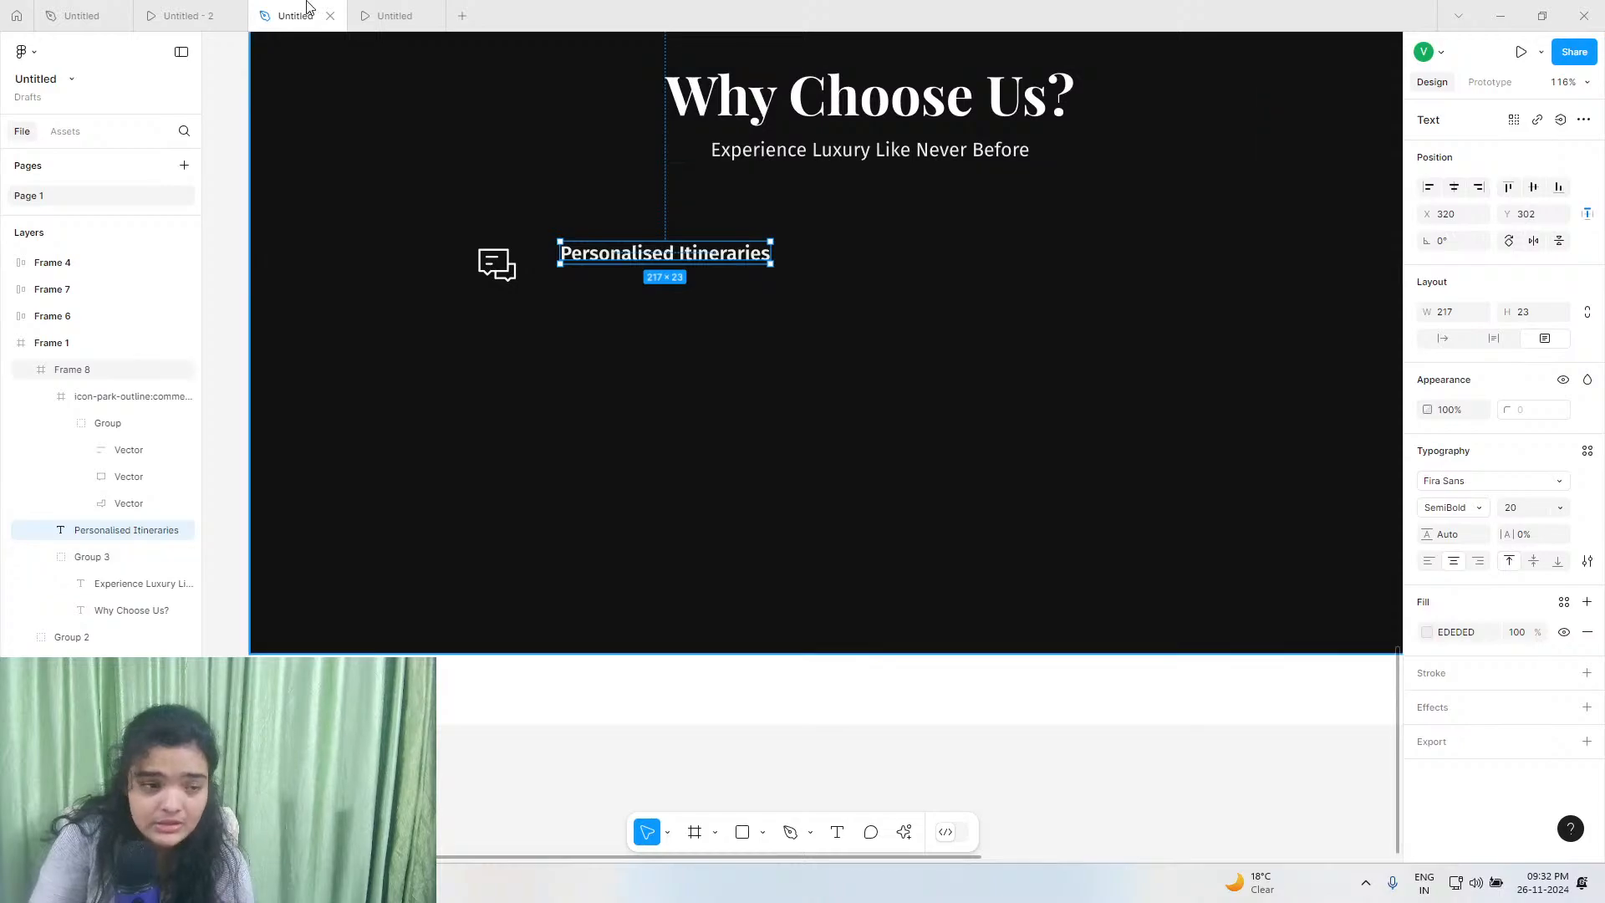
Check the feature description's typography in the reference design, then duplicate the "Experience Luxury Like Never Before" text and place it below "Personalised Itineraries" at X 320, Y 334.
{"action": "left_click", "coordinate": [209, 15]}
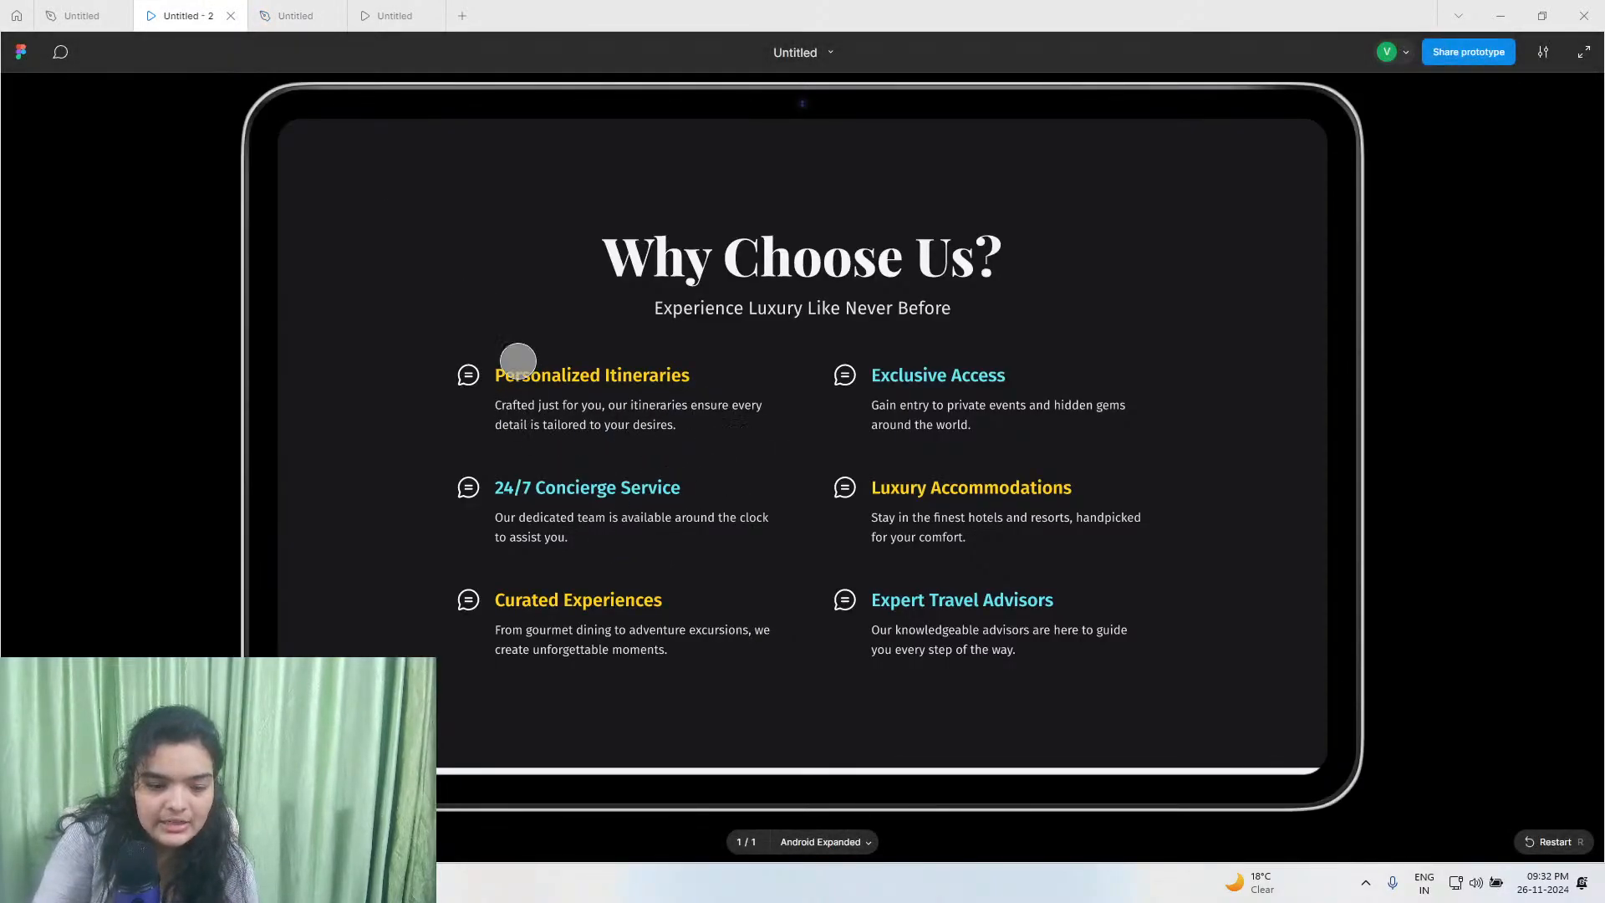
{"action": "left_click", "coordinate": [81, 15]}
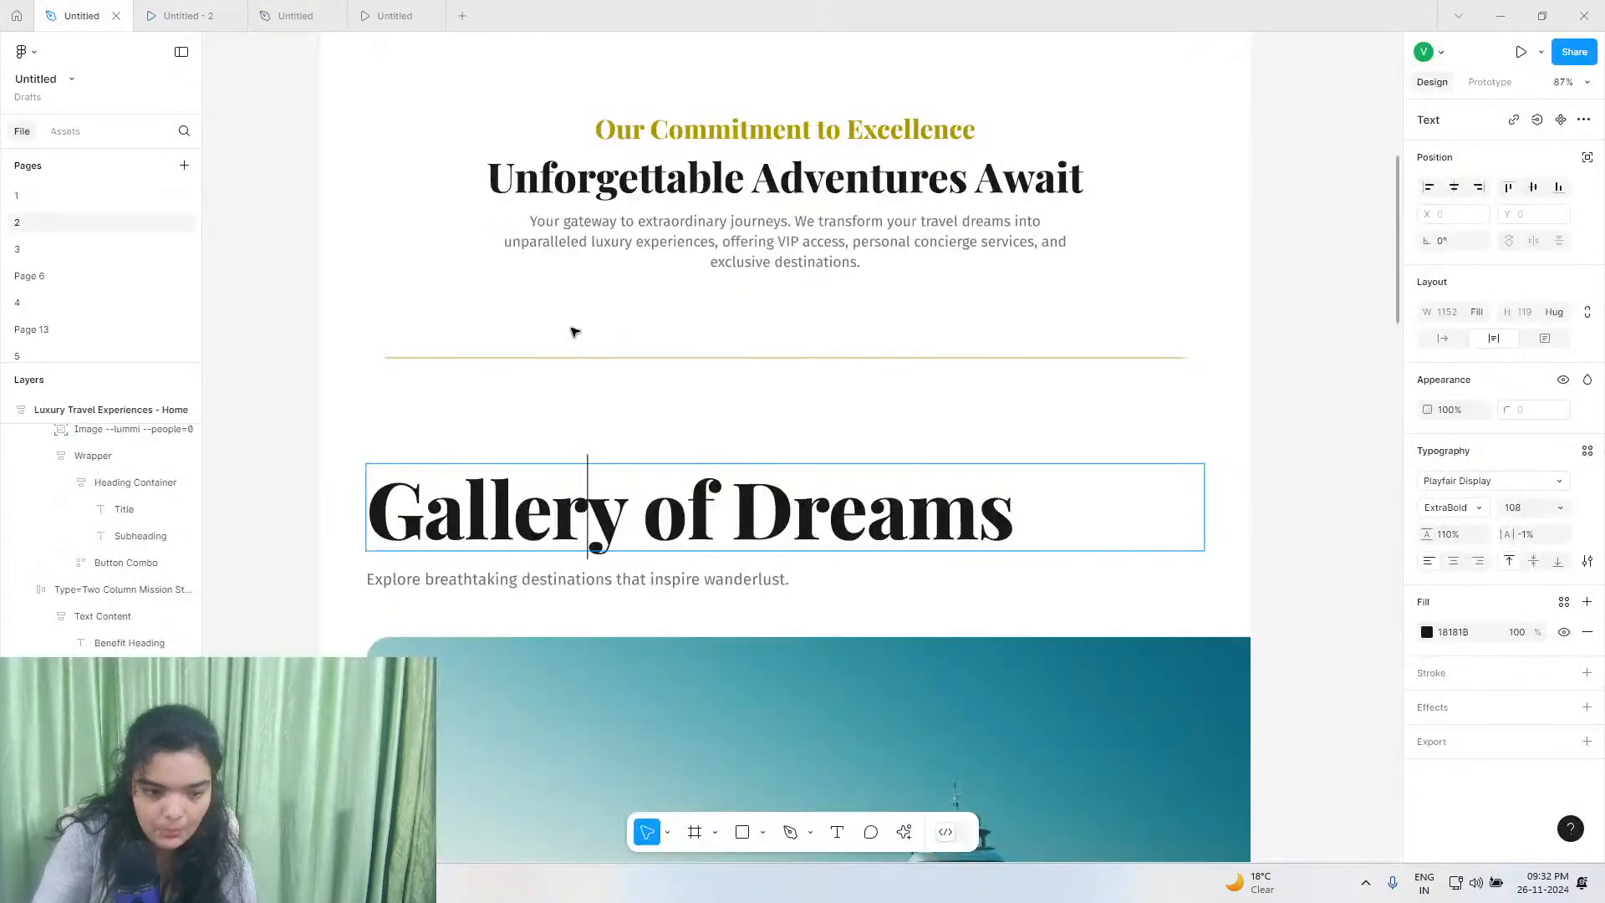
{"action": "scroll", "coordinate": [539, 565], "scroll_direction": "down", "scroll_amount": 15}
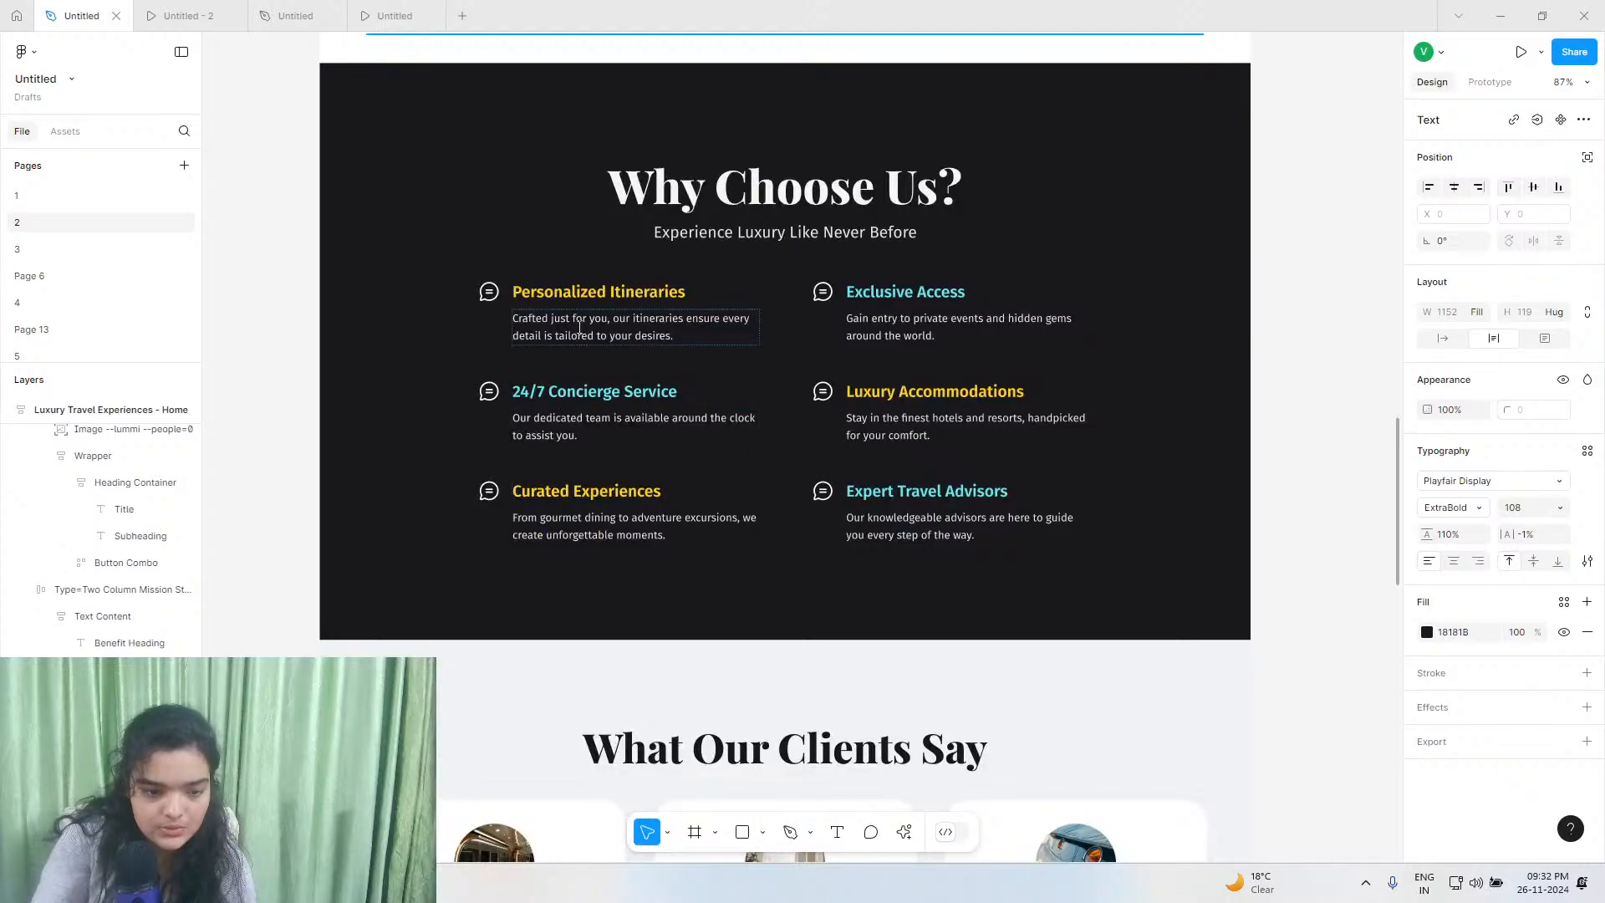
{"action": "left_click", "coordinate": [590, 338]}
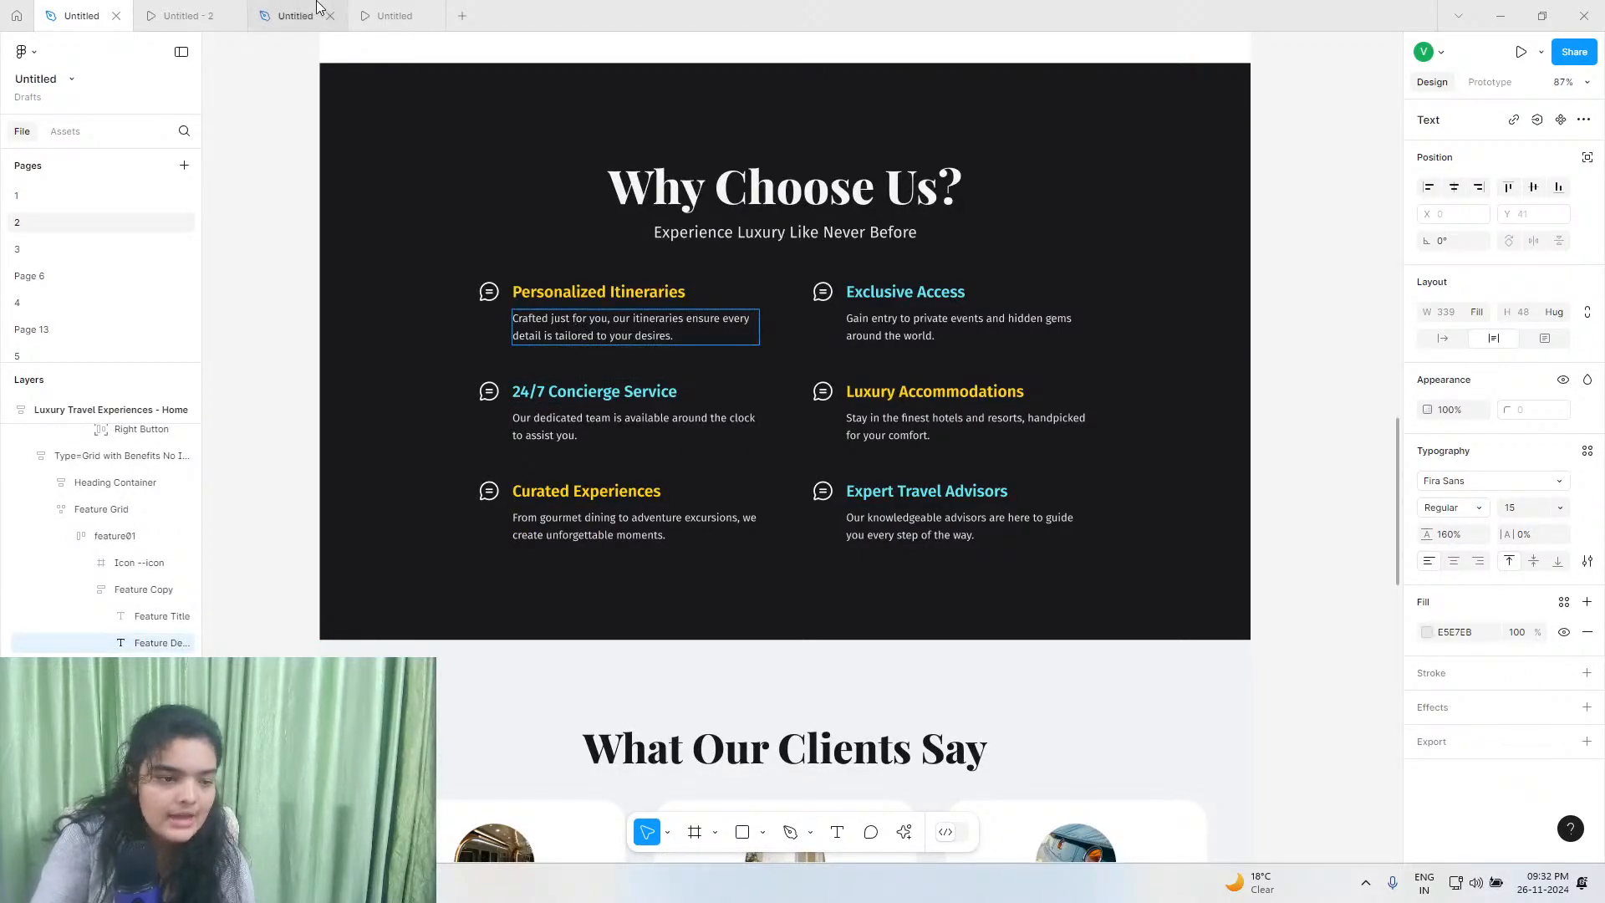
{"action": "left_click", "coordinate": [295, 15]}
{"action": "left_click", "coordinate": [828, 149]}
{"action": "double_click", "coordinate": [827, 149]}
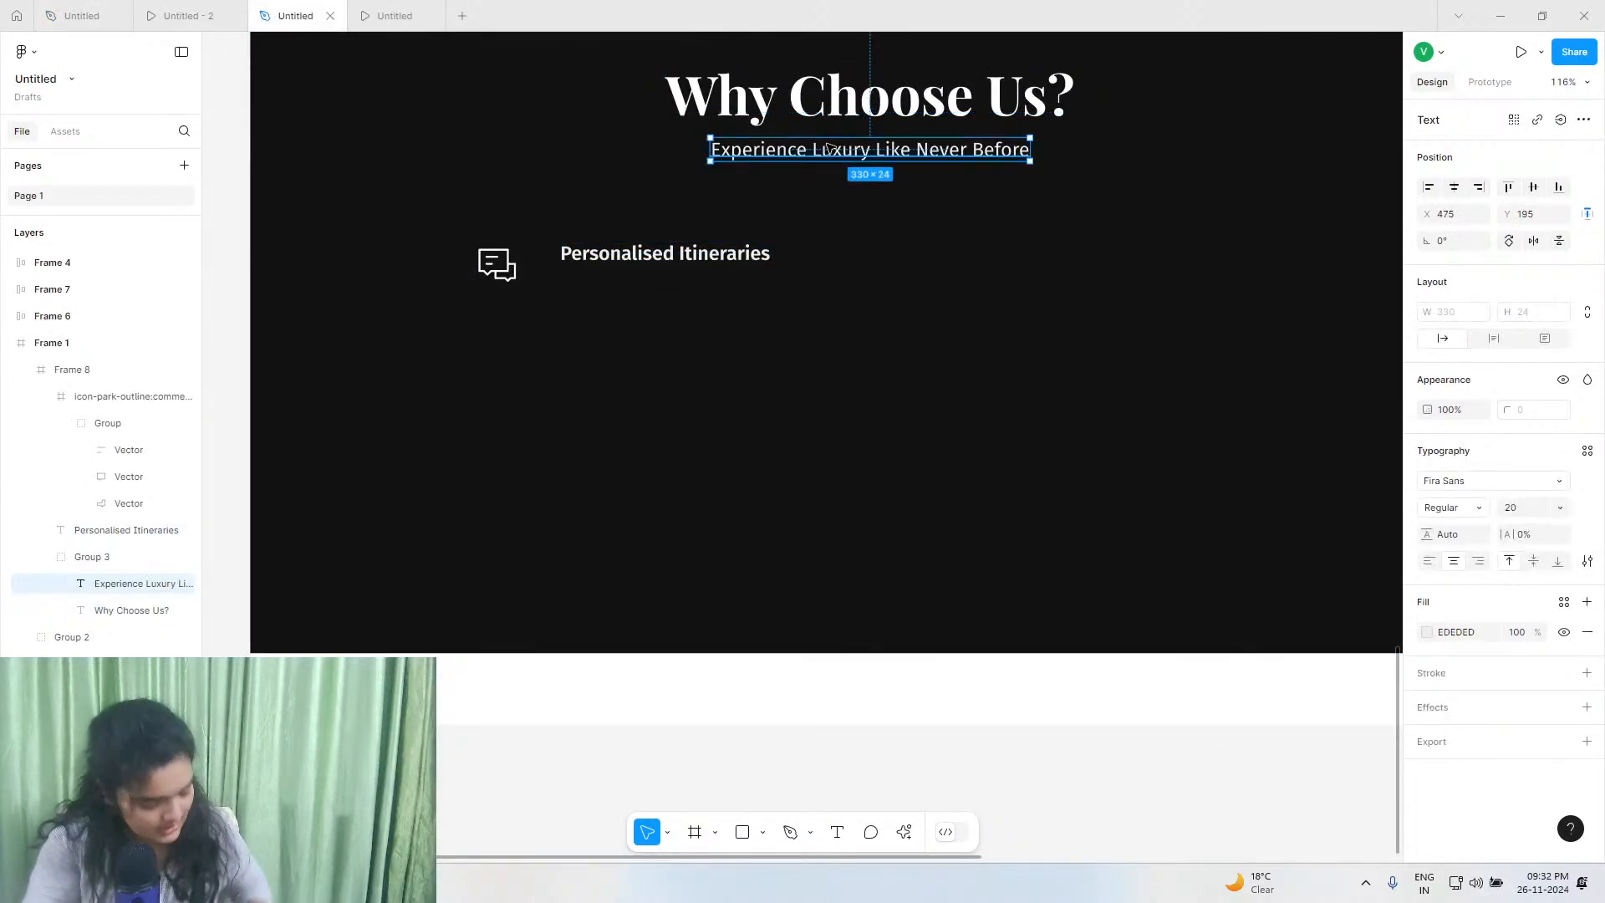
{"action": "double_click", "coordinate": [830, 149]}
{"action": "key", "text": "Escape"}
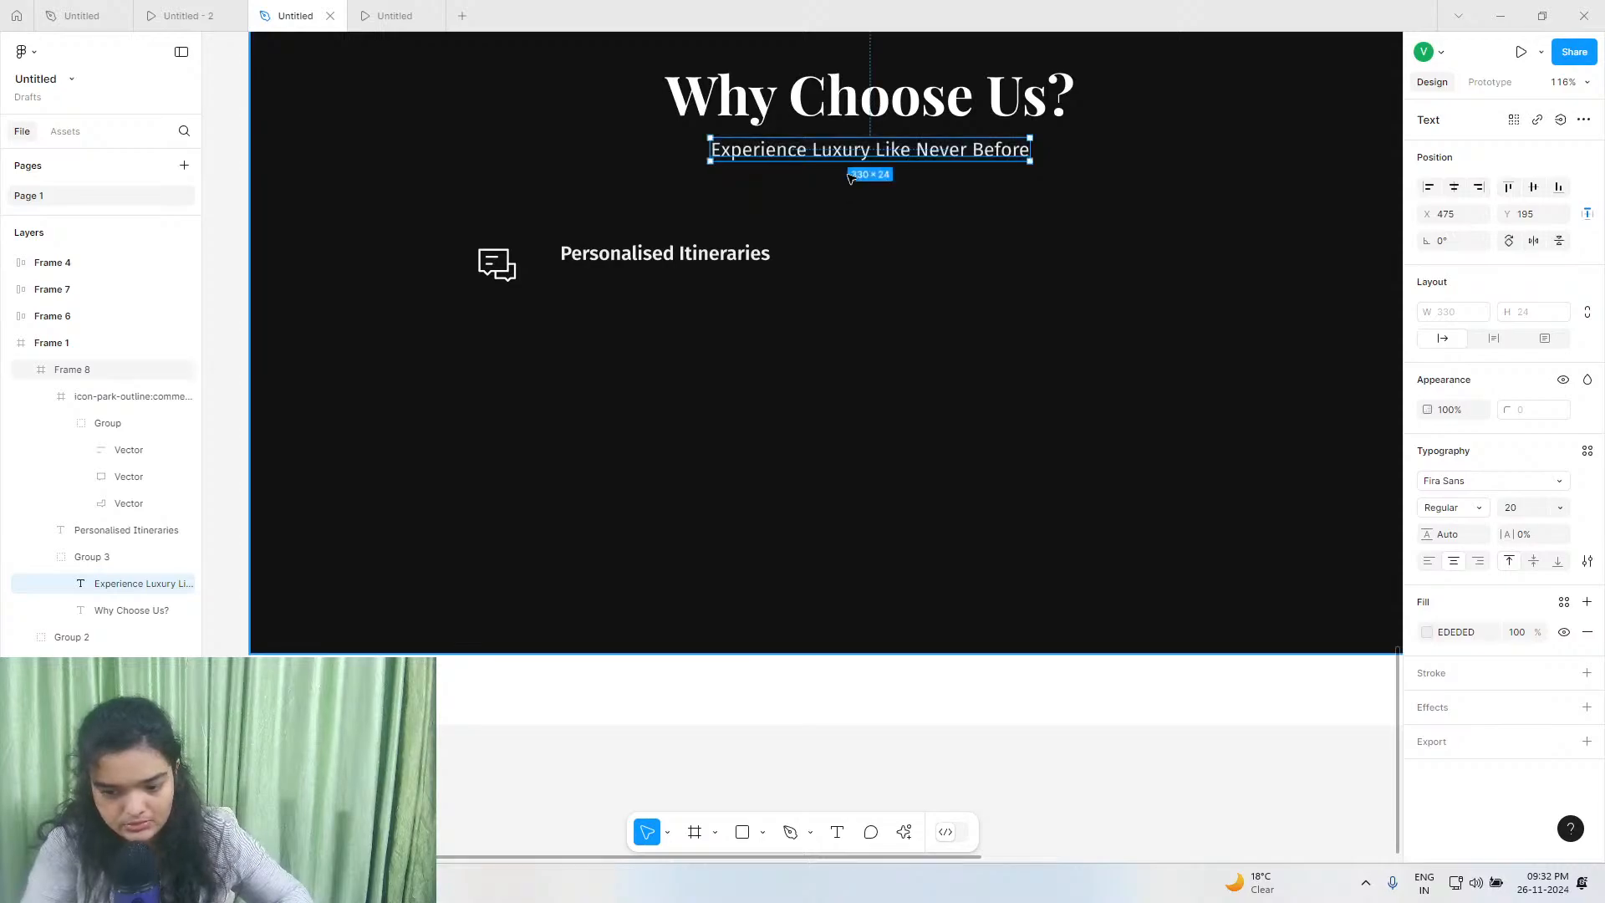
{"action": "key", "text": "ctrl+d"}
{"action": "left_click_drag", "start_coordinate": [856, 153], "coordinate": [705, 286]}
{"action": "double_click", "coordinate": [705, 286]}
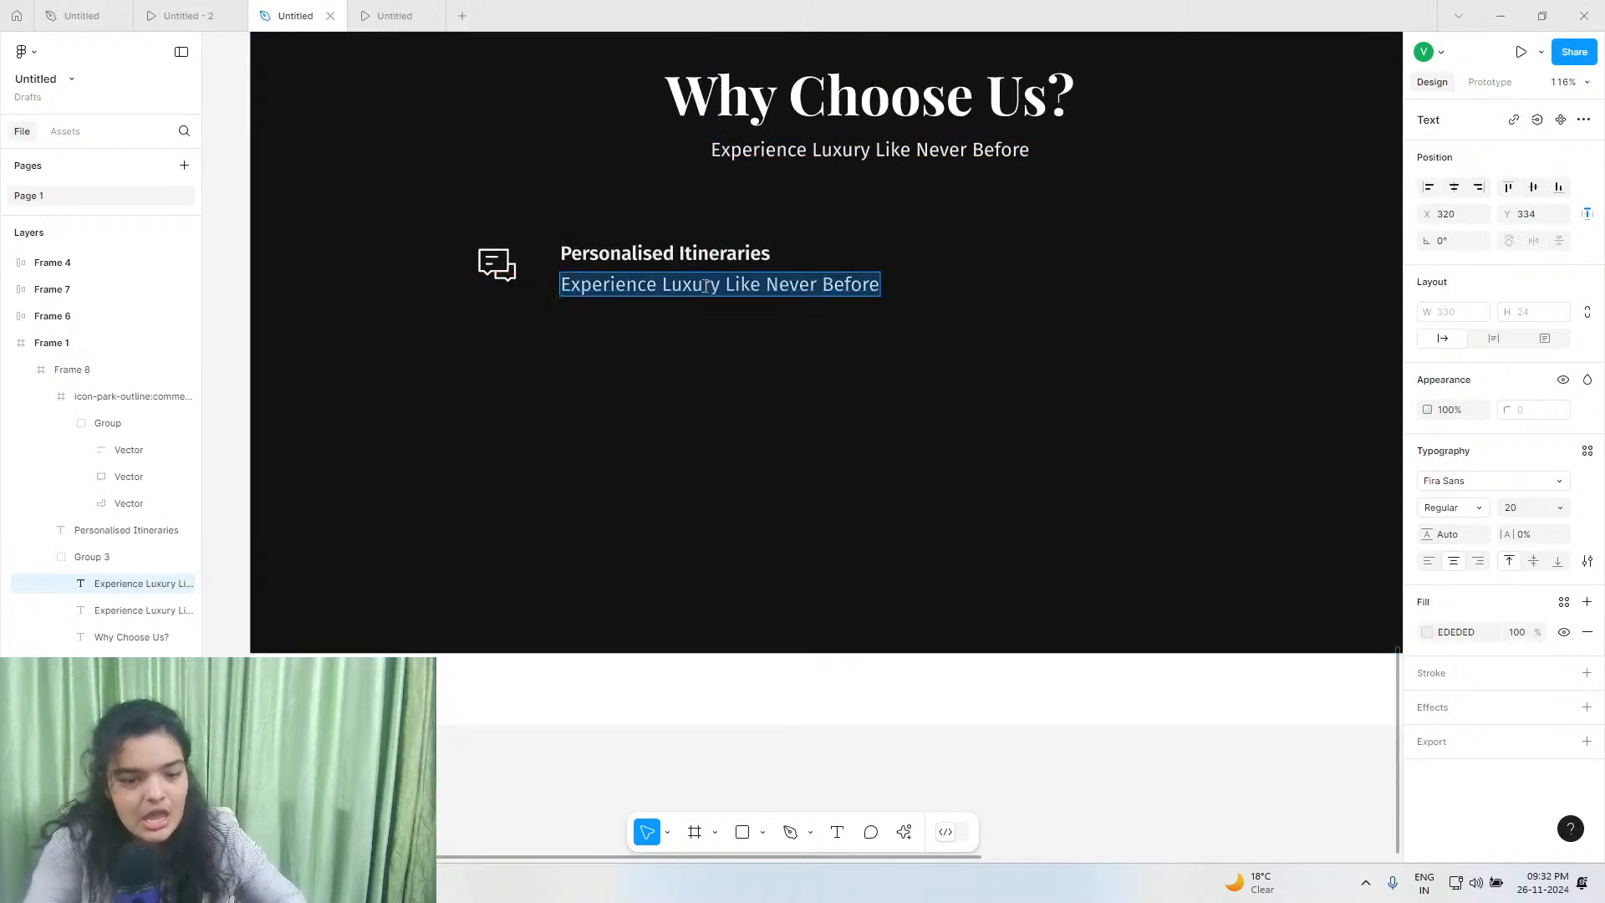
Set the font size of the duplicated text below "Personalised Itineraries" to 15.
{"action": "left_click", "coordinate": [1519, 516]}
{"action": "type", "text": "15"}
{"action": "key", "text": "Return"}
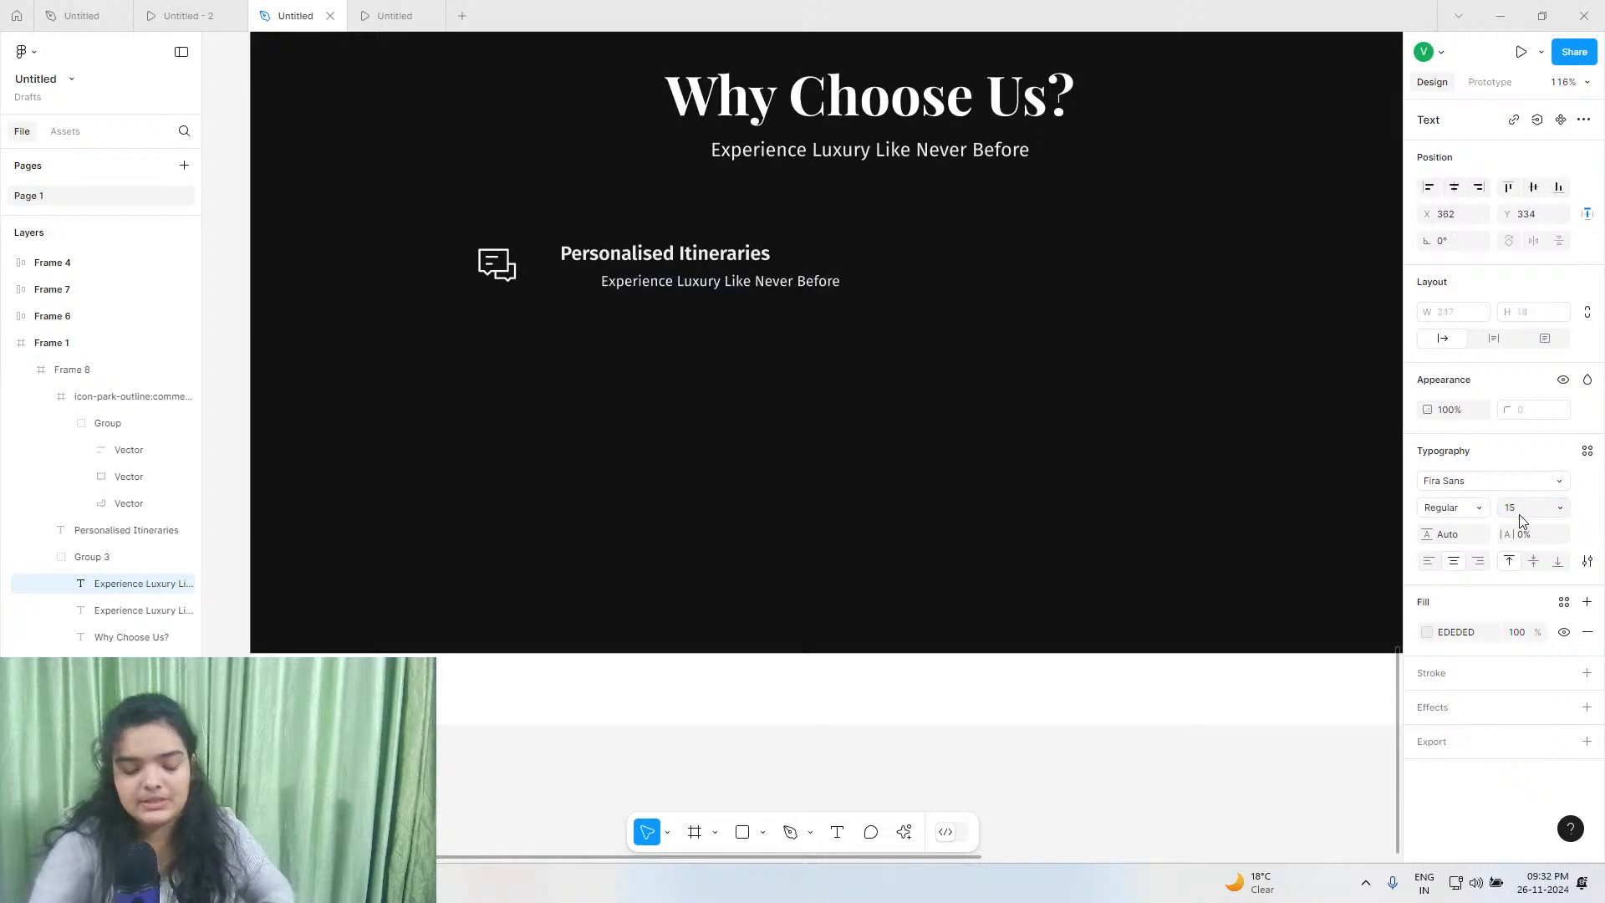
Copy the "Personalized Itineraries" description from the reference design and replace the duplicated text with it, matching the existing style.
{"action": "left_click", "coordinate": [183, 16]}
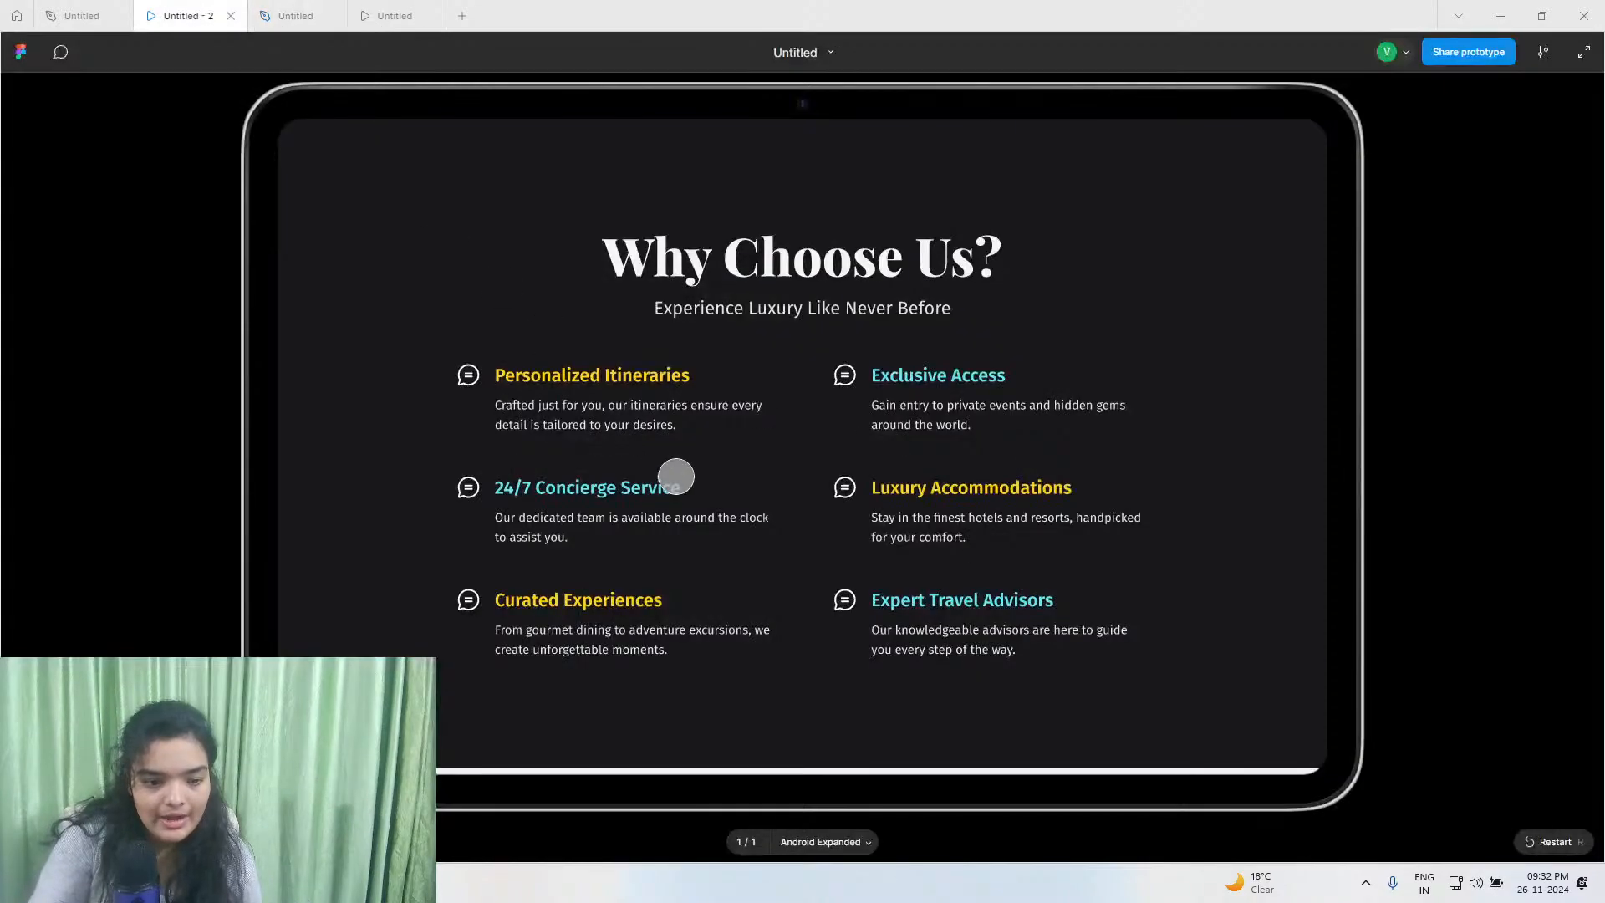
{"action": "left_click", "coordinate": [122, 15]}
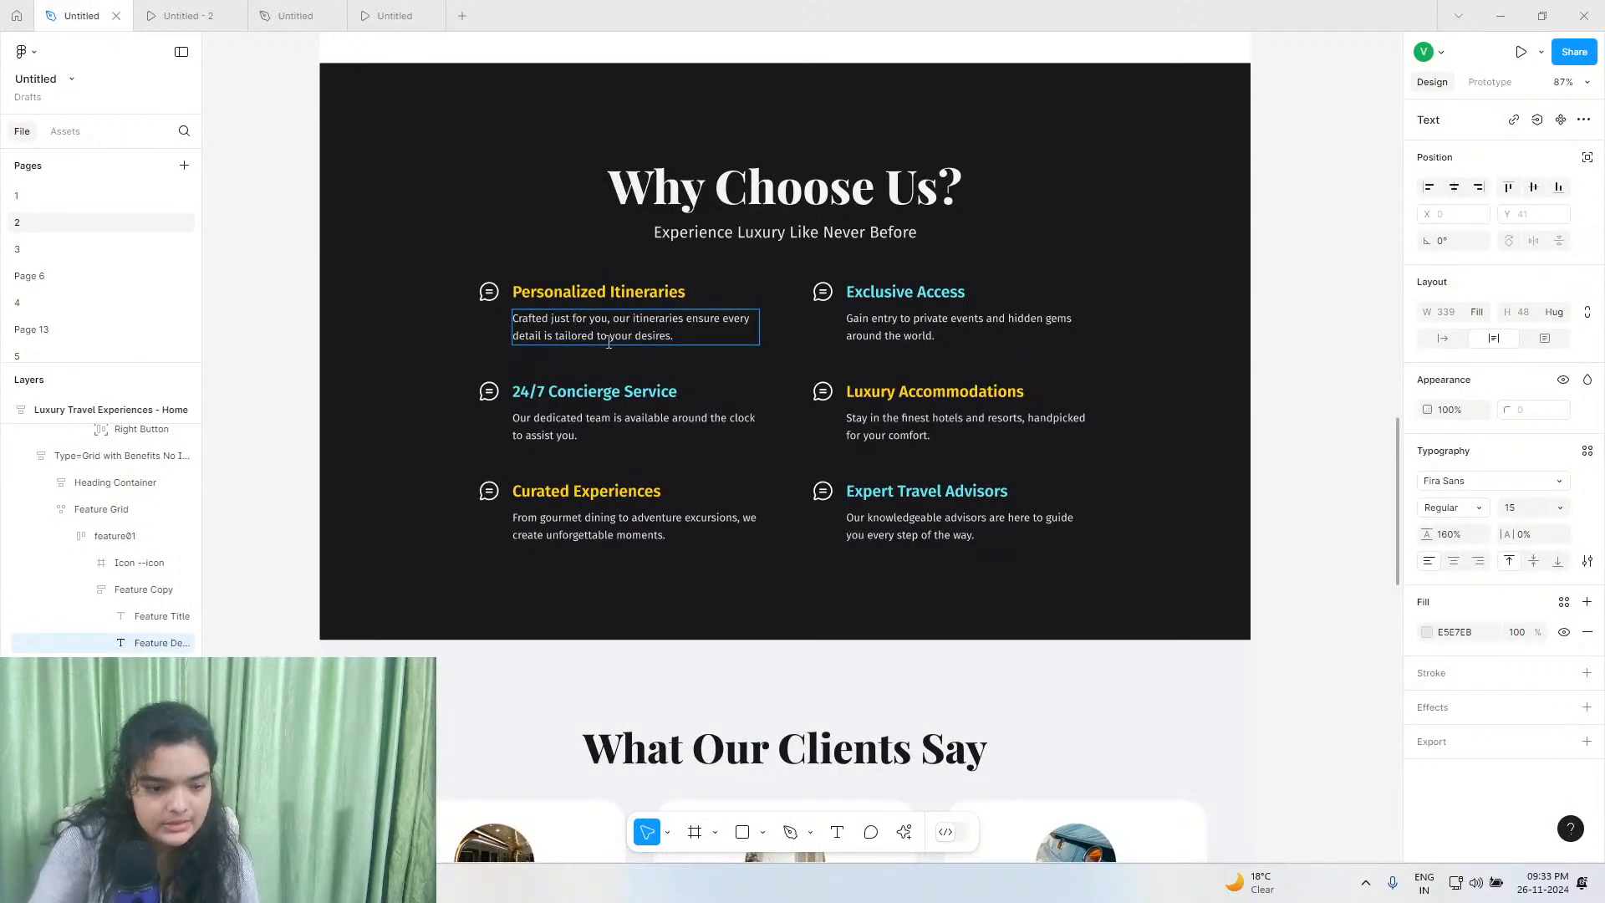
{"action": "triple_click", "coordinate": [609, 341]}
{"action": "right_click", "coordinate": [609, 338]}
{"action": "triple_click", "coordinate": [583, 327]}
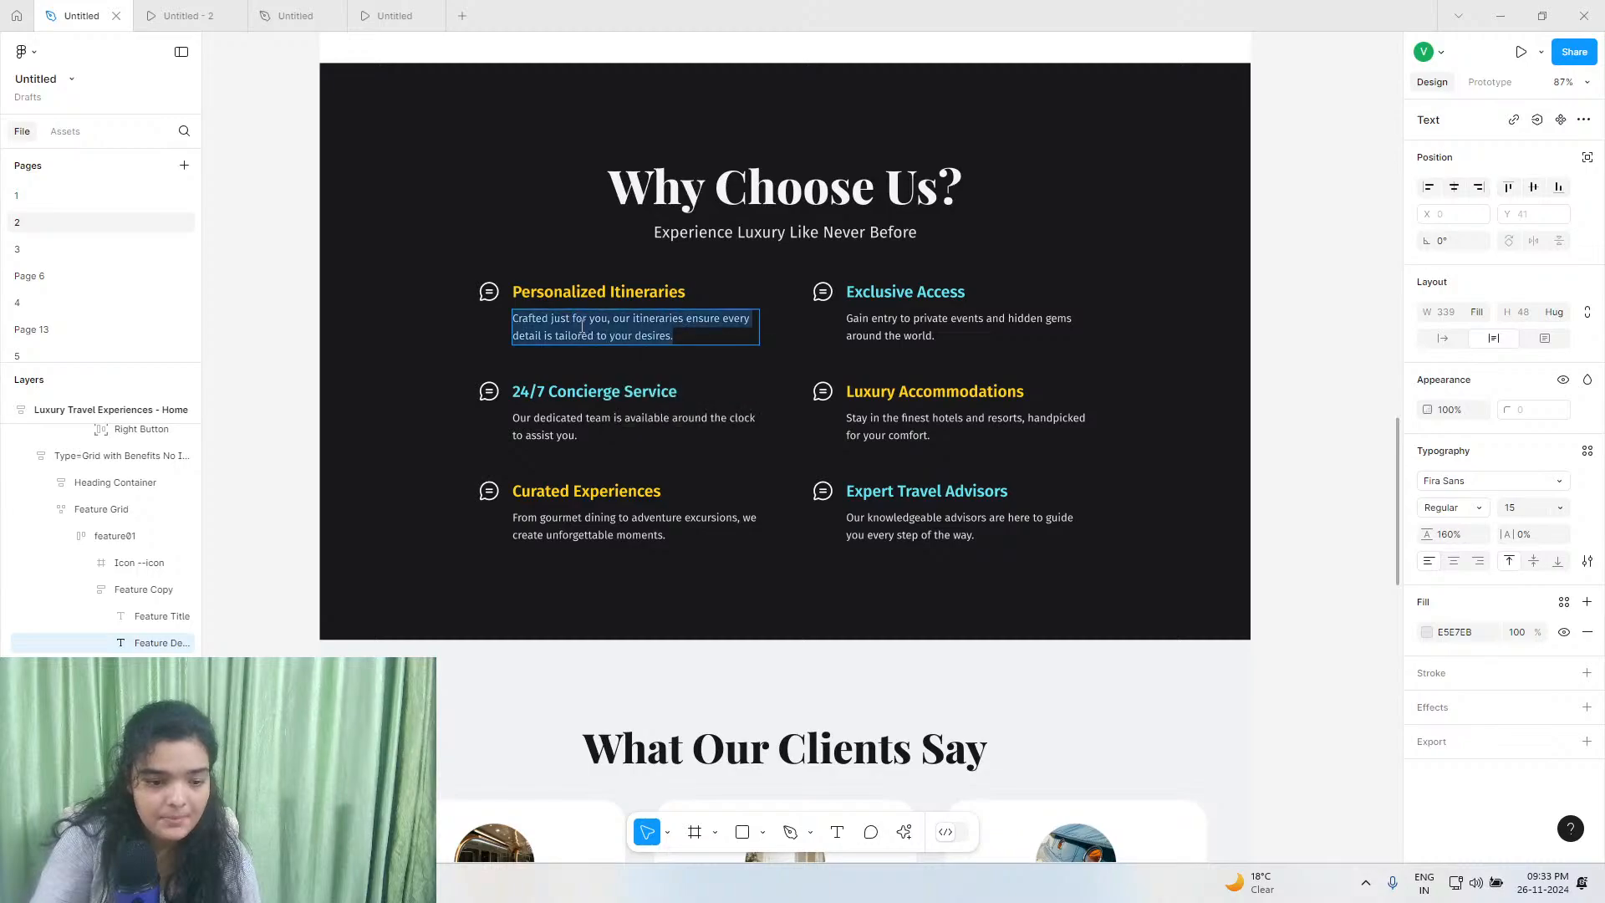
{"action": "right_click", "coordinate": [594, 333]}
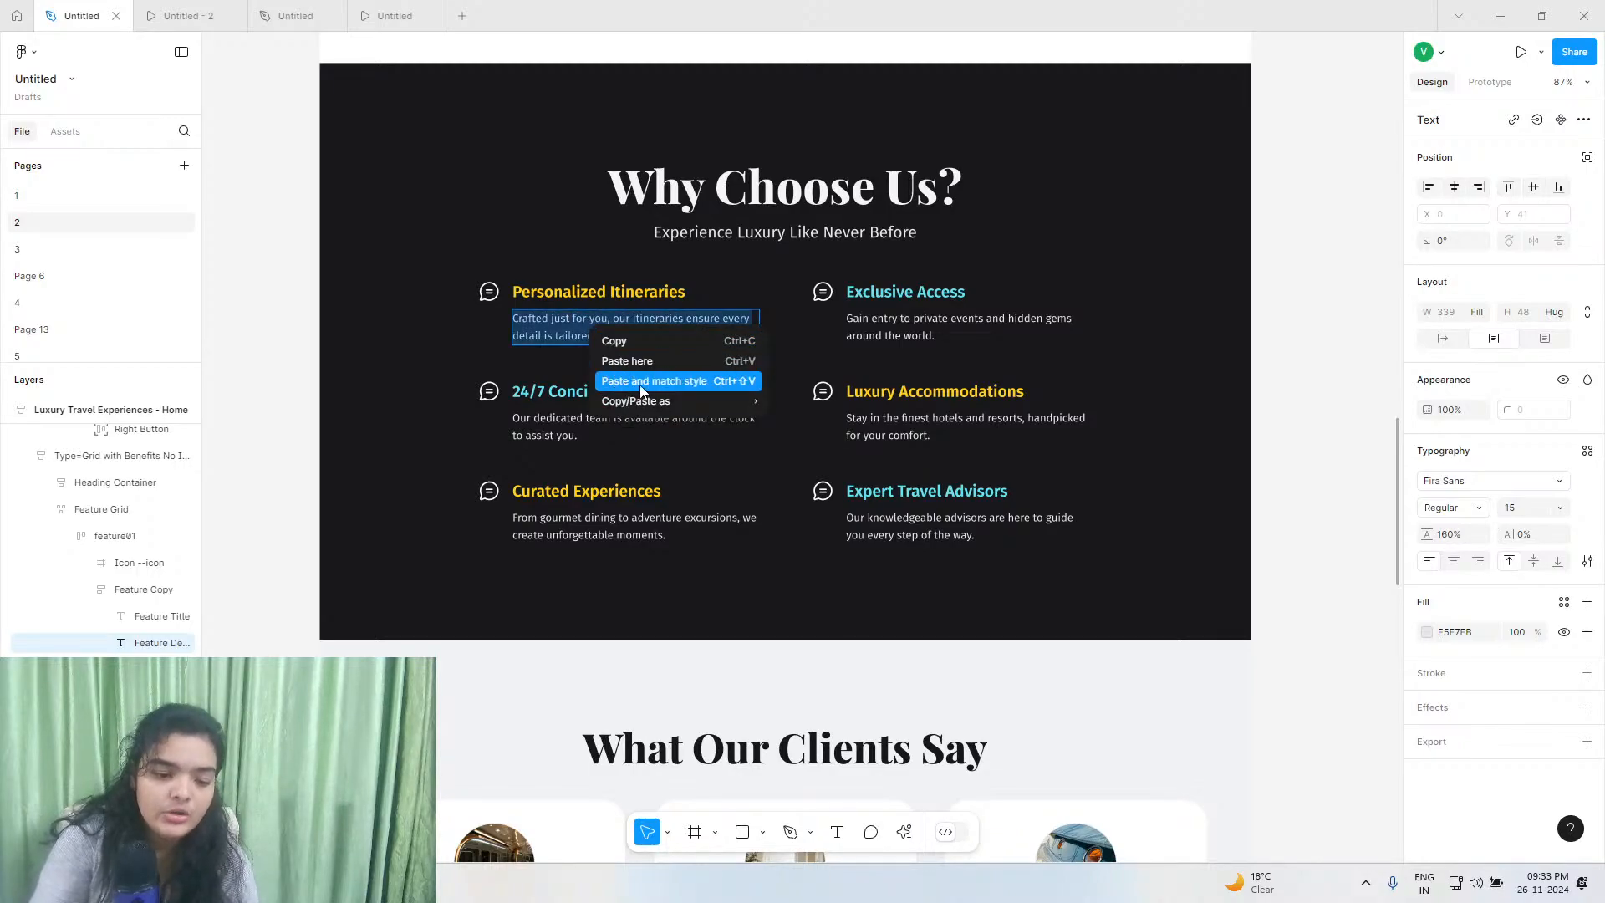
{"action": "left_click", "coordinate": [622, 342]}
{"action": "left_click", "coordinate": [297, 15]}
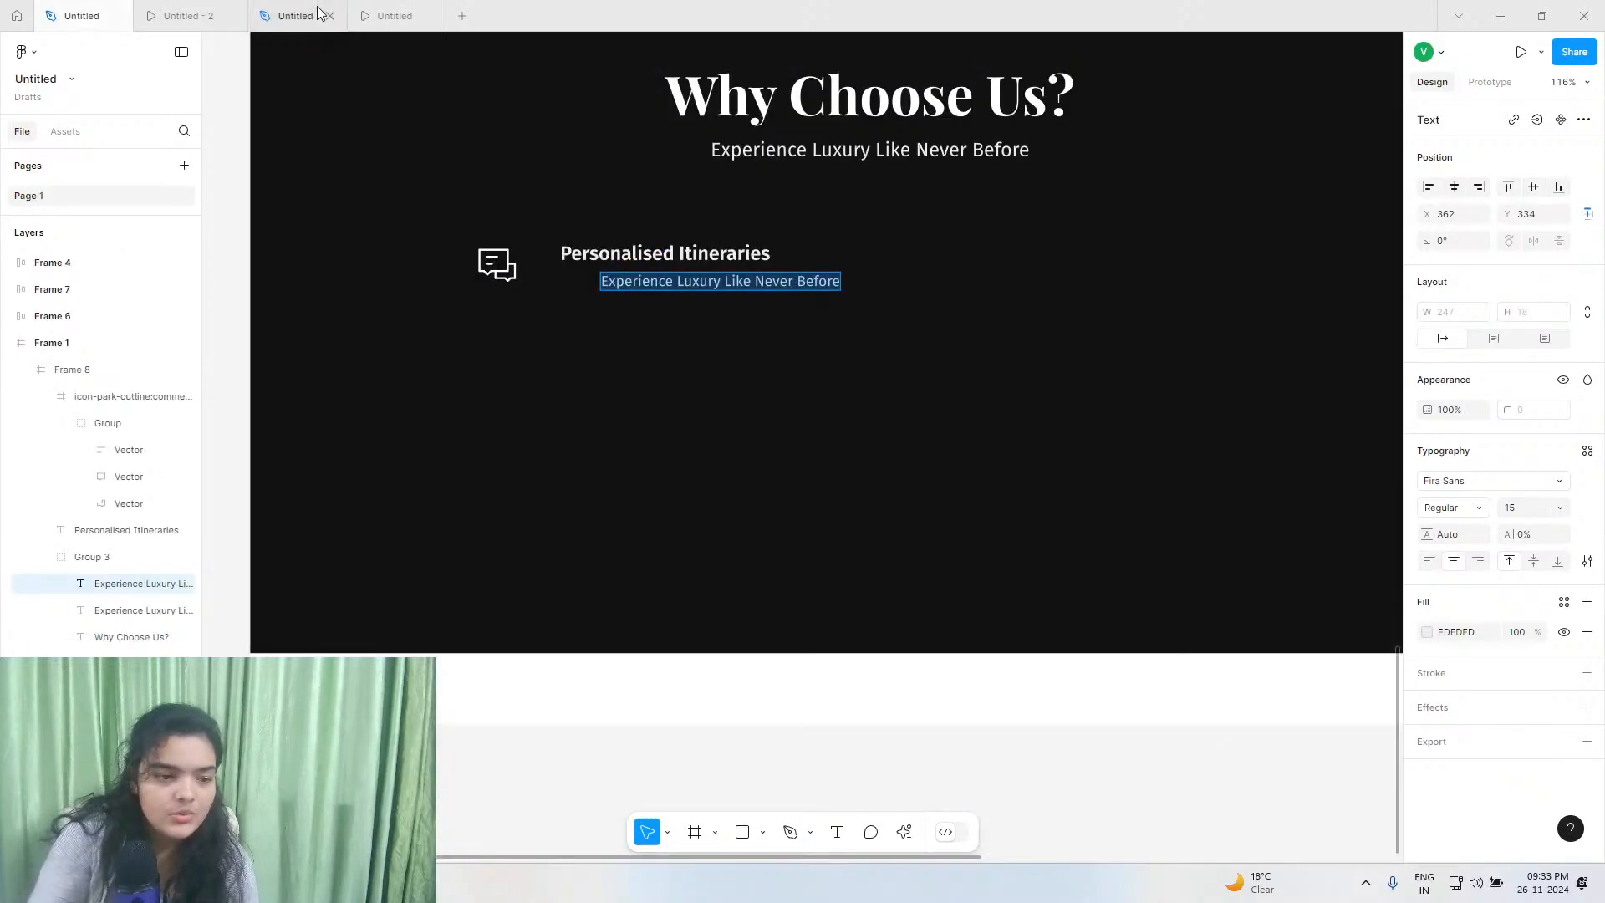
{"action": "right_click", "coordinate": [654, 285]}
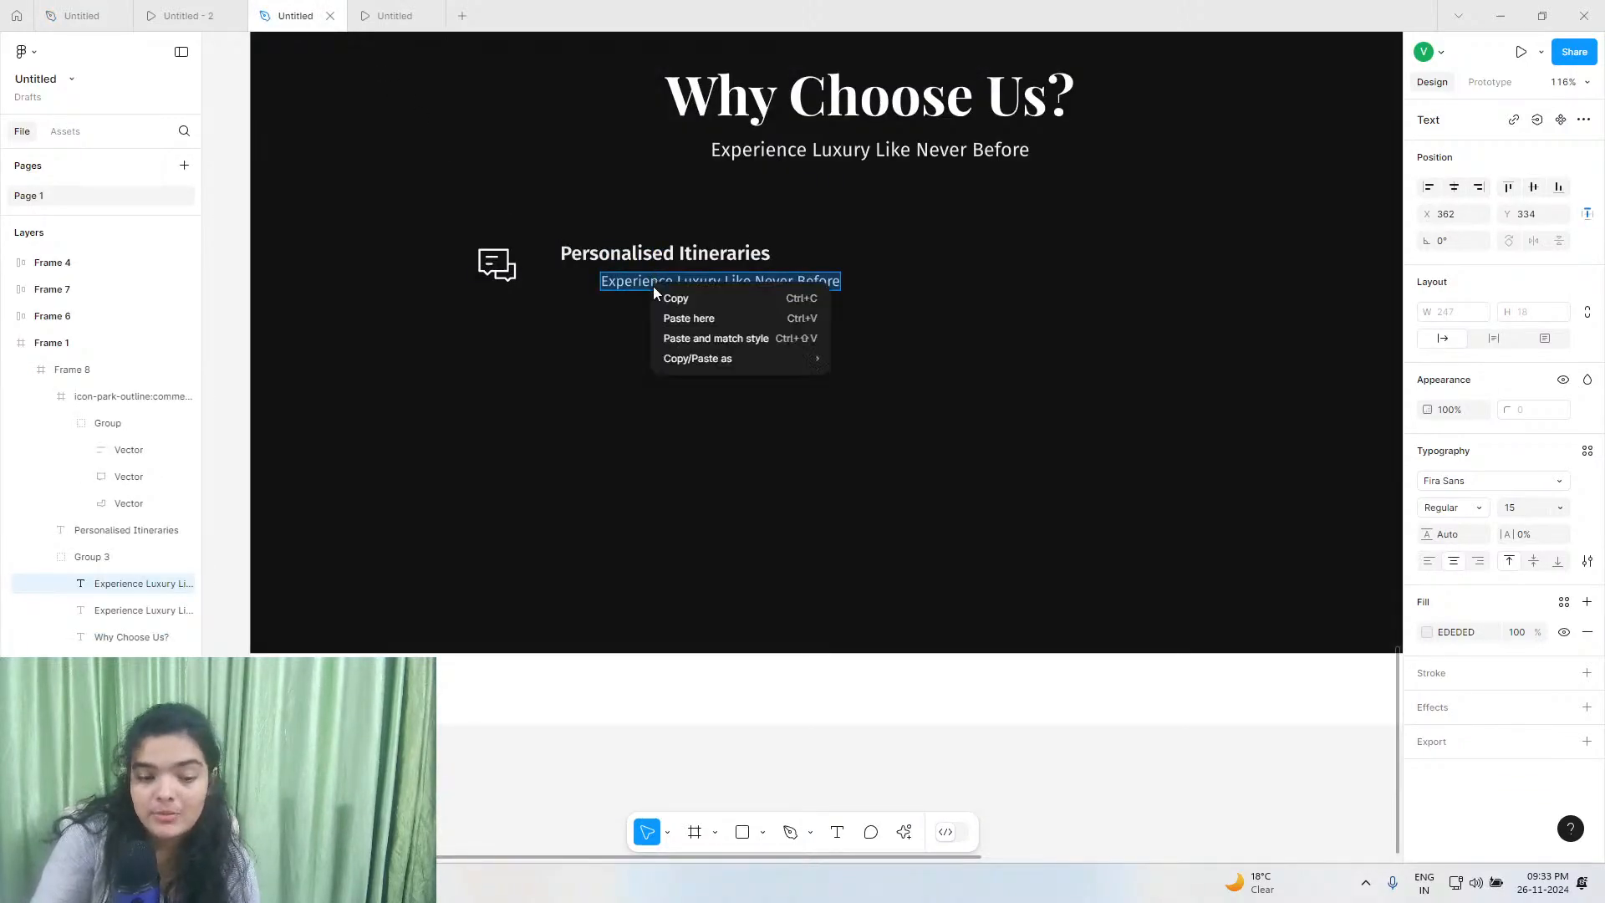
{"action": "left_click", "coordinate": [685, 337]}
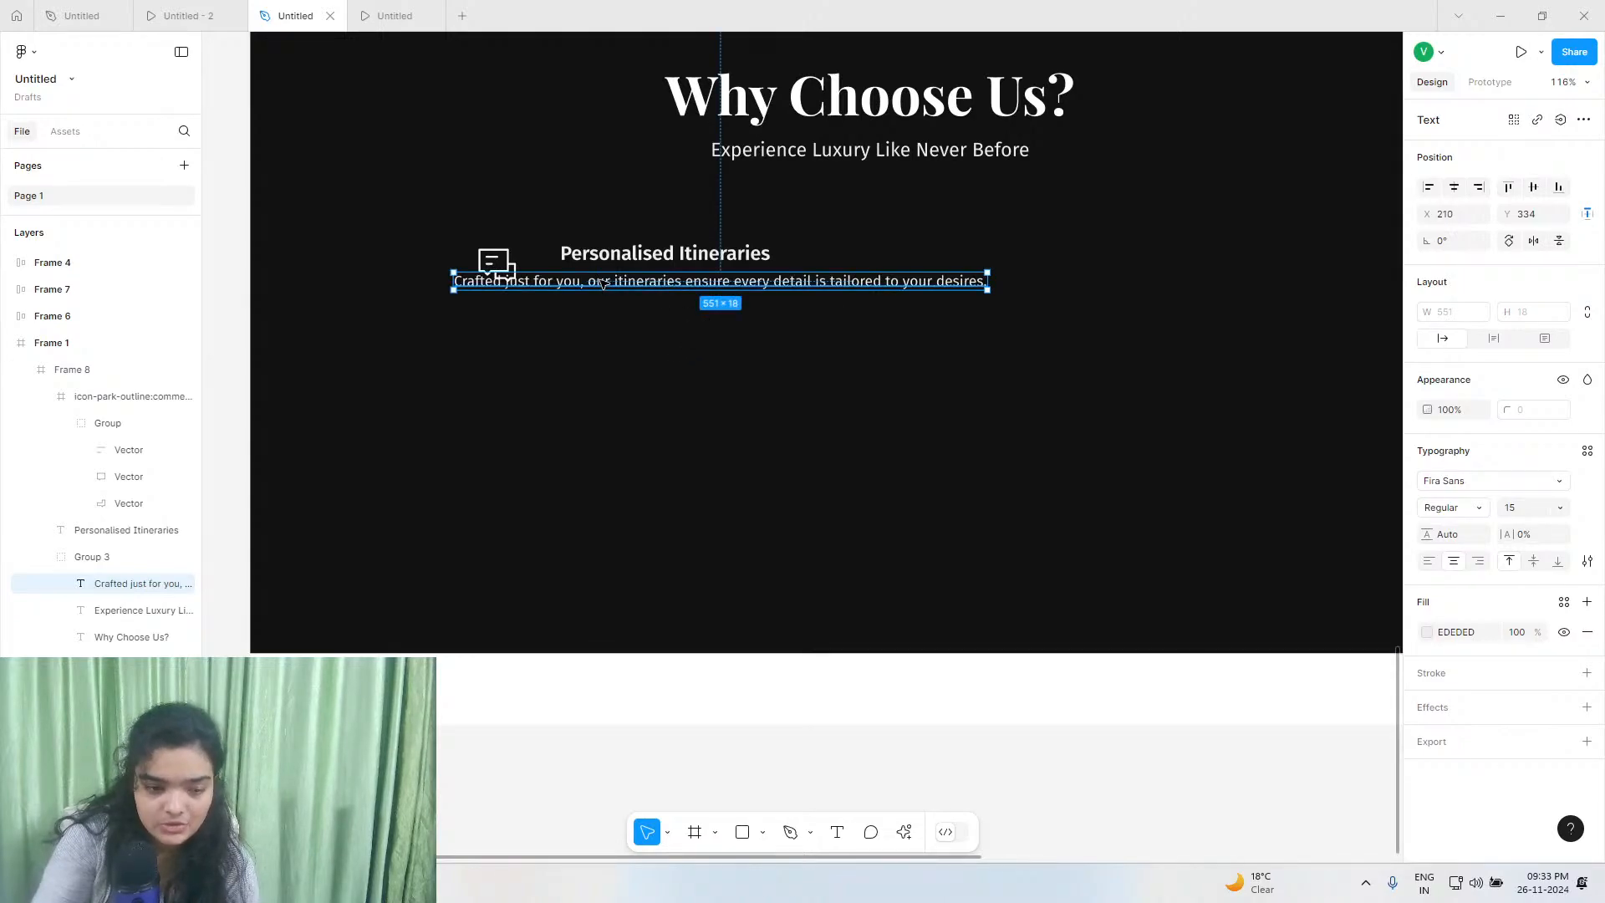
Move the "Crafted just for you" description beneath the "Personalised Itineraries" heading, at X 320, Y 332.
{"action": "left_click_drag", "start_coordinate": [608, 284], "coordinate": [712, 291]}
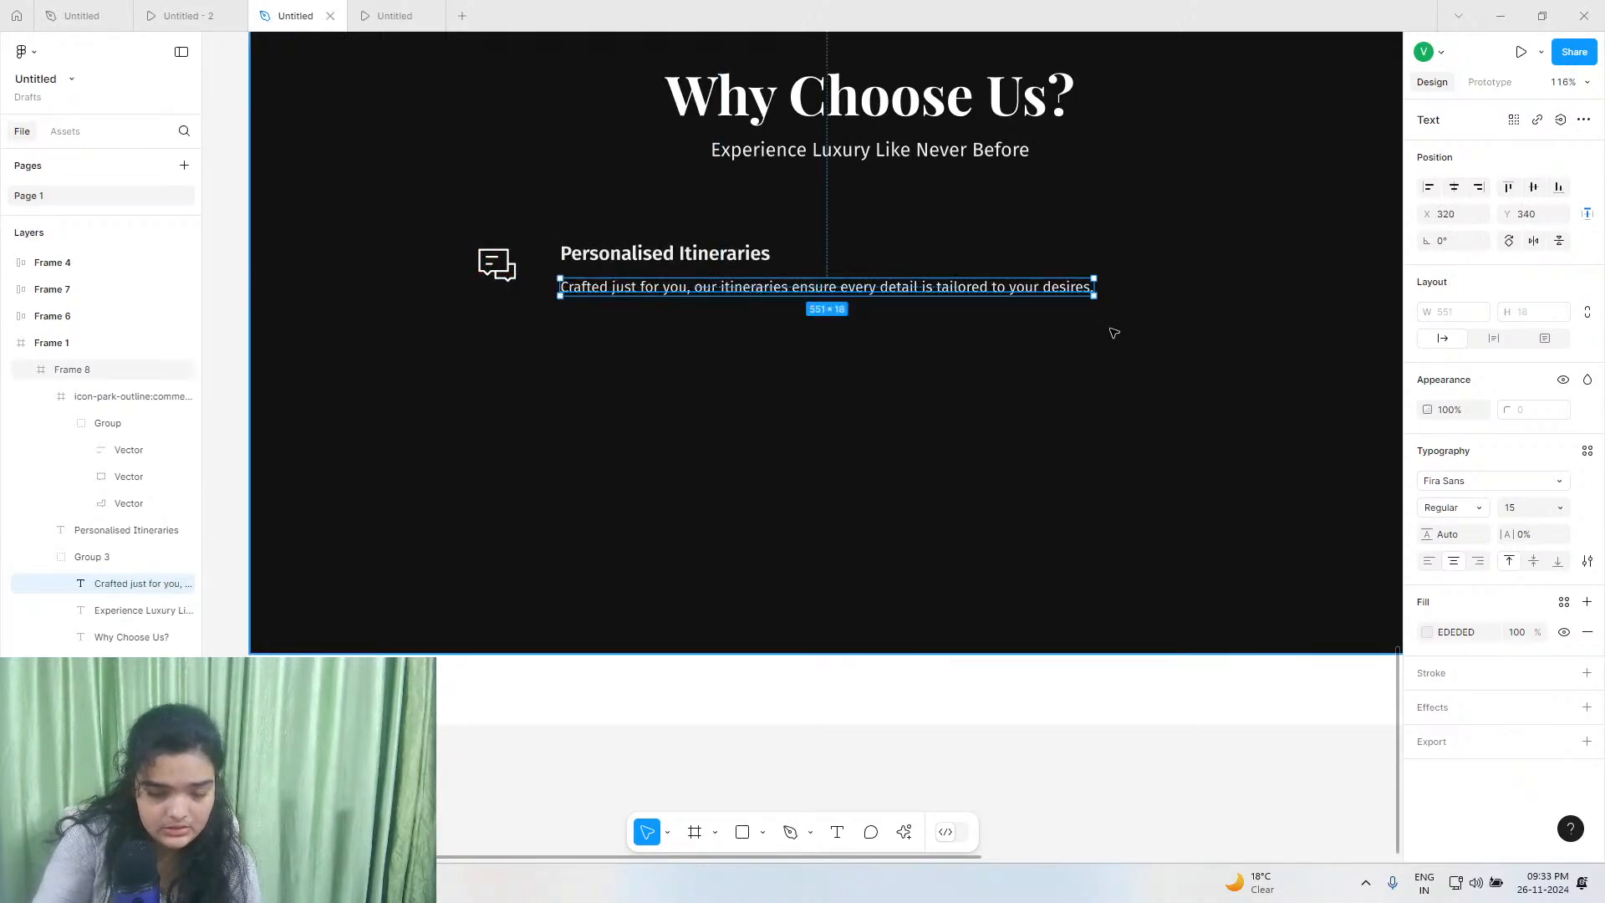
{"action": "key", "text": "Up"}
{"action": "key", "text": "Up"}
{"action": "key", "text": "Up"}
{"action": "key", "text": "Up"}
{"action": "key", "text": "Up"}
{"action": "key", "text": "Up"}
{"action": "key", "text": "Up"}
{"action": "key", "text": "Up"}
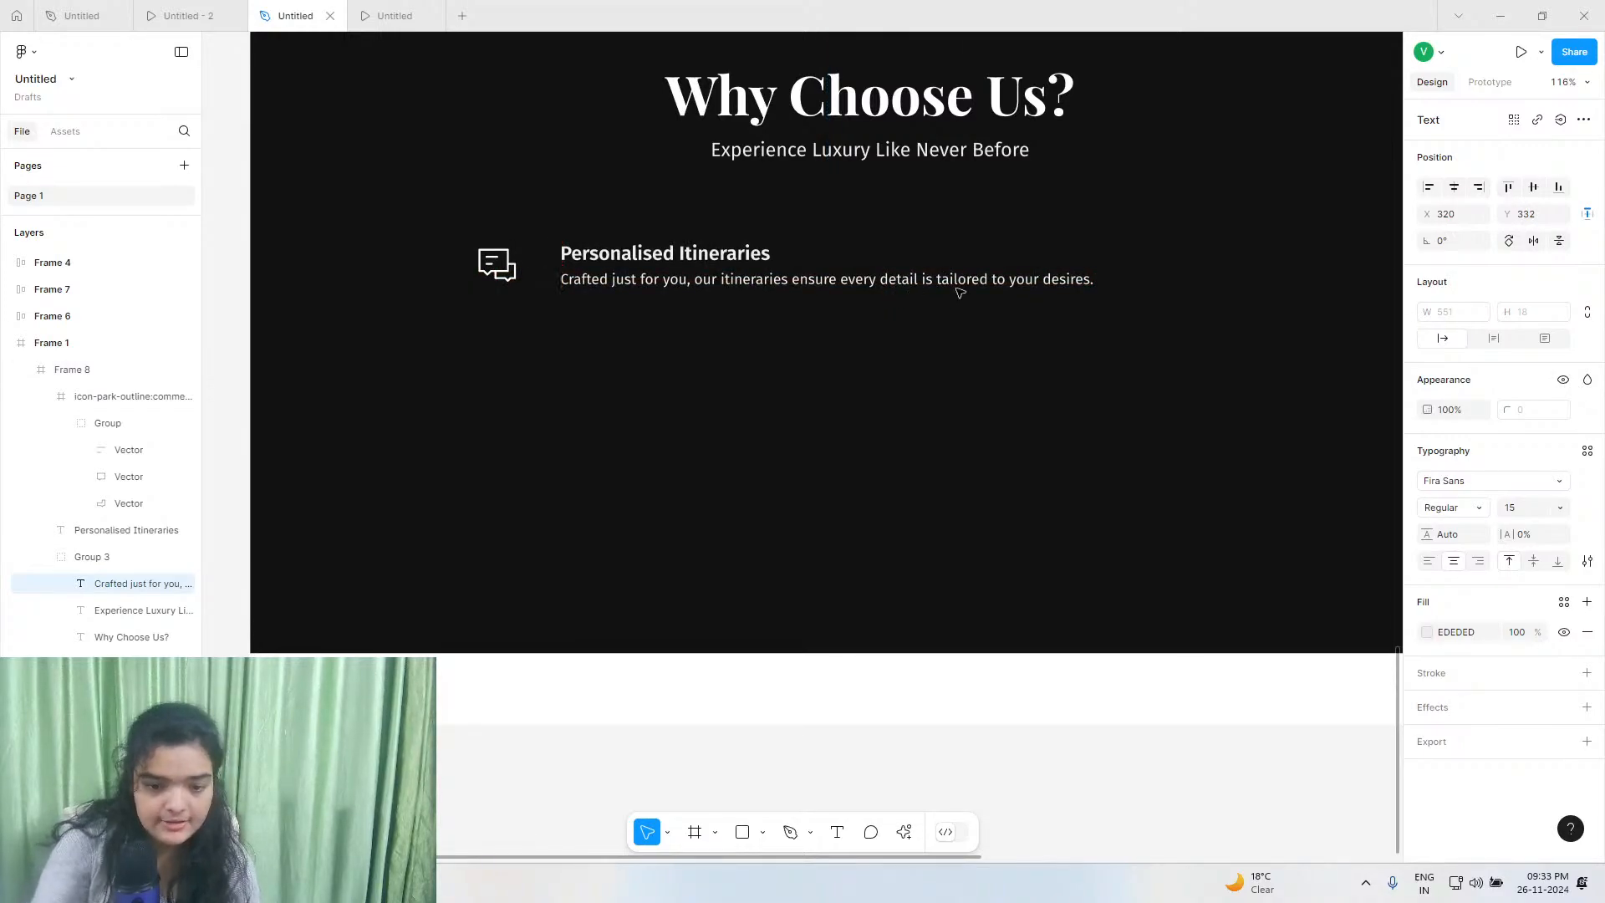
Narrow the description's text box to a width of 306 so it wraps onto two lines, and left-align the text.
{"action": "left_click_drag", "start_coordinate": [1095, 281], "coordinate": [856, 286]}
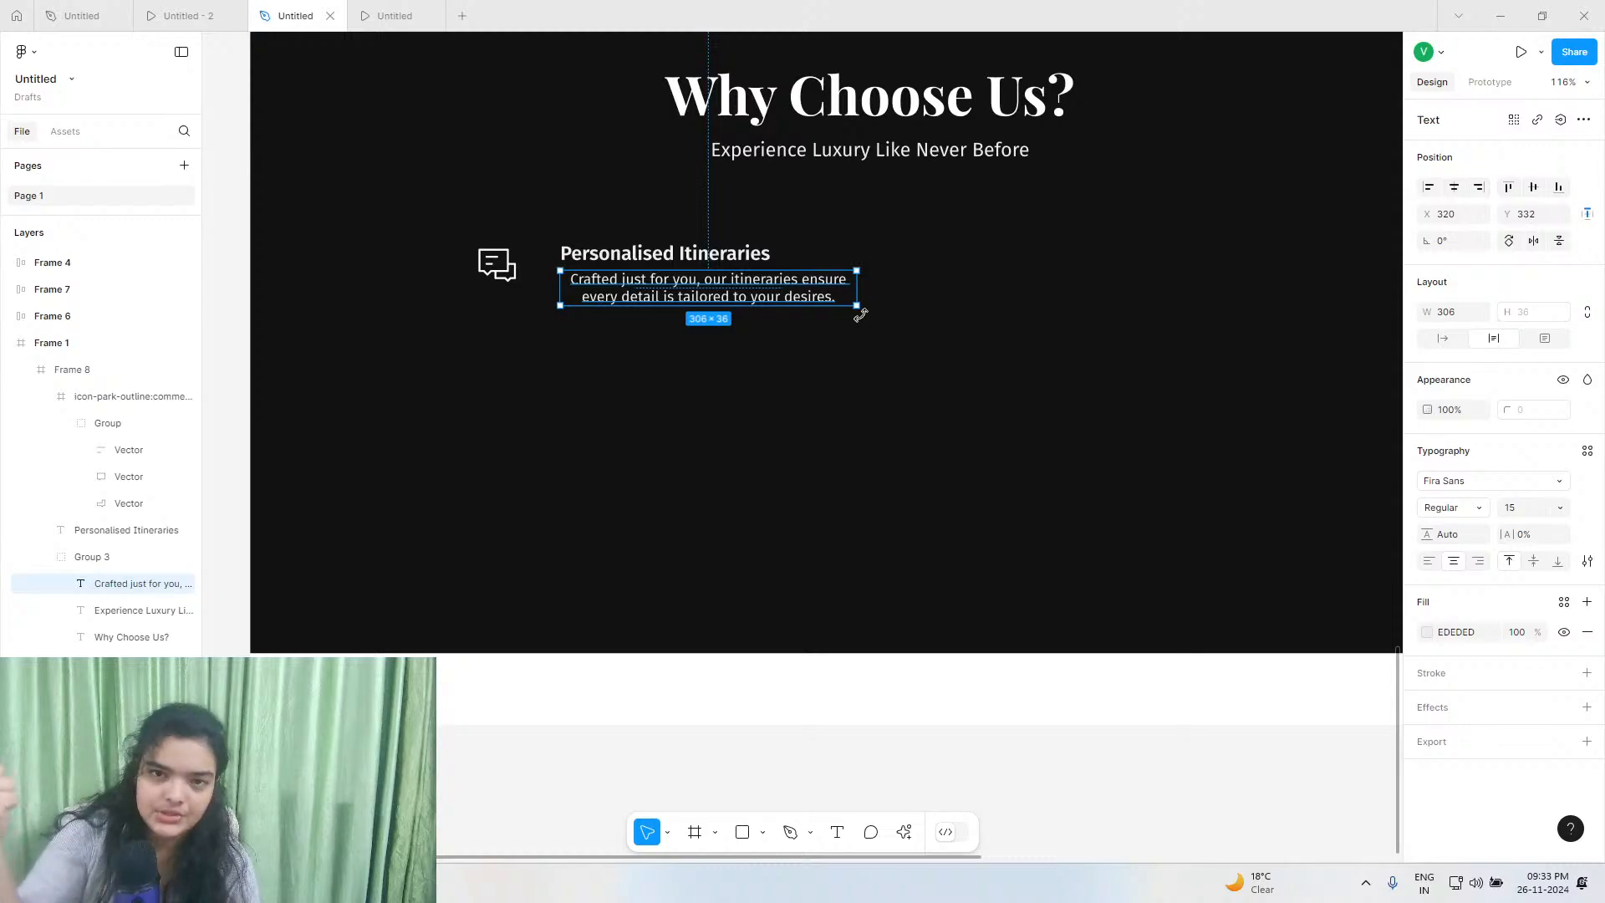
{"action": "left_click", "coordinate": [1431, 562]}
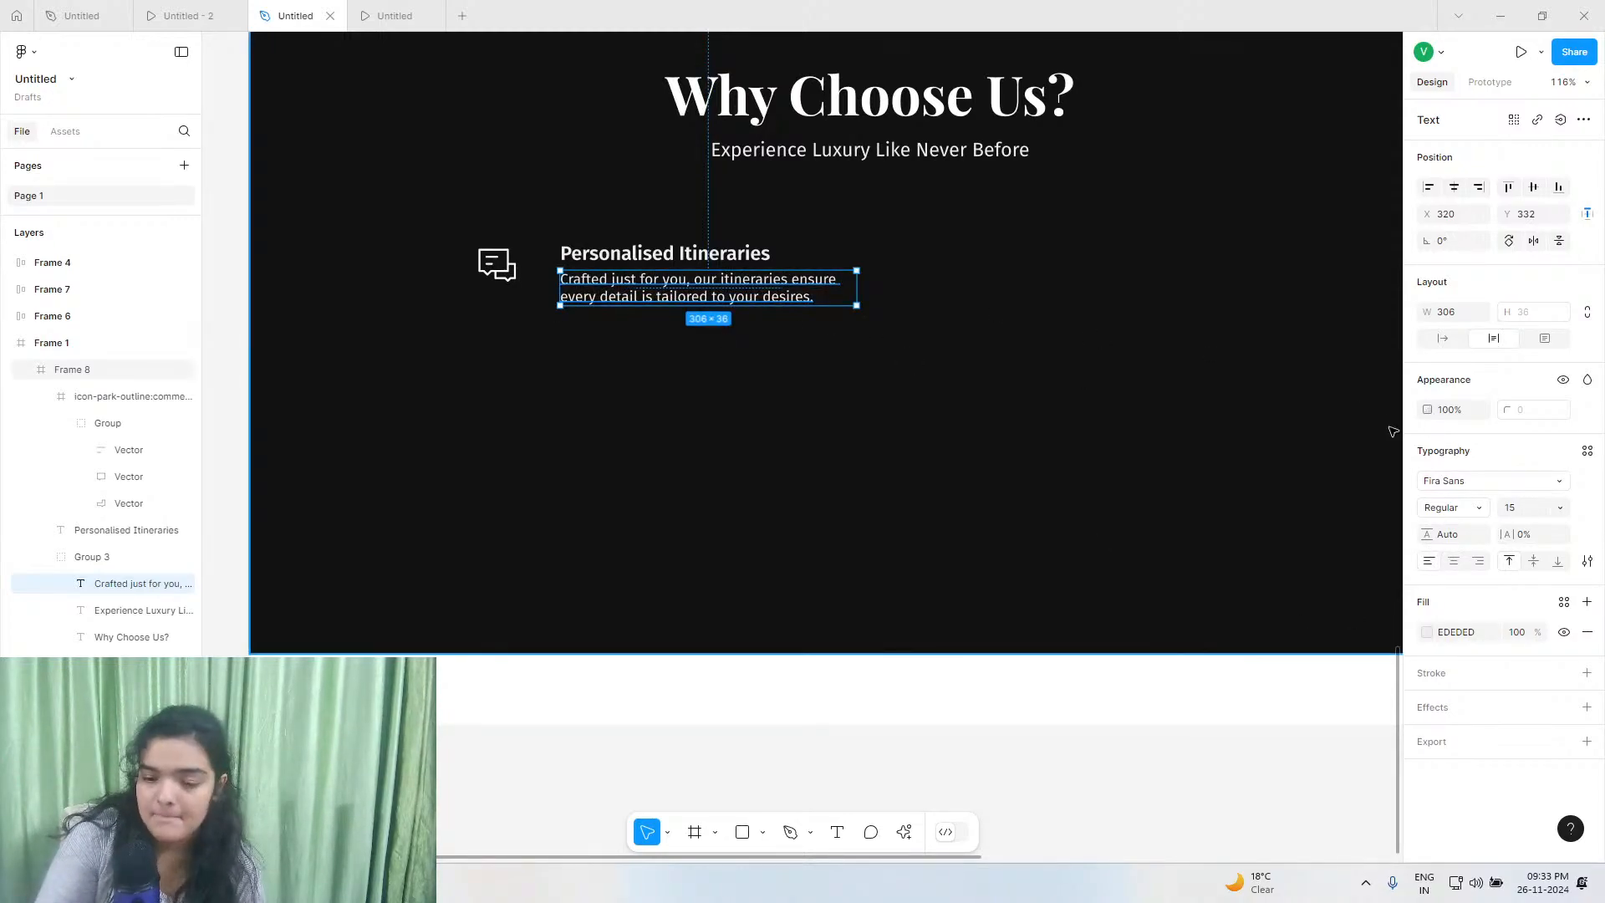
Increase the description's line height to 127.8% and lower the text to Y 336.
{"action": "left_click_drag", "start_coordinate": [1426, 532], "coordinate": [1450, 534]}
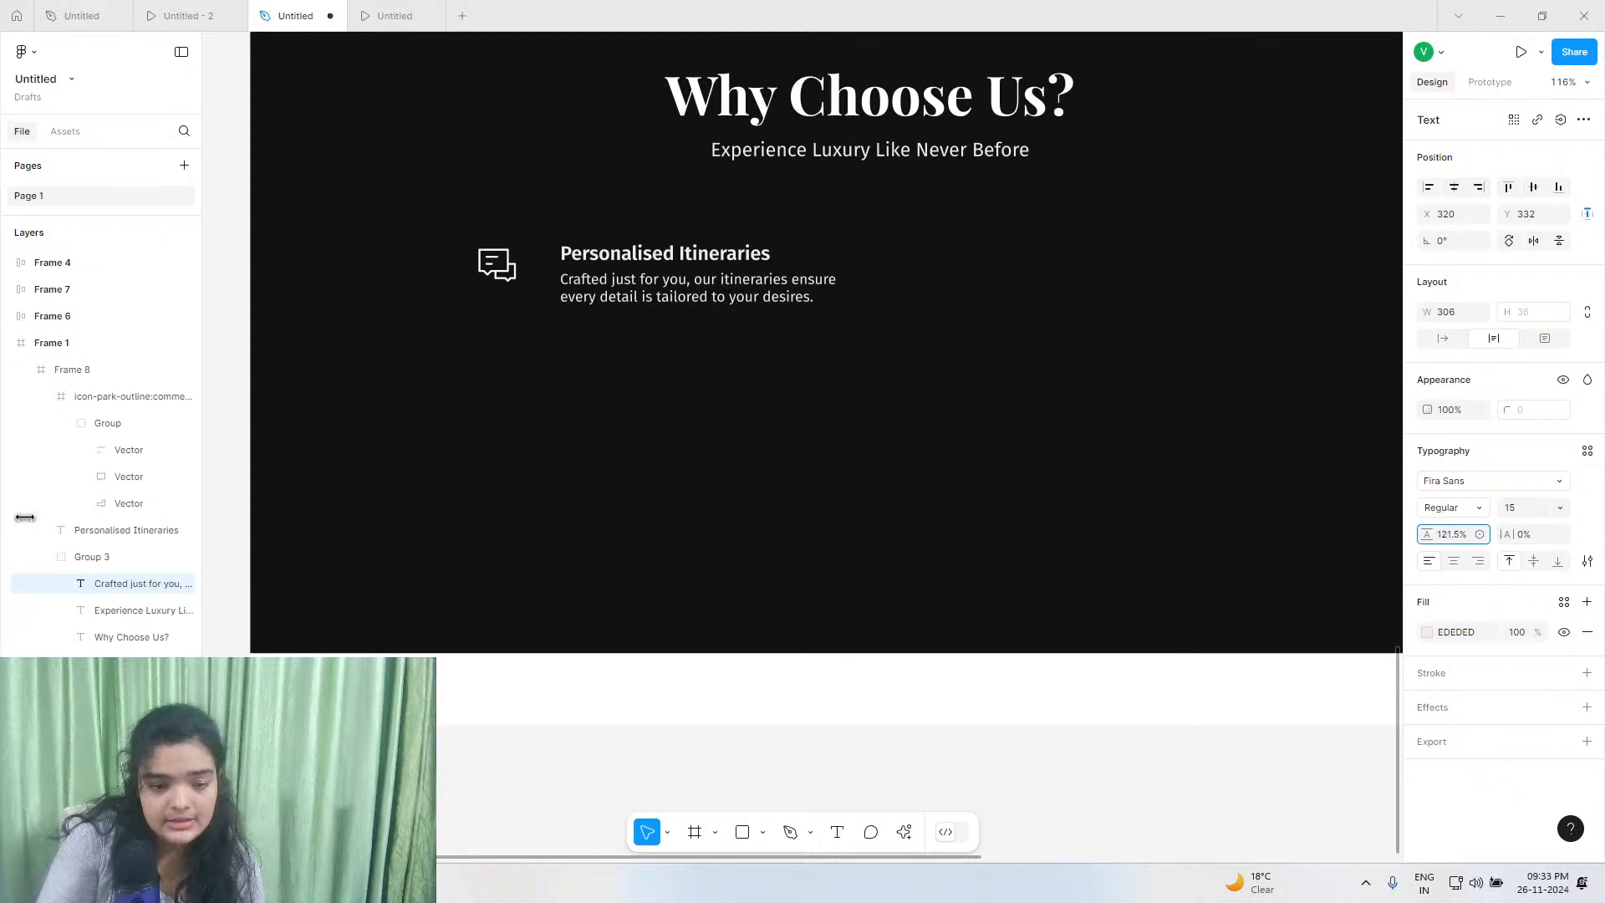
{"action": "left_click_drag", "start_coordinate": [25, 518], "coordinate": [458, 518]}
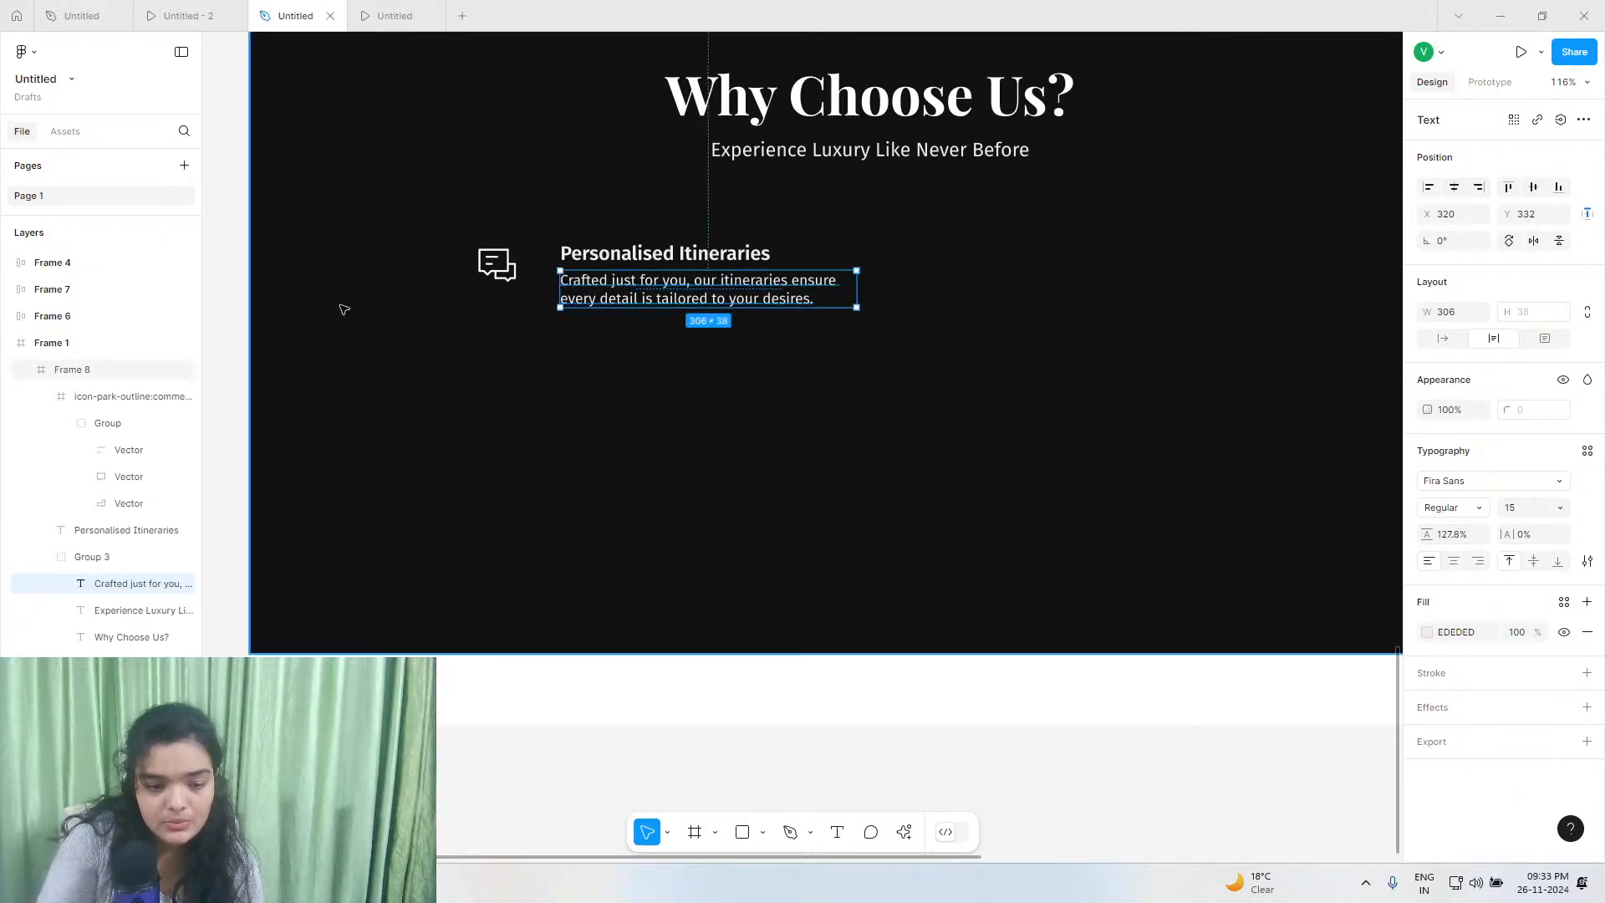
{"action": "left_click_drag", "start_coordinate": [657, 298], "coordinate": [655, 286]}
Change the fill of the "Personalised Itineraries" heading to the golden yellow FFC300, using the reference prototype as a guide.
{"action": "left_click", "coordinate": [660, 254]}
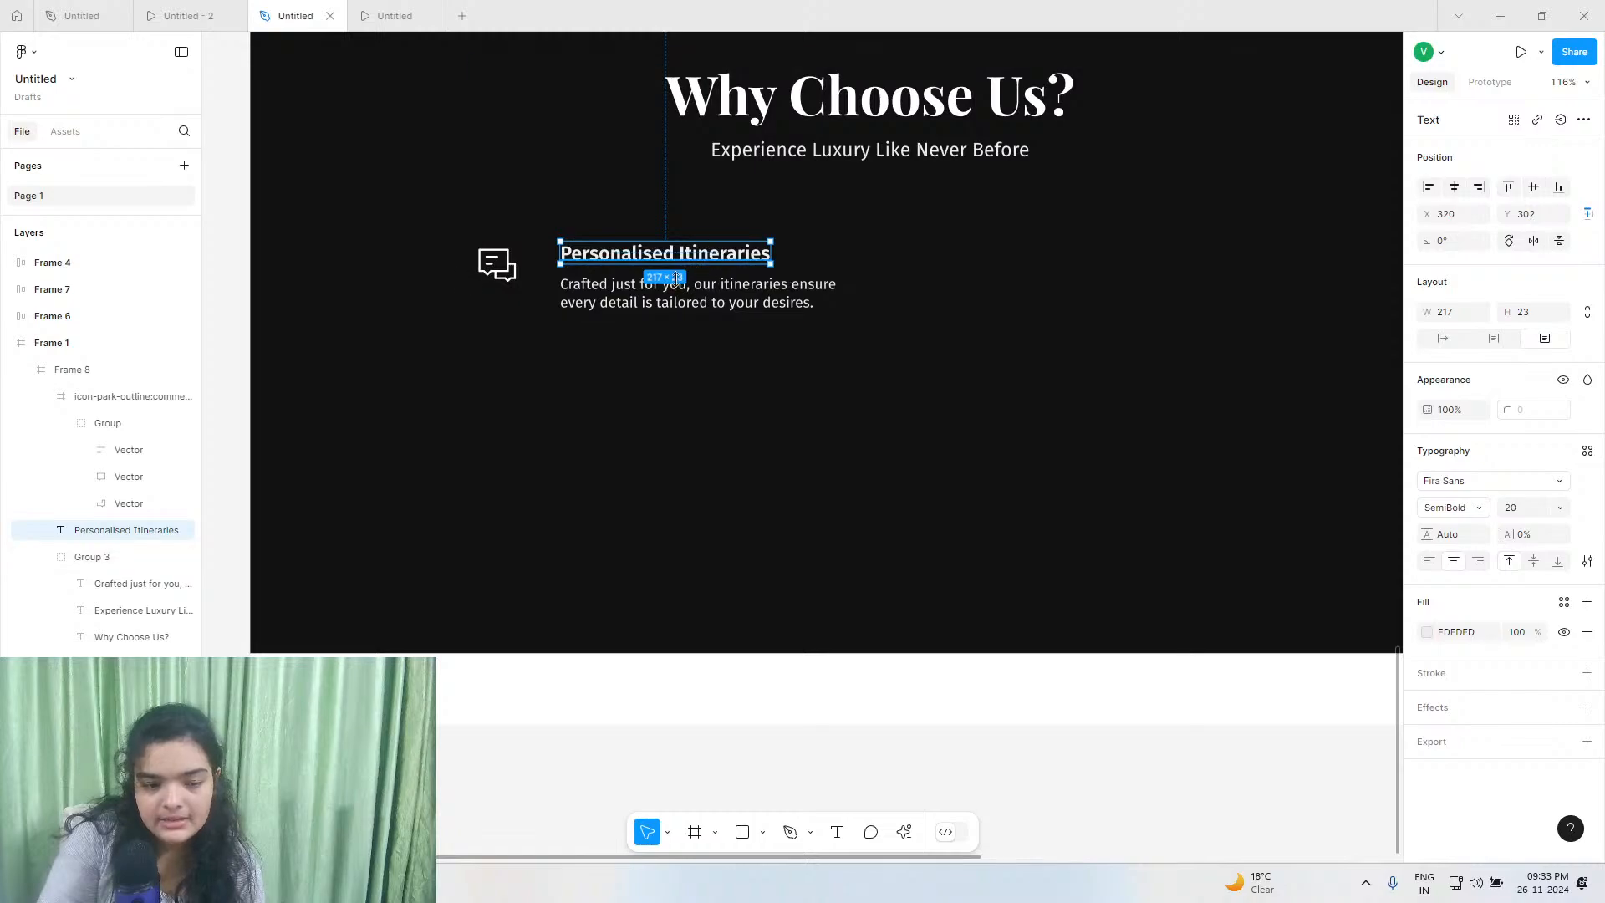
{"action": "left_click", "coordinate": [1427, 633]}
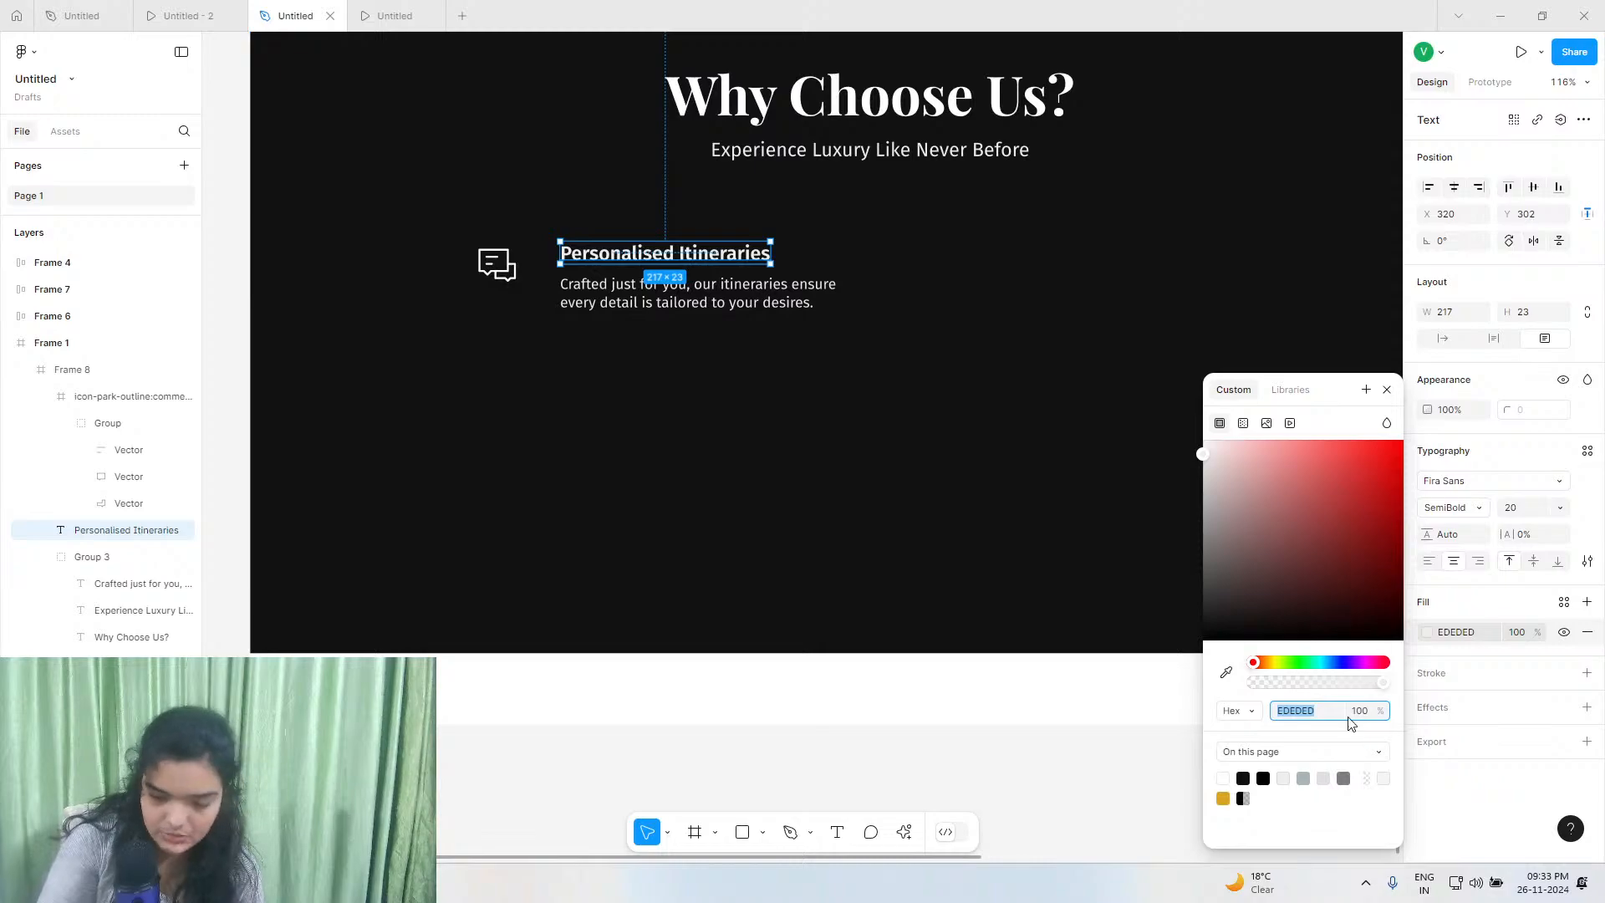
{"action": "left_click", "coordinate": [1276, 662]}
{"action": "left_click", "coordinate": [1334, 662]}
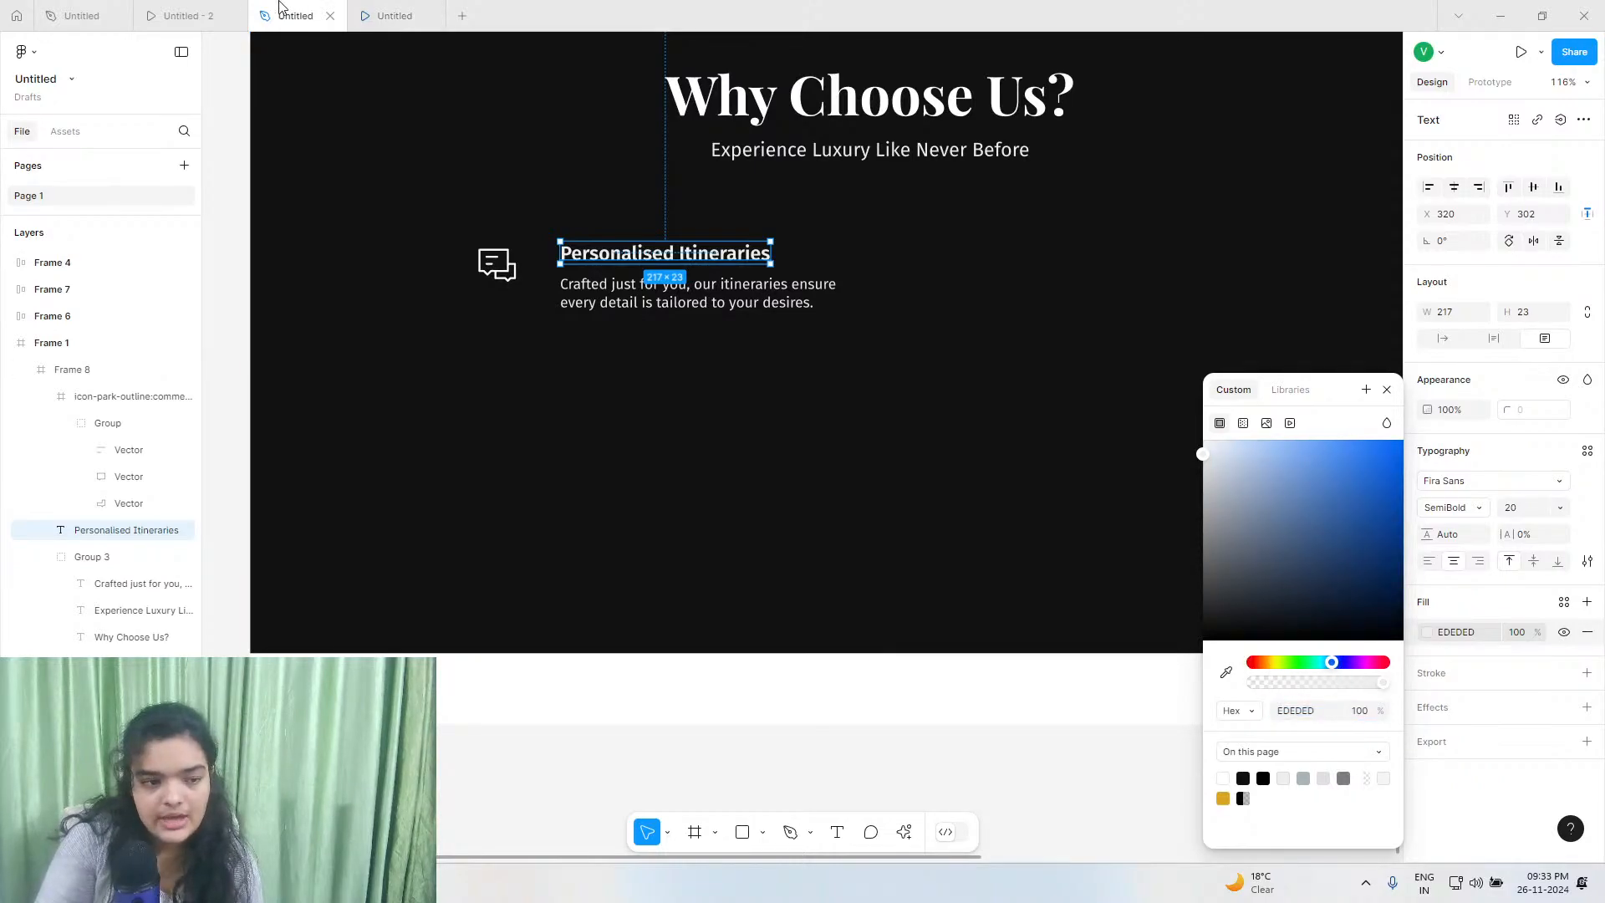
{"action": "left_click", "coordinate": [215, 14]}
{"action": "left_click", "coordinate": [295, 15]}
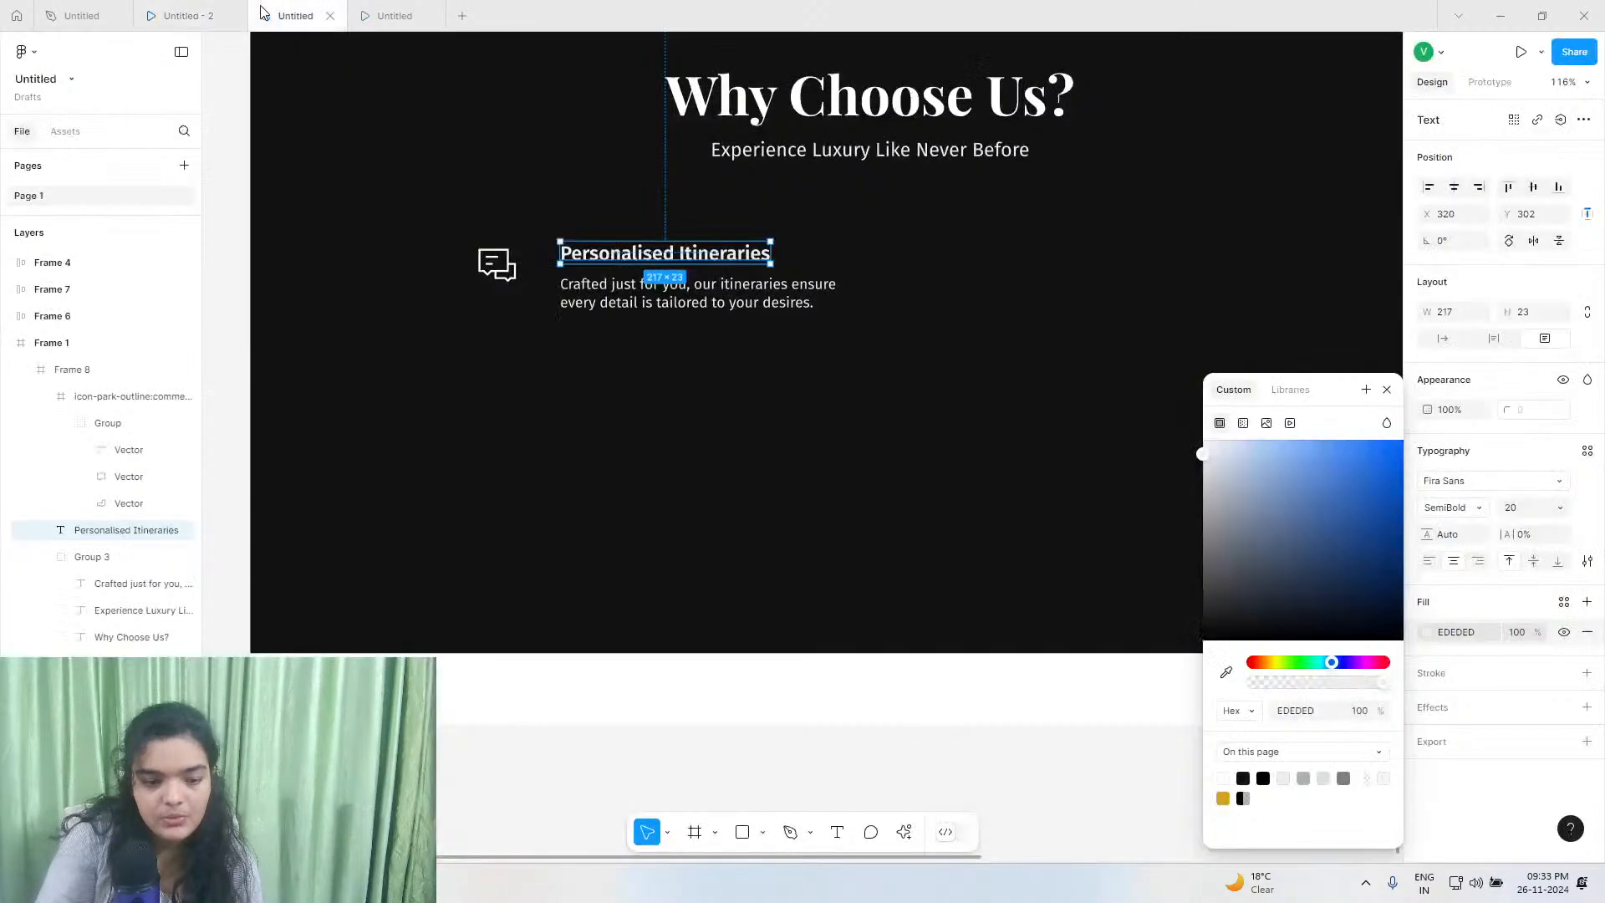
{"action": "left_click", "coordinate": [1276, 662]}
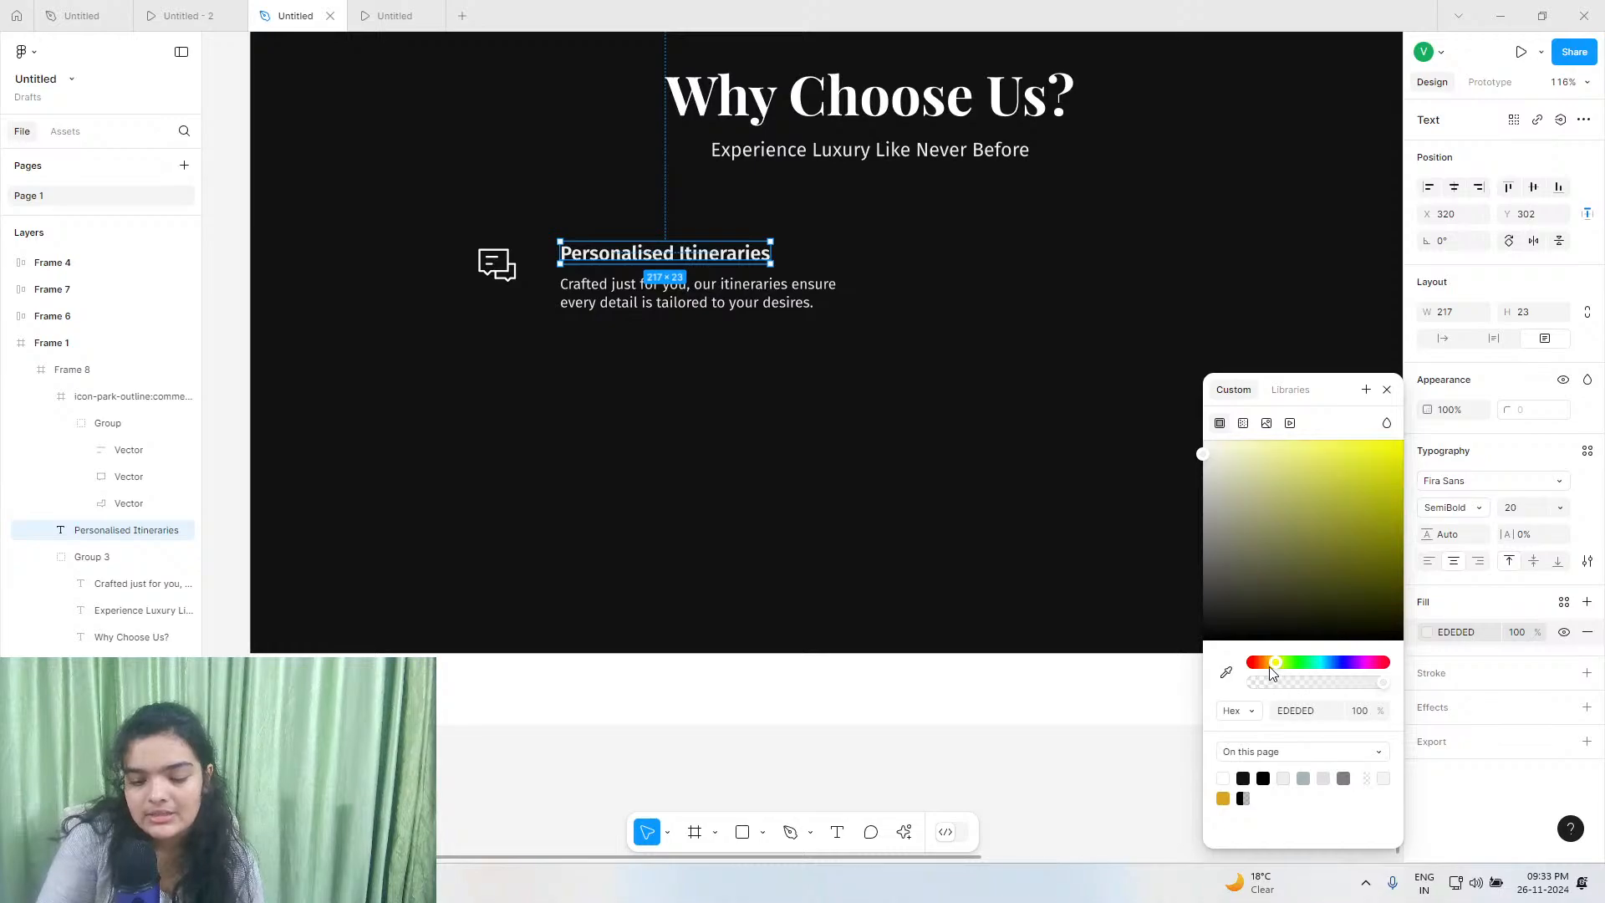
{"action": "left_click", "coordinate": [1267, 660]}
{"action": "left_click", "coordinate": [1304, 514]}
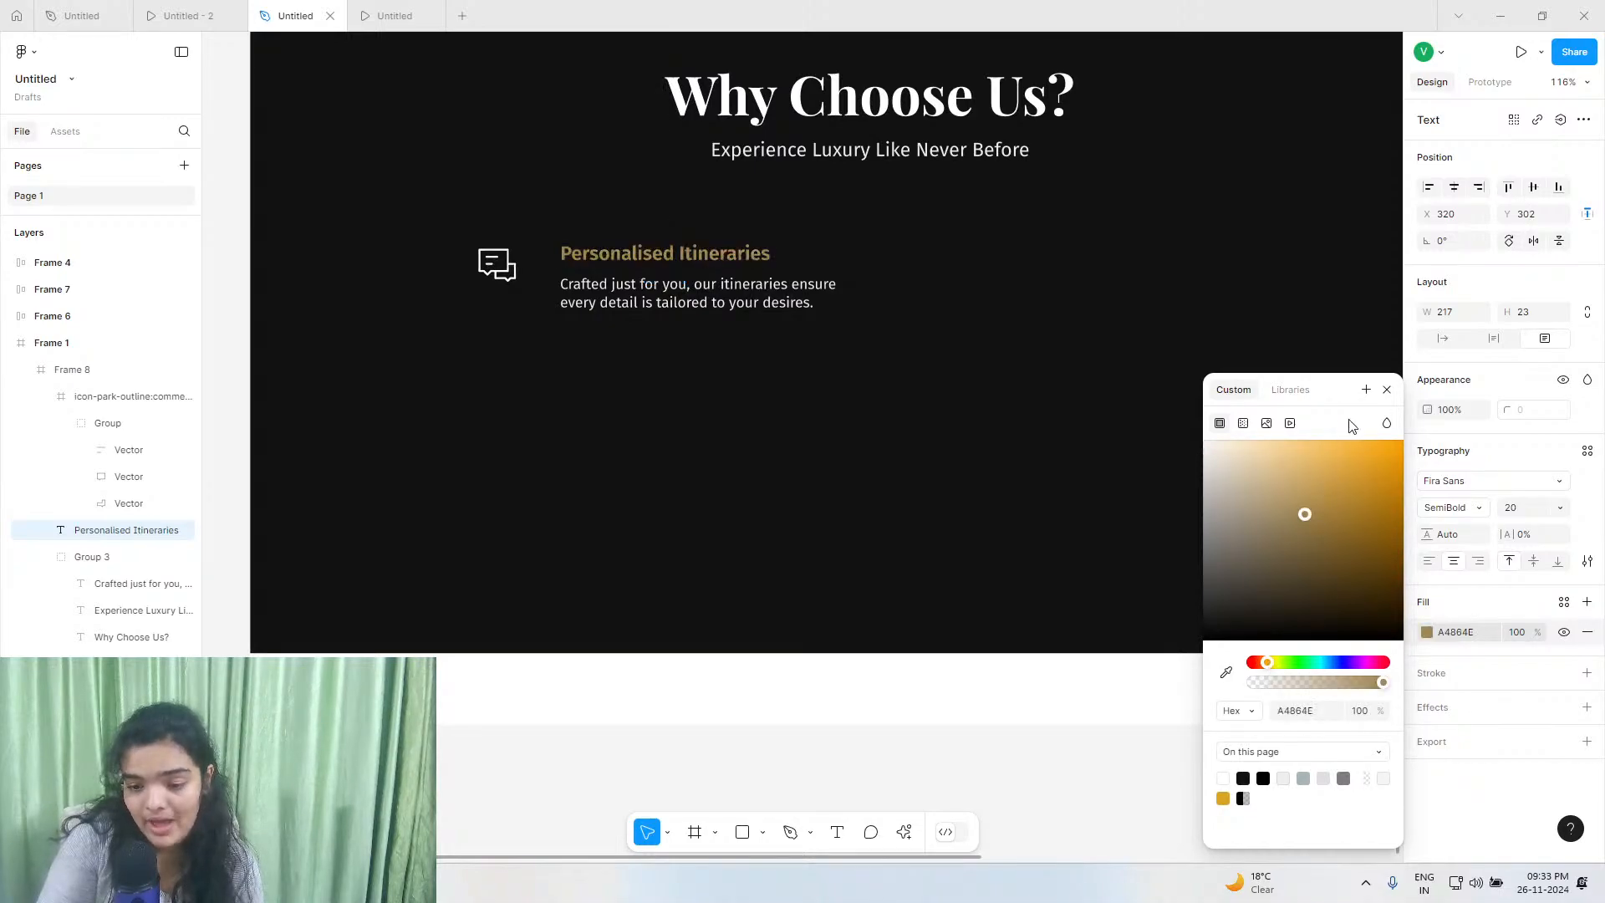
{"action": "left_click_drag", "start_coordinate": [1352, 426], "coordinate": [1517, 236]}
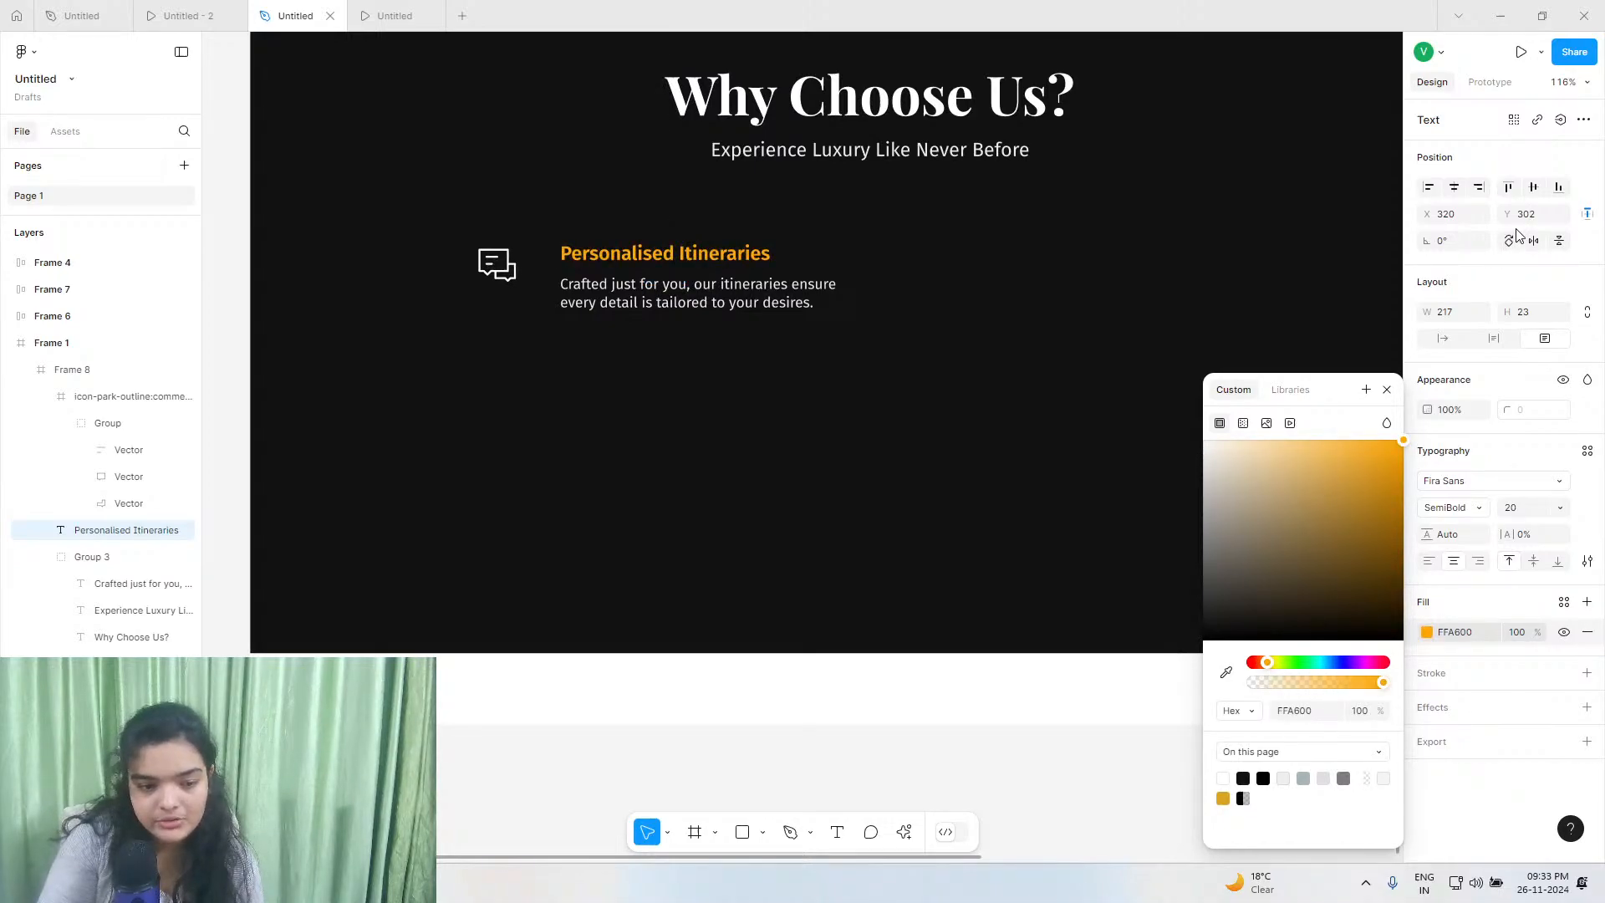
{"action": "left_click", "coordinate": [1270, 662]}
{"action": "left_click", "coordinate": [1271, 661]}
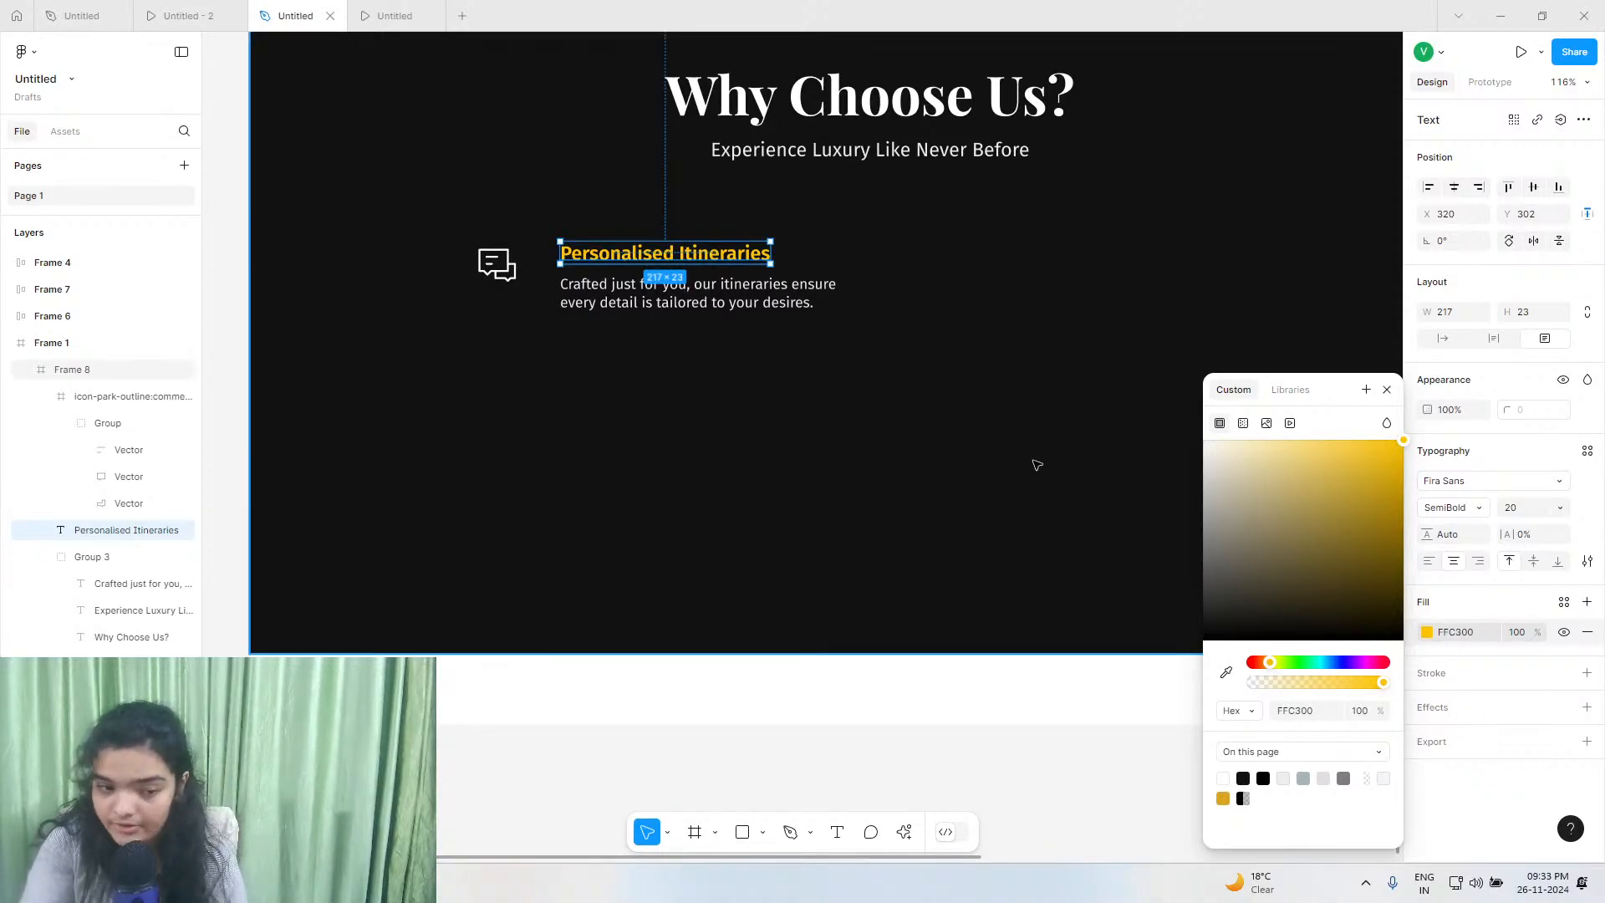
Move the comments icon slightly closer to the feature text and raise the description to Y 334.
{"action": "left_click", "coordinate": [690, 308]}
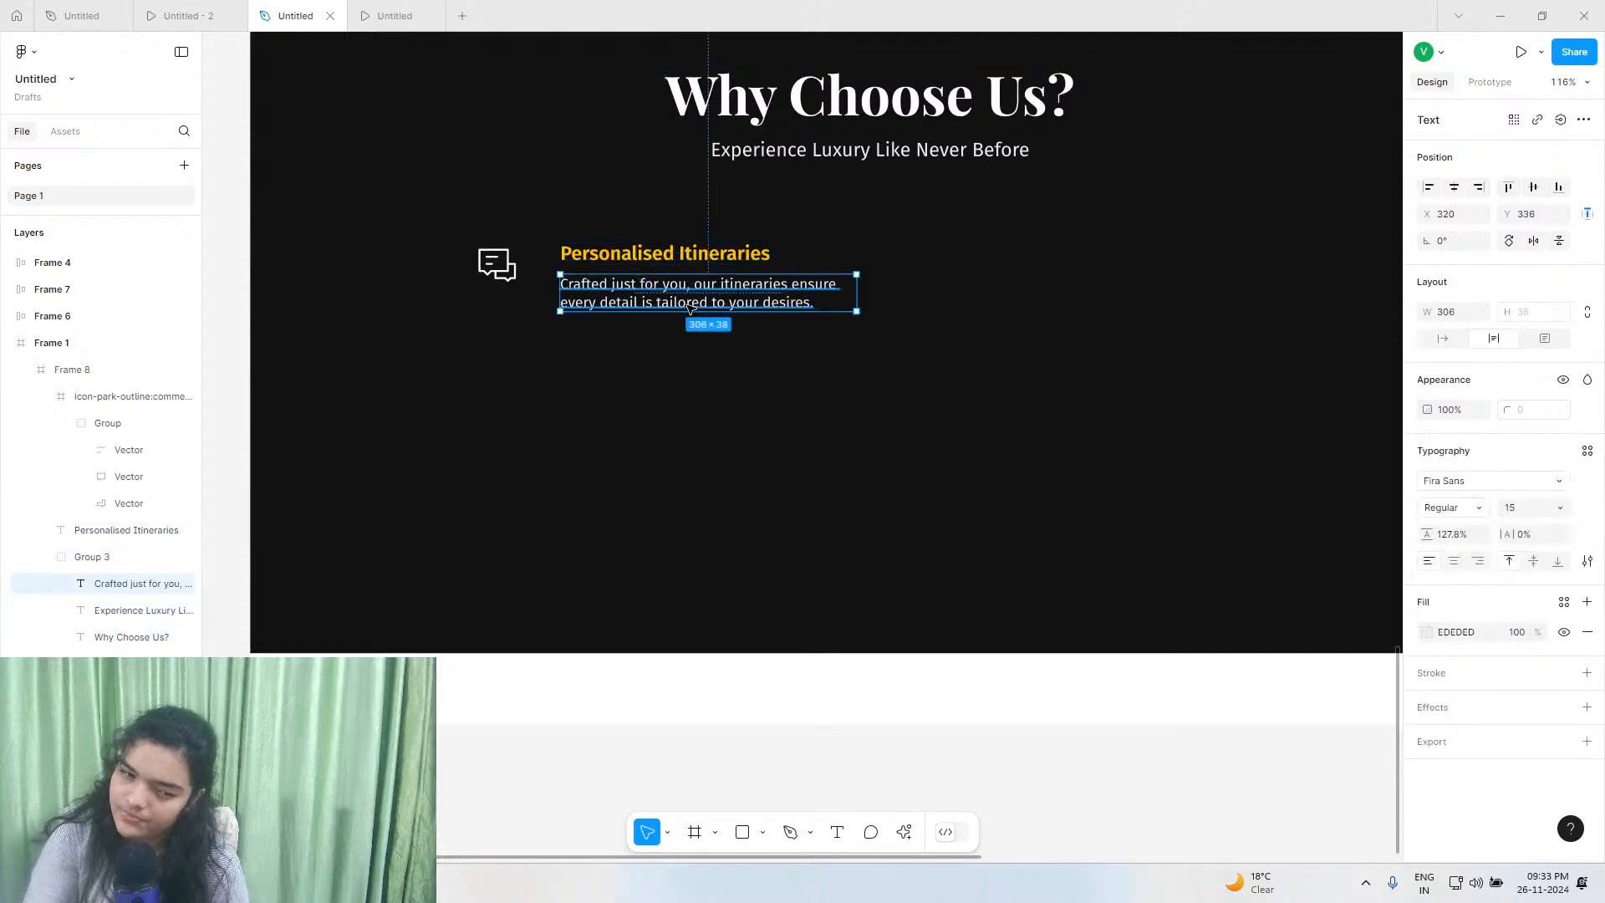
{"action": "left_click", "coordinate": [511, 274]}
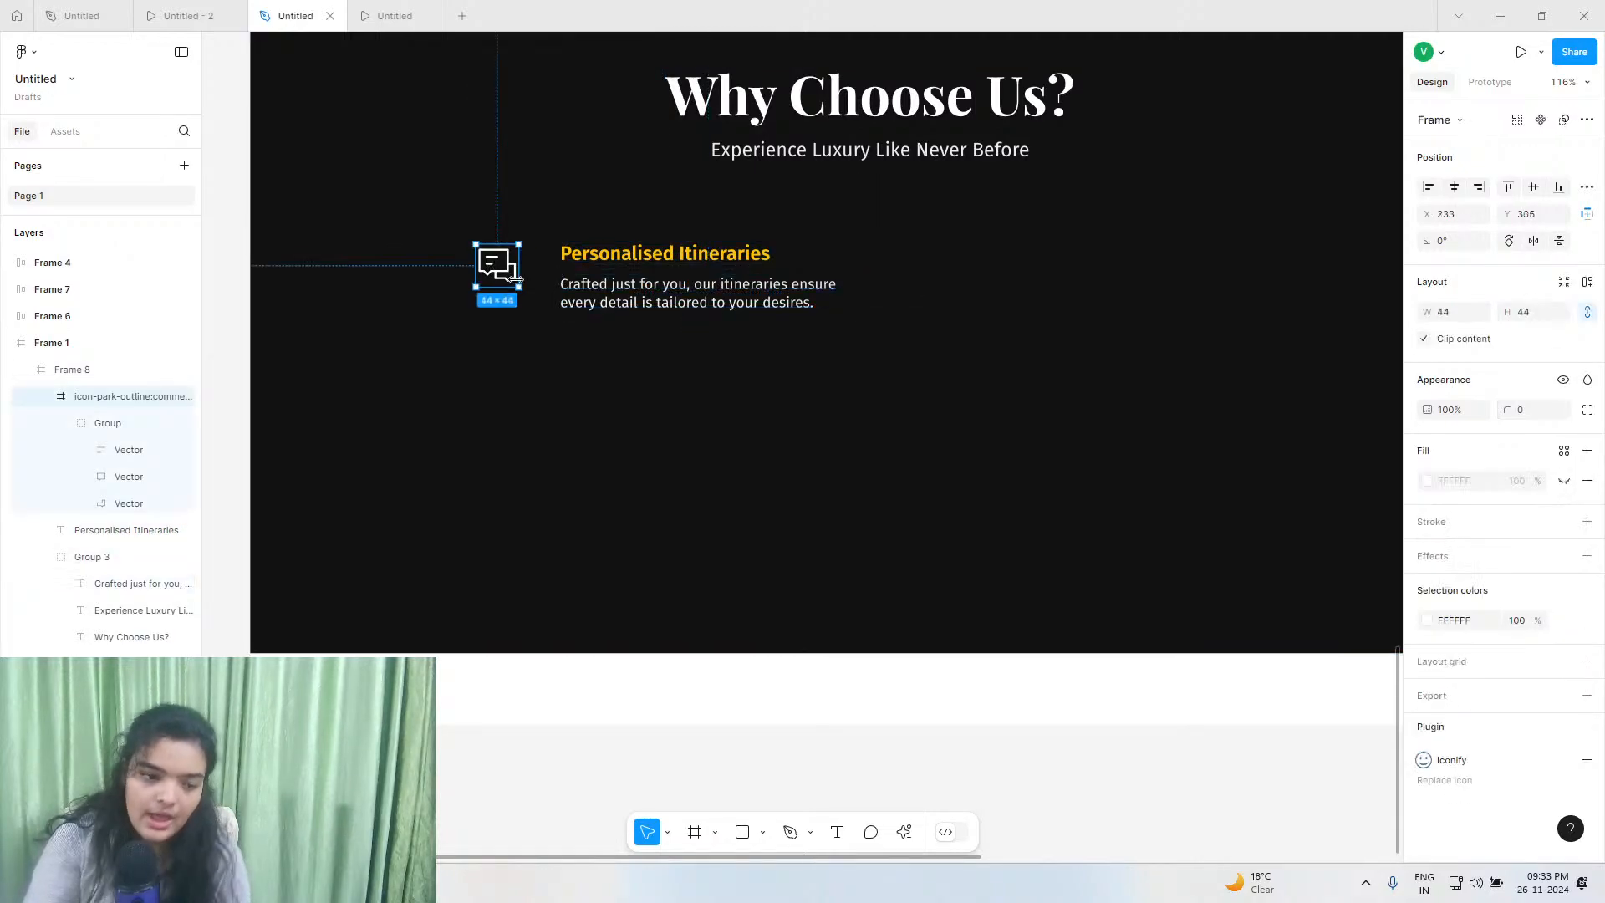
{"action": "left_click_drag", "start_coordinate": [516, 279], "coordinate": [591, 299]}
{"action": "left_click", "coordinate": [590, 301]}
{"action": "left_click", "coordinate": [591, 301]}
{"action": "left_click", "coordinate": [926, 321]}
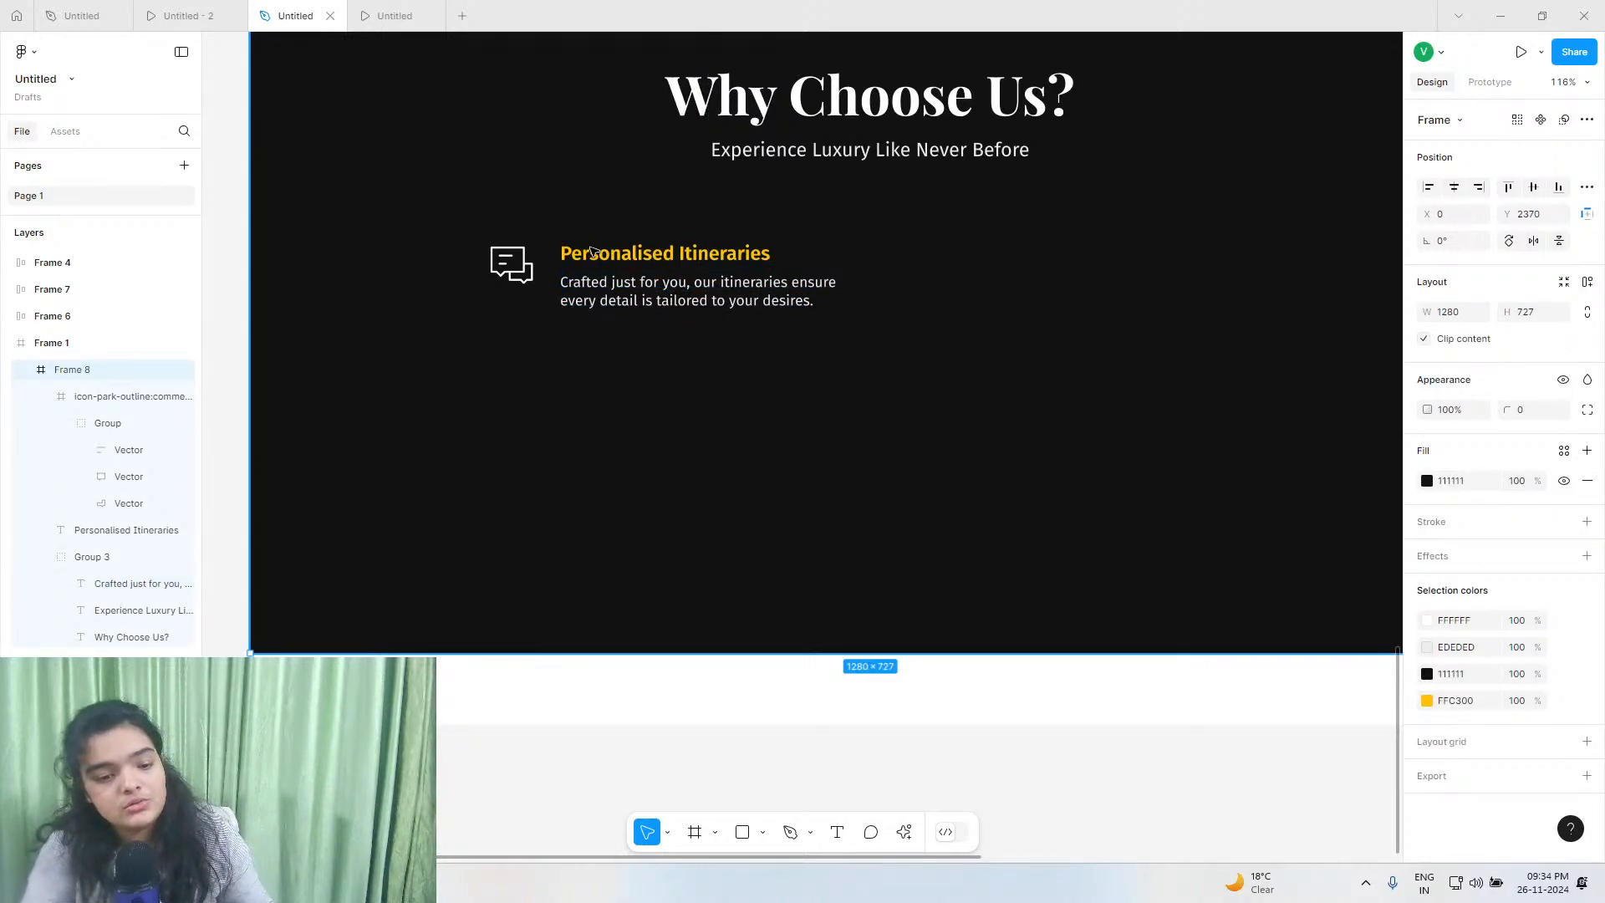
Ungroup Group 3 so the description is separated from the section title and subtitle.
{"action": "left_click", "coordinate": [591, 251]}
{"action": "left_click", "coordinate": [592, 297]}
{"action": "left_click", "coordinate": [592, 297]}
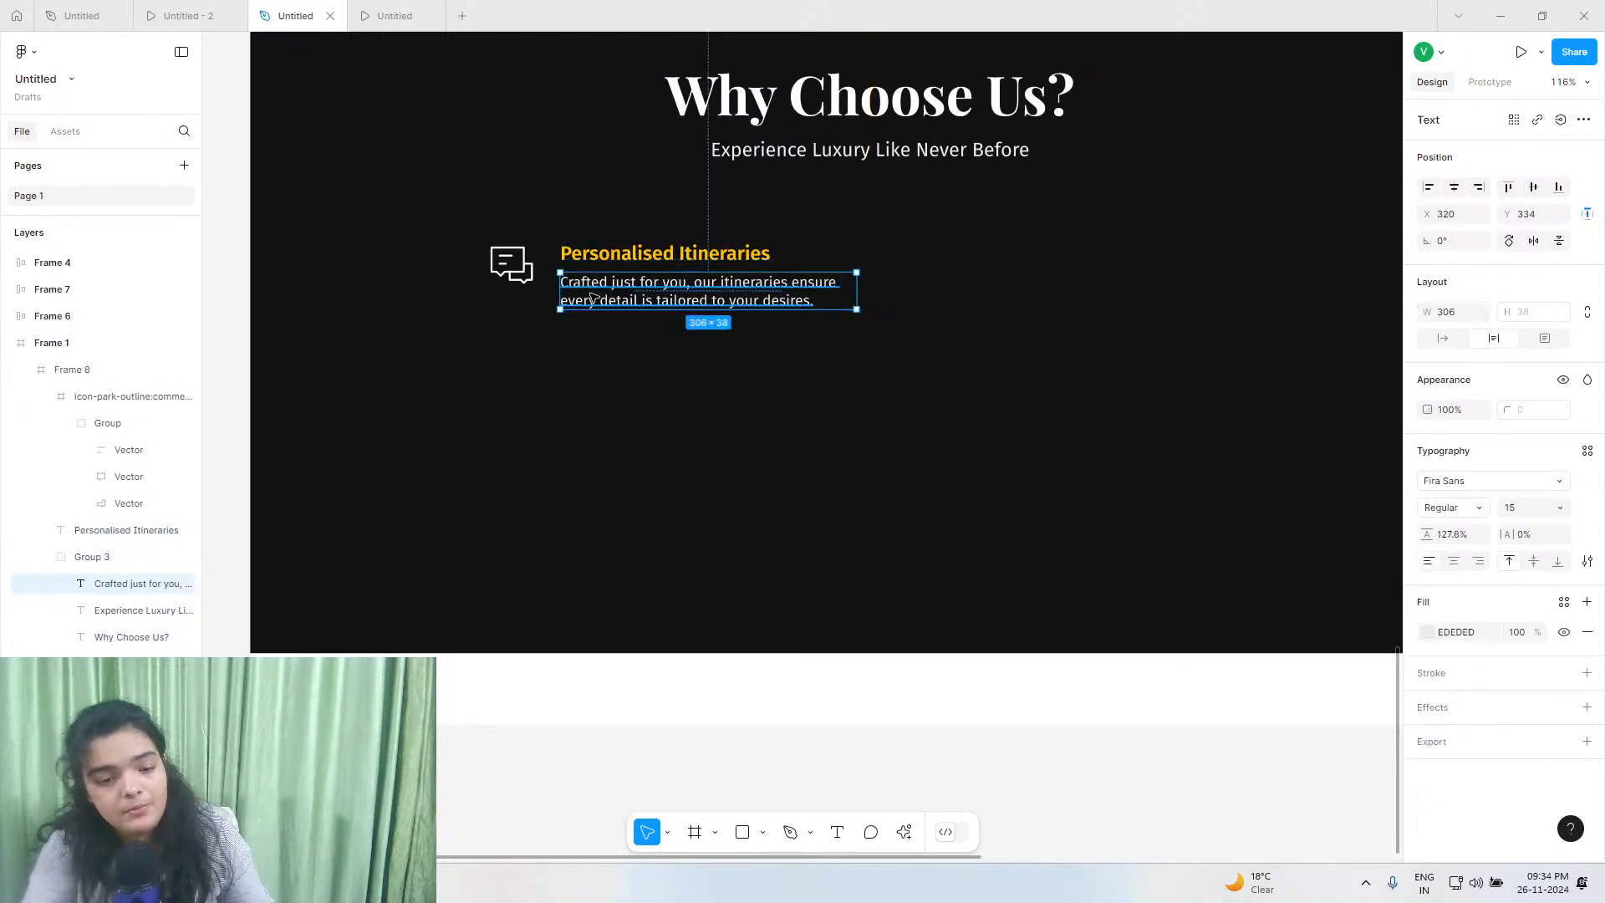
{"action": "left_click", "coordinate": [587, 260]}
{"action": "left_click", "coordinate": [702, 299]}
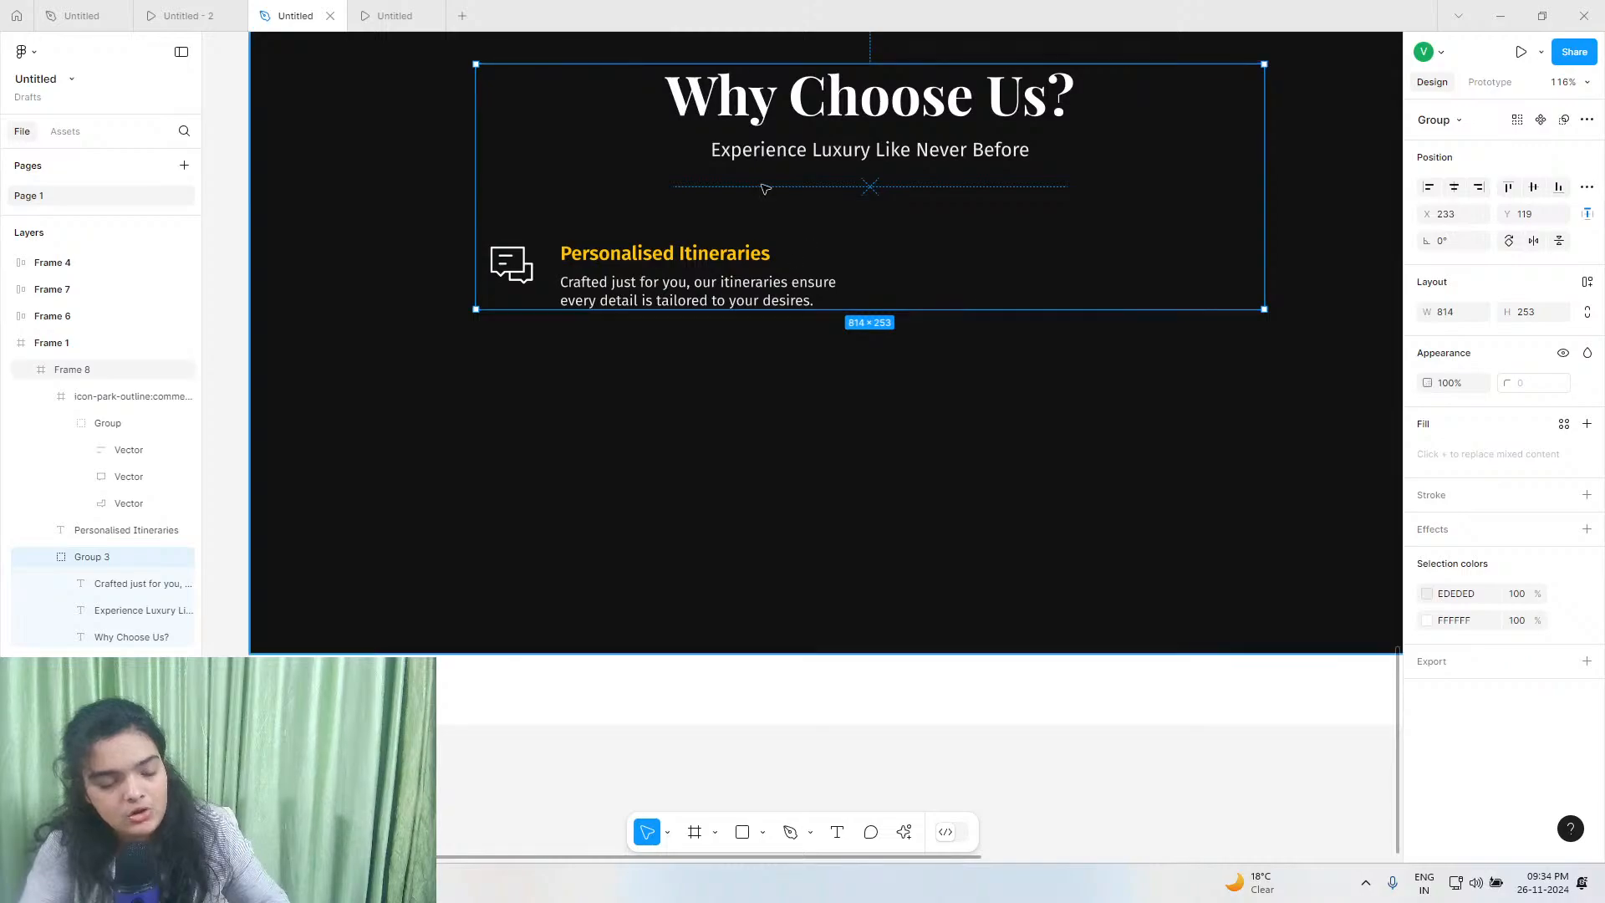
{"action": "key", "text": "ctrl+shift+g"}
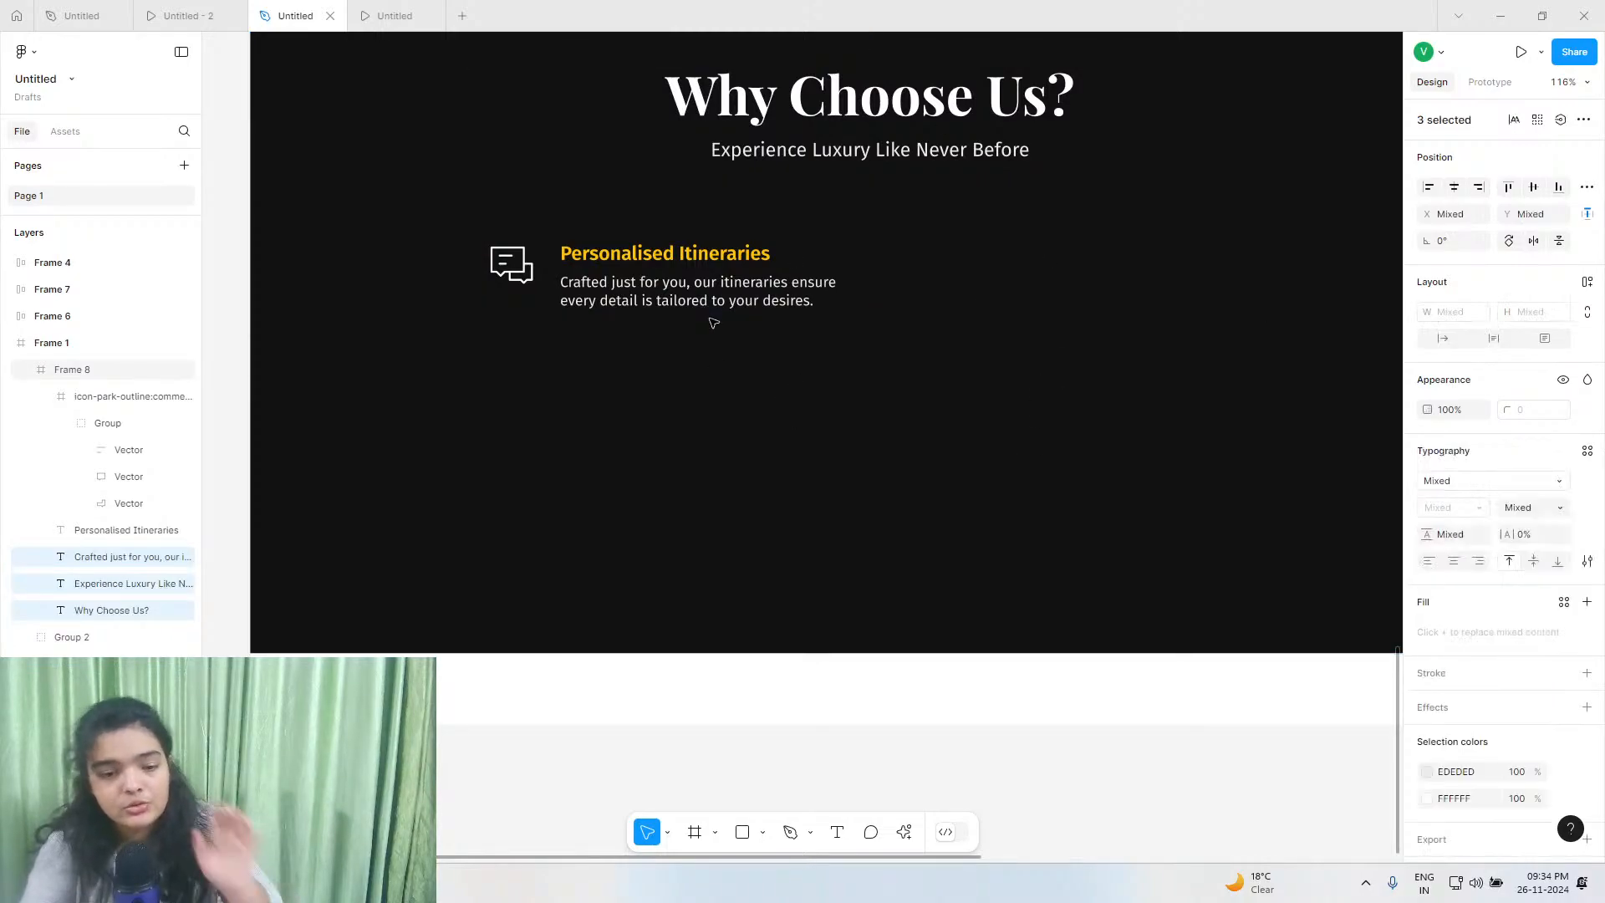
Group the "Why Choose Us?" title with the "Experience Luxury Like Never Before" subtitle.
{"action": "double_click", "coordinate": [920, 109]}
{"action": "key", "text": "Escape"}
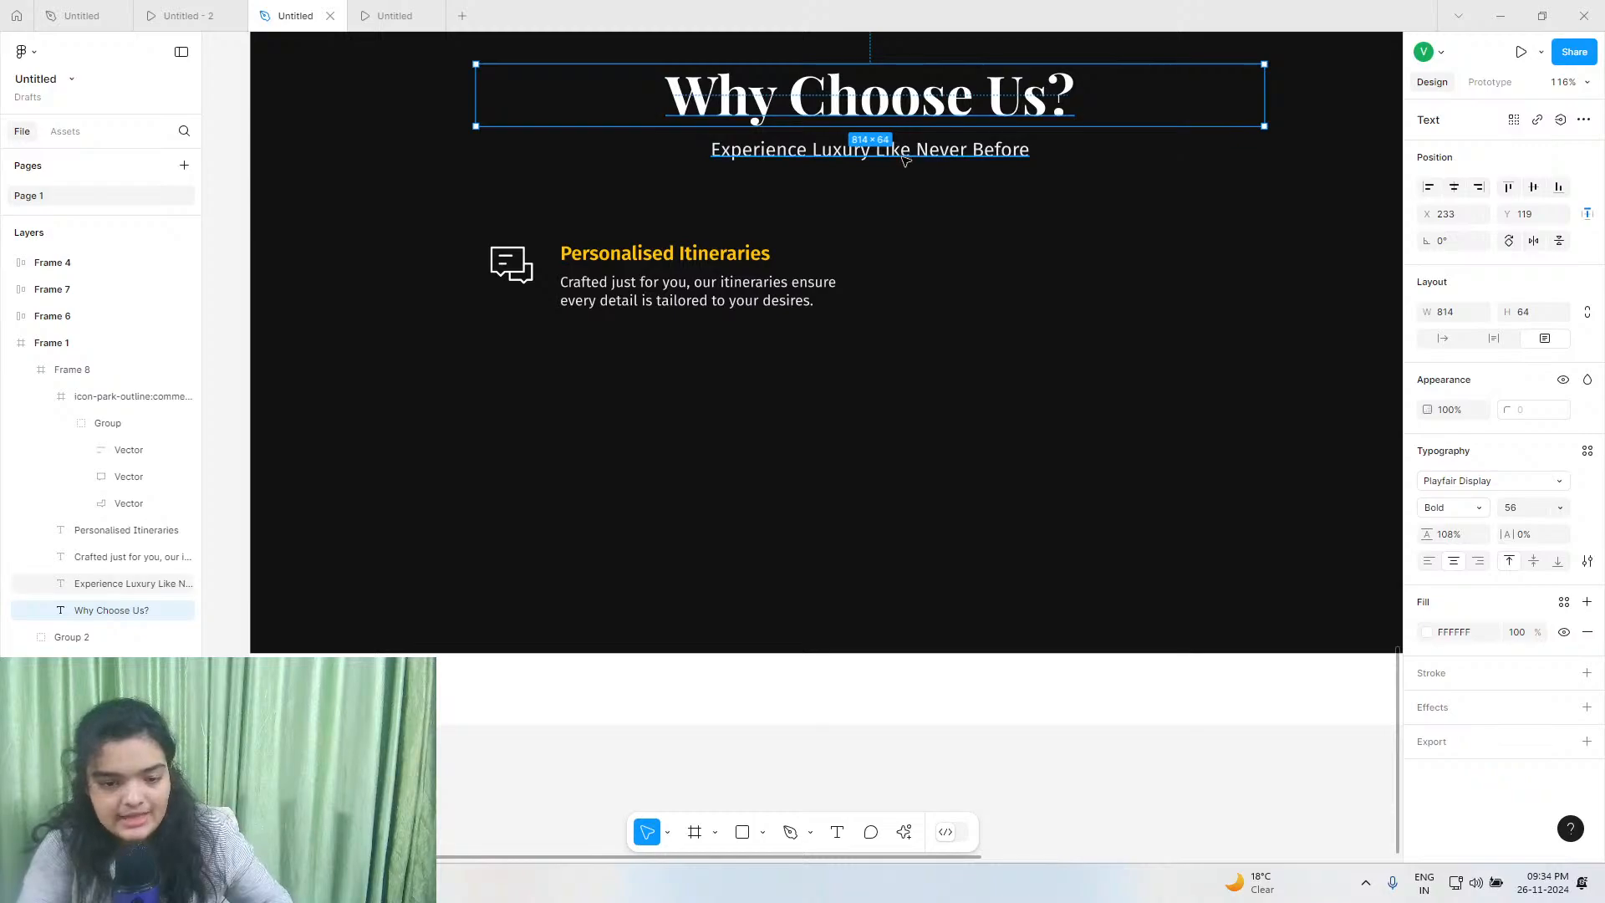
{"action": "left_click", "coordinate": [904, 154], "text": "shift"}
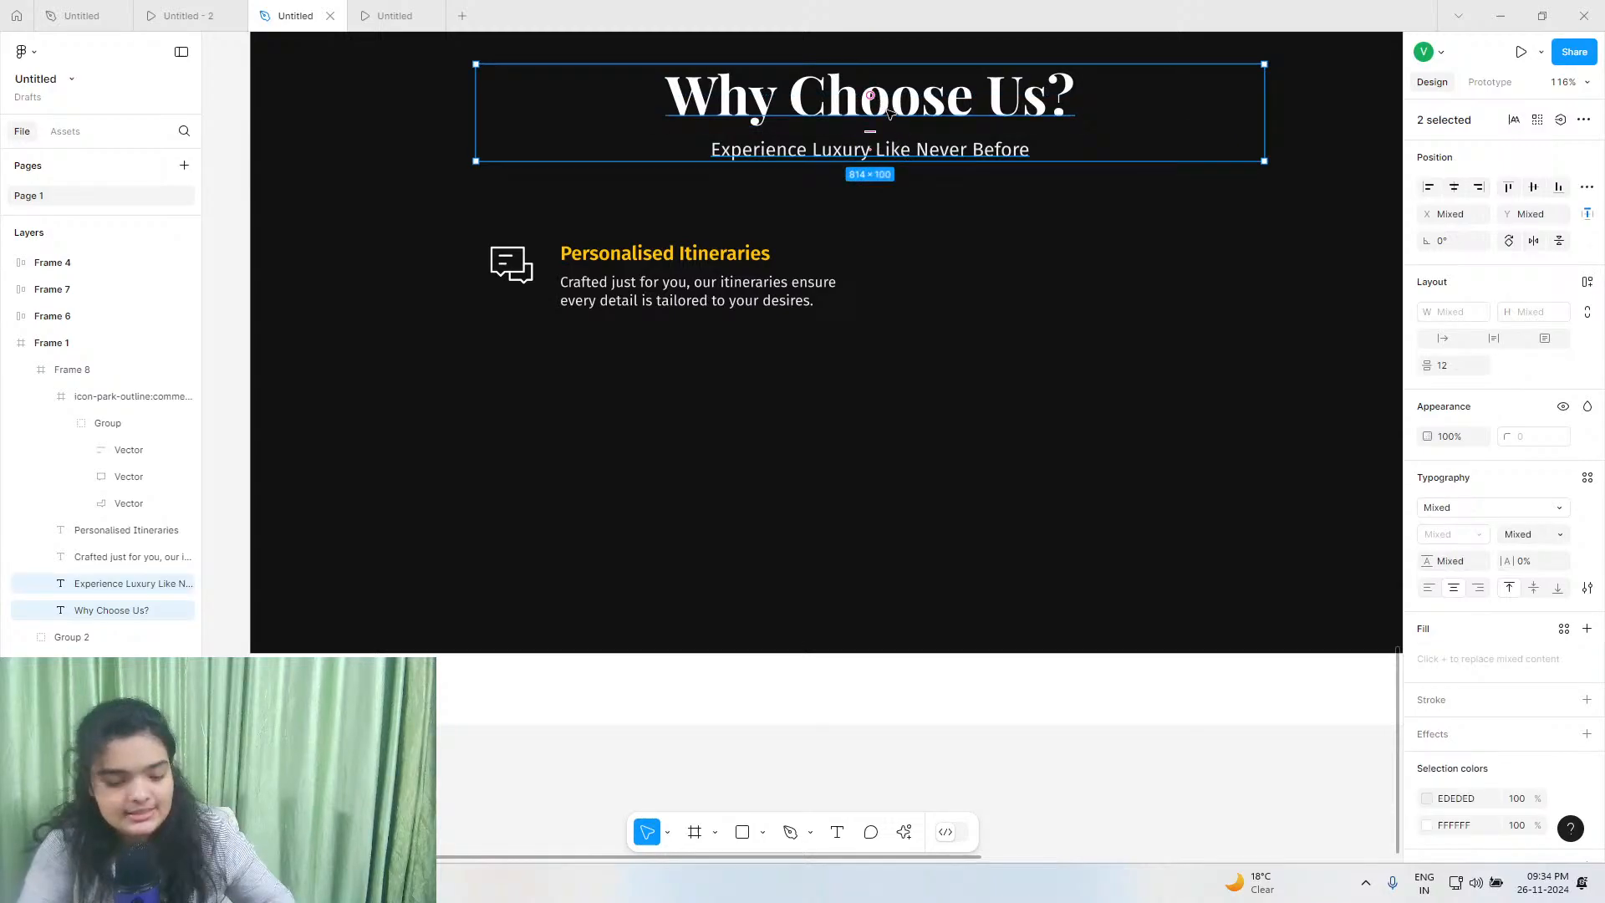
Group the comments icon, the "Personalised Itineraries" heading and its description into one feature block.
{"action": "left_click", "coordinate": [507, 272]}
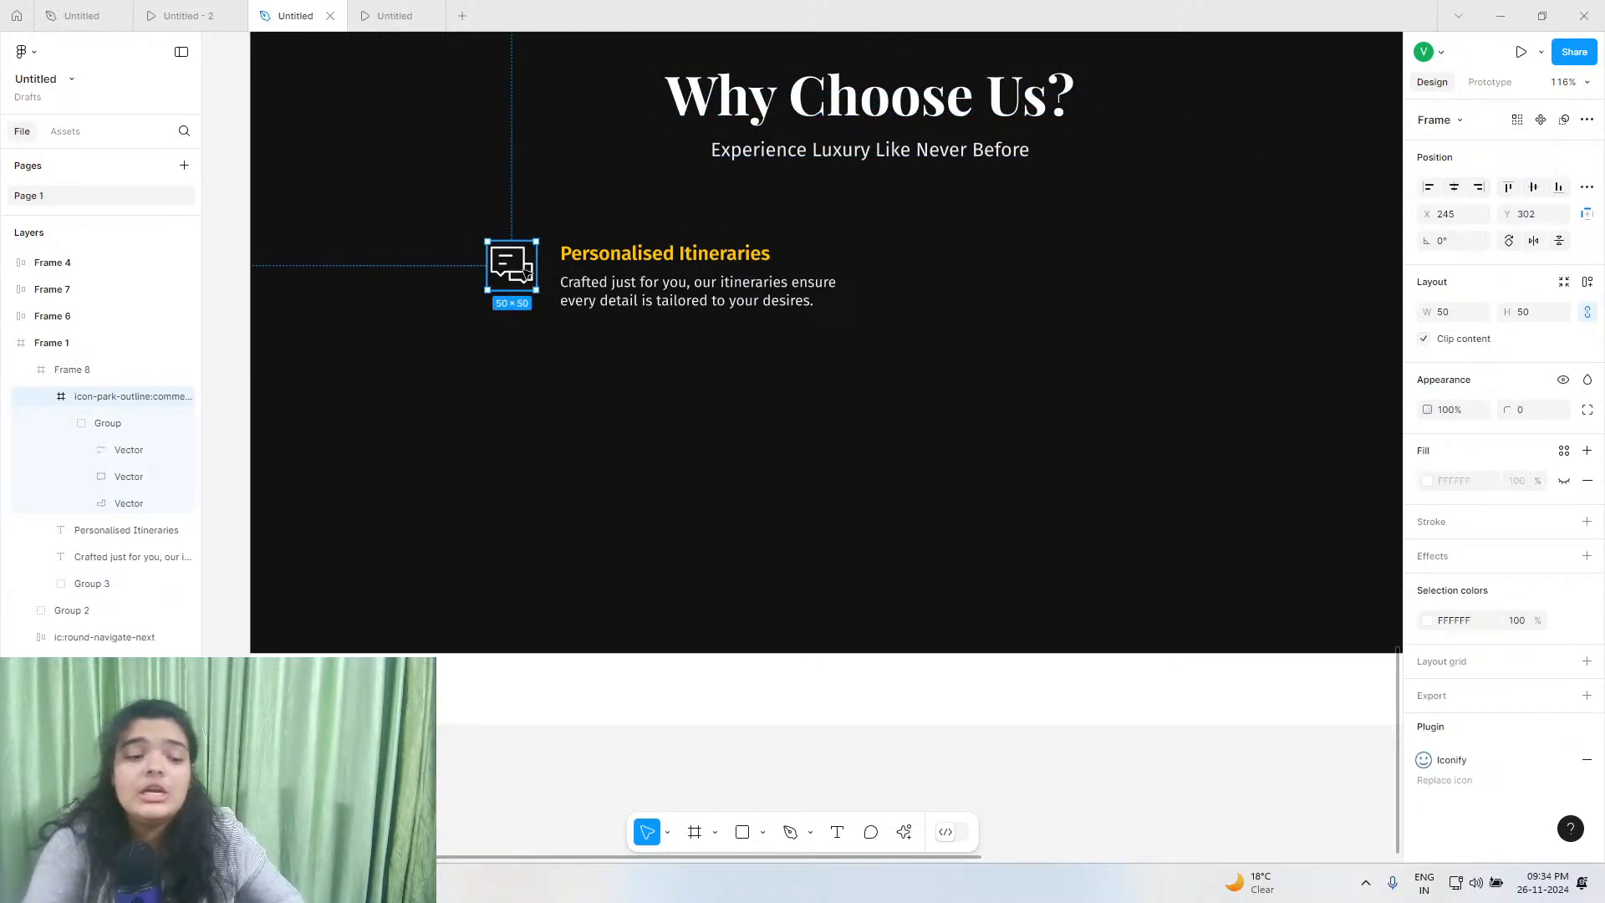
{"action": "left_click", "coordinate": [618, 261], "text": "shift"}
{"action": "left_click", "coordinate": [584, 303], "text": "shift"}
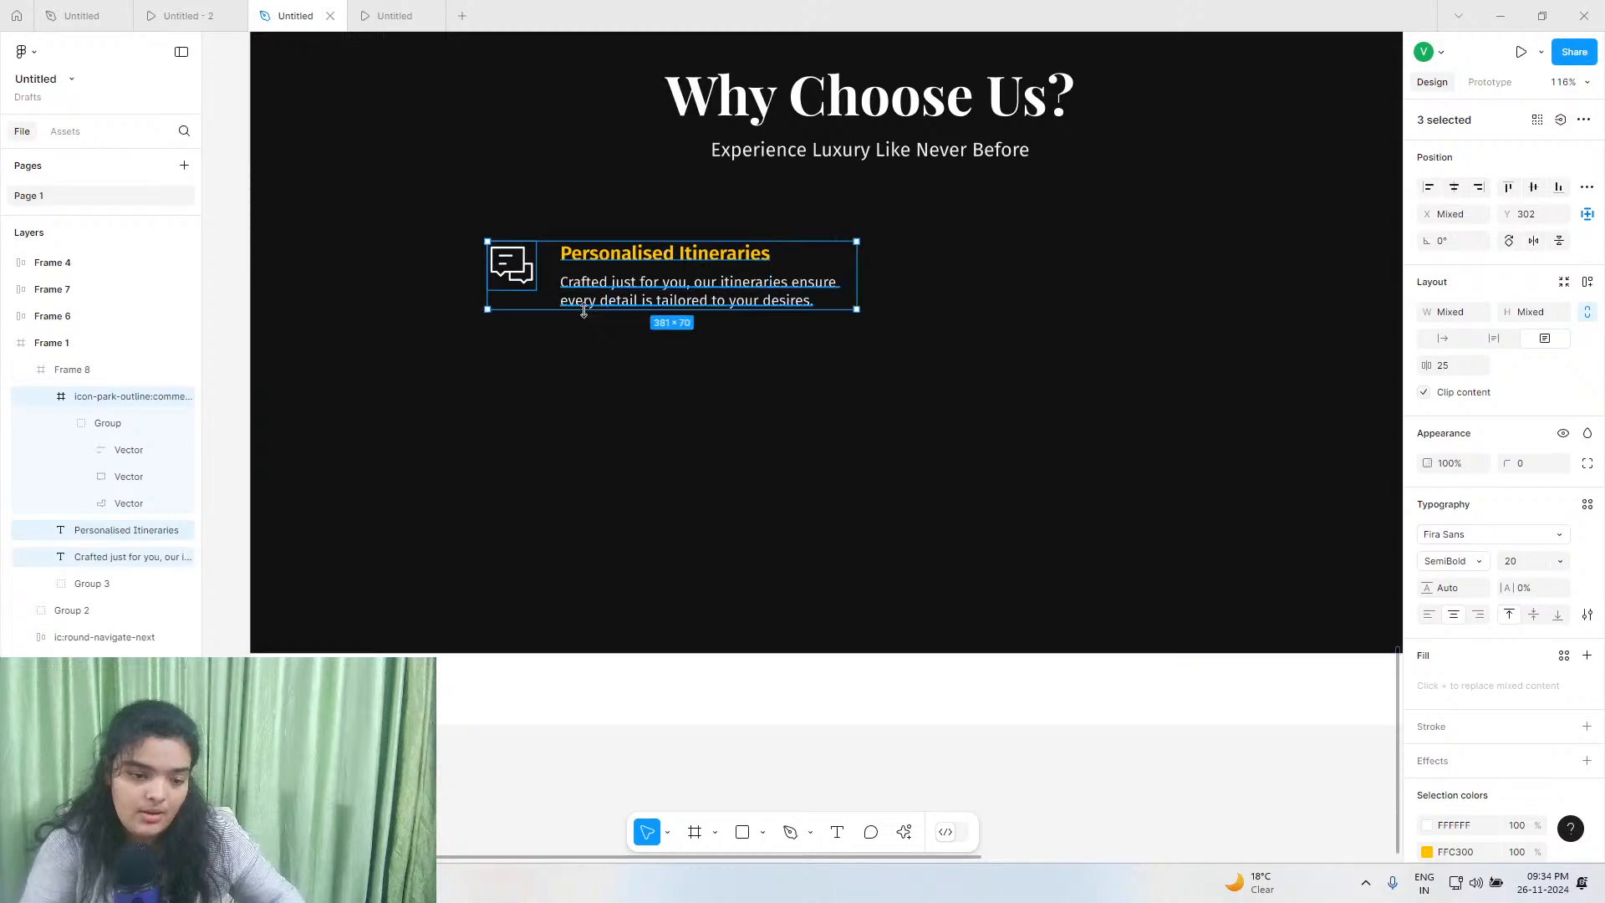
{"action": "key", "text": "ctrl+g"}
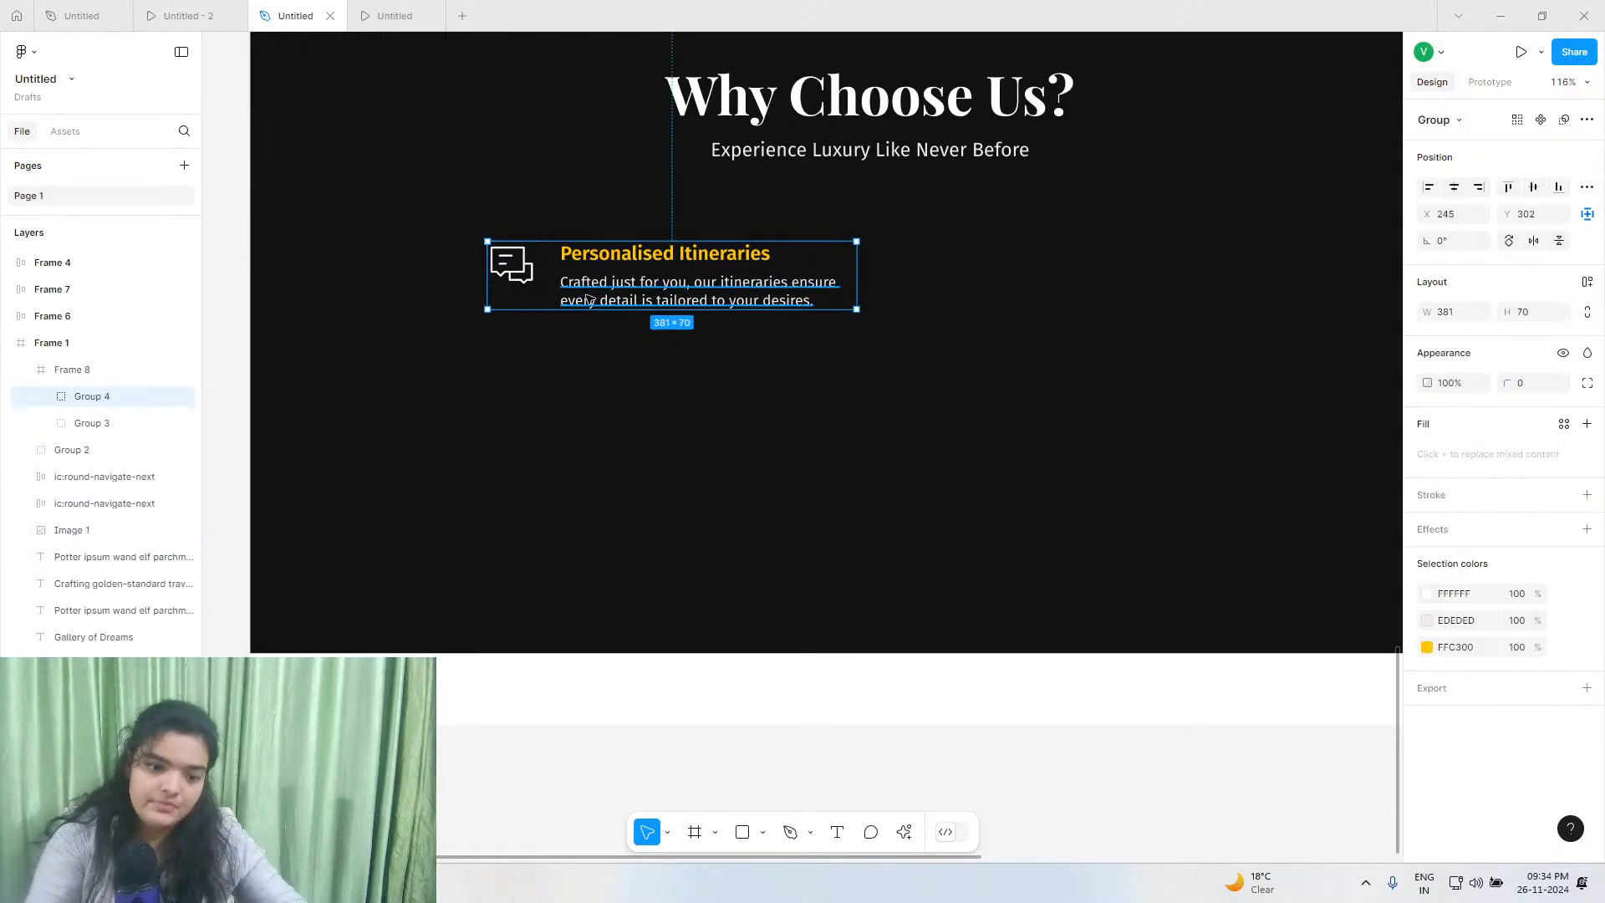
Move the feature block to X 208, Y 287 and raise its description to Y 317.
{"action": "mouse_move", "coordinate": [606, 282]}
{"action": "left_mouse_down"}
{"action": "mouse_move", "coordinate": [559, 269]}
{"action": "mouse_move", "coordinate": [563, 284]}
{"action": "mouse_move", "coordinate": [559, 263]}
{"action": "mouse_move", "coordinate": [585, 279]}
{"action": "left_mouse_up"}
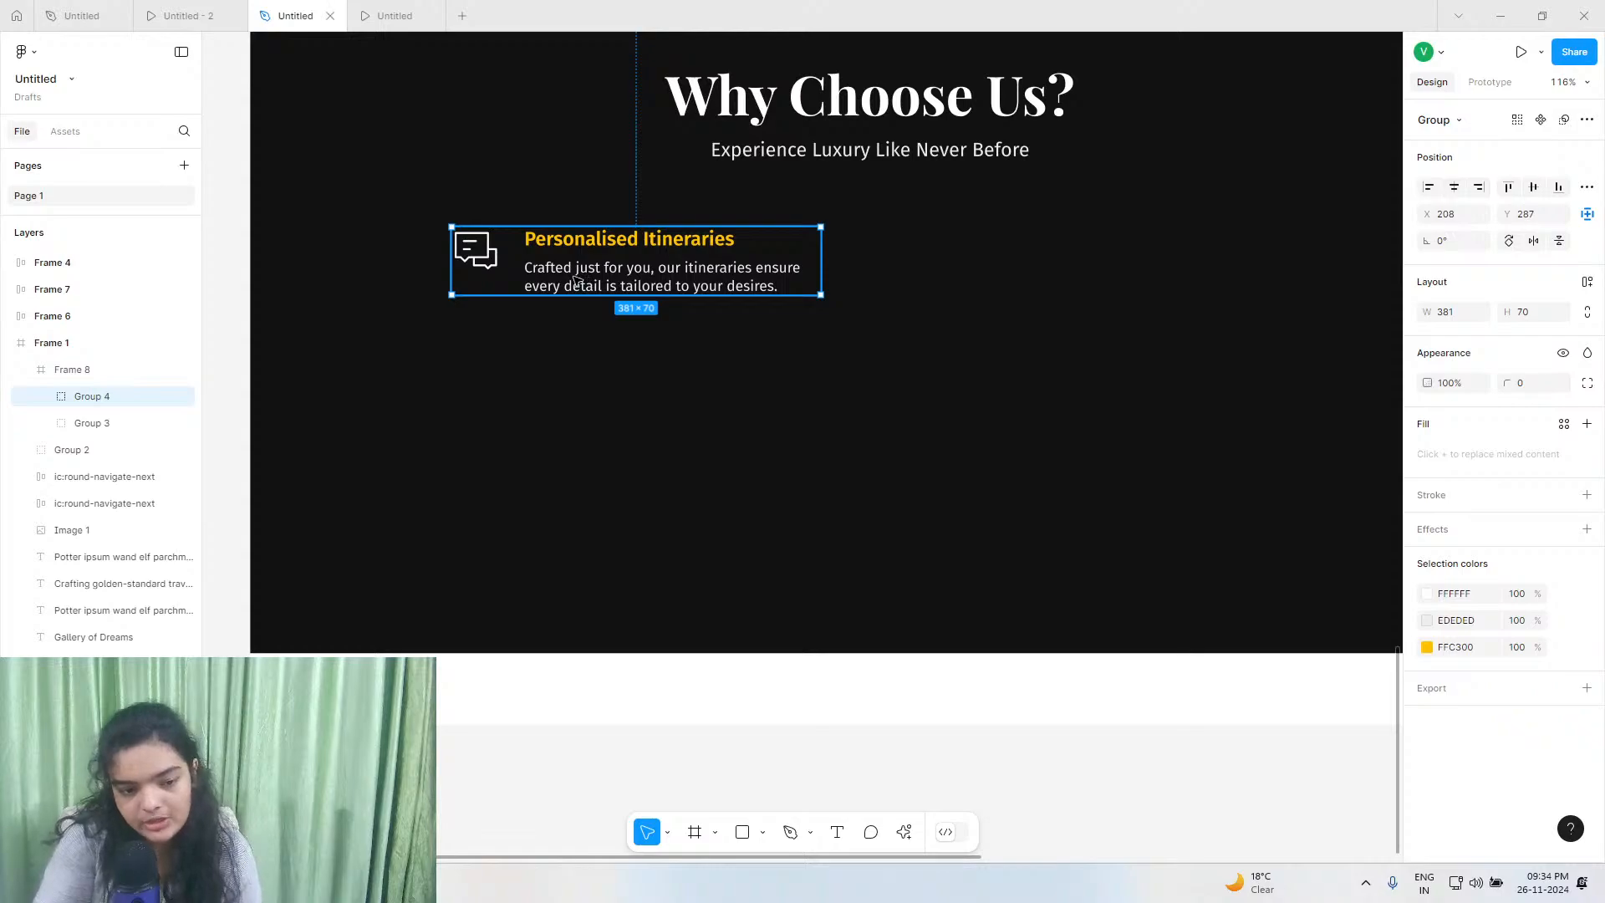
{"action": "double_click", "coordinate": [575, 283]}
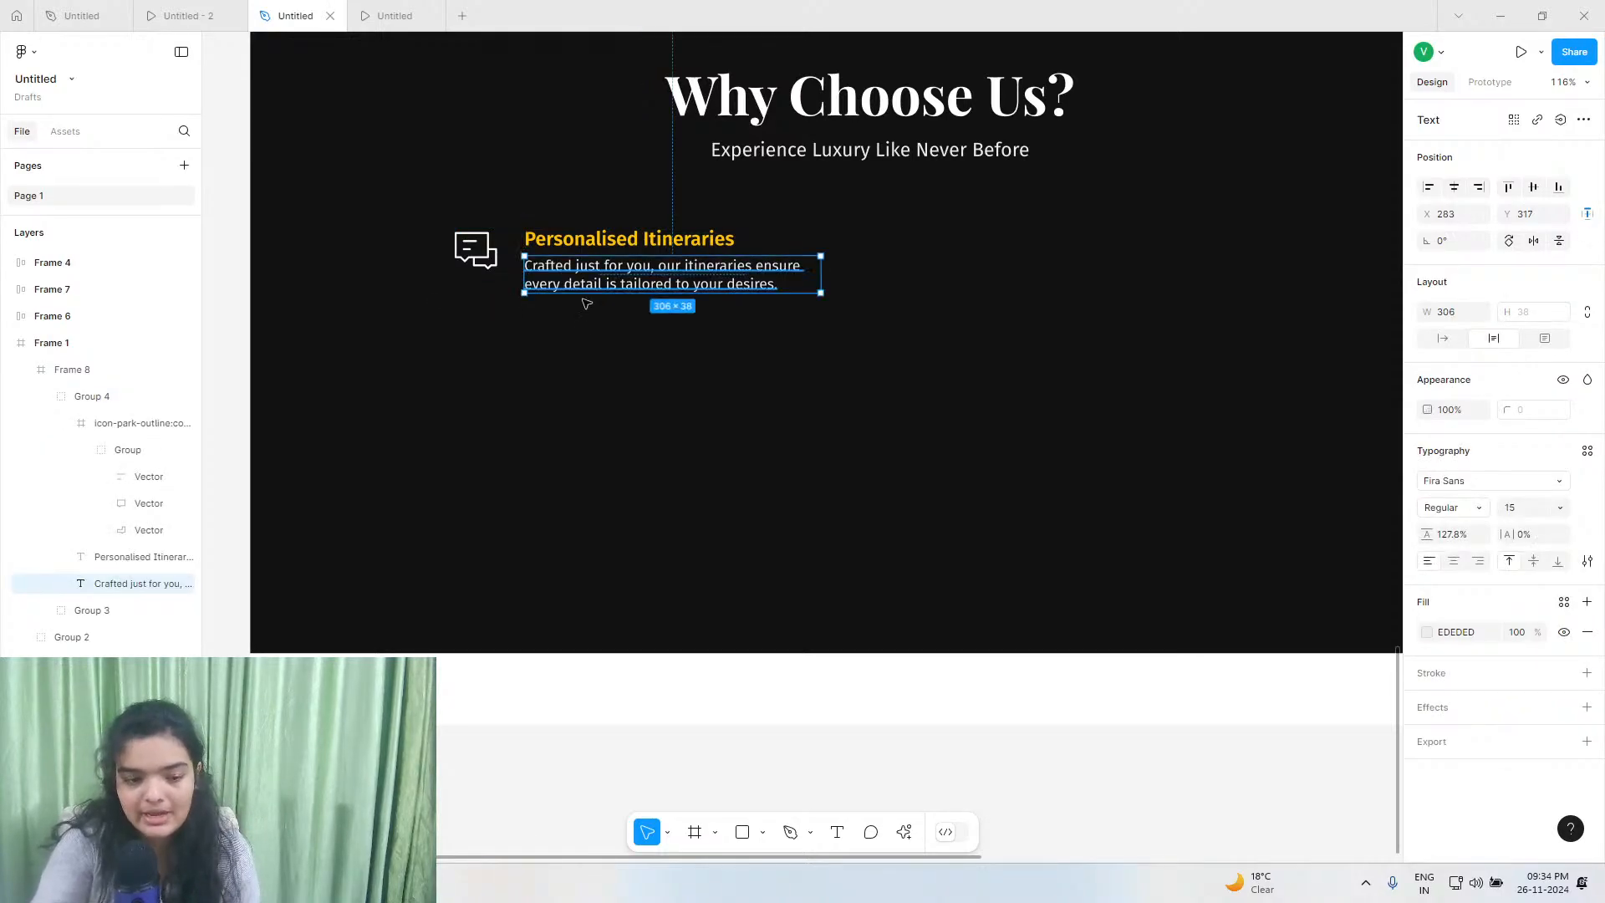
Extend the dark section frame's height to 742 and reposition the feature block at X 217, Y 297.
{"action": "left_click", "coordinate": [724, 350]}
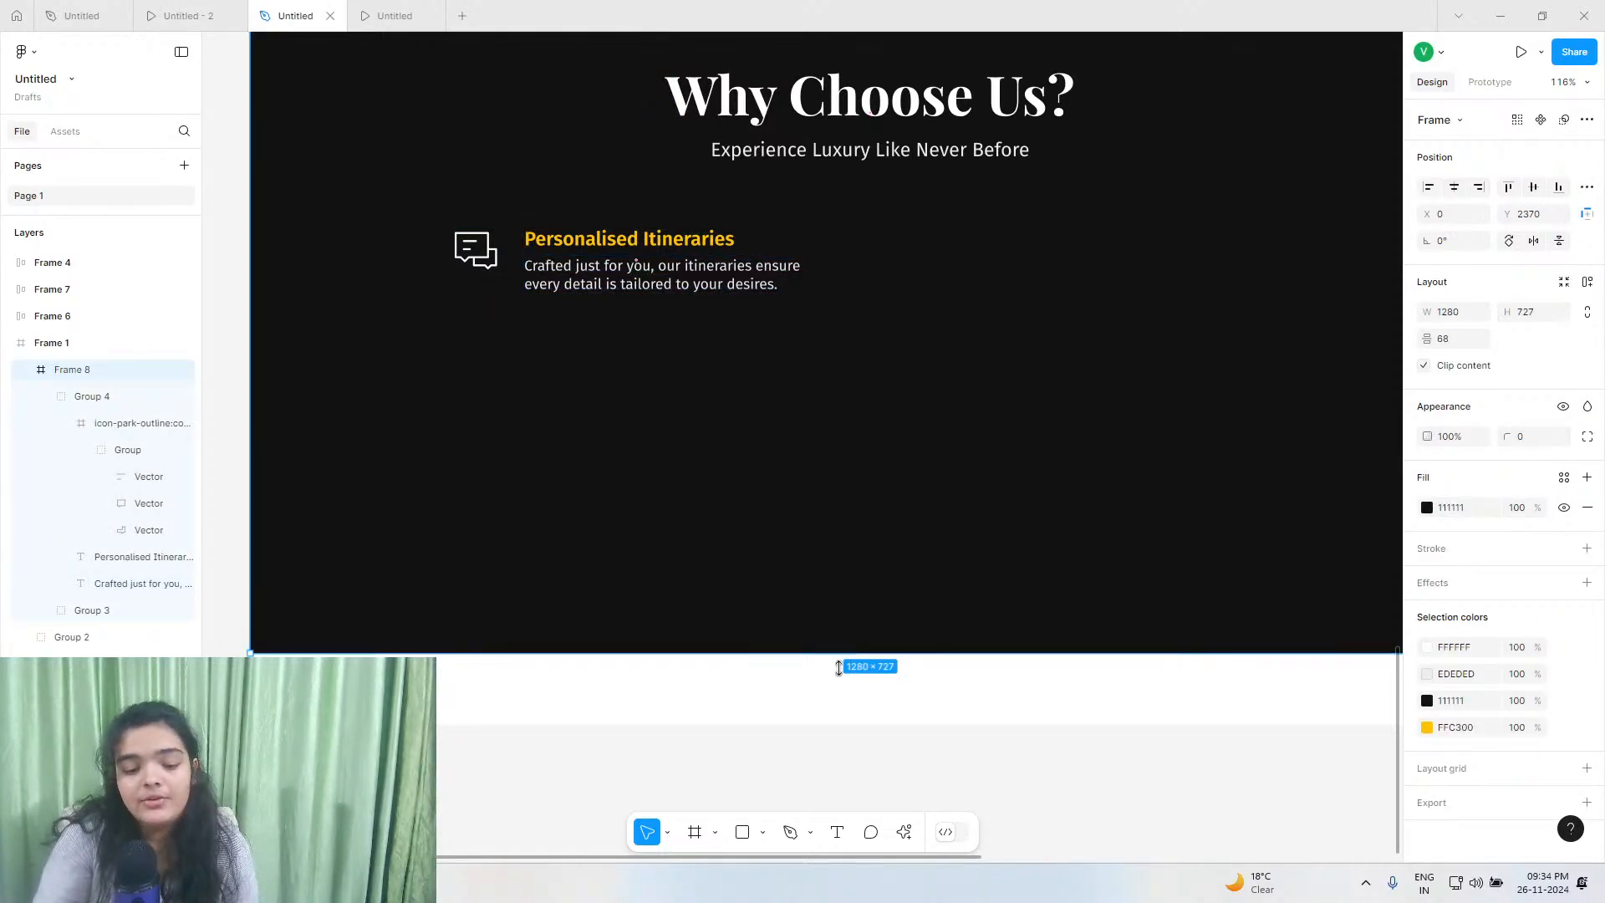
{"action": "left_click_drag", "start_coordinate": [833, 651], "coordinate": [837, 665]}
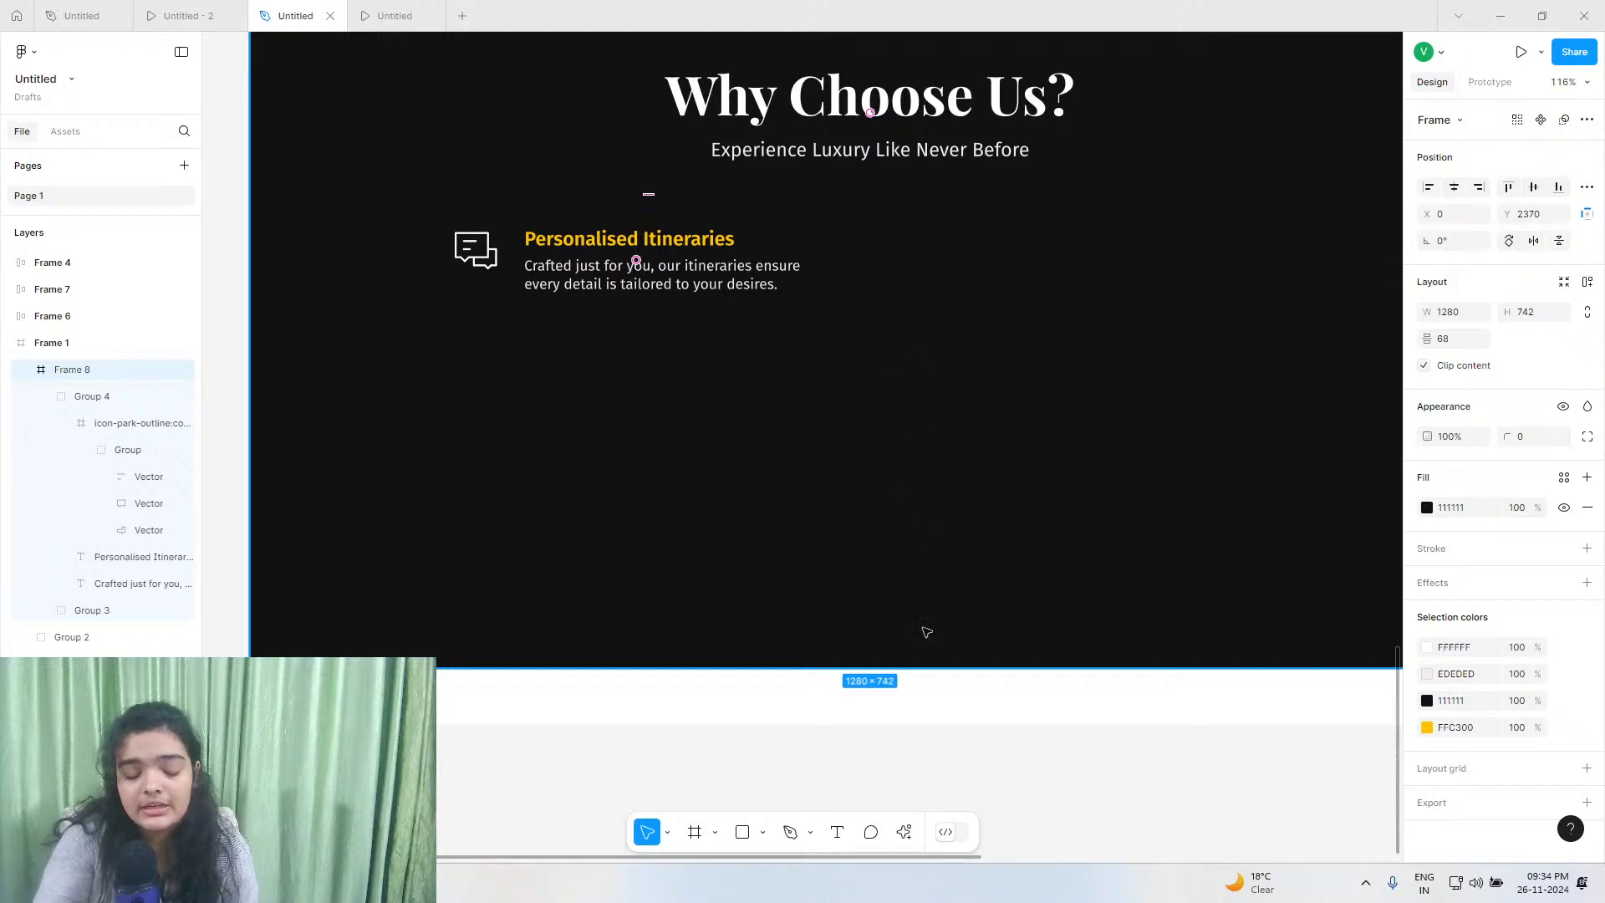
{"action": "left_click", "coordinate": [673, 278]}
{"action": "left_click_drag", "start_coordinate": [614, 269], "coordinate": [591, 391]}
{"action": "key", "text": "ctrl+z"}
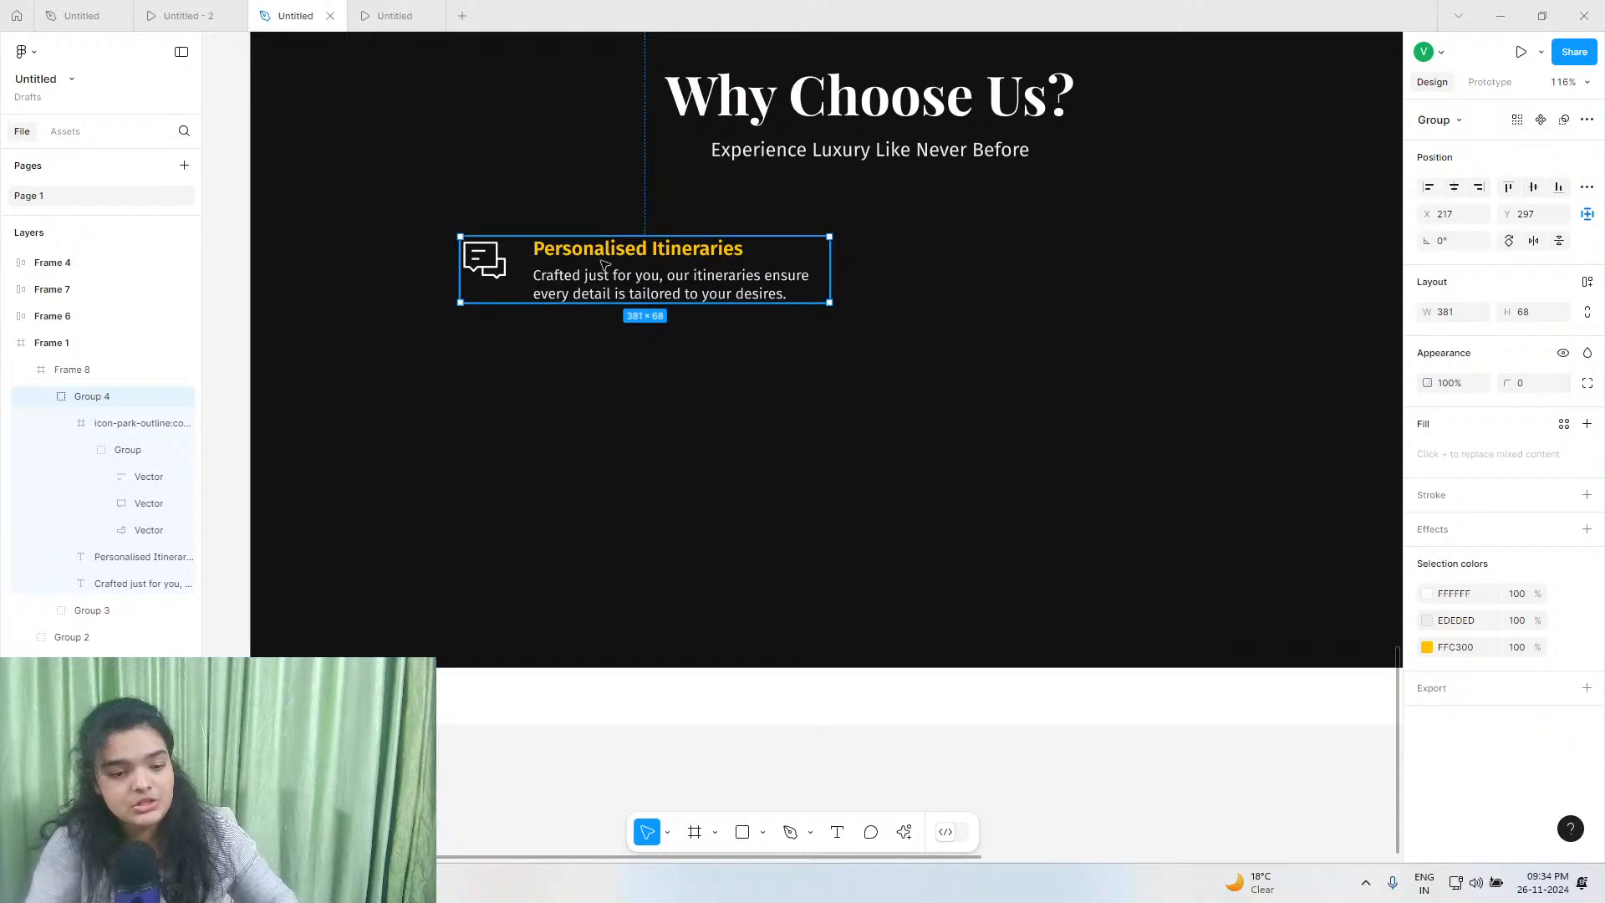
Duplicate the feature block below itself at Y 406, and copy both blocks sideways to form a second column.
{"action": "left_click_drag", "start_coordinate": [604, 264], "coordinate": [618, 363]}
{"action": "left_click", "coordinate": [616, 282], "text": "shift"}
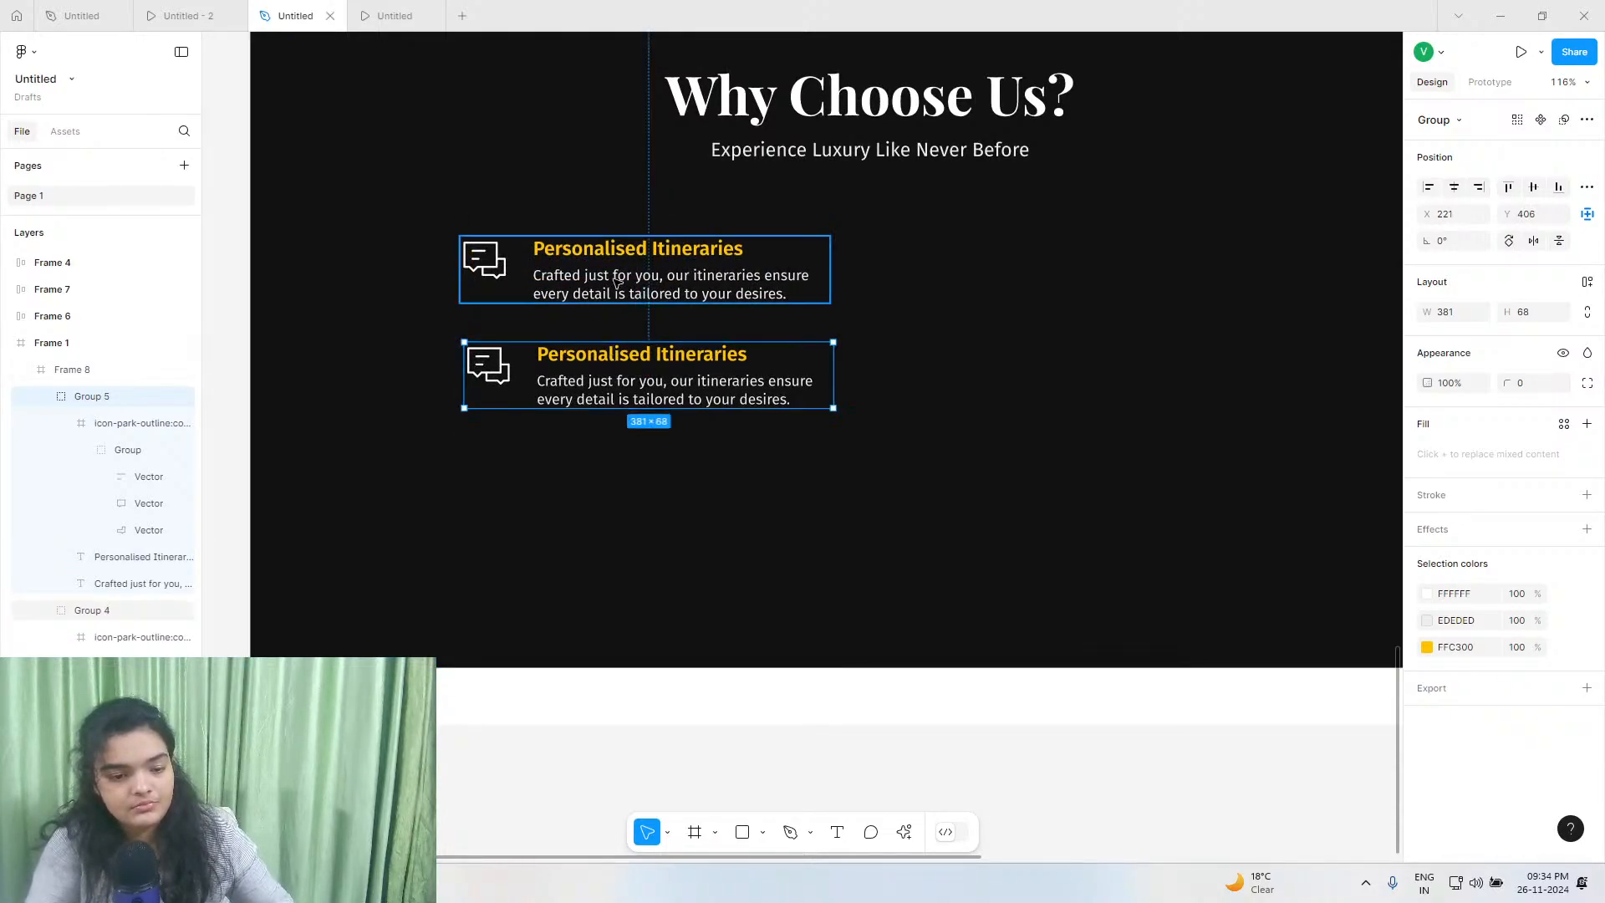
{"action": "left_click_drag", "start_coordinate": [616, 290], "coordinate": [1069, 325]}
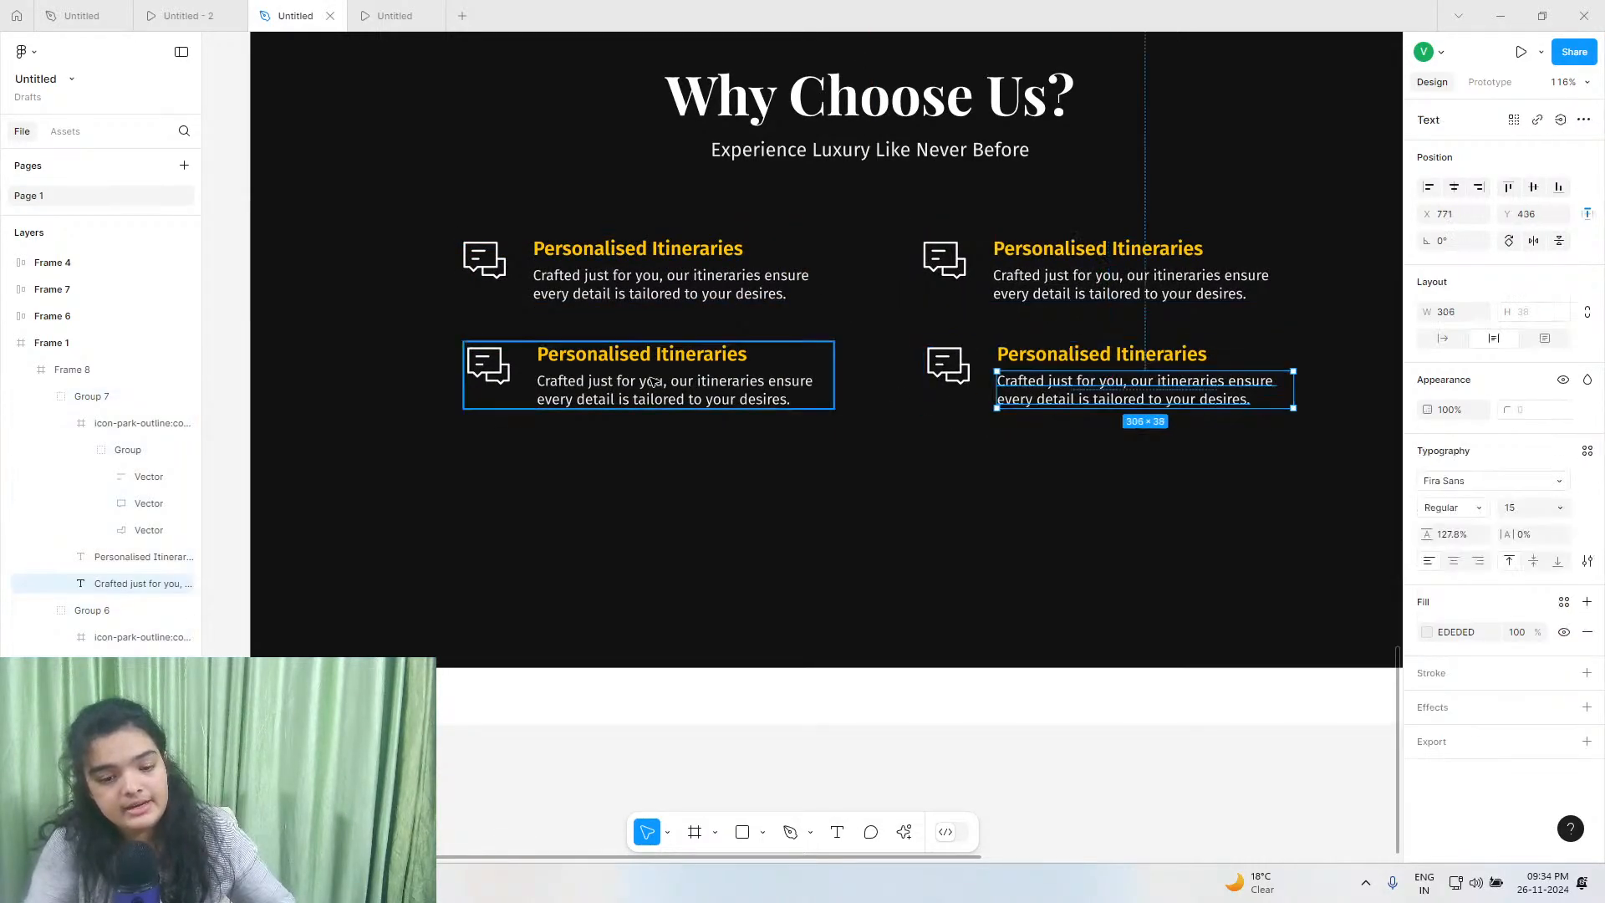
Duplicate the two second-row feature blocks below at Y 515 to form a third row.
{"action": "left_click", "coordinate": [723, 376]}
{"action": "left_click", "coordinate": [723, 375]}
{"action": "left_click", "coordinate": [980, 359], "text": "shift"}
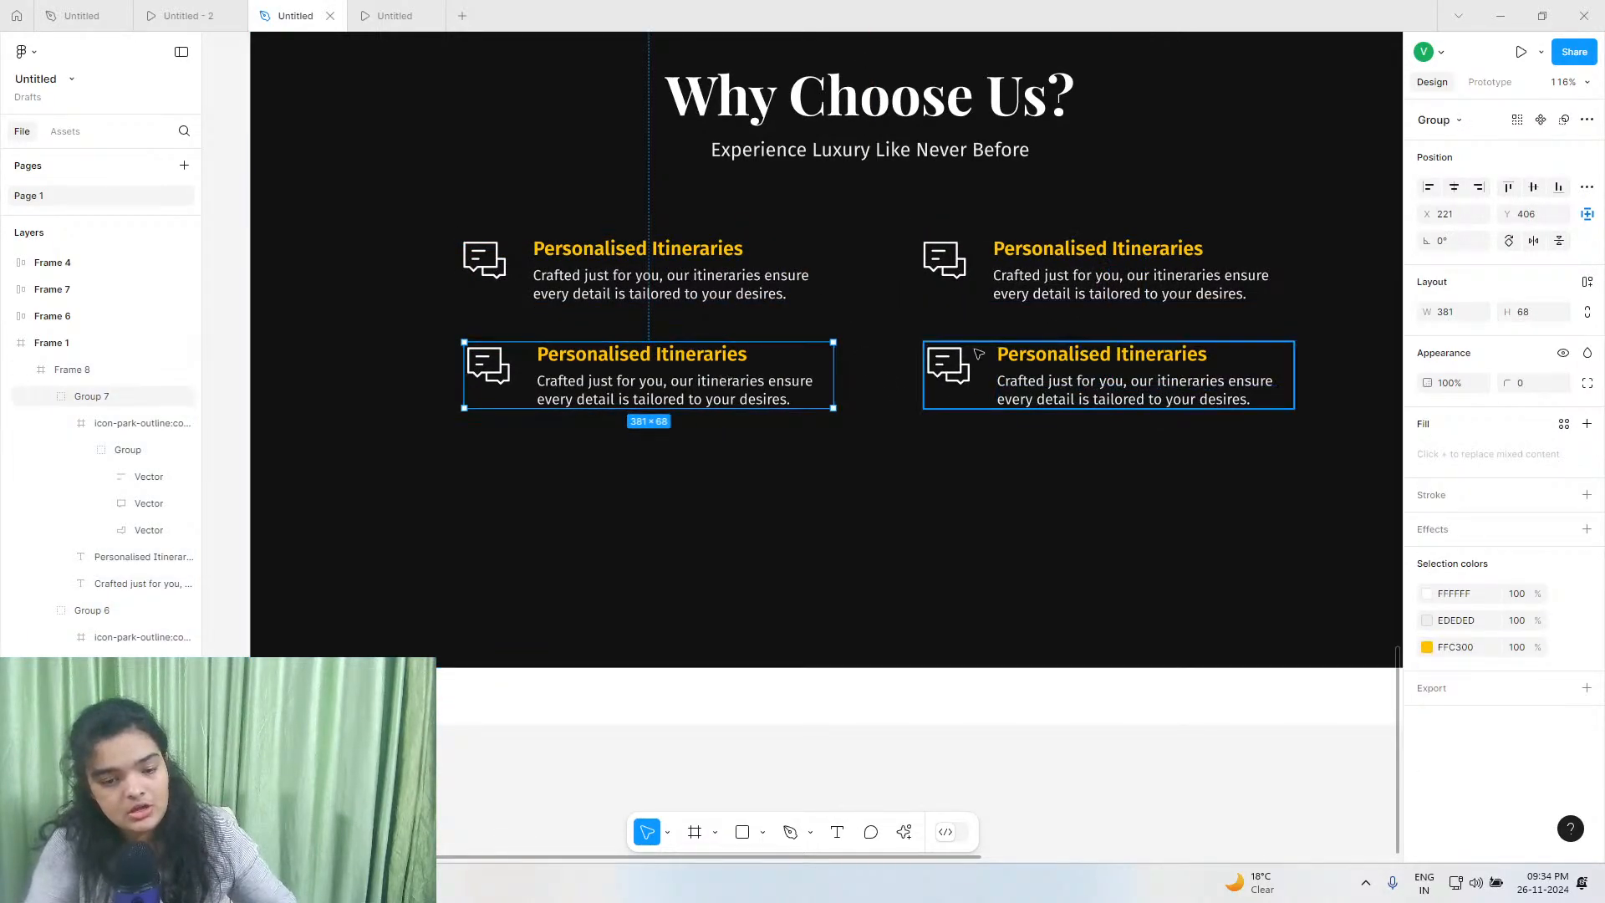
{"action": "left_click_drag", "start_coordinate": [983, 356], "coordinate": [925, 465]}
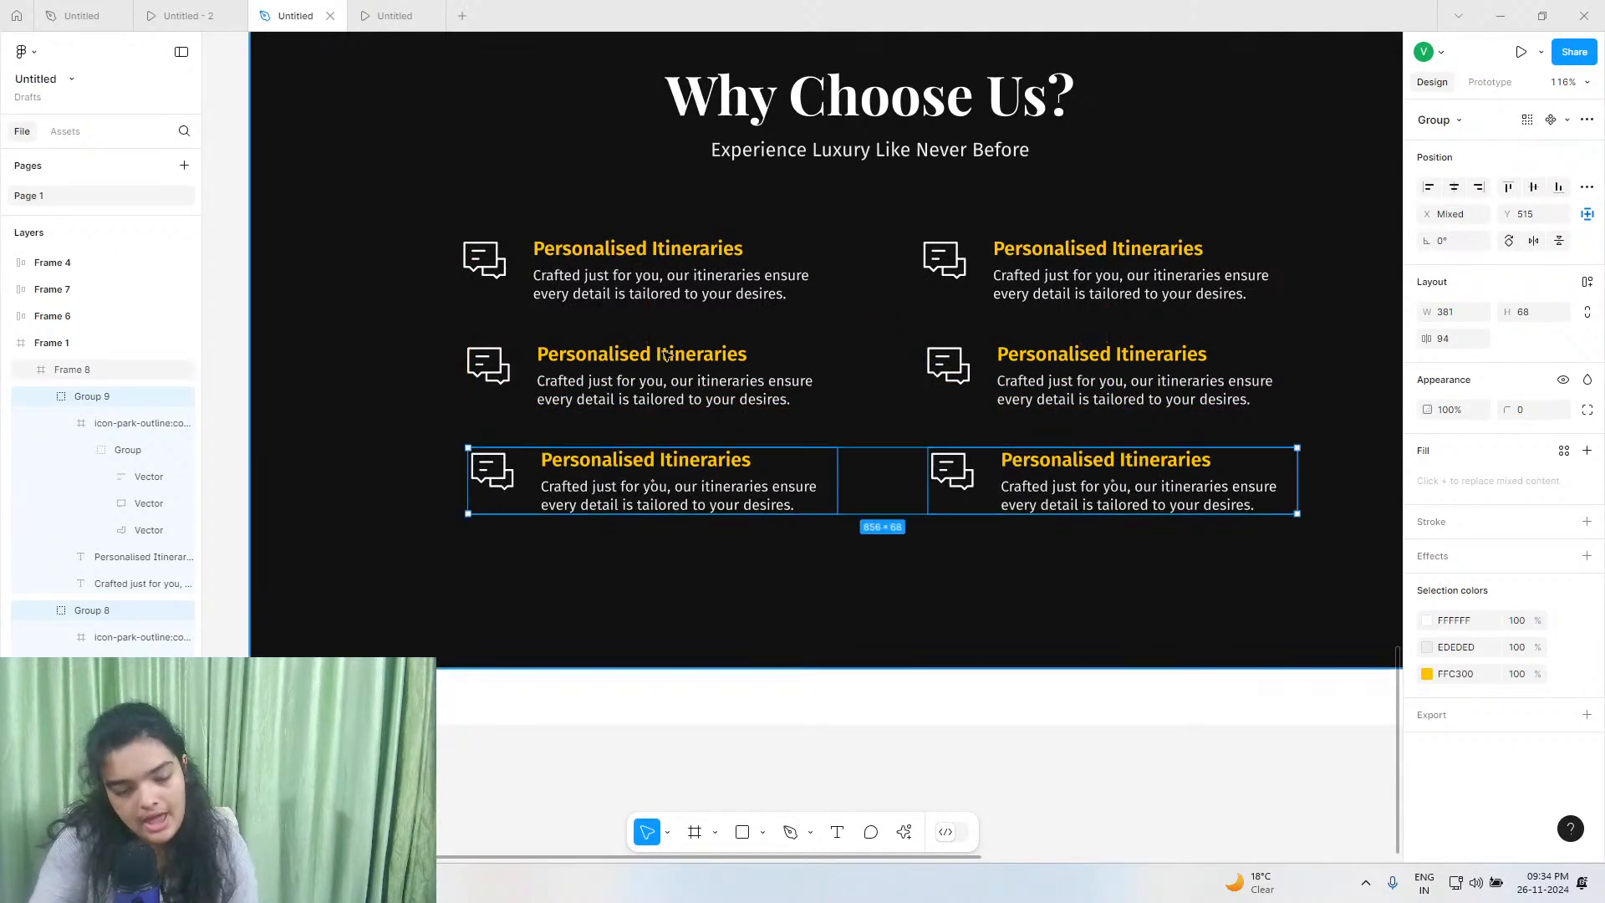
Change the fill of the first row's second-column heading to the light cyan 71F1FF.
{"action": "double_click", "coordinate": [590, 355]}
{"action": "double_click", "coordinate": [1130, 245]}
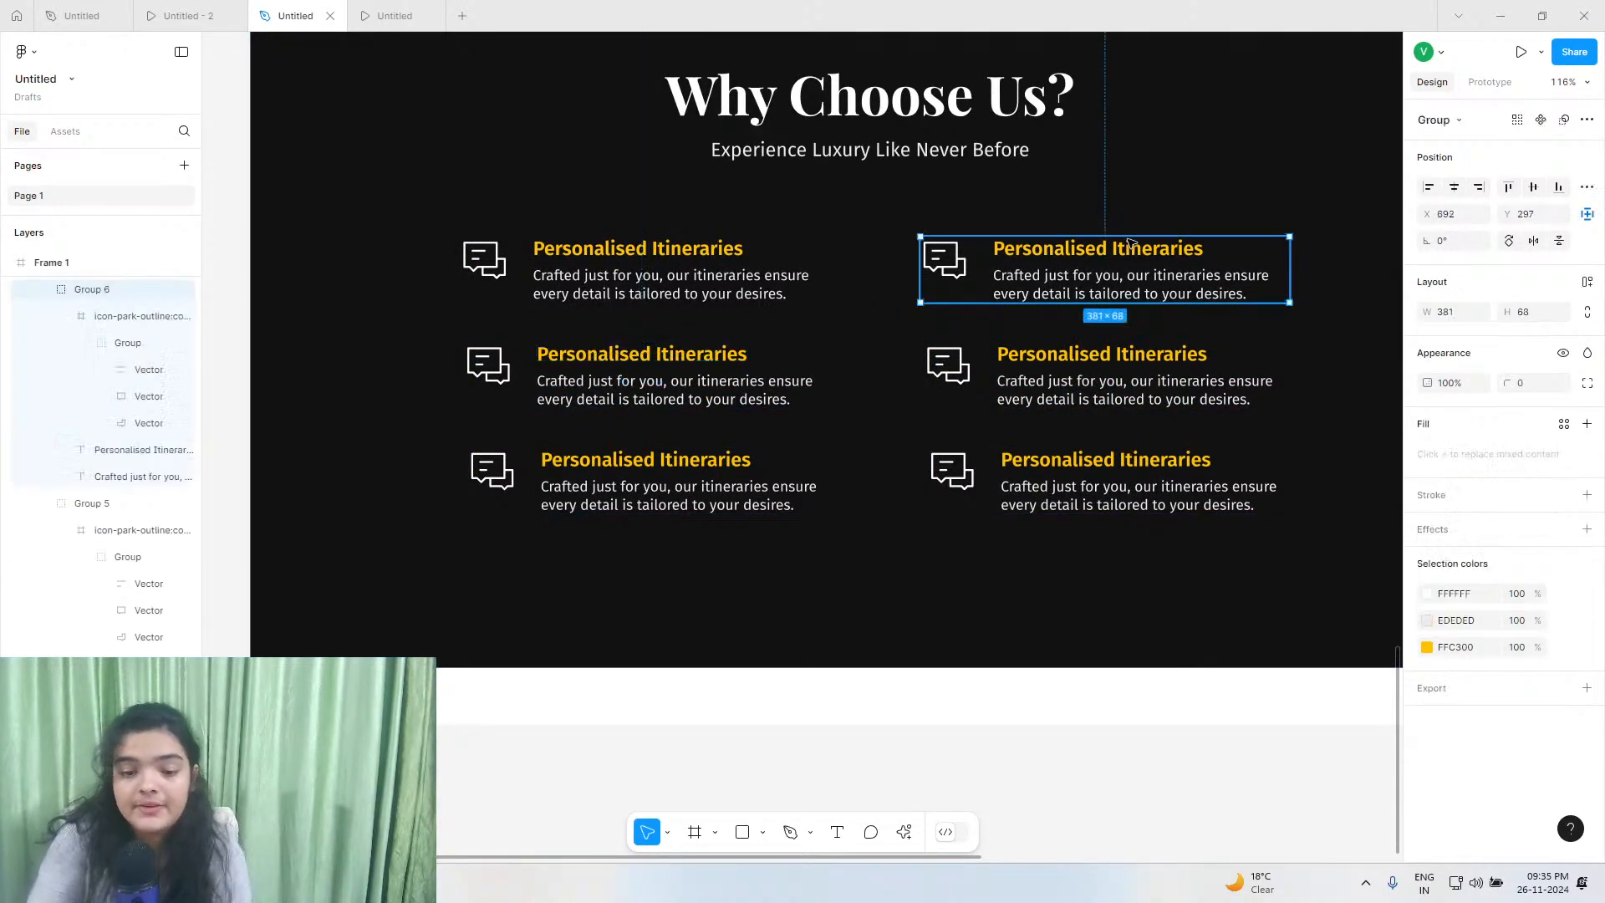
{"action": "left_click", "coordinate": [1428, 634]}
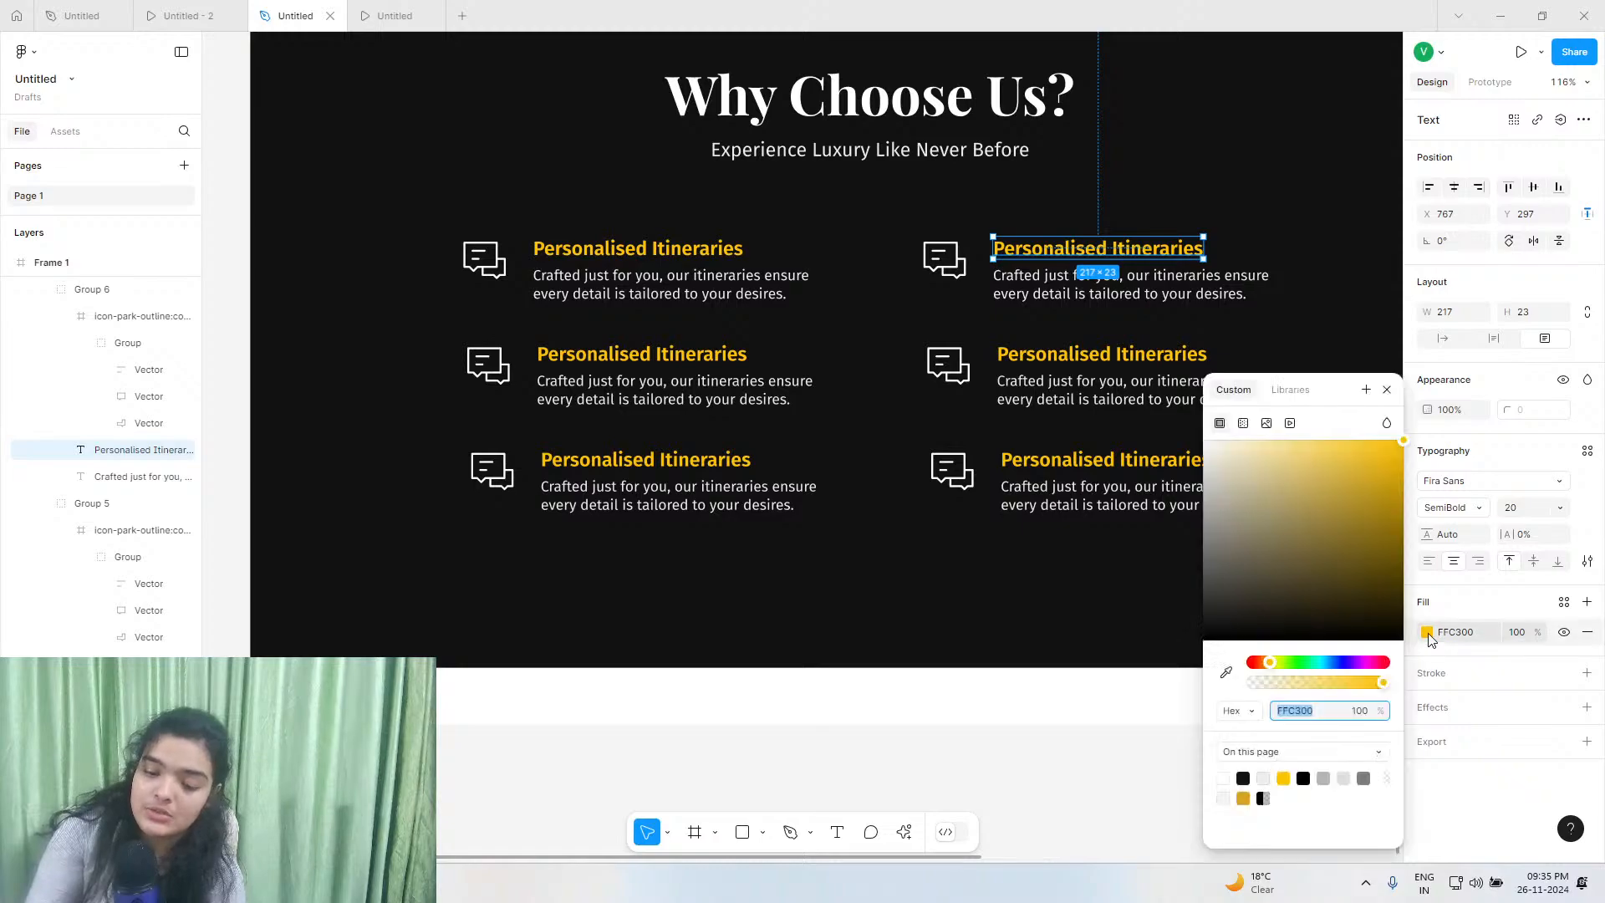
{"action": "left_click_drag", "start_coordinate": [1335, 662], "coordinate": [1317, 660]}
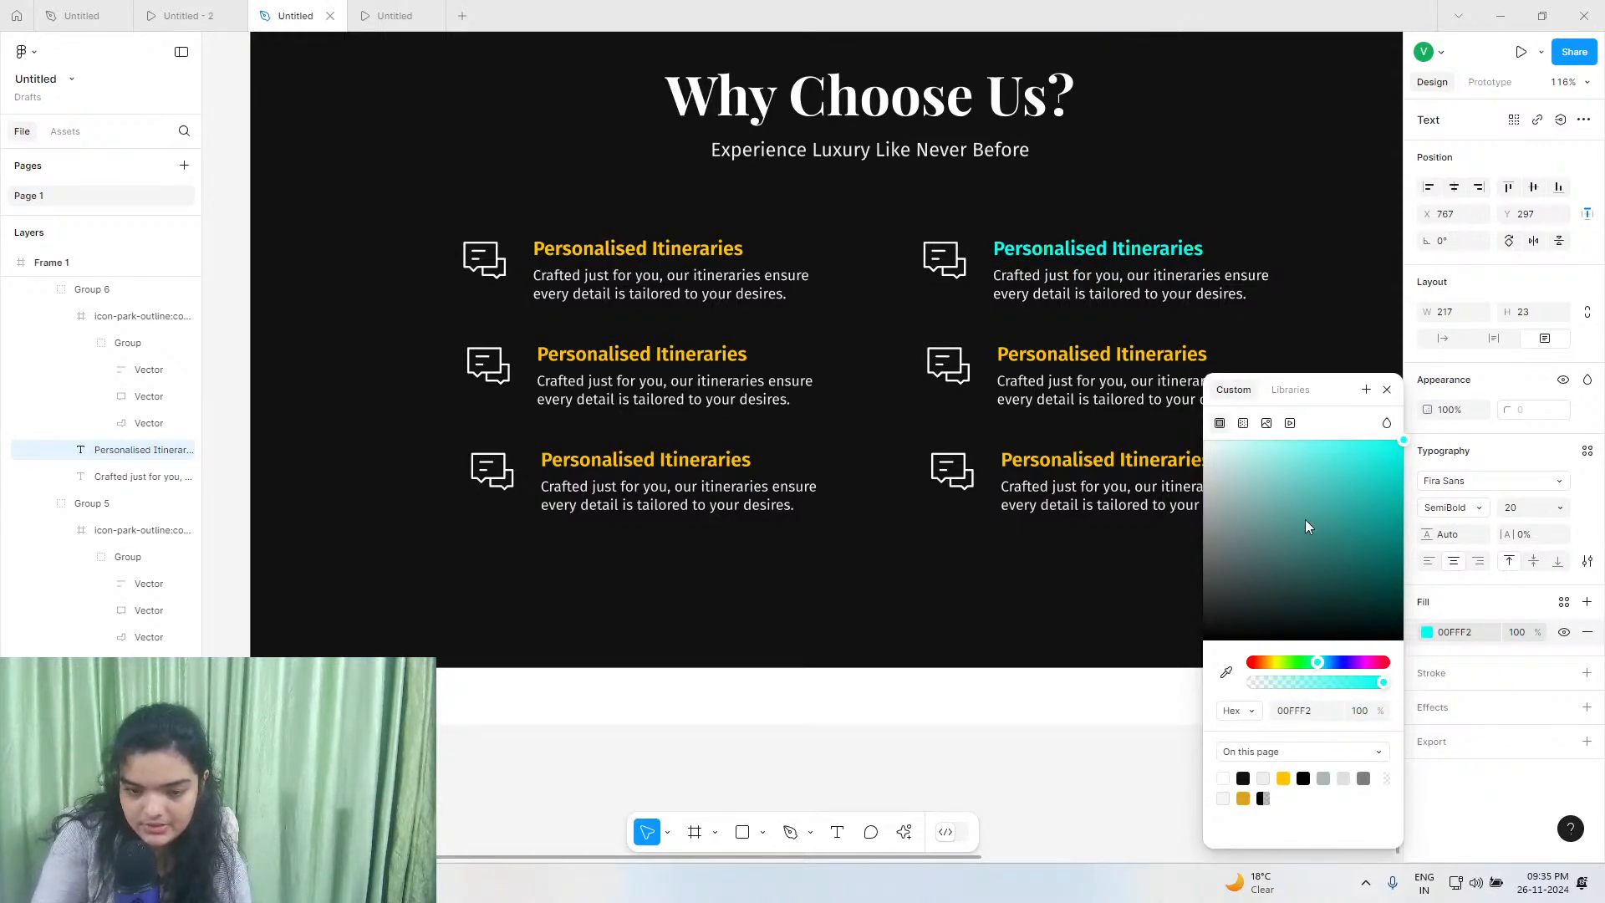
{"action": "left_click_drag", "start_coordinate": [1305, 524], "coordinate": [1339, 377]}
{"action": "left_click_drag", "start_coordinate": [1321, 664], "coordinate": [1324, 660]}
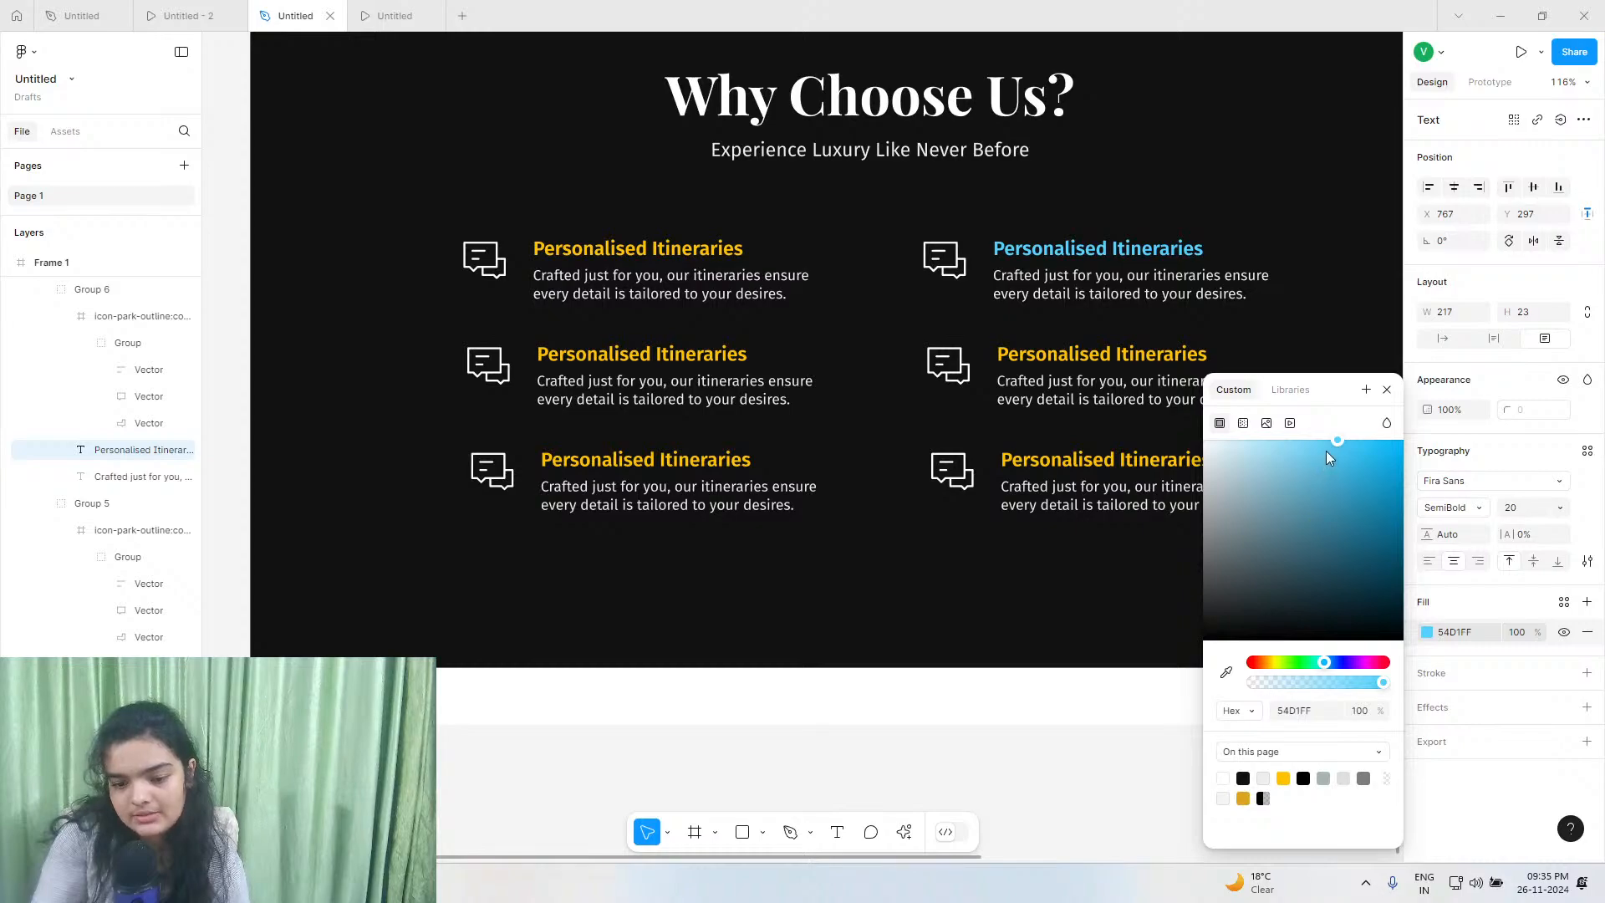
{"action": "left_click_drag", "start_coordinate": [1326, 450], "coordinate": [1306, 435]}
{"action": "left_click_drag", "start_coordinate": [1329, 666], "coordinate": [1318, 661]}
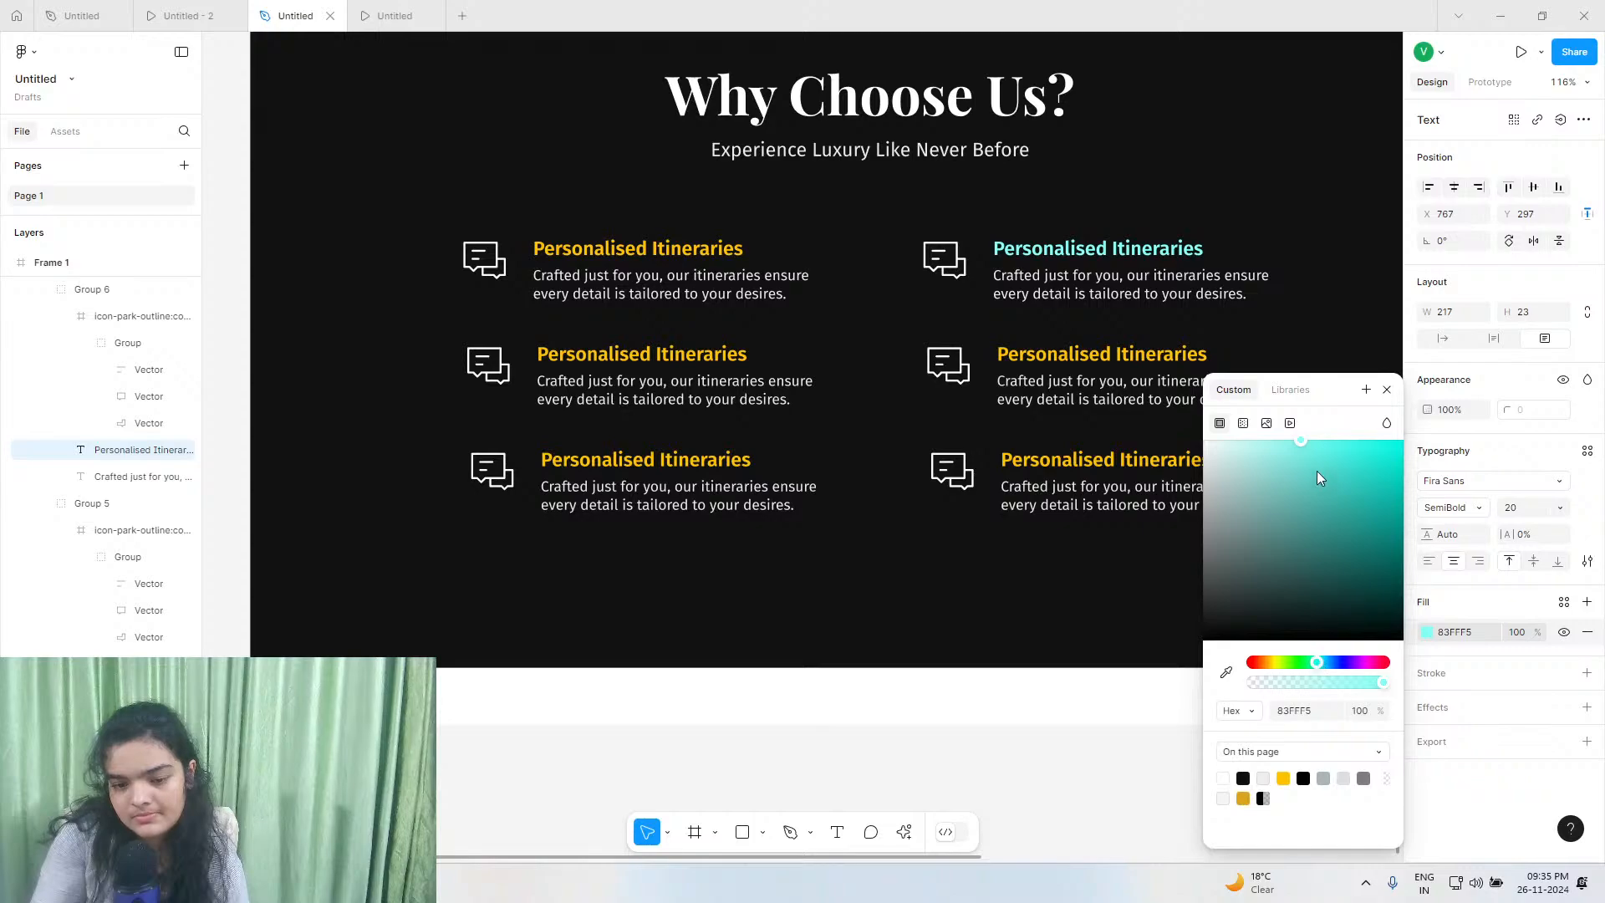
{"action": "left_click_drag", "start_coordinate": [1316, 431], "coordinate": [1315, 426]}
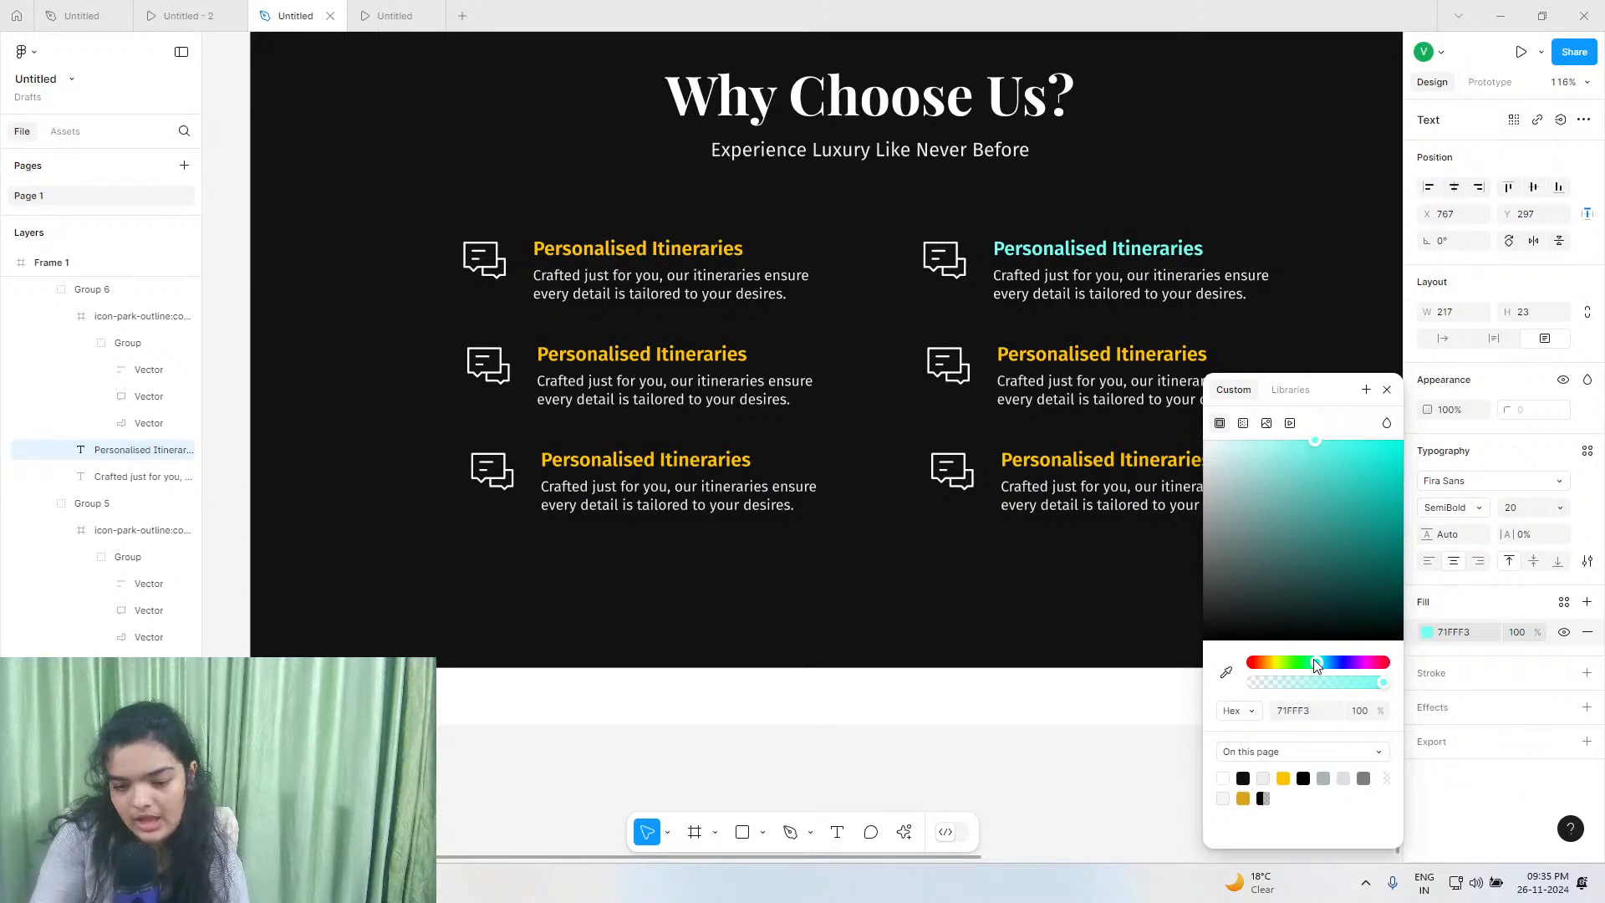
{"action": "left_click_drag", "start_coordinate": [1315, 662], "coordinate": [1321, 663]}
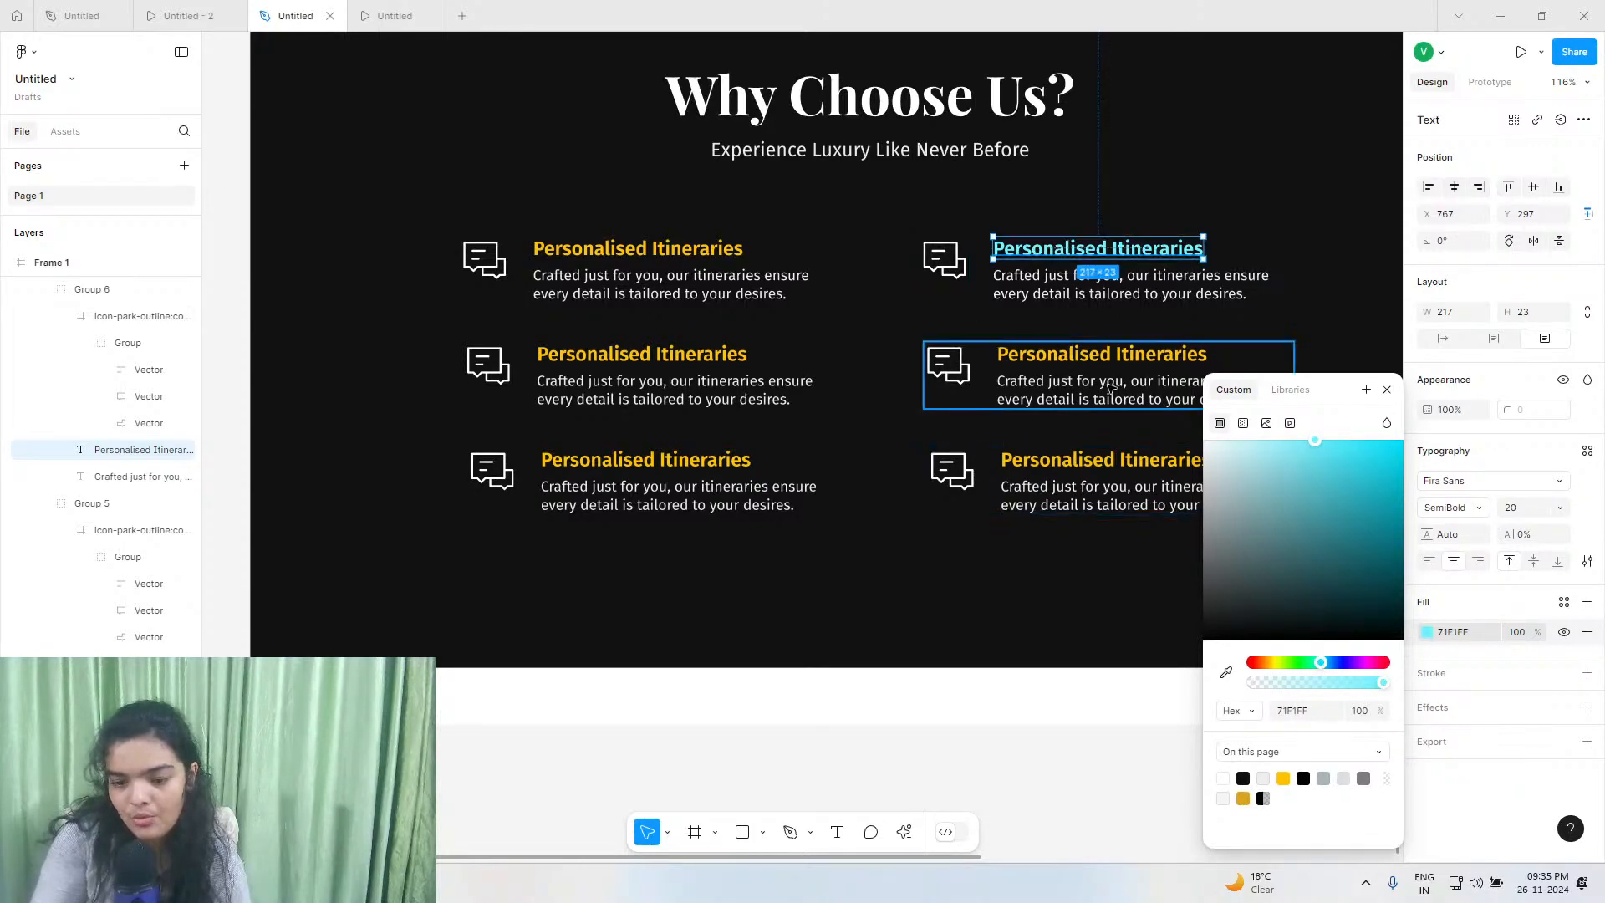
Copy the cyan hex value 71F1FF and apply it to the second row's first-column heading.
{"action": "left_click", "coordinate": [1473, 632]}
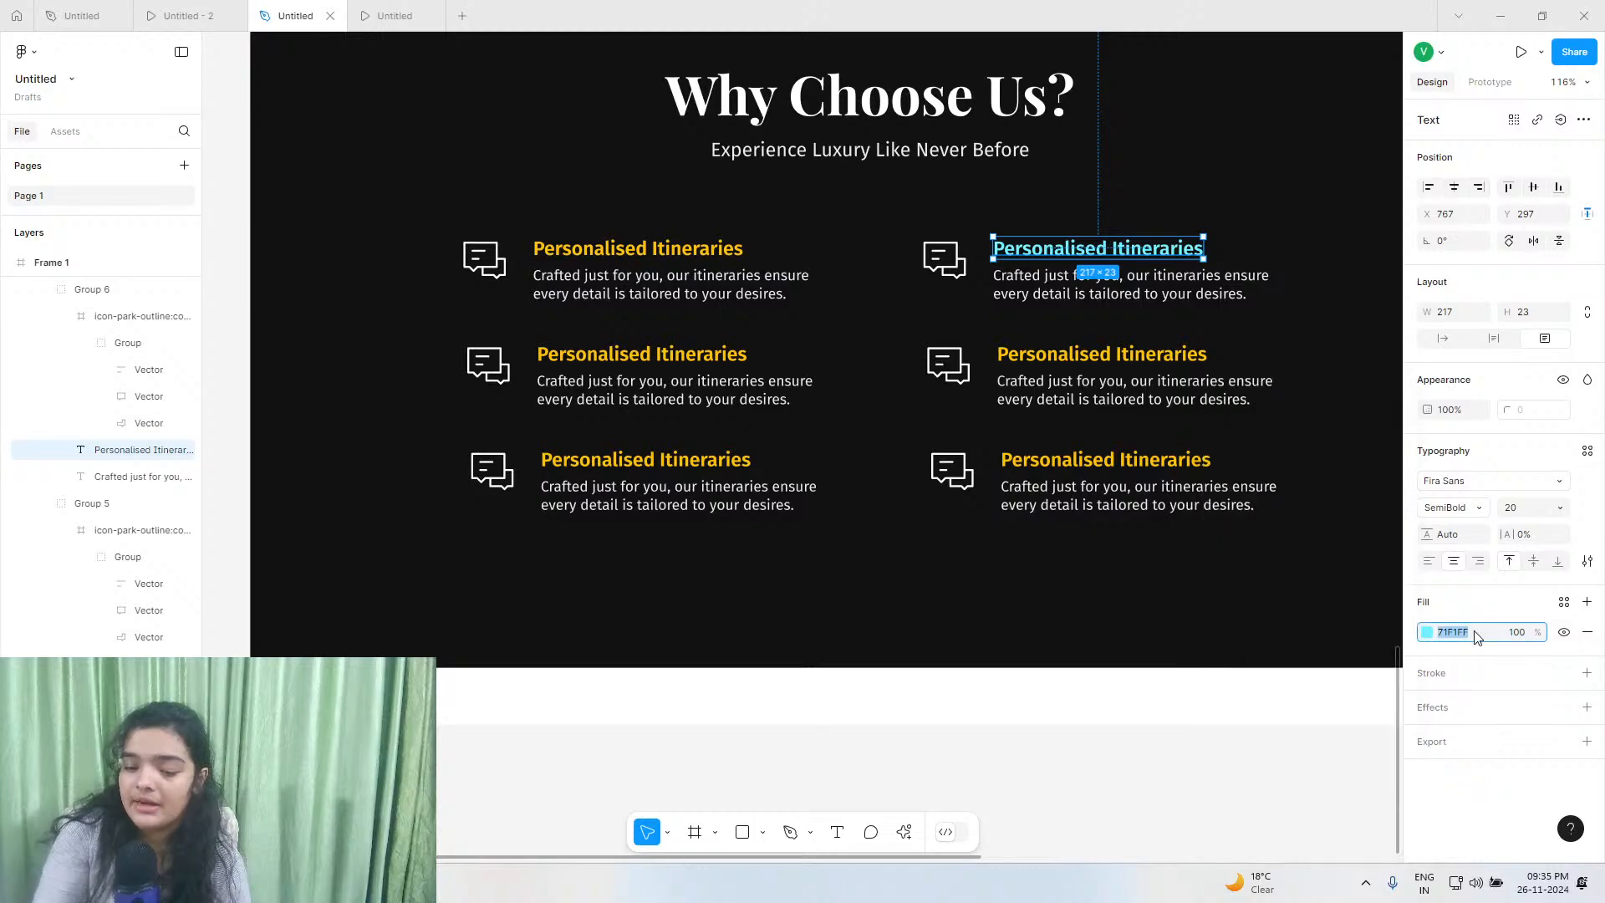
{"action": "left_click", "coordinate": [1473, 631]}
{"action": "right_click", "coordinate": [1318, 709]}
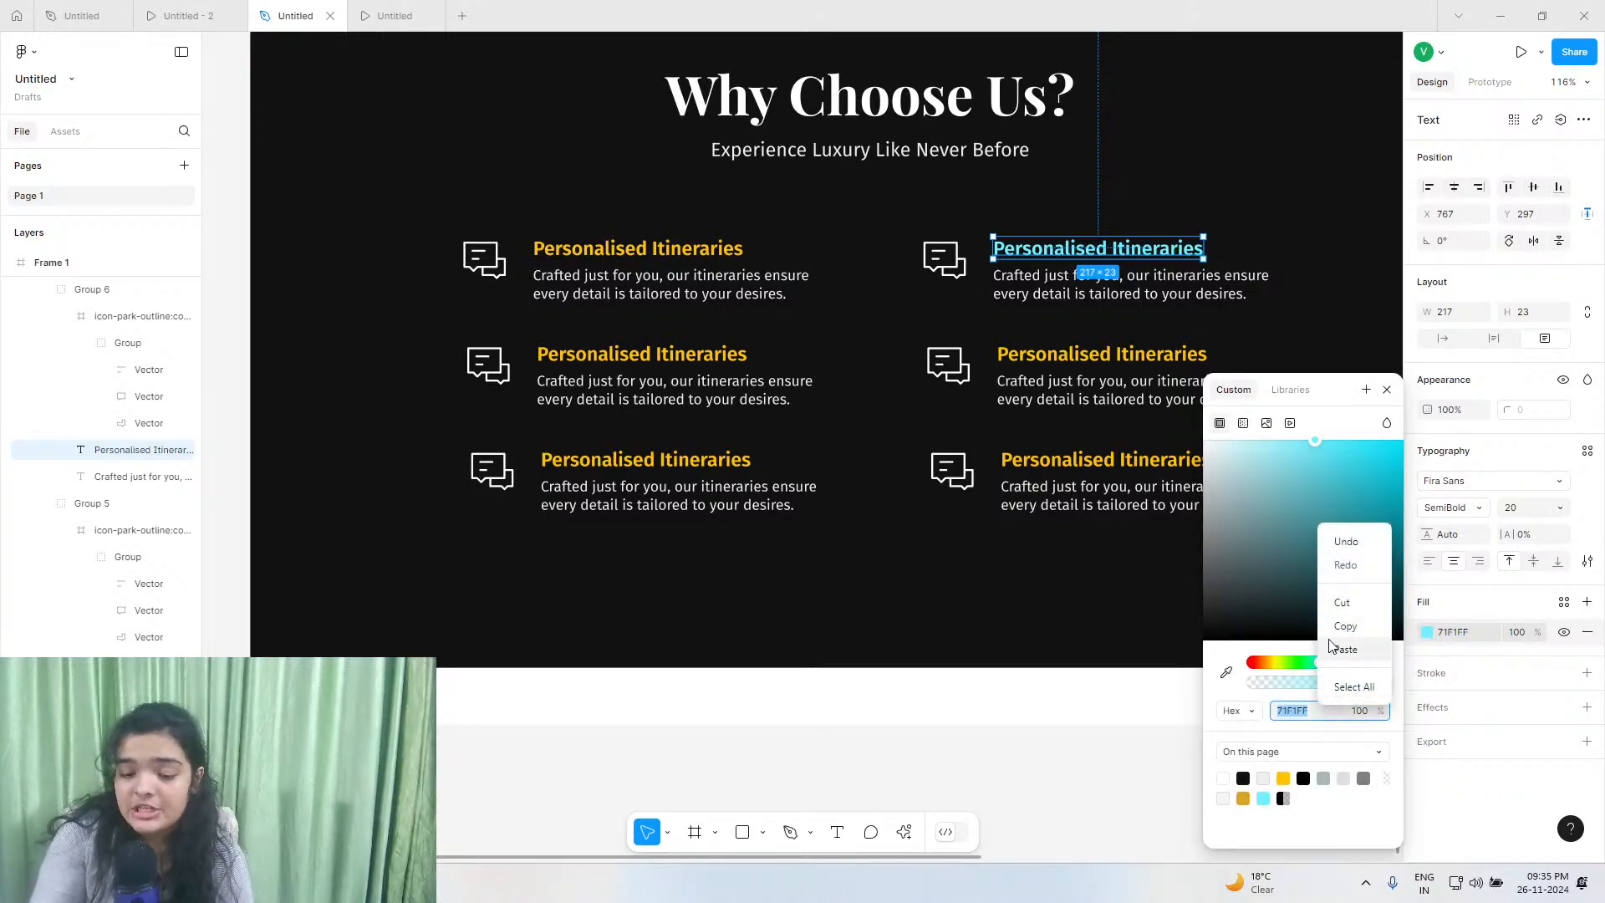
{"action": "left_click", "coordinate": [1354, 633]}
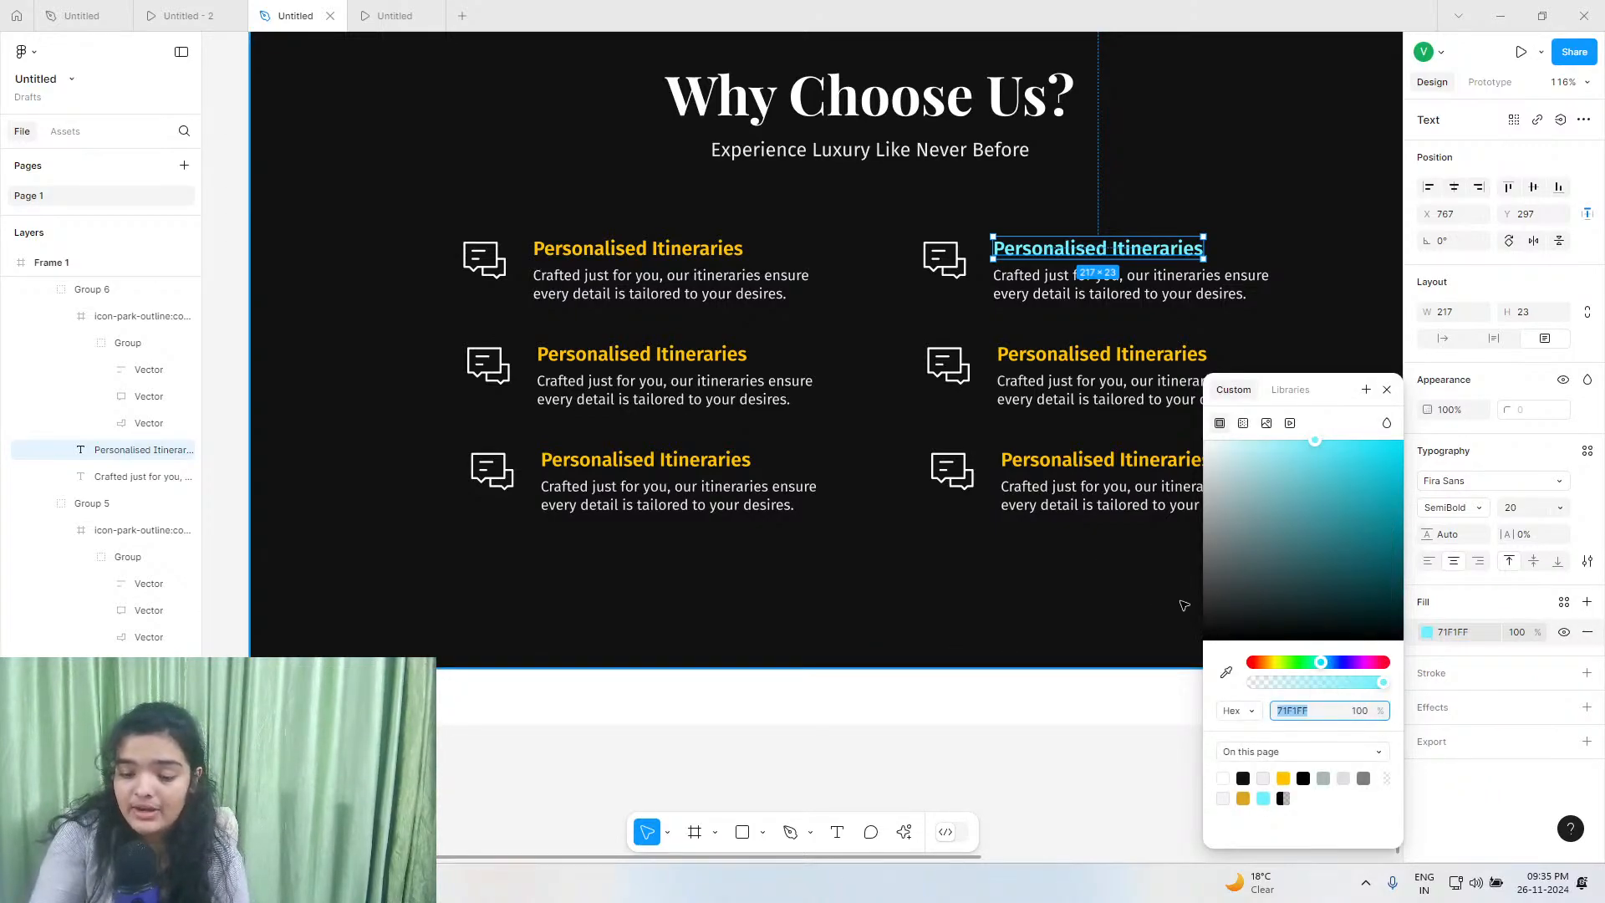
{"action": "double_click", "coordinate": [668, 358]}
{"action": "left_click", "coordinate": [1456, 638]}
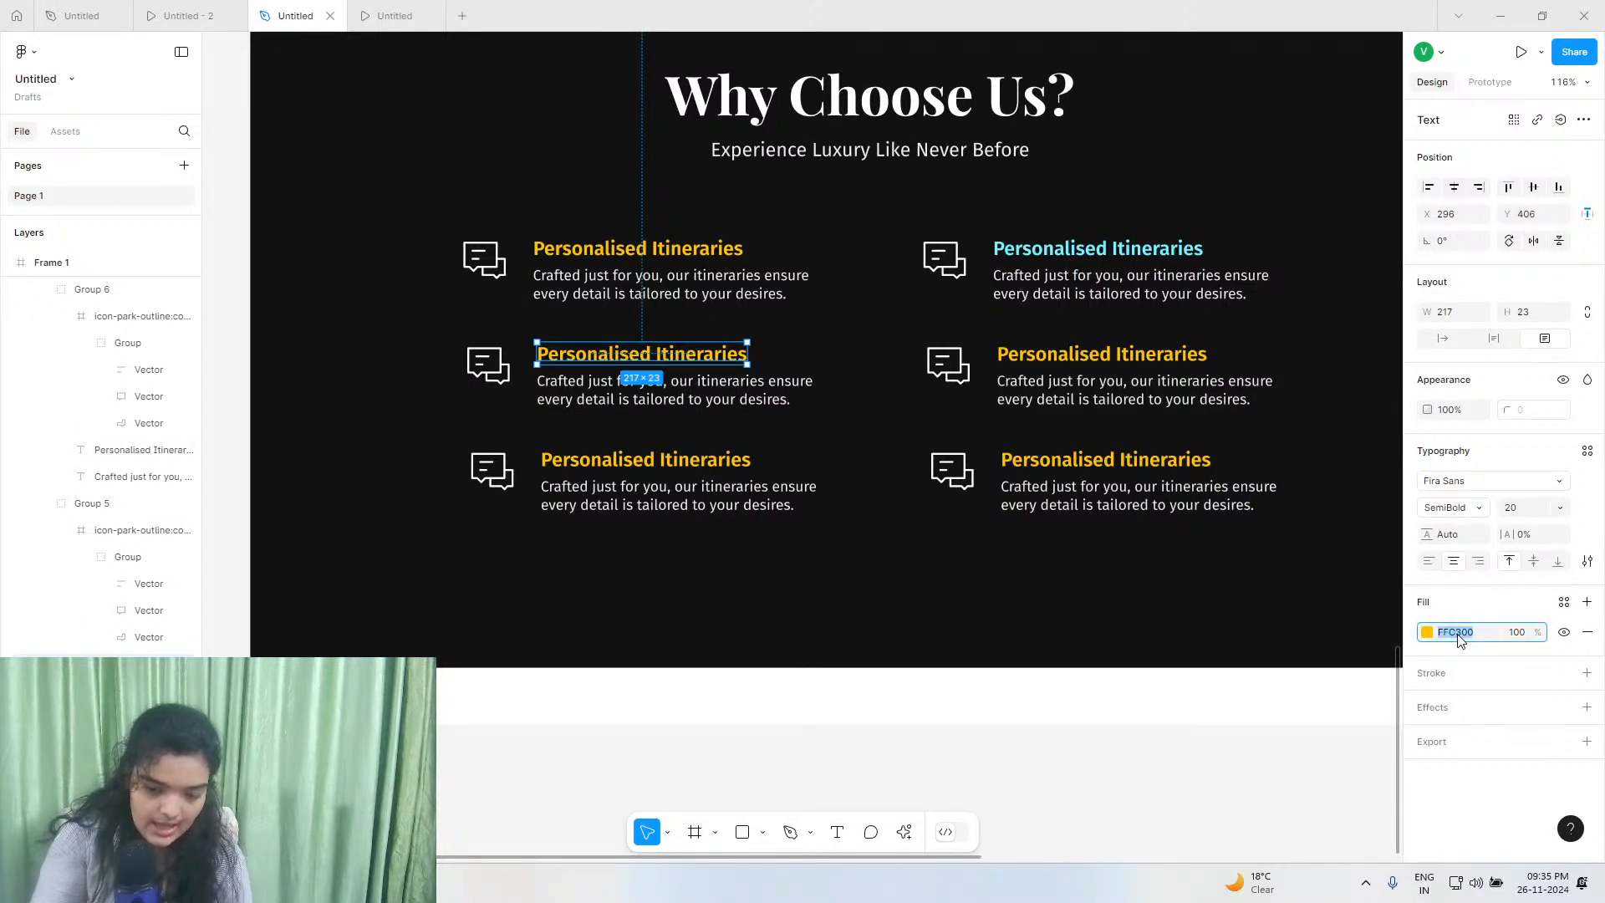
{"action": "left_click", "coordinate": [1454, 642]}
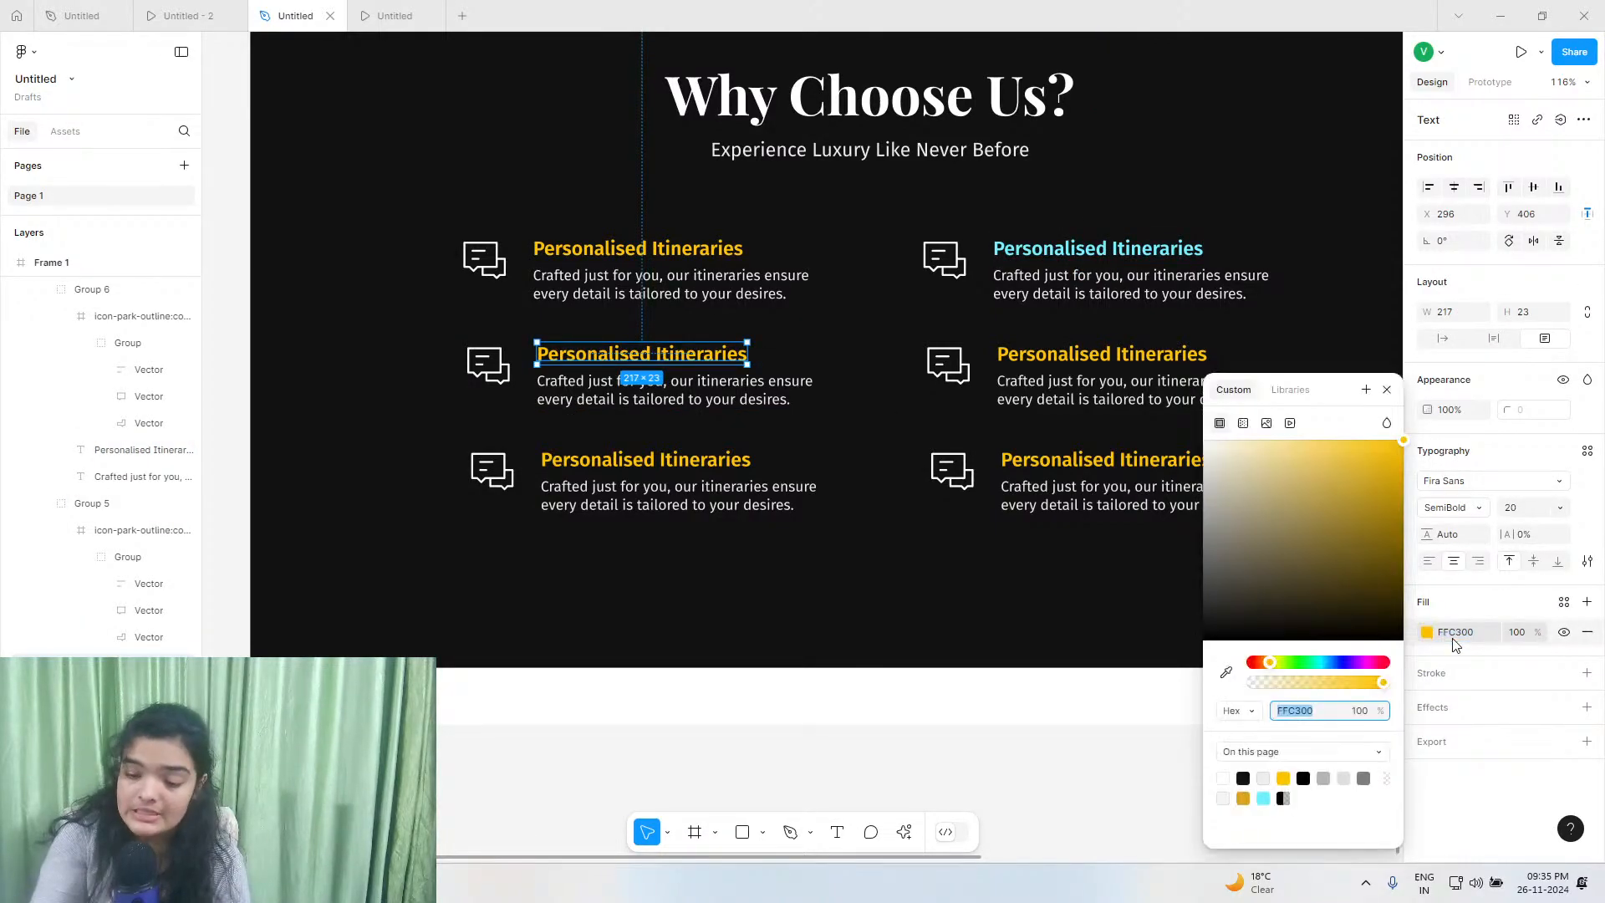
{"action": "right_click", "coordinate": [1326, 719]}
{"action": "left_click", "coordinate": [1350, 670]}
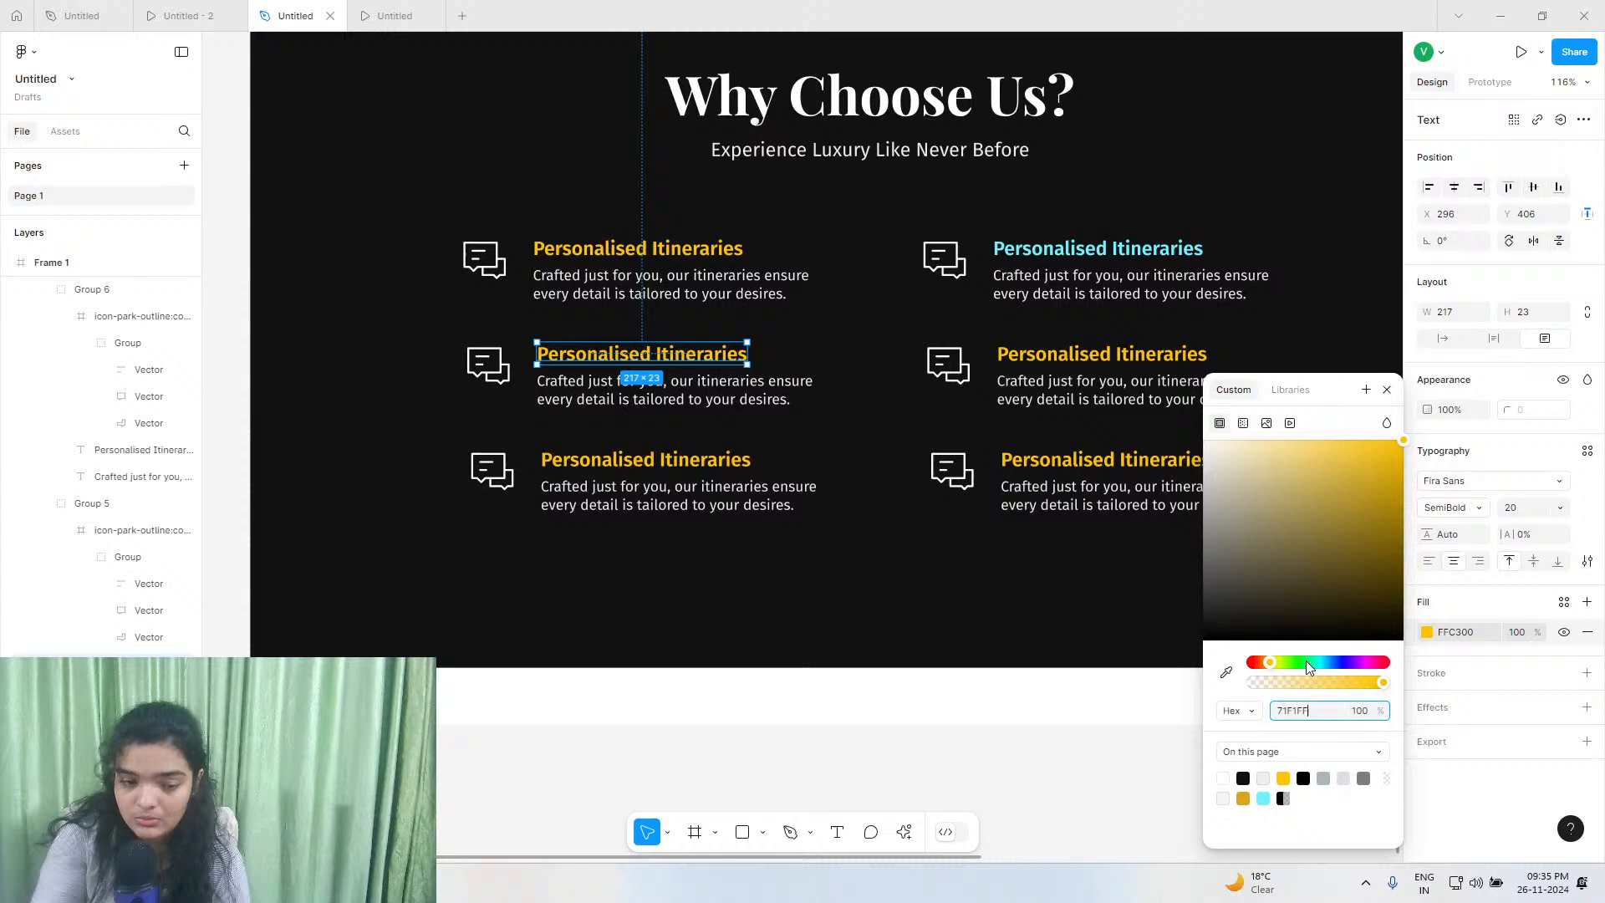
Apply the page's existing cyan 71F1FF fill to the third row's second-column heading.
{"action": "left_click", "coordinate": [1044, 470]}
{"action": "double_click", "coordinate": [1046, 465]}
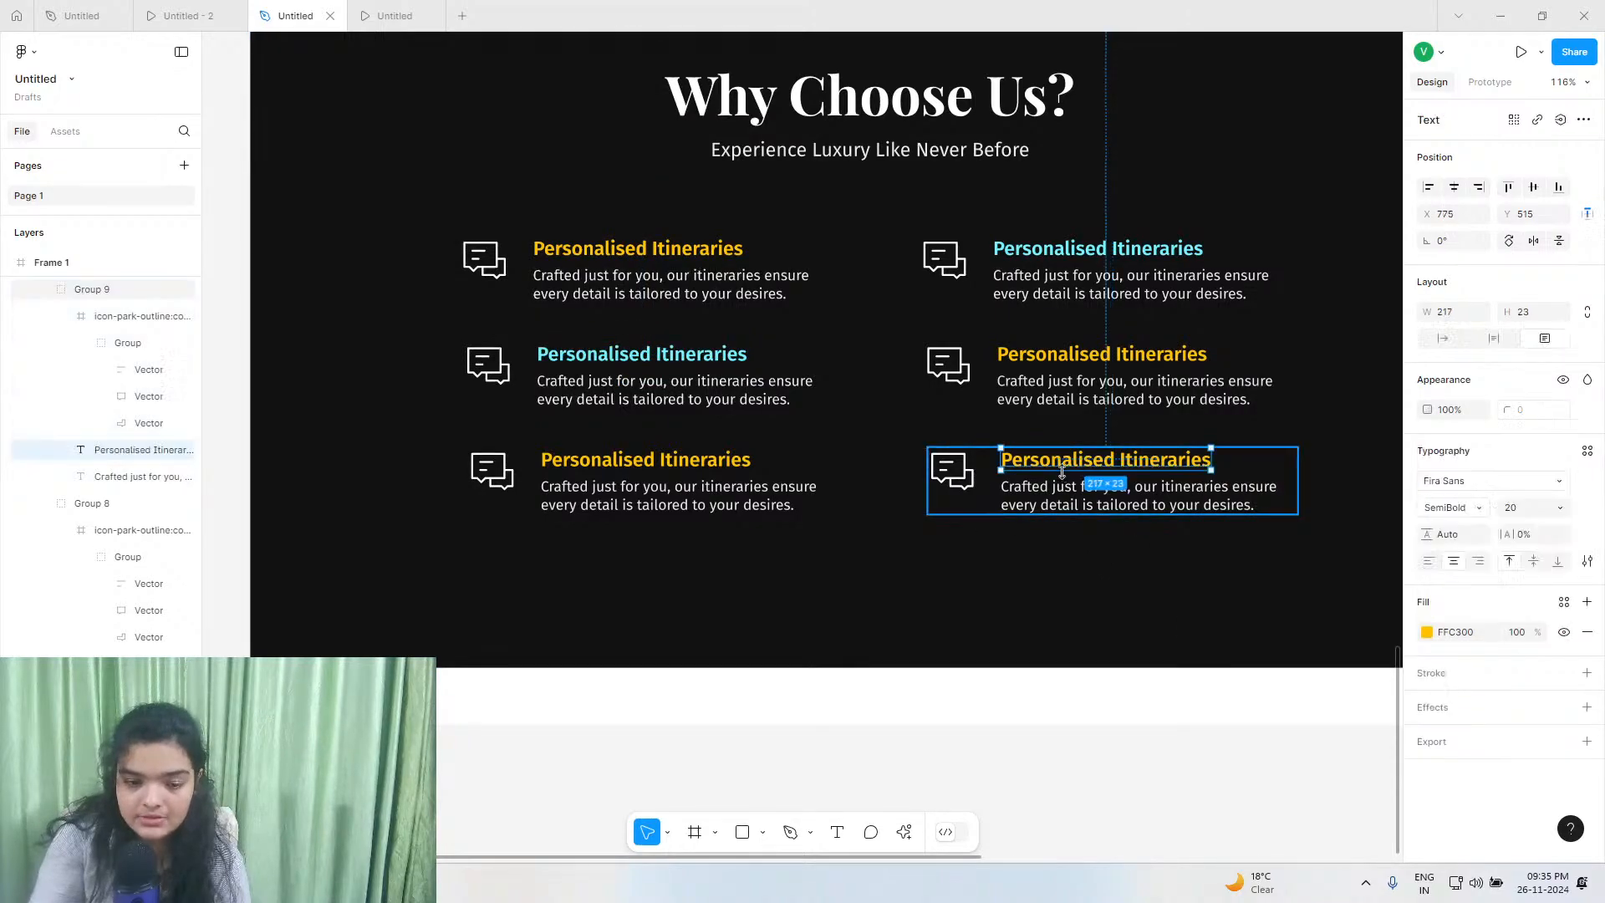
{"action": "left_click", "coordinate": [1428, 632]}
{"action": "left_click", "coordinate": [1384, 778]}
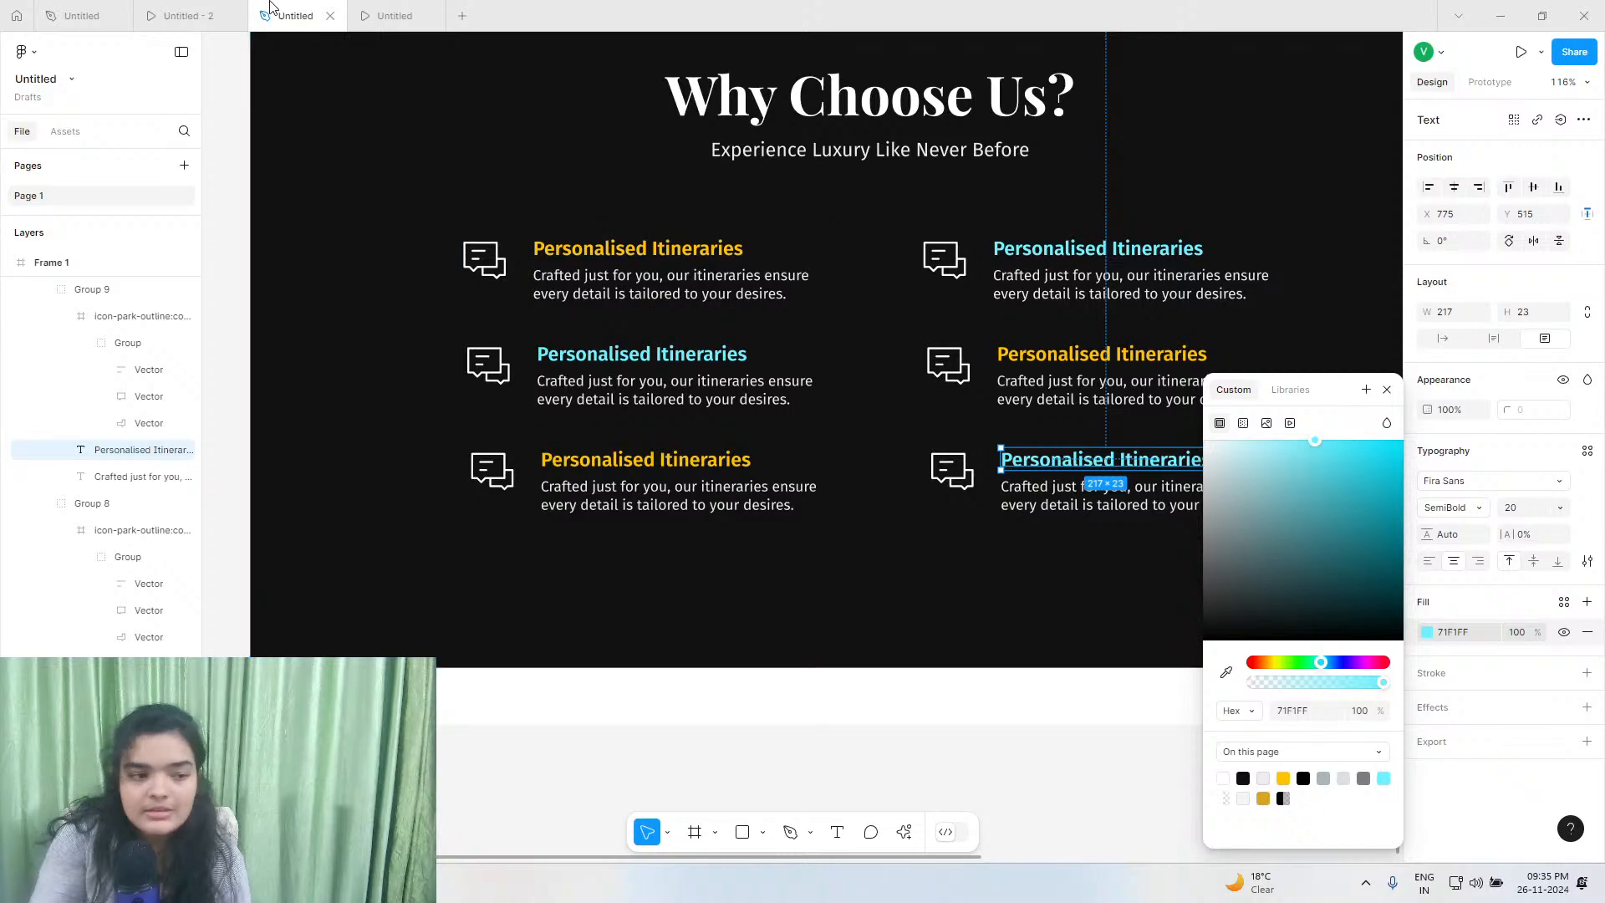
Switch to the reference design file and copy the "Exclusive Access" heading text.
{"action": "left_click", "coordinate": [188, 15]}
{"action": "left_click", "coordinate": [129, 10]}
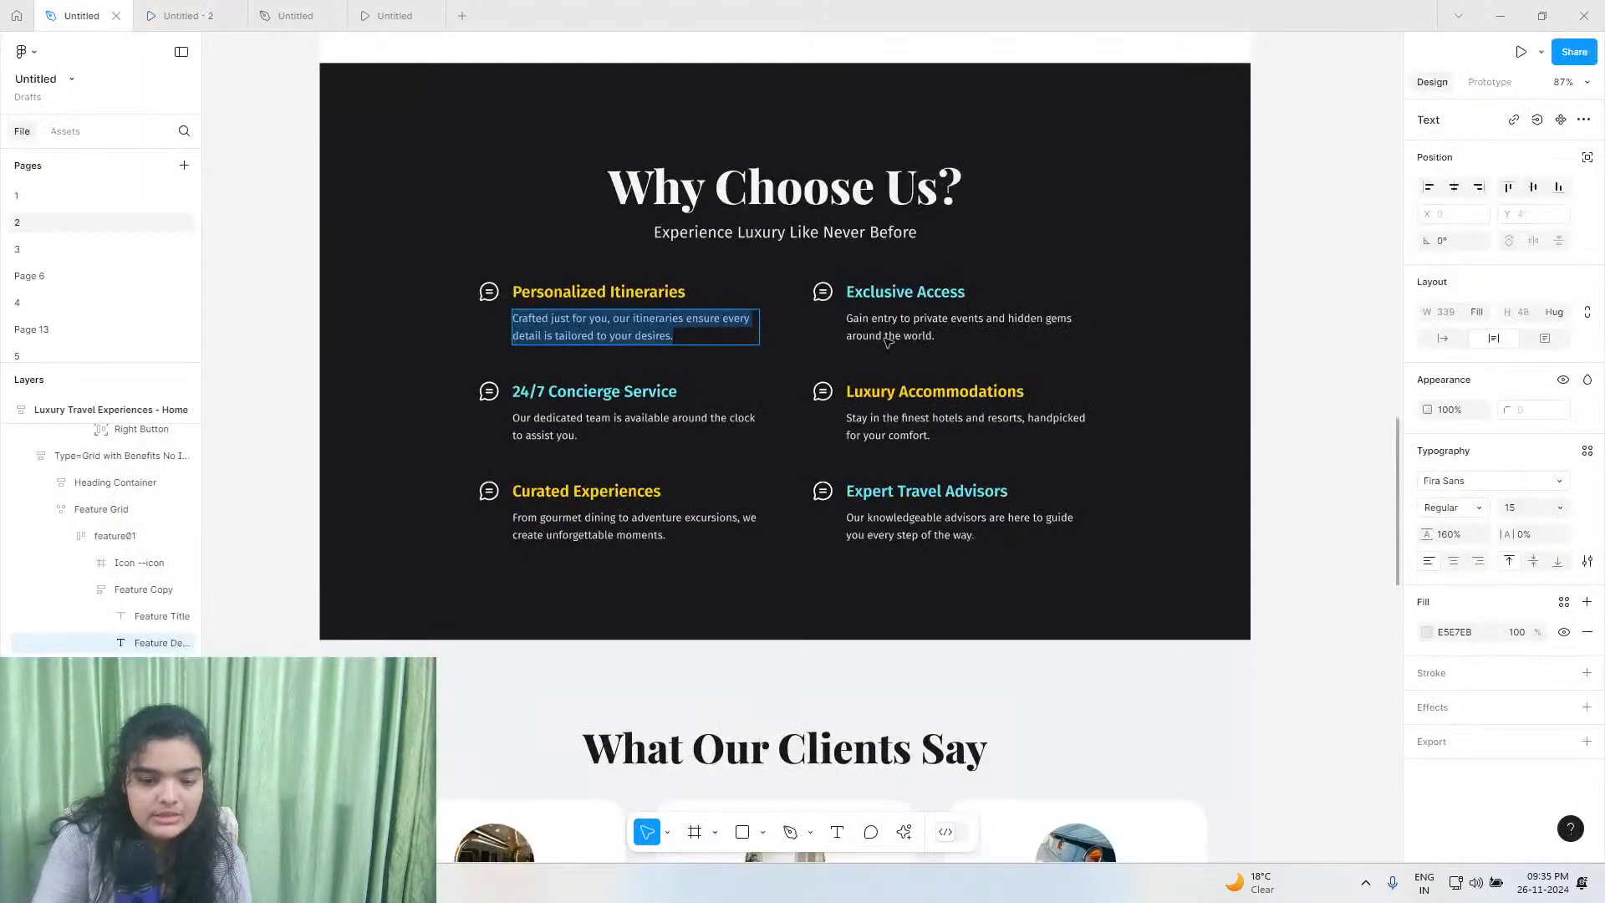
{"action": "double_click", "coordinate": [920, 291]}
{"action": "right_click", "coordinate": [923, 300]}
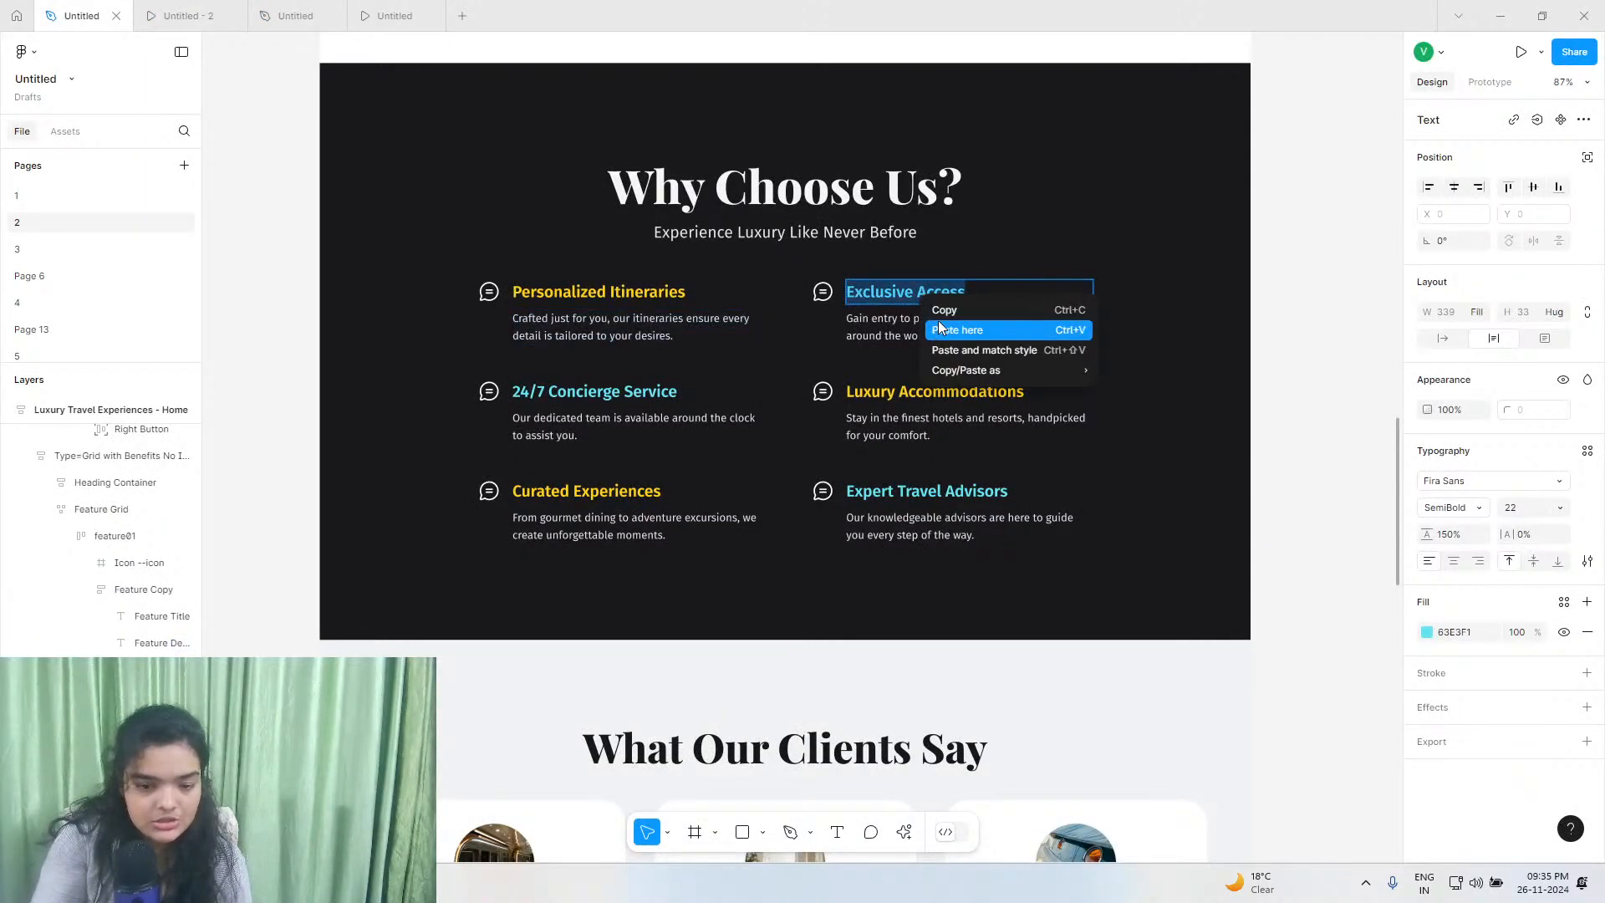
{"action": "left_click", "coordinate": [944, 309]}
Back in the working file, replace the first row's second-column heading with the copied text "Exclusive Access".
{"action": "left_click", "coordinate": [268, 10]}
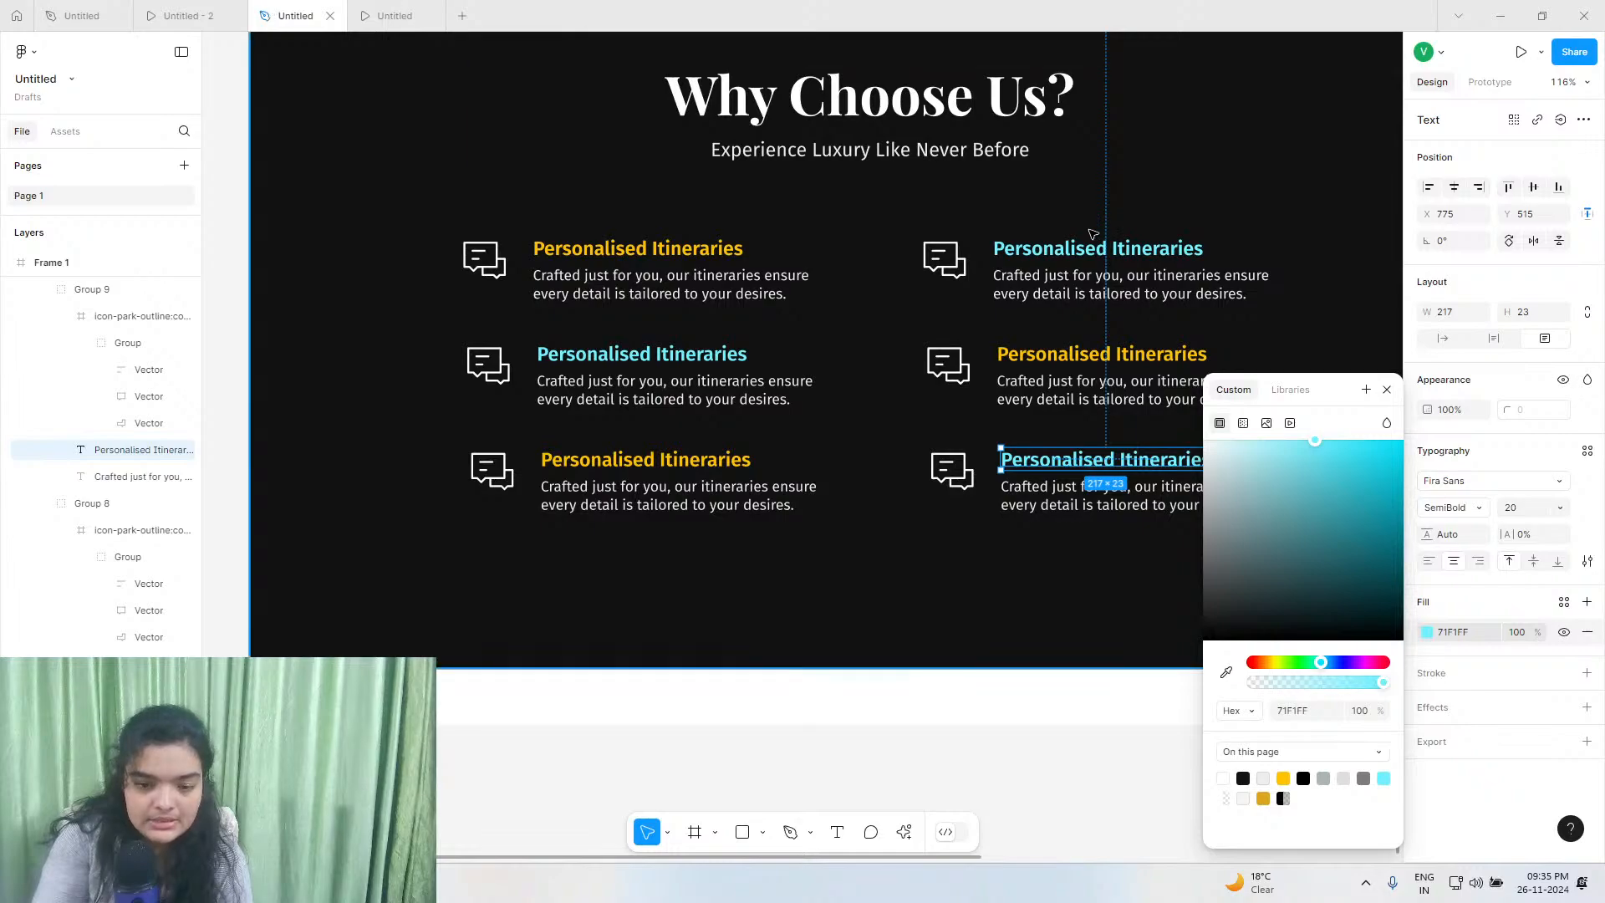
{"action": "left_click", "coordinate": [1006, 248]}
{"action": "right_click", "coordinate": [1005, 248]}
{"action": "double_click", "coordinate": [1006, 249]}
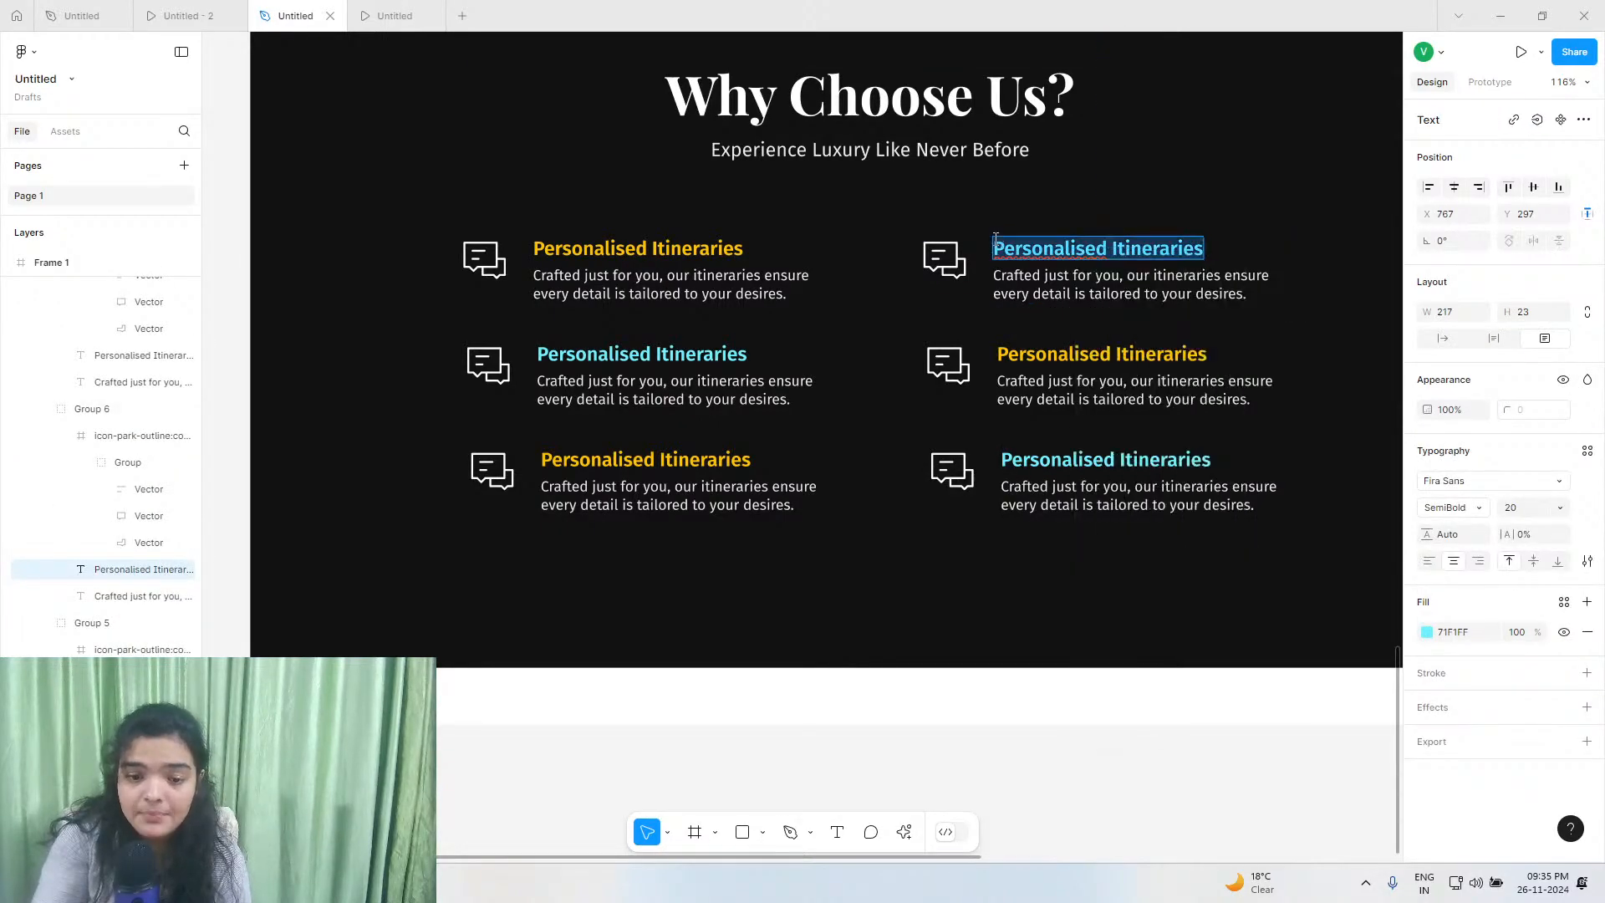
{"action": "right_click", "coordinate": [1019, 250]}
{"action": "left_click", "coordinate": [1072, 310]}
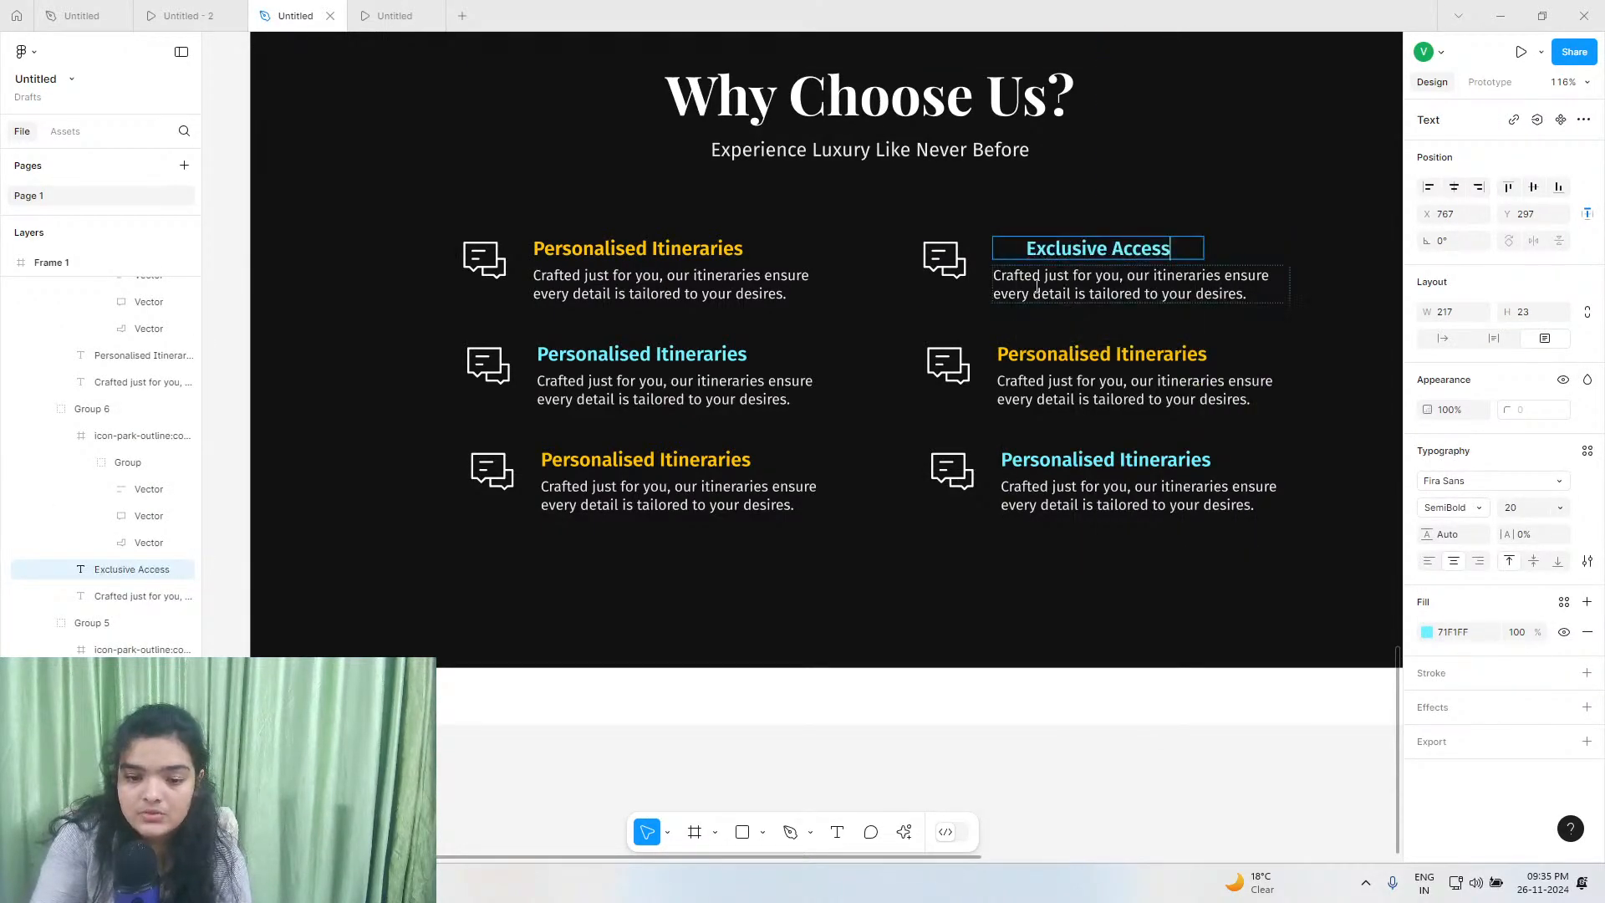
{"action": "key", "text": "Escape"}
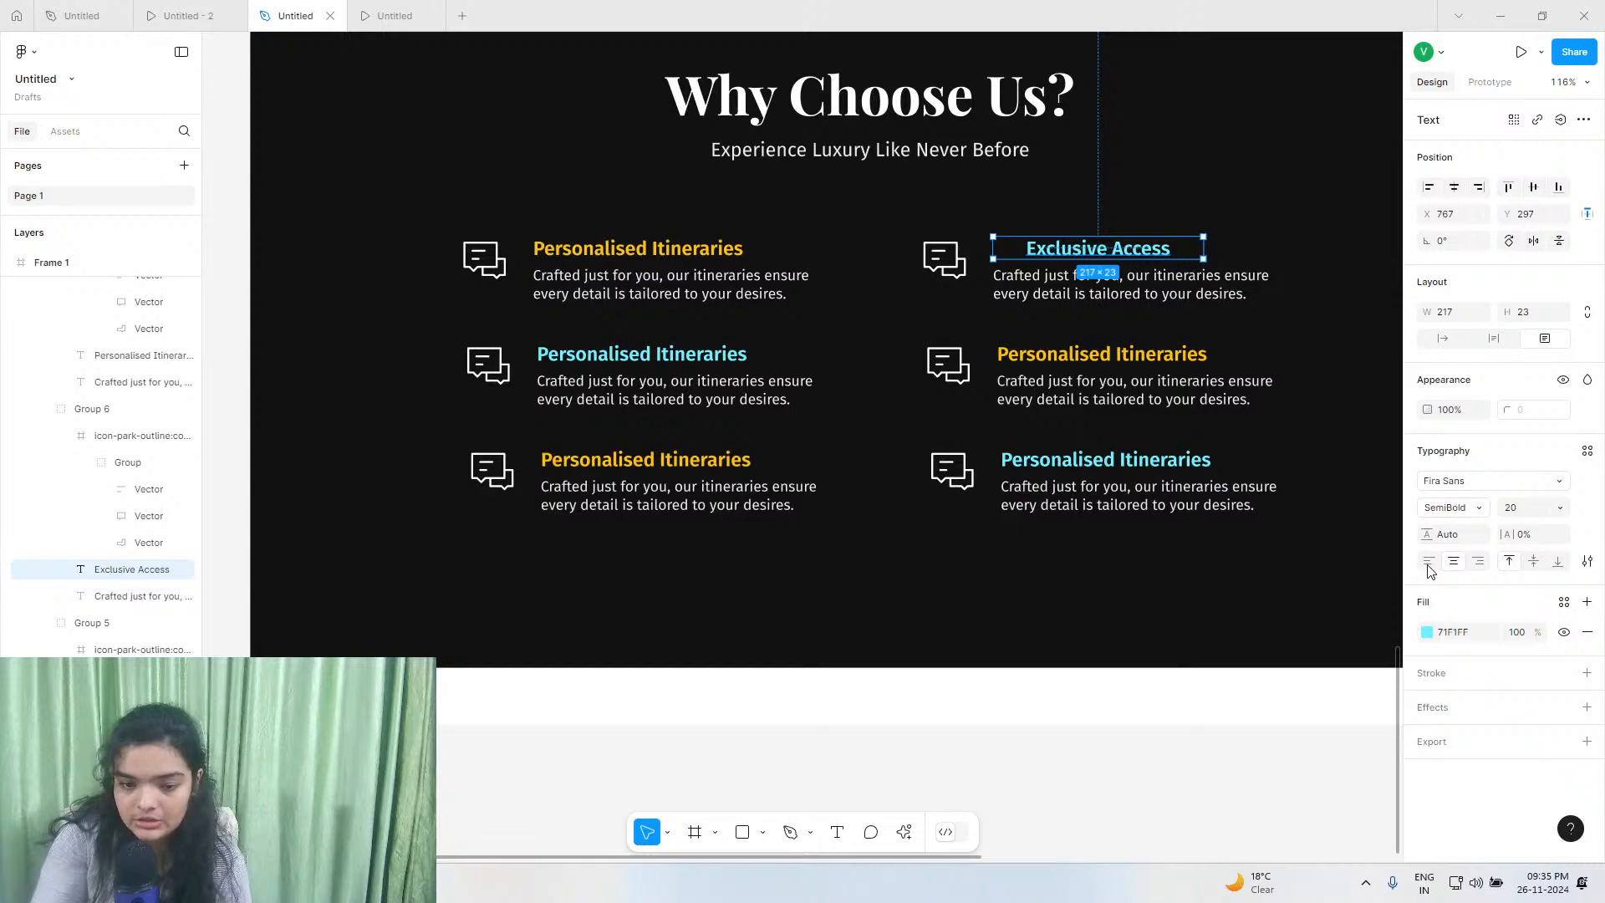
Switch to the reference design file and copy the description text under the "Exclusive Access" heading.
{"action": "left_click", "coordinate": [181, 15]}
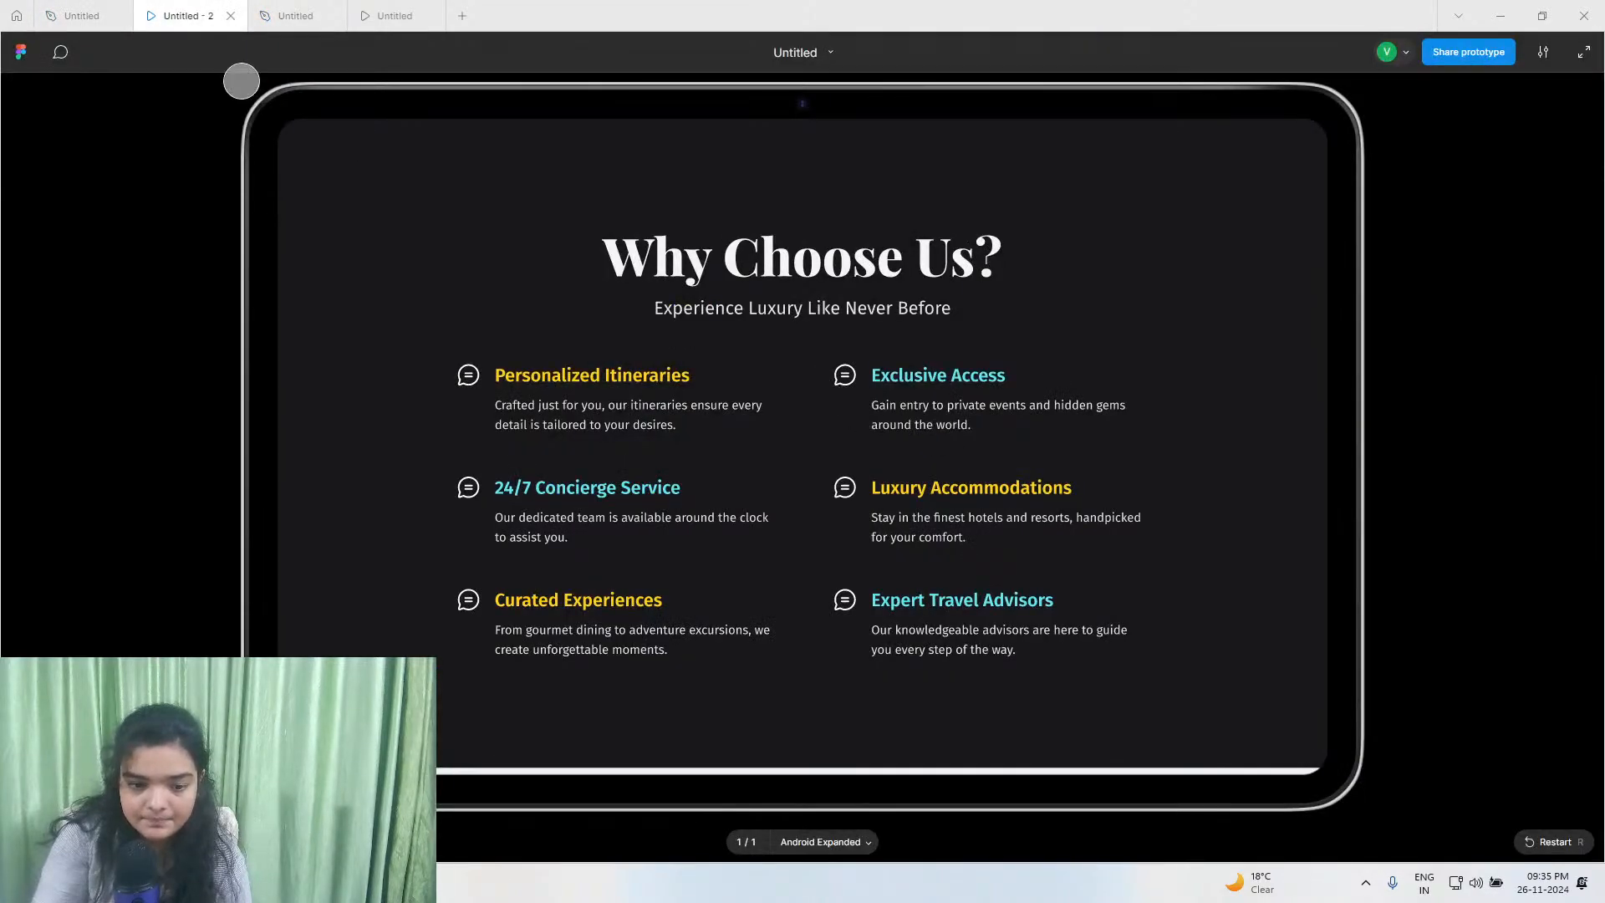
{"action": "left_click", "coordinate": [81, 15]}
{"action": "double_click", "coordinate": [915, 338]}
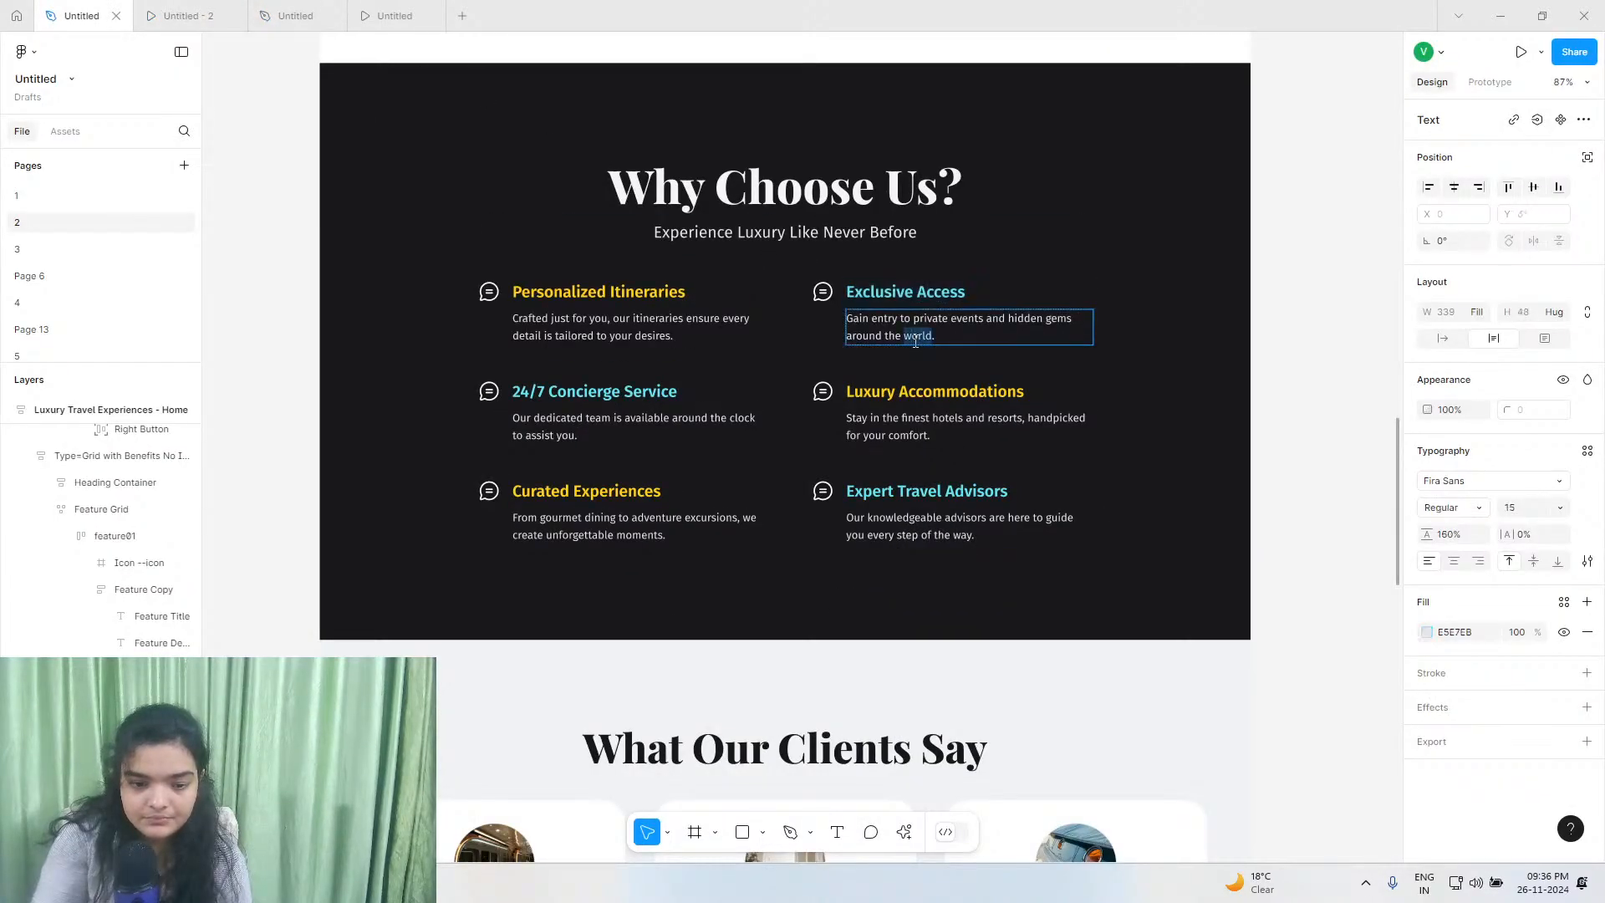
{"action": "key", "text": "ctrl+a"}
{"action": "right_click", "coordinate": [916, 339]}
{"action": "left_click", "coordinate": [936, 348]}
Return to the working file and replace the description under "Exclusive Access" with the copied text, matching the existing style.
{"action": "left_click", "coordinate": [180, 16]}
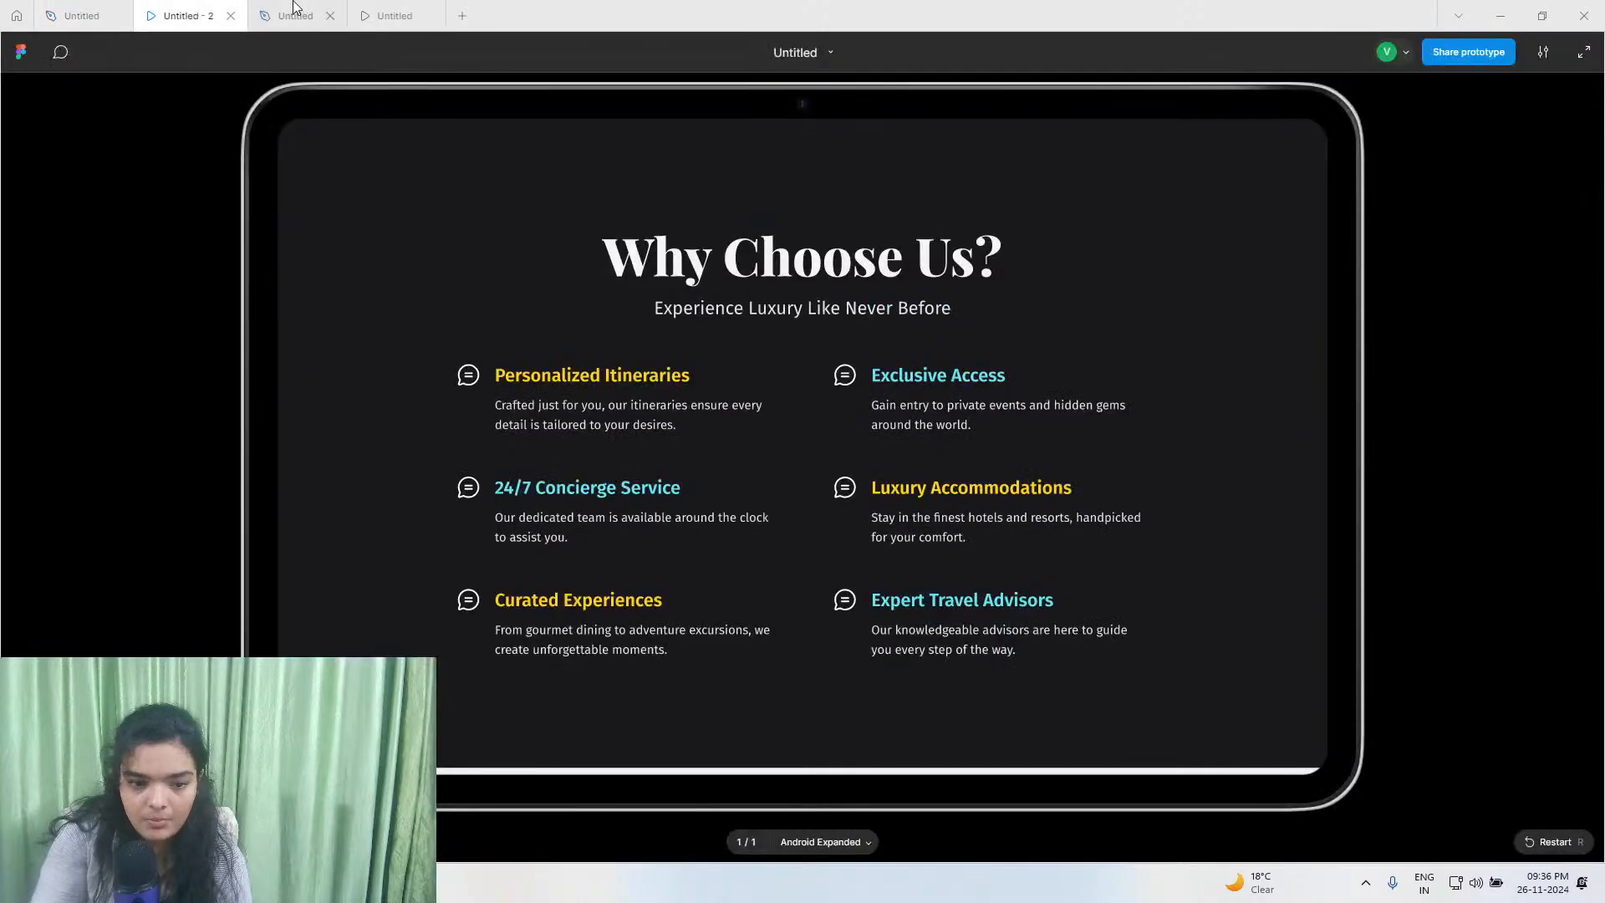
{"action": "left_click", "coordinate": [294, 15]}
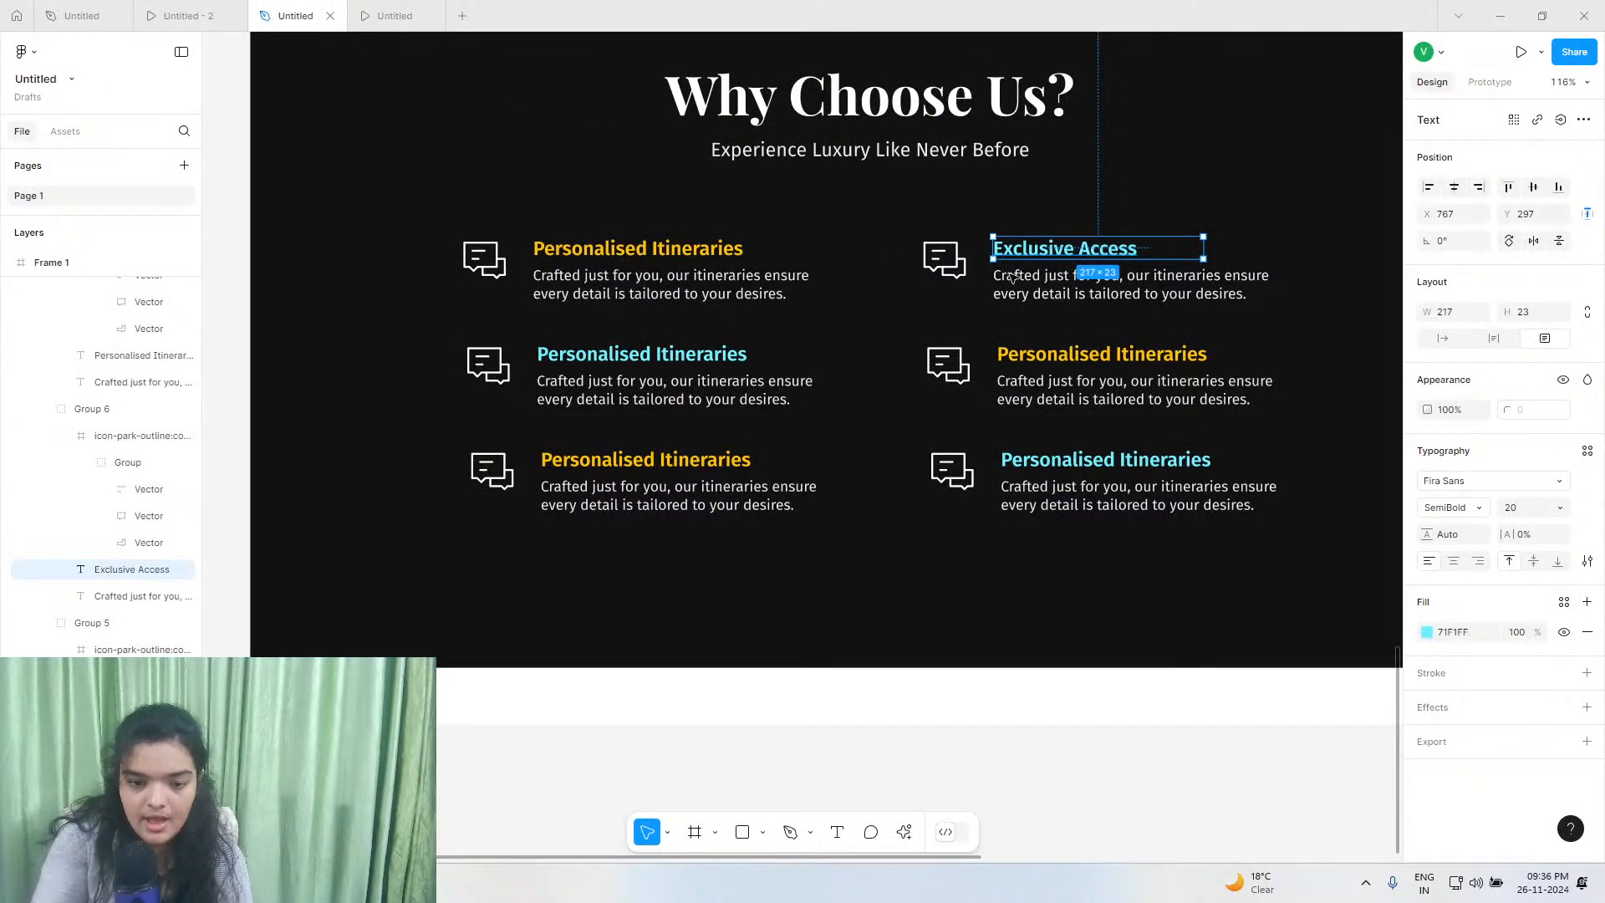
{"action": "double_click", "coordinate": [1055, 285]}
{"action": "key", "text": "ctrl+a"}
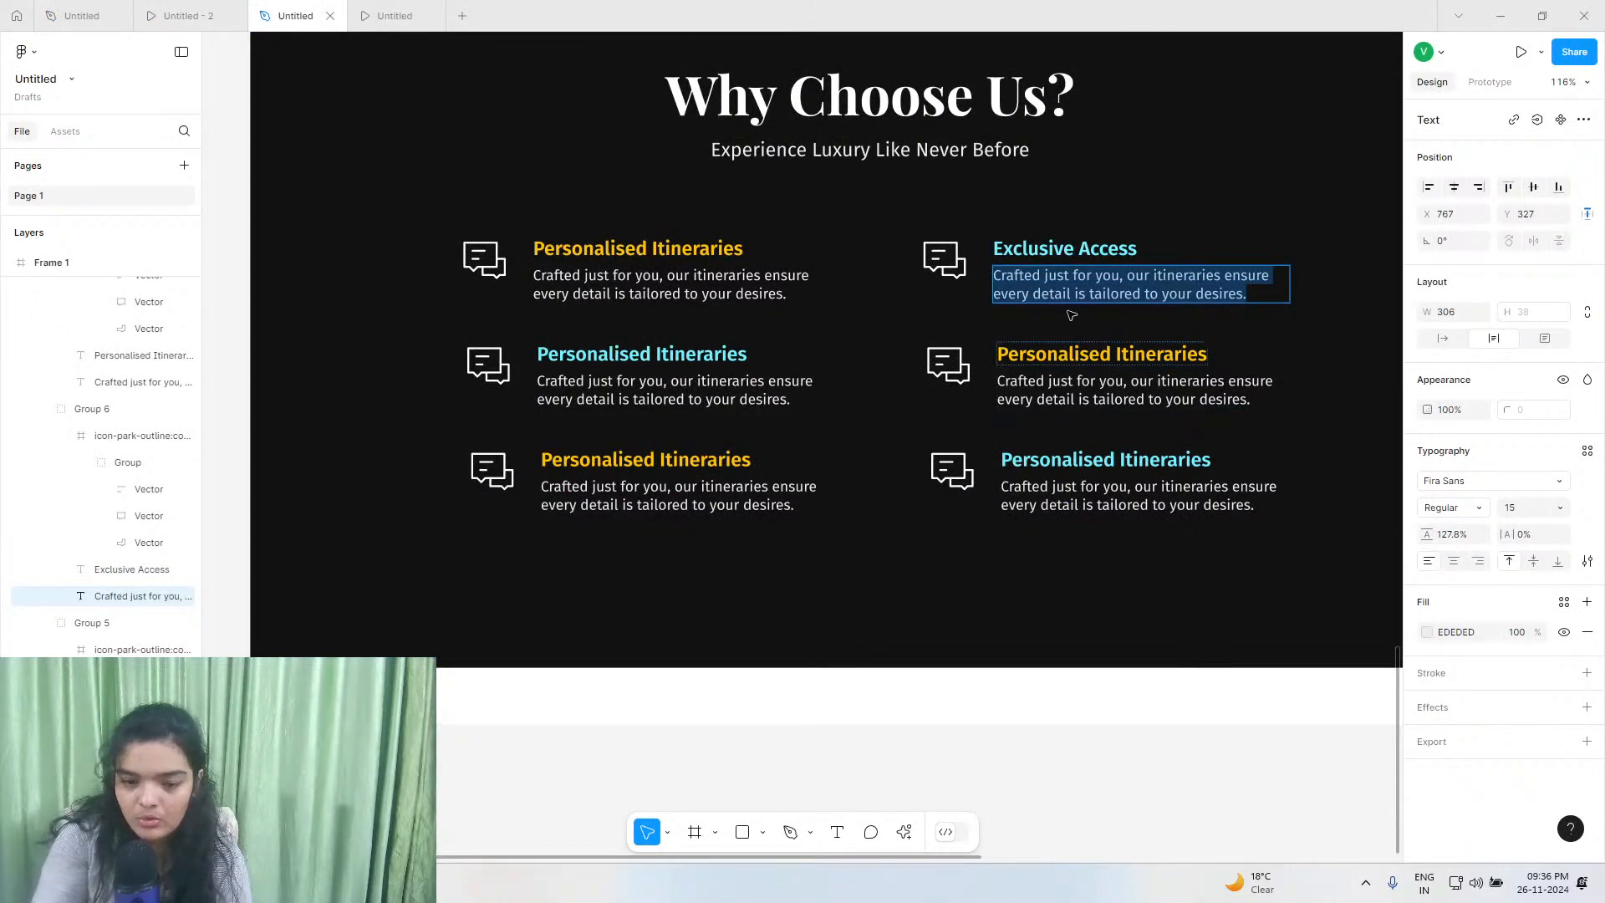
{"action": "right_click", "coordinate": [1023, 261]}
{"action": "left_click", "coordinate": [1021, 267]}
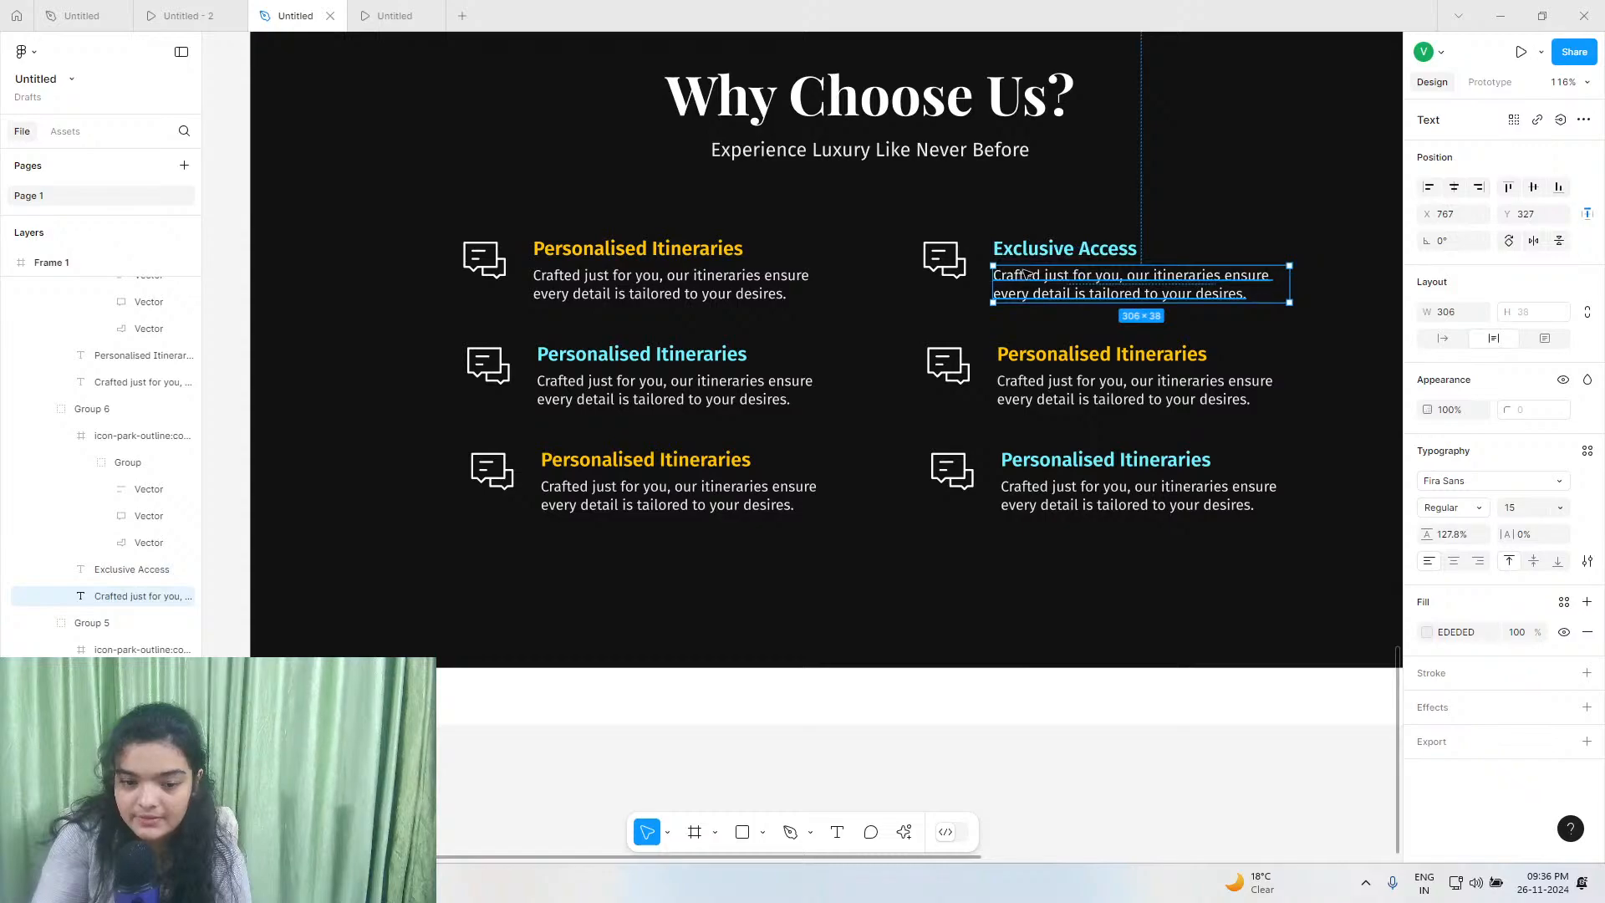
{"action": "right_click", "coordinate": [1027, 288]}
{"action": "double_click", "coordinate": [1026, 288]}
{"action": "right_click", "coordinate": [1026, 290]}
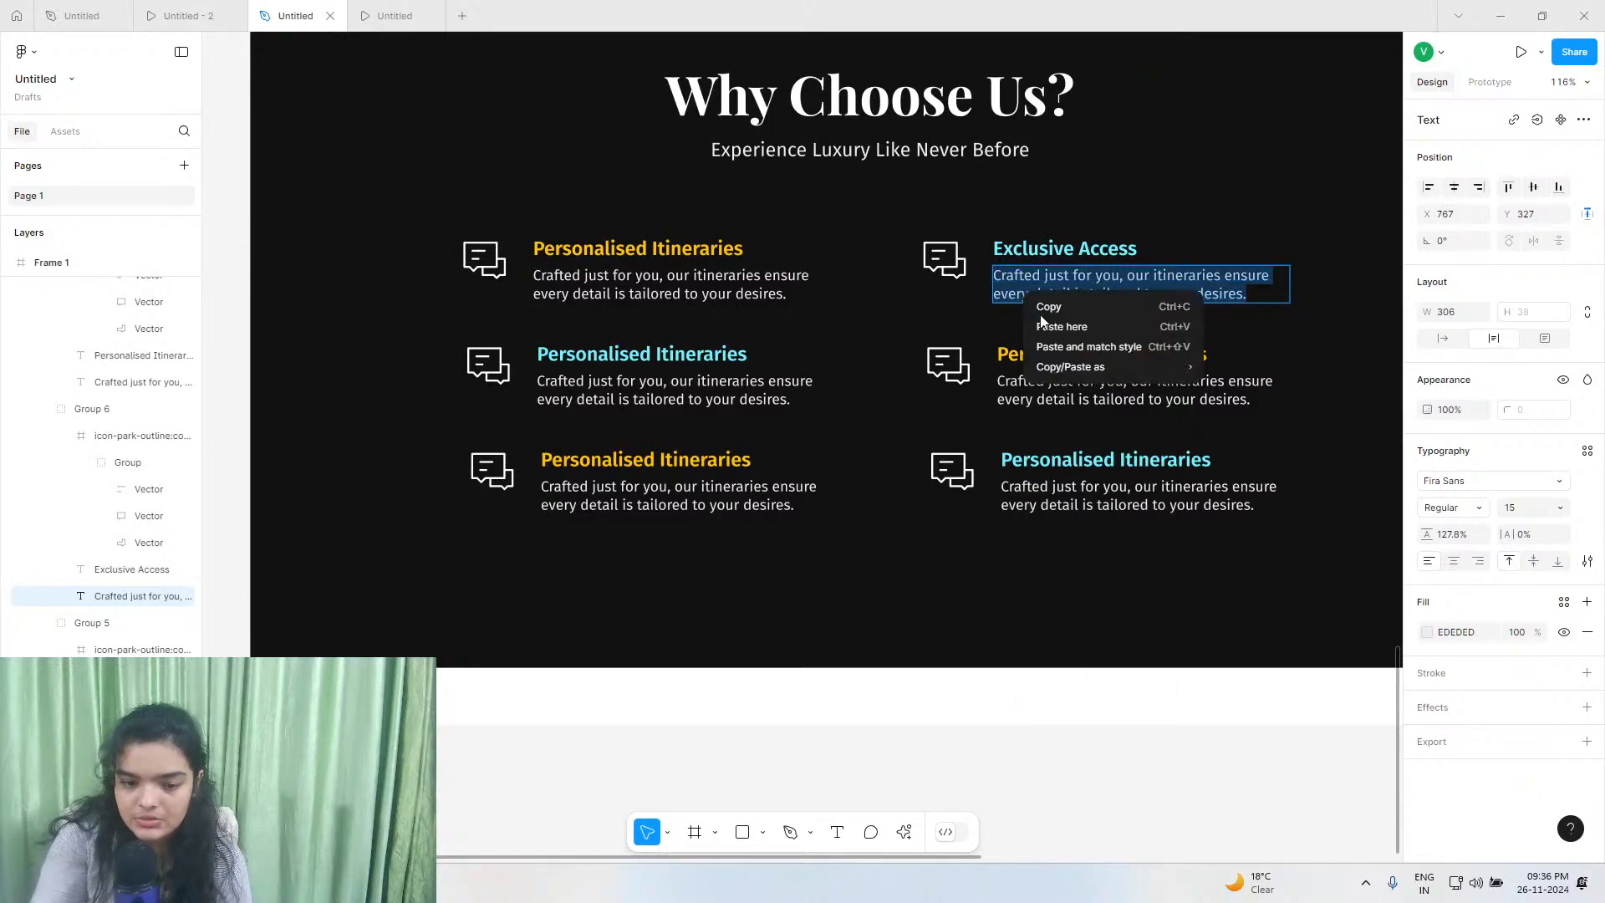
{"action": "left_click", "coordinate": [1087, 347]}
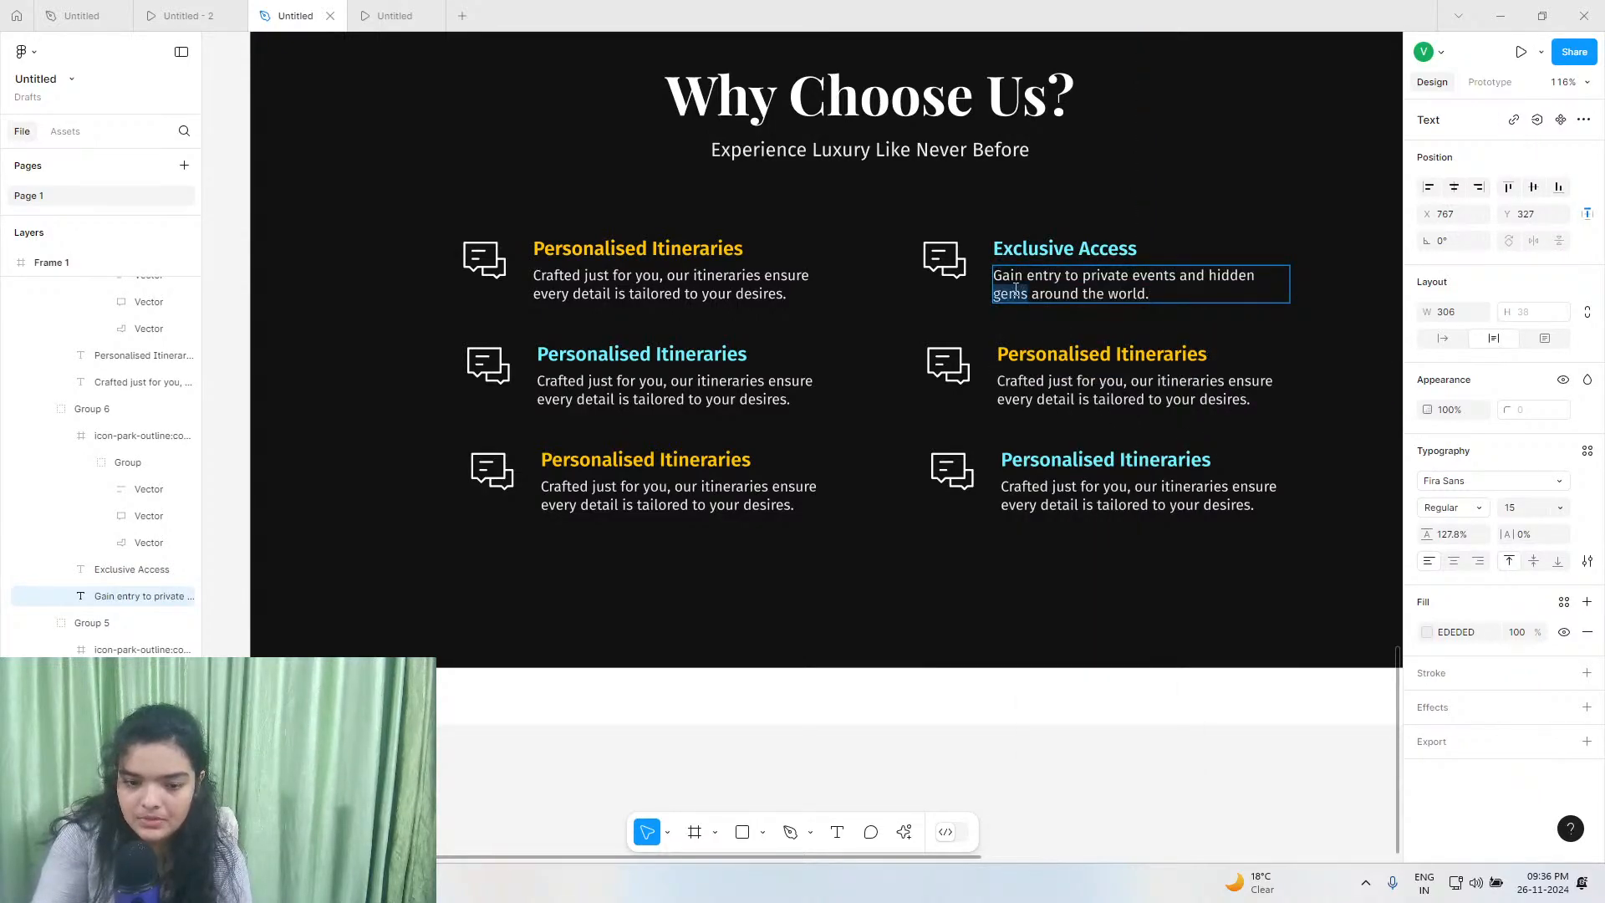
Set the font size of the whole "Exclusive Access" description to 14.
{"action": "key", "text": "ctrl+a"}
{"action": "left_click", "coordinate": [1560, 508]}
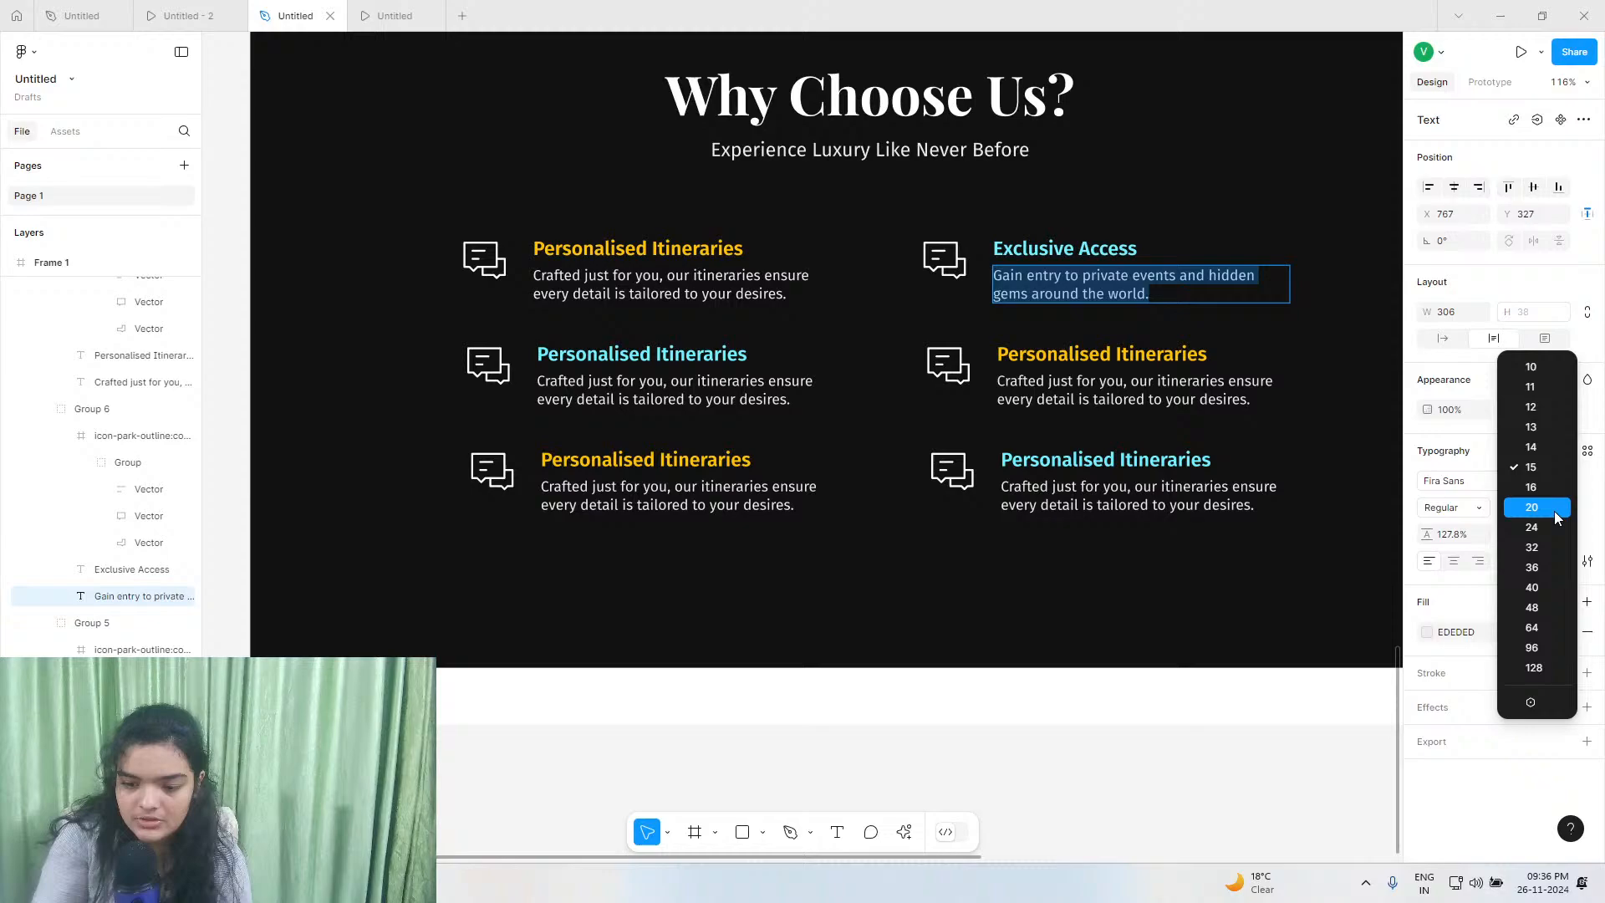
{"action": "left_click", "coordinate": [1541, 446]}
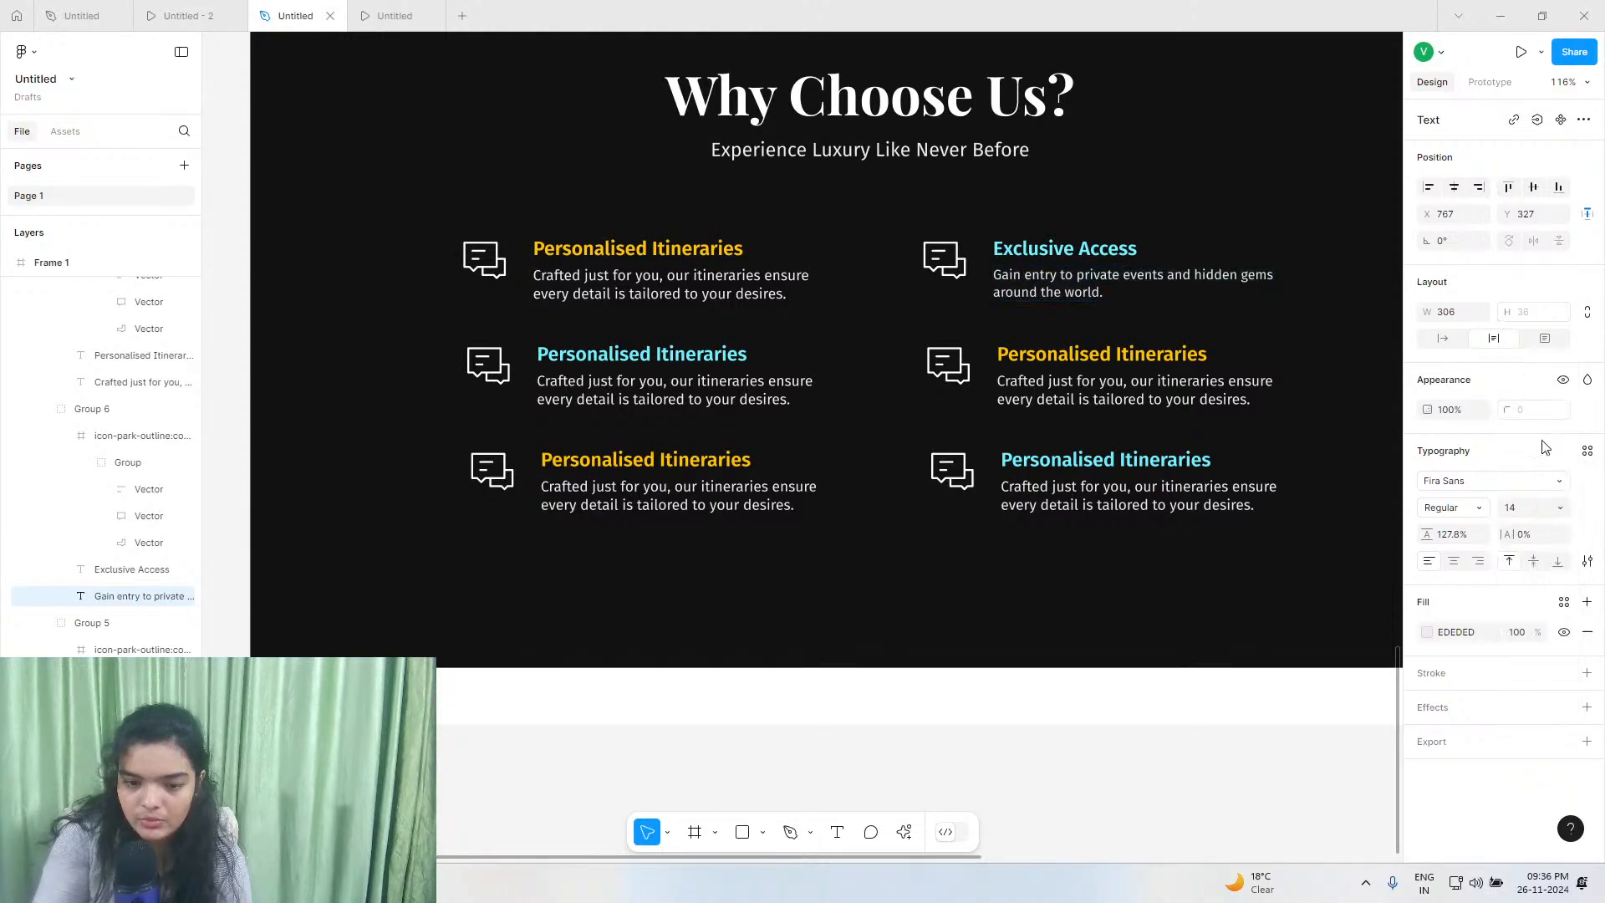
Select the description texts of all six feature blocks together.
{"action": "double_click", "coordinate": [590, 293]}
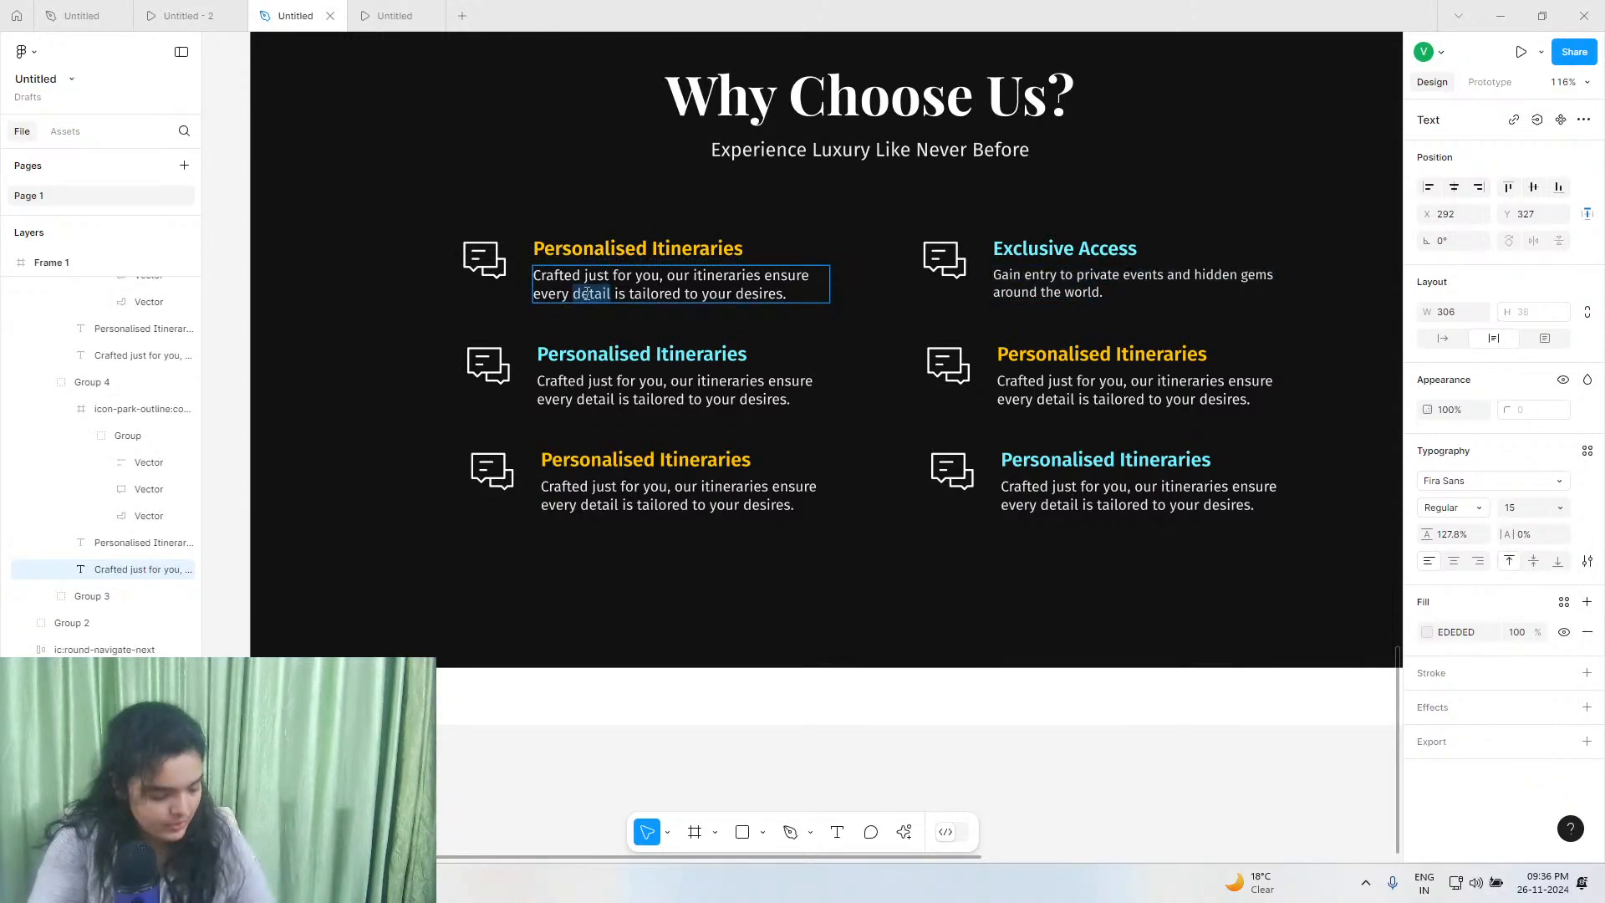
{"action": "left_click", "coordinate": [588, 293]}
{"action": "left_click", "coordinate": [589, 386]}
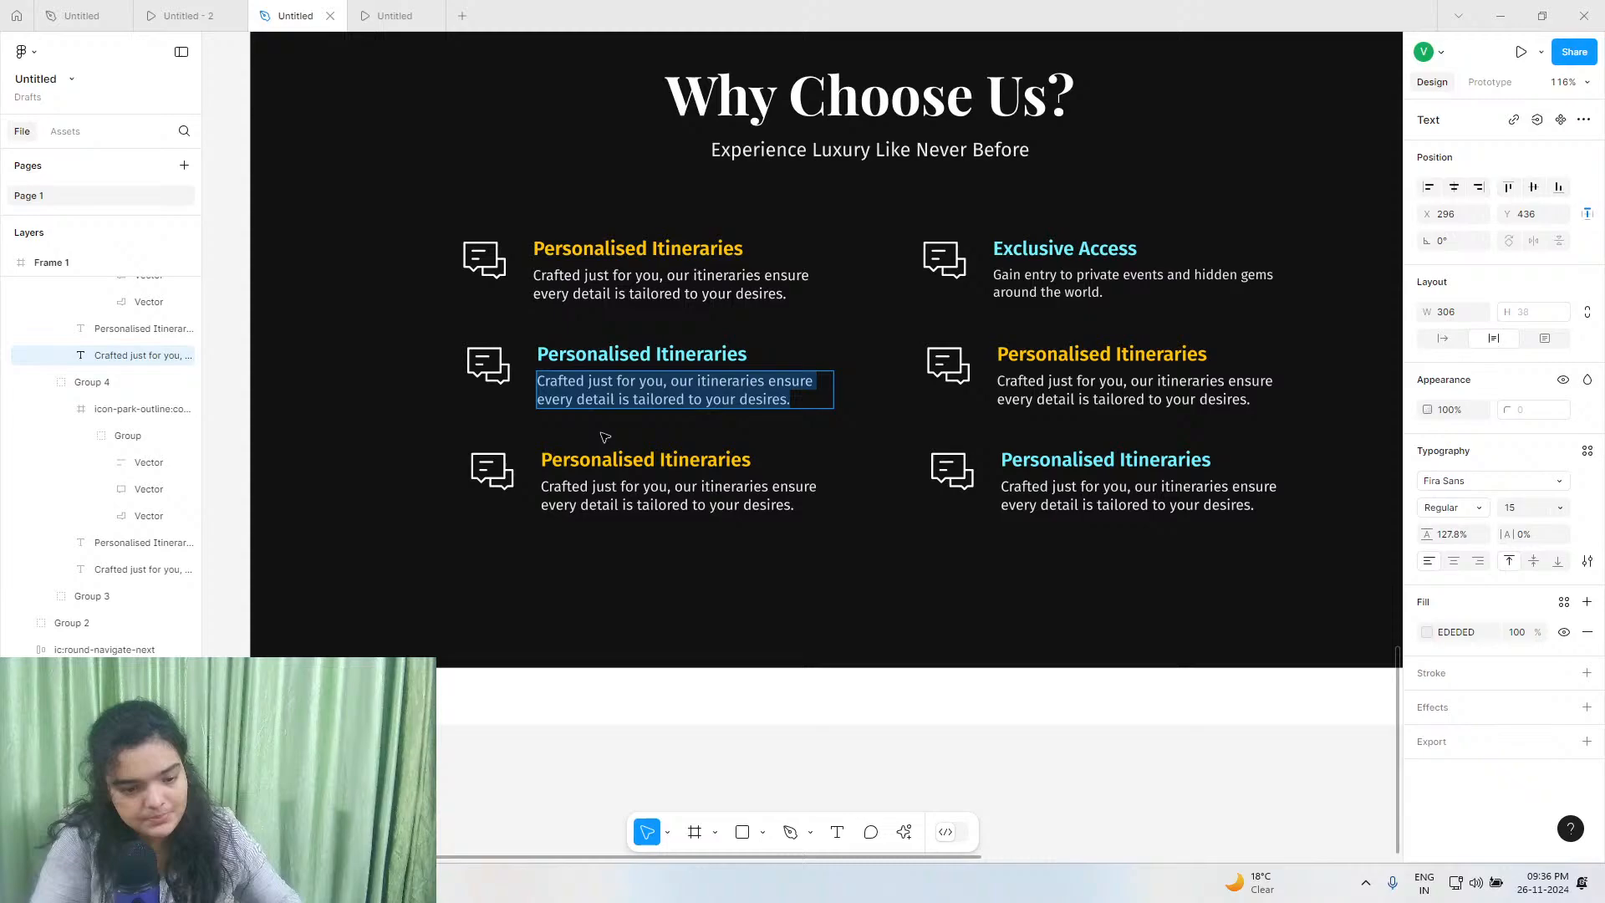
{"action": "left_click", "coordinate": [571, 288], "text": "shift"}
{"action": "double_click", "coordinate": [571, 289]}
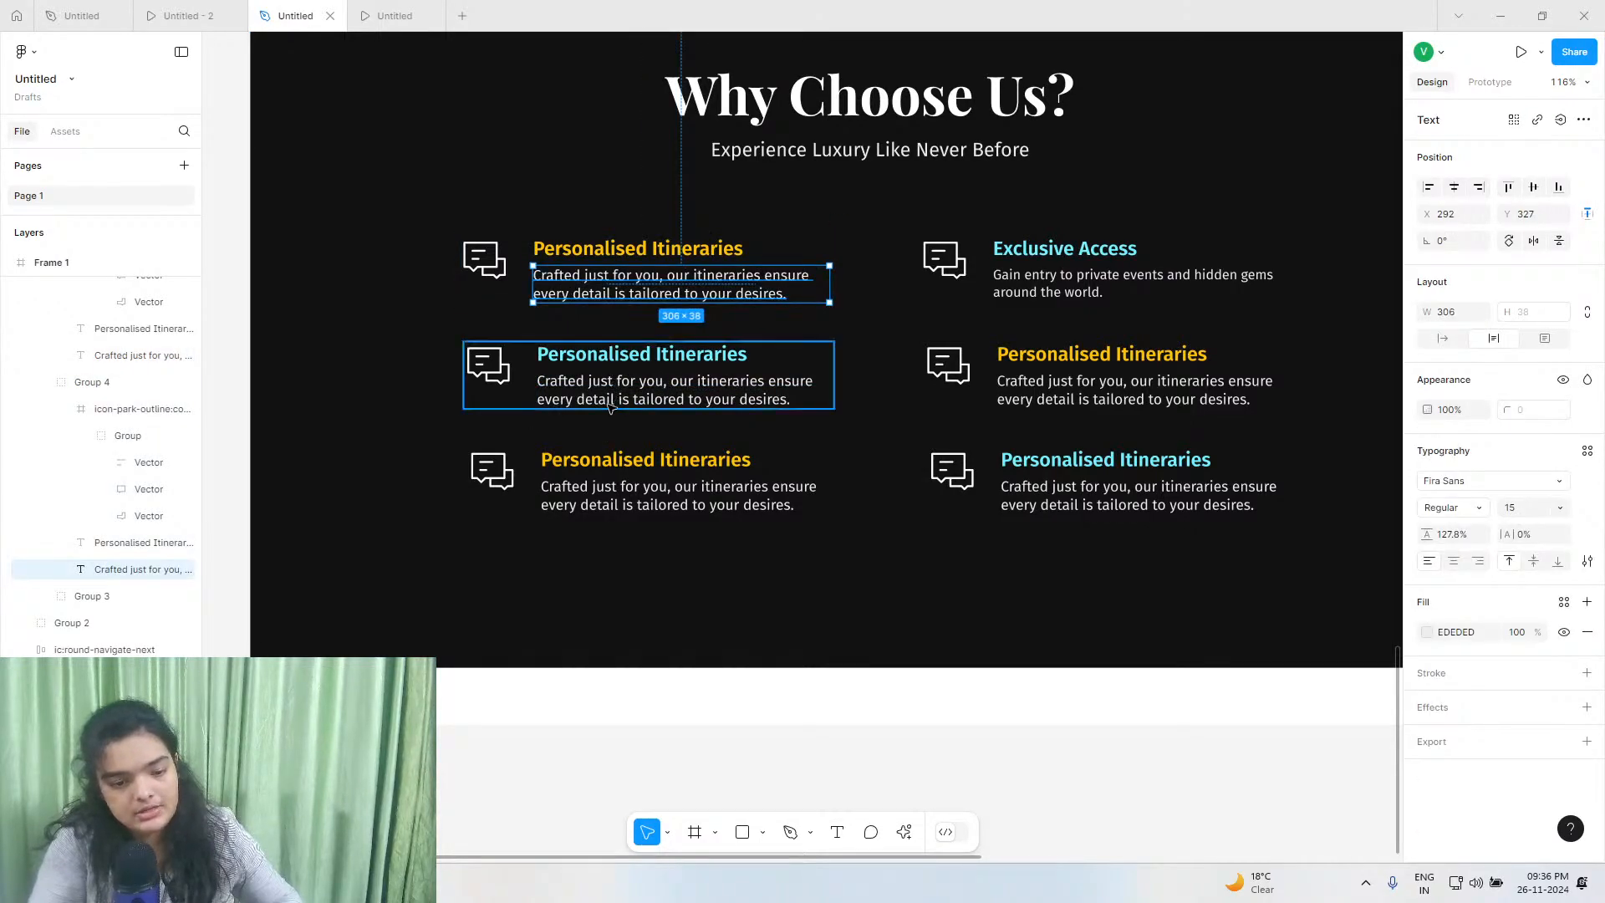
{"action": "double_click", "coordinate": [627, 391], "text": "shift"}
{"action": "left_click", "coordinate": [627, 392], "text": "shift"}
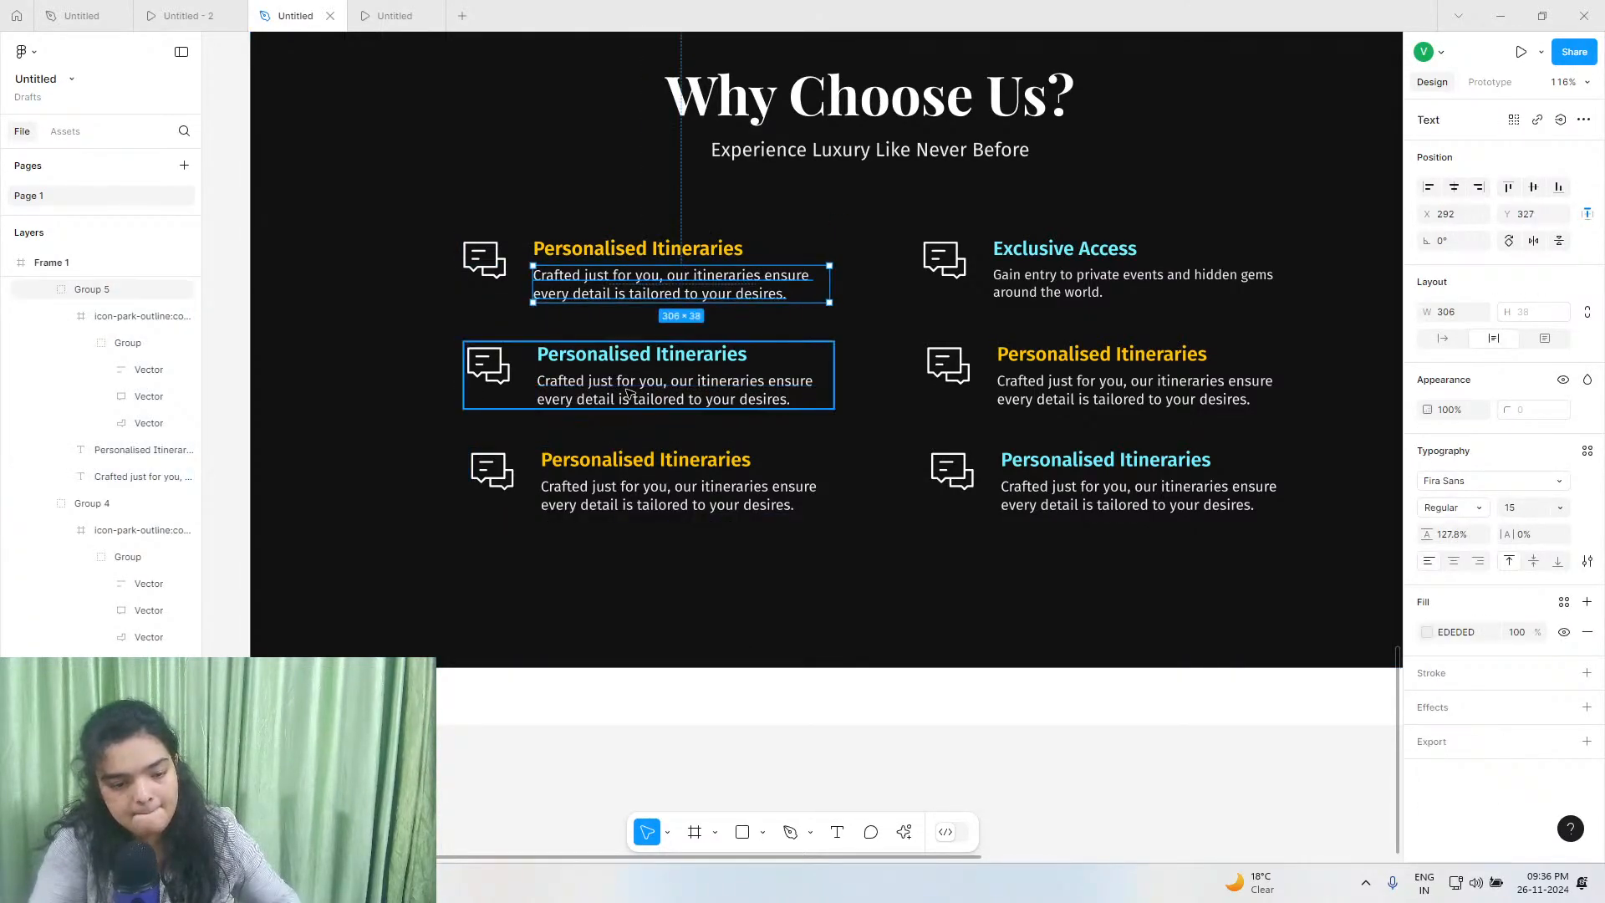
{"action": "left_click", "coordinate": [626, 389], "text": "shift"}
{"action": "double_click", "coordinate": [611, 501], "text": "shift"}
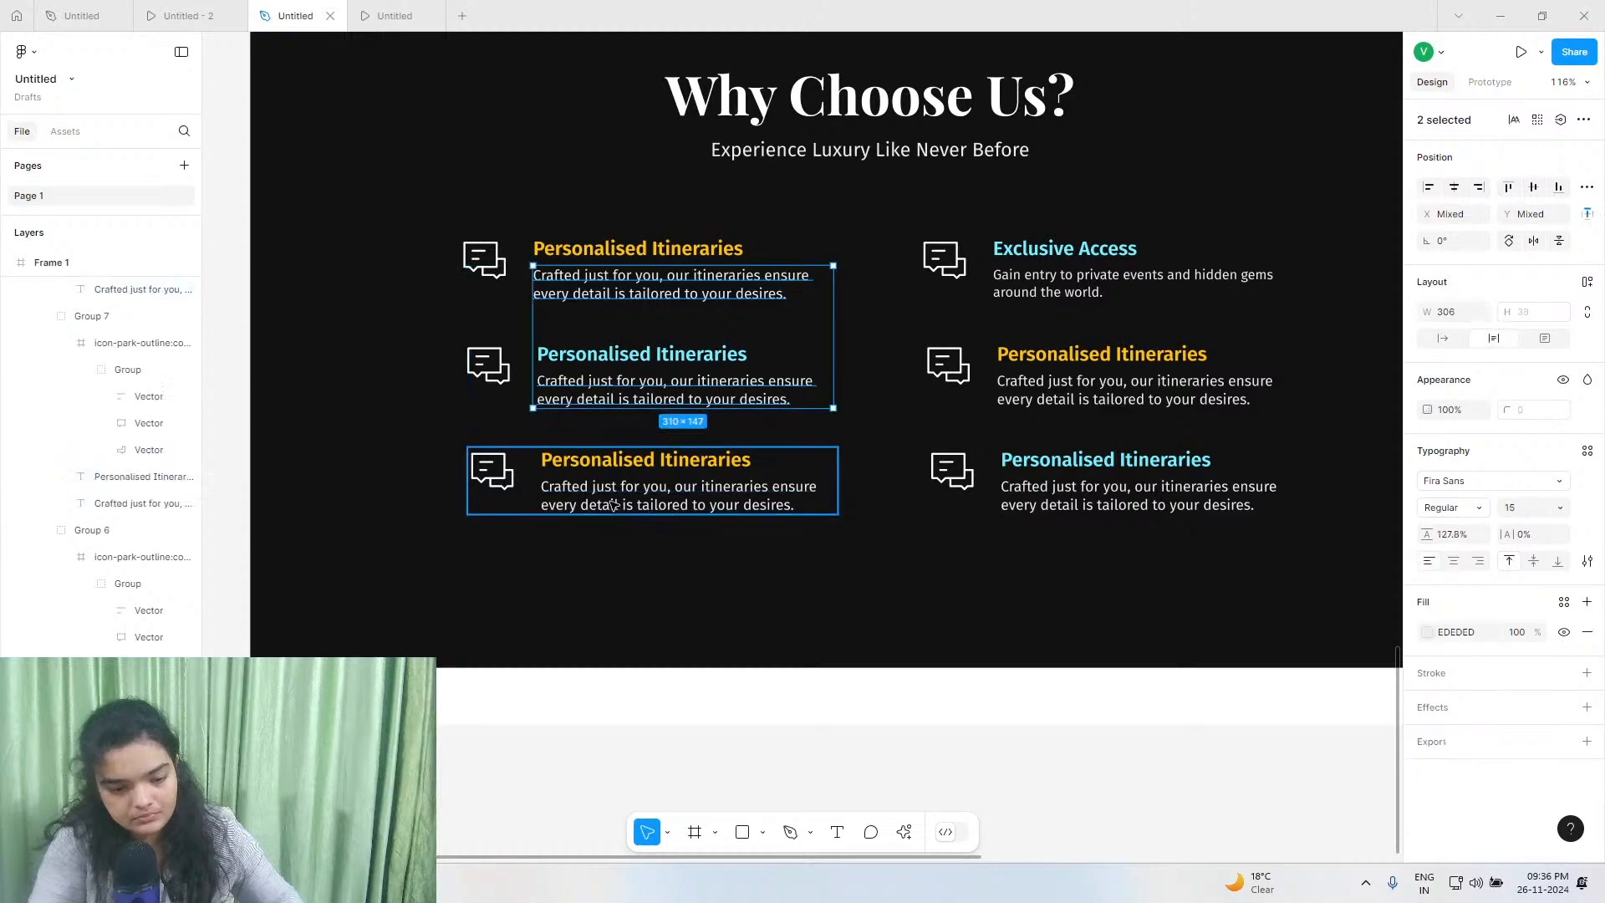
{"action": "left_click", "coordinate": [807, 507], "text": "shift"}
{"action": "left_click", "coordinate": [1143, 503], "text": "shift"}
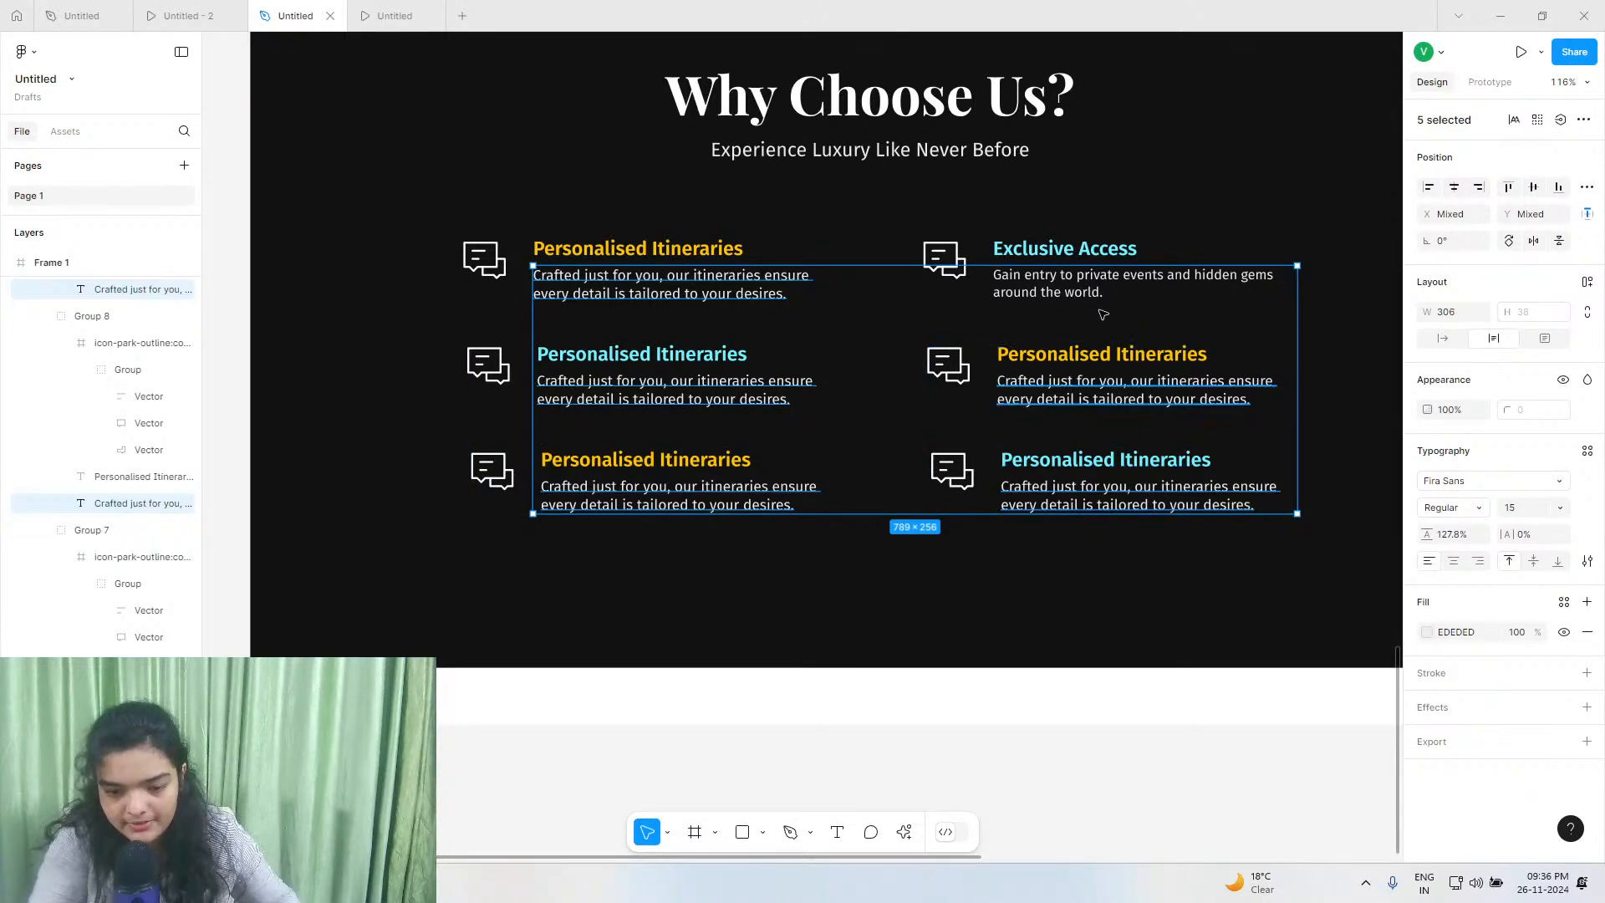
{"action": "double_click", "coordinate": [1073, 281], "text": "shift"}
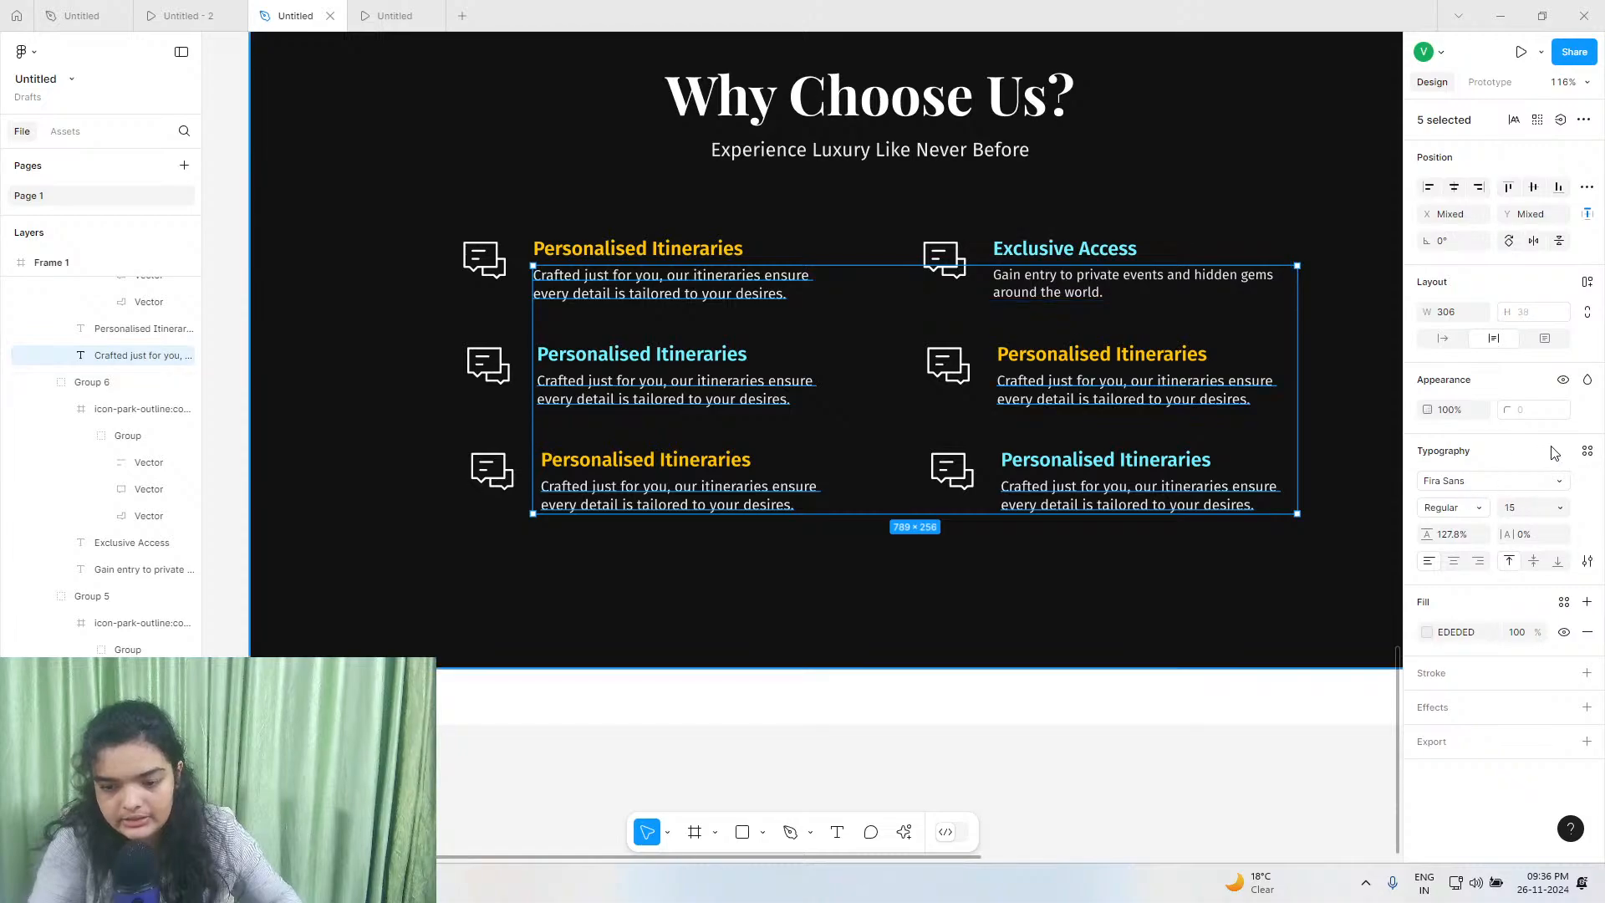
{"action": "left_click", "coordinate": [1044, 279], "text": "shift"}
{"action": "left_click", "coordinate": [1041, 279], "text": "shift"}
{"action": "double_click", "coordinate": [1038, 279], "text": "shift"}
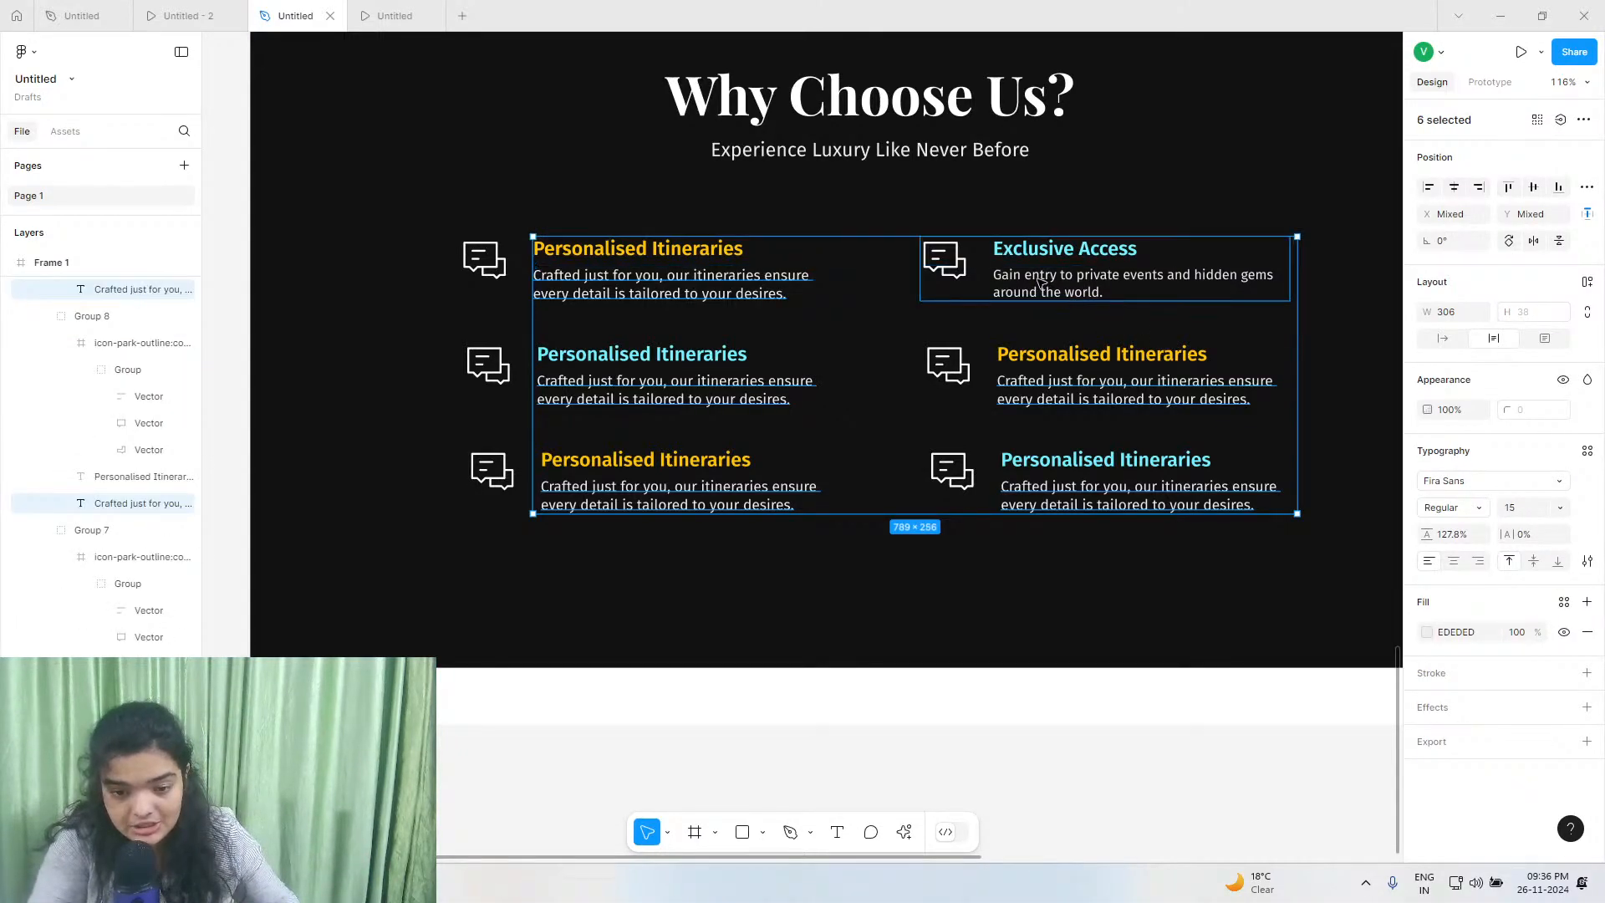
Search the text styles for "desc" for the six selected descriptions.
{"action": "left_click", "coordinate": [1587, 454]}
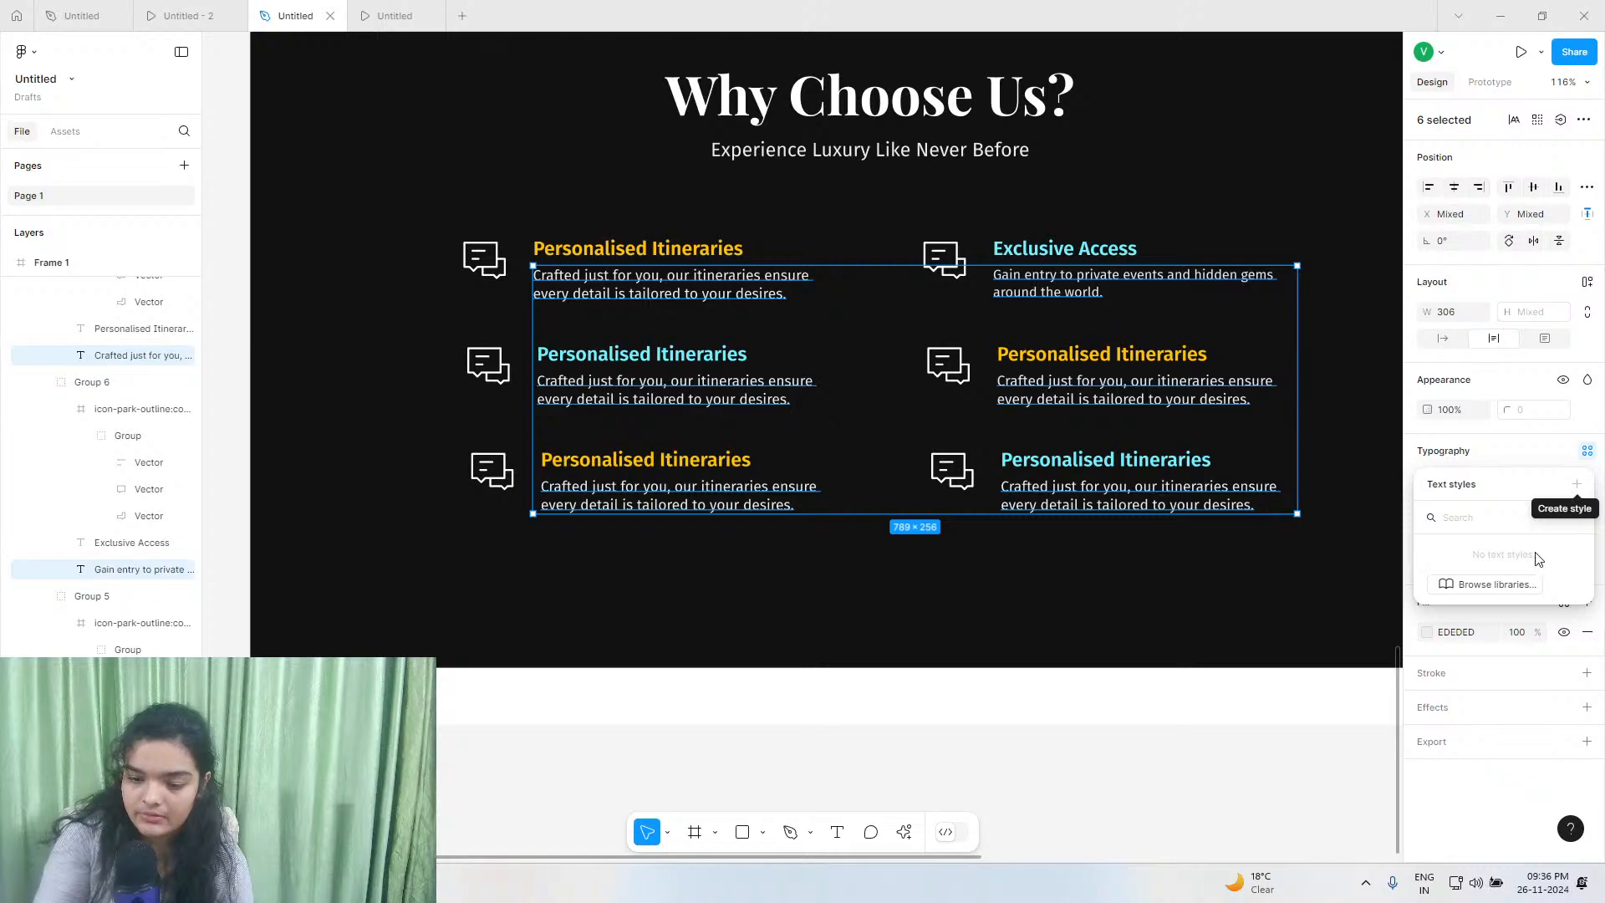
{"action": "left_click", "coordinate": [1560, 465]}
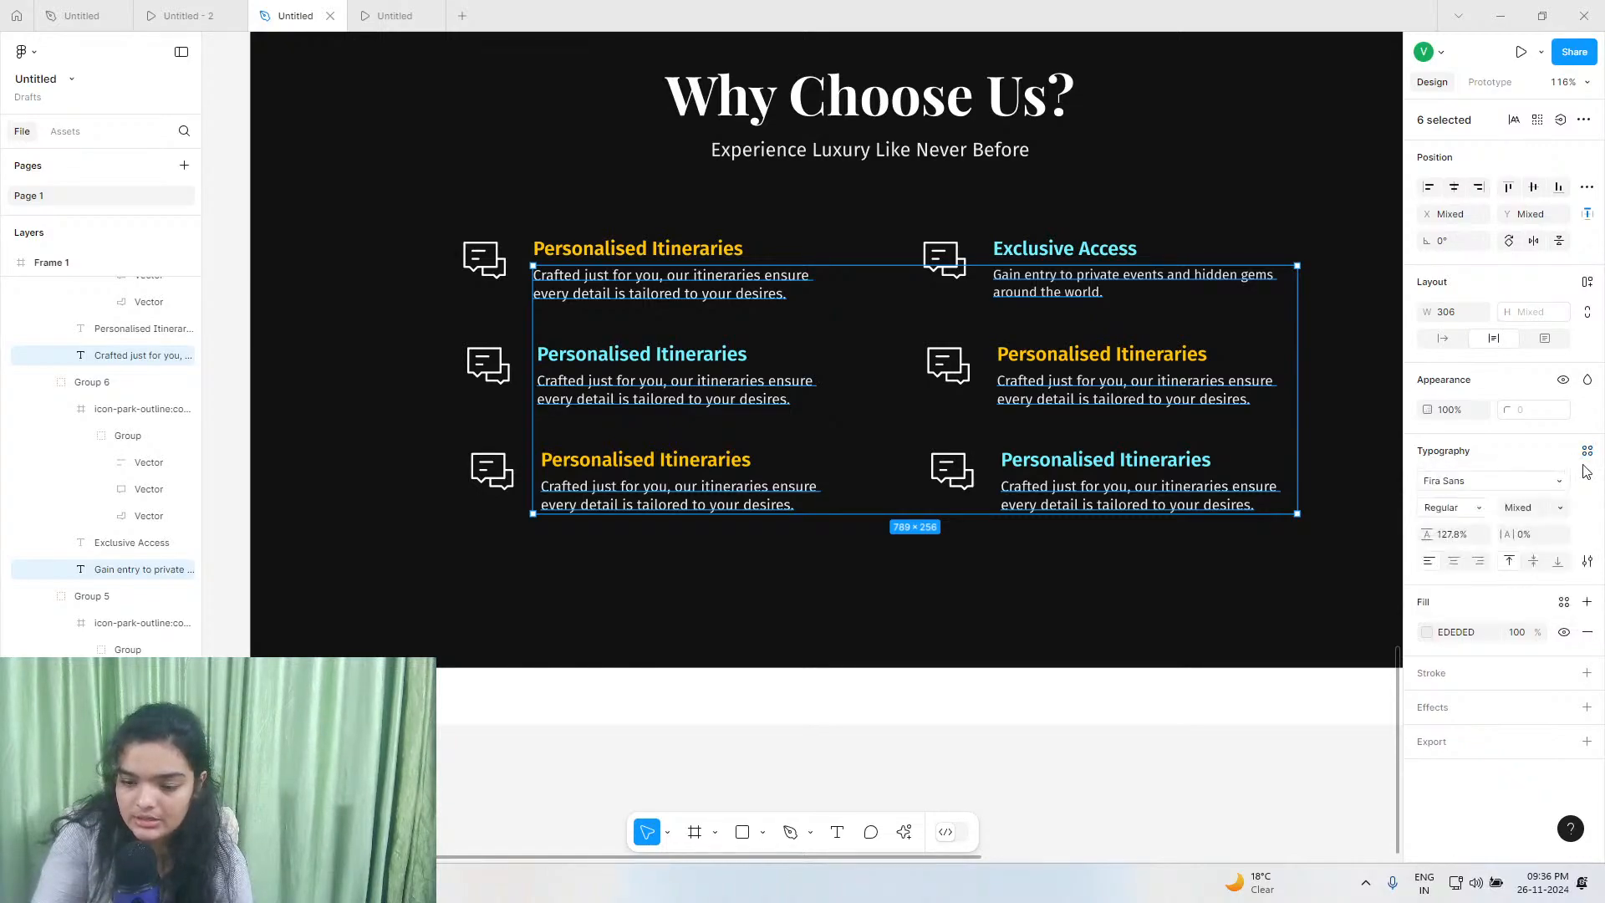
{"action": "left_click", "coordinate": [1587, 453]}
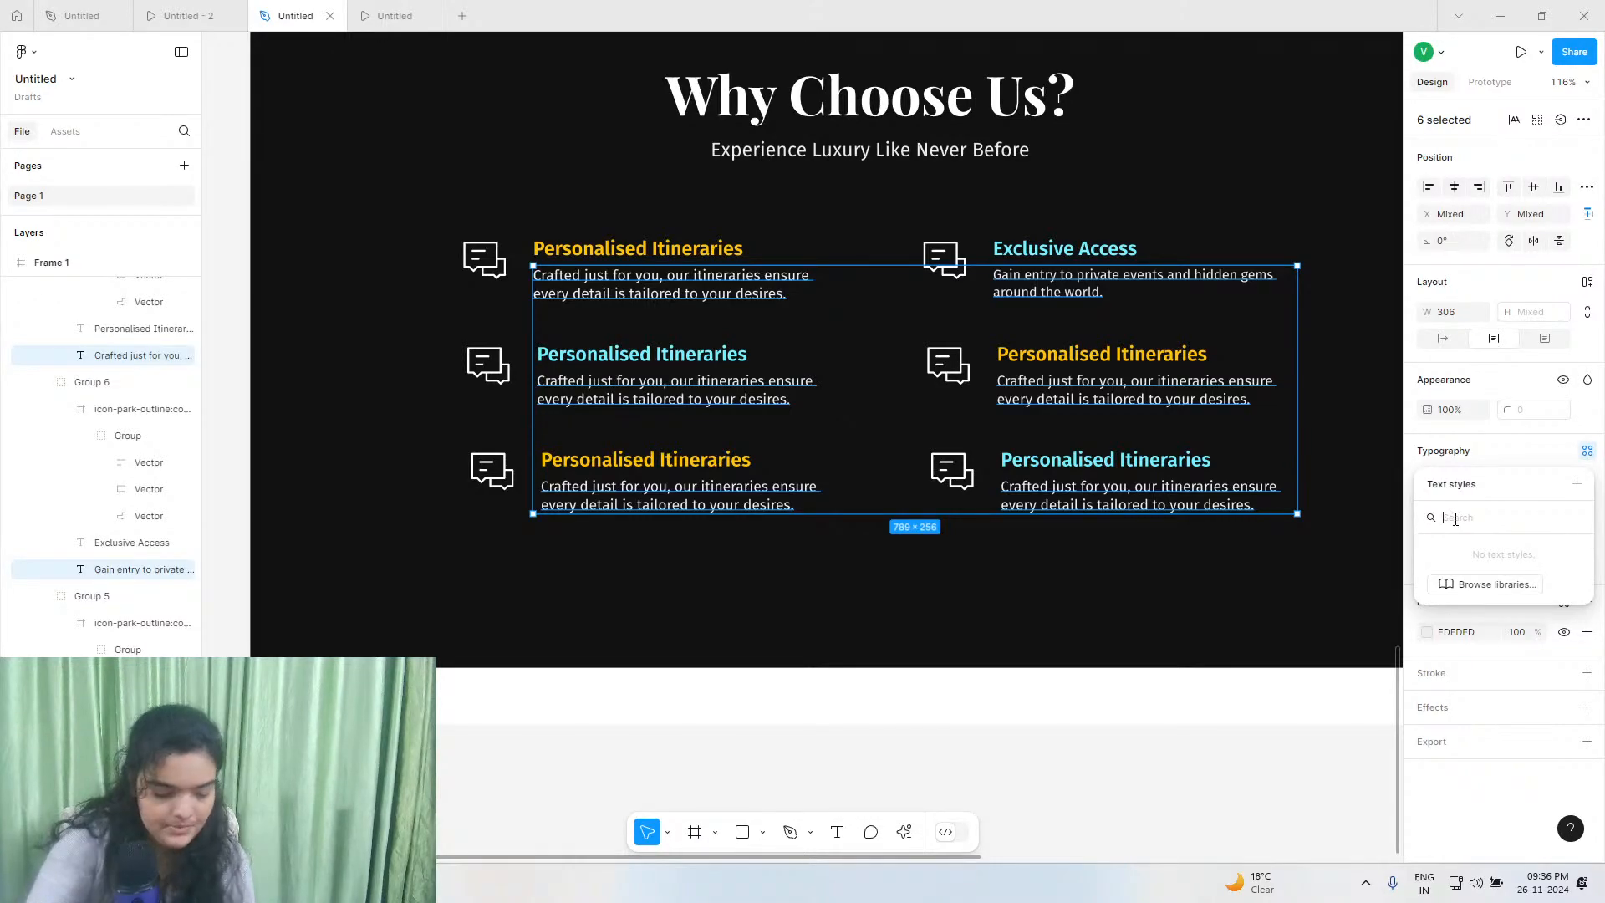
{"action": "type", "text": "d"}
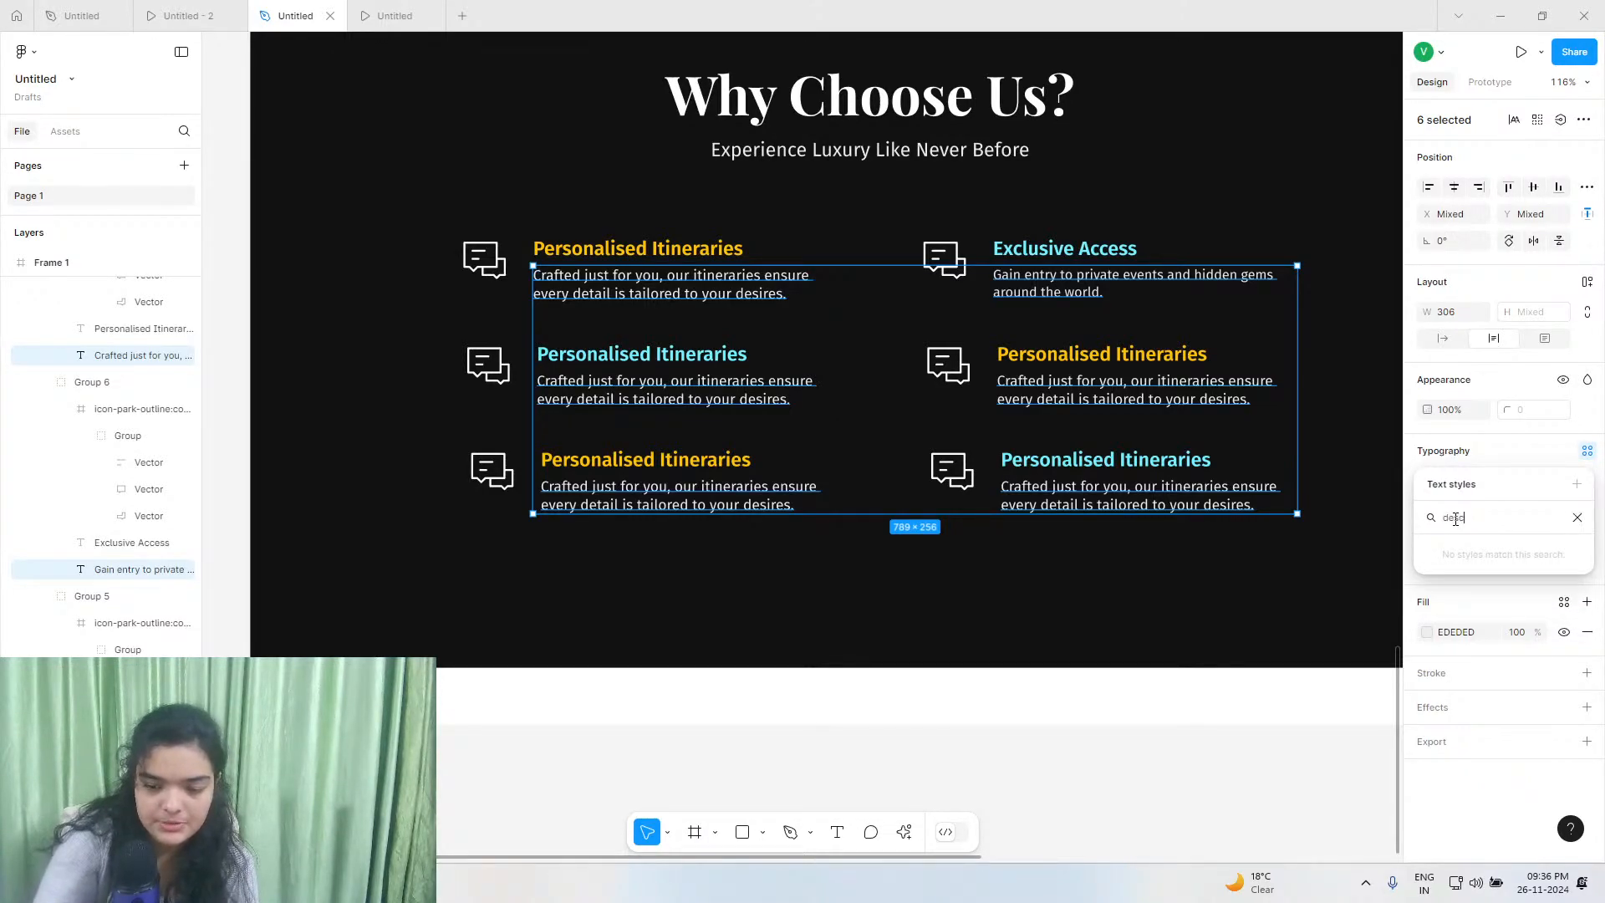
Create a text style named "desc" from the first row's first-column description.
{"action": "left_click", "coordinate": [623, 284]}
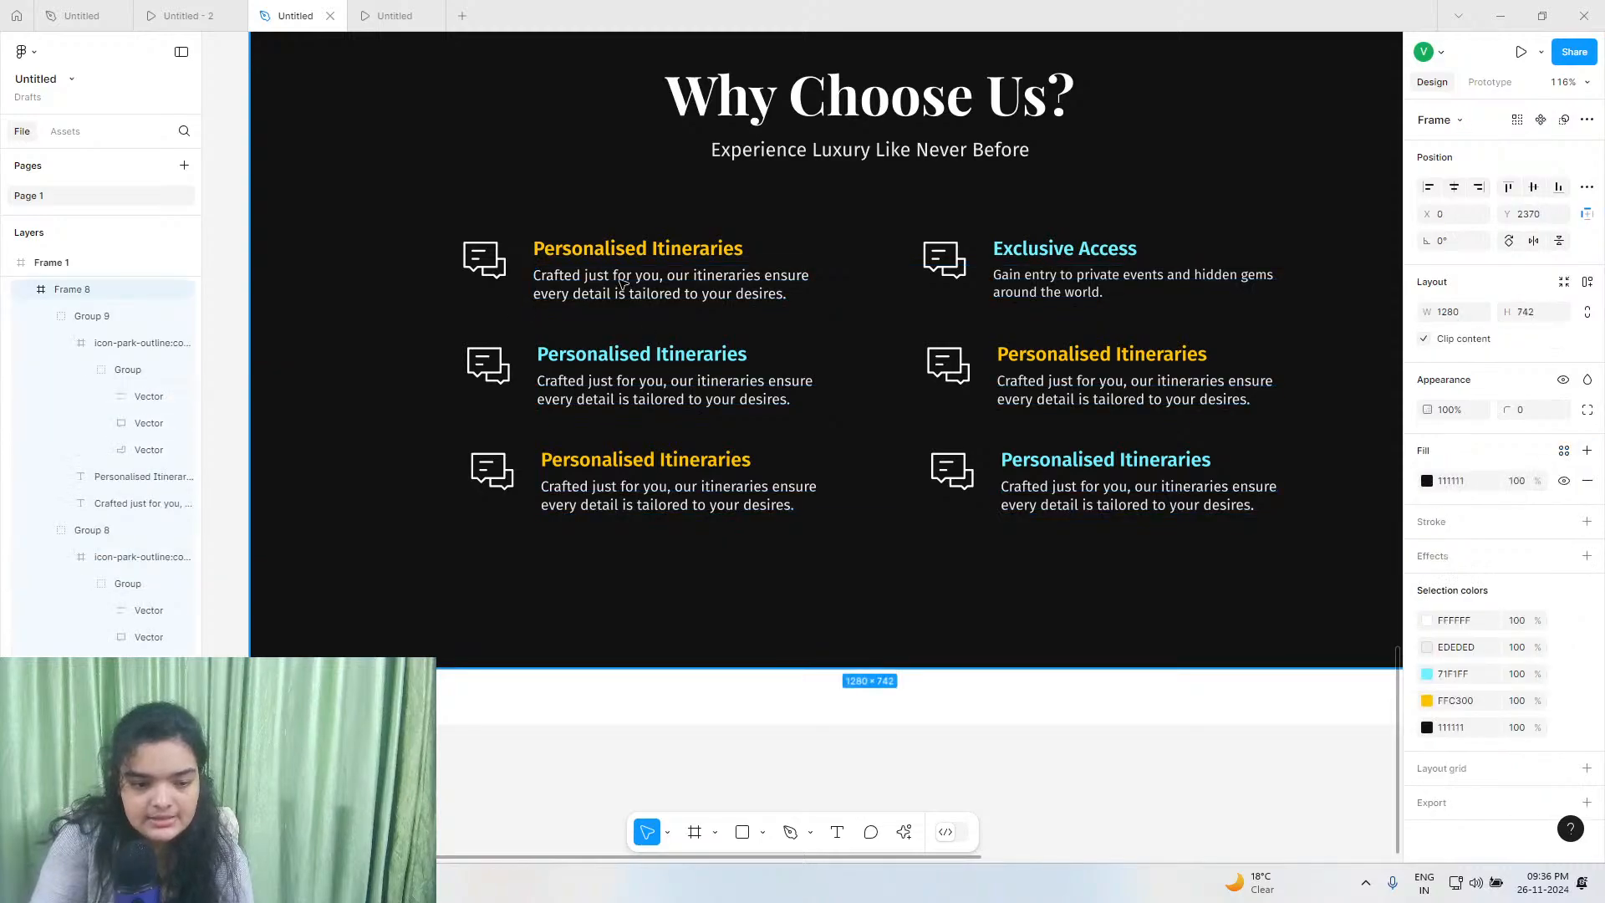
{"action": "double_click", "coordinate": [621, 283]}
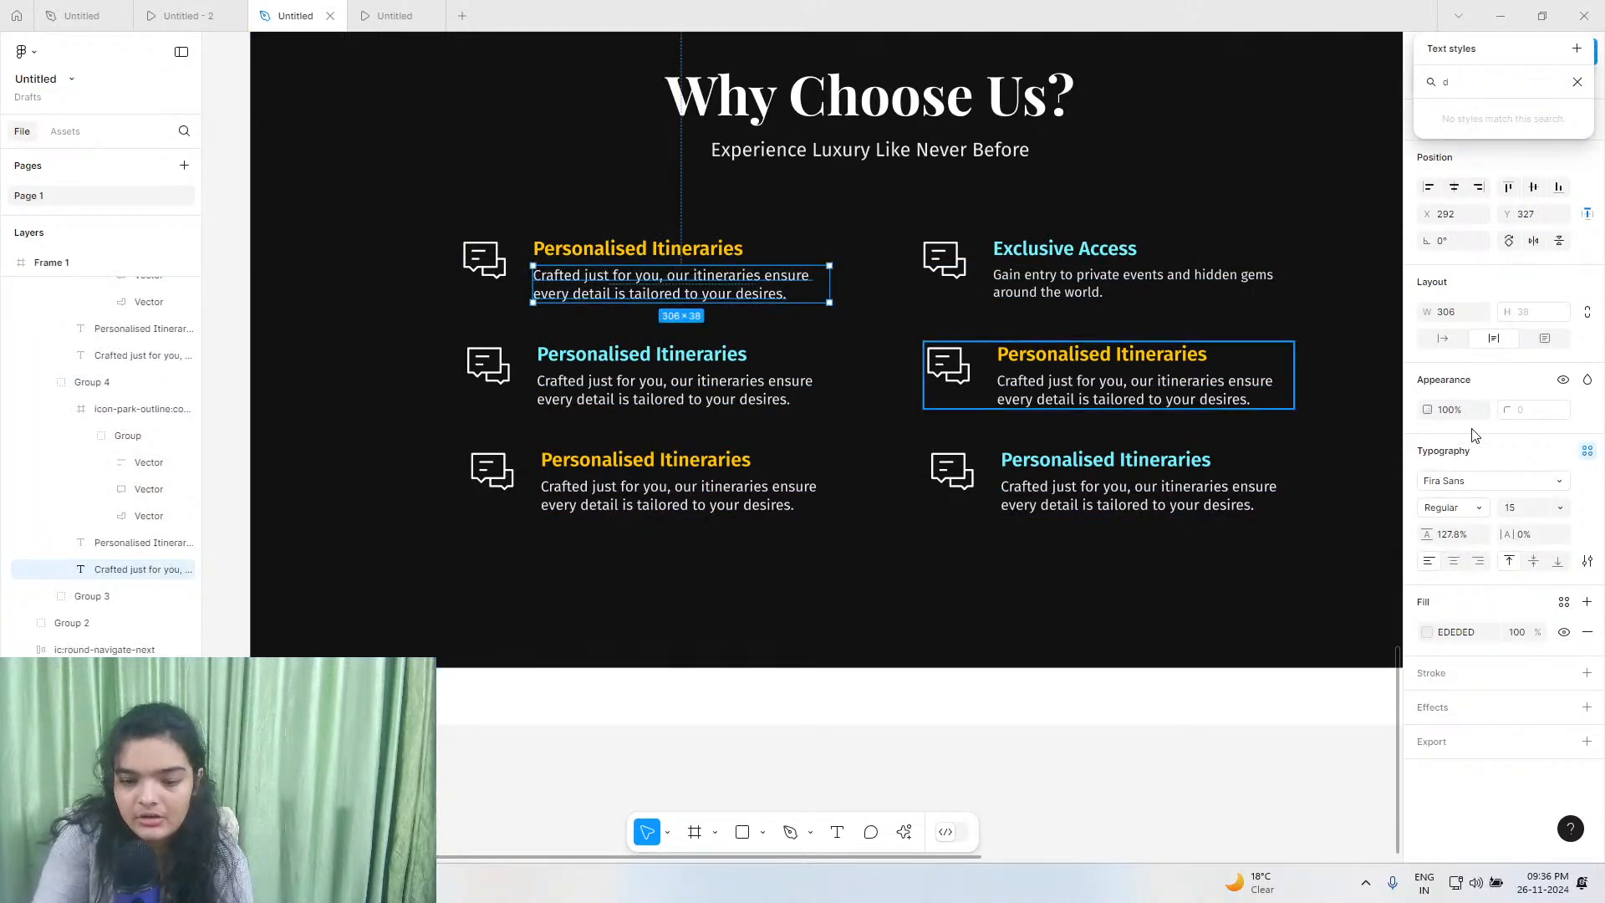
{"action": "left_click", "coordinate": [1586, 454]}
{"action": "left_click", "coordinate": [1586, 454]}
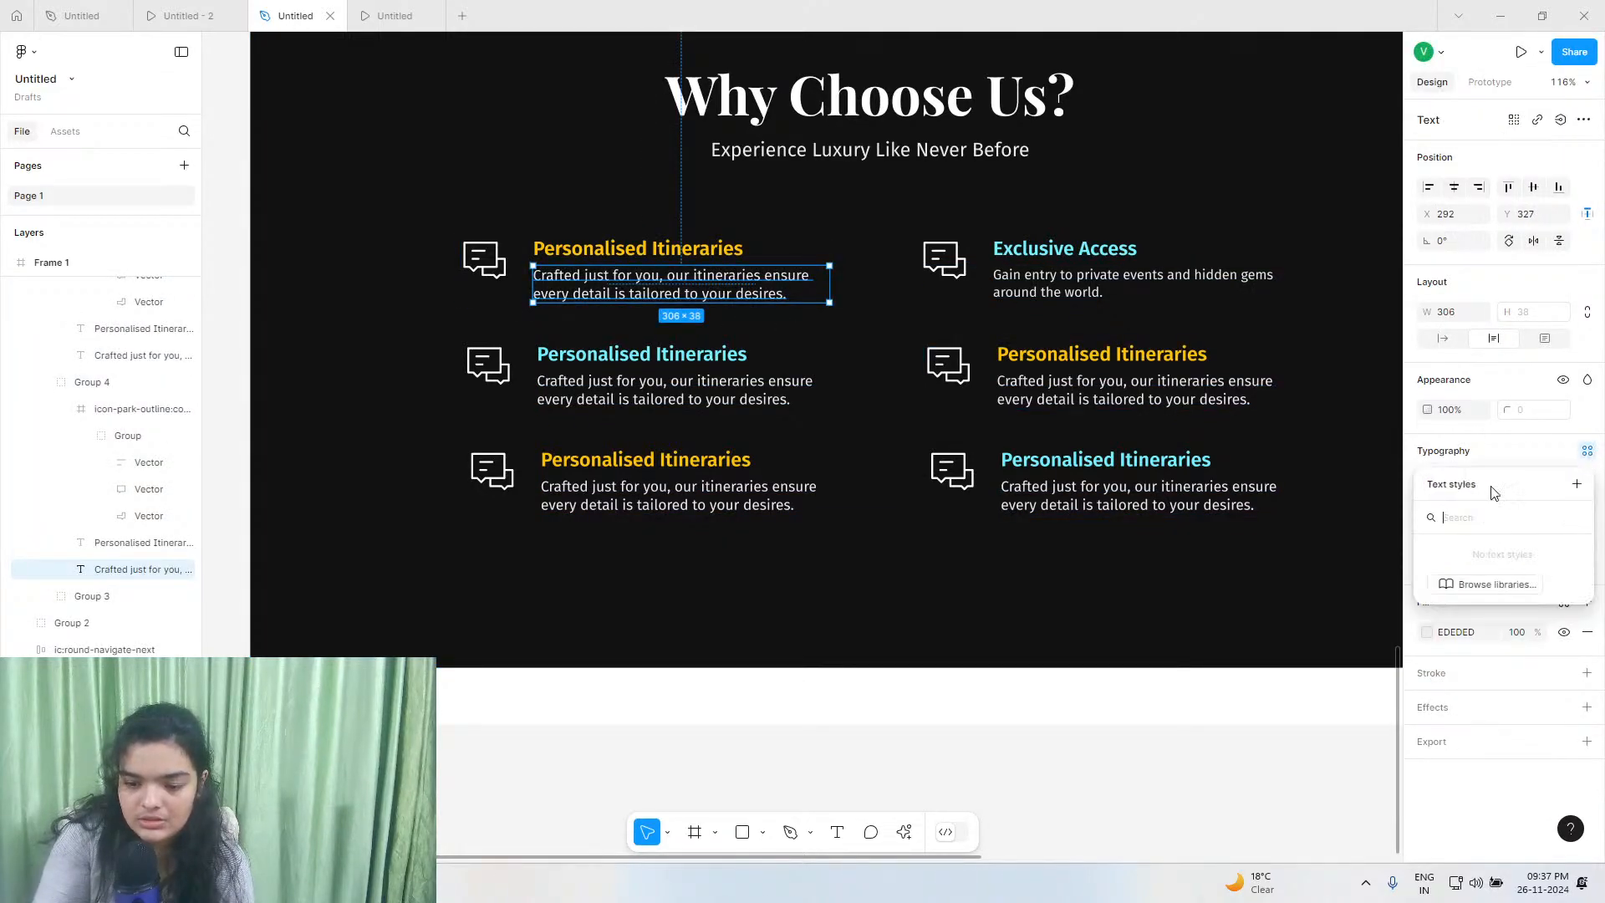
{"action": "left_click", "coordinate": [1577, 484]}
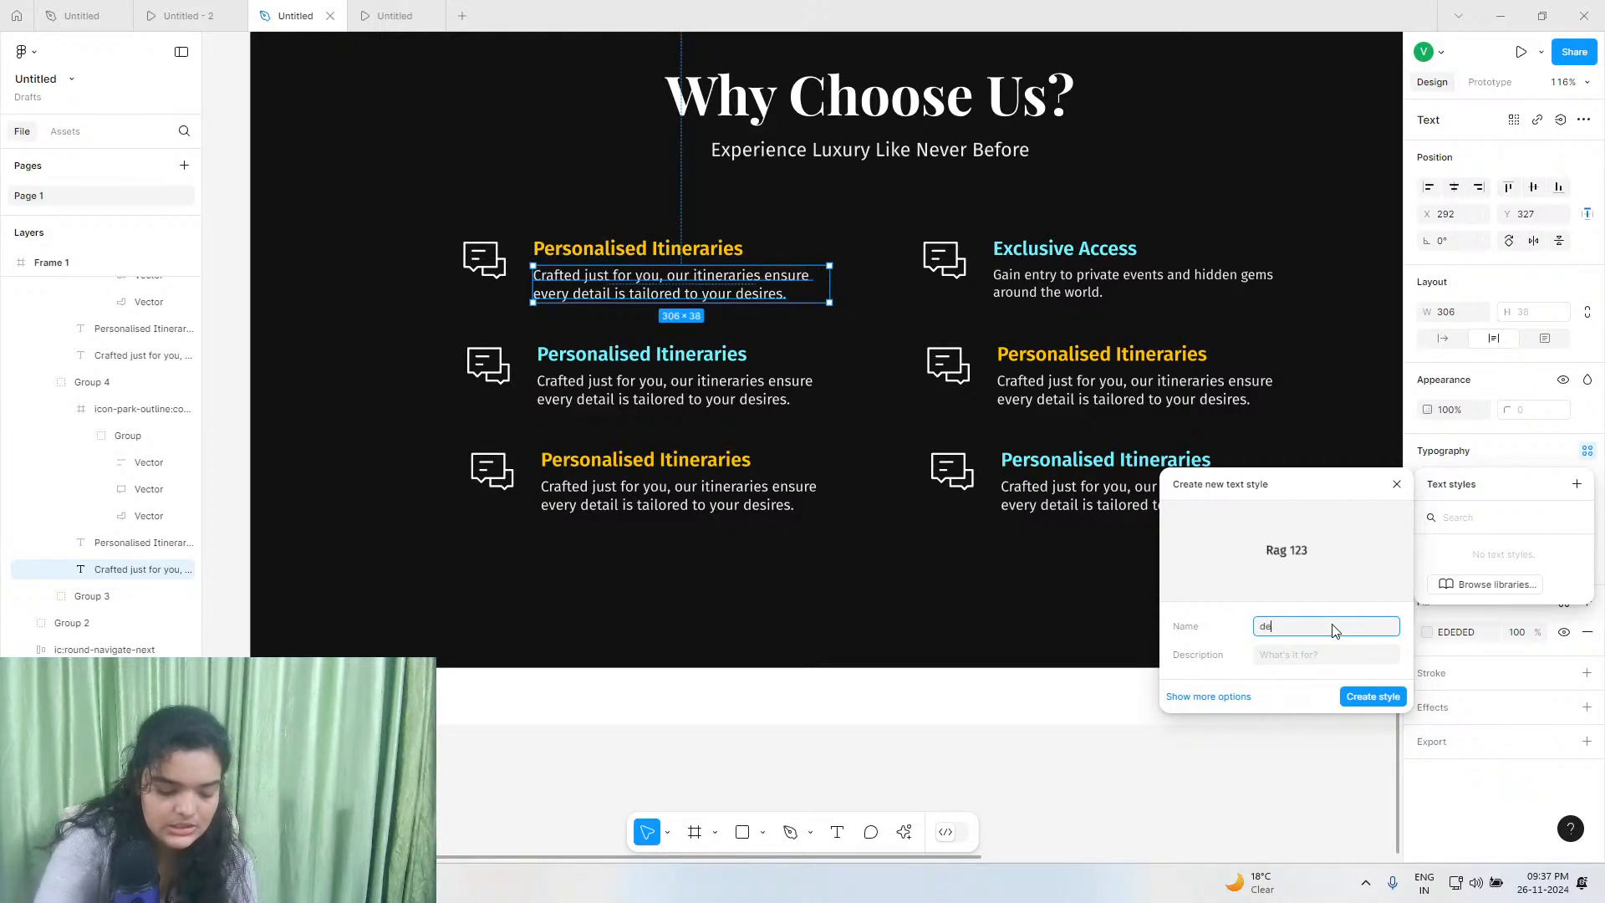
{"action": "key", "text": "Return"}
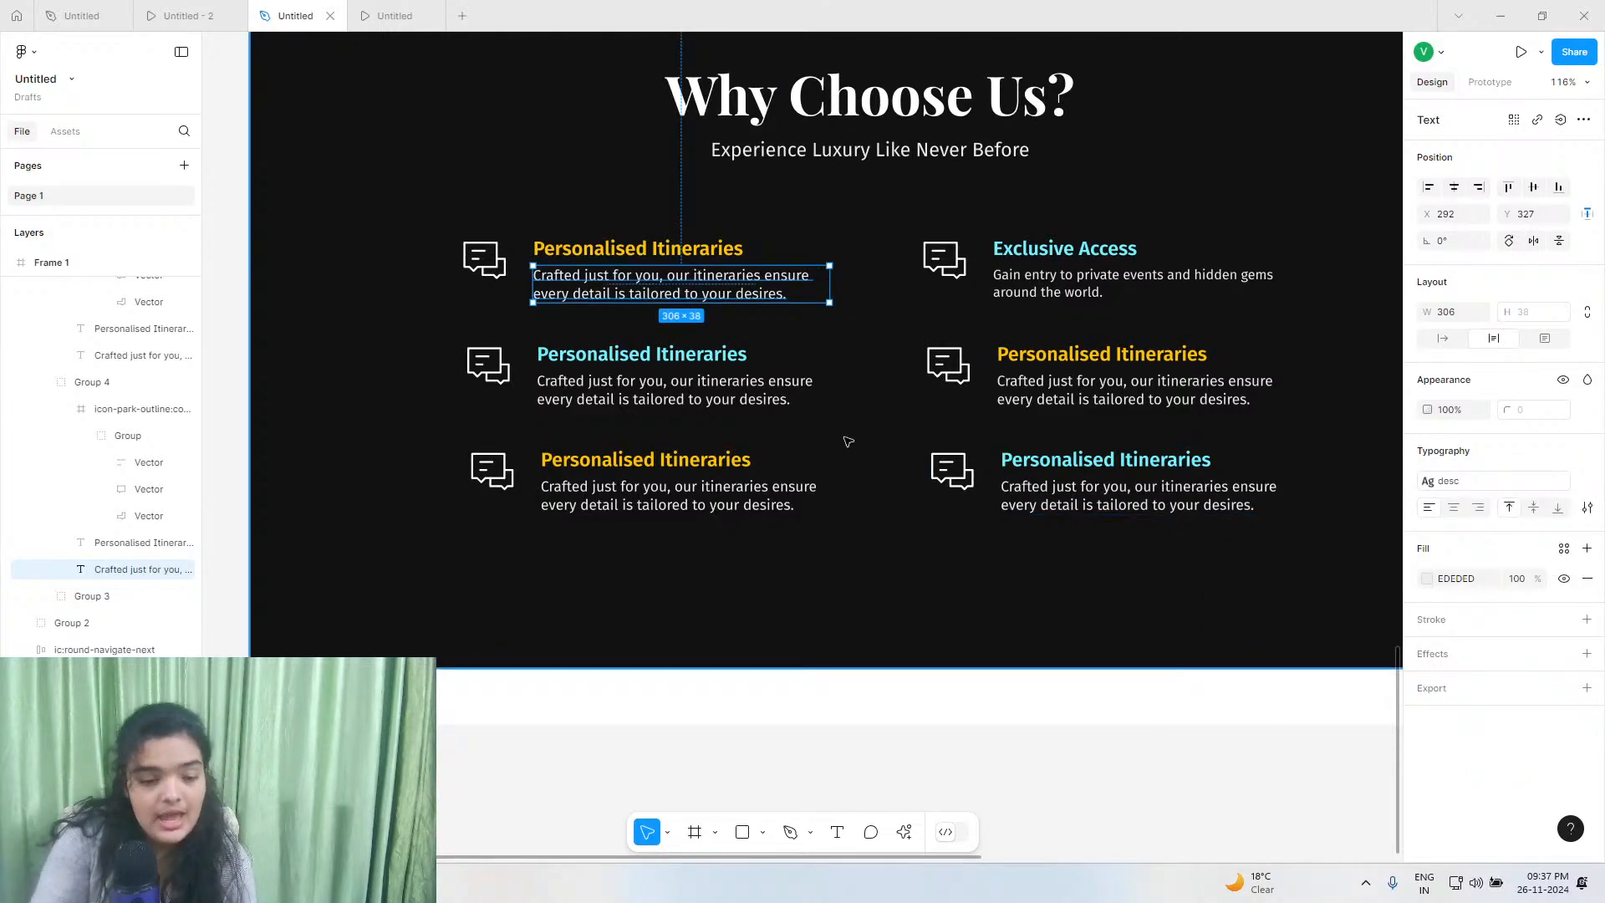
Apply the "desc" text style to the first-column descriptions in the second and third rows.
{"action": "left_click", "coordinate": [760, 407]}
{"action": "left_click", "coordinate": [1587, 450]}
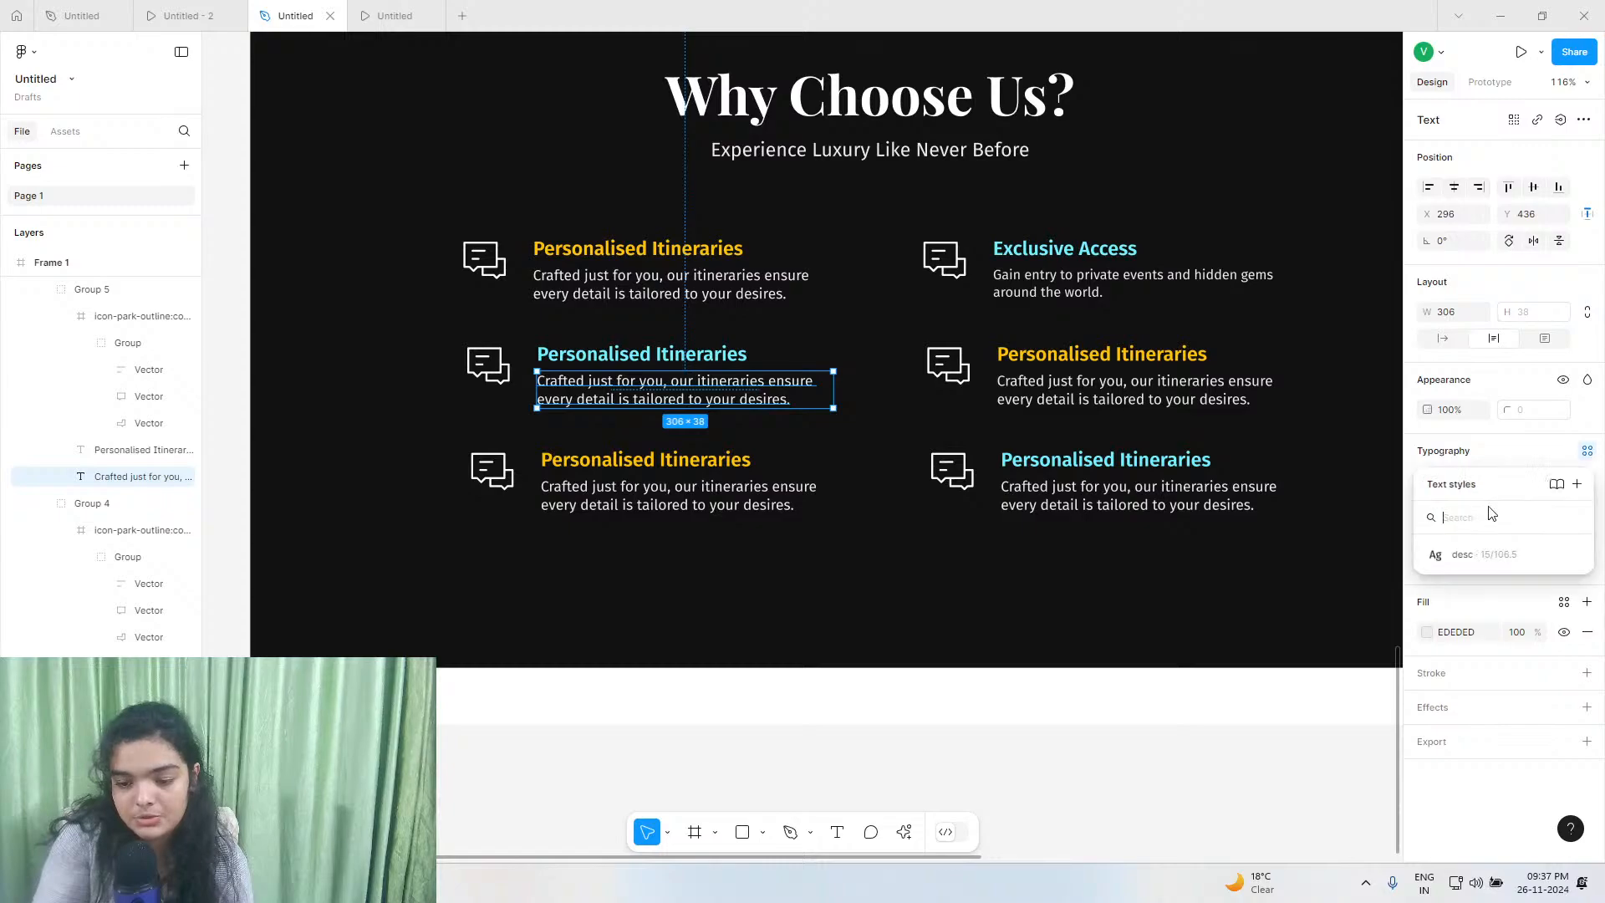
{"action": "left_click", "coordinate": [1463, 554]}
{"action": "left_click", "coordinate": [585, 491]}
{"action": "double_click", "coordinate": [635, 495]}
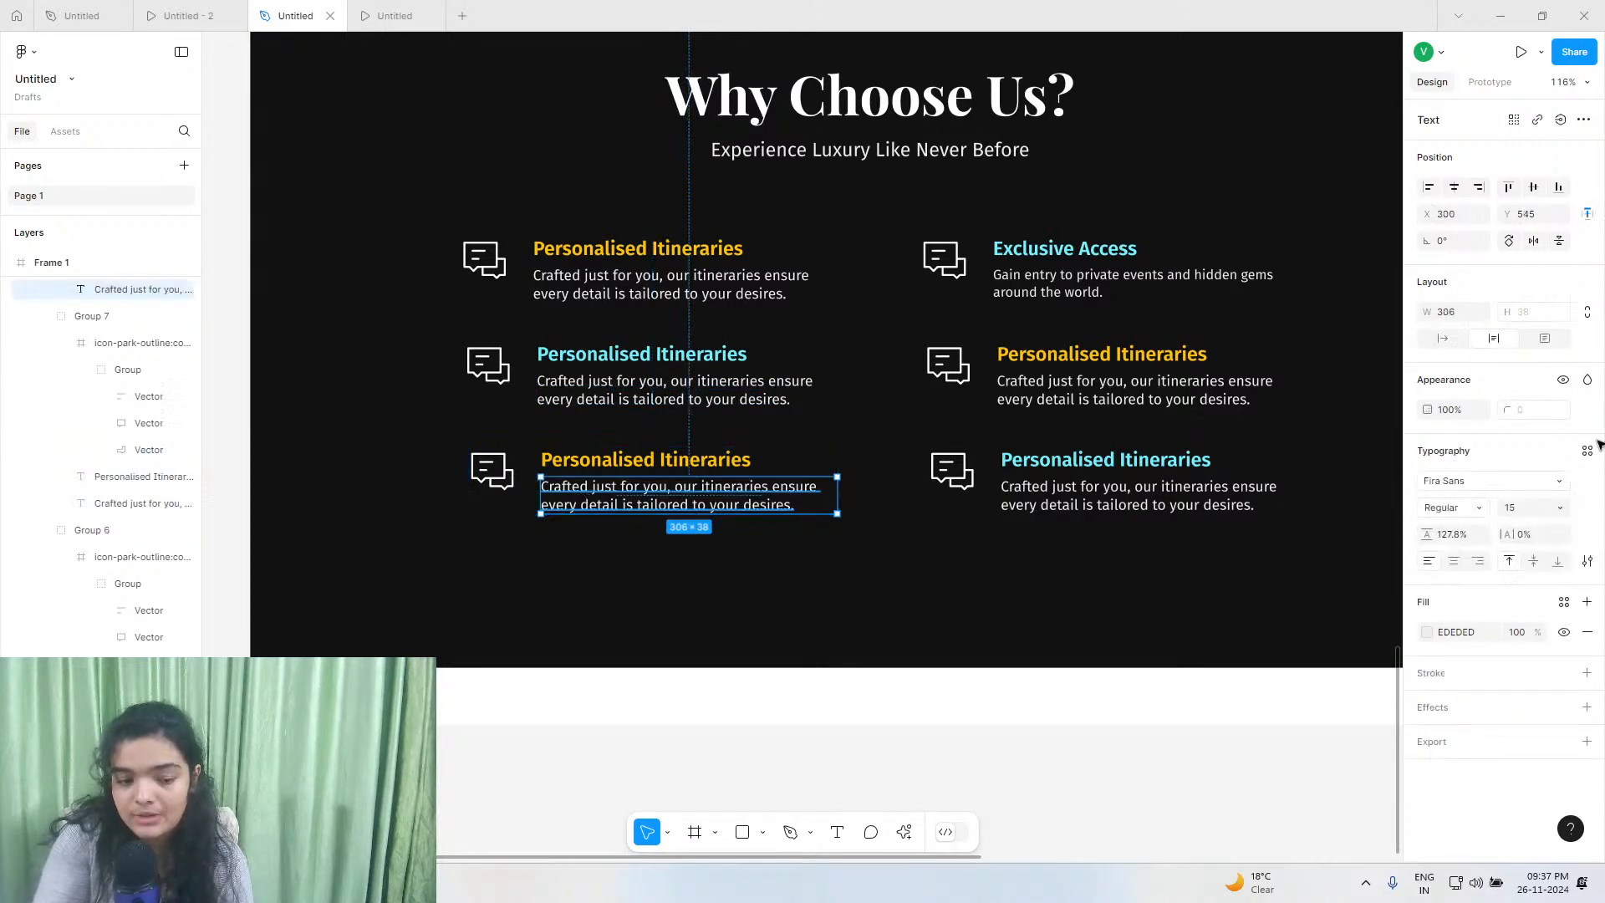
{"action": "left_click", "coordinate": [1587, 450]}
{"action": "left_click", "coordinate": [1461, 556]}
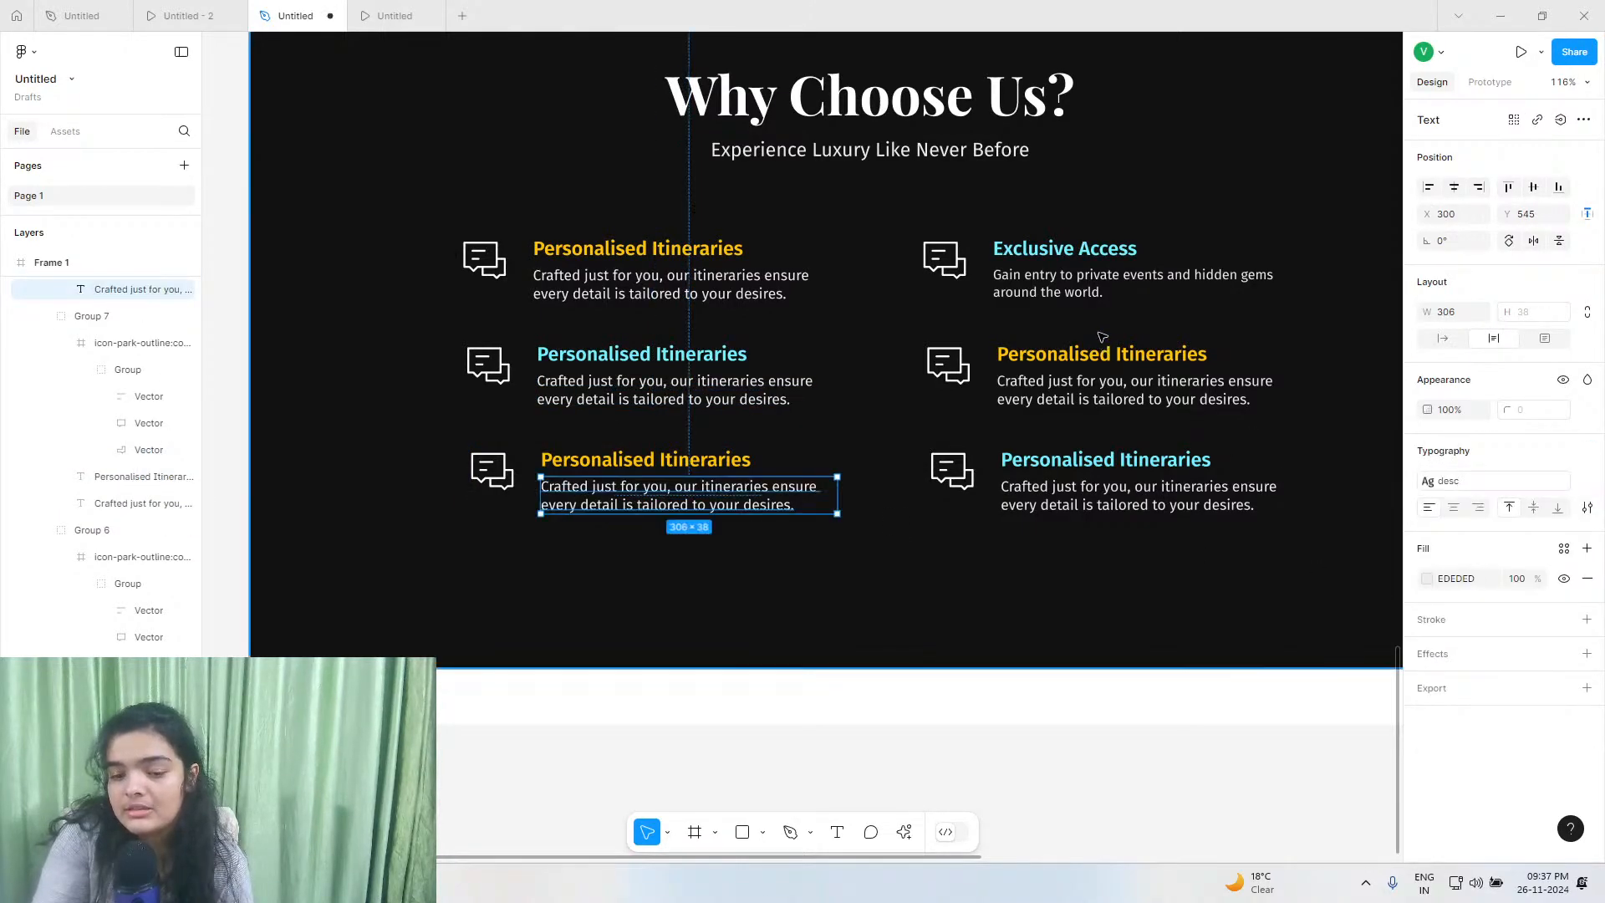
Apply the "desc" text style to the description under "Exclusive Access".
{"action": "left_click", "coordinate": [1111, 295]}
{"action": "left_click", "coordinate": [1100, 284]}
{"action": "left_click", "coordinate": [1100, 285]}
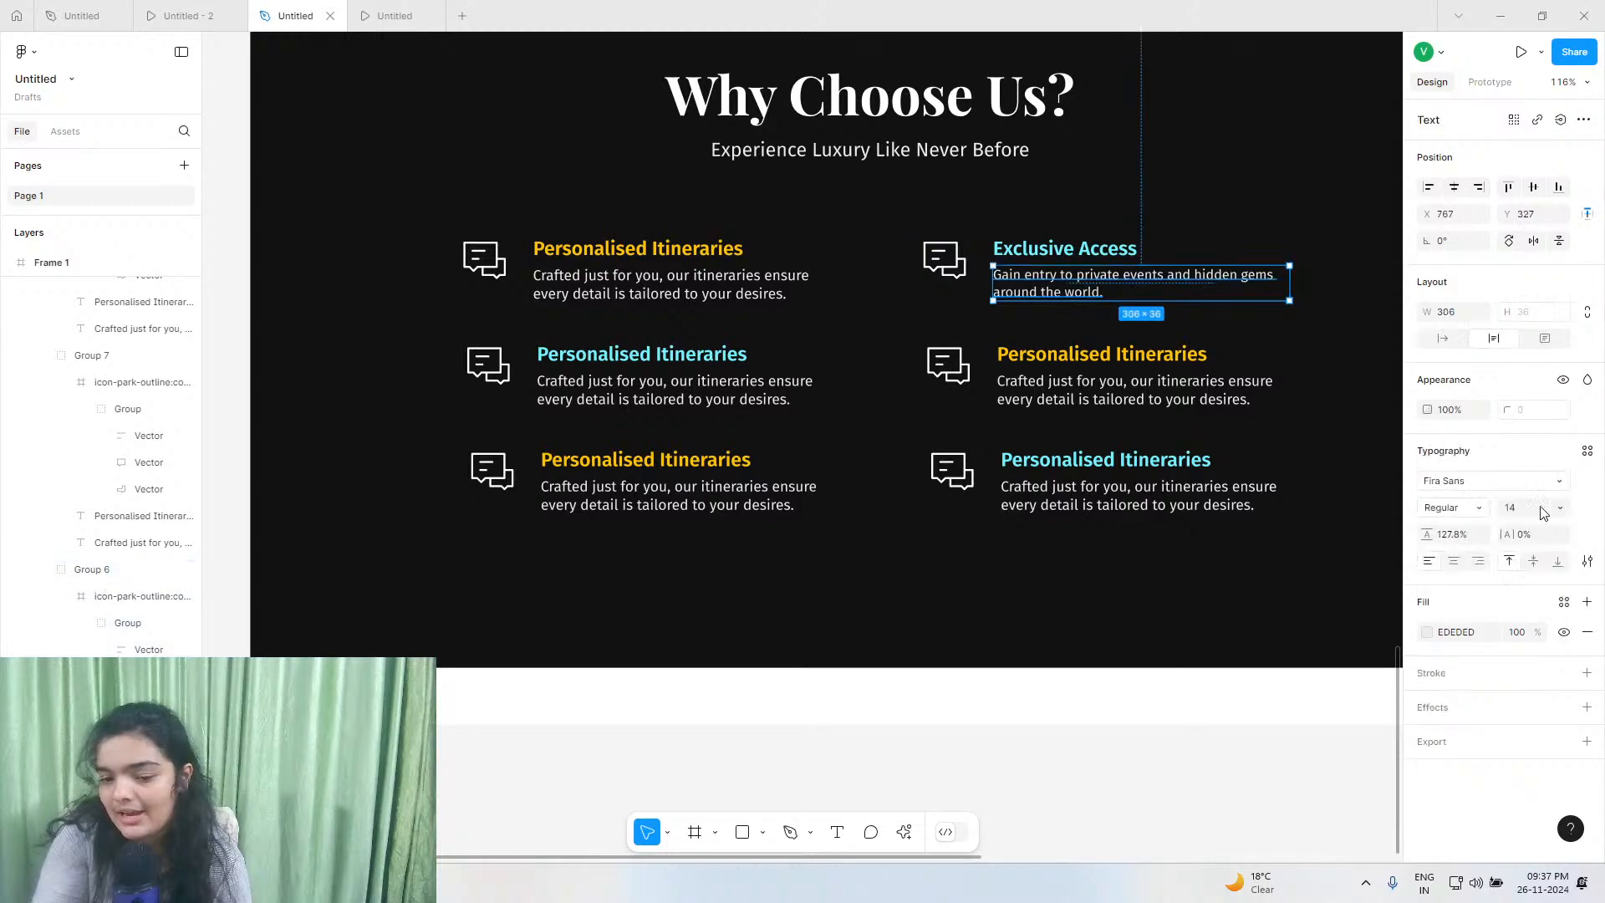
{"action": "left_click", "coordinate": [1587, 450]}
{"action": "left_click", "coordinate": [1490, 555]}
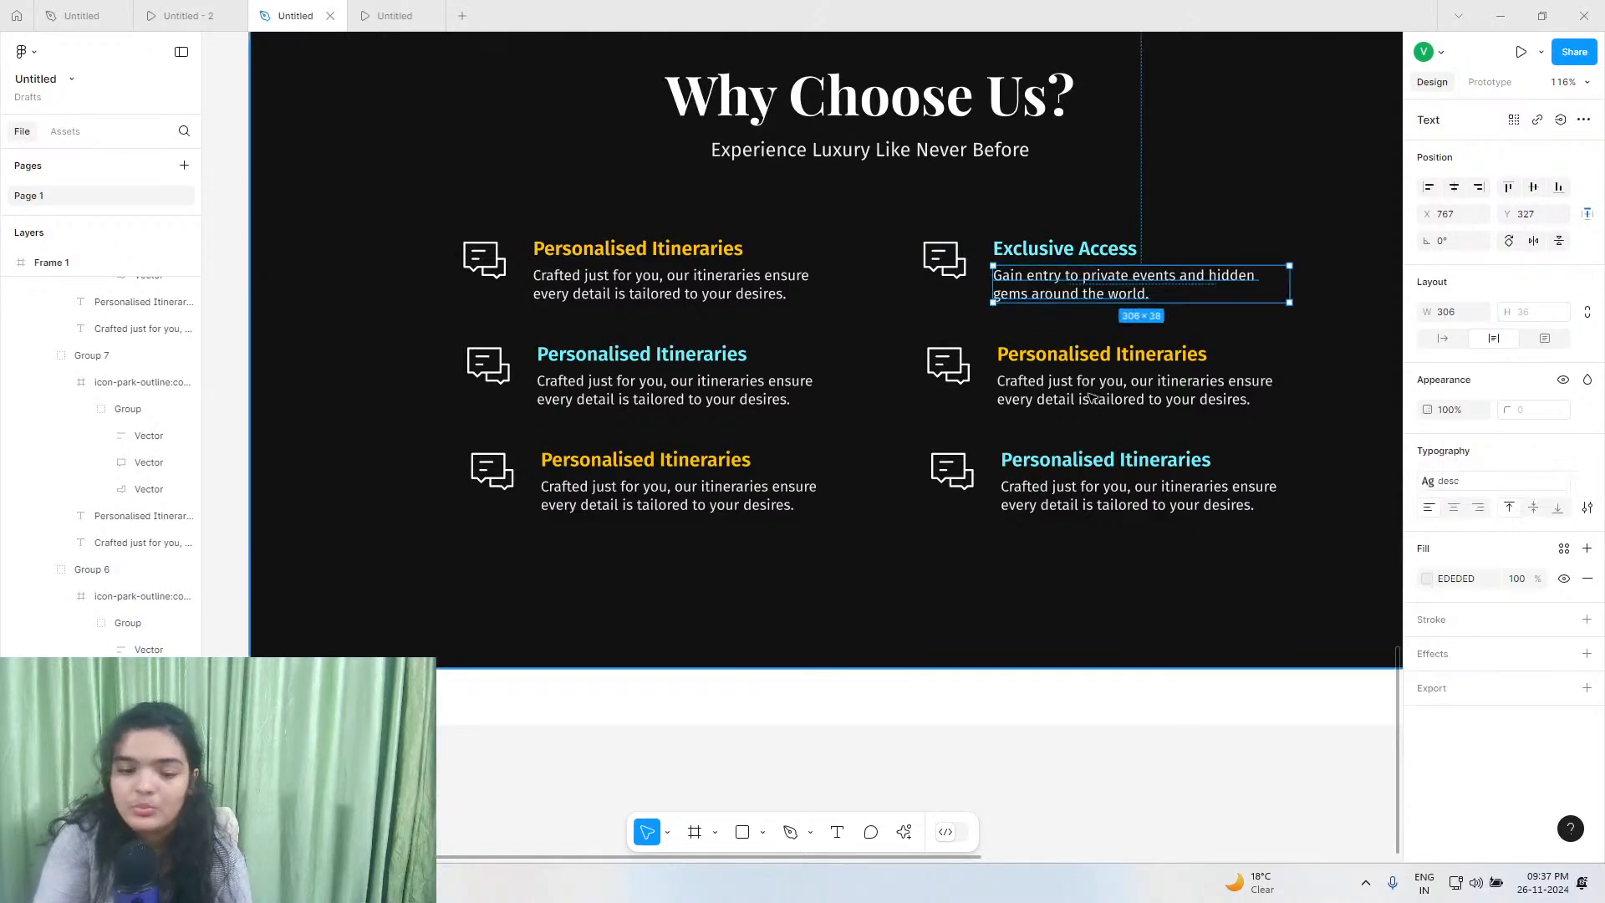
Apply the "desc" text style to the second-column descriptions in the second and third rows.
{"action": "double_click", "coordinate": [1095, 396]}
{"action": "left_click", "coordinate": [1588, 451]}
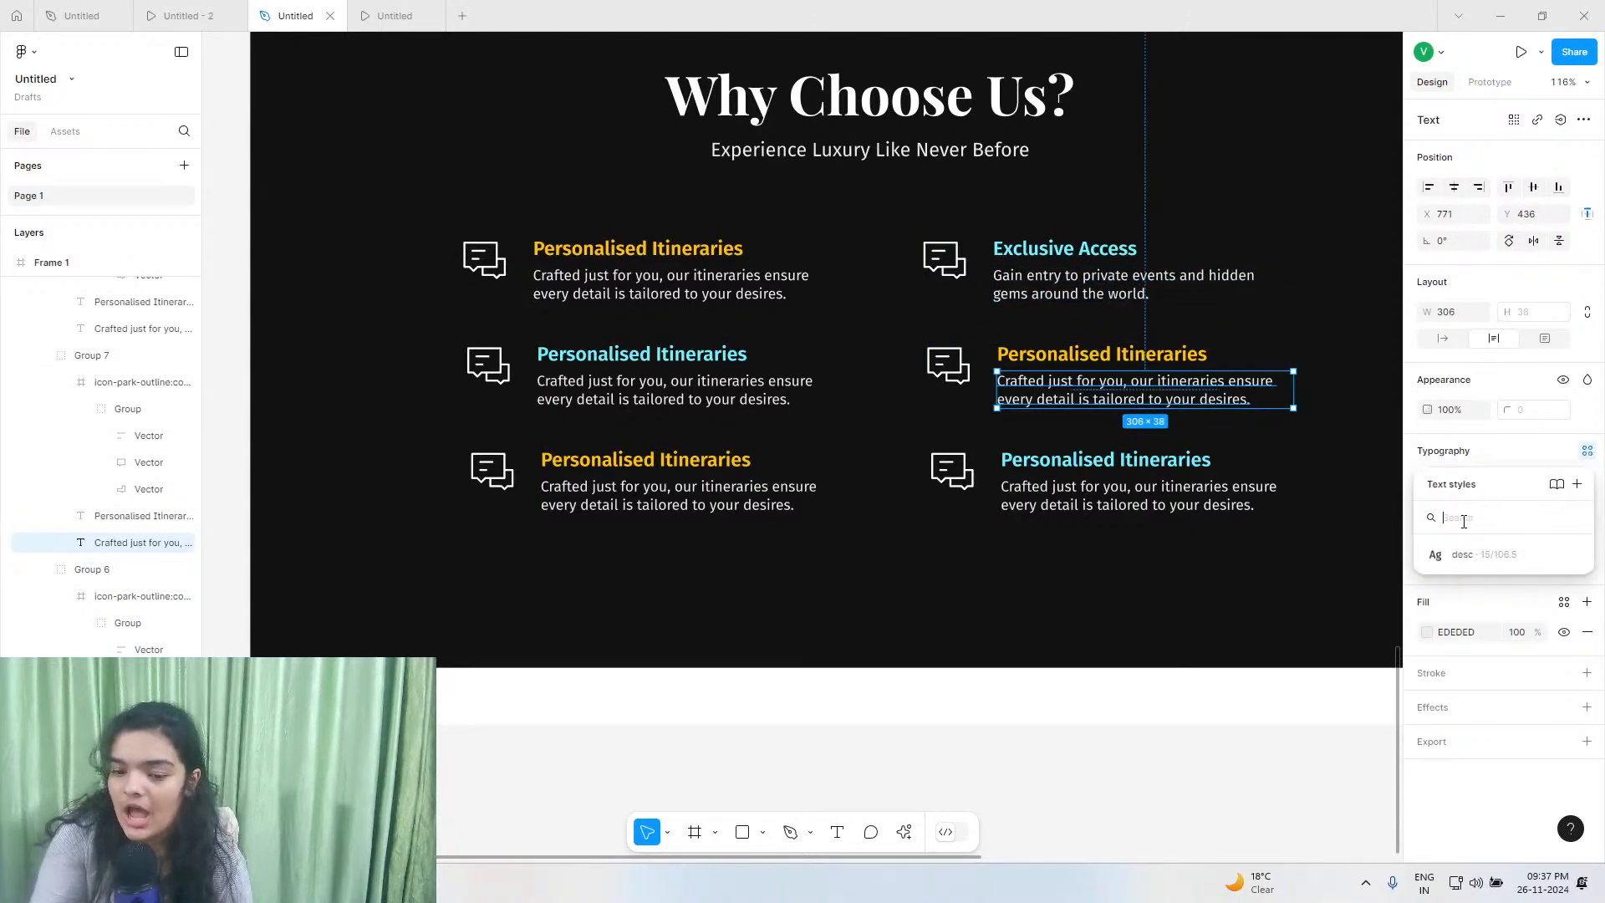
{"action": "left_click", "coordinate": [1490, 555]}
{"action": "double_click", "coordinate": [1106, 494]}
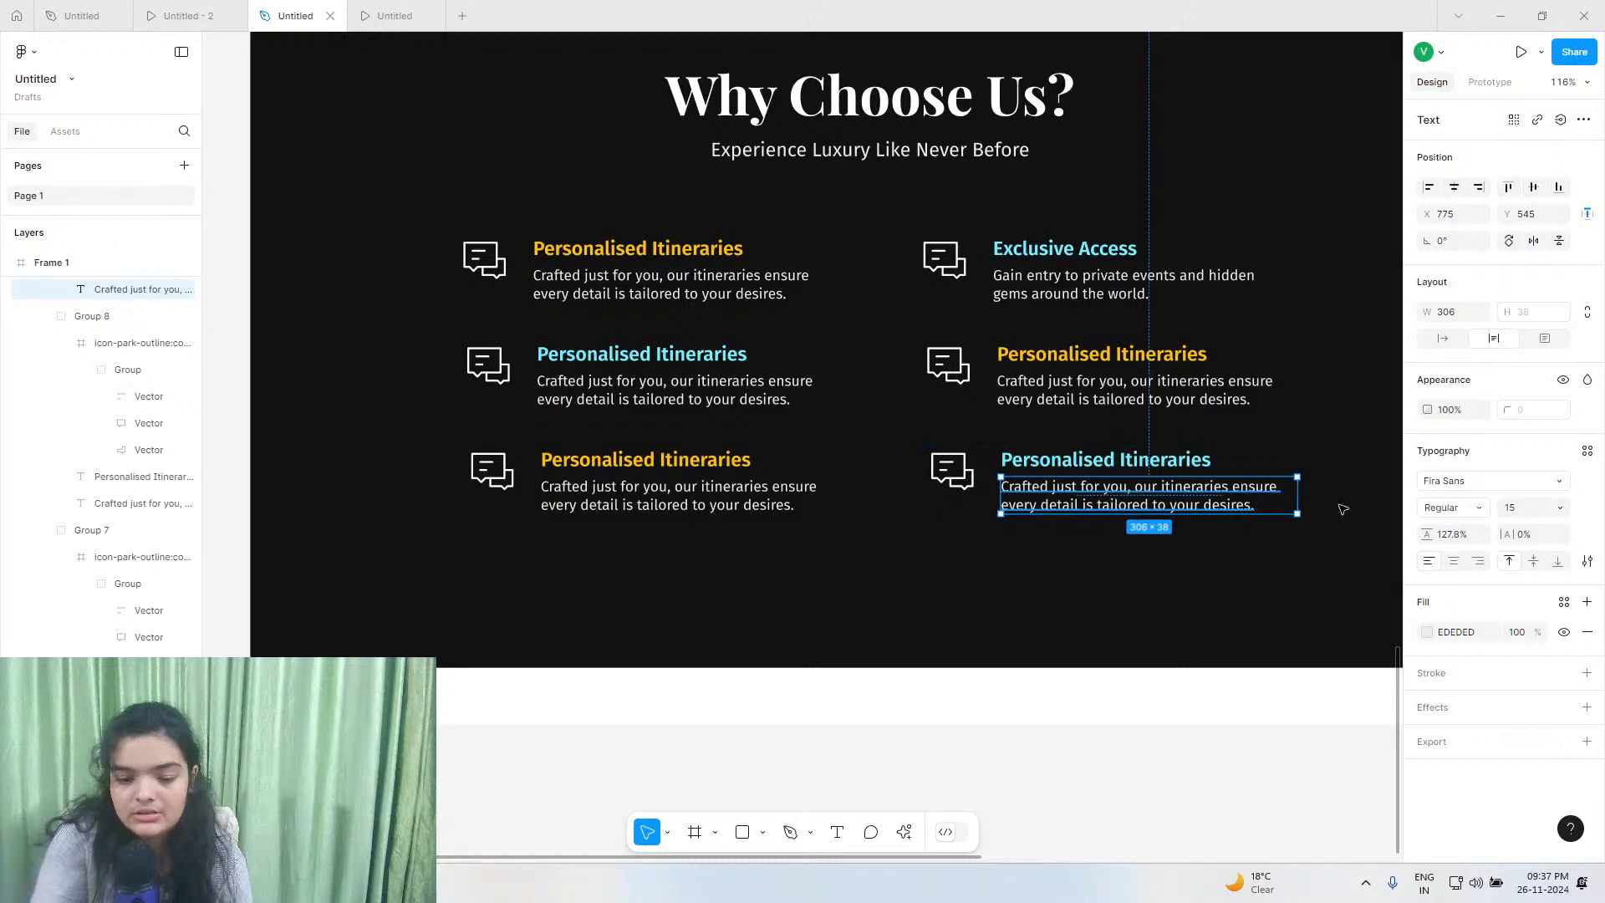
{"action": "left_click", "coordinate": [1587, 450]}
{"action": "left_click", "coordinate": [1416, 555]}
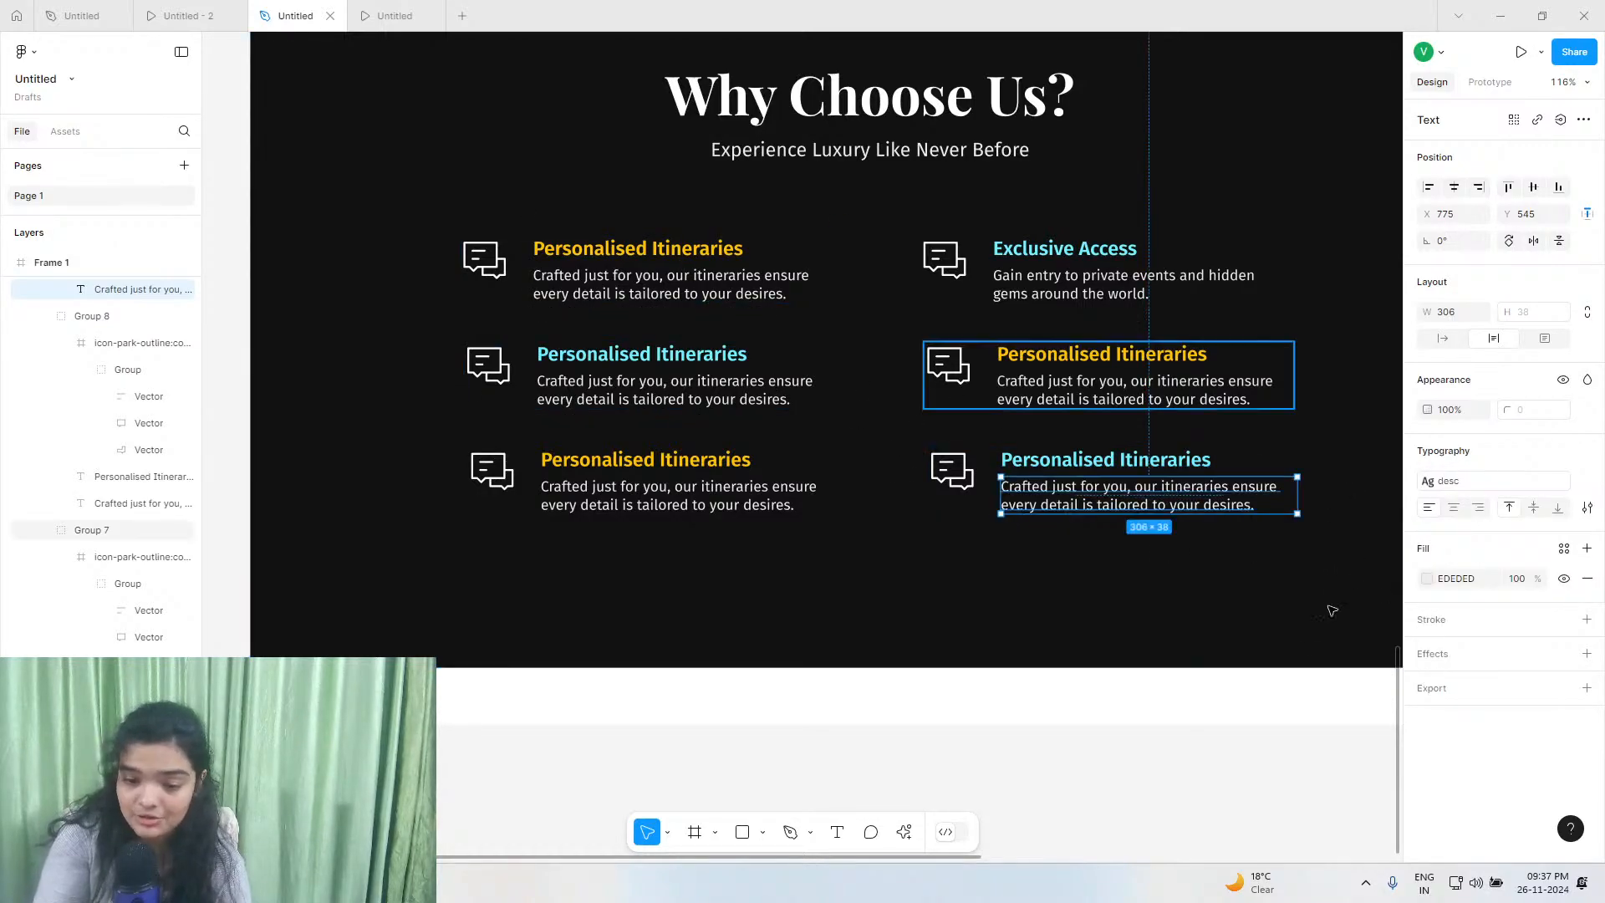
Set the "desc" text style's font size to 14.
{"action": "left_click", "coordinate": [1218, 784]}
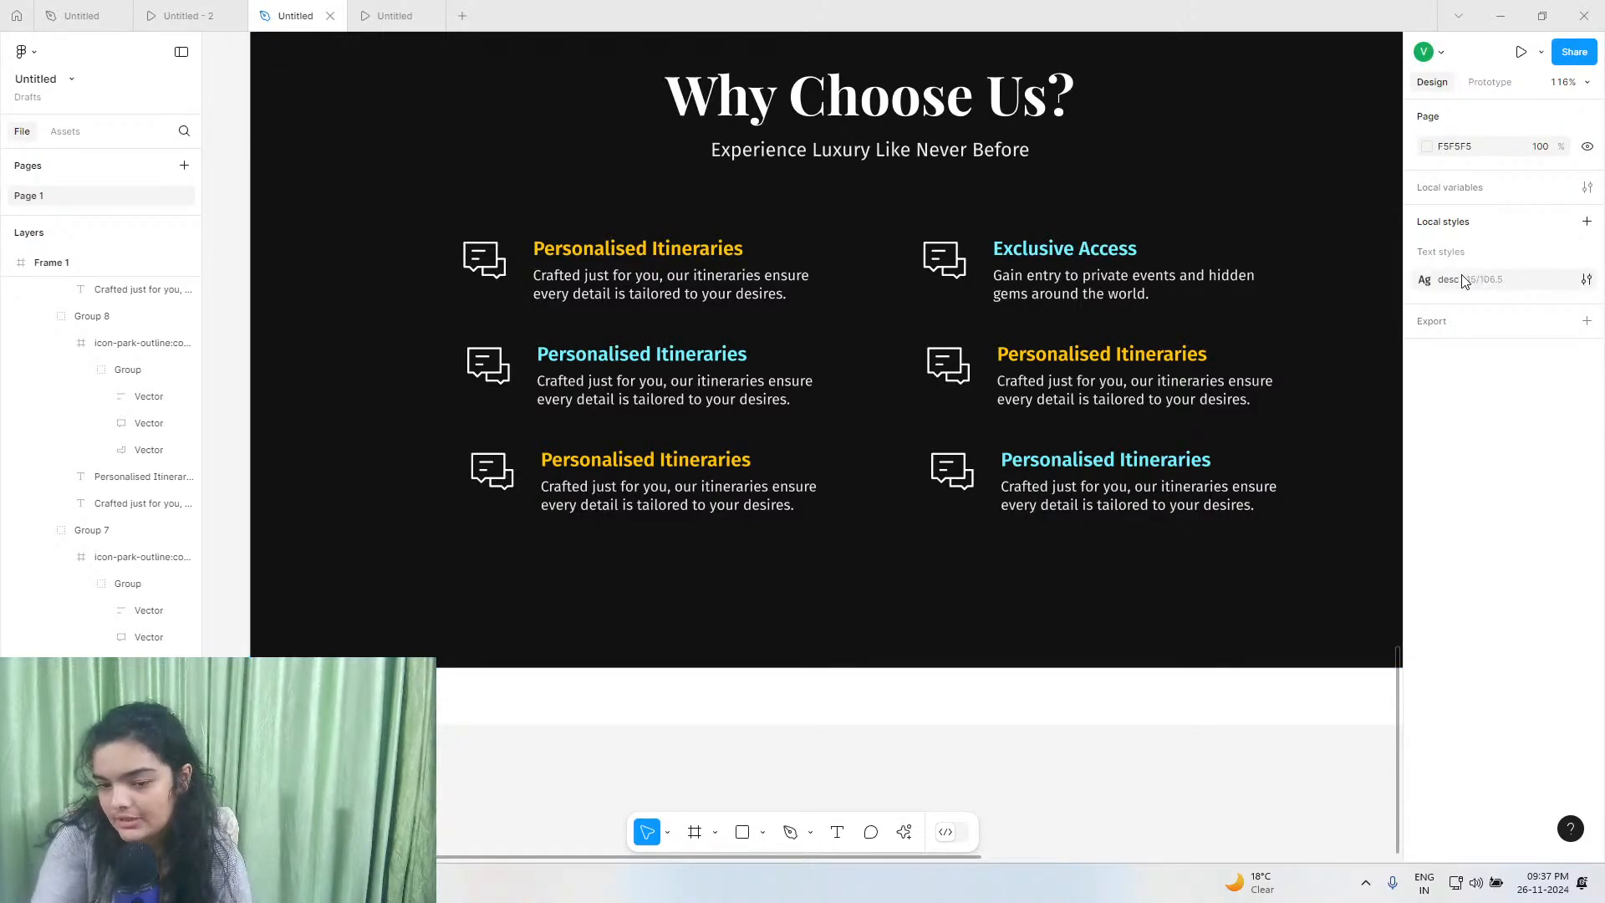
{"action": "left_click", "coordinate": [1587, 281]}
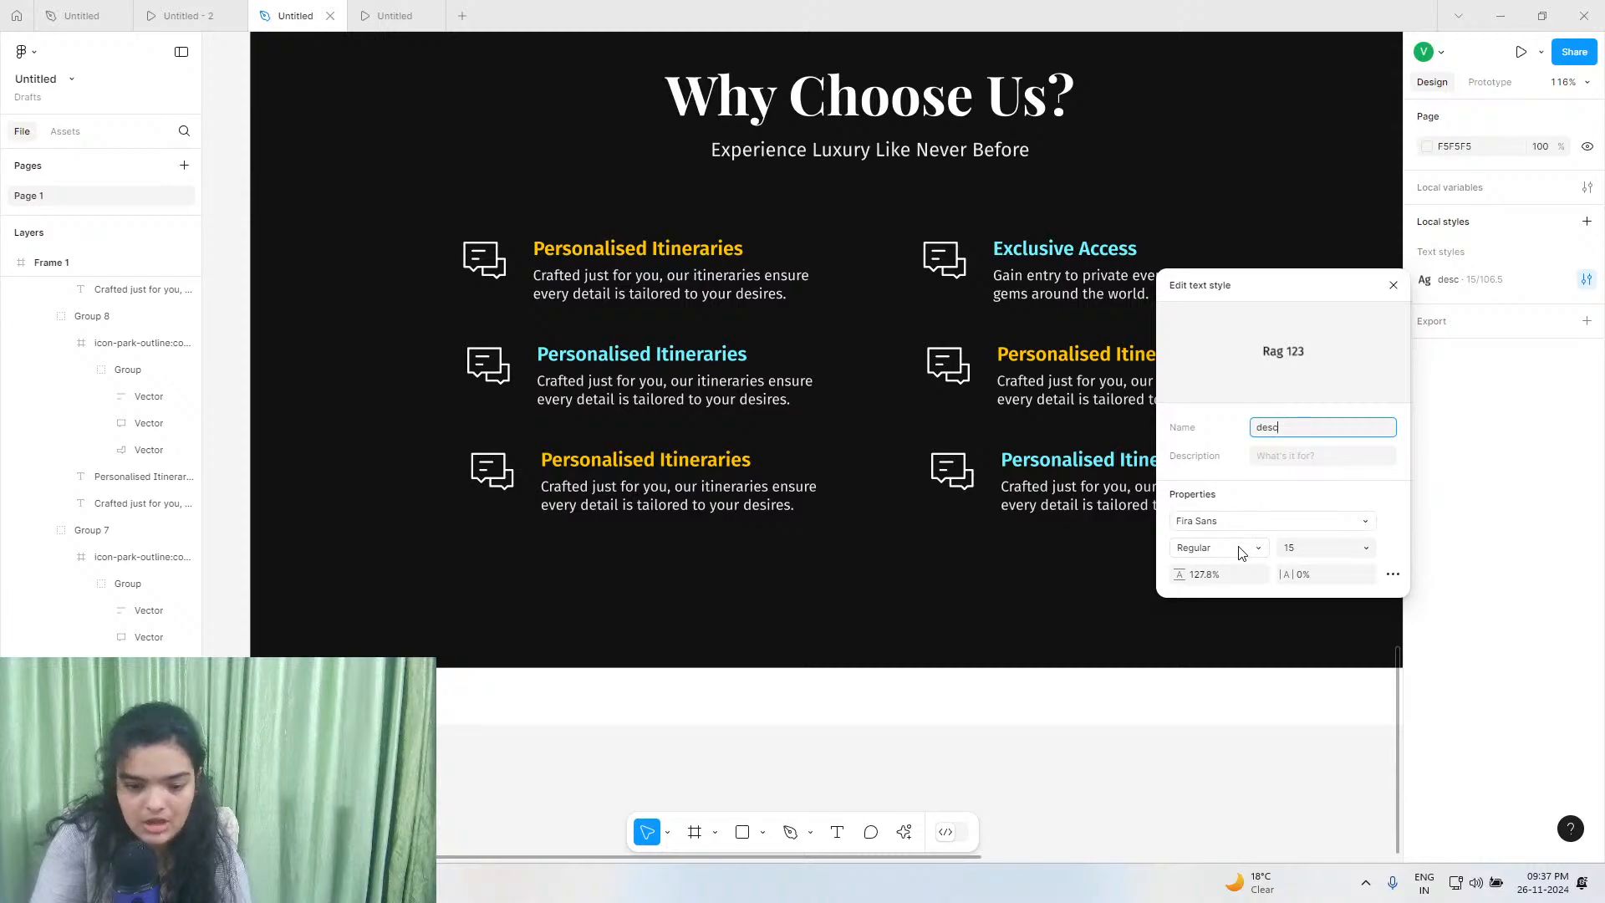
{"action": "left_click", "coordinate": [1310, 550]}
{"action": "left_click", "coordinate": [1367, 548]}
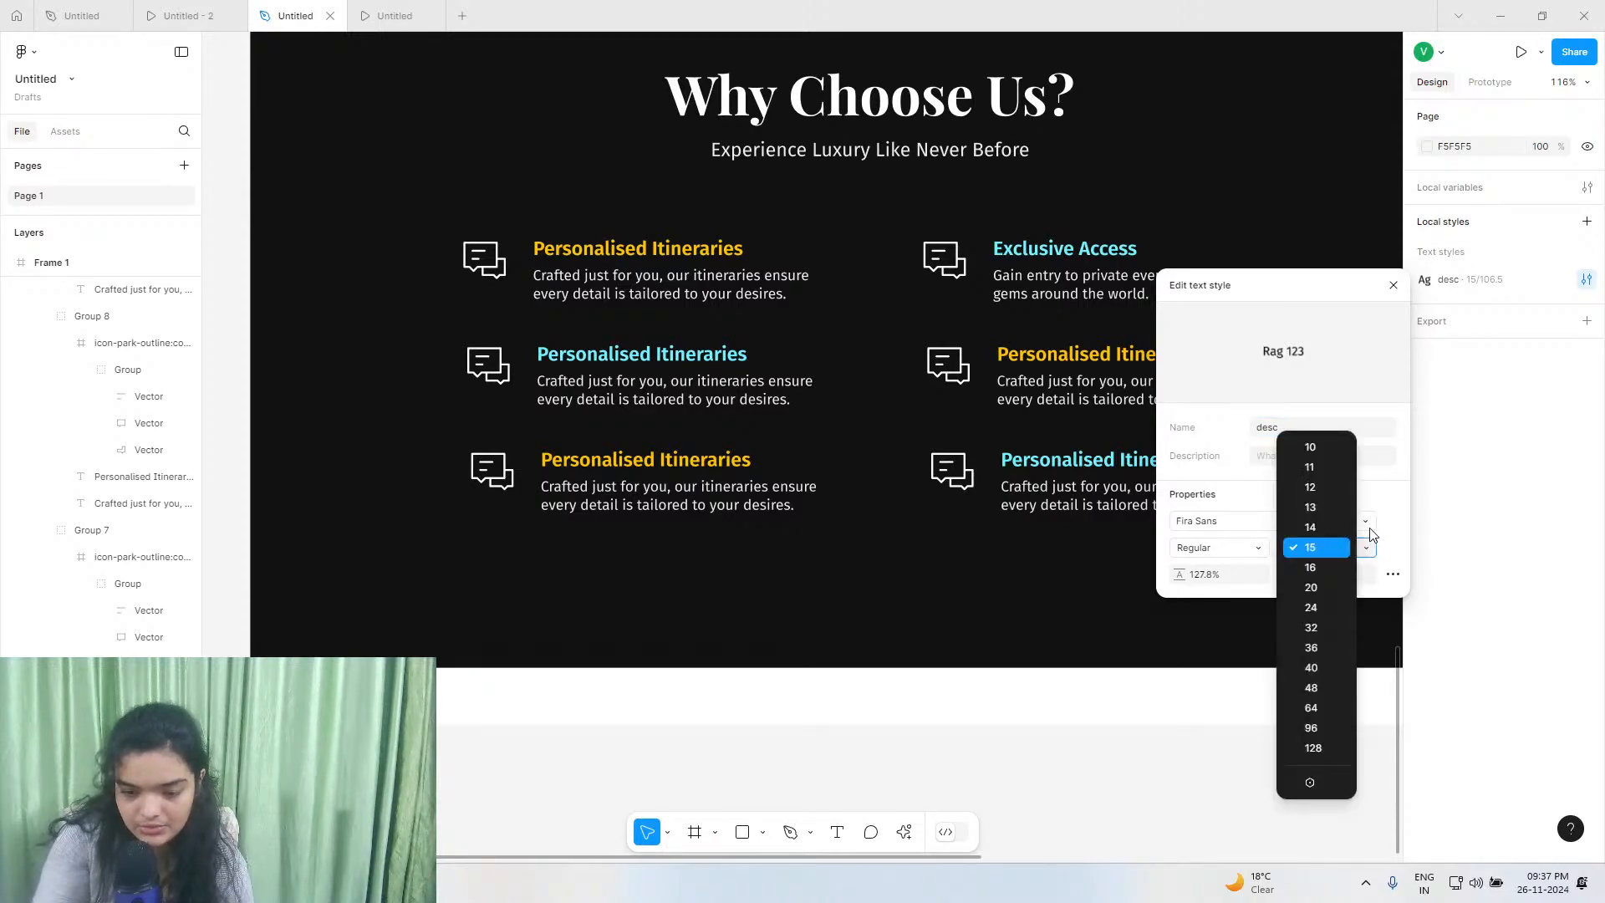
{"action": "left_click", "coordinate": [1310, 529]}
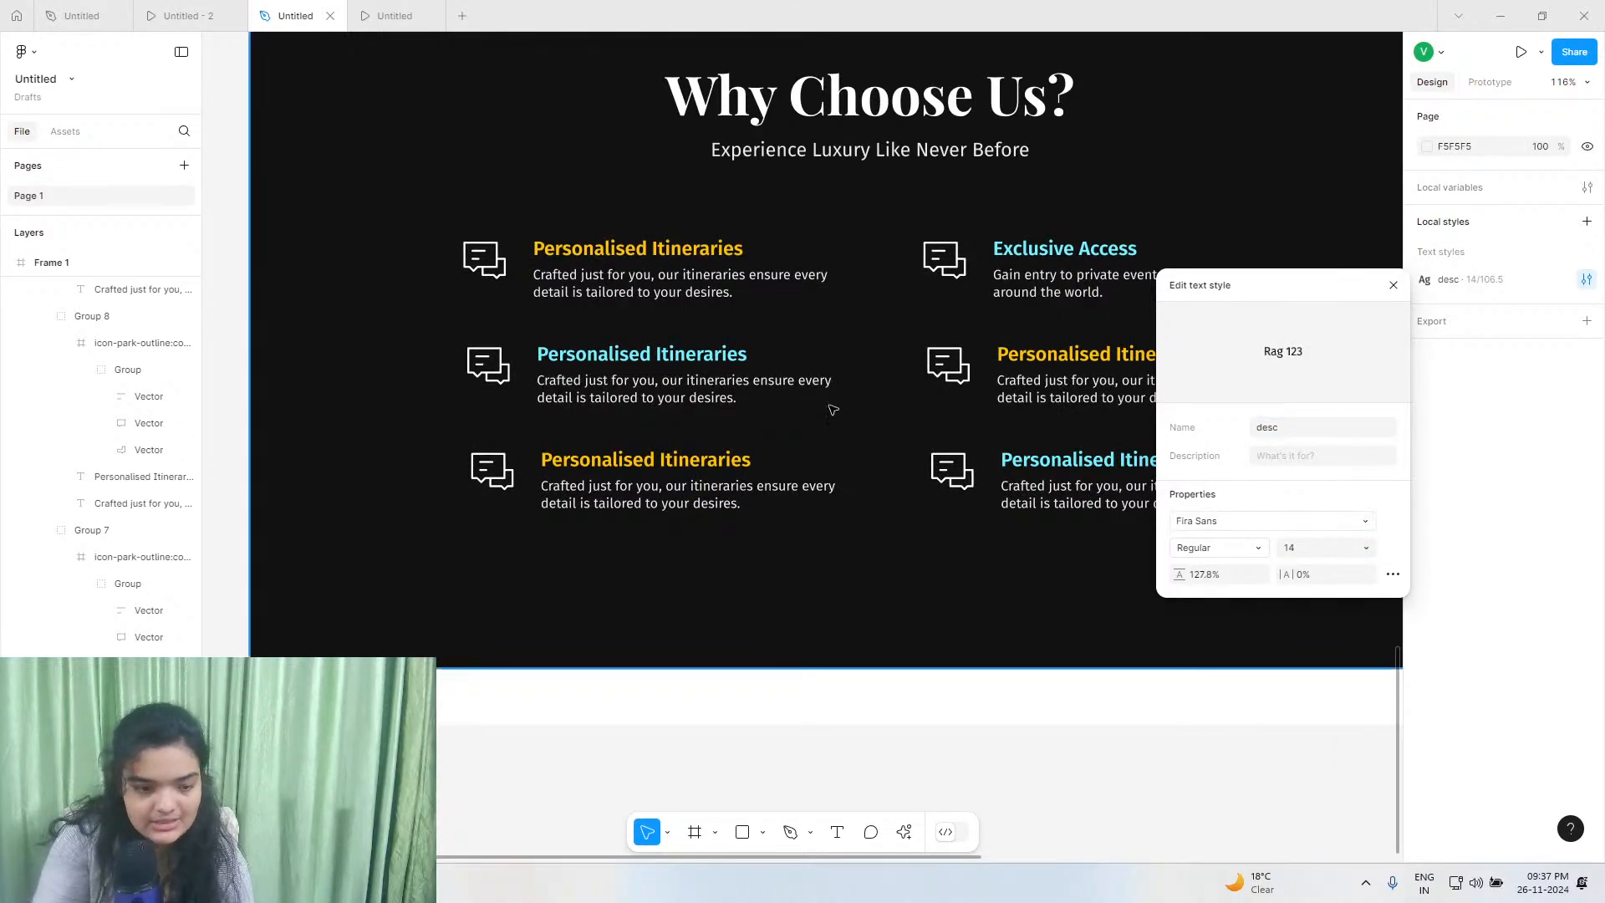
Nudge the feature block in the first row's first column to X 218, Y 299.
{"action": "left_click", "coordinate": [678, 255]}
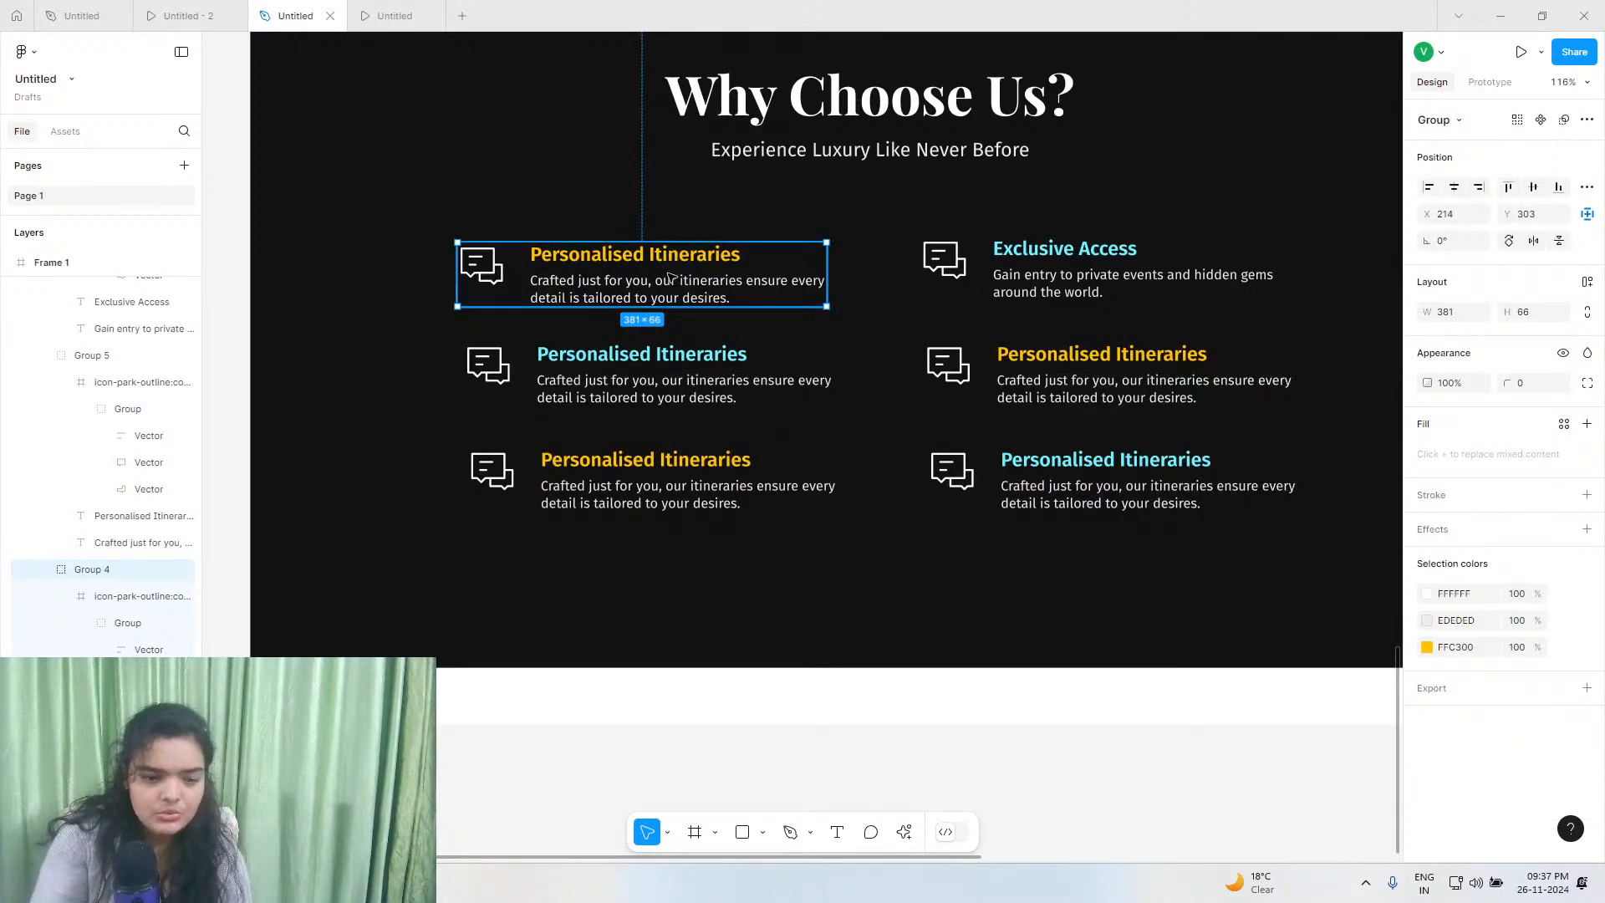
{"action": "left_click_drag", "start_coordinate": [670, 270], "coordinate": [669, 271]}
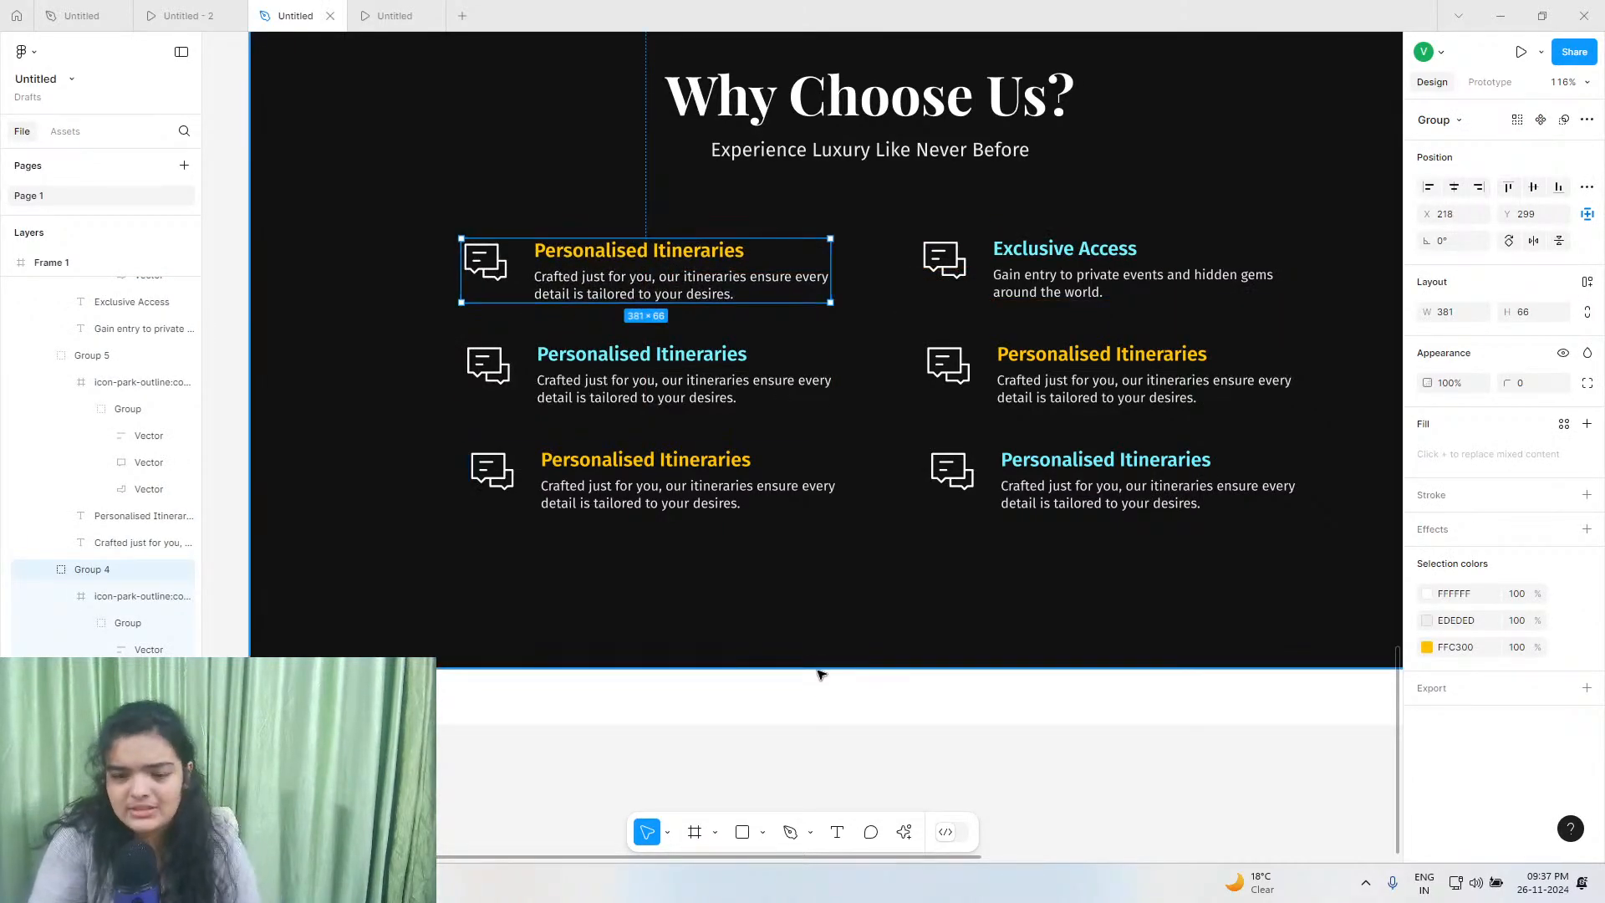
{"action": "left_click", "coordinate": [1394, 468]}
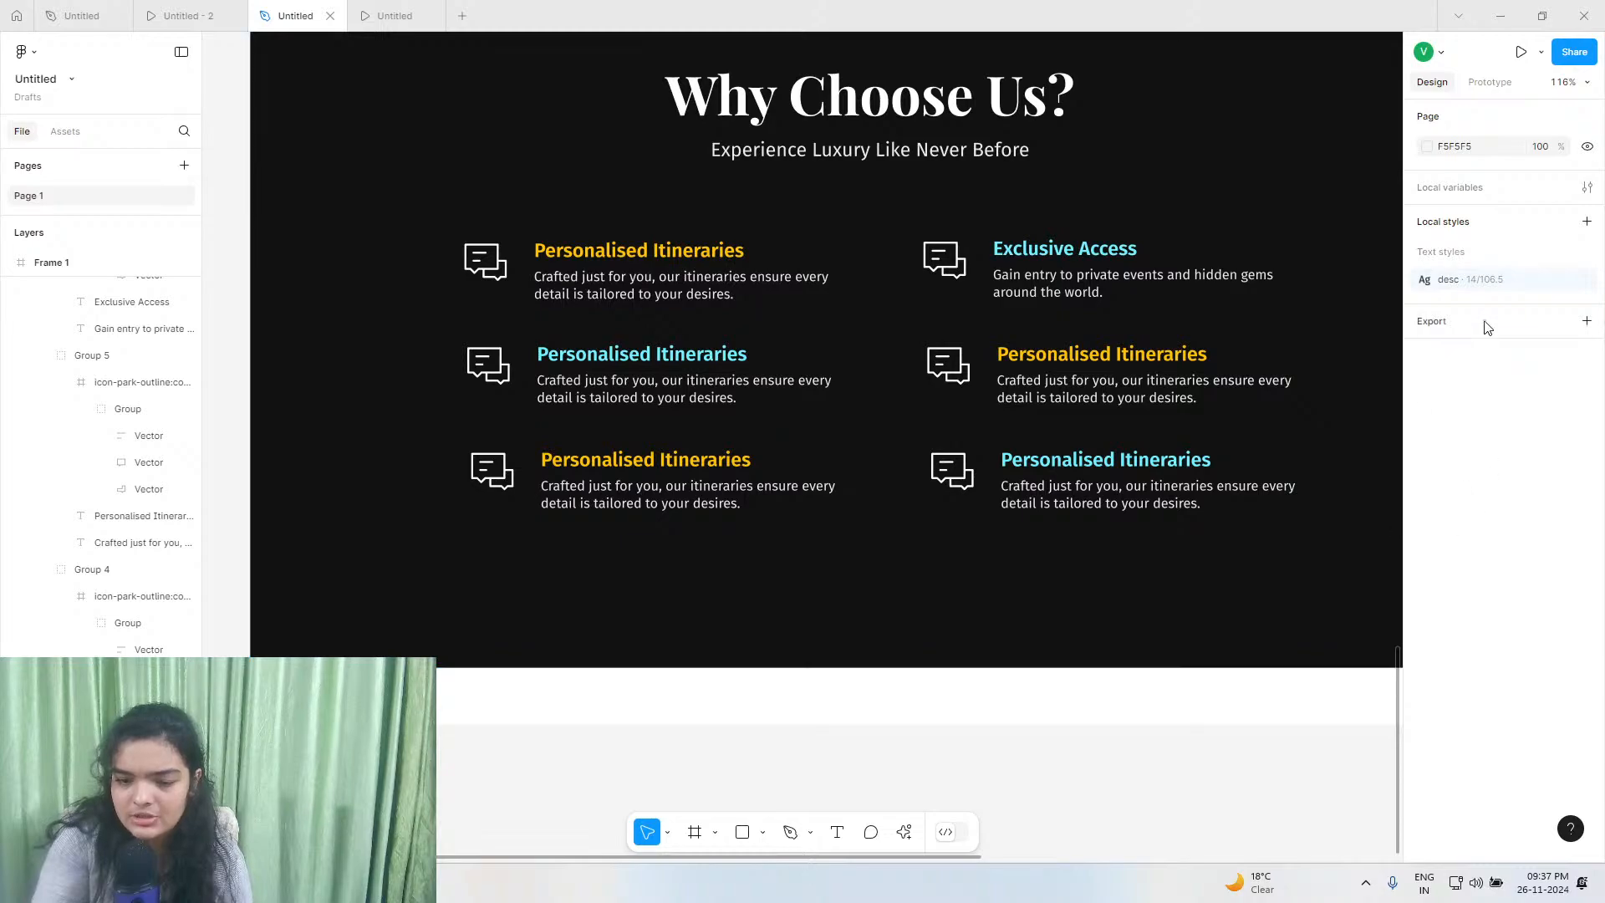
Reduce the "desc" text style's font size to 13, trying 12 before returning to 13.
{"action": "left_click", "coordinate": [1586, 279]}
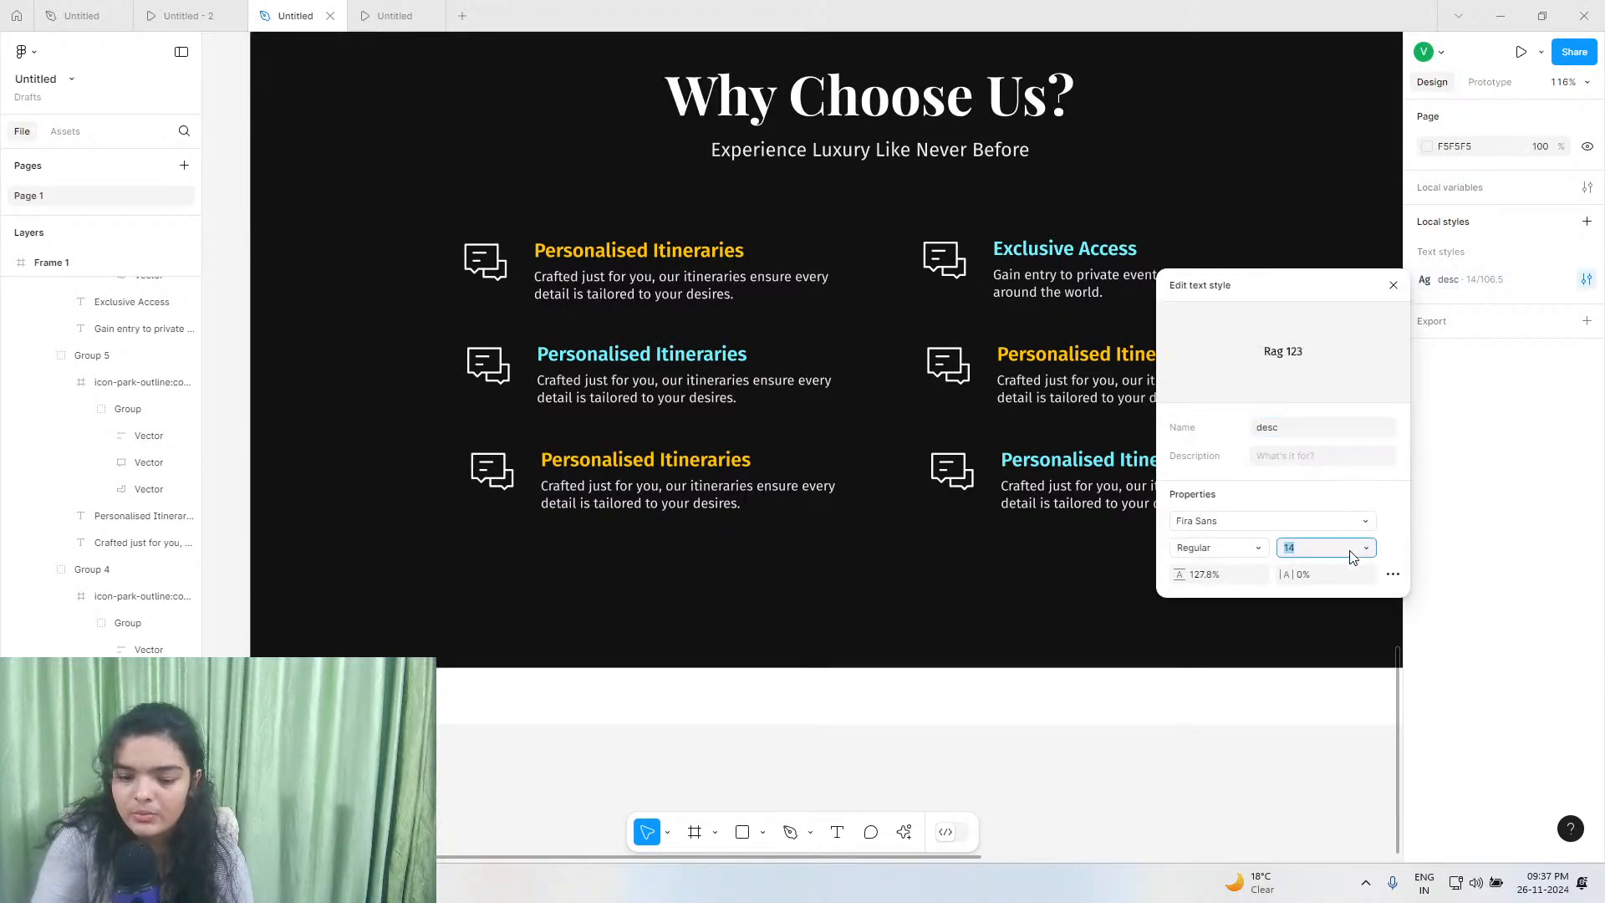
{"action": "left_click", "coordinate": [1365, 549]}
{"action": "left_click", "coordinate": [1328, 523]}
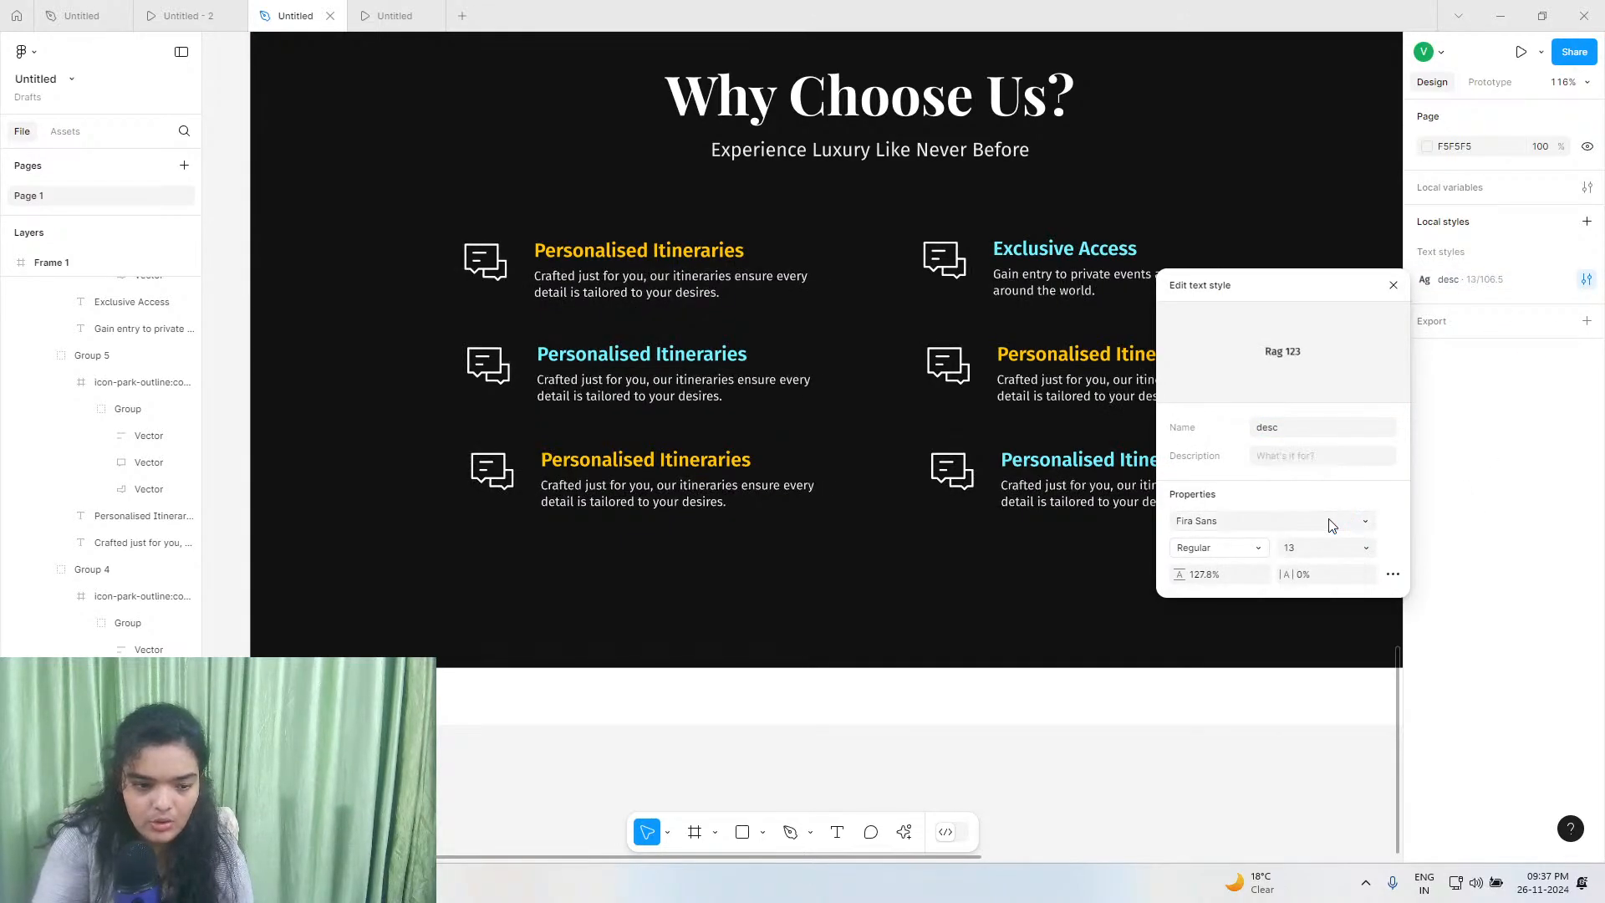
{"action": "left_click", "coordinate": [1366, 550]}
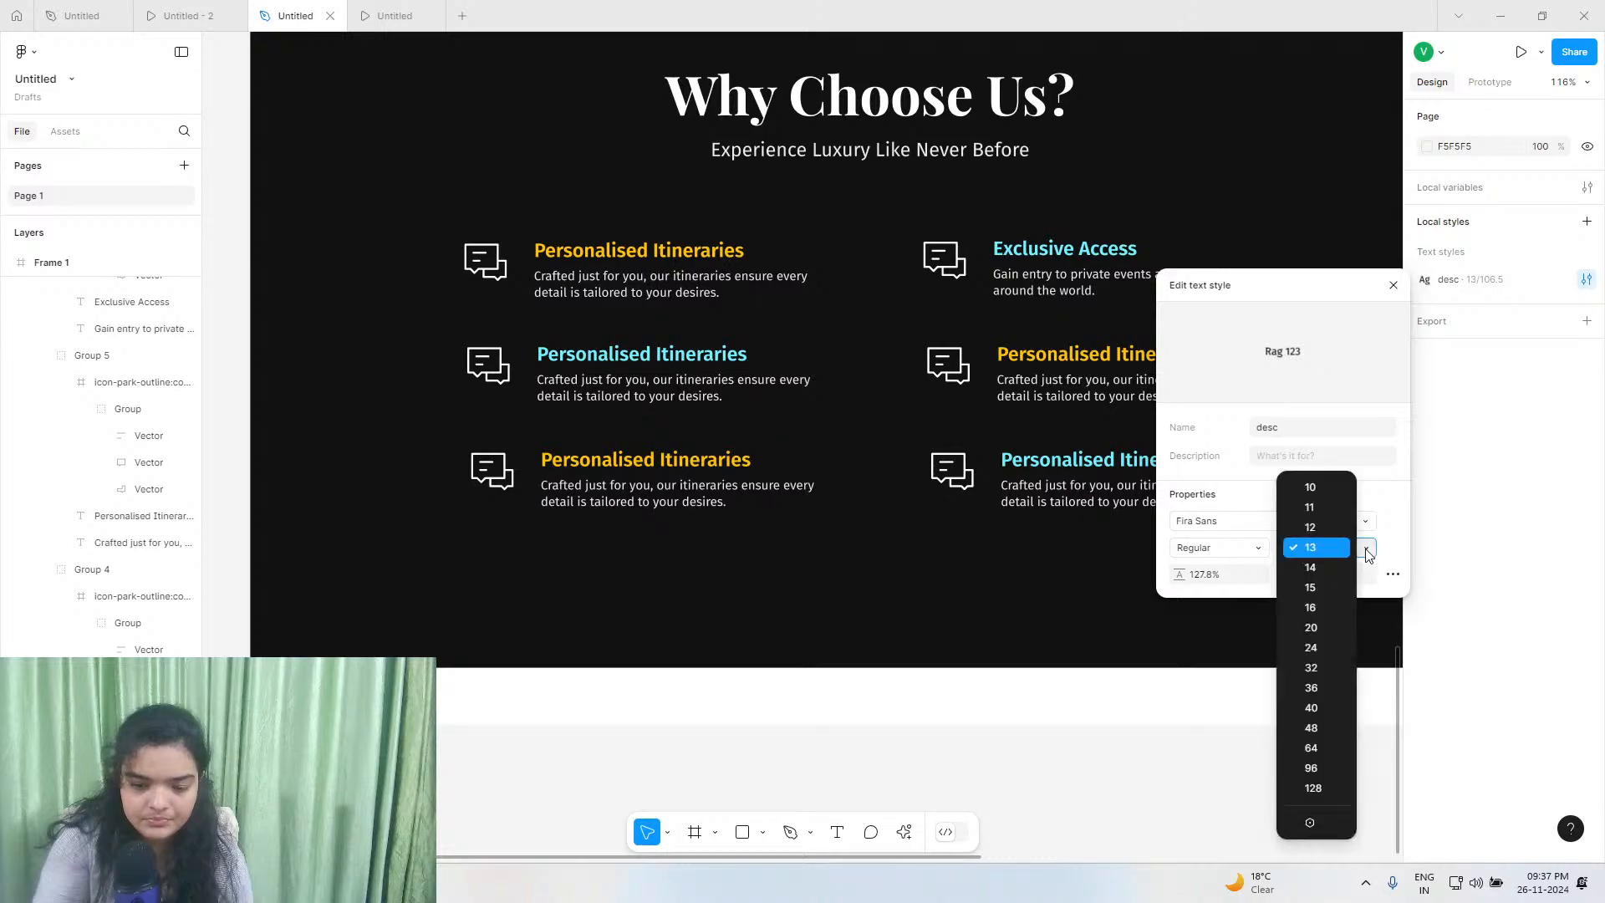
{"action": "left_click", "coordinate": [1310, 527]}
{"action": "left_click", "coordinate": [1365, 549]}
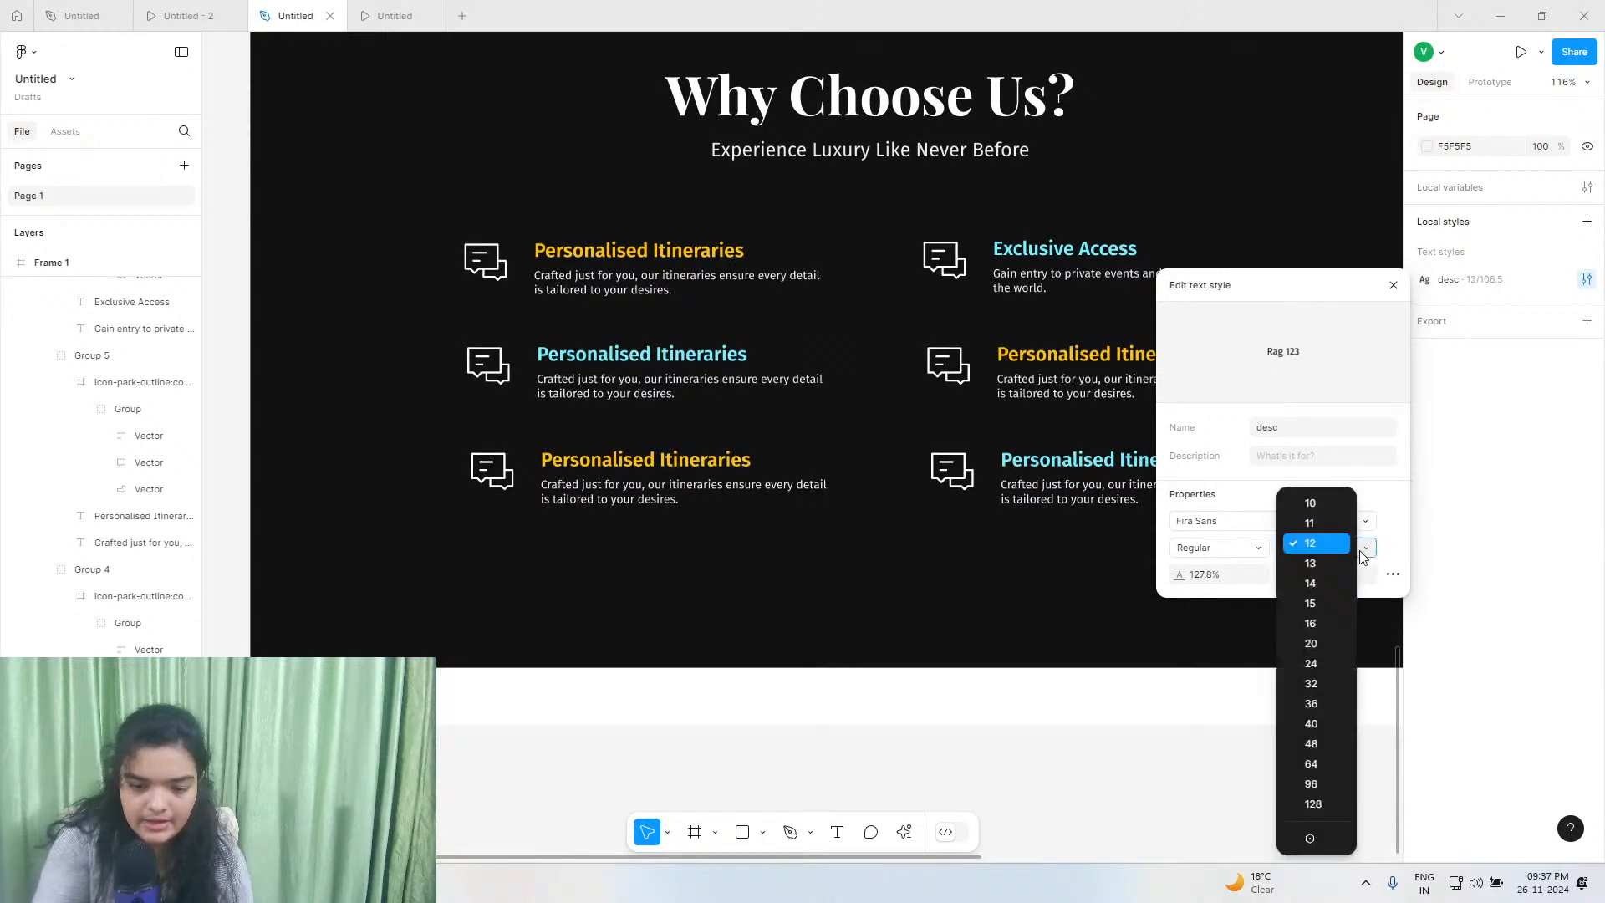
{"action": "left_click", "coordinate": [1335, 563]}
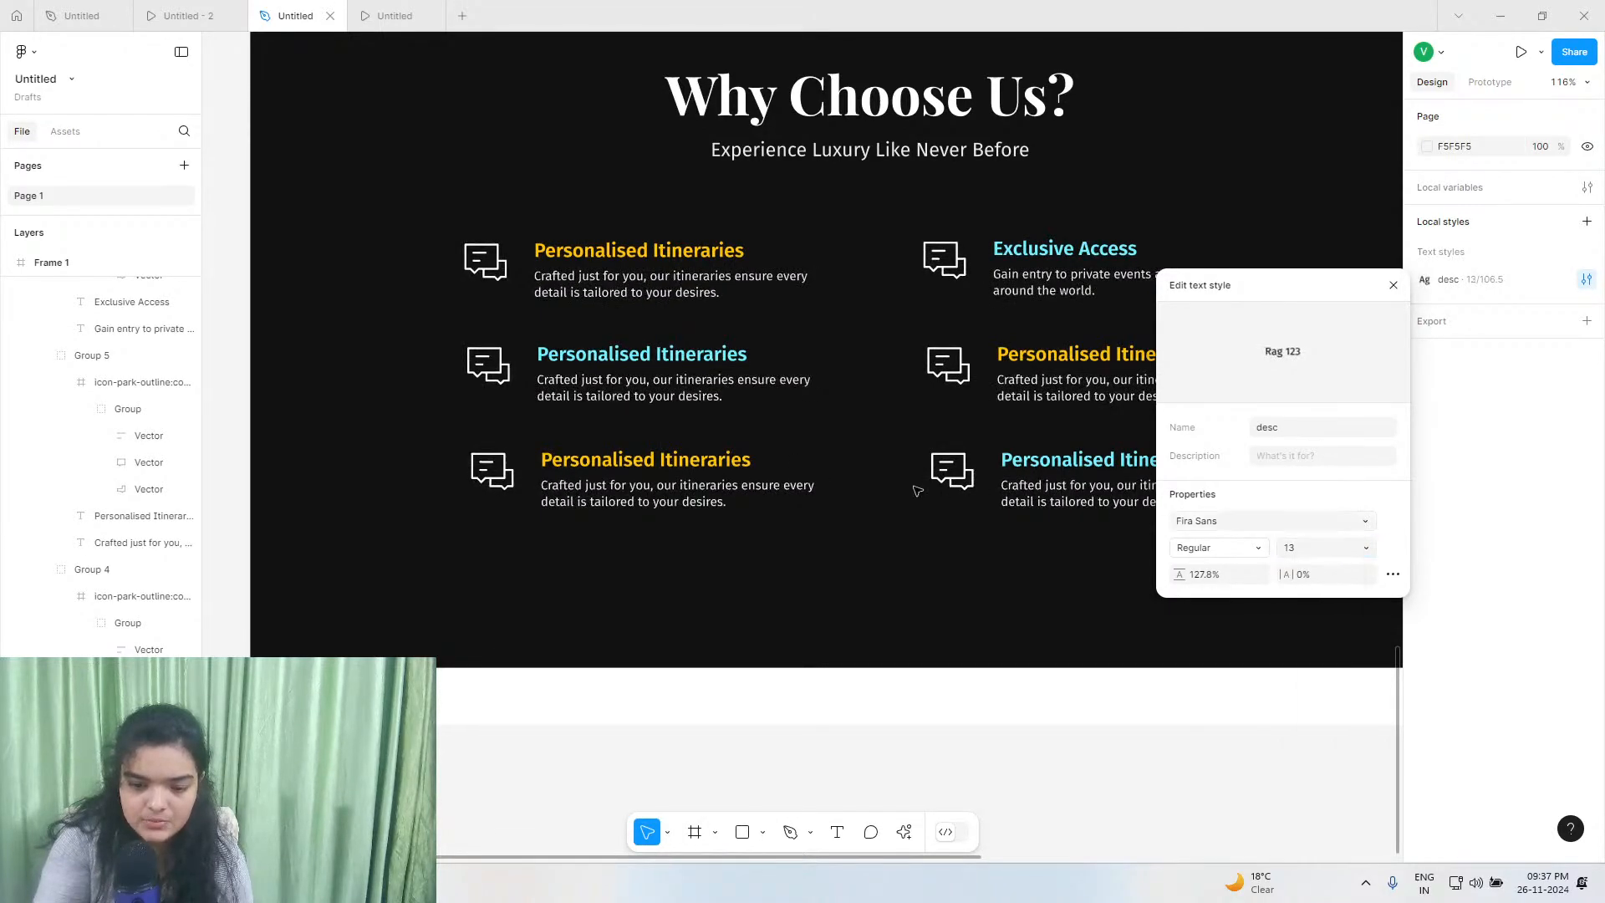
{"action": "left_click", "coordinate": [713, 508]}
{"action": "left_click", "coordinate": [656, 392], "text": "shift"}
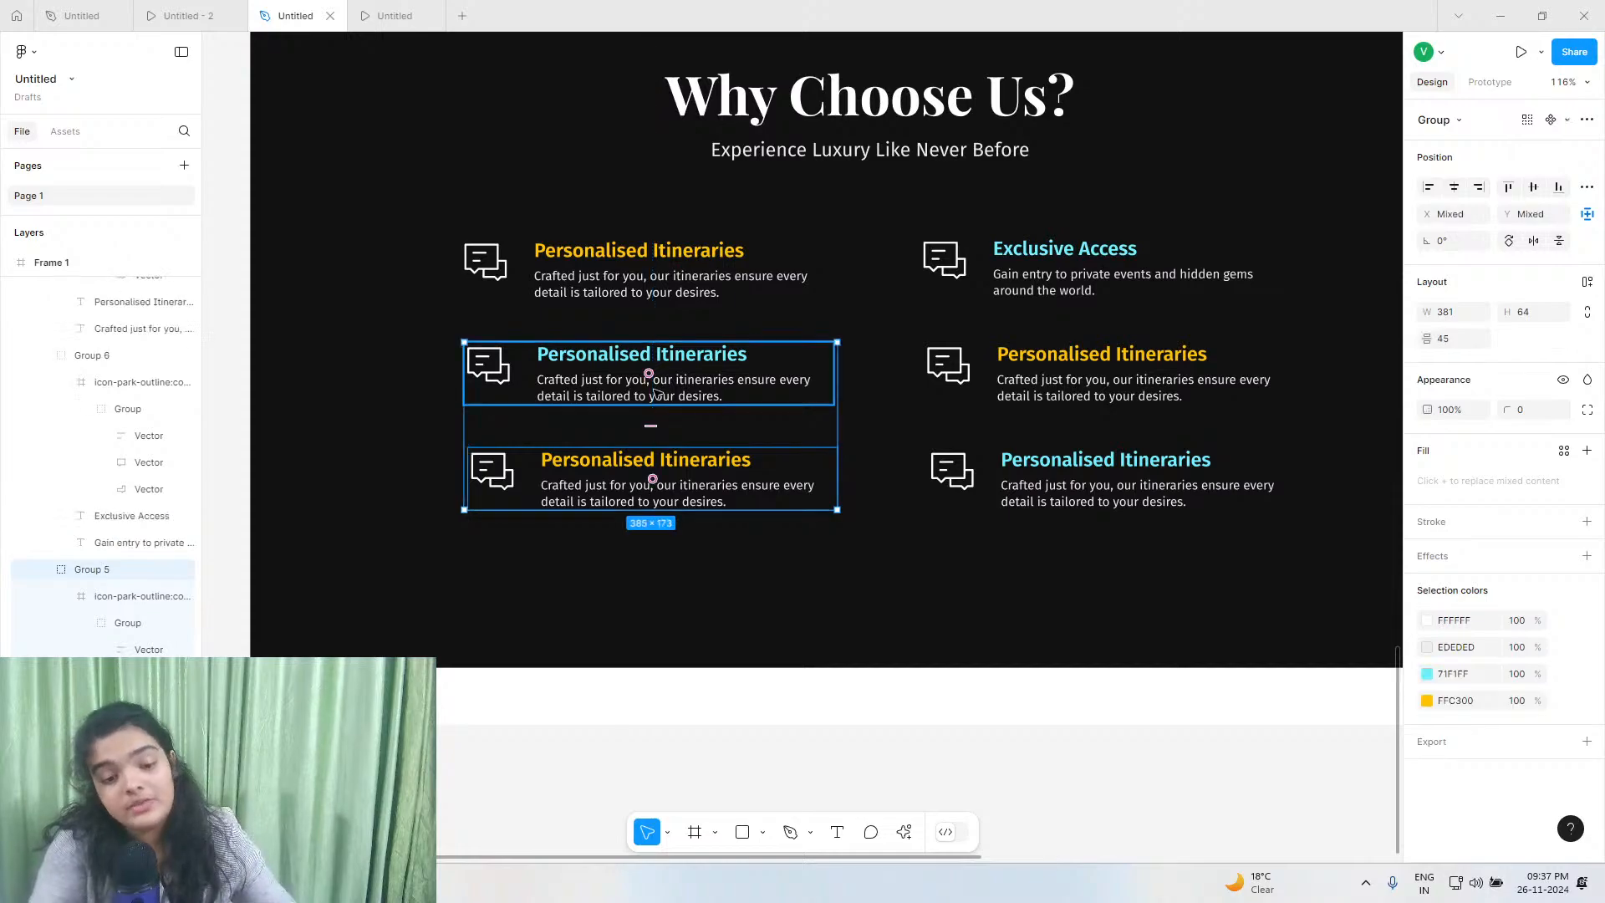
{"action": "key", "text": "Escape"}
{"action": "key", "text": "Escape"}
{"action": "left_click", "coordinate": [686, 287]}
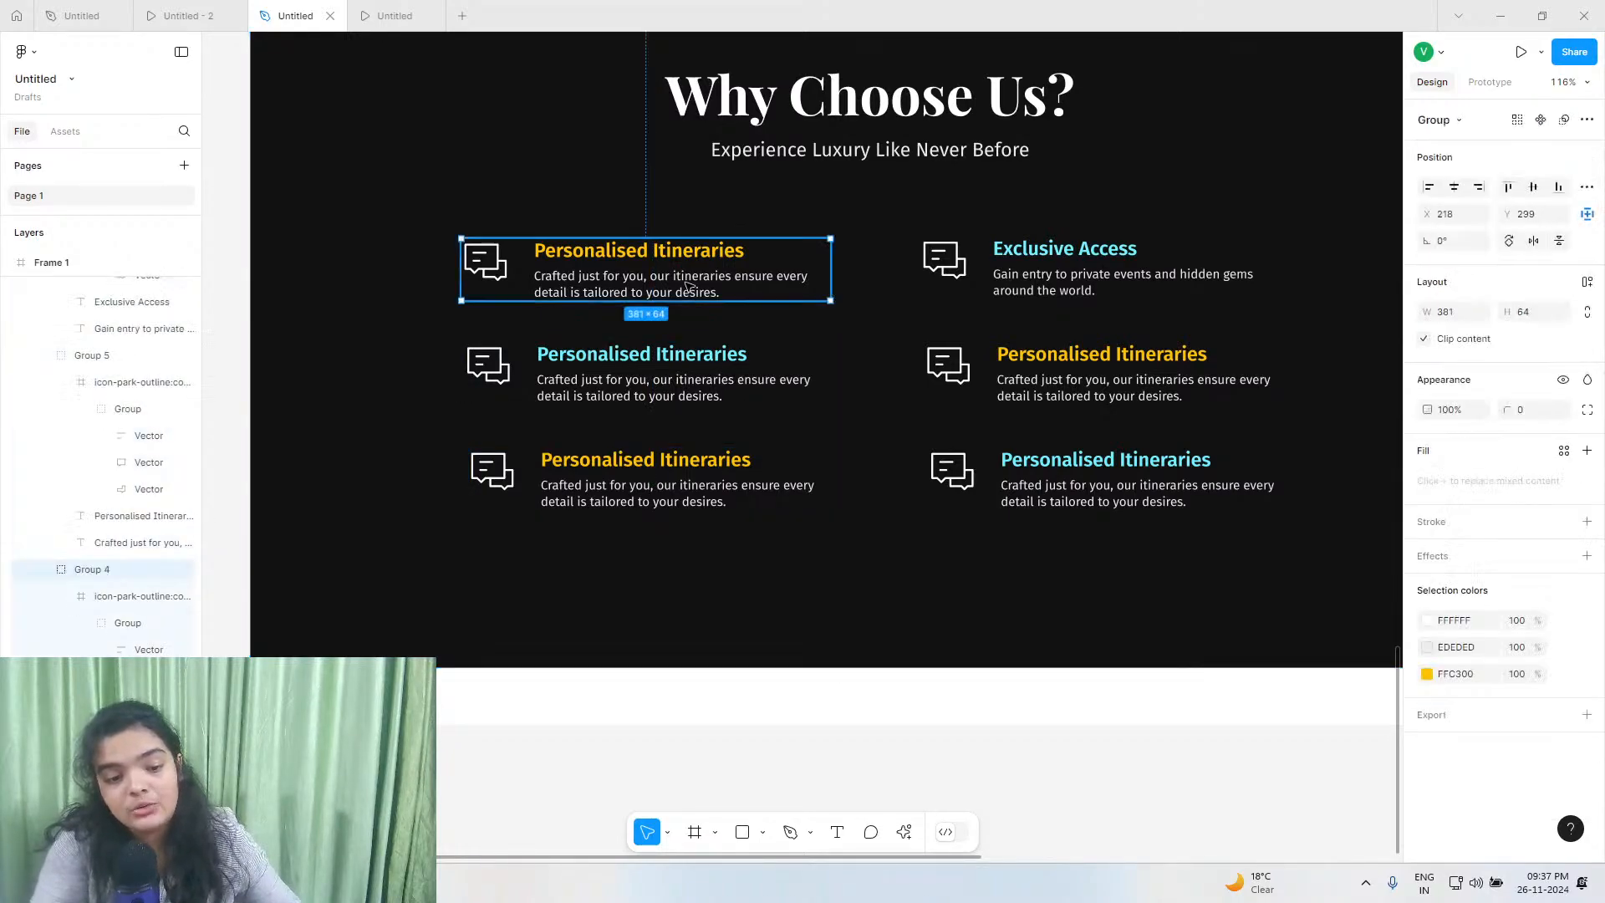
{"action": "double_click", "coordinate": [685, 287]}
{"action": "key", "text": "Escape"}
{"action": "key", "text": "Escape"}
Select all six feature blocks and tidy them up into an evenly spaced grid of two columns and three rows.
{"action": "left_click", "coordinate": [539, 280]}
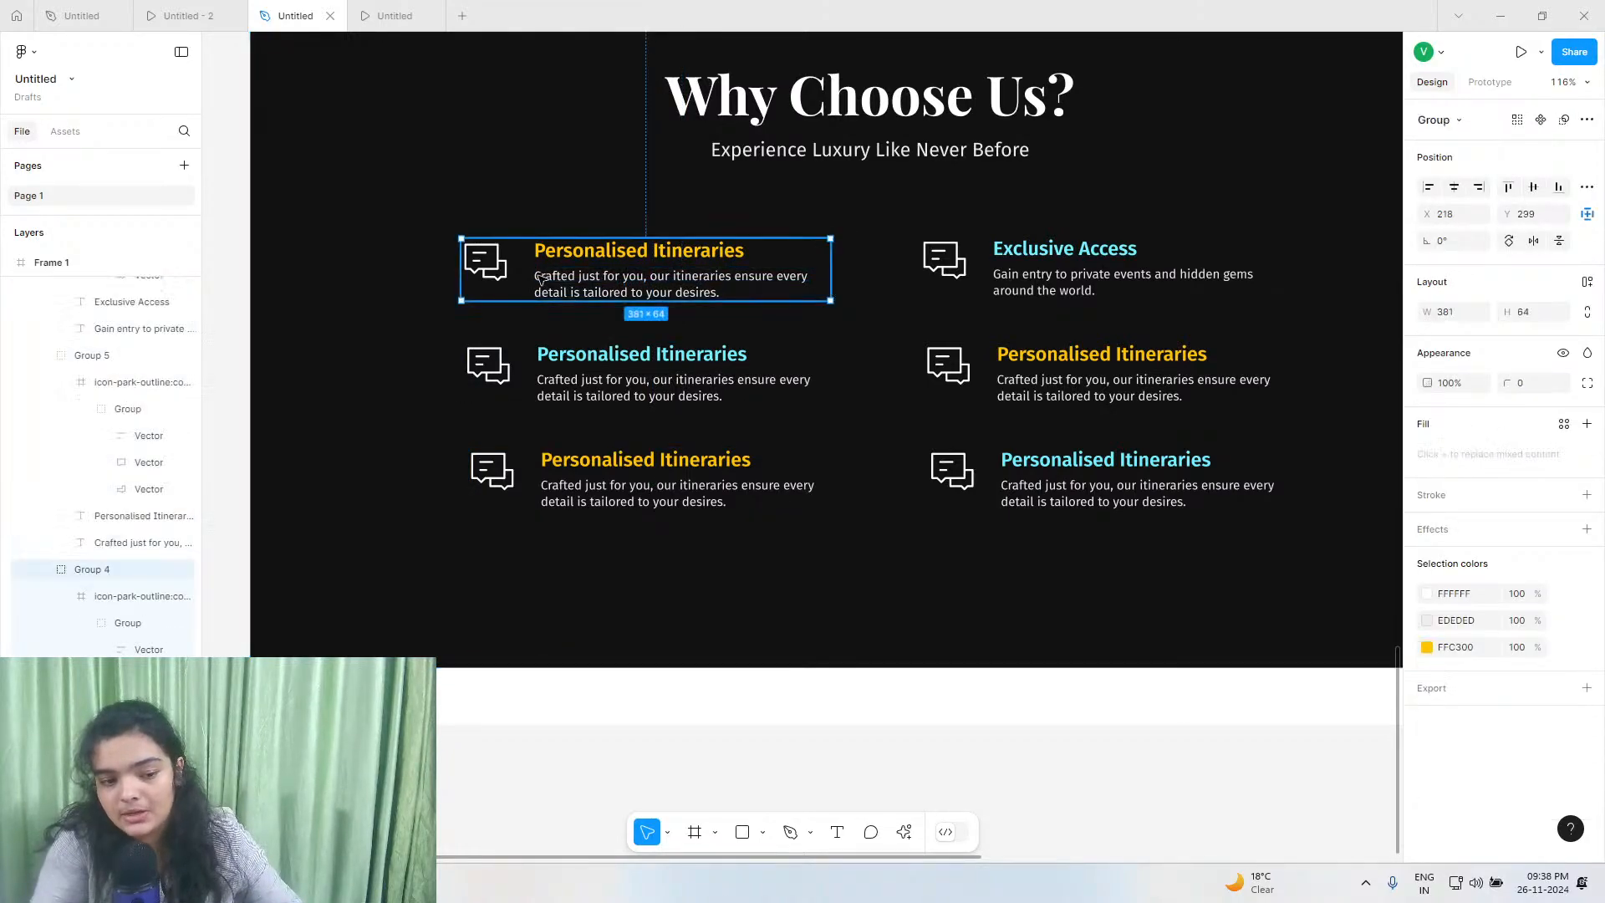
{"action": "left_click", "coordinate": [652, 381], "text": "shift"}
{"action": "left_click", "coordinate": [669, 489], "text": "shift"}
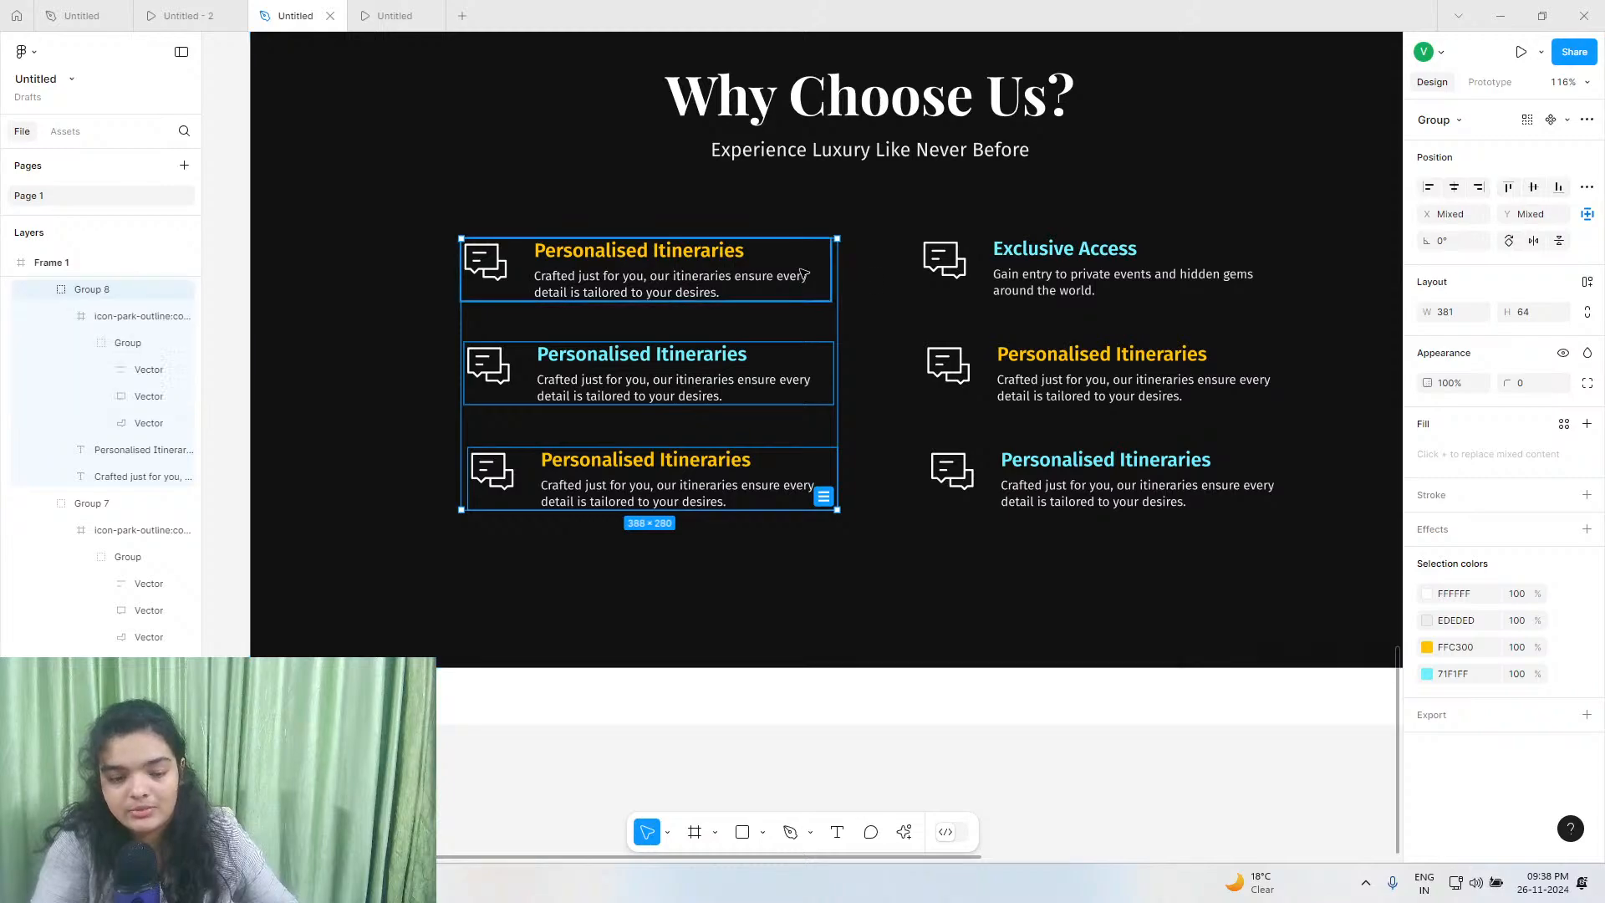
{"action": "left_click", "coordinate": [1060, 282], "text": "shift"}
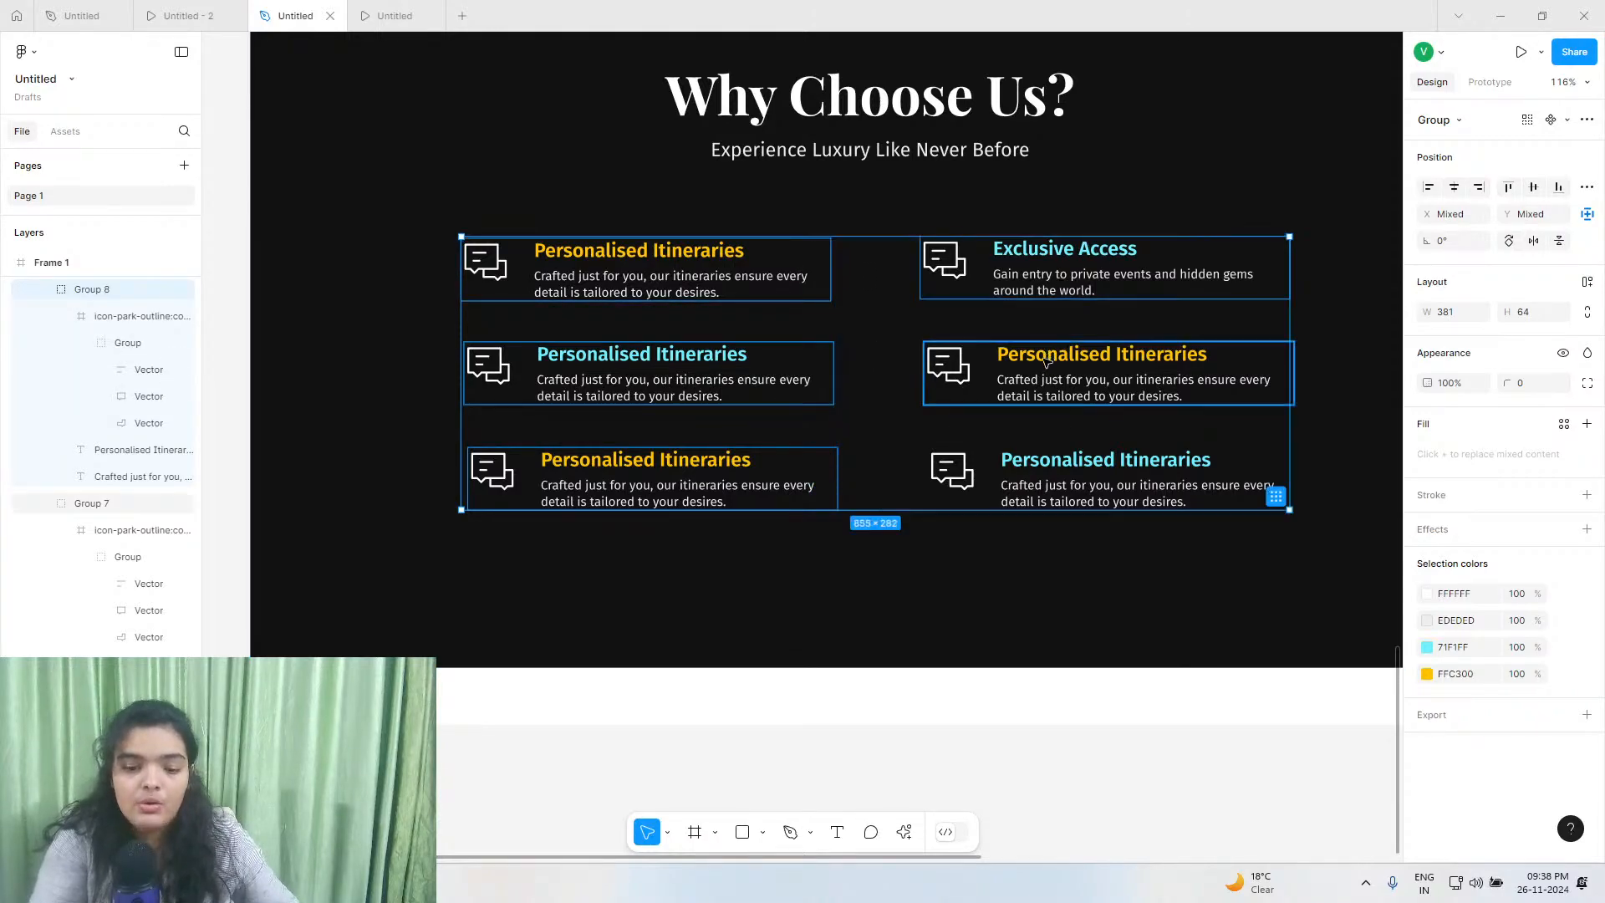
{"action": "left_click", "coordinate": [1170, 380], "text": "shift"}
{"action": "left_click", "coordinate": [1228, 489], "text": "shift"}
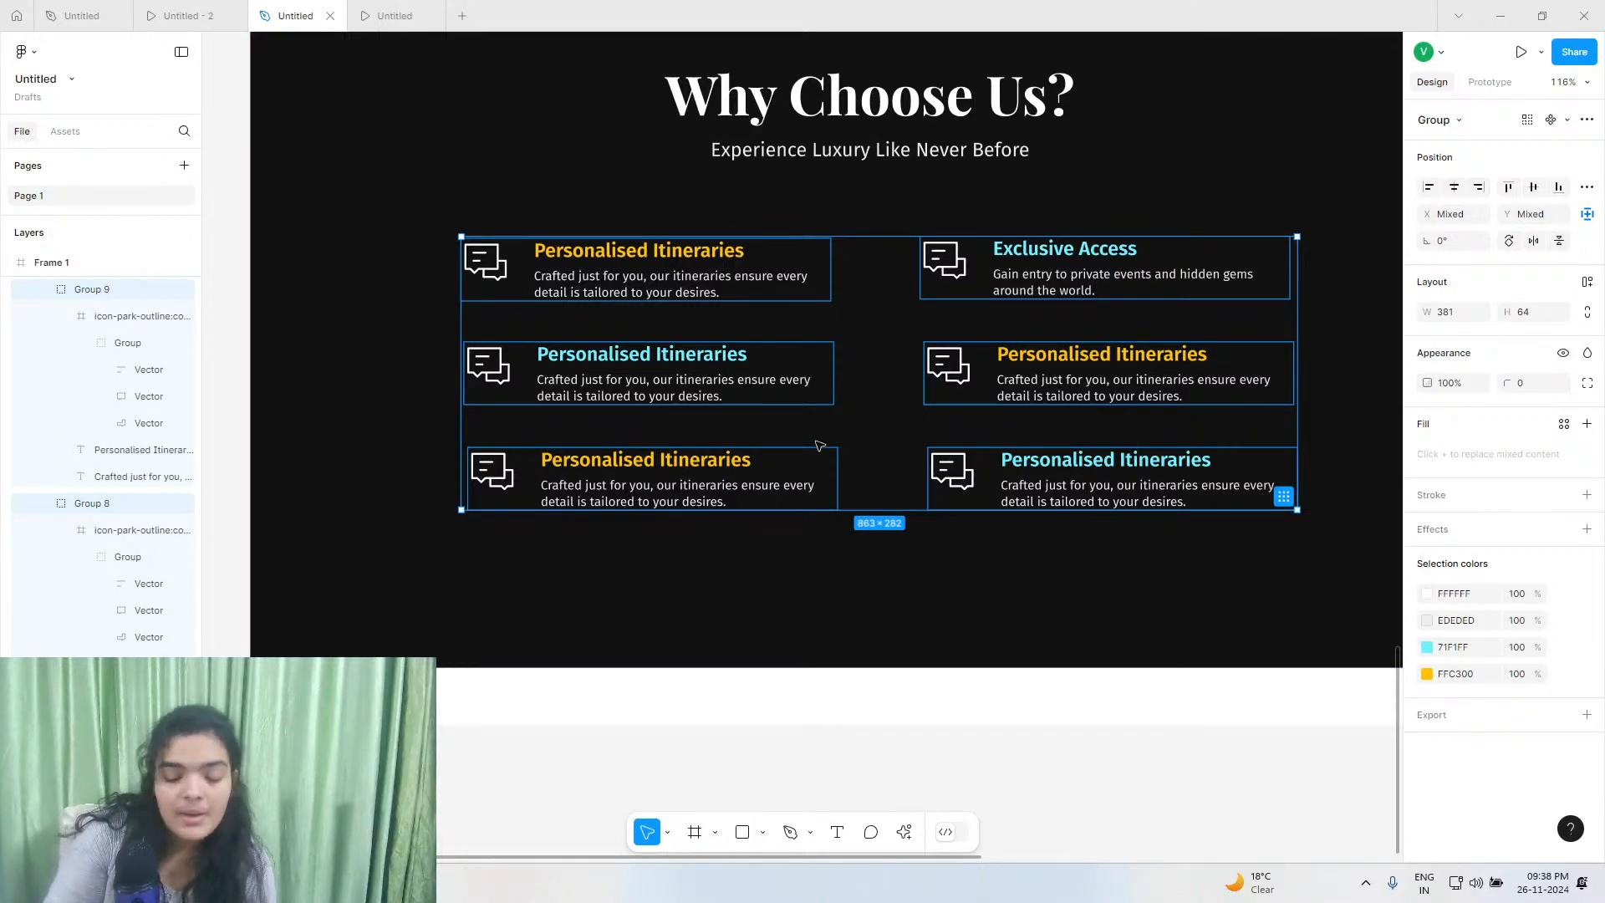
{"action": "left_click", "coordinate": [1283, 496]}
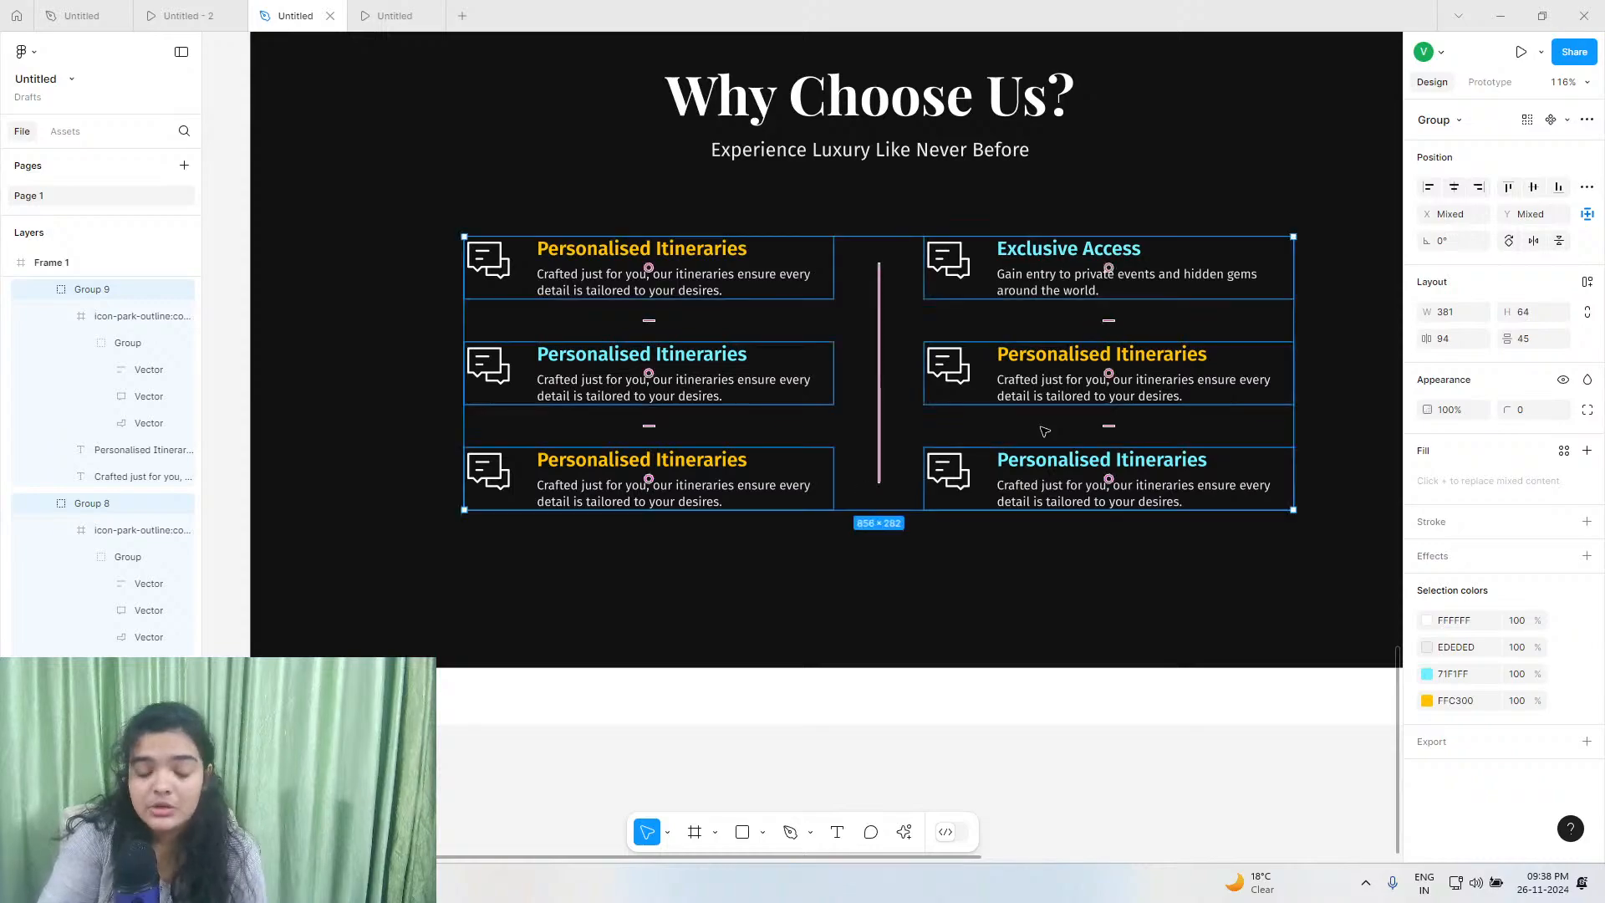
{"action": "scroll", "coordinate": [861, 573], "scroll_direction": "up", "scroll_amount": 5}
{"action": "scroll", "coordinate": [861, 572], "scroll_direction": "down", "scroll_amount": 5}
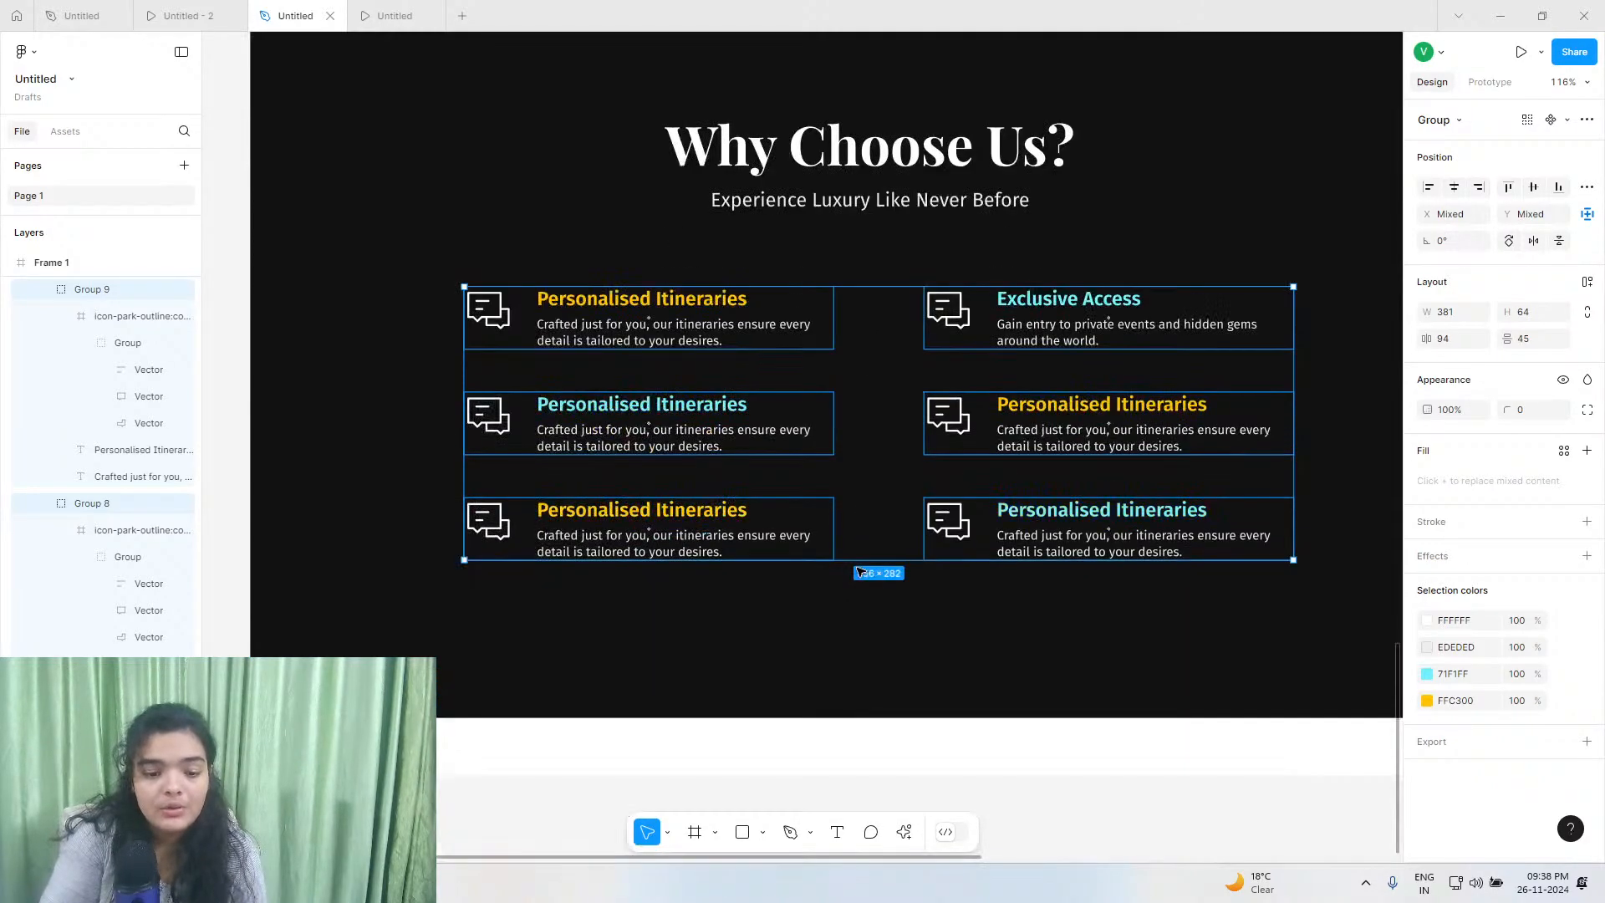
{"action": "left_click", "coordinate": [781, 602]}
Move the "Why Choose Us?" heading group up slightly to Y 118.
{"action": "scroll", "coordinate": [768, 351], "scroll_direction": "up", "scroll_amount": 1}
{"action": "left_click", "coordinate": [760, 100]}
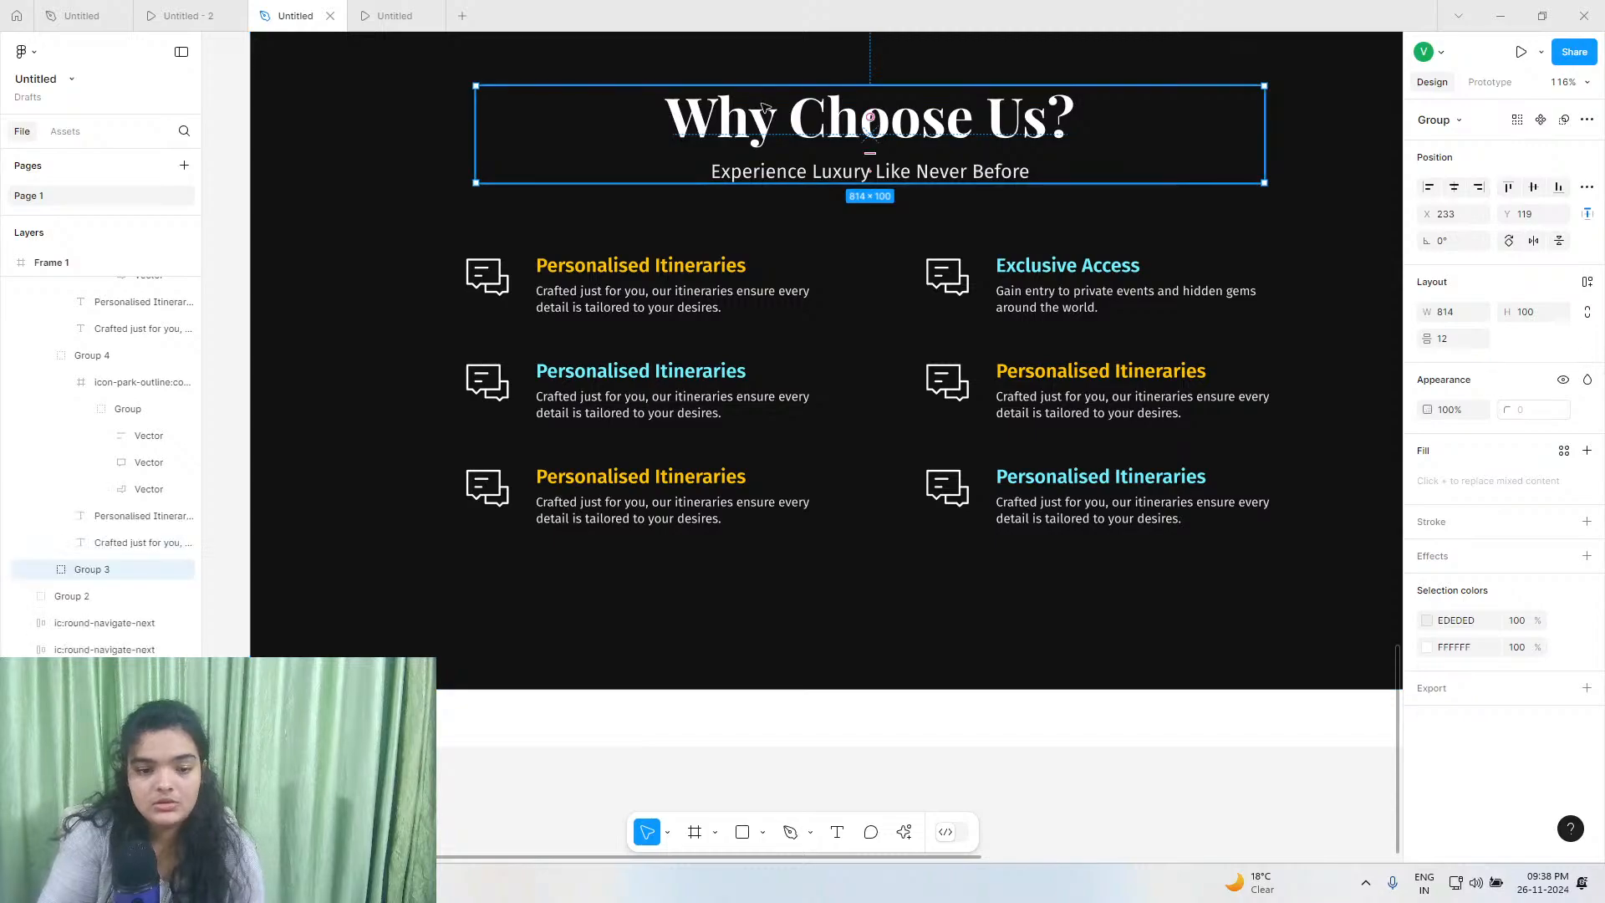
{"action": "left_click_drag", "start_coordinate": [769, 136], "coordinate": [769, 137]}
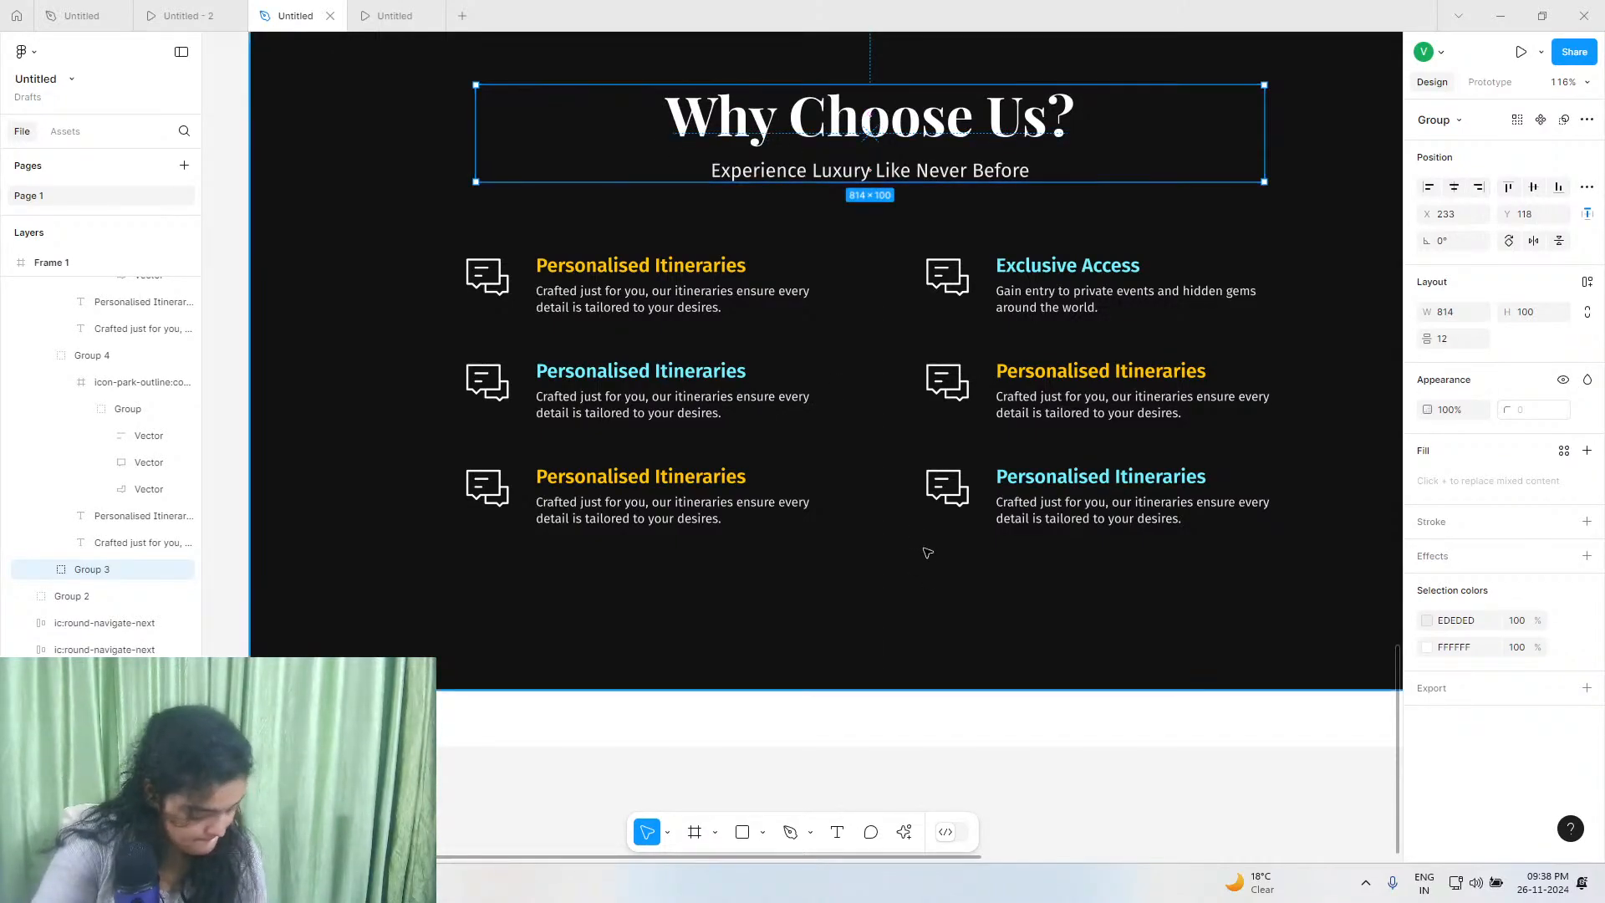
{"action": "left_click", "coordinate": [716, 563]}
Review the "What Our Clients Say" testimonial section in the reference prototype and return to the design file.
{"action": "scroll", "coordinate": [560, 671], "scroll_direction": "up", "scroll_amount": 10}
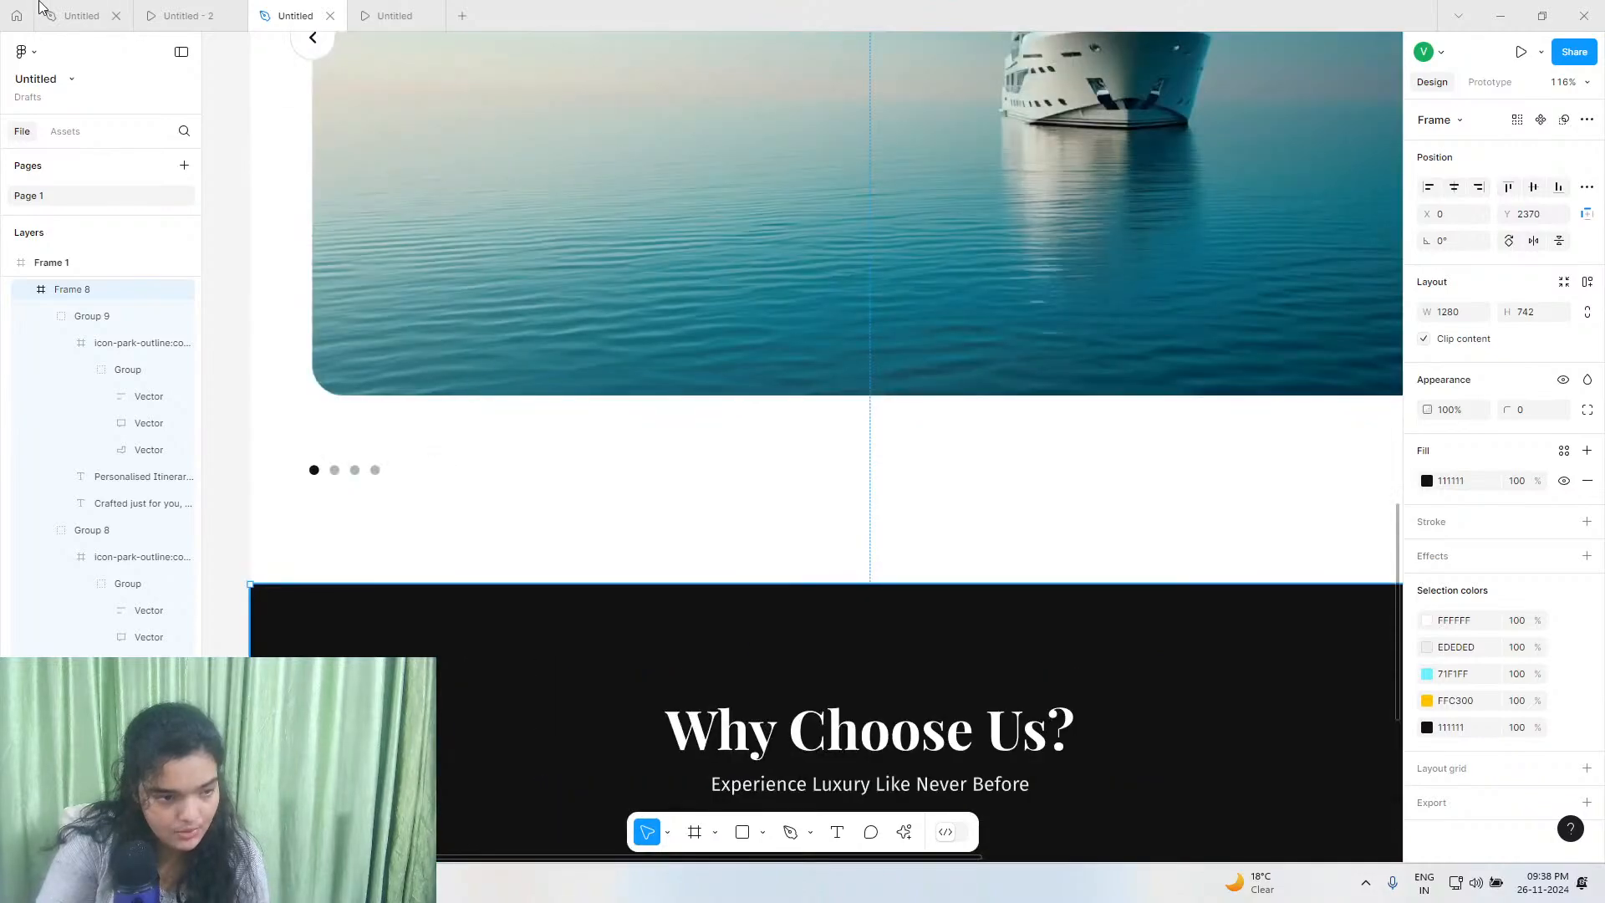
{"action": "left_click", "coordinate": [188, 15]}
{"action": "scroll", "coordinate": [577, 531], "scroll_direction": "down", "scroll_amount": 4}
{"action": "scroll", "coordinate": [576, 530], "scroll_direction": "down", "scroll_amount": 3}
{"action": "scroll", "coordinate": [727, 468], "scroll_direction": "up", "scroll_amount": 1}
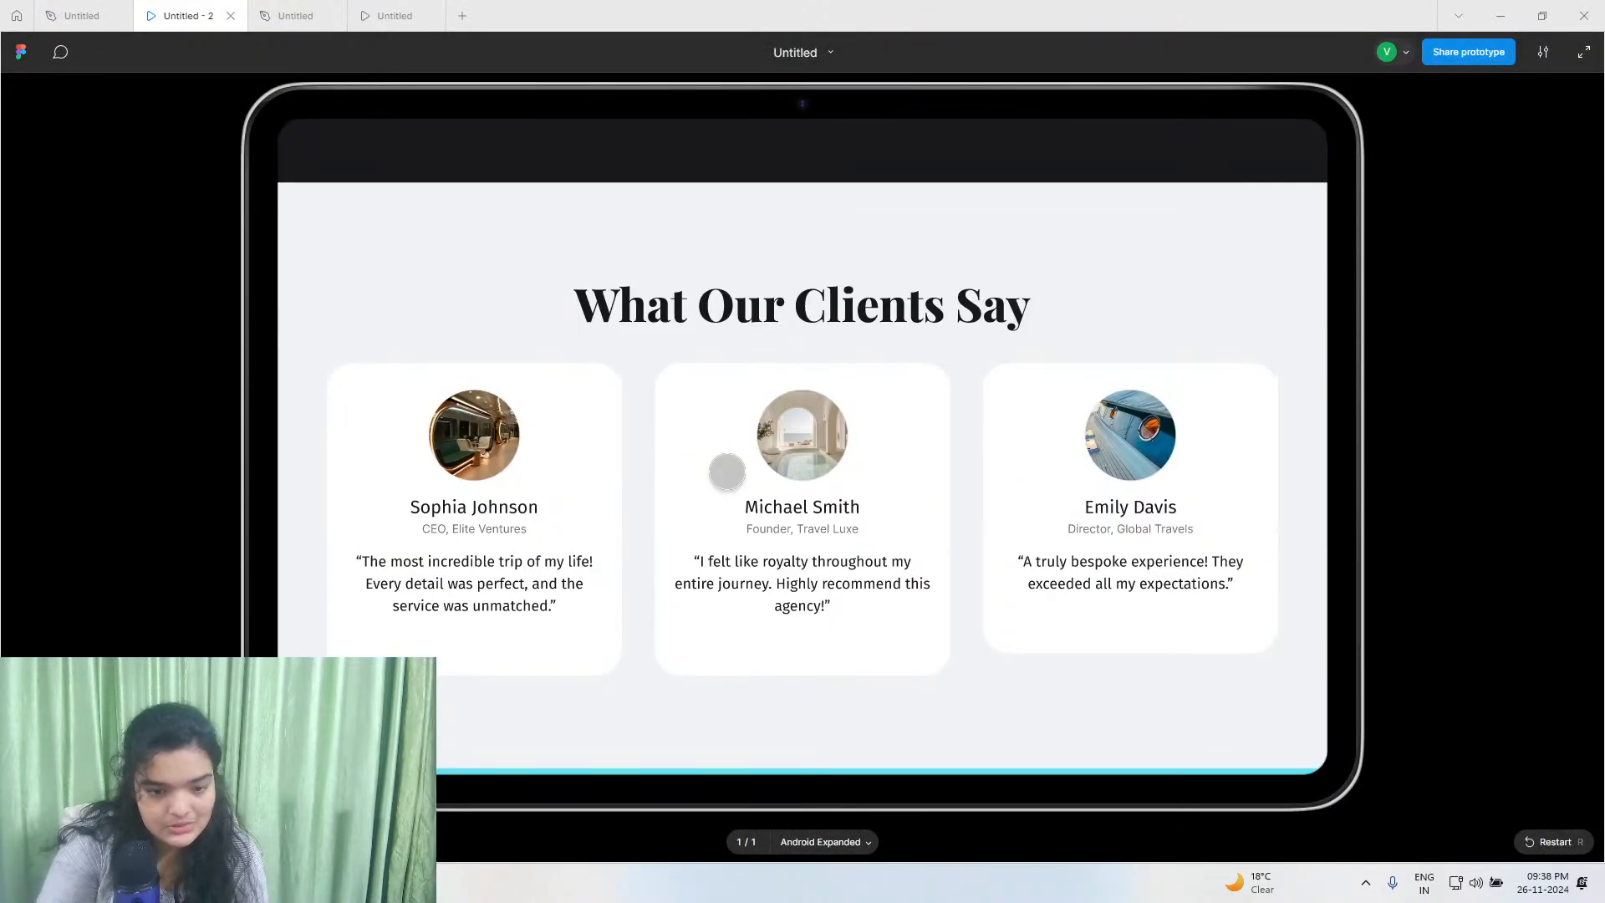
{"action": "left_click", "coordinate": [331, 7]}
Extend the main page frame (Frame 1) downward to a height of 4216 below the "Why Choose Us?" section.
{"action": "scroll", "coordinate": [601, 591], "scroll_direction": "up", "scroll_amount": 12}
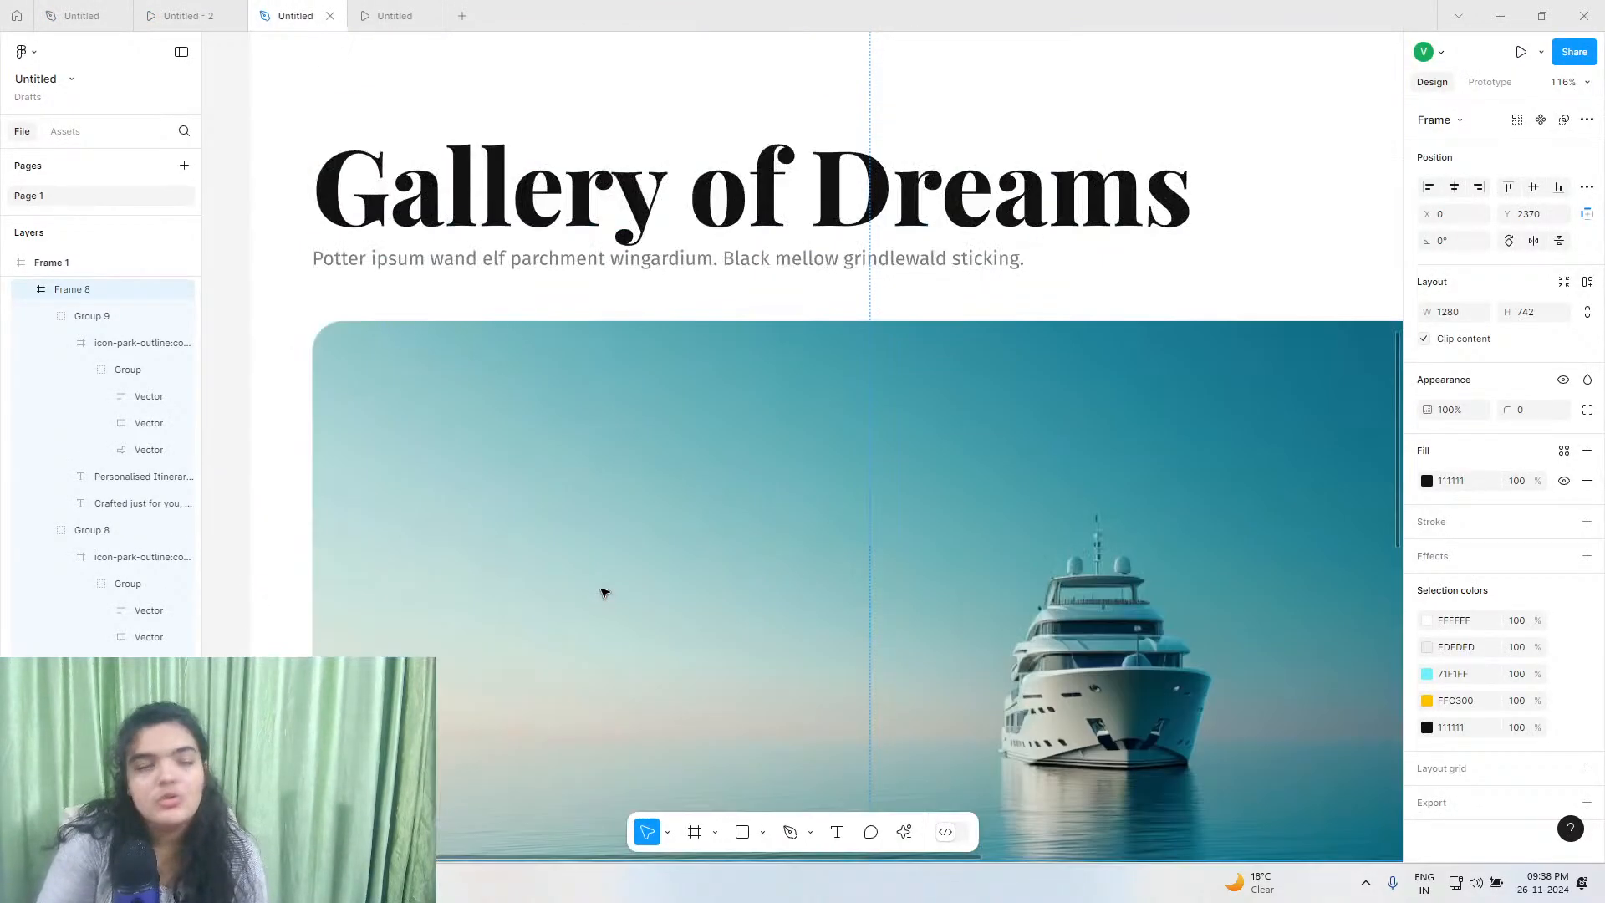
{"action": "scroll", "coordinate": [602, 610], "scroll_direction": "up", "scroll_amount": 10}
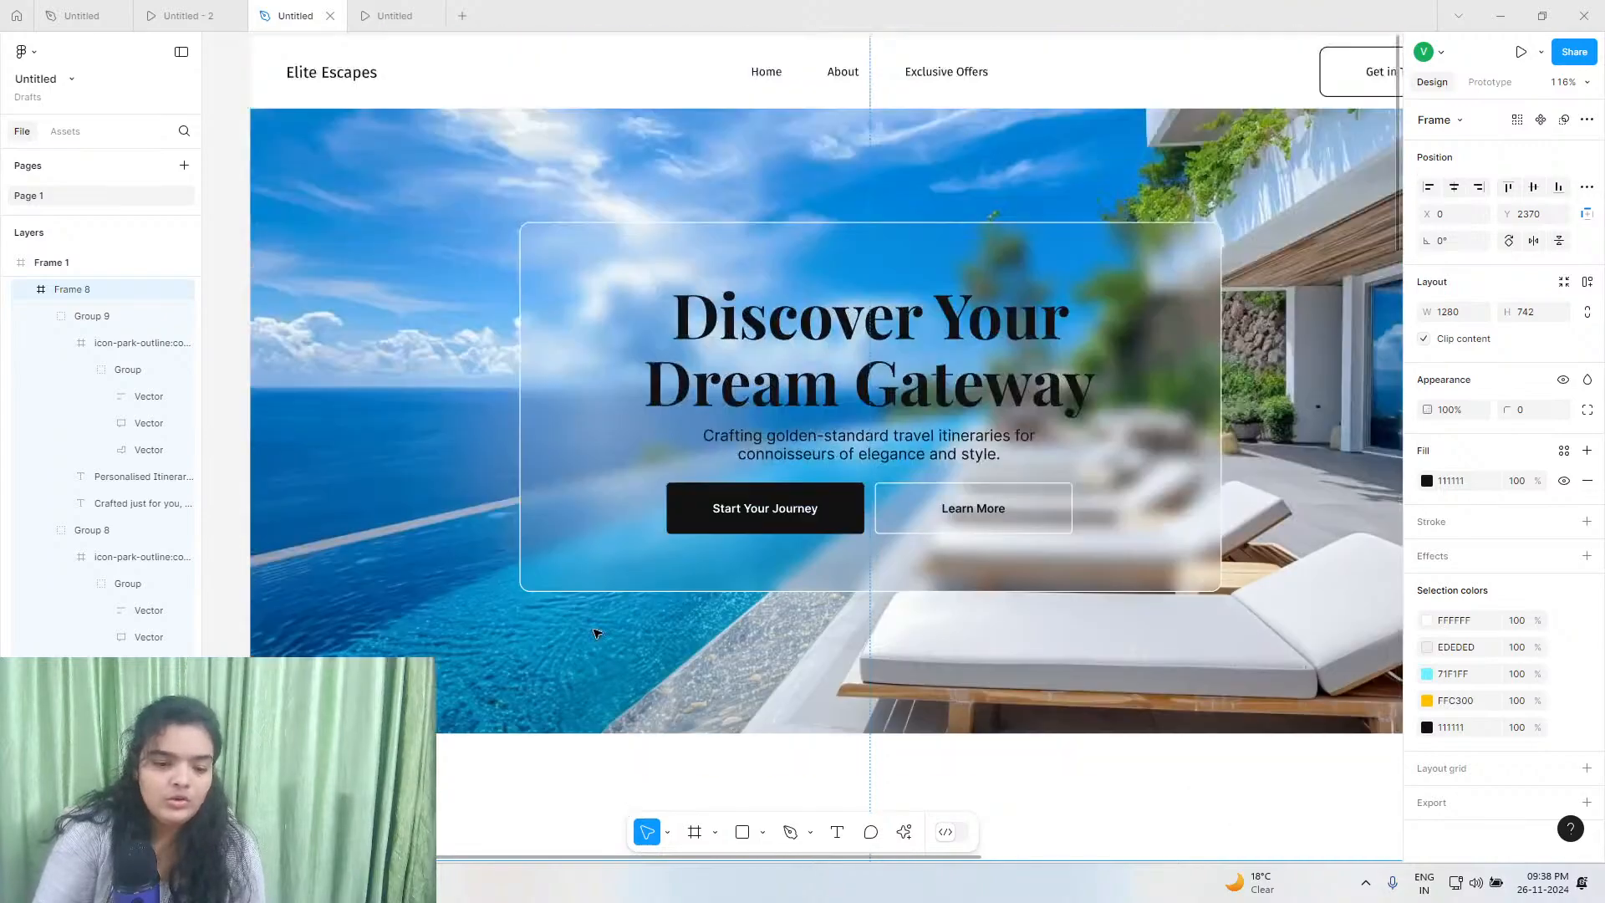
{"action": "scroll", "coordinate": [297, 65], "scroll_direction": "up", "scroll_amount": 1}
{"action": "left_click", "coordinate": [270, 92]}
{"action": "scroll", "coordinate": [423, 395], "scroll_direction": "down", "scroll_amount": 3}
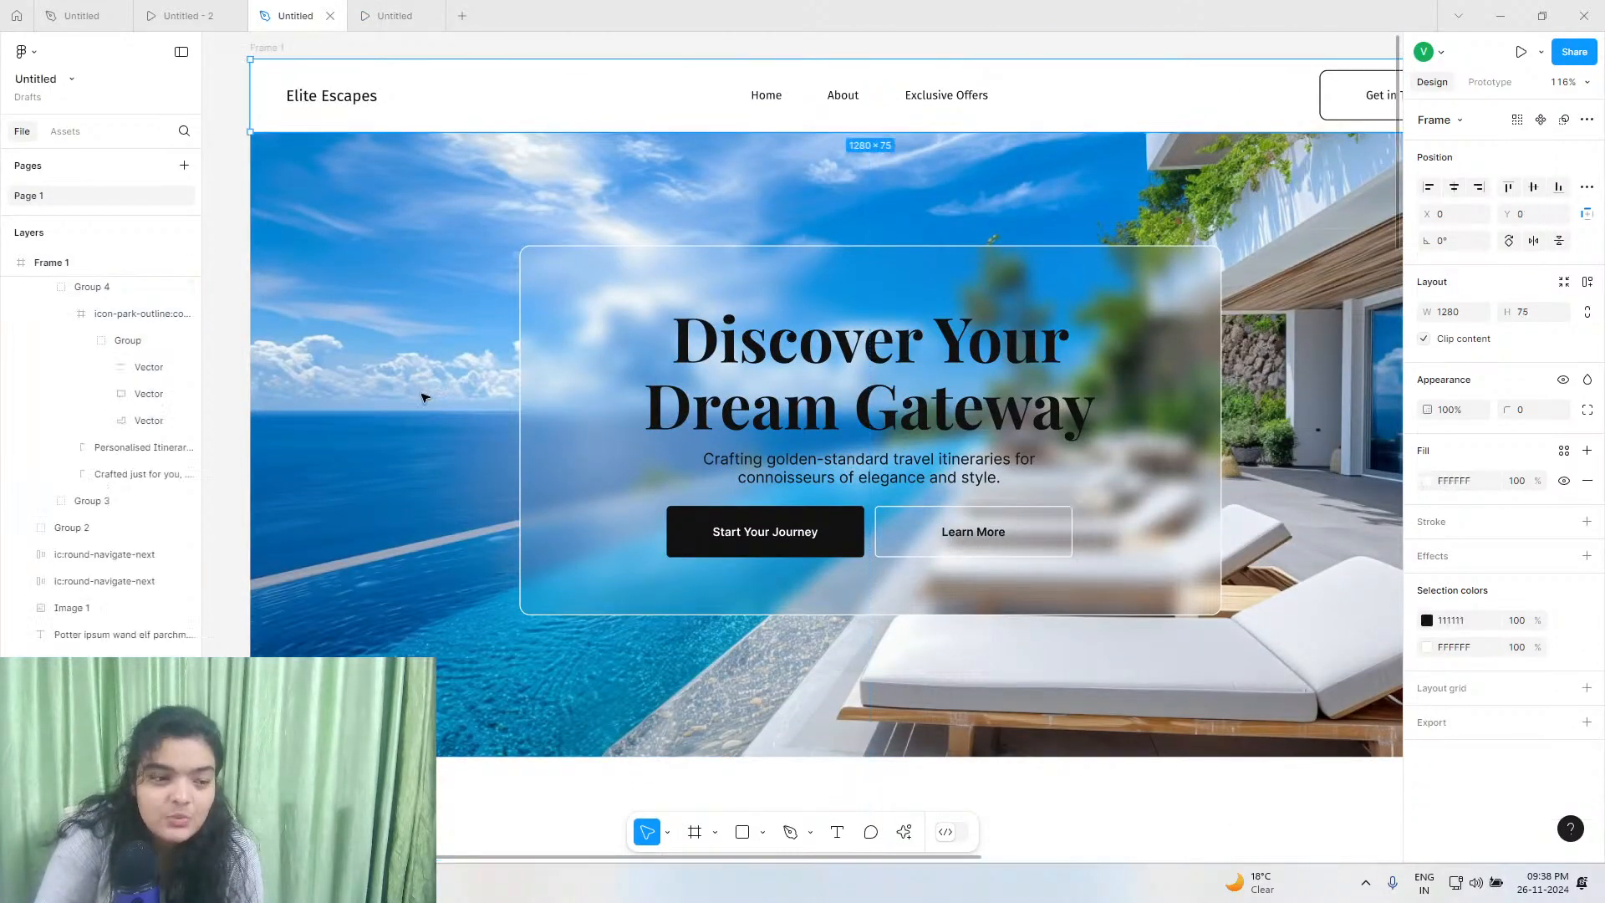
{"action": "scroll", "coordinate": [318, 78], "scroll_direction": "up", "scroll_amount": 1}
{"action": "scroll", "coordinate": [318, 78], "scroll_direction": "up", "scroll_amount": 2}
{"action": "left_click", "coordinate": [279, 92]}
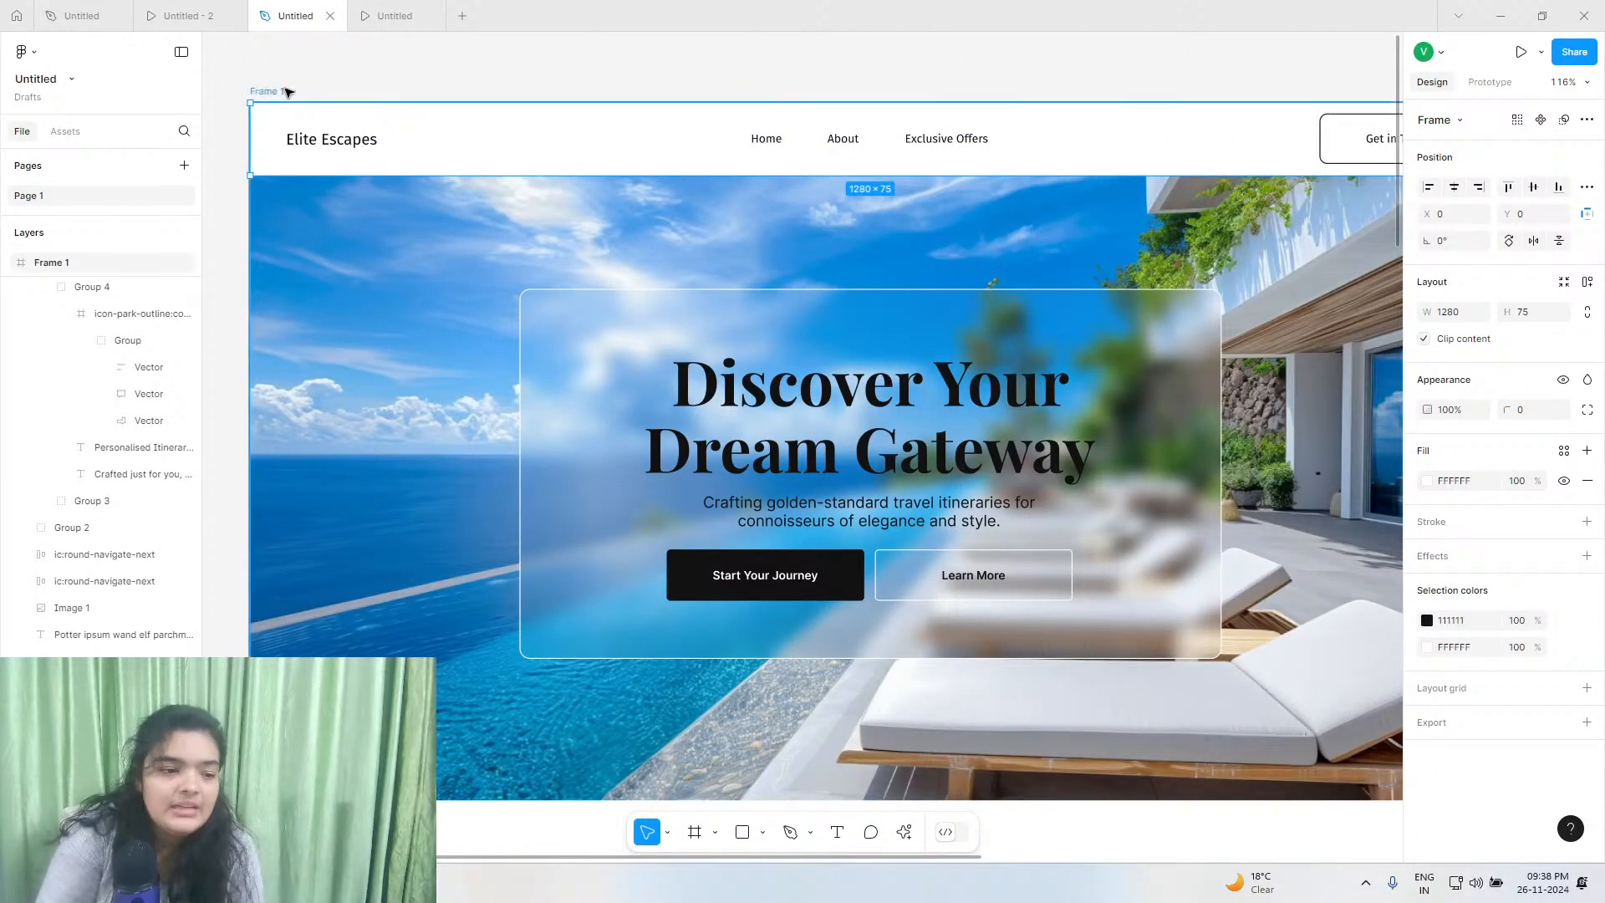
{"action": "scroll", "coordinate": [401, 507], "scroll_direction": "down", "scroll_amount": 5}
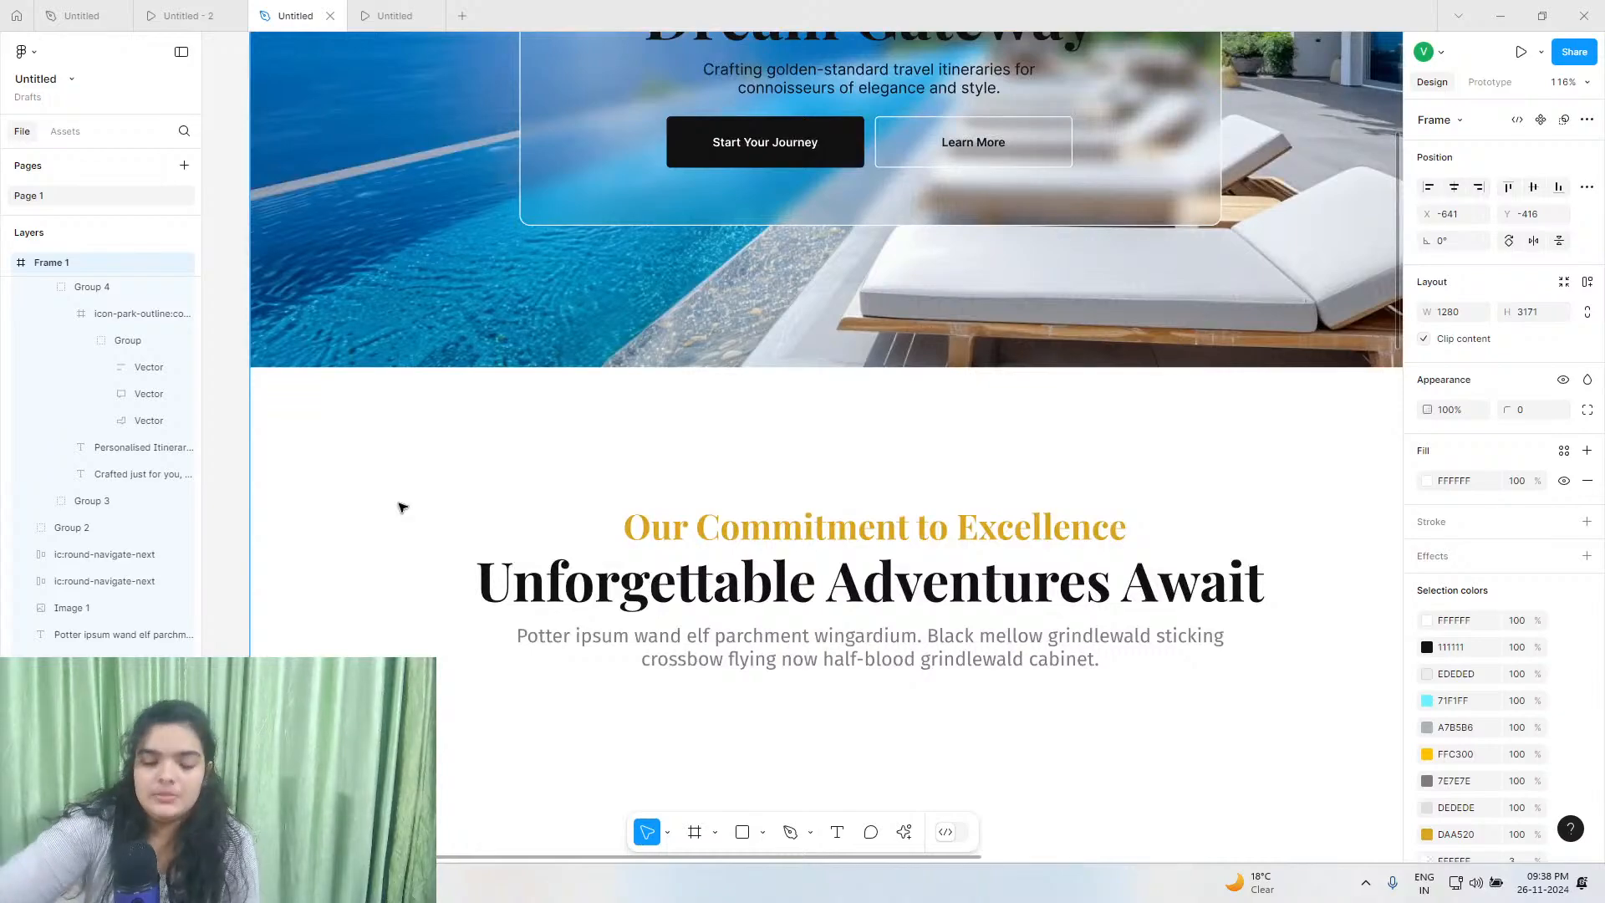
{"action": "scroll", "coordinate": [401, 507], "scroll_direction": "down", "scroll_amount": 20}
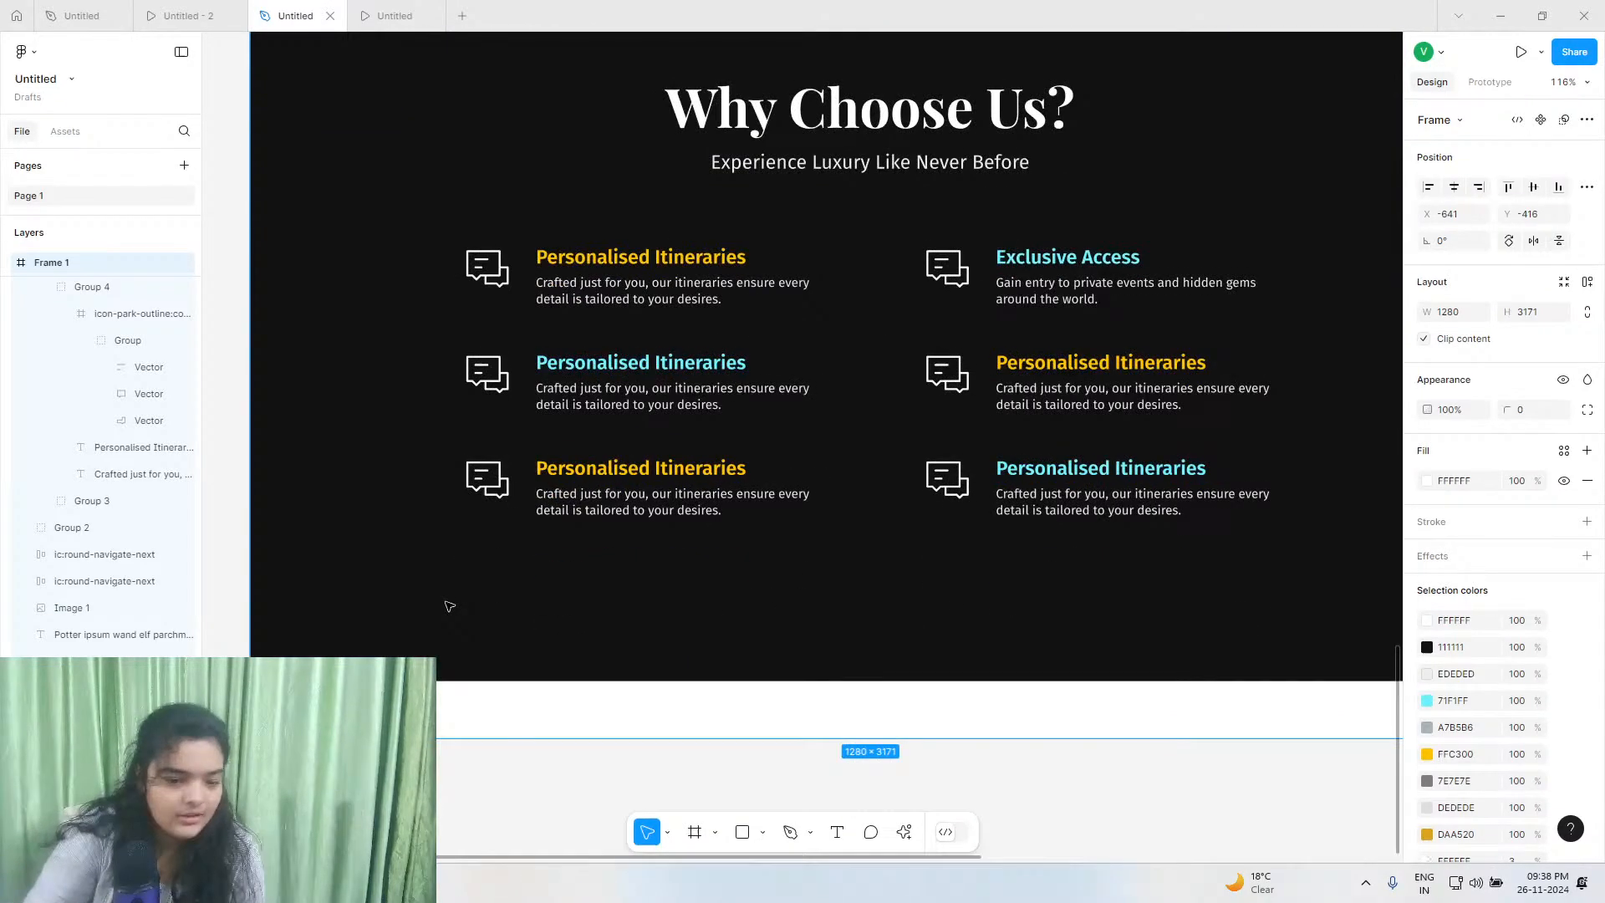
{"action": "scroll", "coordinate": [456, 600], "scroll_direction": "down", "scroll_amount": 2}
{"action": "left_click_drag", "start_coordinate": [509, 644], "coordinate": [599, 878]}
{"action": "scroll", "coordinate": [594, 788], "scroll_direction": "down", "scroll_amount": 7}
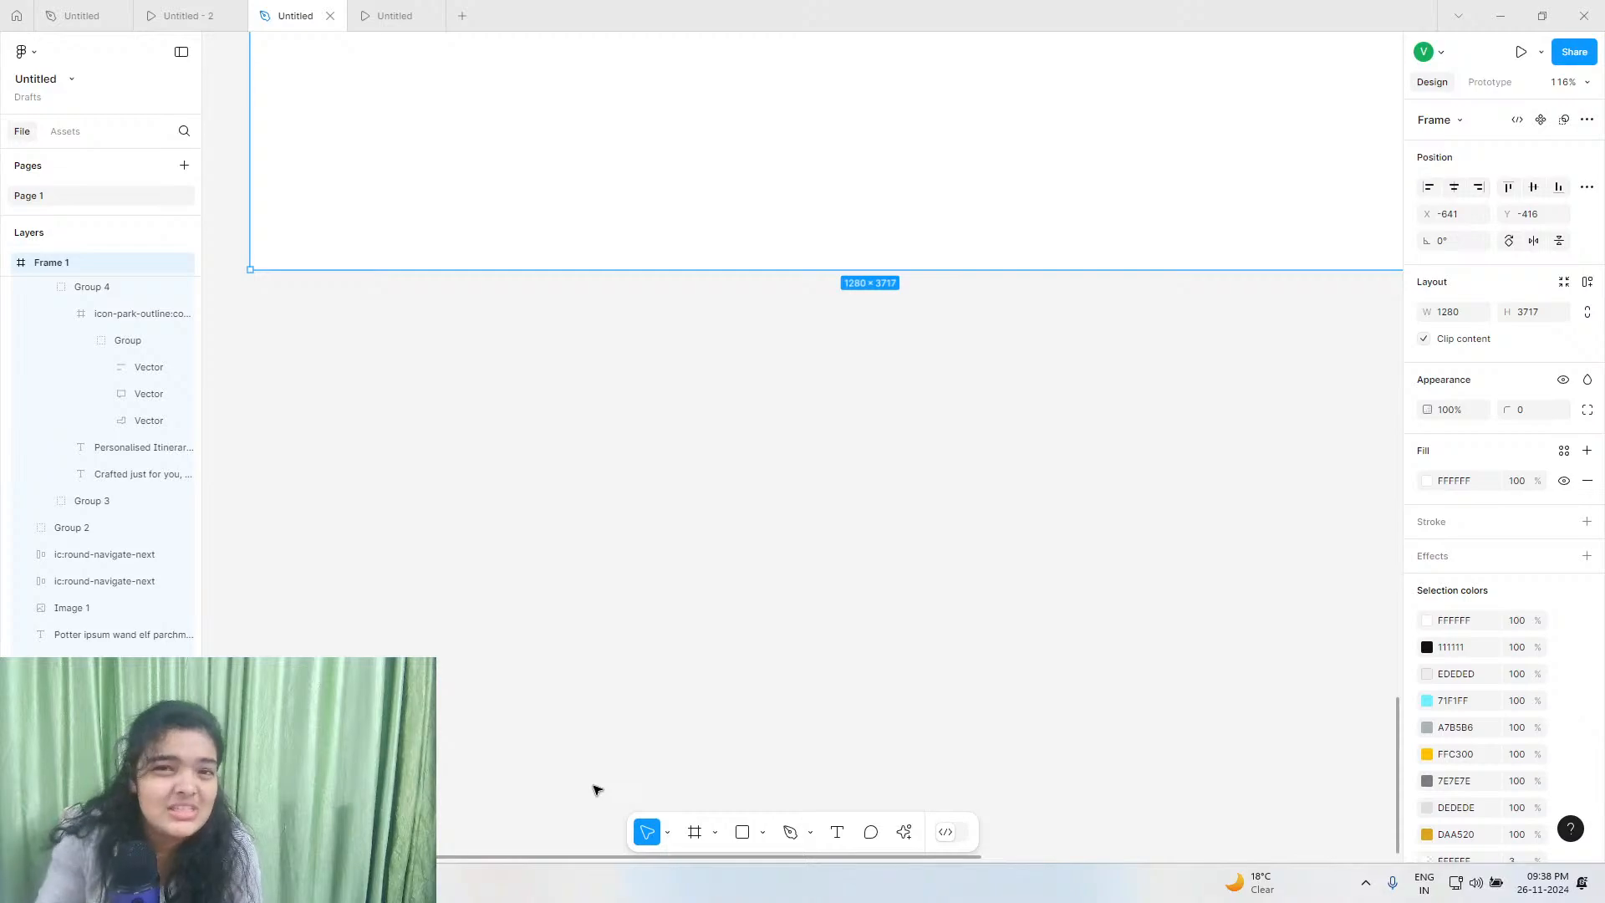
{"action": "scroll", "coordinate": [670, 430], "scroll_direction": "up", "scroll_amount": 1}
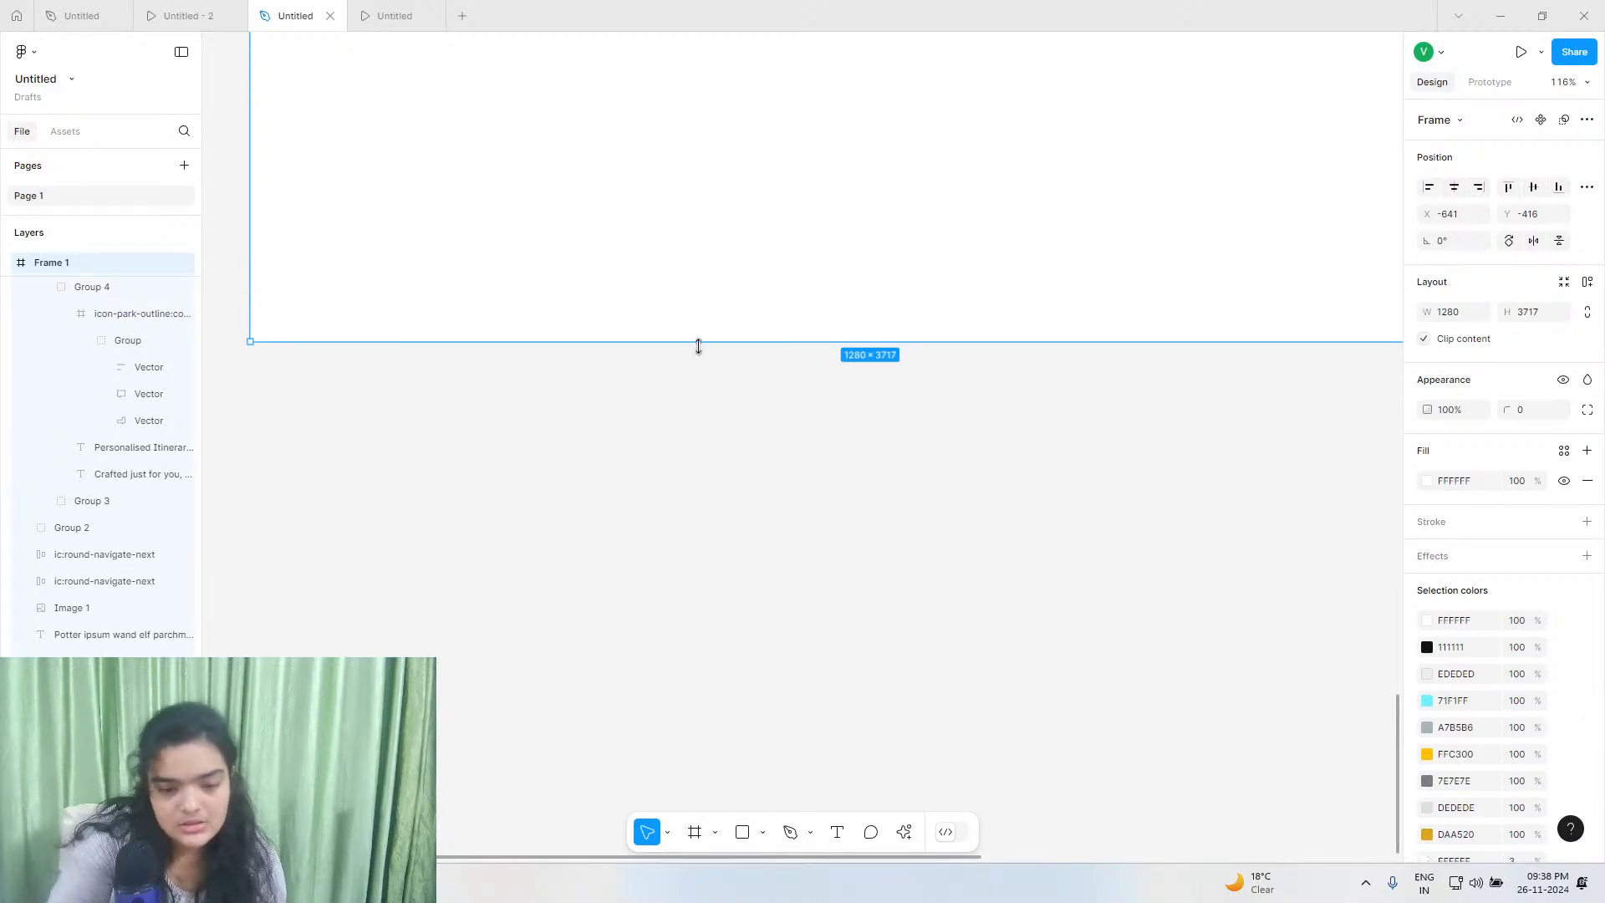
{"action": "left_click_drag", "start_coordinate": [698, 345], "coordinate": [735, 813]}
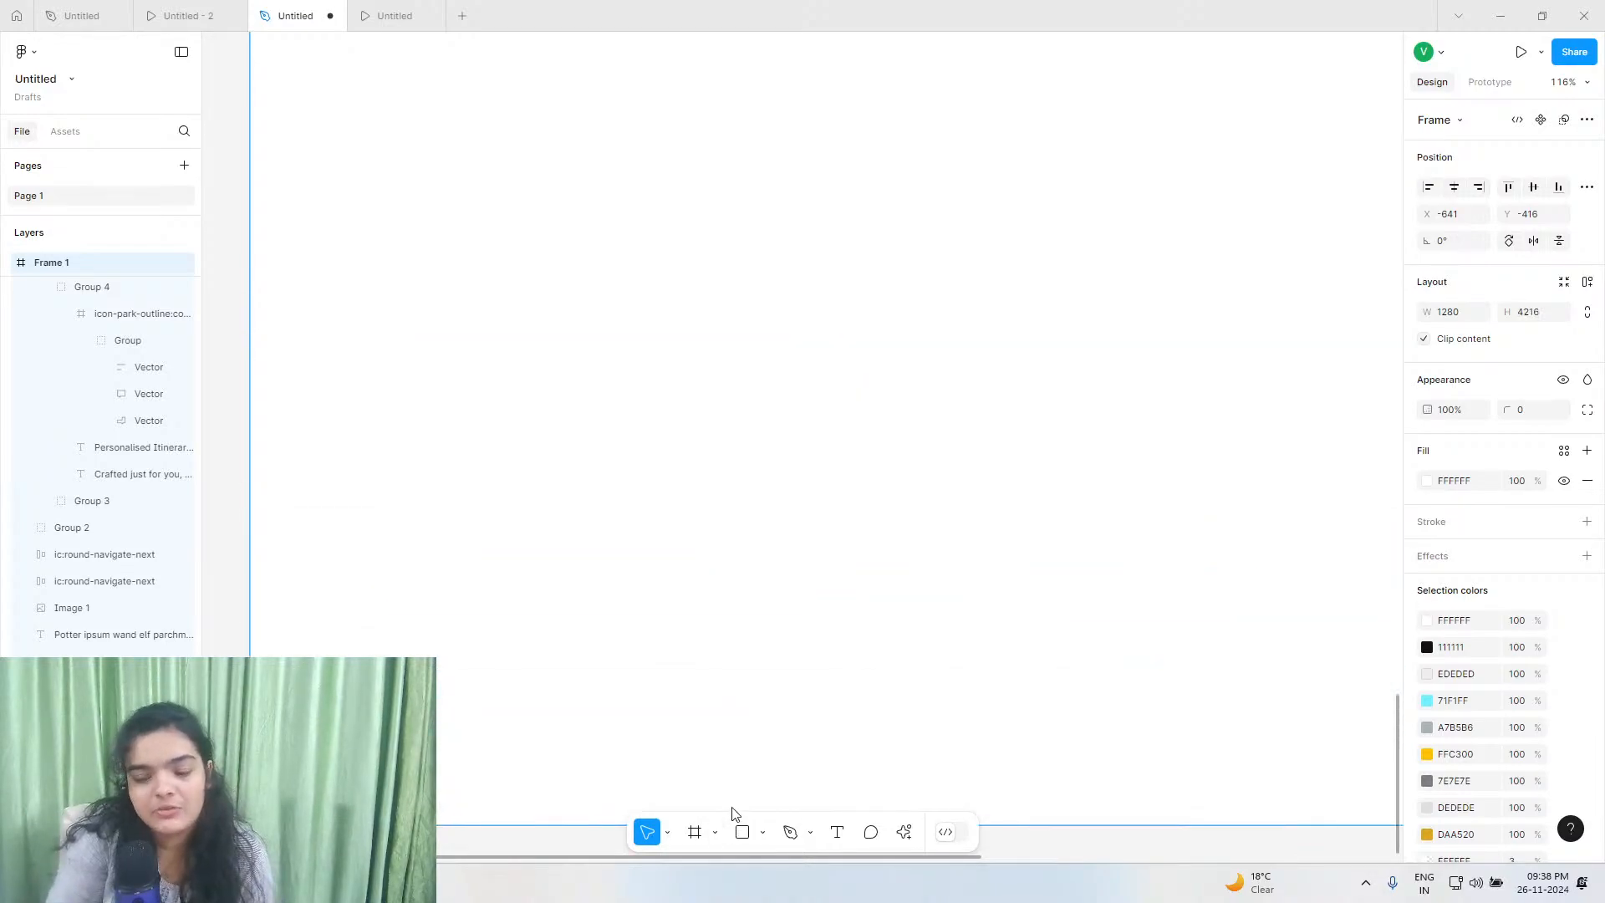
{"action": "scroll", "coordinate": [724, 744], "scroll_direction": "up", "scroll_amount": 1}
{"action": "right_click", "coordinate": [724, 743]}
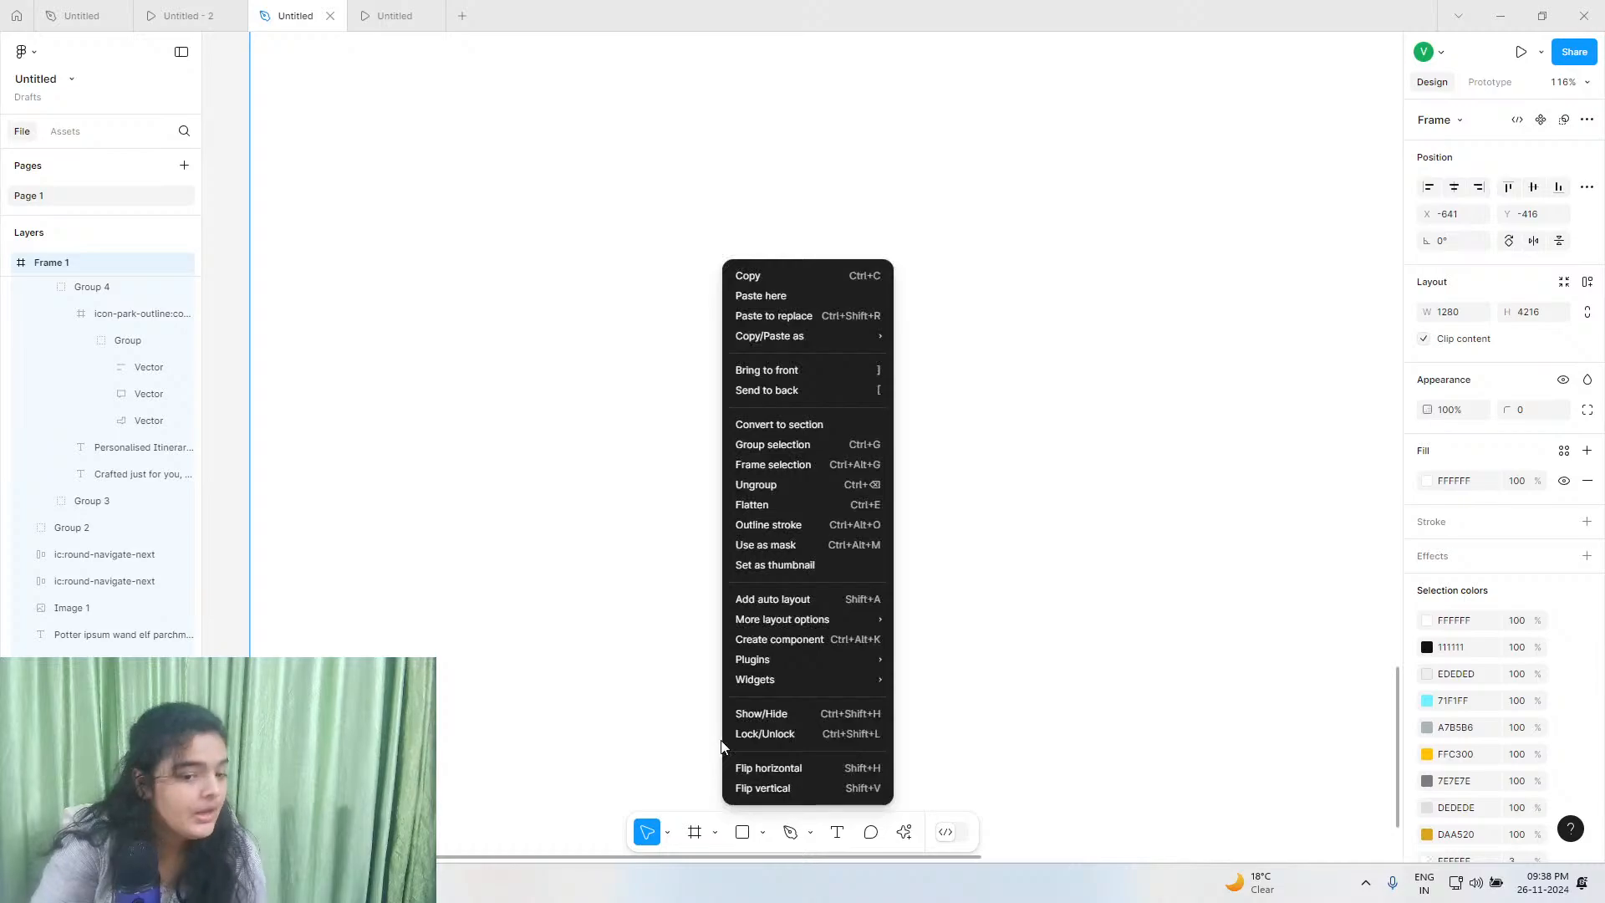
{"action": "scroll", "coordinate": [610, 443], "scroll_direction": "down", "scroll_amount": 5}
{"action": "scroll", "coordinate": [610, 443], "scroll_direction": "up", "scroll_amount": 3}
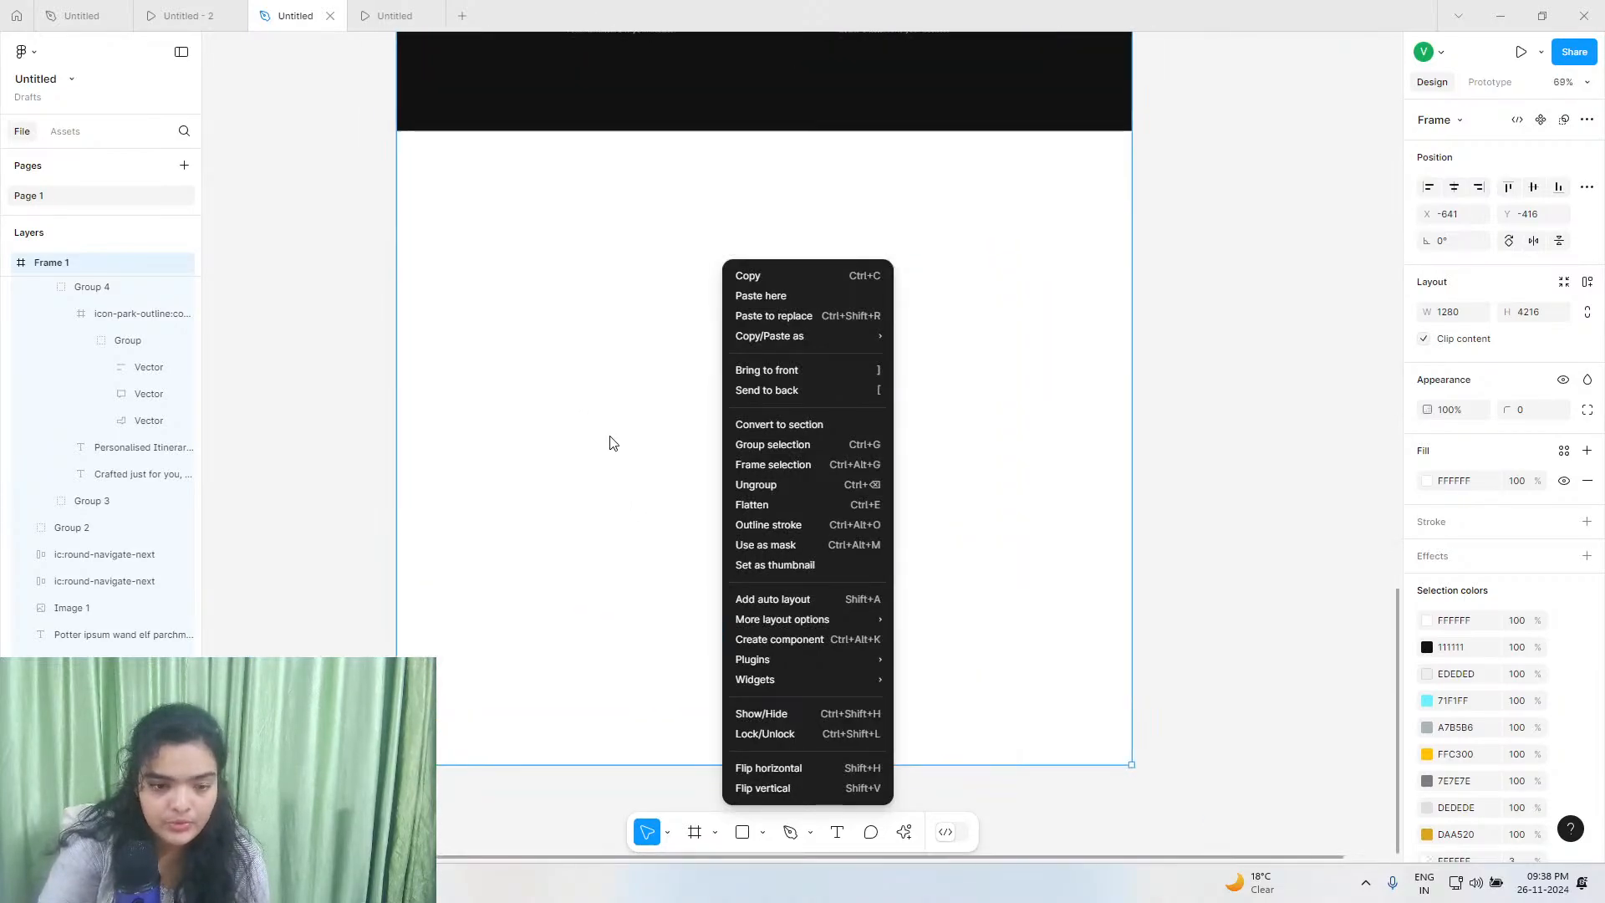
Review the "What Our Clients Say" section in the reference prototype and return to the design file.
{"action": "scroll", "coordinate": [613, 443], "scroll_direction": "up", "scroll_amount": 2}
{"action": "left_click", "coordinate": [612, 440]}
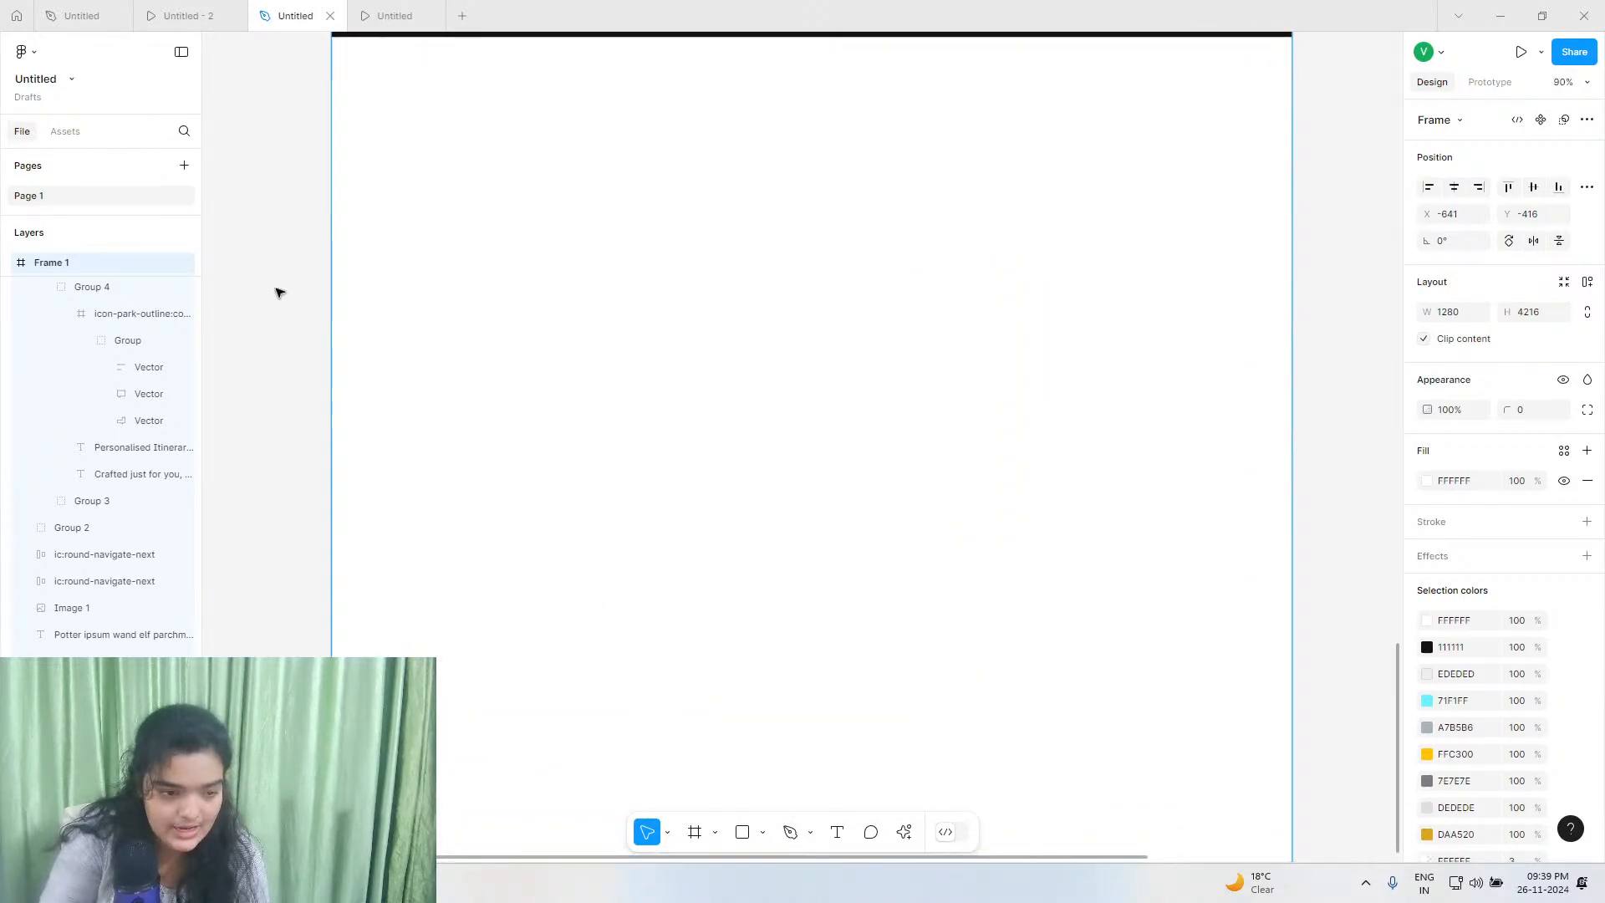
{"action": "left_click", "coordinate": [189, 14]}
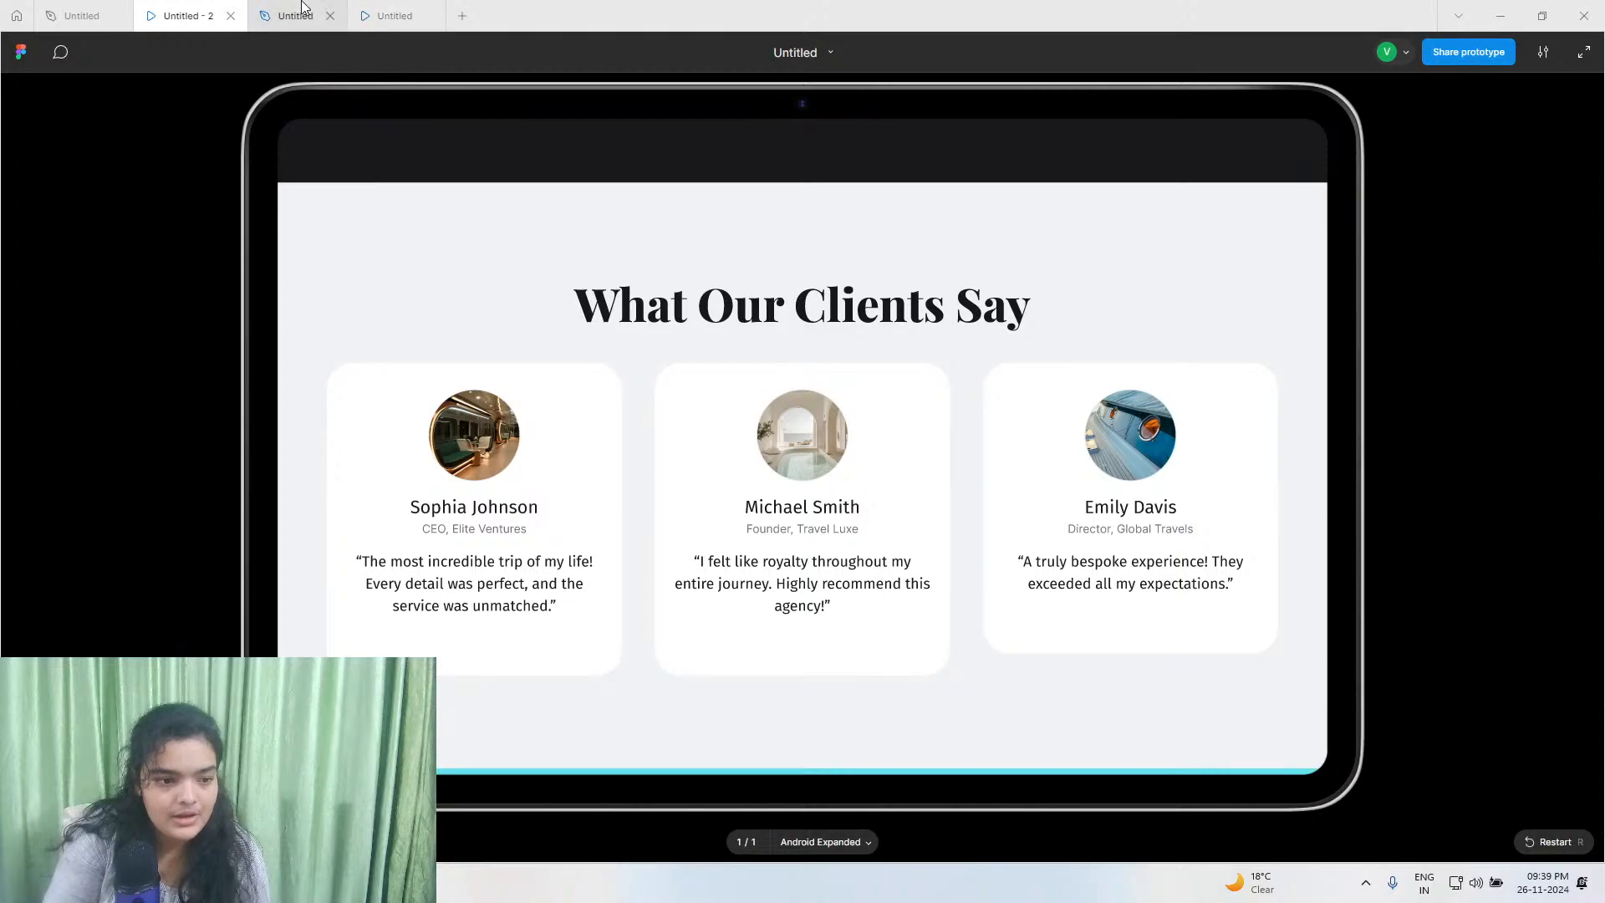
{"action": "left_click", "coordinate": [304, 10]}
{"action": "left_click", "coordinate": [205, 14]}
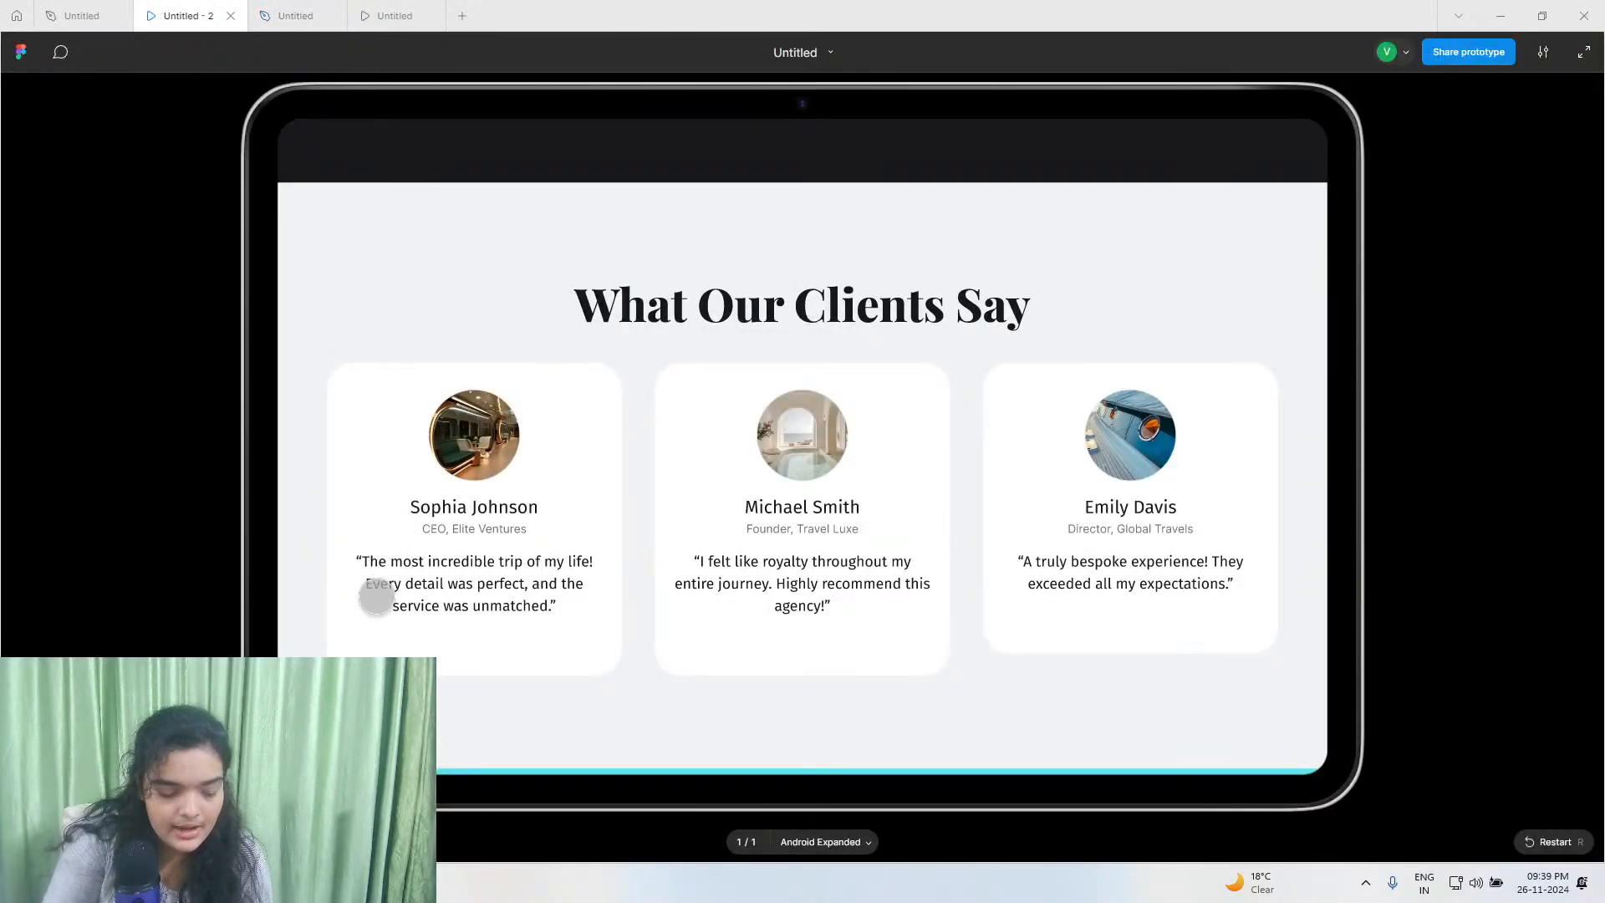
{"action": "scroll", "coordinate": [377, 418], "scroll_direction": "down", "scroll_amount": 1}
{"action": "left_click", "coordinate": [284, 14]}
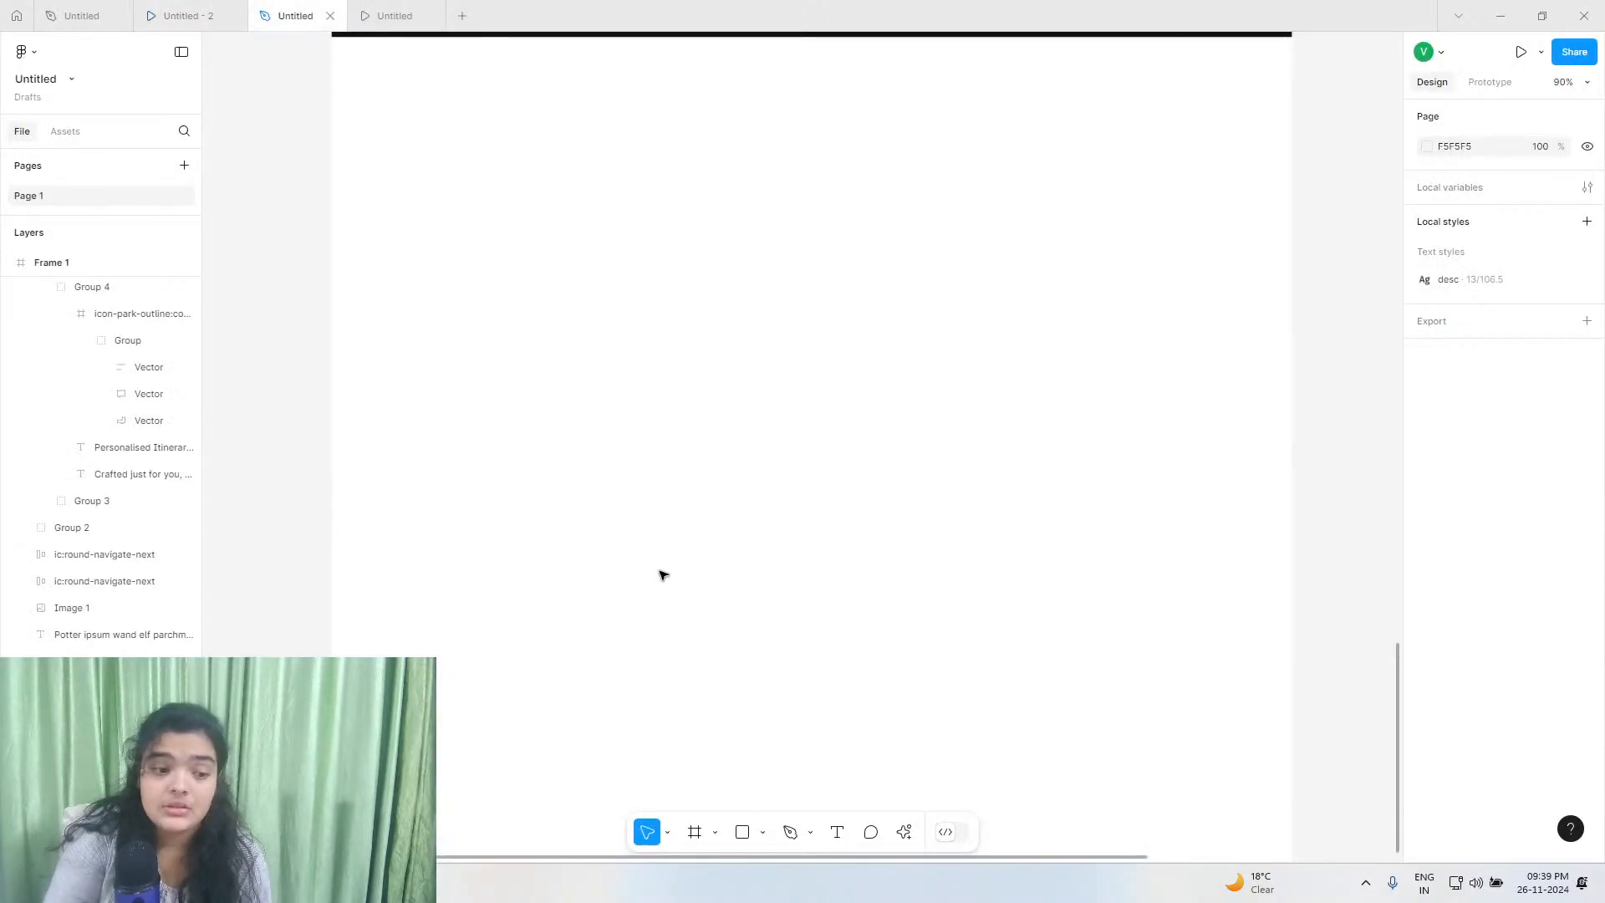
Draw a full-width section frame about 1286 × 625 directly below the dark "Why Choose Us?" section.
{"action": "left_click", "coordinate": [688, 832]}
{"action": "left_click", "coordinate": [333, 30]}
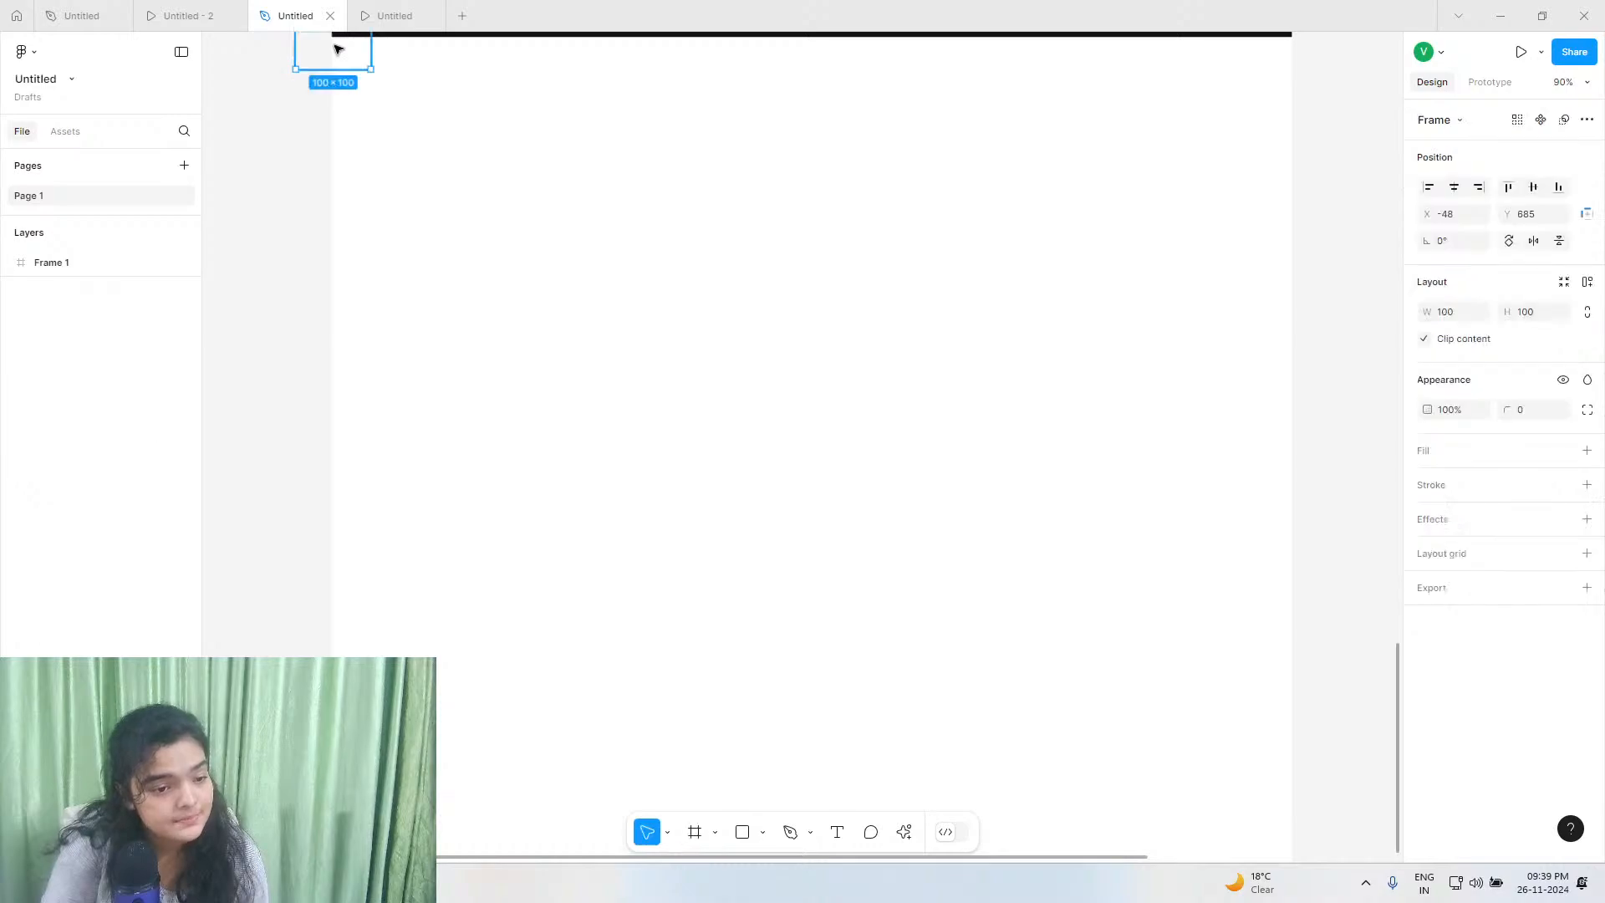
{"action": "left_click_drag", "start_coordinate": [338, 46], "coordinate": [1297, 507]}
Add a fill to the new section frame and darken it to grey A3A3A3.
{"action": "left_click", "coordinate": [1586, 450]}
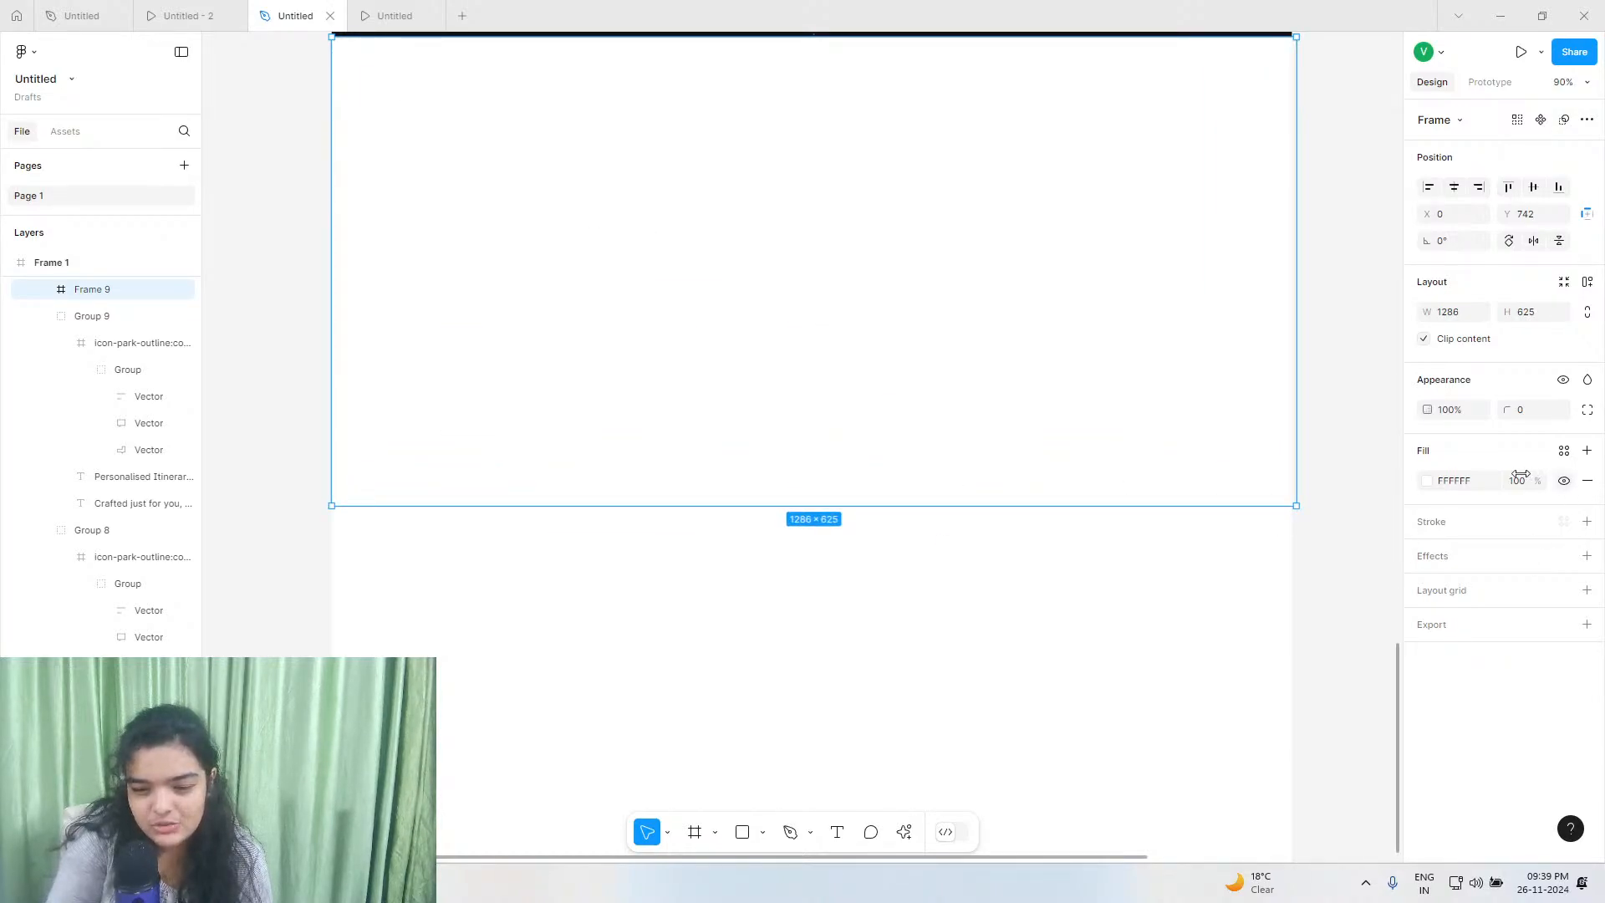
{"action": "left_click", "coordinate": [1426, 482]}
{"action": "left_click", "coordinate": [1264, 776]}
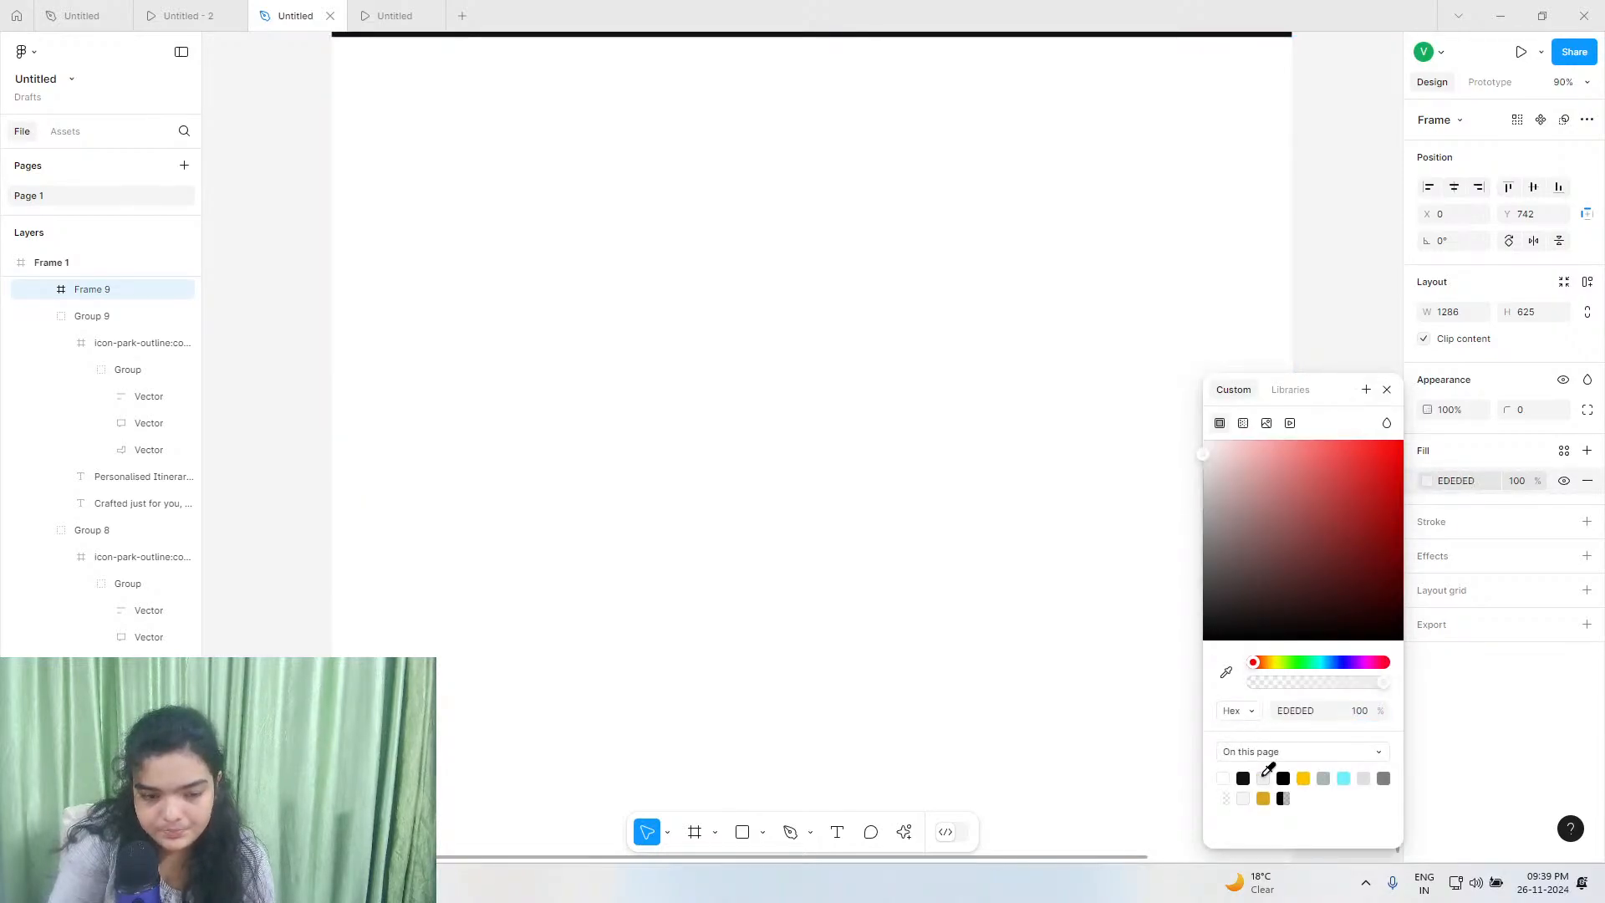
{"action": "left_click_drag", "start_coordinate": [1289, 598], "coordinate": [1156, 519]}
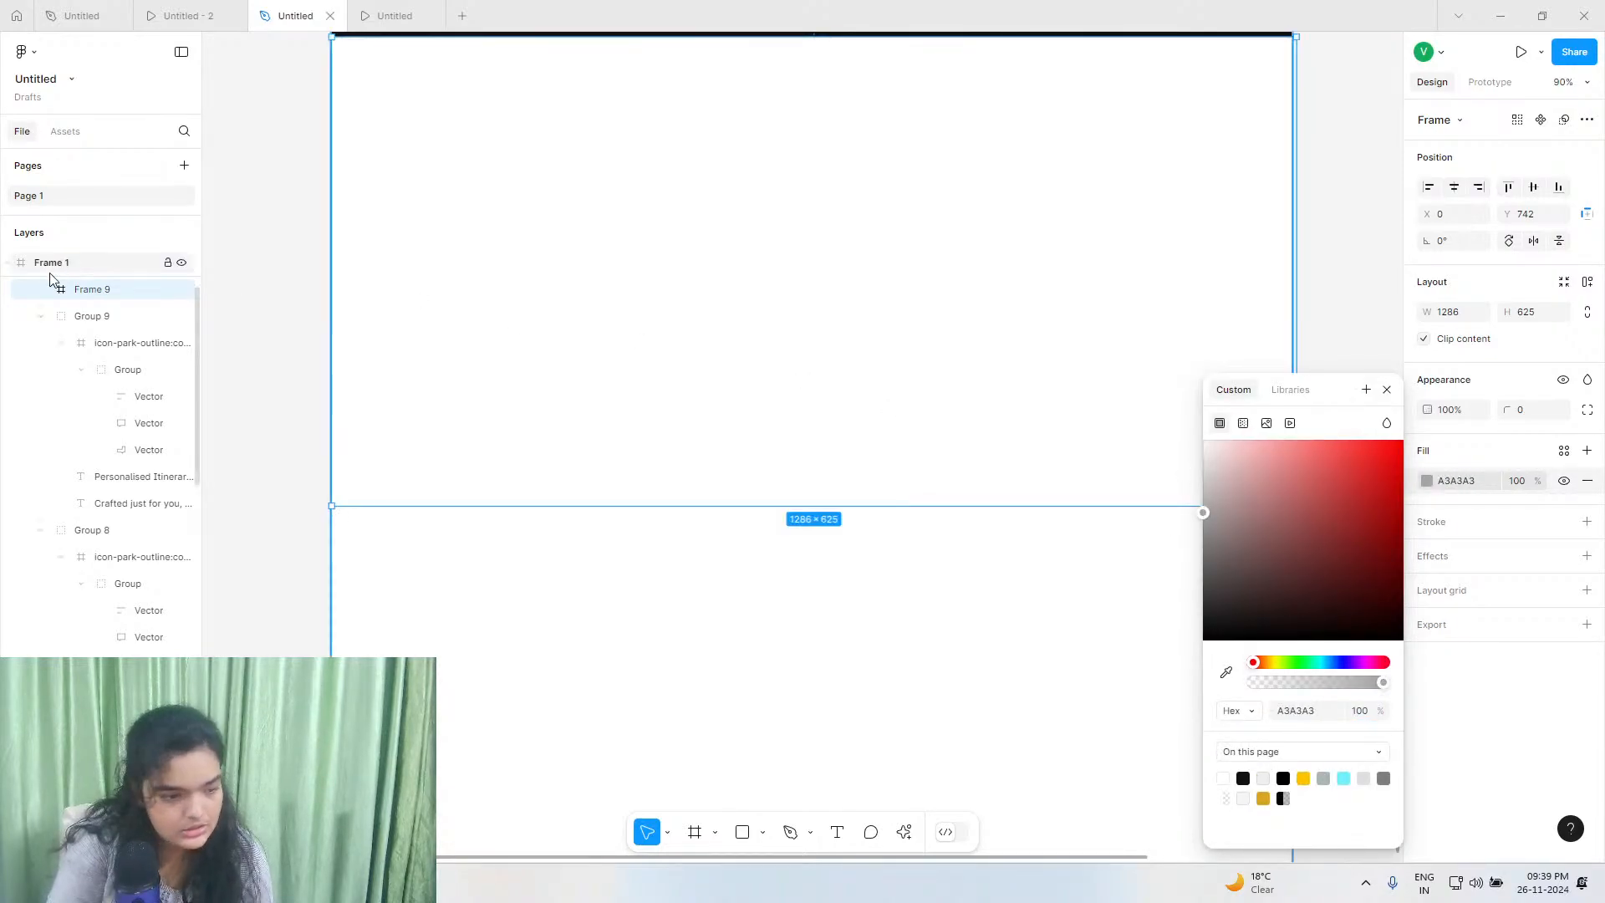
Move the new frame (Frame 9) out of Frame 8 in the layer order so it sits directly inside Frame 1.
{"action": "left_click_drag", "start_coordinate": [99, 327], "coordinate": [74, 290]}
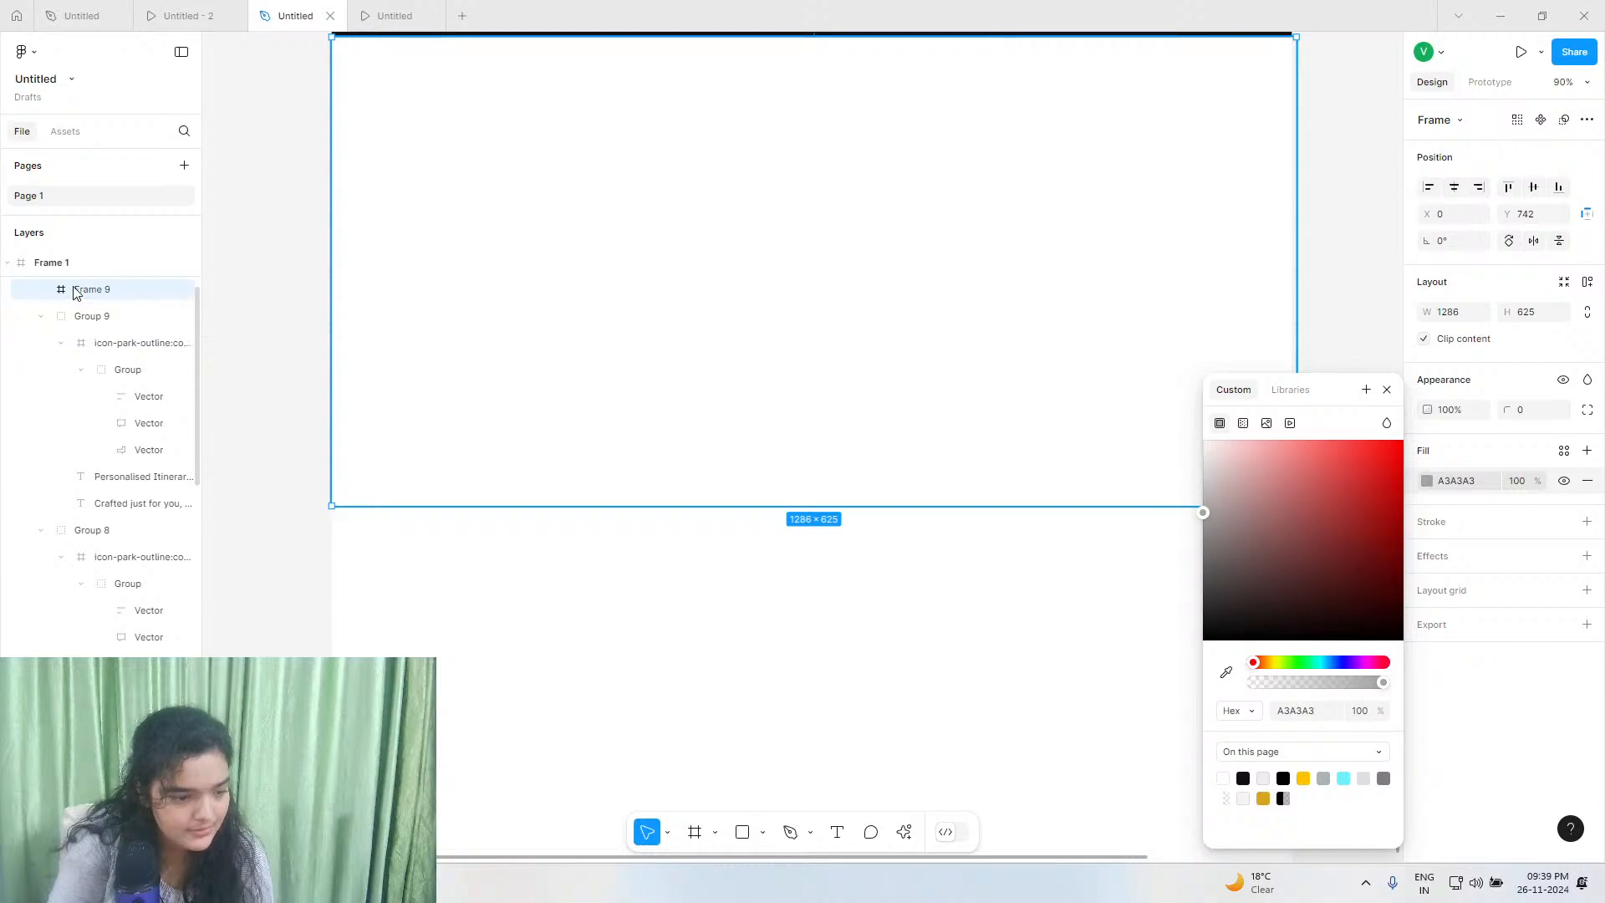
{"action": "scroll", "coordinate": [60, 328], "scroll_direction": "up", "scroll_amount": 2}
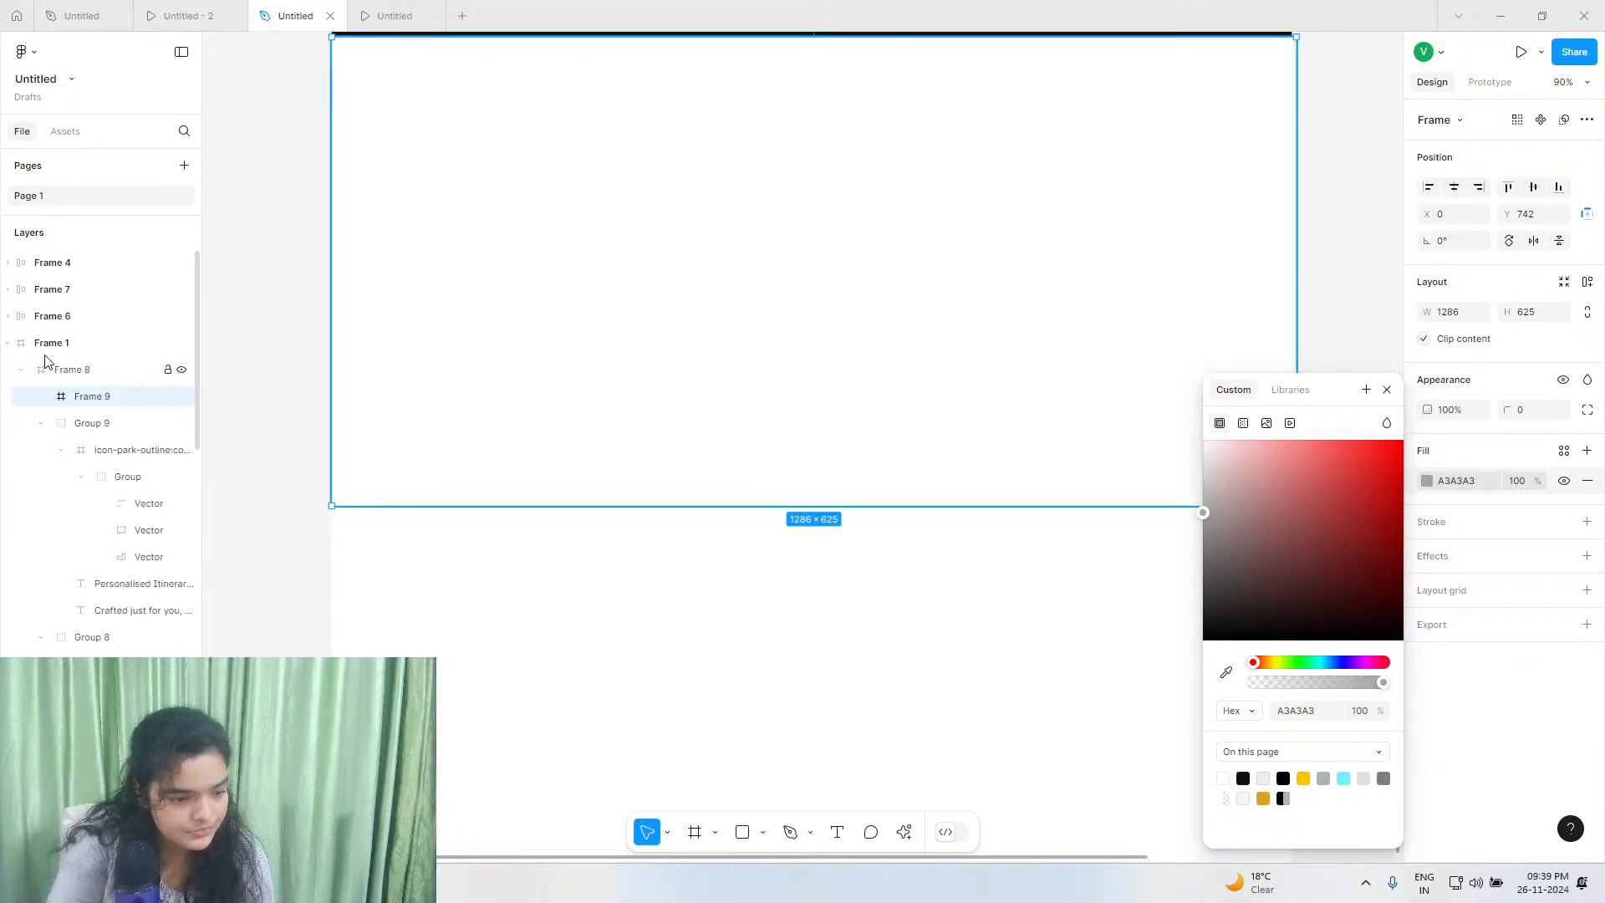
{"action": "left_click_drag", "start_coordinate": [46, 361], "coordinate": [83, 373]}
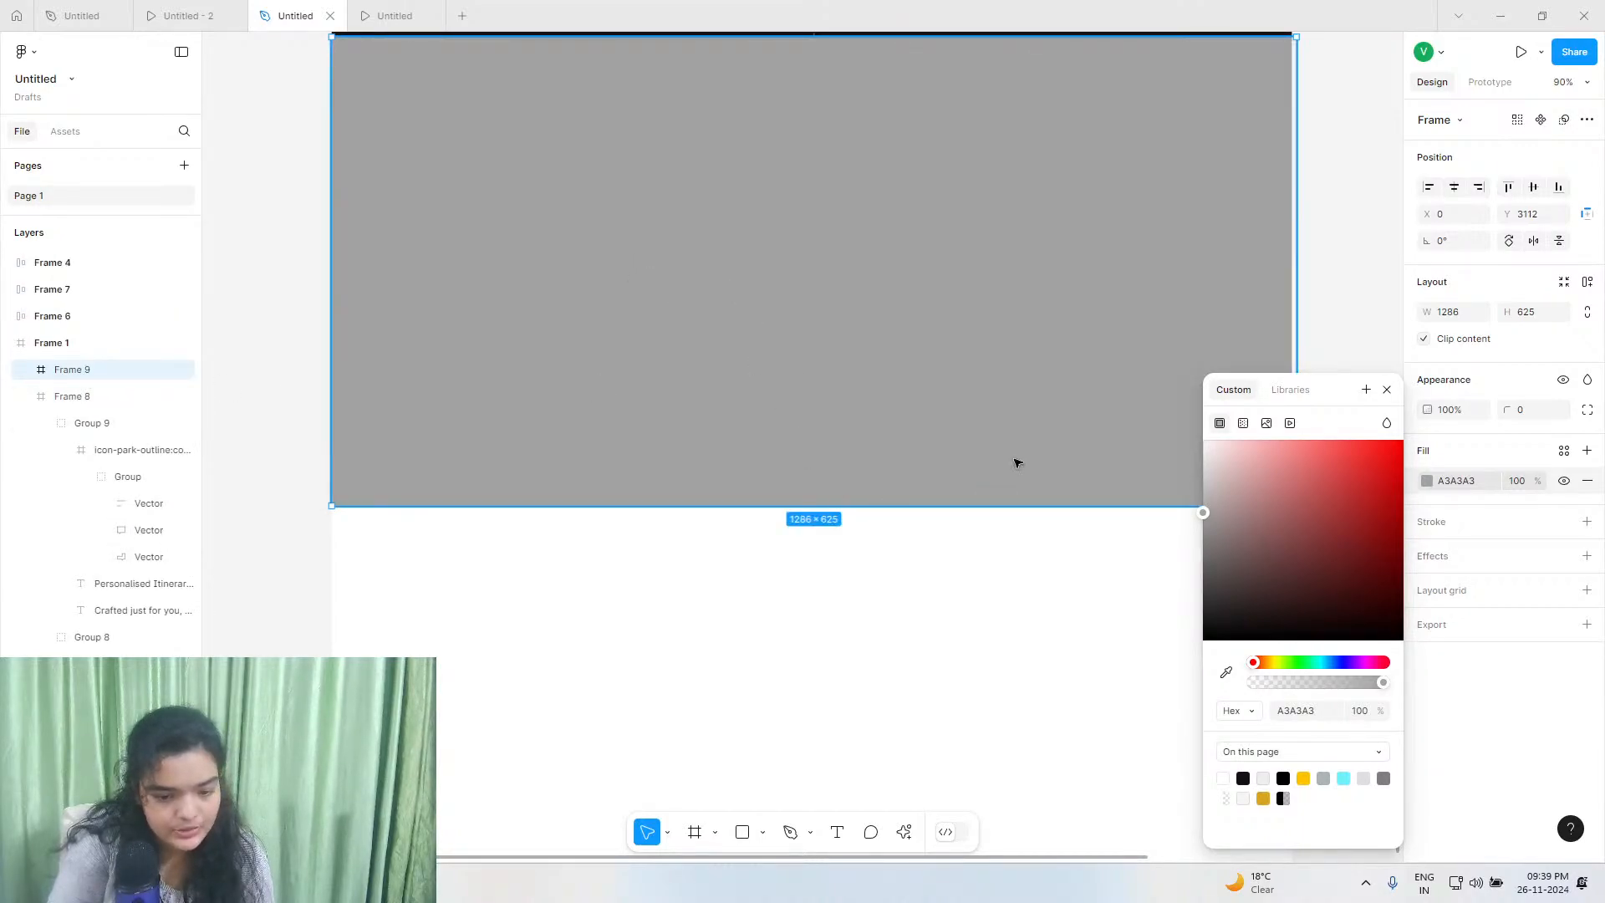
Lighten the new section frame's fill to F3F3F3 and compare it with the reference prototype.
{"action": "left_click_drag", "start_coordinate": [1245, 501], "coordinate": [1177, 461]}
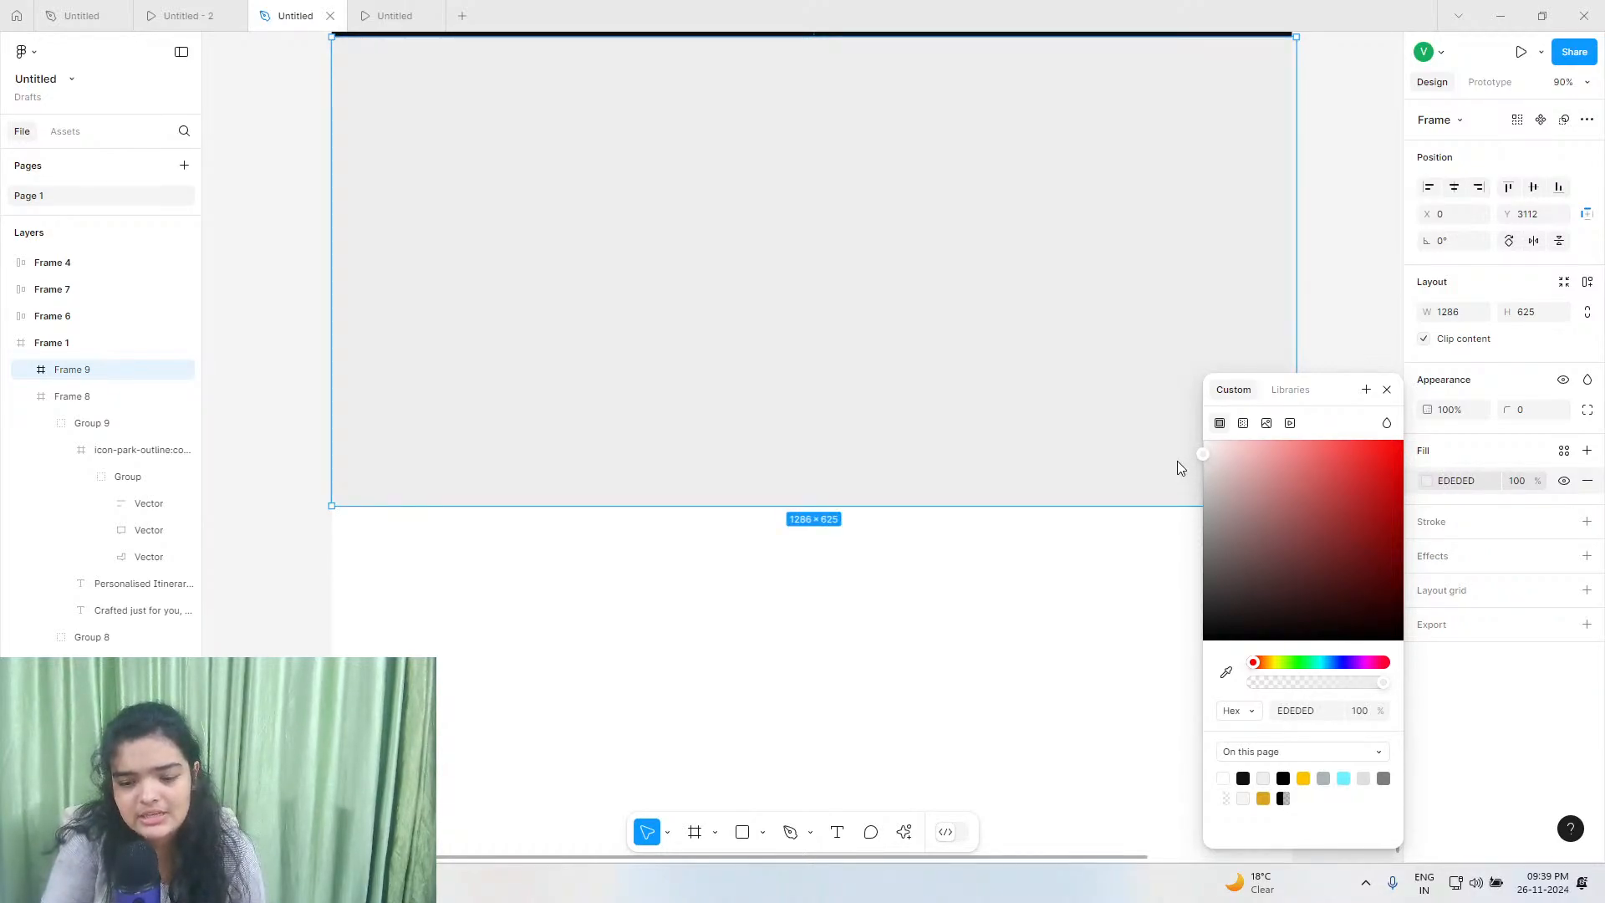
{"action": "left_click_drag", "start_coordinate": [1177, 460], "coordinate": [1172, 455]}
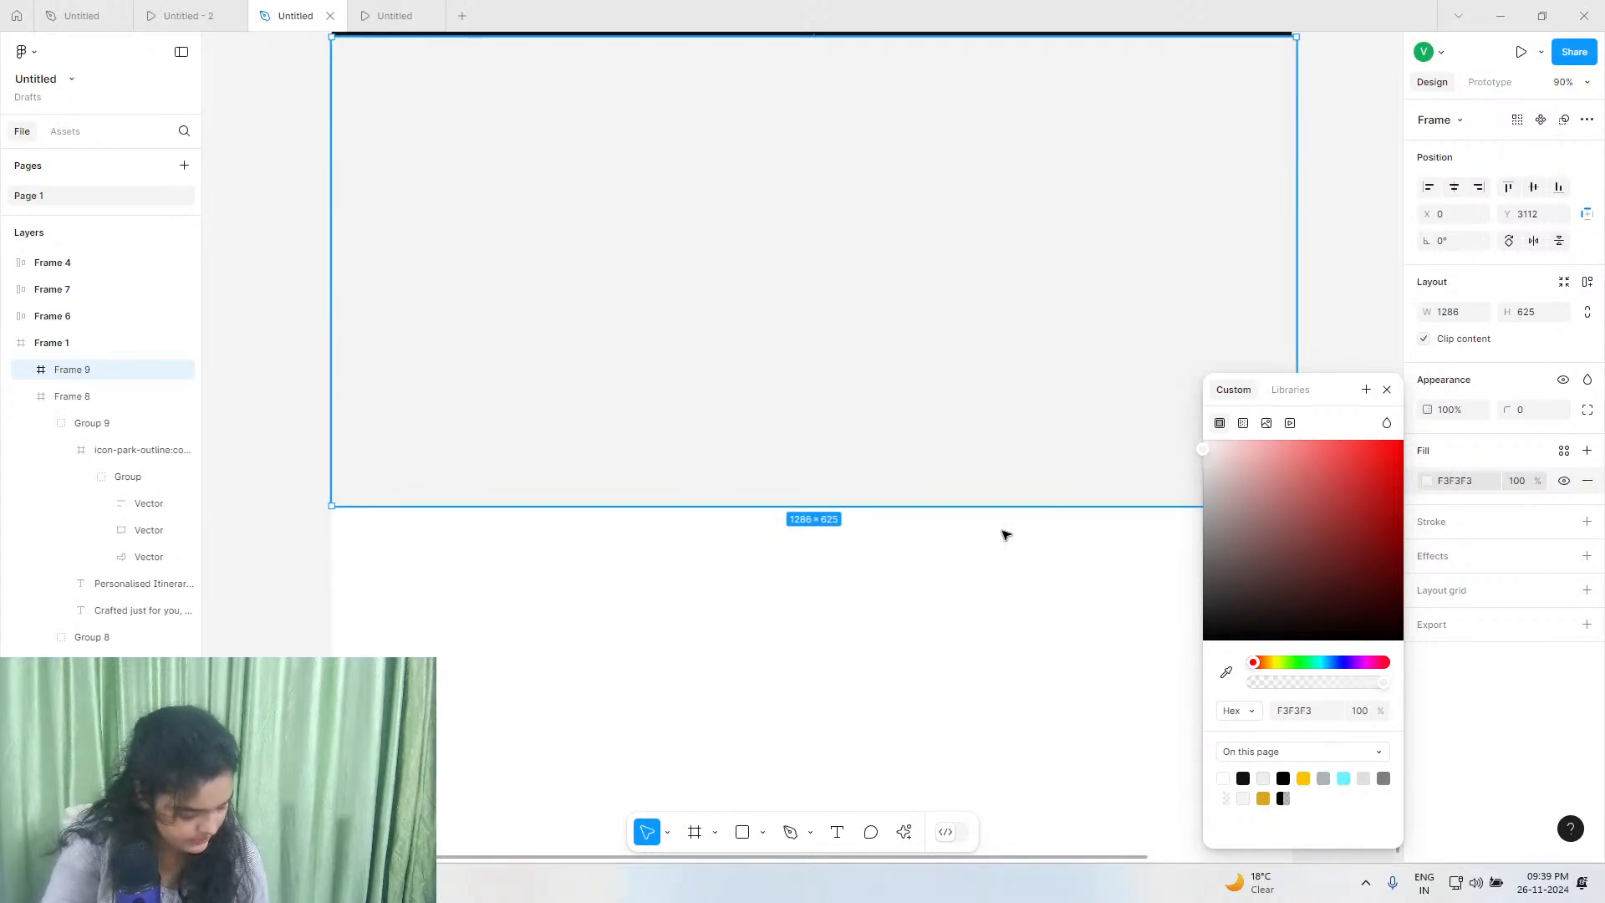
{"action": "left_click", "coordinate": [180, 13]}
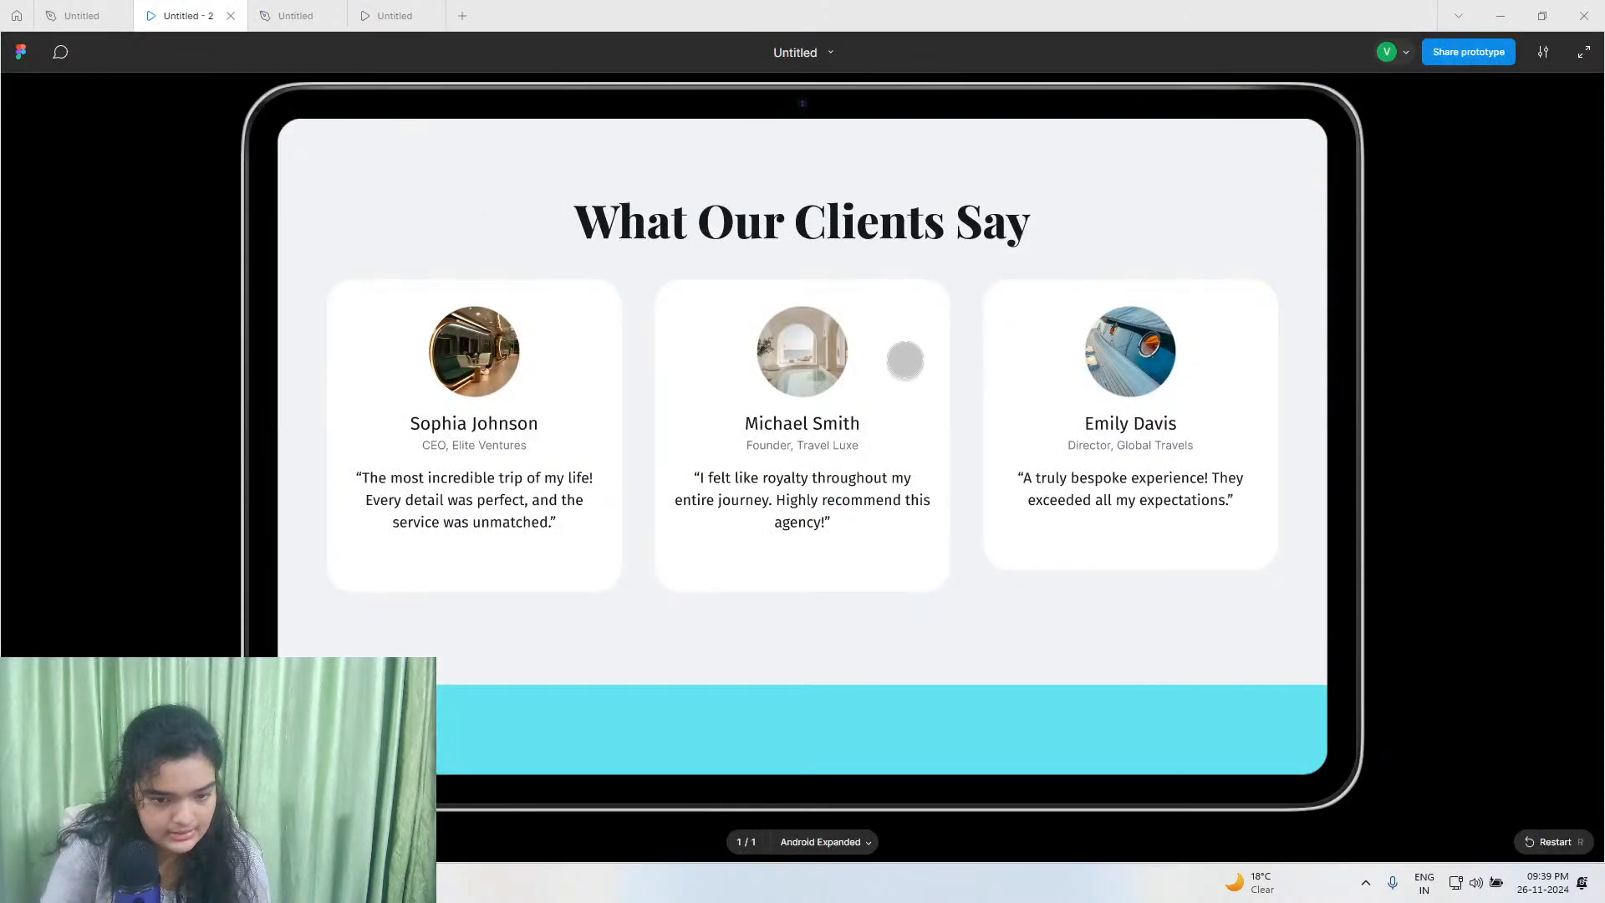
{"action": "left_click", "coordinate": [259, 15]}
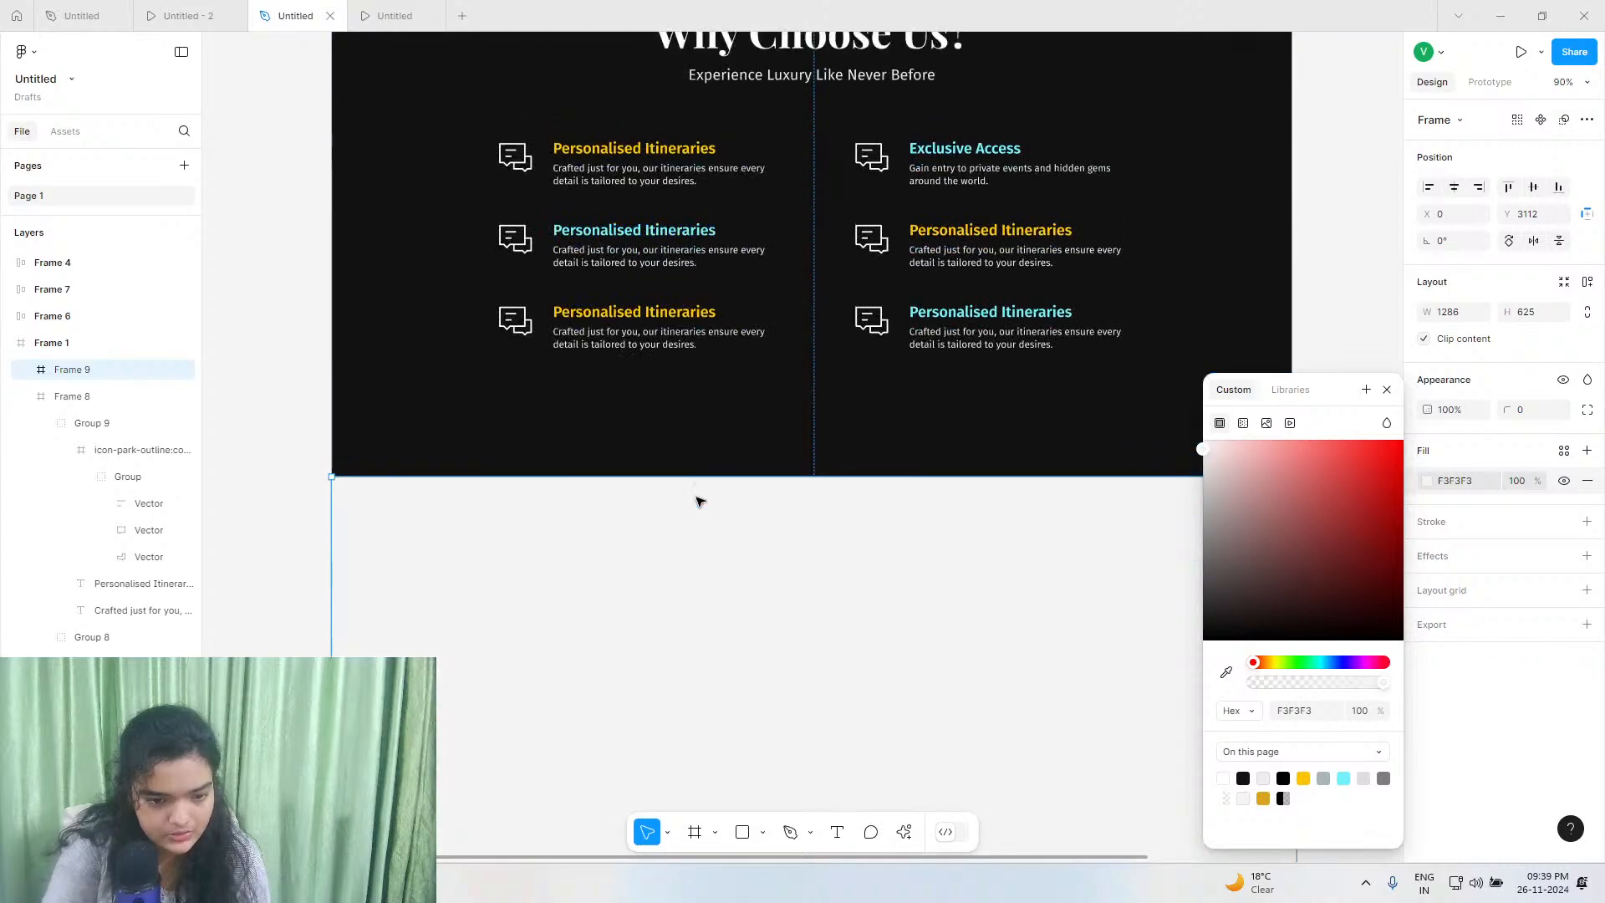
Copy the "Why Choose Us?" heading into the new light section and position it near the top at X 236, Y 87.
{"action": "scroll", "coordinate": [735, 452], "scroll_direction": "up", "scroll_amount": 3}
{"action": "left_click", "coordinate": [770, 337]}
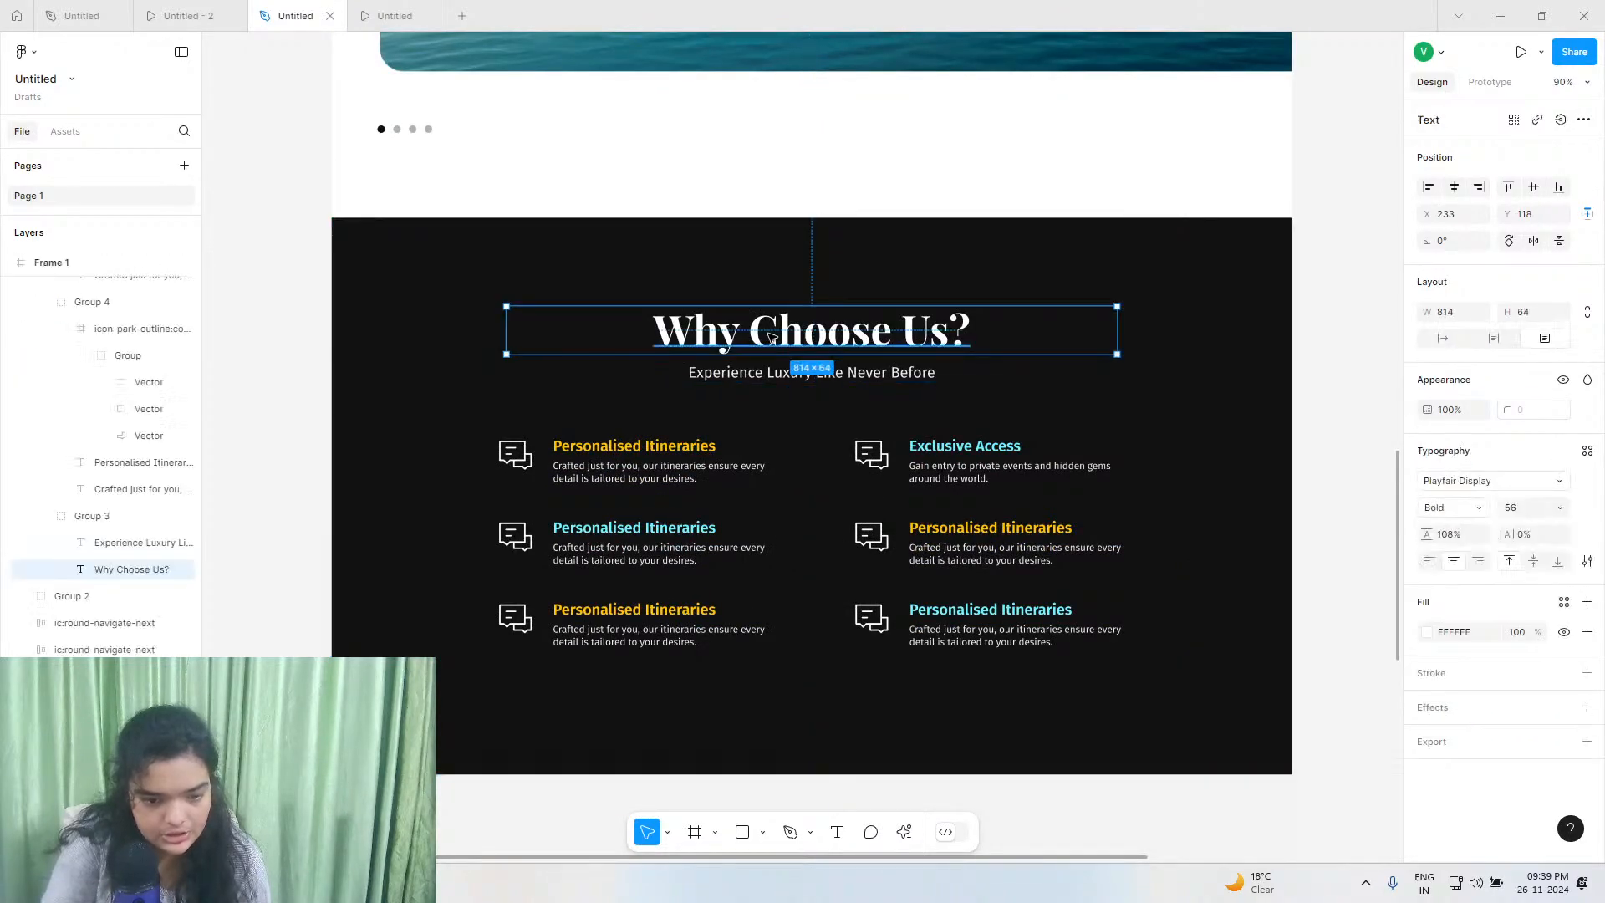
{"action": "right_click", "coordinate": [771, 328]}
{"action": "left_click", "coordinate": [797, 337]}
{"action": "scroll", "coordinate": [585, 477], "scroll_direction": "down", "scroll_amount": 5}
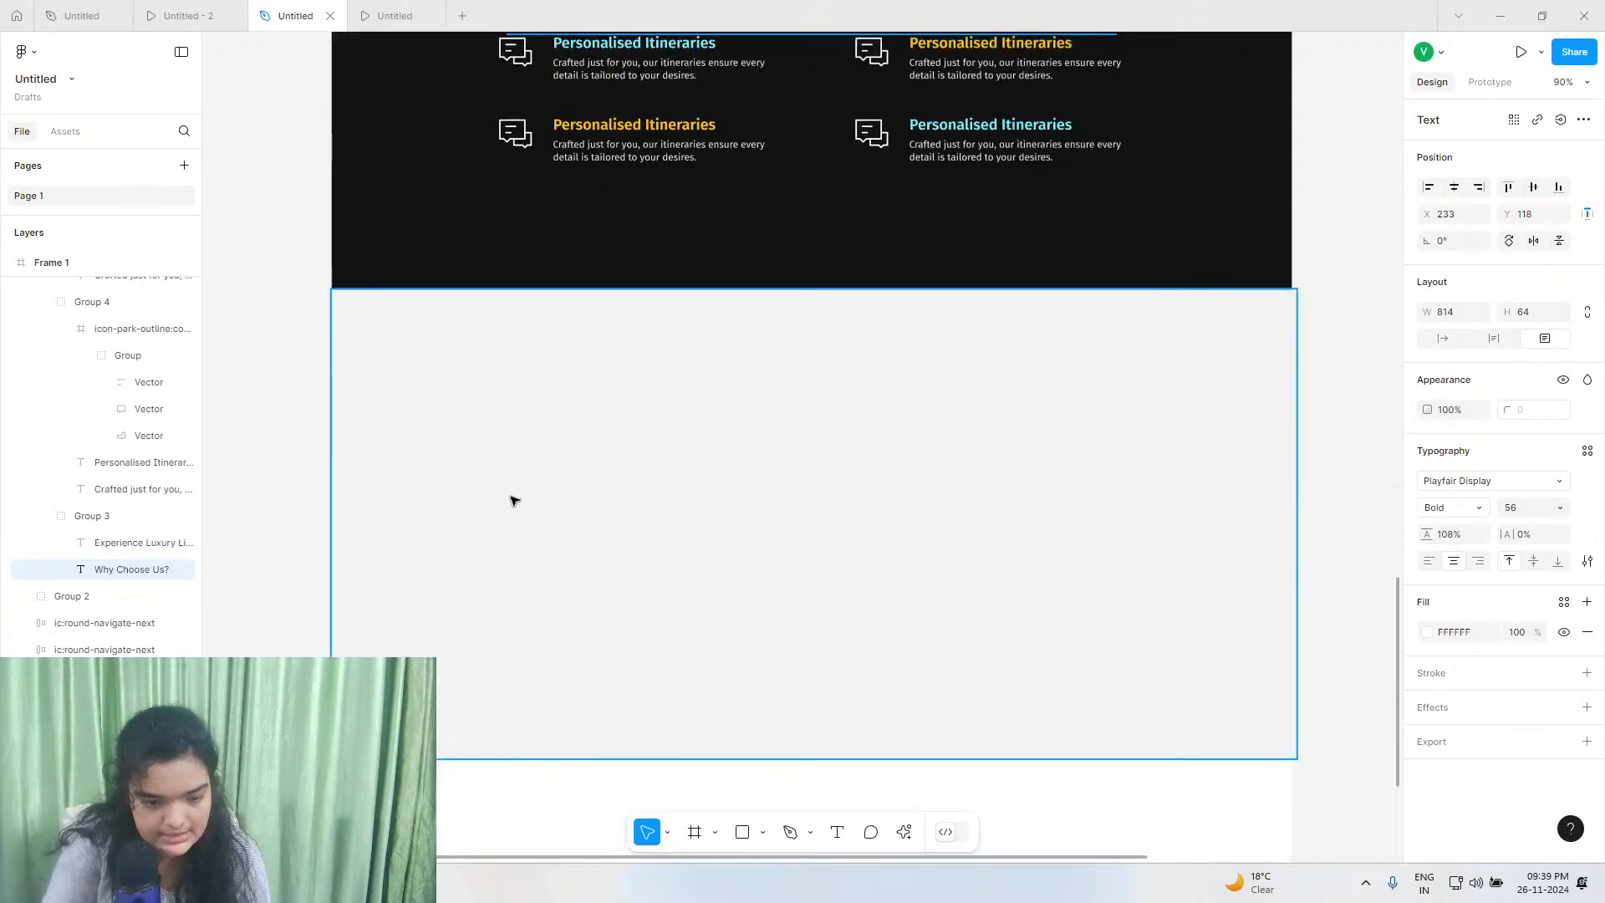
{"action": "left_click", "coordinate": [647, 543]}
{"action": "right_click", "coordinate": [693, 526]}
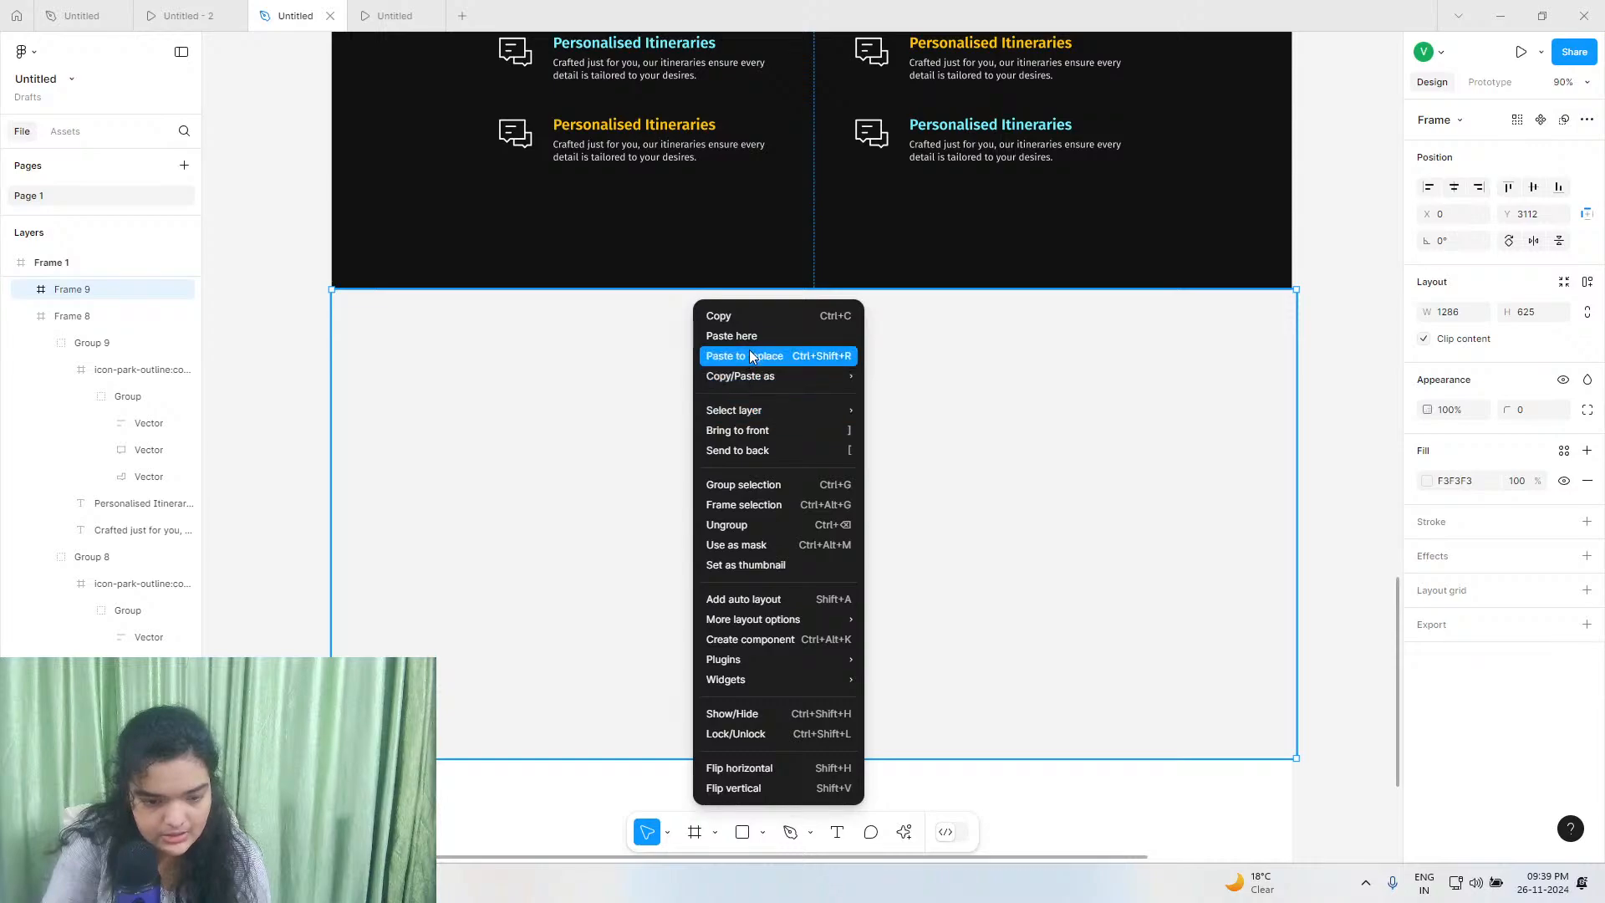
{"action": "left_click", "coordinate": [749, 346]}
{"action": "left_click_drag", "start_coordinate": [950, 562], "coordinate": [1030, 381]}
Replace the copied heading's text with "What Our Clients Say".
{"action": "double_click", "coordinate": [775, 392]}
{"action": "left_click", "coordinate": [735, 387]}
{"action": "type", "text": "at Our Cl"}
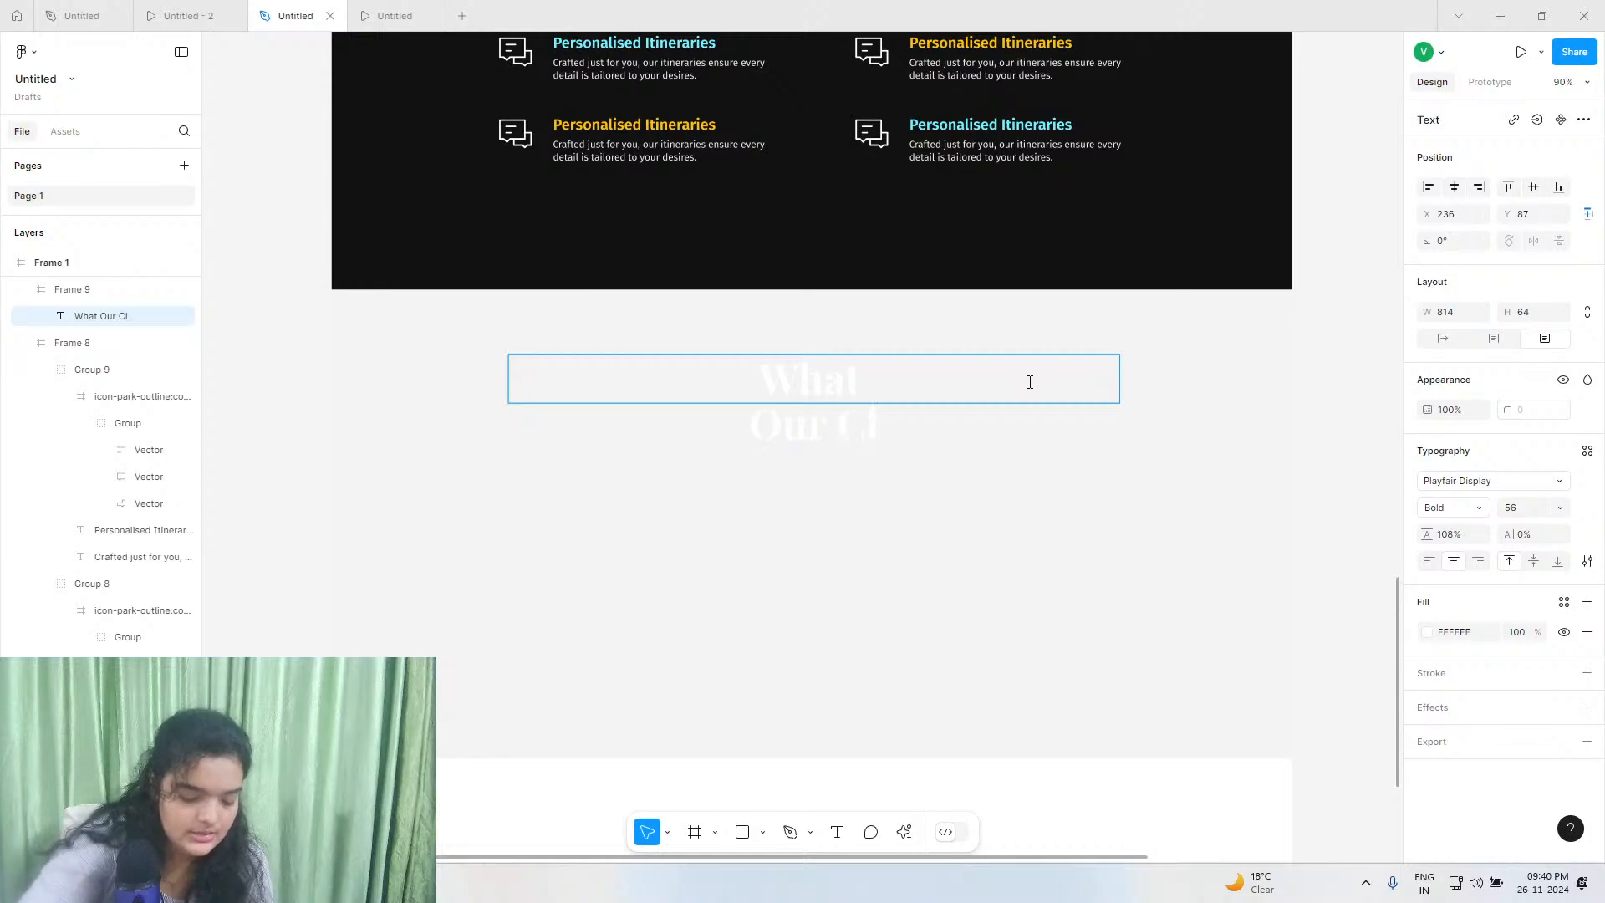
{"action": "type", "text": "ients Say"}
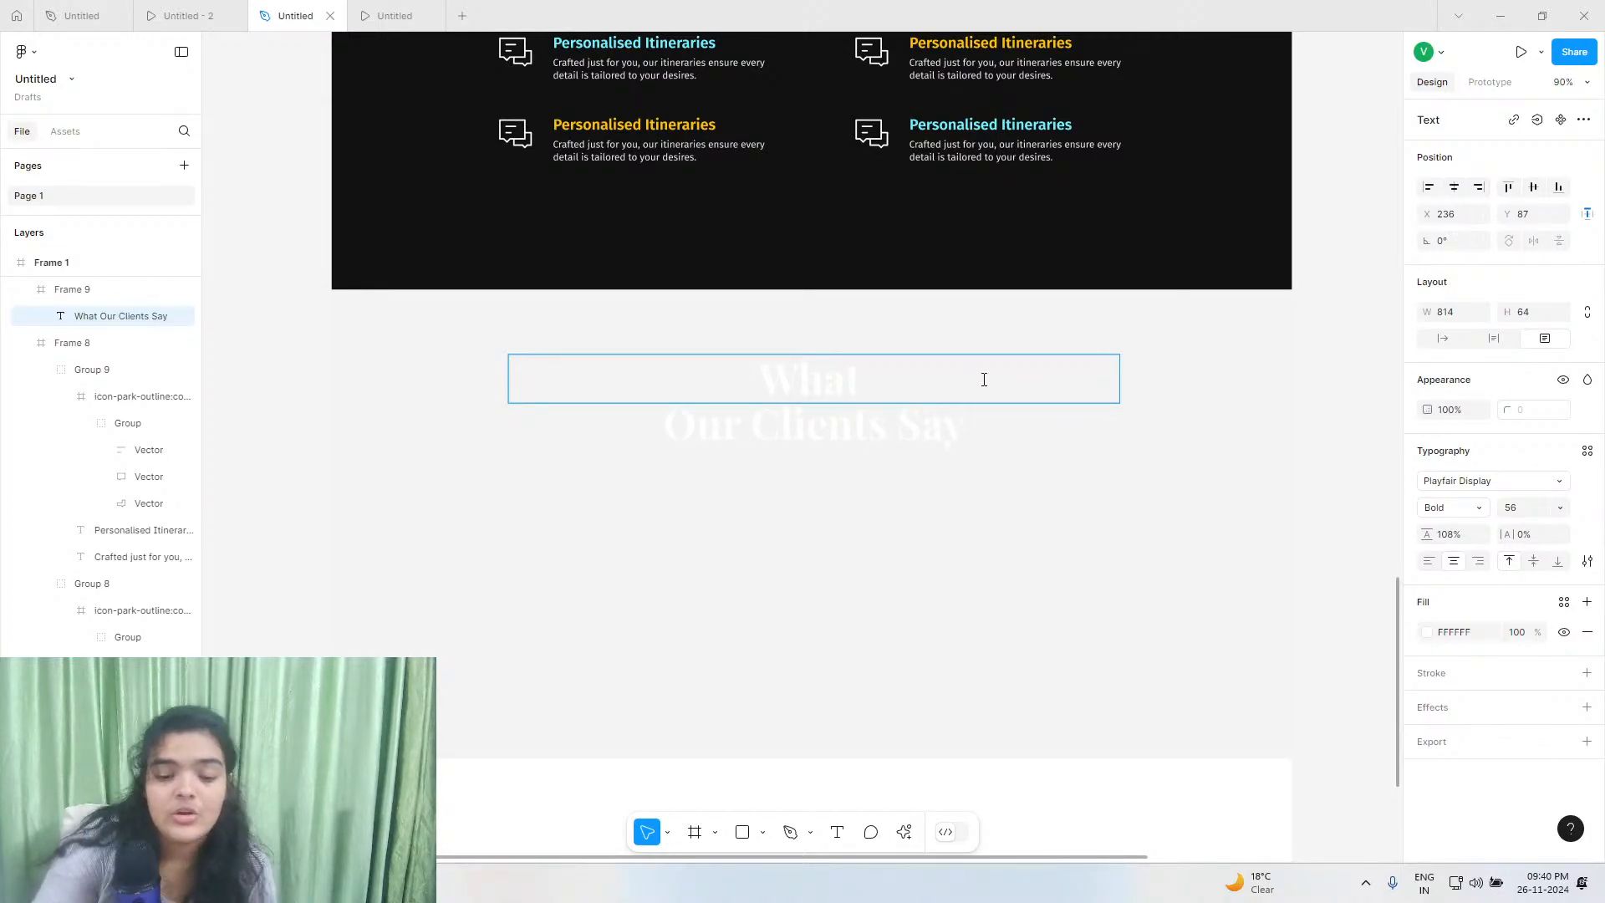
{"action": "key", "text": "Escape"}
Remove the line break after "What" and set the heading to auto width so it fits on one line.
{"action": "left_click", "coordinate": [1441, 338]}
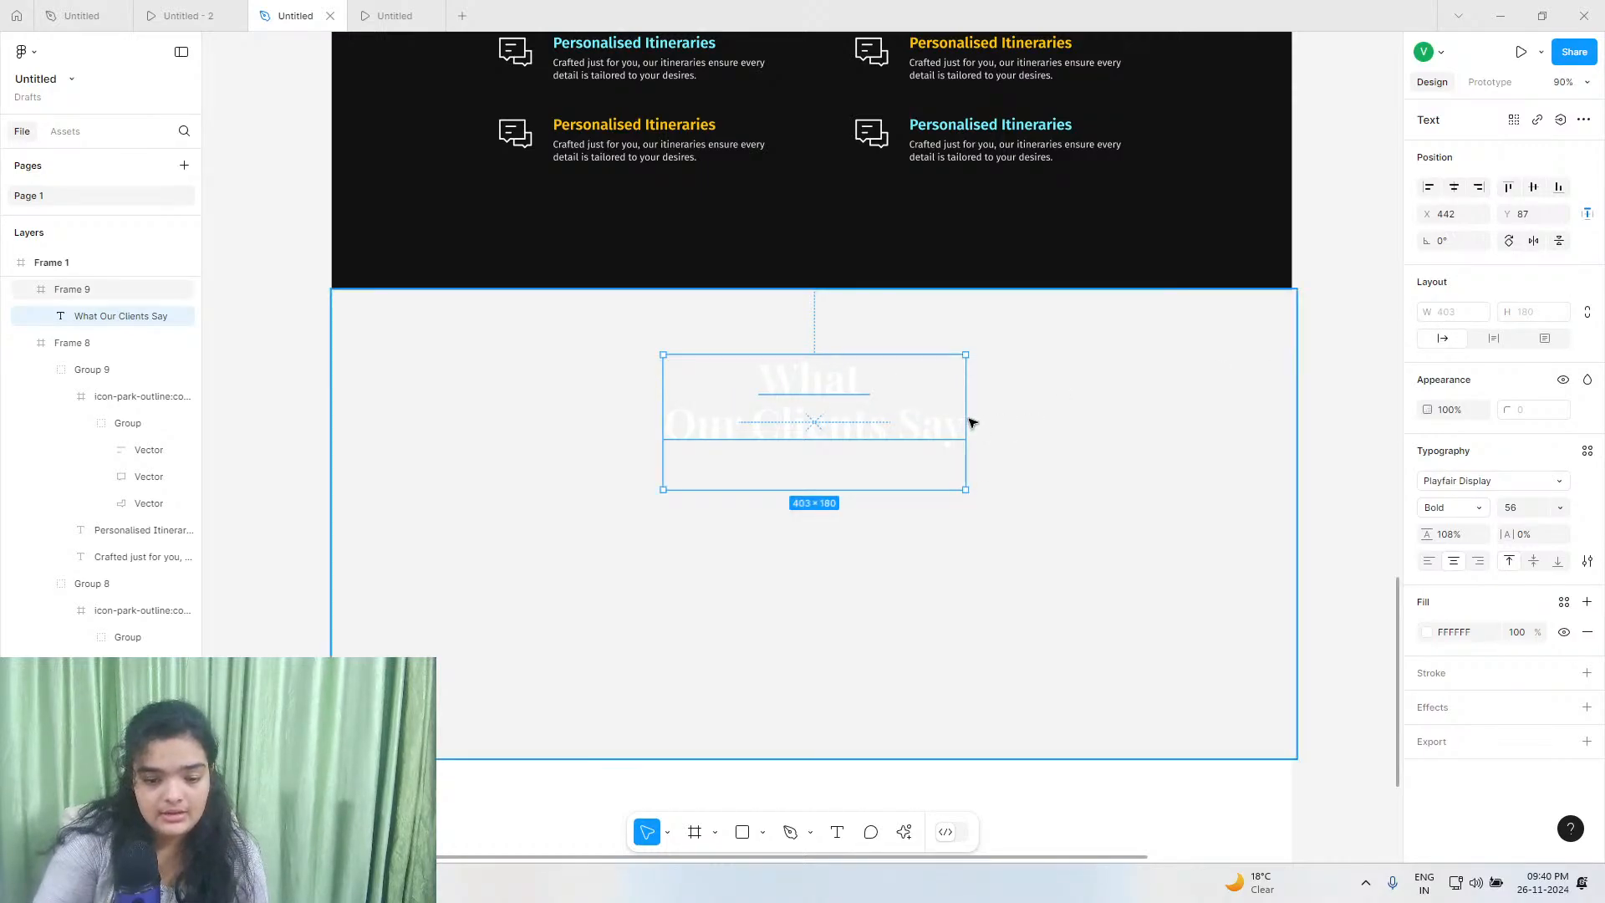
{"action": "left_click_drag", "start_coordinate": [966, 405], "coordinate": [1019, 406]}
{"action": "double_click", "coordinate": [727, 415]}
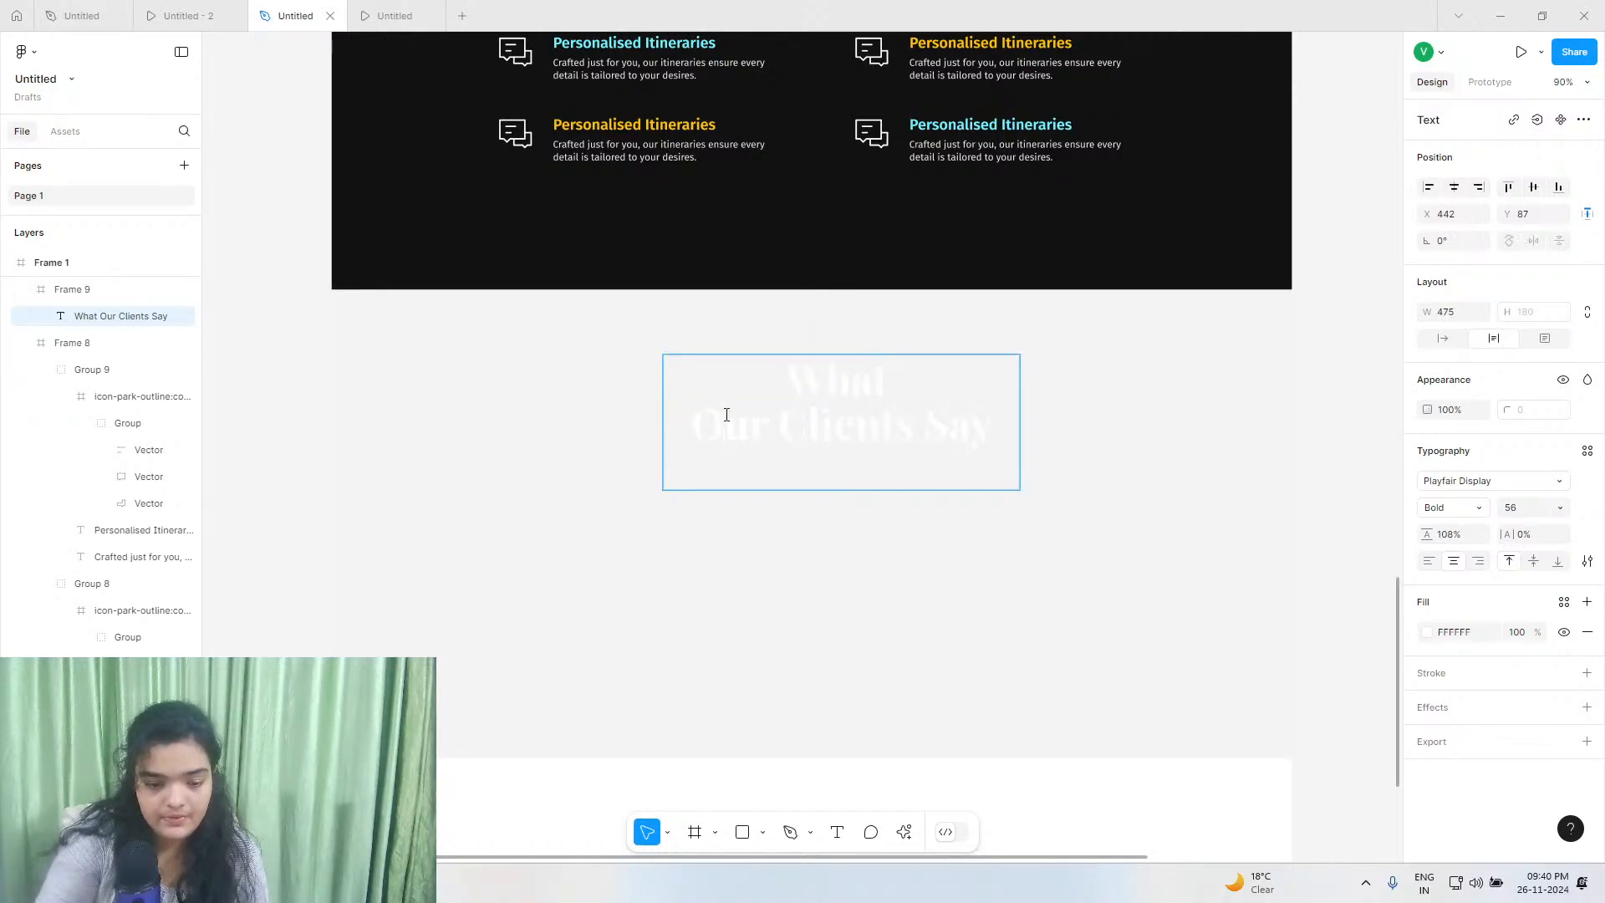
{"action": "key", "text": "BackSpace"}
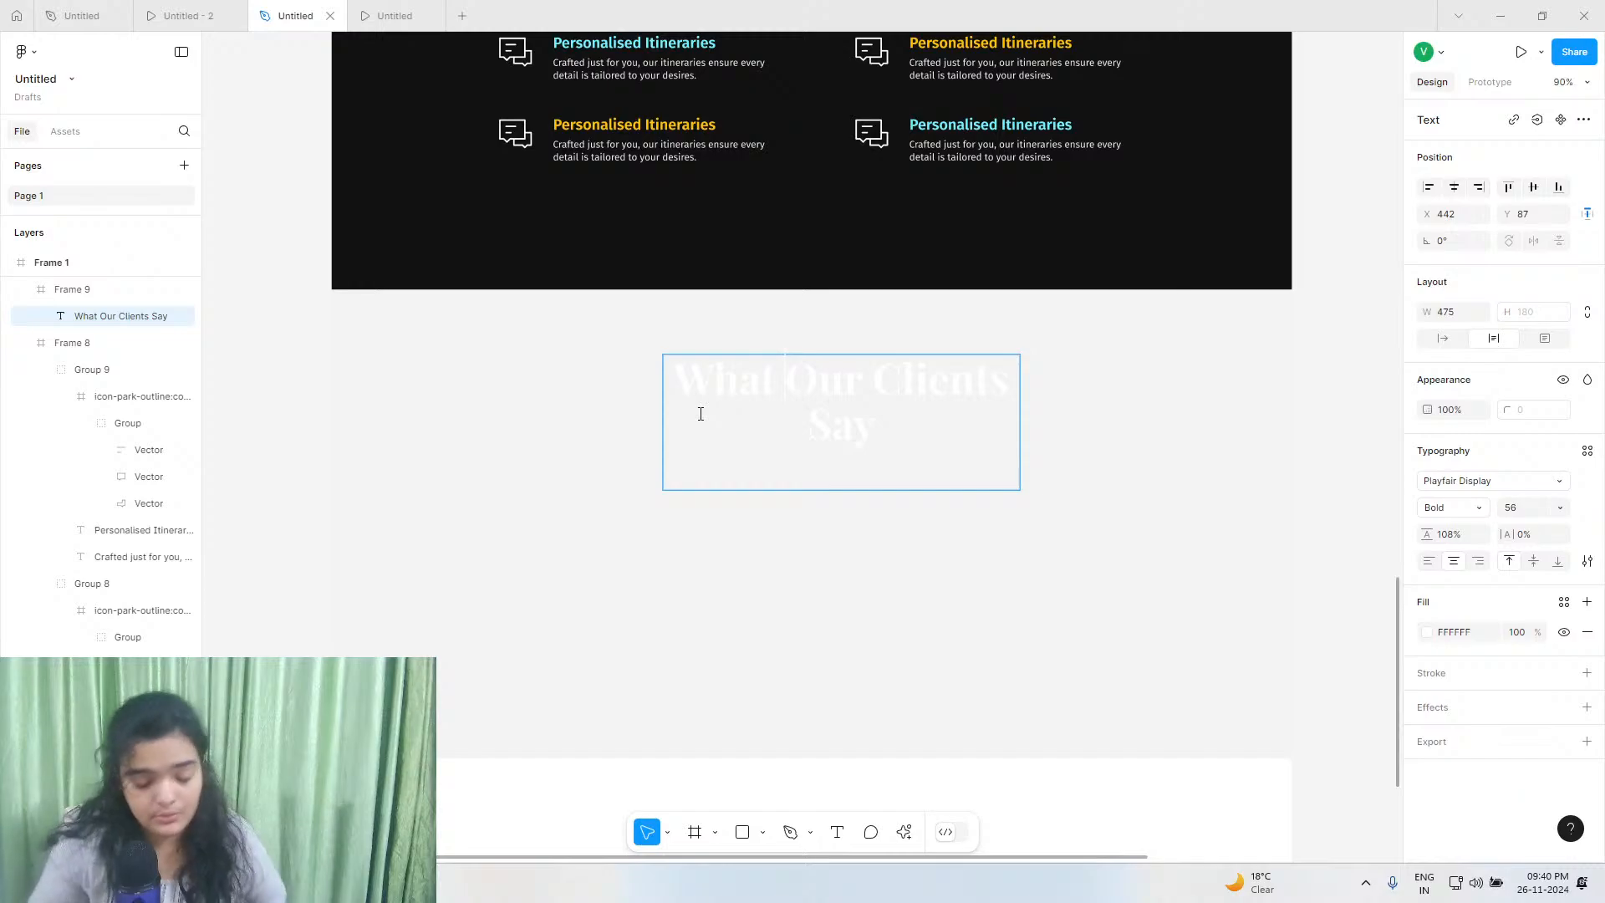
{"action": "left_click", "coordinate": [1458, 346]}
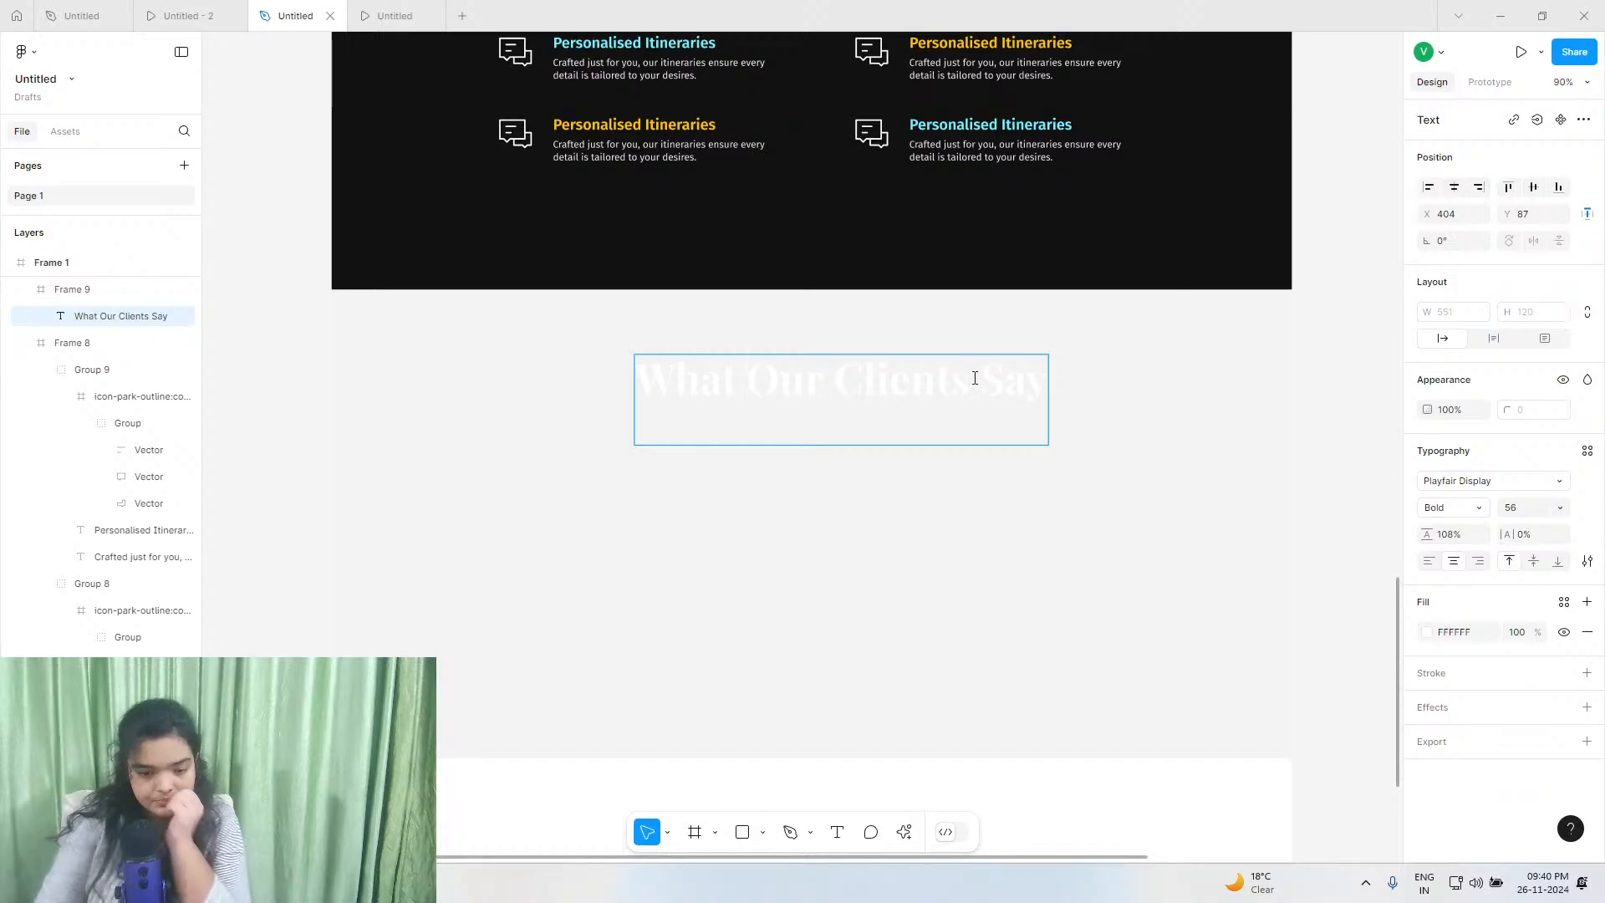
Recolour the whole "What Our Clients Say" heading to near-black 111111.
{"action": "key", "text": "ctrl+a"}
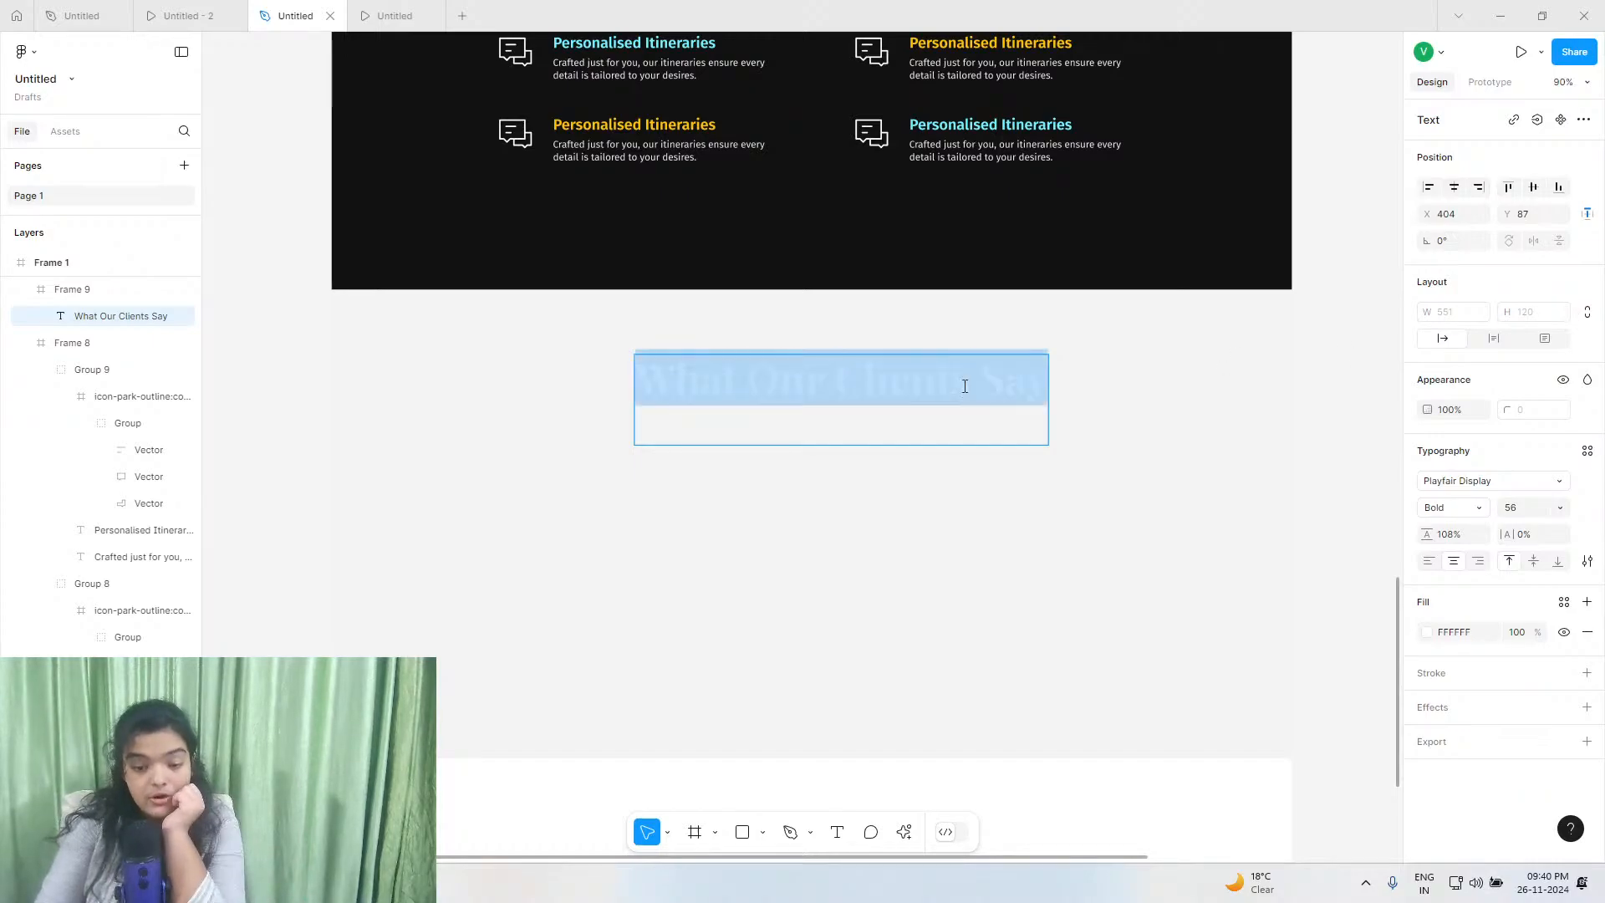
{"action": "left_click", "coordinate": [1427, 633]}
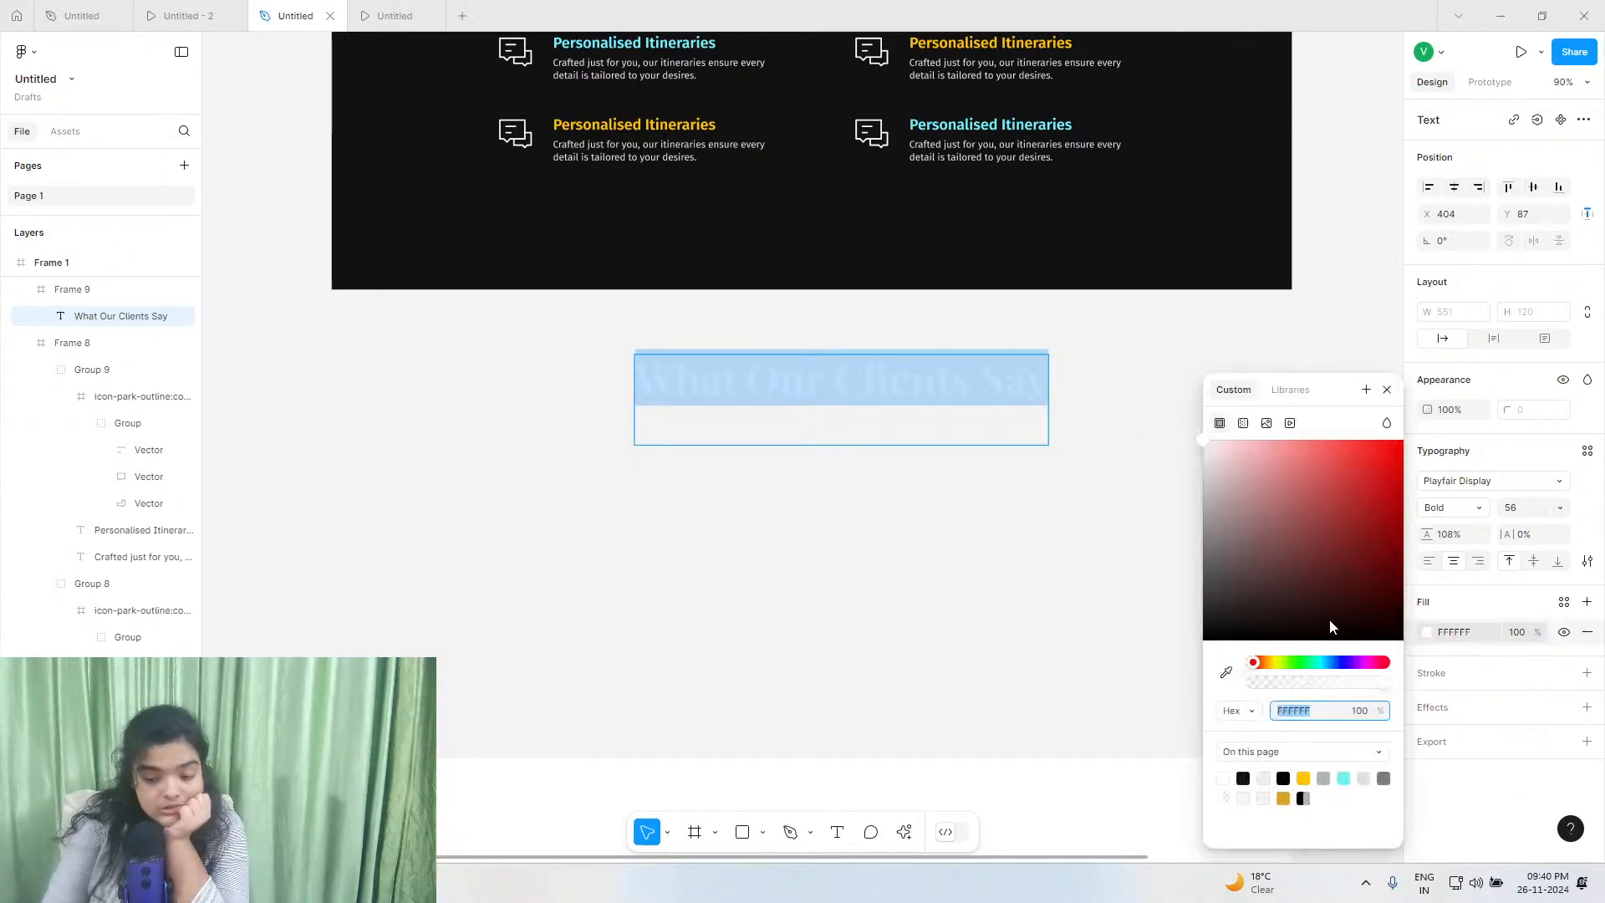
{"action": "left_click", "coordinate": [1246, 778]}
{"action": "key", "text": "Escape"}
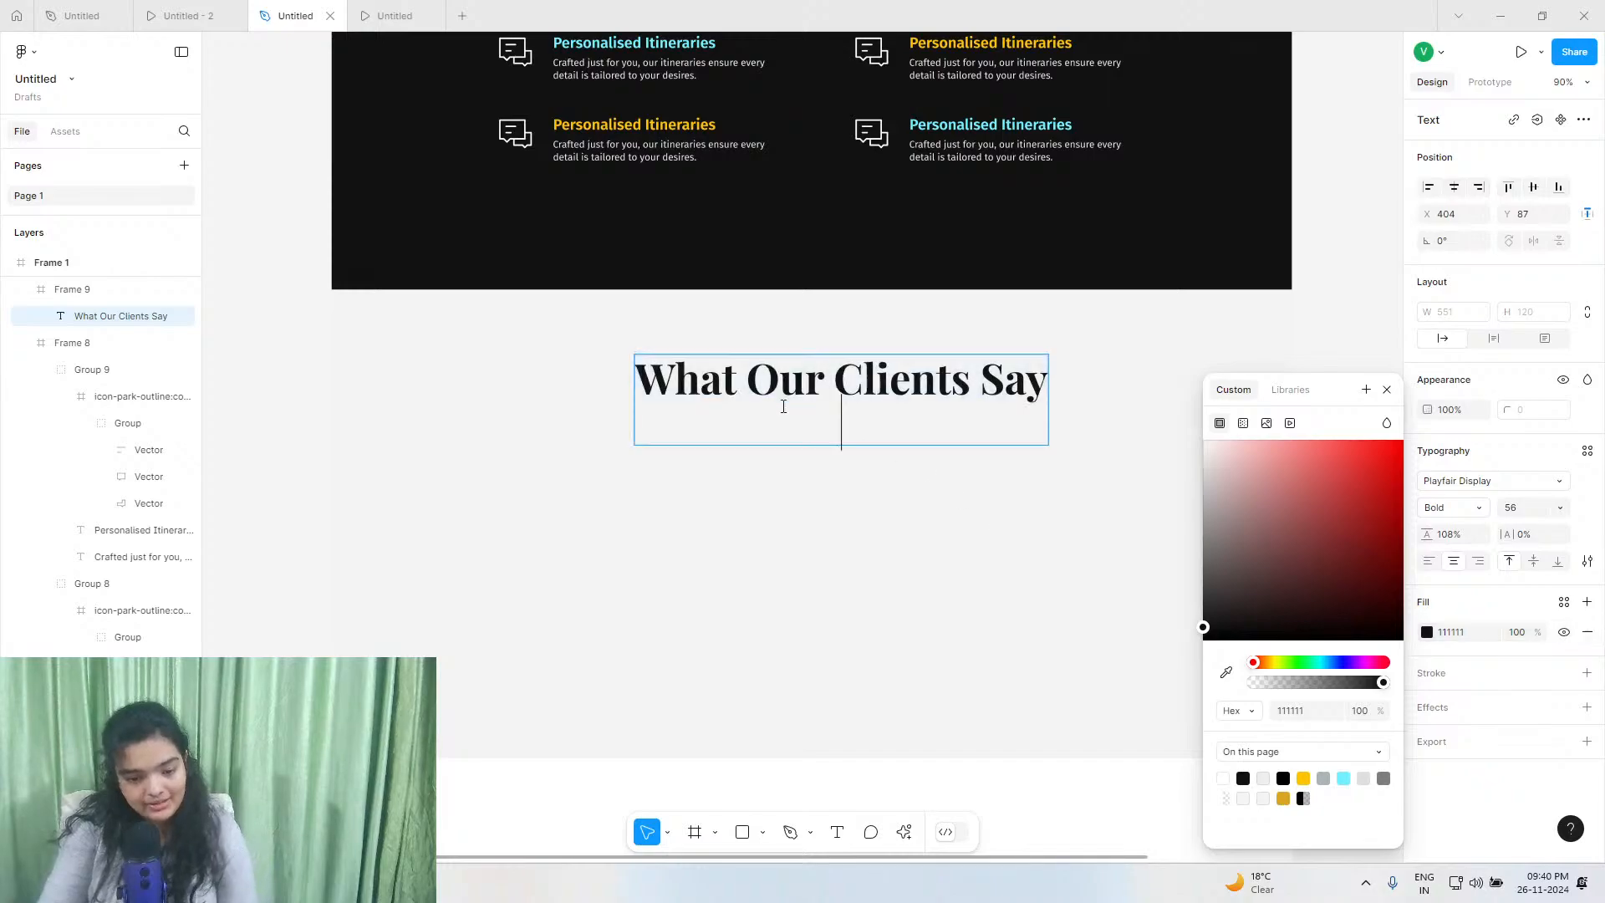
{"action": "key", "text": "Escape"}
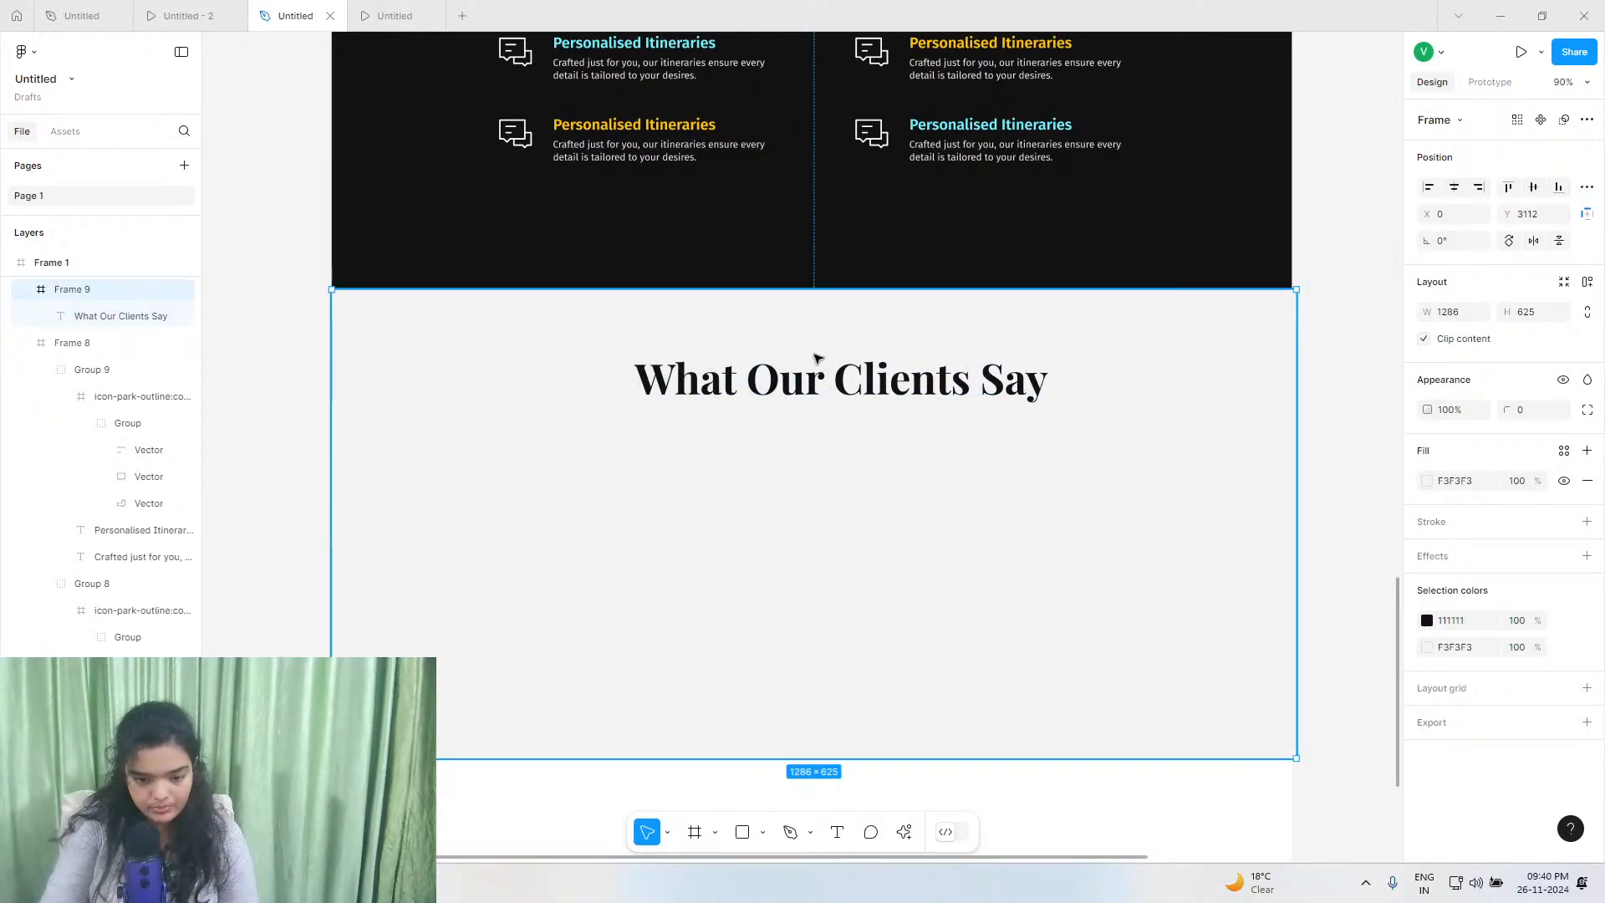
Delete the empty second line from the "What Our Clients Say" heading.
{"action": "left_click", "coordinate": [841, 399]}
{"action": "double_click", "coordinate": [843, 403]}
{"action": "left_click", "coordinate": [848, 420]}
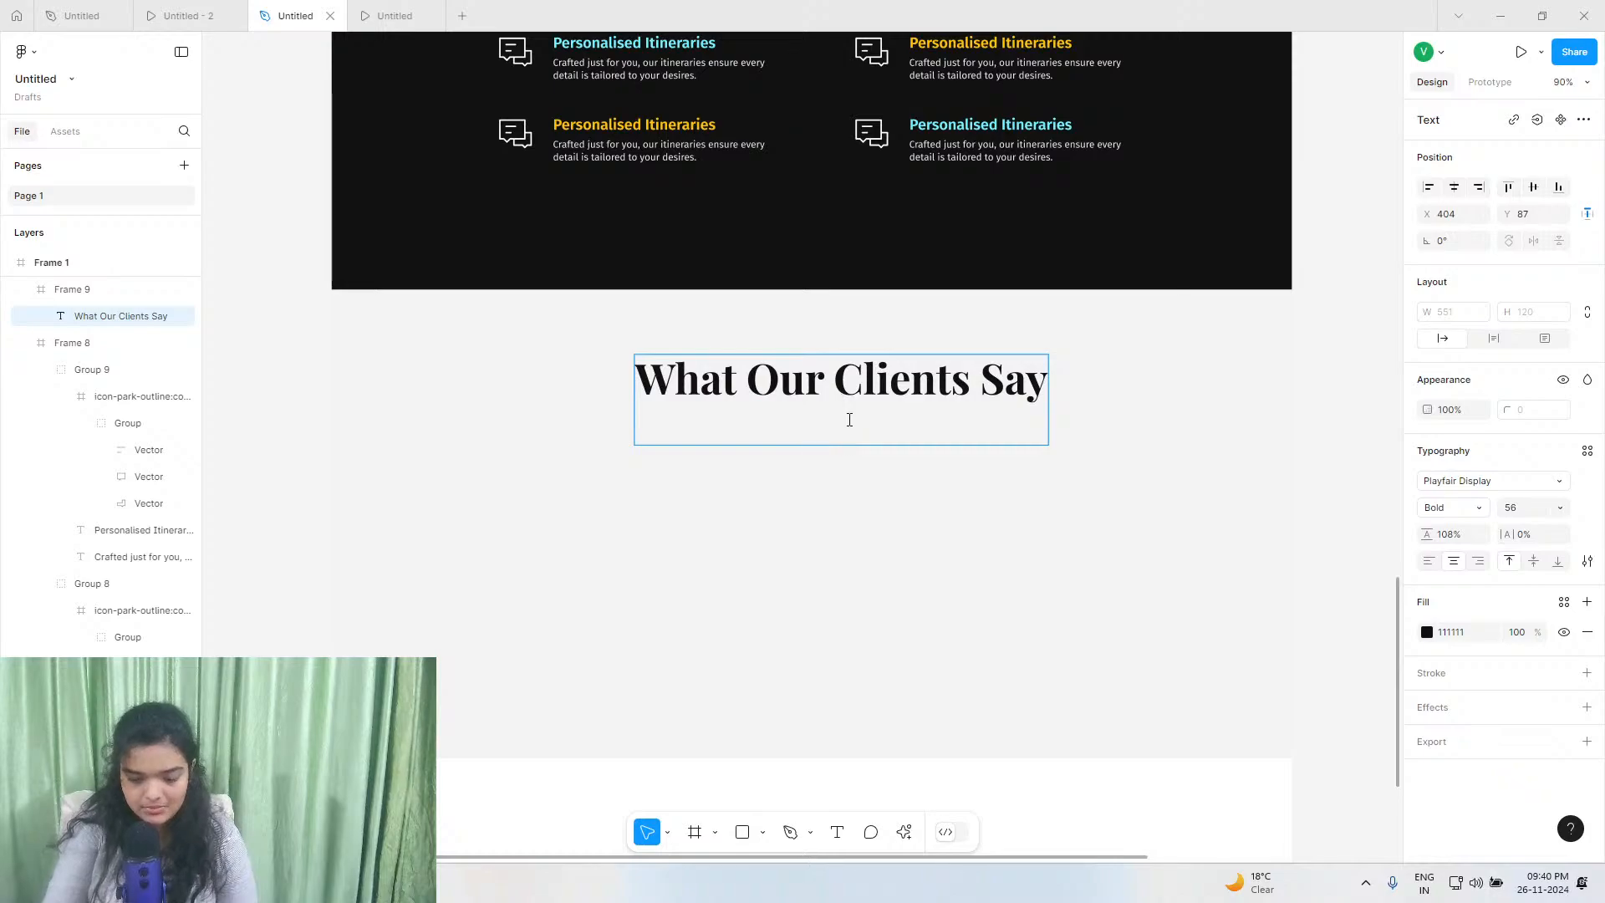
{"action": "key", "text": "BackSpace"}
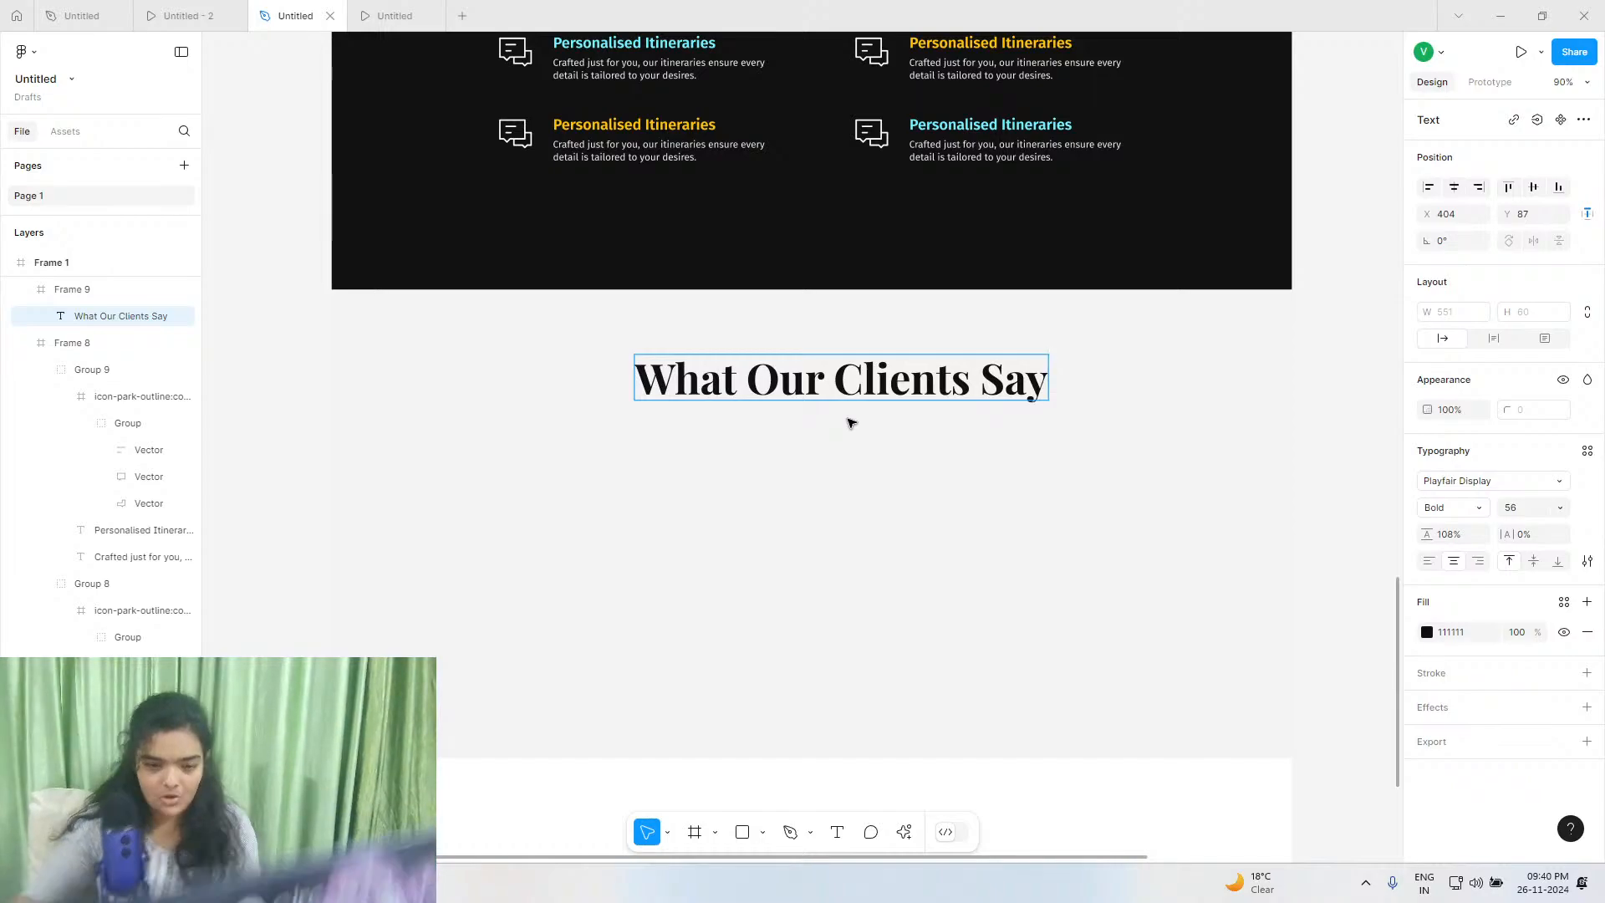
Check the testimonial layout in the reference prototype and extend the light section frame to a height of 645.
{"action": "left_click", "coordinate": [178, 10]}
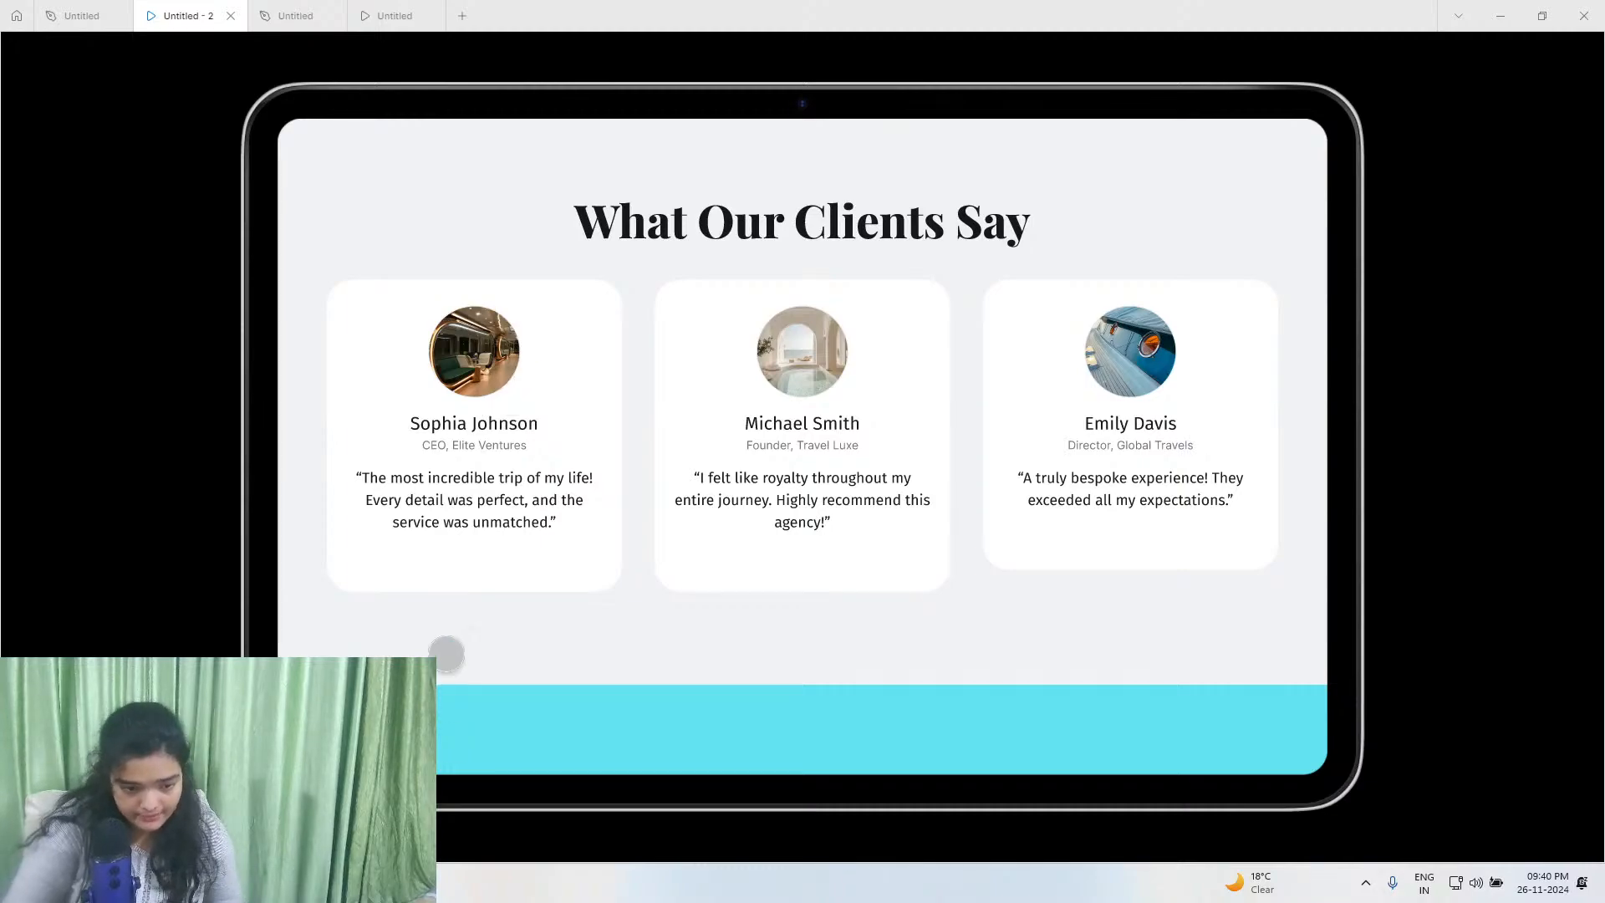
{"action": "left_click", "coordinate": [322, 14]}
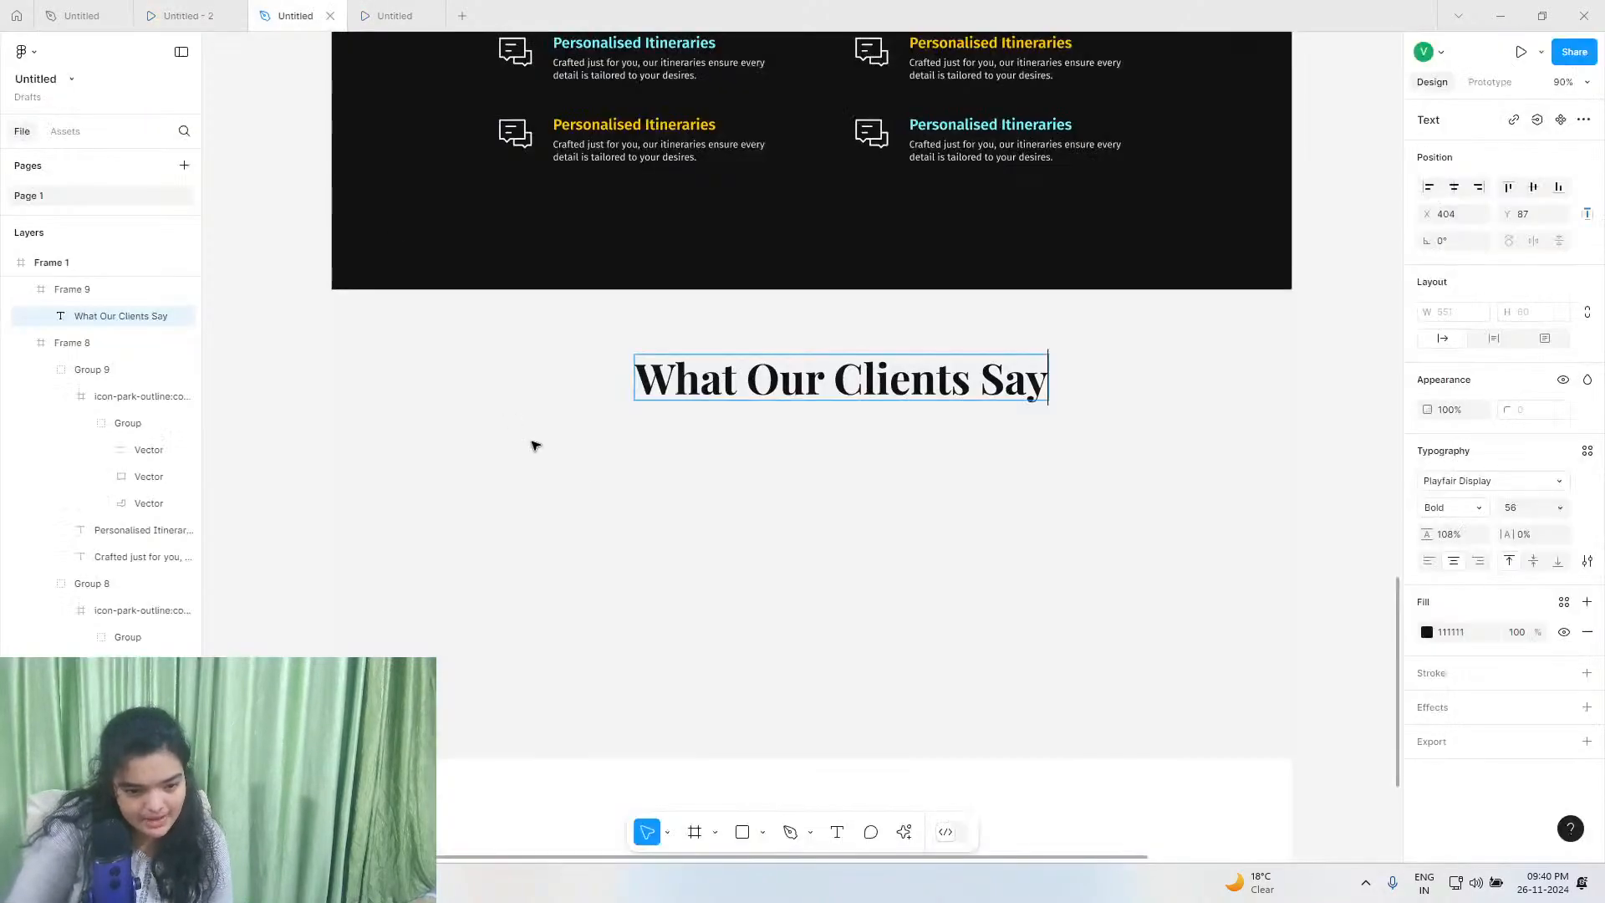
{"action": "scroll", "coordinate": [560, 477], "scroll_direction": "down", "scroll_amount": 3}
{"action": "left_click", "coordinate": [636, 550]}
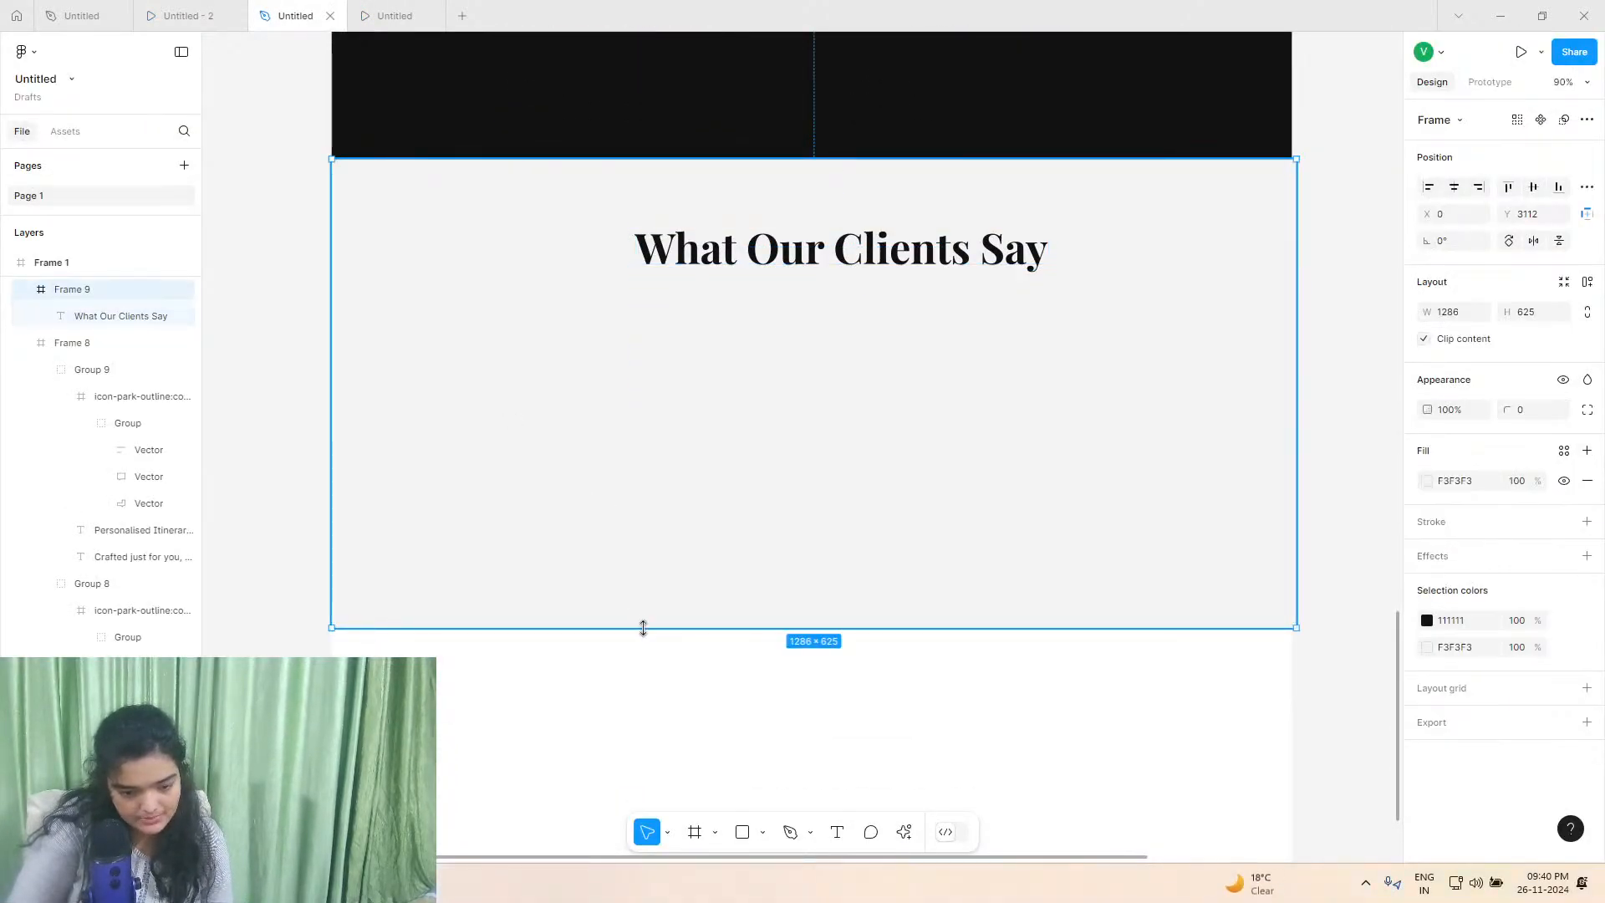
{"action": "left_click_drag", "start_coordinate": [643, 627], "coordinate": [645, 644]}
Draw a testimonial card frame about 297 × 340 below the "What Our Clients Say" heading, at about X 220, Y 207.
{"action": "left_click", "coordinate": [695, 833]}
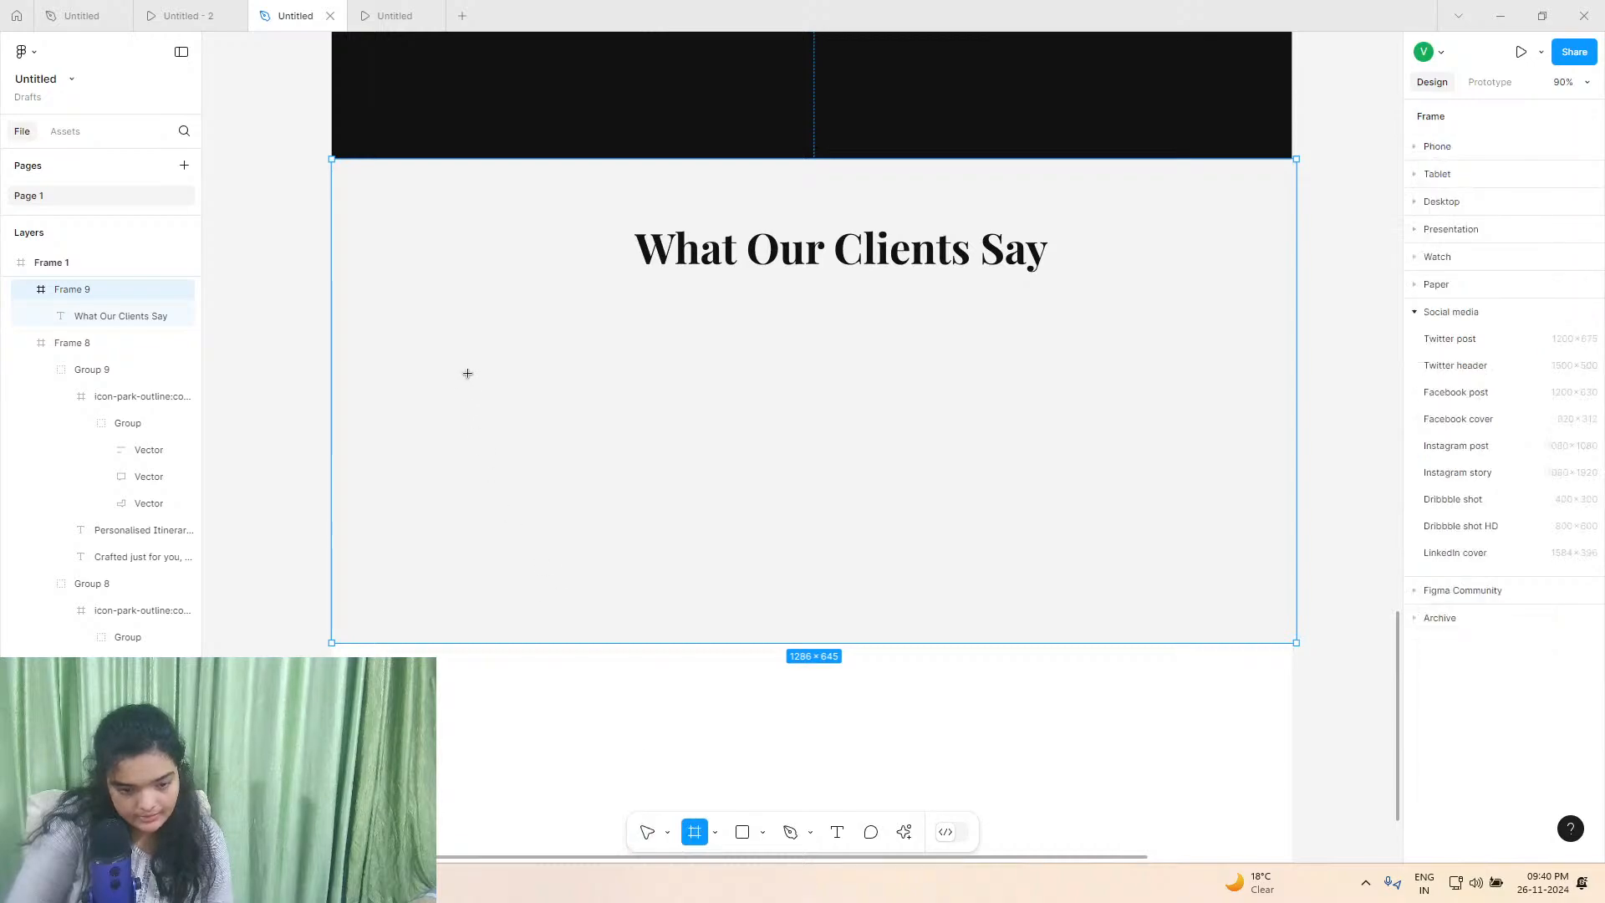
{"action": "left_click_drag", "start_coordinate": [496, 314], "coordinate": [719, 569]}
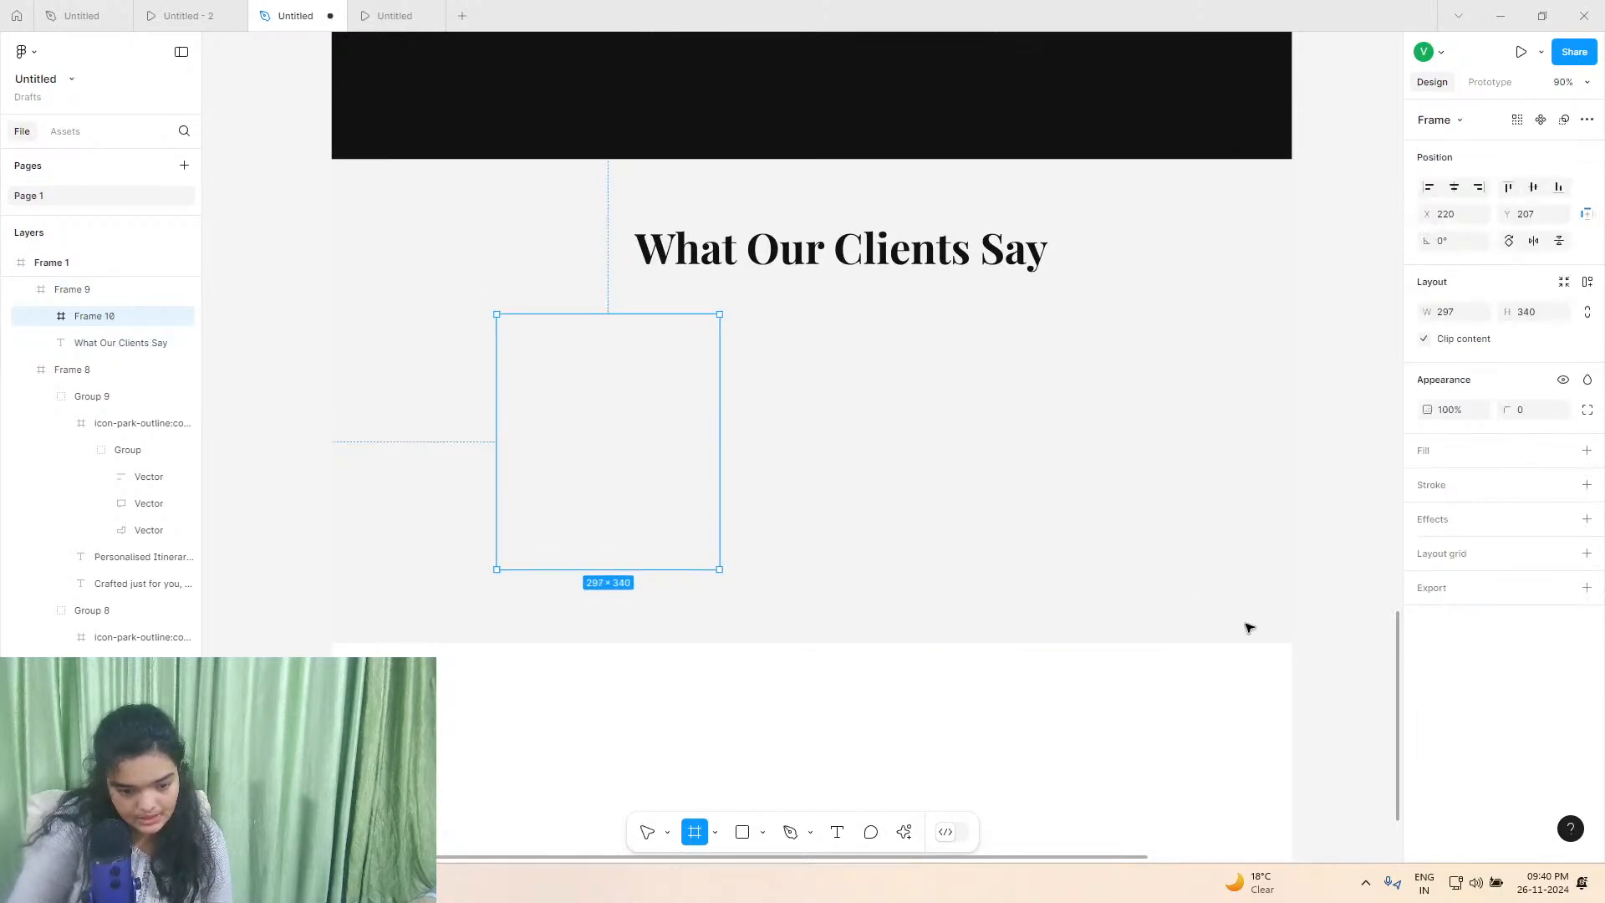
Set the testimonial card's width to 300 and give it a white FFFFFF fill with a corner radius of 30.
{"action": "left_click", "coordinate": [1471, 314]}
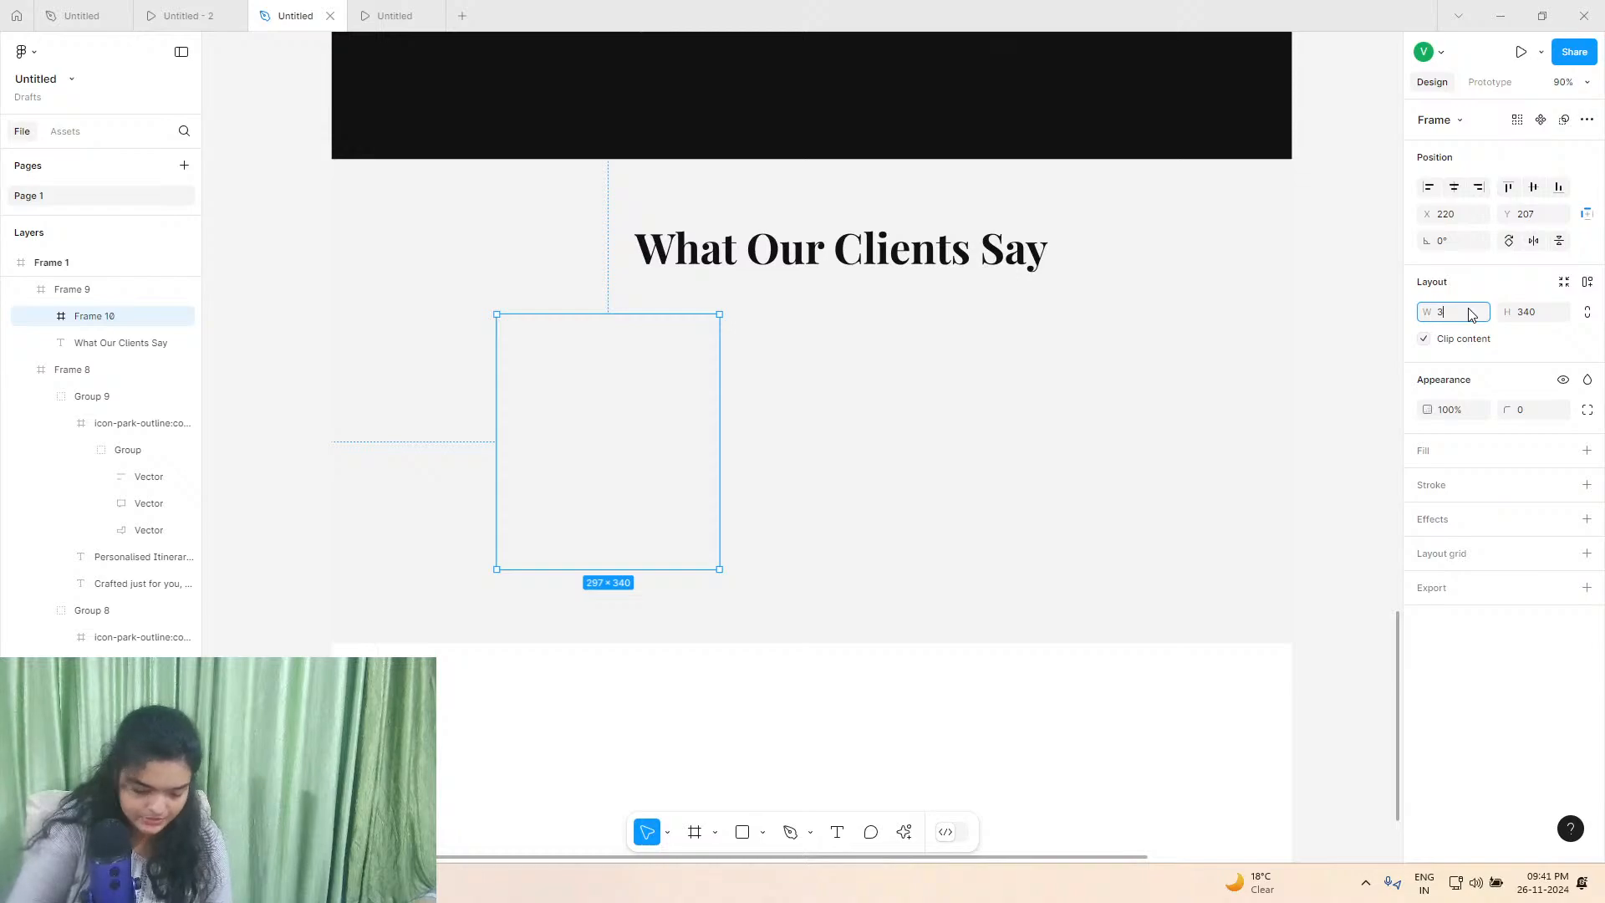
{"action": "type", "text": "00"}
{"action": "key", "text": "Return"}
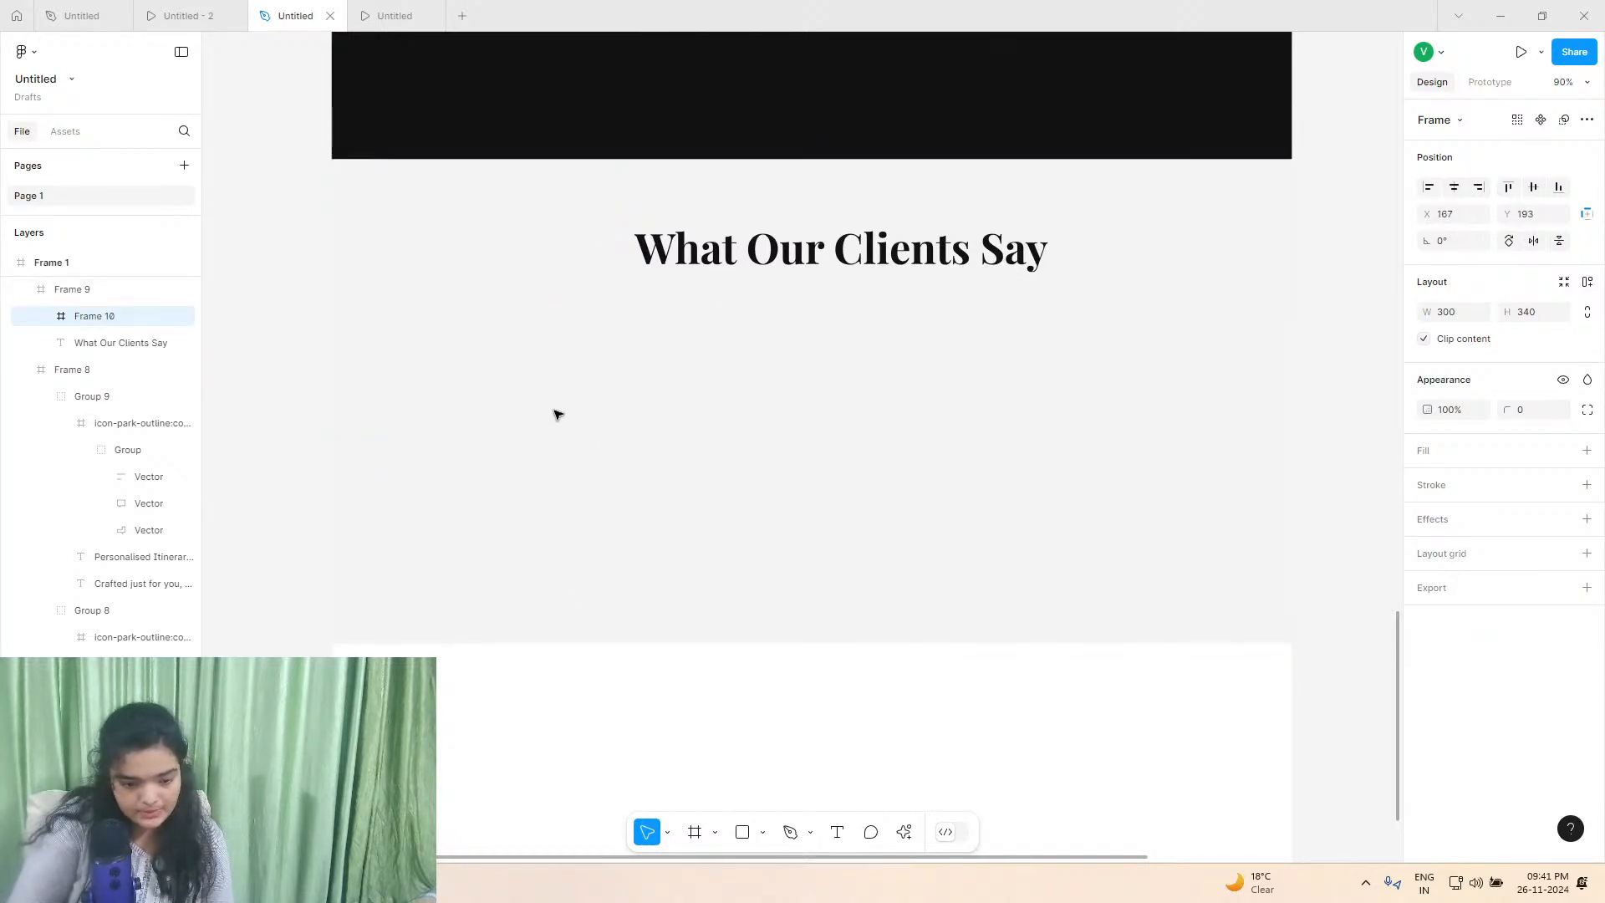
{"action": "left_click", "coordinate": [1586, 453]}
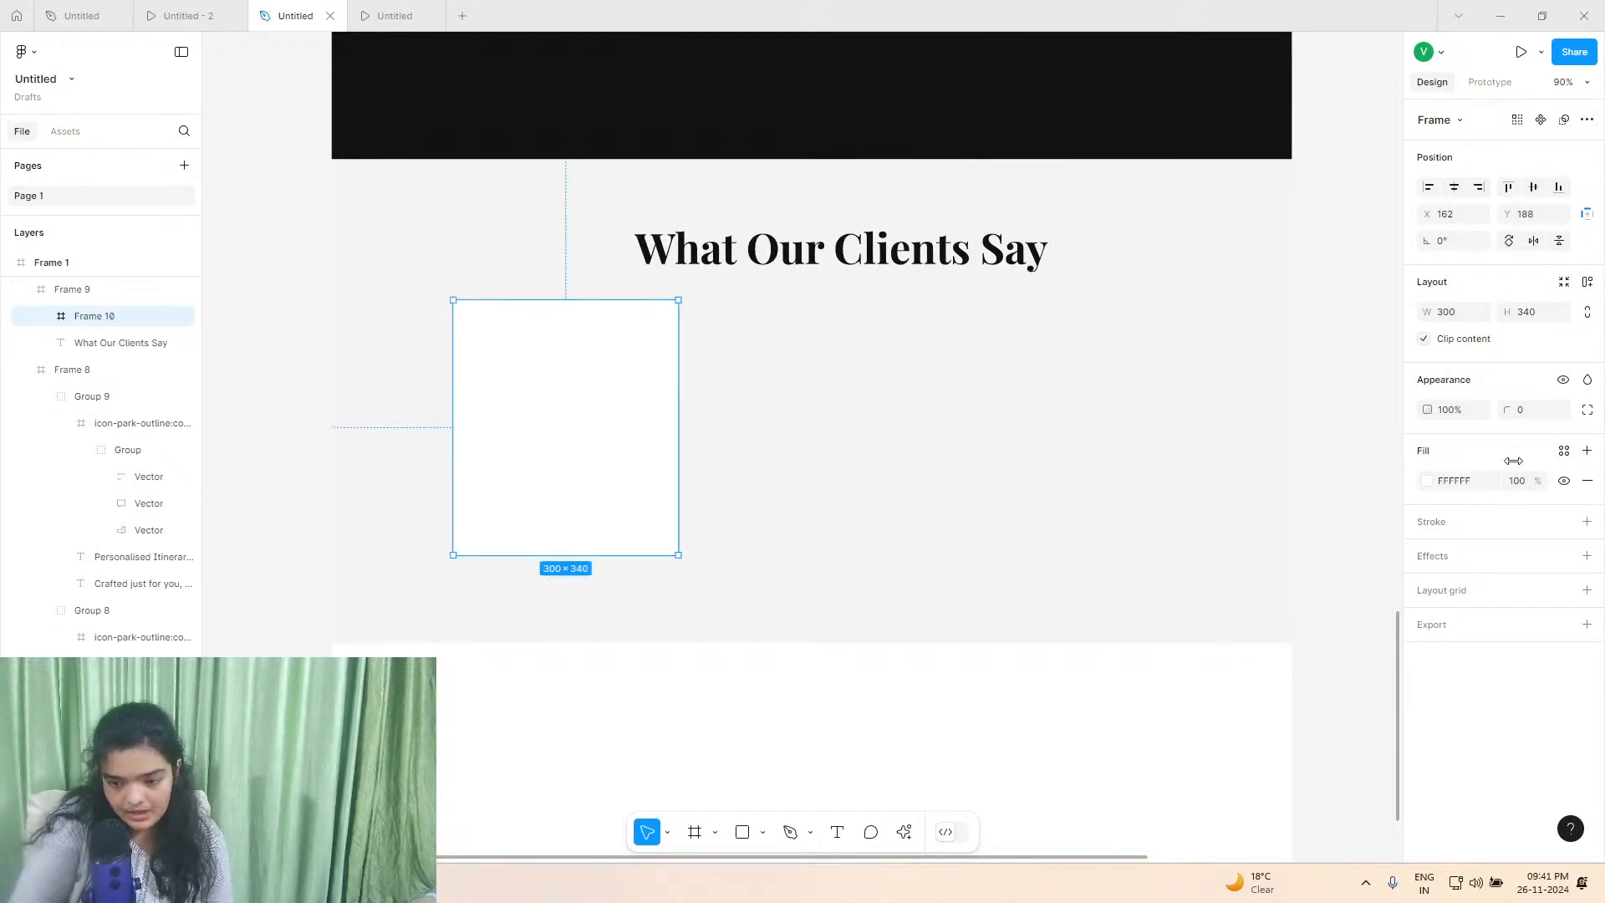
{"action": "left_click", "coordinate": [1518, 412]}
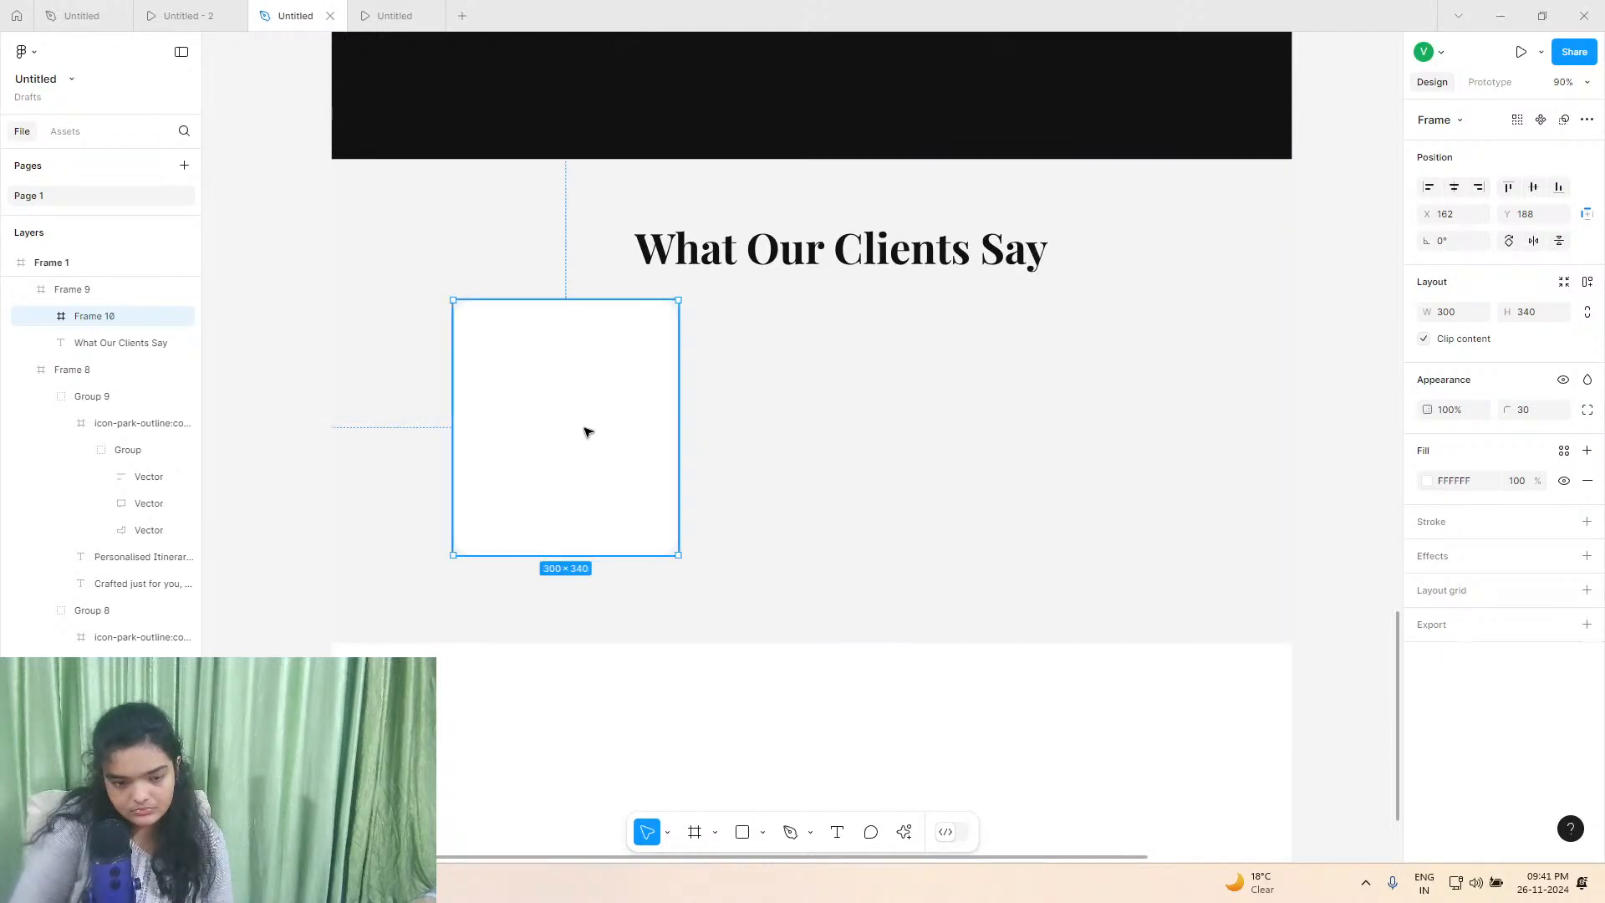
Move the white card to about X 142, Y 188 and compare it with the cards in the reference prototype.
{"action": "left_click_drag", "start_coordinate": [588, 430], "coordinate": [572, 429]}
{"action": "left_click", "coordinate": [154, 8]}
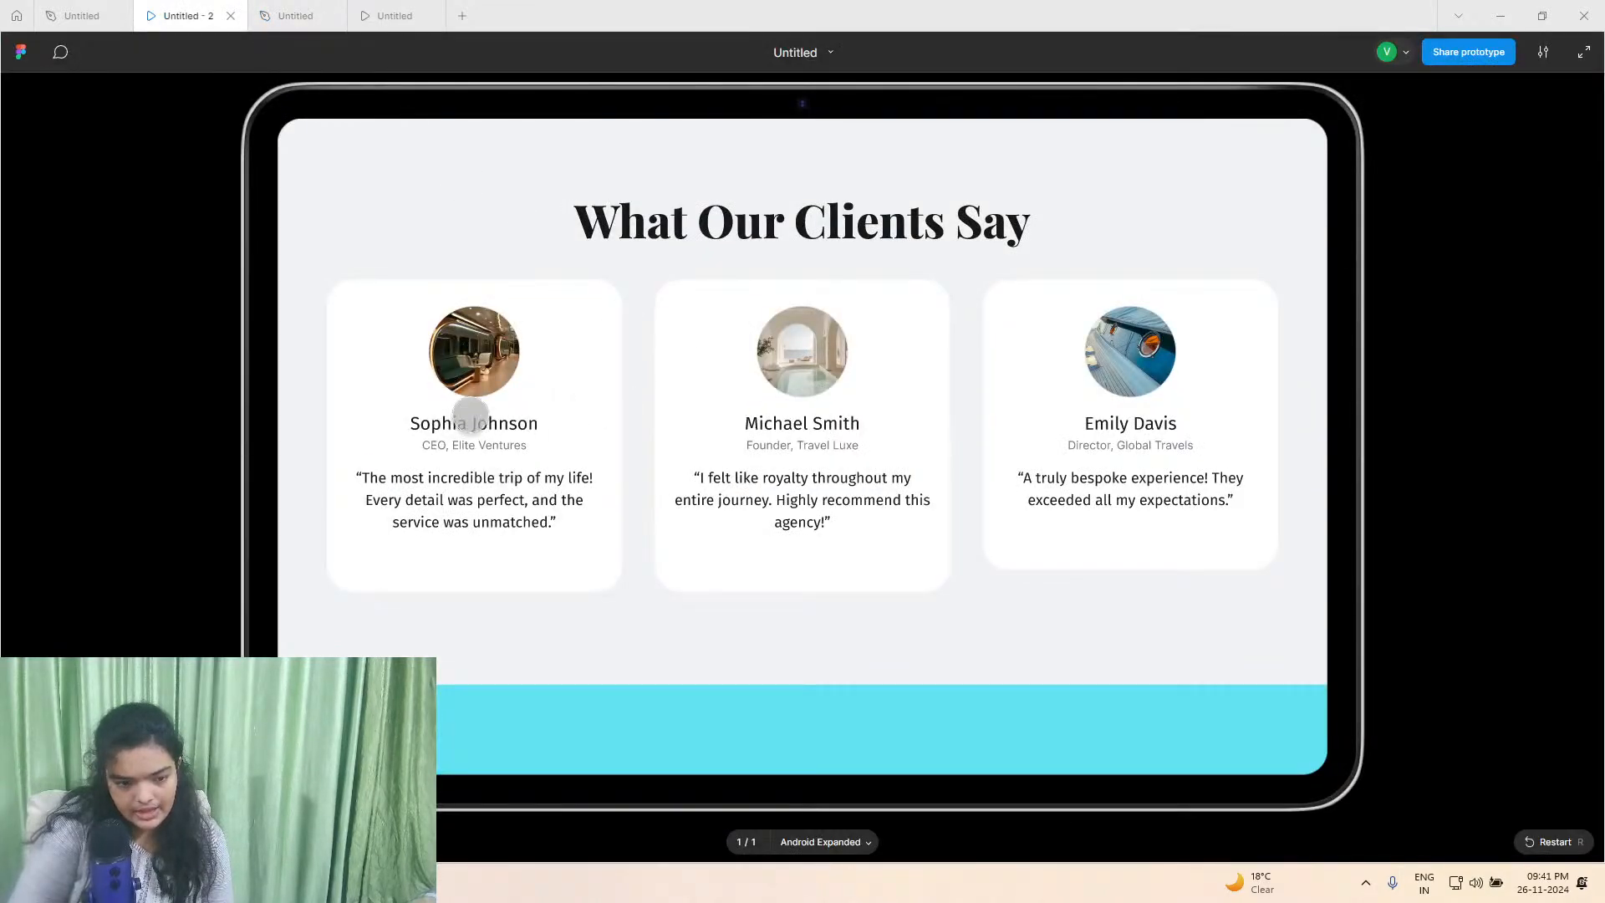
{"action": "left_click", "coordinate": [263, 13]}
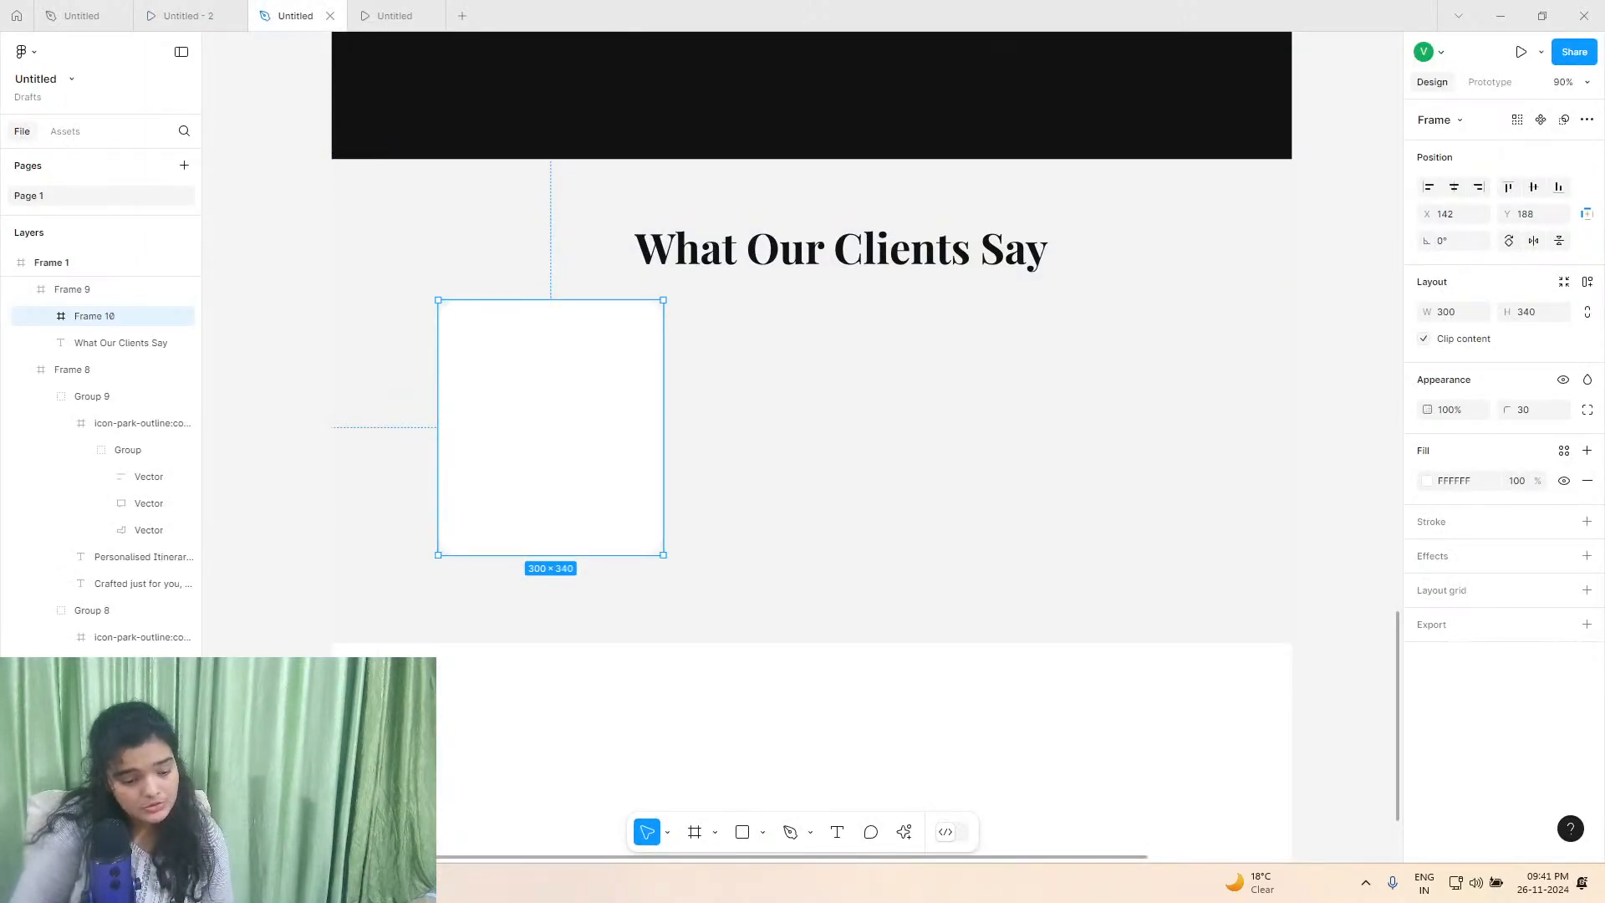
Place the circular image "1" from New folder near the top centre of the white card, about 112 × 112.
{"action": "key", "text": "alt+Tab"}
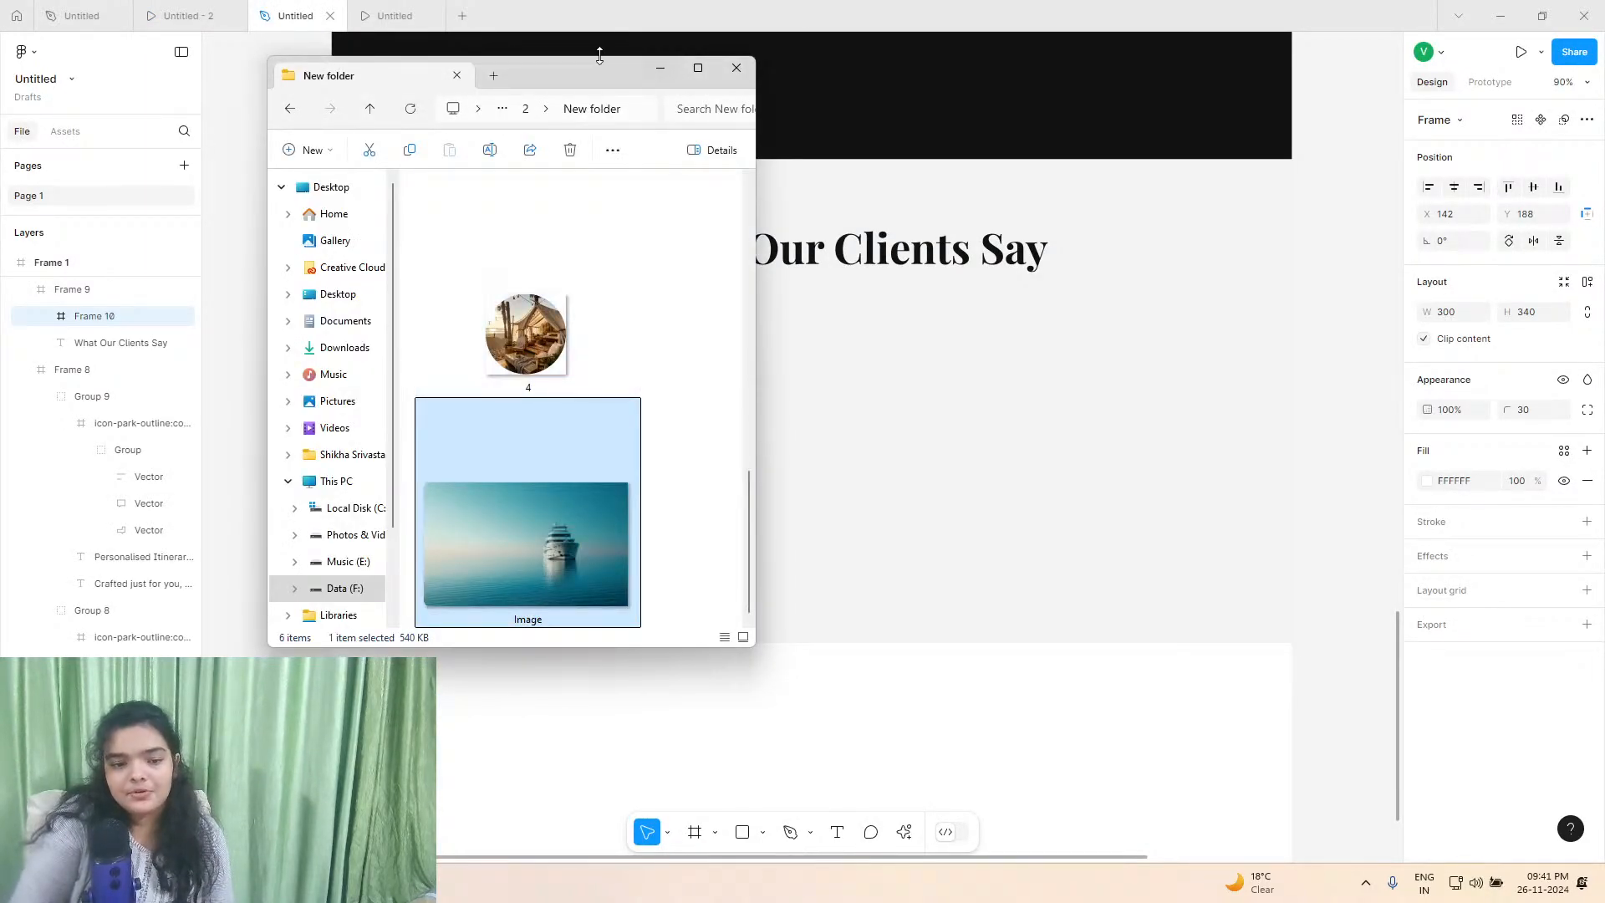
{"action": "left_click_drag", "start_coordinate": [610, 73], "coordinate": [1094, 83]}
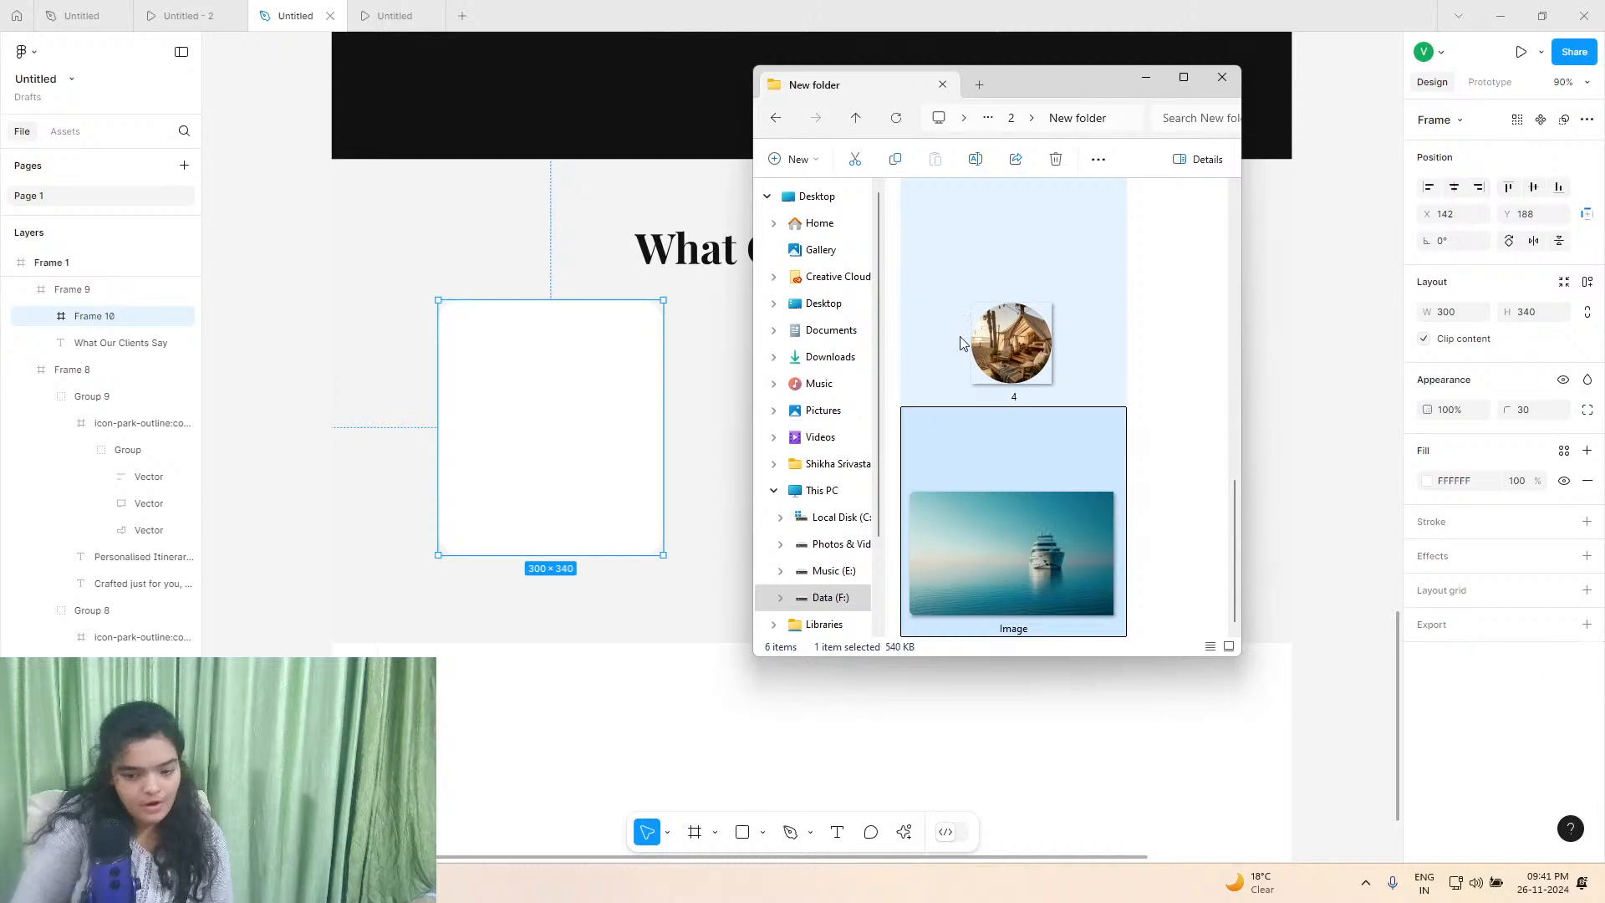
{"action": "scroll", "coordinate": [1173, 359], "scroll_direction": "up", "scroll_amount": 3}
{"action": "scroll", "coordinate": [1173, 359], "scroll_direction": "down", "scroll_amount": 3}
{"action": "scroll", "coordinate": [1170, 359], "scroll_direction": "up", "scroll_amount": 5}
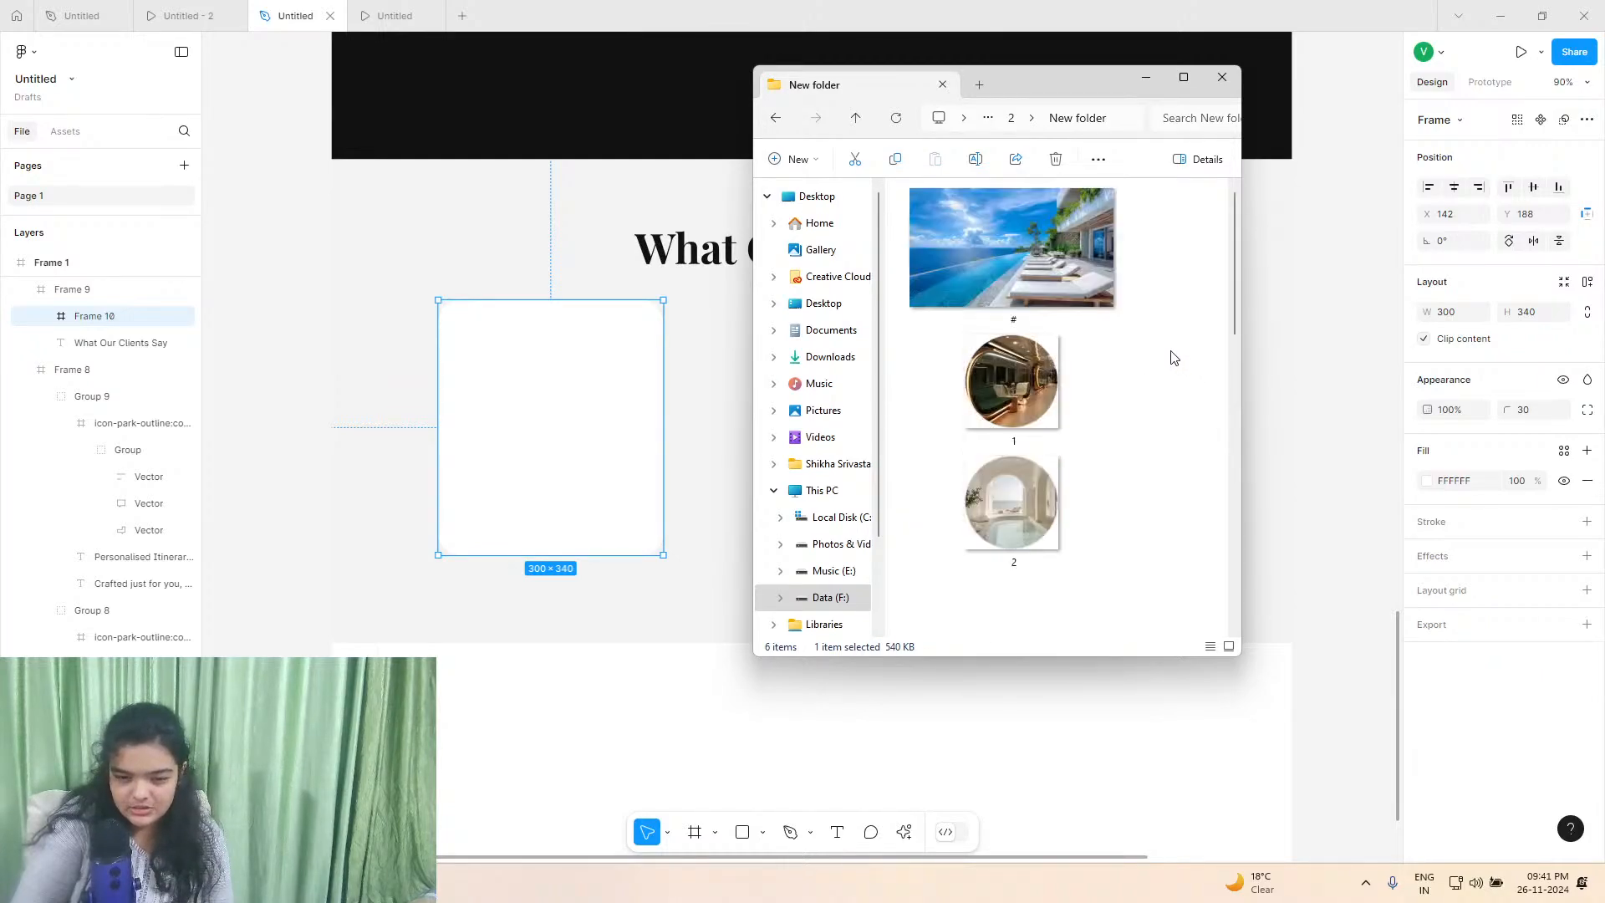
{"action": "left_click_drag", "start_coordinate": [1020, 396], "coordinate": [557, 372]}
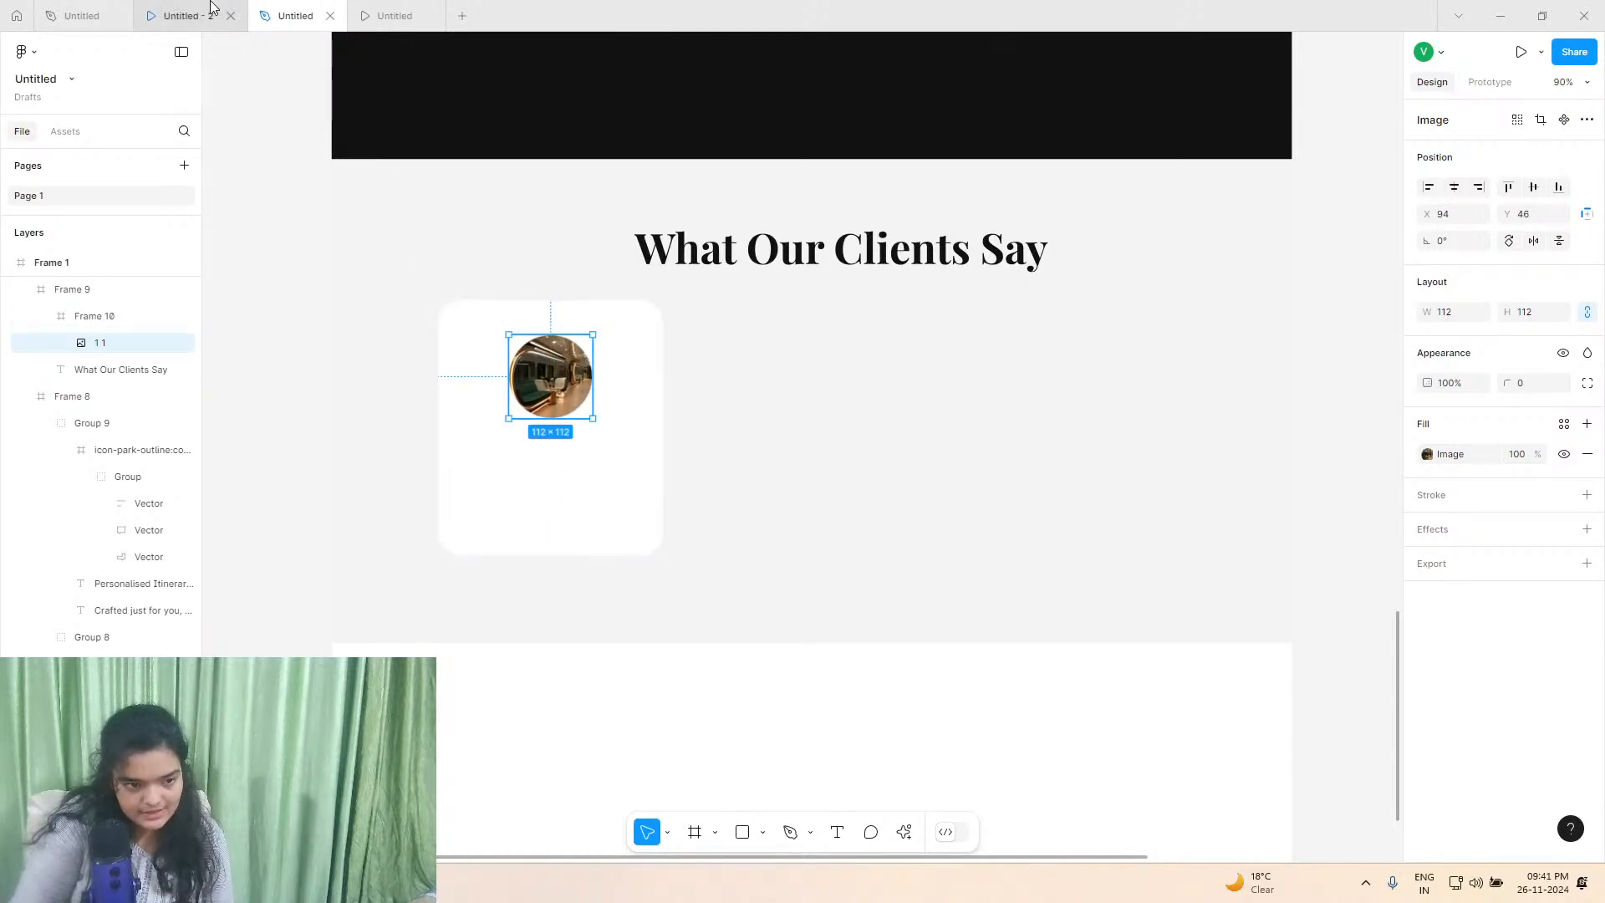
Check the card proportions in the reference prototype and extend the card to about 382 high and the section frame to about 670.
{"action": "left_click", "coordinate": [182, 15]}
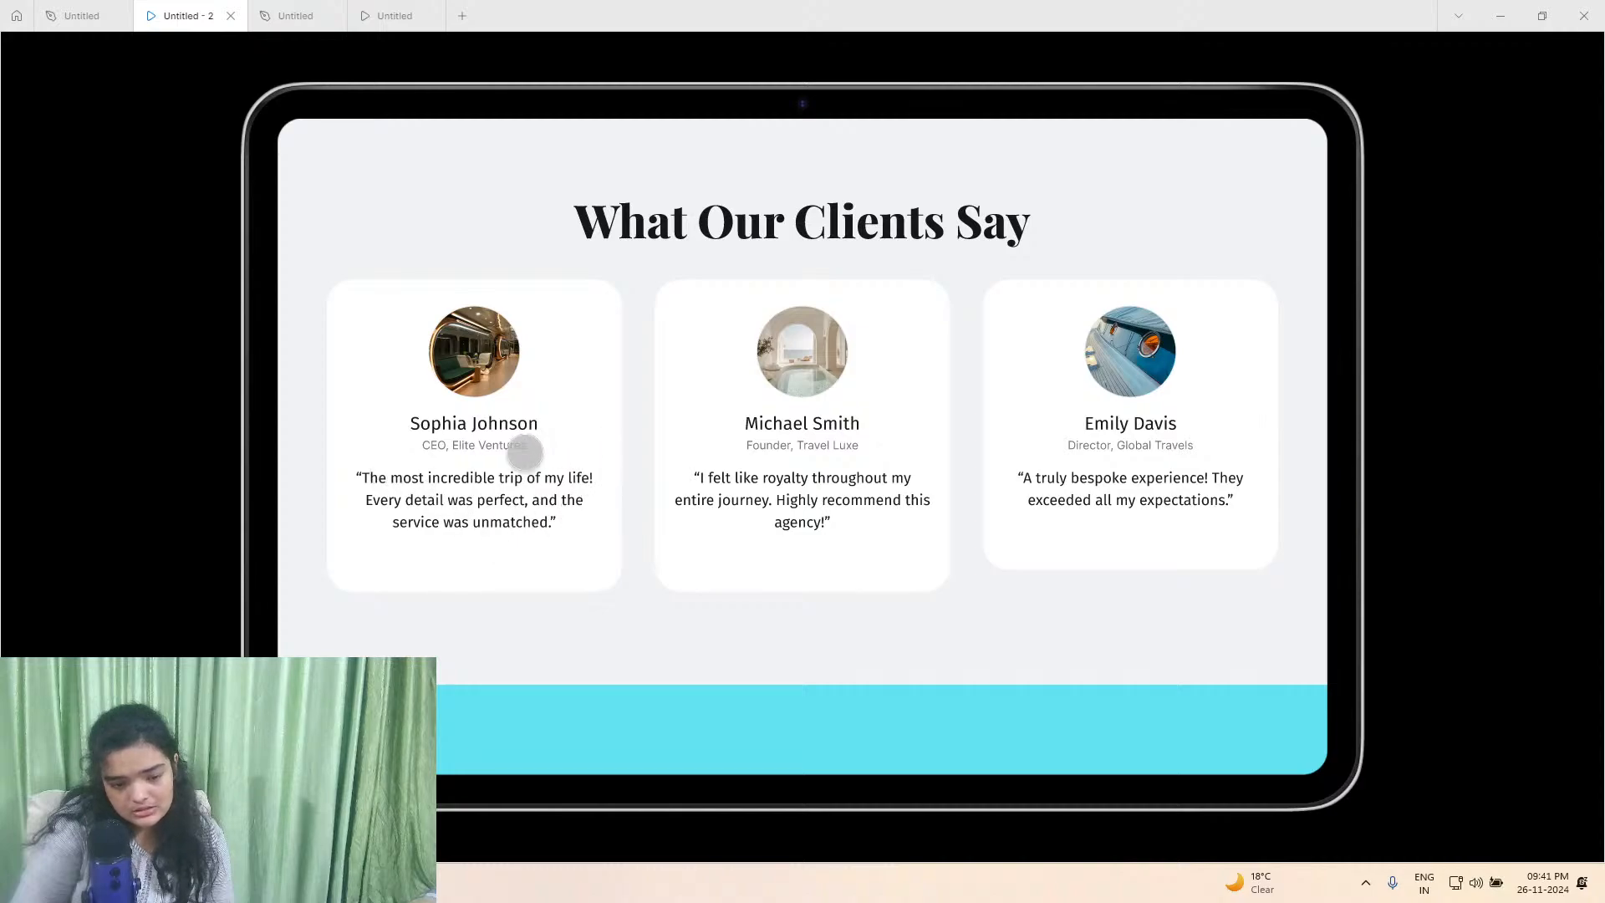
{"action": "left_click", "coordinate": [280, 13]}
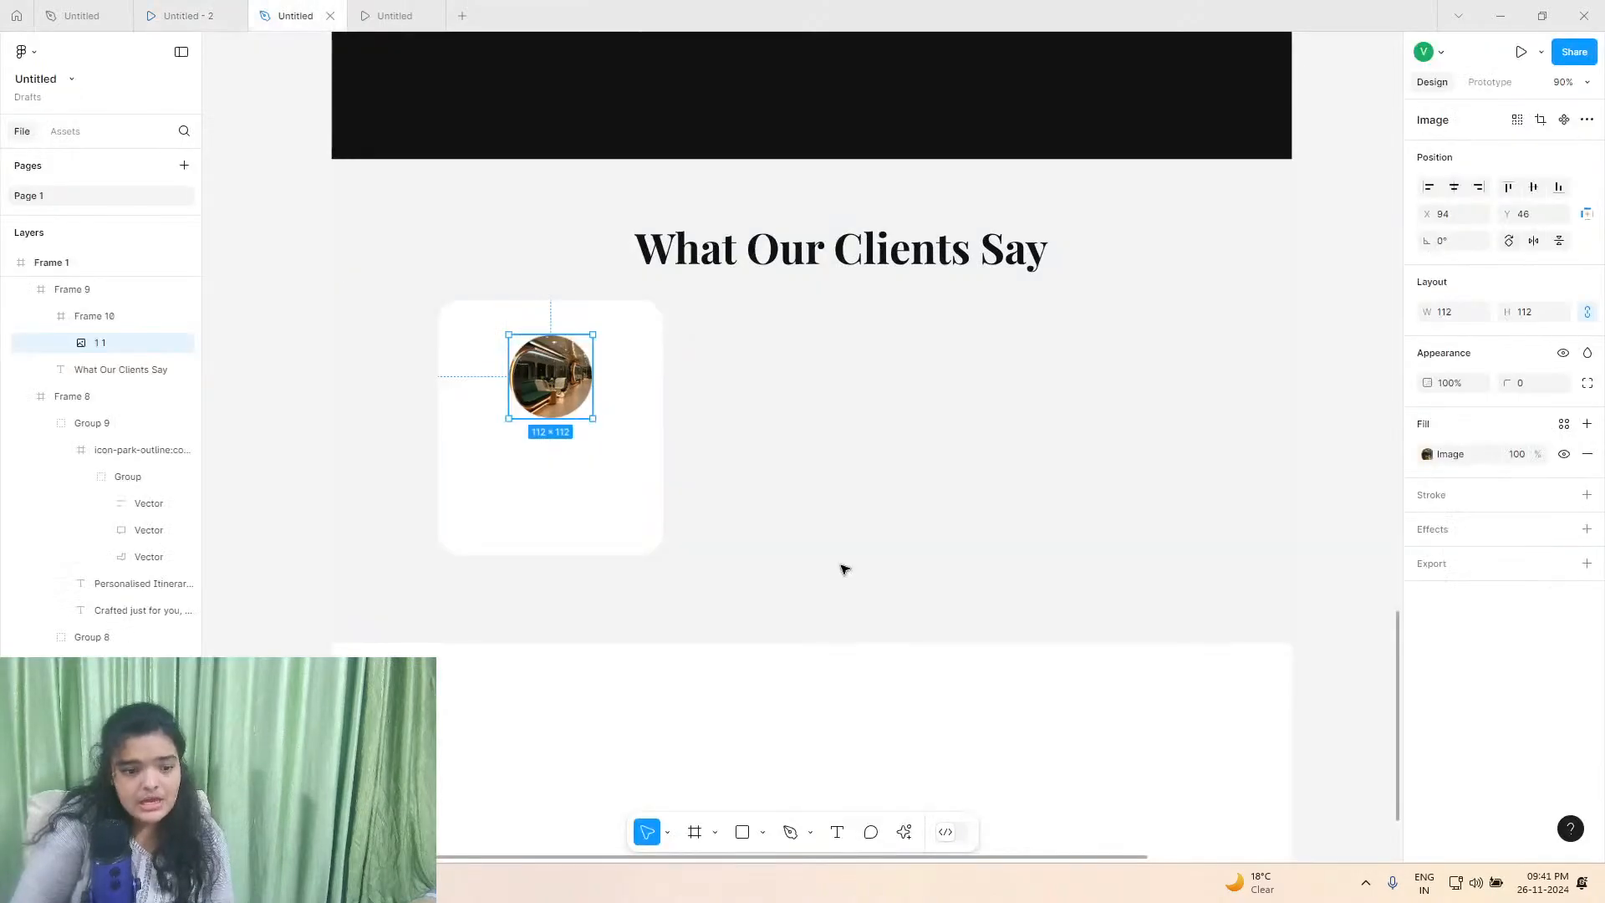
{"action": "left_click", "coordinate": [535, 535]}
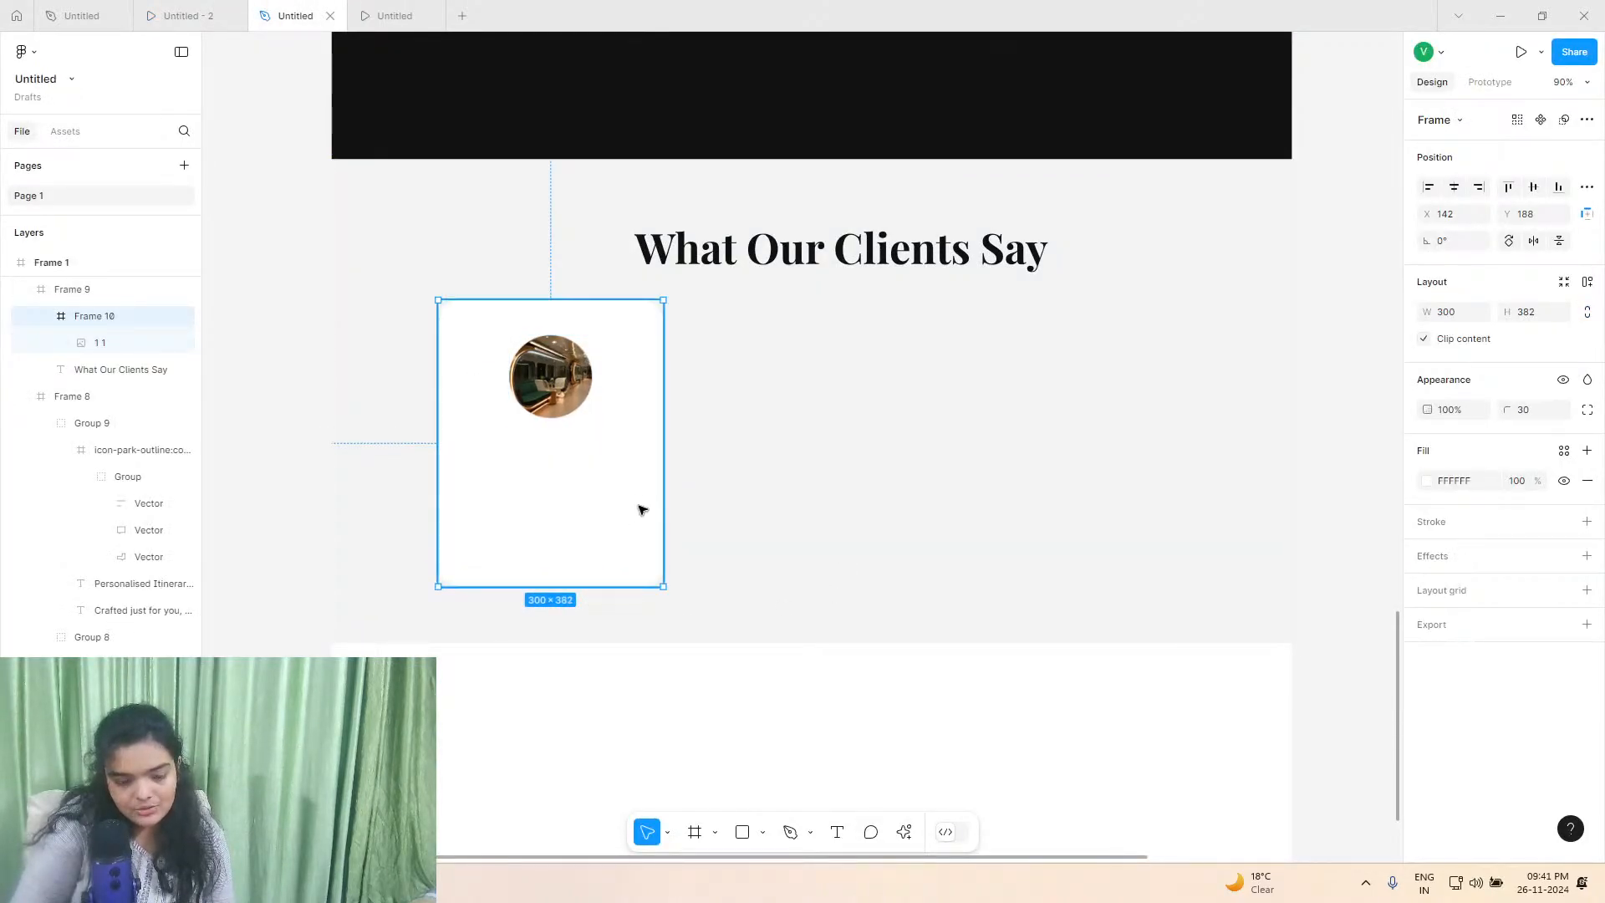
{"action": "left_click", "coordinate": [733, 635]}
{"action": "left_click_drag", "start_coordinate": [740, 666], "coordinate": [717, 661]}
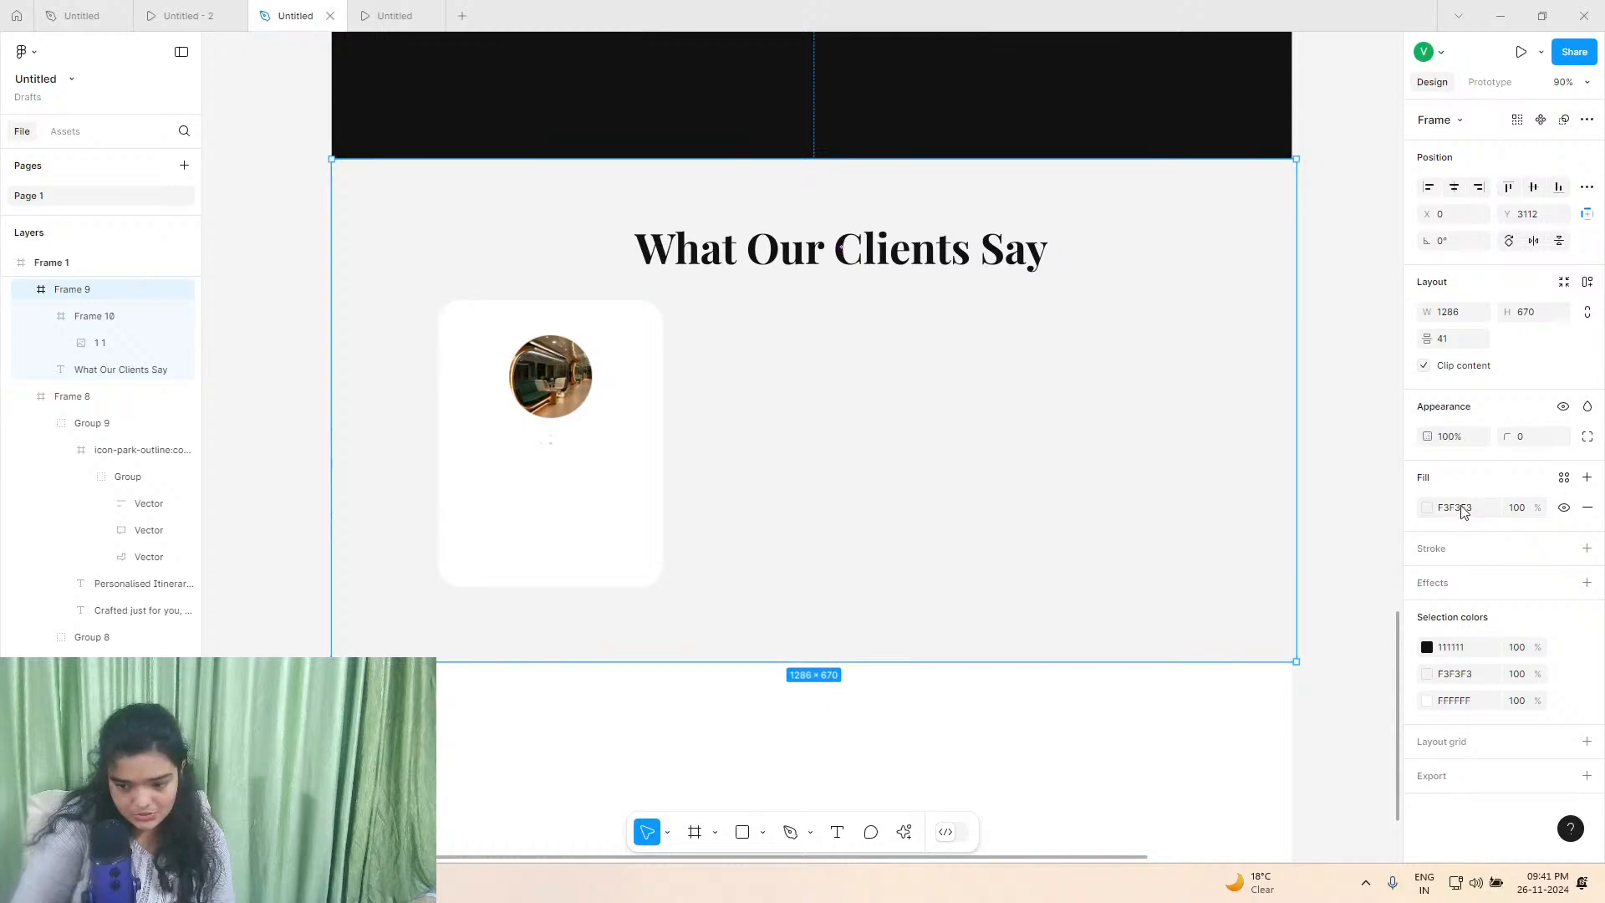
Add a text box about 186 × 45 below the card's image with the placeholder text "kjkj".
{"action": "left_click", "coordinate": [838, 831]}
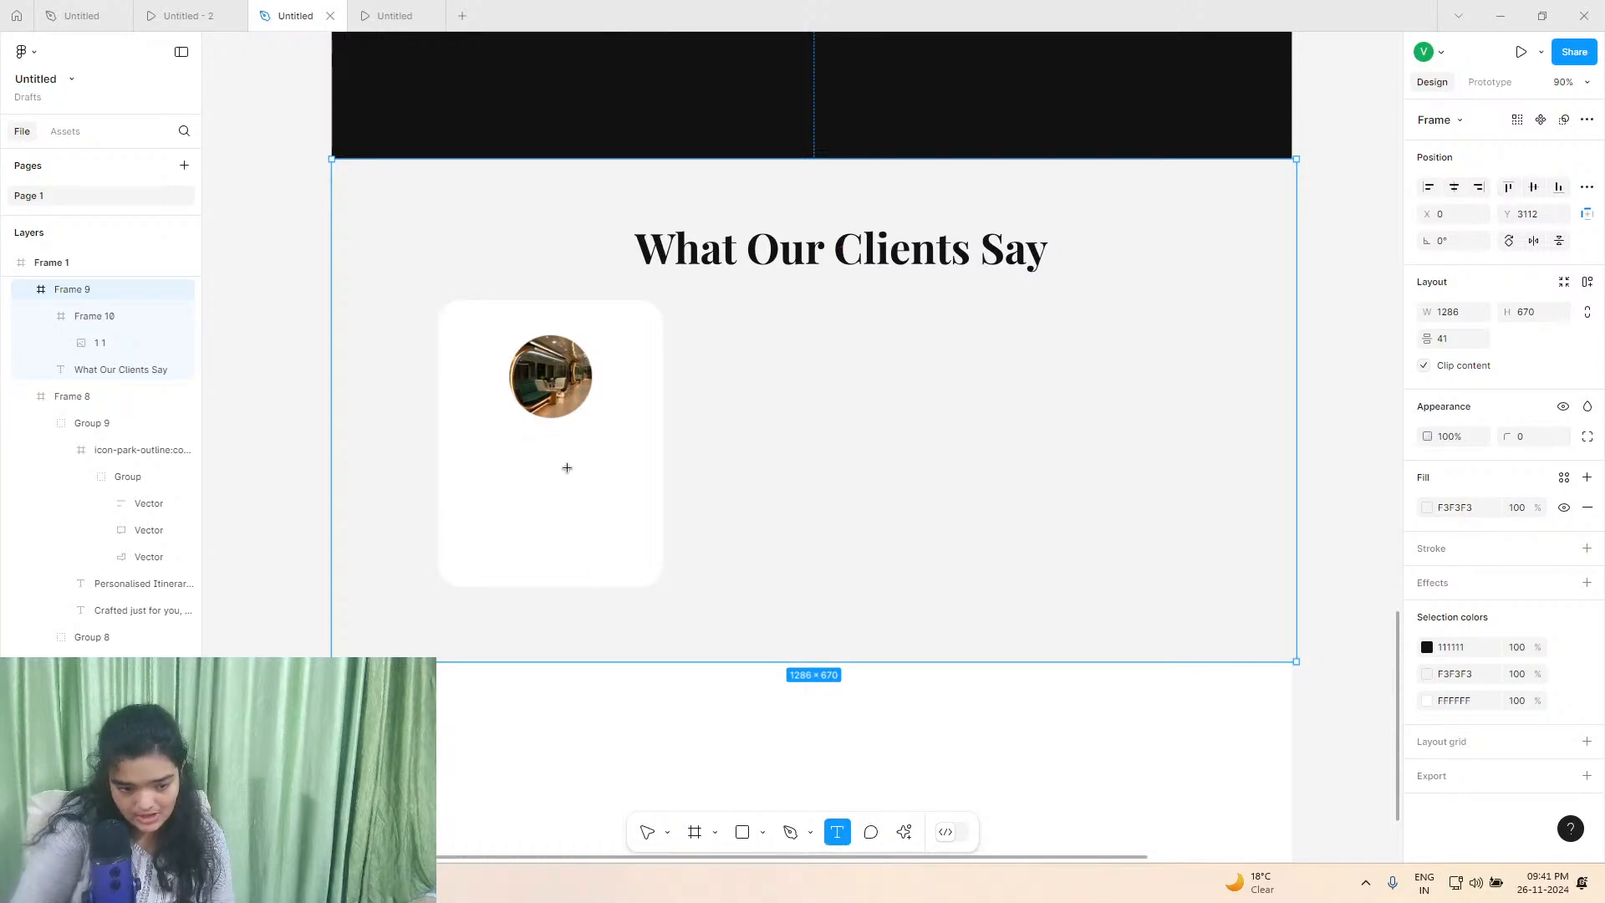
{"action": "left_click_drag", "start_coordinate": [487, 448], "coordinate": [627, 482]}
{"action": "type", "text": "kjkj"}
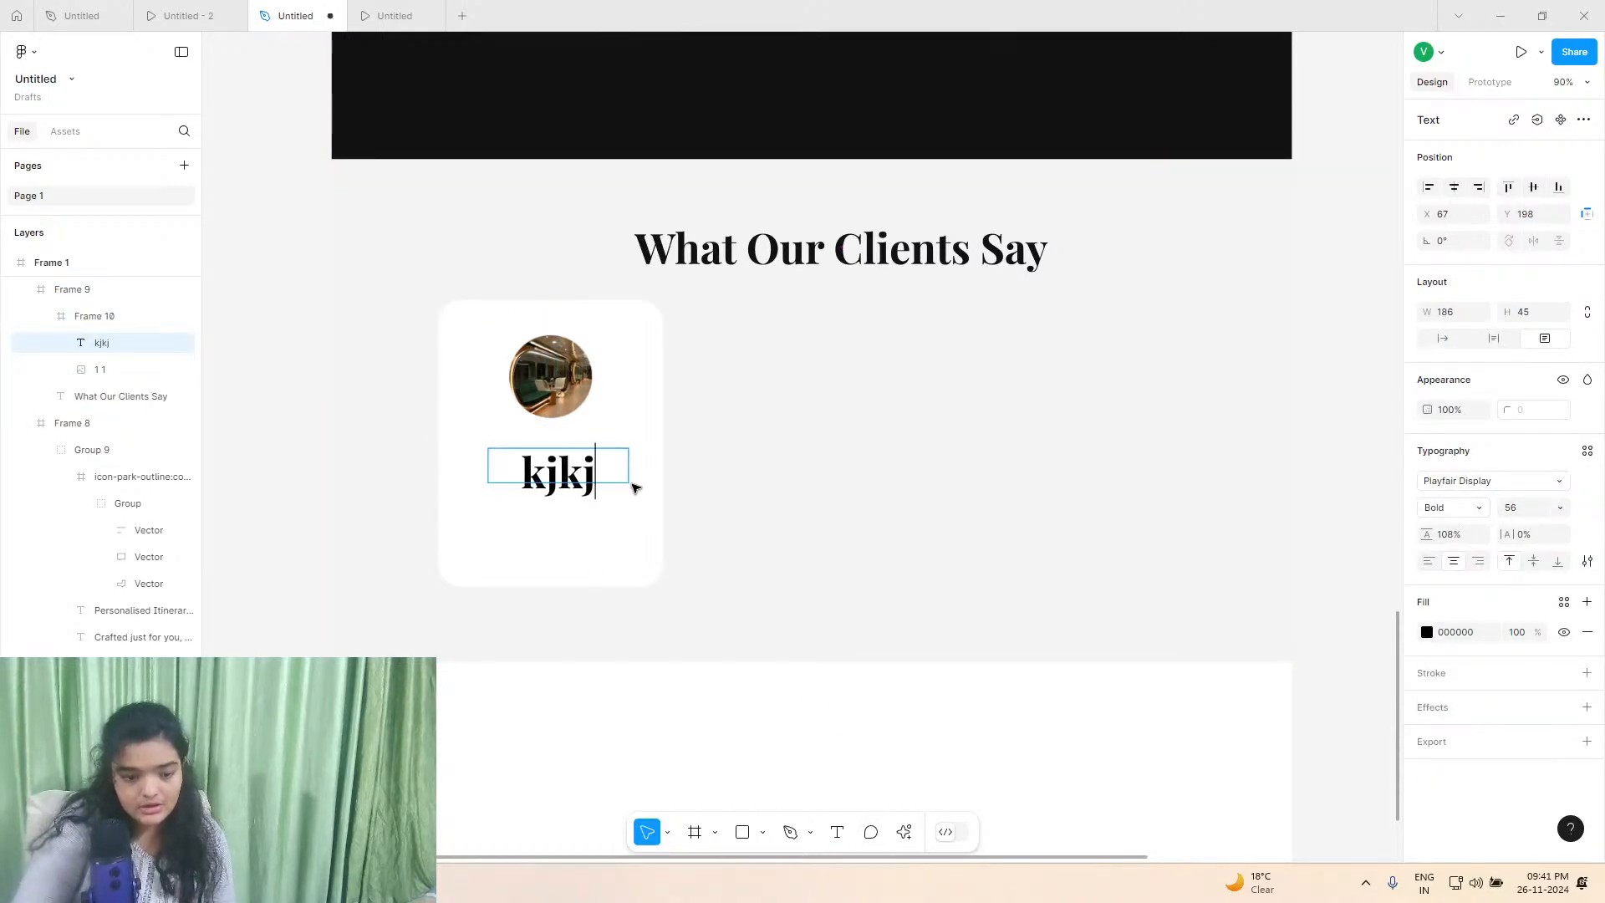
{"action": "key", "text": "Escape"}
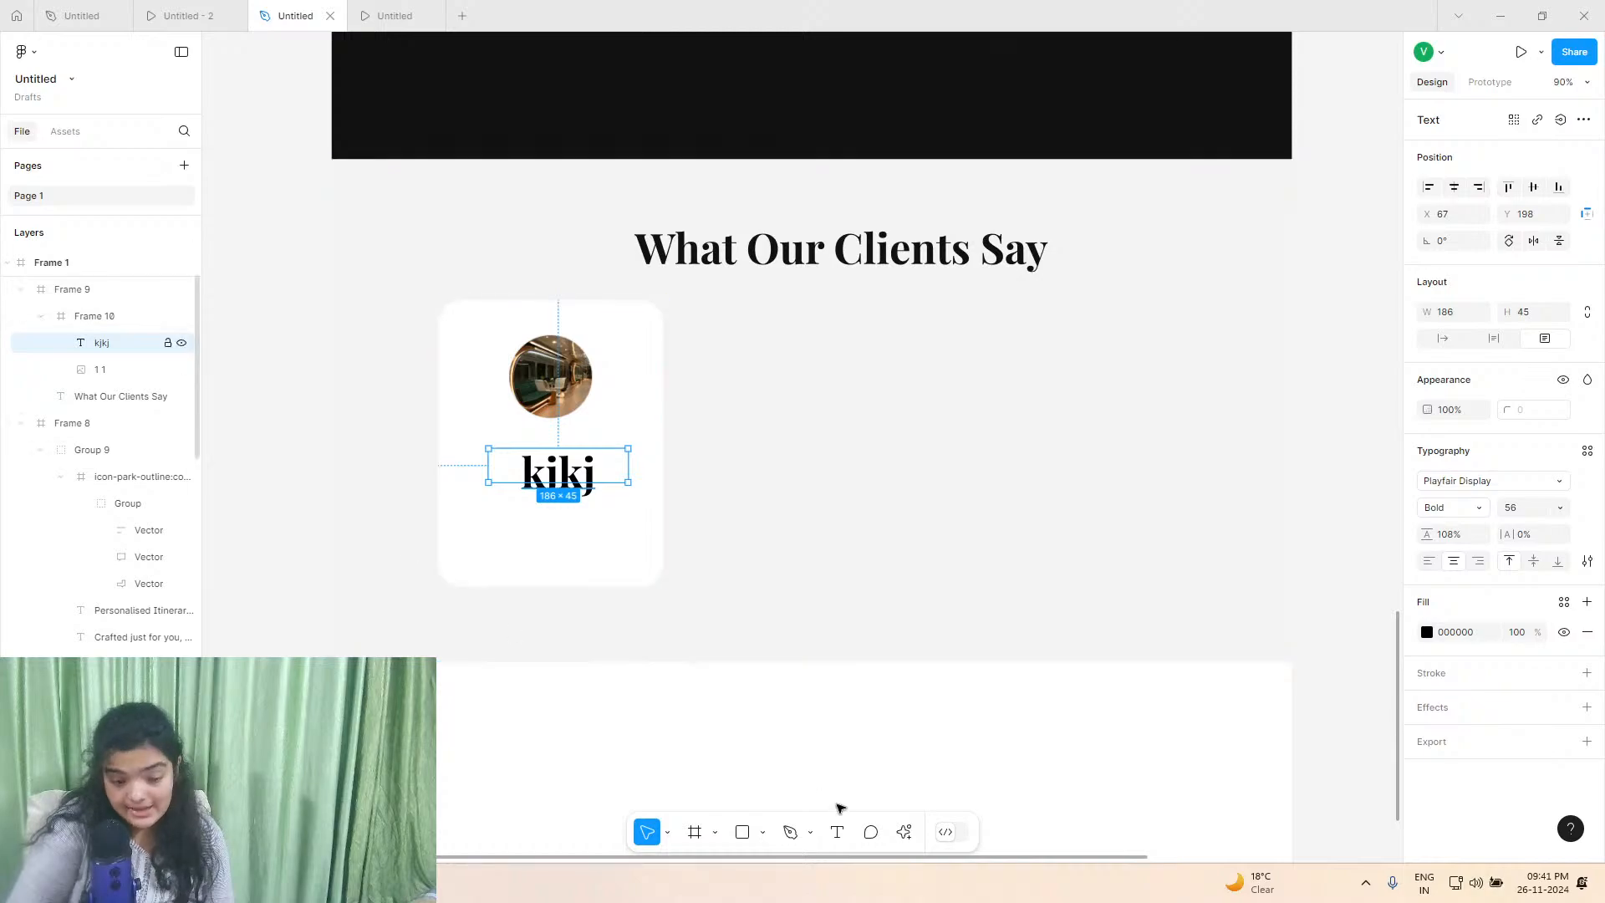
Replace the placeholder text with a random full name using the Content Reel plugin.
{"action": "left_click", "coordinate": [904, 833]}
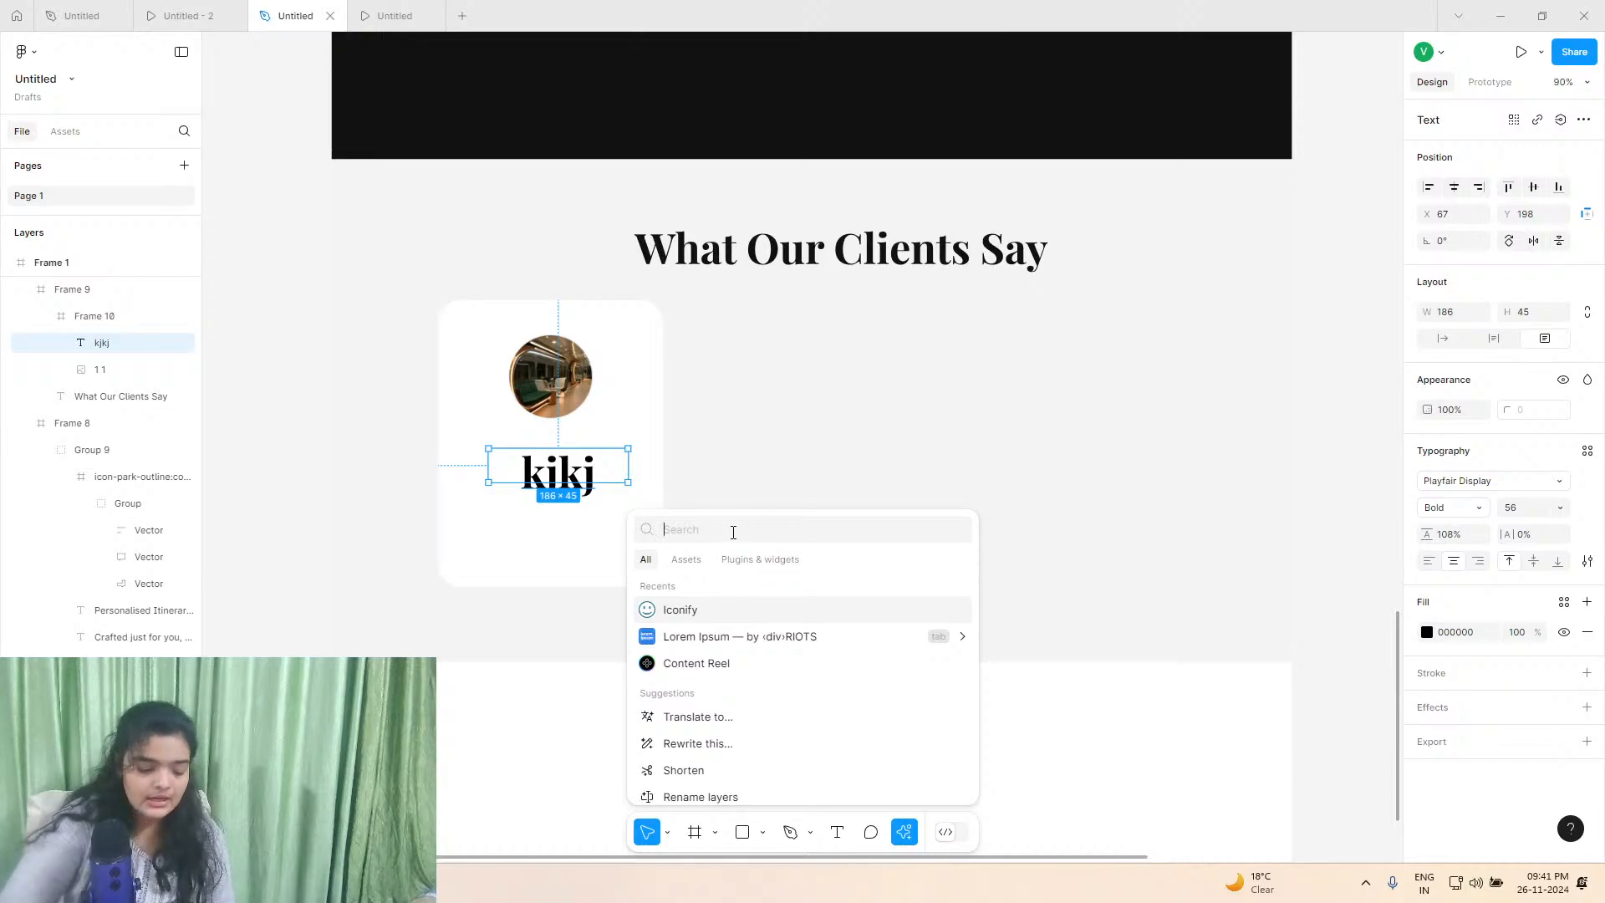
{"action": "type", "text": "con"}
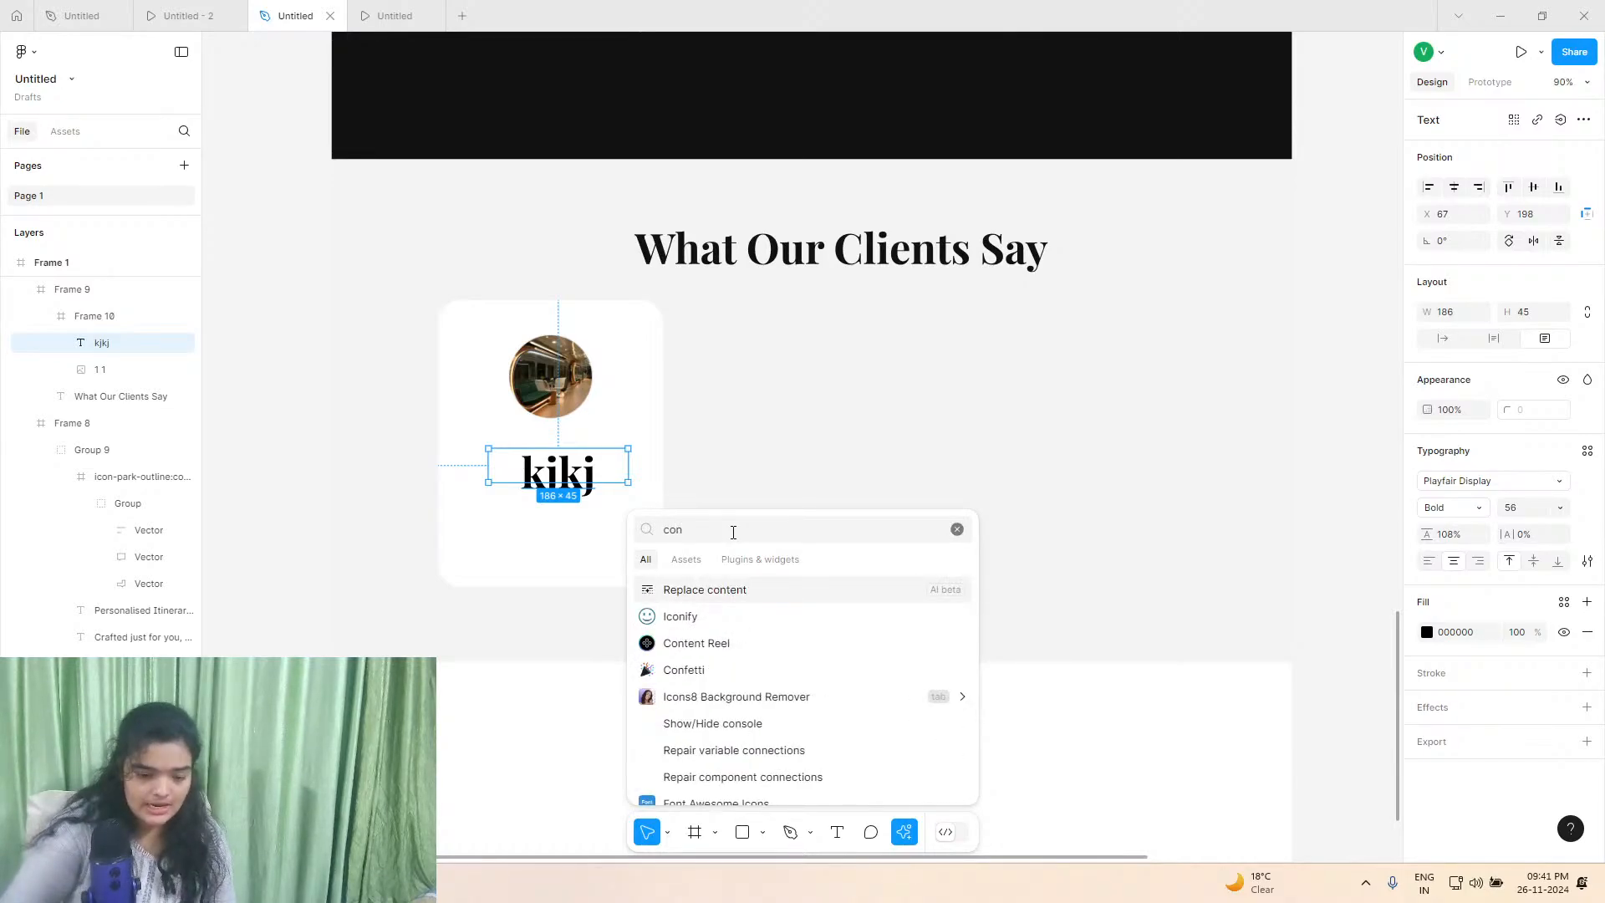
{"action": "left_click", "coordinate": [716, 643]}
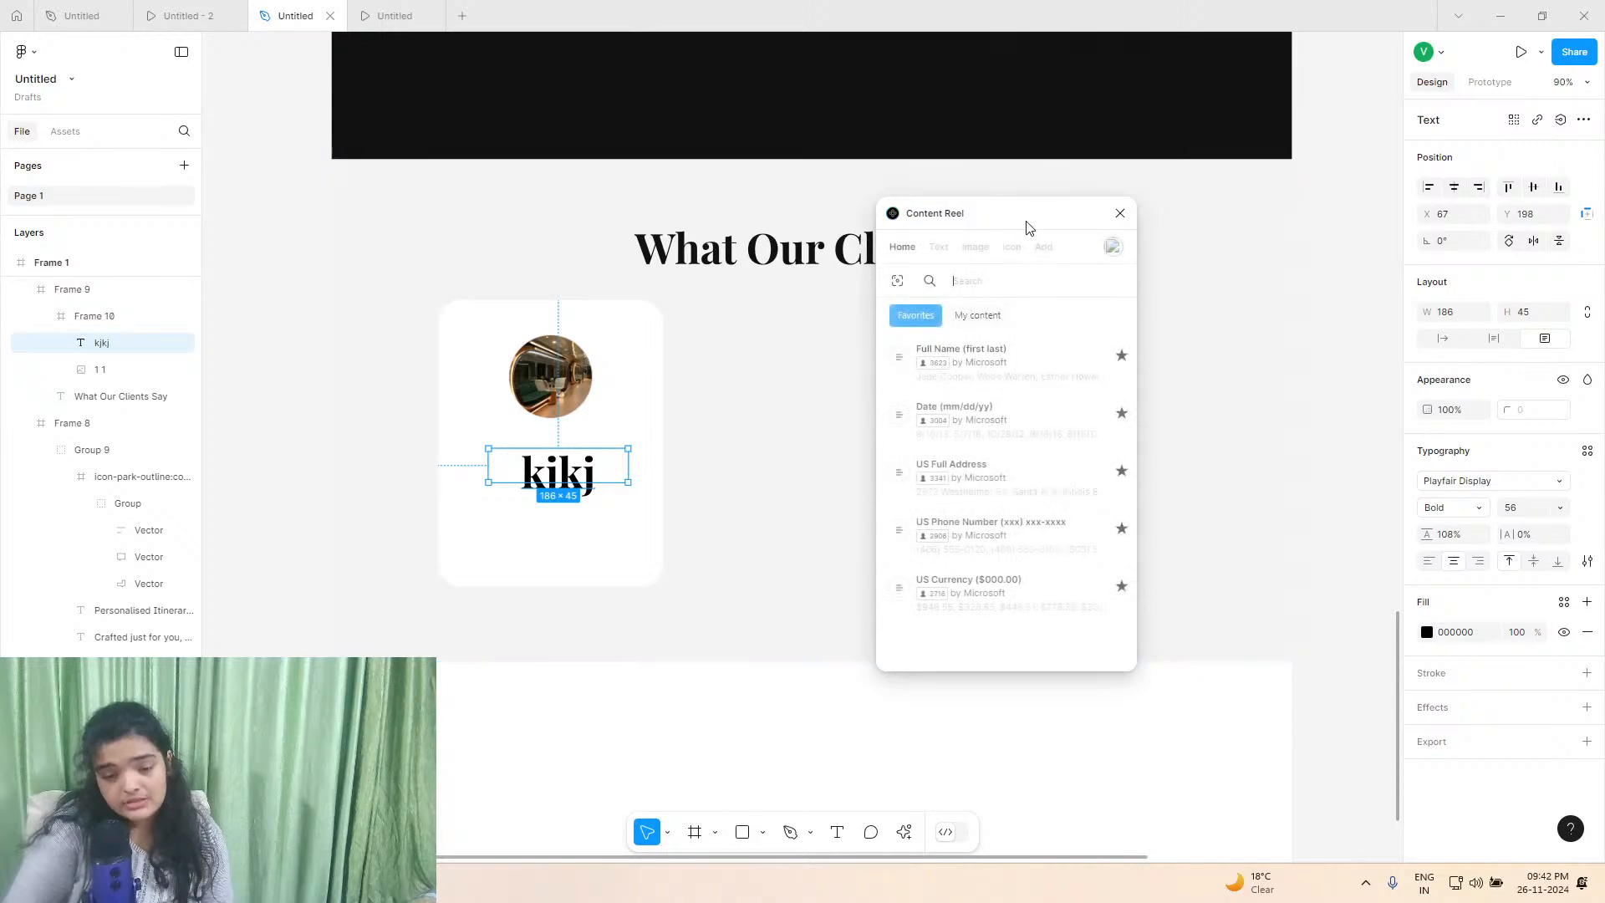
{"action": "left_click", "coordinate": [968, 356]}
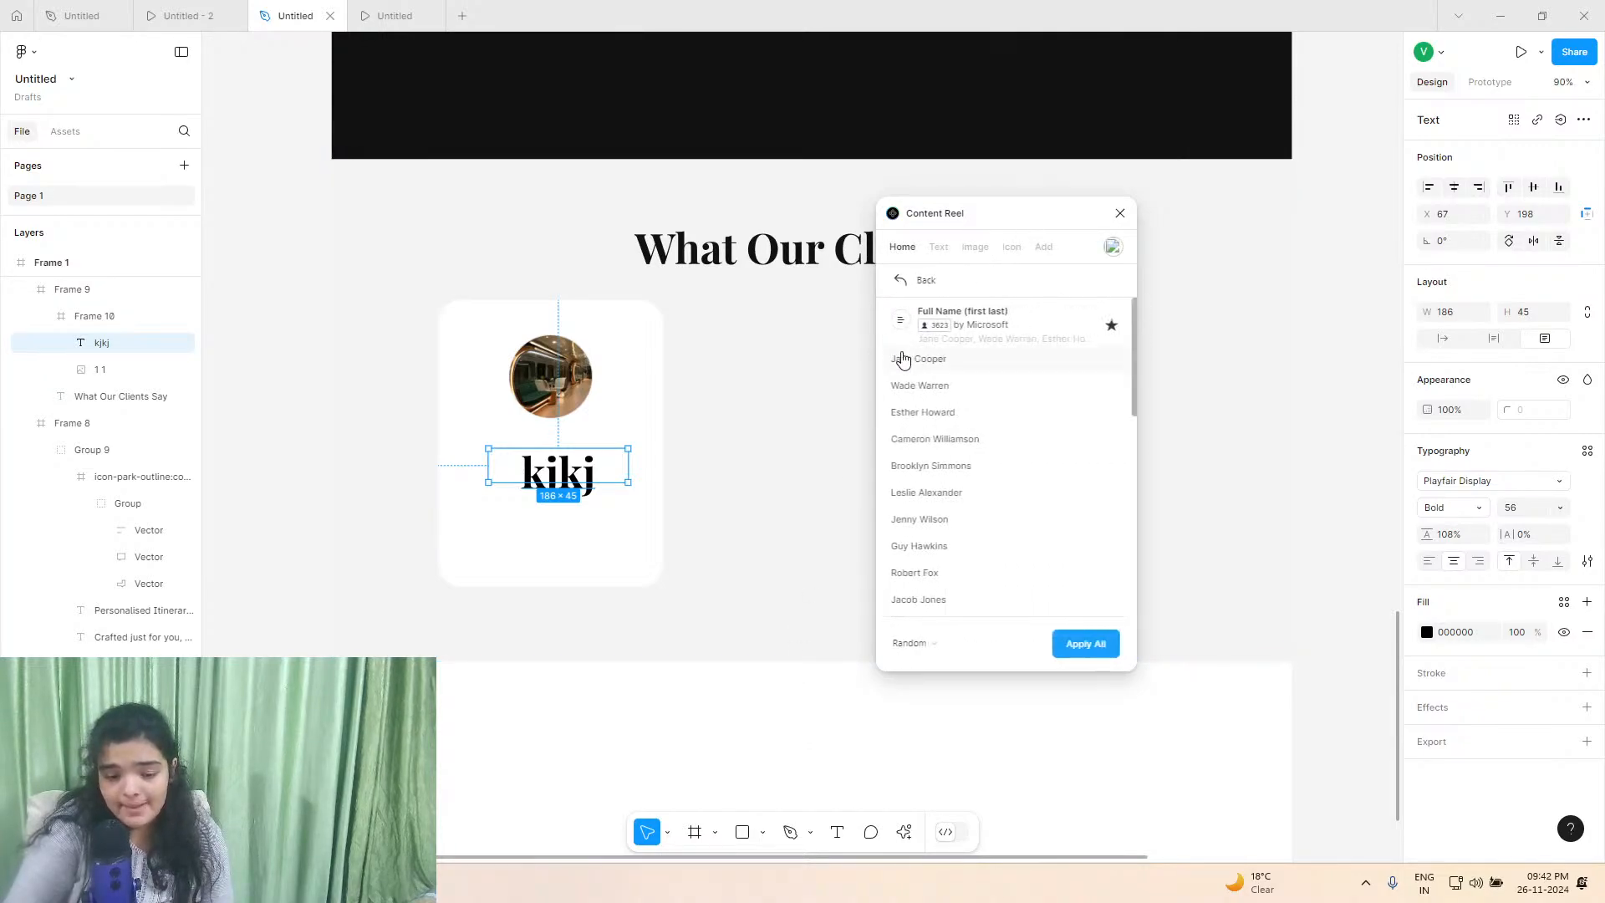
{"action": "left_click", "coordinate": [1084, 644]}
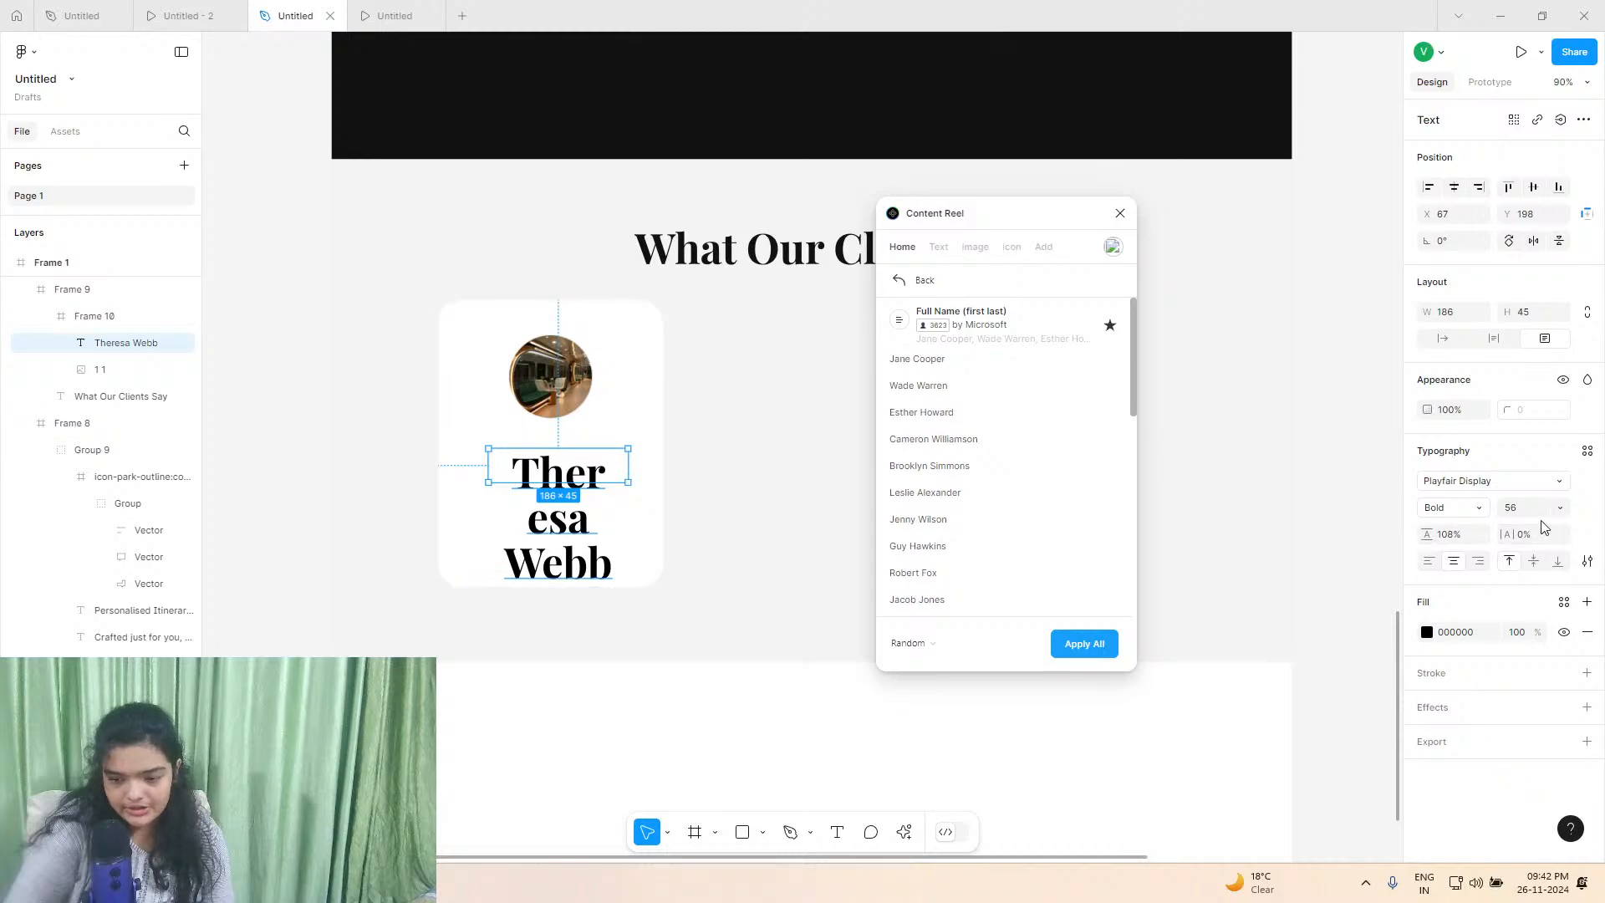
Set the client name text to auto width and place a duplicate directly below it, at about Y 258.
{"action": "left_click", "coordinate": [1442, 338]}
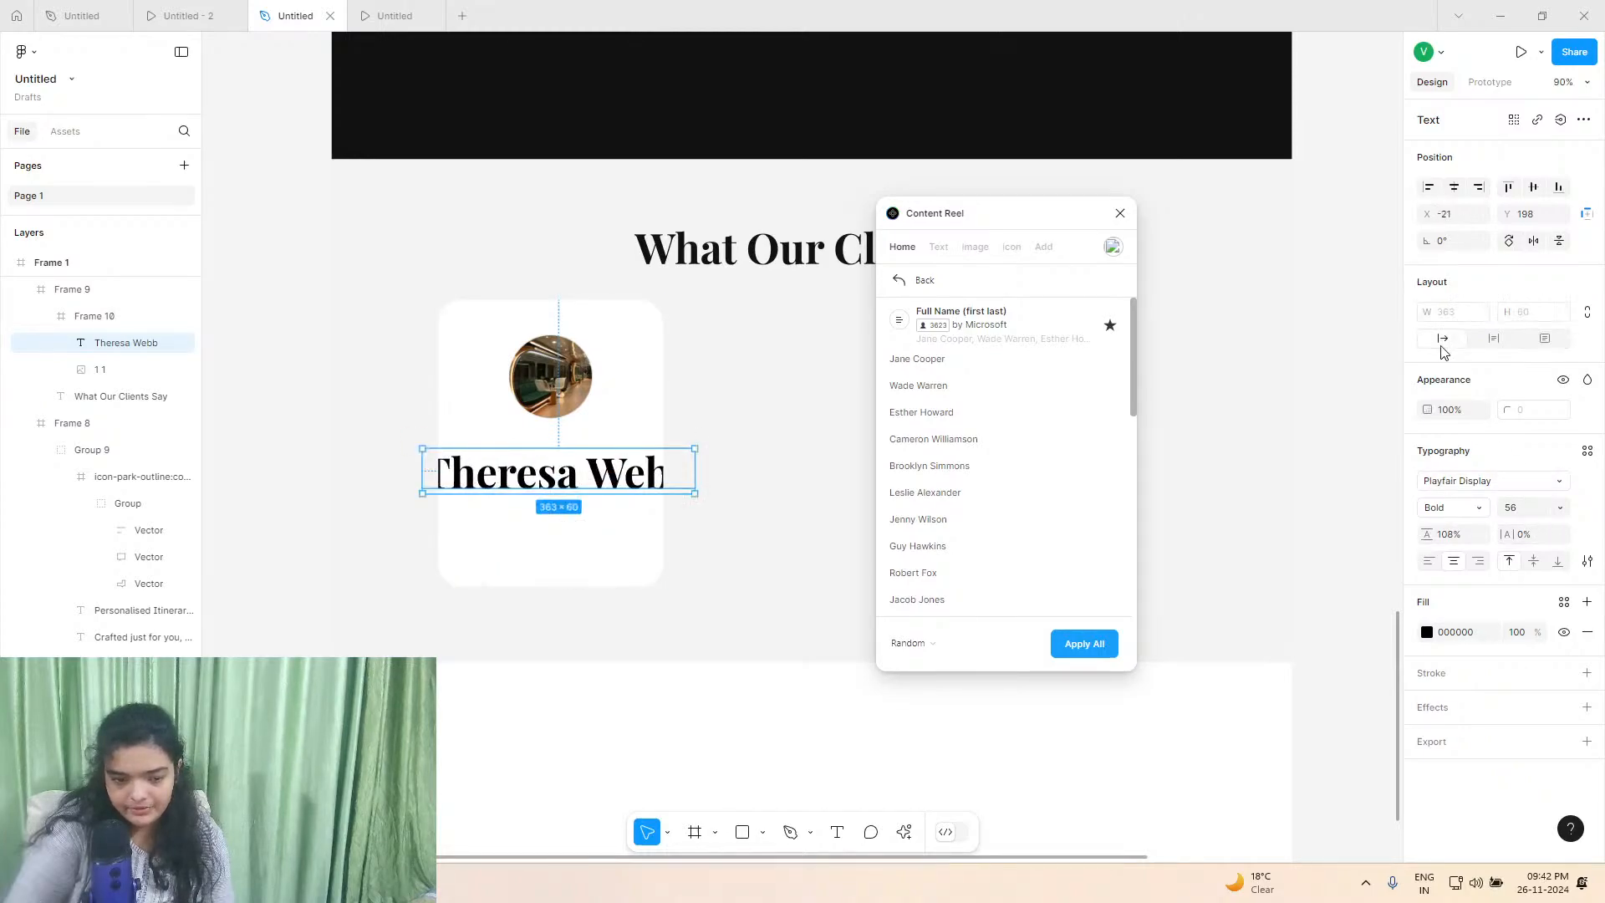
{"action": "right_click", "coordinate": [603, 468]}
{"action": "left_click", "coordinate": [645, 336]}
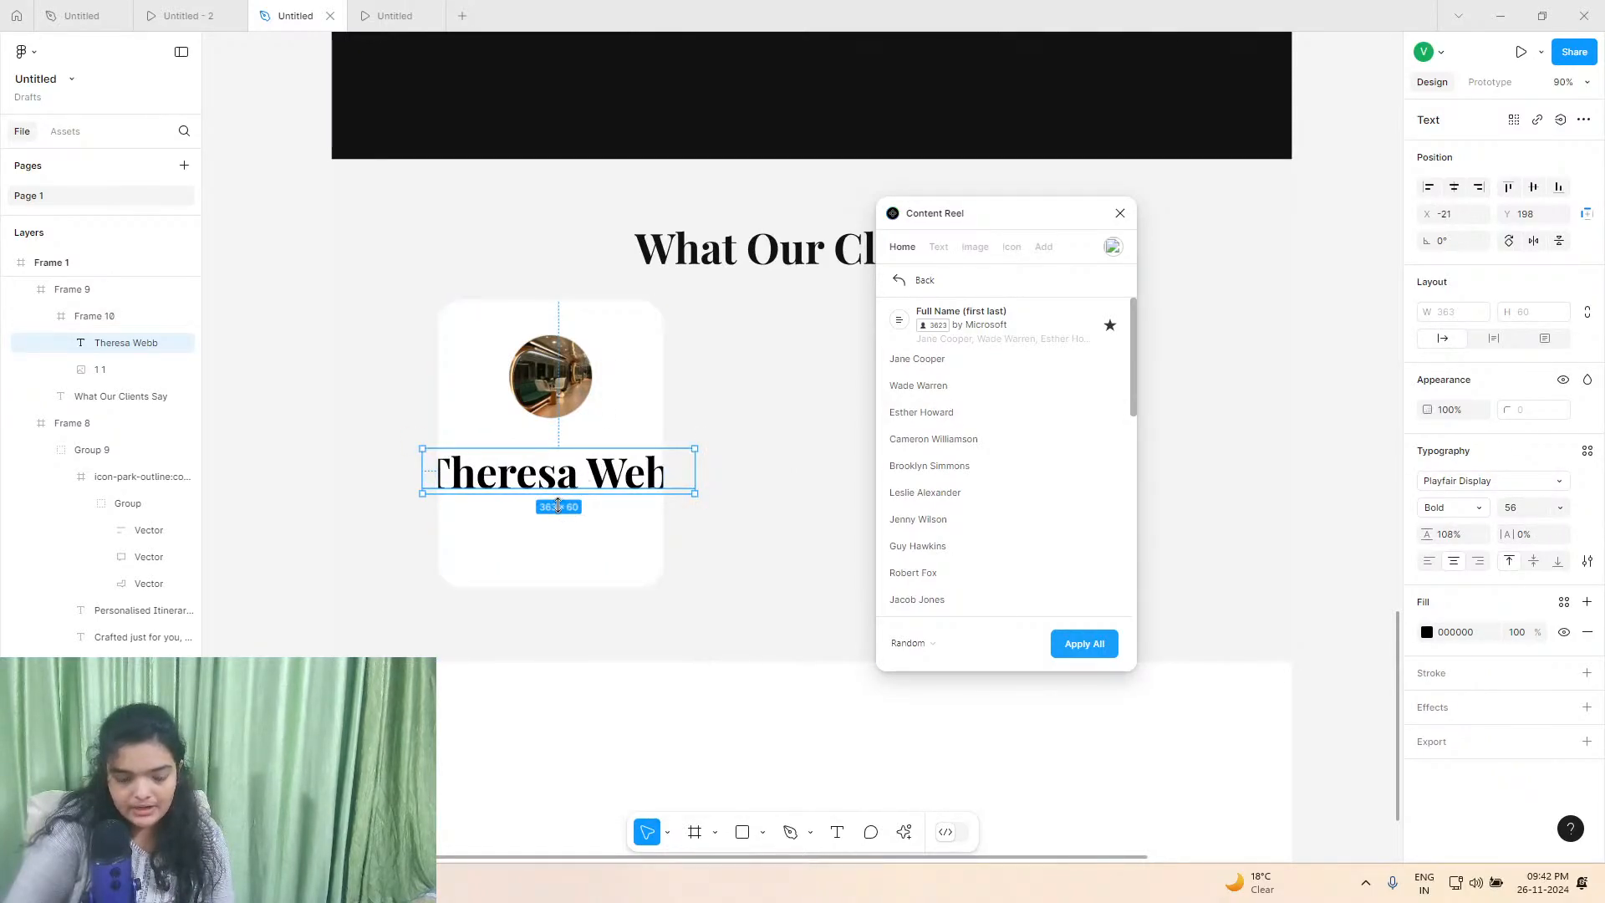
{"action": "key", "text": "ctrl+v"}
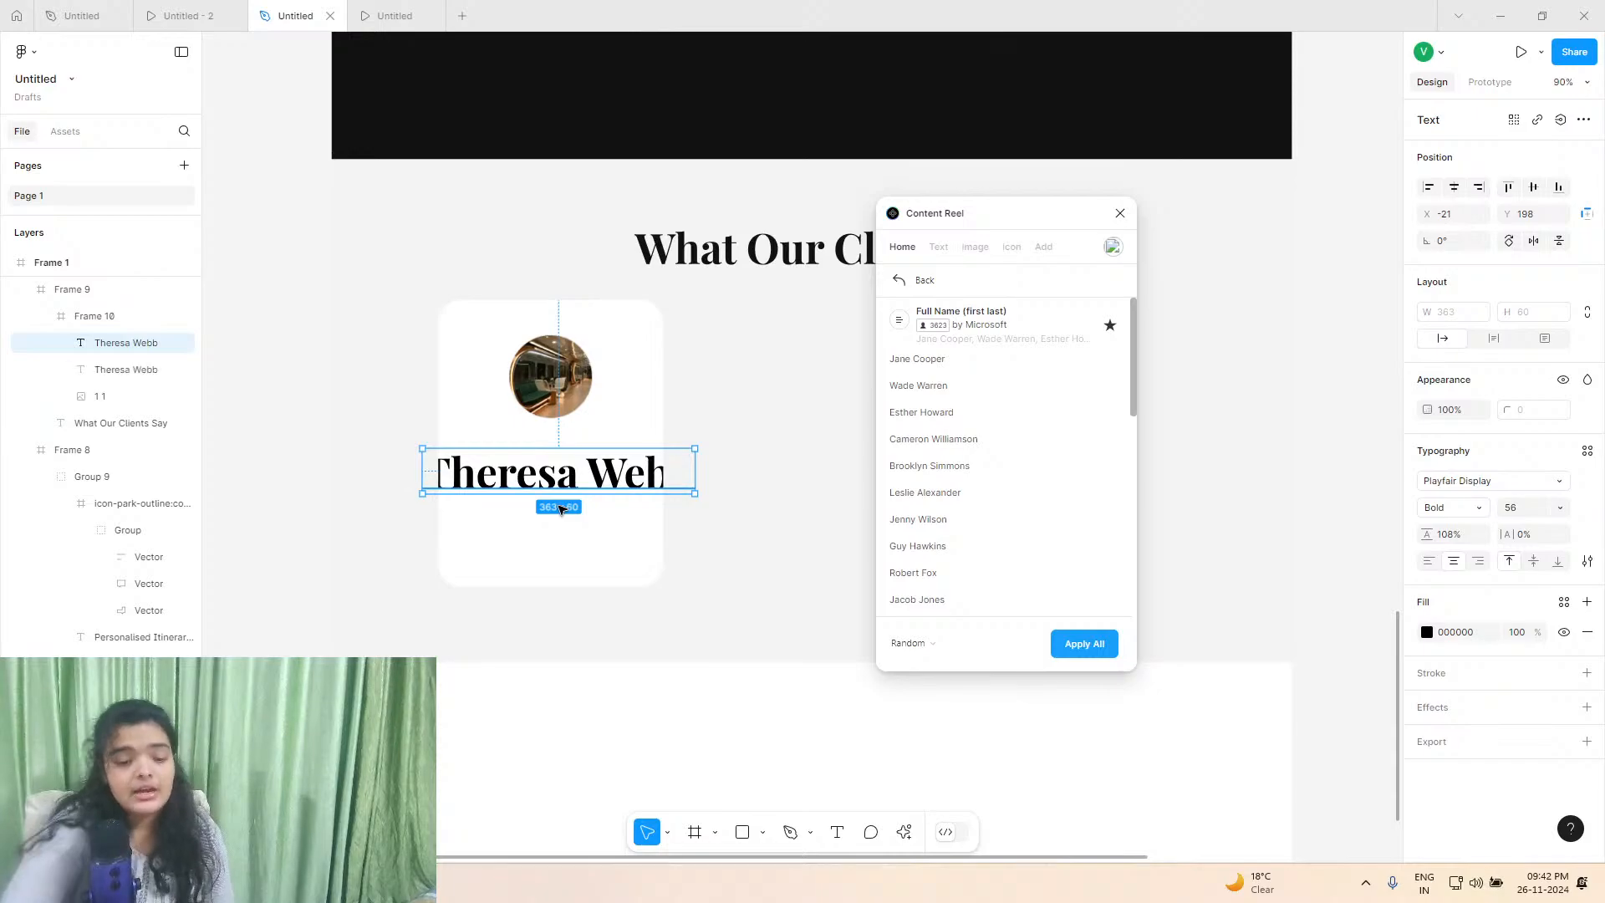
{"action": "left_click_drag", "start_coordinate": [481, 479], "coordinate": [481, 524]}
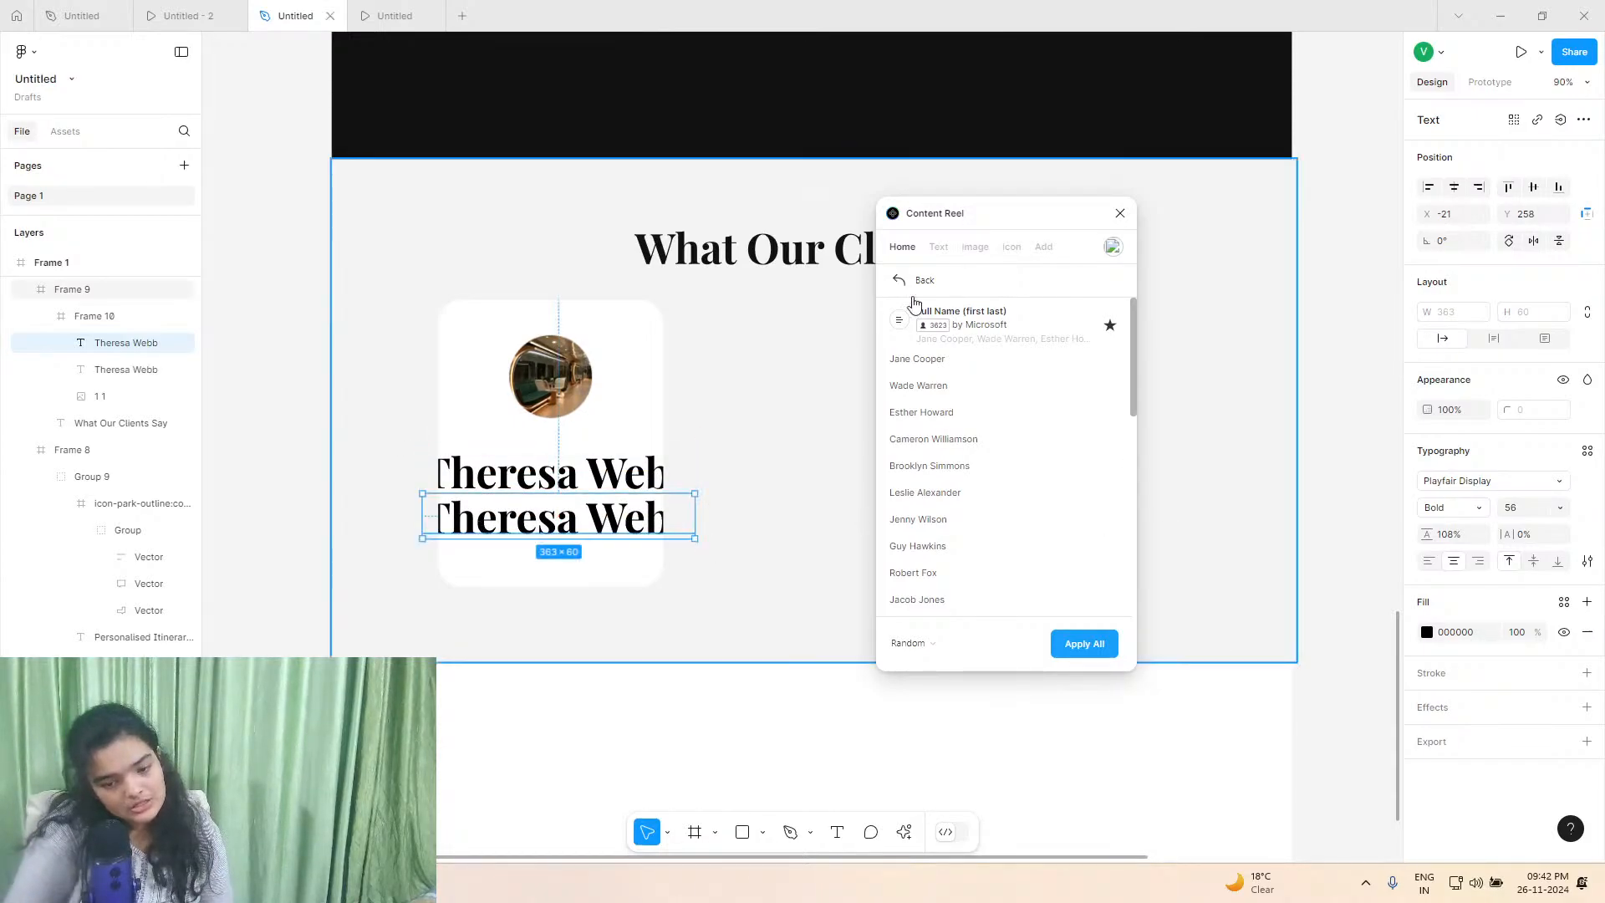
Replace the duplicated name line with a company name from Content Reel's Company text set.
{"action": "left_click", "coordinate": [938, 248]}
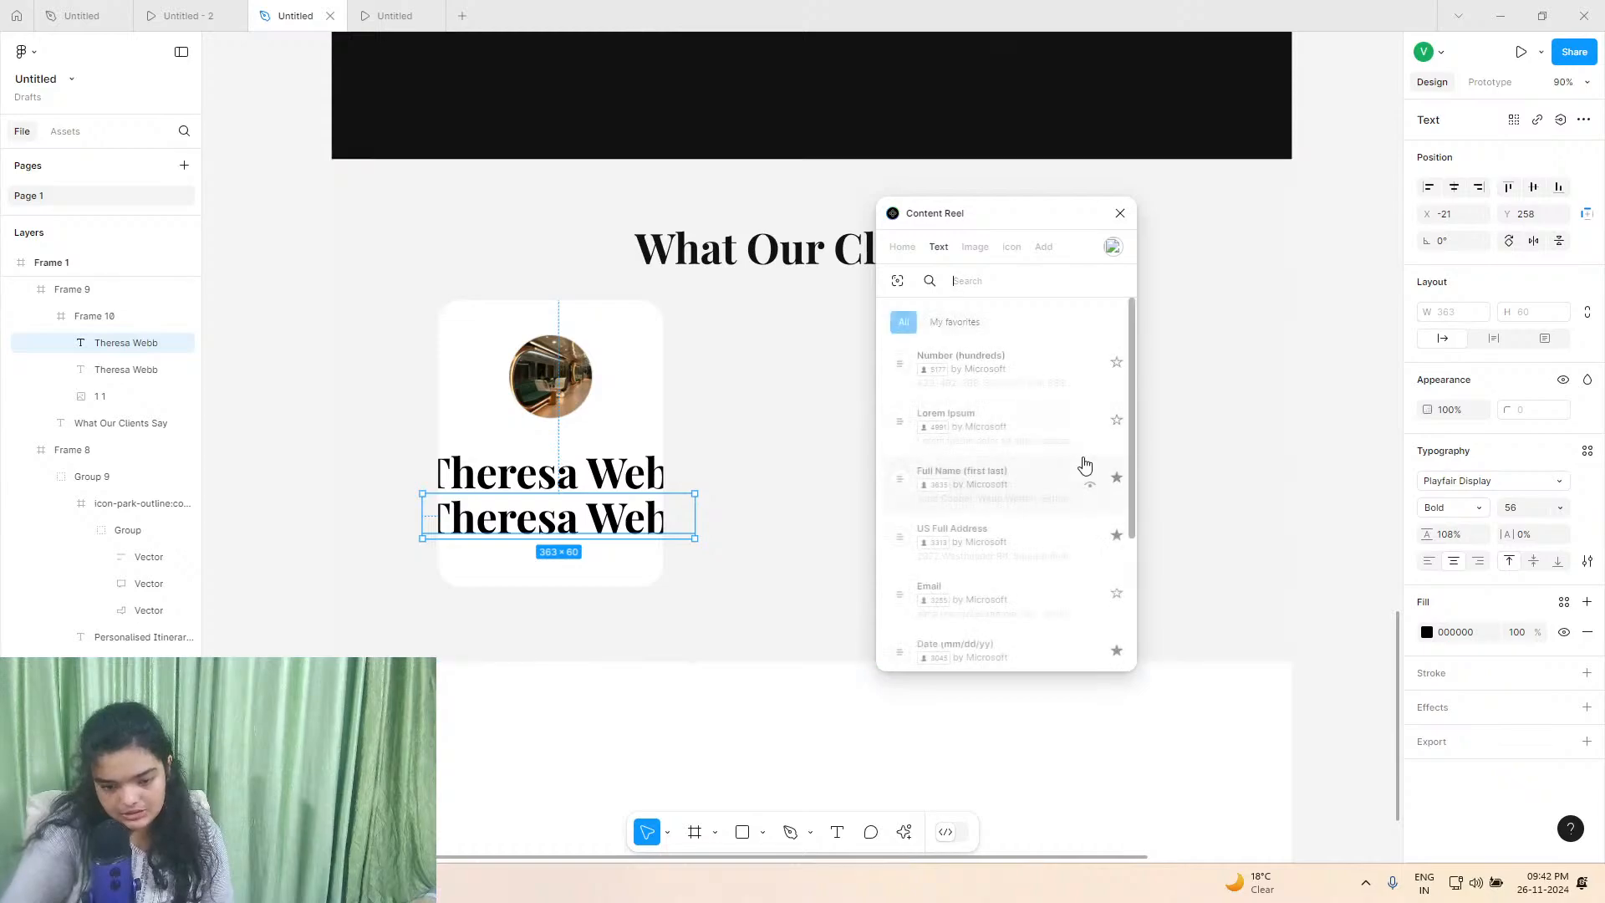
{"action": "scroll", "coordinate": [1085, 465], "scroll_direction": "down", "scroll_amount": 1}
{"action": "scroll", "coordinate": [1084, 466], "scroll_direction": "down", "scroll_amount": 2}
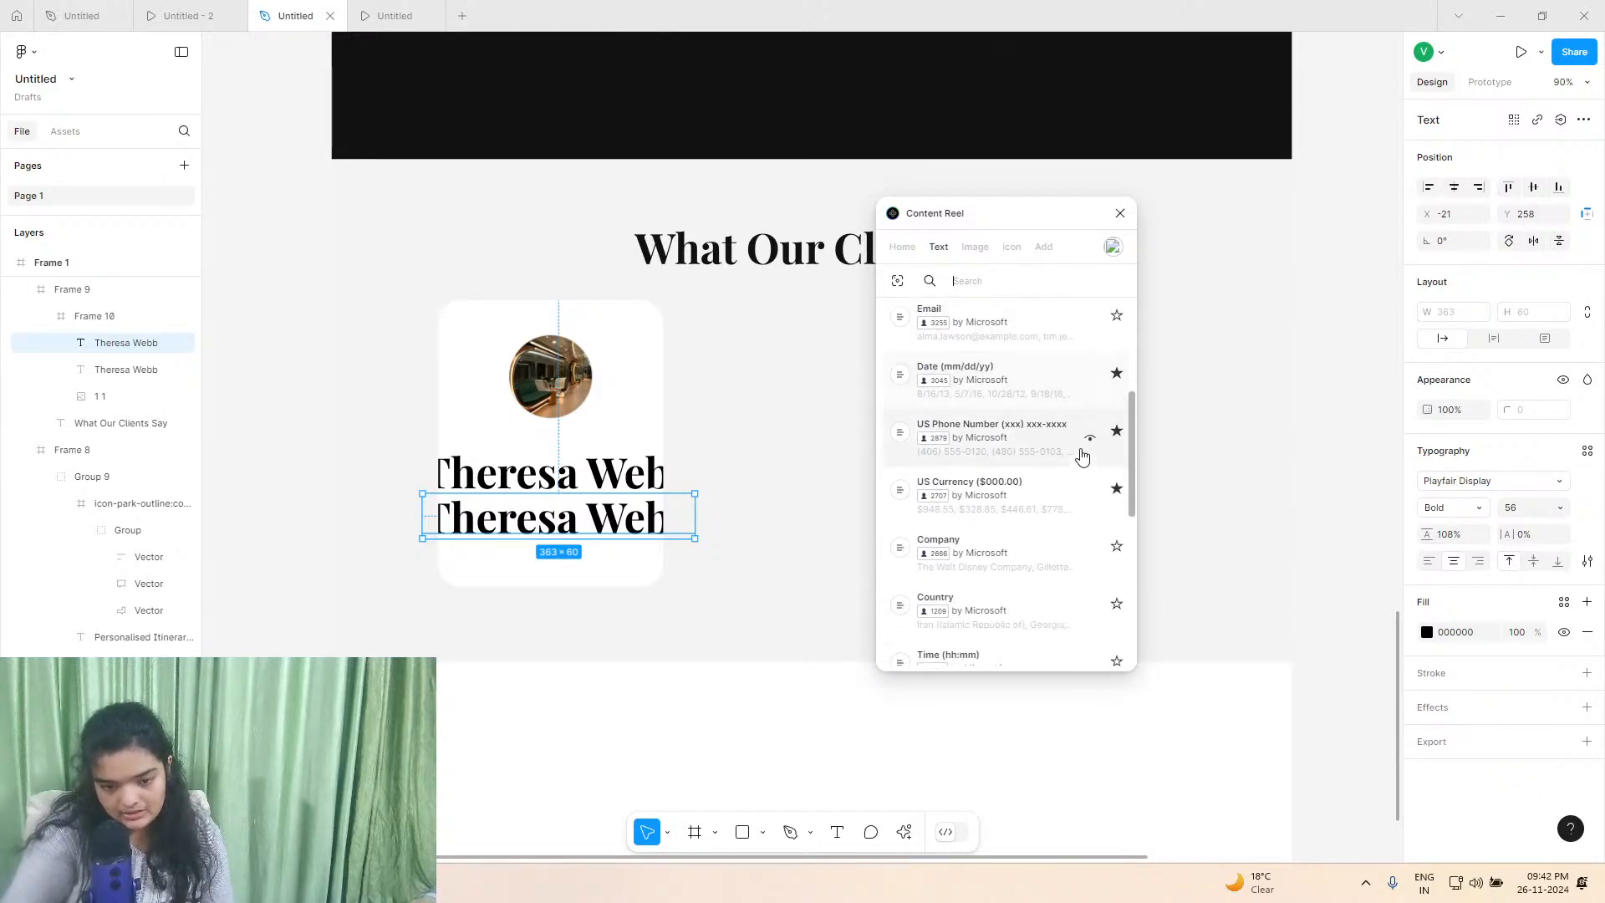
{"action": "scroll", "coordinate": [1079, 453], "scroll_direction": "down", "scroll_amount": 1}
{"action": "left_click", "coordinate": [1045, 461]}
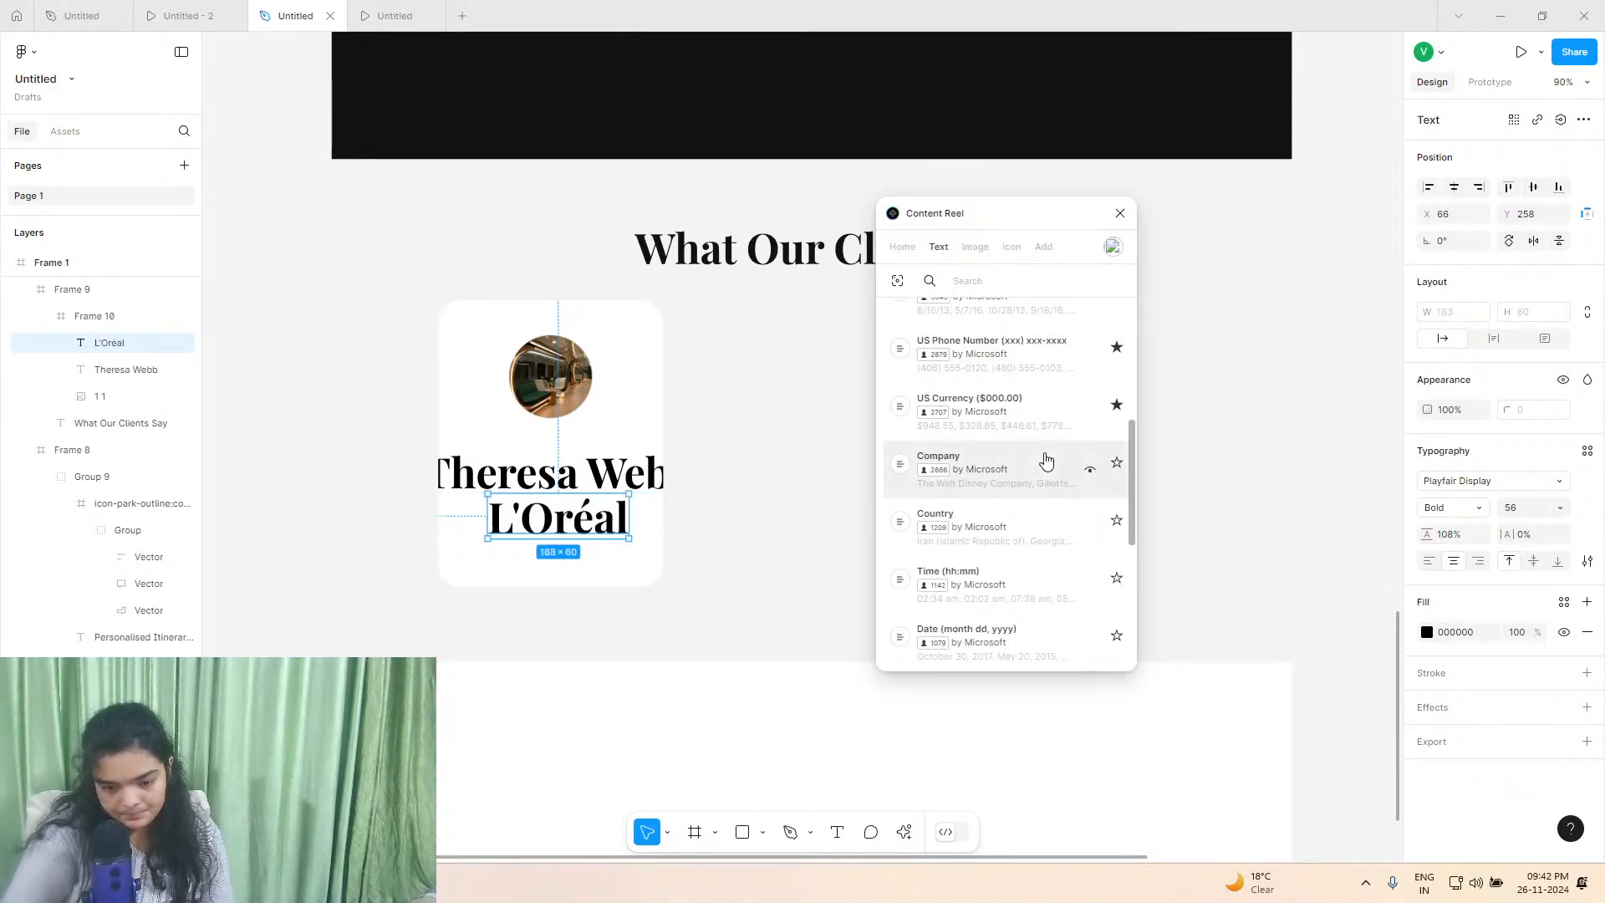
Put "CEO," in front of the company name so the line reads "CEO, L'Oréal".
{"action": "double_click", "coordinate": [489, 529]}
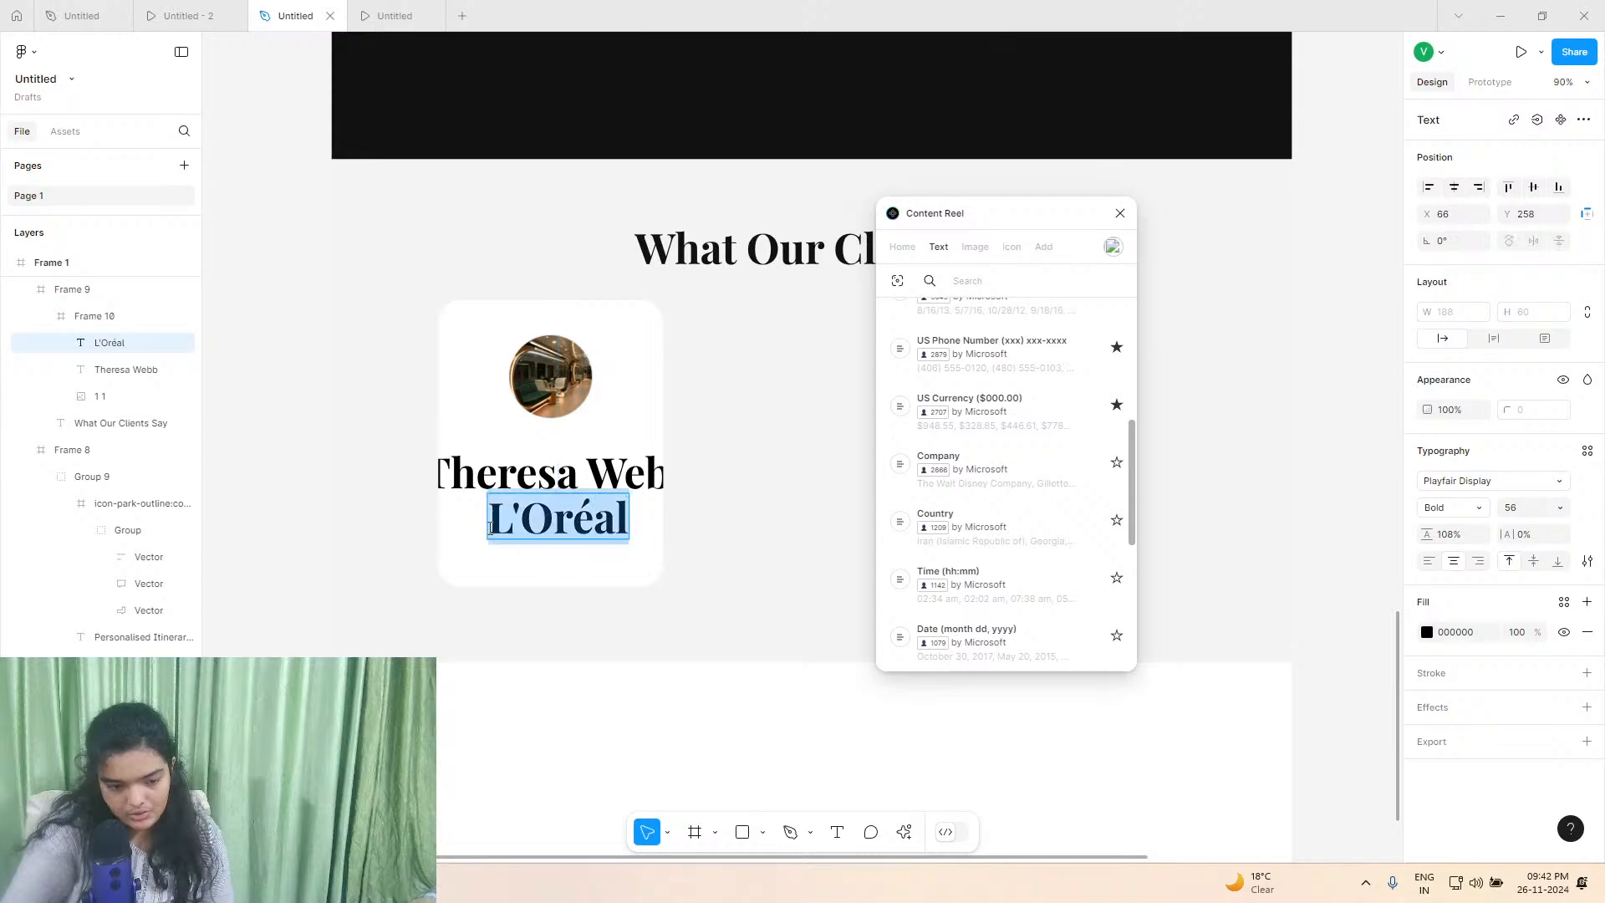
{"action": "left_click", "coordinate": [491, 528]}
{"action": "type", "text": "CEO,"}
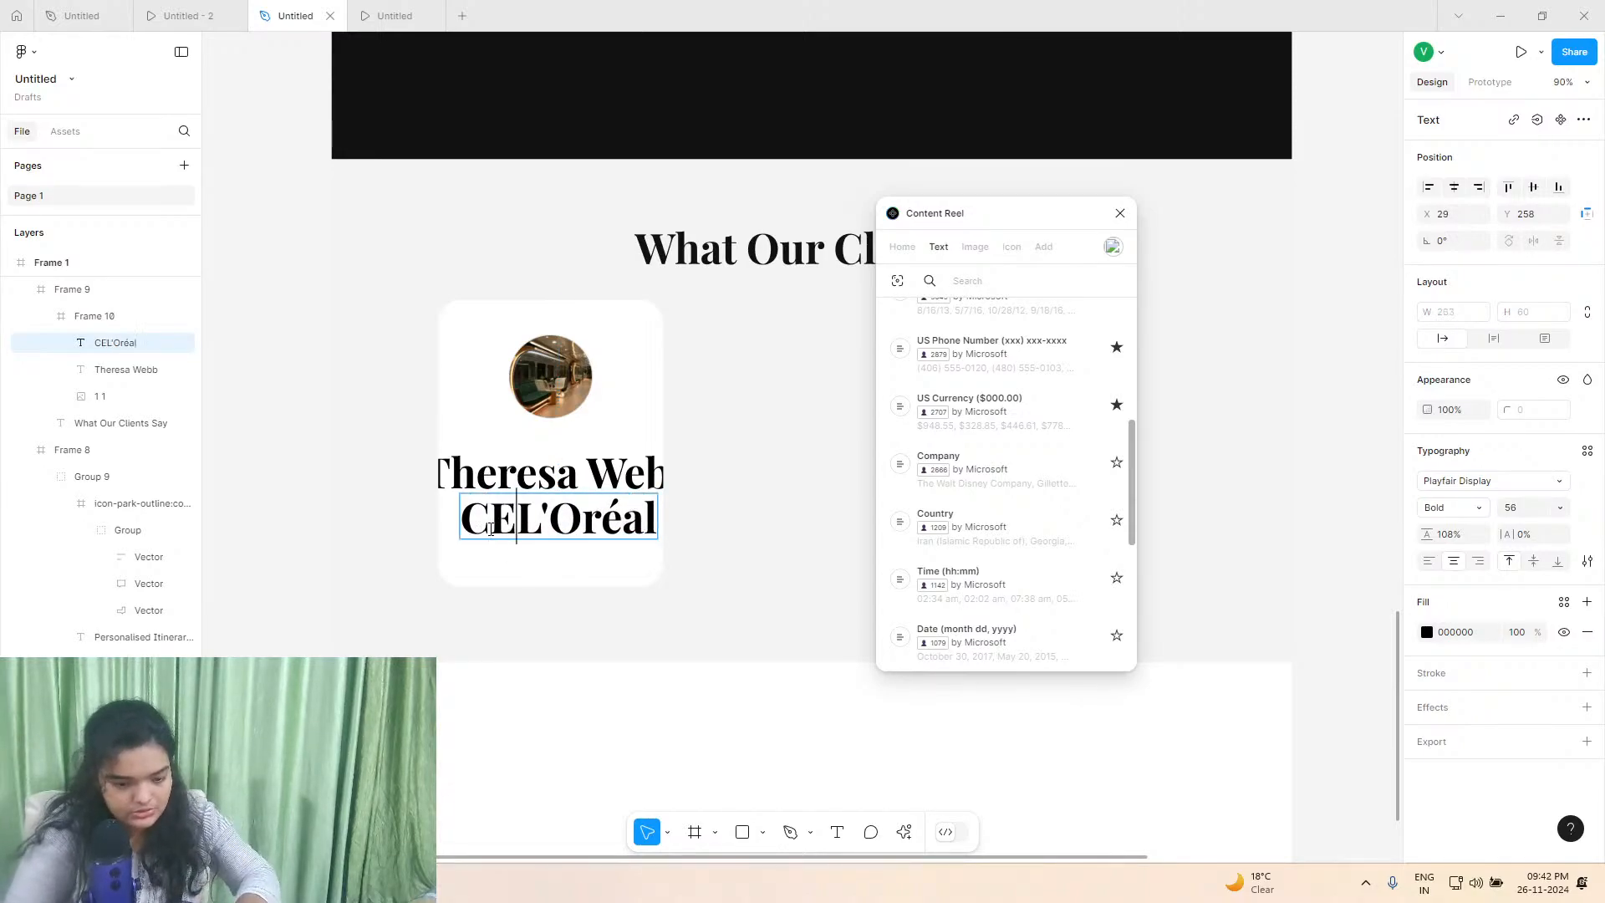
{"action": "key", "text": "Escape"}
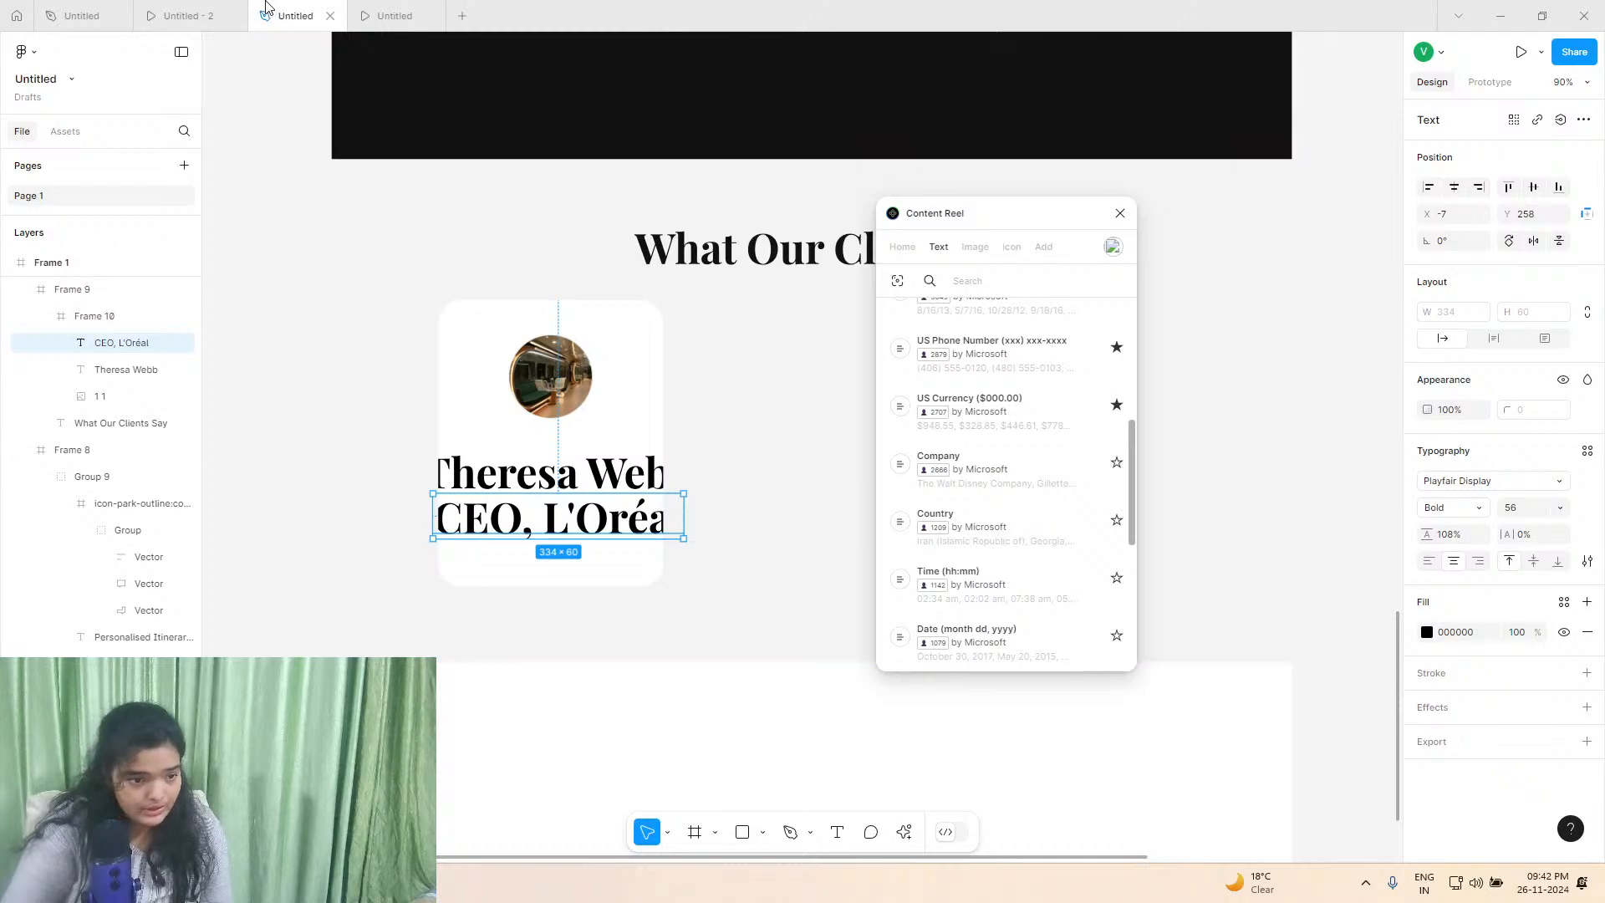
Replace the "CEO, L'Oréal" line with "Marketing Coordinator" from Content Reel's Job title text set.
{"action": "scroll", "coordinate": [1035, 616], "scroll_direction": "down", "scroll_amount": 5}
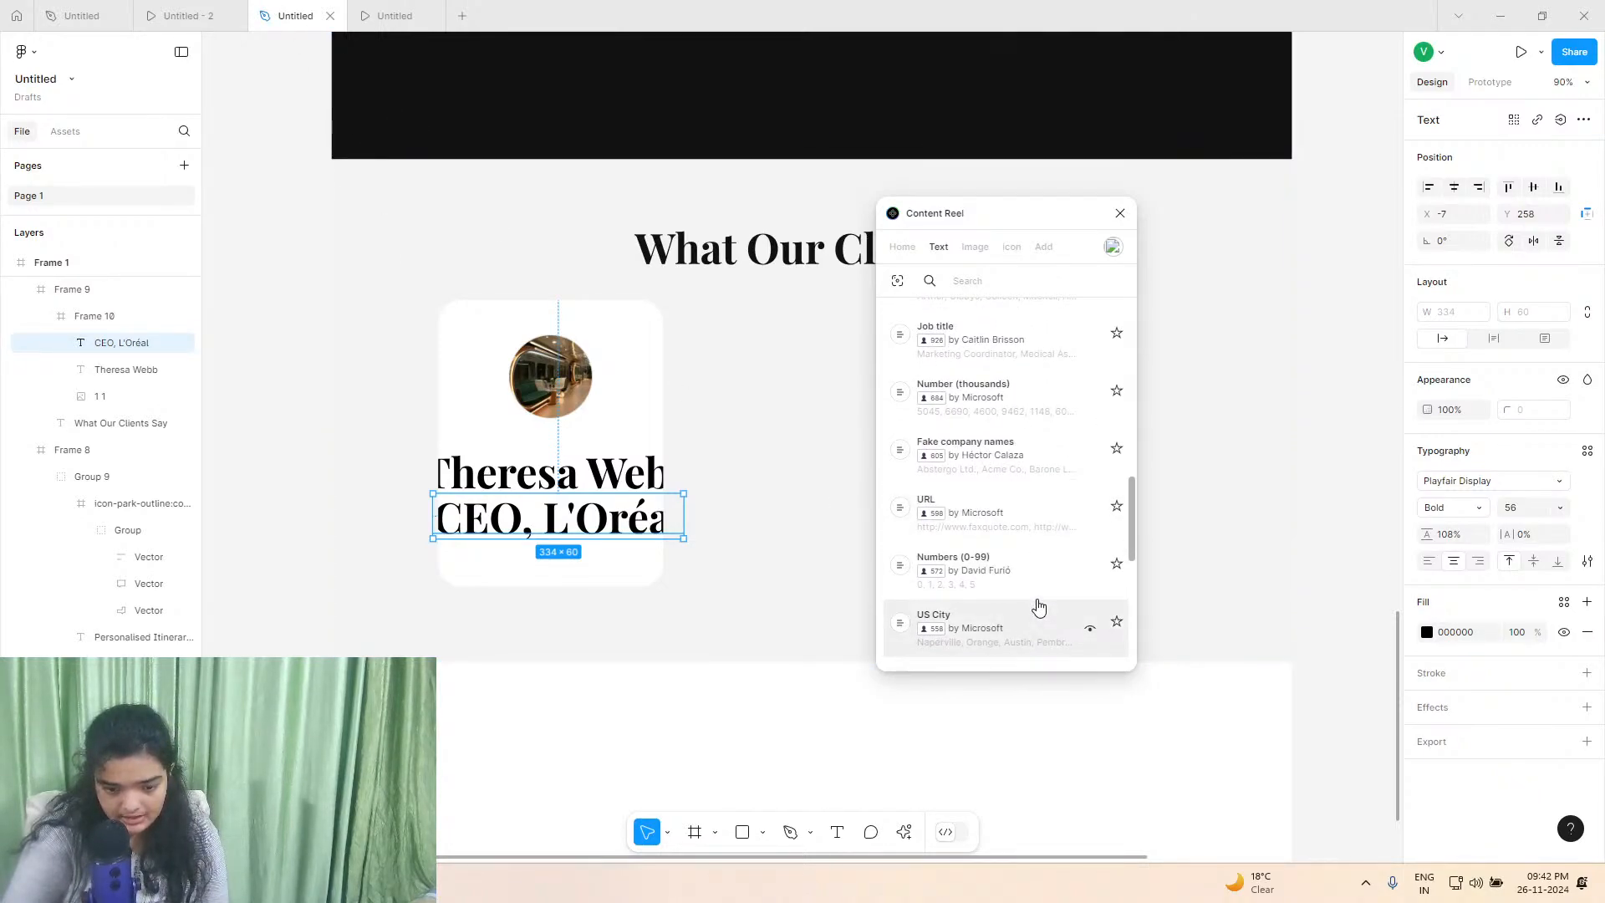
{"action": "double_click", "coordinate": [503, 524]}
{"action": "left_click", "coordinate": [530, 522]}
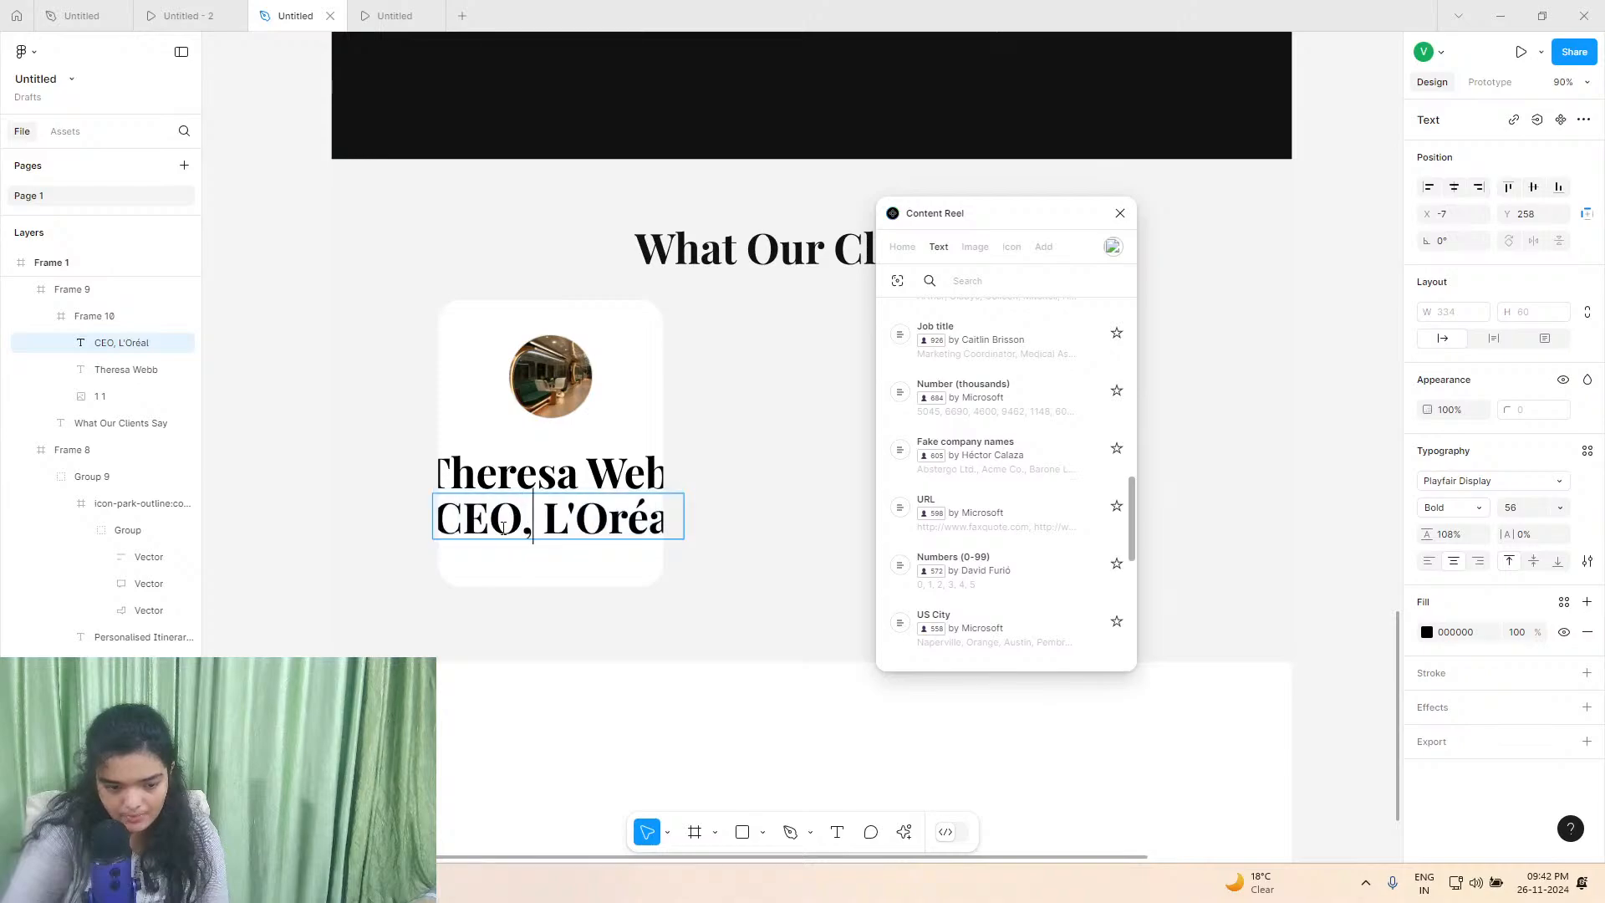
{"action": "double_click", "coordinate": [503, 526]}
{"action": "left_click_drag", "start_coordinate": [525, 527], "coordinate": [465, 526]}
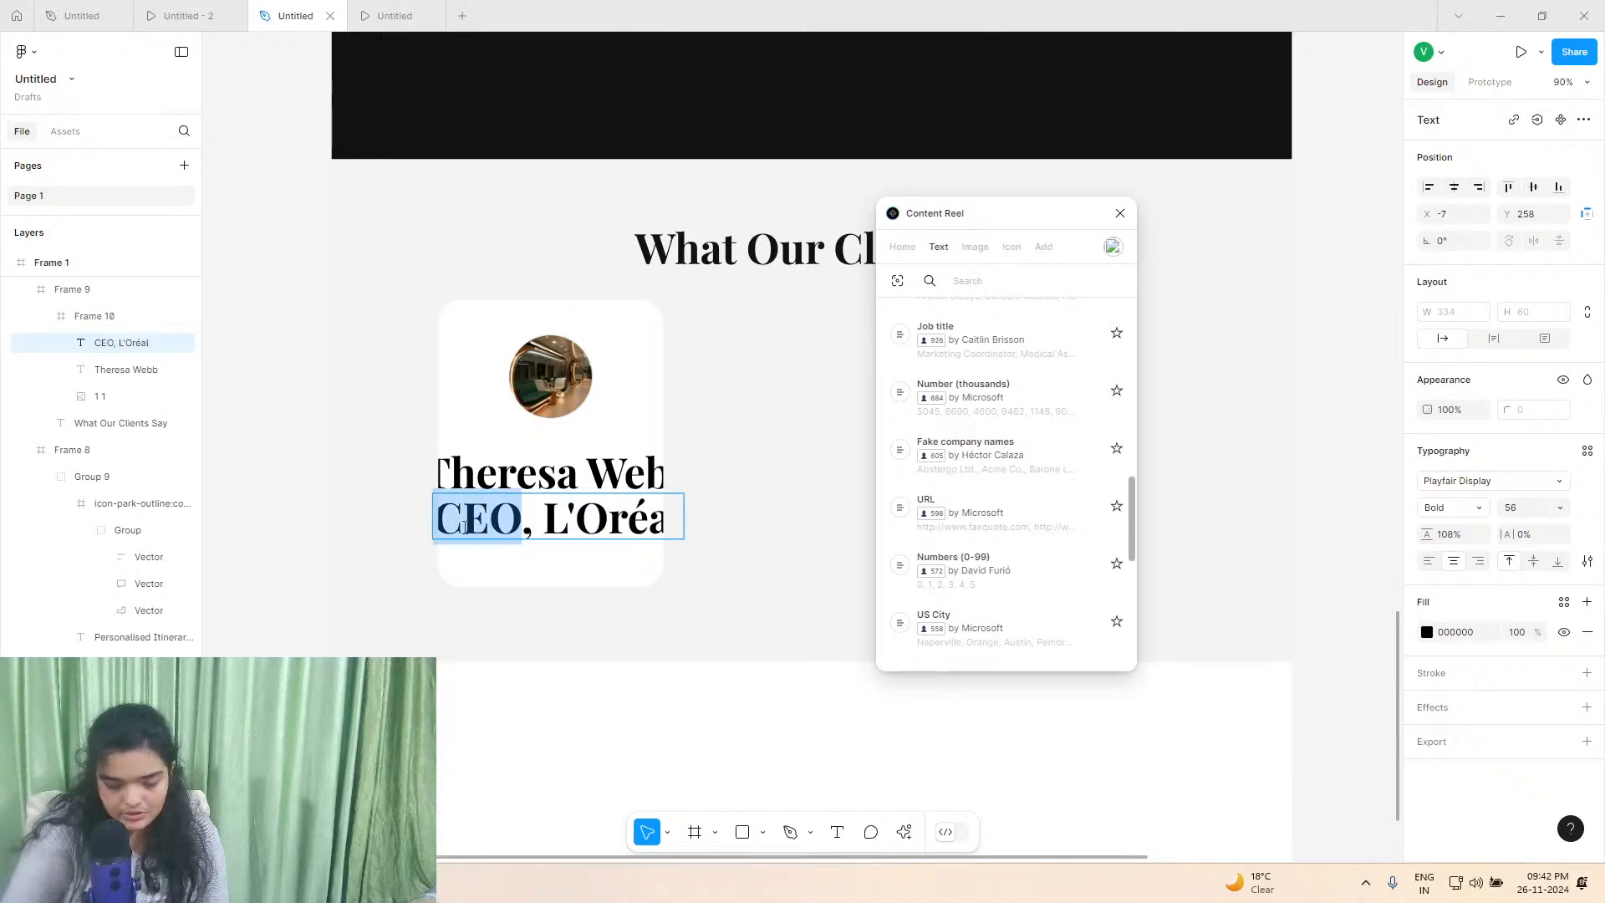
{"action": "left_click", "coordinate": [994, 341]}
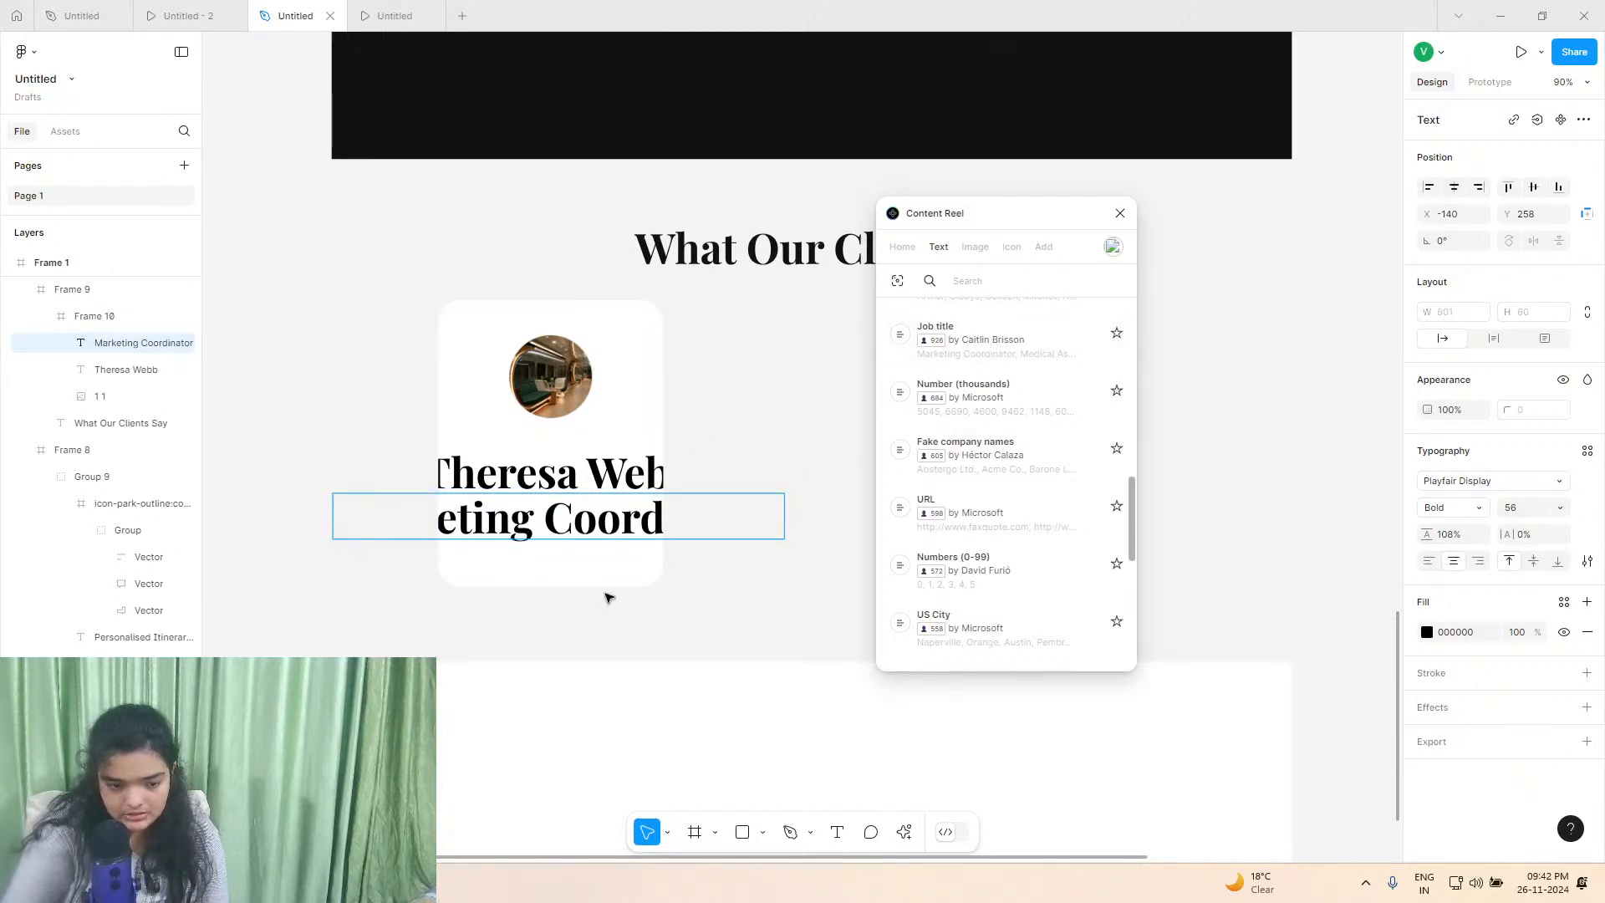
{"action": "left_click_drag", "start_coordinate": [585, 525], "coordinate": [509, 533]}
{"action": "key", "text": "Escape"}
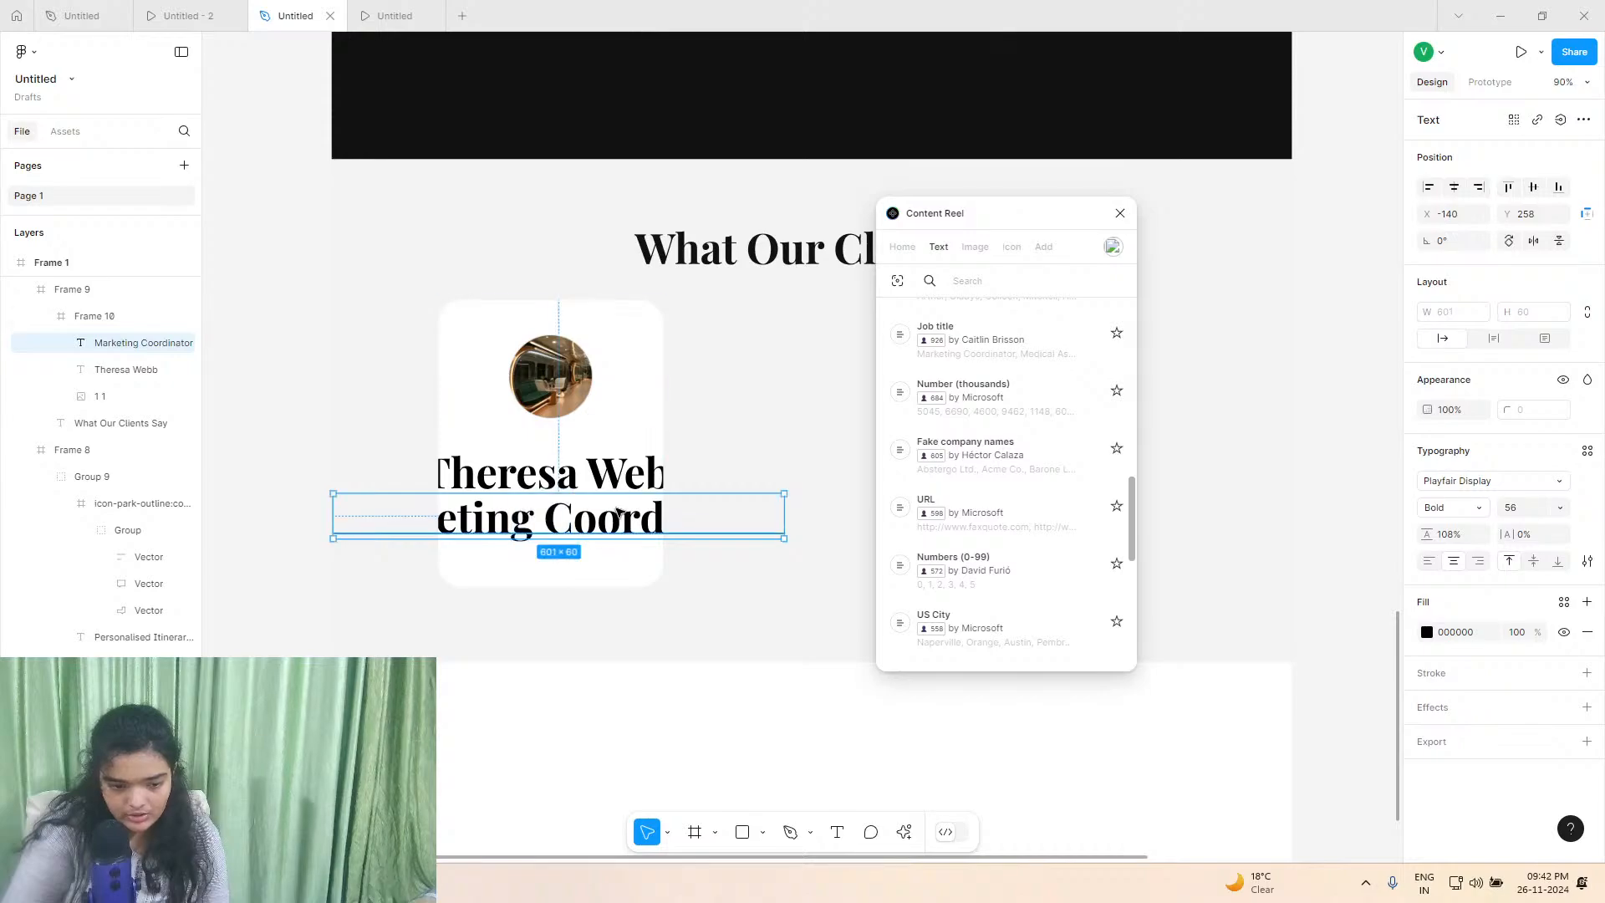
Move the job title line to about X -372 and paste a copy of it below, at about X 102, Y 318.
{"action": "left_click_drag", "start_coordinate": [626, 518], "coordinate": [452, 518]}
{"action": "right_click", "coordinate": [452, 518]}
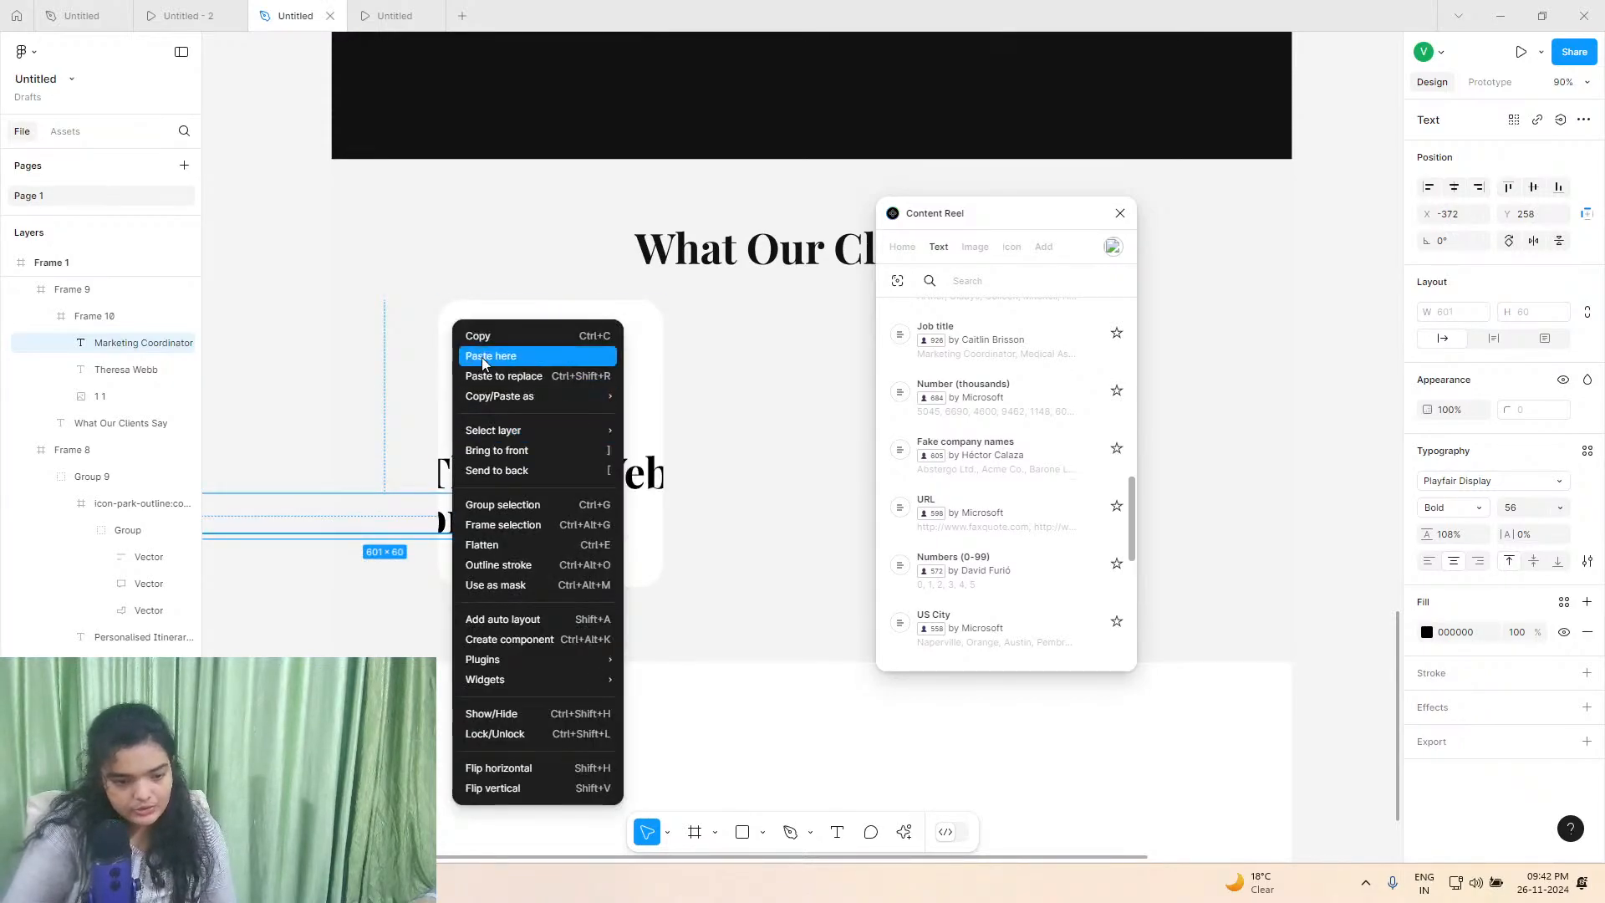
{"action": "left_click", "coordinate": [483, 337]}
{"action": "right_click", "coordinate": [596, 554]}
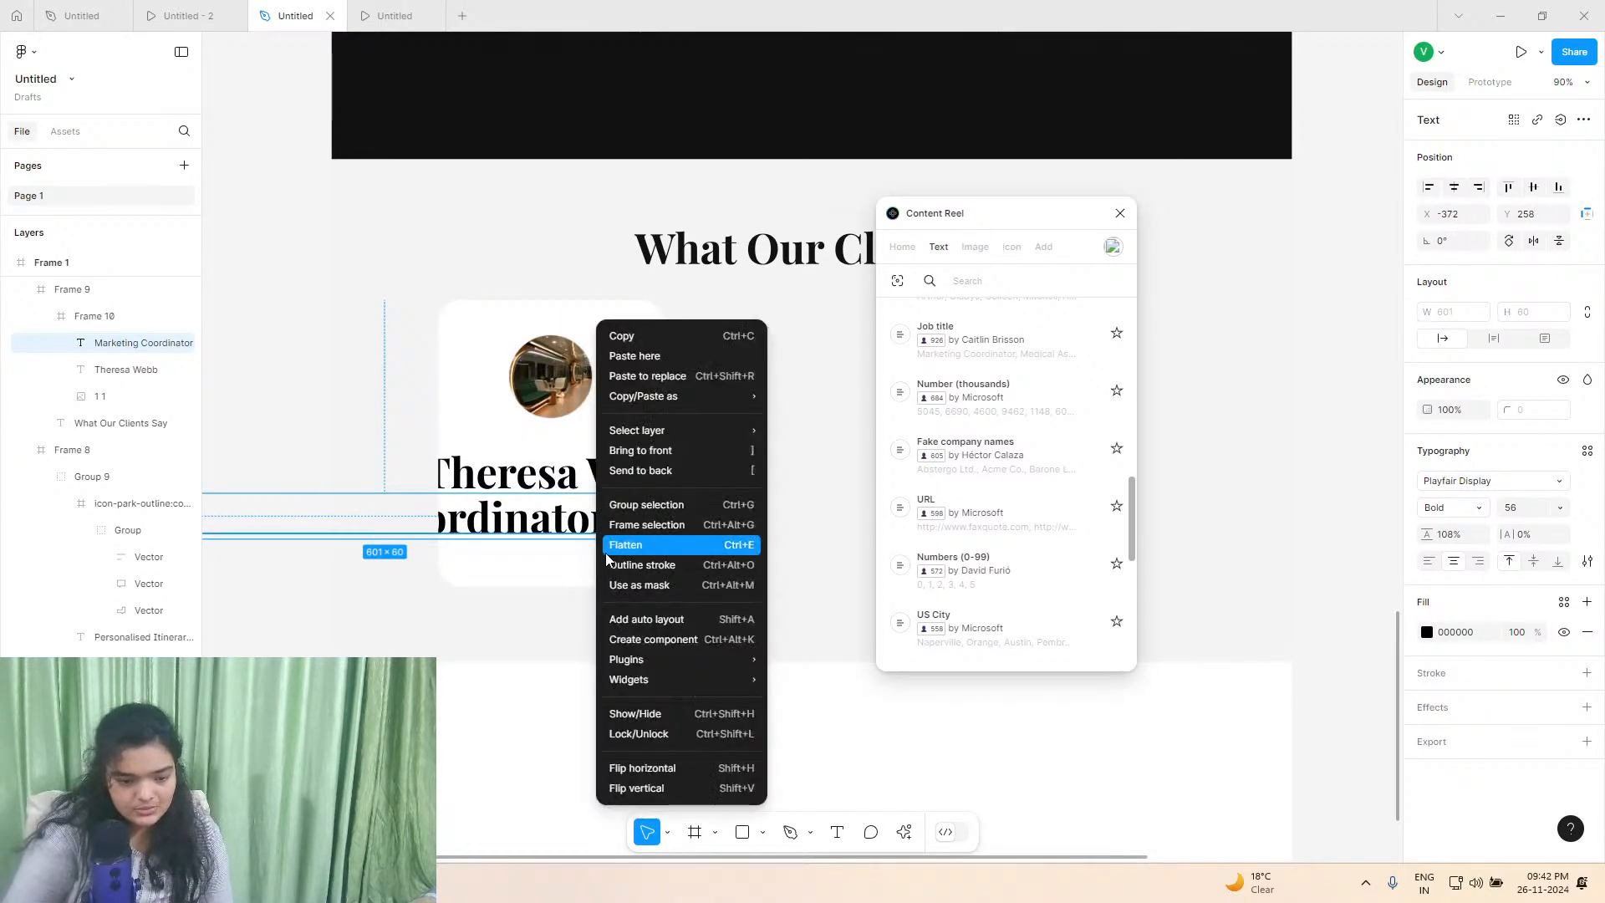
{"action": "left_click", "coordinate": [635, 353]}
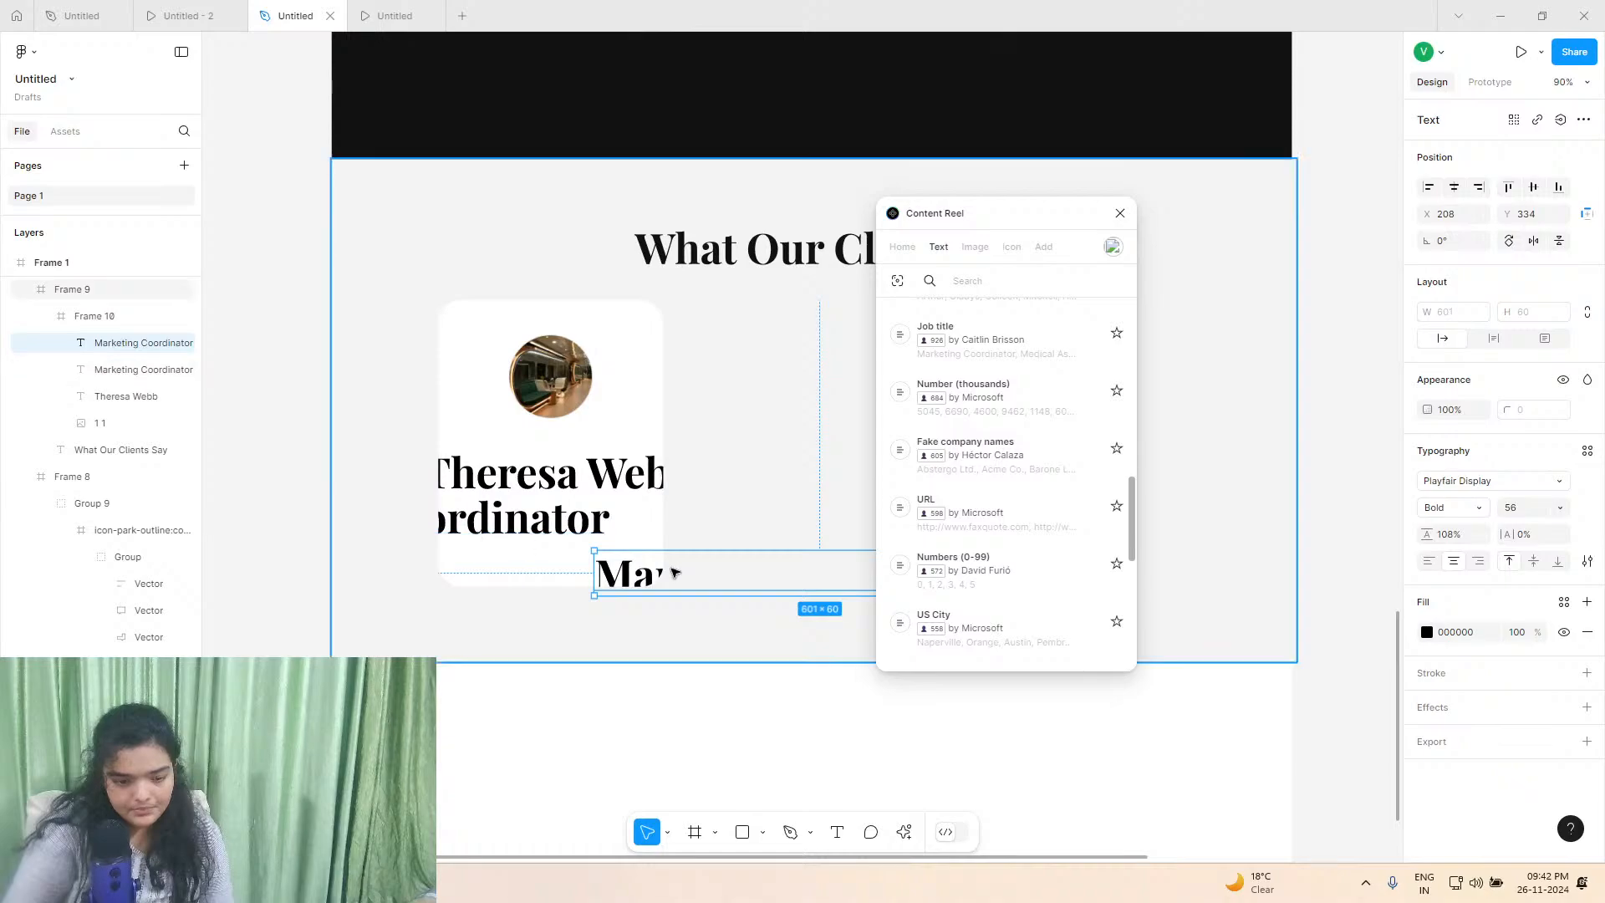
{"action": "left_click_drag", "start_coordinate": [667, 565], "coordinate": [587, 553]}
Replace the copied line with "L'Oréal" from Content Reel's Company text set and place it at about X 112, Y 311.
{"action": "scroll", "coordinate": [1014, 406], "scroll_direction": "up", "scroll_amount": 5}
{"action": "scroll", "coordinate": [1015, 424], "scroll_direction": "up", "scroll_amount": 6}
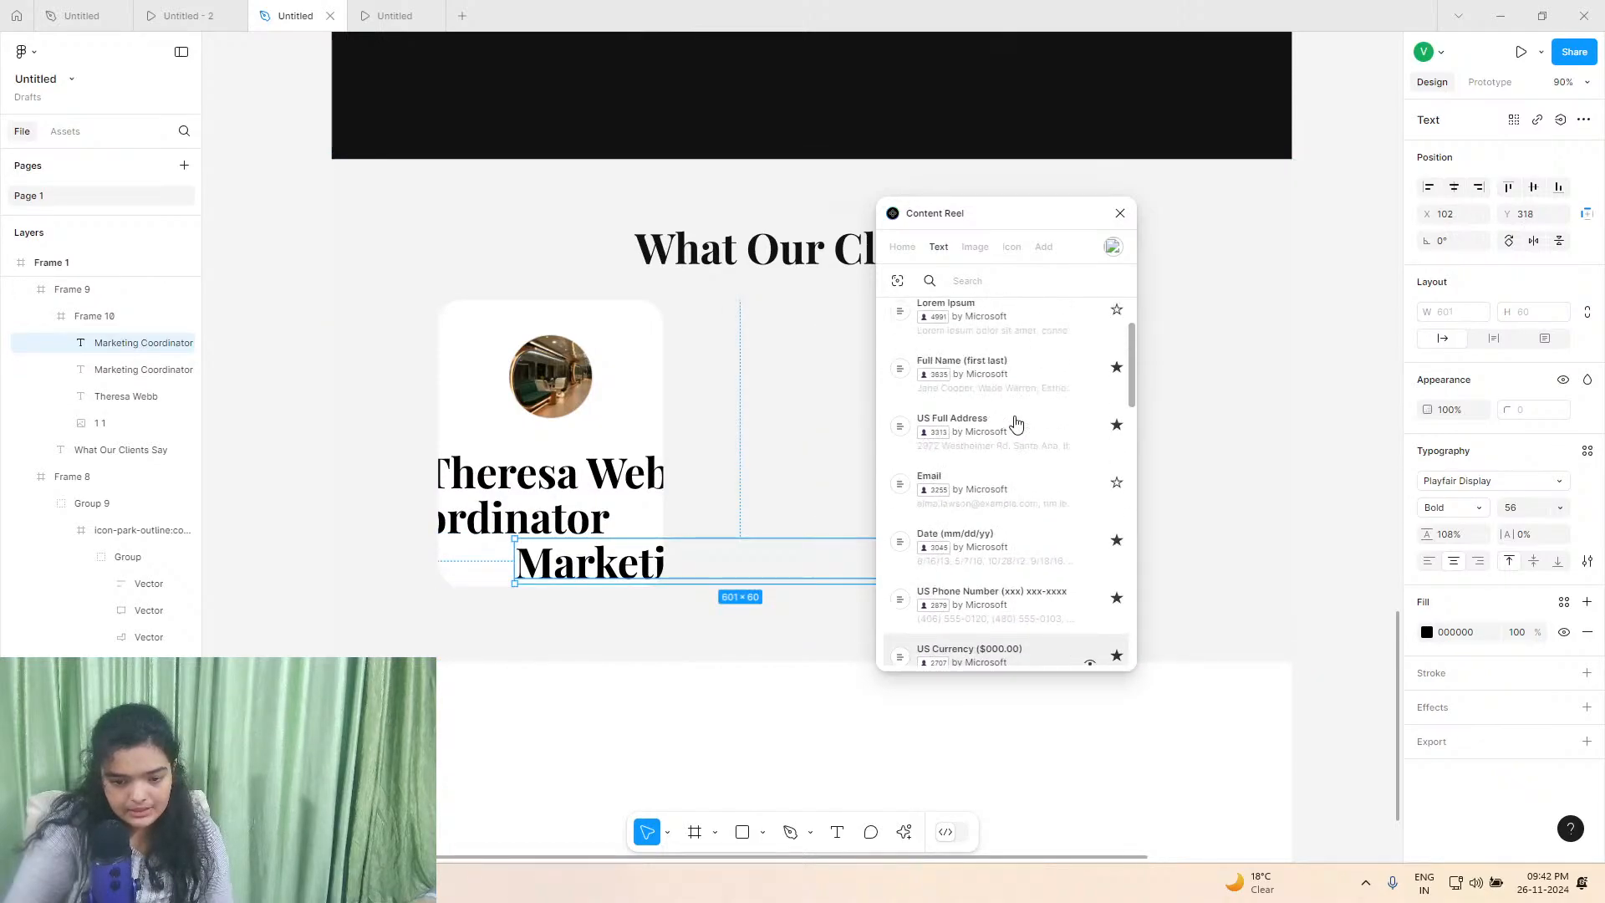
{"action": "scroll", "coordinate": [975, 489], "scroll_direction": "down", "scroll_amount": 4}
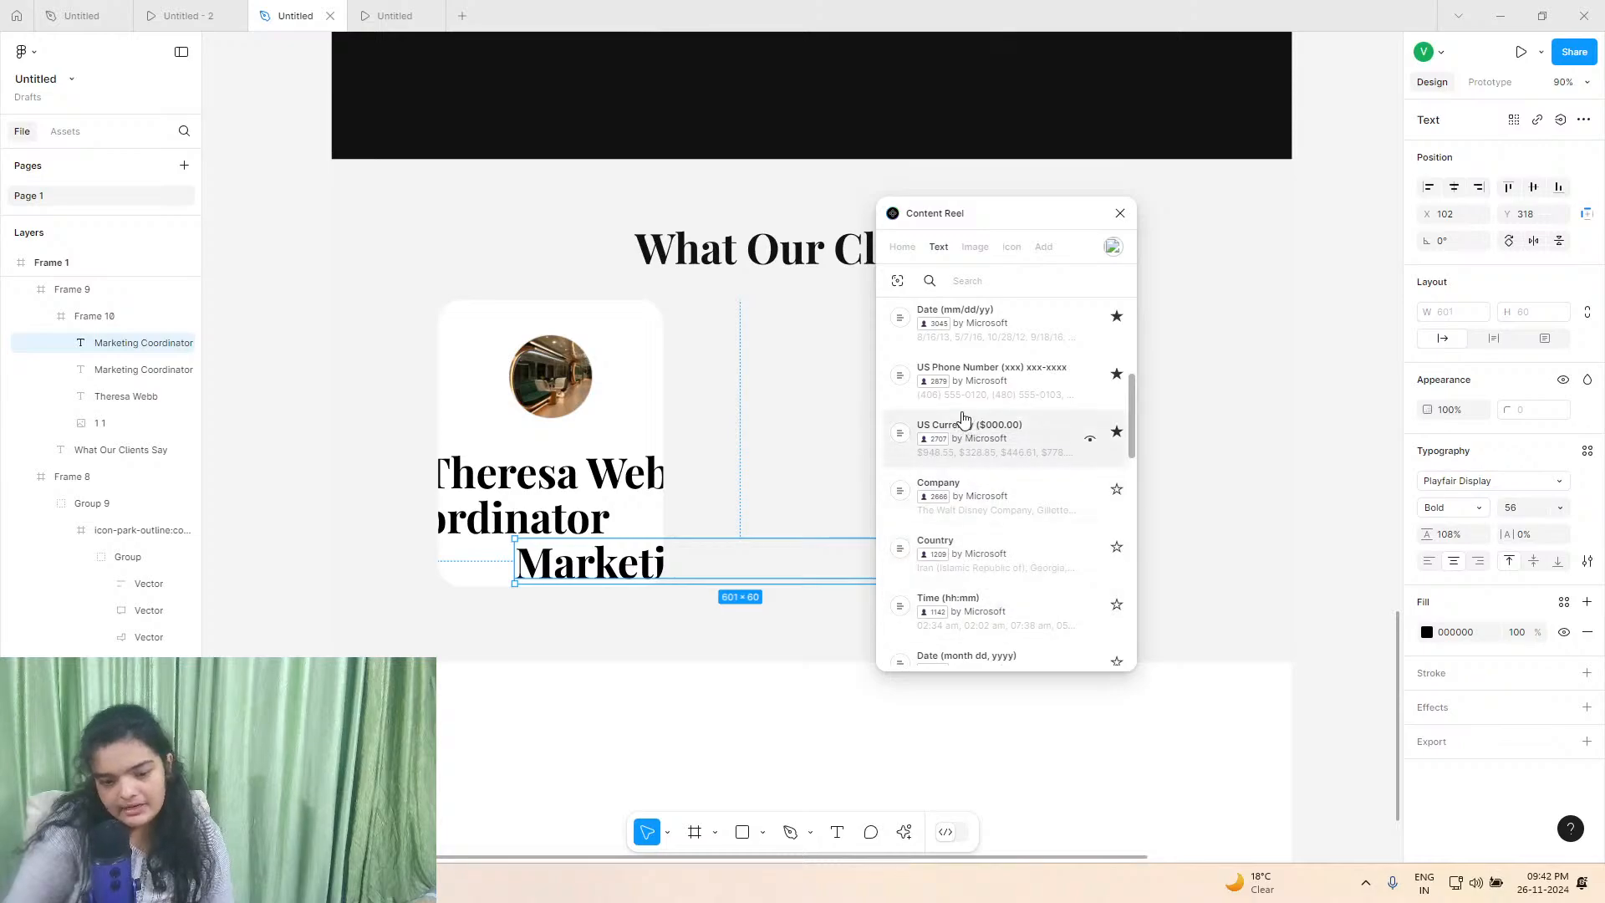
{"action": "scroll", "coordinate": [974, 415], "scroll_direction": "down", "scroll_amount": 3}
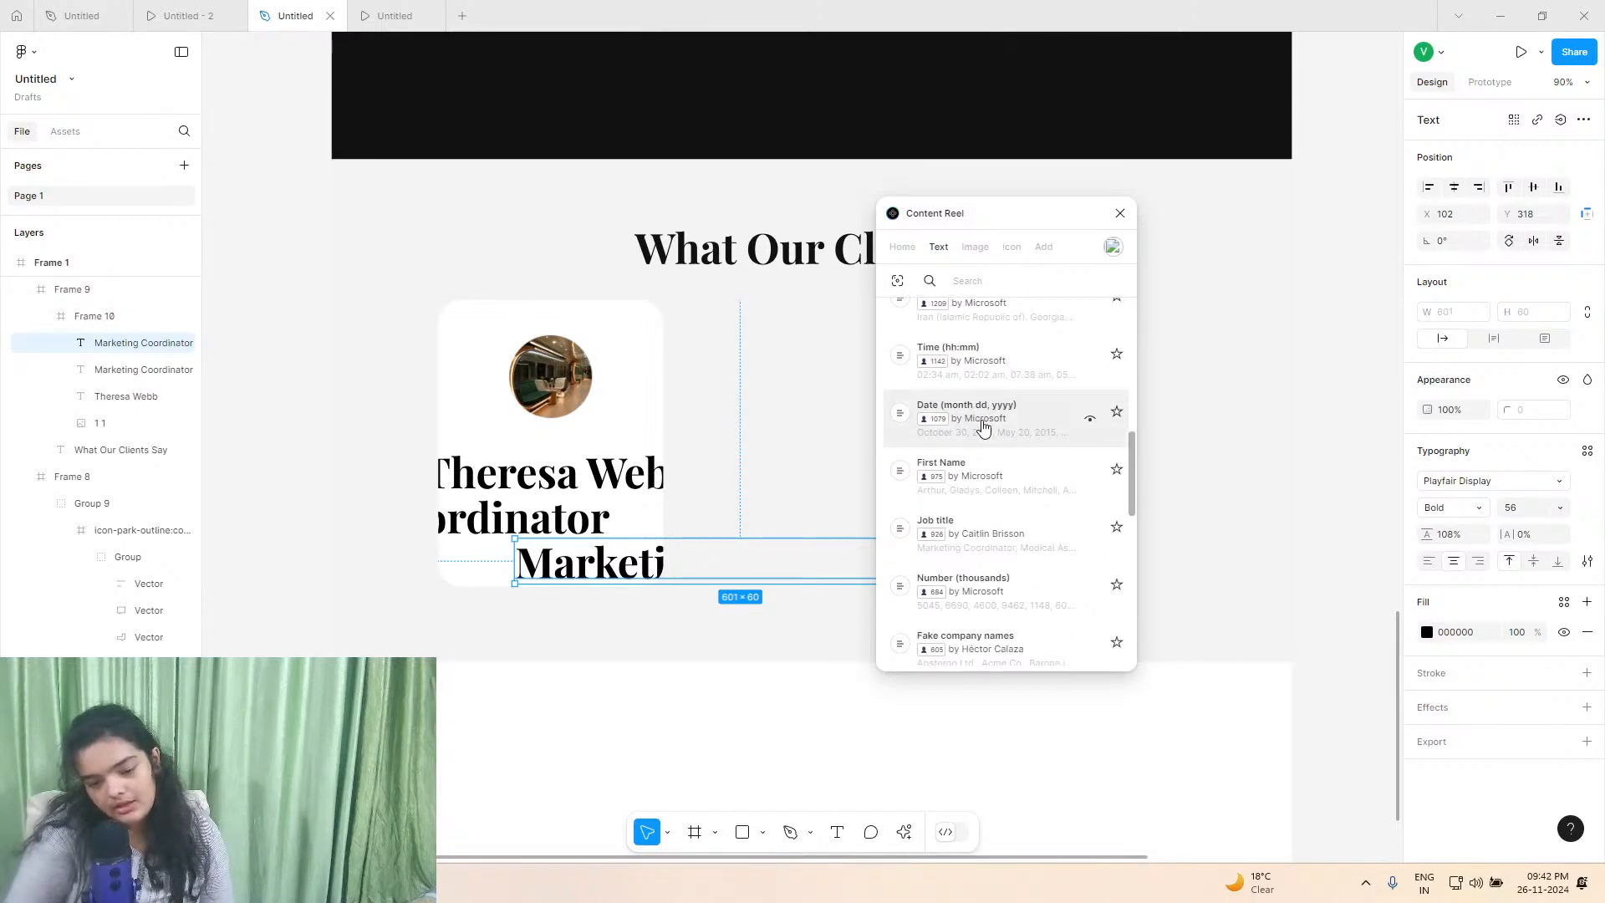
{"action": "scroll", "coordinate": [988, 459], "scroll_direction": "up", "scroll_amount": 2}
{"action": "left_click", "coordinate": [978, 451]}
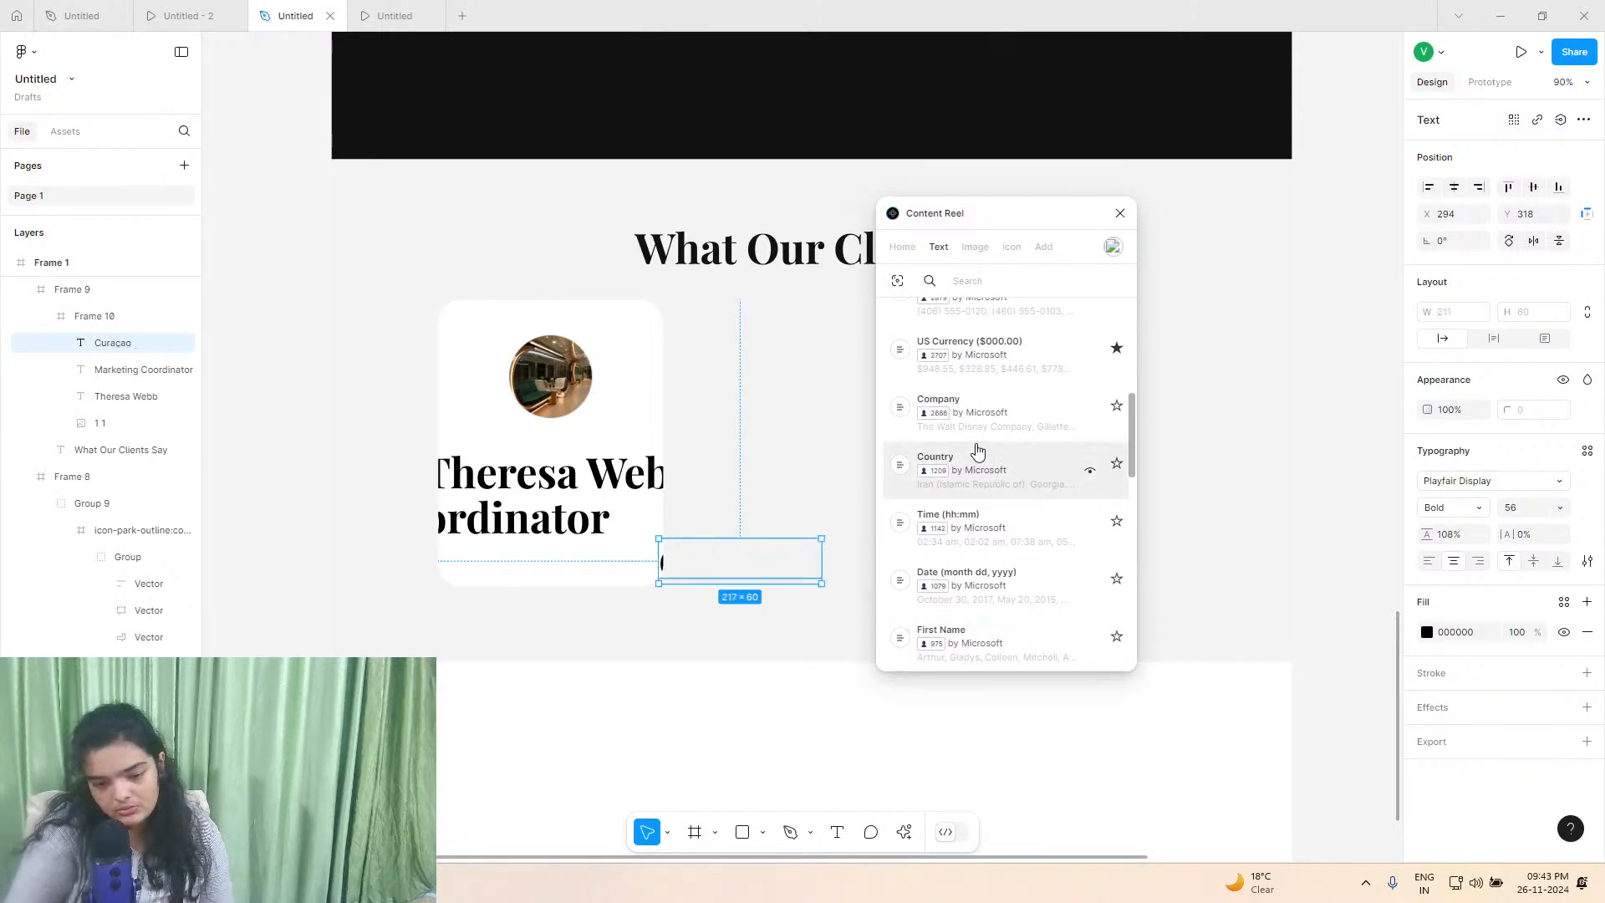
{"action": "left_click", "coordinate": [967, 430]}
{"action": "left_click_drag", "start_coordinate": [744, 574], "coordinate": [624, 562]}
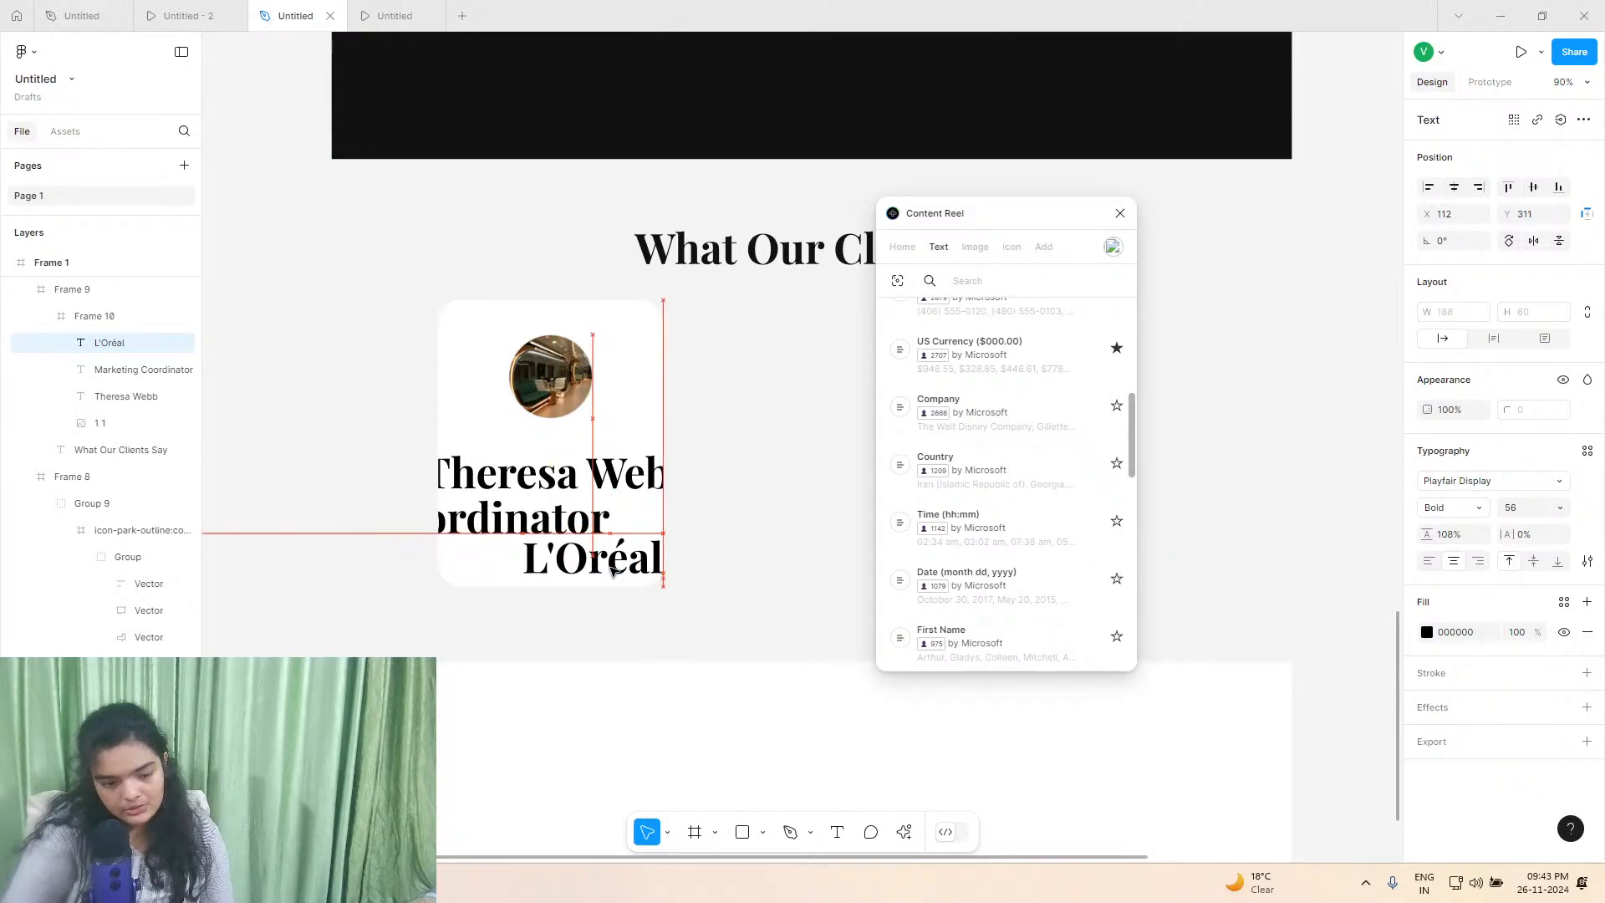
Check the client cards in the reference prototype and close the Content Reel plugin in the working file.
{"action": "left_click", "coordinate": [589, 483]}
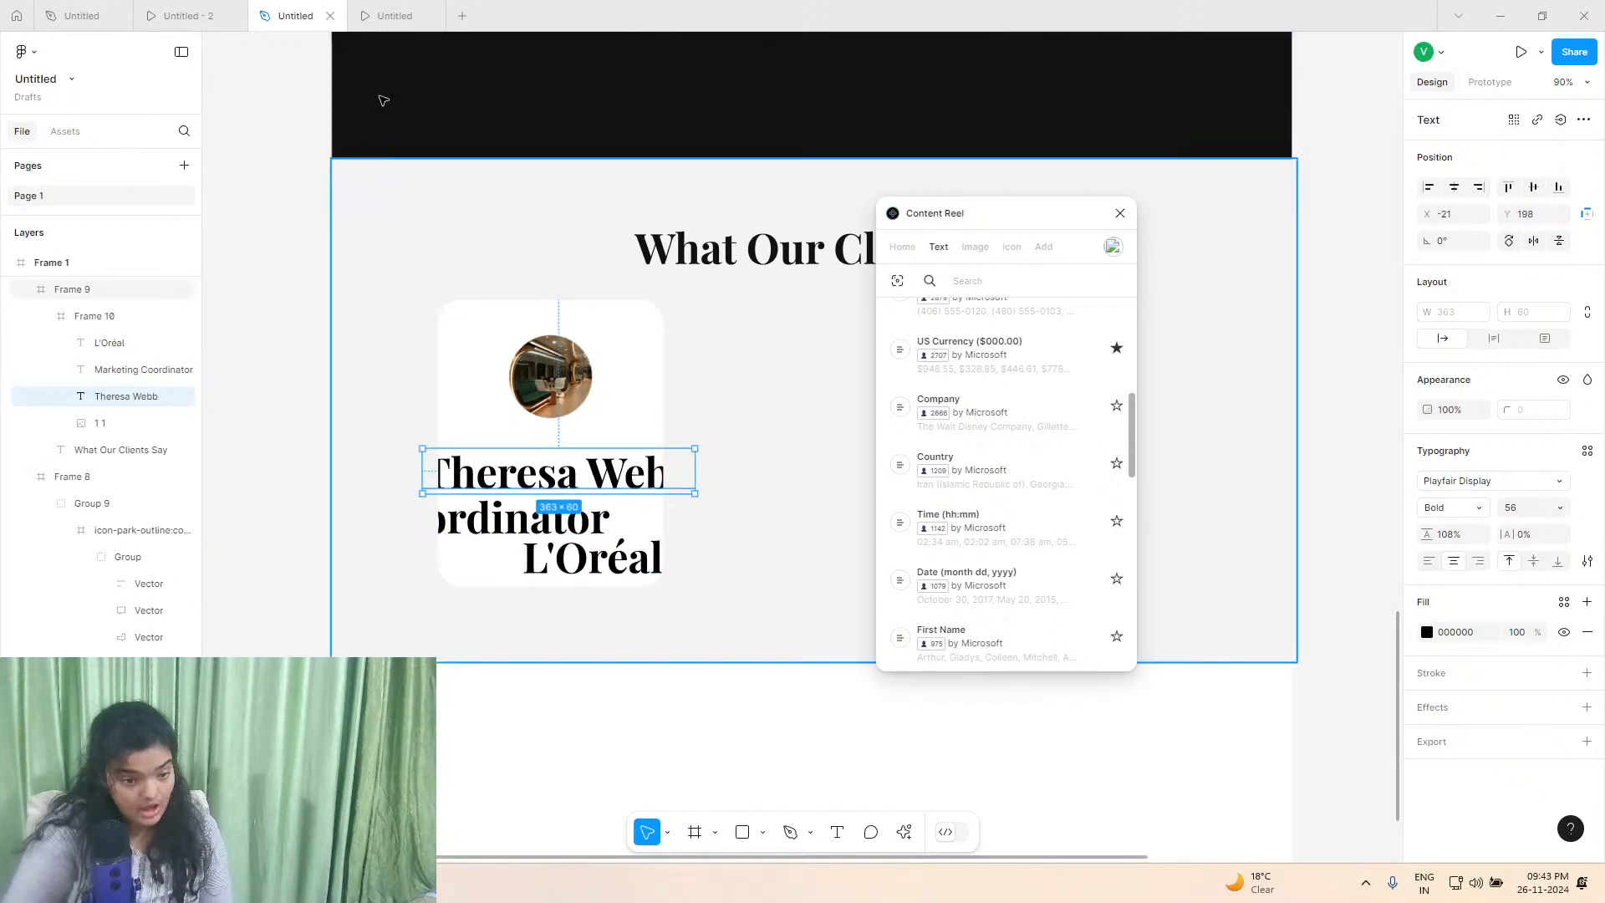
{"action": "left_click", "coordinate": [100, 13]}
{"action": "left_click", "coordinate": [177, 14]}
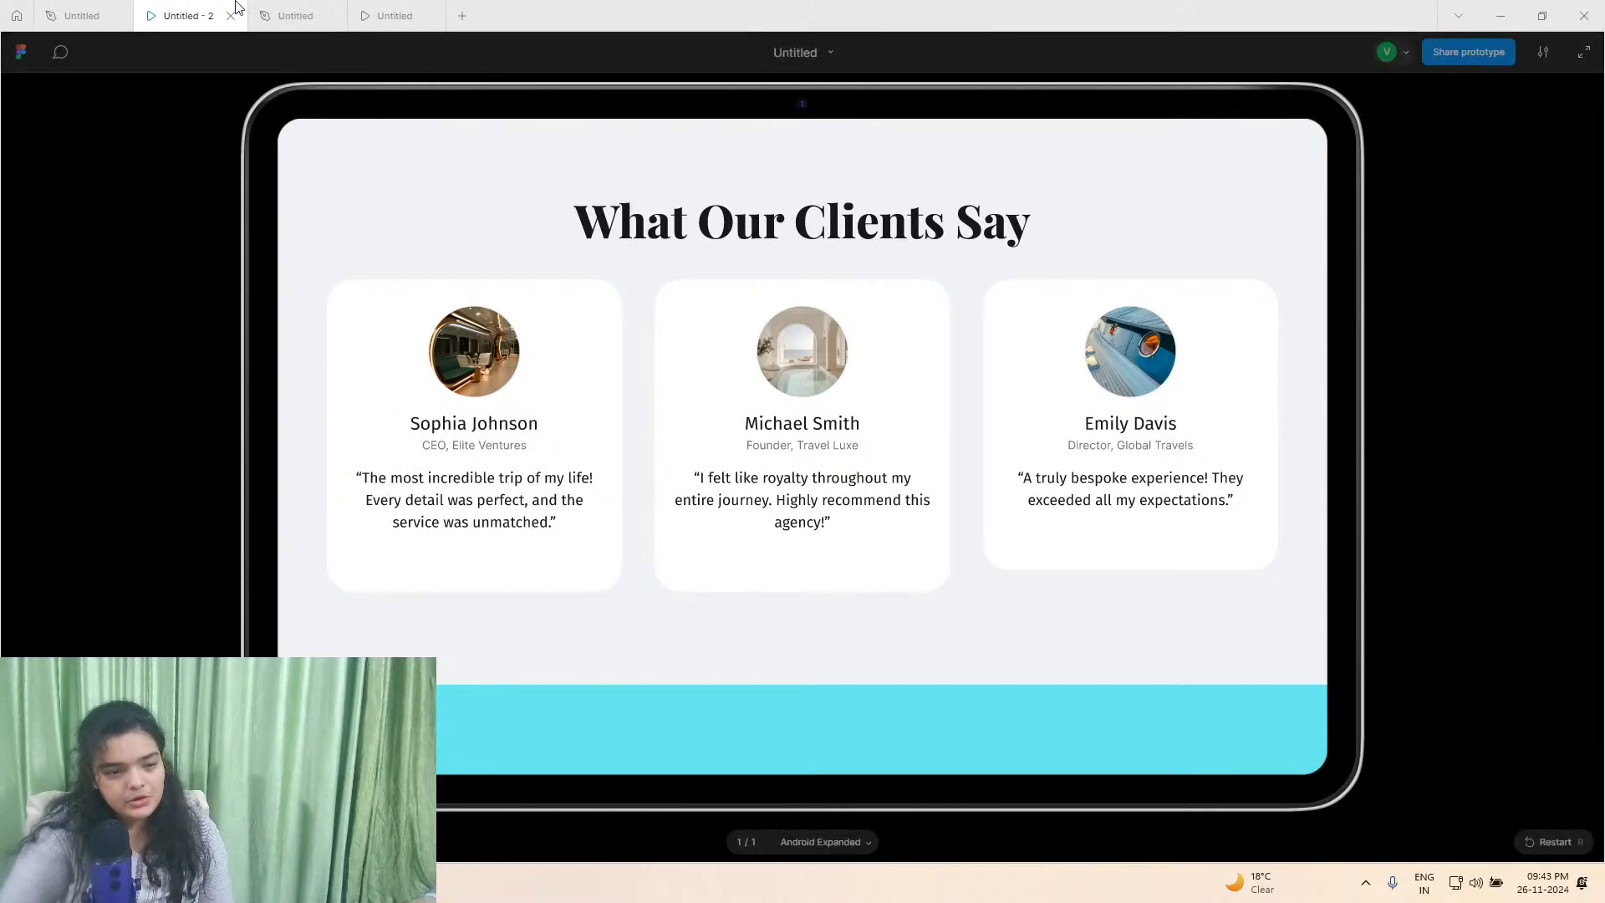
{"action": "left_click", "coordinate": [295, 15]}
{"action": "scroll", "coordinate": [1006, 562], "scroll_direction": "down", "scroll_amount": 10}
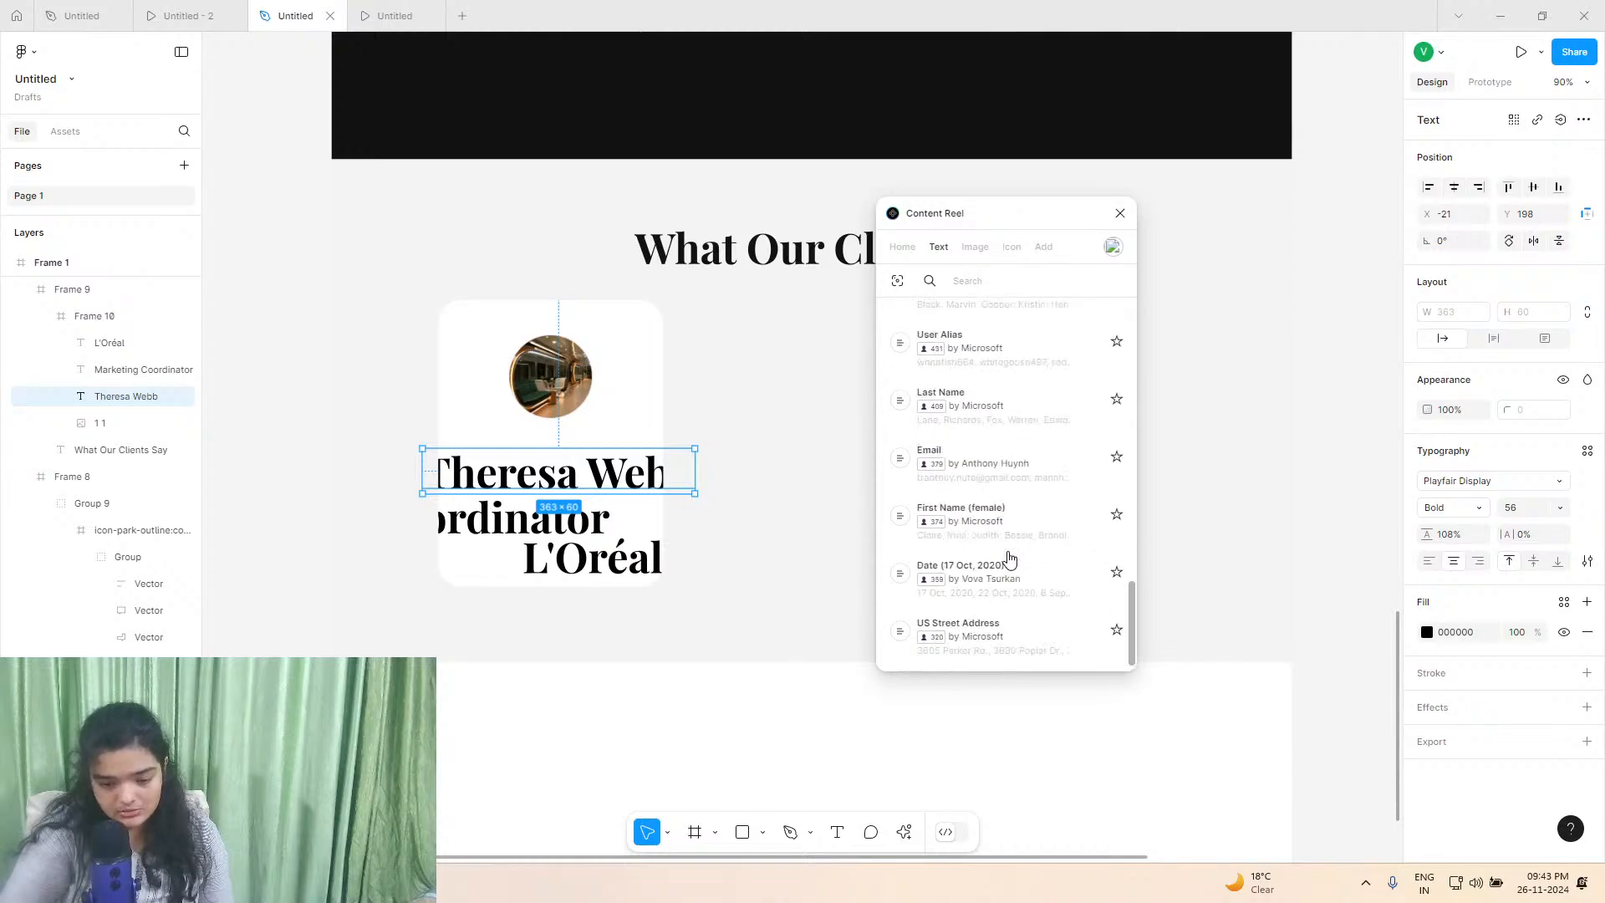
{"action": "left_click", "coordinate": [1120, 212]}
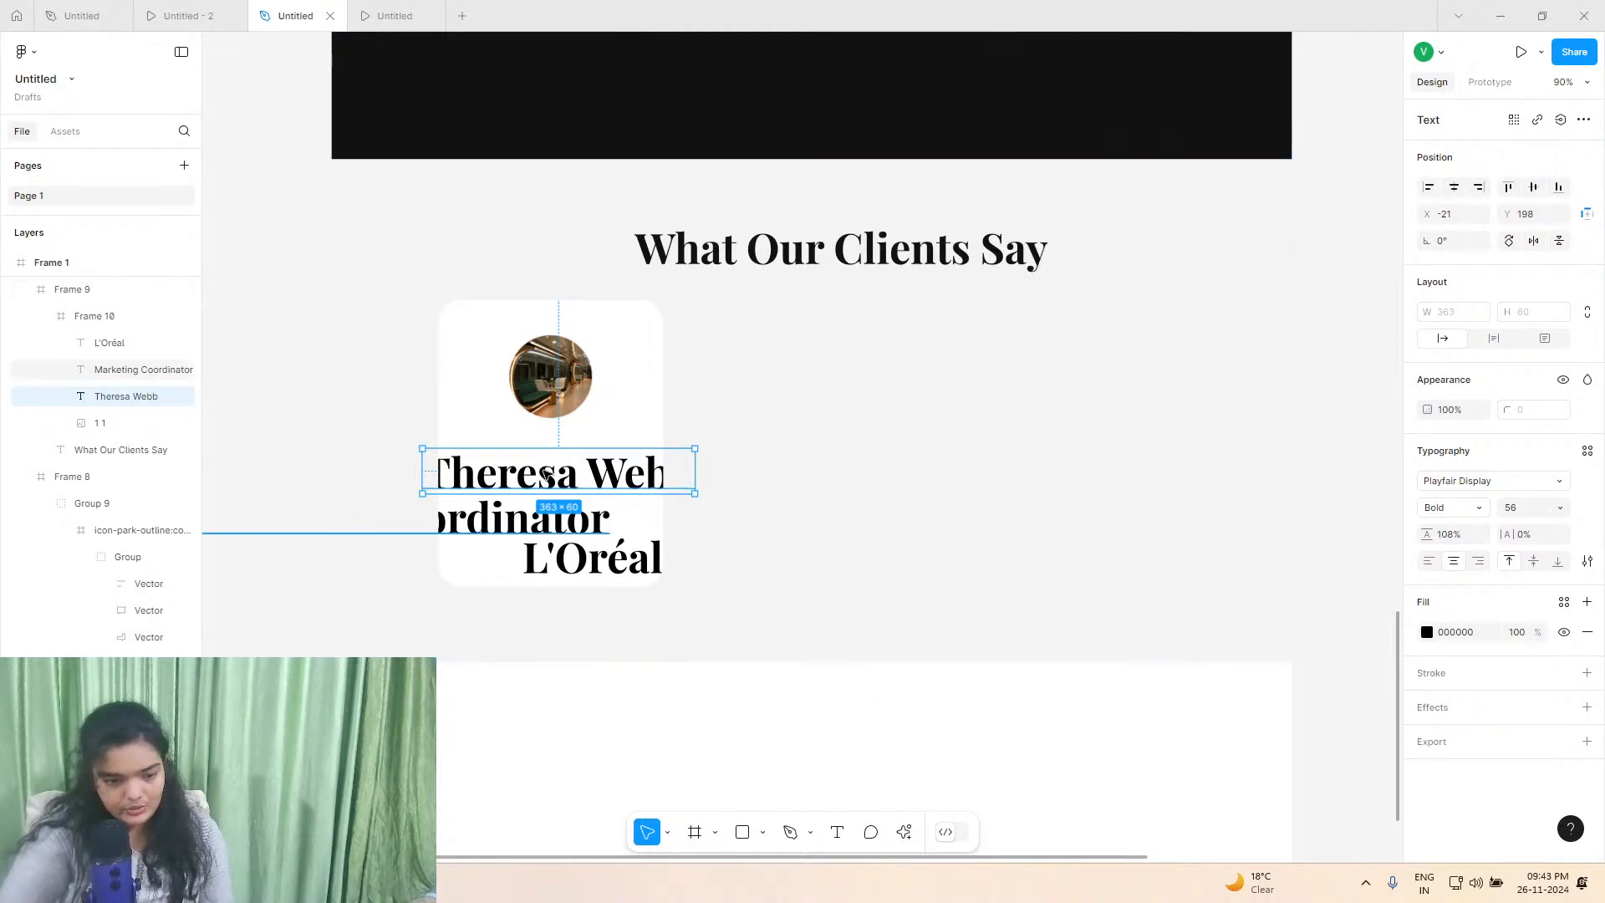
Examine the font, weight and size of the client name and role line on the first card in the reference design file.
{"action": "left_click", "coordinate": [146, 11]}
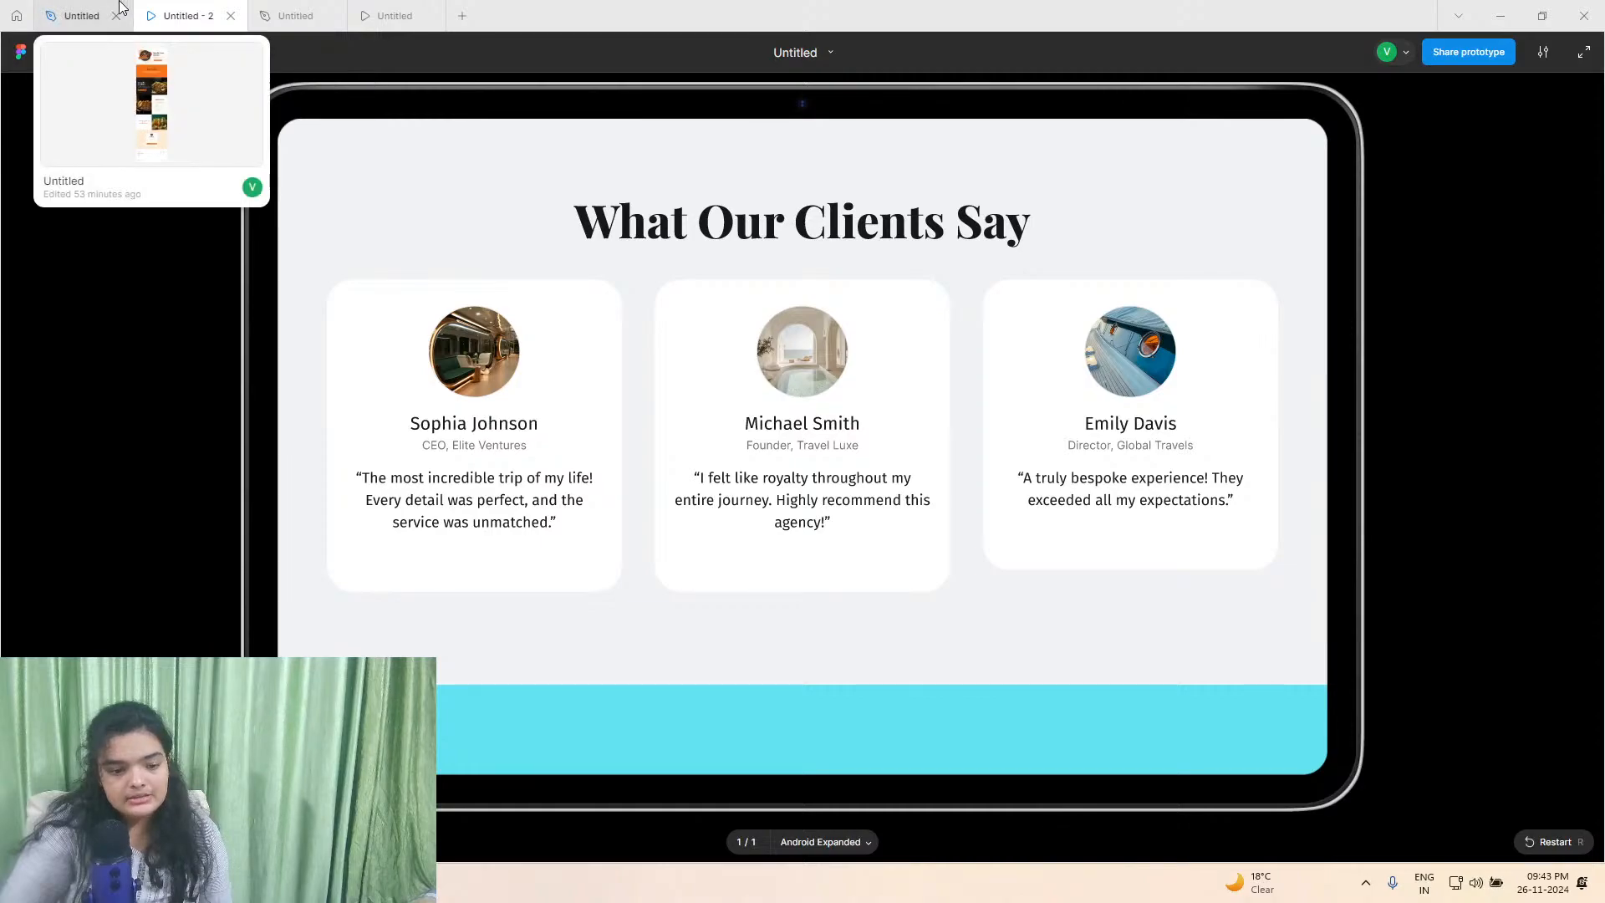
{"action": "left_click", "coordinate": [81, 15]}
{"action": "scroll", "coordinate": [743, 575], "scroll_direction": "down", "scroll_amount": 5}
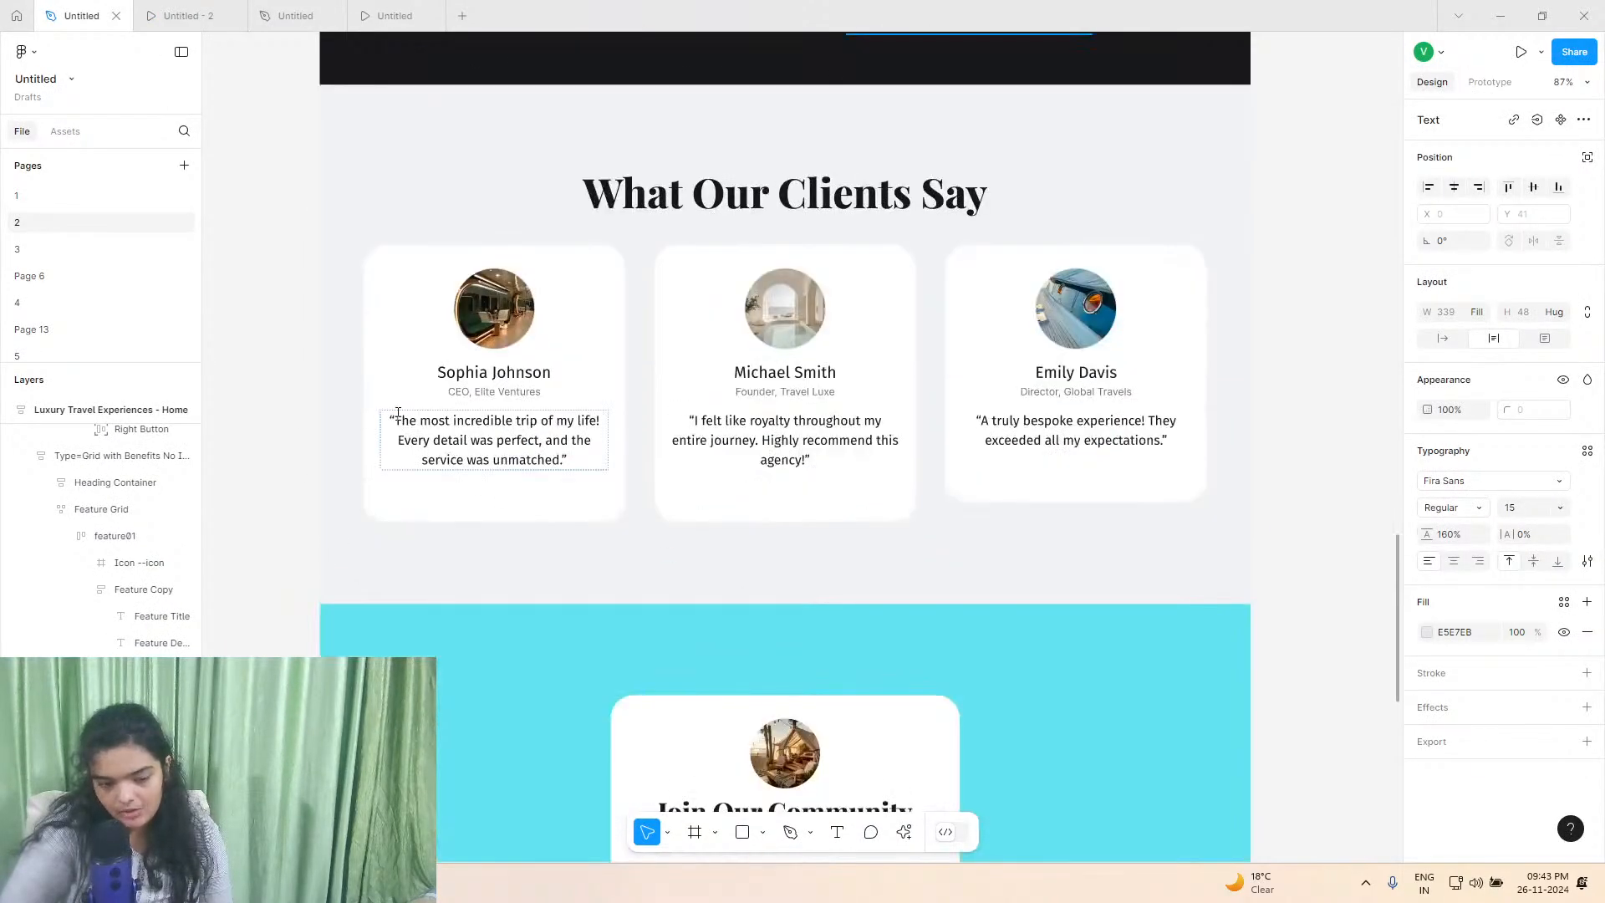
{"action": "left_click", "coordinate": [445, 373]}
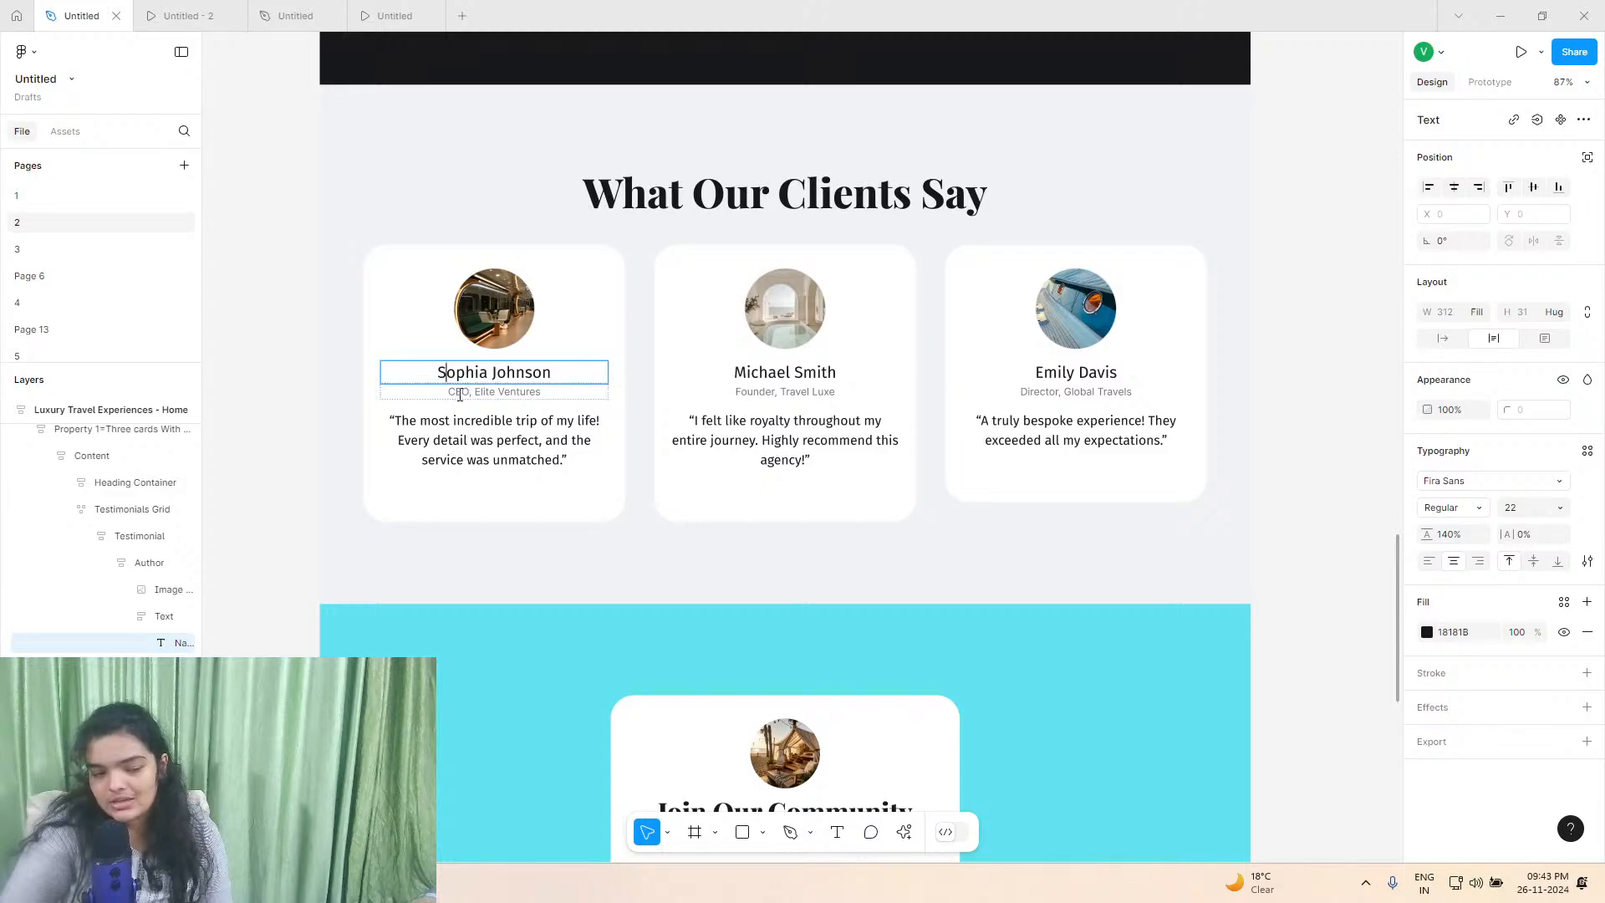
{"action": "left_click", "coordinate": [468, 391]}
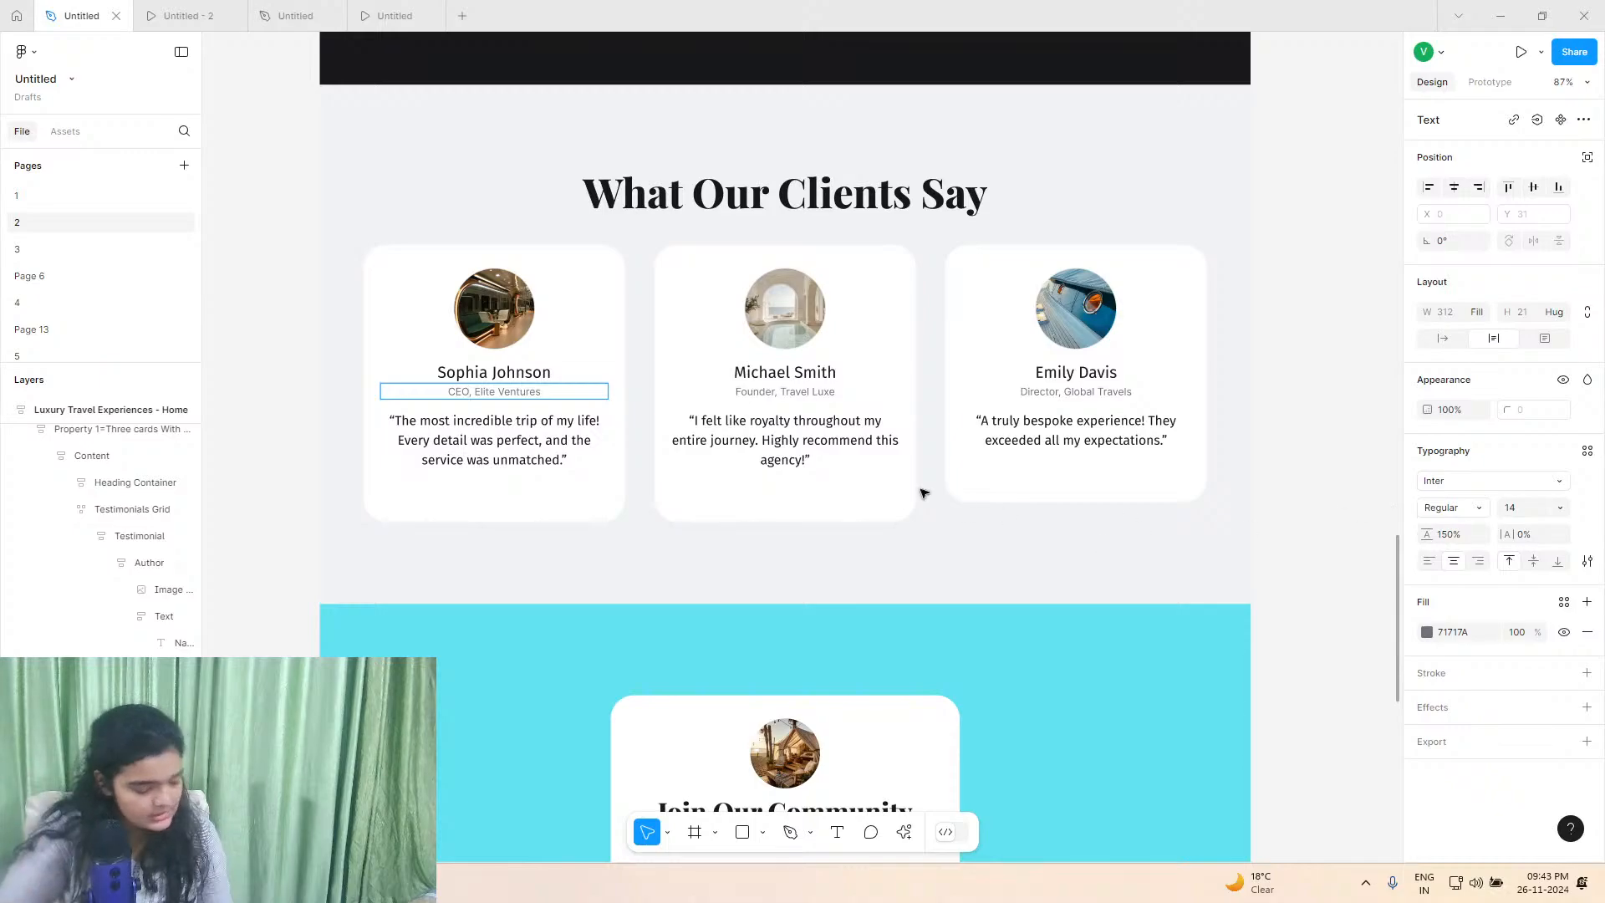
Return to the working file and set the client name's font size to 22.
{"action": "left_click", "coordinate": [294, 16]}
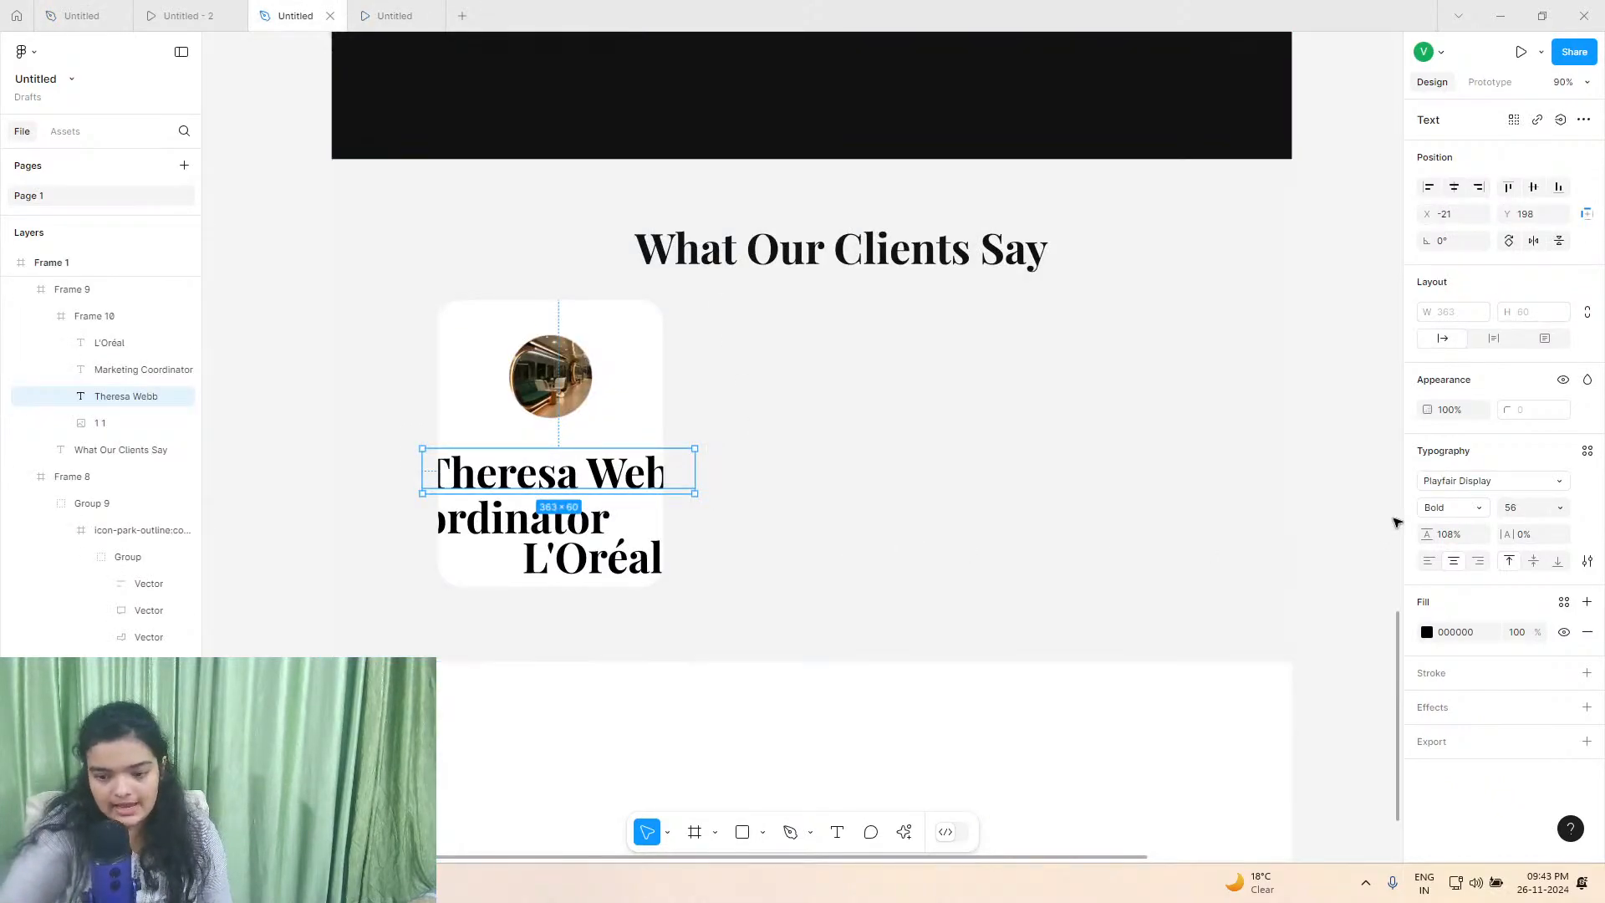
{"action": "left_click", "coordinate": [1527, 506]}
{"action": "type", "text": "22"}
{"action": "key", "text": "Return"}
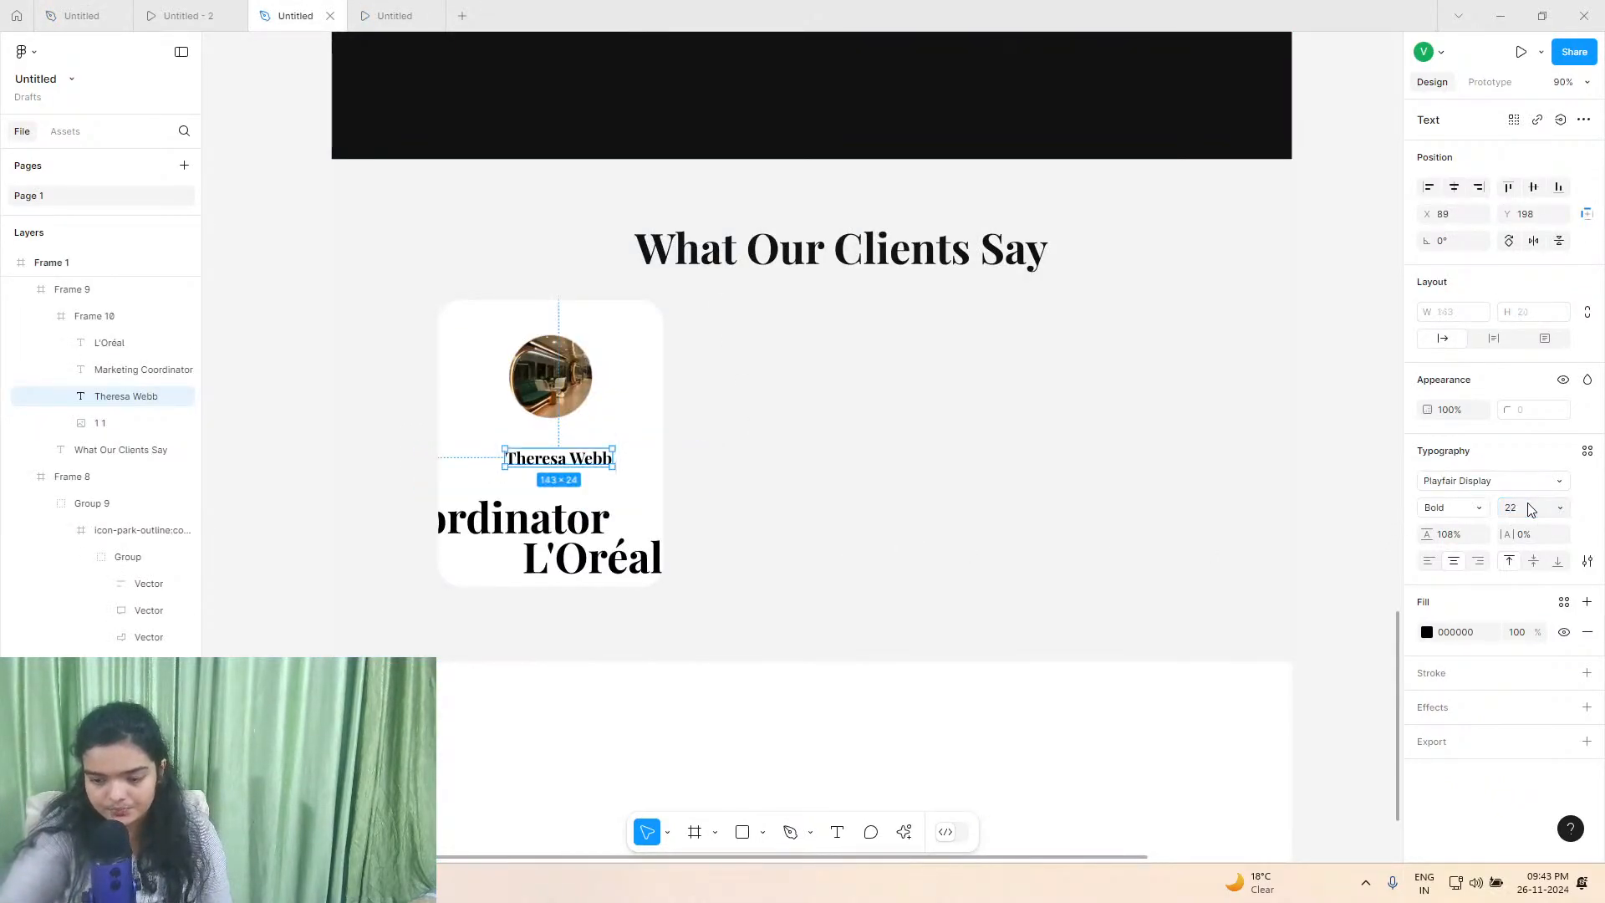
Change the client name's font to Fira Sans.
{"action": "left_click", "coordinate": [1478, 479]}
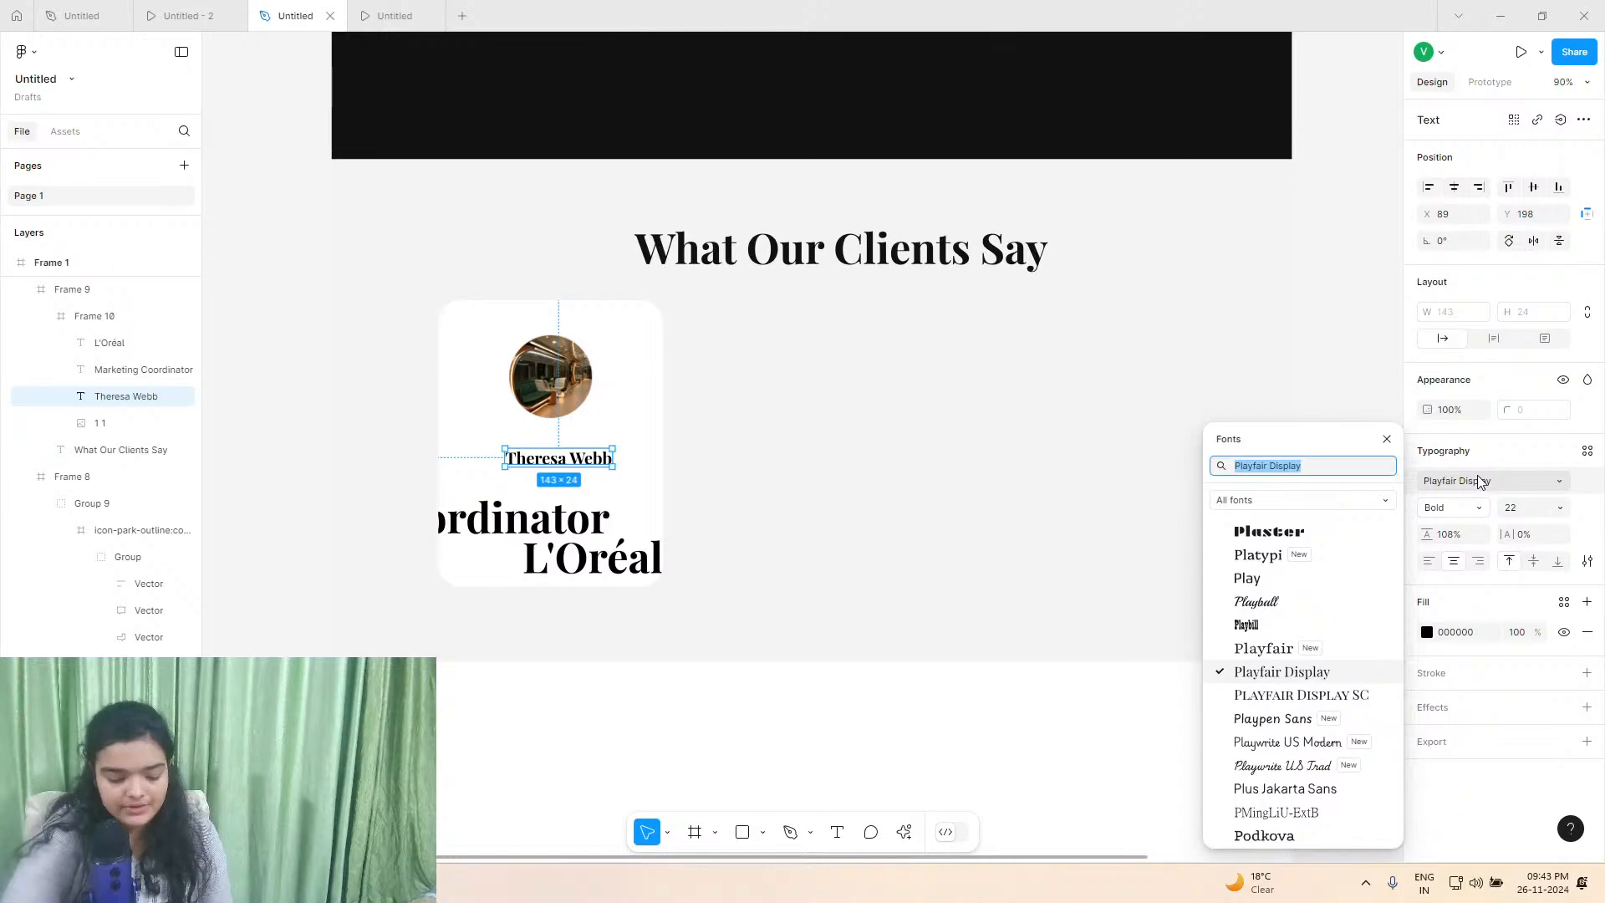
{"action": "type", "text": "ifra"}
{"action": "key", "text": "BackSpace"}
{"action": "key", "text": "BackSpace"}
{"action": "key", "text": "BackSpace"}
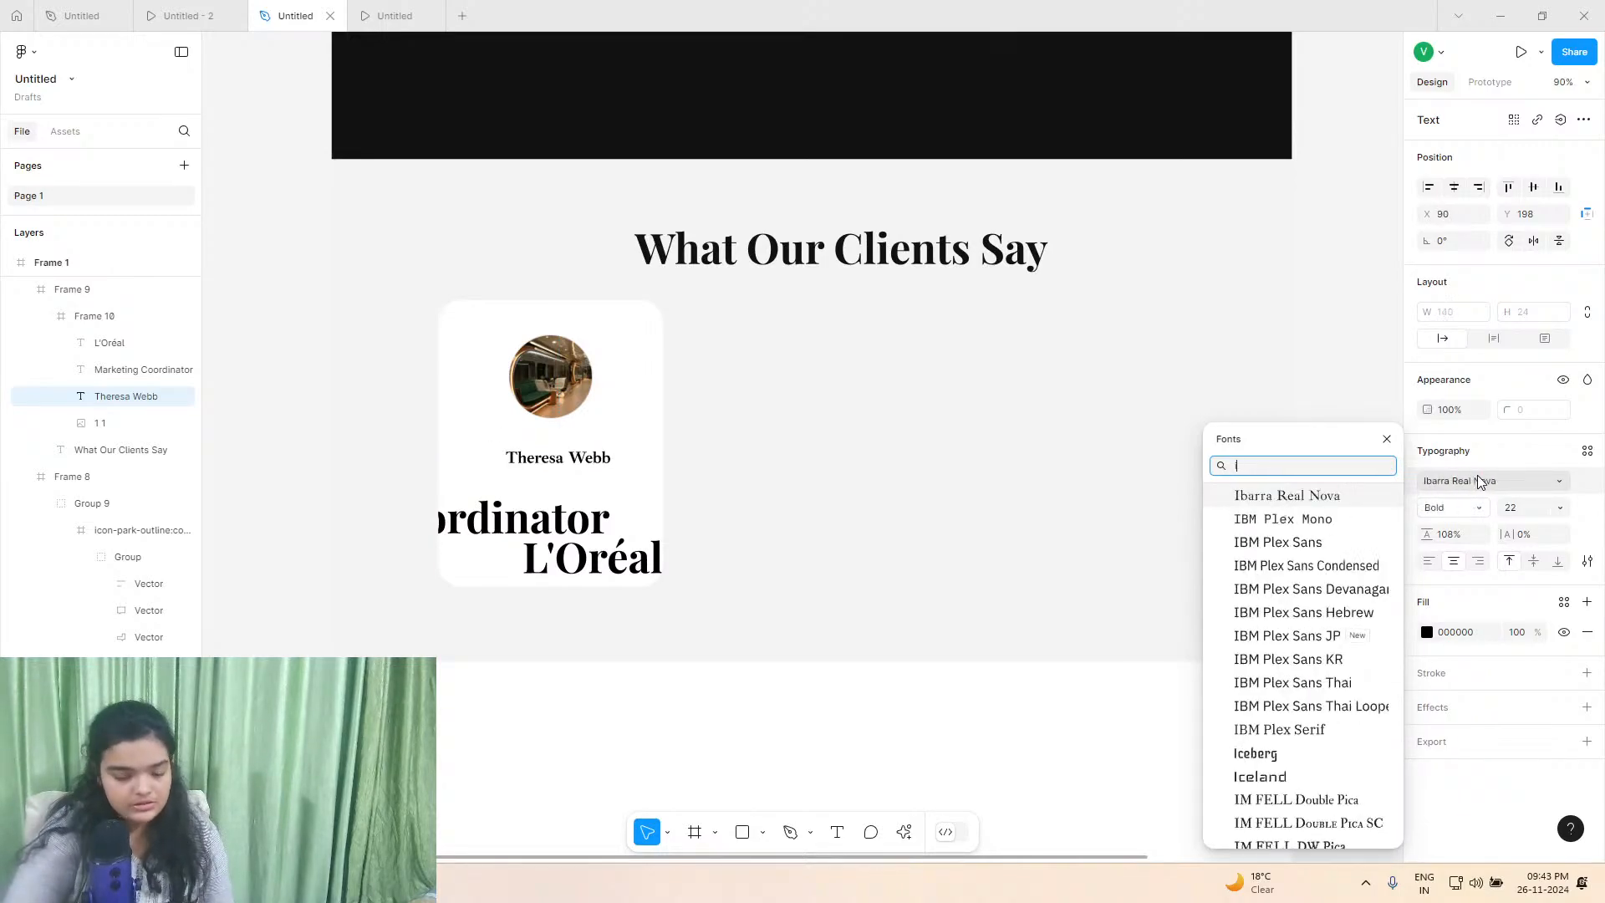
{"action": "type", "text": "fira"}
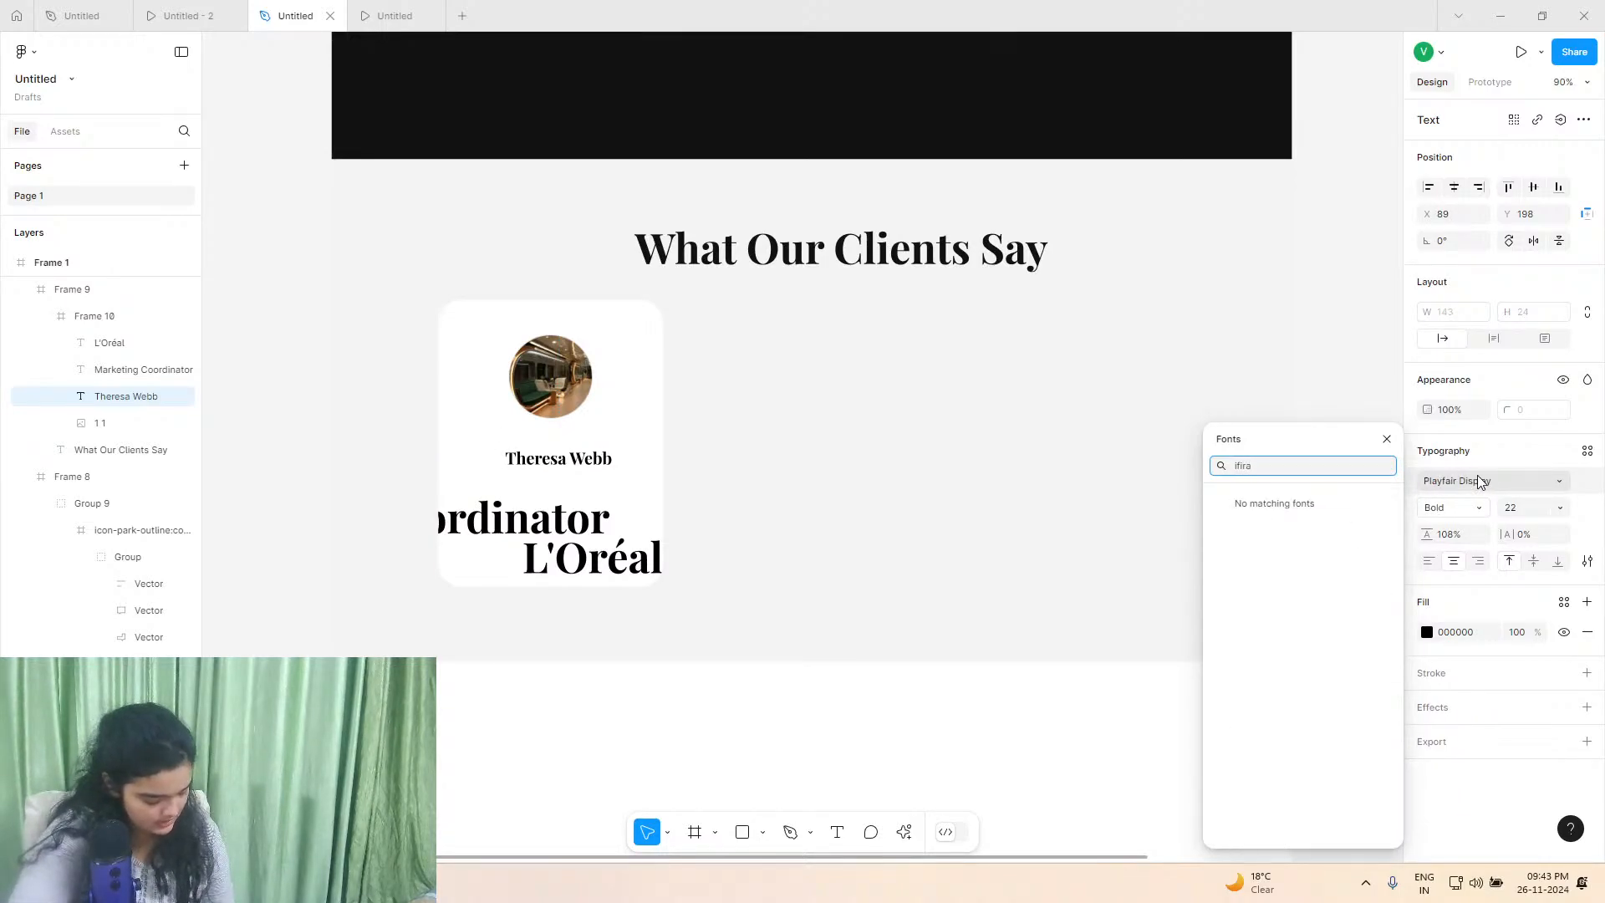
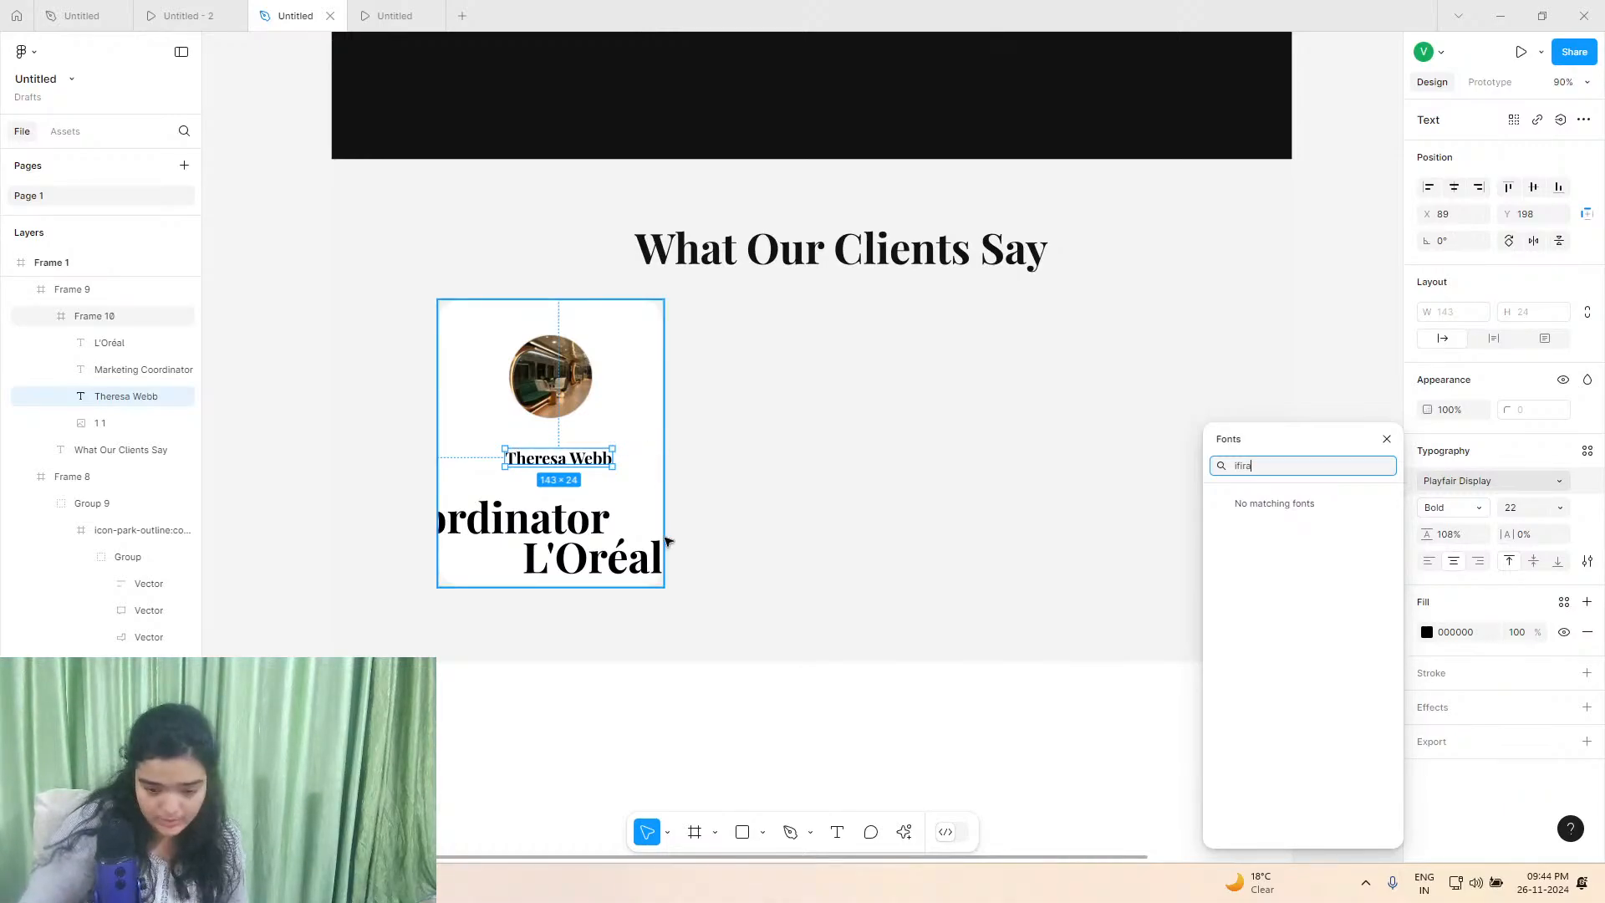
{"action": "mouse_move", "coordinate": [404, 882]}
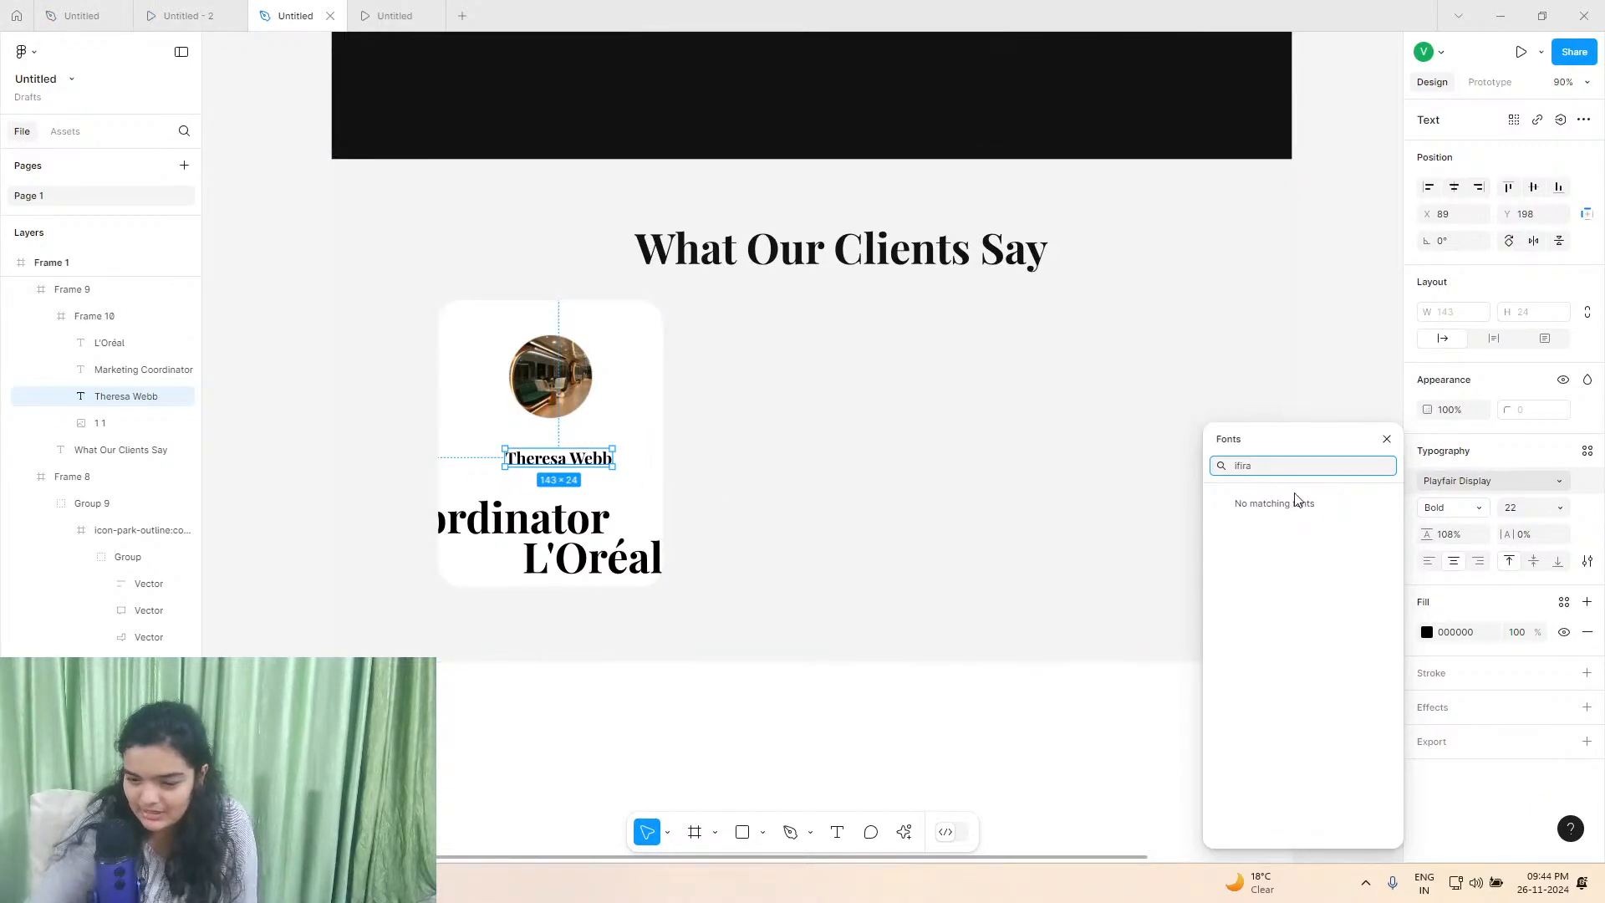
{"action": "key", "text": "BackSpace"}
{"action": "key", "text": "BackSpace"}
{"action": "key", "text": "BackSpace"}
{"action": "key", "text": "BackSpace"}
{"action": "key", "text": "BackSpace"}
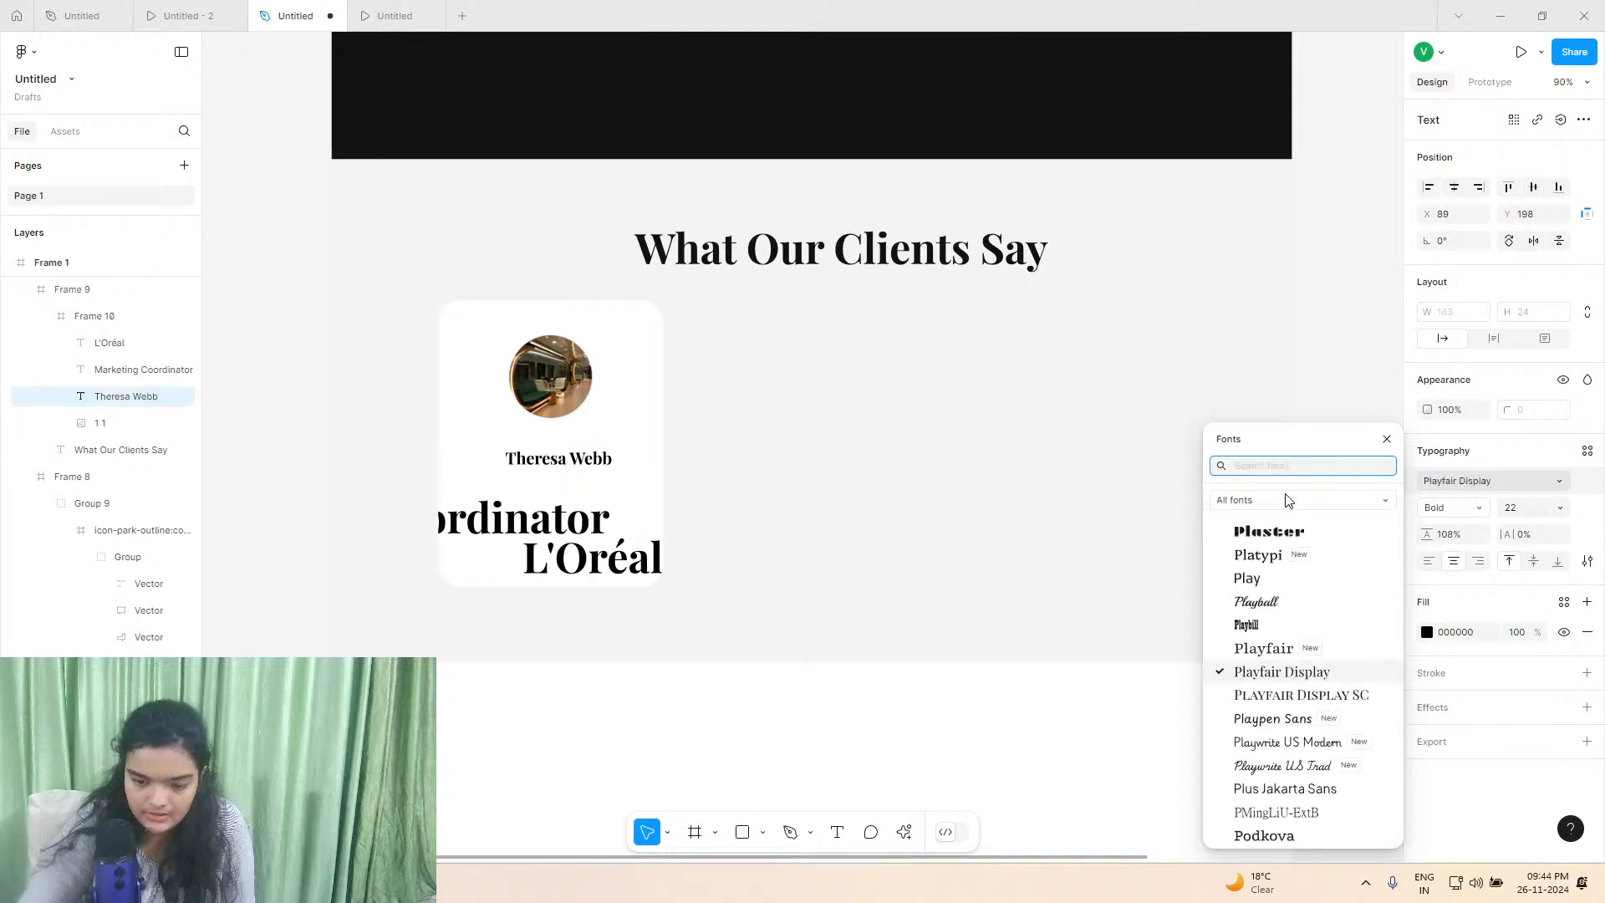
{"action": "type", "text": "fira"}
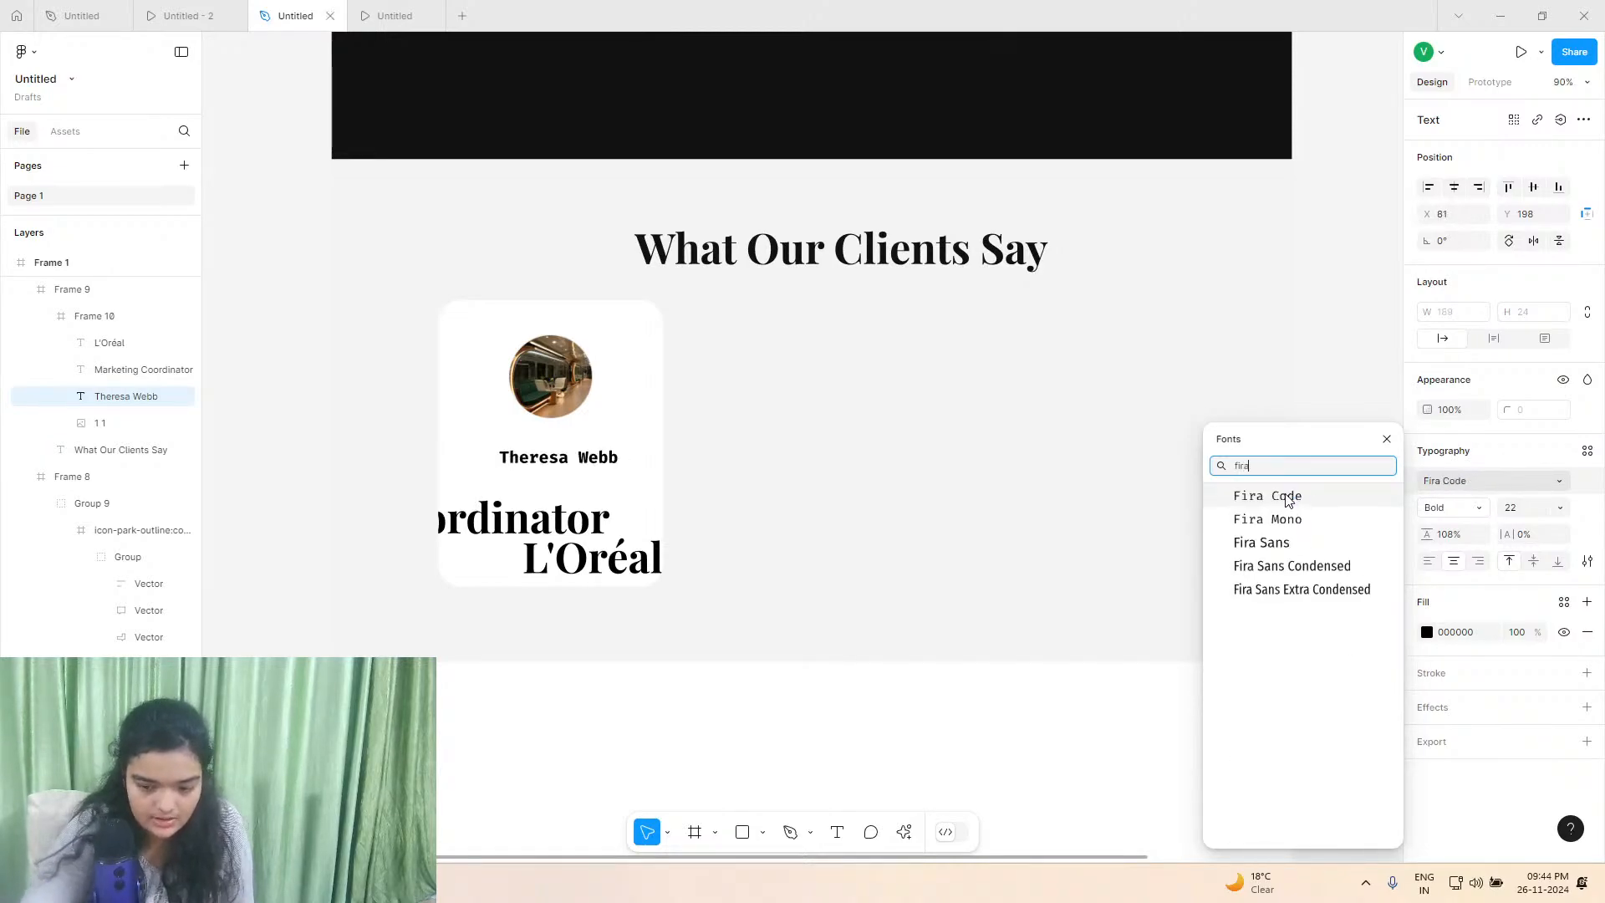
{"action": "left_click", "coordinate": [1262, 543]}
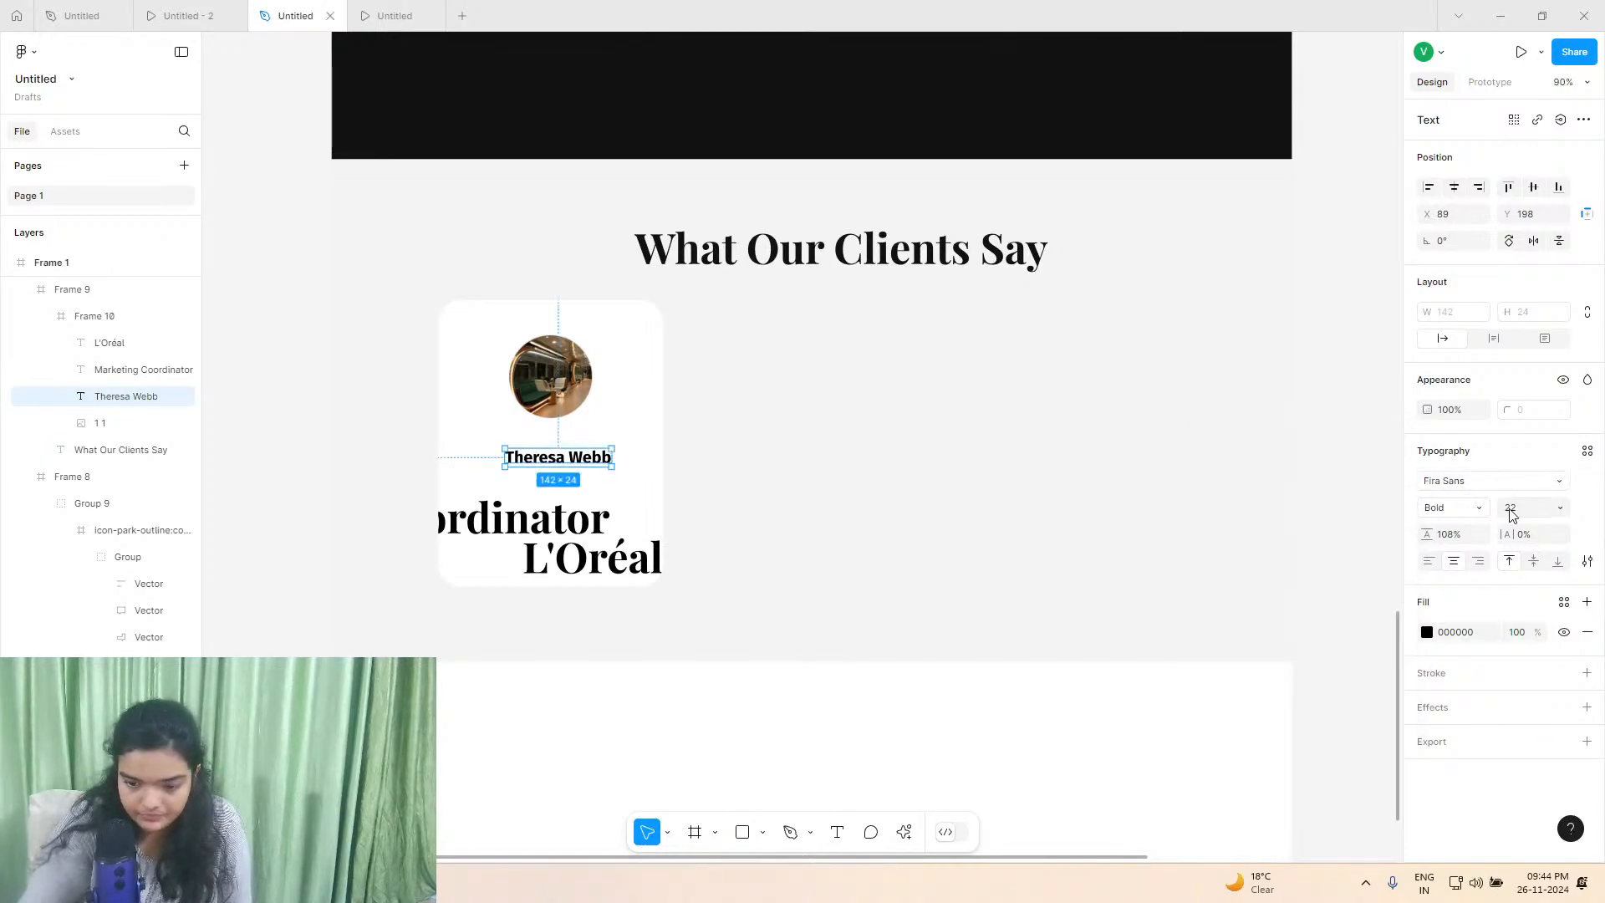
Set the client name to Regular weight and move it up beneath the image, to about X 80, Y 179.
{"action": "left_click", "coordinate": [1452, 509]}
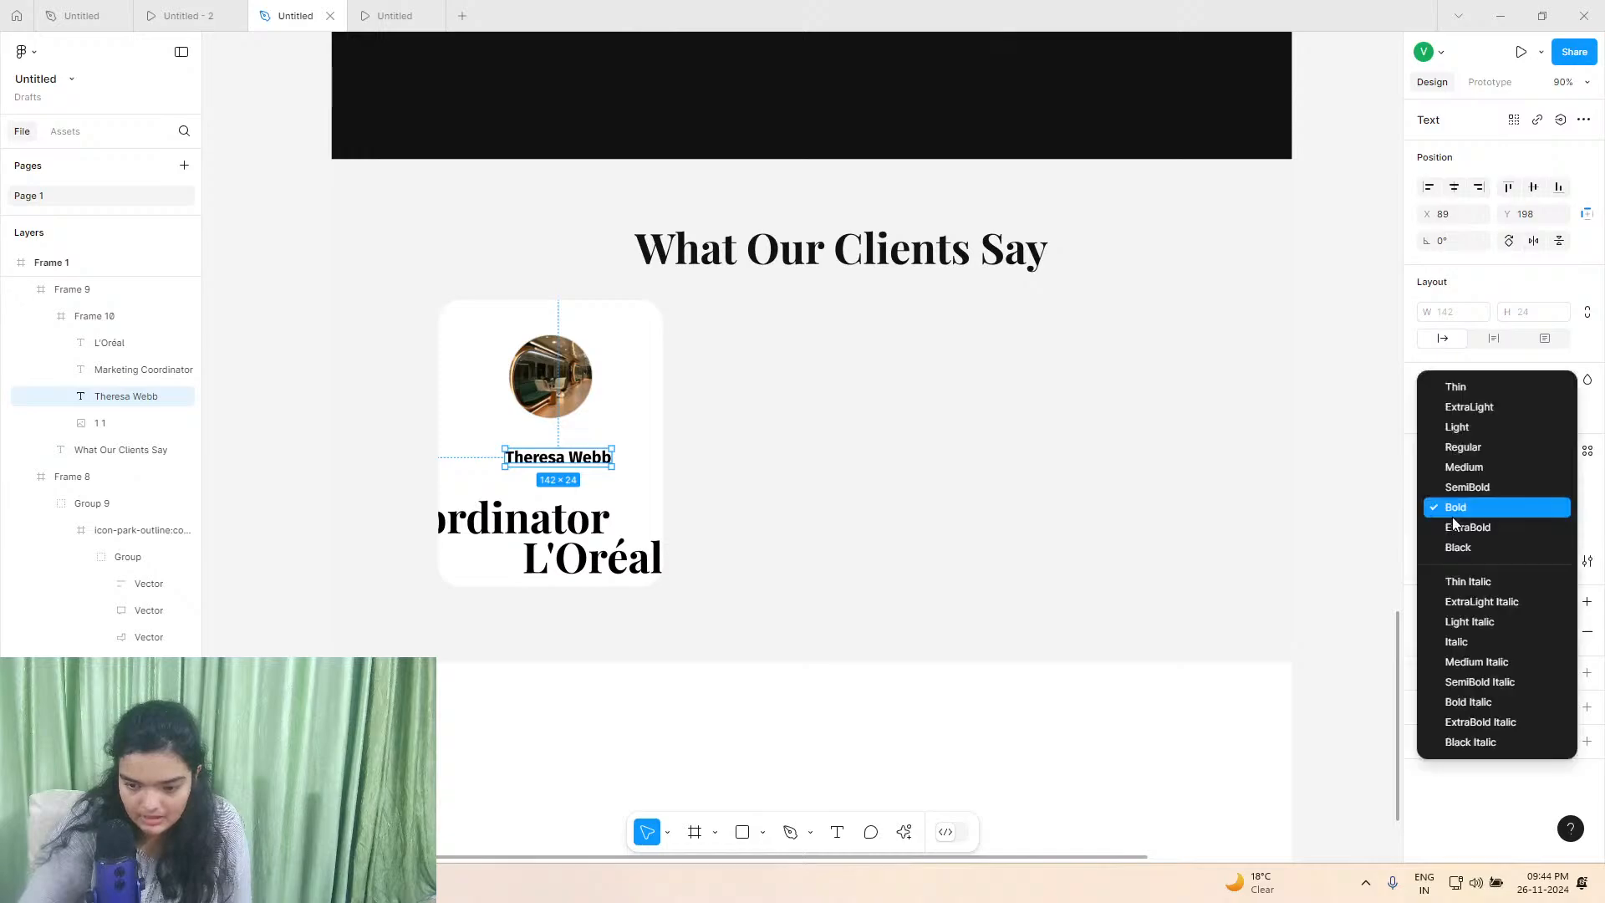
{"action": "left_click", "coordinate": [1463, 447]}
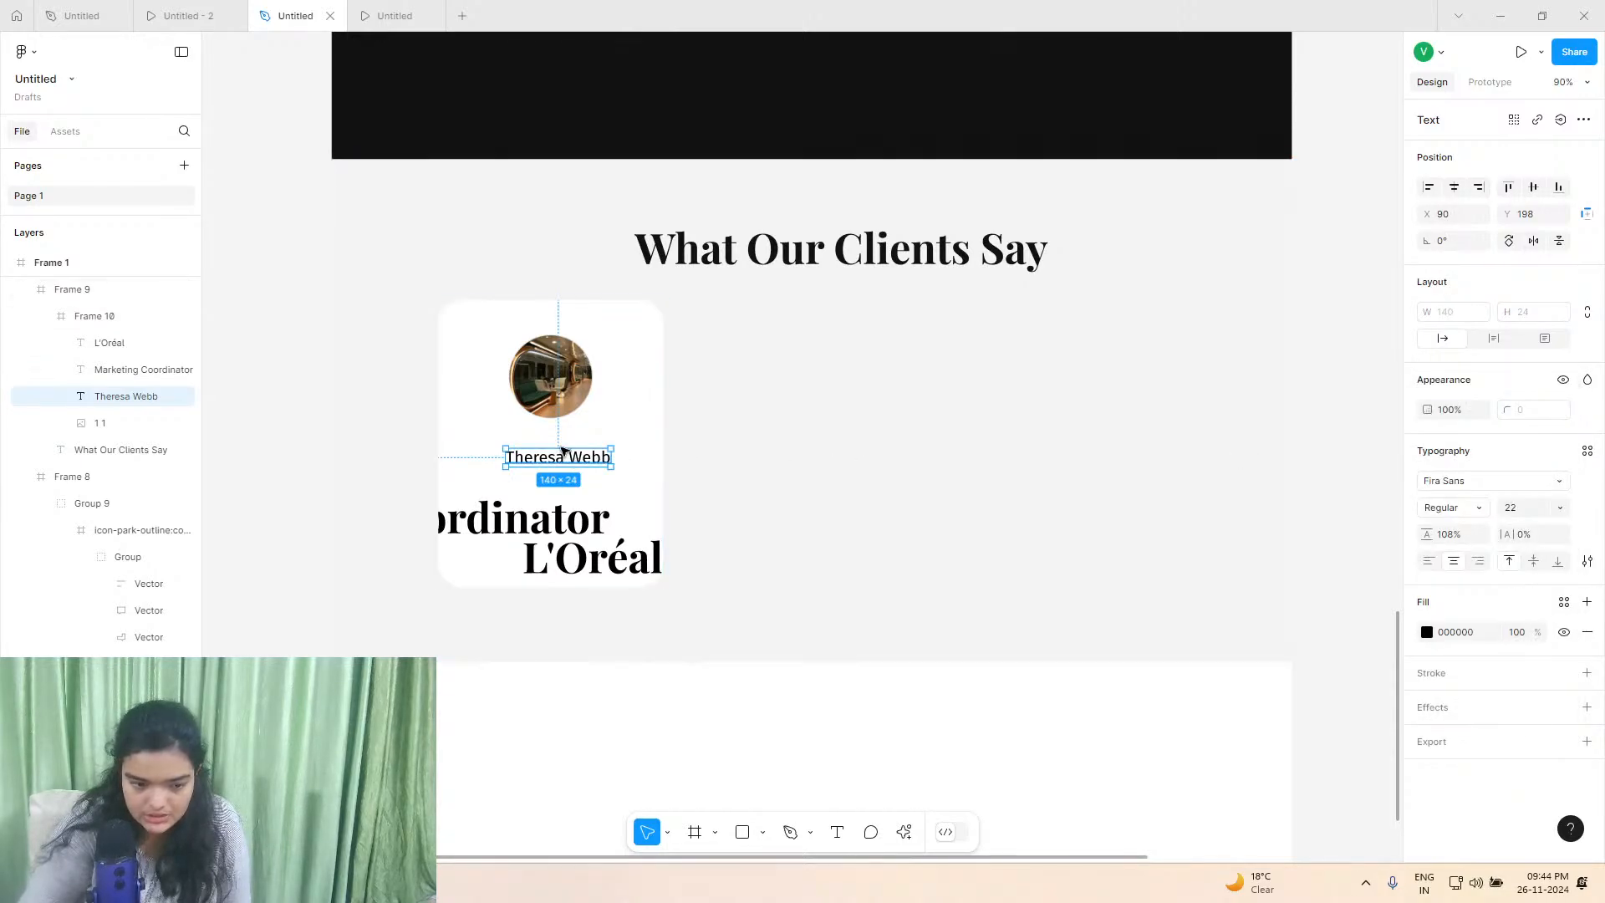
{"action": "left_click_drag", "start_coordinate": [573, 458], "coordinate": [561, 443]}
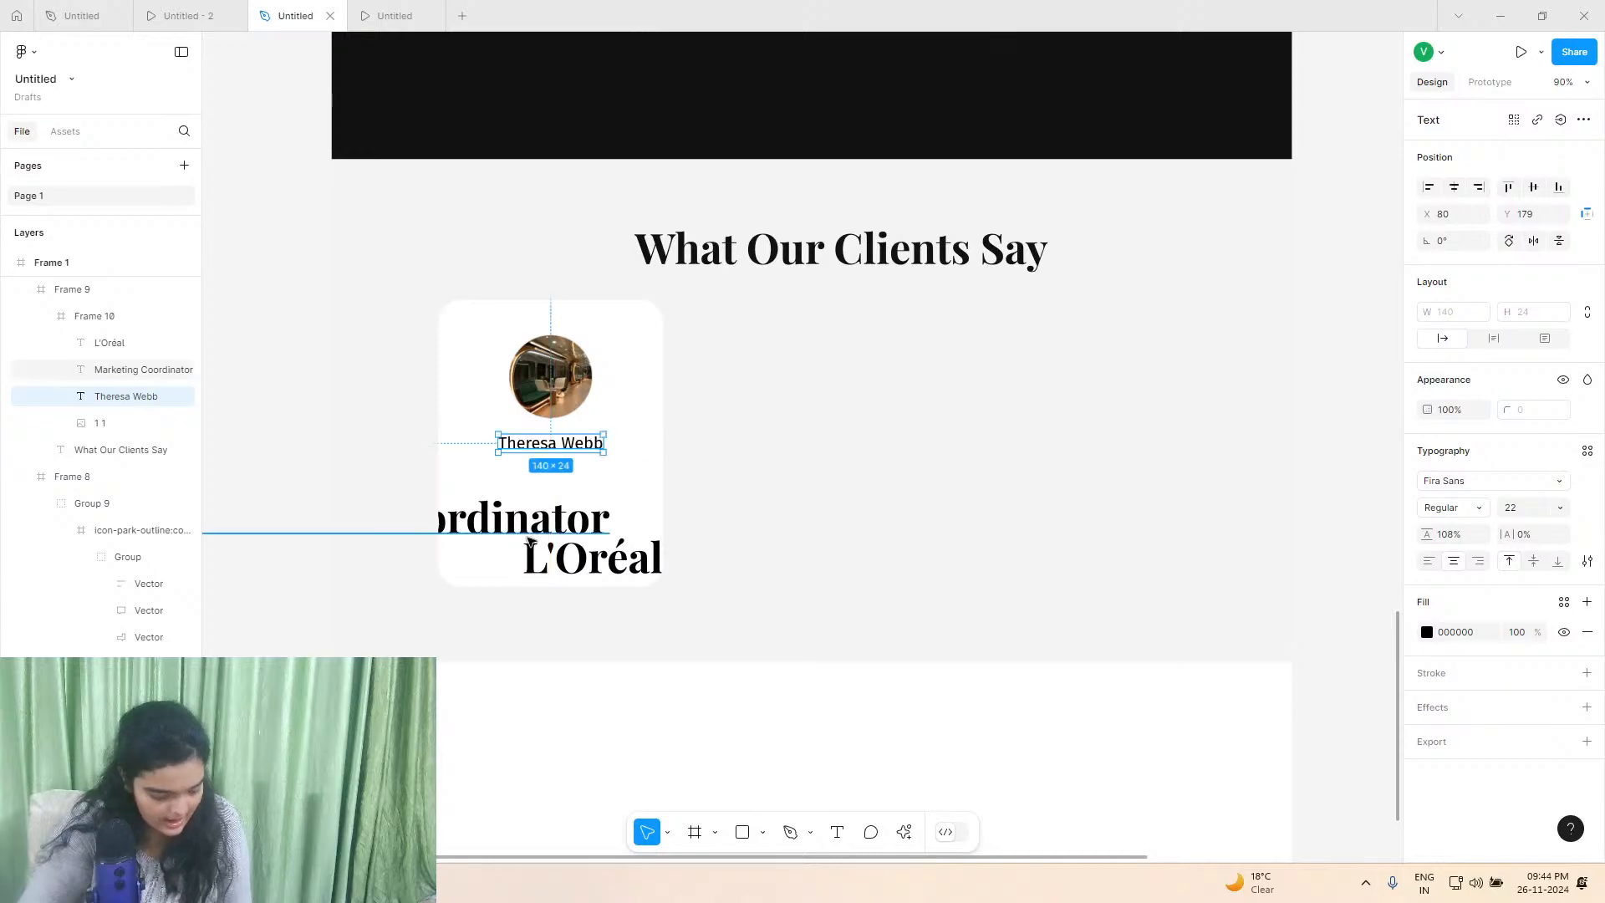
Change the fill colour of the "Marketing Coordinator" role text on the client card to grey 7E7E7E.
{"action": "left_click", "coordinate": [529, 539]}
{"action": "left_click", "coordinate": [452, 527]}
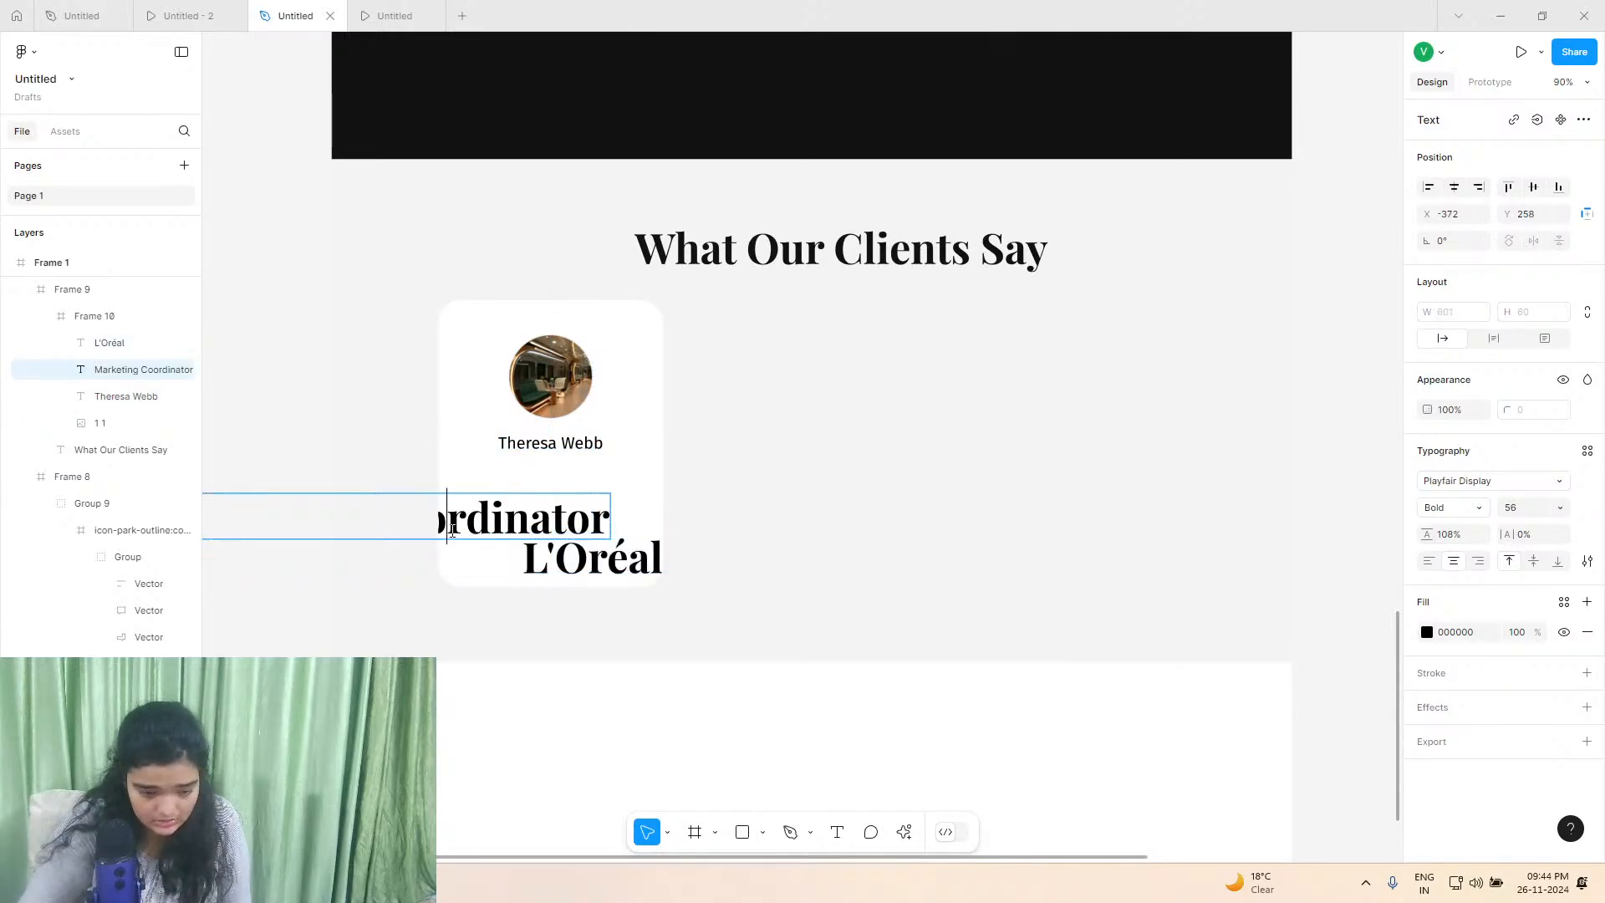
{"action": "key", "text": "Escape"}
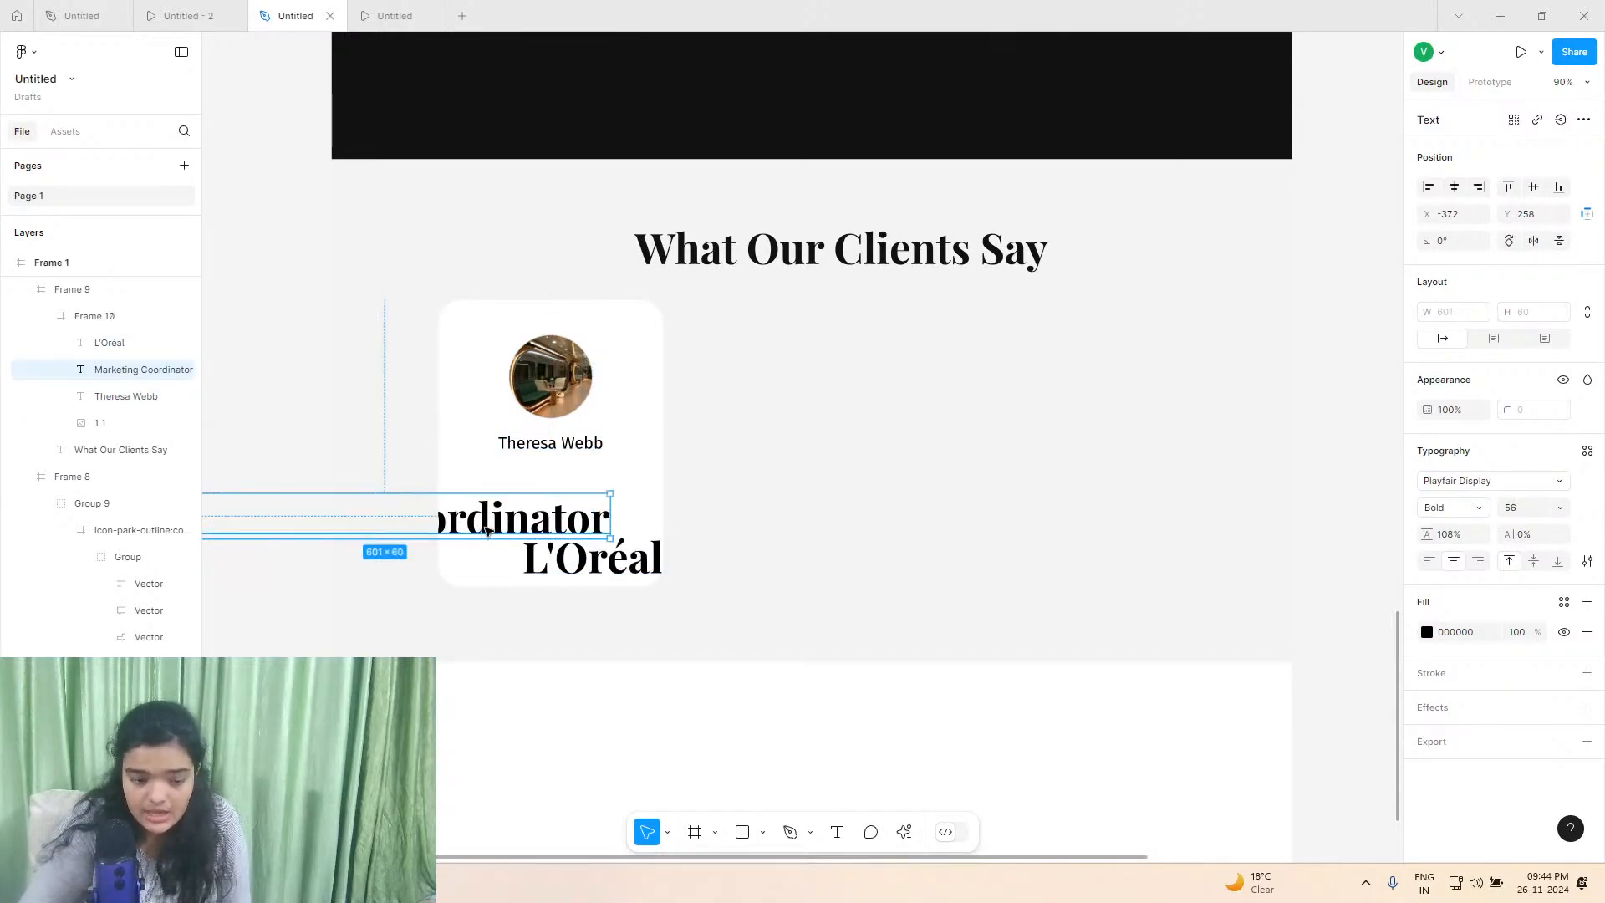
{"action": "left_click", "coordinate": [1428, 634]}
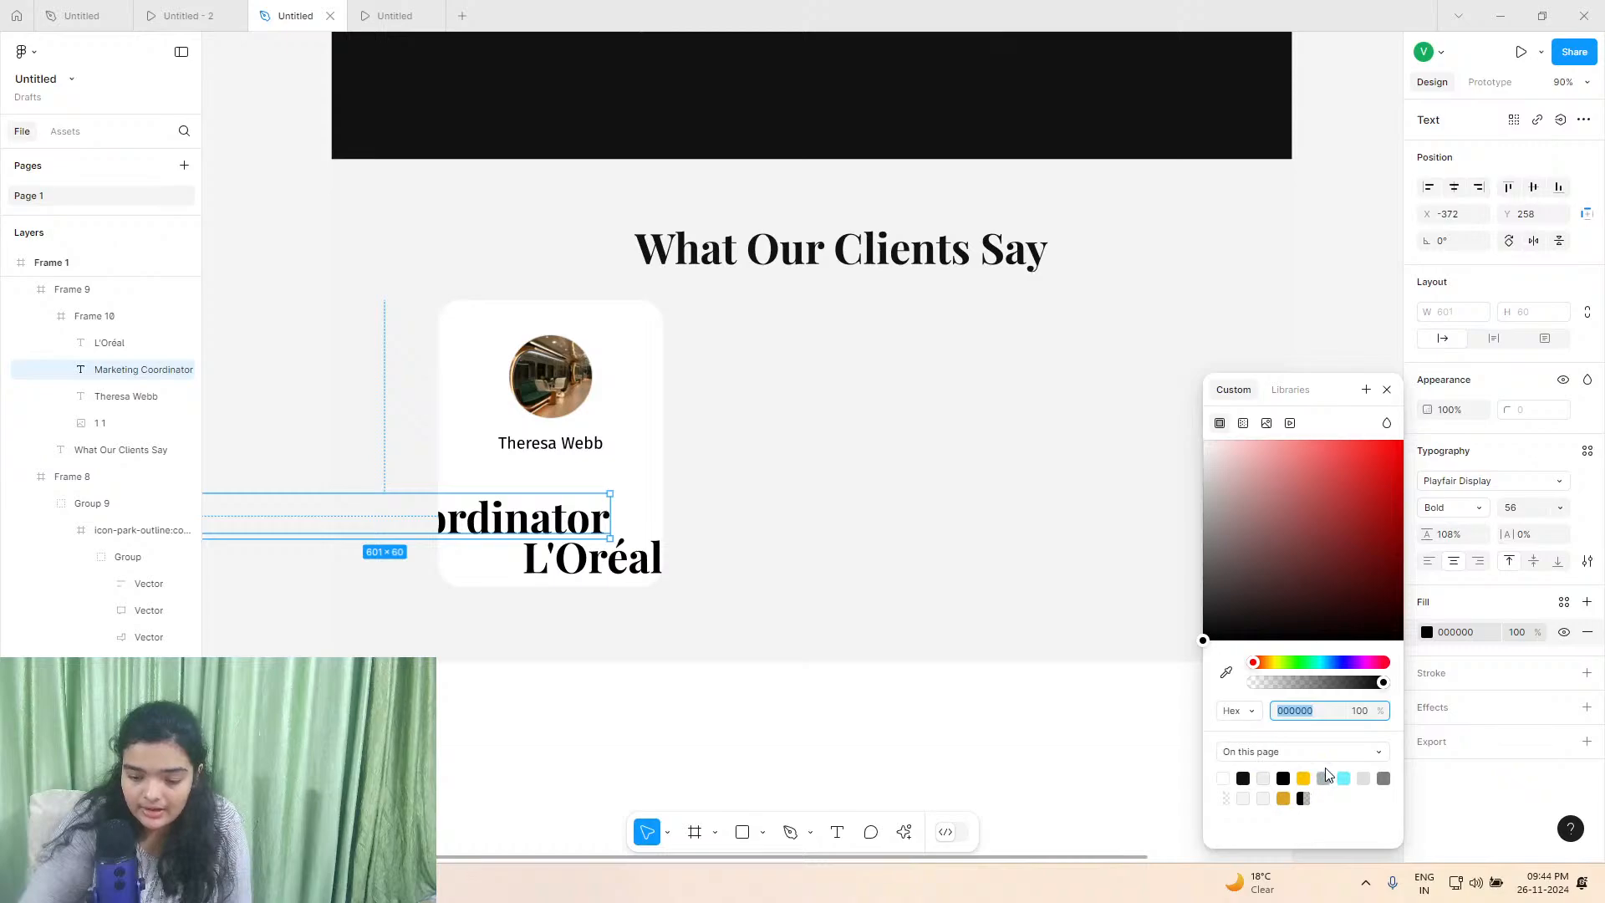
{"action": "left_click", "coordinate": [1383, 777]}
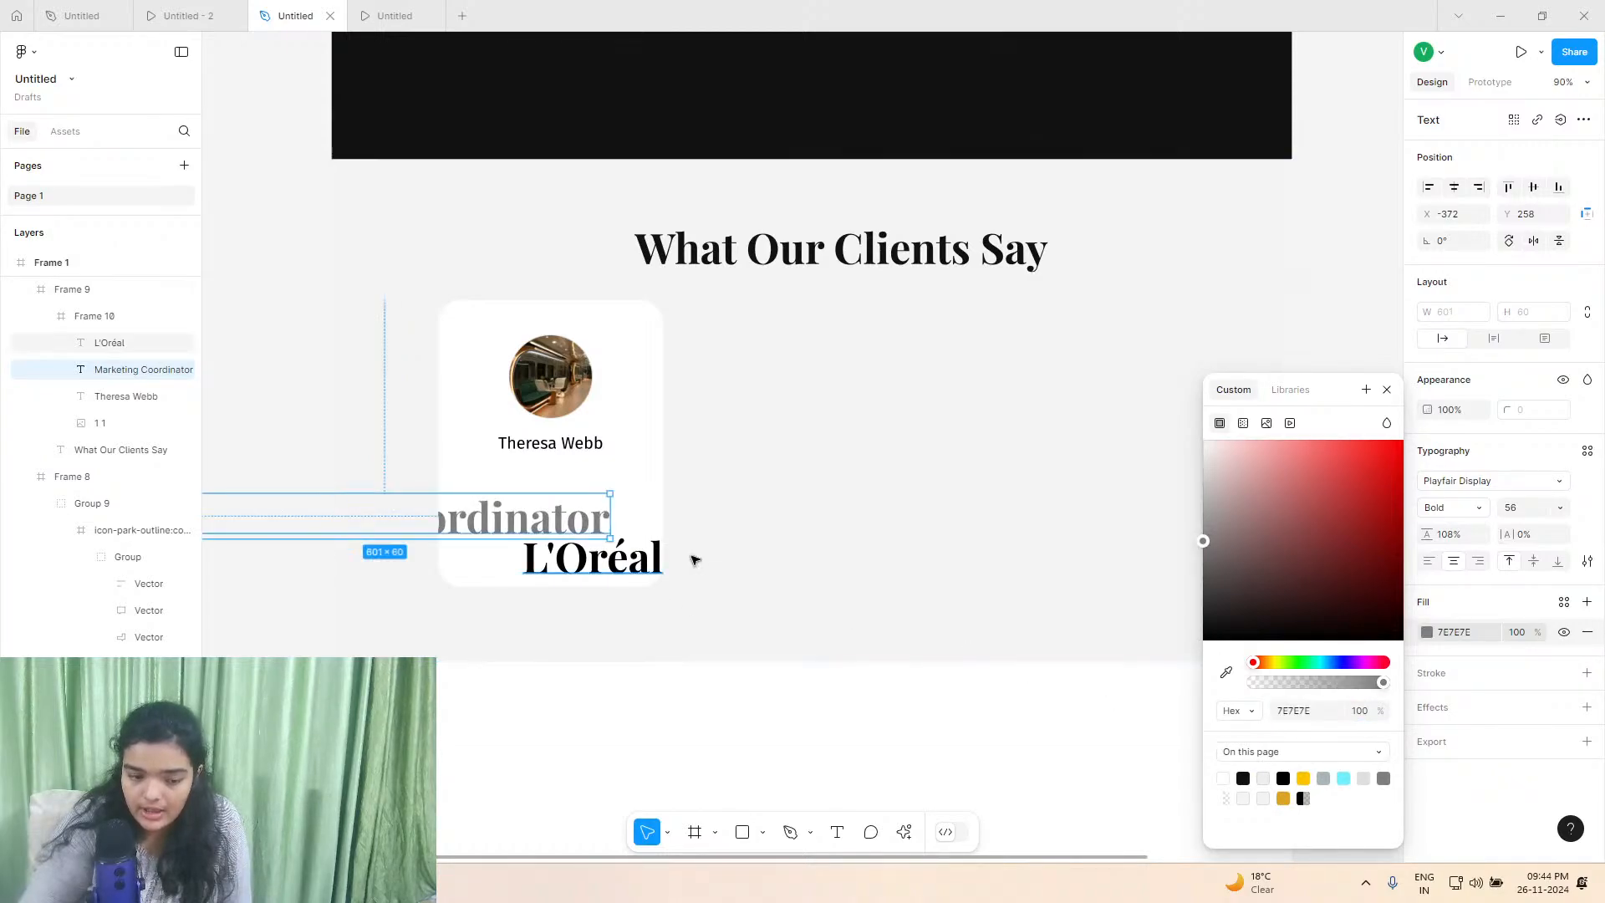
Set the "Marketing Coordinator" text to the Fira Sans font at size 15.
{"action": "left_click", "coordinate": [1484, 490]}
{"action": "type", "text": "f"}
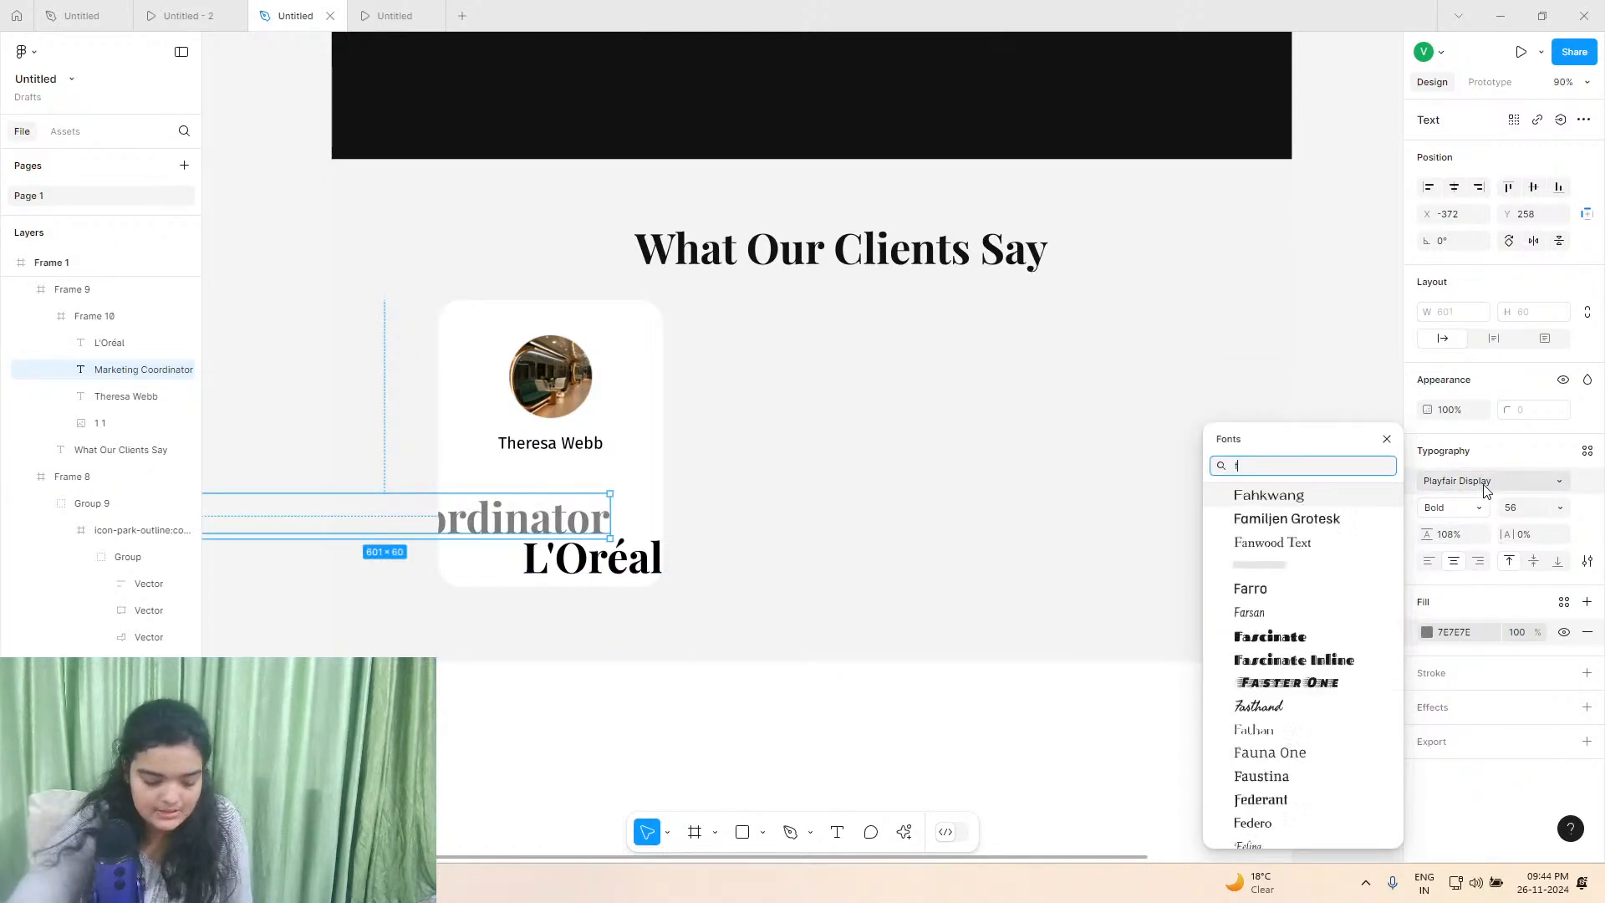
{"action": "type", "text": "ir"}
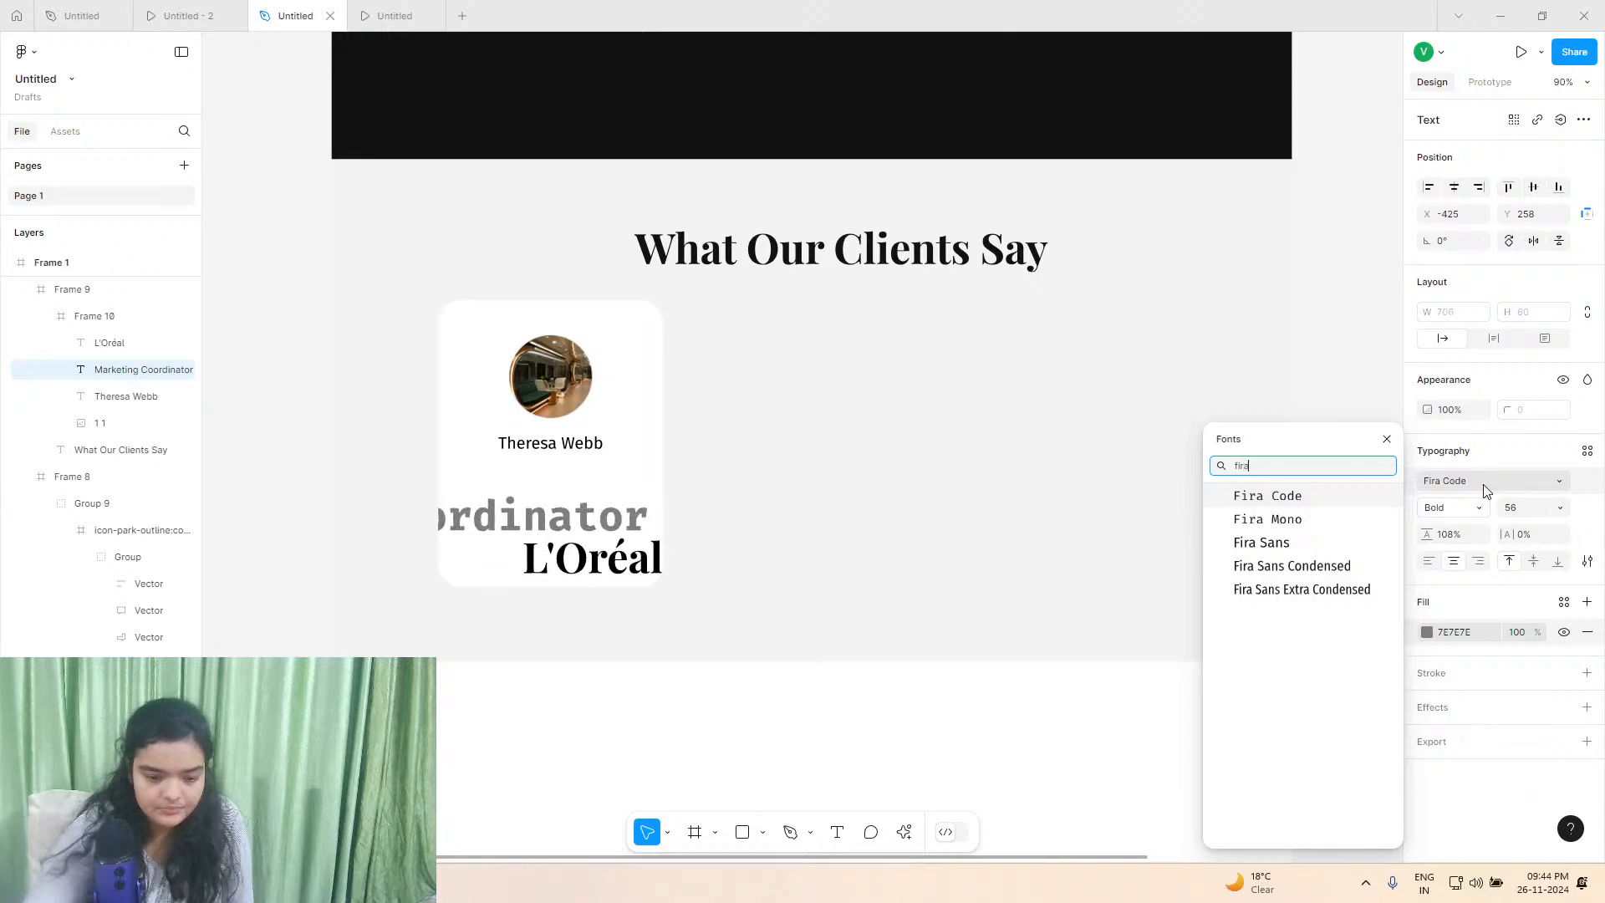
{"action": "type", "text": "a"}
{"action": "left_click", "coordinate": [1279, 542]}
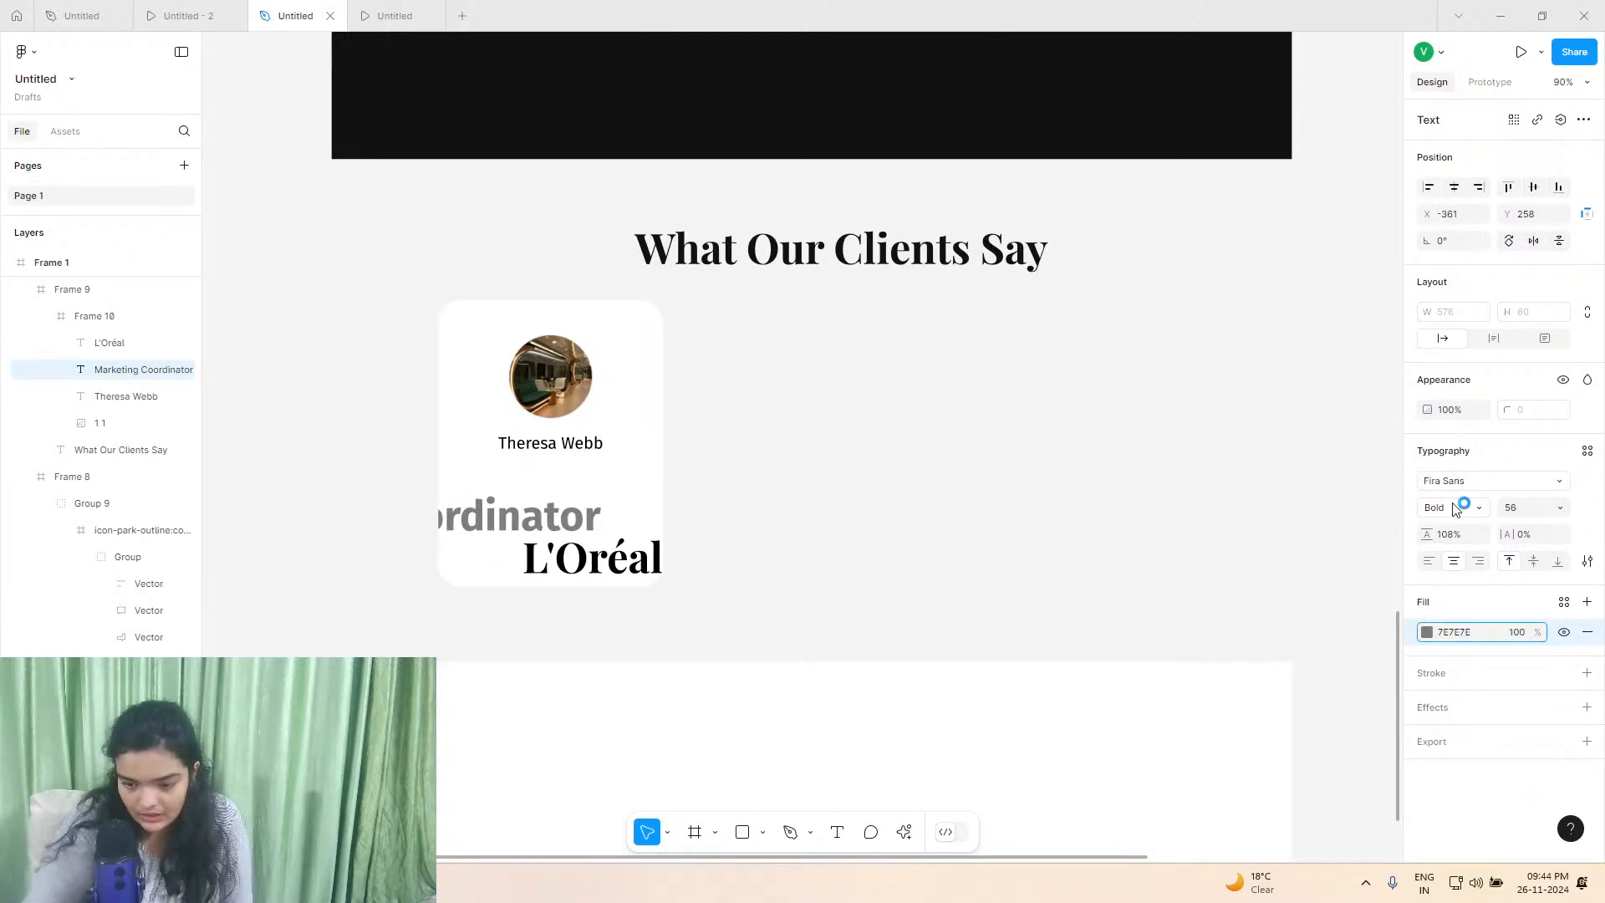
{"action": "left_click", "coordinate": [1511, 507]}
{"action": "type", "text": "15"}
{"action": "key", "text": "Return"}
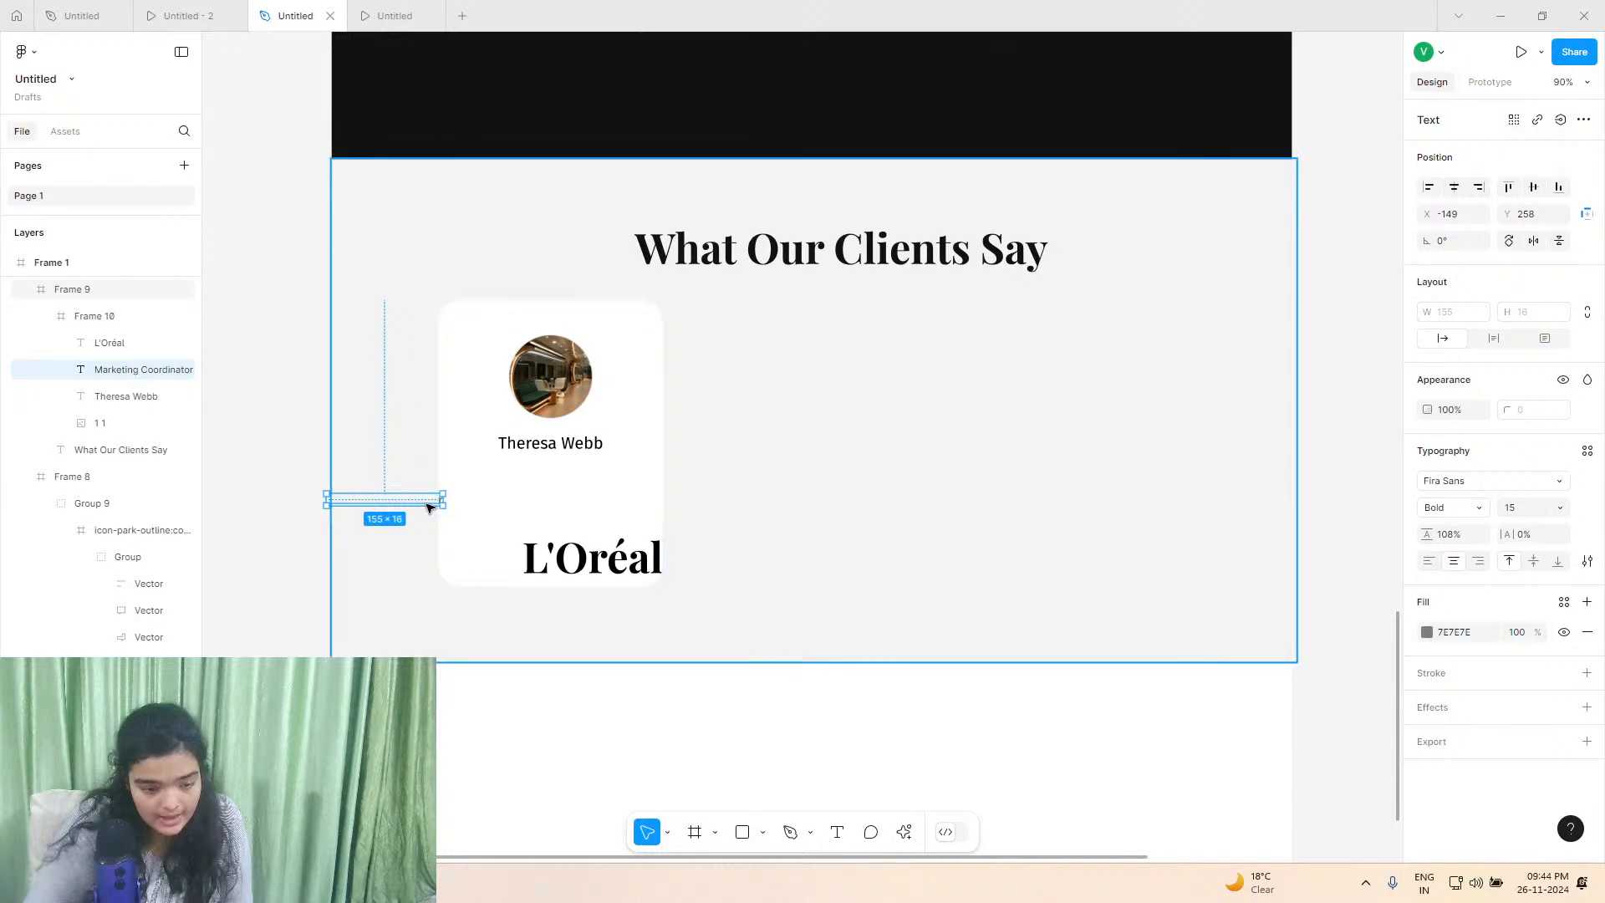
Move the "Marketing Coordinator" text into the testimonial card below the client's name and set its font weight to Regular.
{"action": "left_click_drag", "start_coordinate": [422, 501], "coordinate": [547, 464]}
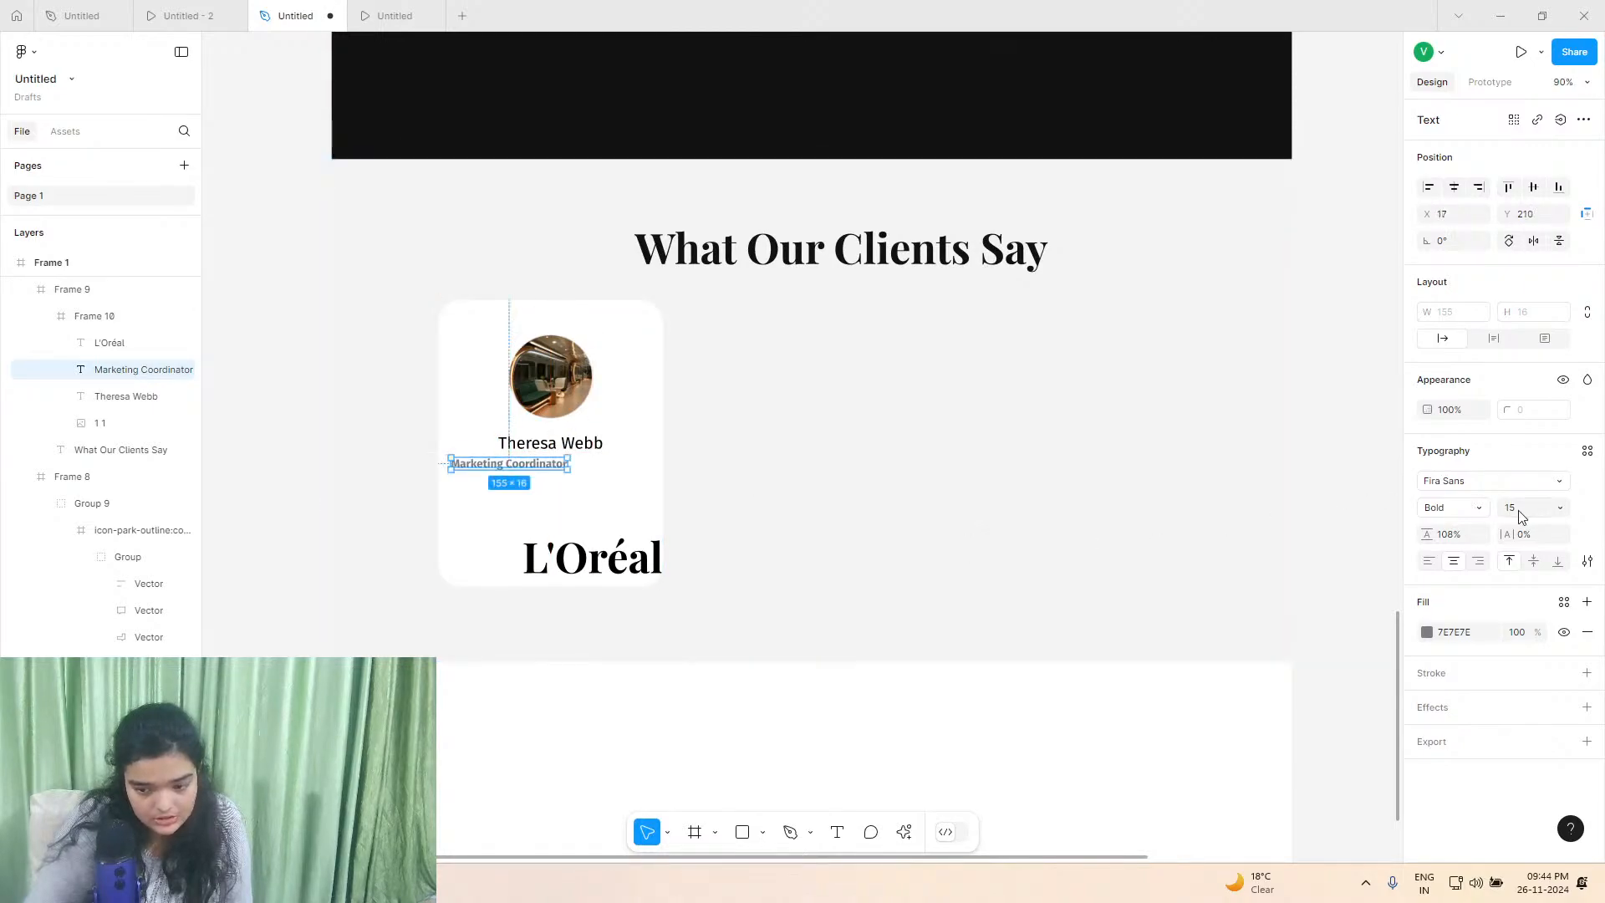
{"action": "left_click", "coordinate": [1478, 510]}
{"action": "left_click", "coordinate": [1493, 449]}
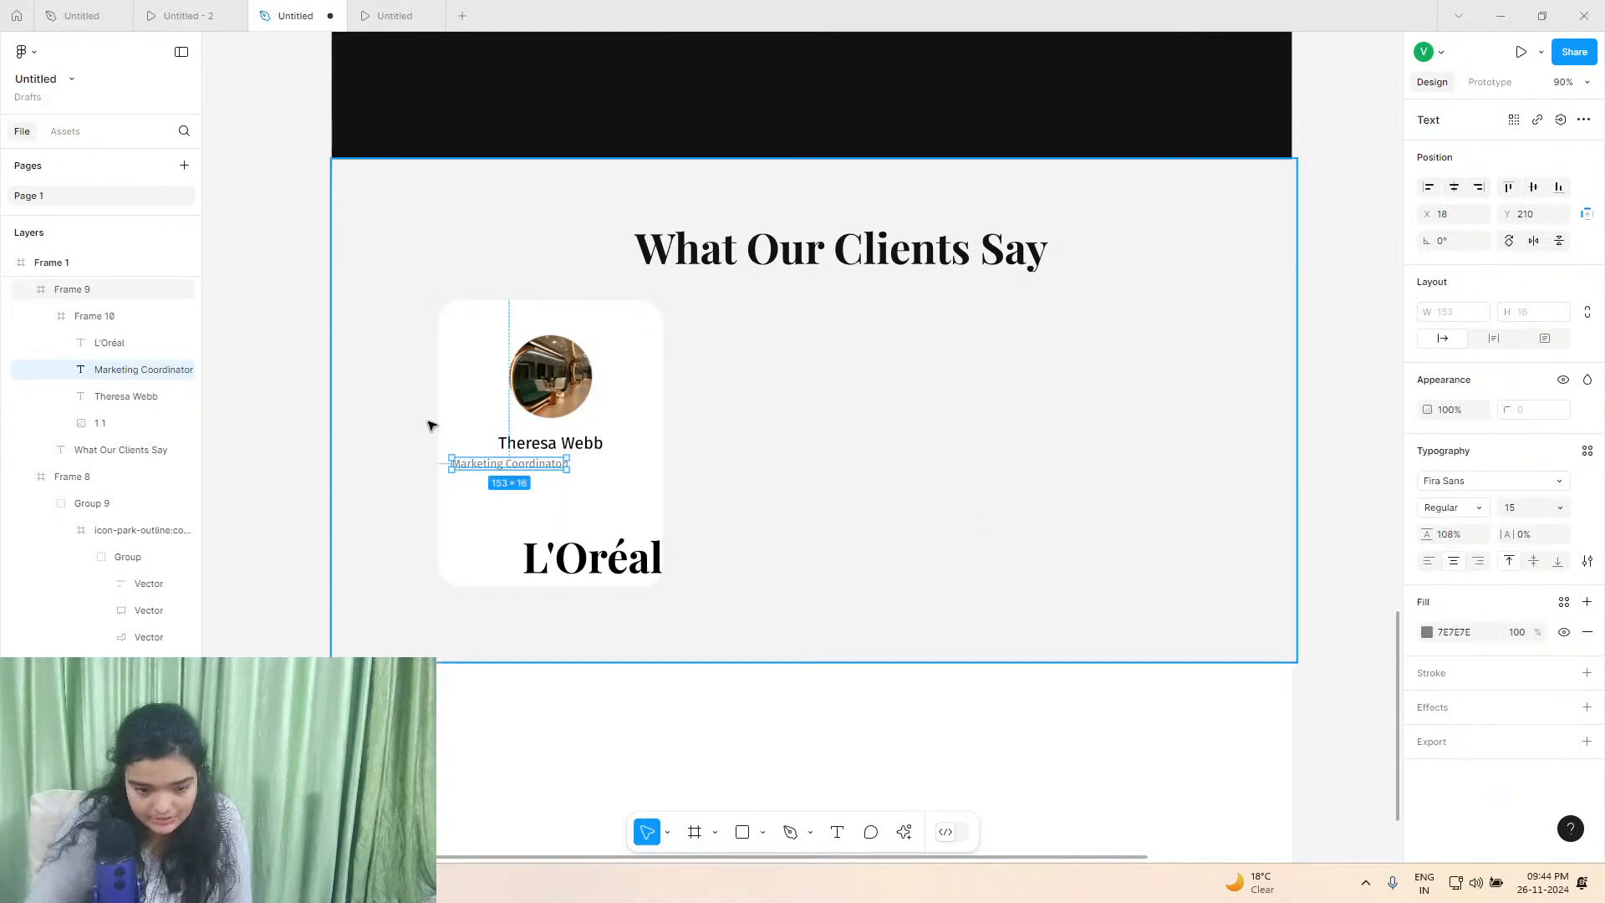
Add a comma after "Marketing Coordinator" and place the "L'Oréal" text beside it.
{"action": "double_click", "coordinate": [572, 464]}
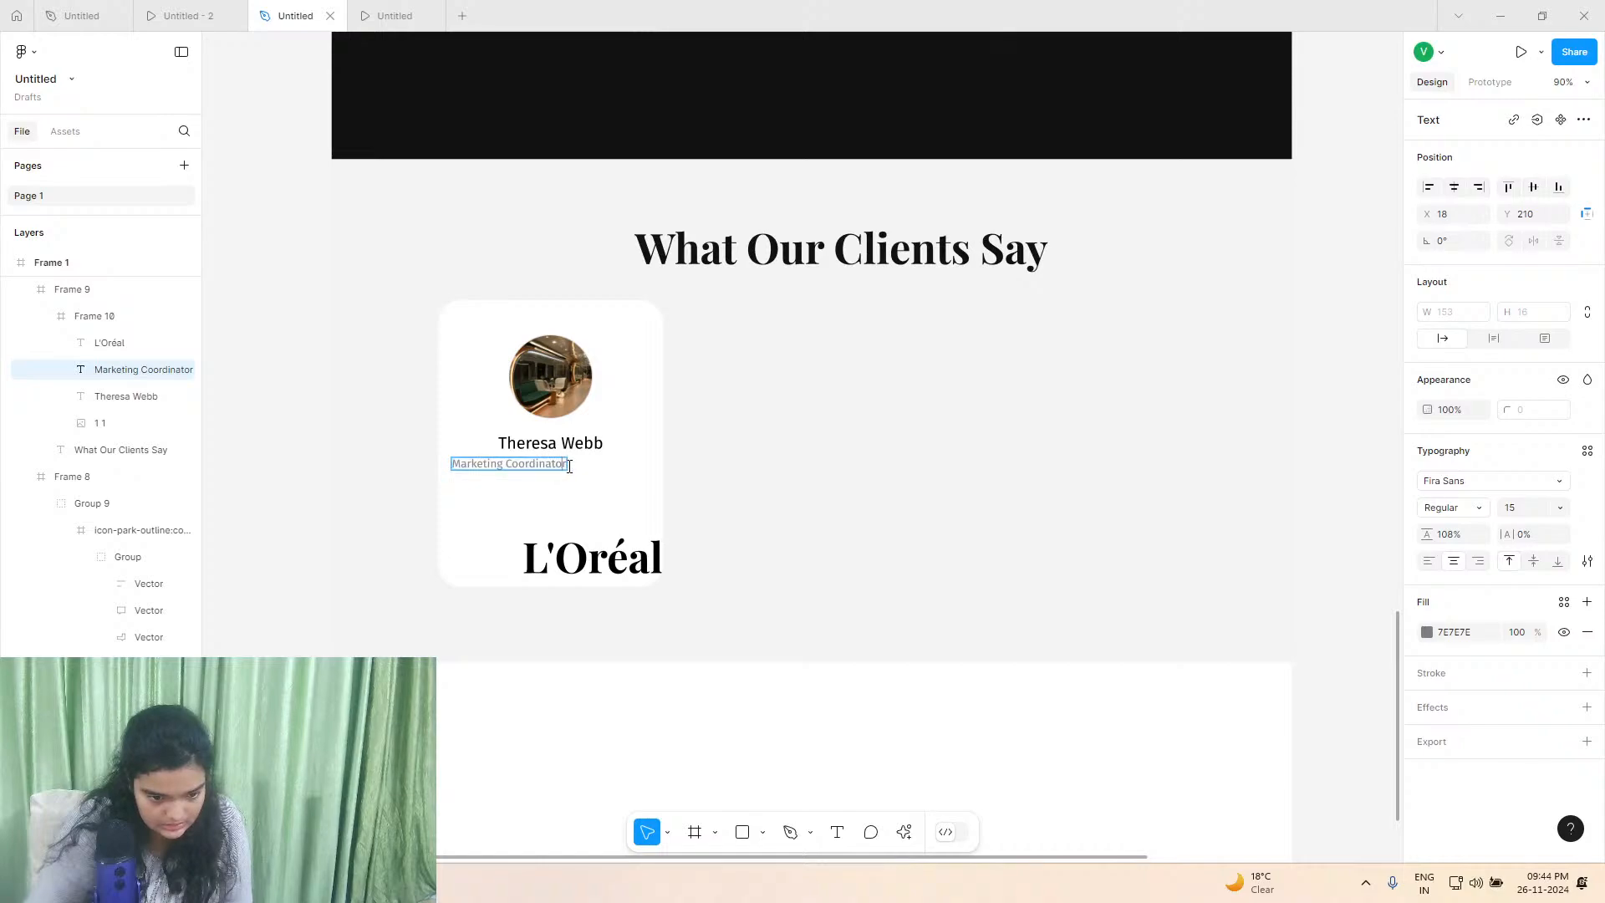
{"action": "double_click", "coordinate": [569, 466]}
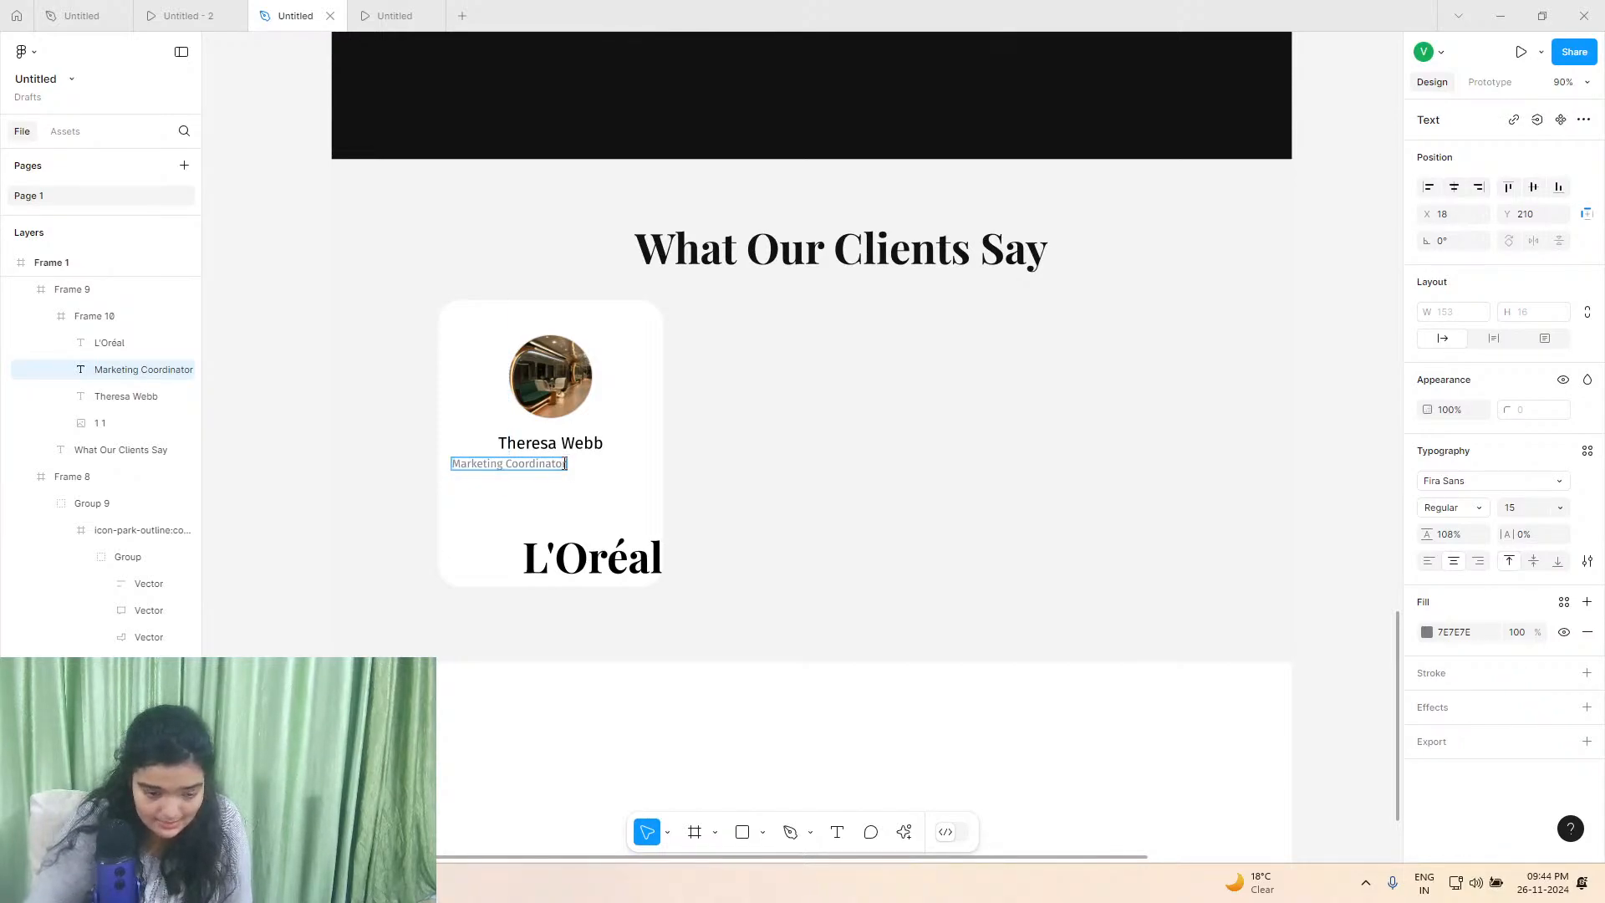
{"action": "scroll", "coordinate": [566, 464], "scroll_direction": "up", "scroll_amount": 5}
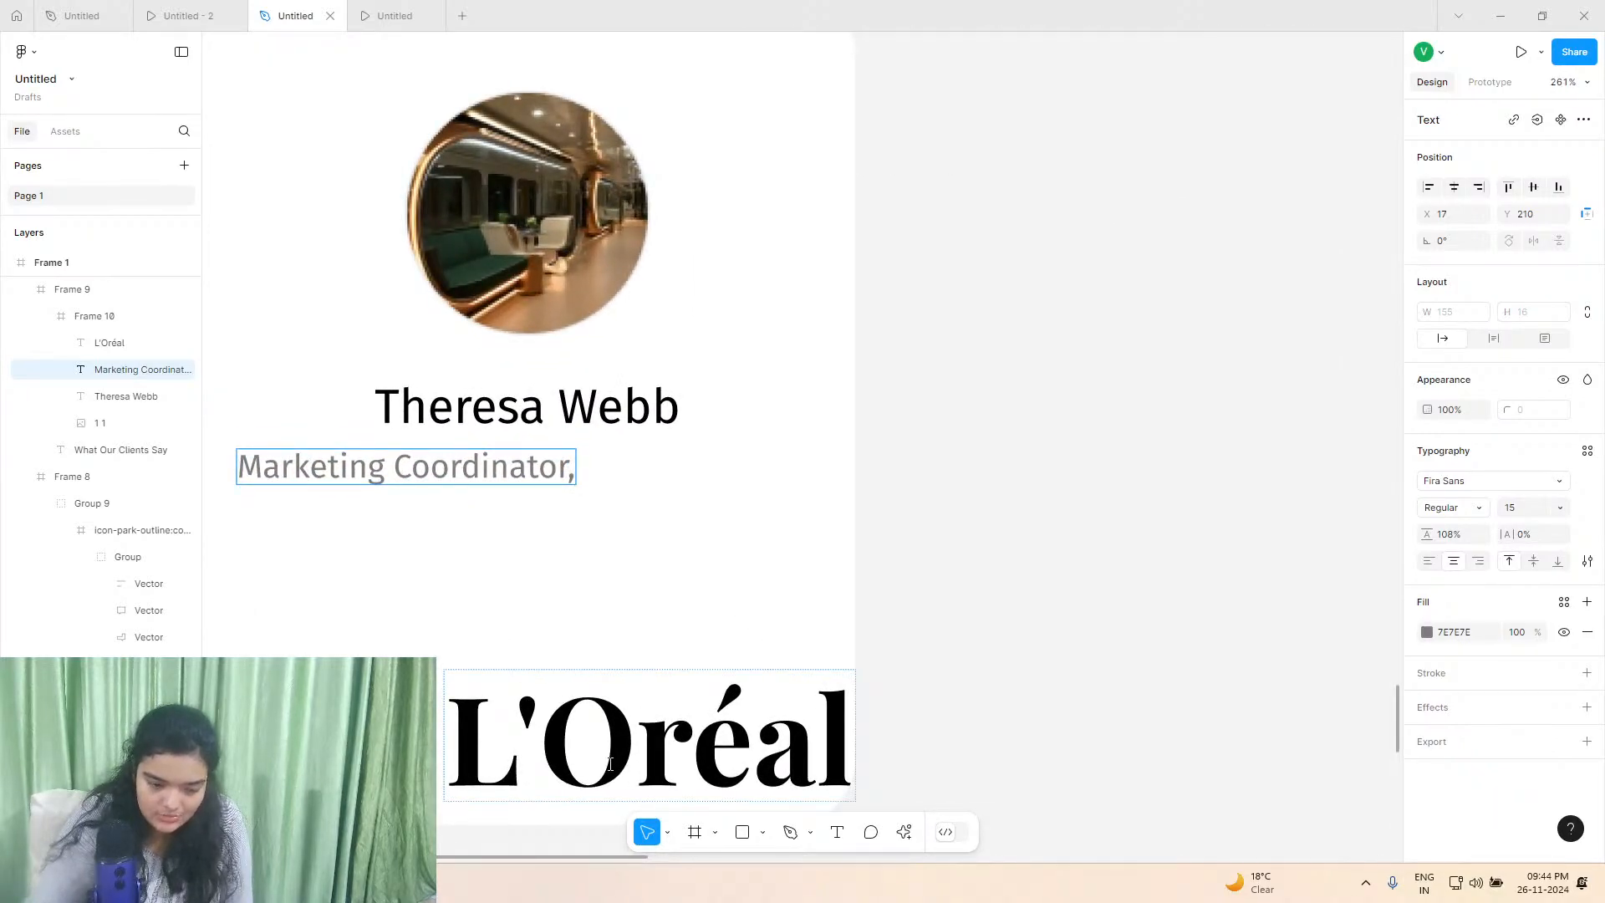
{"action": "left_click_drag", "start_coordinate": [483, 790], "coordinate": [627, 558]}
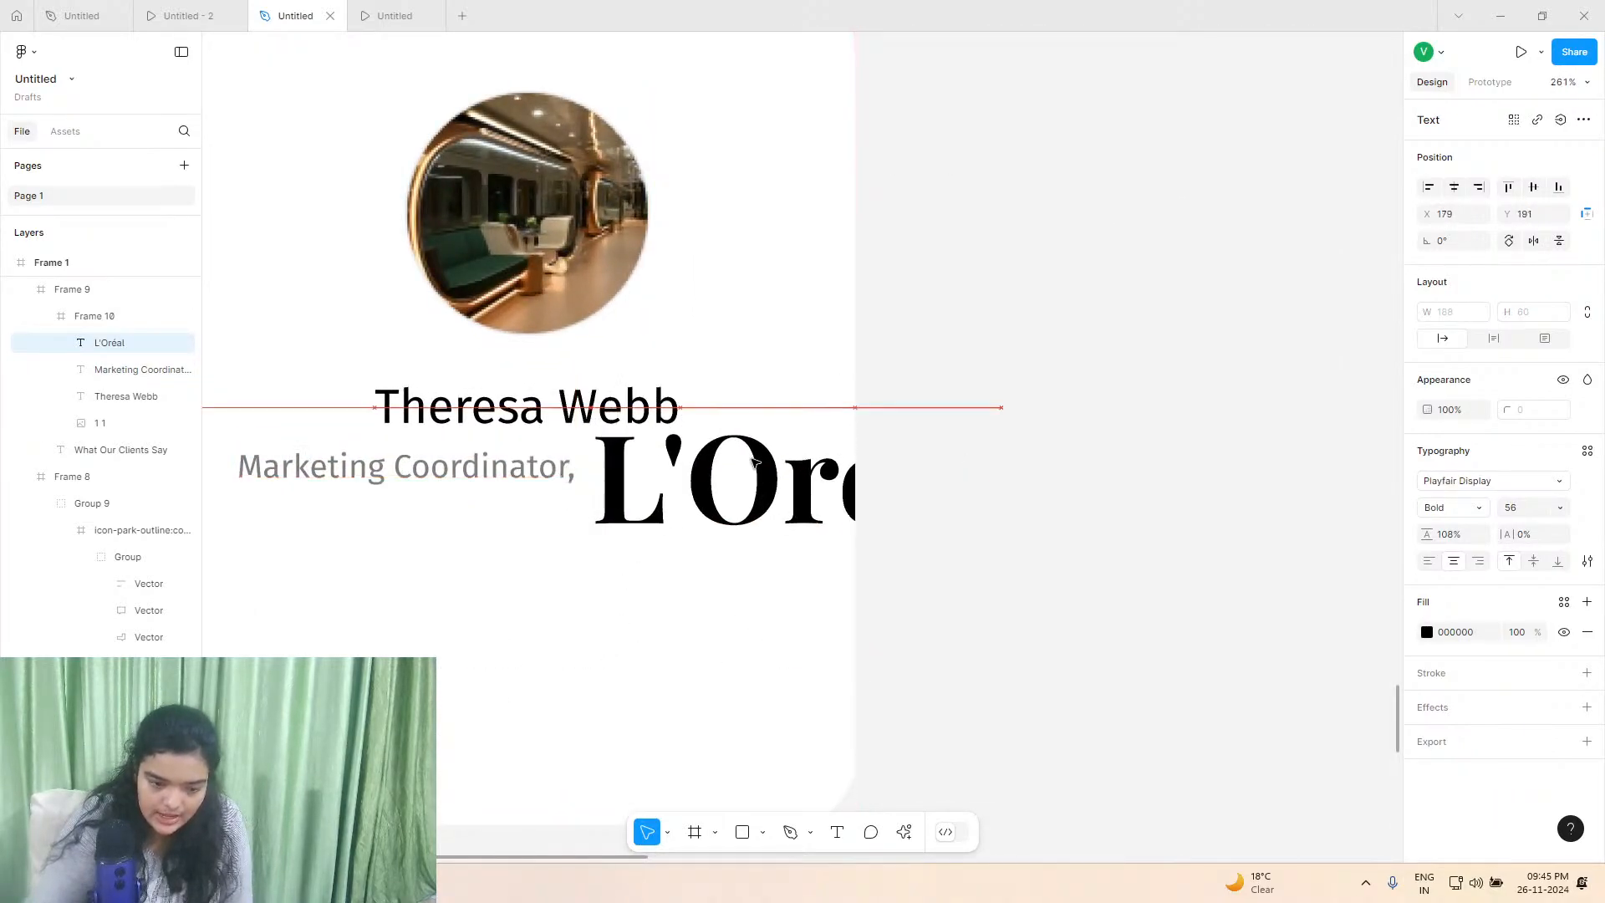
Create a text style named "position" from the "Marketing Coordinator," text.
{"action": "left_click", "coordinate": [477, 466]}
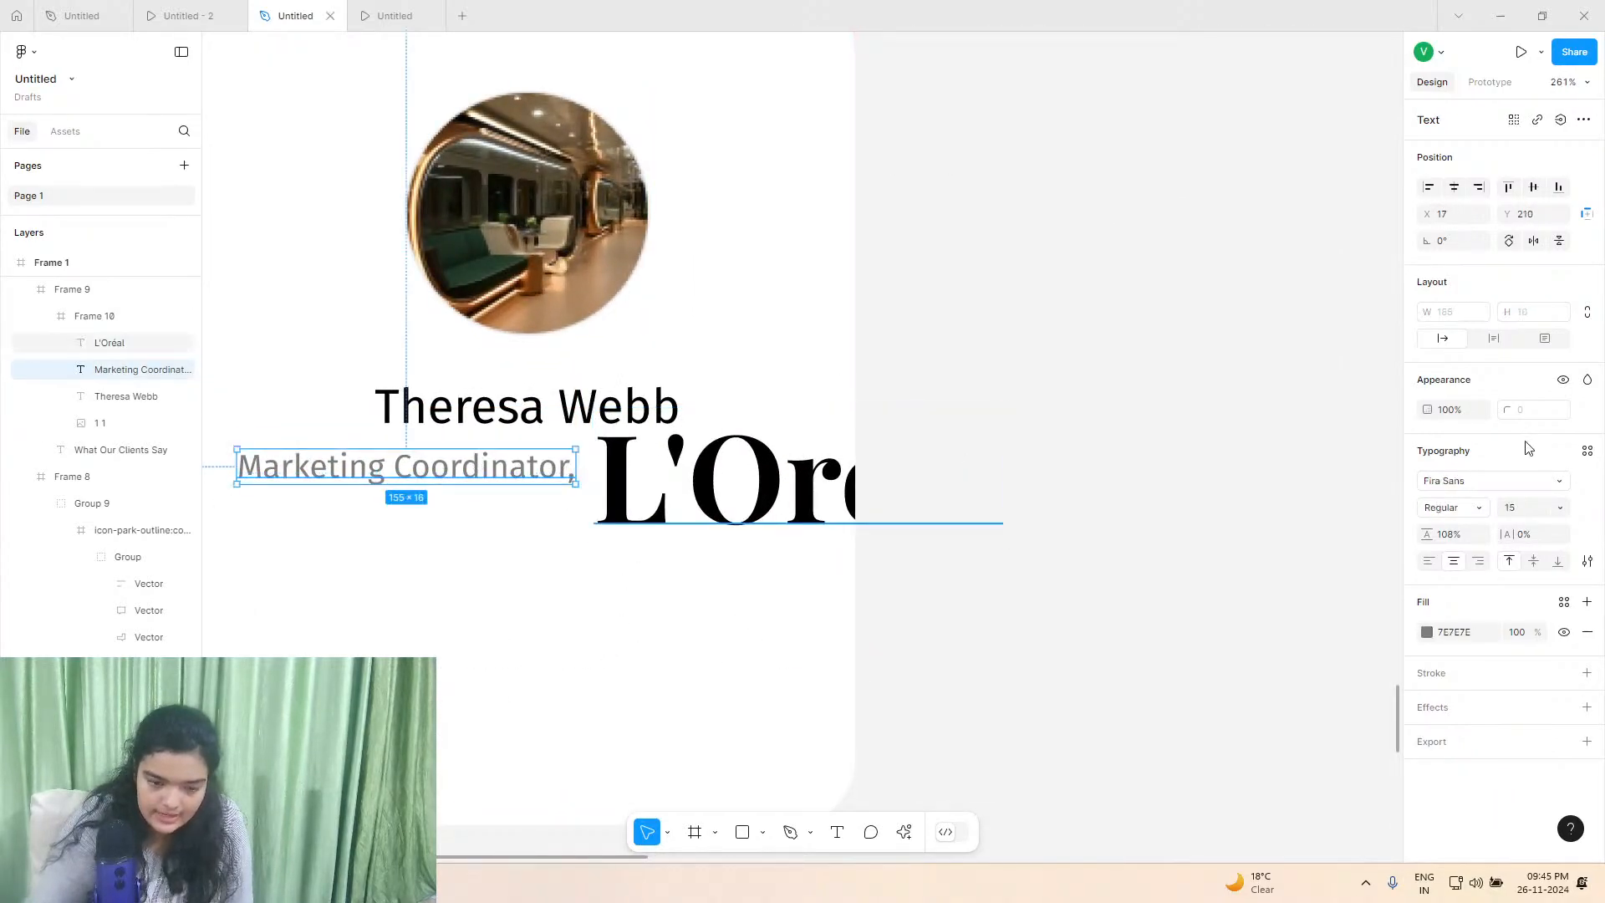
{"action": "left_click", "coordinate": [1587, 452]}
{"action": "left_click", "coordinate": [1578, 485]}
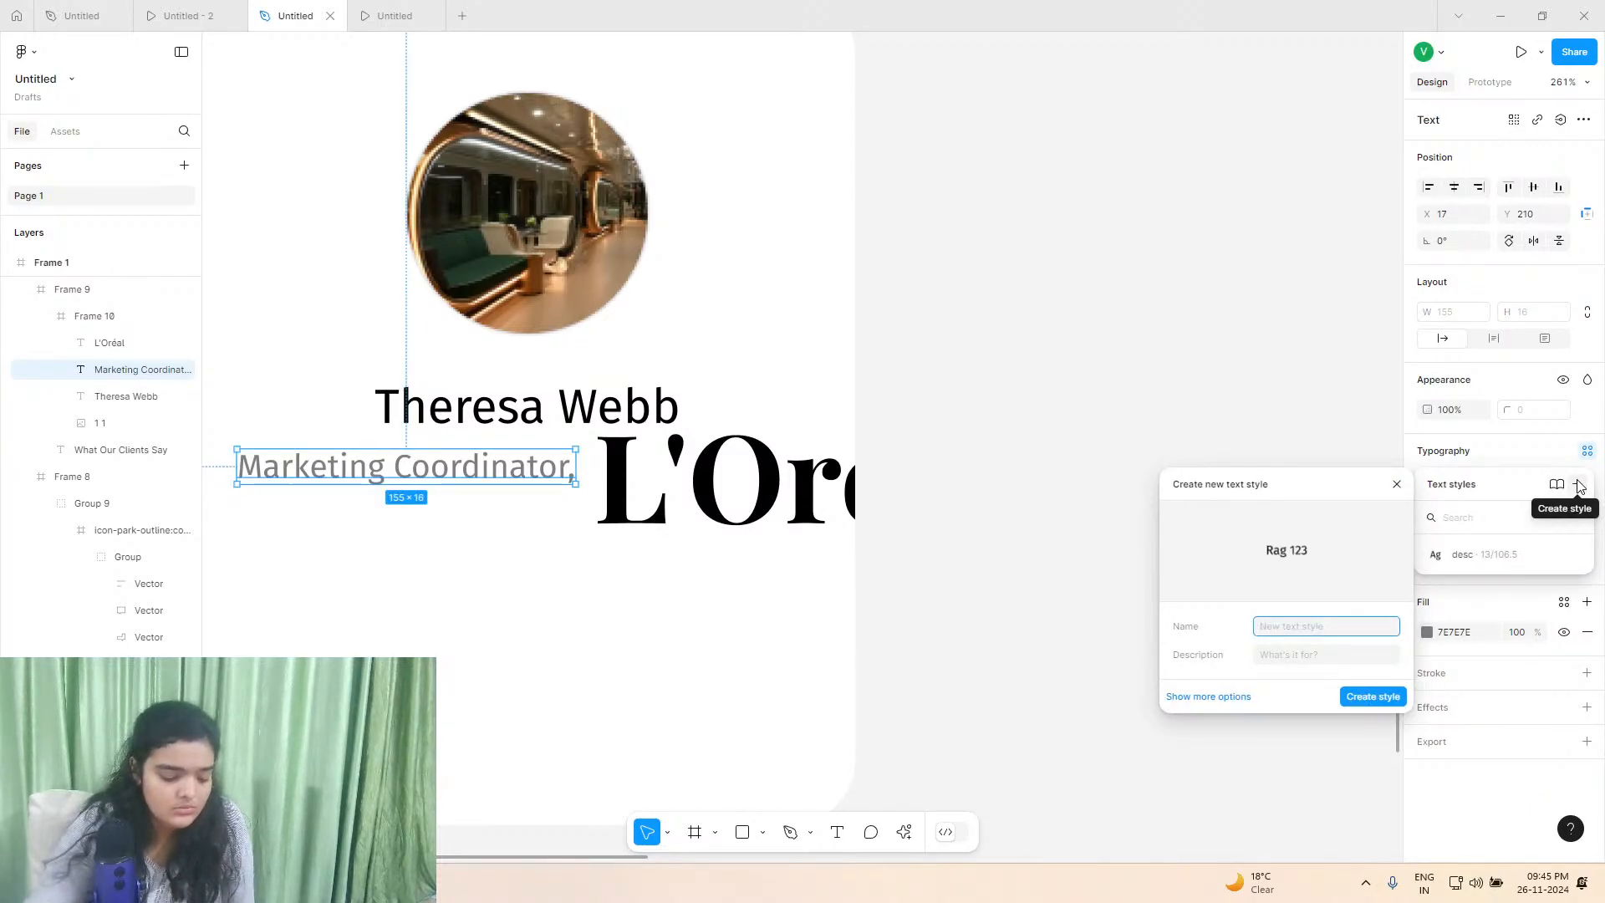
{"action": "type", "text": "posi"}
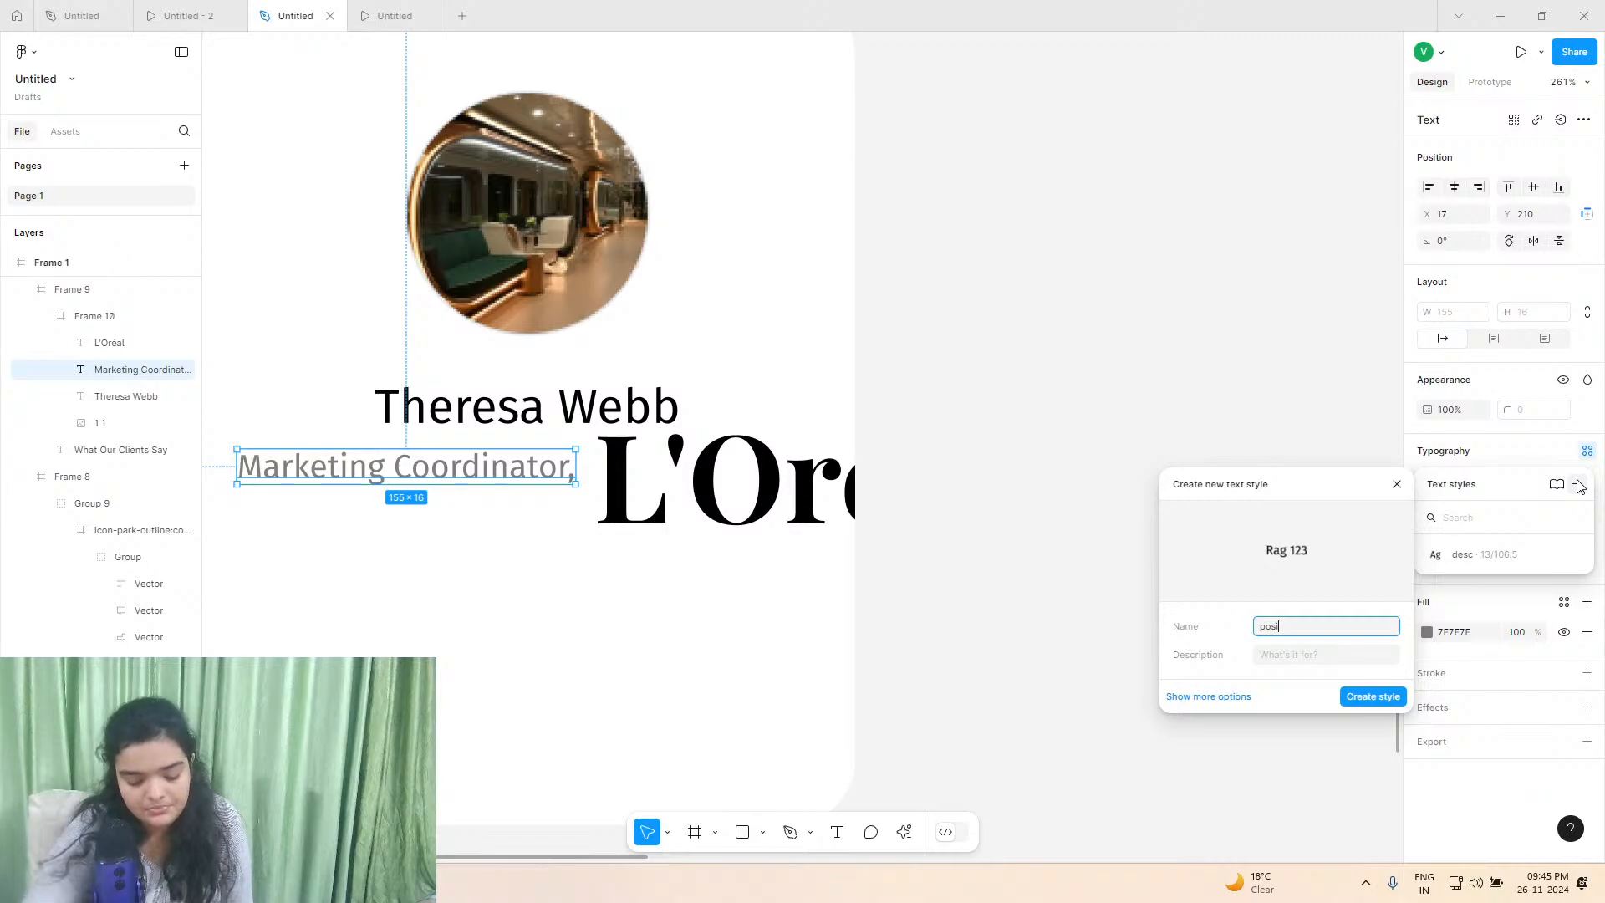
{"action": "type", "text": "tion"}
{"action": "key", "text": "Return"}
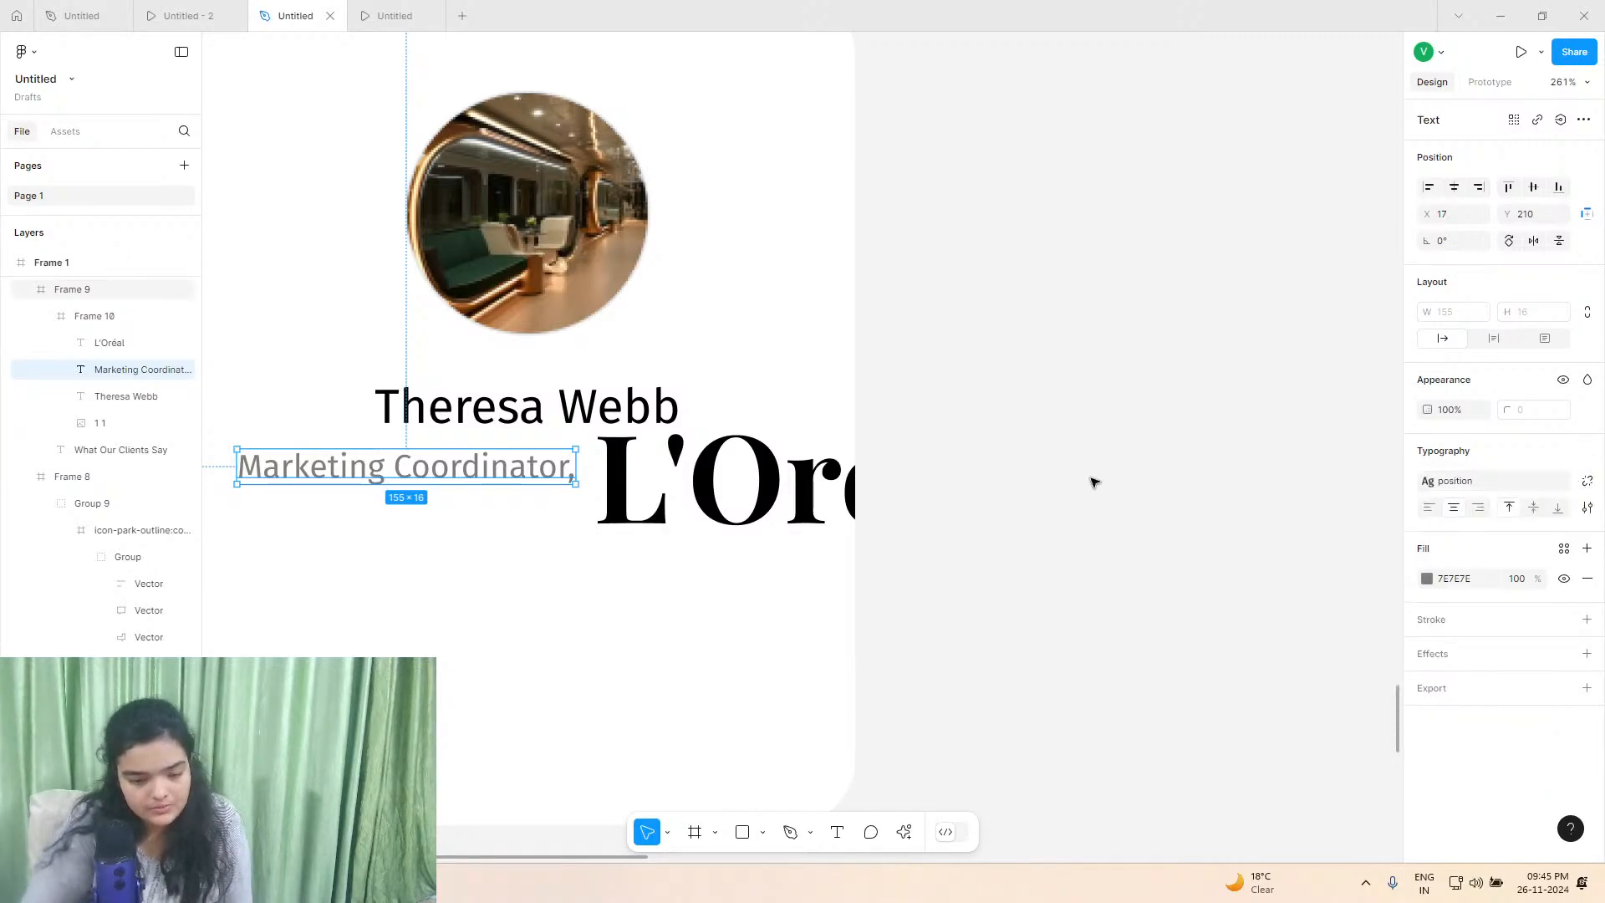
Apply the "position" text style and a 7E7E7E fill to the "L'Oréal" text, aligned beside the job title.
{"action": "left_click", "coordinate": [877, 493]}
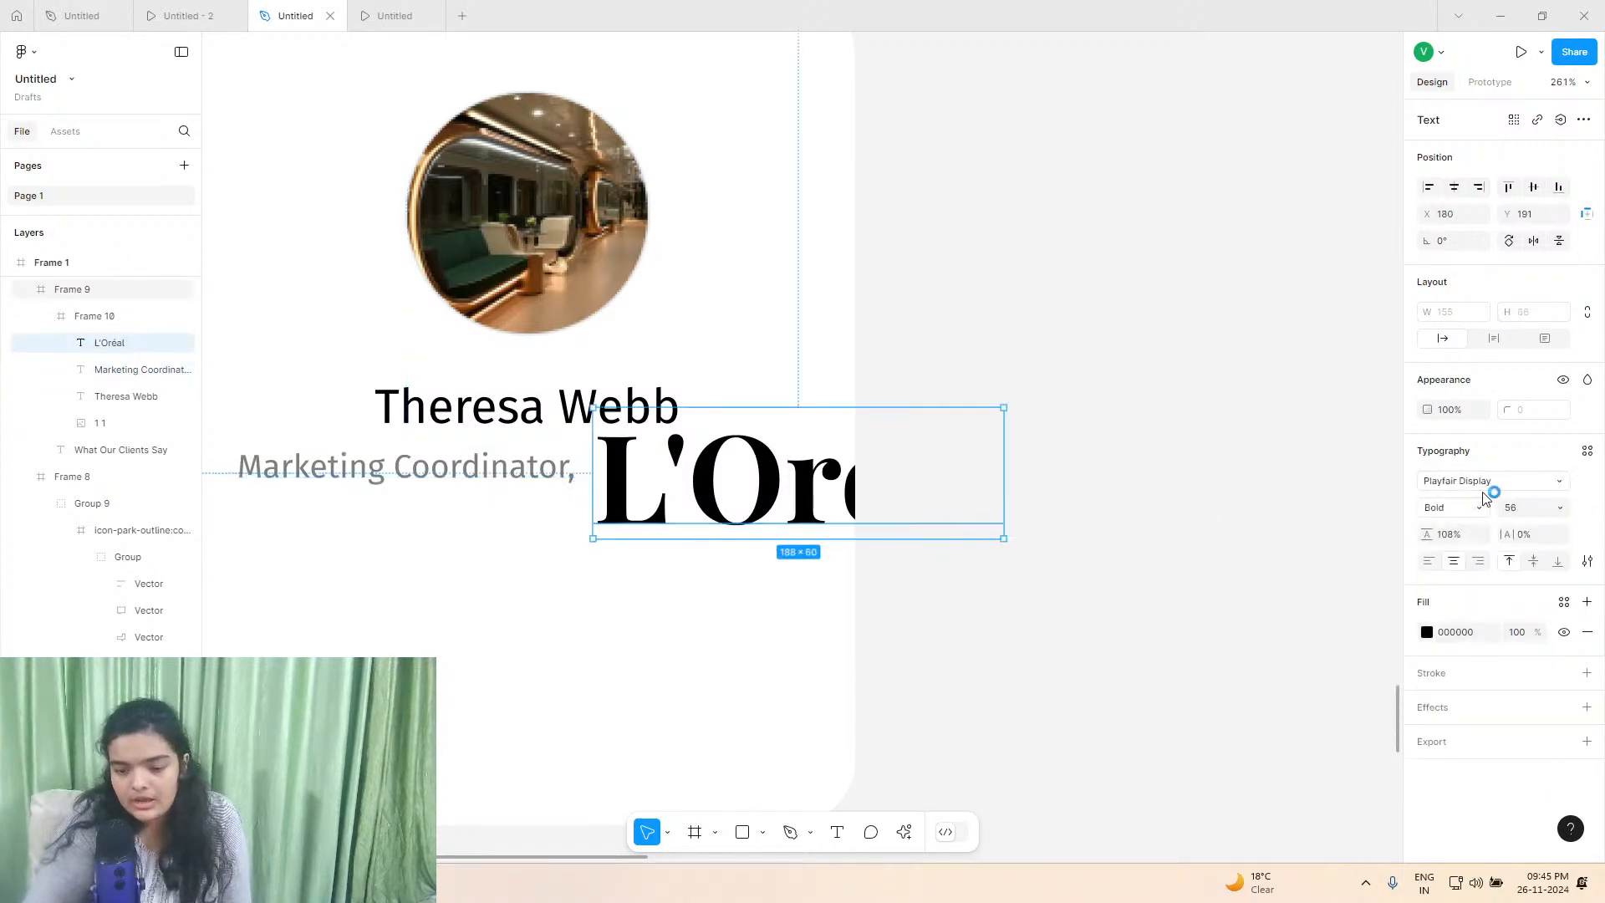
{"action": "left_click", "coordinate": [1588, 452]}
{"action": "left_click", "coordinate": [1460, 581]}
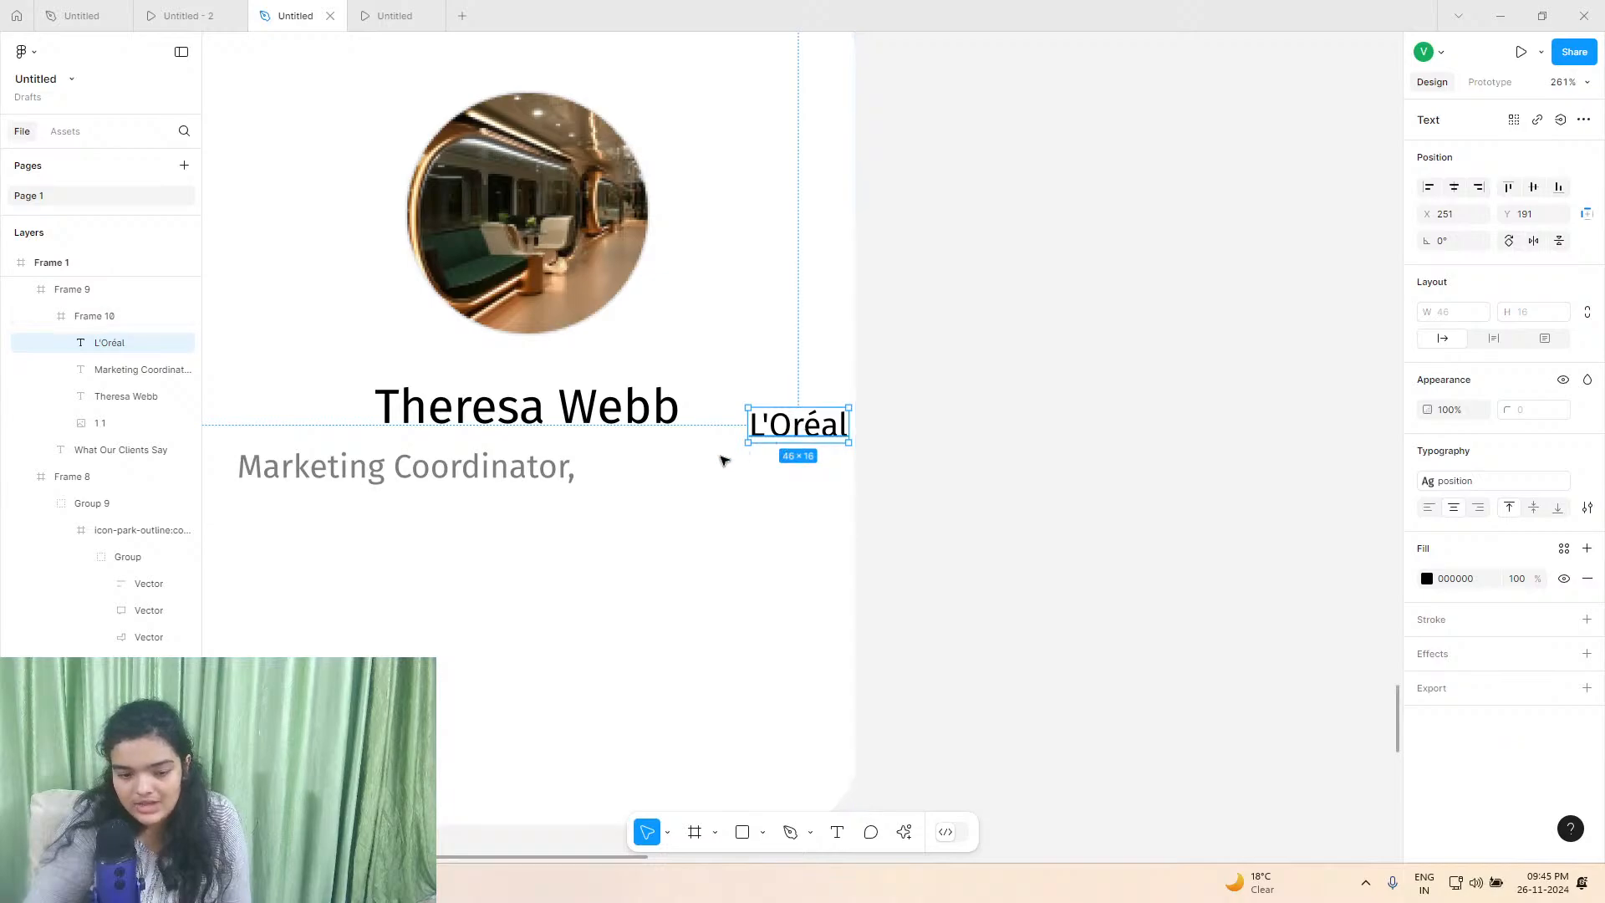
{"action": "left_click", "coordinate": [1429, 577]}
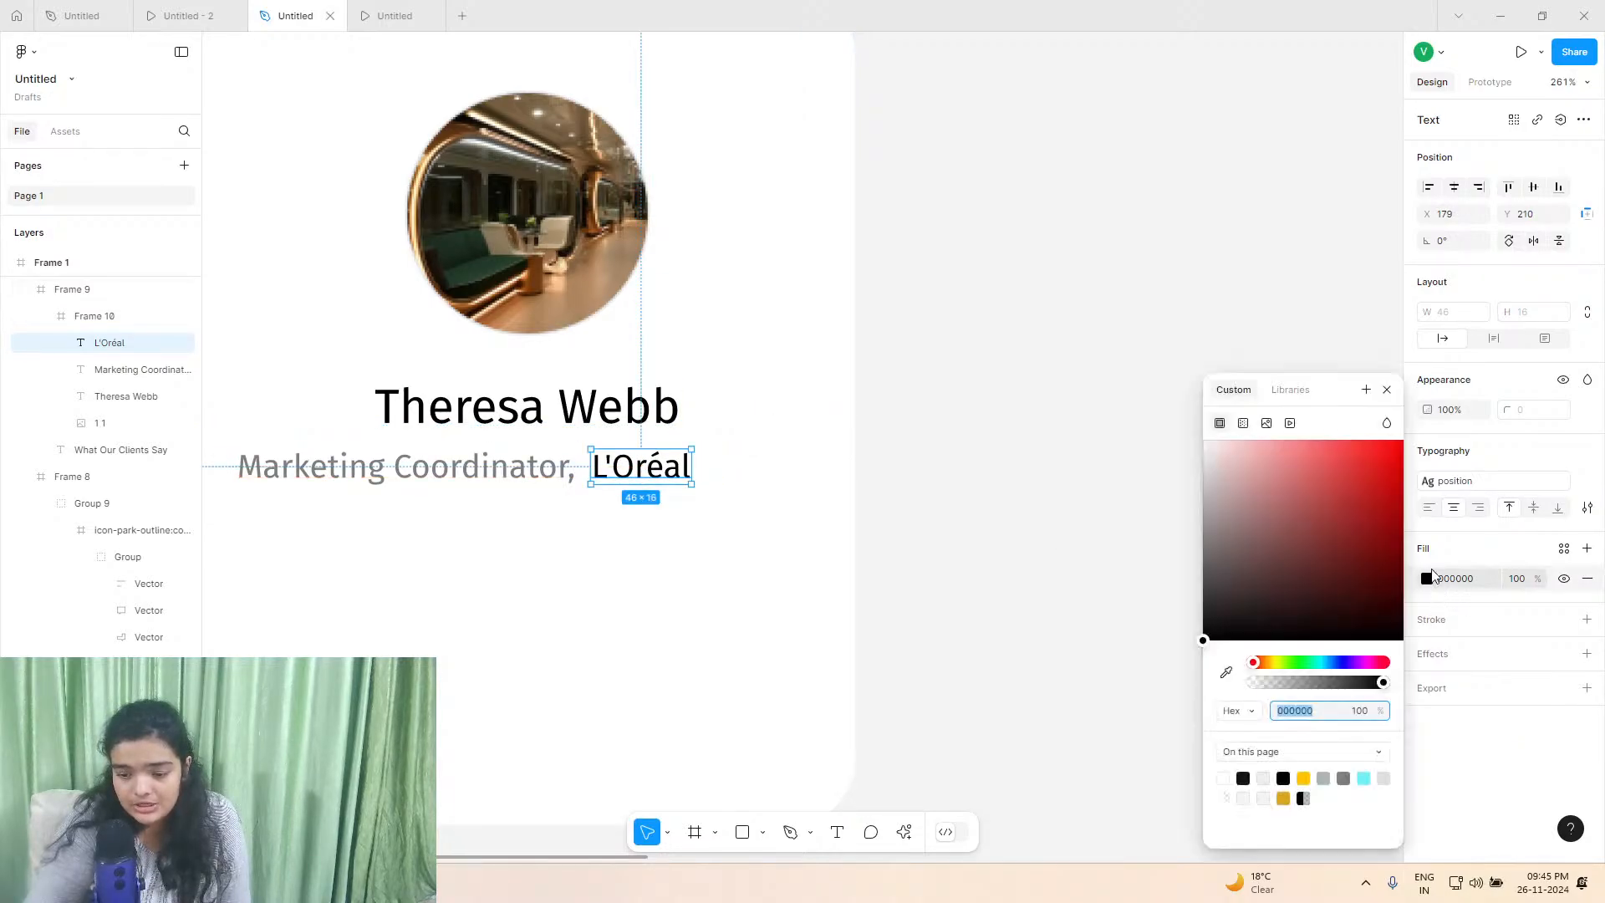
{"action": "left_click", "coordinate": [1429, 577]}
{"action": "left_click", "coordinate": [1428, 578]}
{"action": "left_click", "coordinate": [1347, 777]}
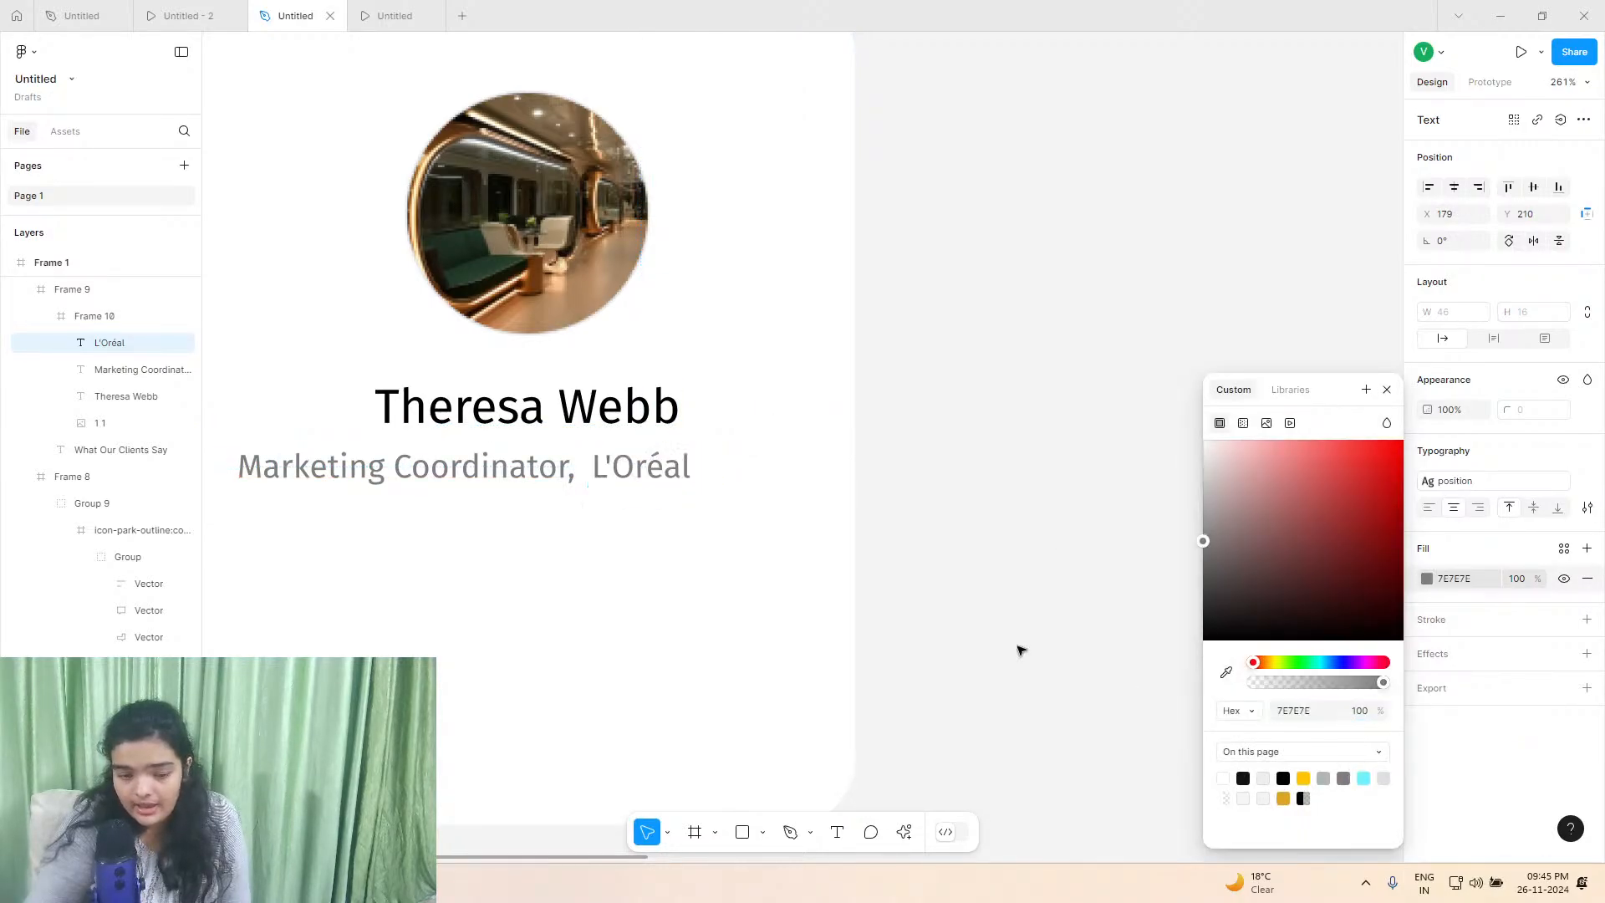
Group the "Marketing Coordinator," and "L'Oréal" texts and move the group below the client's name.
{"action": "left_click", "coordinate": [547, 478]}
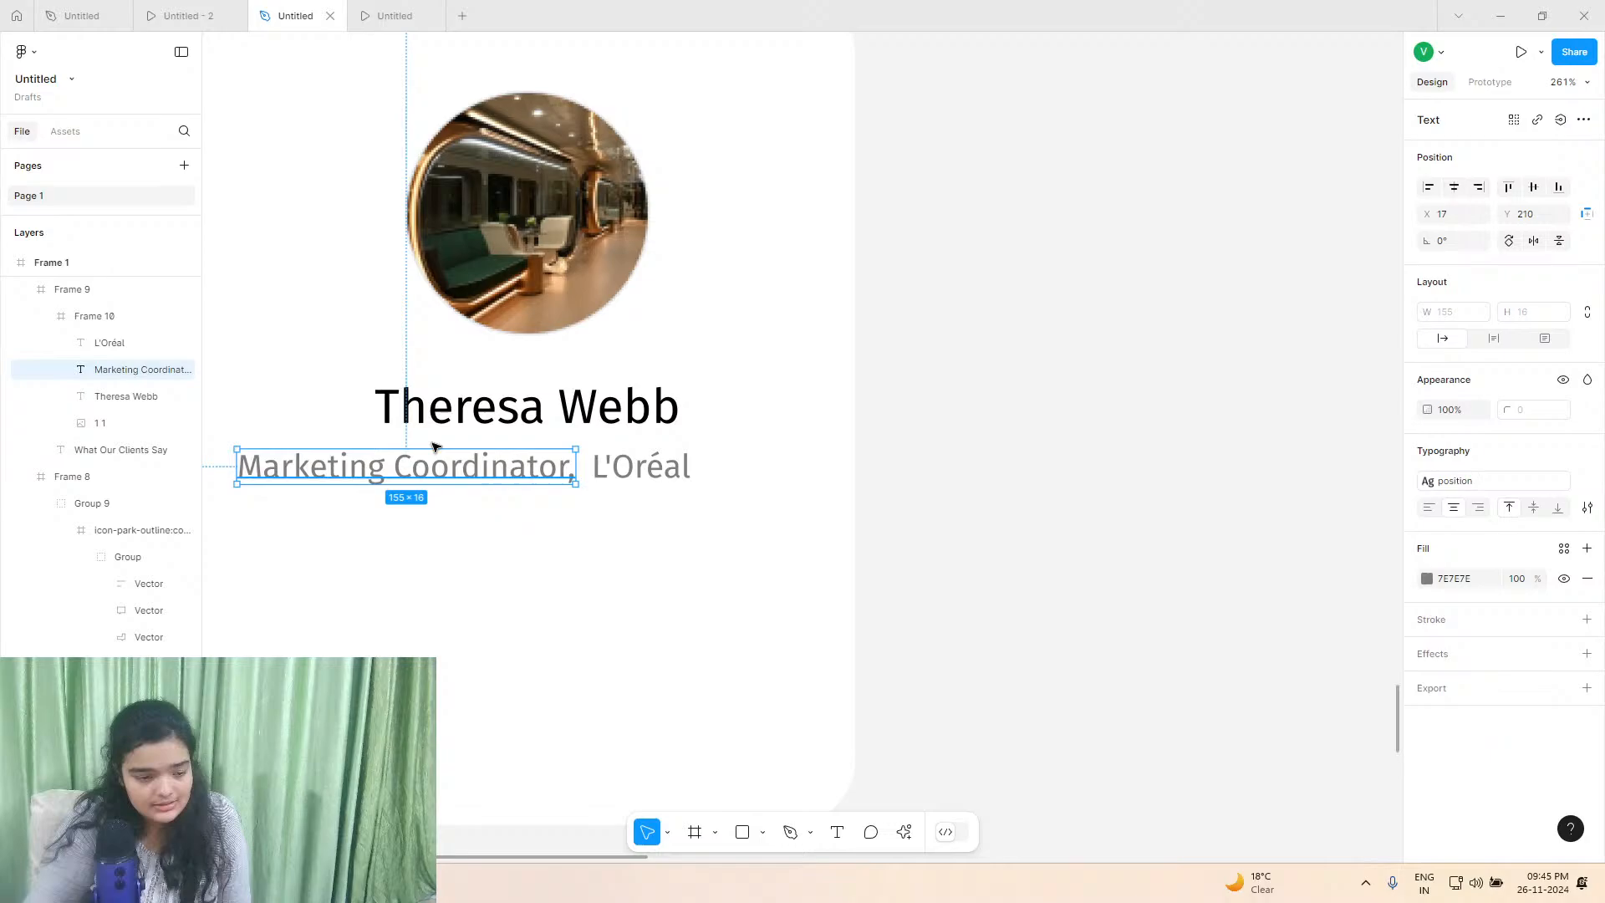
{"action": "left_click", "coordinate": [109, 395], "text": "shift"}
{"action": "left_click", "coordinate": [520, 465]}
{"action": "left_click", "coordinate": [641, 465]}
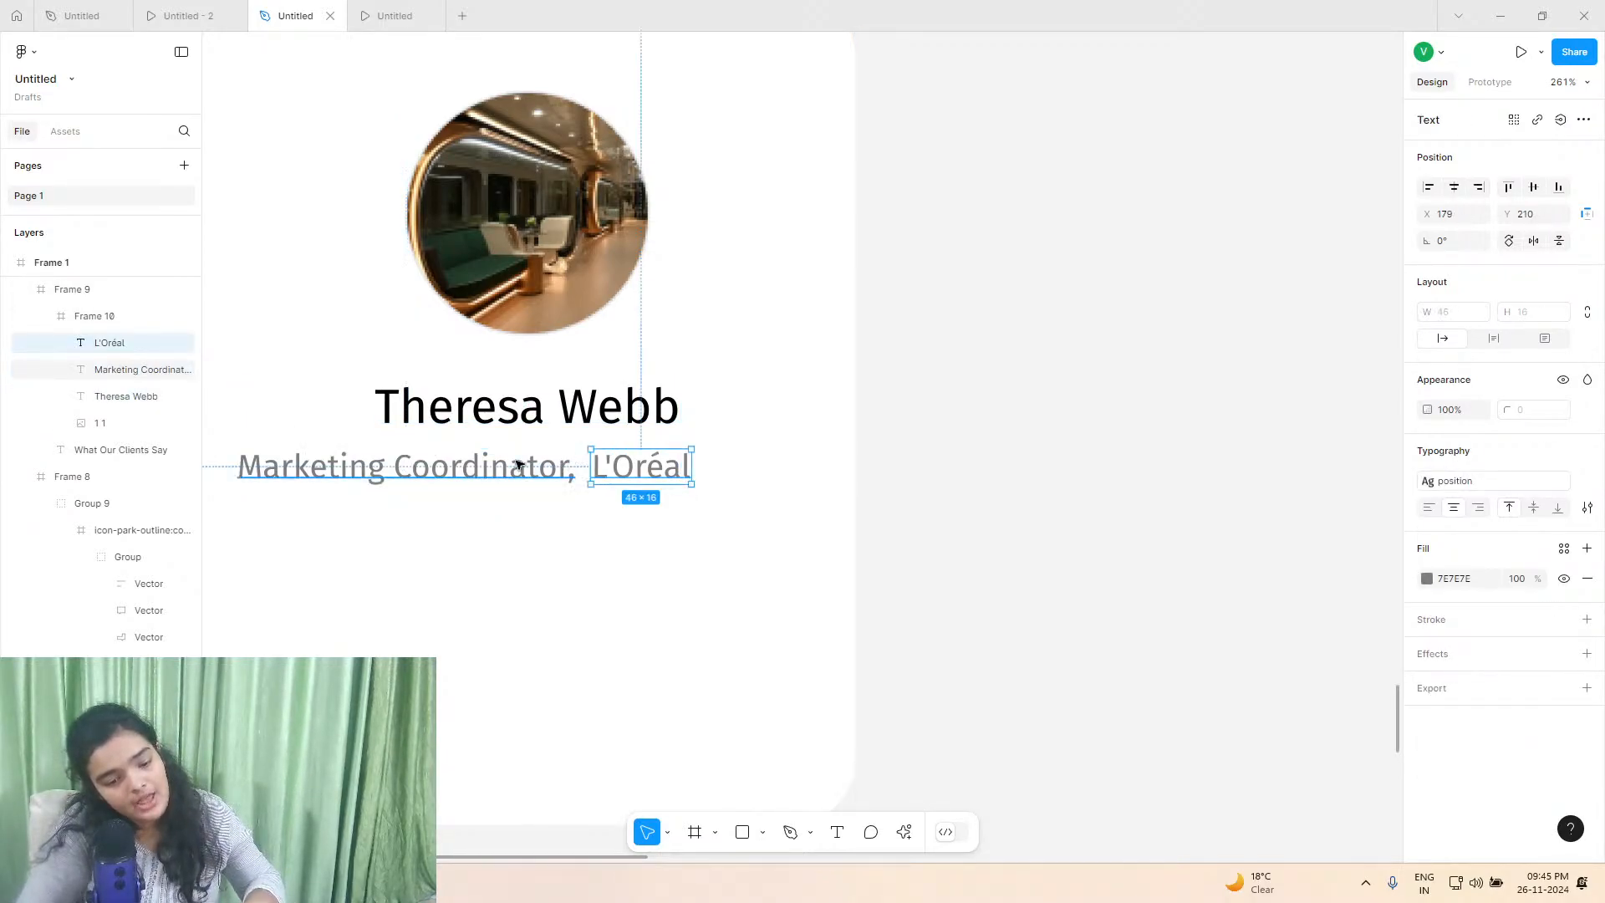
{"action": "left_click", "coordinate": [518, 465], "text": "shift"}
{"action": "key", "text": "ctrl+g"}
{"action": "left_click_drag", "start_coordinate": [520, 466], "coordinate": [589, 466]}
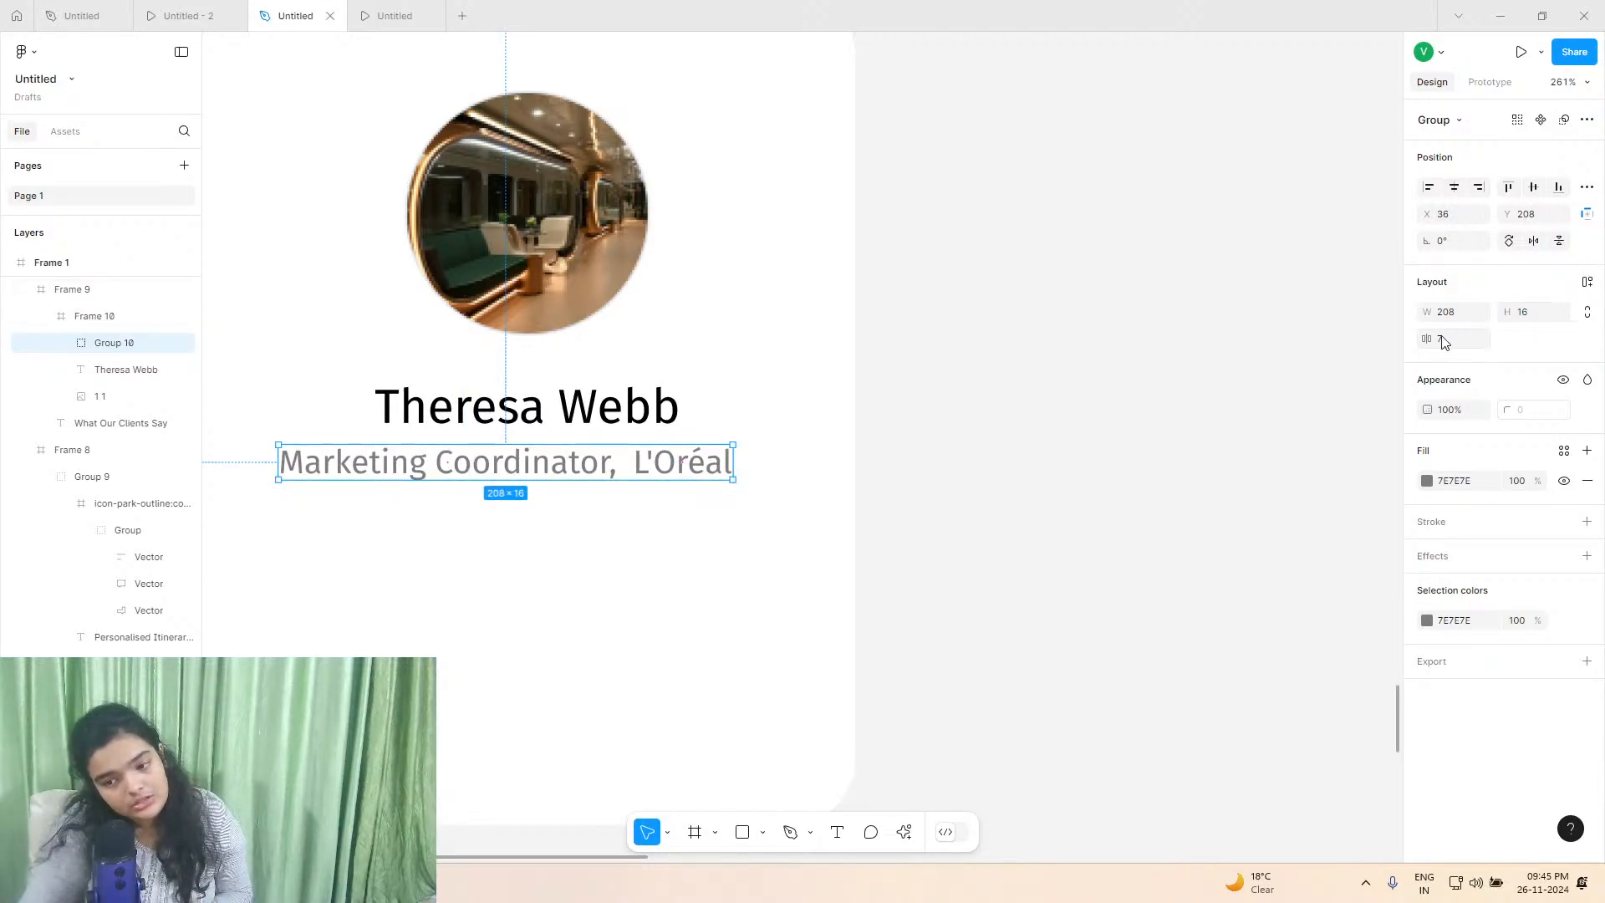
Set the gap between the grouped texts to 4 and centre the group and the client's name under the profile image.
{"action": "left_click_drag", "start_coordinate": [1426, 334], "coordinate": [1429, 336]}
{"action": "scroll", "coordinate": [673, 457], "scroll_direction": "up", "scroll_amount": 1}
{"action": "scroll", "coordinate": [673, 457], "scroll_direction": "left", "scroll_amount": 3}
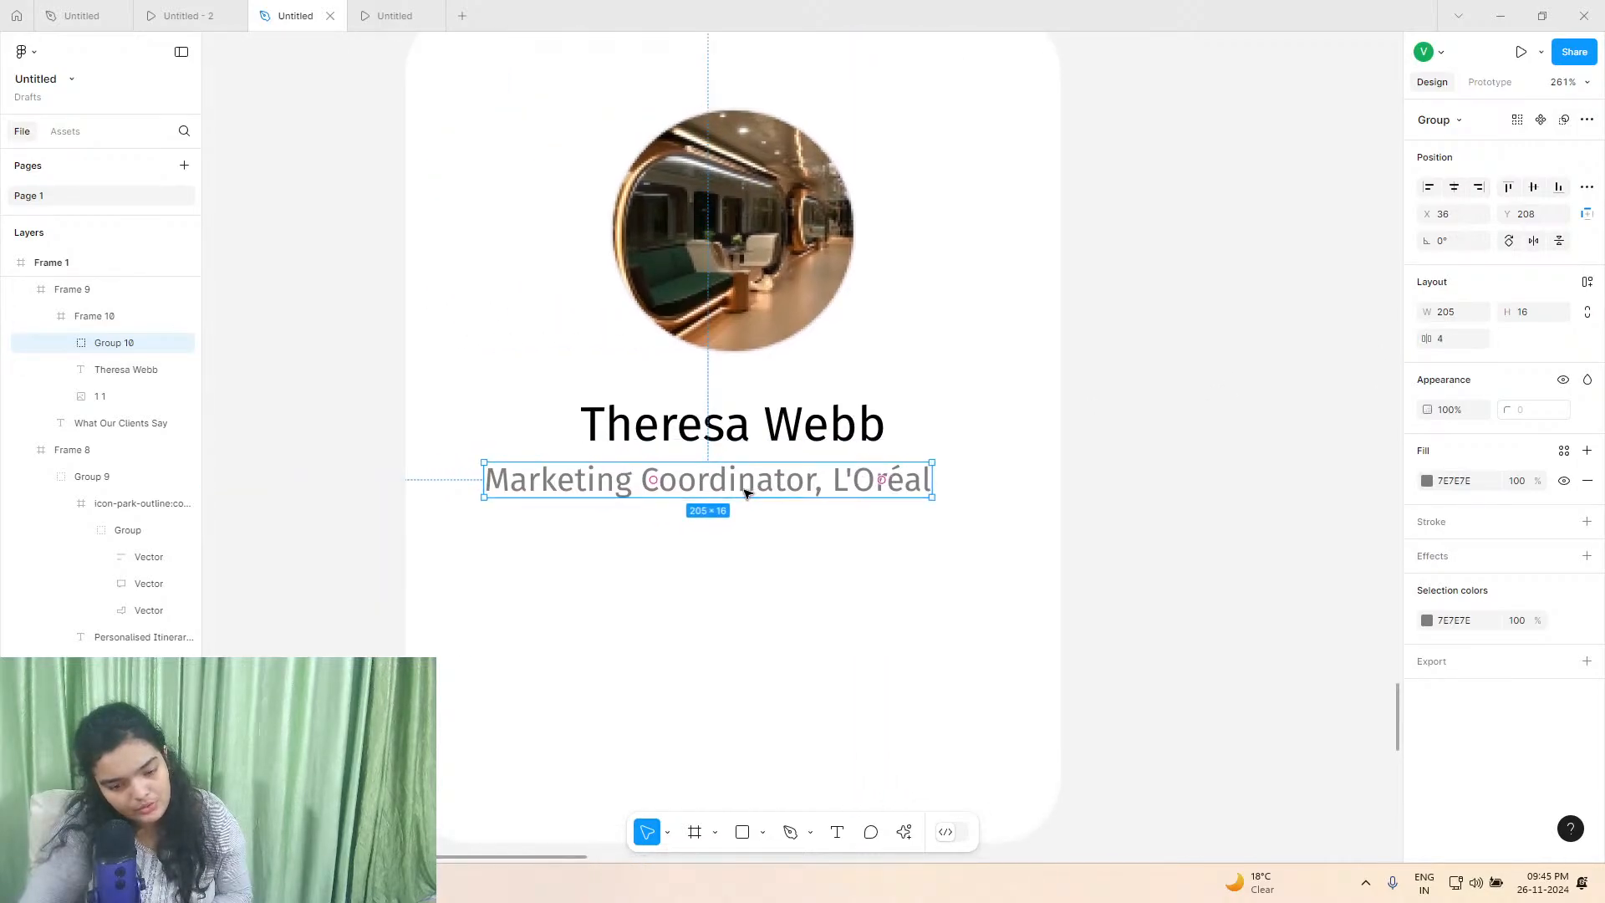
{"action": "left_click_drag", "start_coordinate": [745, 490], "coordinate": [789, 423]}
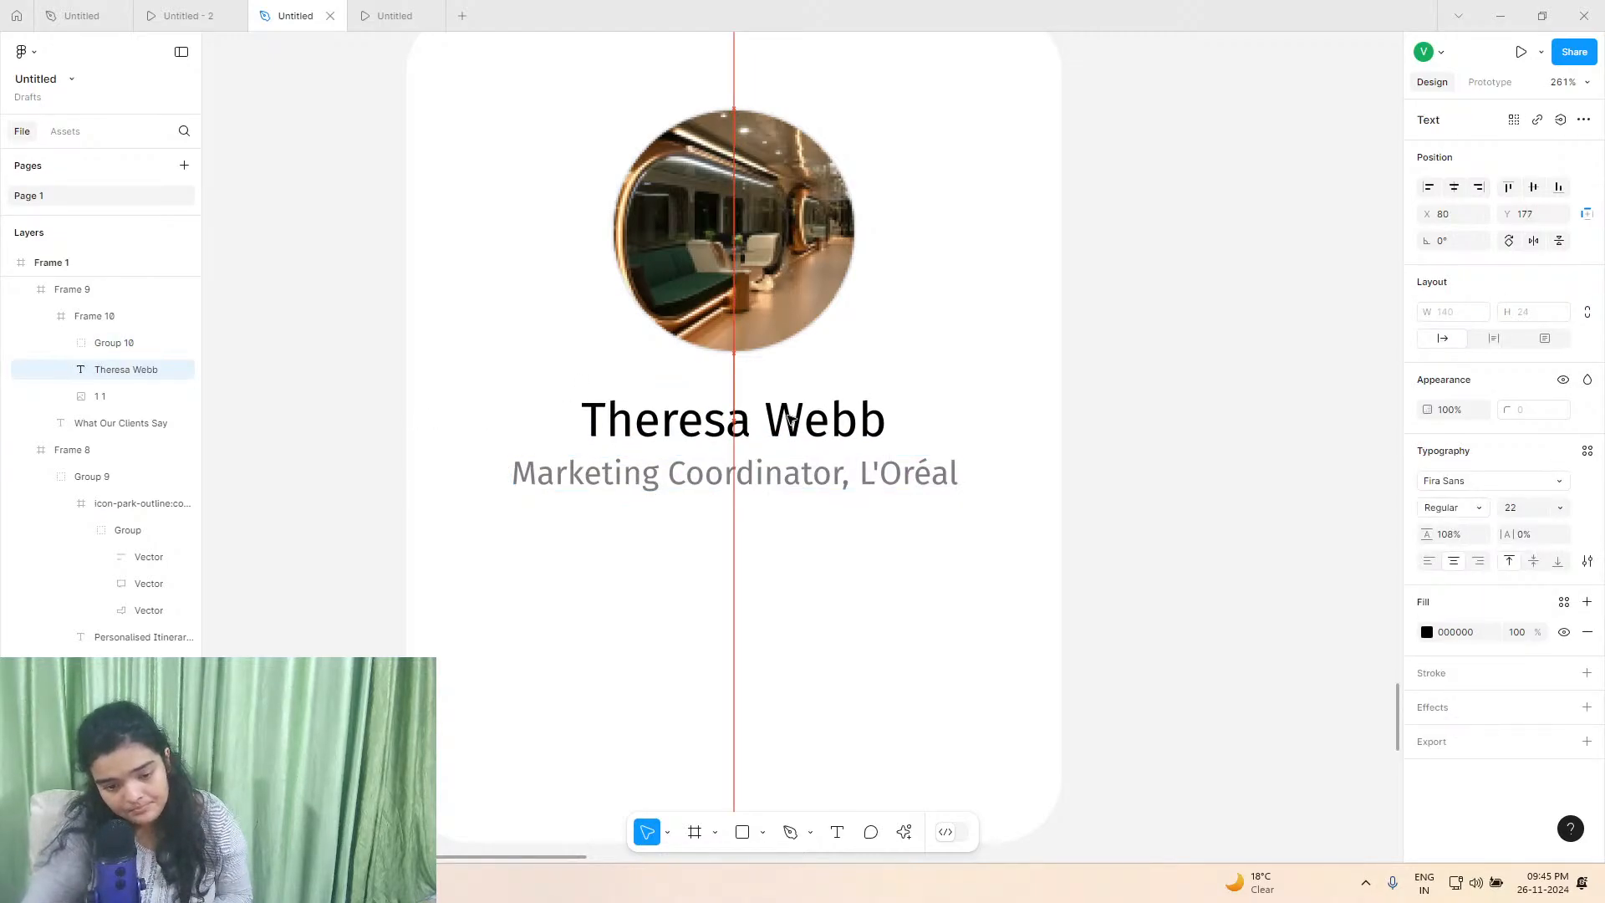
{"action": "left_click", "coordinate": [727, 266]}
{"action": "left_click_drag", "start_coordinate": [727, 265], "coordinate": [727, 266]}
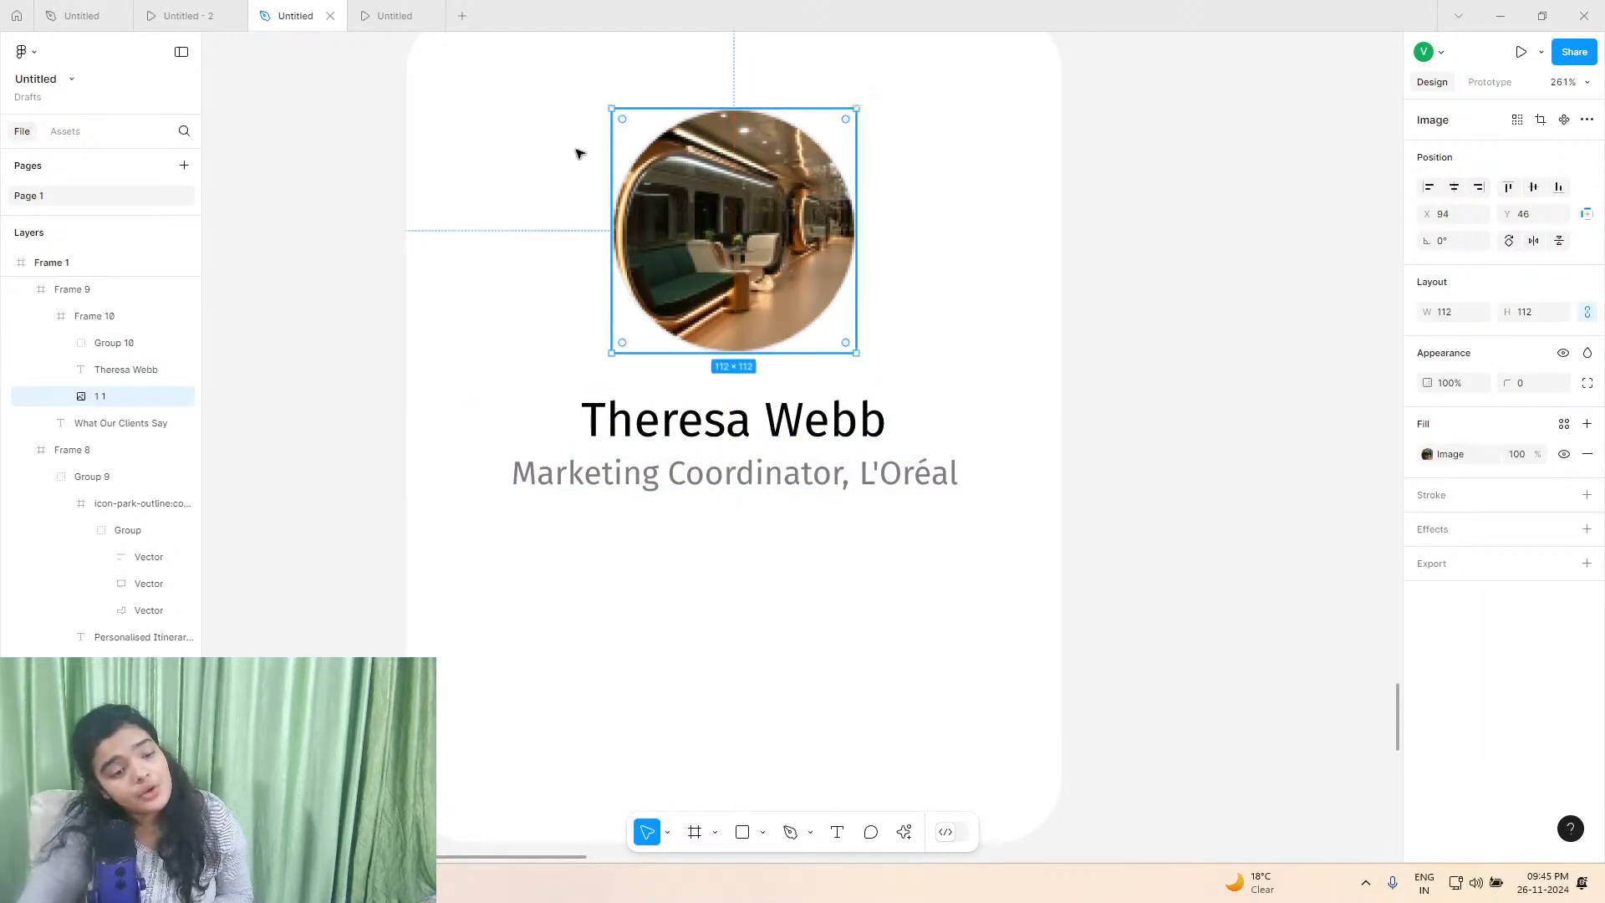
Copy the full quote from the first testimonial card in the reference design and return to the working file.
{"action": "left_click", "coordinate": [184, 13]}
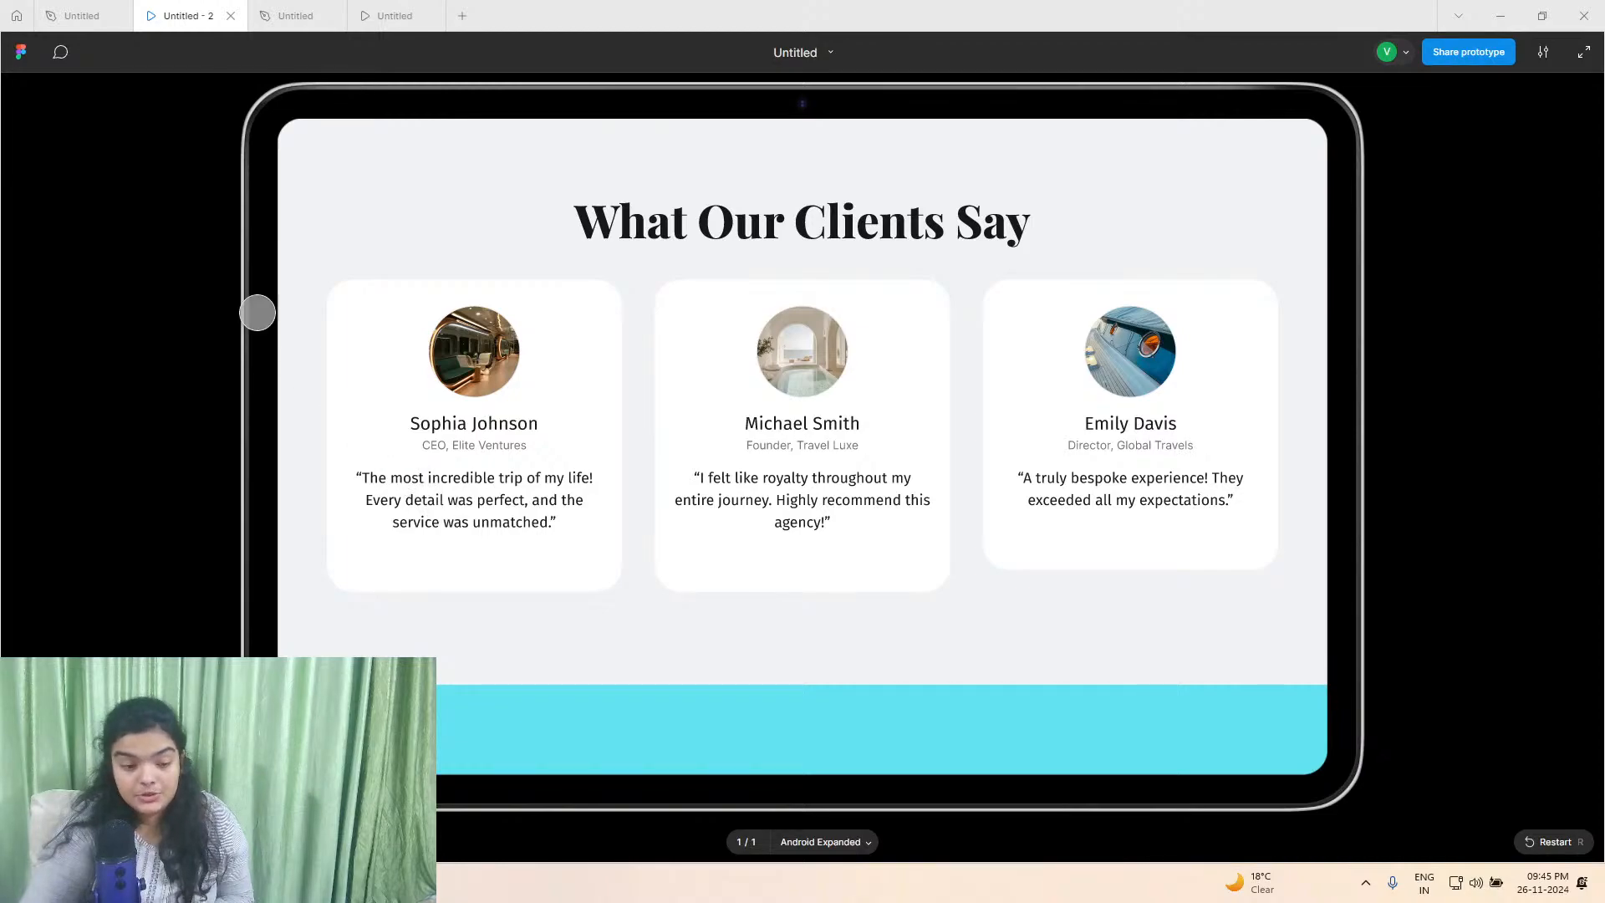
{"action": "left_click", "coordinate": [97, 10]}
{"action": "left_click", "coordinate": [552, 427]}
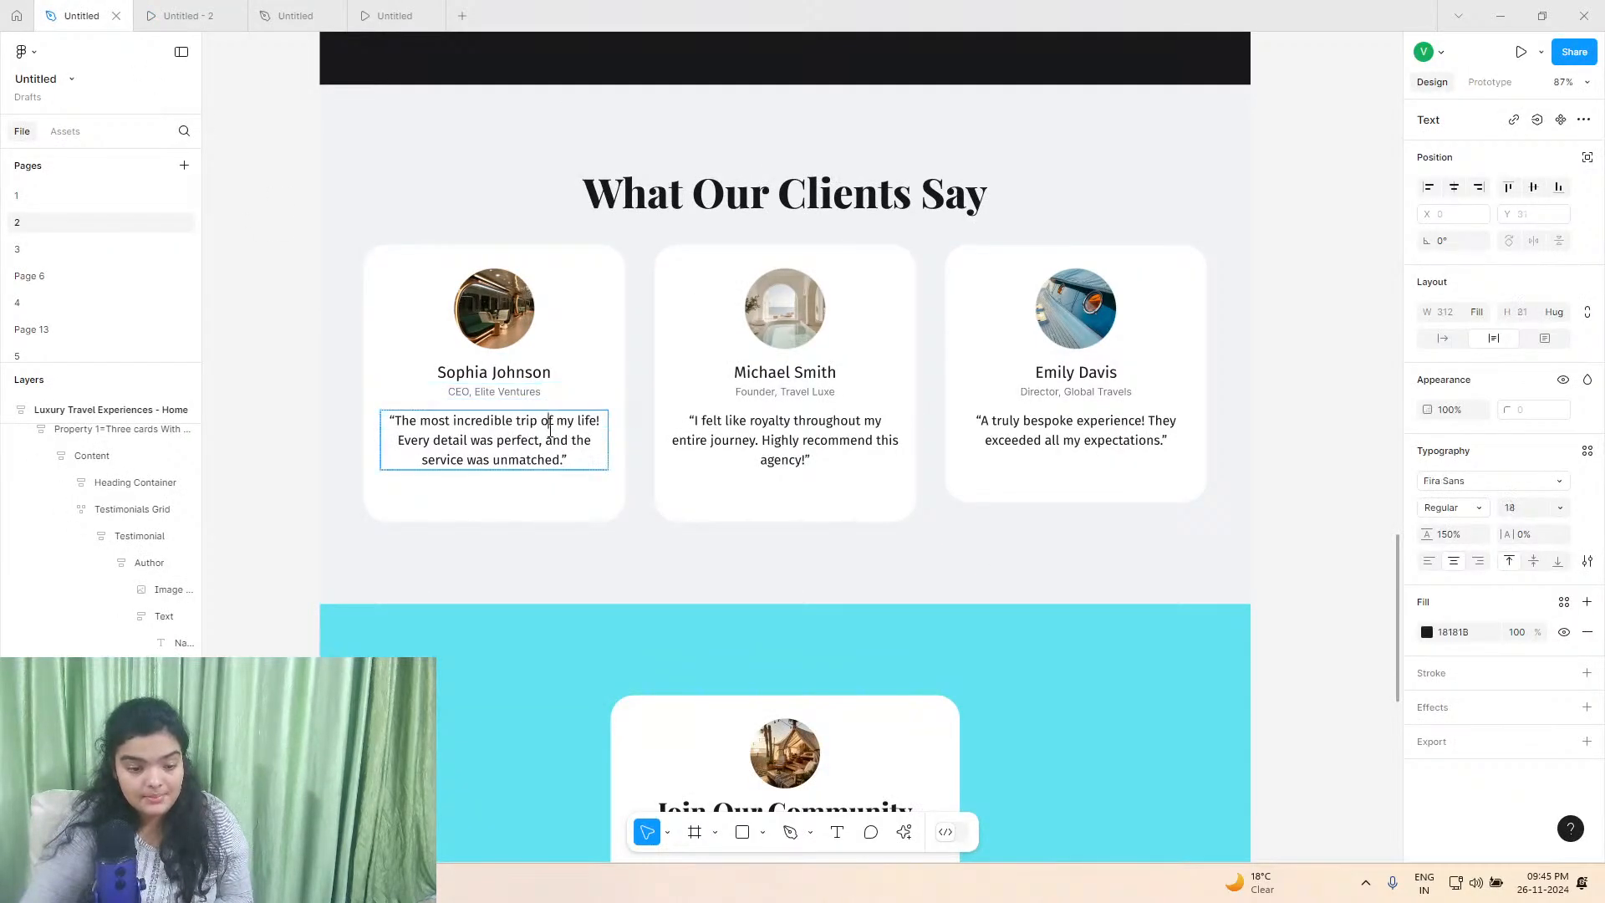
{"action": "key", "text": "ctrl+a"}
{"action": "right_click", "coordinate": [545, 432]}
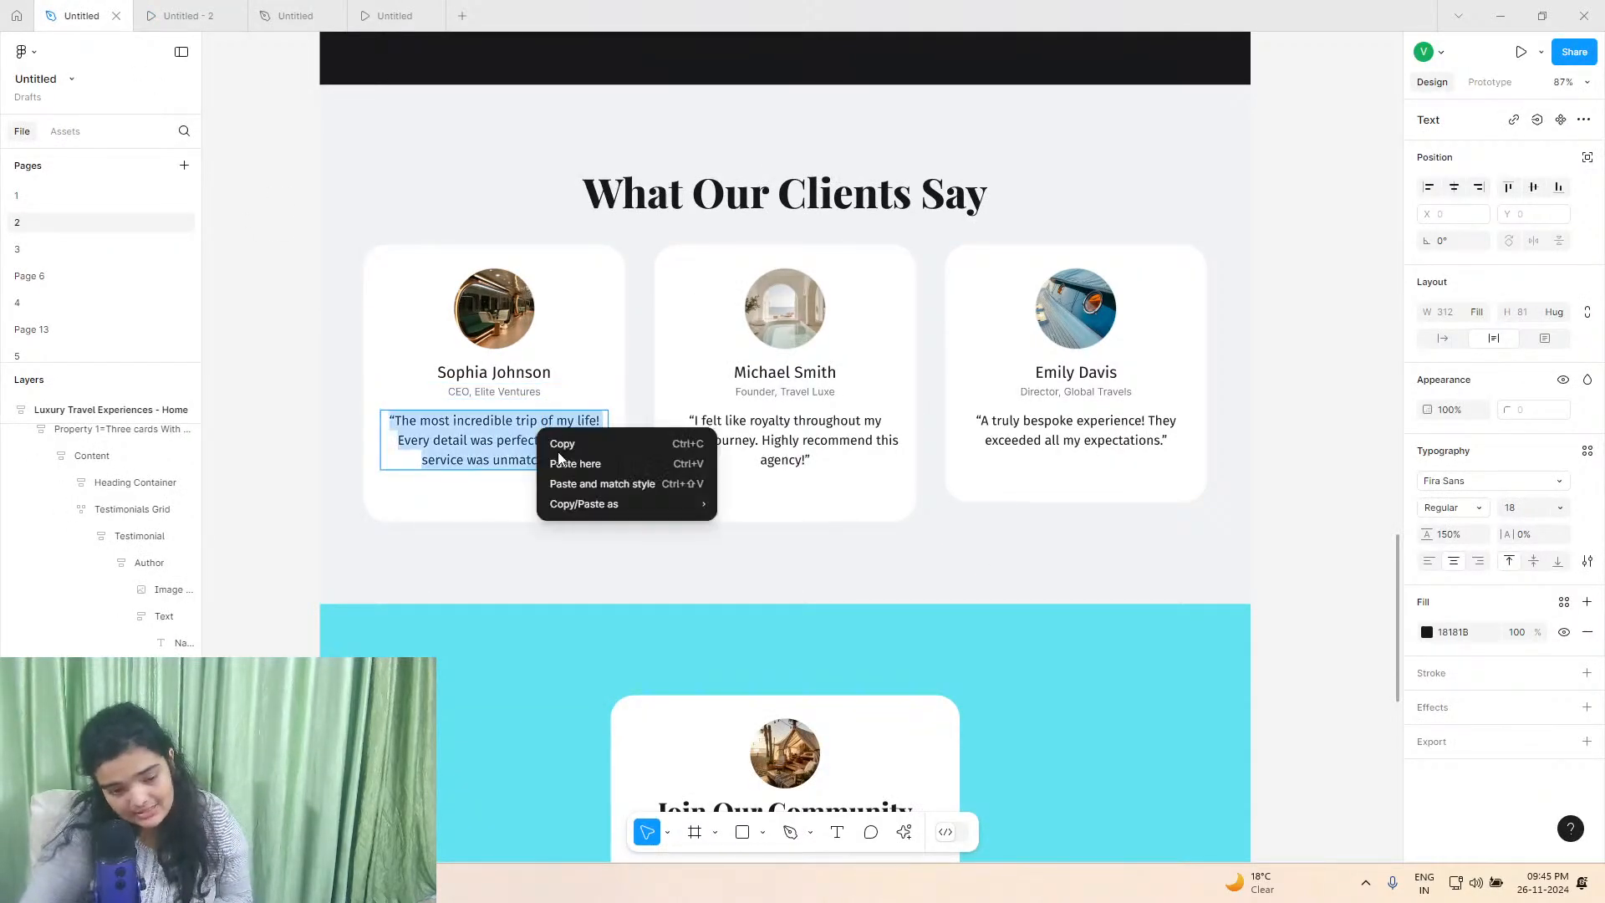
{"action": "left_click", "coordinate": [561, 436]}
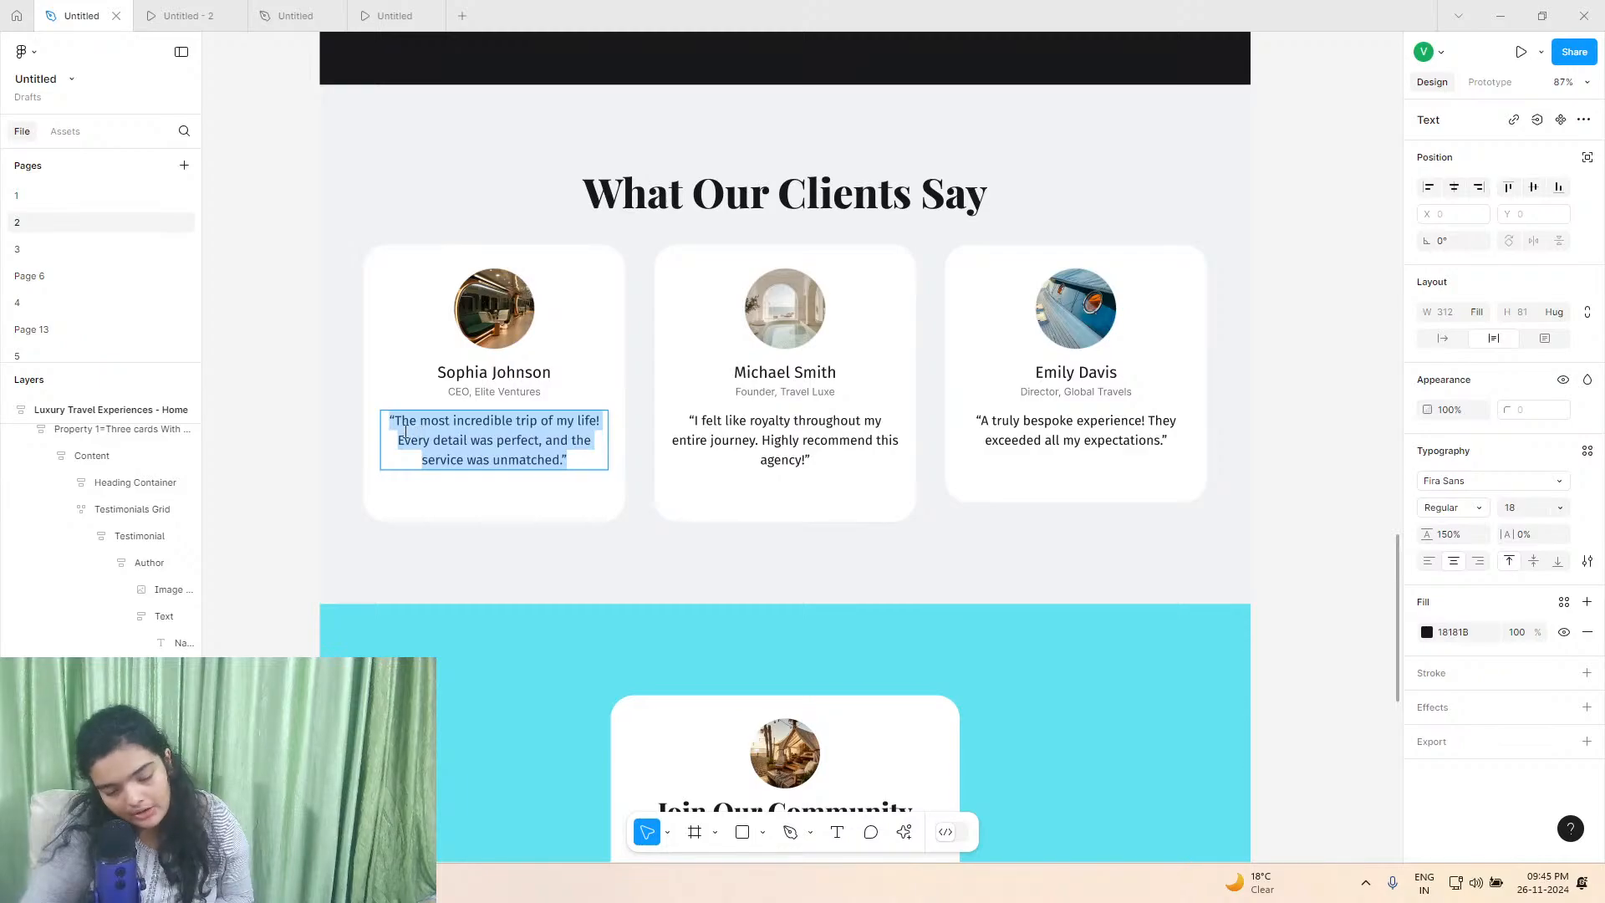
{"action": "left_click", "coordinate": [276, 16]}
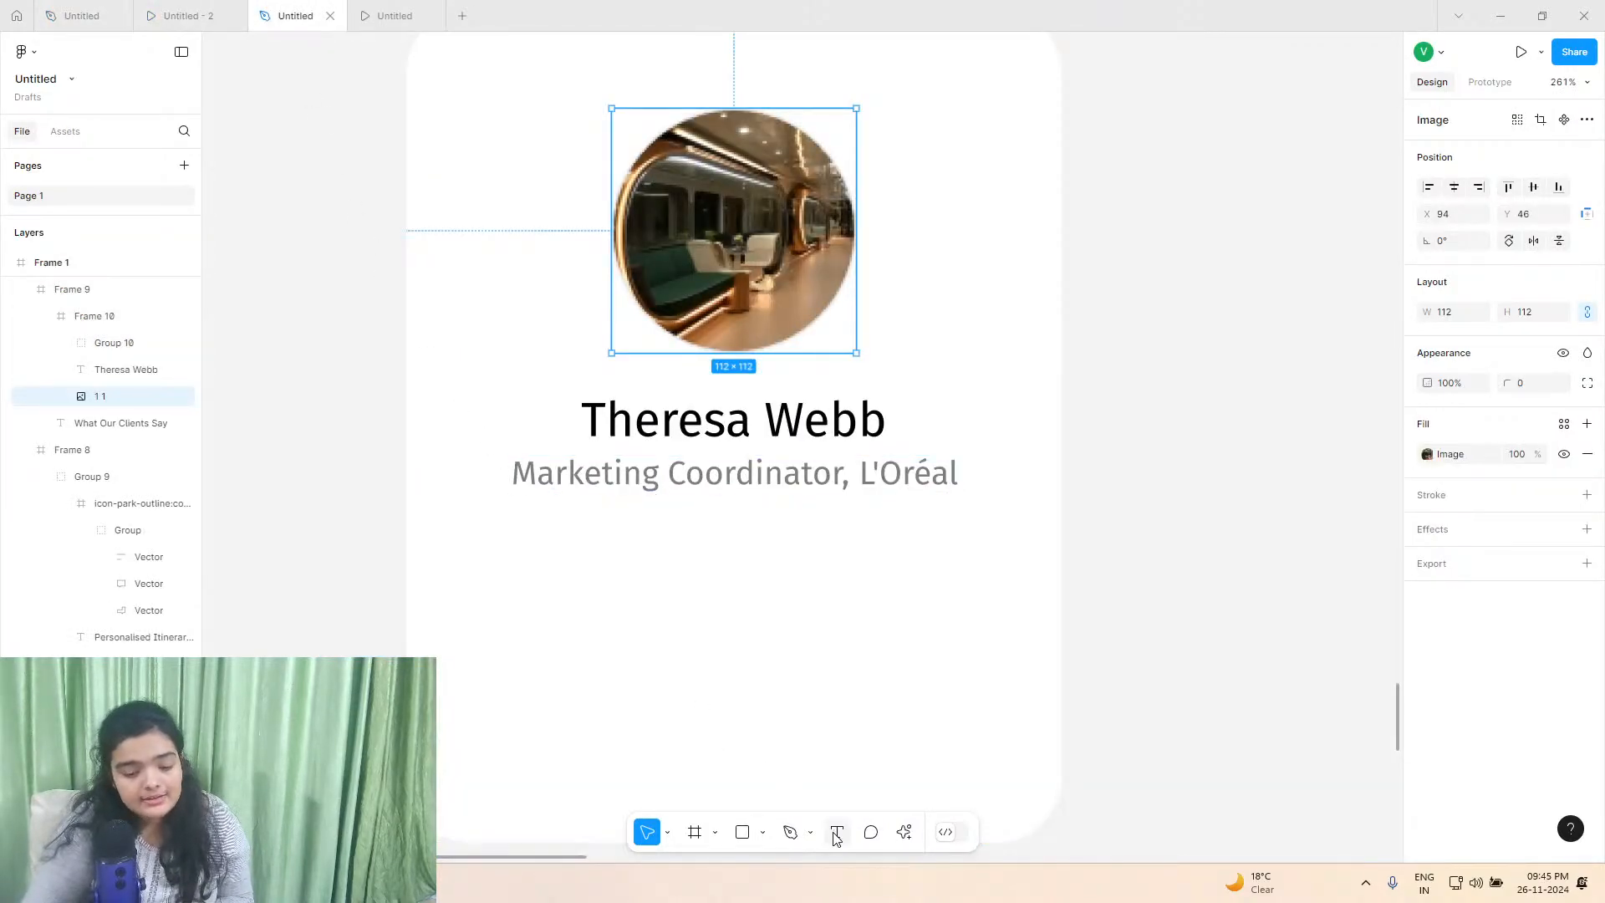
{"action": "left_click", "coordinate": [531, 576]}
{"action": "key", "text": "ctrl+a"}
{"action": "right_click", "coordinate": [547, 592]}
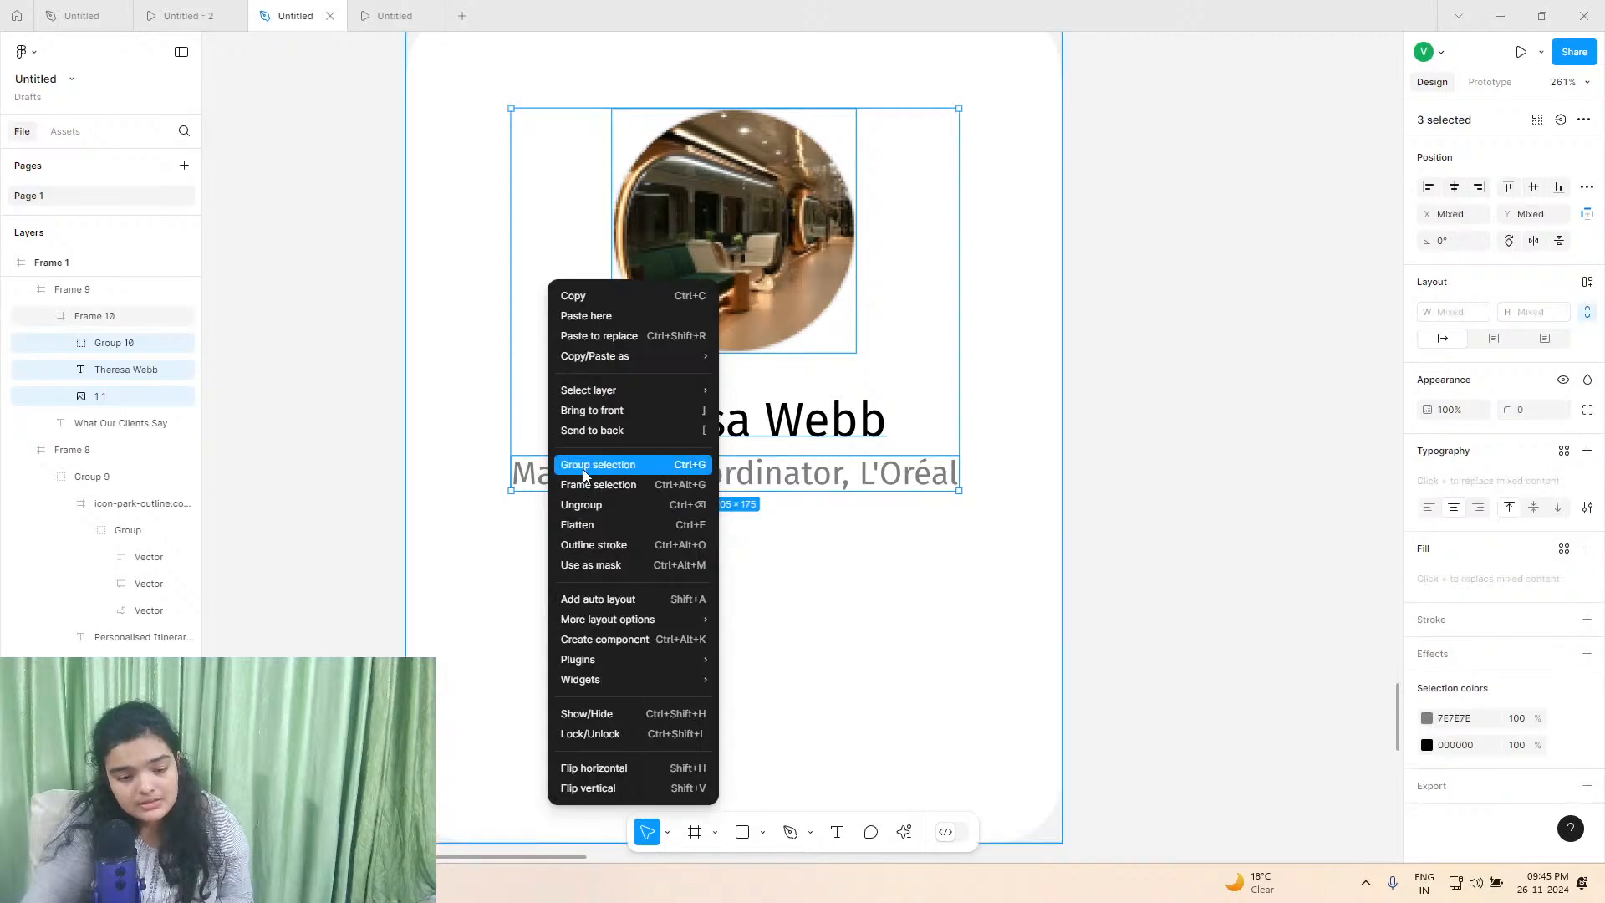
{"action": "key", "text": "Escape"}
Add a text object below the job title in the testimonial card and fill it with the copied quote.
{"action": "key", "text": "t"}
{"action": "left_click", "coordinate": [602, 577]}
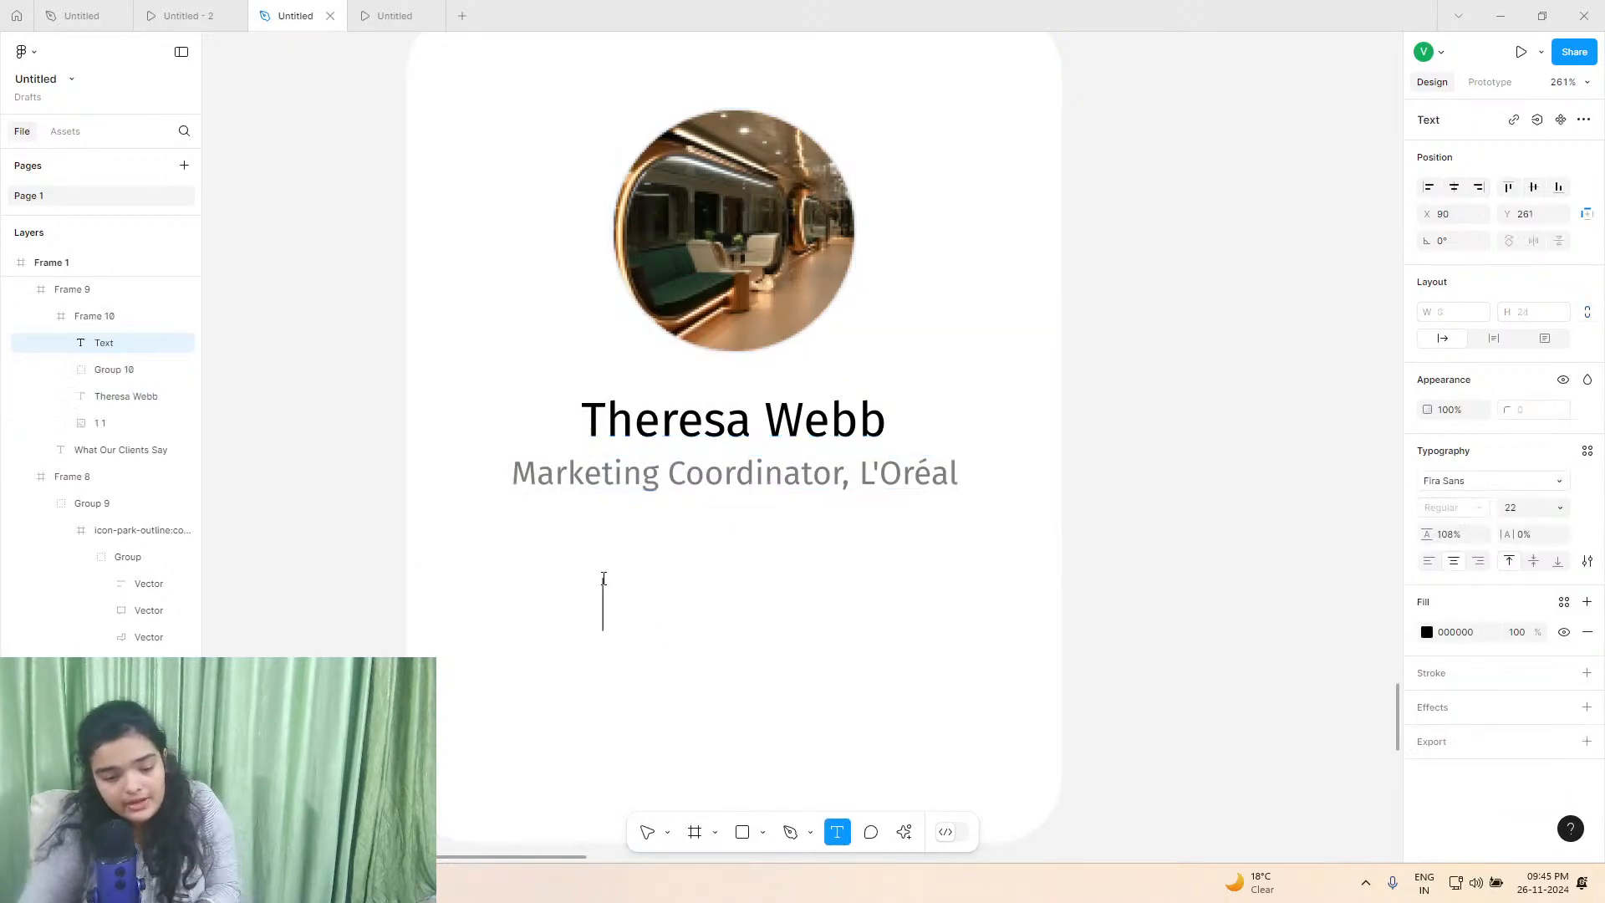
{"action": "type", "text": "vb"}
{"action": "right_click", "coordinate": [599, 585]}
{"action": "key", "text": "Escape"}
{"action": "key", "text": "ctrl+a"}
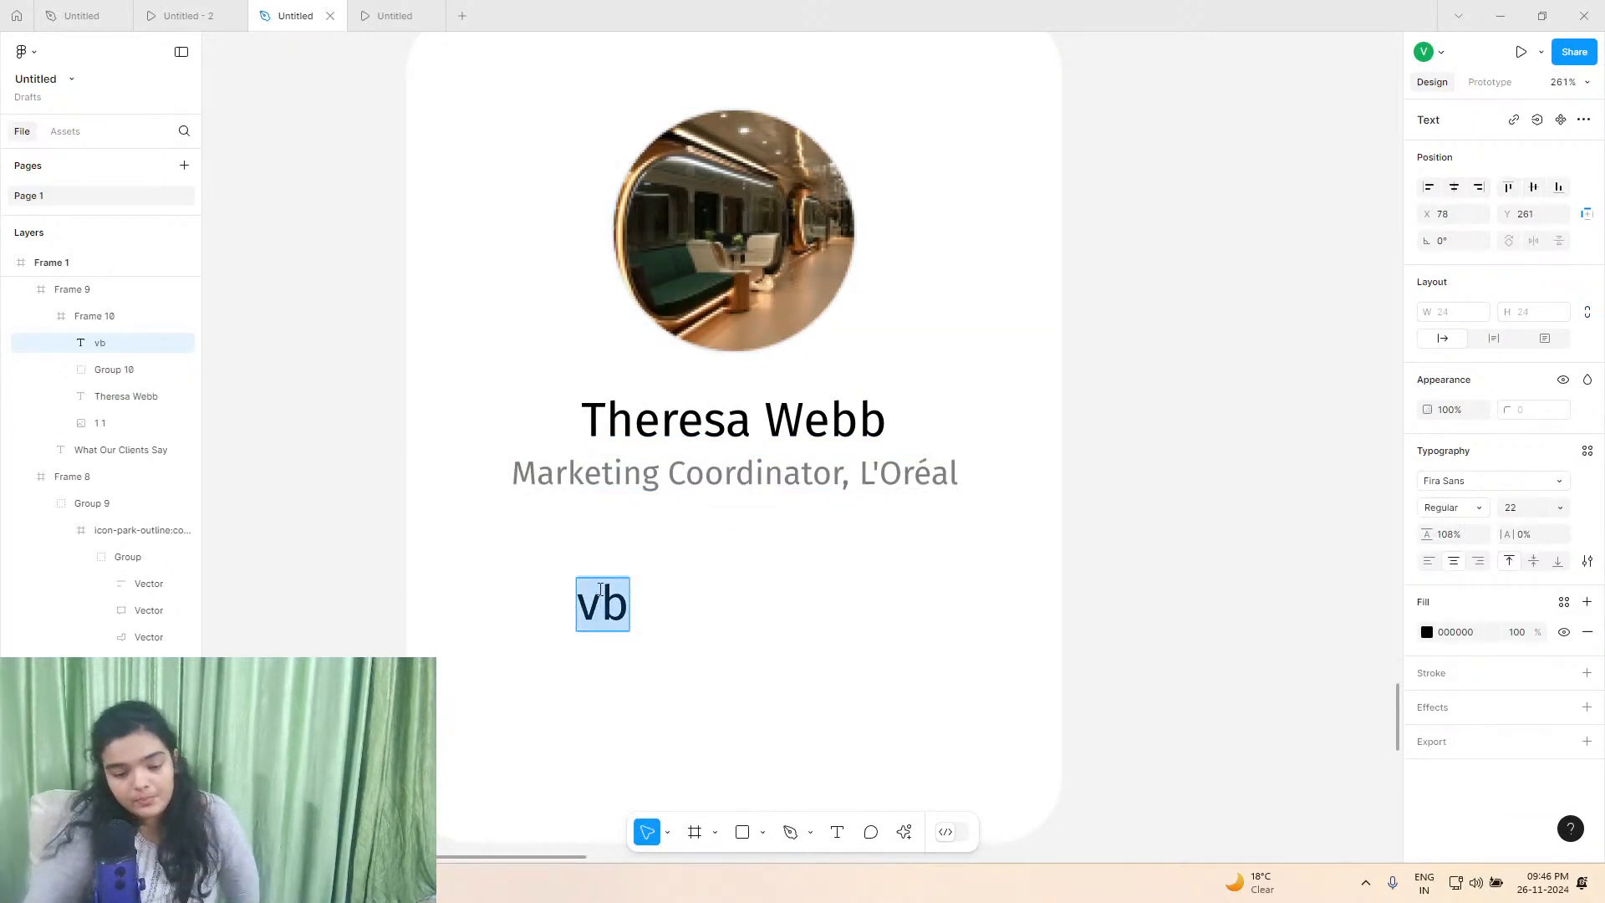
{"action": "right_click", "coordinate": [599, 585]}
{"action": "left_click", "coordinate": [640, 641]}
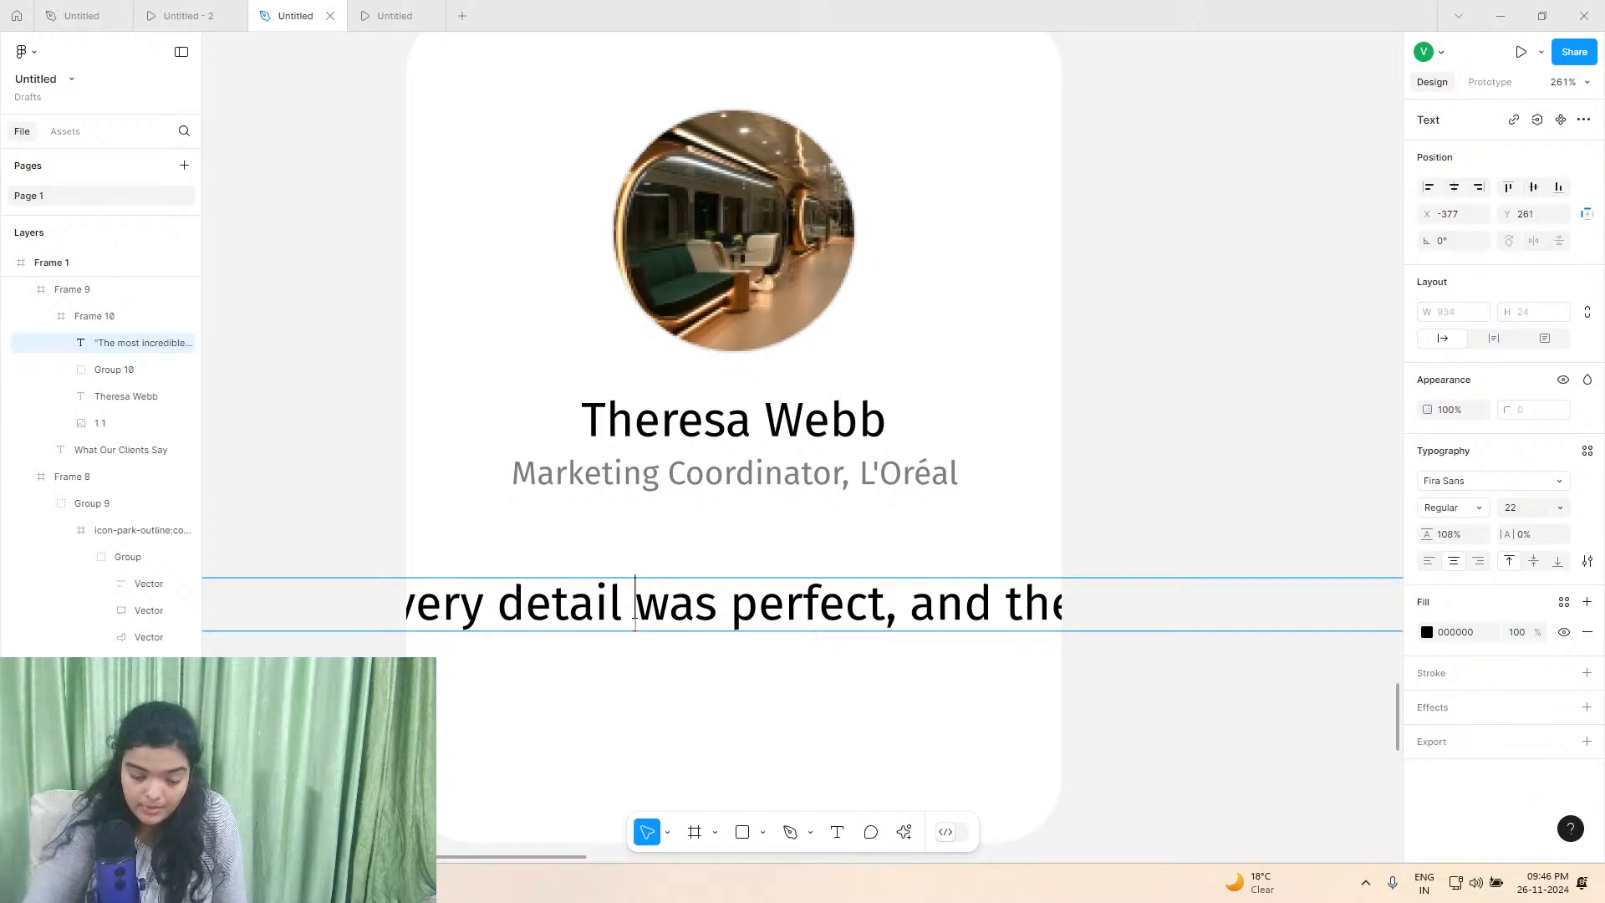
Compare the quote's layout with the testimonial cards in the reference design and its prototype.
{"action": "left_click", "coordinate": [176, 15]}
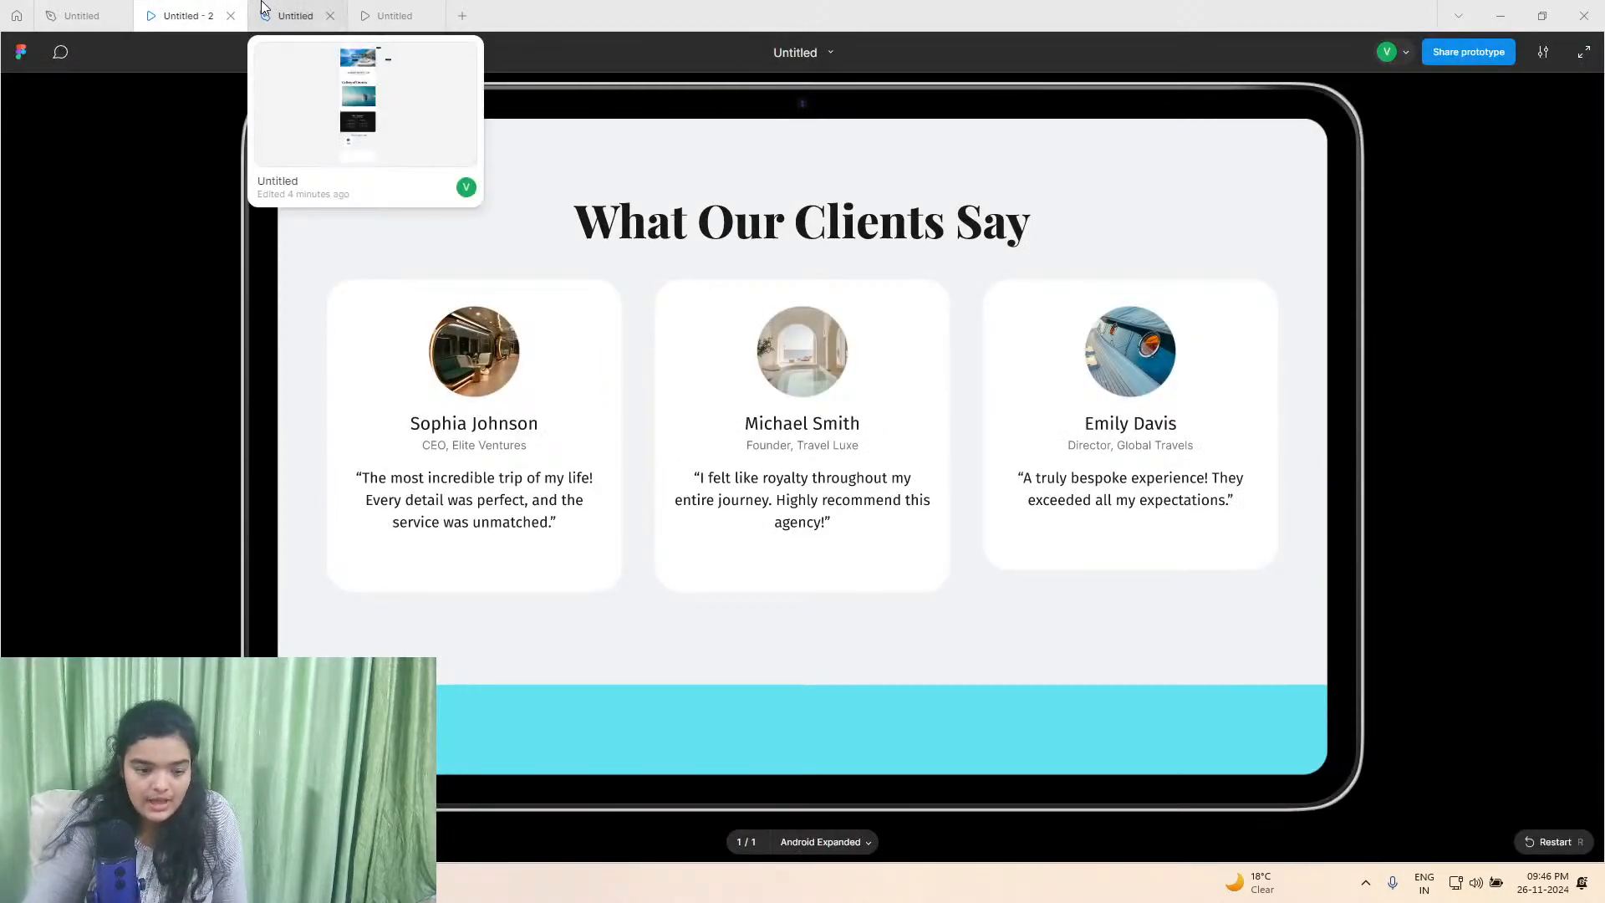
{"action": "left_click", "coordinate": [83, 15]}
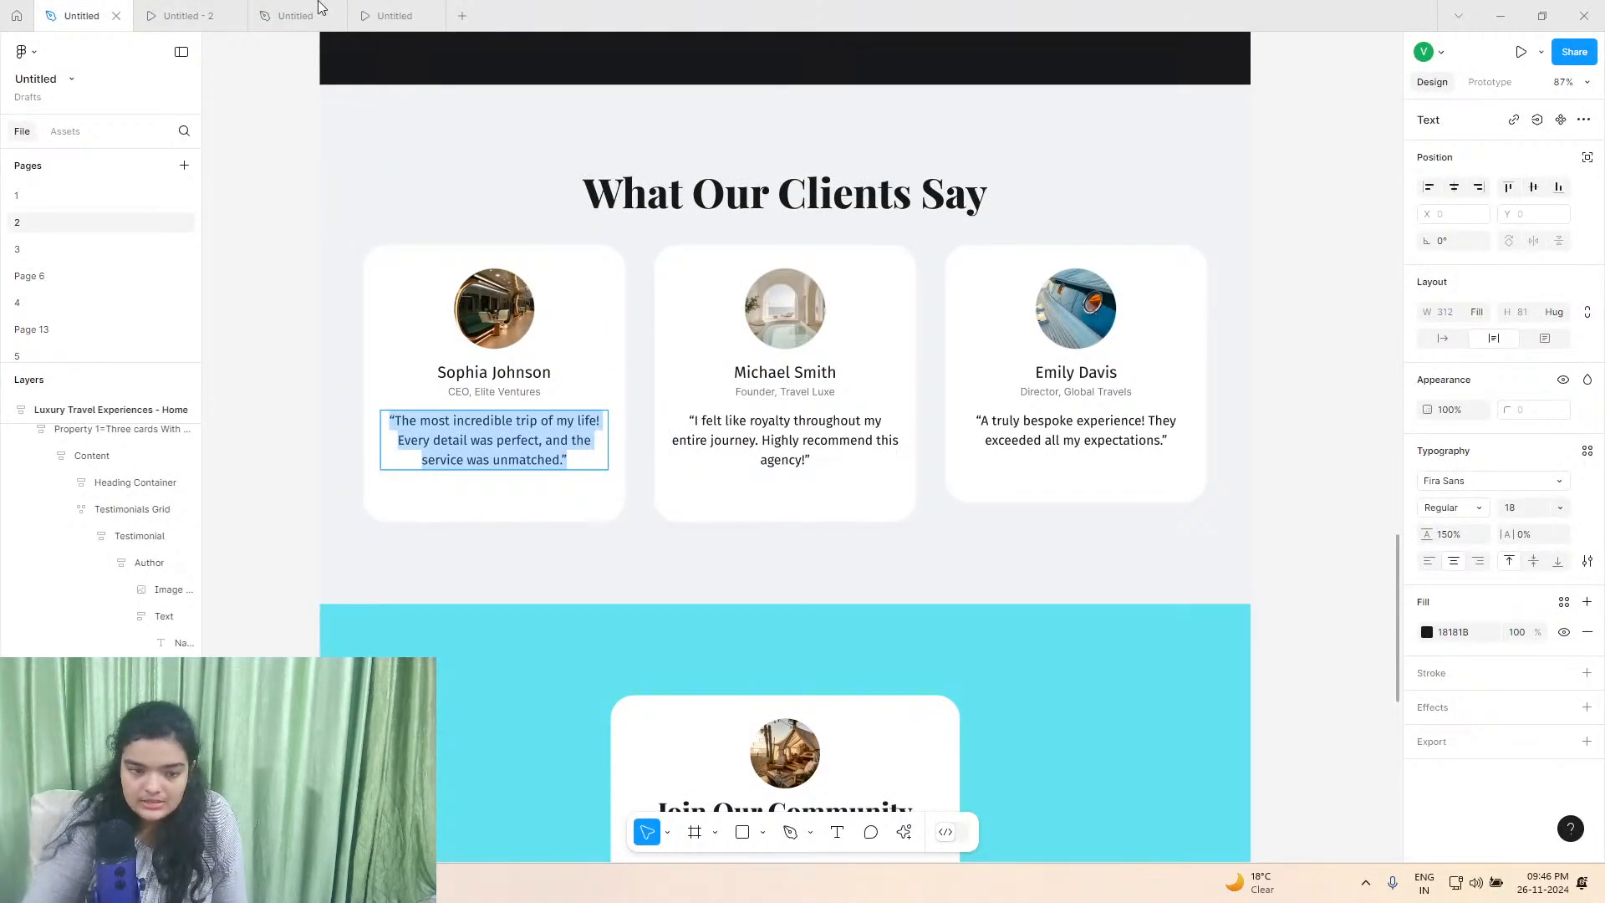
{"action": "left_click", "coordinate": [182, 15]}
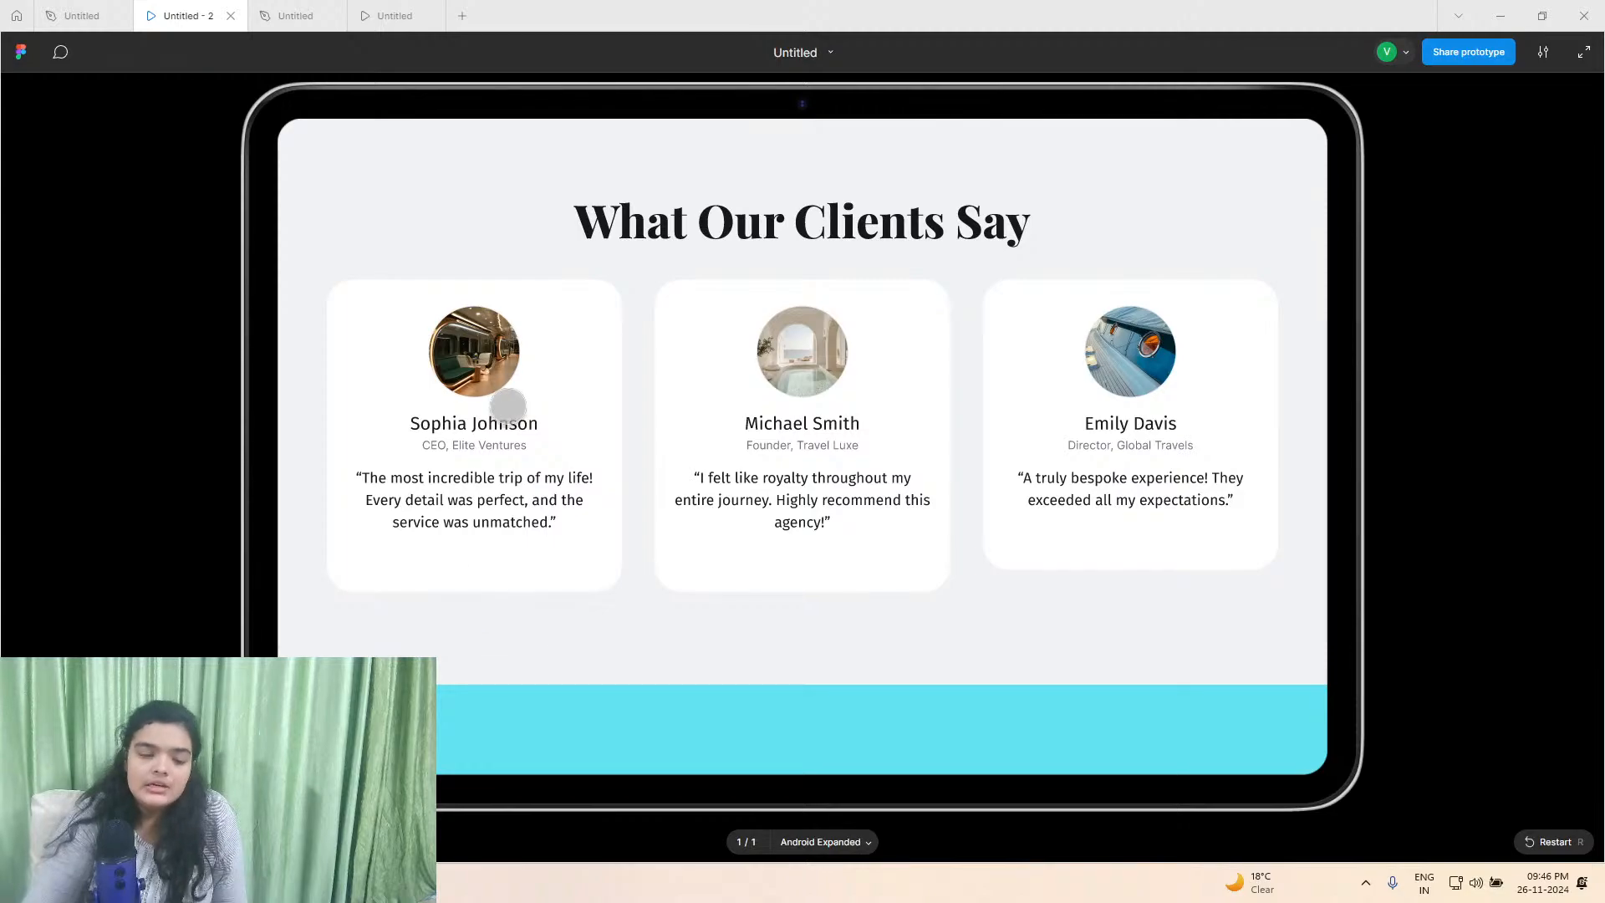
{"action": "left_click", "coordinate": [294, 15]}
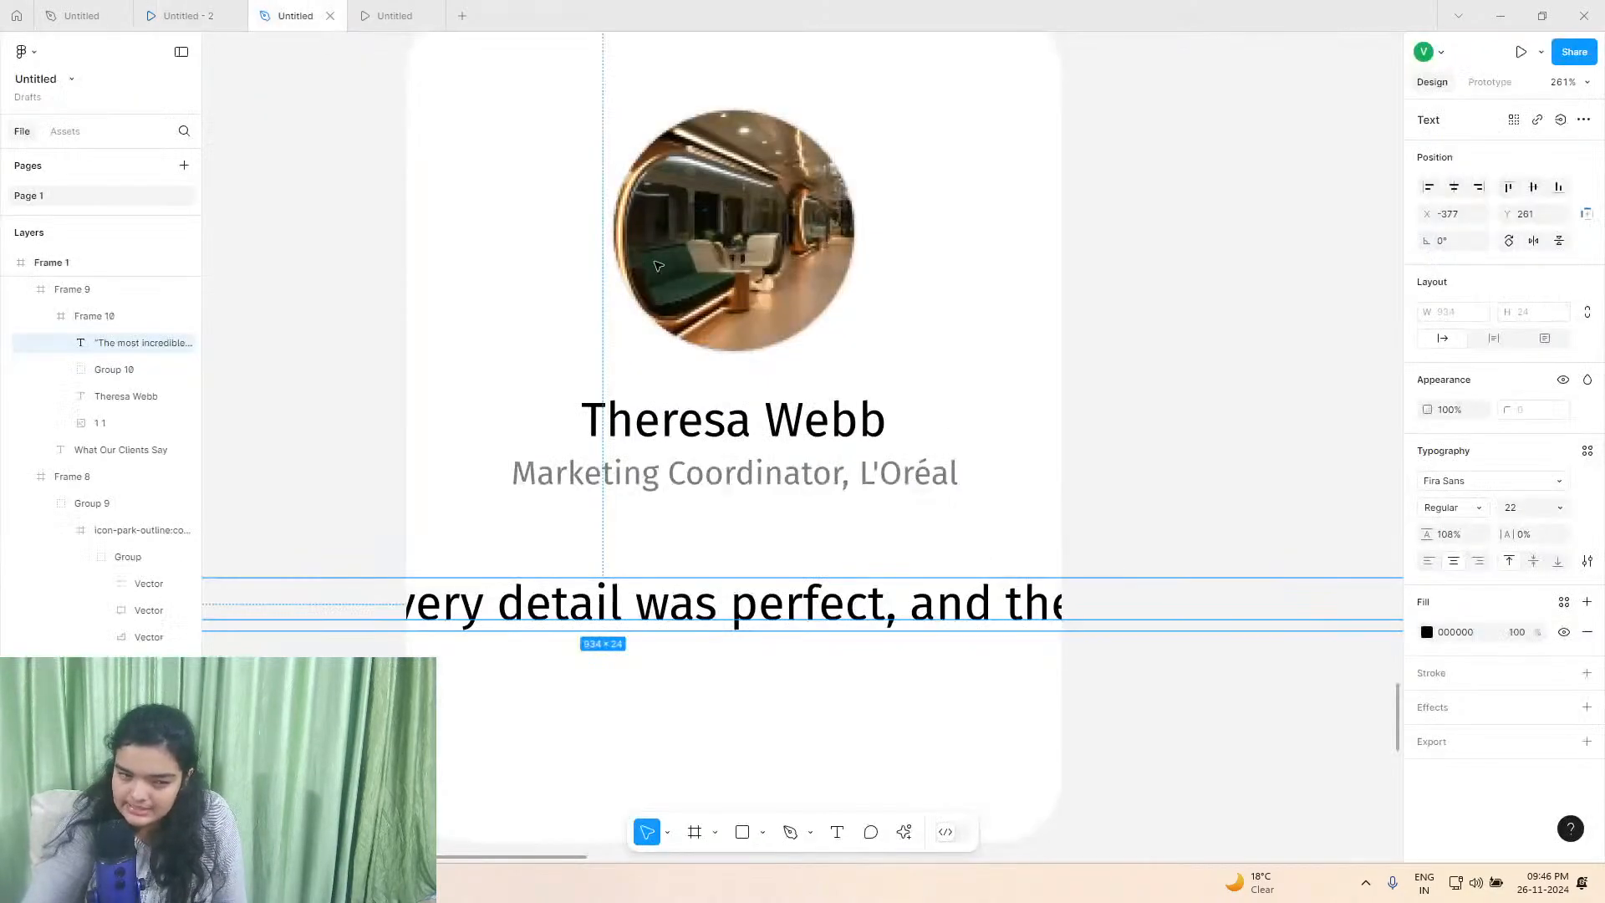
Narrow the quote's text box to 183 wide so it wraps inside the card and set its font size to 18.
{"action": "left_click", "coordinate": [748, 706]}
{"action": "left_click", "coordinate": [775, 629]}
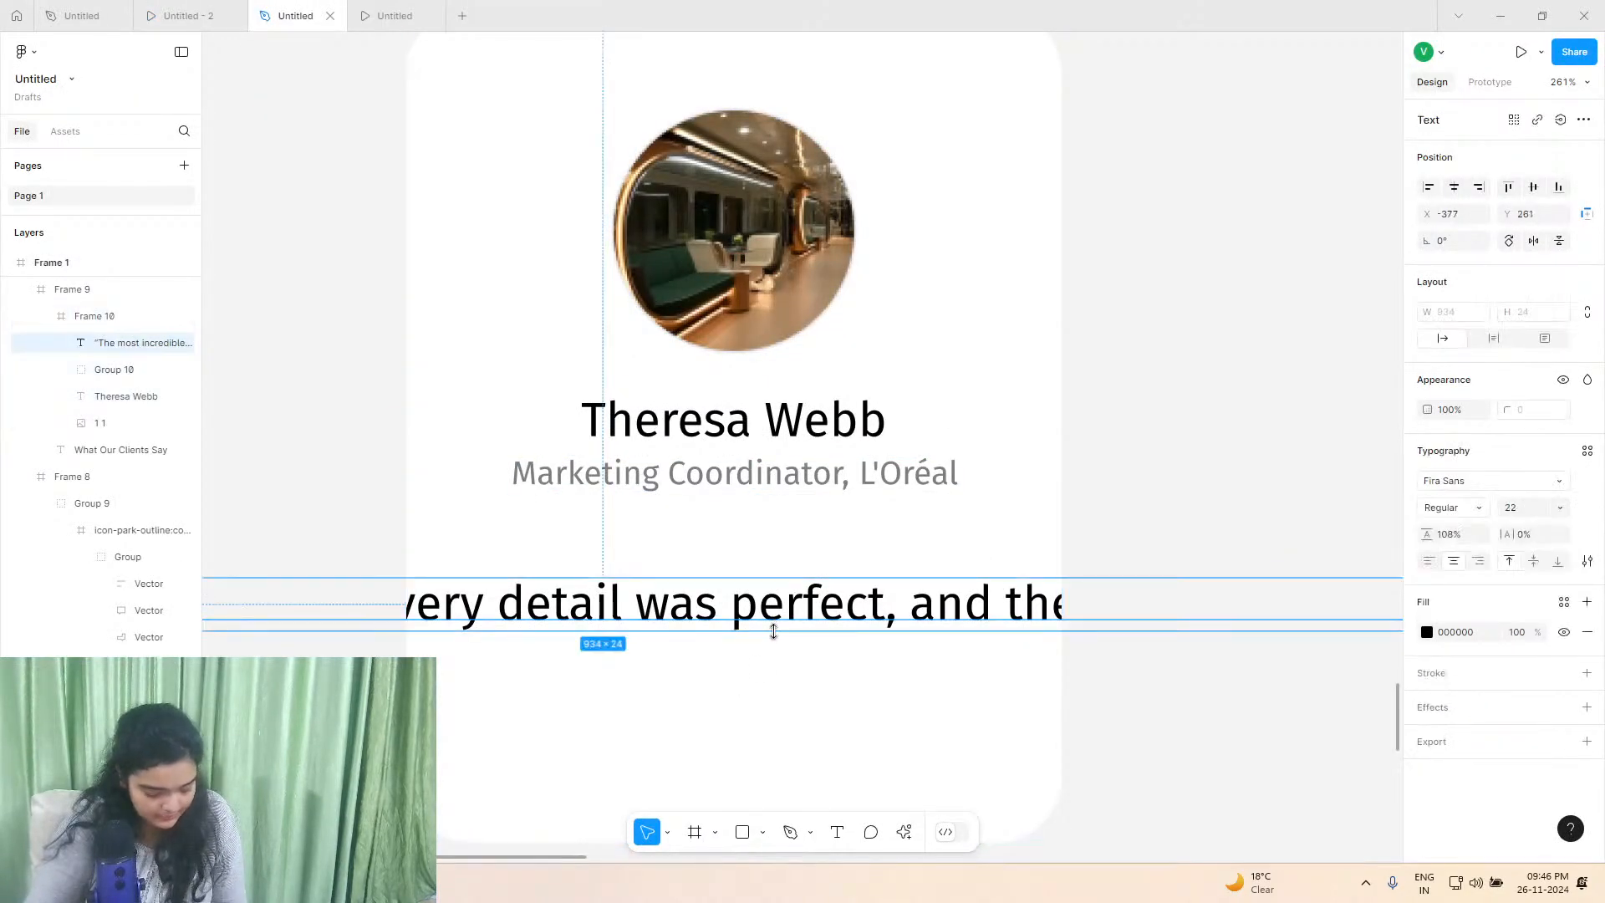
{"action": "scroll", "coordinate": [1128, 575], "scroll_direction": "down", "scroll_amount": 5}
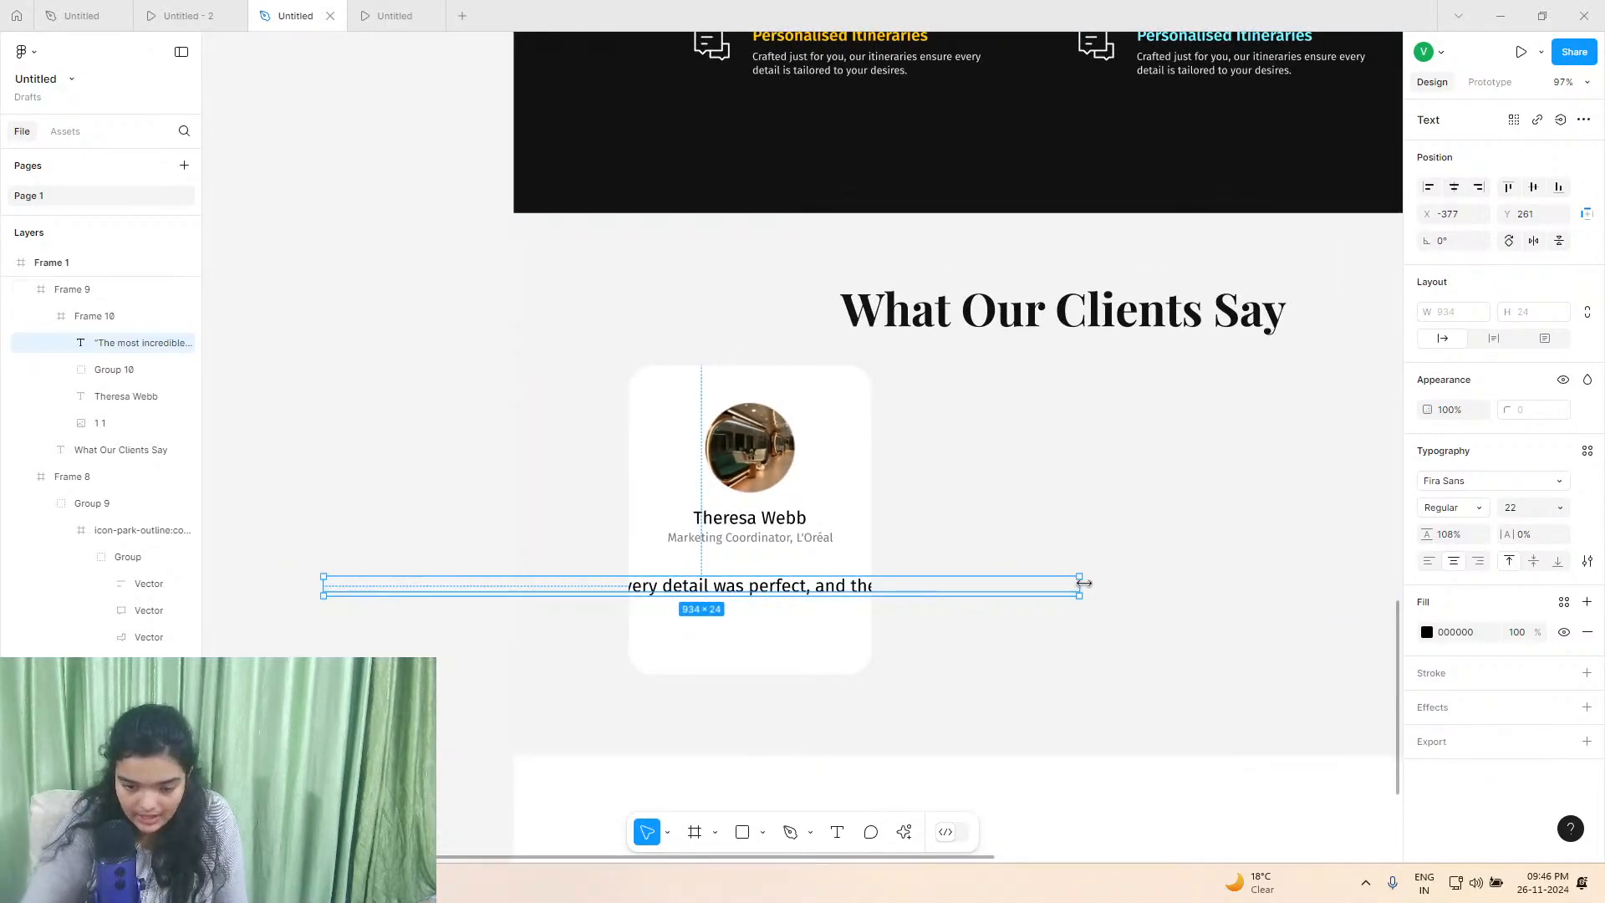
{"action": "left_click_drag", "start_coordinate": [1080, 585], "coordinate": [795, 594]}
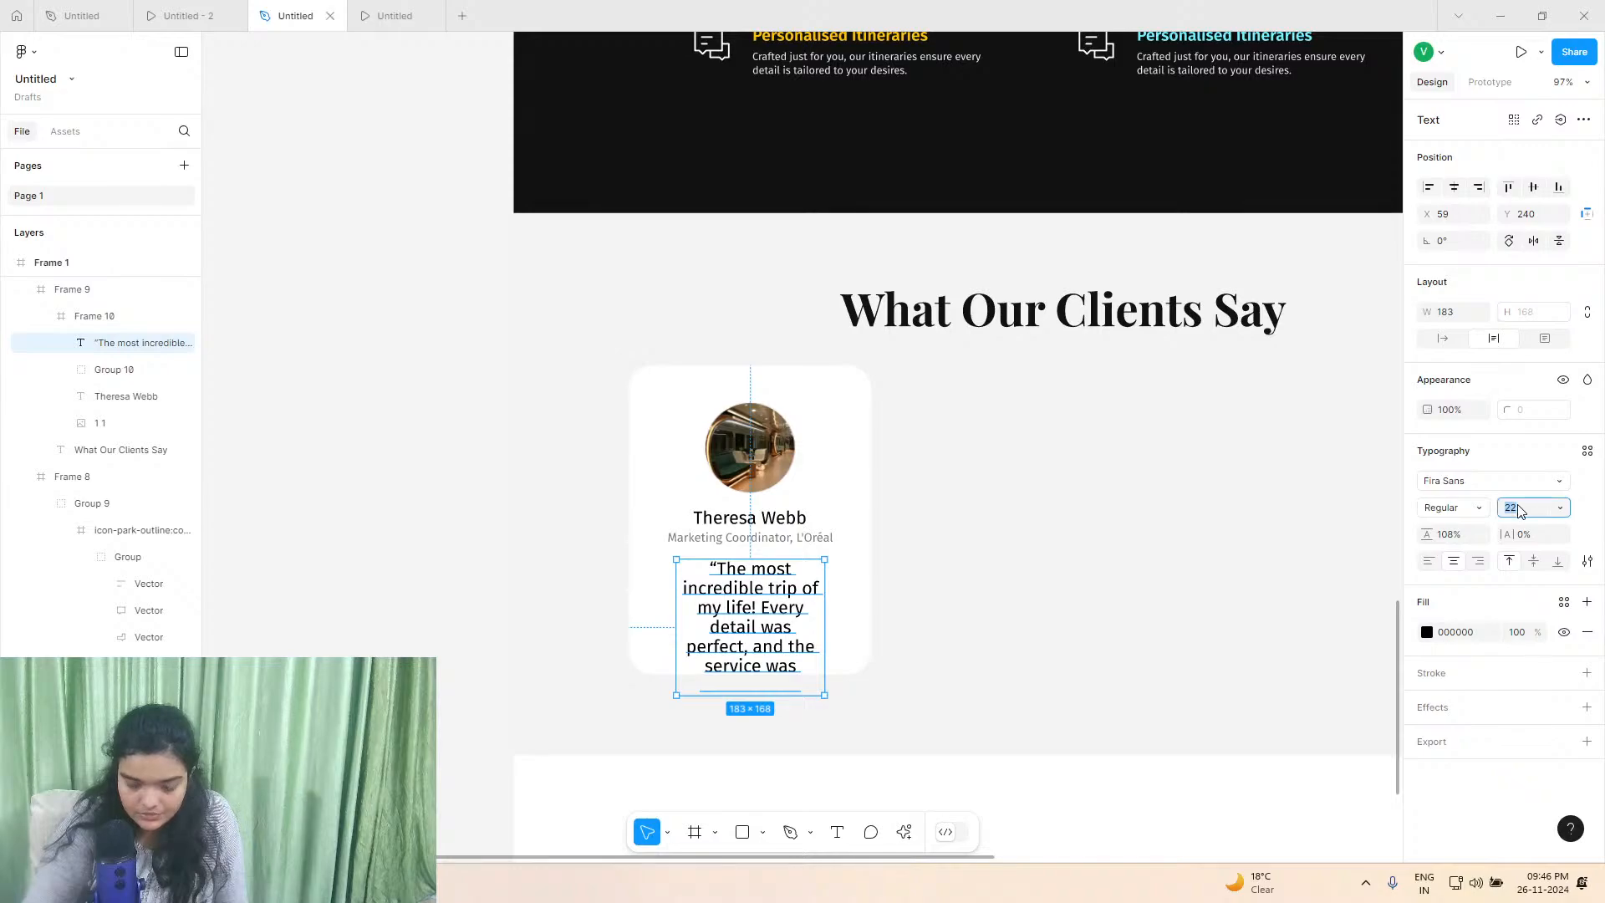
{"action": "key", "text": "Return"}
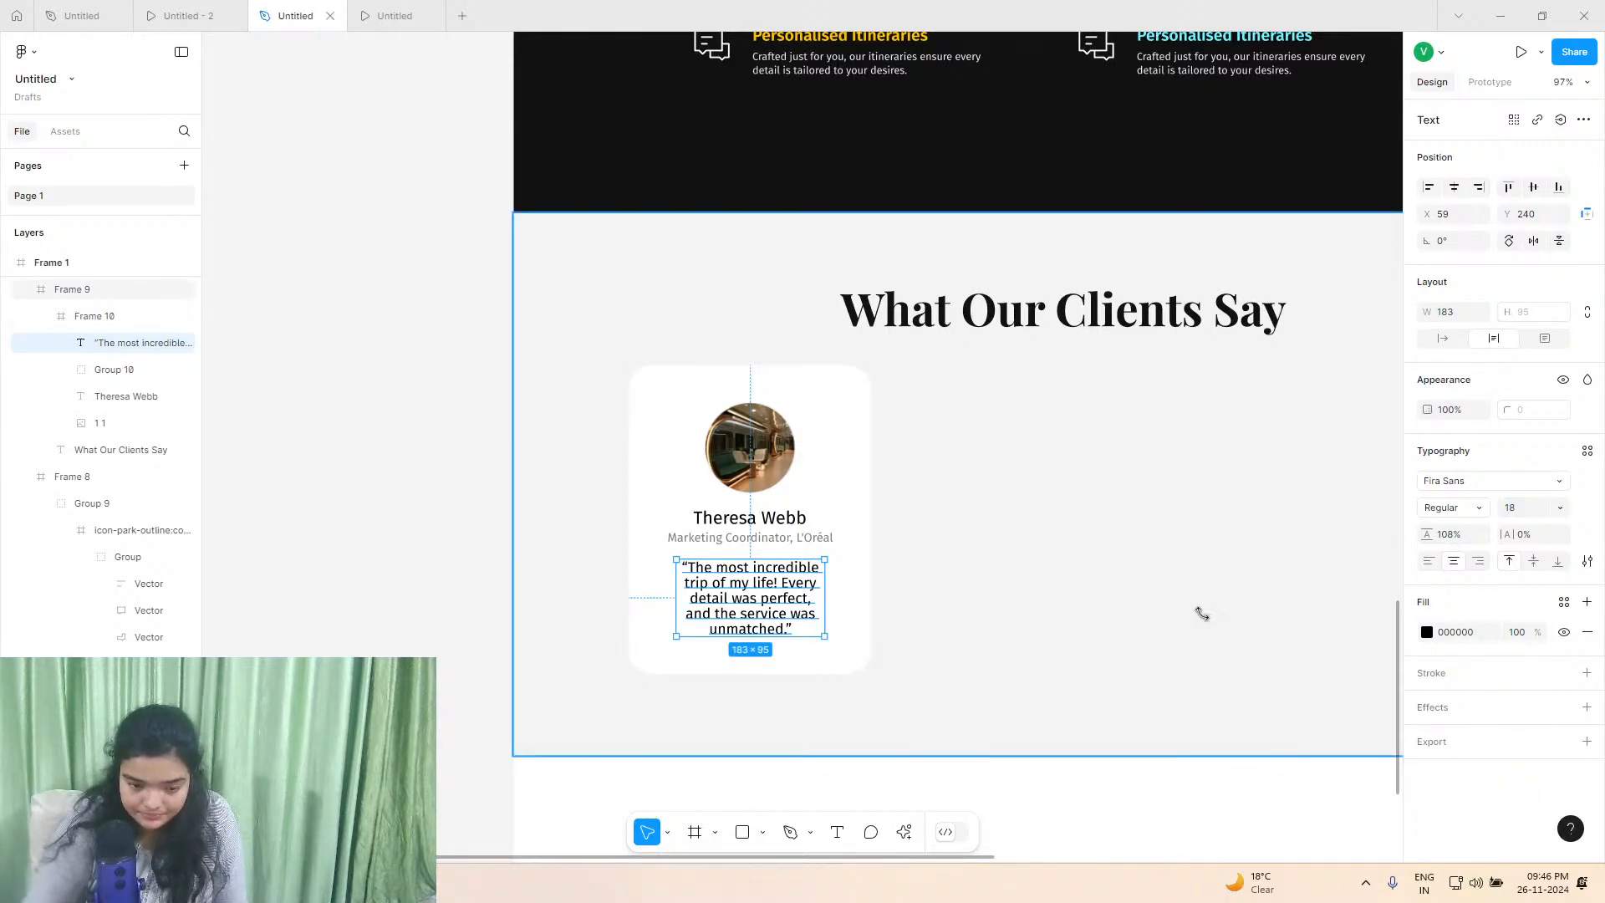
Set the quote text's line height to Auto.
{"action": "left_click", "coordinate": [1477, 536]}
{"action": "left_click", "coordinate": [1475, 538]}
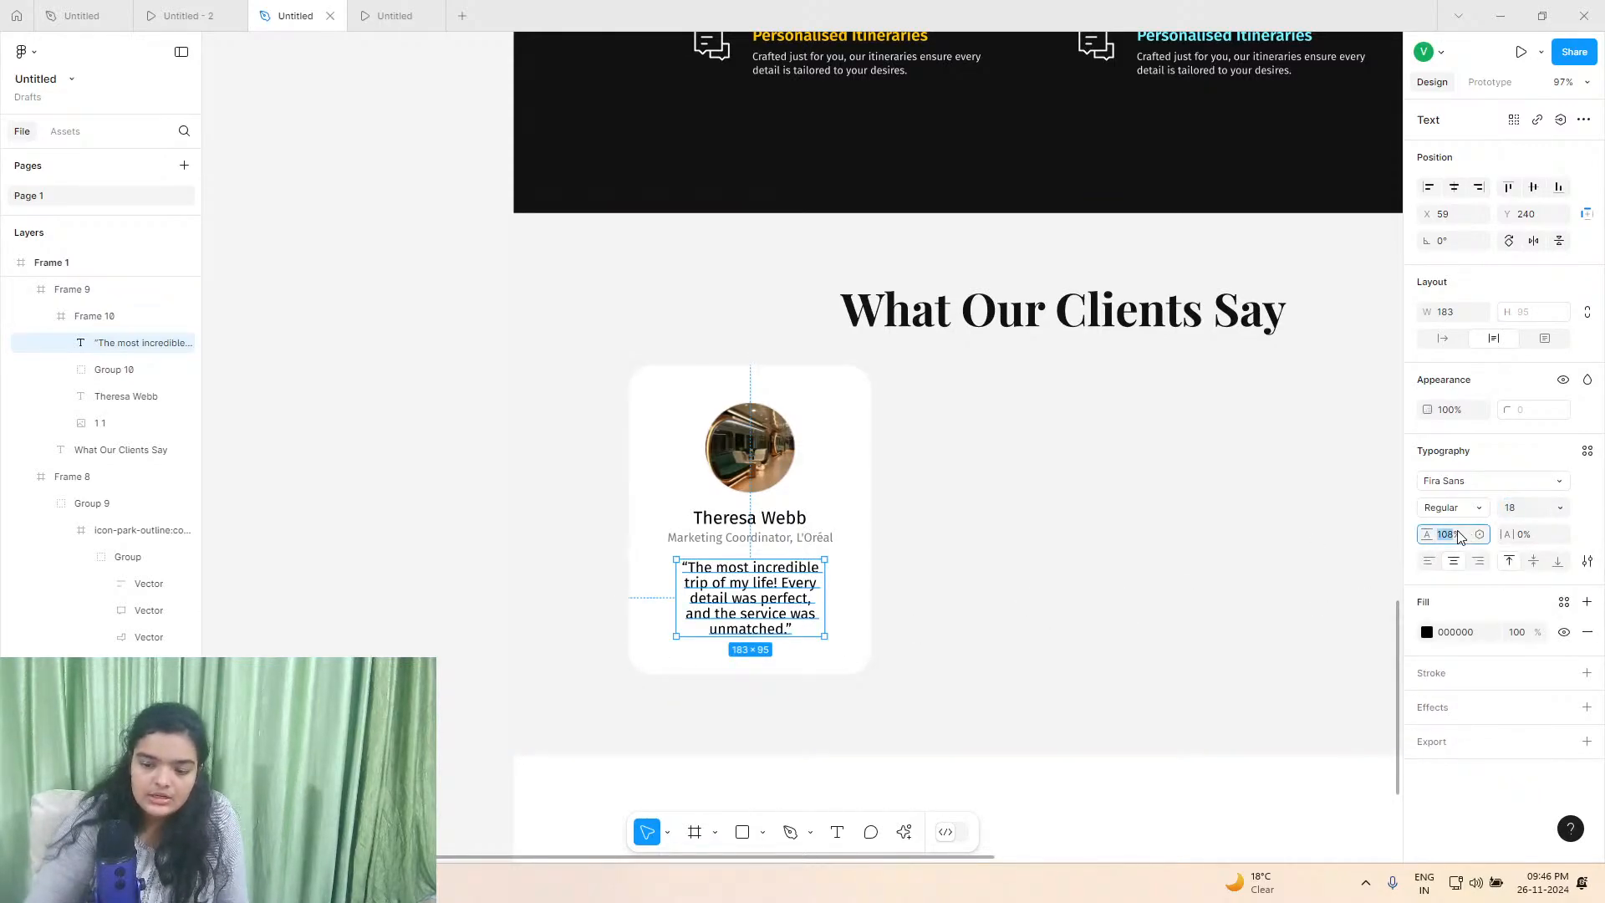
{"action": "type", "text": "auto"}
{"action": "key", "text": "Return"}
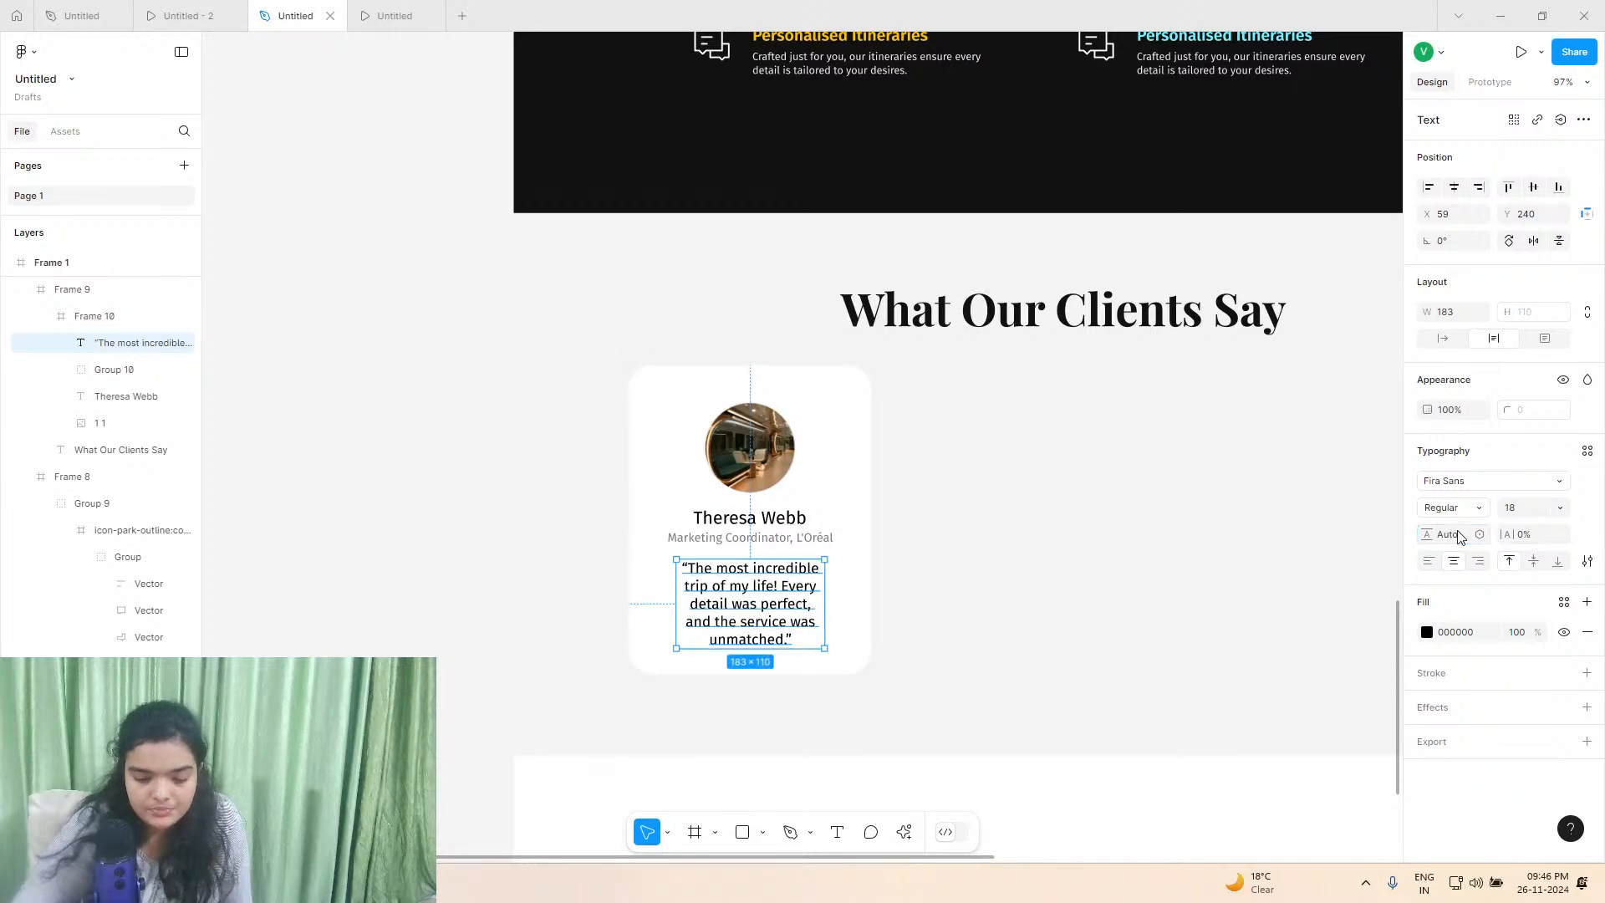
Enlarge the white testimonial card to about 318 × 413.
{"action": "left_click", "coordinate": [830, 445]}
{"action": "mouse_move", "coordinate": [871, 444]}
{"action": "left_mouse_down"}
{"action": "mouse_move", "coordinate": [900, 444]}
{"action": "mouse_move", "coordinate": [886, 441]}
{"action": "left_mouse_up"}
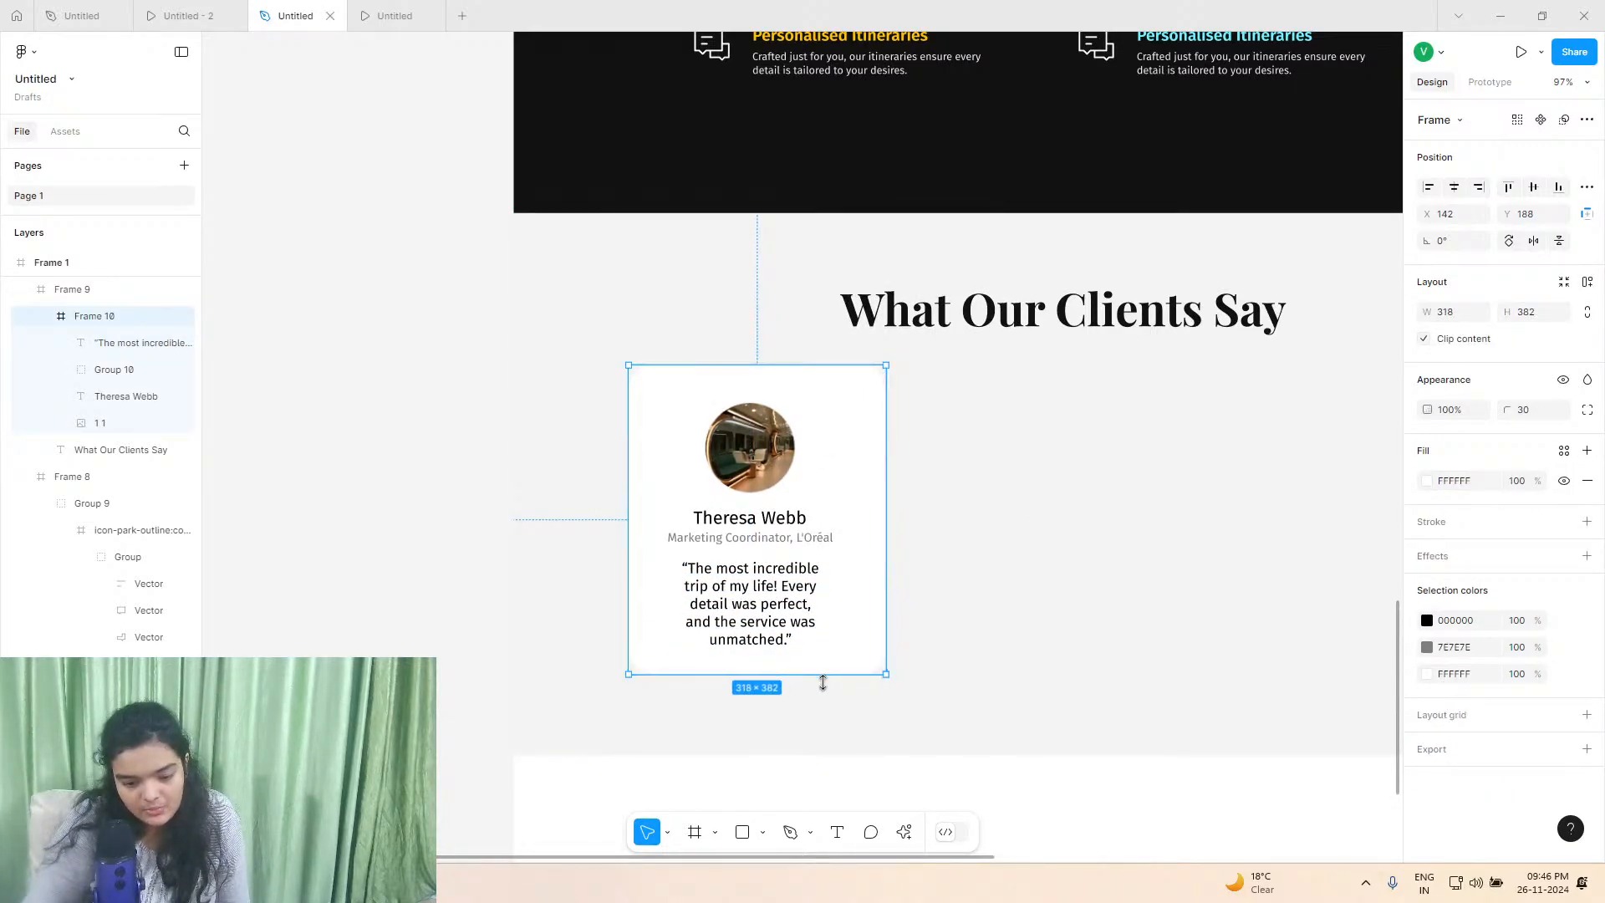
{"action": "left_click_drag", "start_coordinate": [820, 679], "coordinate": [820, 699]}
Re-centre the profile image, the client's name and the job title horizontally in the widened card.
{"action": "left_click", "coordinate": [754, 484]}
{"action": "left_click_drag", "start_coordinate": [735, 456], "coordinate": [746, 465]}
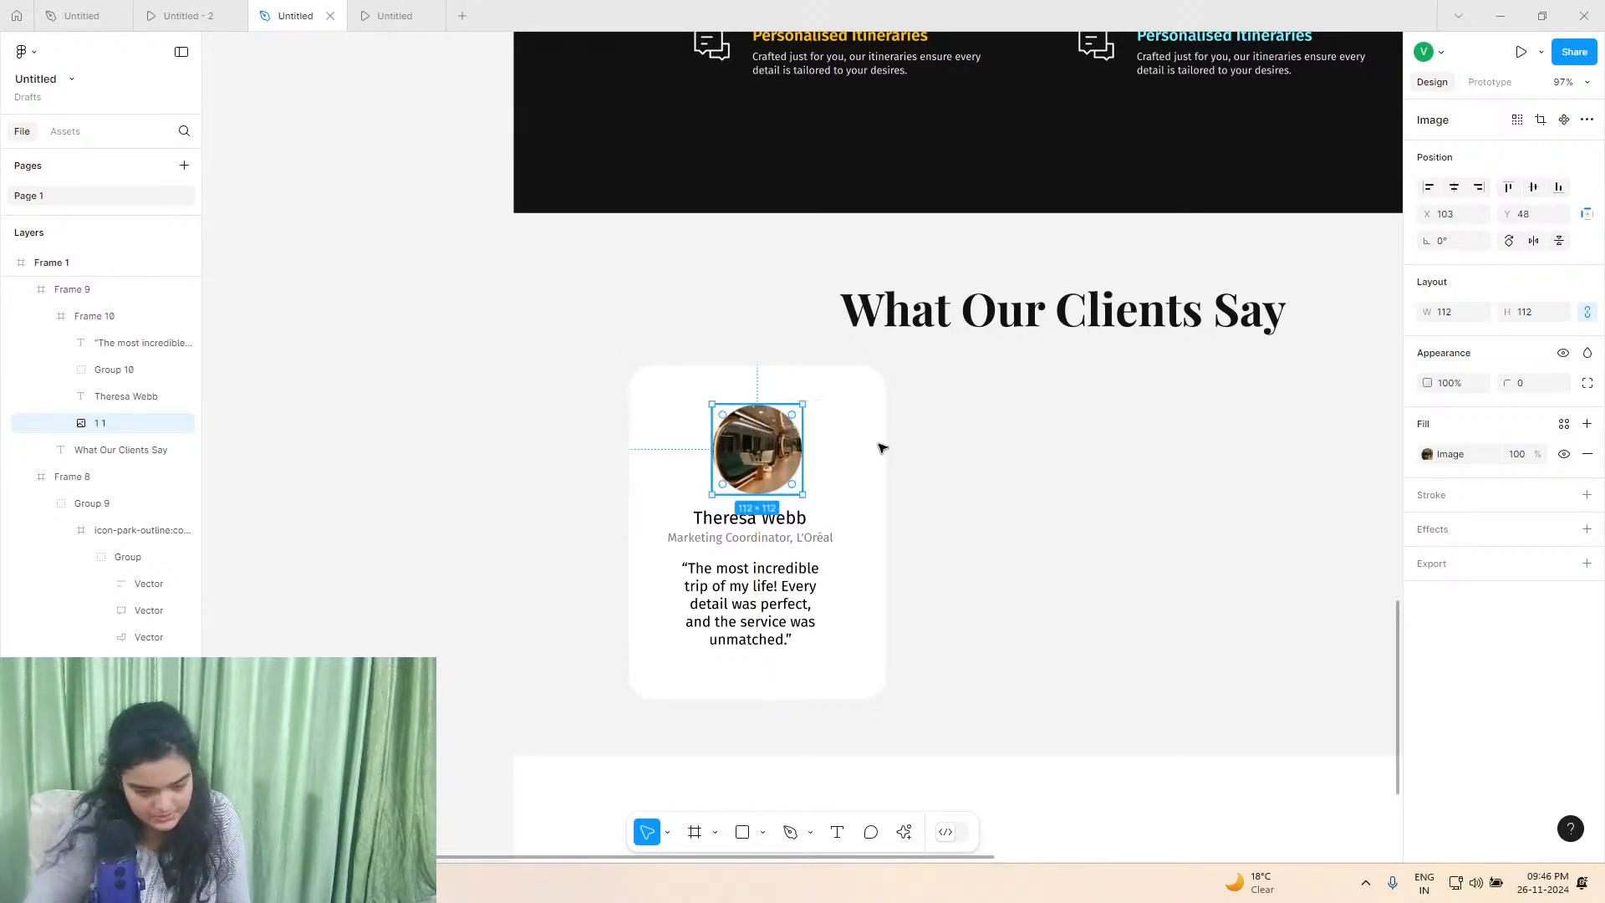
{"action": "scroll", "coordinate": [815, 499], "scroll_direction": "up", "scroll_amount": 1}
{"action": "left_click", "coordinate": [792, 549]}
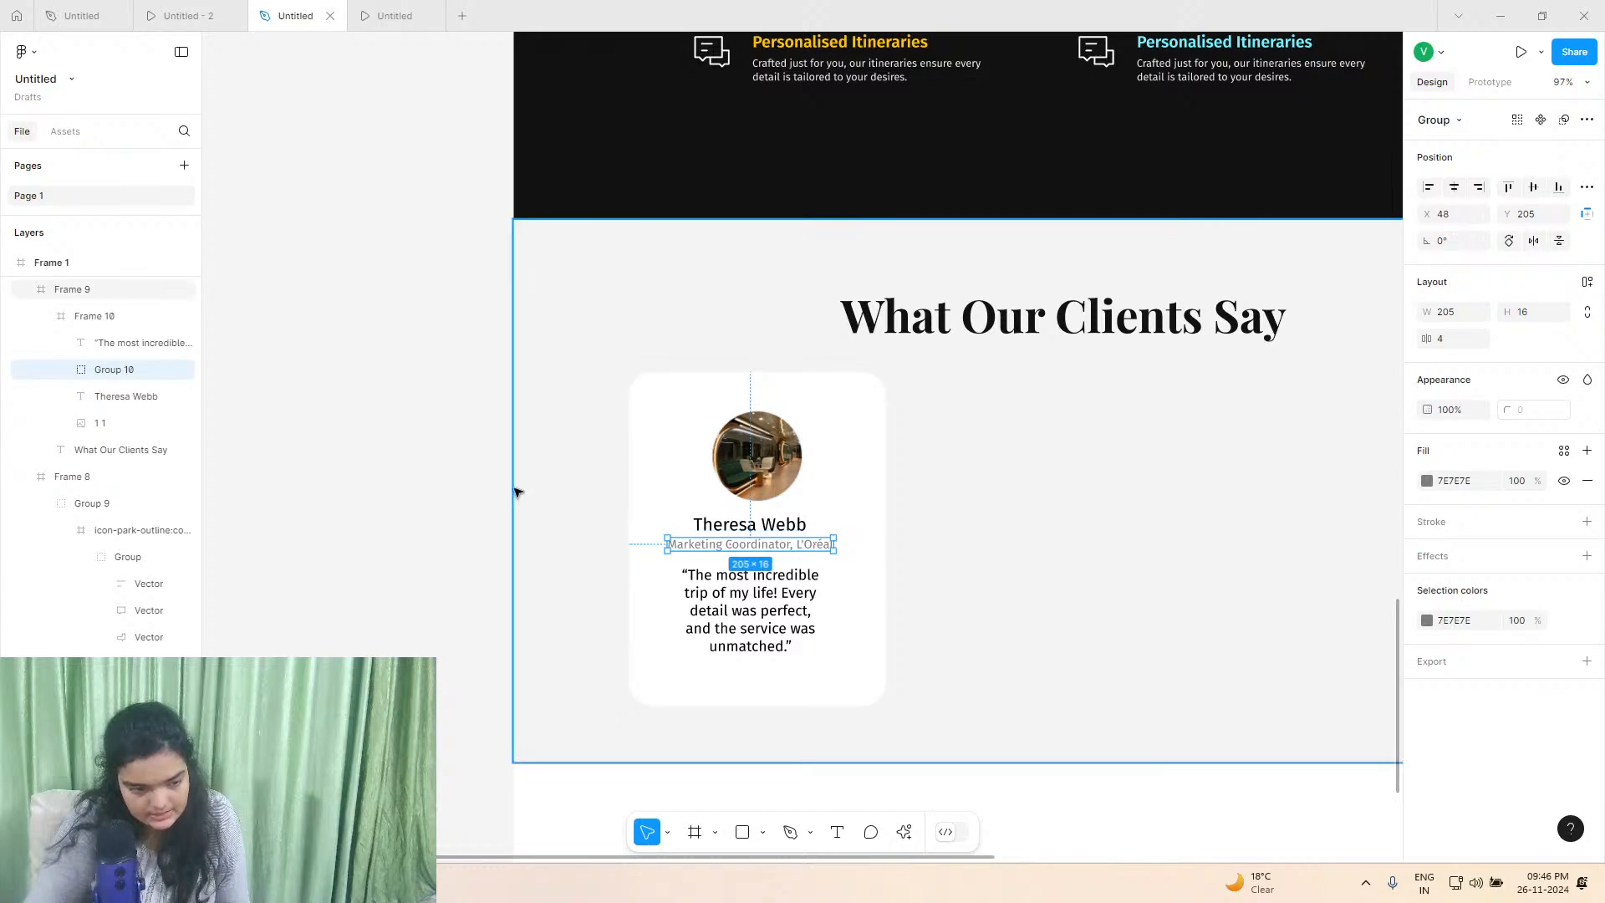
{"action": "left_click_drag", "start_coordinate": [759, 548], "coordinate": [790, 529]}
{"action": "left_click", "coordinate": [780, 526]}
Widen the quote's text box to about 222, centre it below the job title and compare it with the reference prototype.
{"action": "left_click", "coordinate": [763, 596]}
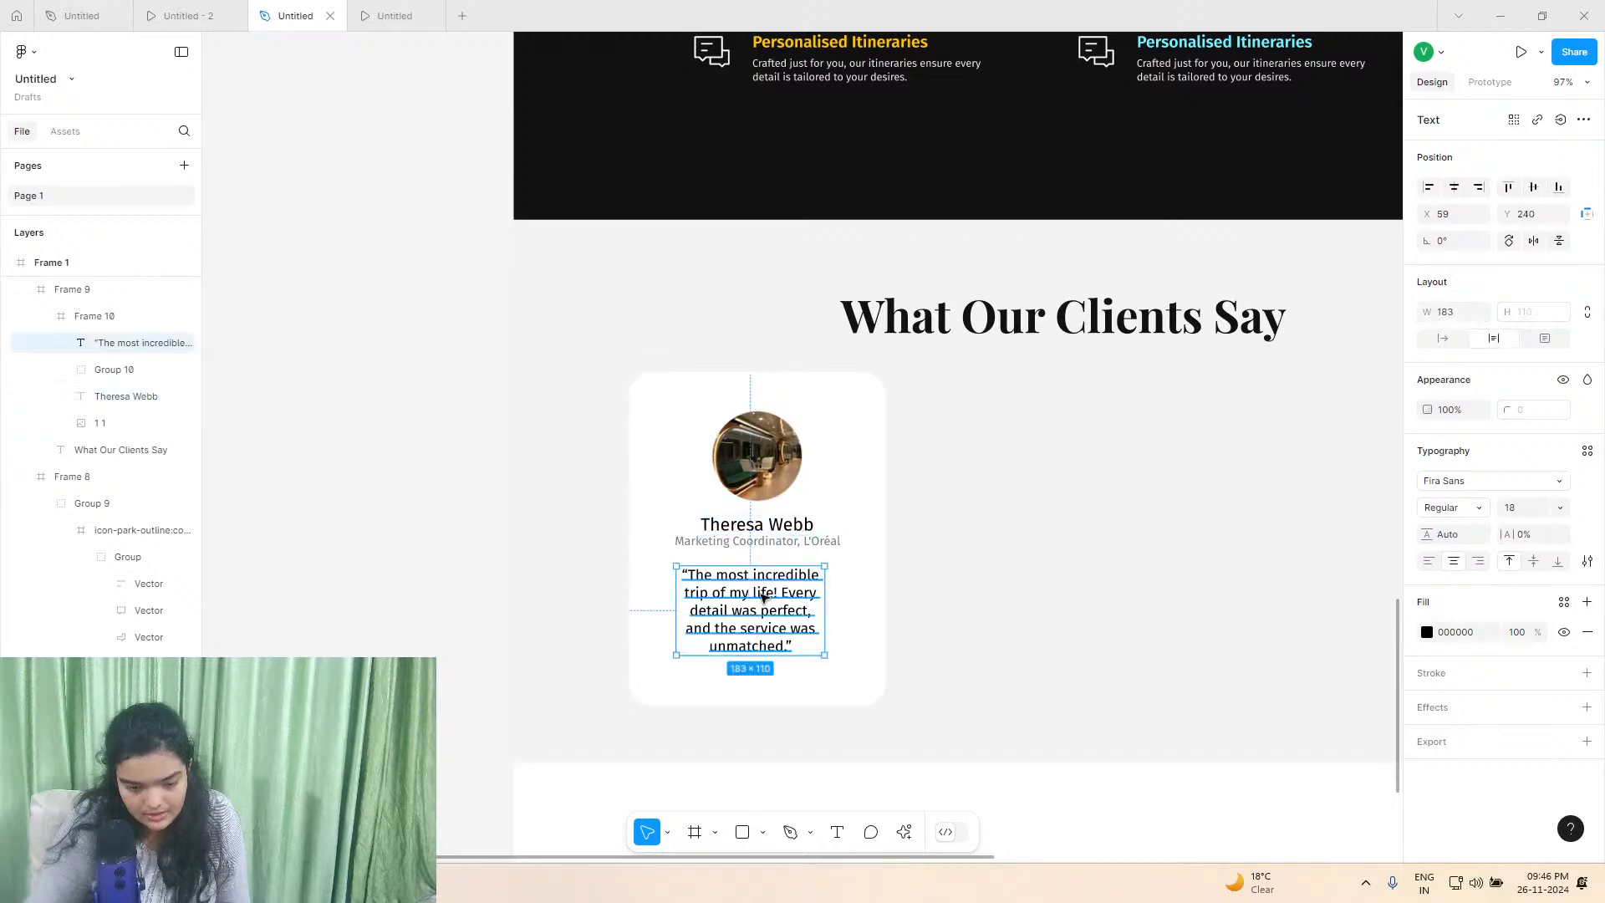
{"action": "left_click_drag", "start_coordinate": [827, 591], "coordinate": [774, 599]}
{"action": "left_click", "coordinate": [184, 15]}
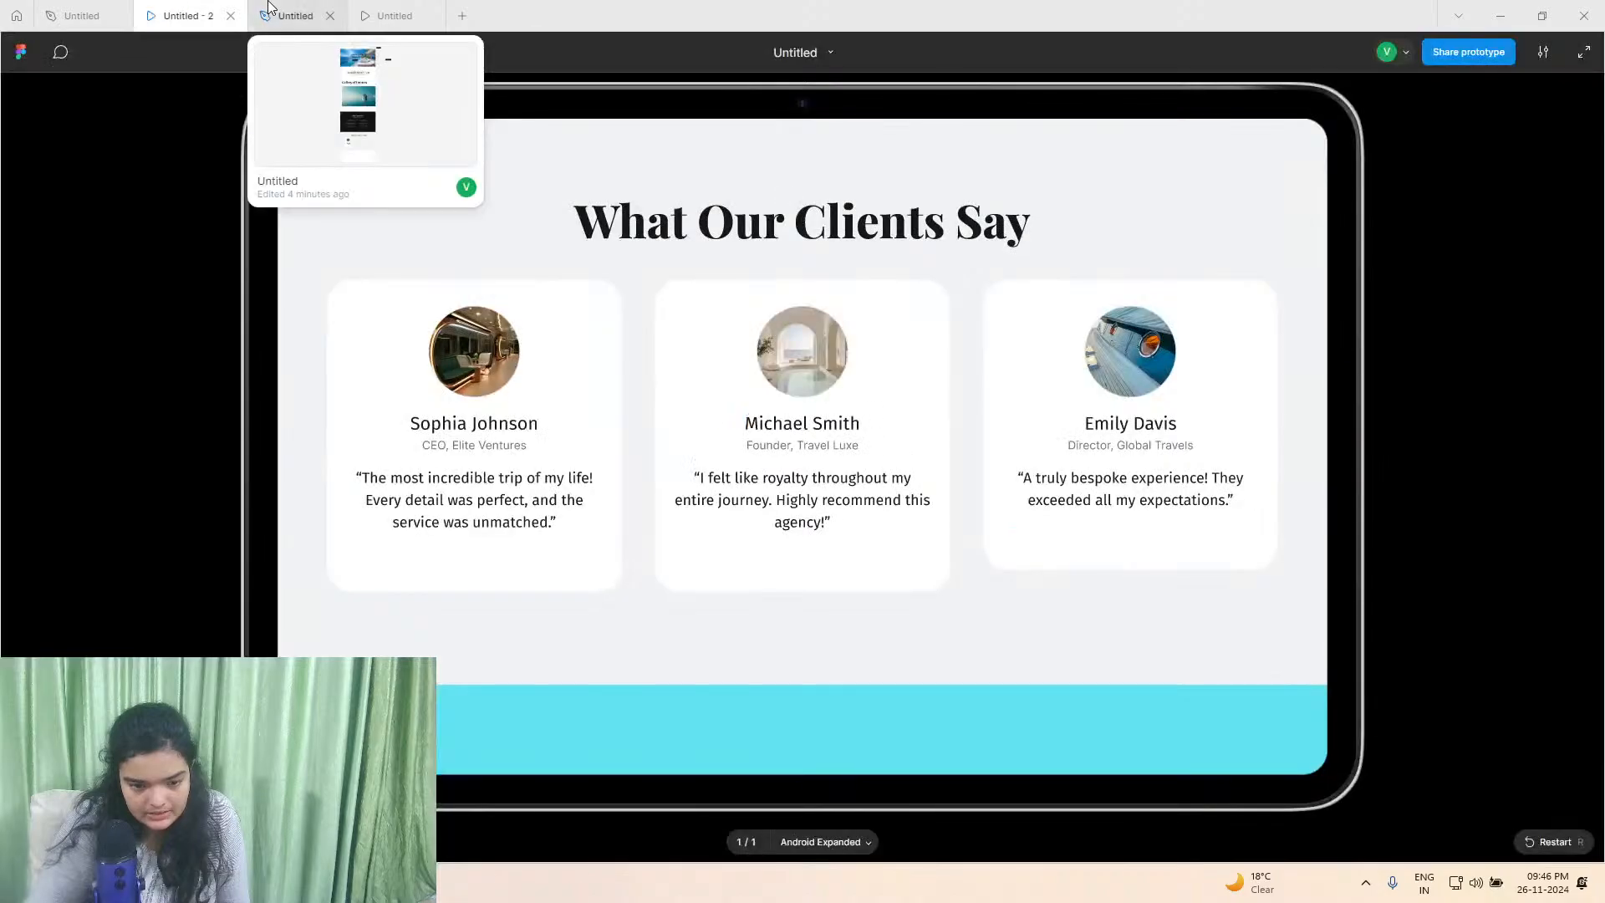
{"action": "left_click", "coordinate": [293, 12]}
Shorten the testimonial card to about 371 high and raise its top edge to Y 181.
{"action": "left_click", "coordinate": [739, 388]}
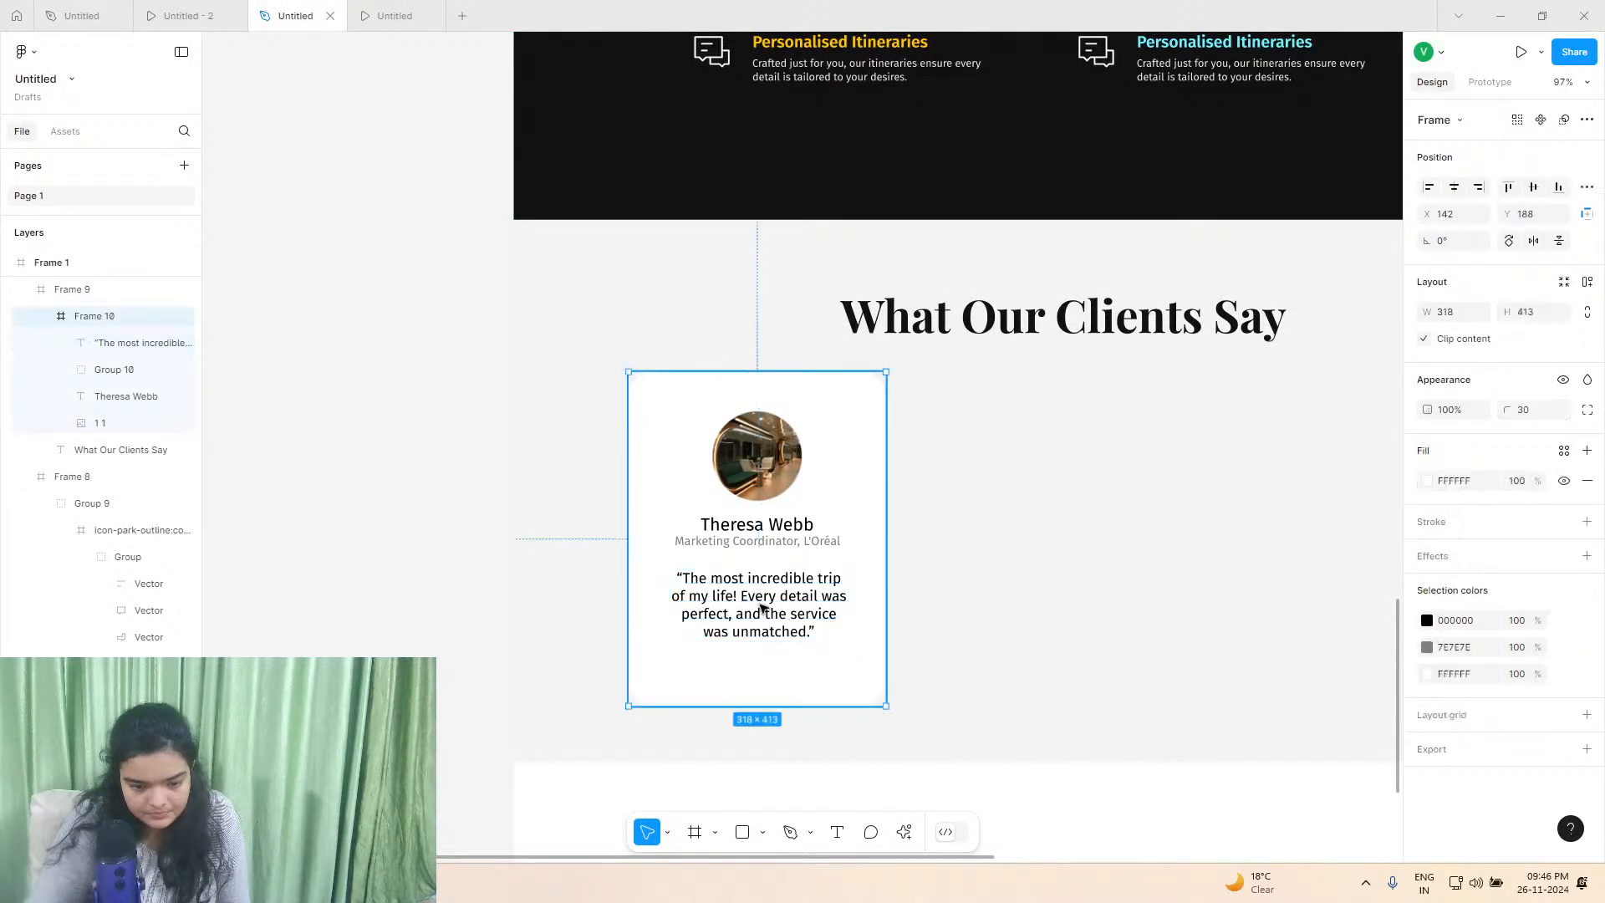
{"action": "left_click", "coordinate": [755, 707]}
{"action": "scroll", "coordinate": [756, 677], "scroll_direction": "down", "scroll_amount": 1}
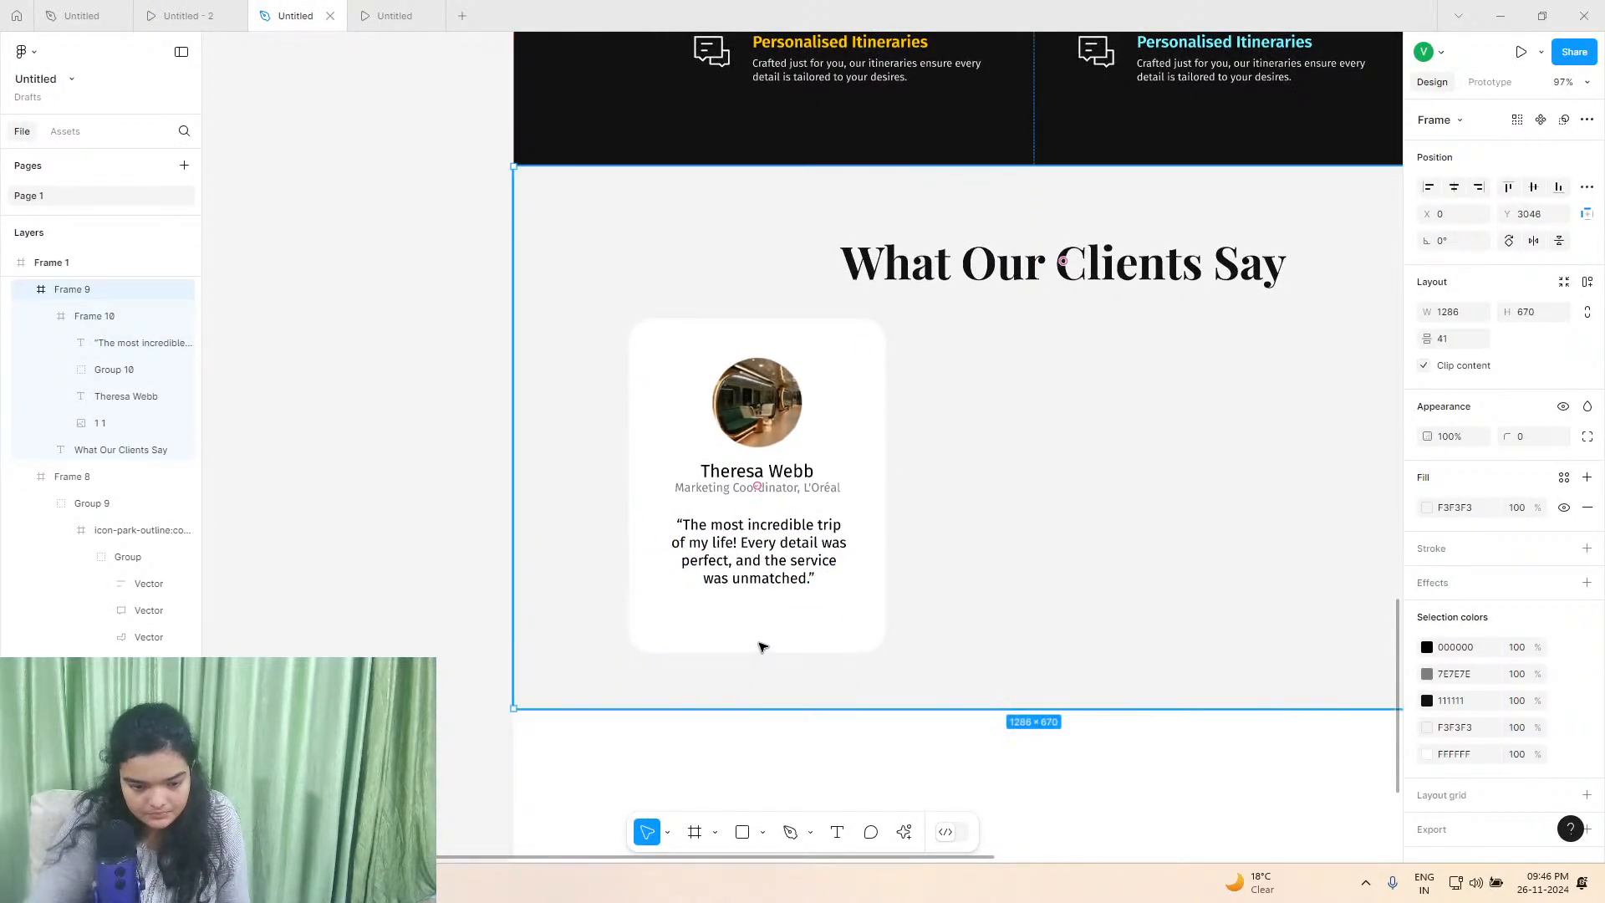
{"action": "left_click", "coordinate": [760, 646]}
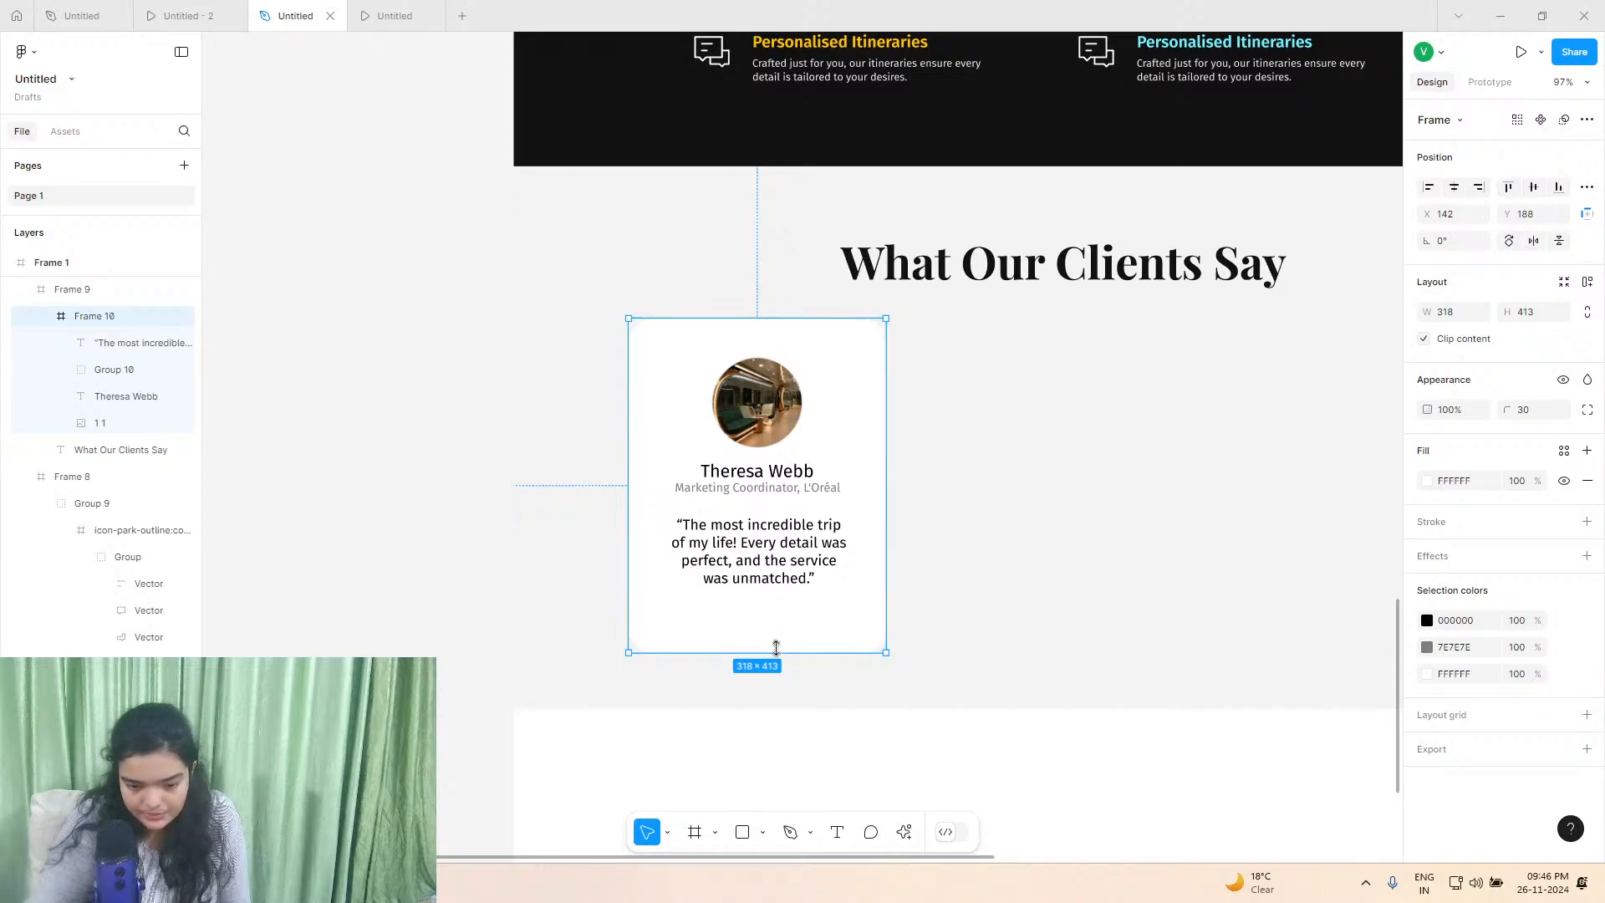
{"action": "left_click_drag", "start_coordinate": [772, 651], "coordinate": [769, 613]}
{"action": "left_click_drag", "start_coordinate": [780, 319], "coordinate": [778, 312]}
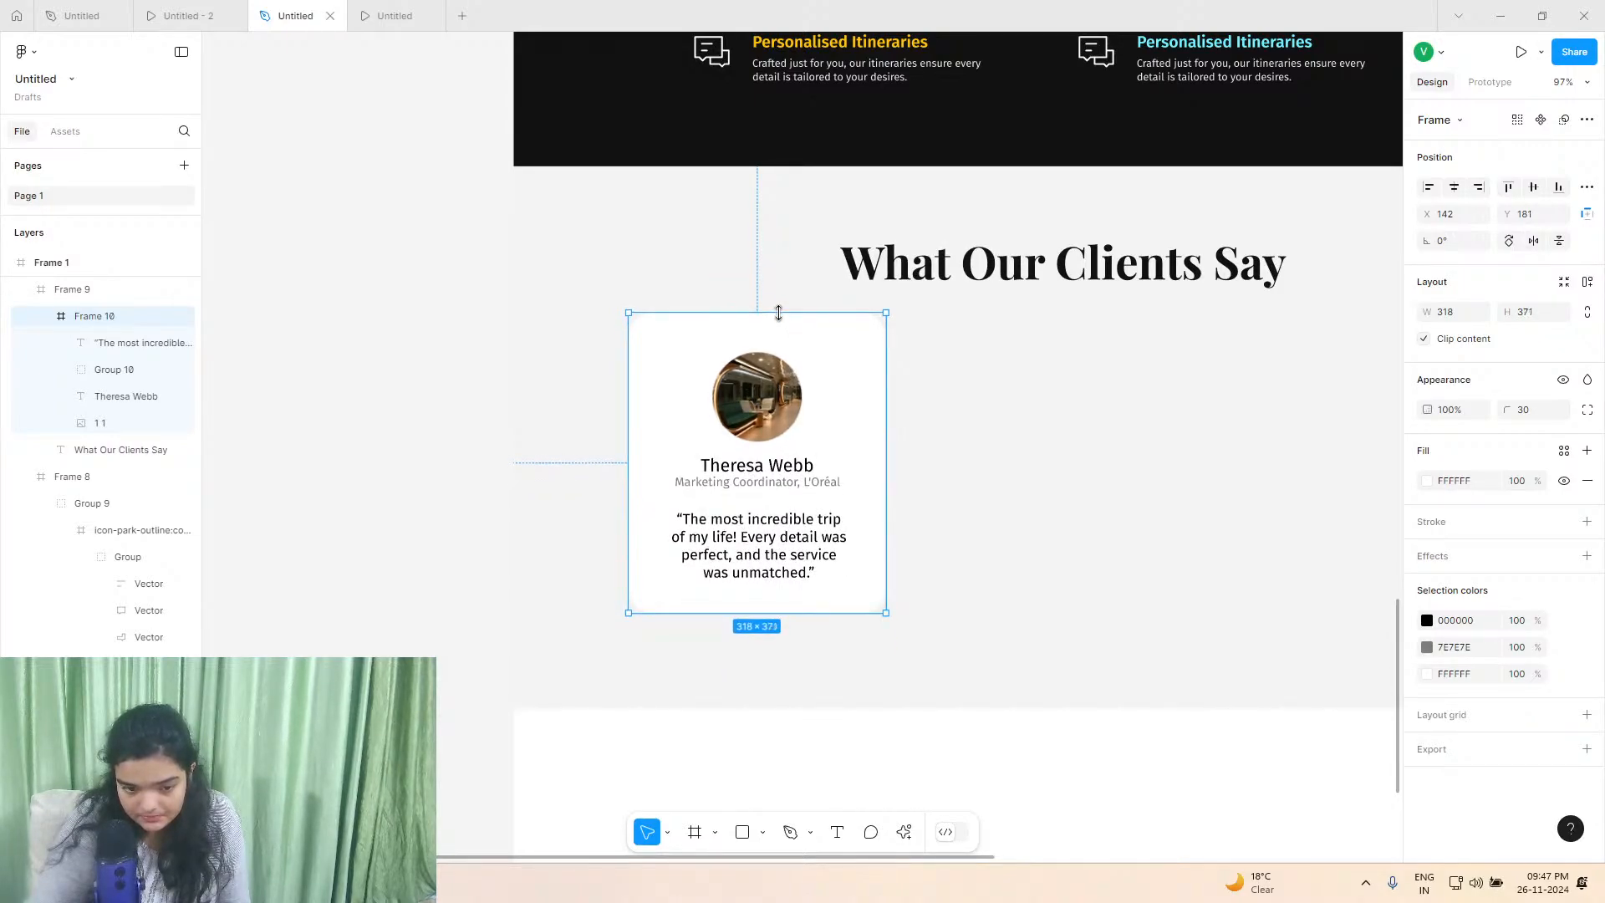
Widen the quote's text box to 226 and place it centred and slightly higher in the card, at X 46, Y 239.
{"action": "left_click", "coordinate": [780, 539]}
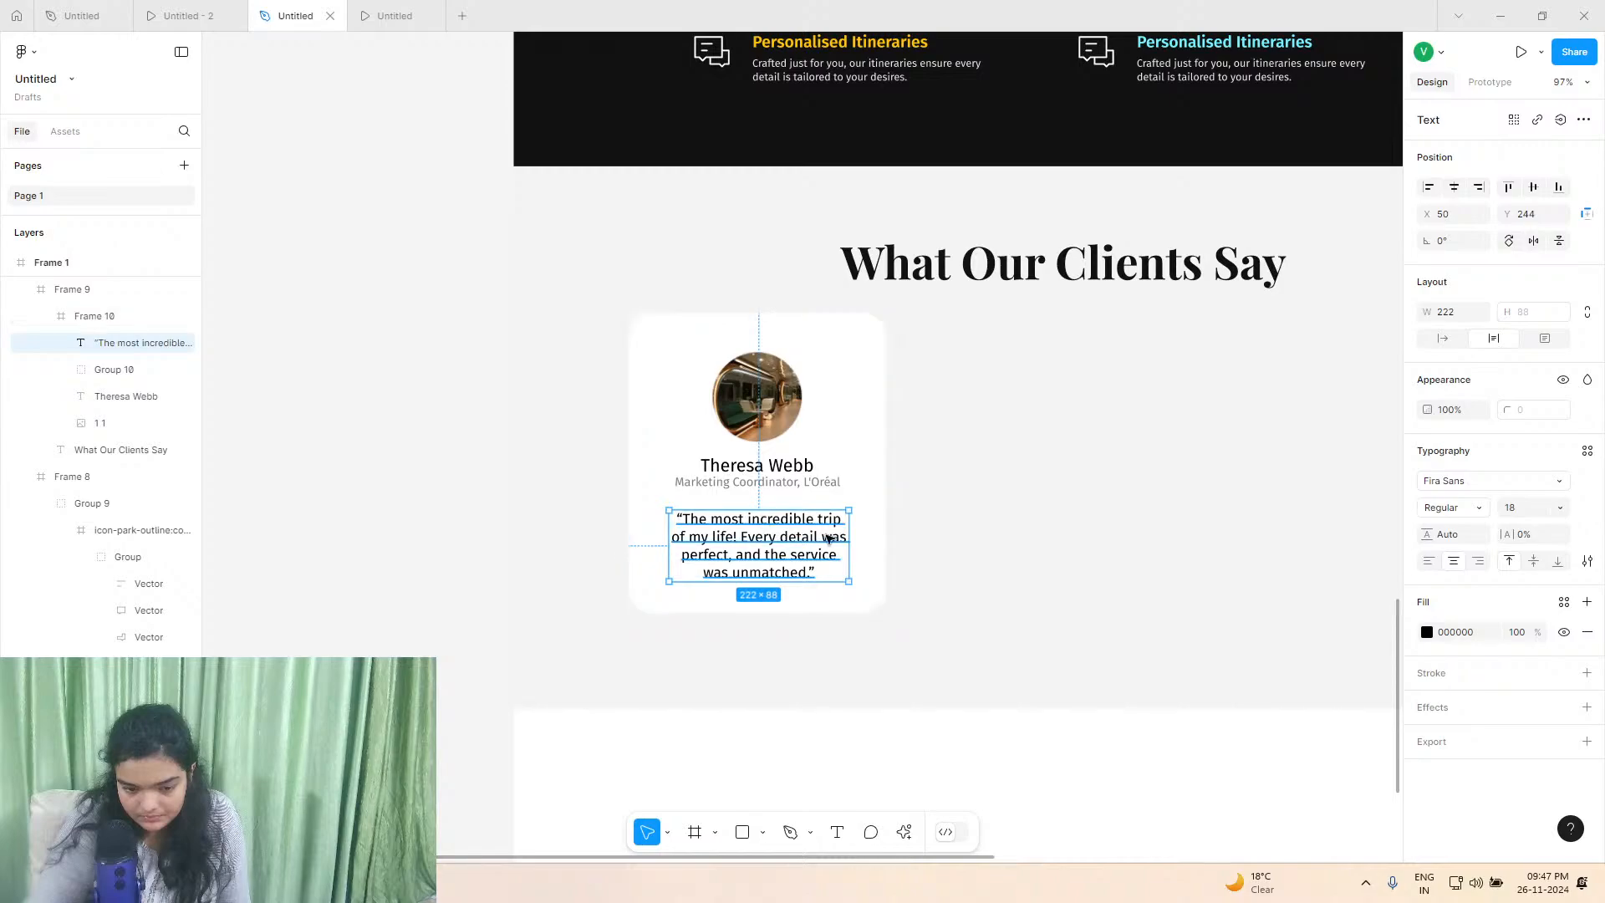
{"action": "left_click_drag", "start_coordinate": [848, 539], "coordinate": [799, 522]}
{"action": "left_click", "coordinate": [793, 485]}
{"action": "key", "text": "Up"}
{"action": "key", "text": "Up"}
{"action": "key", "text": "Up"}
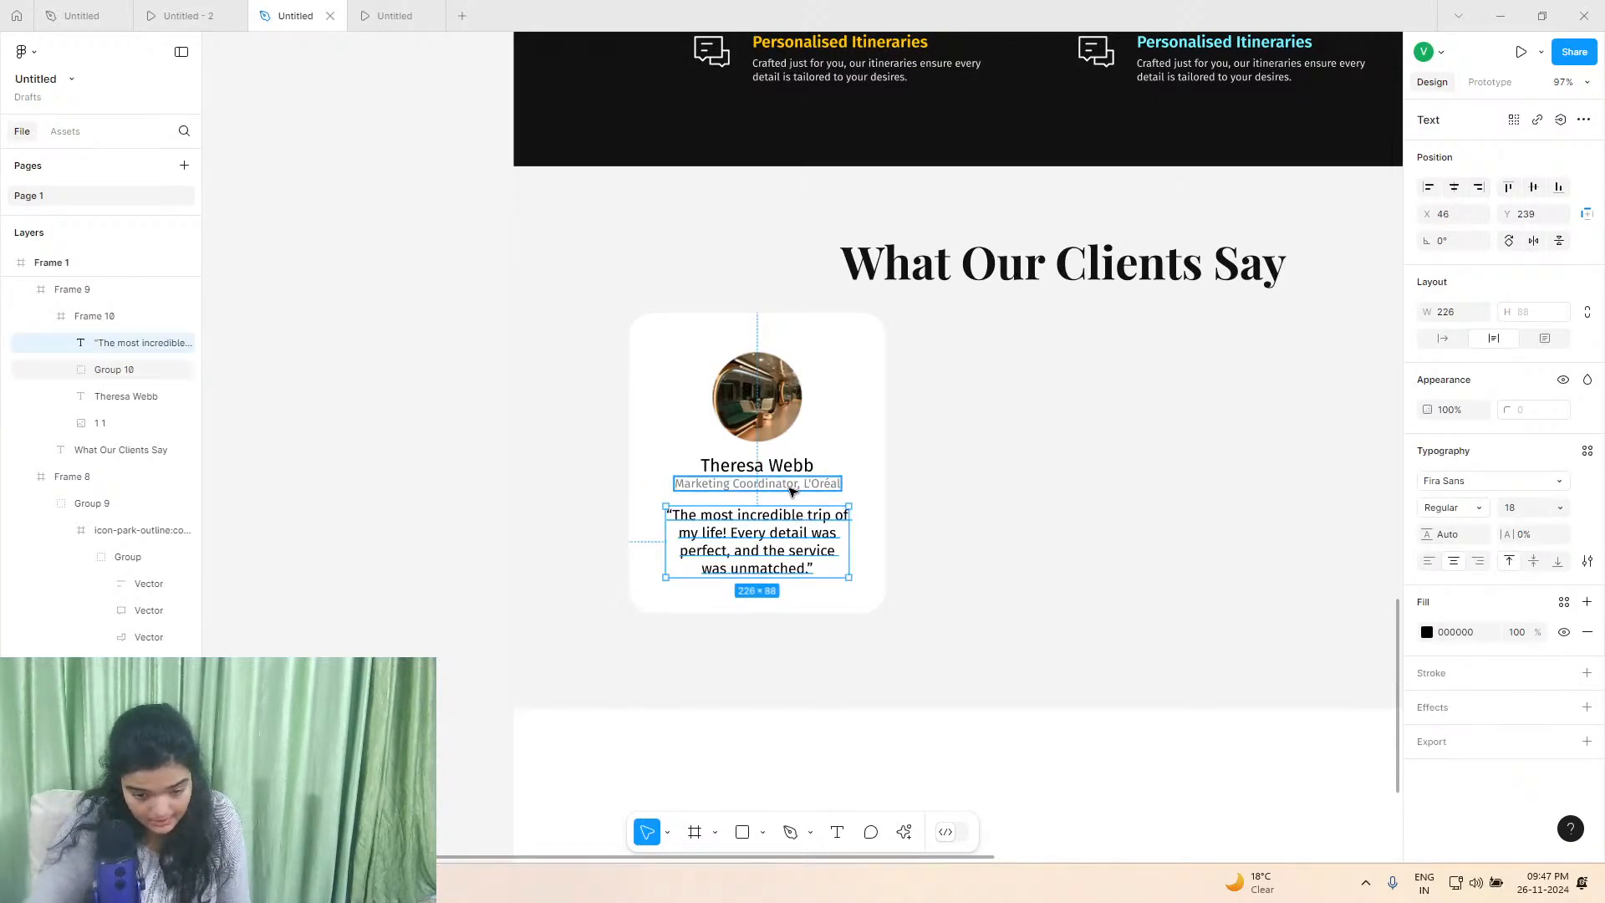
Nudge the job title and the client's name vertically to adjust their spacing below the profile image.
{"action": "left_click", "coordinate": [789, 488]}
{"action": "key", "text": "Down"}
{"action": "key", "text": "Down"}
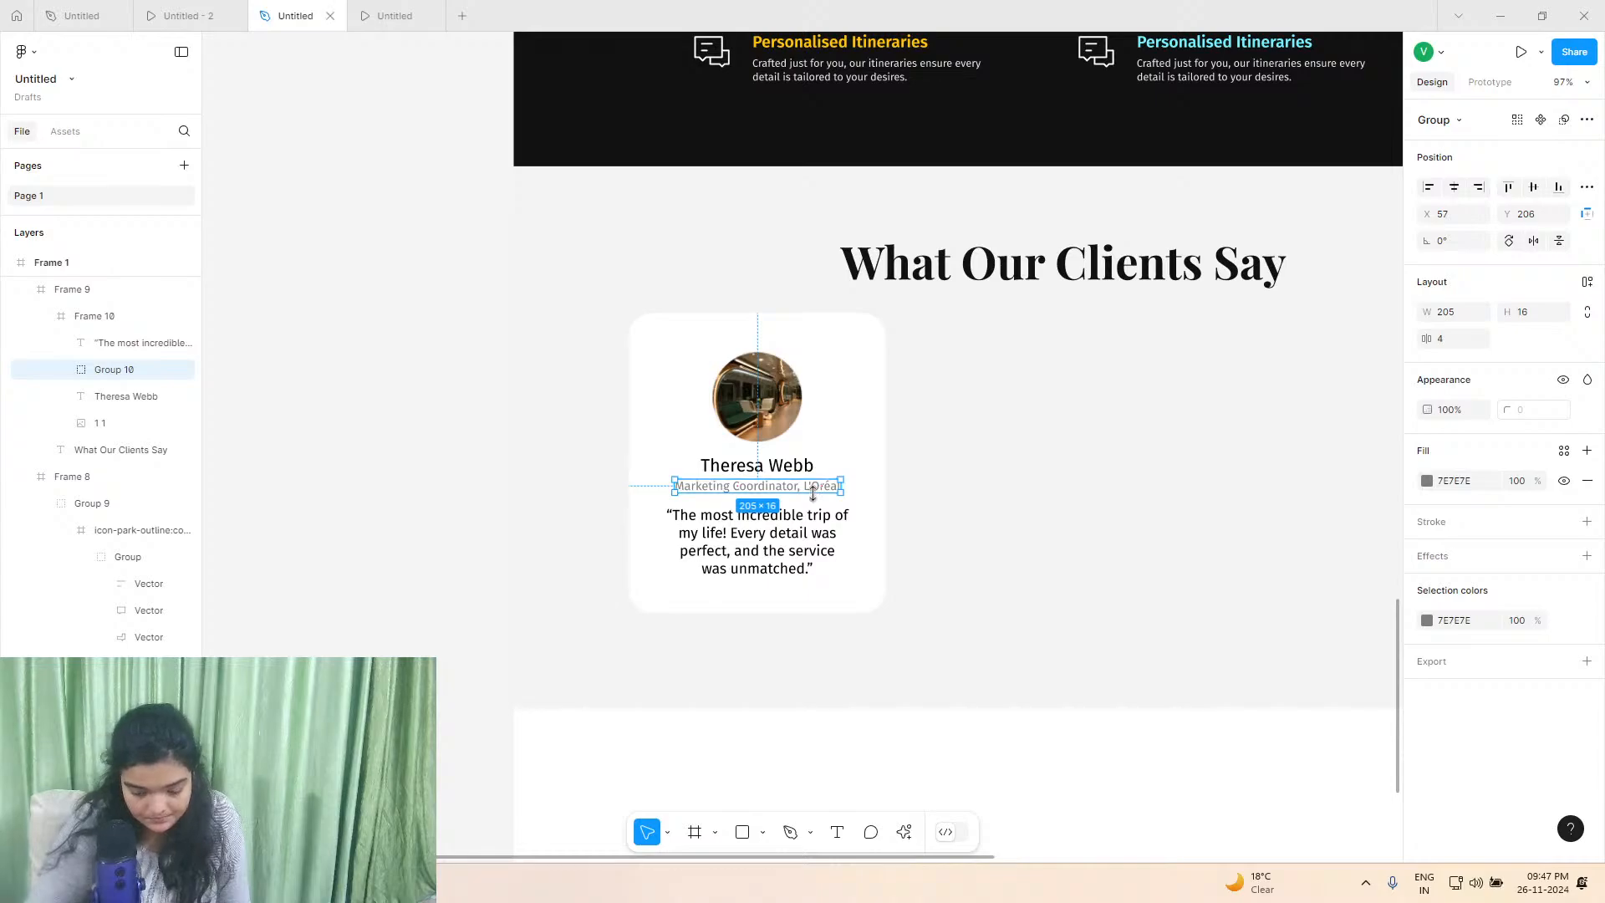
{"action": "left_click_drag", "start_coordinate": [799, 468], "coordinate": [794, 470]}
Nudge the profile image down to Y 51 and fine-tune the vertical positions of the quote, name and job title.
{"action": "left_click", "coordinate": [786, 430]}
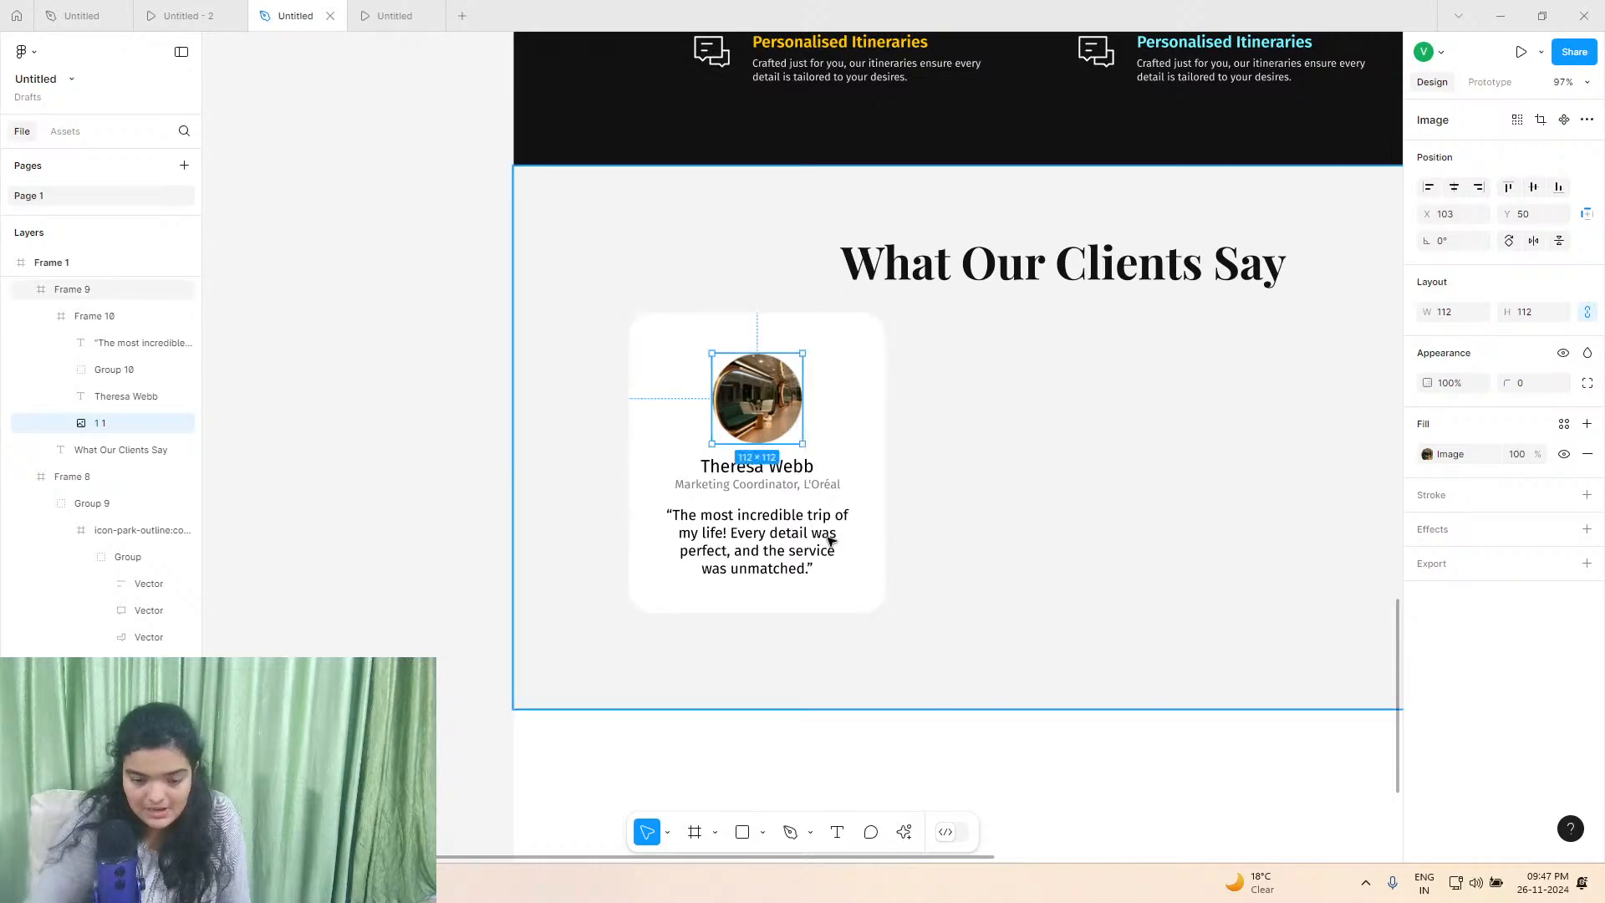
{"action": "key", "text": "Down"}
{"action": "scroll", "coordinate": [824, 532], "scroll_direction": "up", "scroll_amount": 1}
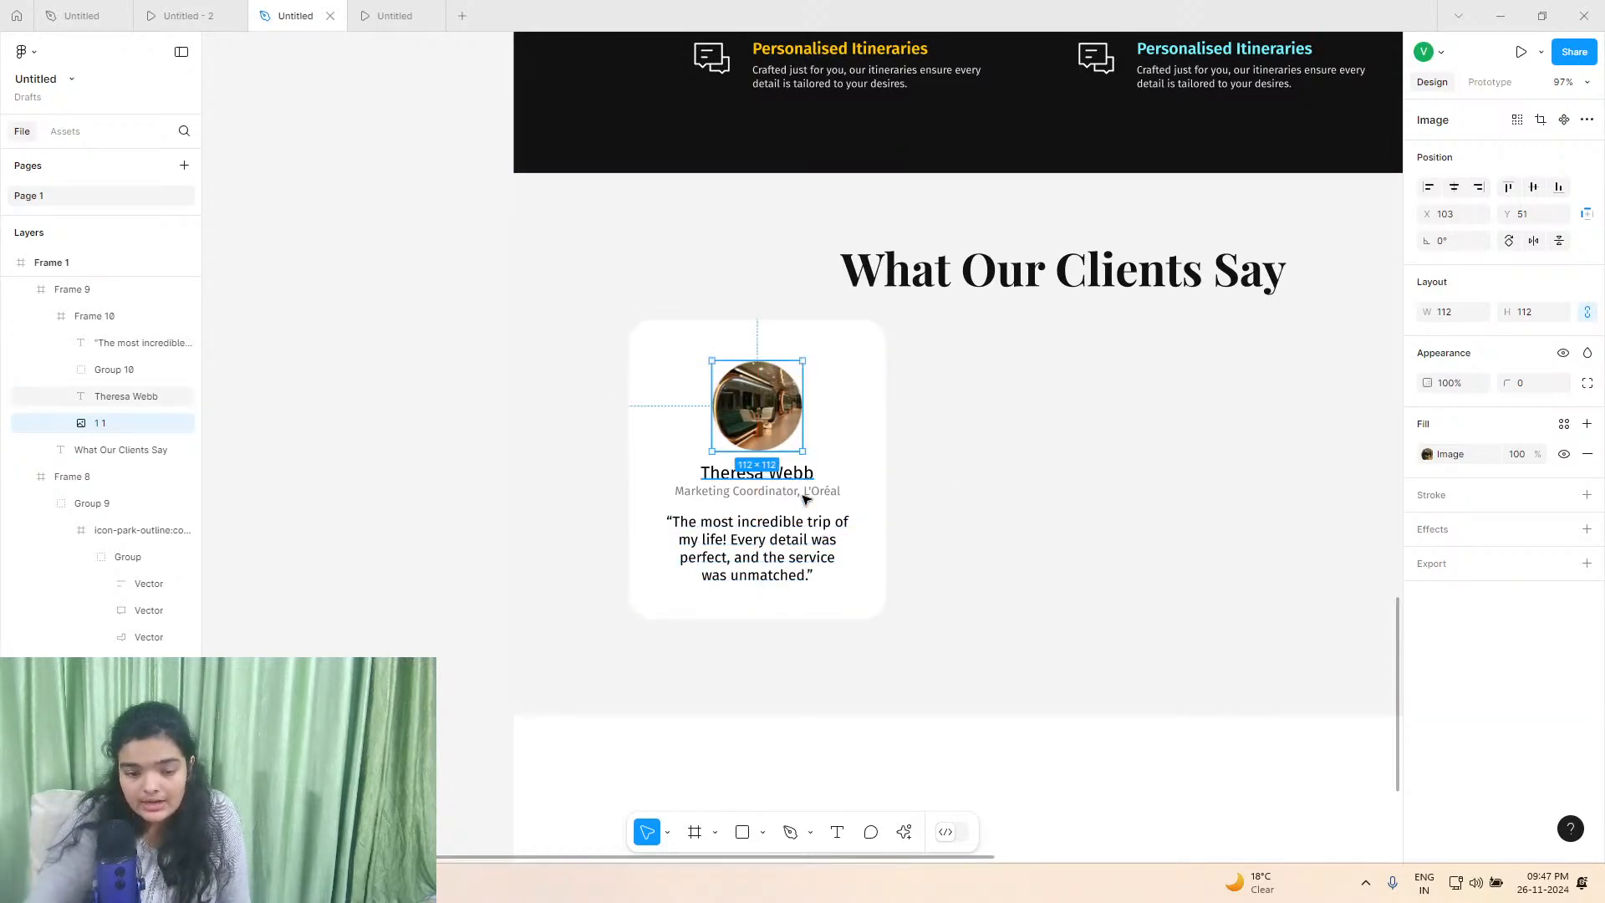
{"action": "left_click", "coordinate": [794, 535]}
{"action": "left_click", "coordinate": [771, 468]}
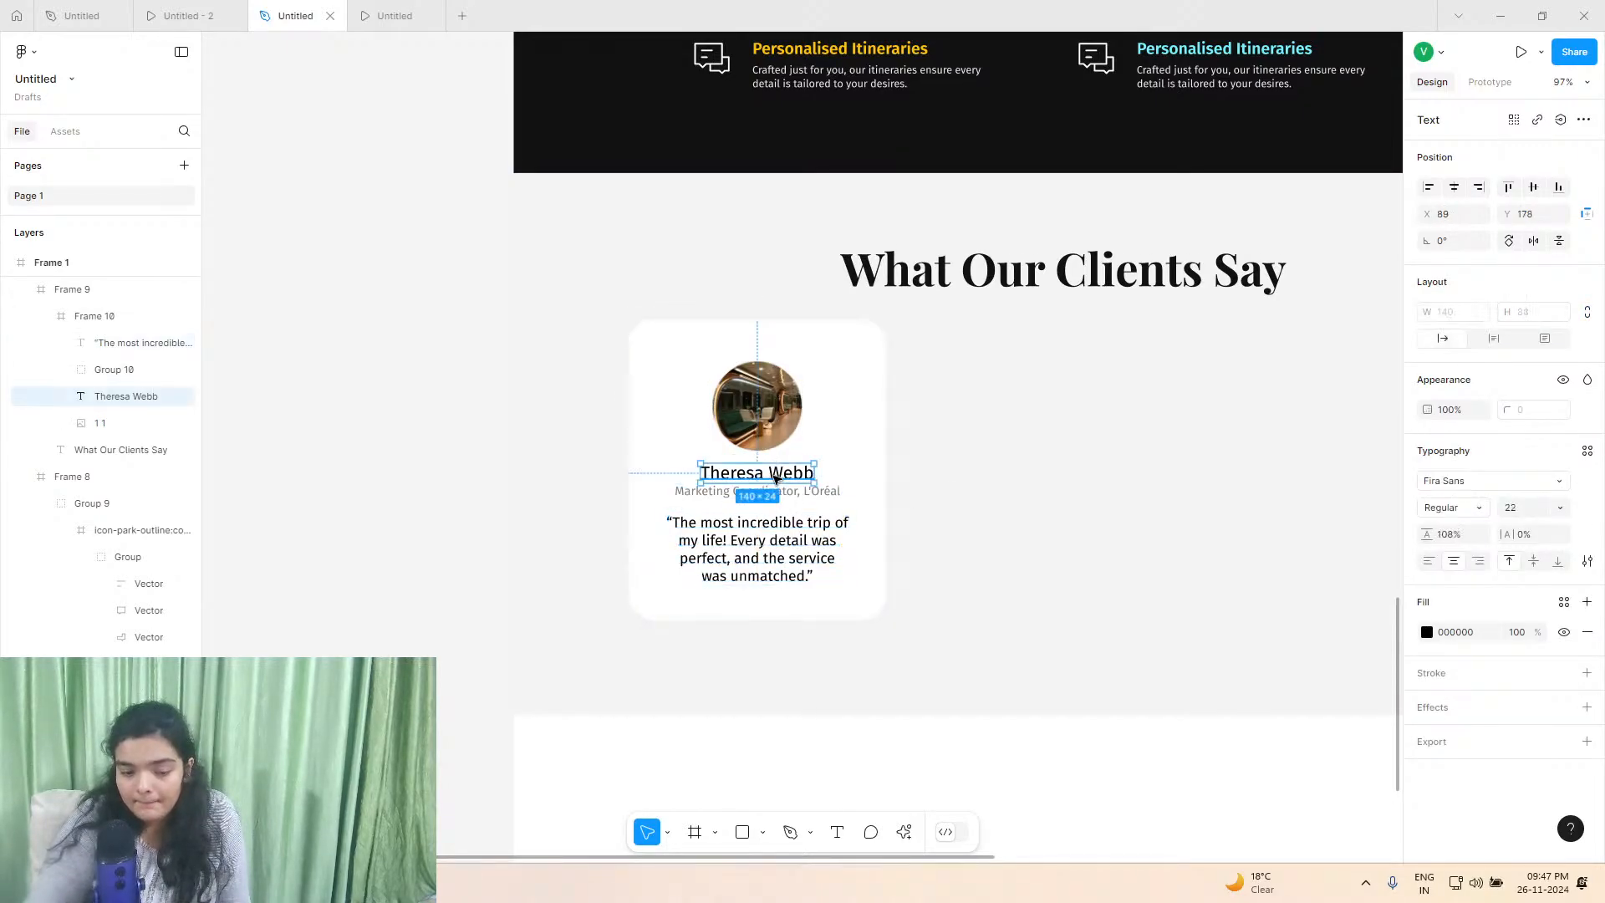
{"action": "left_click", "coordinate": [832, 492]}
{"action": "key", "text": "Down"}
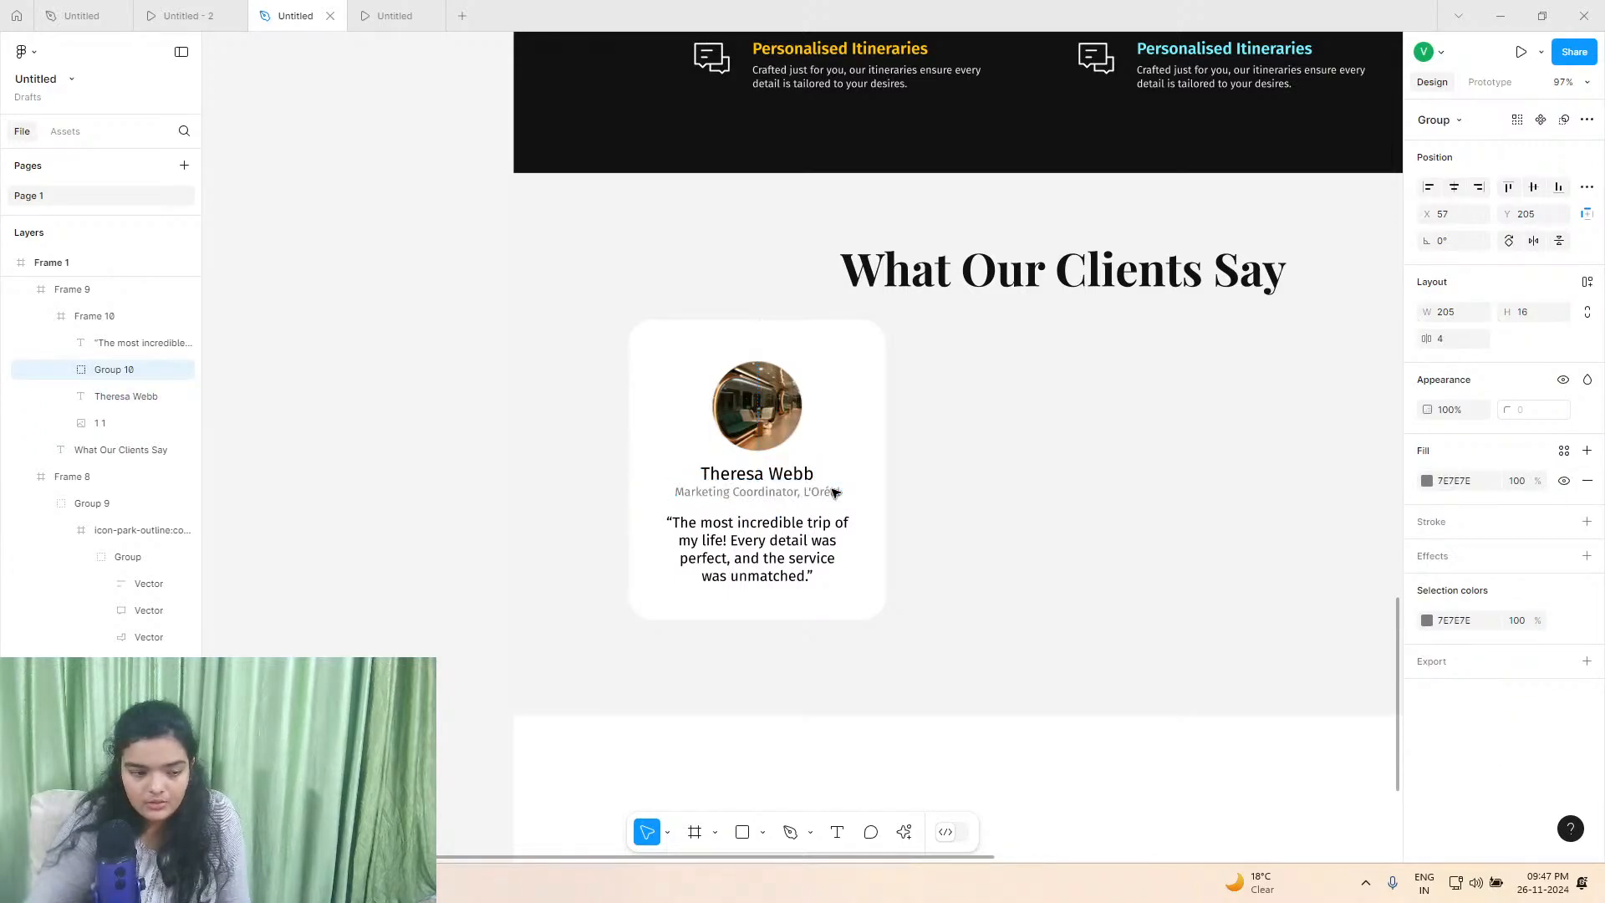
Copy the finished testimonial card and place two duplicates in a row beside the original.
{"action": "left_click", "coordinate": [107, 318]}
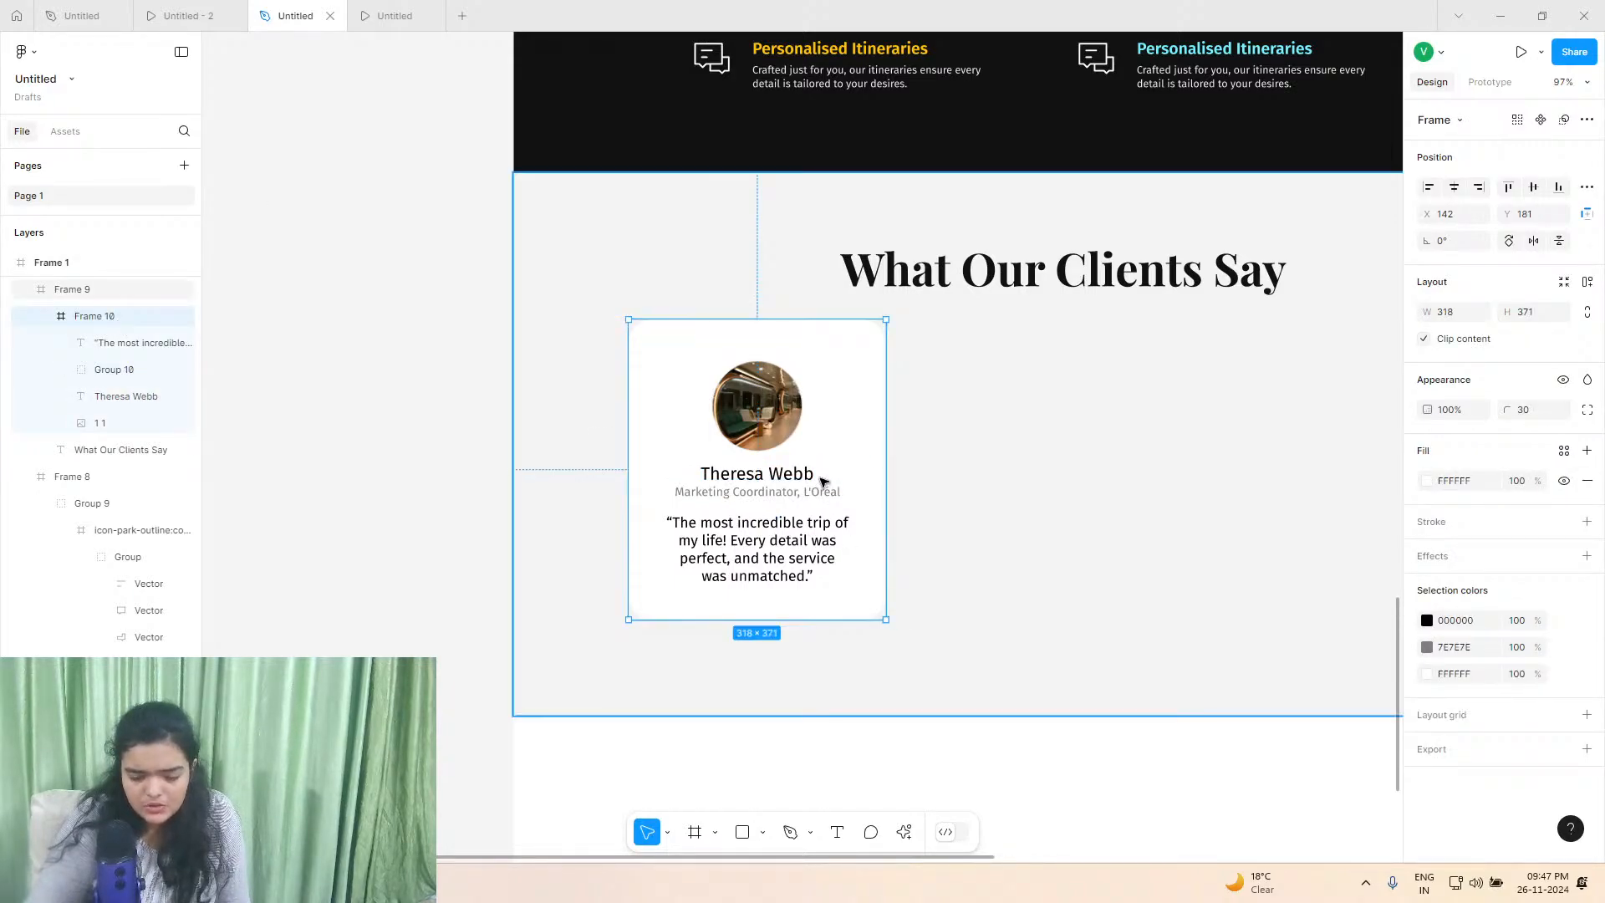
{"action": "right_click", "coordinate": [820, 485]}
{"action": "left_click", "coordinate": [876, 276]}
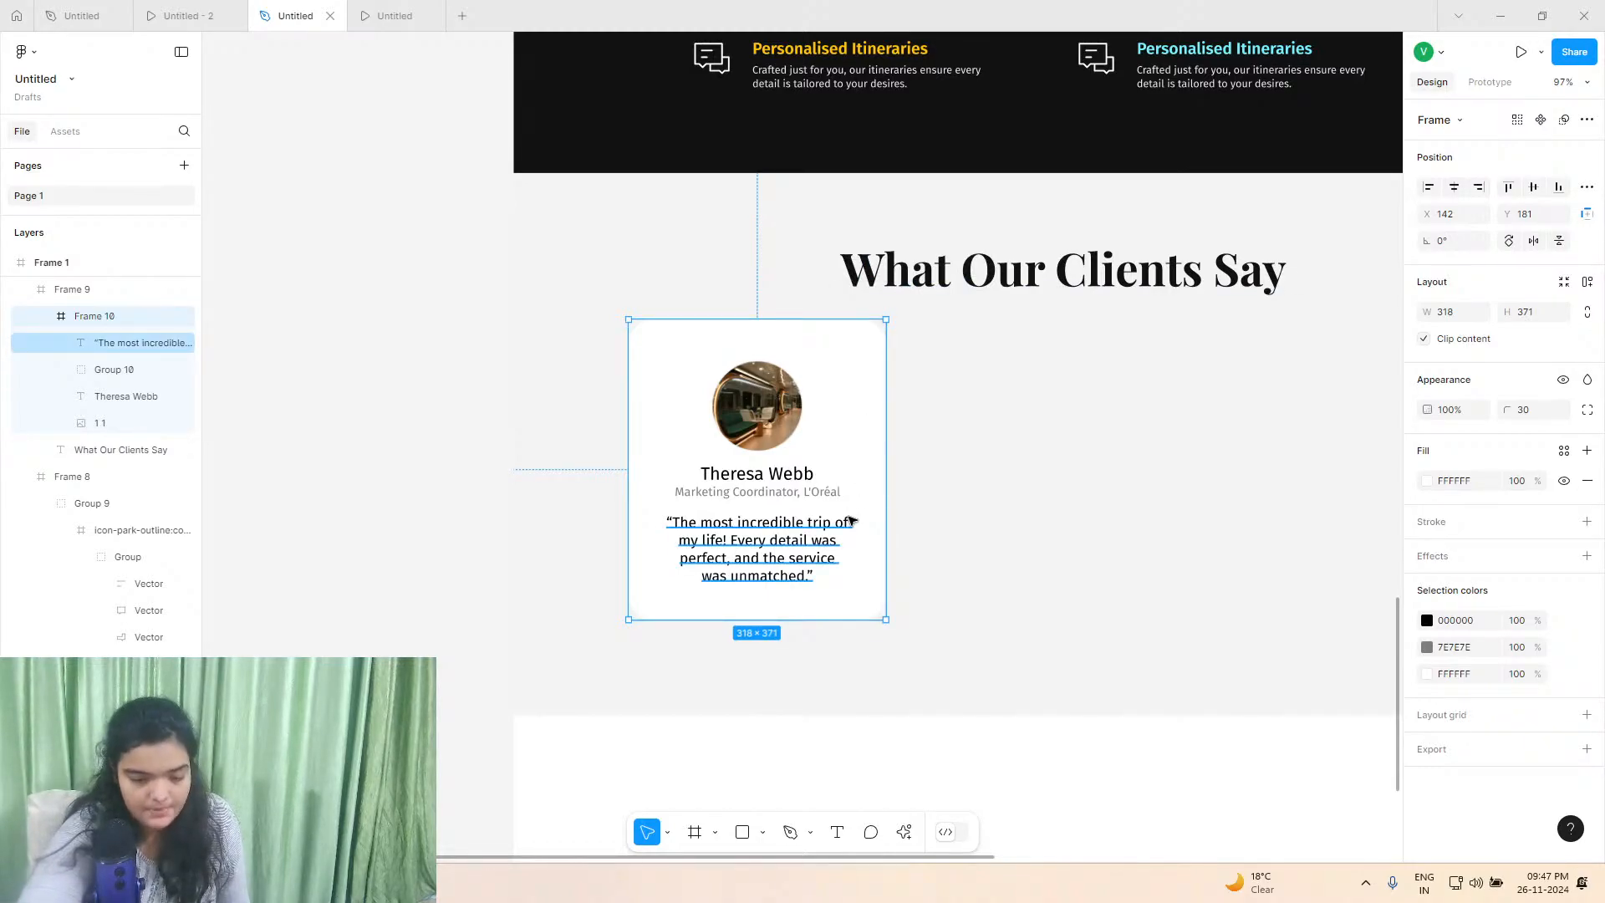
{"action": "key", "text": "ctrl+v"}
{"action": "scroll", "coordinate": [851, 520], "scroll_direction": "right", "scroll_amount": 2}
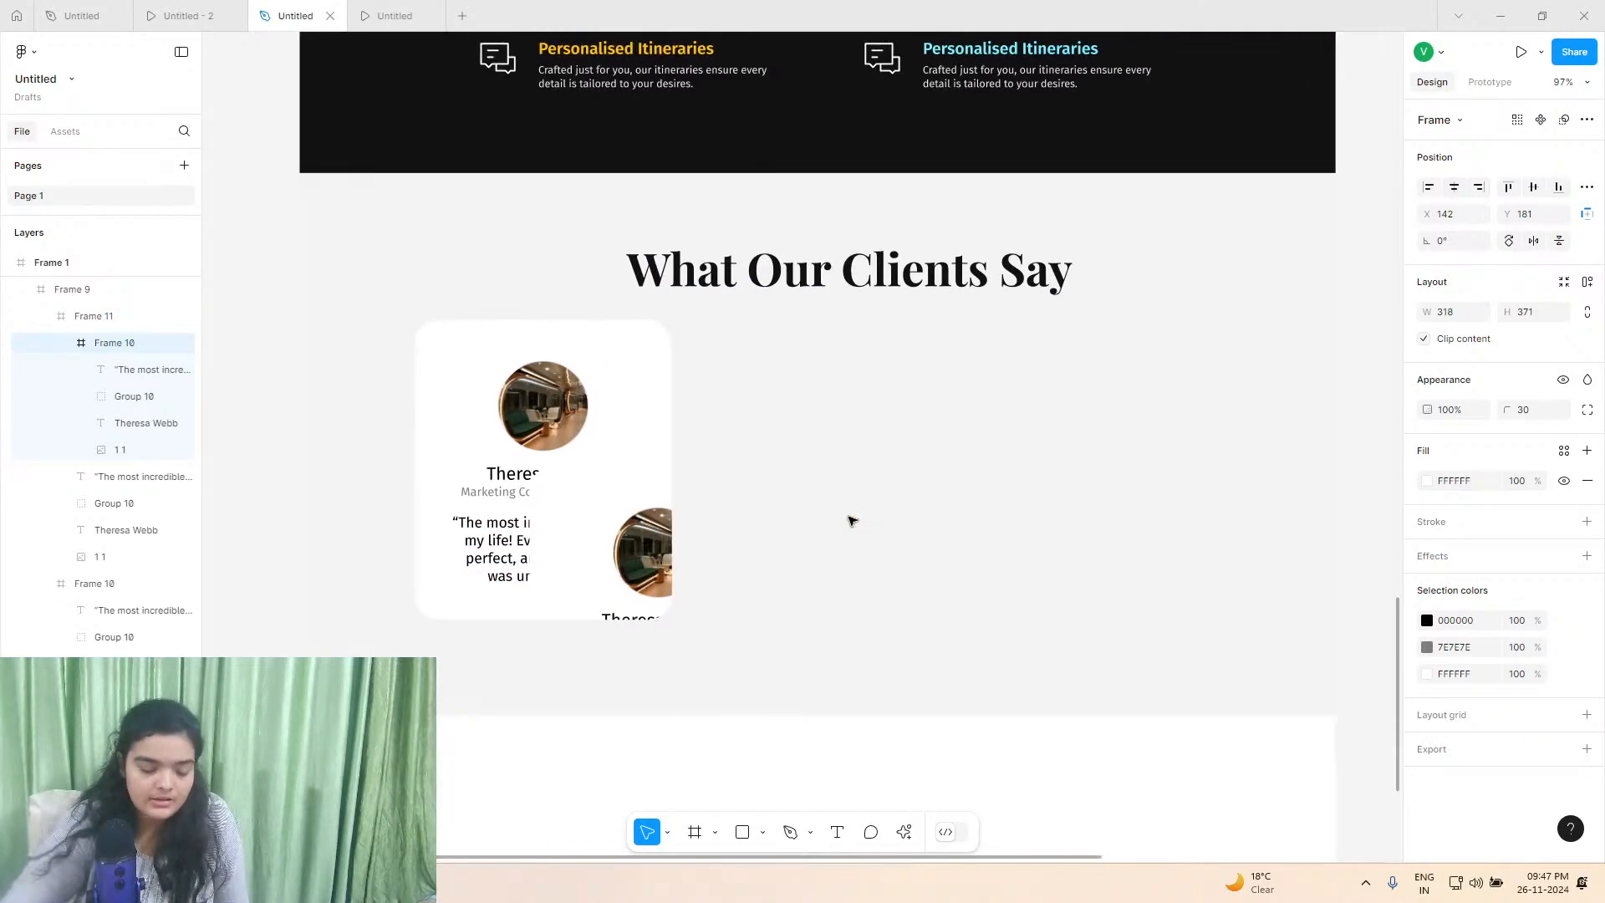
{"action": "key", "text": "ctrl+z"}
{"action": "left_click_drag", "start_coordinate": [488, 493], "coordinate": [738, 458]}
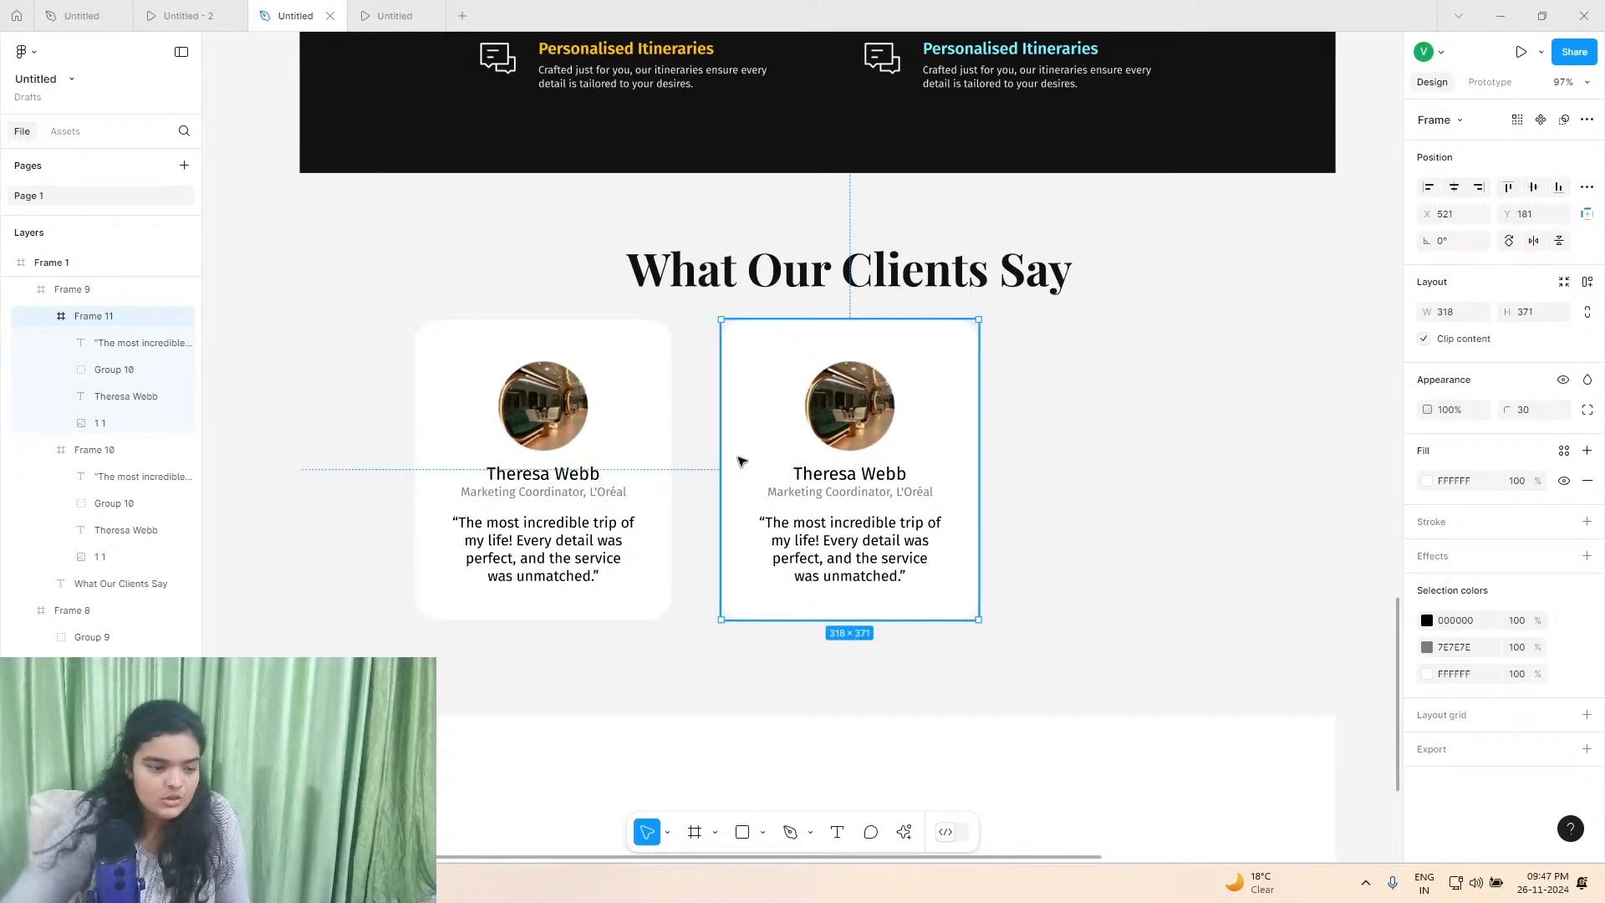
{"action": "key", "text": "ctrl+v"}
{"action": "left_click_drag", "start_coordinate": [861, 555], "coordinate": [1066, 402]}
Group the three testimonial cards and apply a horizontal auto layout to align them in one row.
{"action": "left_click", "coordinate": [903, 414]}
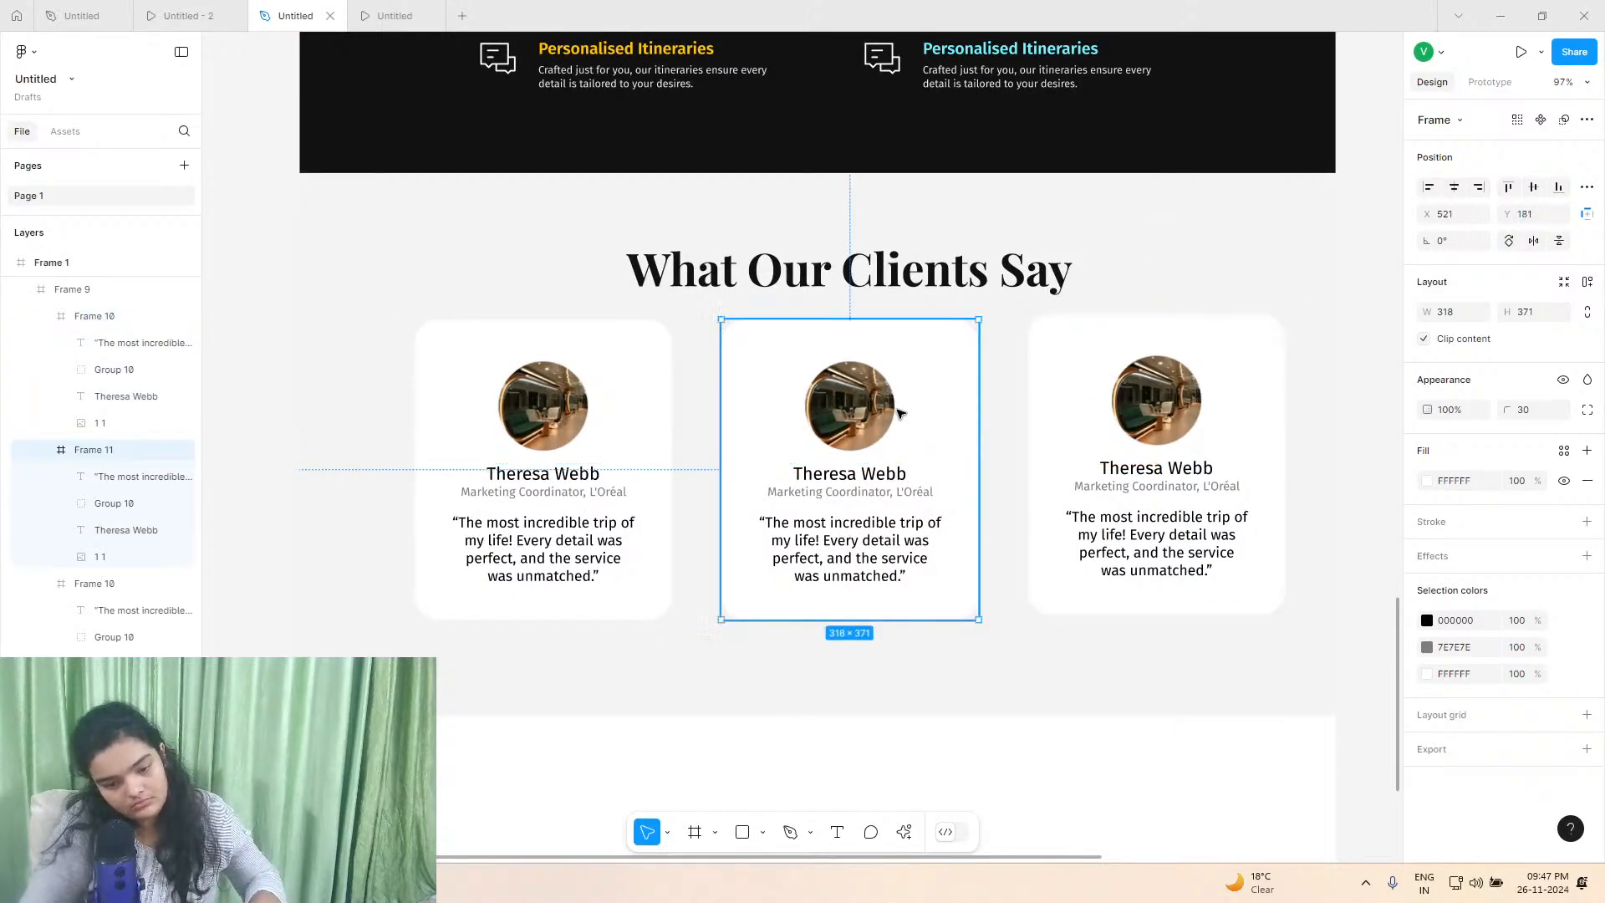
{"action": "left_click", "coordinate": [1041, 391], "text": "shift"}
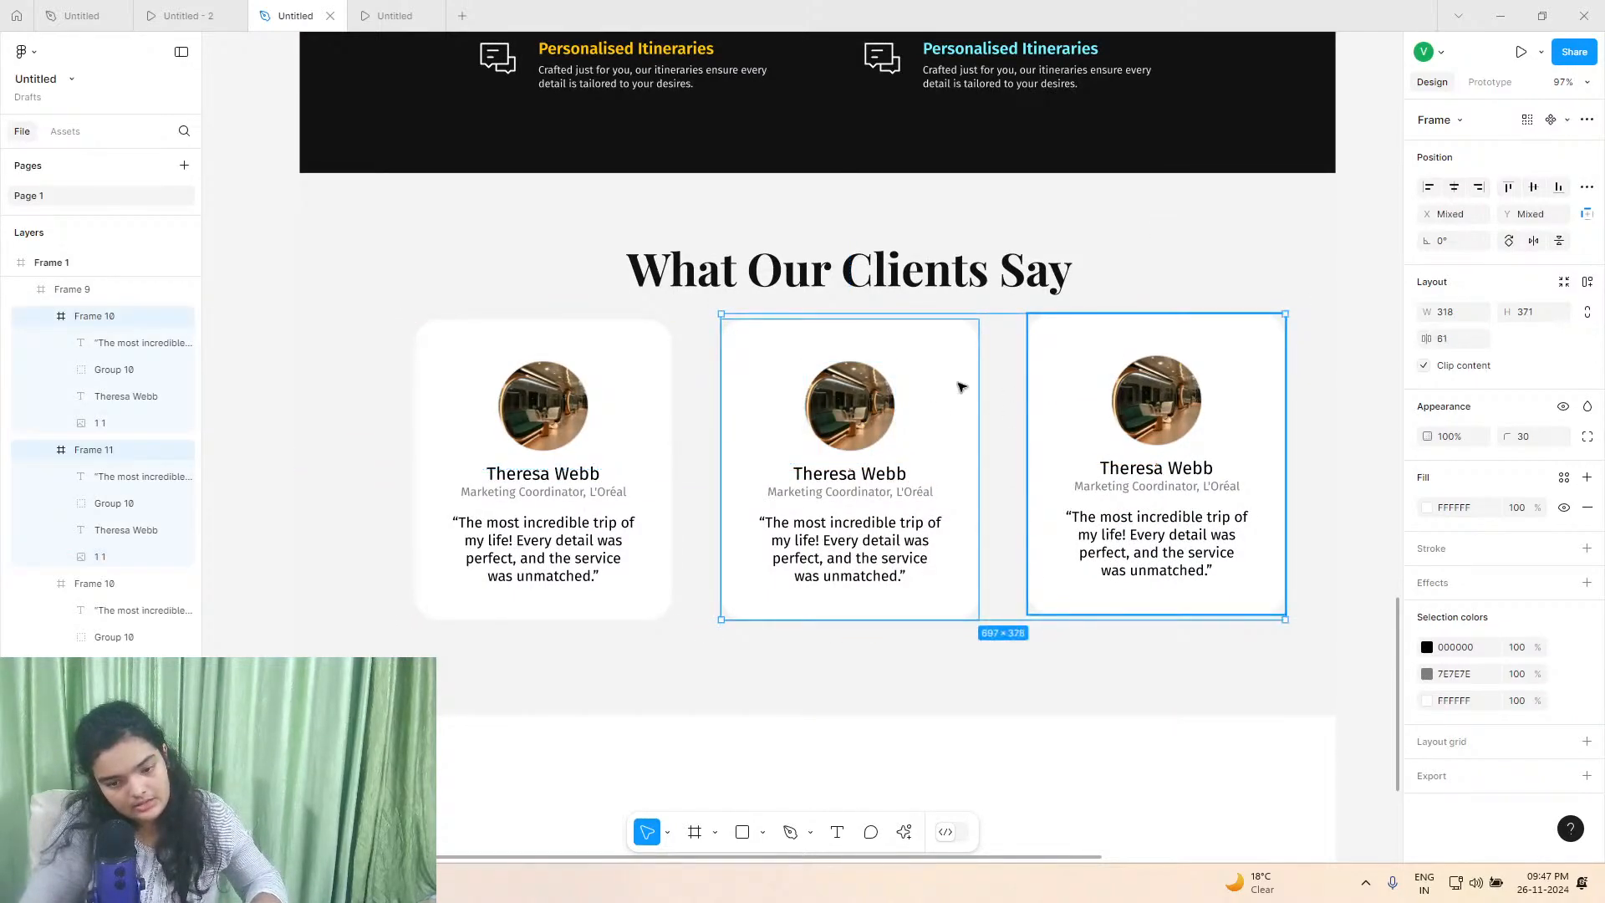
{"action": "left_click", "coordinate": [648, 397], "text": "shift"}
{"action": "key", "text": "ctrl+g"}
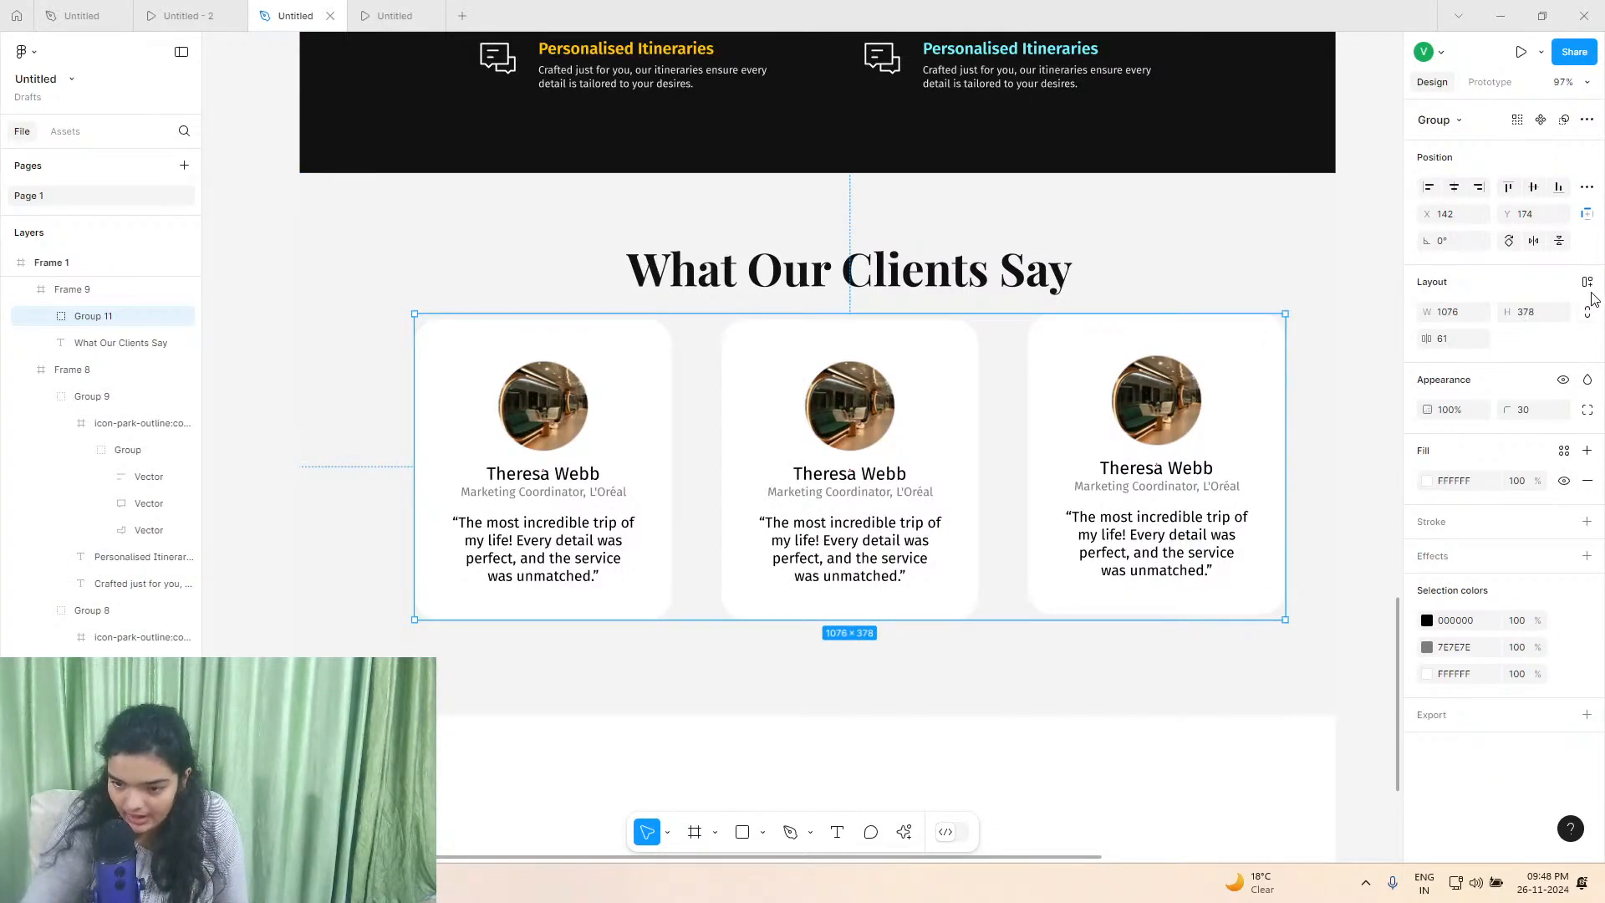
{"action": "key", "text": "shift+a"}
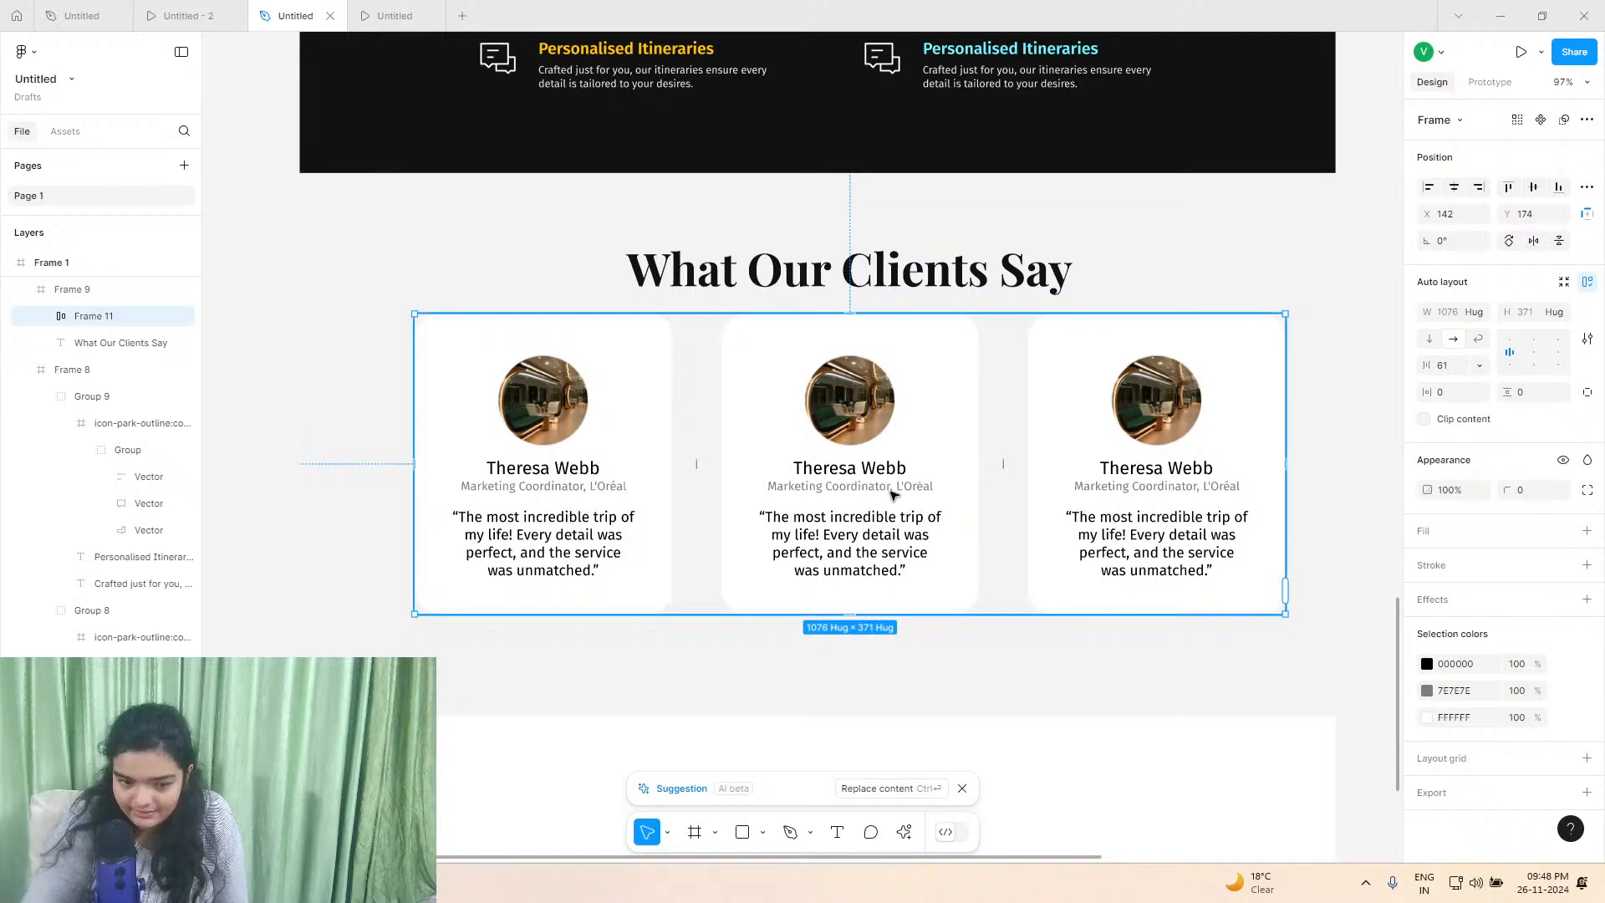
Move the card row down and across to X 105, and lower the "What Our Clients Say" heading to Y 93.
{"action": "left_click_drag", "start_coordinate": [892, 495], "coordinate": [885, 503]}
{"action": "left_click_drag", "start_coordinate": [855, 373], "coordinate": [859, 365]}
{"action": "left_click", "coordinate": [890, 273]}
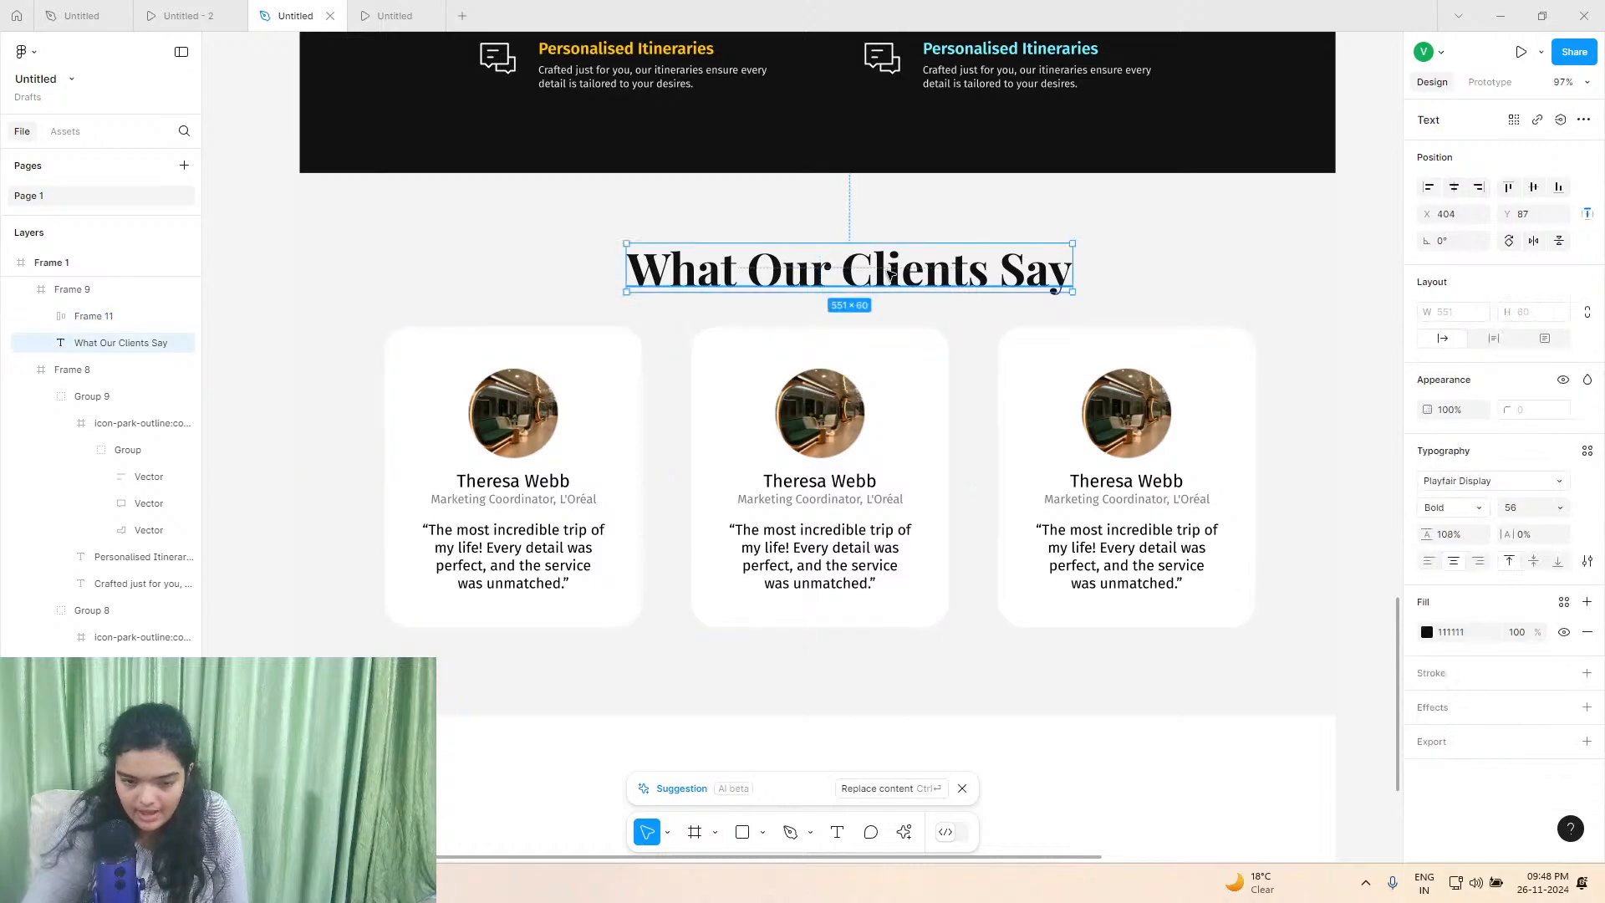
{"action": "left_click_drag", "start_coordinate": [891, 274], "coordinate": [890, 274]}
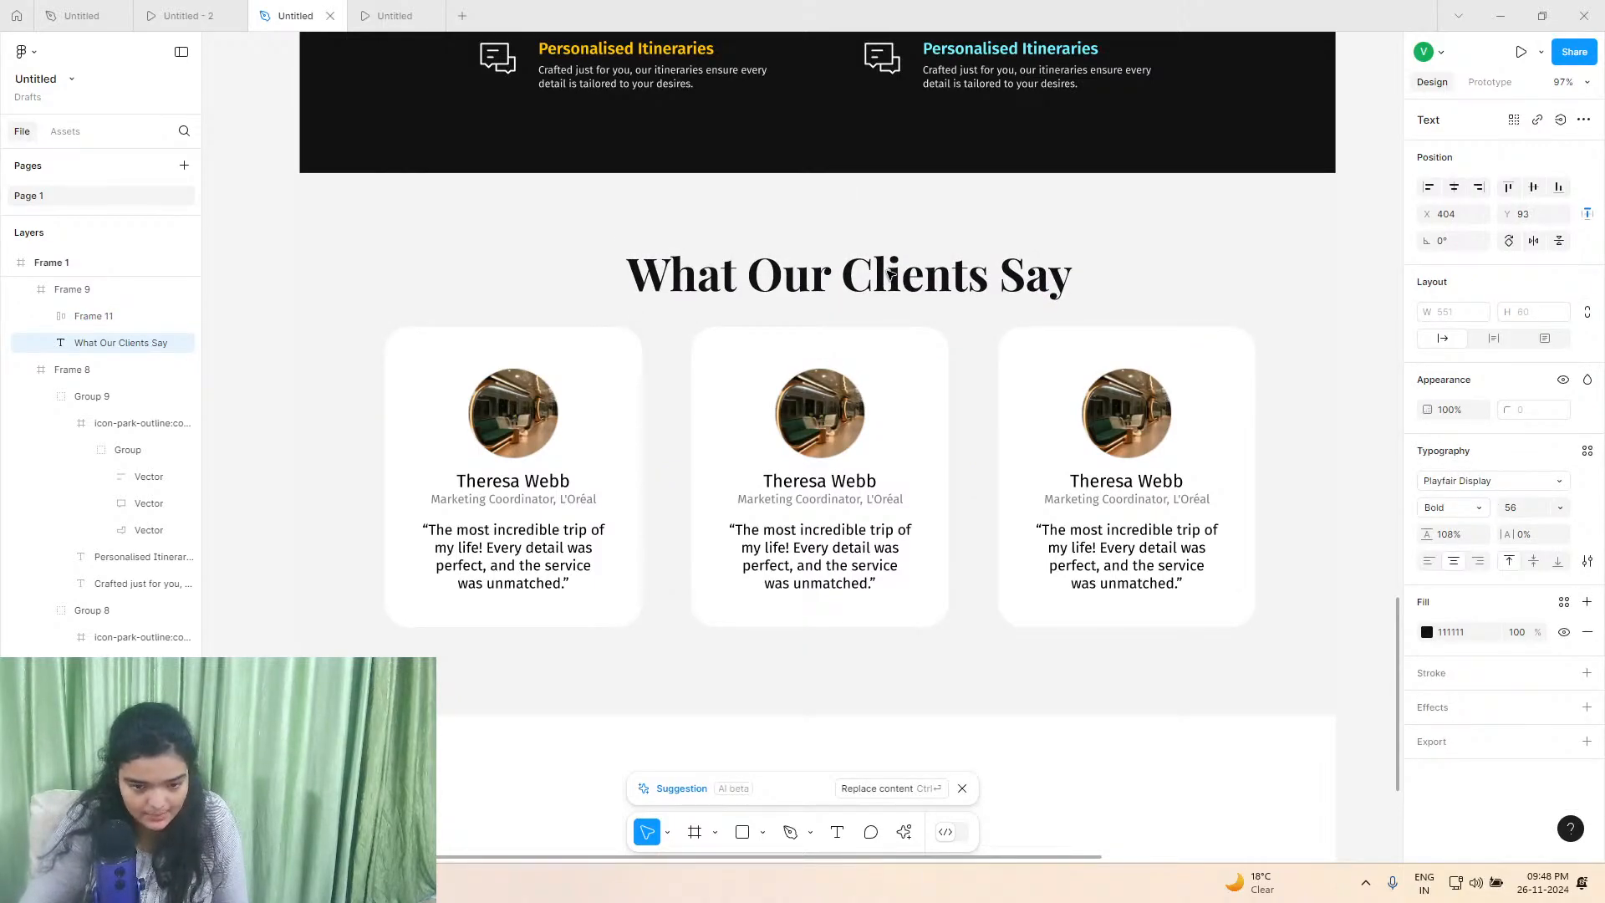
{"action": "key", "text": "Down"}
{"action": "key", "text": "Down"}
{"action": "key", "text": "Up"}
{"action": "key", "text": "Up"}
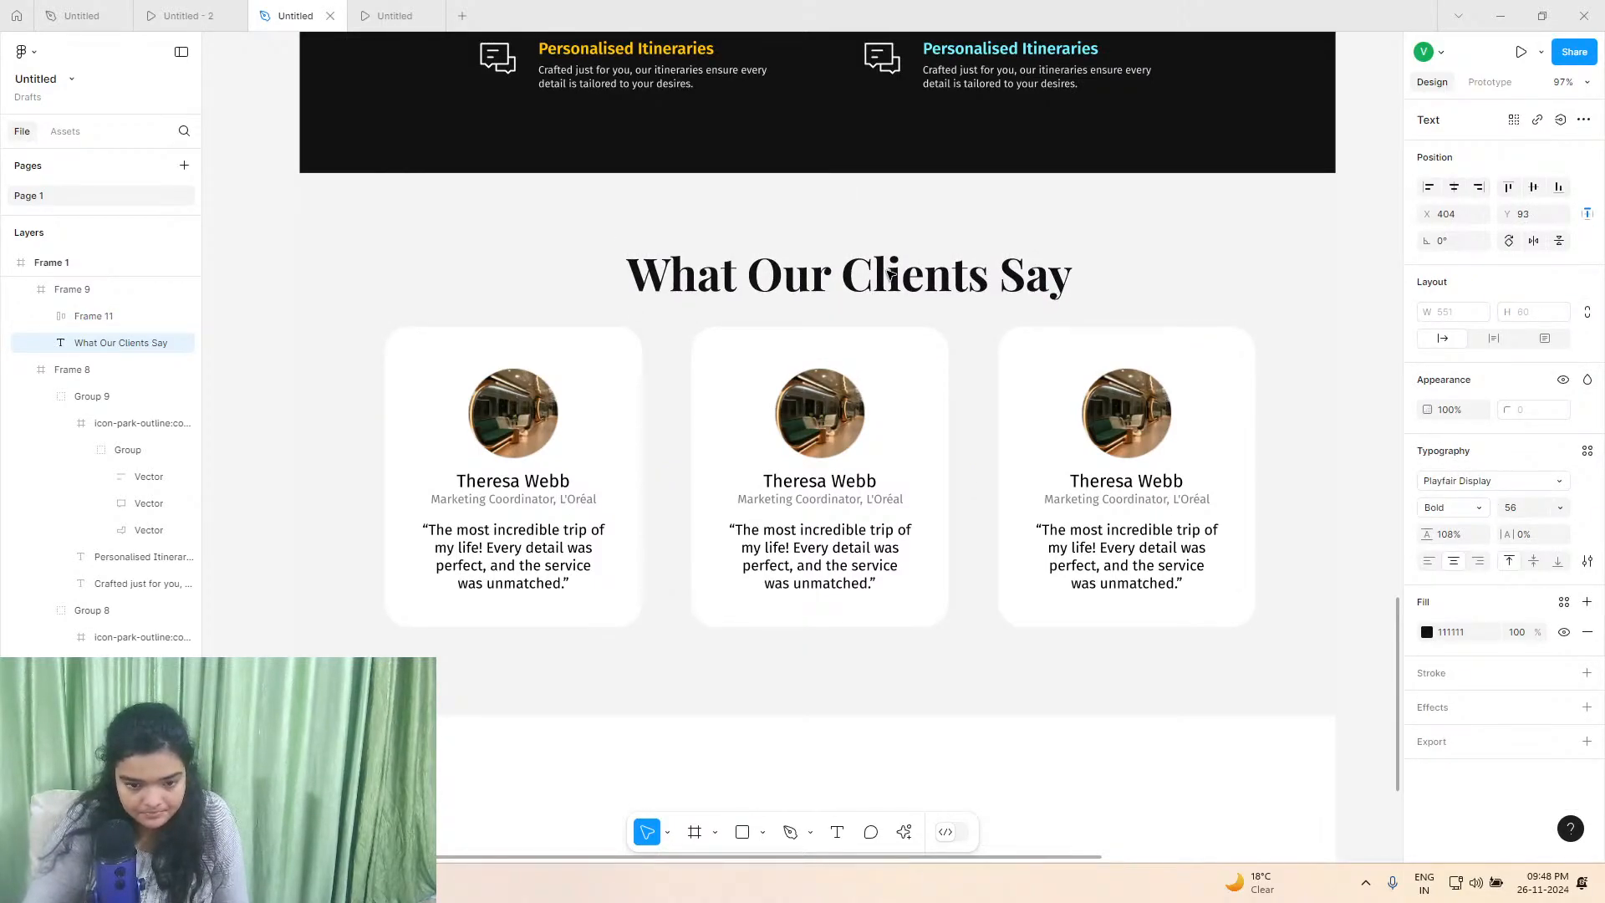
Nudge the card row up to Y 188 and the section heading up to Y 92.
{"action": "left_click", "coordinate": [894, 371]}
{"action": "key", "text": "Up"}
{"action": "key", "text": "Up"}
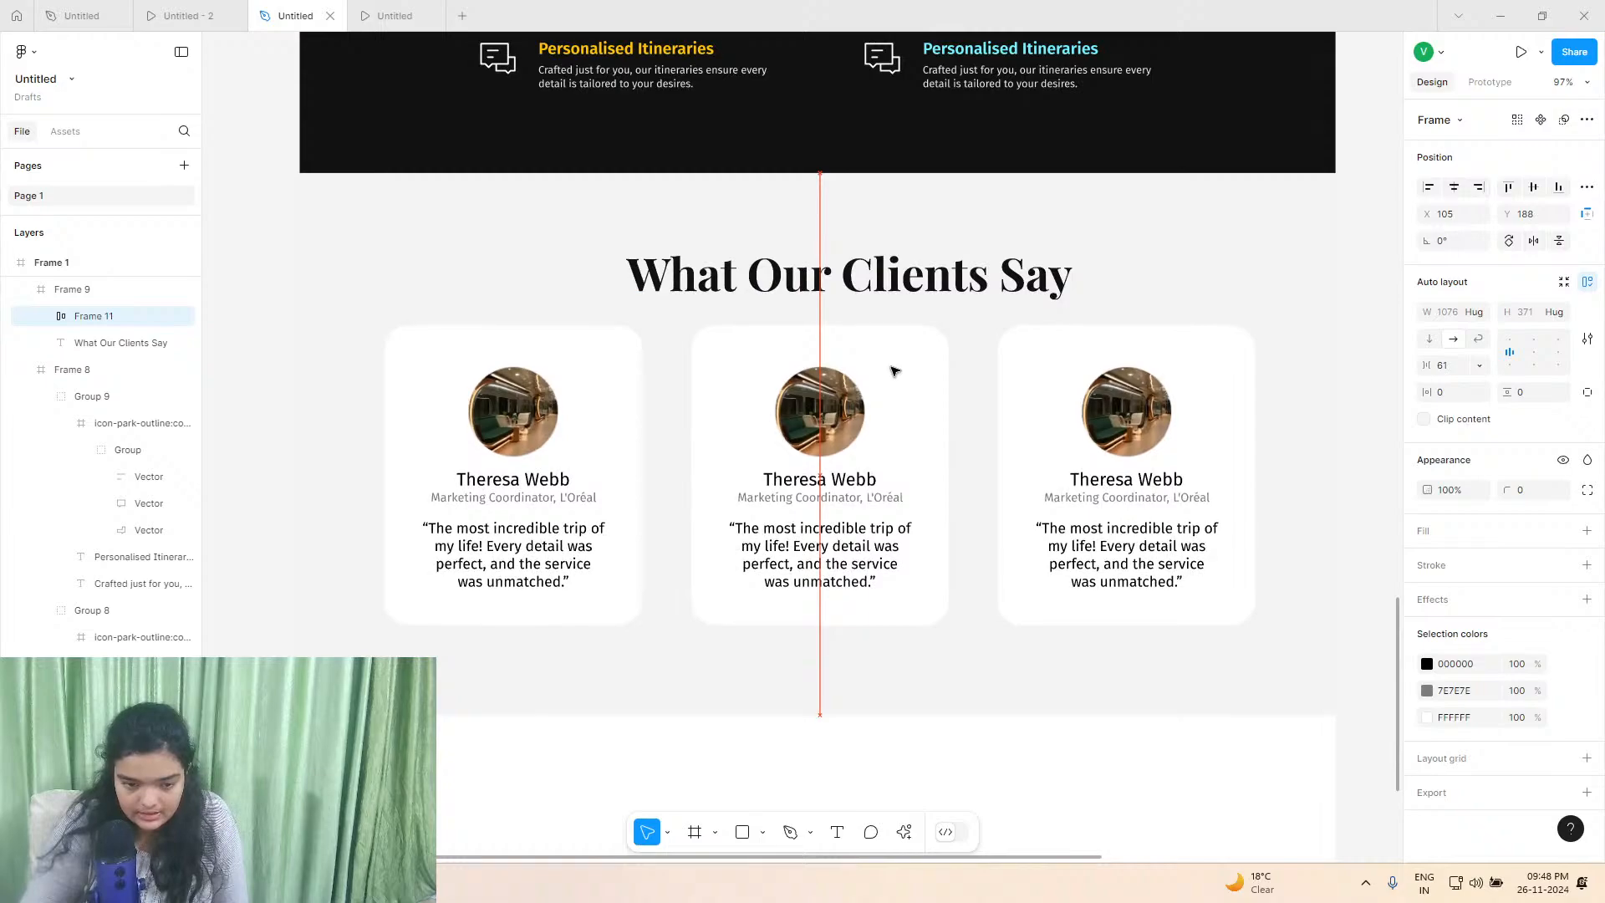
{"action": "left_click", "coordinate": [987, 289]}
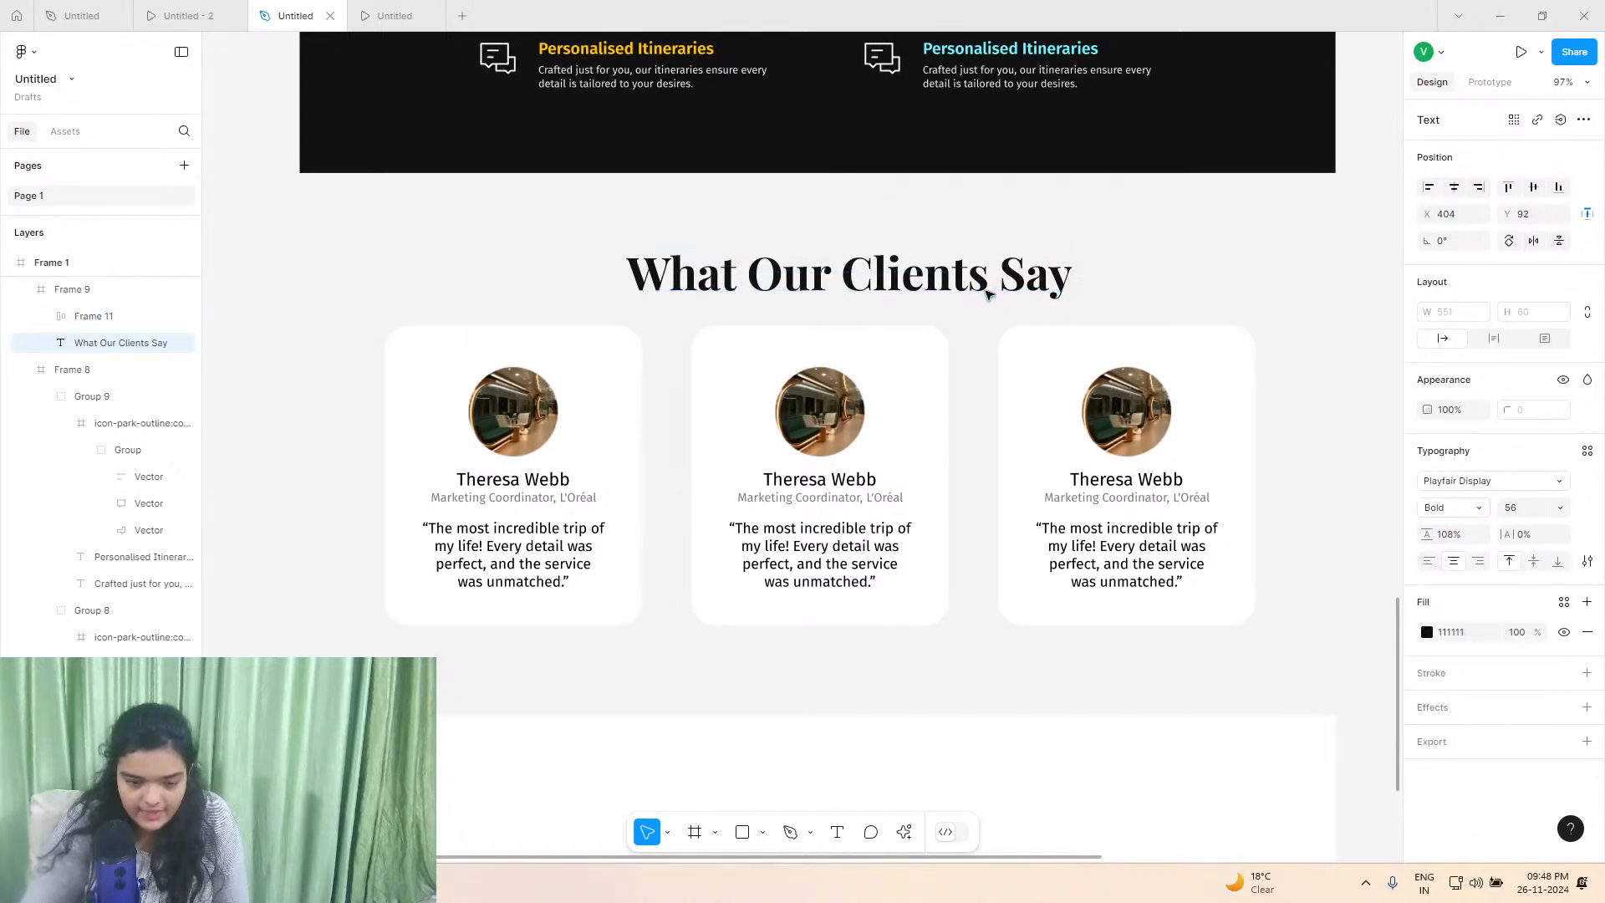
Nudge the "What Our Clients Say" heading to Y 93.
{"action": "key", "text": "Up"}
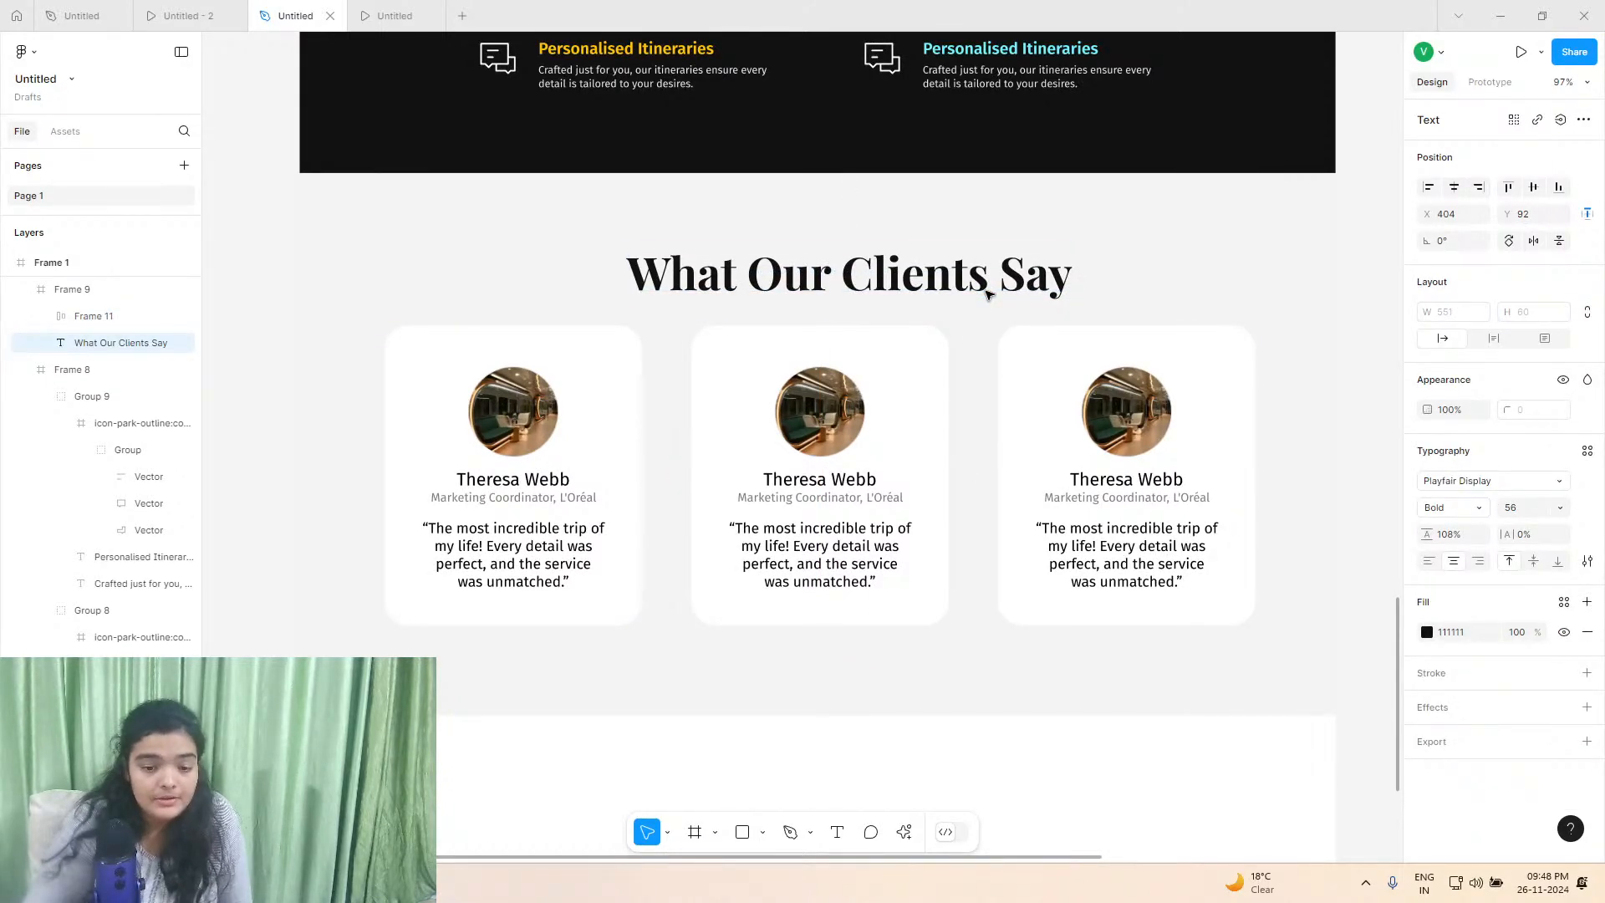
{"action": "key", "text": "Up"}
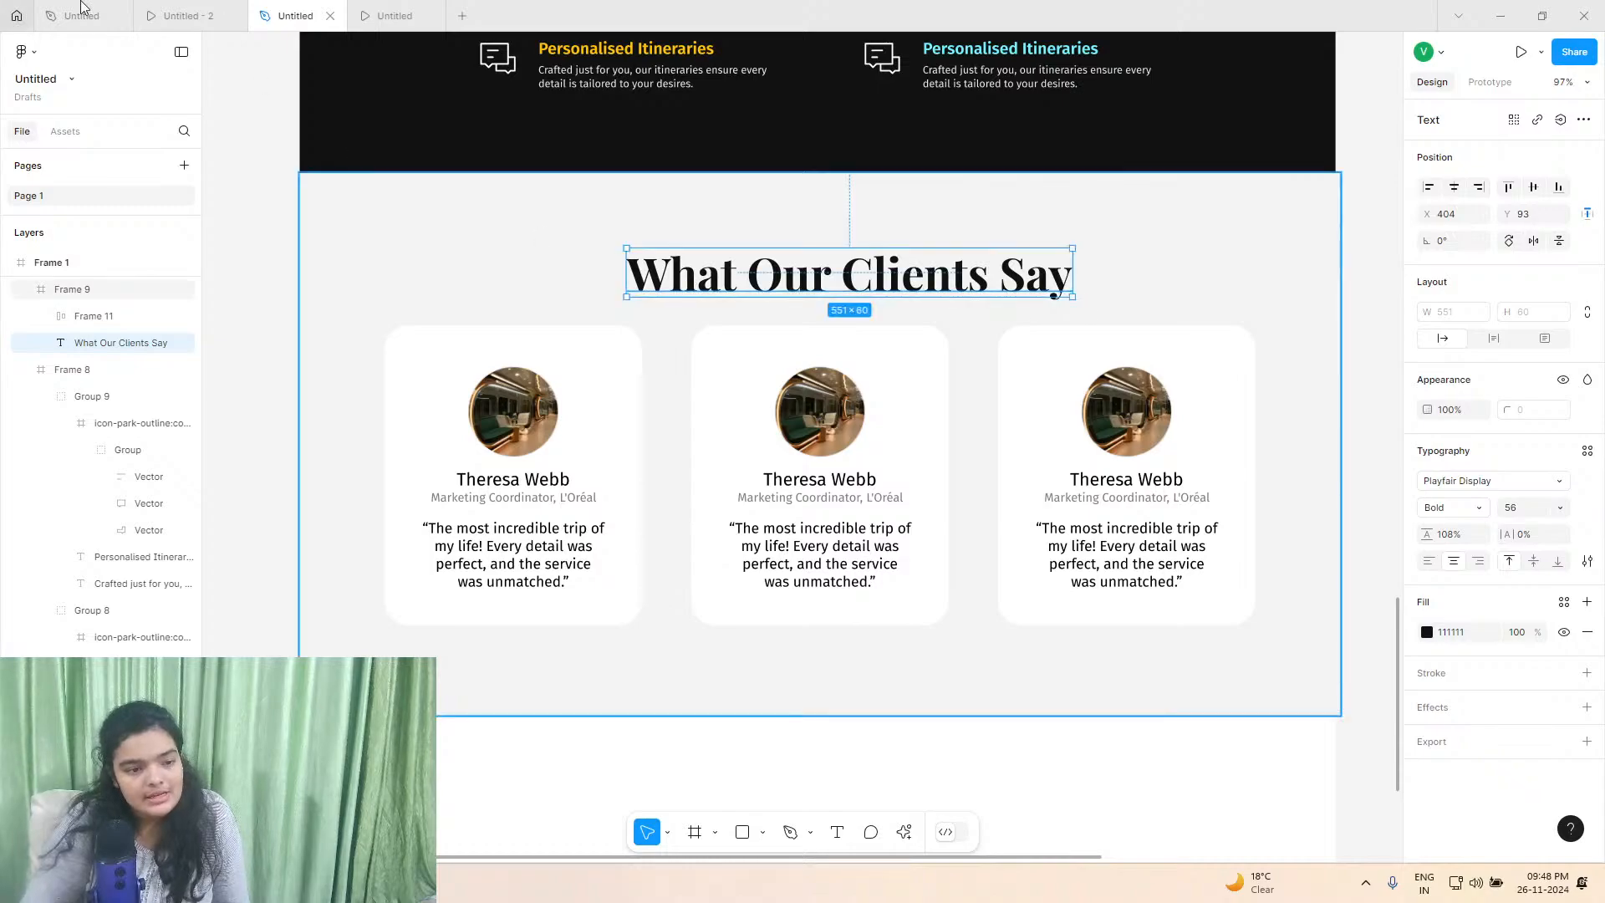
Examine the "Join Our Community" sign-up section and the footer below it in the reference prototype.
{"action": "left_click", "coordinate": [180, 10]}
{"action": "scroll", "coordinate": [788, 505], "scroll_direction": "down", "scroll_amount": 10}
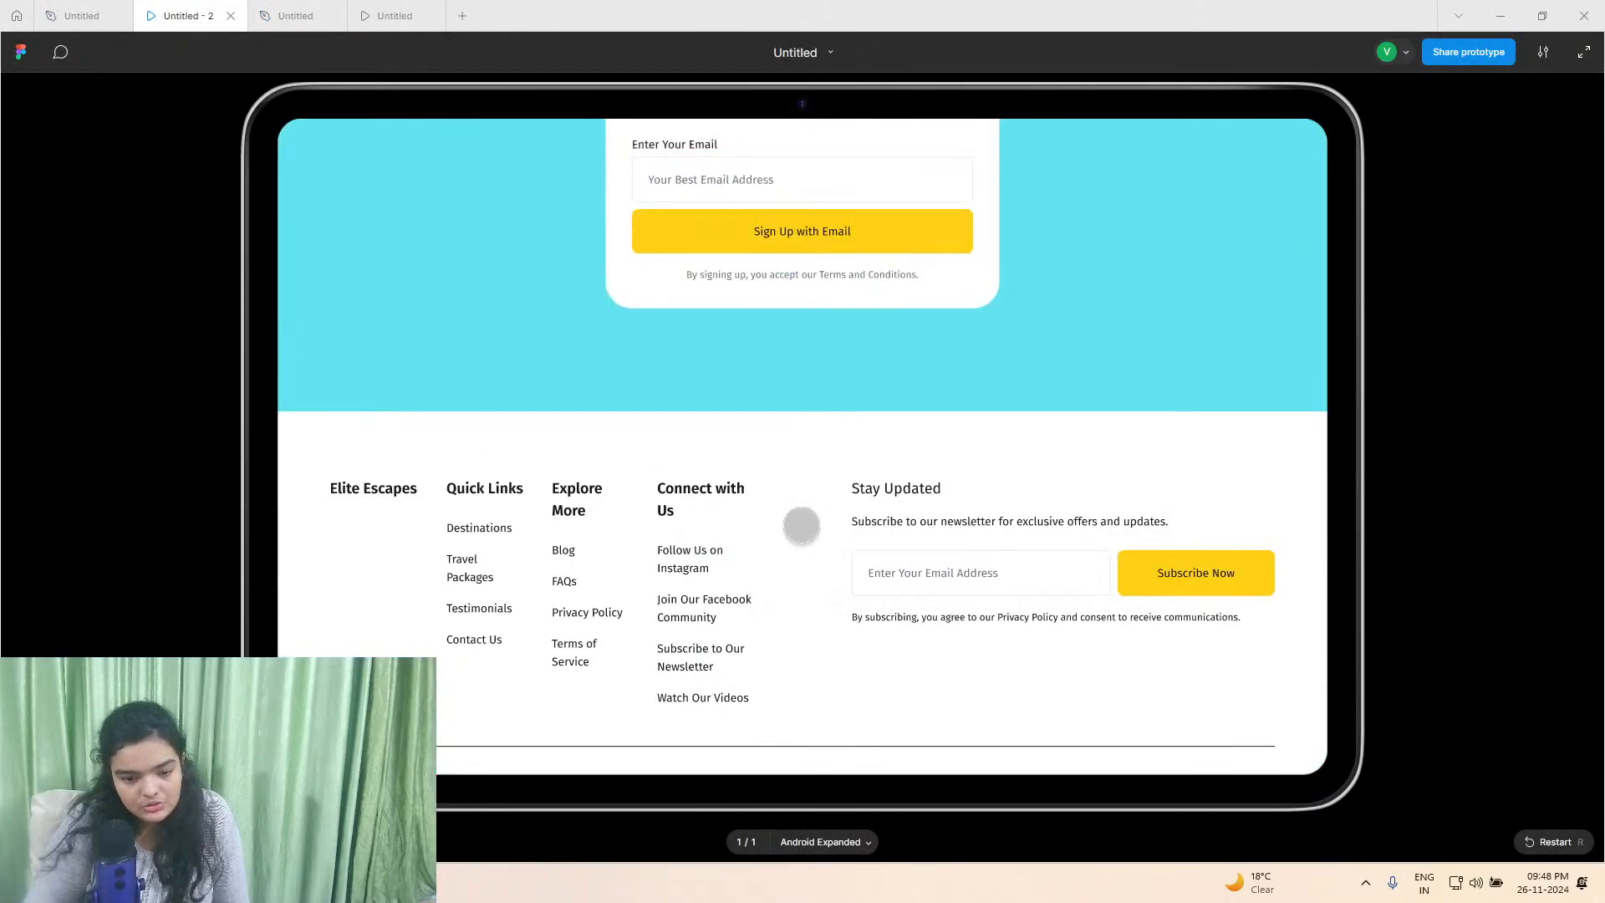
{"action": "scroll", "coordinate": [802, 523], "scroll_direction": "up", "scroll_amount": 5}
{"action": "scroll", "coordinate": [801, 527], "scroll_direction": "down", "scroll_amount": 2}
{"action": "scroll", "coordinate": [800, 526], "scroll_direction": "up", "scroll_amount": 3}
{"action": "scroll", "coordinate": [802, 523], "scroll_direction": "down", "scroll_amount": 2}
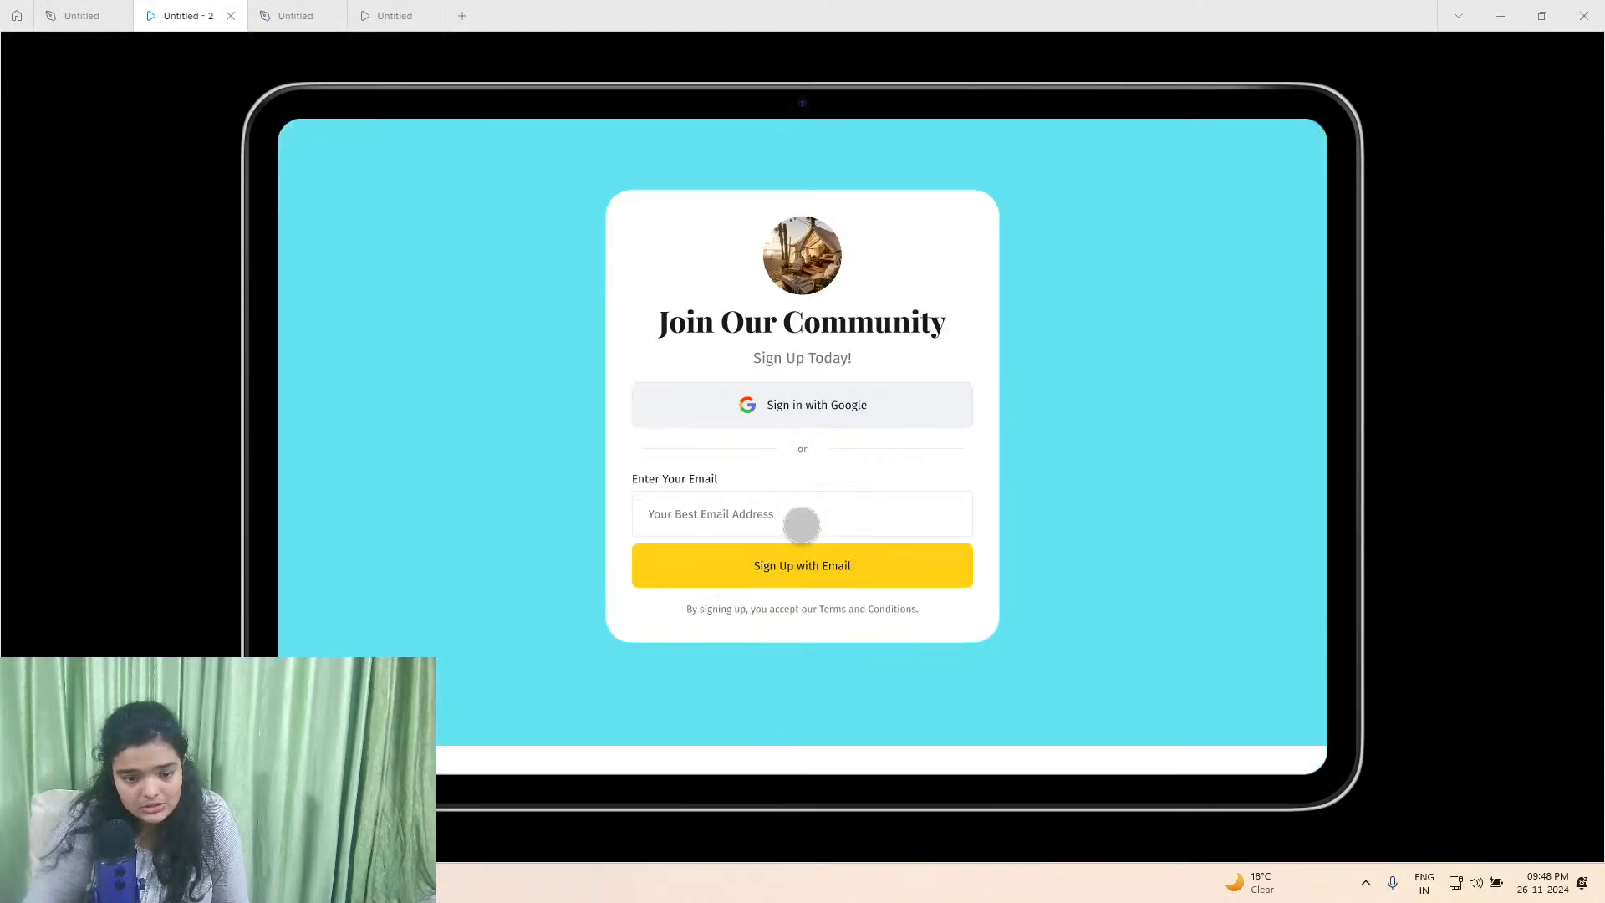
{"action": "left_click", "coordinate": [295, 15]}
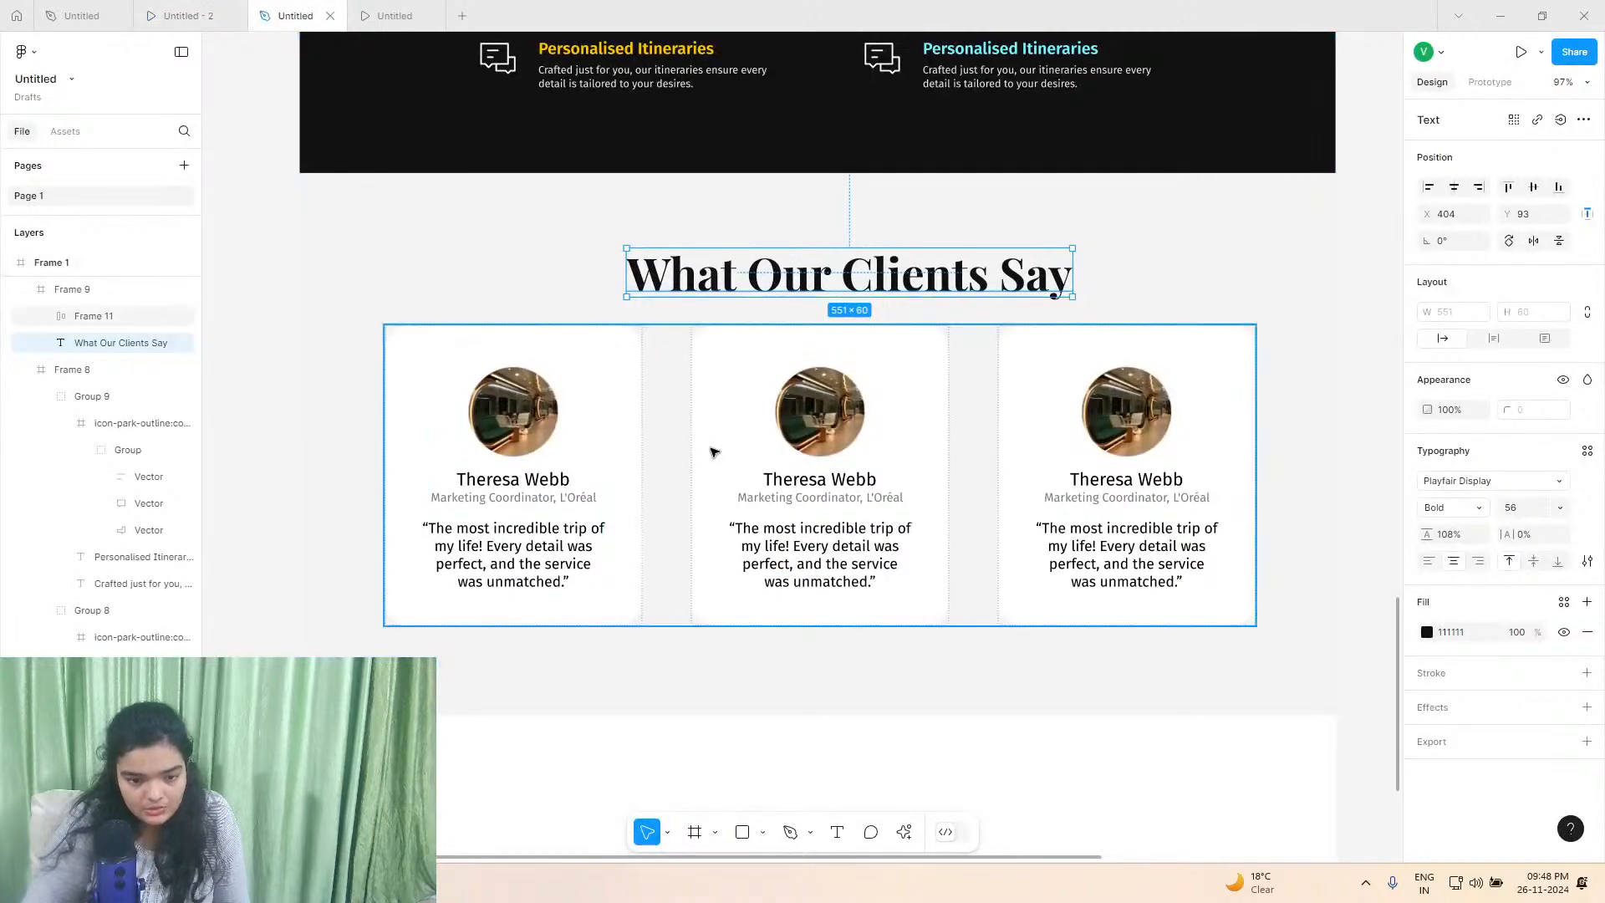
Replace the round picture on the middle testimonial card with image file 2 from the computer.
{"action": "double_click", "coordinate": [815, 423]}
{"action": "double_click", "coordinate": [814, 423]}
{"action": "double_click", "coordinate": [814, 423]}
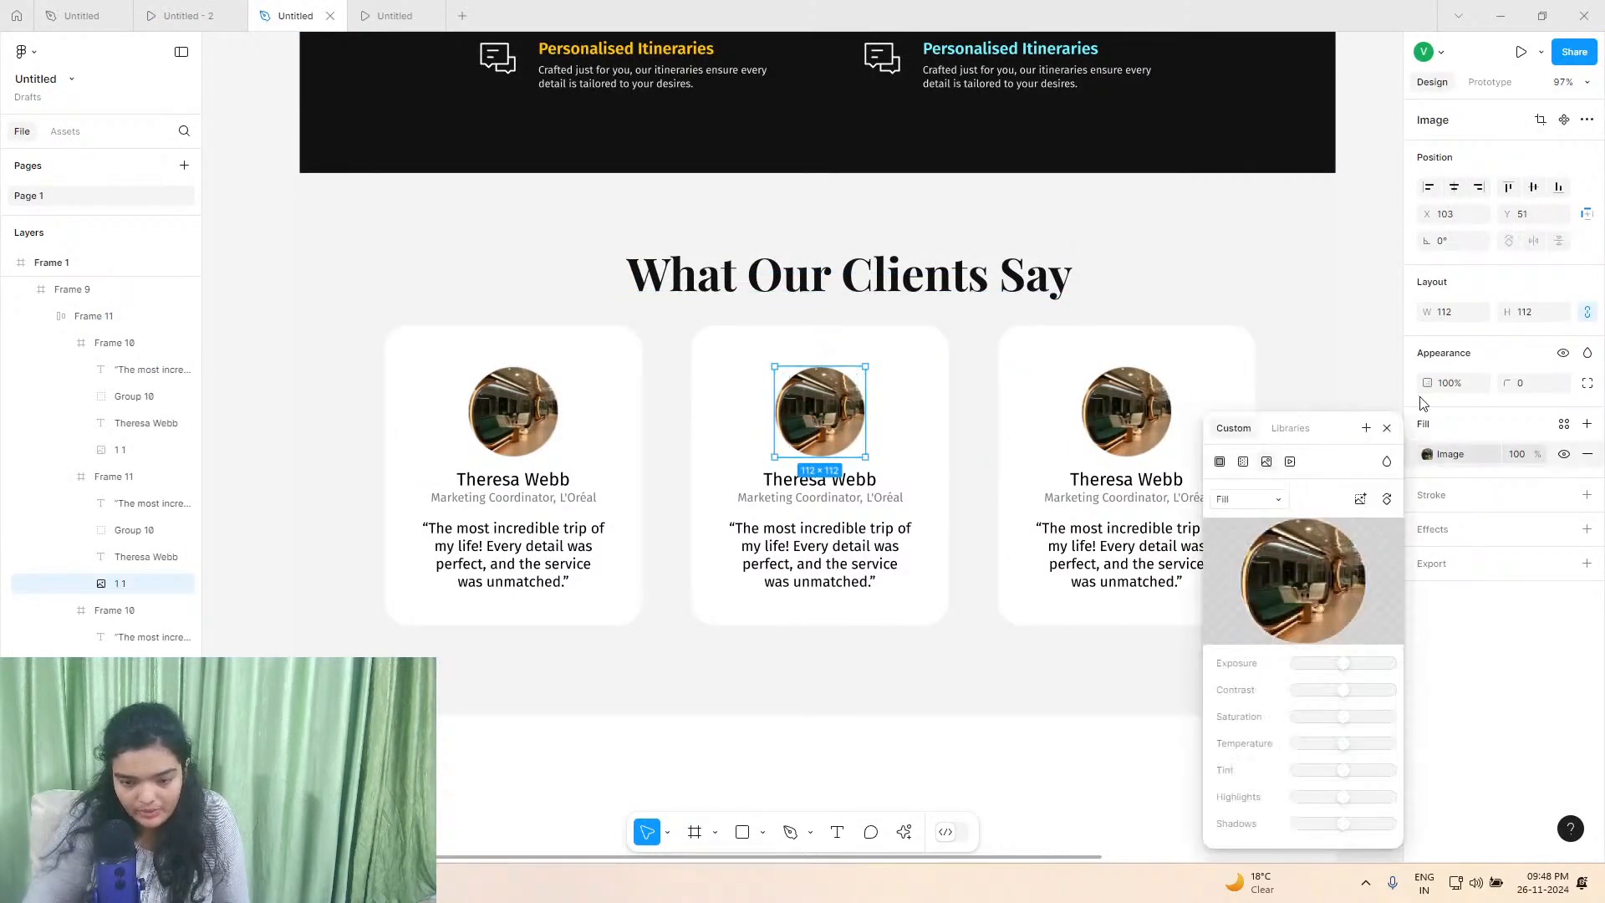
{"action": "left_click", "coordinate": [1301, 568]}
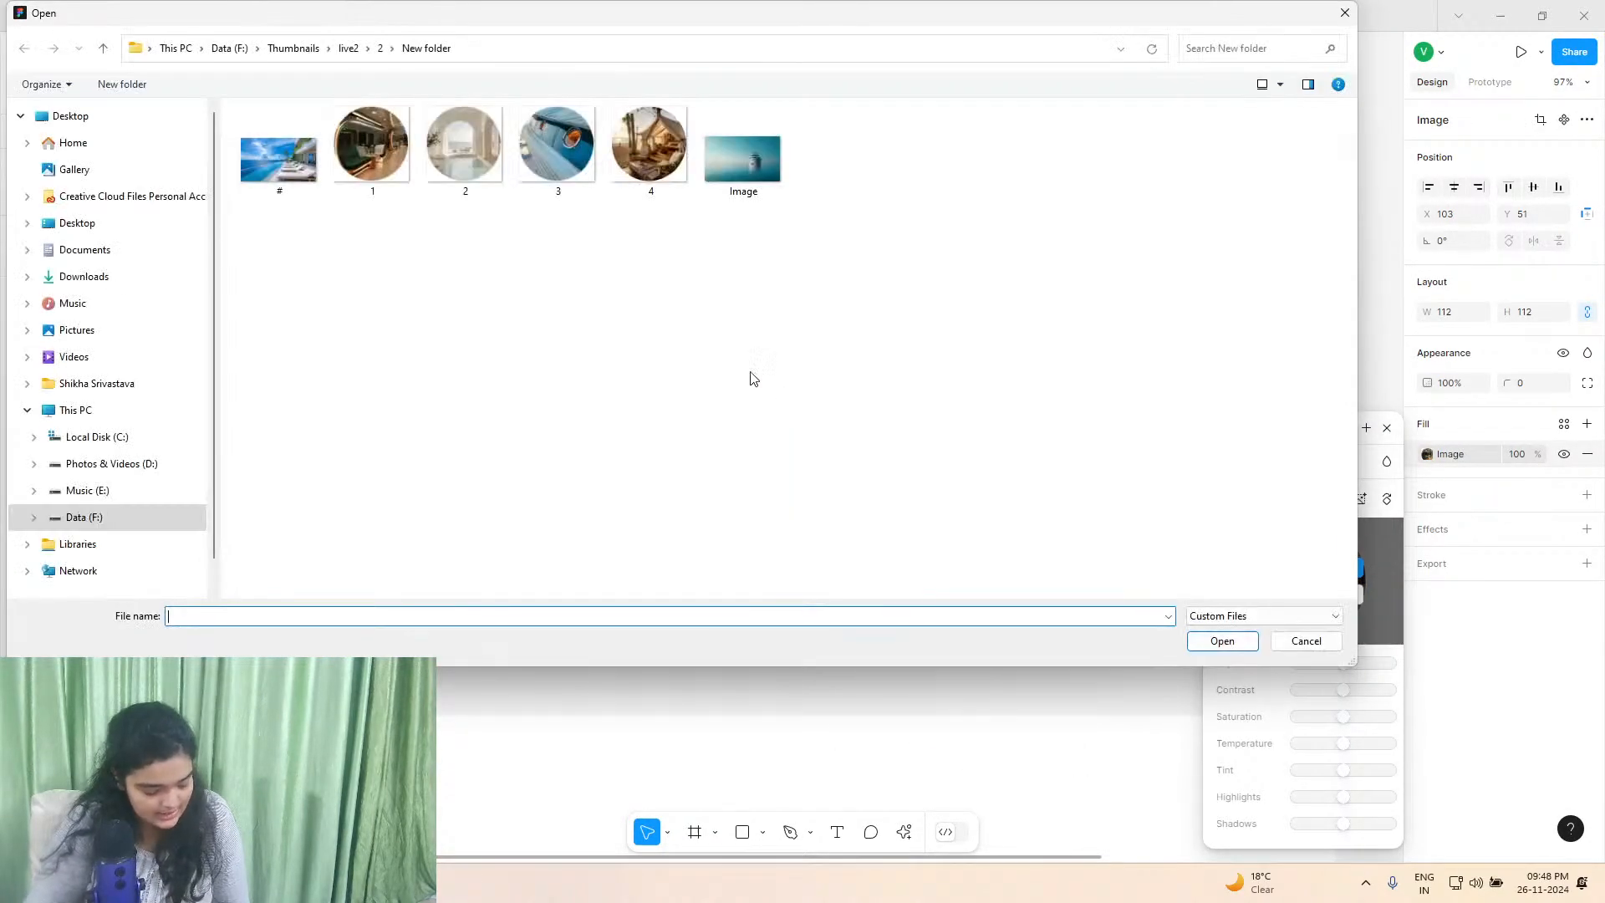
{"action": "left_click", "coordinate": [372, 144]}
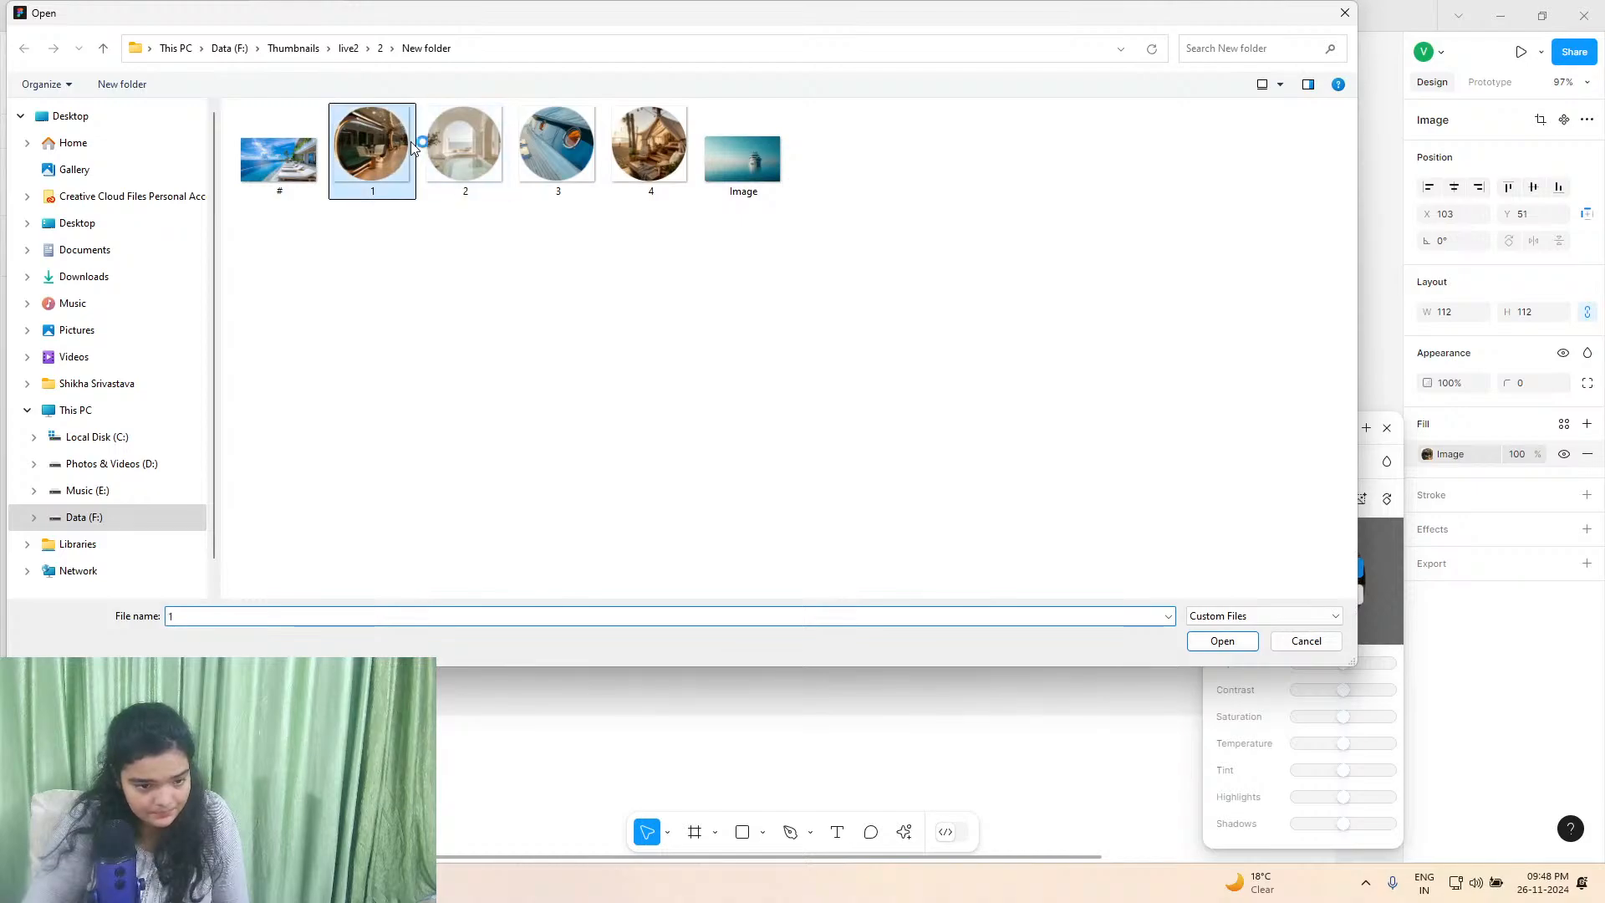
{"action": "left_click", "coordinate": [477, 139]}
{"action": "left_click", "coordinate": [1221, 641]}
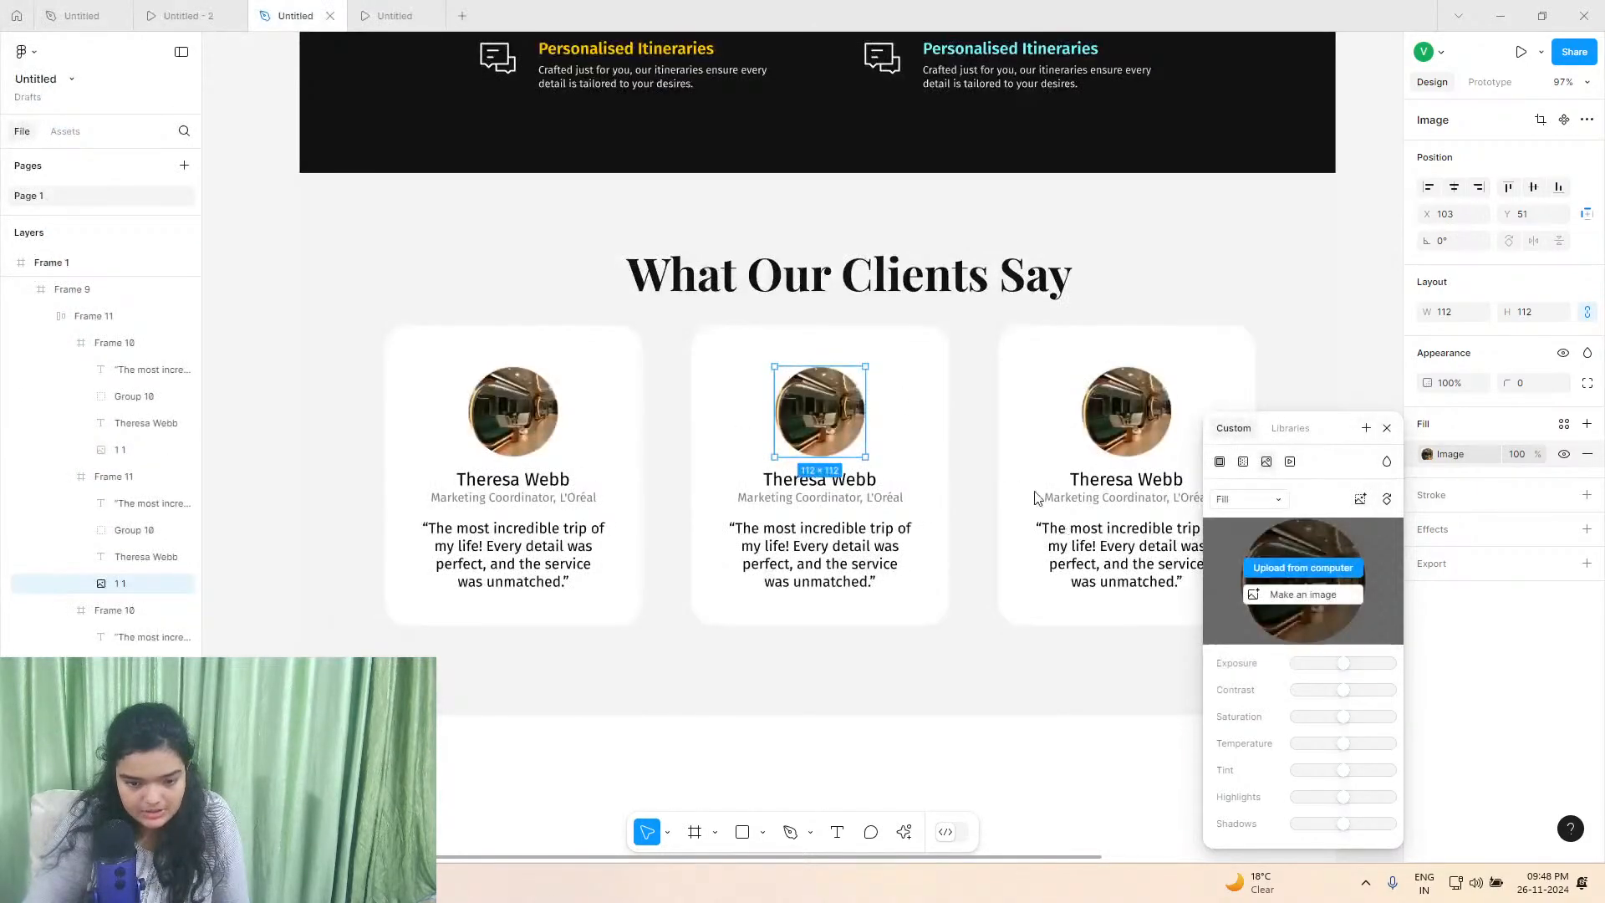
Replace the round picture on the third testimonial card with image file 3 from the computer.
{"action": "double_click", "coordinate": [1127, 408]}
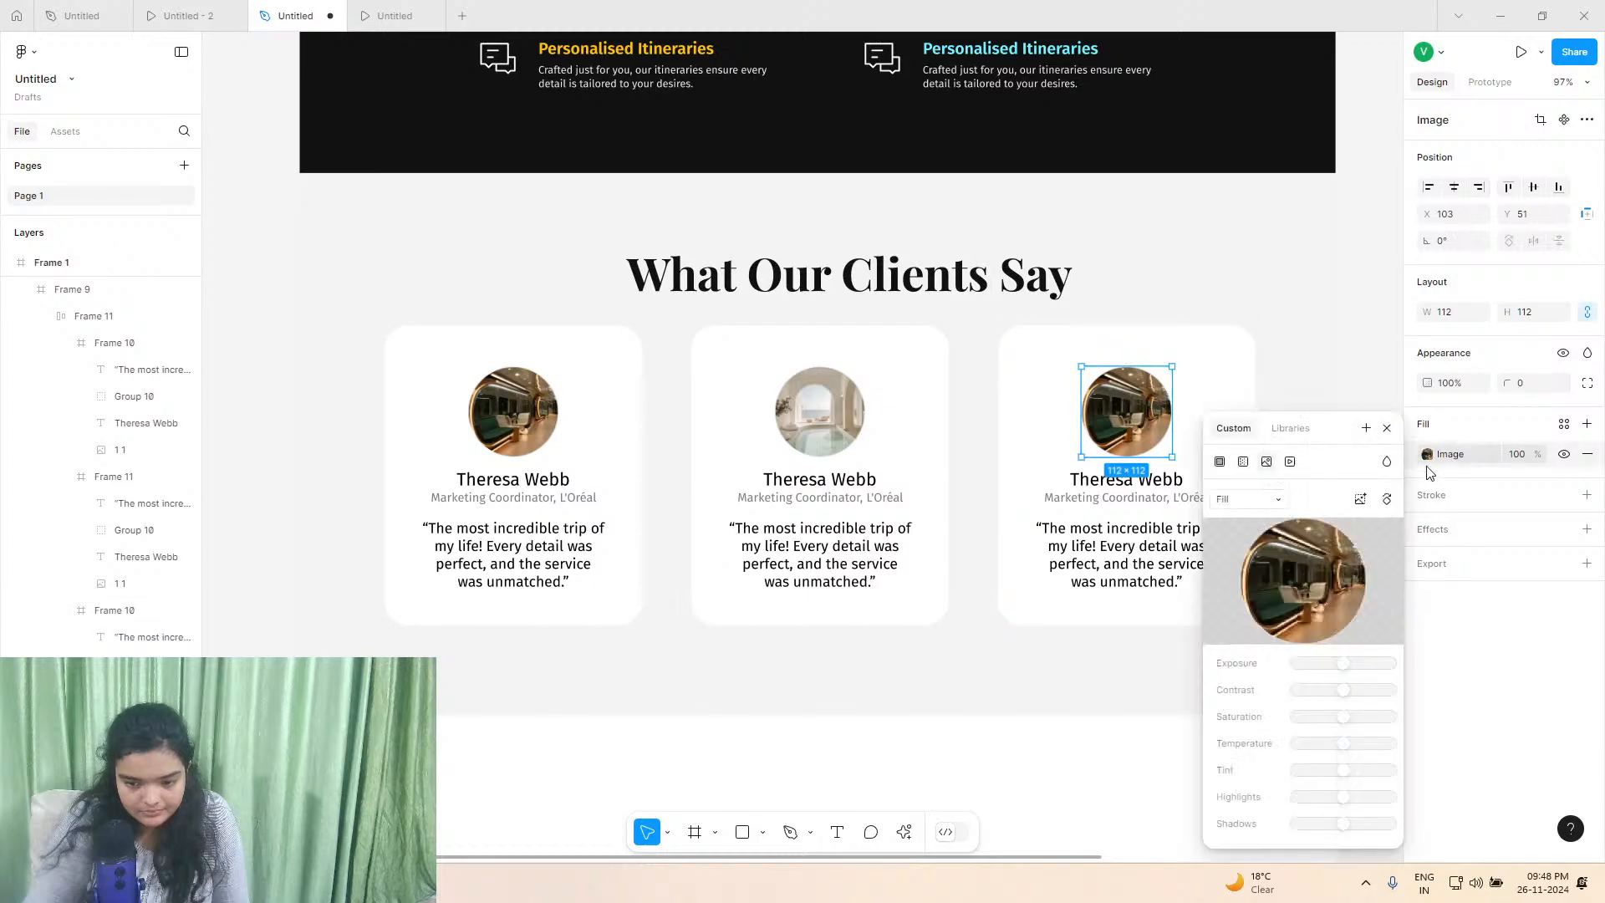
{"action": "mouse_move", "coordinate": [1309, 569]}
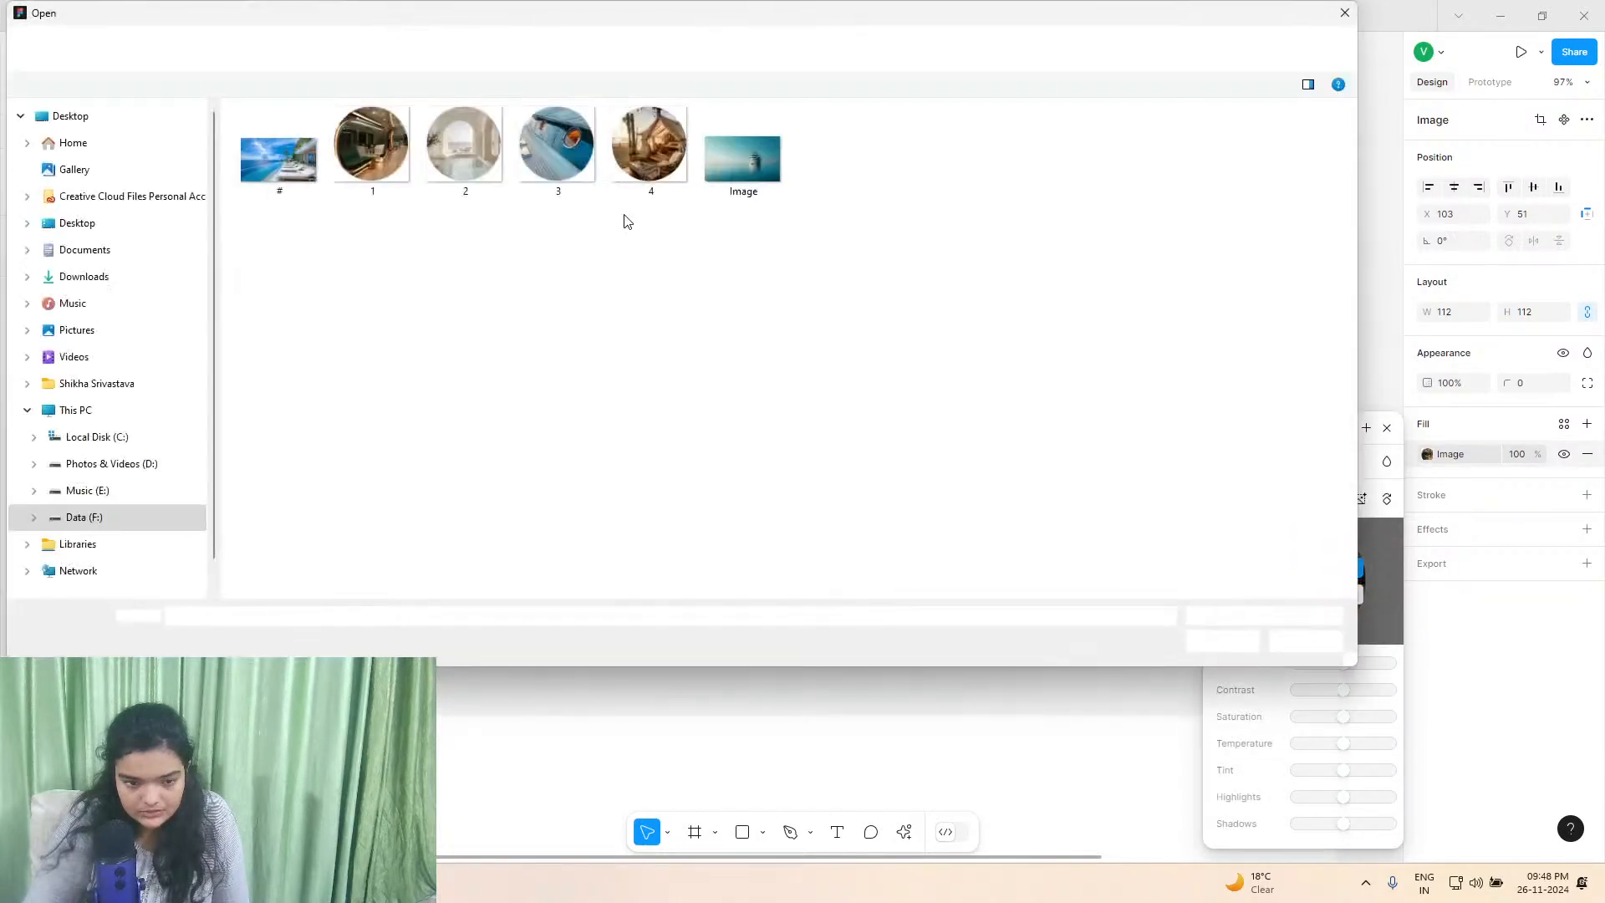
{"action": "left_click", "coordinate": [557, 150]}
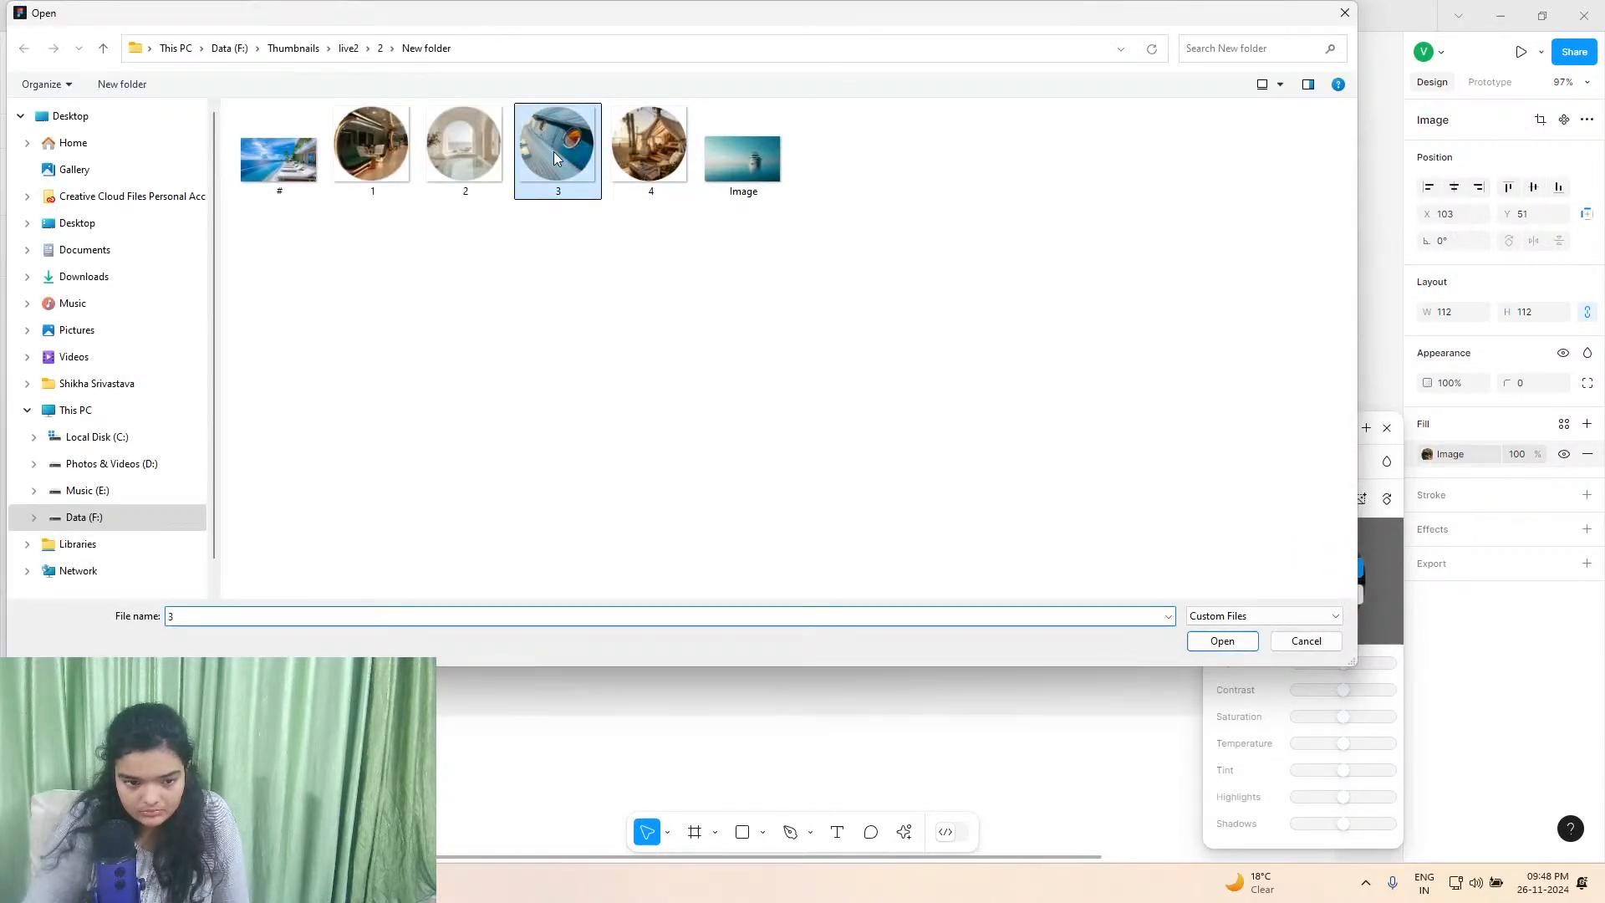
{"action": "left_click", "coordinate": [1207, 642]}
Replace the client names on the second and third cards with names from Content Reel's "Full Name (first last)" set.
{"action": "left_click", "coordinate": [806, 489]}
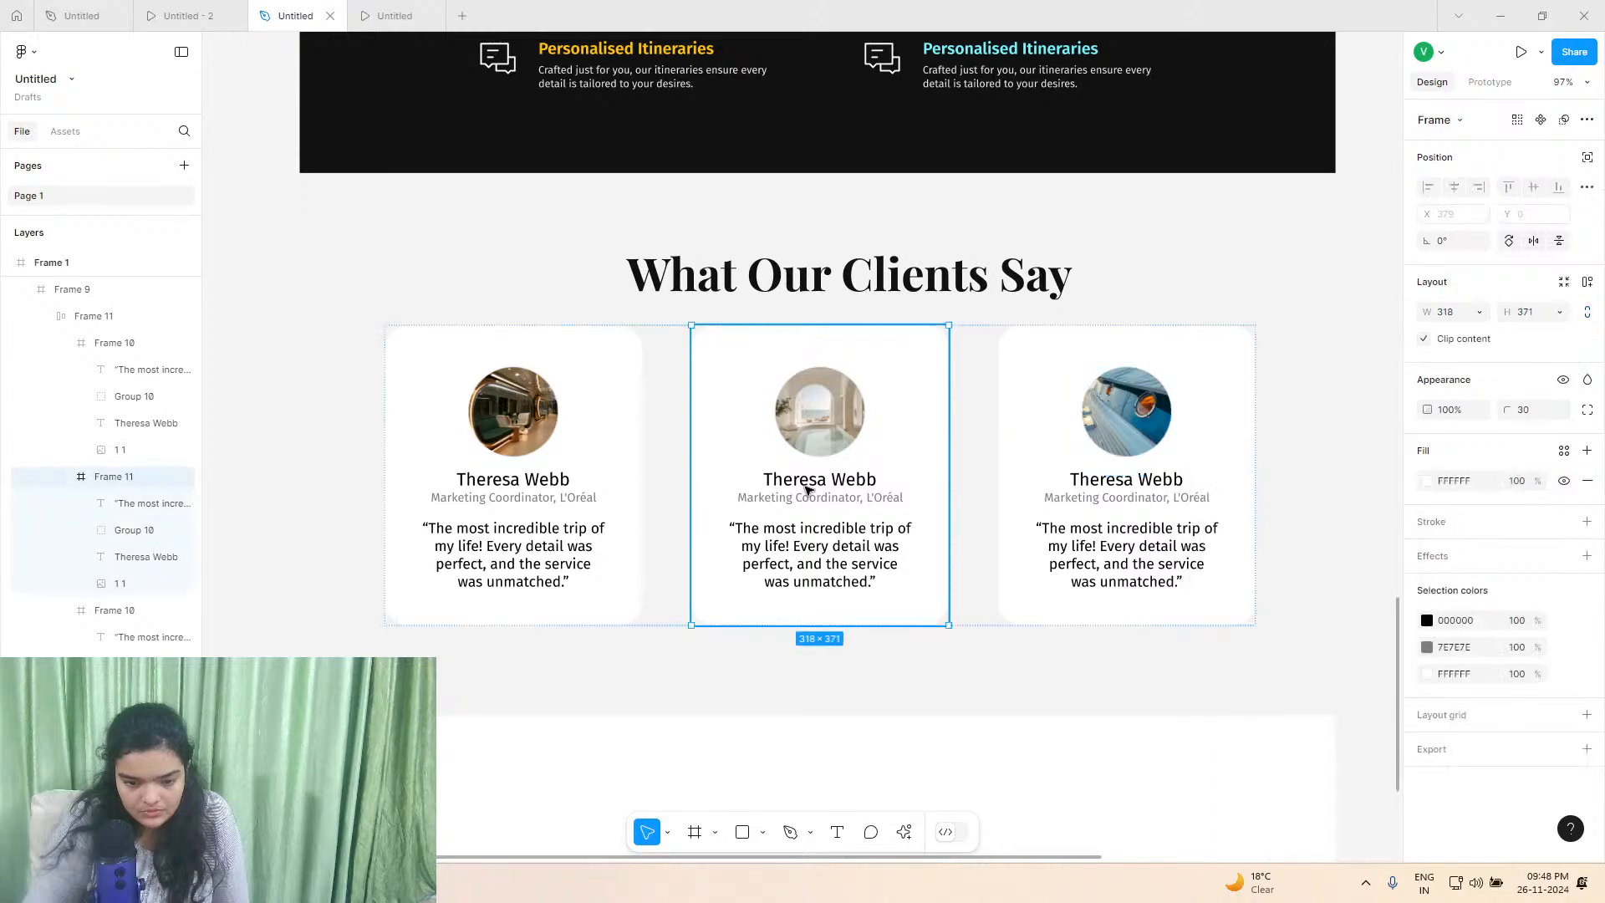
{"action": "double_click", "coordinate": [807, 489]}
{"action": "left_click", "coordinate": [908, 830]}
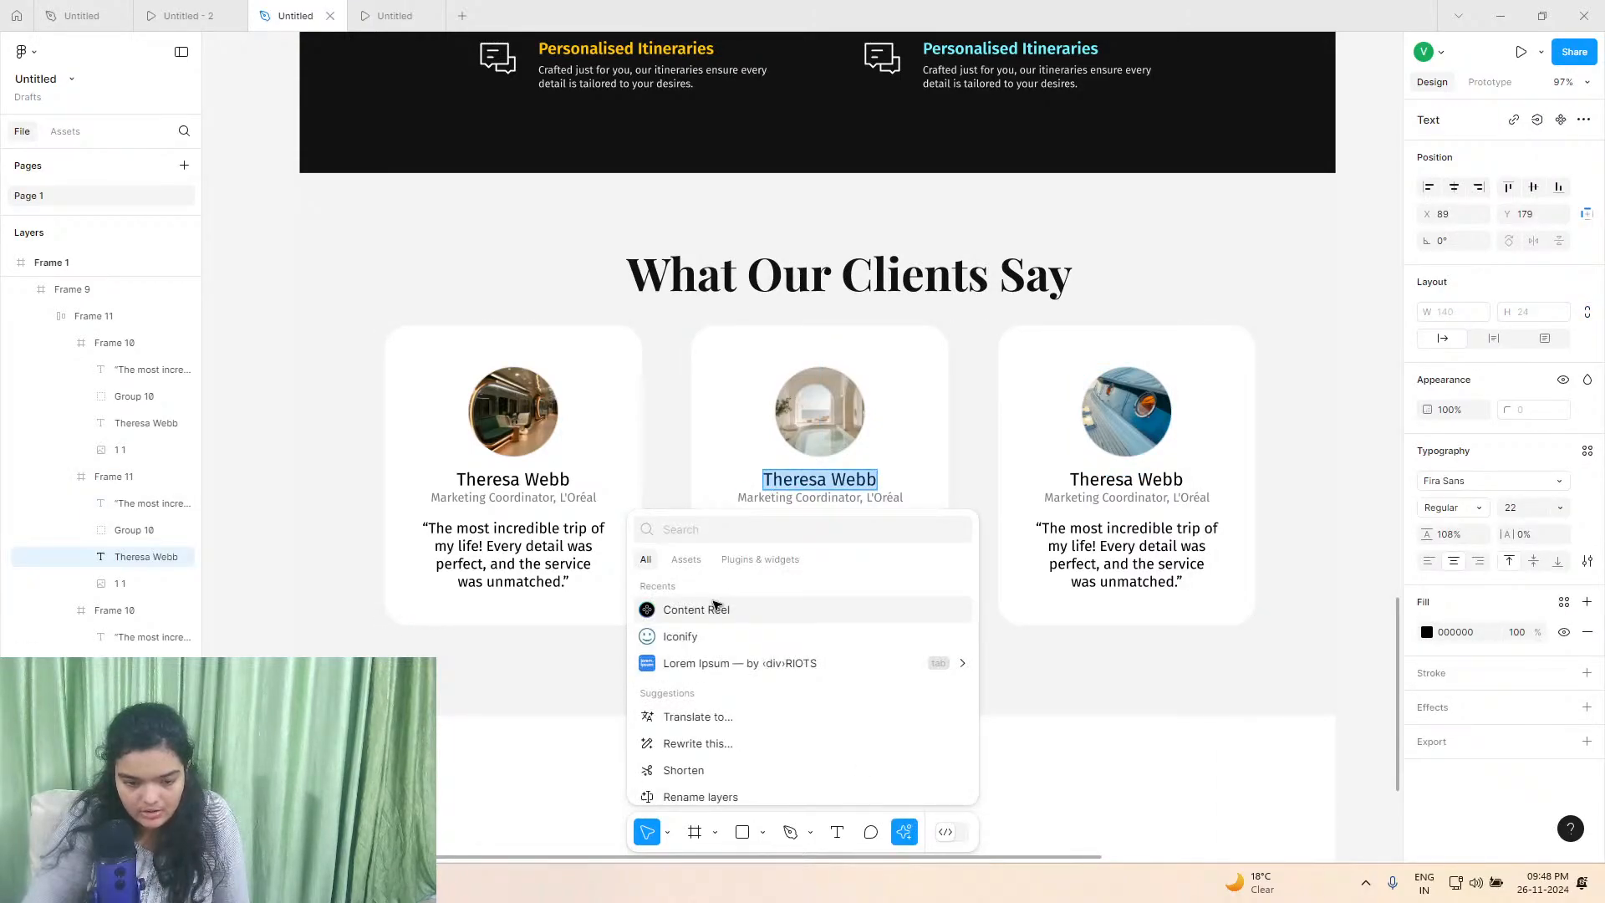
{"action": "left_click", "coordinate": [715, 604]}
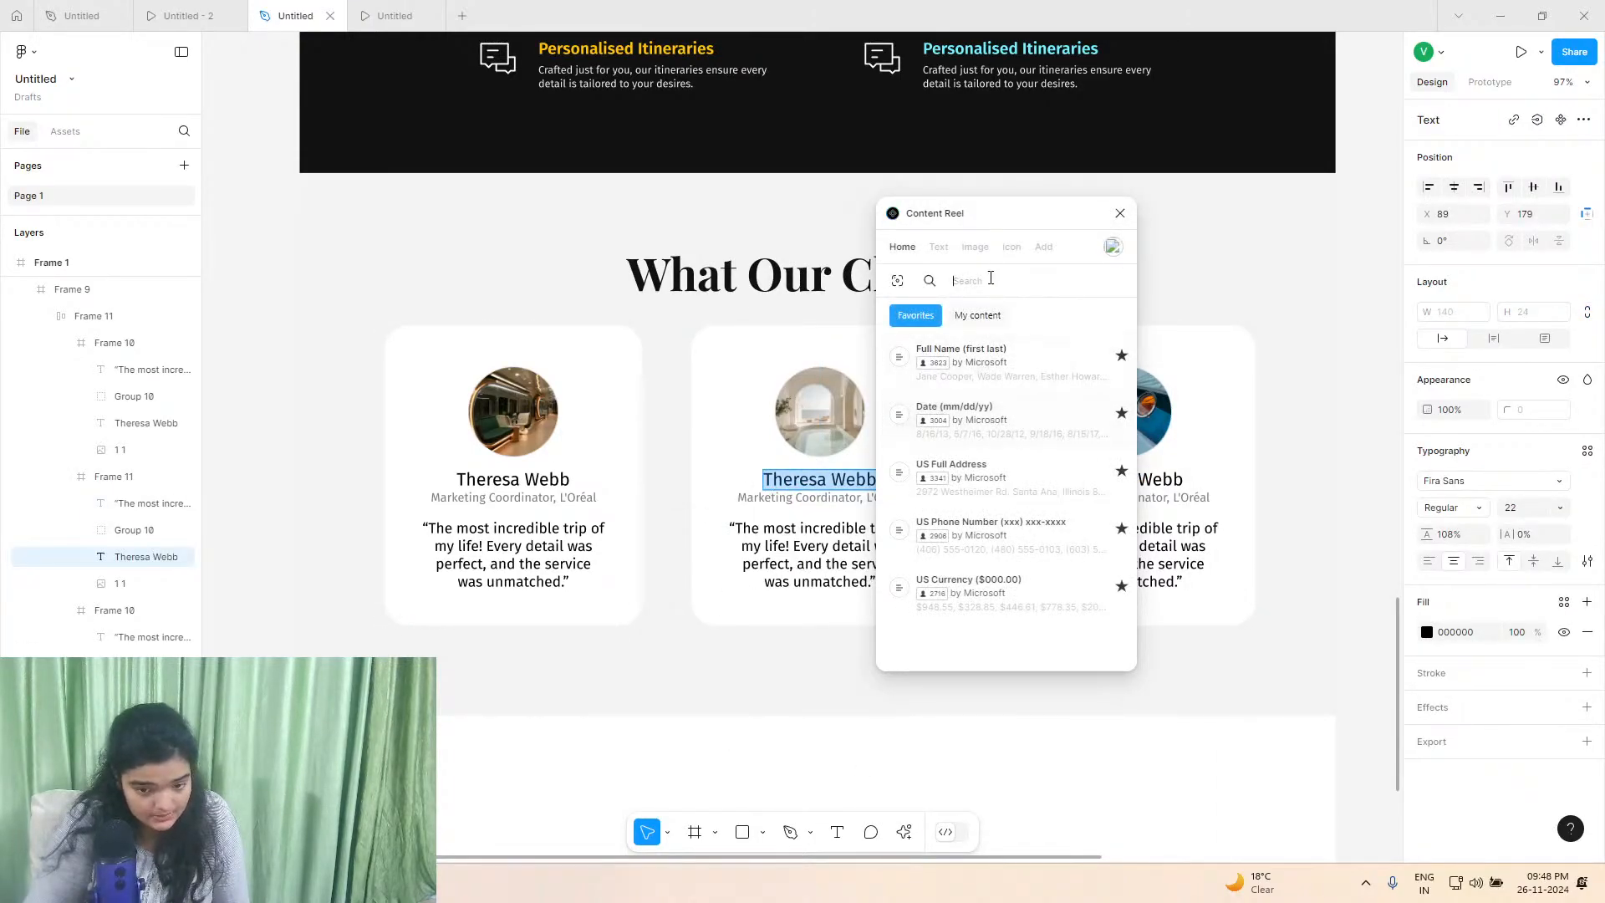
{"action": "left_click_drag", "start_coordinate": [1003, 243], "coordinate": [496, 276]}
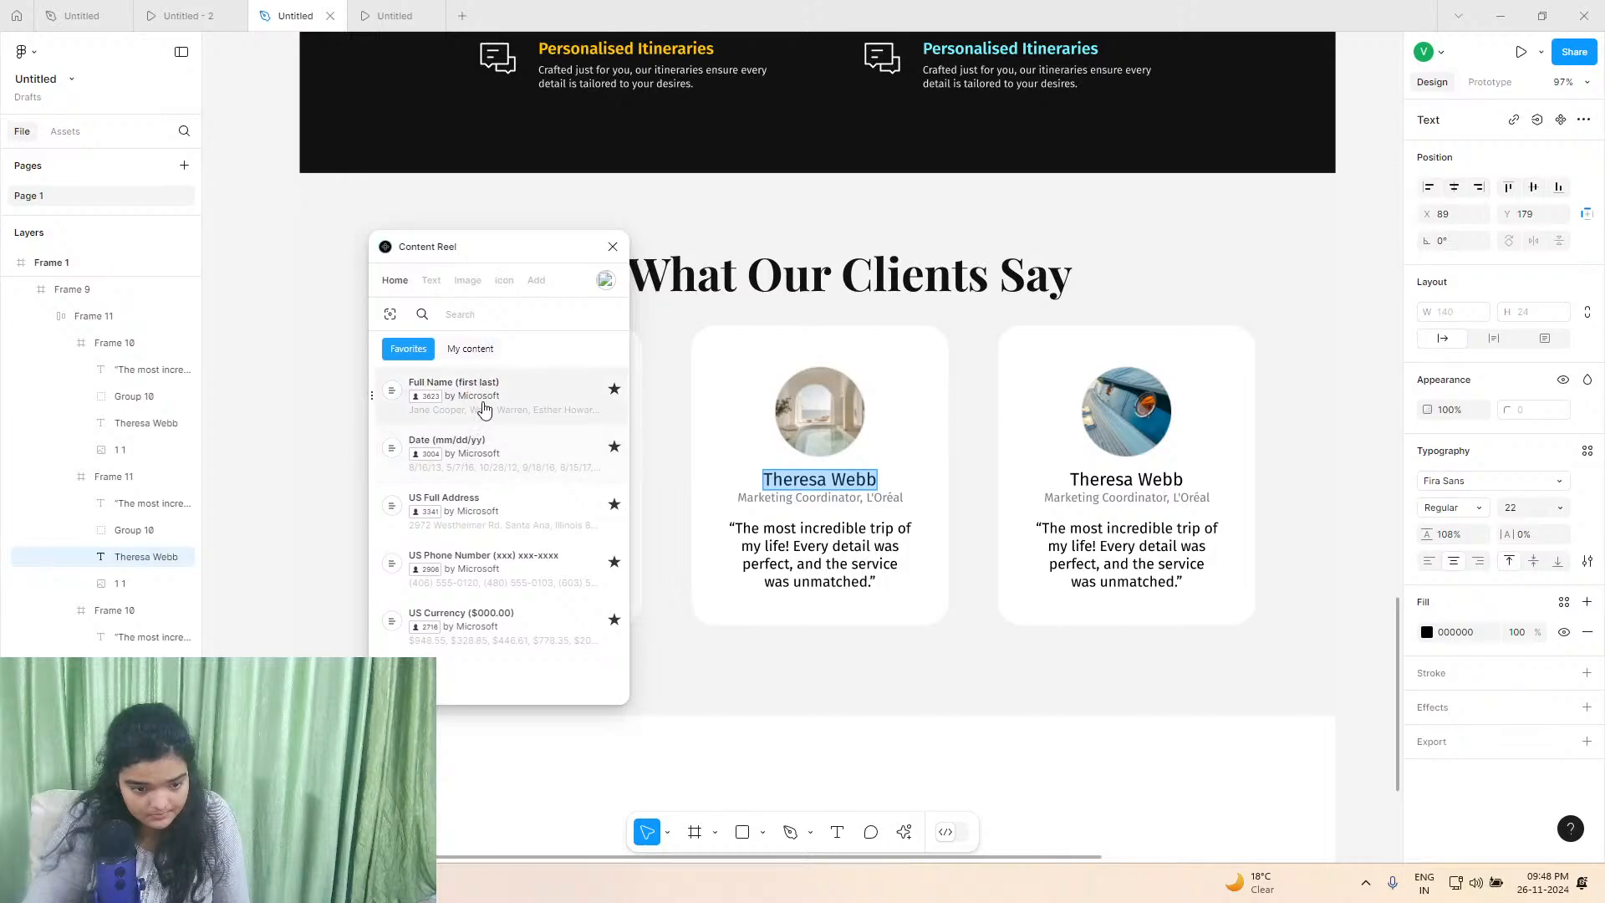
{"action": "left_click", "coordinate": [516, 408]}
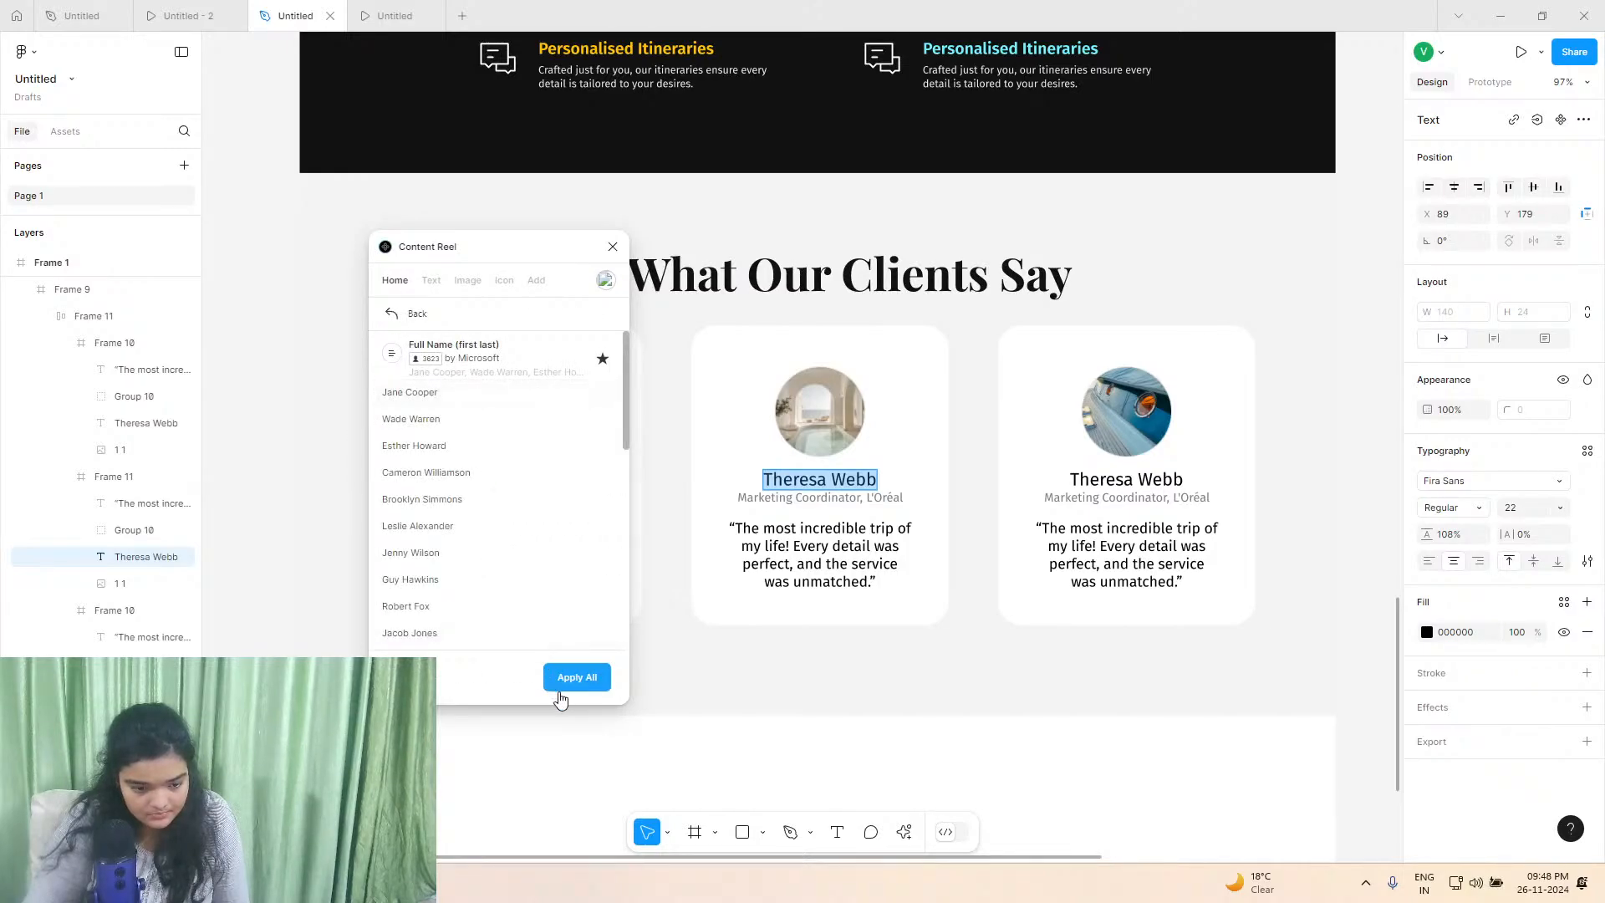
{"action": "left_click", "coordinate": [565, 692]}
{"action": "double_click", "coordinate": [1103, 486]}
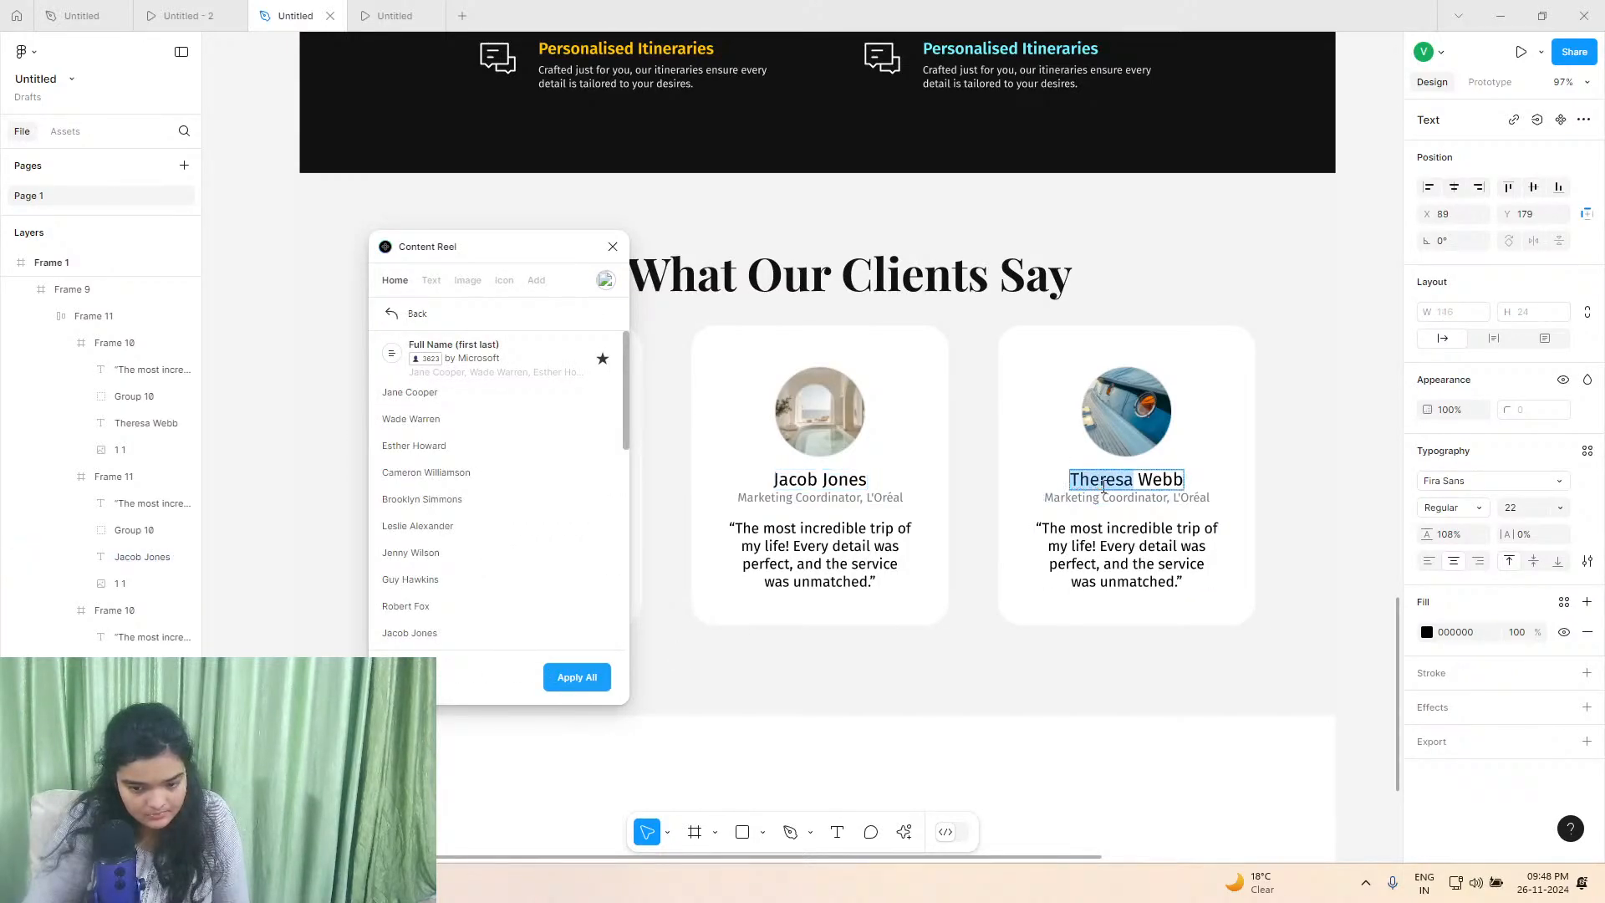
{"action": "left_click", "coordinate": [579, 669]}
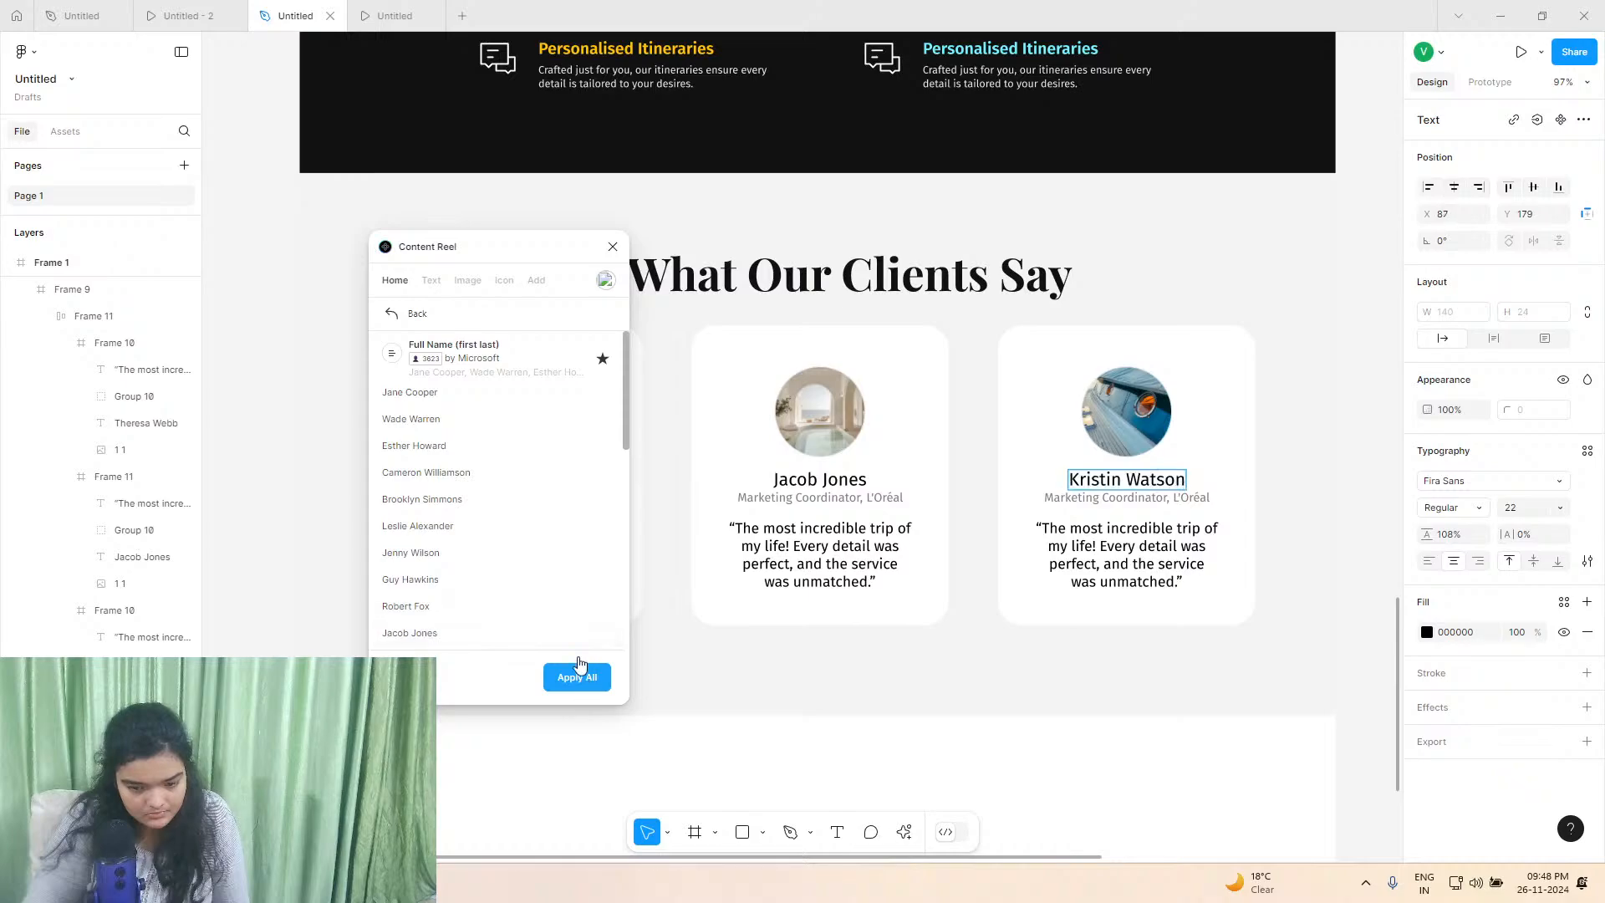
Open the middle card's "Marketing Coordinator," text for editing and return to Content Reel's list of content sets.
{"action": "double_click", "coordinate": [769, 499]}
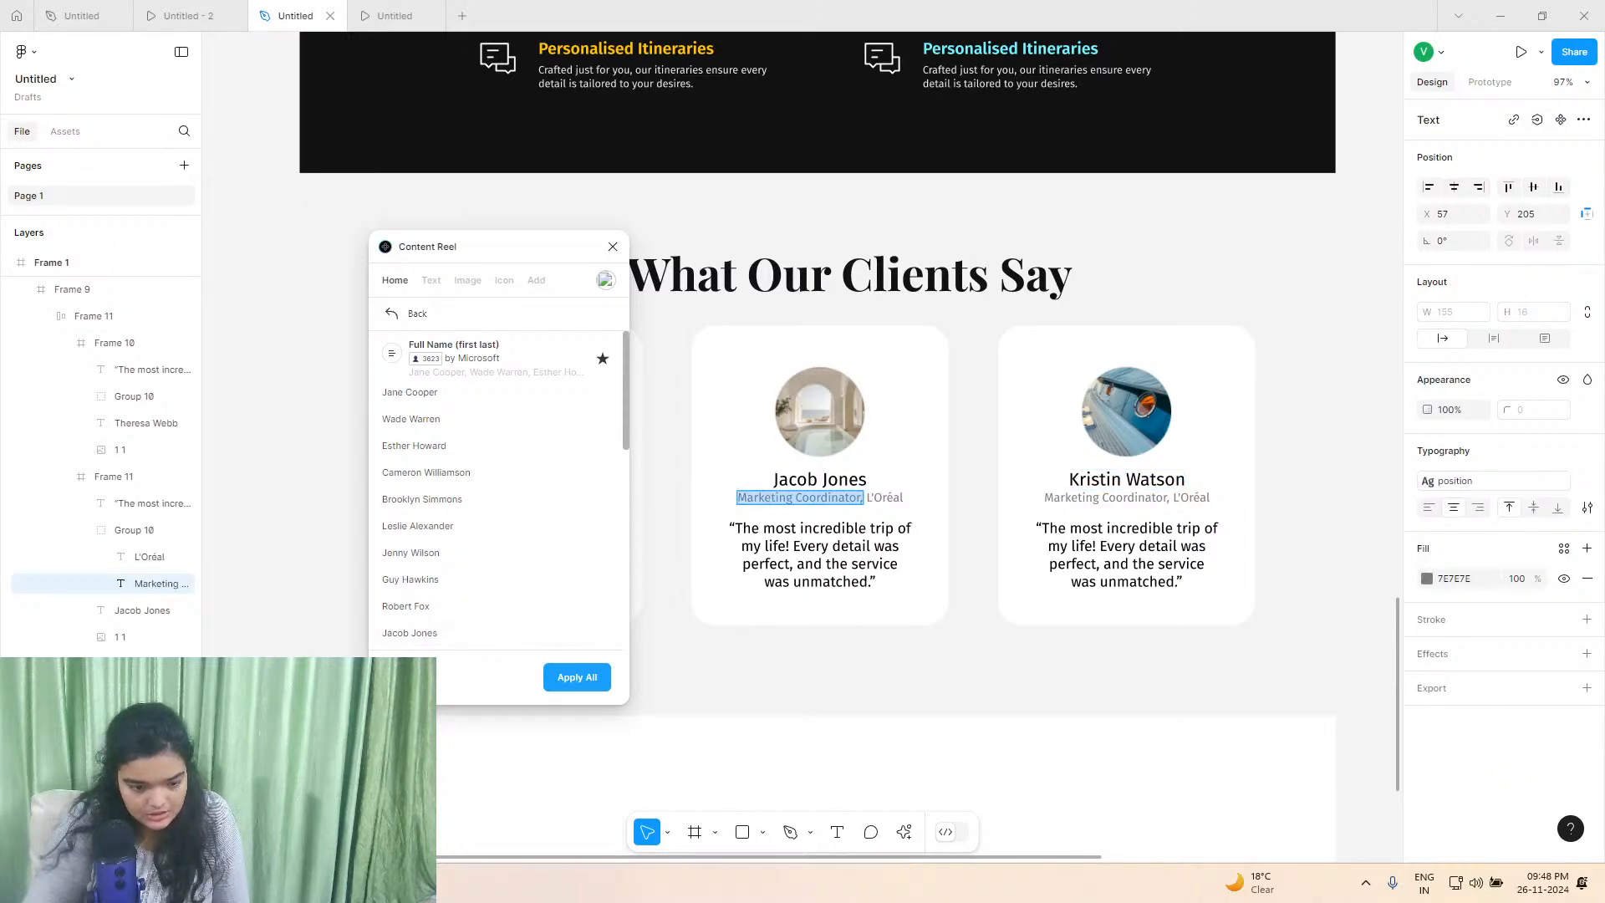
{"action": "left_click", "coordinate": [393, 314]}
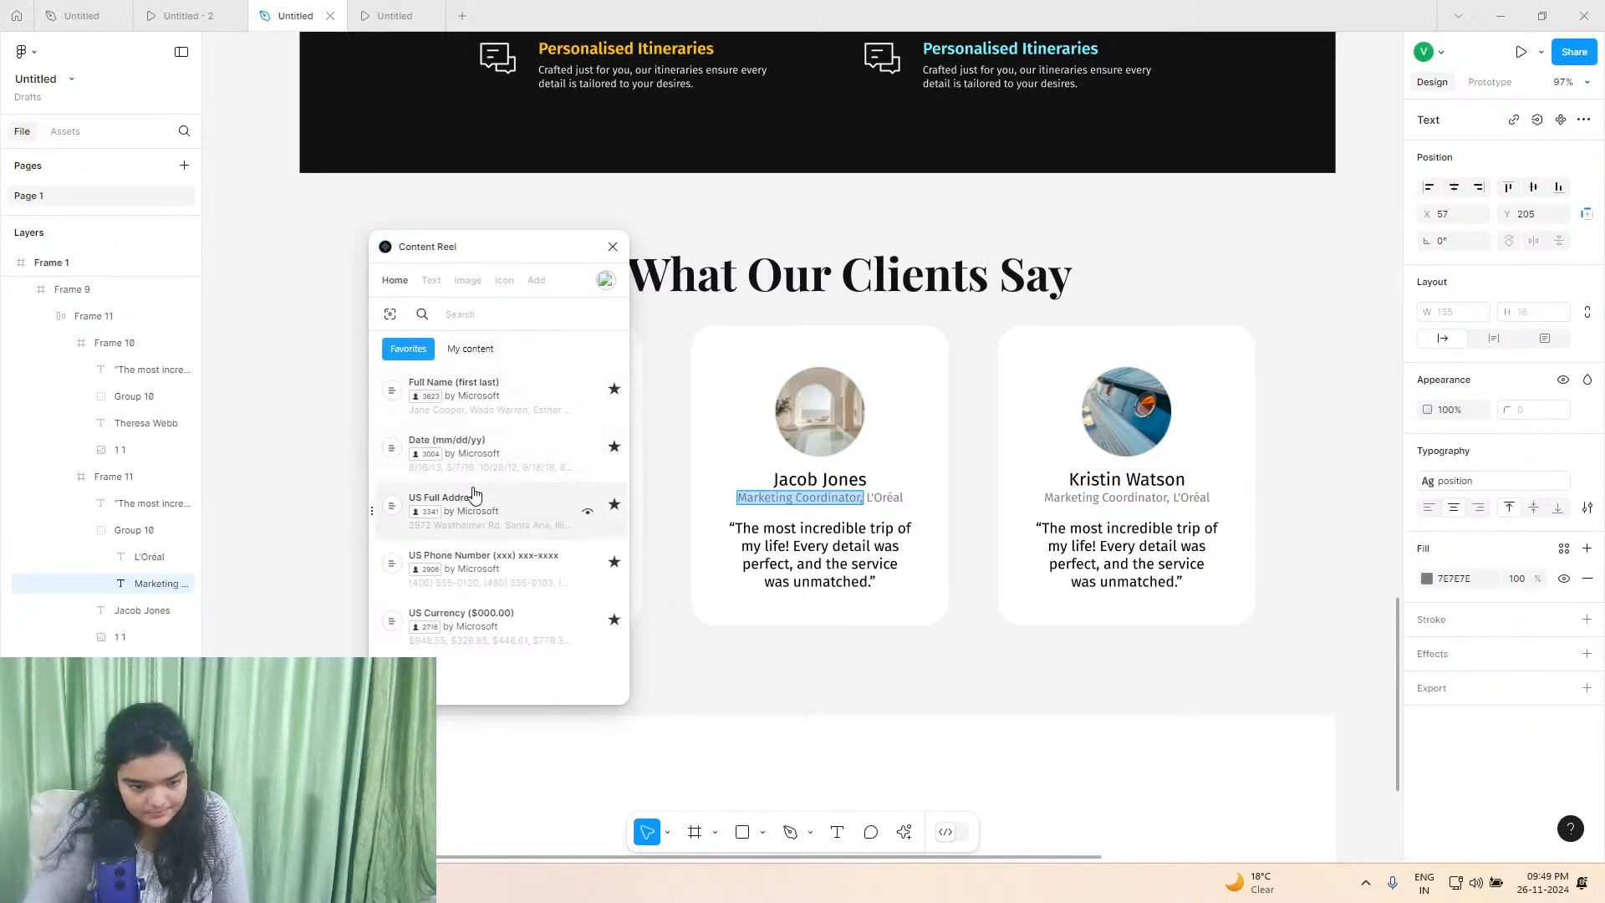
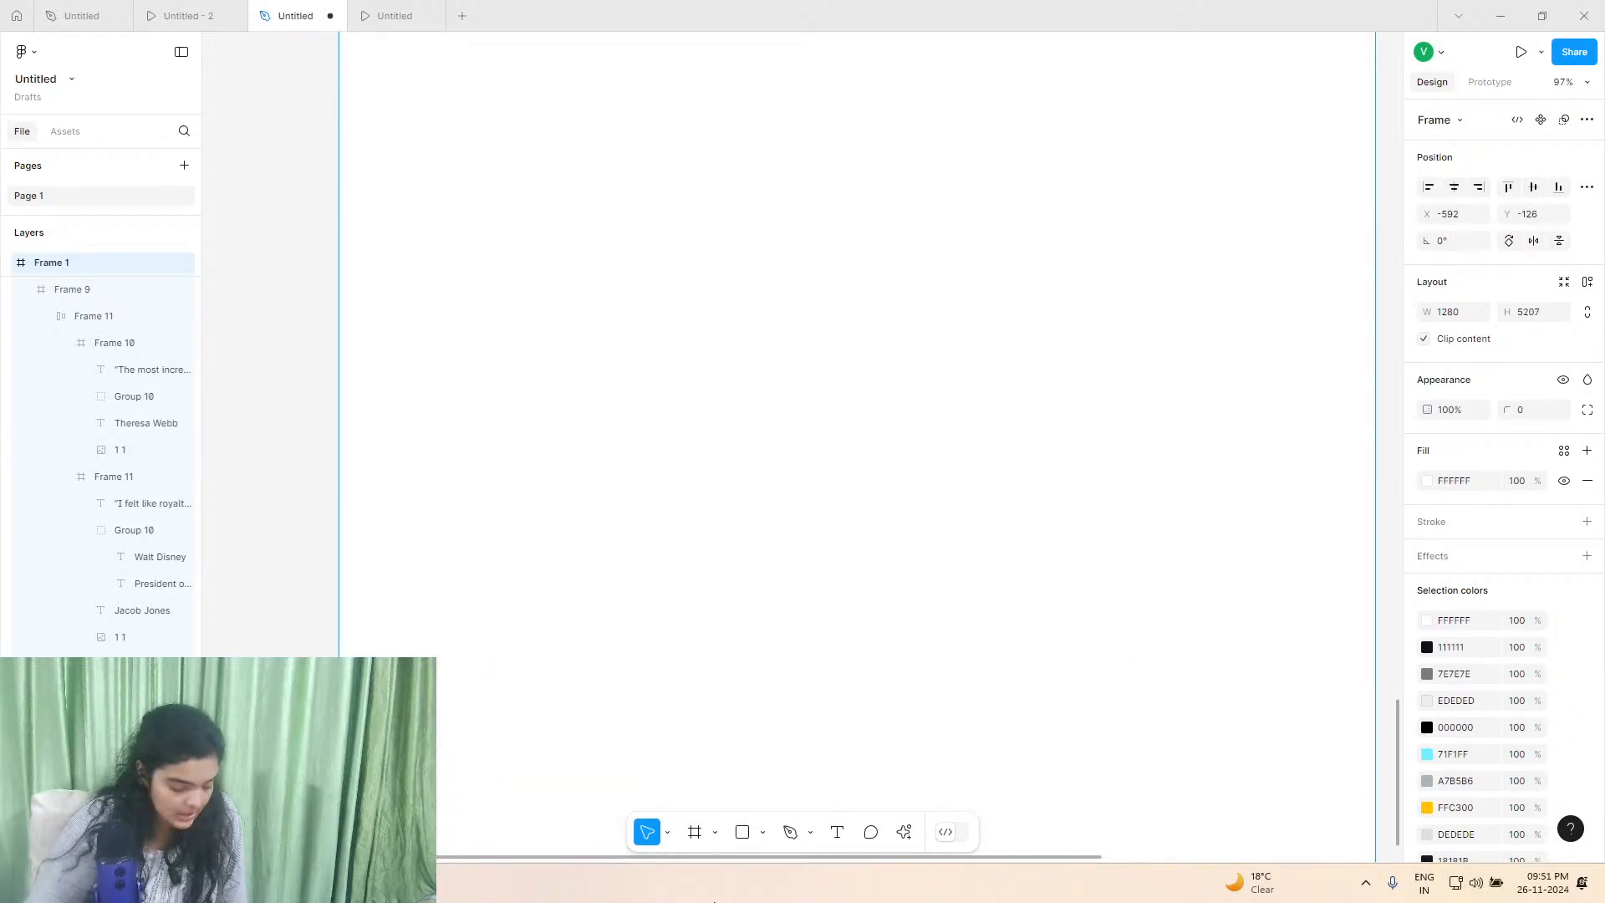
Draw a full-width frame of about 1286 × 672 directly below the testimonial section, with its upper edge at Y 670.
{"action": "scroll", "coordinate": [709, 752], "scroll_direction": "up", "scroll_amount": 5}
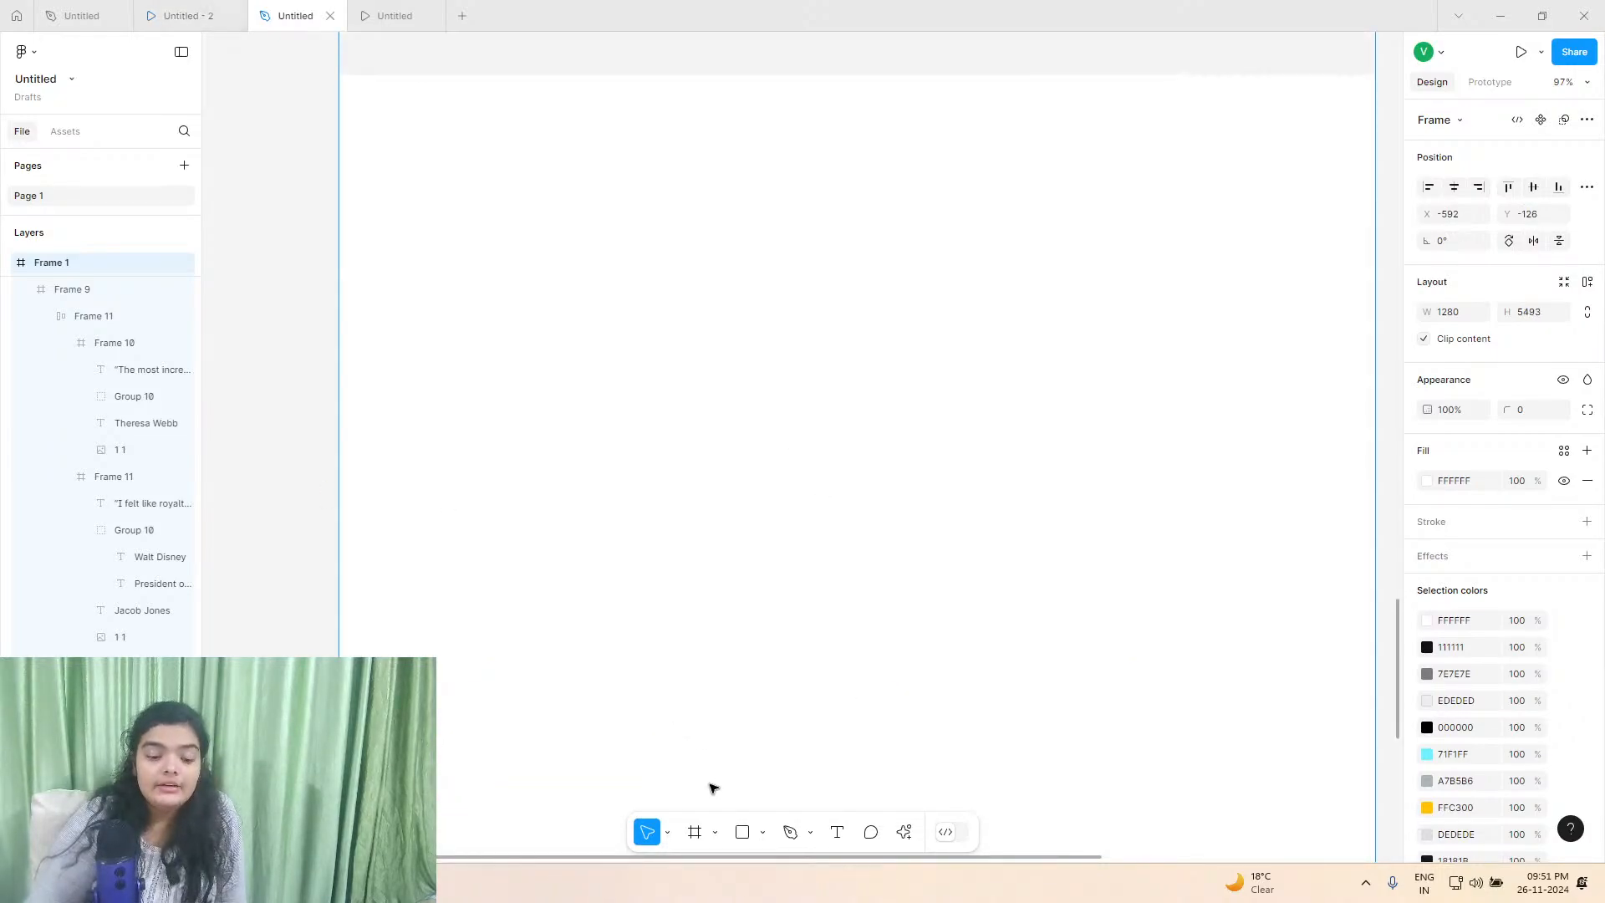
{"action": "left_click", "coordinate": [695, 831]}
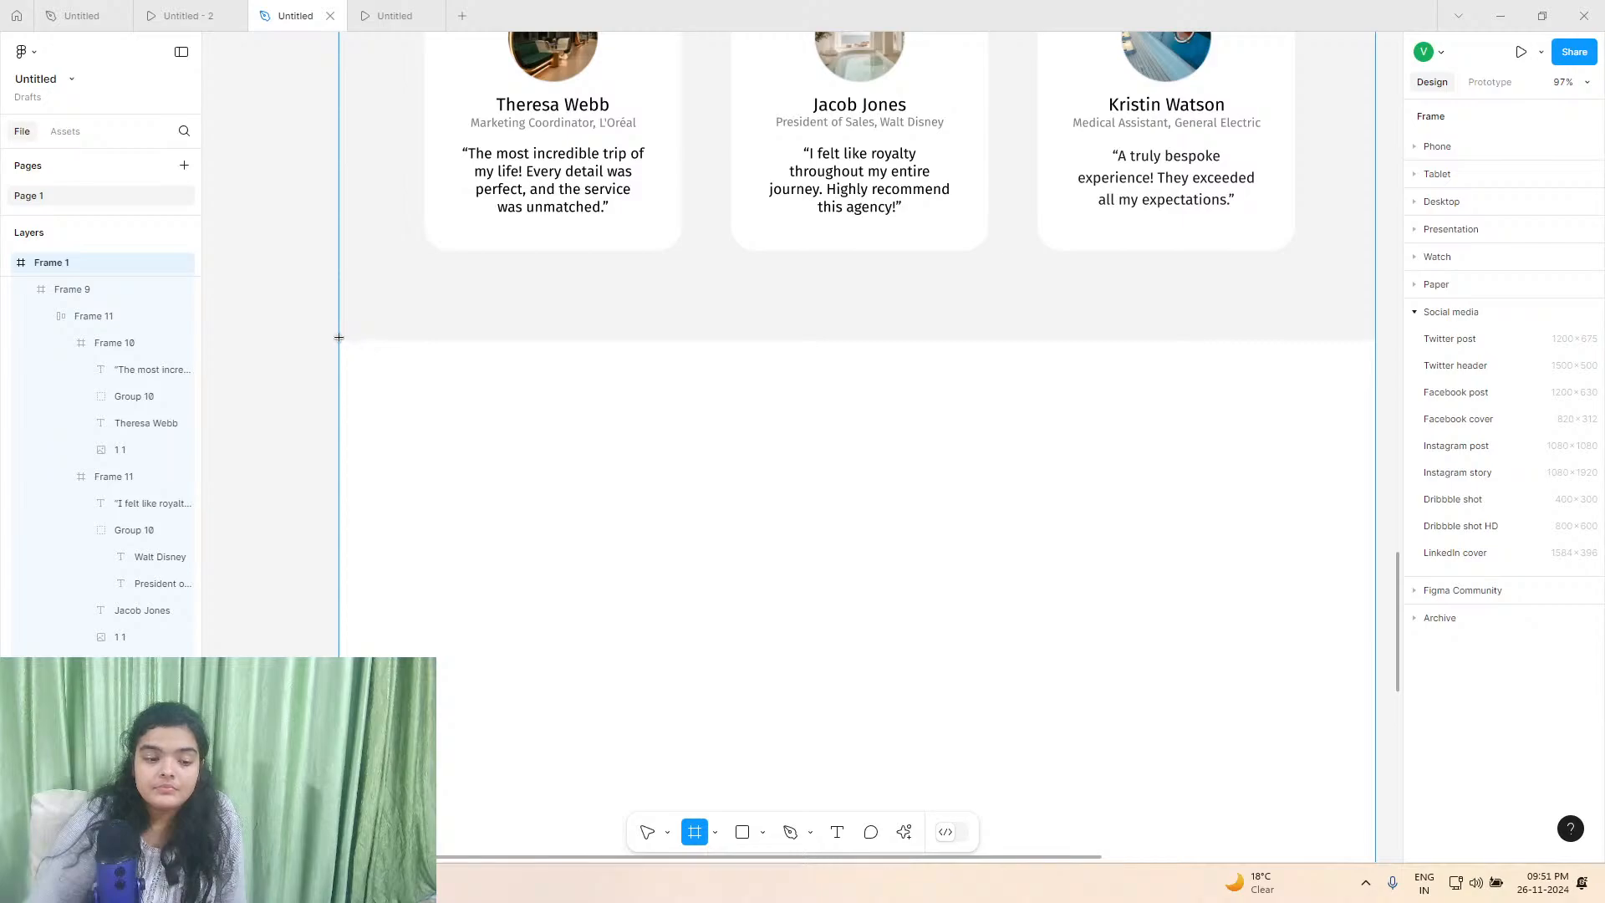
{"action": "left_click_drag", "start_coordinate": [339, 337], "coordinate": [1375, 606]}
{"action": "scroll", "coordinate": [1103, 393], "scroll_direction": "up", "scroll_amount": 3}
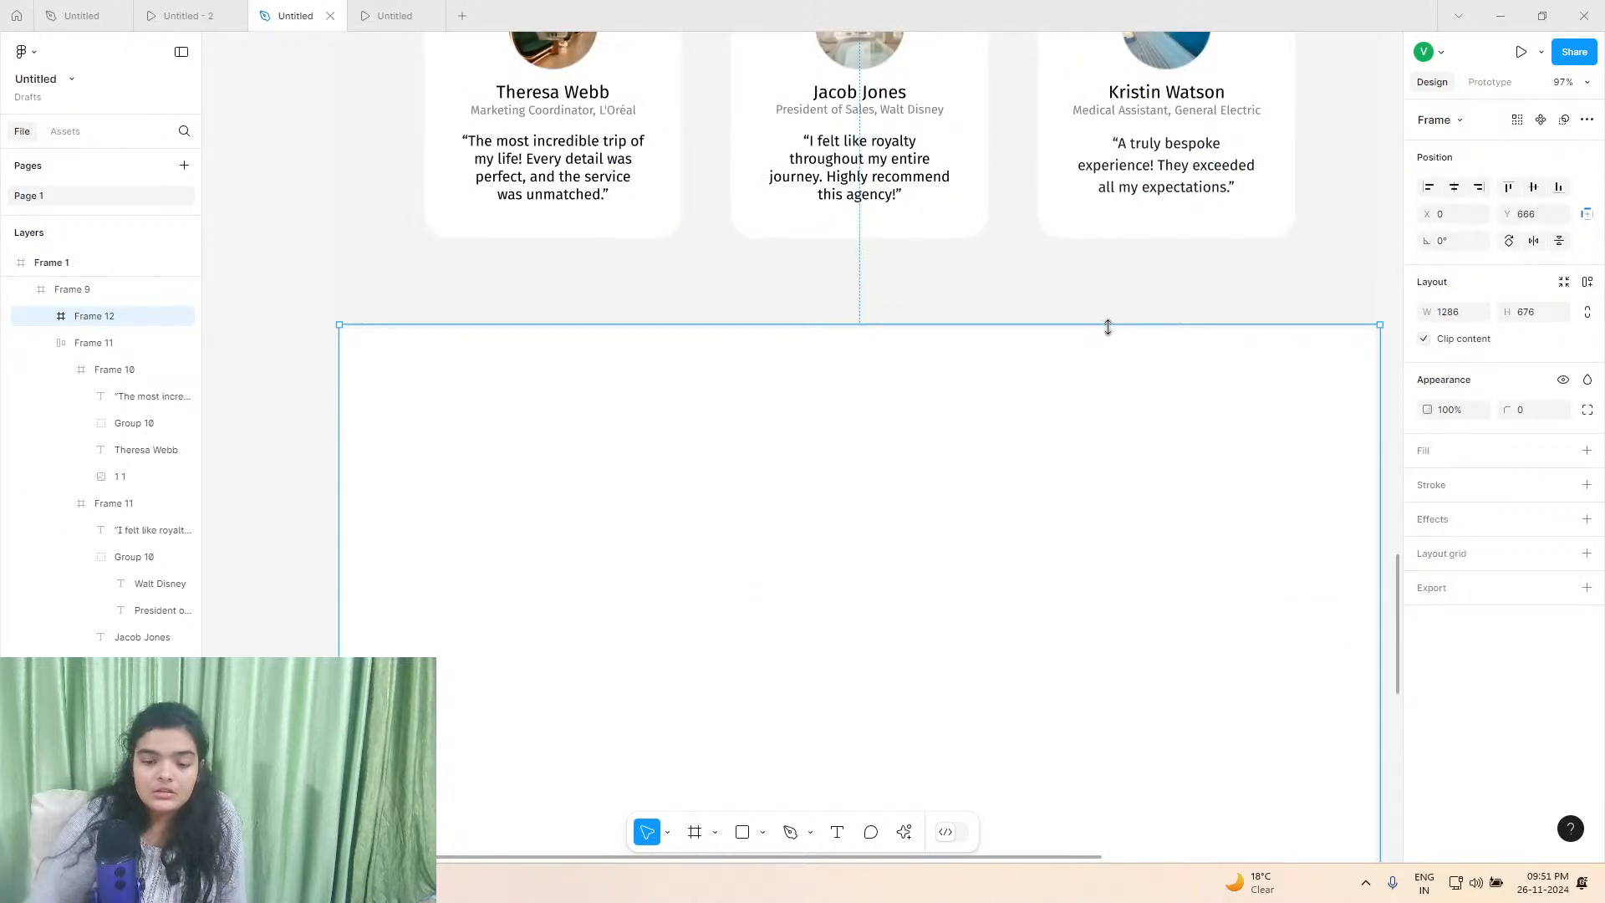
{"action": "left_click_drag", "start_coordinate": [1107, 326], "coordinate": [1109, 329]}
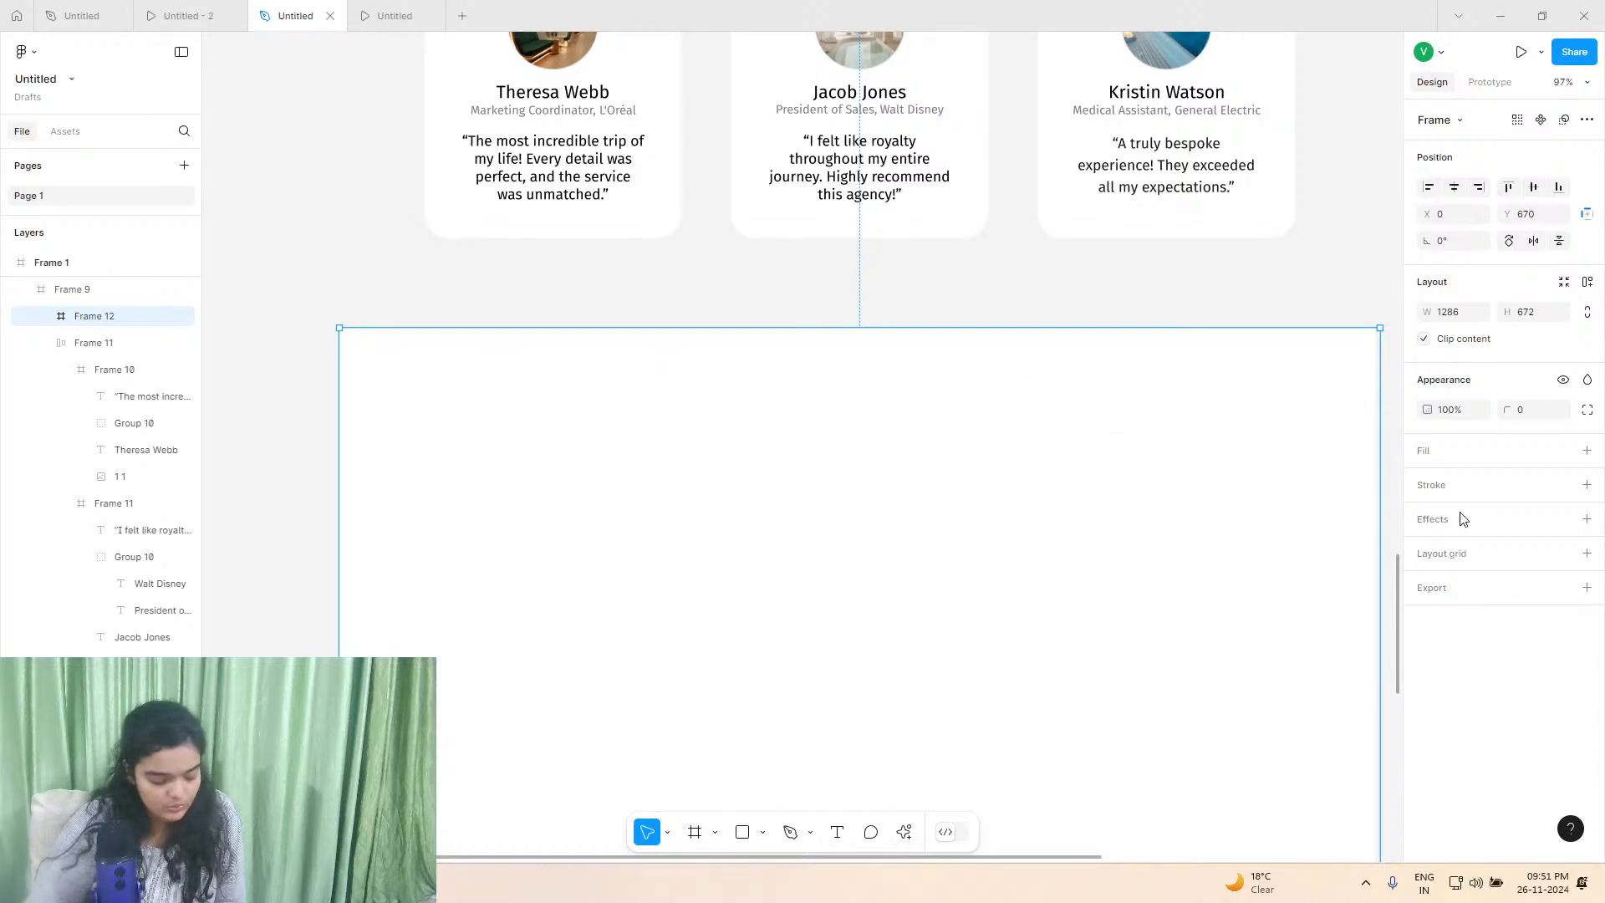
Give the new full-width frame a cyan 71F1FF fill.
{"action": "left_click", "coordinate": [1586, 451]}
{"action": "left_click", "coordinate": [1426, 482]}
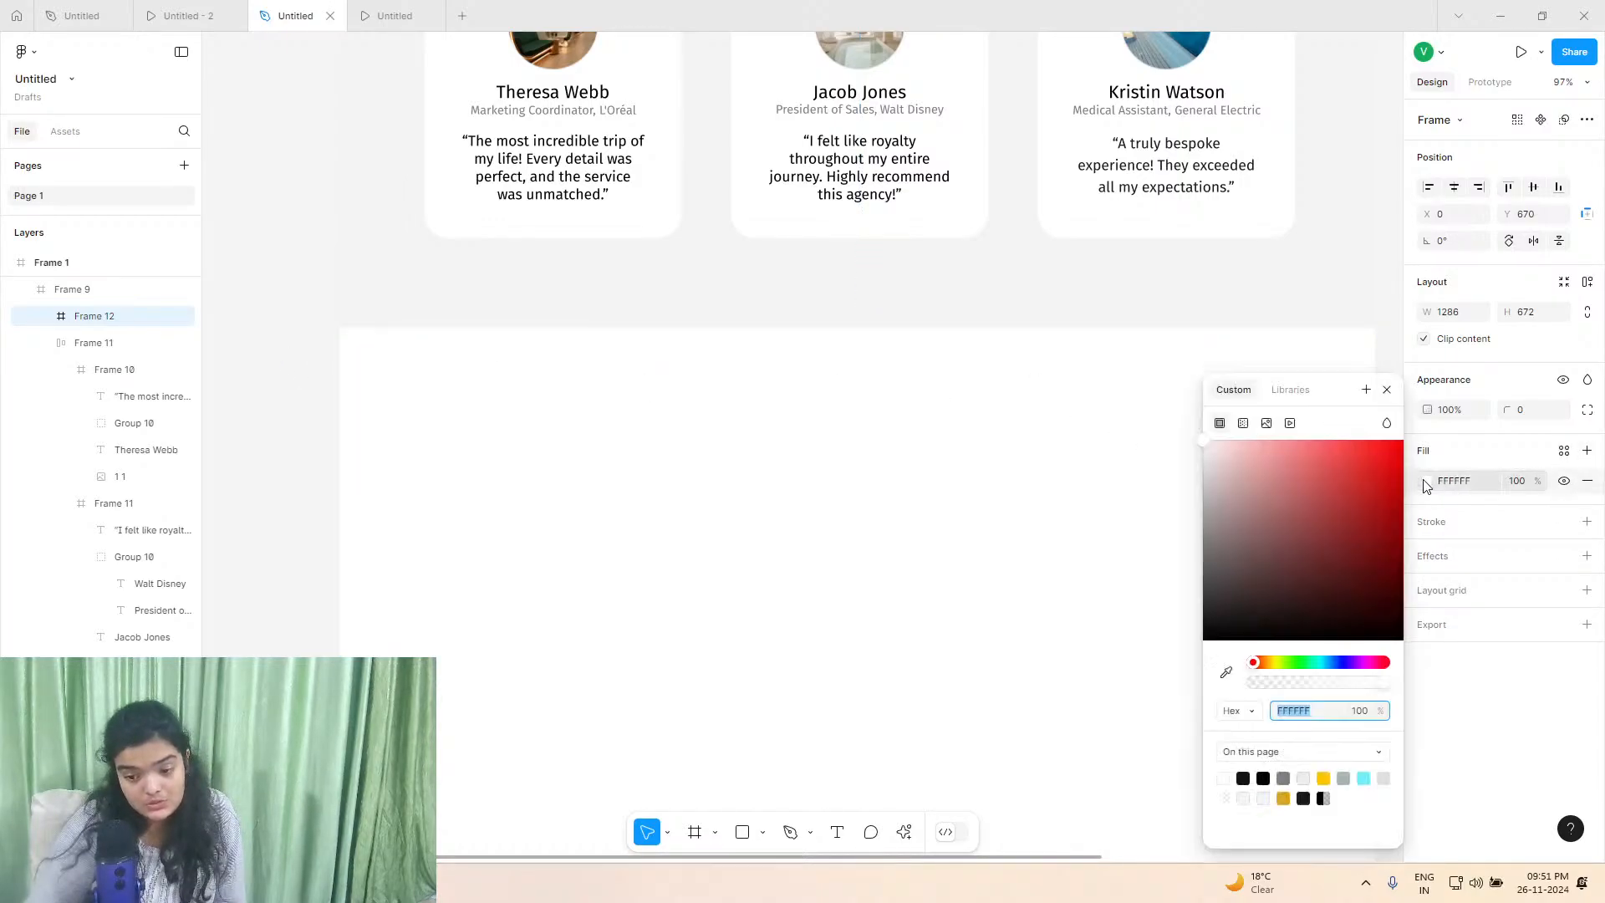
{"action": "left_click", "coordinate": [1363, 778]}
Move Frame 12 out of Frame 9 so it sits directly inside Frame 1, and extend its lower edge slightly downward.
{"action": "scroll", "coordinate": [982, 618], "scroll_direction": "up", "scroll_amount": 1}
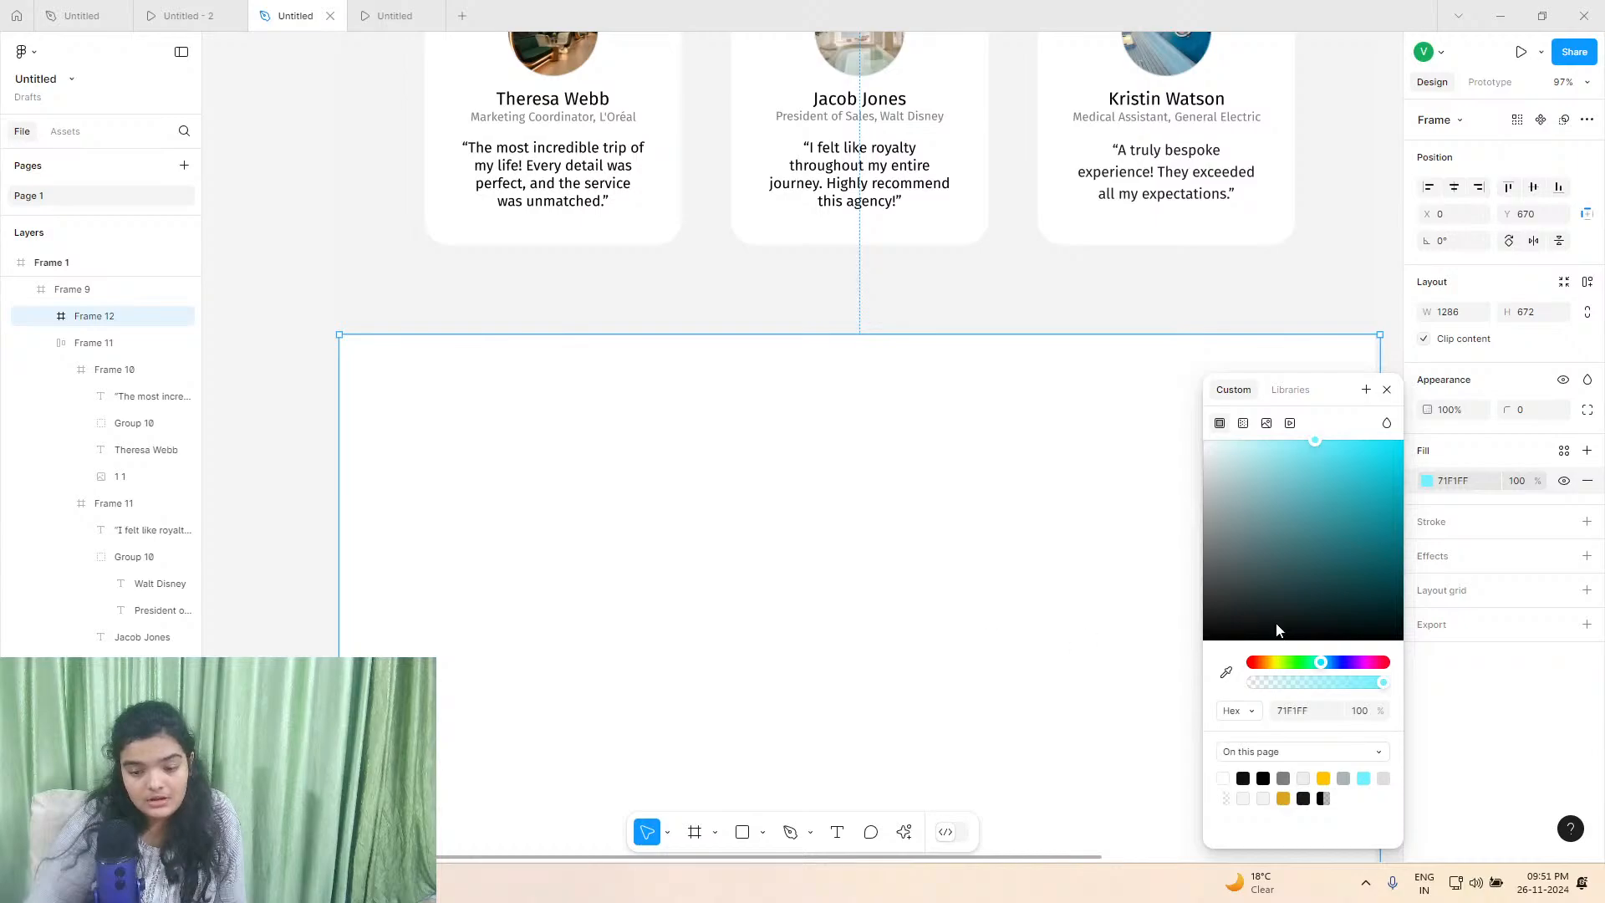
{"action": "scroll", "coordinate": [944, 449], "scroll_direction": "up", "scroll_amount": 8}
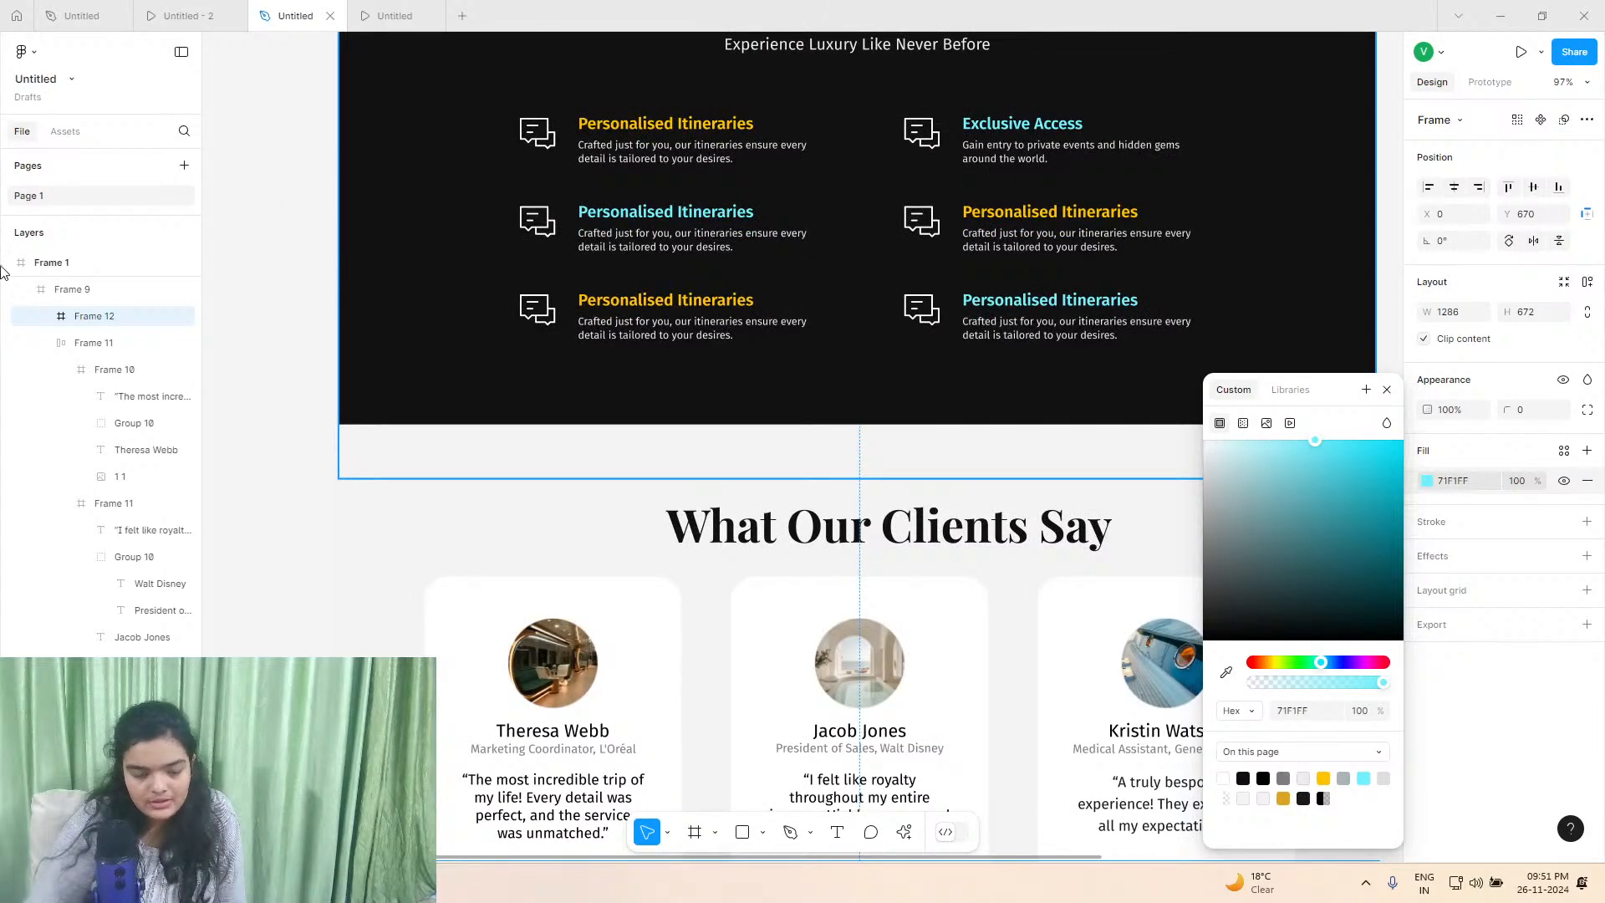
{"action": "left_click_drag", "start_coordinate": [56, 294], "coordinate": [58, 354]}
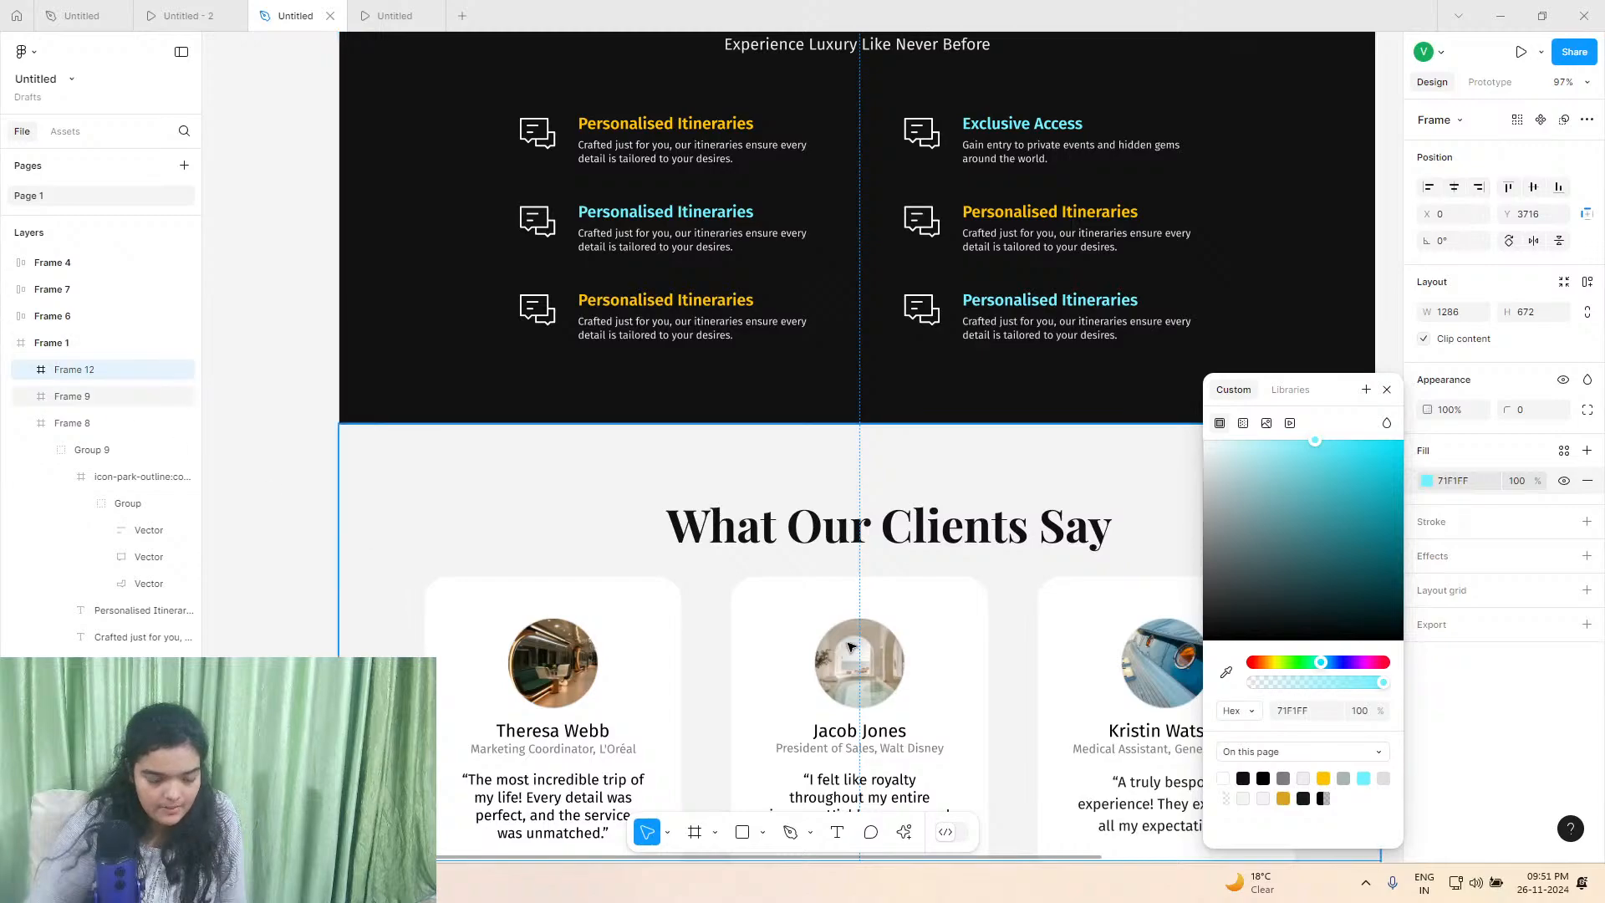
{"action": "scroll", "coordinate": [853, 645], "scroll_direction": "down", "scroll_amount": 11}
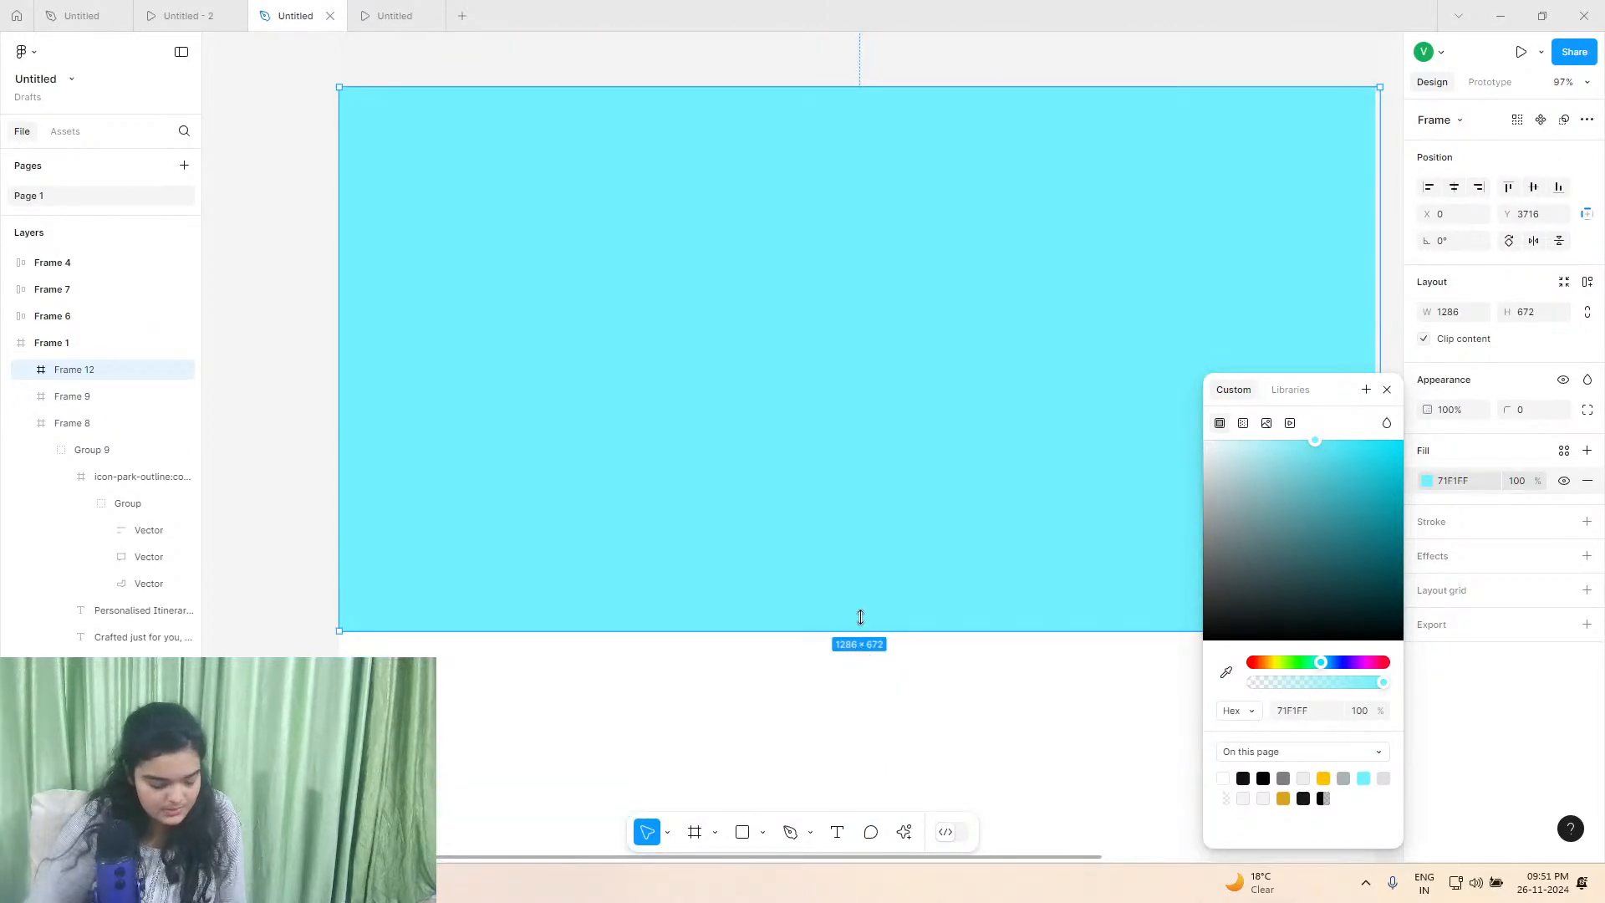
{"action": "left_click_drag", "start_coordinate": [852, 625], "coordinate": [864, 649]}
{"action": "left_click", "coordinate": [911, 727]}
Following the reference sign-up card, draw a 475 × 528 frame in the cyan section at X 434, Y 84, with FFFFFF fill and corner radius 26.
{"action": "left_click", "coordinate": [200, 15]}
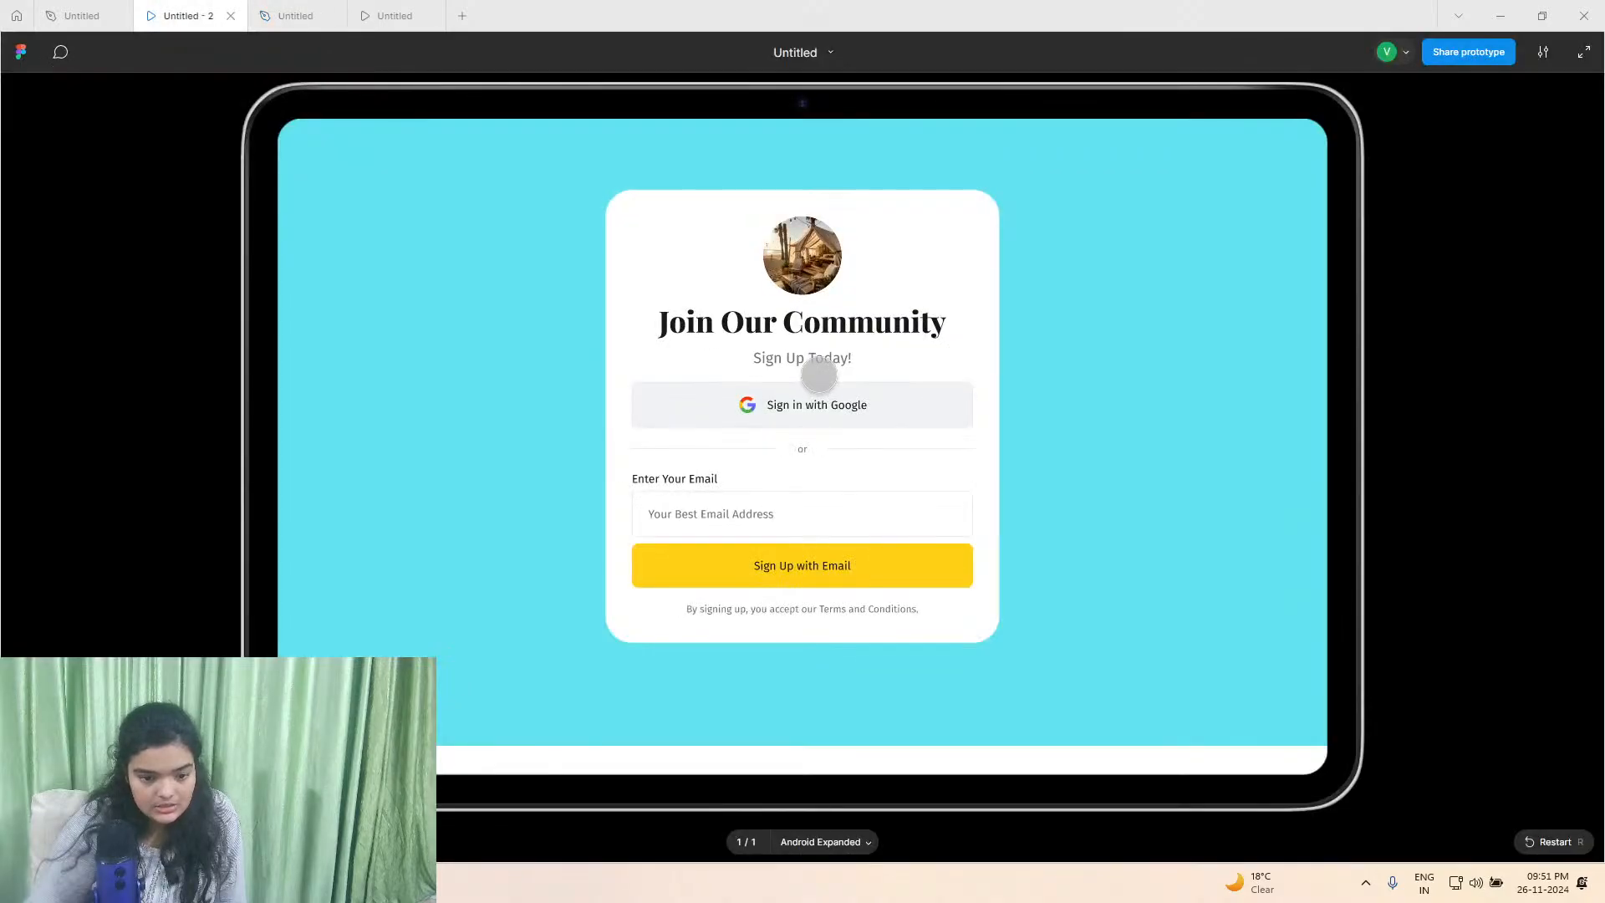
{"action": "left_click", "coordinate": [255, 13]}
{"action": "left_click", "coordinate": [694, 833]}
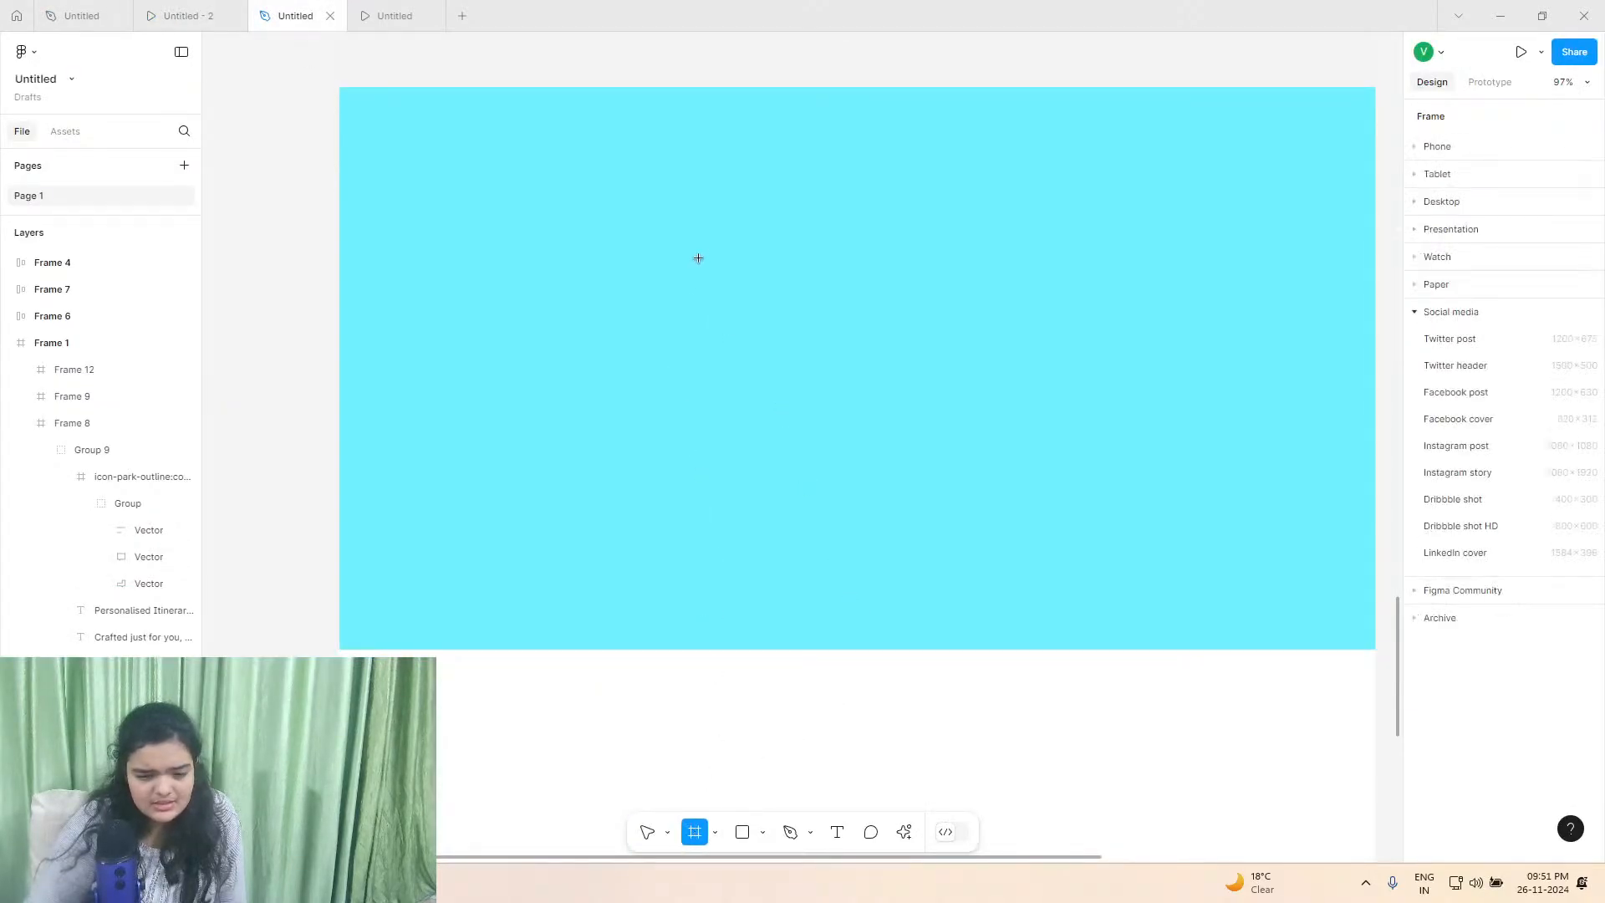
{"action": "mouse_move", "coordinate": [670, 165]}
{"action": "left_mouse_down"}
{"action": "mouse_move", "coordinate": [953, 404]}
{"action": "mouse_move", "coordinate": [1053, 563]}
{"action": "mouse_move", "coordinate": [1055, 594]}
{"action": "left_mouse_up"}
{"action": "left_click_drag", "start_coordinate": [915, 513], "coordinate": [936, 498]}
{"action": "left_click", "coordinate": [1587, 451]}
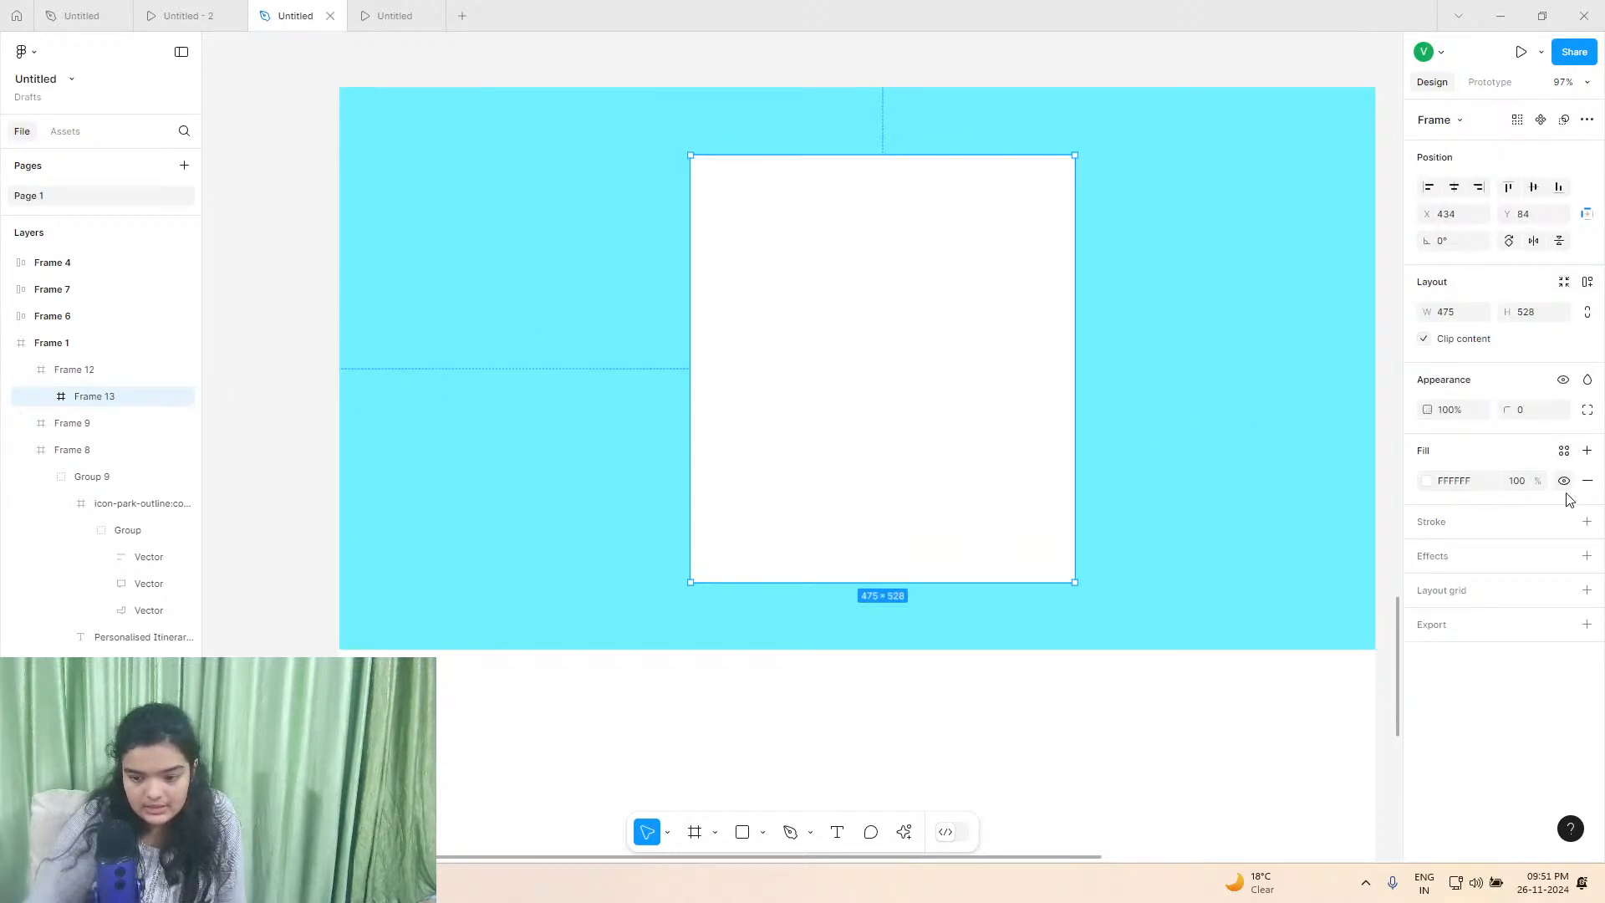
{"action": "left_click_drag", "start_coordinate": [1520, 411], "coordinate": [1544, 406]}
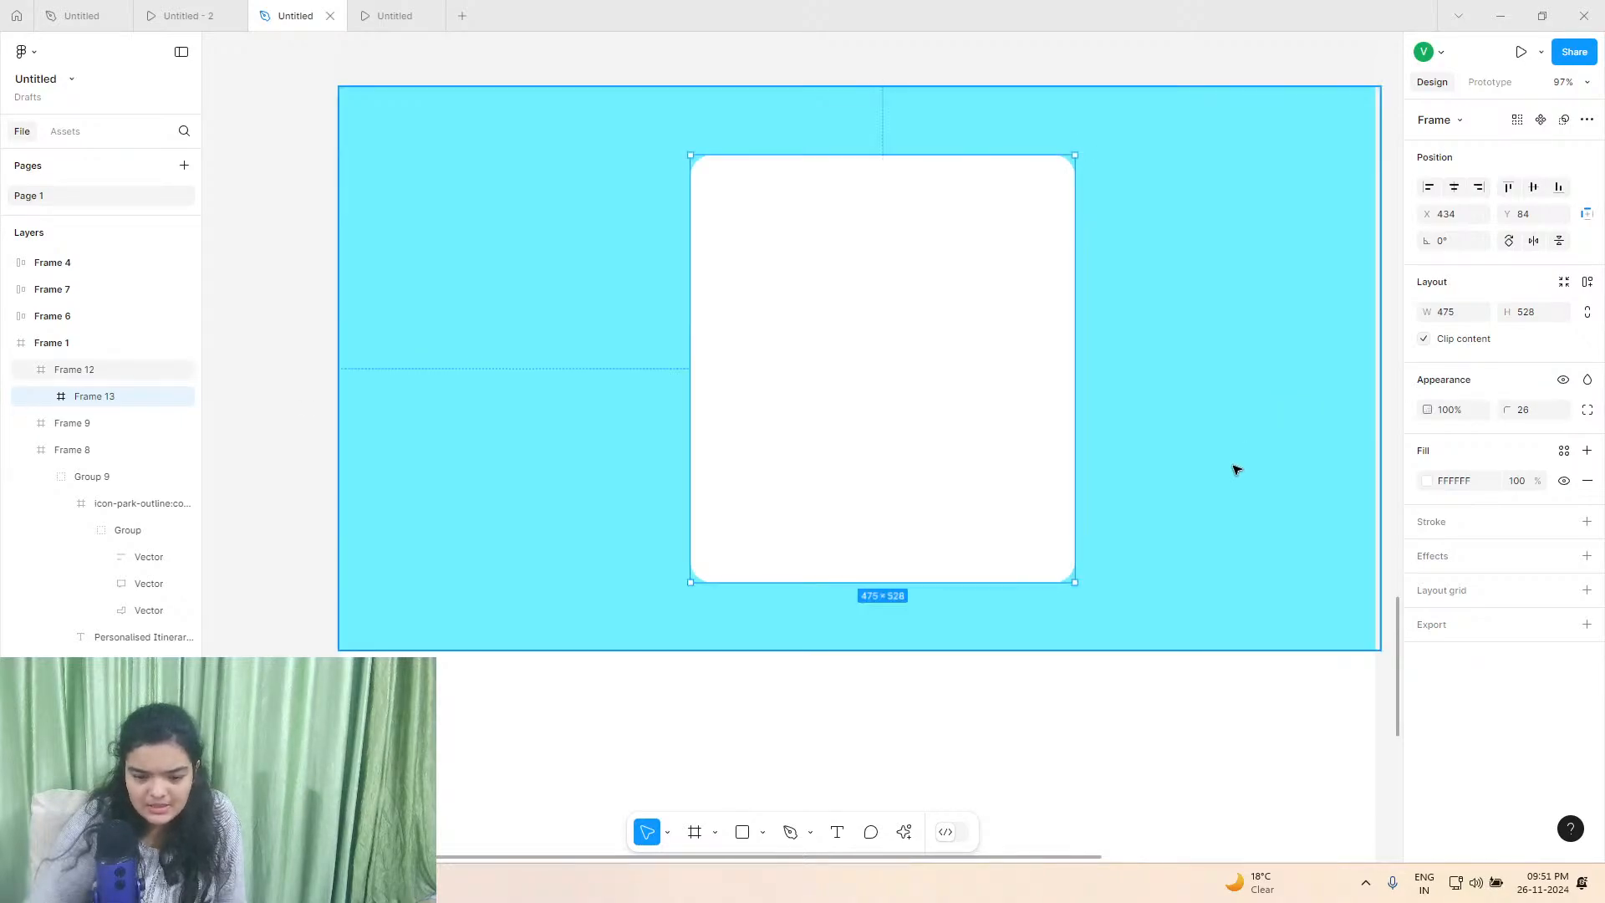
Extend the cyan frame's height to about 780, centre the white card in it at X 405, Y 105, and enlarge the card to 475 × 569.
{"action": "left_click", "coordinate": [1145, 548]}
{"action": "left_click_drag", "start_coordinate": [1050, 649], "coordinate": [1057, 725]}
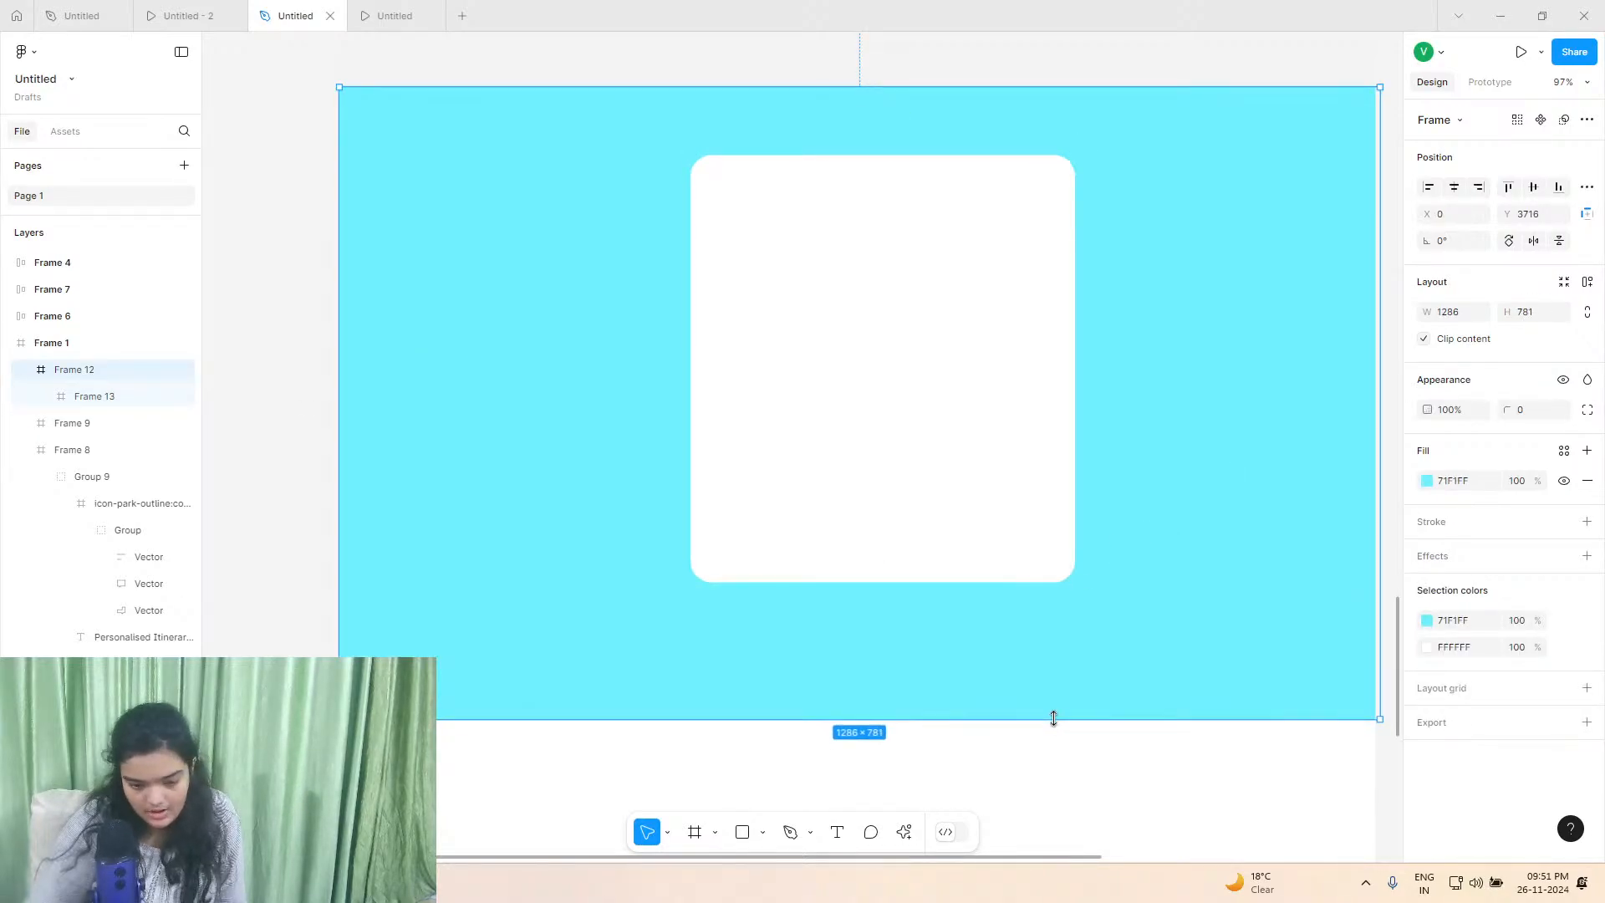
{"action": "left_click_drag", "start_coordinate": [924, 351], "coordinate": [914, 379]}
{"action": "left_click_drag", "start_coordinate": [852, 616], "coordinate": [877, 580]}
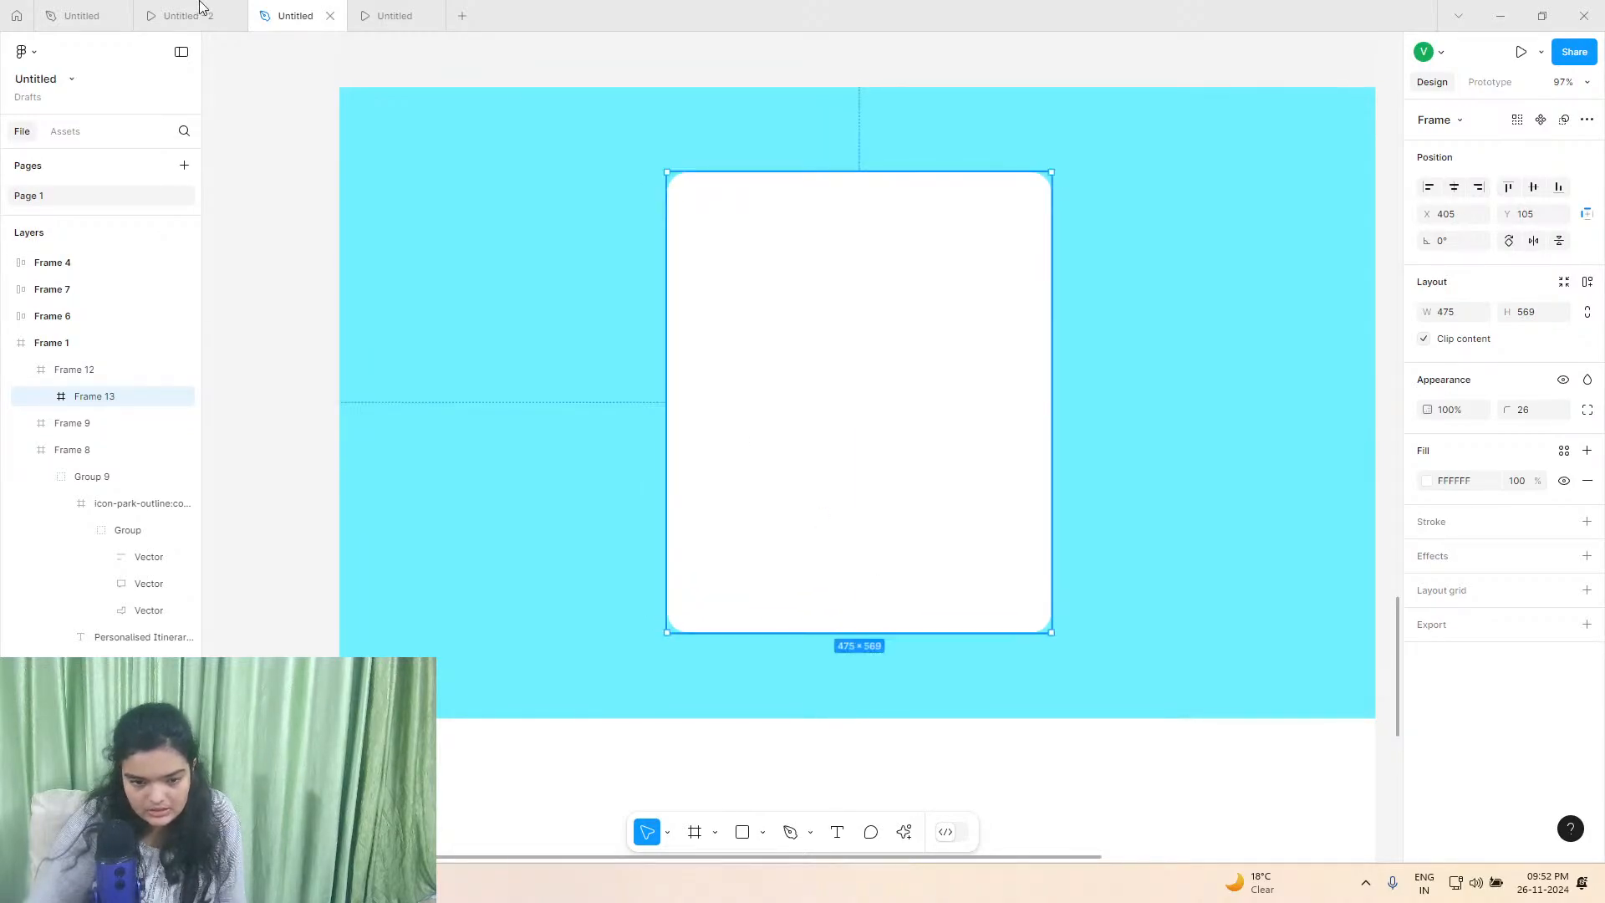
Place the round image file 4 near the white card's upper edge, centred at X 190, Y 79, comparing it with the reference sign-up card.
{"action": "left_click", "coordinate": [762, 831]}
{"action": "left_click", "coordinate": [768, 789]}
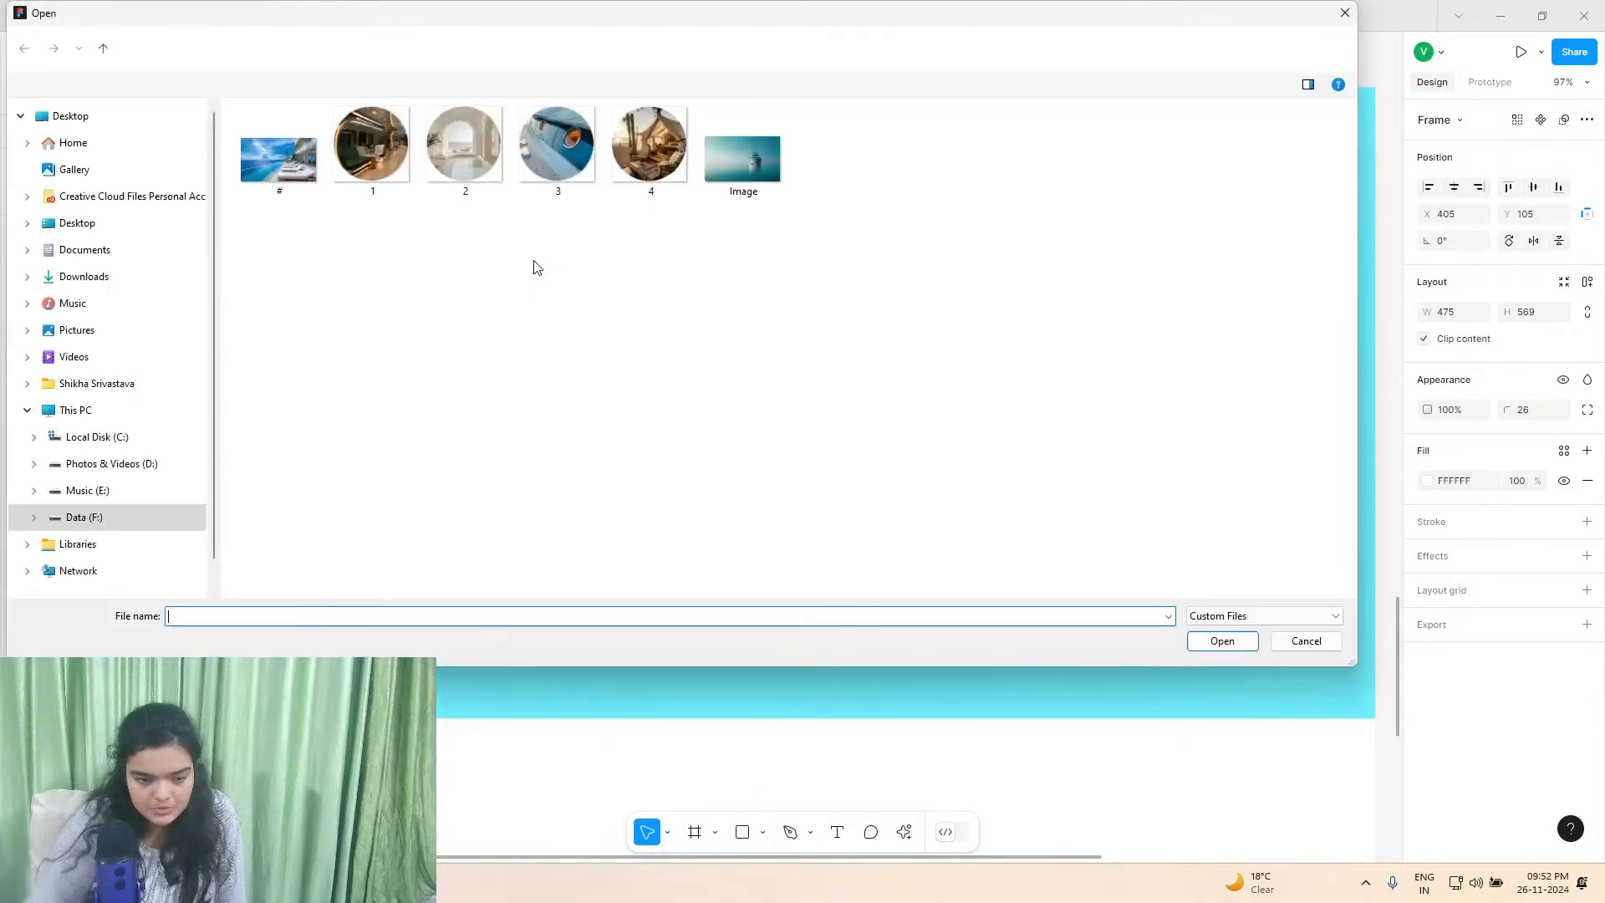
{"action": "left_click", "coordinate": [649, 144]}
{"action": "left_click", "coordinate": [1222, 641]}
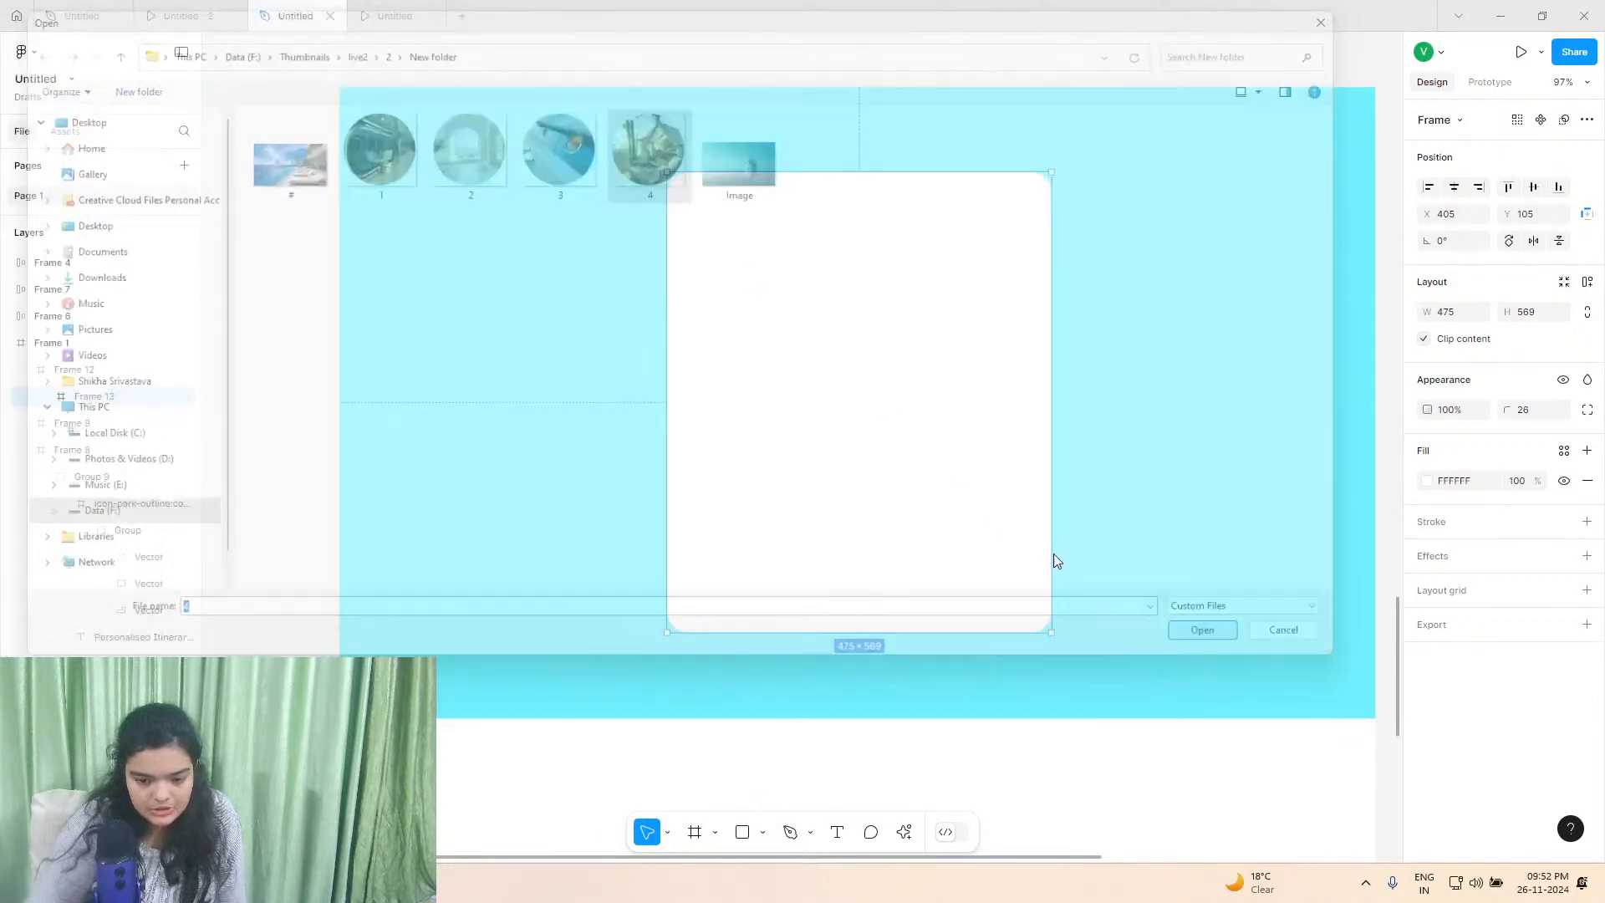
{"action": "left_click", "coordinate": [868, 289]}
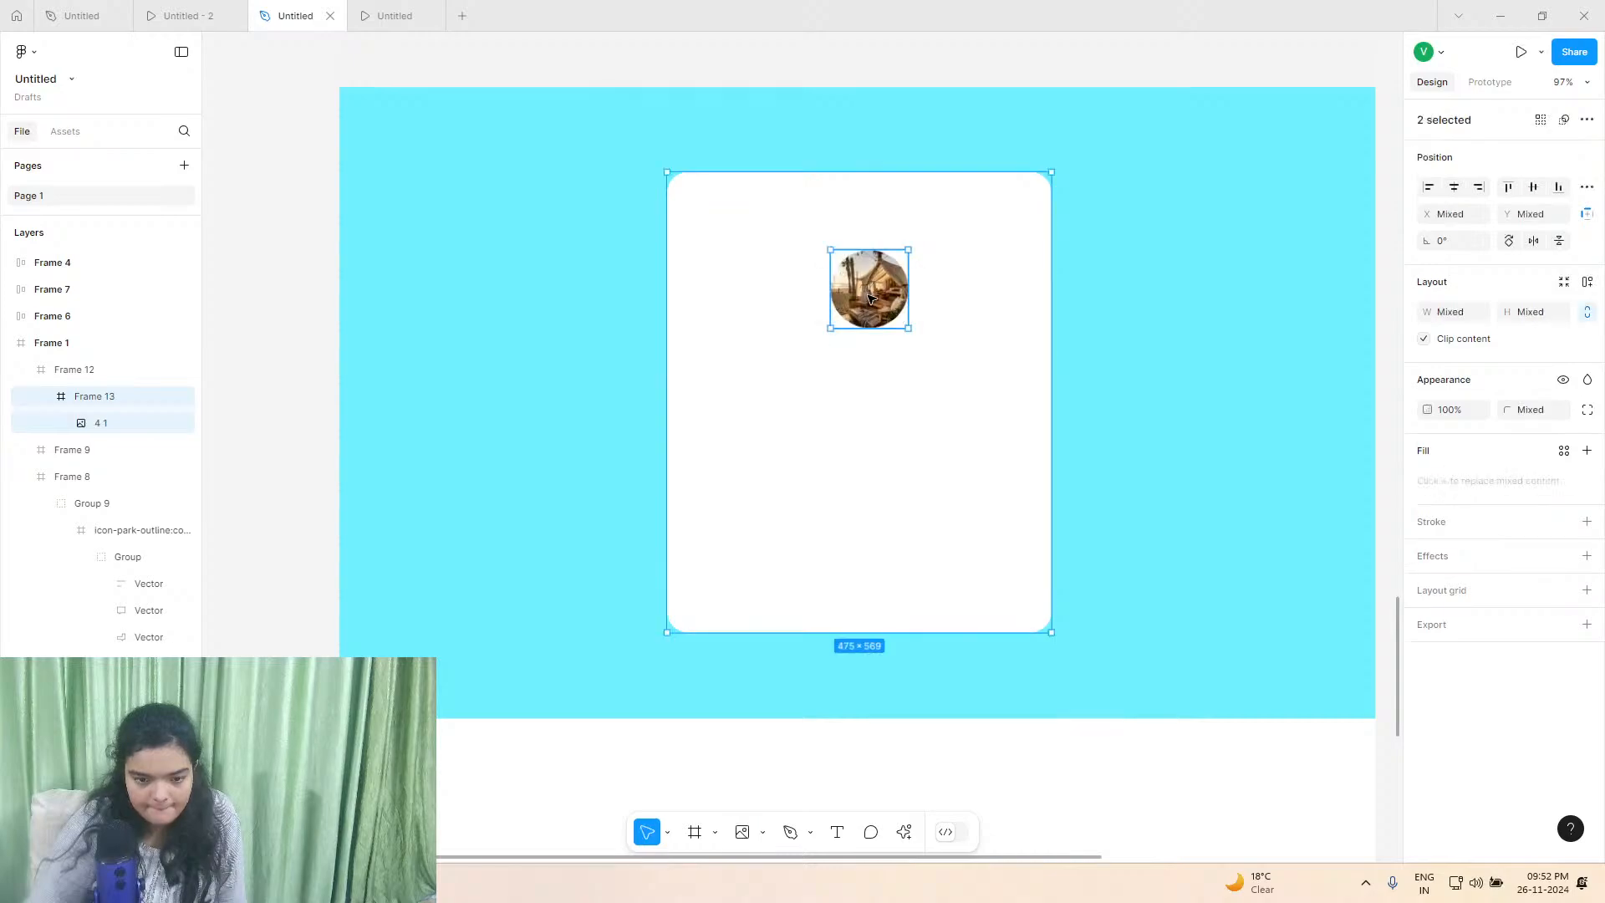
{"action": "left_click_drag", "start_coordinate": [865, 302], "coordinate": [856, 289]}
{"action": "left_click", "coordinate": [235, 15]}
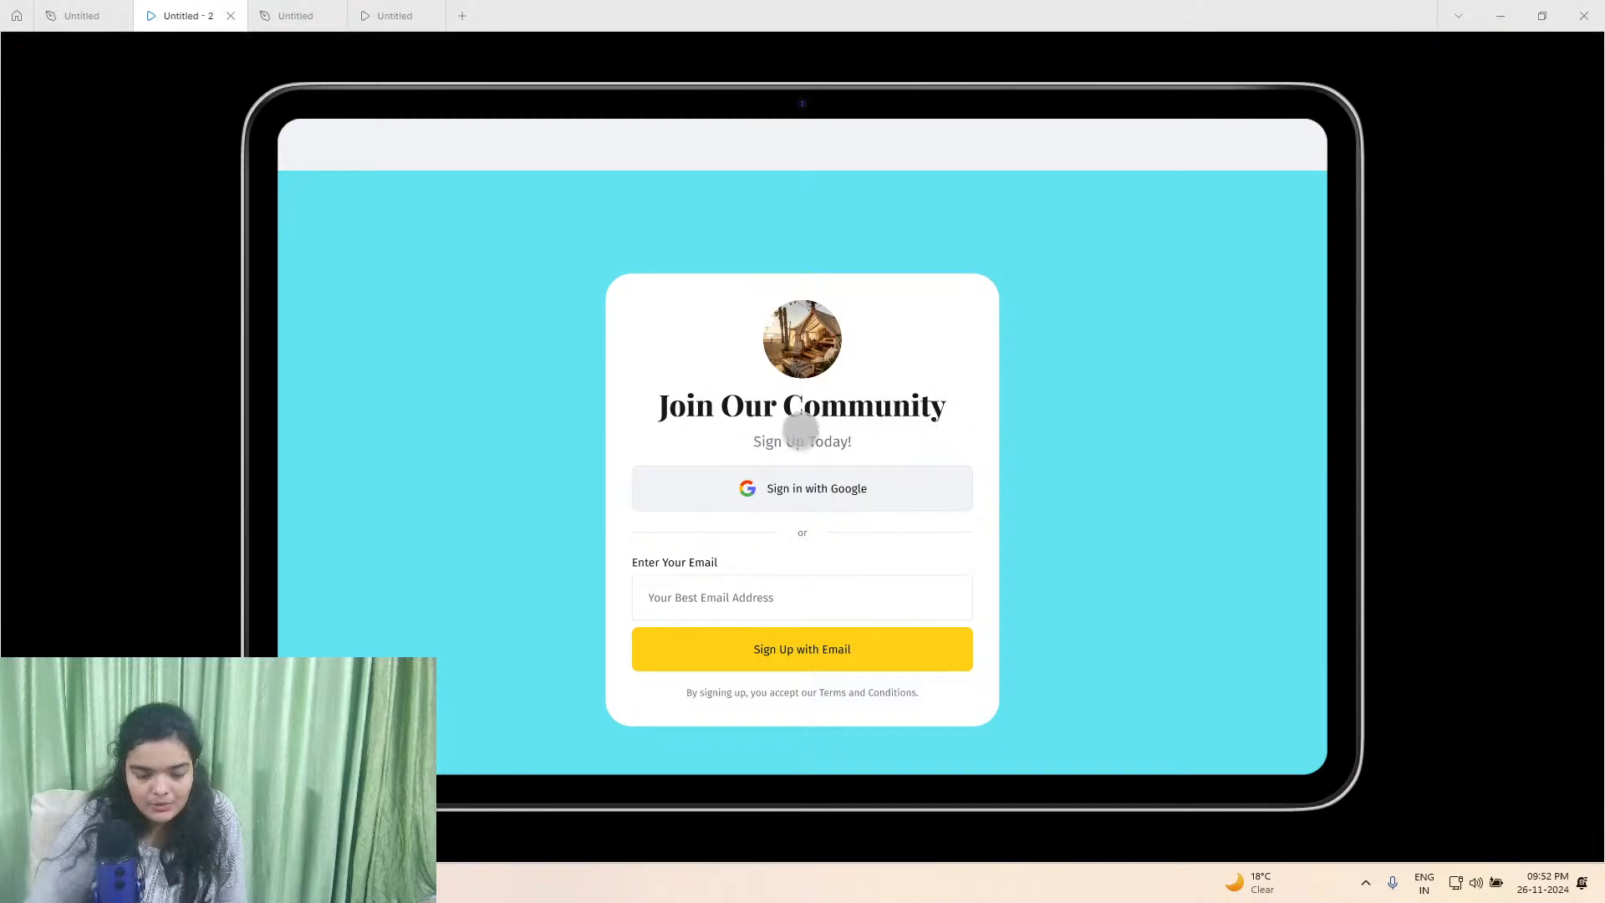
{"action": "left_click", "coordinate": [288, 15]}
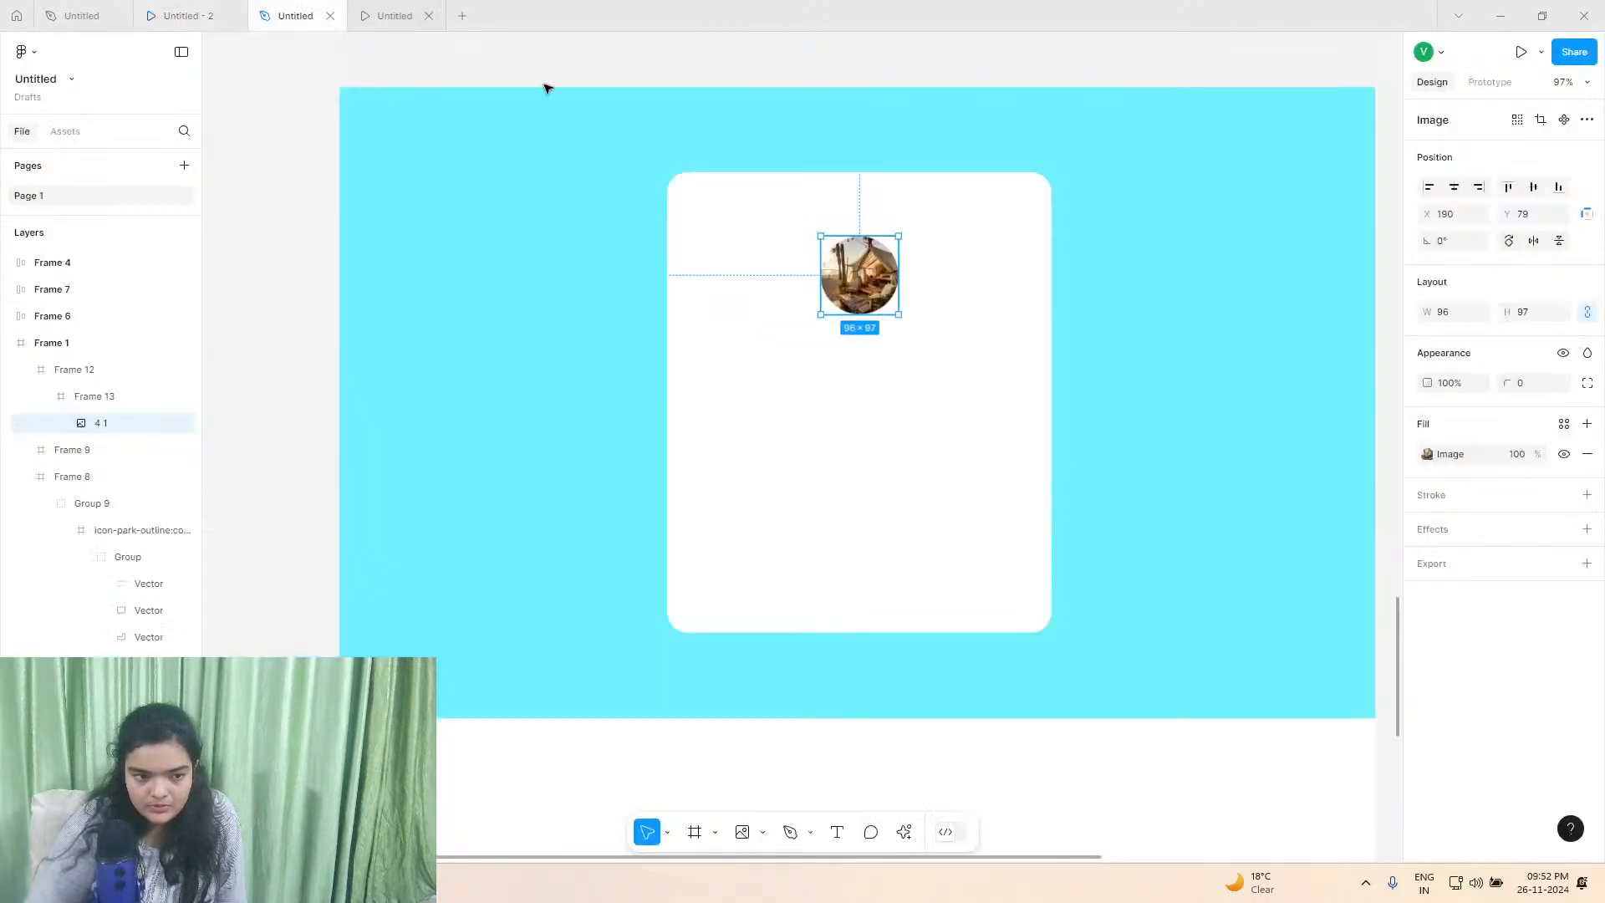
Copy the group containing the "Why Choose Us?" heading and its "Experience Luxury Like Never Before" subtitle.
{"action": "scroll", "coordinate": [799, 258], "scroll_direction": "up", "scroll_amount": 5}
{"action": "scroll", "coordinate": [930, 449], "scroll_direction": "up", "scroll_amount": 10}
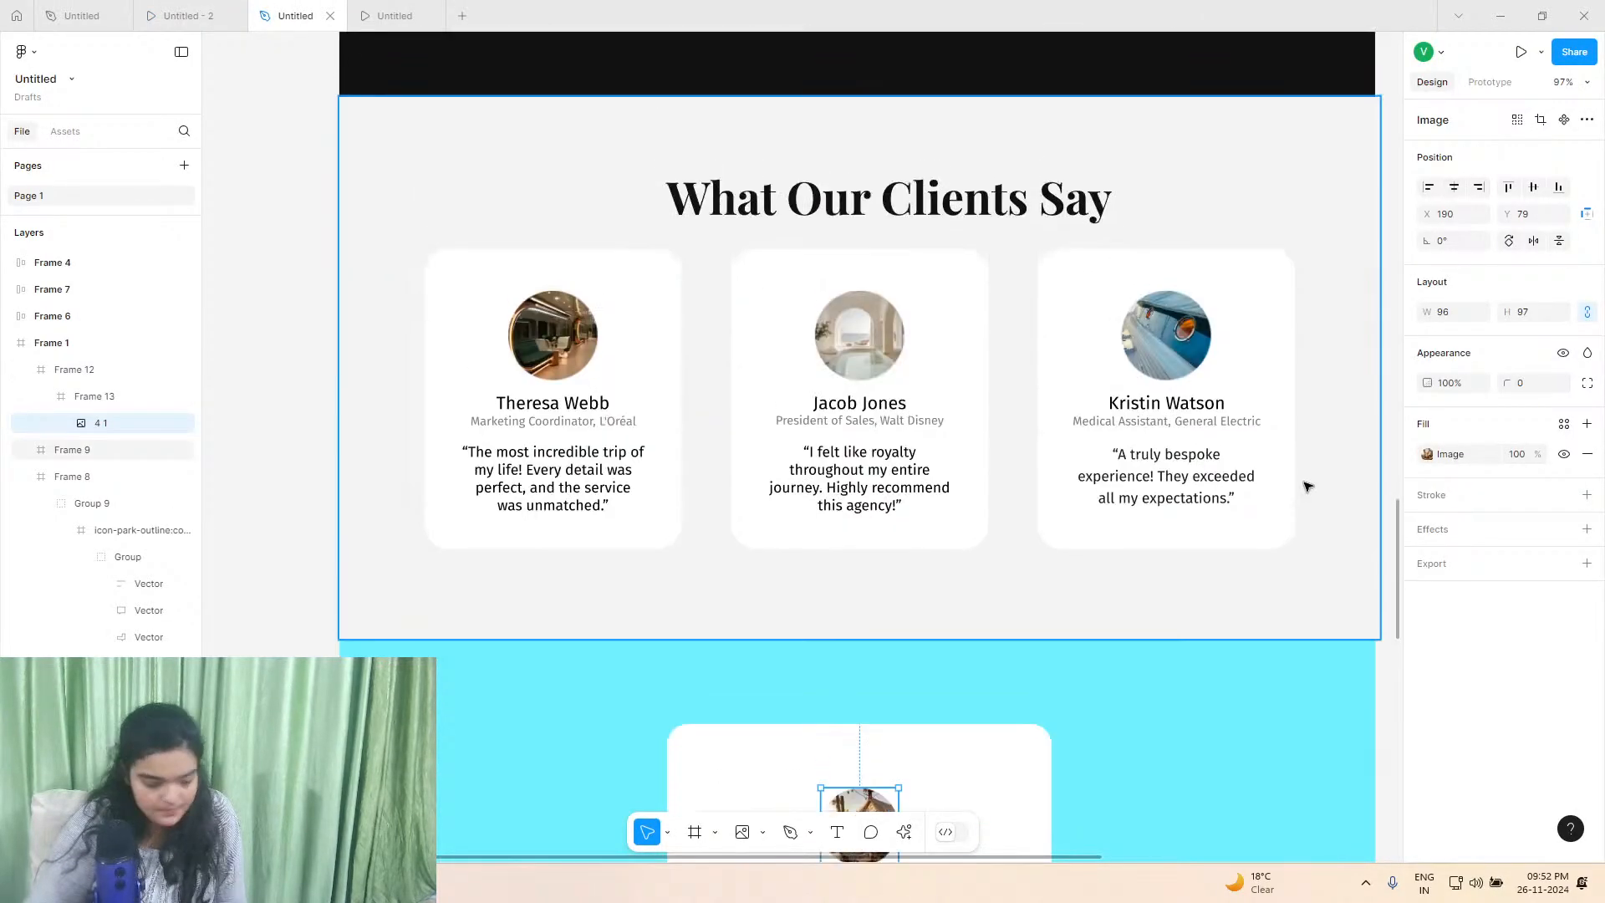
{"action": "scroll", "coordinate": [1142, 534], "scroll_direction": "up", "scroll_amount": 3}
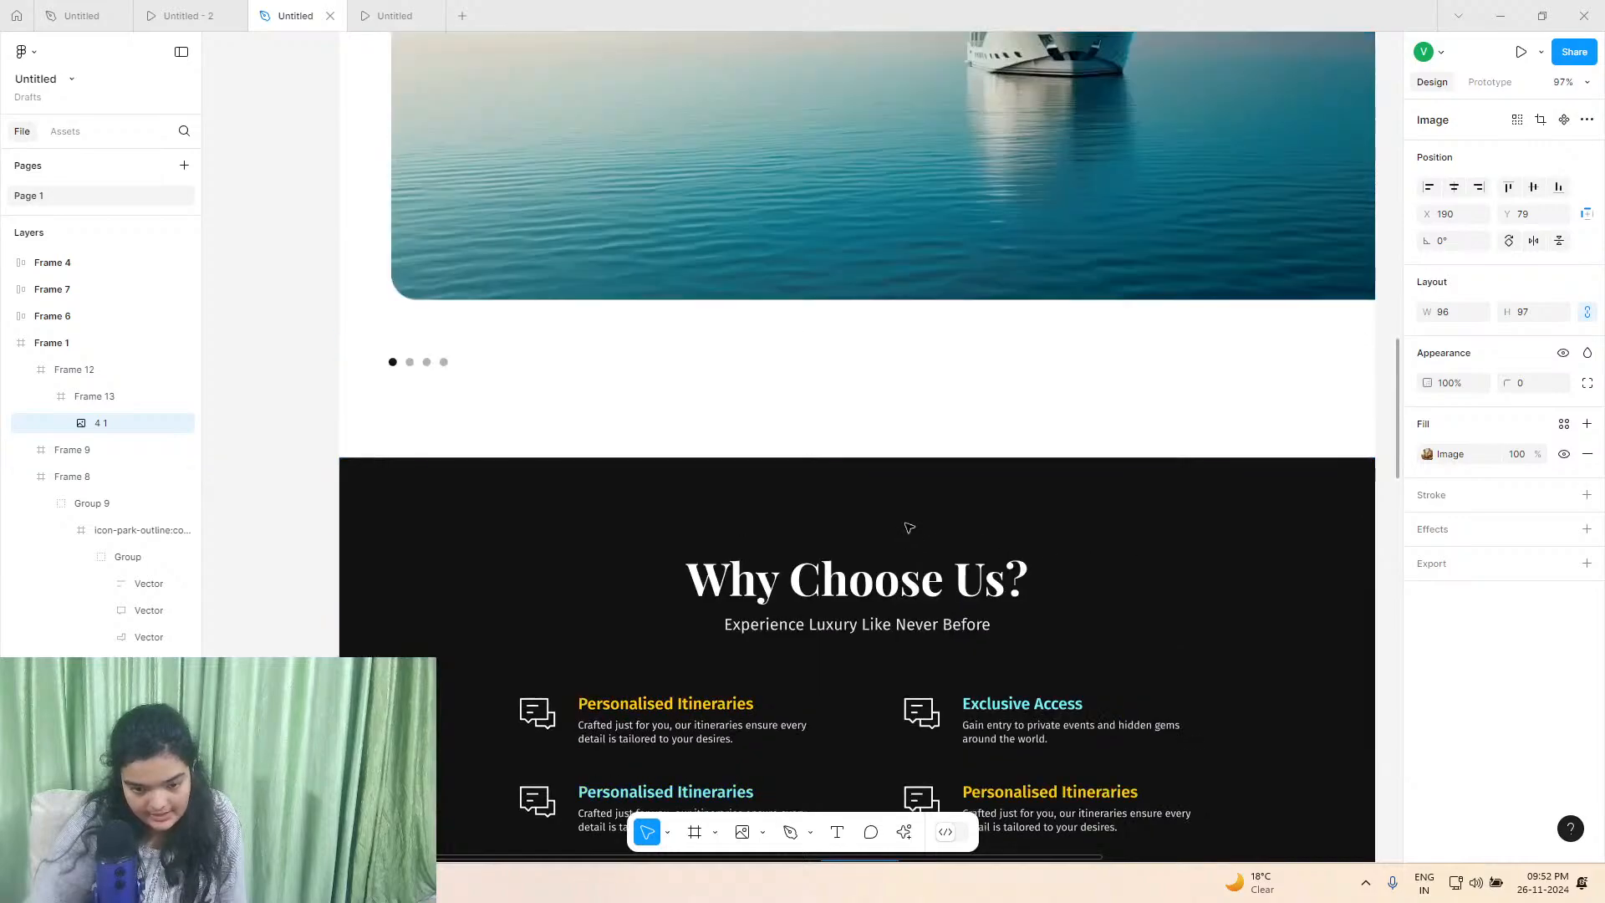
{"action": "left_click", "coordinate": [865, 585]}
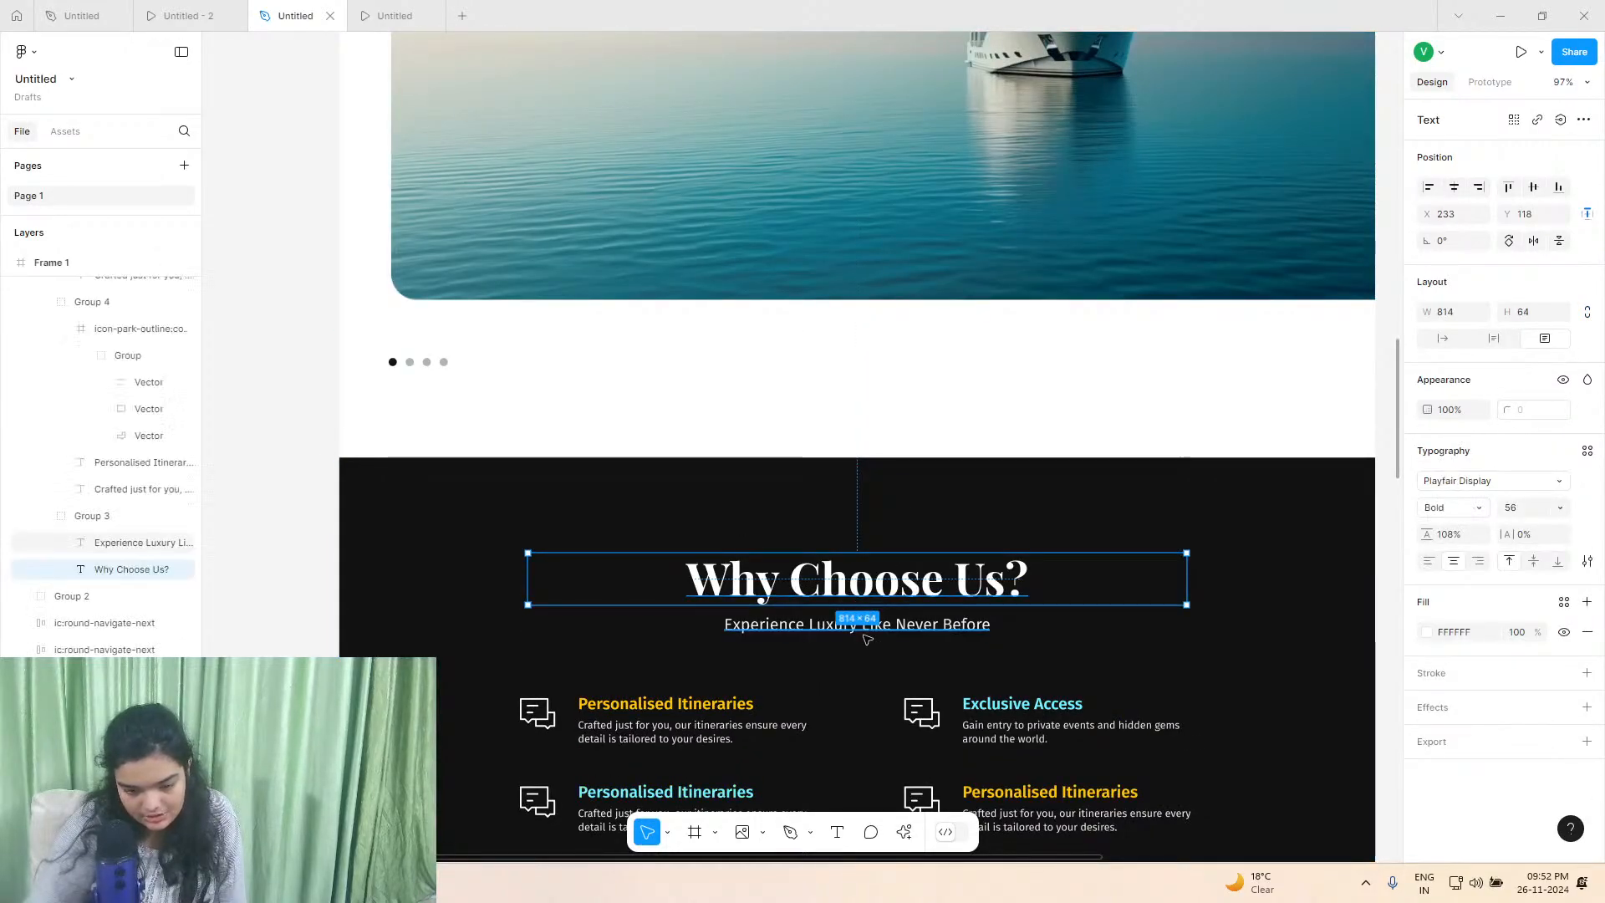
{"action": "left_click", "coordinate": [125, 543]}
{"action": "left_click", "coordinate": [103, 522]}
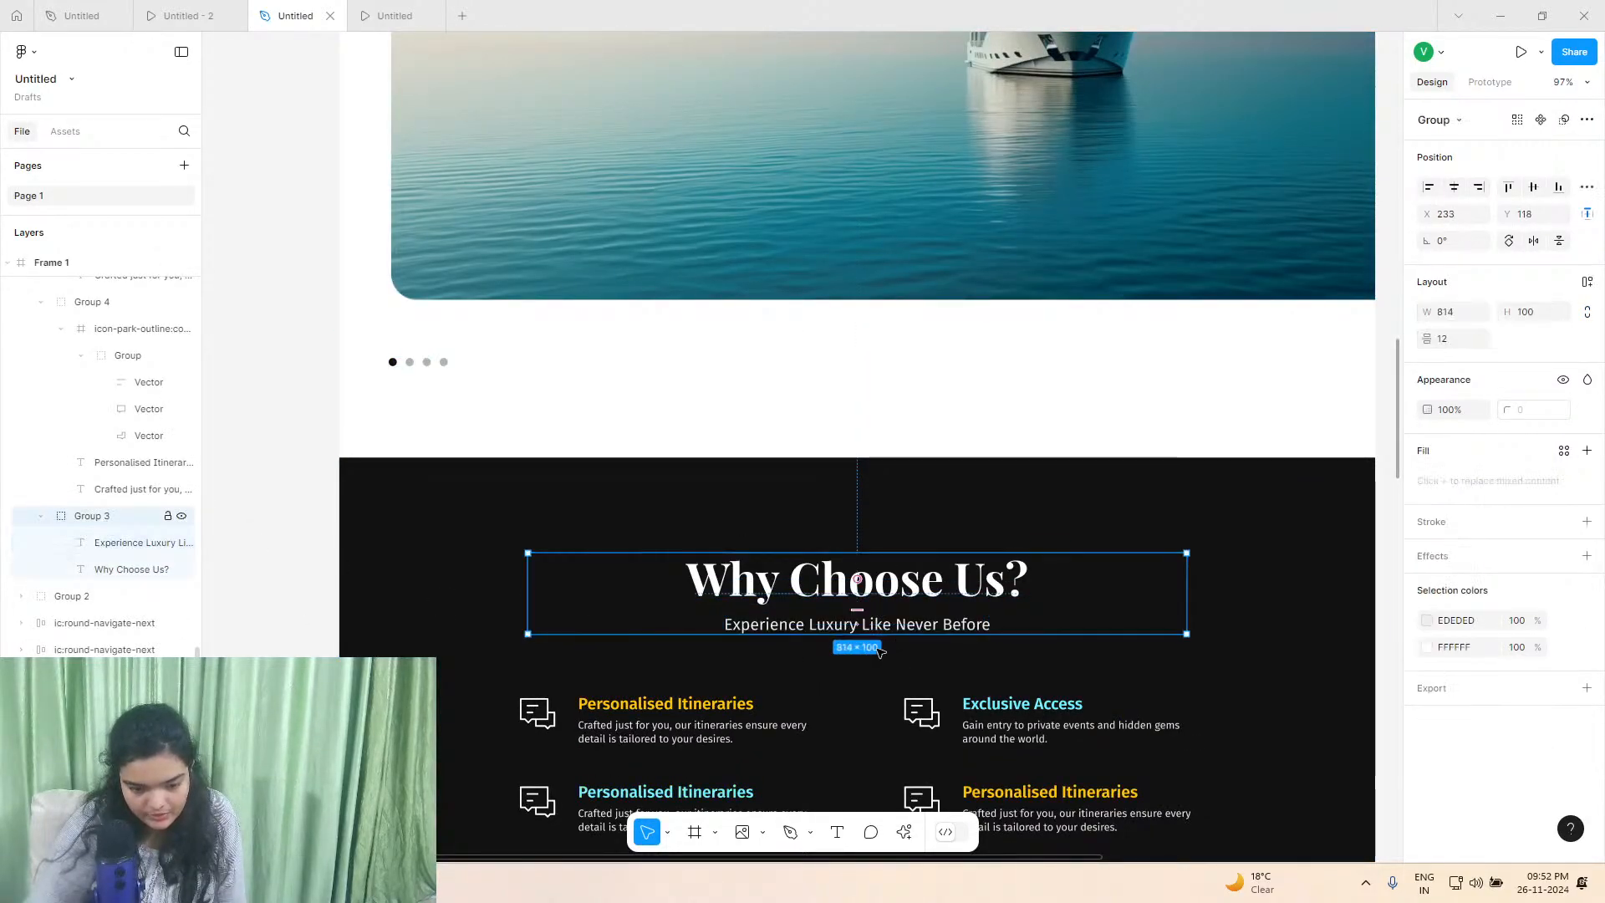
{"action": "right_click", "coordinate": [861, 585]}
Paste the copied heading group into the white sign-up card and move it directly below the round image.
{"action": "scroll", "coordinate": [916, 396], "scroll_direction": "down", "scroll_amount": 15}
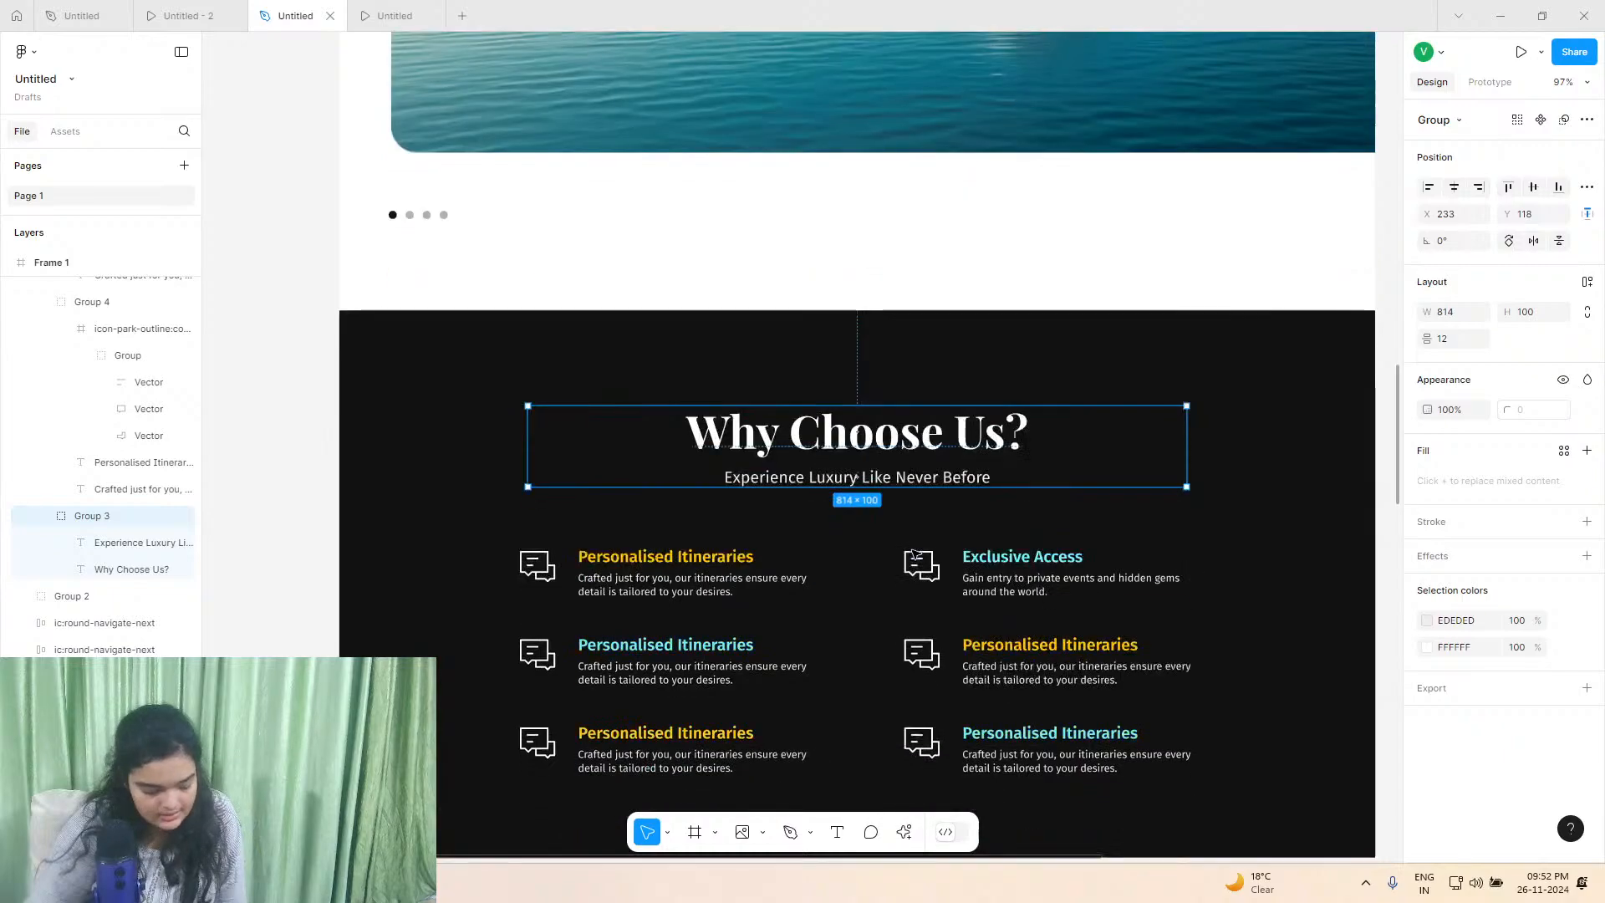
{"action": "scroll", "coordinate": [916, 554], "scroll_direction": "down", "scroll_amount": 2}
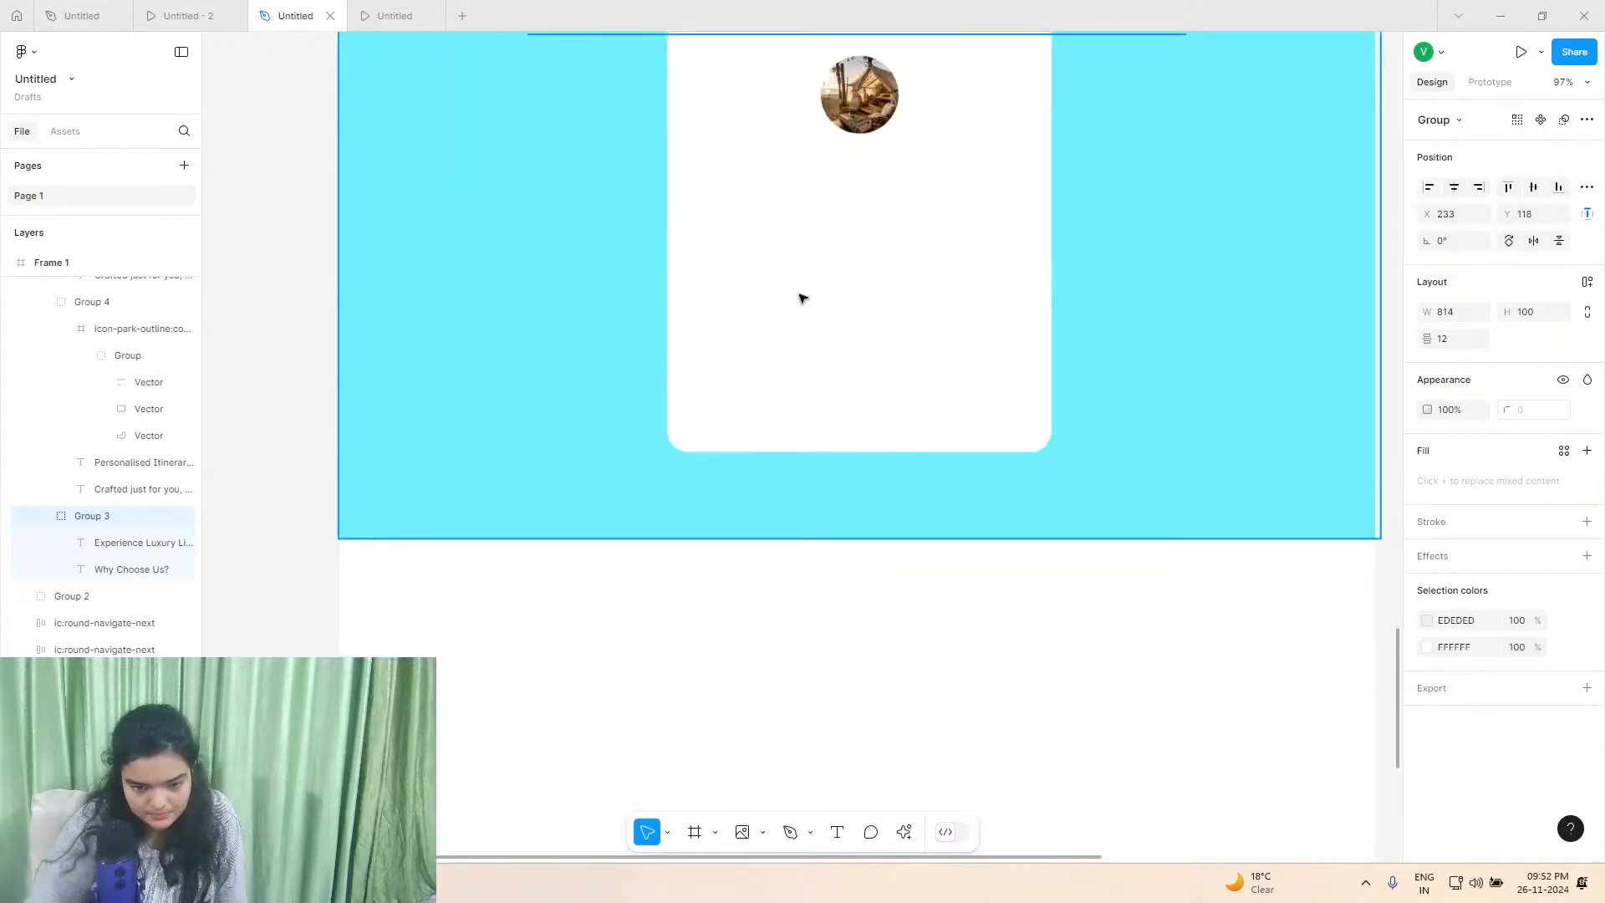
{"action": "right_click", "coordinate": [802, 262]}
{"action": "mouse_move", "coordinate": [841, 336]}
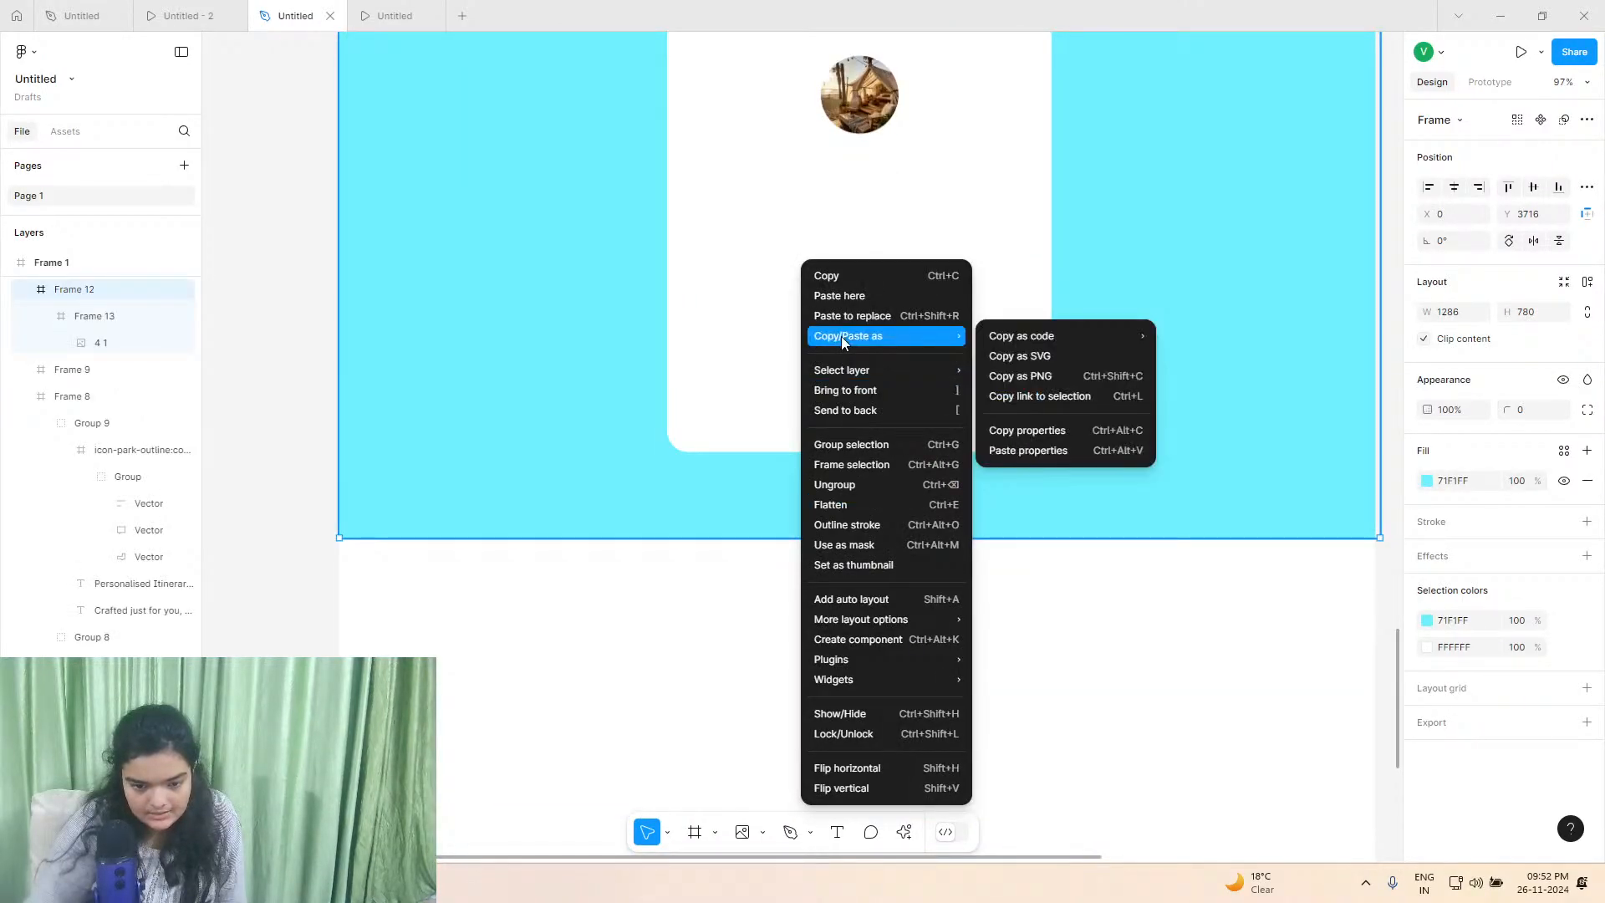
{"action": "left_click", "coordinate": [846, 296]}
{"action": "scroll", "coordinate": [1136, 379], "scroll_direction": "up", "scroll_amount": 1}
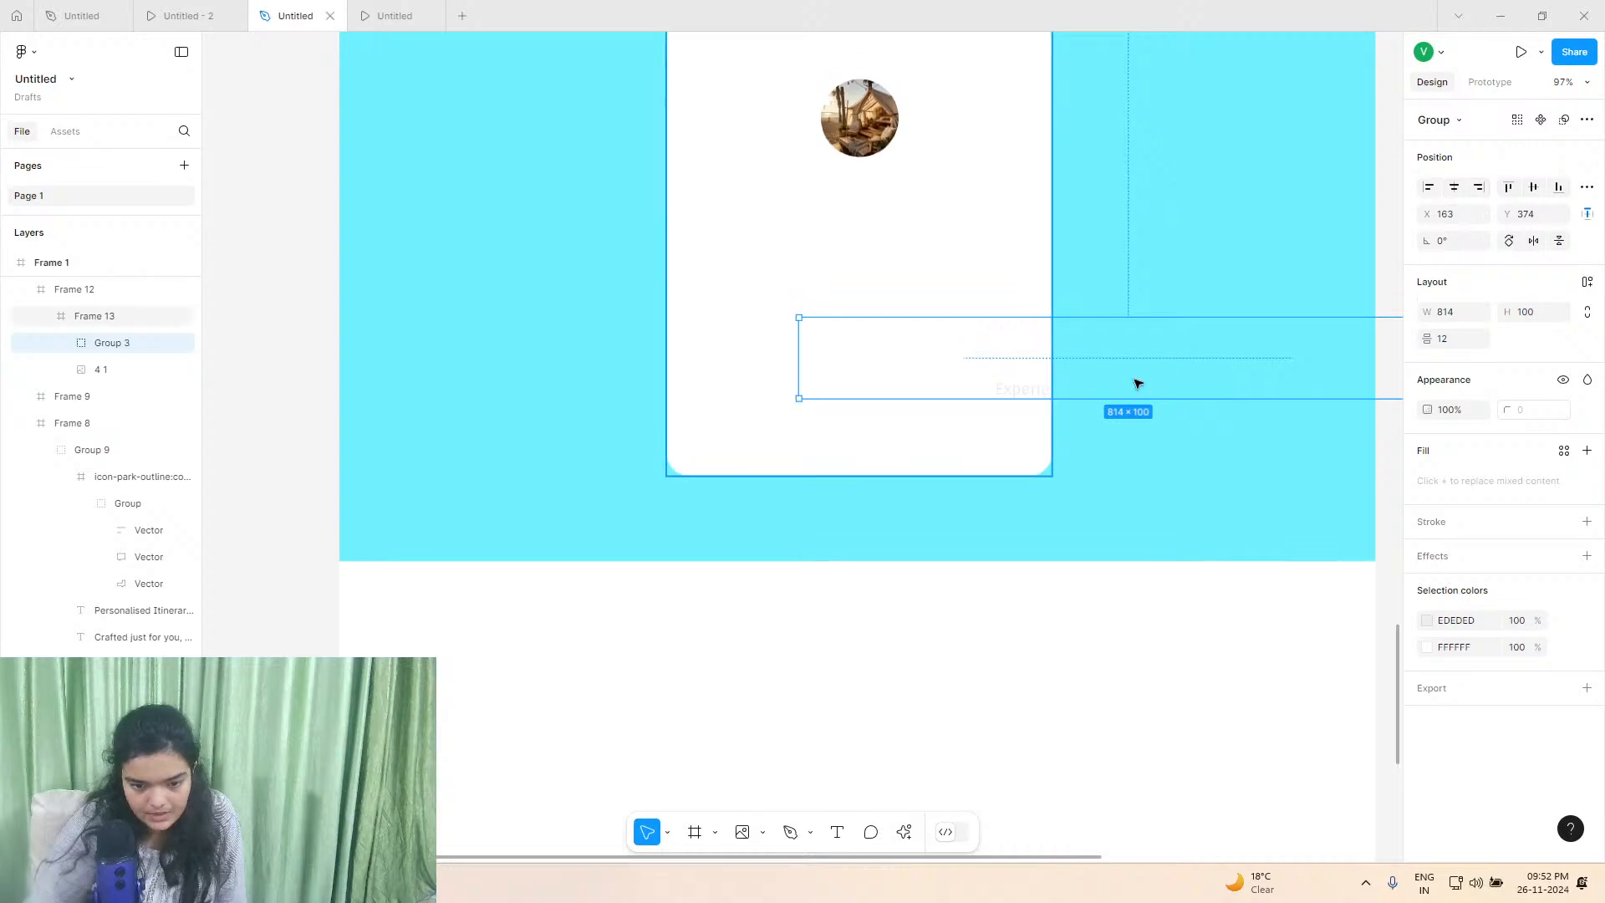
{"action": "left_click_drag", "start_coordinate": [1115, 373], "coordinate": [994, 336]}
{"action": "left_click_drag", "start_coordinate": [884, 238], "coordinate": [870, 247]}
Fill the pasted card heading with 111111 and its subtitle with 7E7E7E.
{"action": "double_click", "coordinate": [870, 247]}
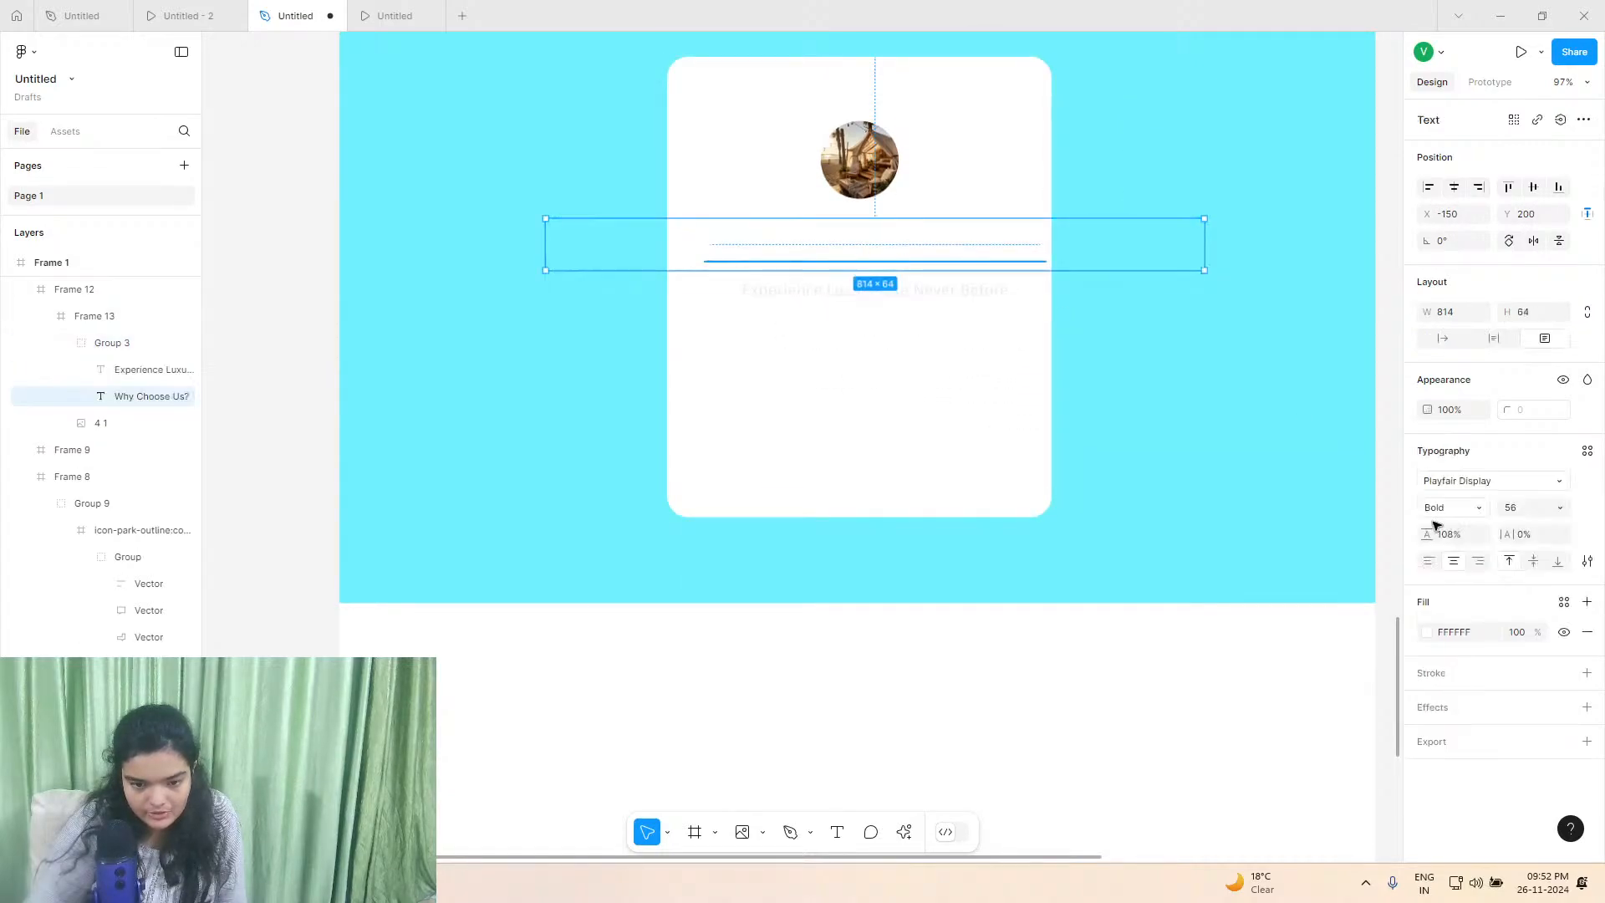
{"action": "left_click", "coordinate": [1426, 632]}
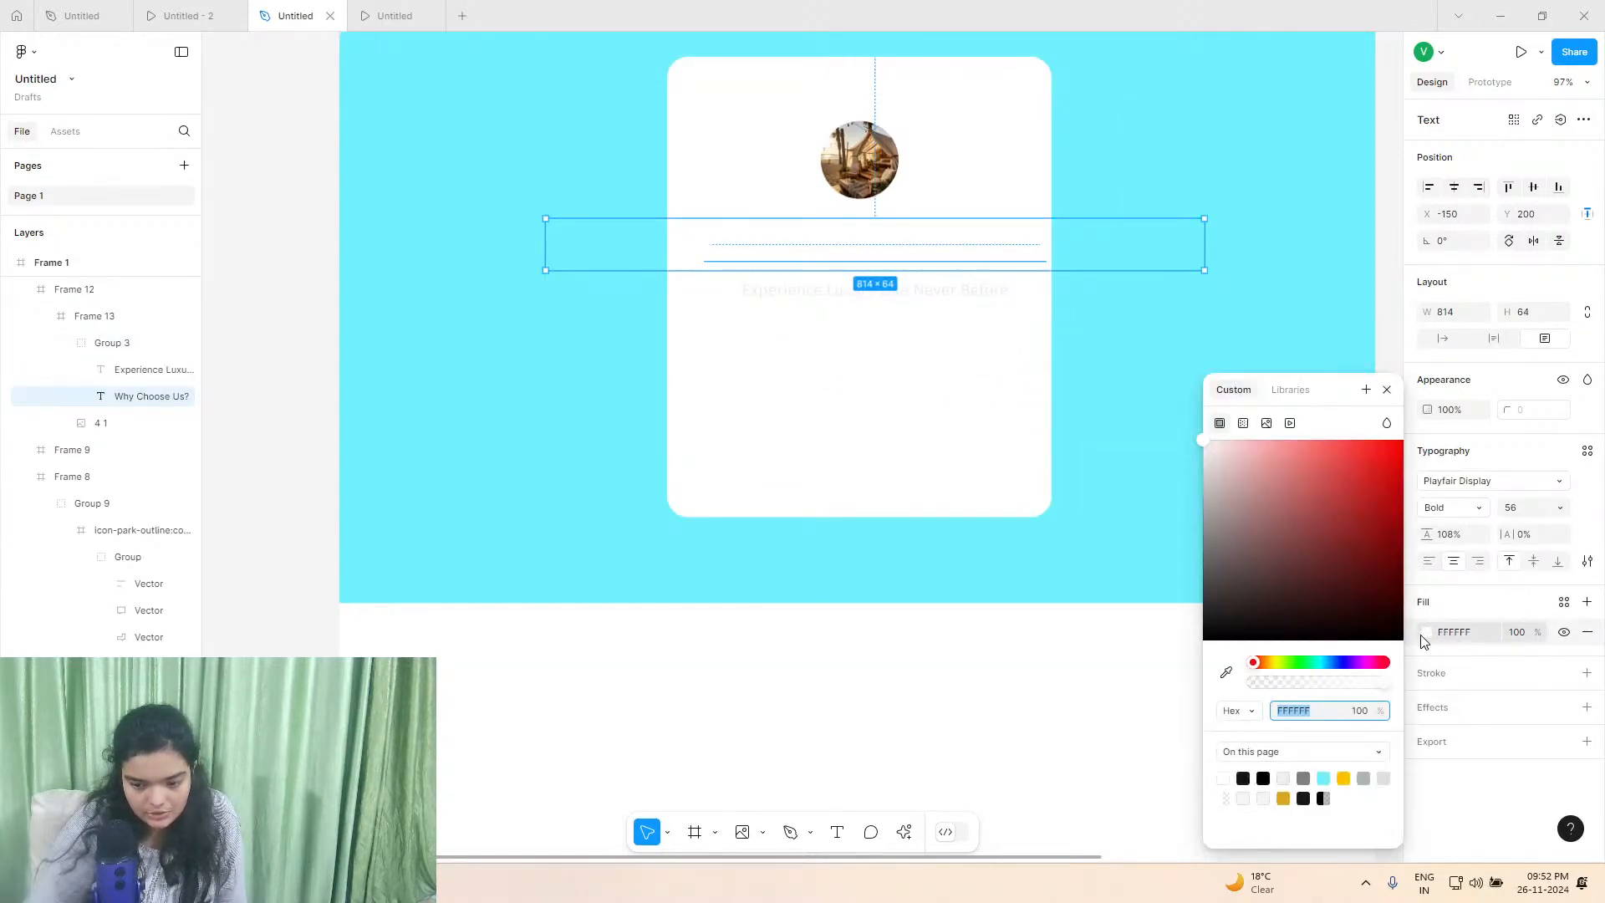
{"action": "left_click", "coordinate": [1263, 777]}
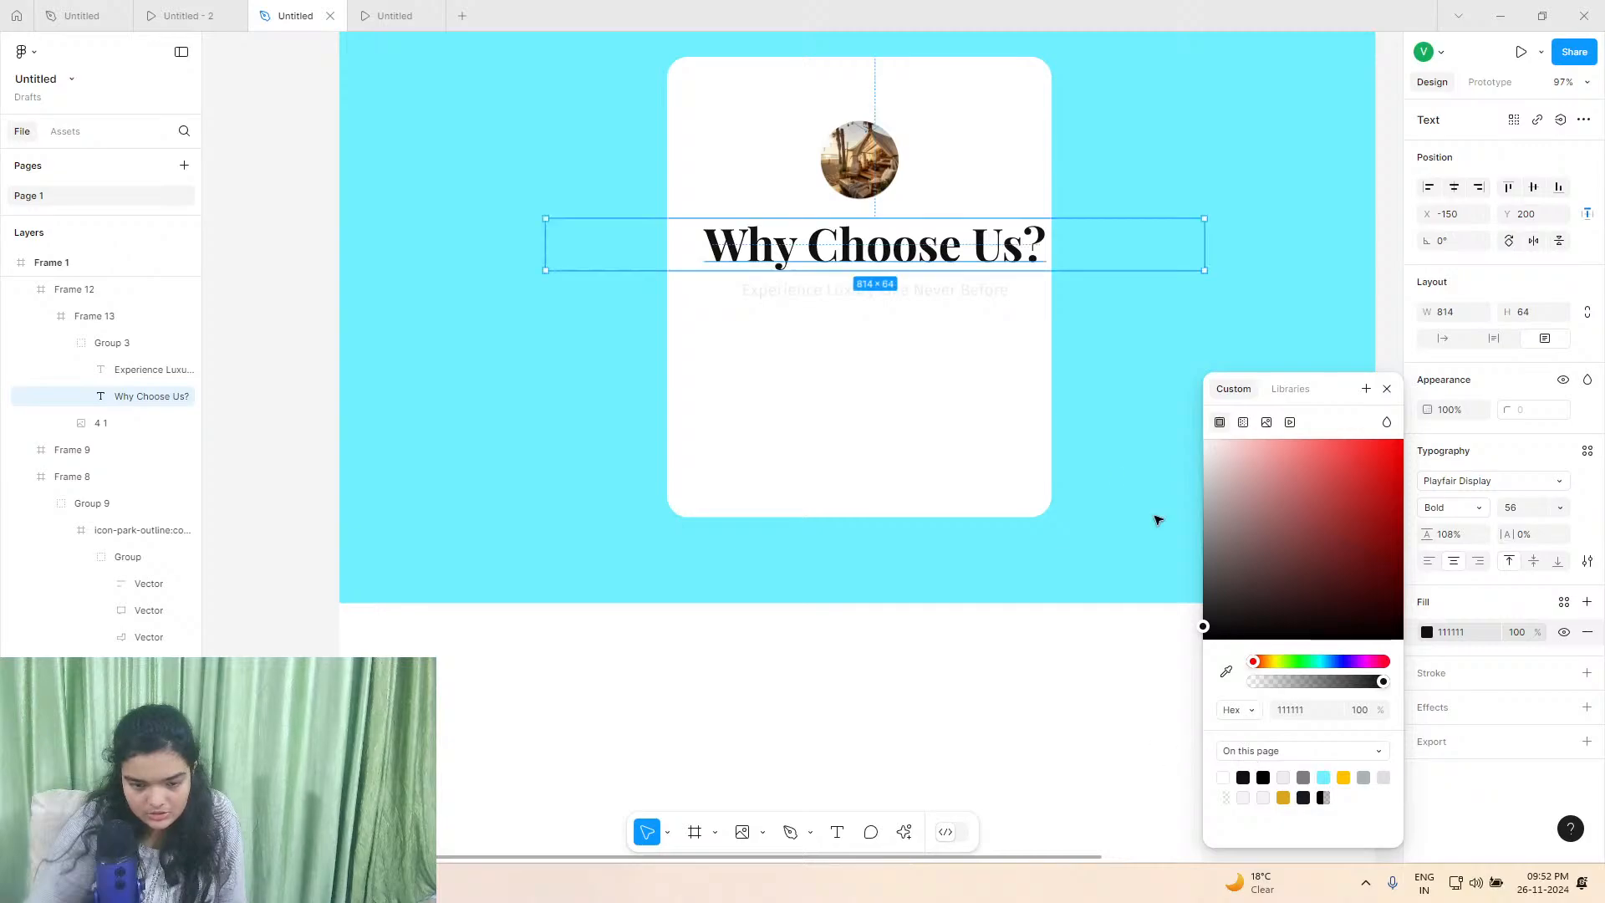
{"action": "left_click", "coordinate": [919, 305]}
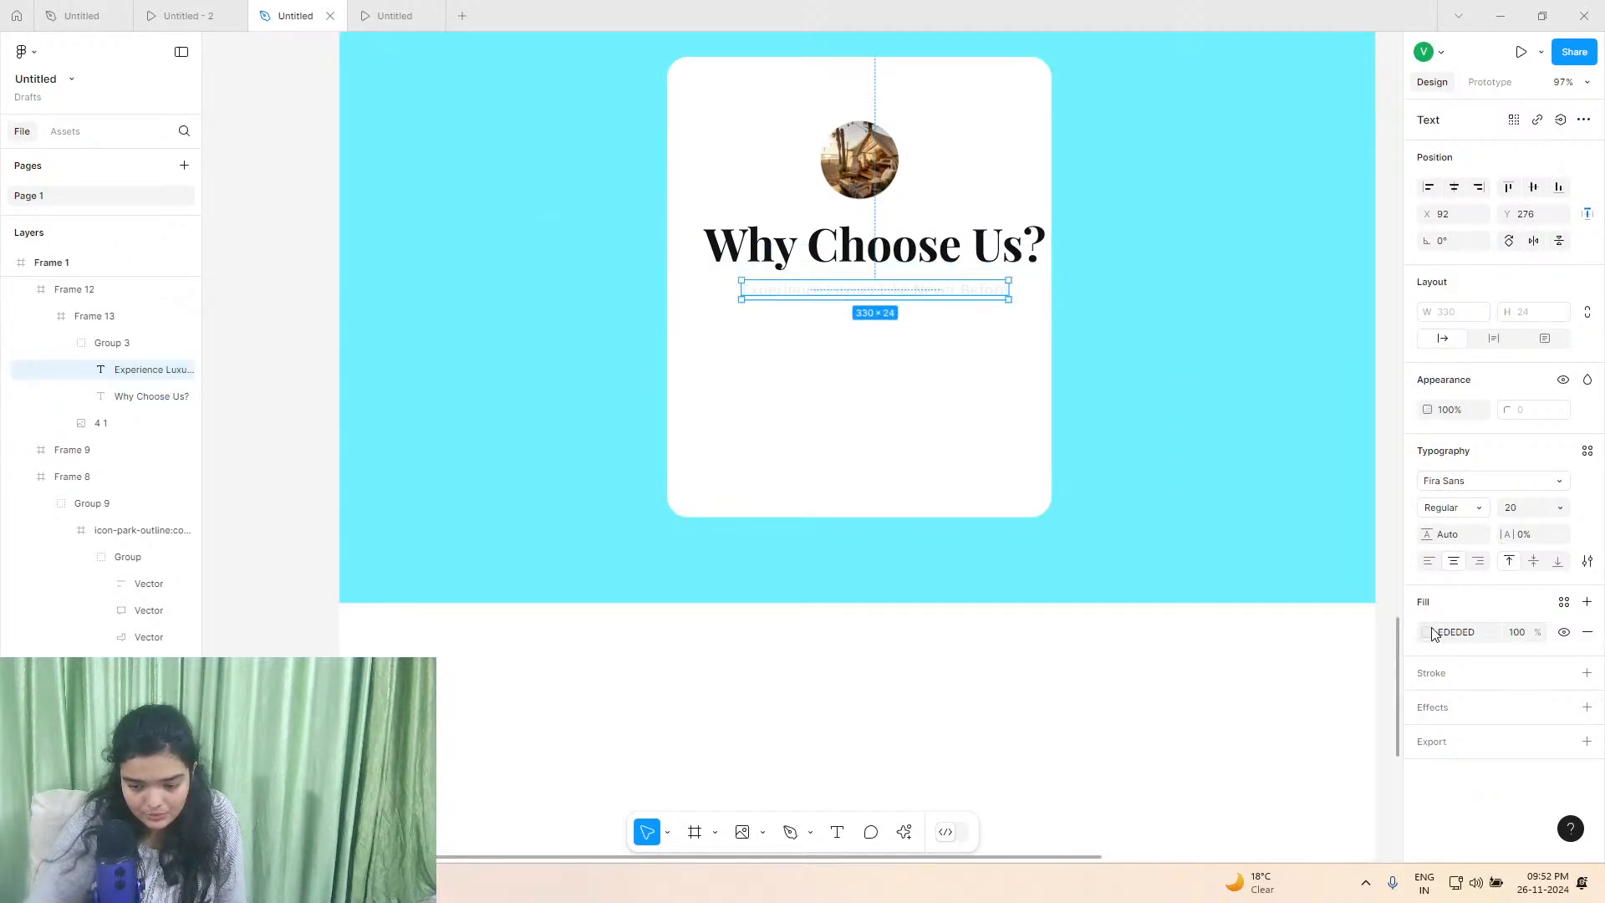
{"action": "left_click", "coordinate": [1427, 632]}
{"action": "left_click", "coordinate": [1303, 774]}
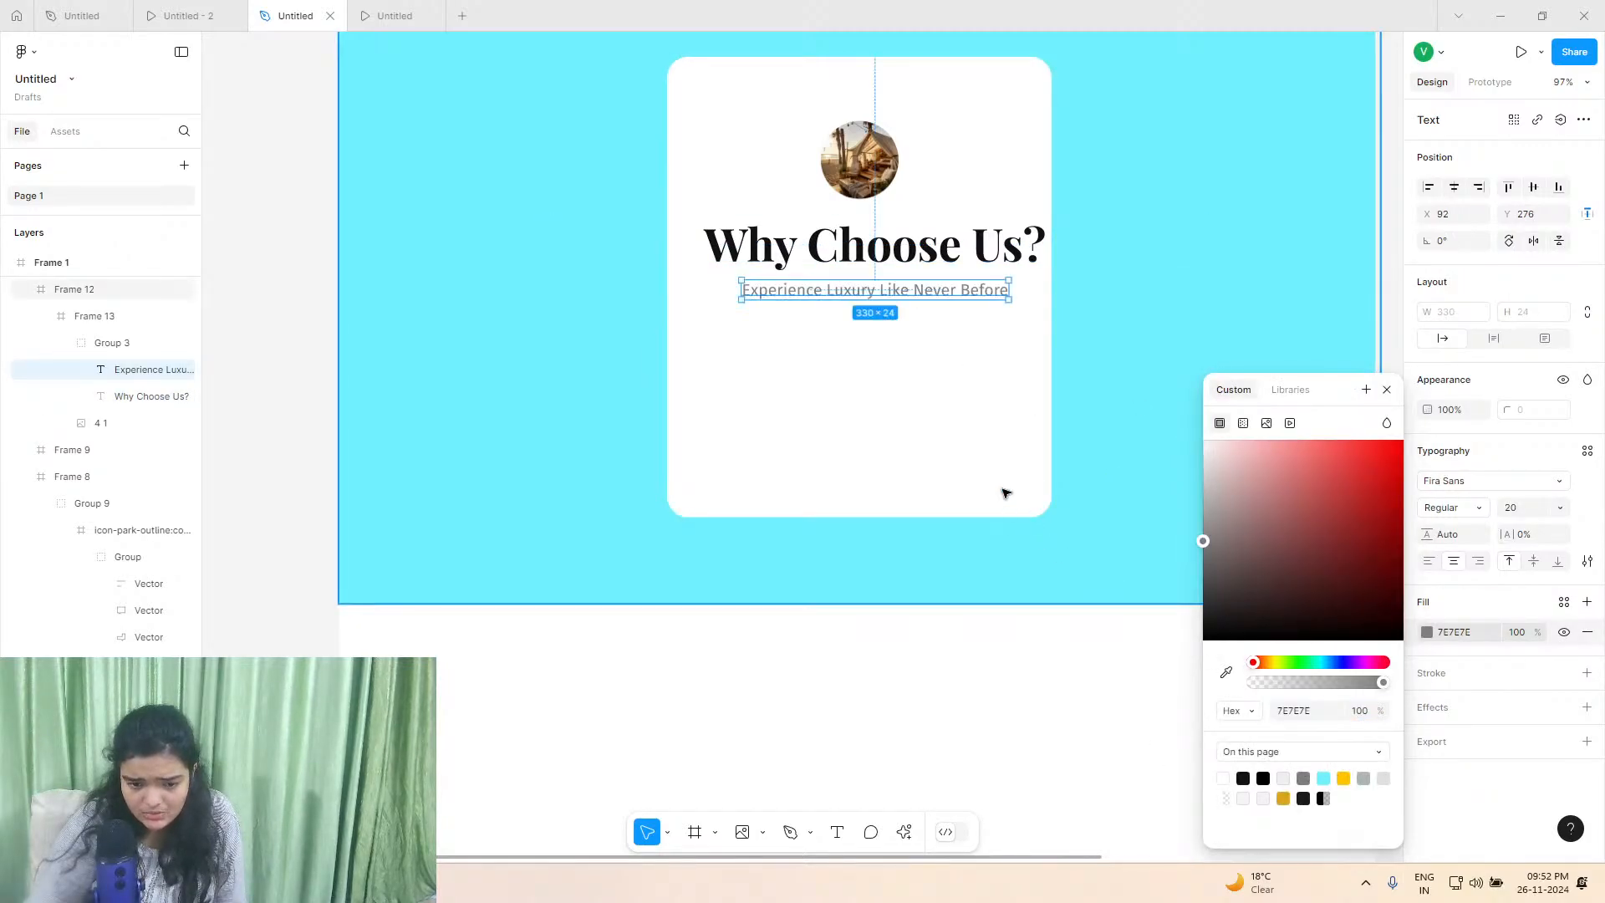
Check the reference heading and subtitle text styles, and set the card heading's font size to 36.
{"action": "left_click", "coordinate": [902, 324]}
{"action": "left_click", "coordinate": [883, 265]}
{"action": "left_click", "coordinate": [883, 265]}
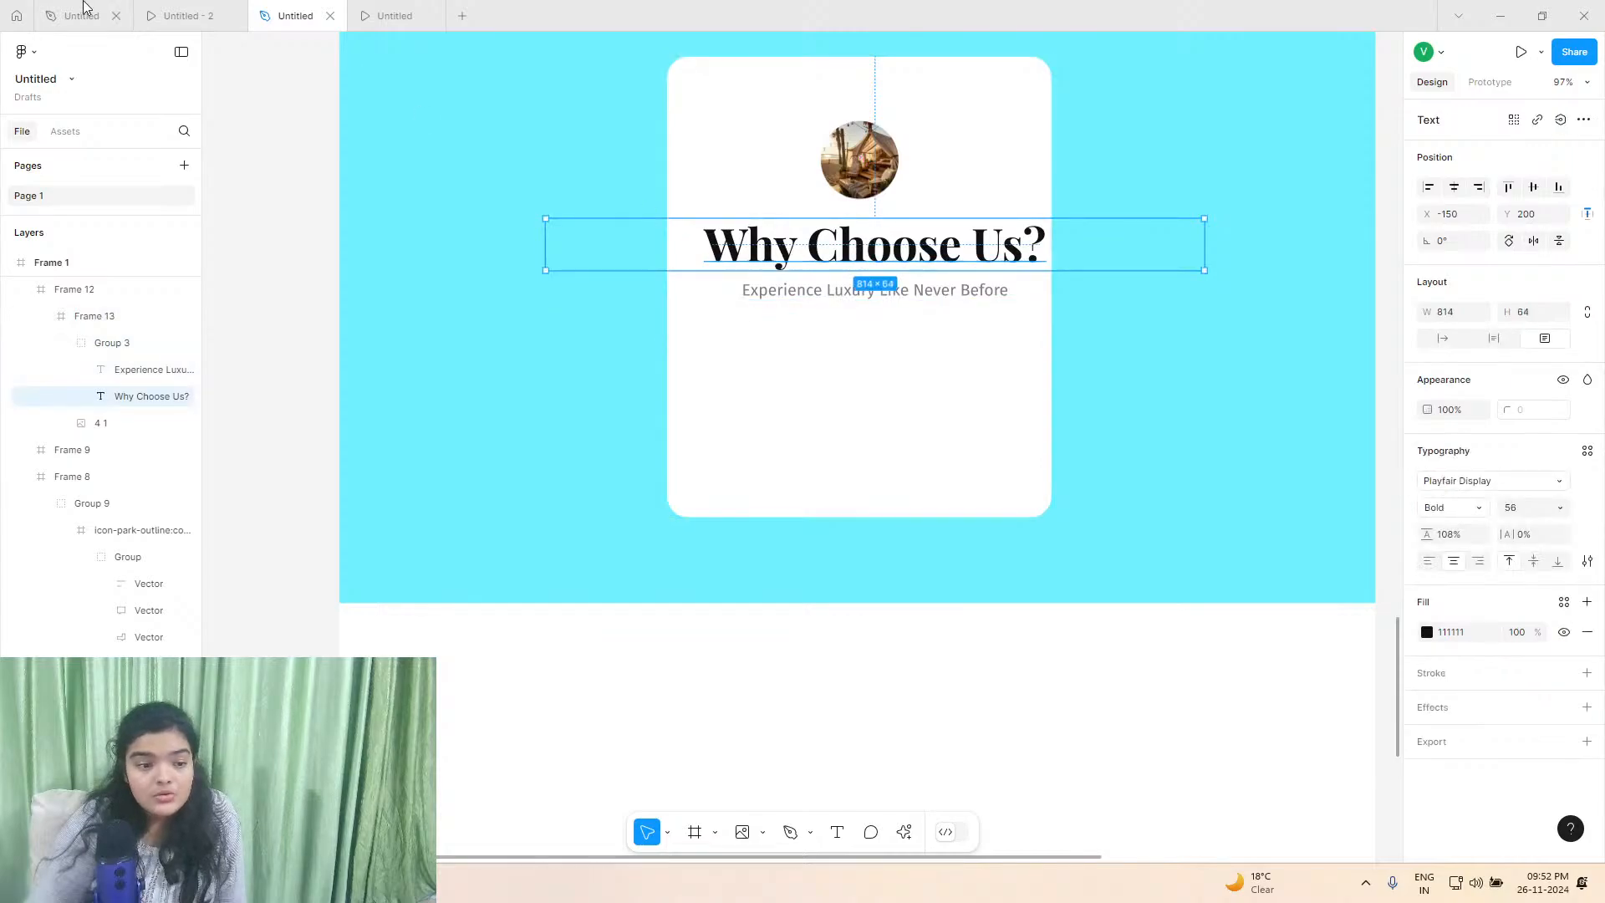
{"action": "left_click", "coordinate": [184, 16]}
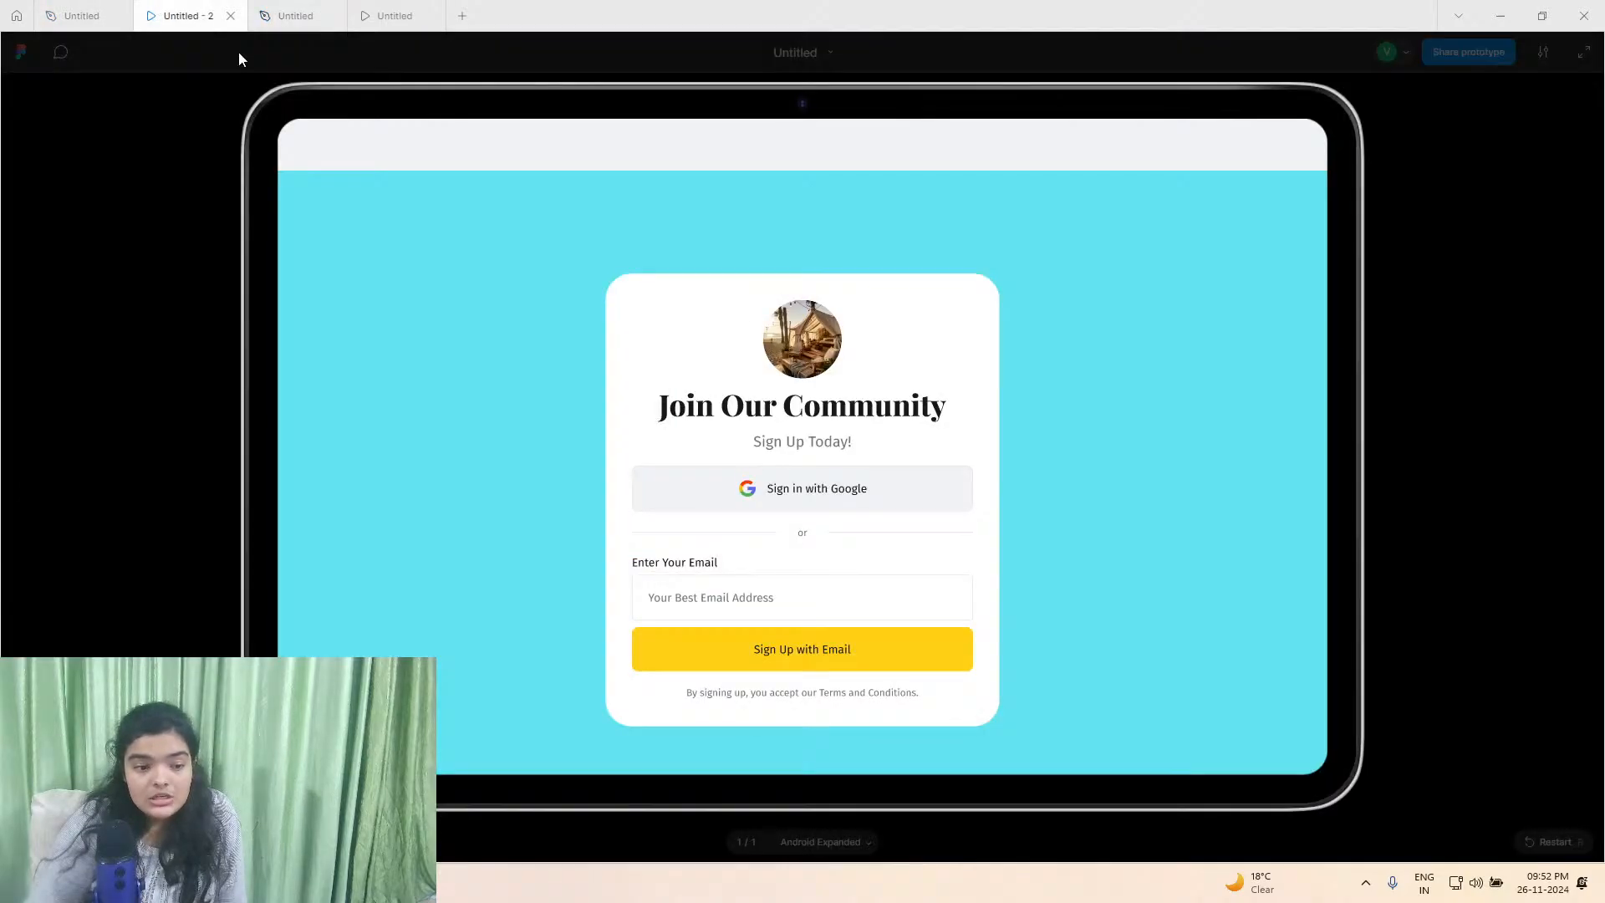
{"action": "left_click", "coordinate": [109, 16]}
{"action": "scroll", "coordinate": [802, 418], "scroll_direction": "down", "scroll_amount": 5}
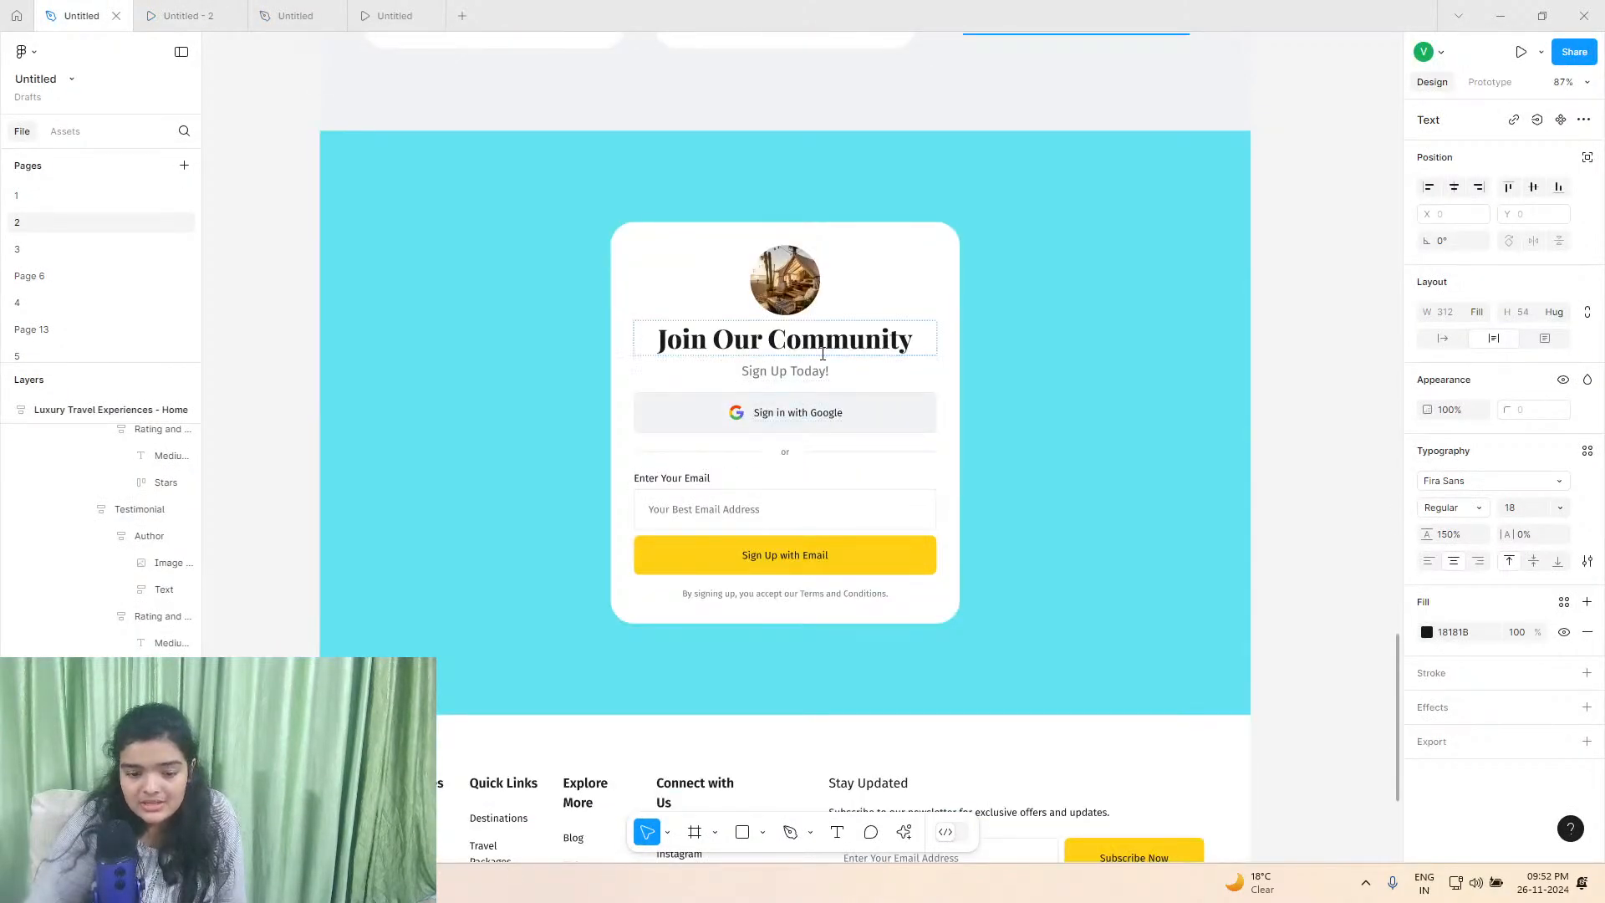
{"action": "double_click", "coordinate": [822, 354]}
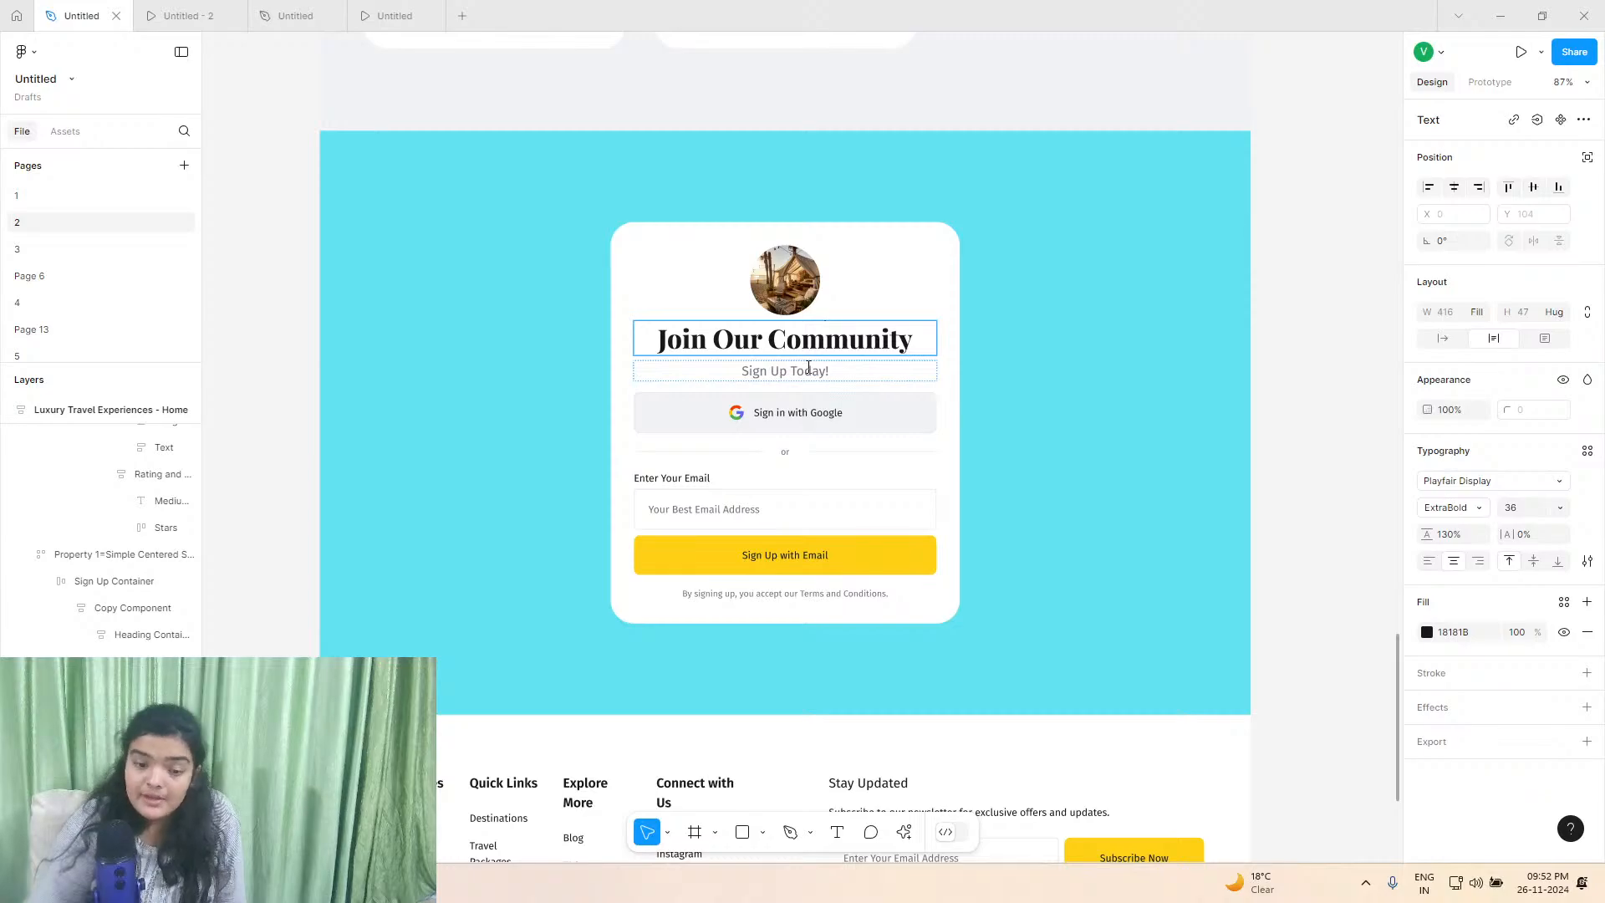
{"action": "double_click", "coordinate": [819, 373]}
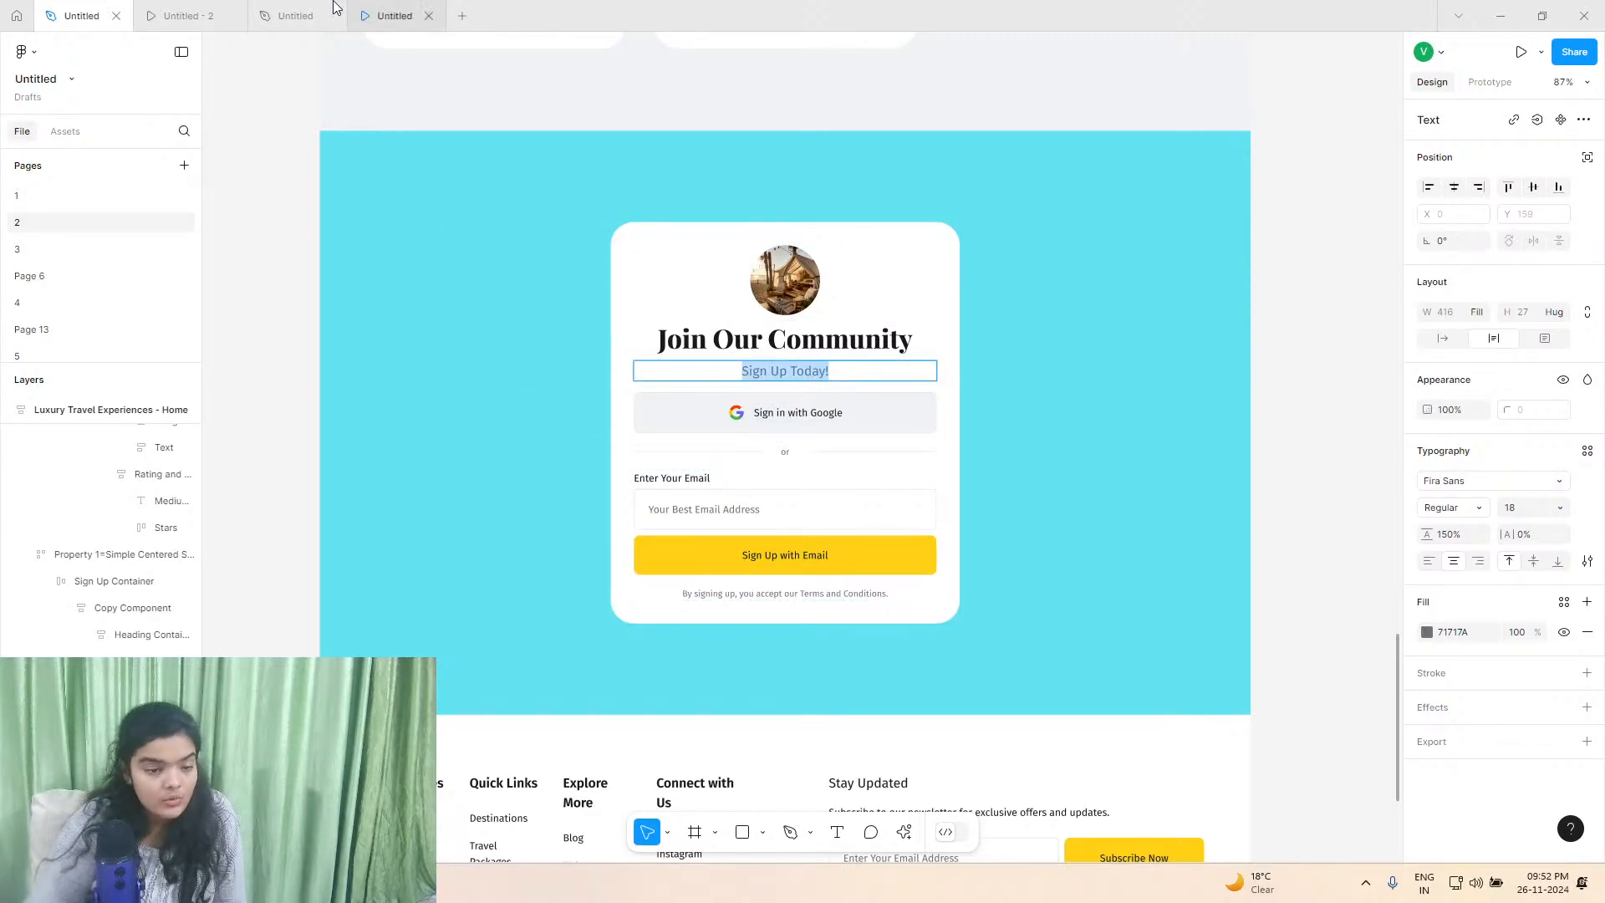
{"action": "left_click", "coordinate": [295, 16]}
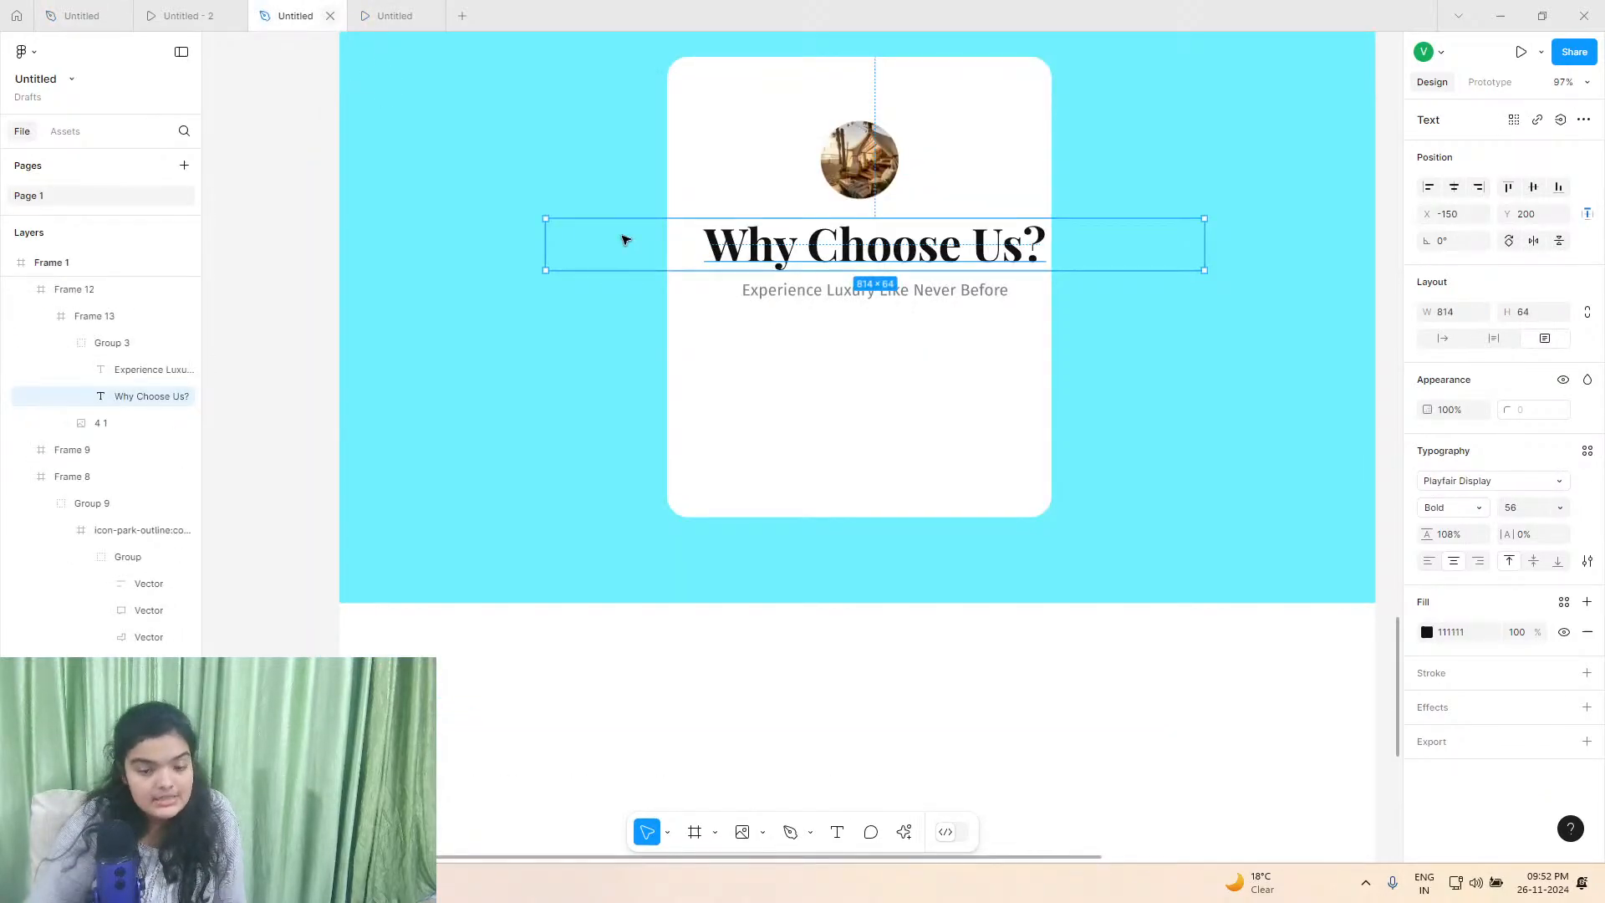
{"action": "left_click", "coordinate": [1556, 510]}
{"action": "left_click", "coordinate": [1531, 743]}
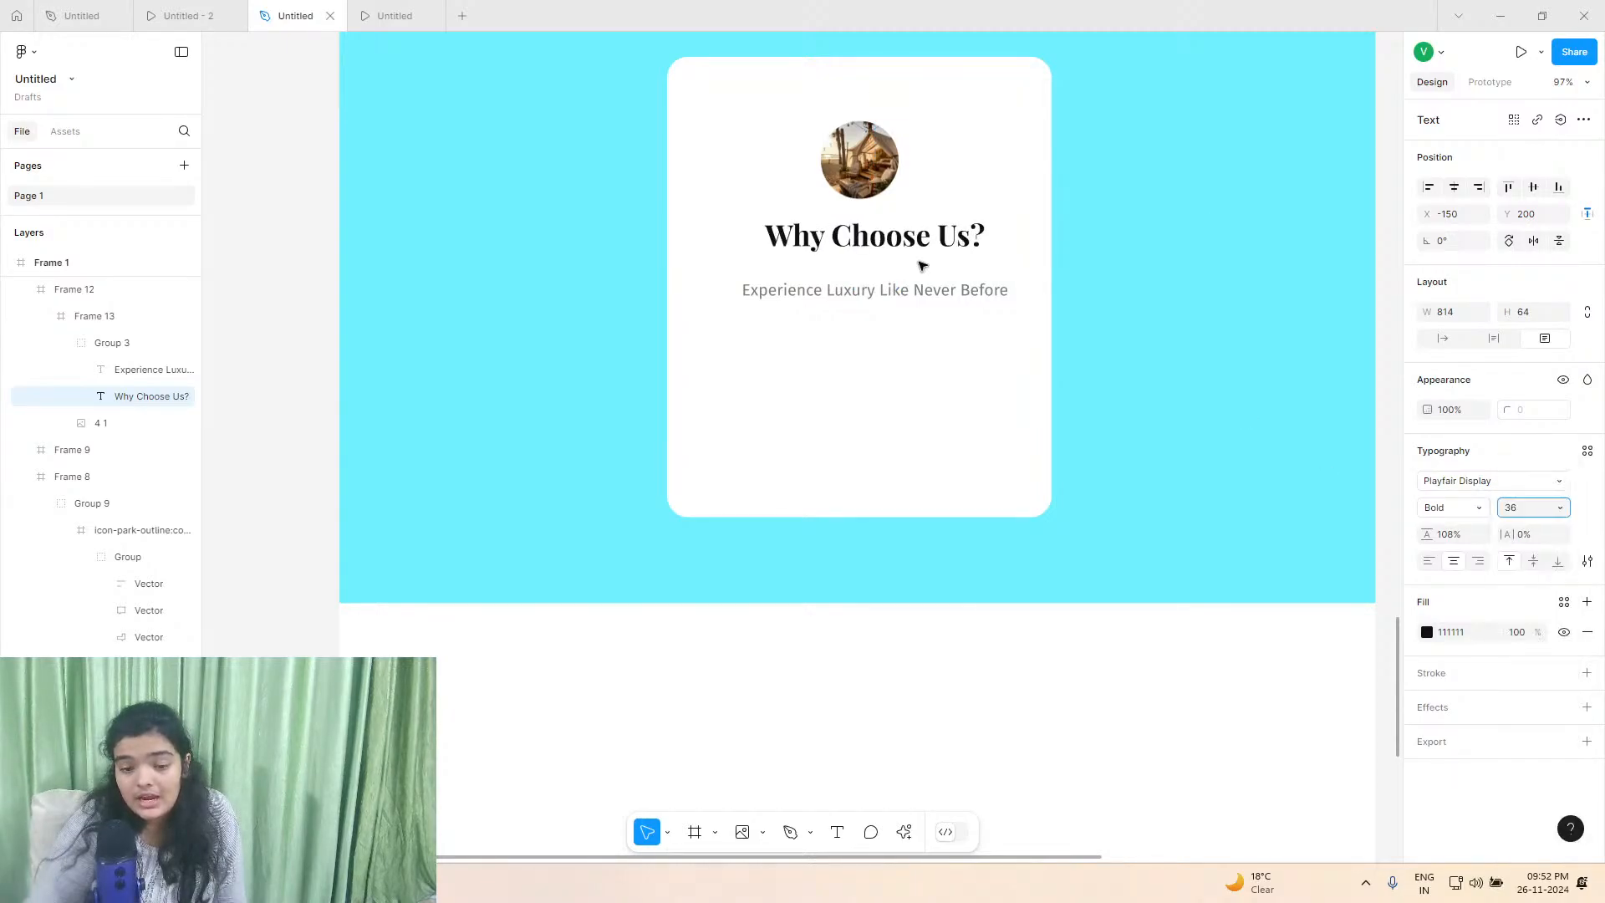
Try a font size of 21 on the subtitle below the card heading.
{"action": "left_click", "coordinate": [852, 294]}
{"action": "left_click", "coordinate": [1551, 507]}
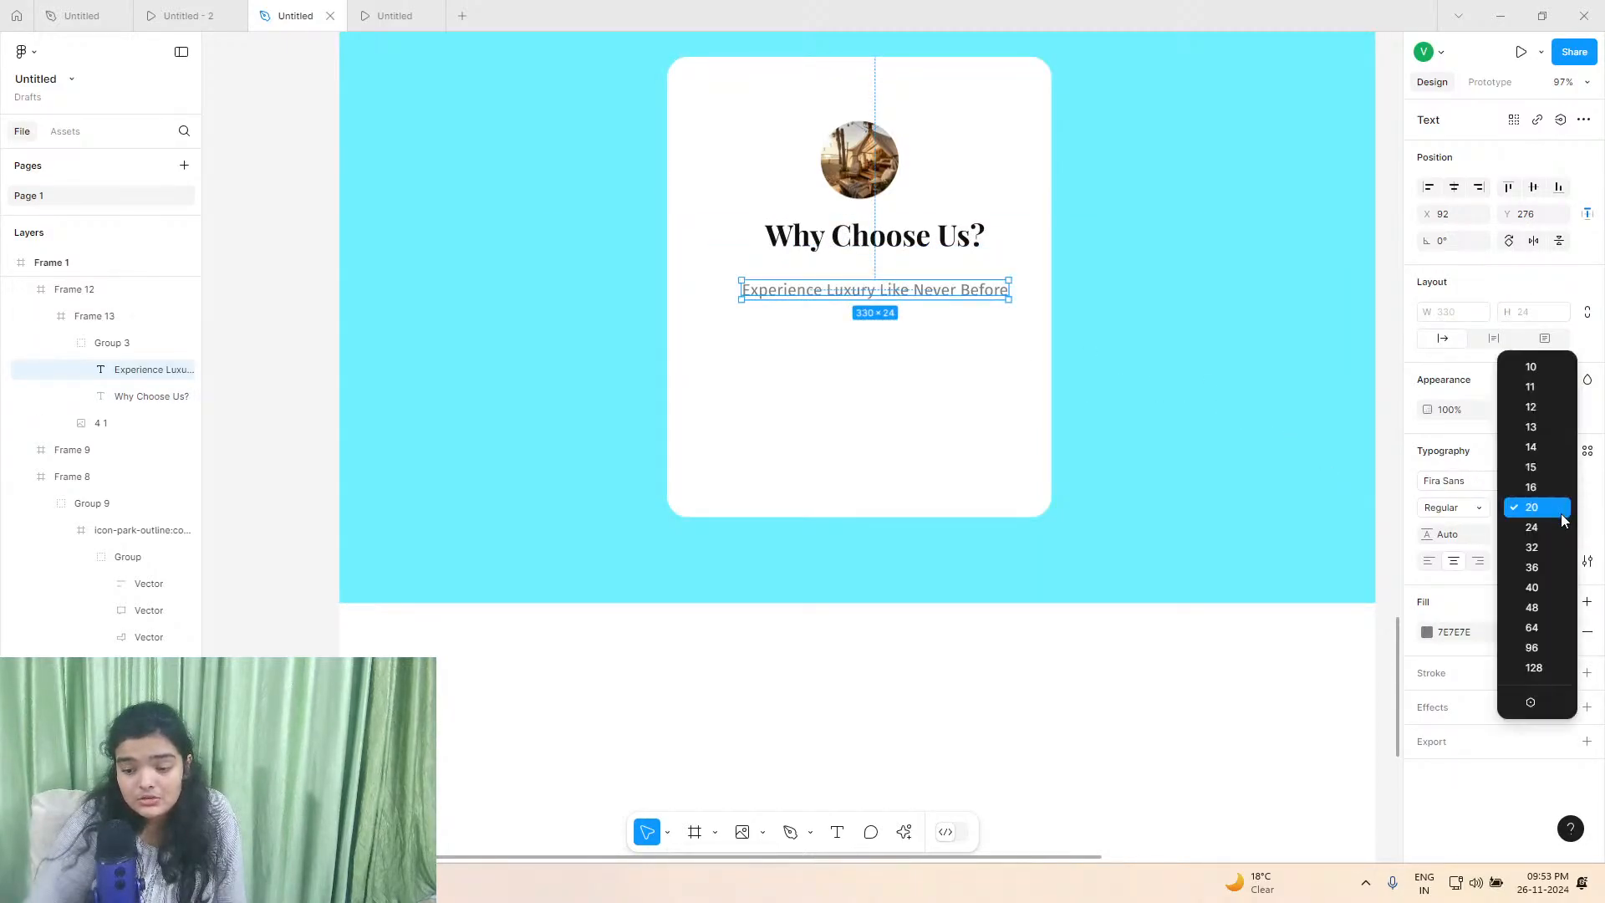
{"action": "left_click", "coordinate": [1547, 516]}
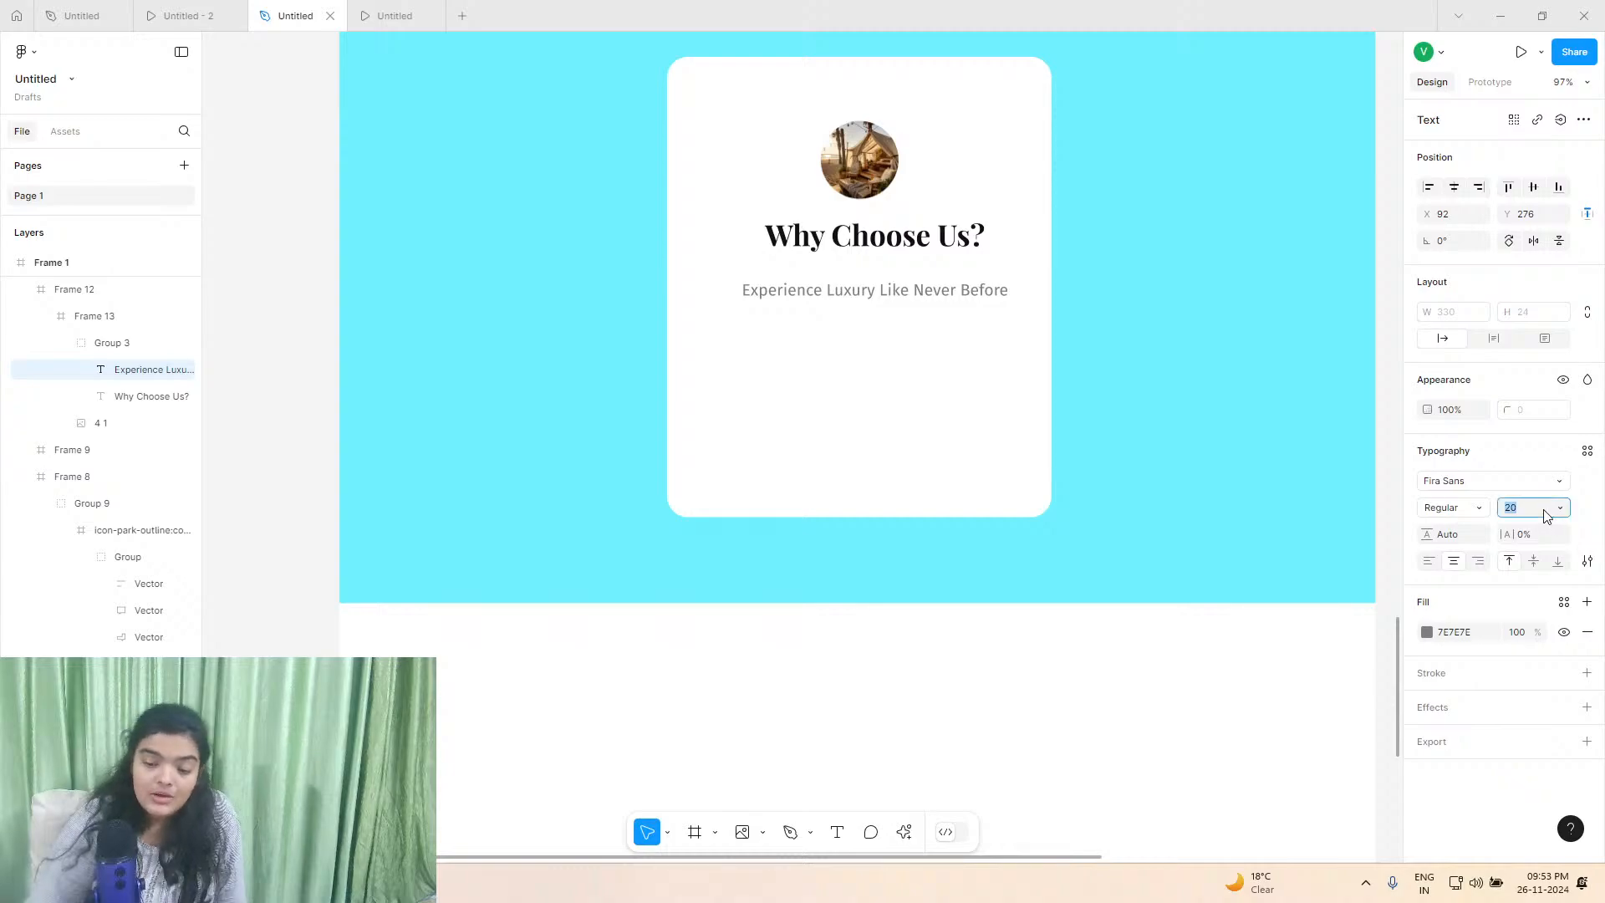
{"action": "type", "text": "21"}
{"action": "key", "text": "Return"}
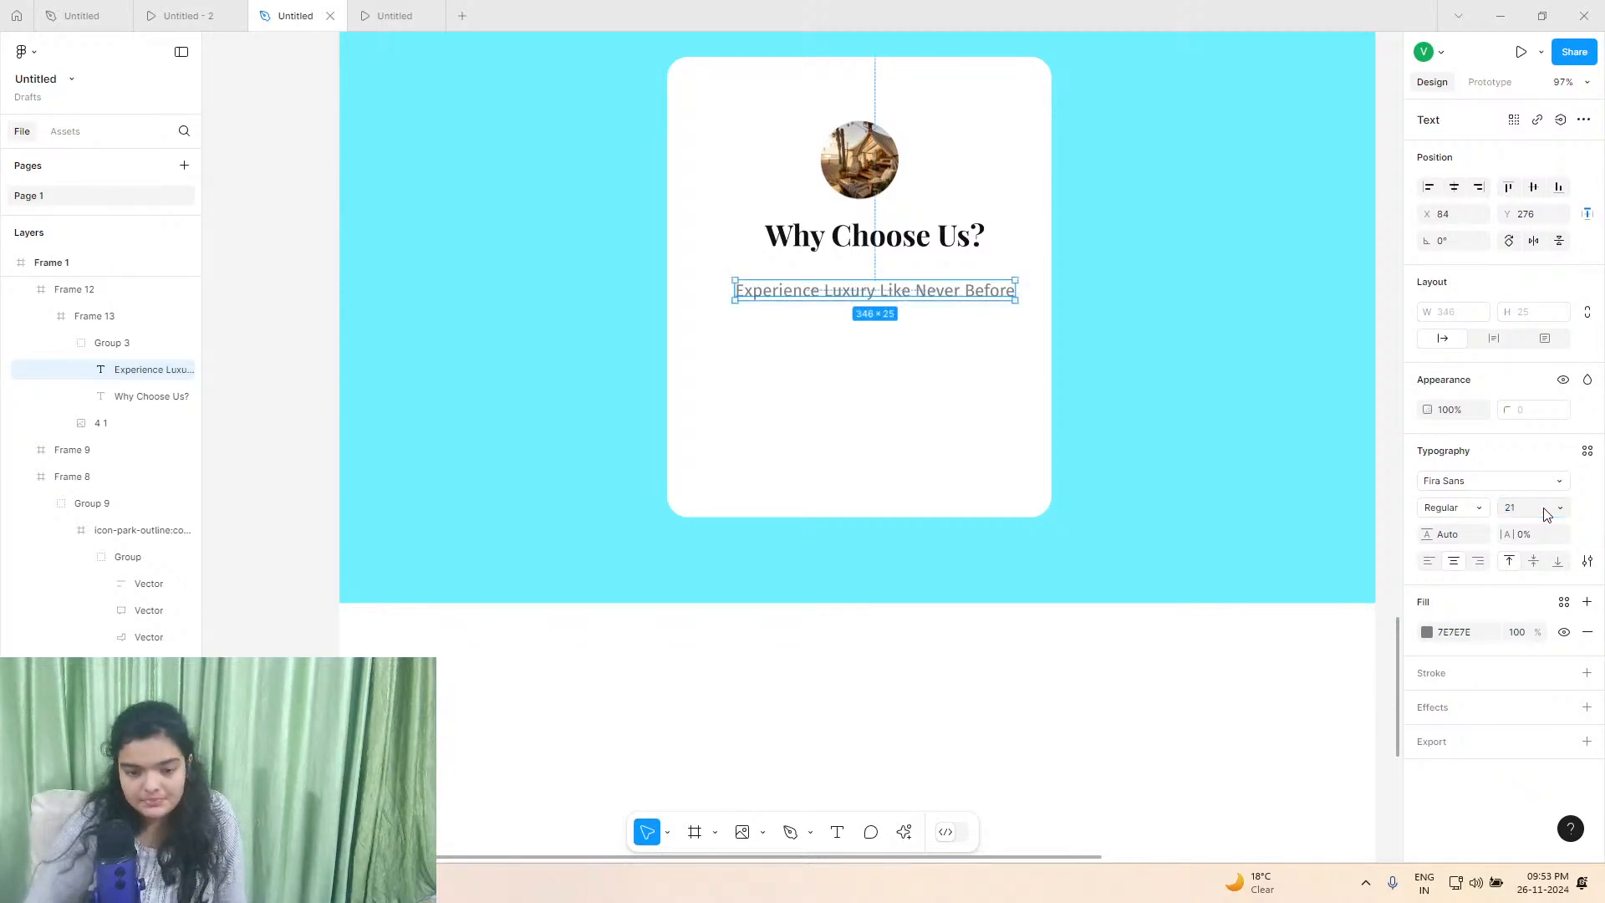
Set the font size of the subtitle below the card heading to 18.
{"action": "double_click", "coordinate": [874, 291]}
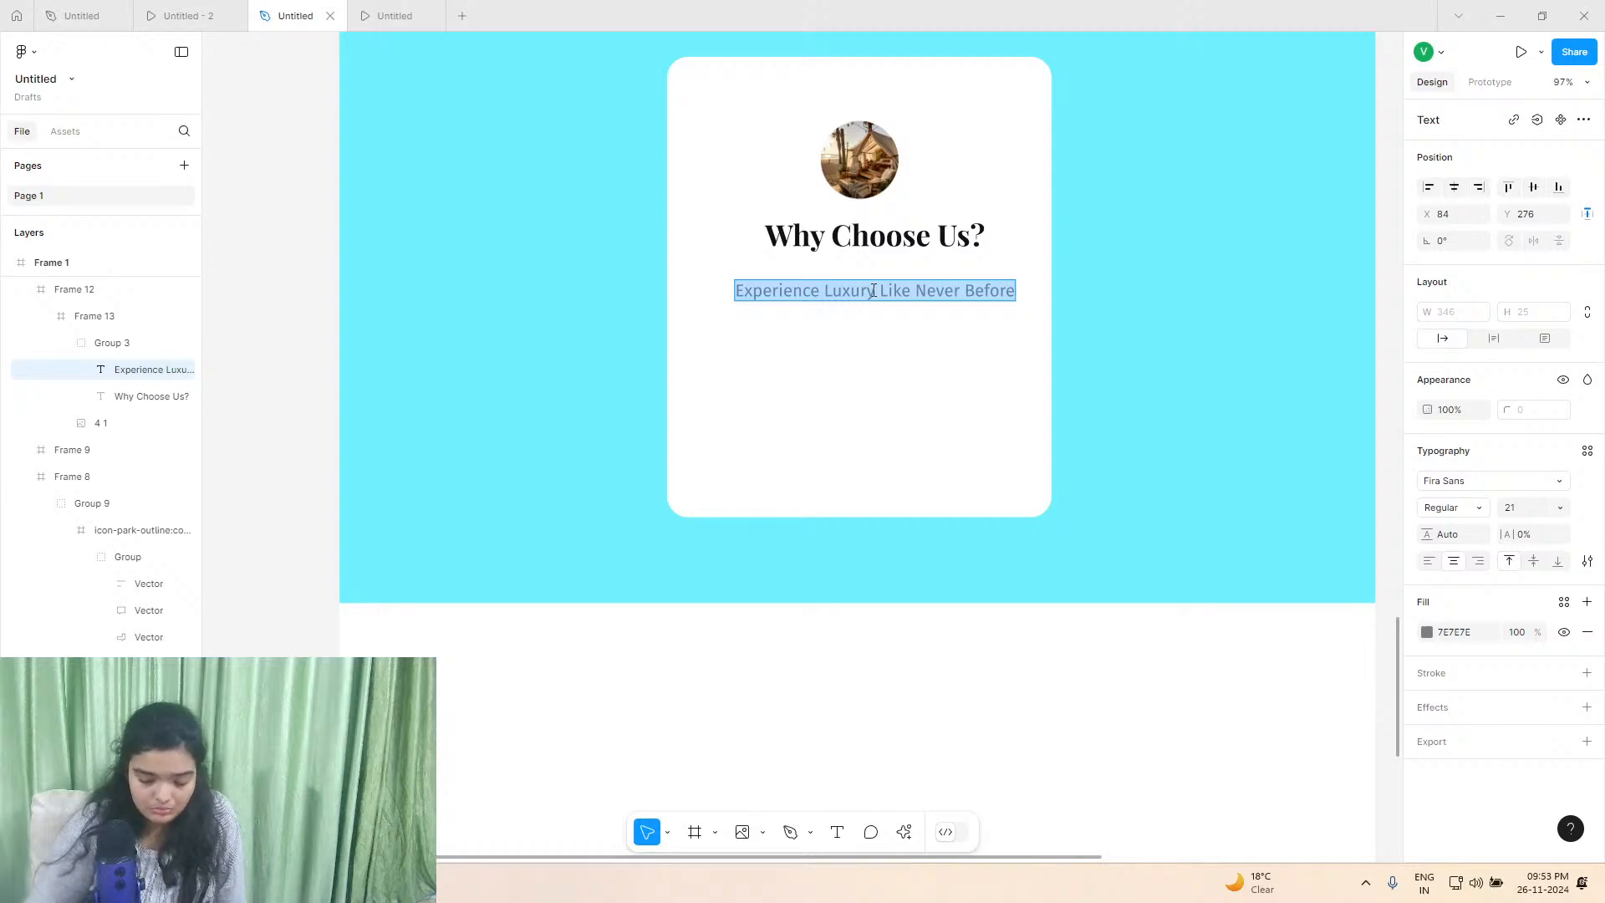
{"action": "left_click", "coordinate": [873, 290]}
{"action": "key", "text": "ctrl+a"}
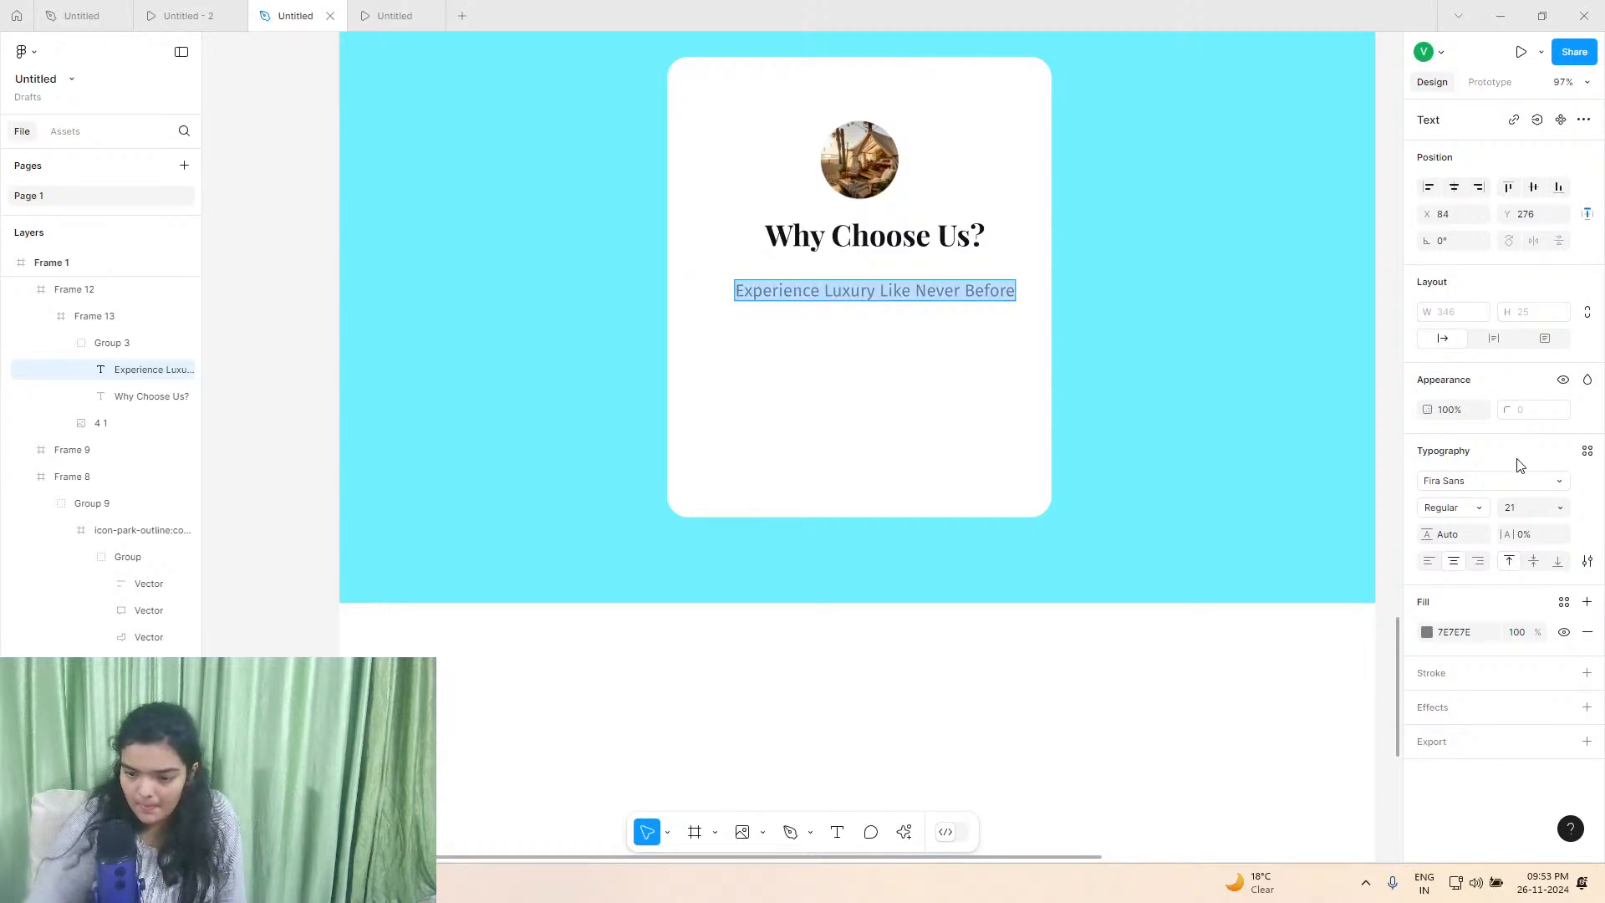
{"action": "key", "text": "Up"}
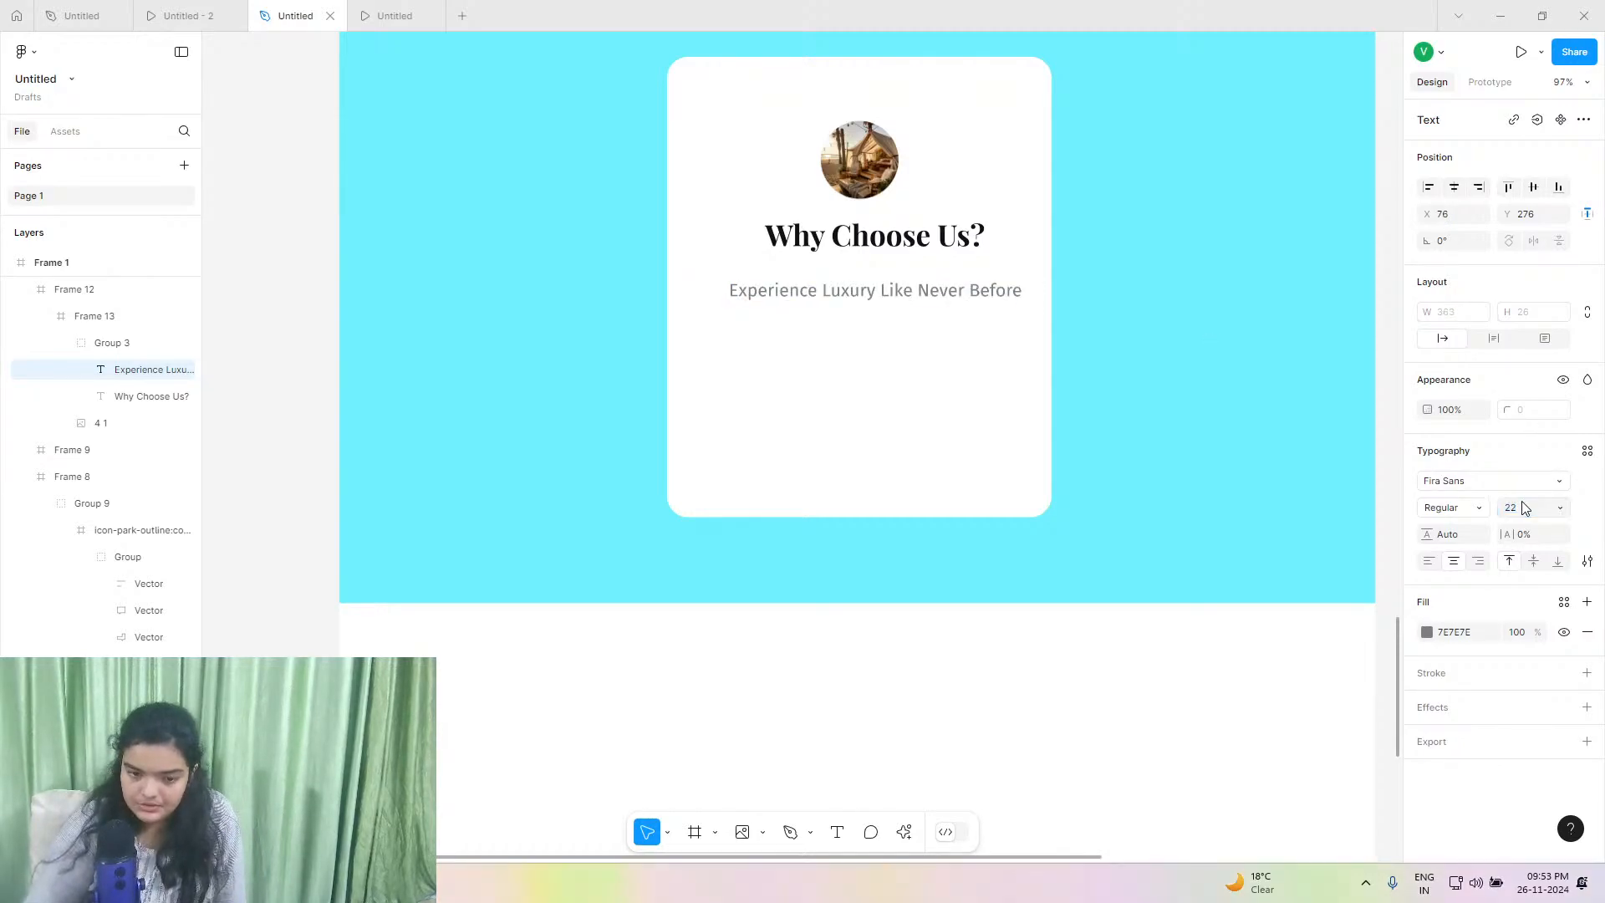
{"action": "key", "text": "Up"}
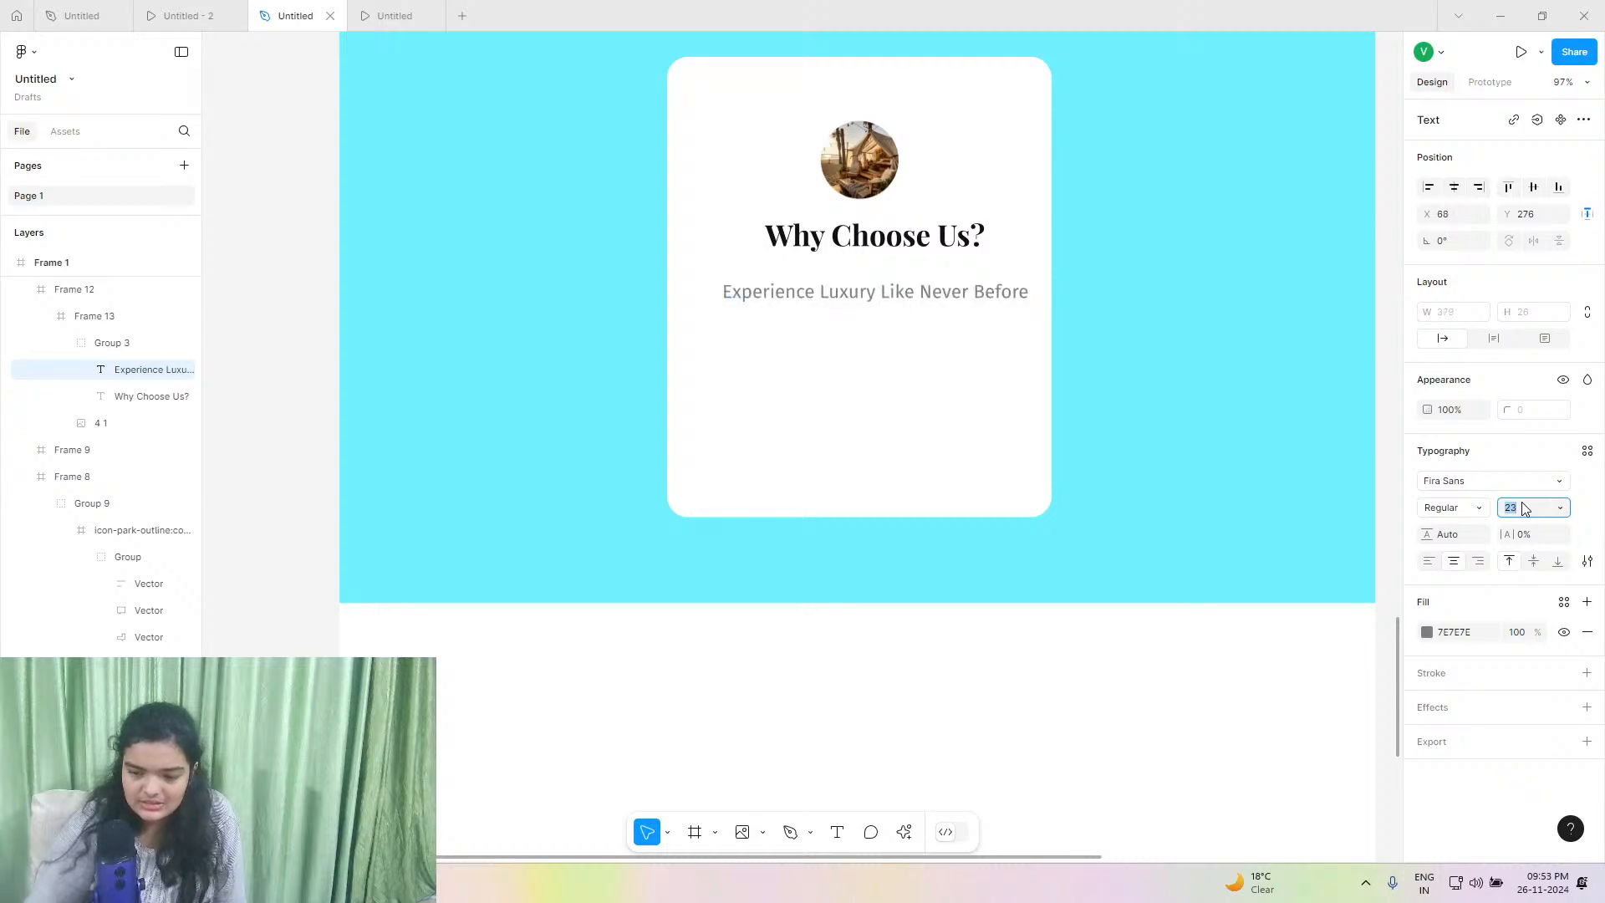
{"action": "type", "text": "18"}
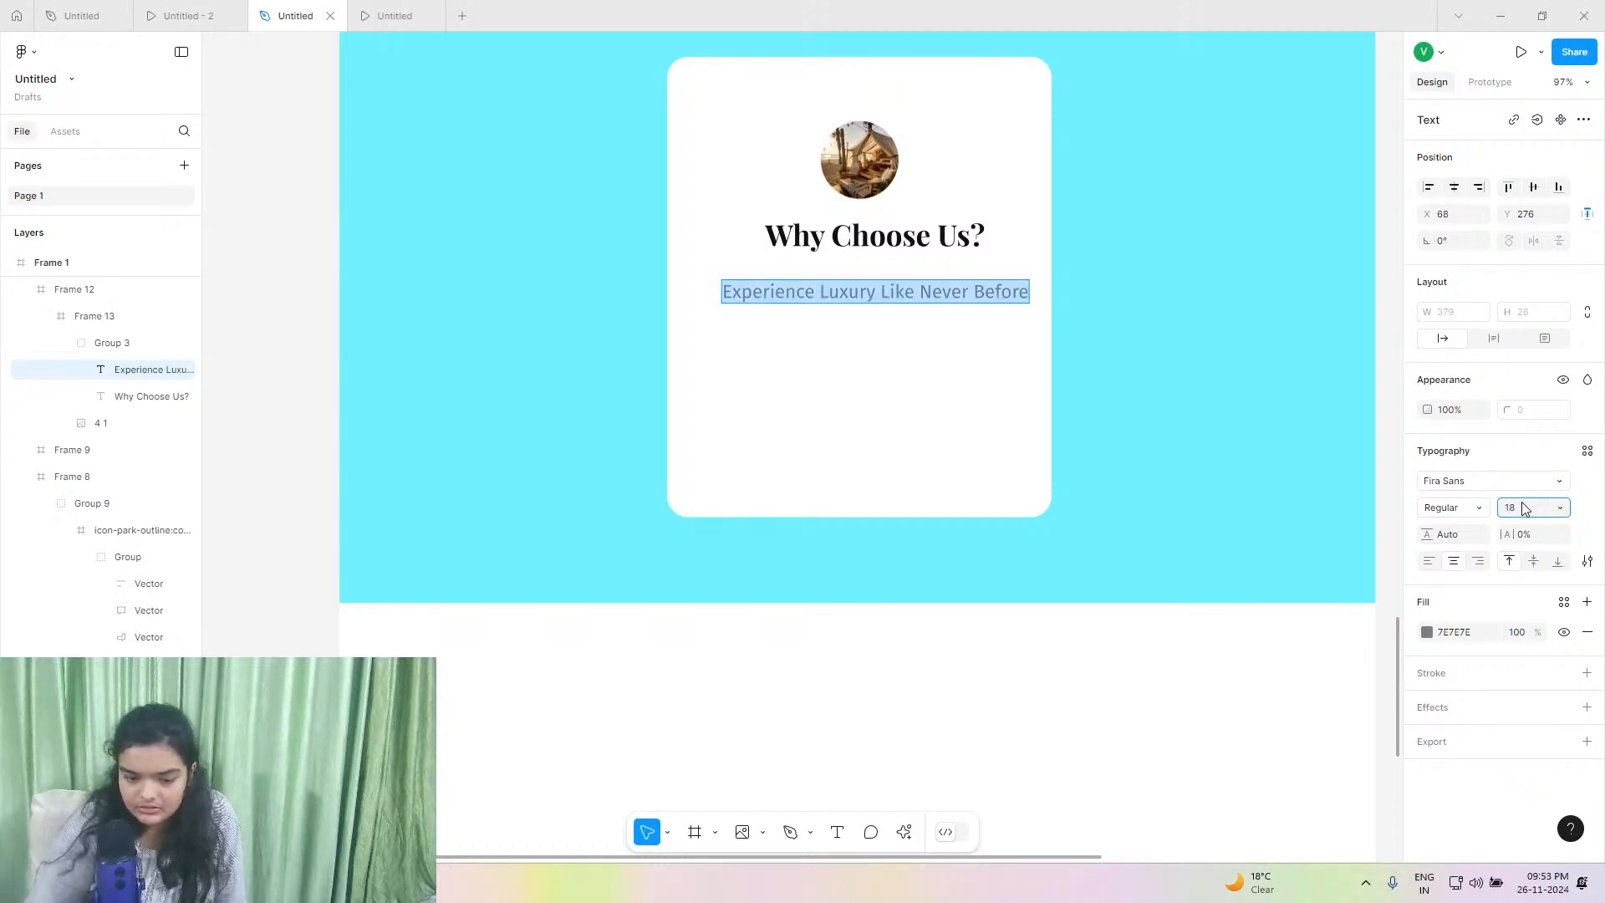
{"action": "key", "text": "Return"}
Set the "Why Choose Us?" card heading's text box to auto width.
{"action": "double_click", "coordinate": [824, 235]}
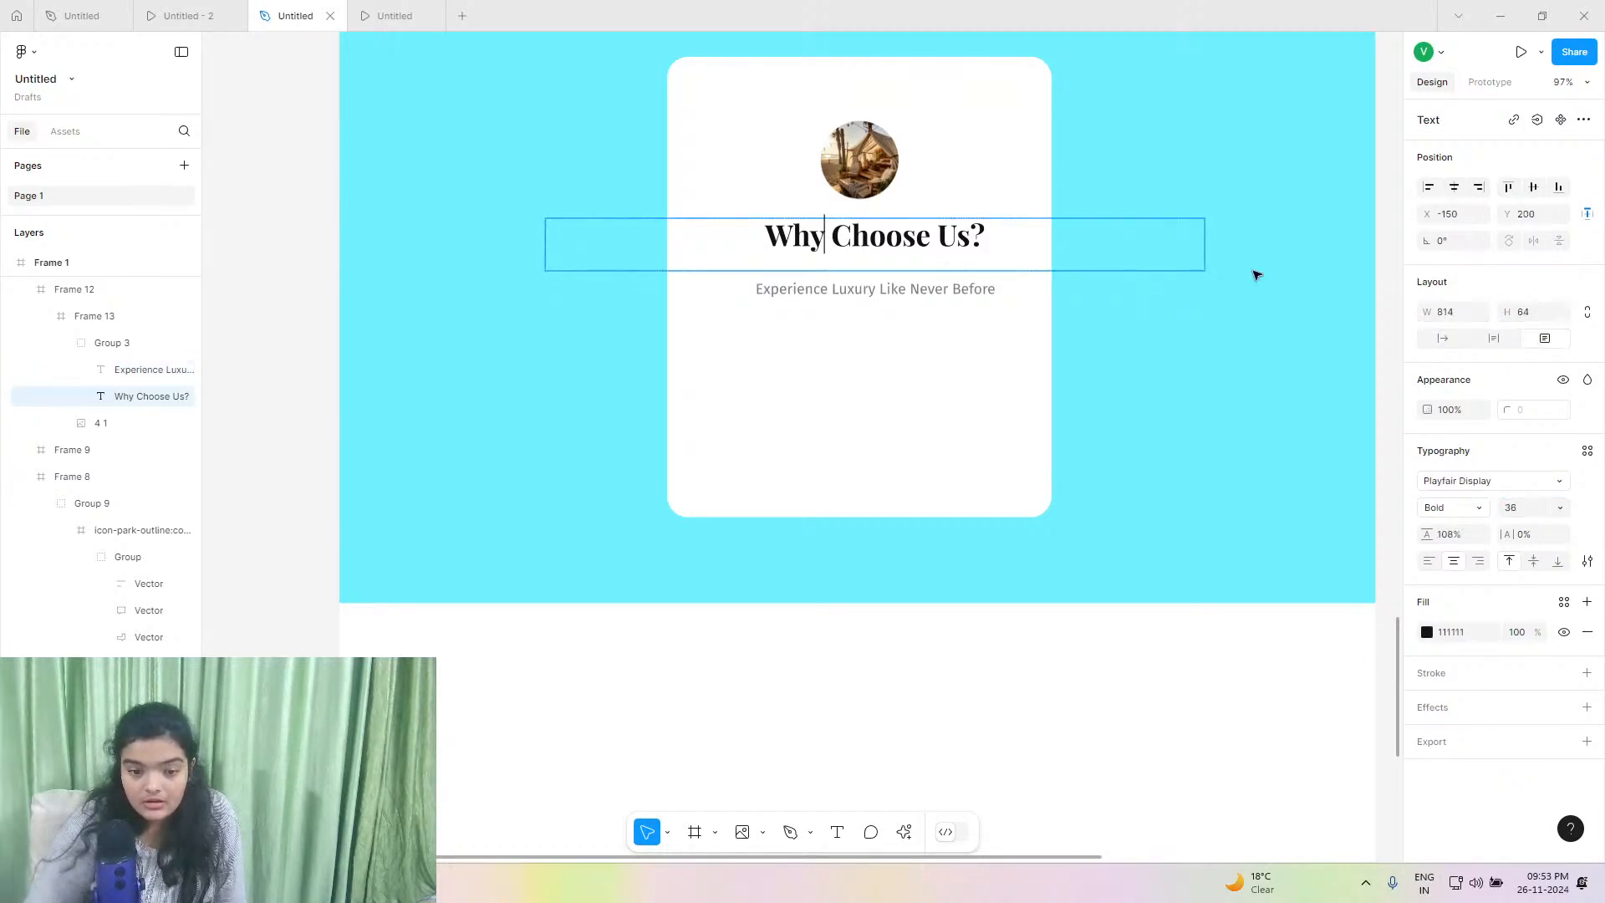
{"action": "left_click", "coordinate": [1455, 338]}
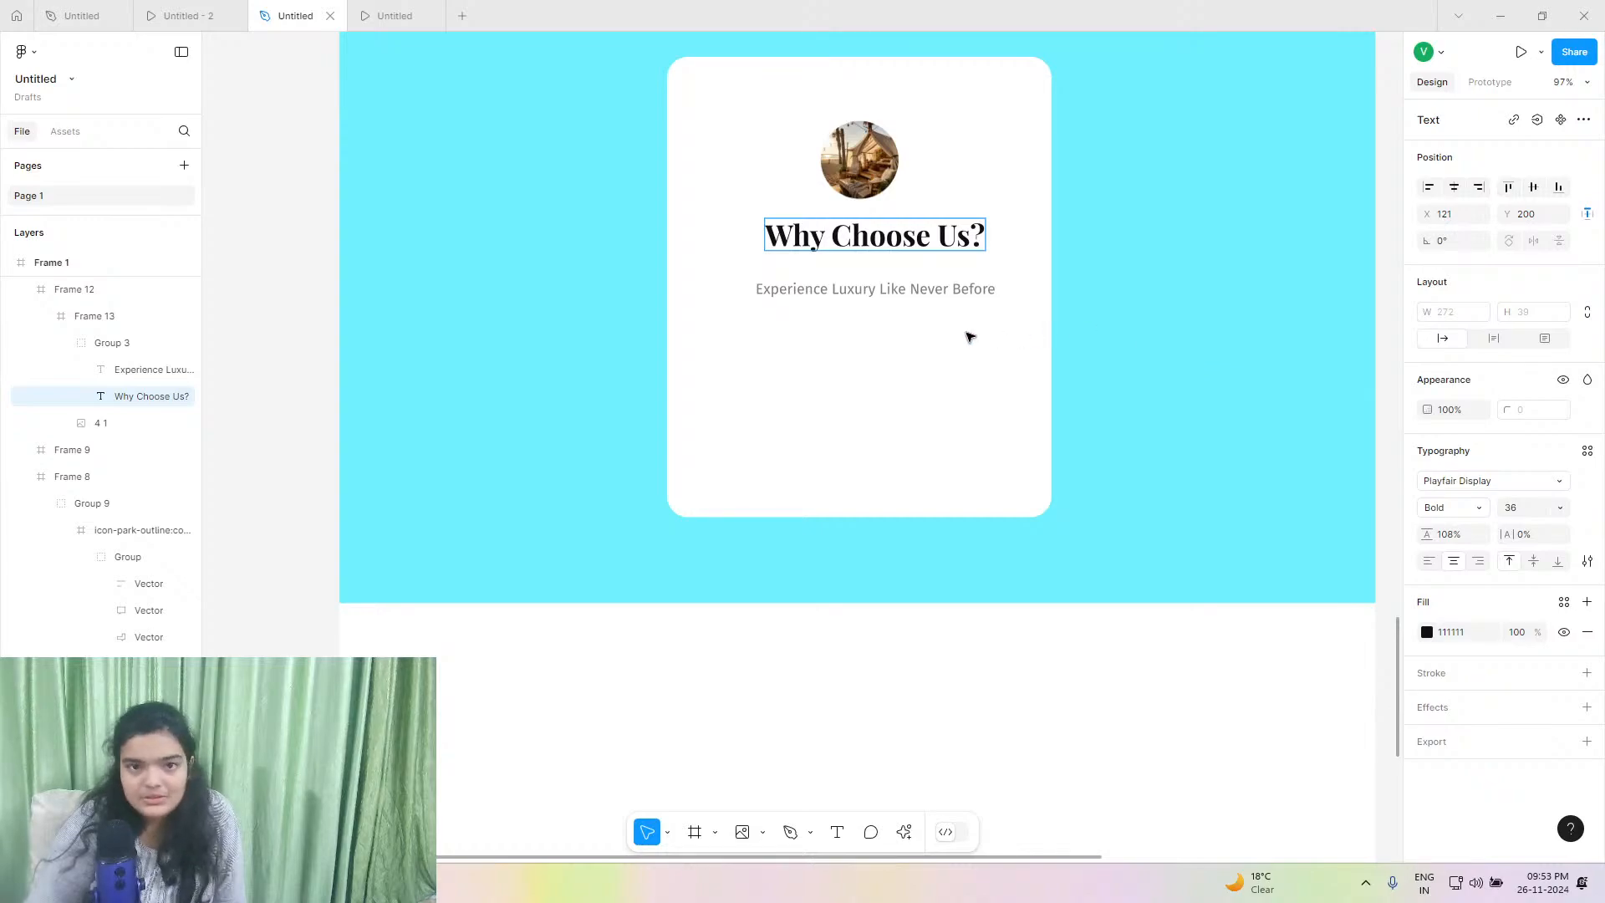
{"action": "left_click", "coordinate": [897, 289]}
{"action": "left_click", "coordinate": [959, 242]}
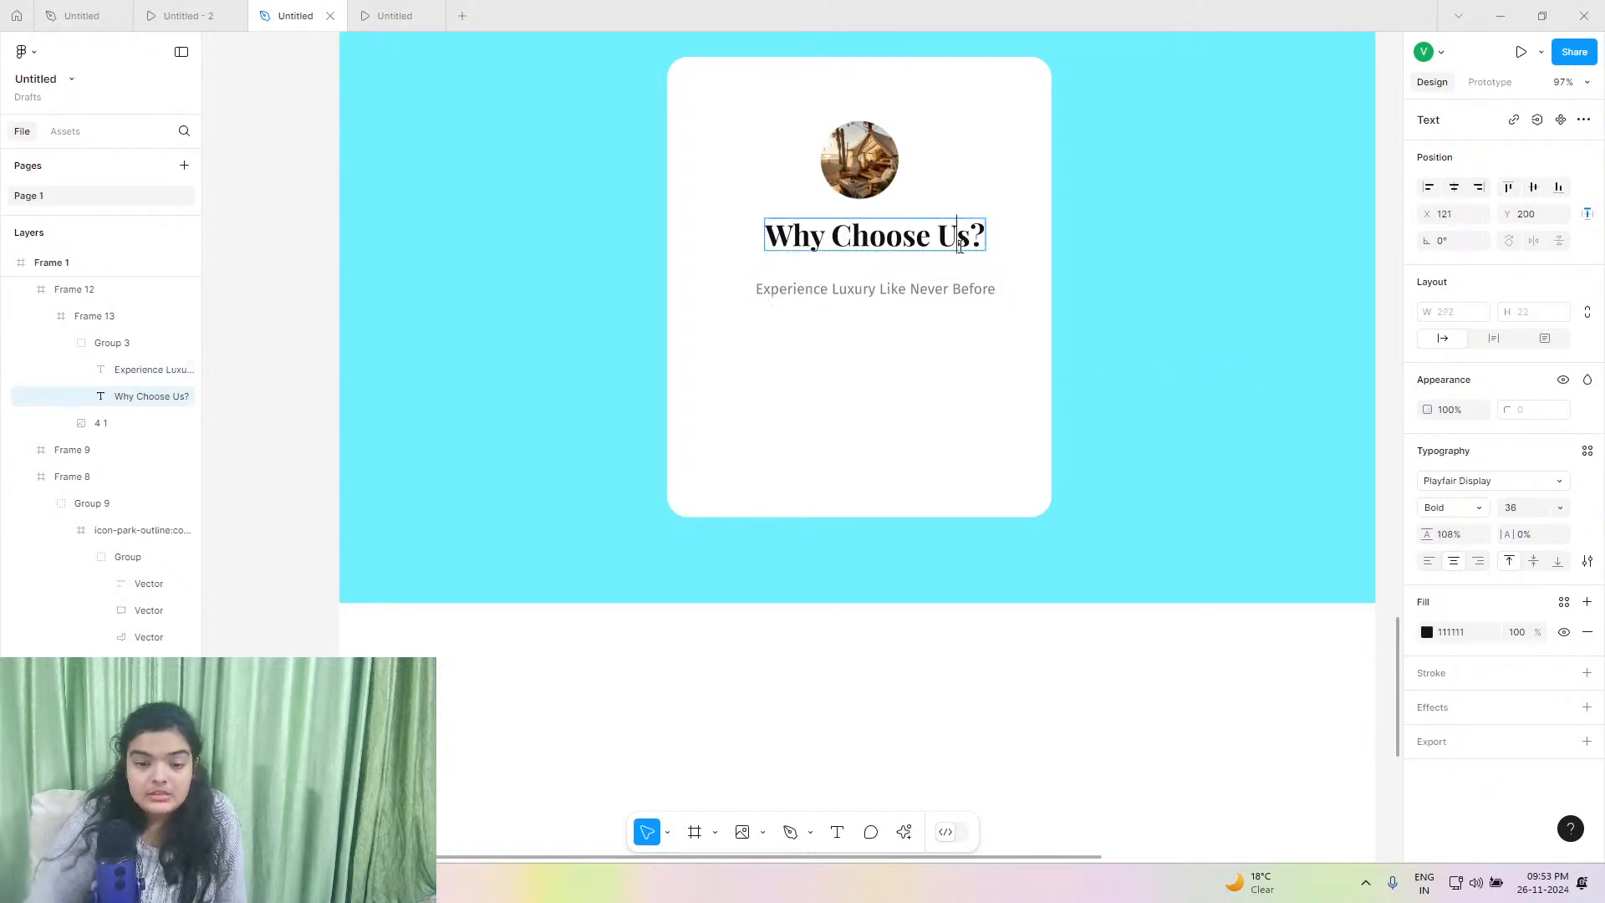
{"action": "key", "text": "Escape"}
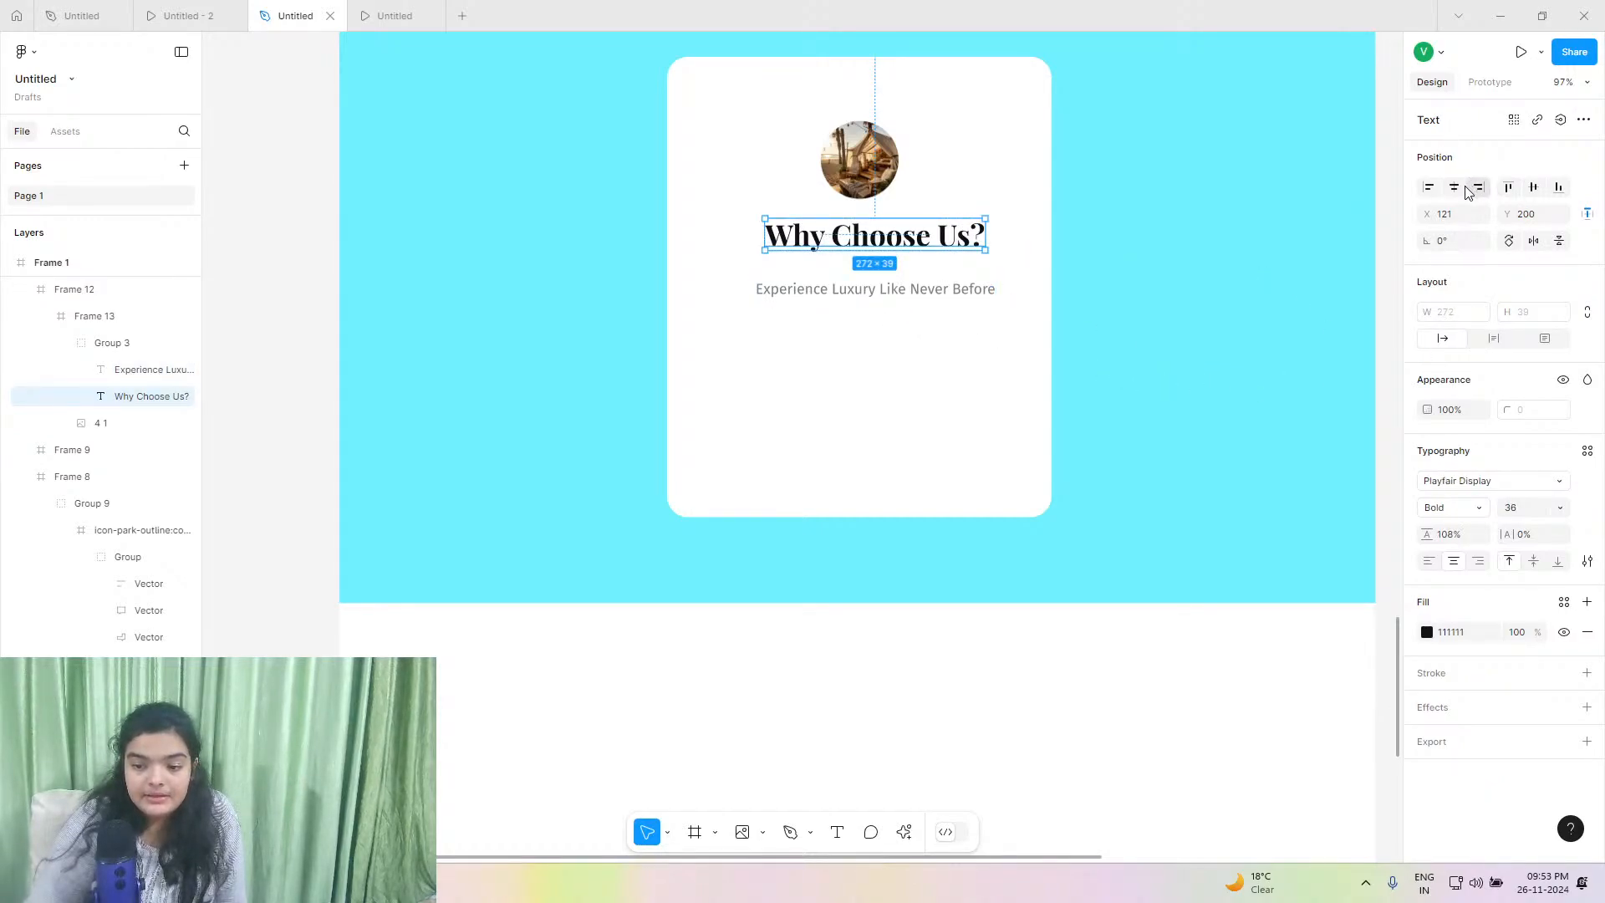
Centre the heading and subtitle under the round image, with the subtitle directly below the heading.
{"action": "left_click_drag", "start_coordinate": [869, 247], "coordinate": [849, 243]}
{"action": "left_click", "coordinate": [899, 290]}
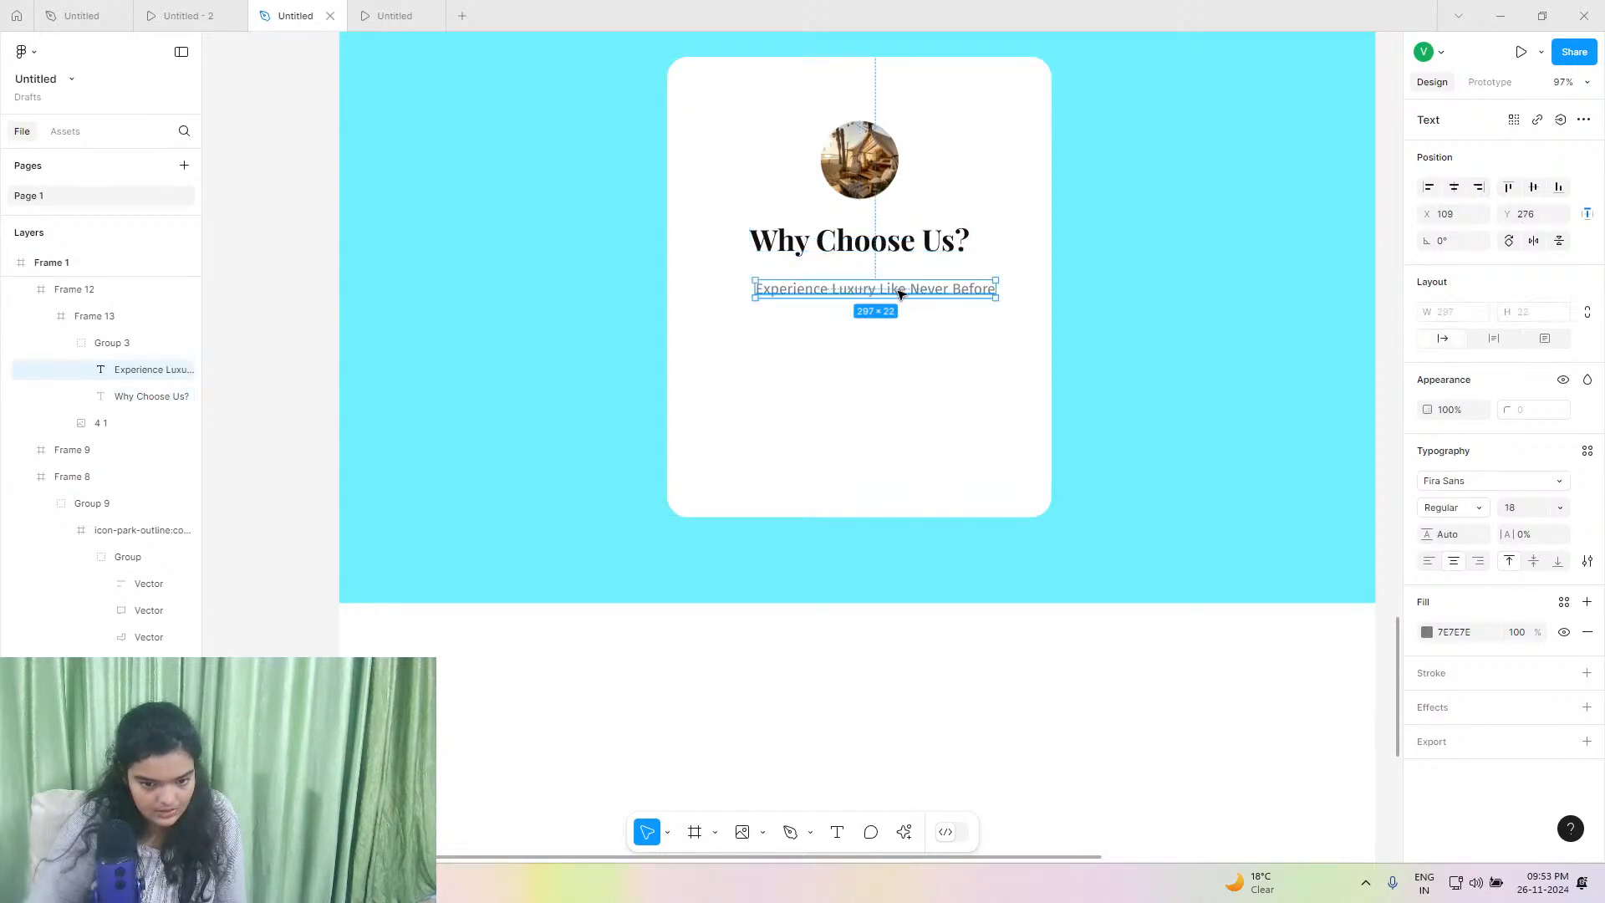
{"action": "left_click_drag", "start_coordinate": [899, 290], "coordinate": [877, 278]}
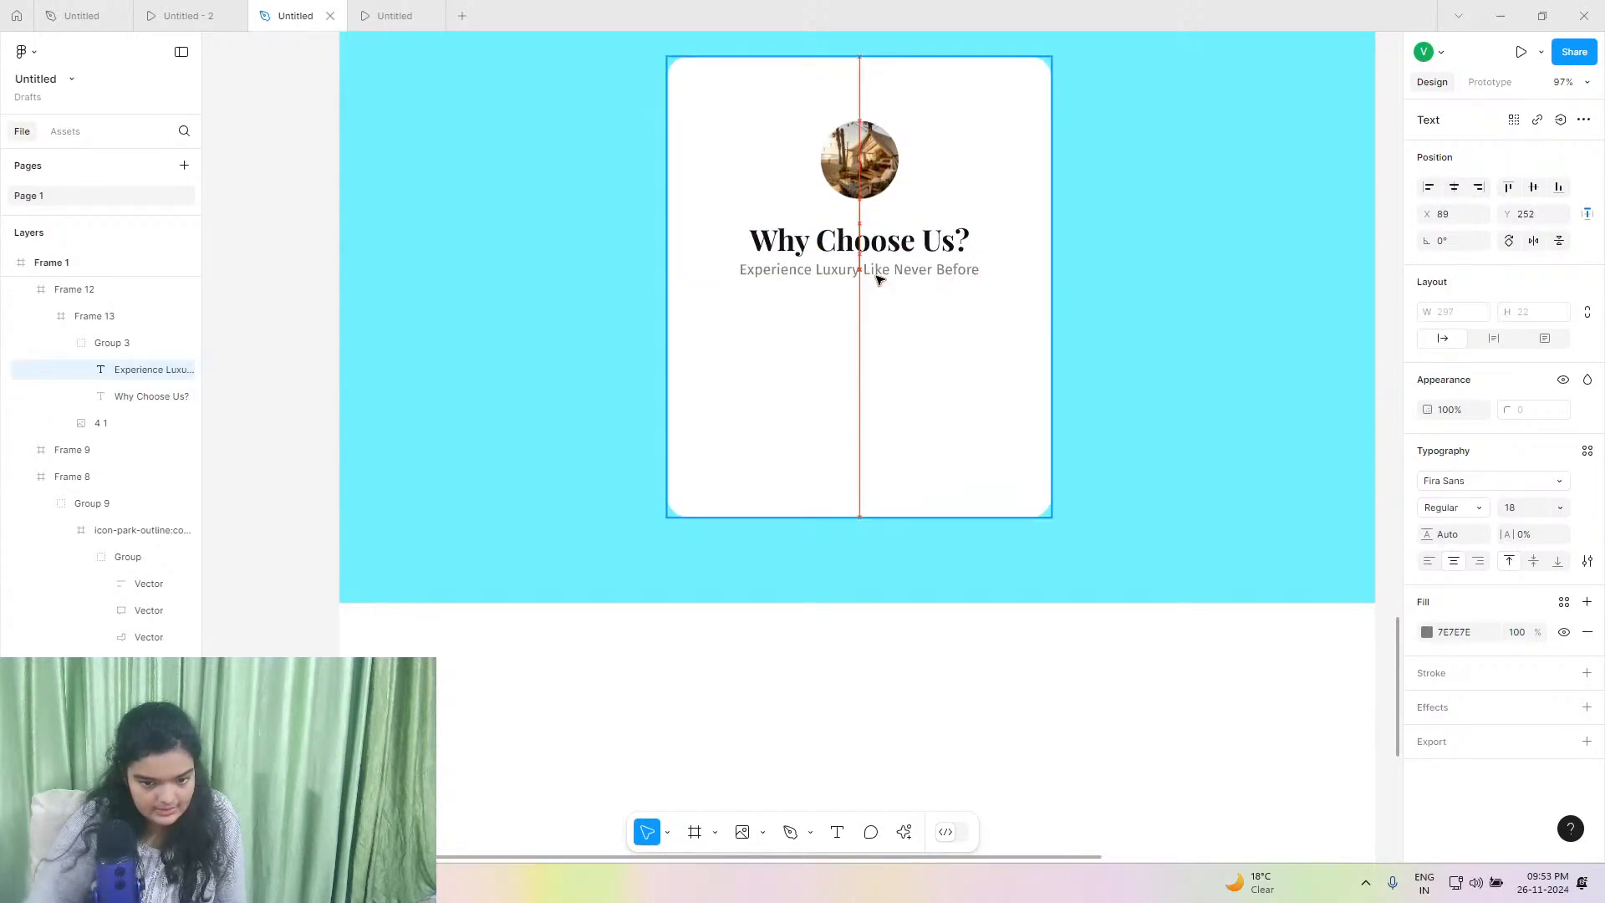
Replace the card heading with "Join Our Community" copied from the reference design, keeping its own style and auto width.
{"action": "left_click", "coordinate": [117, 14]}
{"action": "double_click", "coordinate": [687, 338]}
{"action": "key", "text": "ctrl+c"}
{"action": "right_click", "coordinate": [710, 357]}
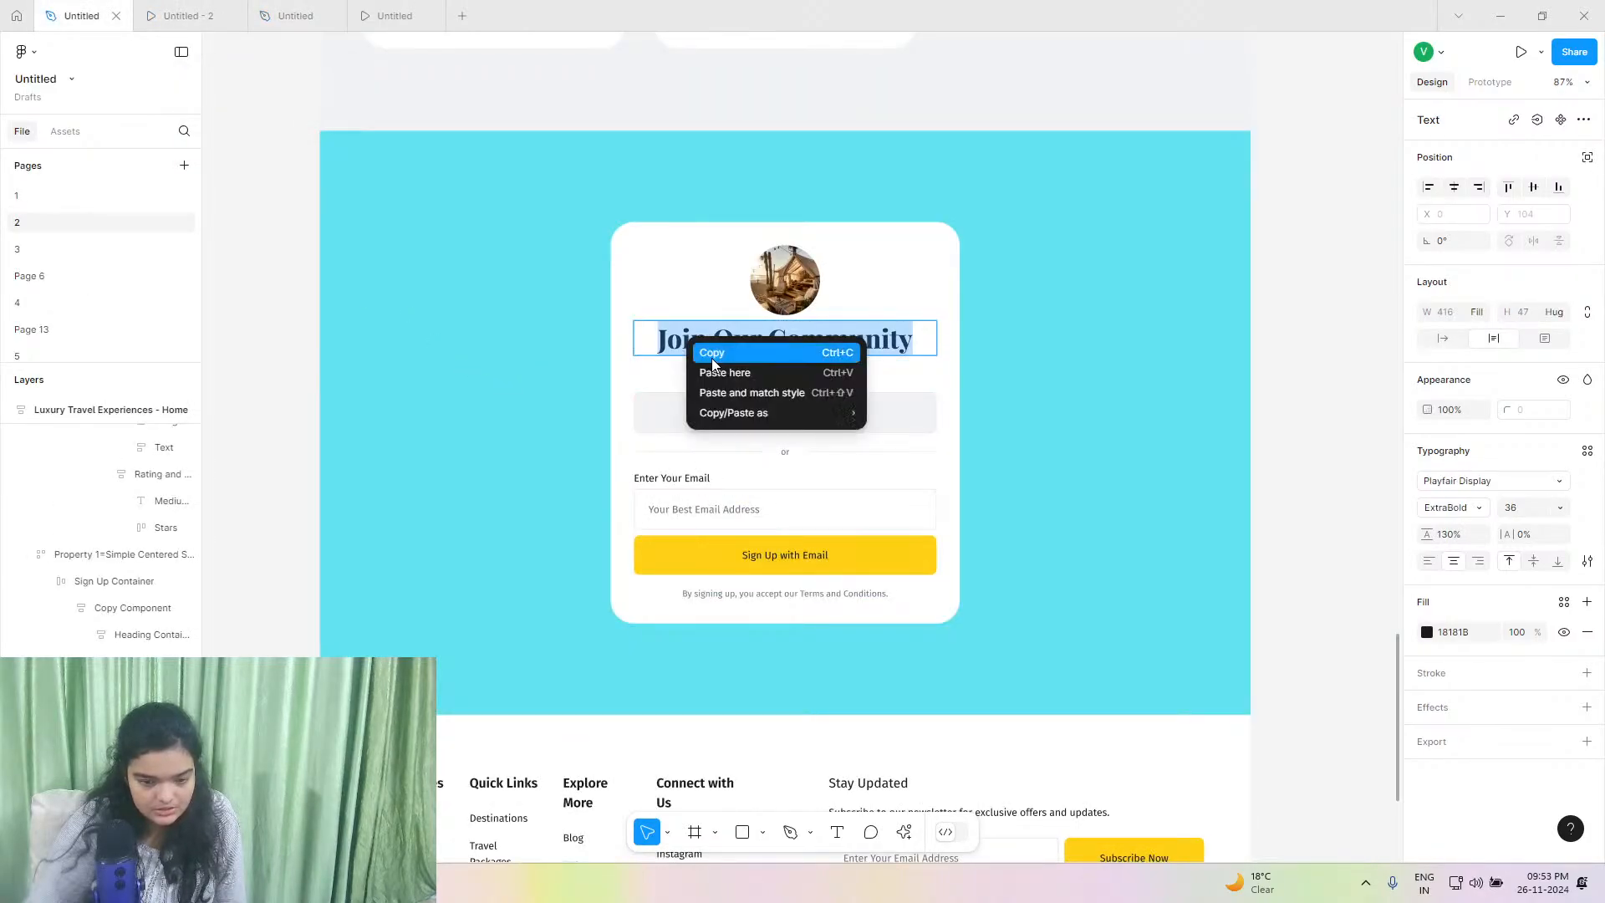
{"action": "key", "text": "Escape"}
{"action": "left_click", "coordinate": [295, 15]}
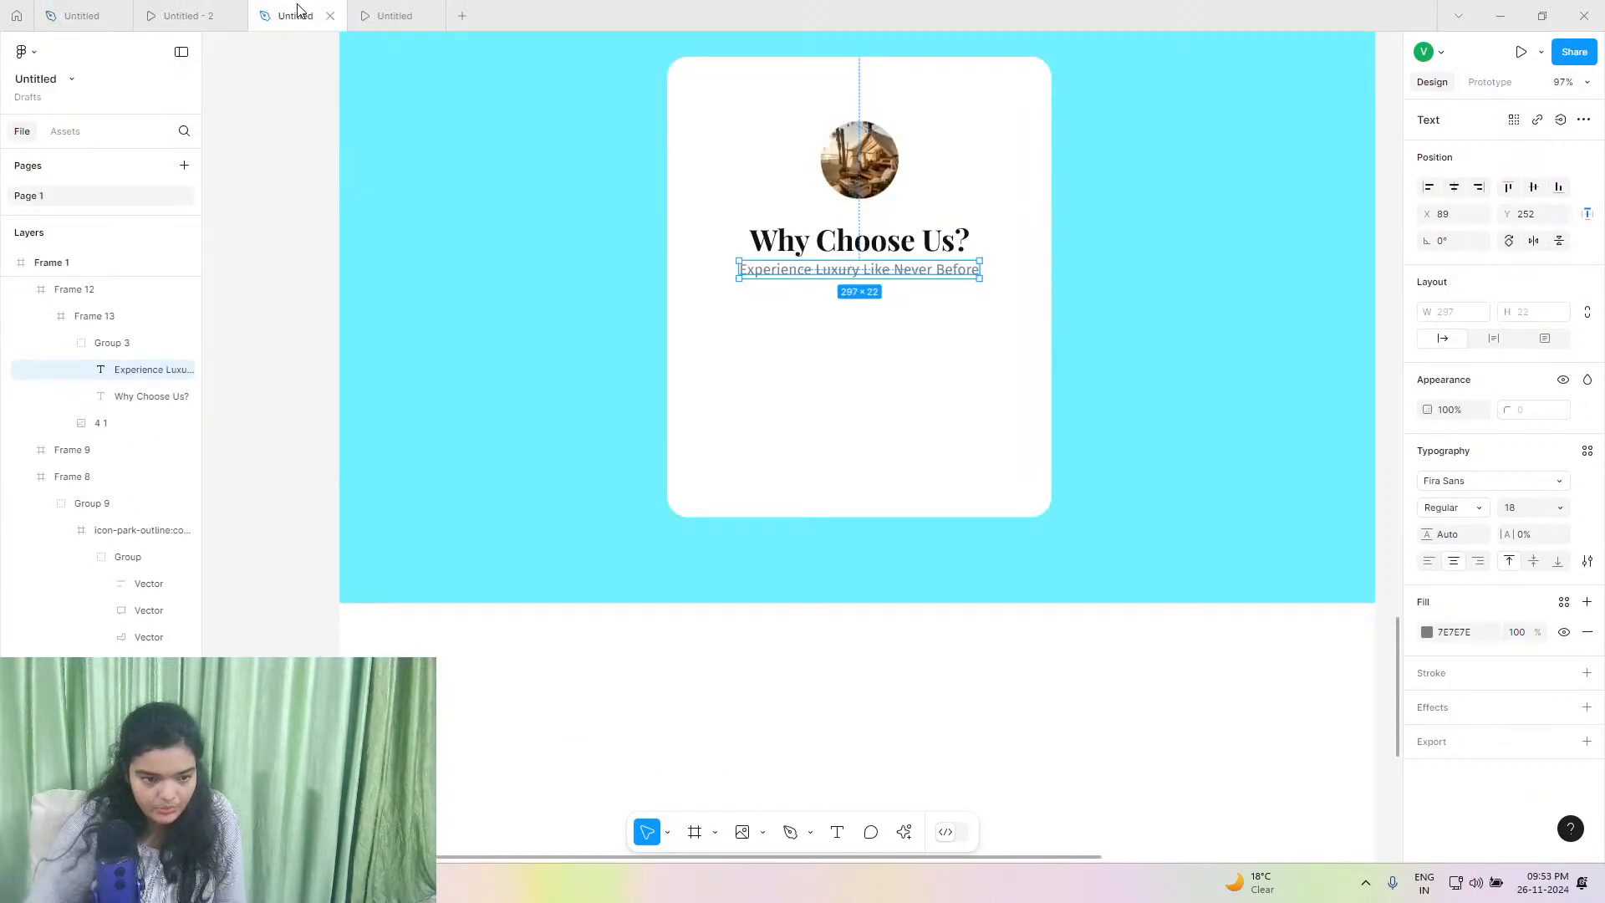
{"action": "left_click", "coordinate": [838, 250]}
{"action": "double_click", "coordinate": [838, 250]}
{"action": "right_click", "coordinate": [839, 251]}
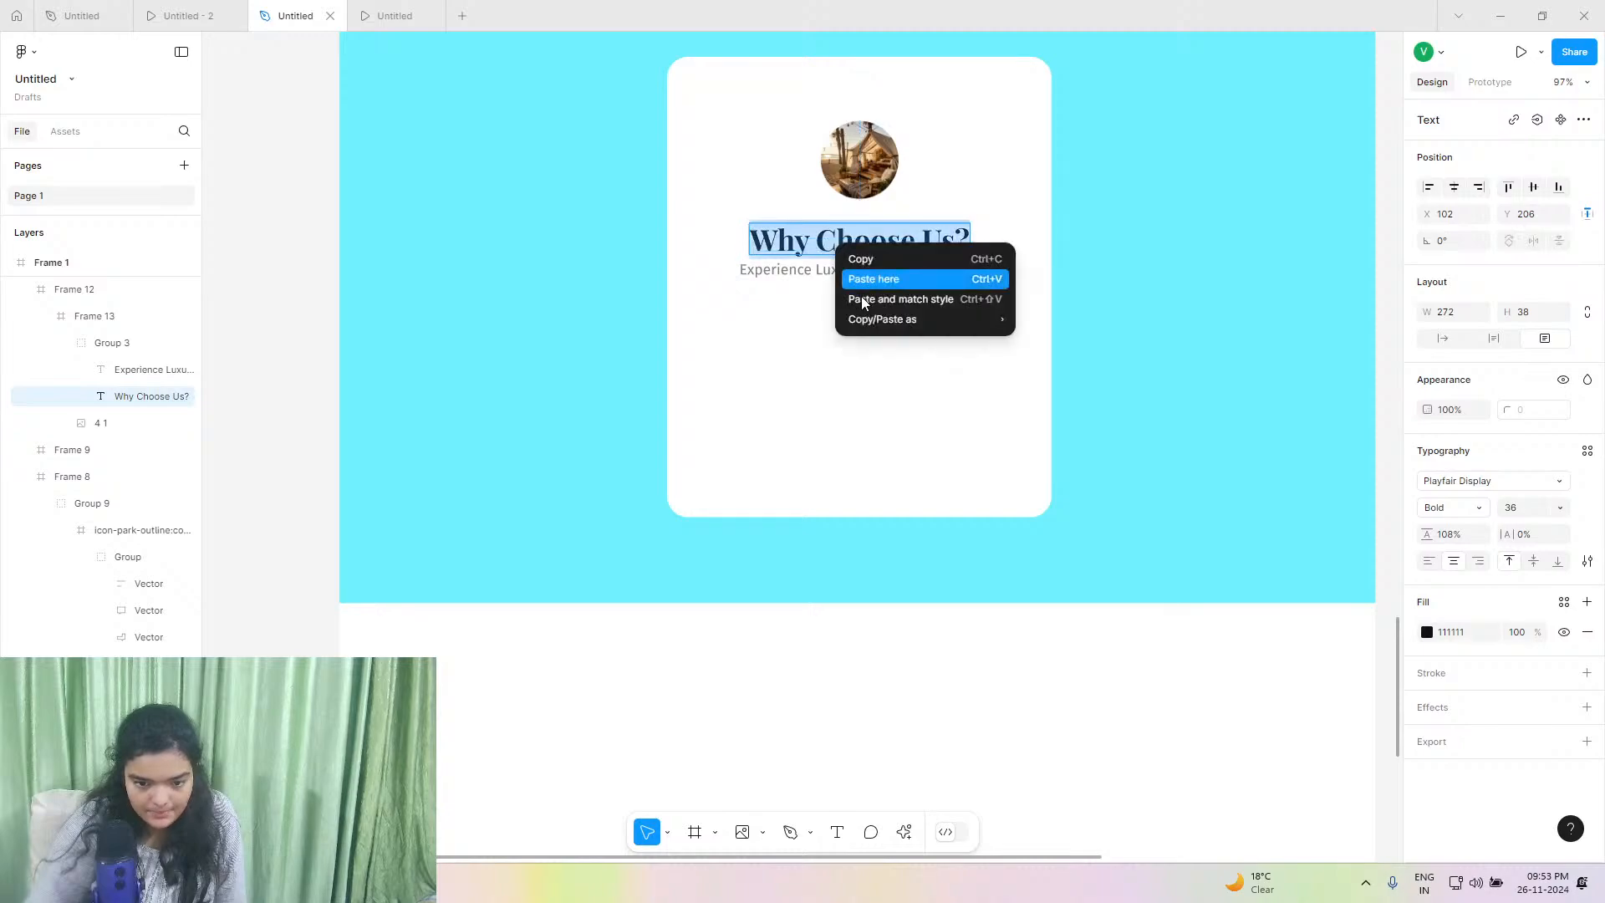
{"action": "left_click", "coordinate": [835, 290]}
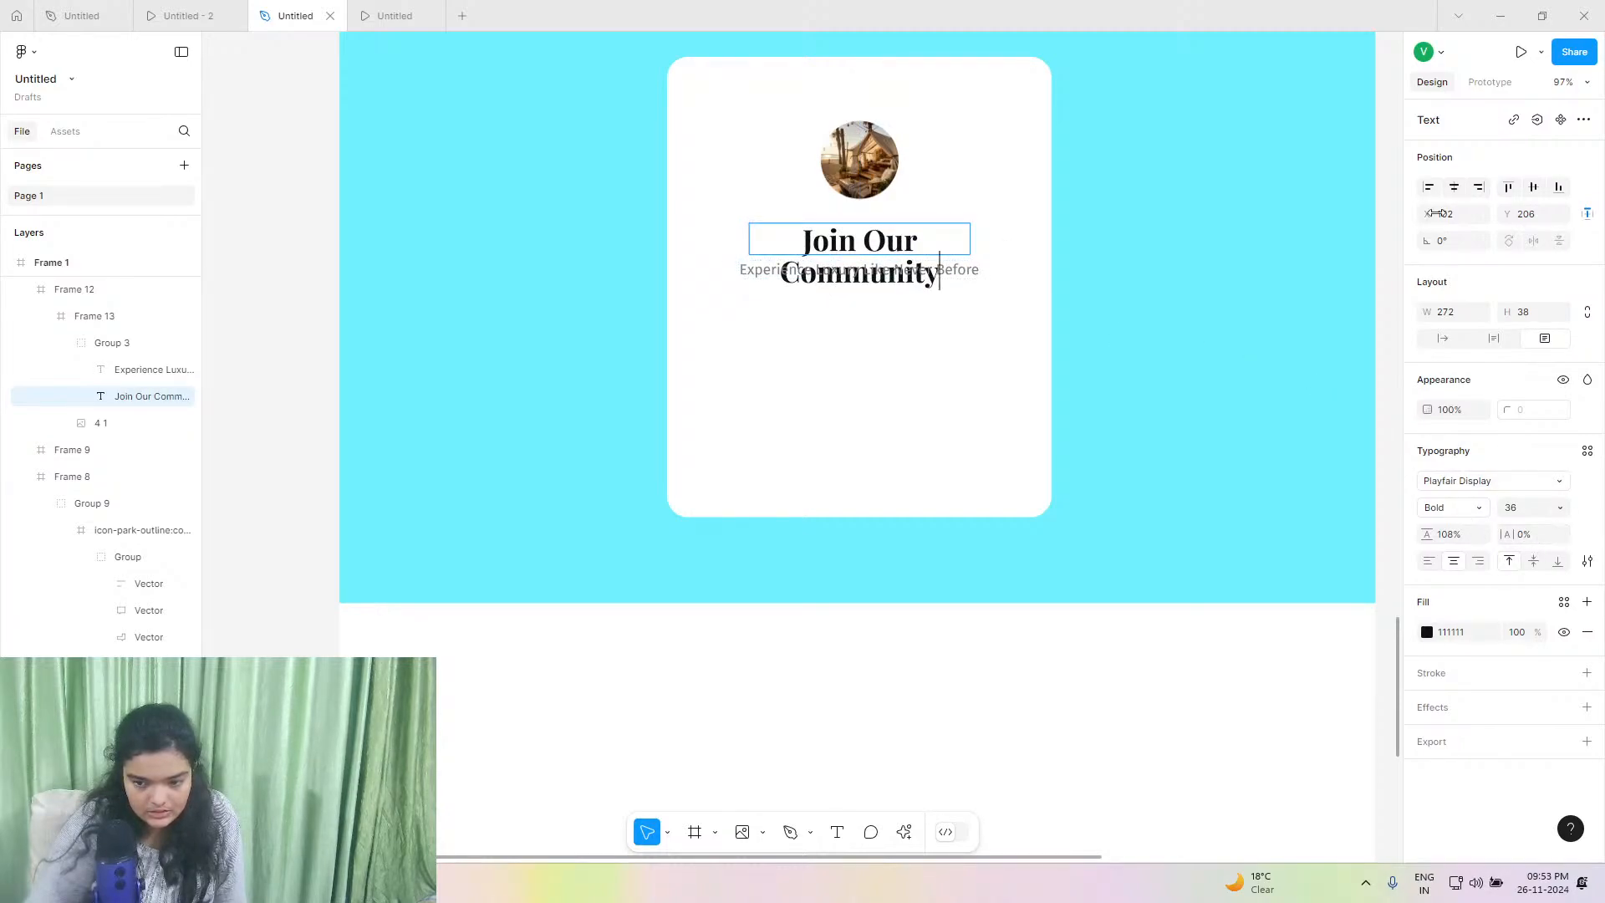
{"action": "left_click", "coordinate": [1439, 341]}
Replace the card subtitle with "Sign Up Today!" copied from the reference design.
{"action": "left_click", "coordinate": [117, 12]}
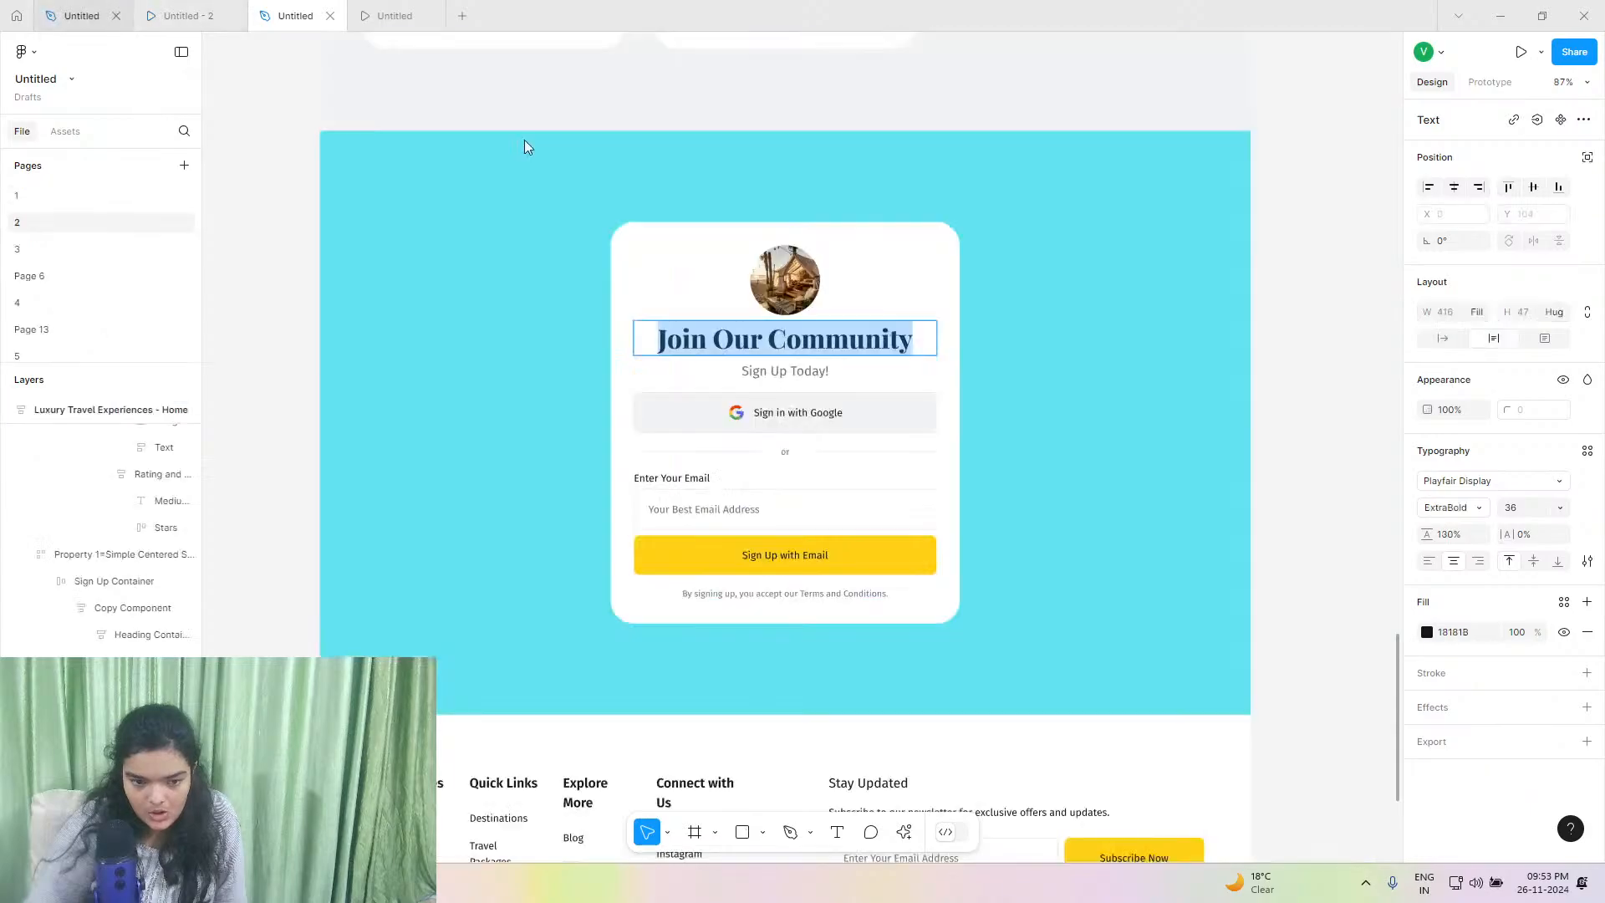
{"action": "left_click", "coordinate": [839, 371]}
{"action": "double_click", "coordinate": [839, 371]}
{"action": "right_click", "coordinate": [839, 371]}
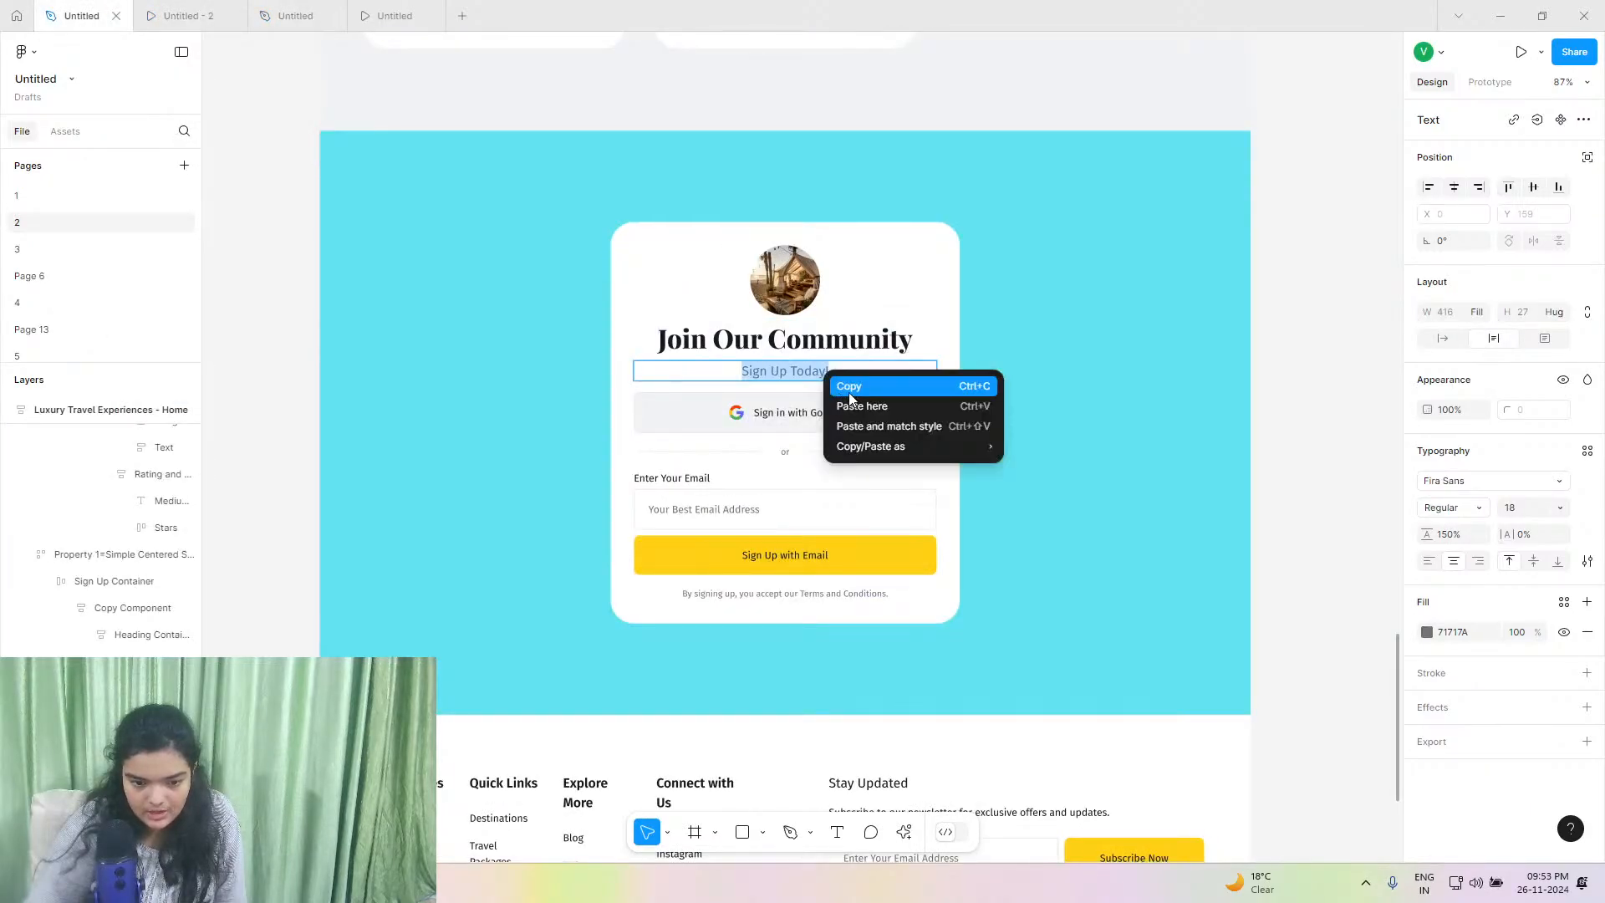
{"action": "left_click", "coordinate": [848, 384]}
{"action": "left_click", "coordinate": [237, 7]}
{"action": "left_click", "coordinate": [276, 12]}
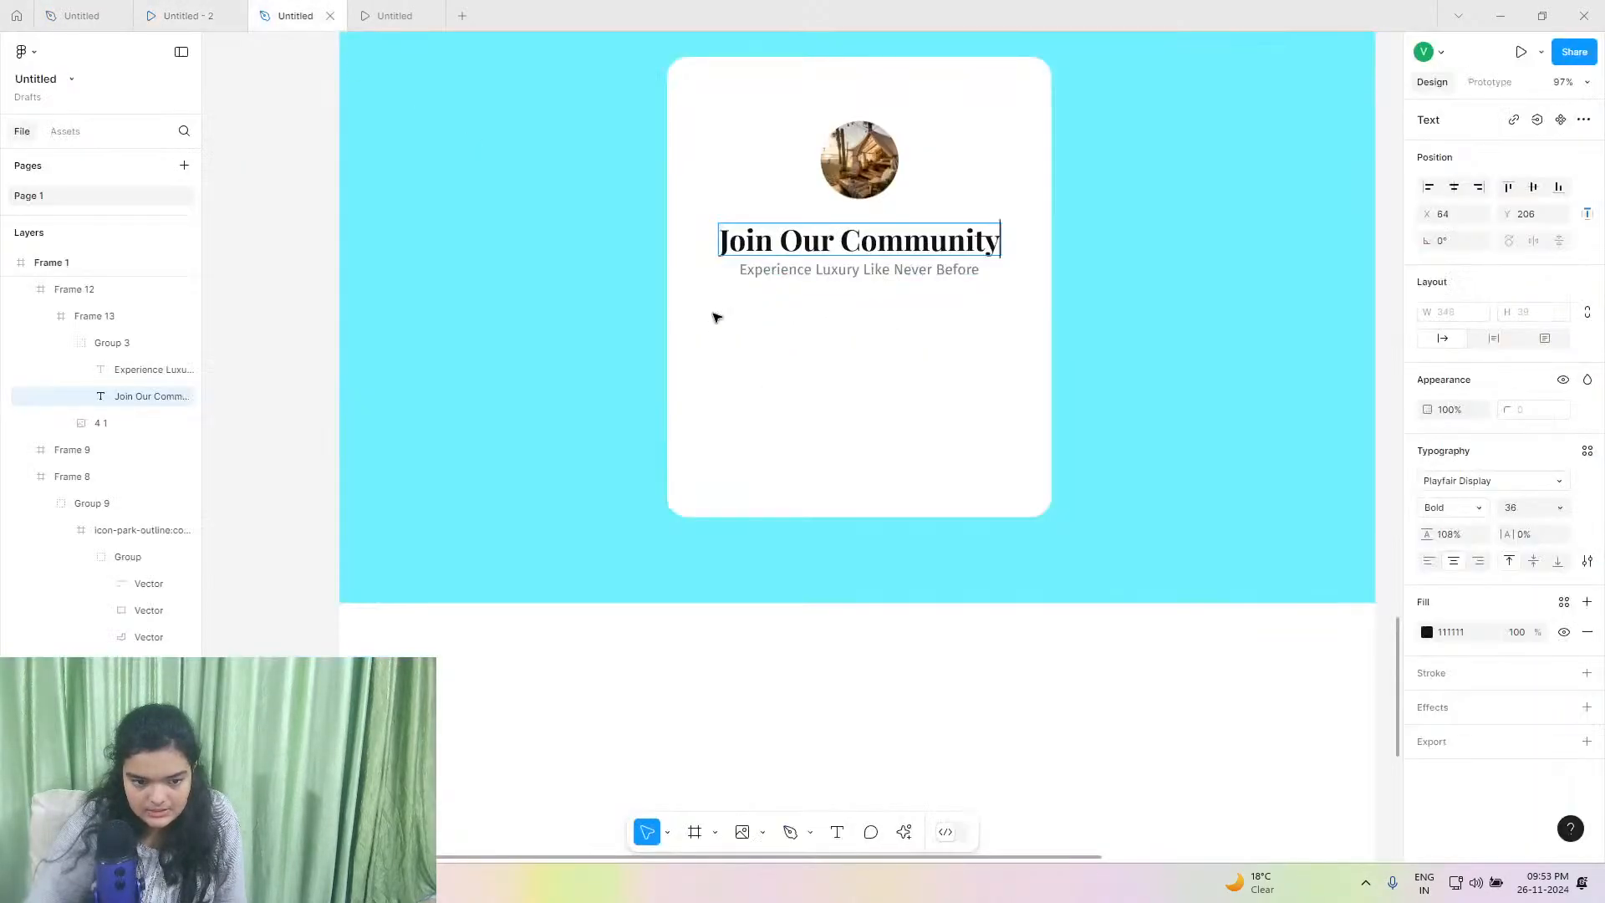
{"action": "double_click", "coordinate": [799, 273]}
{"action": "right_click", "coordinate": [799, 274]}
{"action": "left_click", "coordinate": [836, 300]}
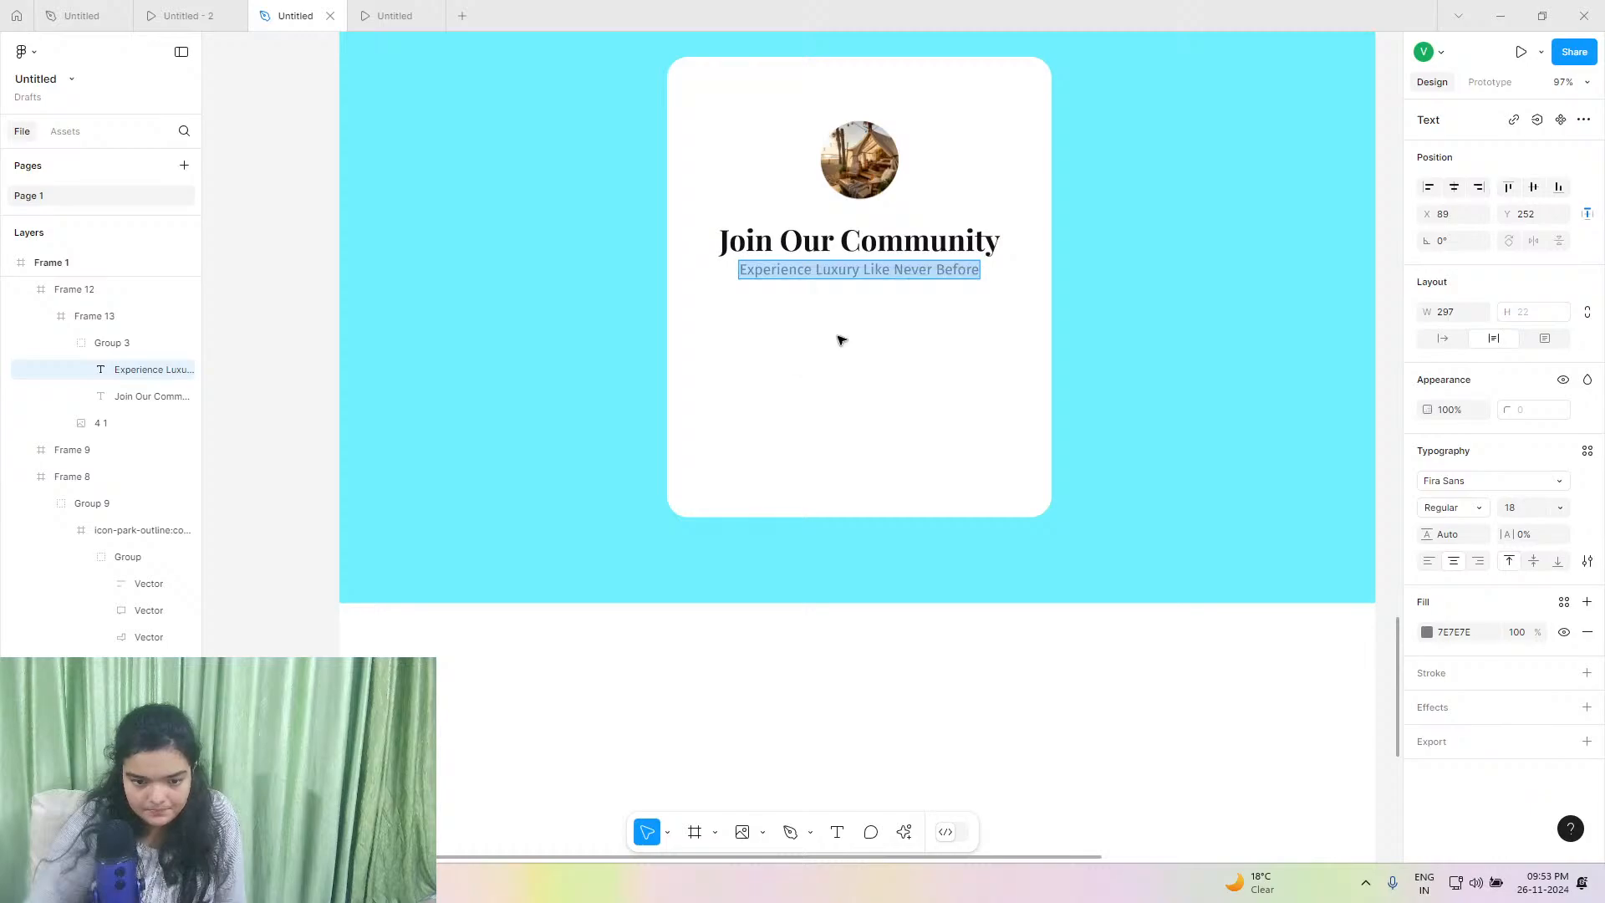
{"action": "key", "text": "Escape"}
Copy the black "Start Your Journey" button from the hero section.
{"action": "scroll", "coordinate": [456, 304], "scroll_direction": "up", "scroll_amount": 20}
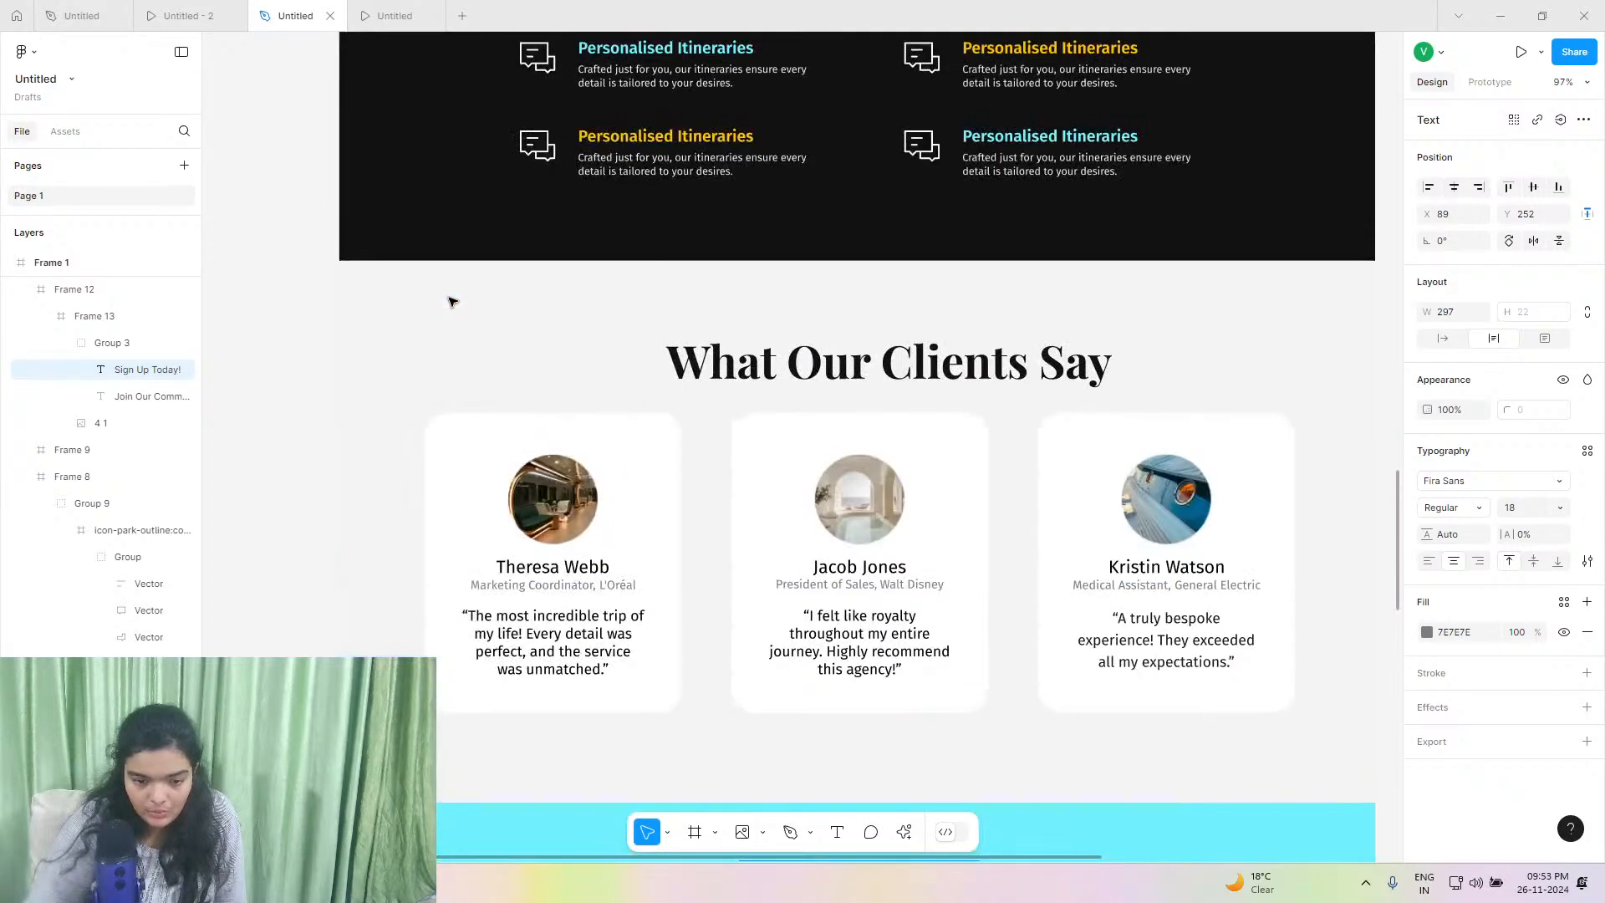
{"action": "scroll", "coordinate": [449, 301], "scroll_direction": "up", "scroll_amount": 15}
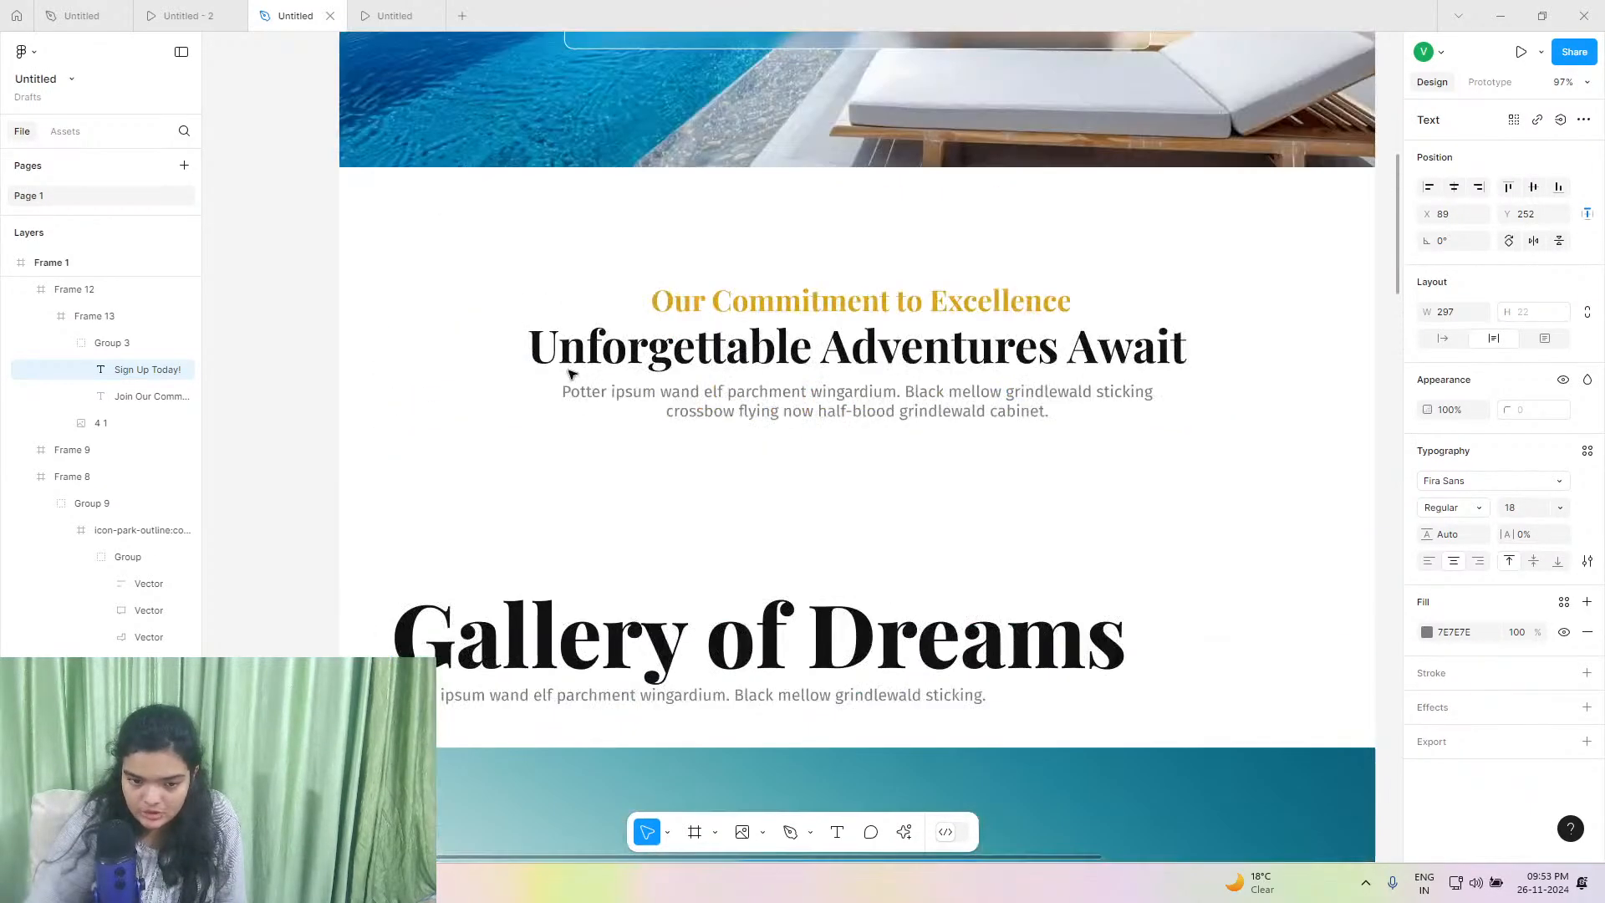
{"action": "double_click", "coordinate": [760, 79]}
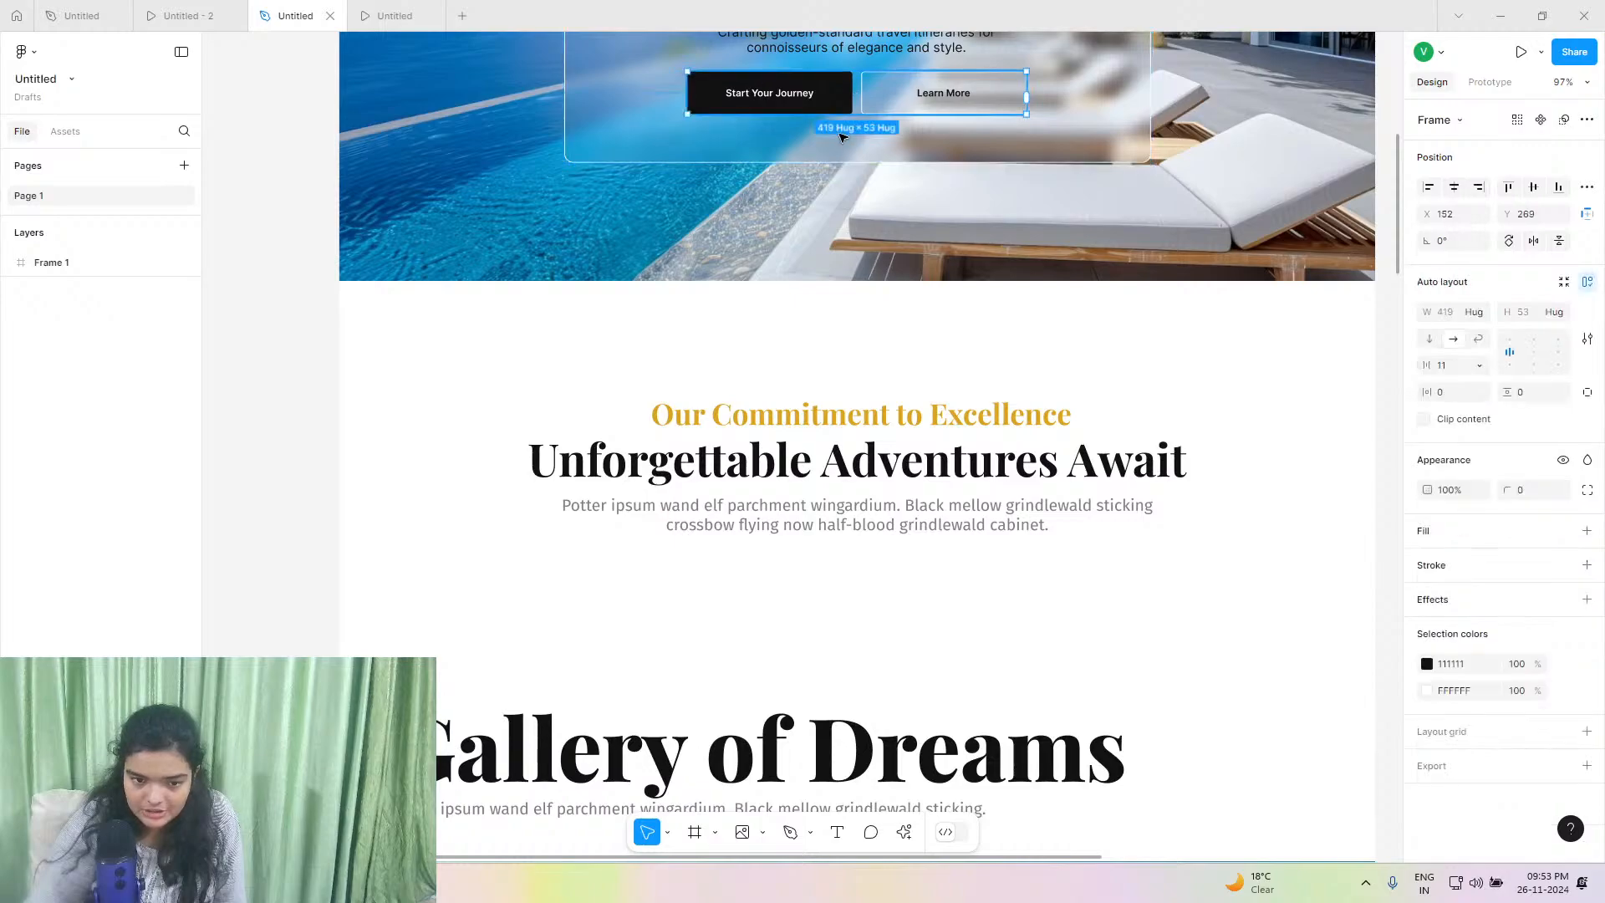
{"action": "scroll", "coordinate": [939, 202], "scroll_direction": "up", "scroll_amount": 2}
{"action": "scroll", "coordinate": [939, 203], "scroll_direction": "up", "scroll_amount": 1}
{"action": "left_click", "coordinate": [817, 197]}
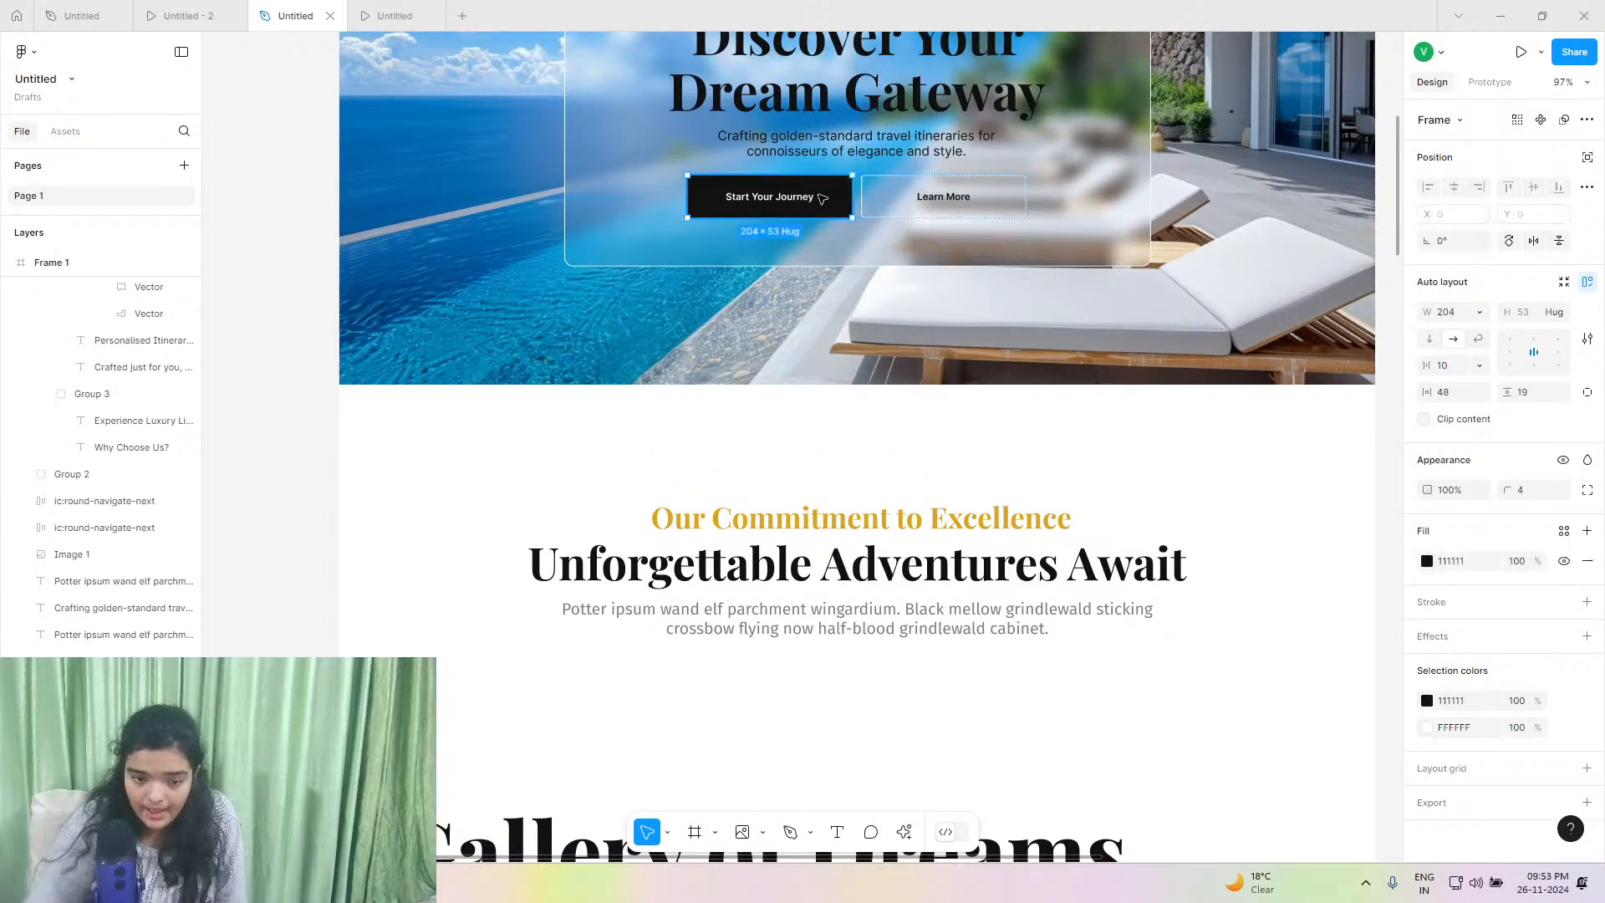
{"action": "right_click", "coordinate": [819, 194]}
{"action": "left_click", "coordinate": [845, 208]}
Paste the copied button into the sign-up card and centre it just below the subtitle.
{"action": "scroll", "coordinate": [861, 409], "scroll_direction": "down", "scroll_amount": 15}
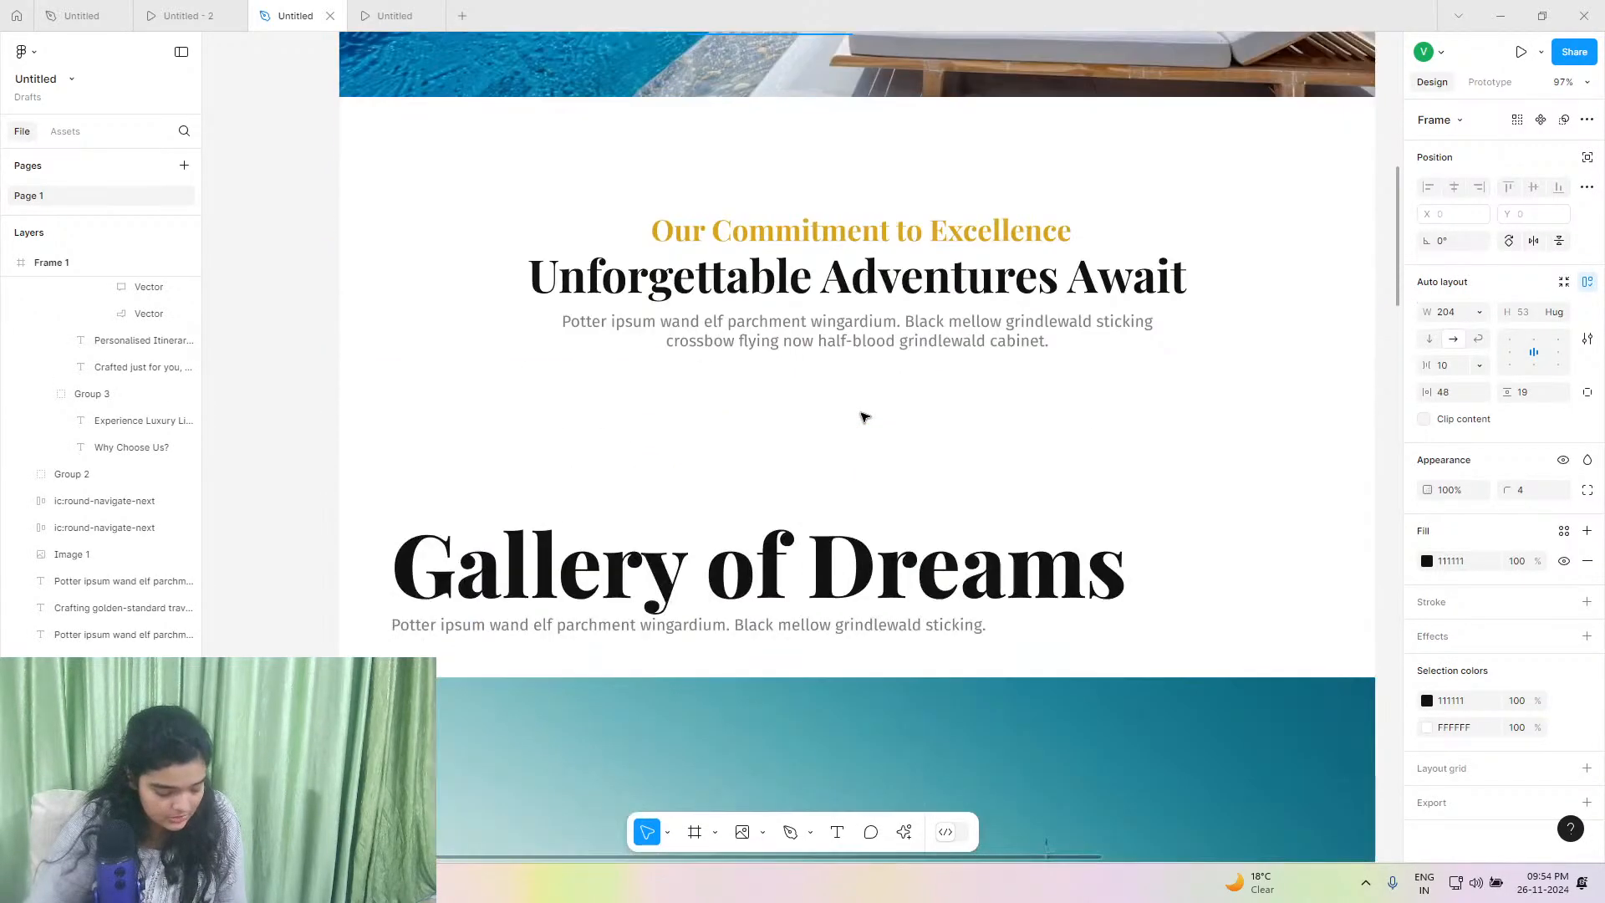
{"action": "scroll", "coordinate": [863, 416], "scroll_direction": "down", "scroll_amount": 20}
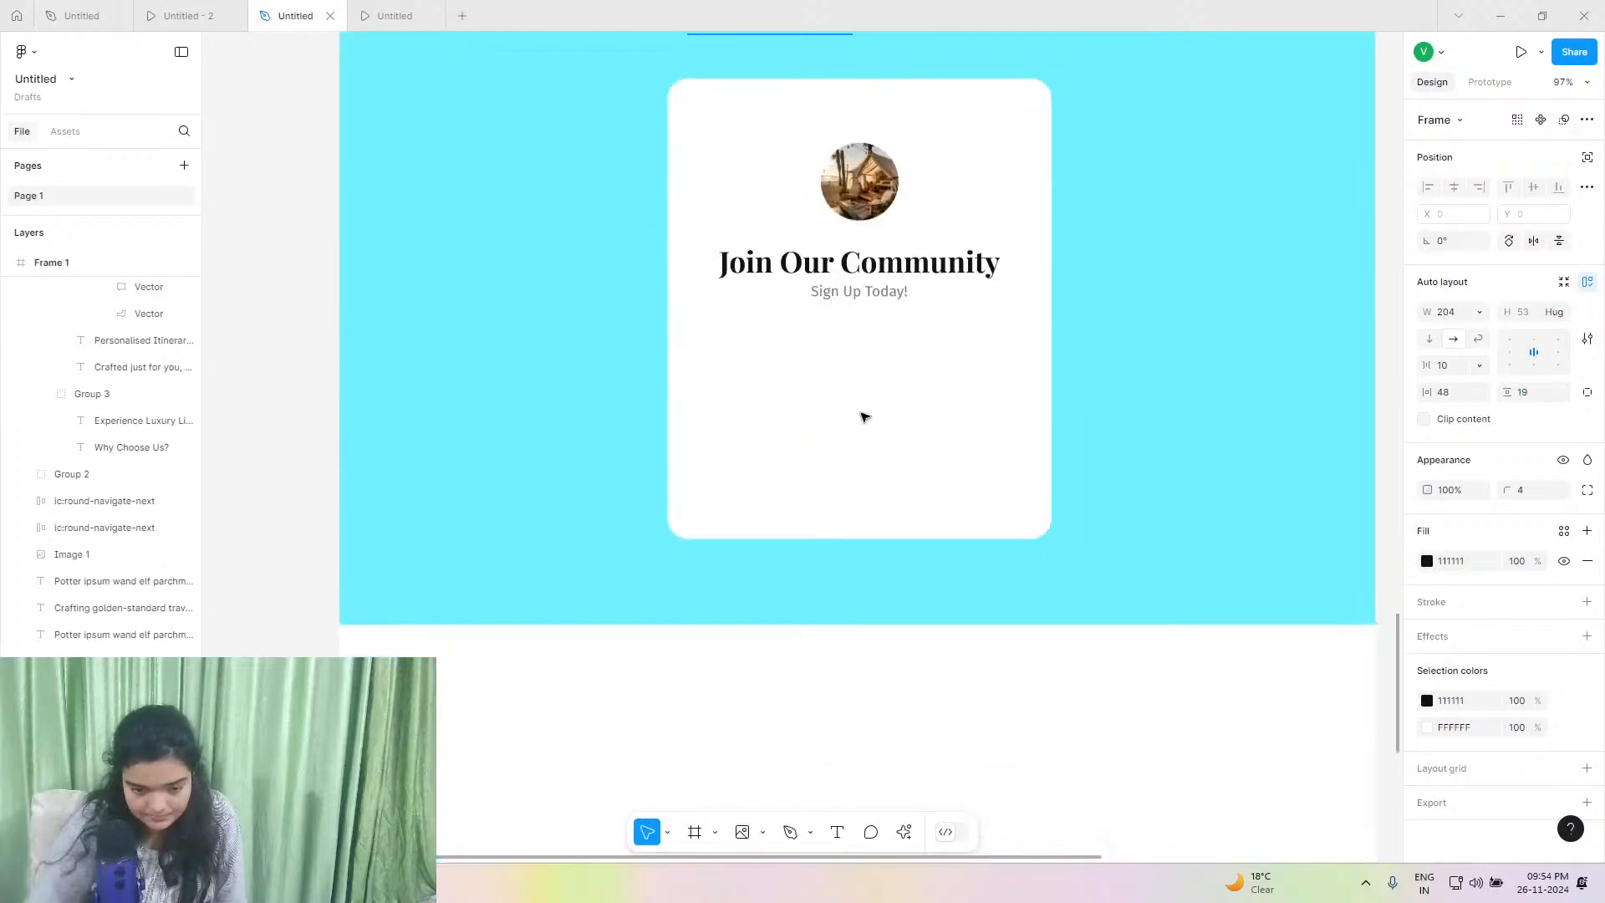
{"action": "key", "text": "ctrl+v"}
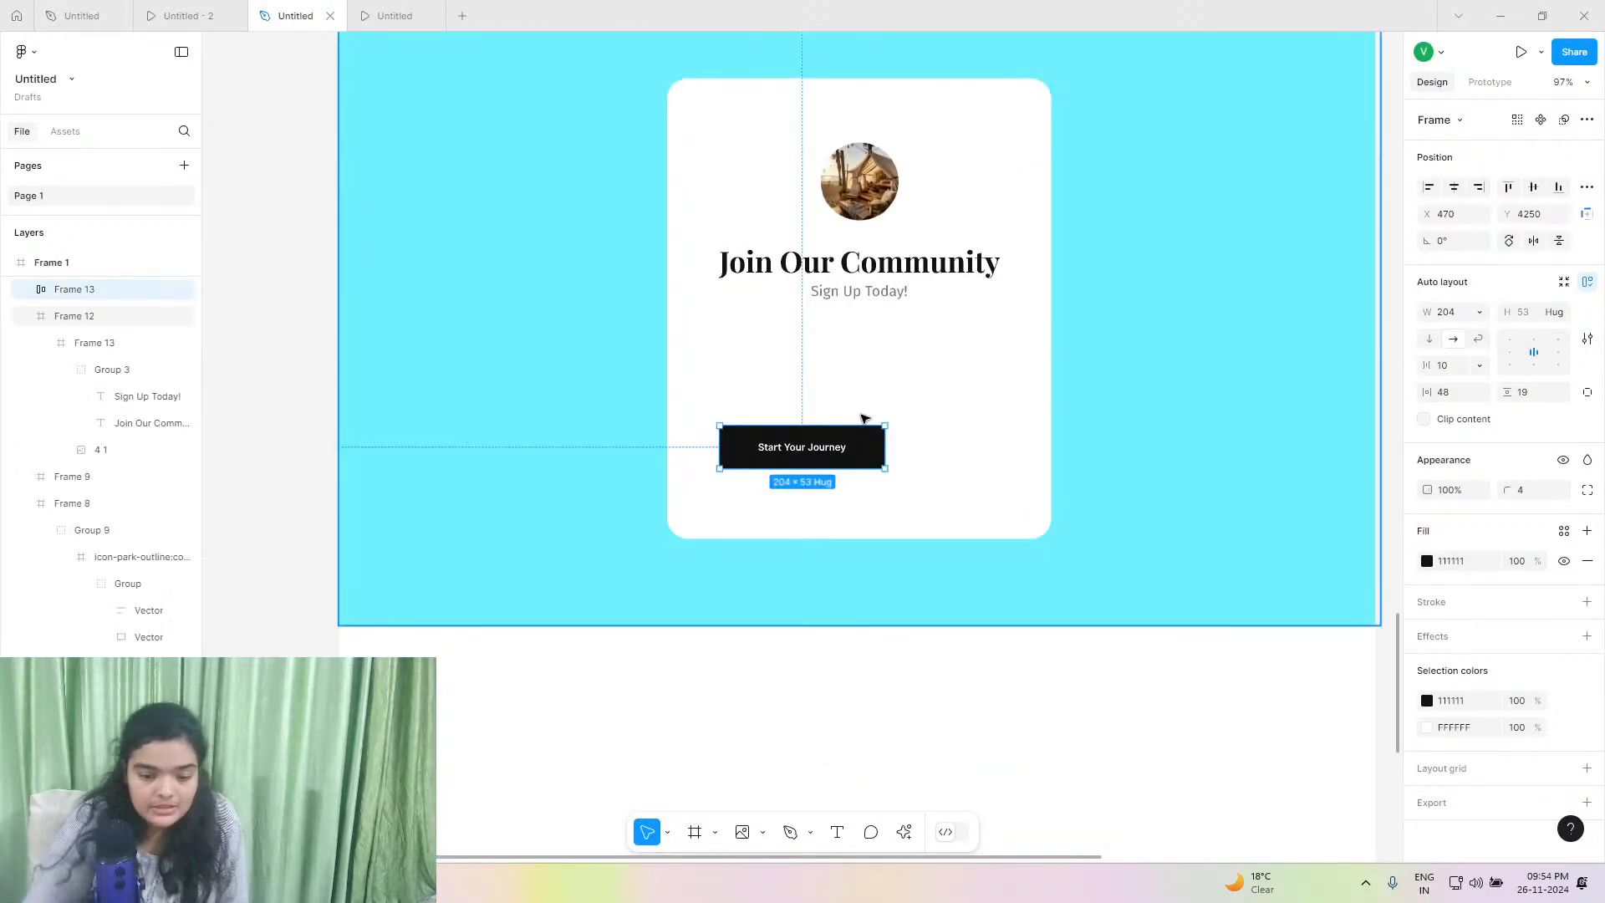
{"action": "left_click_drag", "start_coordinate": [860, 427], "coordinate": [910, 331]}
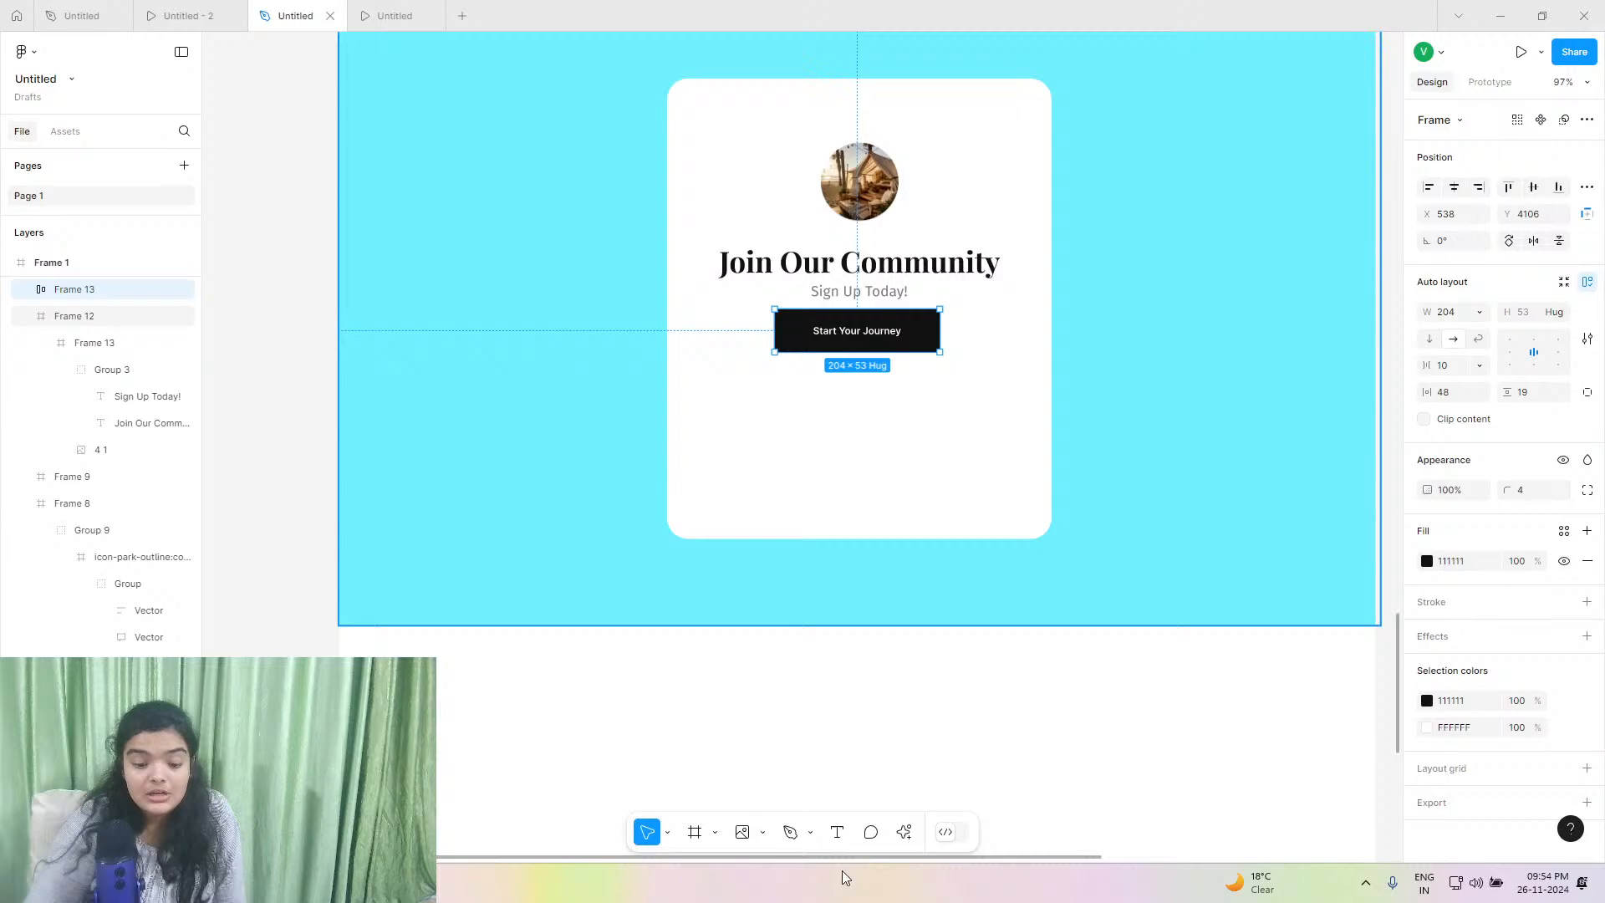
Search Iconify for "google" and place the multicoloured Google icon on the cyan section beside the card.
{"action": "left_click", "coordinate": [903, 832]}
{"action": "left_click", "coordinate": [740, 641]}
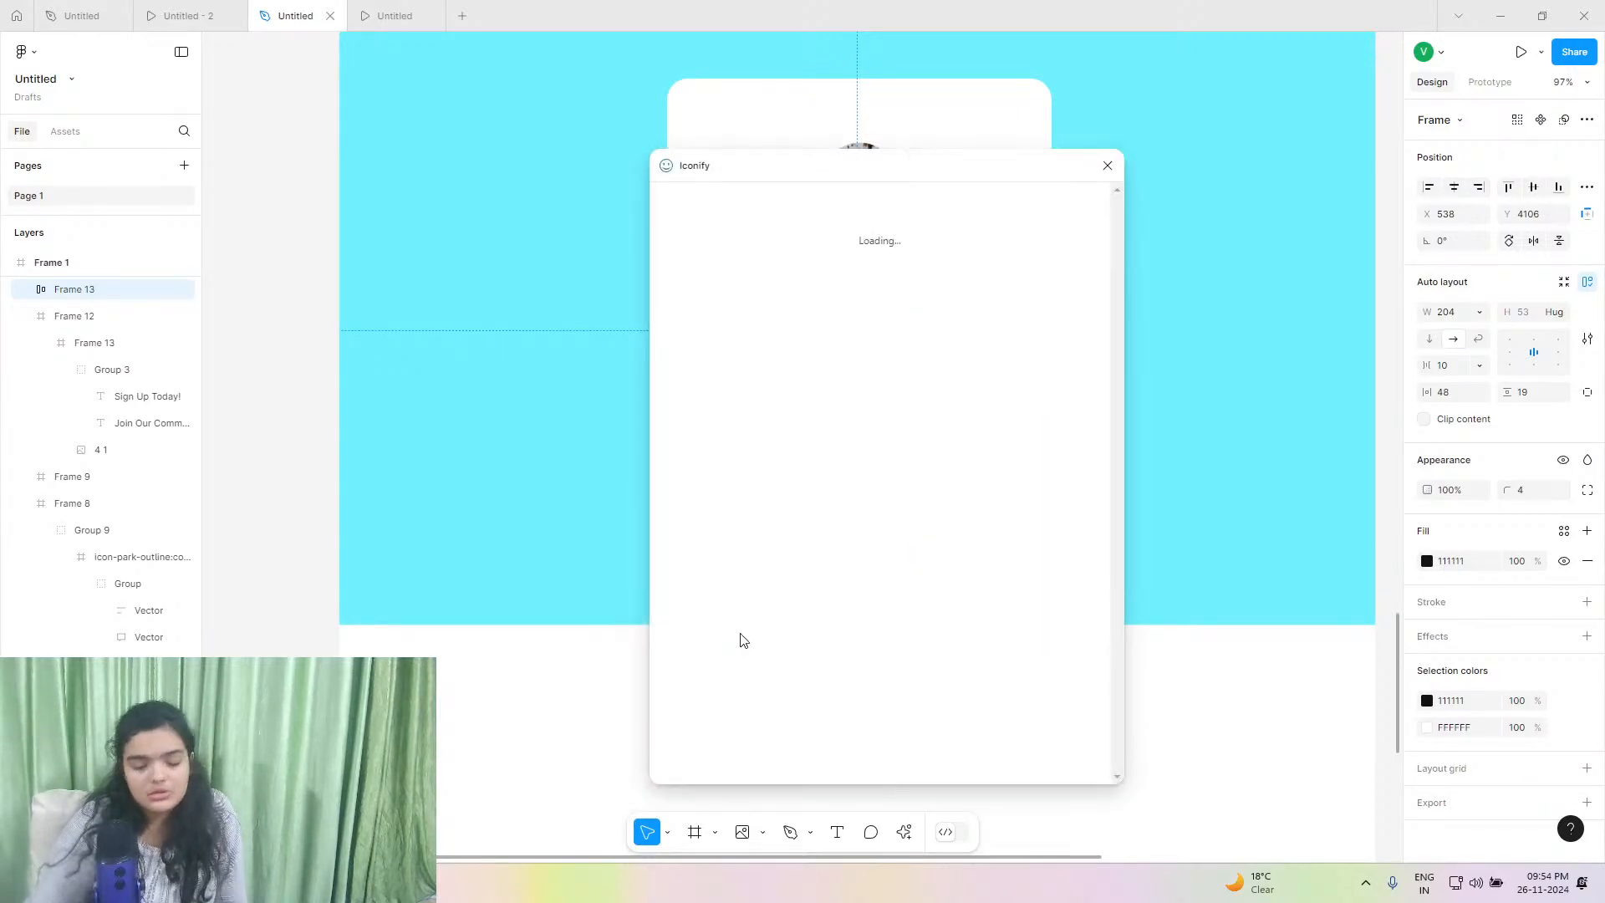
{"action": "left_click", "coordinate": [691, 233]}
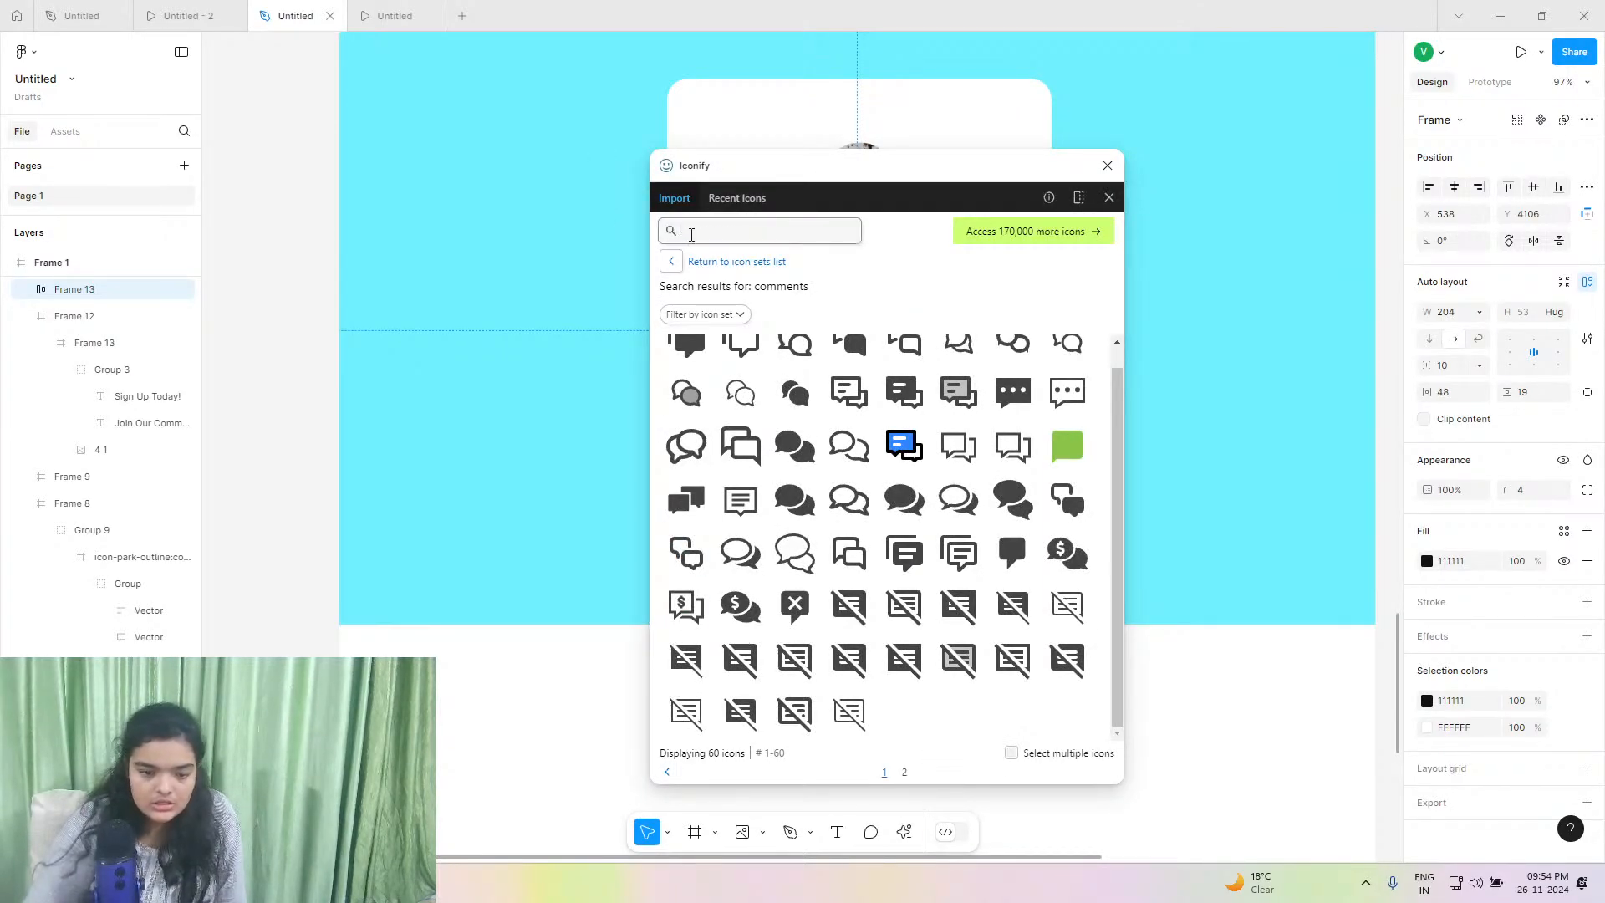
{"action": "type", "text": "googl"}
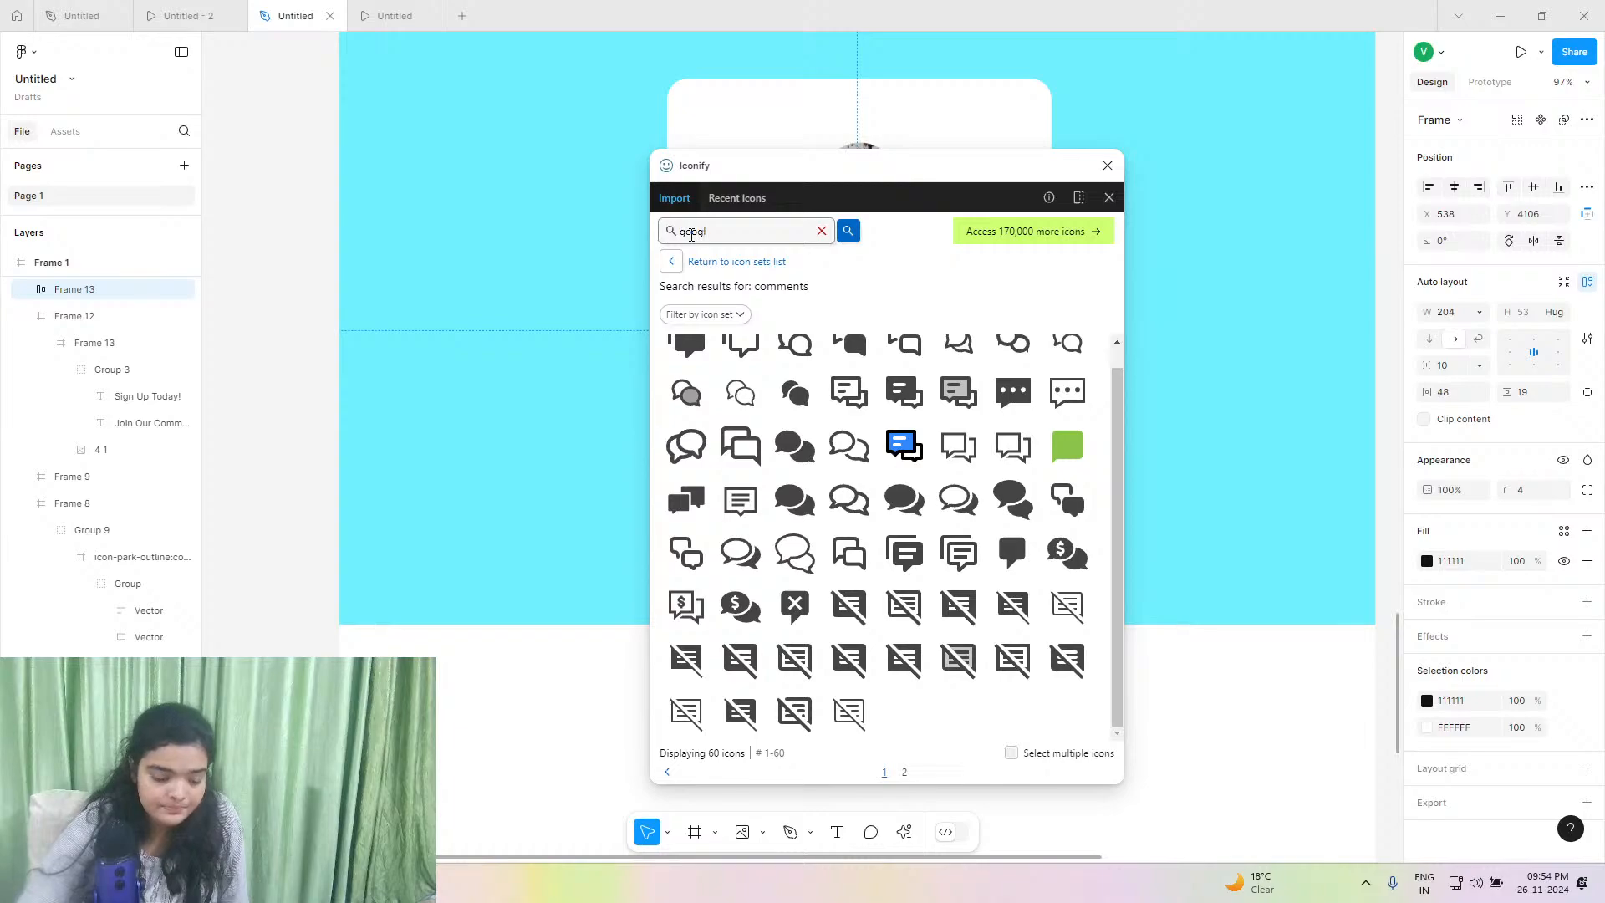
{"action": "type", "text": "e"}
{"action": "key", "text": "Return"}
{"action": "left_click", "coordinate": [803, 586]}
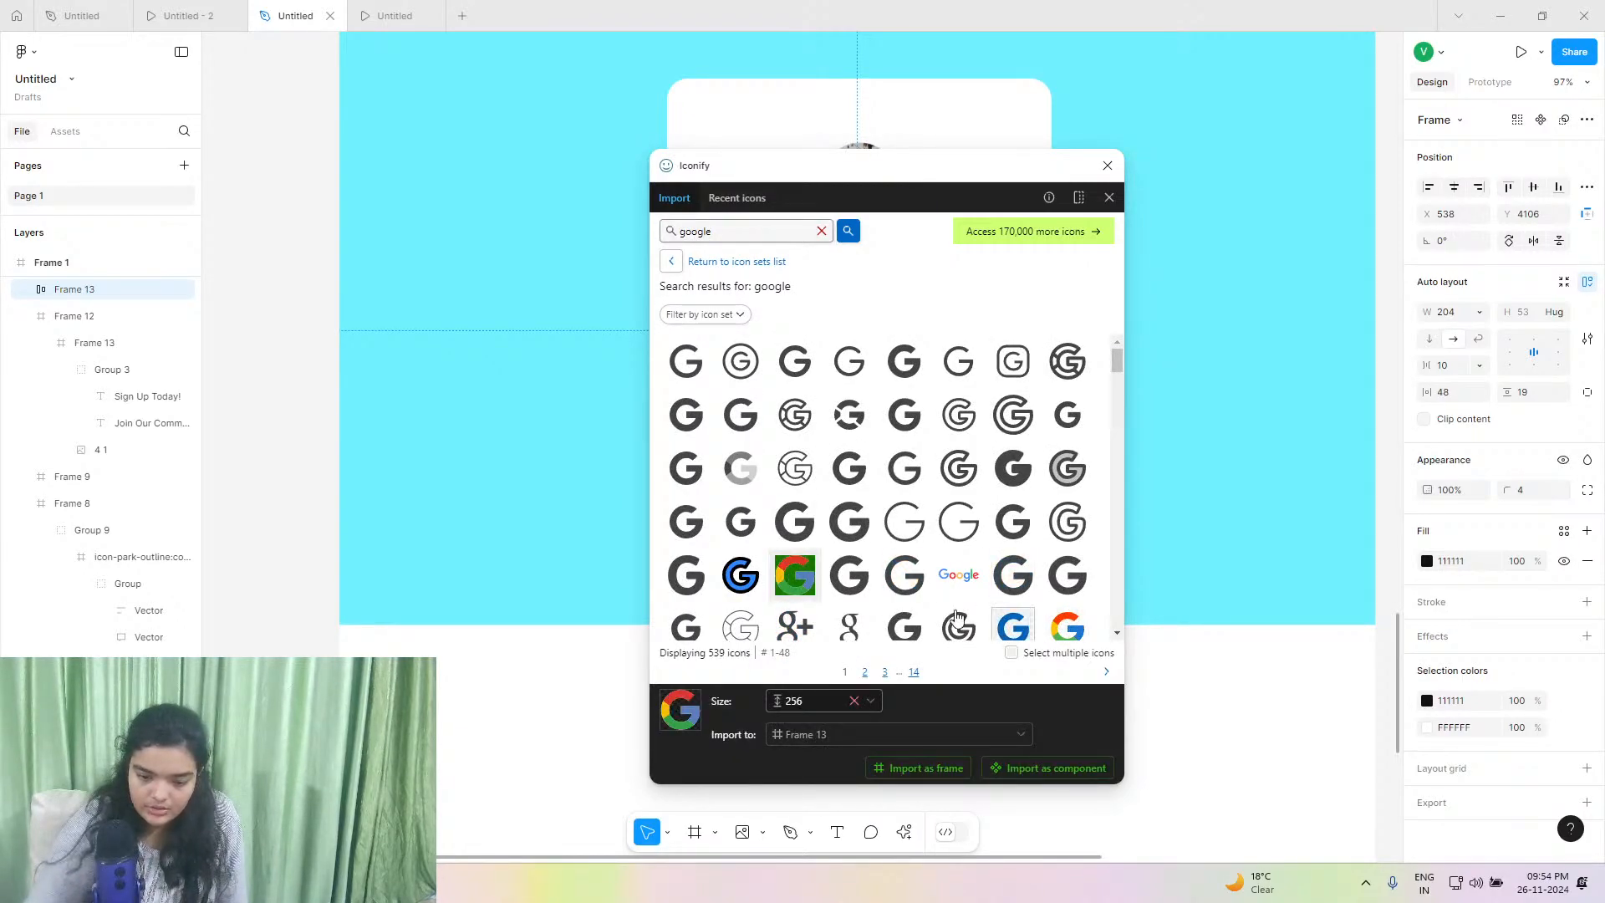
{"action": "left_click_drag", "start_coordinate": [1076, 625], "coordinate": [572, 490]}
{"action": "left_click", "coordinate": [1108, 165]}
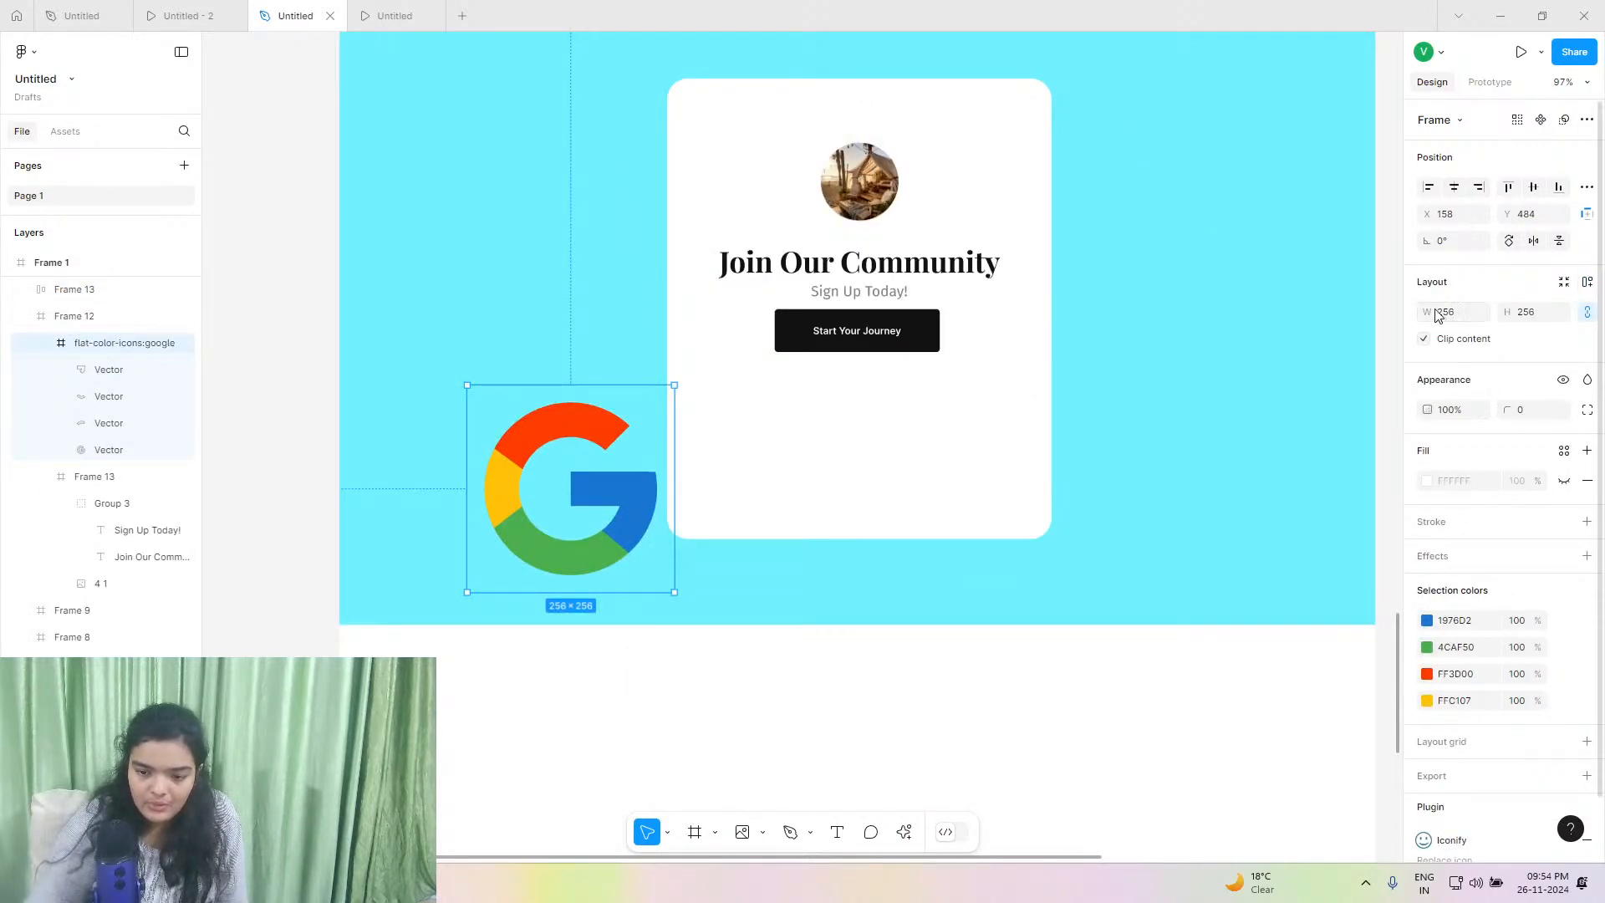
Resize the Google icon frame to 31 × 31 with its proportions locked.
{"action": "left_click", "coordinate": [1585, 313]}
{"action": "left_click_drag", "start_coordinate": [1426, 311], "coordinate": [926, 287]}
{"action": "left_click_drag", "start_coordinate": [1058, 326], "coordinate": [1058, 326]}
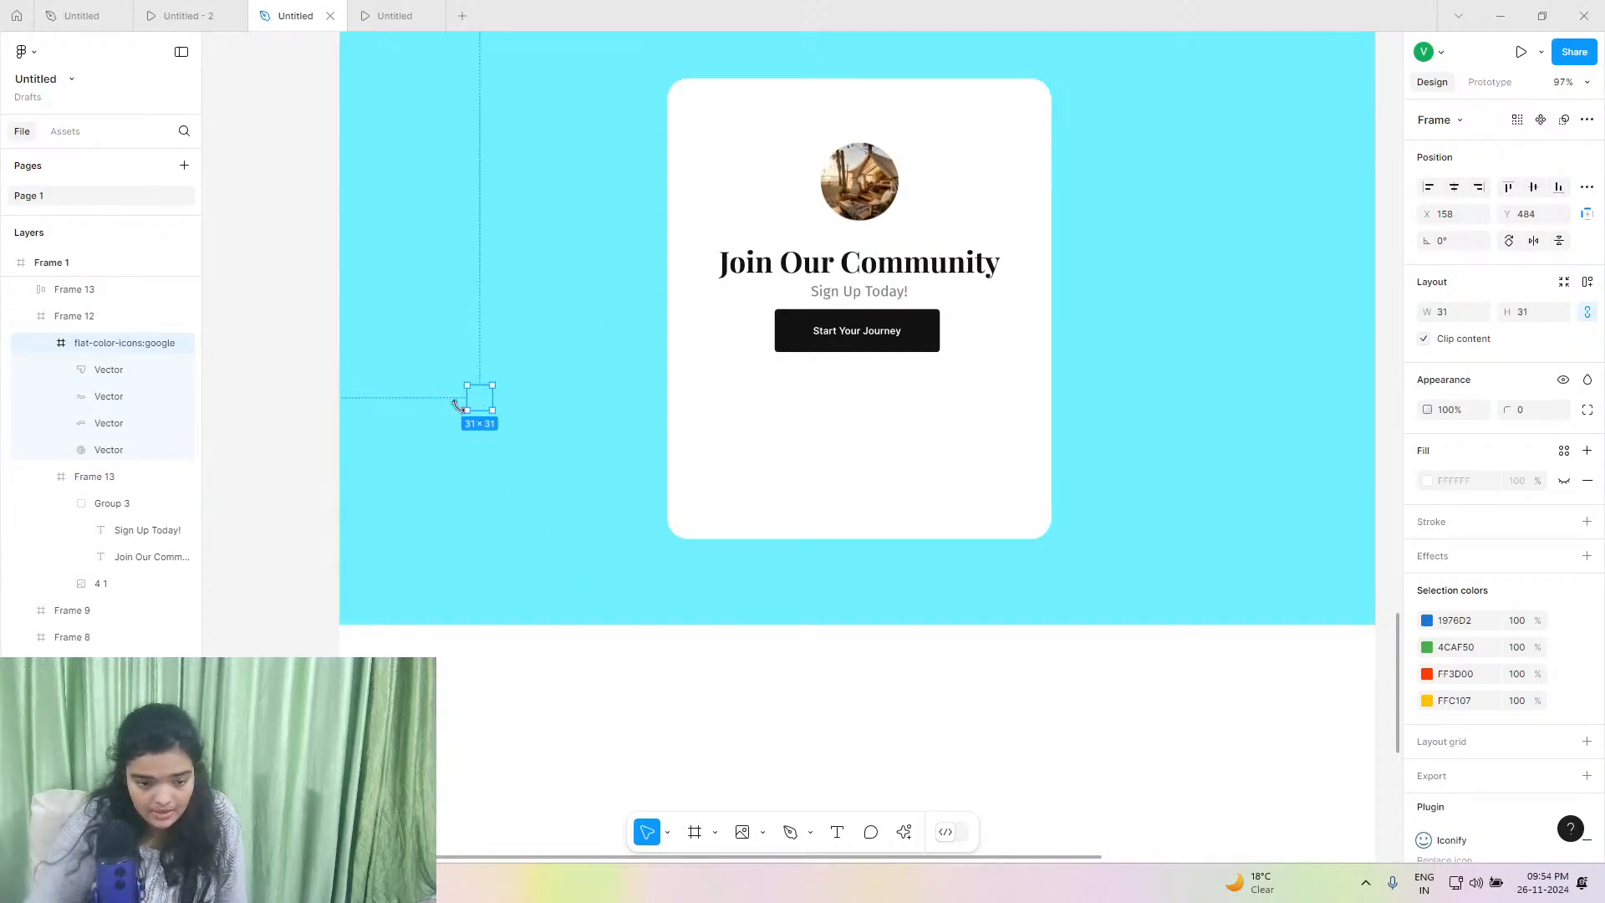
Move the Google icon into the black button, ahead of the "Start Your Journey" label.
{"action": "mouse_move", "coordinate": [484, 398]}
{"action": "left_mouse_down"}
{"action": "mouse_move", "coordinate": [752, 308]}
{"action": "mouse_move", "coordinate": [830, 331]}
{"action": "mouse_move", "coordinate": [835, 360]}
{"action": "left_mouse_up"}
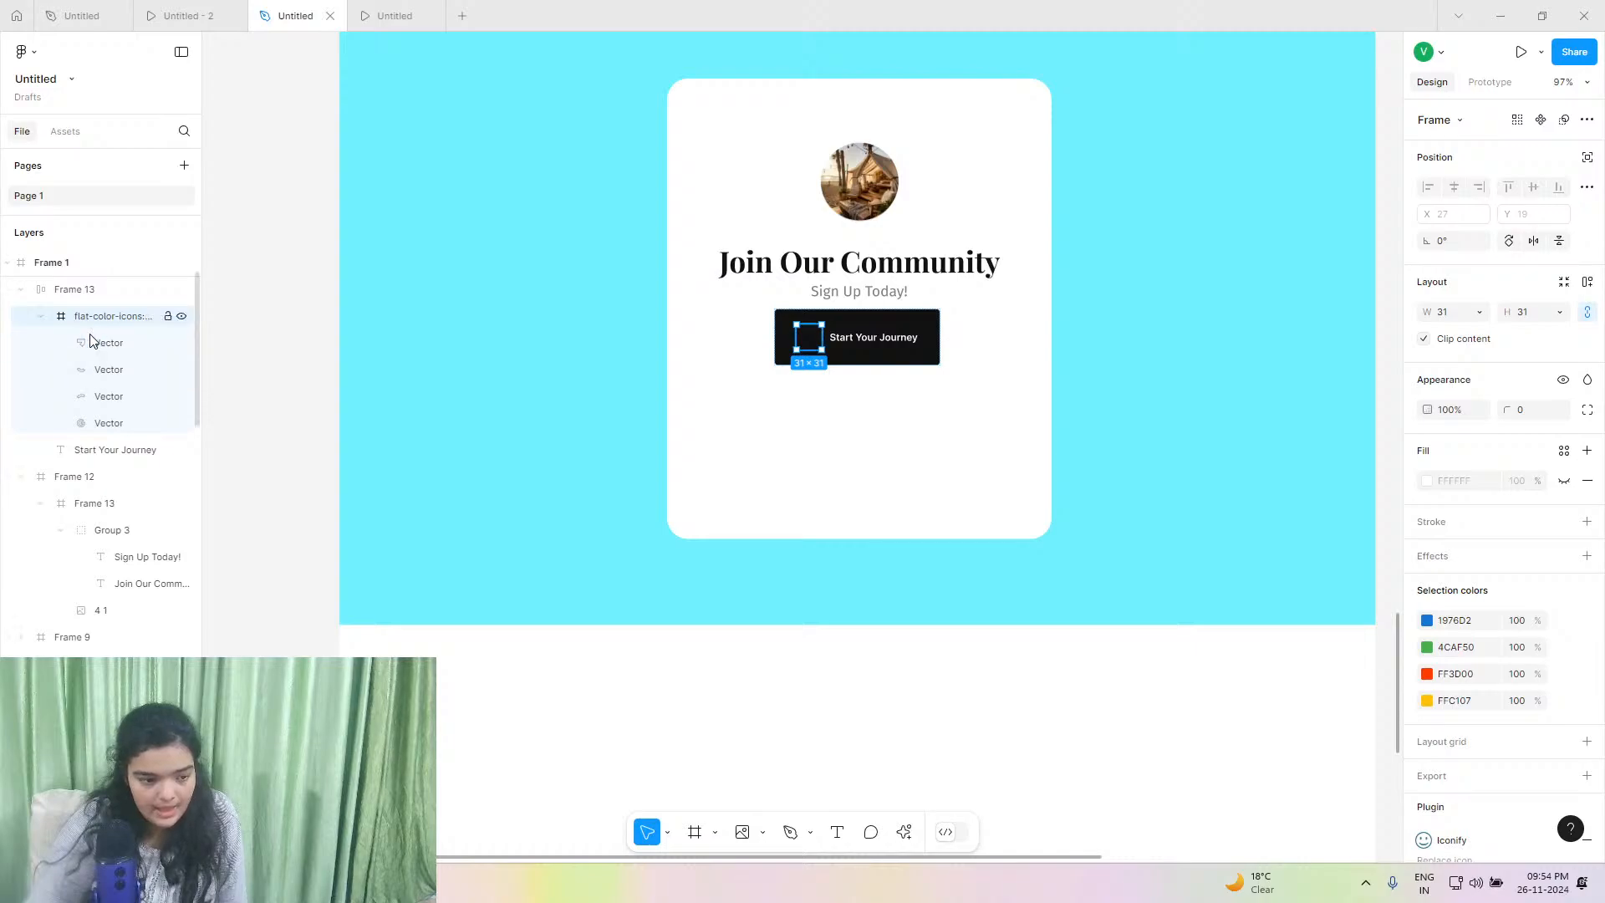
{"action": "scroll", "coordinate": [71, 343], "scroll_direction": "up", "scroll_amount": 2}
{"action": "left_click_drag", "start_coordinate": [73, 404], "coordinate": [110, 409]}
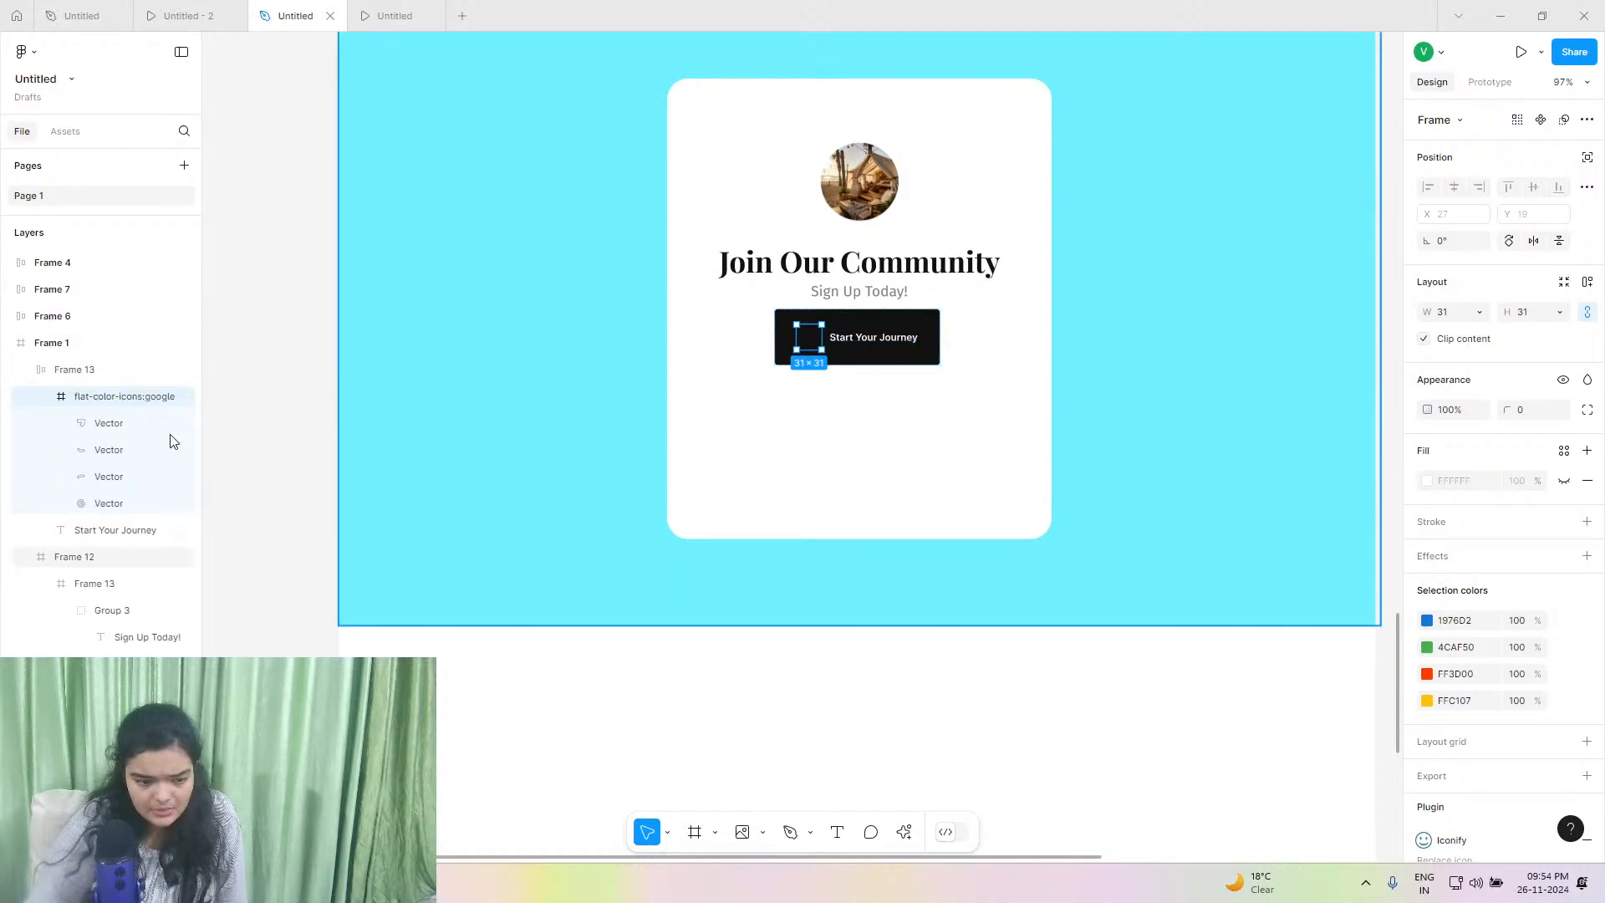
Try toggling the fill visibility of the black button and its Google icon frame, and check the icon's blue vector.
{"action": "left_click", "coordinate": [89, 527]}
{"action": "key", "text": "Escape"}
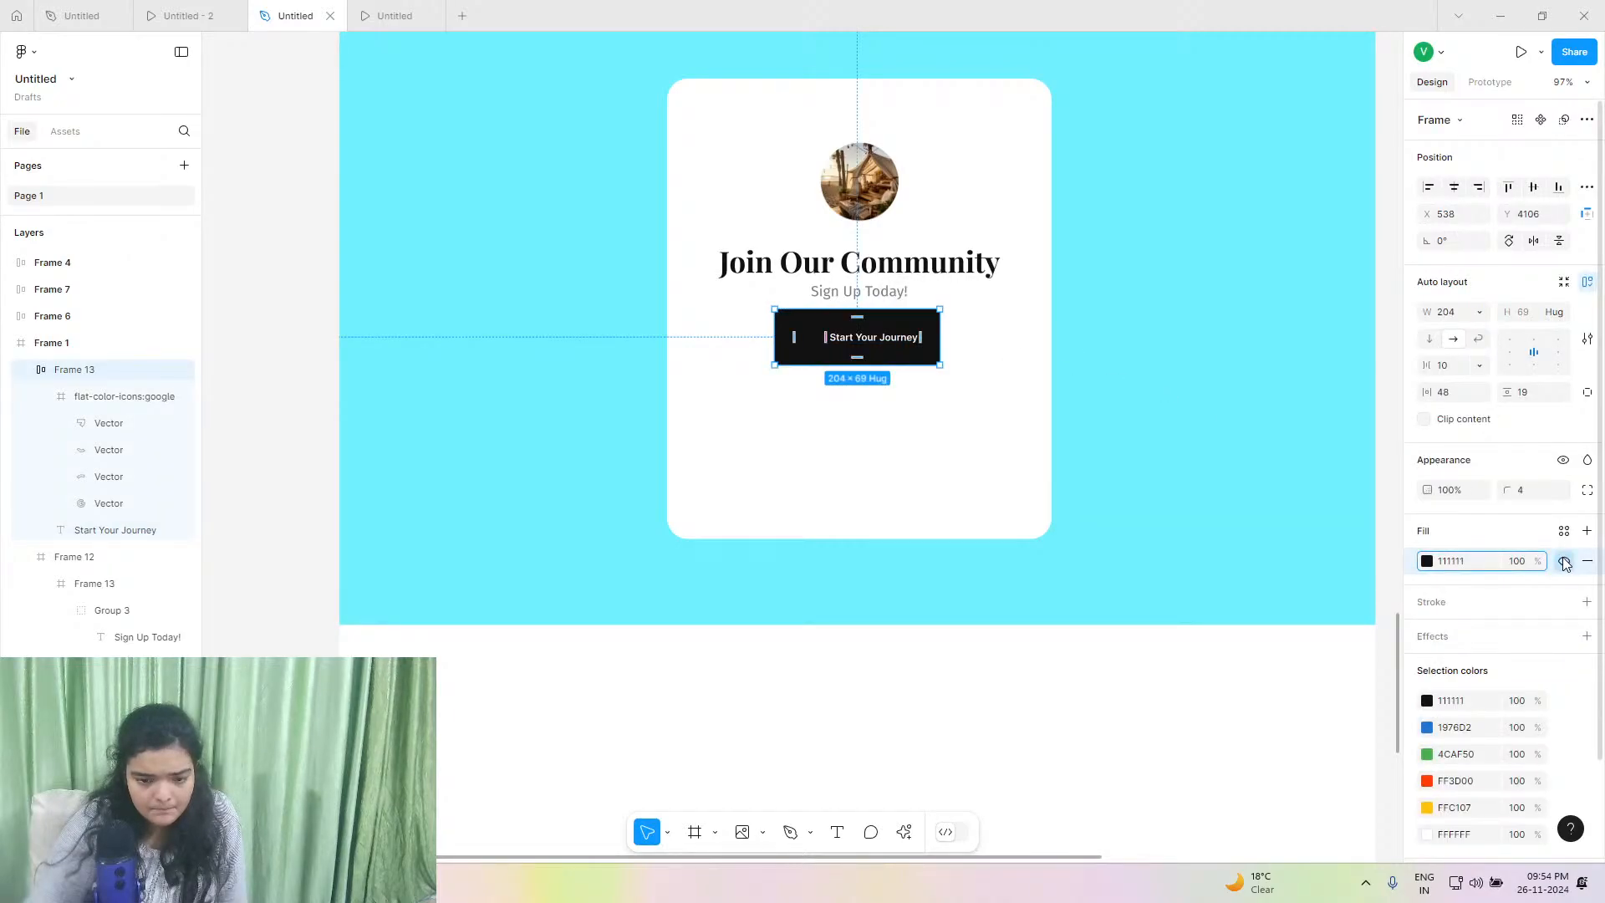
{"action": "left_click", "coordinate": [1564, 561]}
{"action": "left_click", "coordinate": [1563, 562]}
{"action": "left_click", "coordinate": [103, 396]}
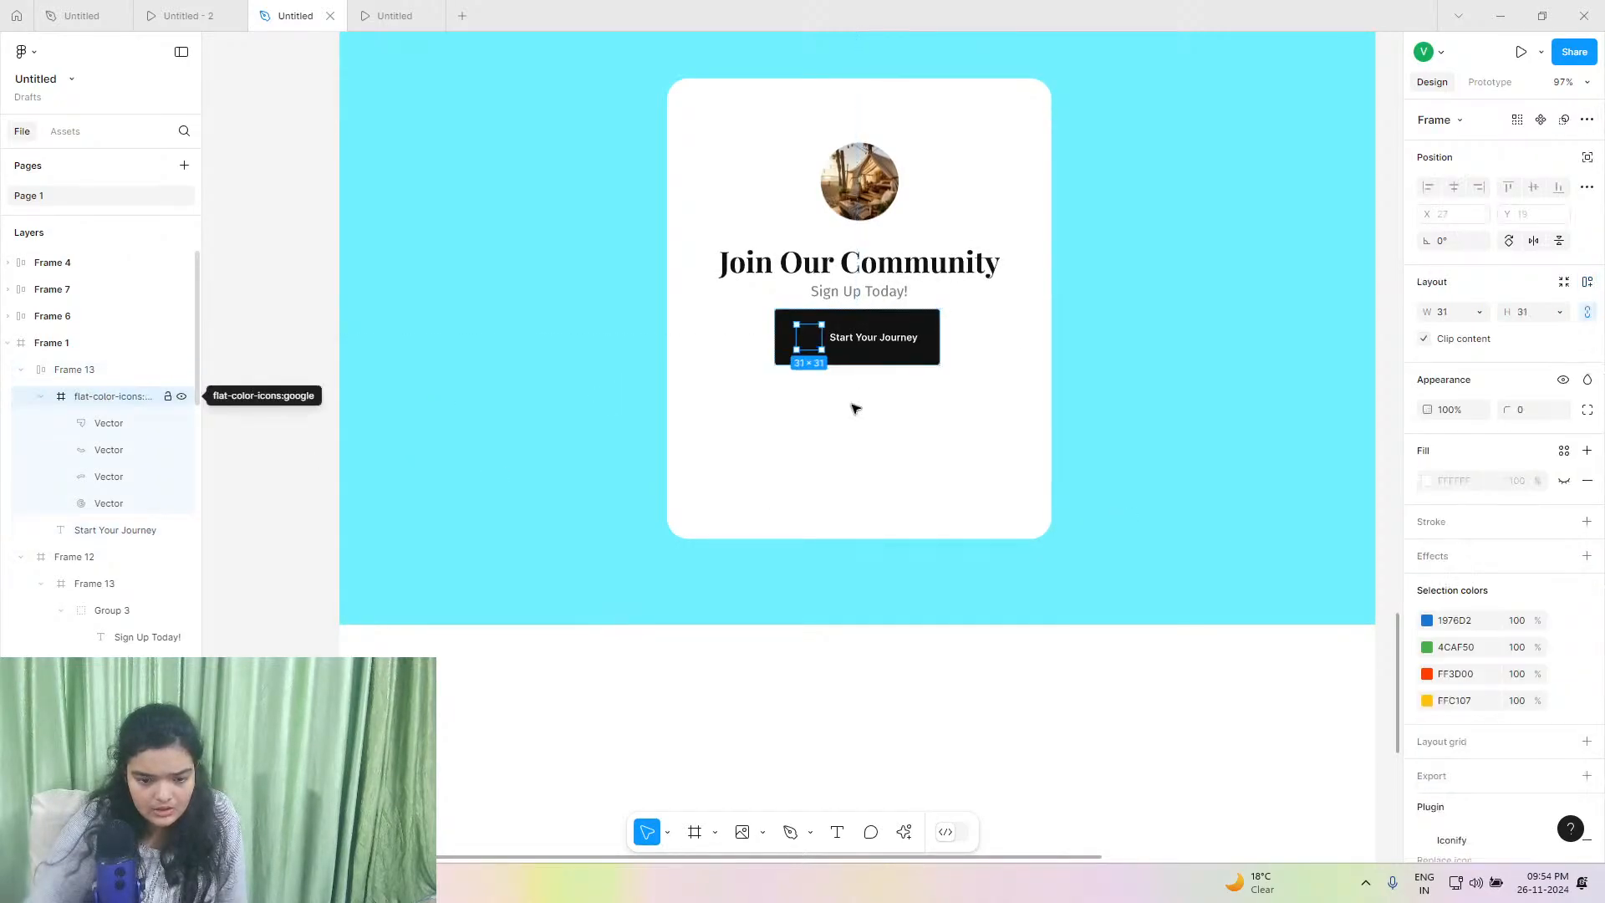
{"action": "left_click", "coordinate": [1563, 481]}
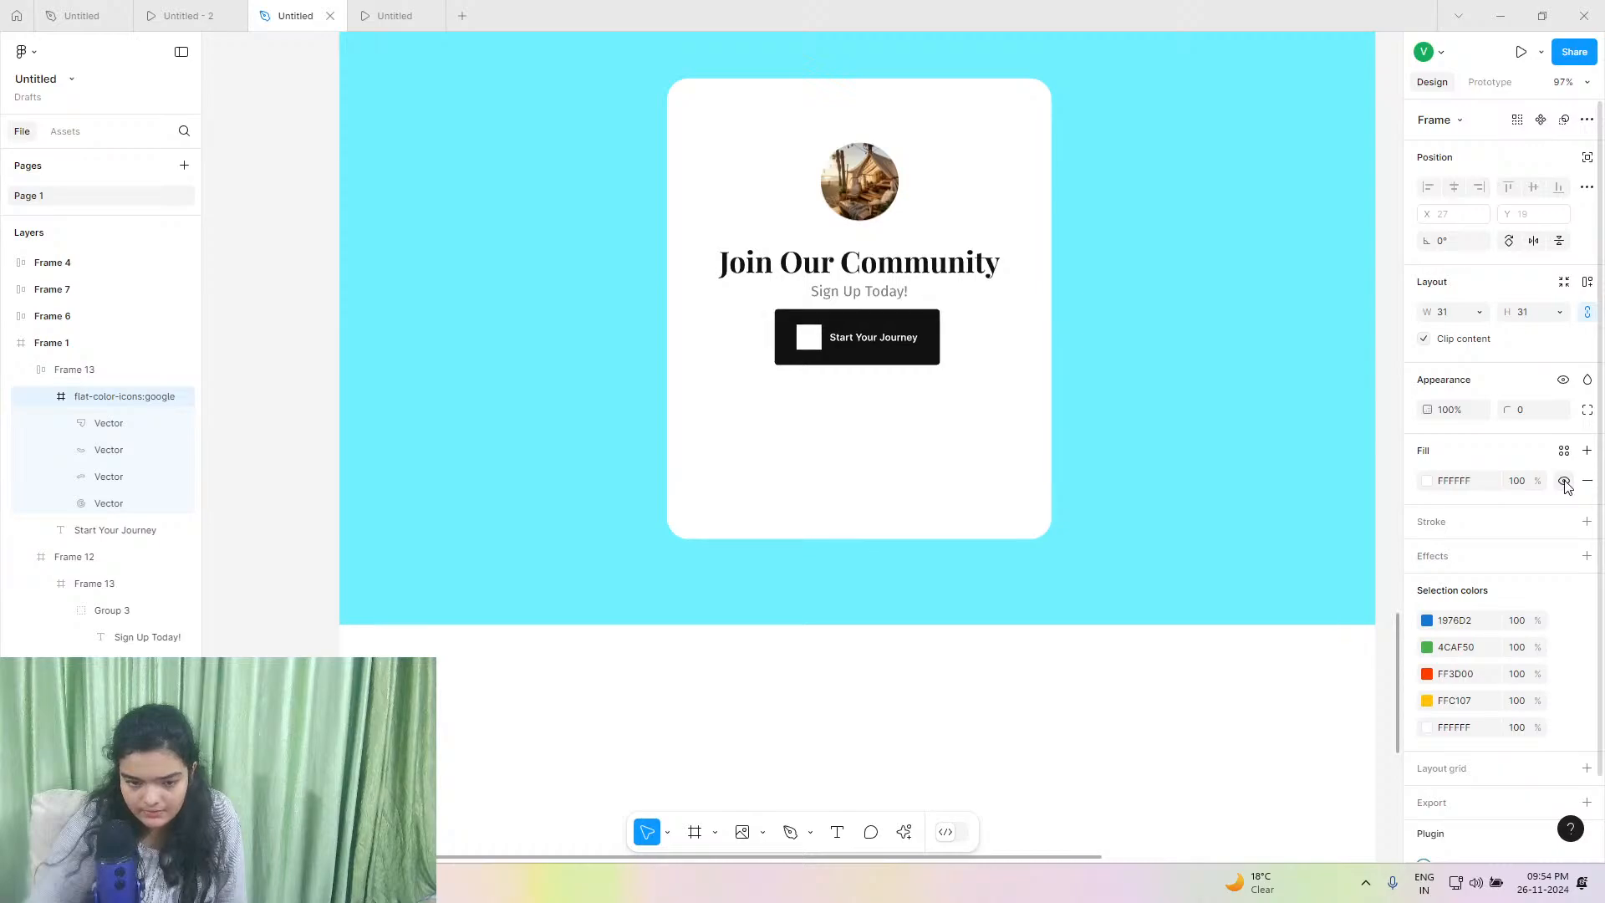
{"action": "left_click", "coordinate": [1564, 483]}
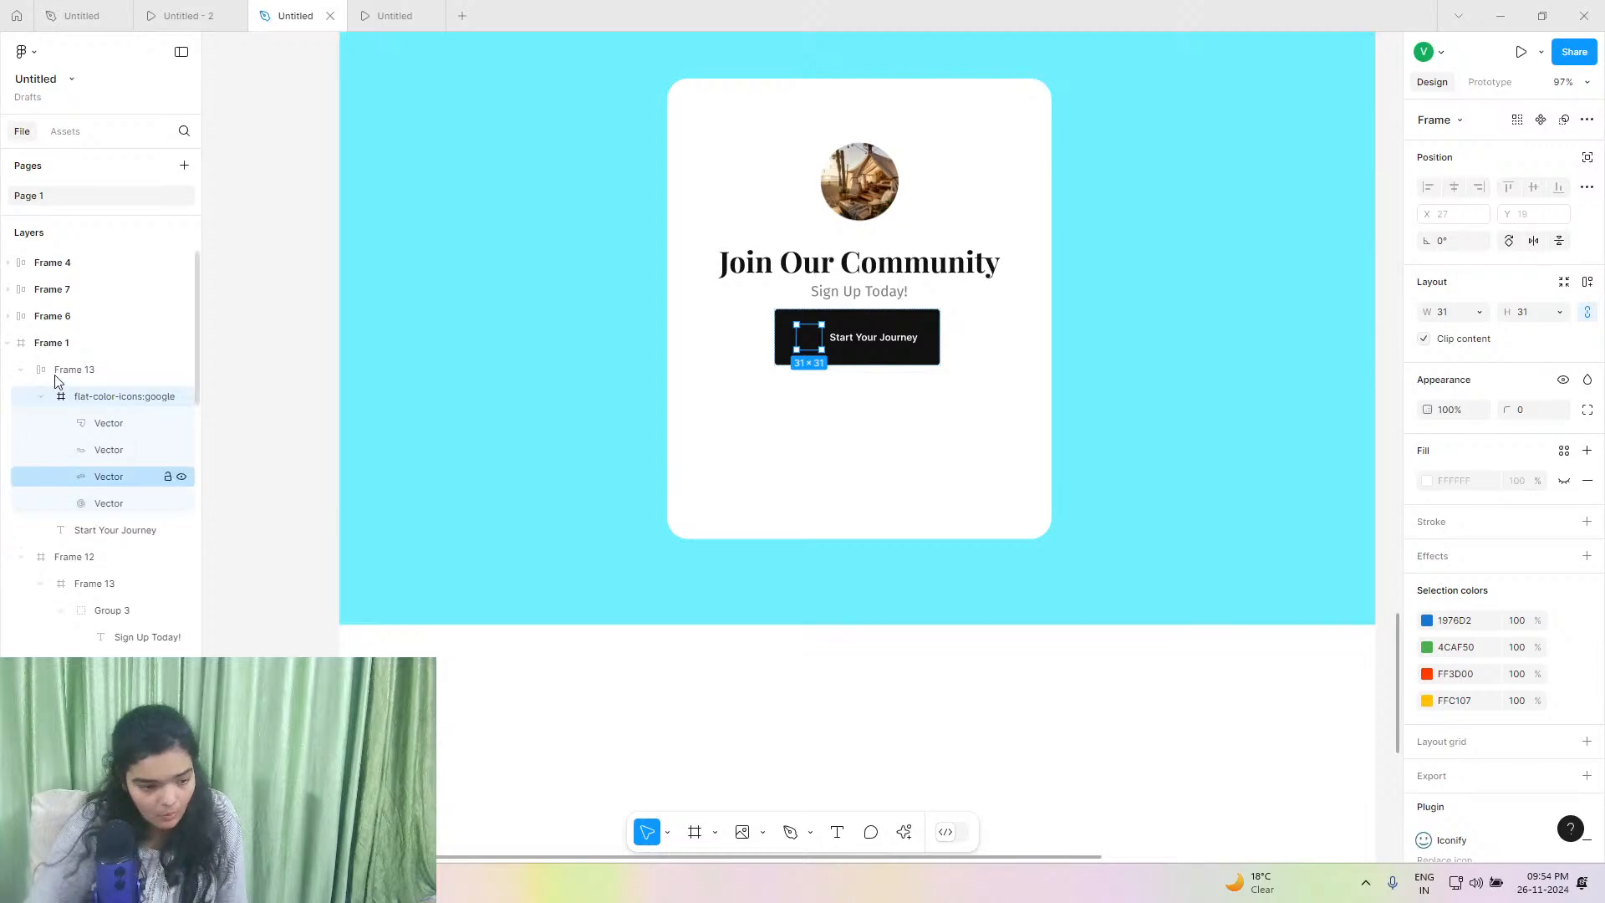
{"action": "left_click", "coordinate": [98, 424]}
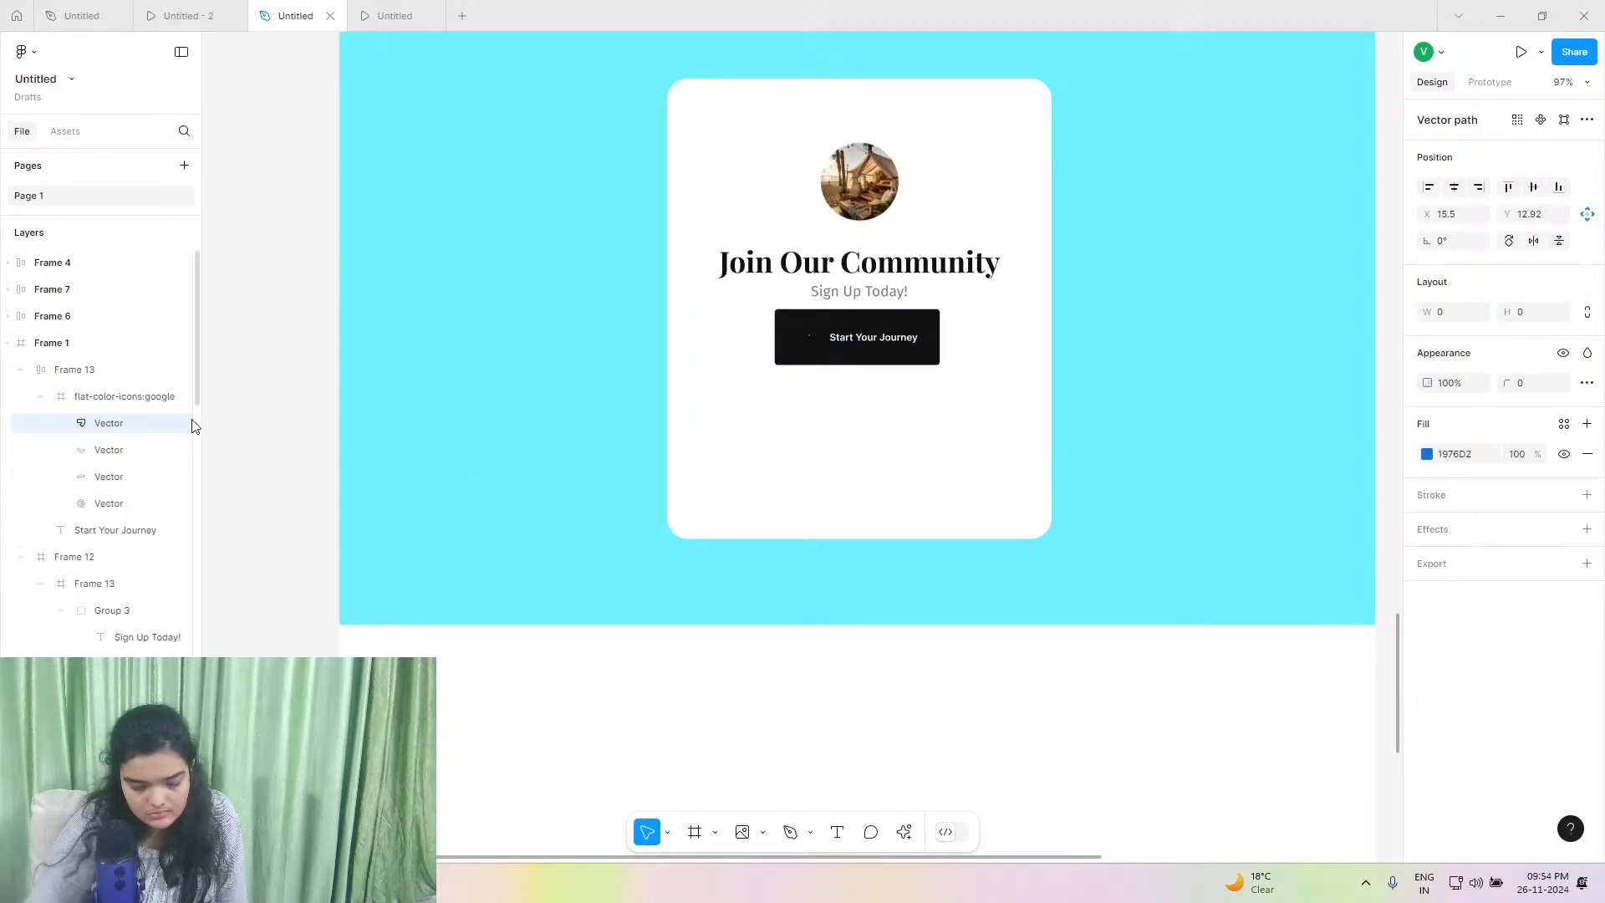
{"action": "left_click", "coordinate": [144, 401]}
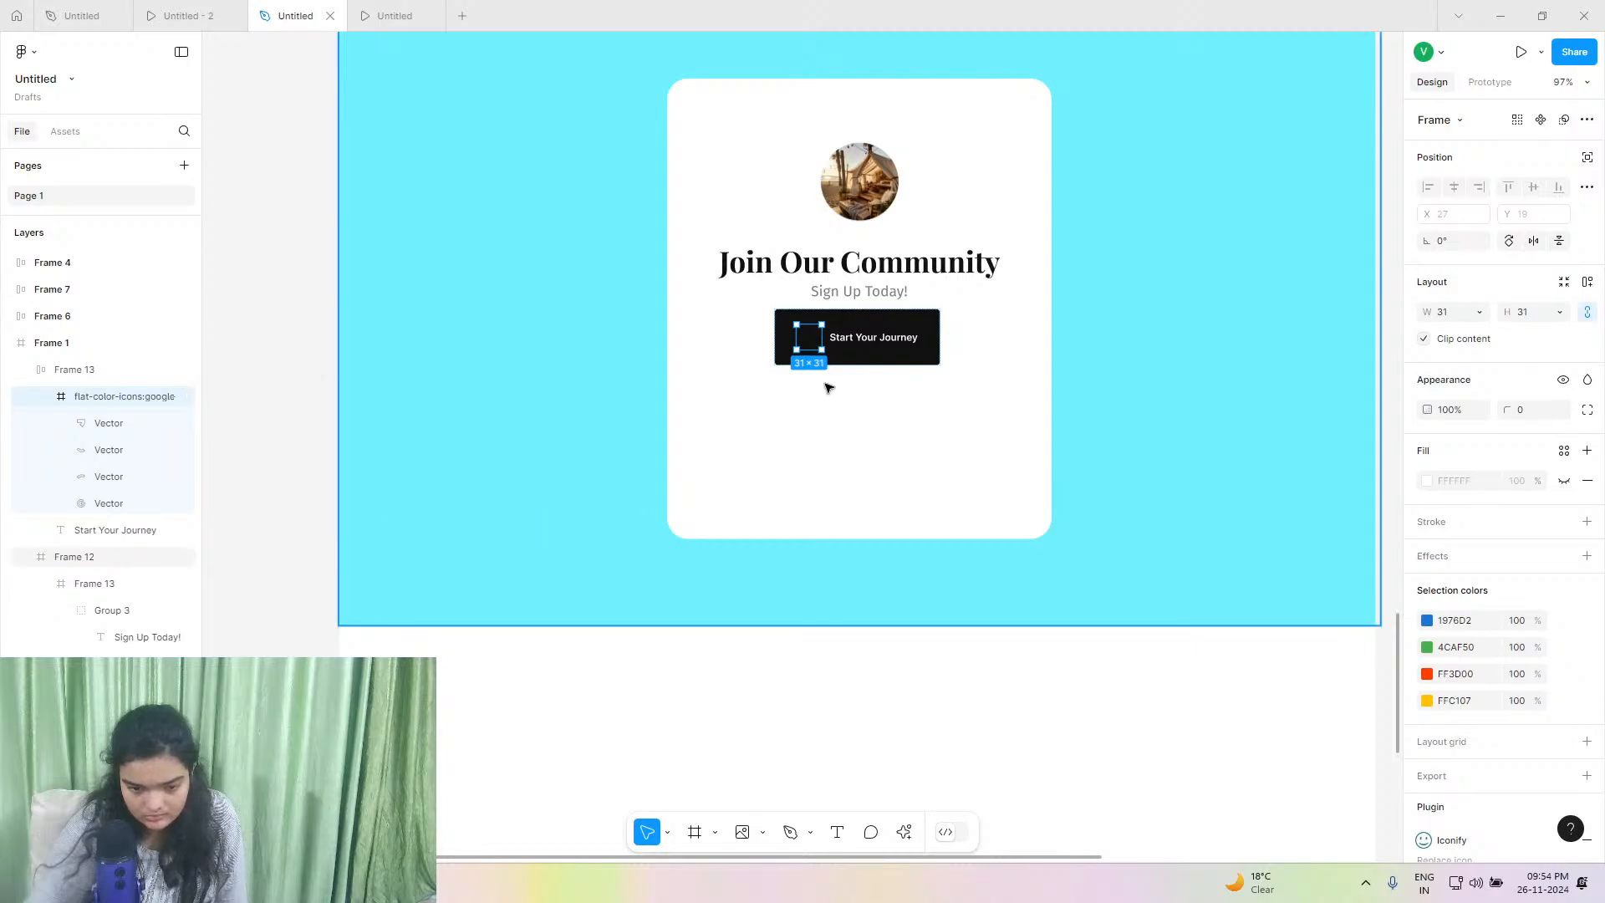
Move the Google icon frame out of the black button and delete it.
{"action": "left_click_drag", "start_coordinate": [73, 396], "coordinate": [67, 354]}
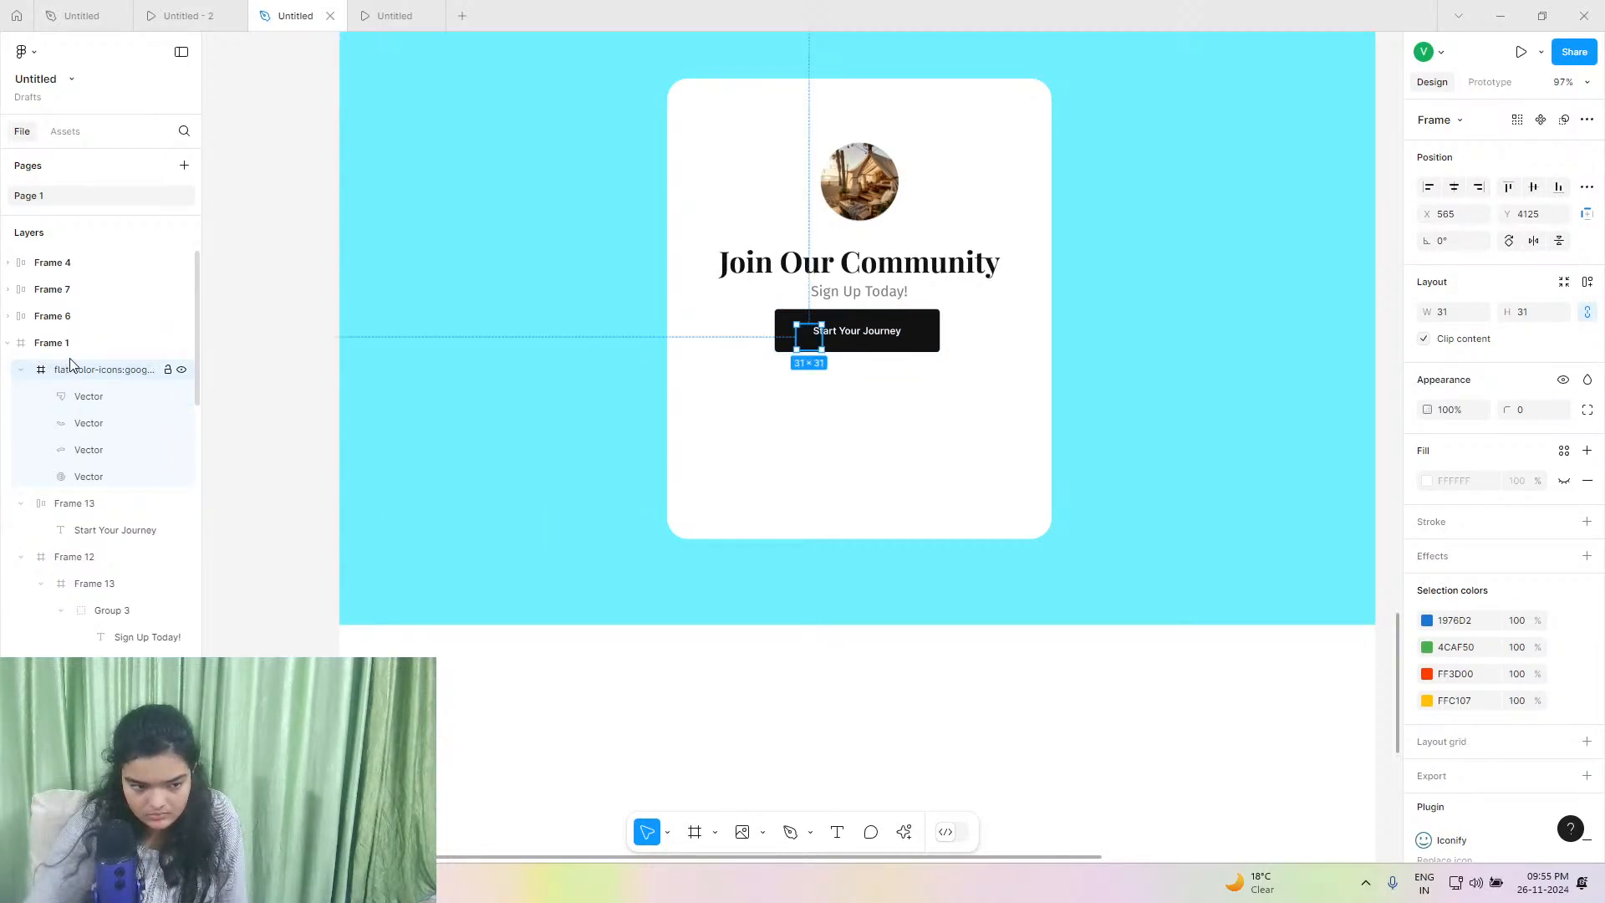
{"action": "left_click", "coordinate": [8, 345]}
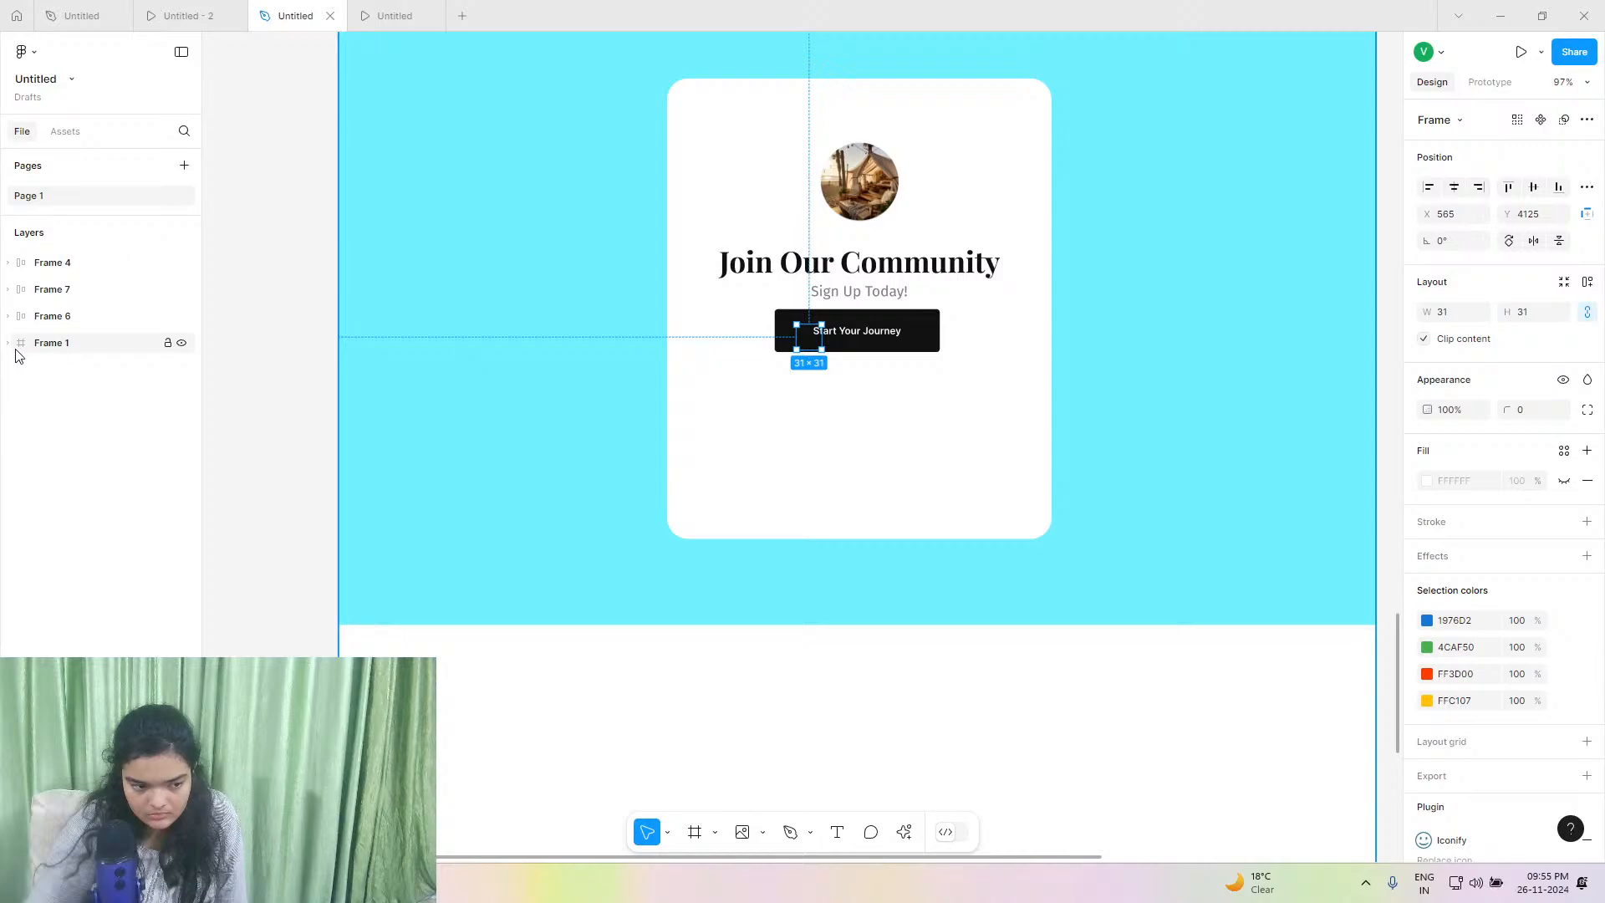
{"action": "left_click", "coordinate": [9, 343]}
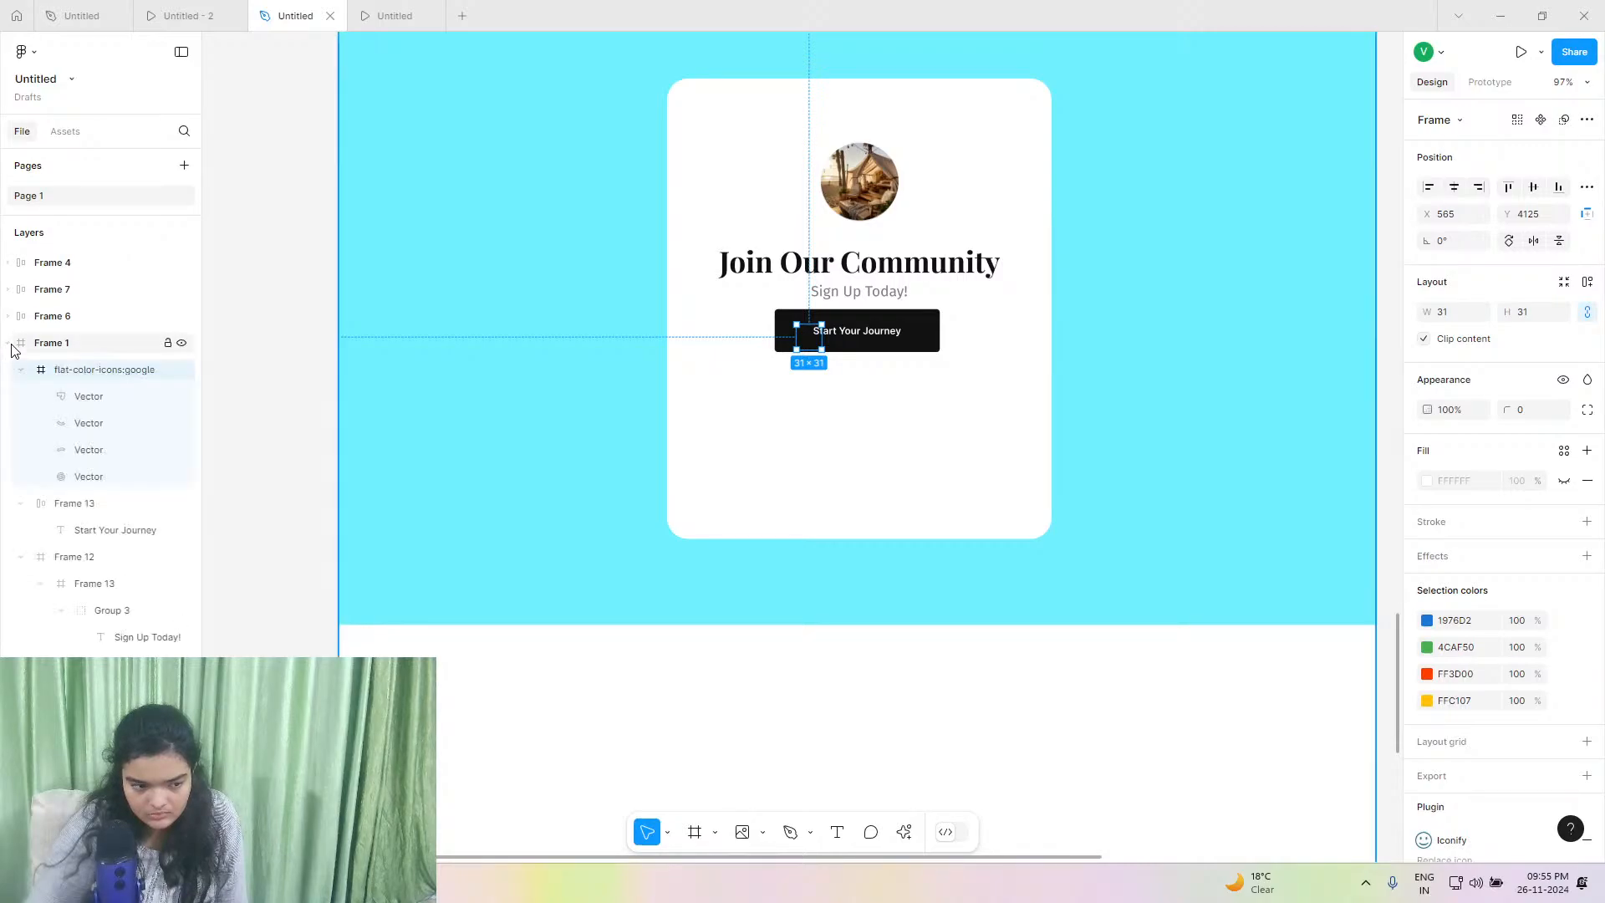
{"action": "left_click", "coordinate": [69, 508]}
{"action": "left_click", "coordinate": [81, 377]}
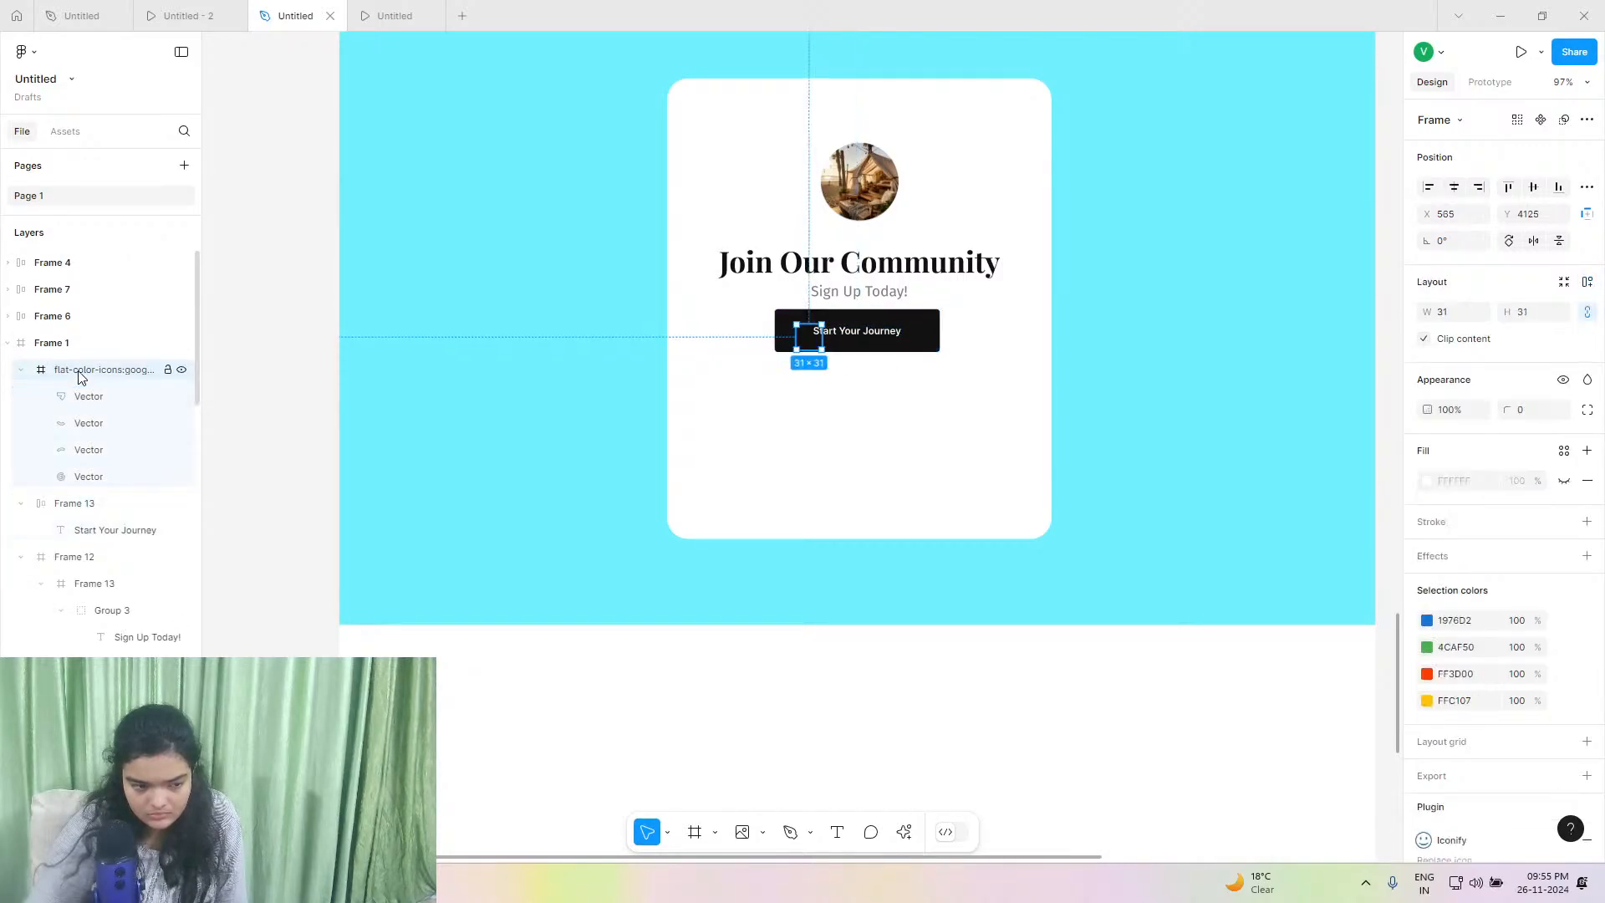
{"action": "key", "text": "Delete"}
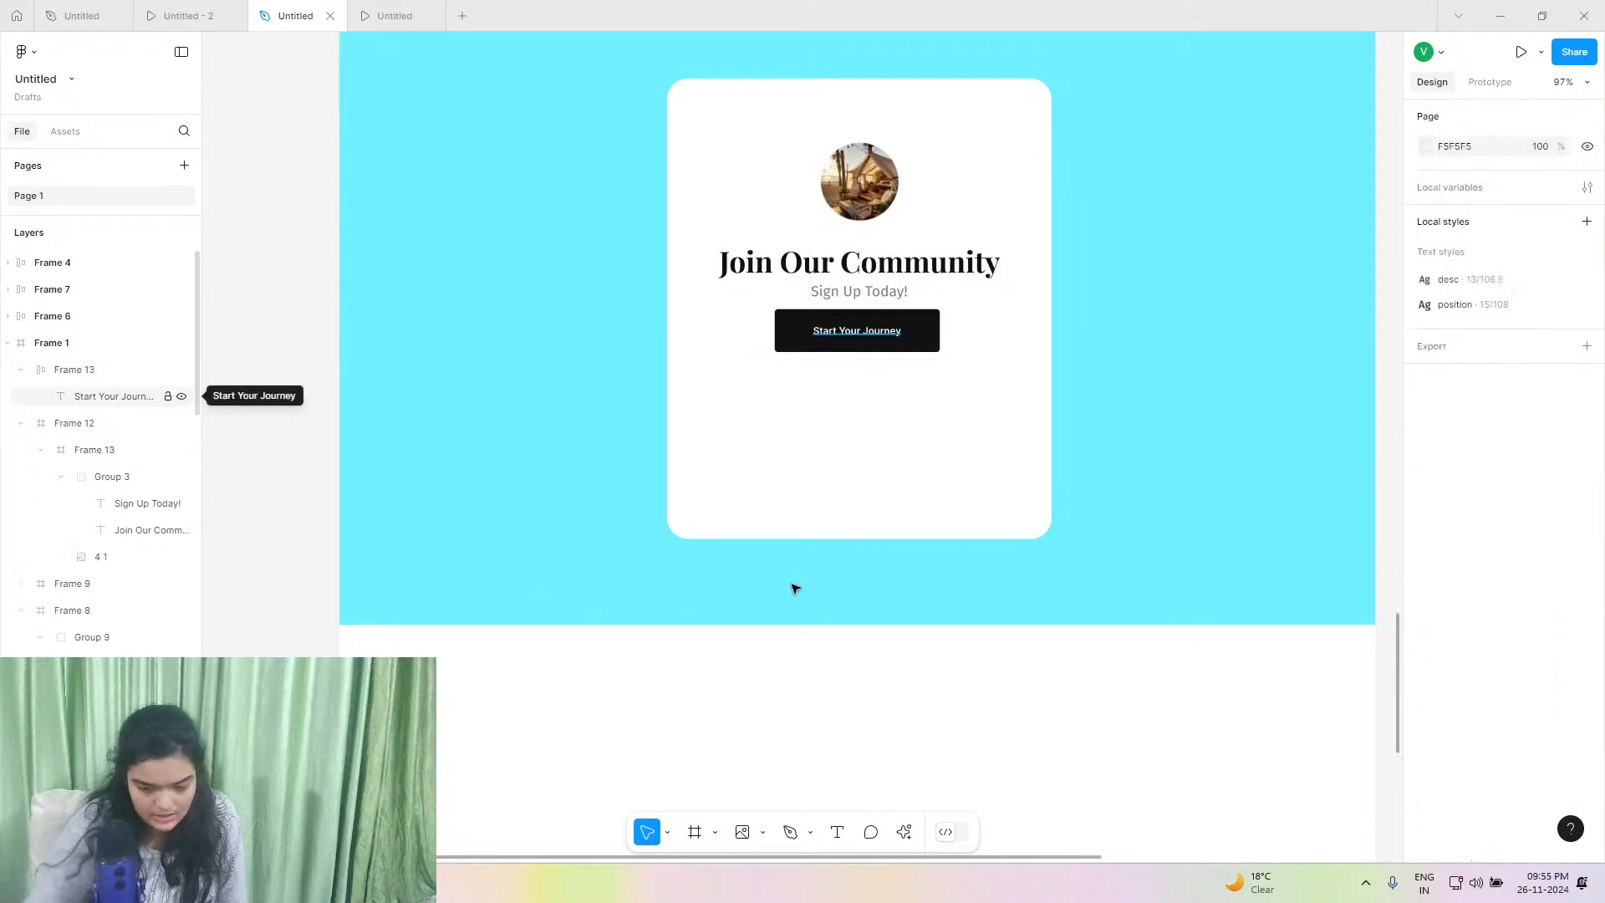
Place the multicoloured devicon:google icon from the Iconify plugin on the cyan section beside the sign-up card.
{"action": "left_click", "coordinate": [904, 832]}
{"action": "left_click", "coordinate": [779, 606]}
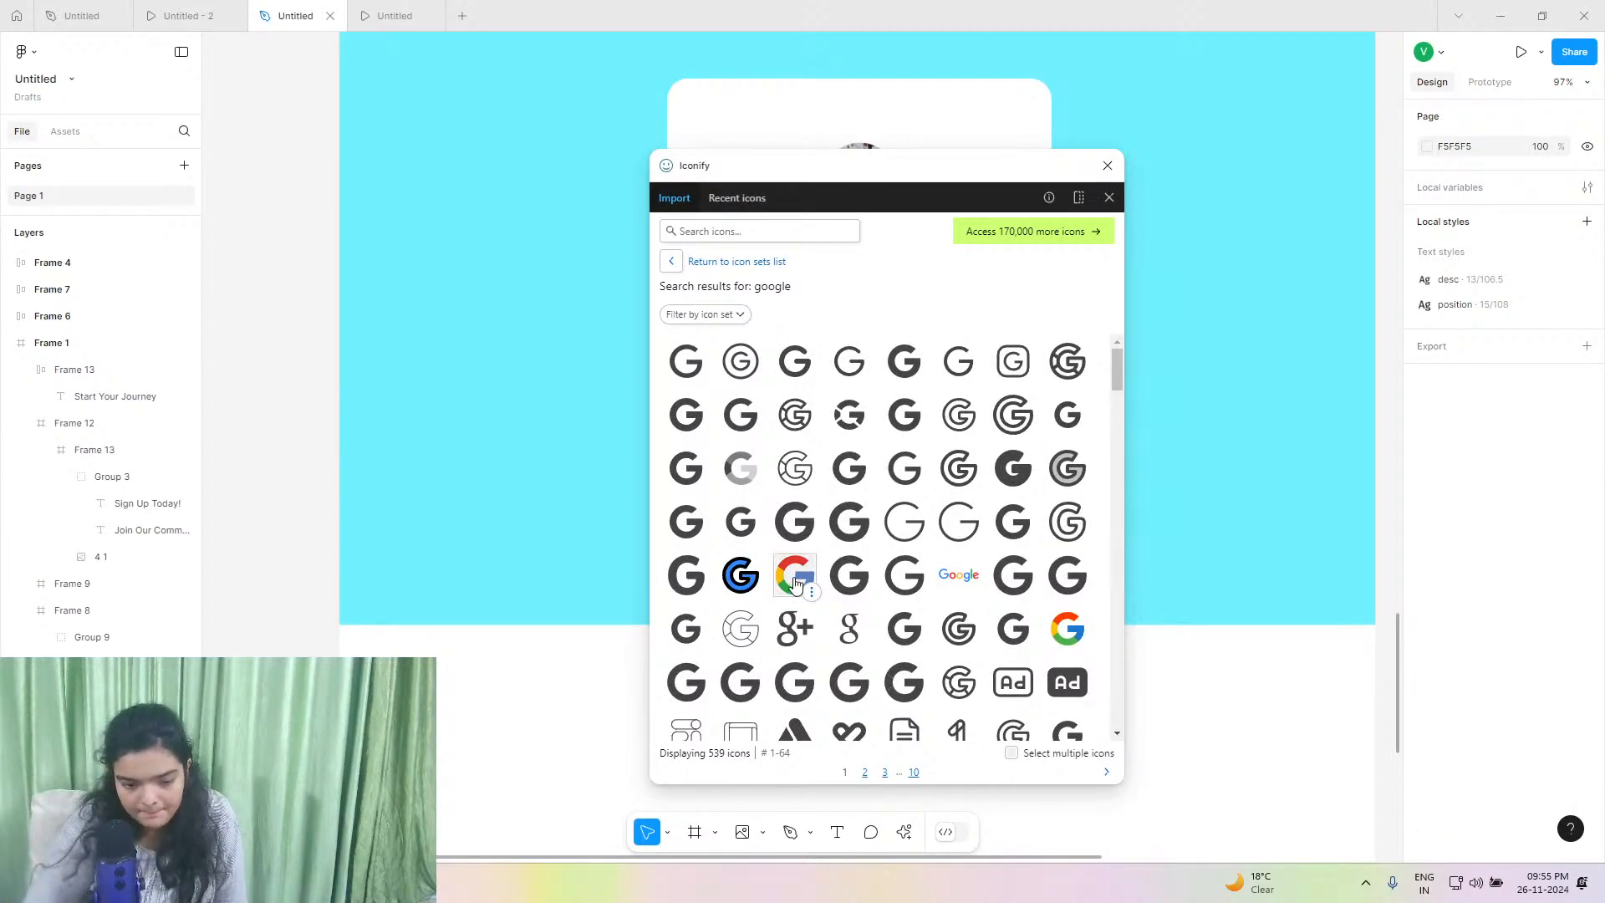
{"action": "left_click_drag", "start_coordinate": [795, 585], "coordinate": [523, 467]}
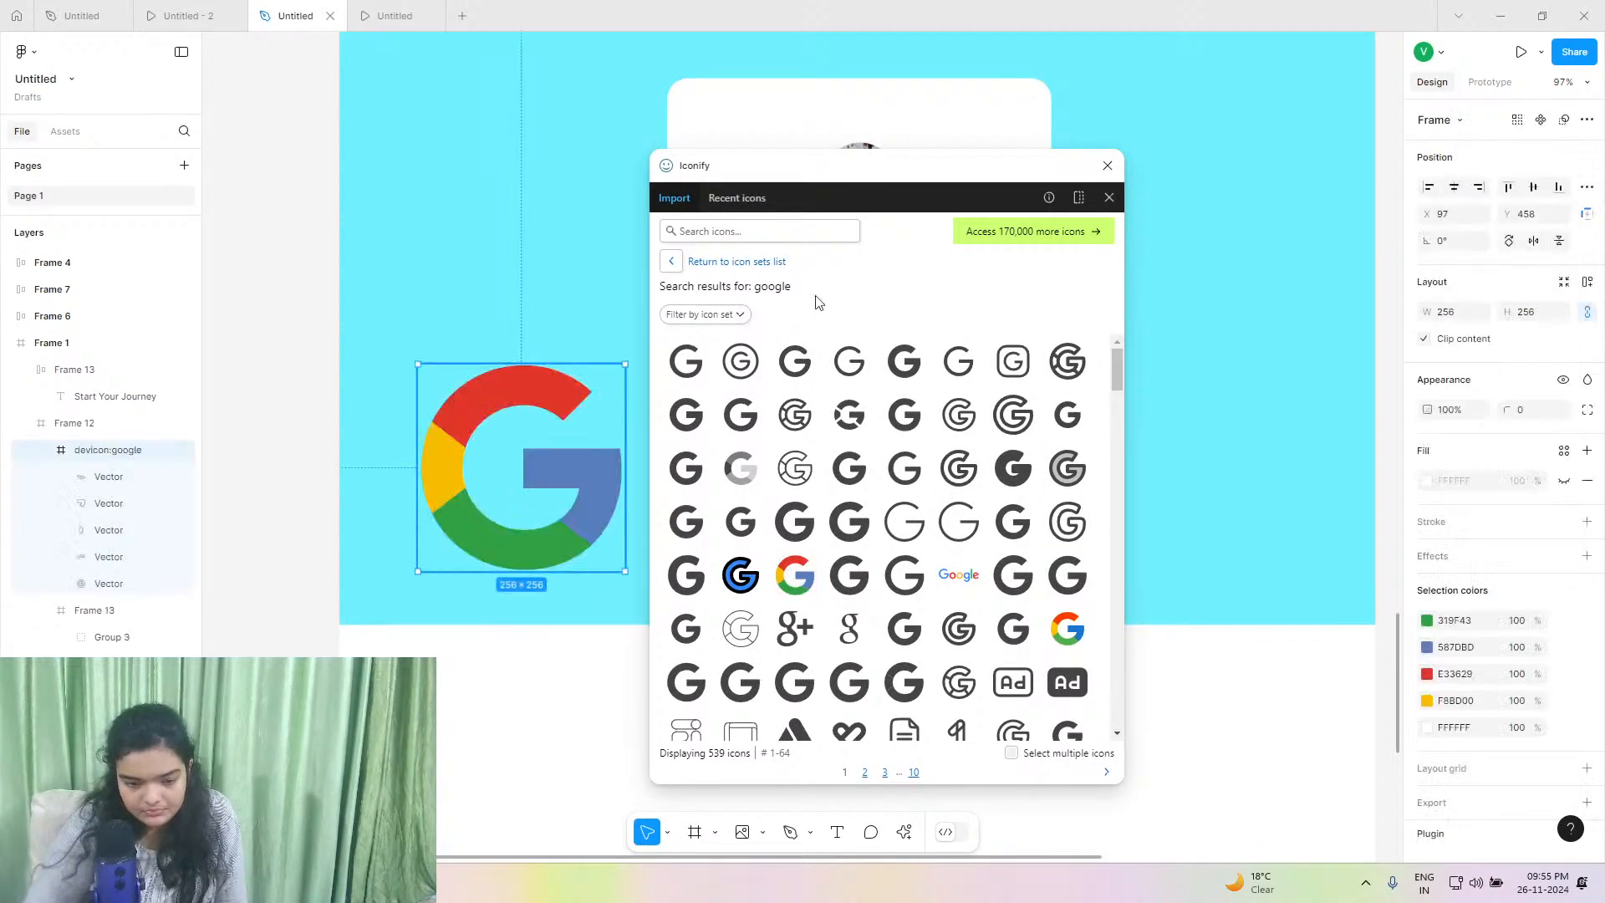
{"action": "left_click", "coordinate": [1108, 166]}
{"action": "left_click_drag", "start_coordinate": [1433, 311], "coordinate": [767, 332]}
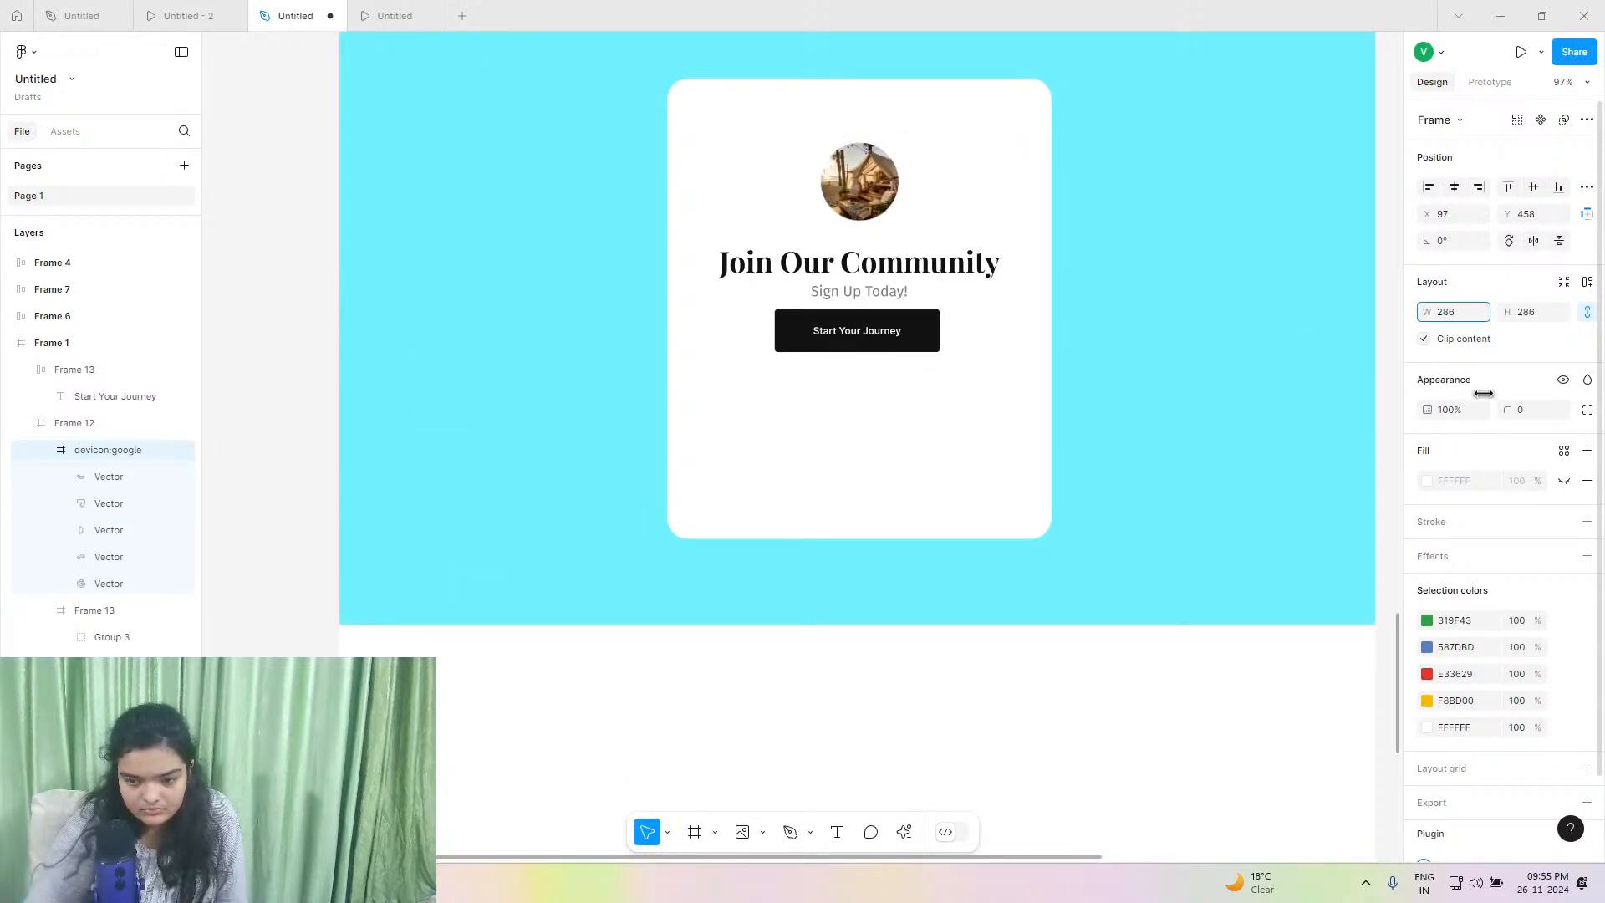
{"action": "left_click_drag", "start_coordinate": [560, 512], "coordinate": [389, 371]}
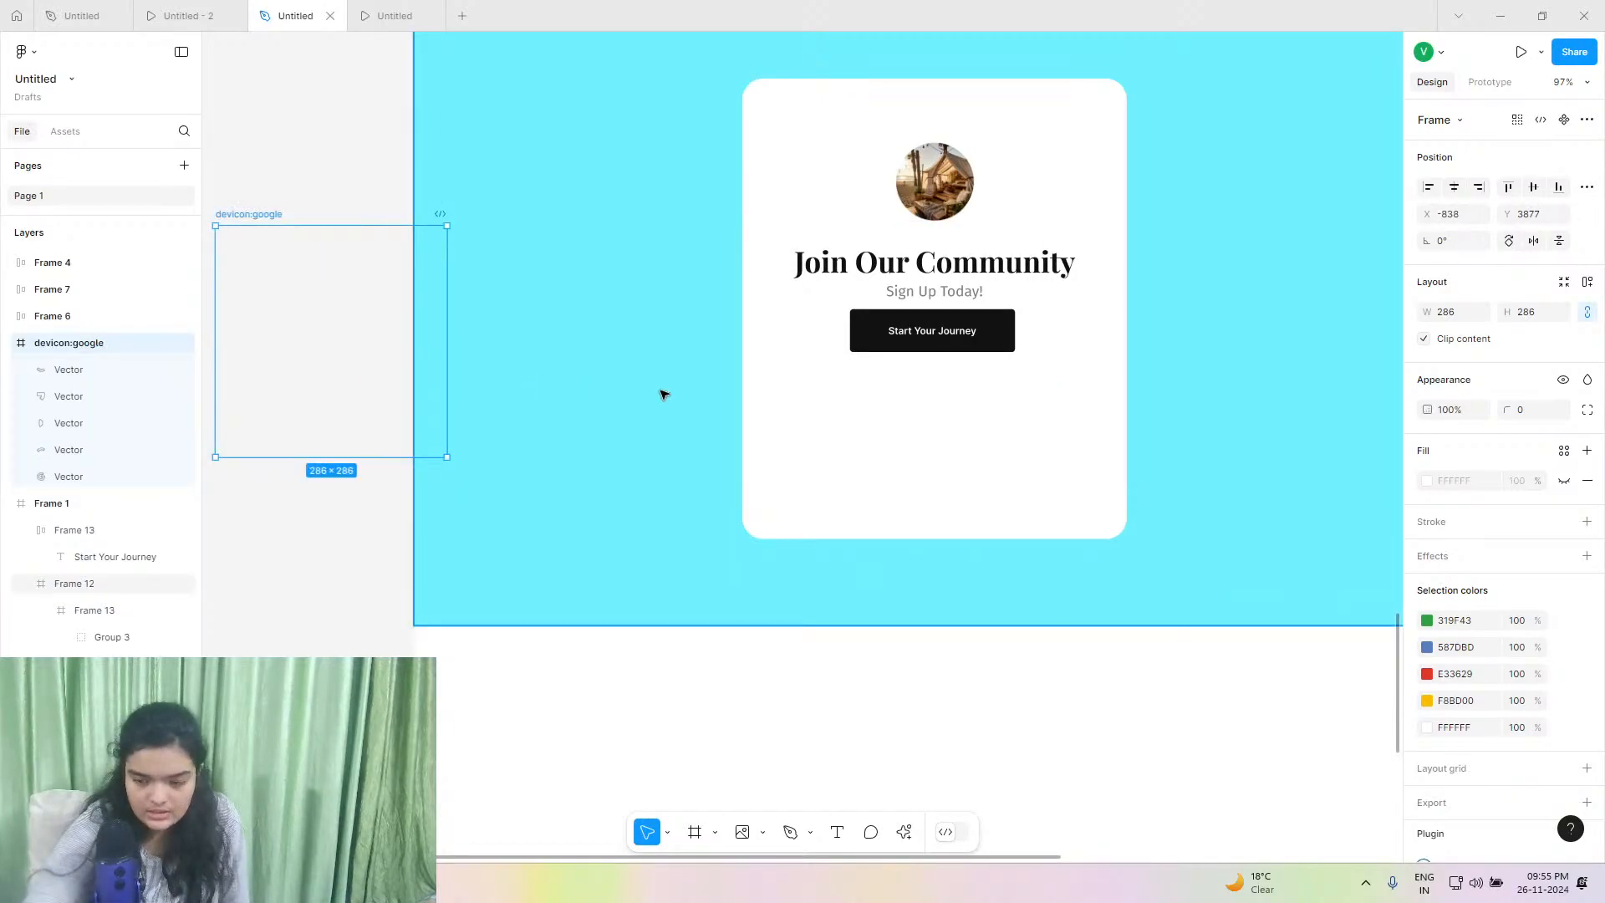
{"action": "key", "text": "ctrl+z"}
{"action": "key", "text": "ctrl+z"}
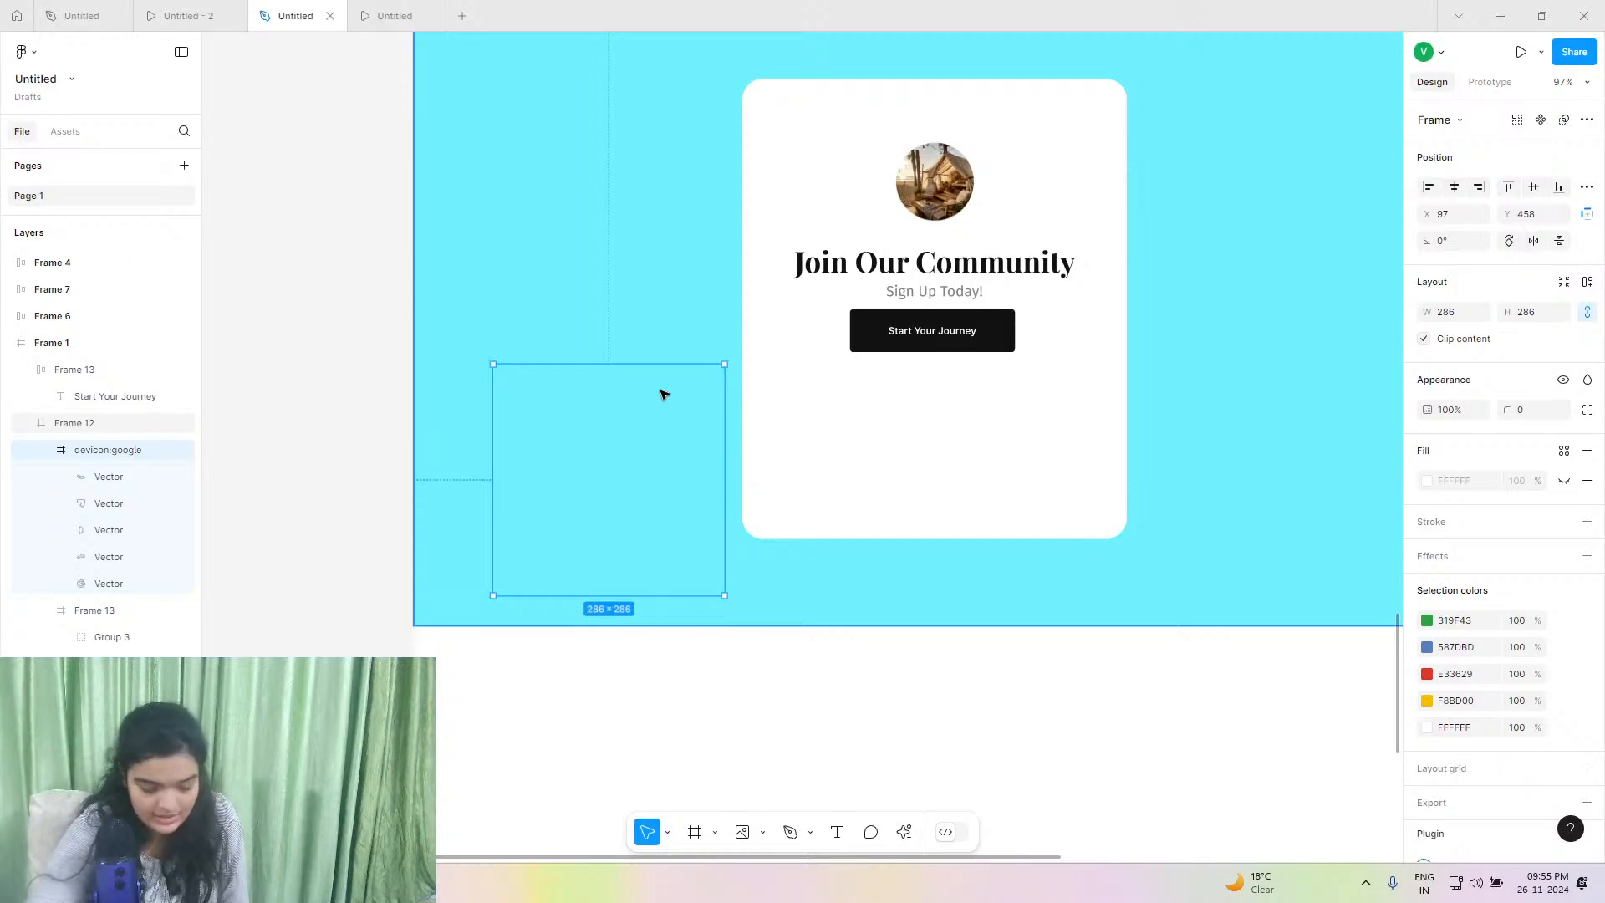
{"action": "key", "text": "ctrl+z"}
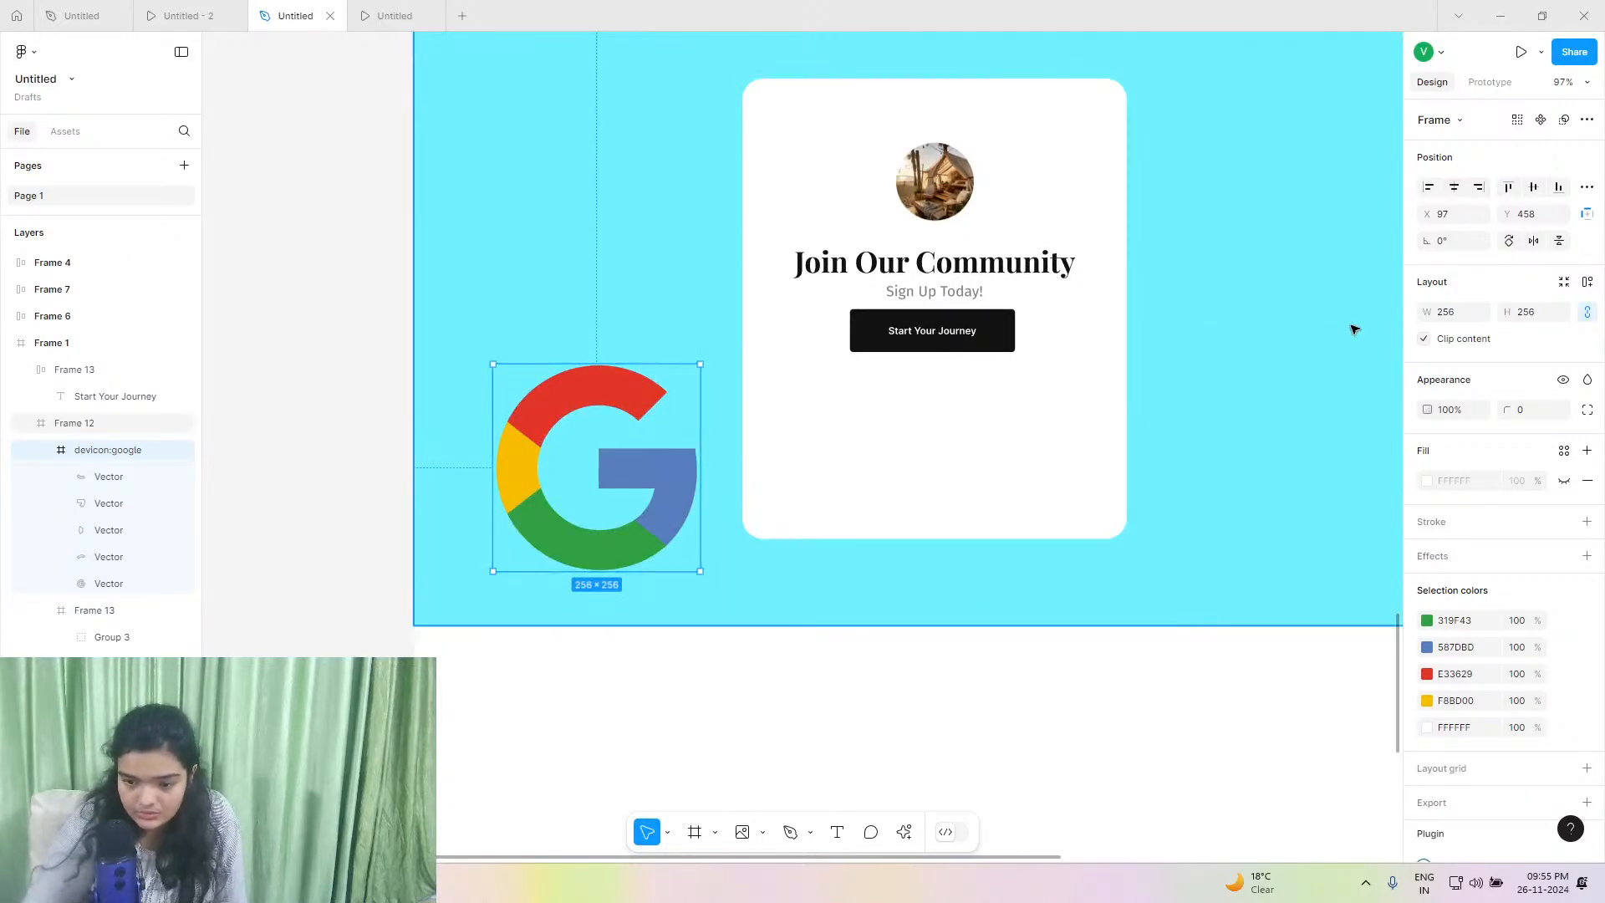
Shrink the Google icon proportionally to 32 × 32 and move it into the black button ahead of the label.
{"action": "left_click_drag", "start_coordinate": [1426, 311], "coordinate": [1329, 328]}
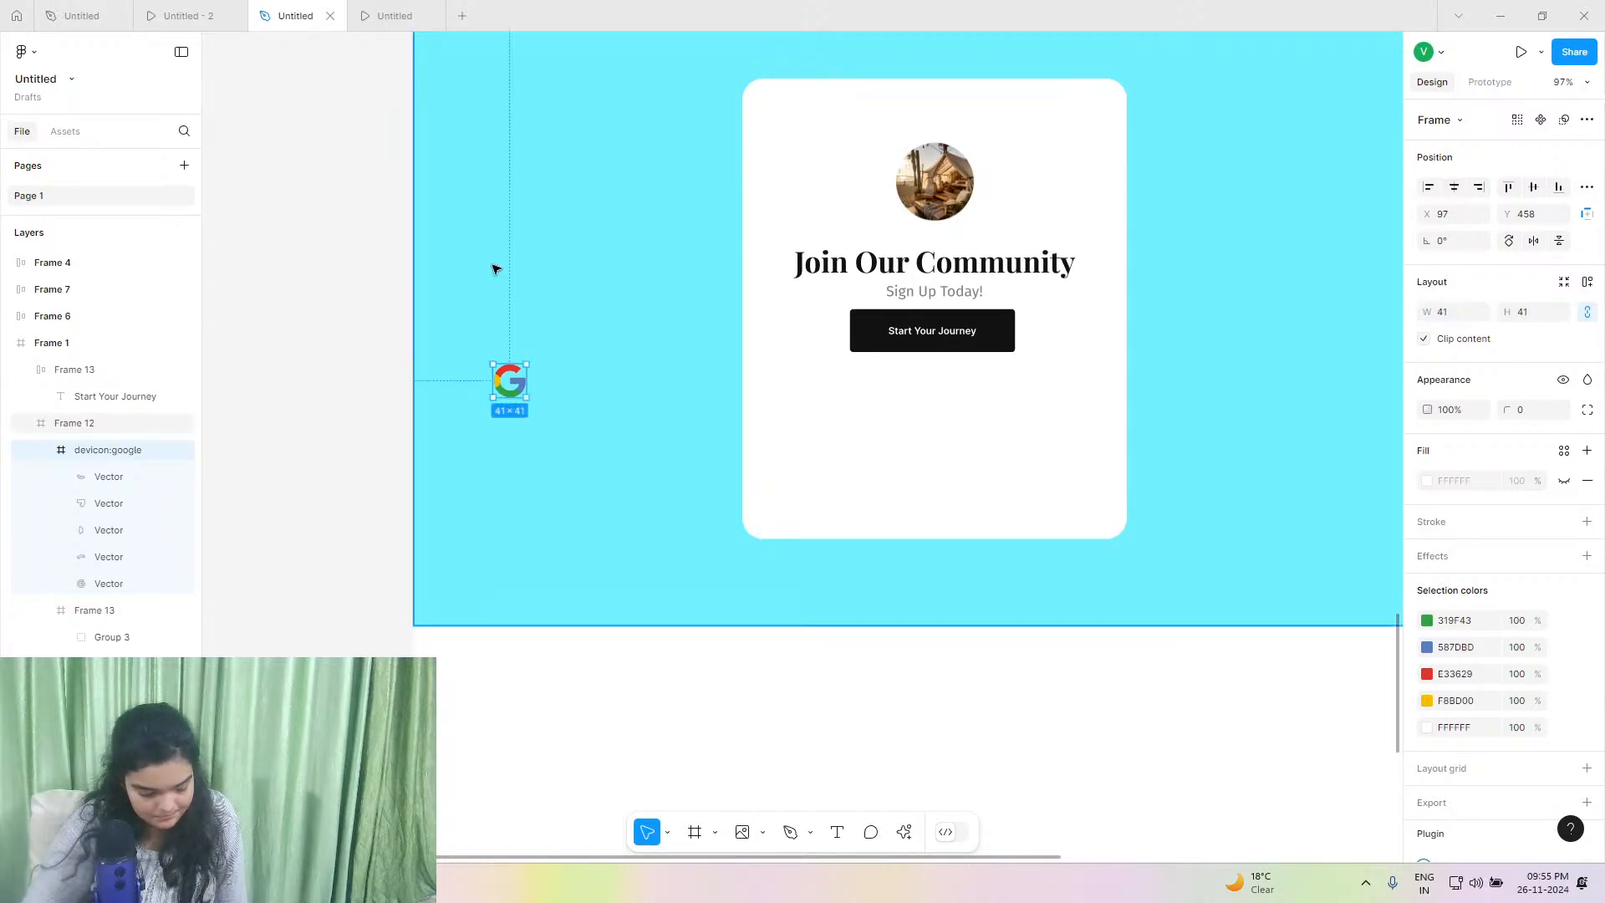
{"action": "left_click_drag", "start_coordinate": [511, 382], "coordinate": [874, 337]}
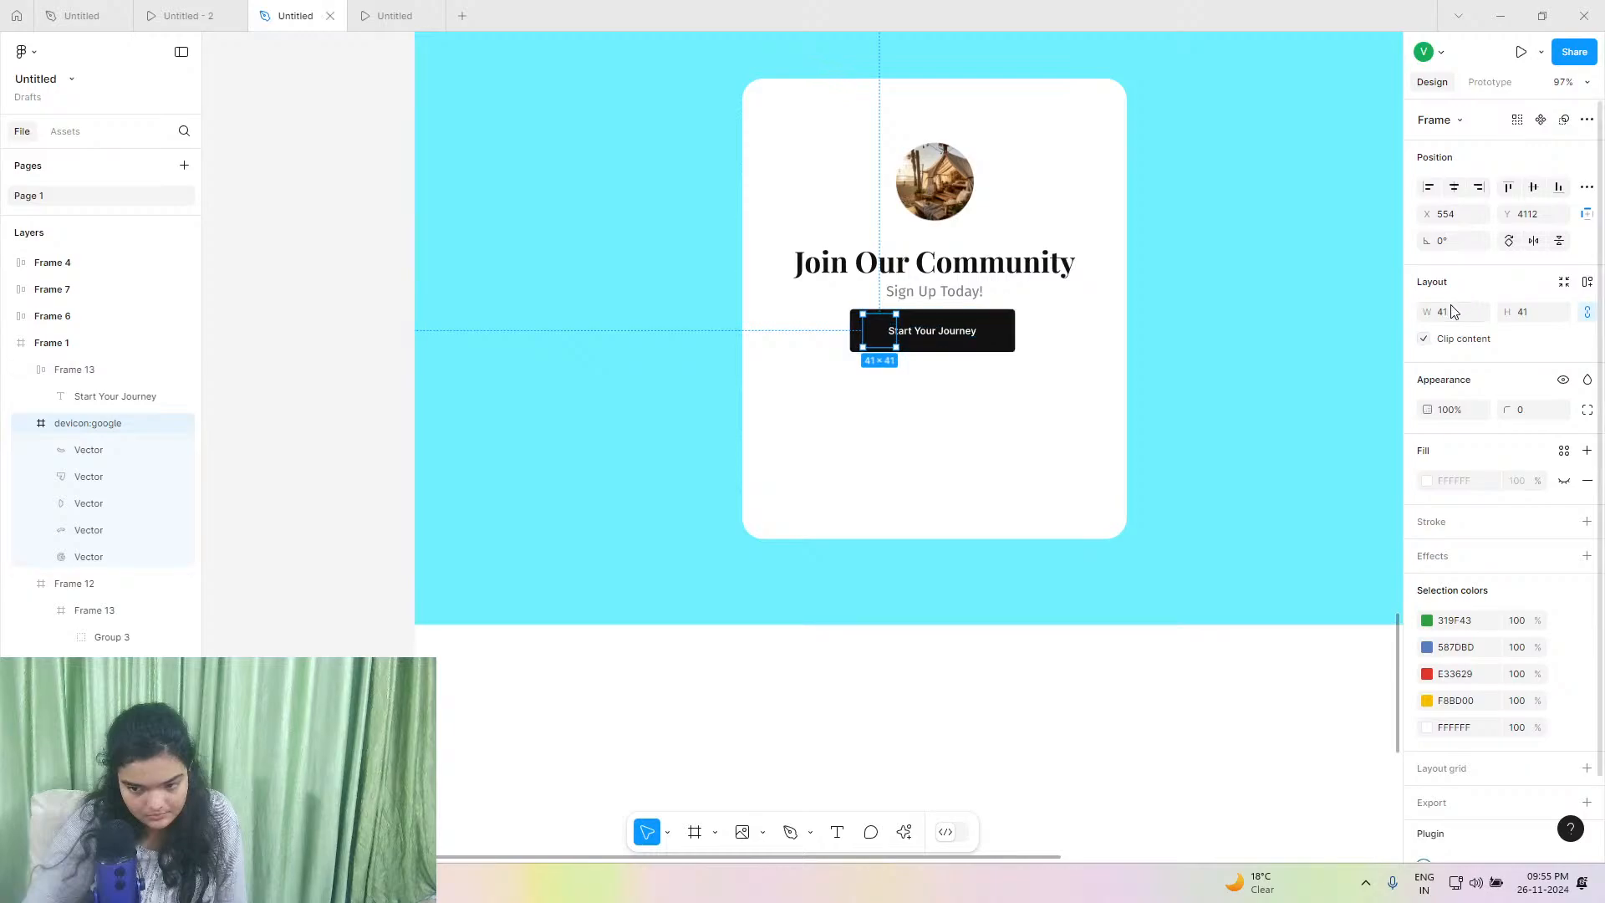
{"action": "left_click_drag", "start_coordinate": [1431, 314], "coordinate": [1427, 315]}
{"action": "left_click_drag", "start_coordinate": [36, 423], "coordinate": [114, 390]}
Change the button's label to "Signin with Google".
{"action": "left_click", "coordinate": [948, 337]}
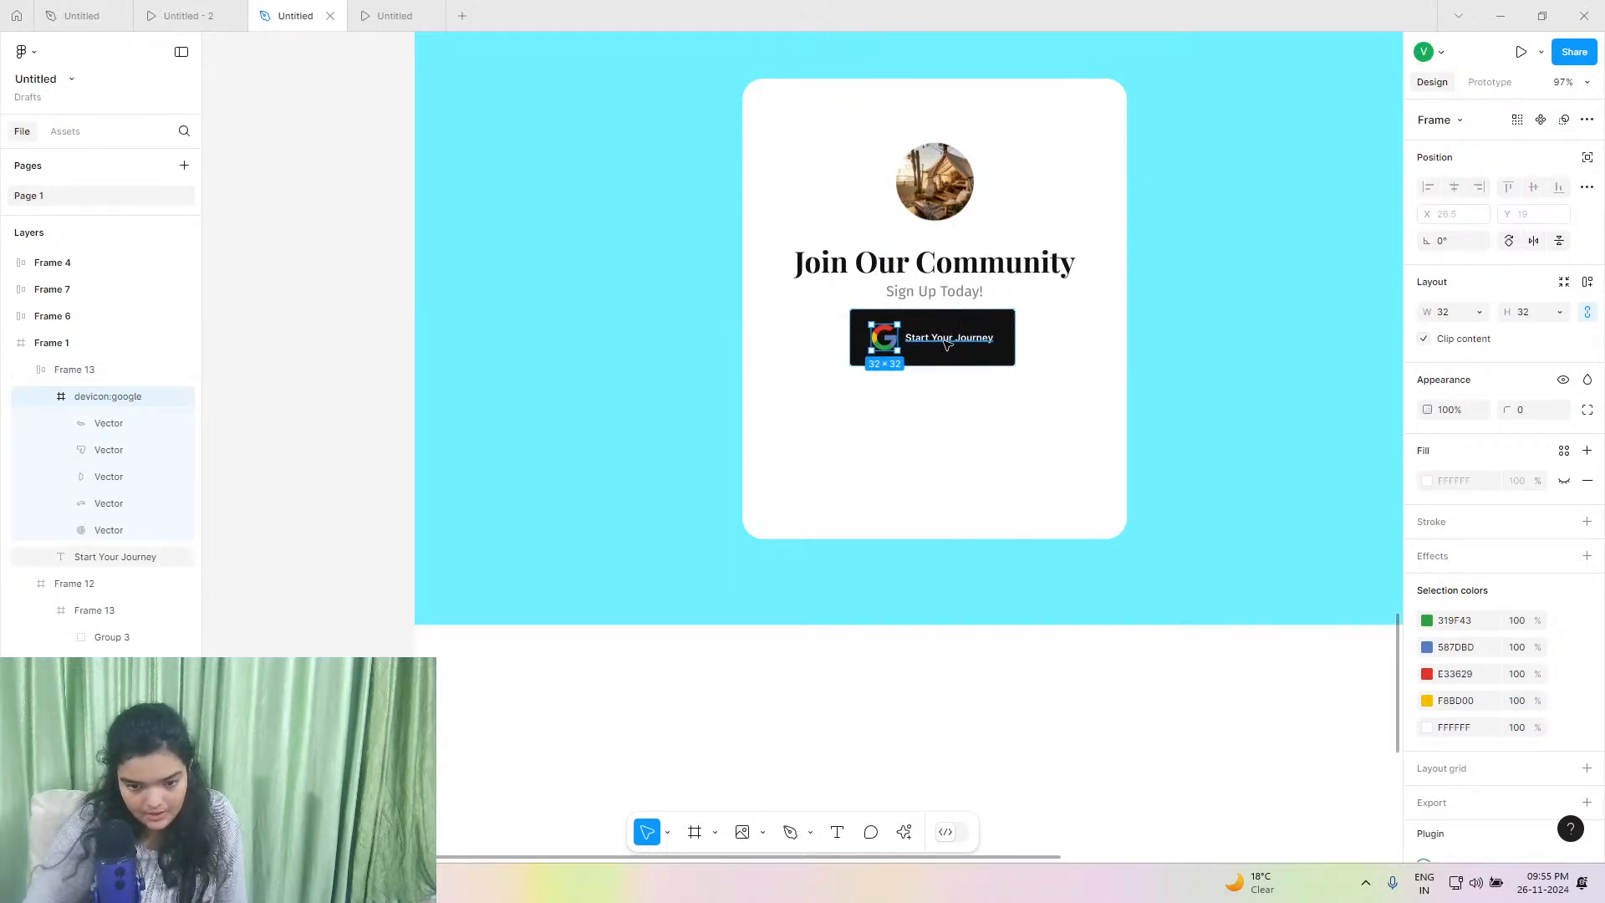
{"action": "key", "text": "Return"}
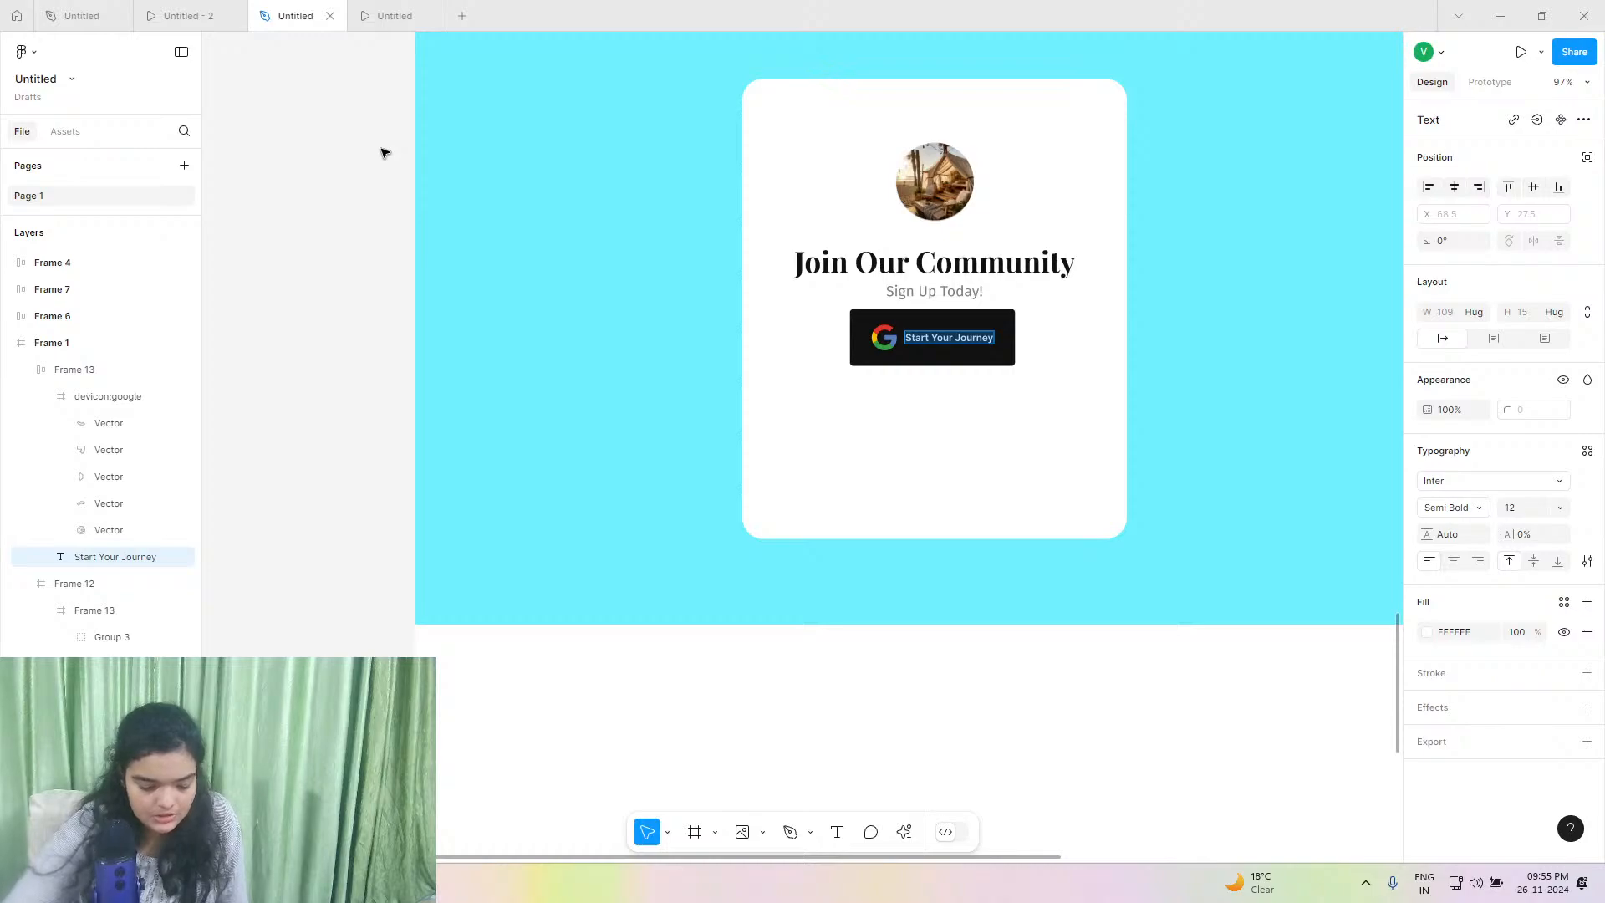
{"action": "type", "text": "Sign"}
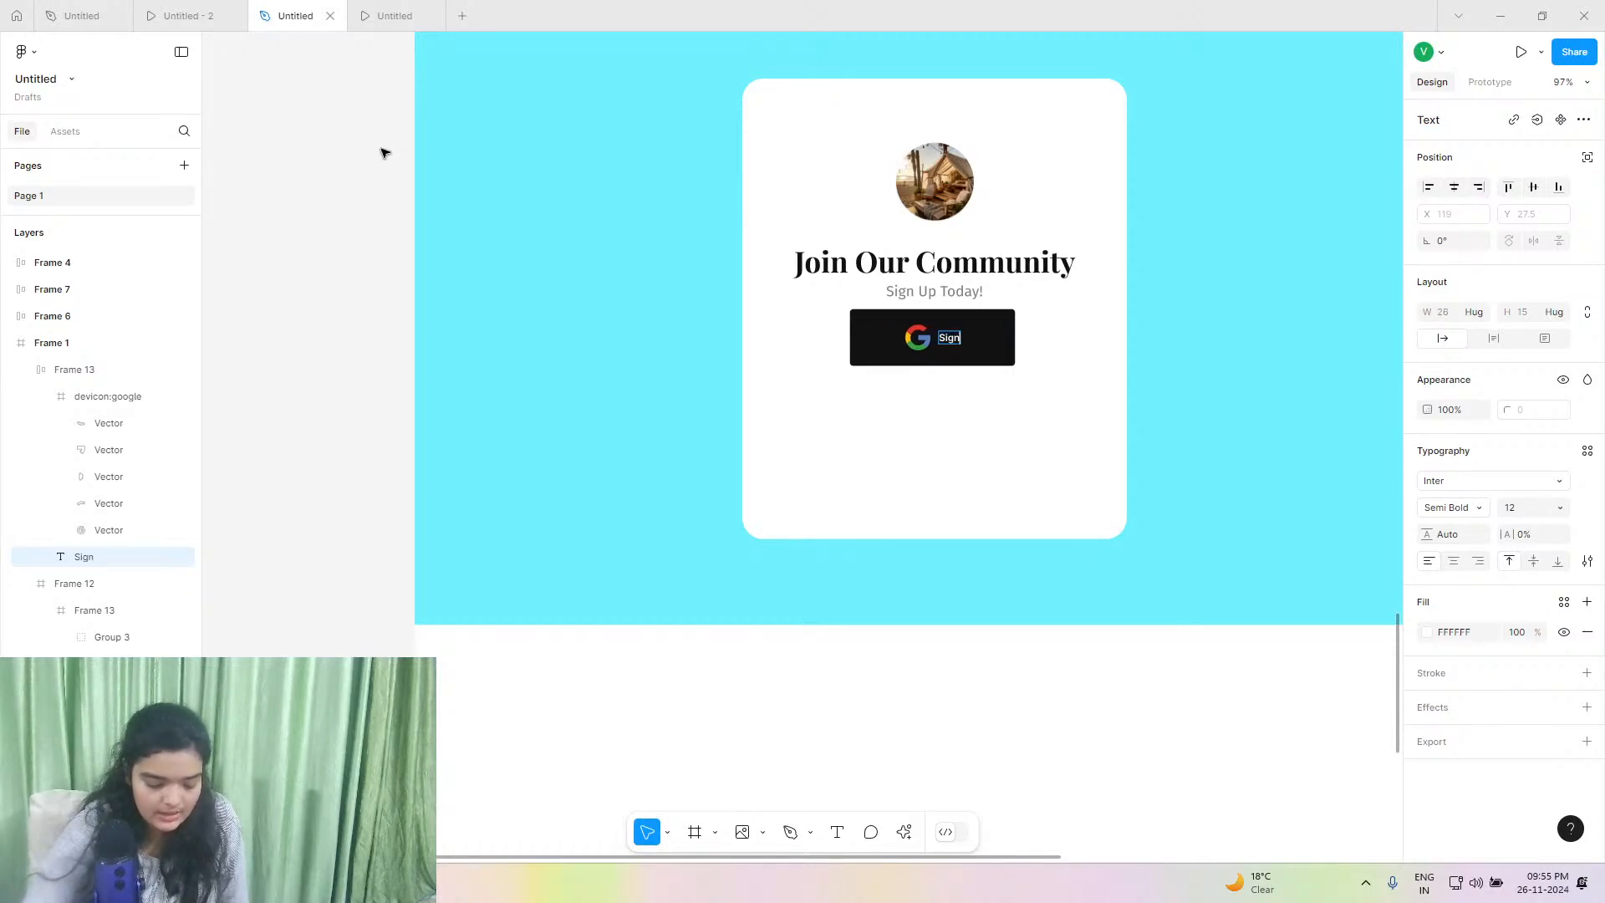
{"action": "type", "text": "in wit"}
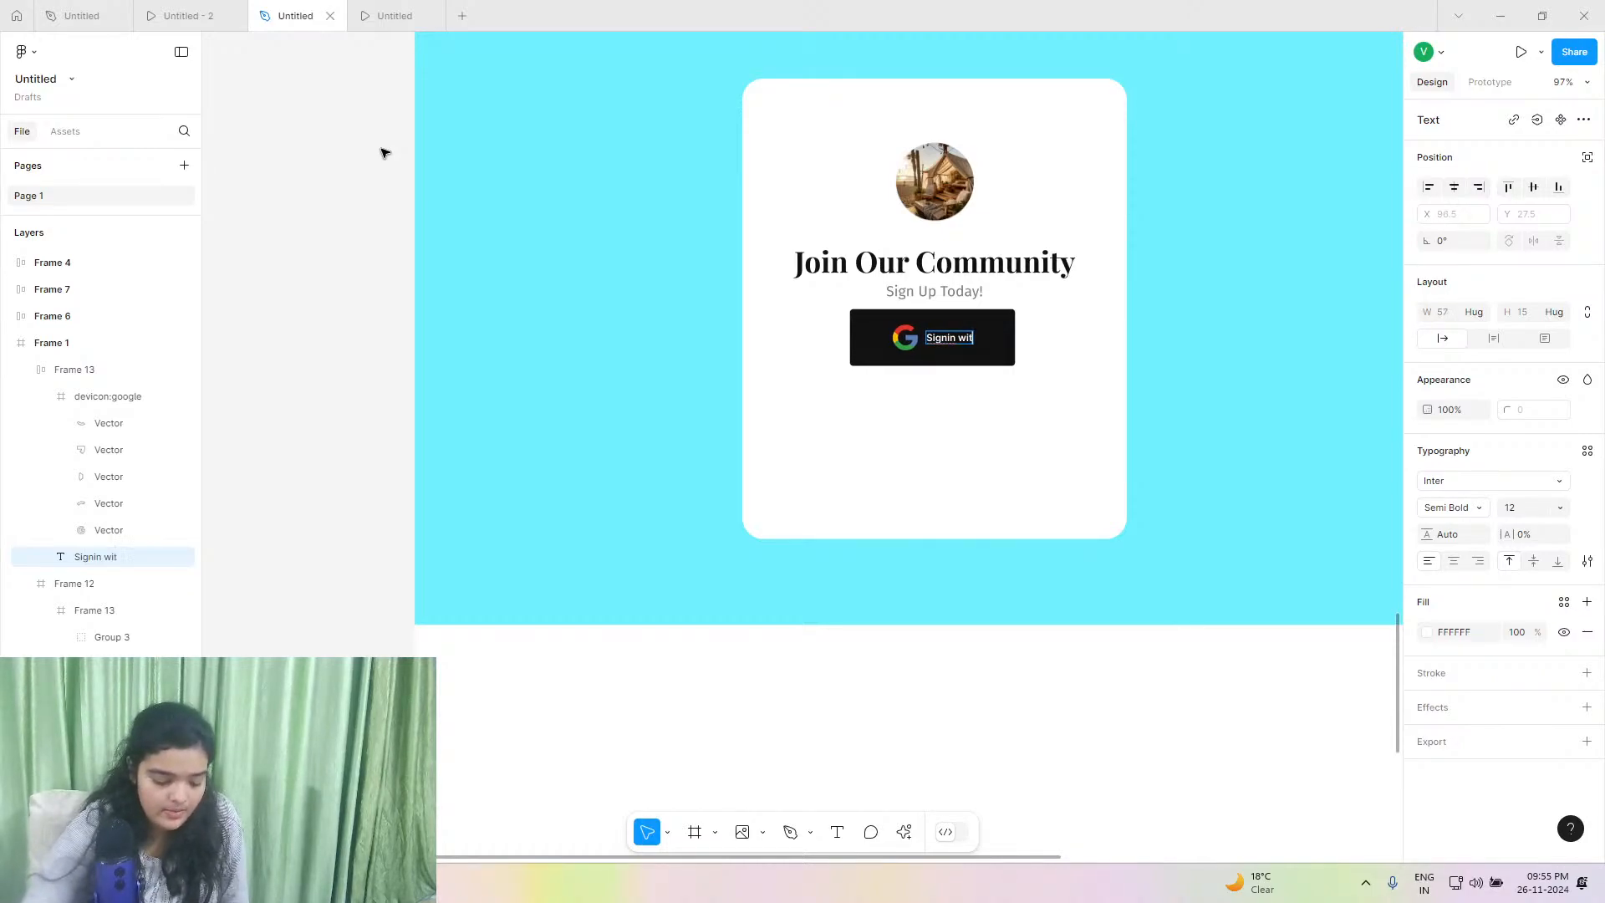
{"action": "type", "text": "h Goo"}
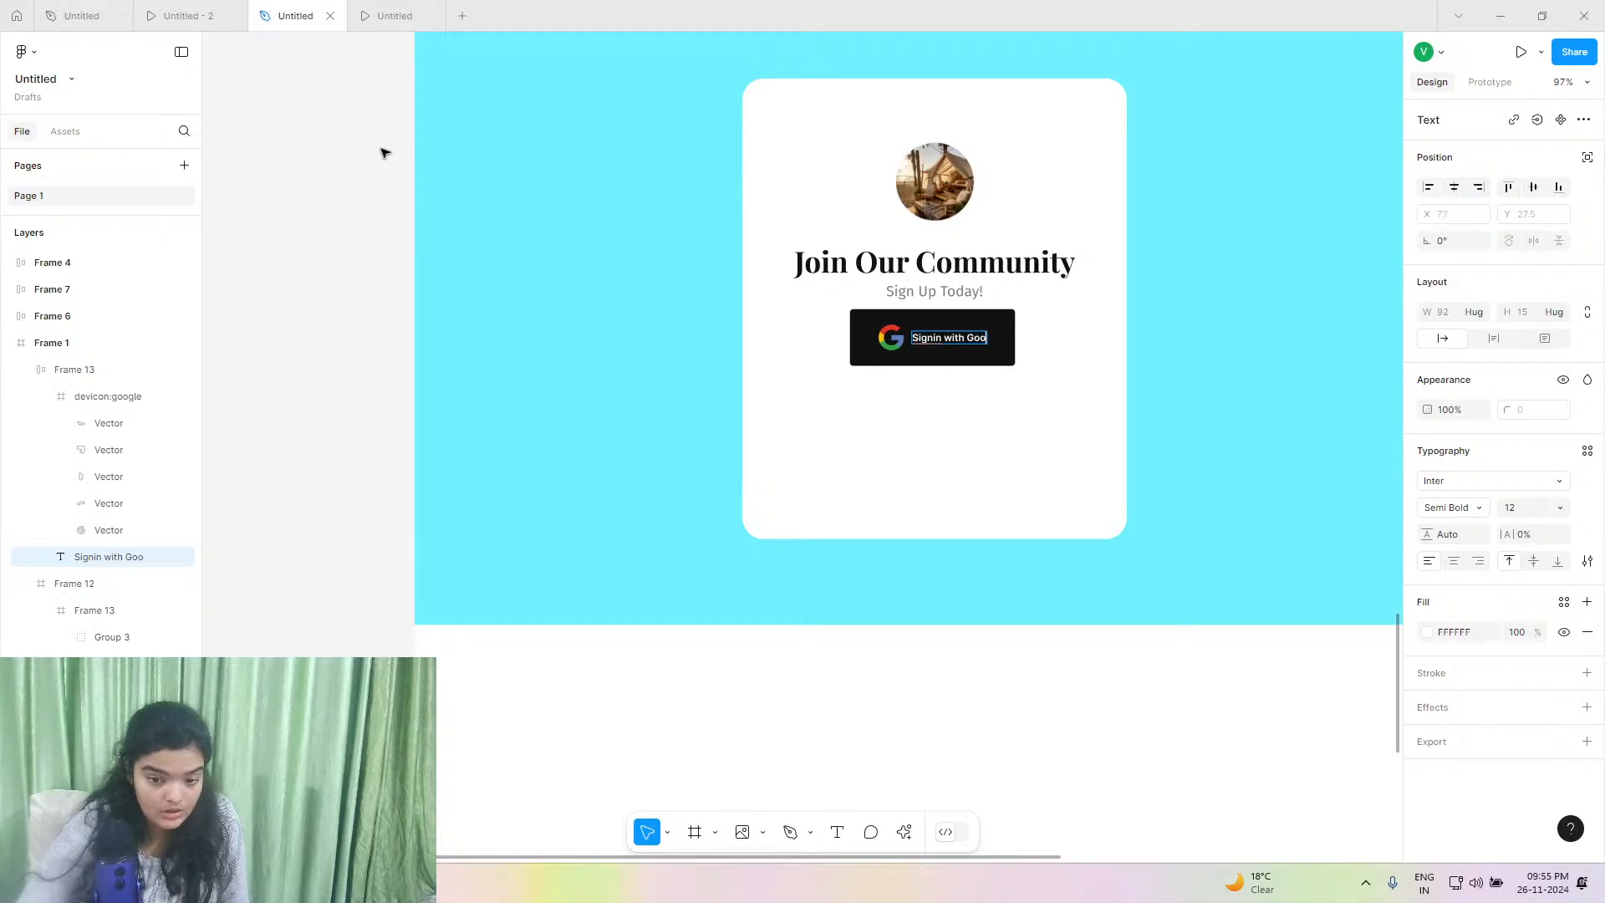
{"action": "type", "text": "g"}
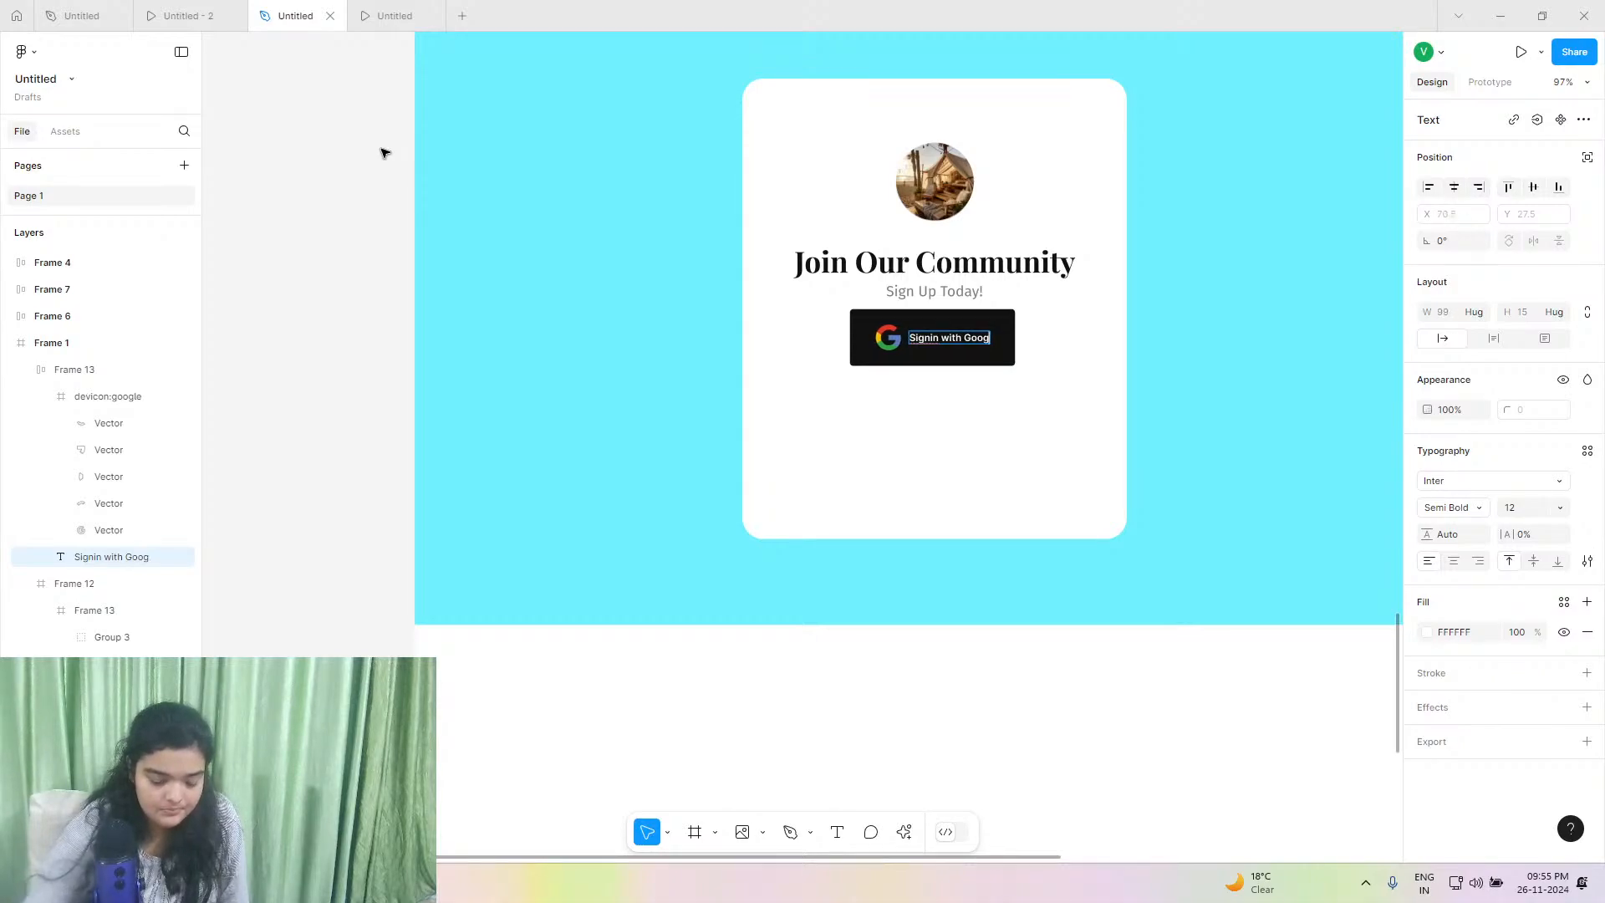
{"action": "type", "text": "le"}
{"action": "key", "text": "Escape"}
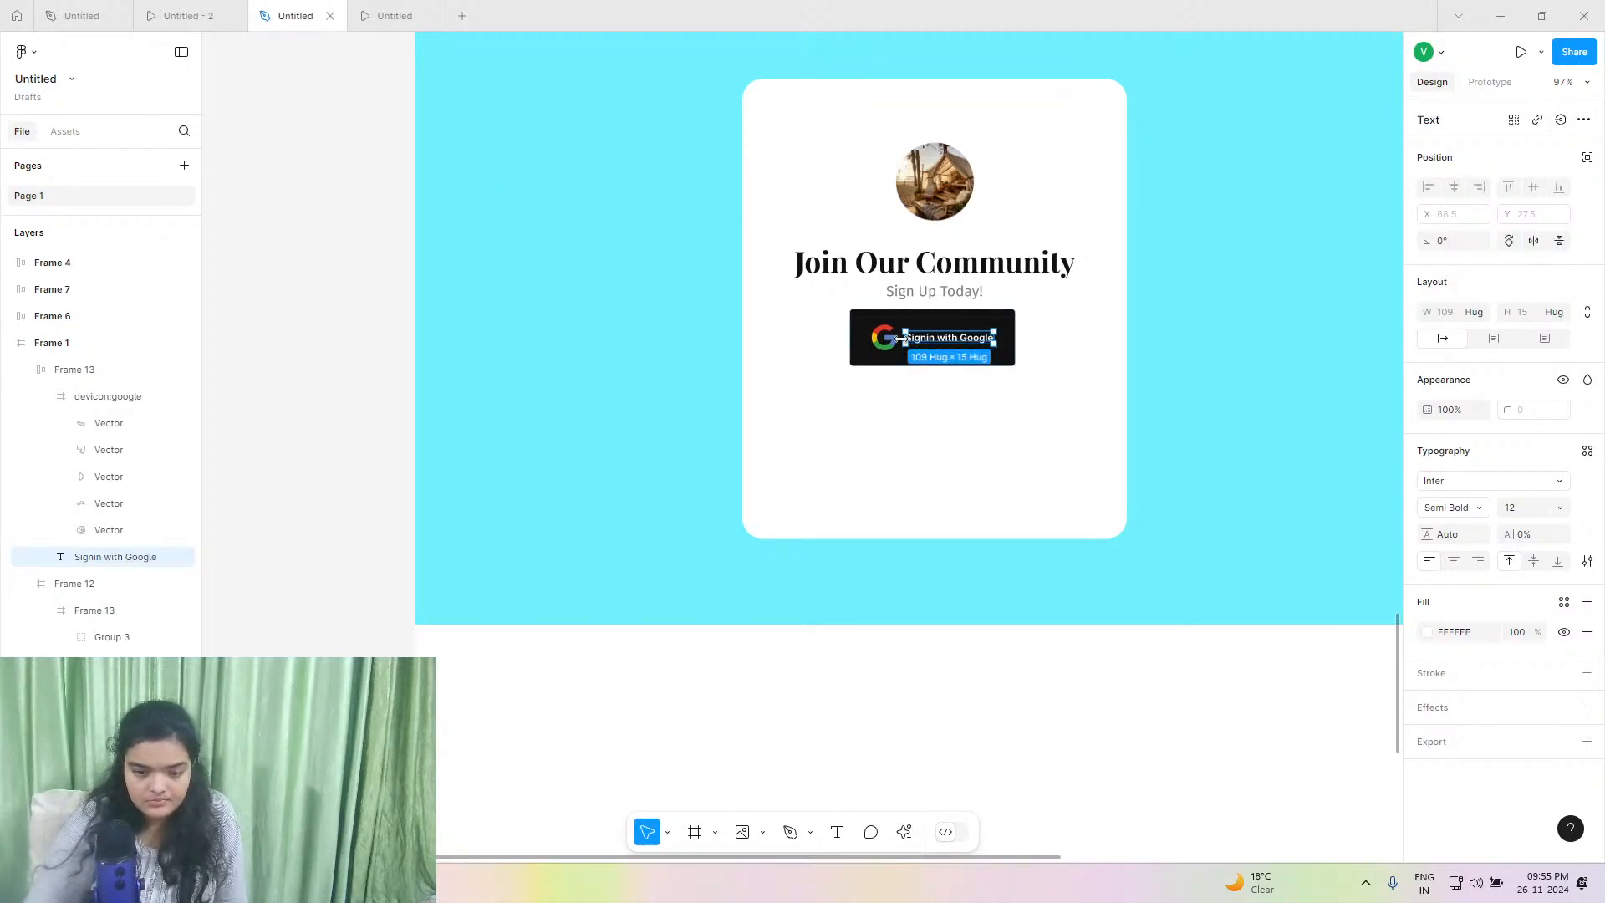
{"action": "key", "text": "Escape"}
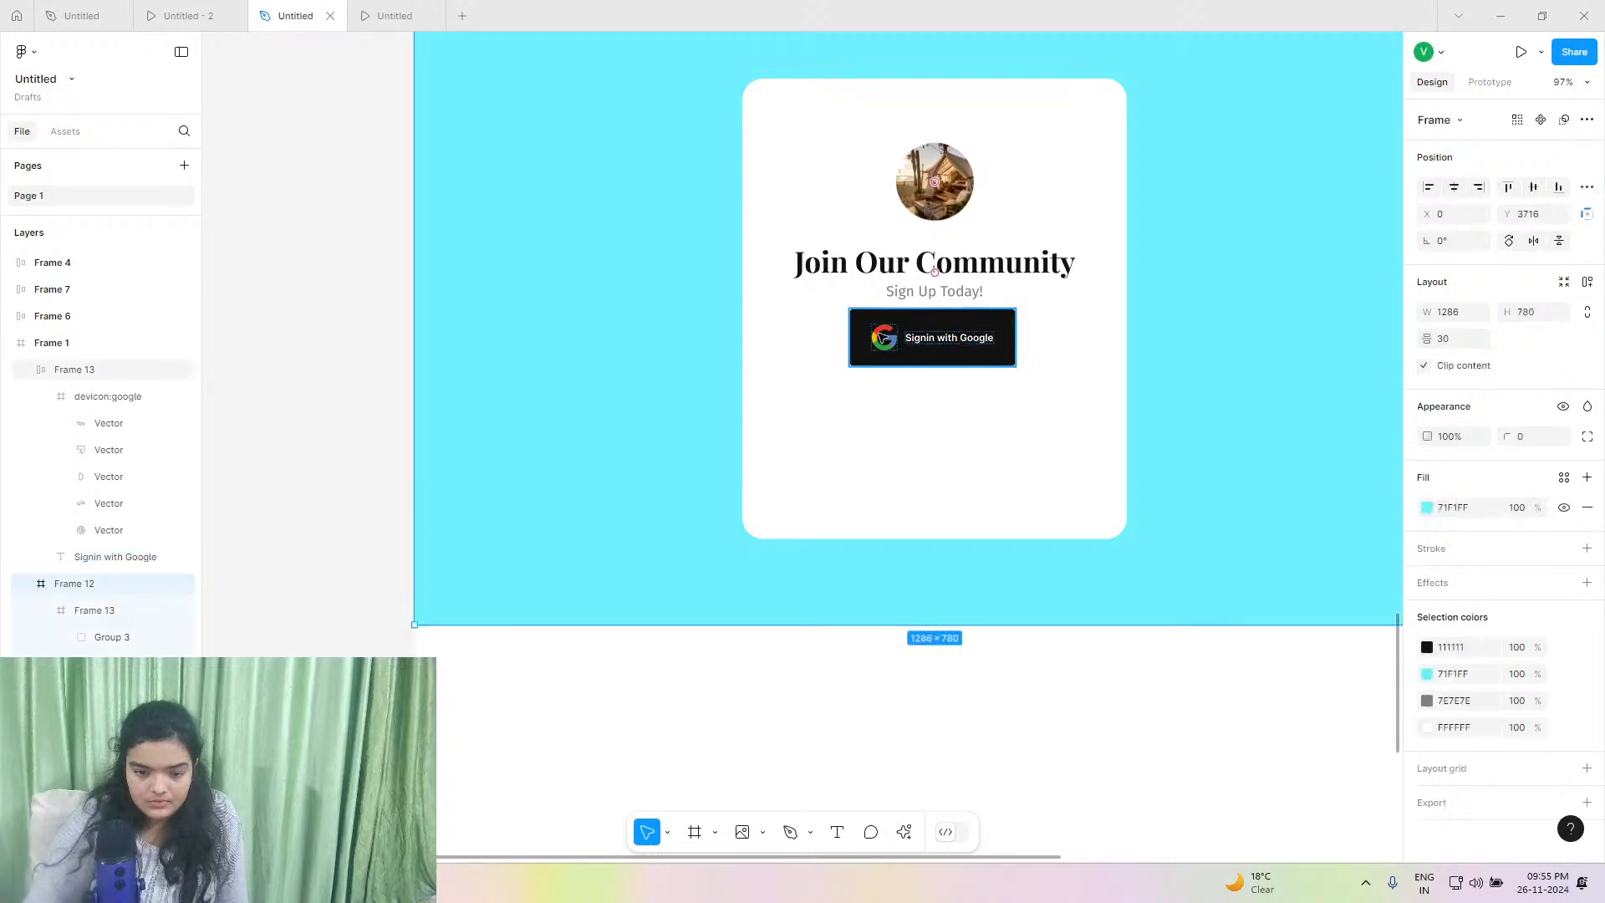
Shrink the Google icon inside the button further, keeping its proportions.
{"action": "left_click", "coordinate": [871, 326]}
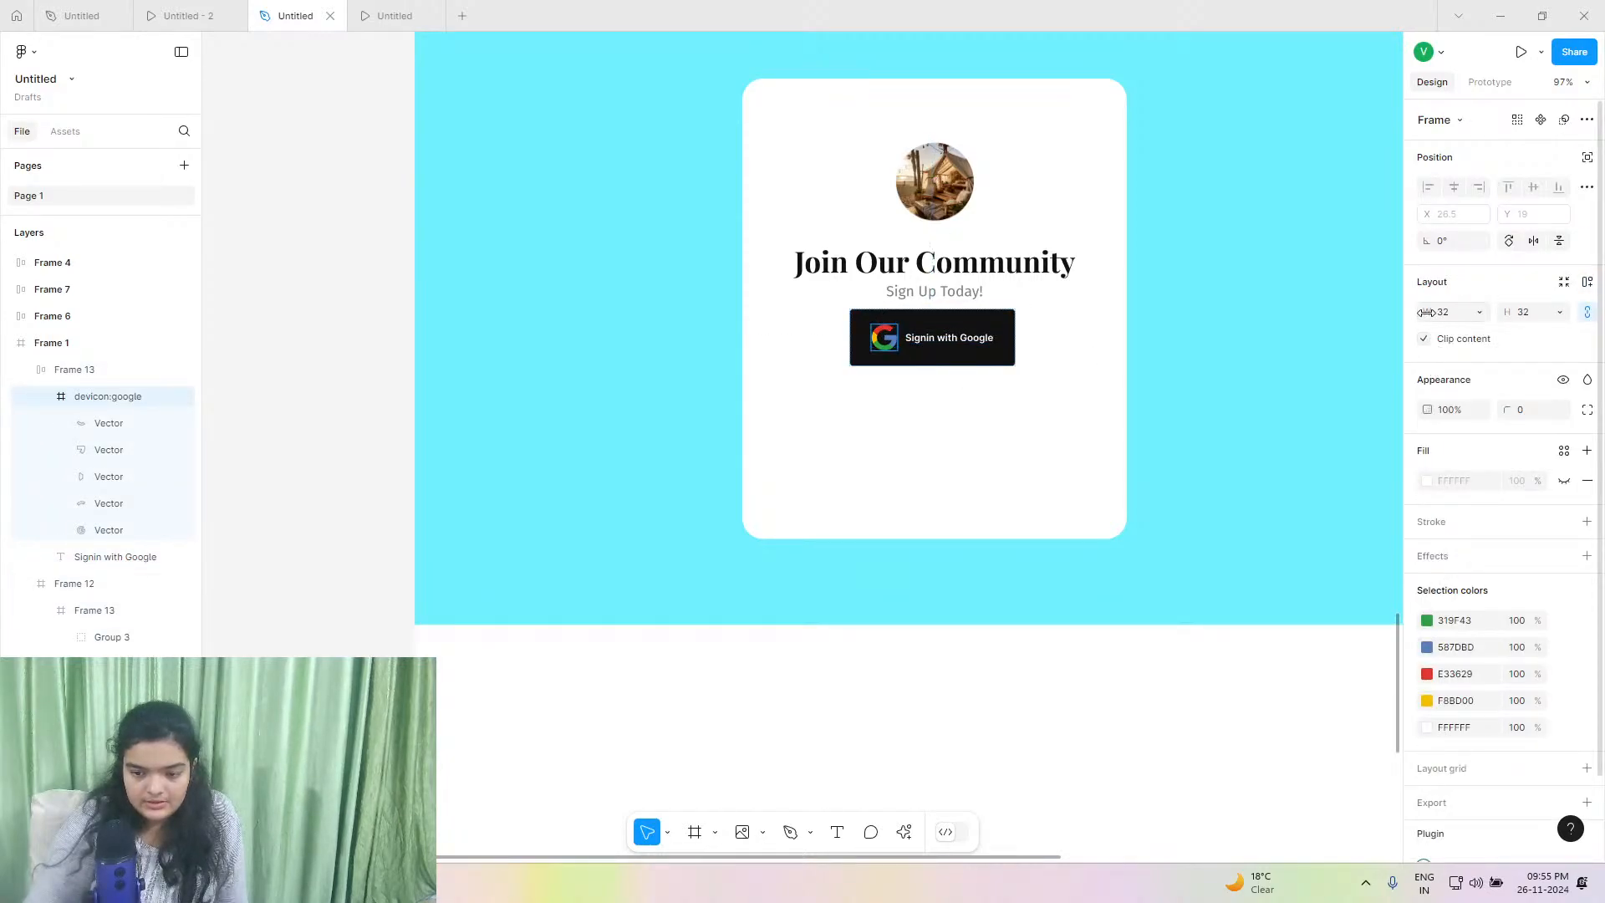
{"action": "left_click_drag", "start_coordinate": [1425, 312], "coordinate": [1392, 303]}
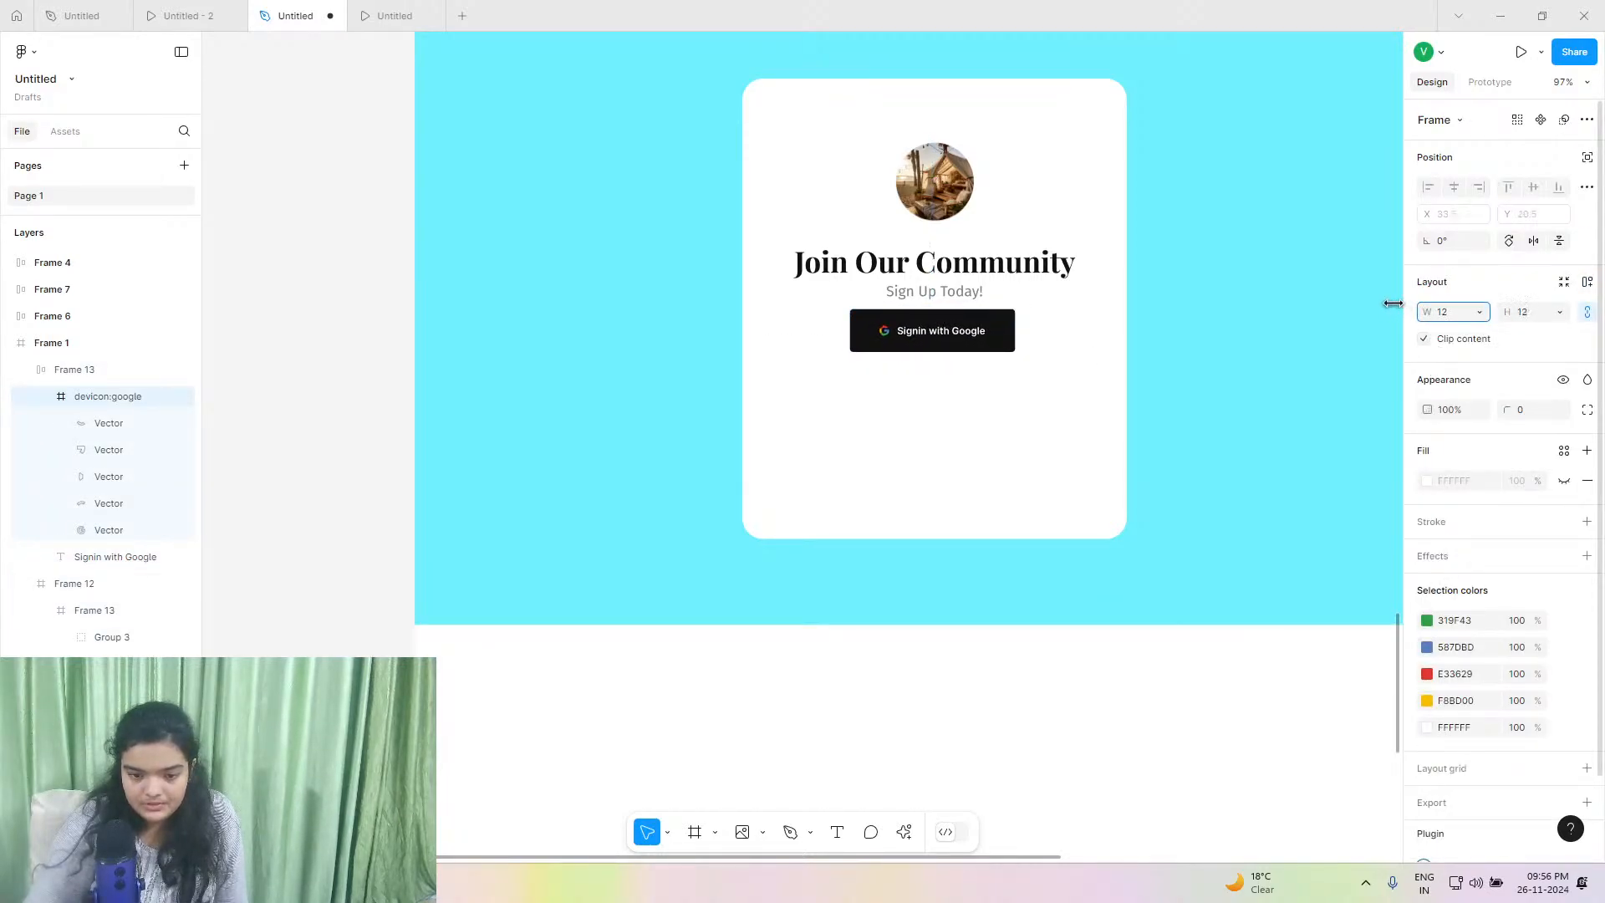
{"action": "key", "text": "Escape"}
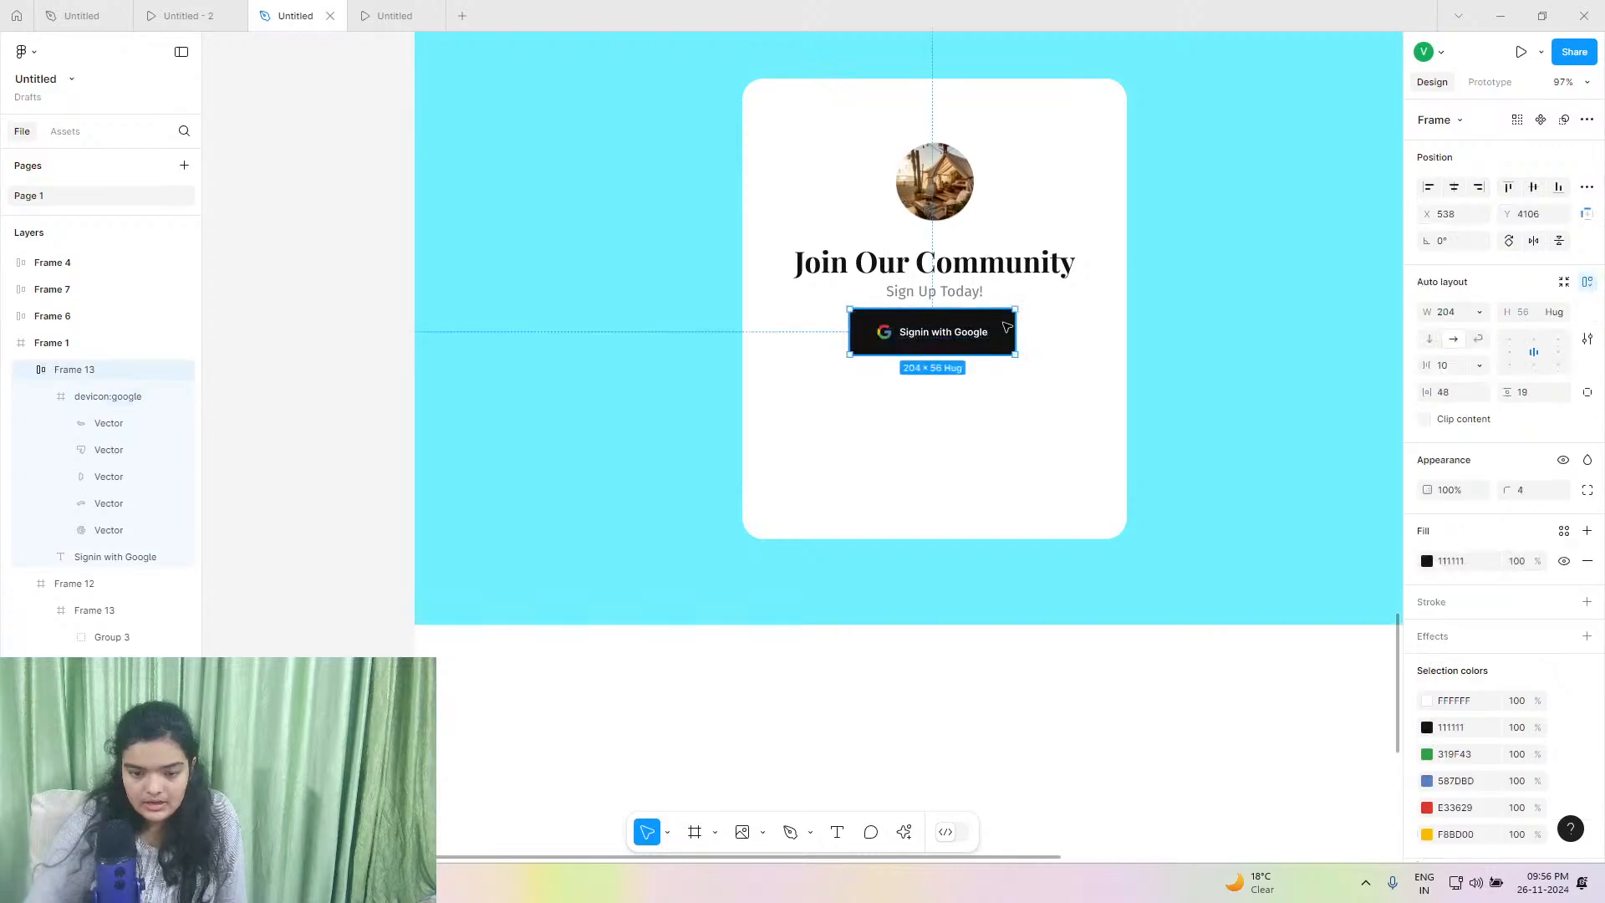
Widen the Google sign-in button to 279 and set the gap between its icon and label to 30.
{"action": "left_click_drag", "start_coordinate": [1029, 332], "coordinate": [1077, 331]}
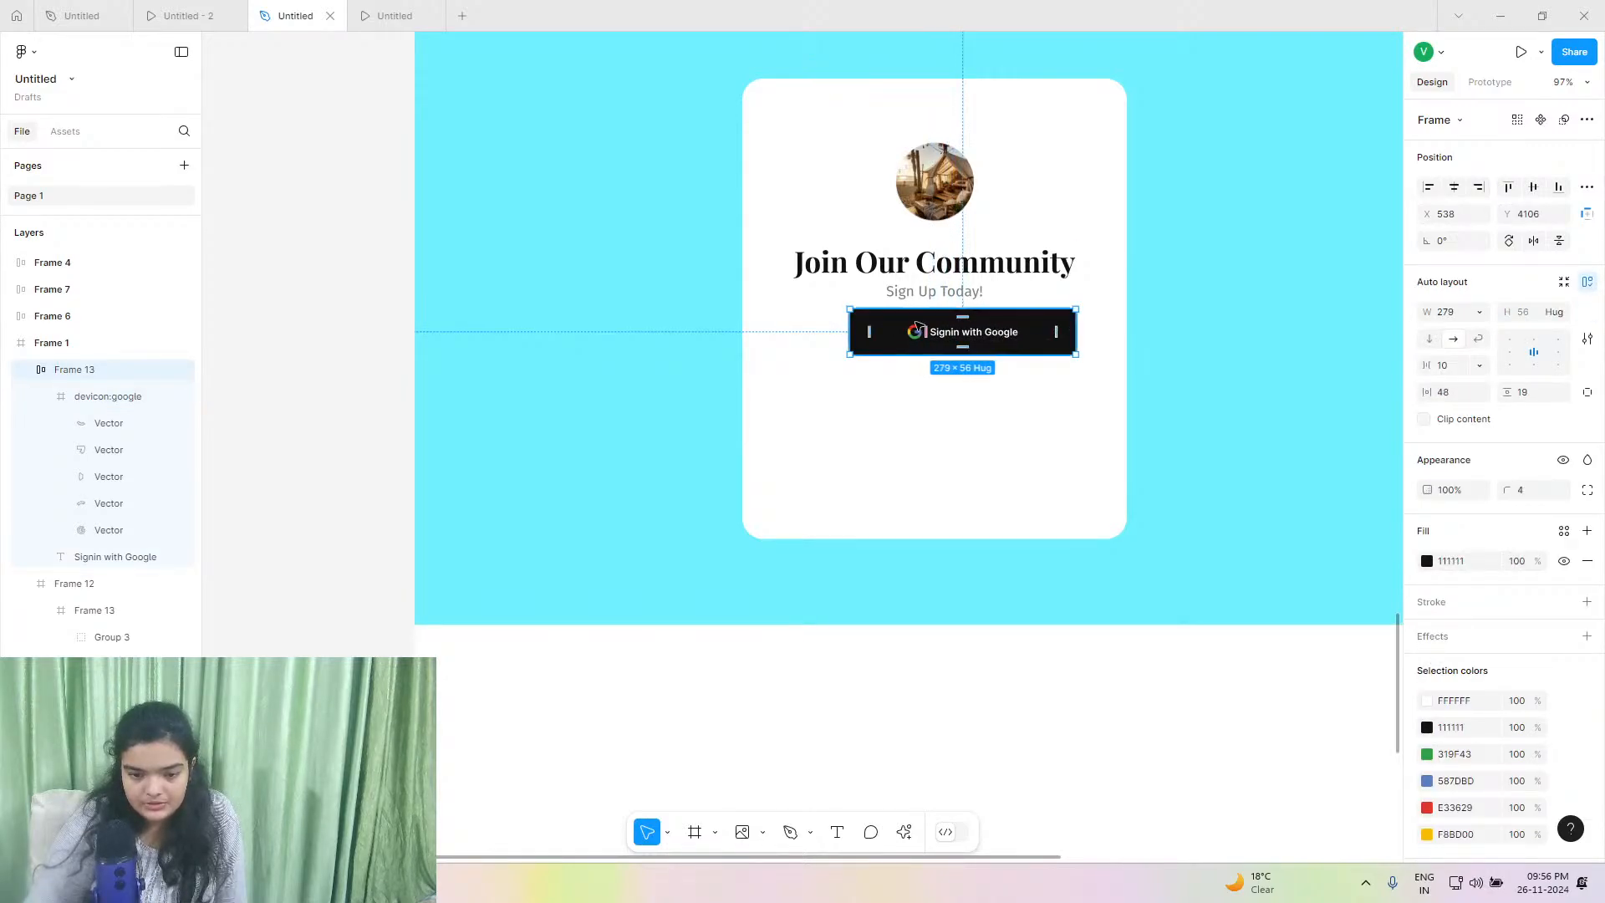
{"action": "left_click_drag", "start_coordinate": [919, 327], "coordinate": [934, 330]}
Check the Google button in the reference prototype and change the sign-in button's fill to light grey EDEDED.
{"action": "left_click", "coordinate": [188, 15]}
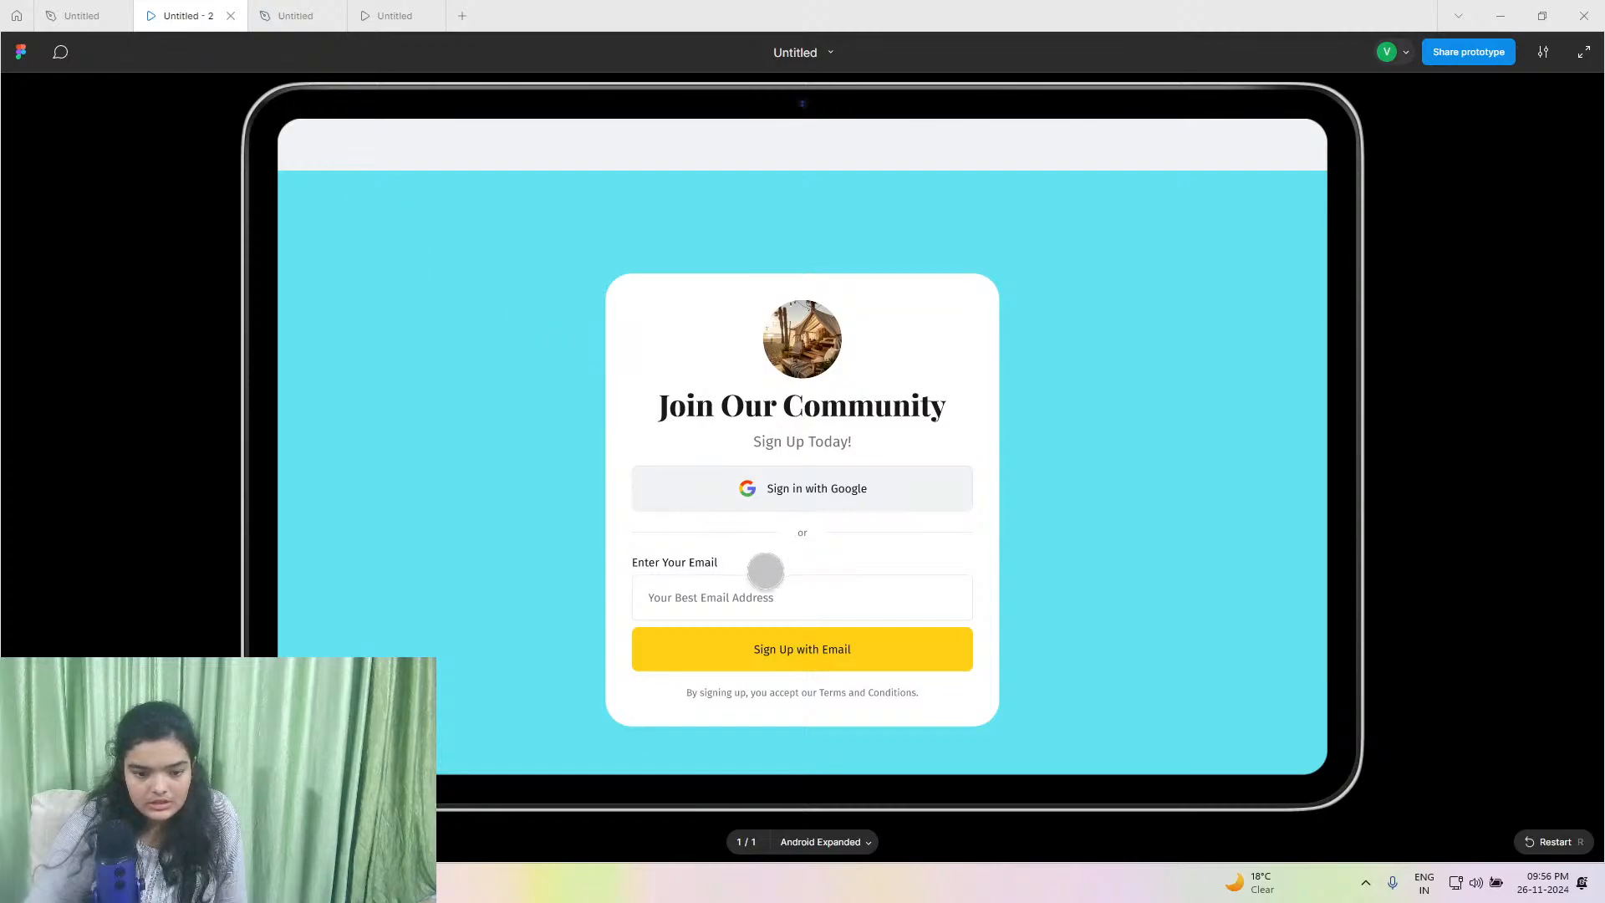
{"action": "left_click", "coordinate": [280, 12]}
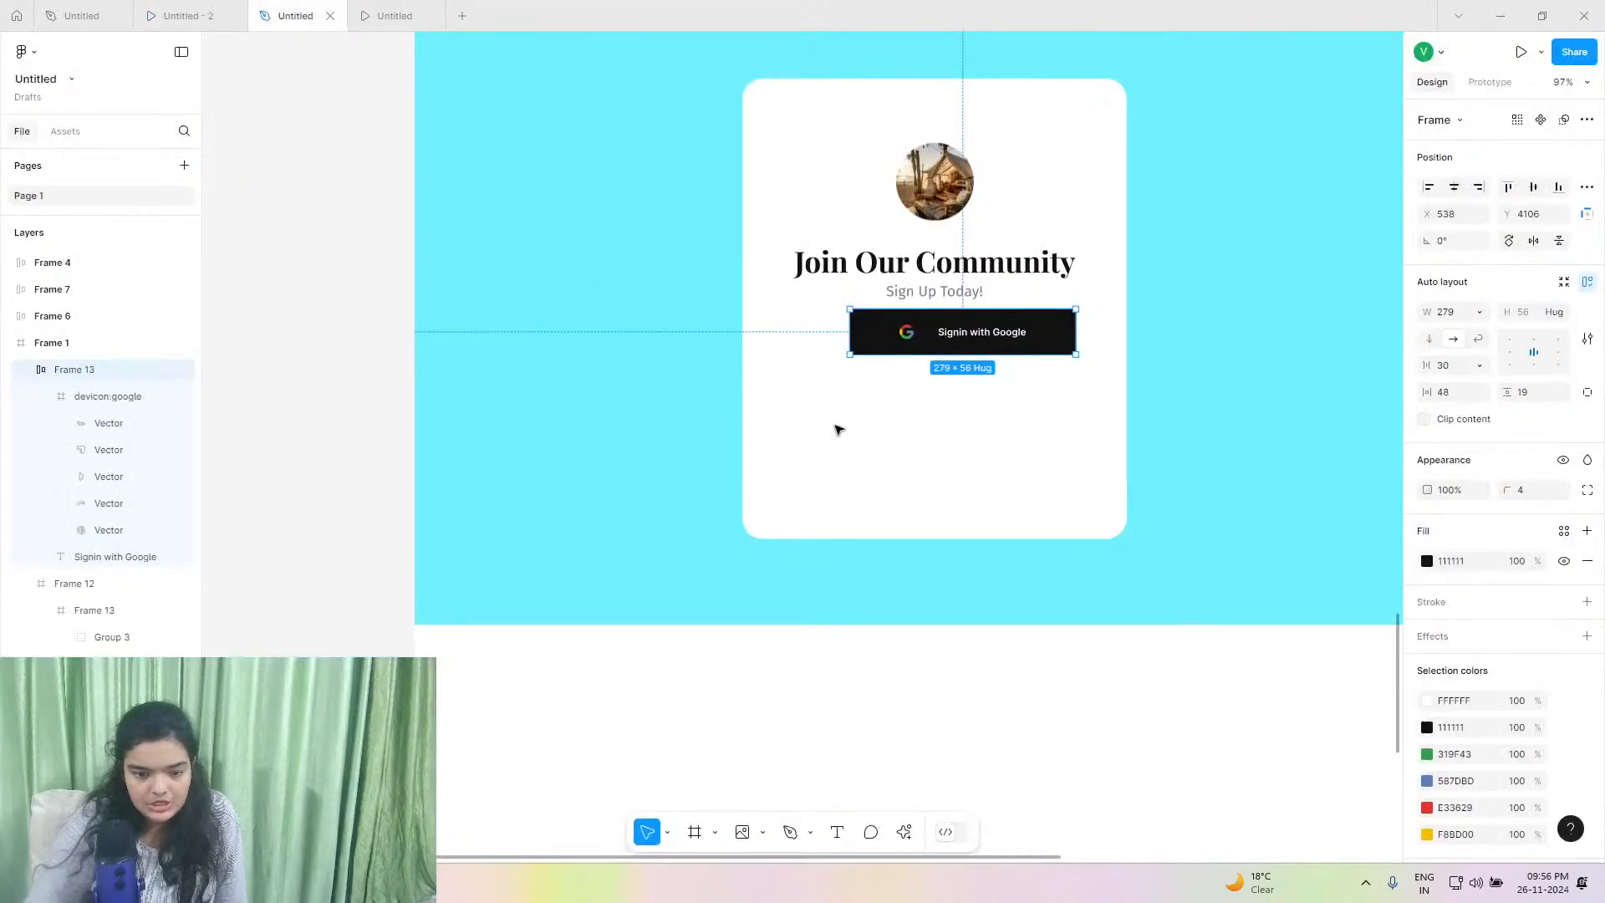
{"action": "left_click", "coordinate": [1427, 561]}
{"action": "left_click_drag", "start_coordinate": [1304, 582], "coordinate": [934, 309]}
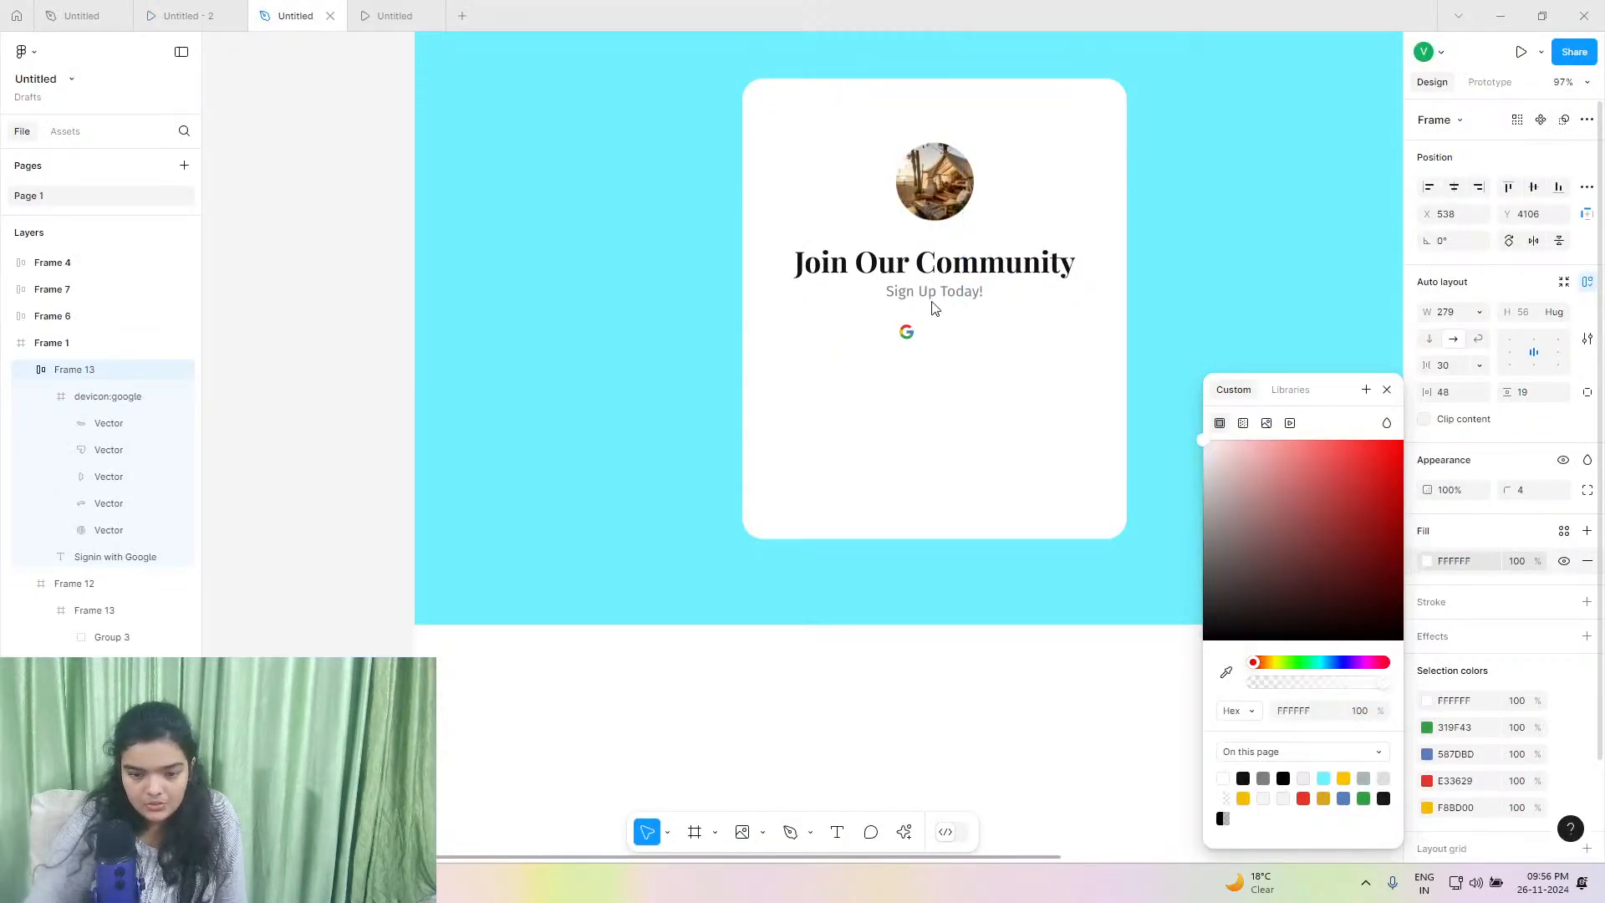
{"action": "left_click_drag", "start_coordinate": [926, 404], "coordinate": [1061, 470]}
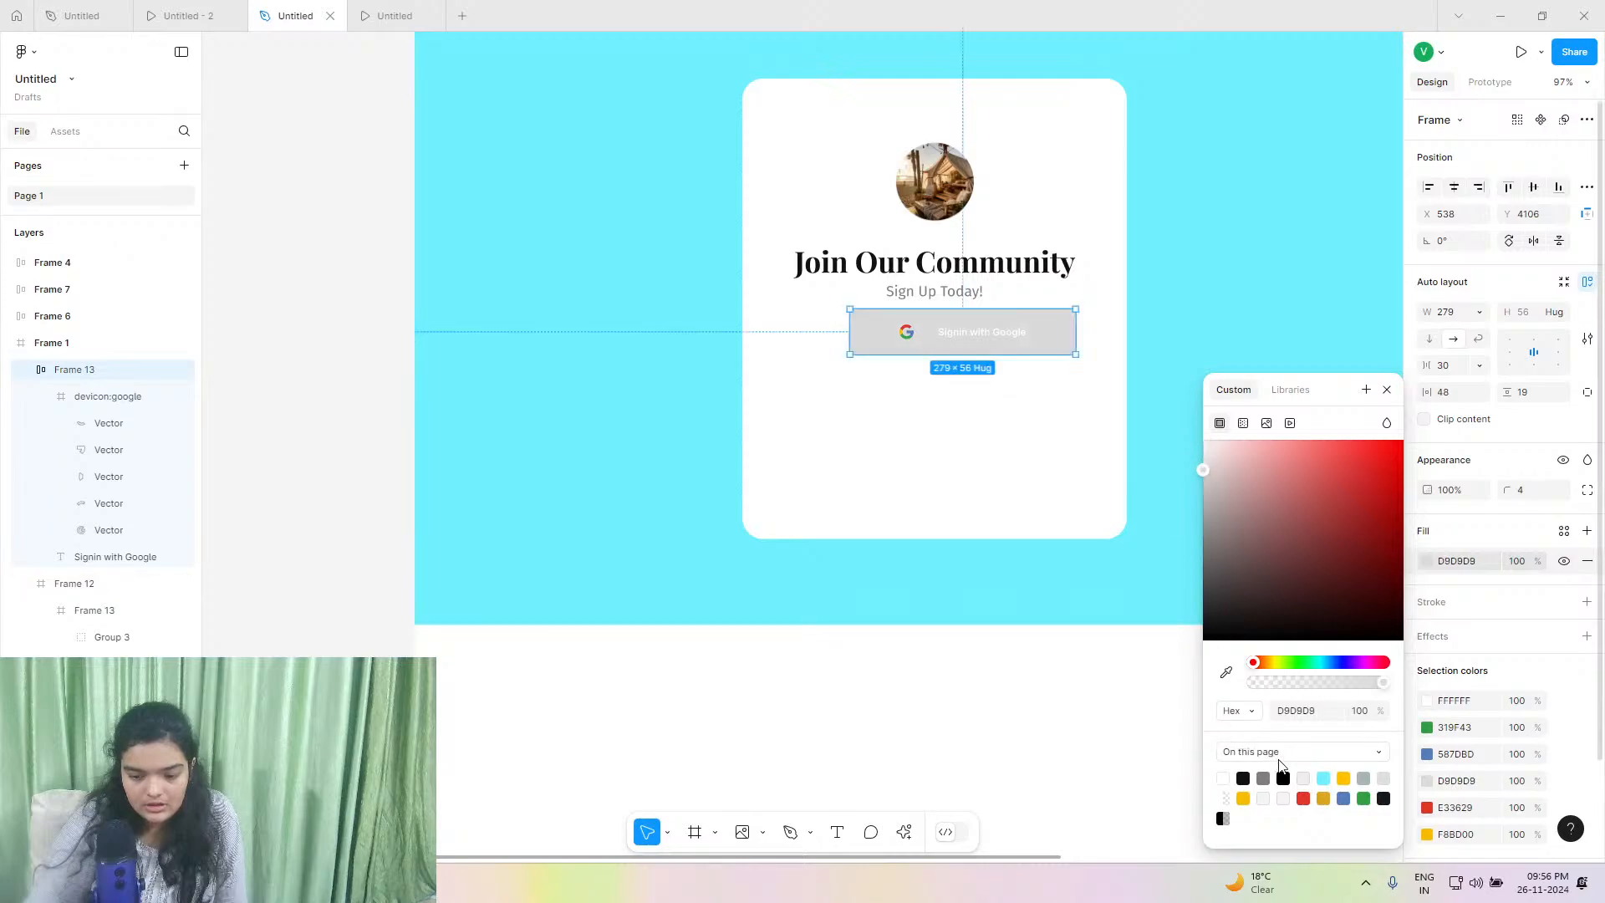
{"action": "left_click", "coordinate": [1305, 778]}
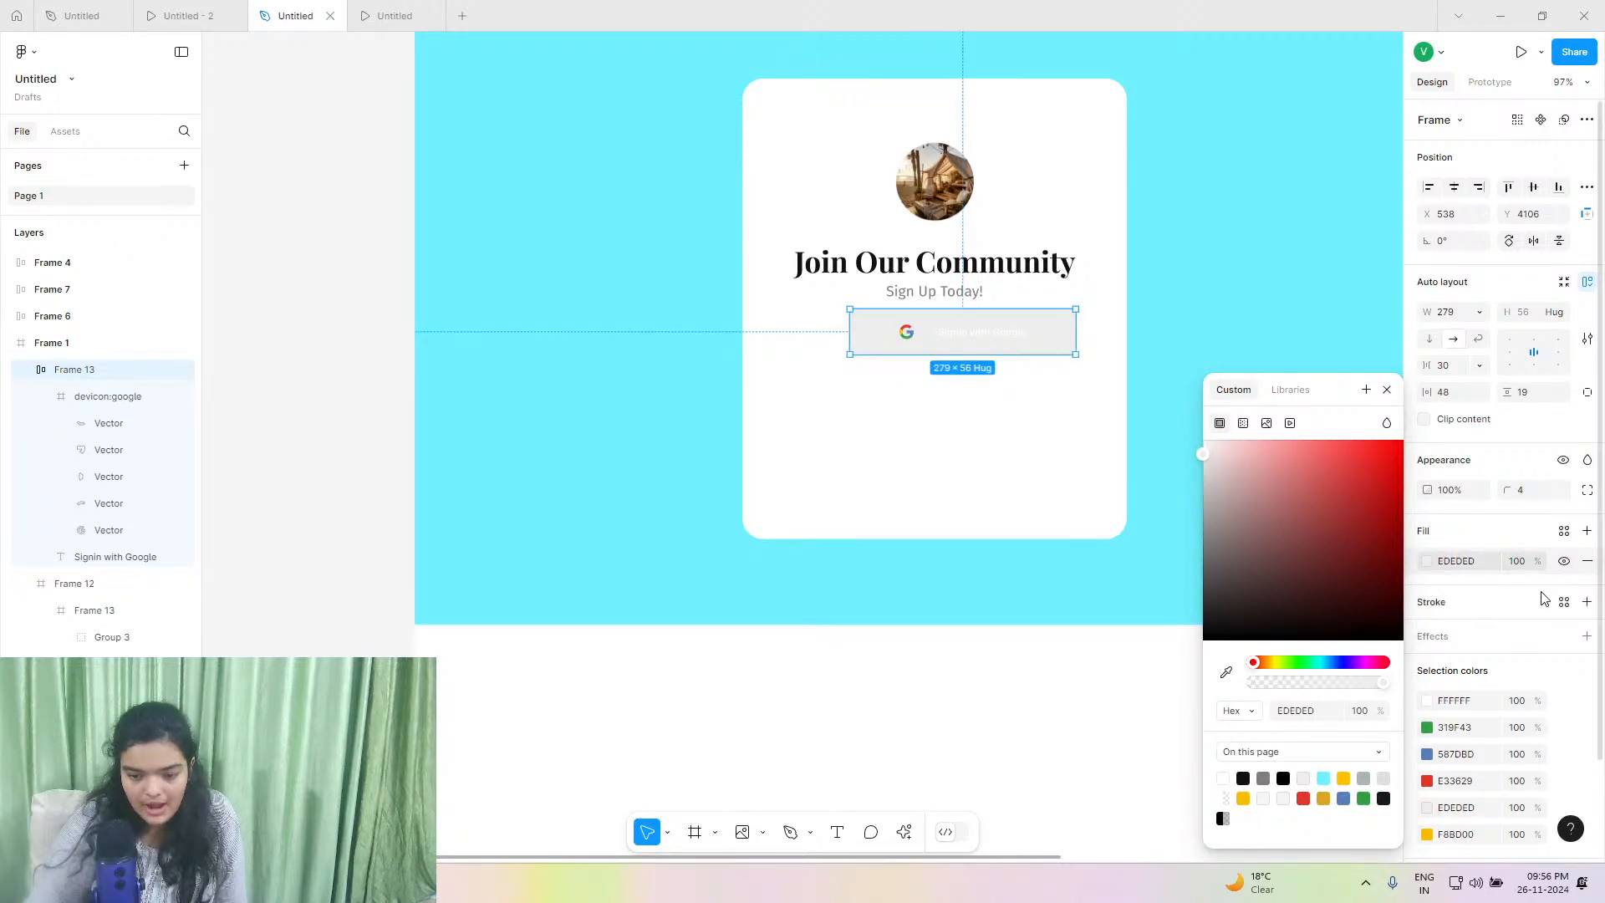
Add a stroke to the Google sign-in button and colour it grey D1D1D1.
{"action": "left_click", "coordinate": [1587, 603]}
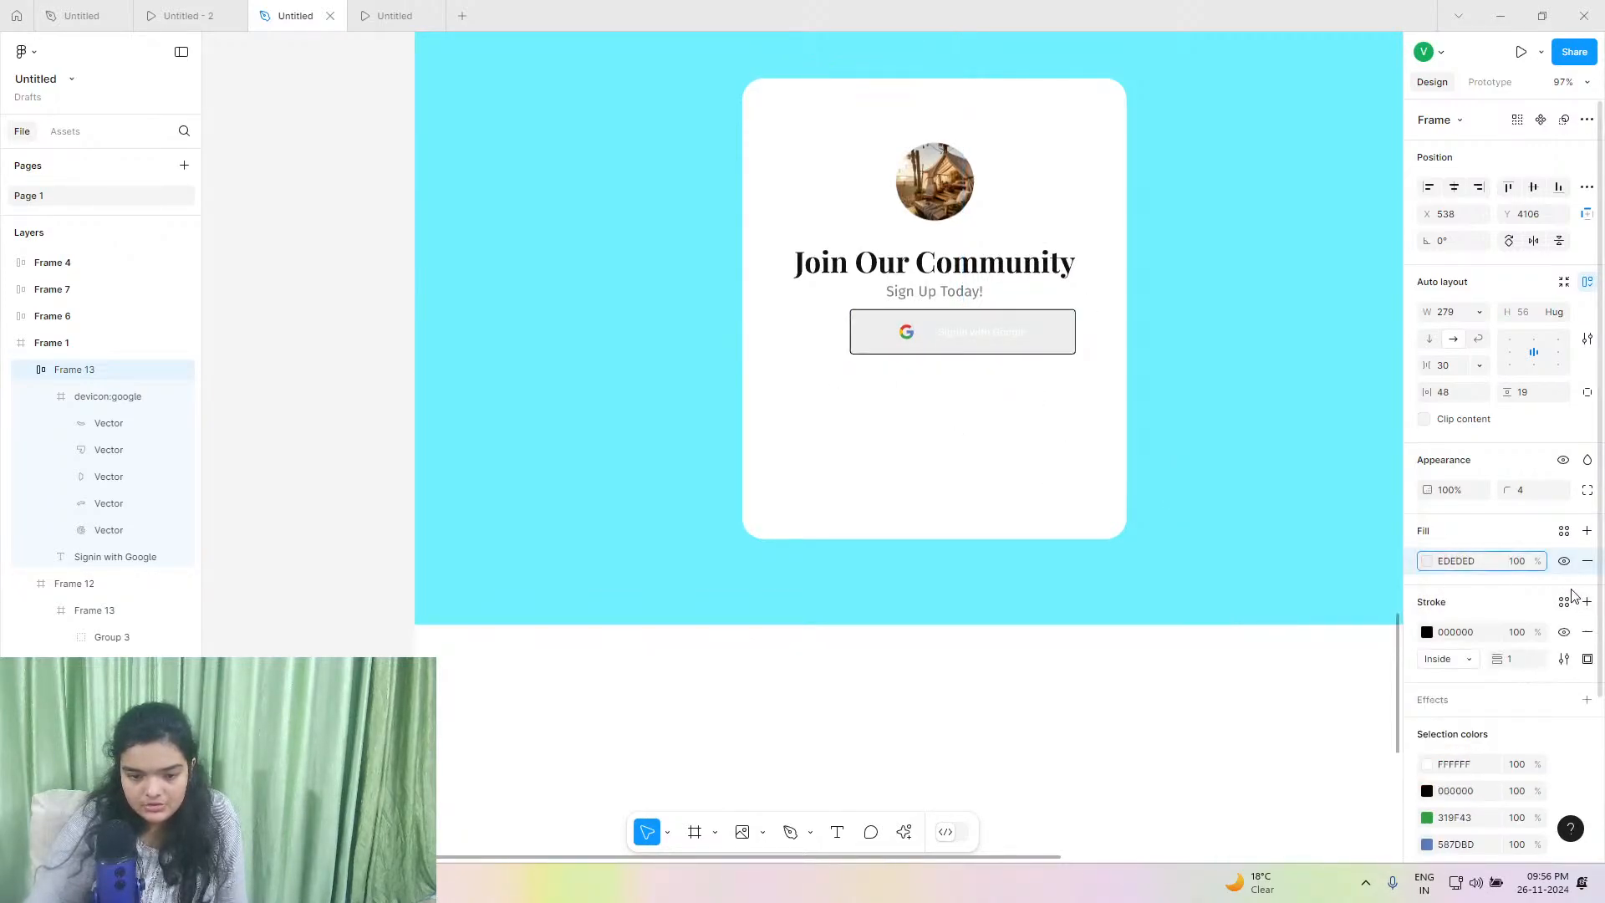
{"action": "left_click", "coordinate": [1428, 632]}
{"action": "mouse_move", "coordinate": [1236, 570]}
{"action": "left_mouse_down"}
{"action": "mouse_move", "coordinate": [1064, 455]}
{"action": "mouse_move", "coordinate": [1077, 481]}
{"action": "left_mouse_up"}
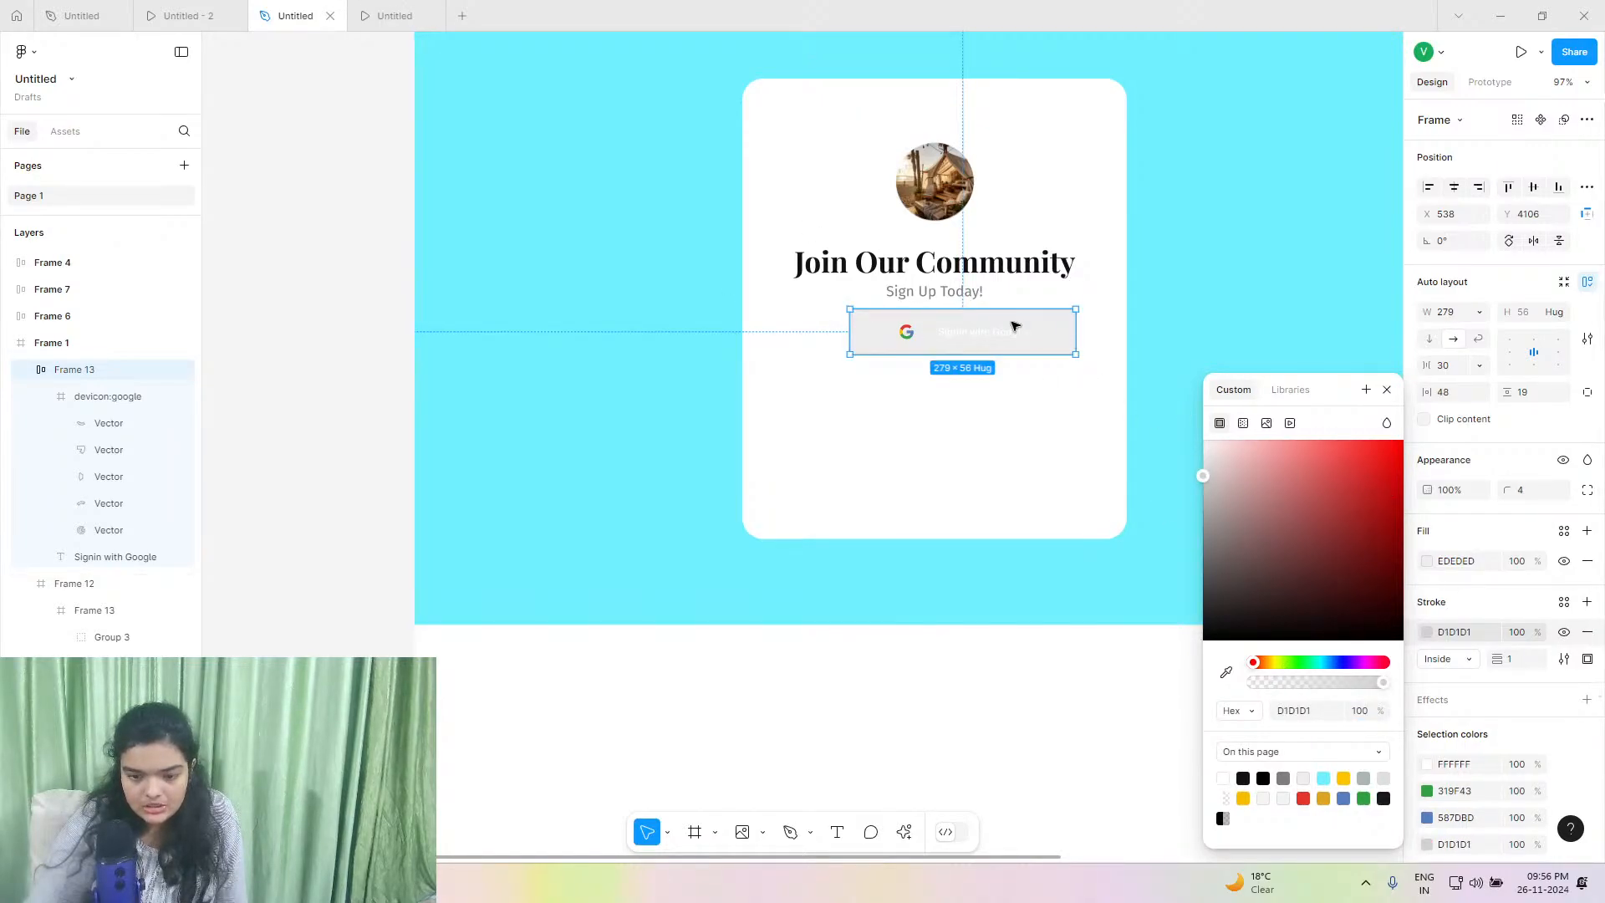
Change the "Signin with Google" label's fill to near-black 111111.
{"action": "left_click", "coordinate": [989, 347]}
{"action": "left_click", "coordinate": [997, 335]}
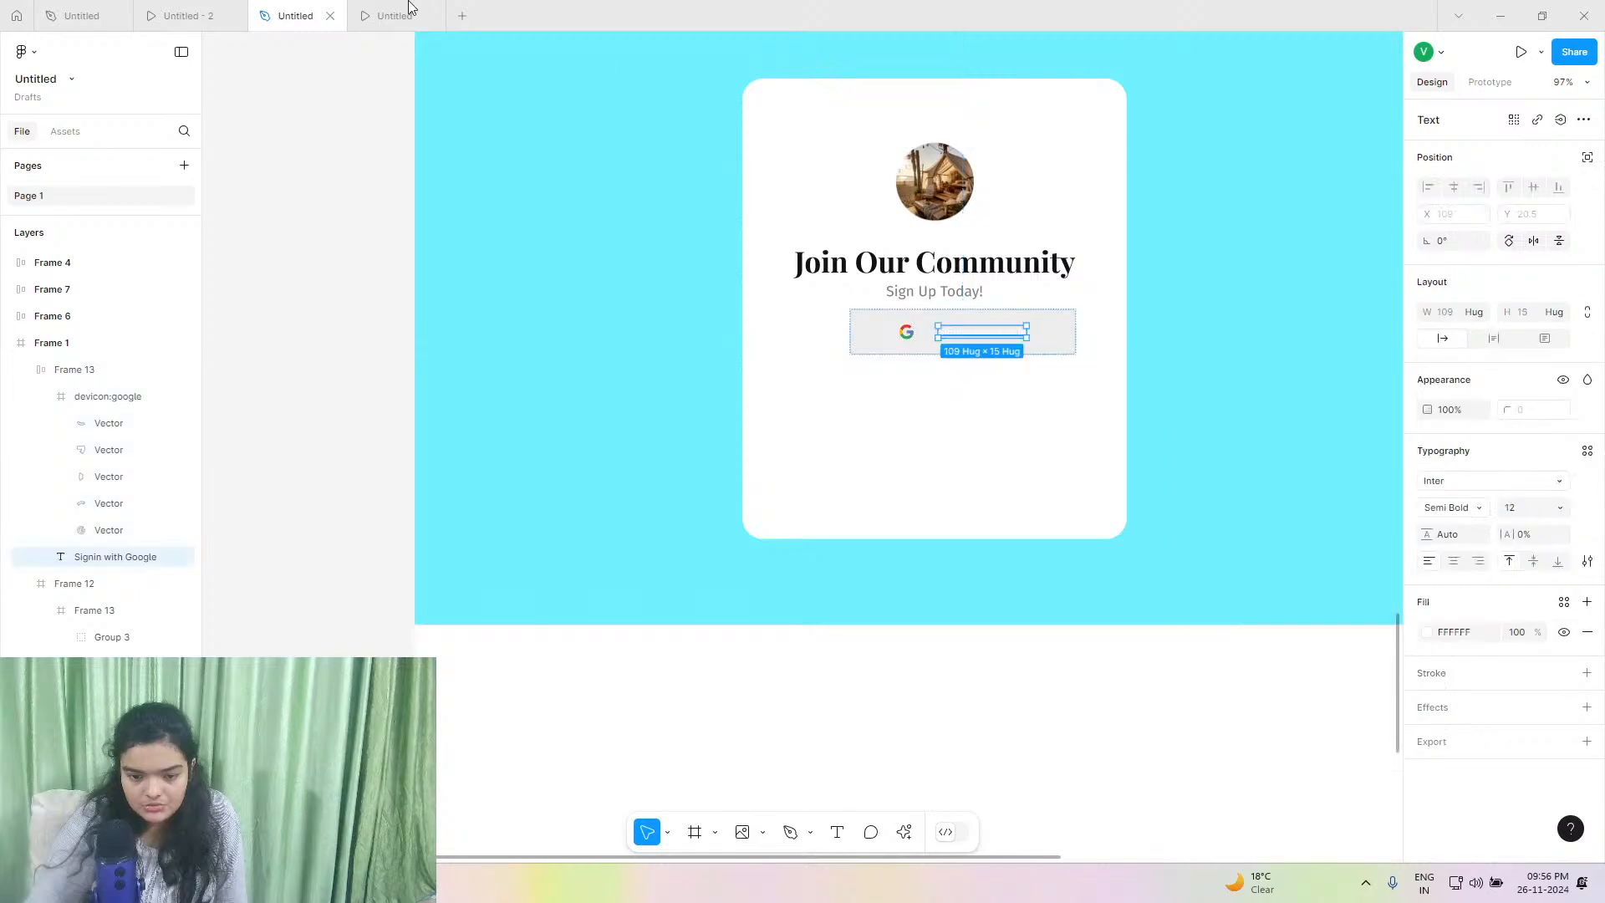
{"action": "left_click", "coordinate": [239, 11]}
{"action": "left_click", "coordinate": [270, 11]}
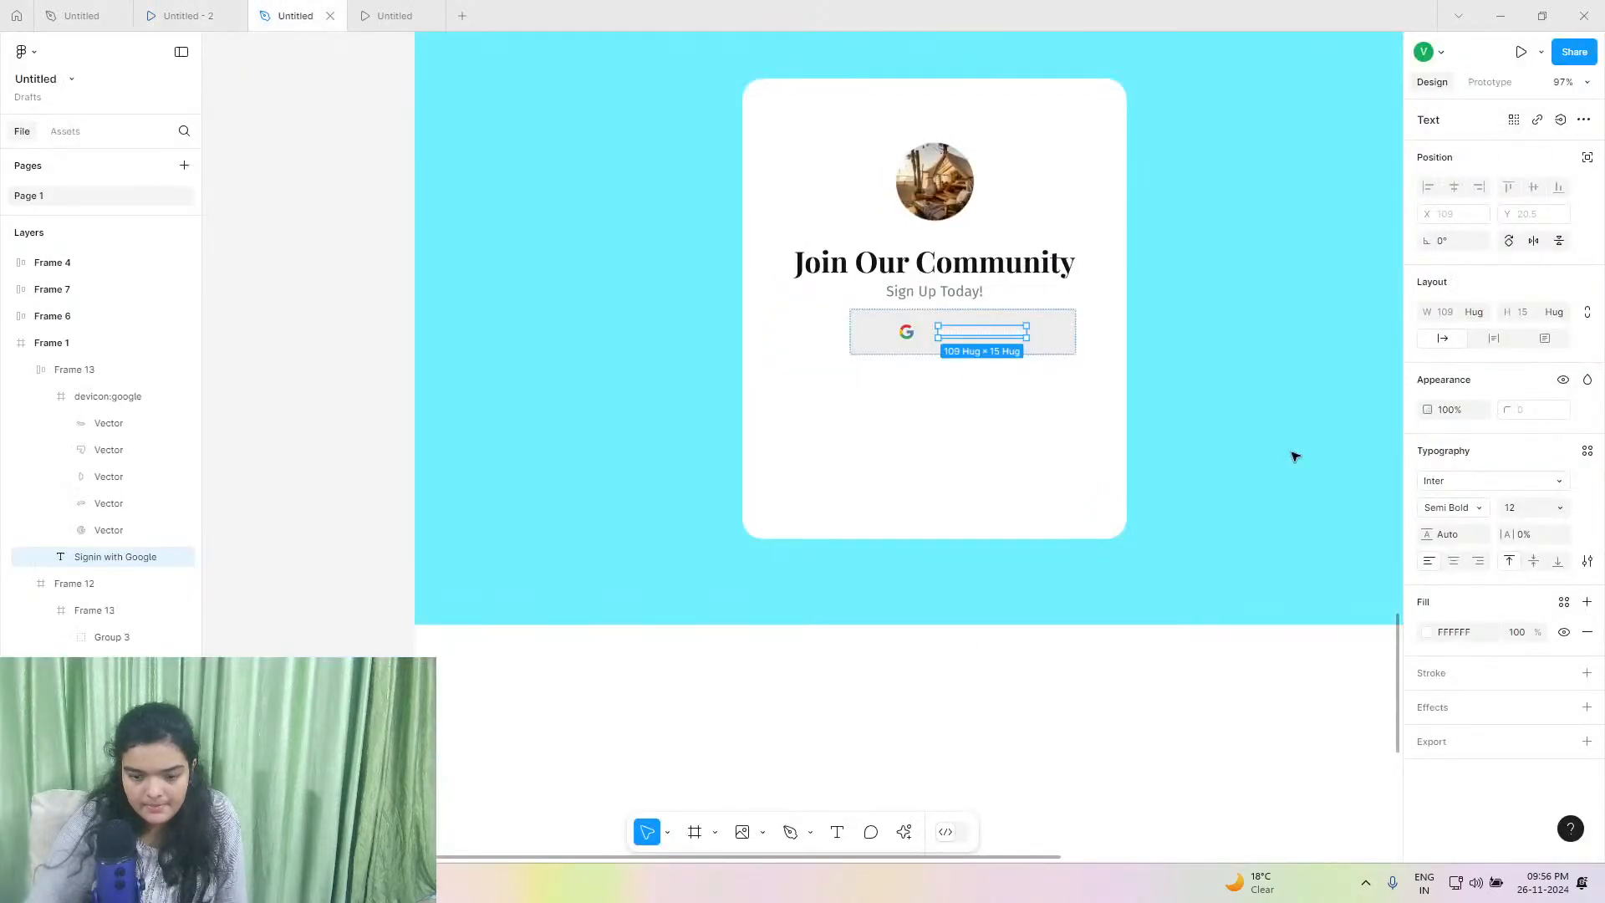
{"action": "left_click", "coordinate": [1430, 633]}
{"action": "left_click", "coordinate": [1283, 777]}
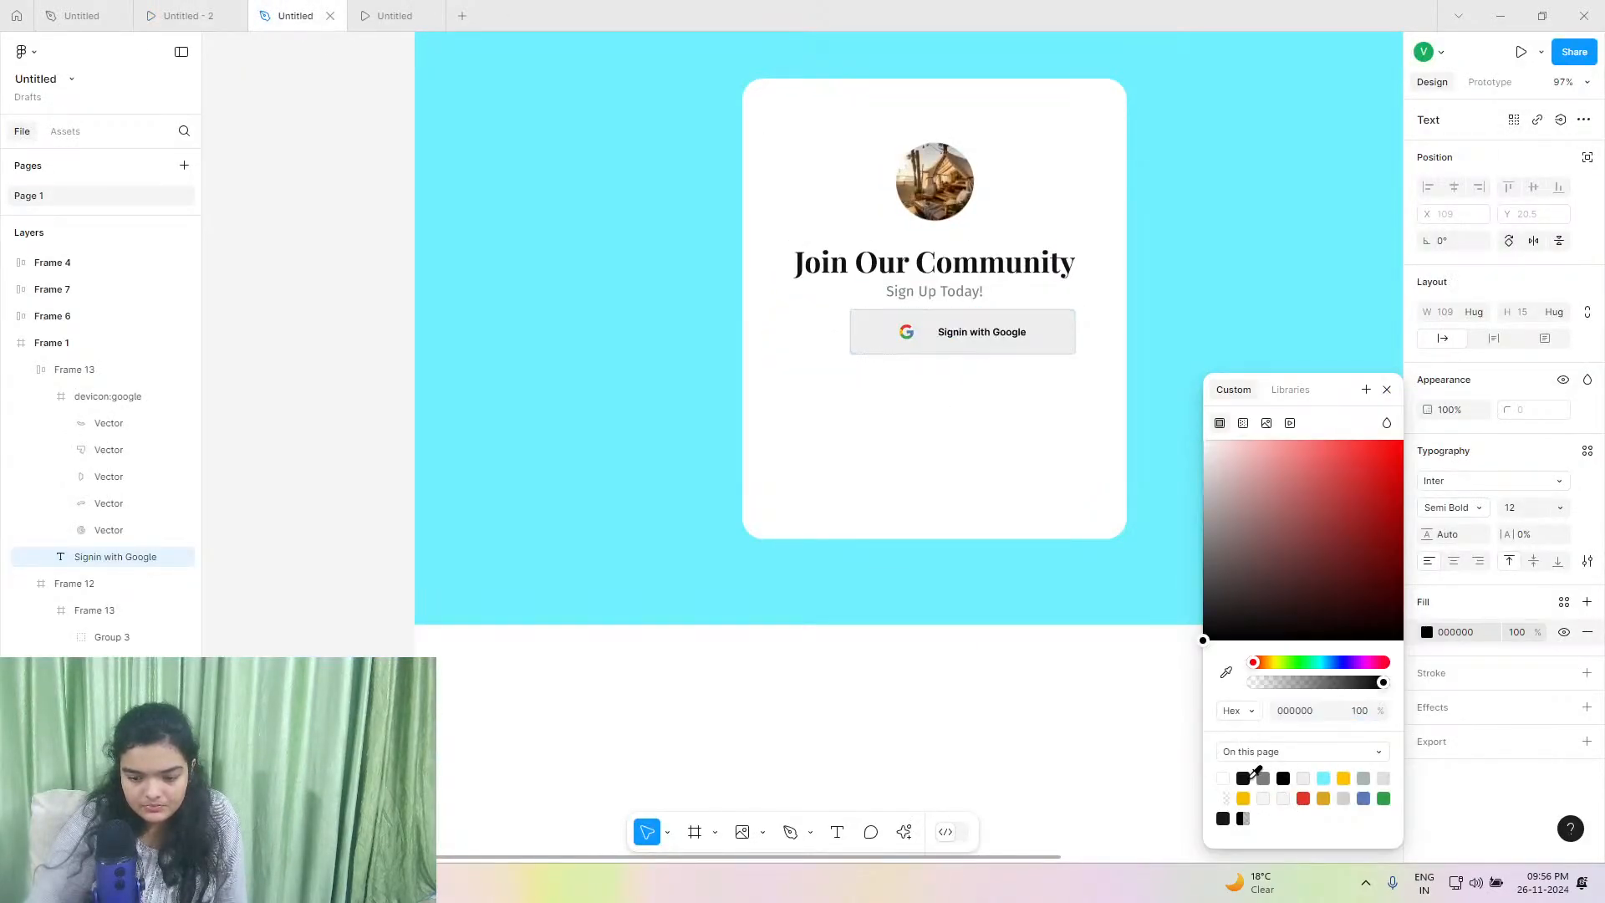
{"action": "left_click", "coordinate": [1263, 777]}
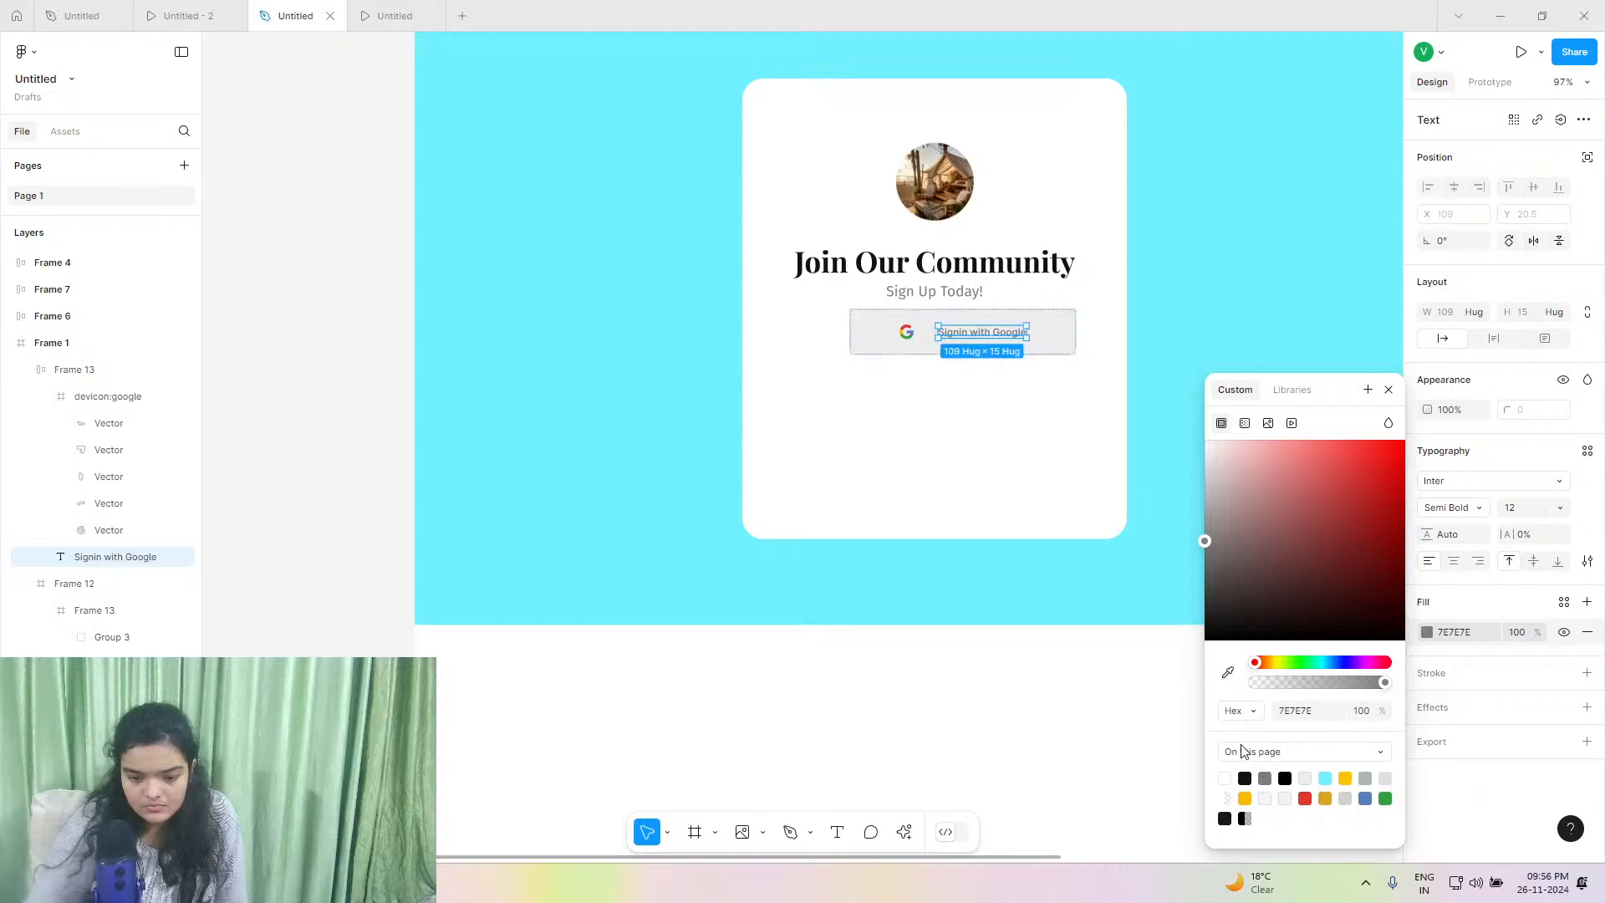
{"action": "left_click", "coordinate": [1244, 777]}
{"action": "left_click", "coordinate": [924, 383]}
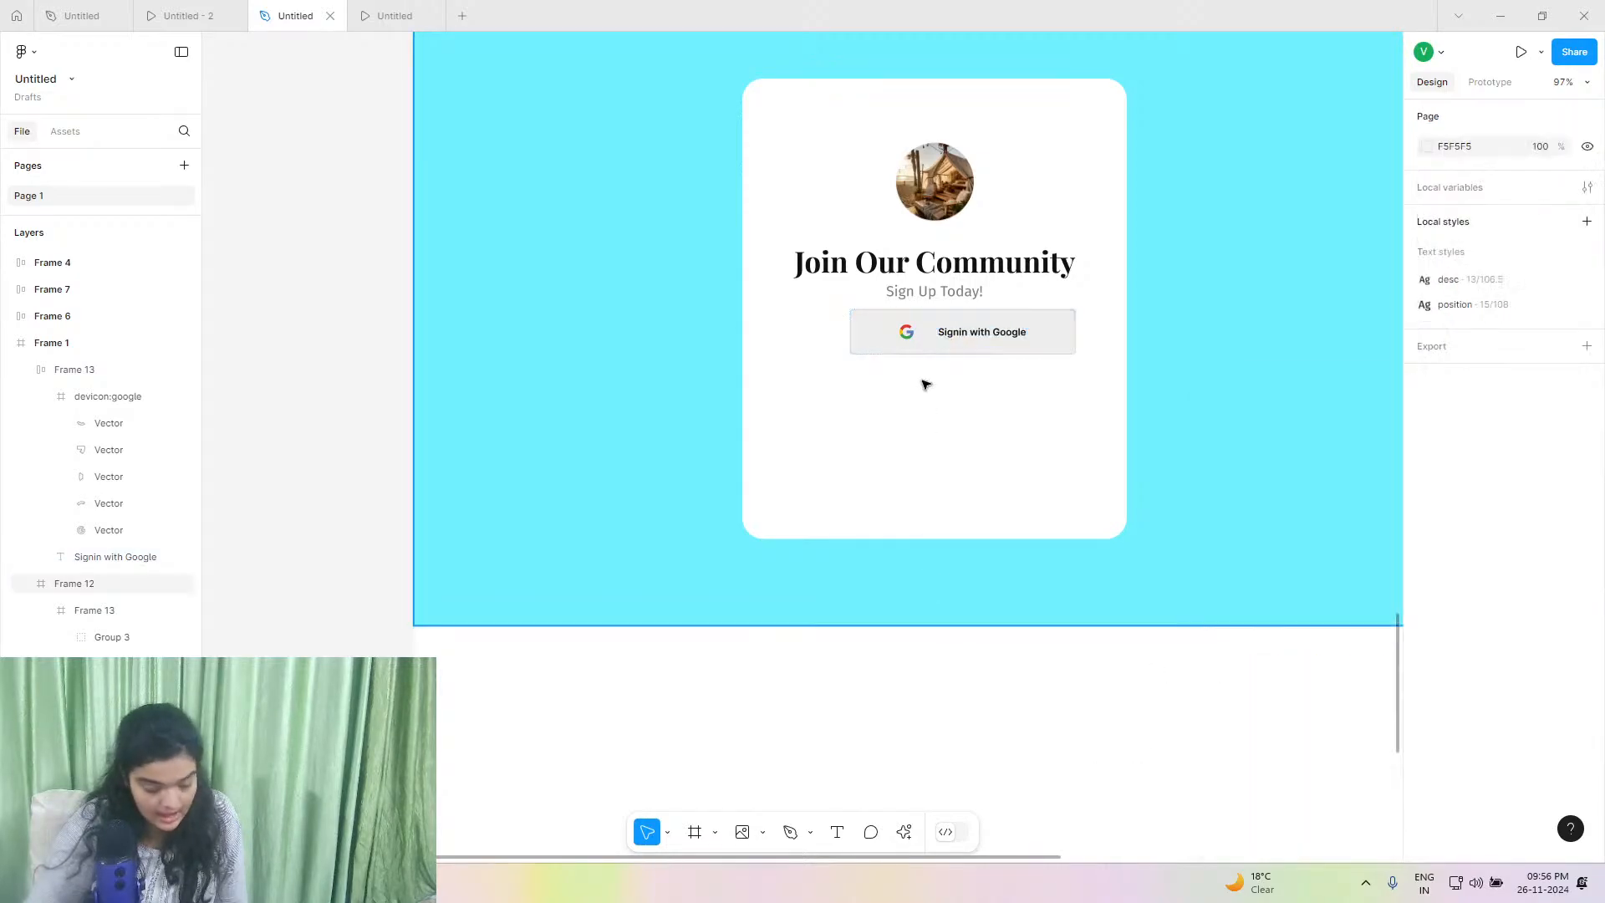
Centre the Google sign-in button horizontally on the card and set its label's font size to 14.
{"action": "mouse_move", "coordinate": [953, 329]}
{"action": "left_mouse_down"}
{"action": "mouse_move", "coordinate": [914, 336]}
{"action": "mouse_move", "coordinate": [938, 339]}
{"action": "left_mouse_up"}
{"action": "double_click", "coordinate": [938, 338]}
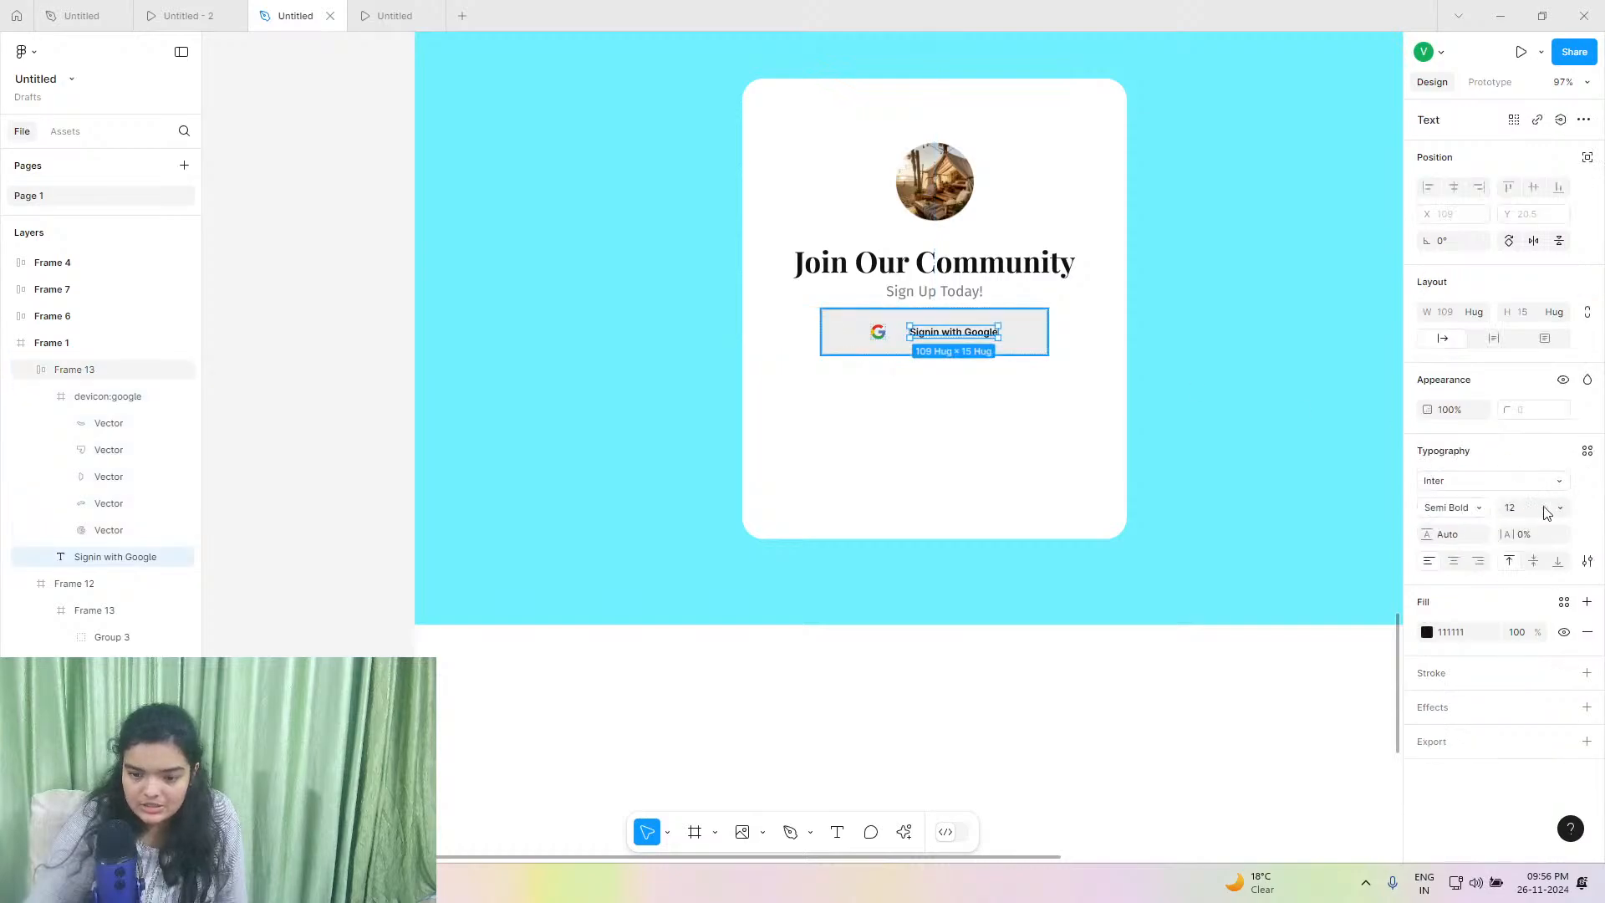
{"action": "left_click", "coordinate": [1561, 507]}
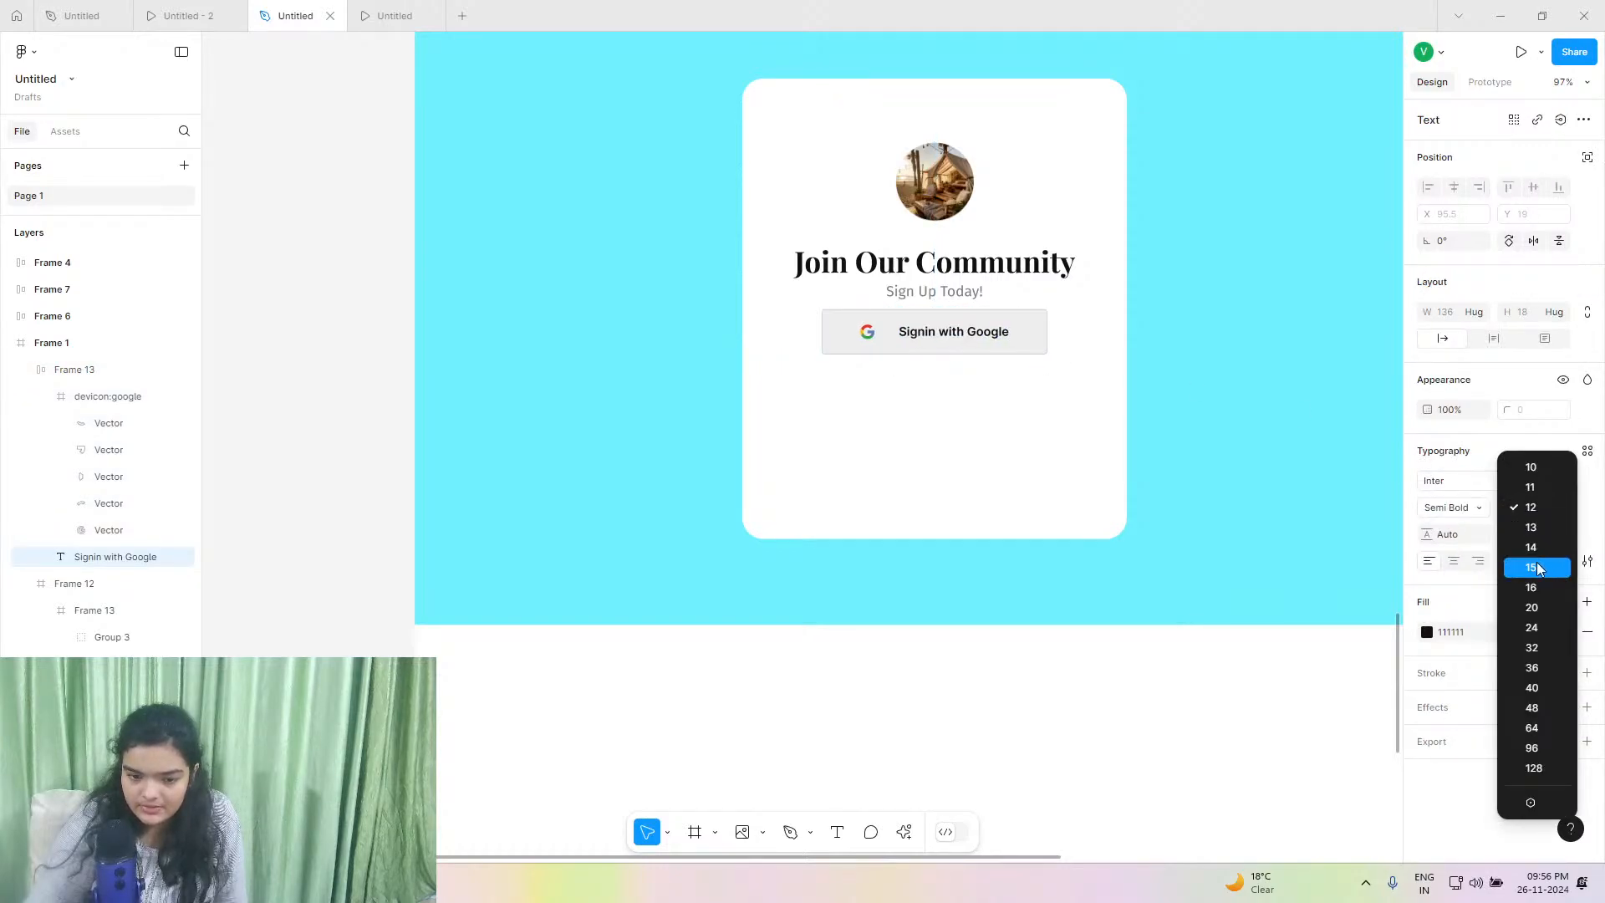
{"action": "left_click", "coordinate": [1528, 548]}
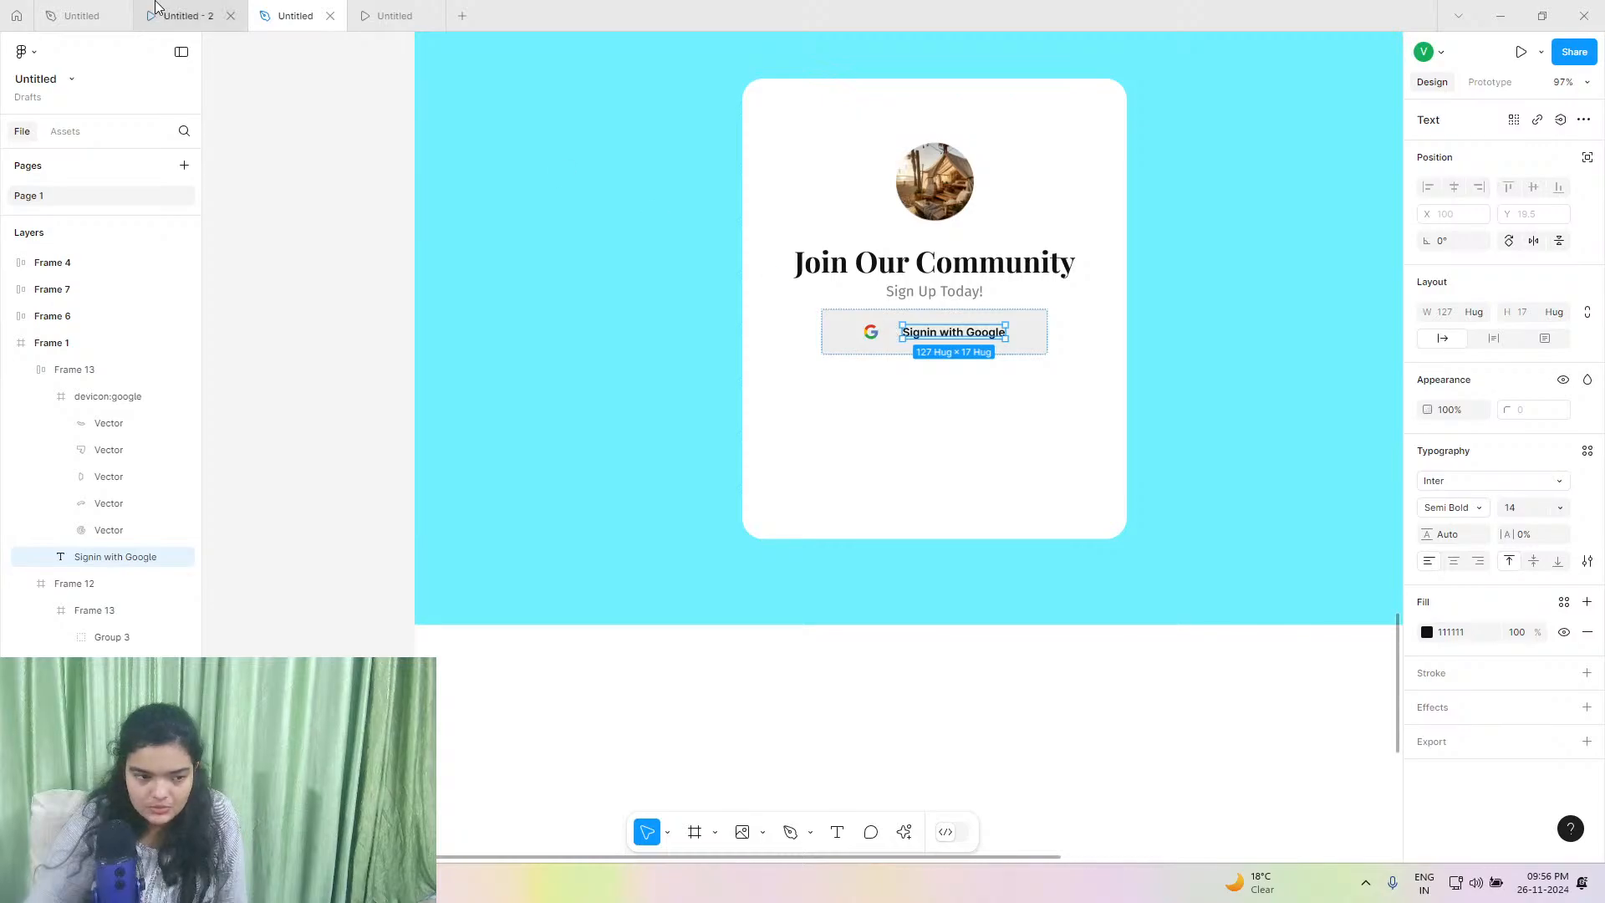
Consult the reference sign-up card and draw a straight horizontal line with the Pen tool below the Google button.
{"action": "left_click", "coordinate": [180, 15]}
{"action": "left_click_drag", "start_coordinate": [862, 557], "coordinate": [800, 311]}
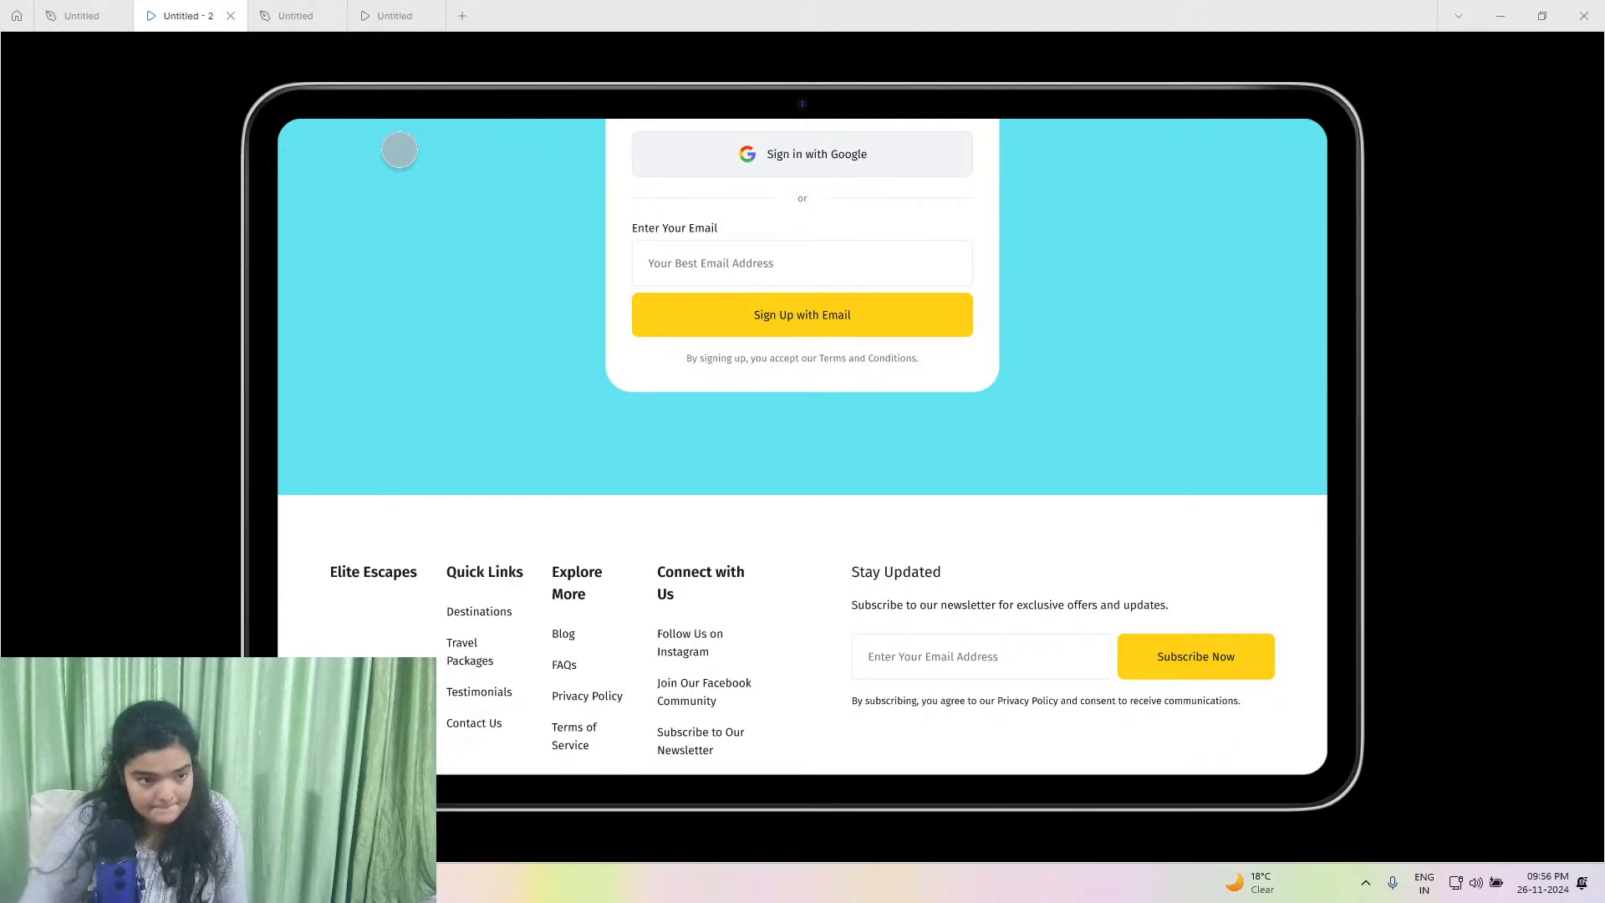
{"action": "left_click", "coordinate": [292, 7]}
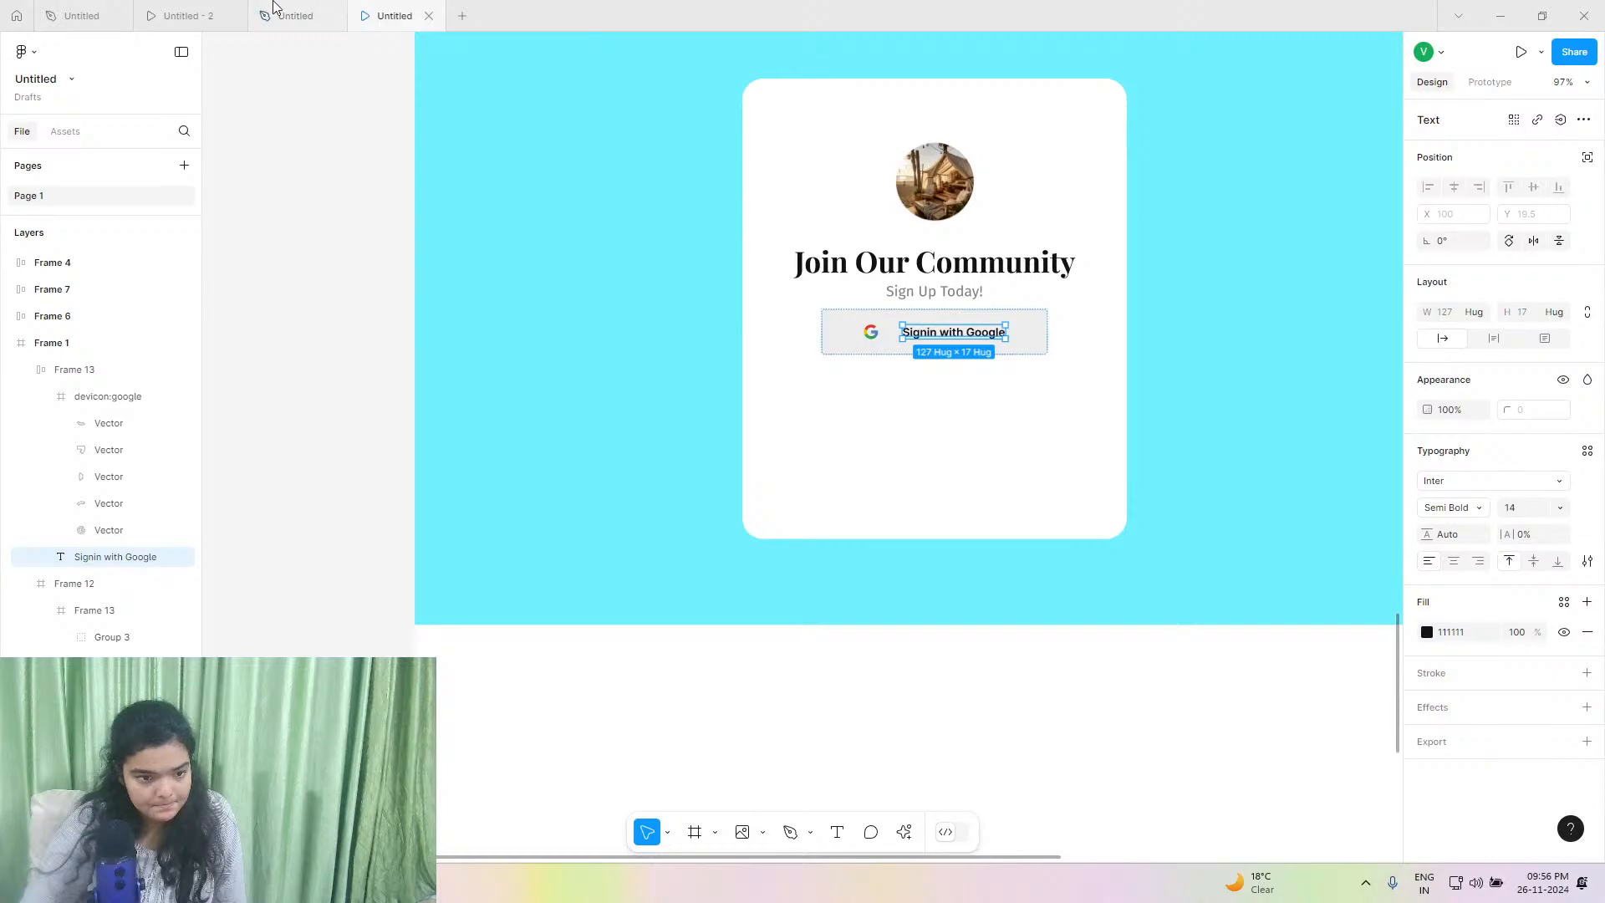
{"action": "left_click", "coordinate": [200, 15]}
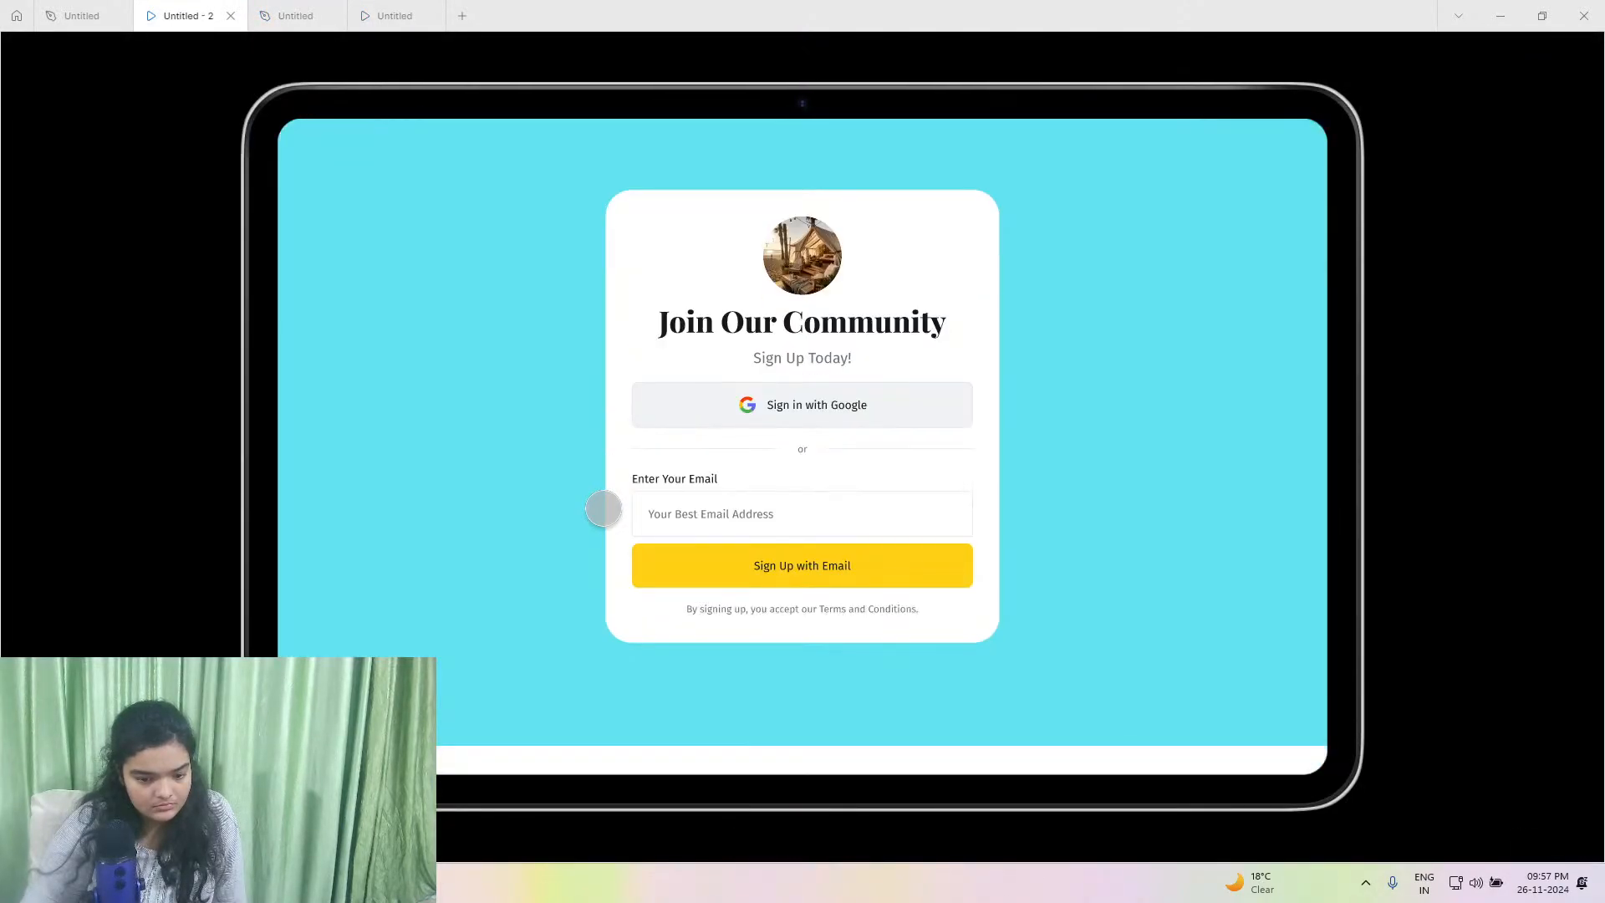
{"action": "left_click", "coordinate": [294, 15]}
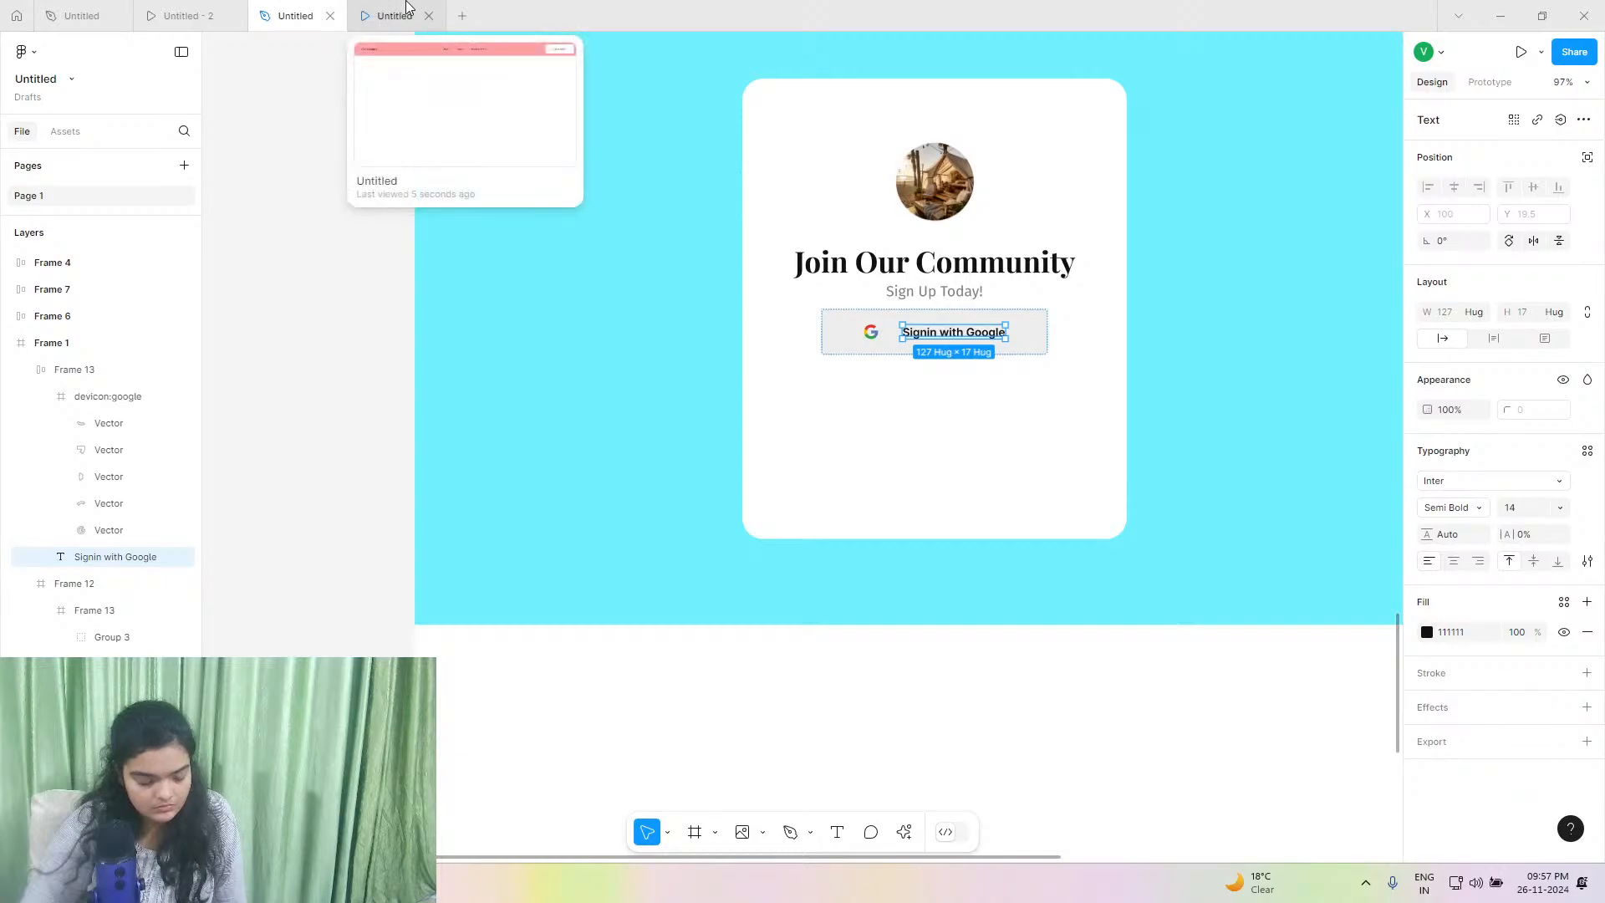
{"action": "left_click", "coordinate": [791, 831]}
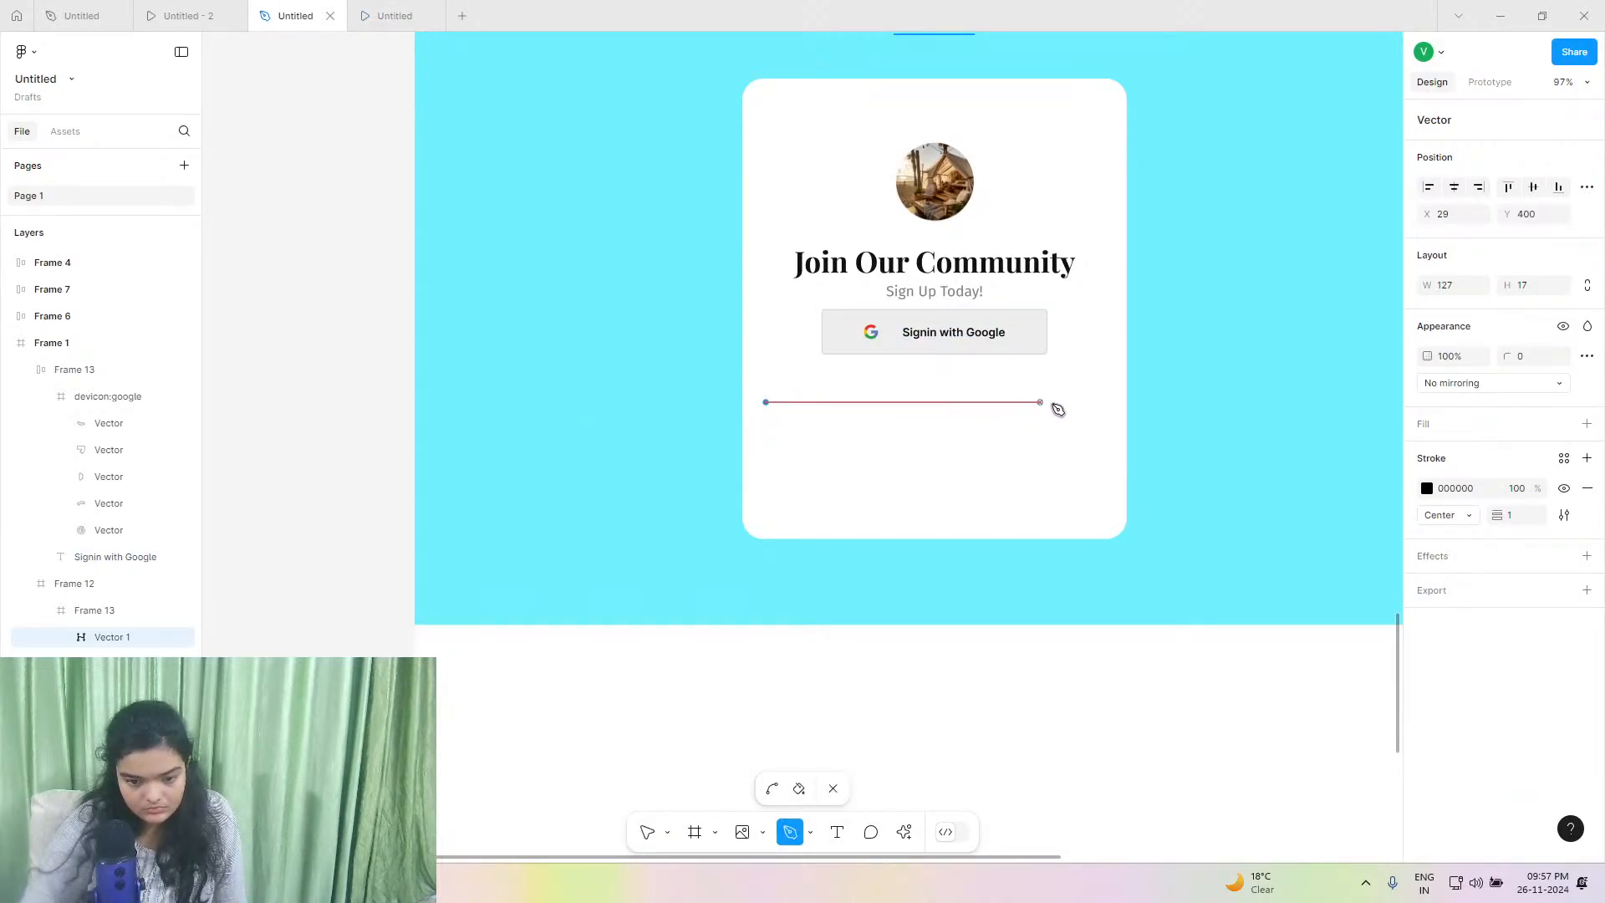
{"action": "left_click", "coordinate": [1108, 402]}
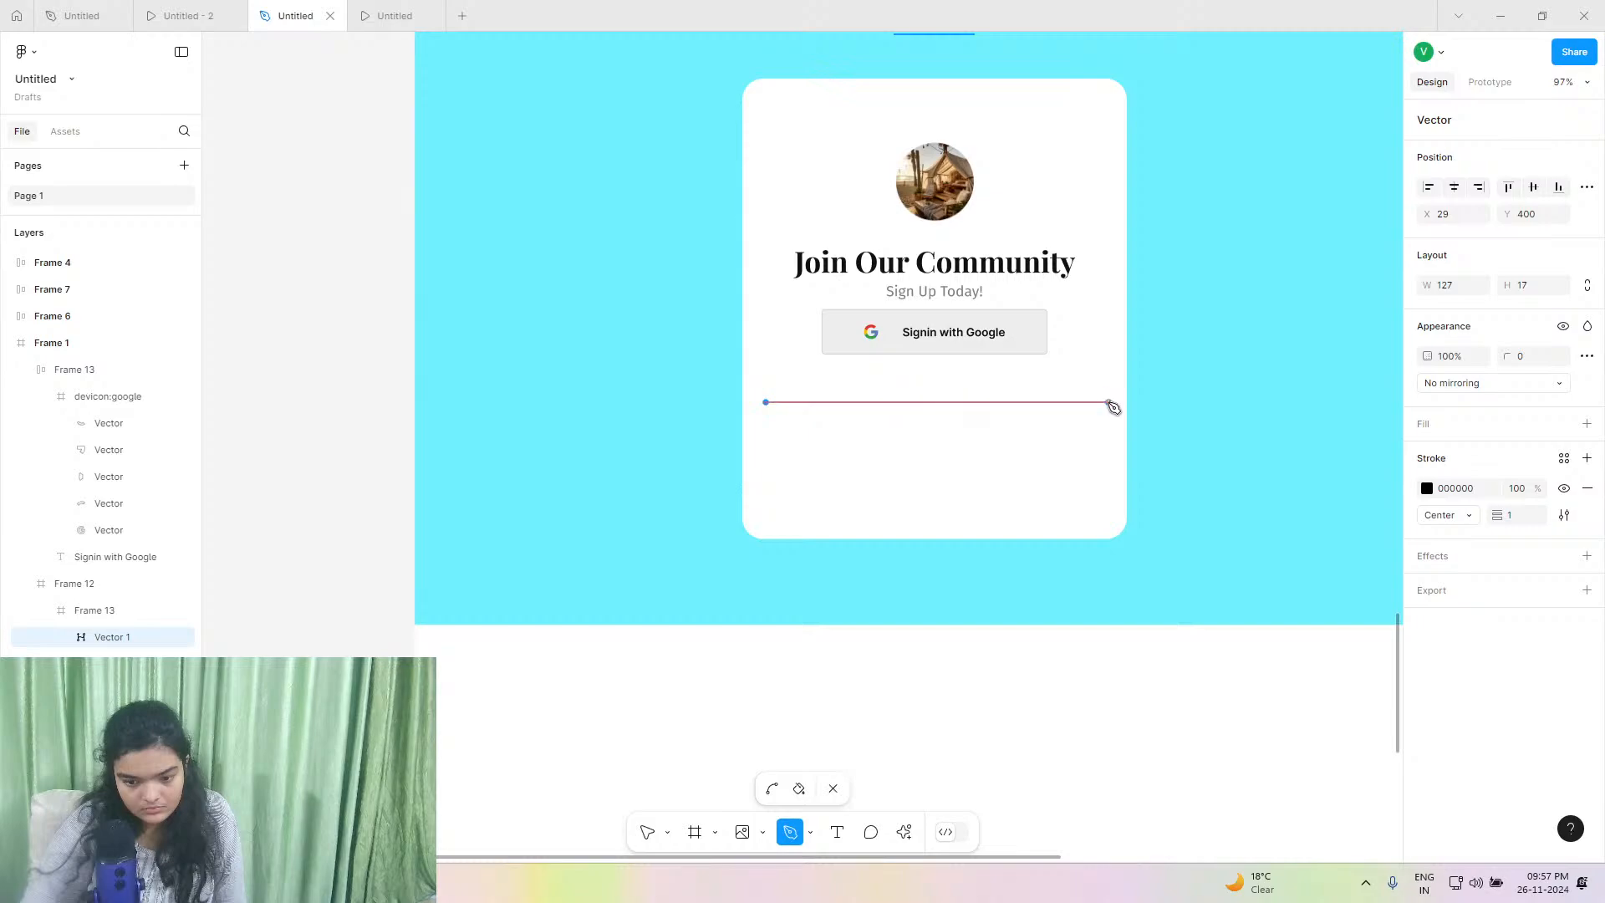
{"action": "left_click", "coordinate": [643, 838]}
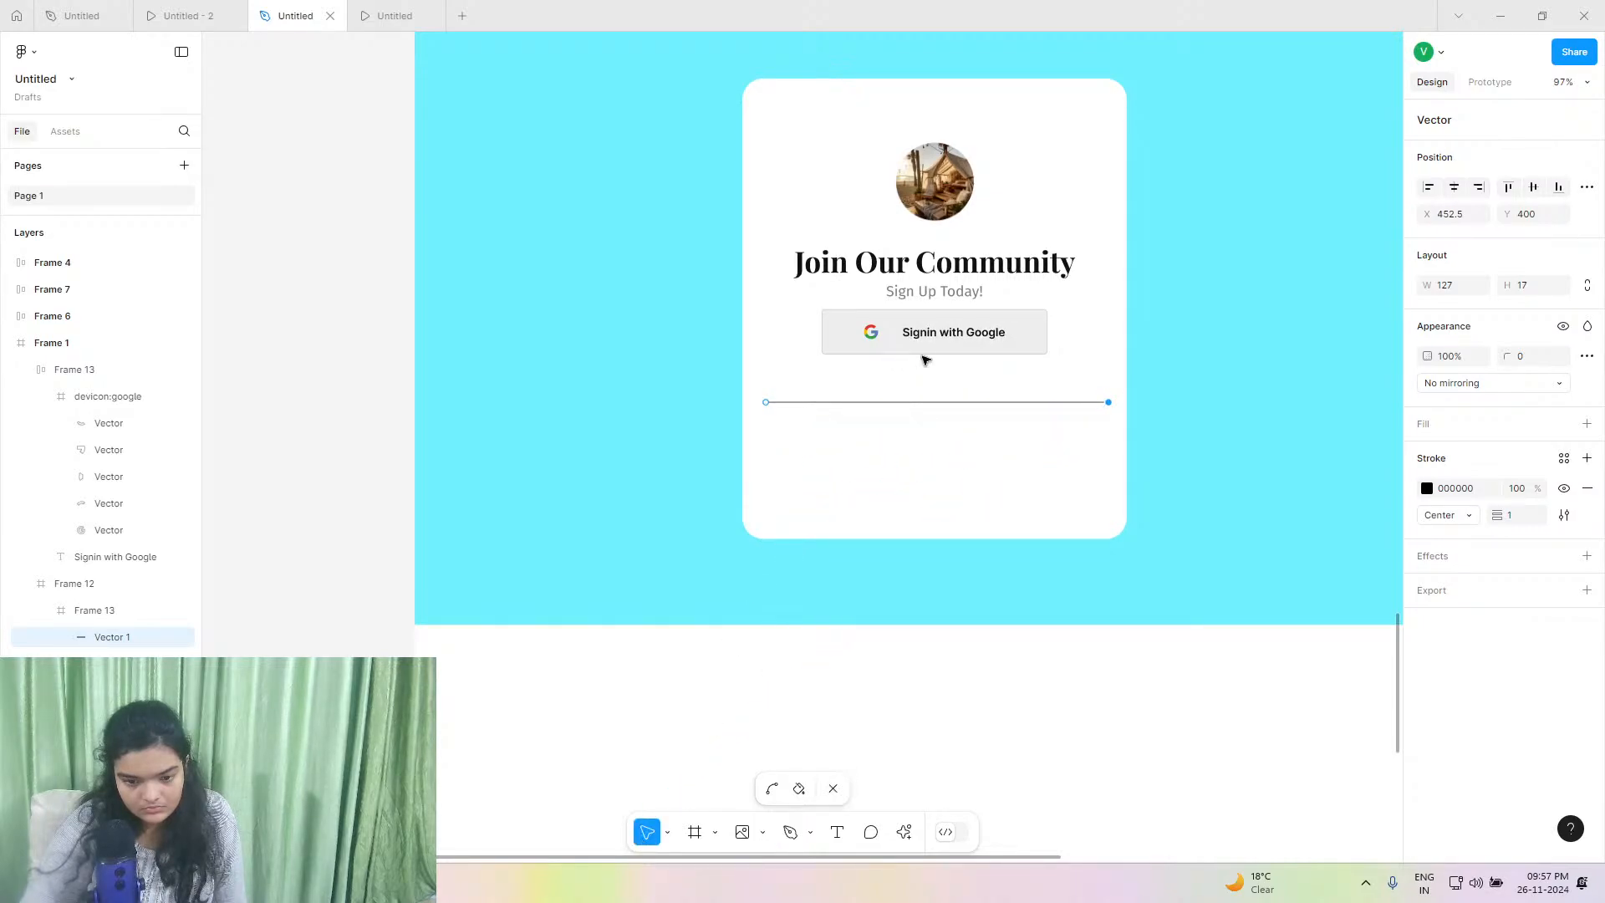
Add anchor points along the divider line and delete its middle section to leave a centred gap.
{"action": "left_click", "coordinate": [945, 405]}
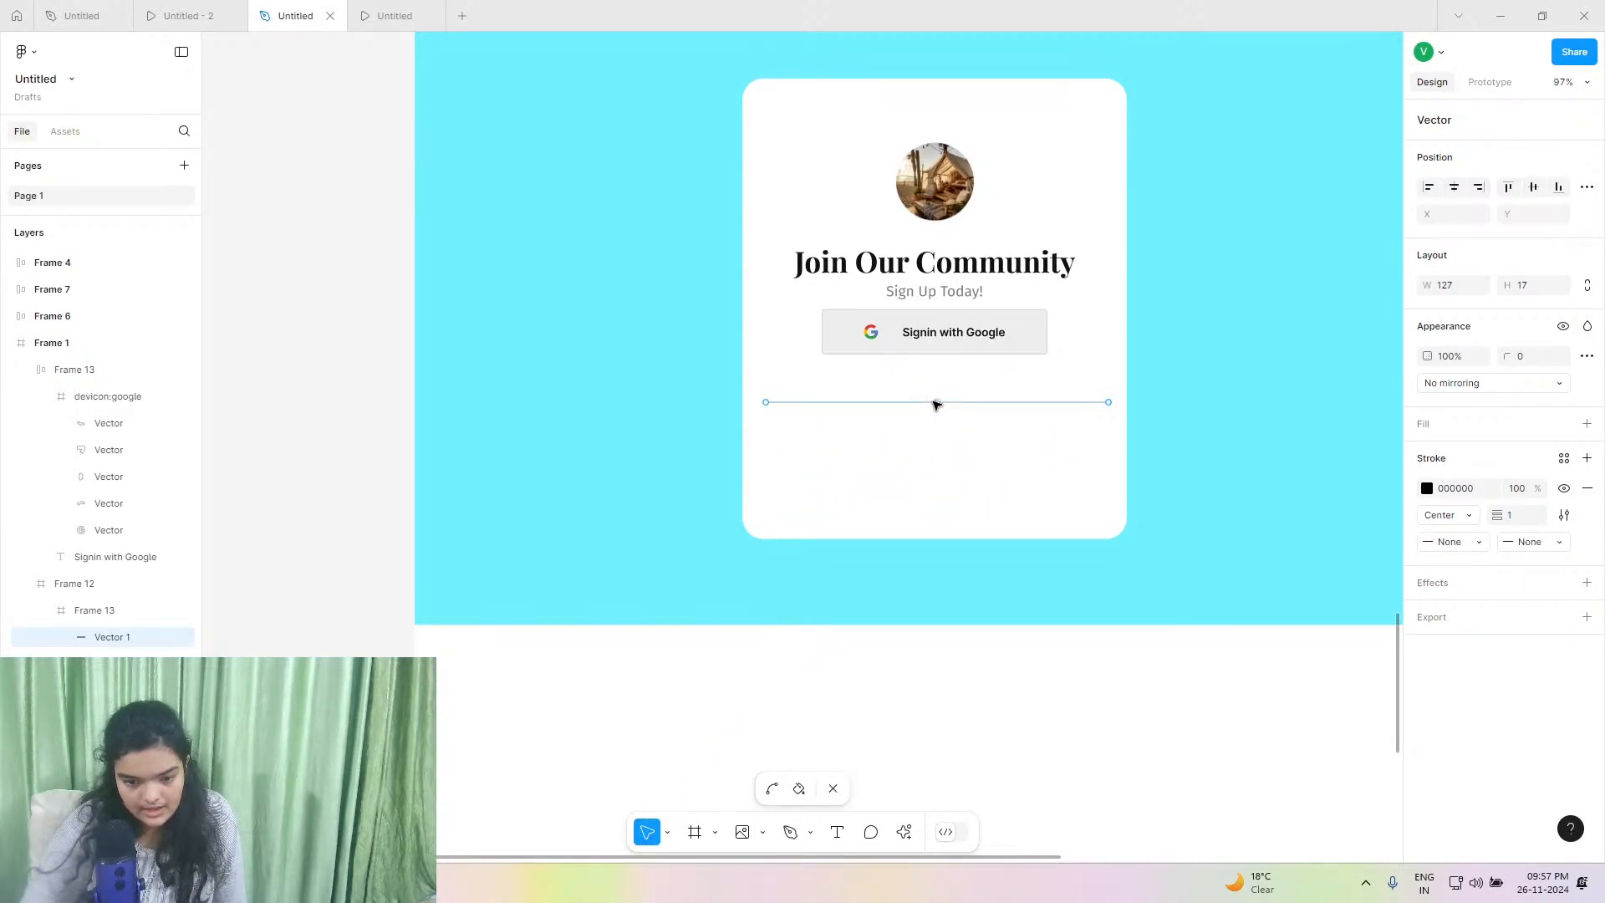
{"action": "left_click", "coordinate": [936, 404]}
{"action": "left_click", "coordinate": [888, 403]}
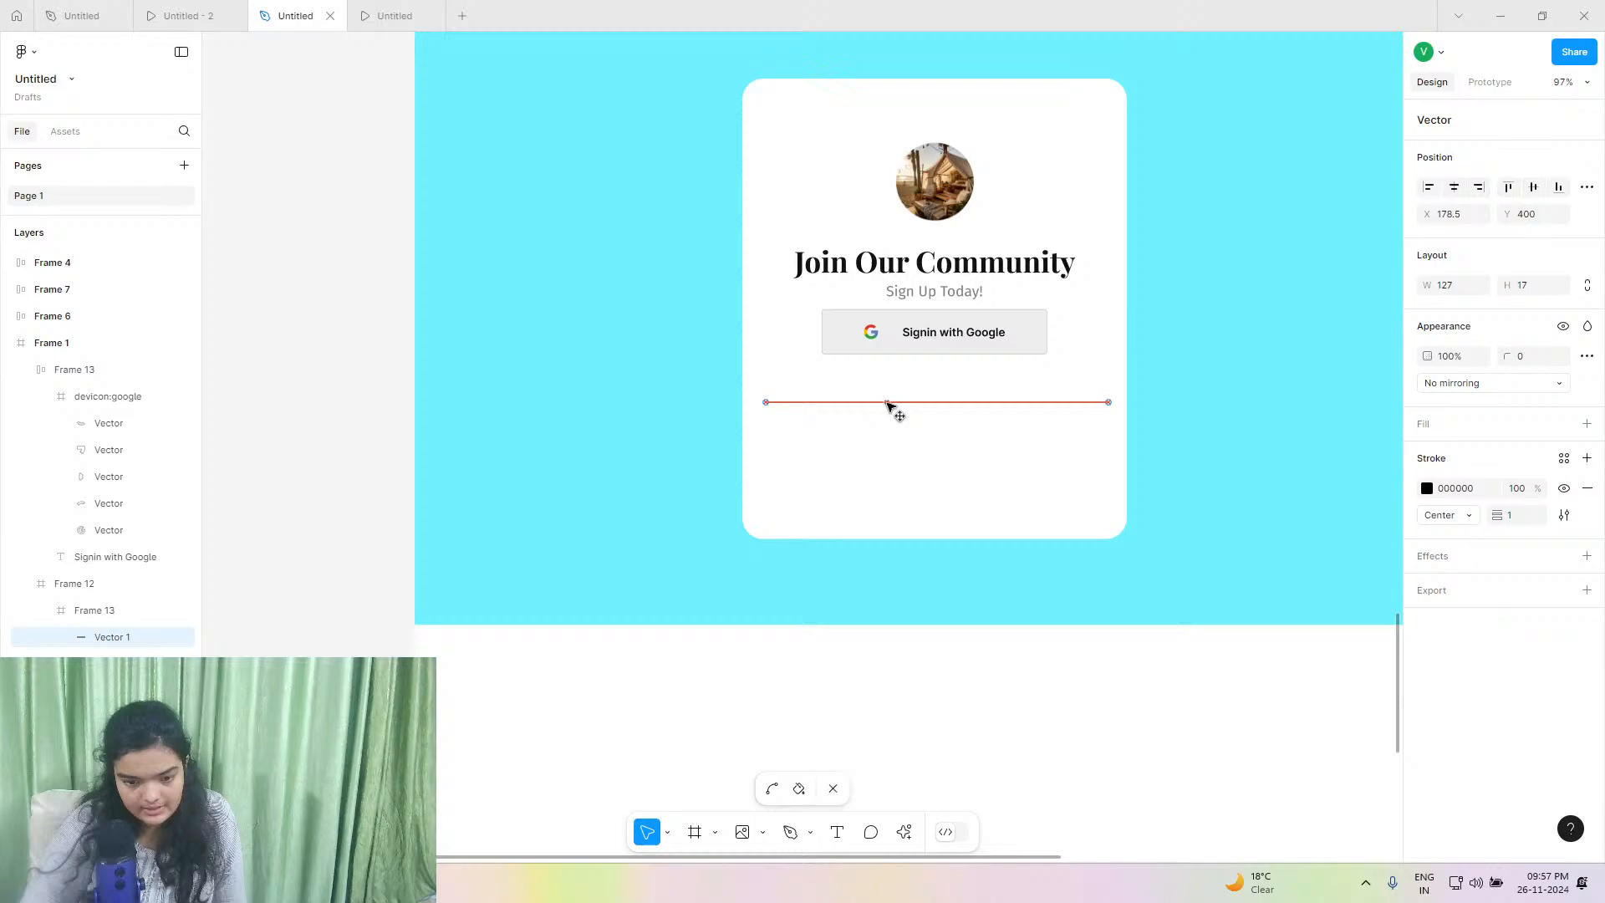
{"action": "left_click", "coordinate": [996, 405]}
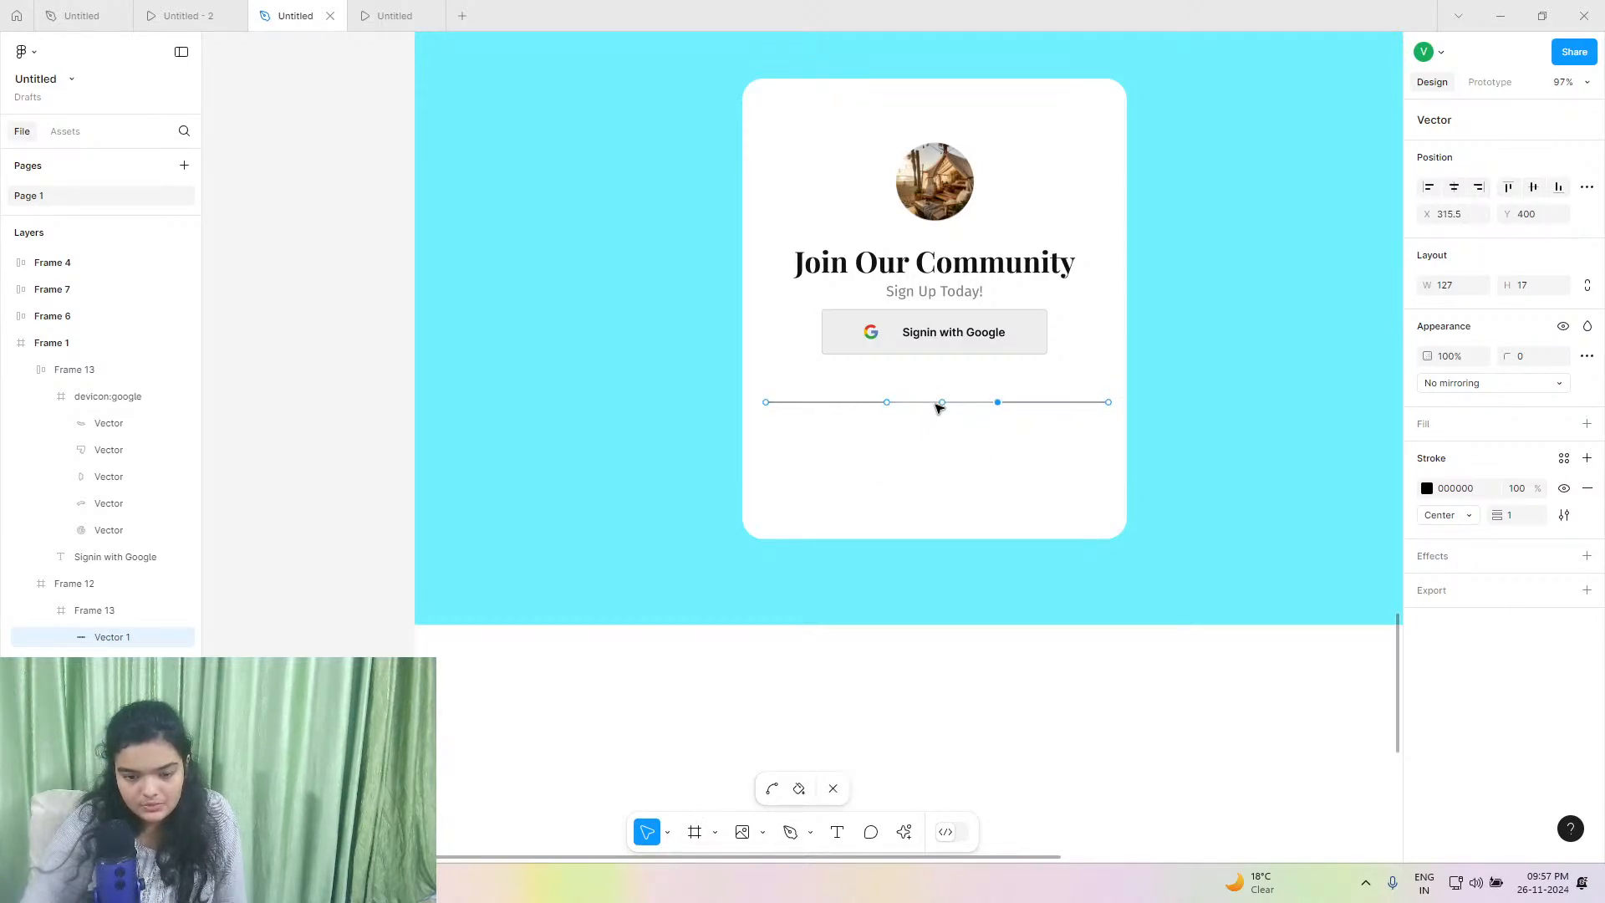
{"action": "left_click", "coordinate": [938, 407]}
{"action": "key", "text": "Delete"}
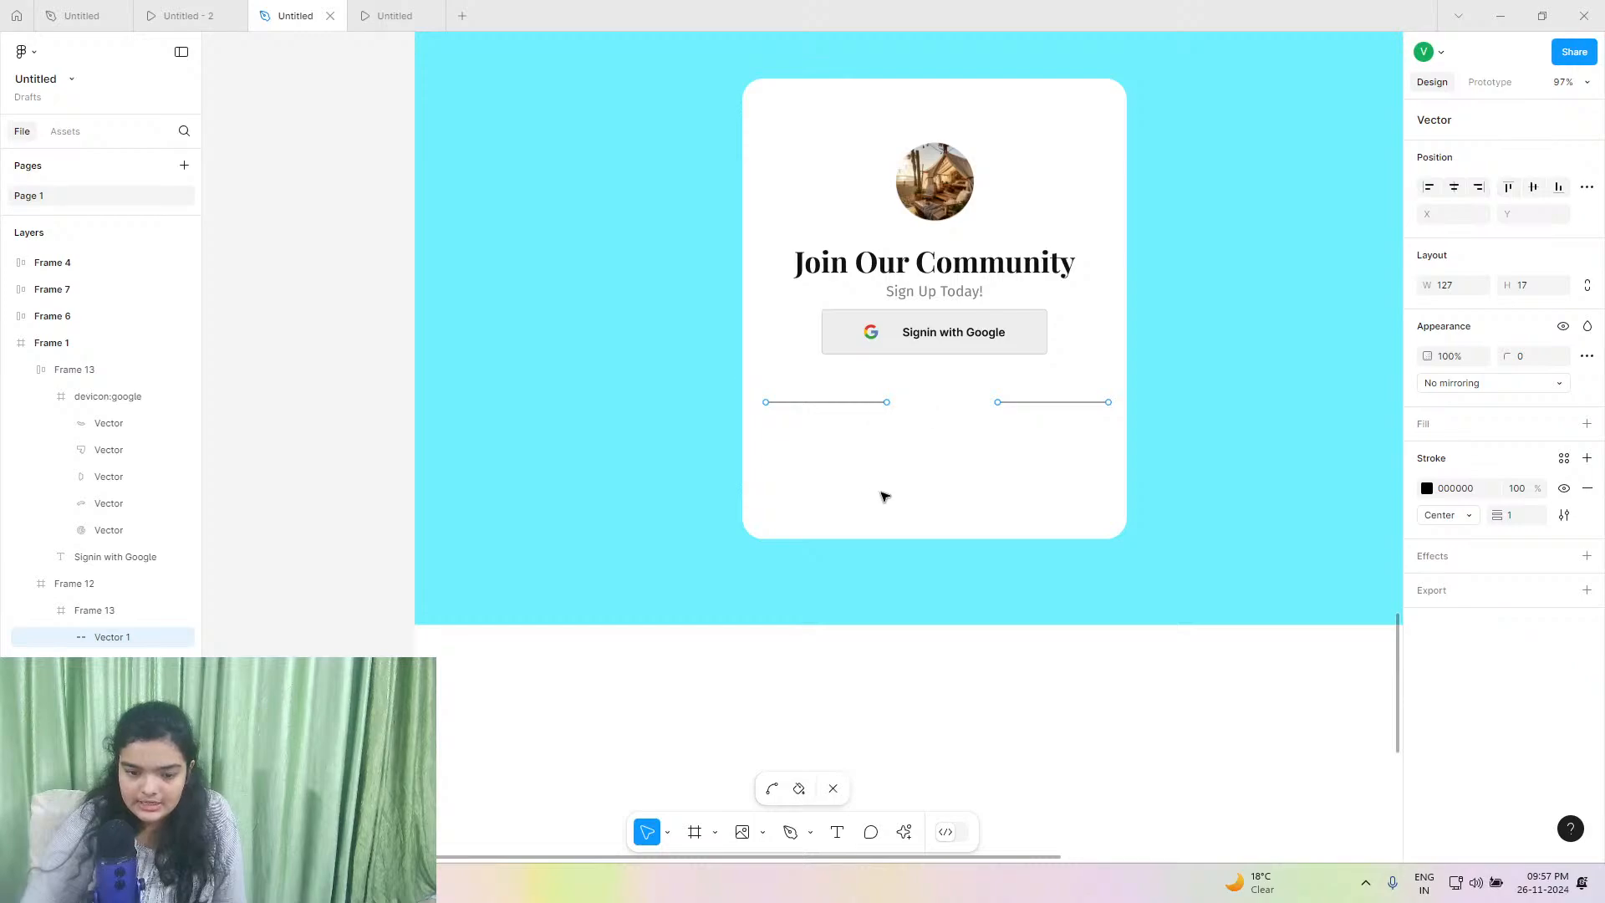
{"action": "key", "text": "Escape"}
Move the white card slightly up so its divider line sits closer beneath the Google button.
{"action": "left_click_drag", "start_coordinate": [986, 405], "coordinate": [987, 392]}
{"action": "left_click", "coordinate": [969, 355]}
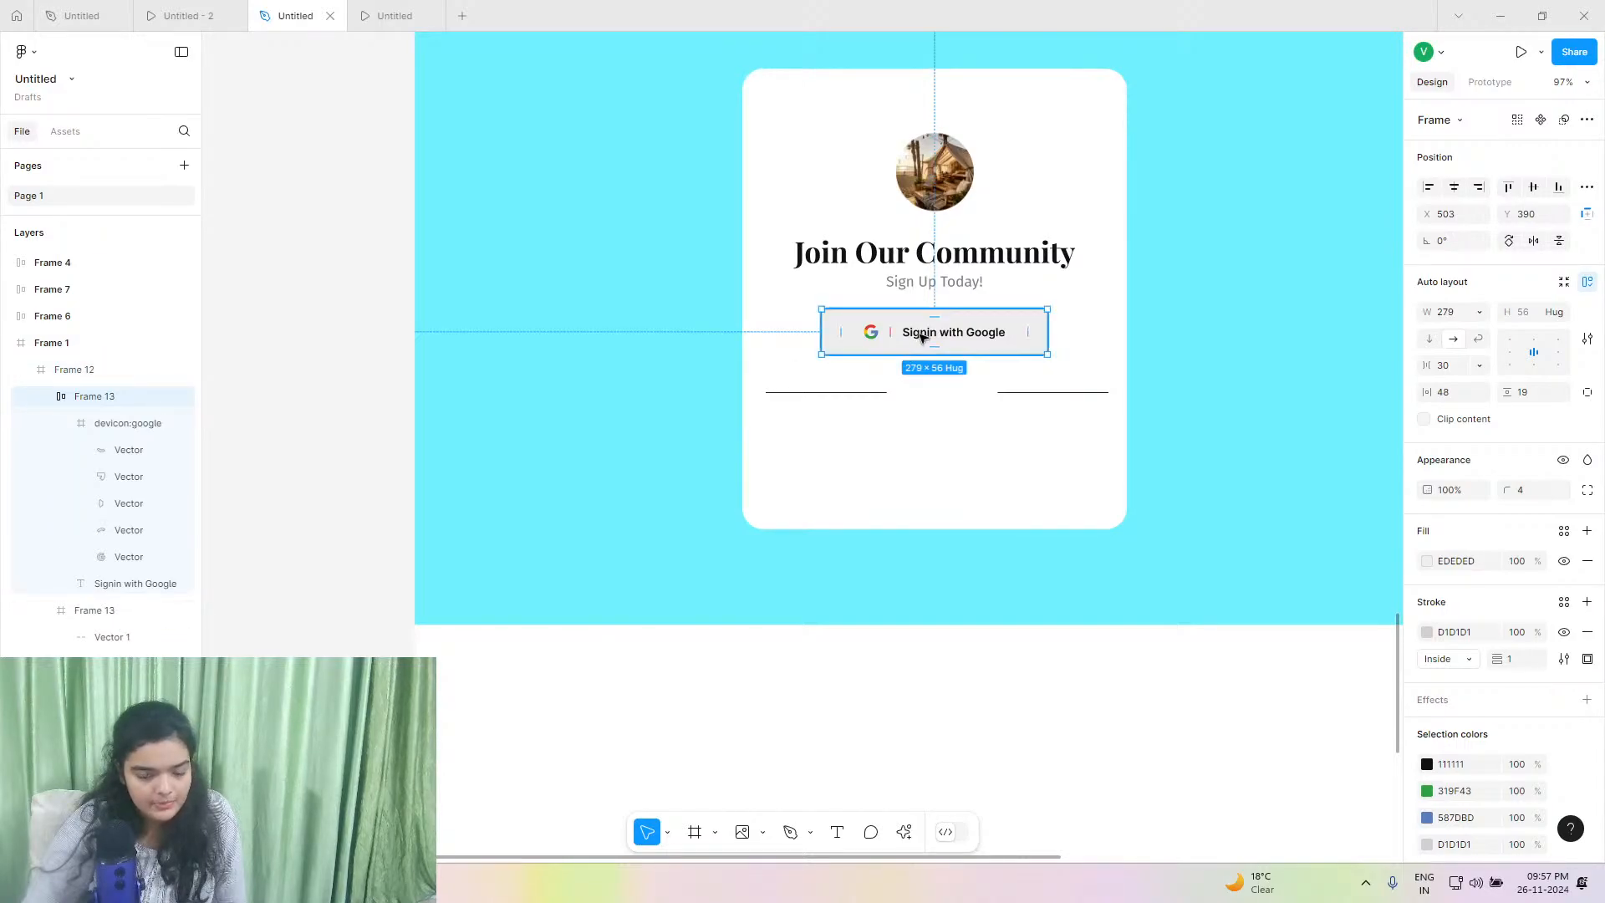
{"action": "left_click_drag", "start_coordinate": [920, 332], "coordinate": [920, 331]}
{"action": "left_click", "coordinate": [936, 287]}
{"action": "left_click", "coordinate": [933, 287]}
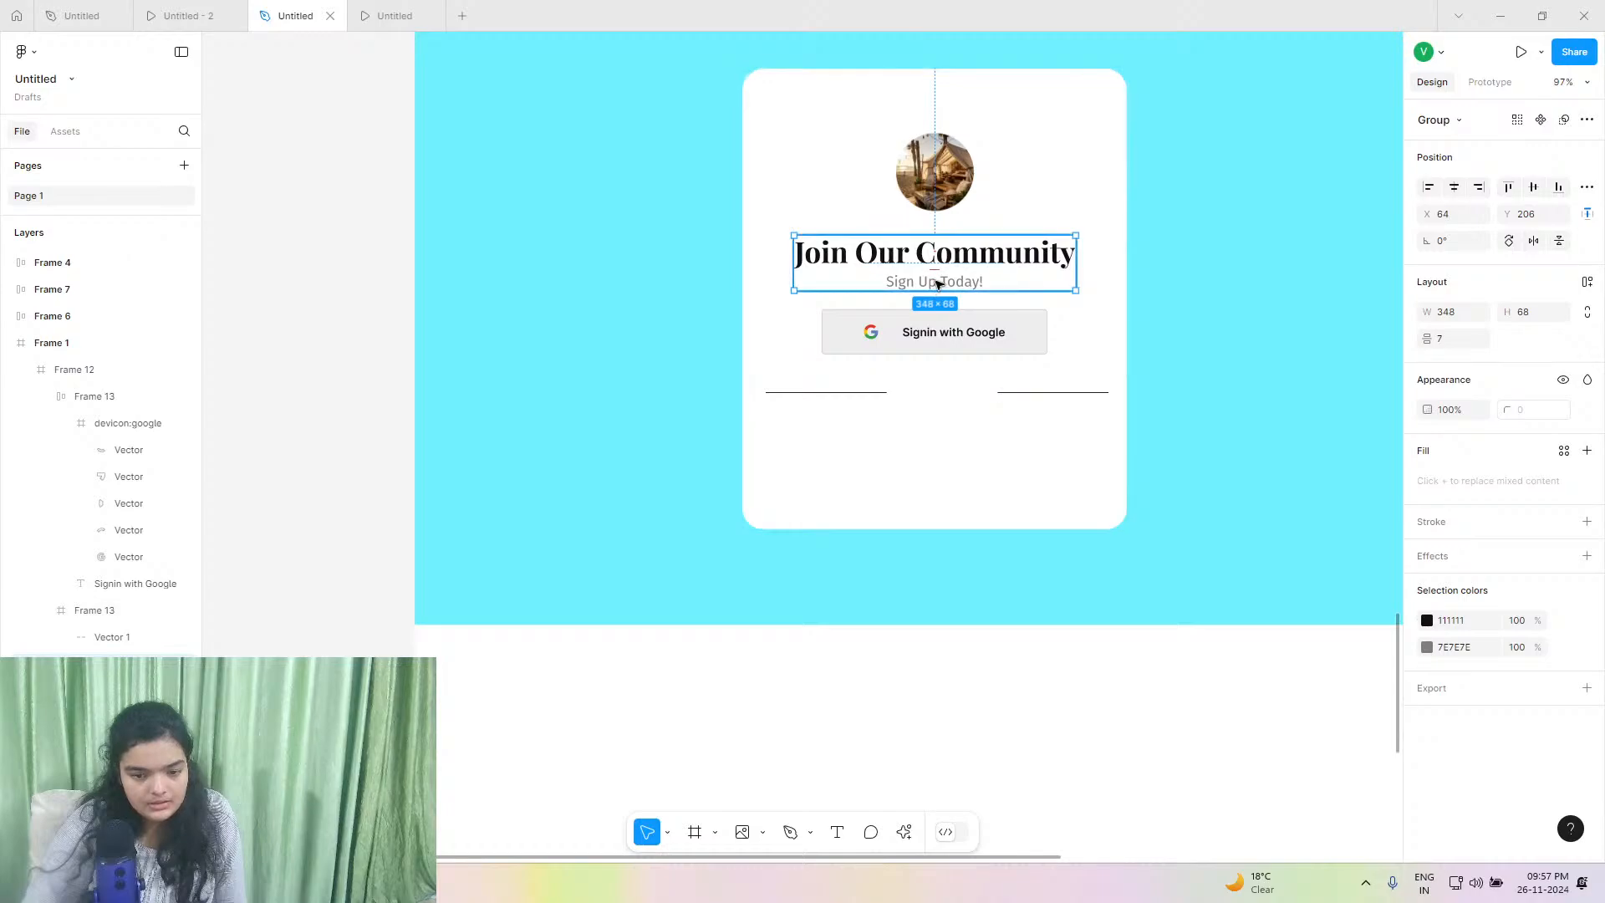
Add the text "or" and centre it in the gap between the two divider lines.
{"action": "left_click", "coordinate": [836, 832]}
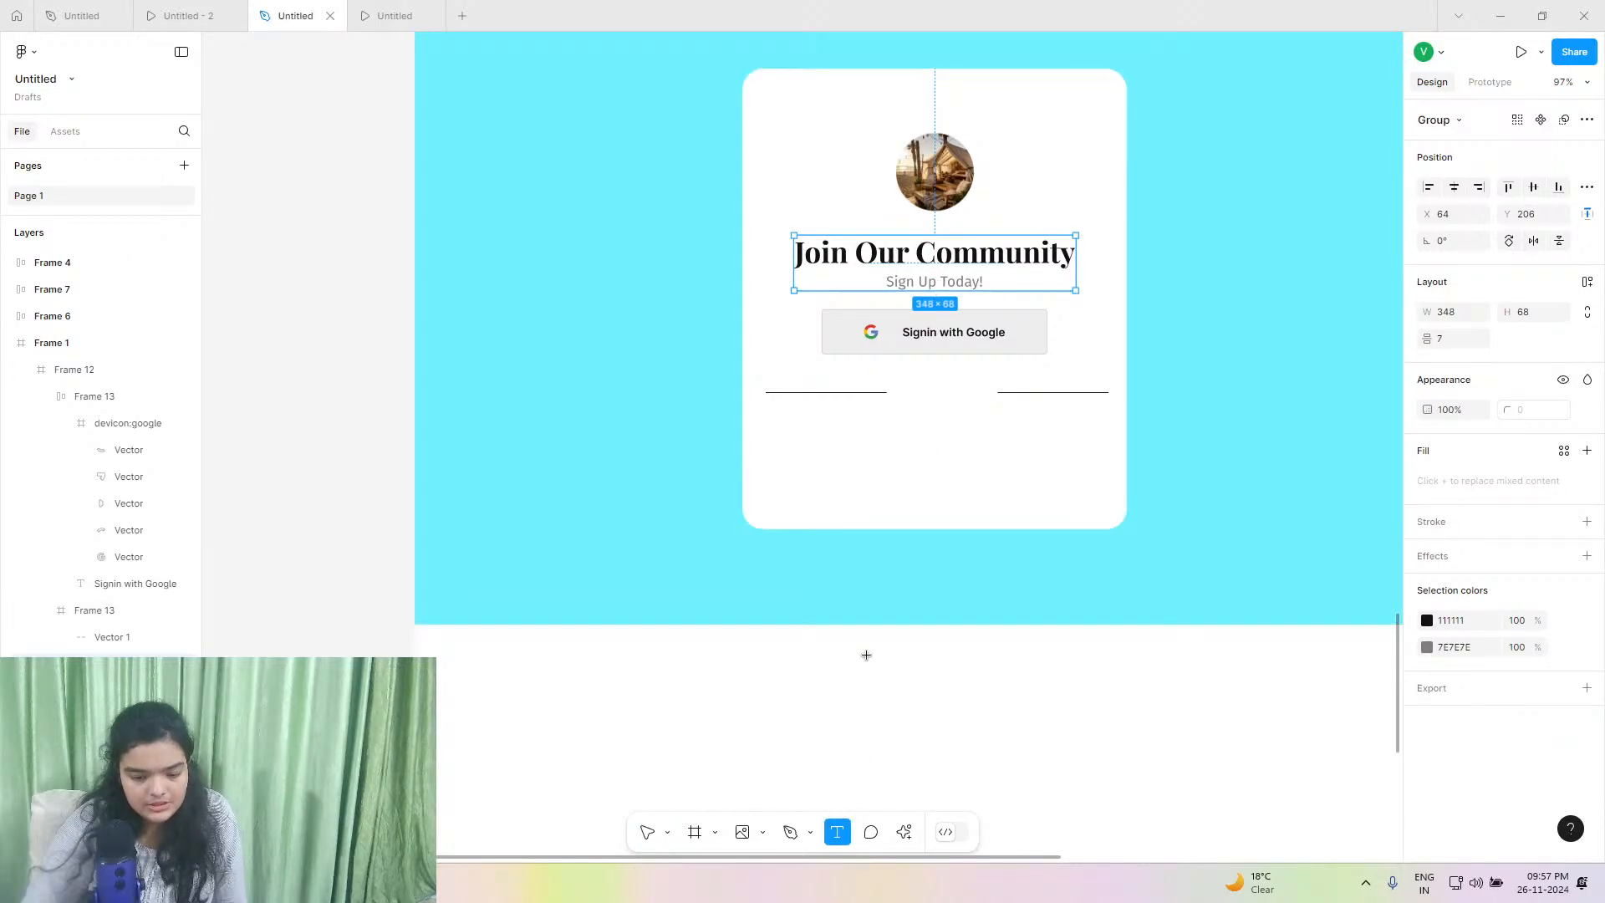
{"action": "left_click", "coordinate": [927, 392]}
{"action": "type", "text": "or"}
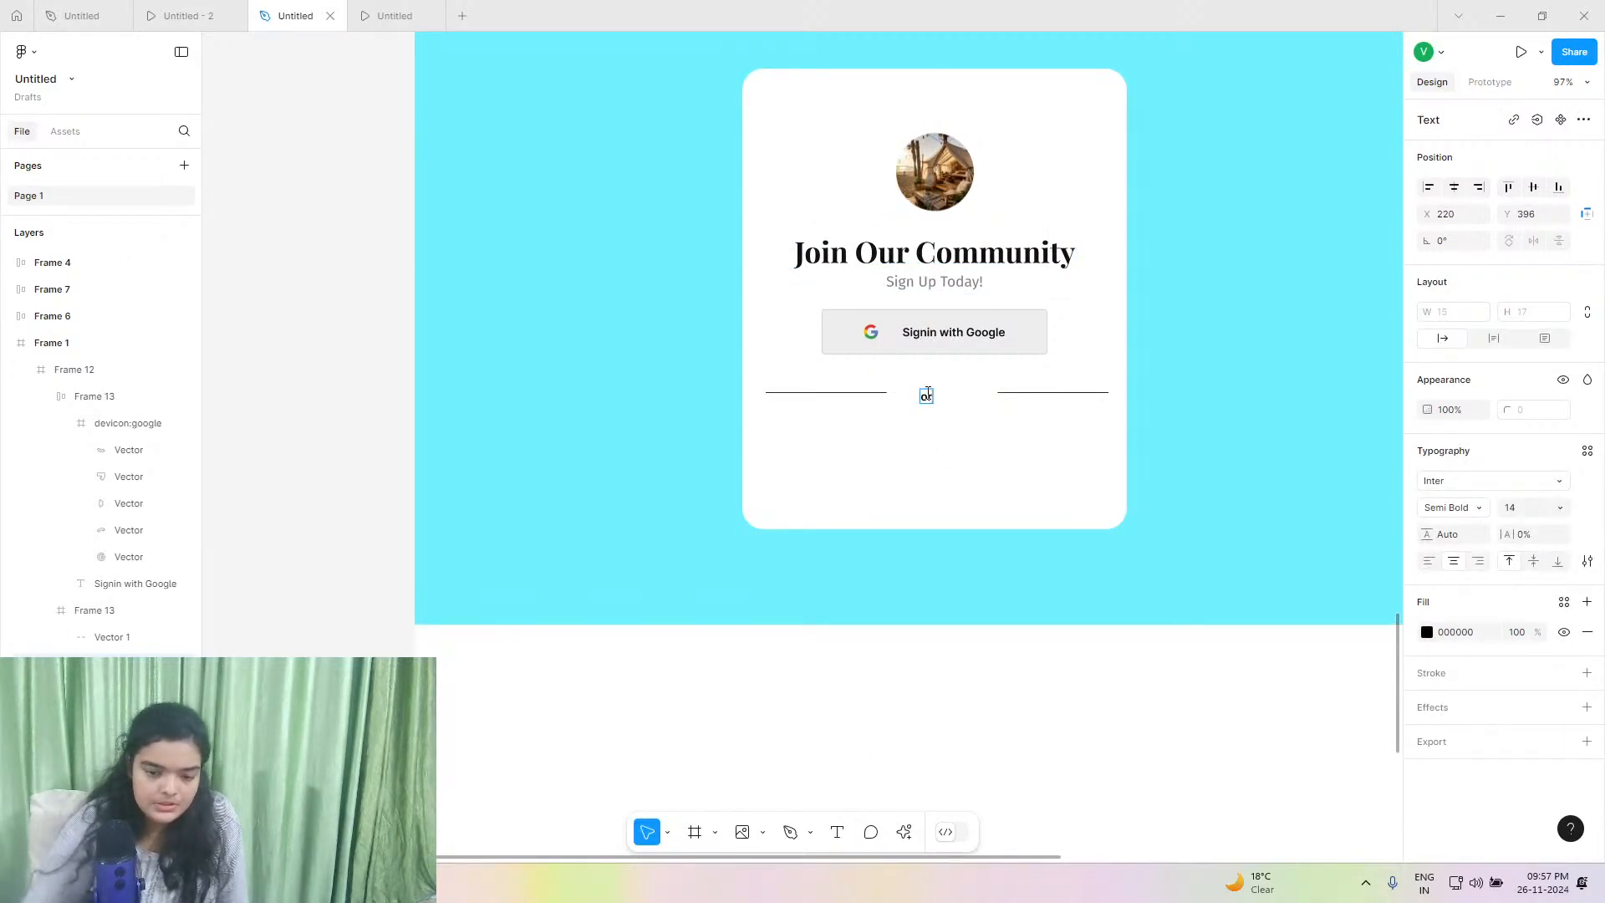
{"action": "key", "text": "Escape"}
{"action": "left_click_drag", "start_coordinate": [934, 399], "coordinate": [942, 396]}
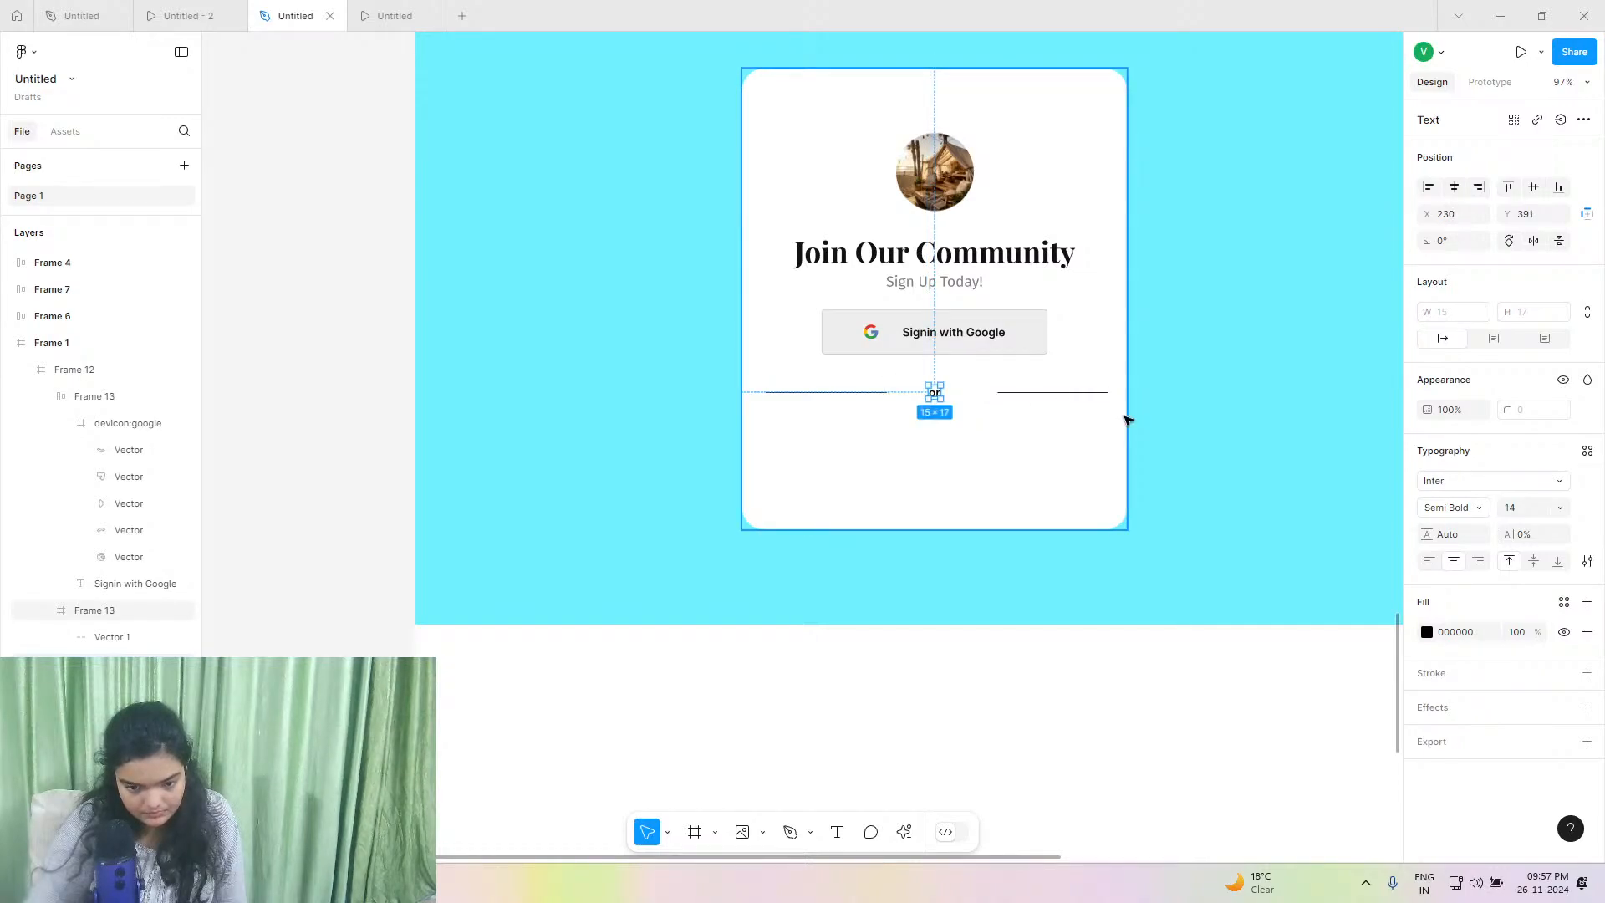
Recolour the "or" text and the divider lines' stroke to grey 7E7E7E, checking against the reference prototype.
{"action": "left_click", "coordinate": [1427, 632]}
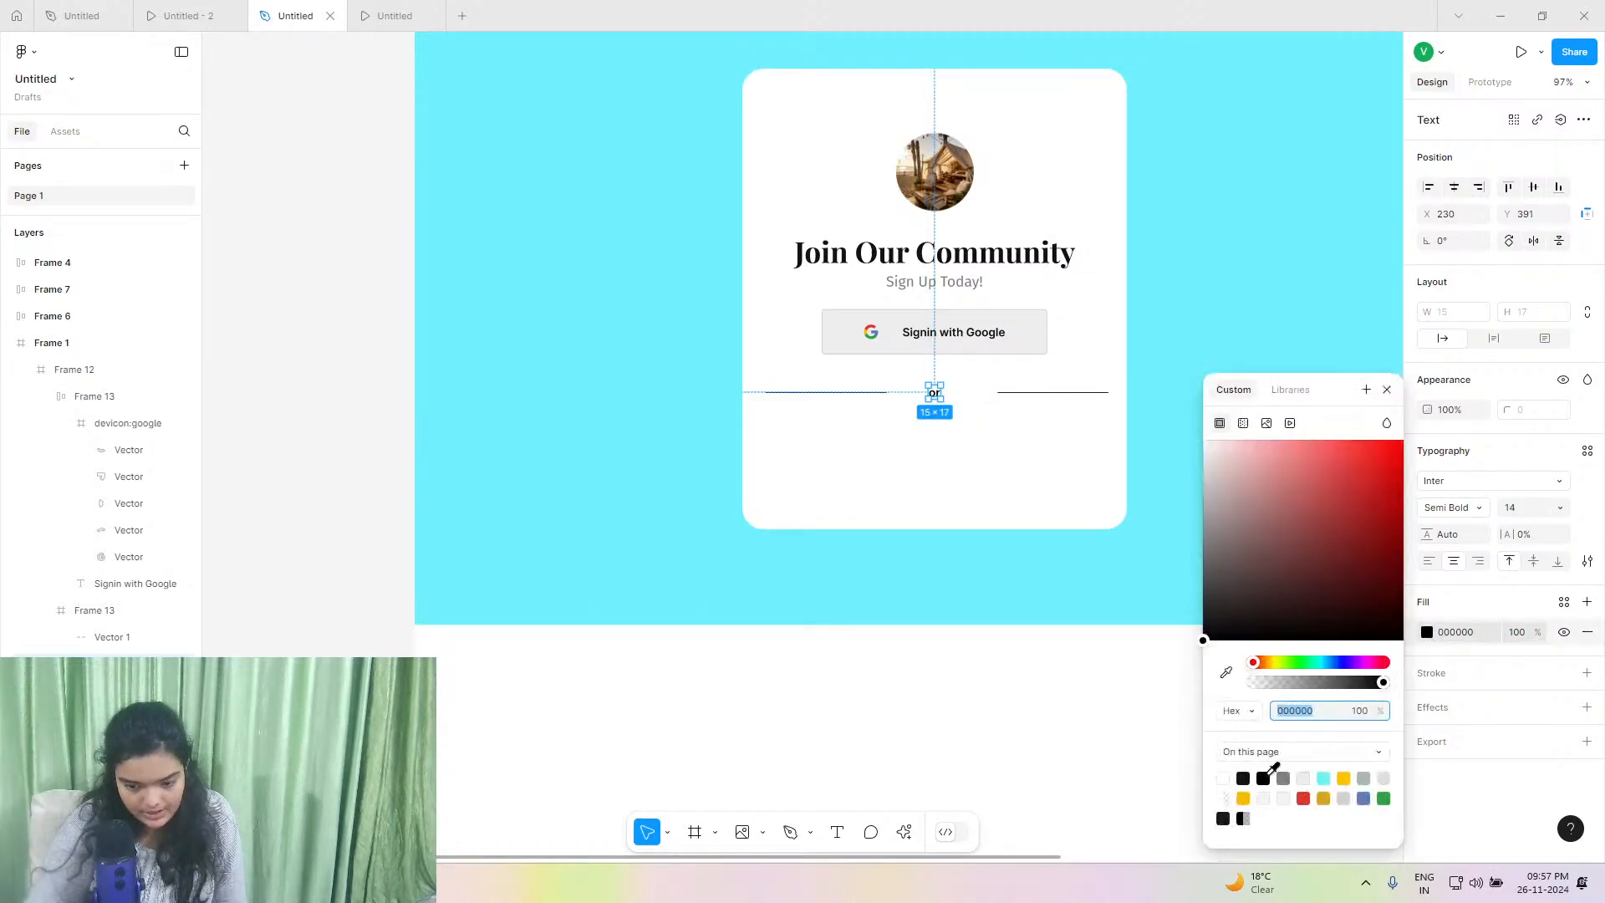
{"action": "left_click", "coordinate": [1053, 392]}
{"action": "left_click", "coordinate": [1427, 489]}
{"action": "left_click", "coordinate": [1309, 712]}
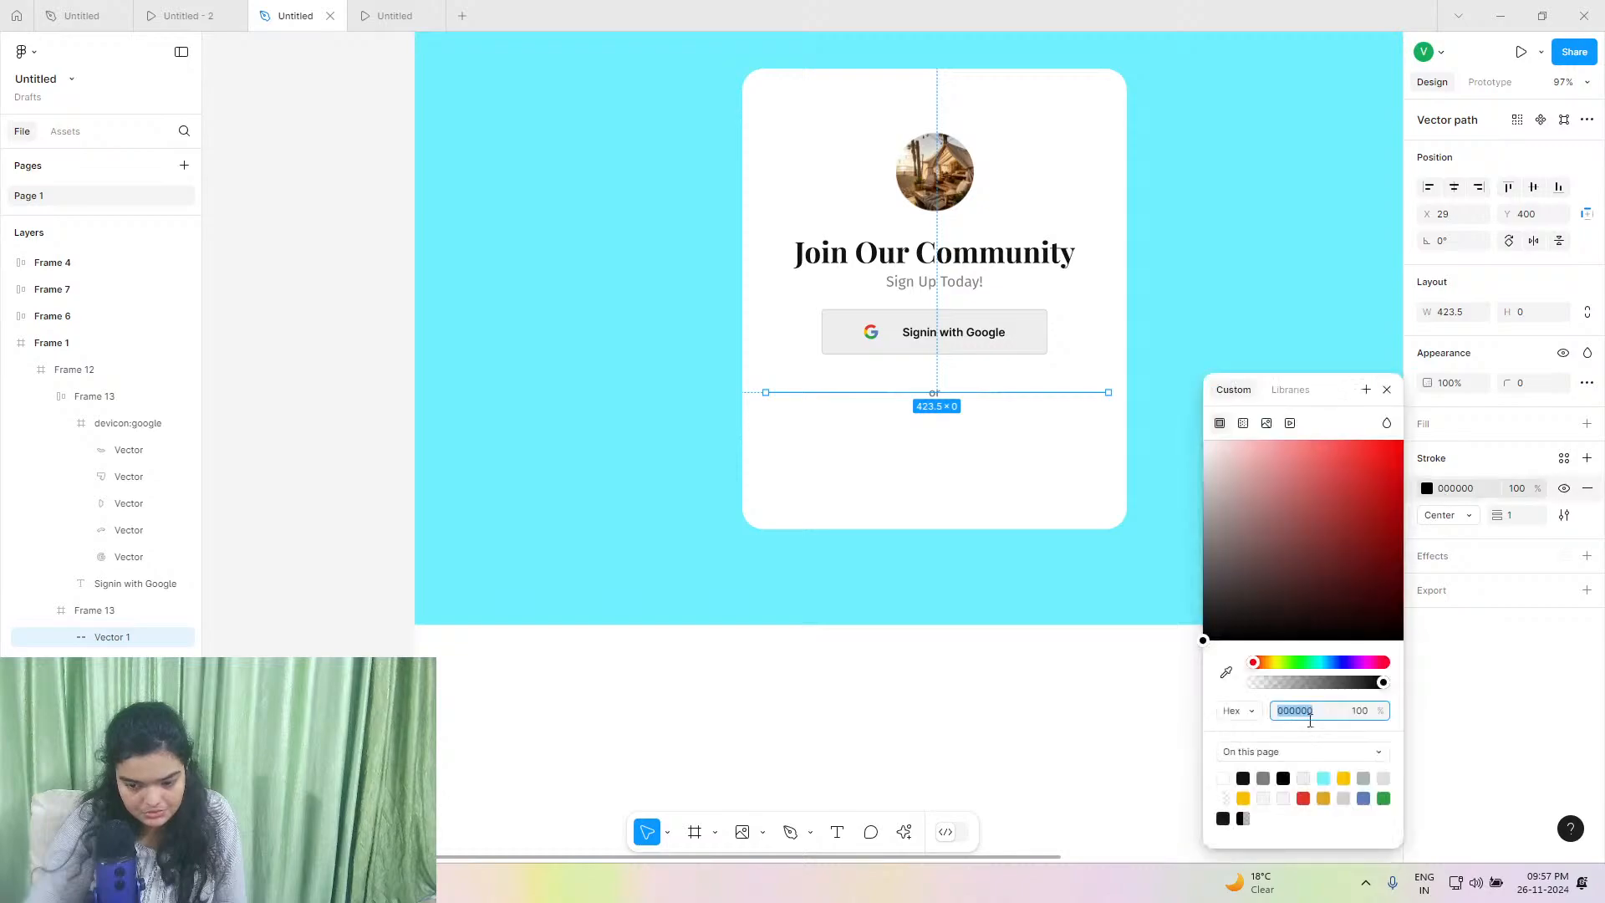
{"action": "left_click", "coordinate": [179, 15]}
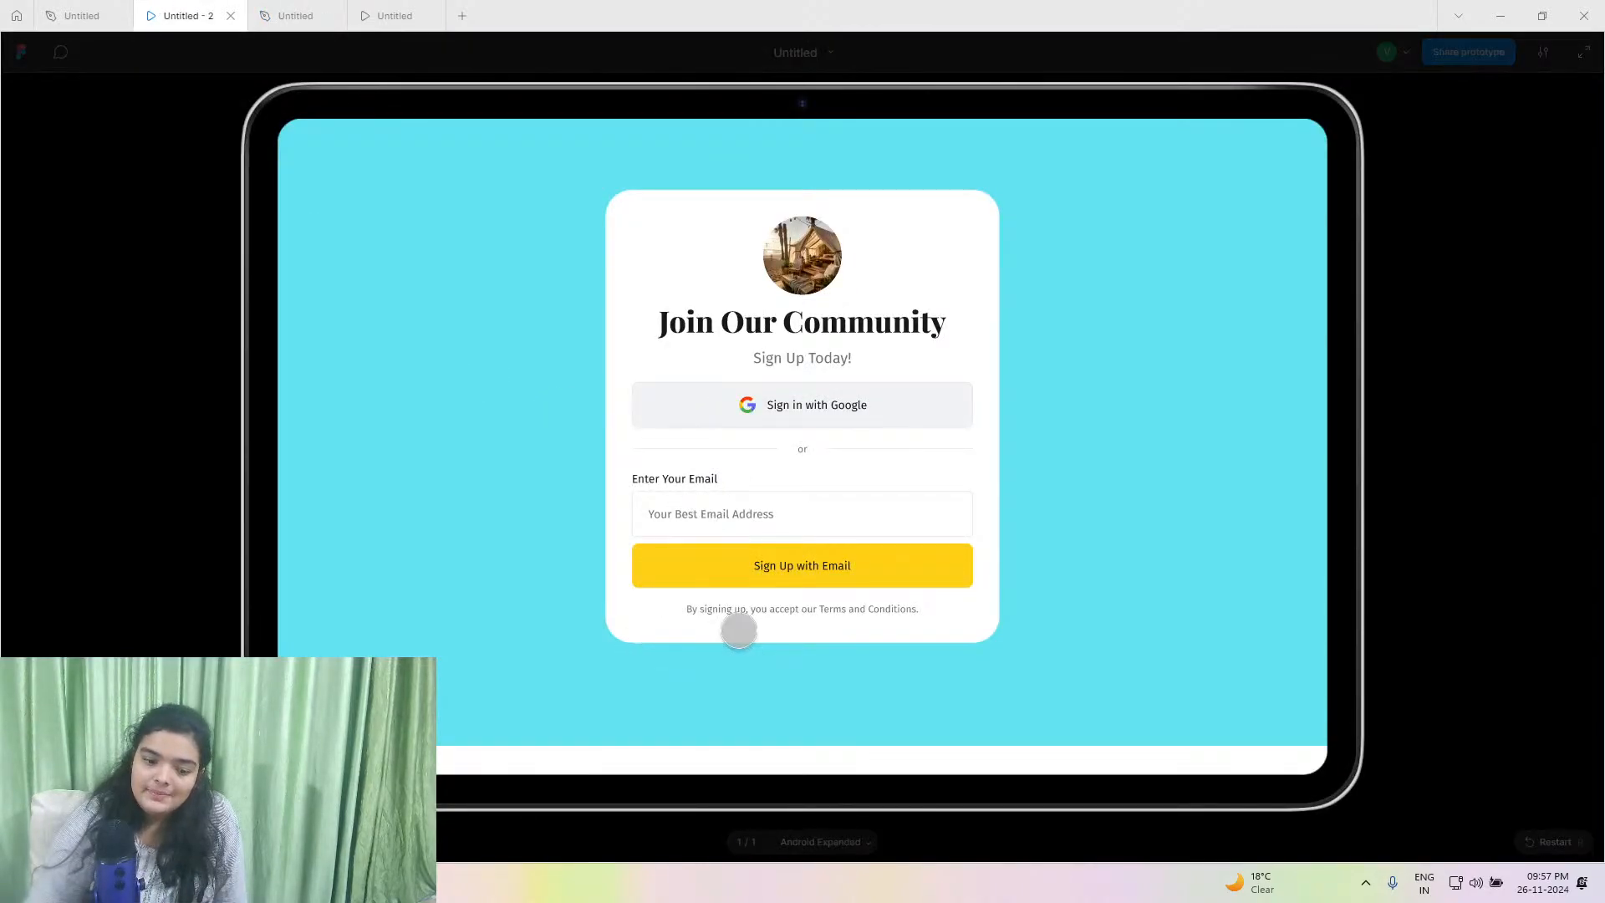
{"action": "left_click", "coordinate": [297, 15]}
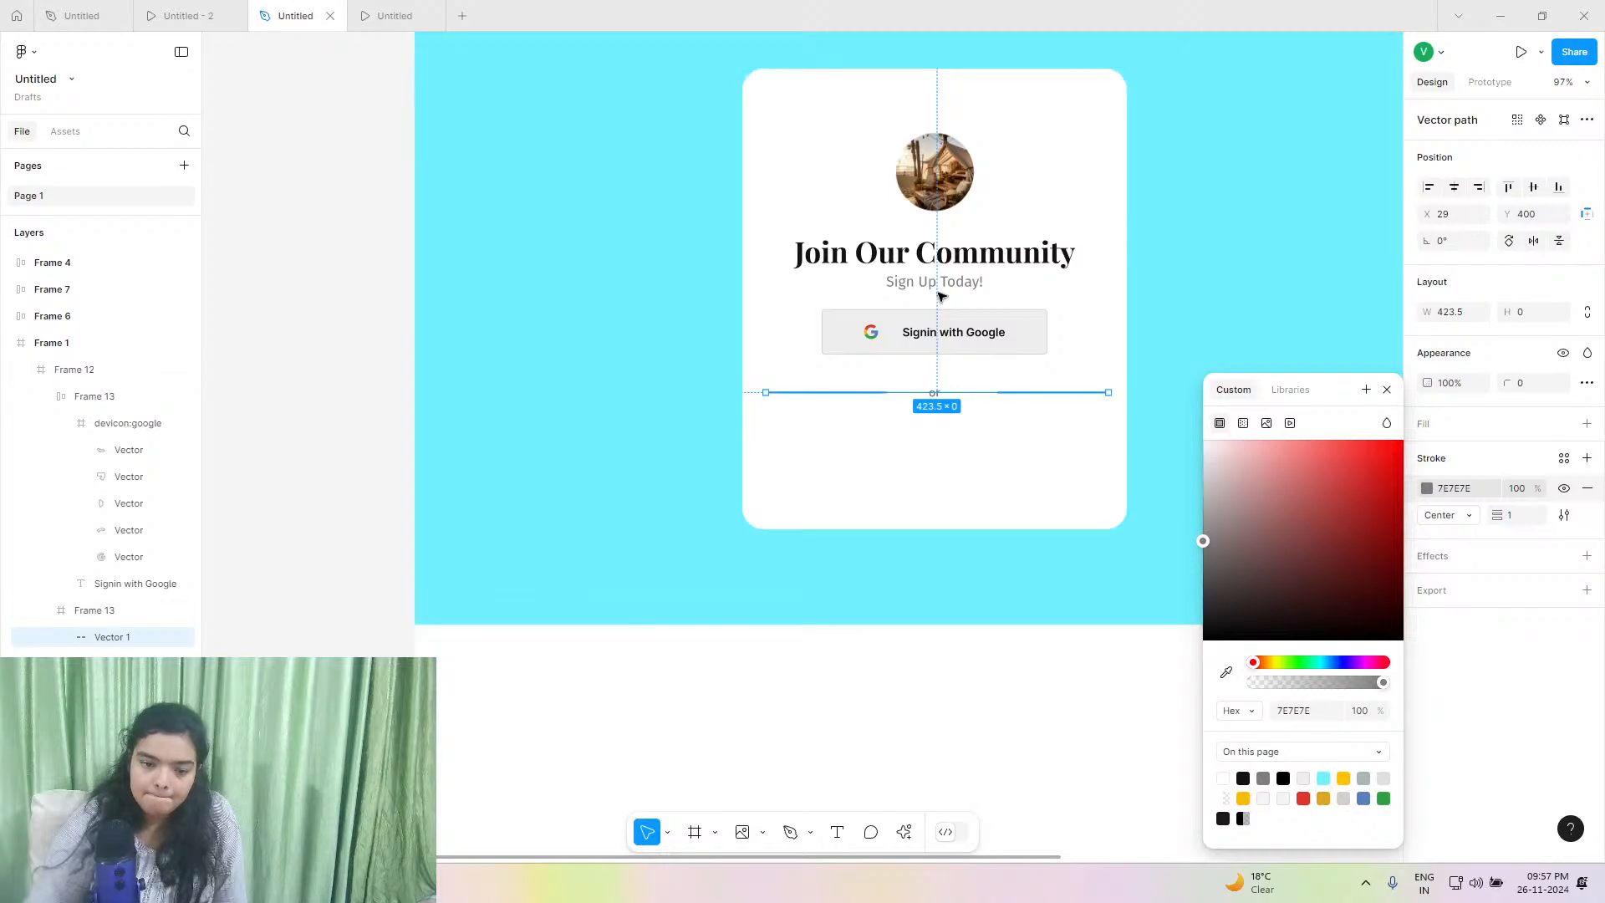
Stretch the "Signin with Google" button's left edge outward to make it 334 px wide.
{"action": "scroll", "coordinate": [938, 282], "scroll_direction": "up", "scroll_amount": 3}
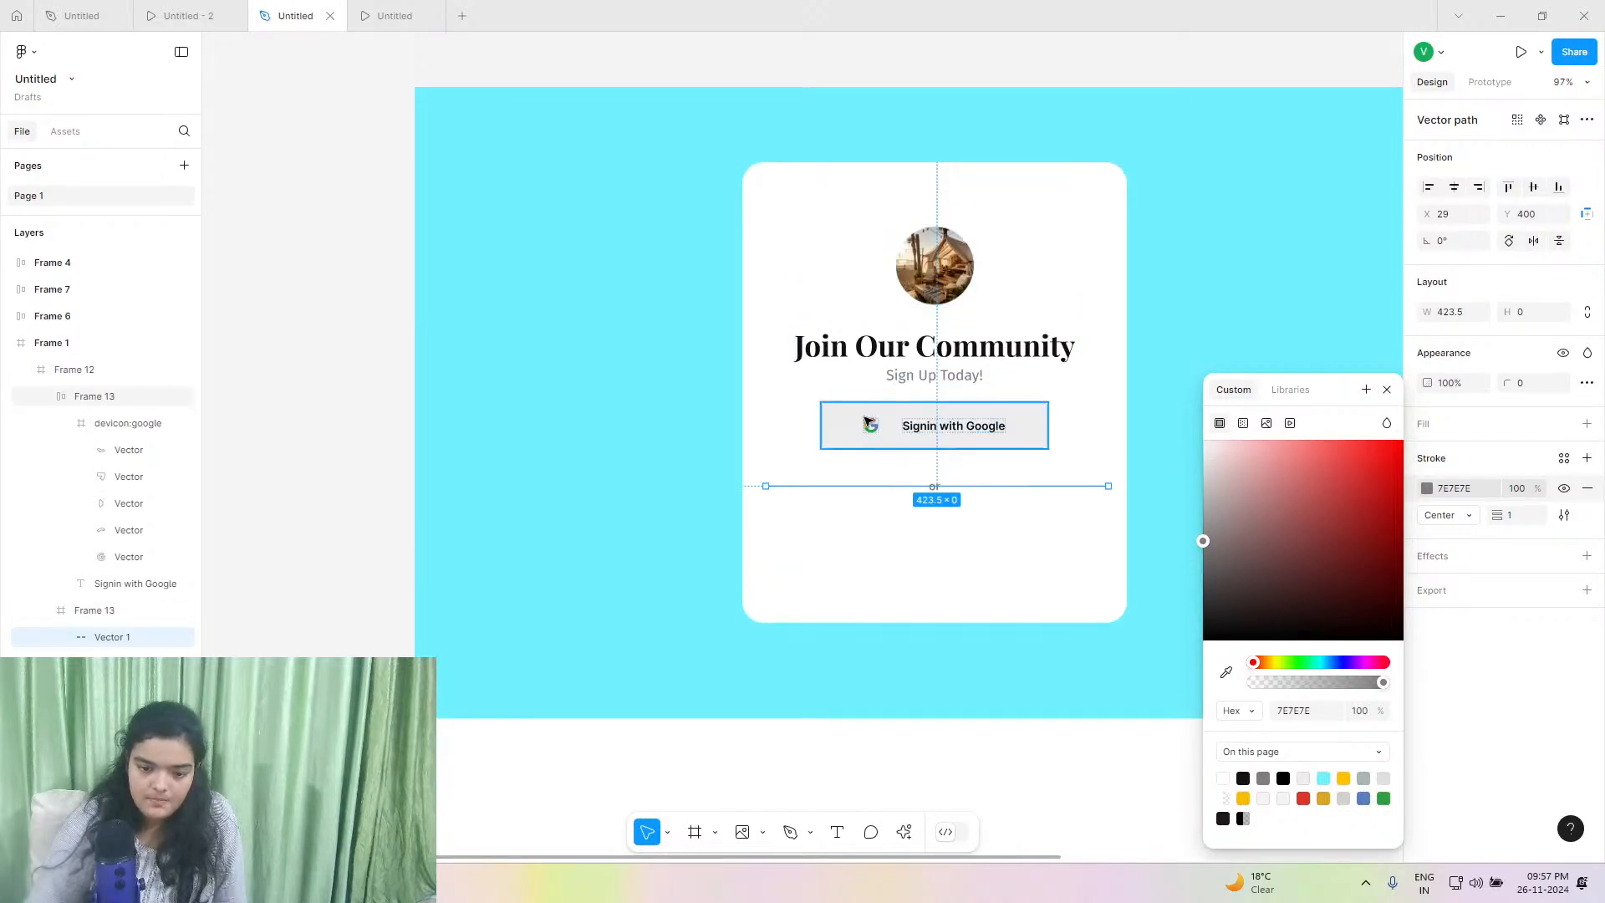
{"action": "left_click", "coordinate": [840, 423]}
{"action": "left_click_drag", "start_coordinate": [821, 424], "coordinate": [776, 425]}
{"action": "left_click_drag", "start_coordinate": [1051, 426], "coordinate": [1108, 434]}
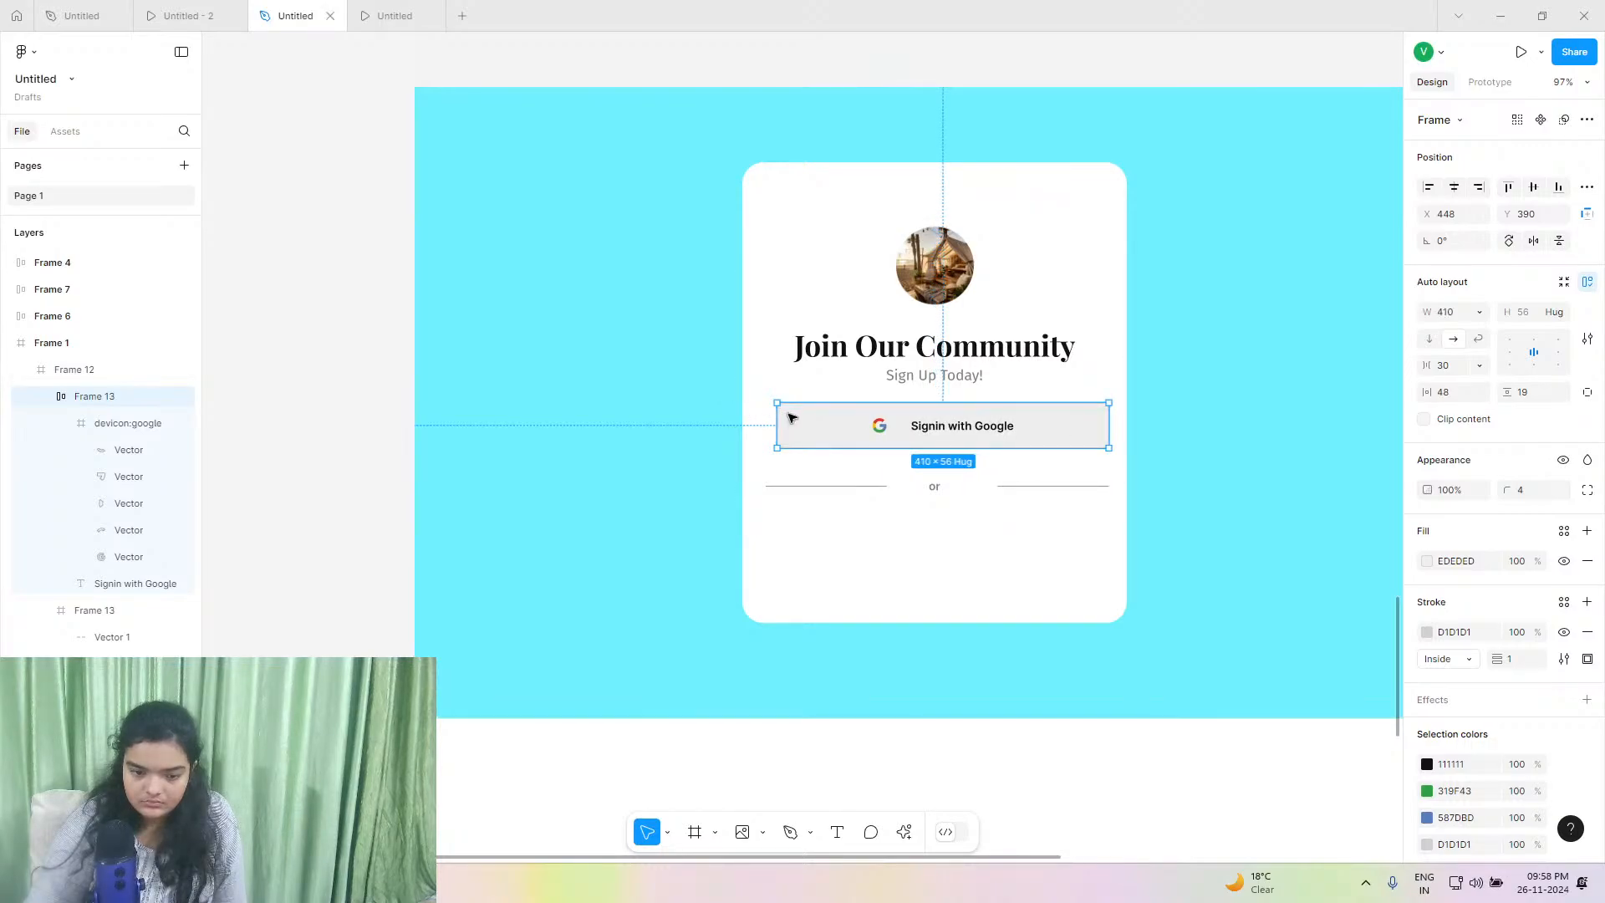
{"action": "left_click_drag", "start_coordinate": [776, 413], "coordinate": [767, 411]}
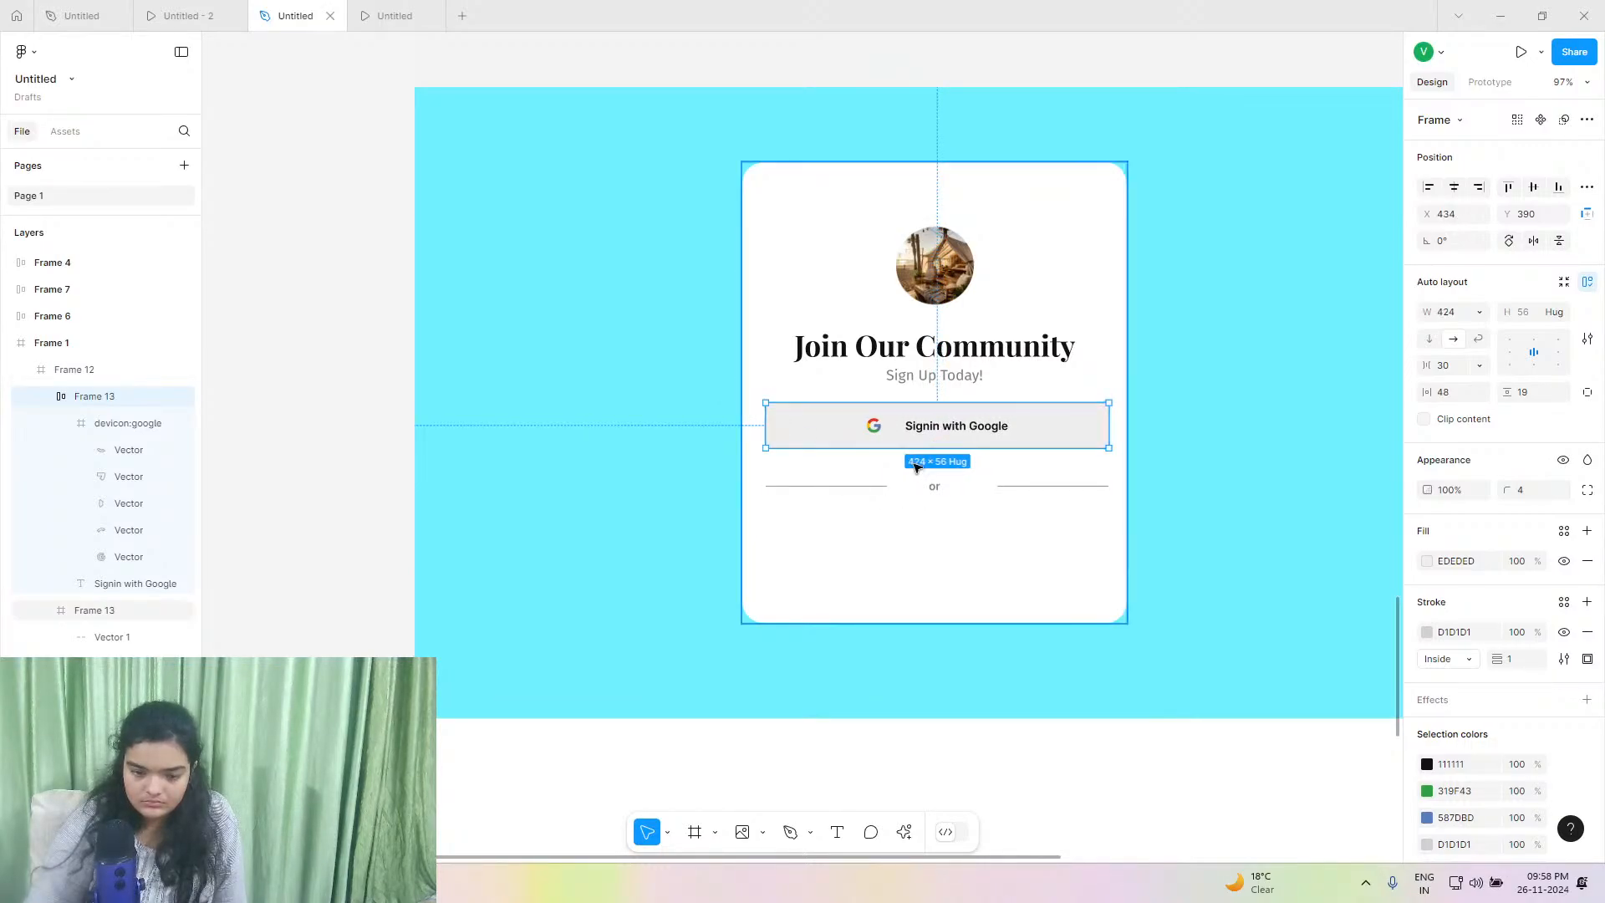
{"action": "key", "text": "ctrl+z"}
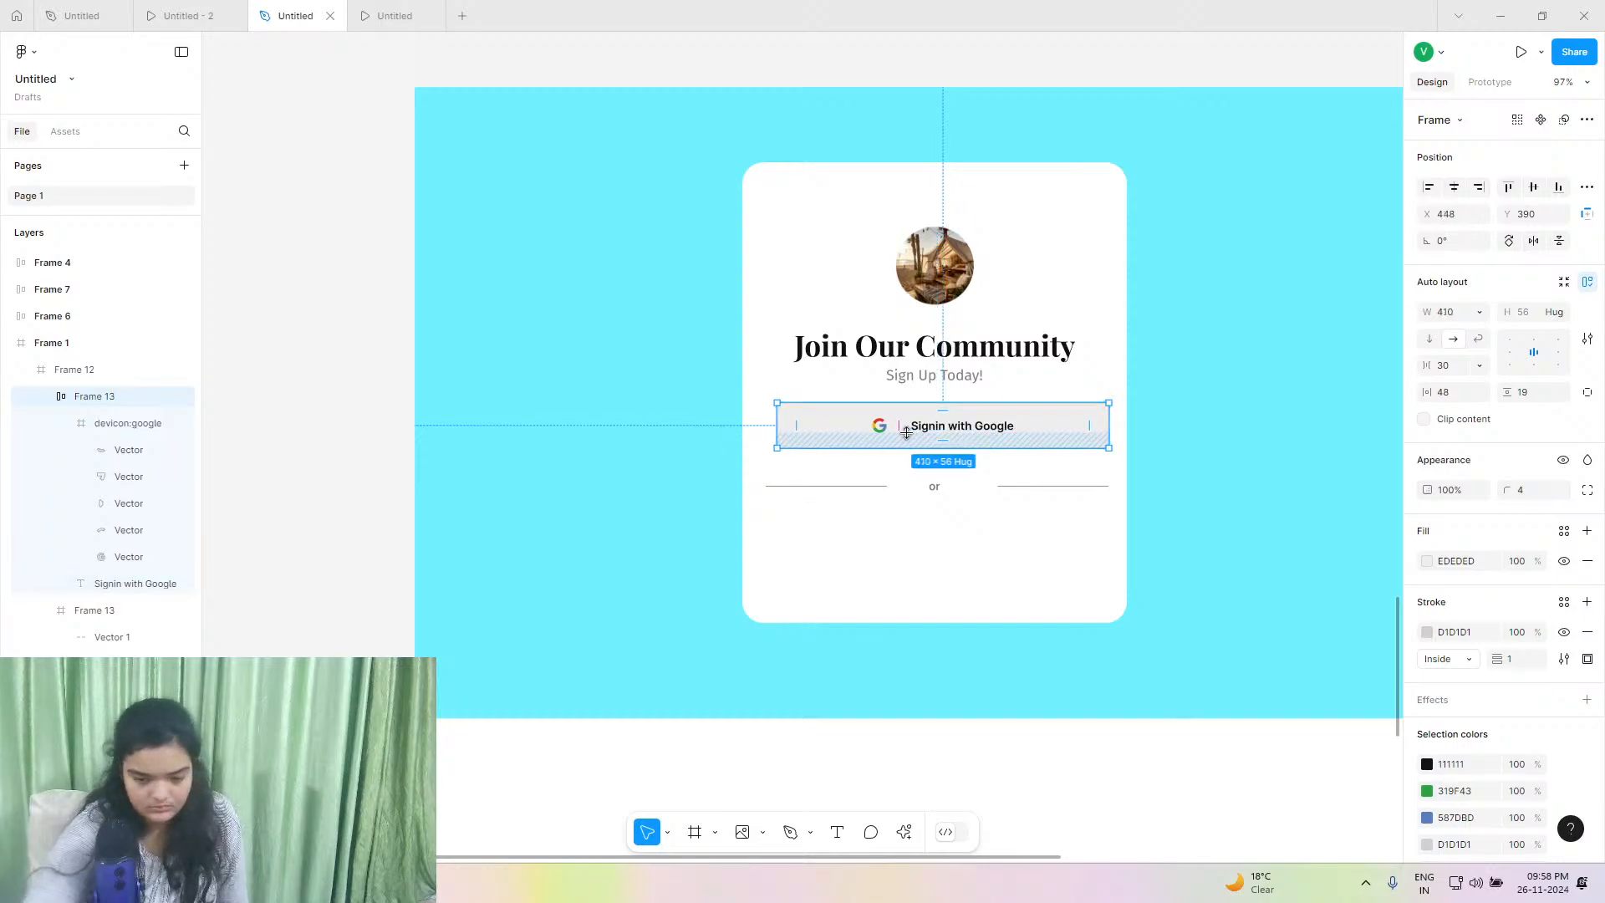
{"action": "key", "text": "ctrl+z"}
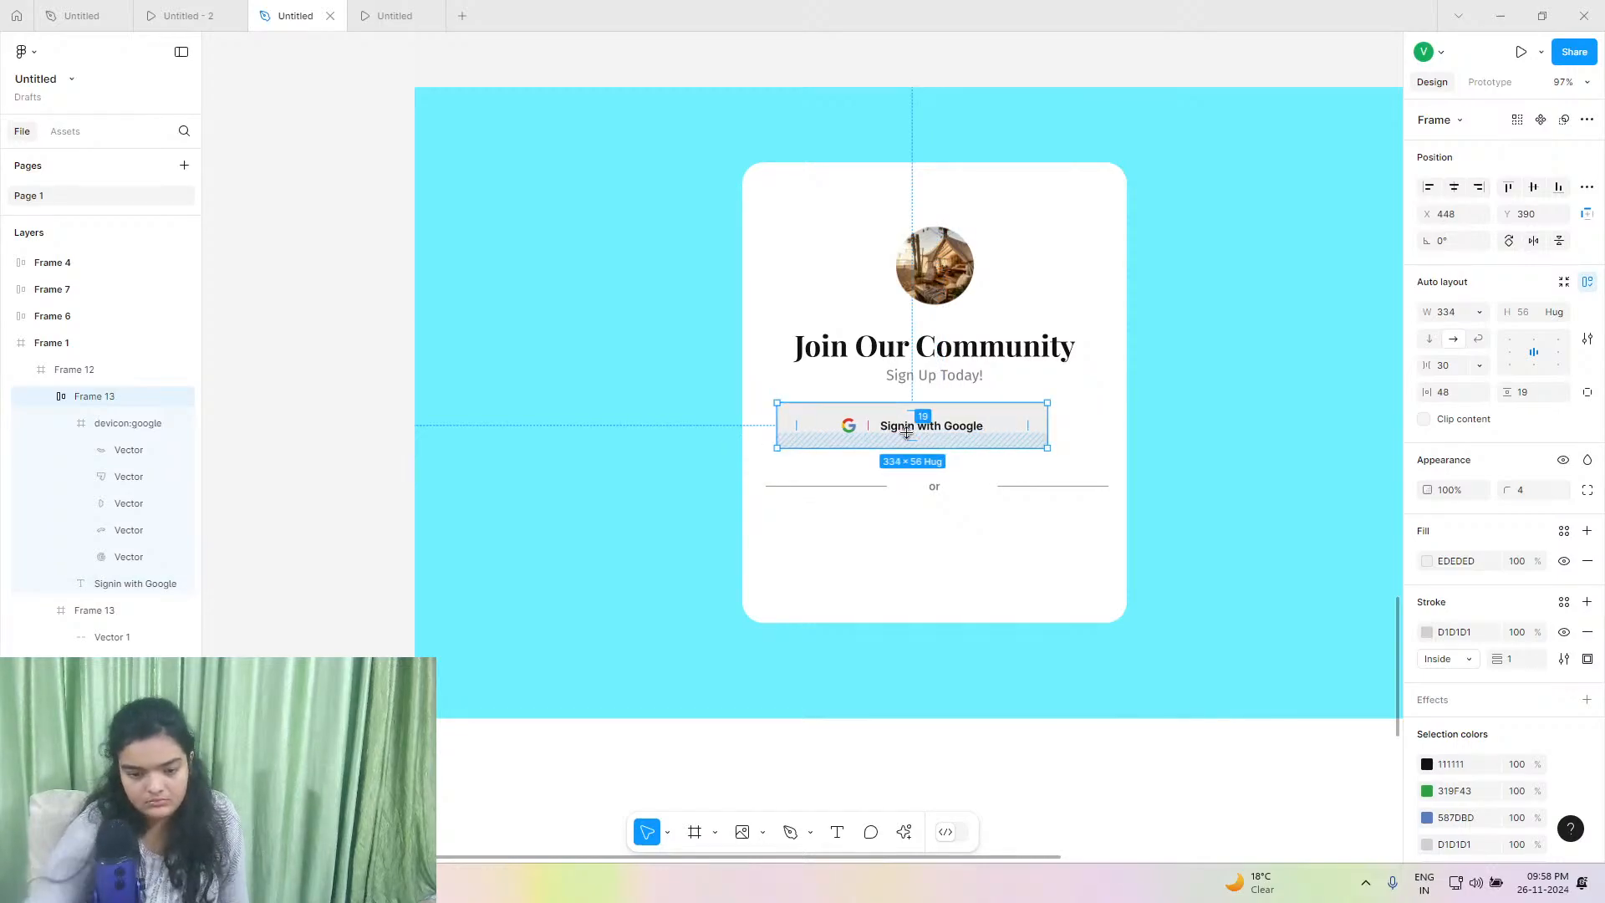
Centre the "Signin with Google" button horizontally on the card, beneath the heading group.
{"action": "left_click", "coordinate": [1453, 191]}
{"action": "scroll", "coordinate": [1003, 459], "scroll_direction": "up", "scroll_amount": 1}
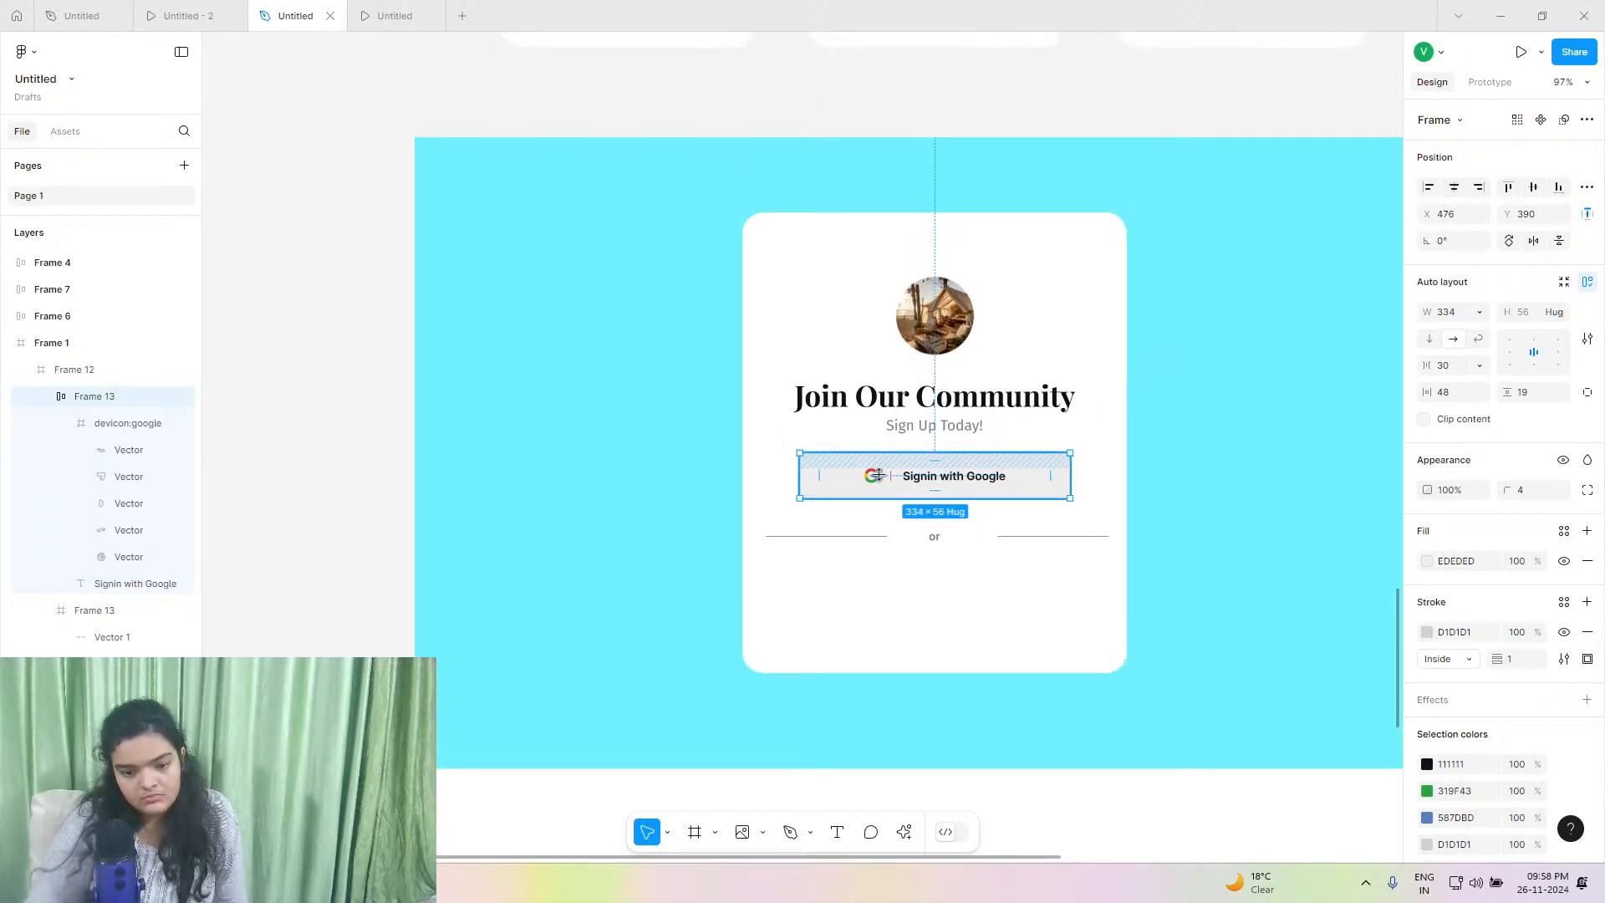
{"action": "left_click", "coordinate": [925, 415]}
{"action": "left_click", "coordinate": [926, 415]}
{"action": "left_click_drag", "start_coordinate": [935, 372], "coordinate": [934, 376]}
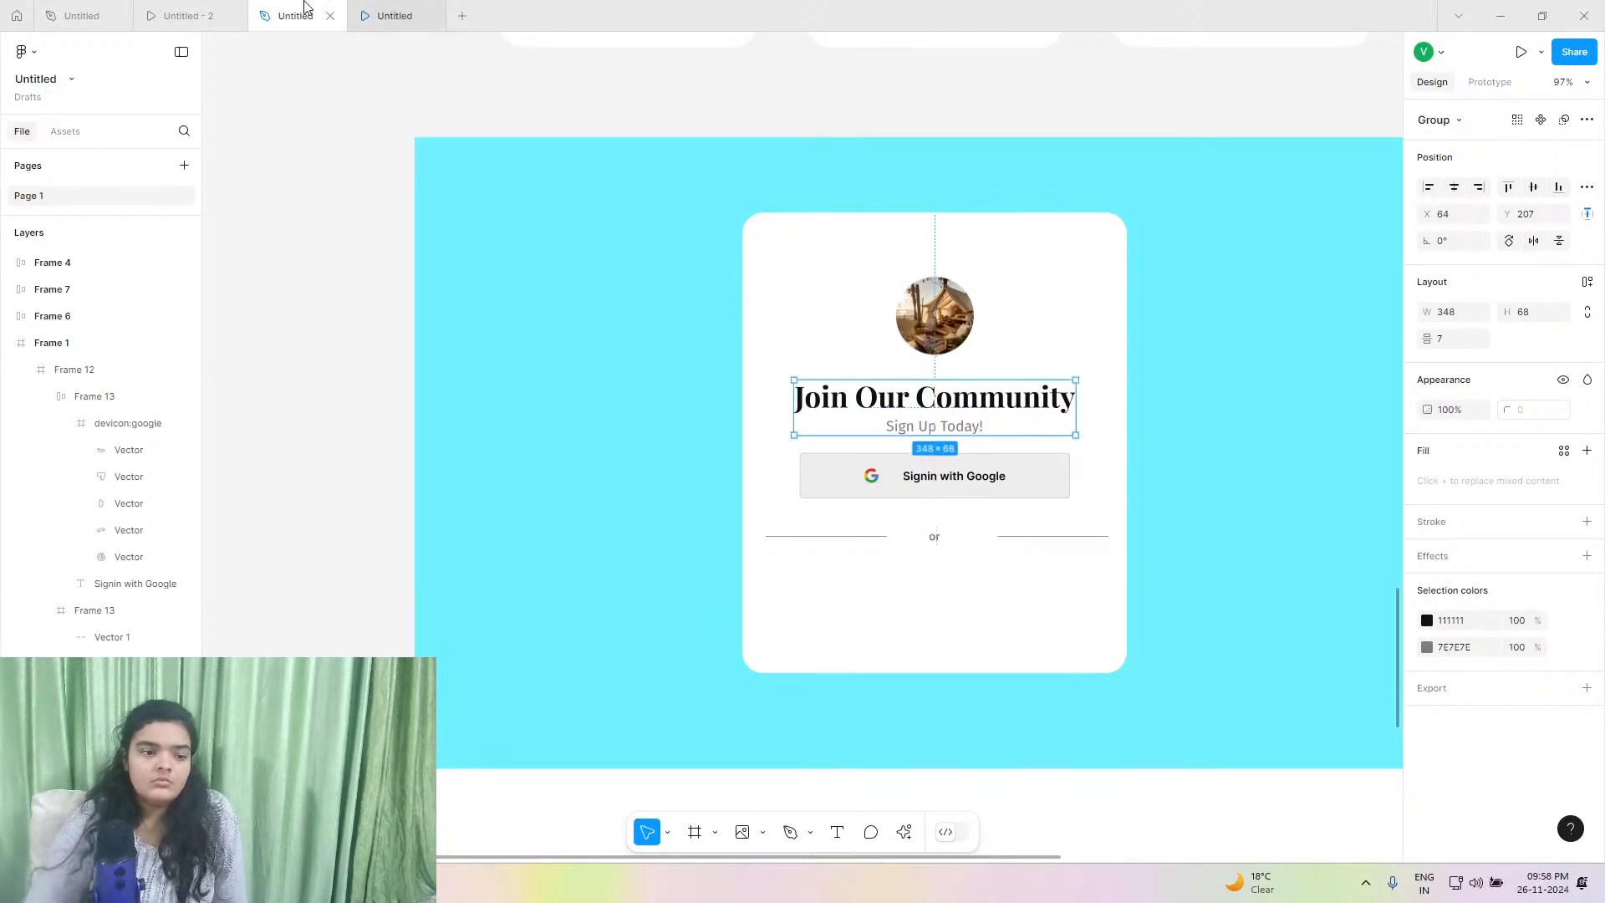
Check the reference prototype and add the text "Enter Your Email" below the left divider line.
{"action": "left_click", "coordinate": [236, 10]}
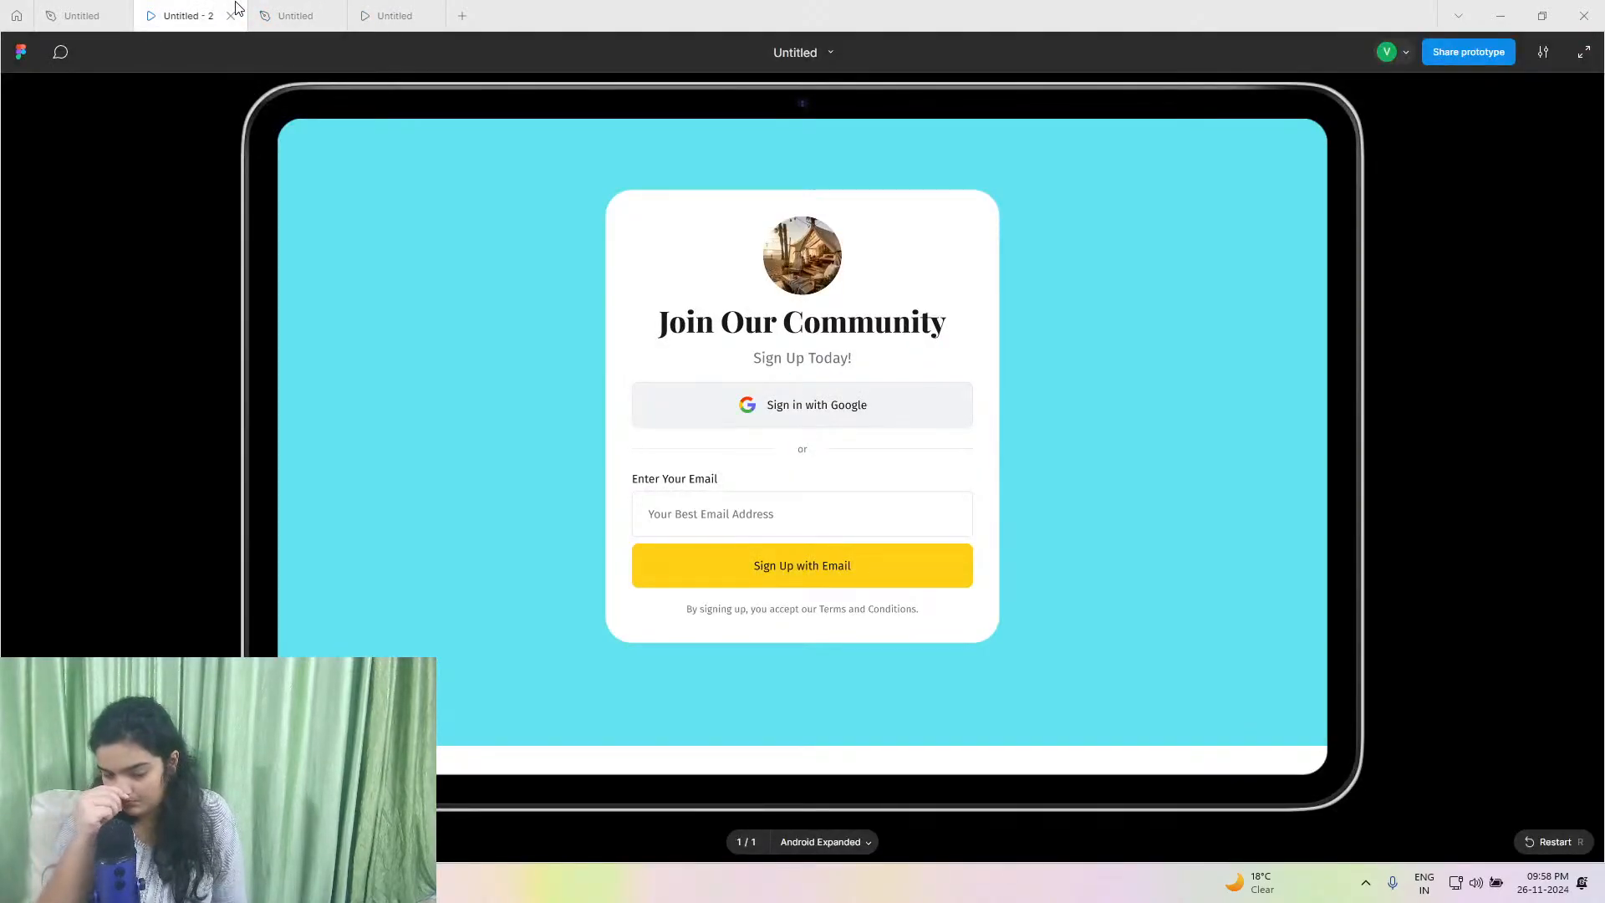
{"action": "left_click", "coordinate": [294, 15]}
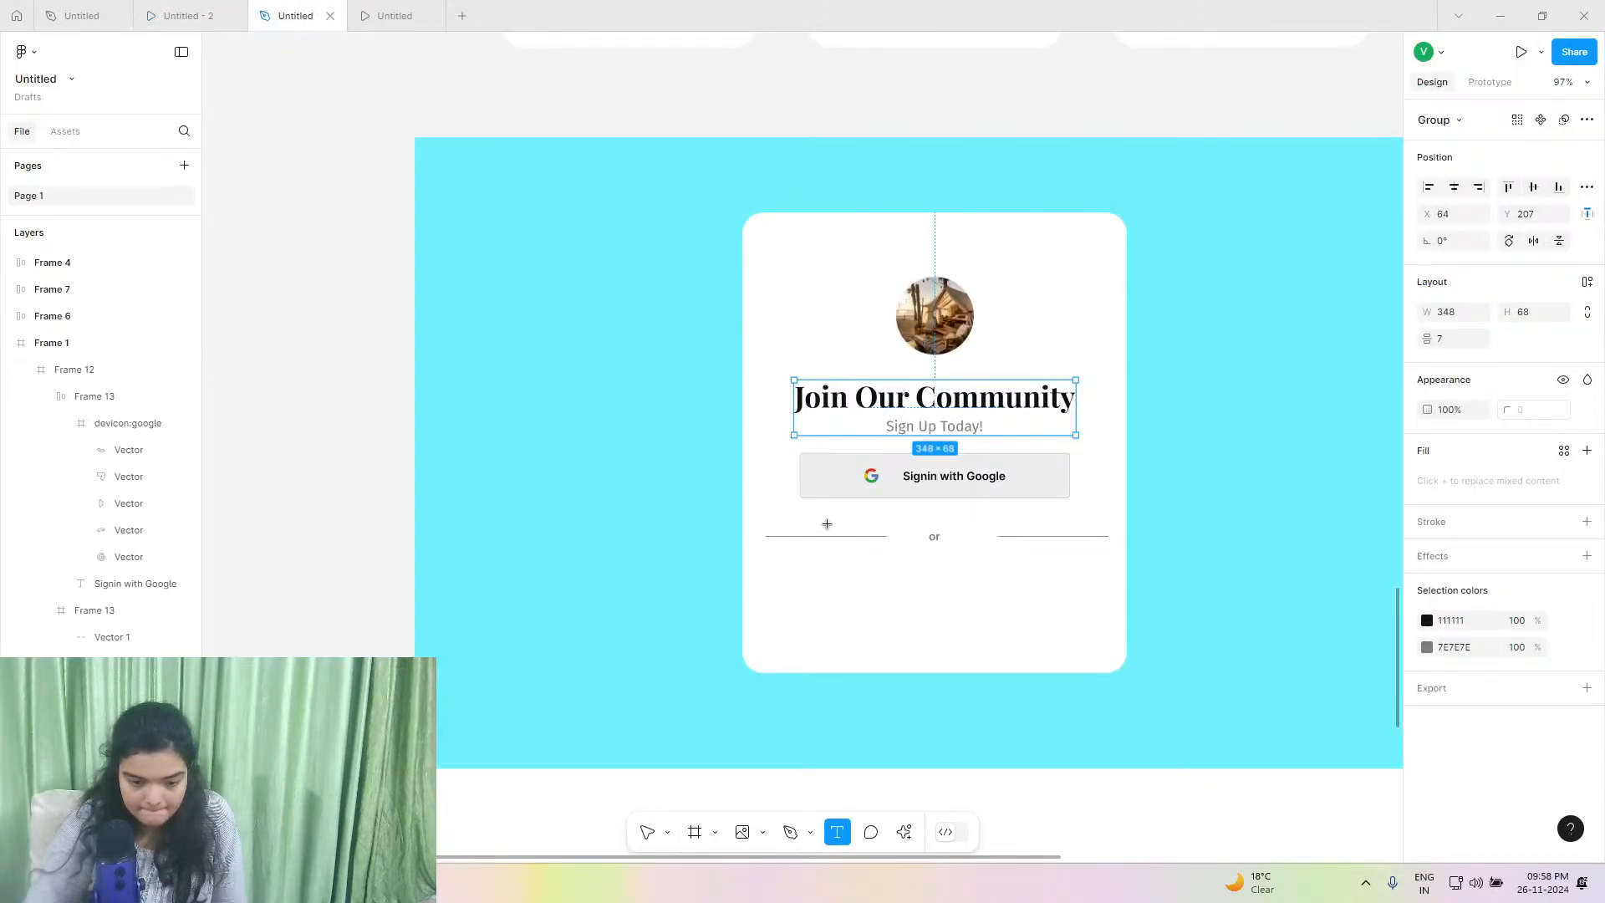
{"action": "left_click", "coordinate": [813, 572]}
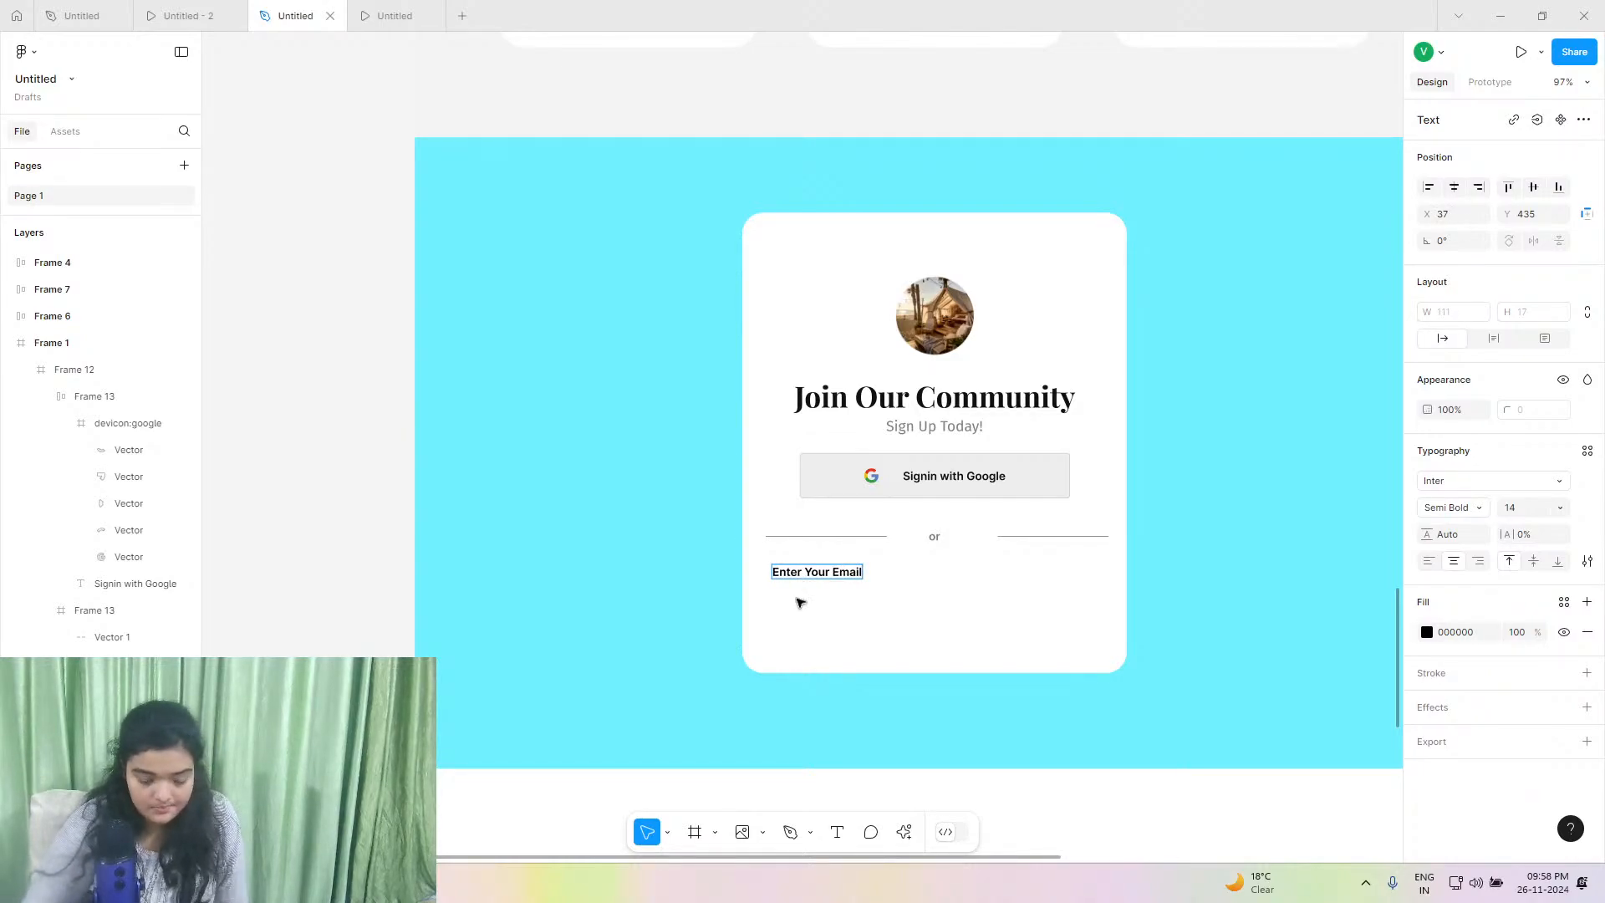
{"action": "key", "text": "Escape"}
Set the "Enter Your Email" label in Fira Sans Regular and align its left edge with the heading.
{"action": "left_click", "coordinate": [1450, 507]}
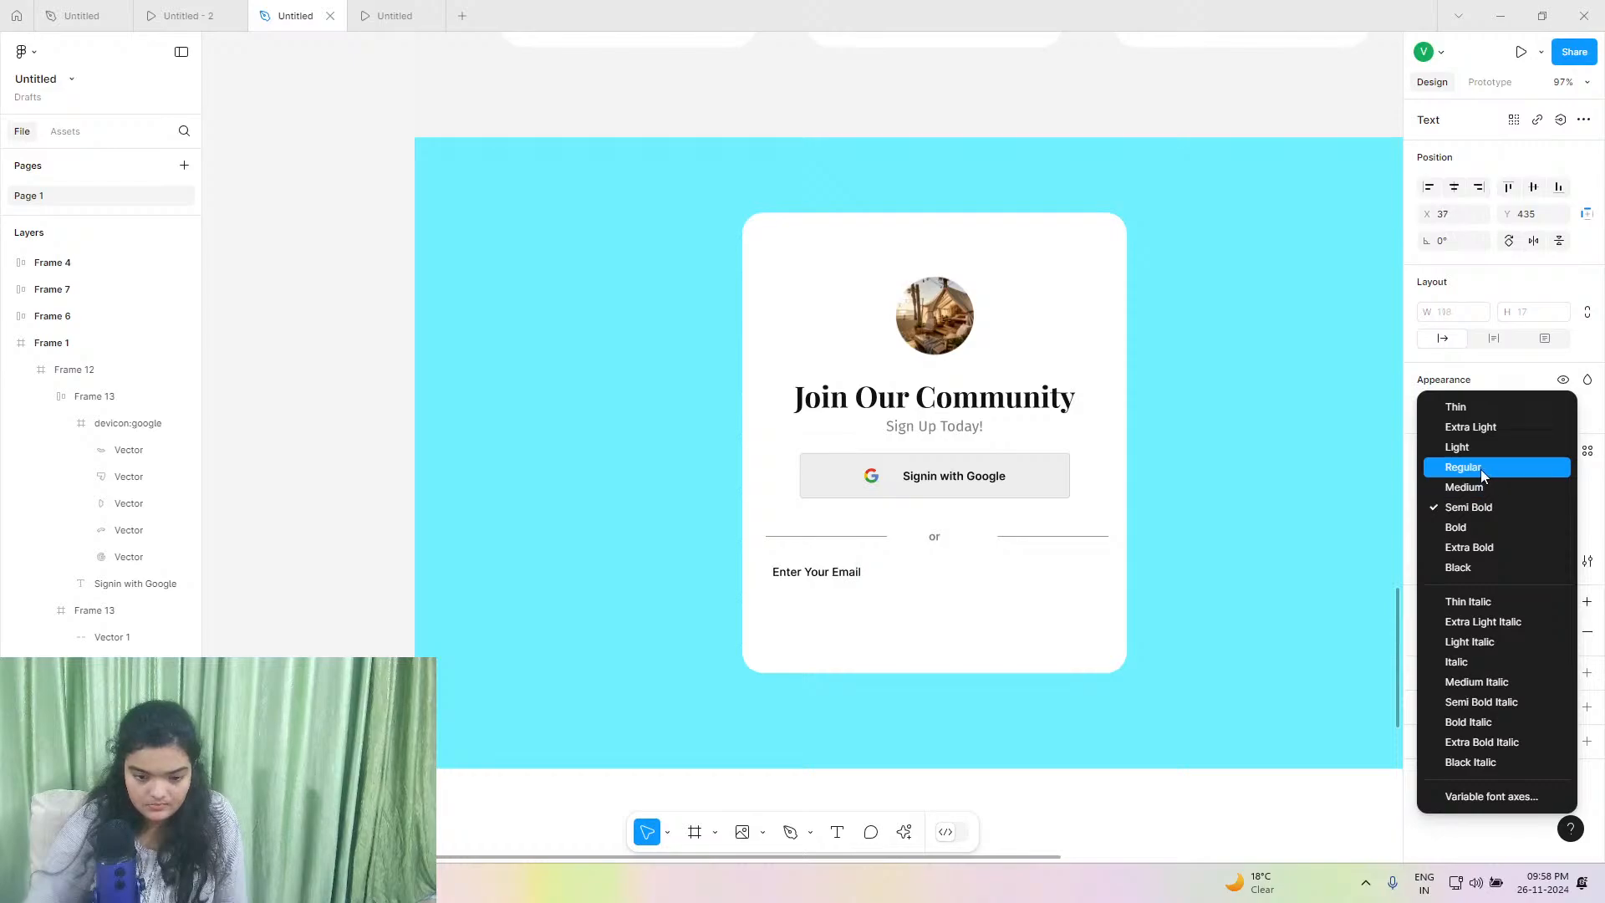
{"action": "left_click", "coordinate": [1481, 466]}
{"action": "left_click", "coordinate": [1489, 477]}
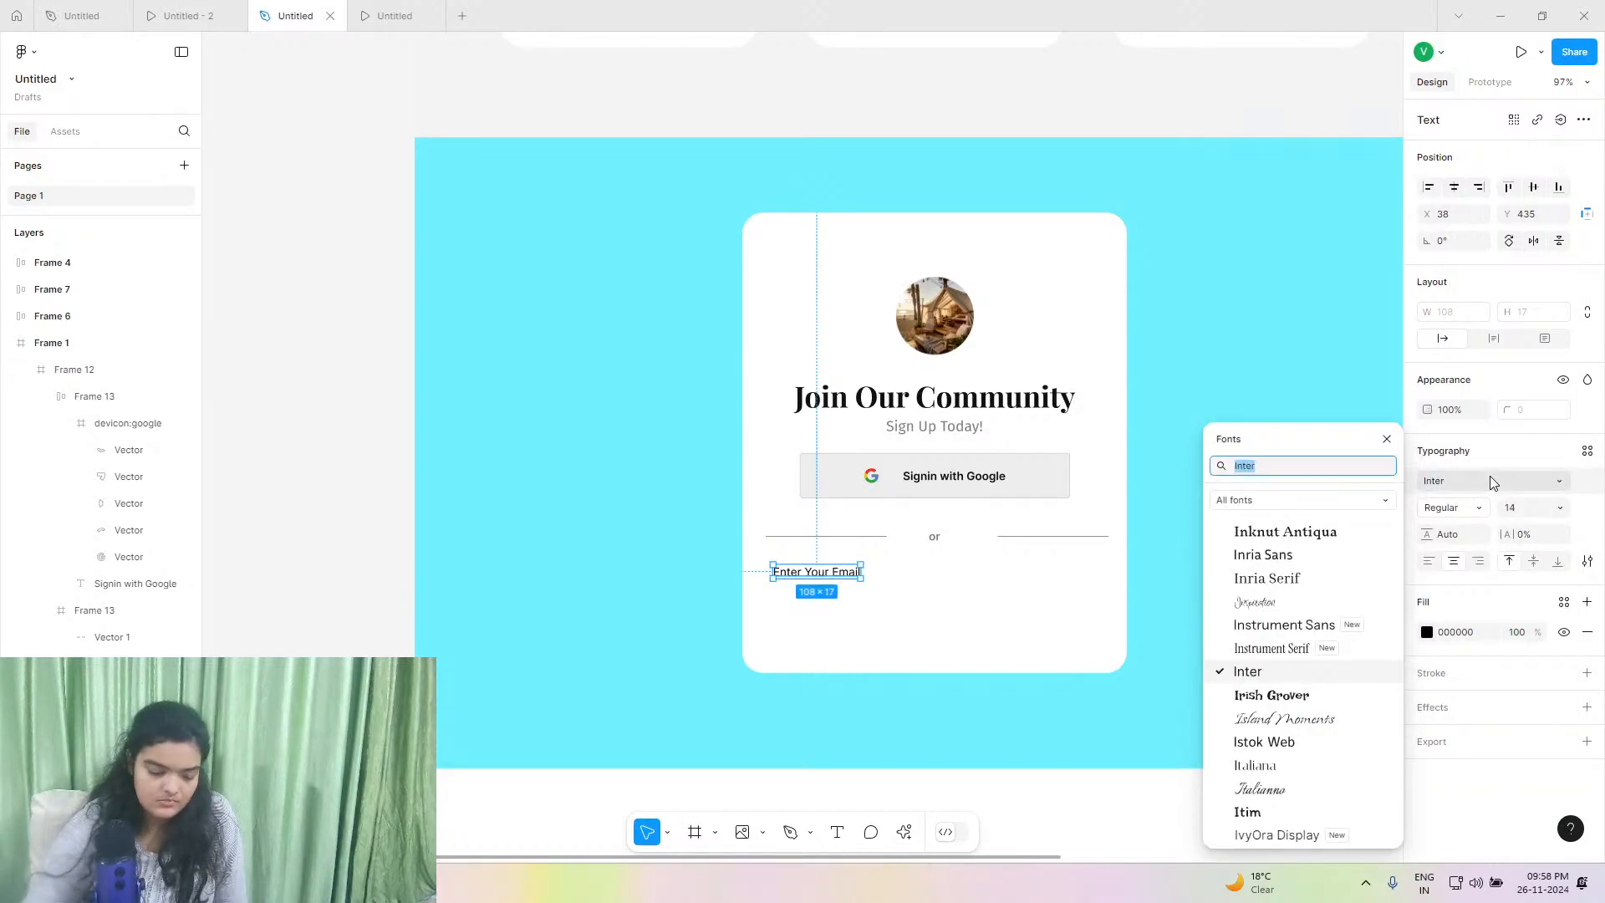
{"action": "type", "text": "fir"}
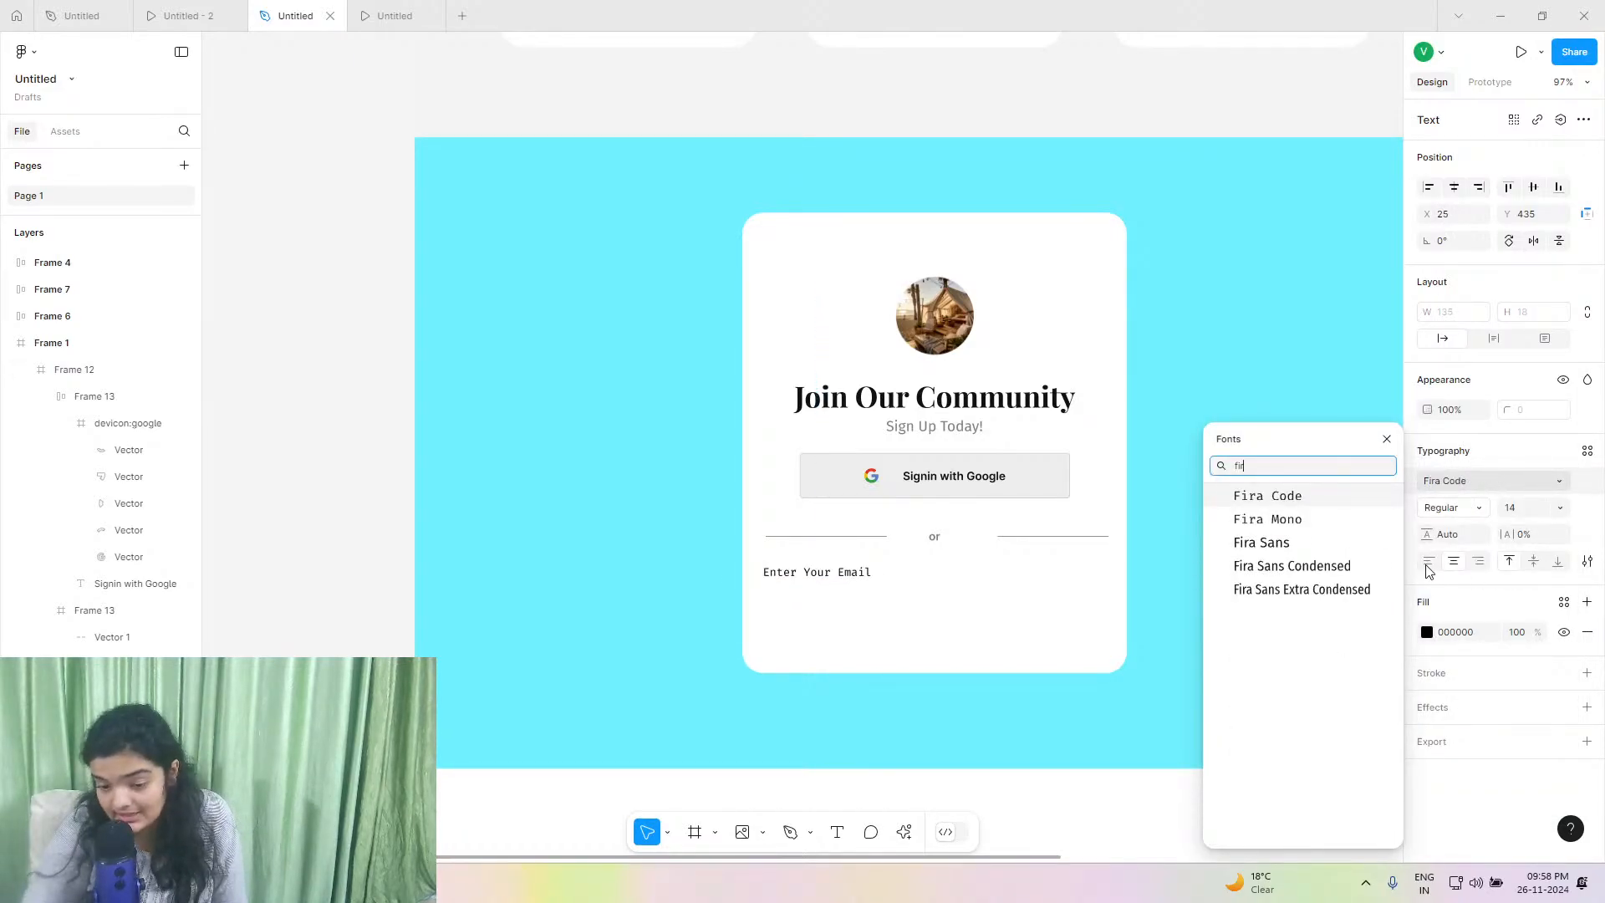
{"action": "left_click", "coordinate": [1337, 543]}
{"action": "left_click_drag", "start_coordinate": [793, 572], "coordinate": [819, 568]}
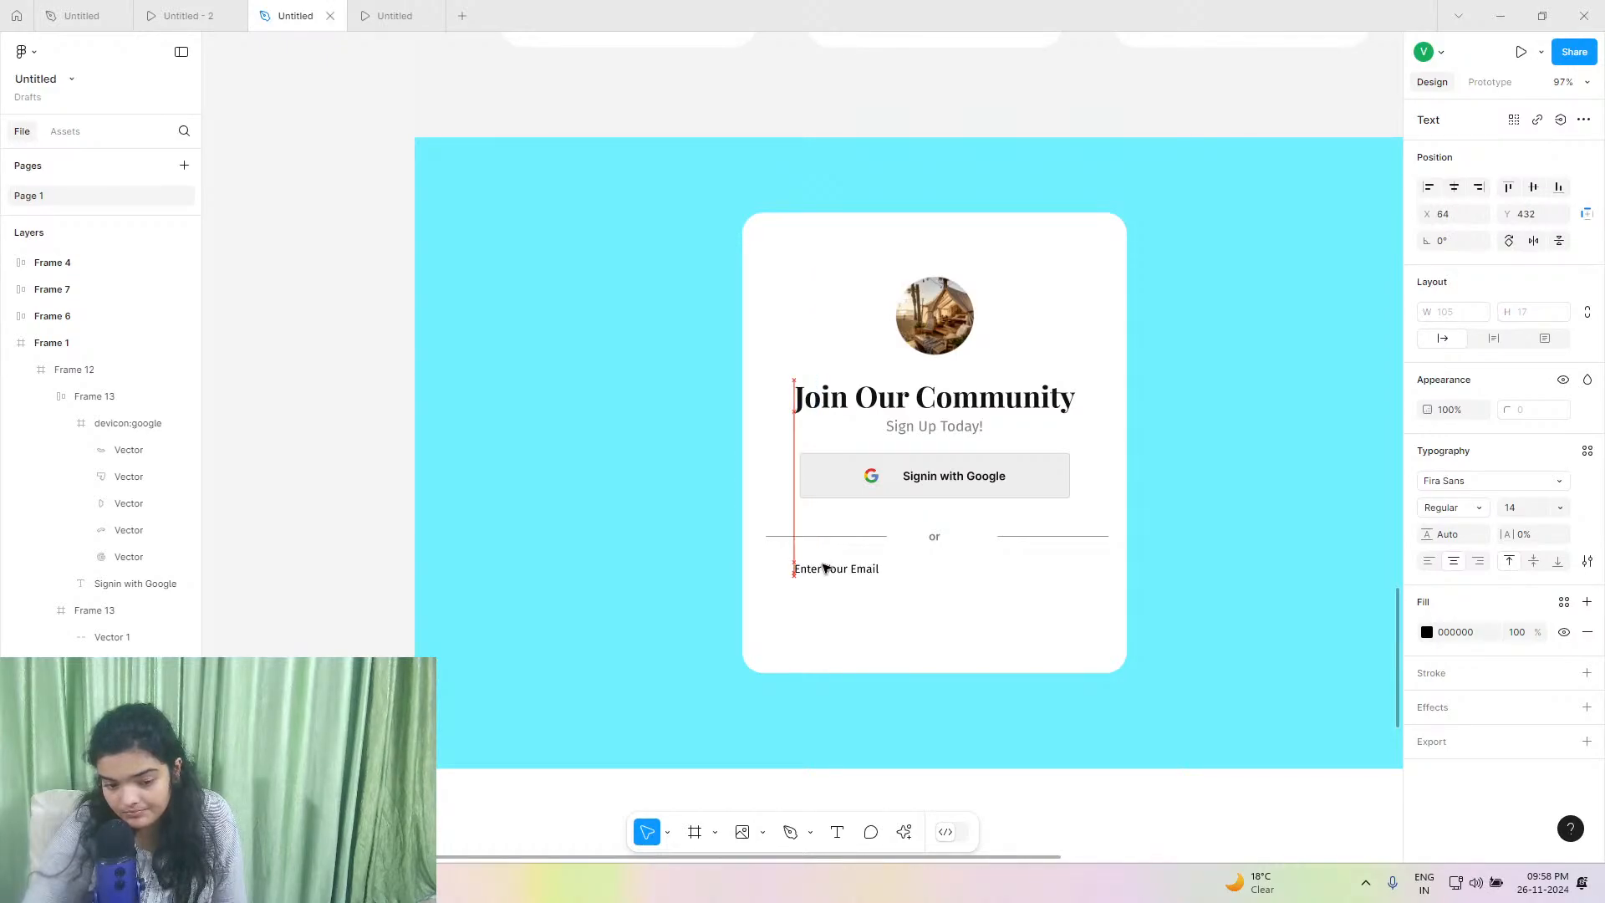
Widen the "Signin with Google" button on both sides to 348 px so its edges match the heading.
{"action": "left_click", "coordinate": [810, 473]}
{"action": "left_click_drag", "start_coordinate": [800, 473], "coordinate": [794, 475]}
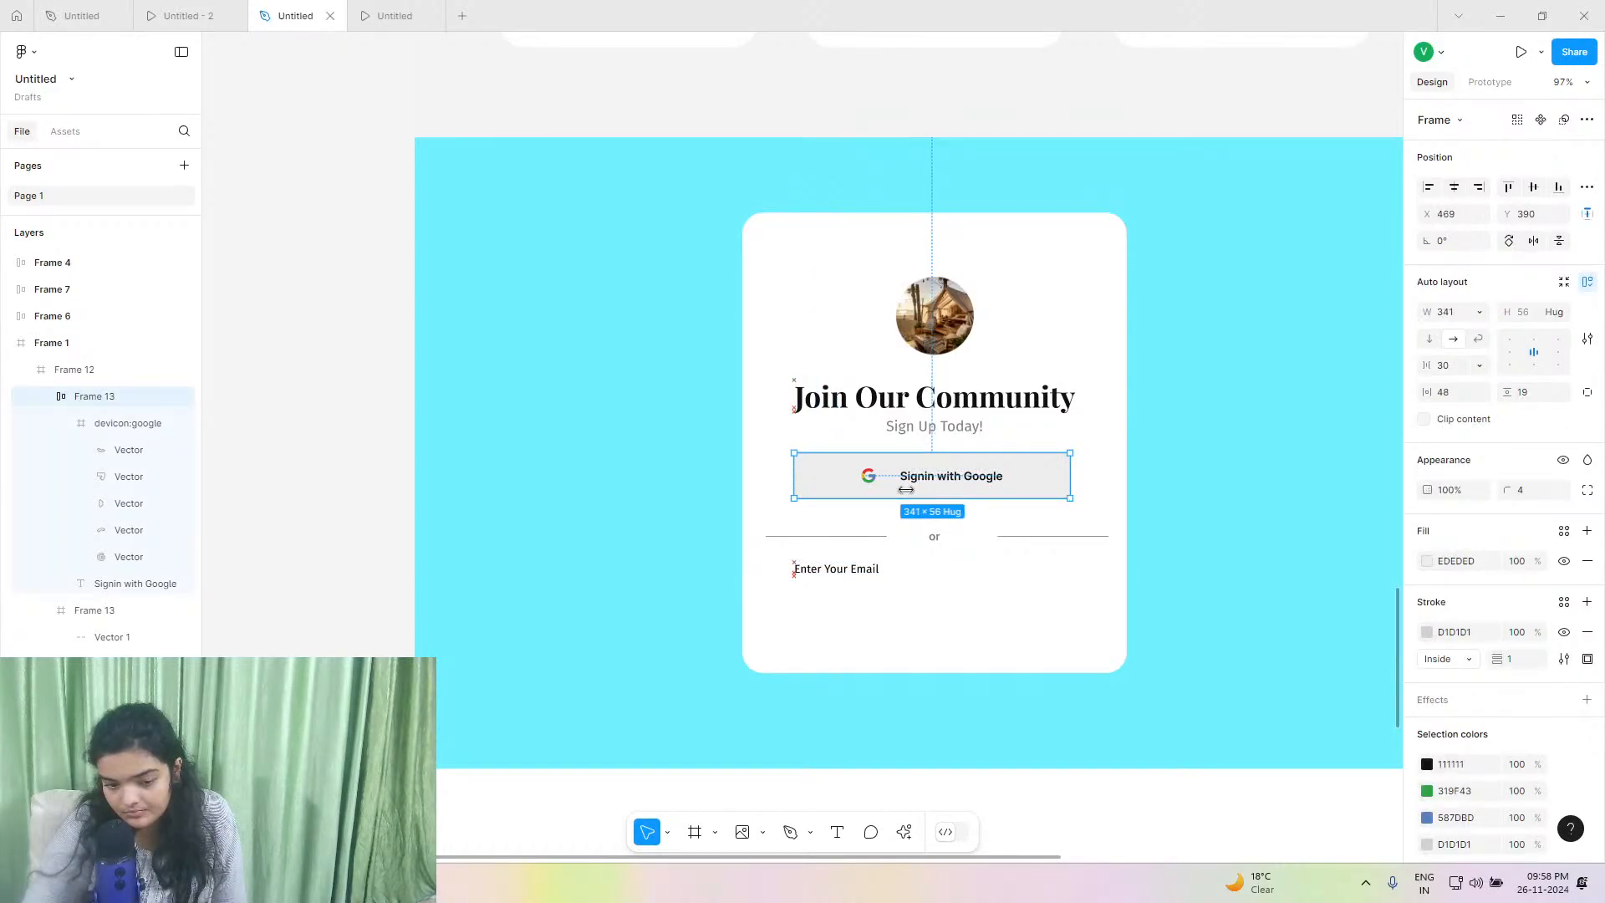
{"action": "left_click_drag", "start_coordinate": [1070, 470], "coordinate": [1076, 470]}
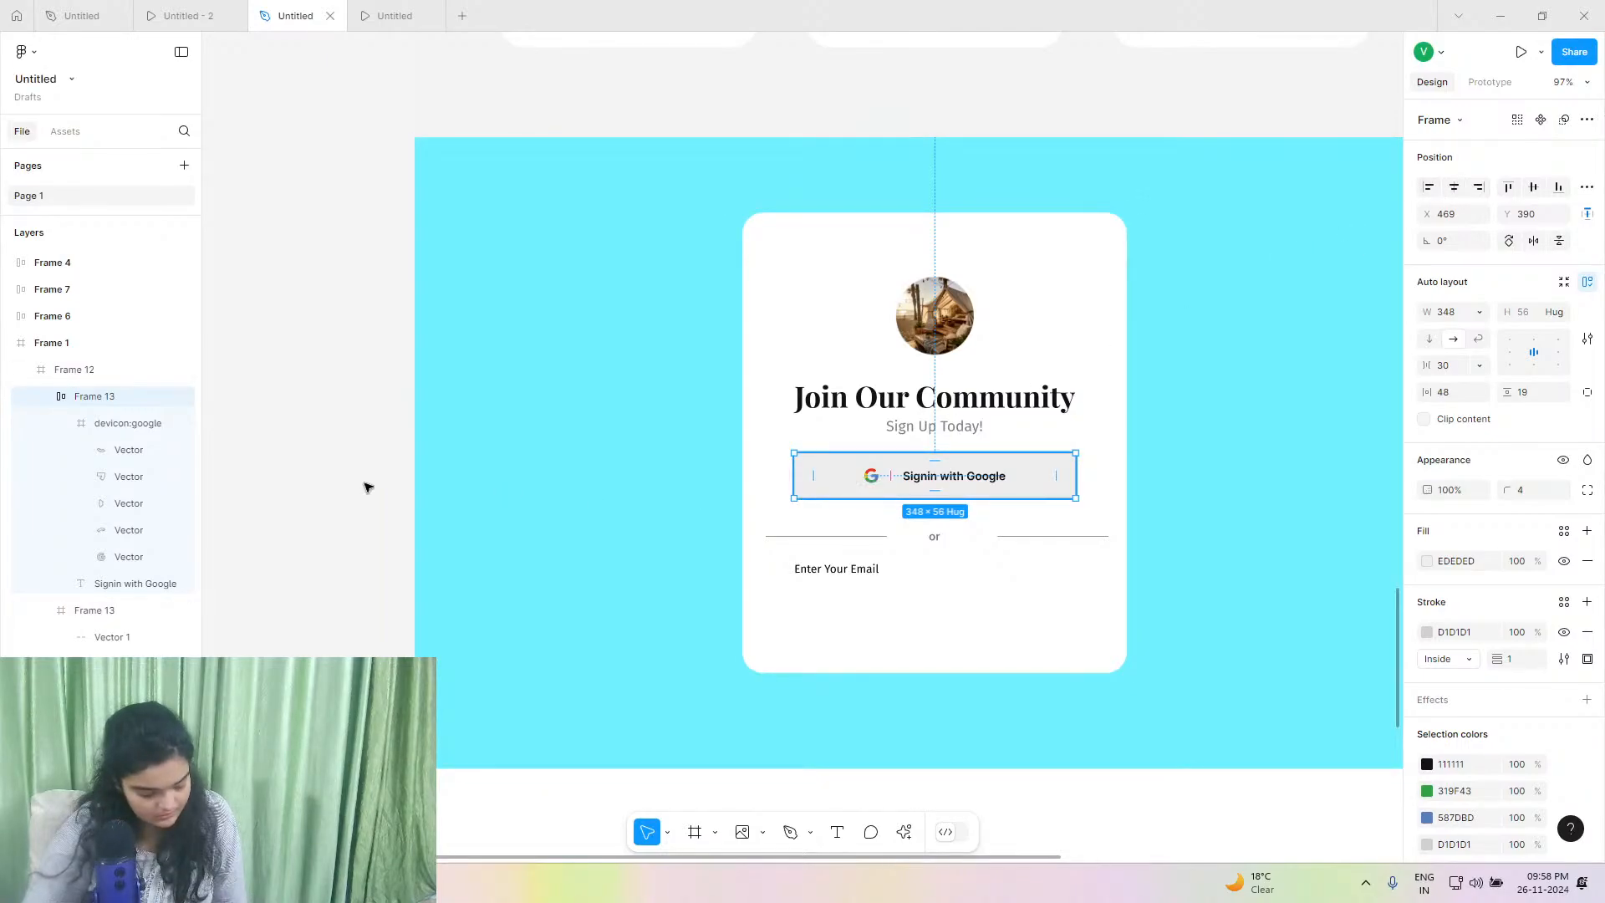
Compare with the reference prototype, then duplicate the Google button and place the copy beneath the "Enter Your Email" label.
{"action": "key", "text": "ctrl+alt+Return"}
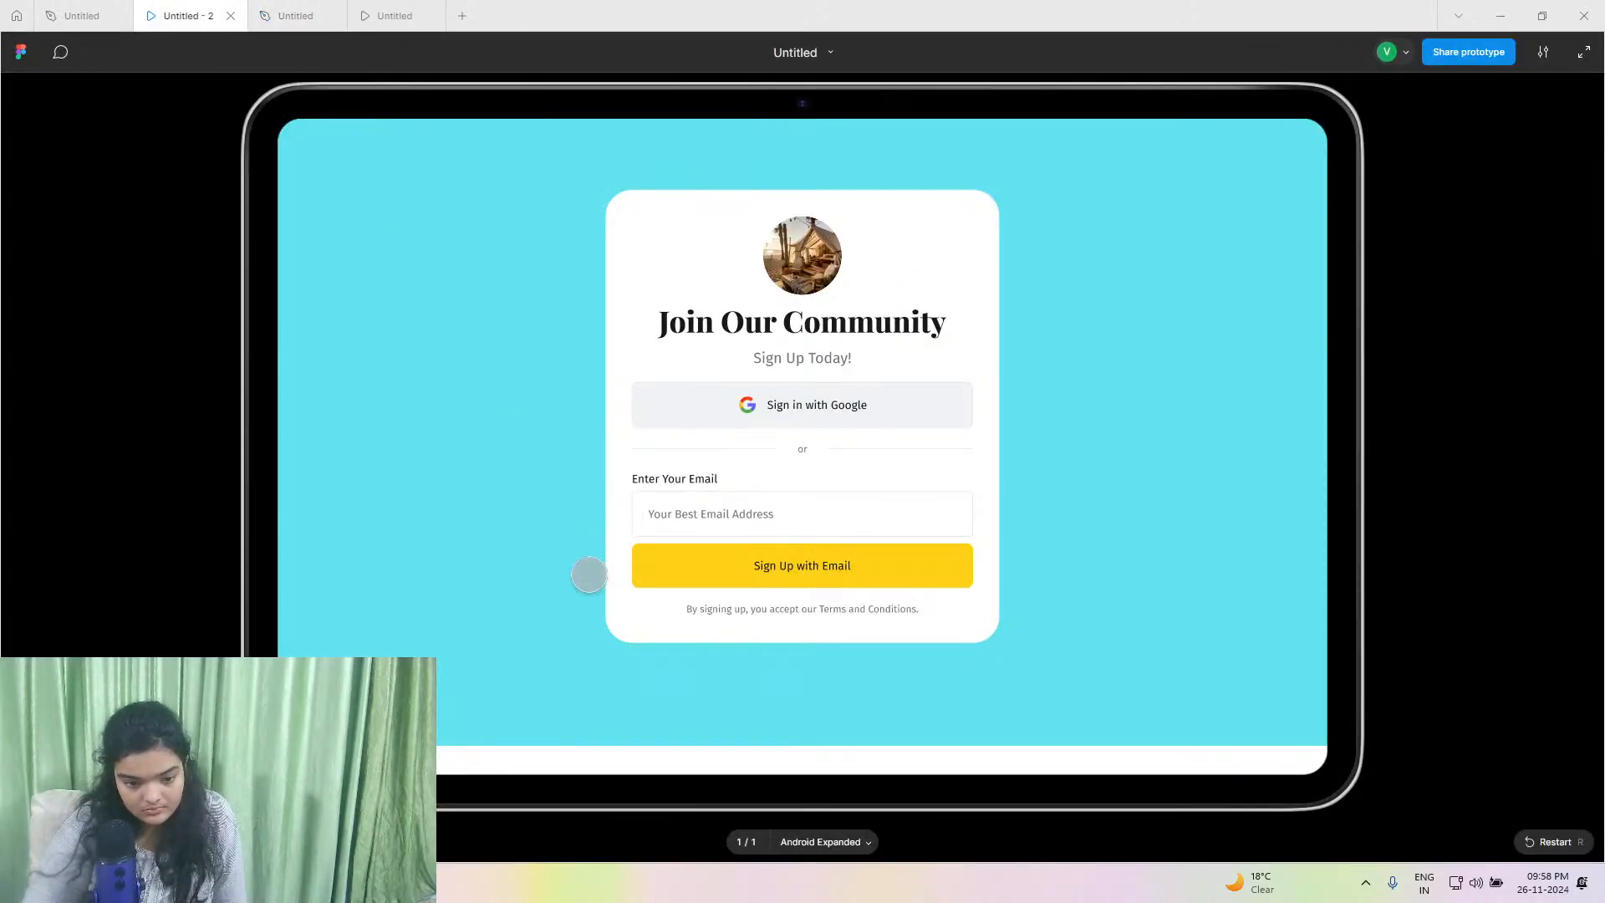
{"action": "left_click", "coordinate": [257, 10]}
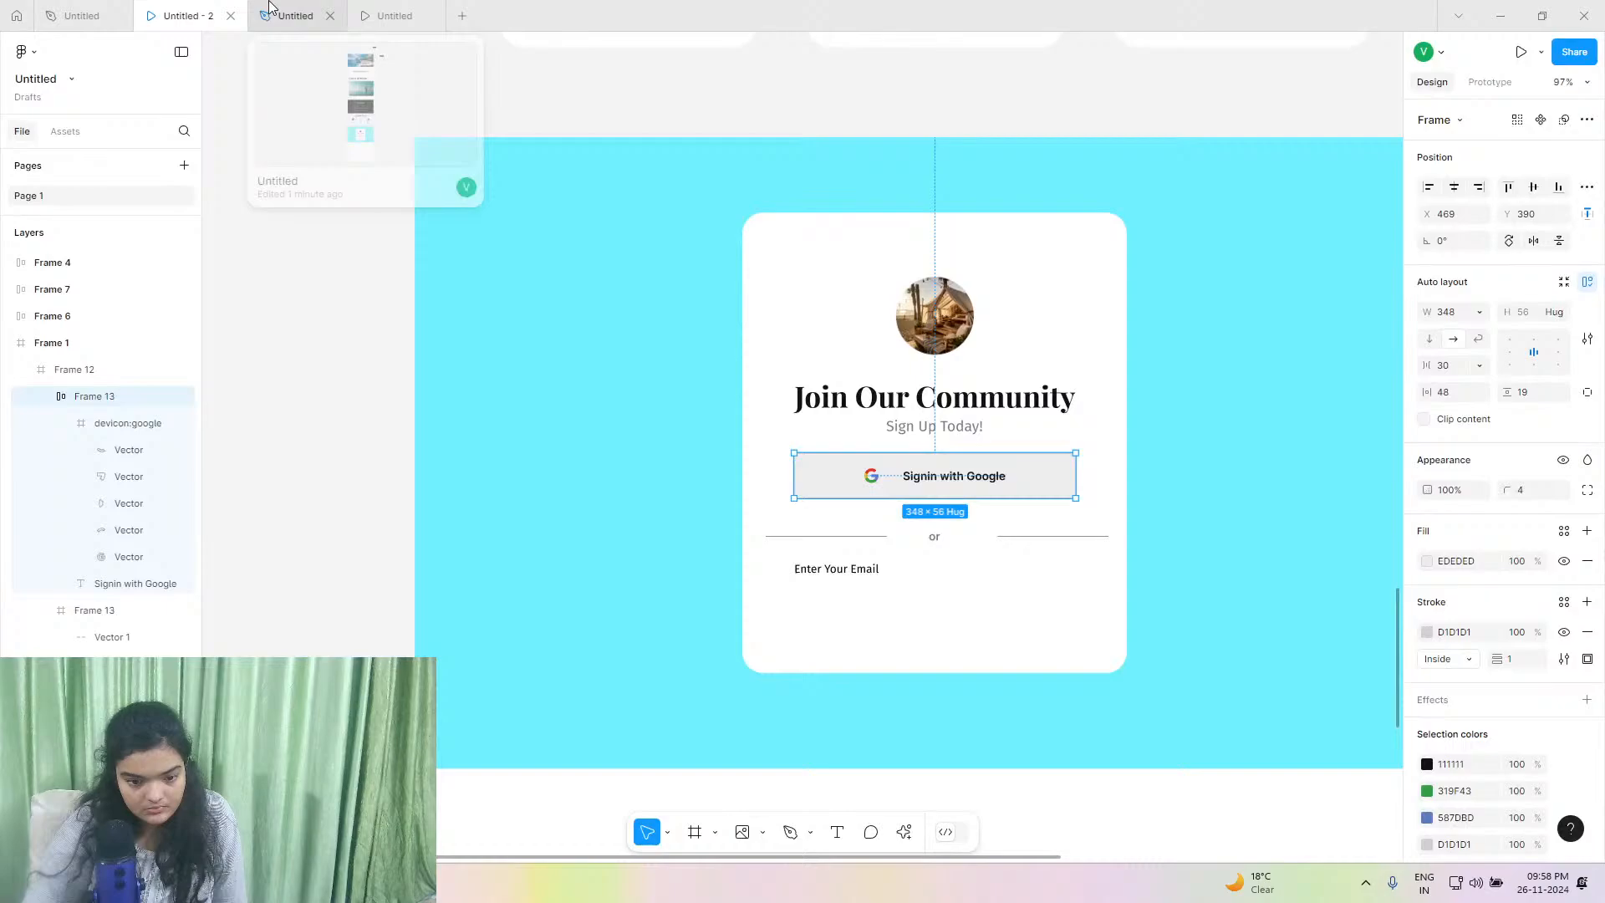
{"action": "right_click", "coordinate": [832, 475]}
{"action": "left_click", "coordinate": [852, 275]}
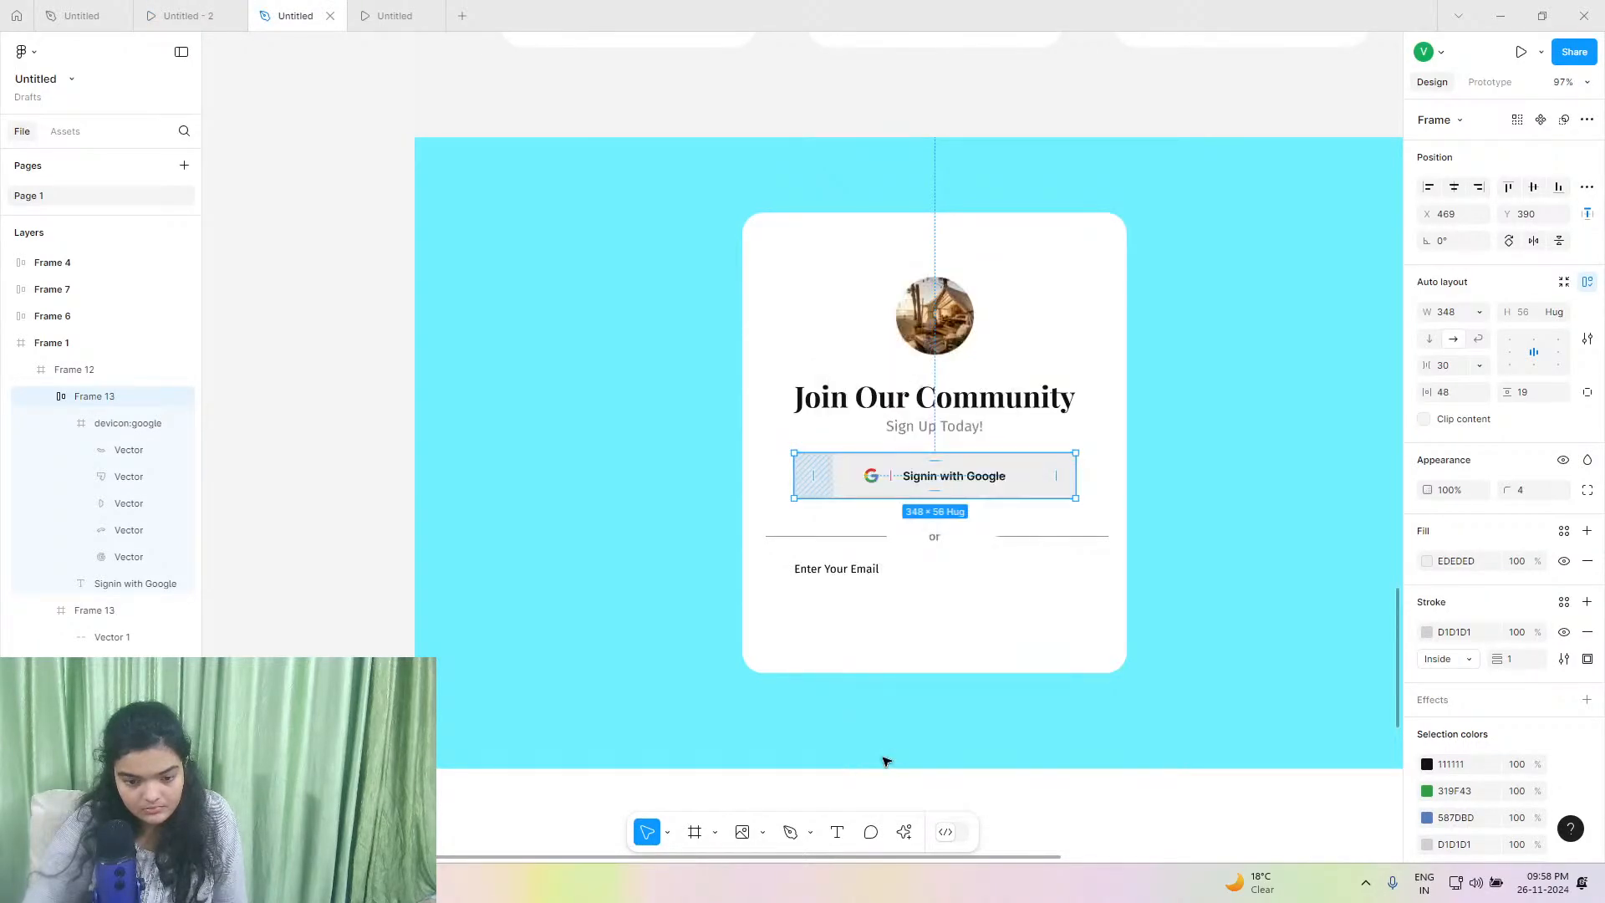
{"action": "right_click", "coordinate": [871, 601]}
{"action": "mouse_move", "coordinate": [912, 339]}
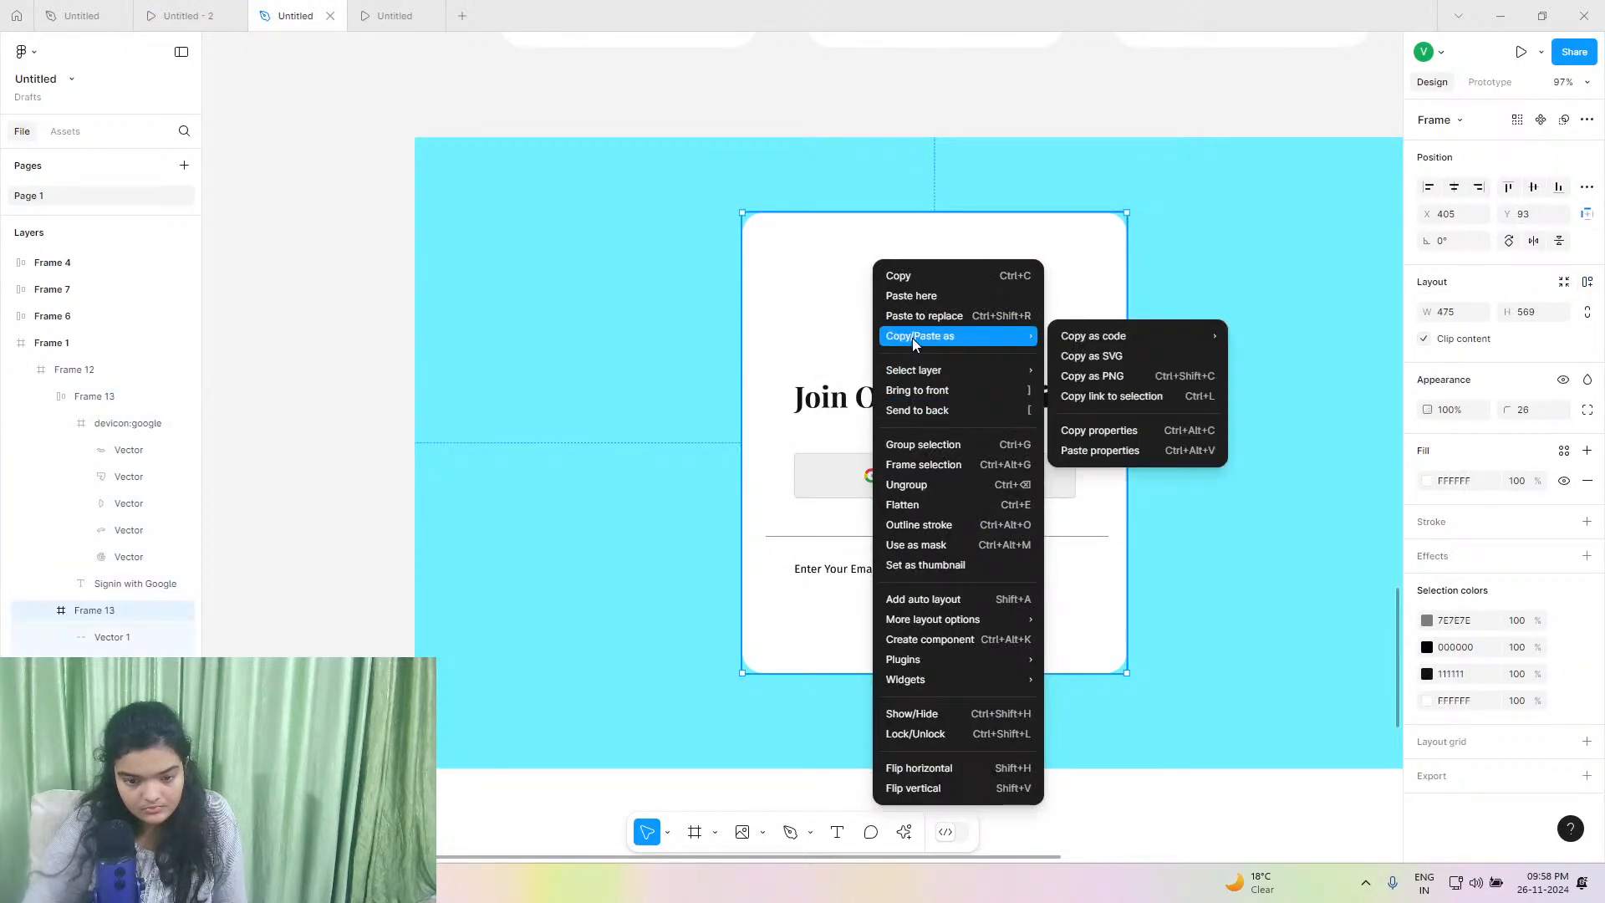
{"action": "left_click", "coordinate": [926, 296]}
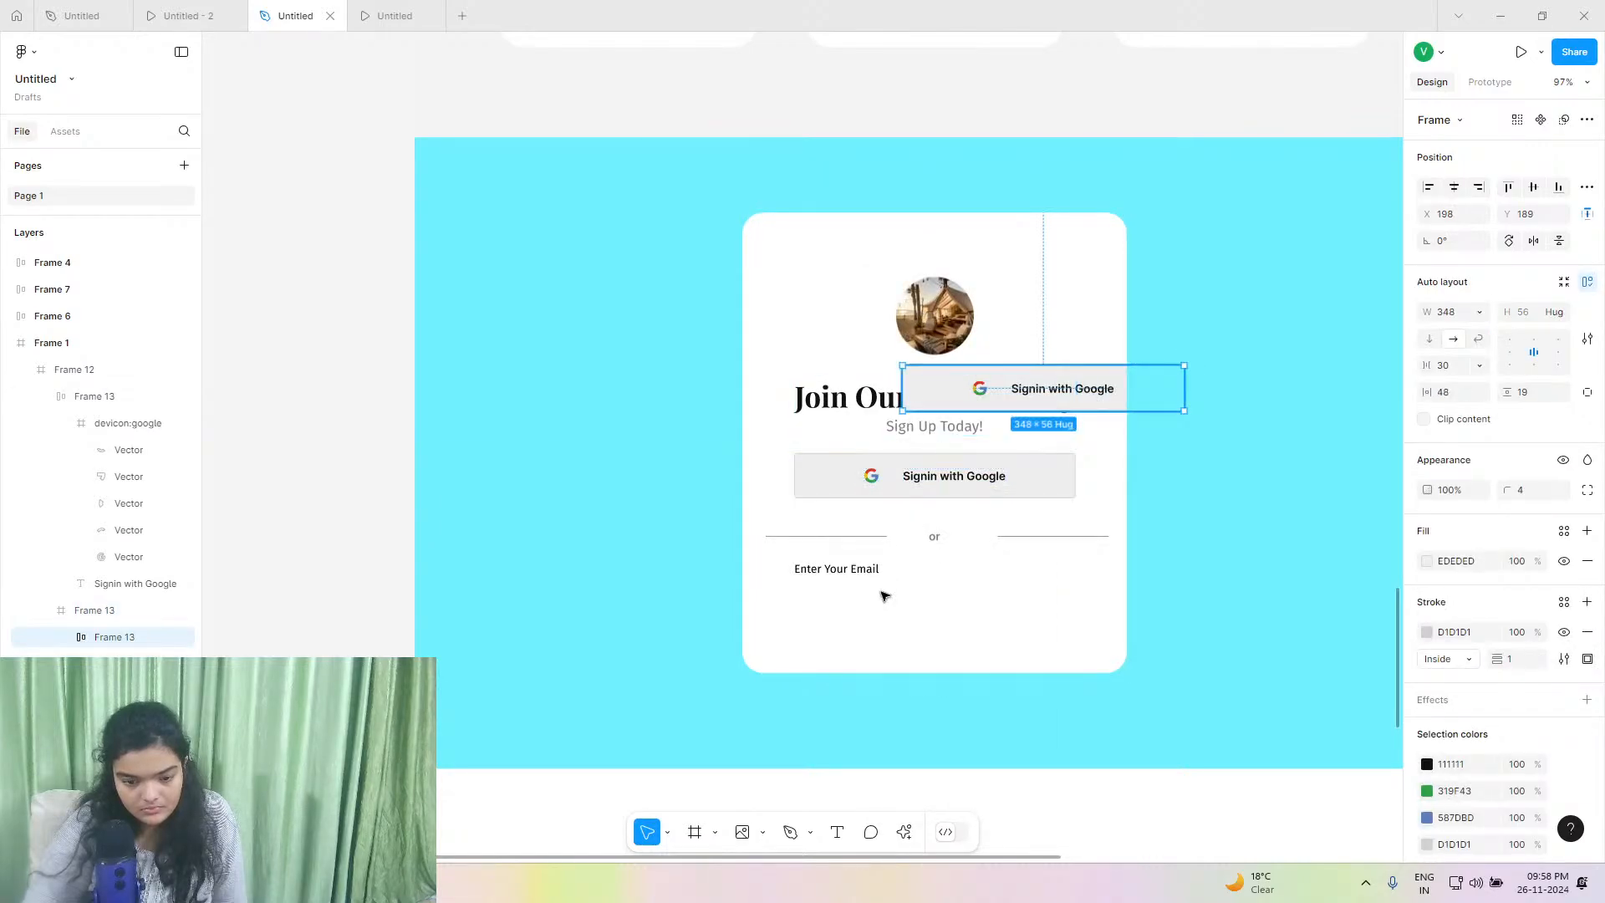
{"action": "left_click_drag", "start_coordinate": [946, 390], "coordinate": [886, 710]}
Extend the cyan background section and the white card downward to make room below the copied button.
{"action": "left_click", "coordinate": [900, 763]}
{"action": "left_click_drag", "start_coordinate": [903, 769], "coordinate": [907, 813]}
{"action": "left_click", "coordinate": [916, 709]}
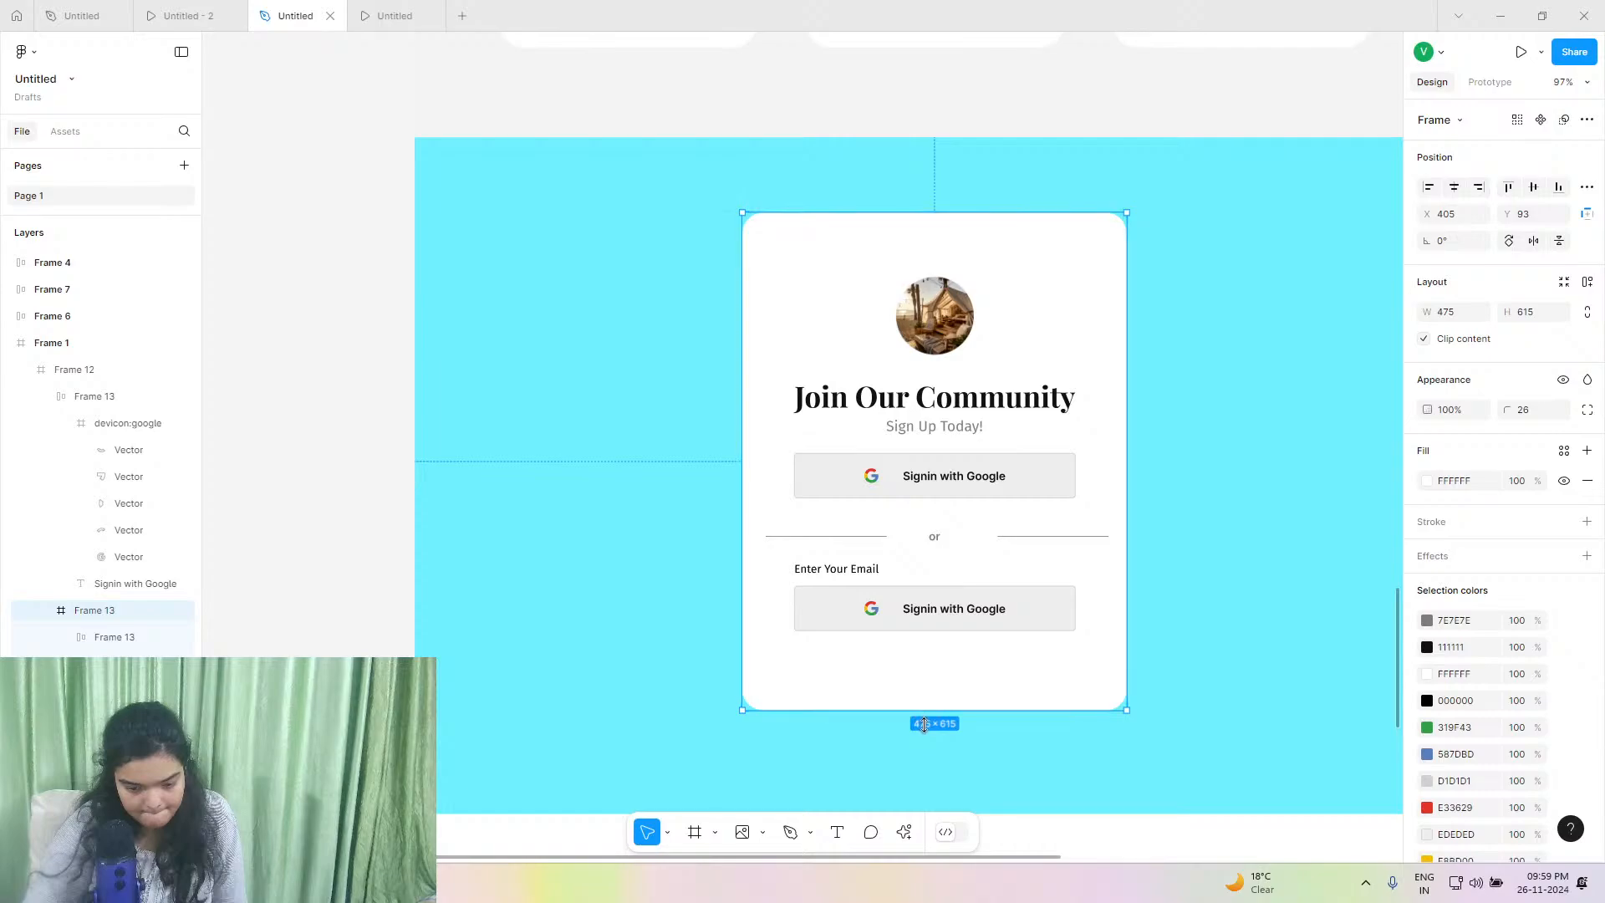
{"action": "left_click_drag", "start_coordinate": [924, 710], "coordinate": [929, 750]}
Nudge the copied button down, check it against the reference prototype, and delete its Google icon.
{"action": "left_click", "coordinate": [911, 611]}
{"action": "double_click", "coordinate": [911, 611]}
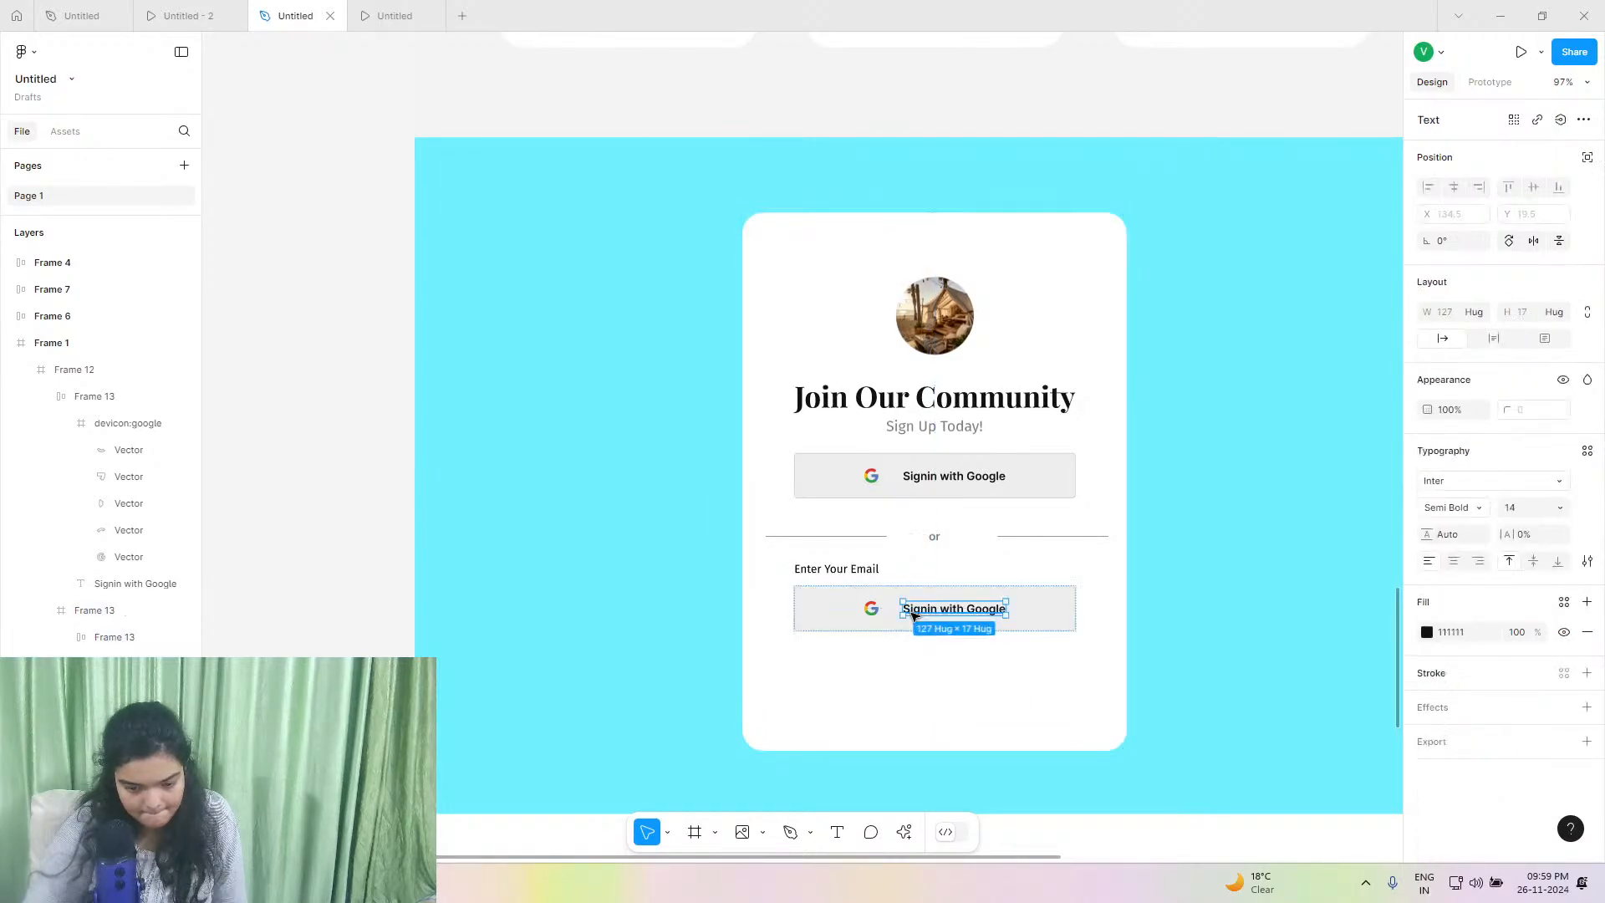
{"action": "left_click_drag", "start_coordinate": [829, 603], "coordinate": [827, 608]}
{"action": "left_click", "coordinate": [200, 15]}
{"action": "left_click", "coordinate": [288, 15]}
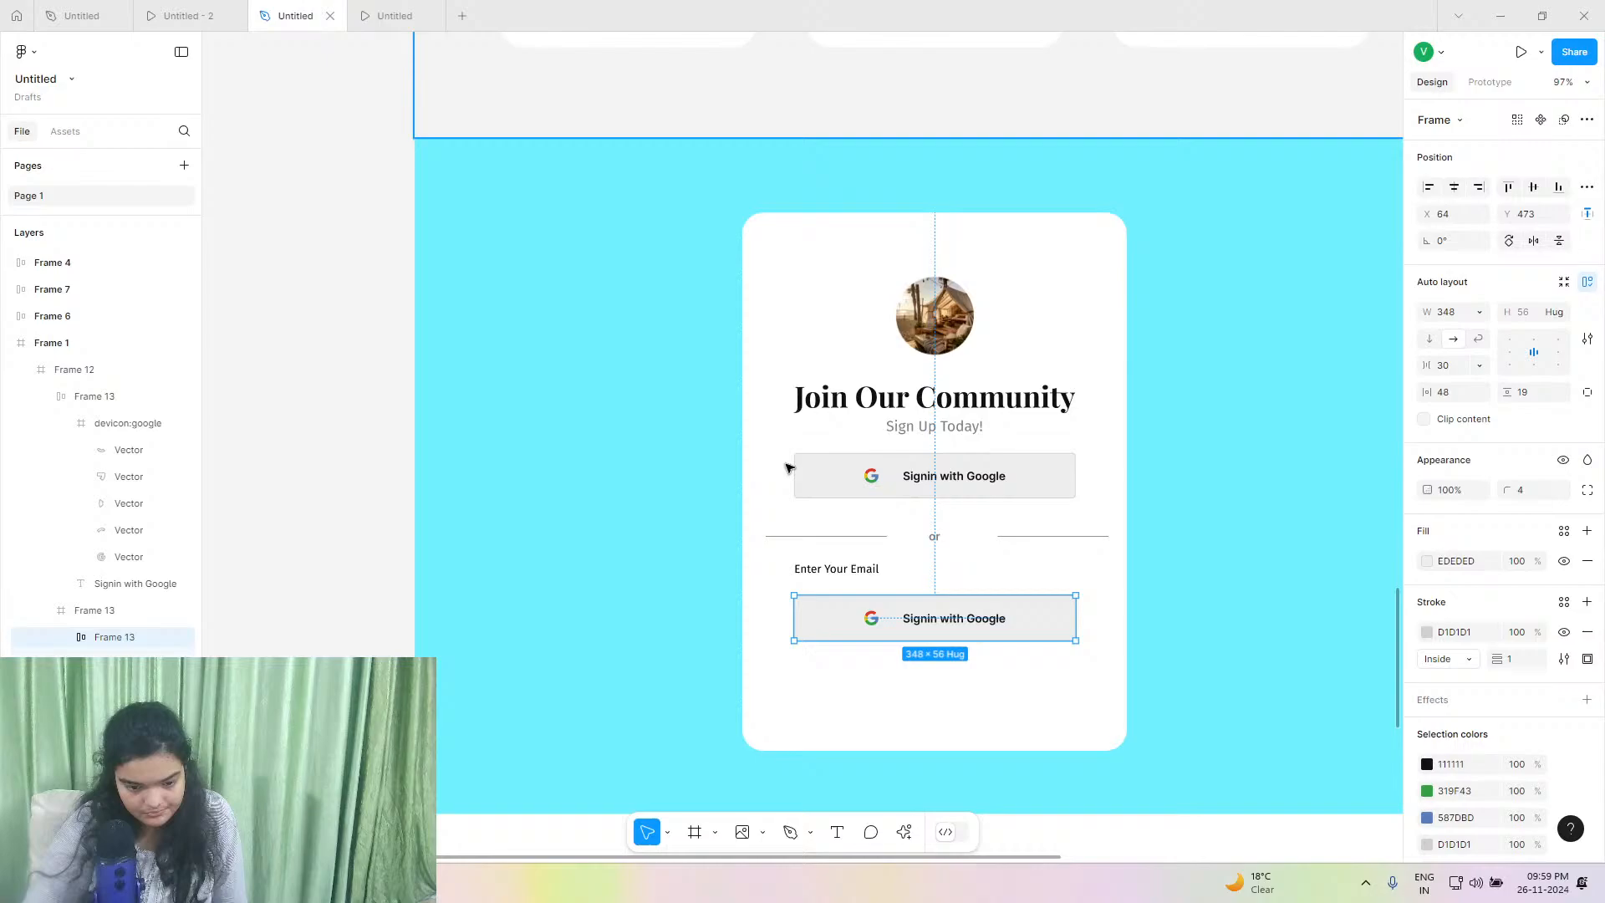
{"action": "left_click", "coordinate": [874, 618]}
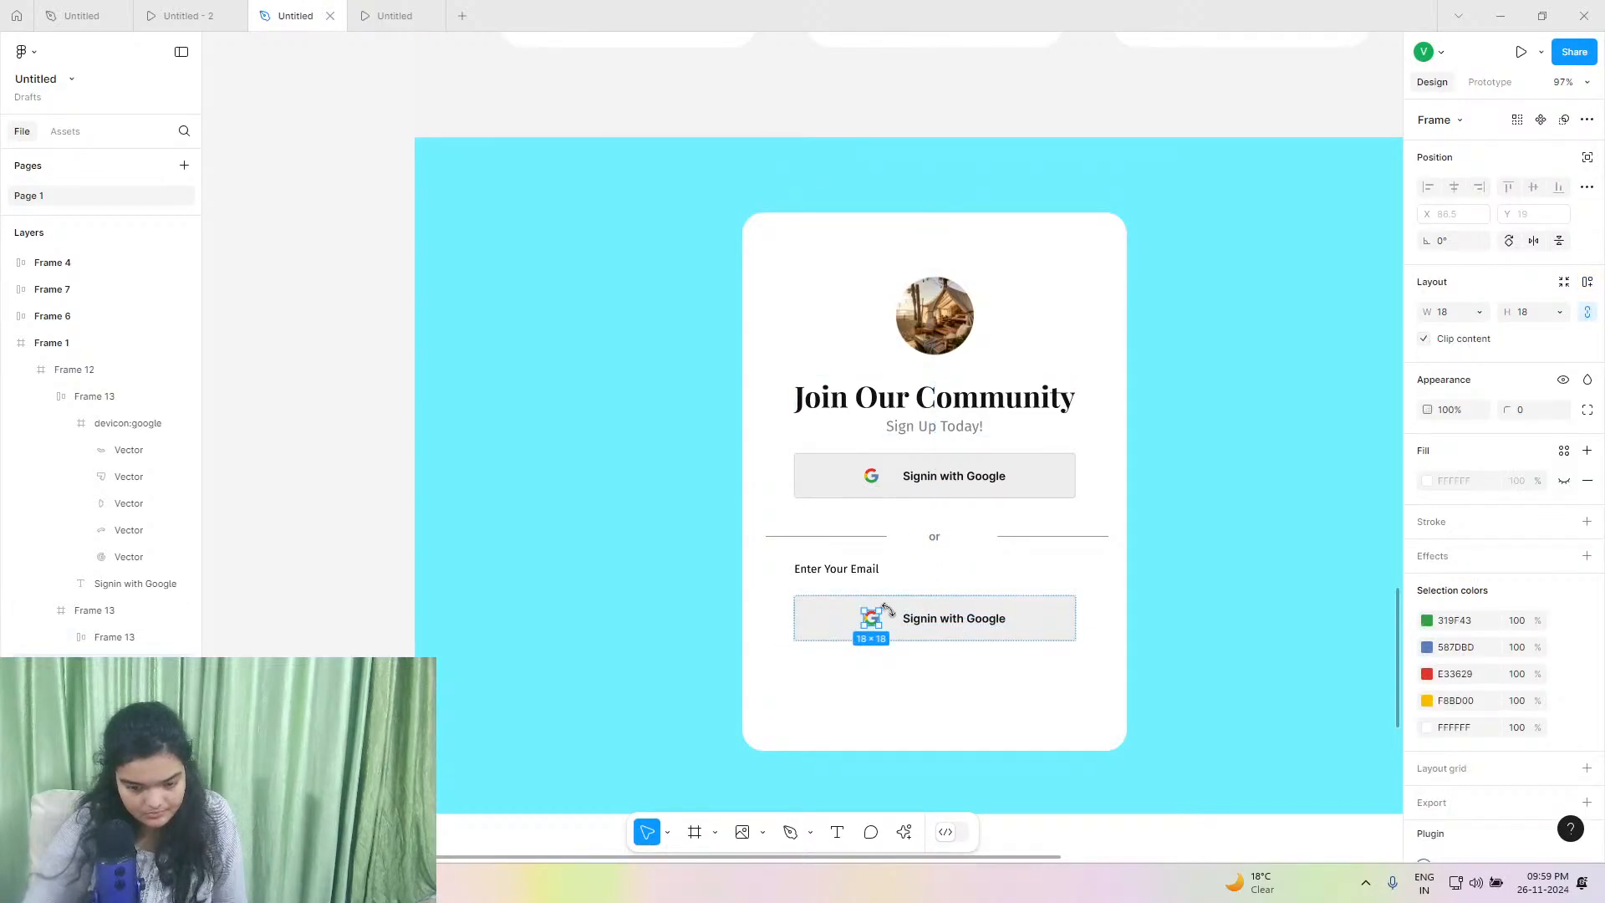
{"action": "key", "text": "Delete"}
Move the copied button slightly up to Y 465 and reduce its opacity to 36%.
{"action": "left_click", "coordinate": [910, 627]}
{"action": "left_click", "coordinate": [834, 613]}
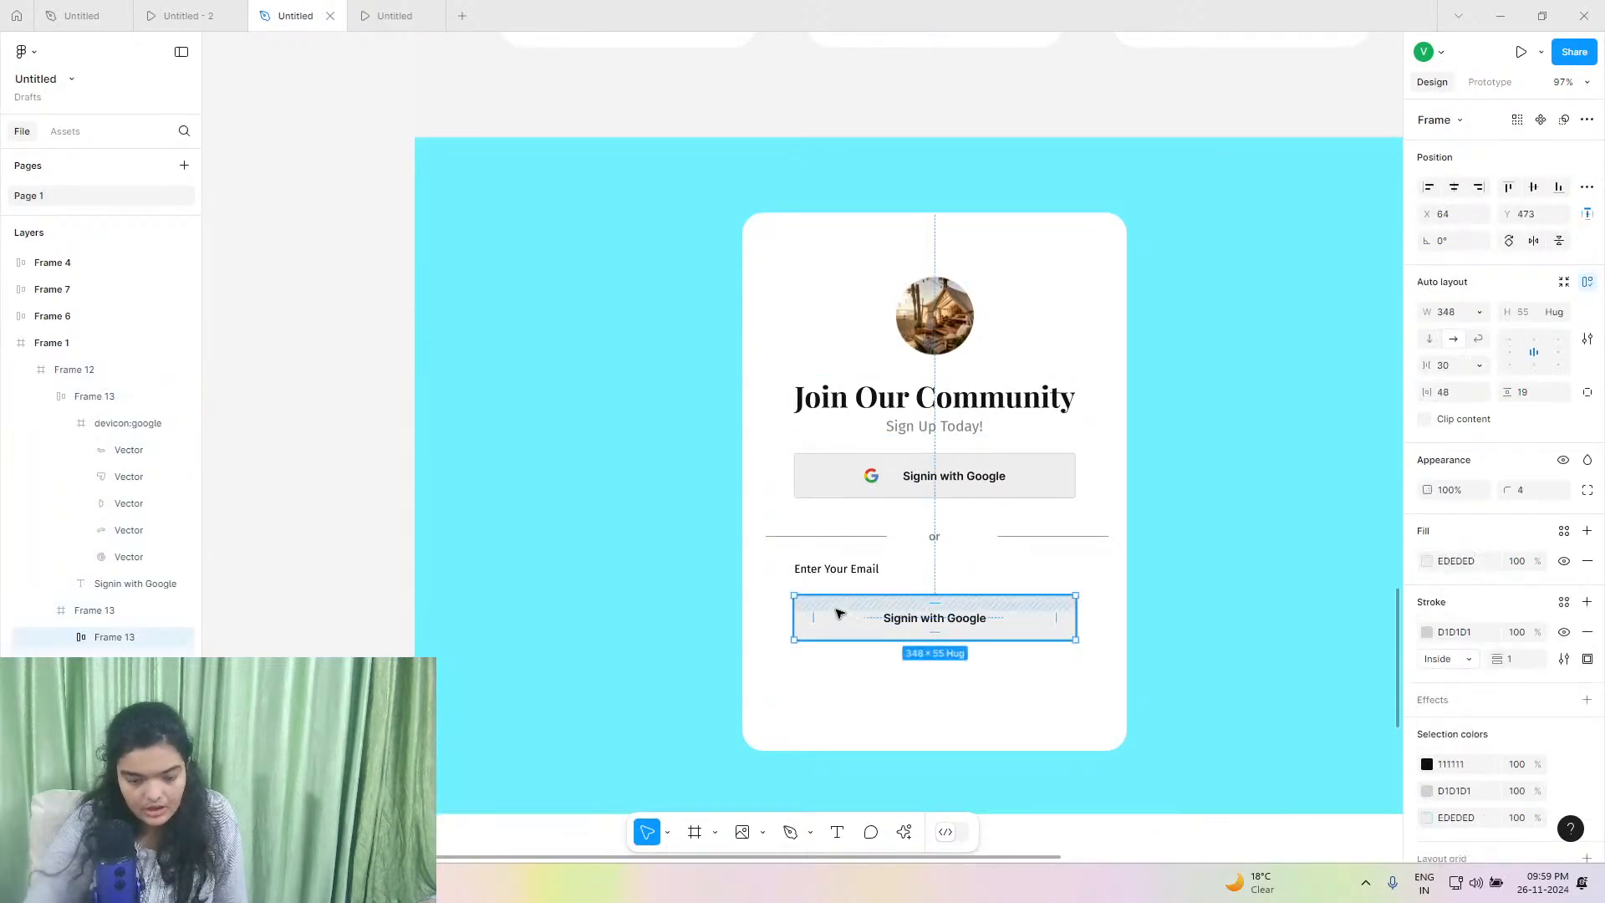
{"action": "left_click_drag", "start_coordinate": [834, 613], "coordinate": [837, 608]}
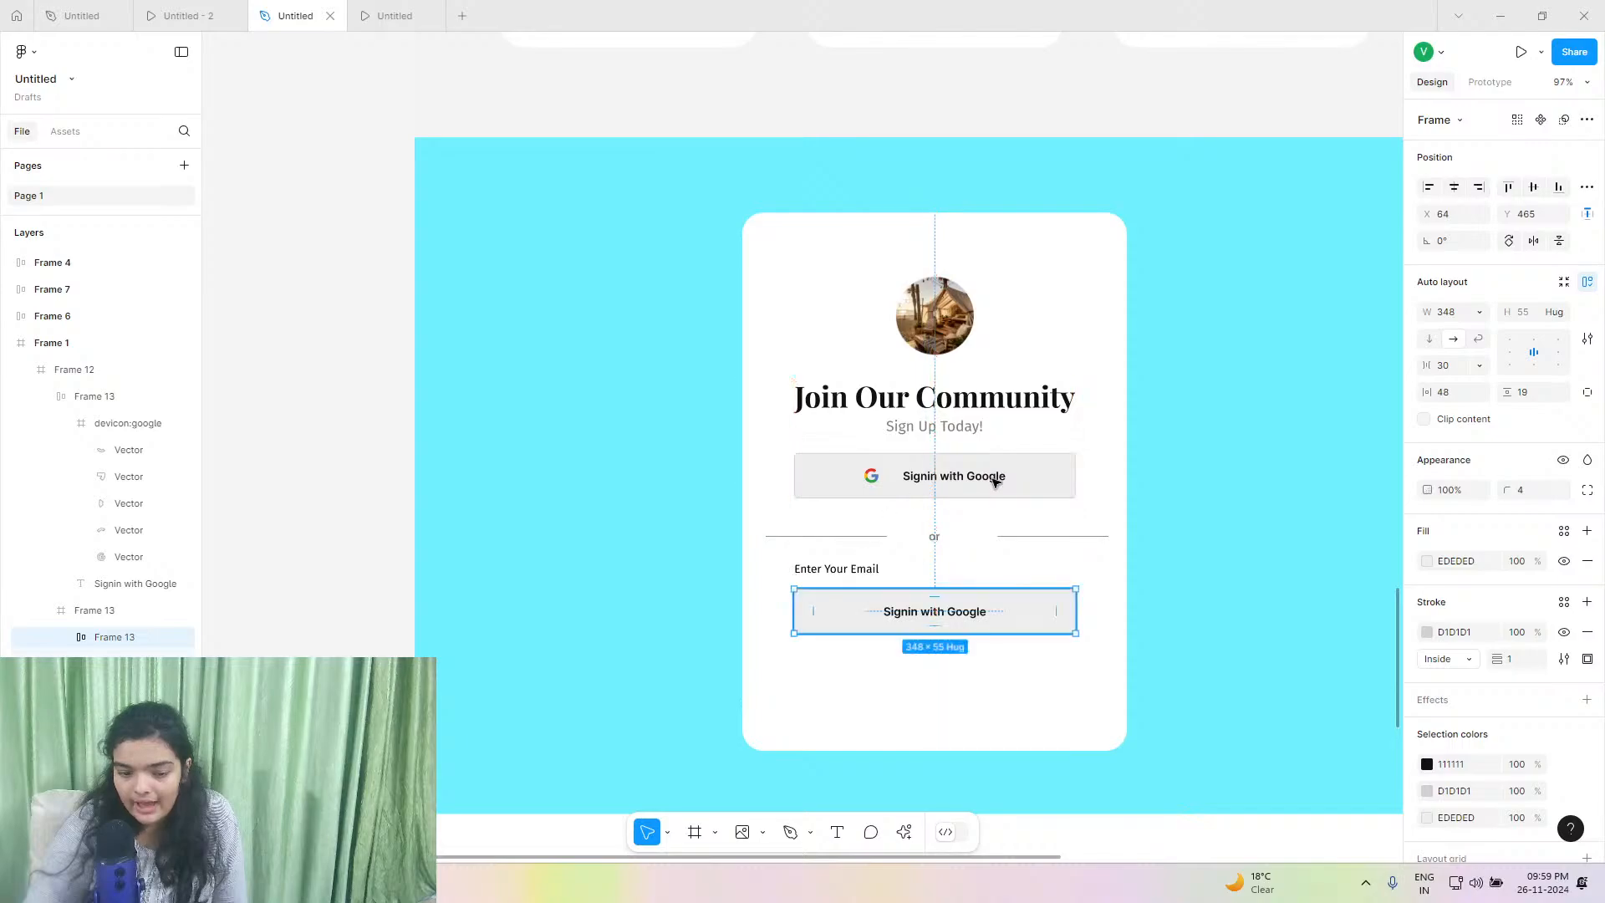
{"action": "left_click_drag", "start_coordinate": [1428, 488], "coordinate": [1419, 490]}
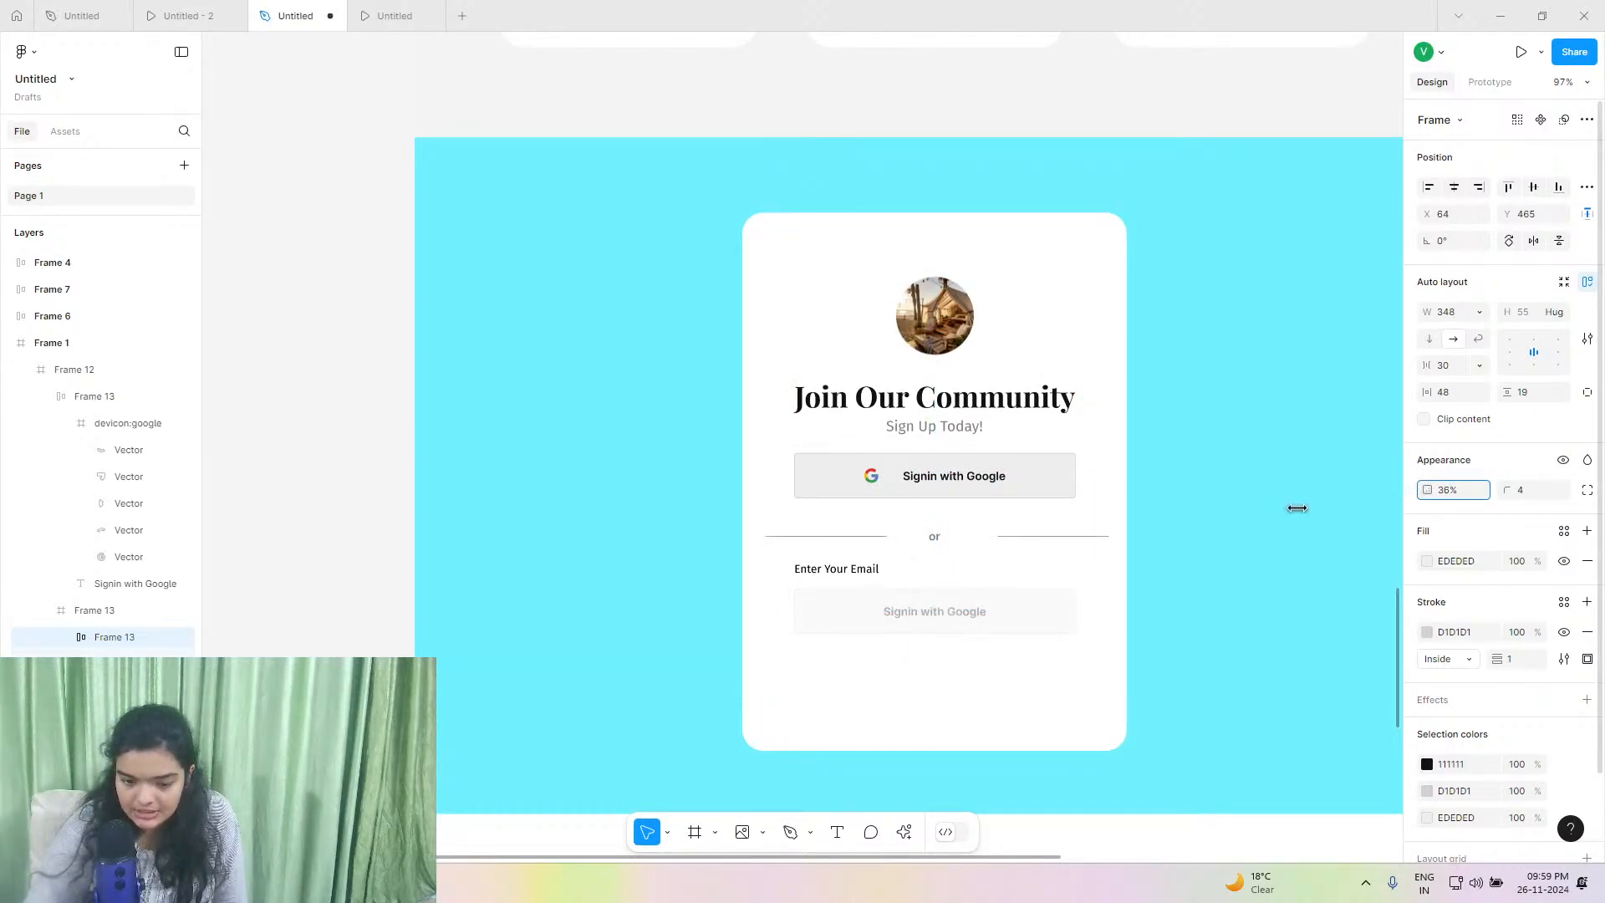
{"action": "left_click_drag", "start_coordinate": [1297, 508], "coordinate": [1295, 508]}
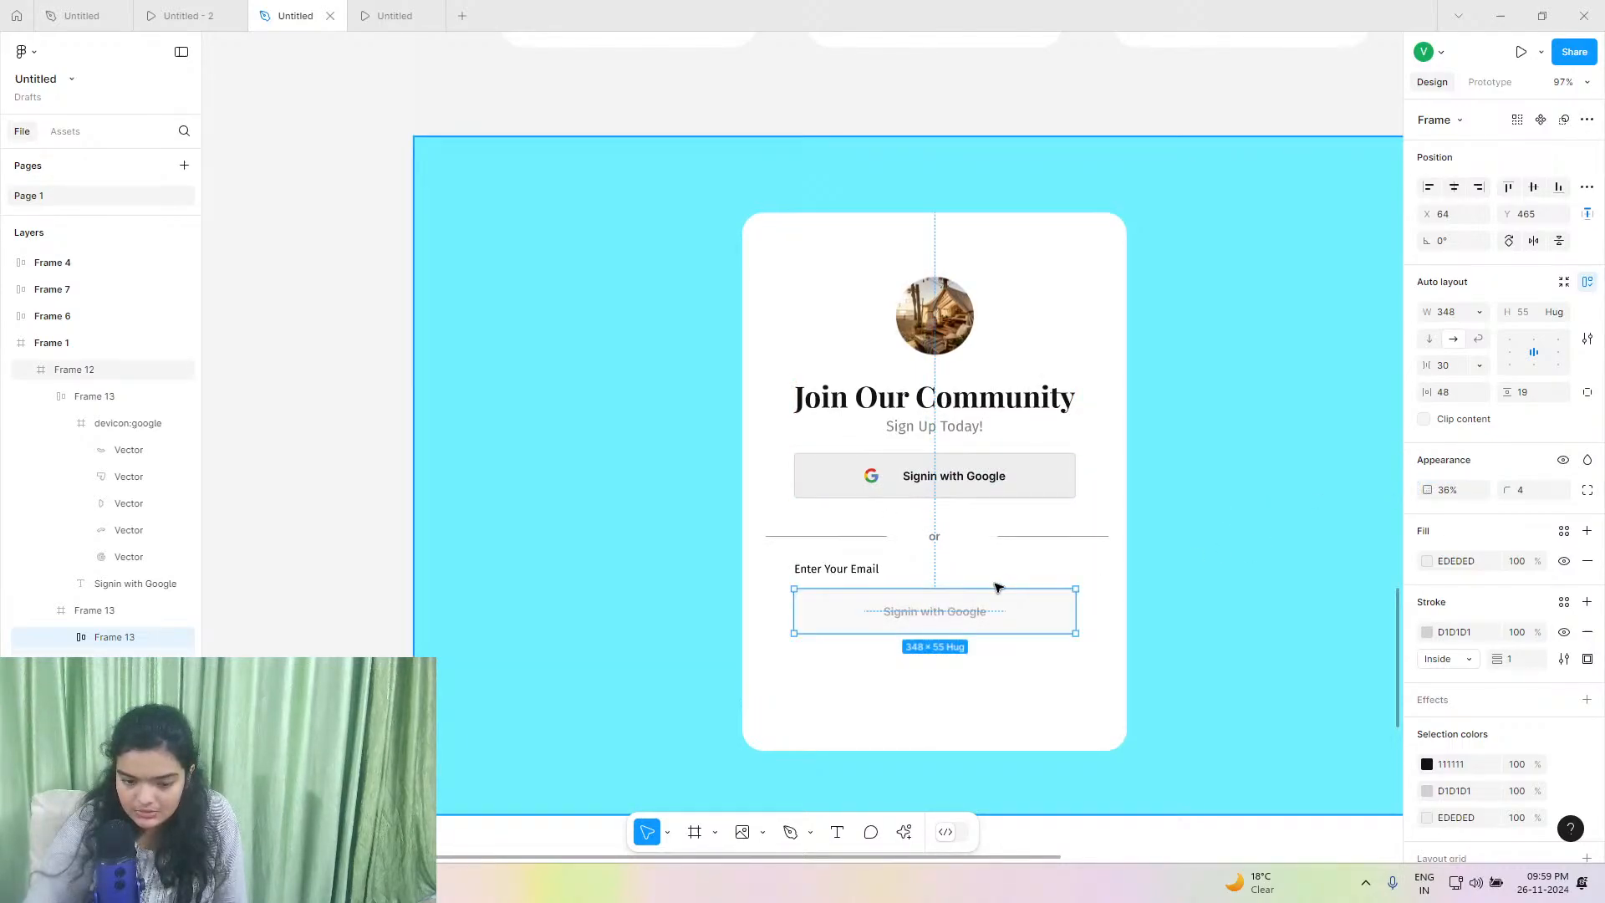
Make the copied button's text ignore auto layout and move it toward the button's left edge, at X 23.
{"action": "left_click", "coordinate": [930, 611]}
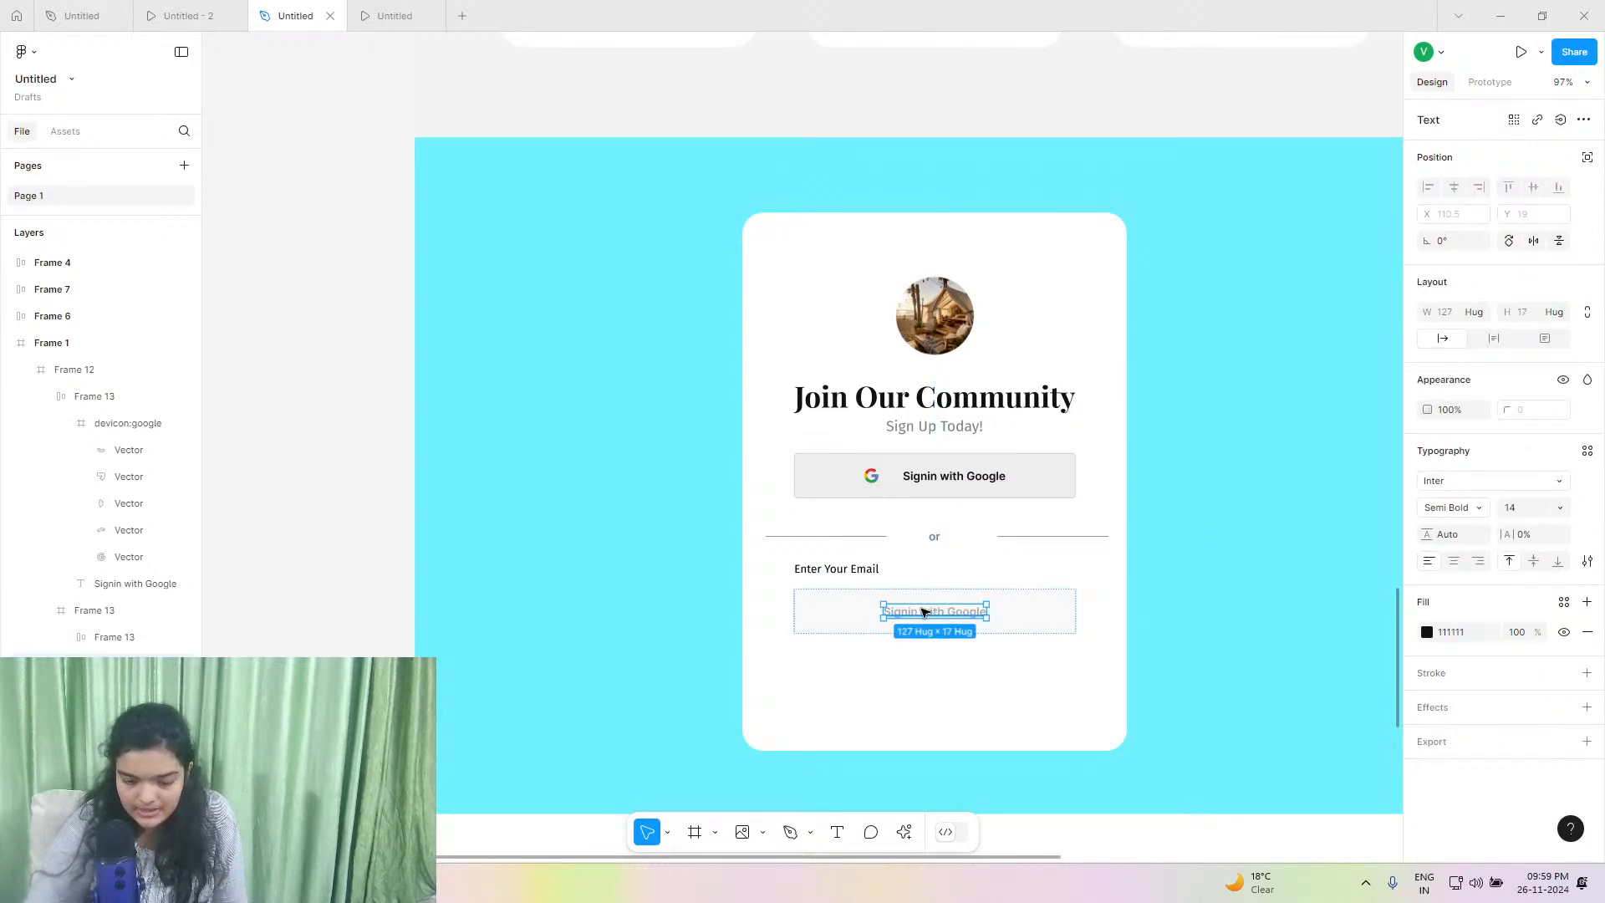
{"action": "double_click", "coordinate": [923, 612]}
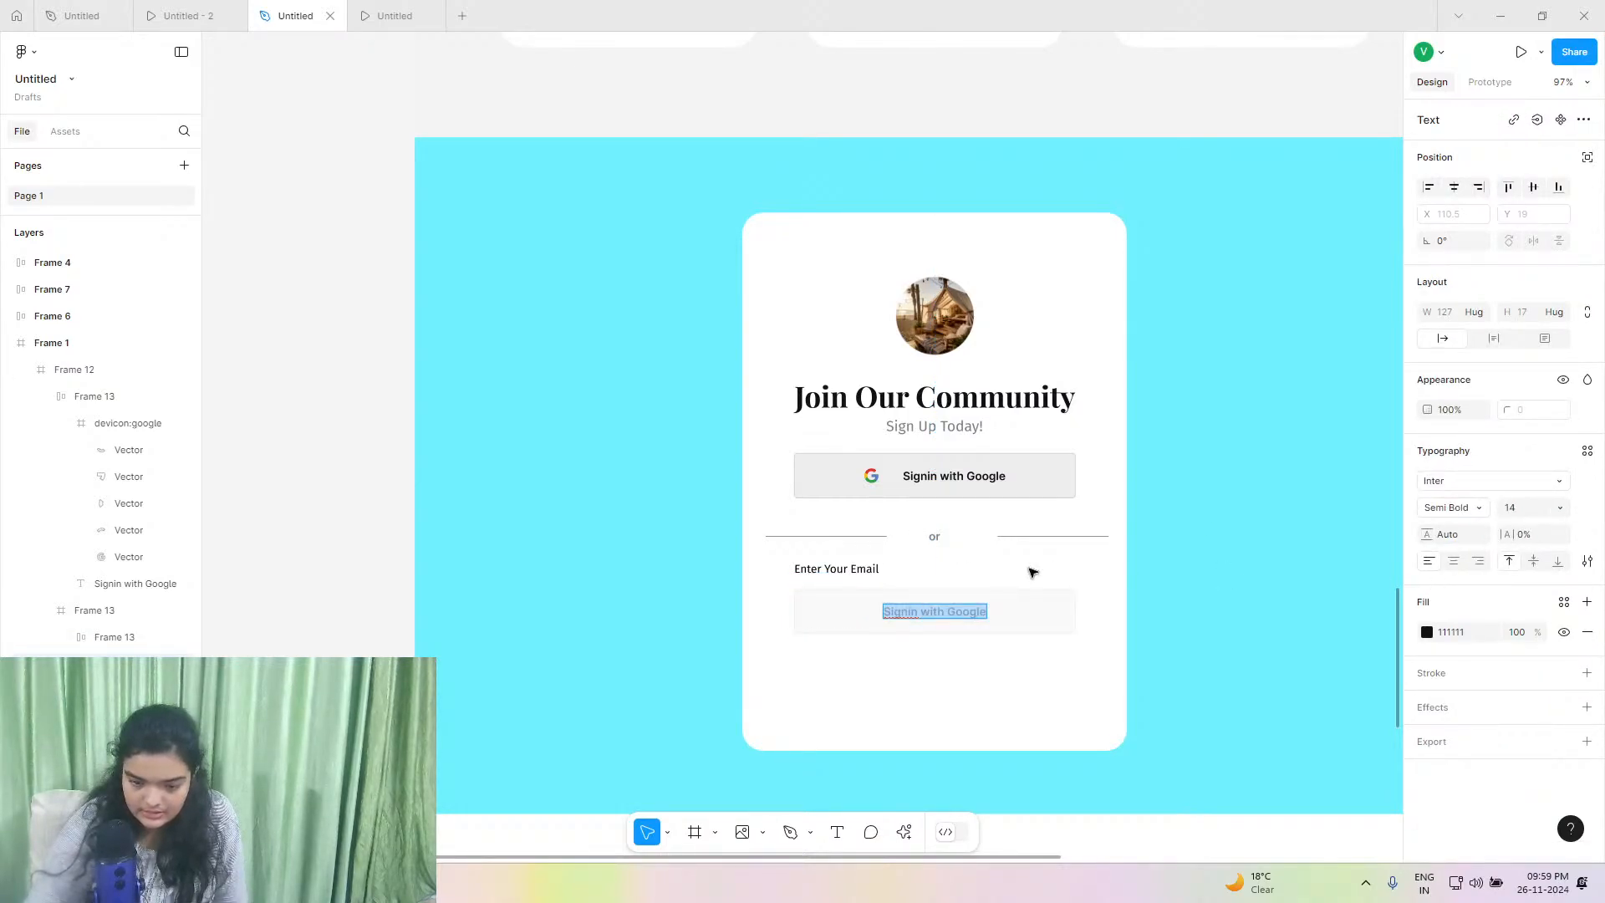
{"action": "key", "text": "Escape"}
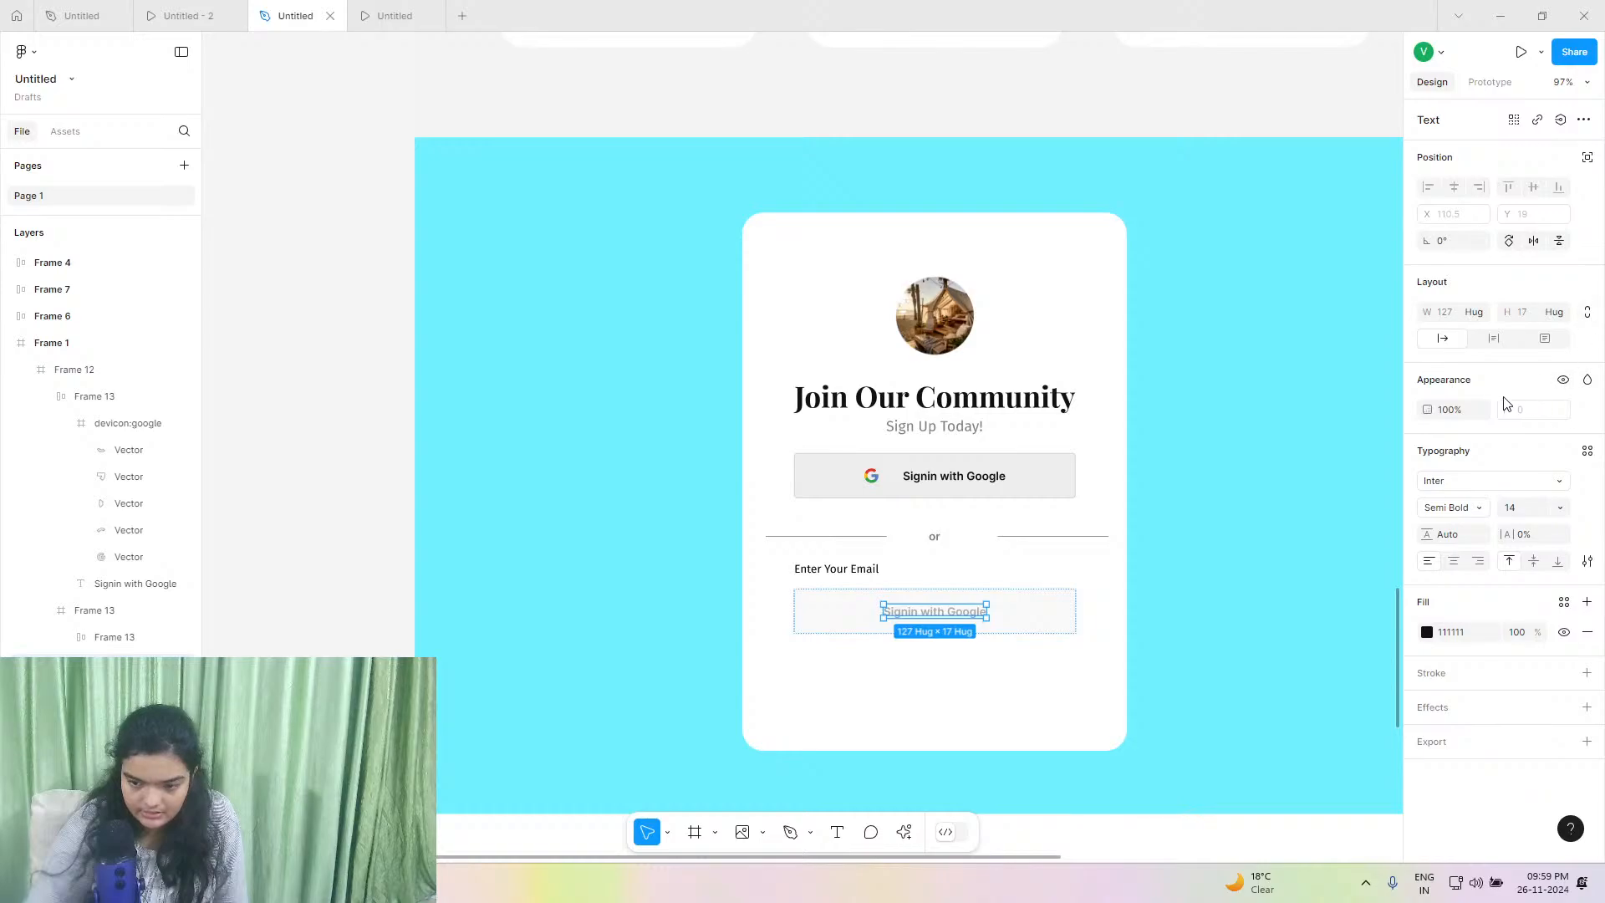
{"action": "left_click_drag", "start_coordinate": [946, 609], "coordinate": [867, 609]}
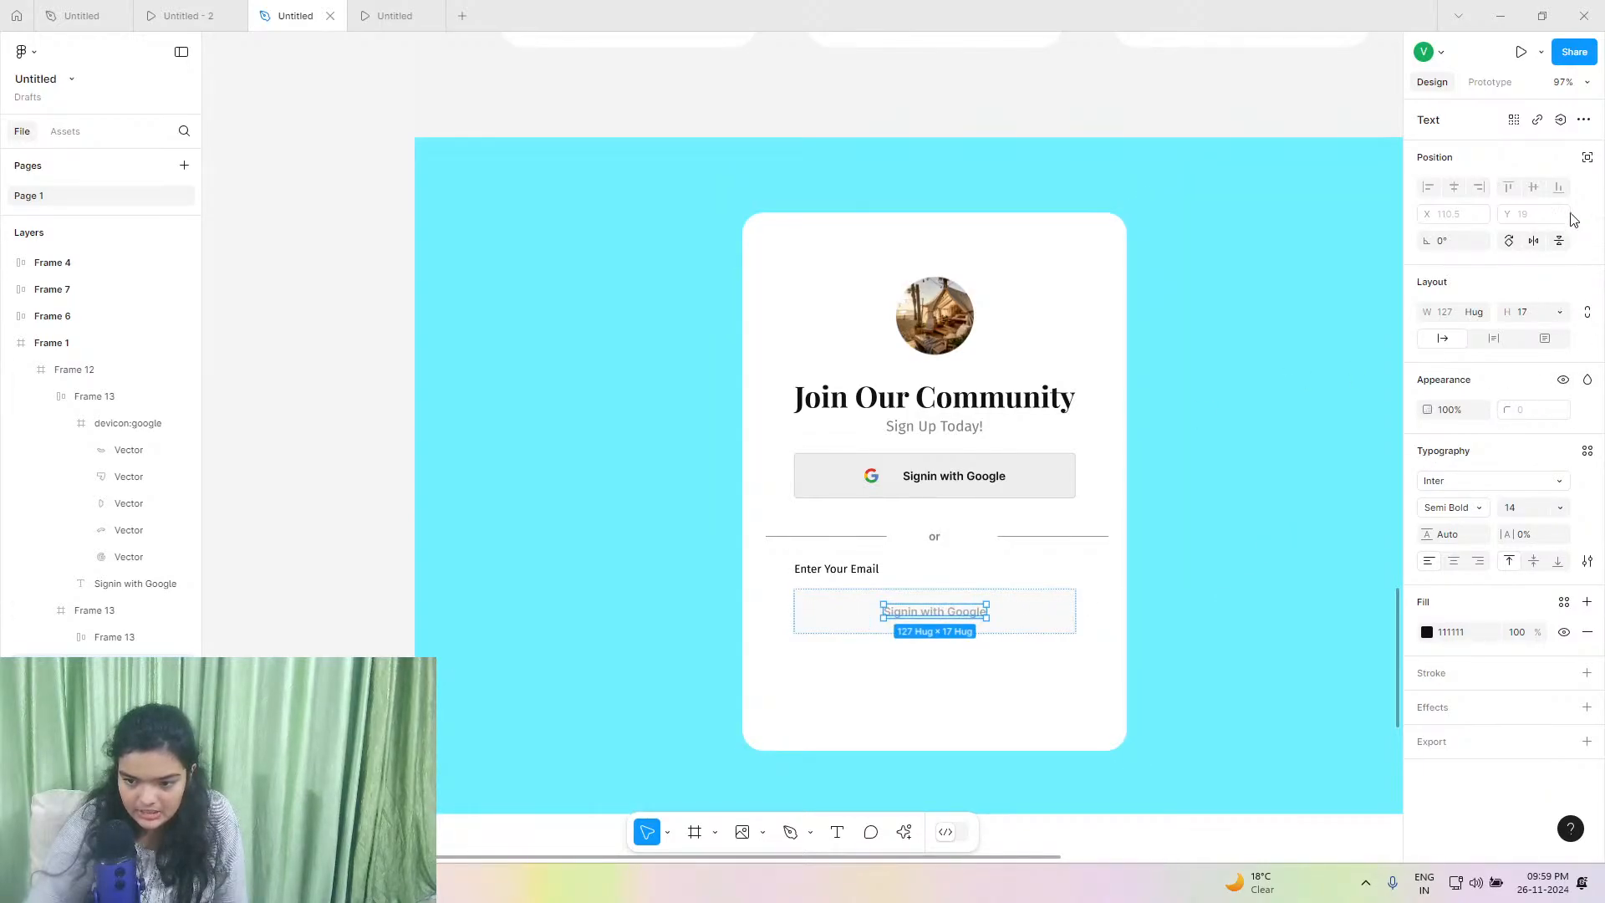
{"action": "left_click", "coordinate": [1587, 158]}
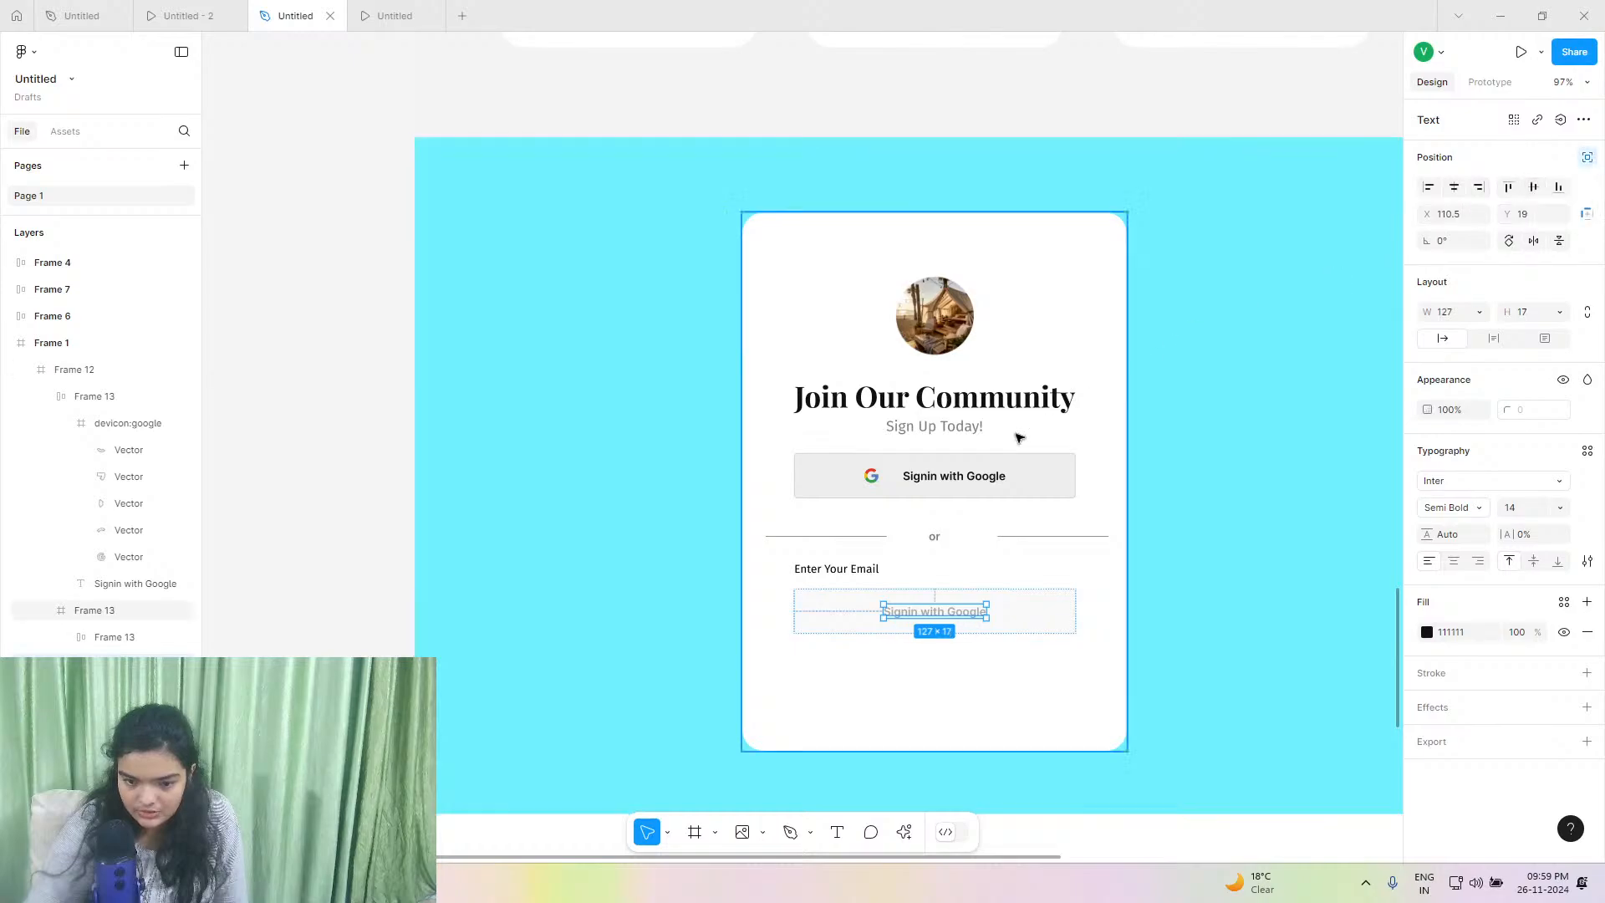
{"action": "left_click_drag", "start_coordinate": [914, 619], "coordinate": [876, 620]}
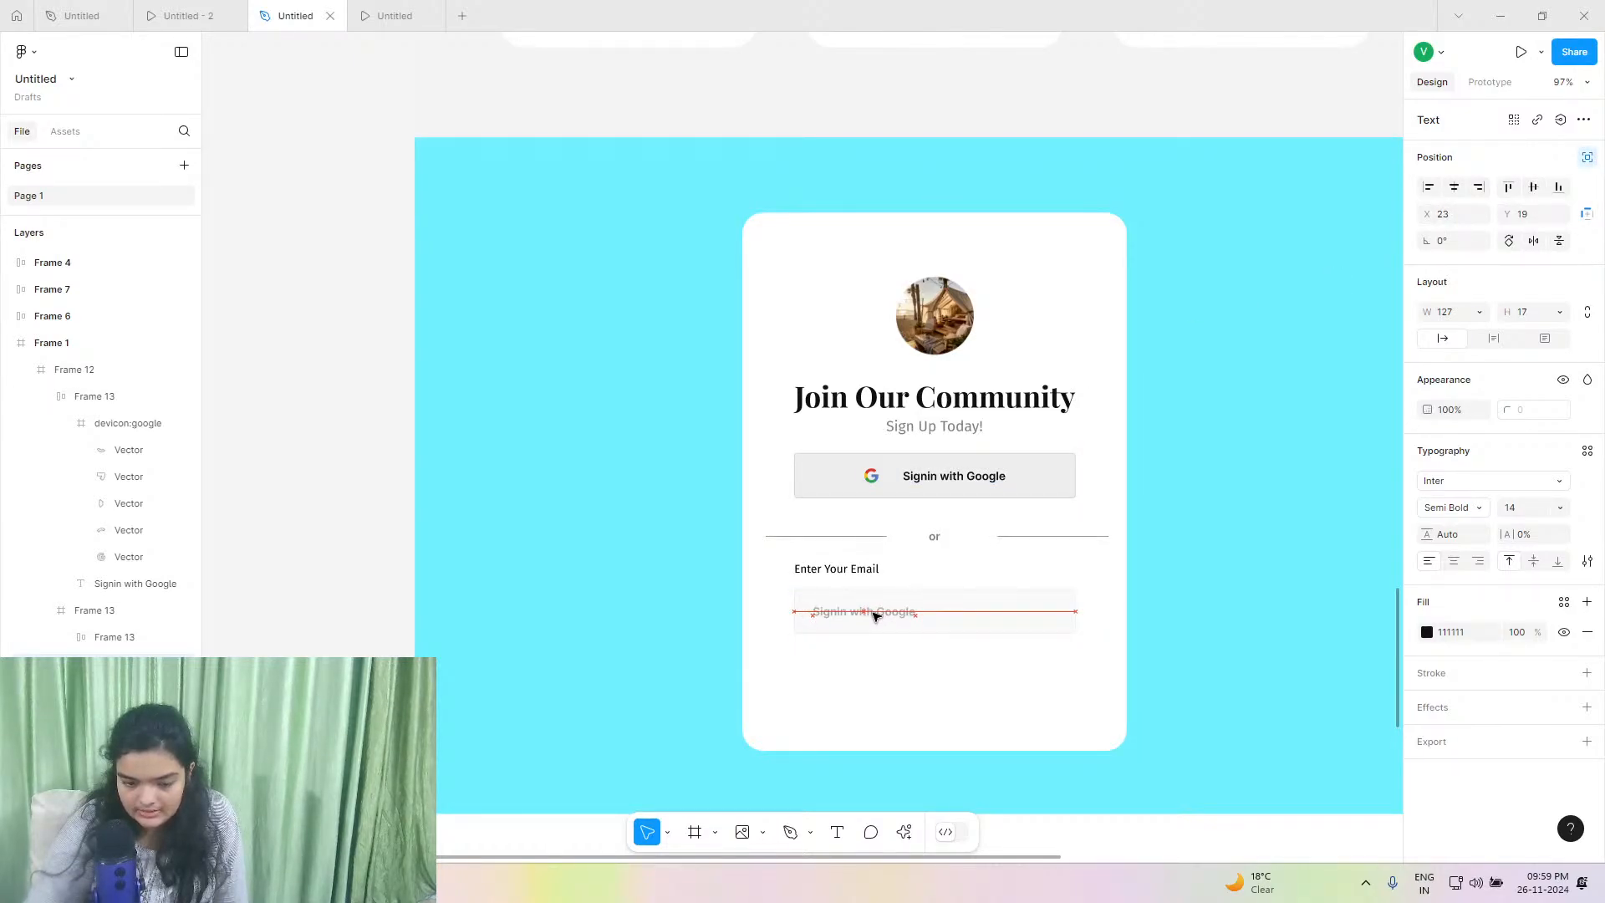
Replace the copied button's text with "Your Best Email Address", copied from the email field in the reference design file.
{"action": "double_click", "coordinate": [874, 615]}
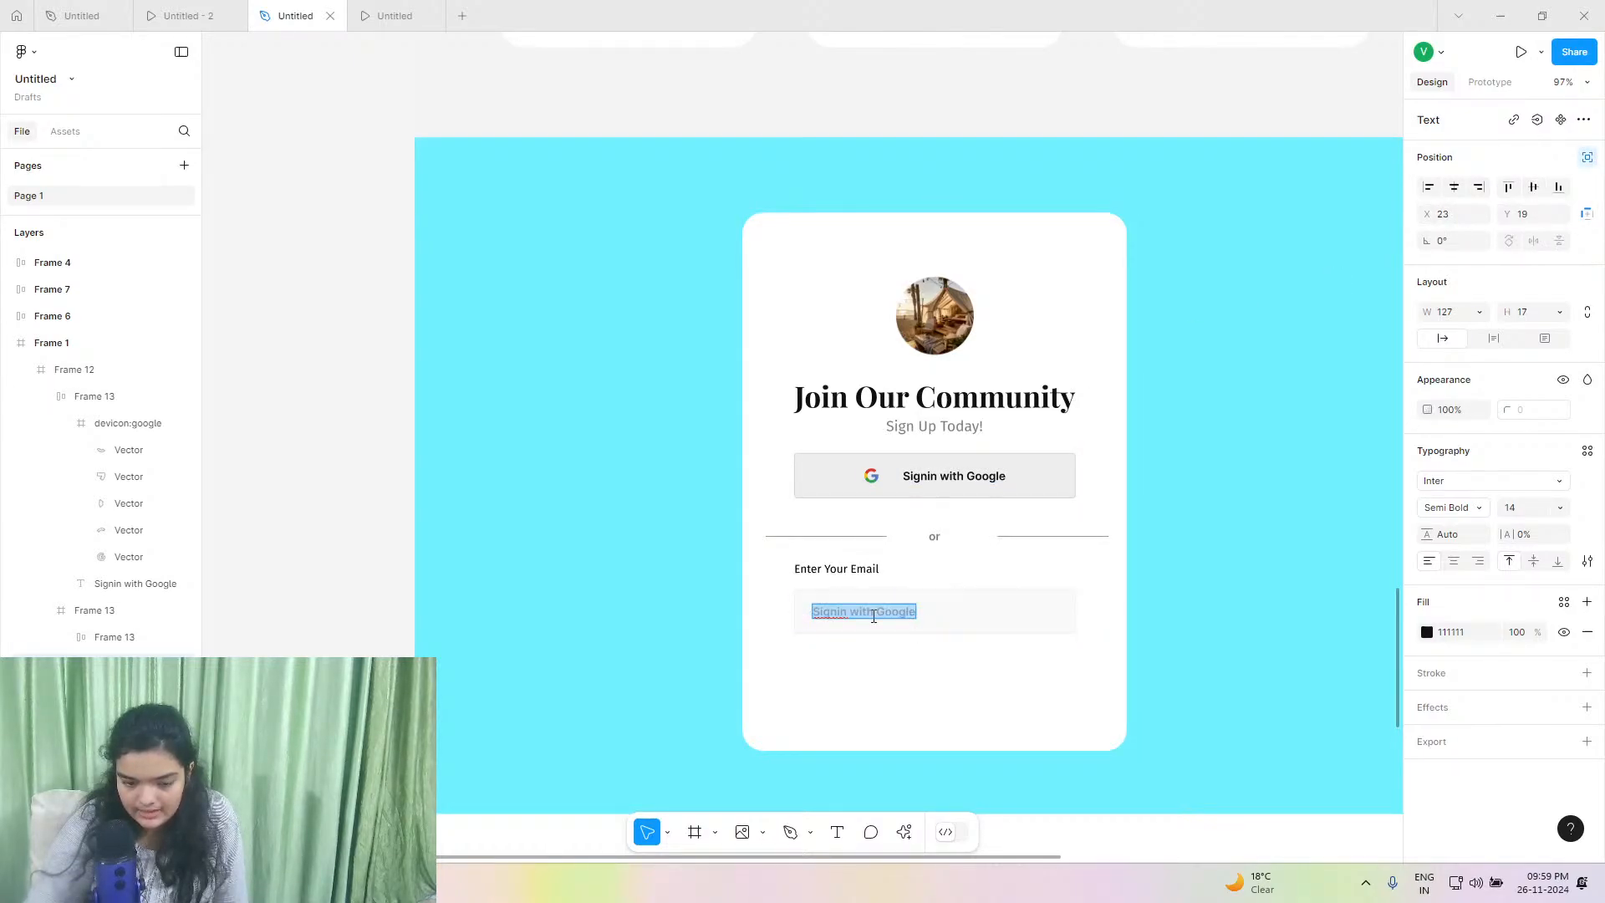
{"action": "left_click", "coordinate": [240, 11]}
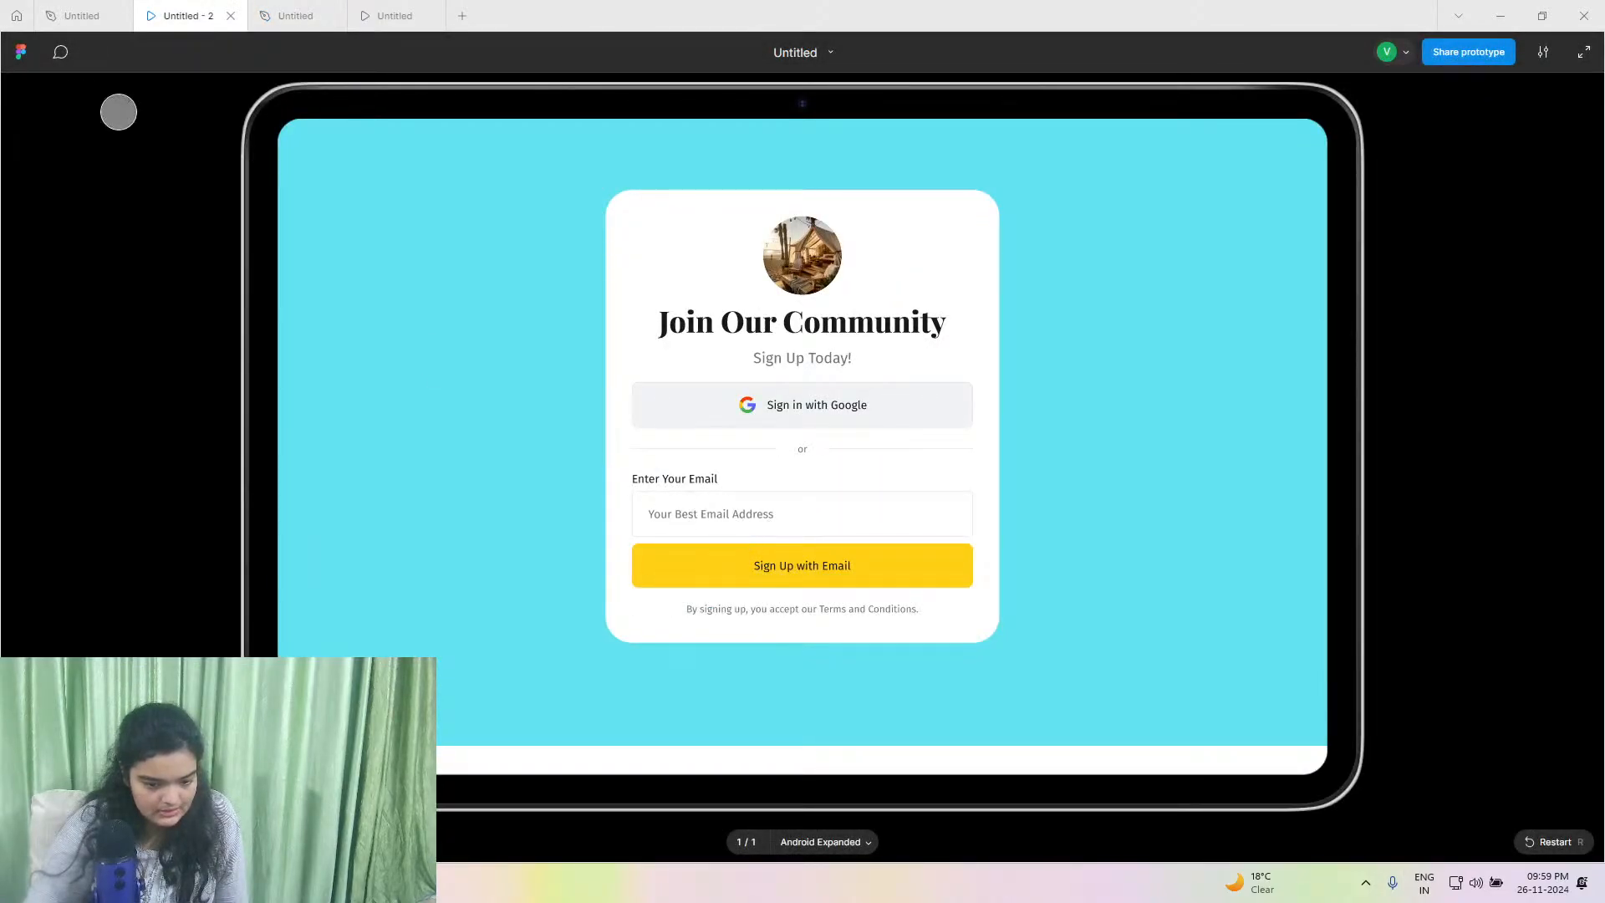
{"action": "left_click", "coordinate": [84, 15]}
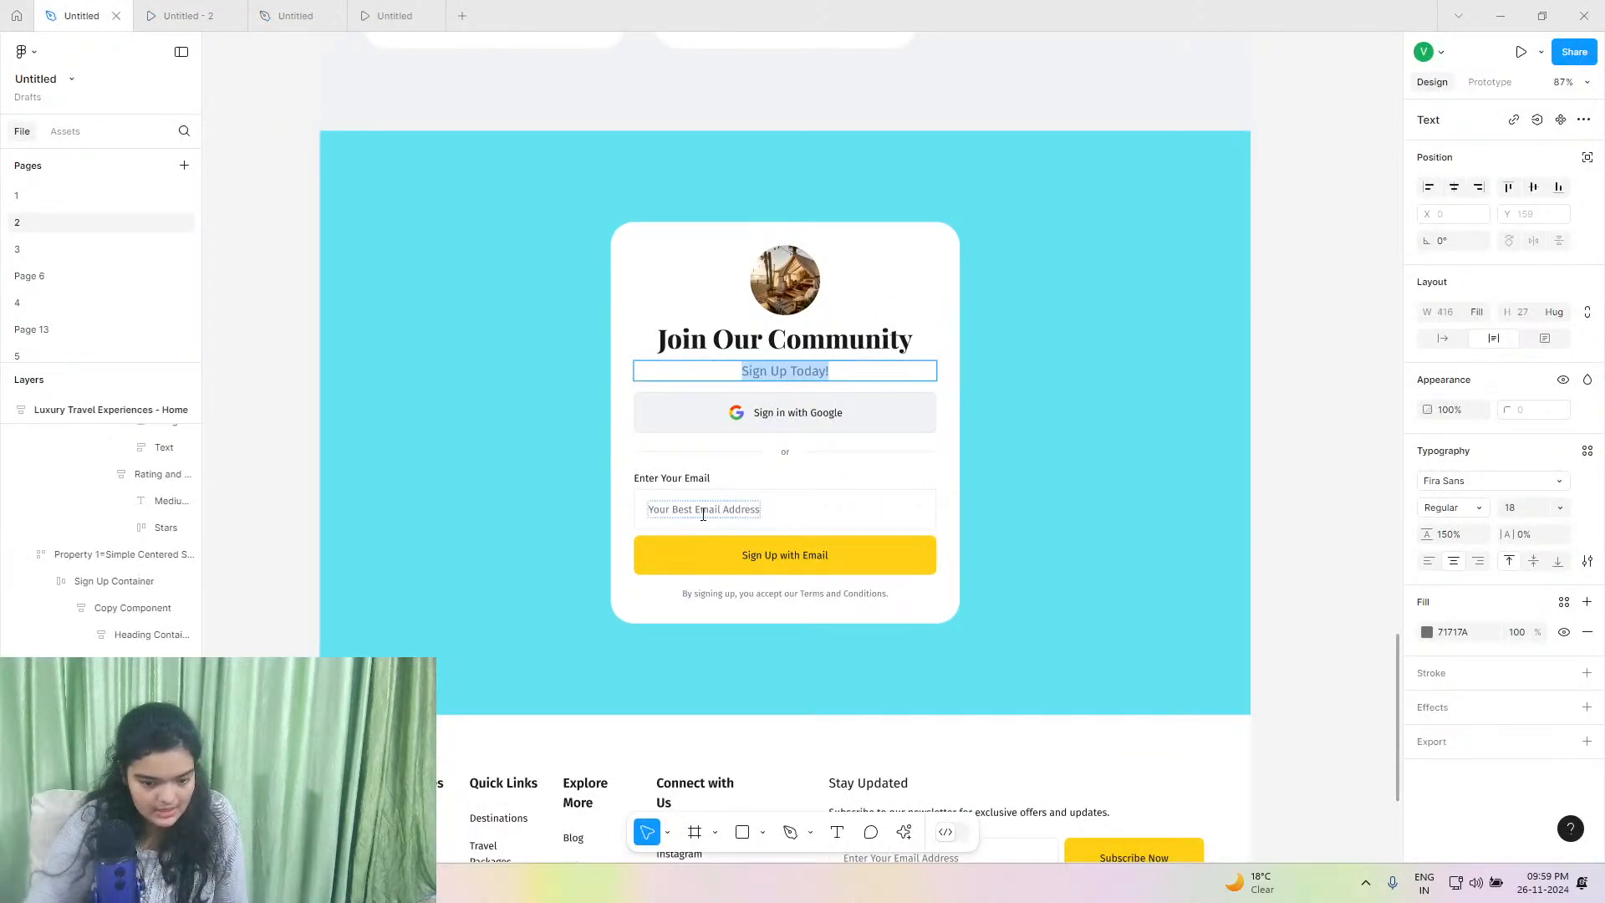
{"action": "double_click", "coordinate": [703, 514]}
{"action": "right_click", "coordinate": [703, 512]}
{"action": "left_click", "coordinate": [750, 528]}
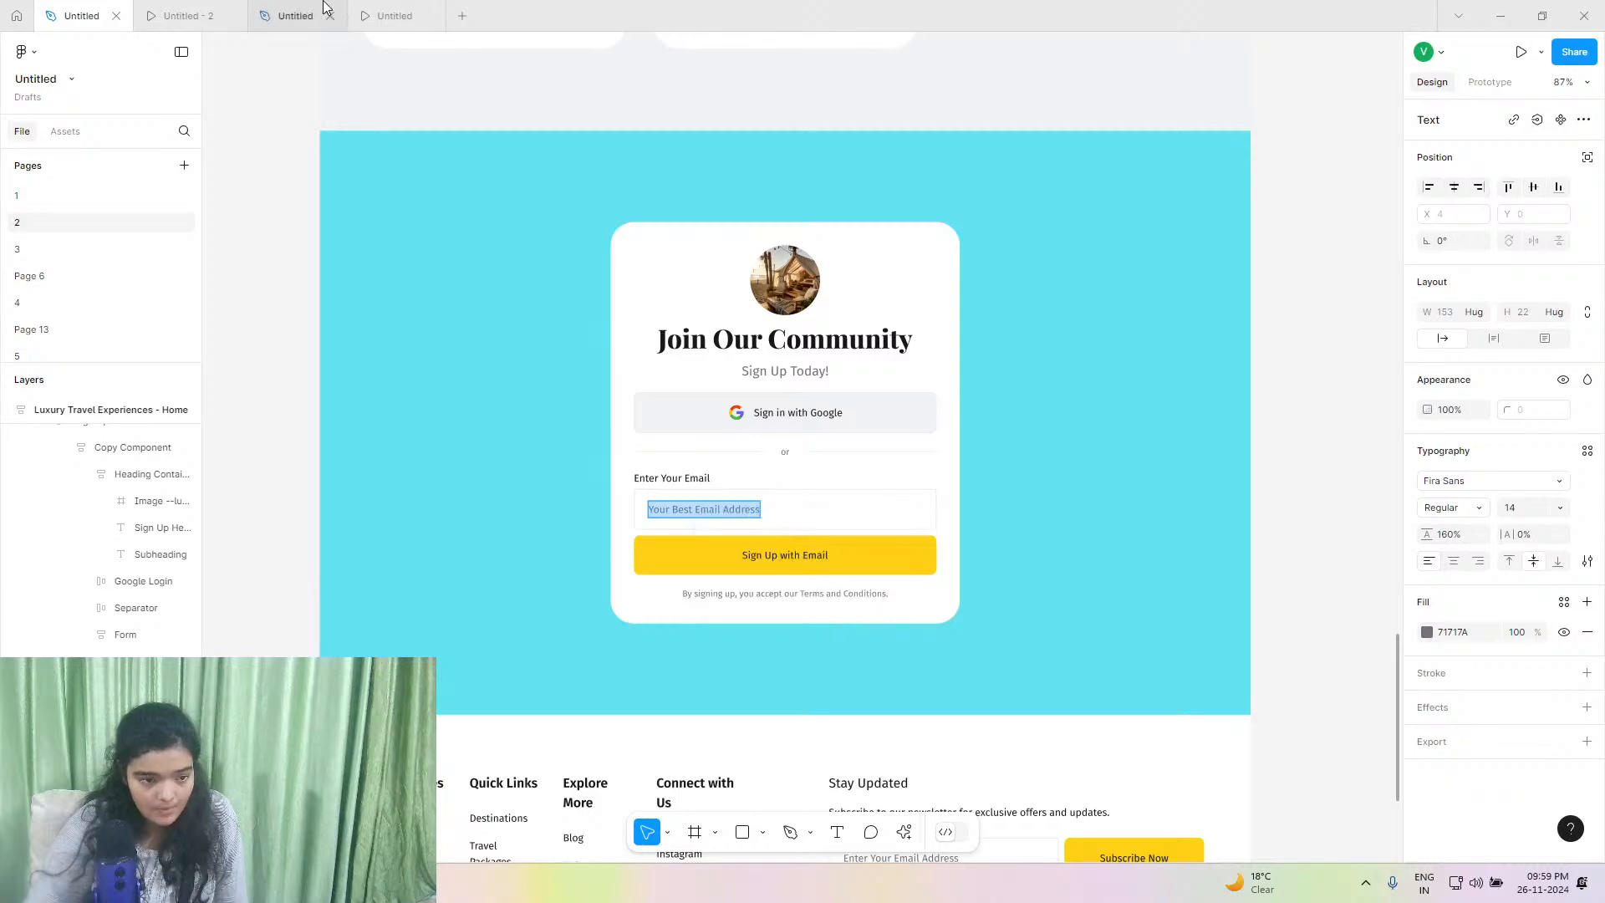
{"action": "left_click", "coordinate": [324, 7]}
{"action": "right_click", "coordinate": [854, 614]}
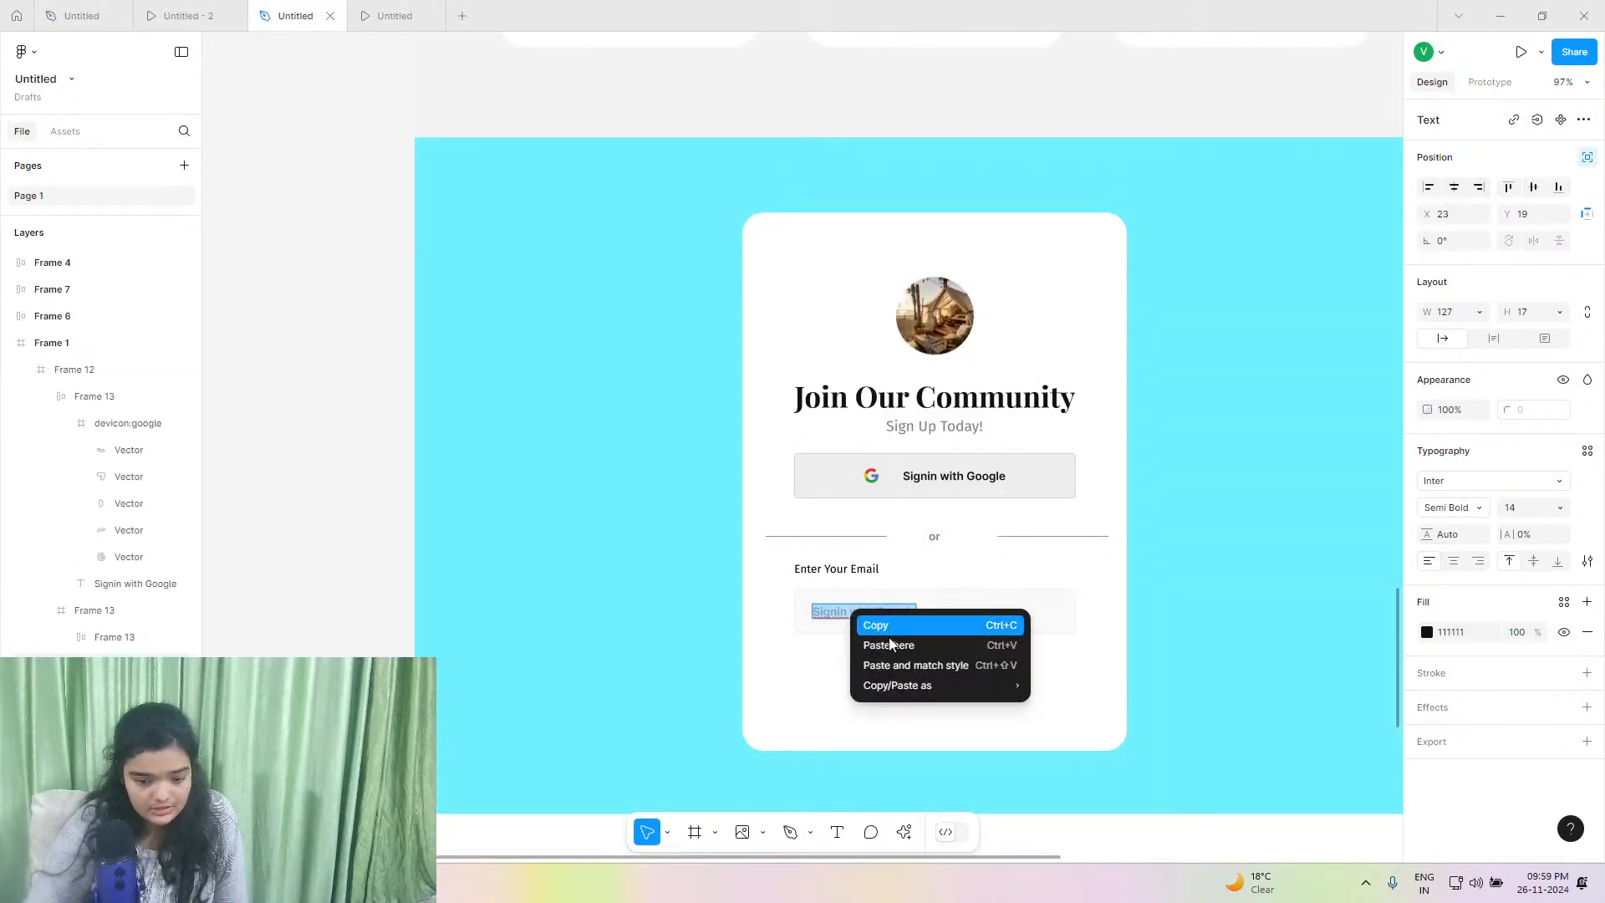
{"action": "left_click", "coordinate": [891, 659]}
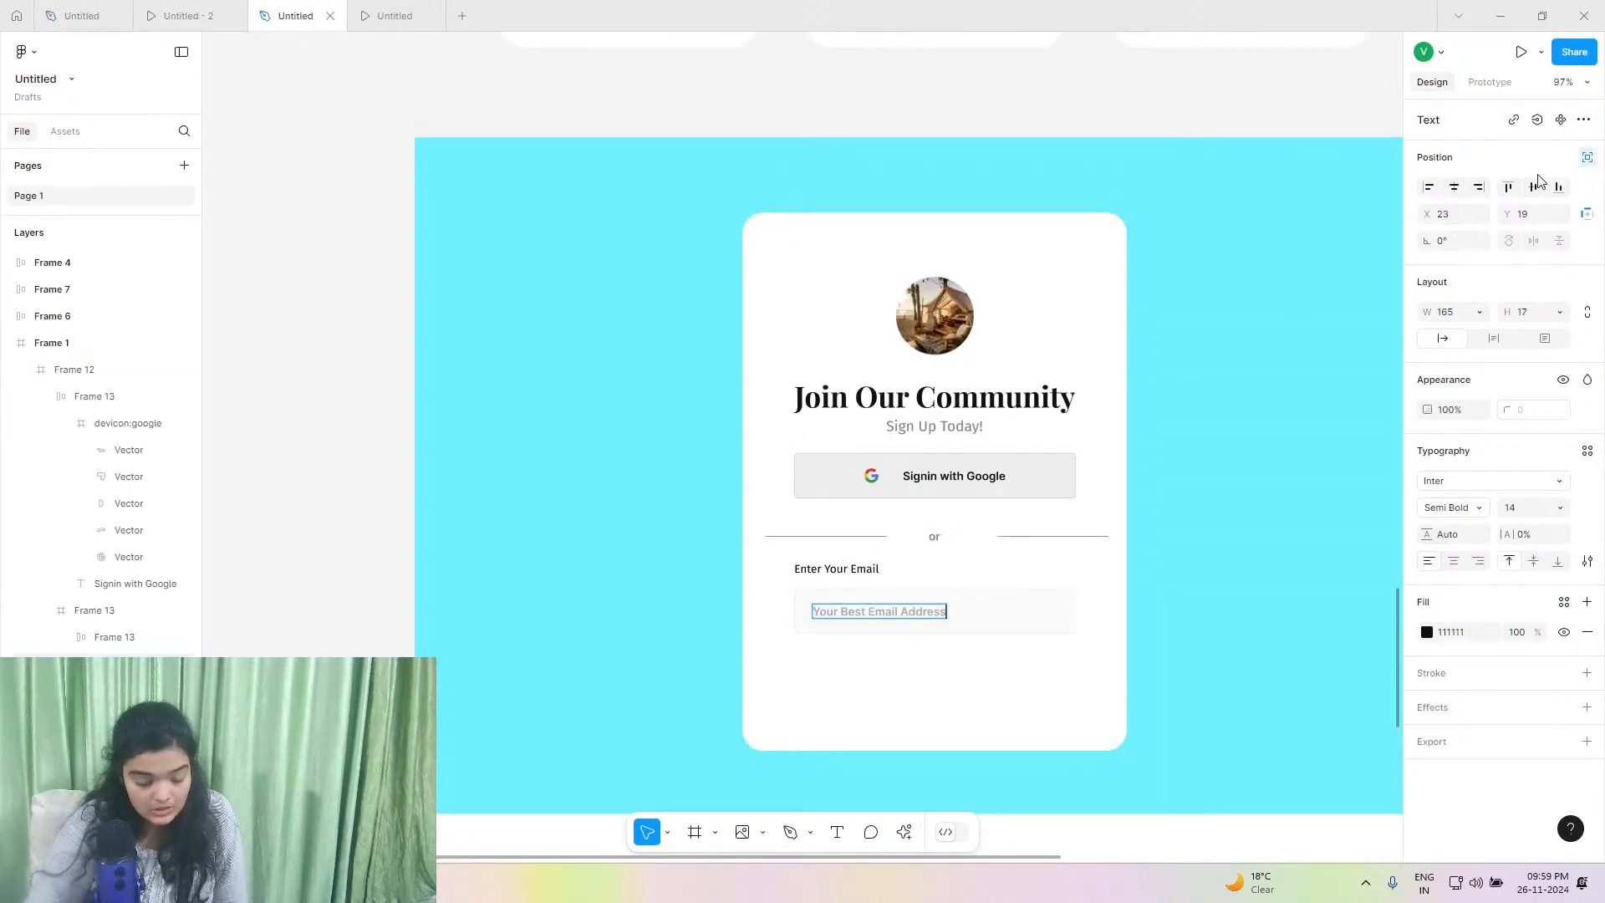
{"action": "scroll", "coordinate": [1111, 502], "scroll_direction": "down", "scroll_amount": 3}
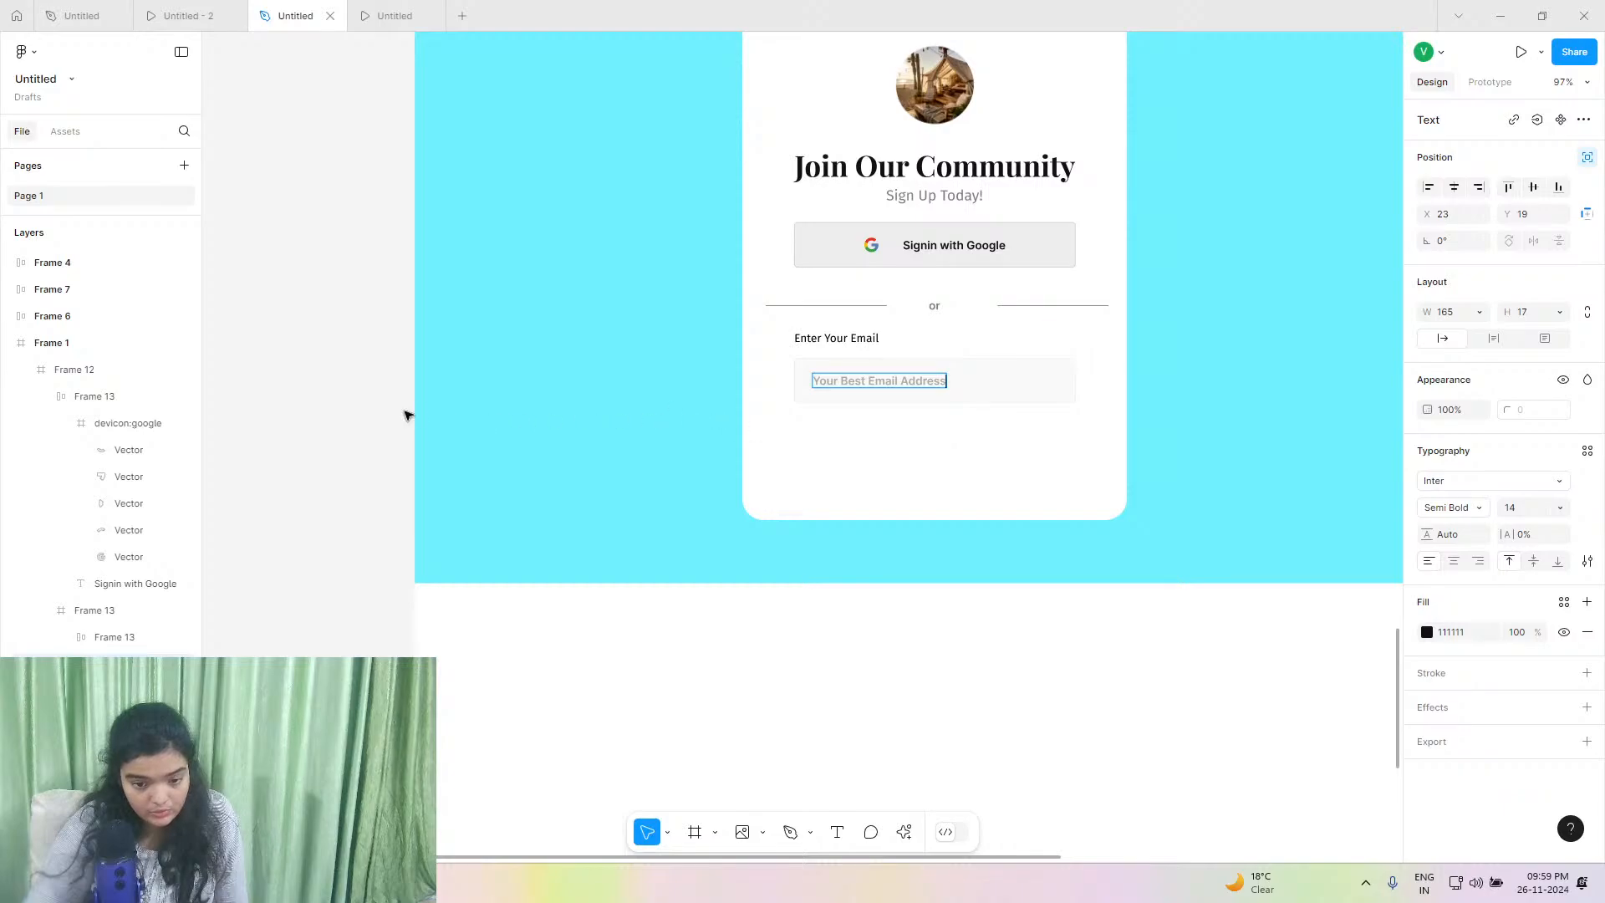
{"action": "key", "text": "Escape"}
Move the "Enter Your Email" label slightly down to Y 434 and check the card against the reference prototype.
{"action": "left_click", "coordinate": [866, 338]}
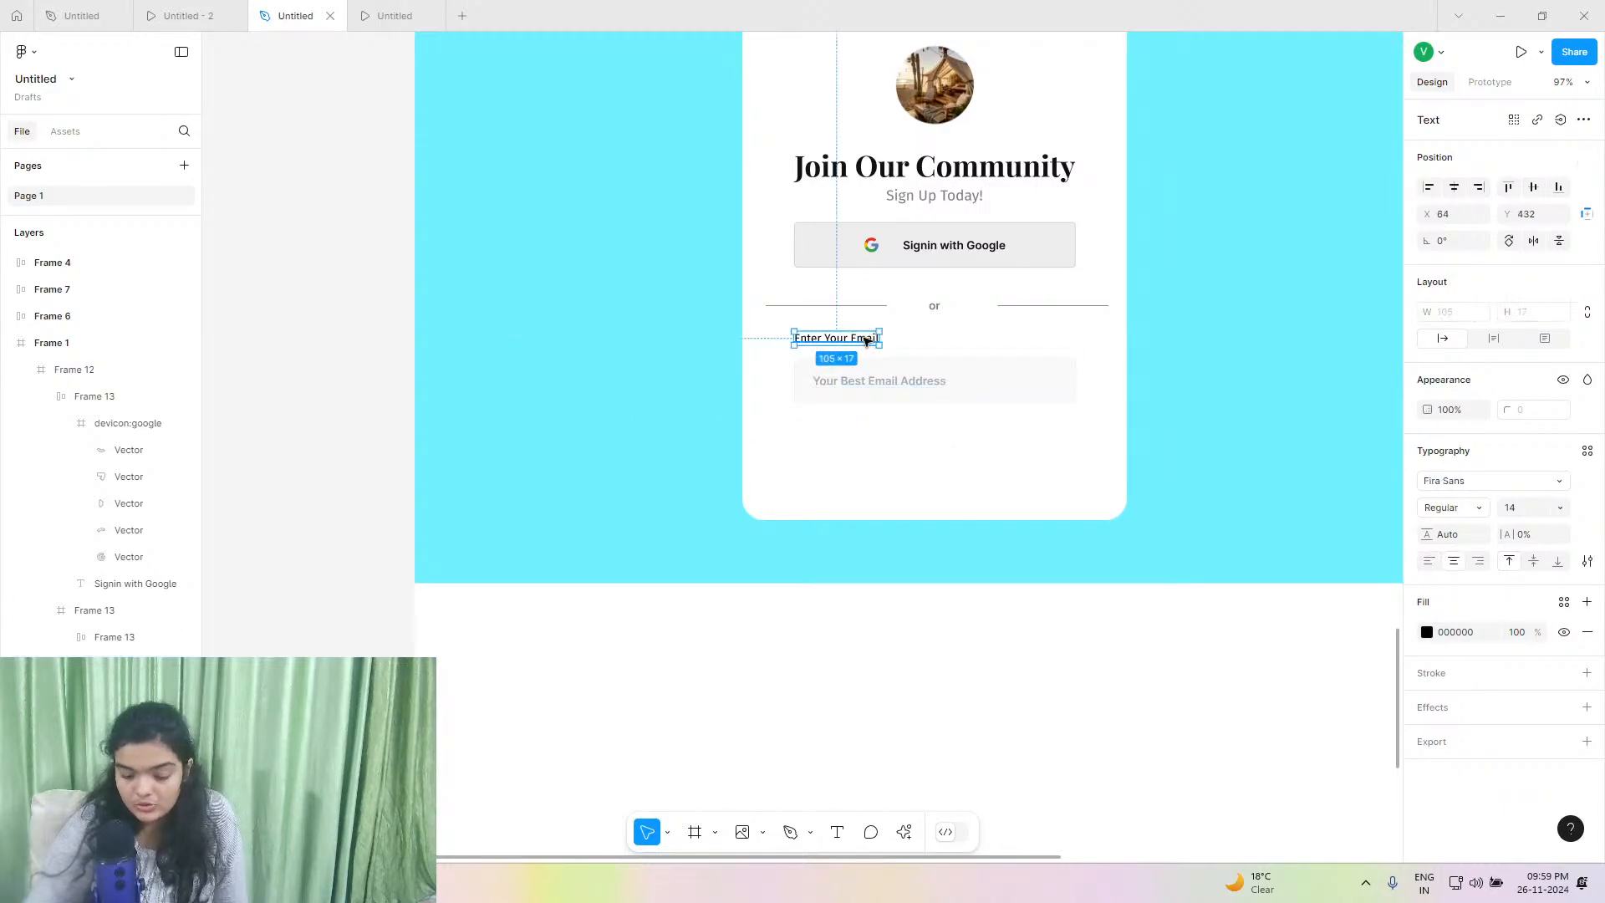
{"action": "left_click_drag", "start_coordinate": [866, 339], "coordinate": [866, 340]}
{"action": "left_click", "coordinate": [180, 15]}
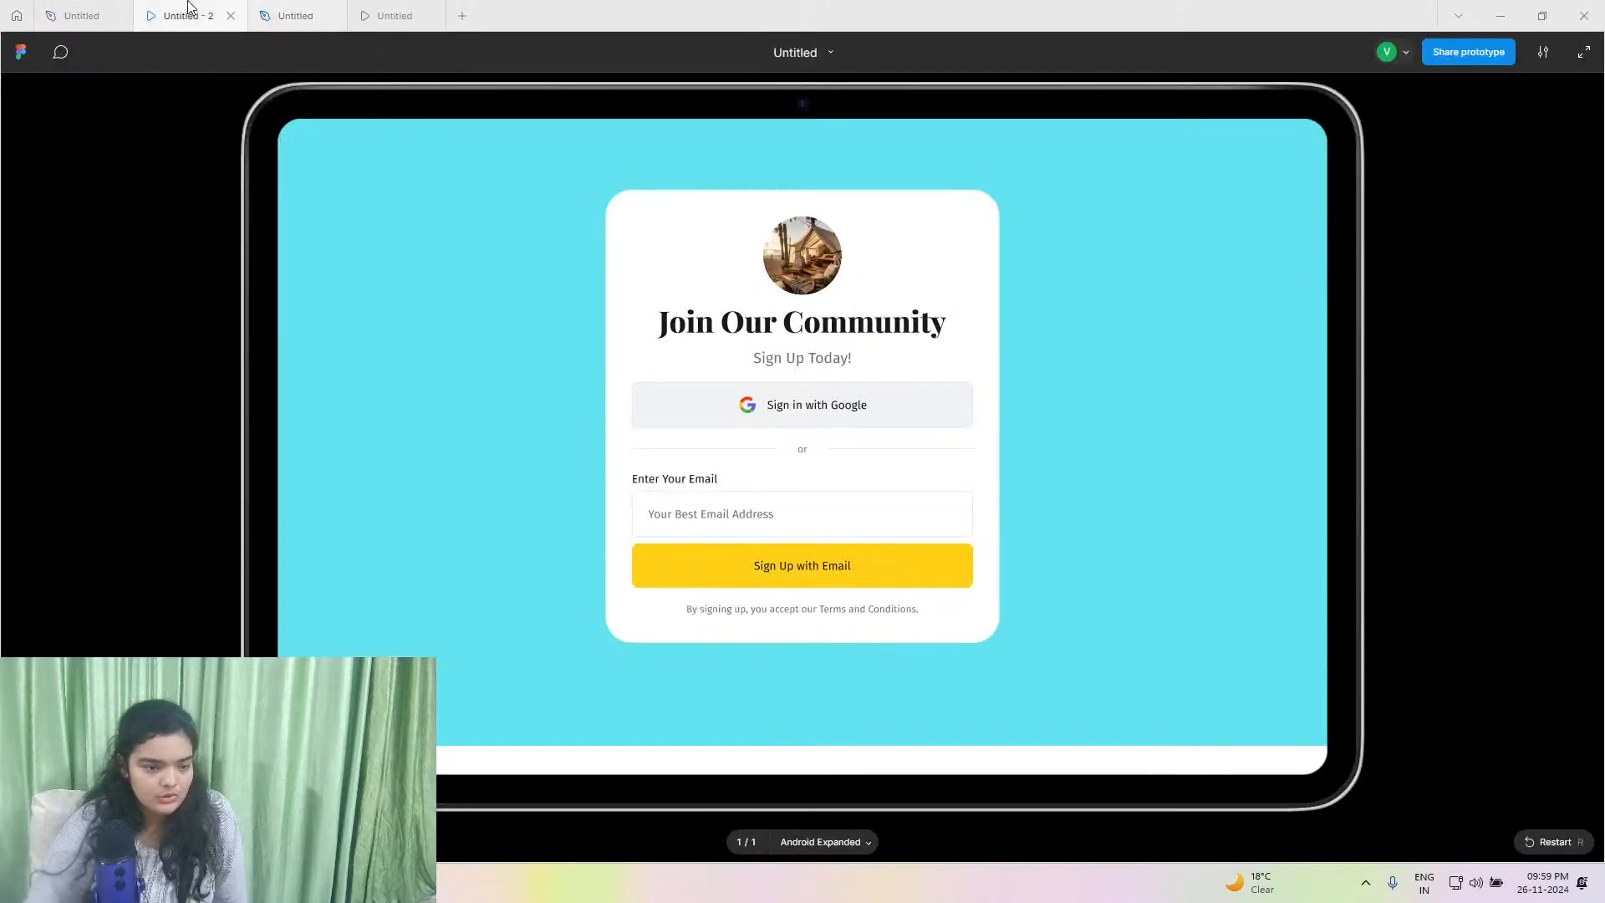
{"action": "left_click", "coordinate": [276, 15]}
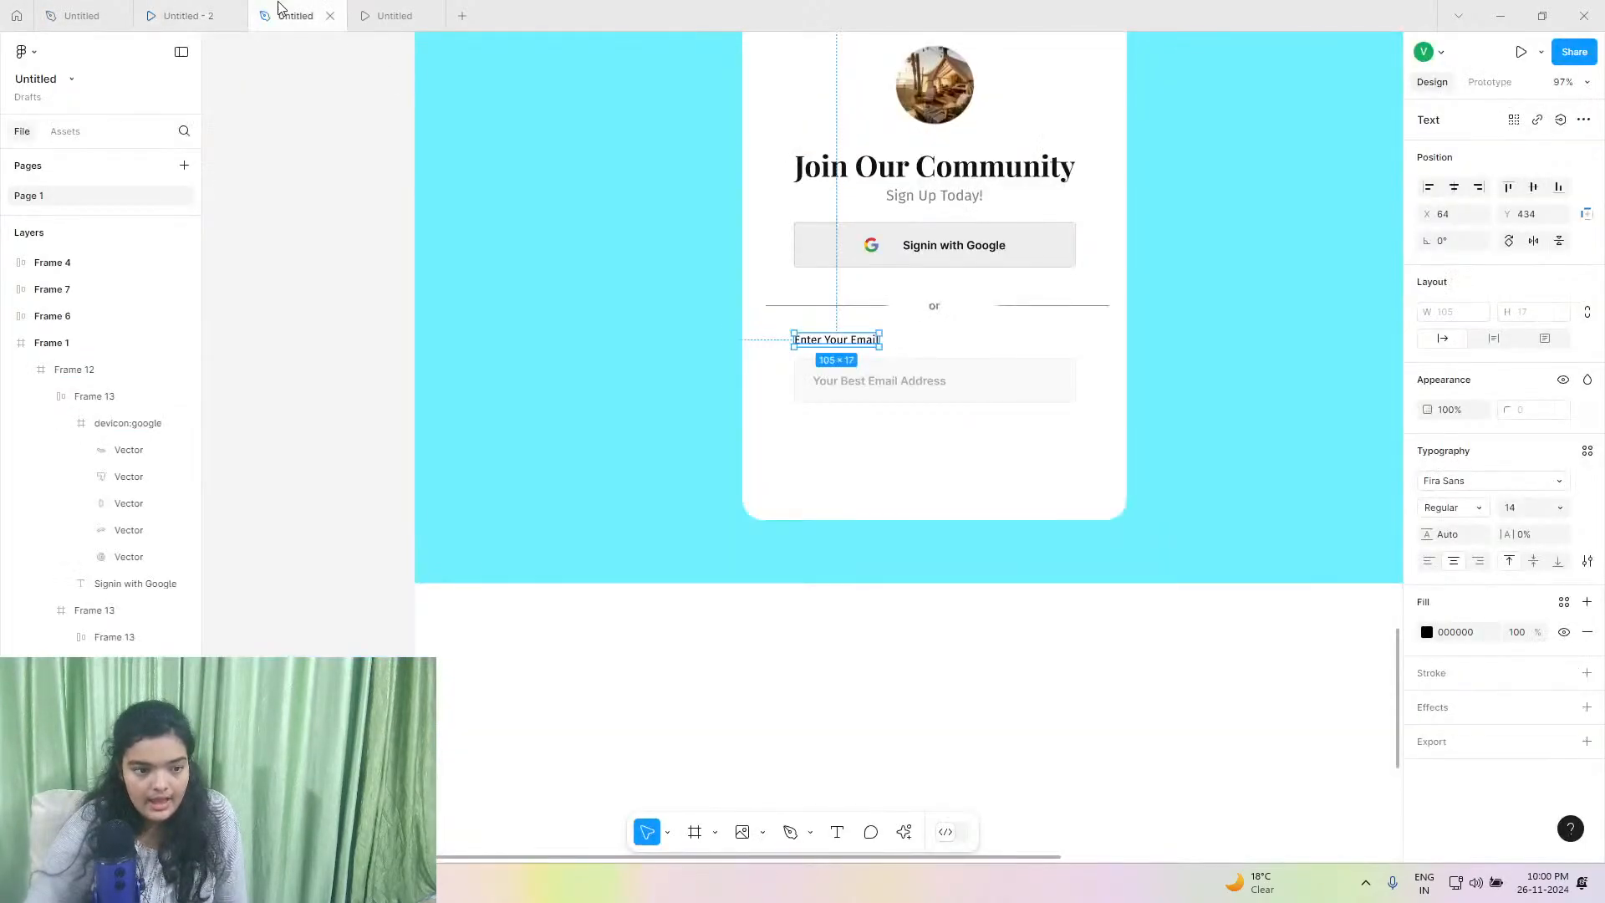
Duplicate the "Signin with Google" button directly below the email field and select the copy's Google icon.
{"action": "left_click", "coordinate": [920, 246]}
{"action": "scroll", "coordinate": [919, 246], "scroll_direction": "up", "scroll_amount": 10}
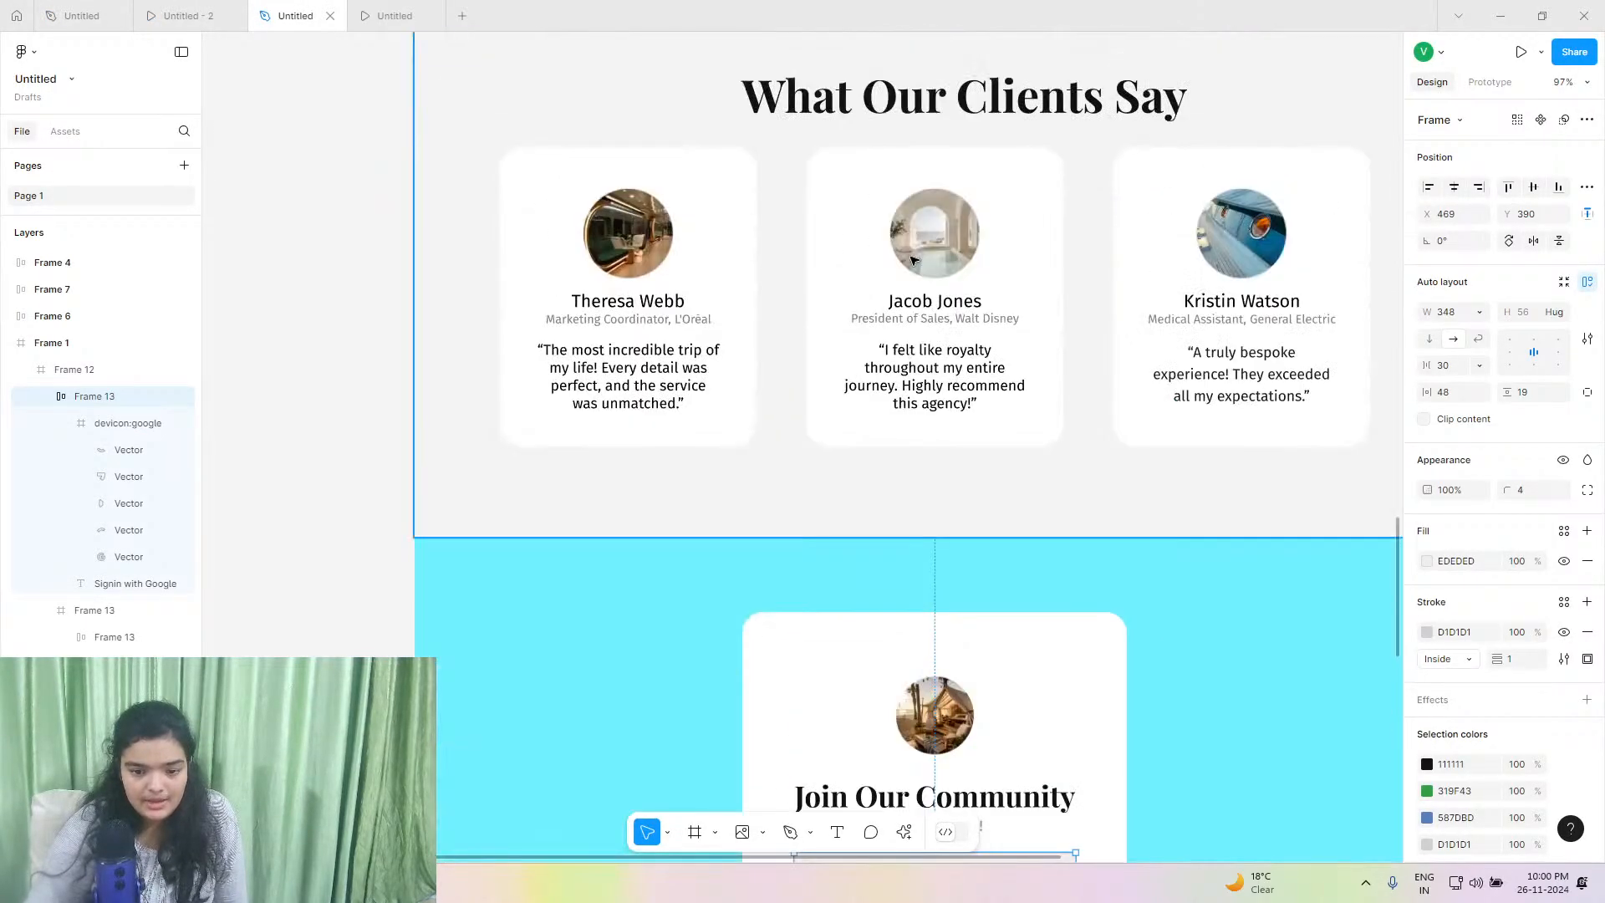
{"action": "scroll", "coordinate": [912, 260], "scroll_direction": "down", "scroll_amount": 8}
{"action": "scroll", "coordinate": [913, 260], "scroll_direction": "down", "scroll_amount": 3}
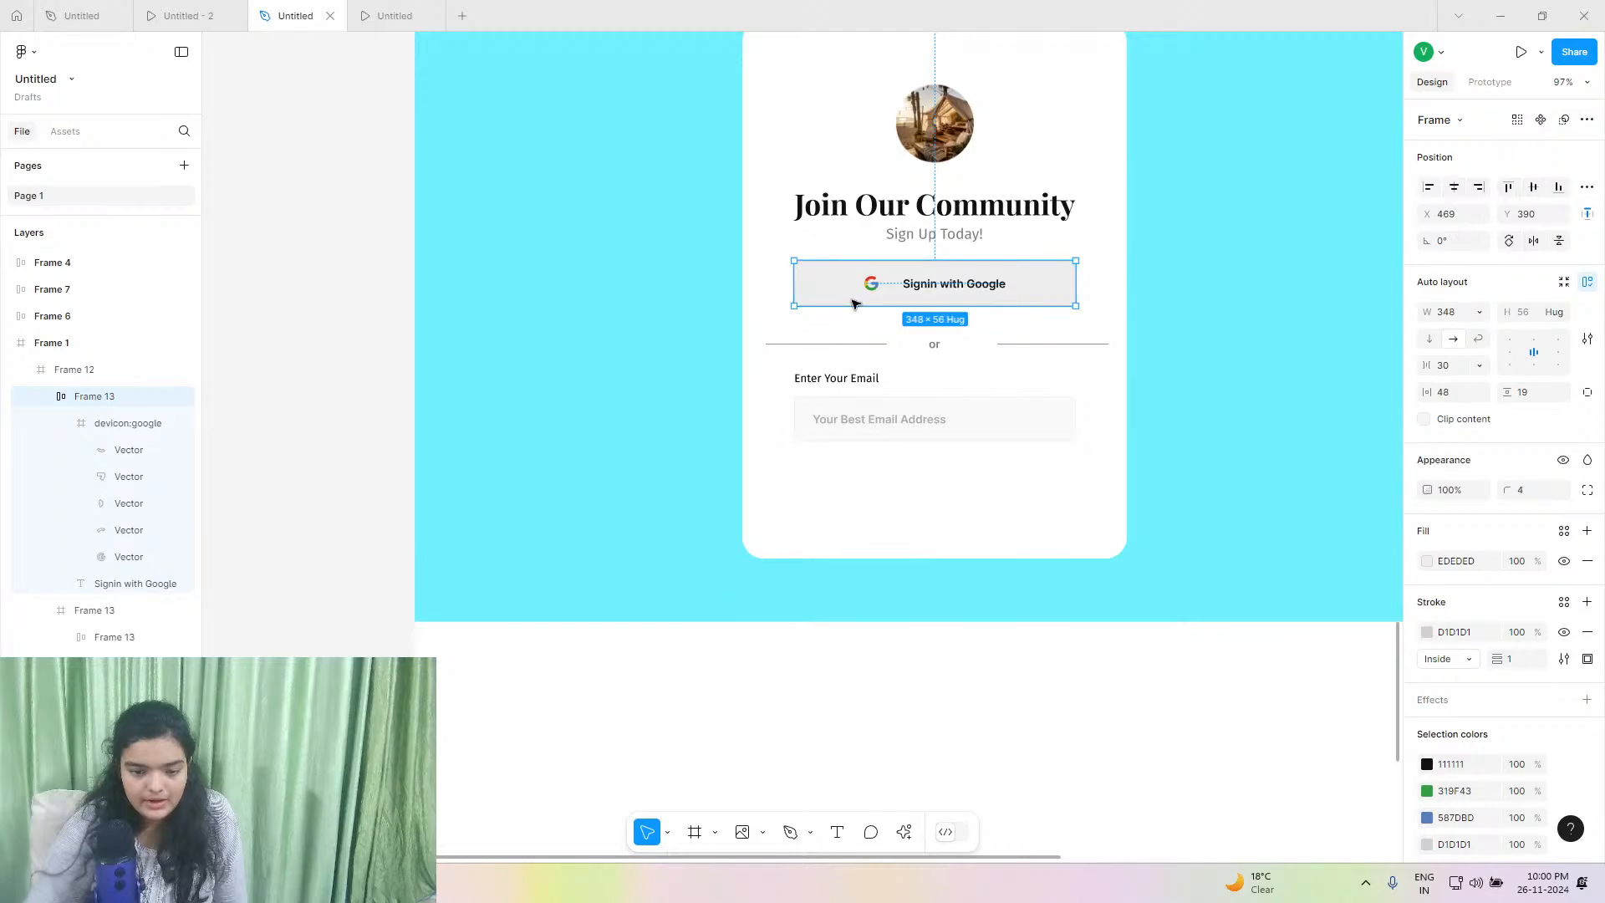
{"action": "right_click", "coordinate": [849, 269]}
{"action": "key", "text": "Escape"}
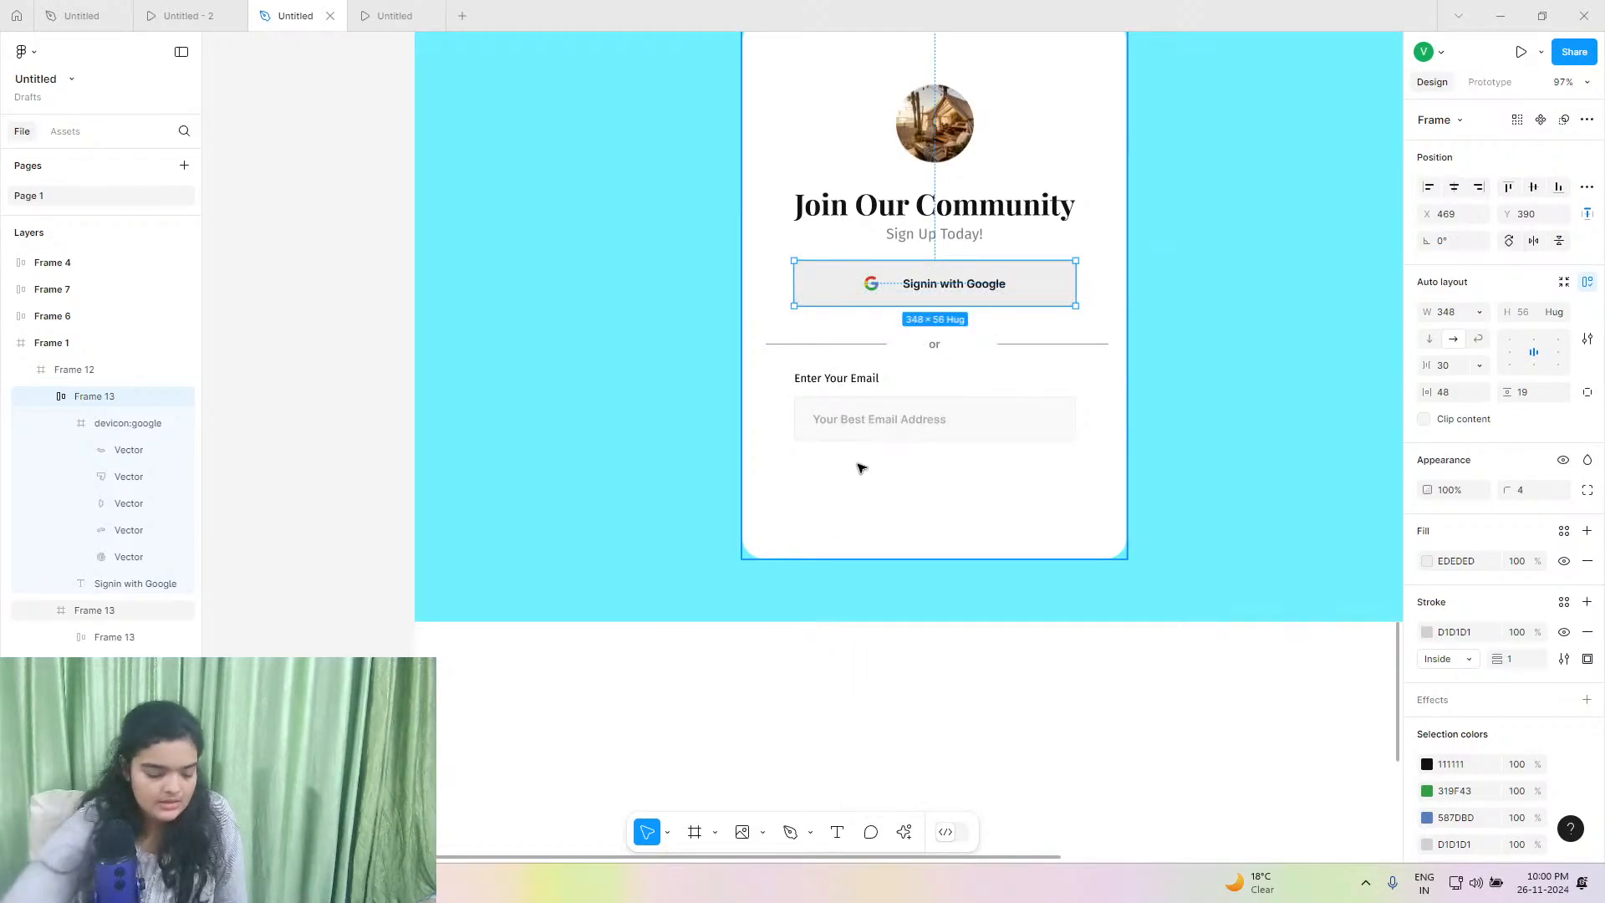
{"action": "left_click_drag", "start_coordinate": [913, 280], "coordinate": [920, 470]}
{"action": "double_click", "coordinate": [873, 473]}
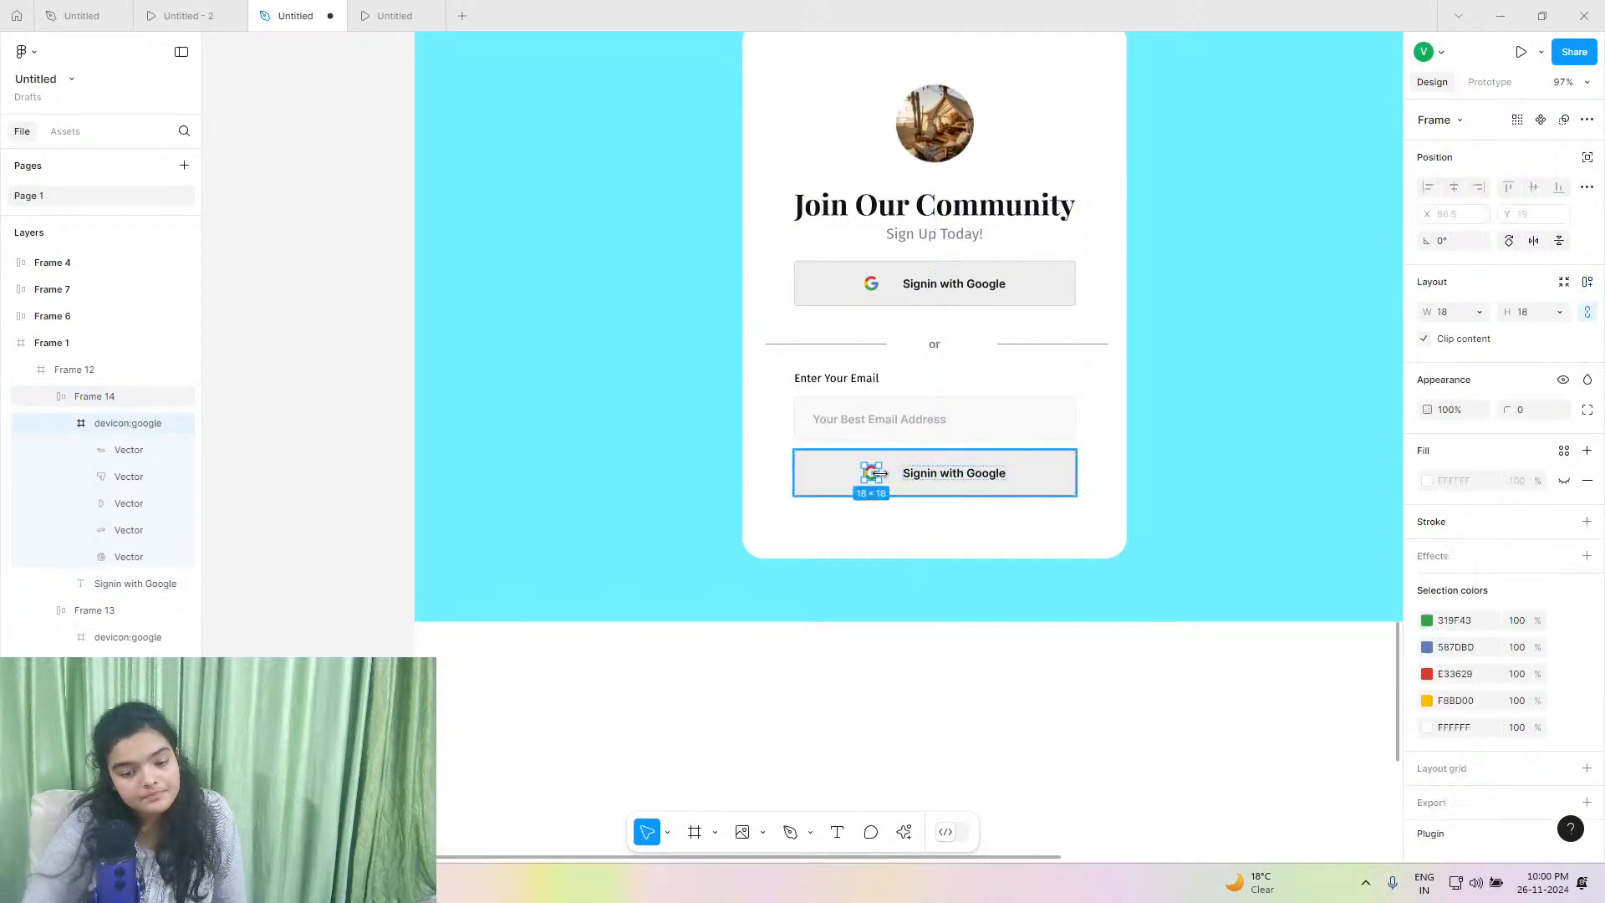
Delete the Google icon from the lower sign-in button and change its label to "Signin with Email".
{"action": "key", "text": "Delete"}
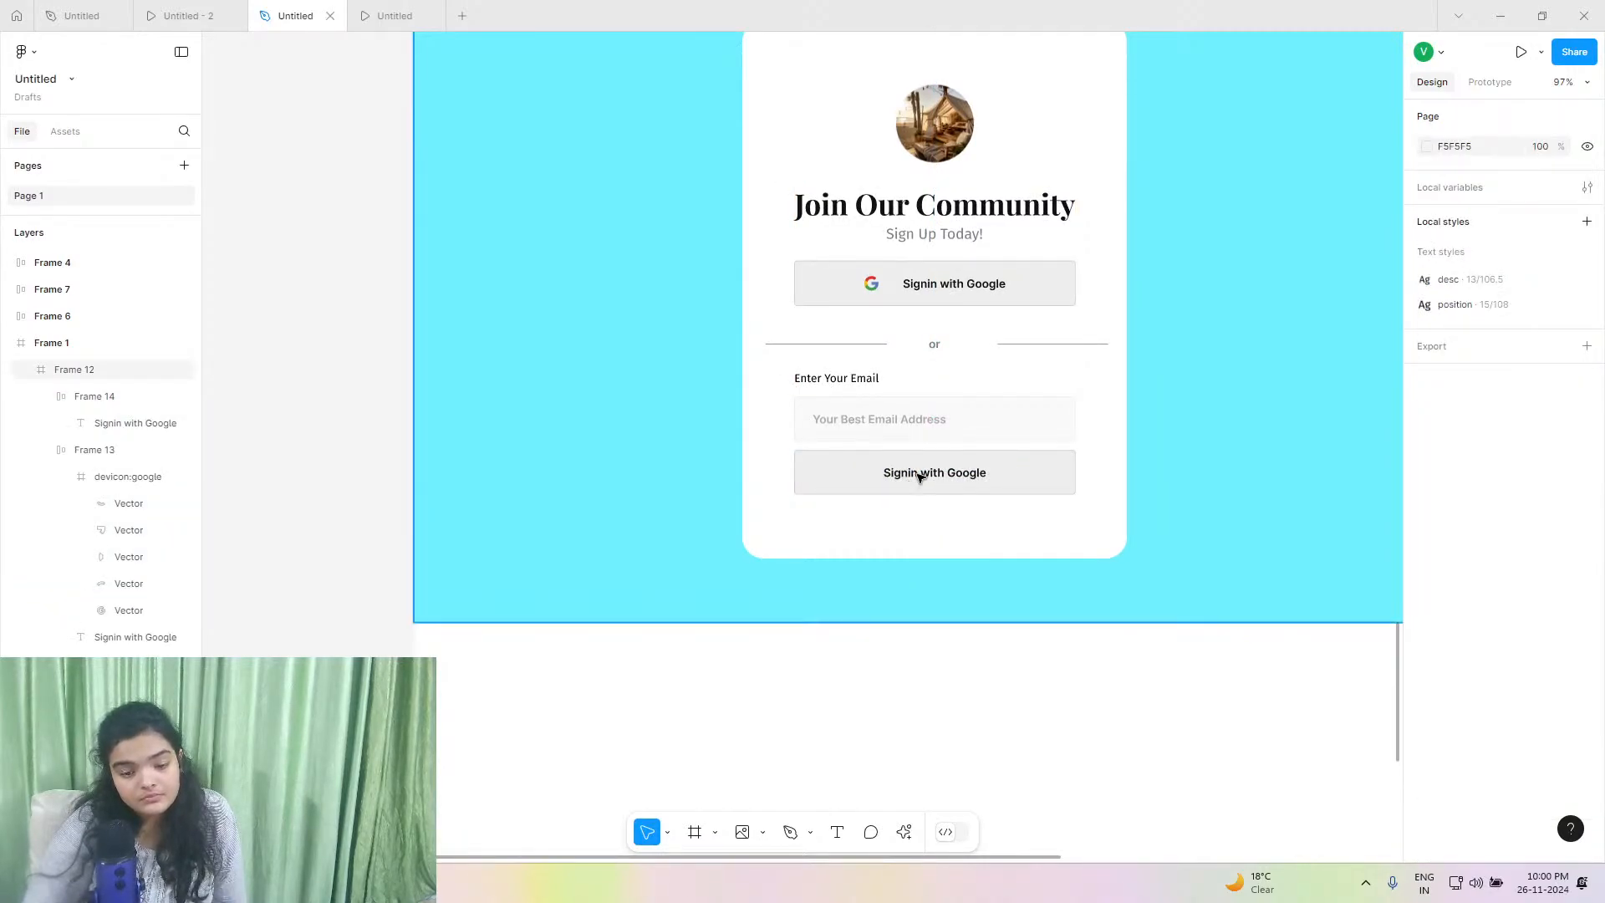
{"action": "left_click", "coordinate": [921, 469]}
{"action": "double_click", "coordinate": [986, 474]}
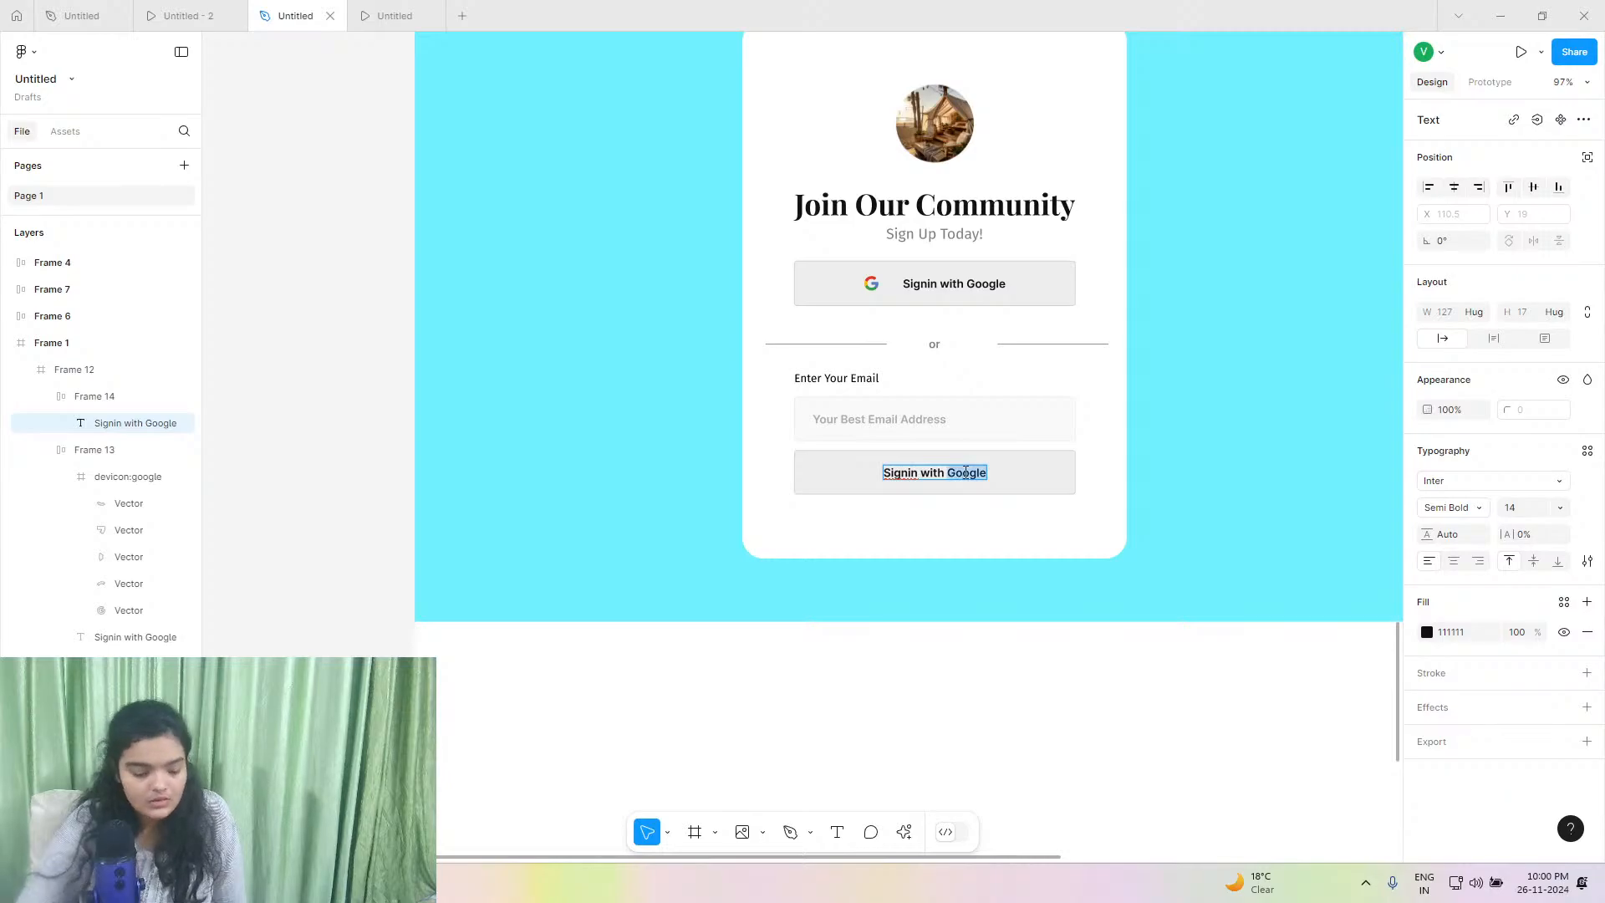
{"action": "type", "text": "E"}
{"action": "type", "text": "mai;"}
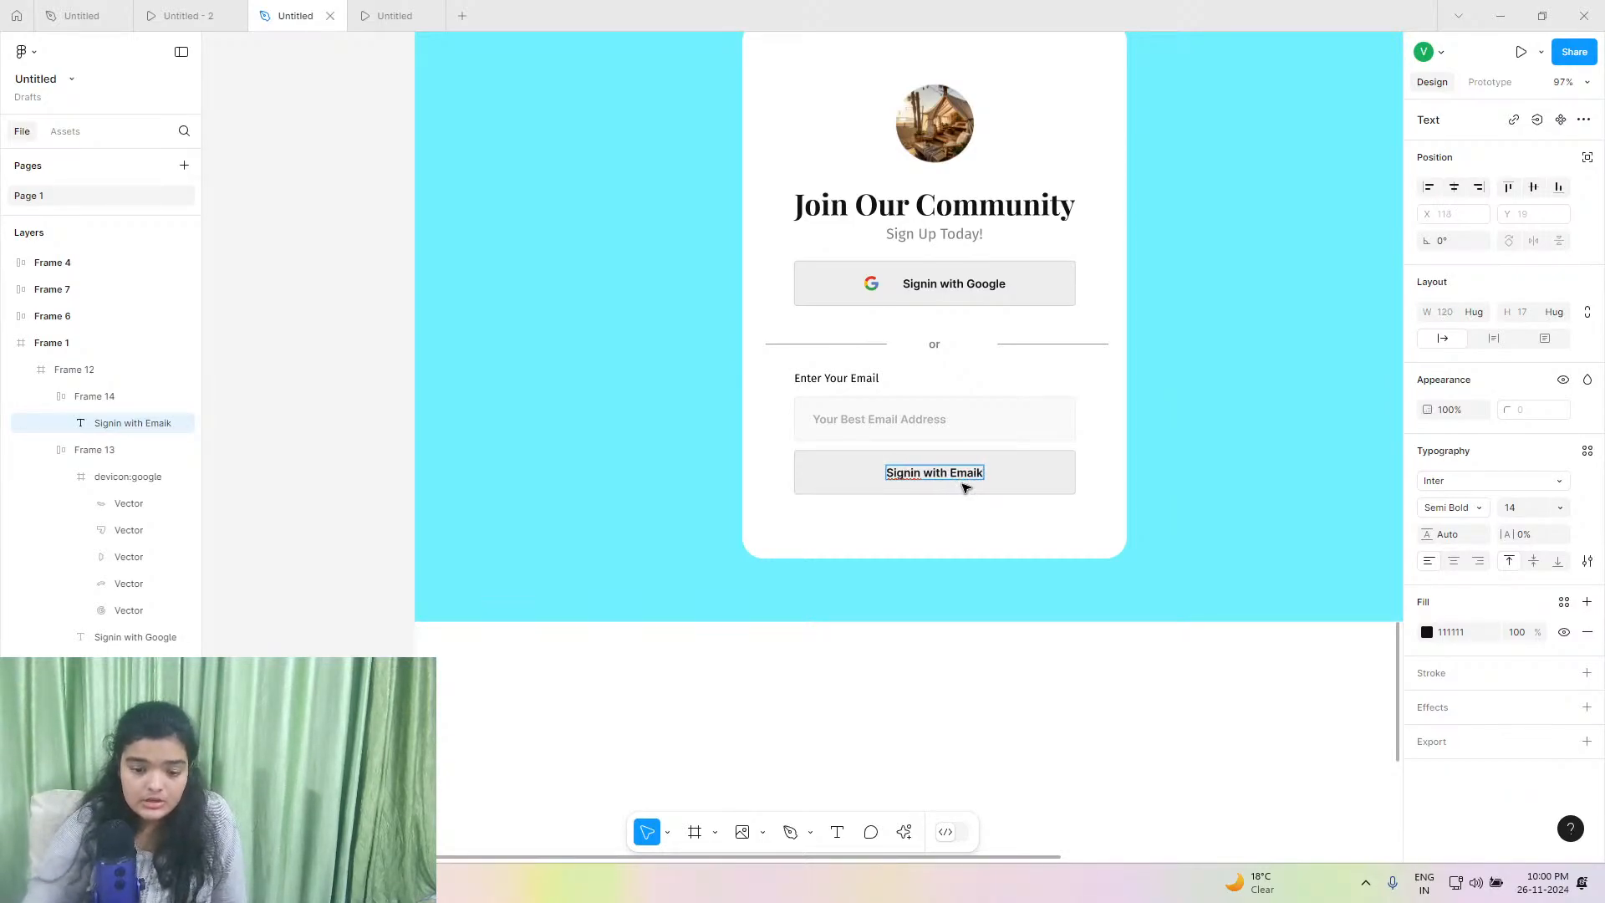
{"action": "key", "text": "Escape"}
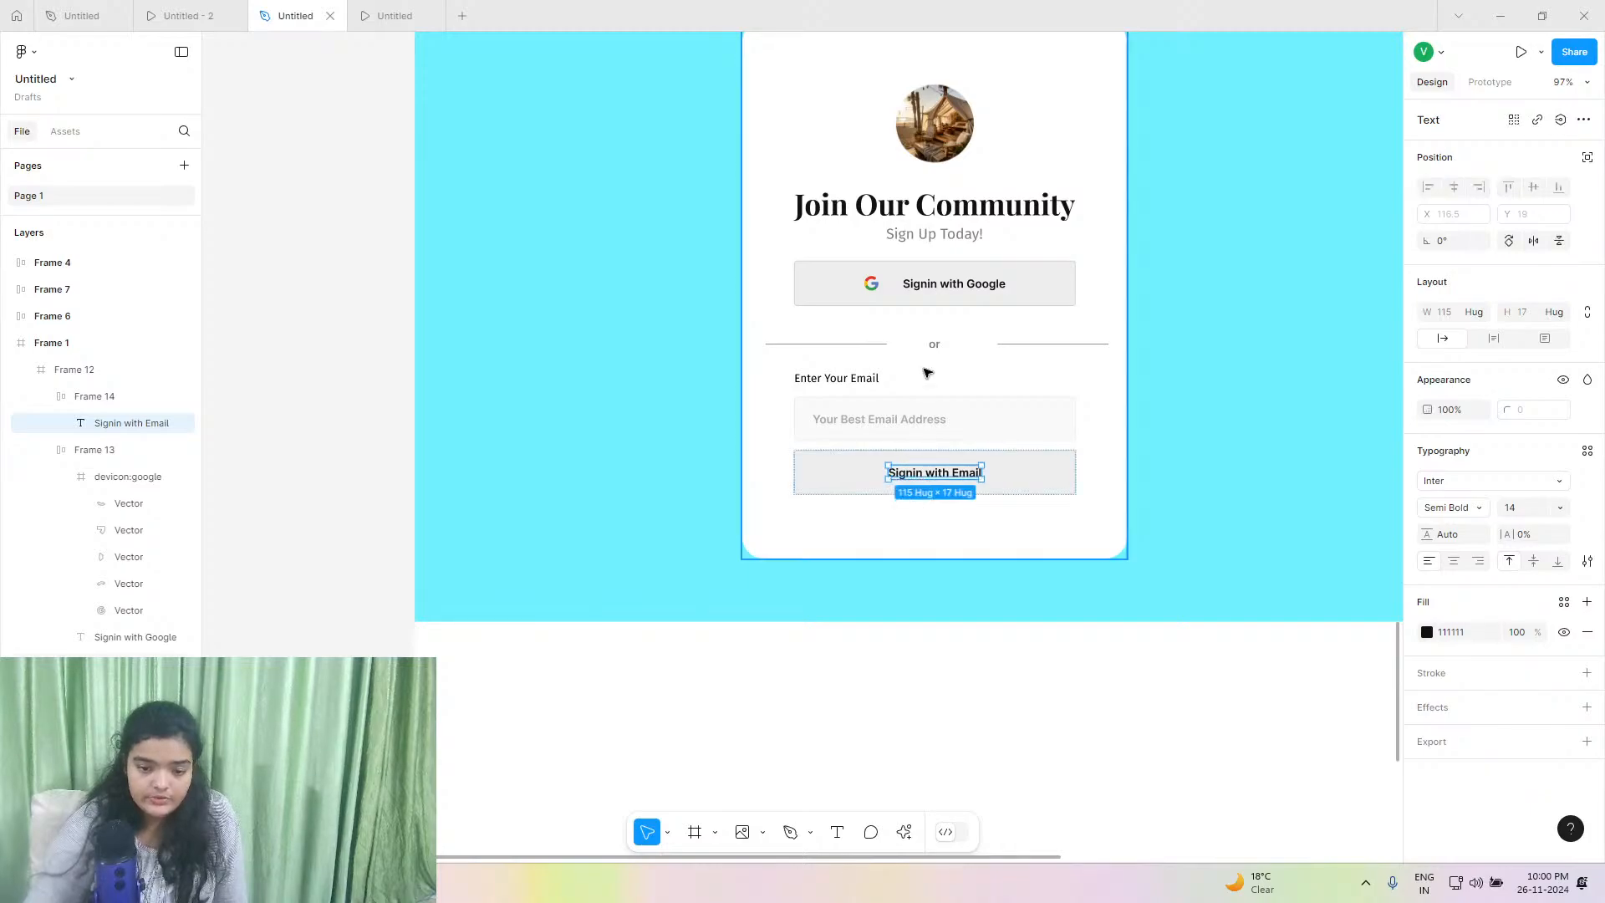
Duplicate the "or" text and place the copy below the "Signin with Email" button at about X 89, Y 605.
{"action": "left_click", "coordinate": [939, 344]}
{"action": "double_click", "coordinate": [936, 344]}
{"action": "right_click", "coordinate": [936, 335]}
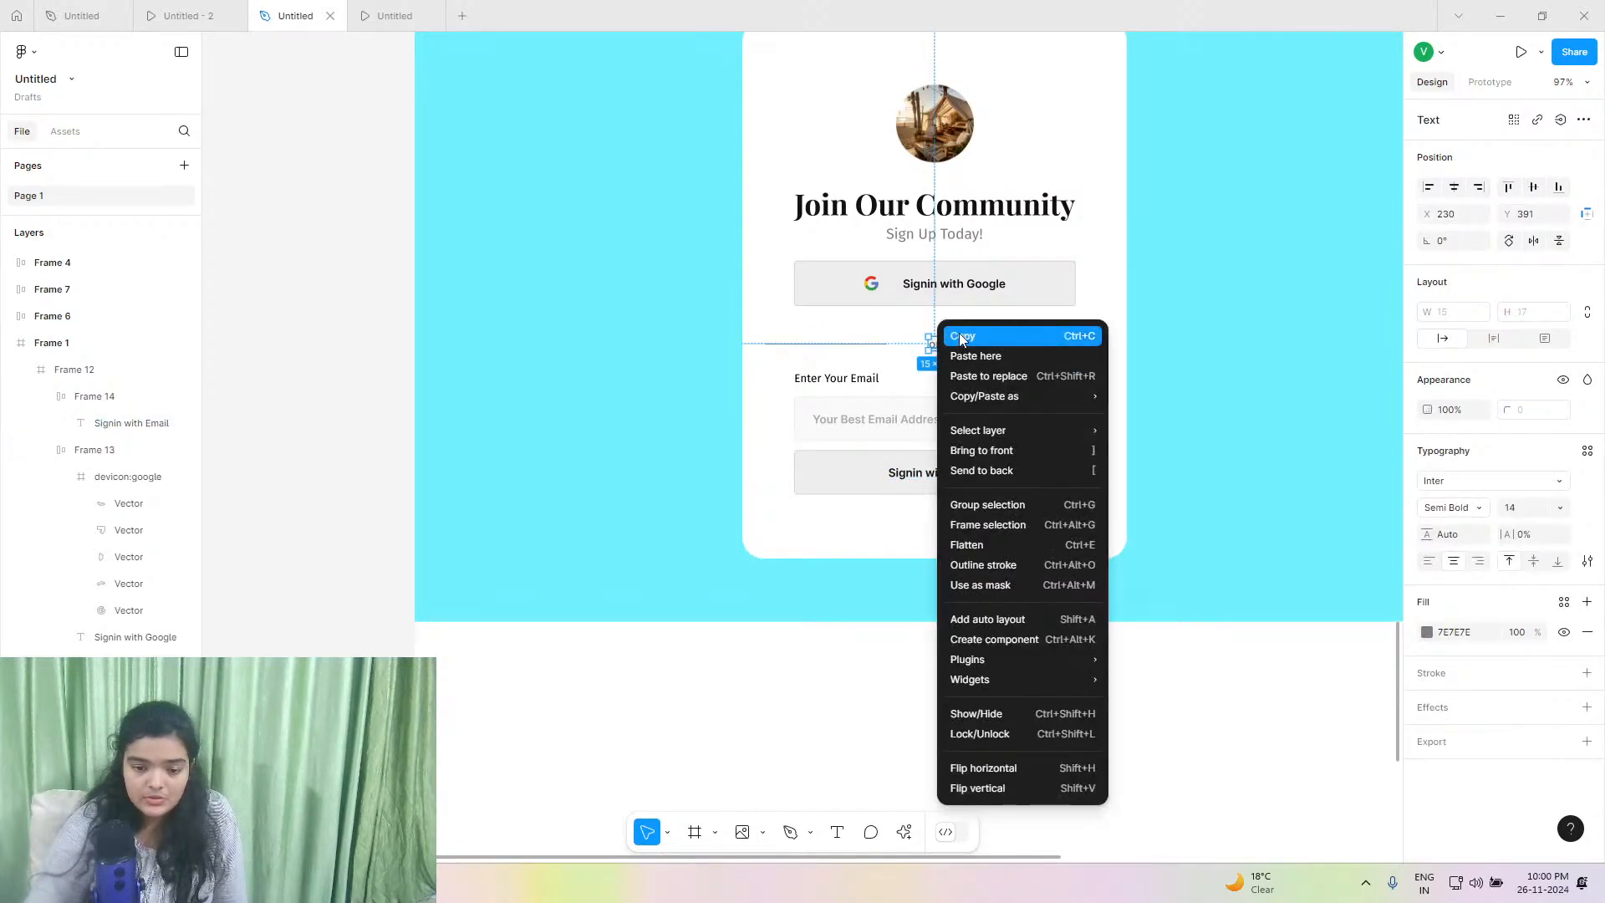
{"action": "key", "text": "Escape"}
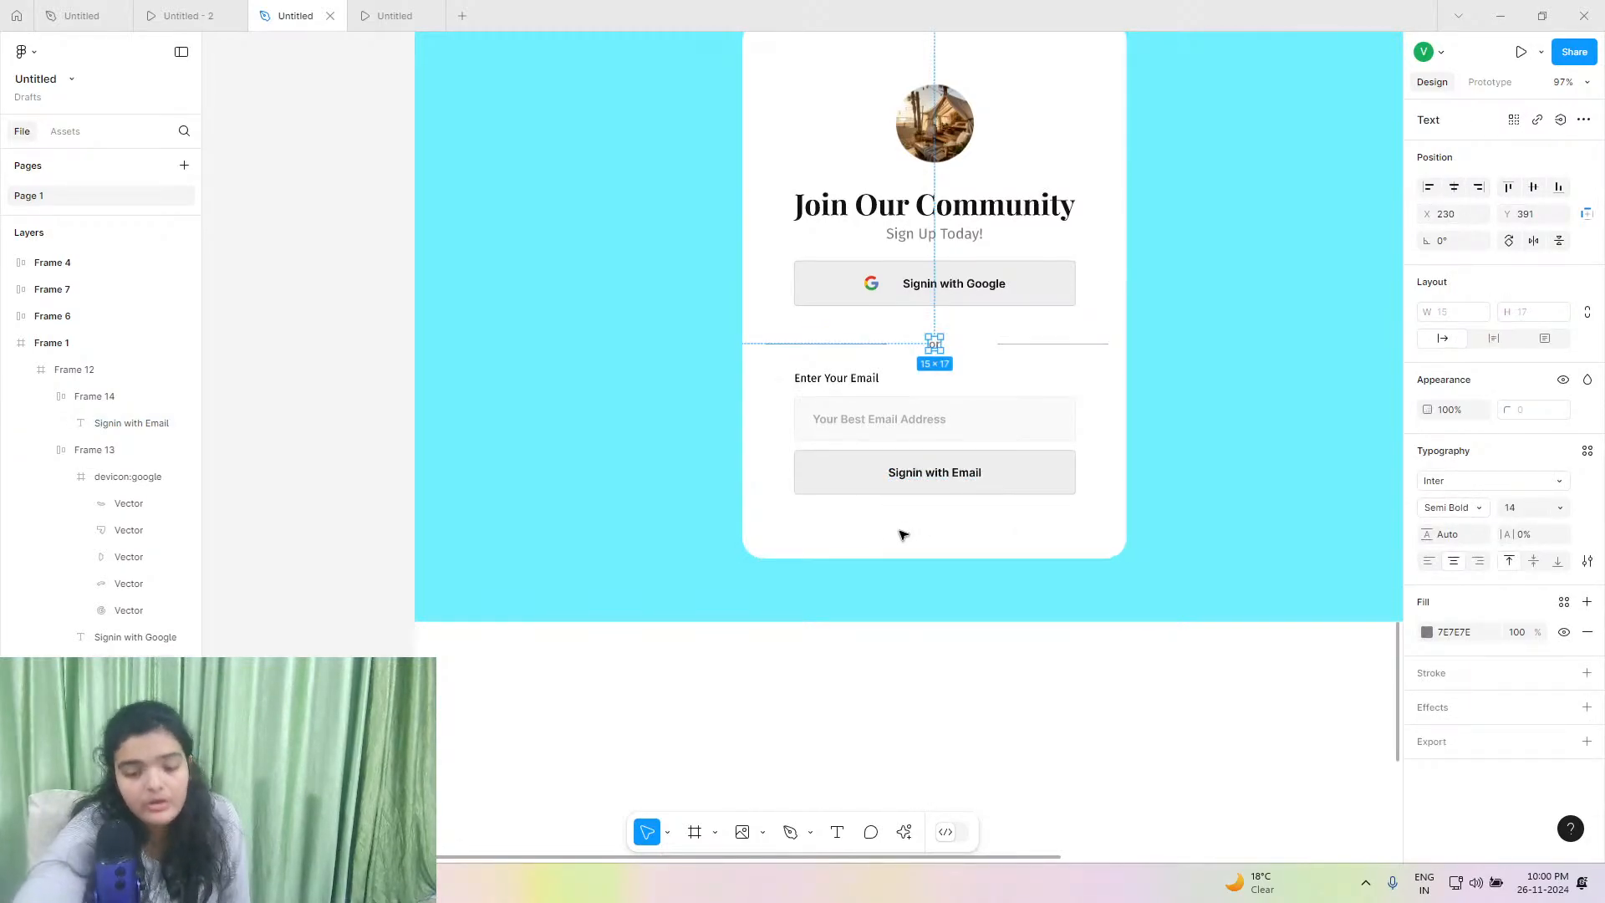
{"action": "left_click_drag", "start_coordinate": [935, 347], "coordinate": [821, 525]}
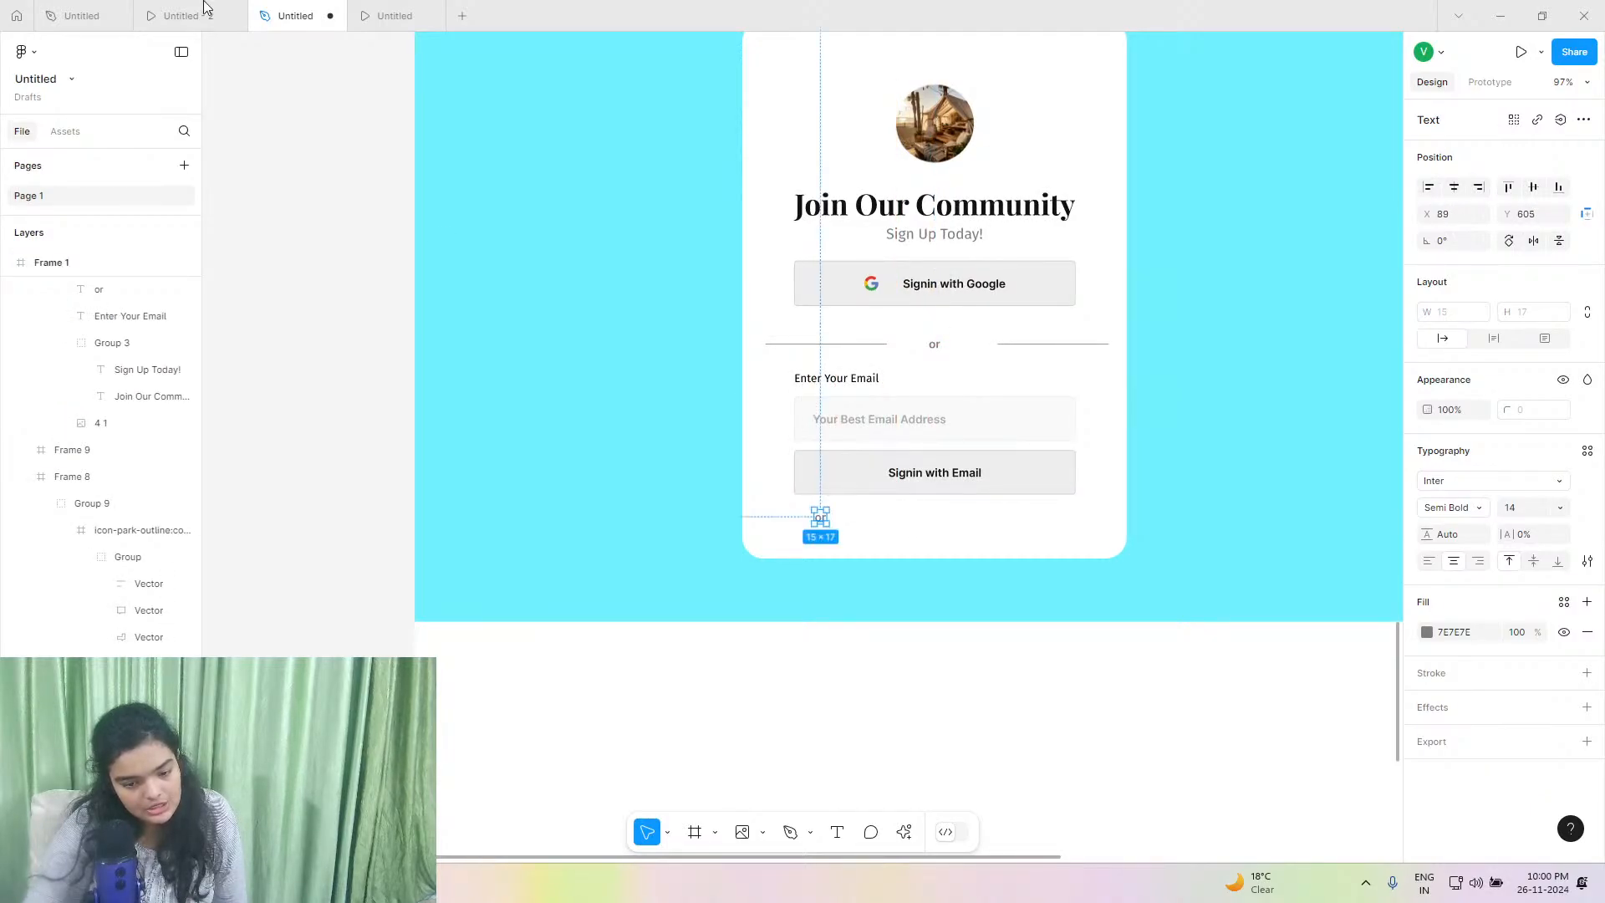
Copy the "By signing up, you accept our Terms and Conditions." text from the reference design file and return to the working file.
{"action": "left_click", "coordinate": [100, 15]}
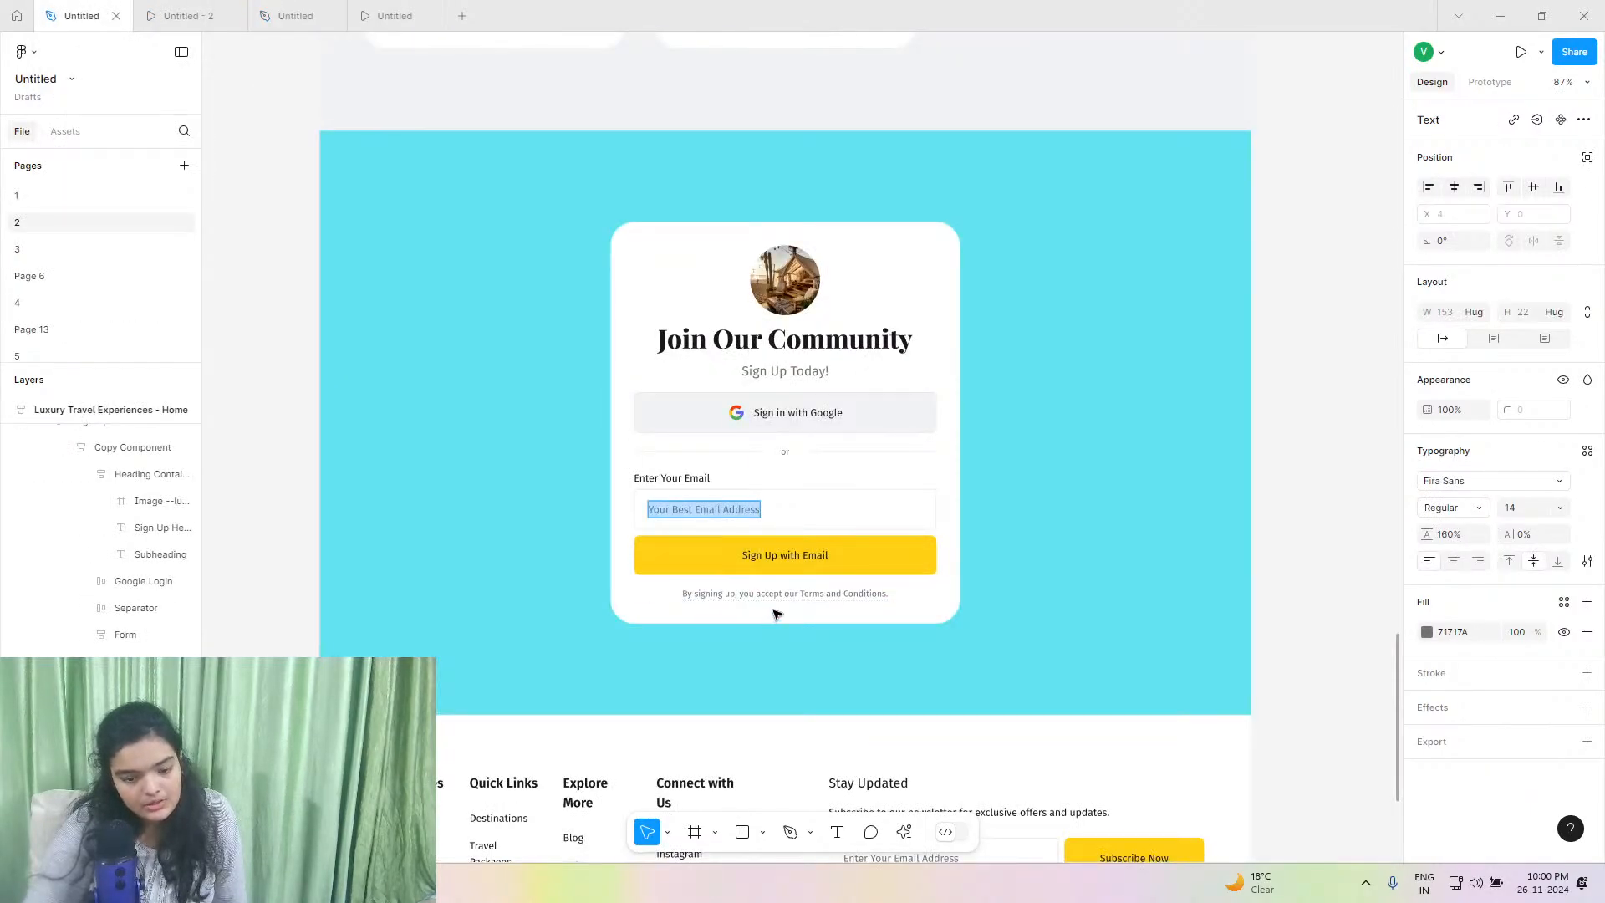
{"action": "double_click", "coordinate": [778, 595]}
{"action": "right_click", "coordinate": [779, 600]}
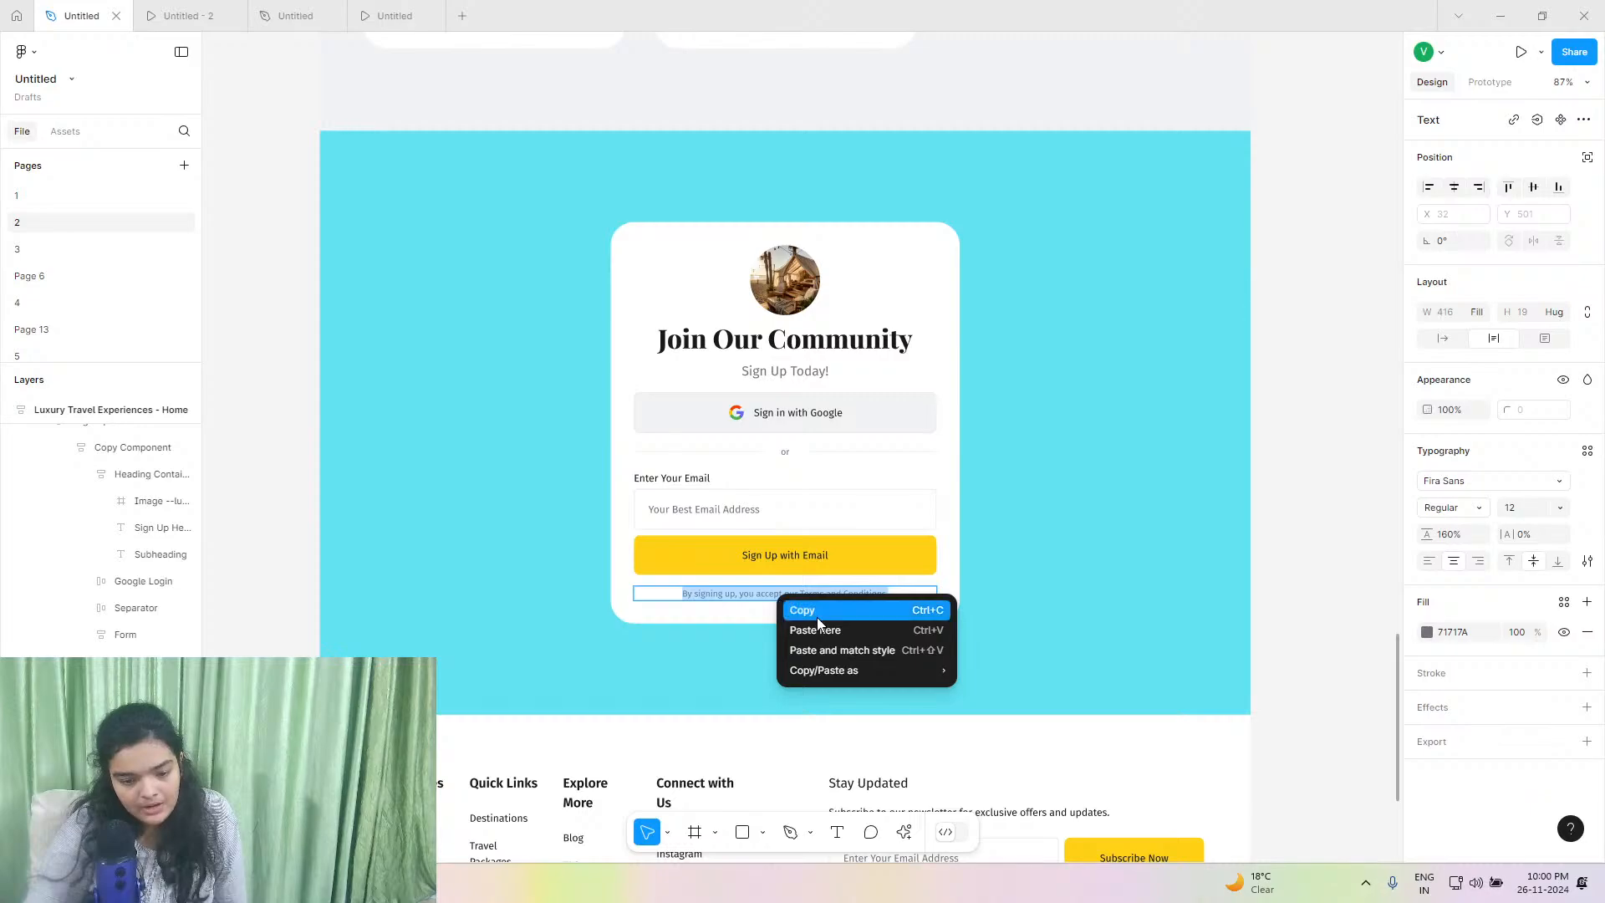
{"action": "left_click", "coordinate": [802, 619]}
{"action": "left_click", "coordinate": [393, 15]}
{"action": "left_click", "coordinate": [295, 15]}
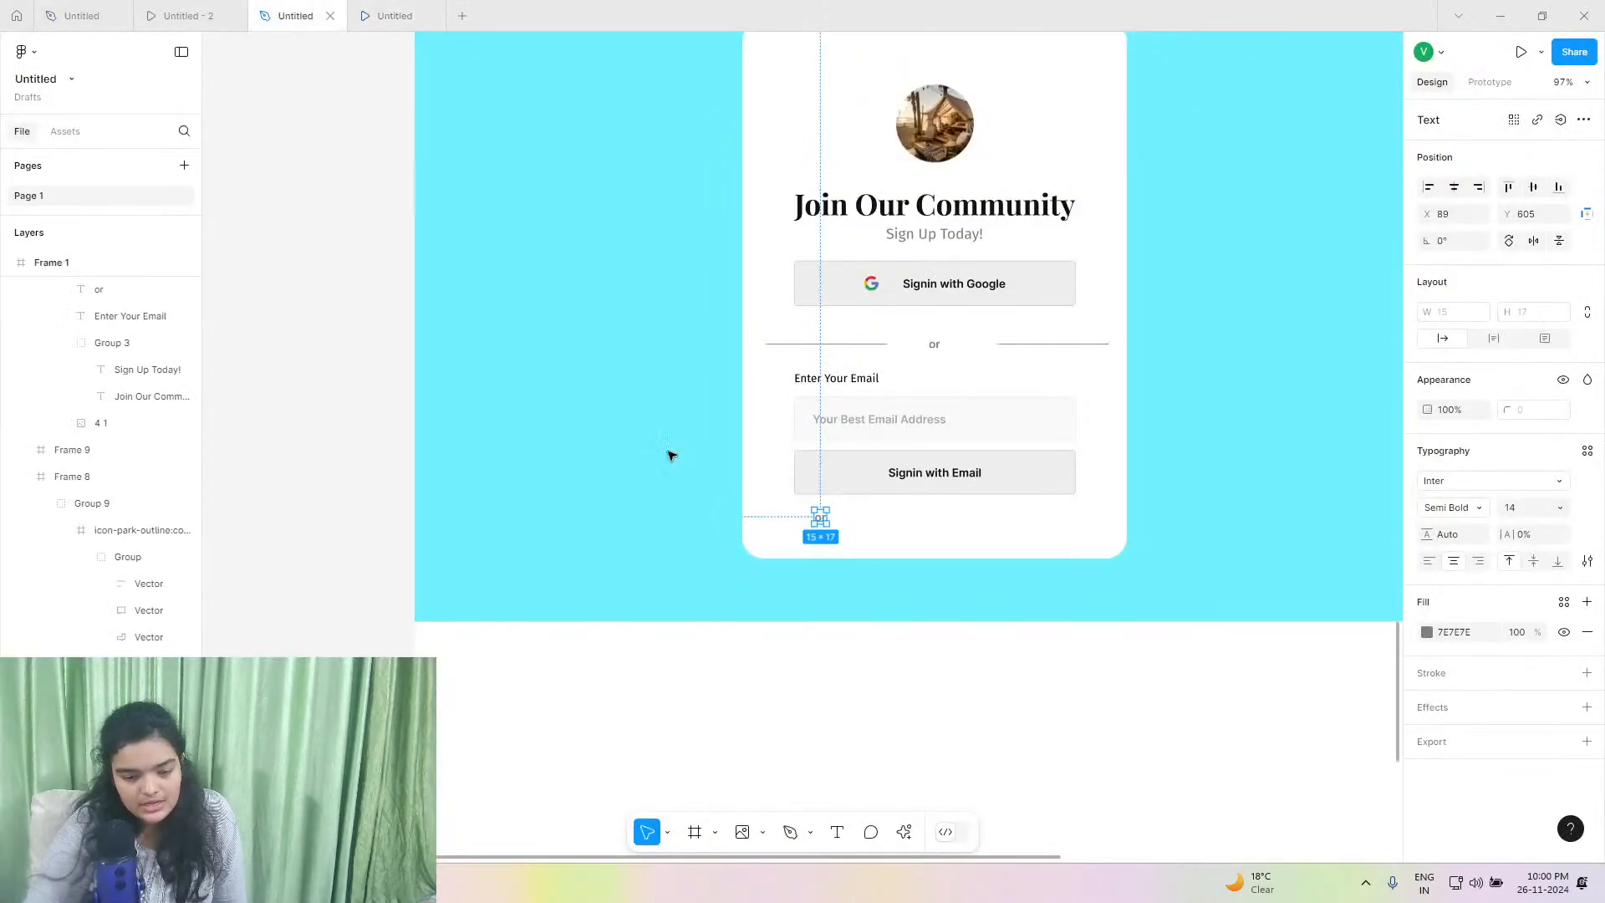
Replace the duplicated "or" with the copied terms text and place it within the card just below the "Signin with Email" button.
{"action": "double_click", "coordinate": [820, 518]}
{"action": "right_click", "coordinate": [816, 516]}
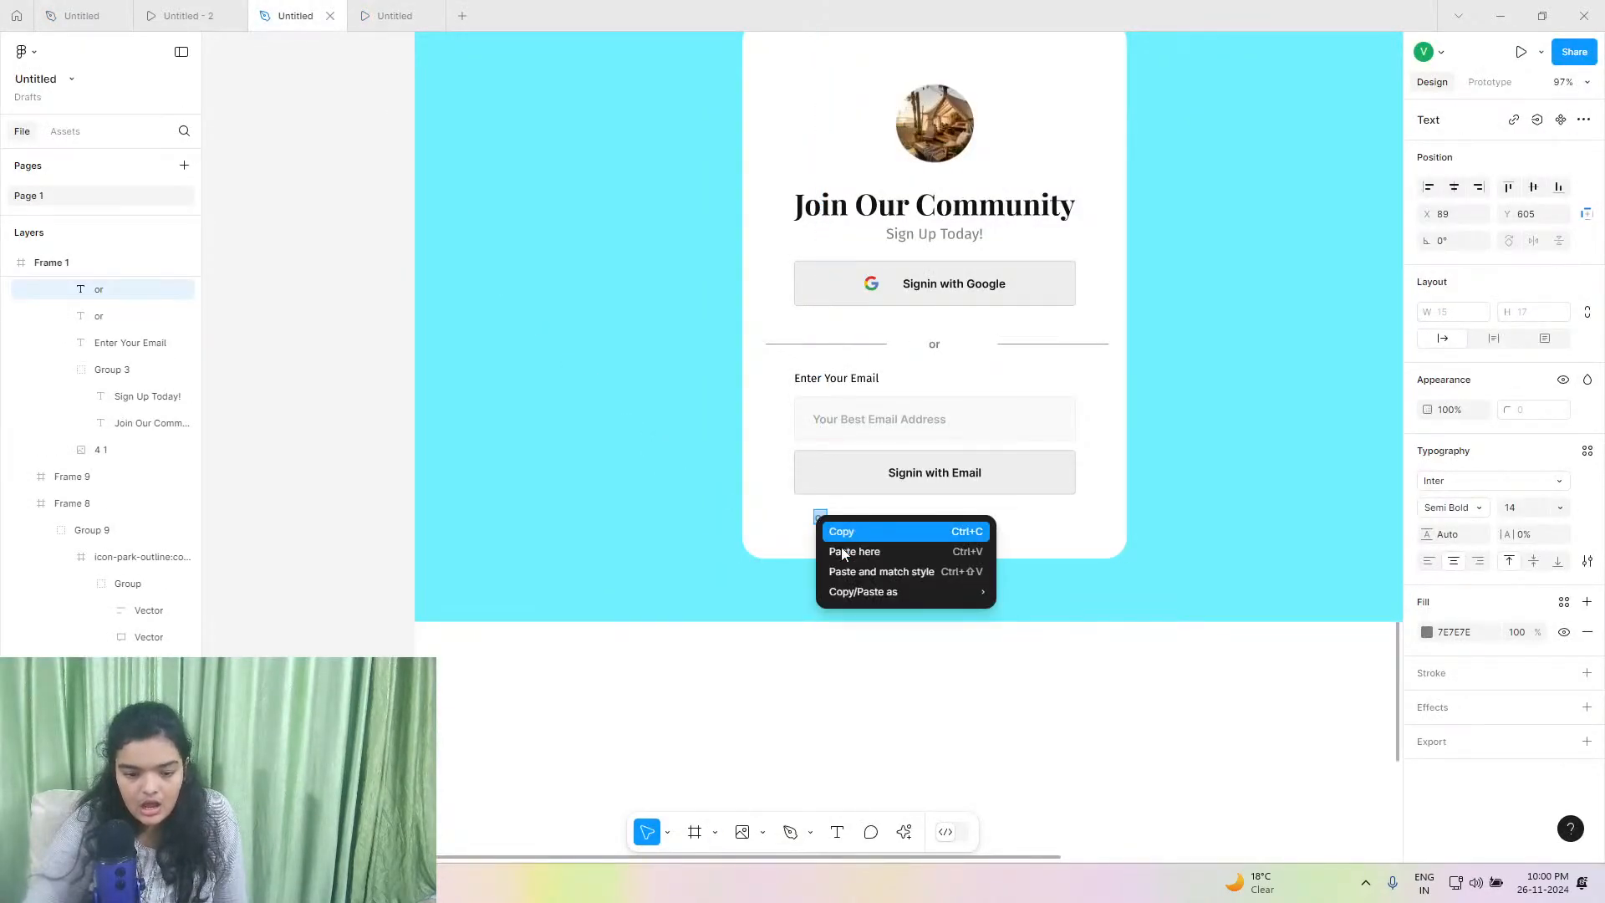
{"action": "left_click", "coordinate": [842, 551]}
{"action": "key", "text": "Escape"}
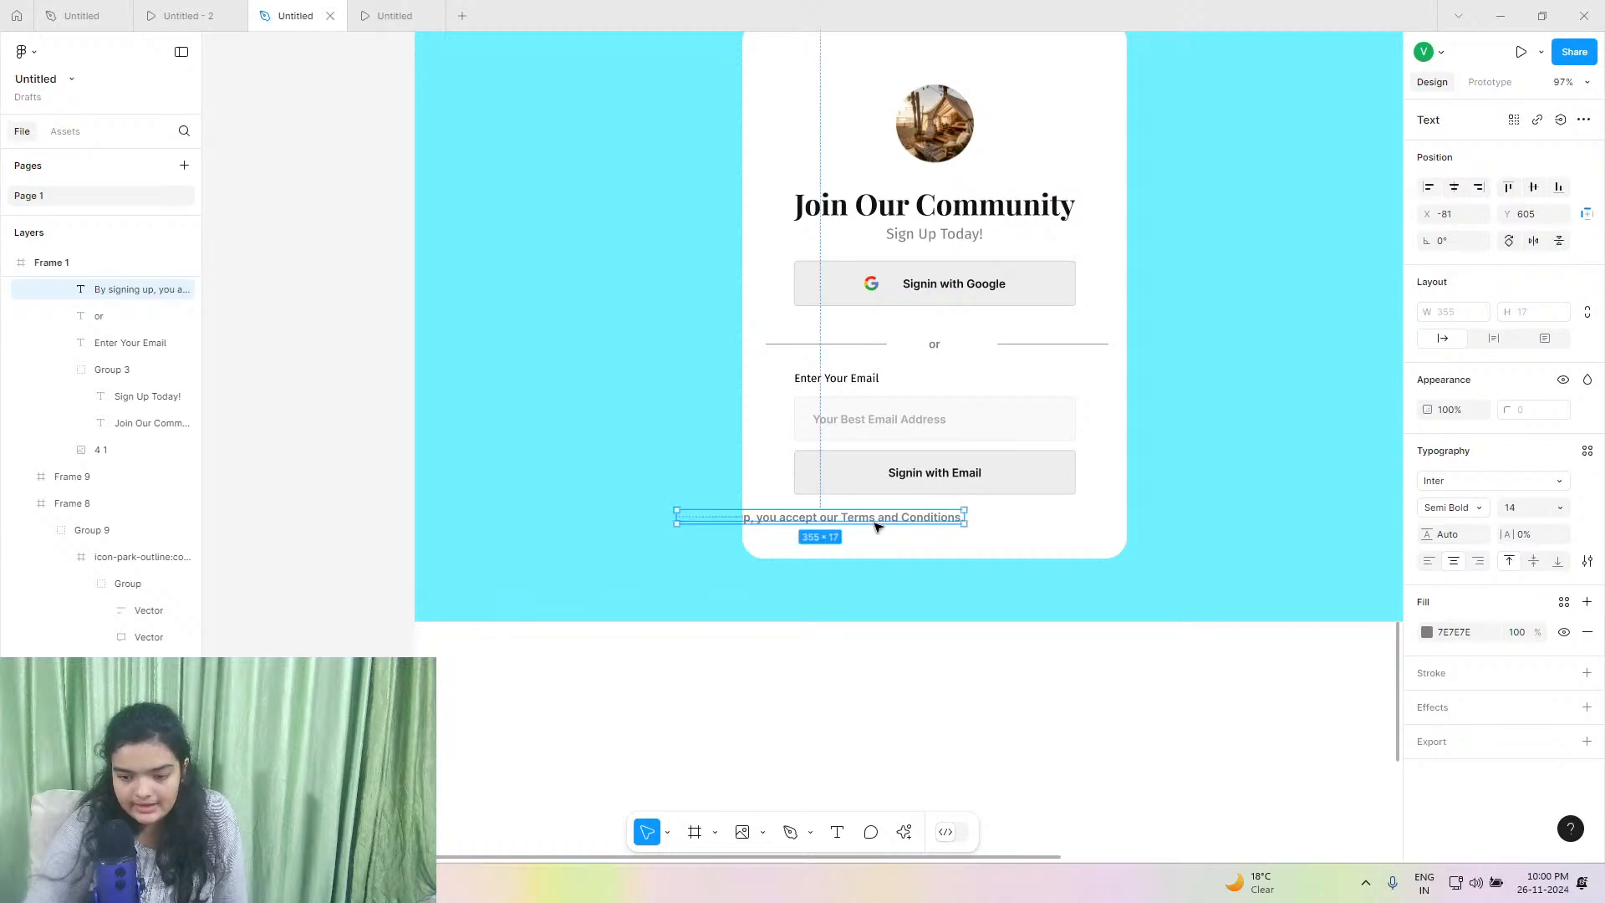
{"action": "left_click_drag", "start_coordinate": [925, 529], "coordinate": [984, 515]}
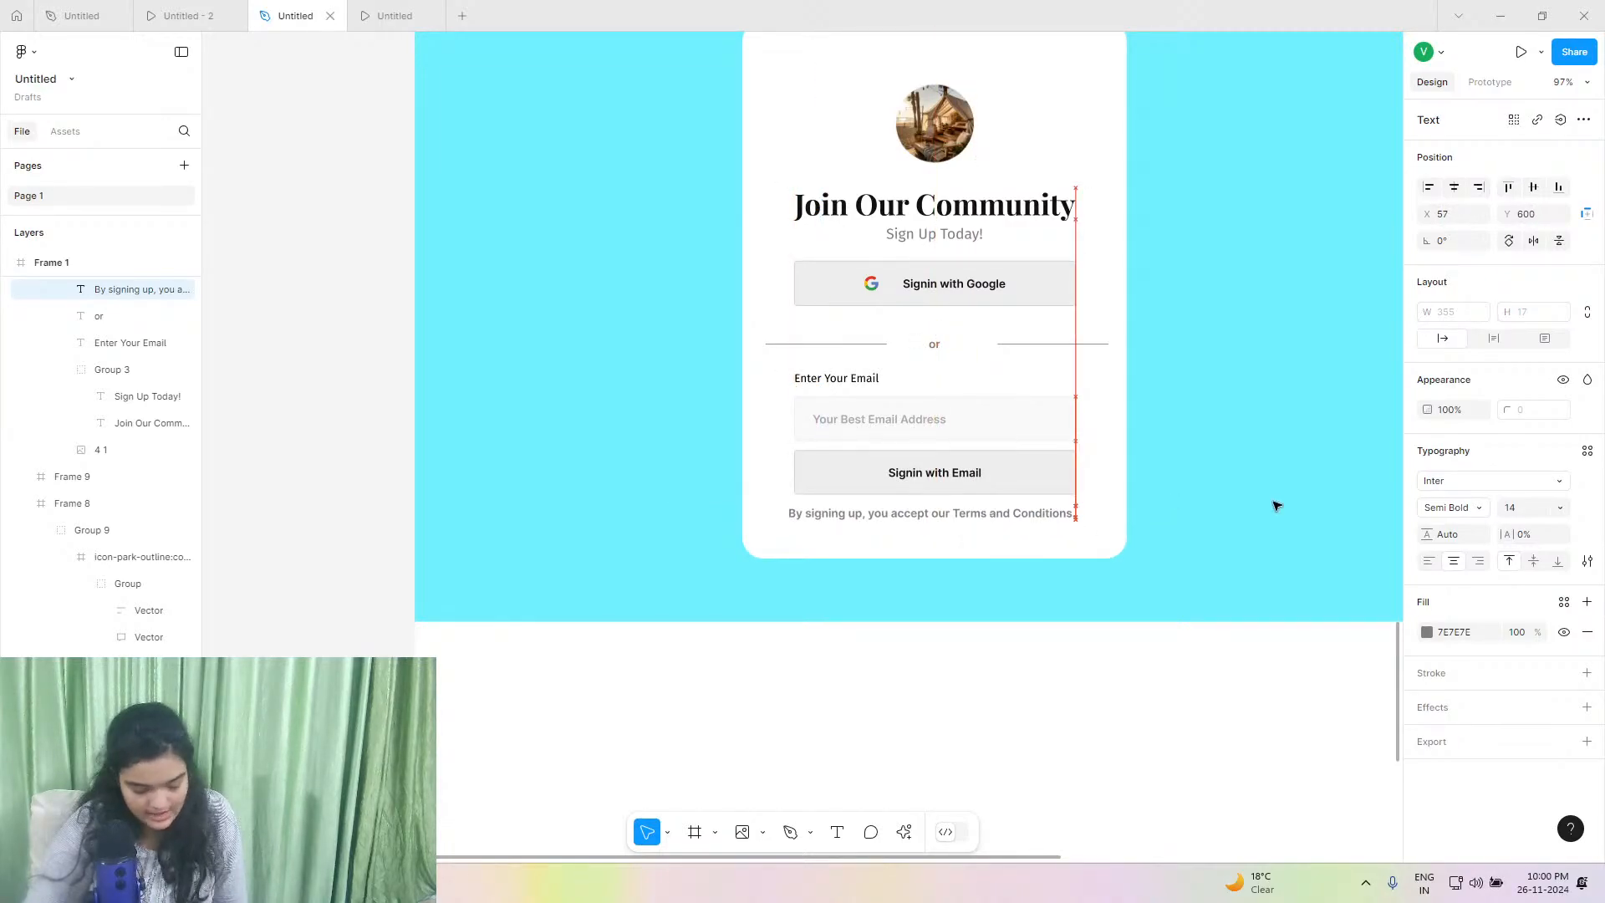
Set the terms text to Regular weight and font size 12, and nudge it closer to the button.
{"action": "left_click", "coordinate": [1454, 507]}
{"action": "left_click", "coordinate": [1525, 465]}
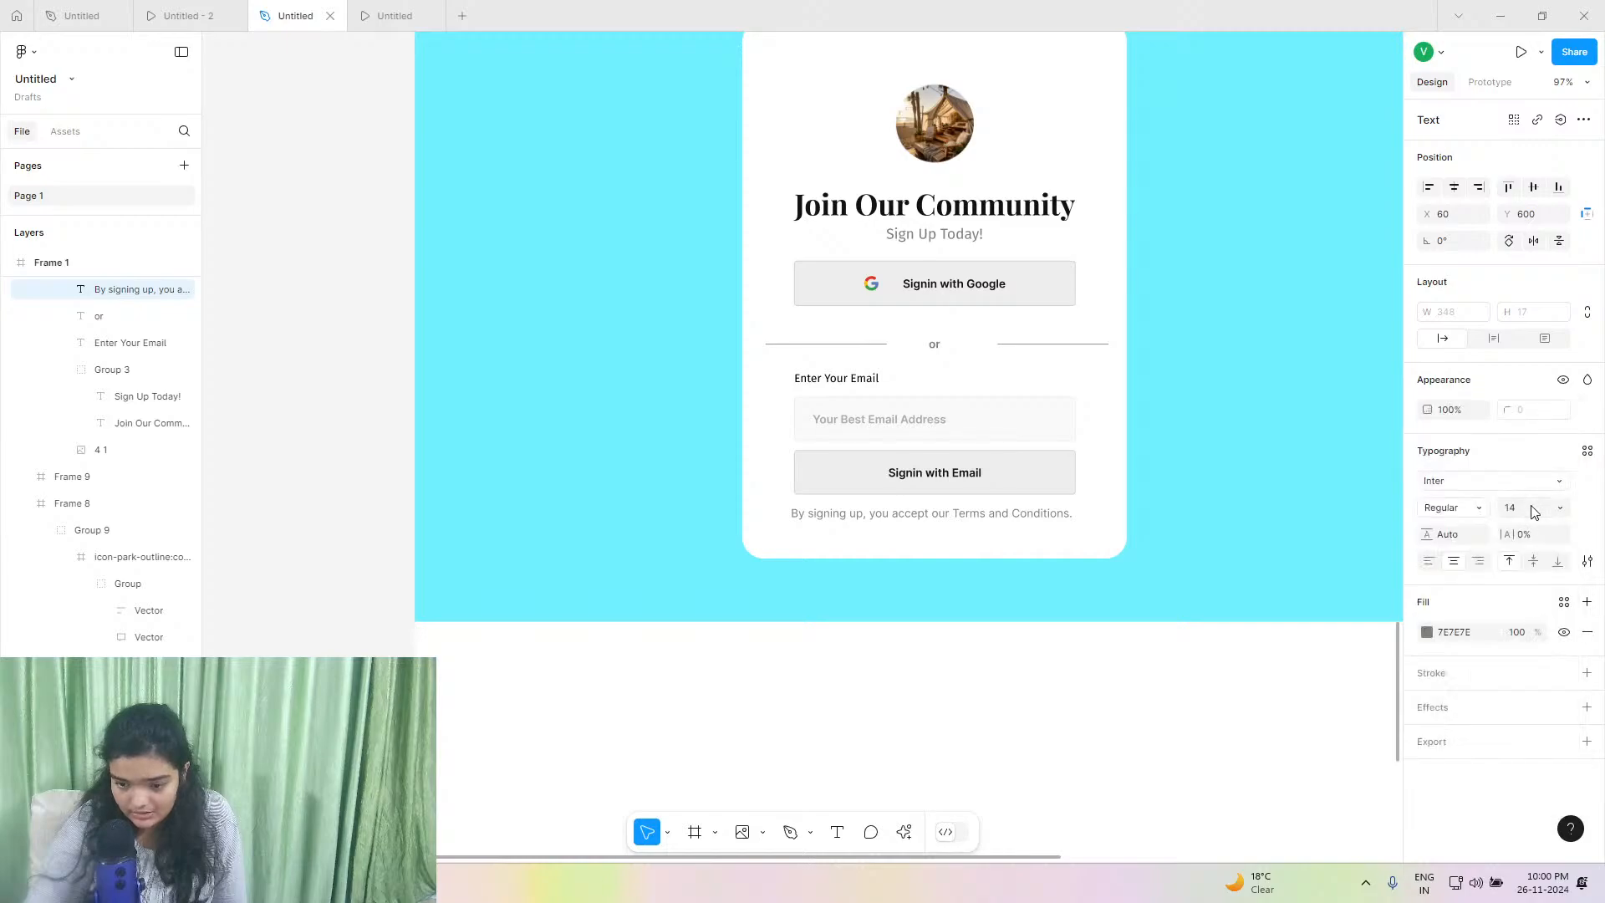
{"action": "type", "text": "1"}
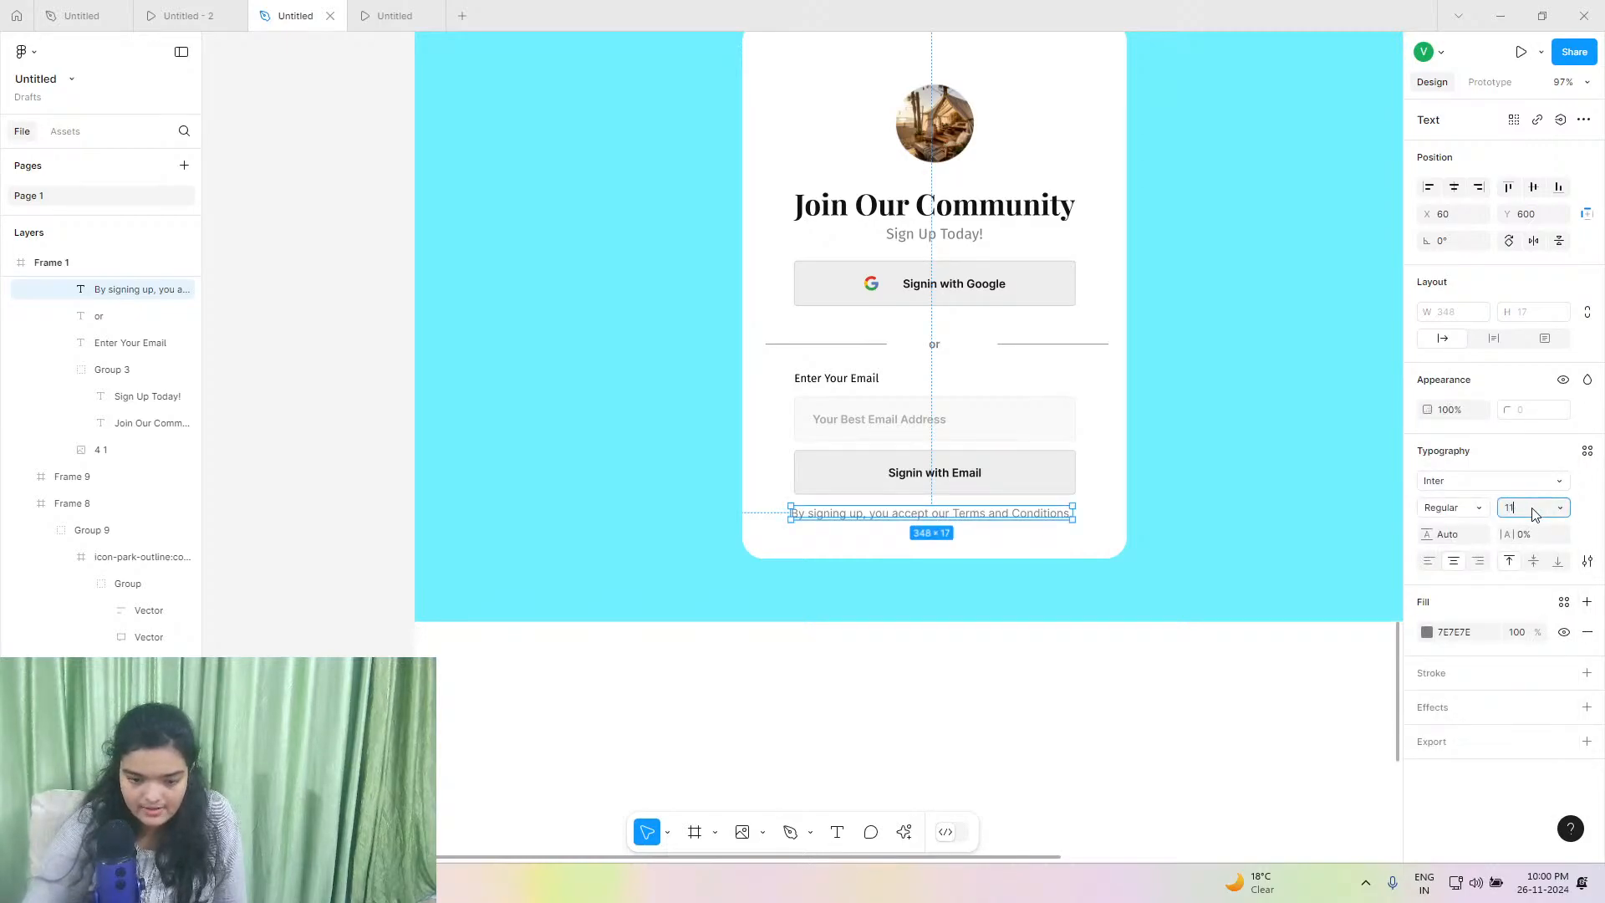
{"action": "type", "text": "2"}
{"action": "key", "text": "Return"}
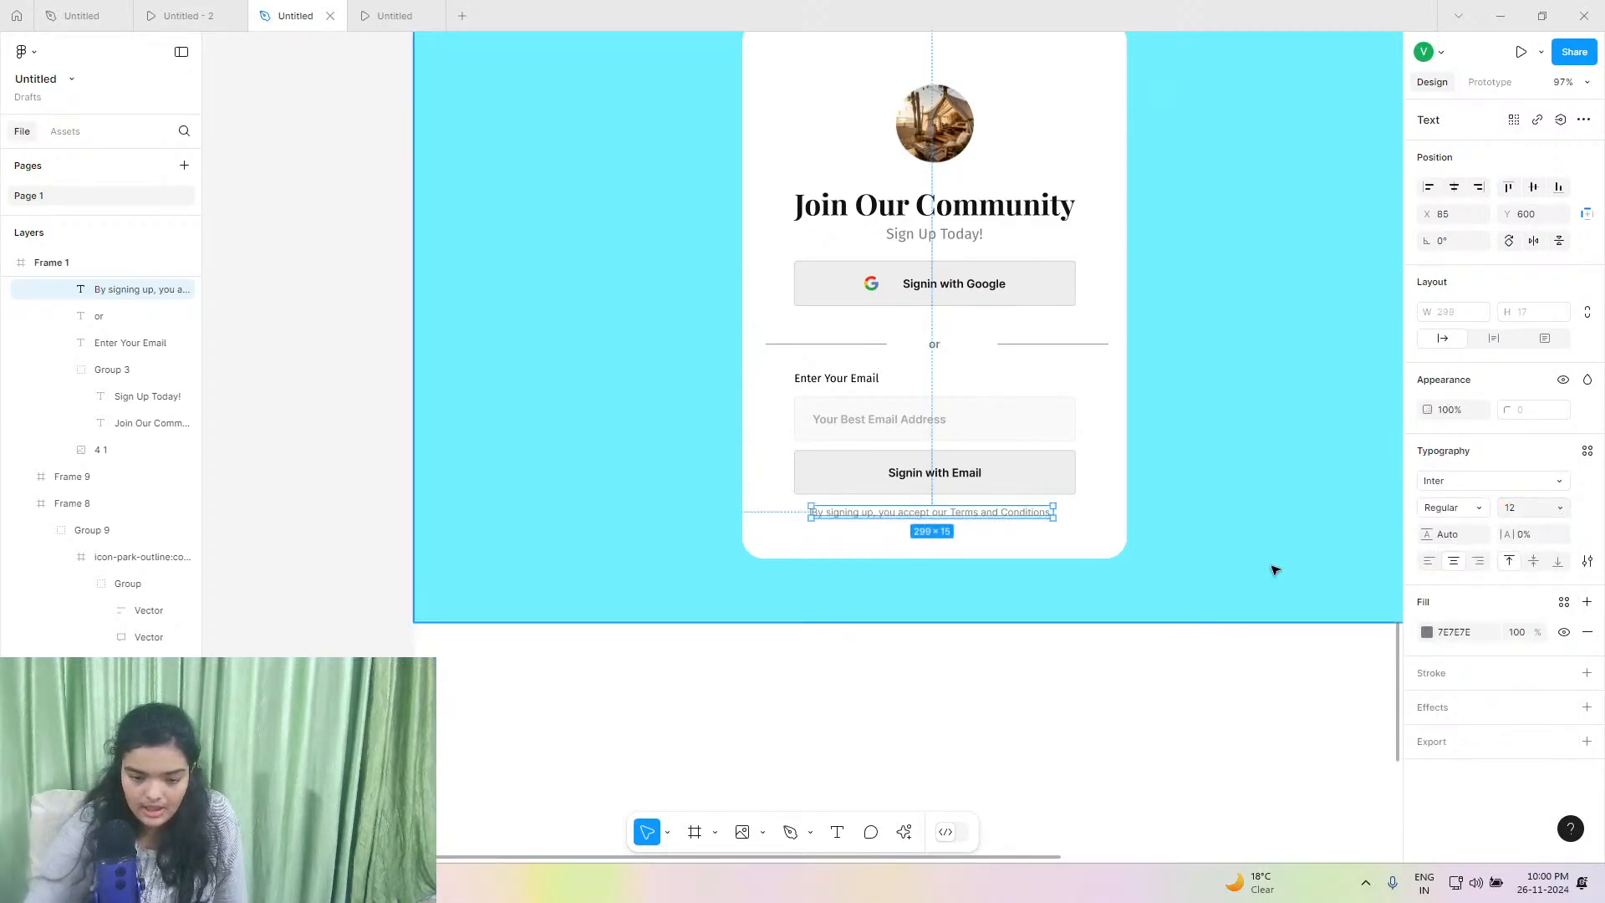
{"action": "left_click_drag", "start_coordinate": [865, 514], "coordinate": [861, 511]}
Change the terms text to Medium weight, shift it slightly down and centre it horizontally in the card.
{"action": "left_click", "coordinate": [1463, 507]}
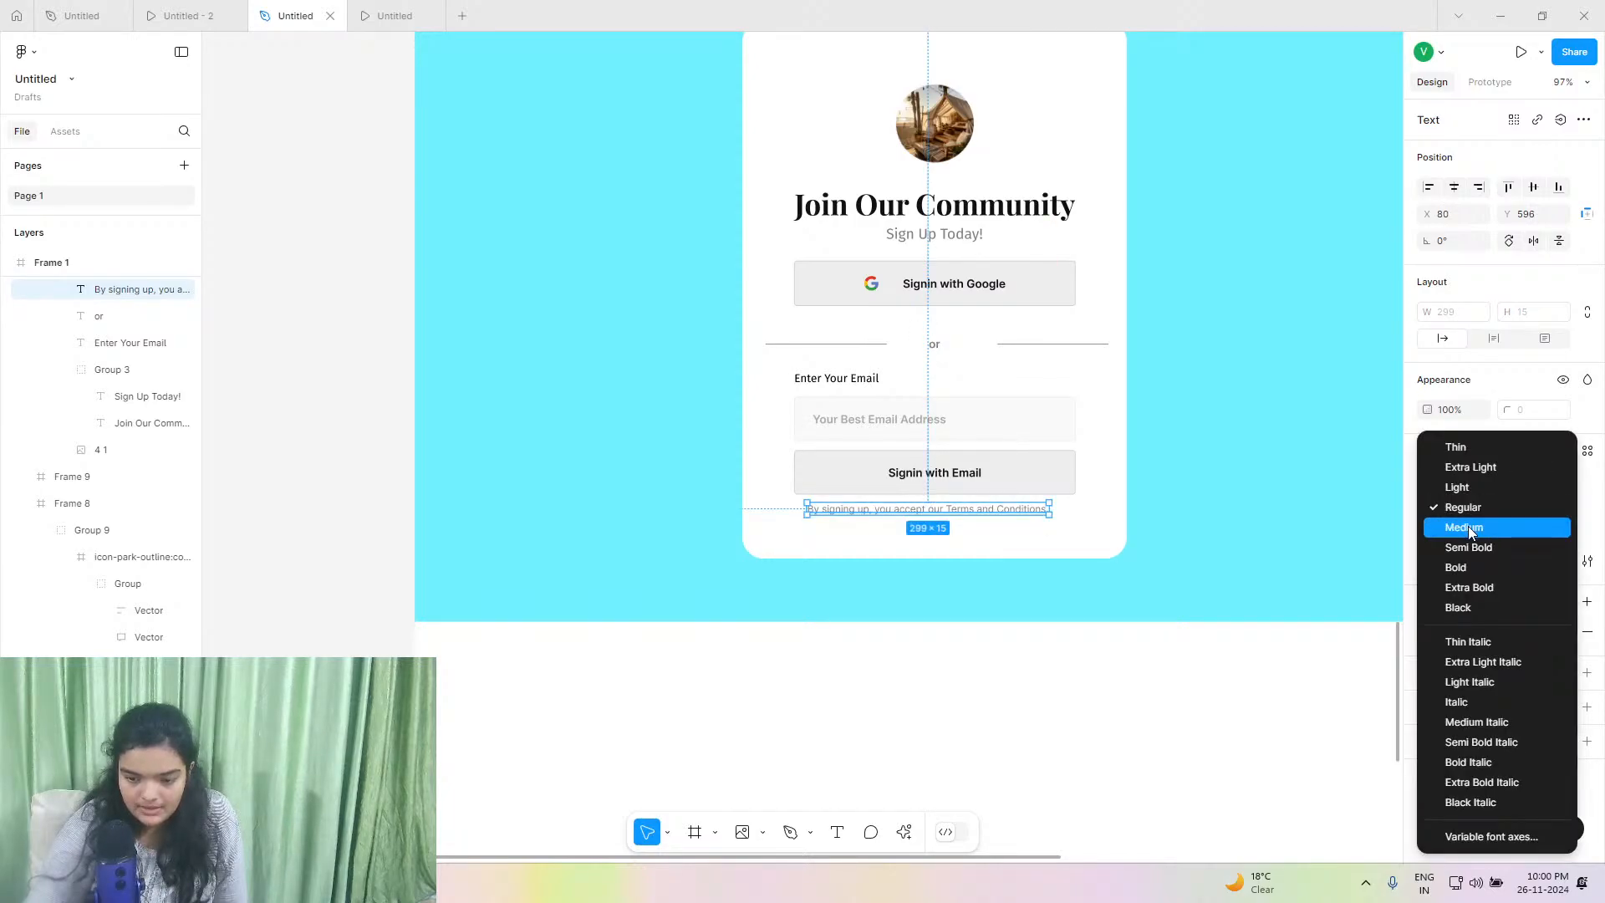
{"action": "left_click", "coordinate": [1472, 523]}
{"action": "left_click_drag", "start_coordinate": [969, 513], "coordinate": [968, 518]}
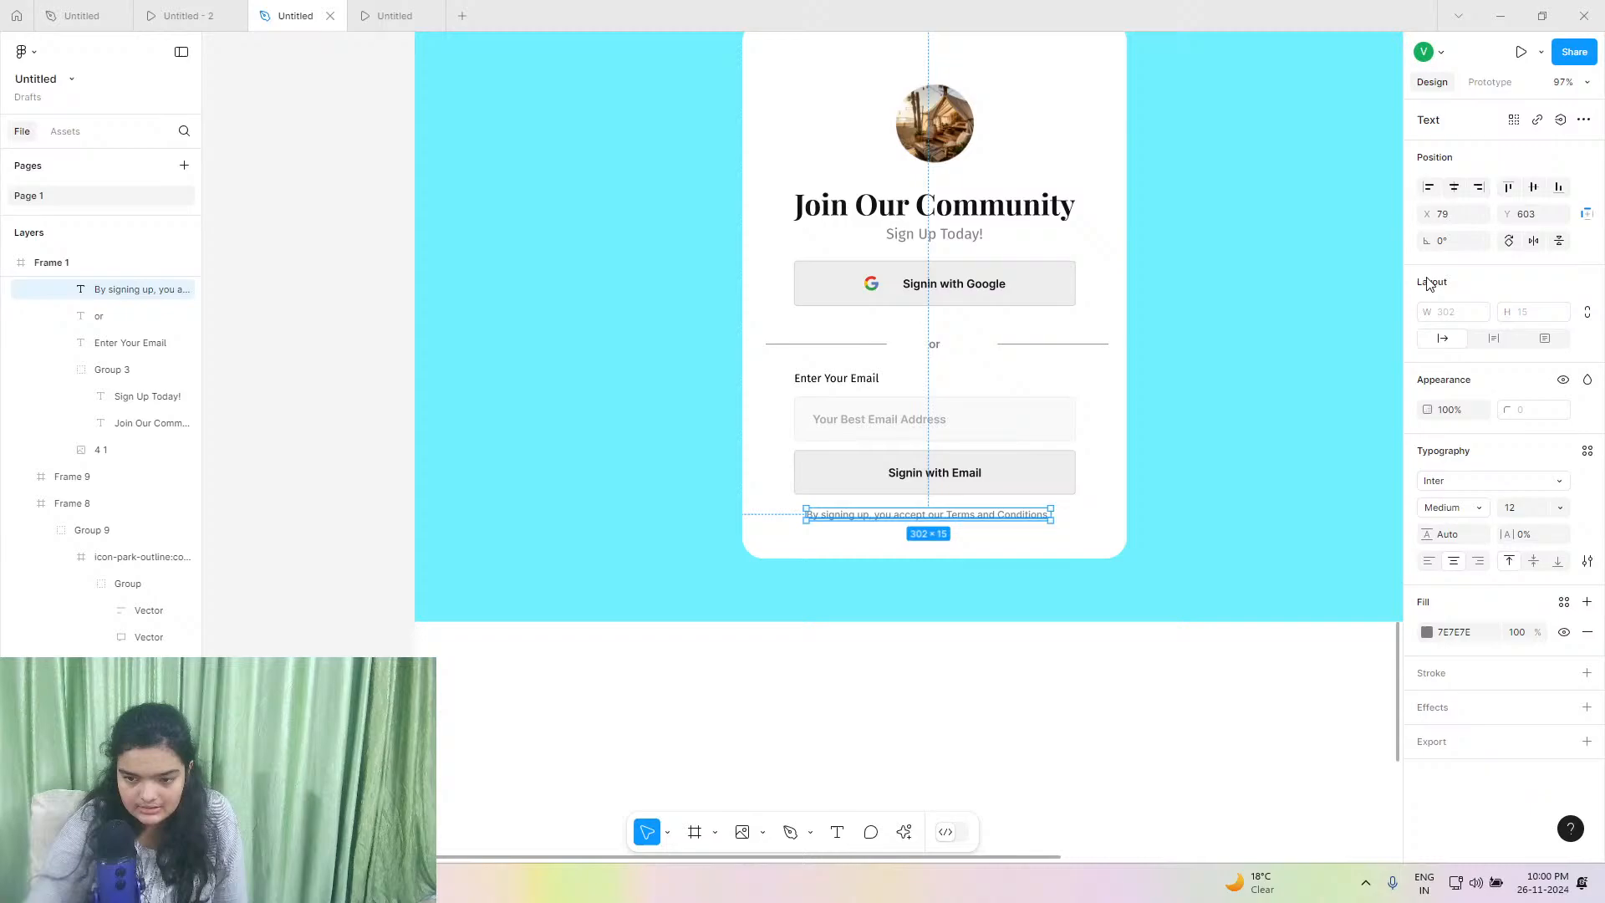
{"action": "left_click", "coordinate": [1455, 185]}
Extend the bottom edge of the white sign-up card to a height of about 703.
{"action": "left_click", "coordinate": [1071, 318]}
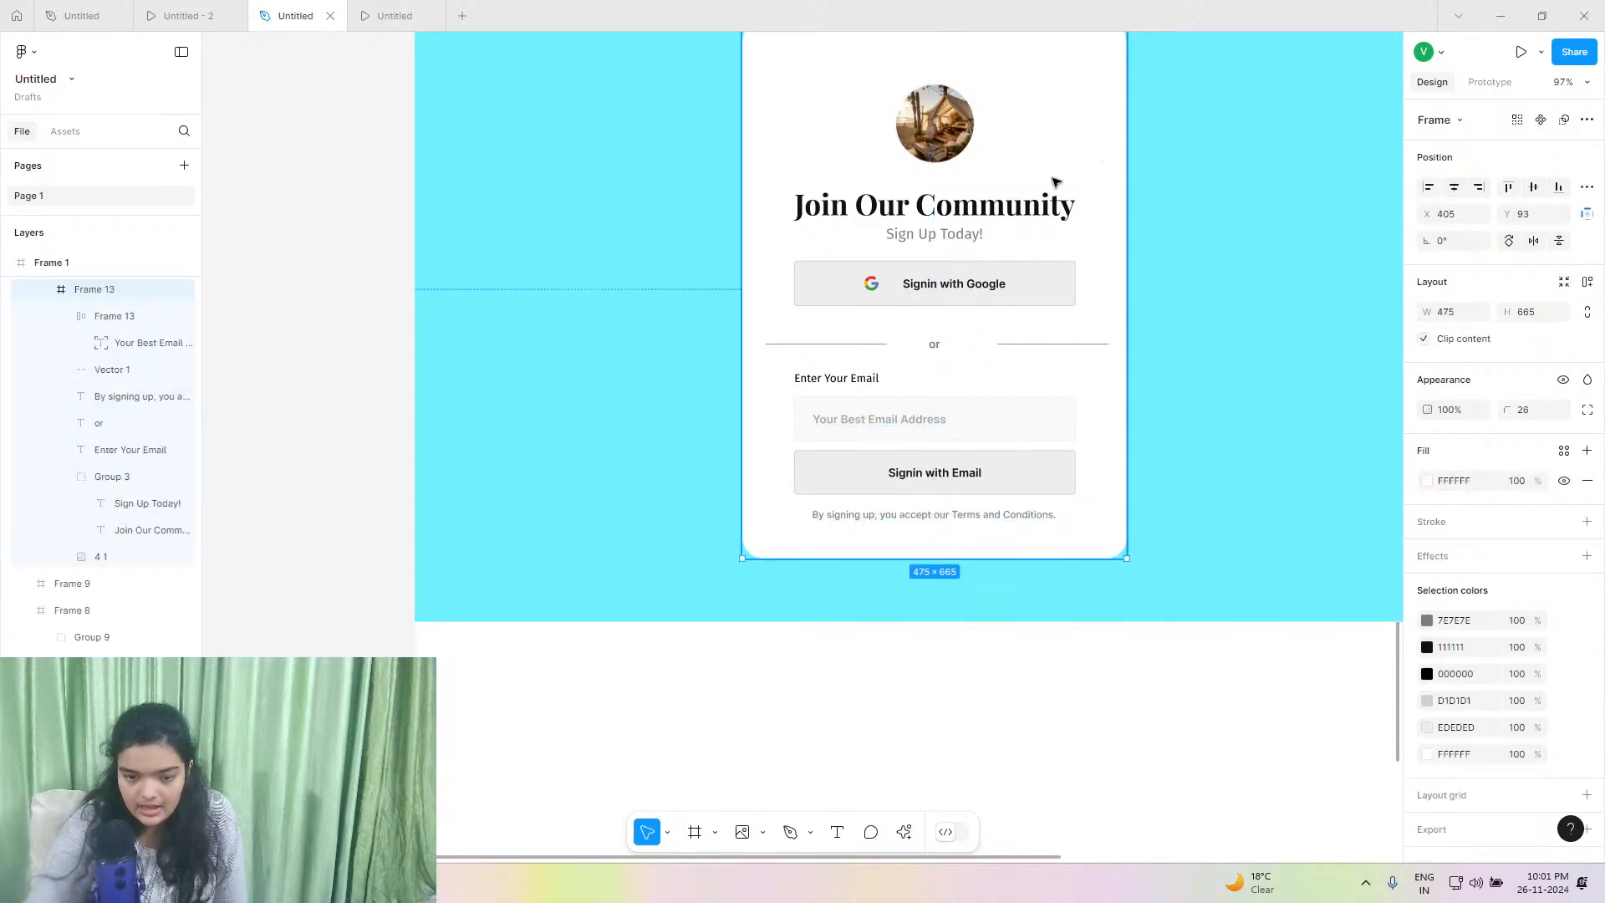
{"action": "left_click_drag", "start_coordinate": [1055, 182], "coordinate": [1052, 158]}
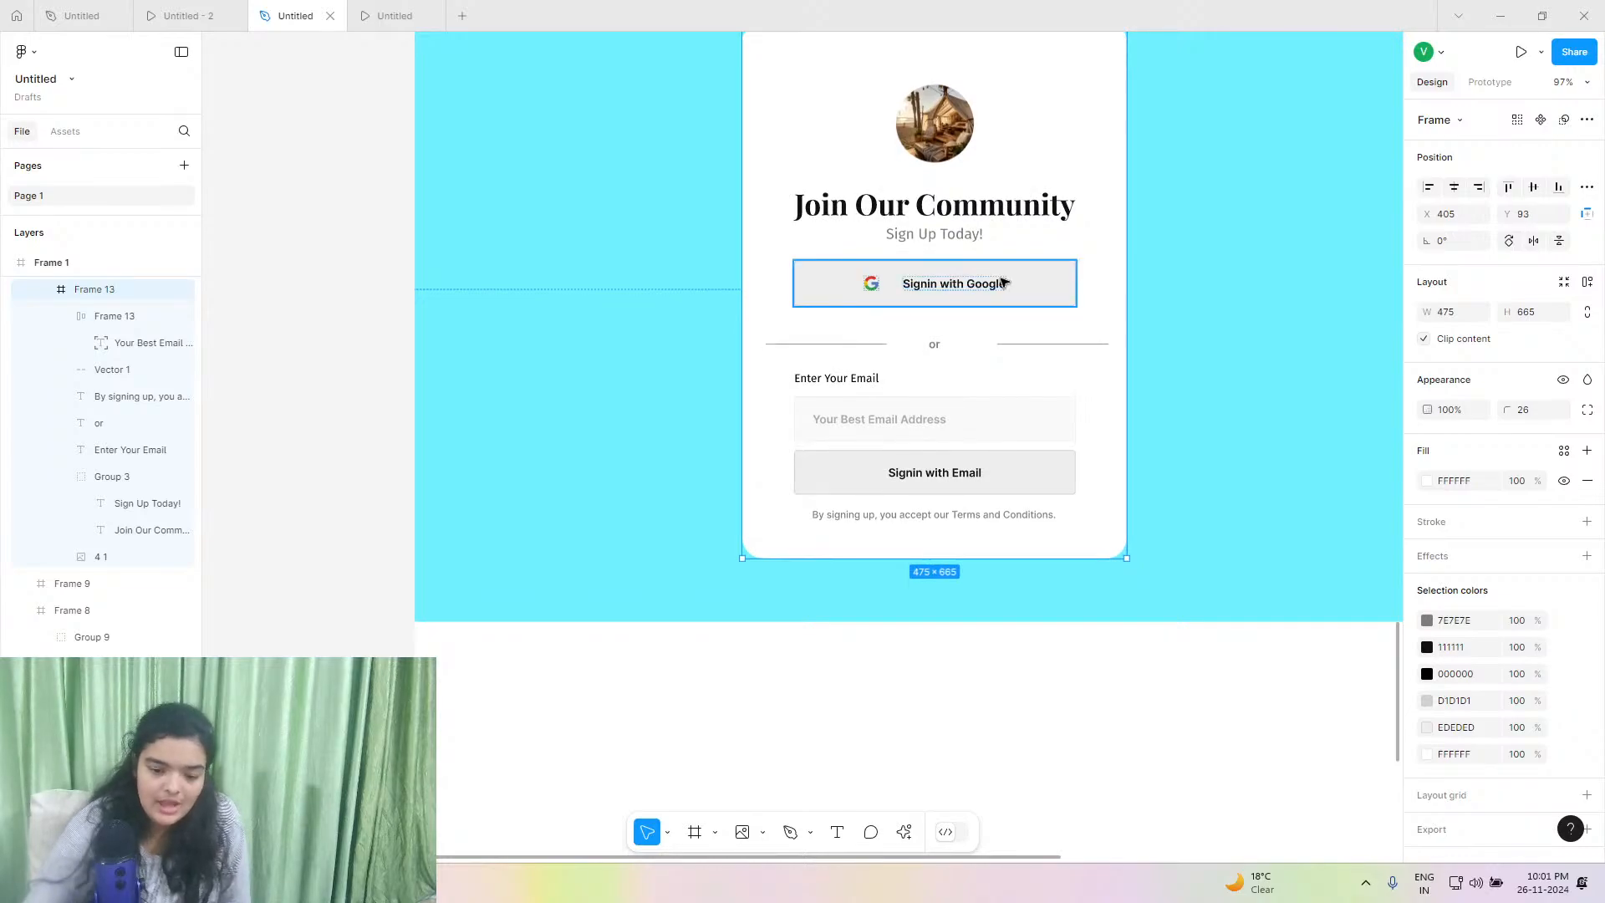
{"action": "left_click_drag", "start_coordinate": [948, 564], "coordinate": [939, 589]}
{"action": "scroll", "coordinate": [939, 591], "scroll_direction": "up", "scroll_amount": 2}
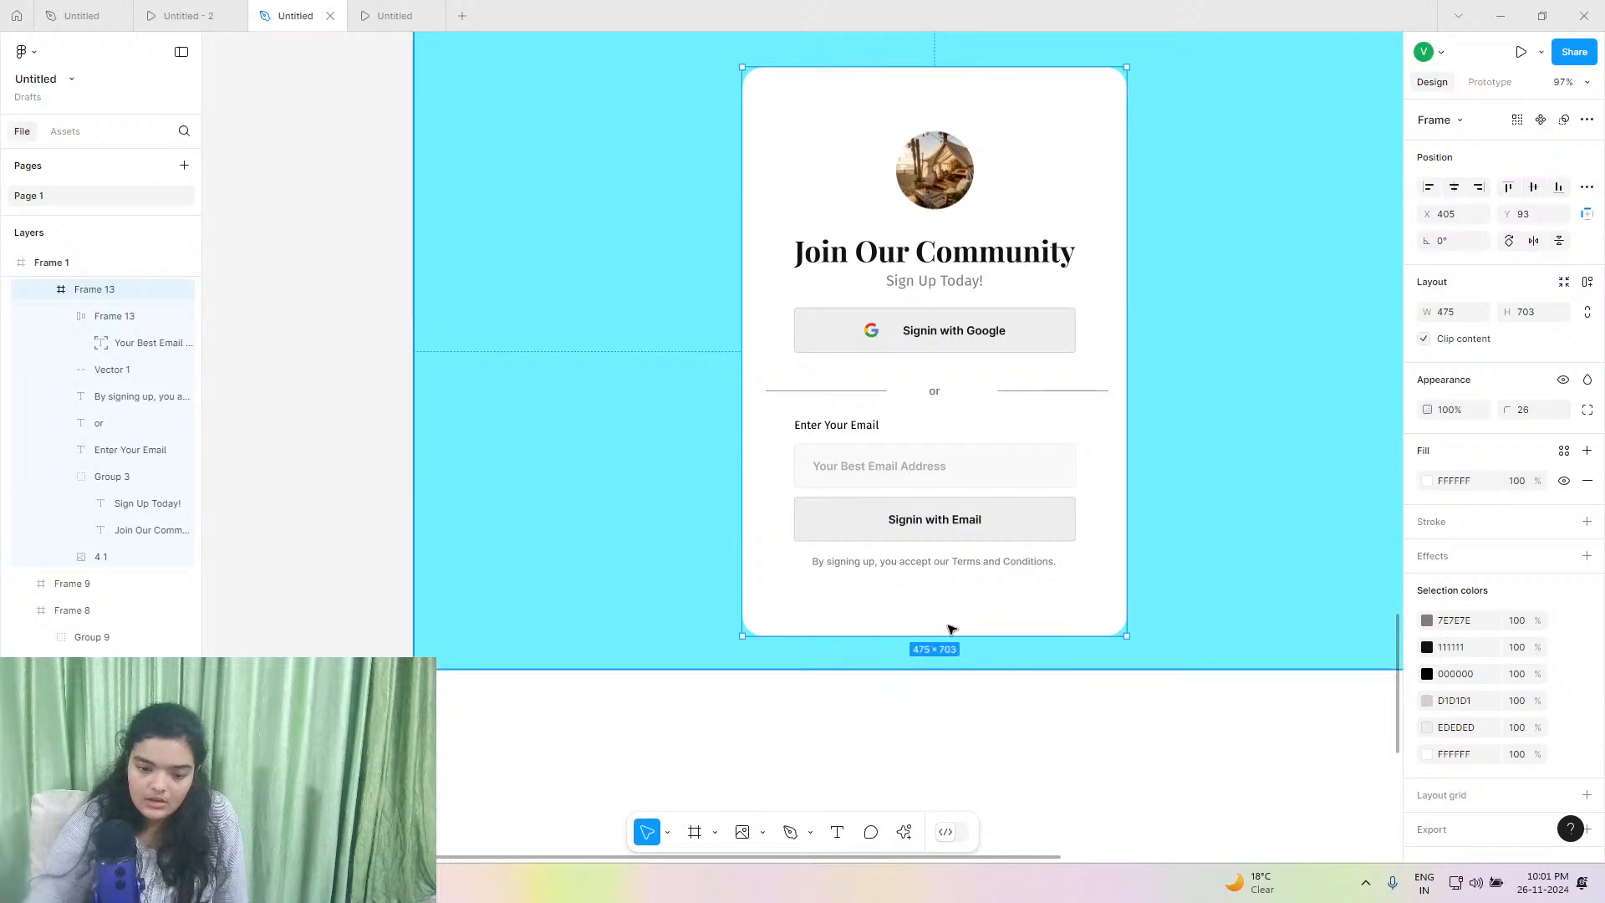
Try to move the "Signin with Email" button frame into the card frame, and undo the move.
{"action": "double_click", "coordinate": [947, 476]}
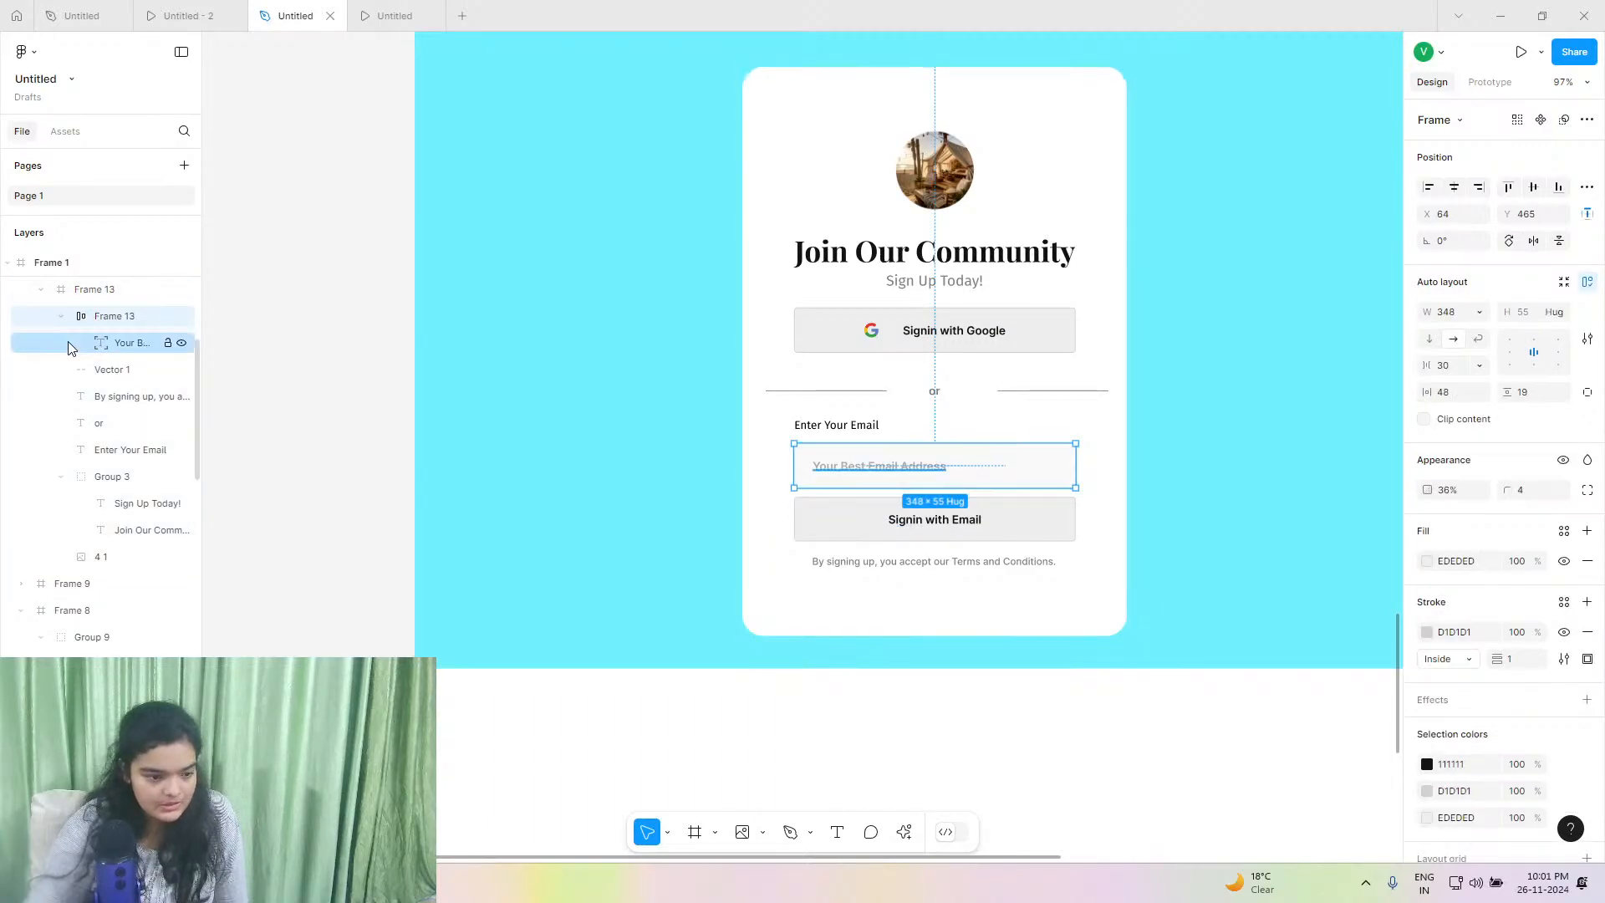
{"action": "scroll", "coordinate": [68, 341], "scroll_direction": "up", "scroll_amount": 5}
{"action": "left_click", "coordinate": [102, 393]}
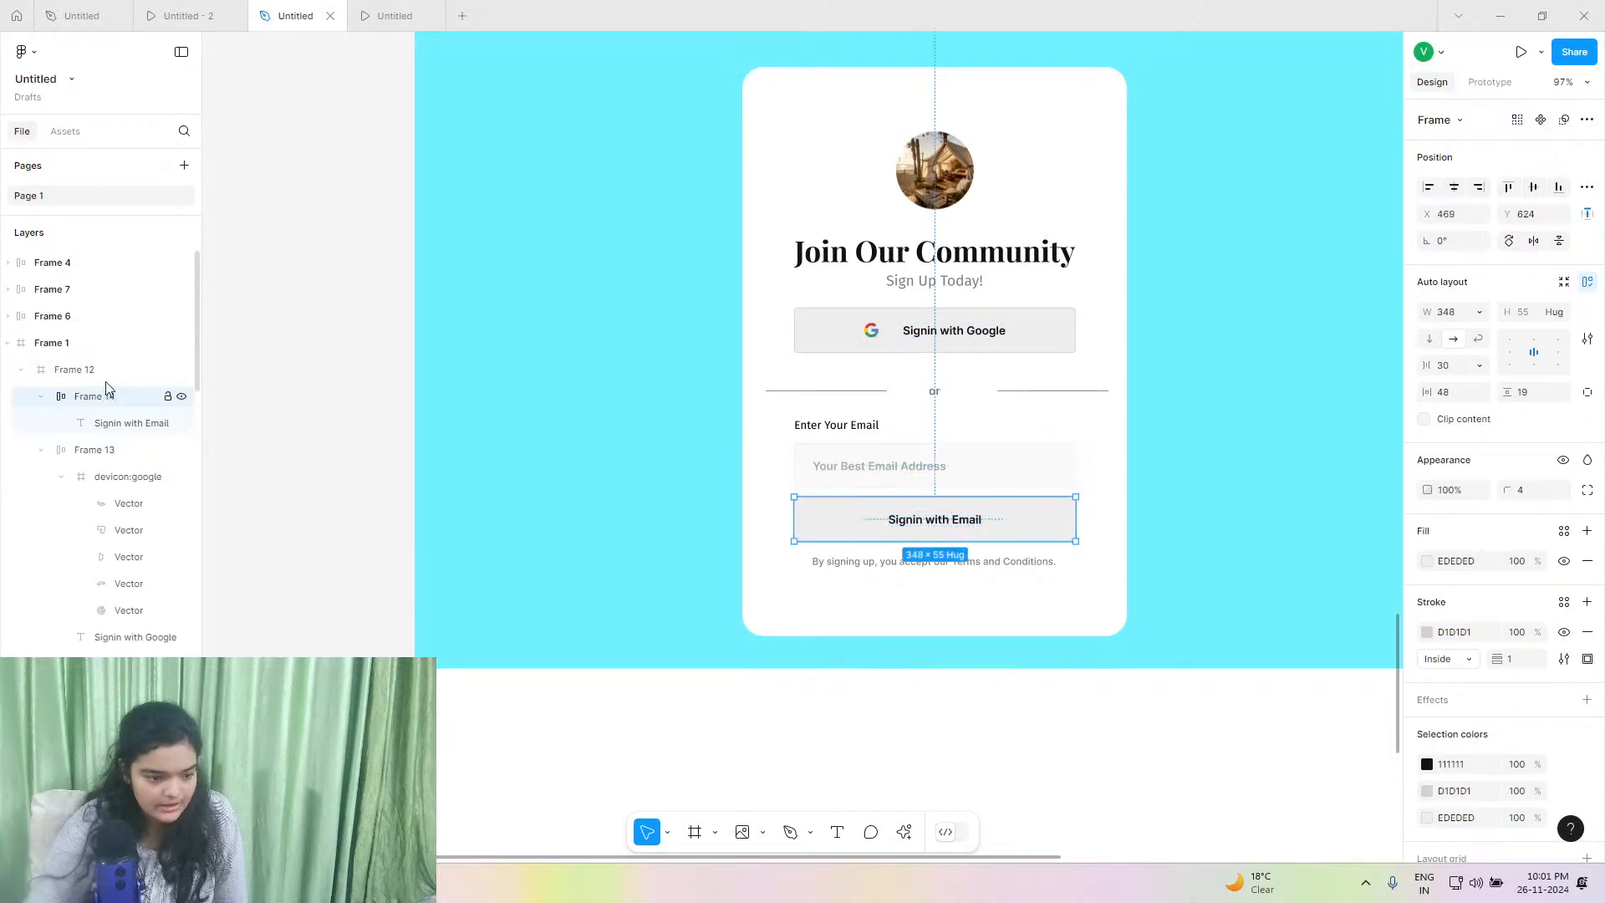
{"action": "left_click", "coordinate": [93, 370]}
{"action": "left_click", "coordinate": [115, 400]}
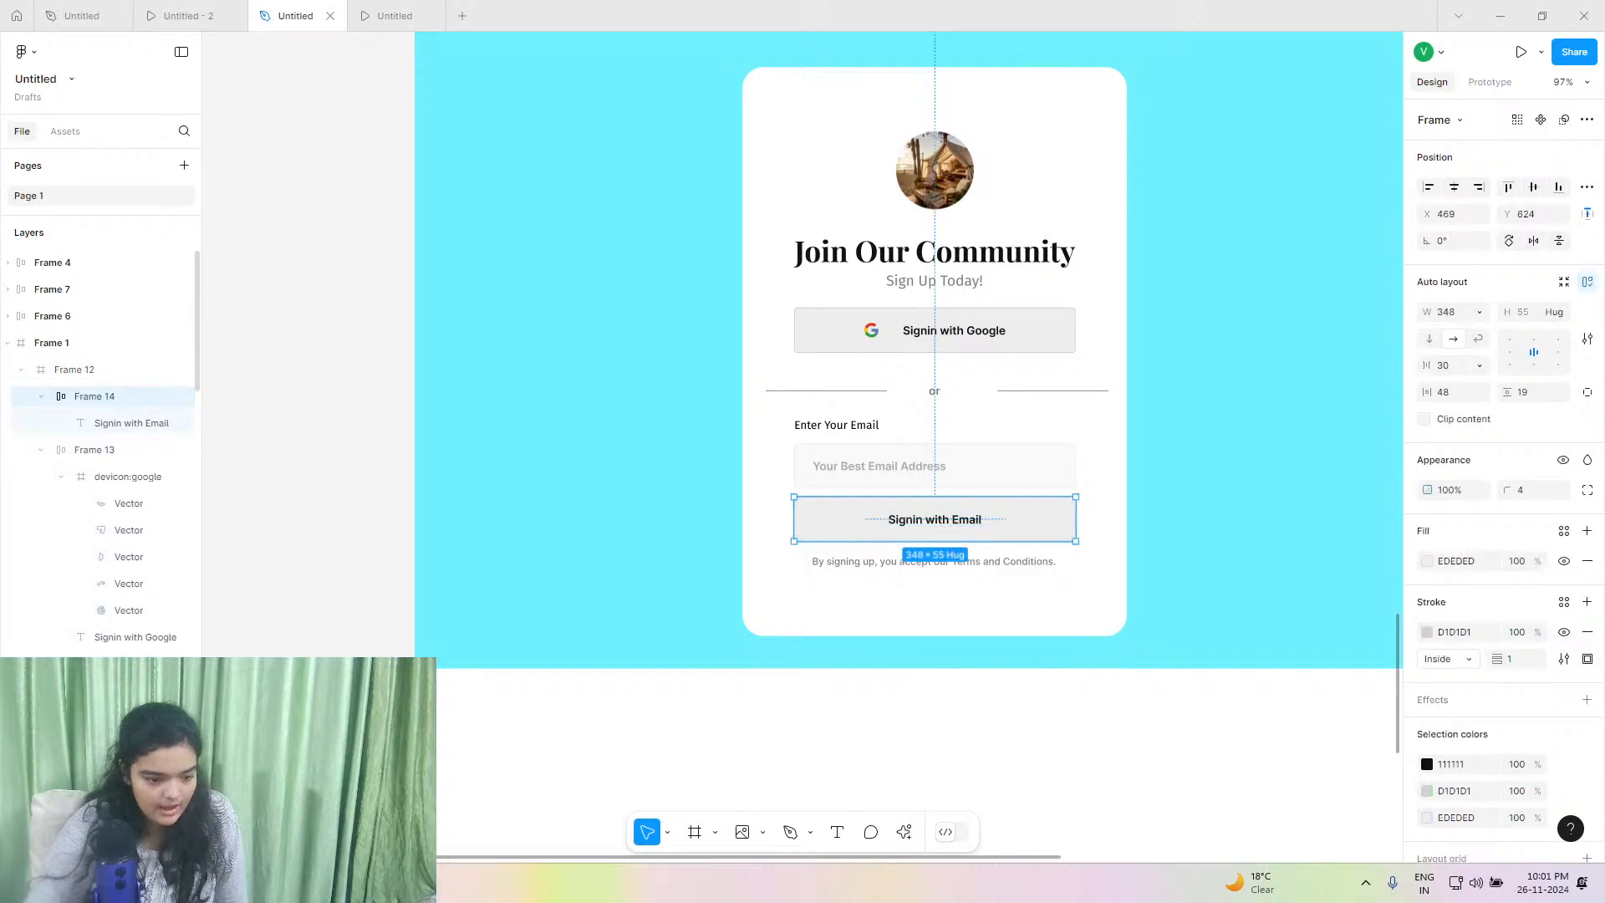
{"action": "left_click_drag", "start_coordinate": [95, 396], "coordinate": [144, 638]}
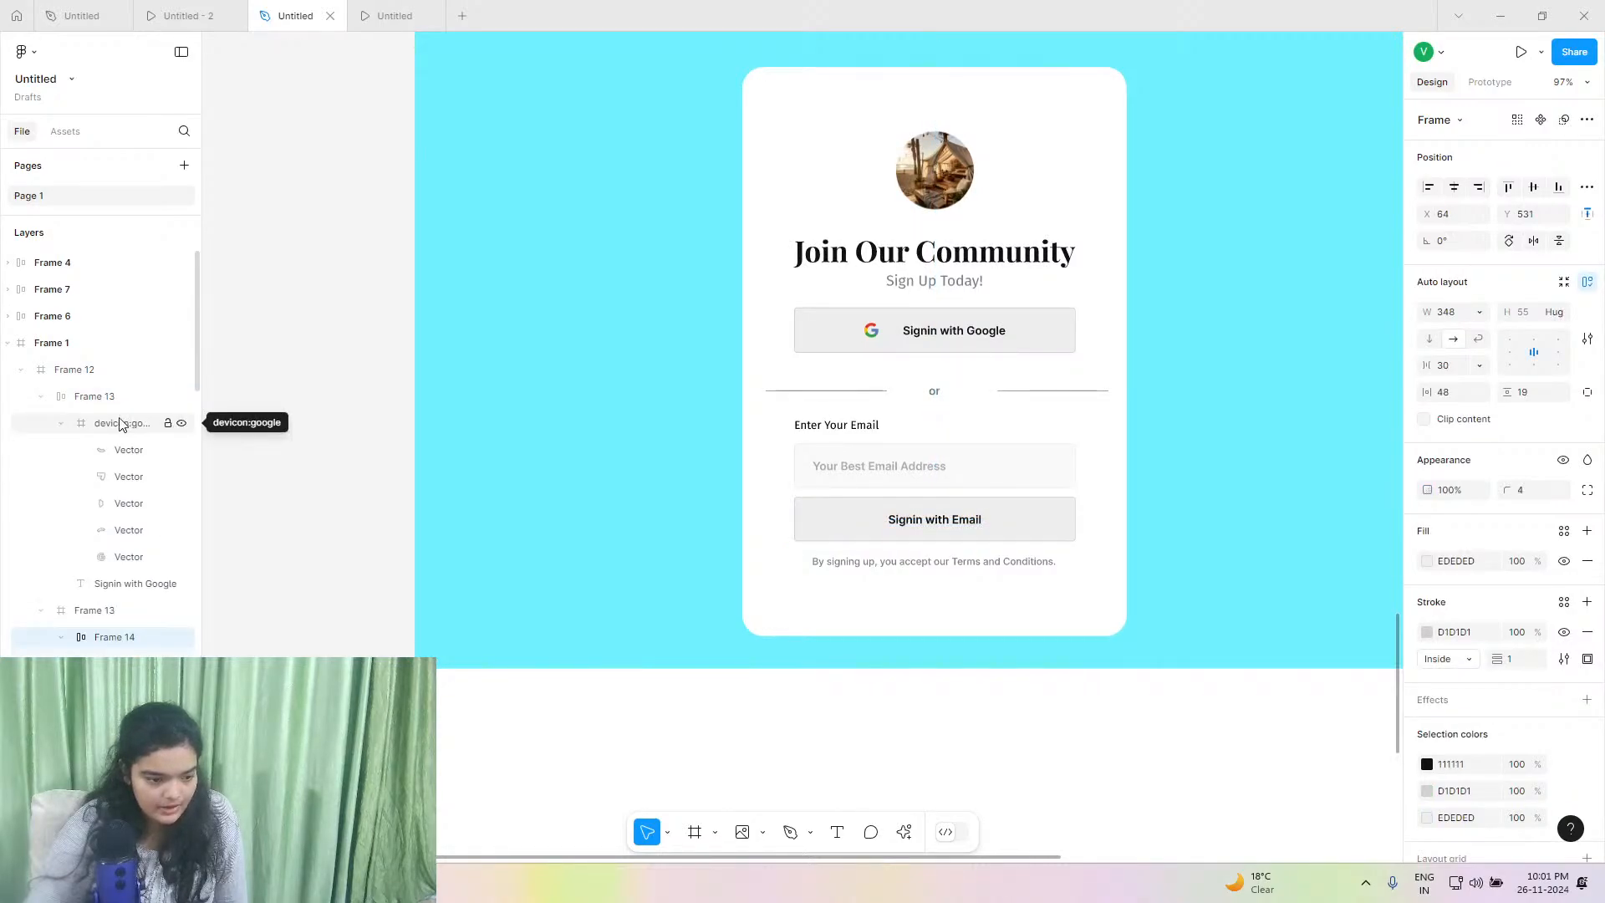
{"action": "key", "text": "ctrl+z"}
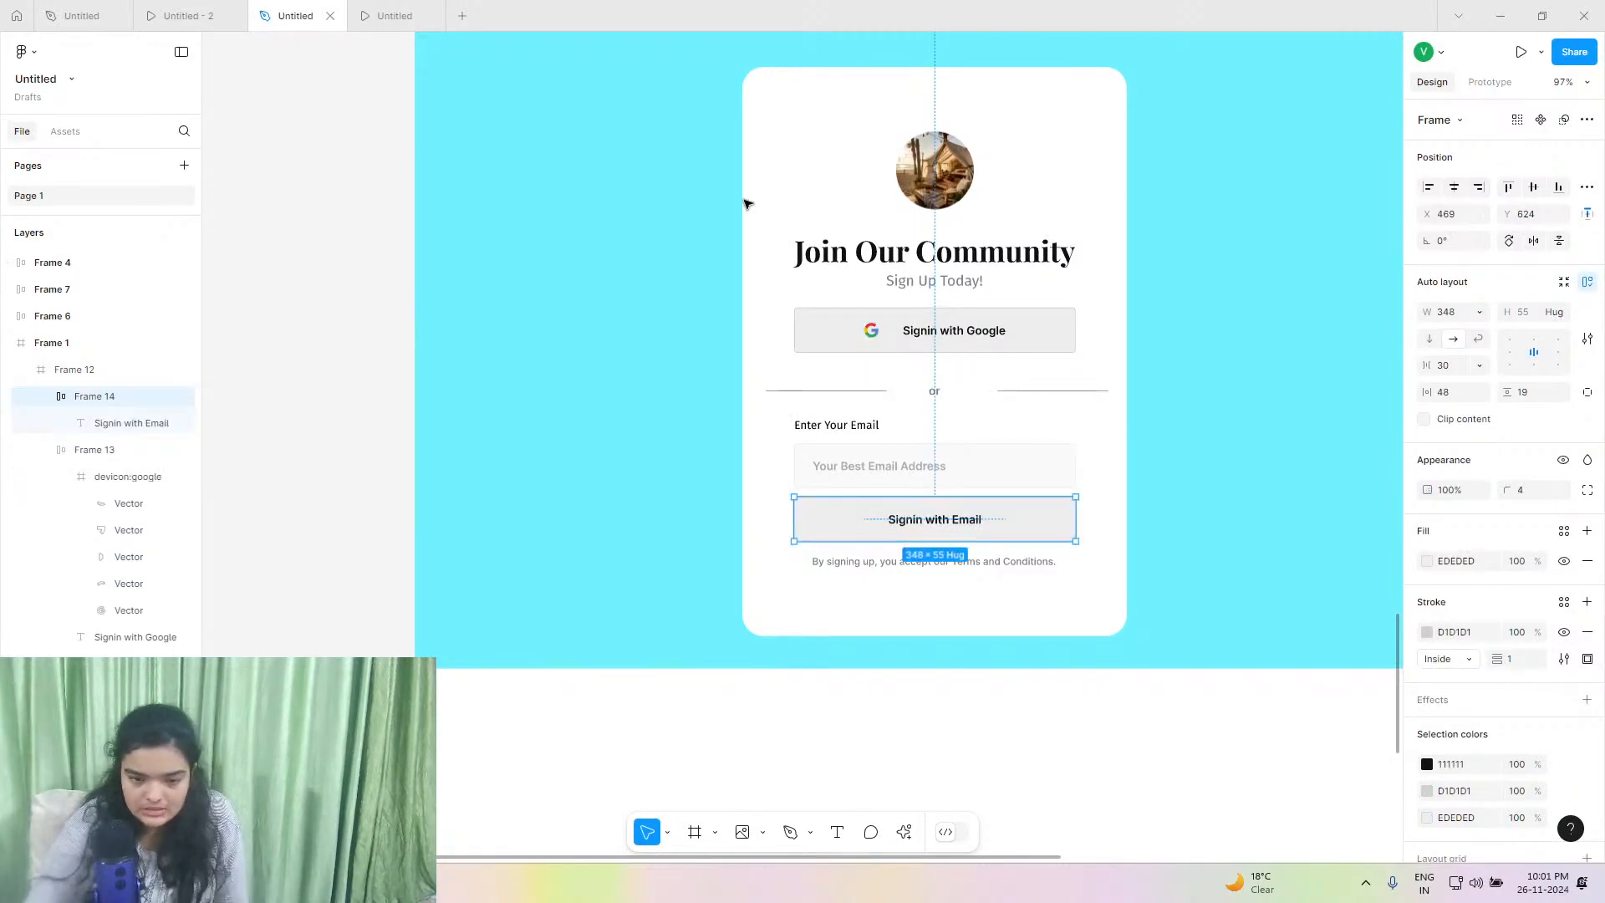
Nest the "Signin with Google" and "Signin with Email" button frames inside the white card's frame.
{"action": "left_click", "coordinate": [899, 159]}
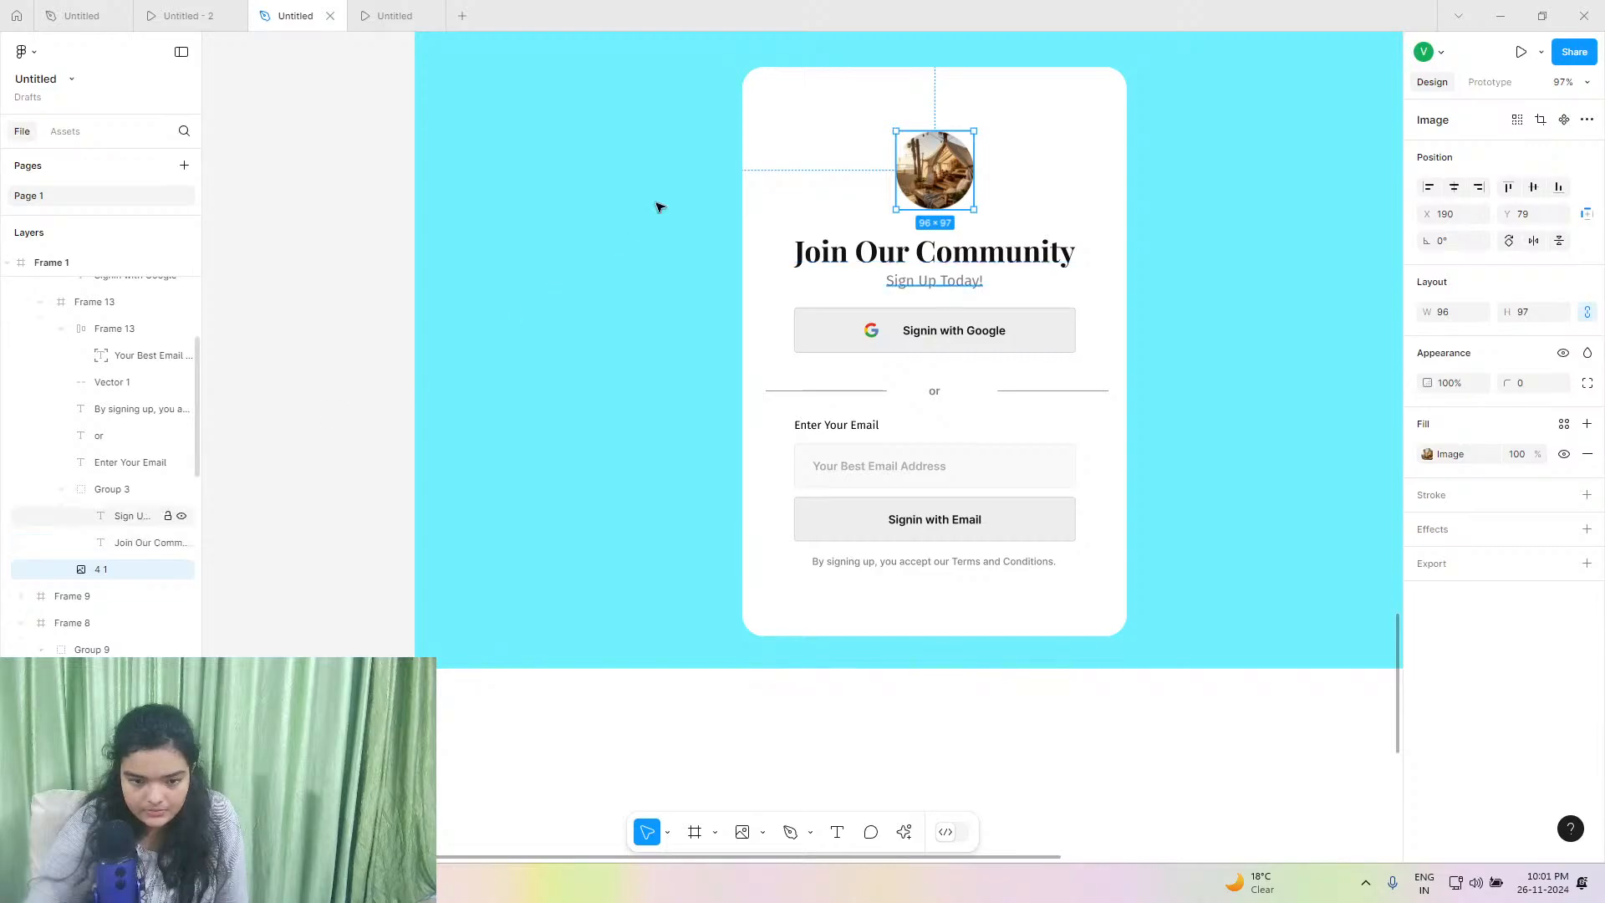
{"action": "left_click", "coordinate": [827, 125]}
{"action": "scroll", "coordinate": [31, 517], "scroll_direction": "up", "scroll_amount": 4}
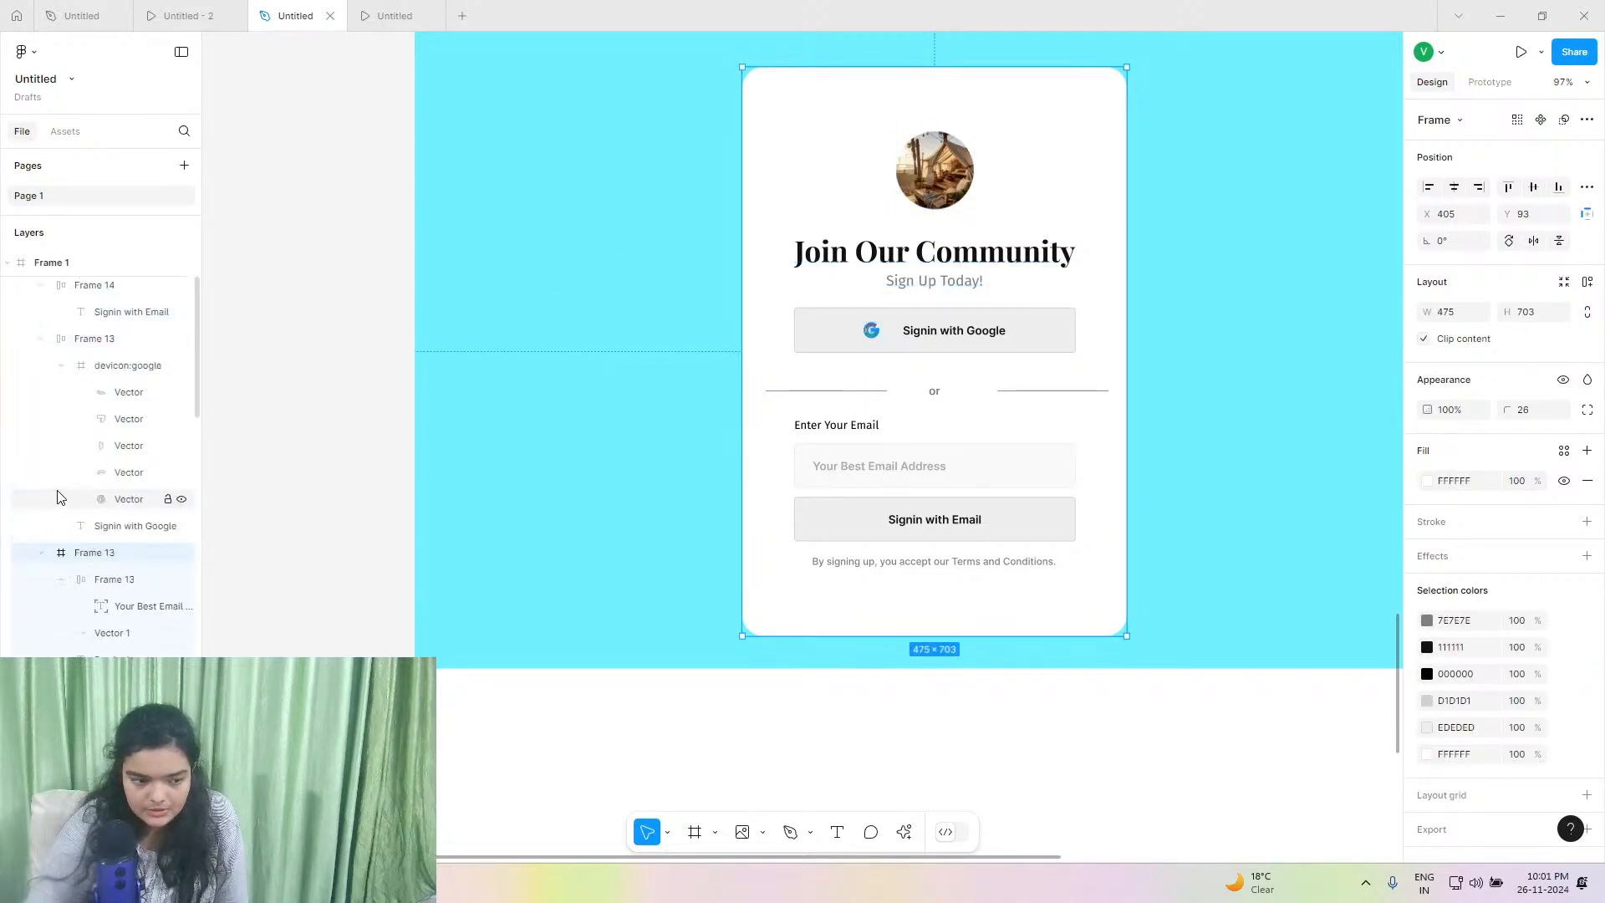
{"action": "left_click", "coordinate": [122, 457]}
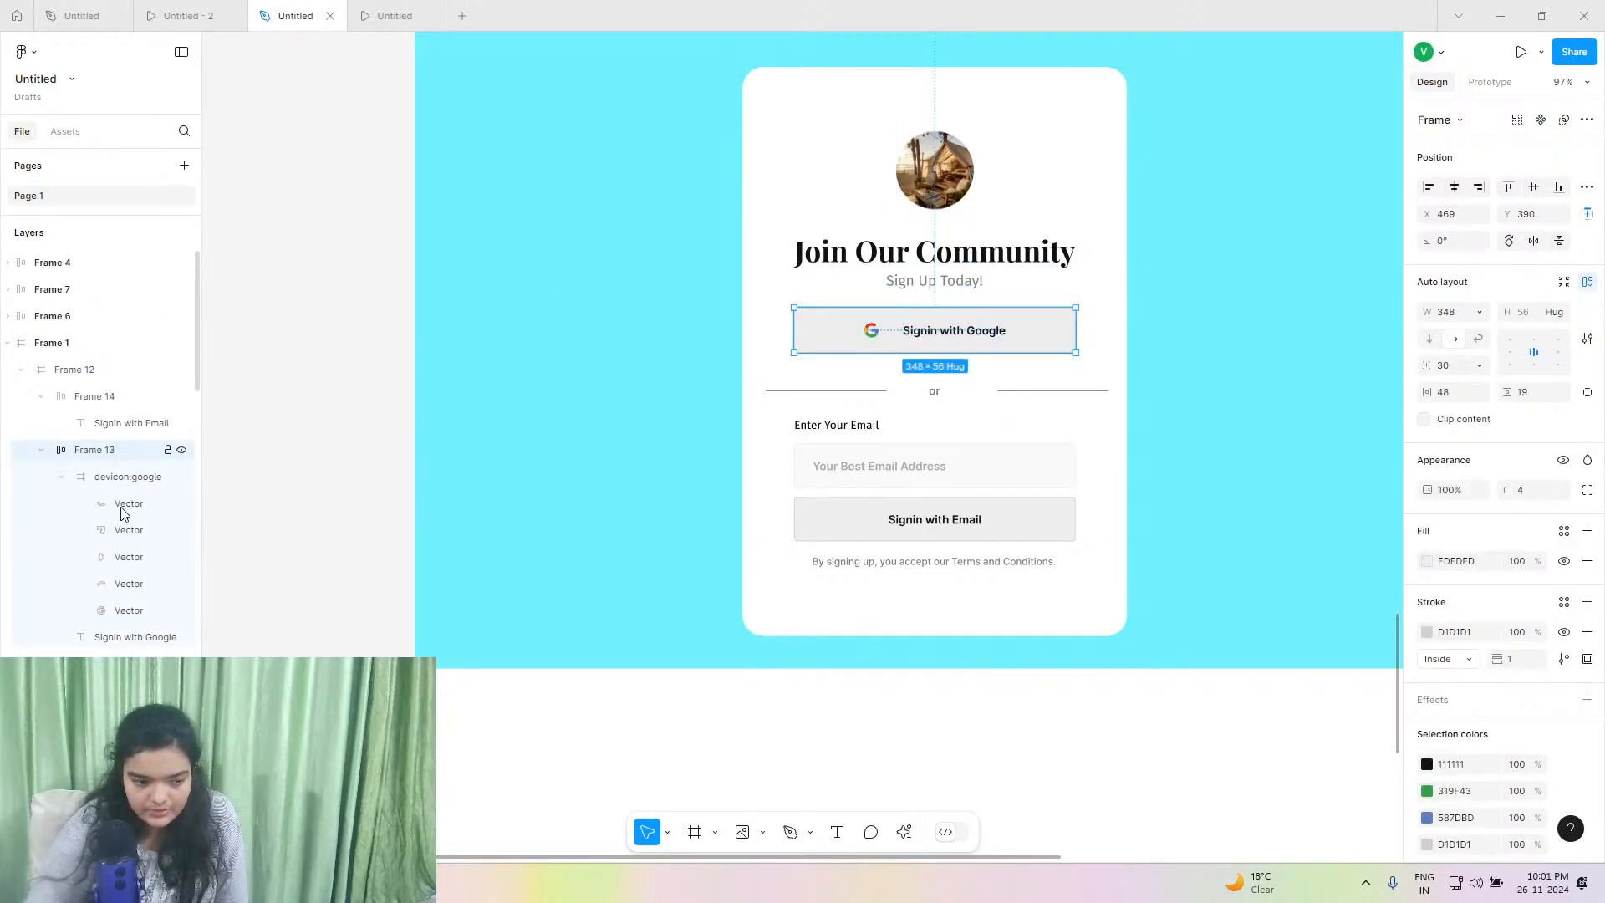
{"action": "key", "text": "ctrl+alt+g"}
{"action": "left_click_drag", "start_coordinate": [133, 396], "coordinate": [134, 465]}
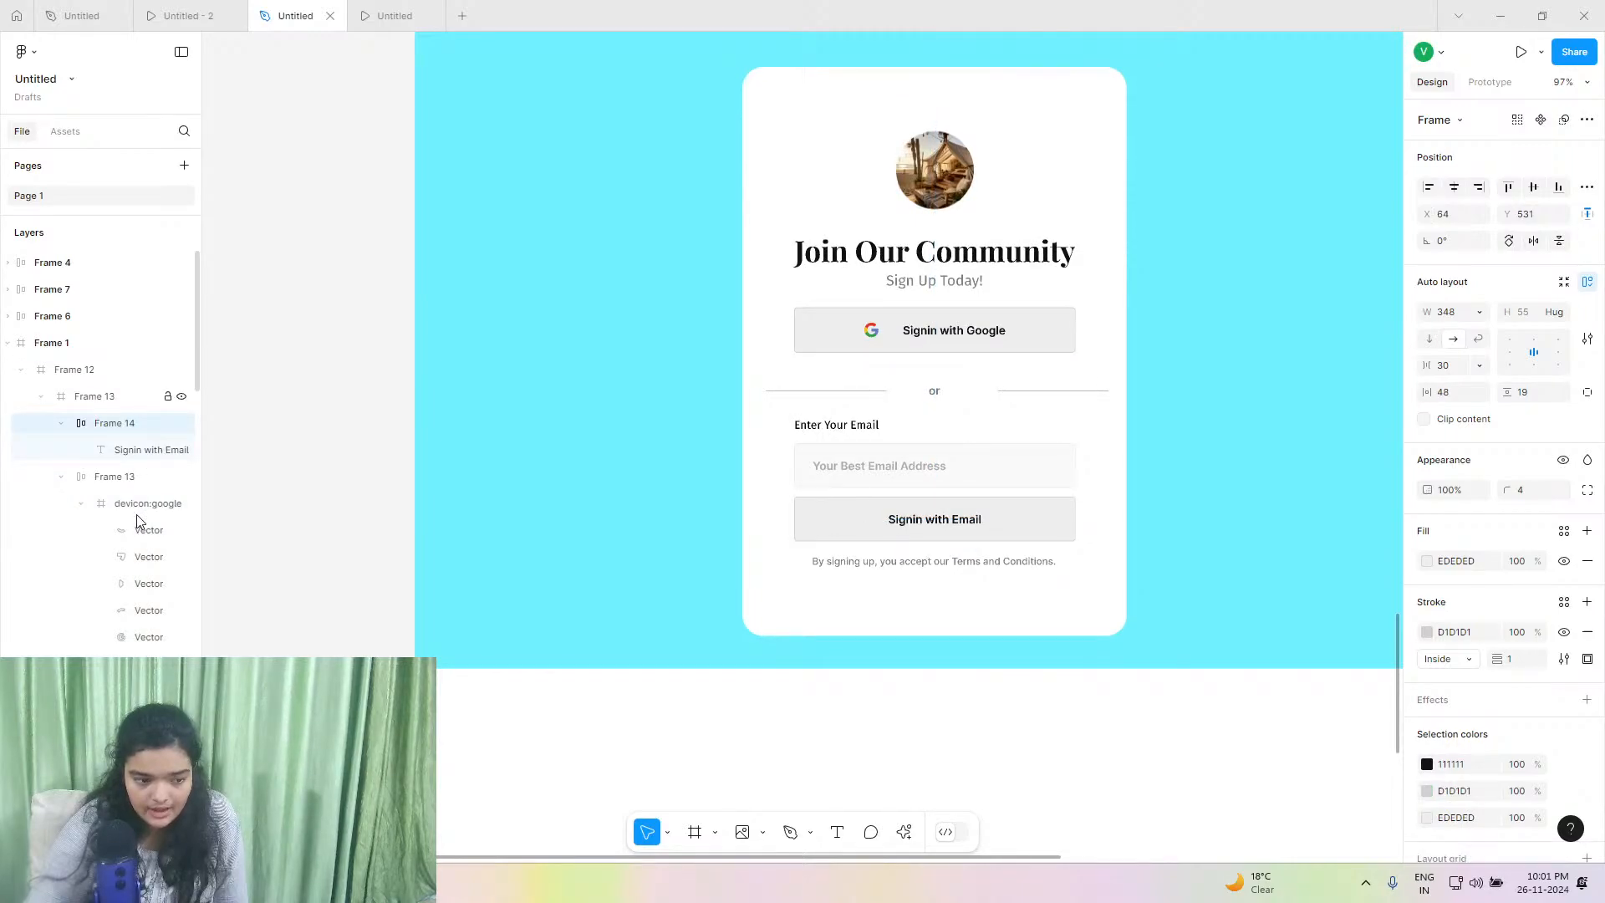
{"action": "left_click", "coordinate": [102, 396]}
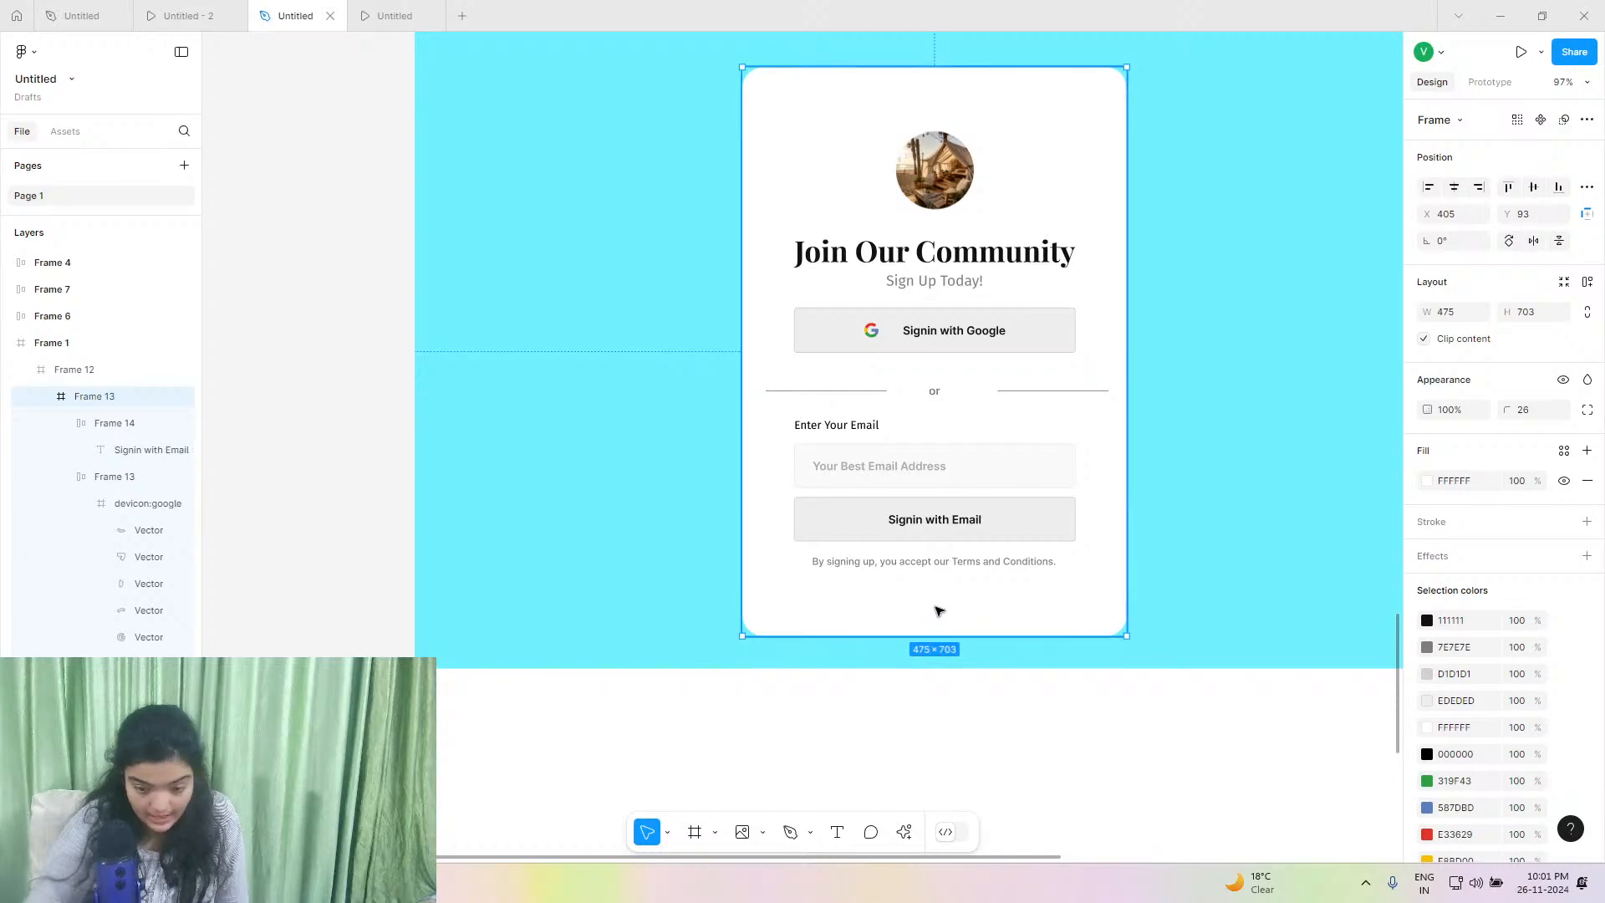
Resize the cyan section frame to a height of 889, leaving a 93 gap below the card.
{"action": "key", "text": "Escape"}
{"action": "left_click_drag", "start_coordinate": [627, 667], "coordinate": [644, 774]}
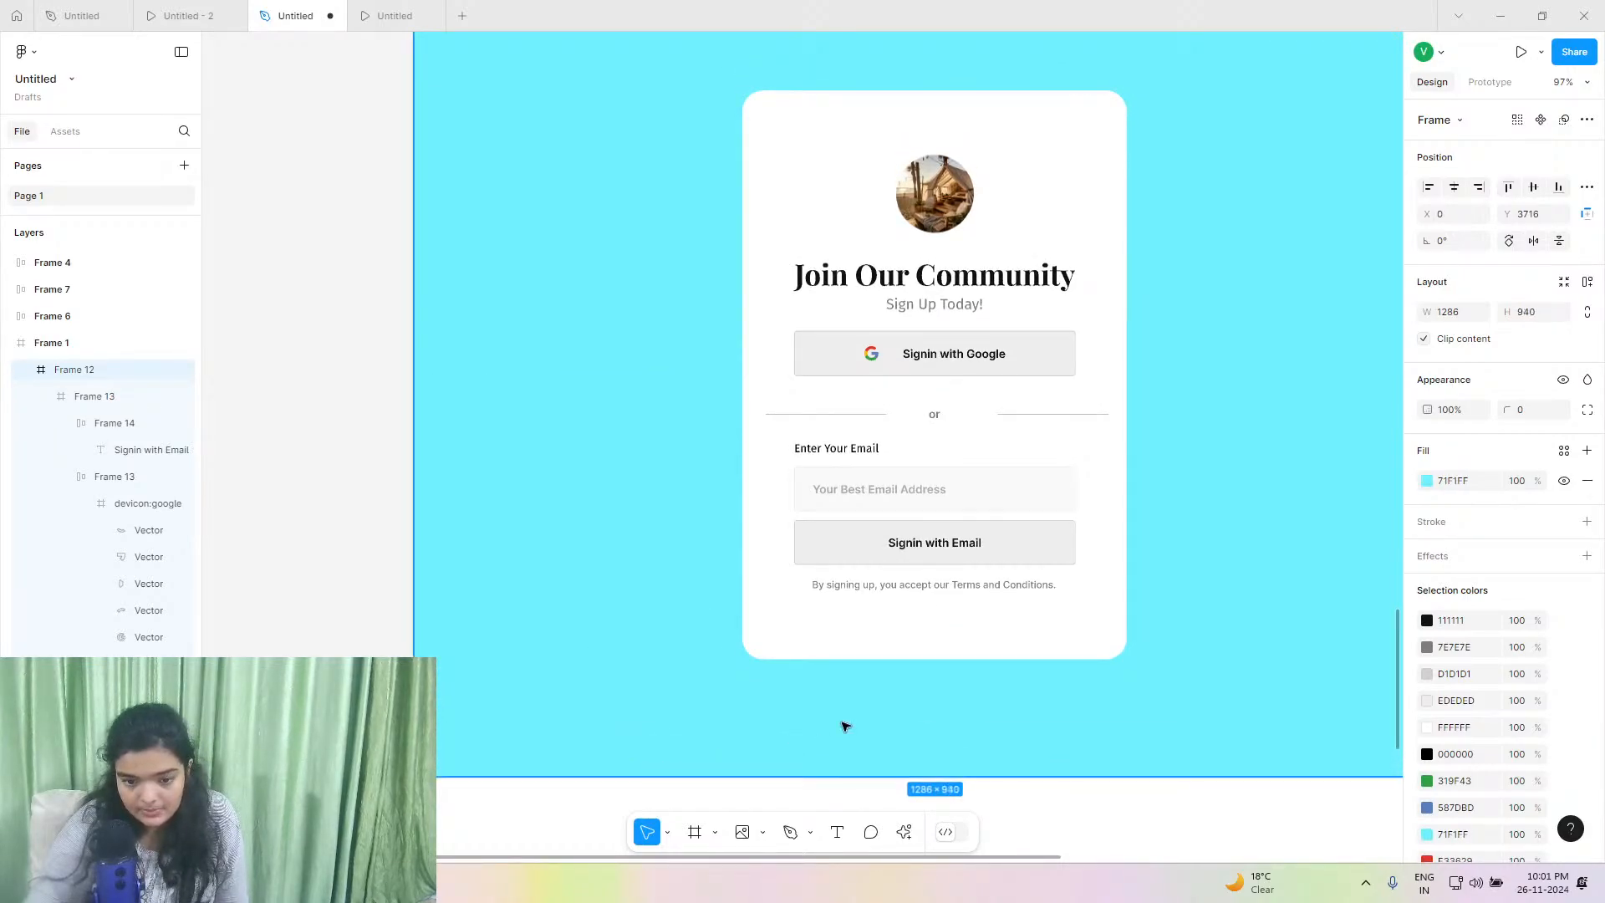
{"action": "scroll", "coordinate": [845, 724], "scroll_direction": "up", "scroll_amount": 3}
{"action": "scroll", "coordinate": [843, 763], "scroll_direction": "down", "scroll_amount": 3}
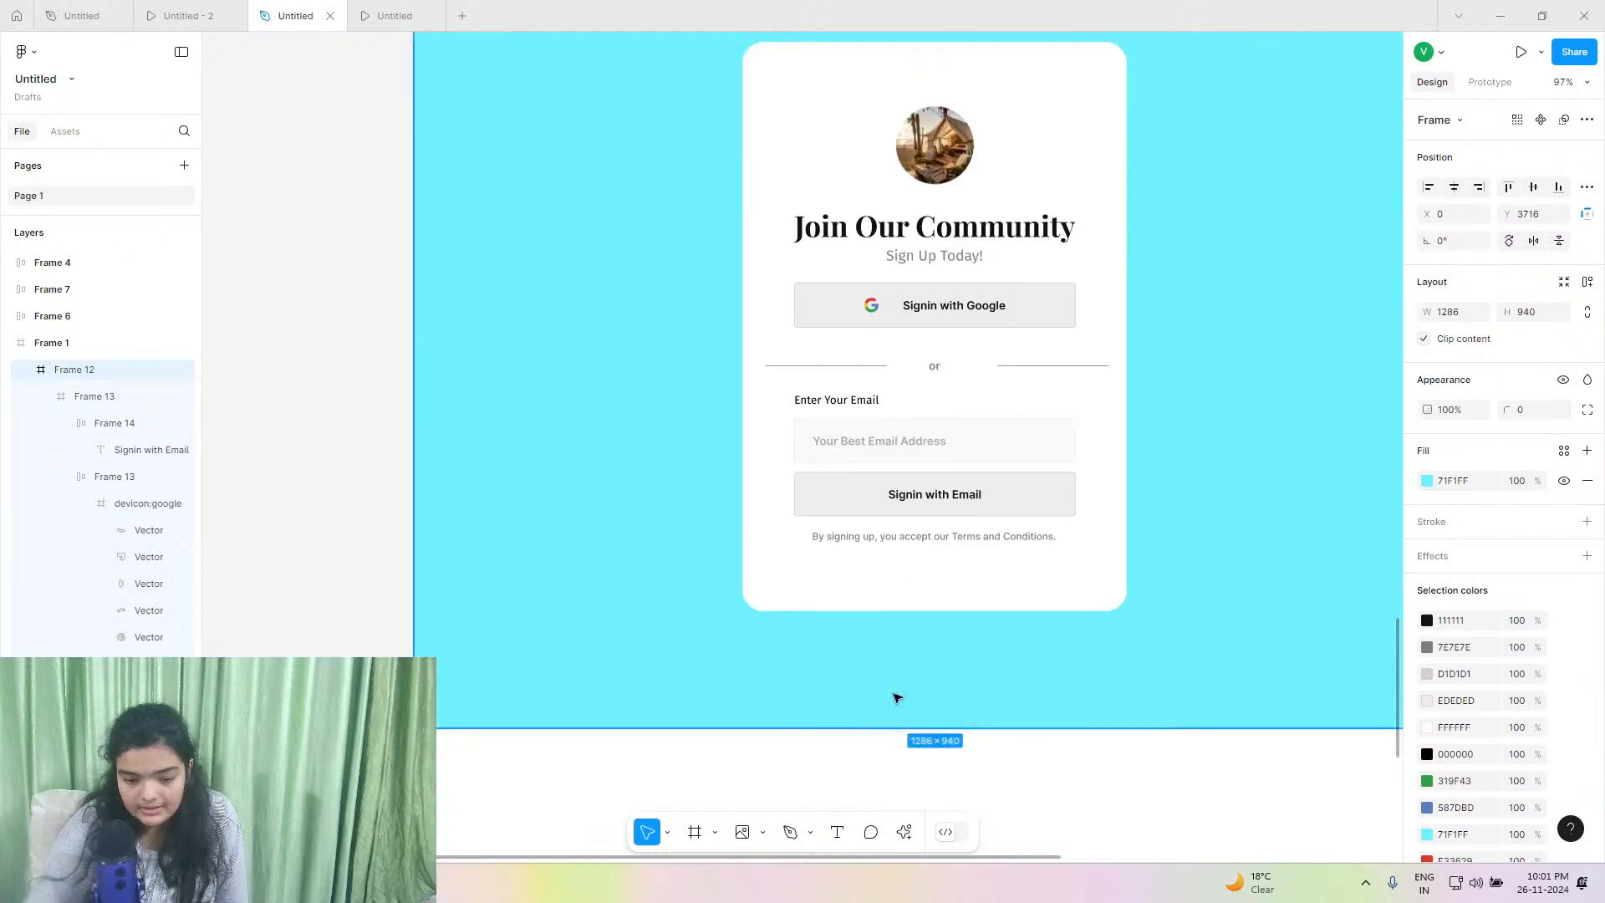
{"action": "left_click_drag", "start_coordinate": [896, 697], "coordinate": [885, 686]}
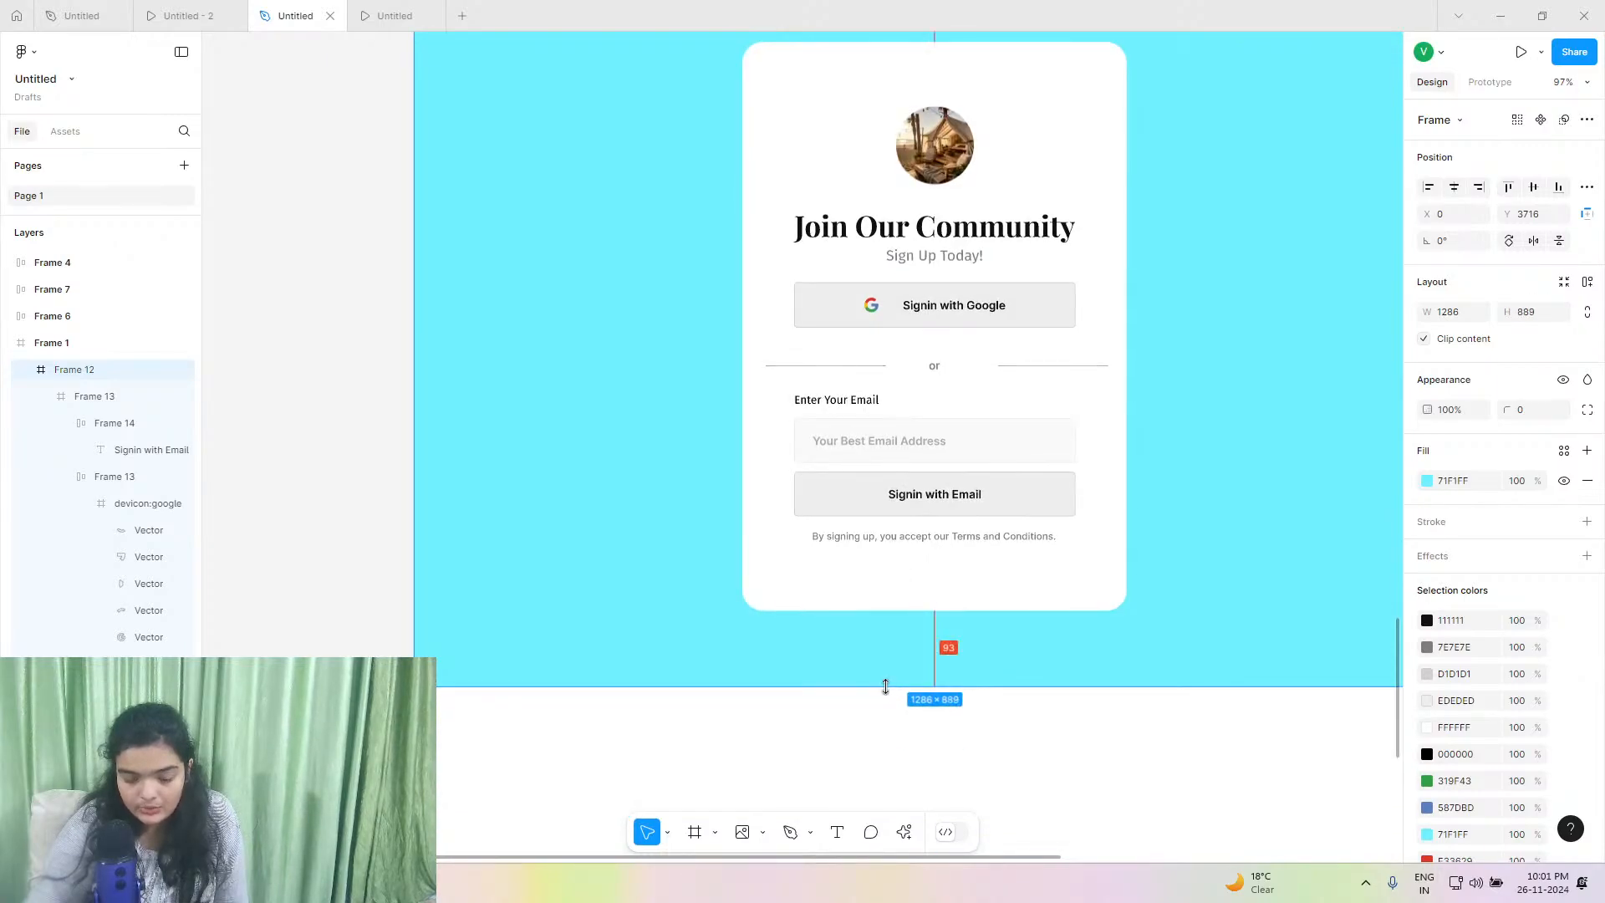
{"action": "scroll", "coordinate": [891, 690], "scroll_direction": "up", "scroll_amount": 5}
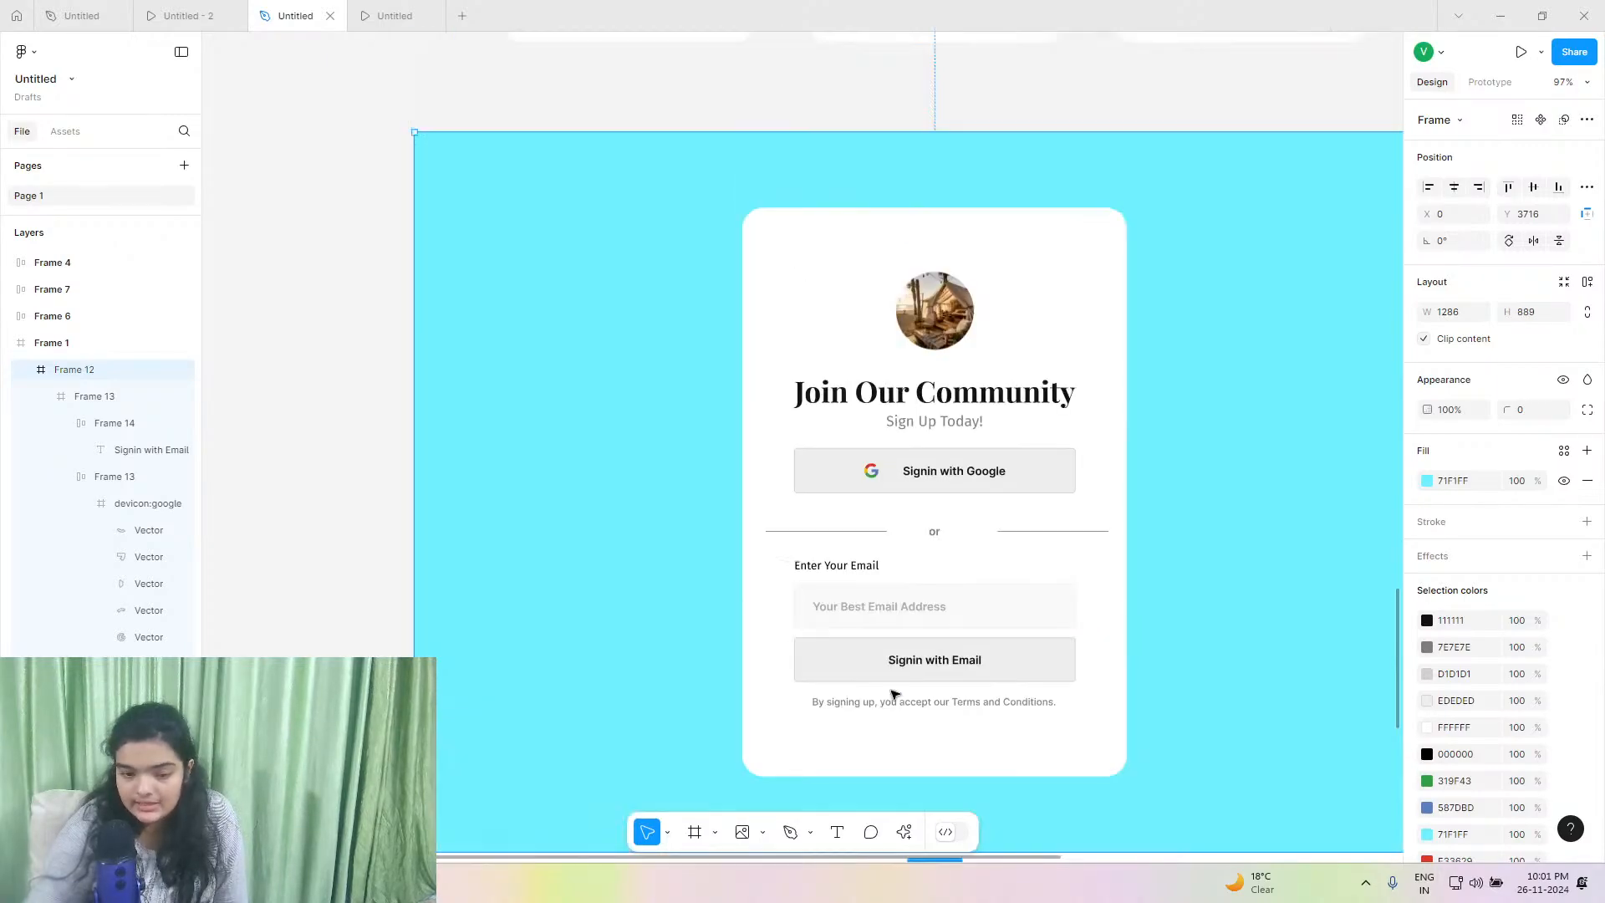
Nudge the white sign-up card vertically to Y 99 within the cyan section.
{"action": "left_click", "coordinate": [840, 327]}
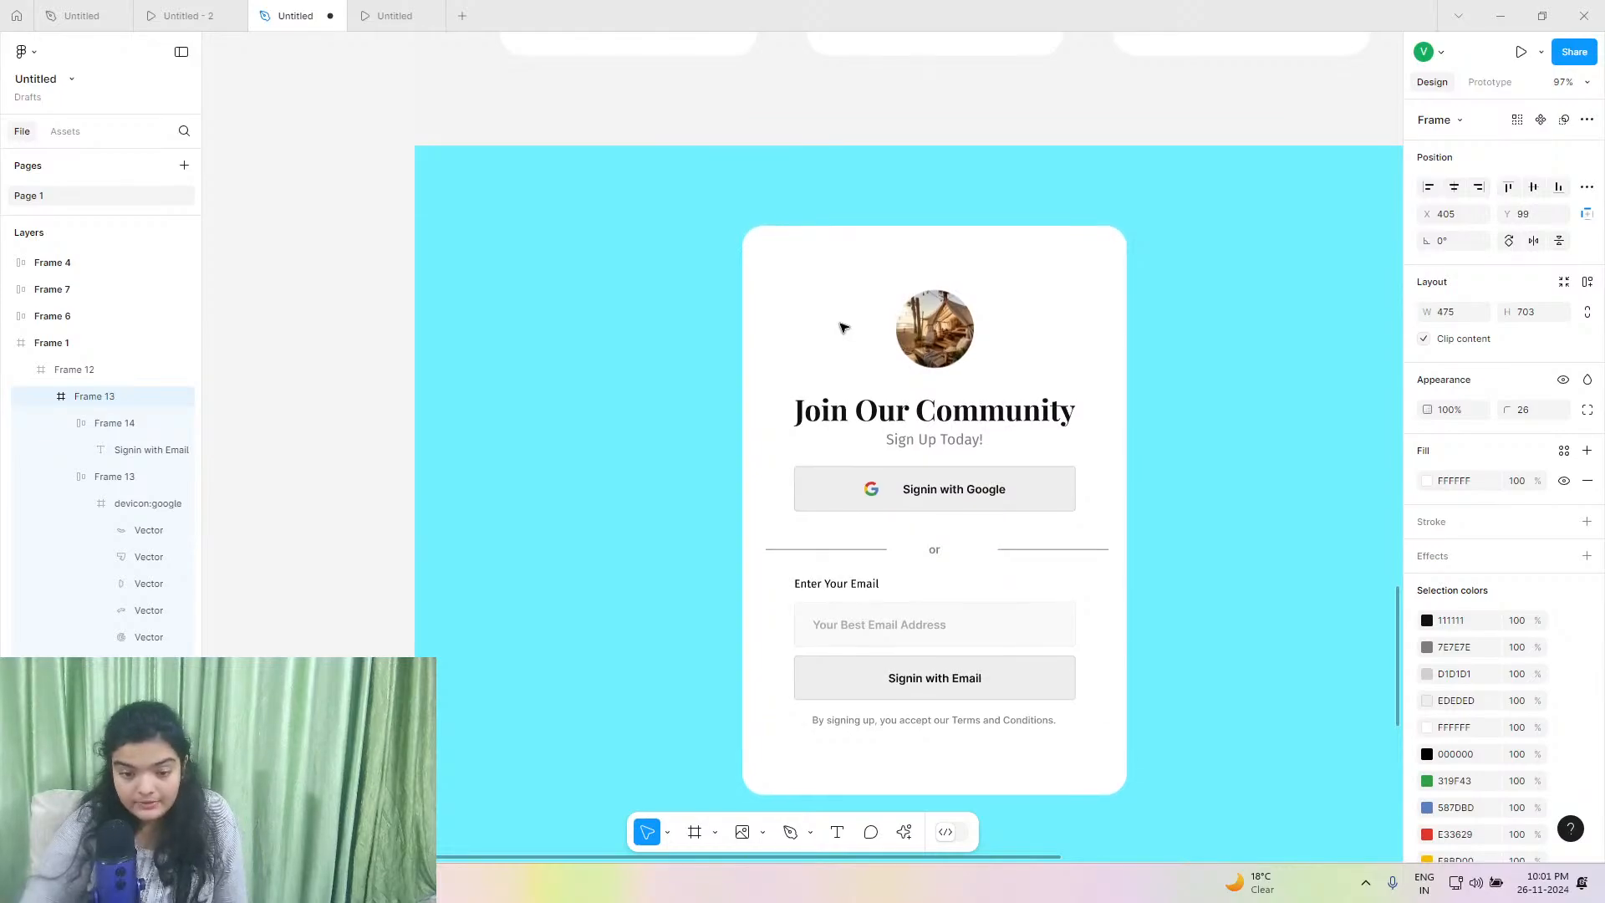
{"action": "key", "text": "Down"}
{"action": "key", "text": "Down"}
{"action": "key", "text": "Down"}
{"action": "key", "text": "Down"}
{"action": "key", "text": "Down"}
{"action": "key", "text": "Down"}
{"action": "key", "text": "Down"}
{"action": "key", "text": "Down"}
{"action": "key", "text": "Down"}
{"action": "key", "text": "Down"}
{"action": "key", "text": "Down"}
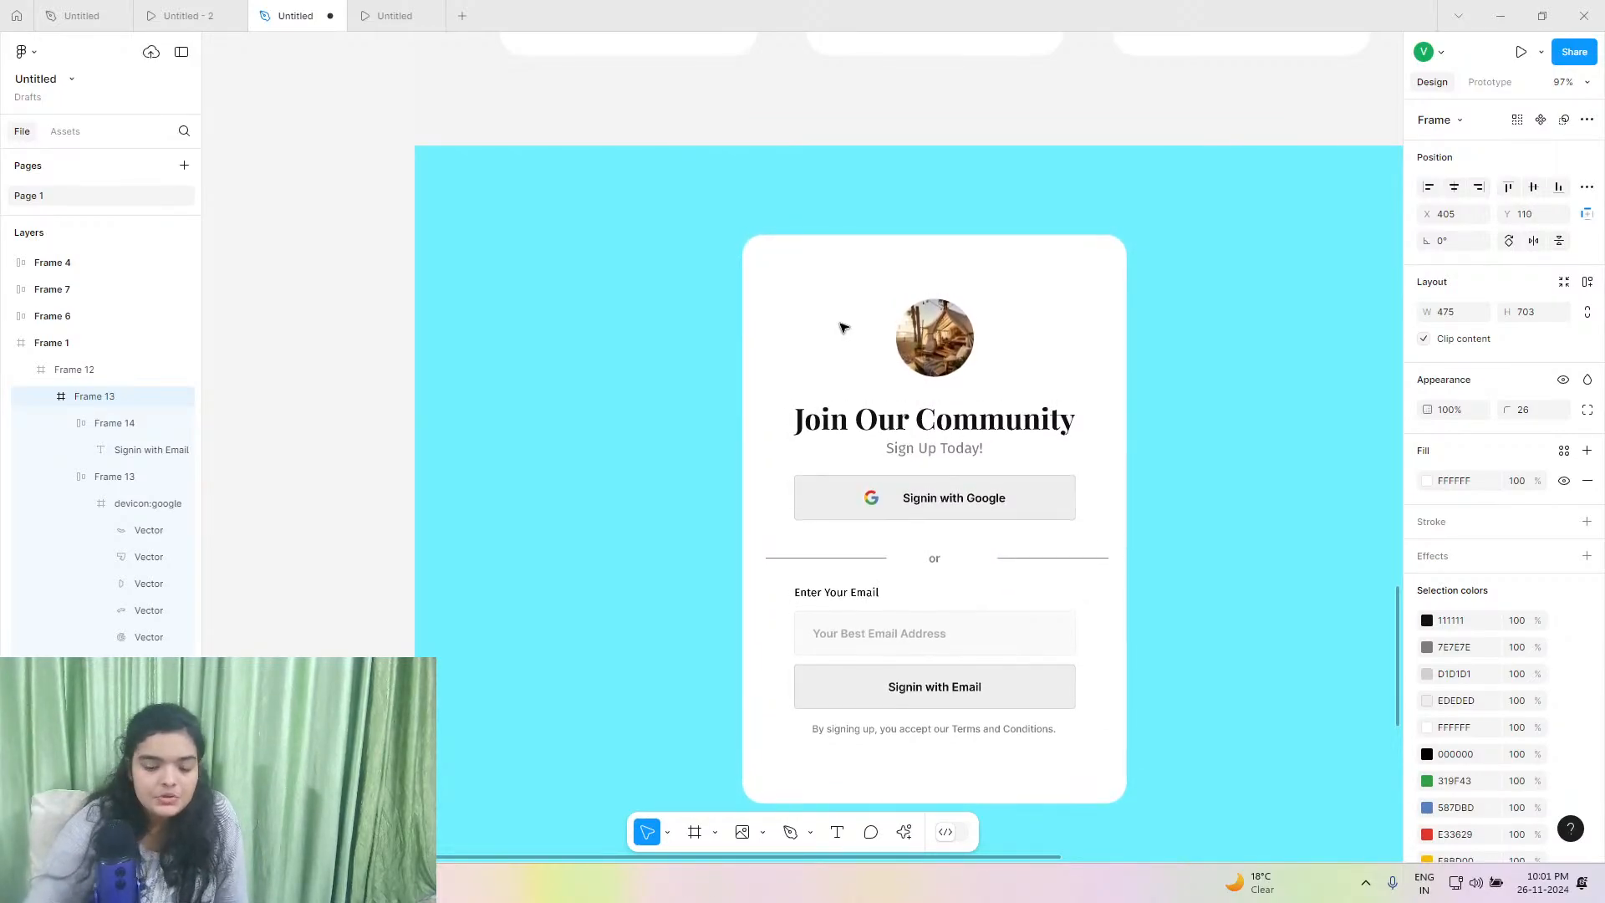
{"action": "key", "text": "Down"}
{"action": "key", "text": "Down"}
{"action": "scroll", "coordinate": [840, 326], "scroll_direction": "down", "scroll_amount": 5}
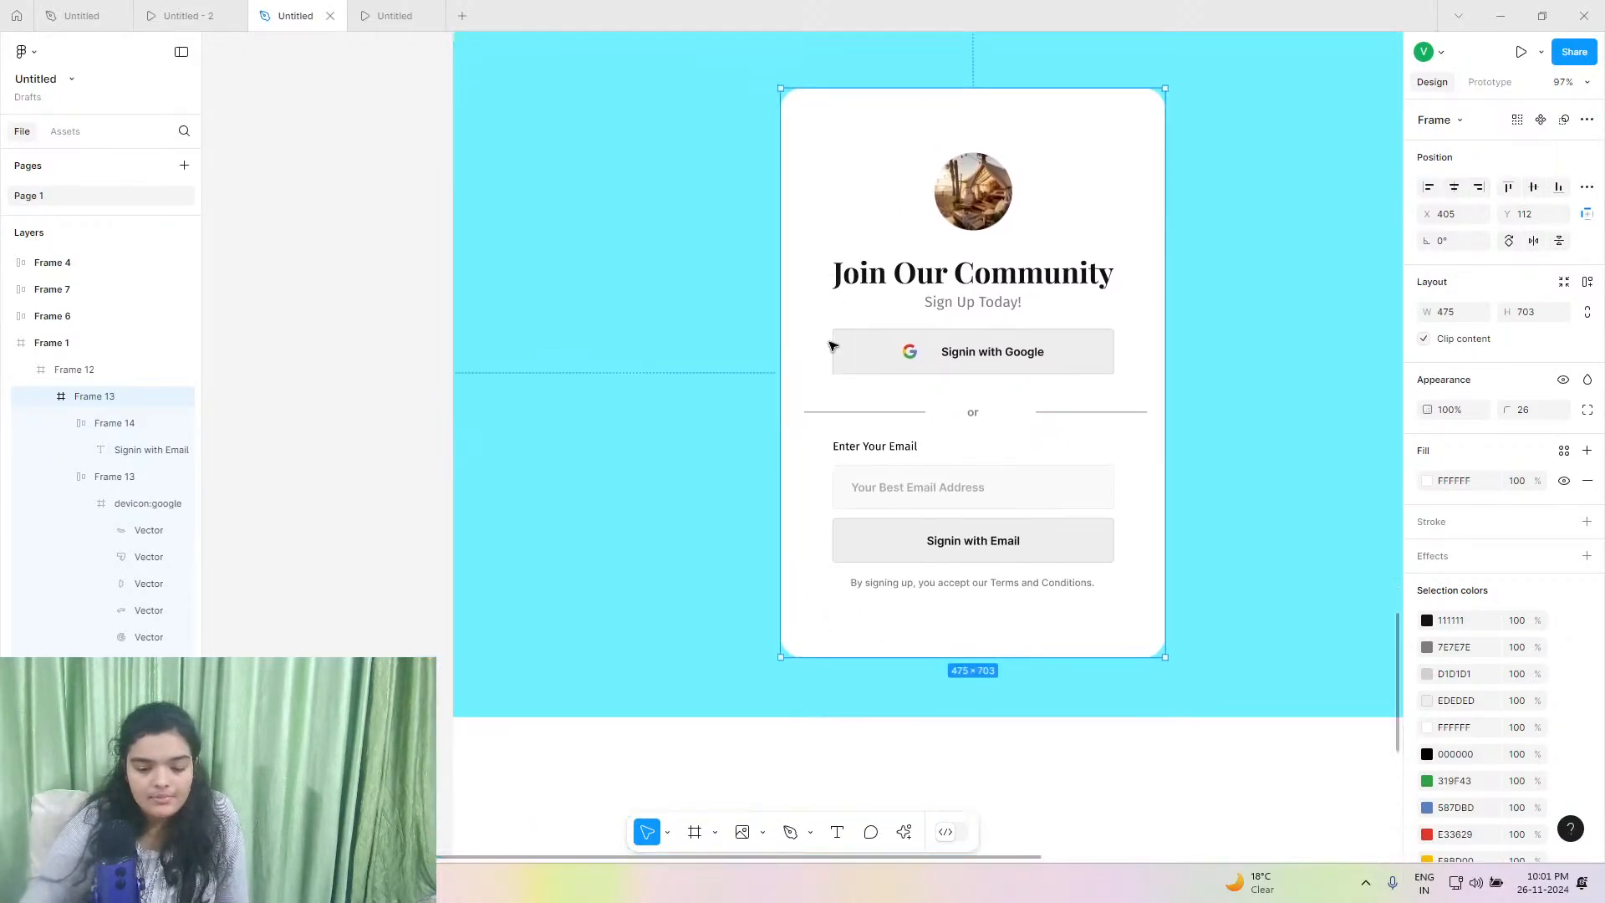
{"action": "key", "text": "Up"}
{"action": "key", "text": "Up"}
{"action": "key", "text": "Up"}
{"action": "key", "text": "Up"}
{"action": "key", "text": "Up"}
{"action": "key", "text": "Up"}
{"action": "key", "text": "Up"}
{"action": "key", "text": "Up"}
{"action": "key", "text": "Up"}
{"action": "key", "text": "Up"}
{"action": "key", "text": "Up"}
{"action": "key", "text": "Up"}
{"action": "key", "text": "Up"}
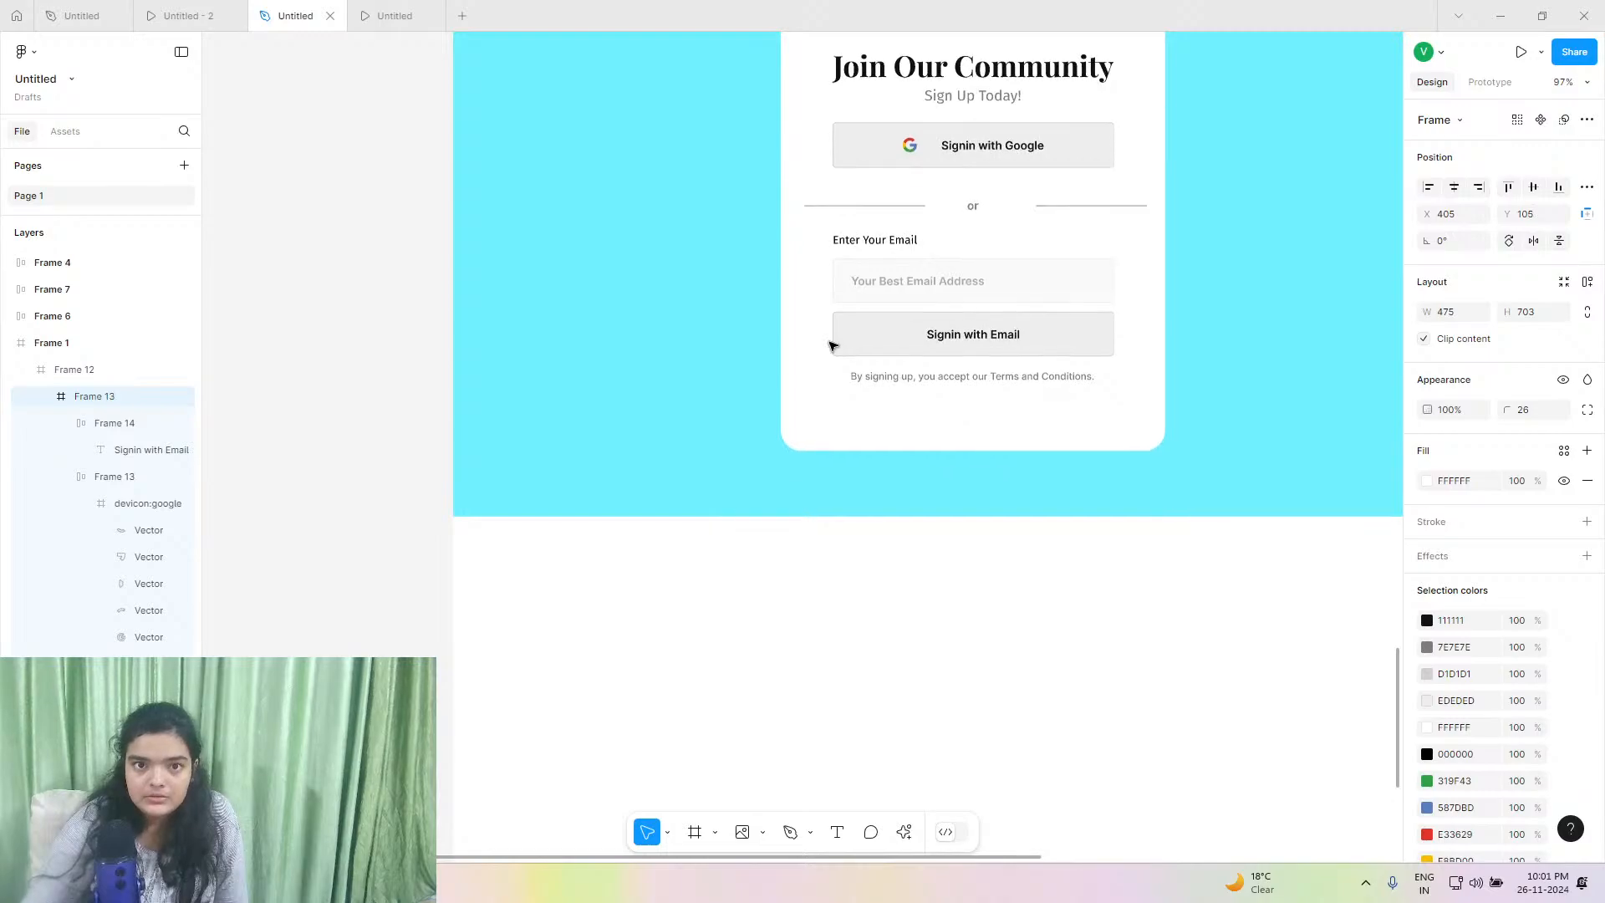
{"action": "scroll", "coordinate": [792, 580], "scroll_direction": "down", "scroll_amount": 4}
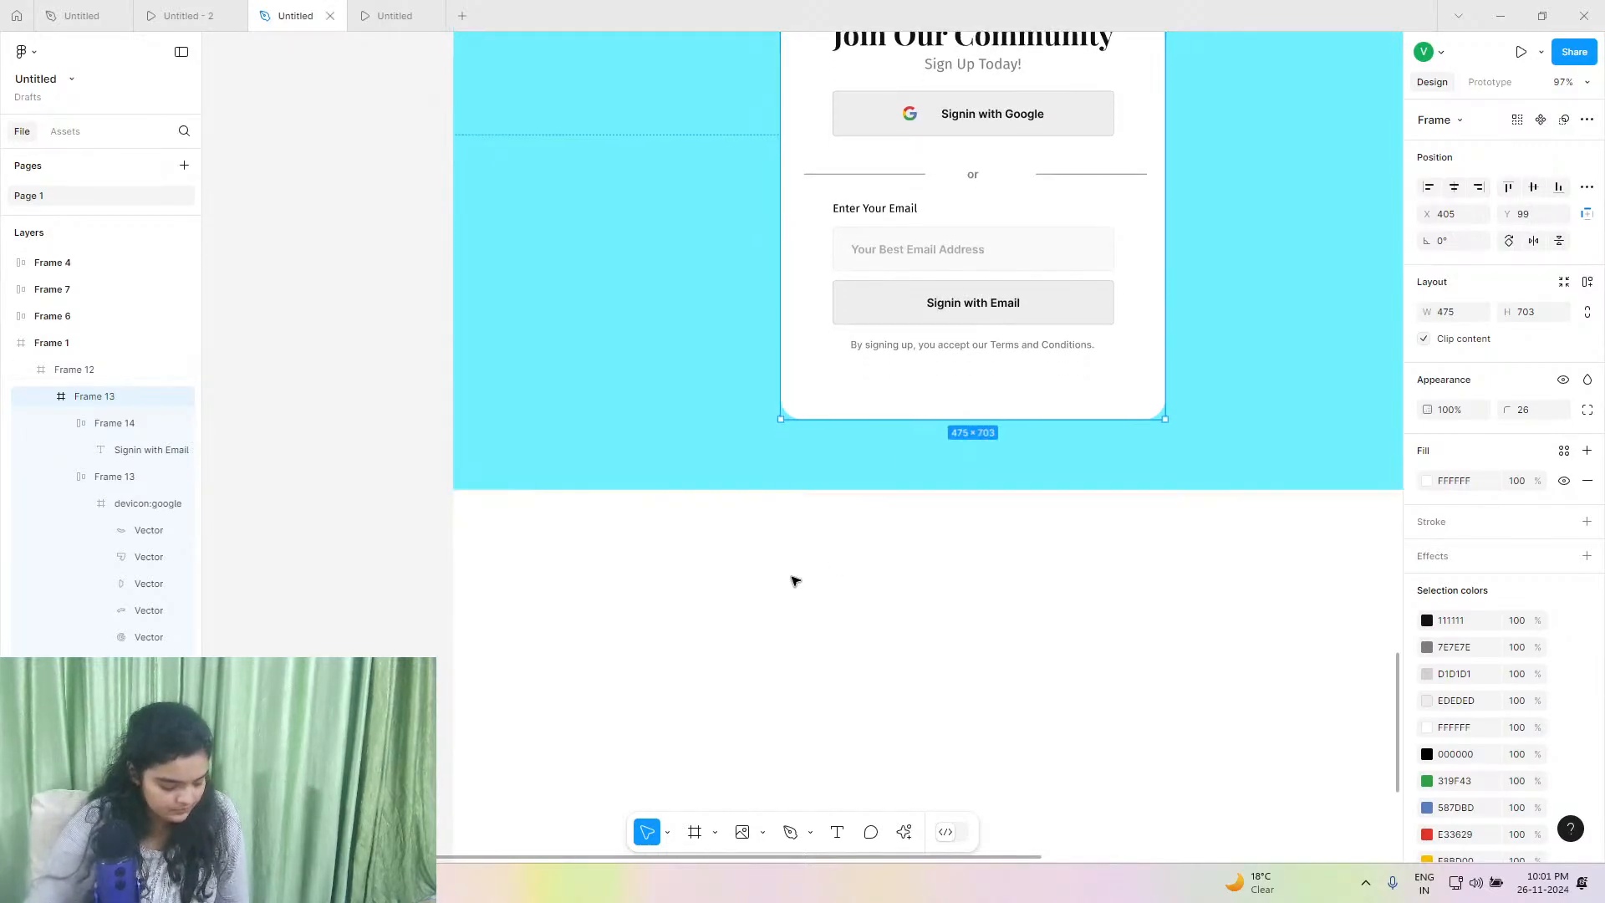
Shorten the main page frame from its lower edge to a height of 5138, keeping blank space below the cyan section.
{"action": "left_click", "coordinate": [648, 609]}
{"action": "scroll", "coordinate": [648, 609], "scroll_direction": "down", "scroll_amount": 5}
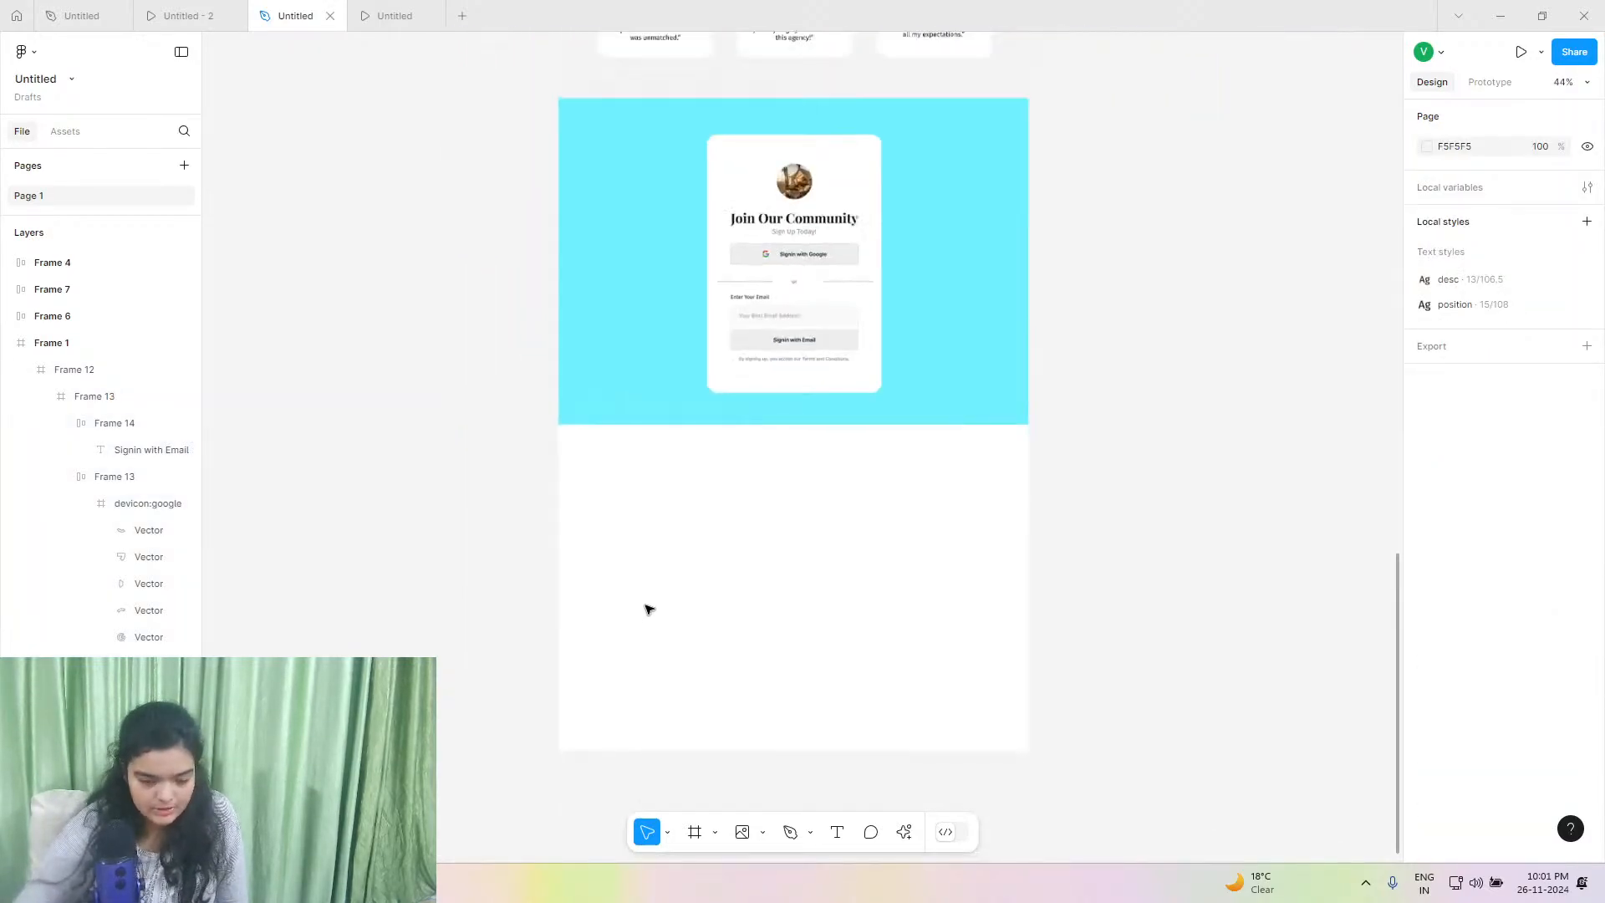
{"action": "scroll", "coordinate": [648, 609], "scroll_direction": "down", "scroll_amount": 1}
{"action": "scroll", "coordinate": [649, 609], "scroll_direction": "up", "scroll_amount": 5}
{"action": "scroll", "coordinate": [649, 609], "scroll_direction": "up", "scroll_amount": 18}
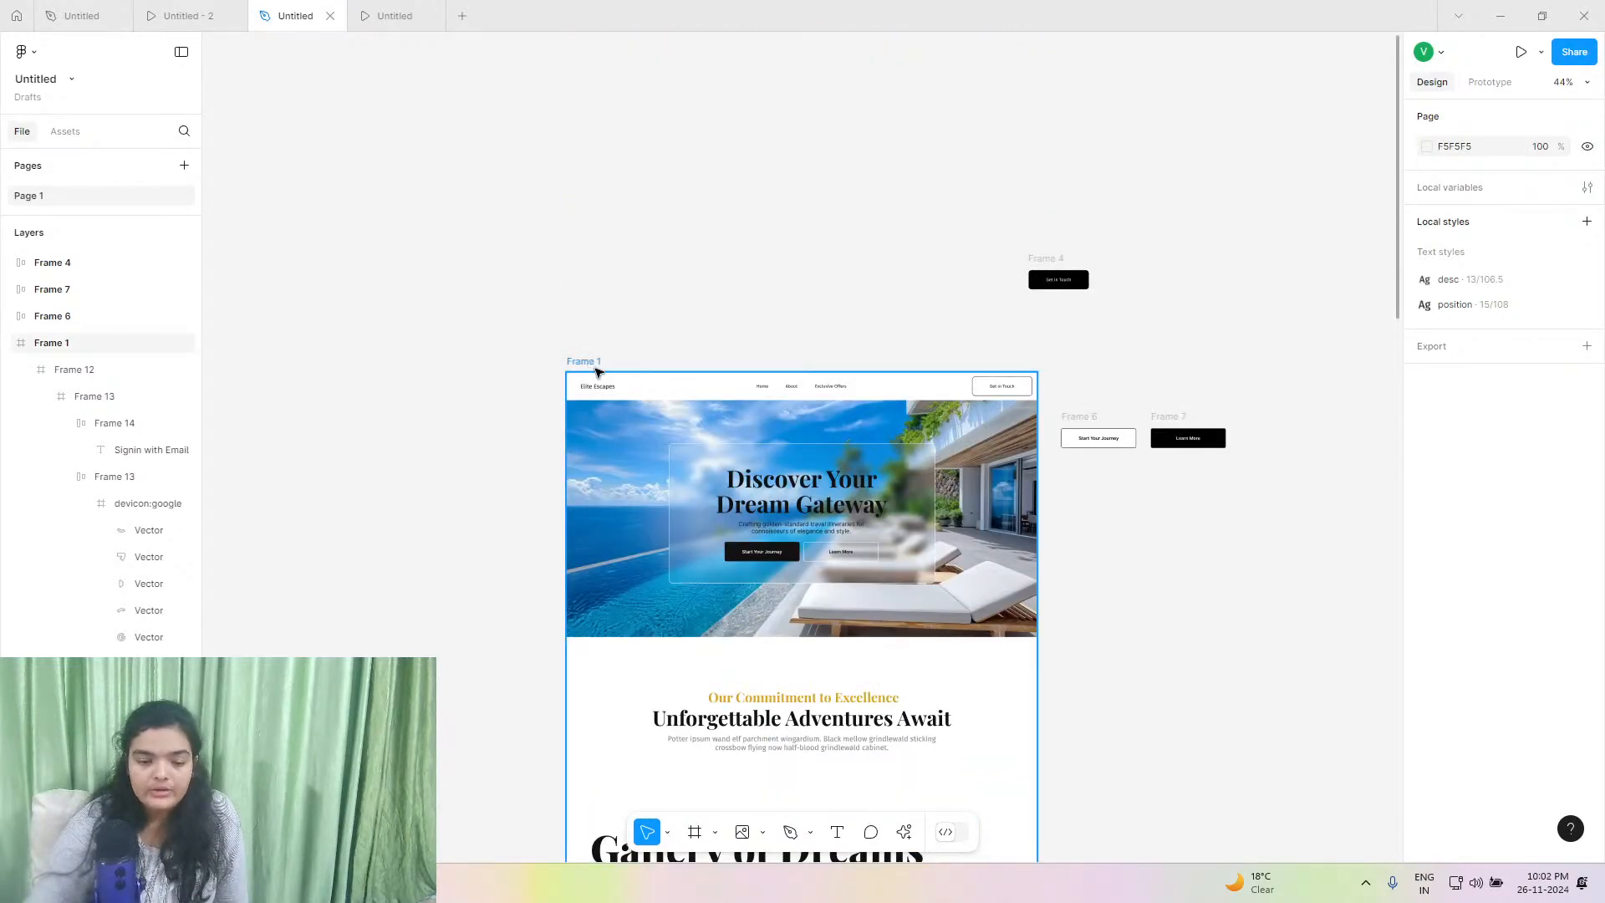
{"action": "left_click", "coordinate": [597, 371]}
{"action": "scroll", "coordinate": [602, 404], "scroll_direction": "down", "scroll_amount": 14}
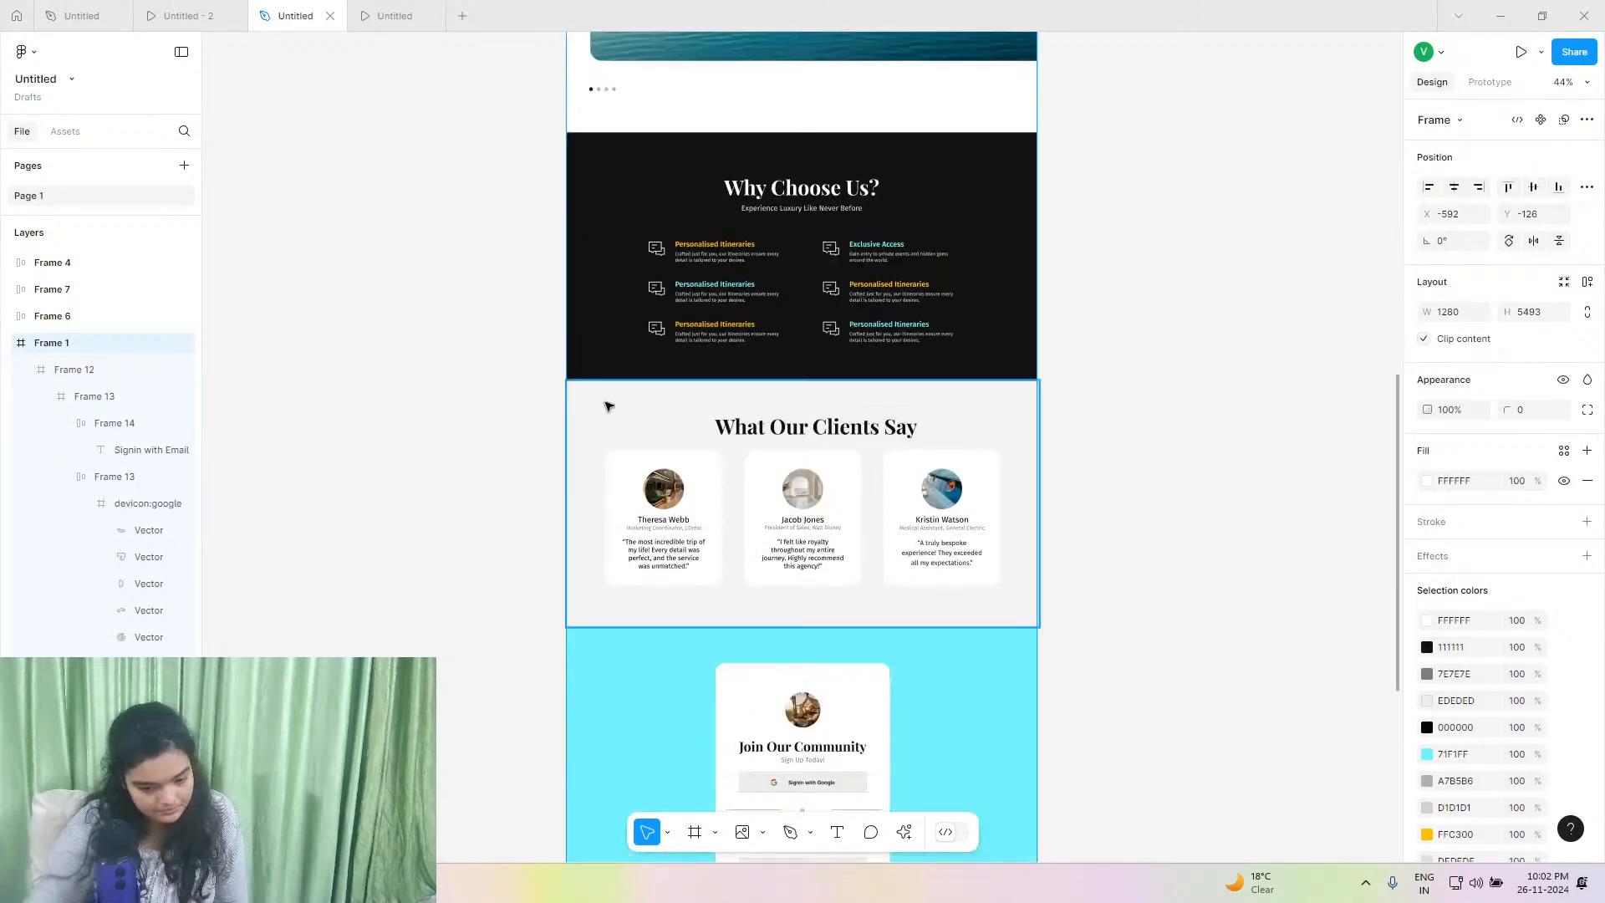
{"action": "scroll", "coordinate": [608, 406], "scroll_direction": "down", "scroll_amount": 8}
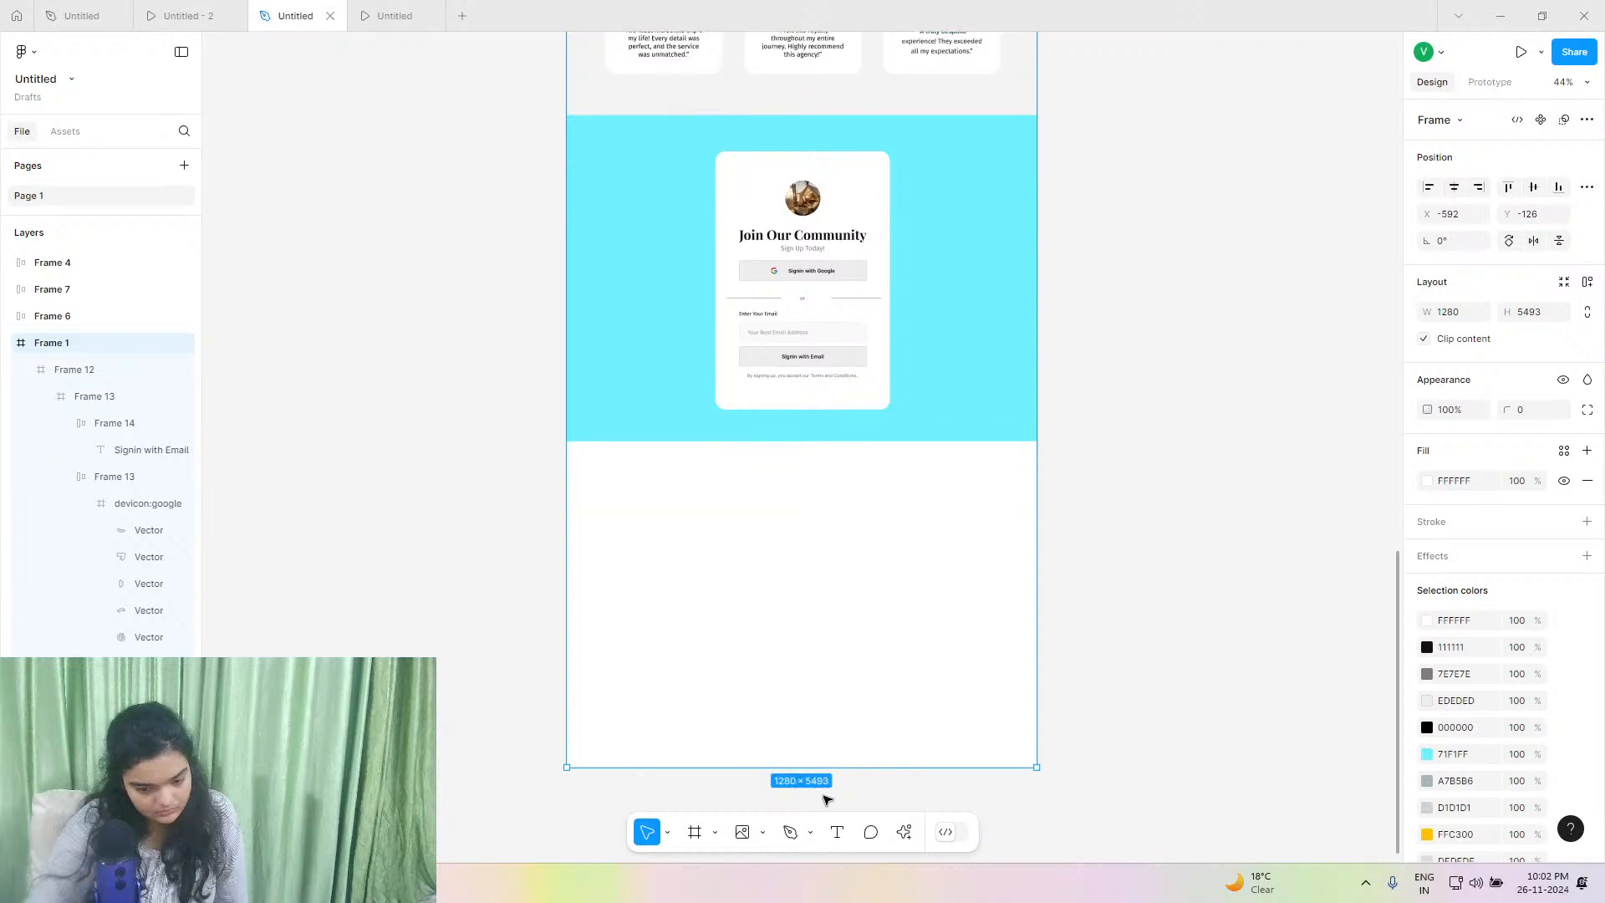
{"action": "left_click_drag", "start_coordinate": [823, 767], "coordinate": [808, 637]}
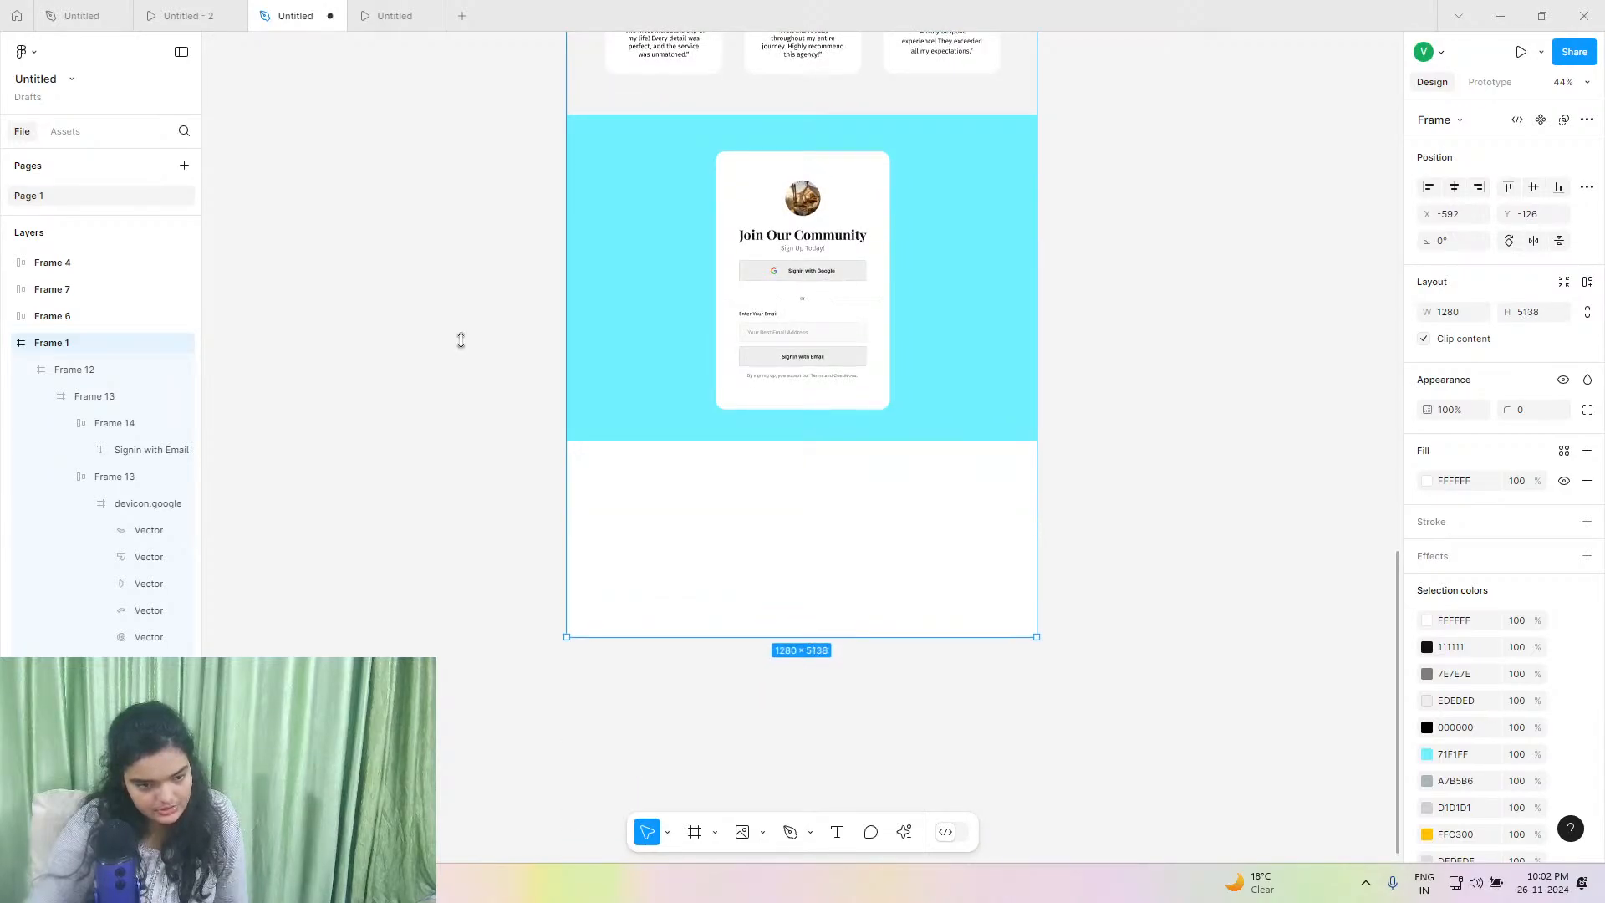
Review the footer in the reference prototype and copy the "Elite Escapes" text from the header of the page design.
{"action": "left_click", "coordinate": [159, 10]}
{"action": "scroll", "coordinate": [602, 507], "scroll_direction": "down", "scroll_amount": 5}
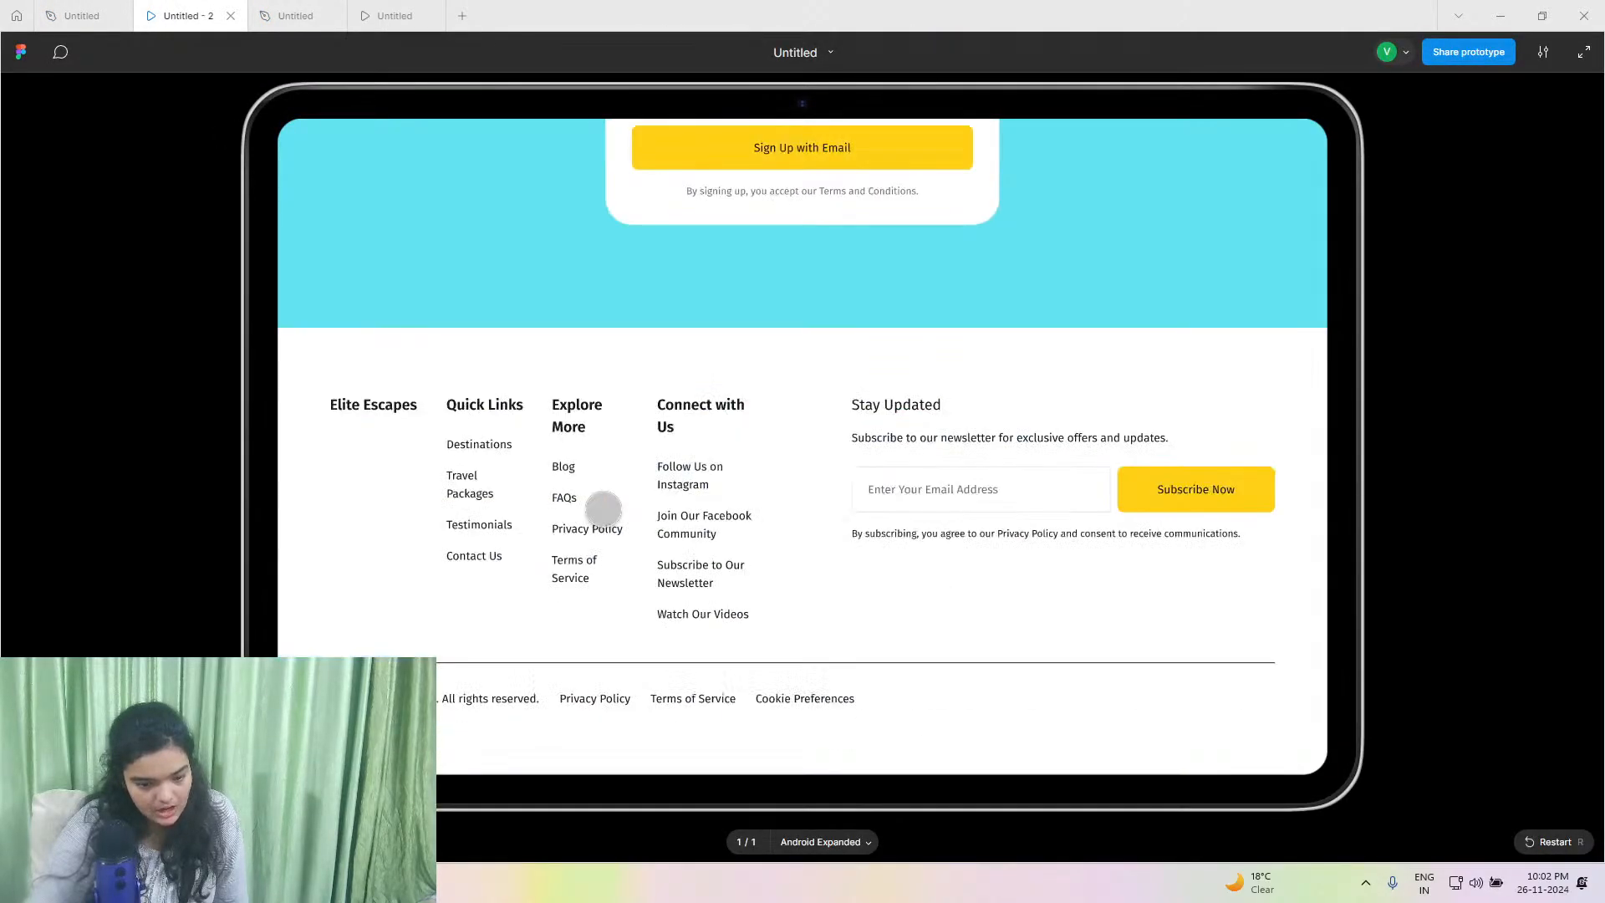
{"action": "scroll", "coordinate": [489, 500], "scroll_direction": "up", "scroll_amount": 20}
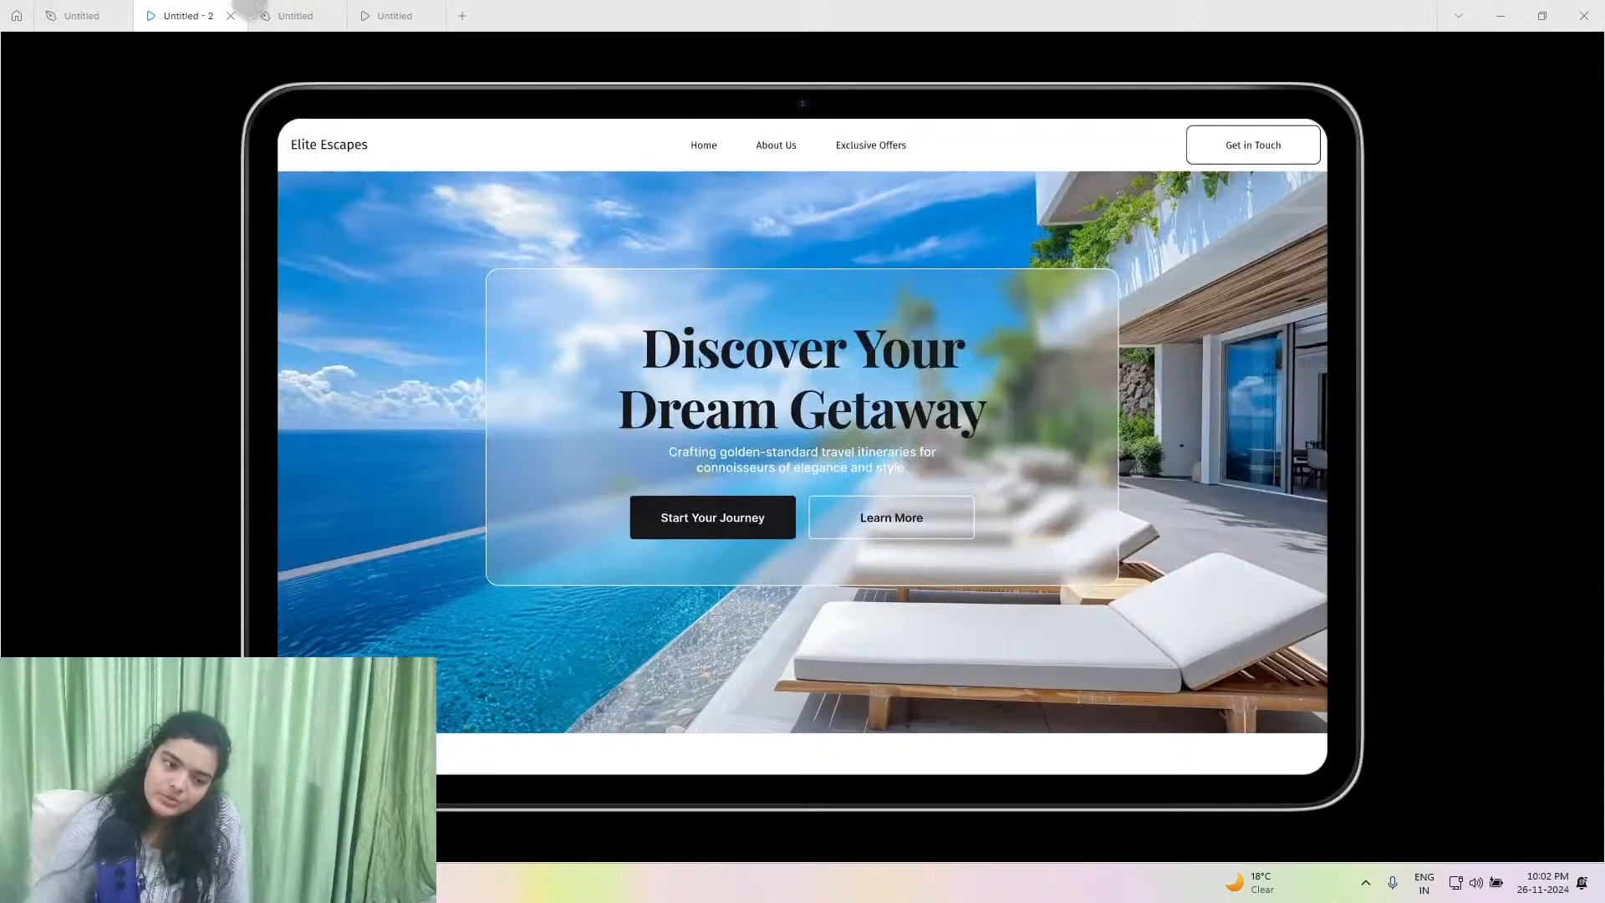
{"action": "left_click", "coordinate": [251, 10]}
{"action": "scroll", "coordinate": [456, 318], "scroll_direction": "up", "scroll_amount": 5}
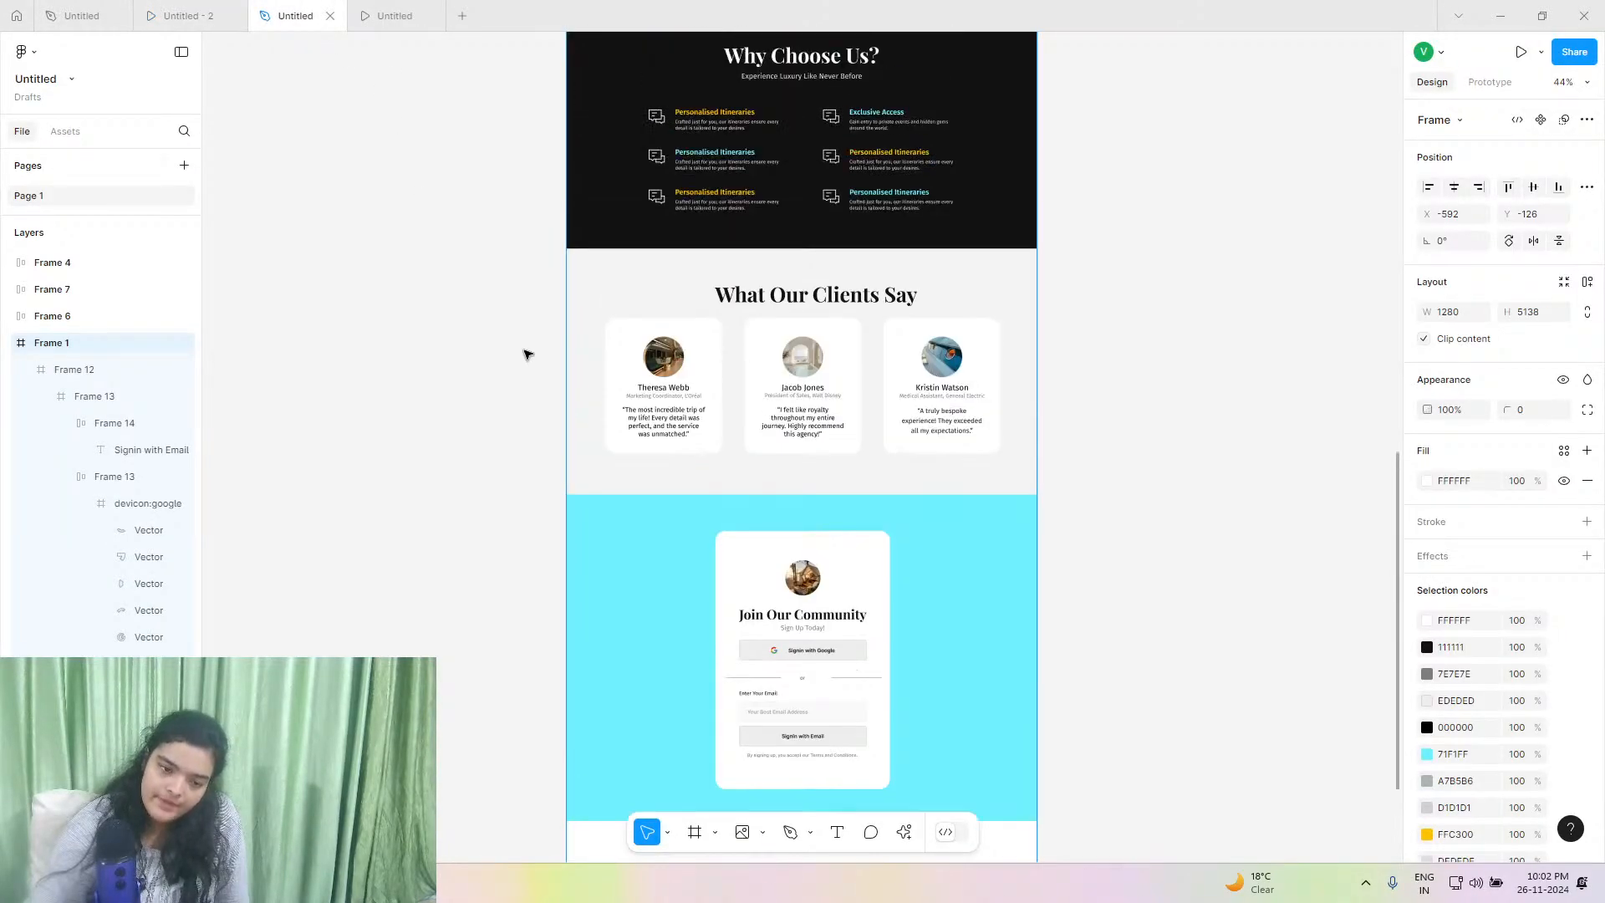
{"action": "scroll", "coordinate": [535, 349], "scroll_direction": "up", "scroll_amount": 15}
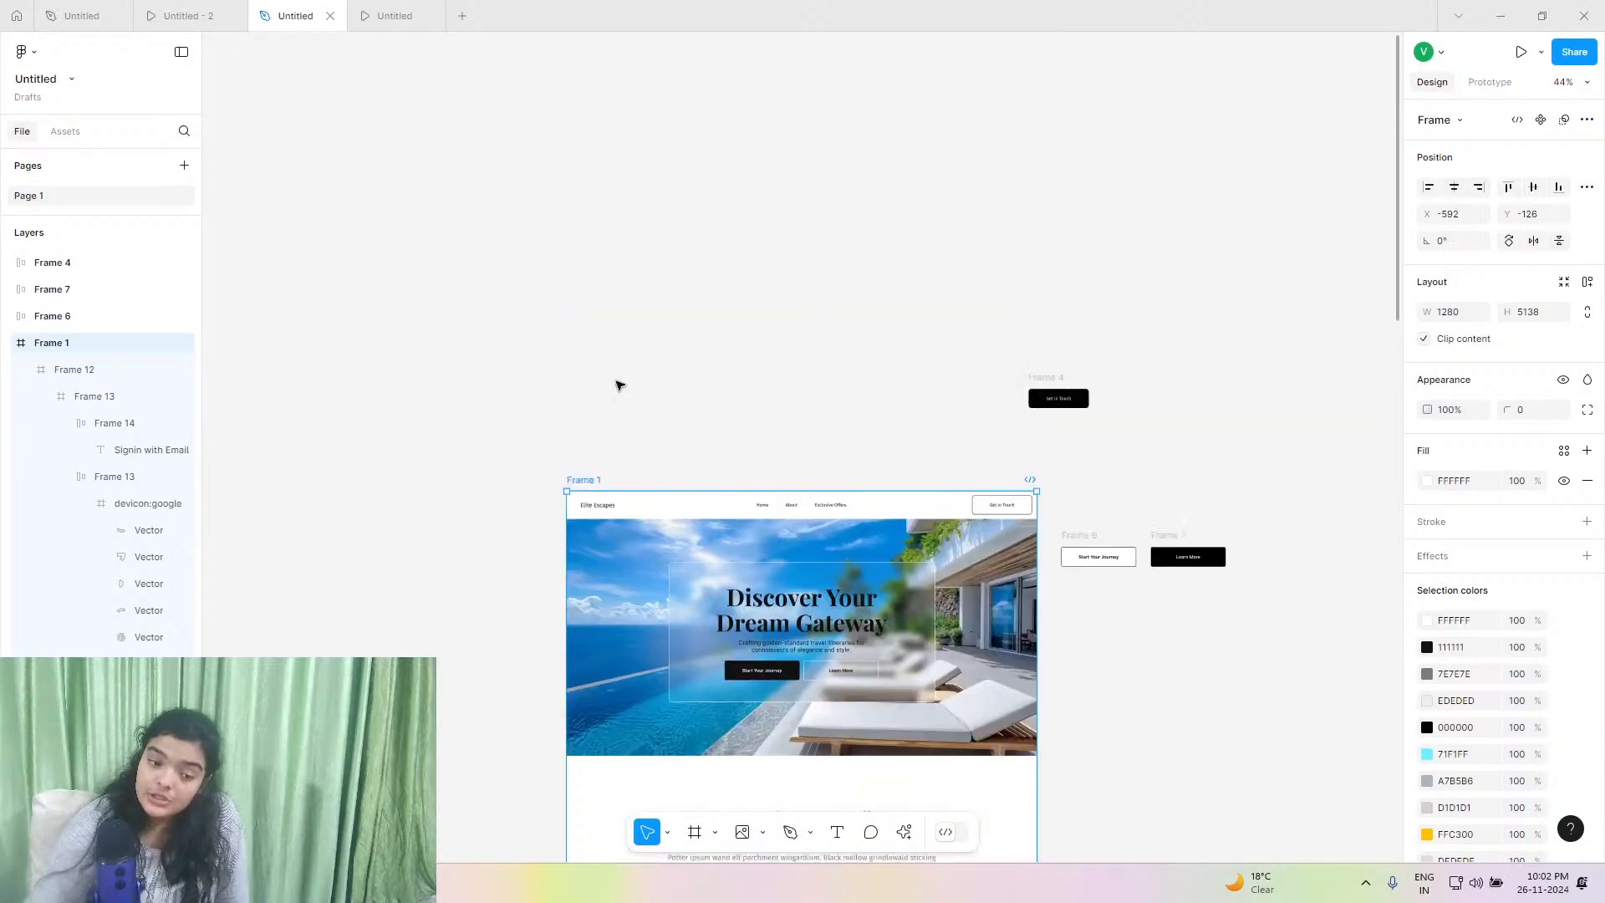
{"action": "double_click", "coordinate": [597, 503]}
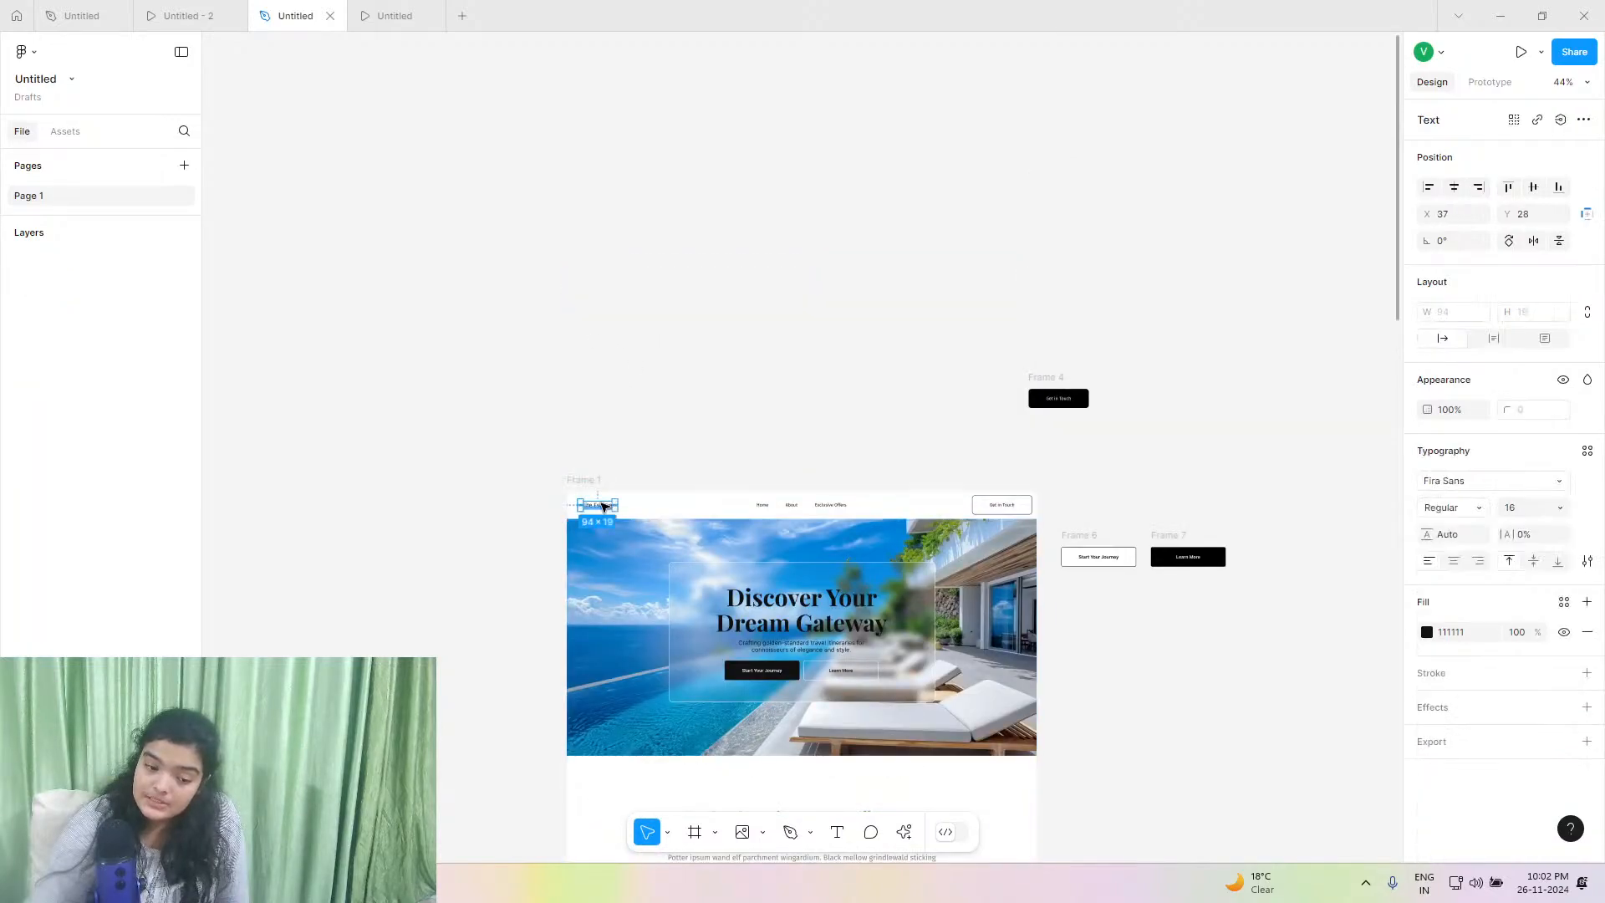
{"action": "right_click", "coordinate": [603, 505]}
{"action": "left_click", "coordinate": [627, 336]}
Try to paste the copied "Elite Escapes" text as a replacement, and undo the paste.
{"action": "scroll", "coordinate": [616, 453], "scroll_direction": "down", "scroll_amount": 20}
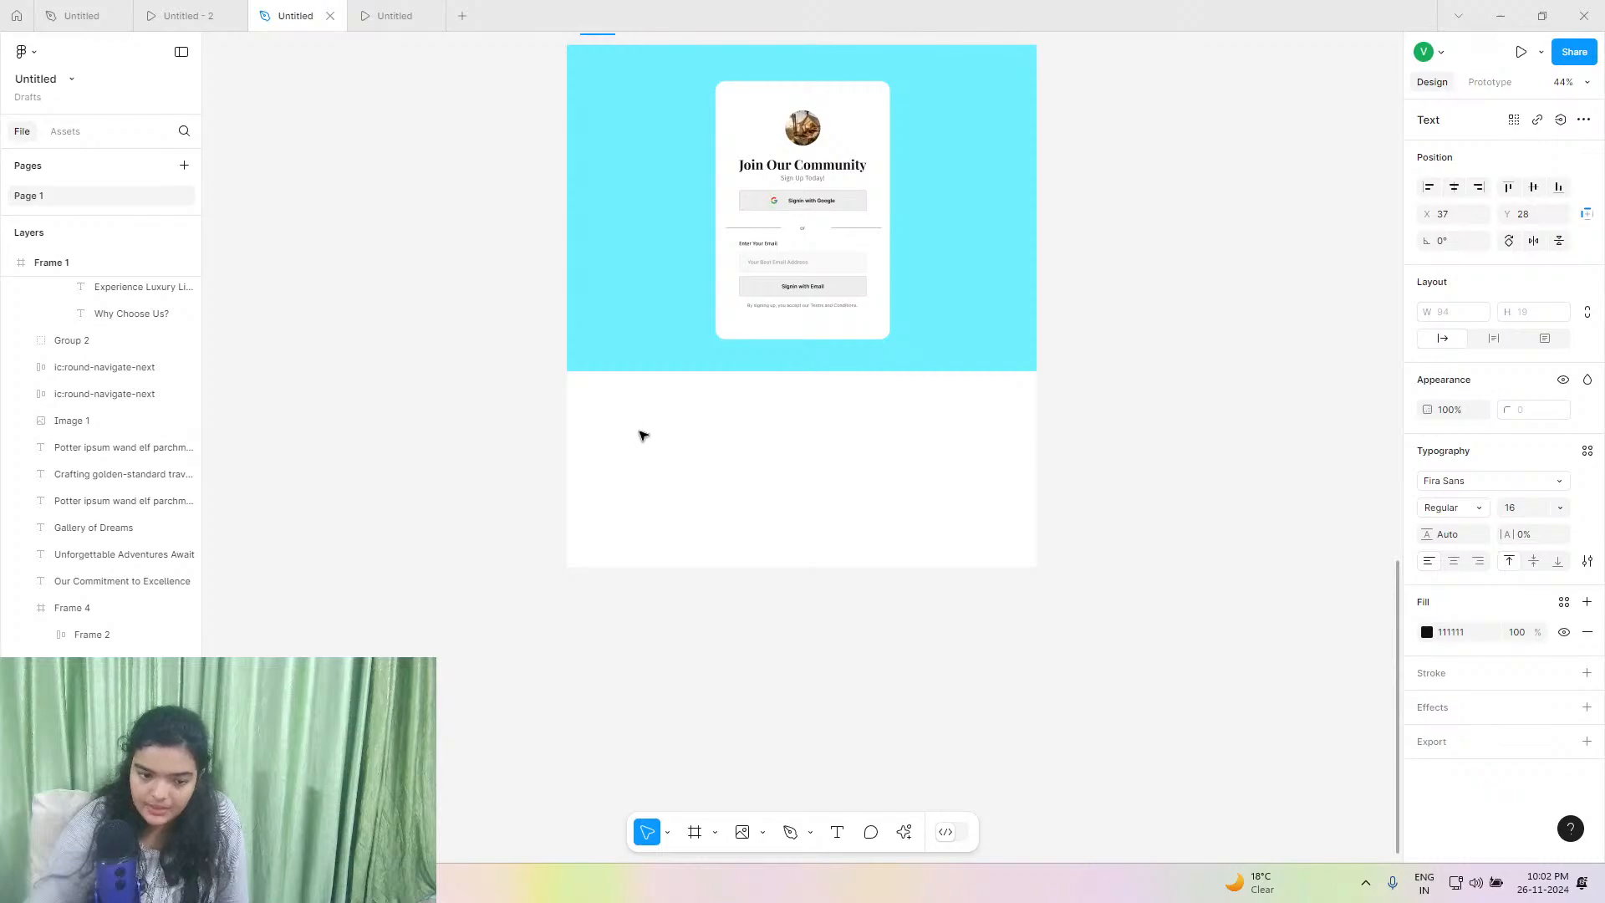
{"action": "right_click", "coordinate": [627, 430]}
{"action": "left_click", "coordinate": [696, 314]}
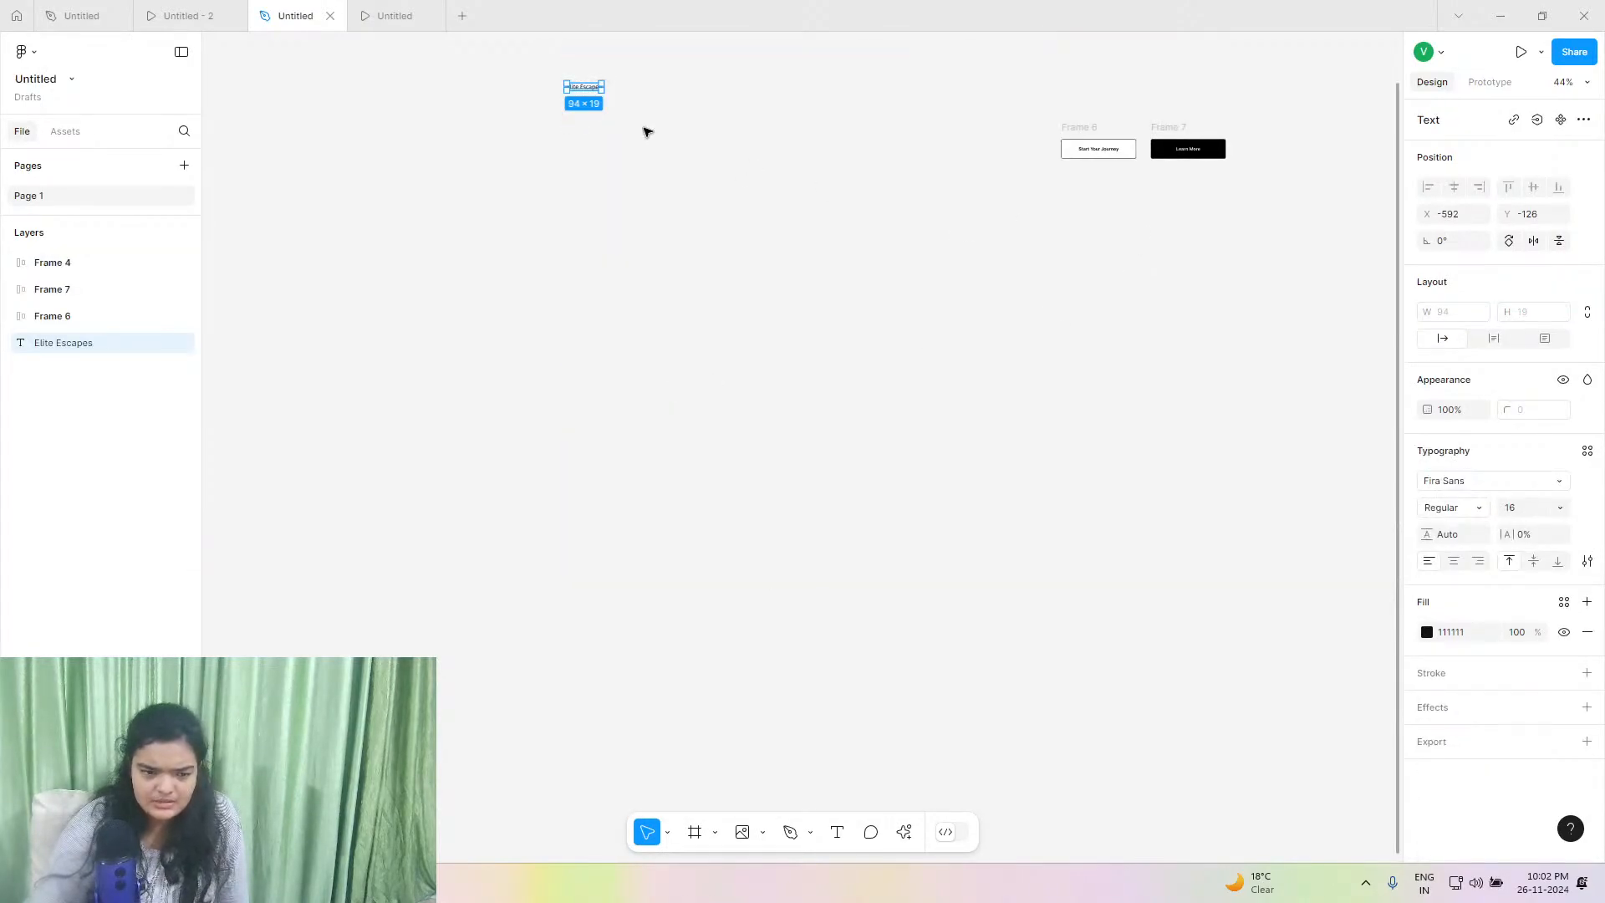
{"action": "key", "text": "ctrl+z"}
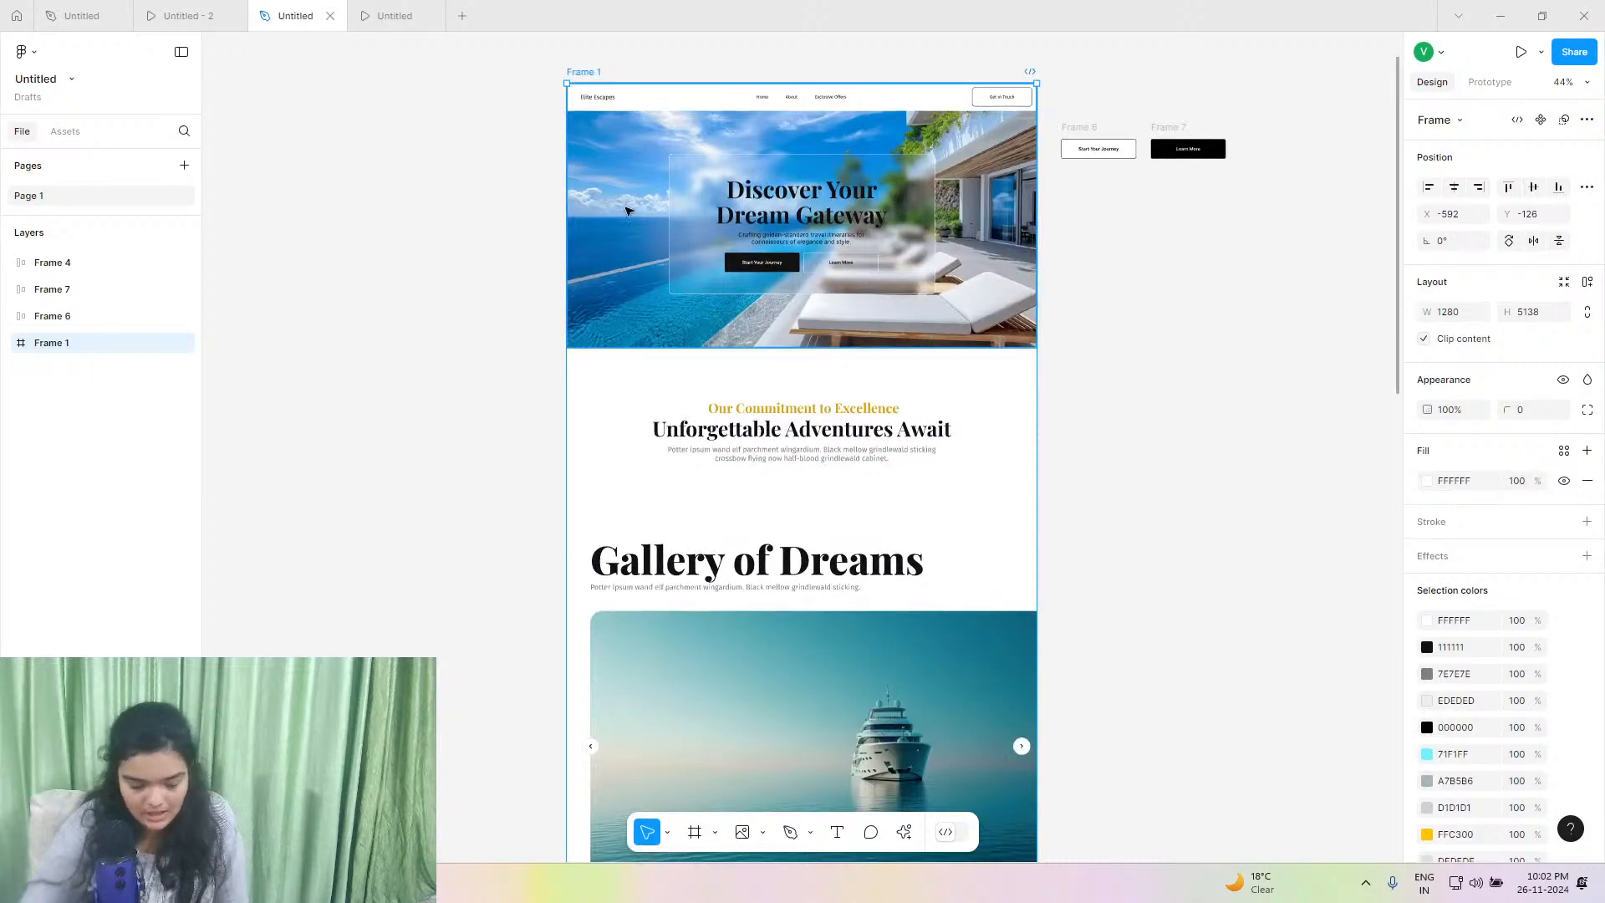
Paste the "Elite Escapes" text into the blank footer area at about X 98, Y 4694 and set its weight to SemiBold.
{"action": "scroll", "coordinate": [630, 211], "scroll_direction": "down", "scroll_amount": 10}
{"action": "scroll", "coordinate": [626, 221], "scroll_direction": "down", "scroll_amount": 6}
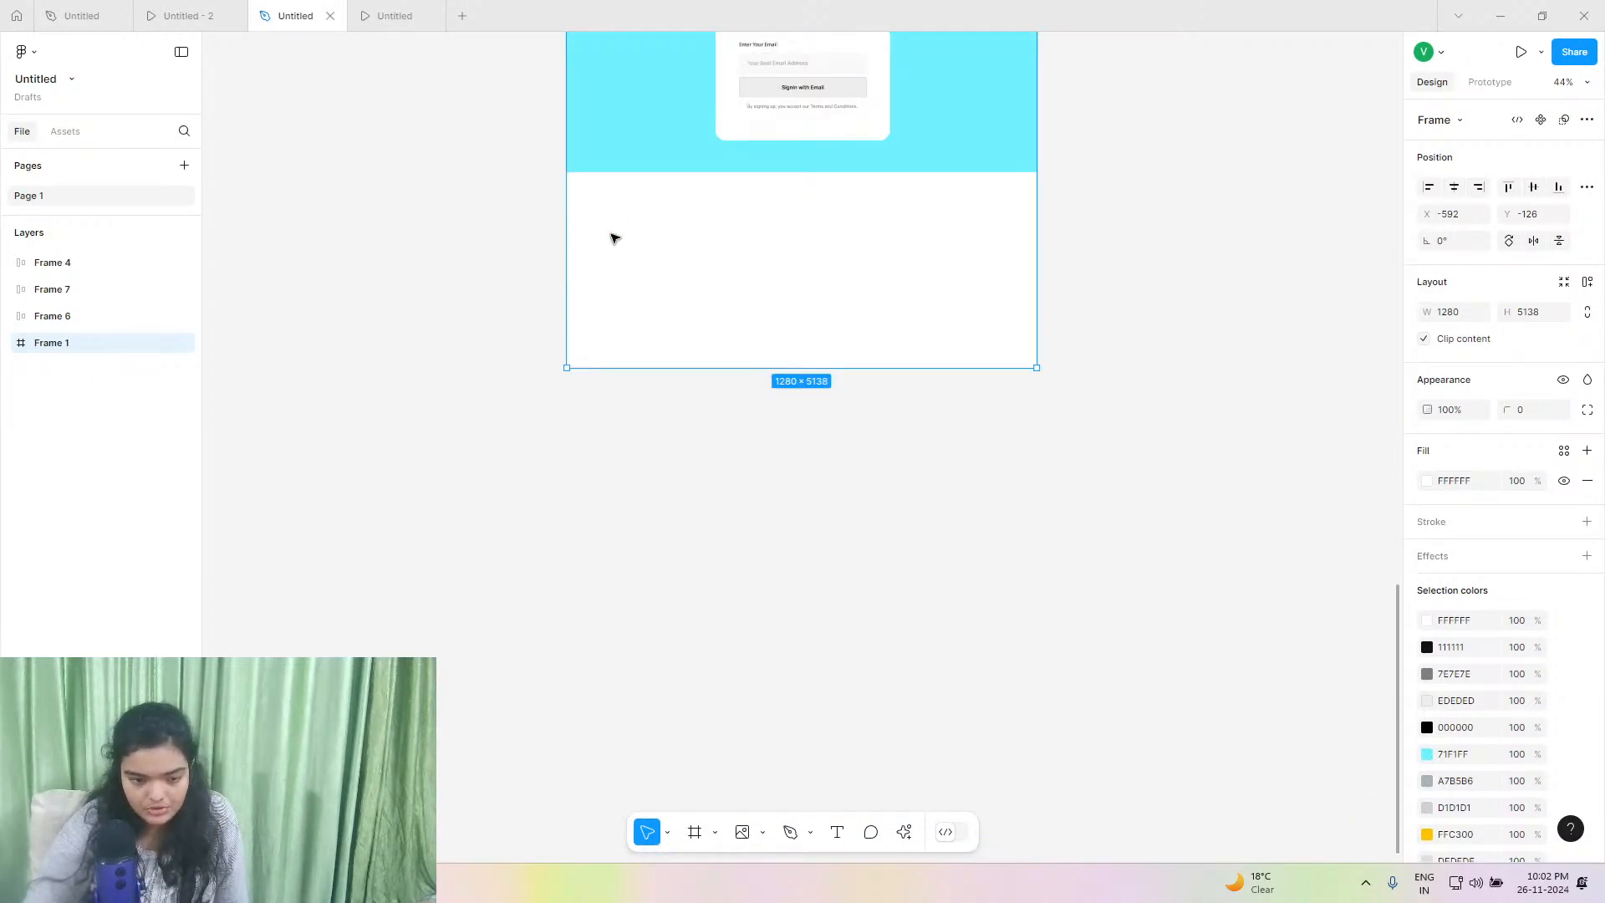
{"action": "right_click", "coordinate": [614, 234]}
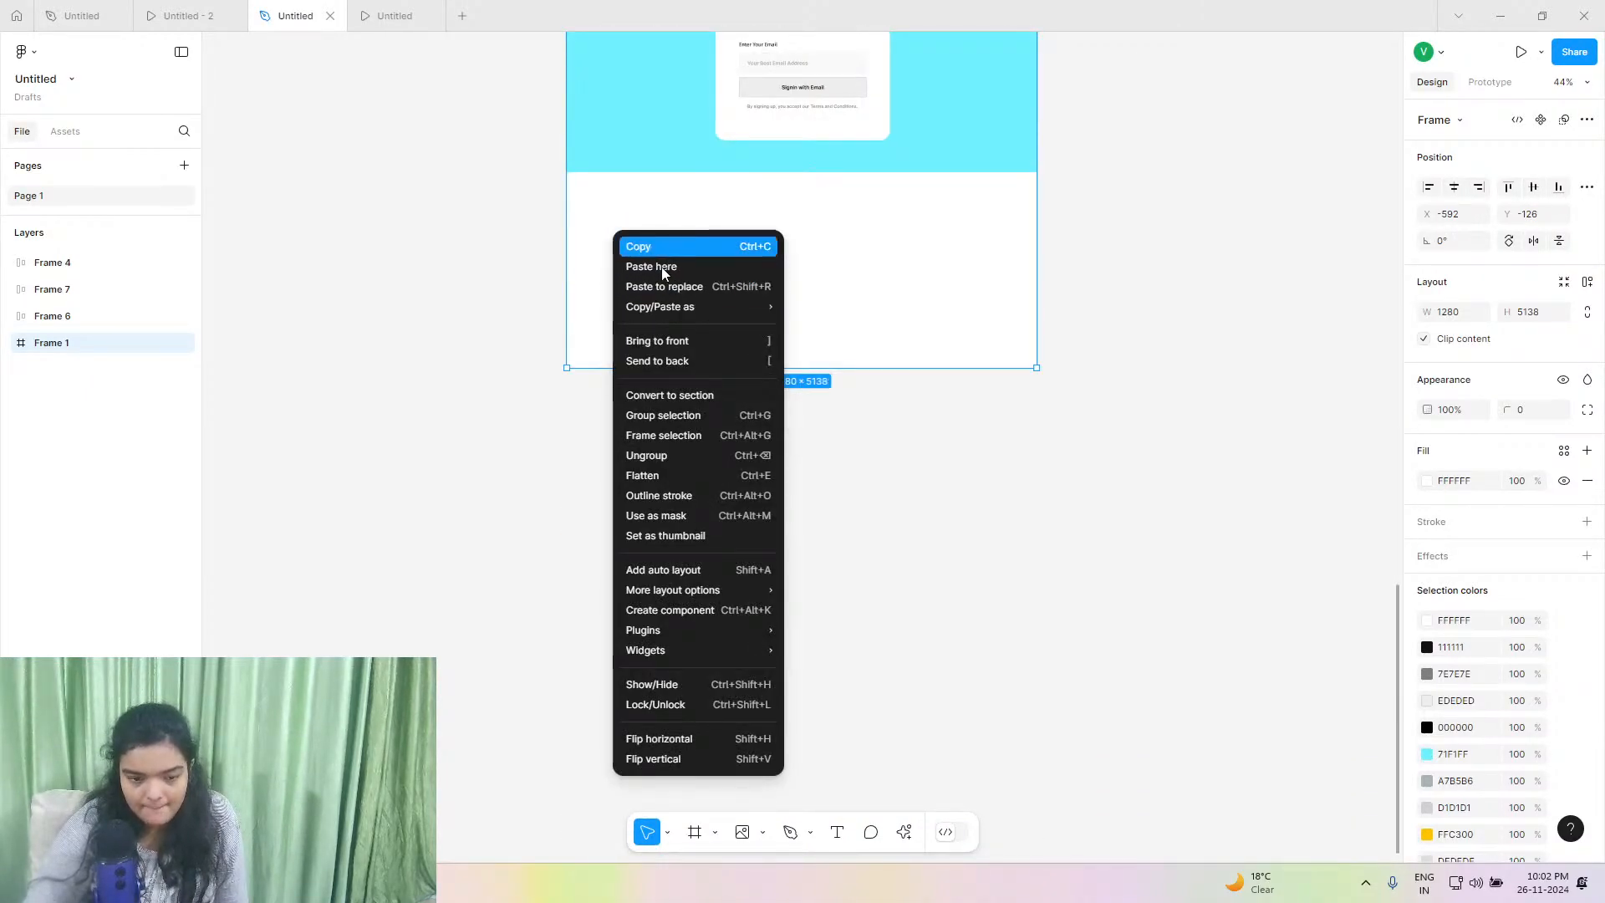
{"action": "left_click", "coordinate": [715, 247]}
{"action": "key", "text": "ctrl+v"}
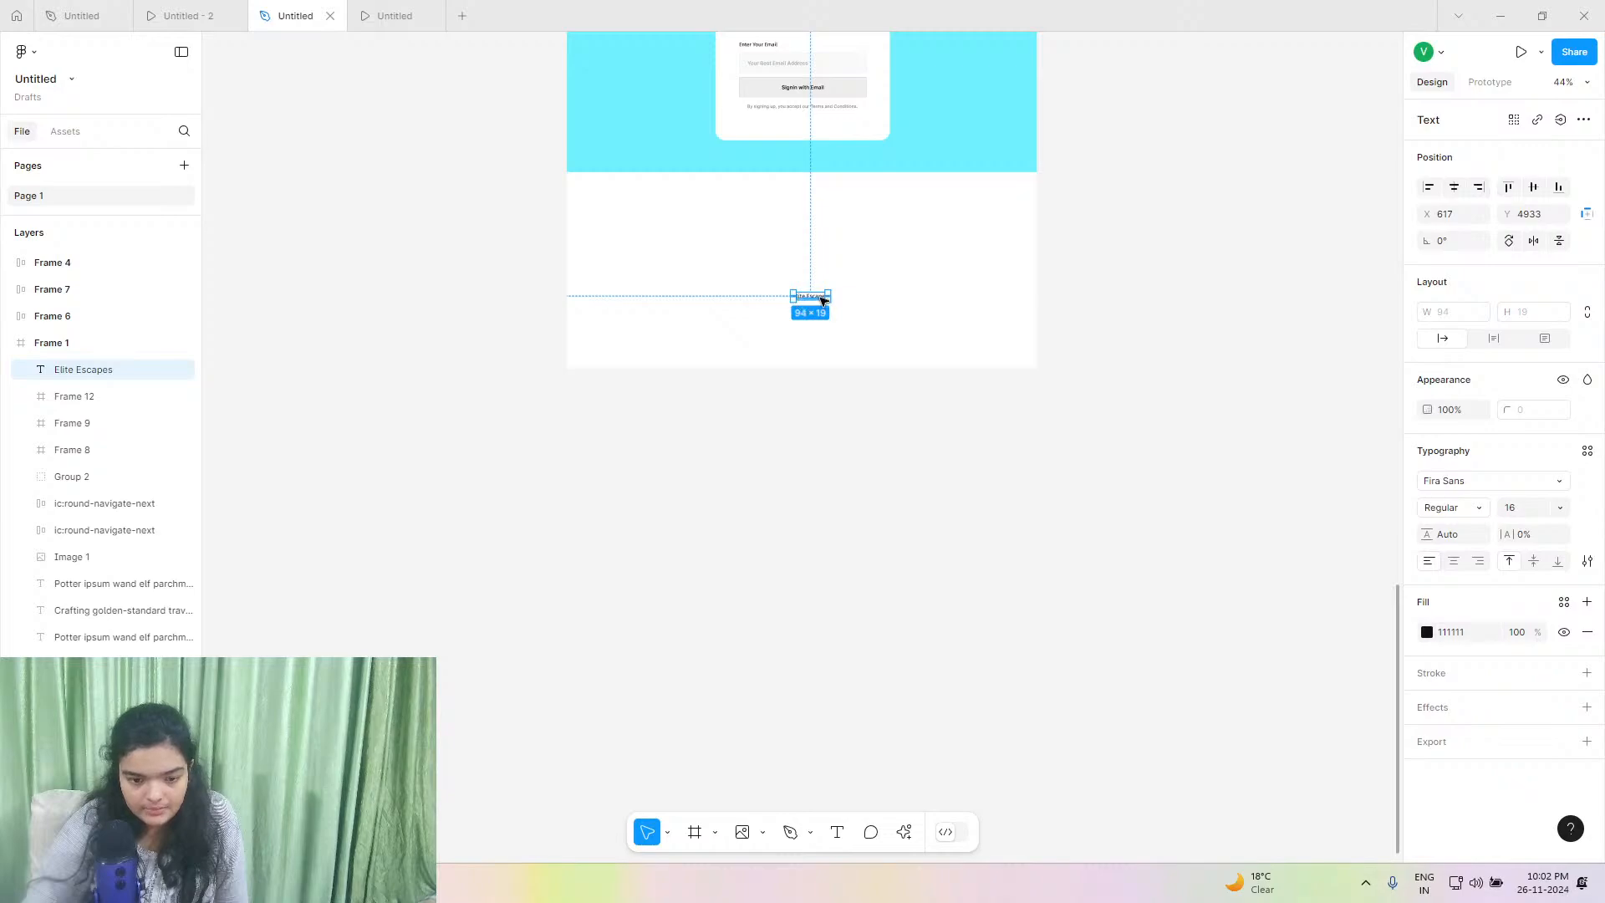
{"action": "left_click_drag", "start_coordinate": [823, 301], "coordinate": [617, 221]}
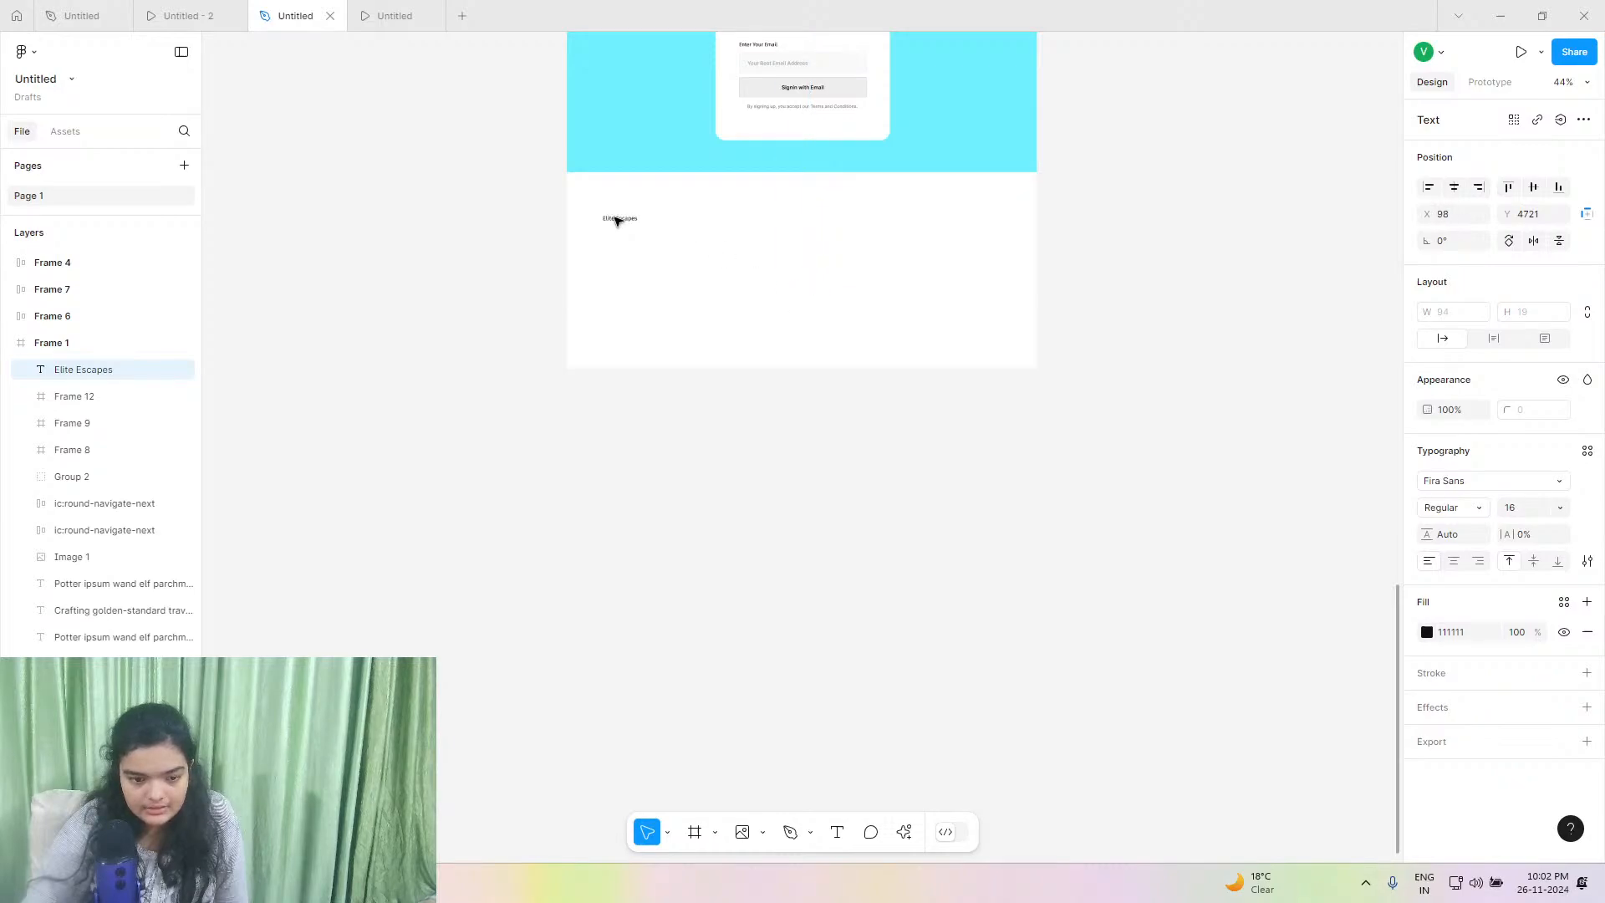
{"action": "left_click", "coordinate": [1464, 506]}
{"action": "left_click", "coordinate": [1465, 528]}
Check the typography of the "Elite Escapes" footer heading in the reference design file.
{"action": "left_click", "coordinate": [241, 11]}
{"action": "scroll", "coordinate": [726, 578], "scroll_direction": "down", "scroll_amount": 15}
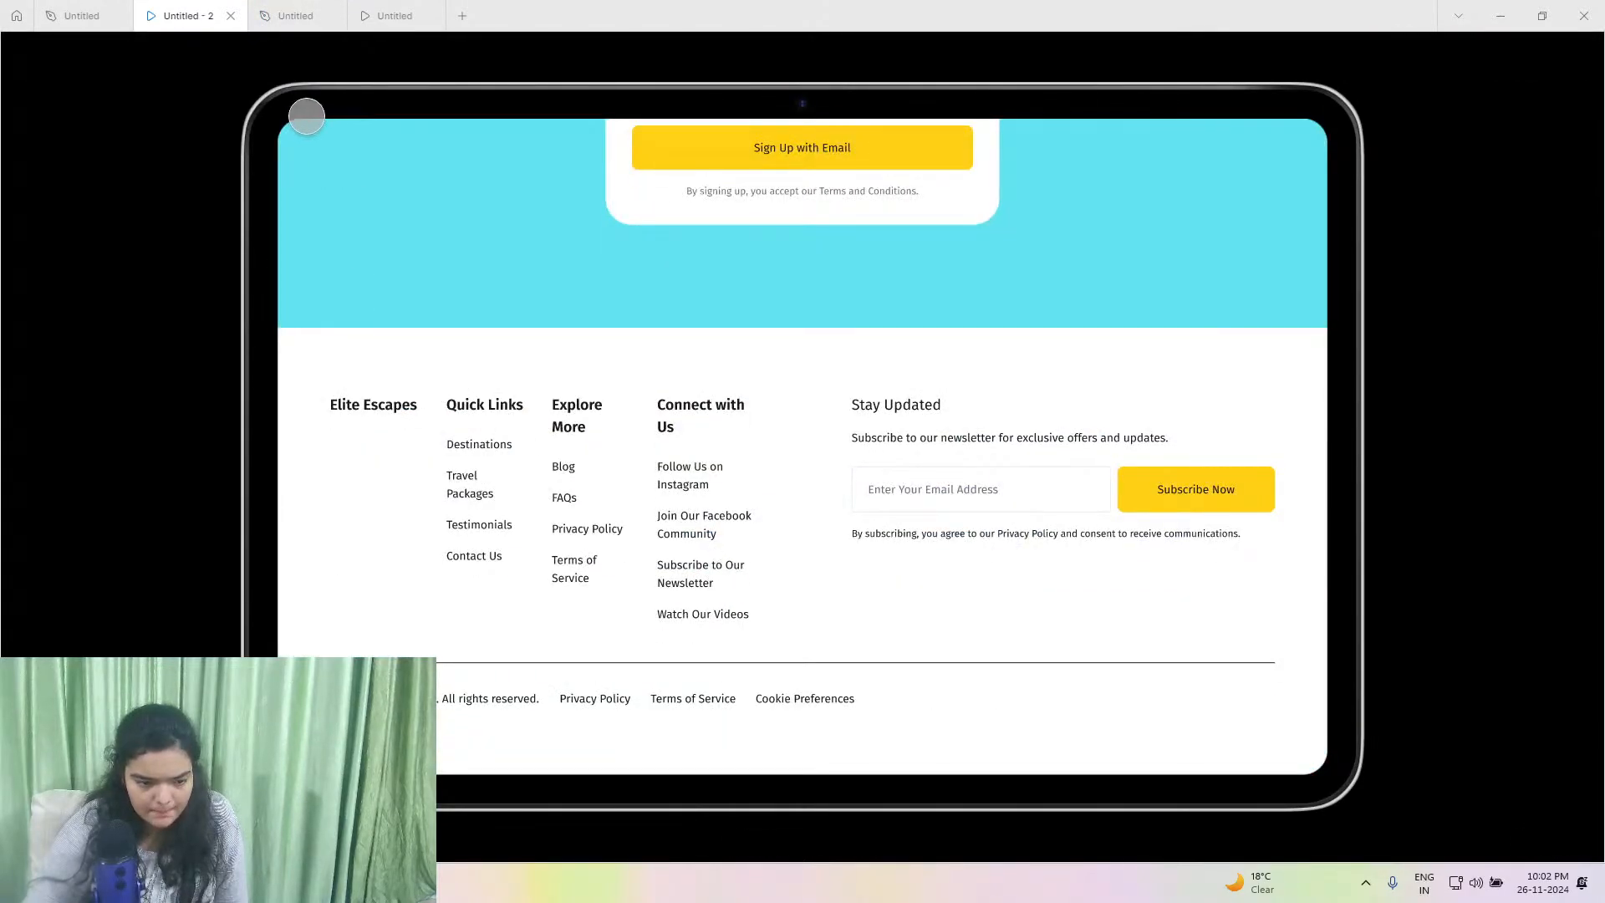
{"action": "left_click", "coordinate": [81, 15]}
{"action": "scroll", "coordinate": [583, 596], "scroll_direction": "down", "scroll_amount": 3}
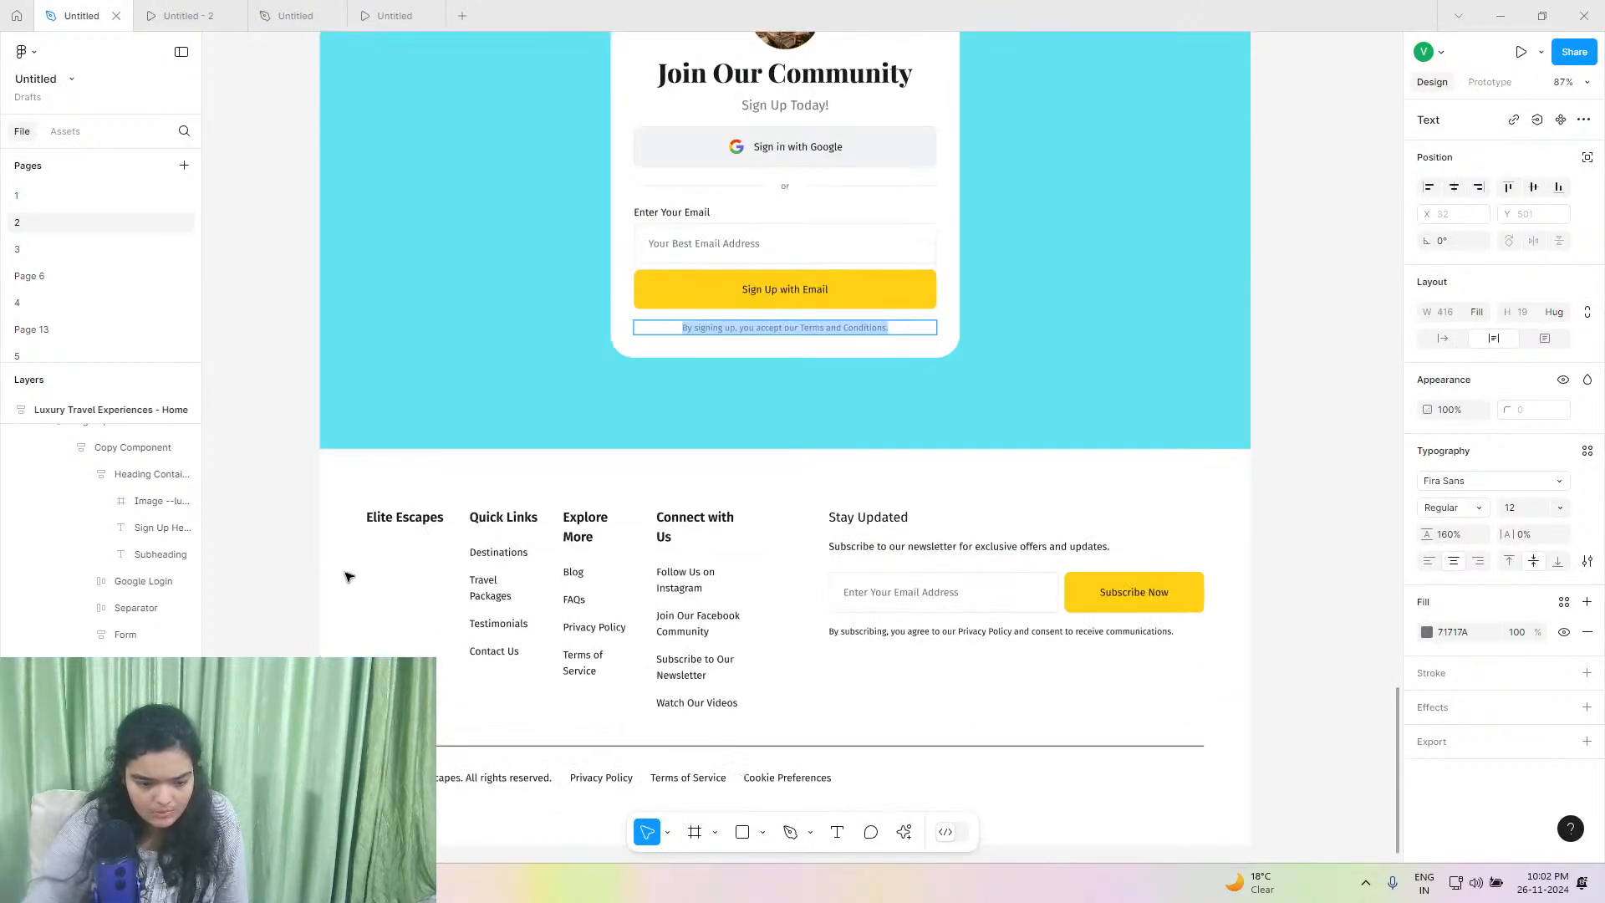
{"action": "left_click", "coordinate": [412, 515]}
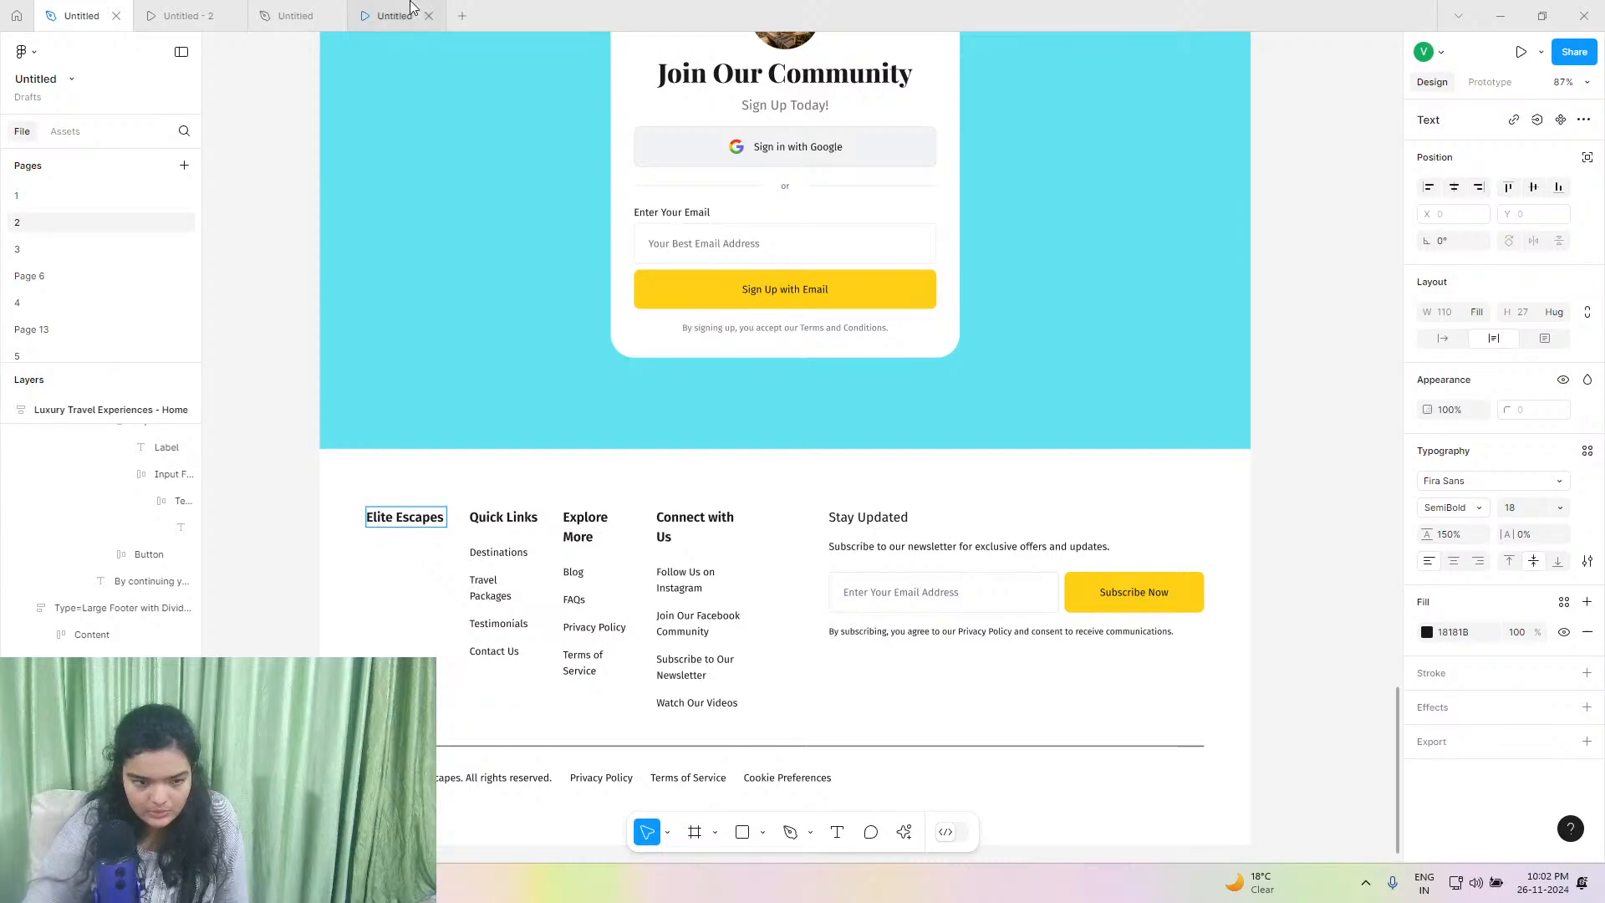
{"action": "left_click", "coordinate": [324, 8]}
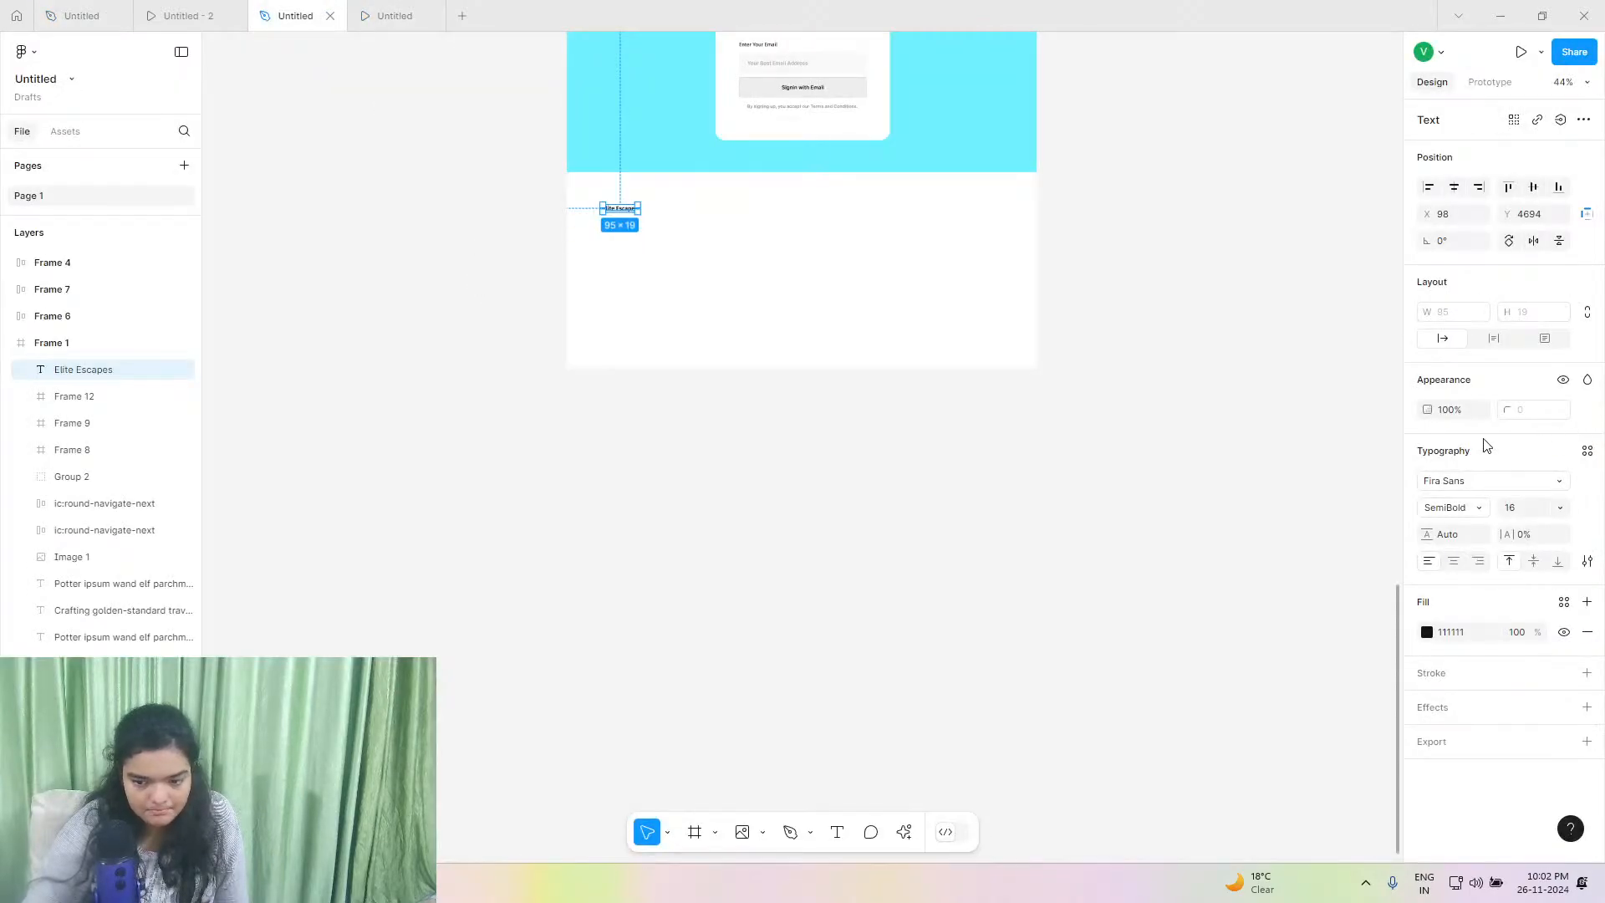
Duplicate the footer's "Elite Escapes" heading on the same line at X 237 and change the copy's text to "Quick Links".
{"action": "scroll", "coordinate": [730, 355], "scroll_direction": "up", "scroll_amount": 5}
{"action": "scroll", "coordinate": [729, 355], "scroll_direction": "up", "scroll_amount": 3}
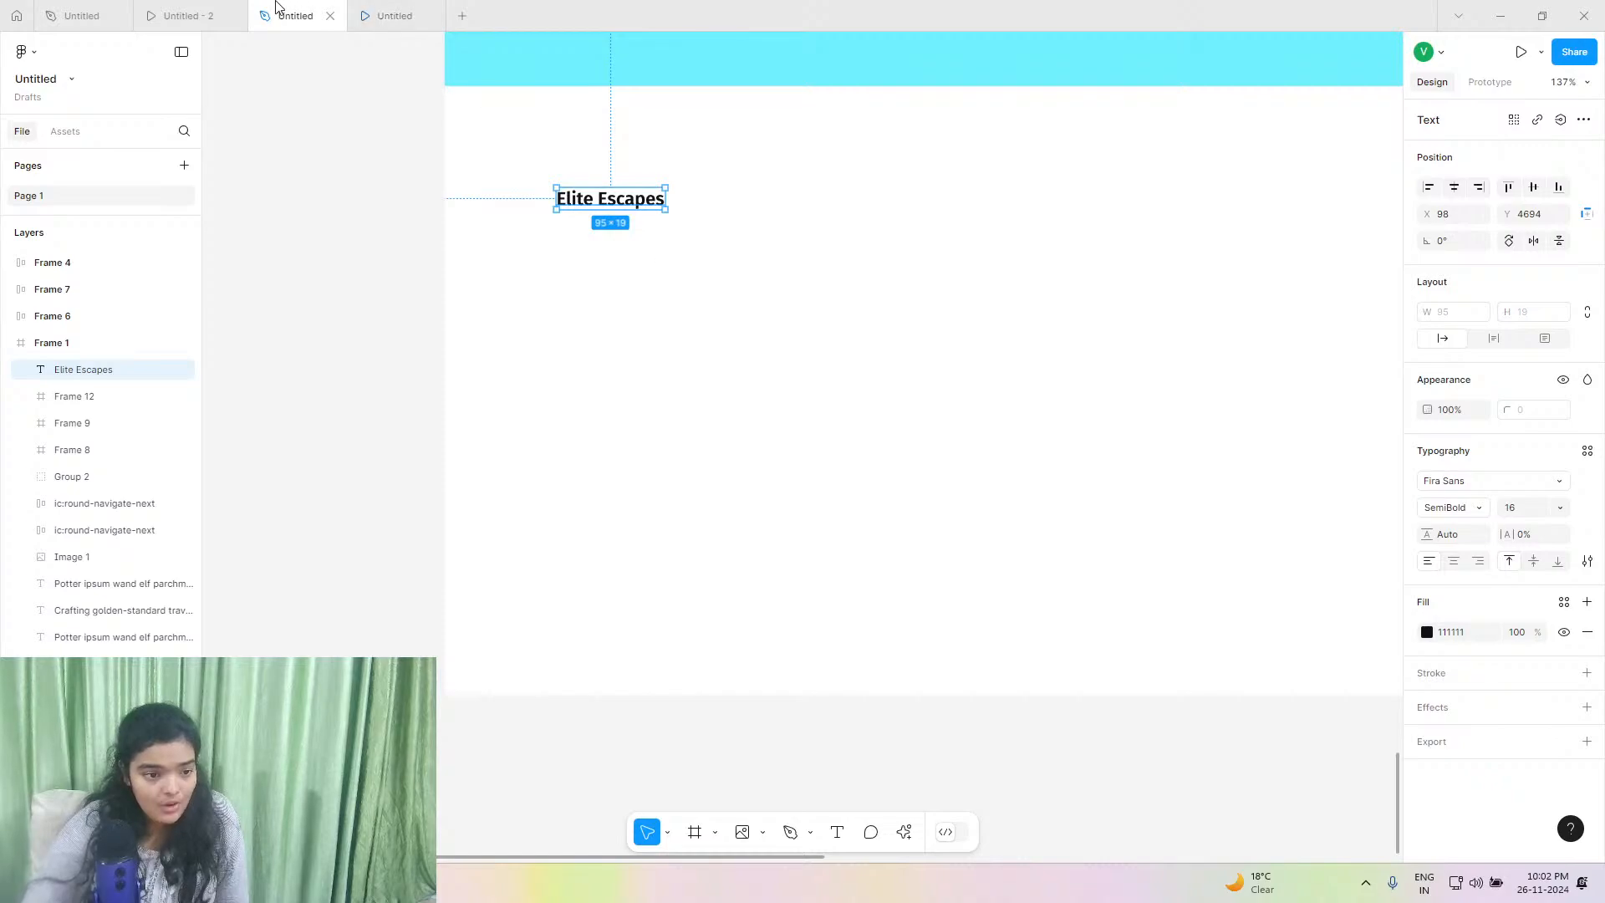
{"action": "left_click", "coordinate": [197, 15]}
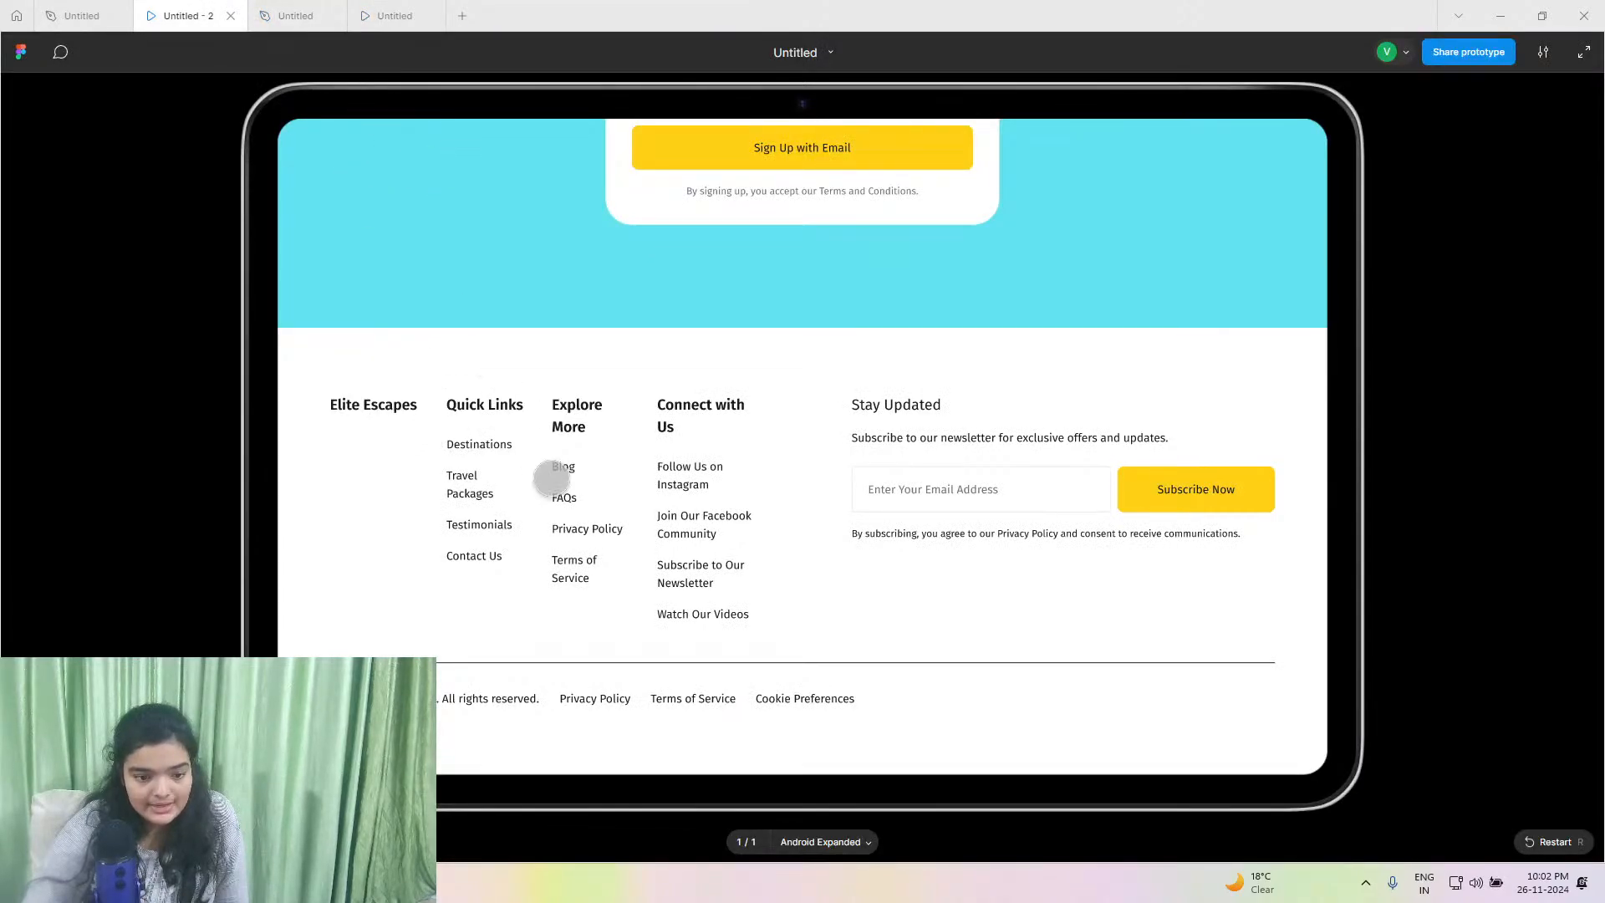
{"action": "left_click", "coordinate": [344, 6]}
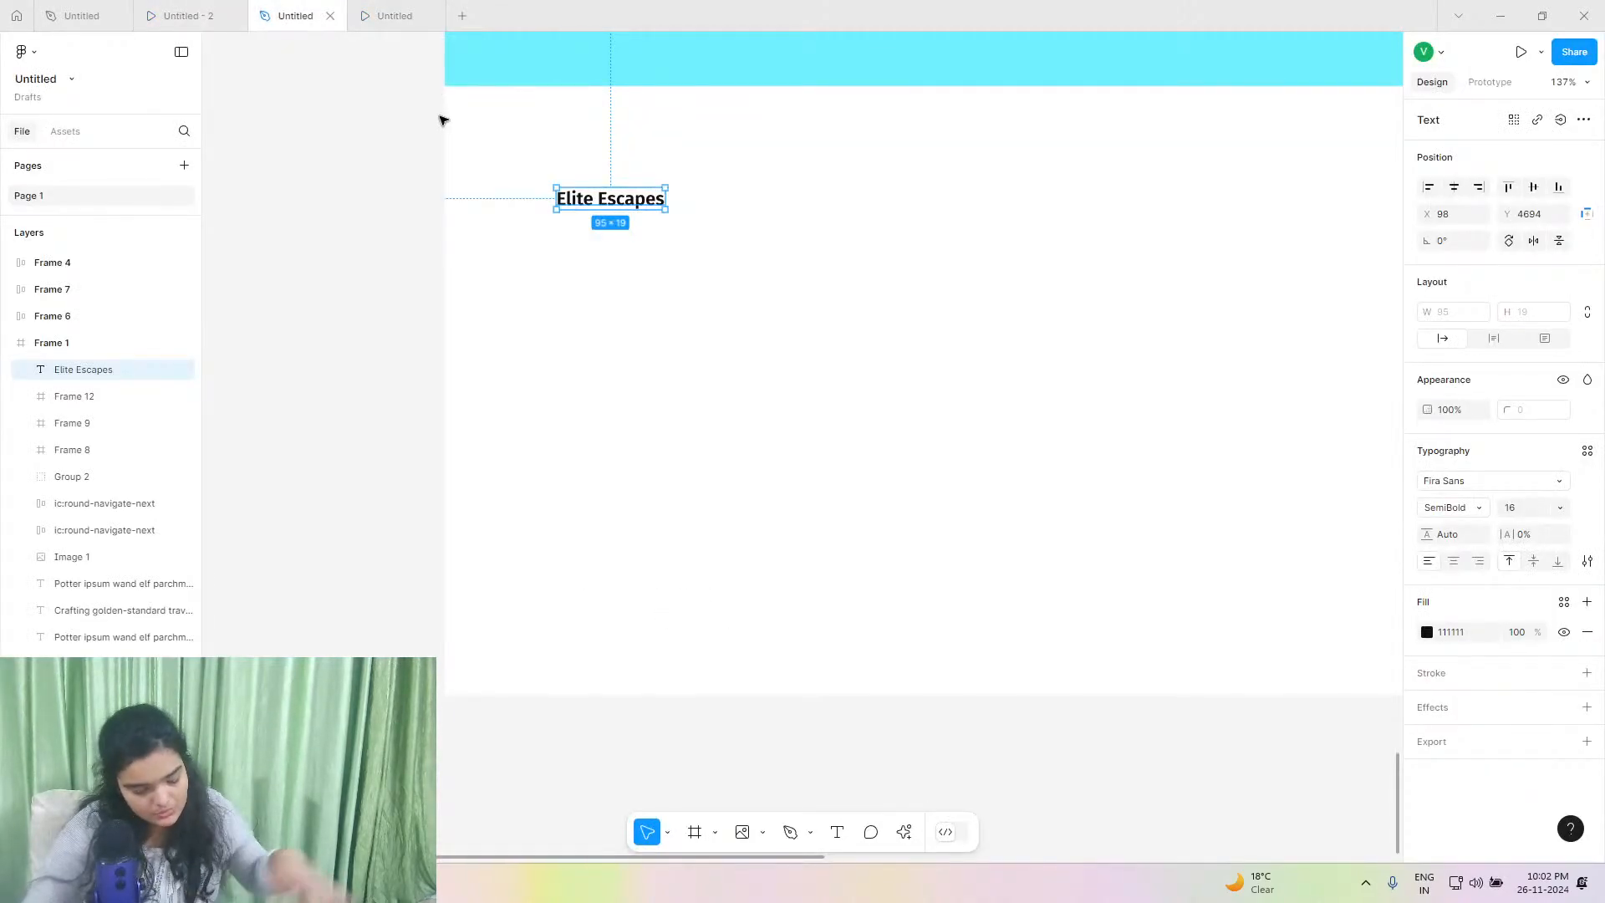
{"action": "left_click_drag", "start_coordinate": [598, 185], "coordinate": [767, 202]}
{"action": "double_click", "coordinate": [767, 201]}
{"action": "type", "text": "W"}
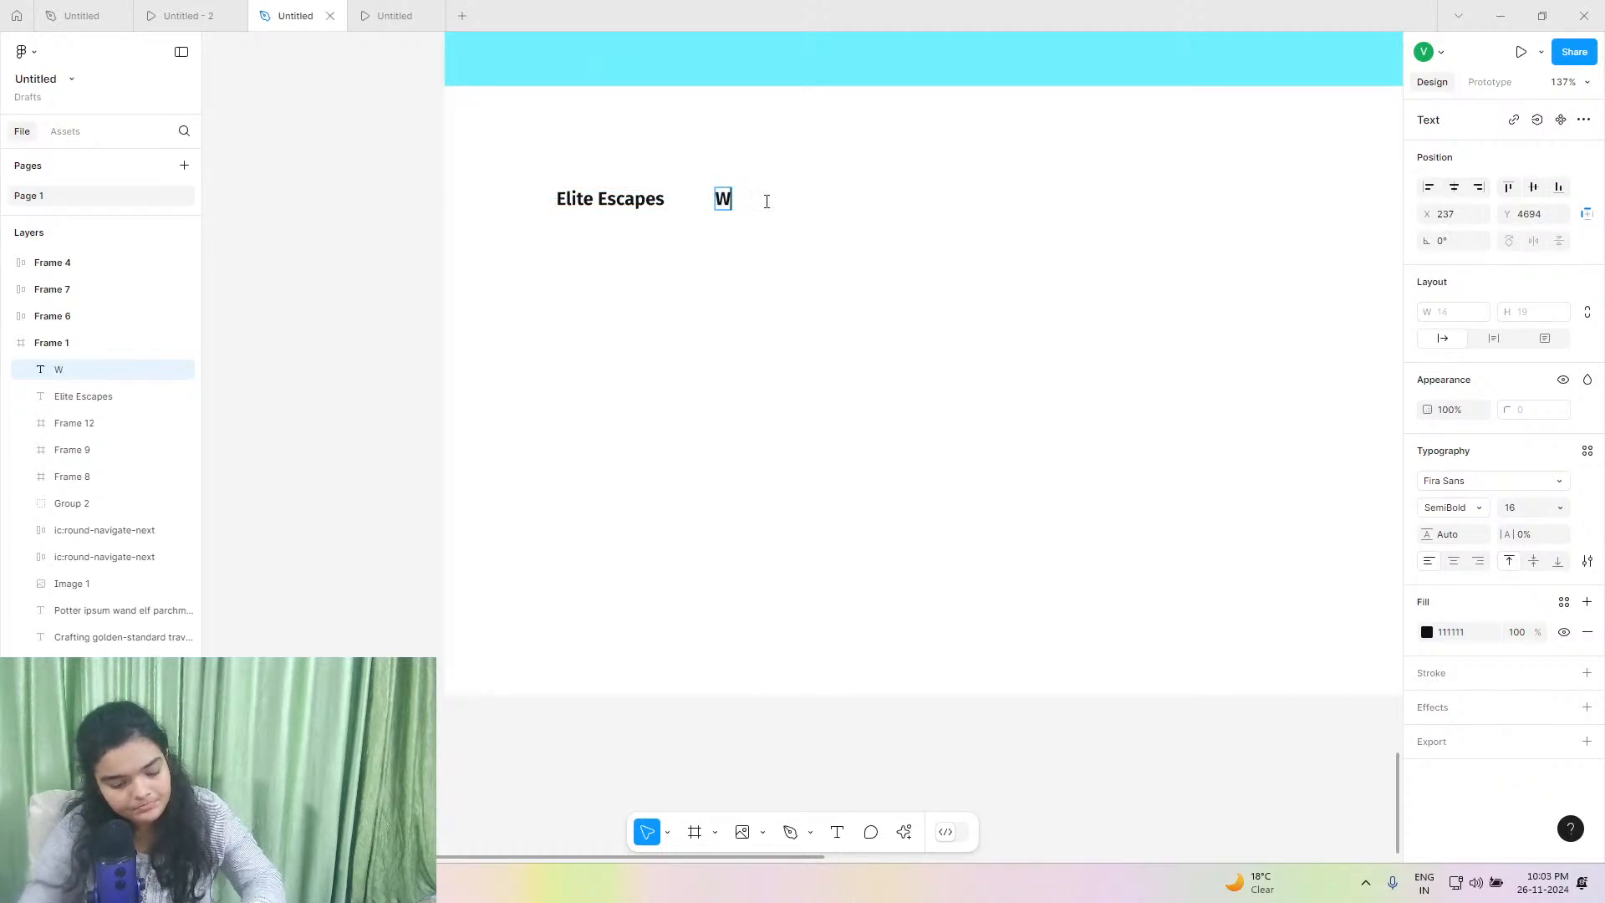
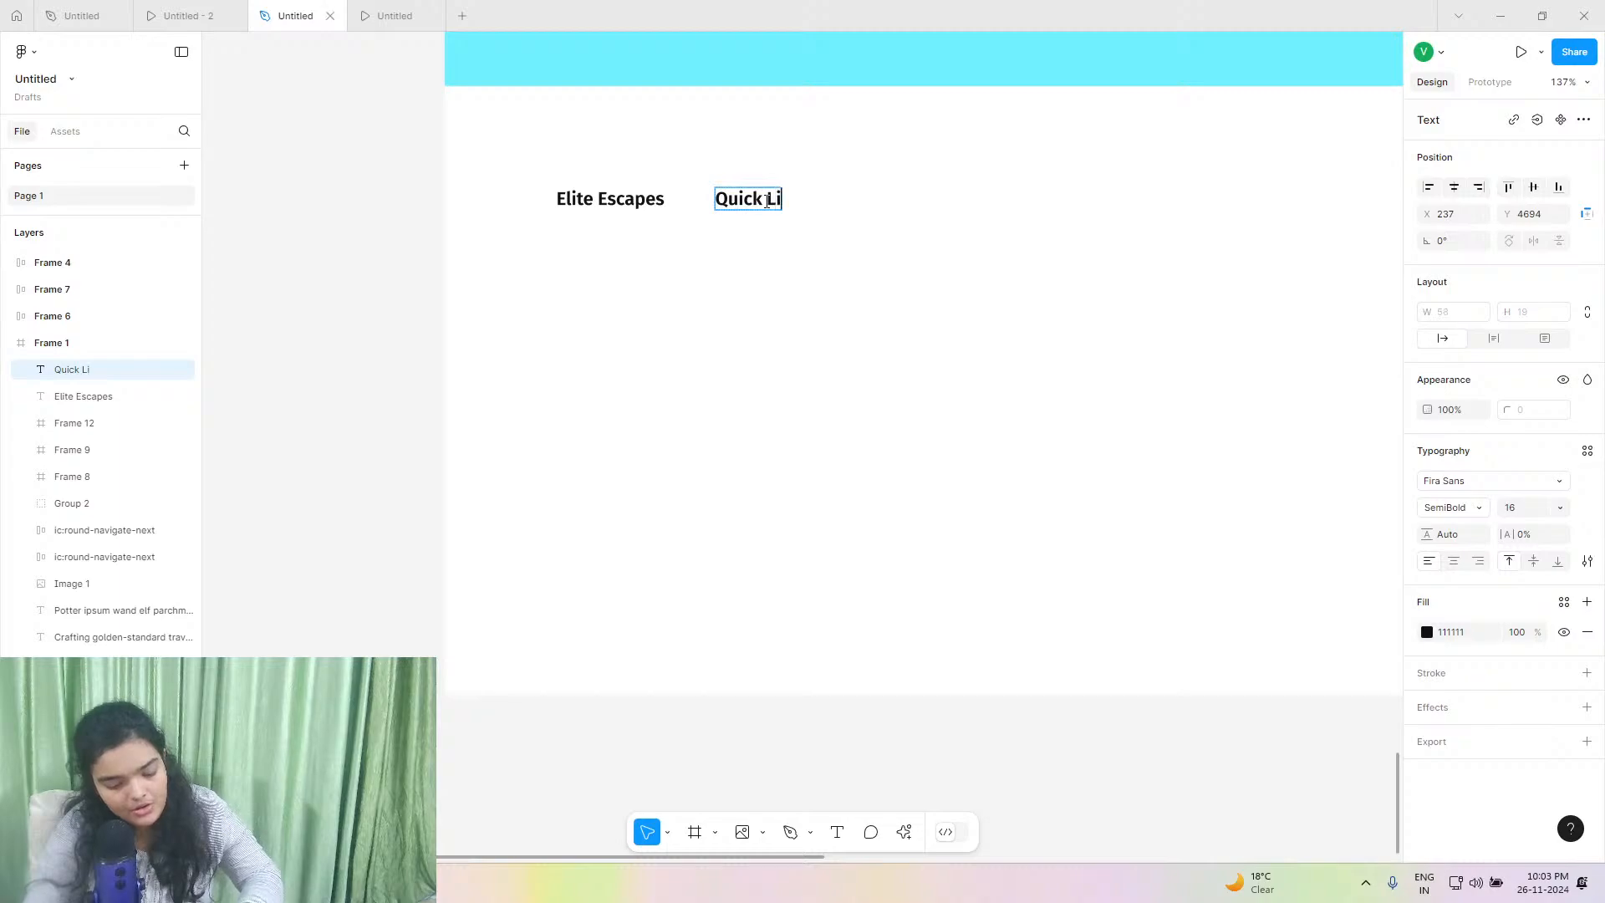
{"action": "key", "text": "Escape"}
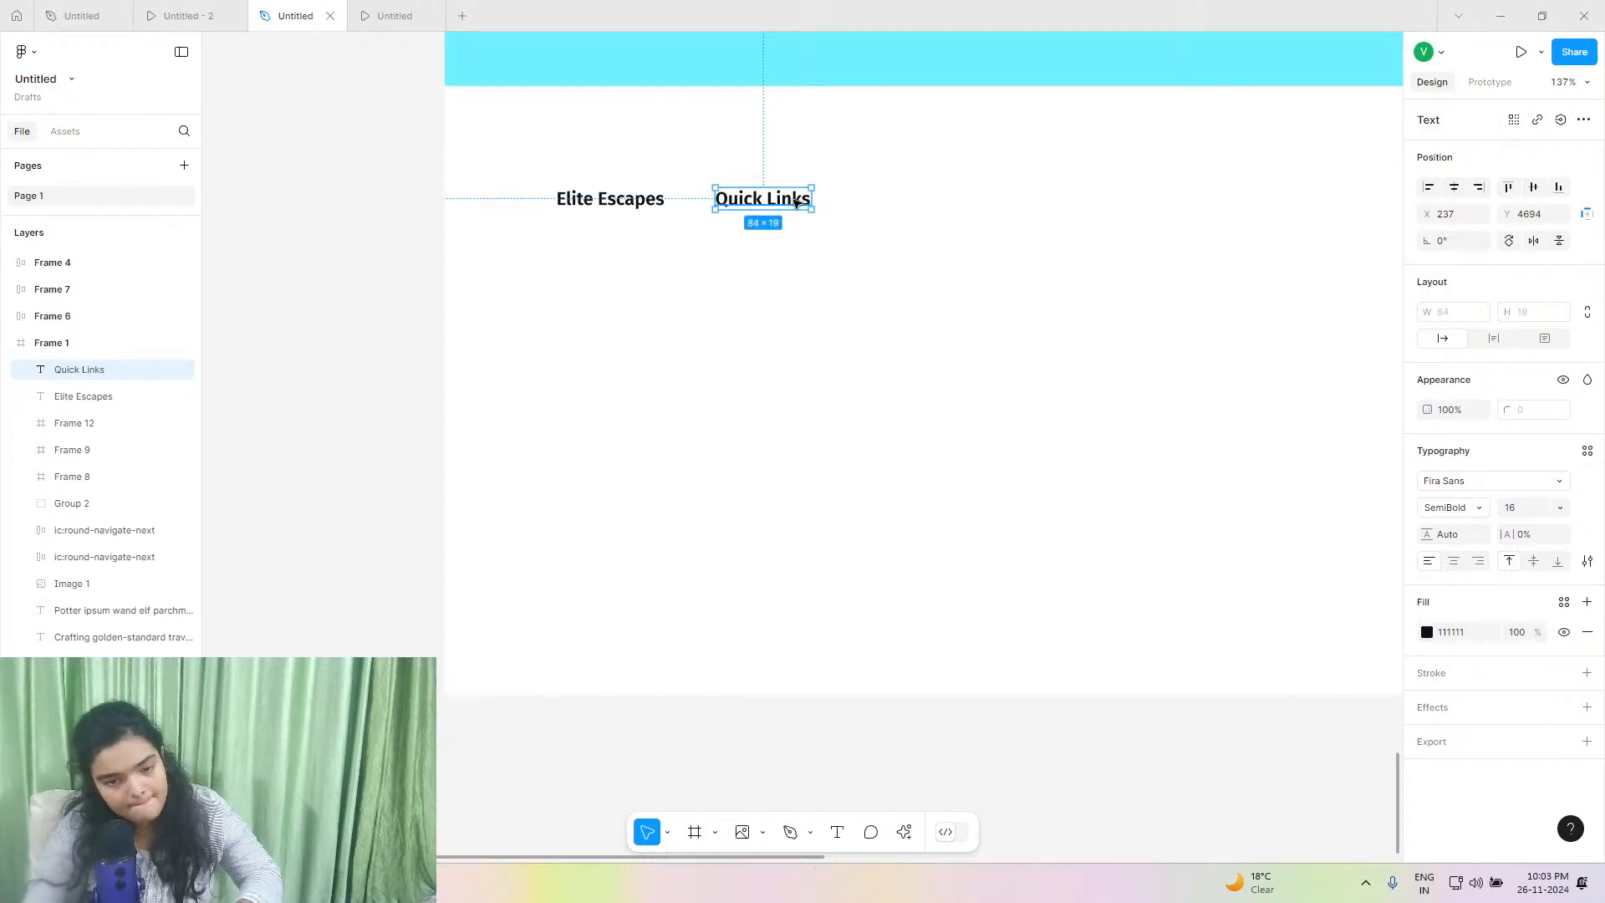
Duplicate the "Quick Links" heading on the same line at X 372 and change the copy's text to "Explore More".
{"action": "left_click_drag", "start_coordinate": [796, 204], "coordinate": [951, 203]}
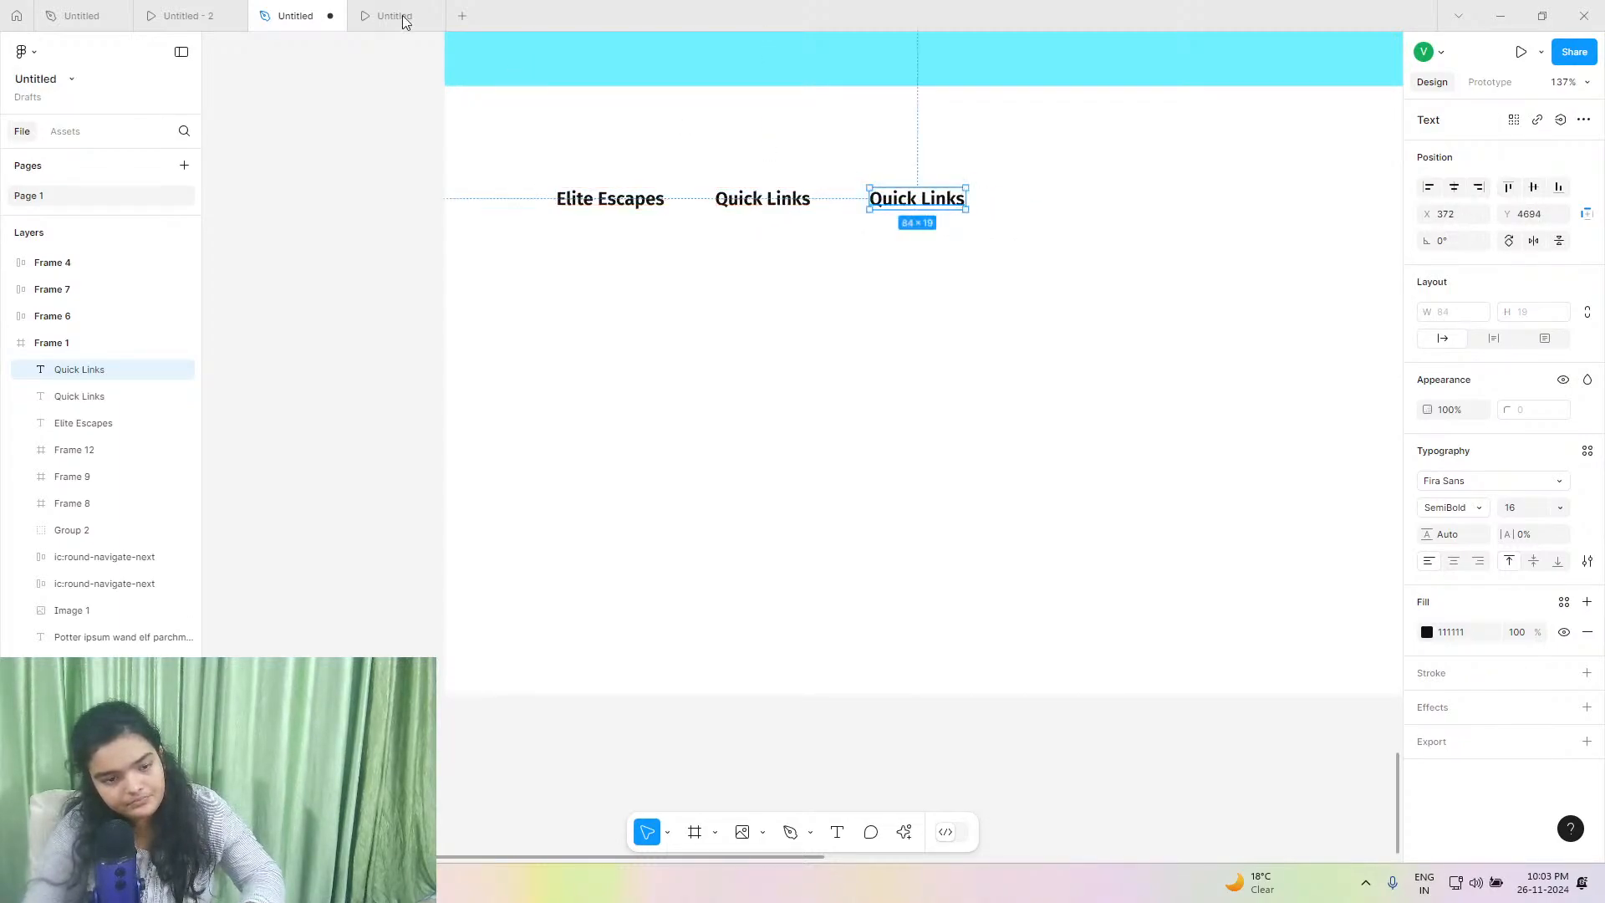
{"action": "left_click", "coordinate": [402, 21]}
{"action": "left_click", "coordinate": [260, 8]}
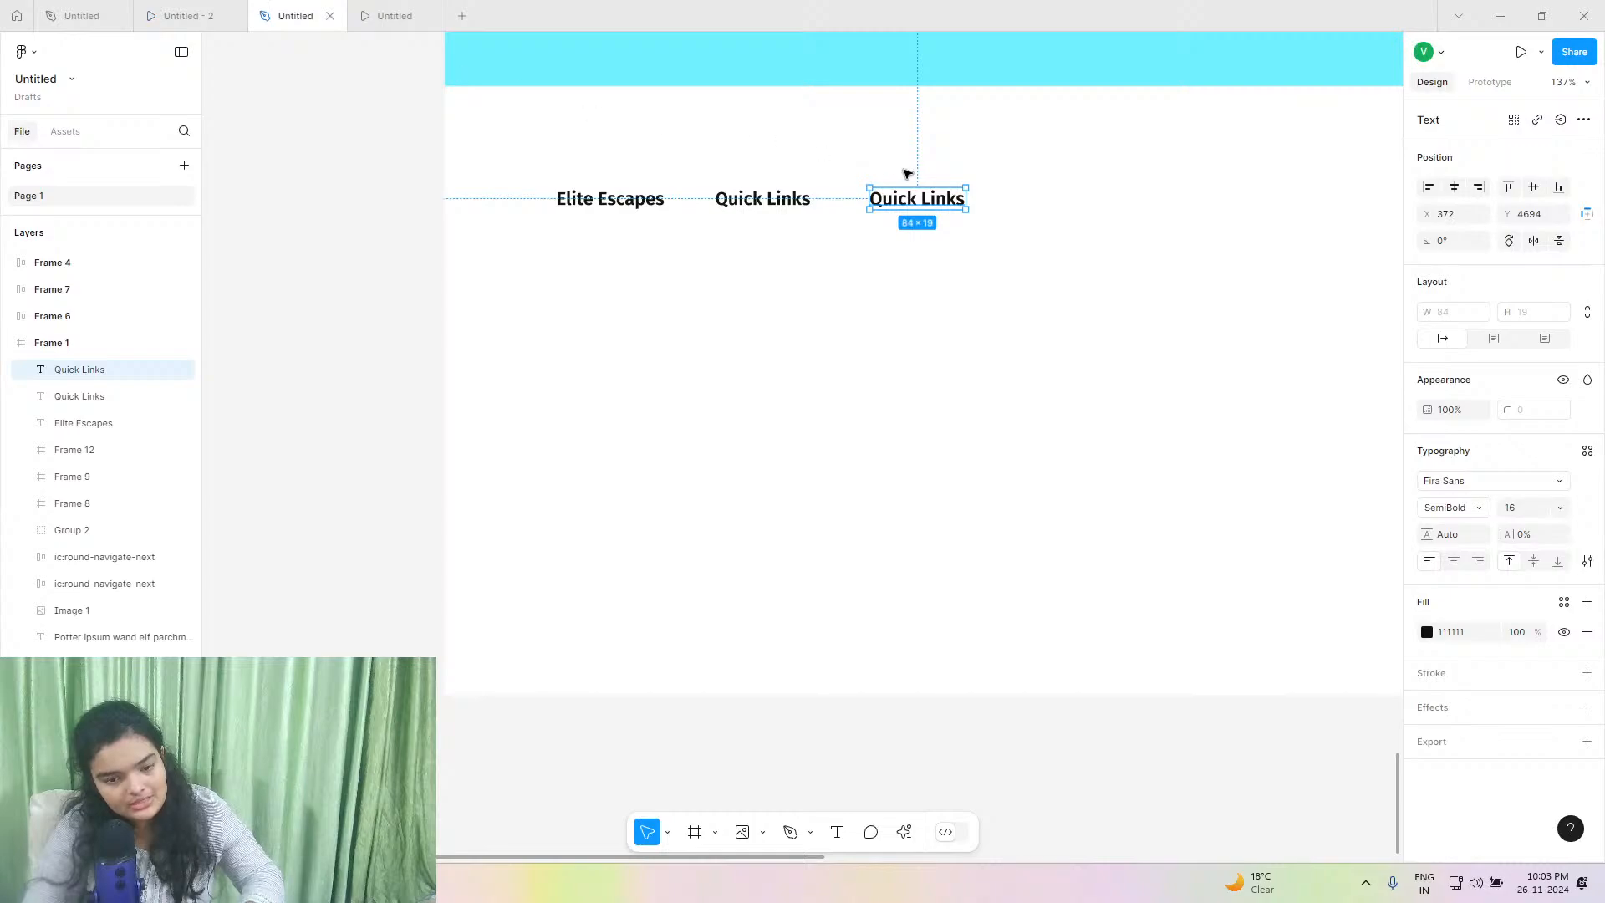
{"action": "double_click", "coordinate": [925, 207]}
{"action": "type", "text": "Explore More"}
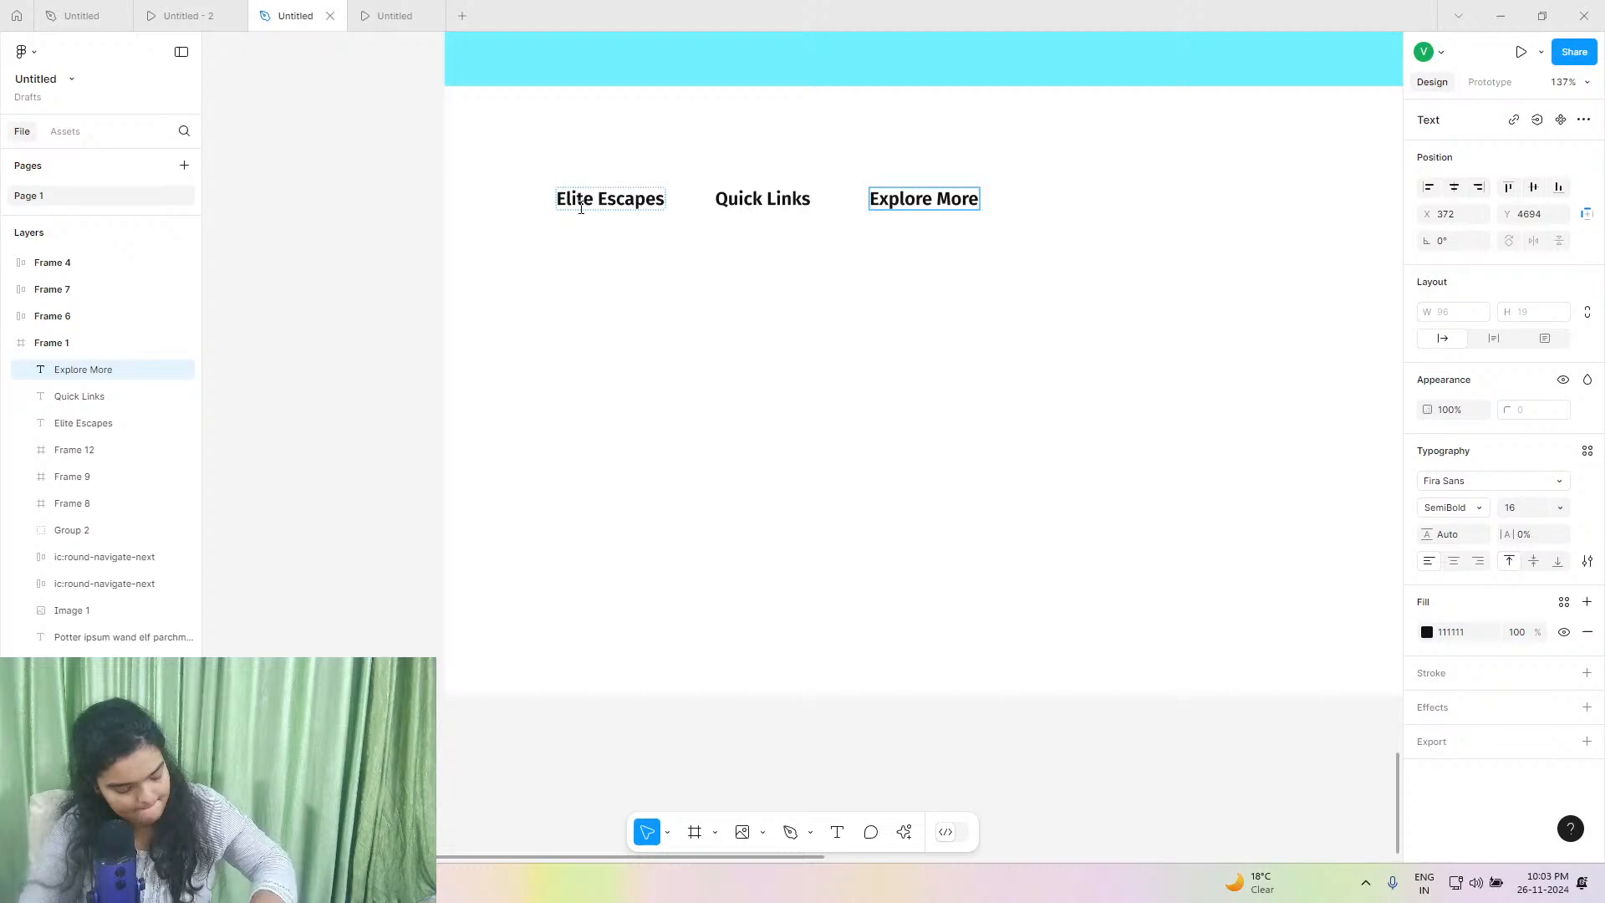
Duplicate the "Explore More" heading on the same line at X 505 and change the copy's text to "Connect With Us".
{"action": "scroll", "coordinate": [573, 251], "scroll_direction": "right", "scroll_amount": 3}
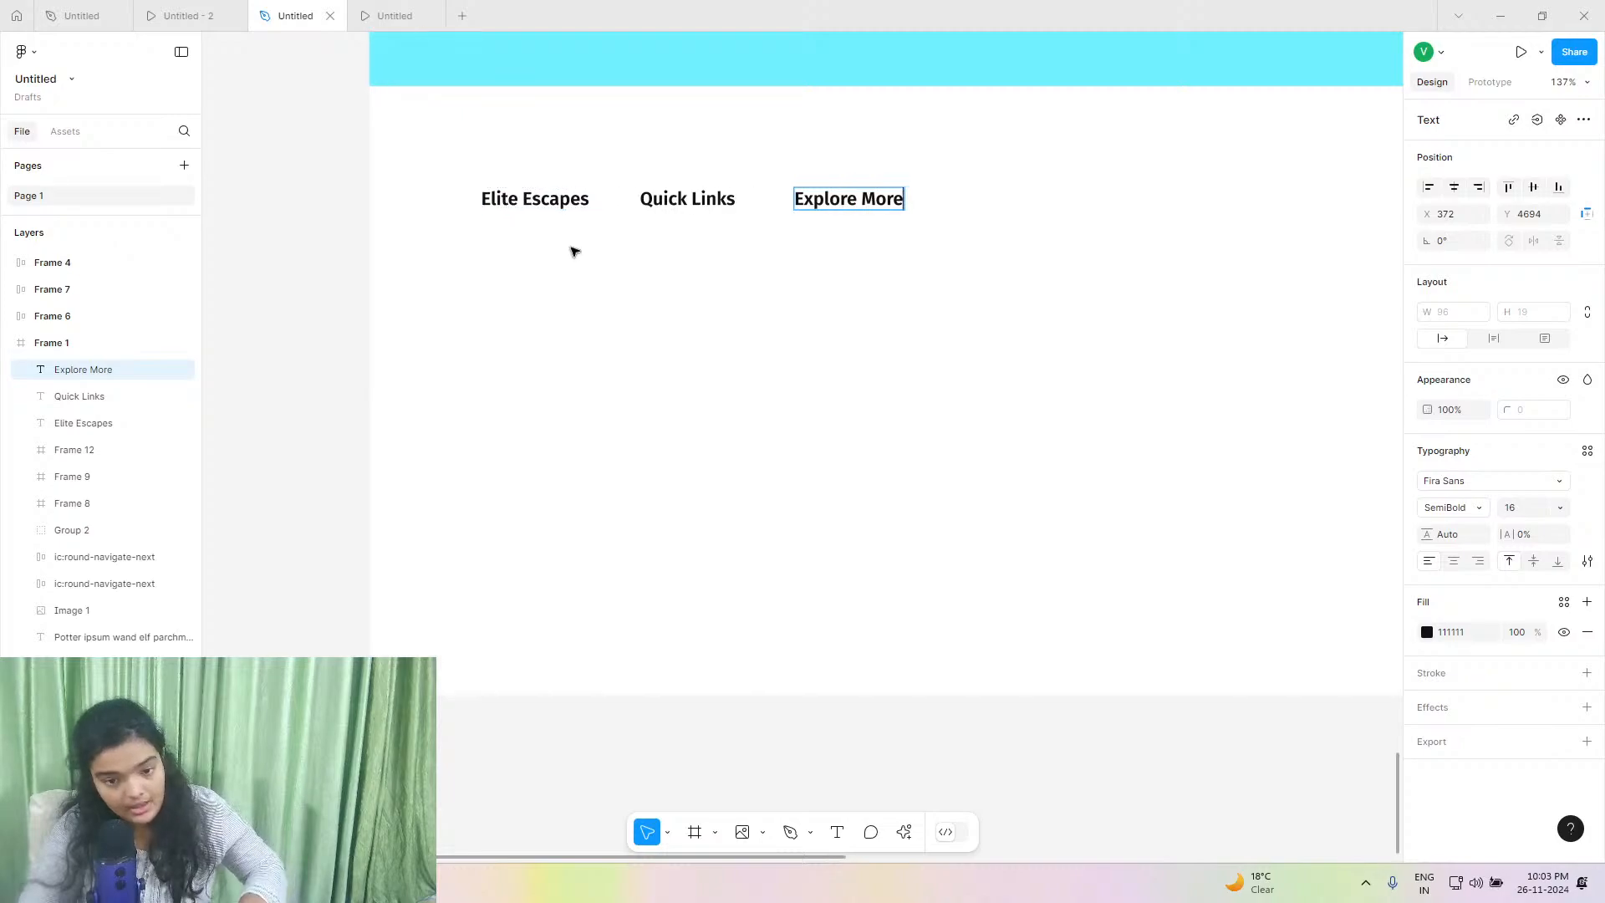
{"action": "left_click", "coordinate": [674, 236]}
{"action": "left_click_drag", "start_coordinate": [655, 198], "coordinate": [825, 193]}
{"action": "double_click", "coordinate": [823, 197]}
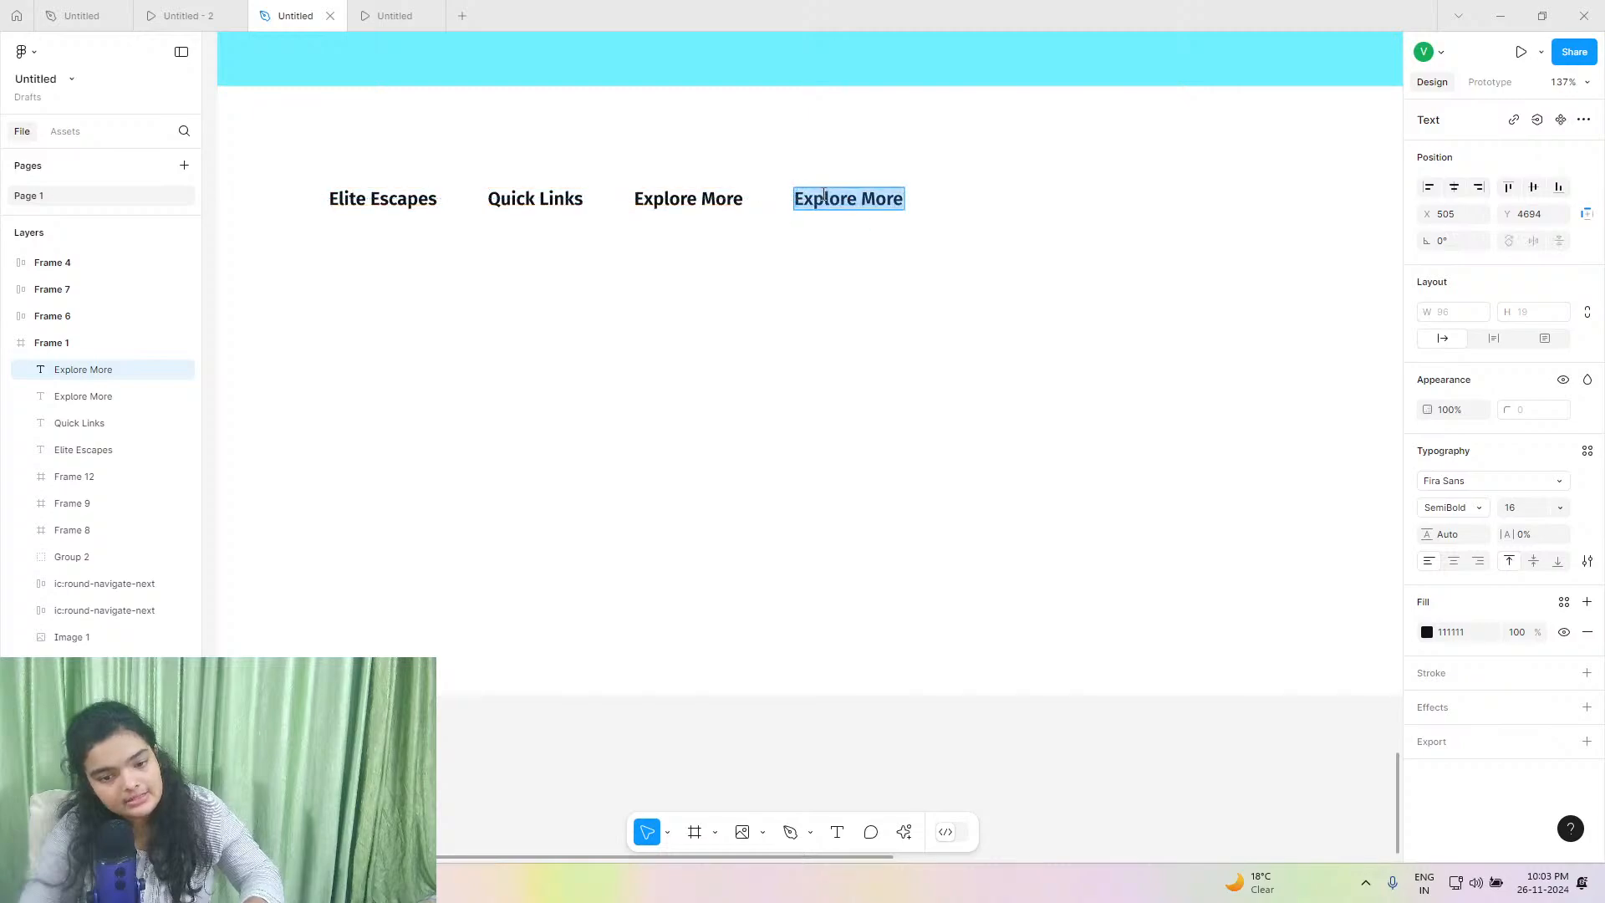
{"action": "type", "text": "Connect With Us"}
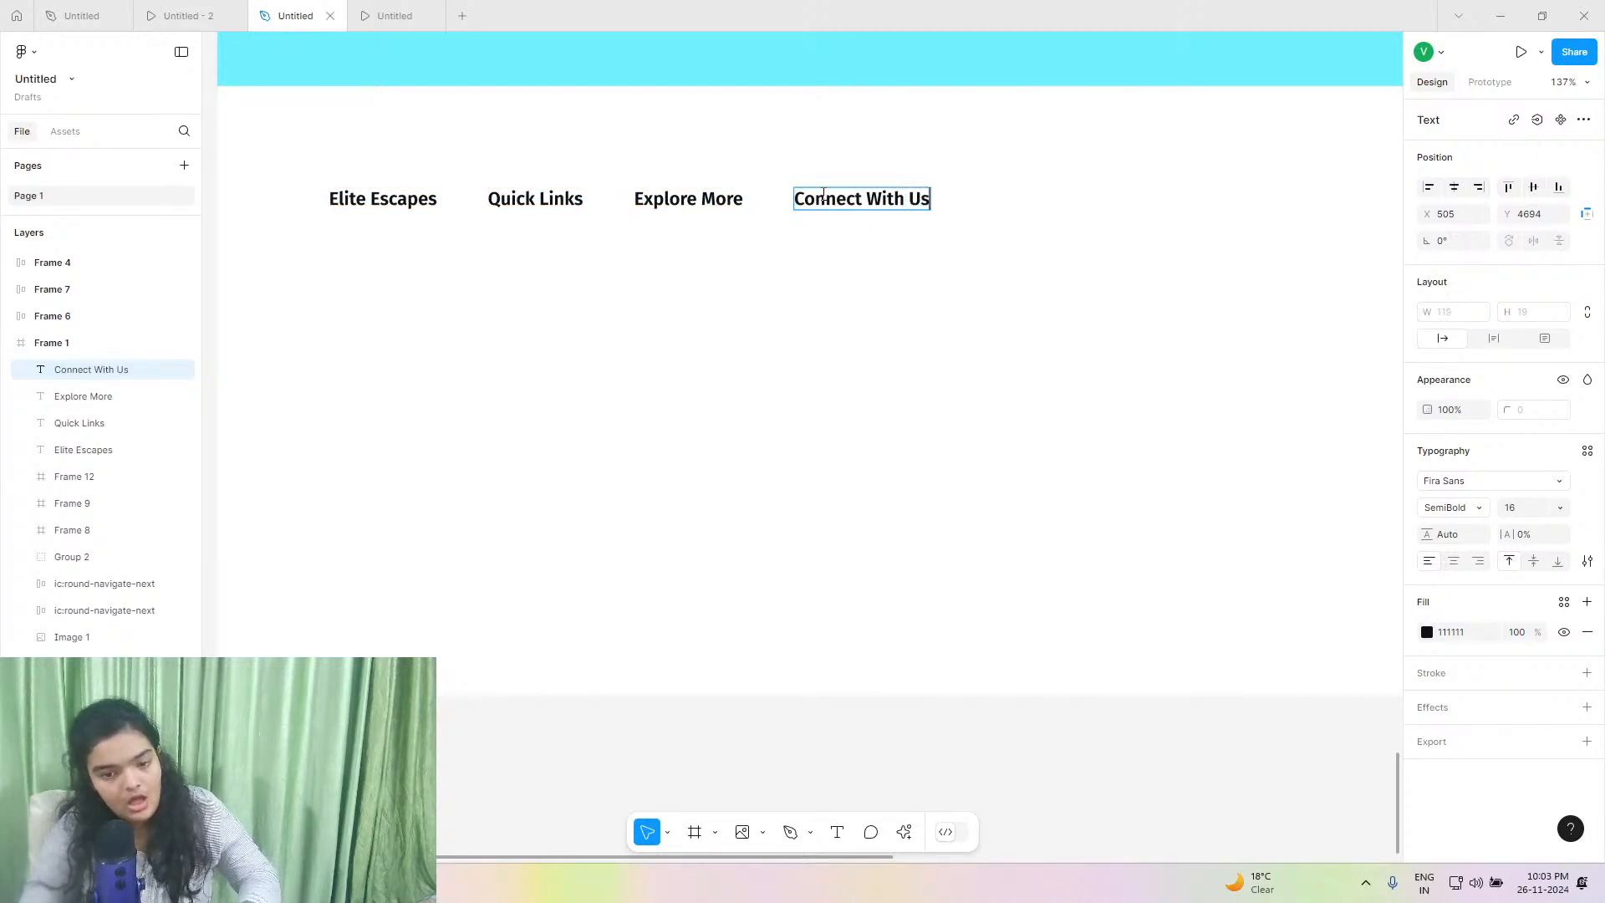
Check the footer preview, then place a duplicate of the "Connect With Us" heading below "Quick Links" at X 237, Y 4736.
{"action": "left_click", "coordinate": [180, 15]}
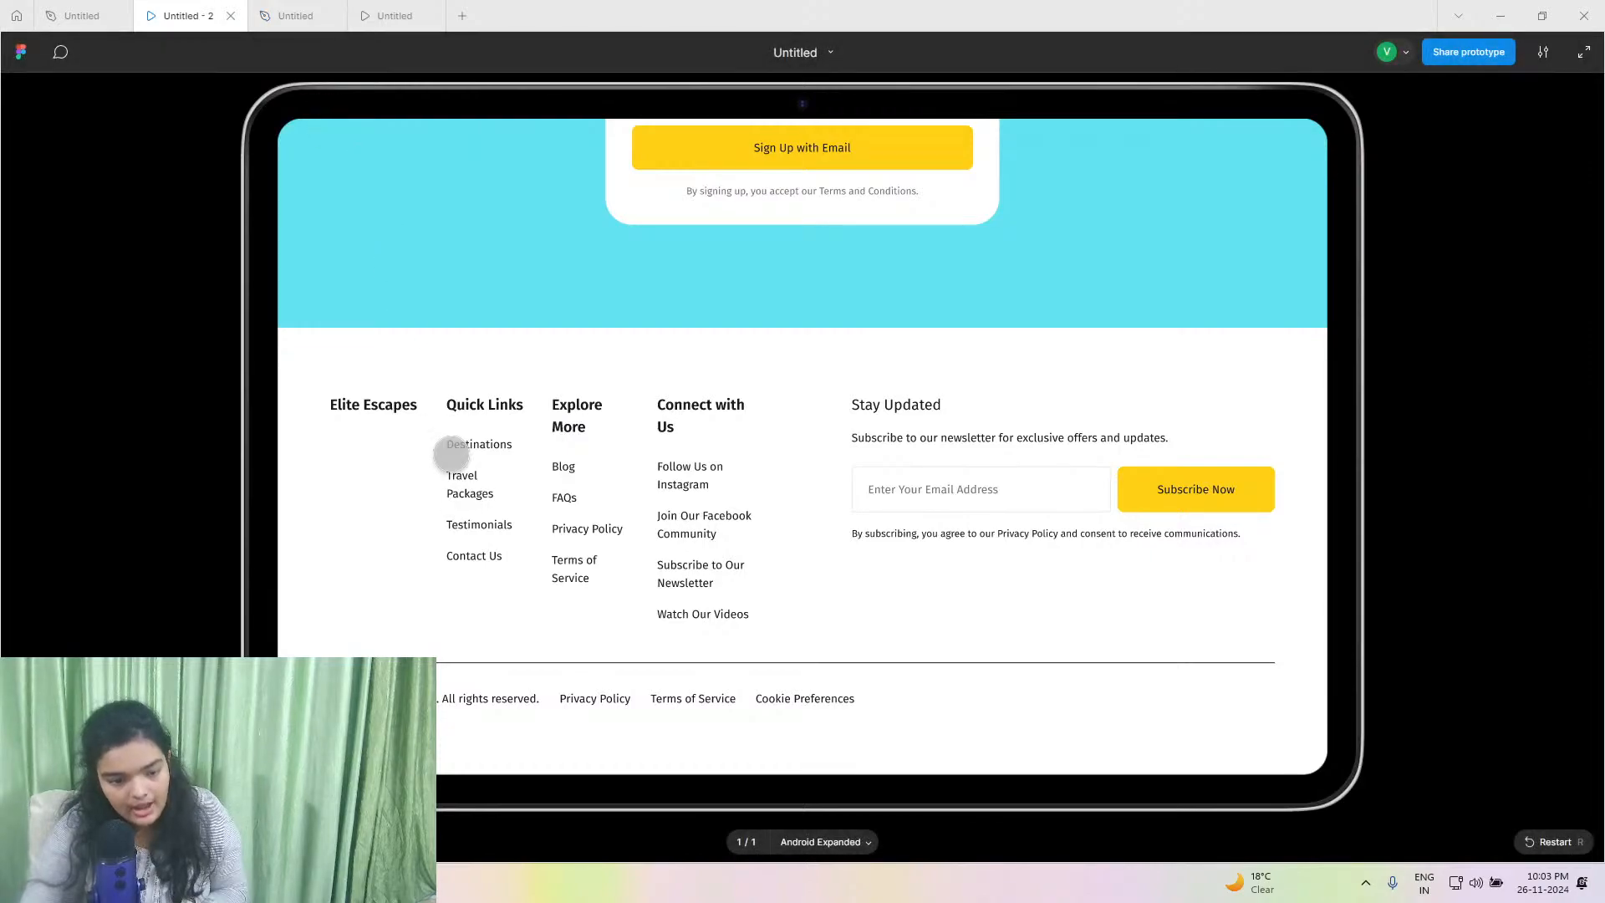
{"action": "left_click", "coordinate": [289, 15]}
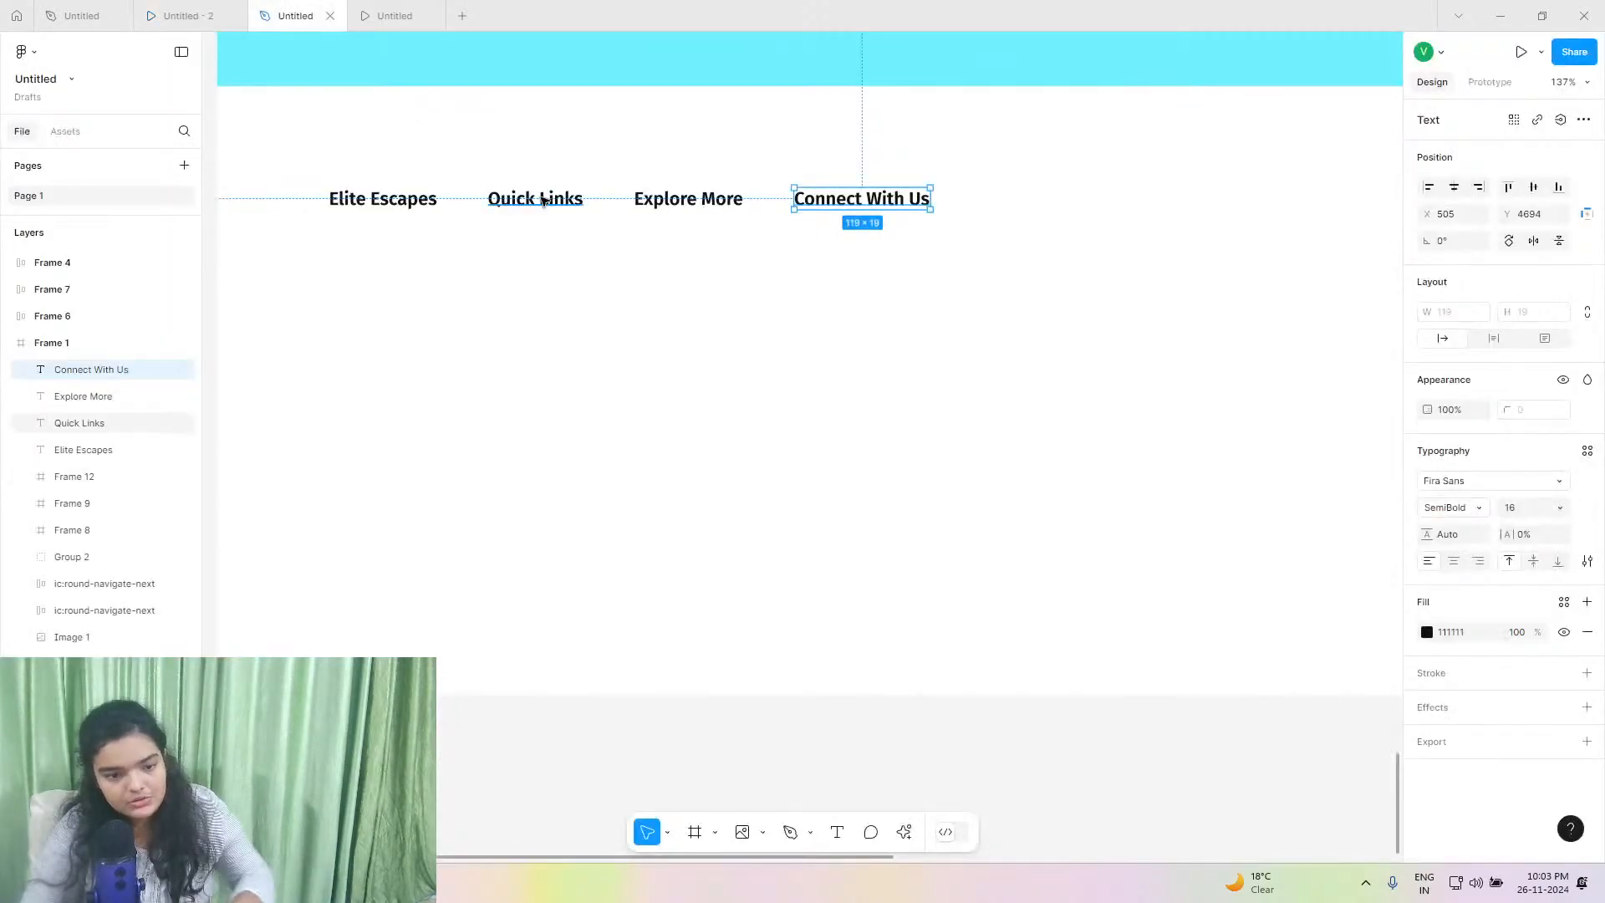
{"action": "key", "text": "ctrl+d"}
{"action": "left_click_drag", "start_coordinate": [798, 207], "coordinate": [550, 256]}
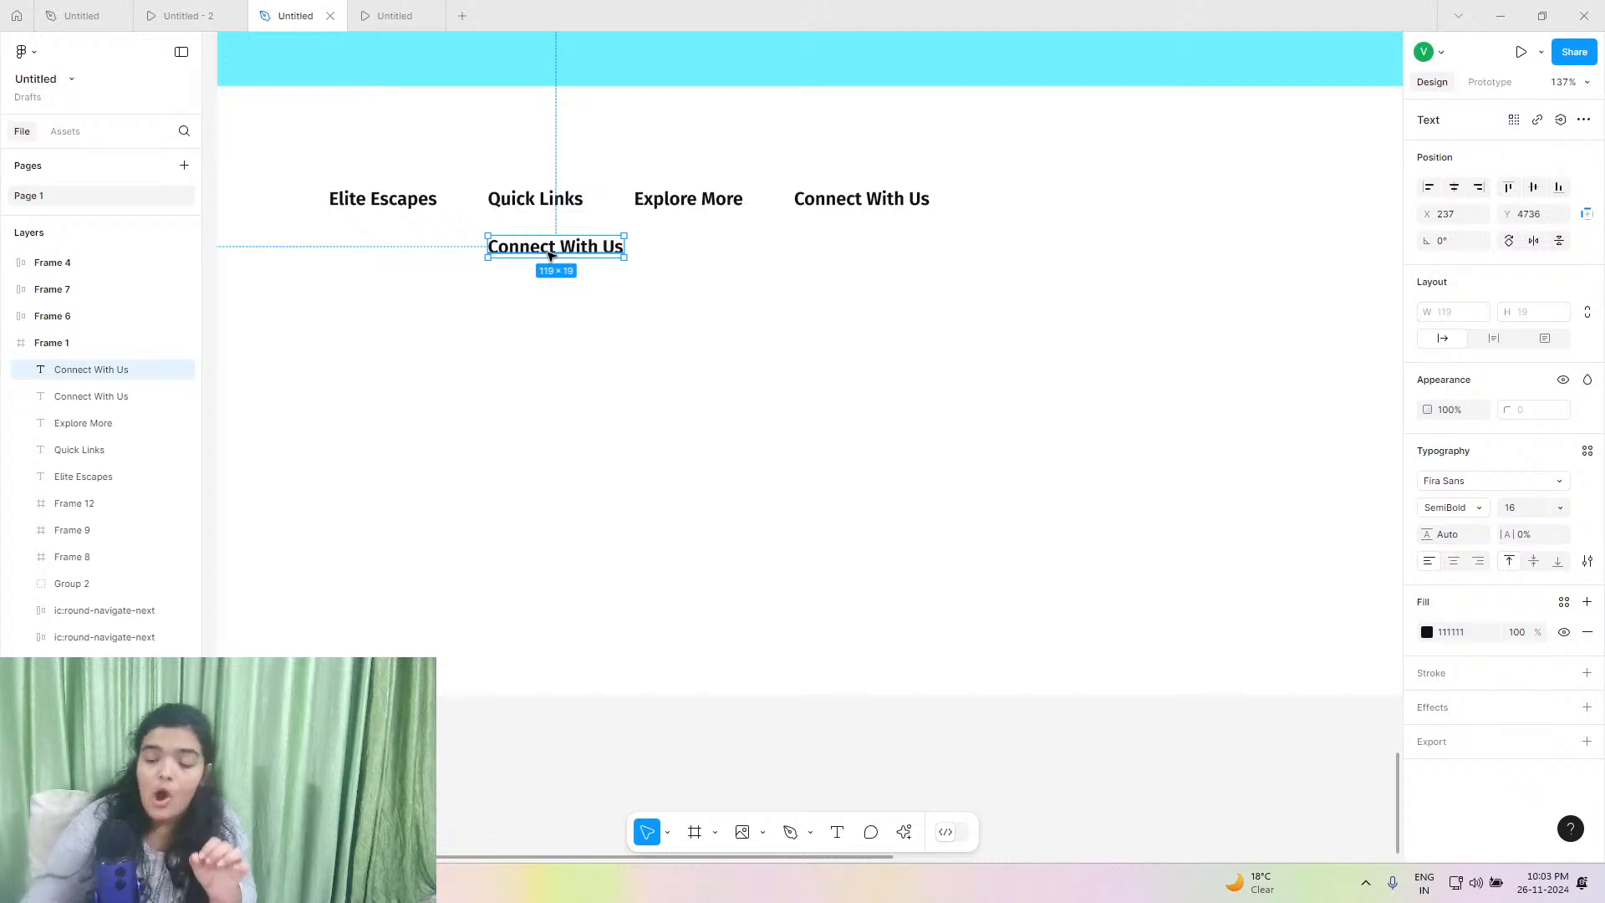
Check the typography of the "Destinations" footer link in the reference design file.
{"action": "left_click", "coordinate": [237, 19]}
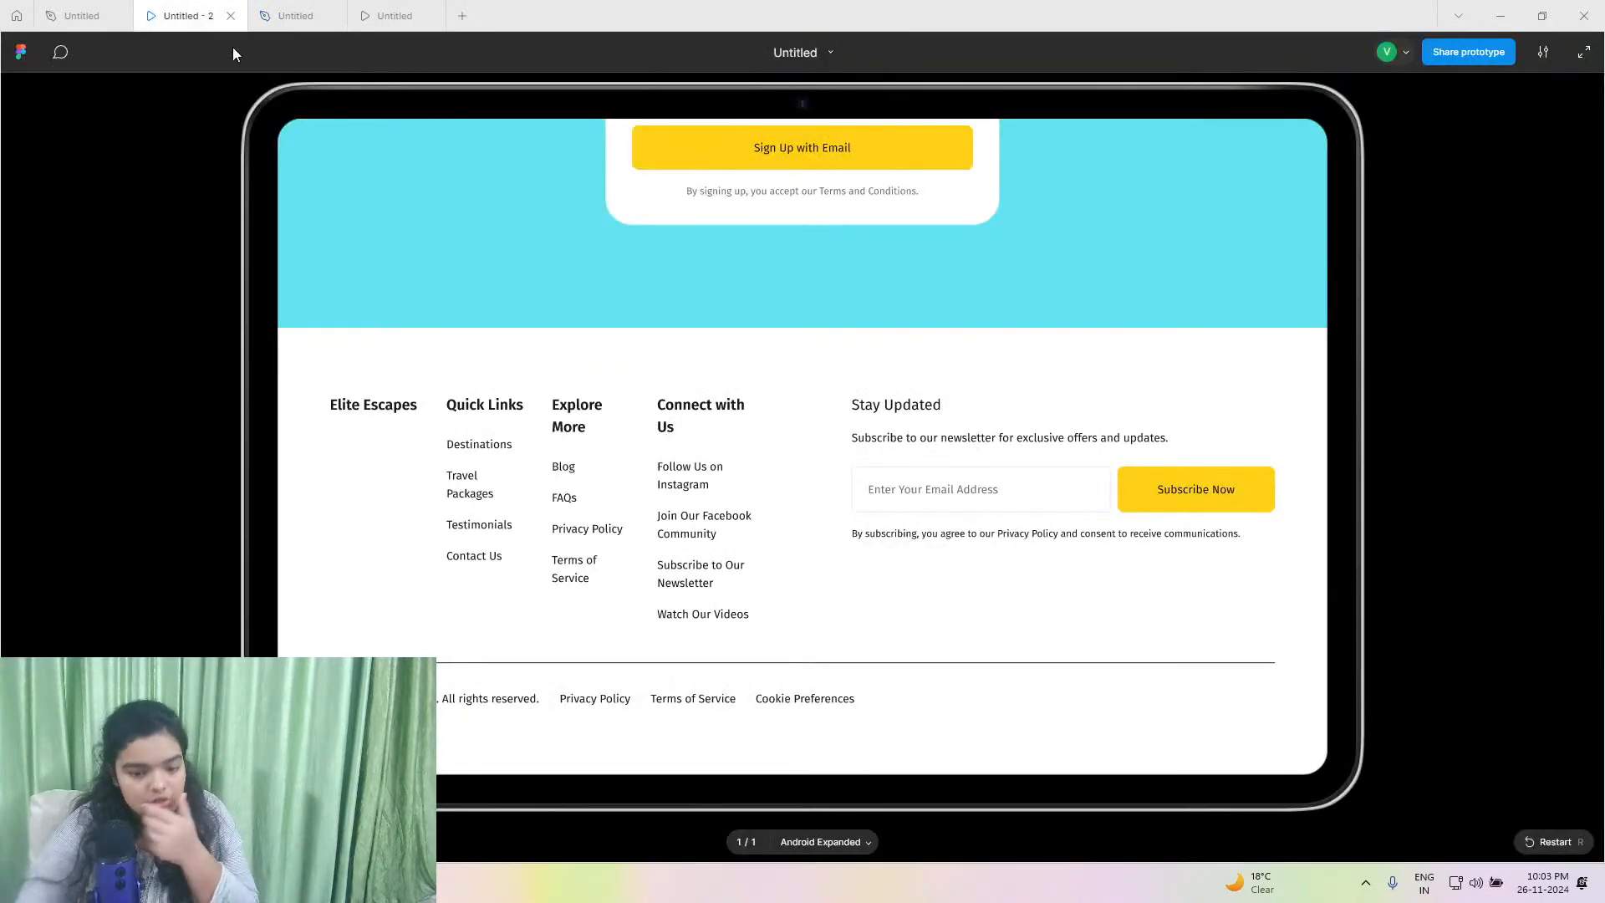
{"action": "left_click", "coordinate": [82, 16]}
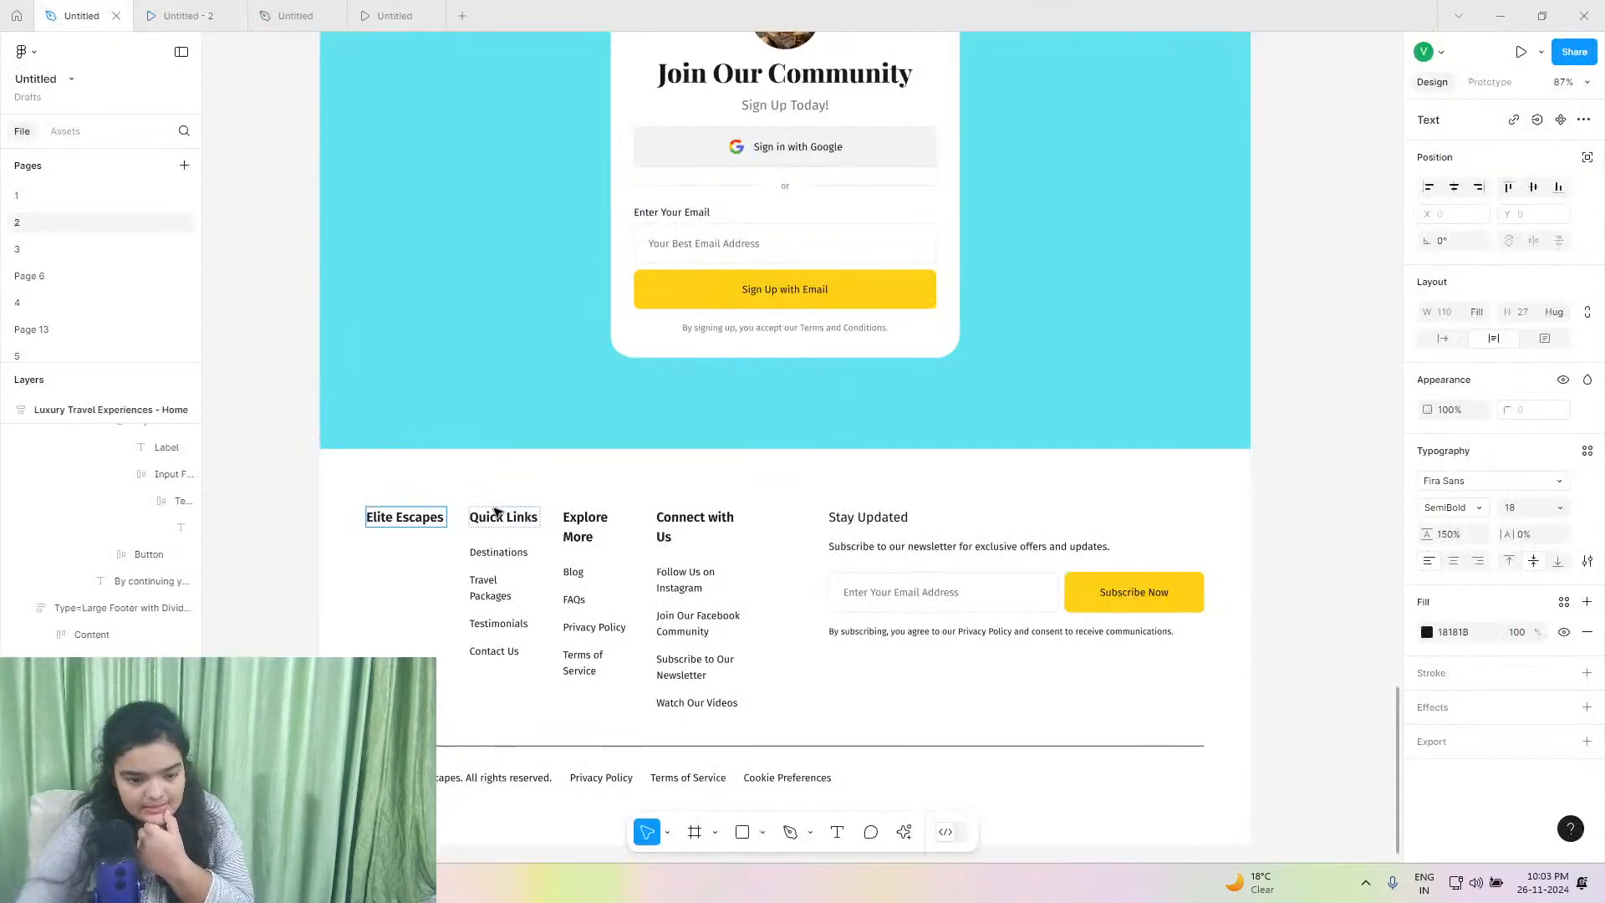
{"action": "left_click", "coordinate": [494, 551]}
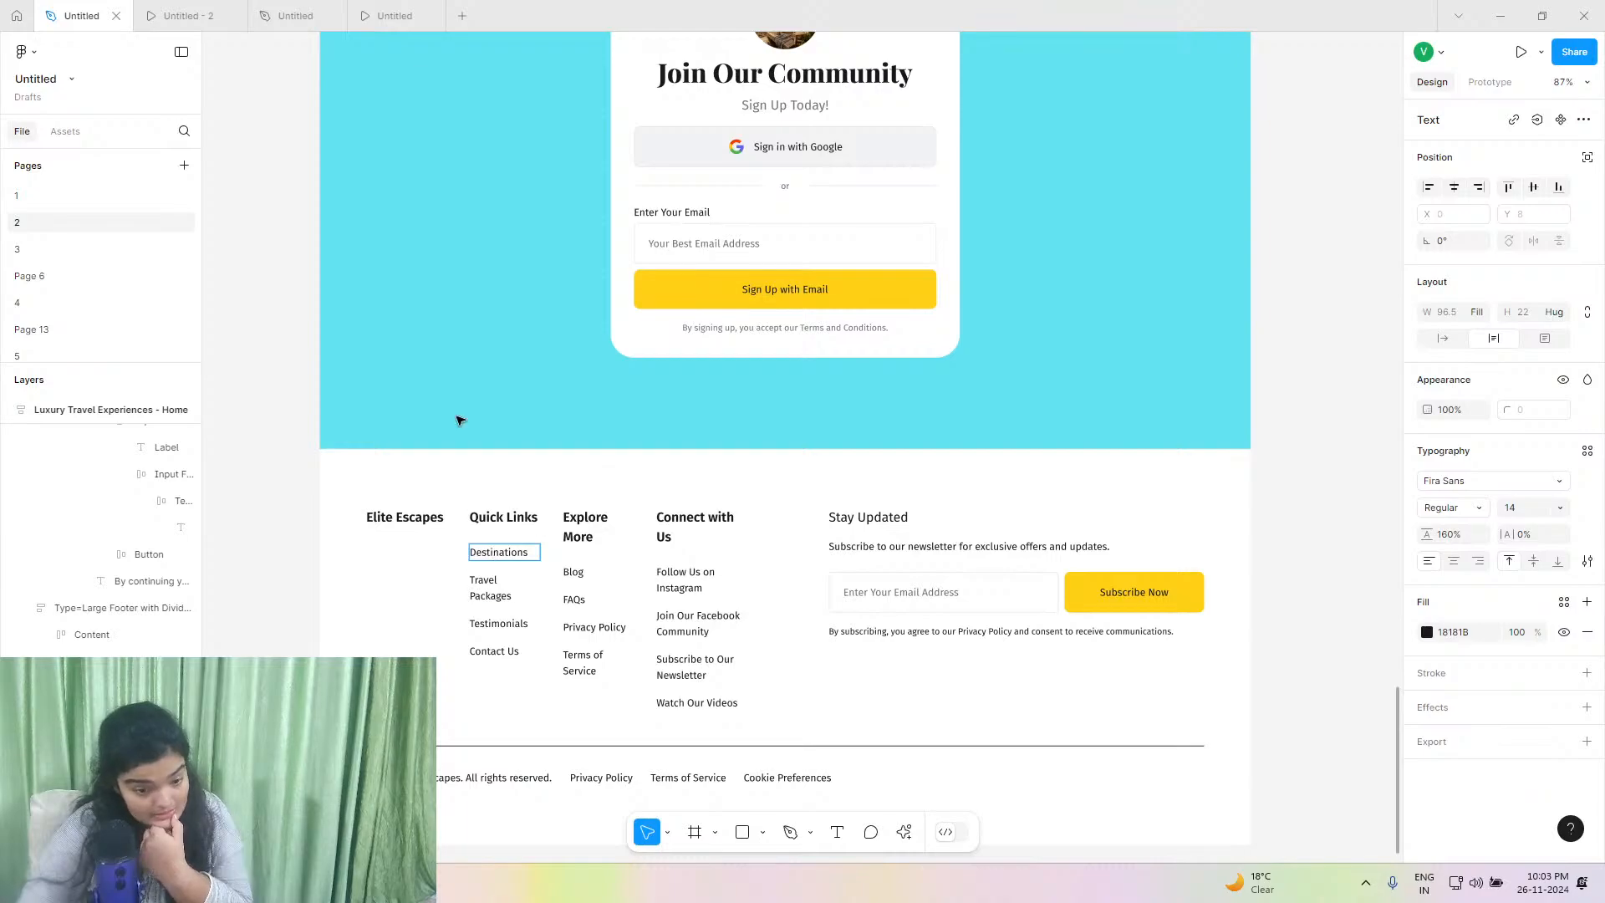
{"action": "left_click", "coordinate": [185, 9]}
{"action": "left_click", "coordinate": [328, 7]}
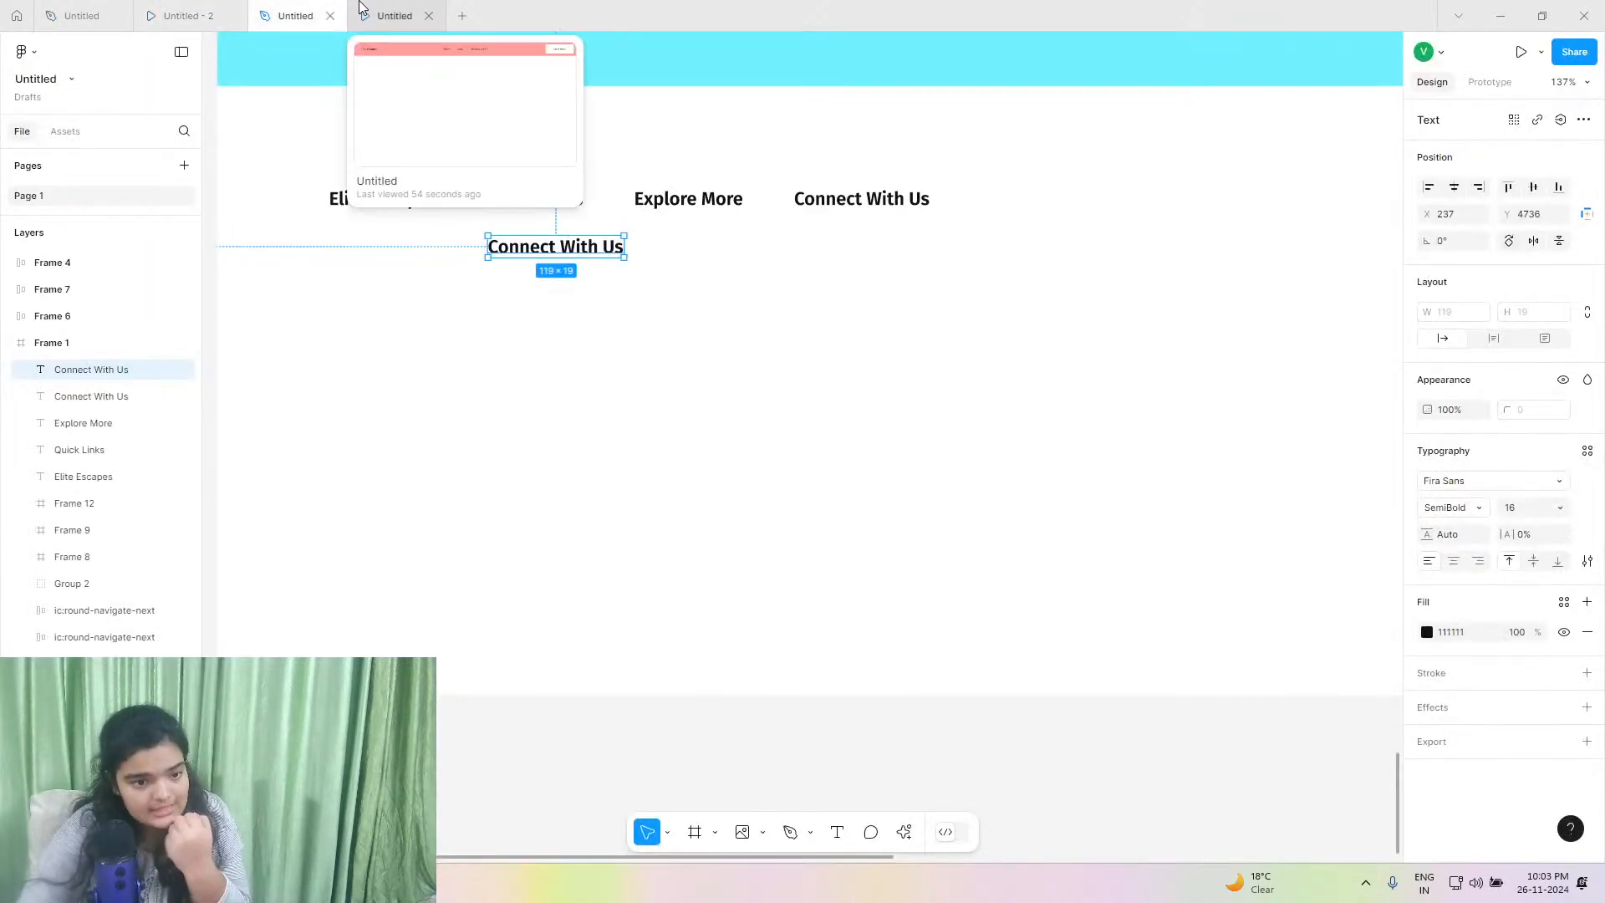
Set the duplicated text below "Quick Links" to font size 14 and Regular weight.
{"action": "left_click", "coordinate": [1500, 516]}
{"action": "type", "text": "14"}
{"action": "key", "text": "Return"}
{"action": "left_click", "coordinate": [1473, 501]}
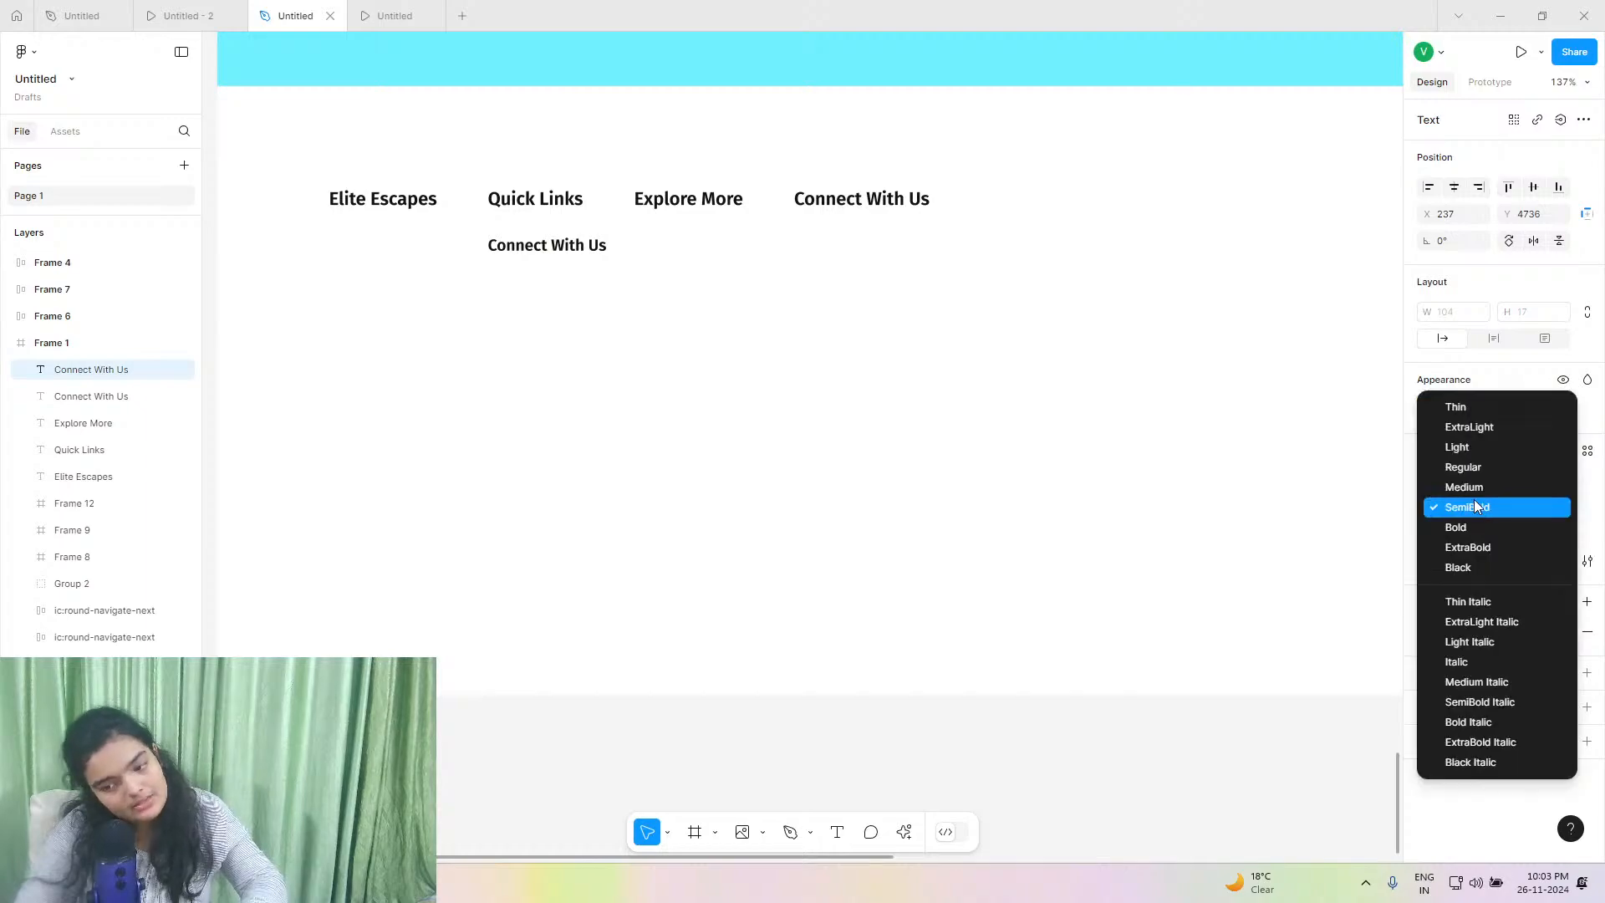
{"action": "left_click", "coordinate": [1479, 469]}
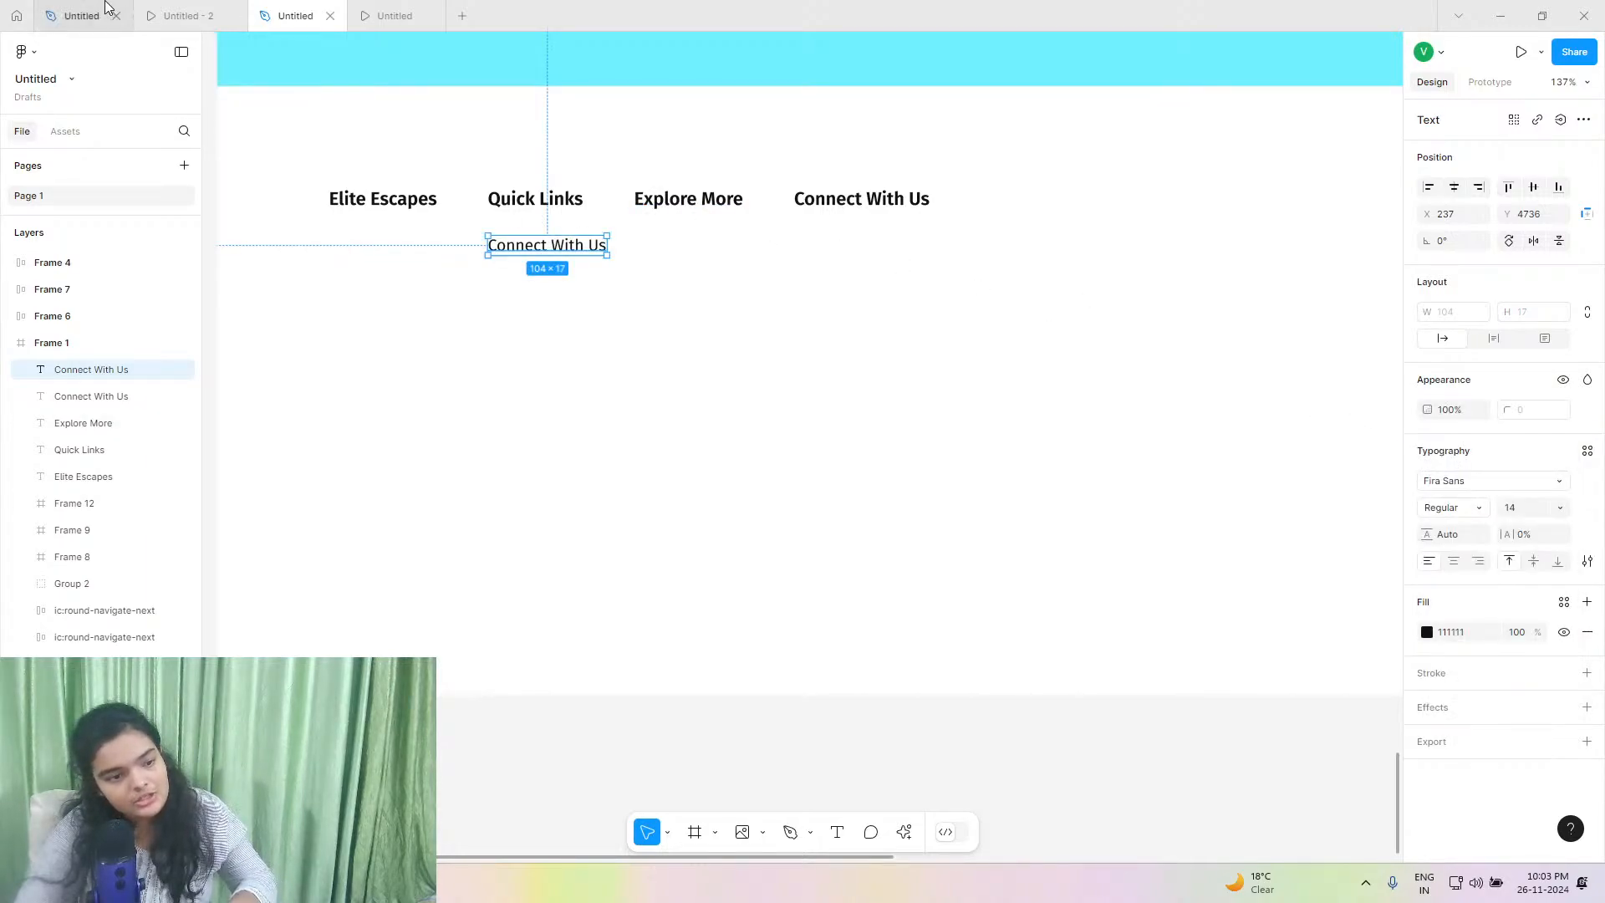
Replace the text of the copy below the "Quick Links" heading with "Destination".
{"action": "left_click", "coordinate": [149, 10]}
{"action": "left_click", "coordinate": [270, 10]}
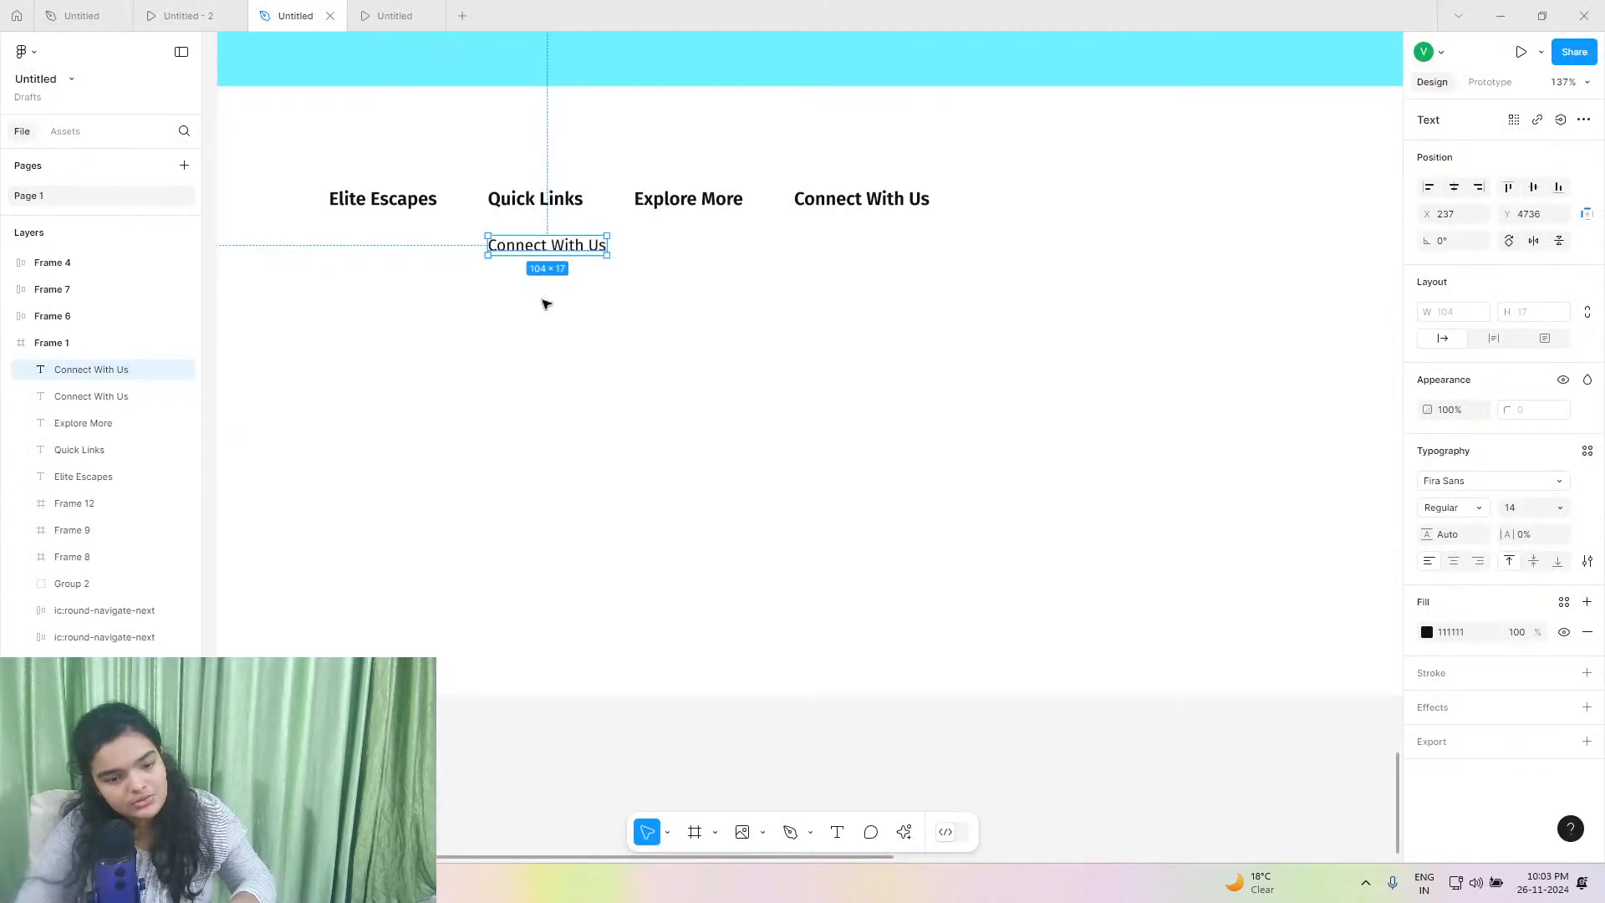
{"action": "left_click", "coordinate": [508, 255]}
{"action": "left_click", "coordinate": [508, 251]}
{"action": "double_click", "coordinate": [508, 251]}
{"action": "type", "text": "F"}
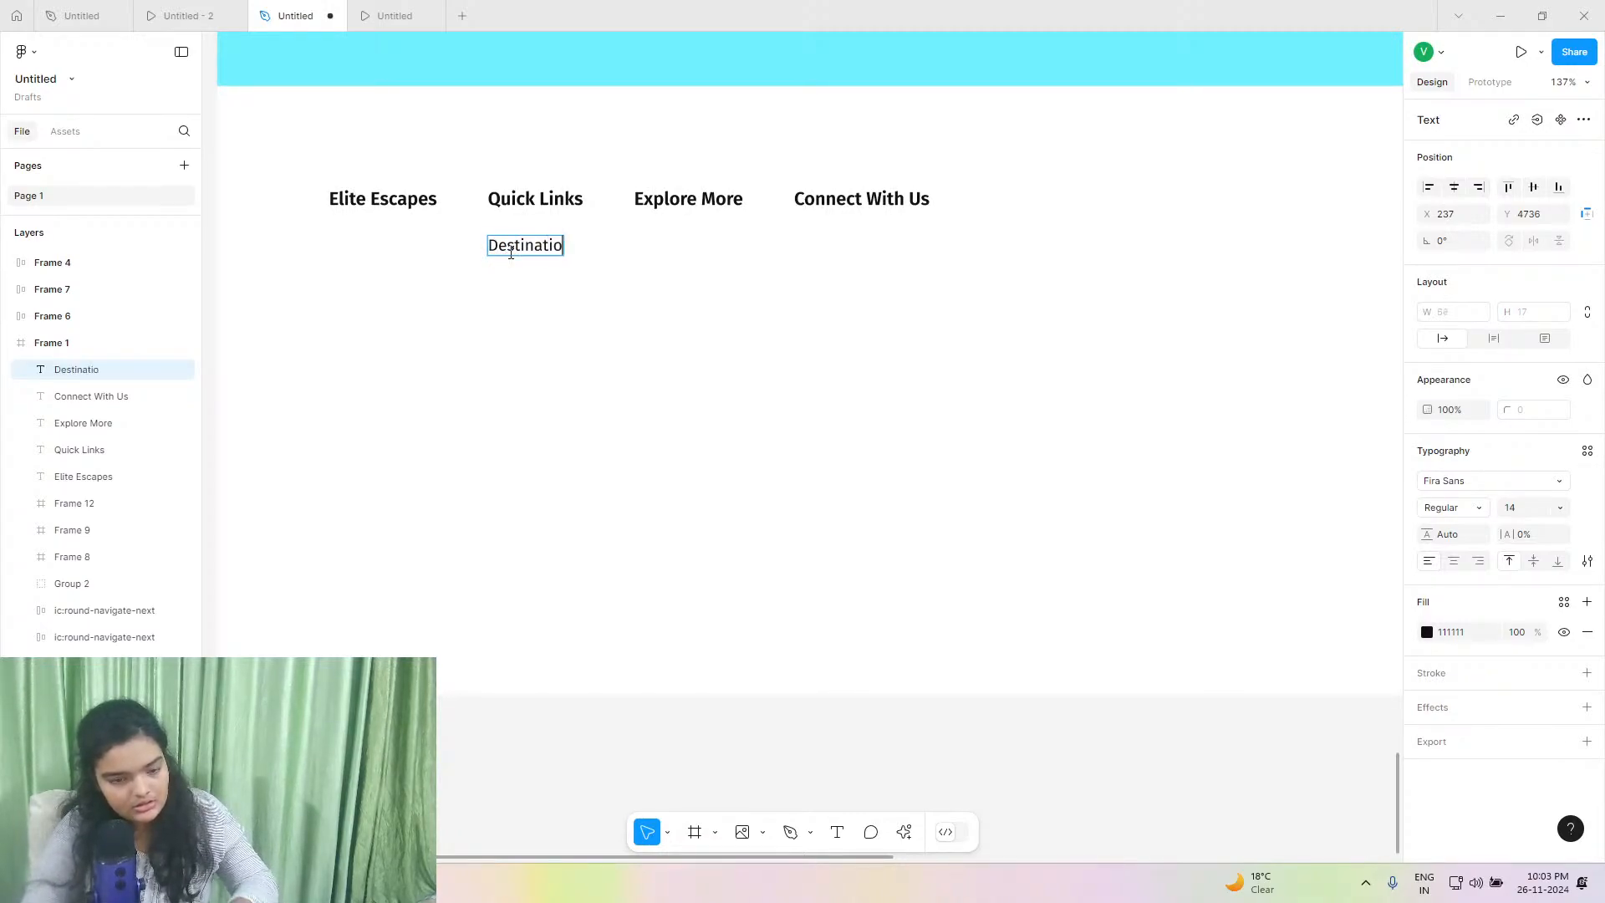
Create a text style named "footerlink" from the "Destination" link and apply that style to it.
{"action": "left_click", "coordinate": [1586, 454]}
{"action": "left_click", "coordinate": [1576, 485]}
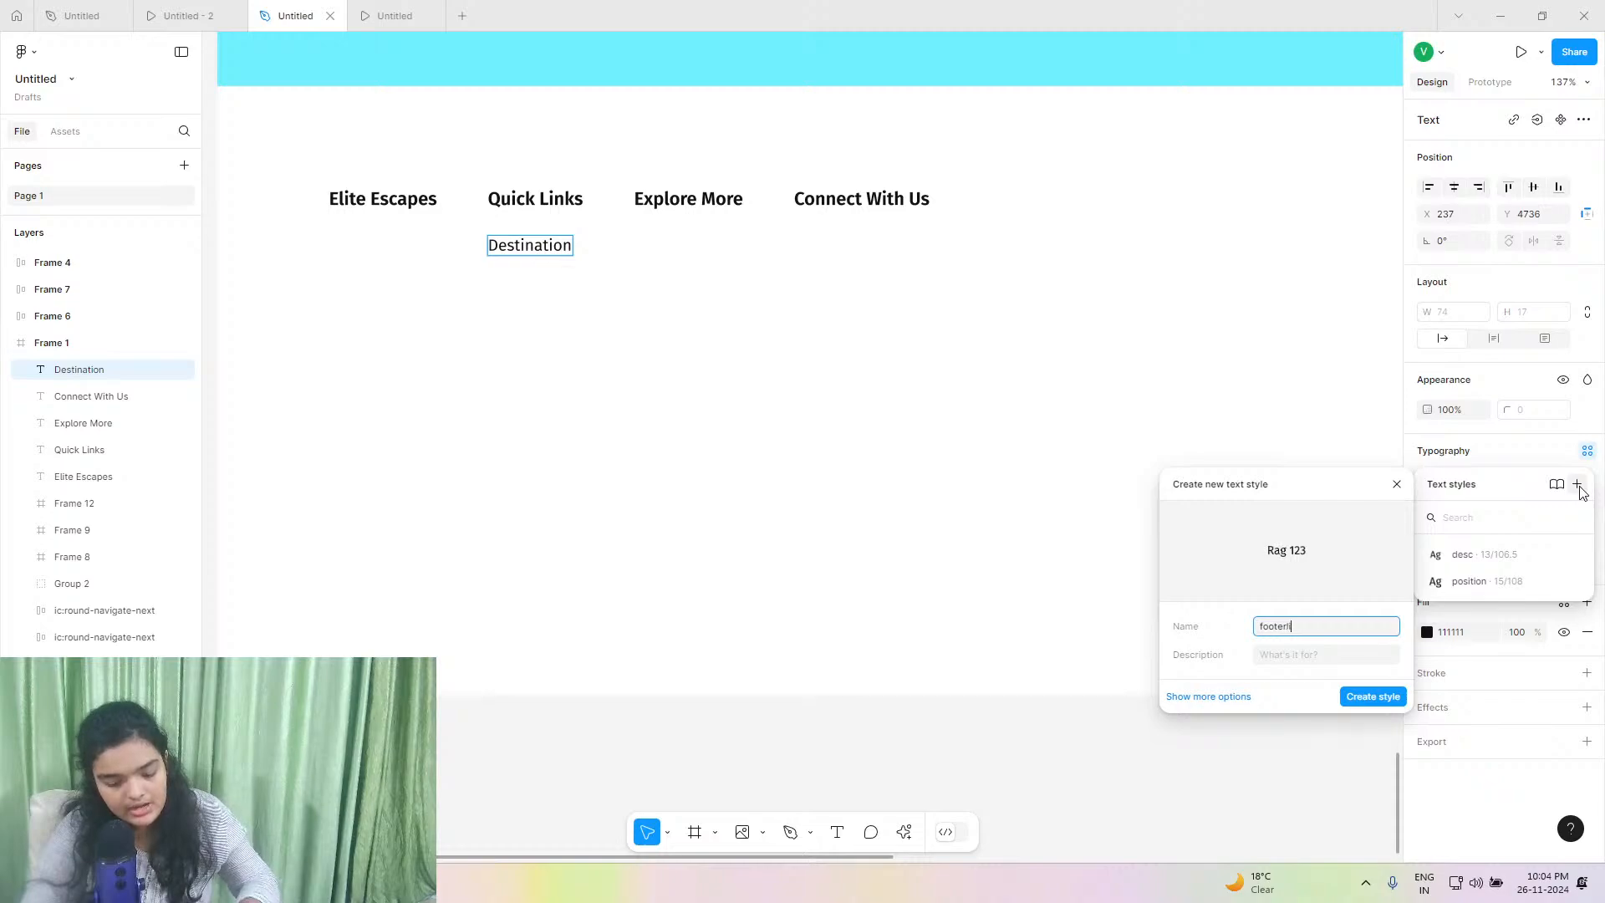
{"action": "key", "text": "Return"}
{"action": "key", "text": "ctrl+z"}
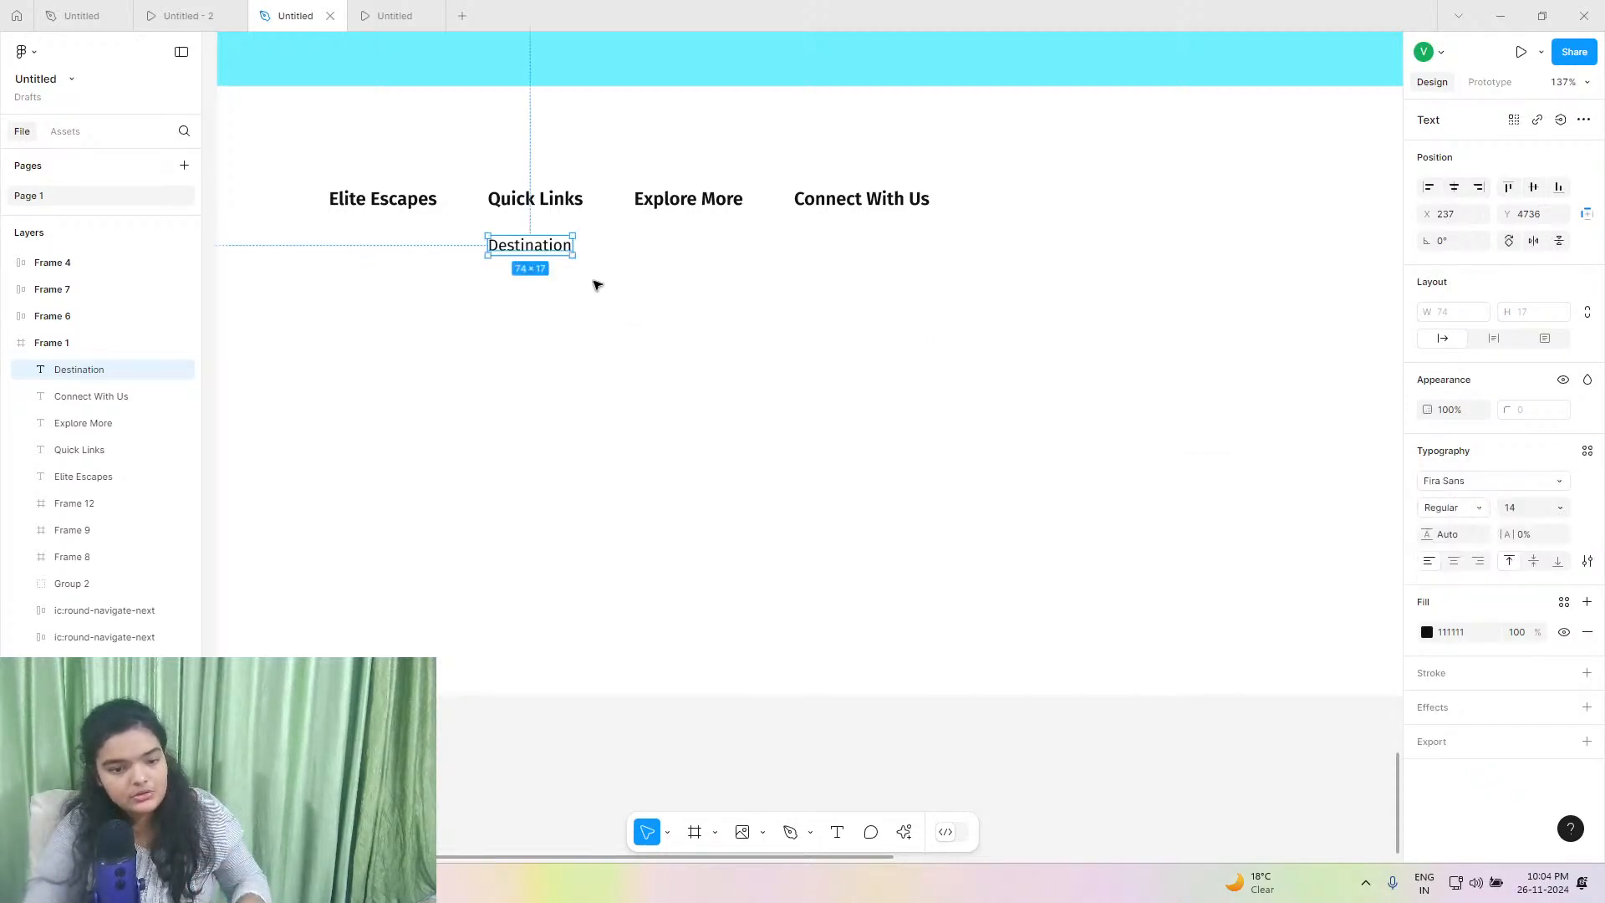
{"action": "left_click", "coordinate": [1587, 449]}
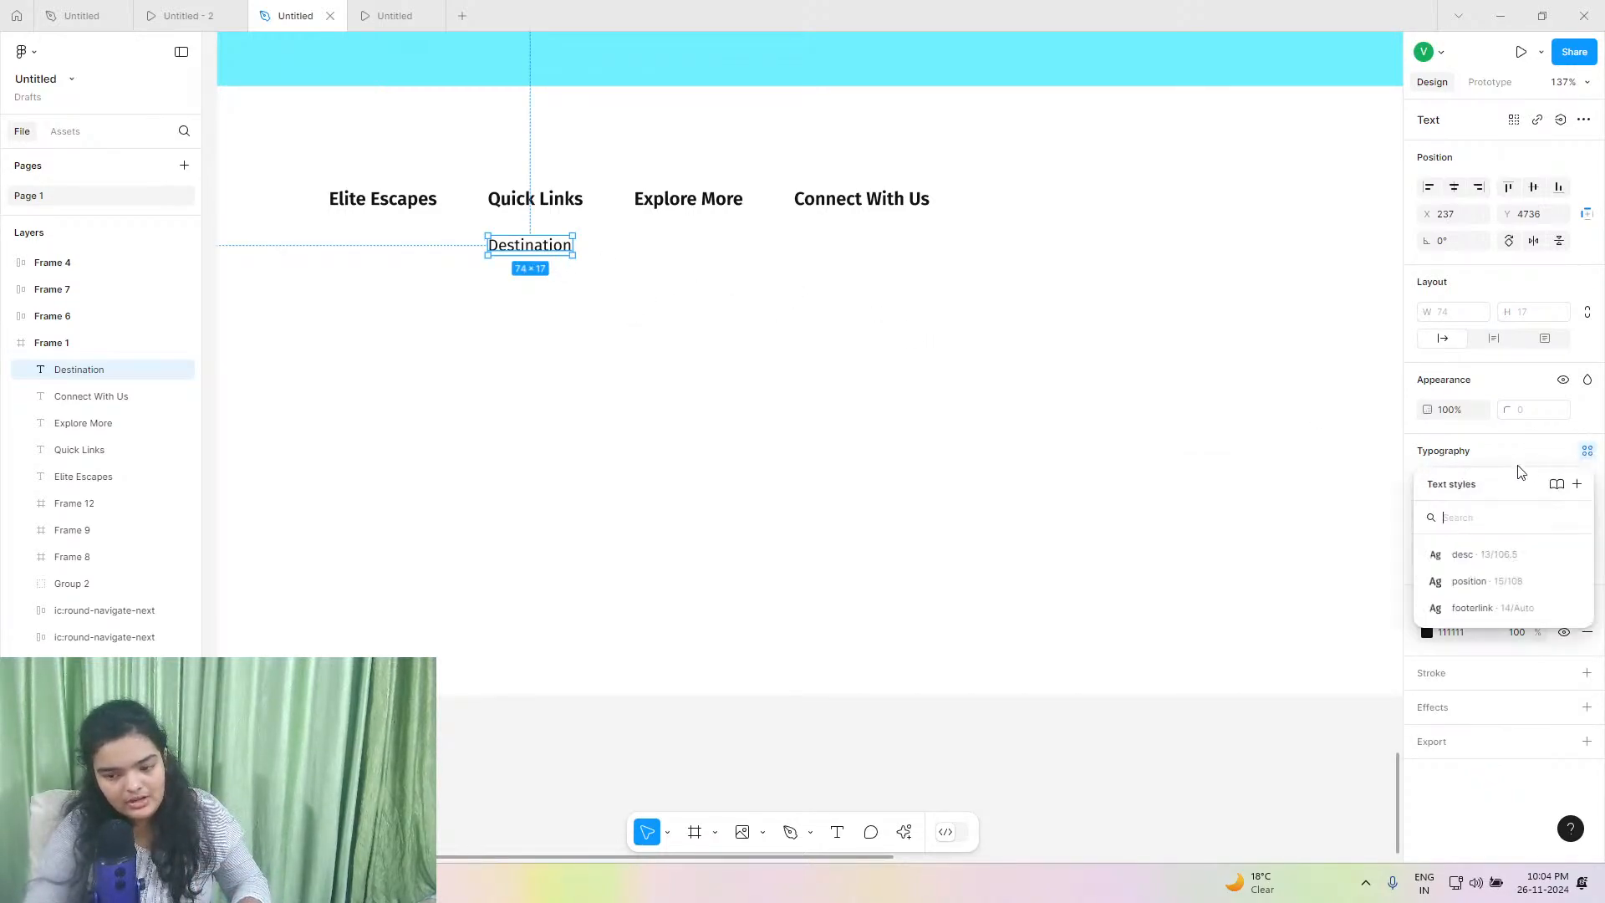
{"action": "left_click", "coordinate": [1500, 608]}
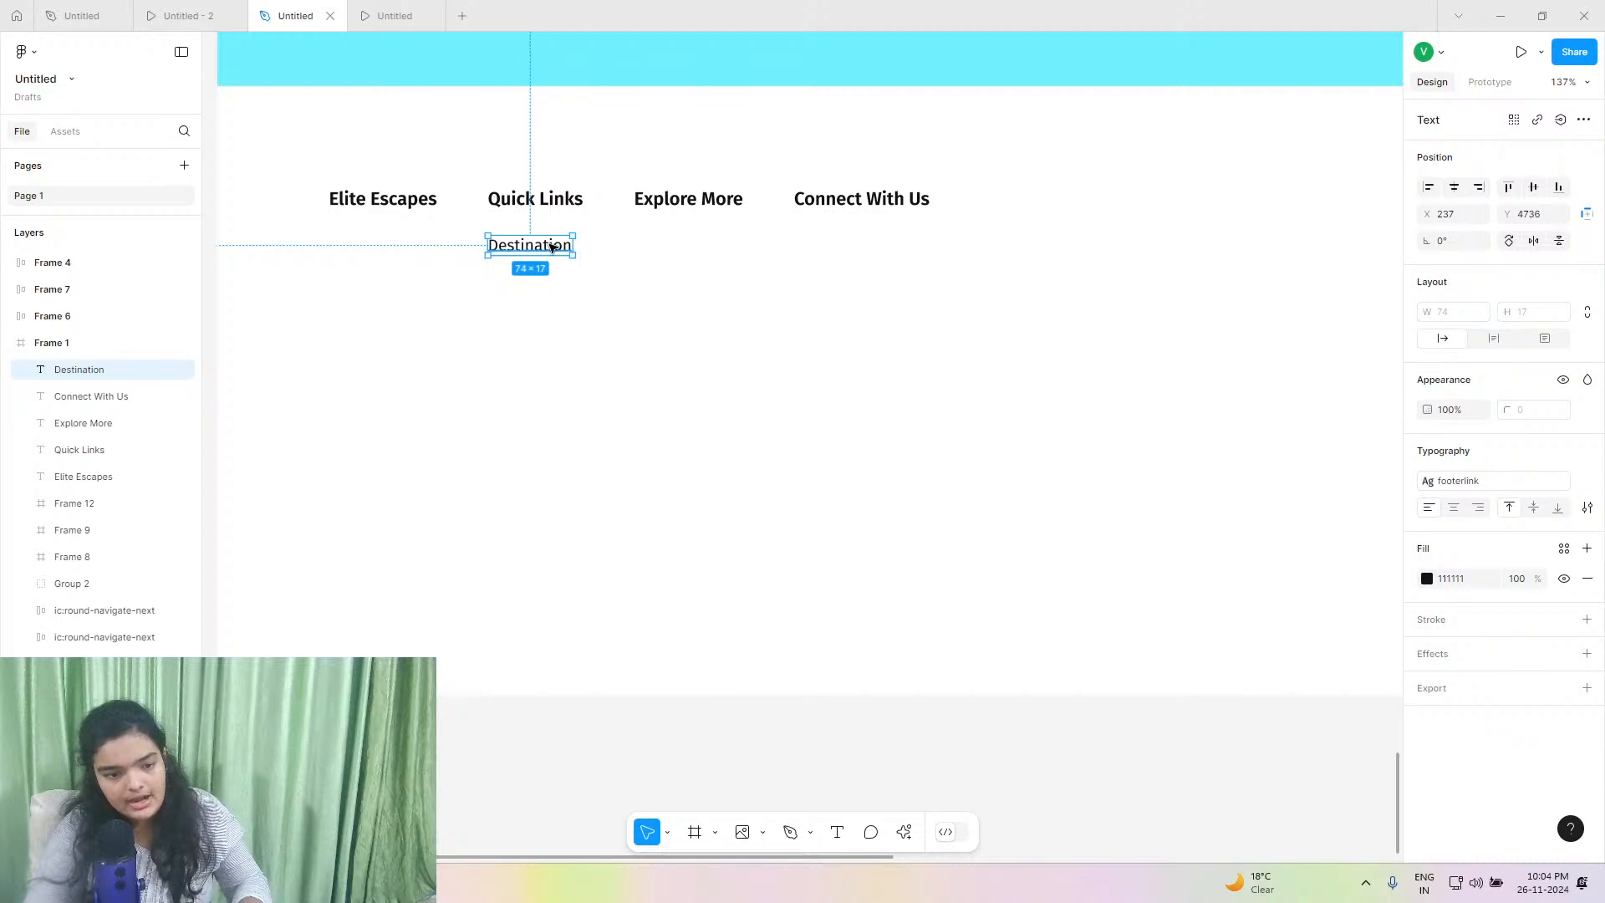
Move the "Destination" link down slightly and stack three duplicates below it at Y 4776, 4811 and 4846.
{"action": "left_click_drag", "start_coordinate": [552, 248], "coordinate": [552, 255]}
{"action": "left_click", "coordinate": [188, 16]}
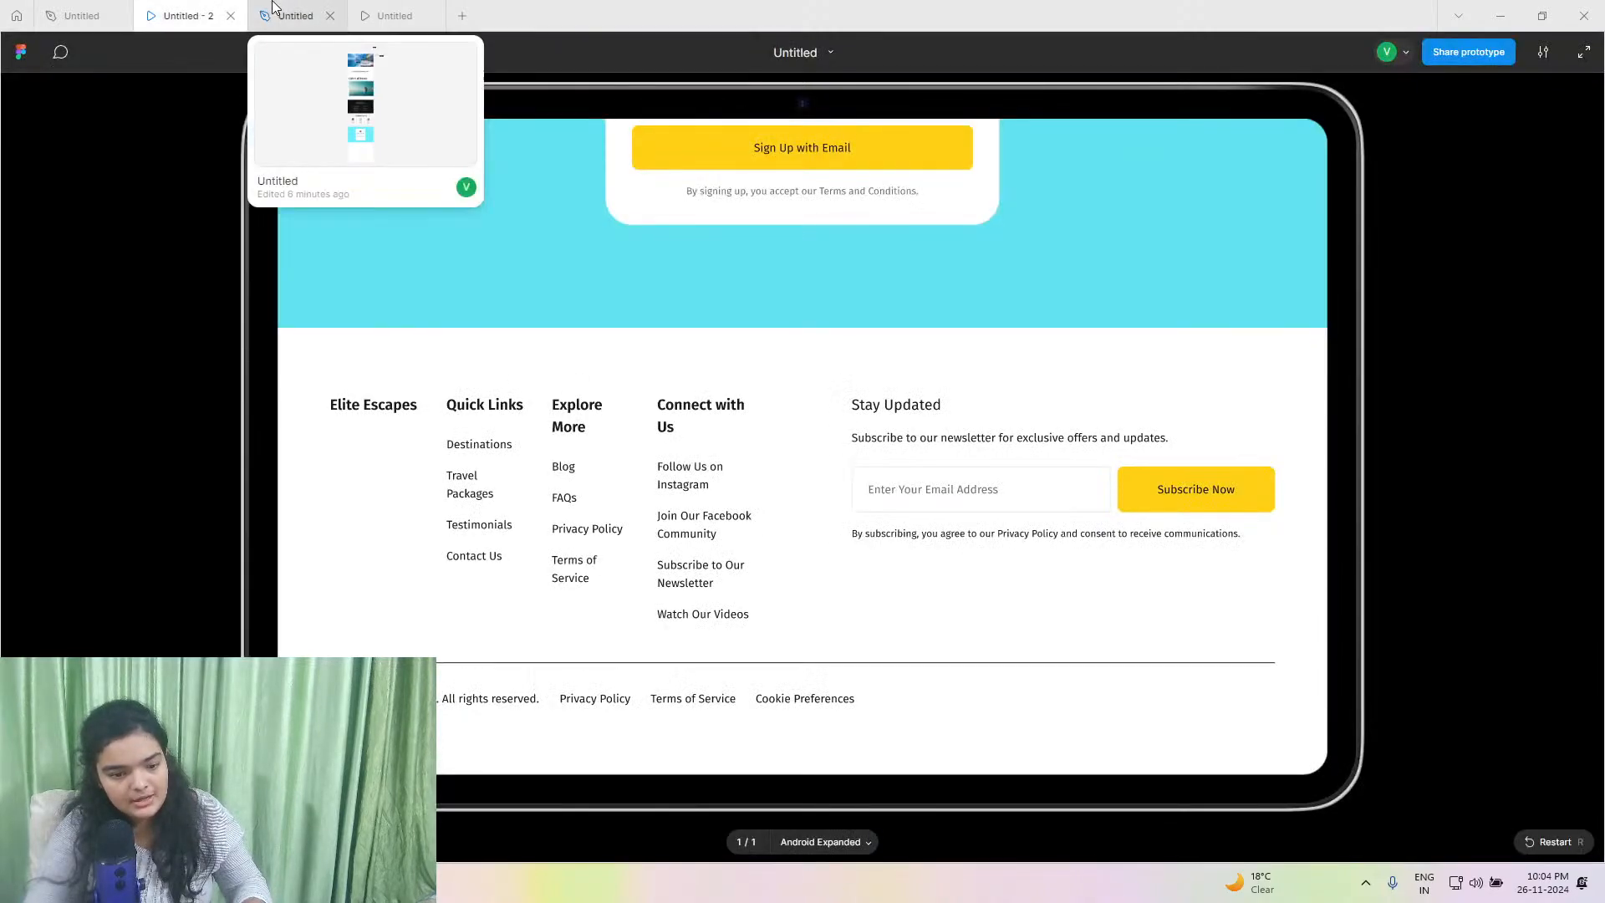
{"action": "left_click", "coordinate": [295, 15]}
{"action": "left_click_drag", "start_coordinate": [557, 251], "coordinate": [542, 377]}
Copy "Travel Packages" from the reference file and paste it with matching style over the second "Destination" link.
{"action": "left_click", "coordinate": [532, 293]}
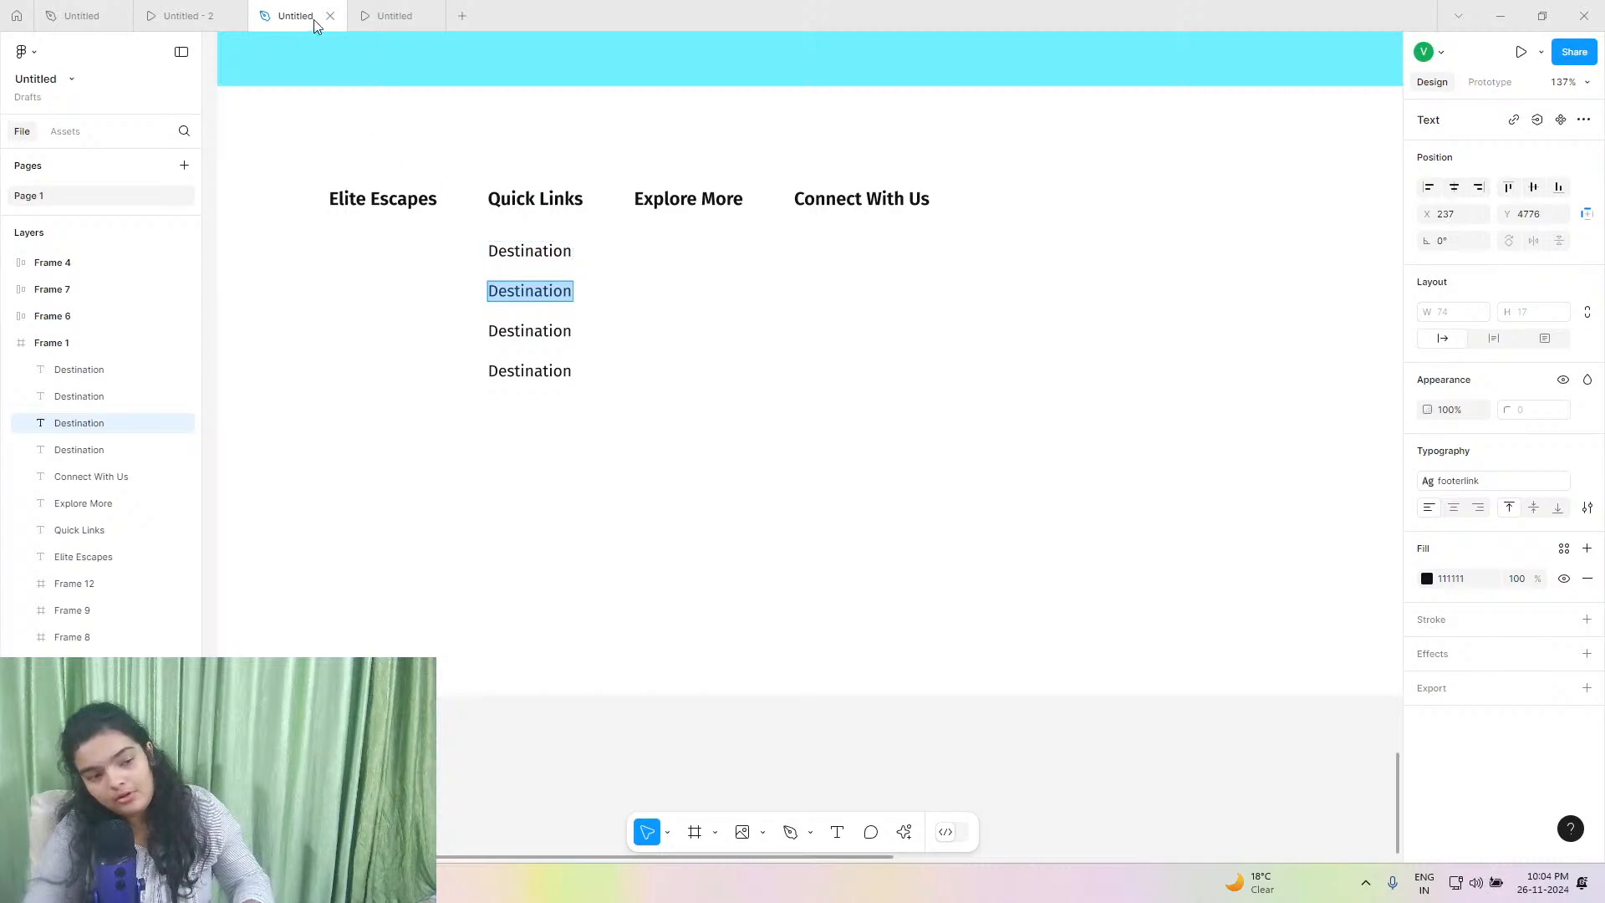
{"action": "left_click", "coordinate": [184, 16]}
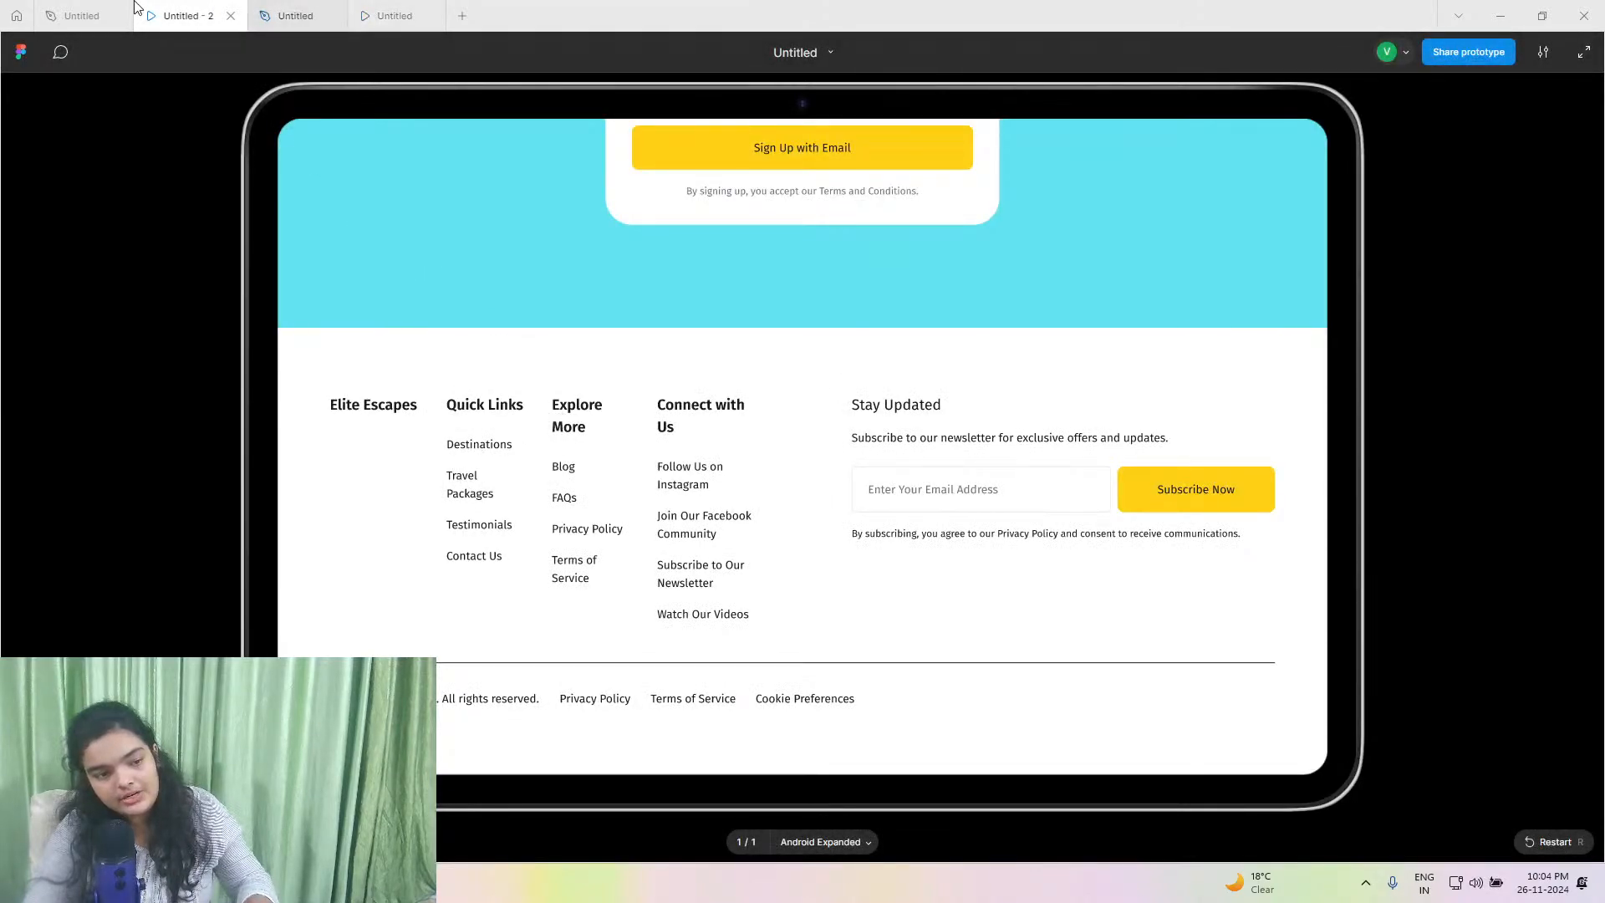
{"action": "left_click", "coordinate": [81, 15]}
{"action": "double_click", "coordinate": [500, 582]}
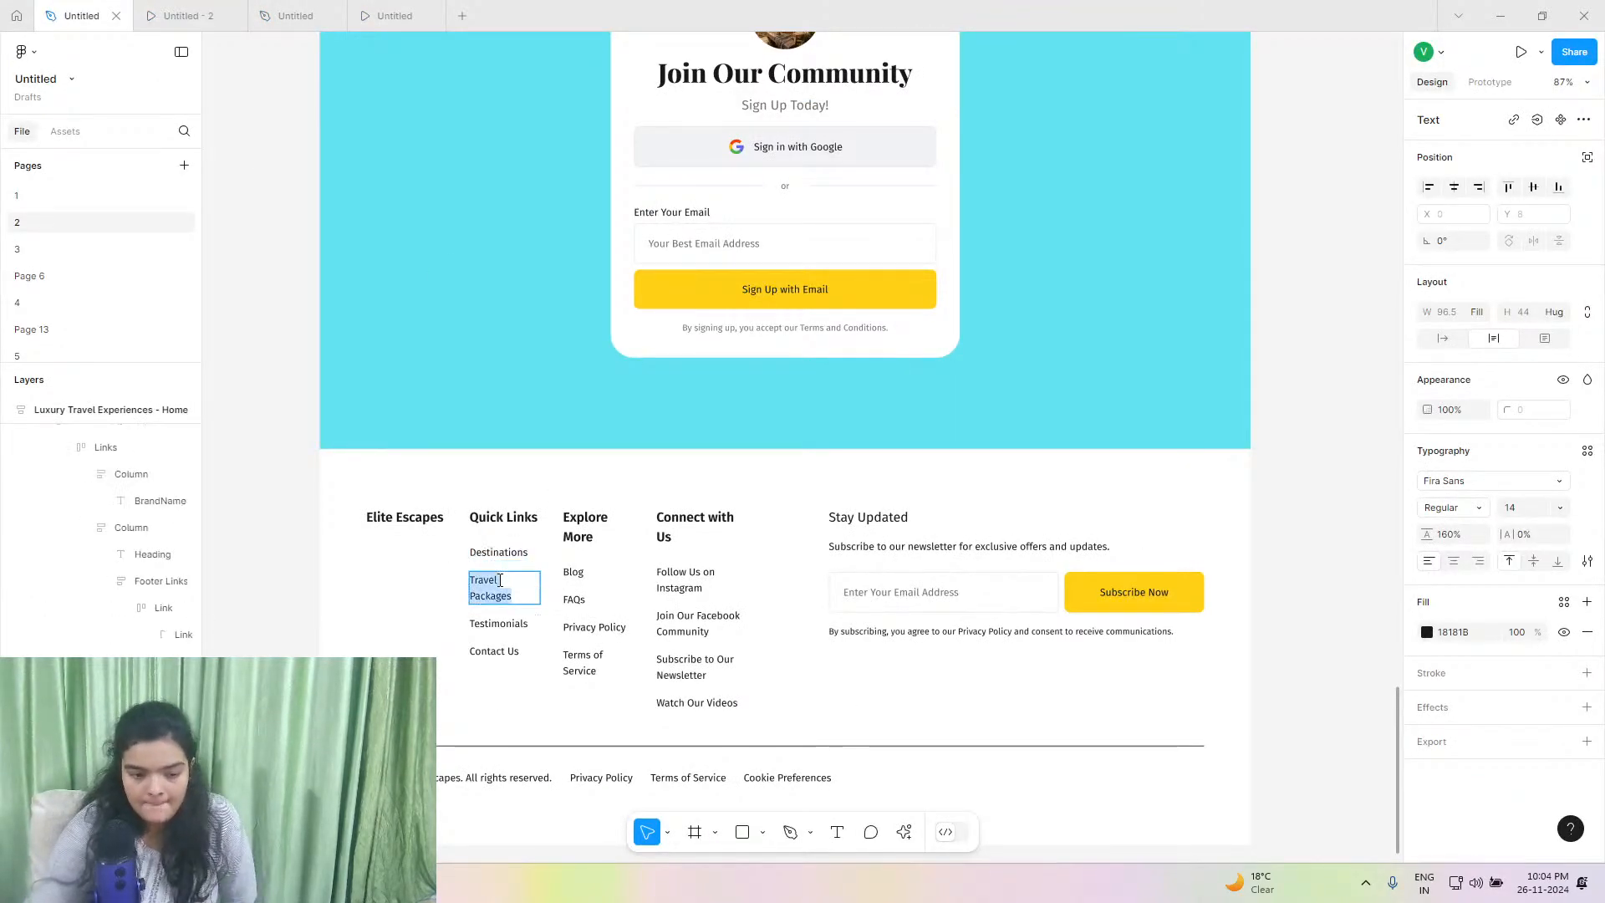
{"action": "right_click", "coordinate": [500, 583]}
{"action": "left_click", "coordinate": [479, 315]}
{"action": "left_click", "coordinate": [269, 7]}
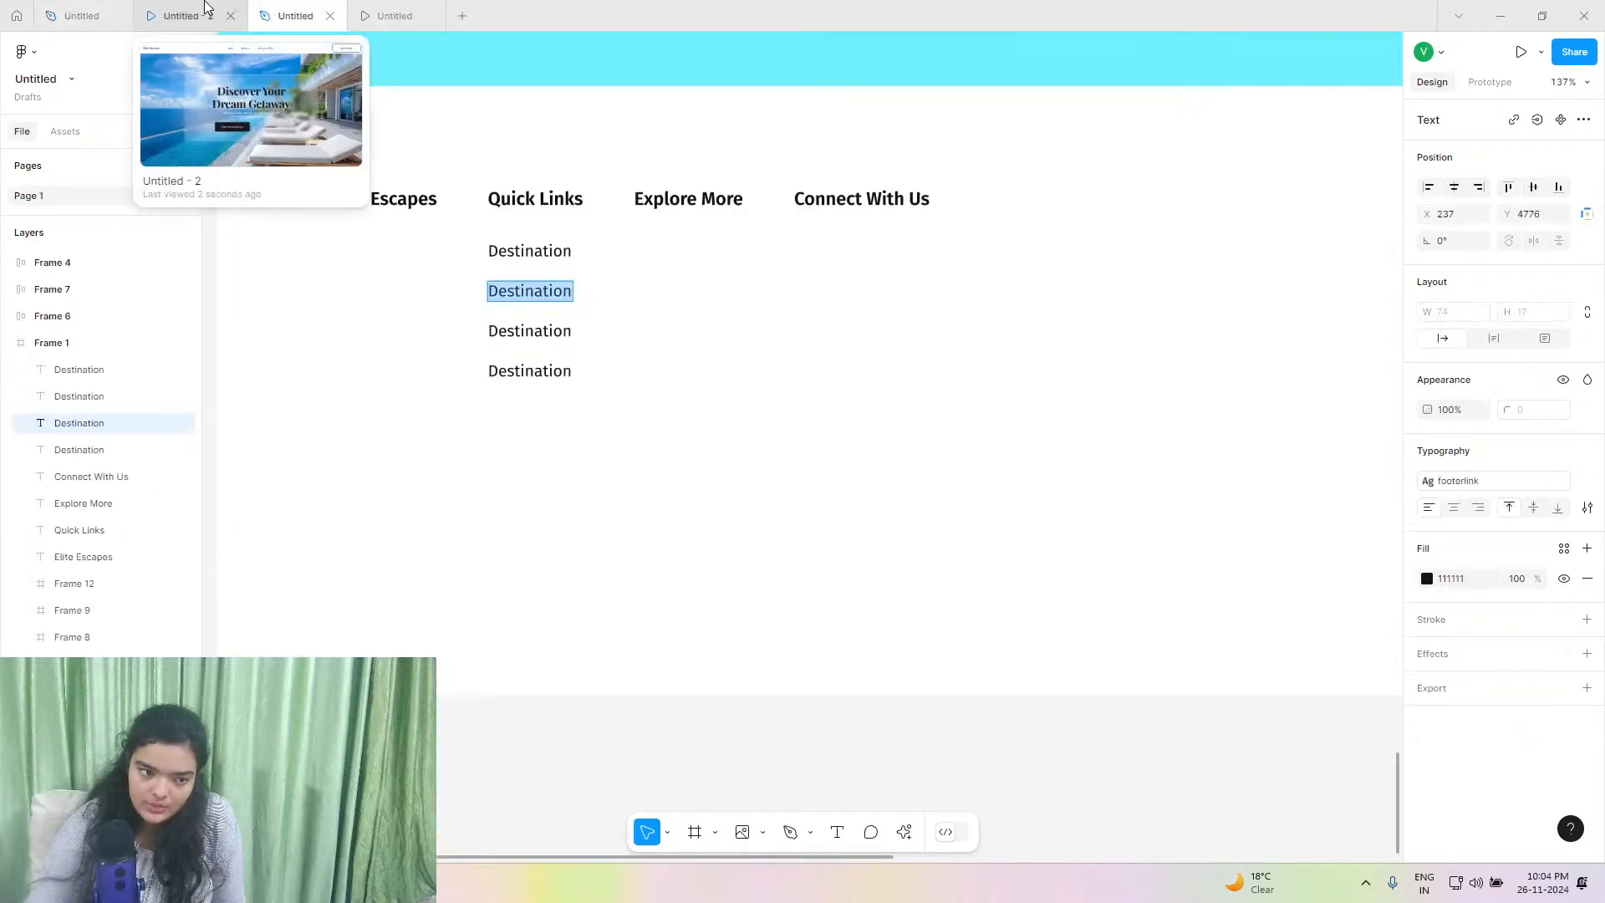
{"action": "right_click", "coordinate": [514, 294]}
{"action": "left_click", "coordinate": [552, 343]}
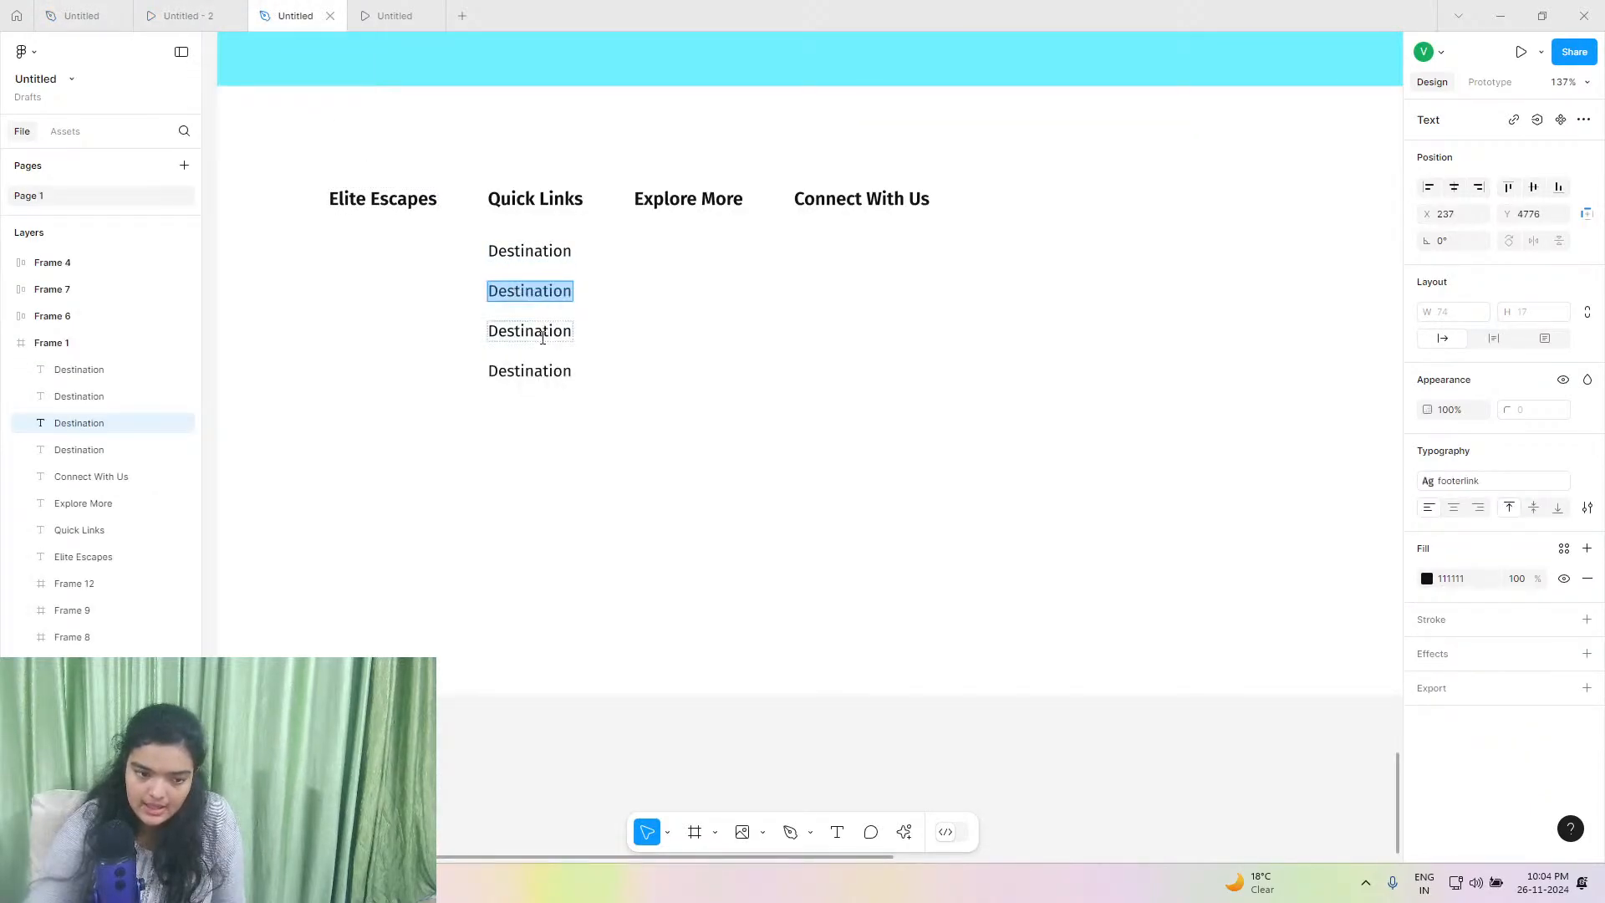
Copy "Testimonials" from the reference file and paste it with matching style over the third link under "Quick Links".
{"action": "left_click", "coordinate": [81, 15]}
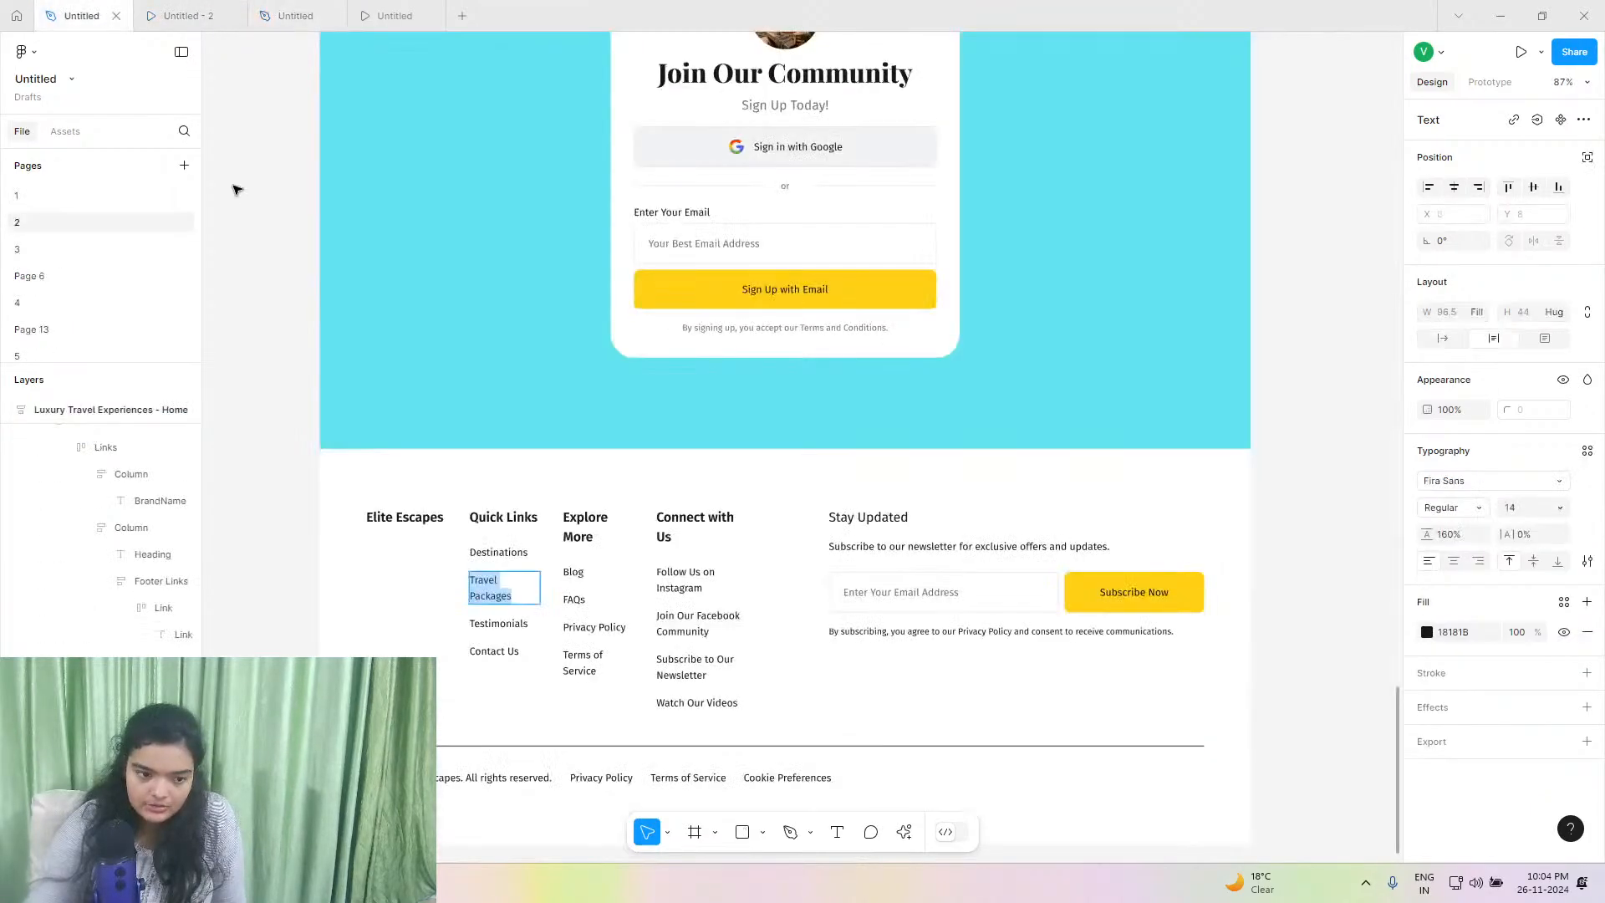
{"action": "double_click", "coordinate": [496, 623]}
{"action": "right_click", "coordinate": [496, 621]}
{"action": "left_click", "coordinate": [518, 632]}
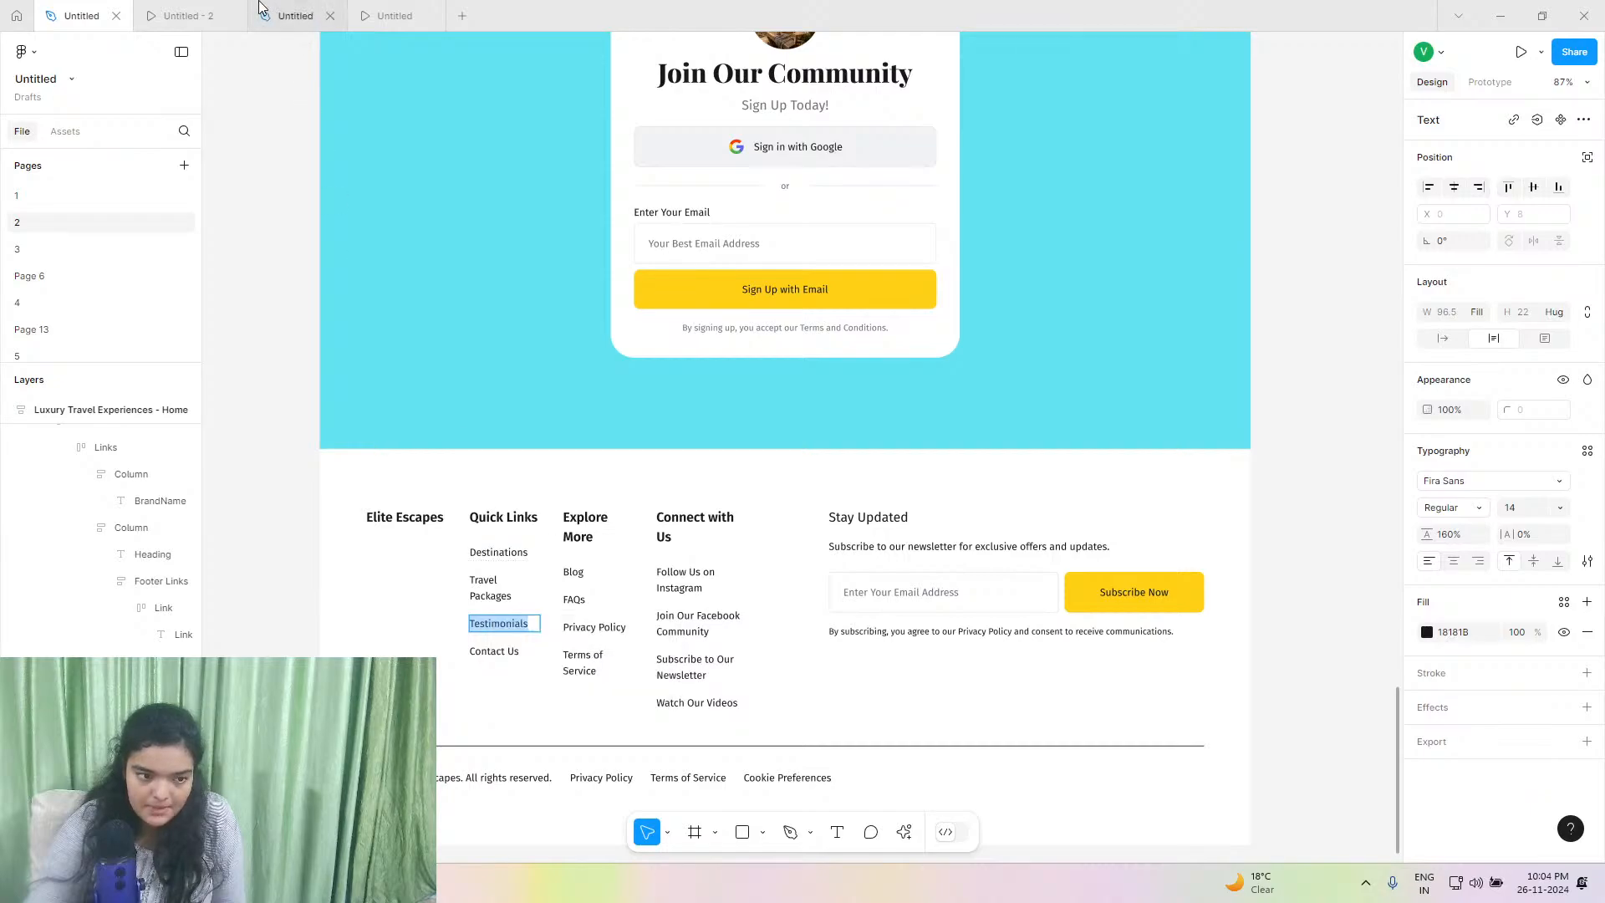
{"action": "left_click", "coordinate": [296, 15]}
{"action": "double_click", "coordinate": [530, 329]}
{"action": "right_click", "coordinate": [530, 331]}
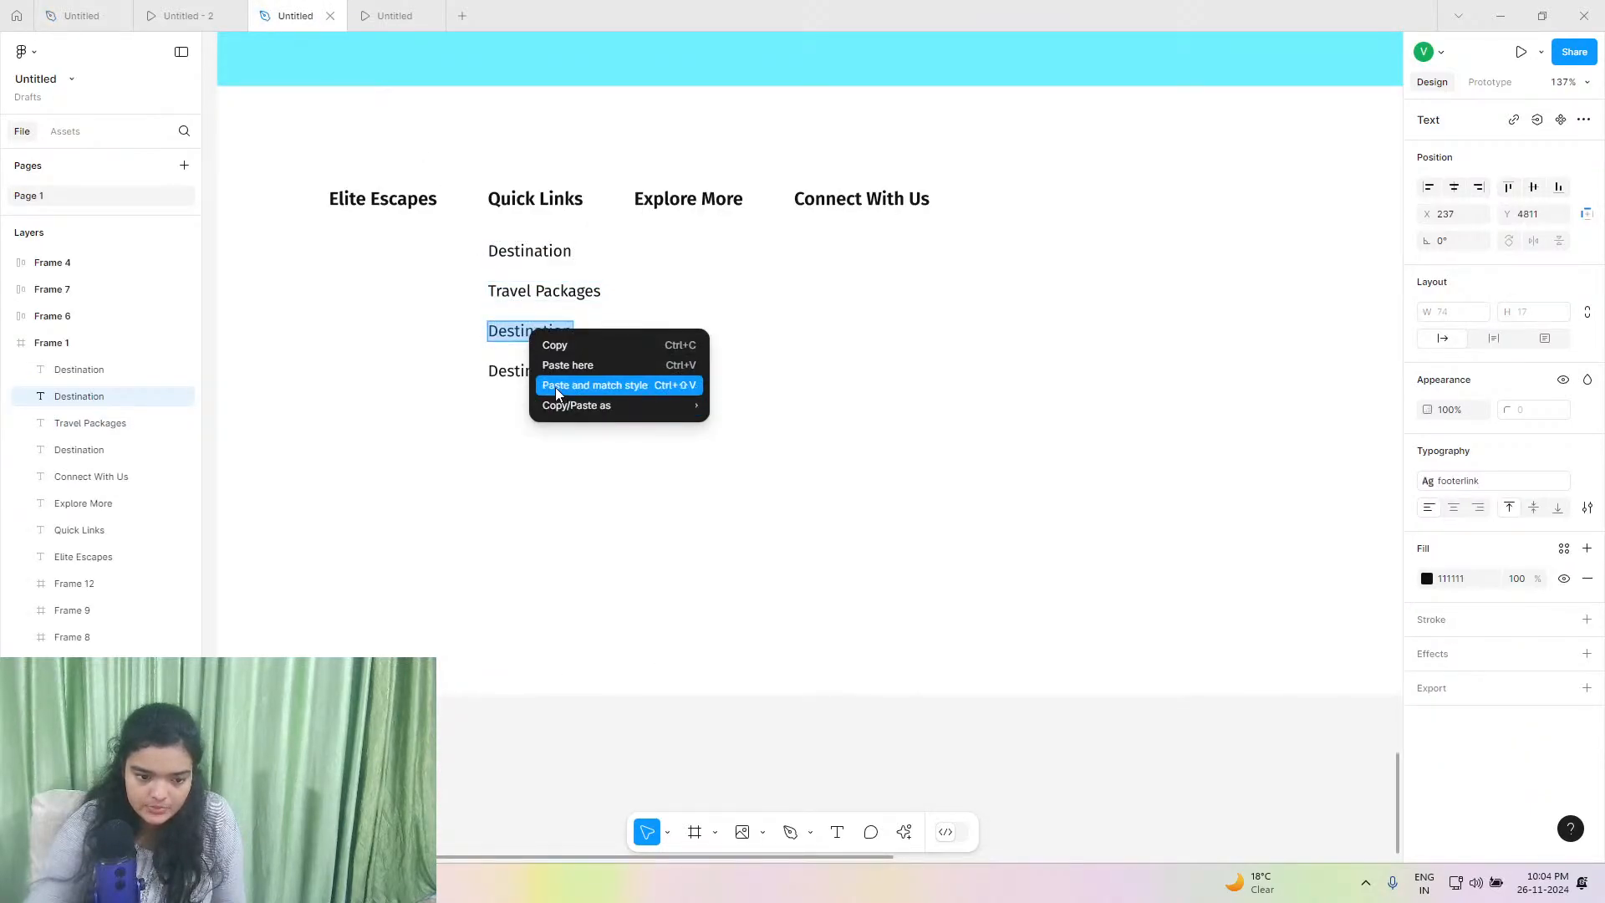
{"action": "left_click", "coordinate": [558, 393]}
Copy "Contact Us" from the reference file and paste it with matching style over the fourth link under "Quick Links".
{"action": "left_click", "coordinate": [104, 15]}
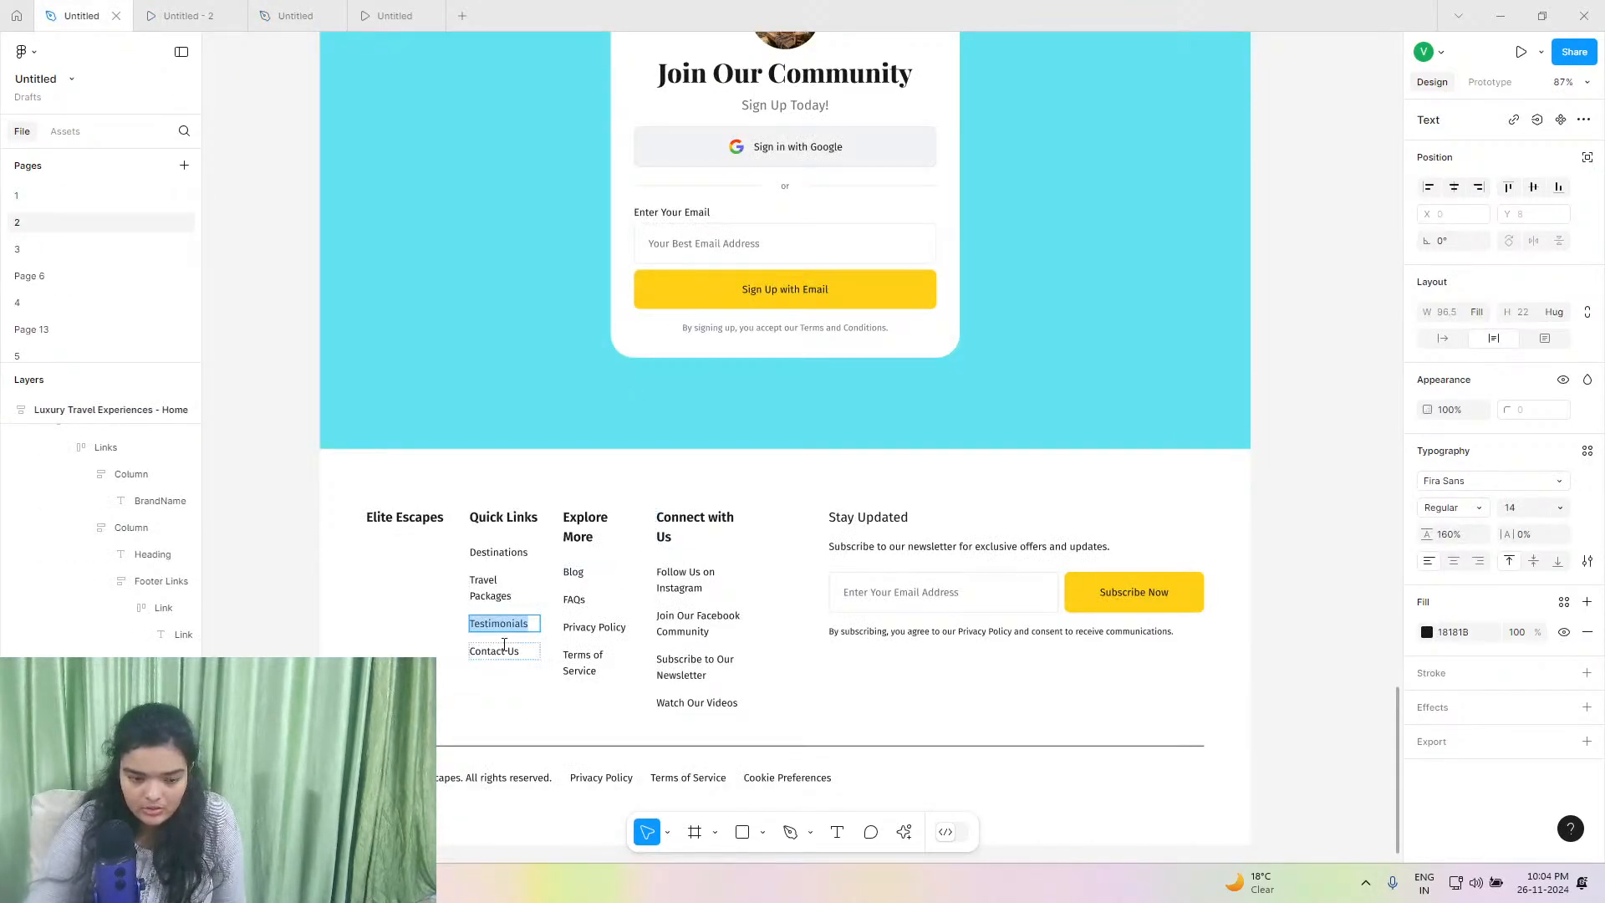
{"action": "right_click", "coordinate": [500, 654]}
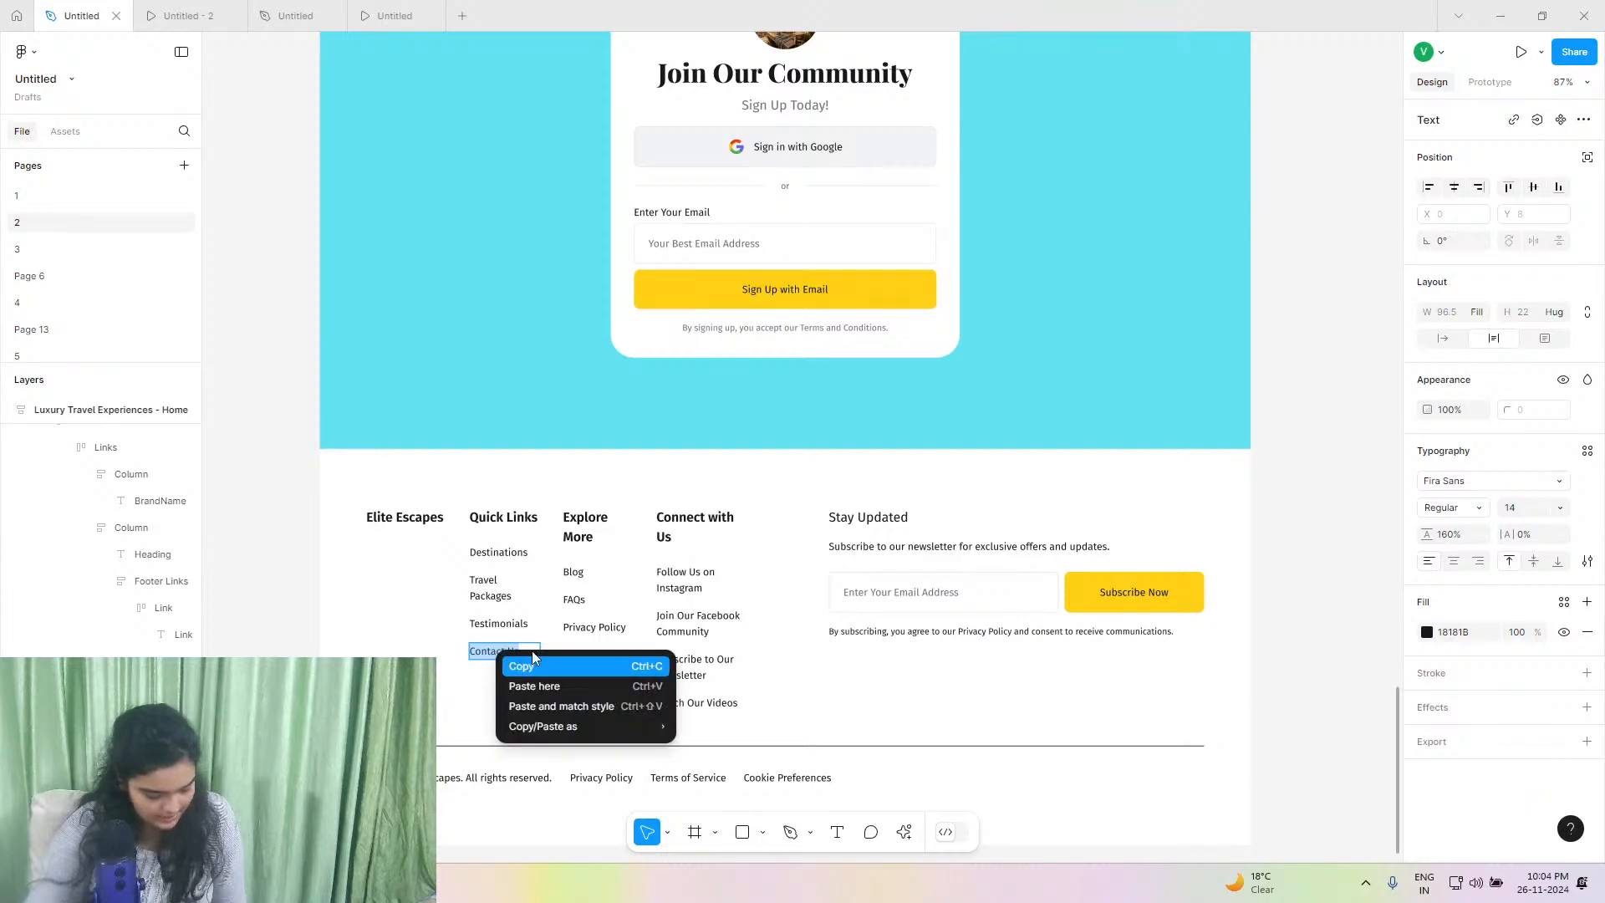
{"action": "left_click", "coordinate": [522, 664]}
{"action": "left_click", "coordinate": [335, 10]}
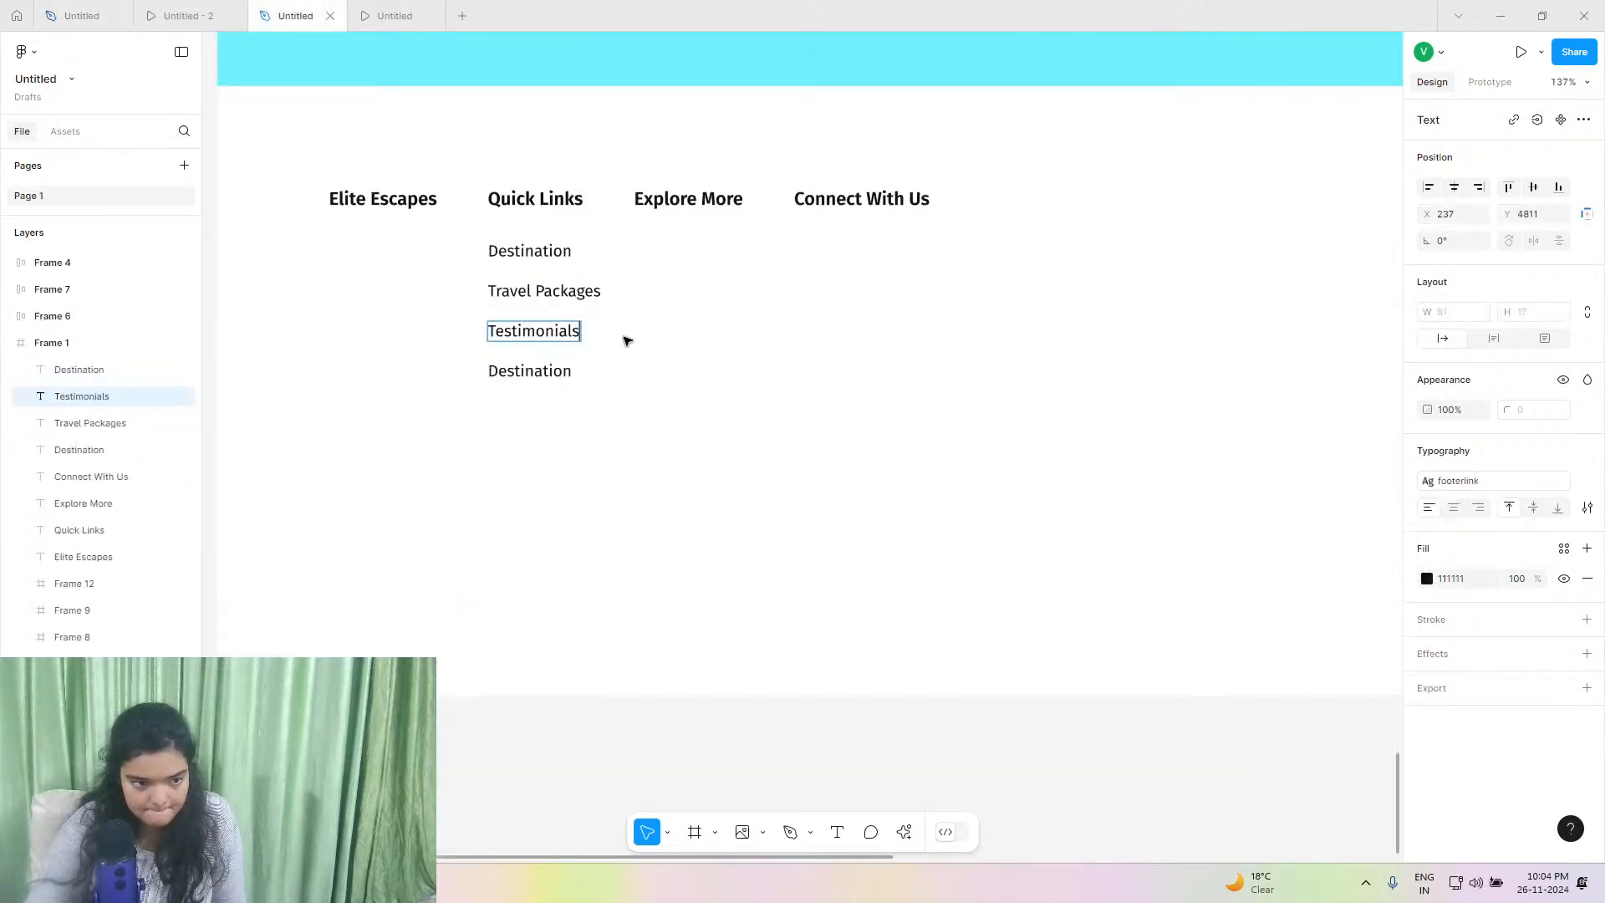
{"action": "double_click", "coordinate": [575, 373]}
{"action": "right_click", "coordinate": [558, 372]}
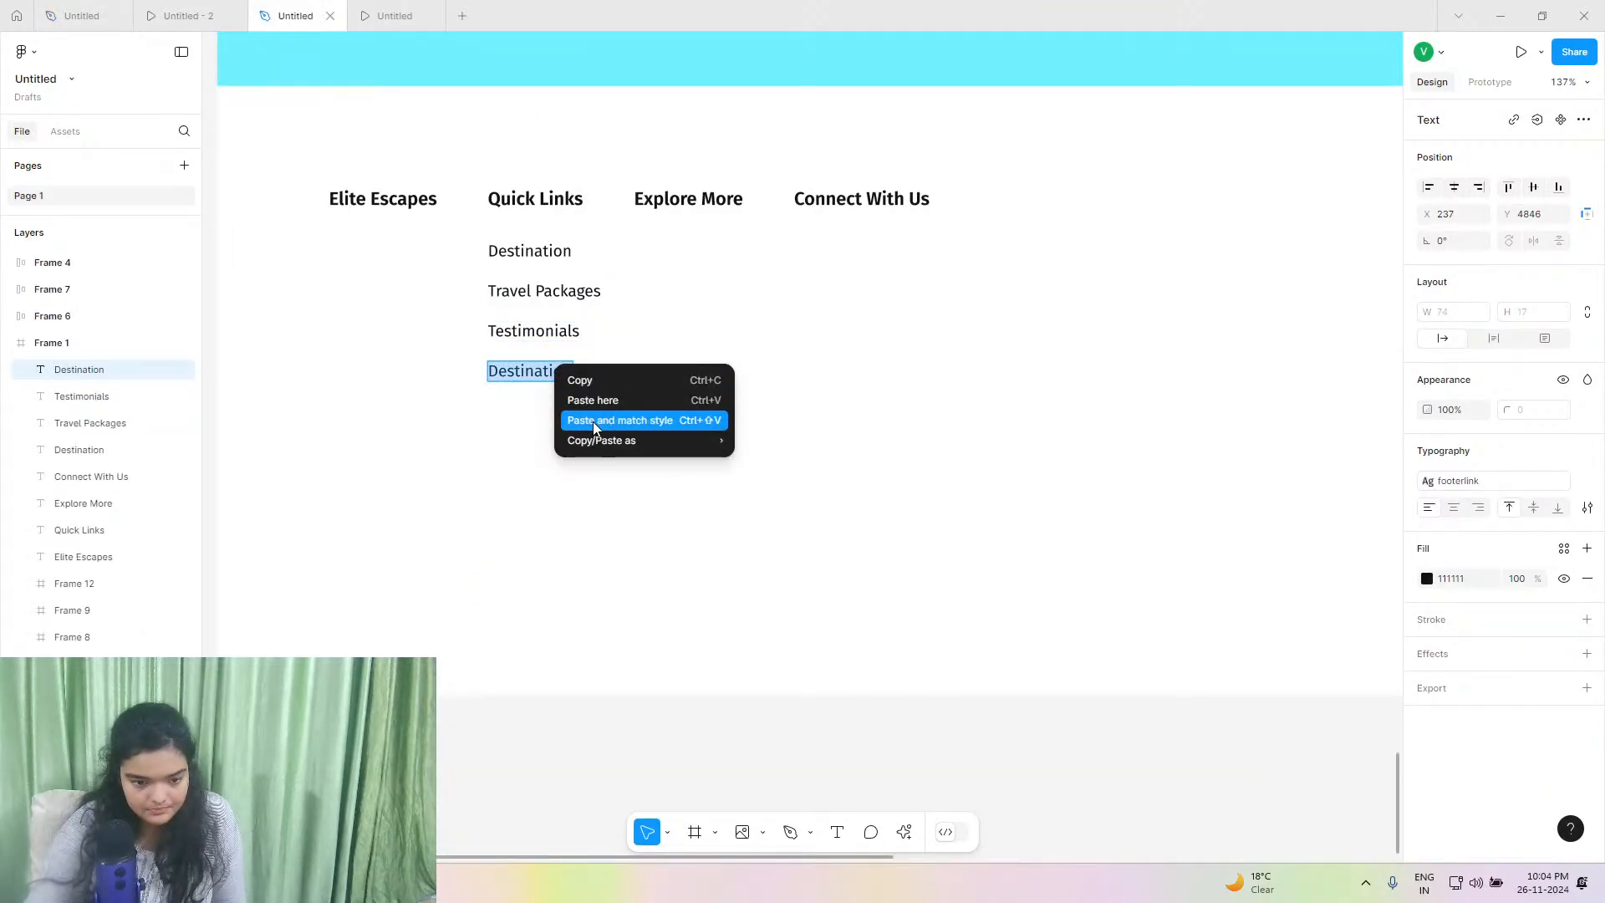
{"action": "left_click", "coordinate": [593, 422]}
Move the four links under "Quick Links" up slightly and place a copy of them under "Explore More" at X 365.
{"action": "left_click_drag", "start_coordinate": [599, 461], "coordinate": [487, 240]}
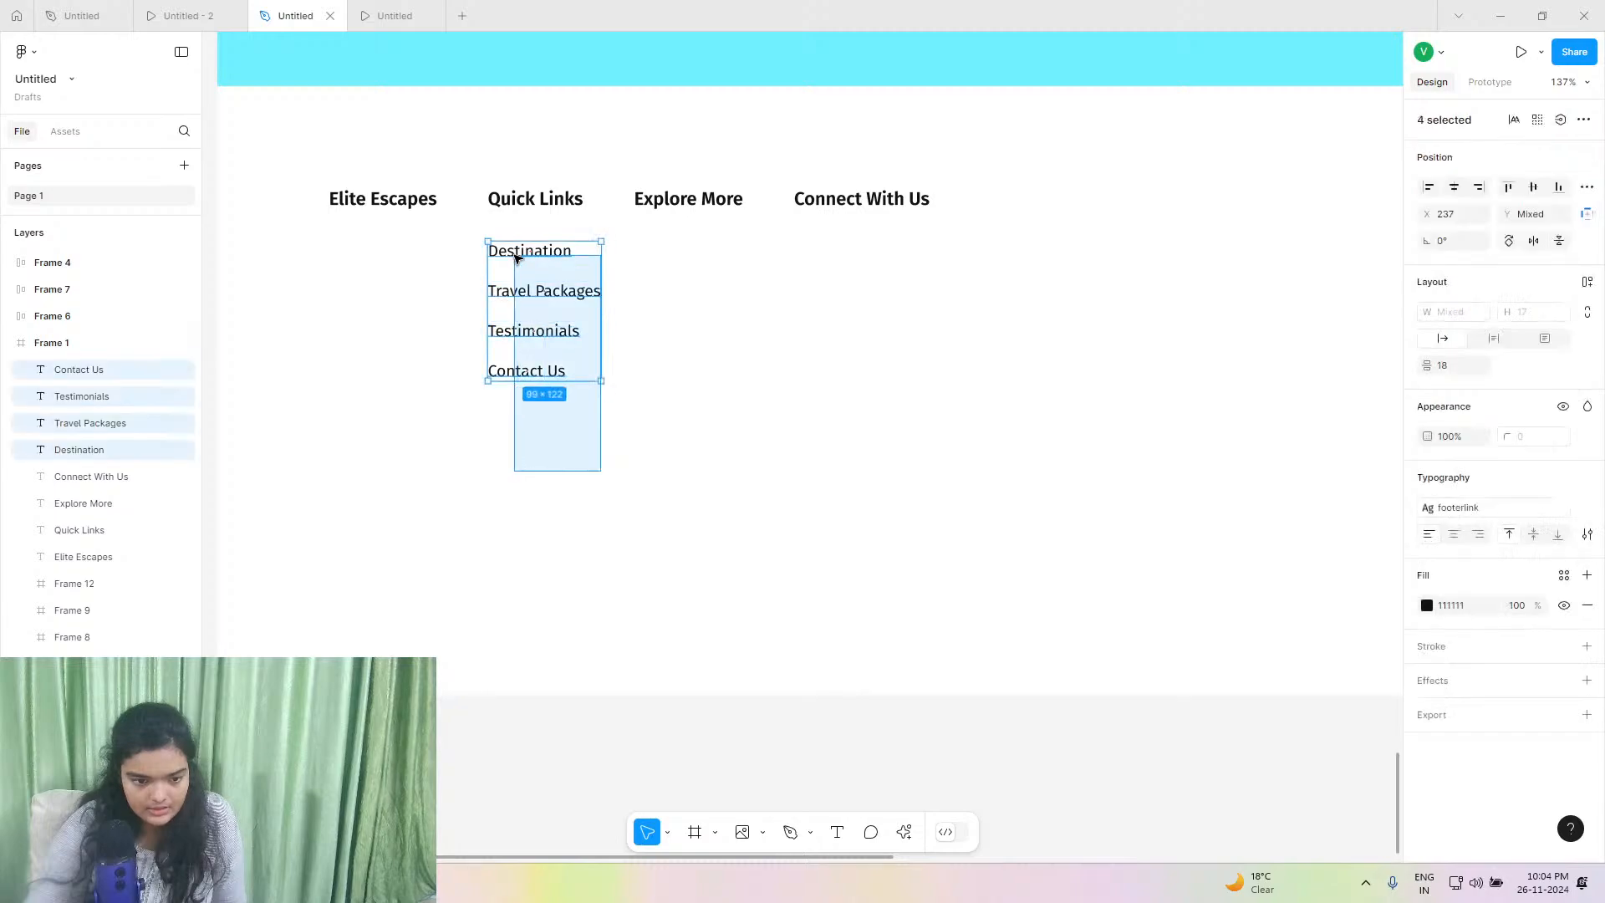
{"action": "left_click_drag", "start_coordinate": [537, 290], "coordinate": [540, 286]}
{"action": "right_click", "coordinate": [539, 284]}
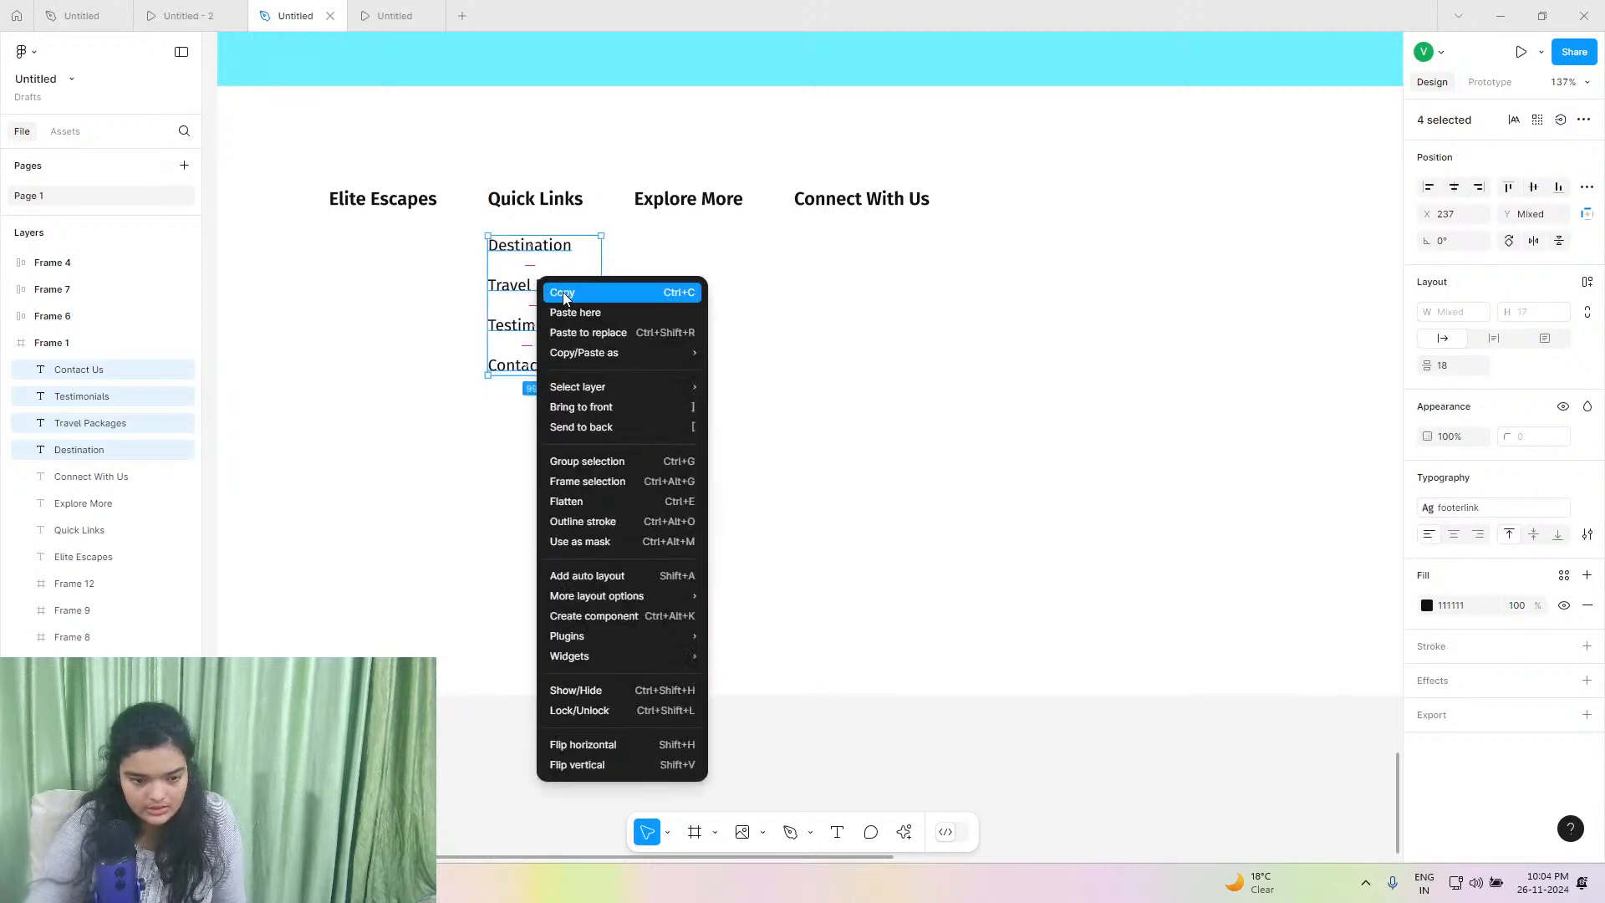
{"action": "left_click", "coordinate": [564, 291]}
{"action": "right_click", "coordinate": [656, 309]}
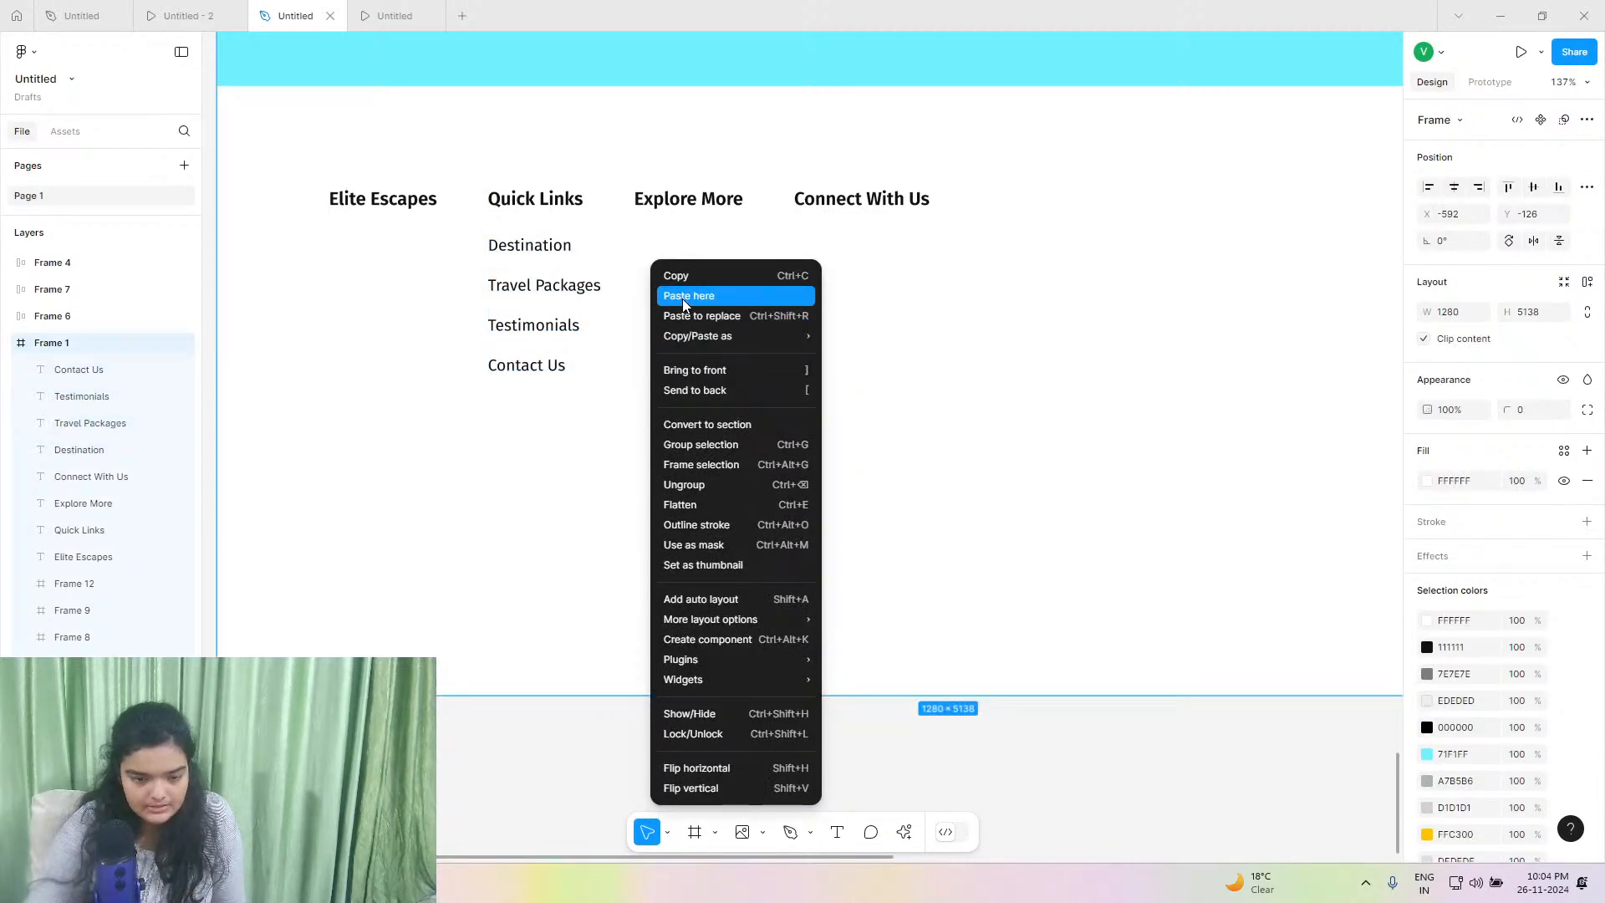
{"action": "left_click", "coordinate": [682, 296]}
{"action": "left_click_drag", "start_coordinate": [544, 281], "coordinate": [618, 285]}
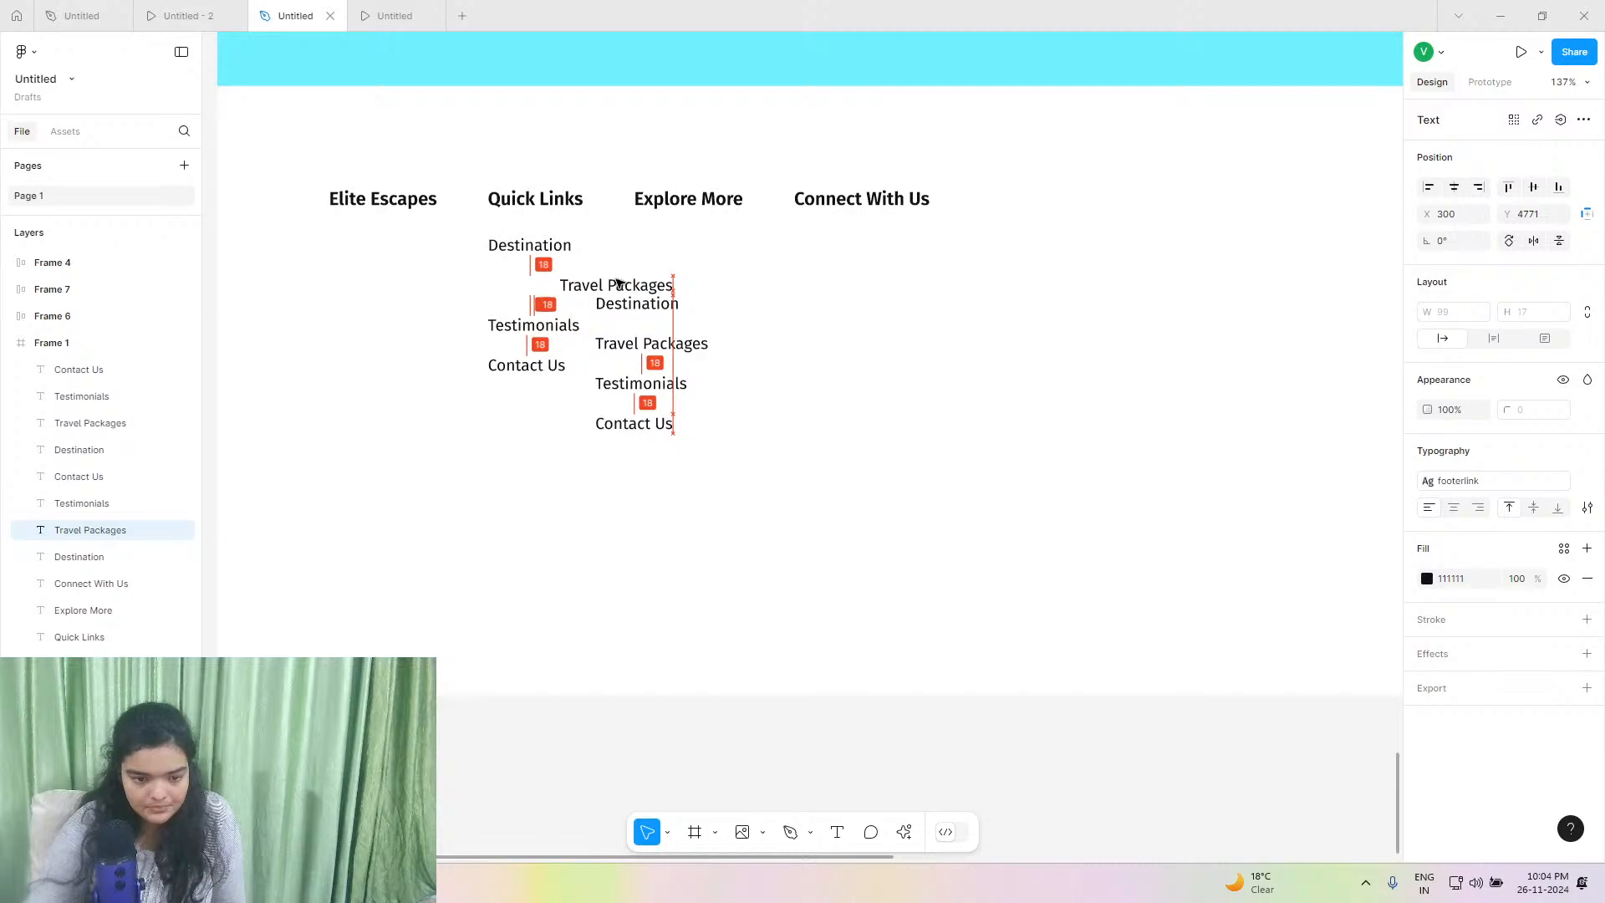
{"action": "key", "text": "ctrl+z"}
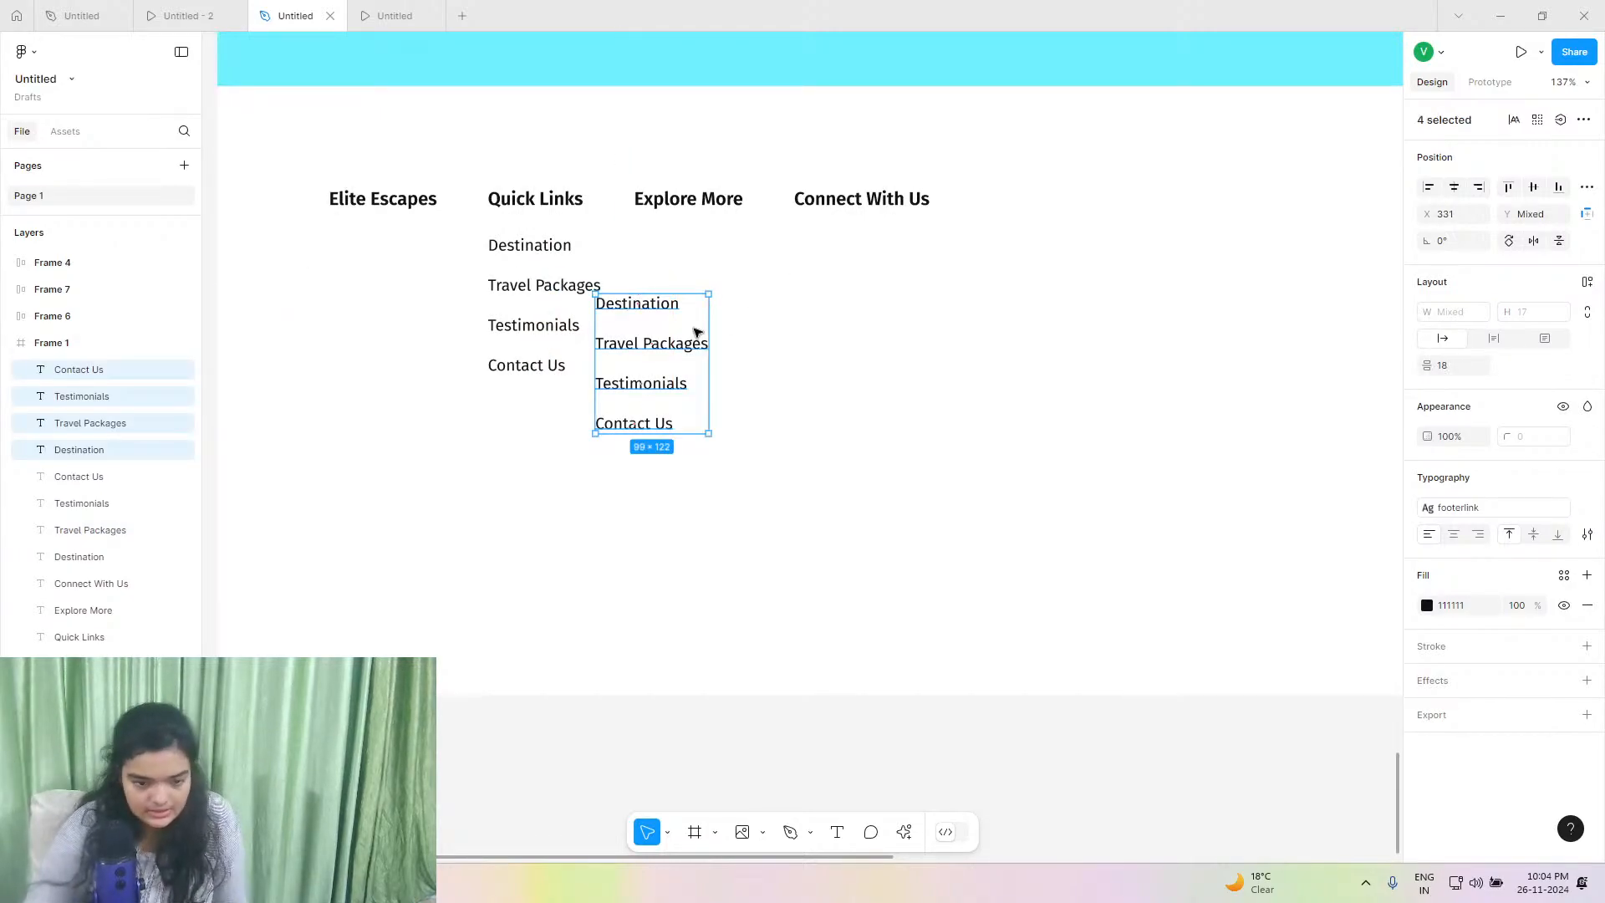
{"action": "left_click_drag", "start_coordinate": [666, 319], "coordinate": [692, 300]}
Copy "Blog" from the reference file and paste it with matching style over the first link under "Explore More".
{"action": "left_click", "coordinate": [241, 10]}
{"action": "left_click", "coordinate": [81, 15]}
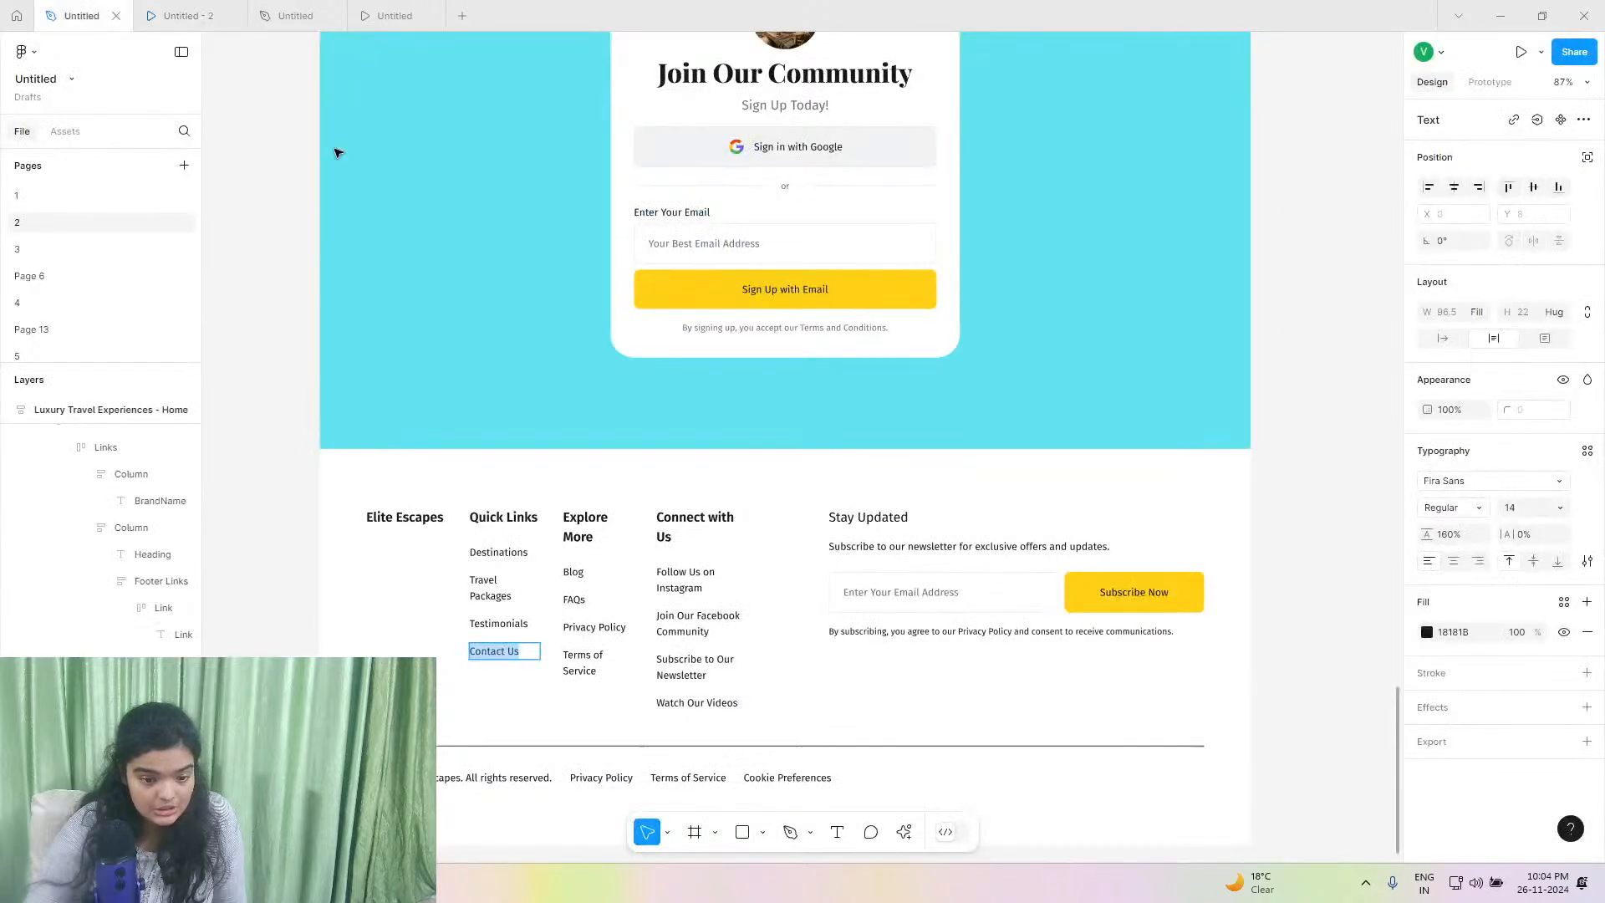
{"action": "left_click", "coordinate": [575, 577]}
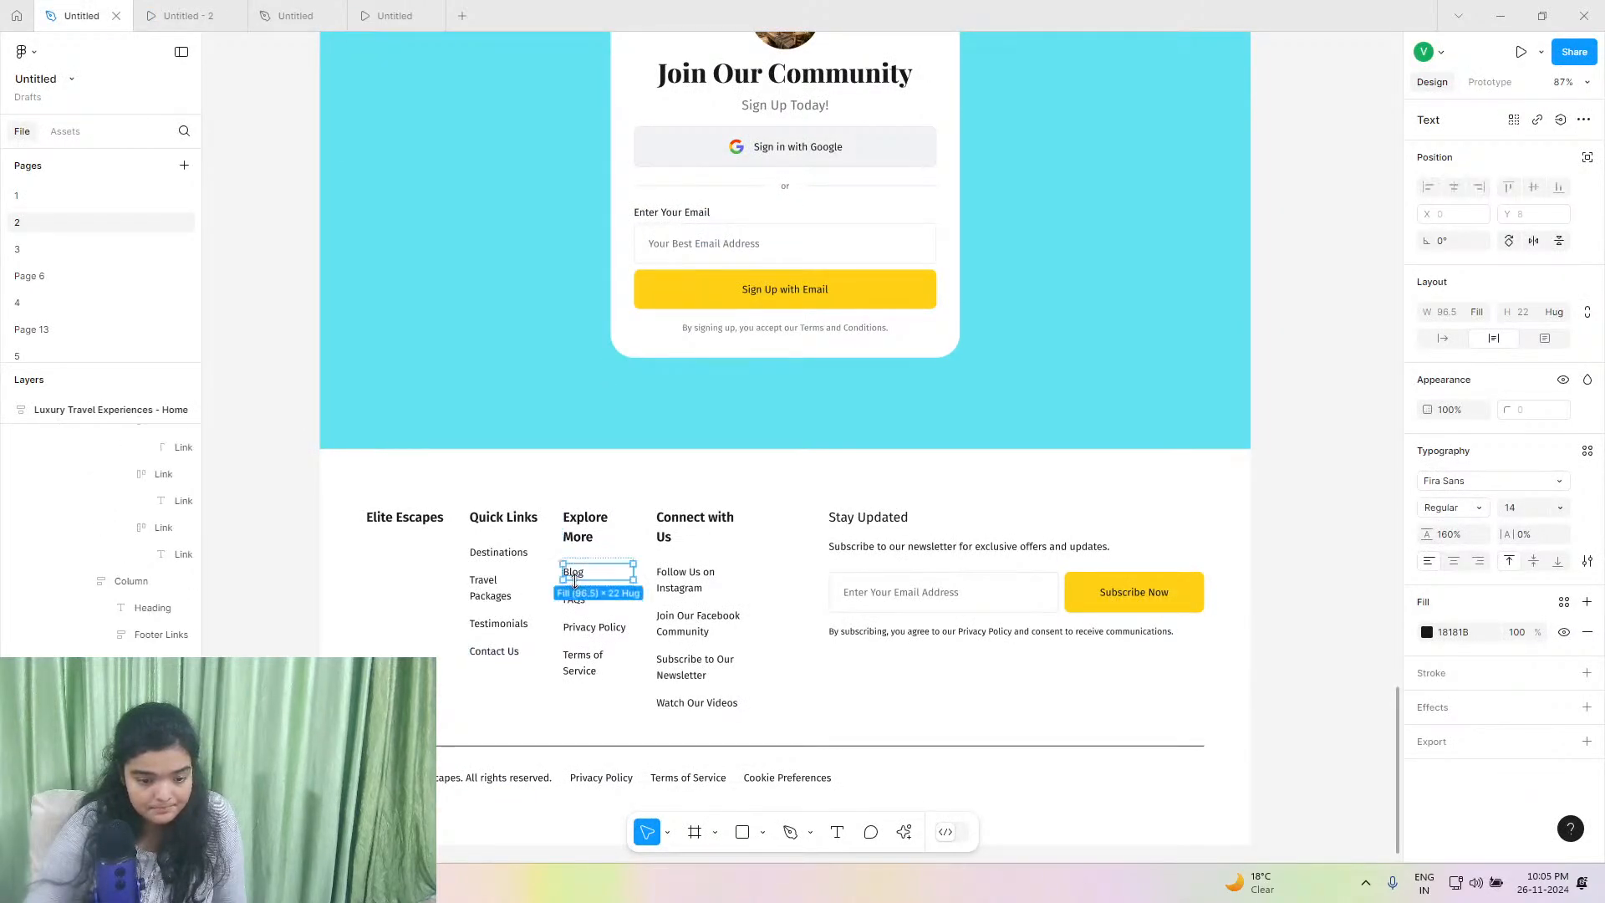
{"action": "right_click", "coordinate": [575, 578]}
{"action": "key", "text": "Escape"}
{"action": "double_click", "coordinate": [573, 571]}
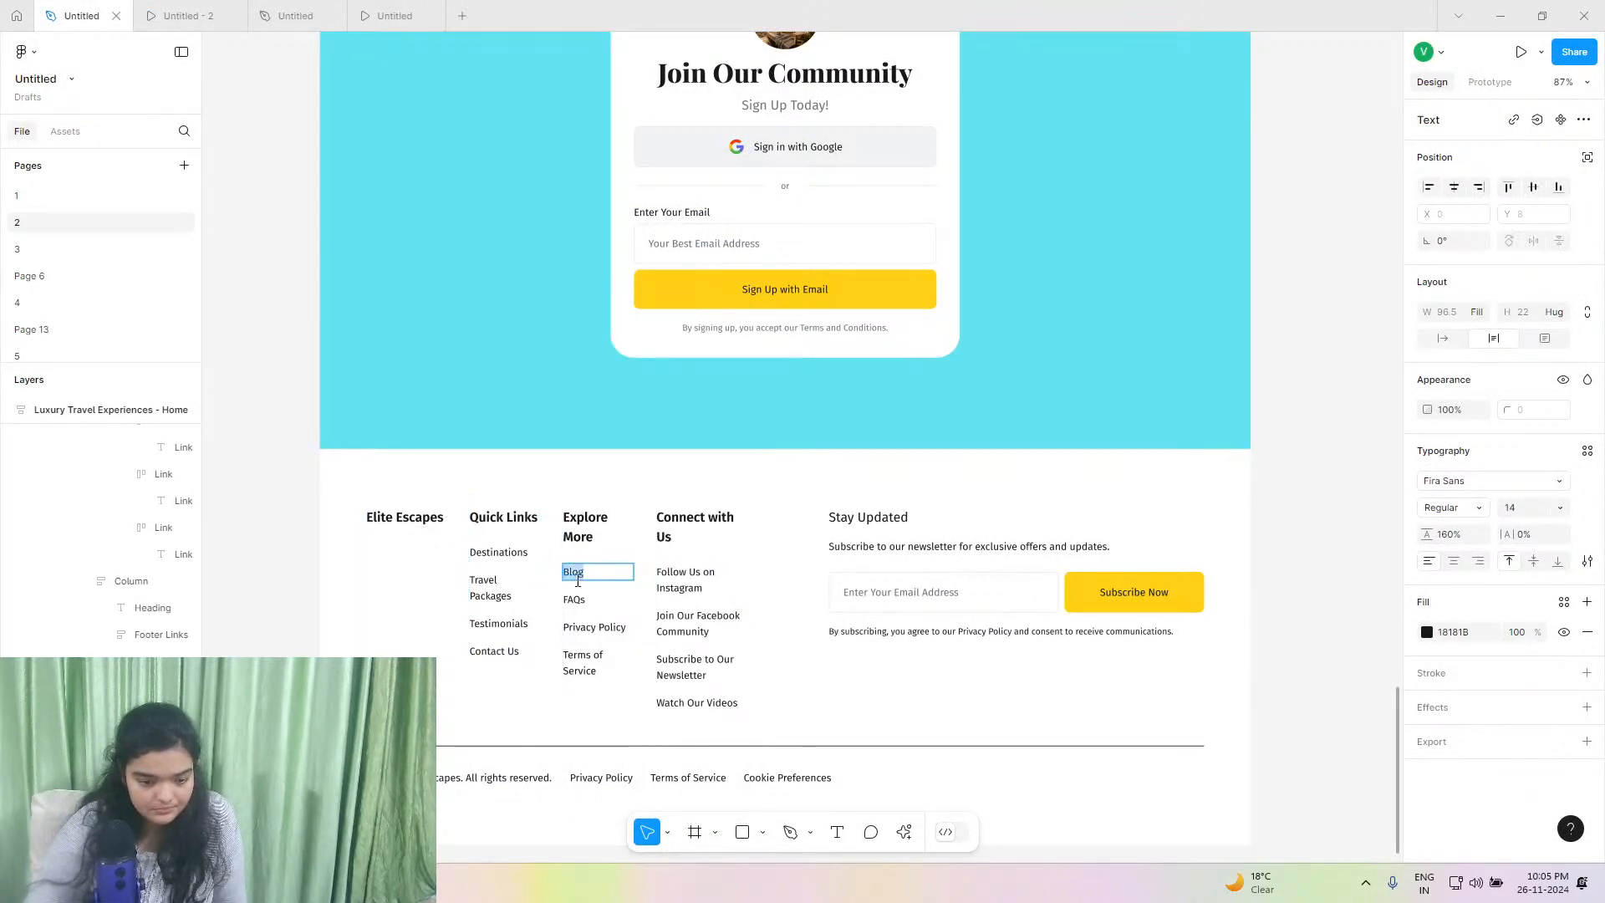
{"action": "right_click", "coordinate": [574, 577]}
{"action": "key", "text": "Escape"}
{"action": "left_click", "coordinate": [297, 10]}
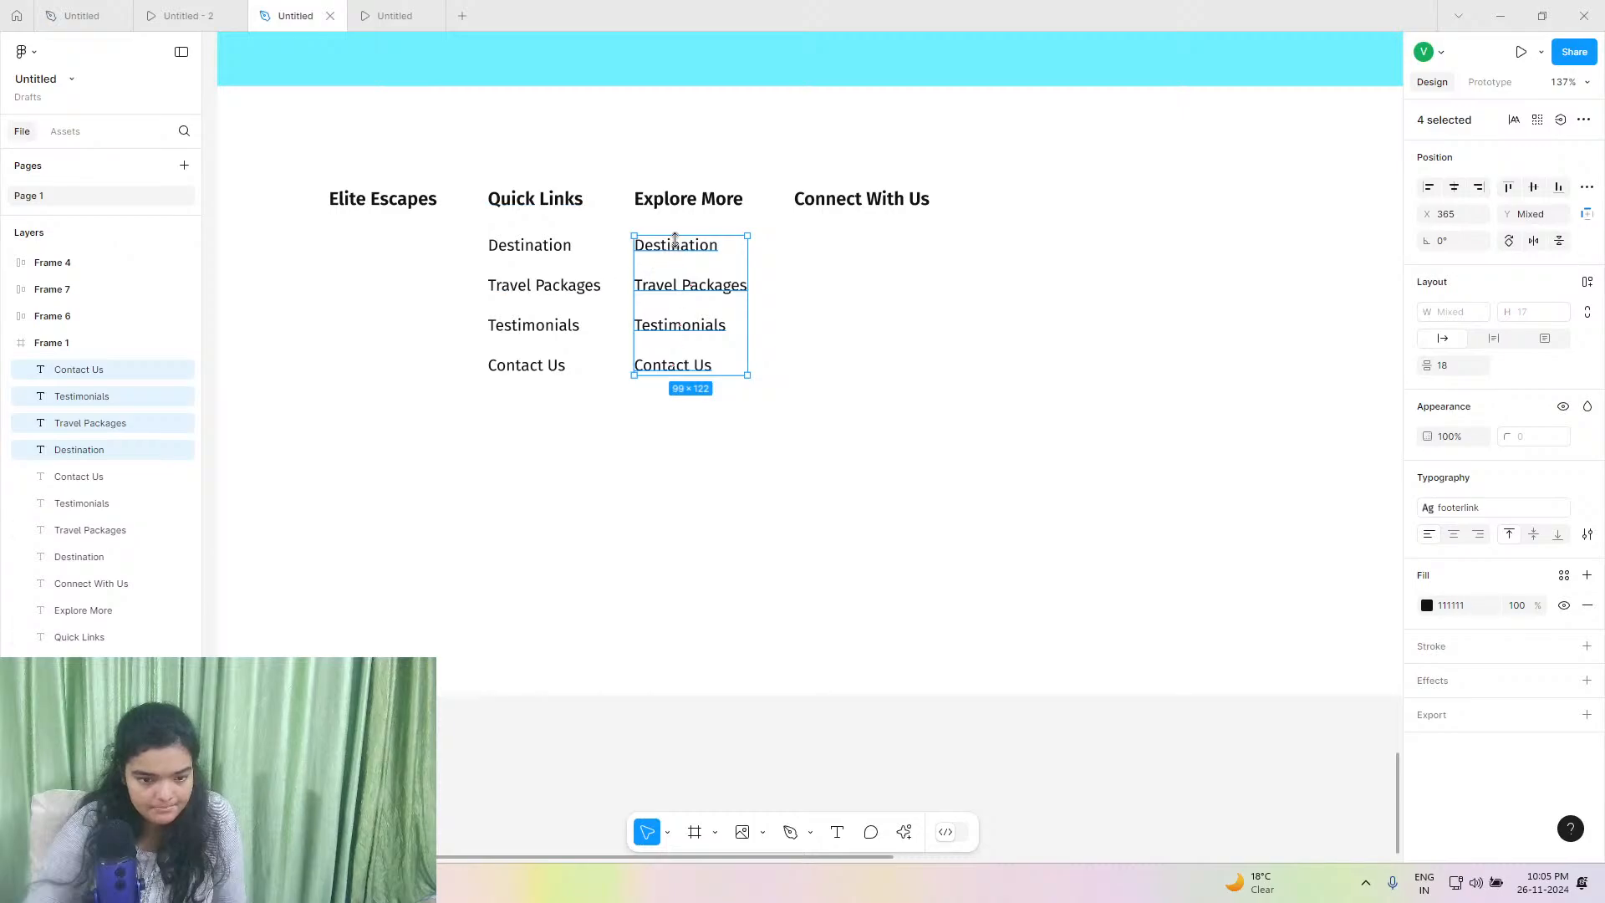
{"action": "left_click", "coordinate": [675, 246]}
{"action": "right_click", "coordinate": [676, 250]}
{"action": "double_click", "coordinate": [676, 247]}
{"action": "right_click", "coordinate": [677, 247]}
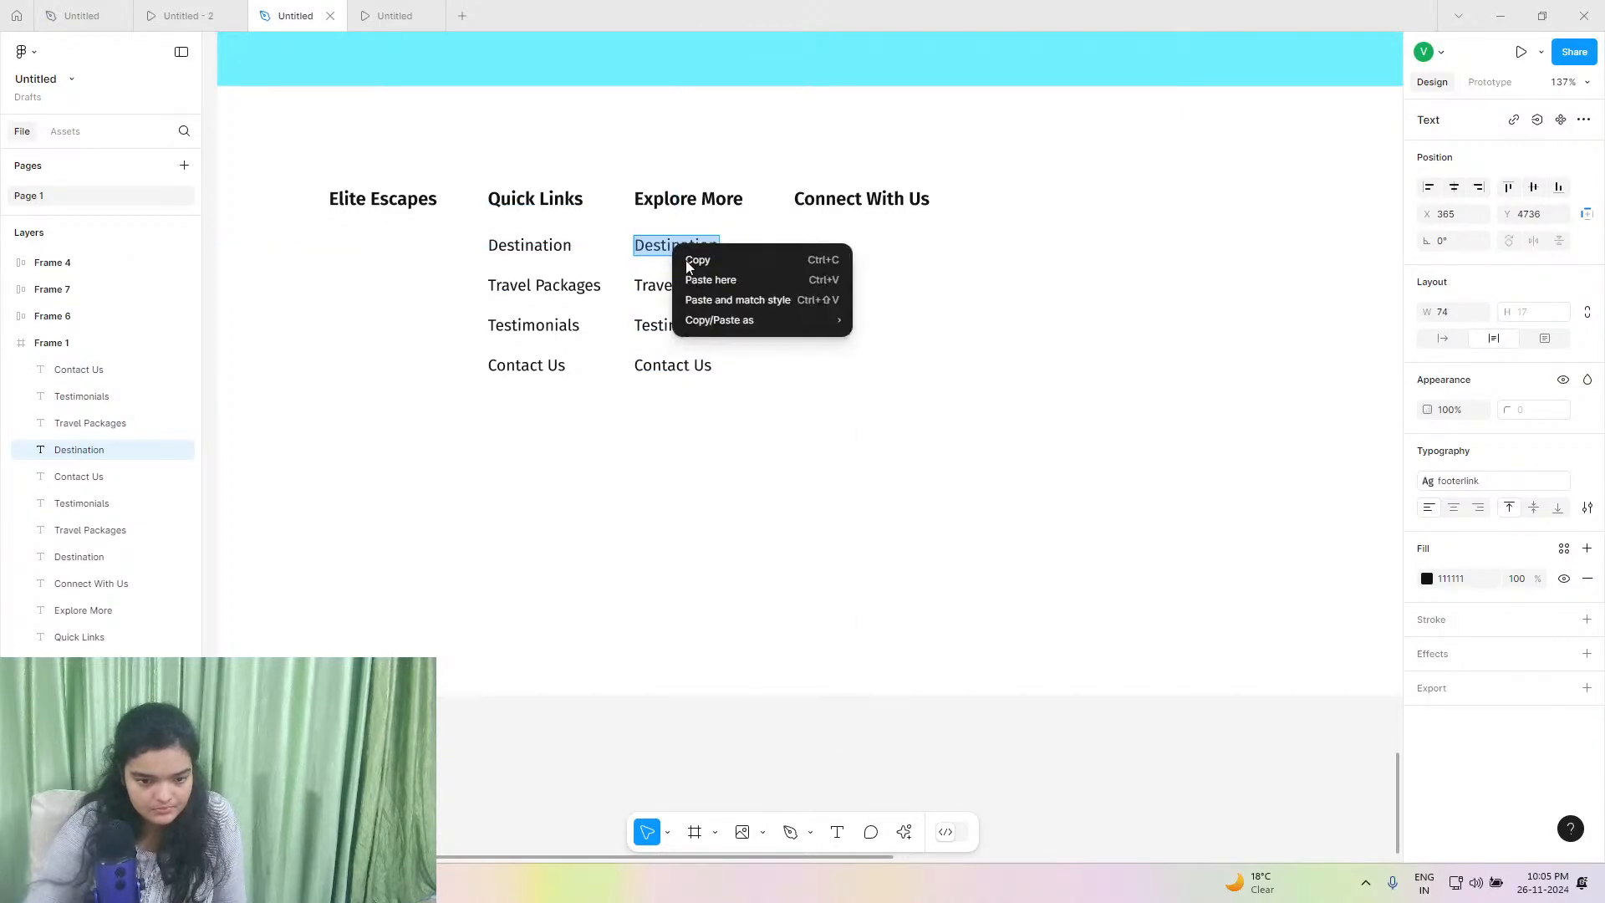
{"action": "left_click", "coordinate": [705, 298]}
Copy "FAQs" from the reference file and paste it with matching style over the second link under "Explore More".
{"action": "left_click", "coordinate": [238, 13]}
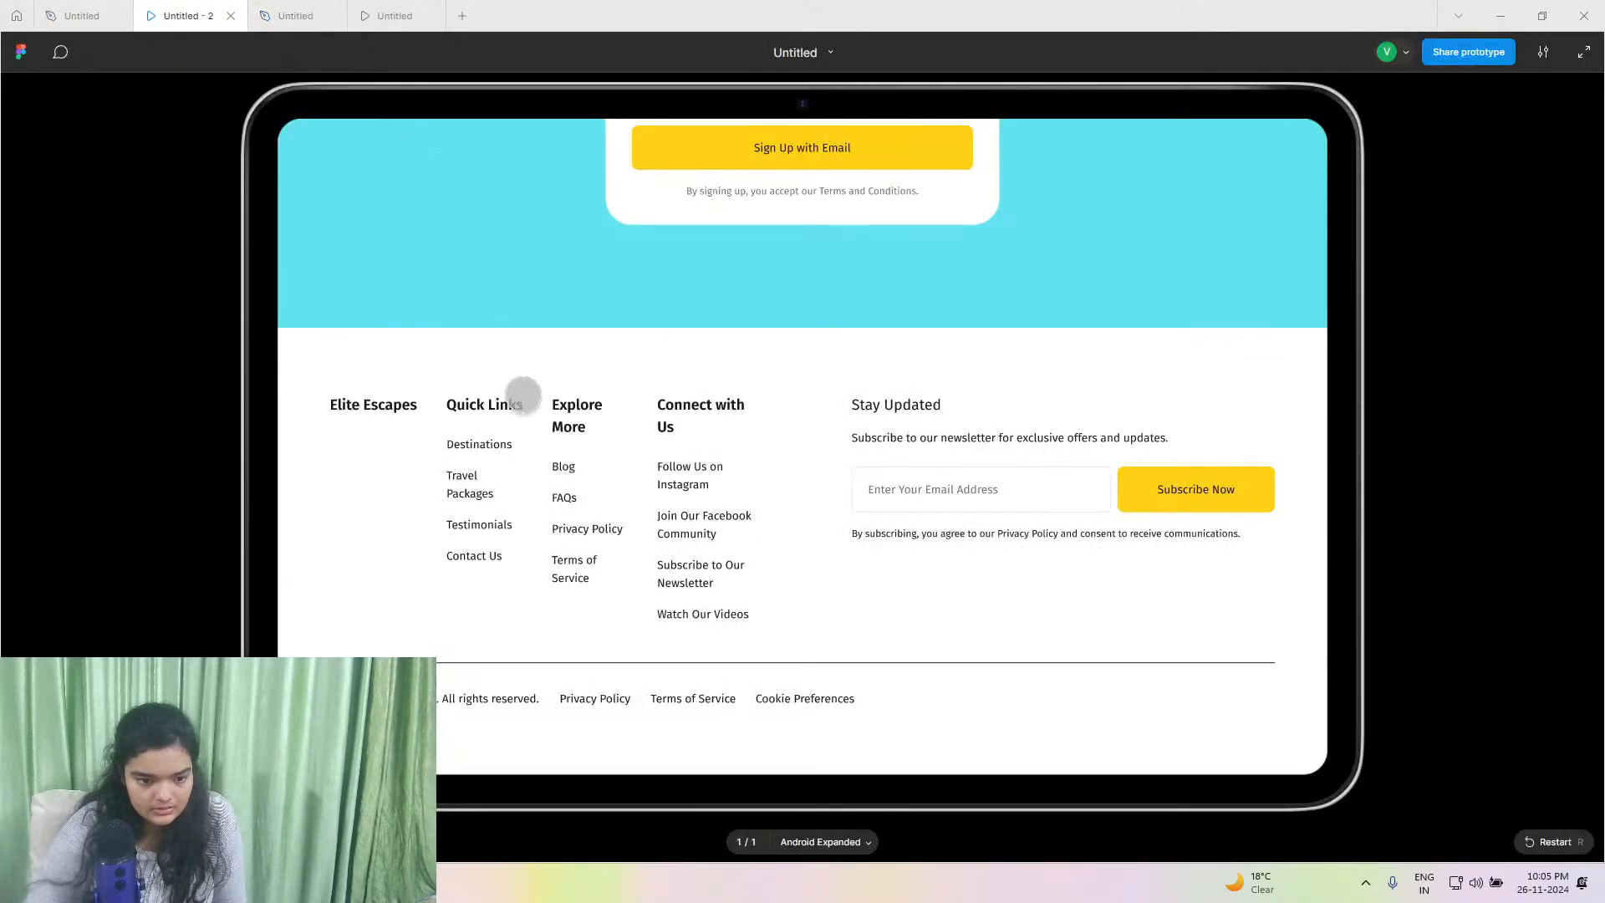
{"action": "left_click", "coordinate": [317, 15]}
{"action": "left_click", "coordinate": [81, 15]}
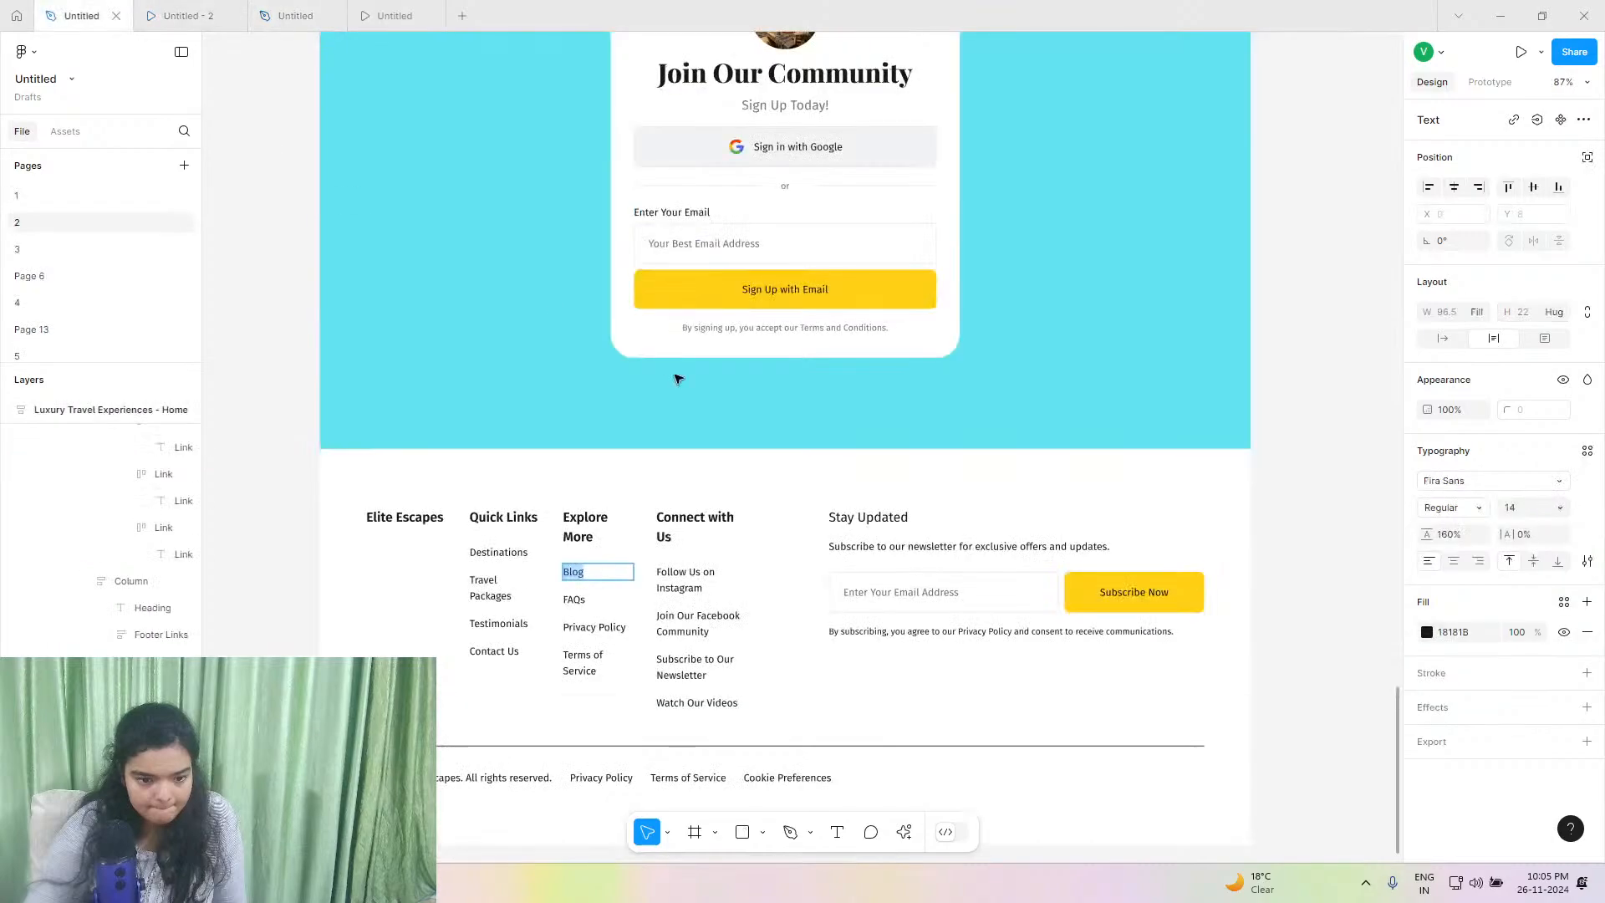
{"action": "right_click", "coordinate": [575, 600]}
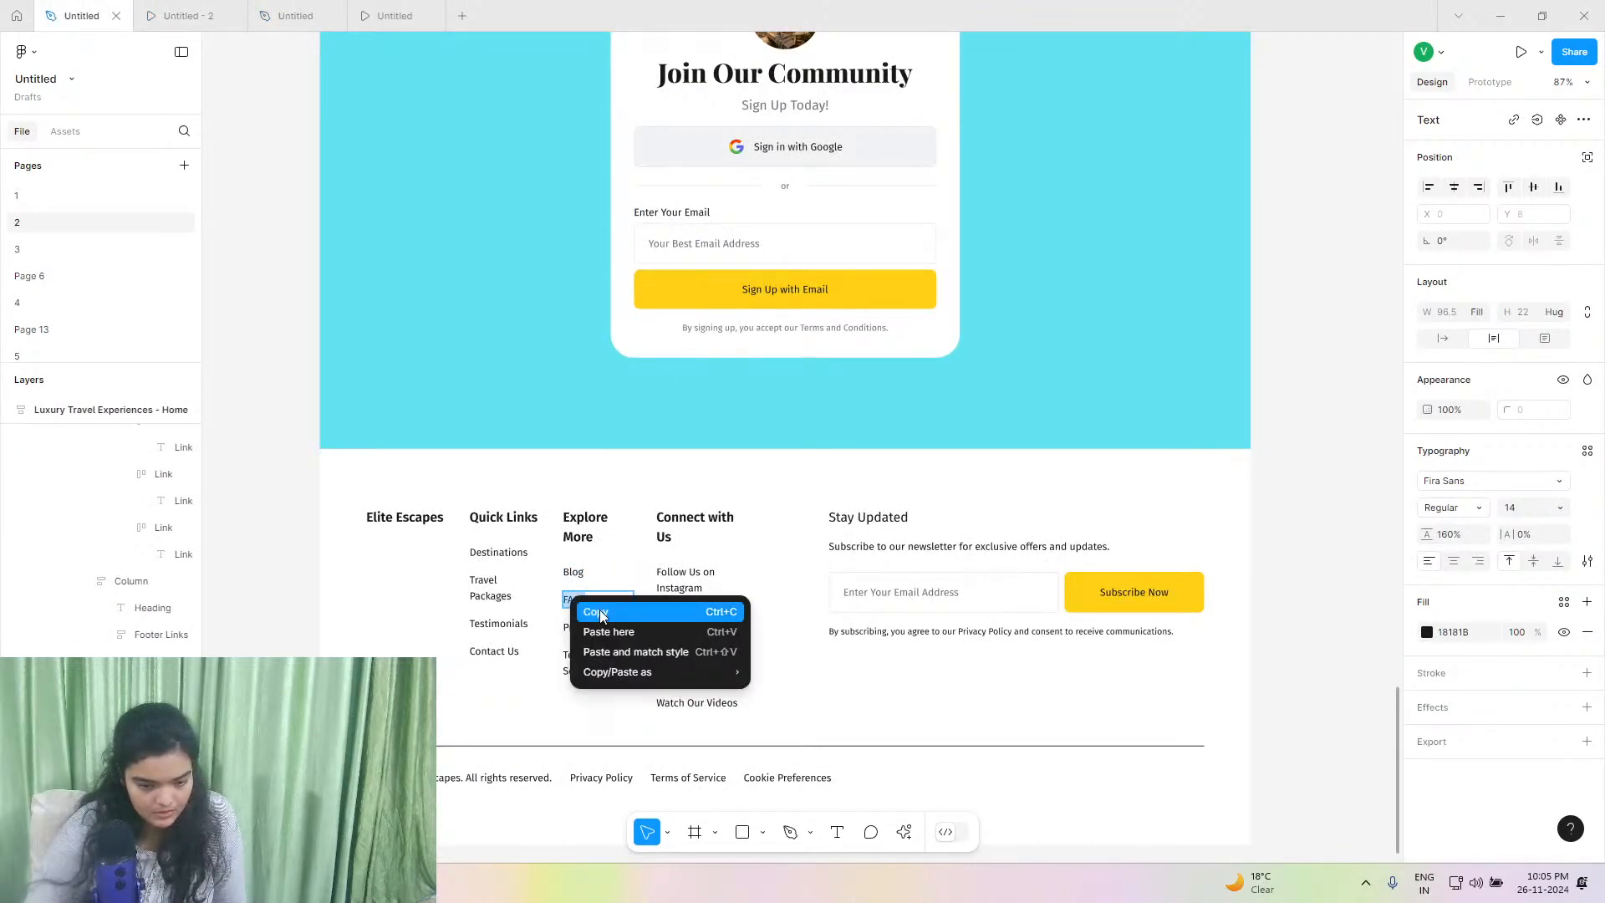
{"action": "left_click", "coordinate": [602, 612]}
{"action": "left_click", "coordinate": [295, 15]}
{"action": "double_click", "coordinate": [670, 284]}
{"action": "right_click", "coordinate": [670, 284]}
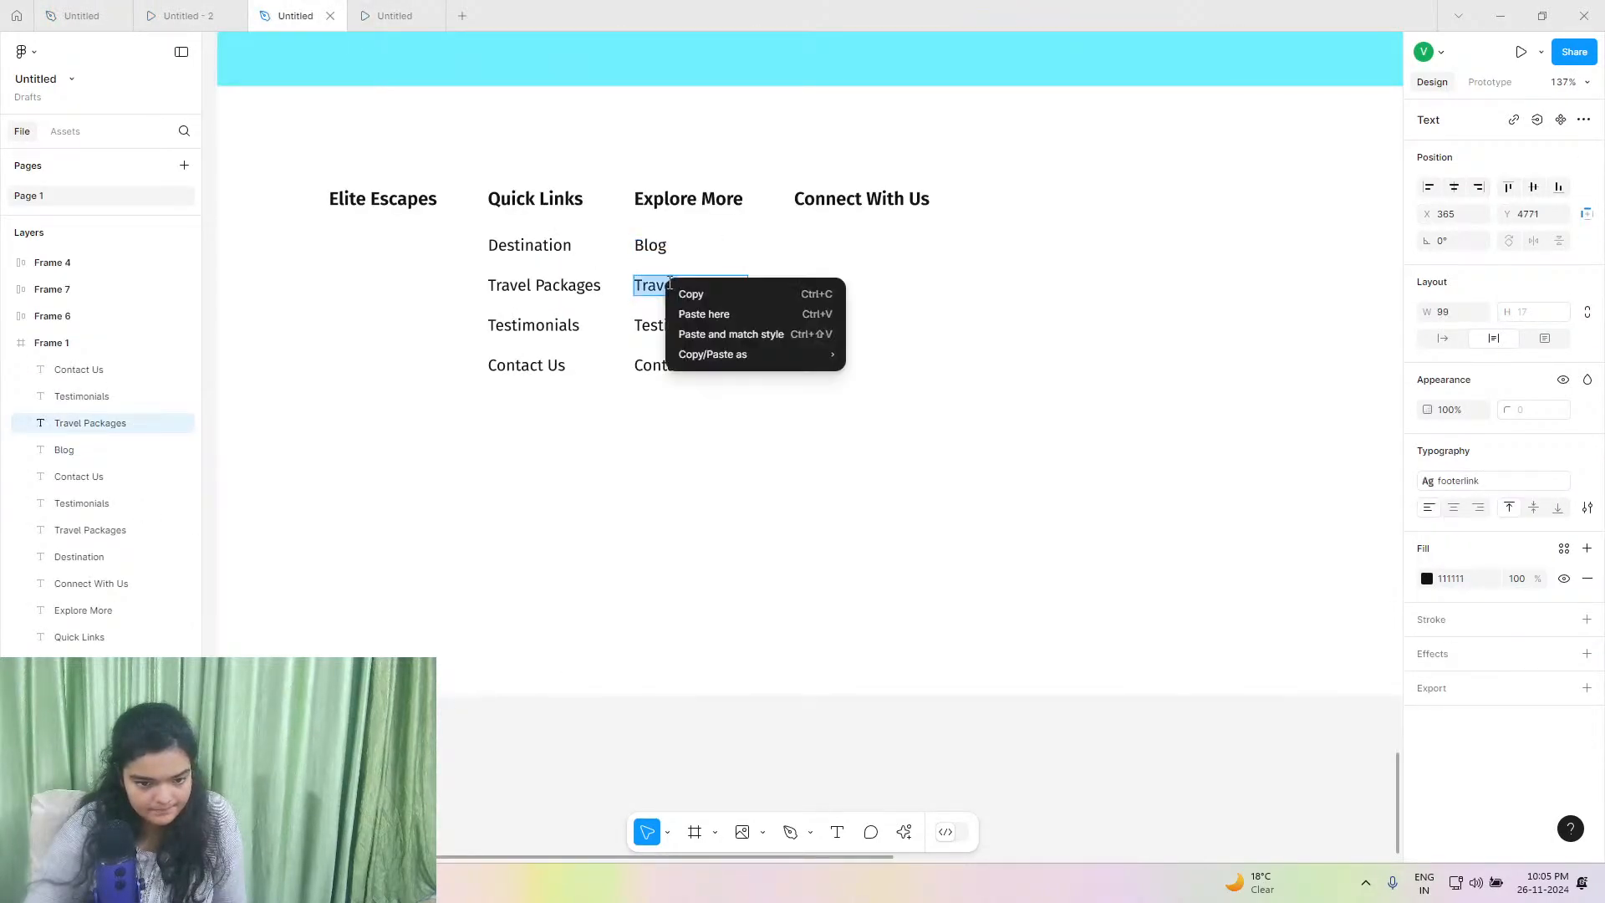
{"action": "double_click", "coordinate": [664, 282]}
{"action": "right_click", "coordinate": [664, 283]}
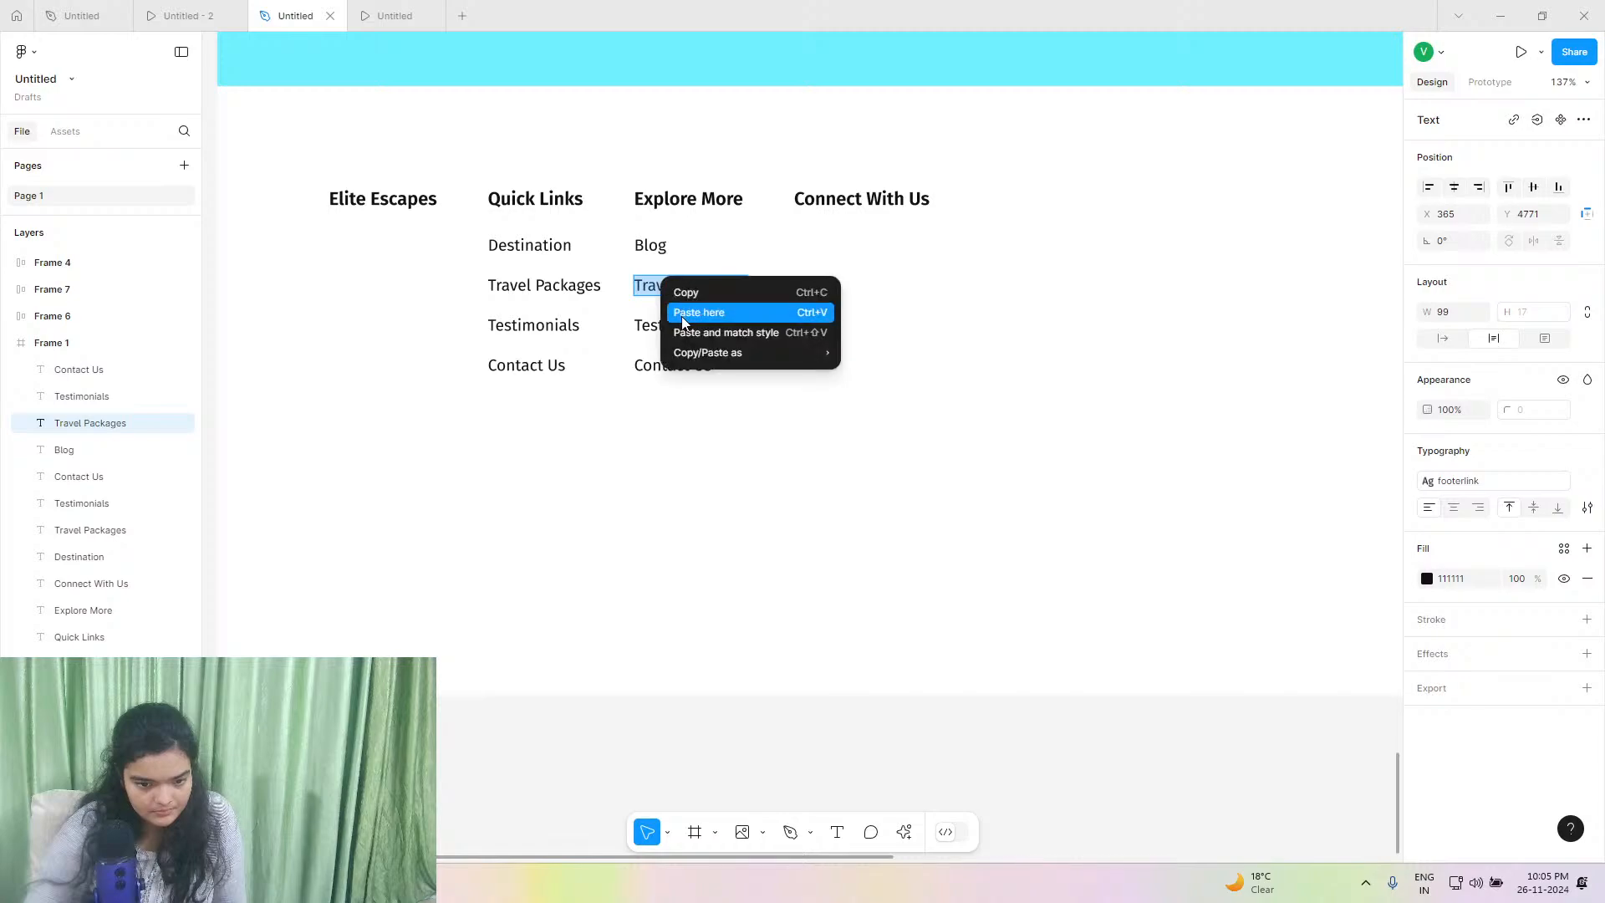
{"action": "left_click", "coordinate": [680, 314]}
Copy "Privacy Policy" from the reference file, paste it with matching style over the third "Explore More" link, and set that text to auto width.
{"action": "left_click", "coordinate": [82, 15]}
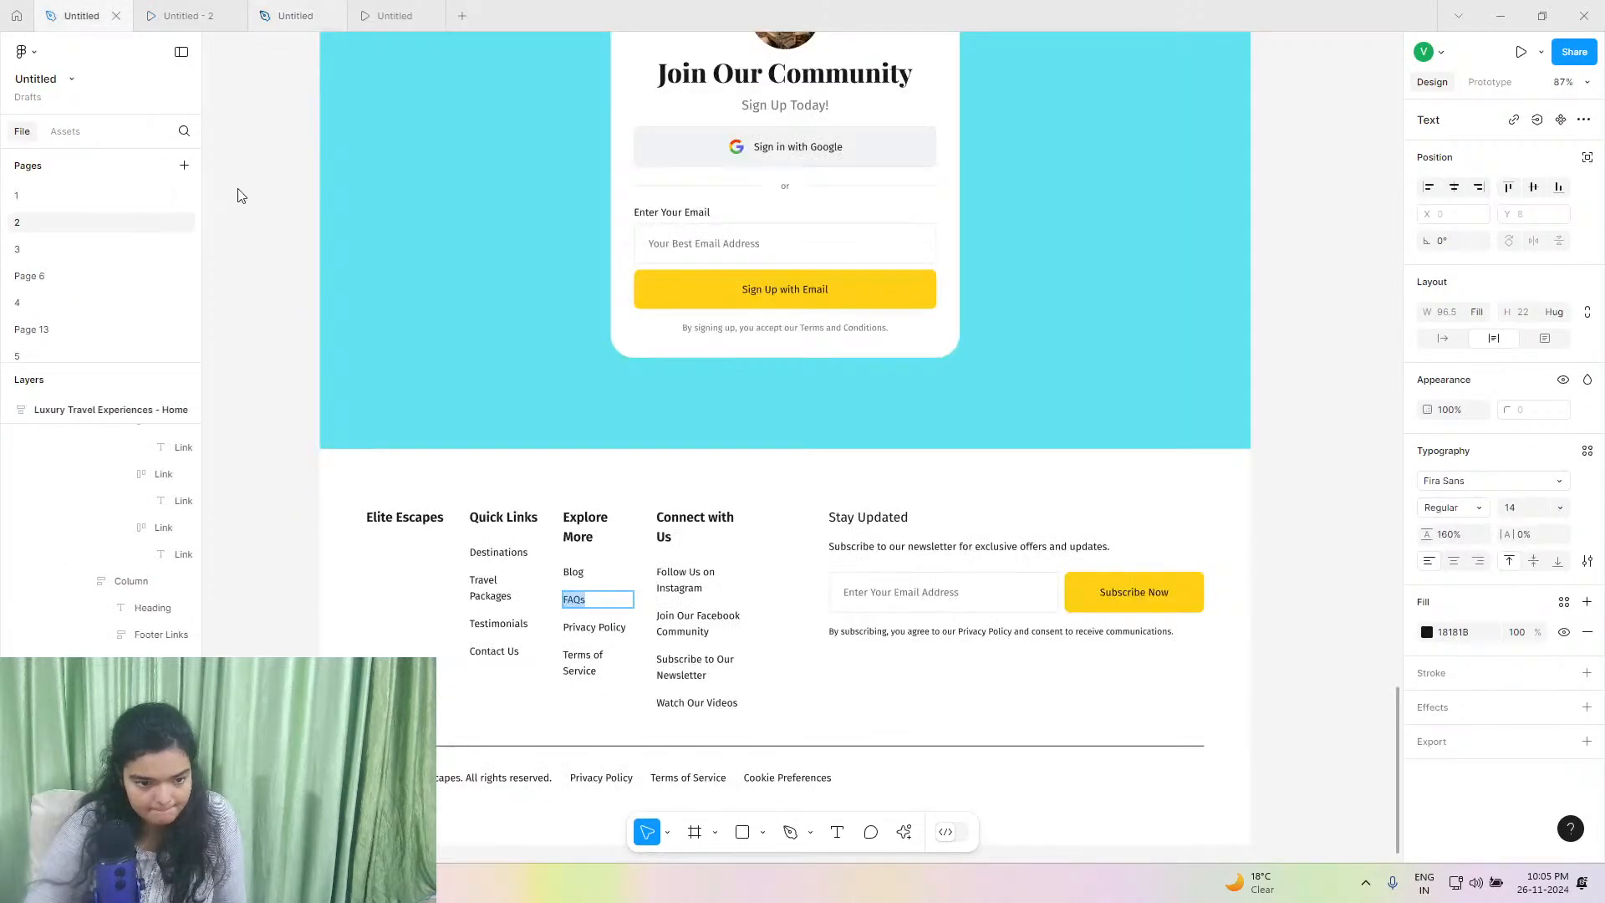
{"action": "triple_click", "coordinate": [582, 628]}
{"action": "right_click", "coordinate": [580, 631]}
{"action": "left_click", "coordinate": [595, 645]}
{"action": "left_click", "coordinate": [311, 10]}
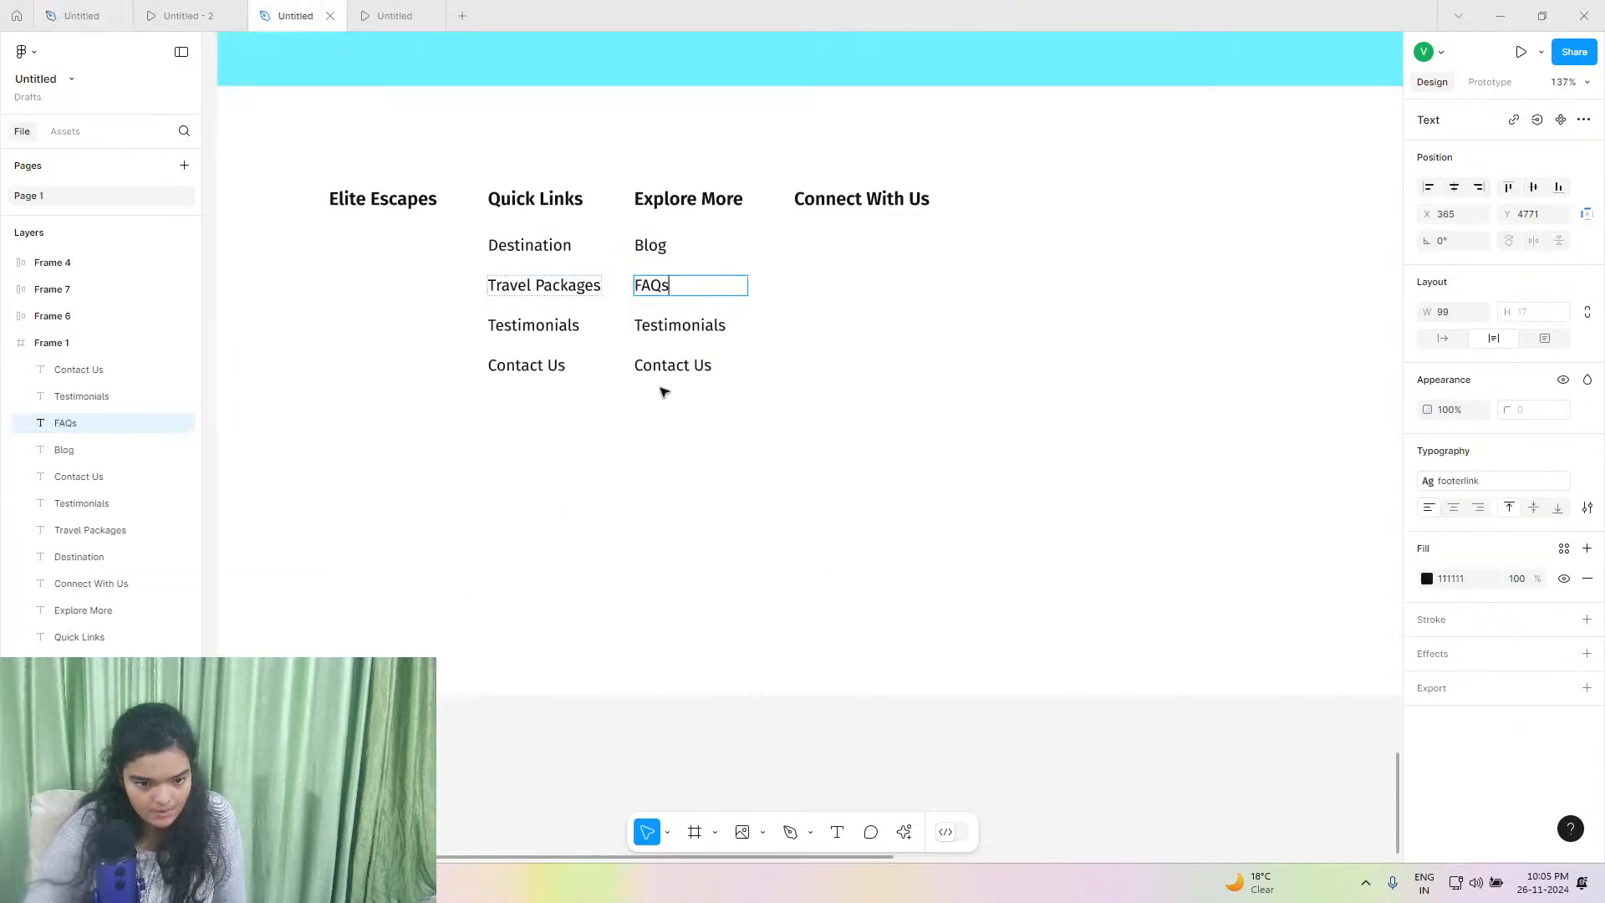
{"action": "double_click", "coordinate": [674, 328]}
{"action": "right_click", "coordinate": [674, 328]}
{"action": "left_click", "coordinate": [693, 357]}
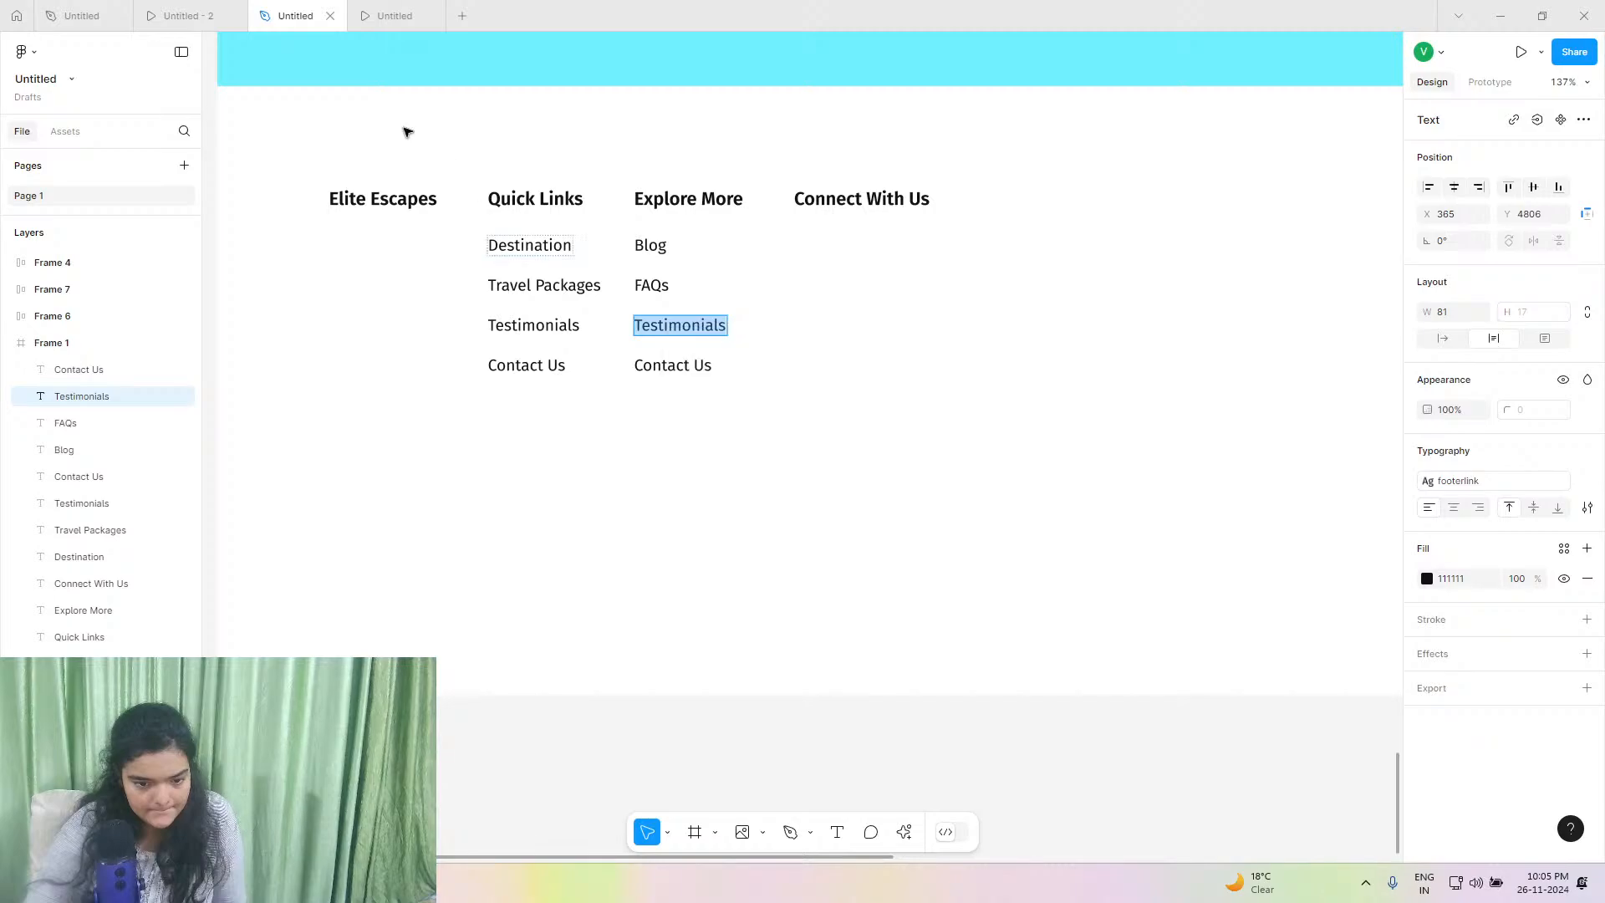
{"action": "key", "text": "Escape"}
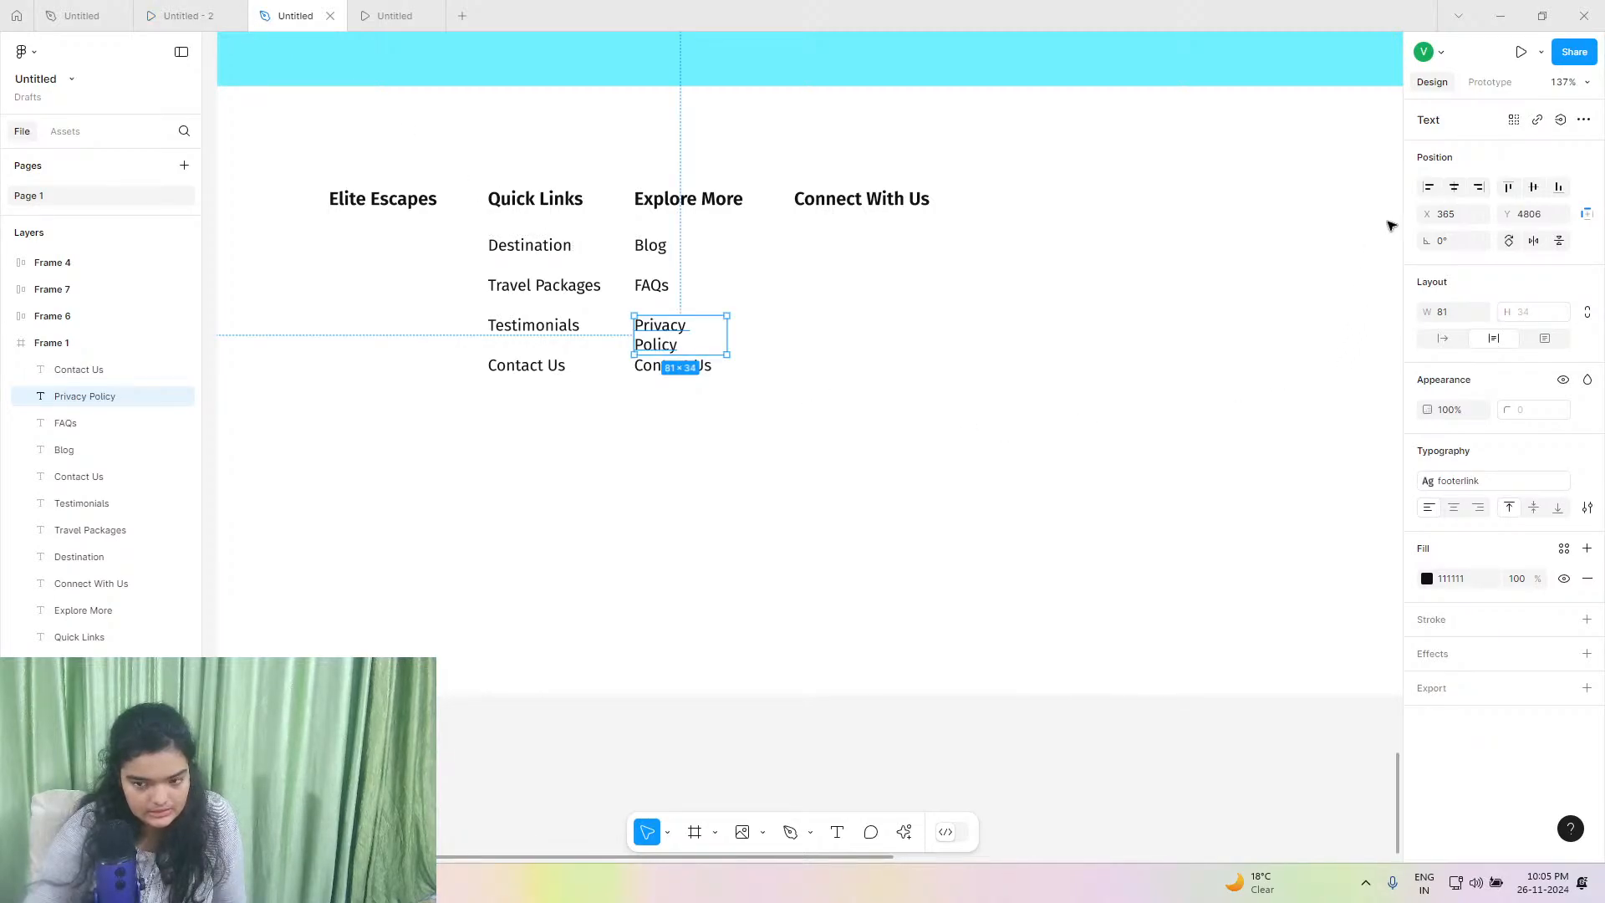
{"action": "left_click", "coordinate": [1442, 338]}
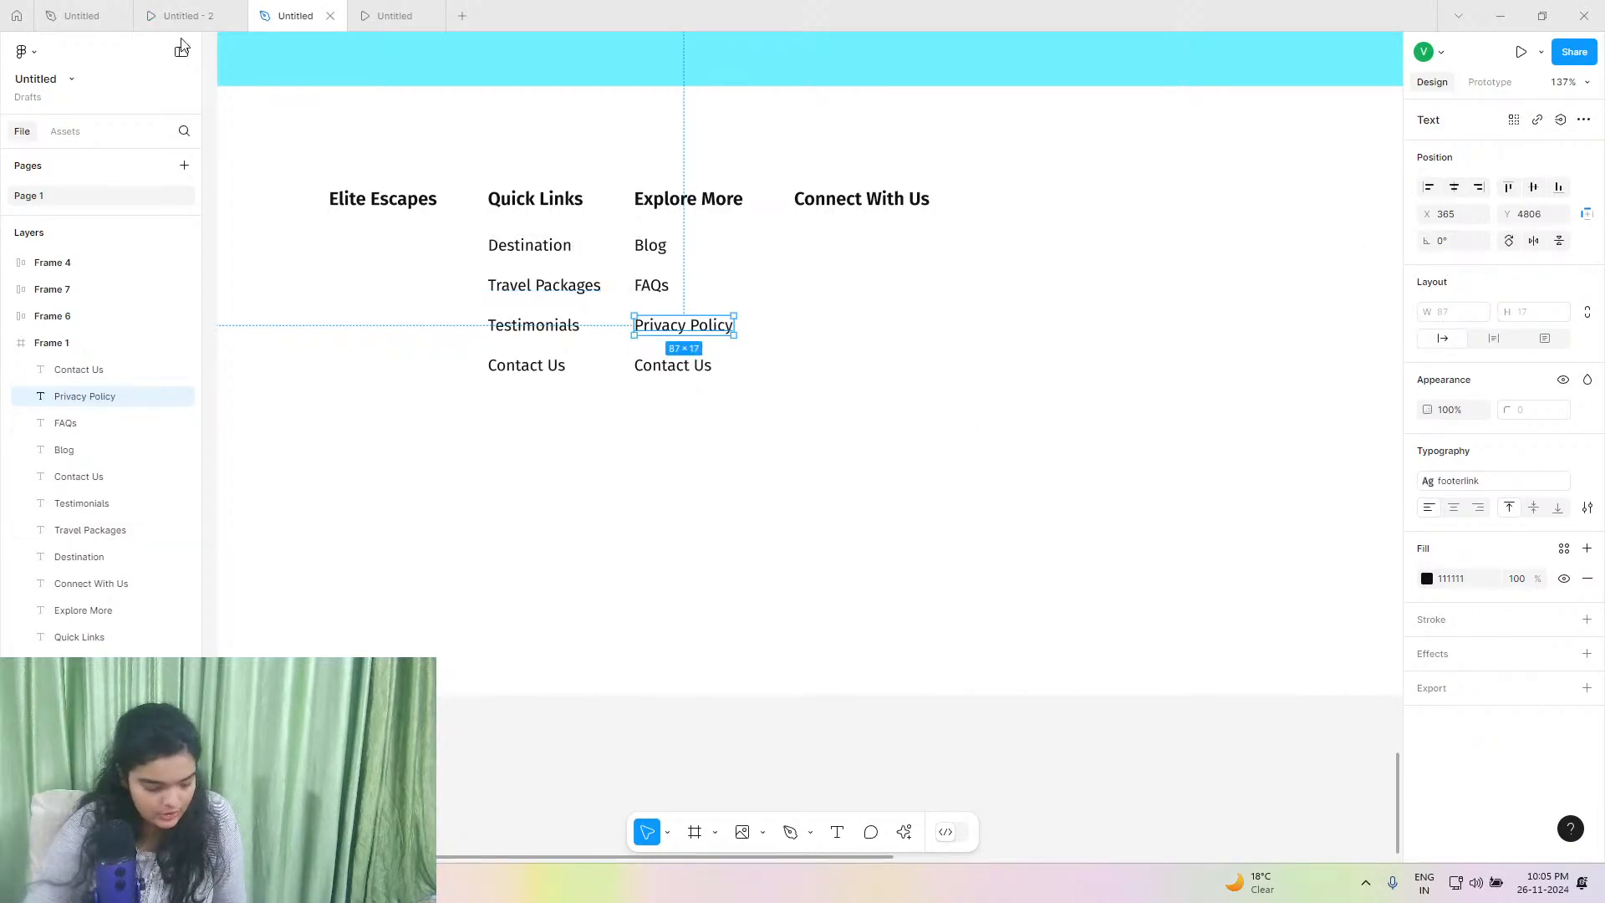
Copy "Terms of Service" from the reference file, paste it with matching style over the fourth "Explore More" link, and set that text to auto width.
{"action": "left_click", "coordinate": [88, 11]}
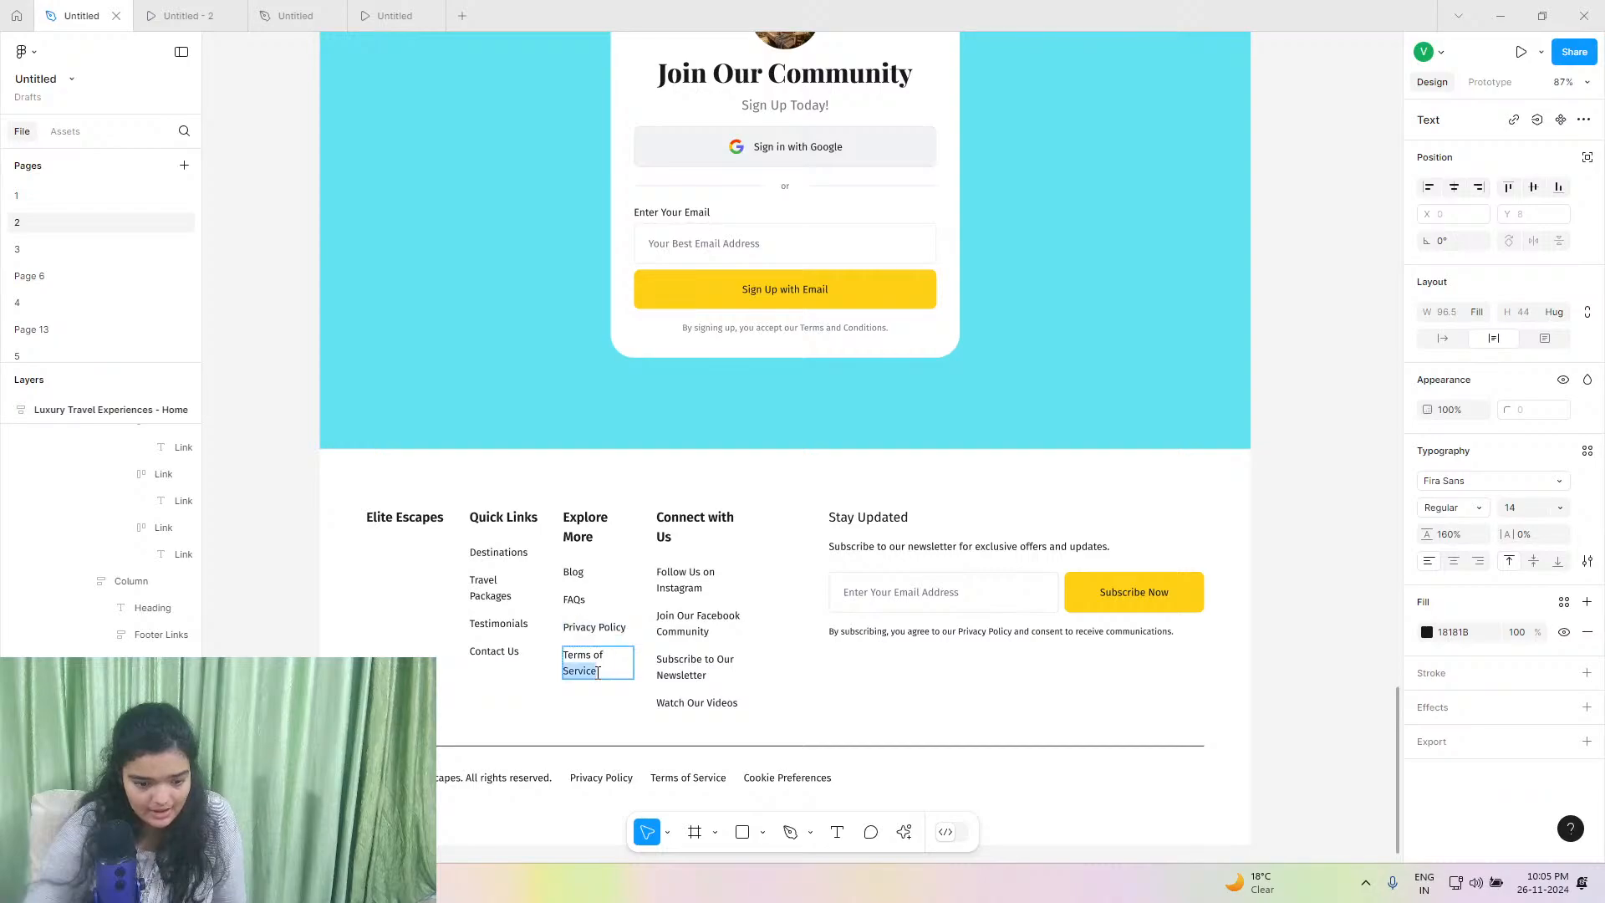
{"action": "triple_click", "coordinate": [598, 672]}
{"action": "right_click", "coordinate": [591, 670]}
{"action": "left_click", "coordinate": [699, 686]}
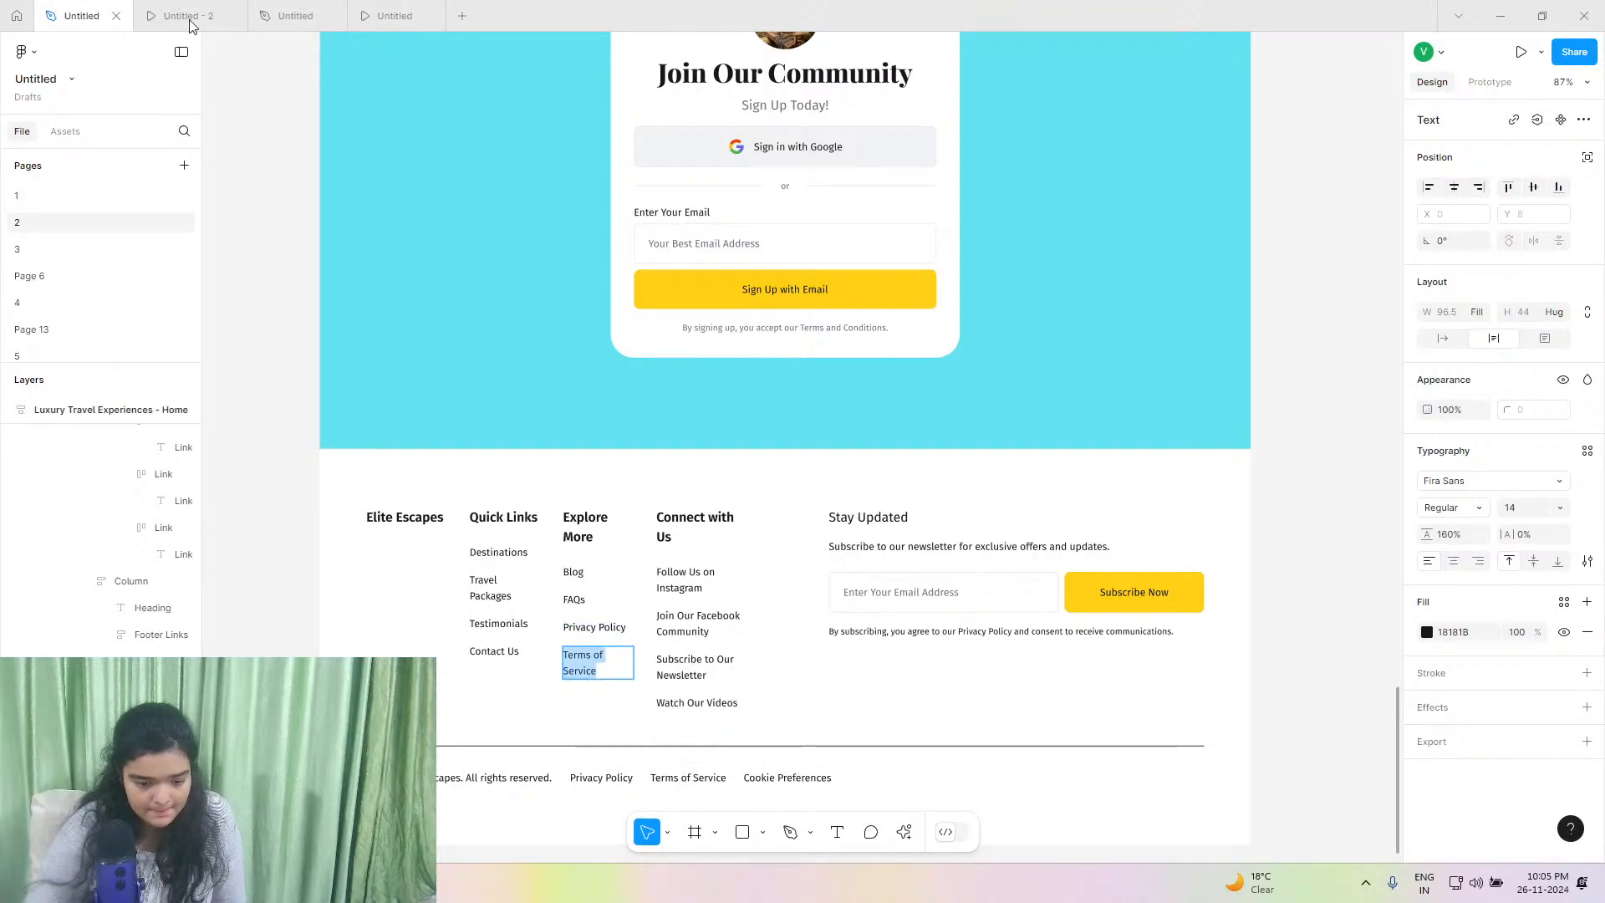
{"action": "left_click", "coordinate": [270, 9]}
{"action": "double_click", "coordinate": [660, 365]}
{"action": "right_click", "coordinate": [642, 368]}
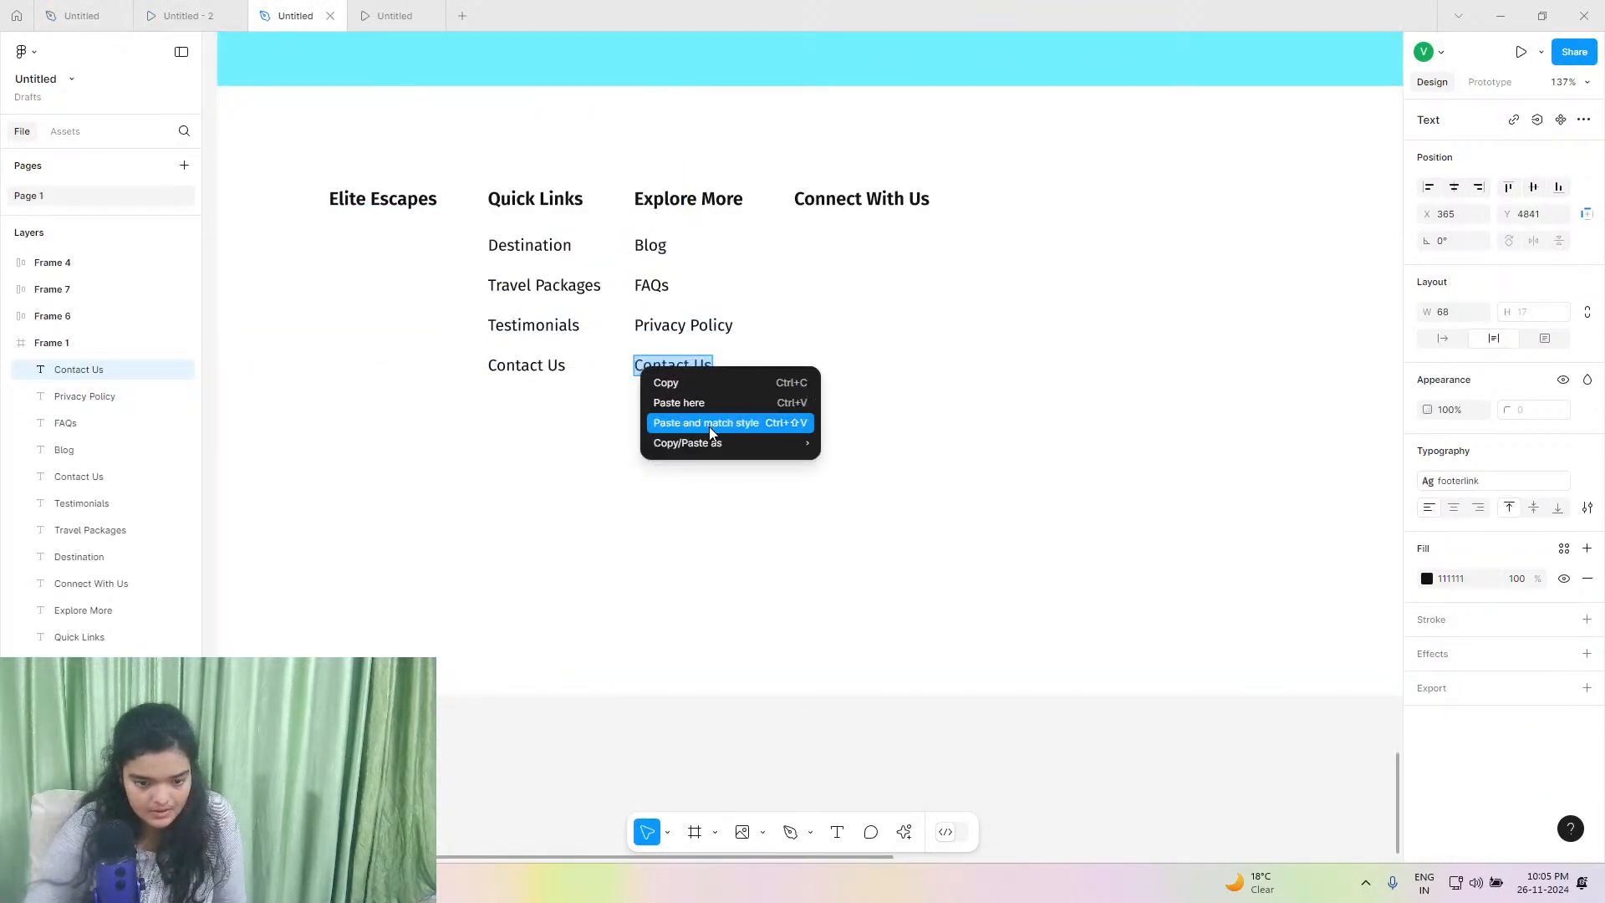
{"action": "left_click", "coordinate": [709, 426]}
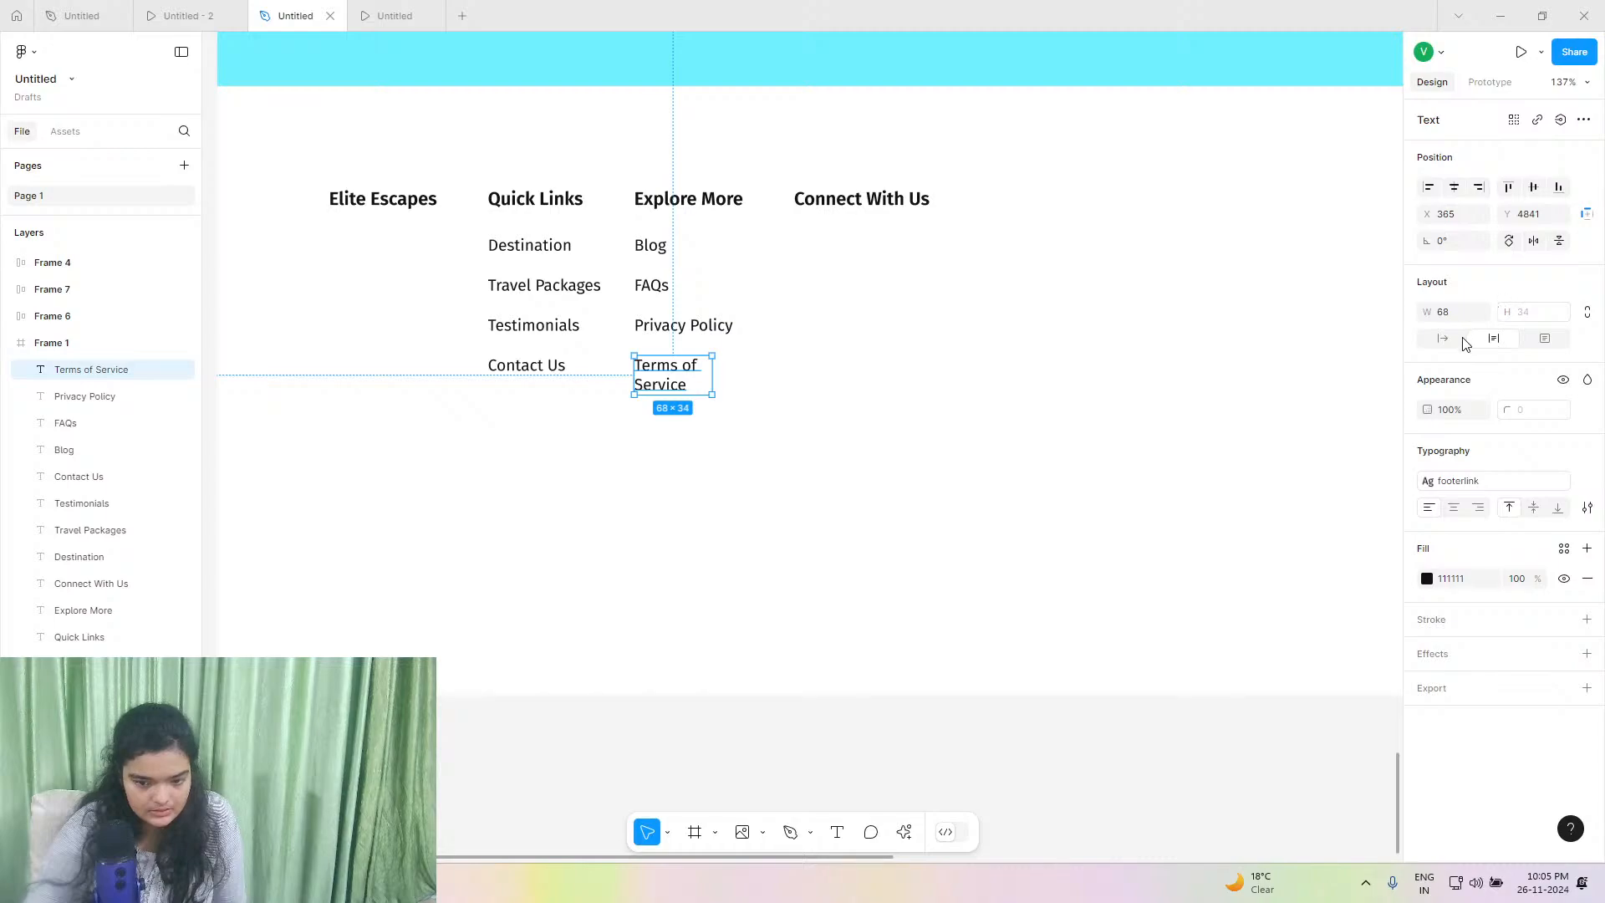
{"action": "left_click", "coordinate": [1464, 343]}
{"action": "left_click", "coordinate": [796, 358]}
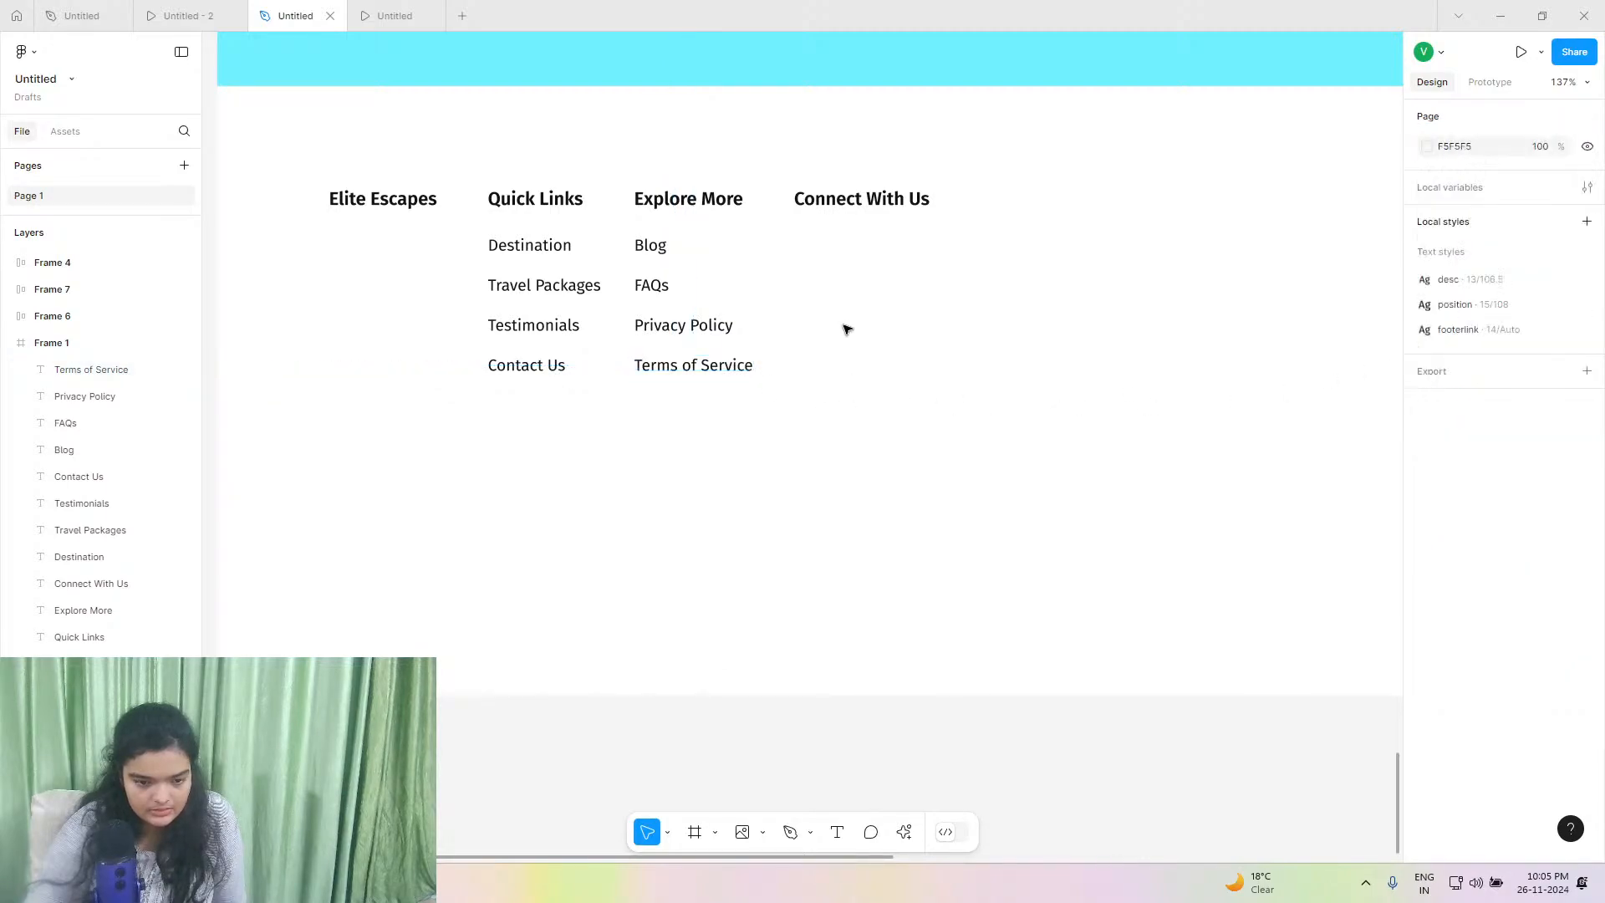
Duplicate the four "Quick Links" entries and place the copy under "Connect With Us" at X 505.
{"action": "left_click_drag", "start_coordinate": [435, 233], "coordinate": [536, 409]}
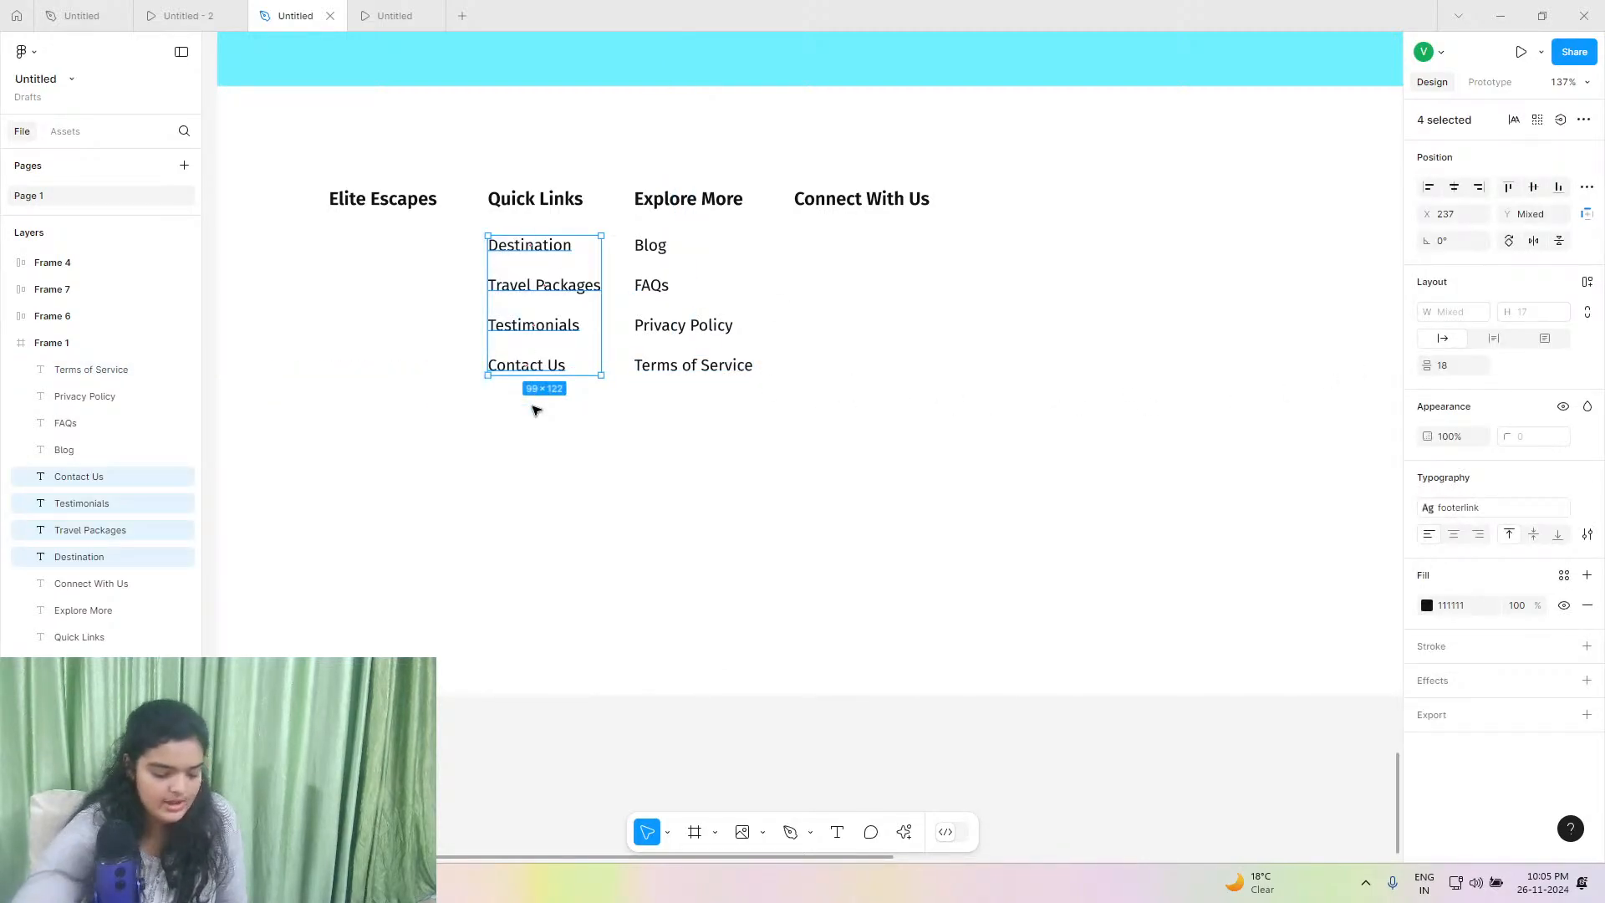
{"action": "key", "text": "ctrl+d"}
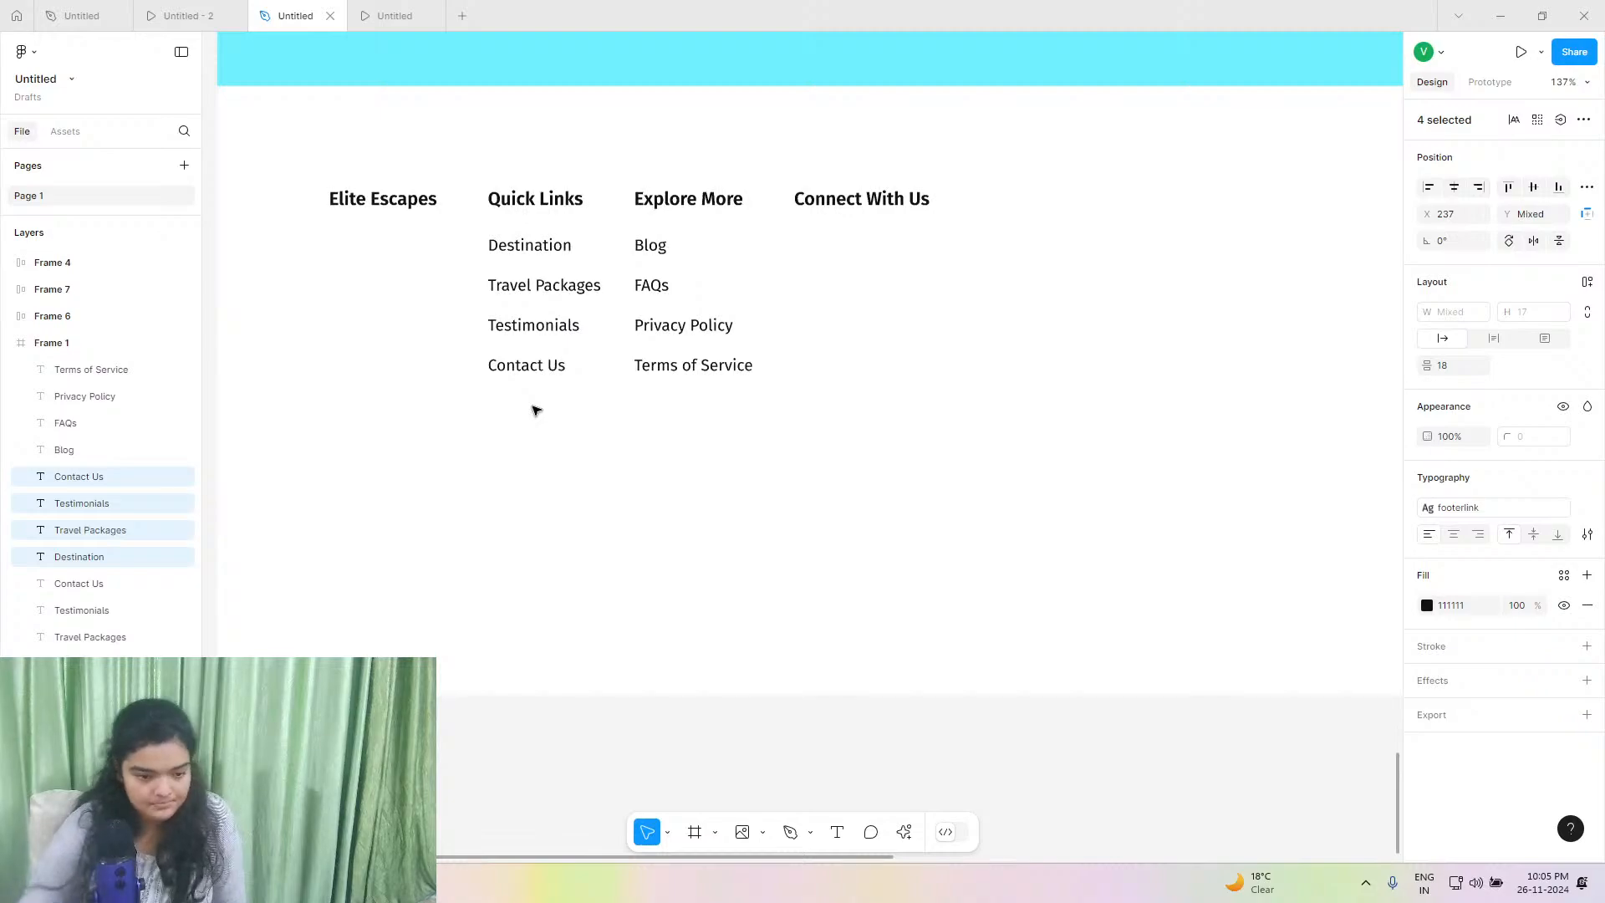
{"action": "left_click_drag", "start_coordinate": [516, 302], "coordinate": [839, 300]}
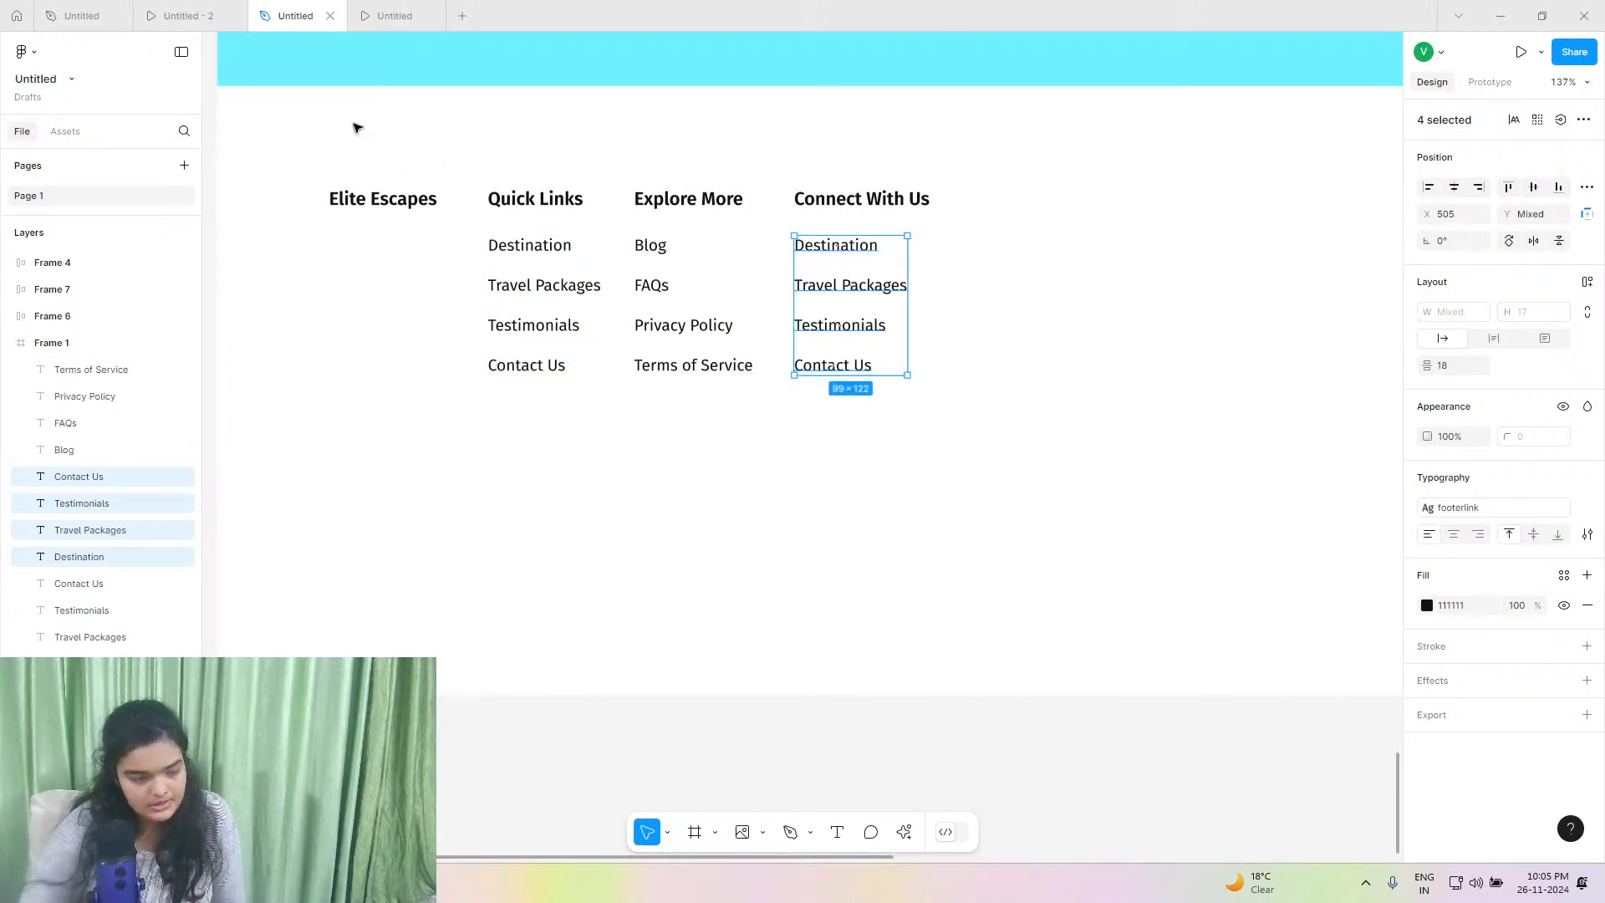
Copy "Follow Us on Instagram" from the reference file and paste it with matching style over the first link under "Connect With Us".
{"action": "left_click", "coordinate": [82, 15]}
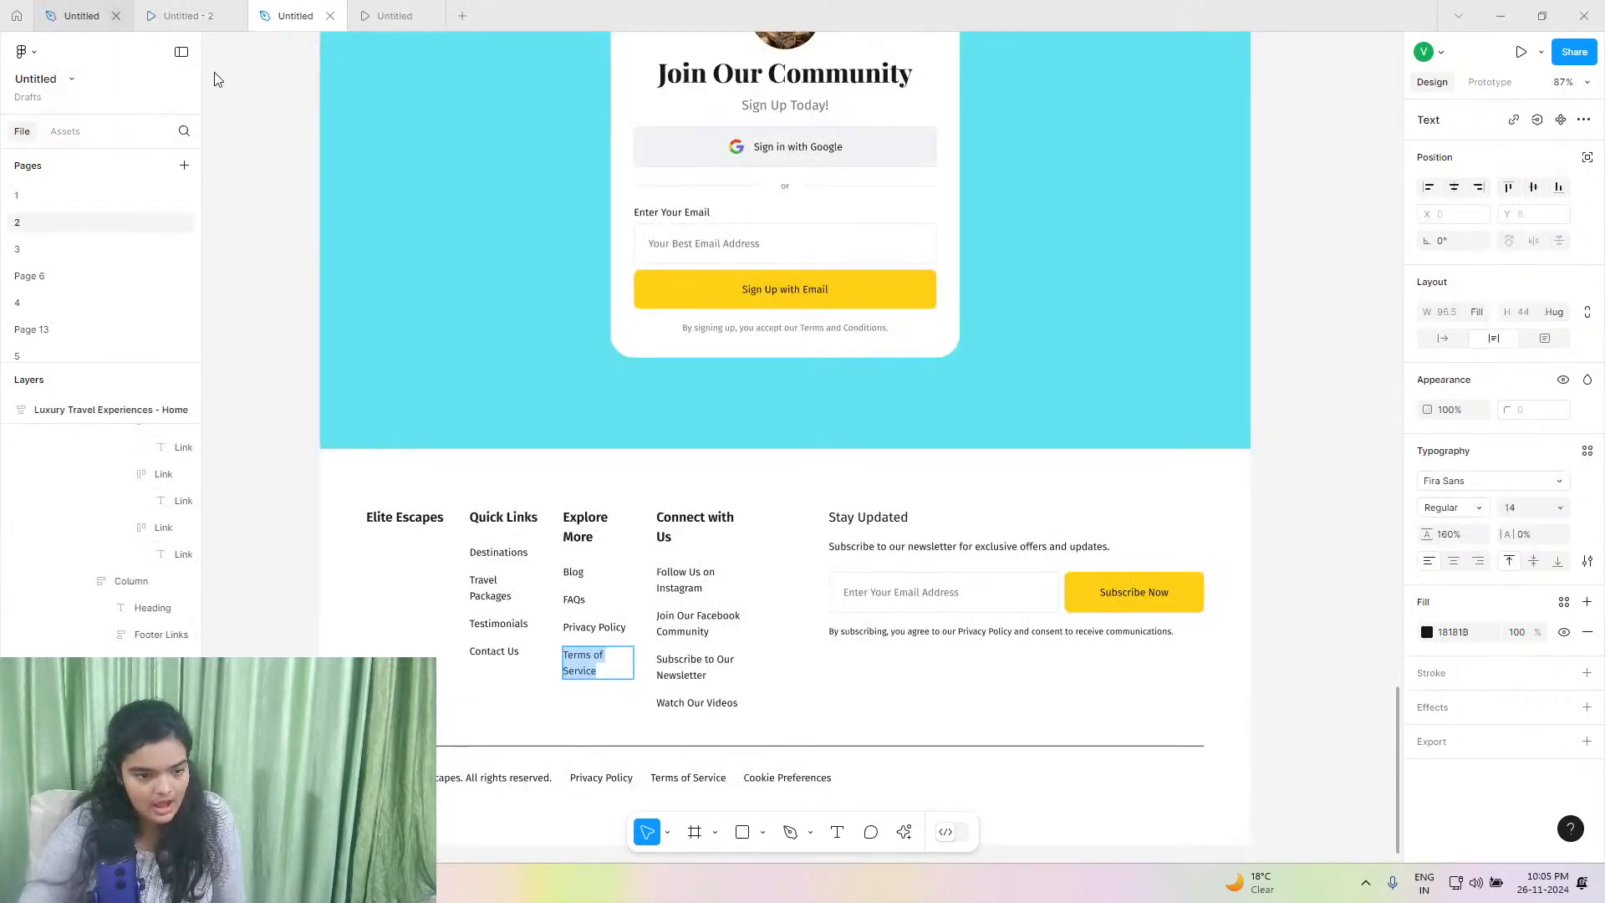
{"action": "double_click", "coordinate": [681, 584]}
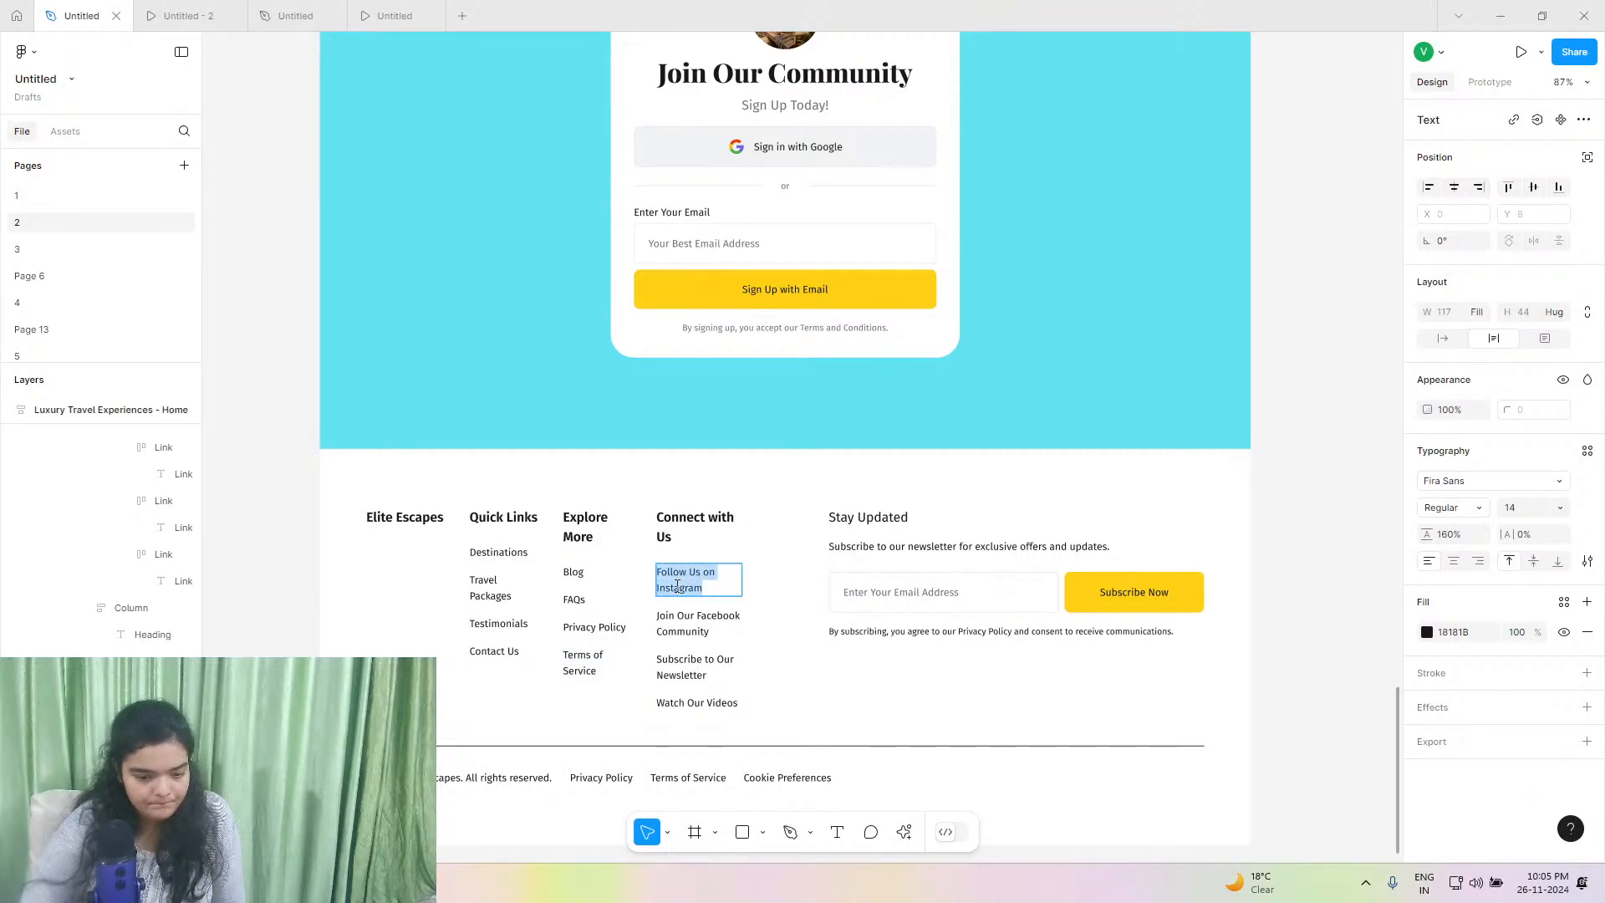
{"action": "right_click", "coordinate": [677, 586]}
{"action": "left_click", "coordinate": [707, 599]}
{"action": "left_click", "coordinate": [311, 10]}
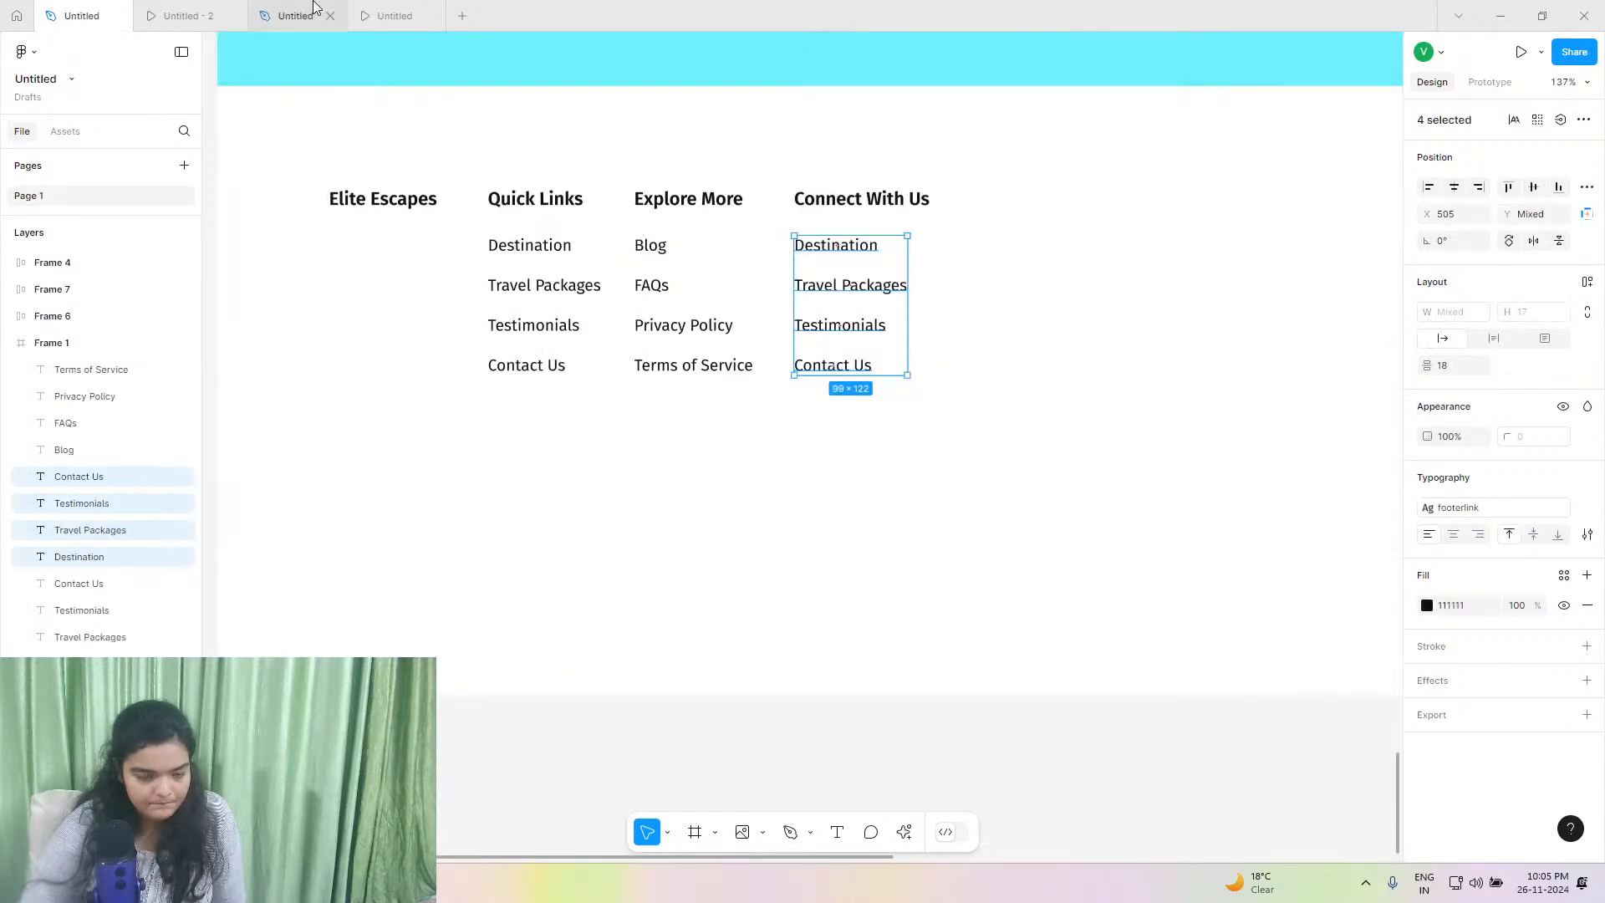
{"action": "double_click", "coordinate": [799, 244]}
{"action": "right_click", "coordinate": [807, 244]}
{"action": "left_click", "coordinate": [831, 279]}
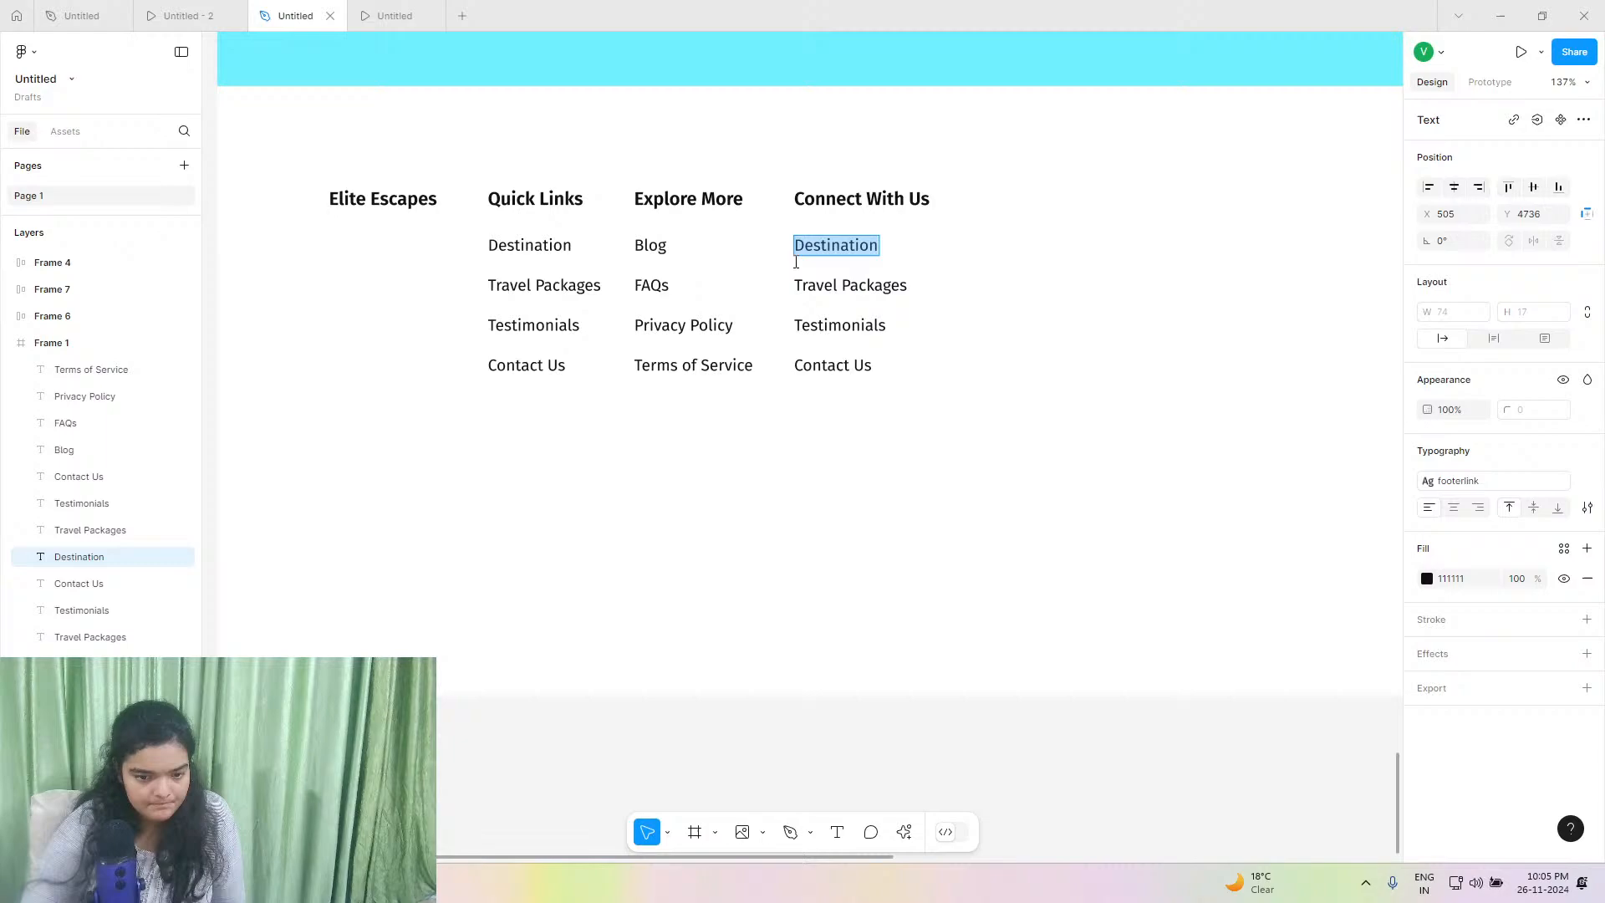
Copy "Join Our Facebook Community" from the reference file and paste it over the second link under "Connect With Us".
{"action": "left_click", "coordinate": [92, 4]}
{"action": "double_click", "coordinate": [727, 617]}
{"action": "right_click", "coordinate": [727, 618]}
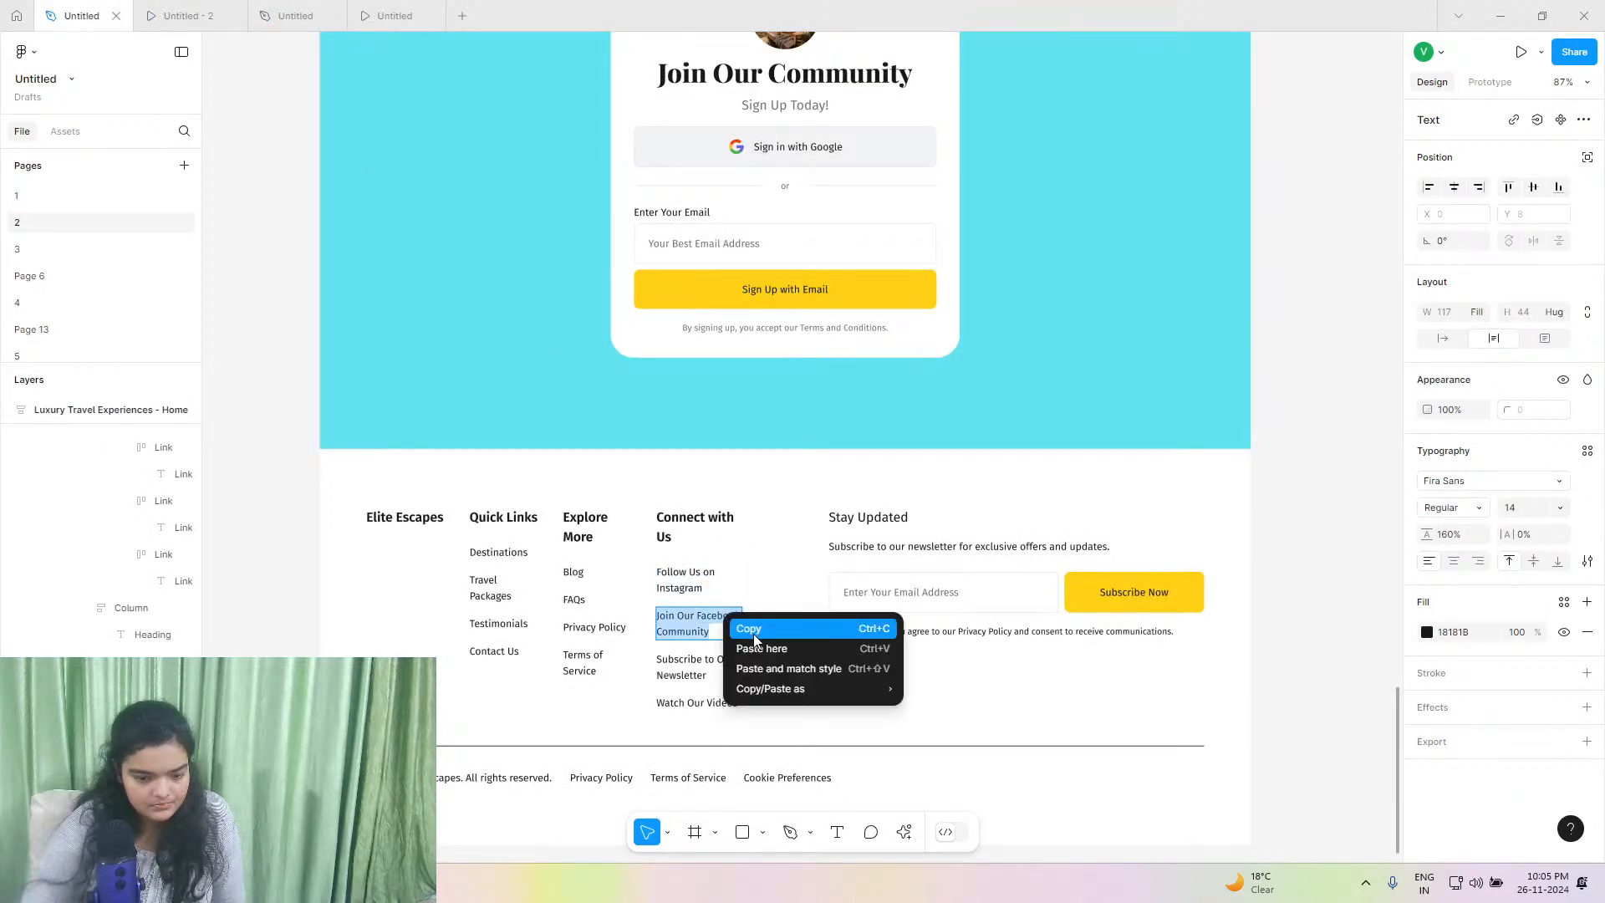
{"action": "left_click", "coordinate": [735, 643]}
{"action": "left_click", "coordinate": [295, 15]}
{"action": "double_click", "coordinate": [816, 286]}
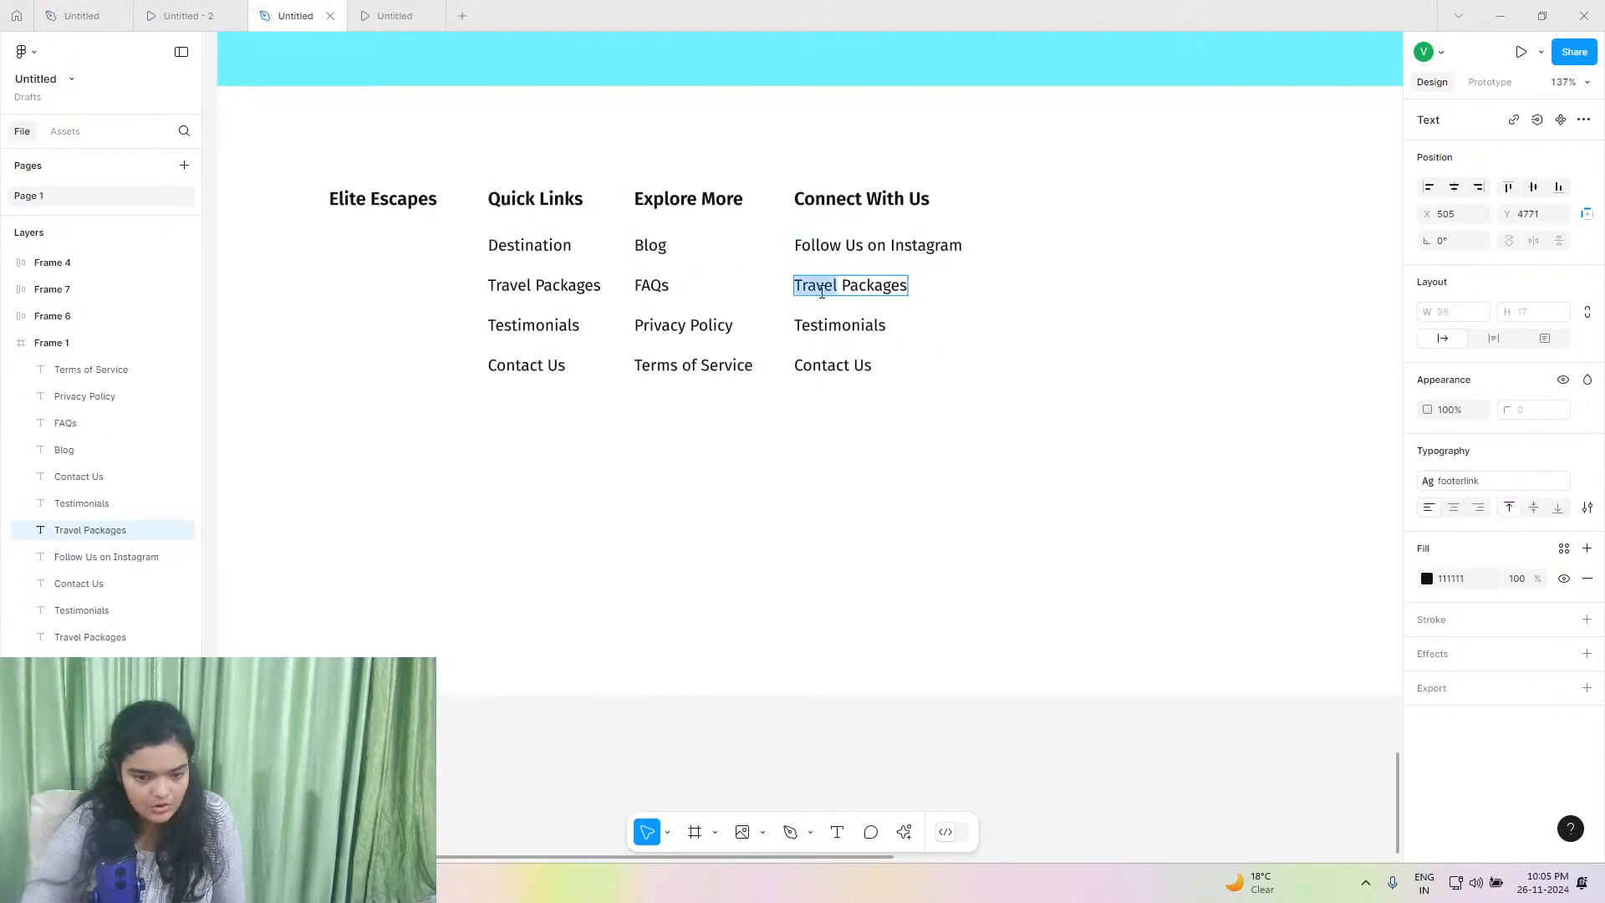
{"action": "right_click", "coordinate": [819, 289]}
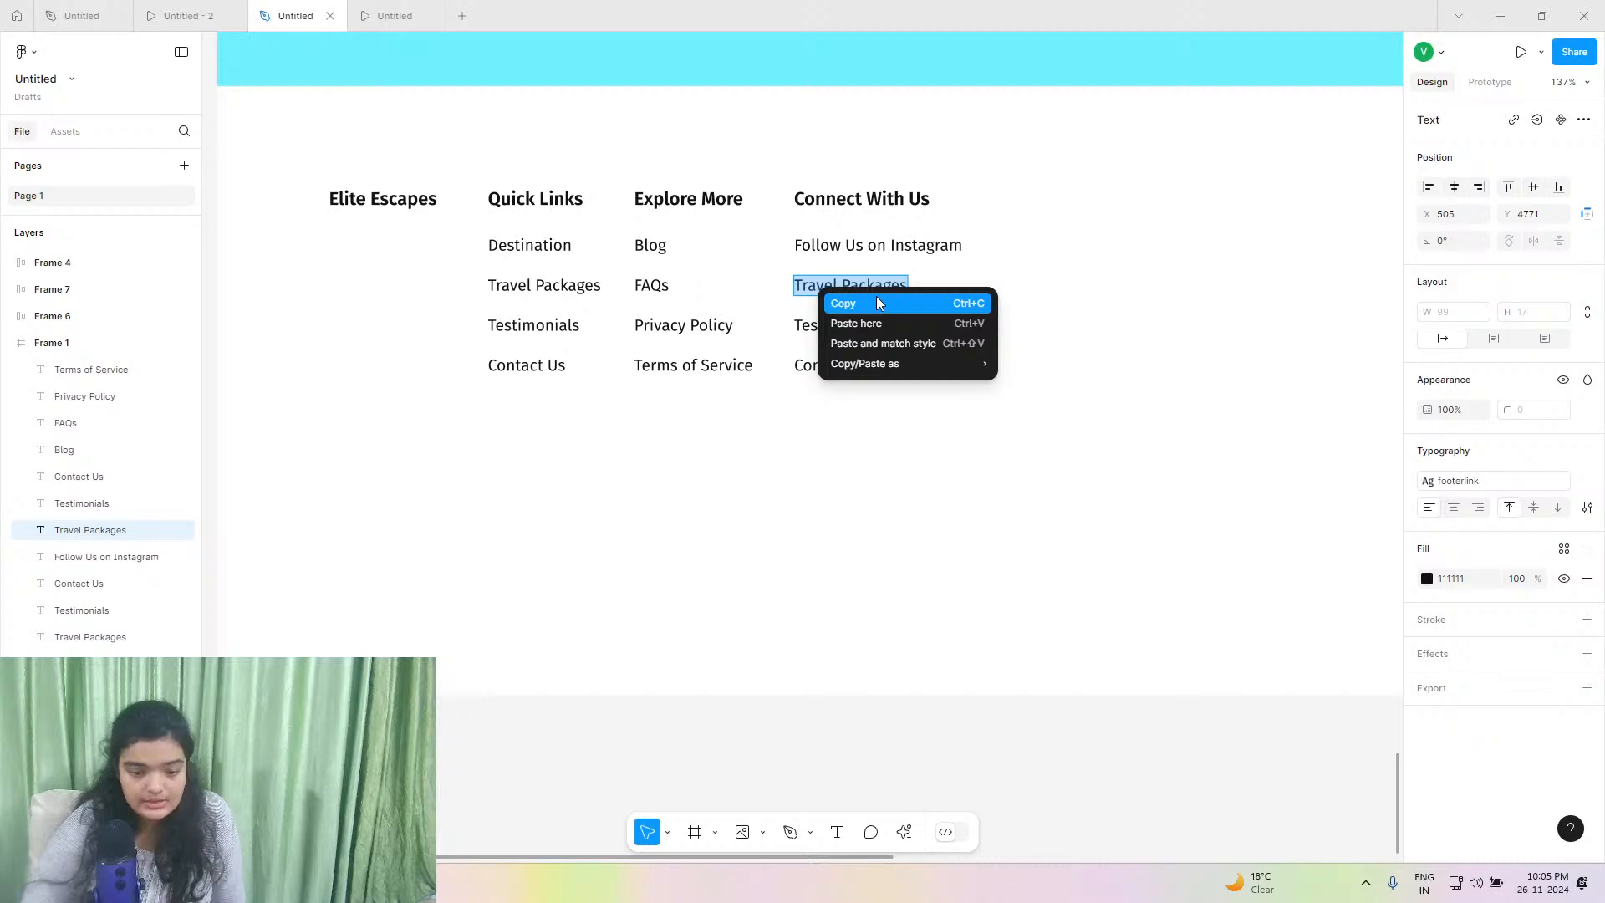
{"action": "left_click", "coordinate": [856, 324]}
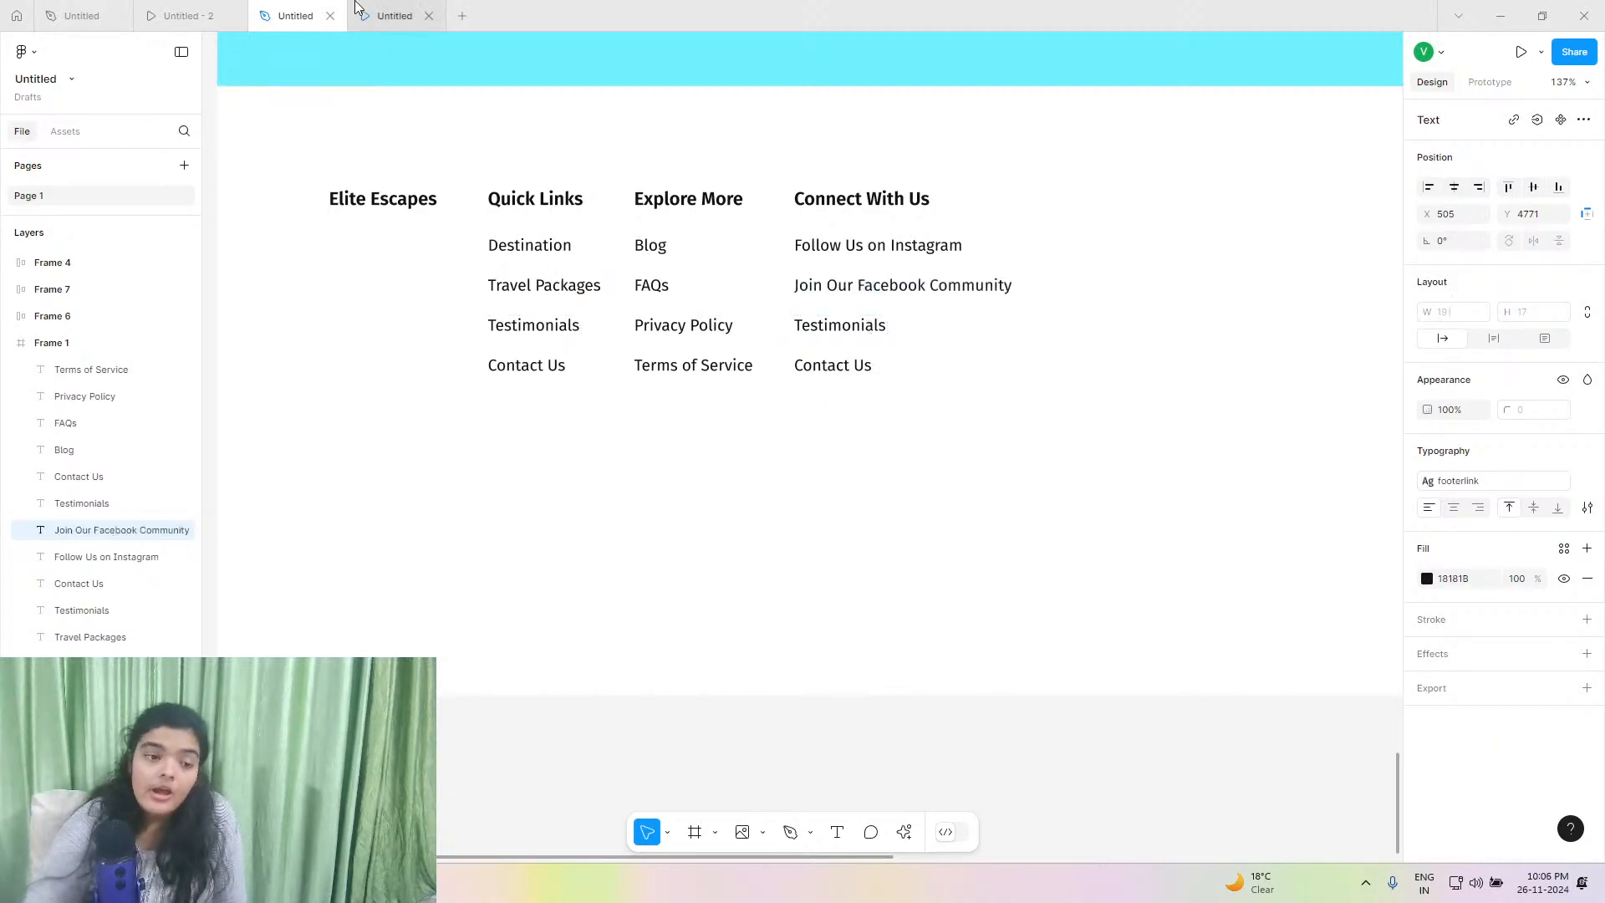
Copy "Subscribe to Our Newsletter" from the reference file and paste it with matching style over the third link under "Connect With Us".
{"action": "left_click", "coordinate": [188, 15]}
{"action": "left_click", "coordinate": [82, 15]}
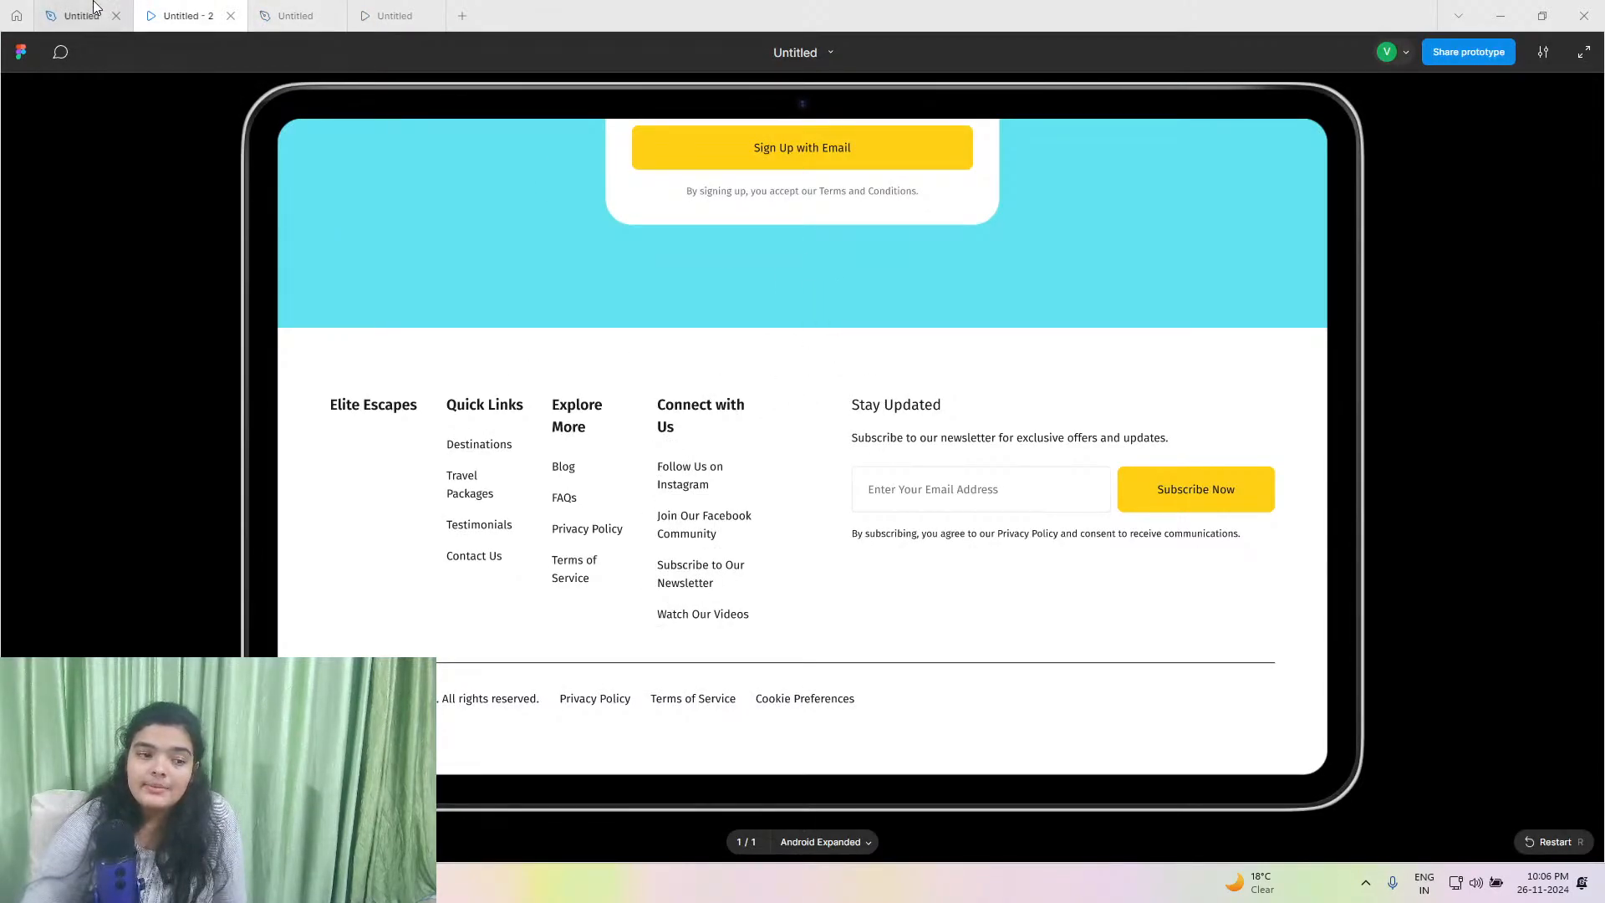
{"action": "left_click", "coordinate": [690, 673]}
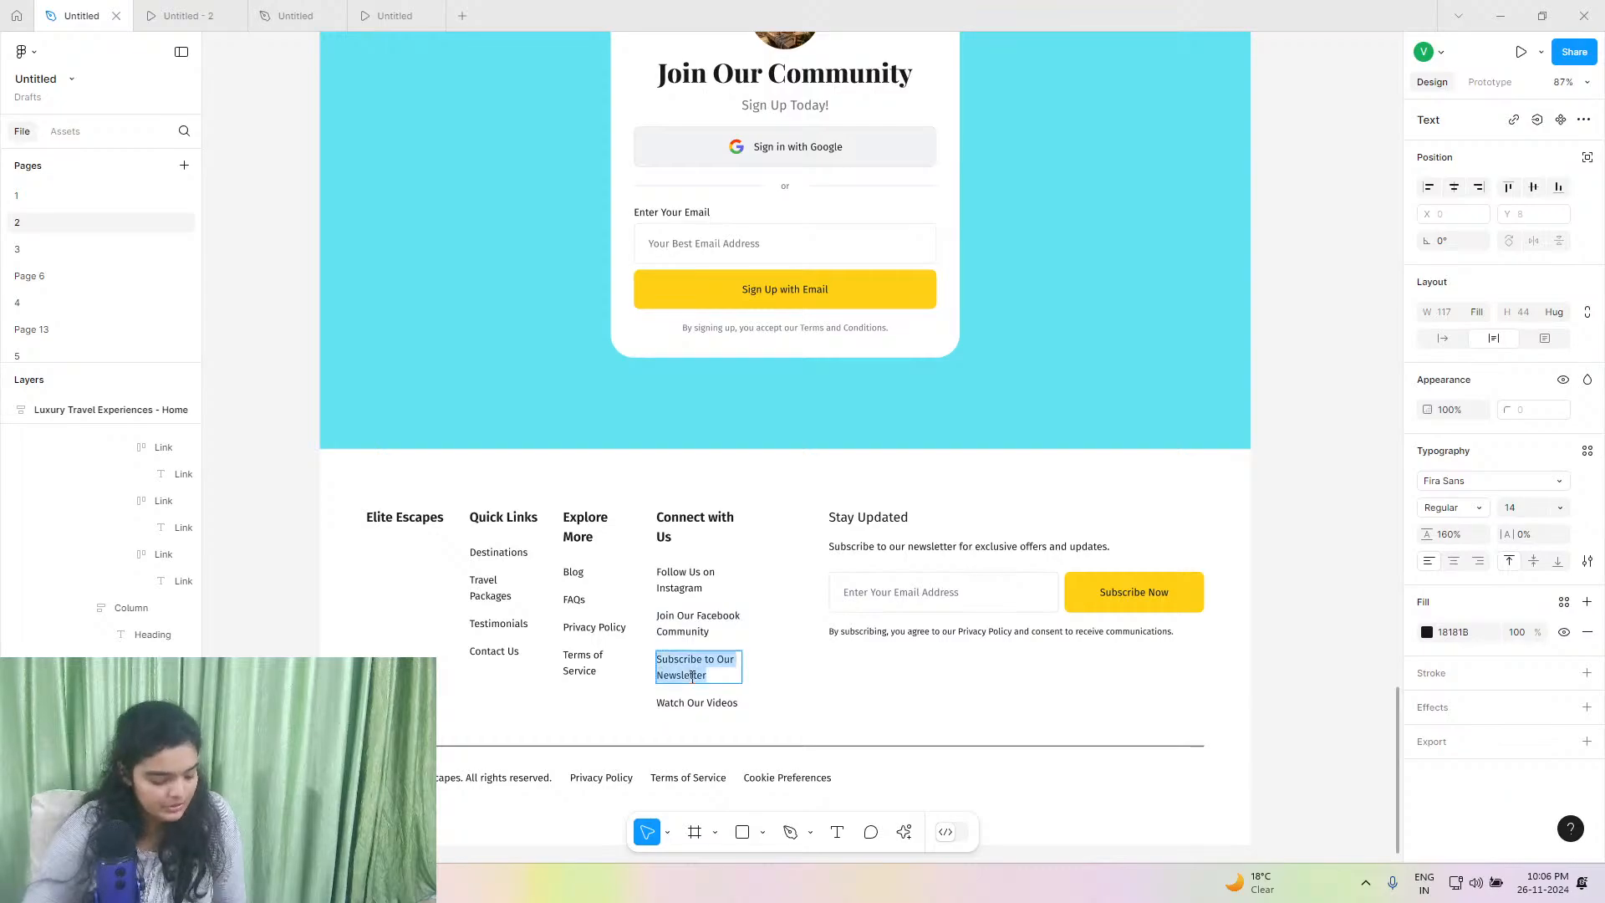
{"action": "right_click", "coordinate": [692, 675]}
{"action": "left_click", "coordinate": [727, 685]}
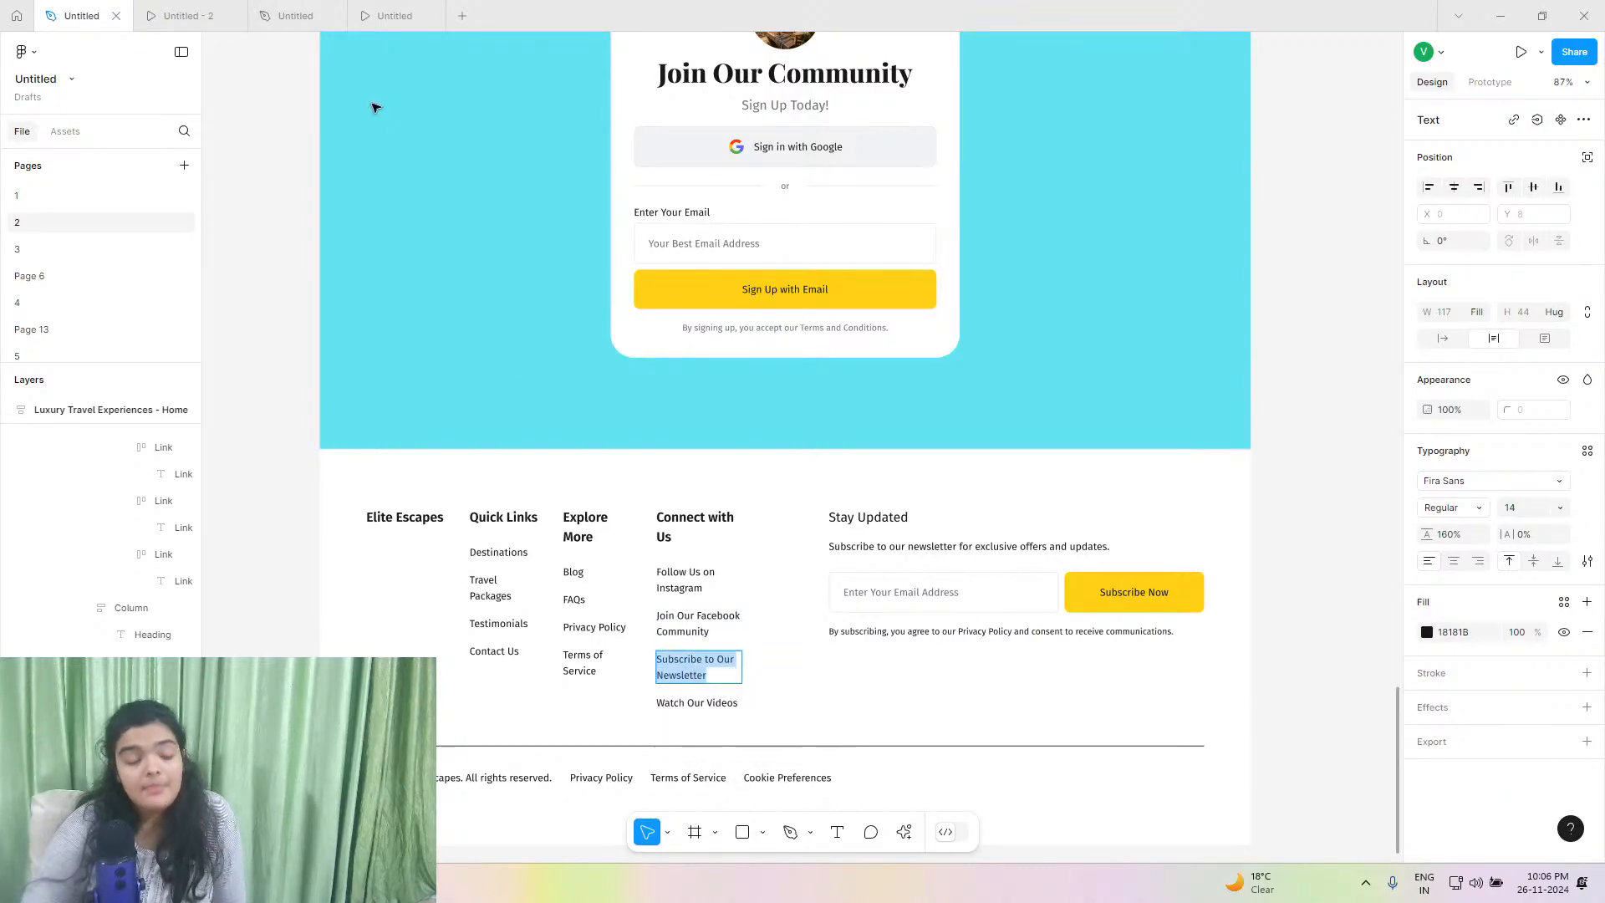
{"action": "left_click", "coordinate": [300, 10]}
{"action": "double_click", "coordinate": [825, 333]}
{"action": "right_click", "coordinate": [824, 332]}
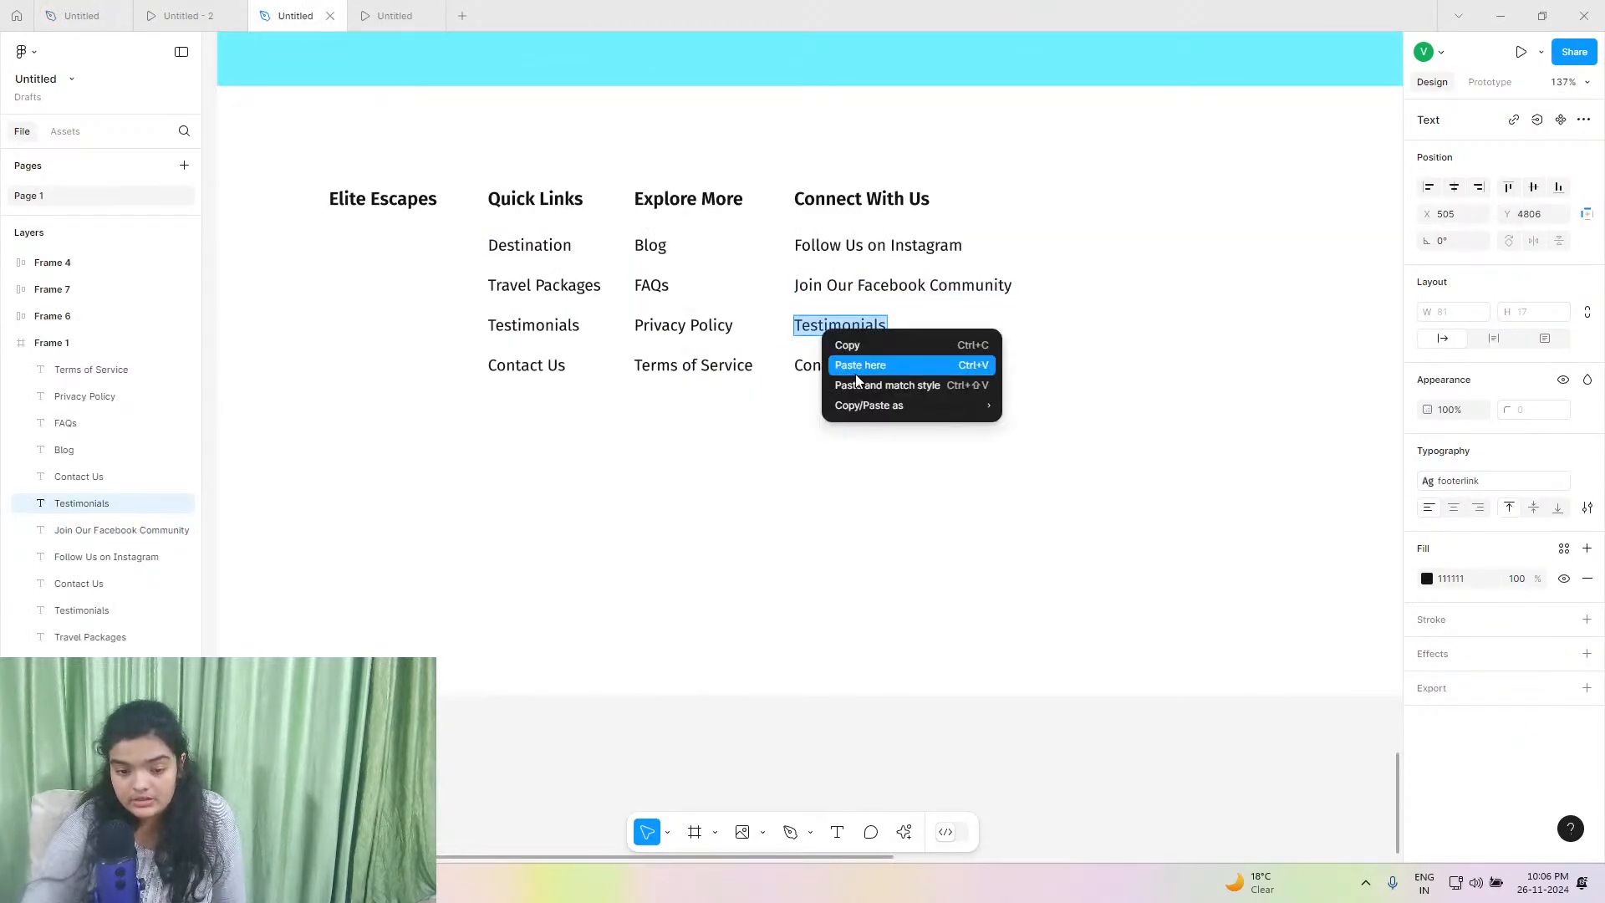
{"action": "left_click", "coordinate": [859, 382]}
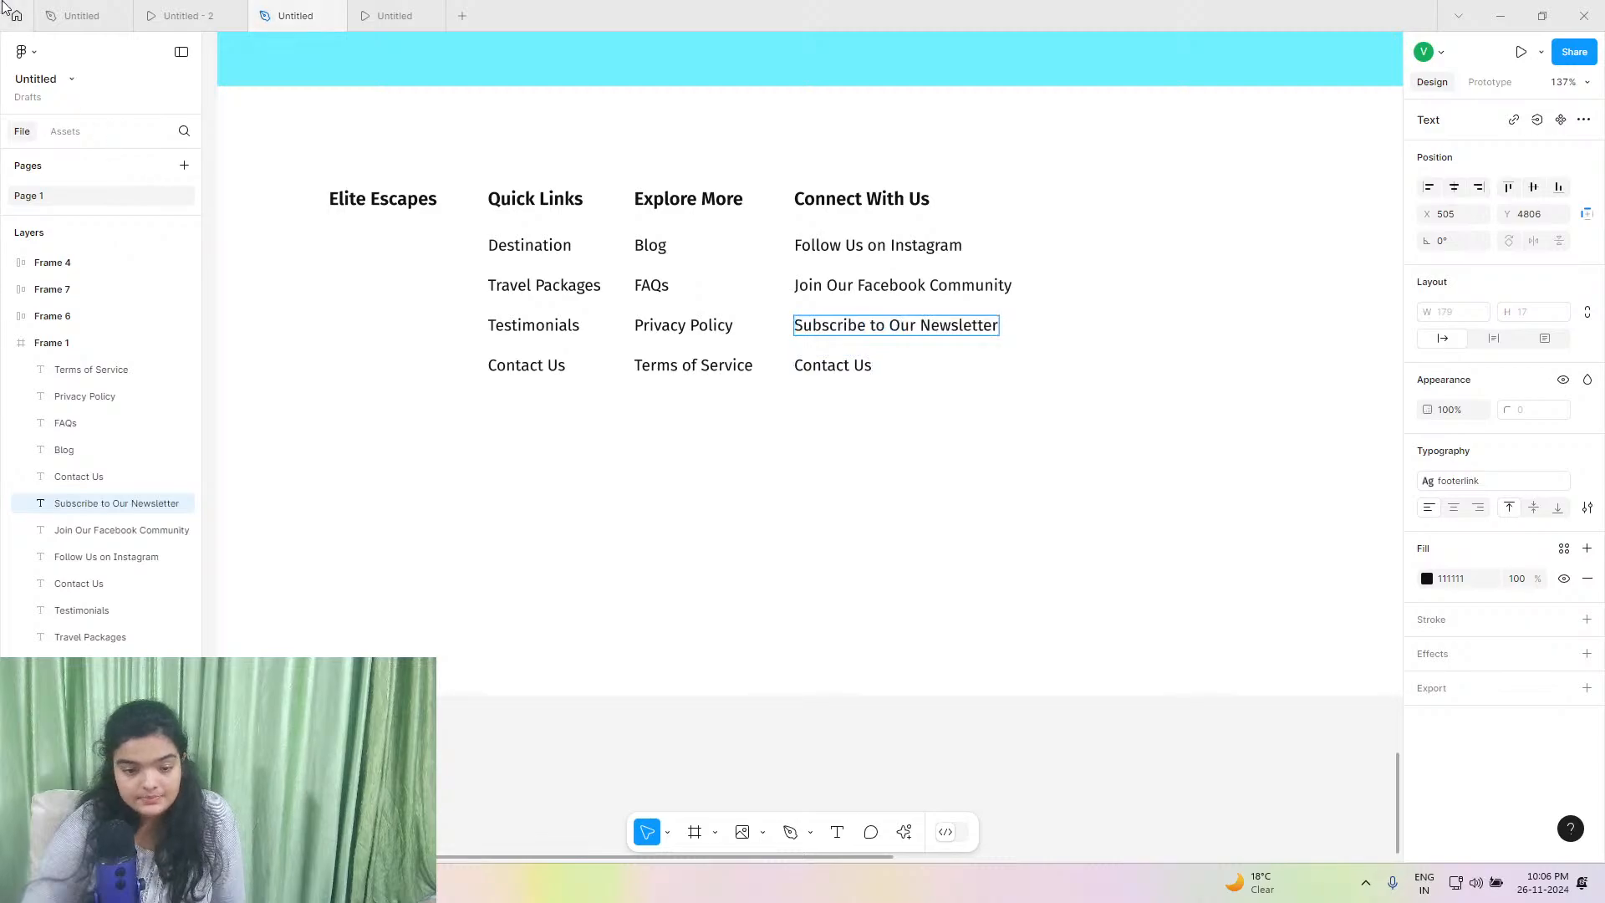
Copy "Watch Our Videos" from the reference file and paste it with matching style over the fourth link under "Connect With Us".
{"action": "left_click", "coordinate": [82, 15]}
{"action": "triple_click", "coordinate": [677, 702]}
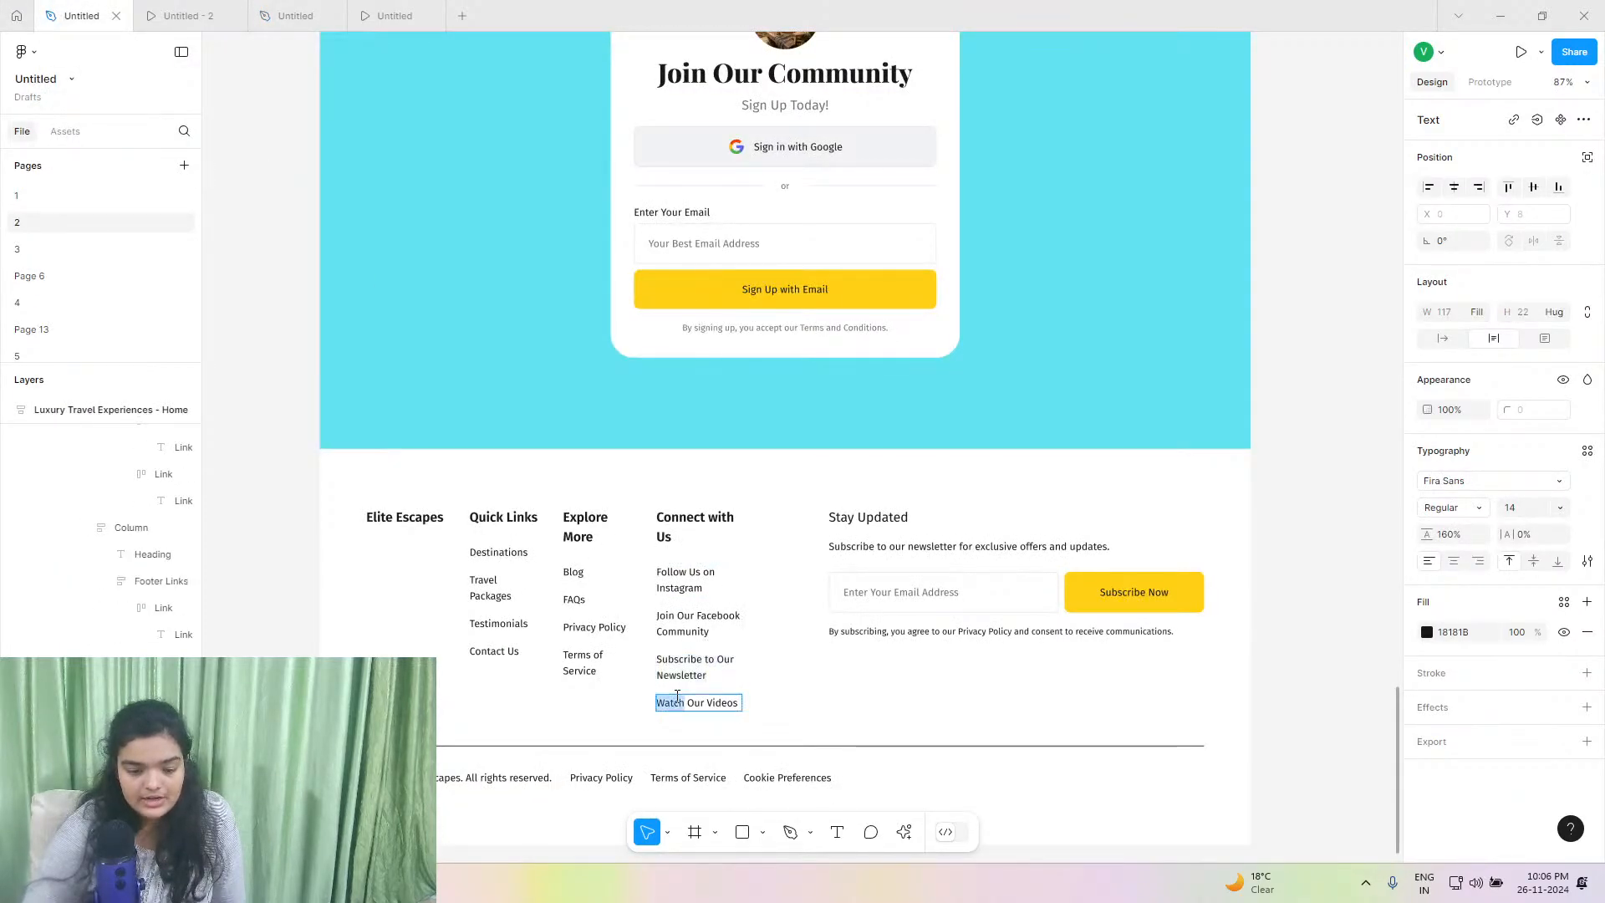
{"action": "right_click", "coordinate": [675, 700]}
{"action": "left_click", "coordinate": [698, 709]}
{"action": "left_click", "coordinate": [285, 15]}
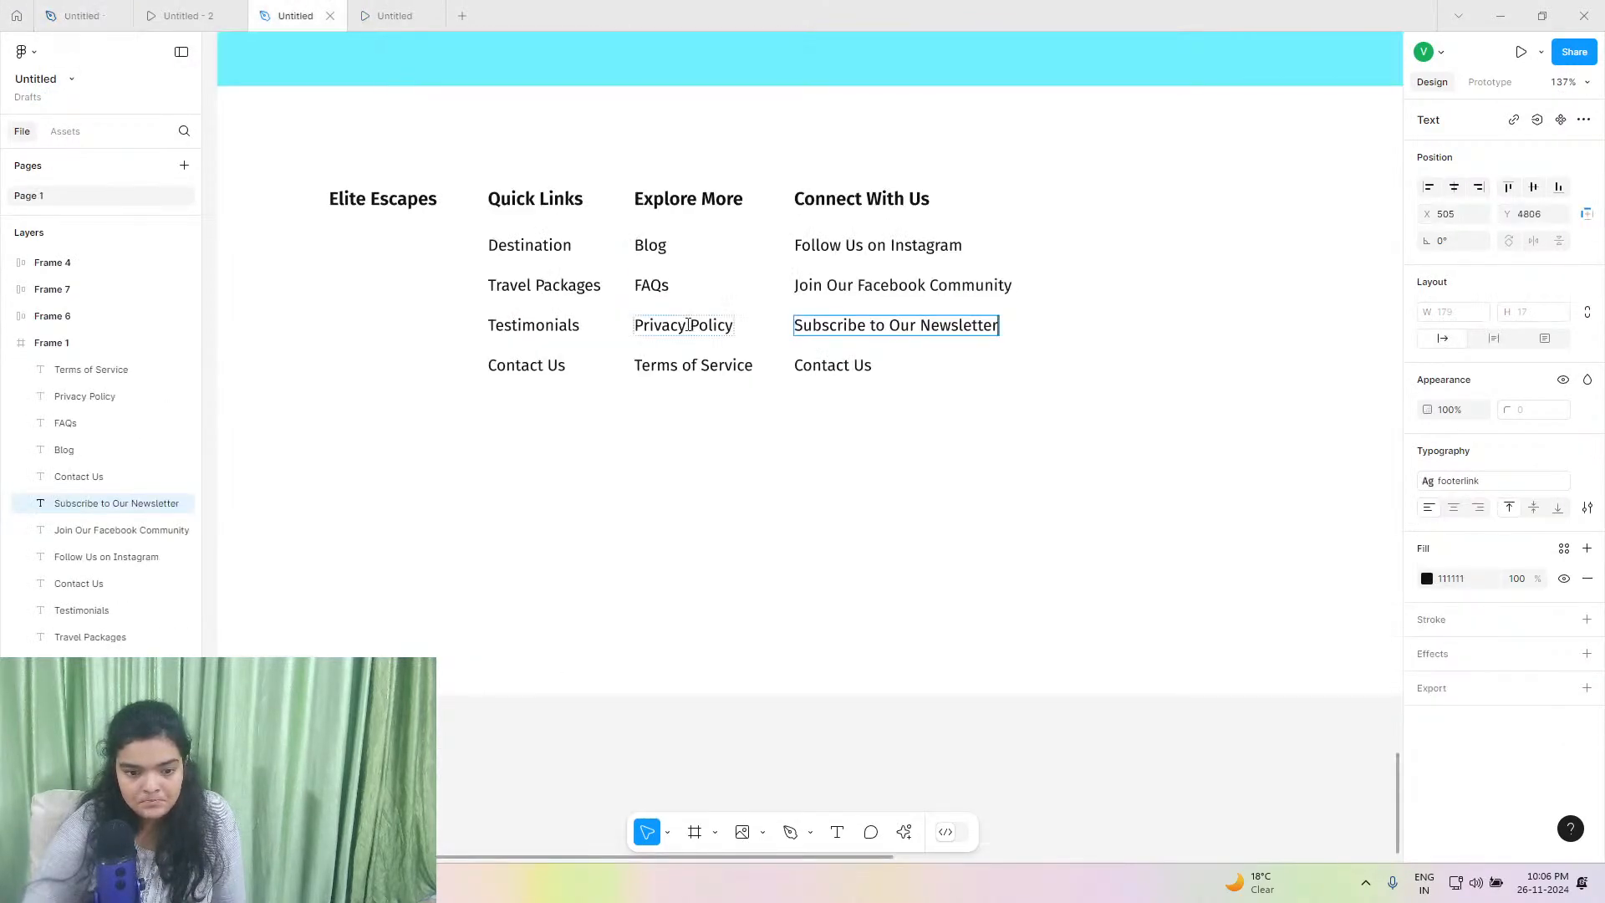
{"action": "triple_click", "coordinate": [842, 375]}
{"action": "right_click", "coordinate": [841, 374]}
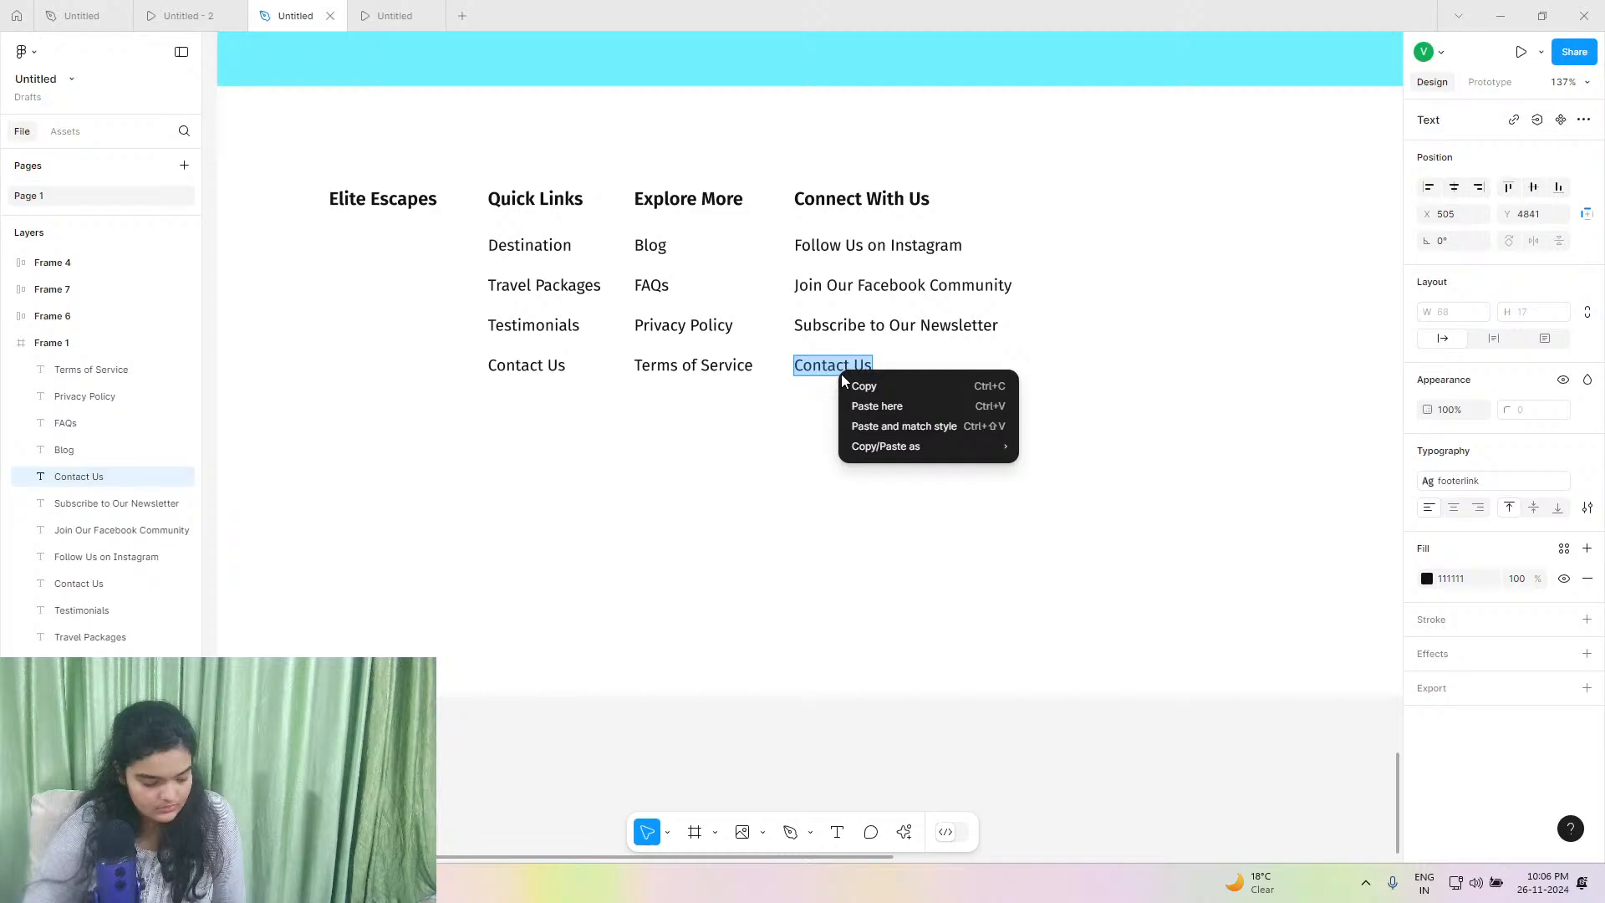
{"action": "left_click", "coordinate": [899, 426]}
{"action": "key", "text": "Escape"}
Examine the typography of the heading, description, consent note and email placeholder in the reference file's "Stay Updated" block.
{"action": "scroll", "coordinate": [870, 482], "scroll_direction": "right", "scroll_amount": 6}
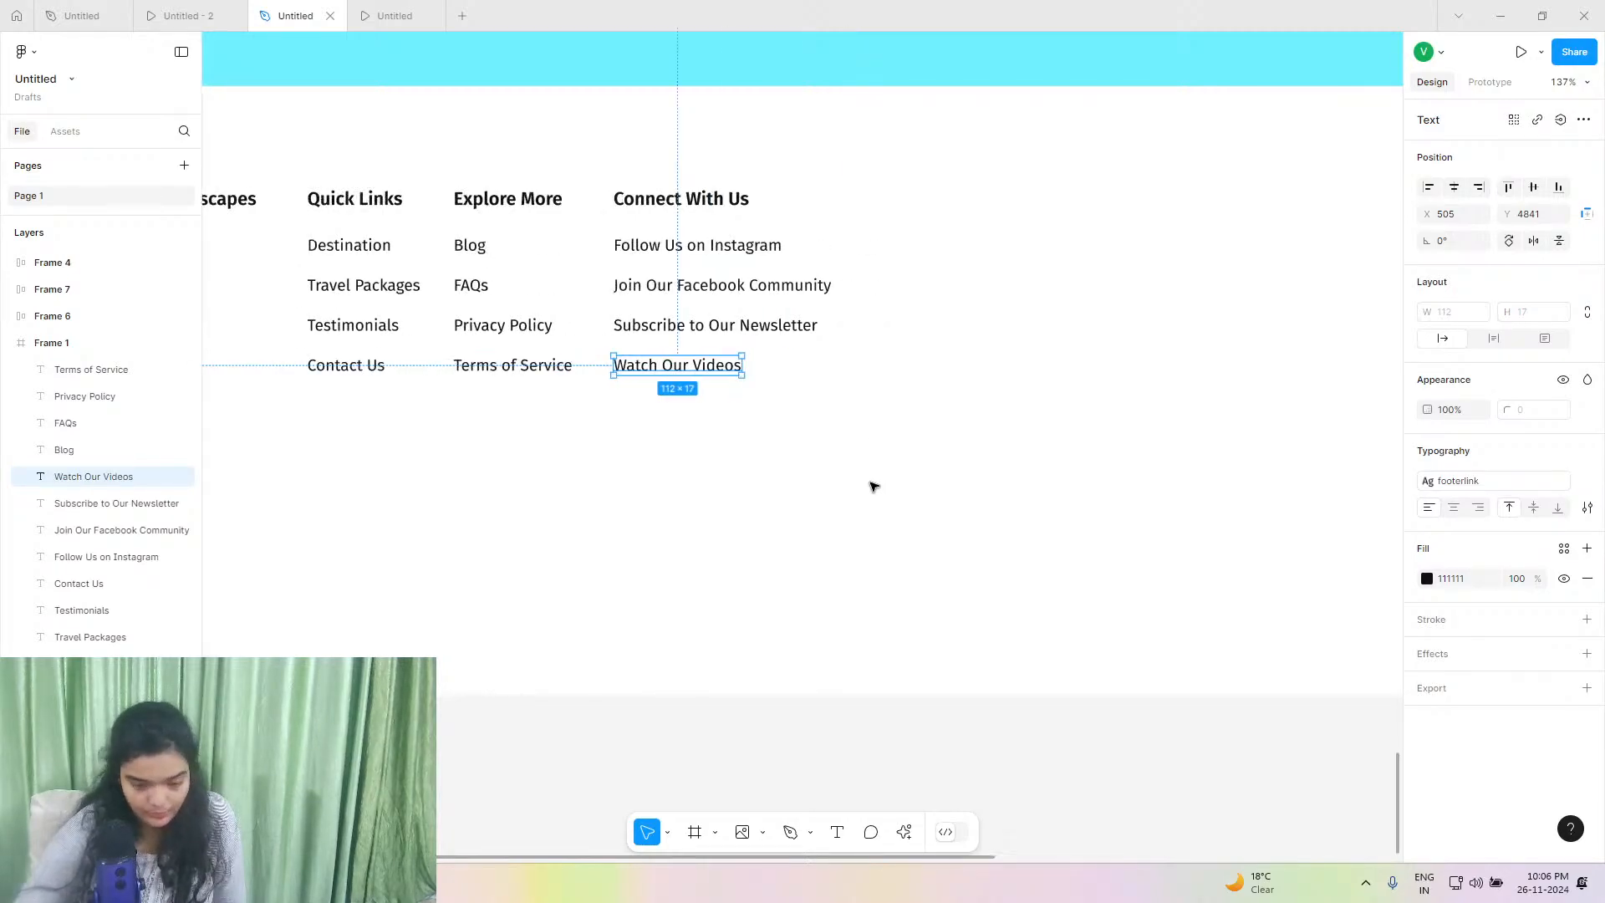
{"action": "scroll", "coordinate": [871, 482], "scroll_direction": "up", "scroll_amount": 1}
{"action": "left_click", "coordinate": [87, 15]}
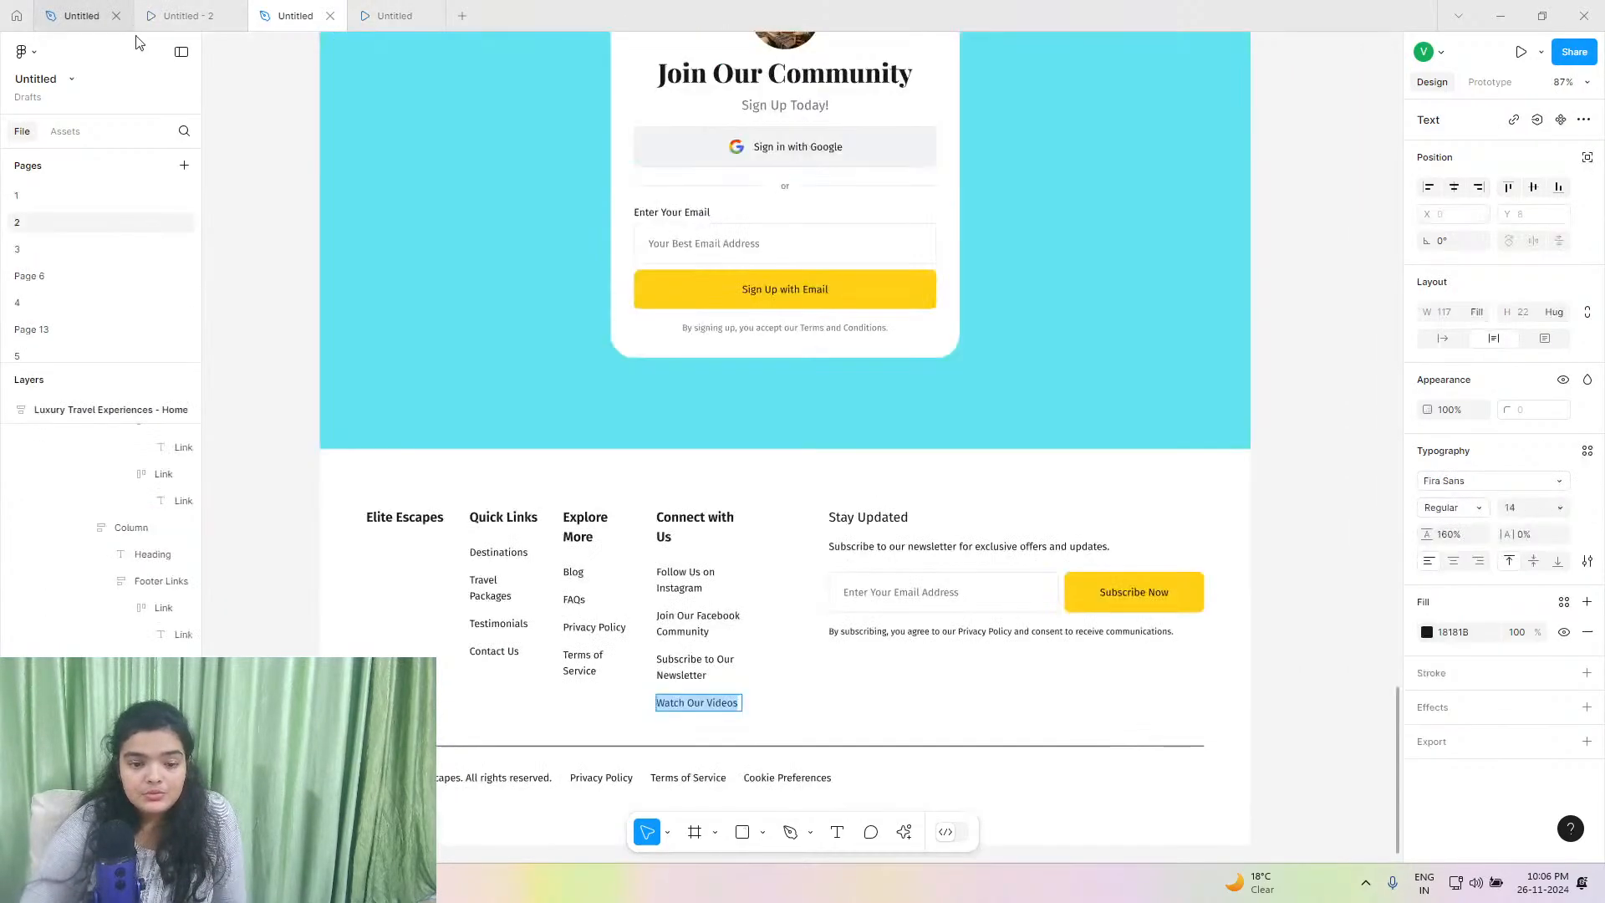
{"action": "double_click", "coordinate": [892, 521]}
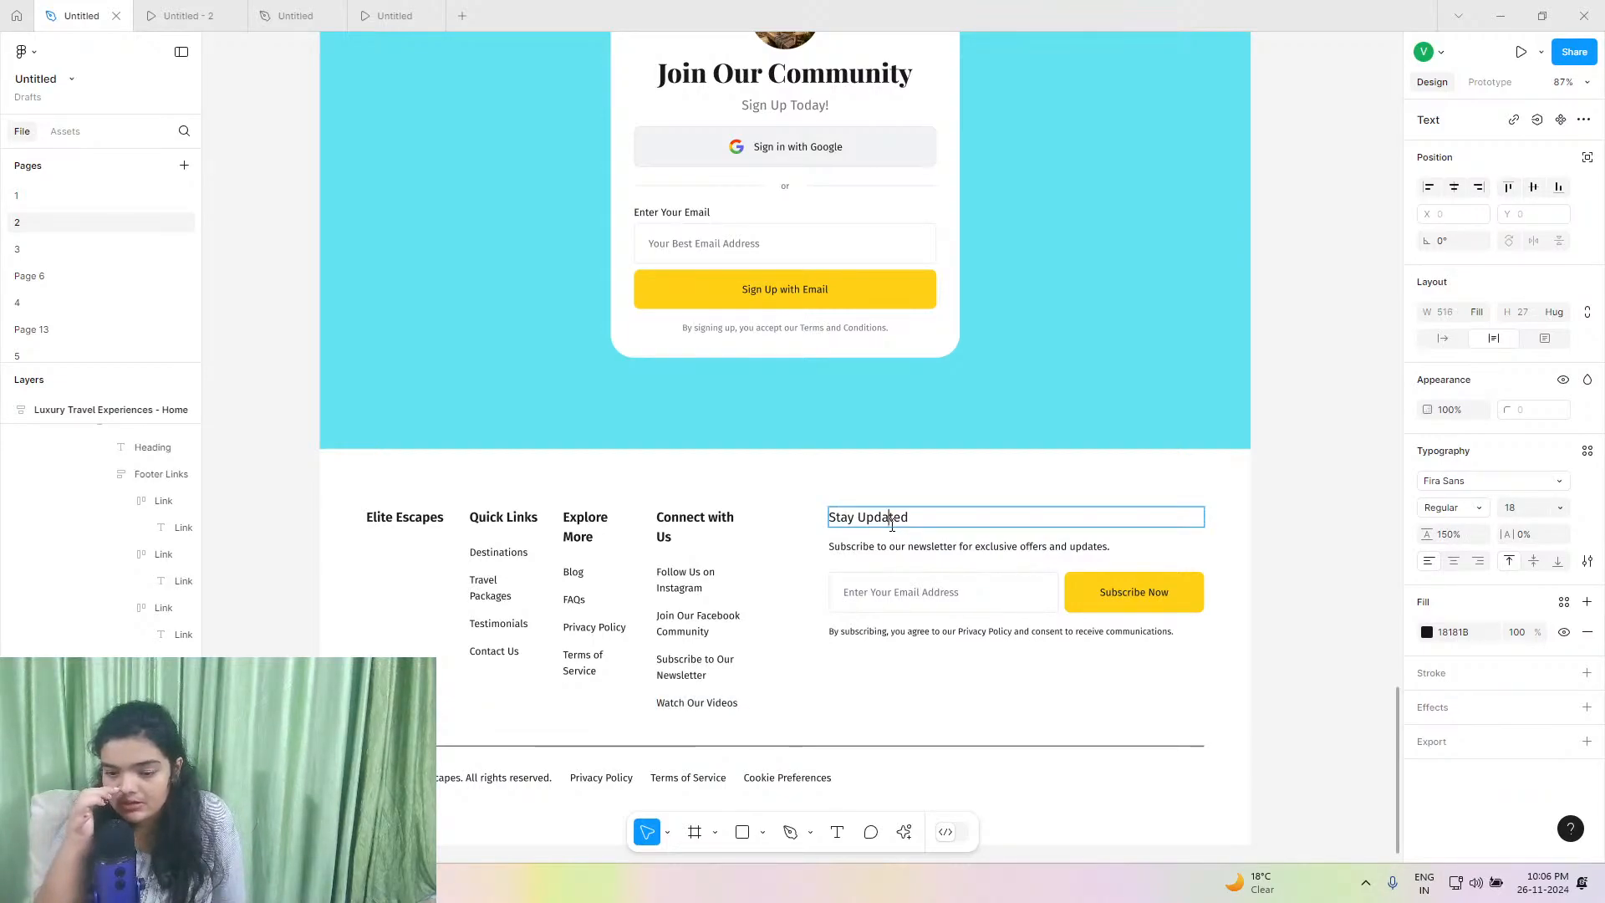
{"action": "left_click", "coordinate": [891, 547]}
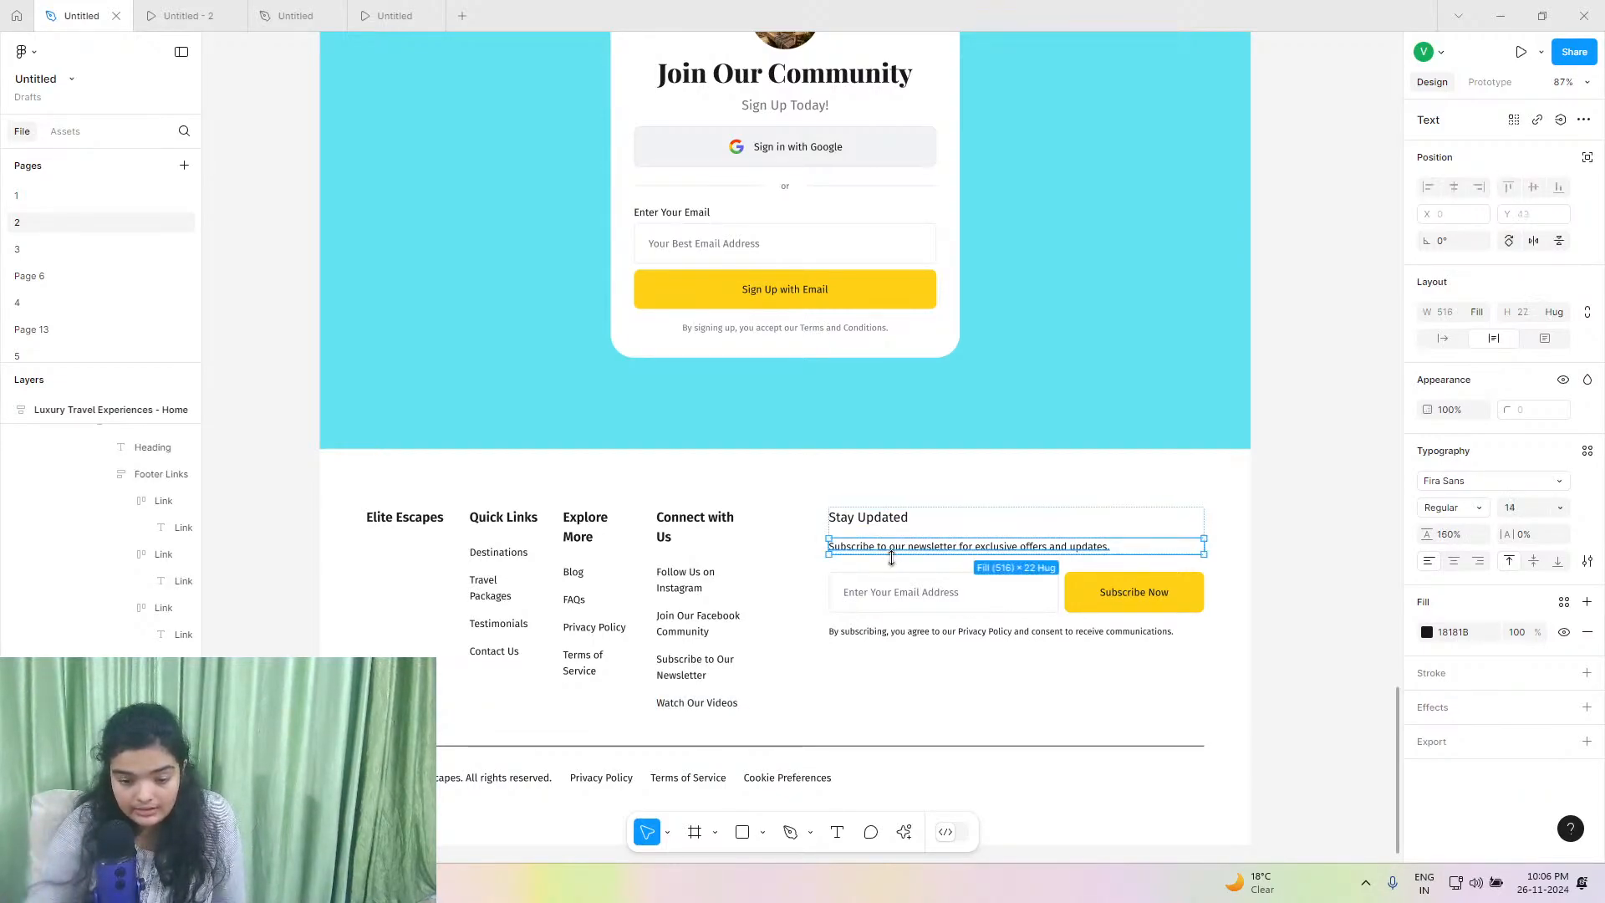
{"action": "double_click", "coordinate": [893, 550]}
{"action": "left_click", "coordinate": [890, 631]}
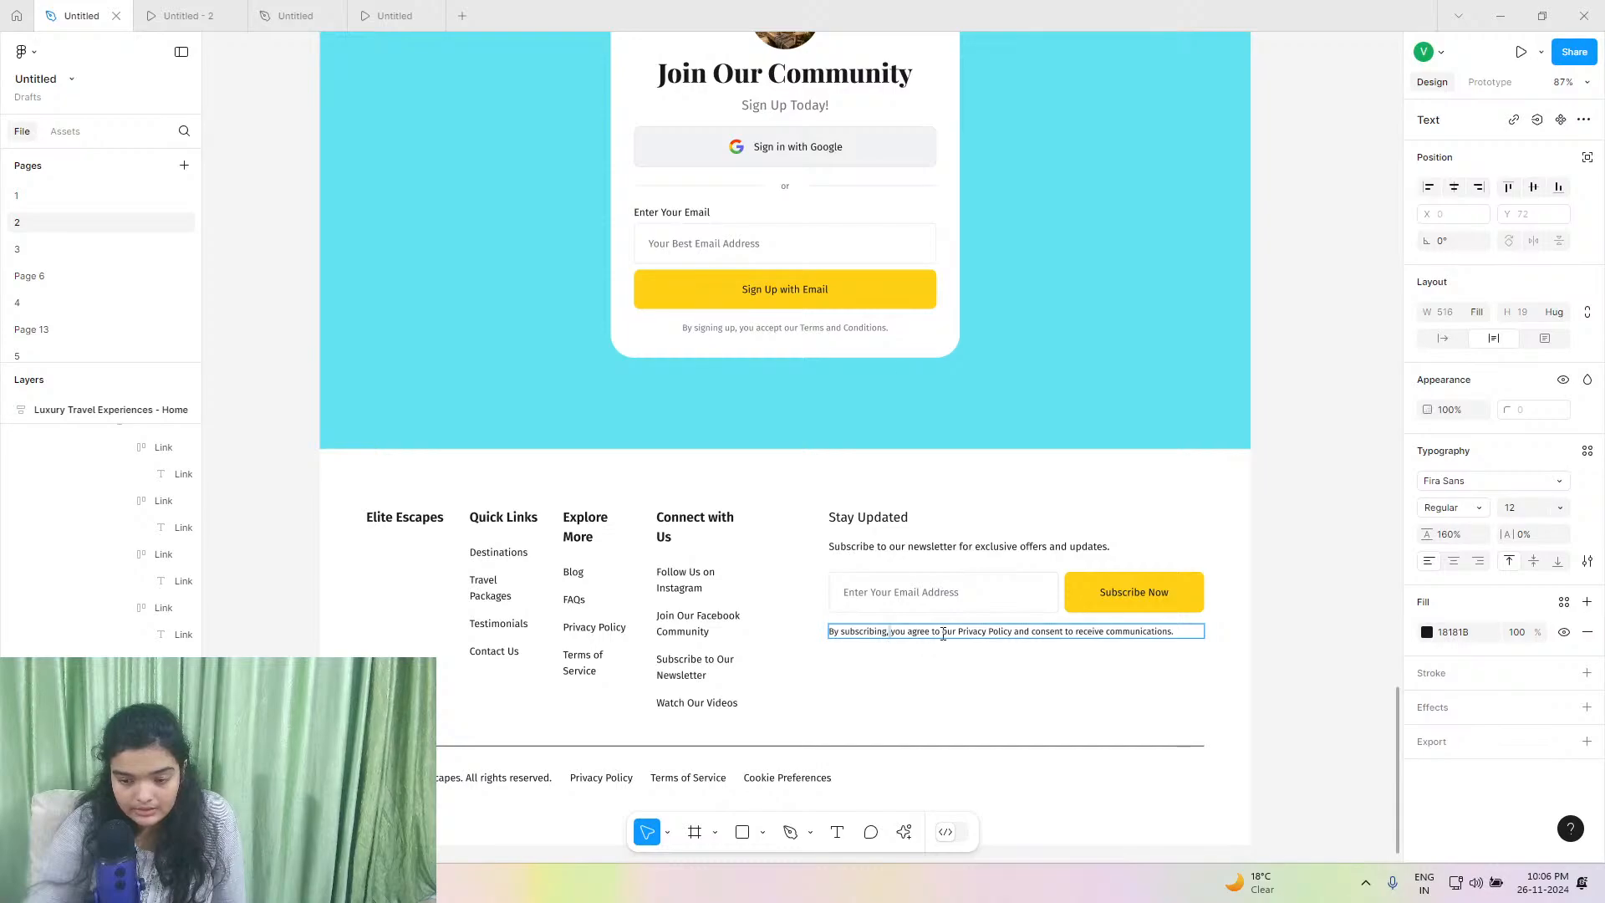
{"action": "left_click", "coordinate": [860, 597]}
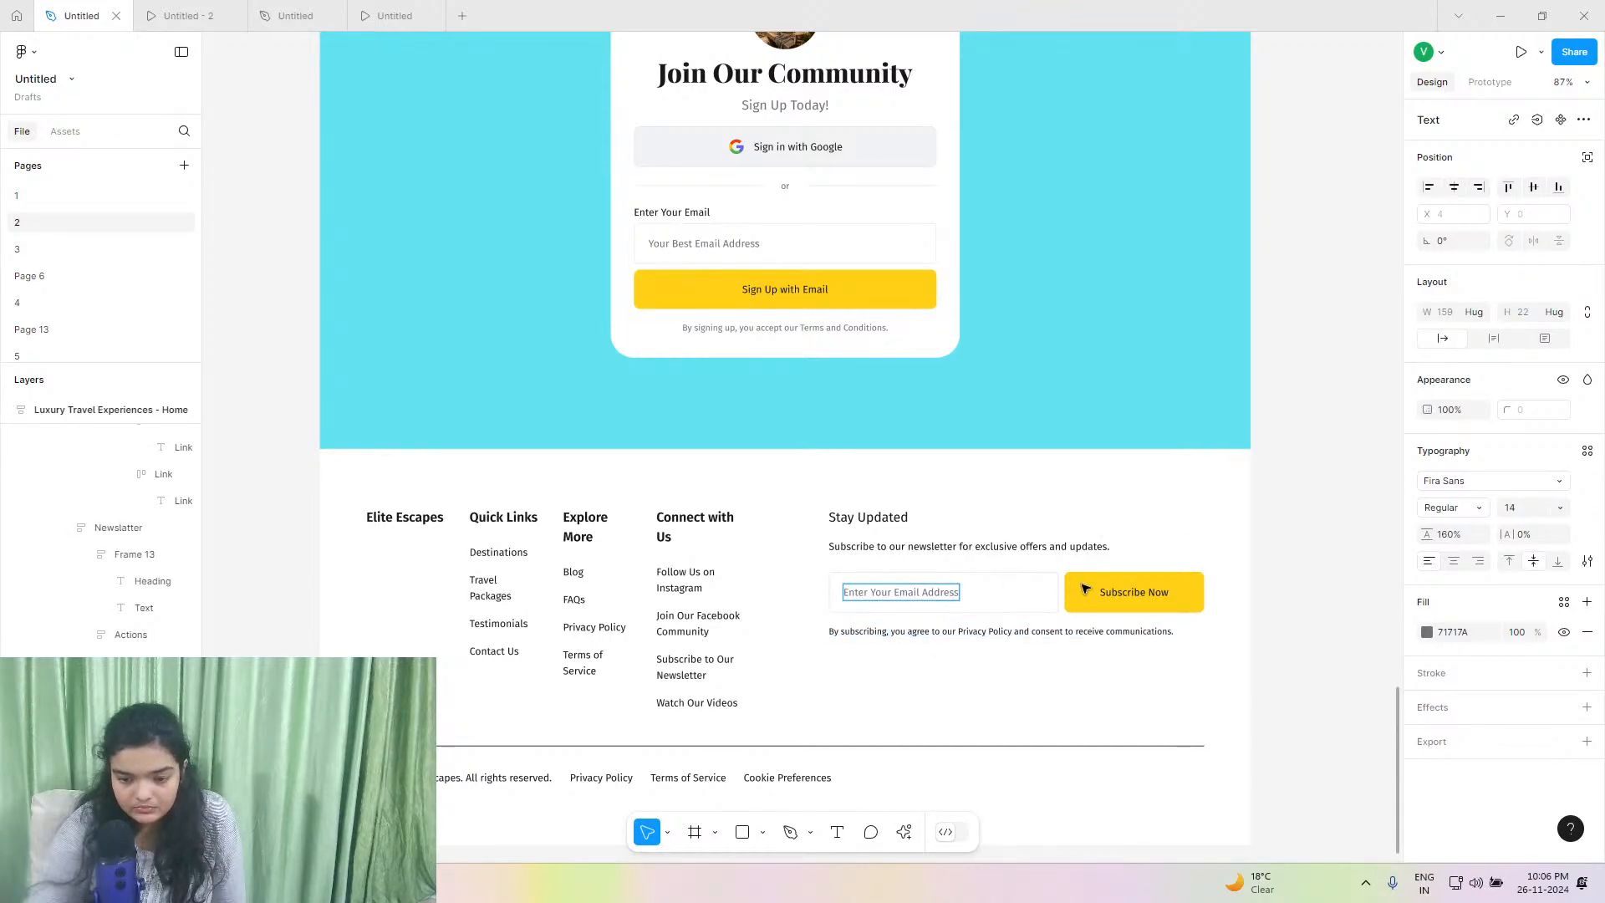
Back in the working file, copy the "Watch Our Videos" text and paste a duplicate into the empty footer area beside "Connect With Us".
{"action": "left_click", "coordinate": [292, 16]}
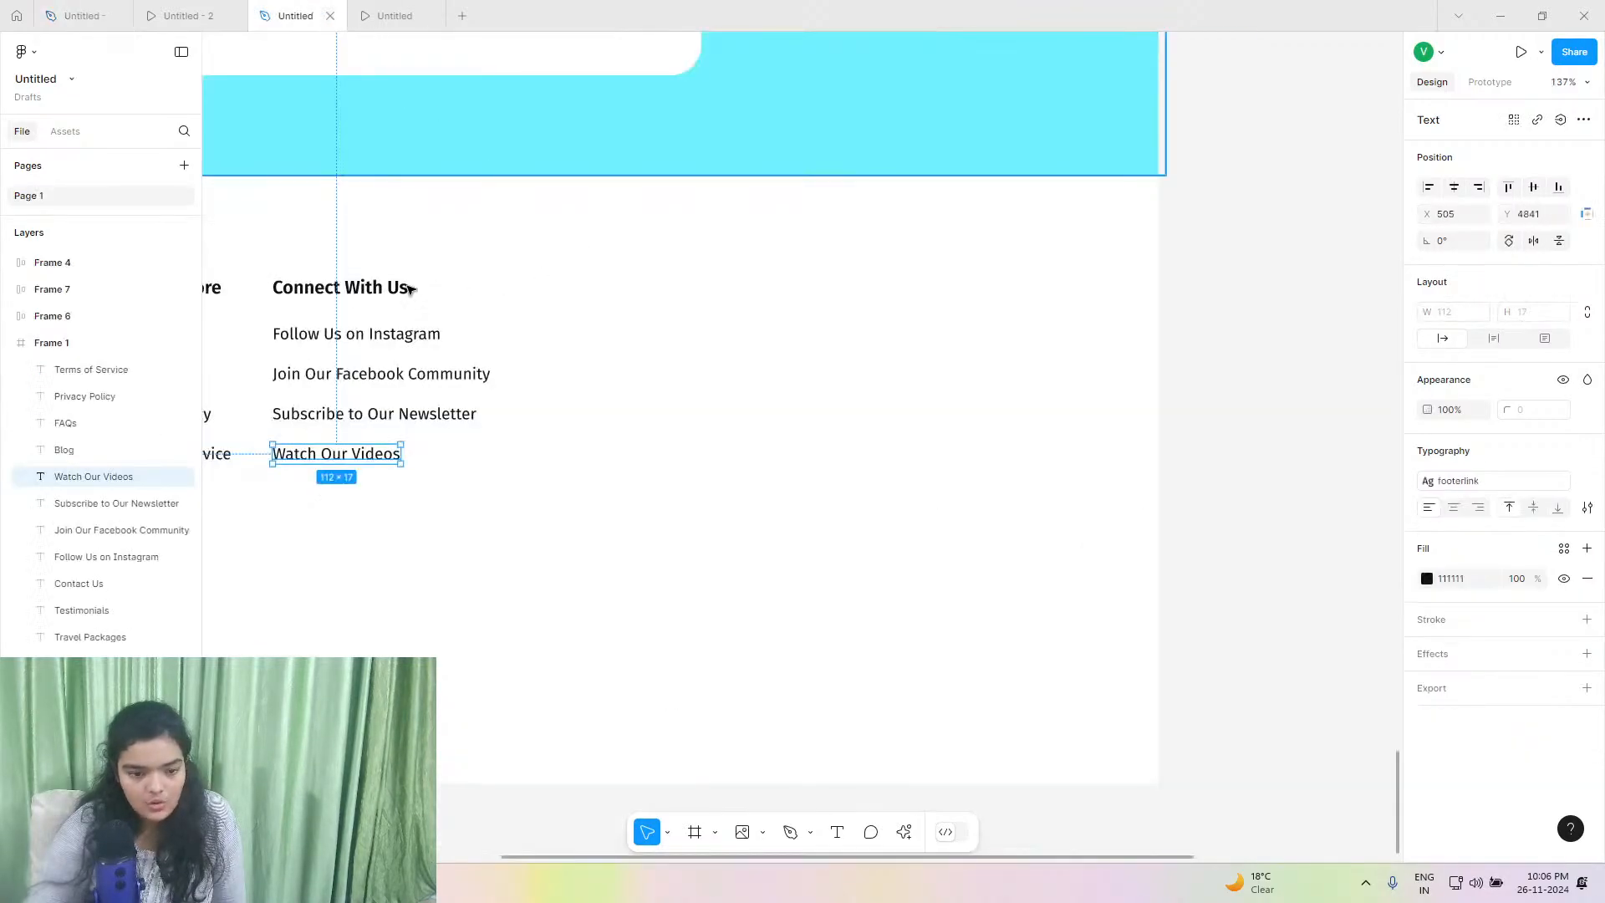
{"action": "right_click", "coordinate": [357, 443]}
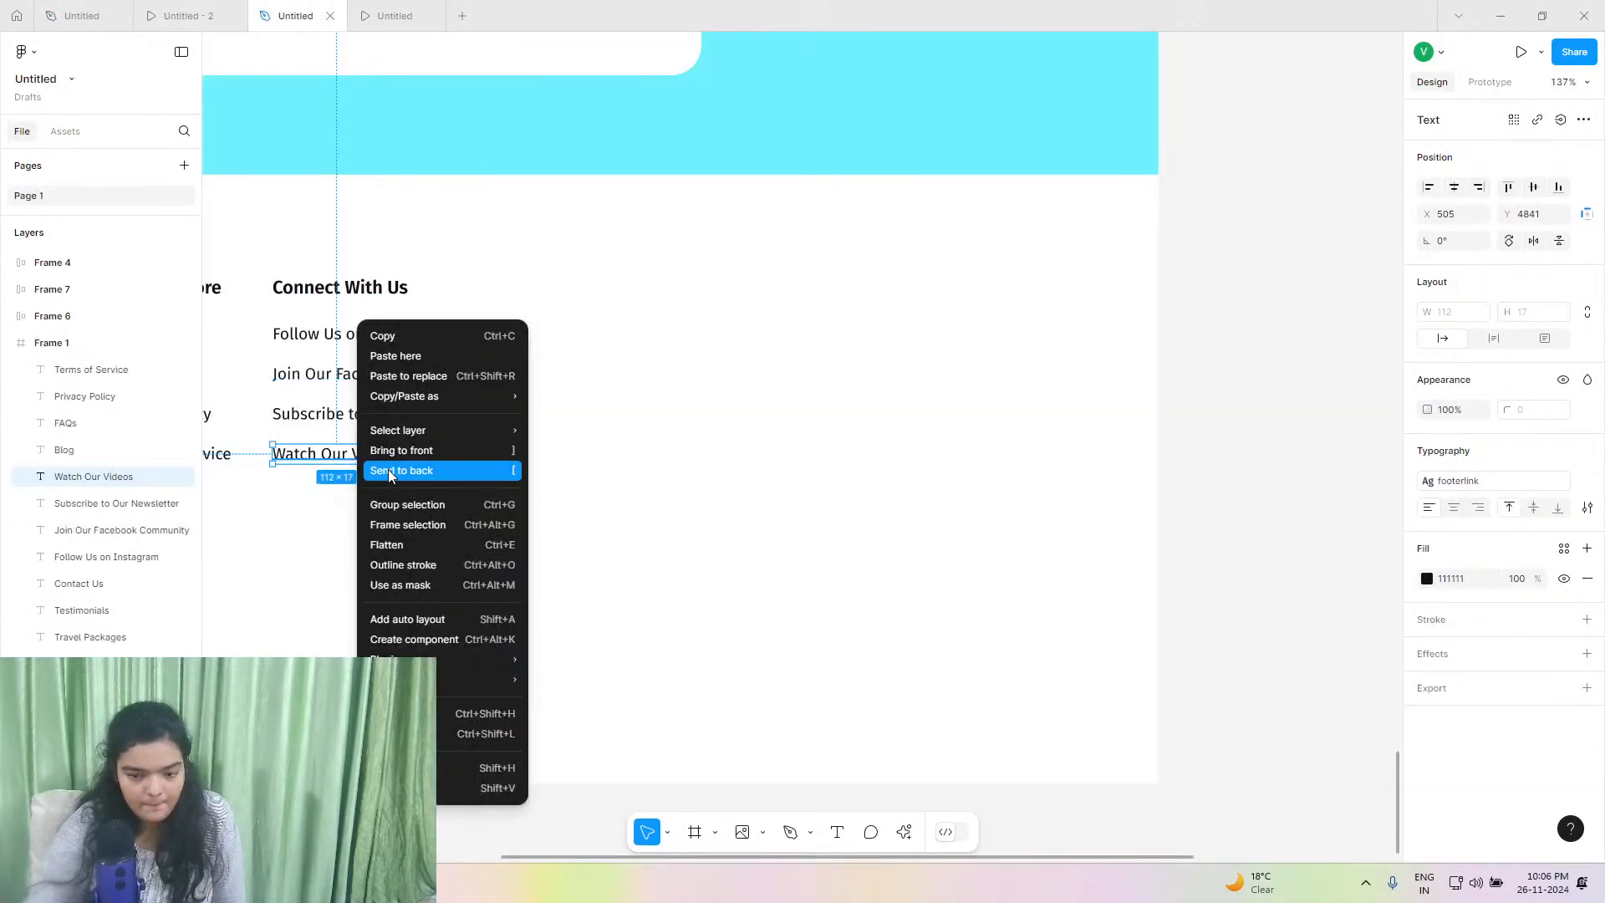
{"action": "left_click", "coordinate": [423, 335]}
{"action": "left_click", "coordinate": [568, 364]}
{"action": "right_click", "coordinate": [801, 360]}
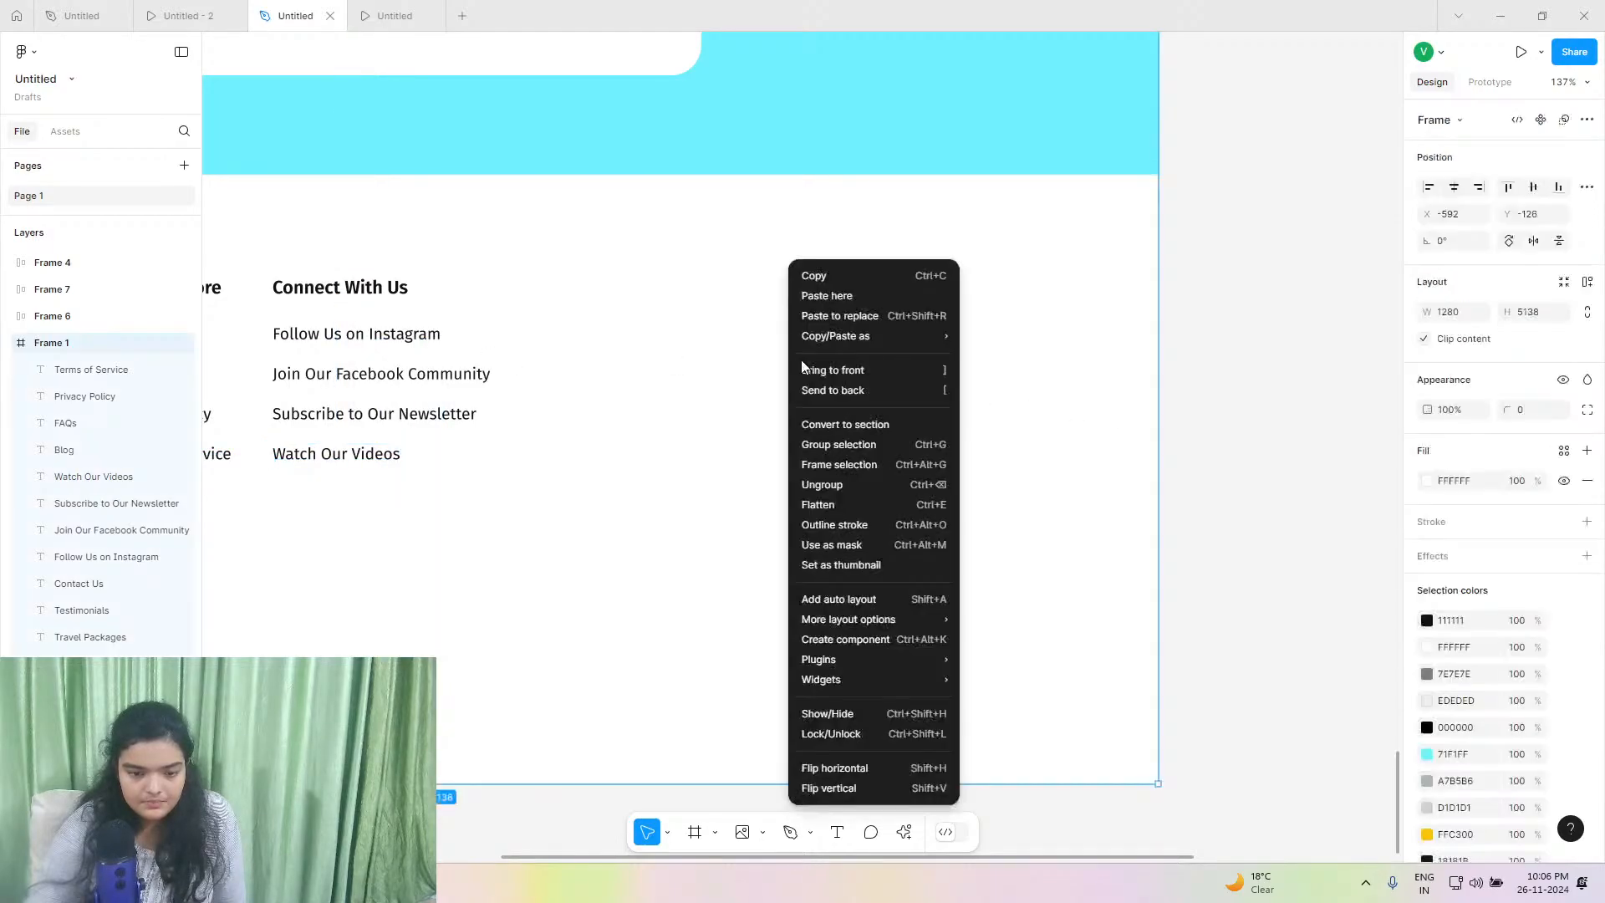
{"action": "mouse_move", "coordinate": [825, 353]}
{"action": "left_click", "coordinate": [827, 295]}
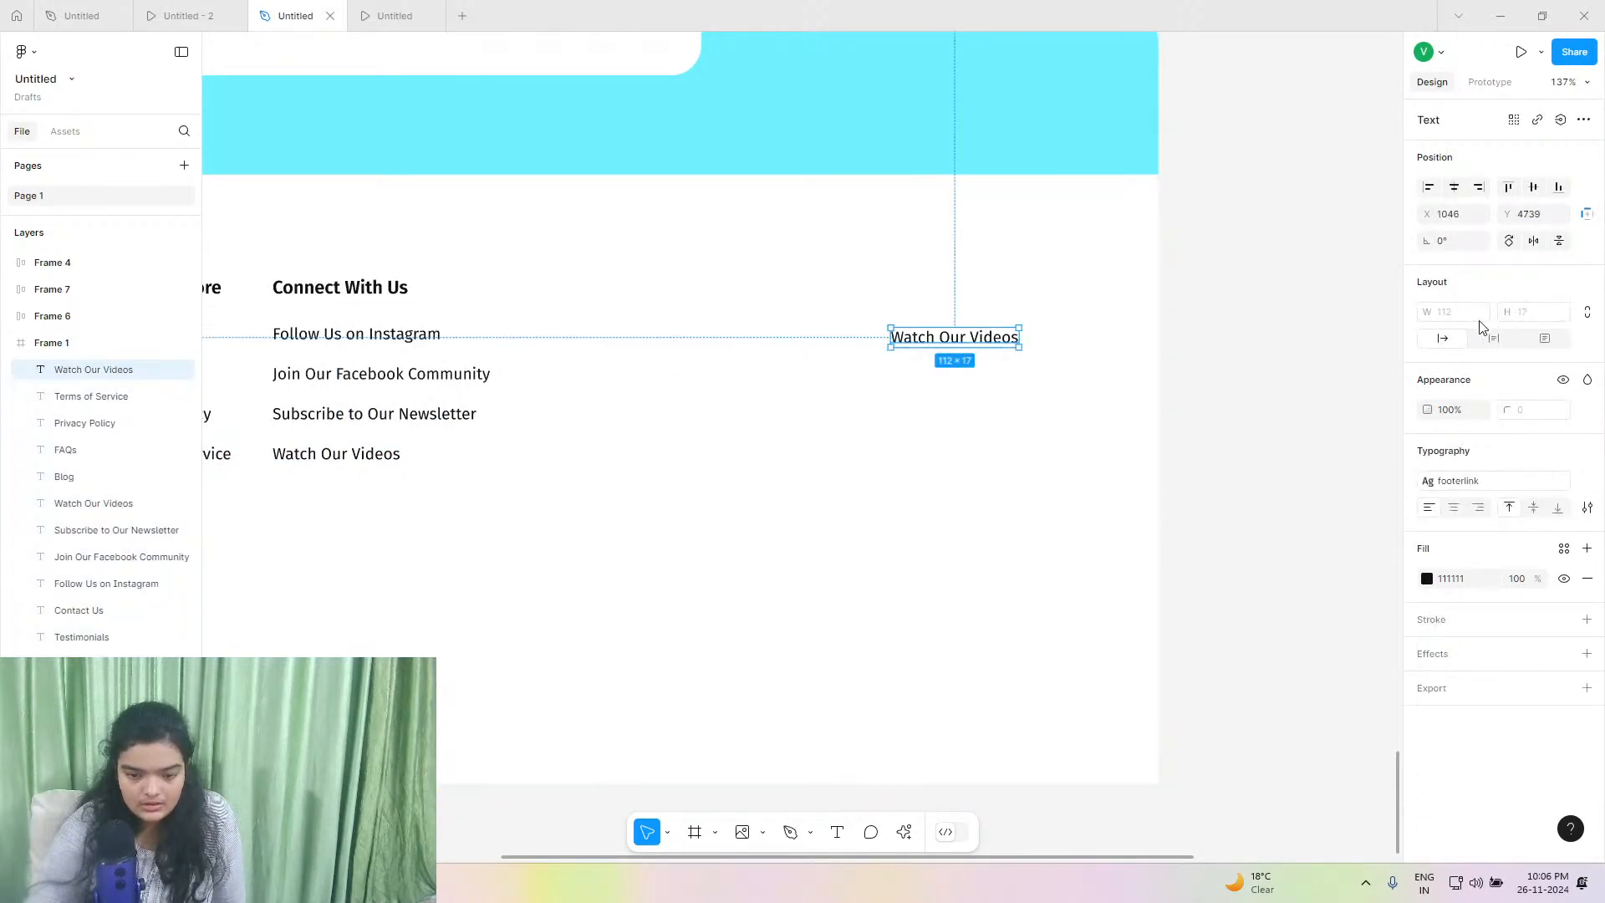
Detach the duplicated text from its text style, set its font size to 18, and move it to X 870, Y 4694.
{"action": "left_click", "coordinate": [1587, 507]}
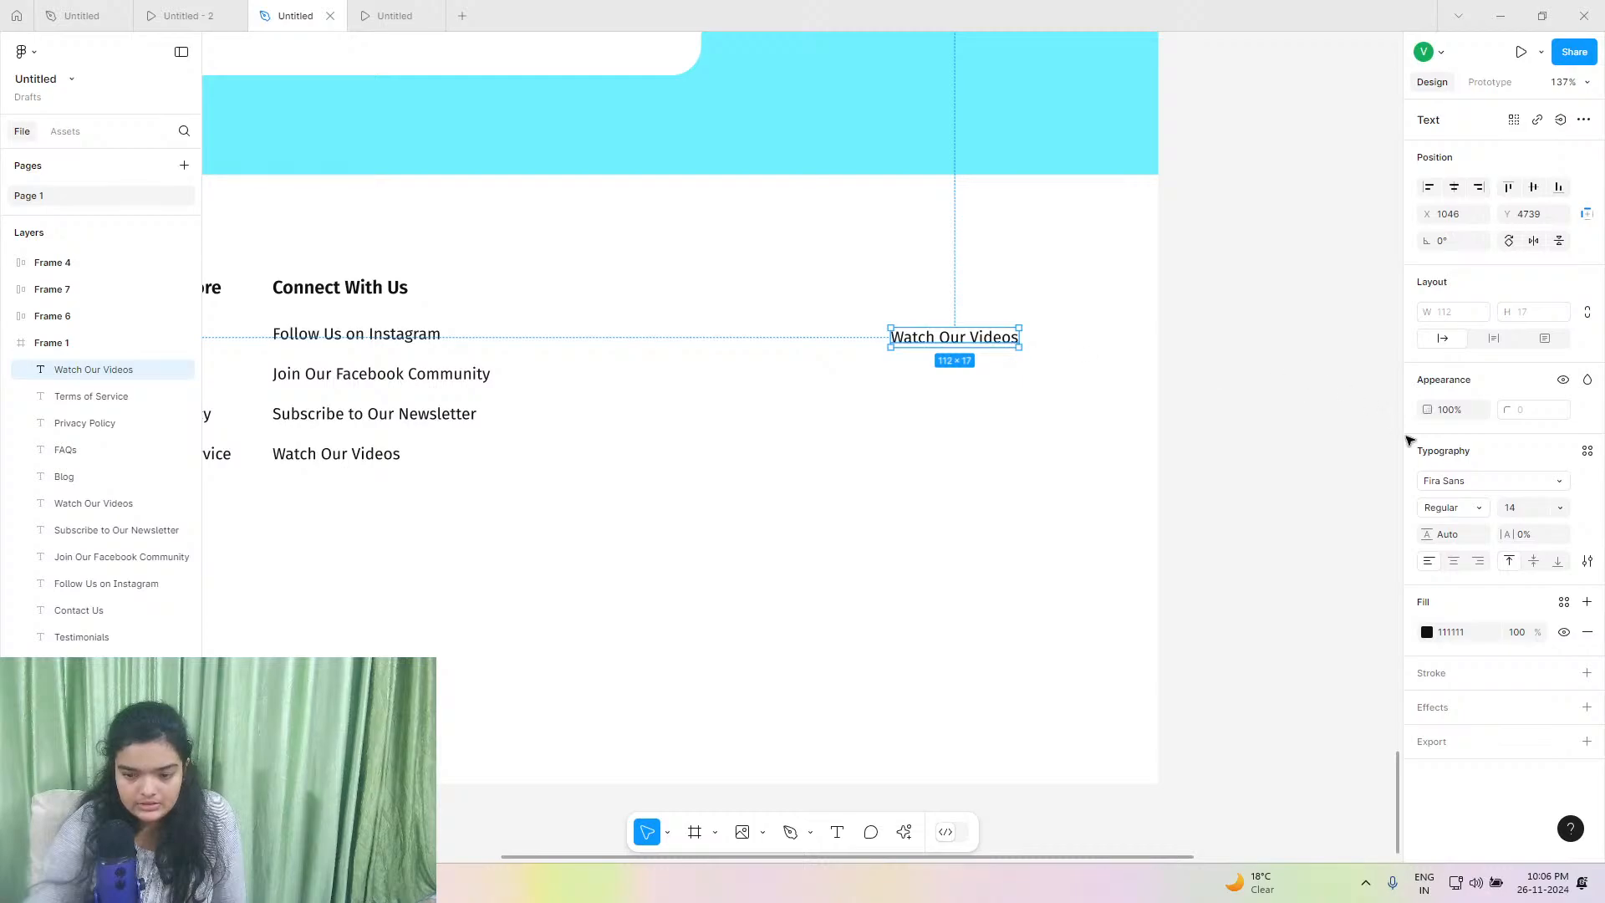
{"action": "left_click", "coordinate": [1526, 513]}
{"action": "type", "text": "18"}
{"action": "key", "text": "Return"}
{"action": "left_click_drag", "start_coordinate": [1003, 353], "coordinate": [801, 288]}
Copy "Stay Updated" from the reference file, paste it with matching style over the 18-size text, and move that heading to X 860, Y 4687.
{"action": "left_click", "coordinate": [115, 14]}
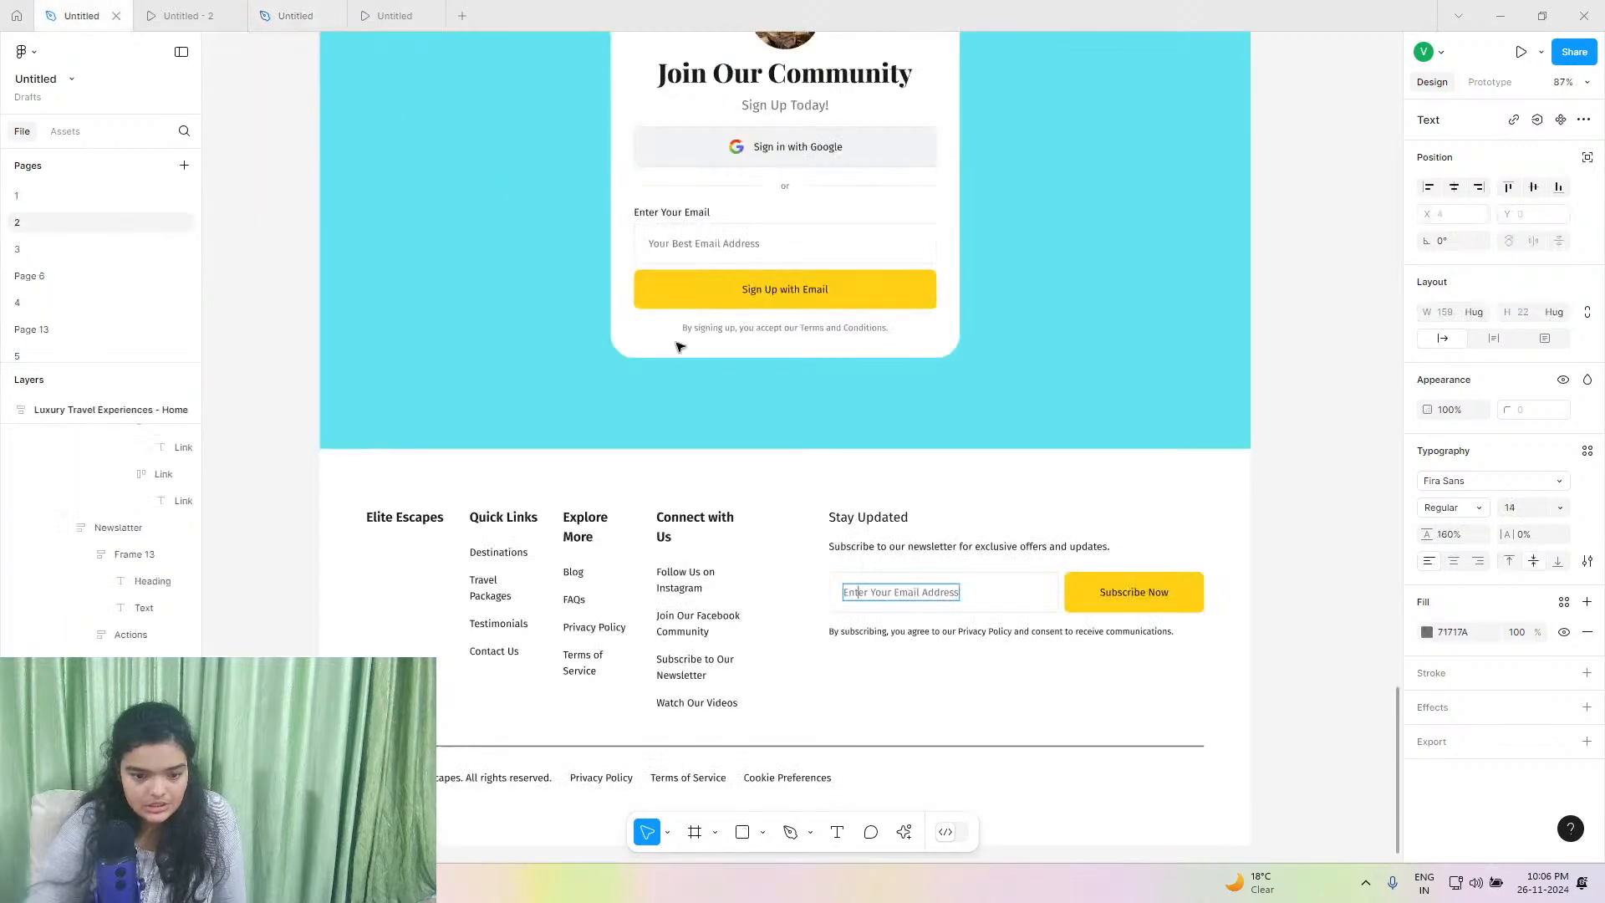
{"action": "double_click", "coordinate": [863, 514]}
{"action": "left_click", "coordinate": [862, 512]}
{"action": "right_click", "coordinate": [861, 511]}
{"action": "left_click", "coordinate": [878, 523]}
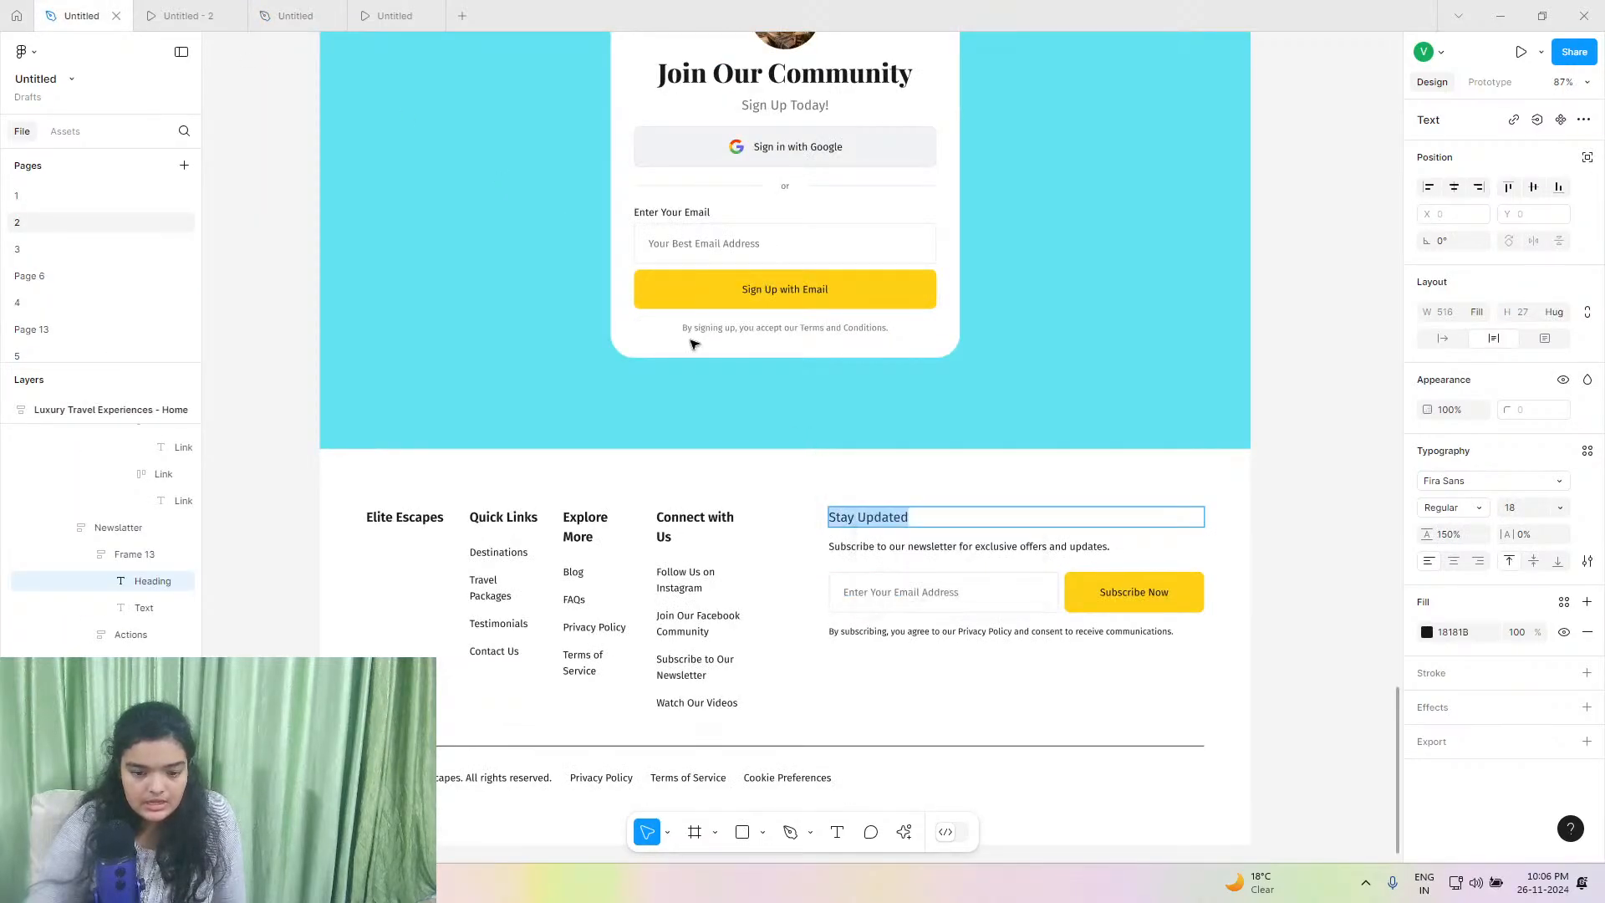
{"action": "left_click", "coordinate": [318, 9]}
{"action": "double_click", "coordinate": [700, 299]}
{"action": "right_click", "coordinate": [709, 299]}
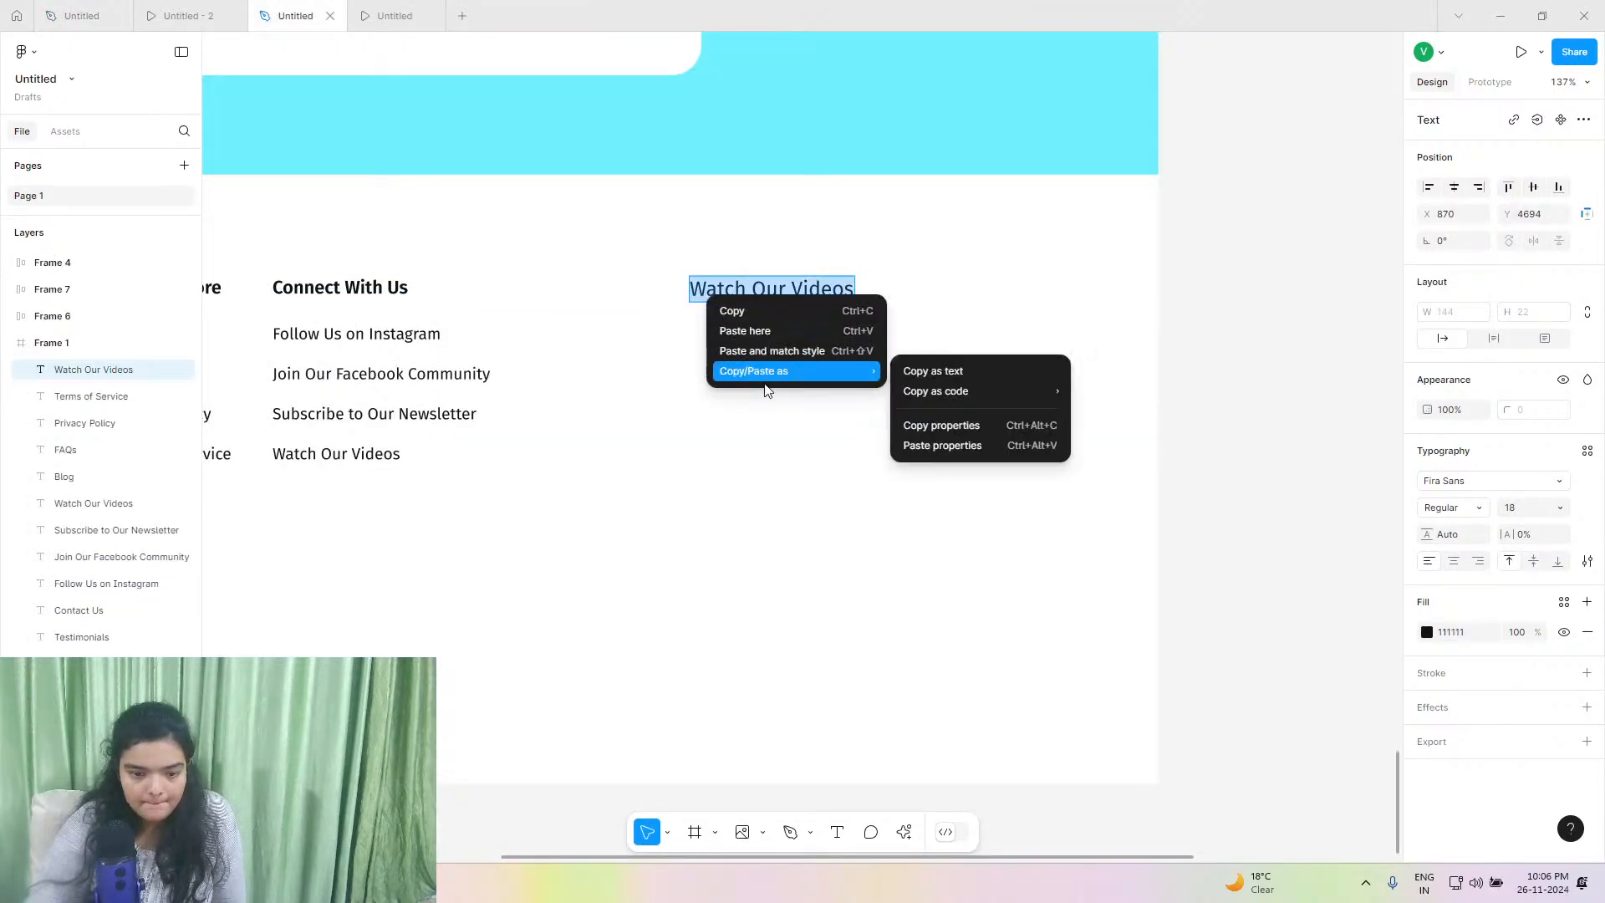
{"action": "left_click", "coordinate": [752, 348]}
{"action": "key", "text": "Escape"}
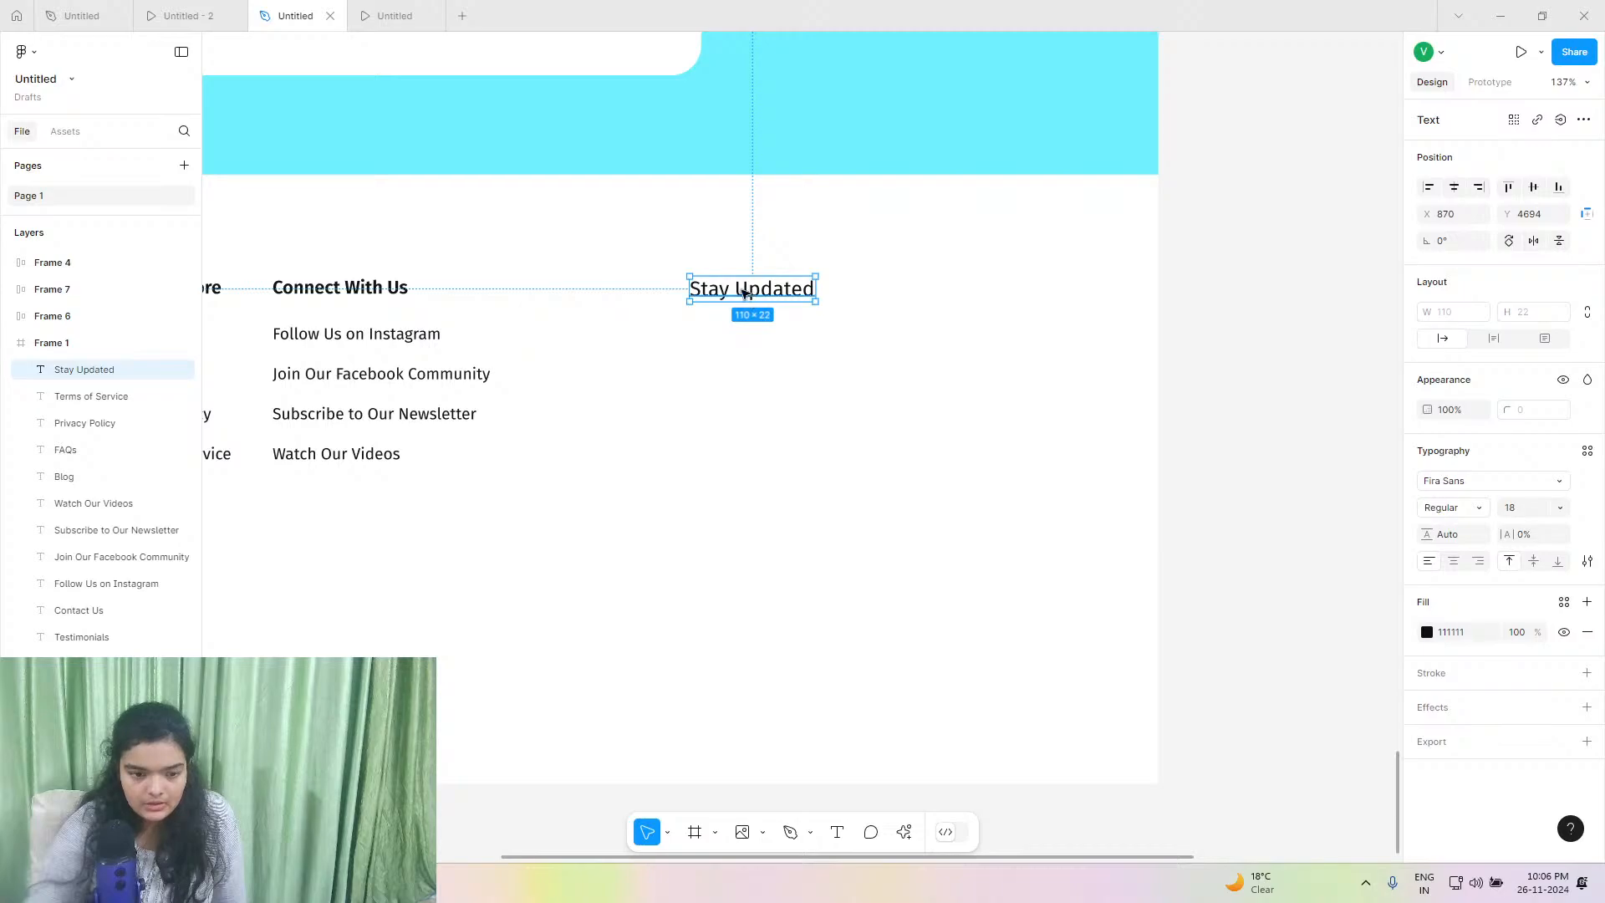
{"action": "left_click_drag", "start_coordinate": [745, 292], "coordinate": [724, 254]}
Copy "Subscribe to our newsletter for exclusive offers and updates." from the reference file and place it below "Stay Updated" at X 860, Y 4720.
{"action": "left_click", "coordinate": [163, 13]}
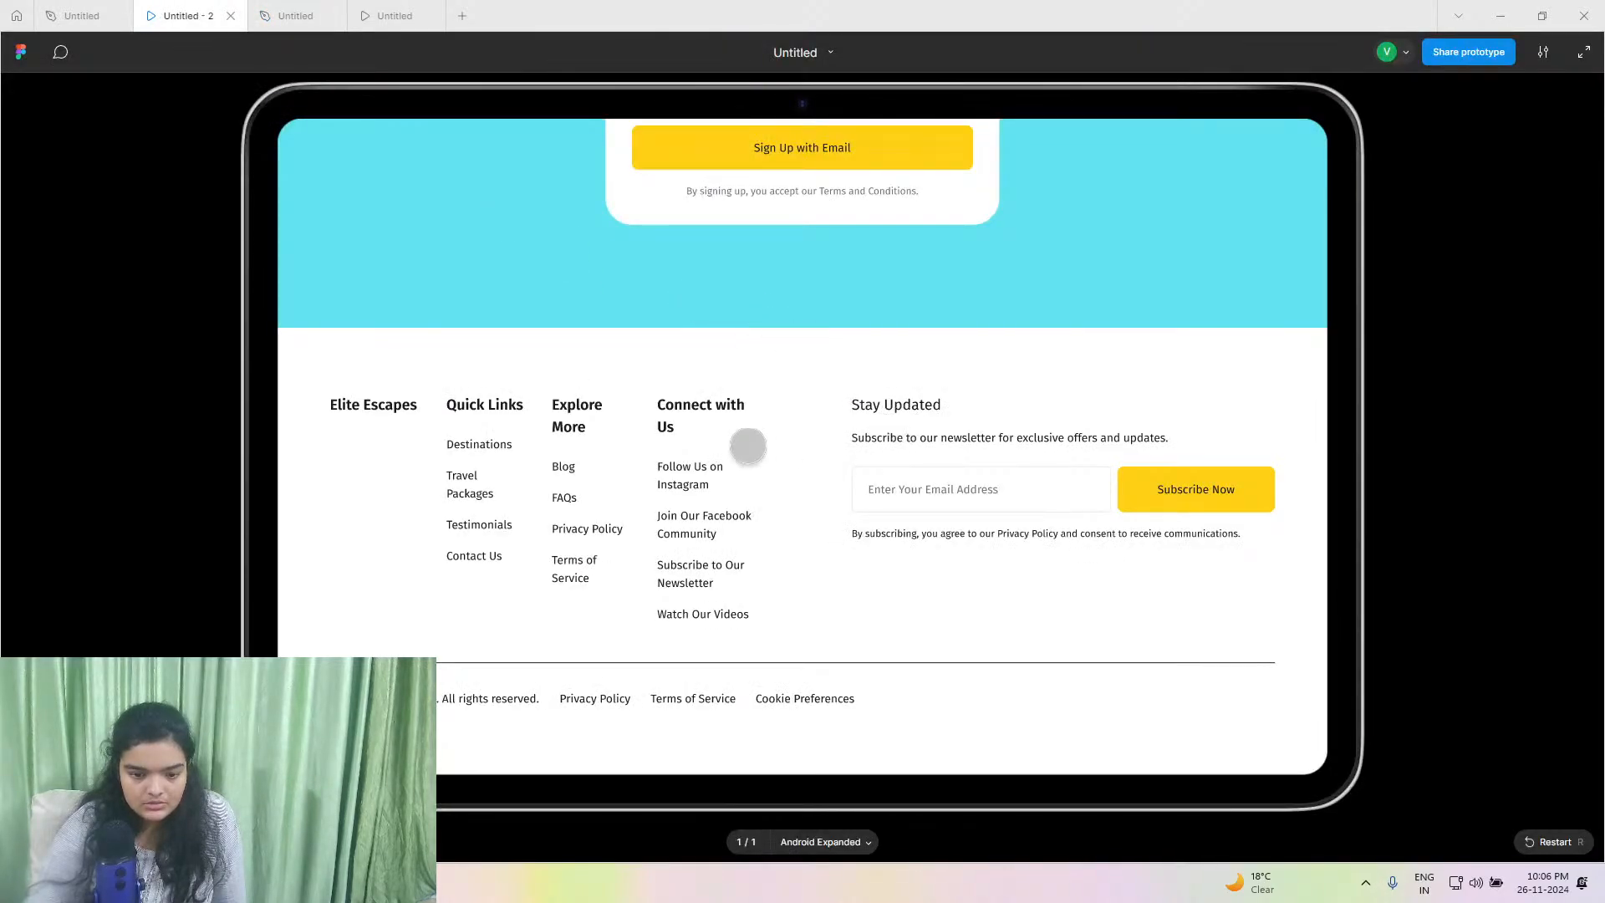
{"action": "left_click", "coordinate": [118, 6]}
{"action": "double_click", "coordinate": [864, 544]}
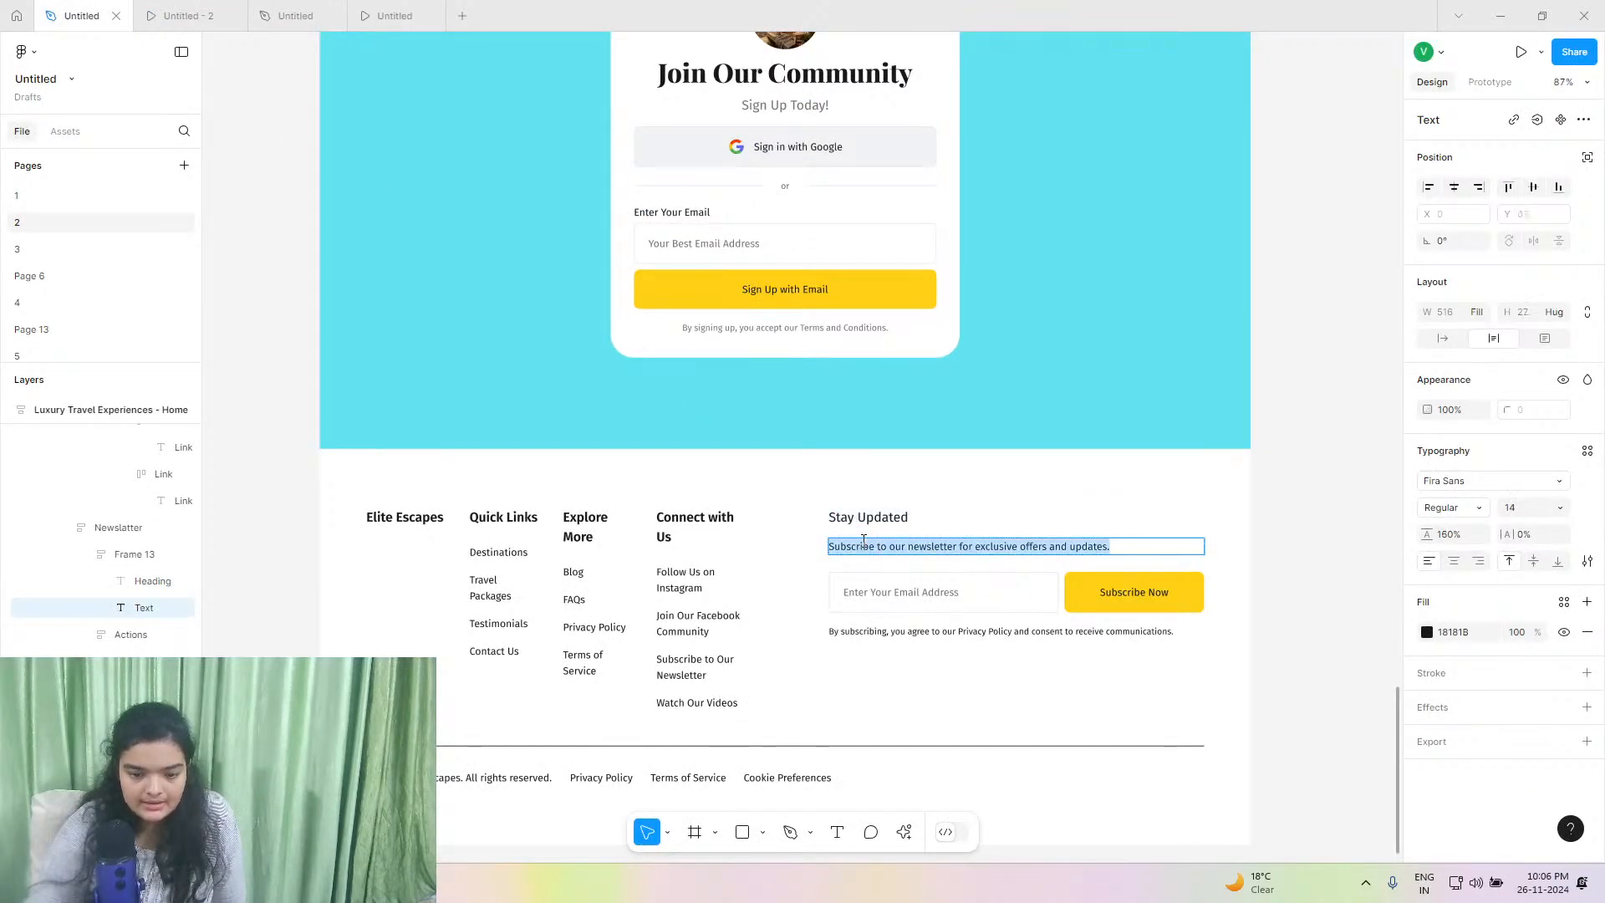
{"action": "right_click", "coordinate": [869, 533]}
{"action": "left_click", "coordinate": [884, 550]}
{"action": "left_click", "coordinate": [272, 17]}
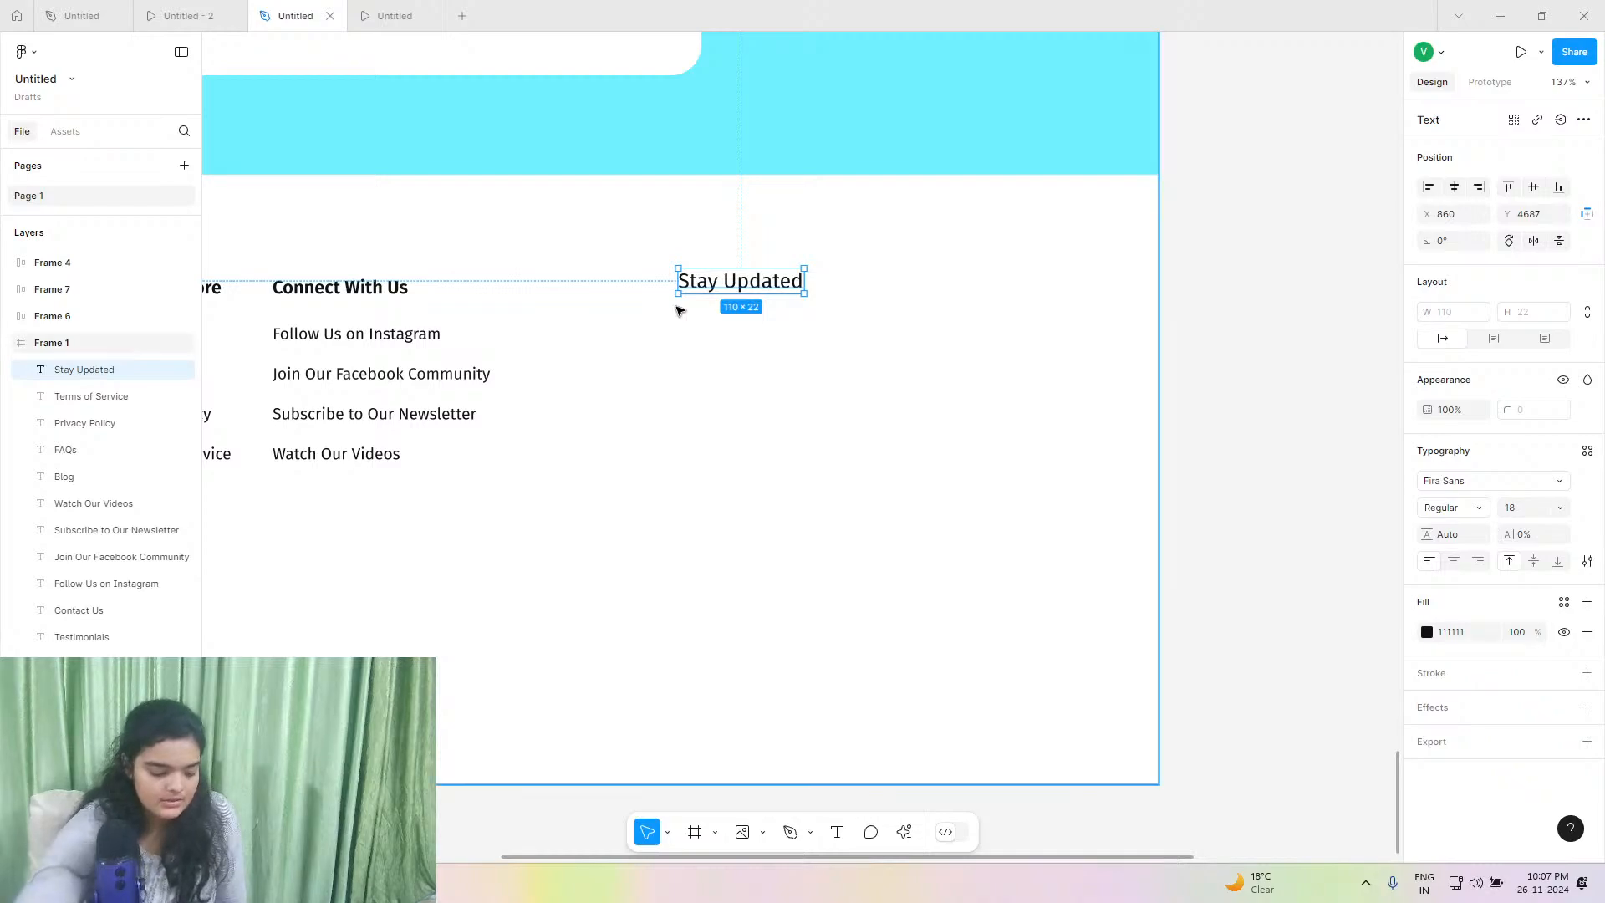
{"action": "key", "text": "ctrl+v"}
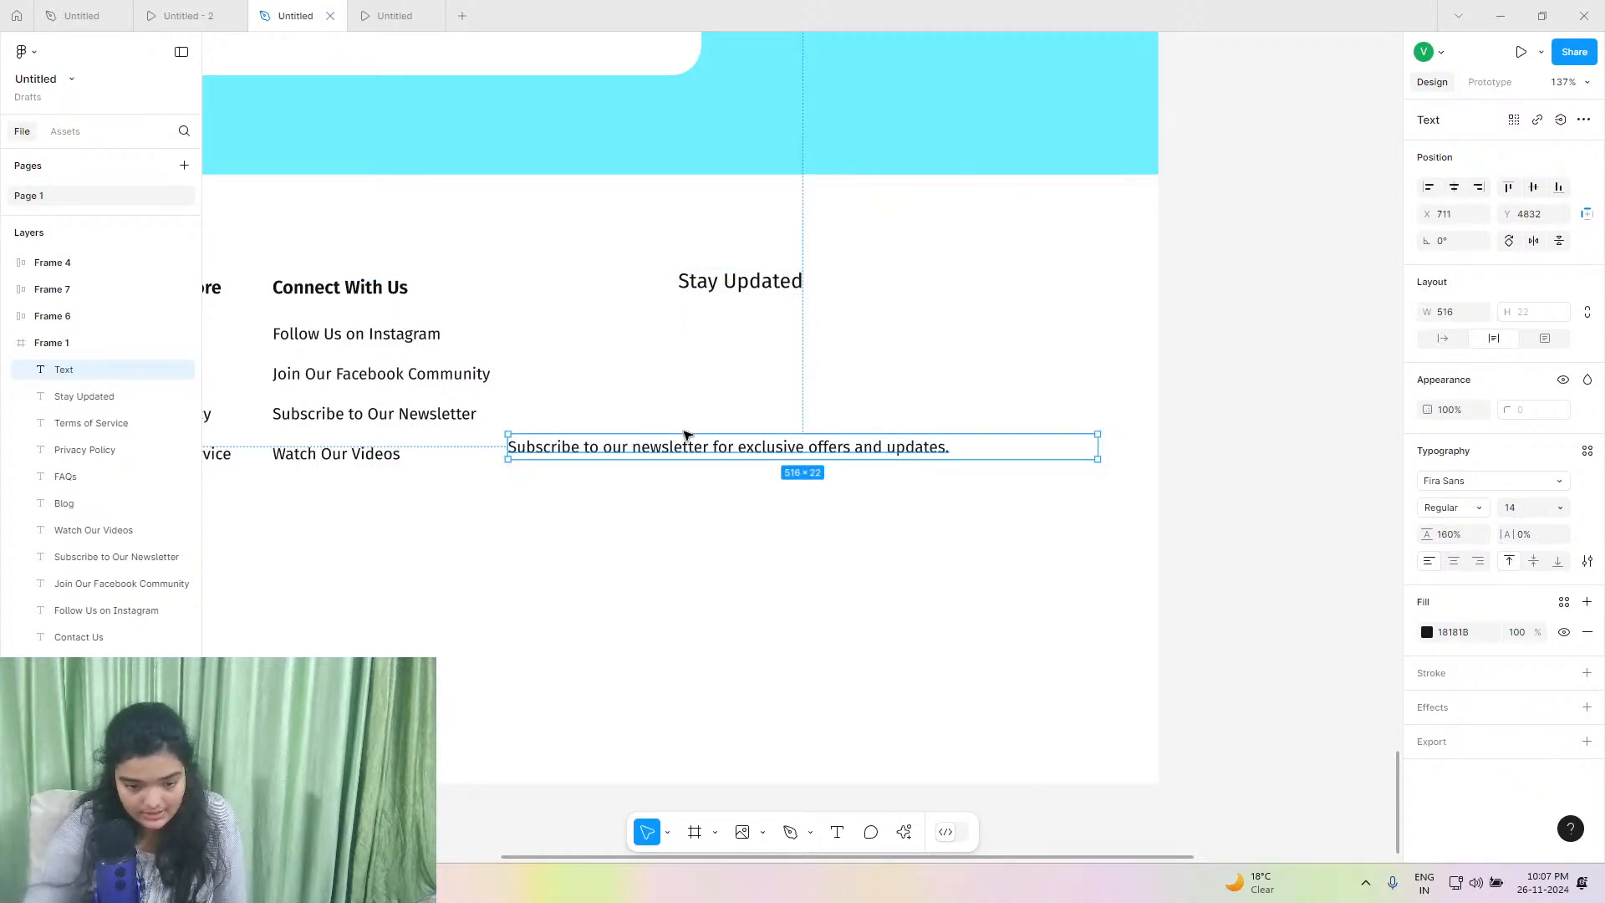
{"action": "left_click_drag", "start_coordinate": [721, 436], "coordinate": [860, 321]}
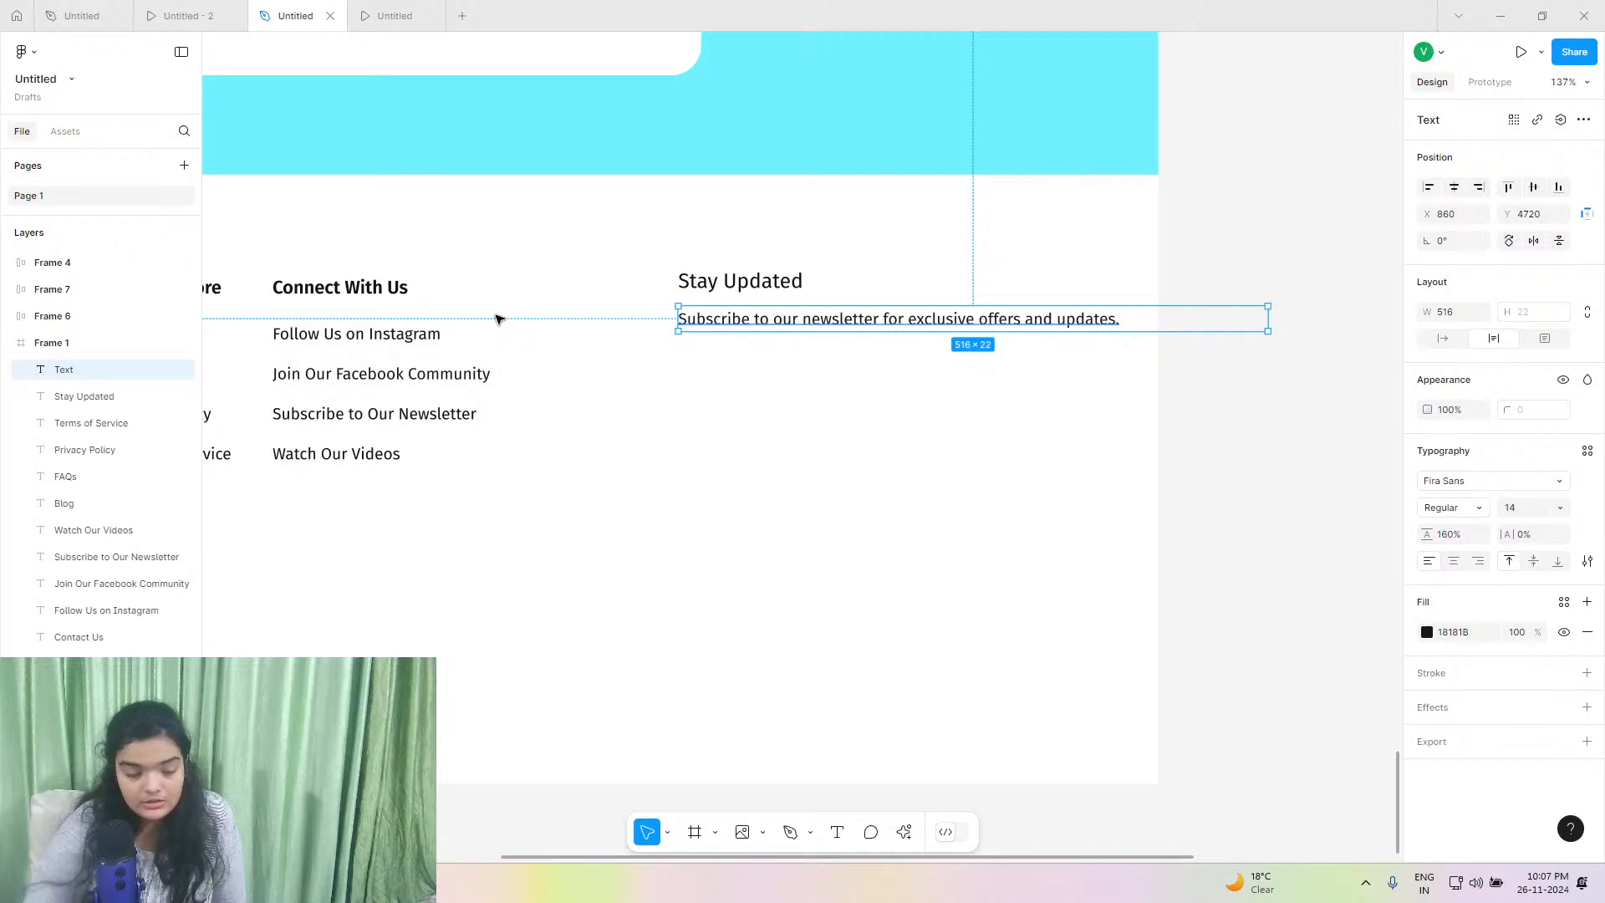
Set the newsletter description to auto width and move it together with the "Stay Updated" heading to about X 837.
{"action": "left_click", "coordinate": [1443, 337]}
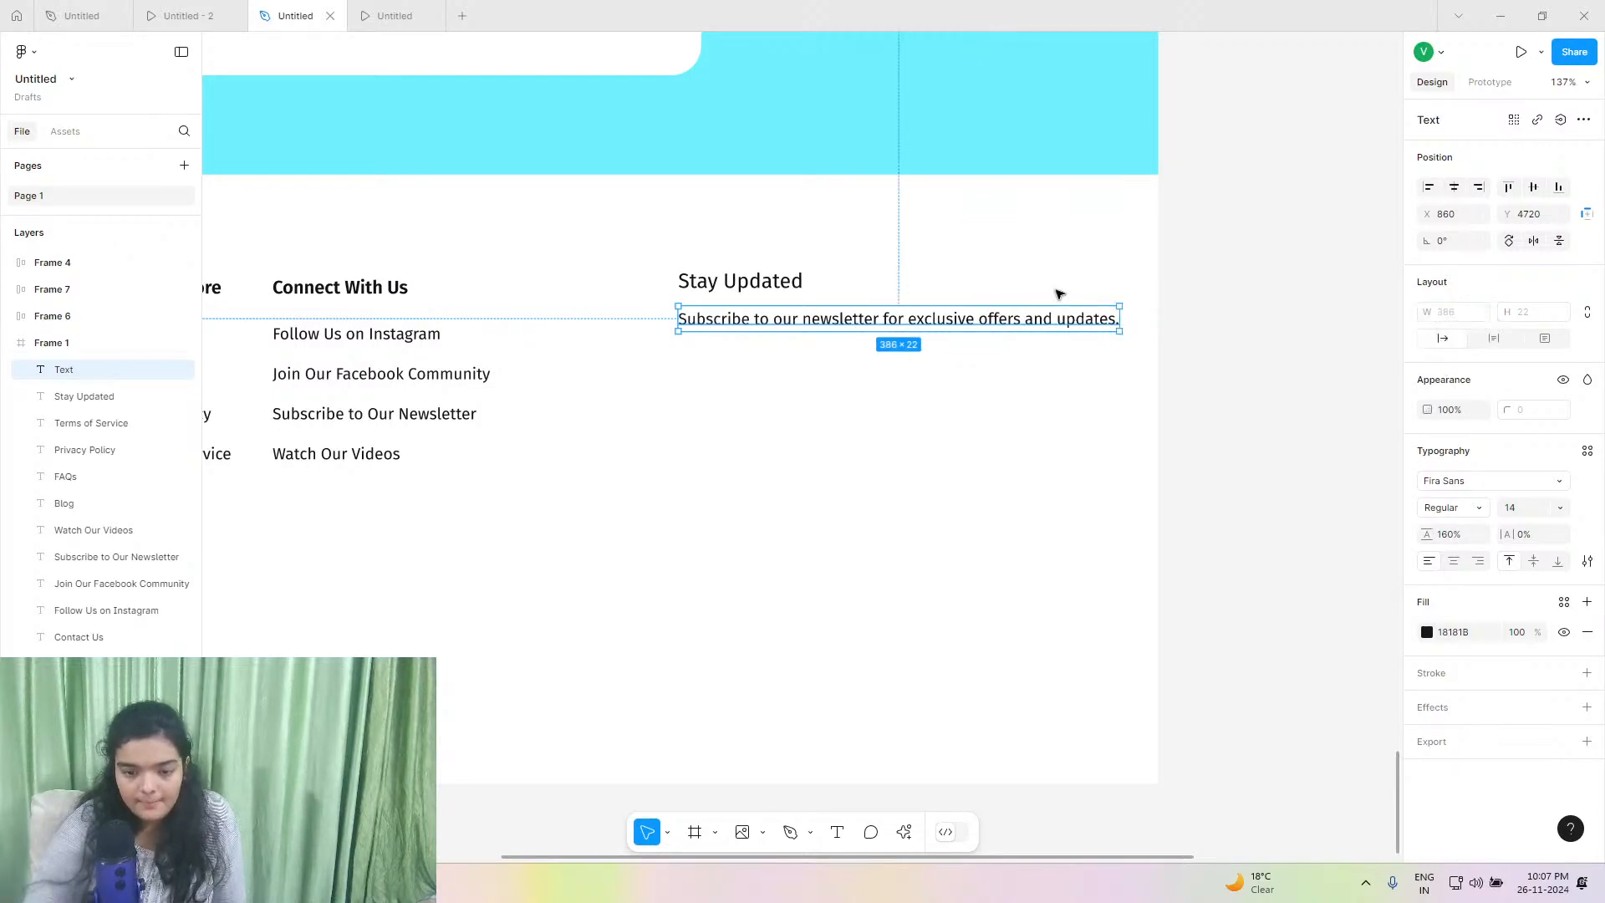
{"action": "left_click_drag", "start_coordinate": [674, 275], "coordinate": [703, 320]}
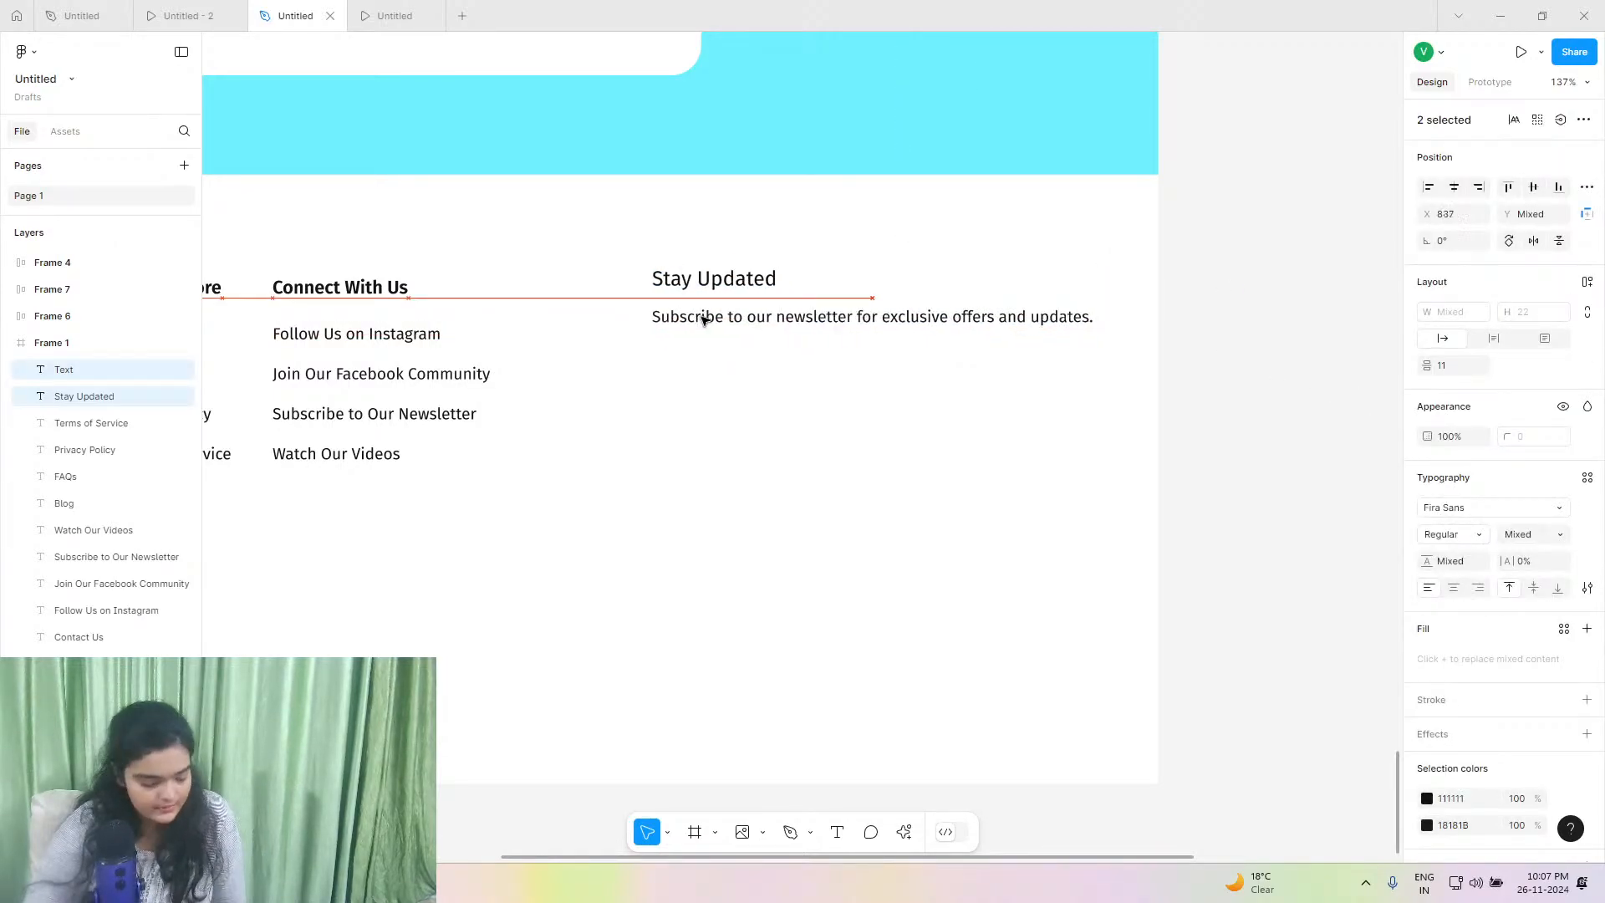
{"action": "left_click", "coordinate": [81, 15]}
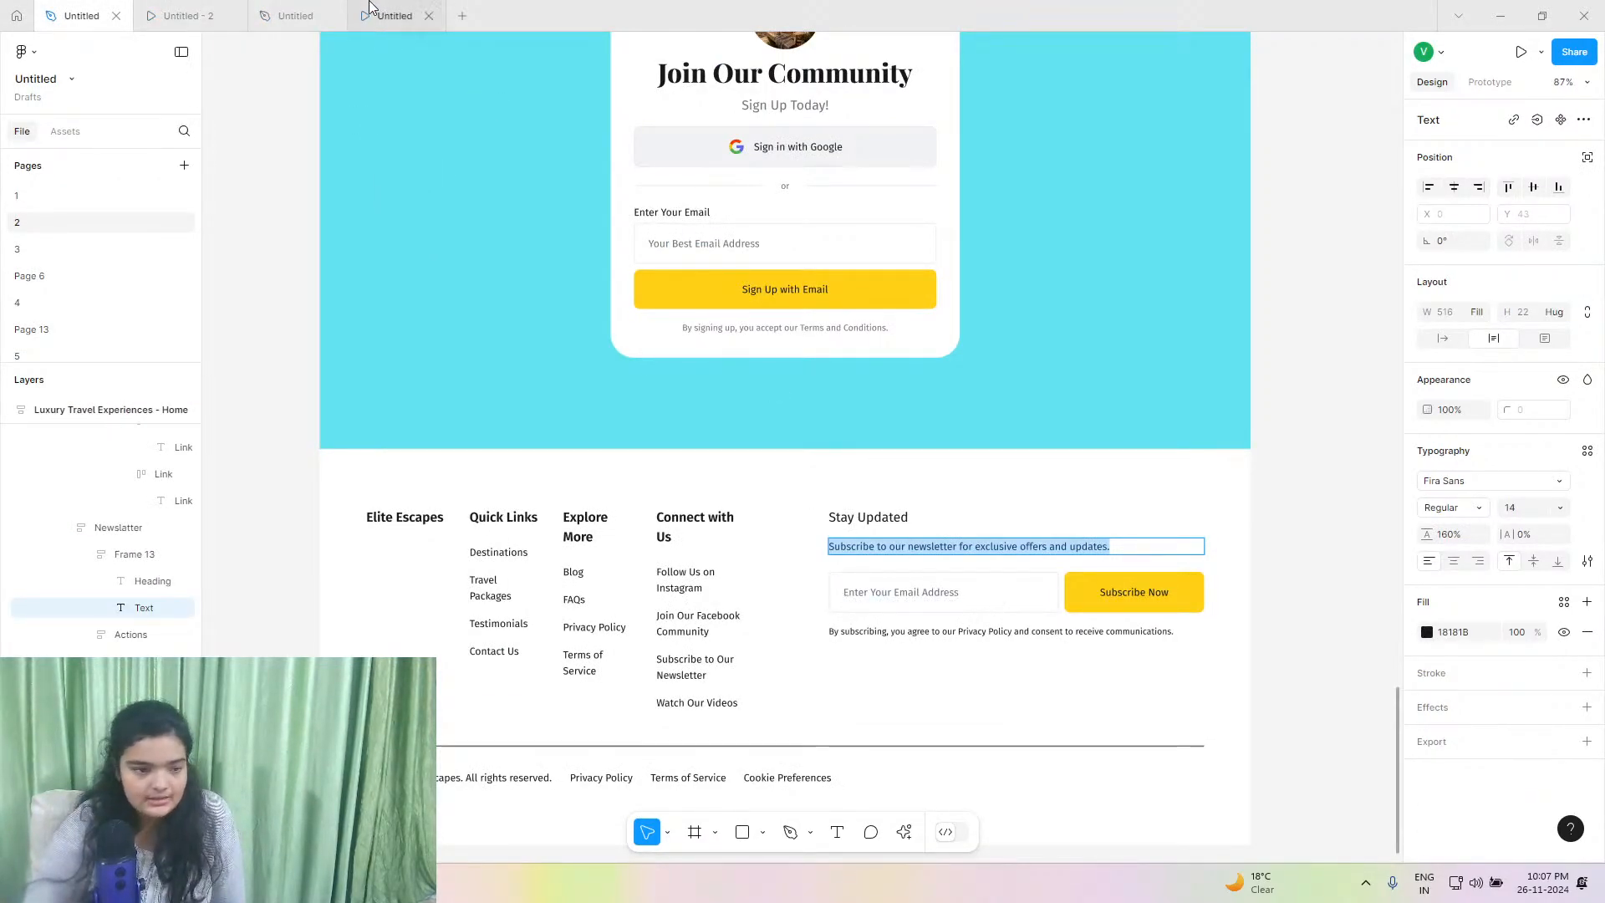
Switch to the home page design, remove the "Signin with Email" button's stroke and set its fill to FFC300.
{"action": "left_click", "coordinate": [297, 15]}
{"action": "scroll", "coordinate": [585, 335], "scroll_direction": "up", "scroll_amount": 8}
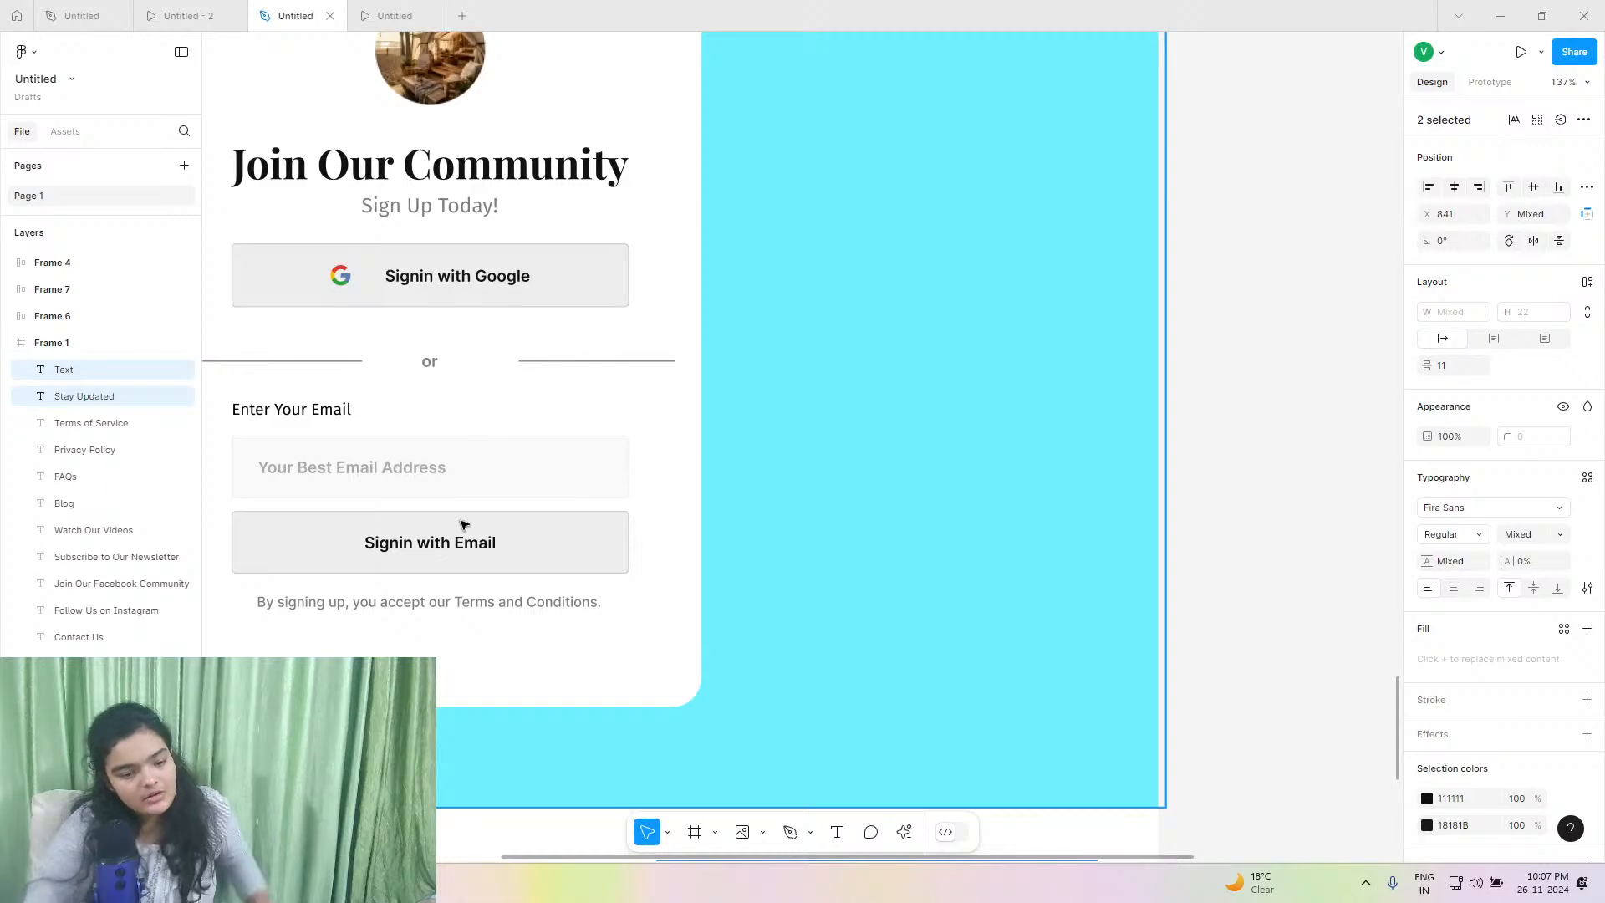
{"action": "double_click", "coordinate": [508, 553]}
{"action": "double_click", "coordinate": [526, 560]}
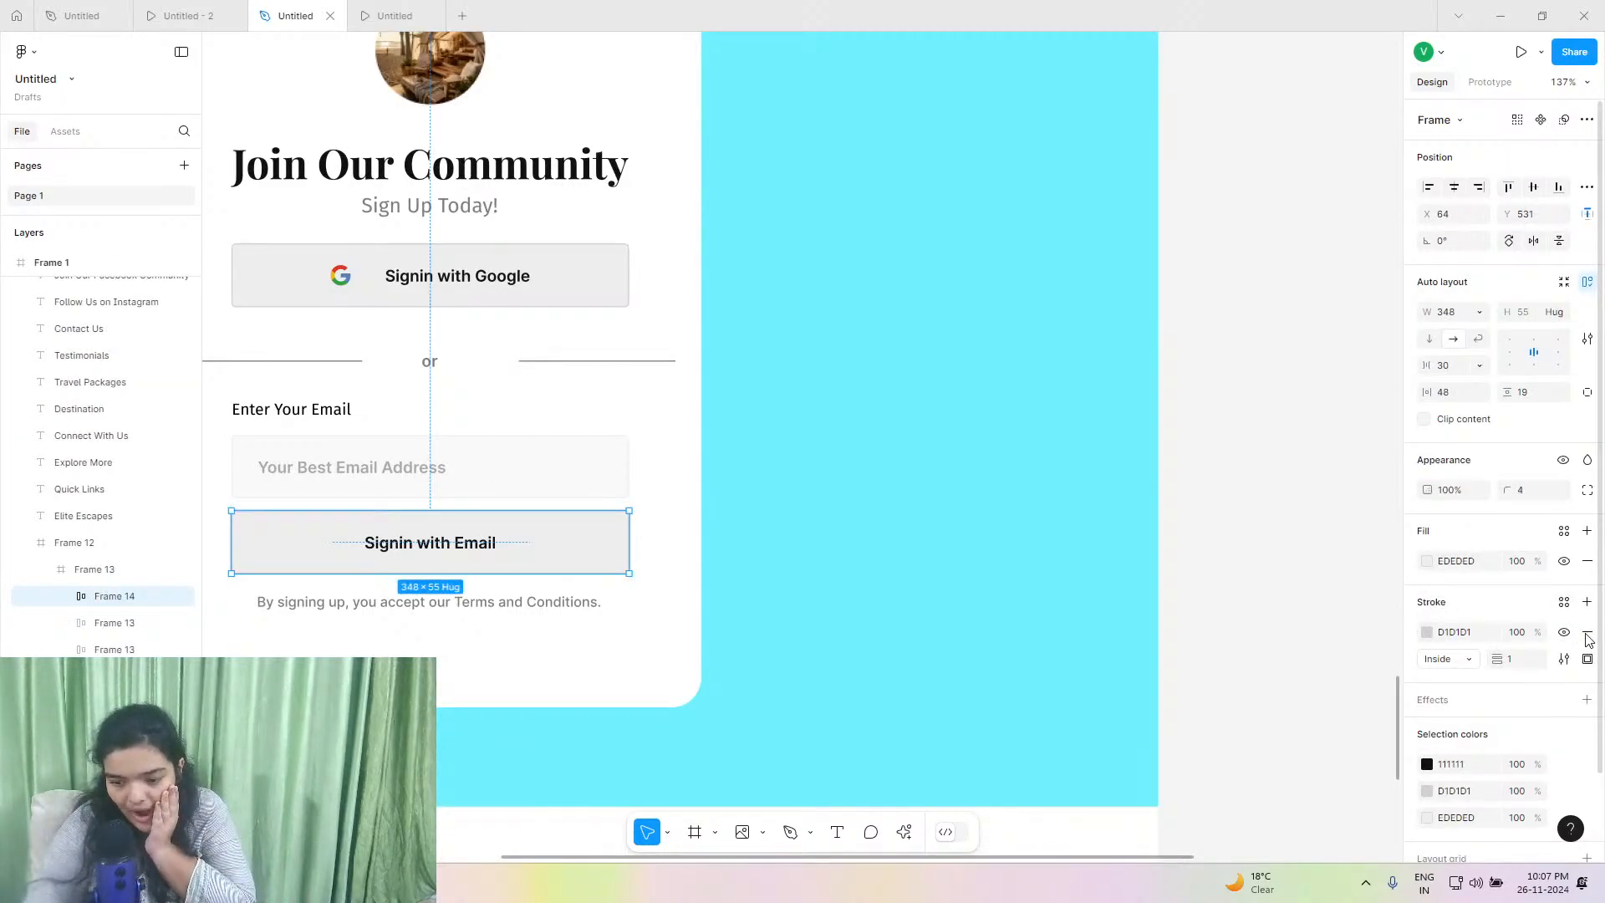
{"action": "left_click", "coordinate": [1587, 633]}
{"action": "left_click", "coordinate": [1428, 564]}
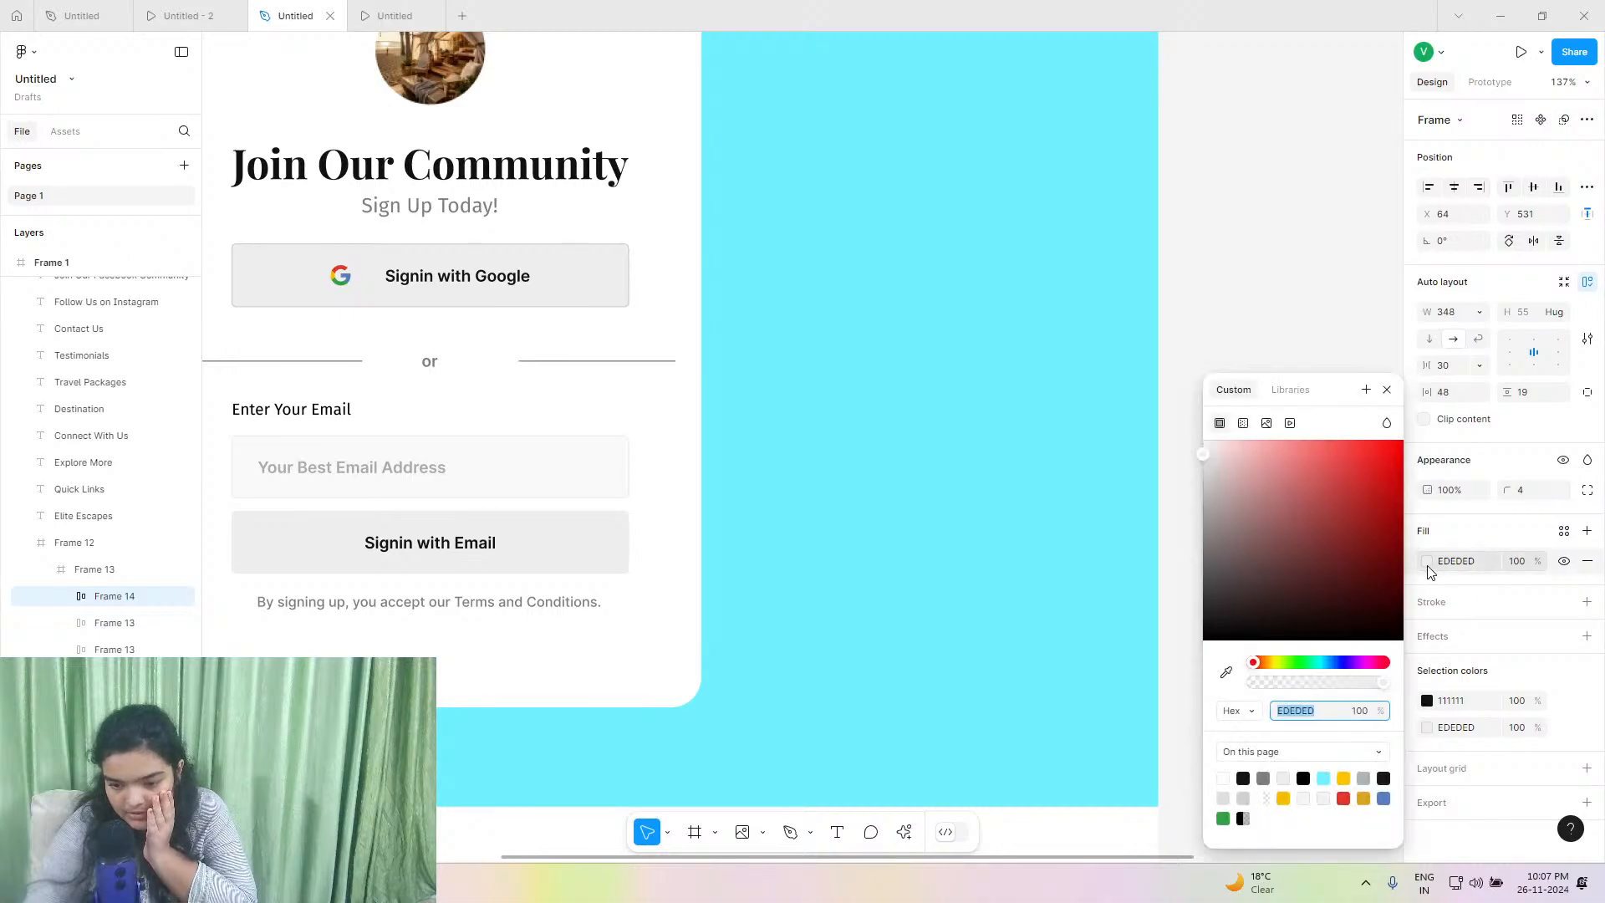
{"action": "left_click", "coordinate": [1343, 778]}
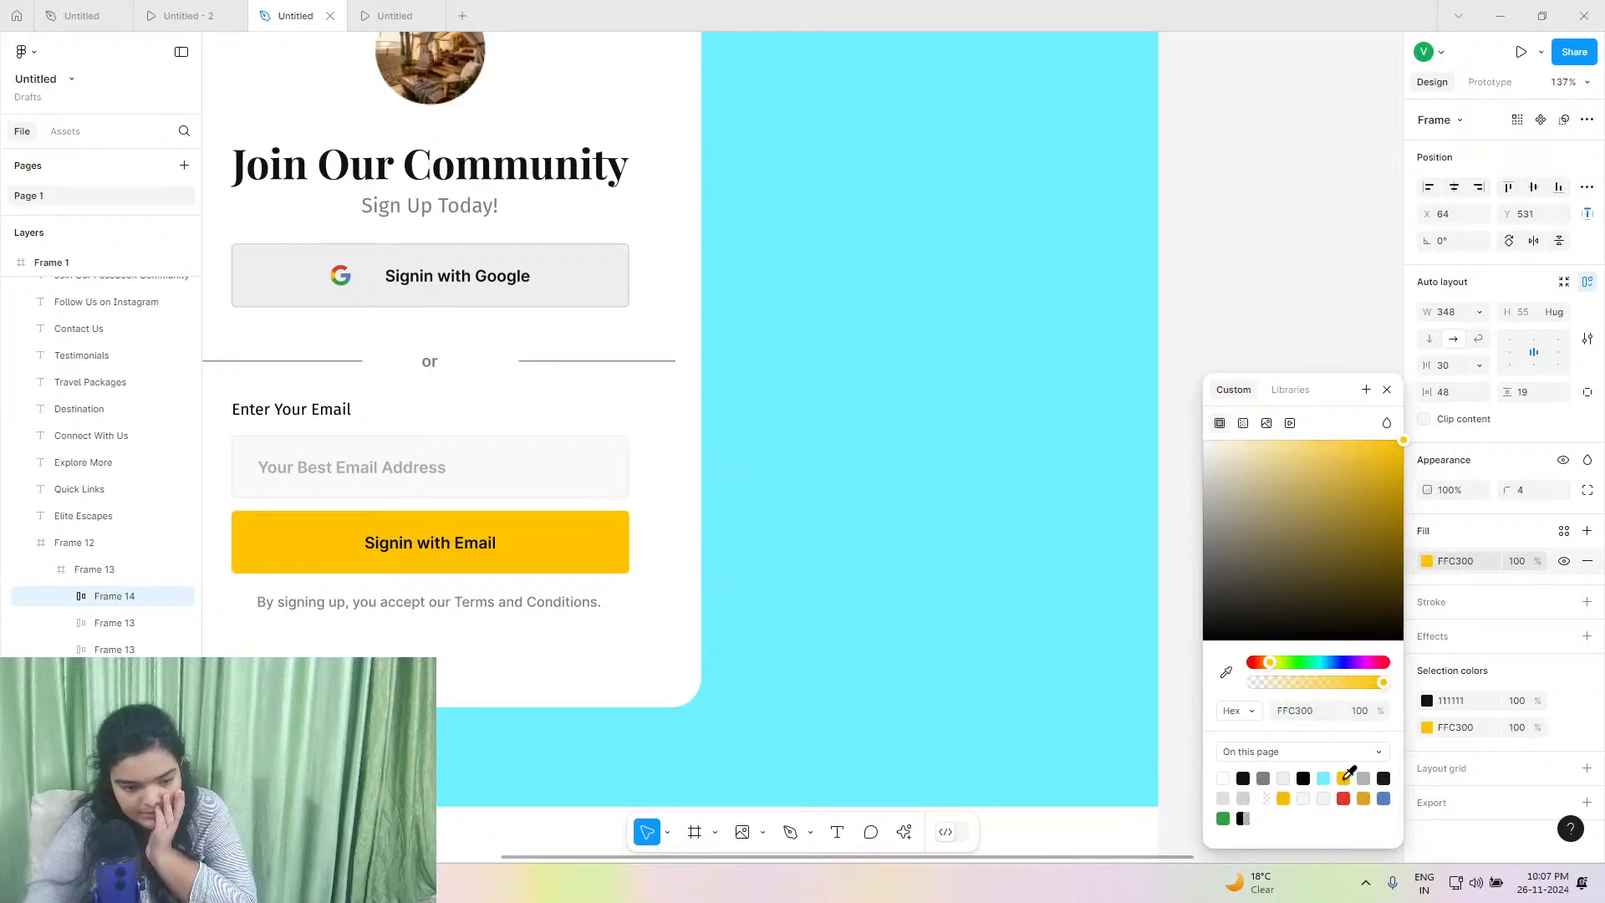
Duplicate the email address field with the "Signin with Email" button and place both under the newsletter description at X 841, field at Y 4753.
{"action": "left_click", "coordinate": [480, 459]}
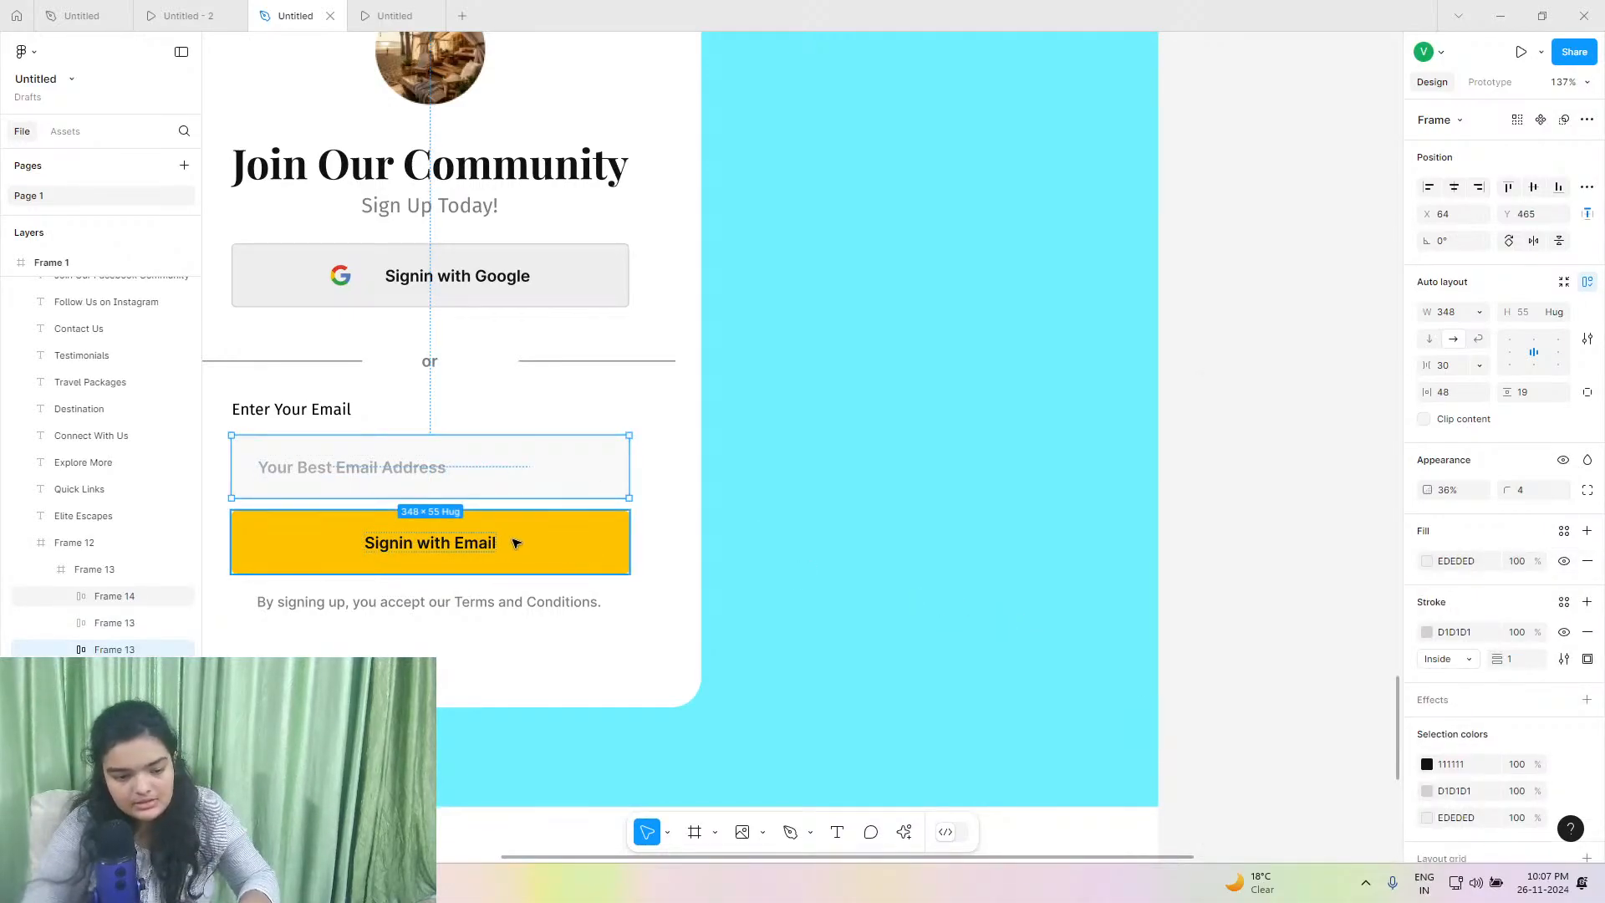
{"action": "scroll", "coordinate": [513, 541], "scroll_direction": "up", "scroll_amount": 3}
{"action": "scroll", "coordinate": [509, 548], "scroll_direction": "down", "scroll_amount": 6}
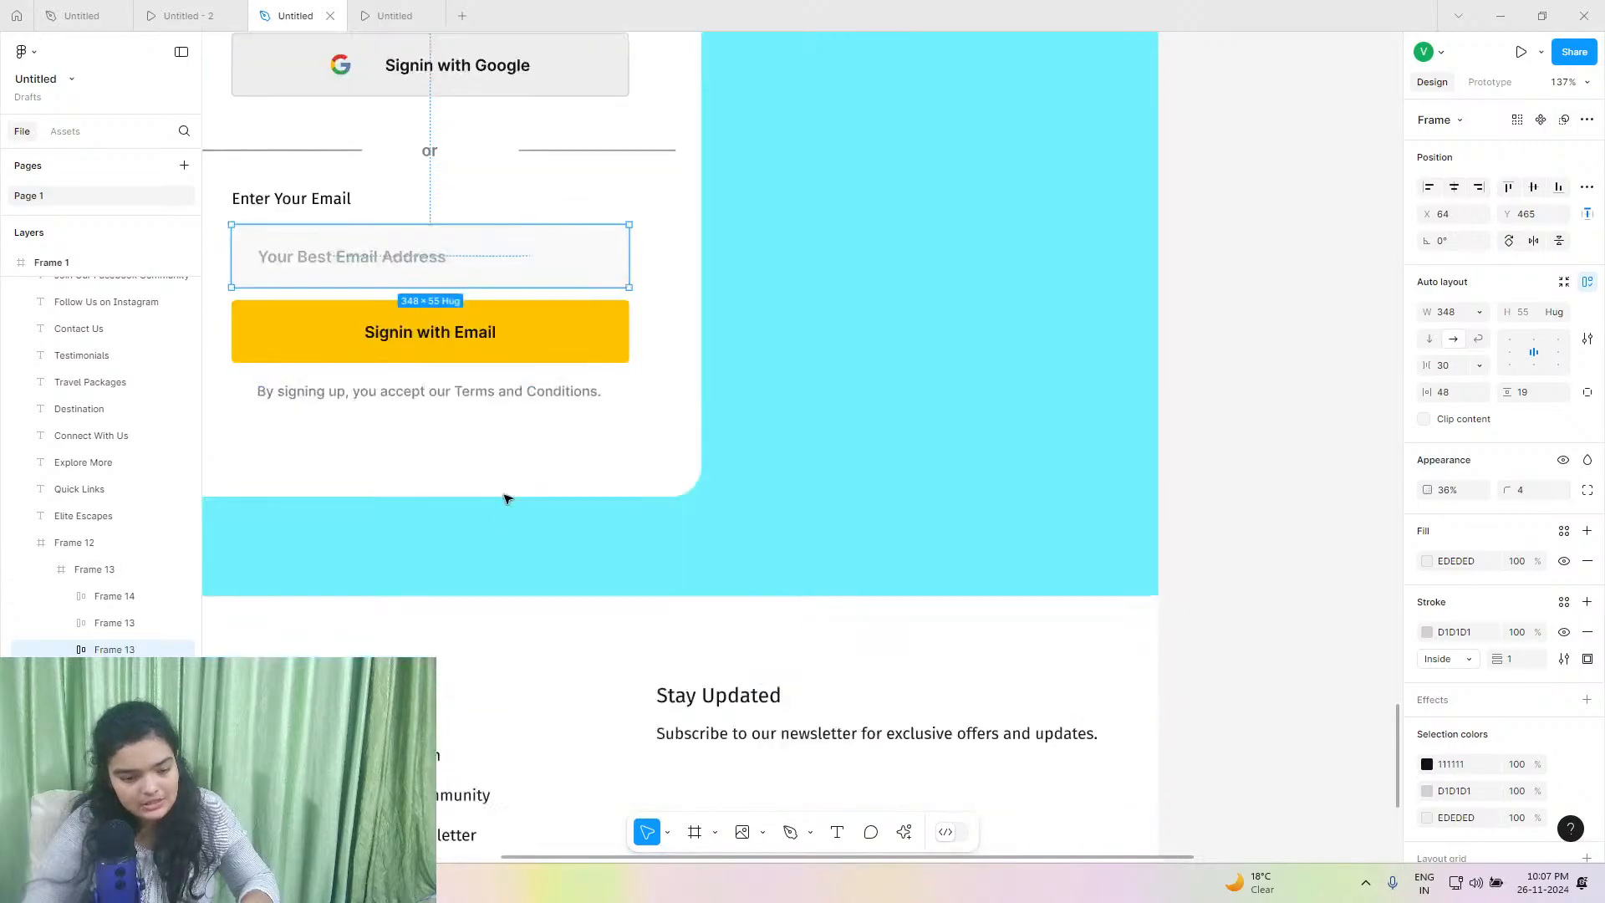
{"action": "left_click", "coordinate": [498, 312], "text": "shift"}
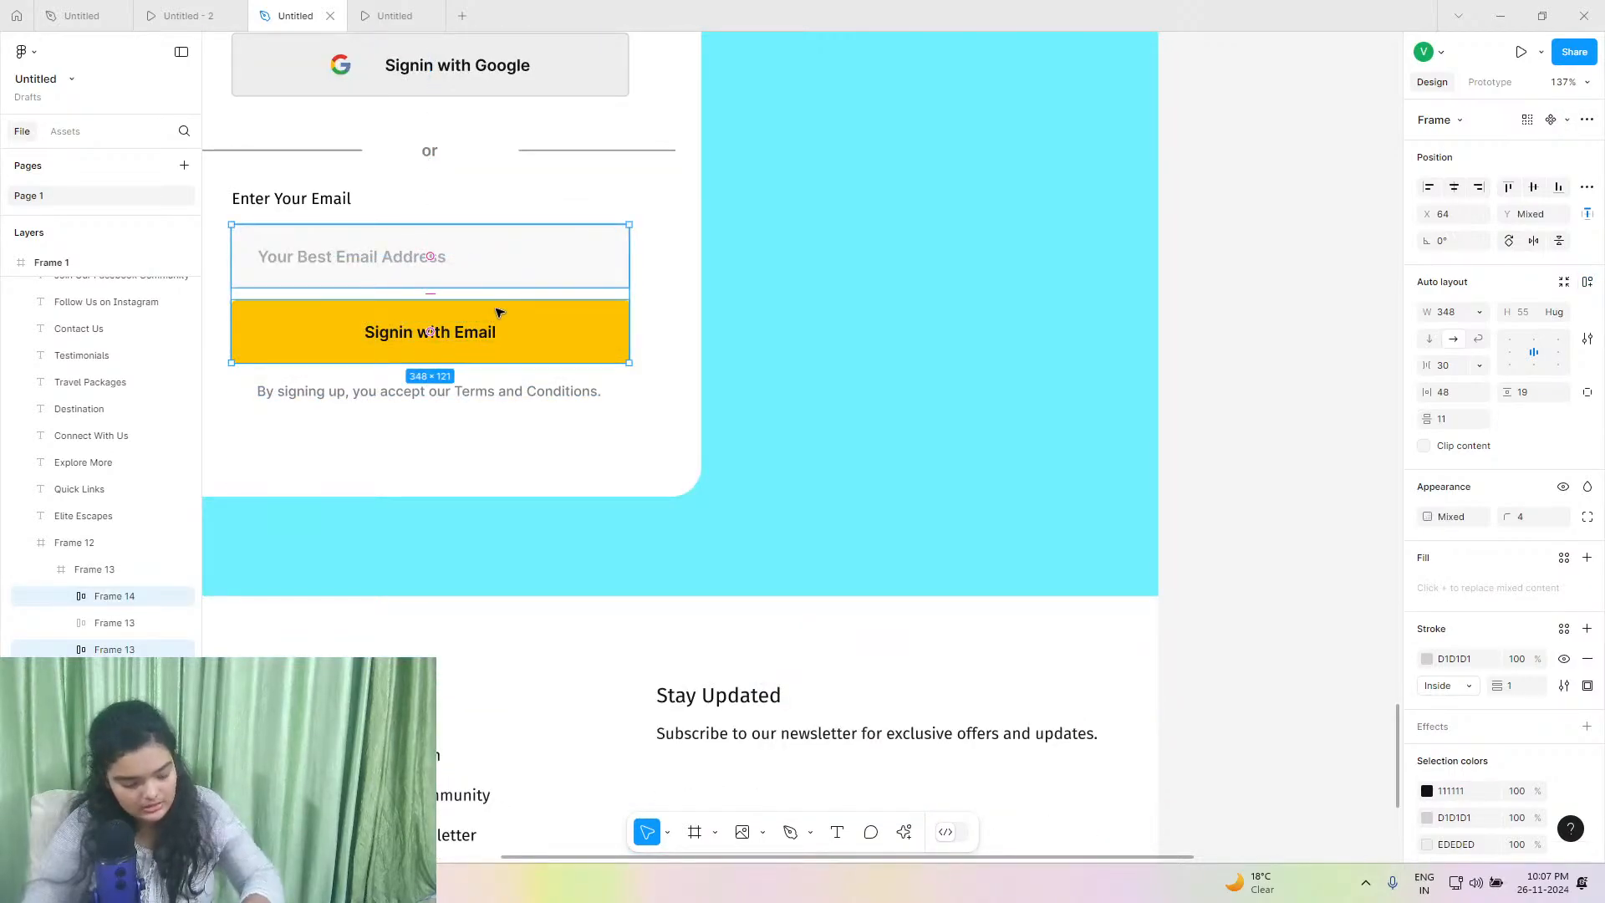
{"action": "key", "text": "ctrl+d"}
{"action": "scroll", "coordinate": [677, 735], "scroll_direction": "down", "scroll_amount": 2}
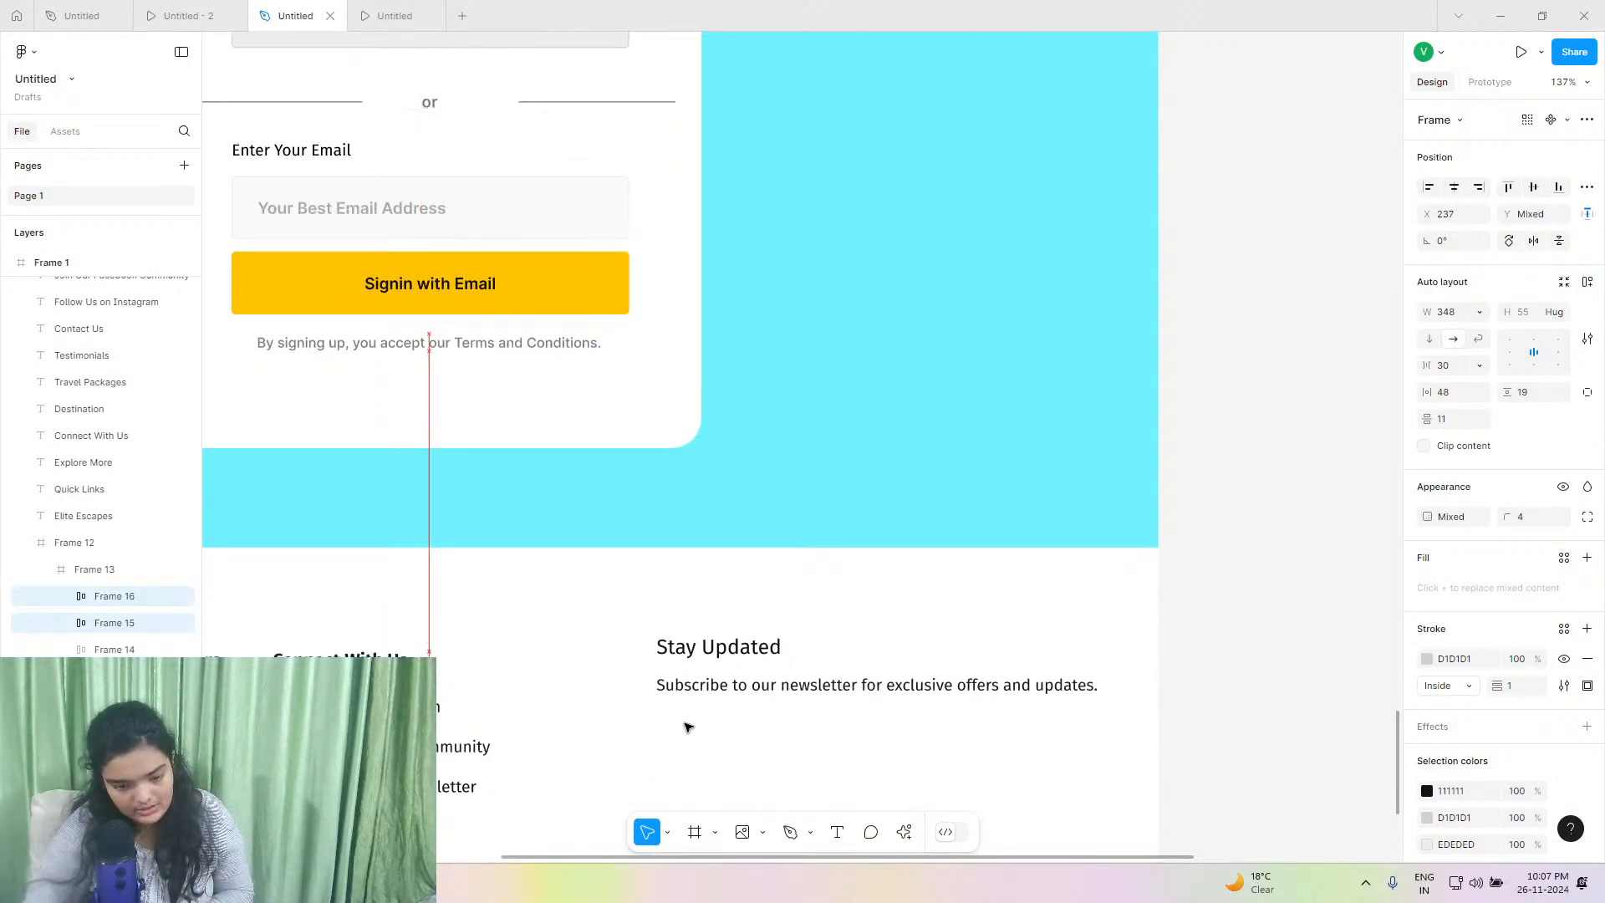
{"action": "scroll", "coordinate": [683, 723], "scroll_direction": "down", "scroll_amount": 3}
{"action": "left_click_drag", "start_coordinate": [684, 723], "coordinate": [963, 645]}
Resize the footer's copied button to about 182 wide and its email field to about 386 wide.
{"action": "left_click", "coordinate": [1034, 657]}
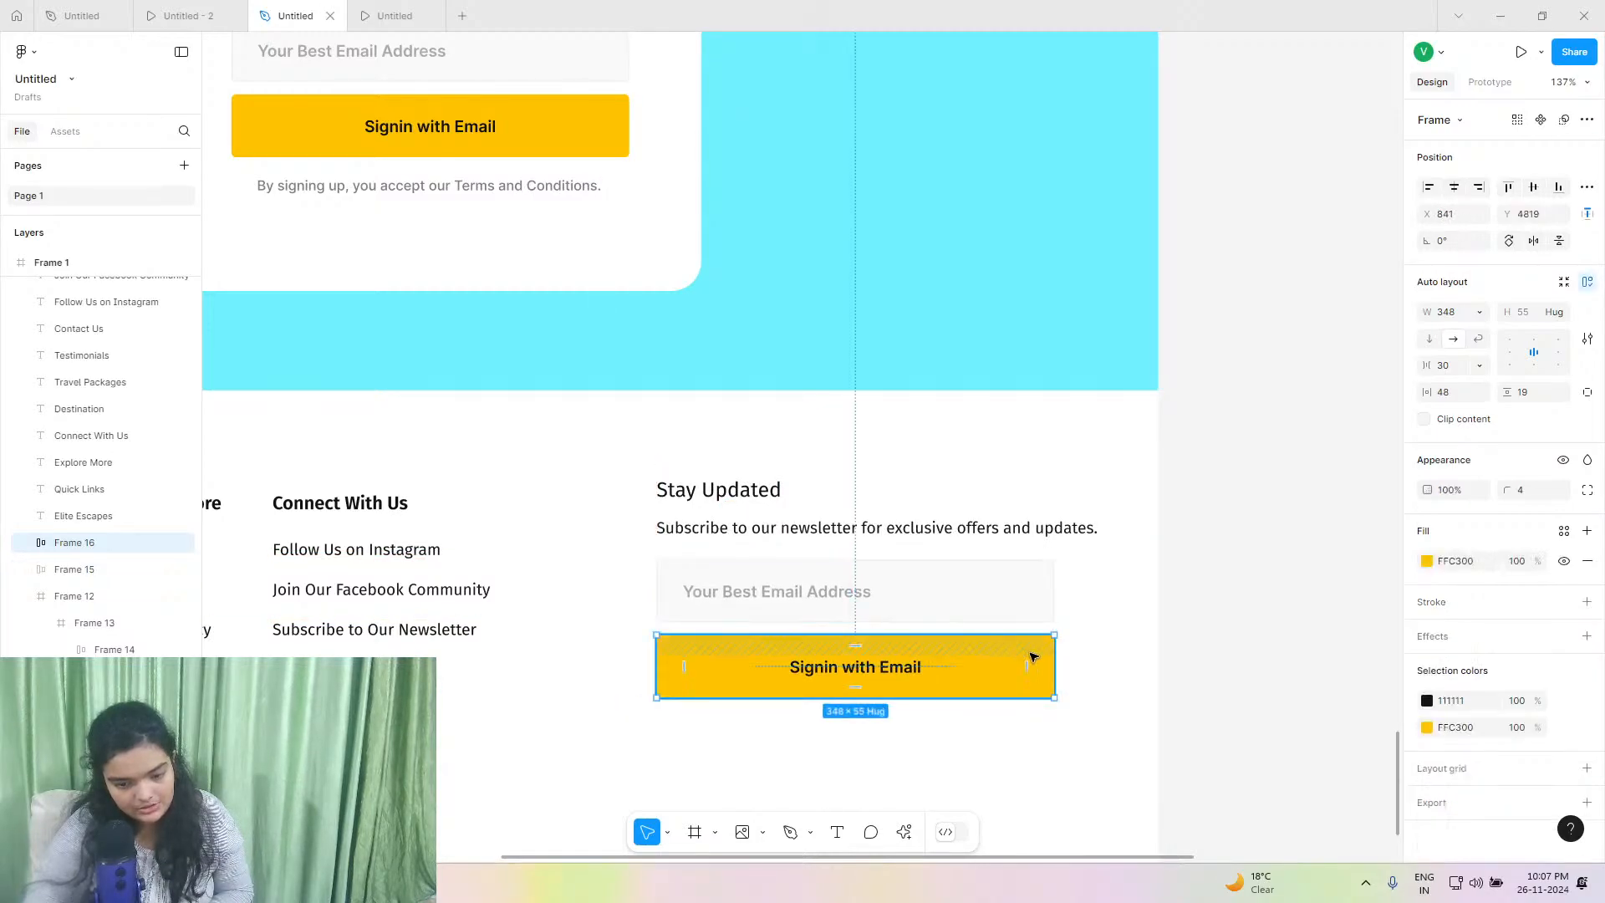
{"action": "left_click_drag", "start_coordinate": [863, 662], "coordinate": [861, 661]}
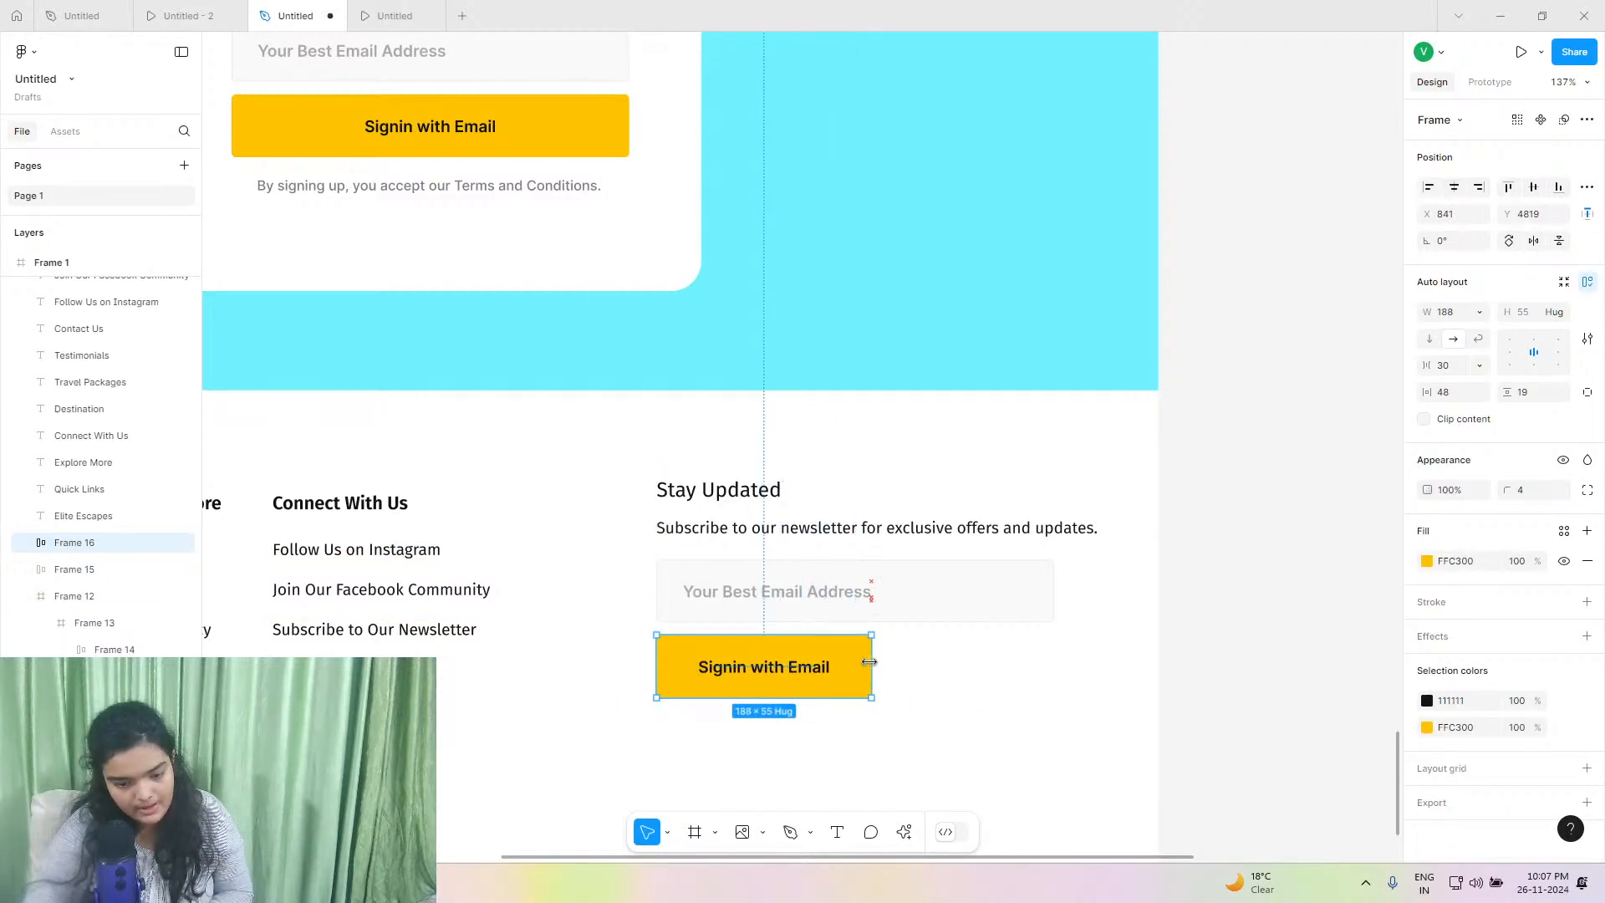
{"action": "left_click", "coordinate": [949, 609]}
{"action": "left_click_drag", "start_coordinate": [1055, 591], "coordinate": [1102, 578]}
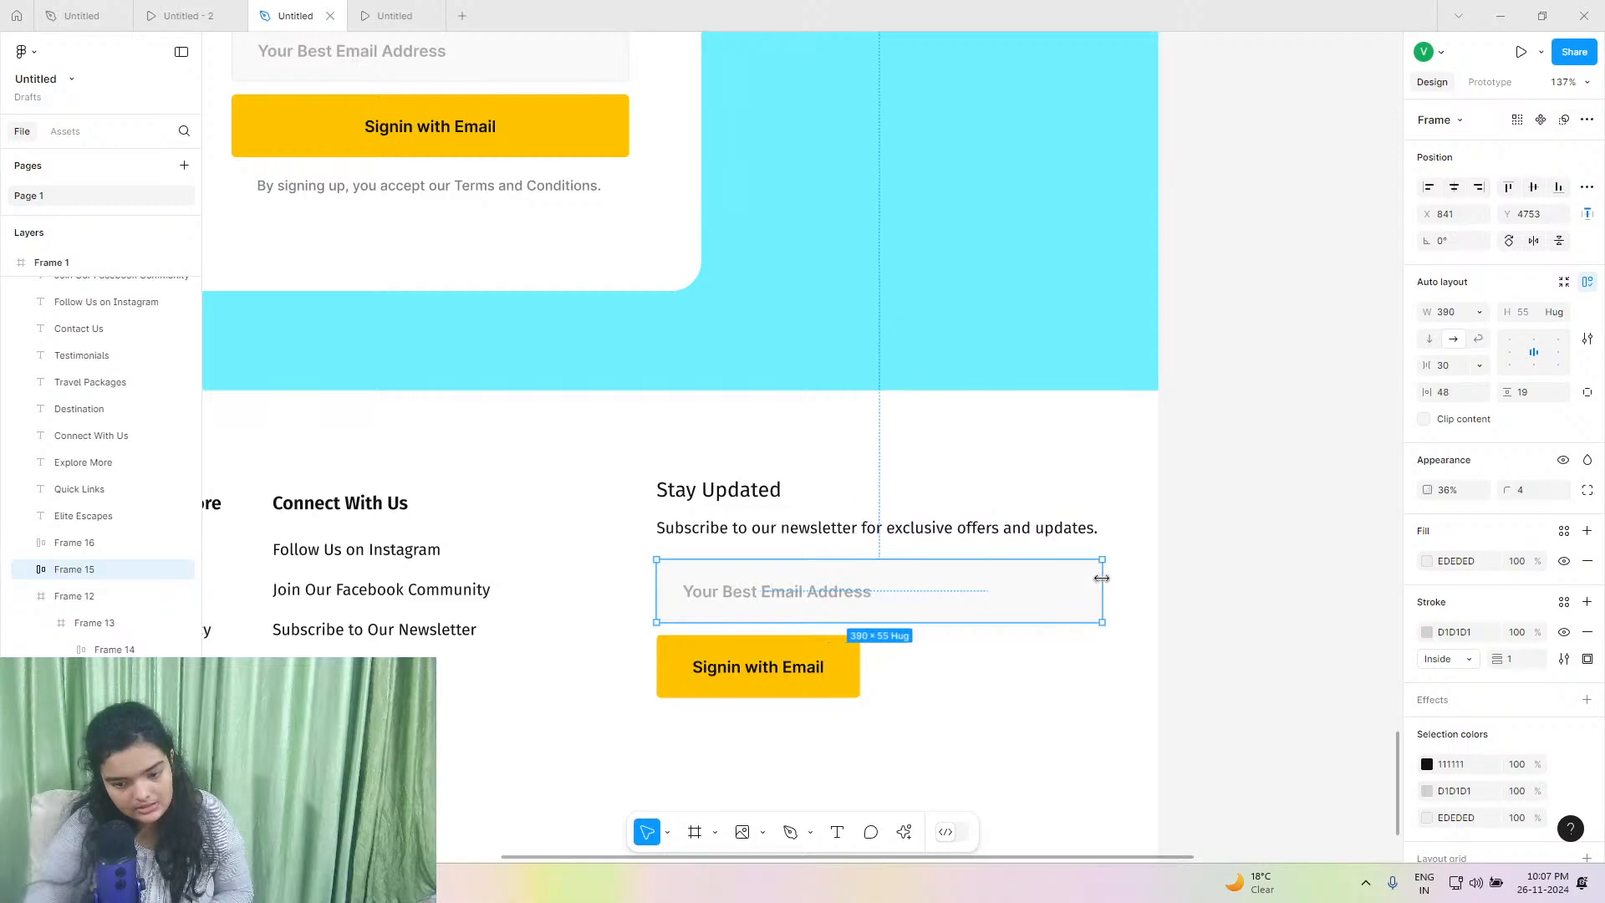
{"action": "left_click", "coordinate": [852, 671]}
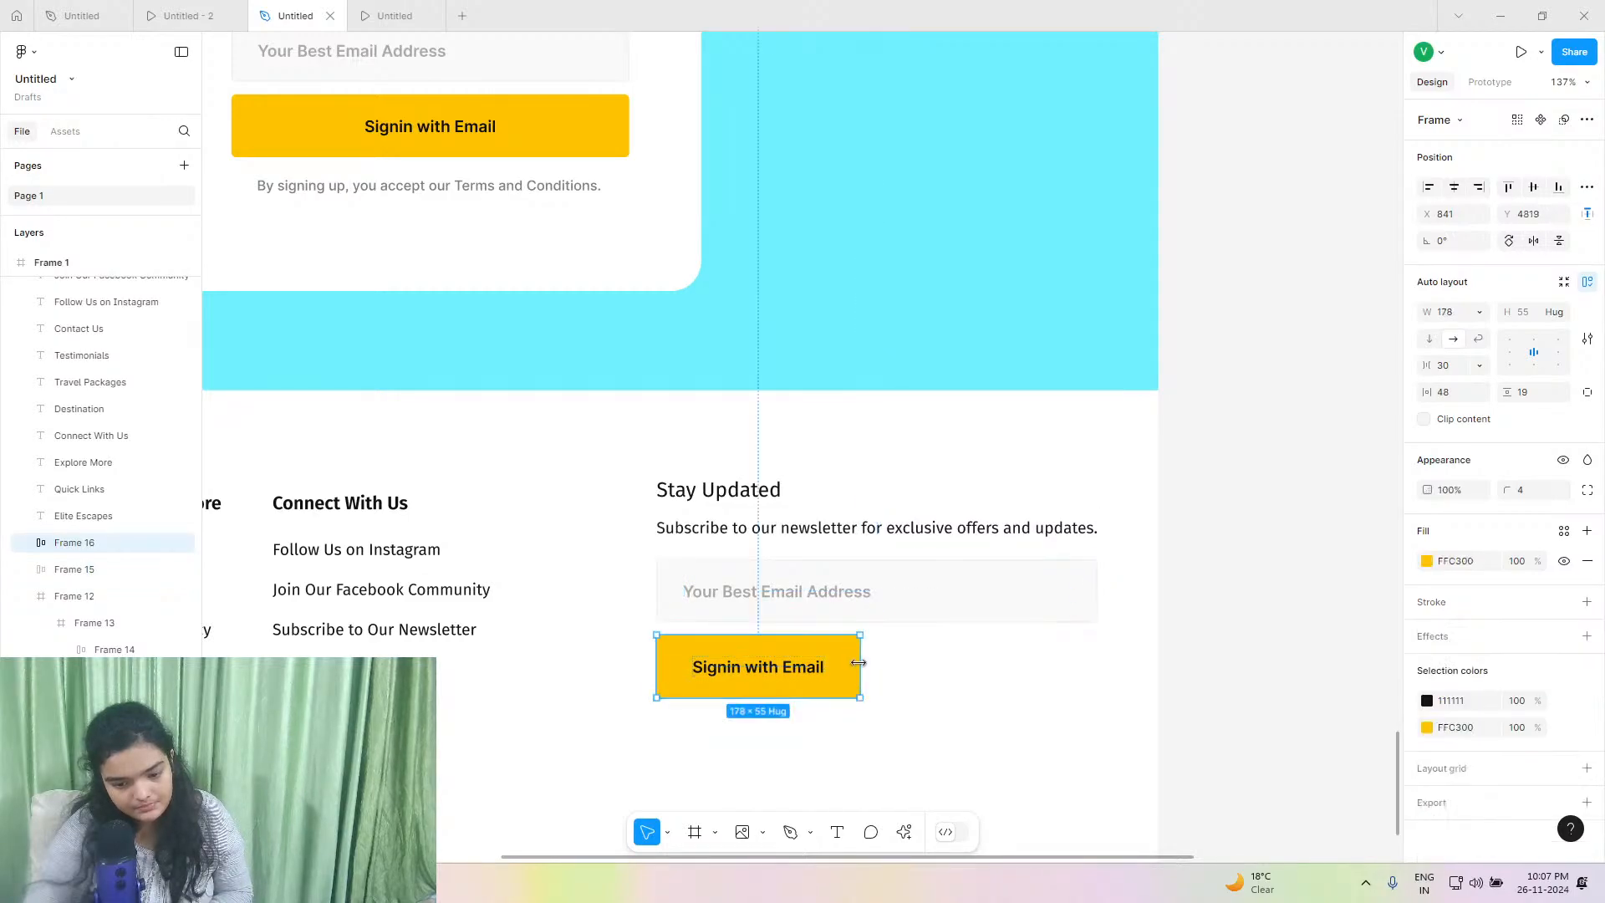
{"action": "left_click_drag", "start_coordinate": [859, 660], "coordinate": [866, 659]}
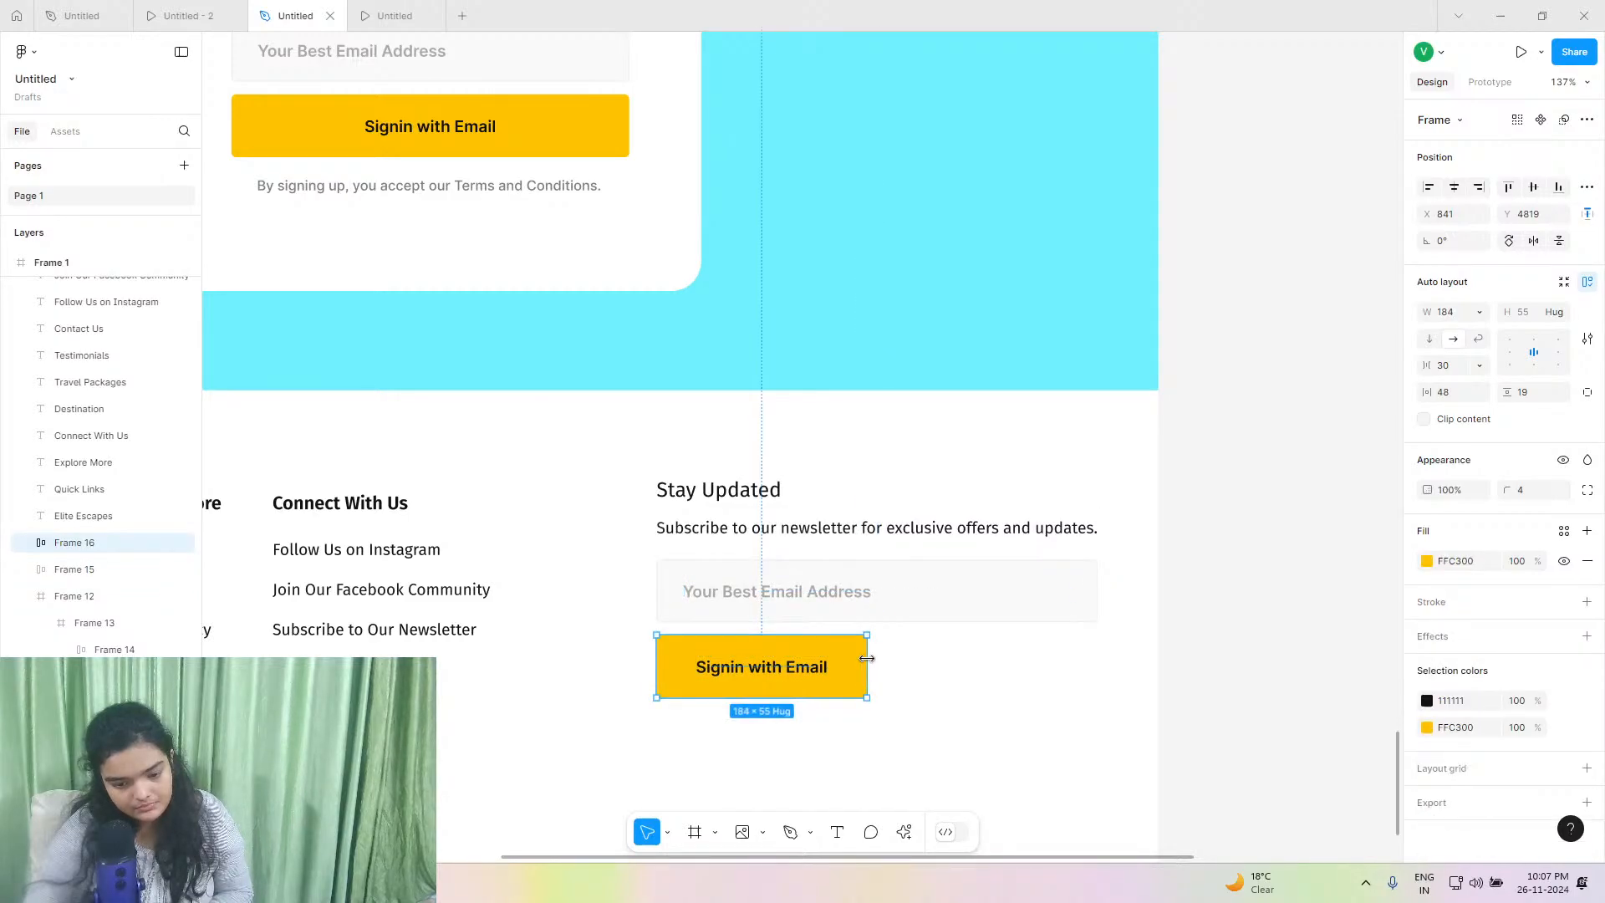
Copy "By subscribing, you agree to our Privacy Policy and consent to receive communications." from the reference file and return to the home page design.
{"action": "left_click", "coordinate": [216, 19]}
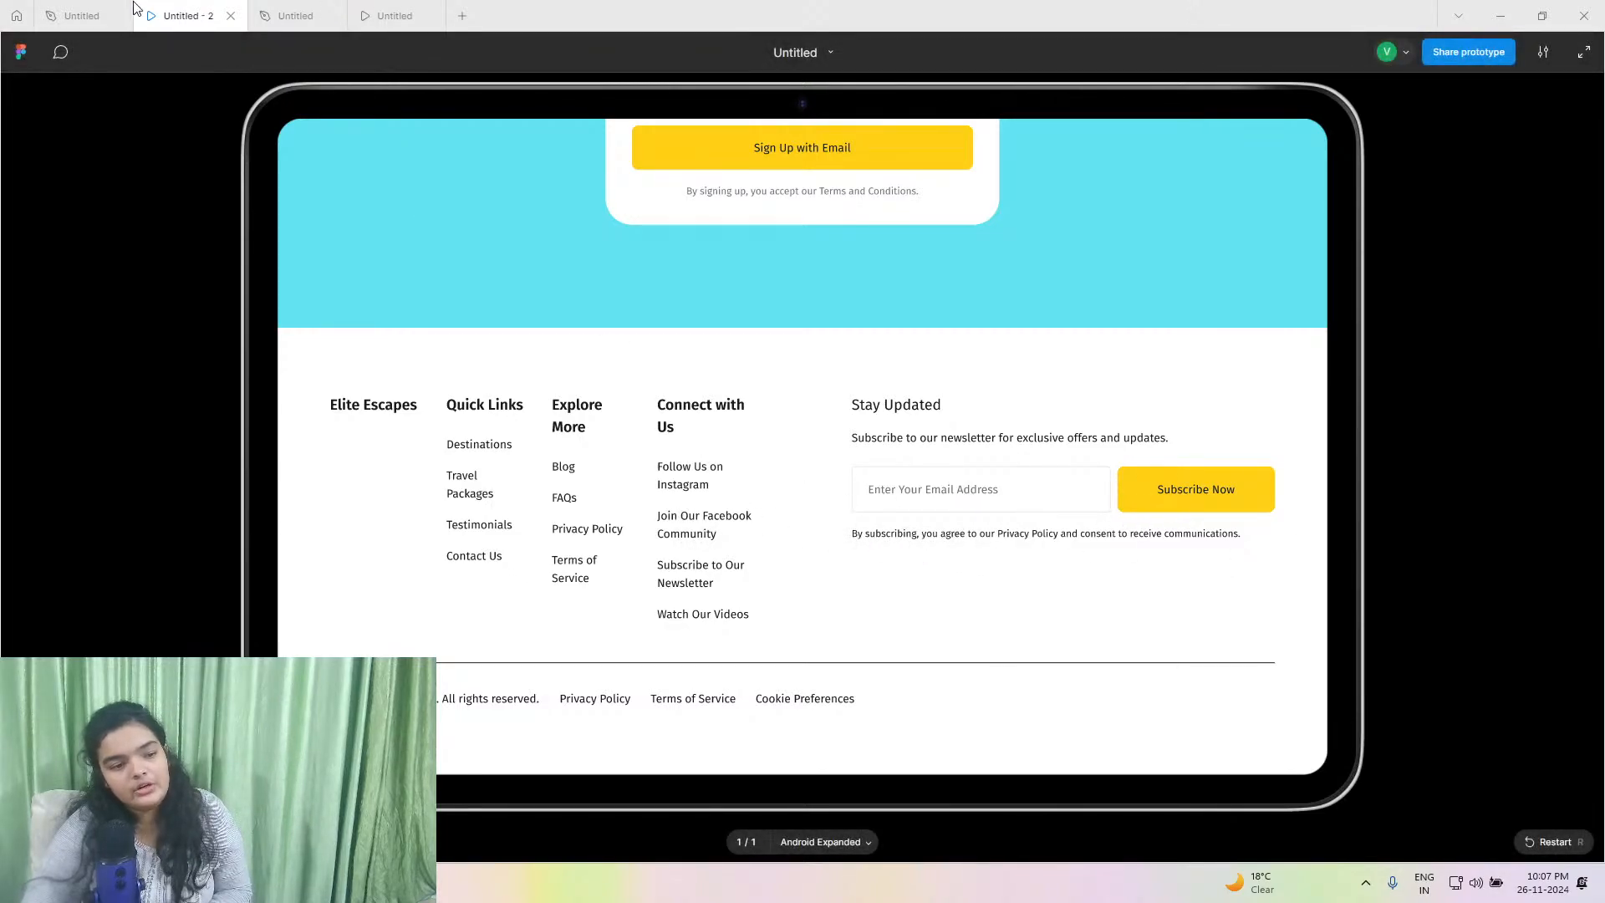
{"action": "left_click", "coordinate": [82, 15]}
{"action": "triple_click", "coordinate": [857, 631]}
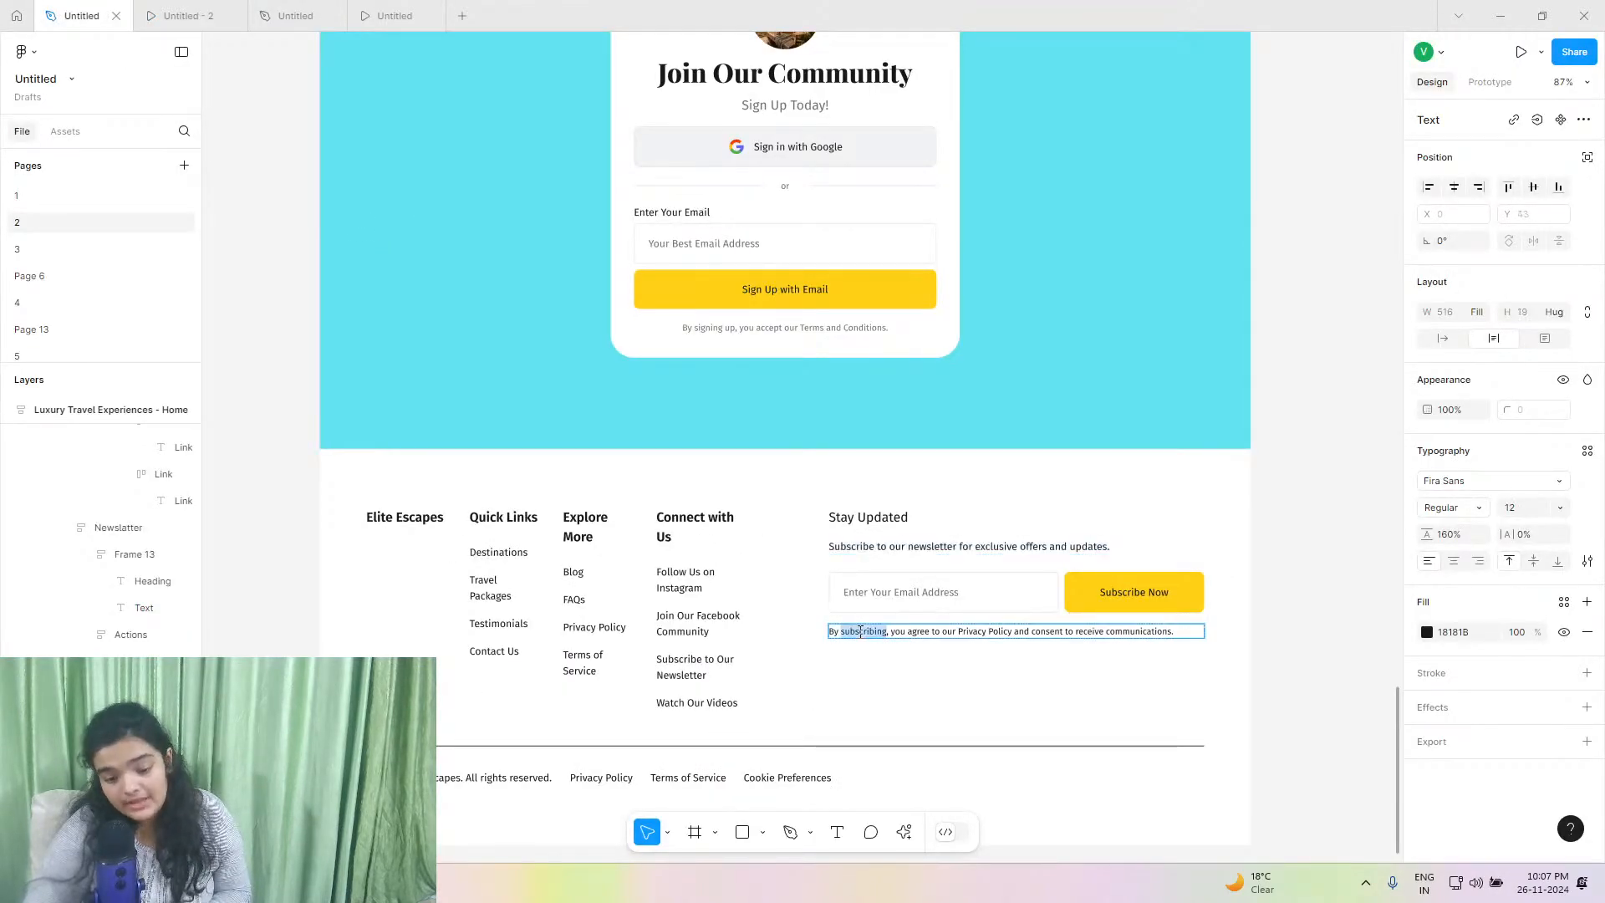
{"action": "right_click", "coordinate": [858, 631]}
{"action": "left_click", "coordinate": [872, 644]}
{"action": "left_click", "coordinate": [266, 18]}
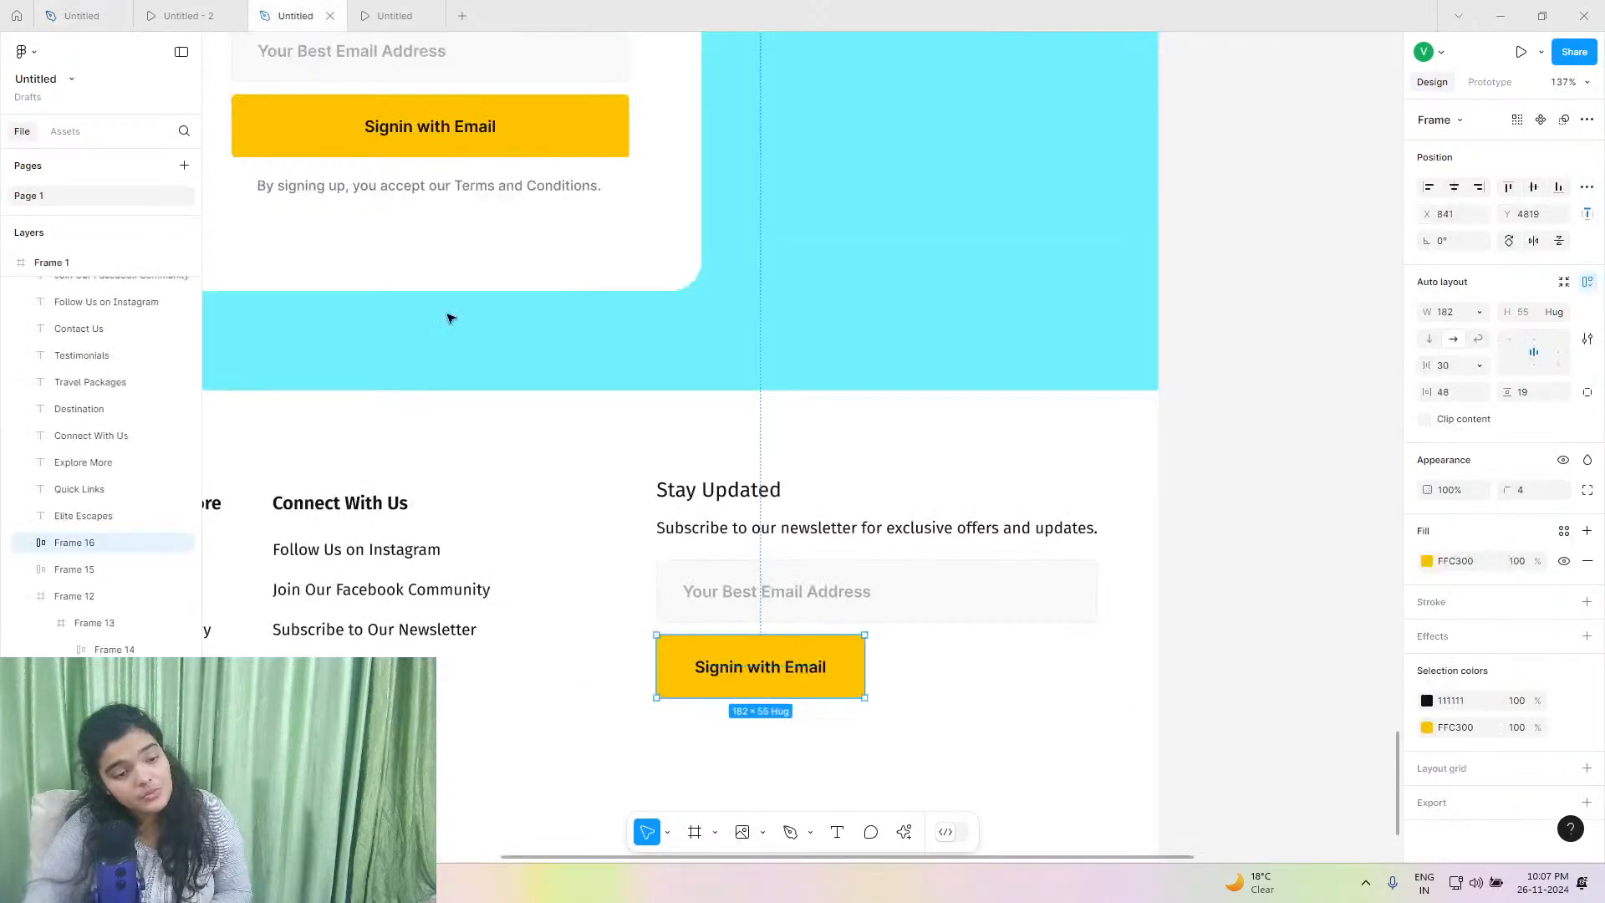
{"action": "left_click", "coordinate": [743, 742]}
{"action": "right_click", "coordinate": [739, 743]}
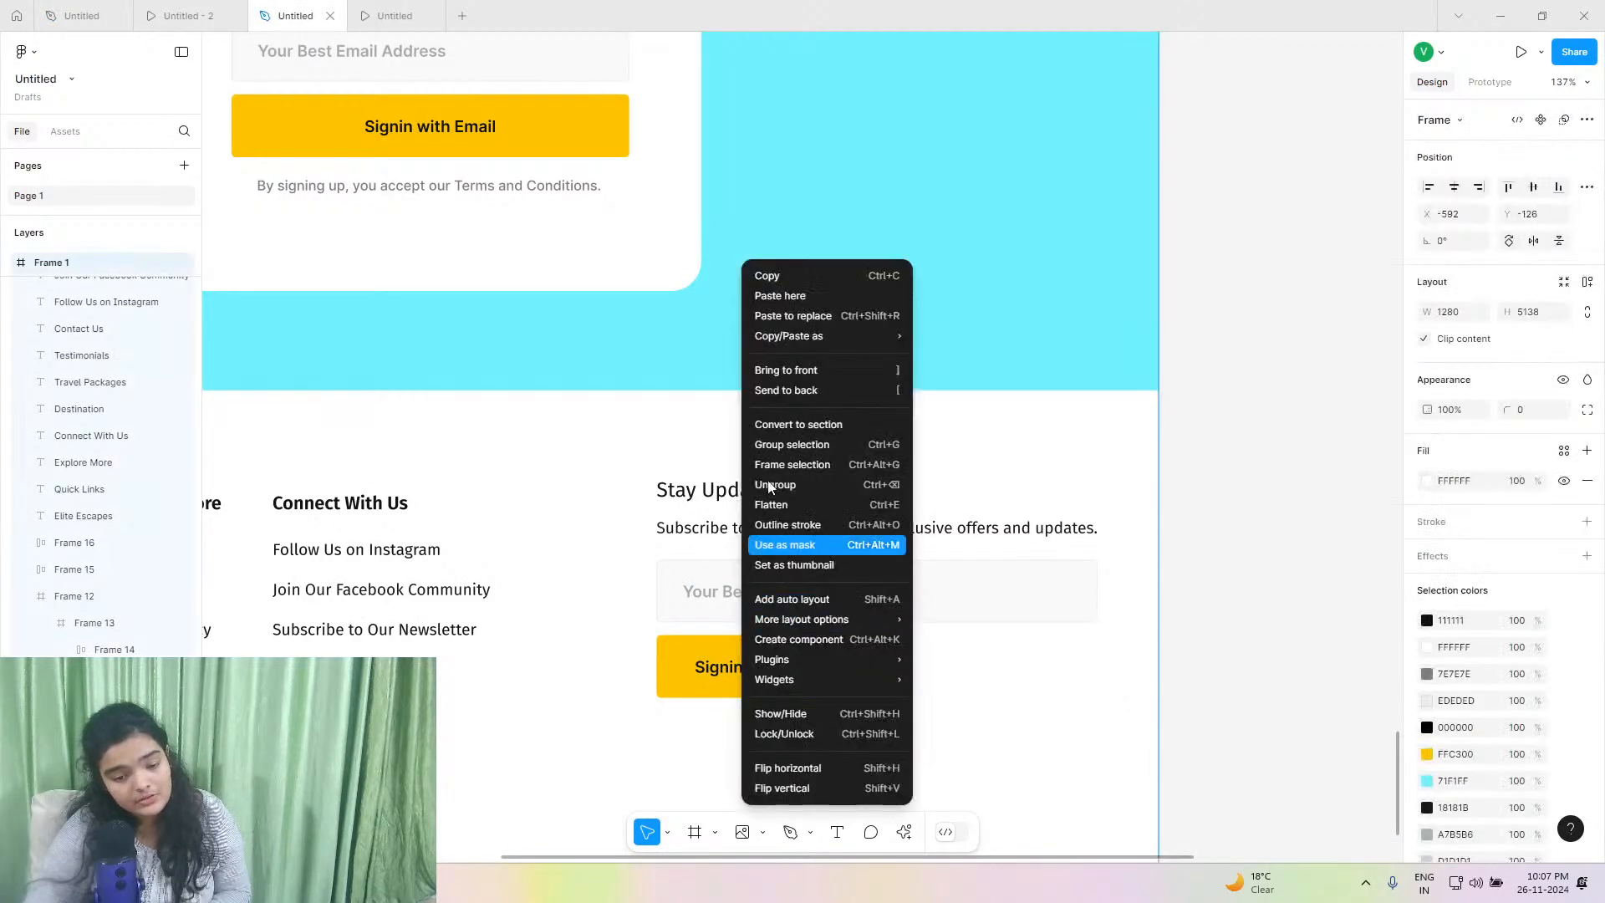
{"action": "key", "text": "Escape"}
{"action": "right_click", "coordinate": [783, 712]}
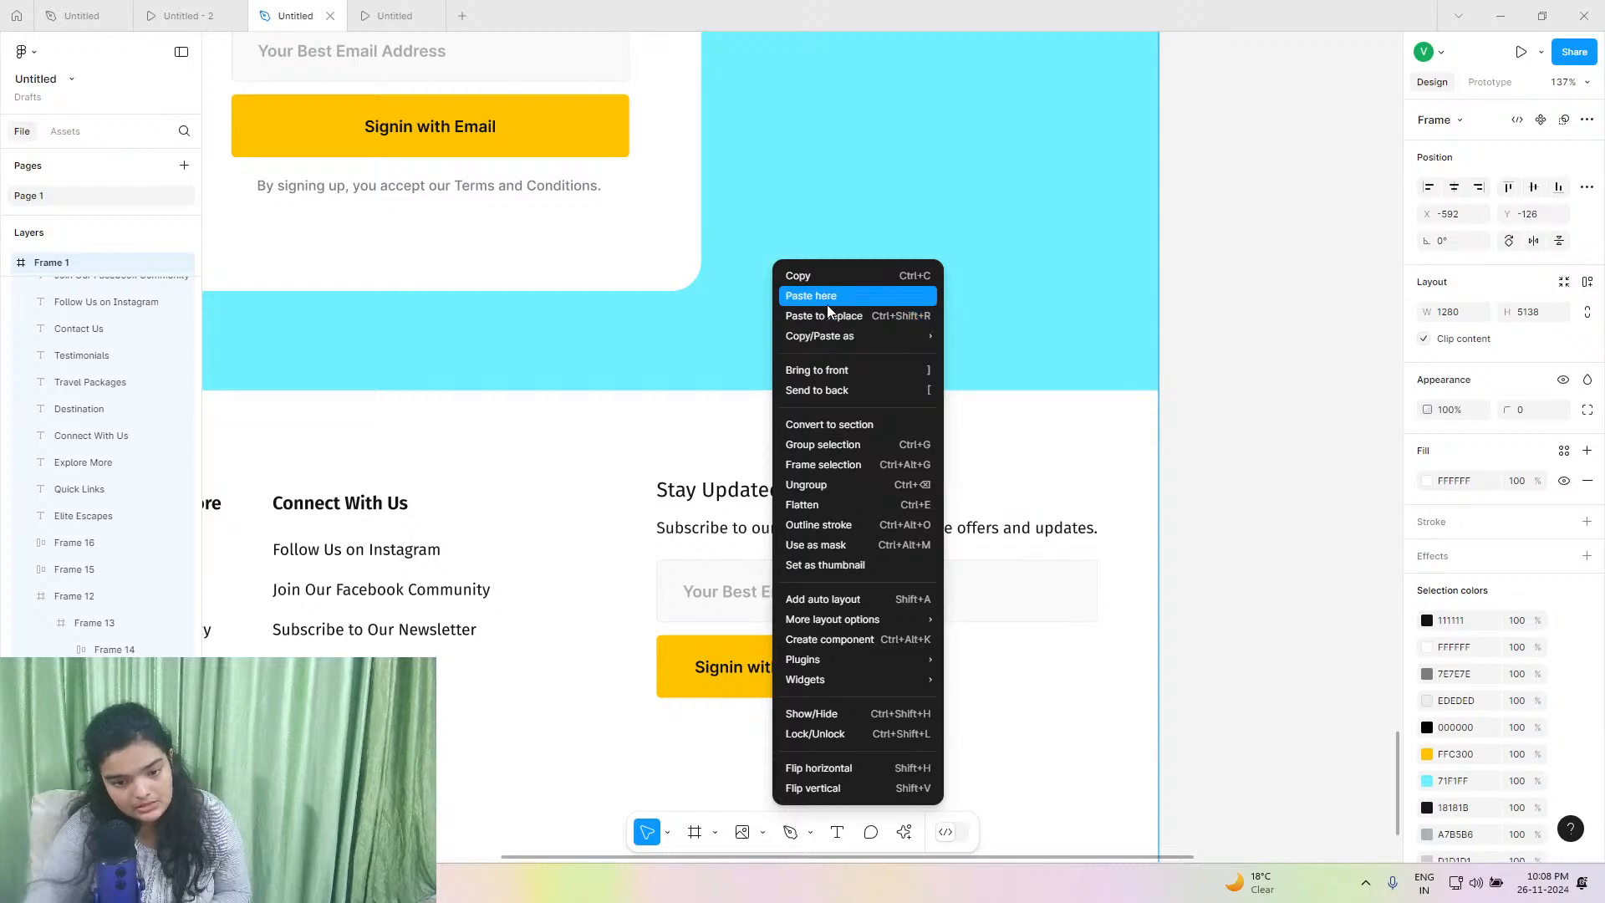
{"action": "key", "text": "Escape"}
{"action": "scroll", "coordinate": [784, 620], "scroll_direction": "down", "scroll_amount": 2}
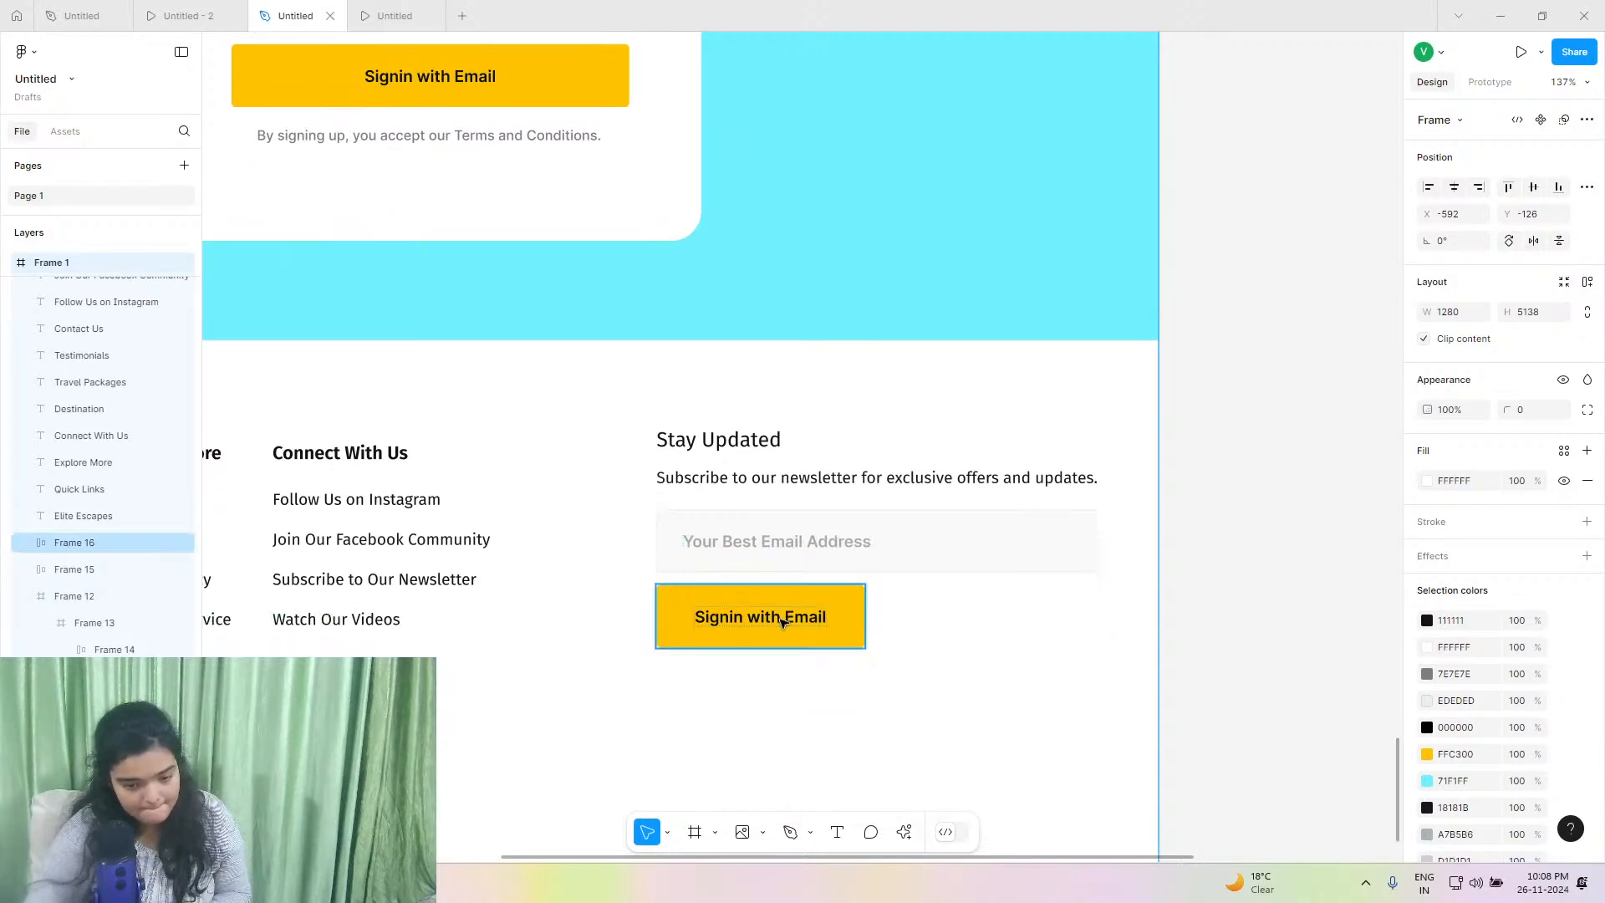
{"action": "key", "text": "ctrl+shift+r"}
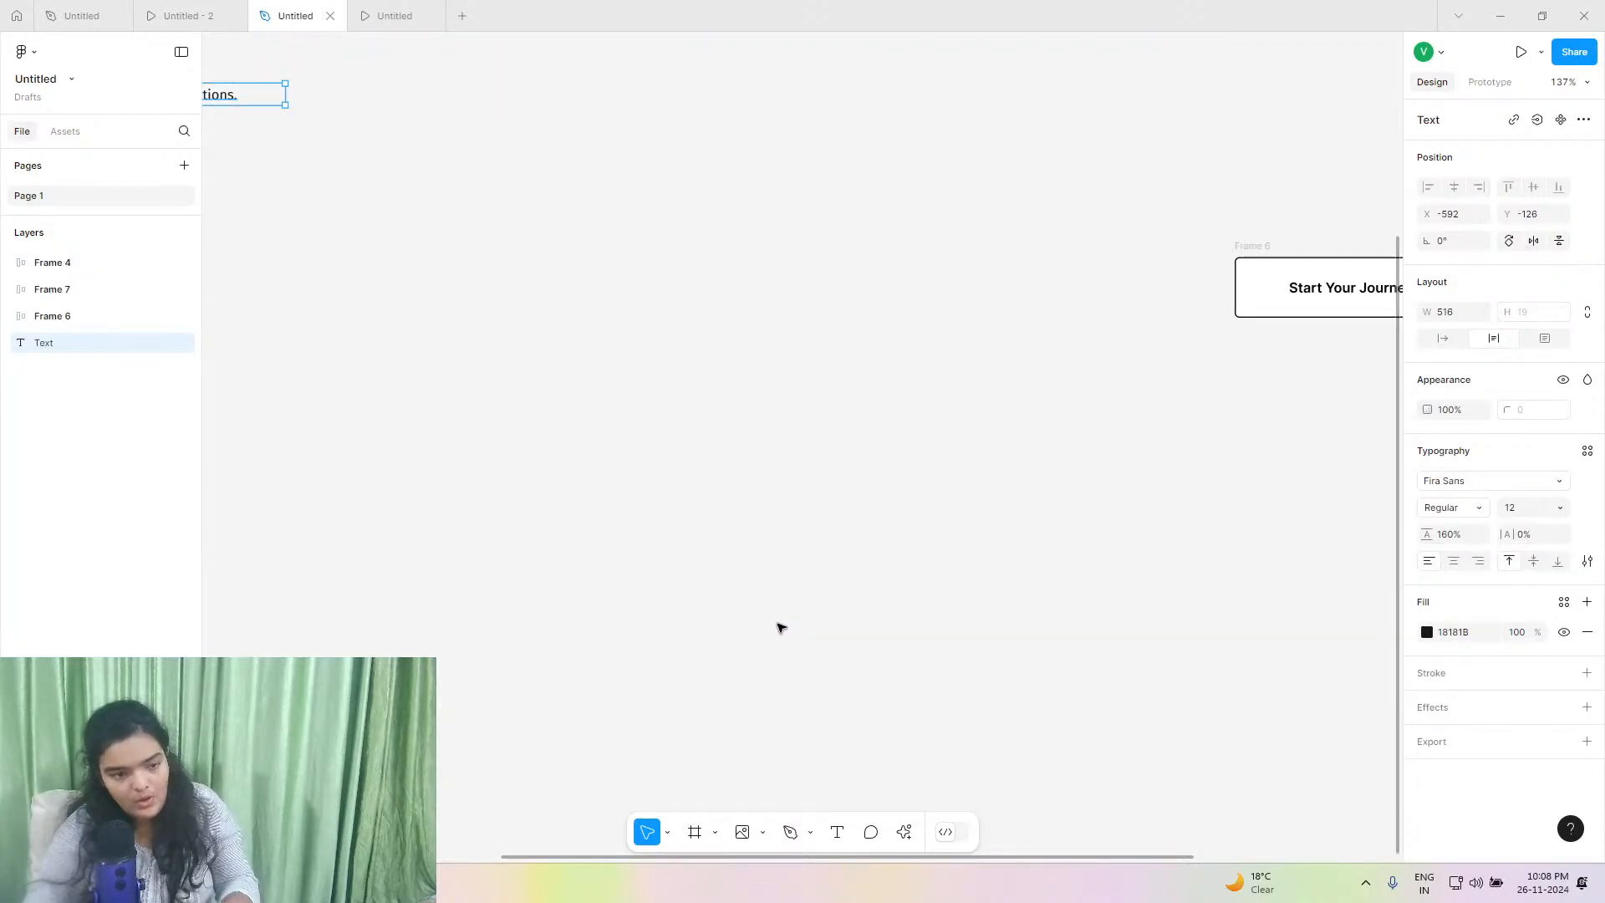
{"action": "key", "text": "ctrl+z"}
{"action": "scroll", "coordinate": [773, 643], "scroll_direction": "down", "scroll_amount": 10}
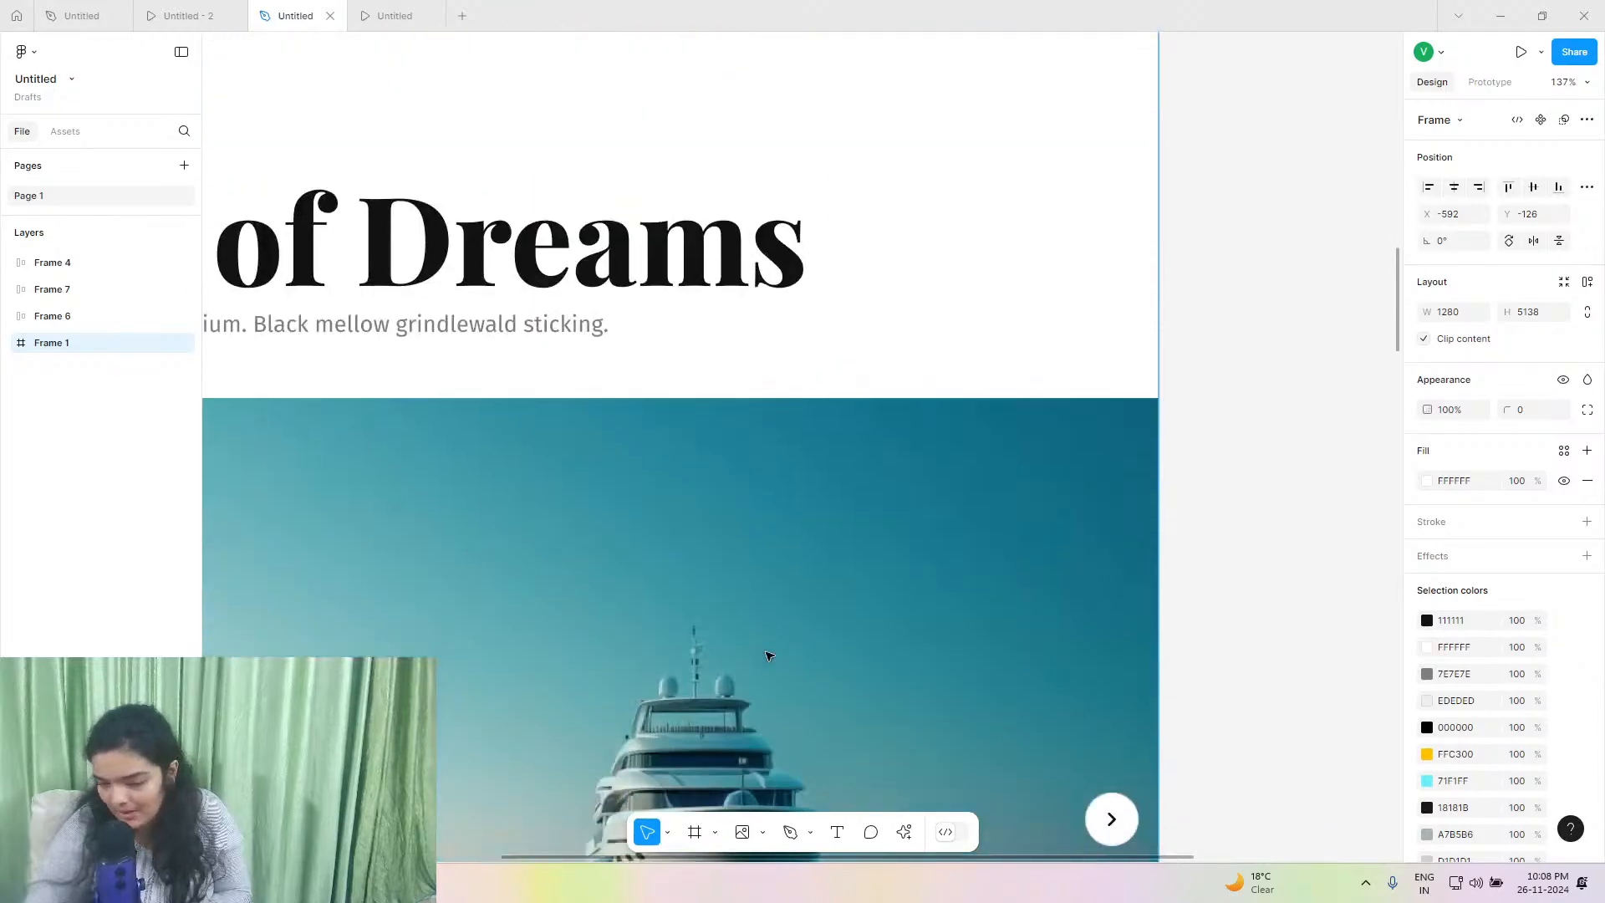
{"action": "scroll", "coordinate": [769, 656], "scroll_direction": "down", "scroll_amount": 15}
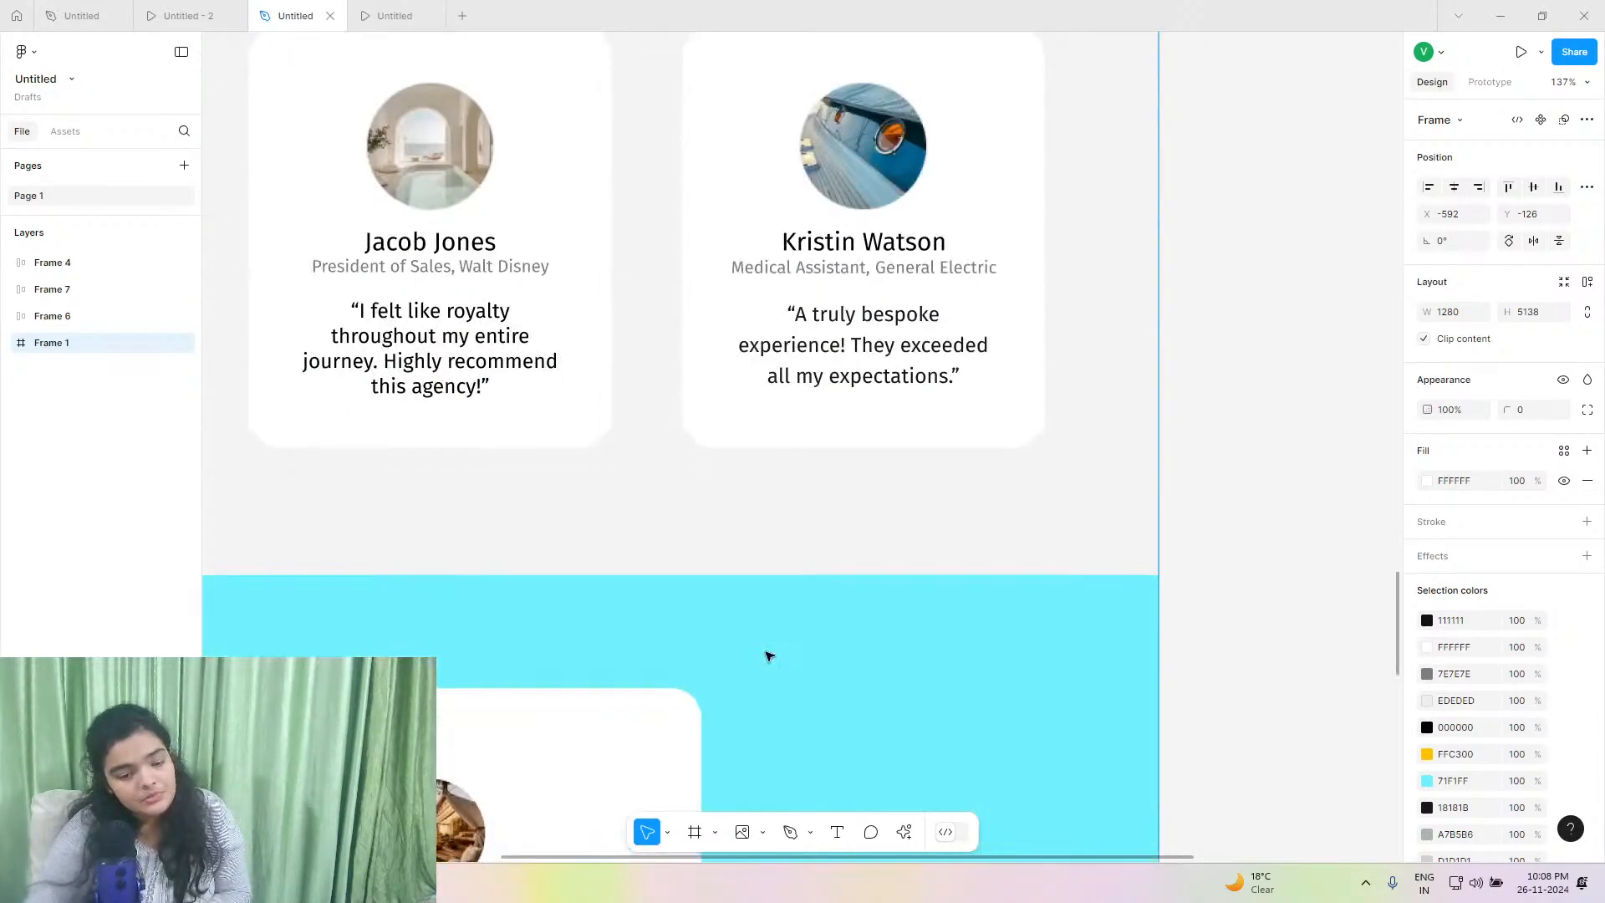
{"action": "scroll", "coordinate": [767, 652], "scroll_direction": "down", "scroll_amount": 12}
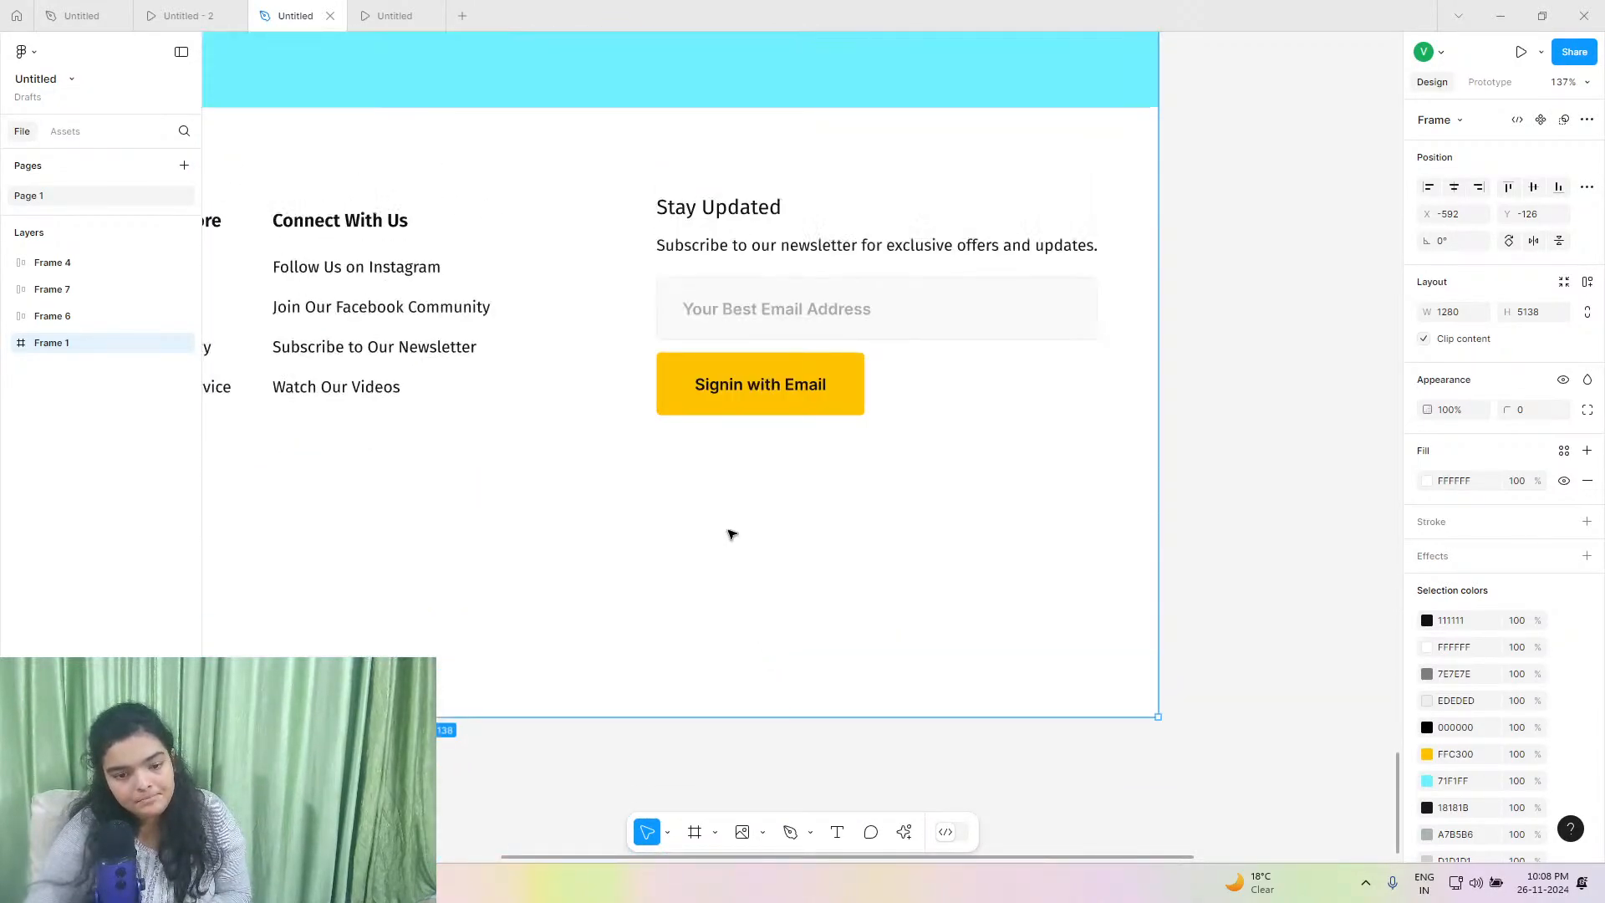
{"action": "right_click", "coordinate": [731, 535]}
{"action": "key", "text": "Escape"}
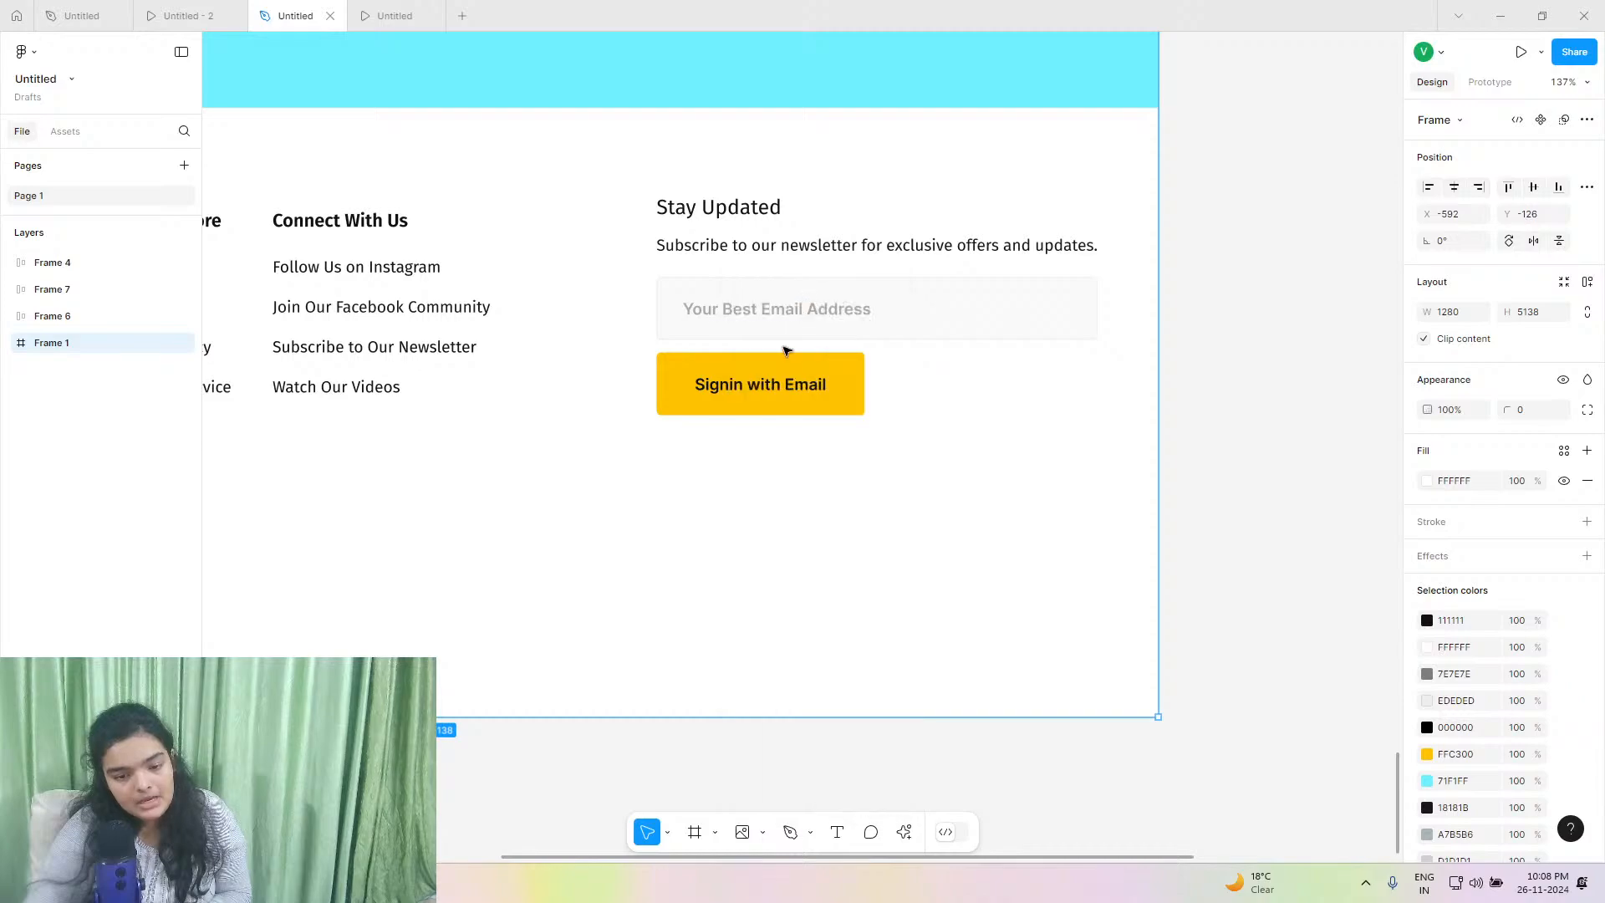
Paste the copied subscription notice below the footer button at X 841, Y 4903, and narrow it to wrap onto two lines.
{"action": "key", "text": "ctrl+v"}
{"action": "left_click_drag", "start_coordinate": [942, 381], "coordinate": [825, 462]}
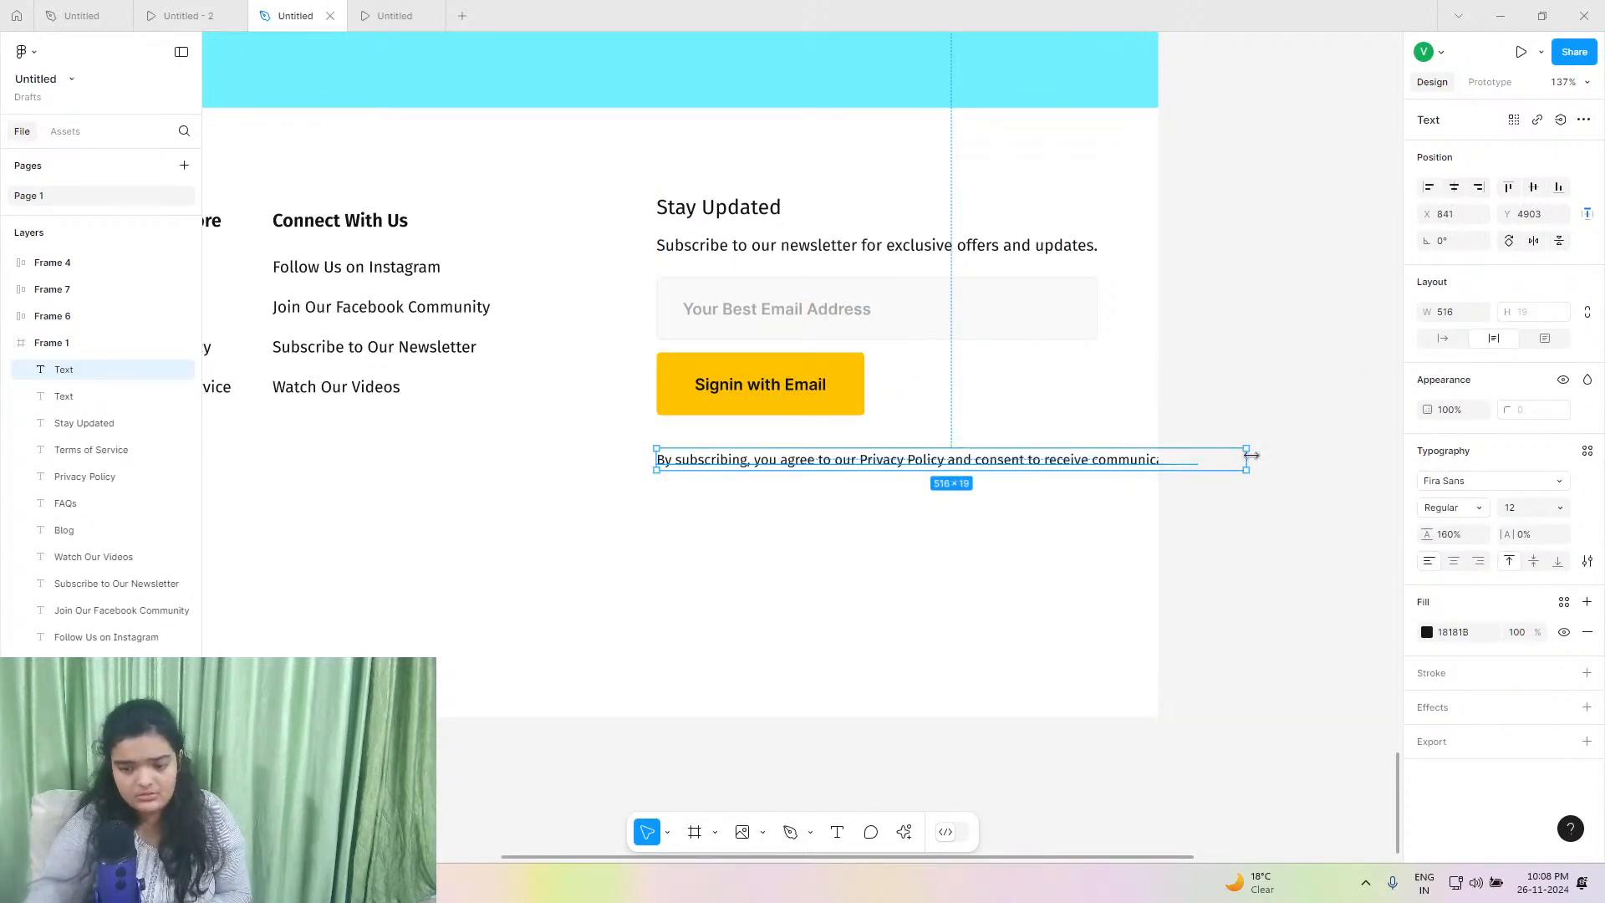
{"action": "left_click_drag", "start_coordinate": [1244, 462], "coordinate": [1045, 456]}
Select the five newsletter elements together and move them to X 817, level with the footer's link column headings.
{"action": "left_click_drag", "start_coordinate": [646, 193], "coordinate": [870, 524]}
{"action": "left_click_drag", "start_coordinate": [856, 409], "coordinate": [823, 408]}
{"action": "scroll", "coordinate": [823, 405], "scroll_direction": "down", "scroll_amount": 3}
{"action": "scroll", "coordinate": [823, 402], "scroll_direction": "down", "scroll_amount": 5}
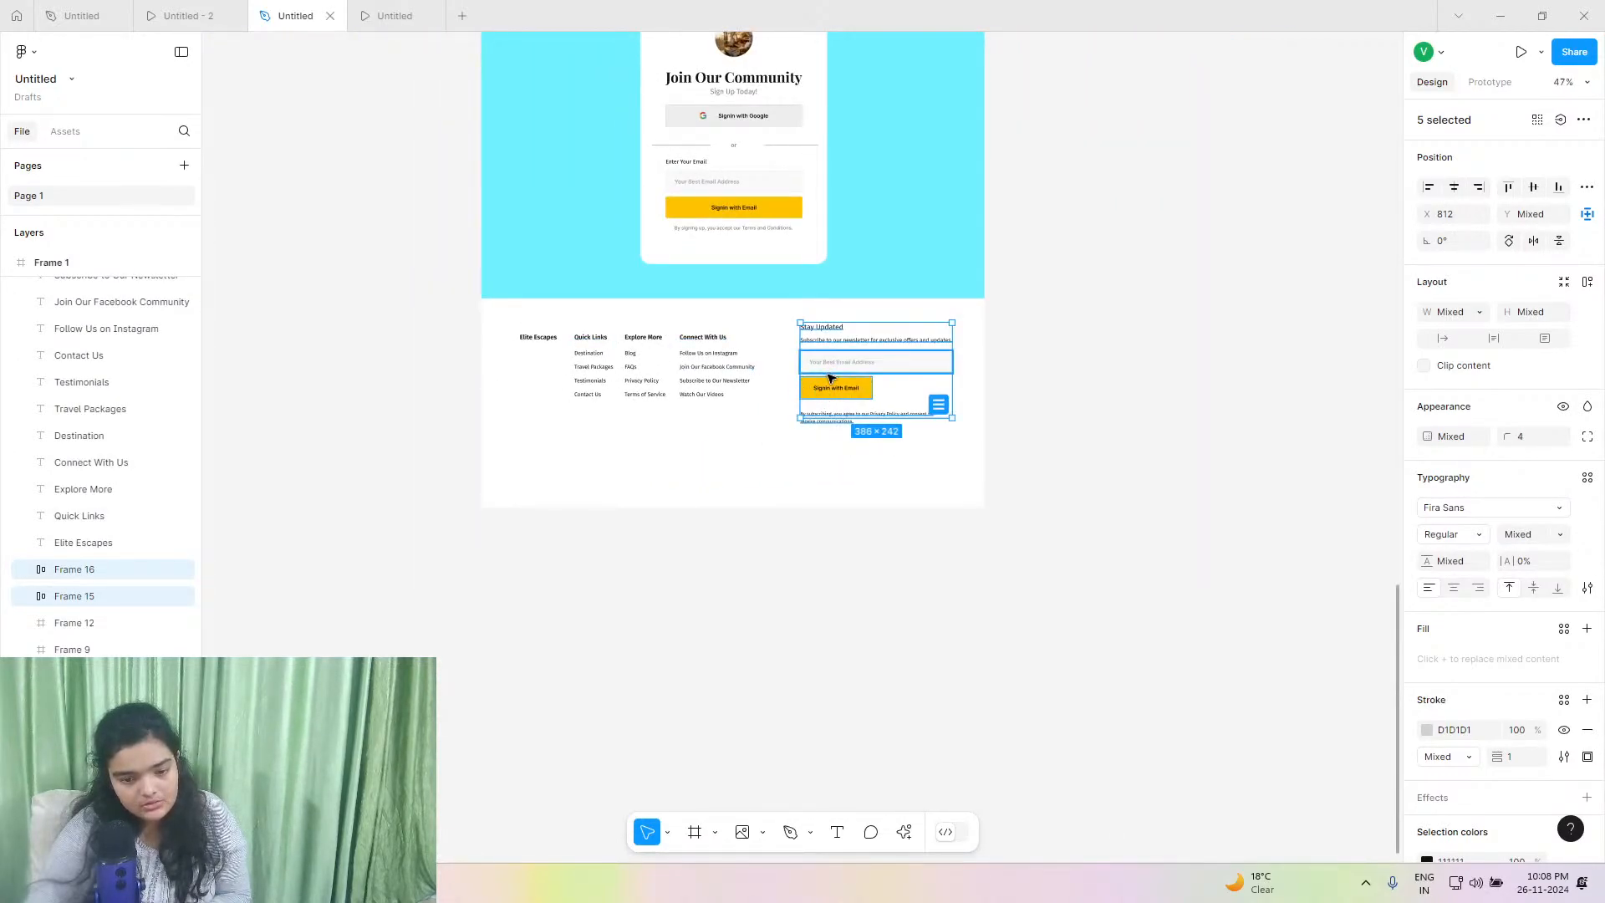
{"action": "left_click_drag", "start_coordinate": [830, 378], "coordinate": [832, 388]}
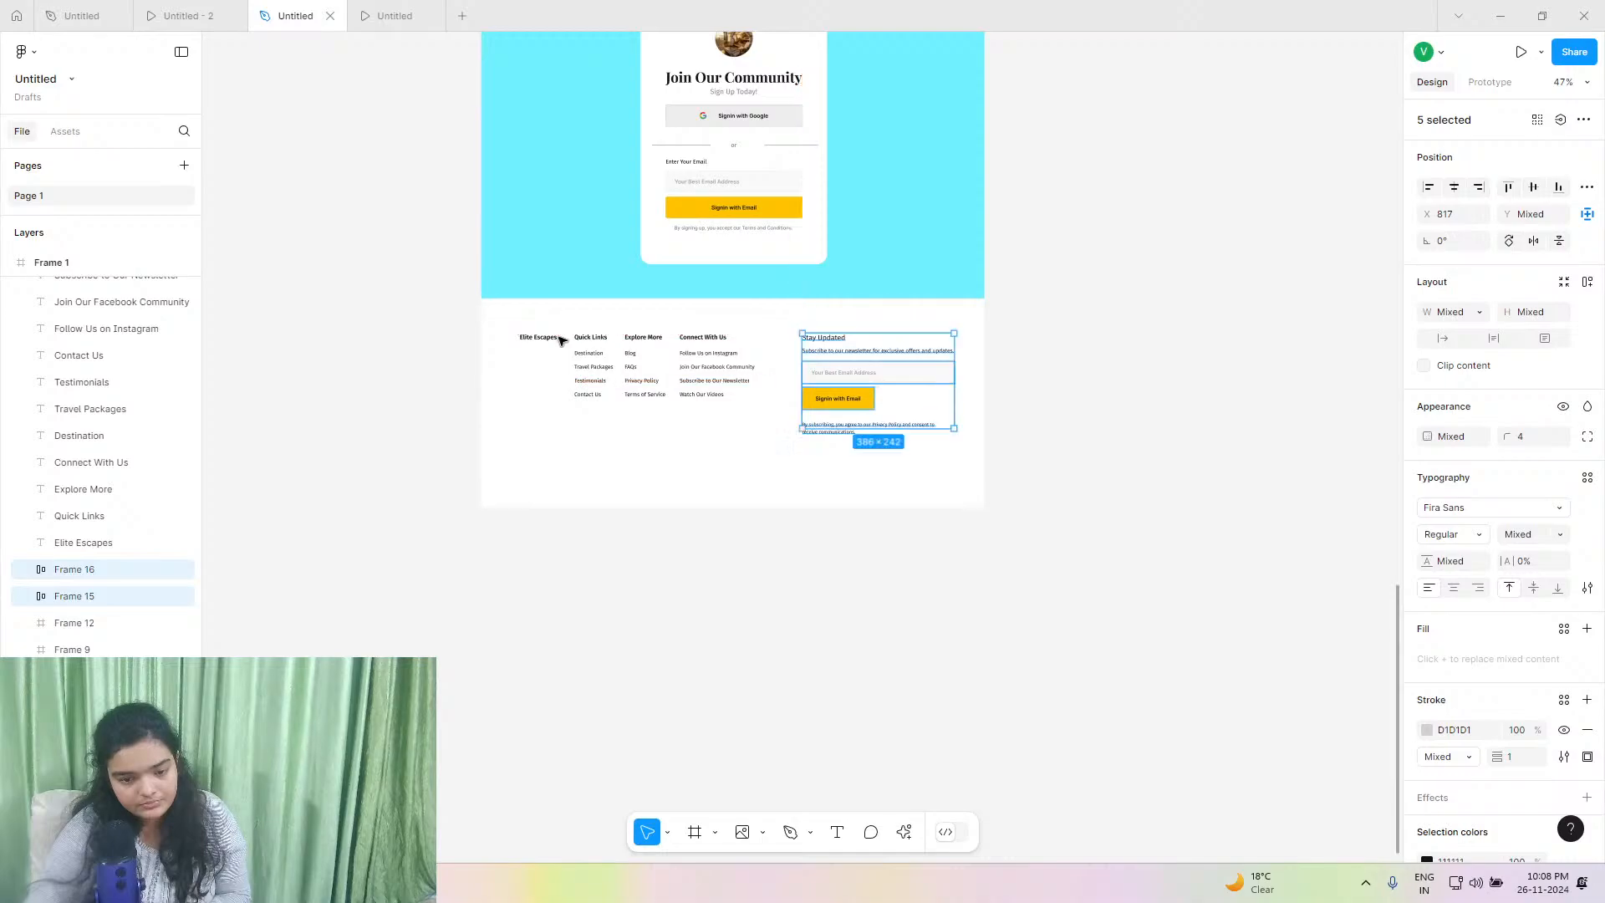
Group all footer link lists and newsletter elements, and centre the group horizontally in the page frame.
{"action": "left_click", "coordinate": [515, 326]}
{"action": "left_click_drag", "start_coordinate": [898, 458], "coordinate": [913, 463]}
{"action": "left_click_drag", "start_coordinate": [859, 405], "coordinate": [852, 409]}
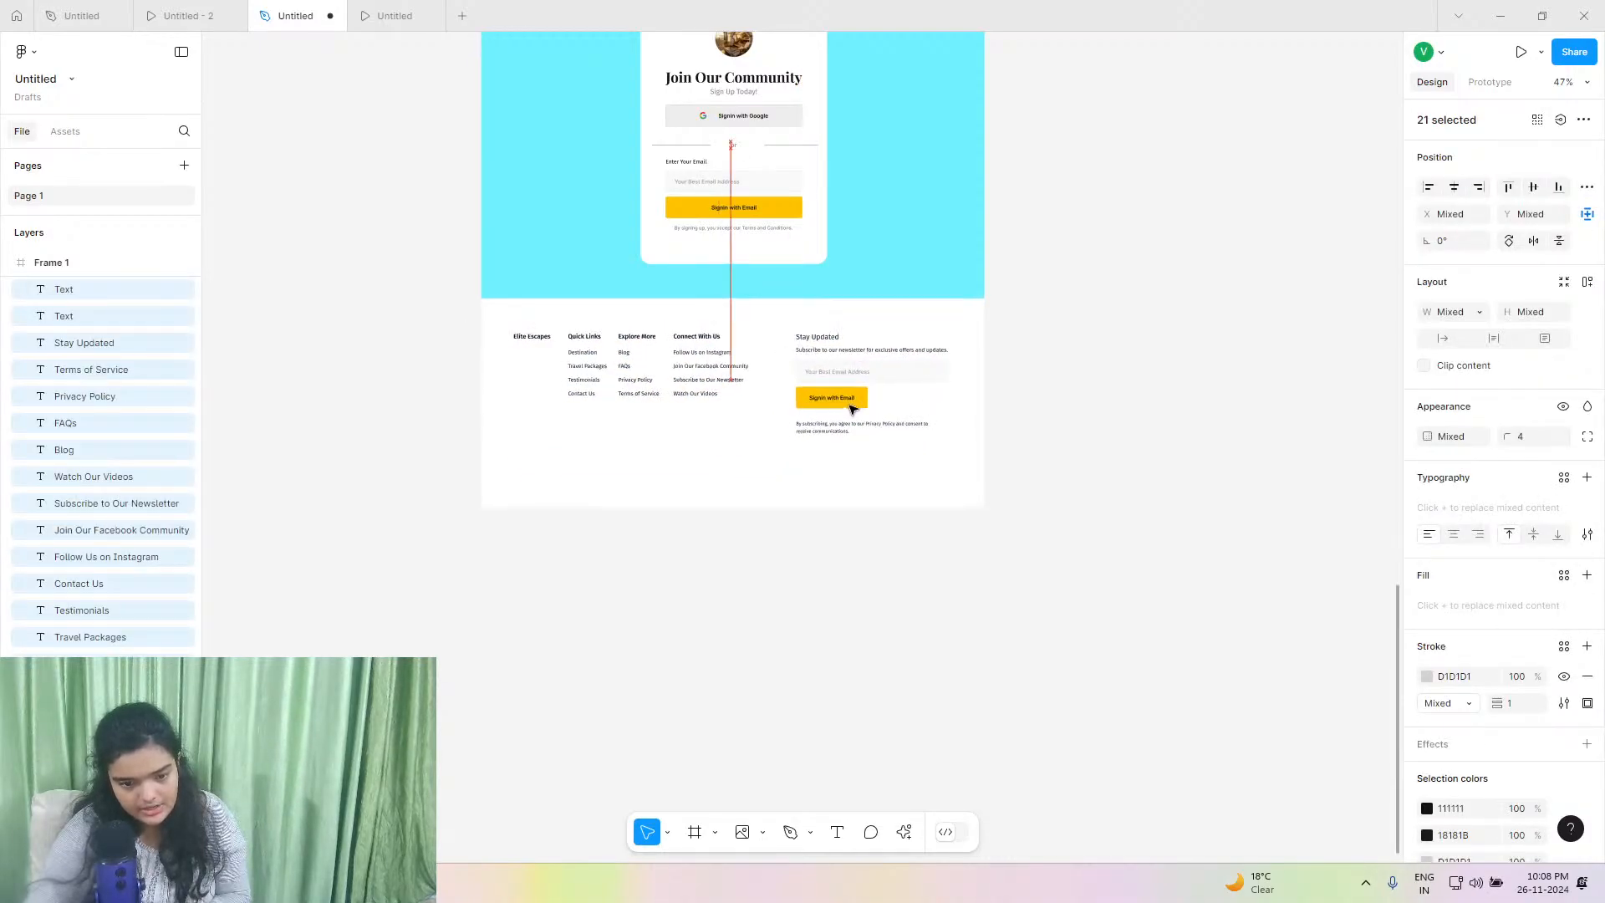
{"action": "right_click", "coordinate": [851, 408]}
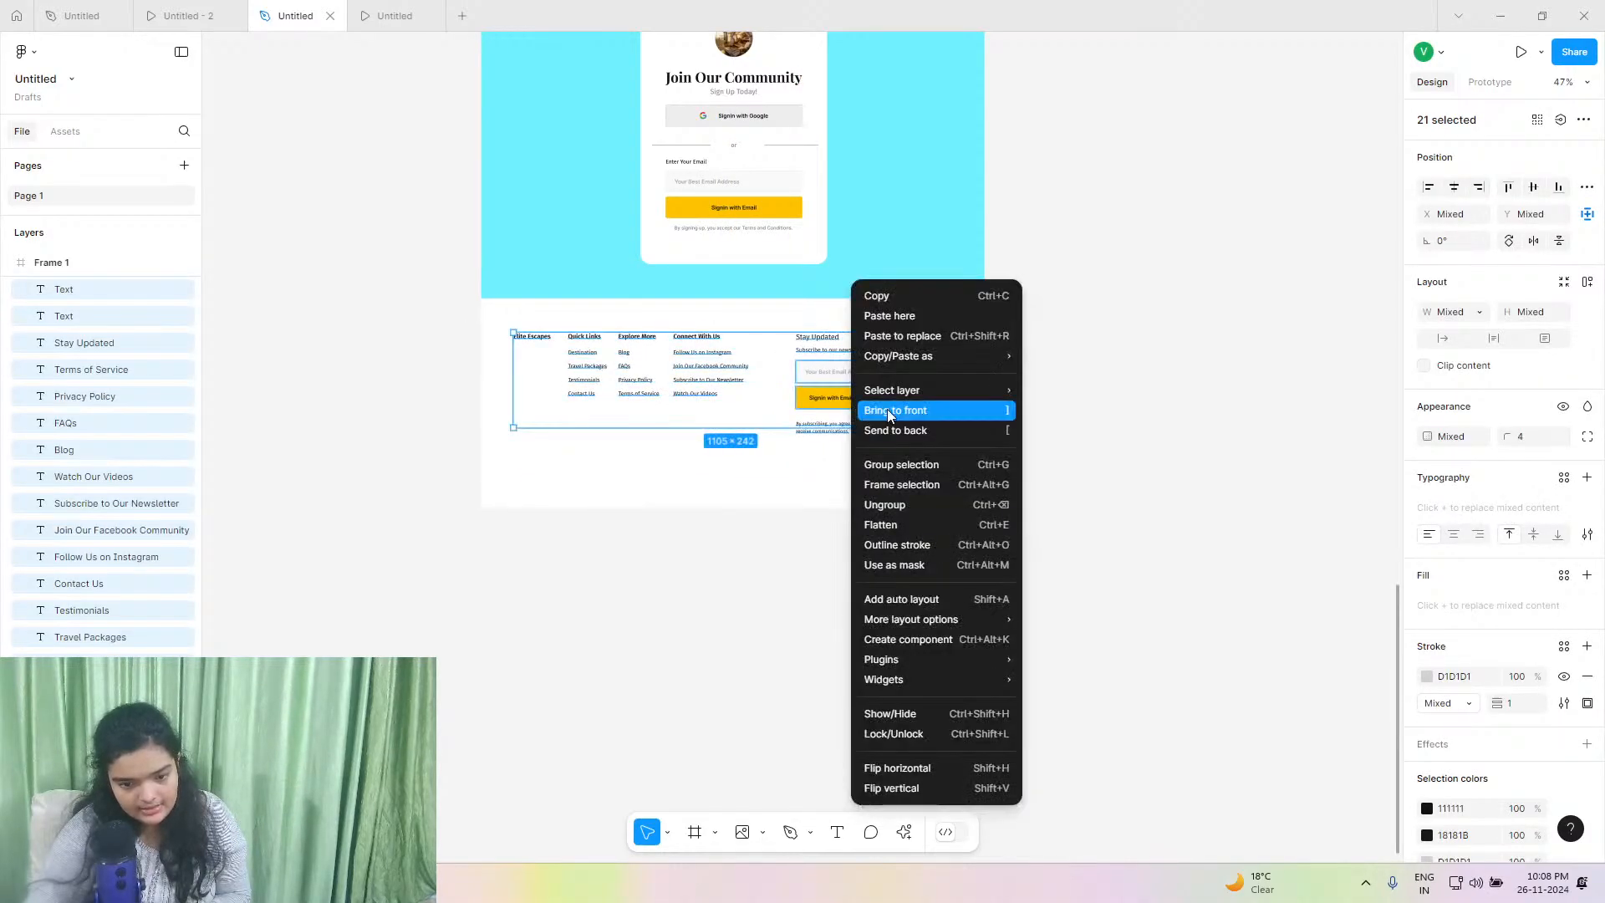
{"action": "left_click", "coordinate": [886, 464]}
{"action": "left_click", "coordinate": [1454, 187]}
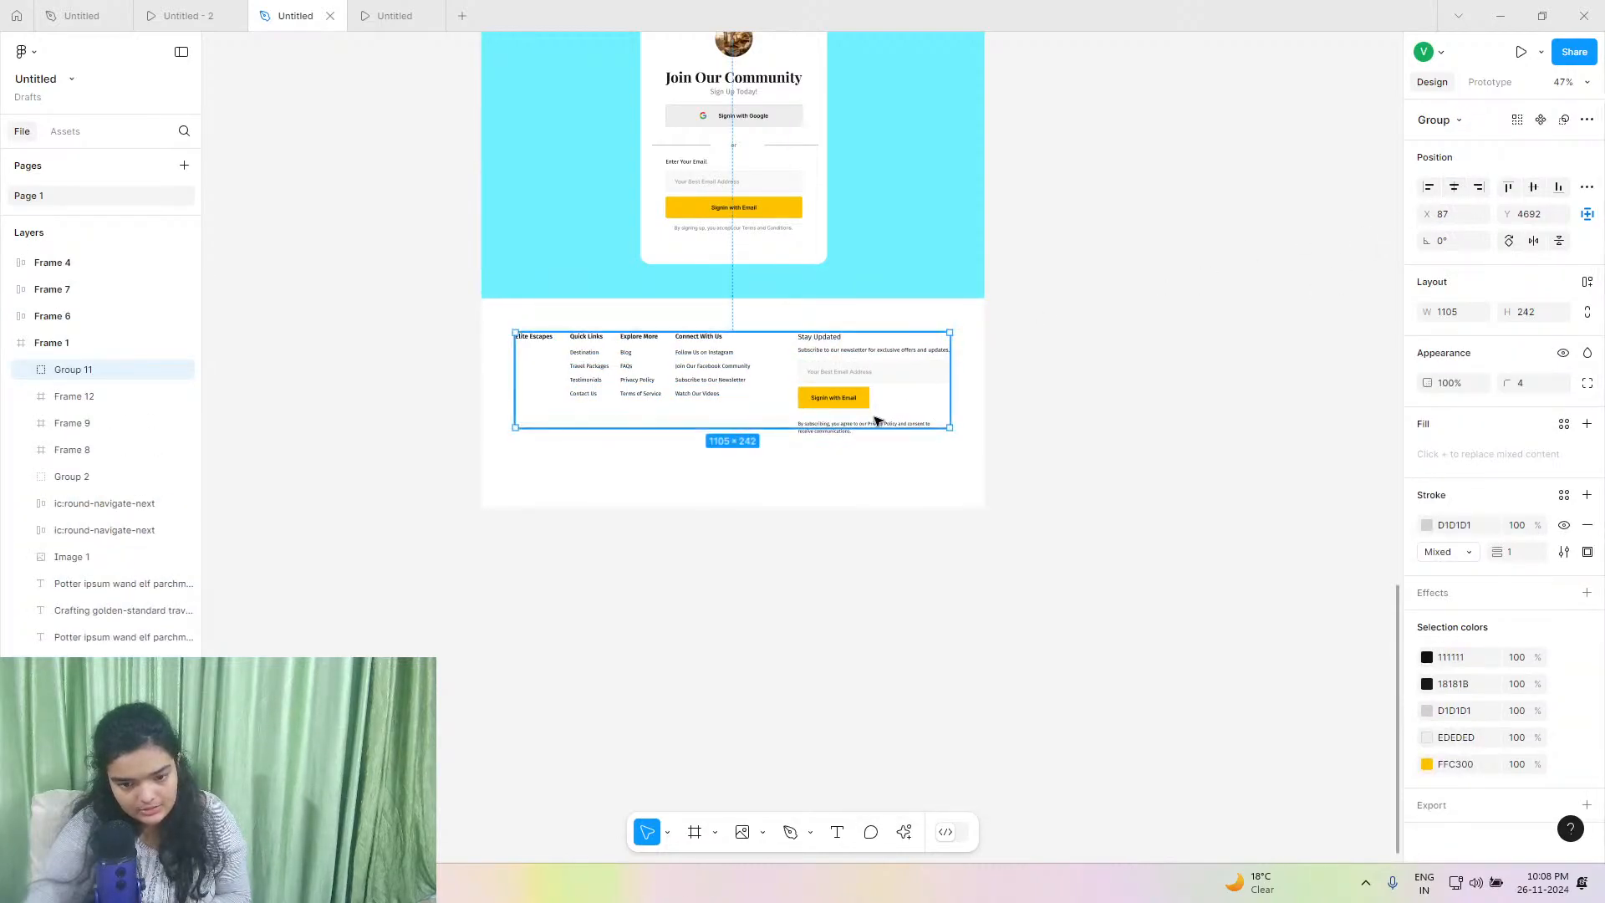
{"action": "left_click", "coordinate": [648, 463]}
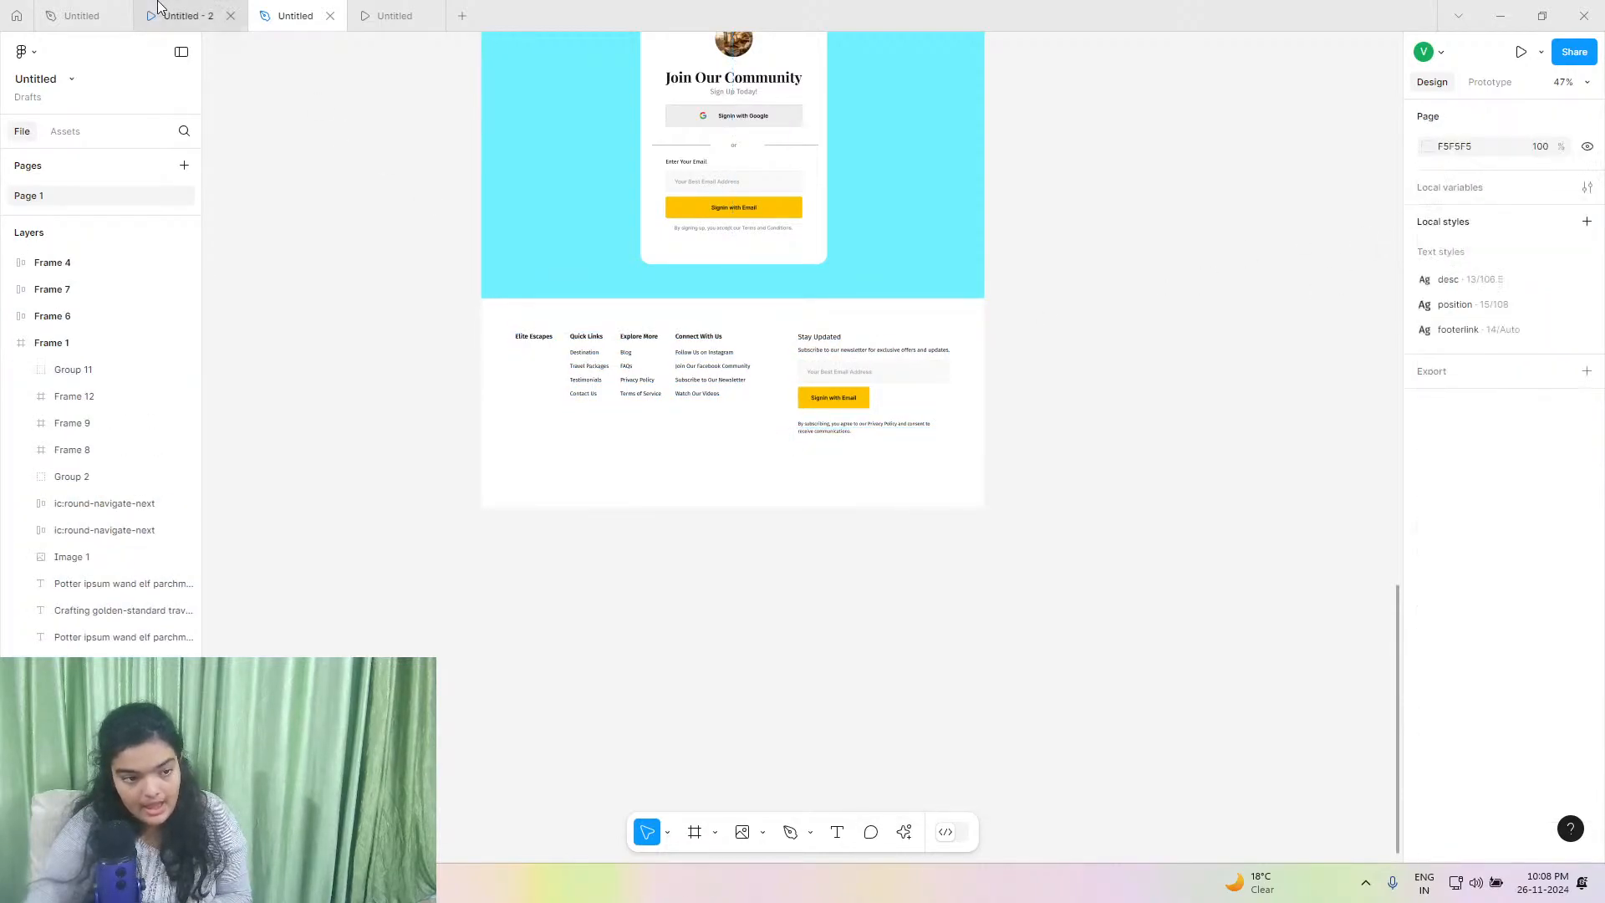
Draw a horizontal divider line with the Pen tool below the footer columns, ending at X 1224.5, Y 5023.5, and check it against the reference prototype.
{"action": "left_click", "coordinate": [181, 15]}
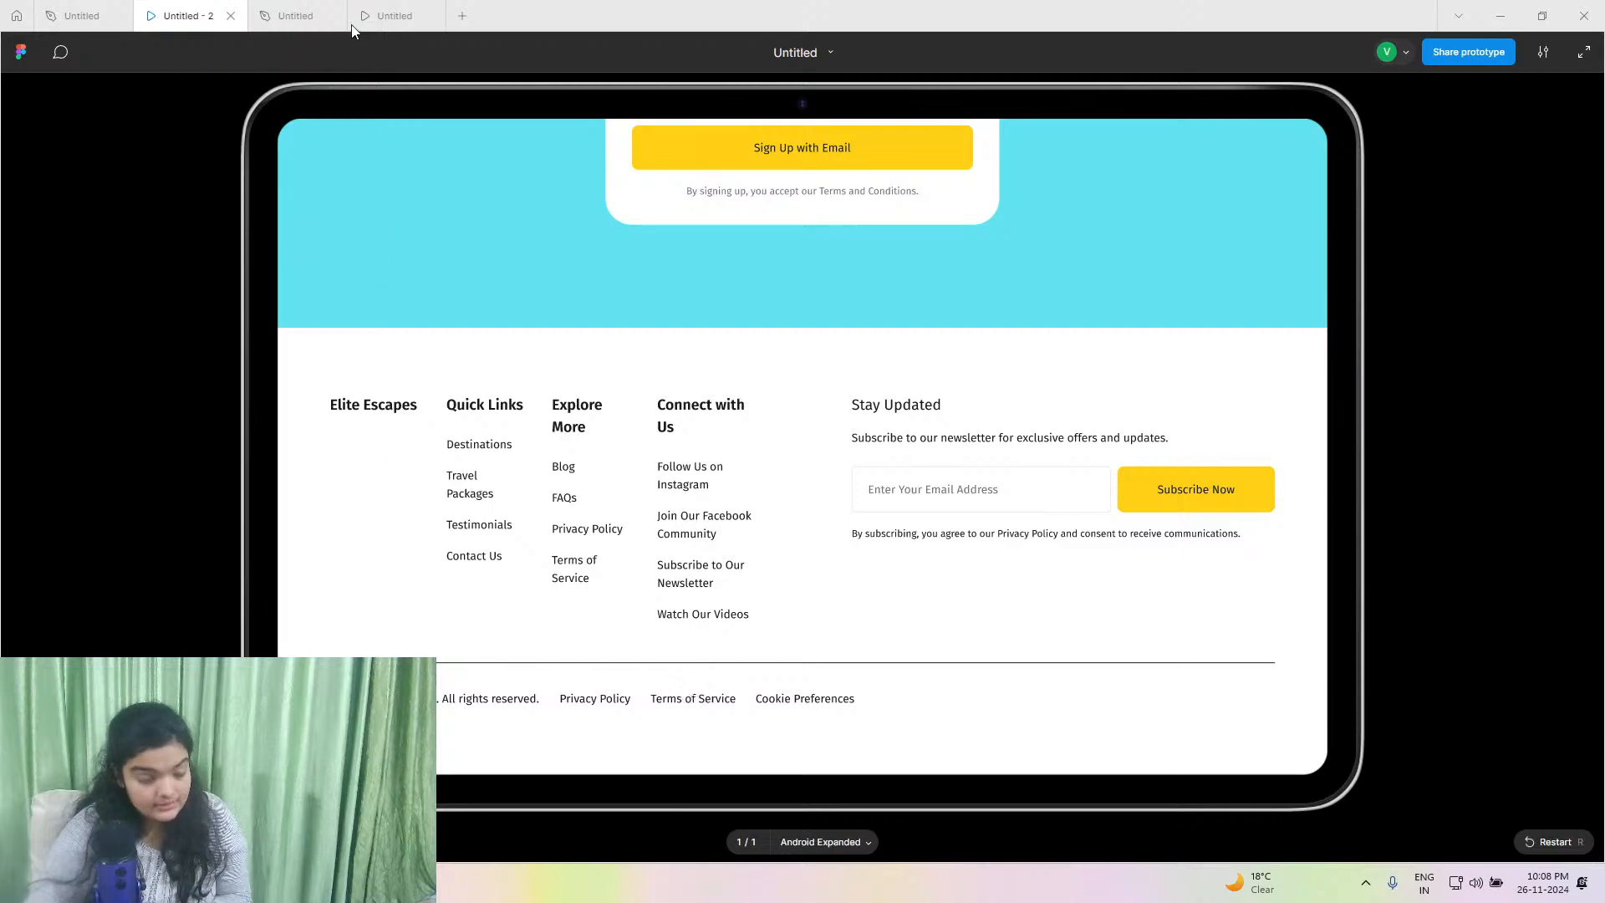
{"action": "left_click", "coordinate": [292, 15]}
{"action": "scroll", "coordinate": [636, 499], "scroll_direction": "up", "scroll_amount": 5}
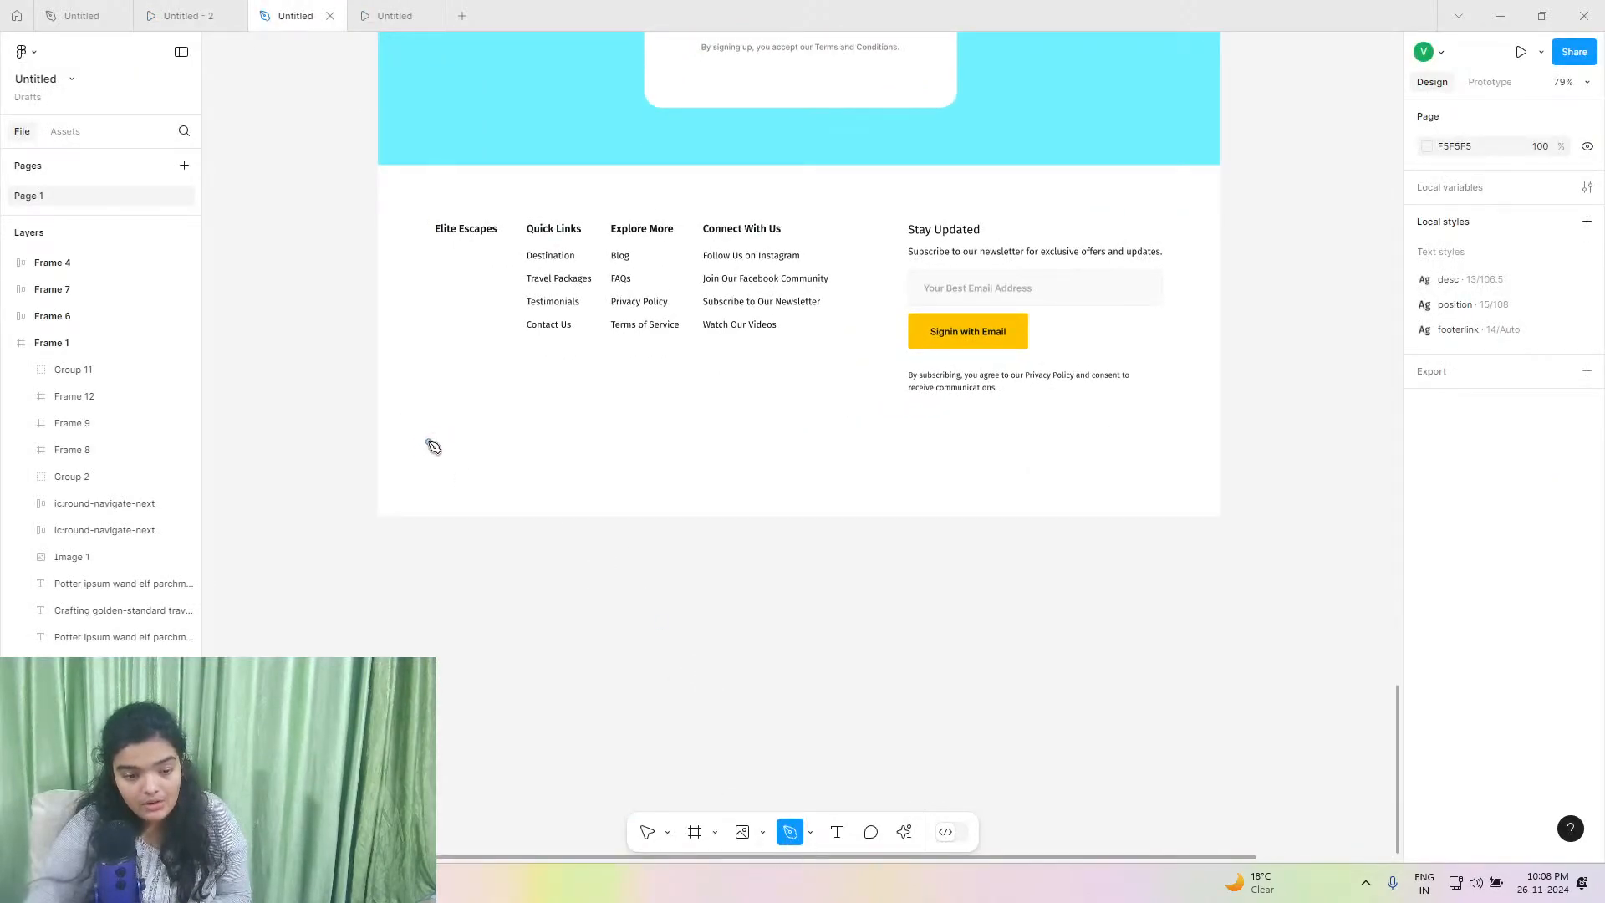
{"action": "left_click", "coordinate": [429, 440]}
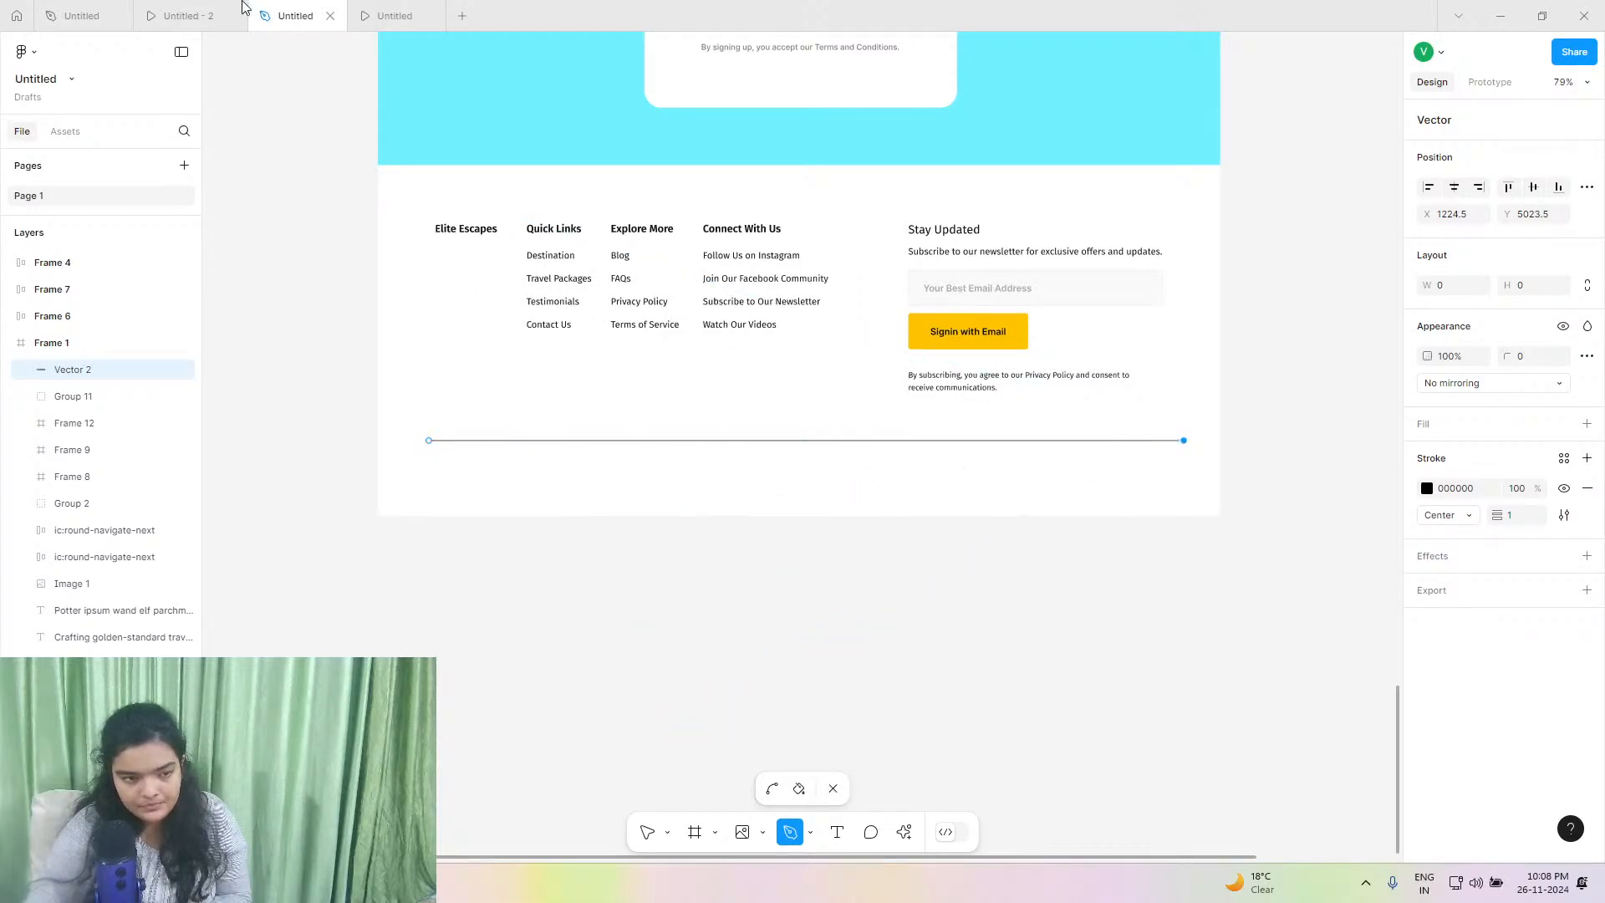
{"action": "left_click", "coordinate": [180, 15]}
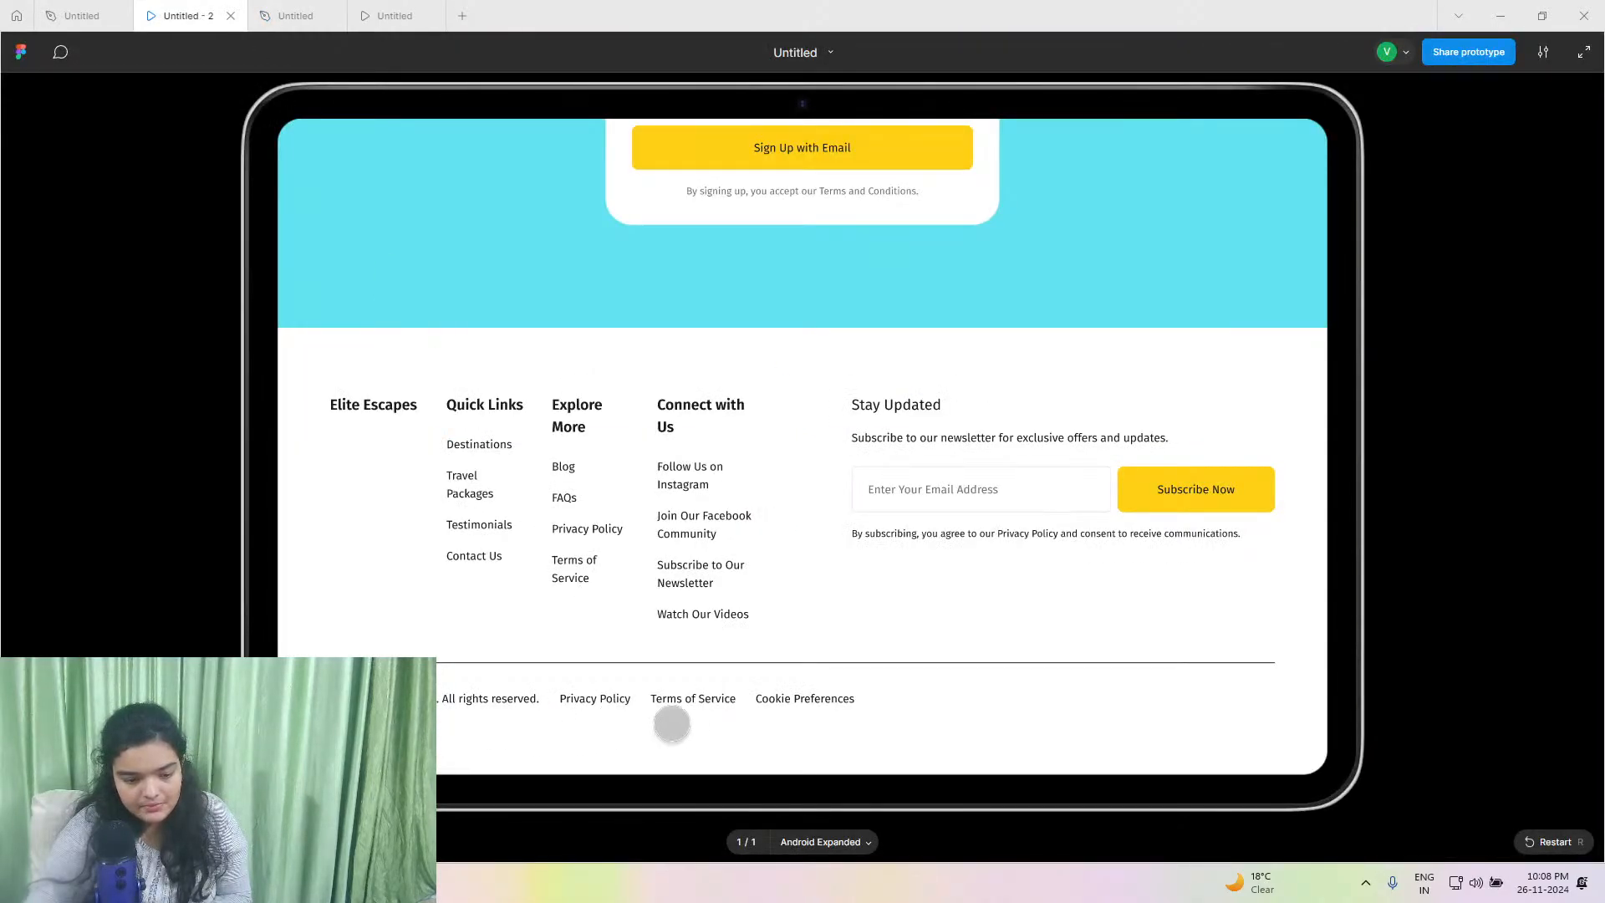
Check the copyright line in the reference file, and place a copy of the newsletter description below the divider at X 87, Y 5052.
{"action": "left_click", "coordinate": [99, 15]}
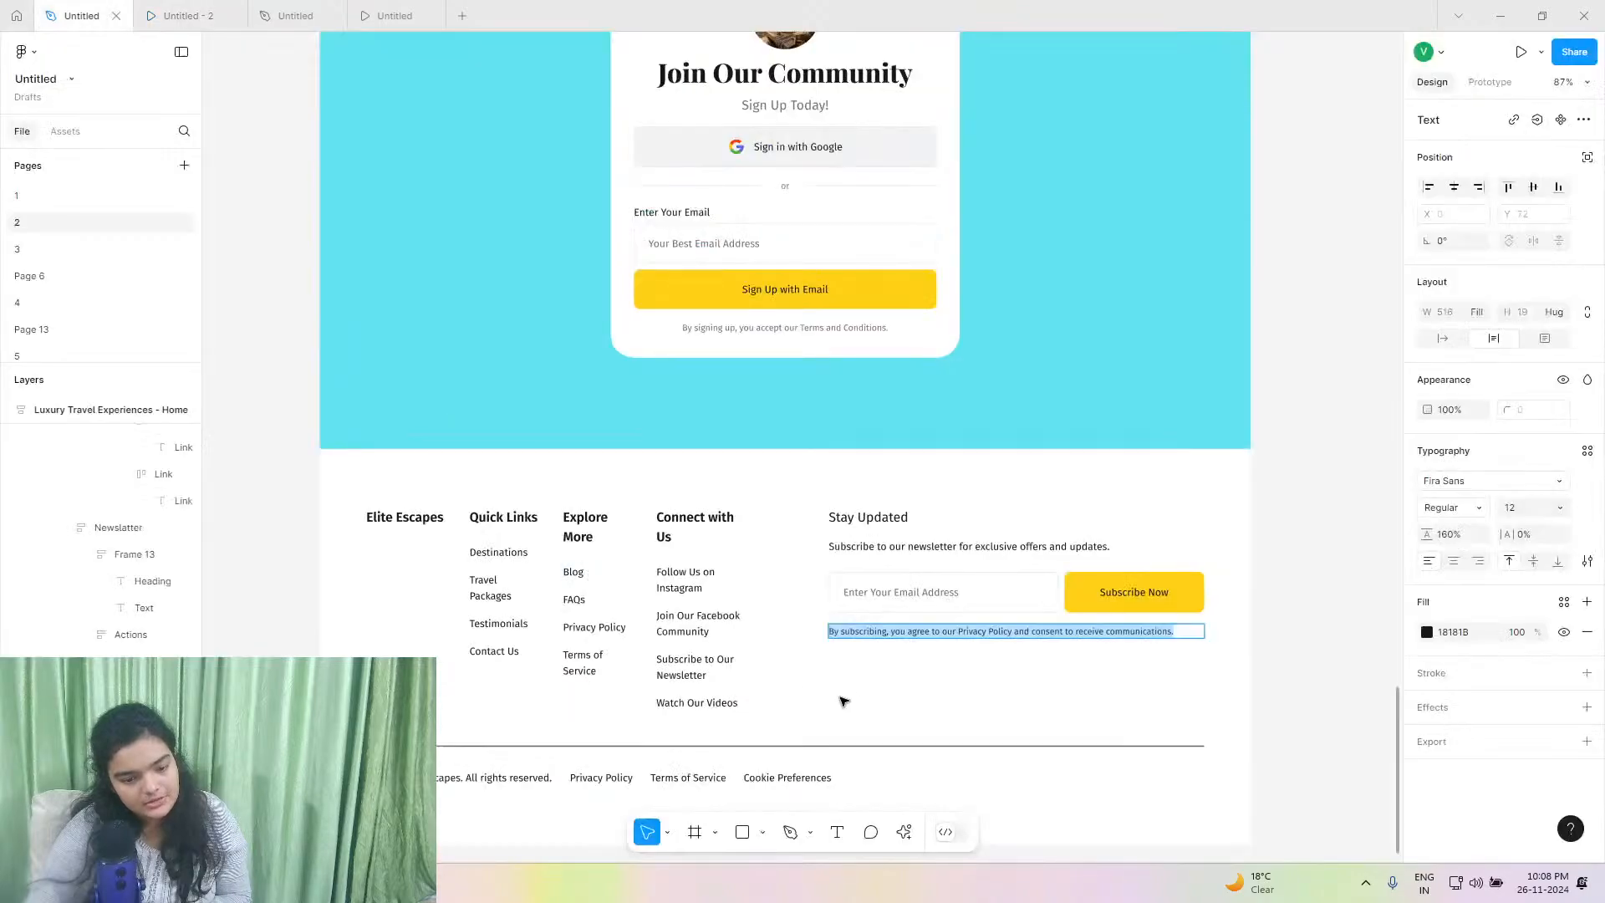
{"action": "key", "text": "Escape"}
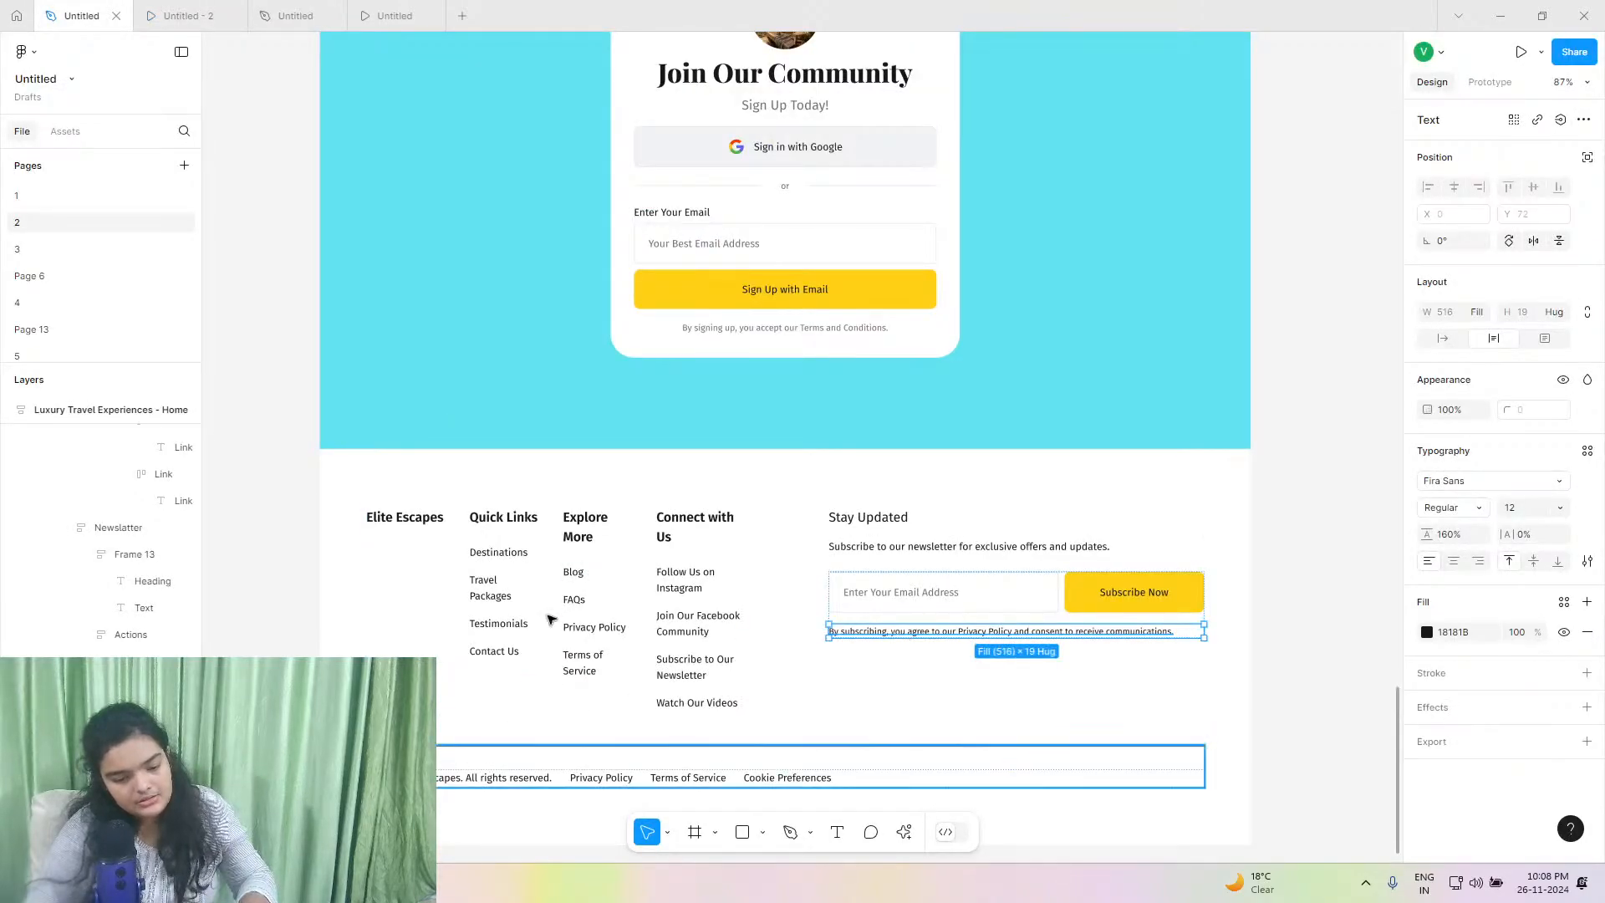
{"action": "left_click", "coordinate": [439, 767]}
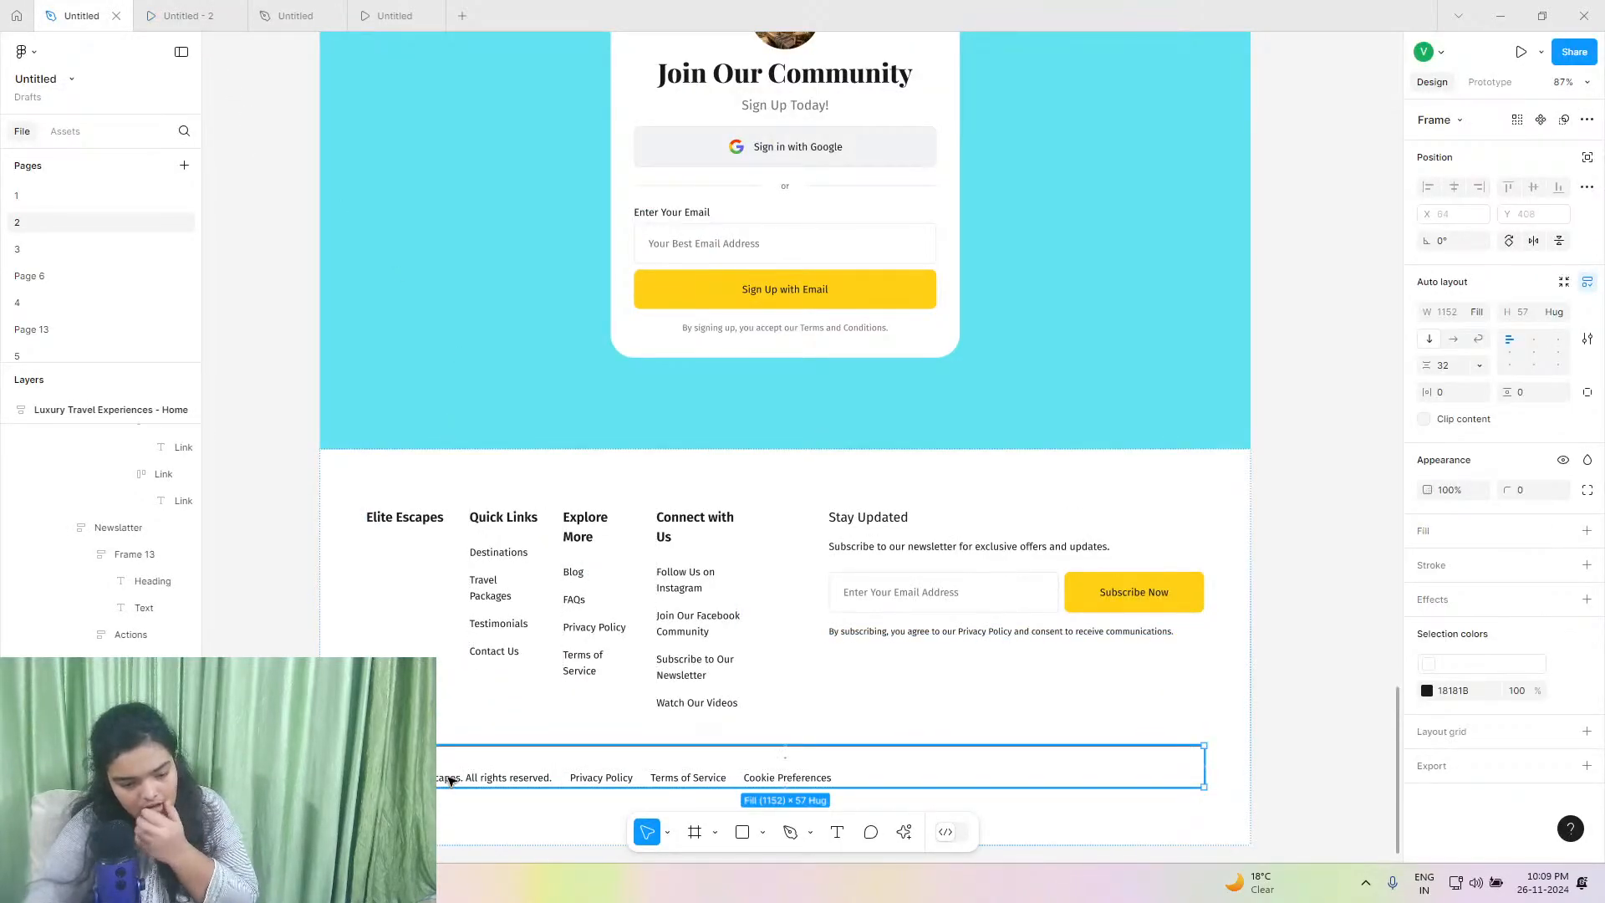
{"action": "double_click", "coordinate": [452, 782]}
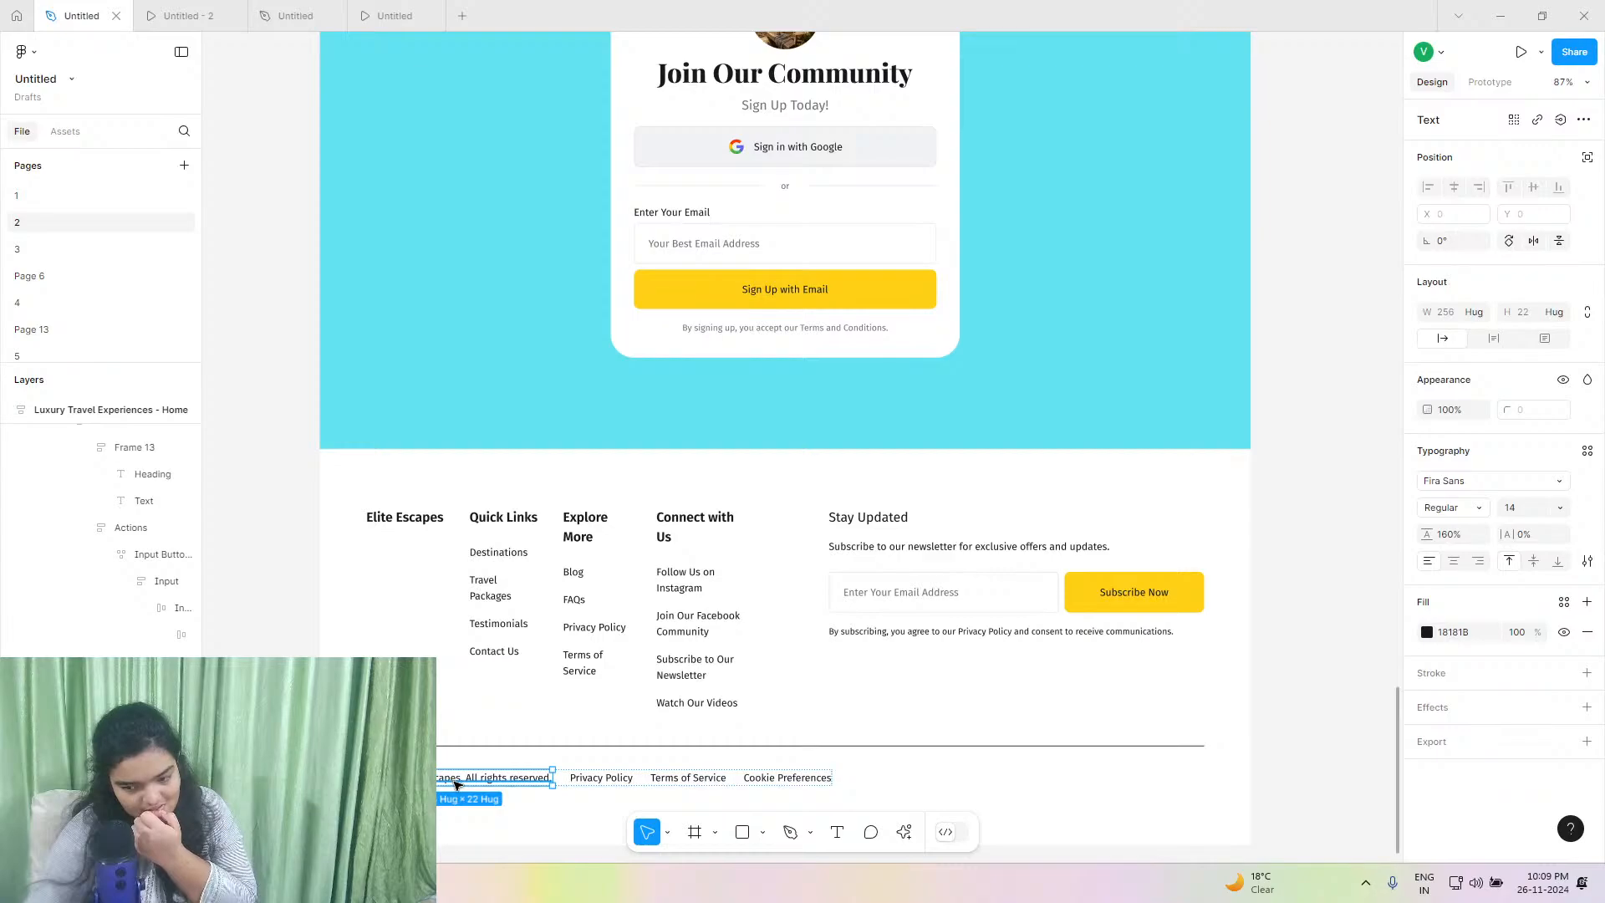
{"action": "left_click", "coordinate": [153, 11]}
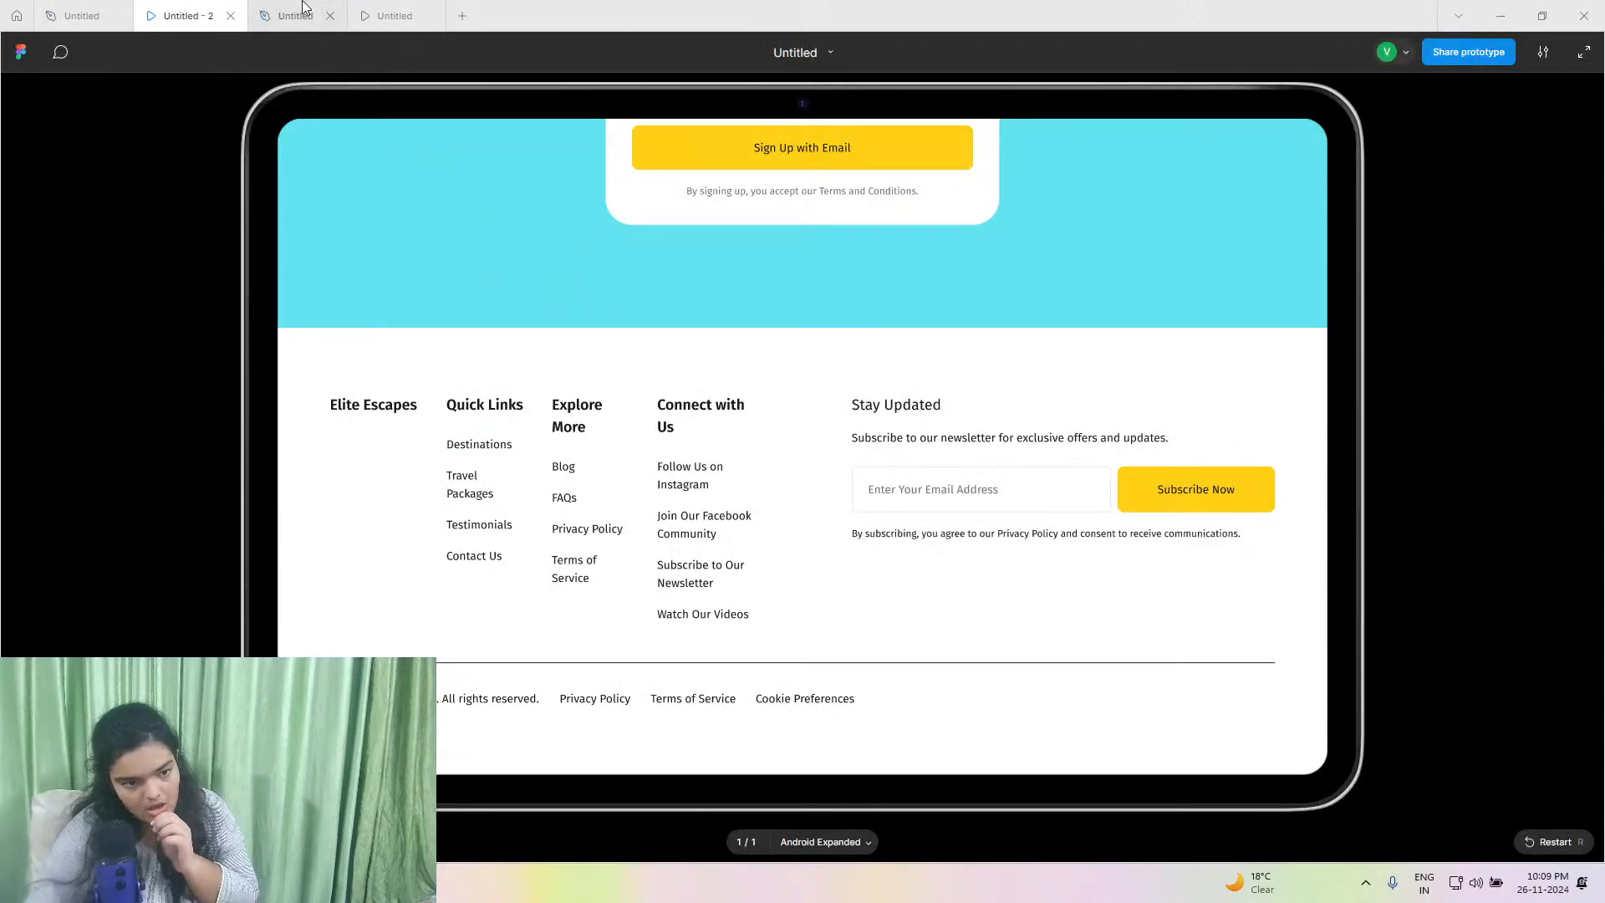
{"action": "left_click", "coordinate": [302, 11]}
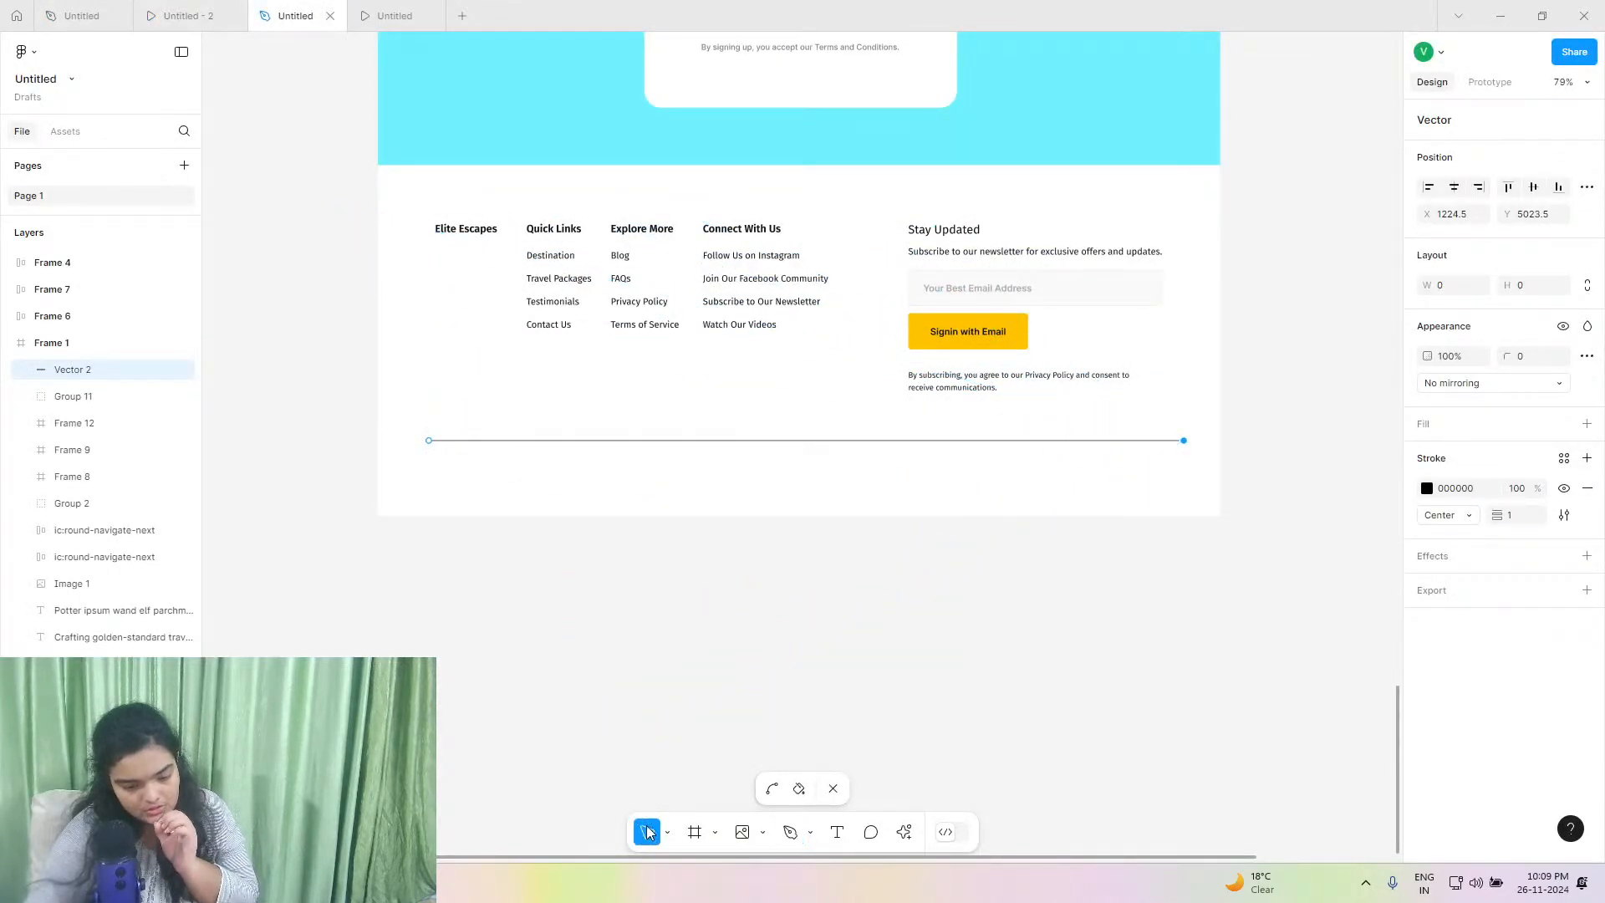
{"action": "left_click", "coordinate": [970, 258]}
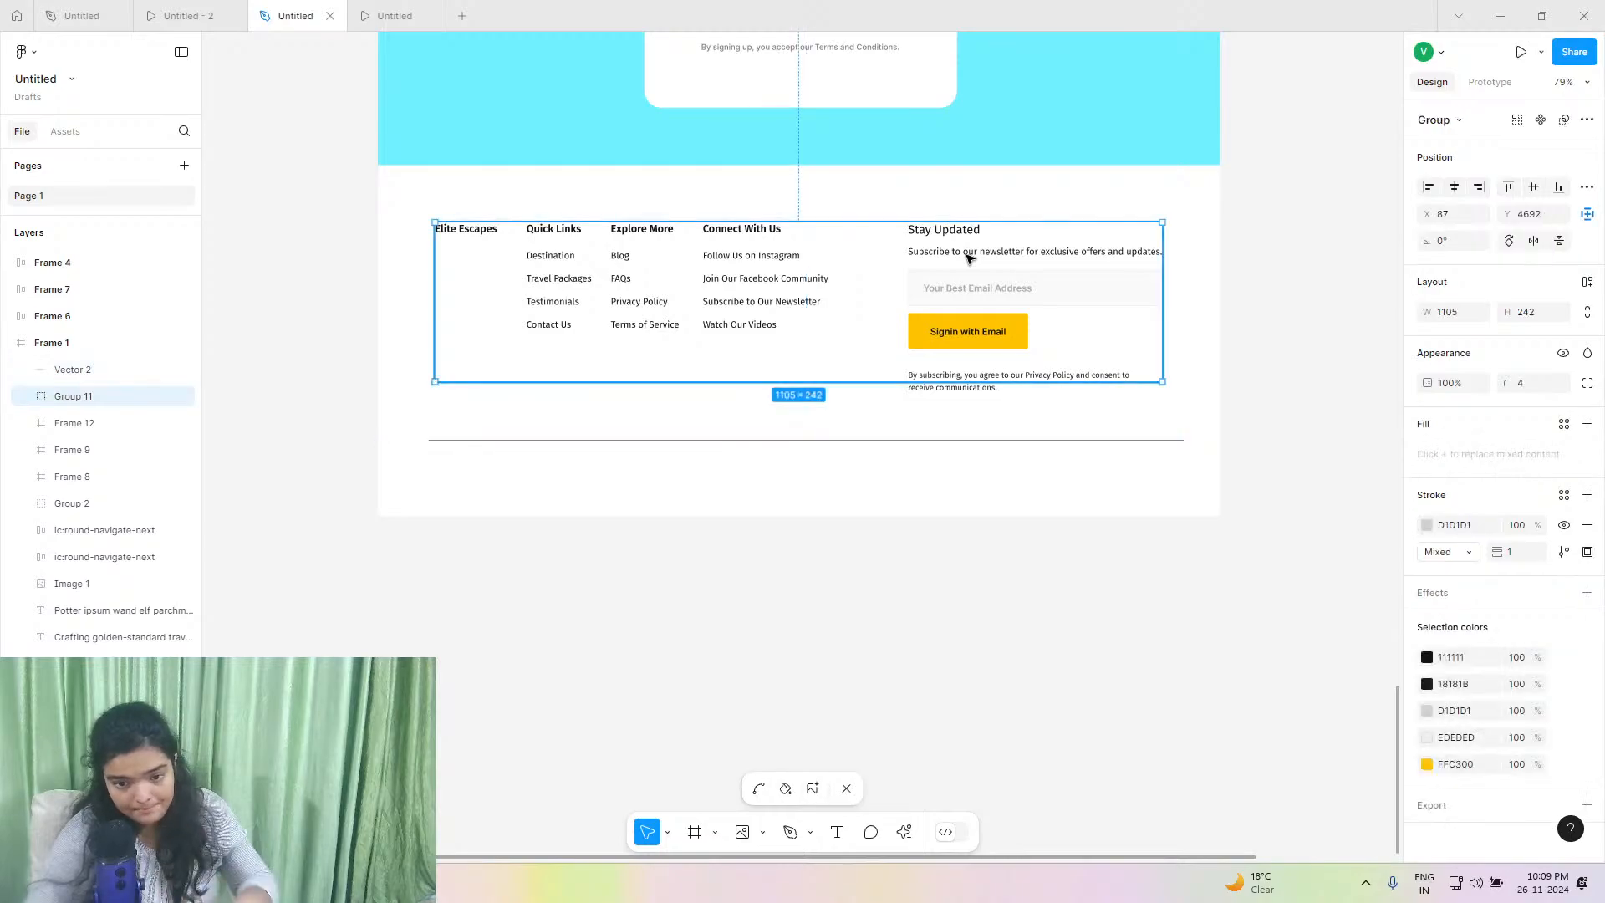
{"action": "double_click", "coordinate": [970, 258]}
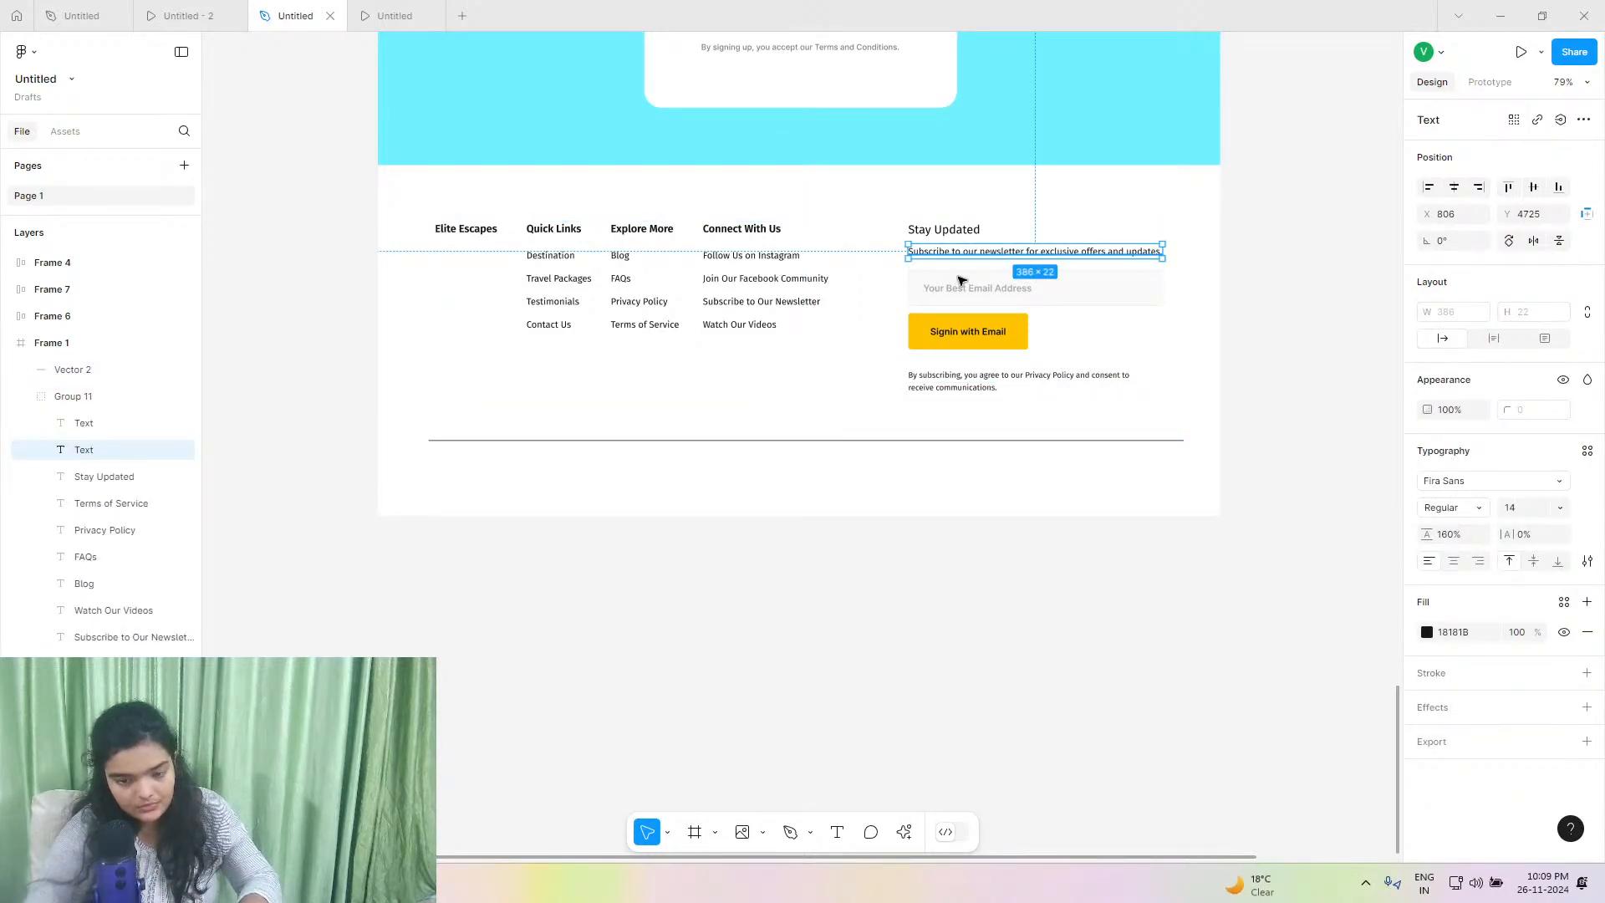
{"action": "left_click_drag", "start_coordinate": [967, 261], "coordinate": [125, 372]}
{"action": "left_click_drag", "start_coordinate": [565, 482], "coordinate": [534, 469]}
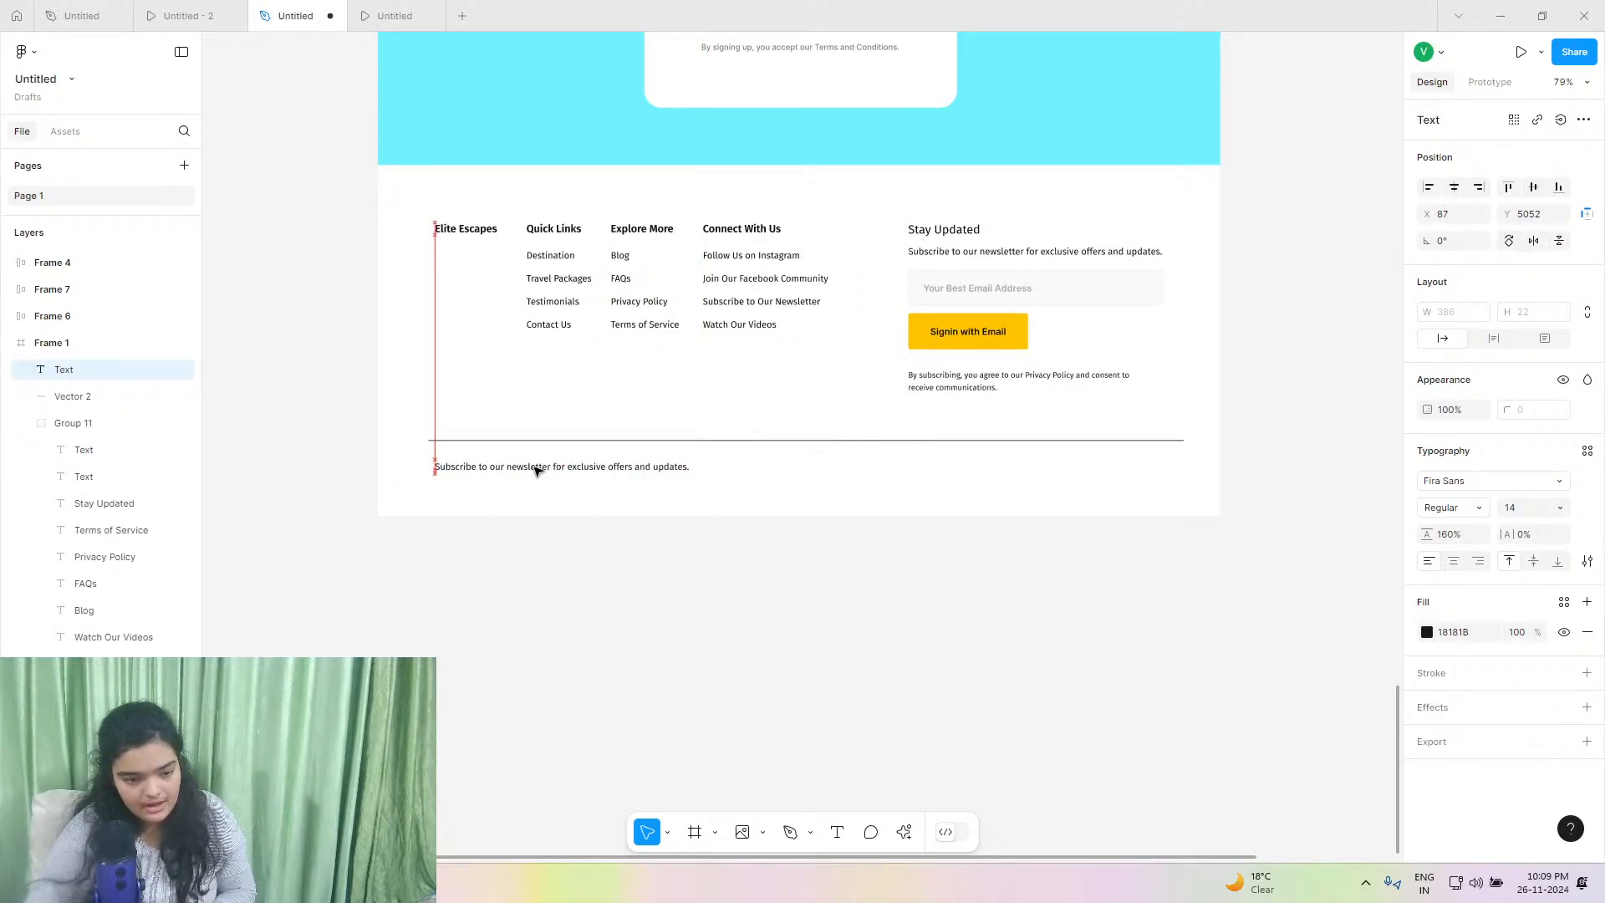
Replace the text below the divider with "© 2024 Elite Escapes. All rights reserved." copied from the reference file's bottom row.
{"action": "left_click", "coordinate": [81, 15]}
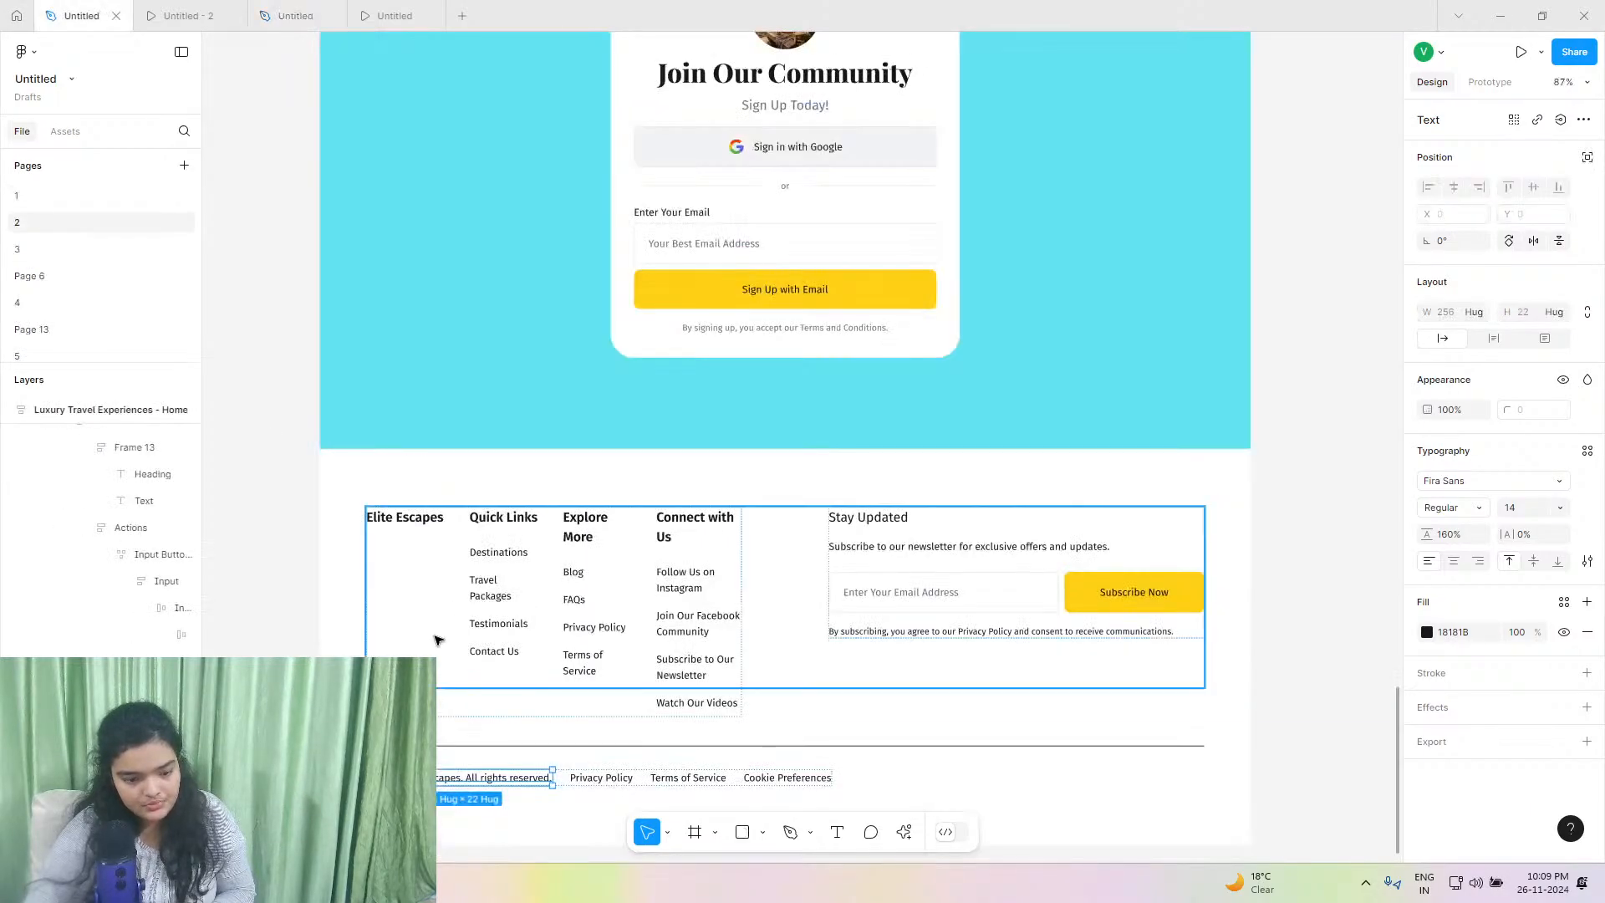
{"action": "double_click", "coordinate": [493, 777]}
{"action": "right_click", "coordinate": [493, 778]}
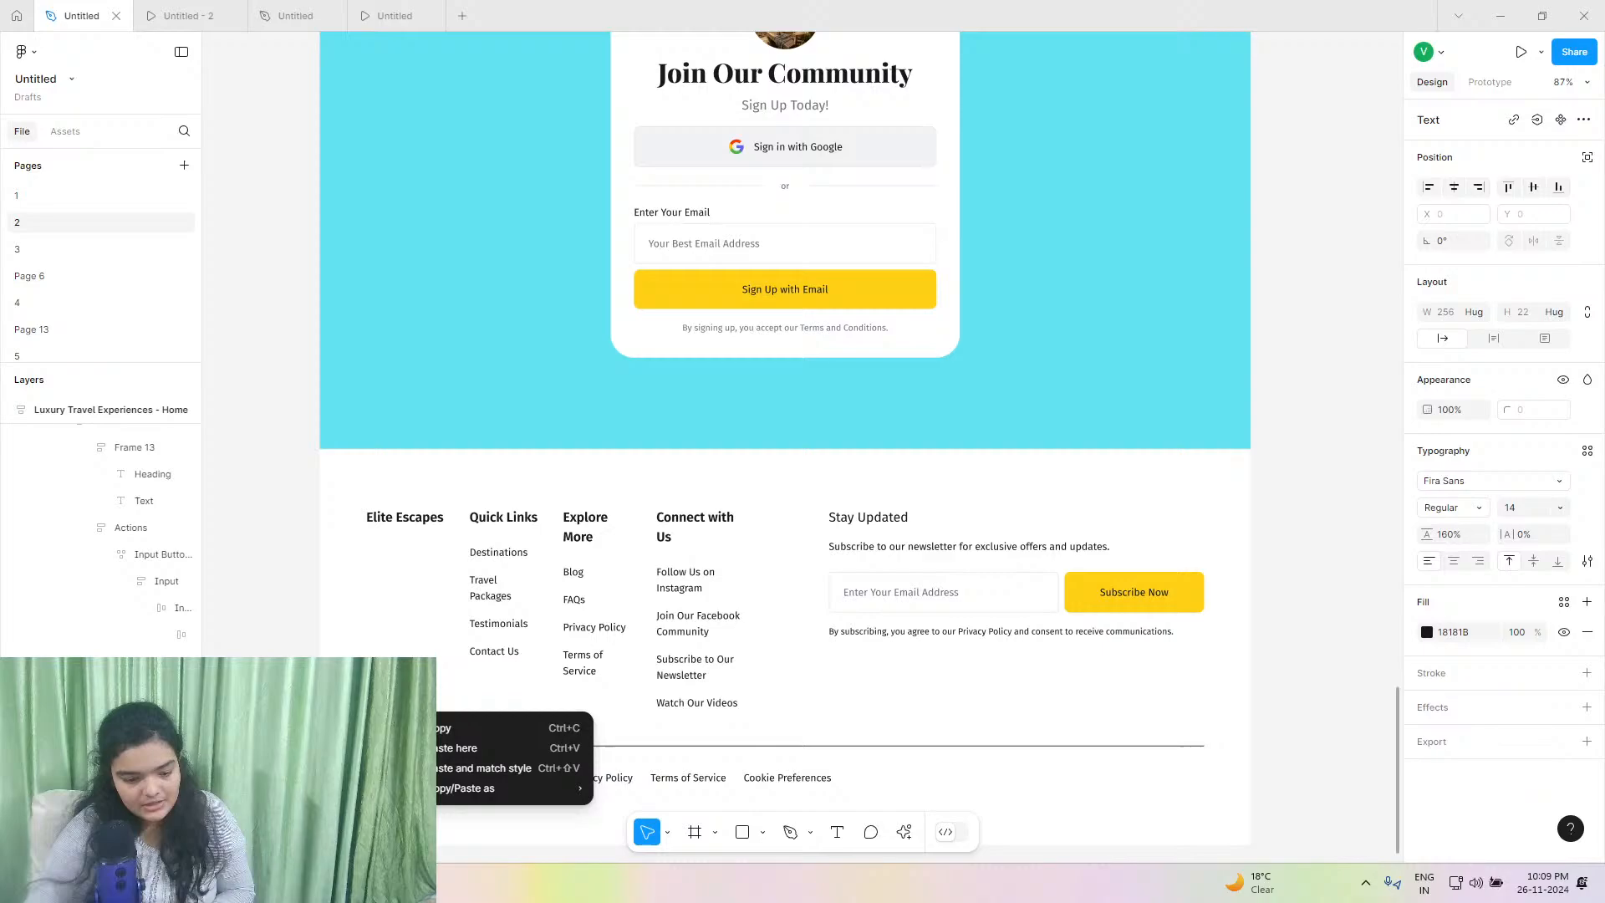
{"action": "left_click", "coordinate": [450, 734]}
{"action": "left_click", "coordinate": [197, 15]}
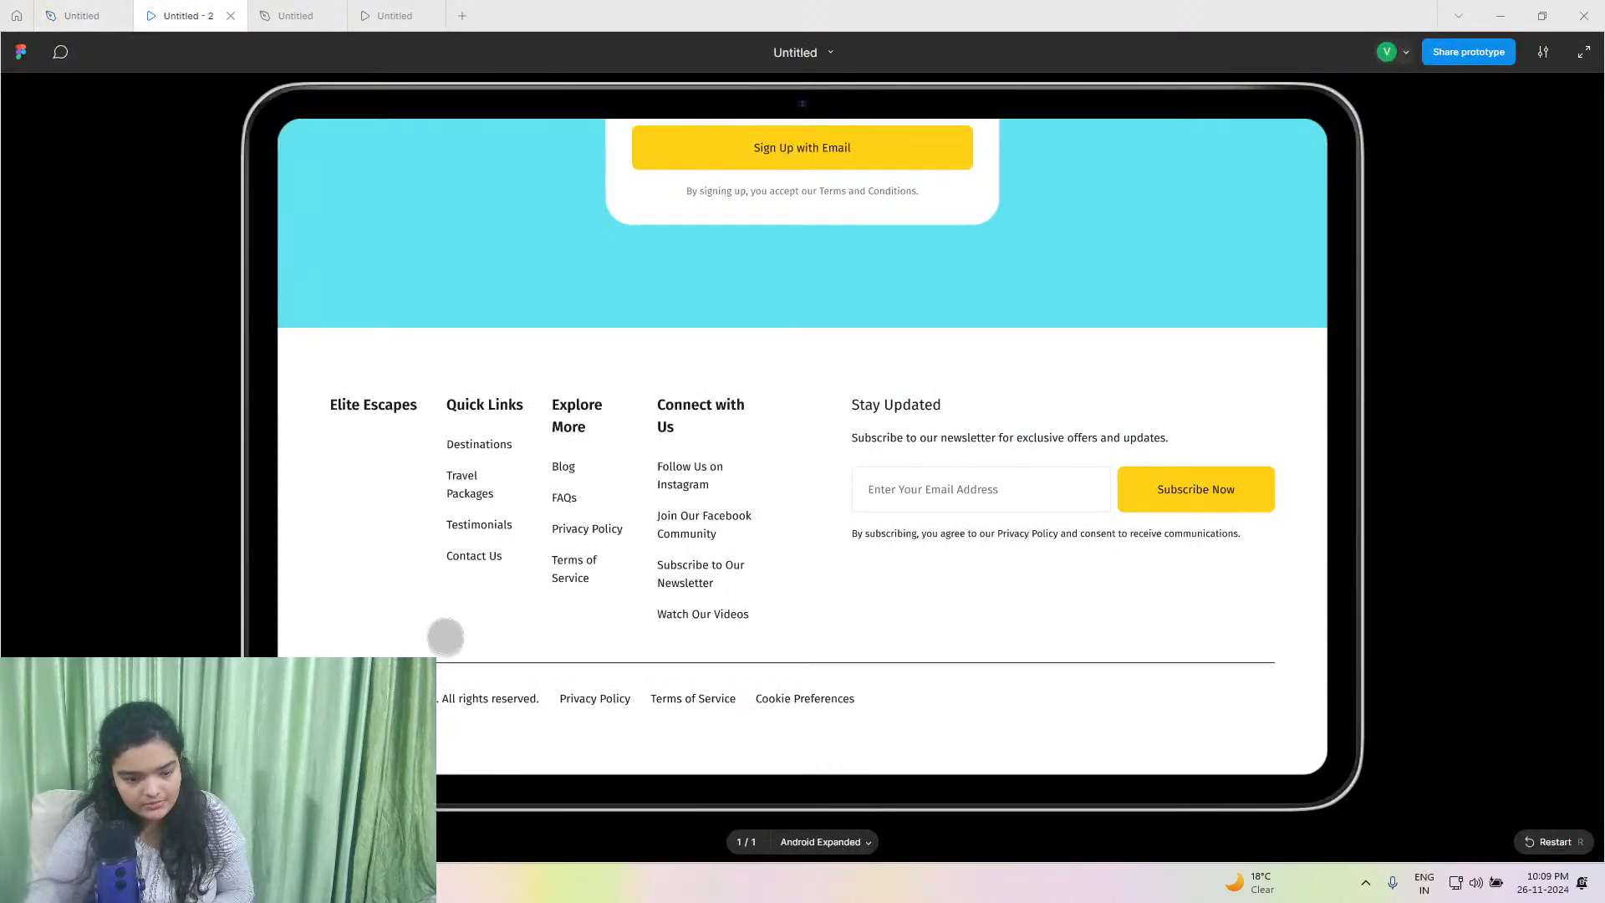
{"action": "left_click", "coordinate": [286, 15]}
{"action": "double_click", "coordinate": [494, 461]}
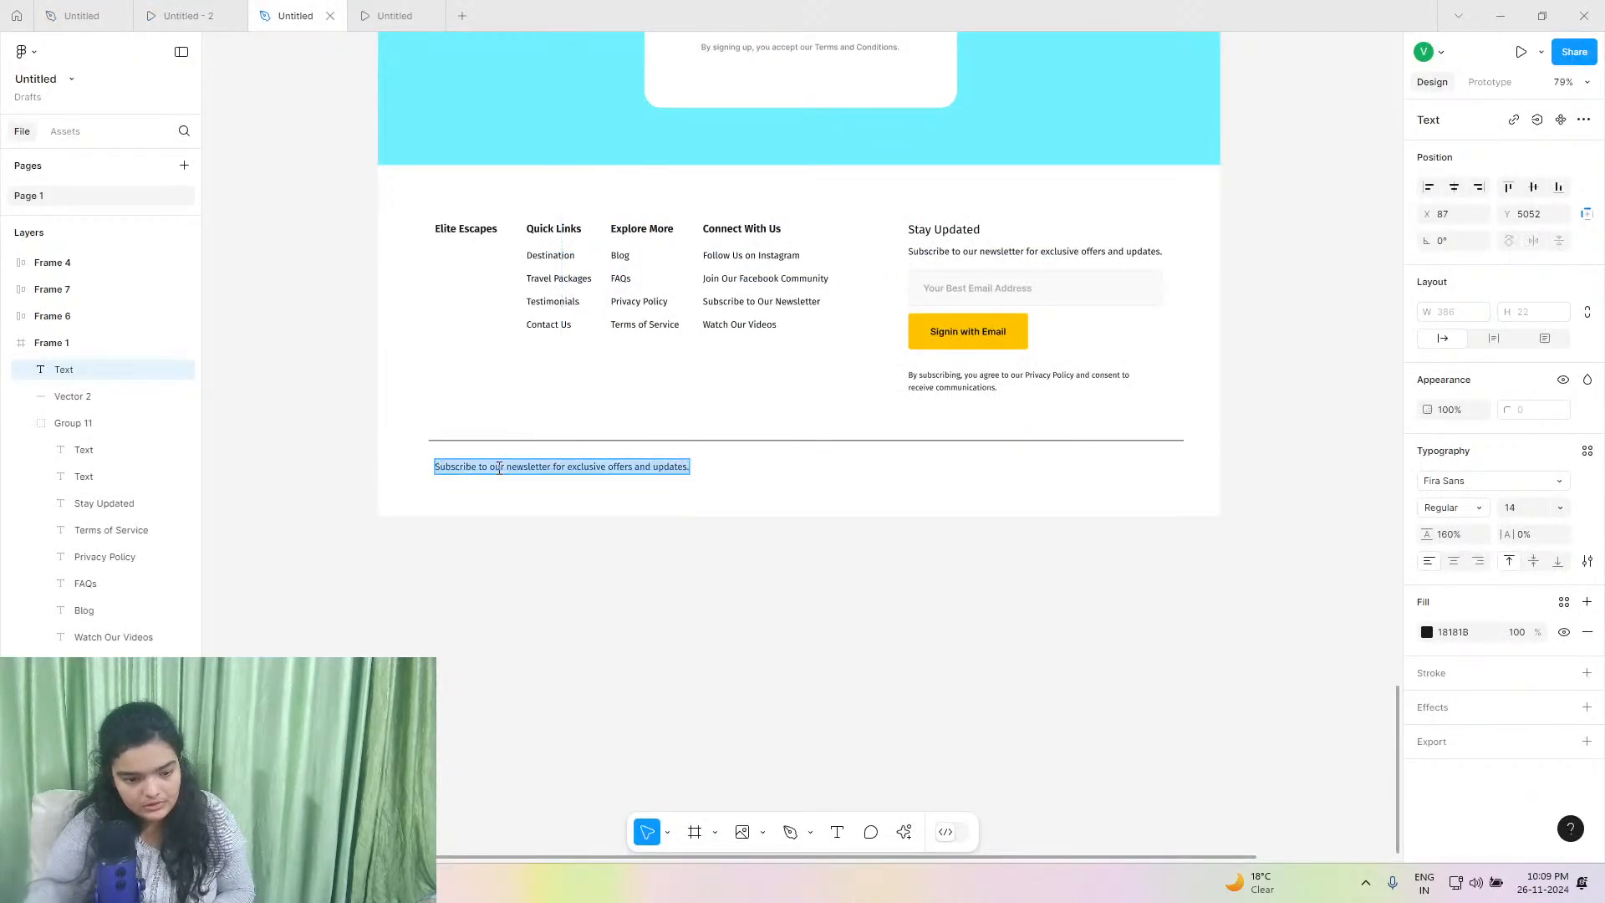
{"action": "right_click", "coordinate": [501, 466]}
{"action": "left_click", "coordinate": [535, 516]}
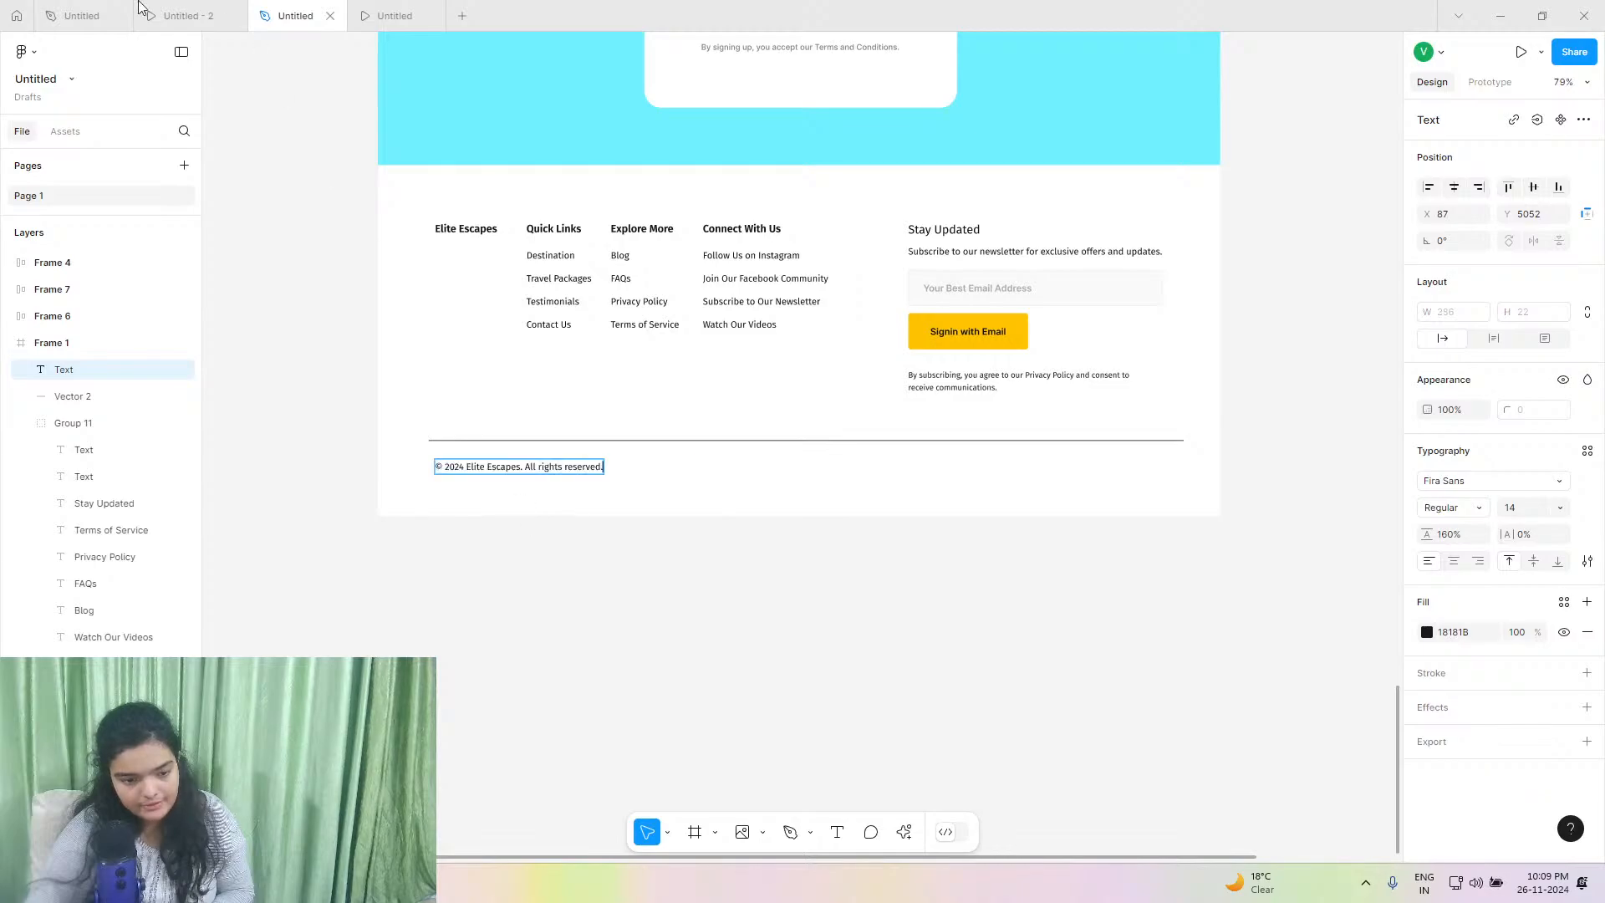
Place three copies of the copyright line in a row after it, starting at X 358, Y 5052, and combine them in a horizontal auto layout.
{"action": "left_click", "coordinate": [109, 15]}
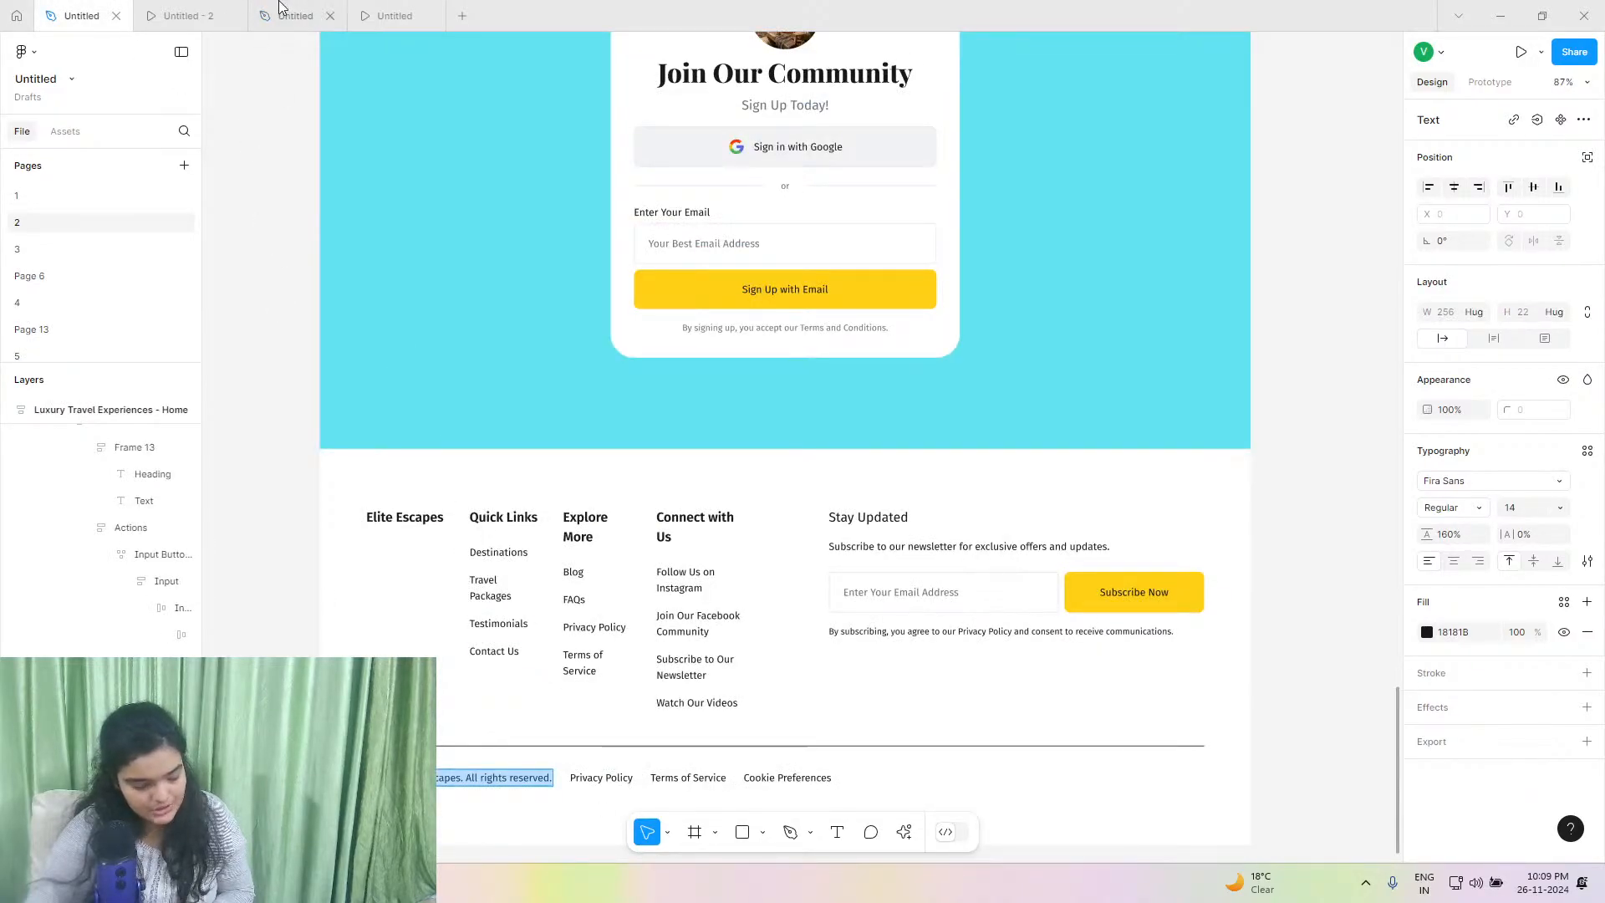
{"action": "left_click", "coordinate": [214, 12]}
{"action": "left_click", "coordinate": [302, 15]}
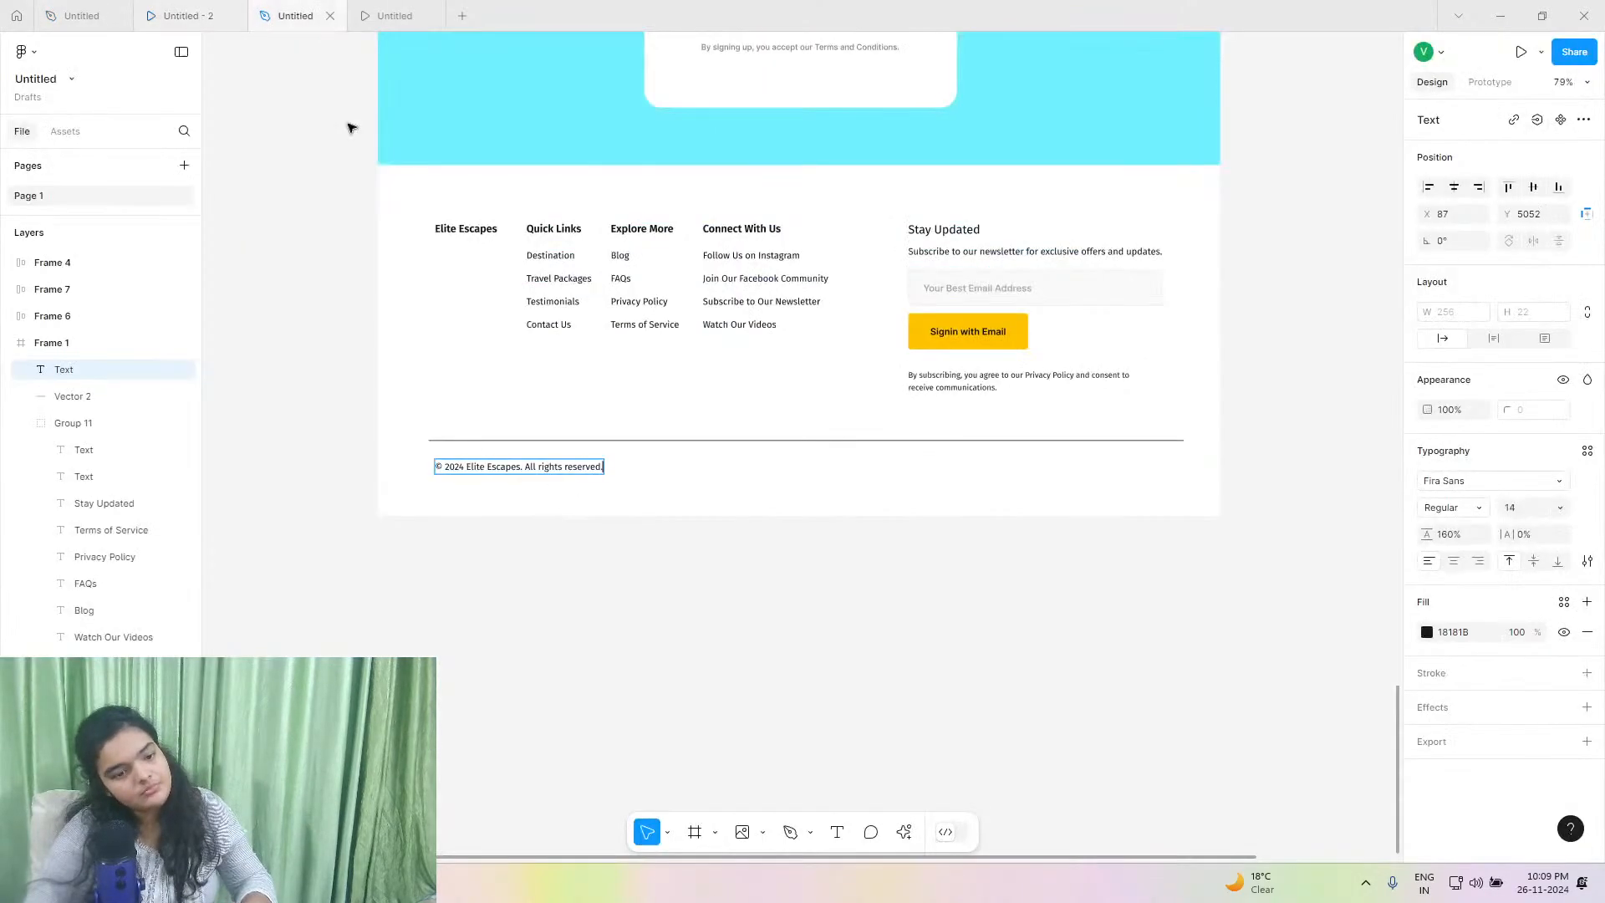
{"action": "key", "text": "ctrl+d"}
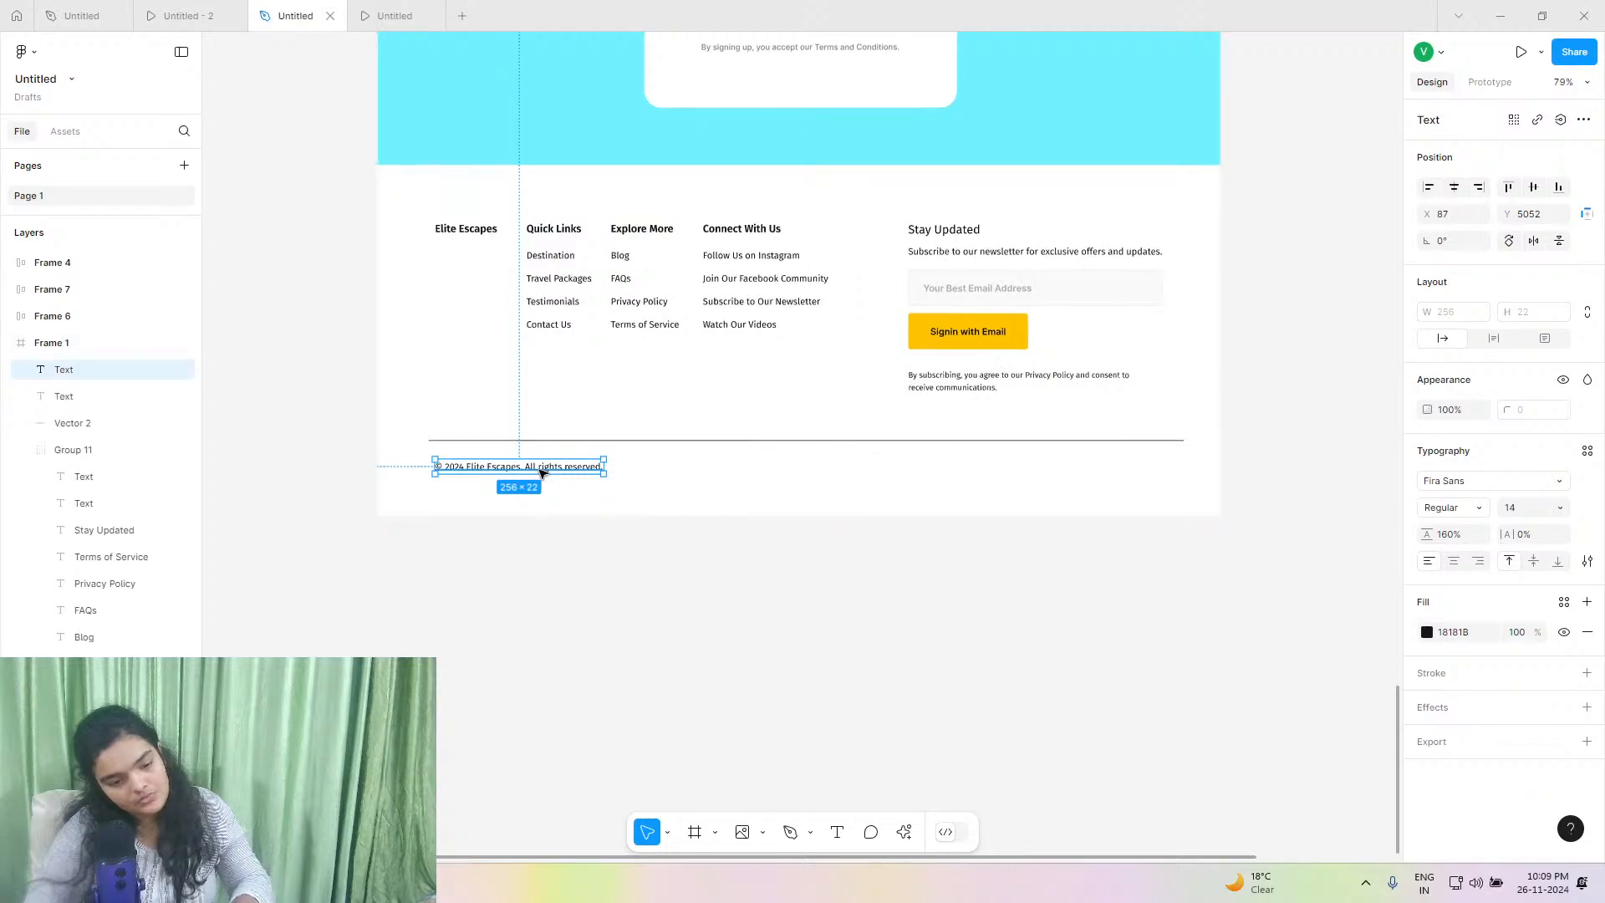
{"action": "left_click_drag", "start_coordinate": [539, 466], "coordinate": [1027, 475]}
{"action": "left_click", "coordinate": [923, 468], "text": "shift"}
{"action": "left_click", "coordinate": [776, 473], "text": "shift"}
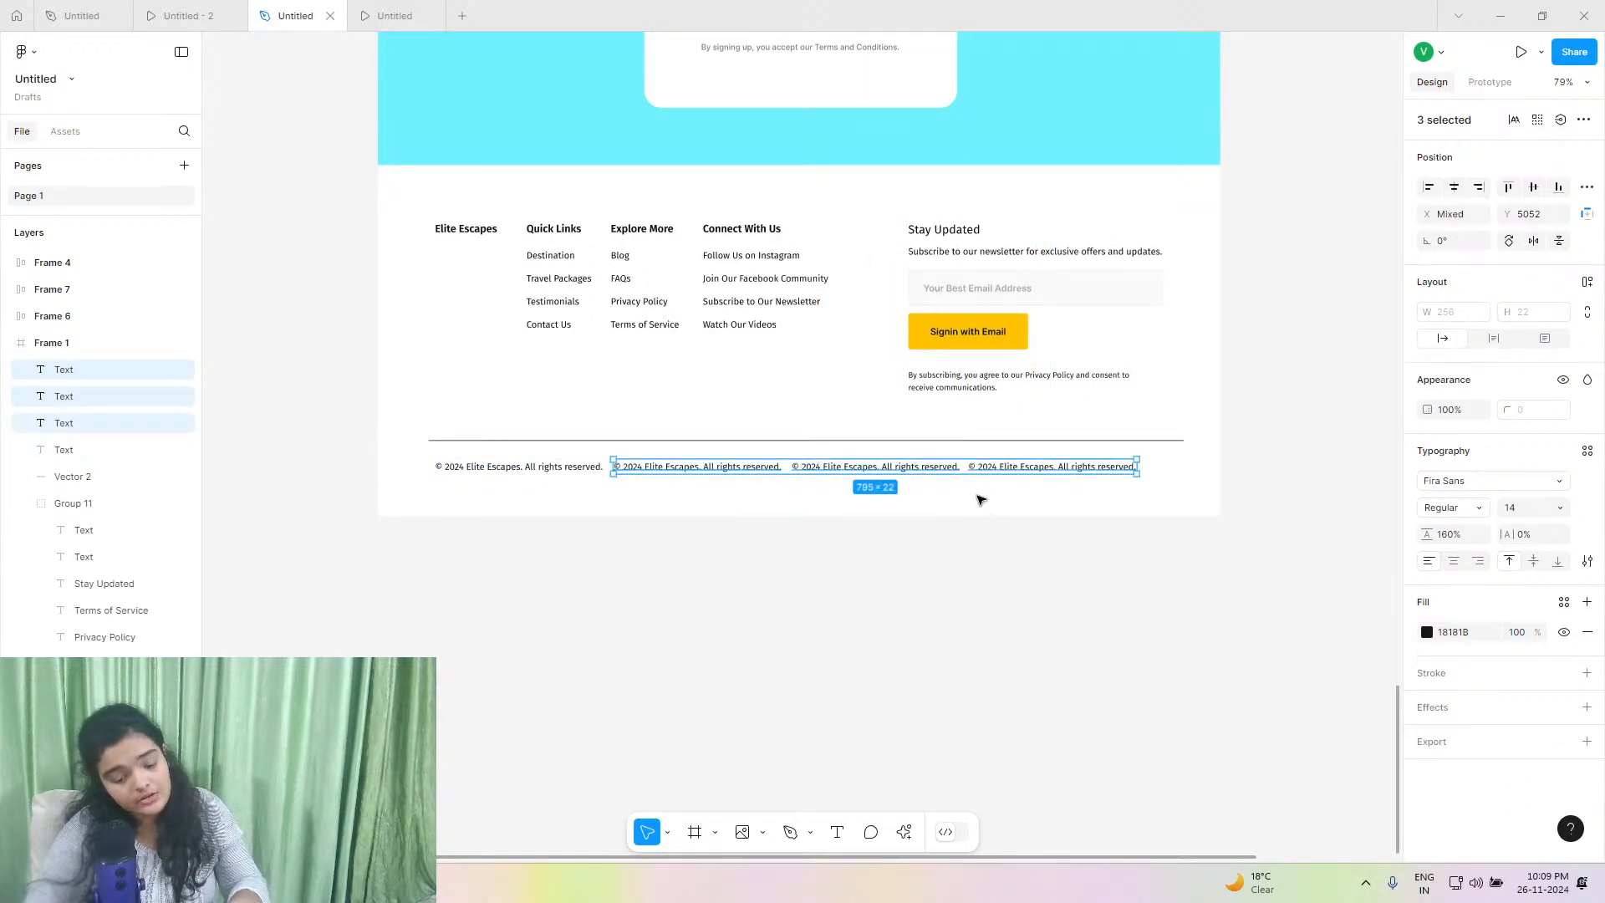
{"action": "key", "text": "ctrl+g"}
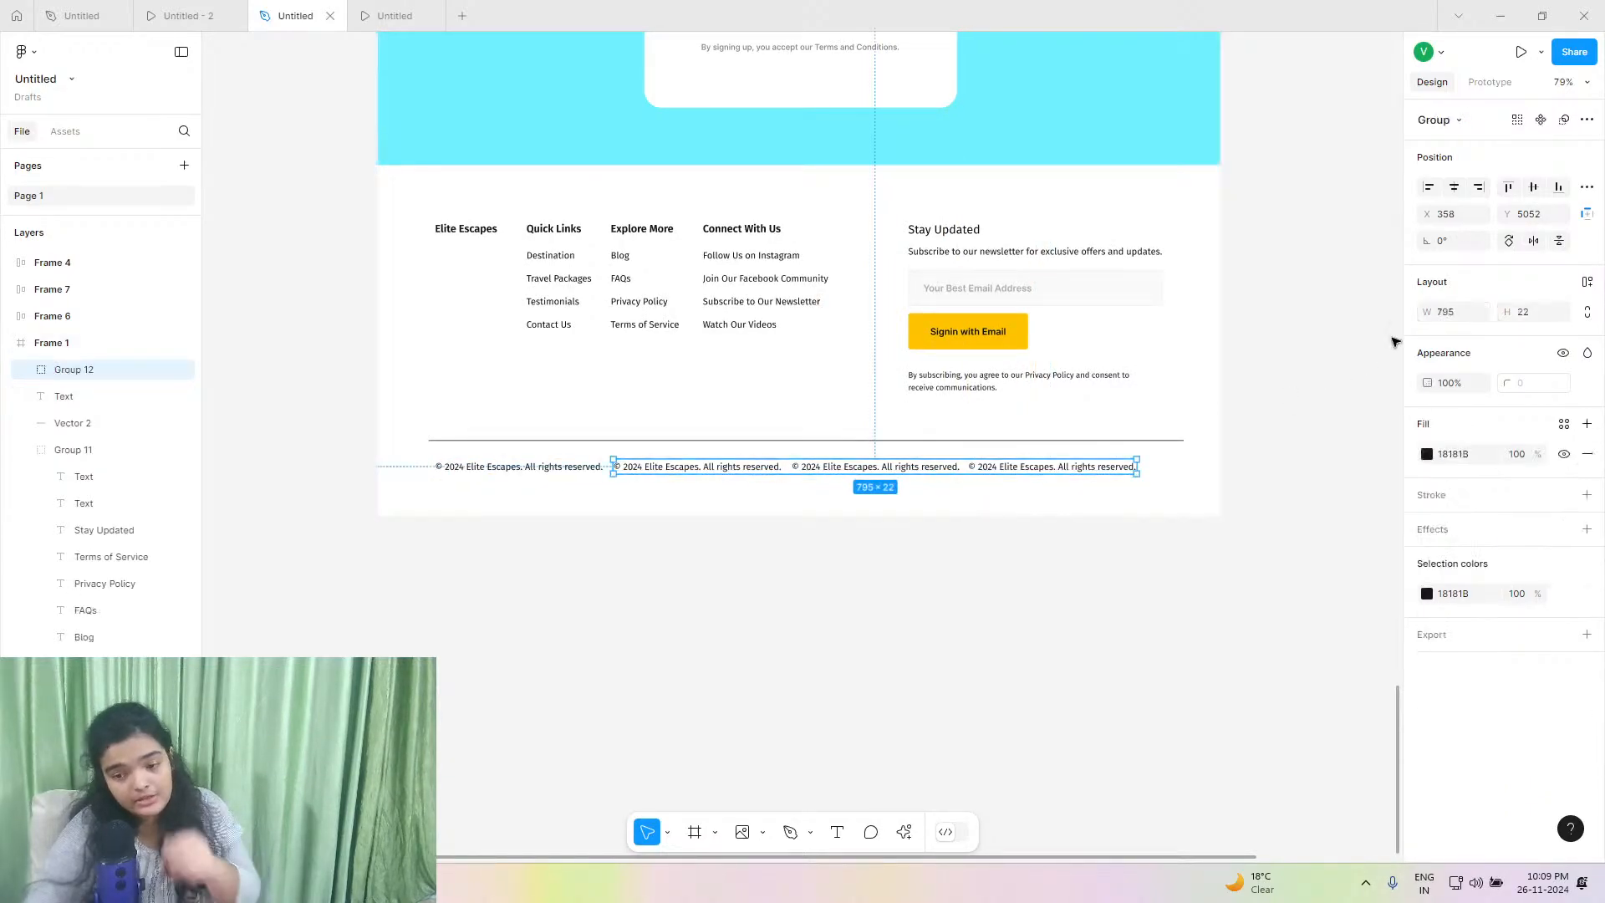
{"action": "left_click", "coordinate": [1582, 284]}
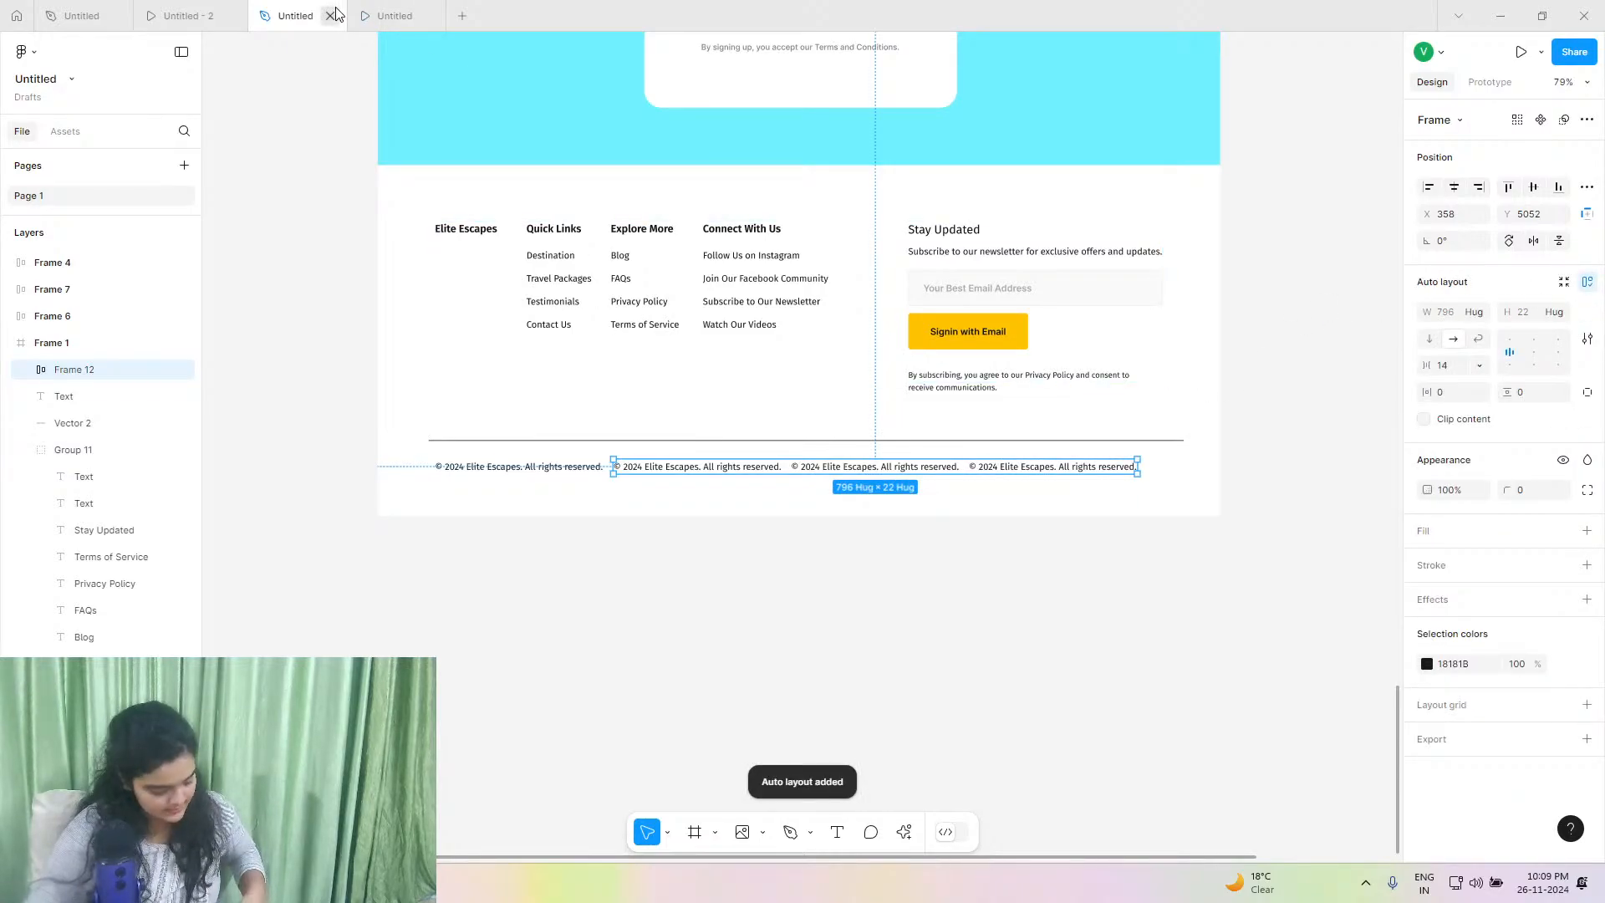
Replace the first copy in the auto layout row with "Privacy Policy" copied from the reference file, and return to the reference file.
{"action": "left_click", "coordinate": [219, 12]}
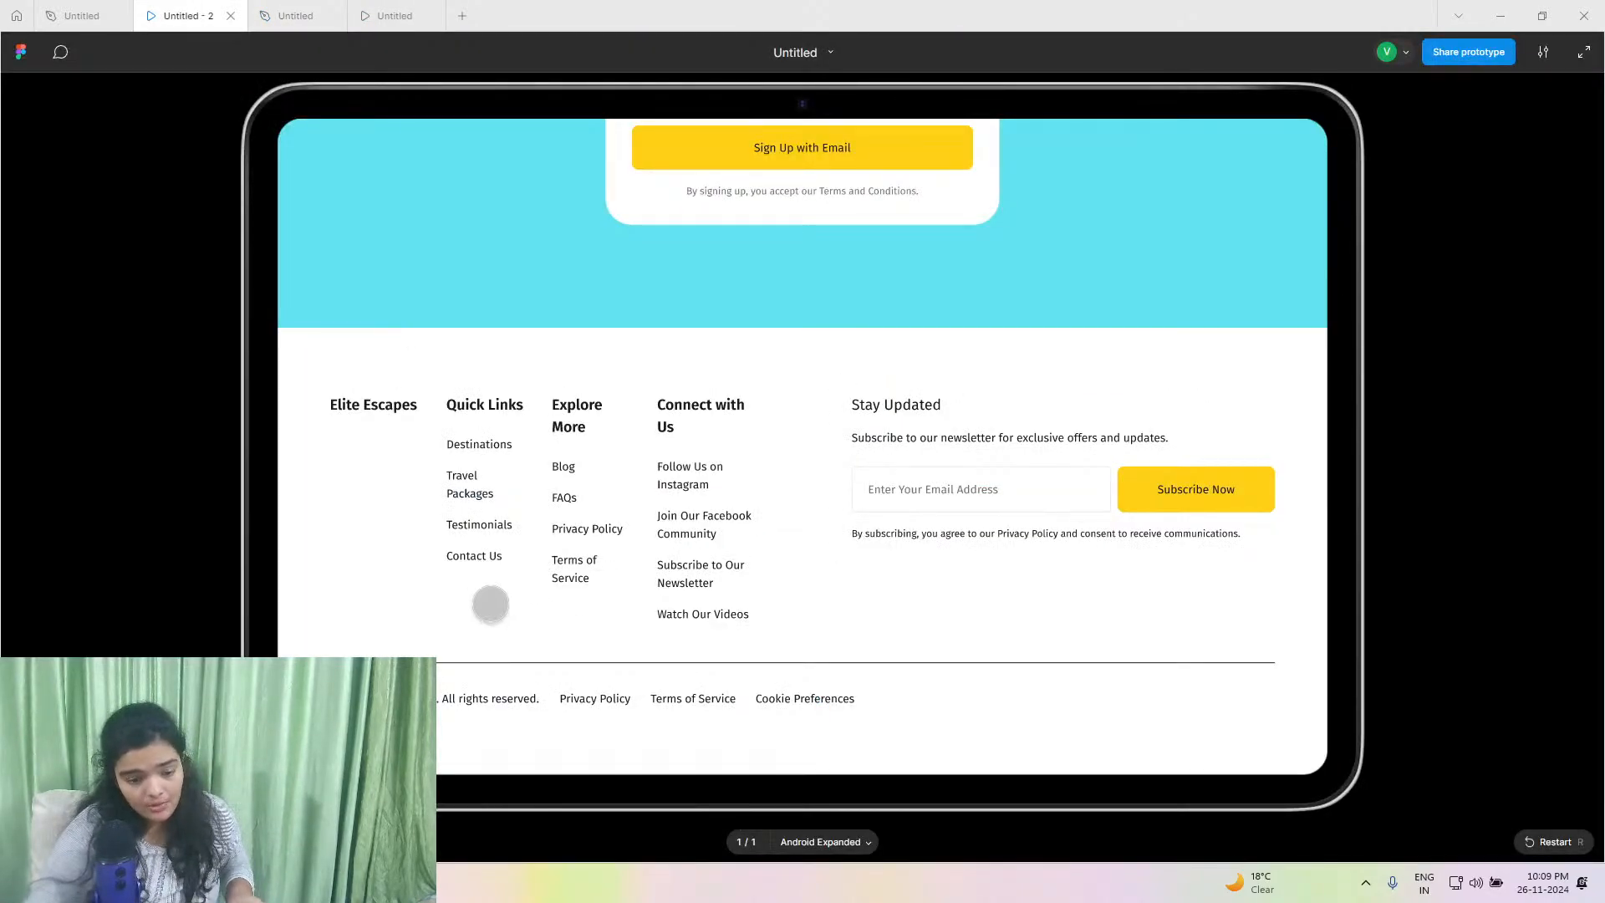
{"action": "left_click", "coordinate": [84, 8]}
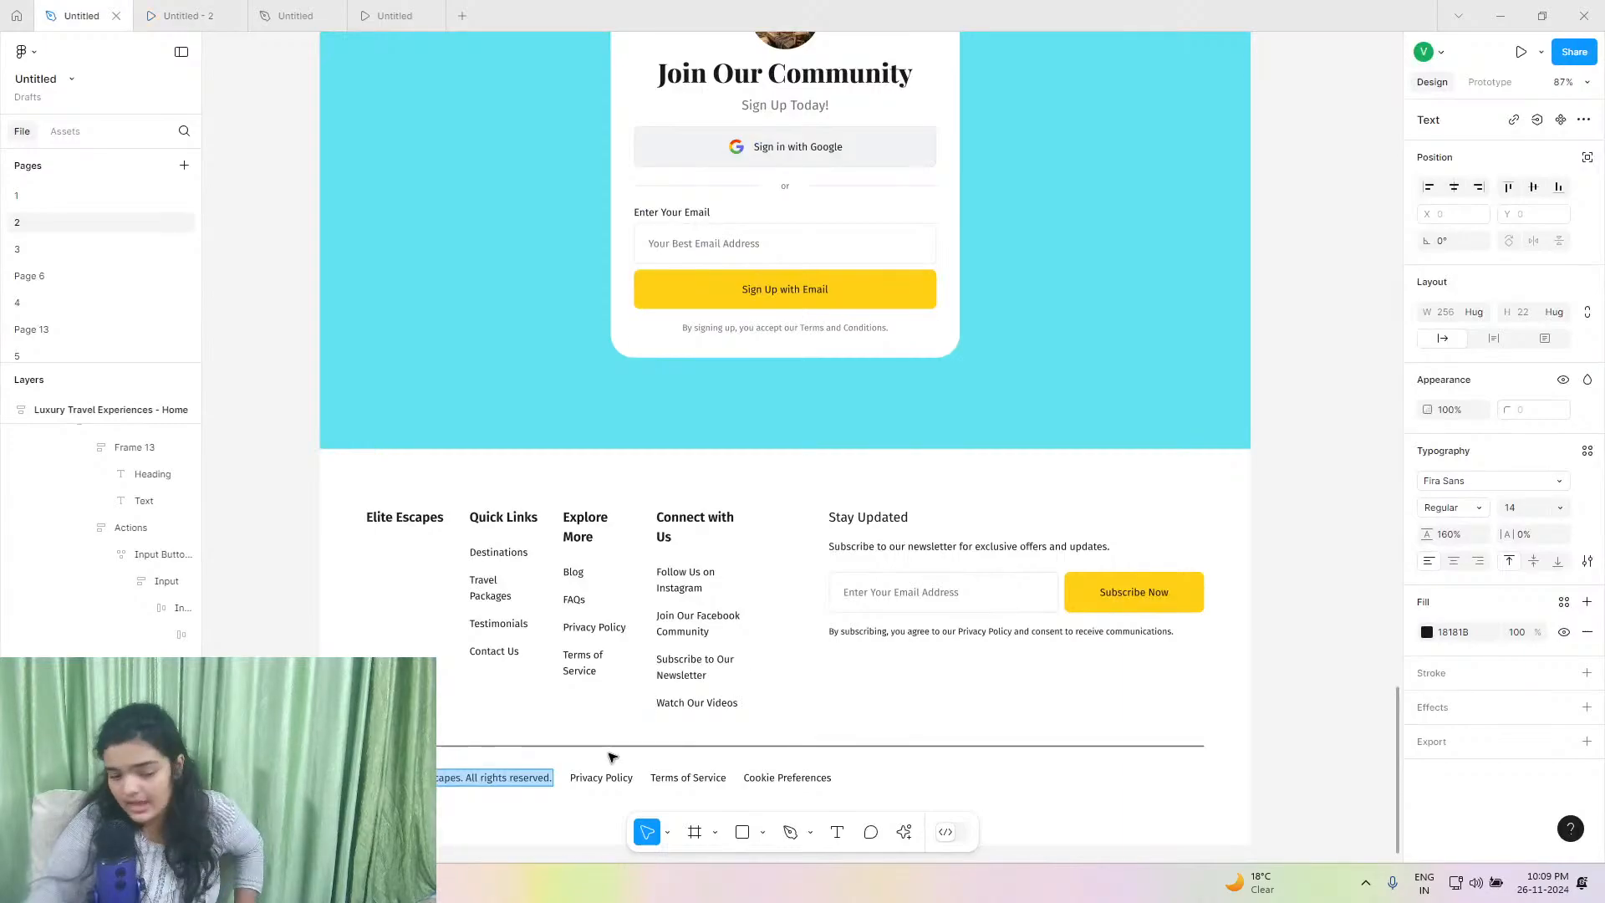
{"action": "left_click", "coordinate": [593, 775]}
{"action": "right_click", "coordinate": [595, 775]}
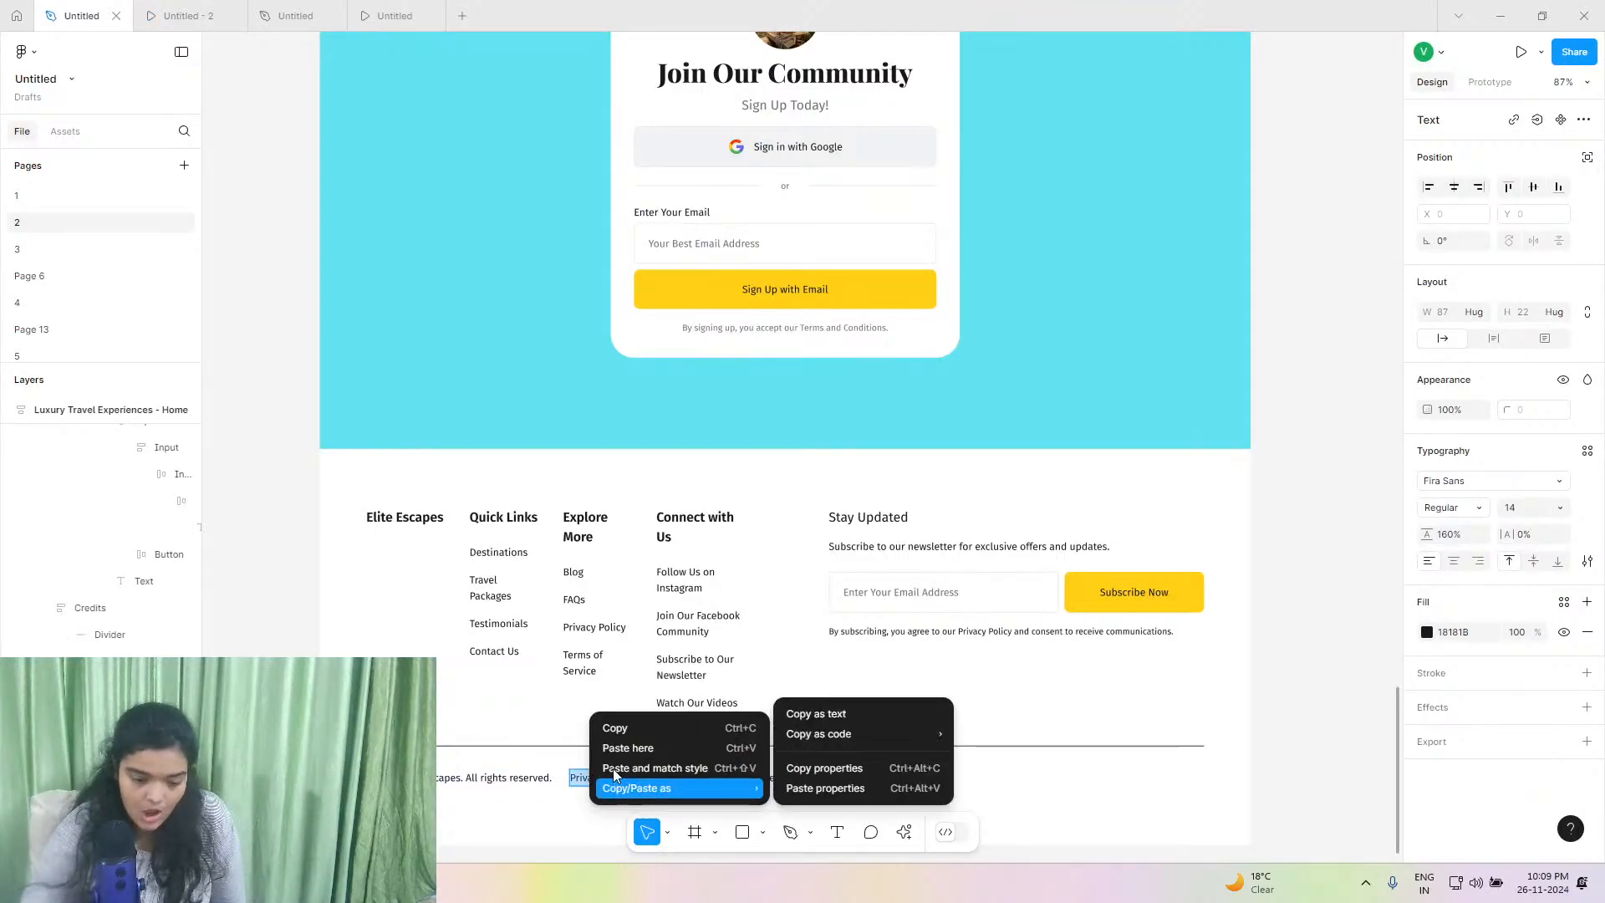
{"action": "left_click", "coordinate": [629, 739]}
{"action": "left_click", "coordinate": [189, 15]}
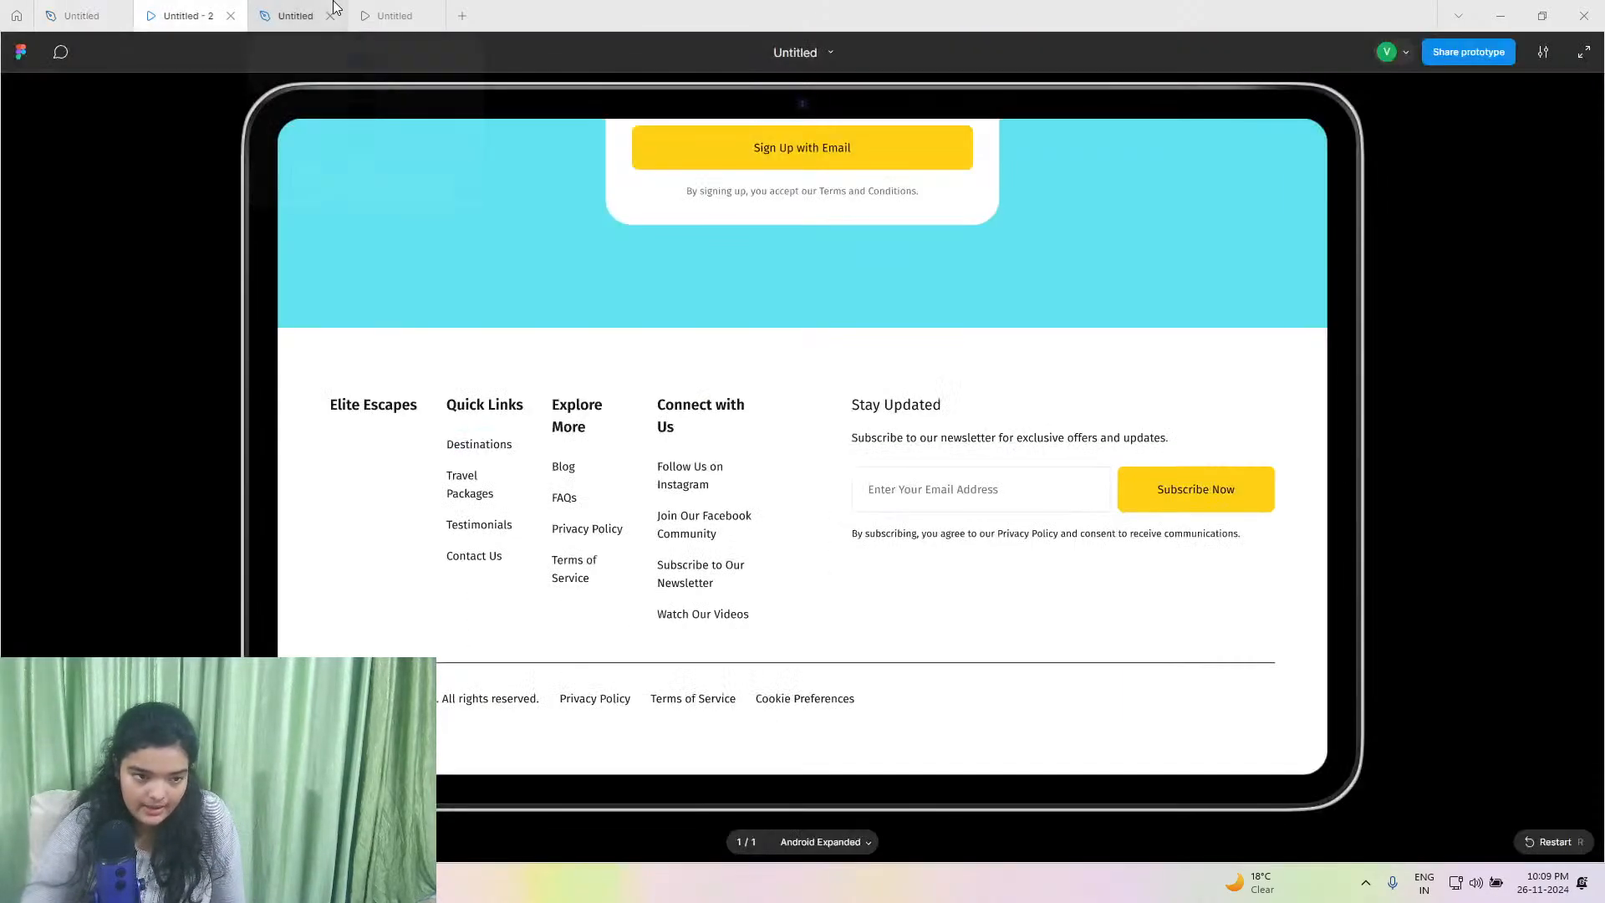
{"action": "left_click", "coordinate": [297, 15]}
{"action": "double_click", "coordinate": [681, 467]}
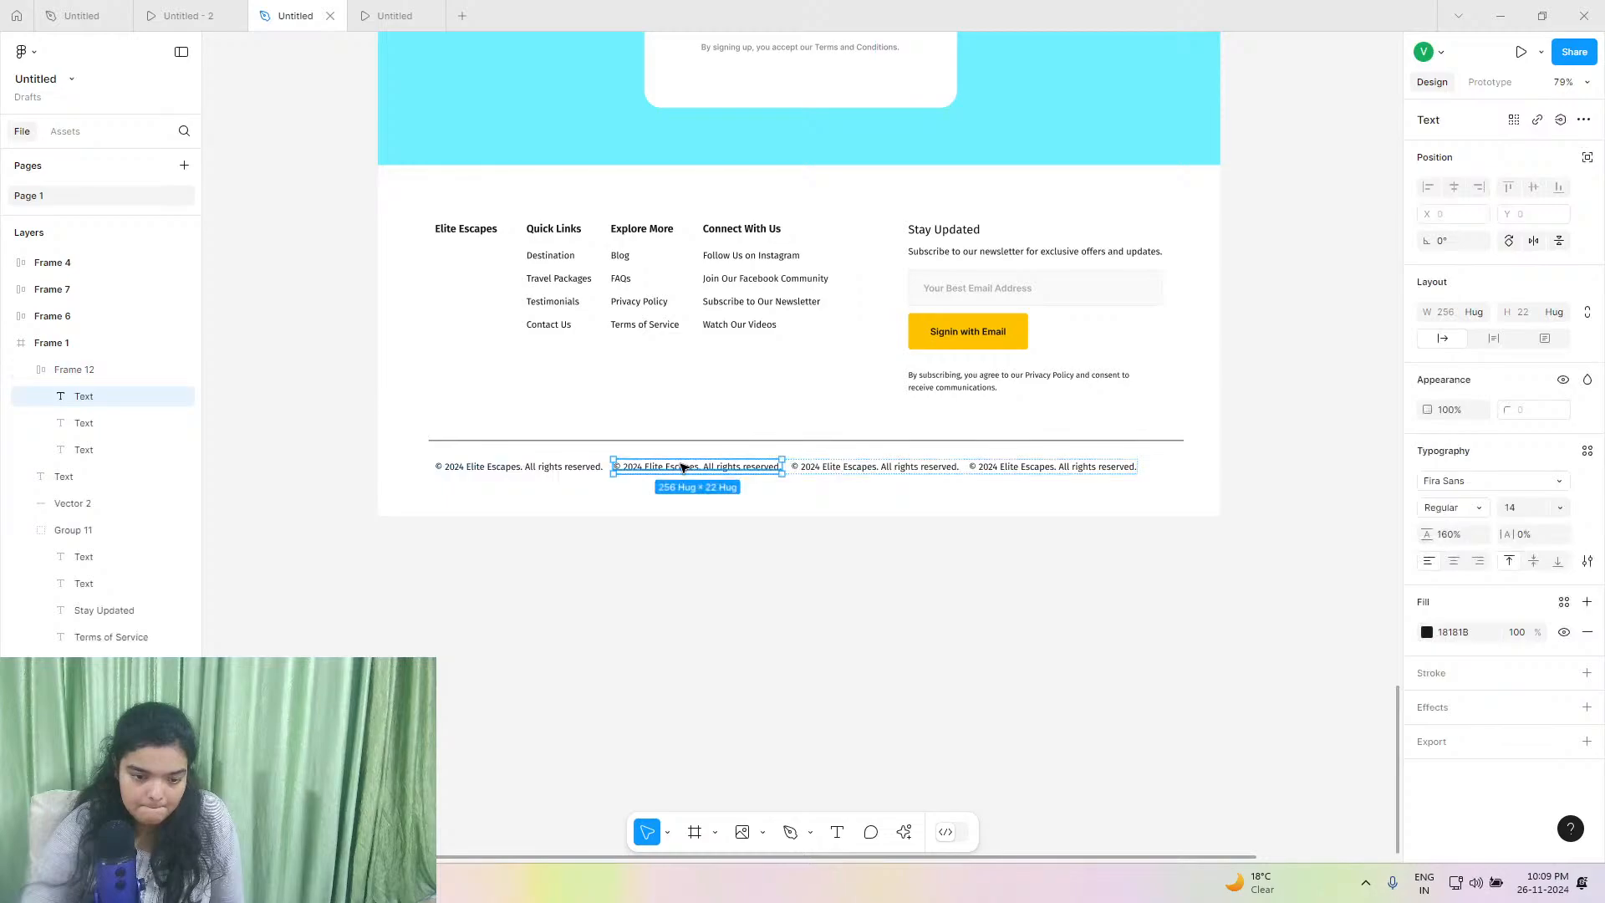
{"action": "double_click", "coordinate": [683, 468]}
{"action": "right_click", "coordinate": [683, 468]}
{"action": "left_click", "coordinate": [707, 514]}
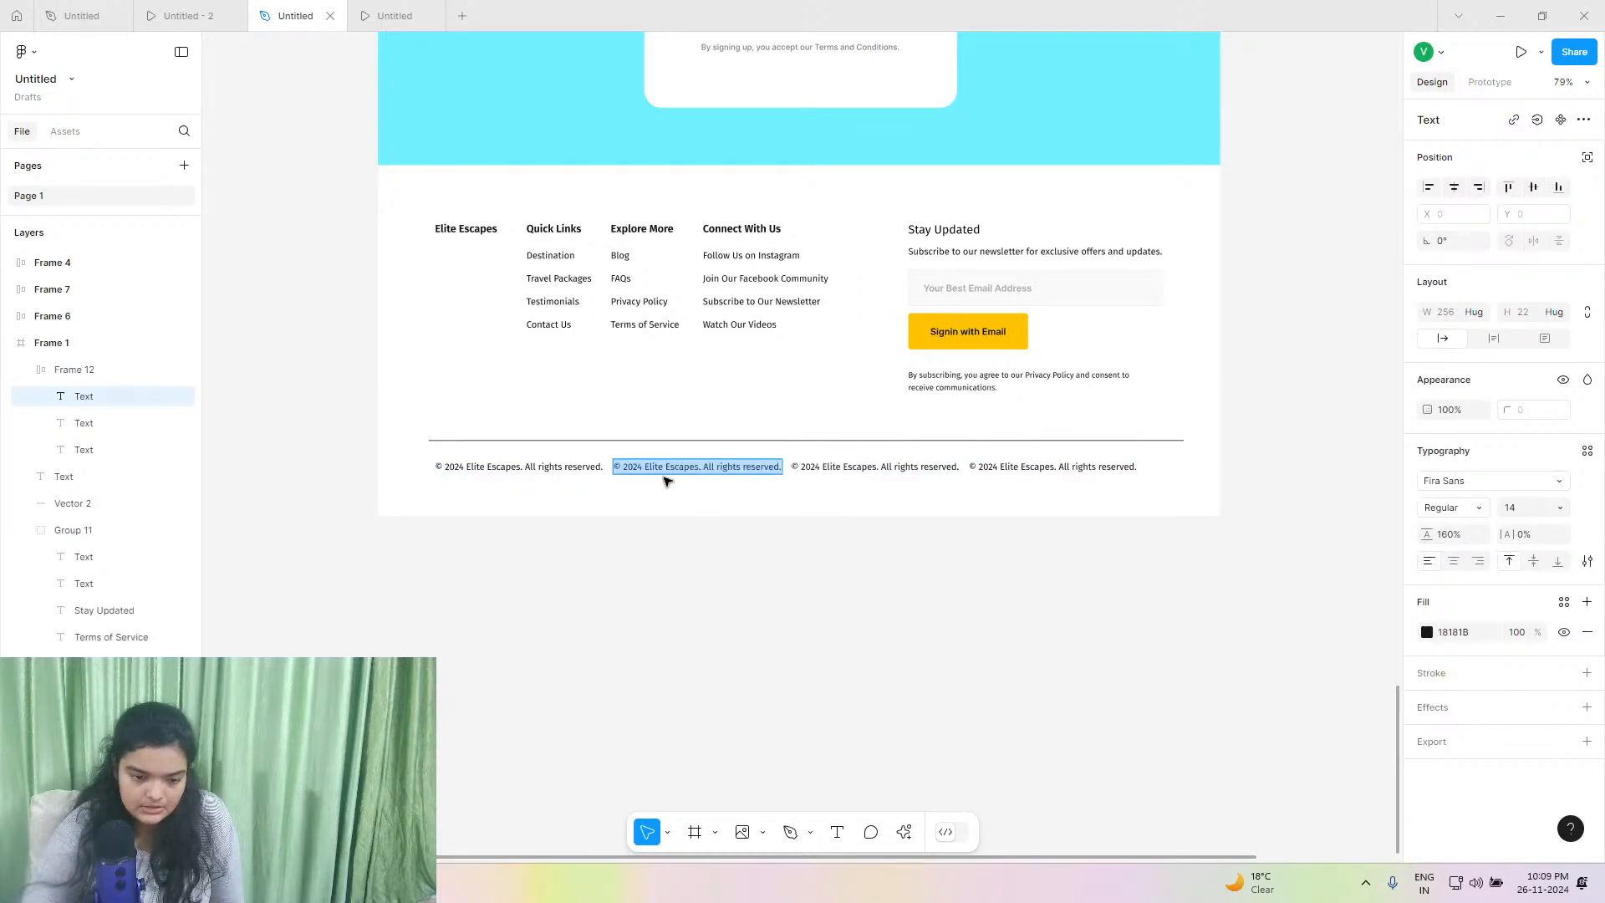
{"action": "left_click", "coordinate": [189, 15]}
{"action": "left_click", "coordinate": [81, 15]}
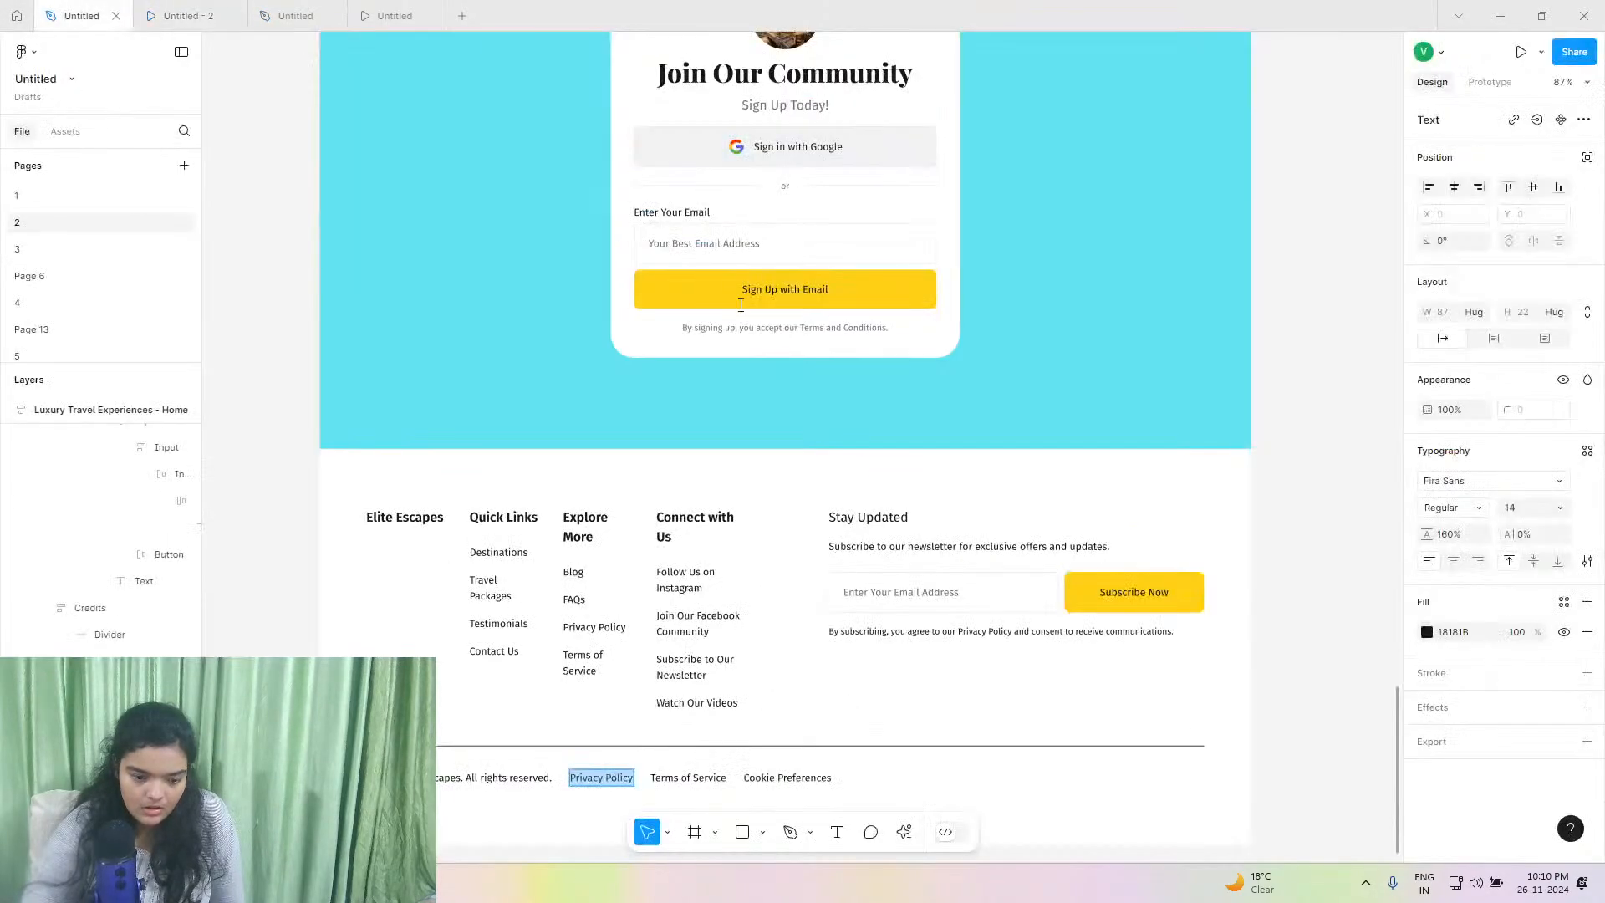
{"action": "right_click", "coordinate": [710, 778]}
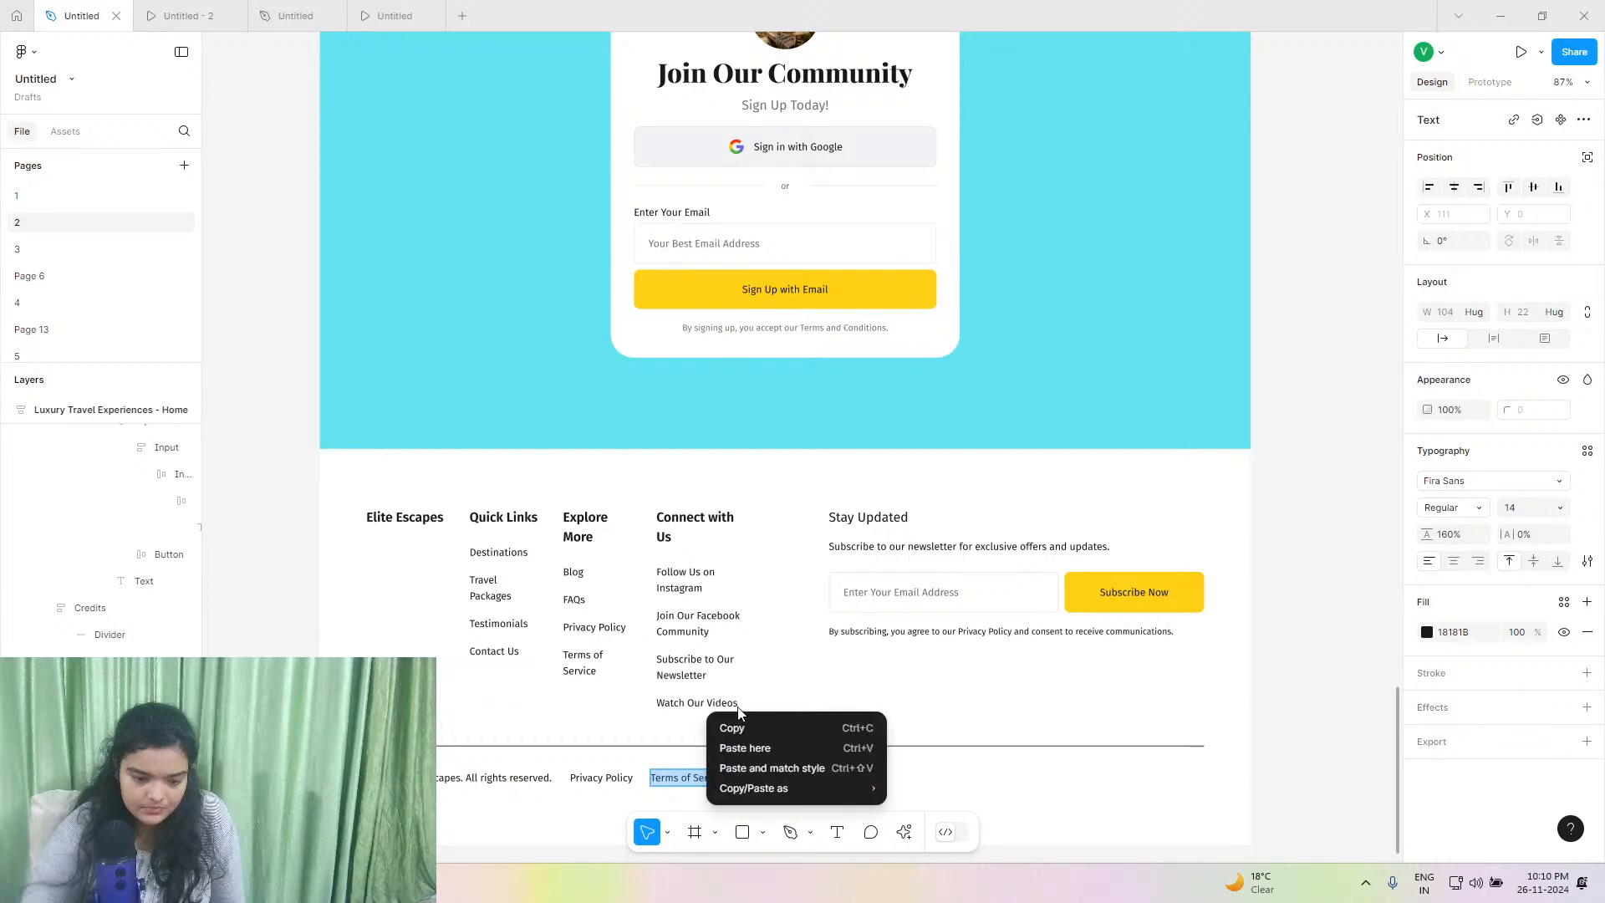
{"action": "left_click", "coordinate": [746, 741]}
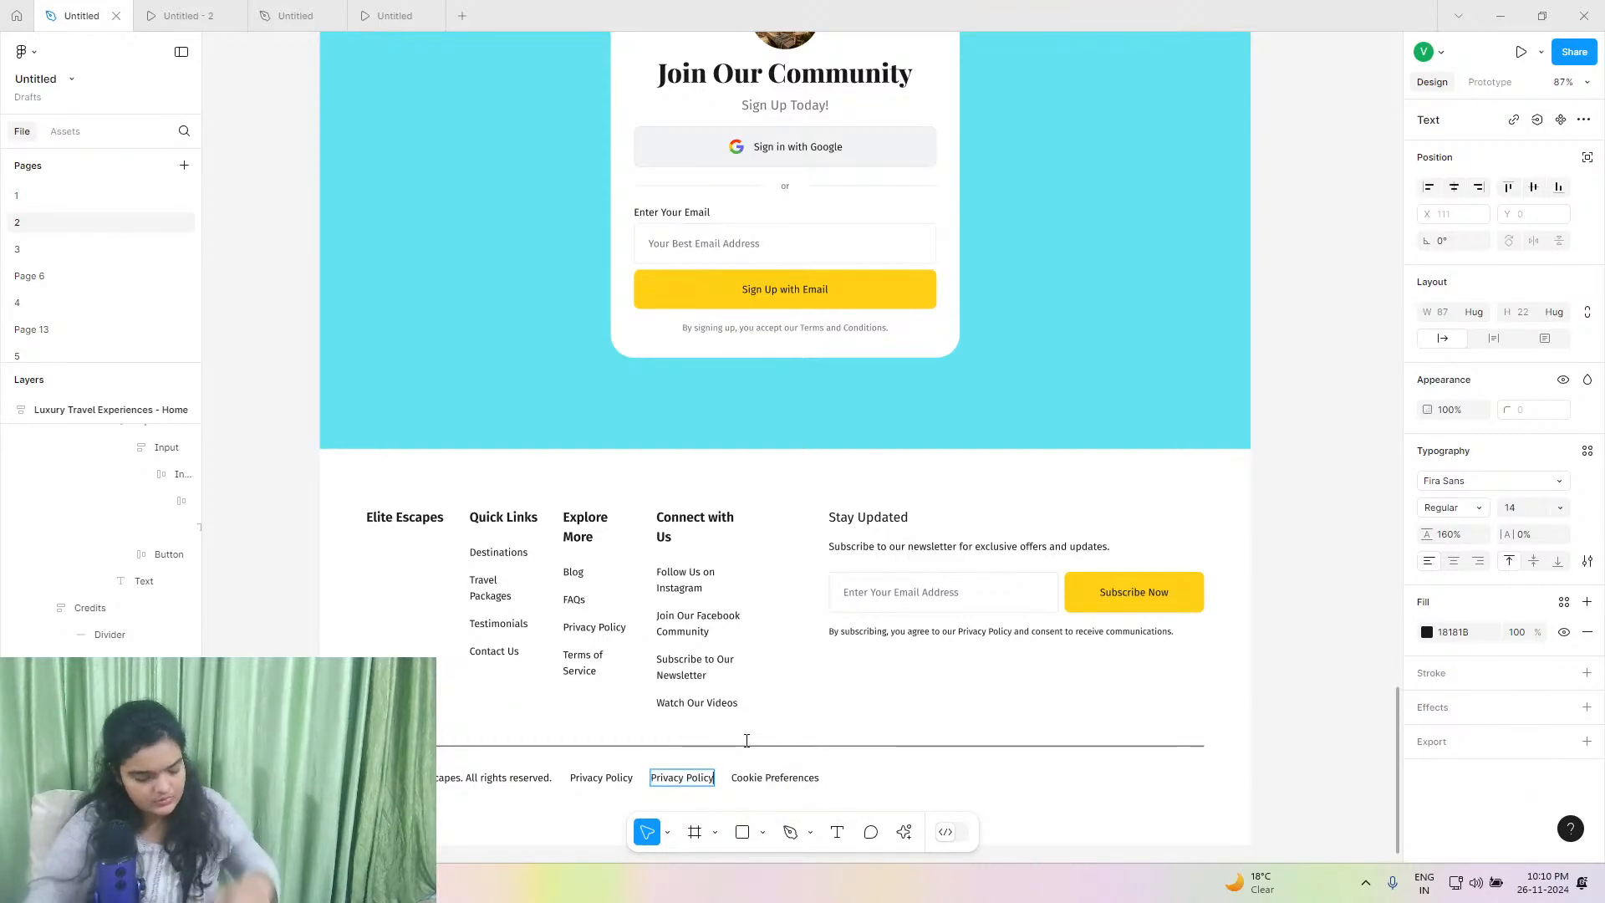
{"action": "key", "text": "ctrl+z"}
Copy "Terms of Service" from the reference's bottom row and paste it over the second copy in the auto layout row.
{"action": "right_click", "coordinate": [699, 780]}
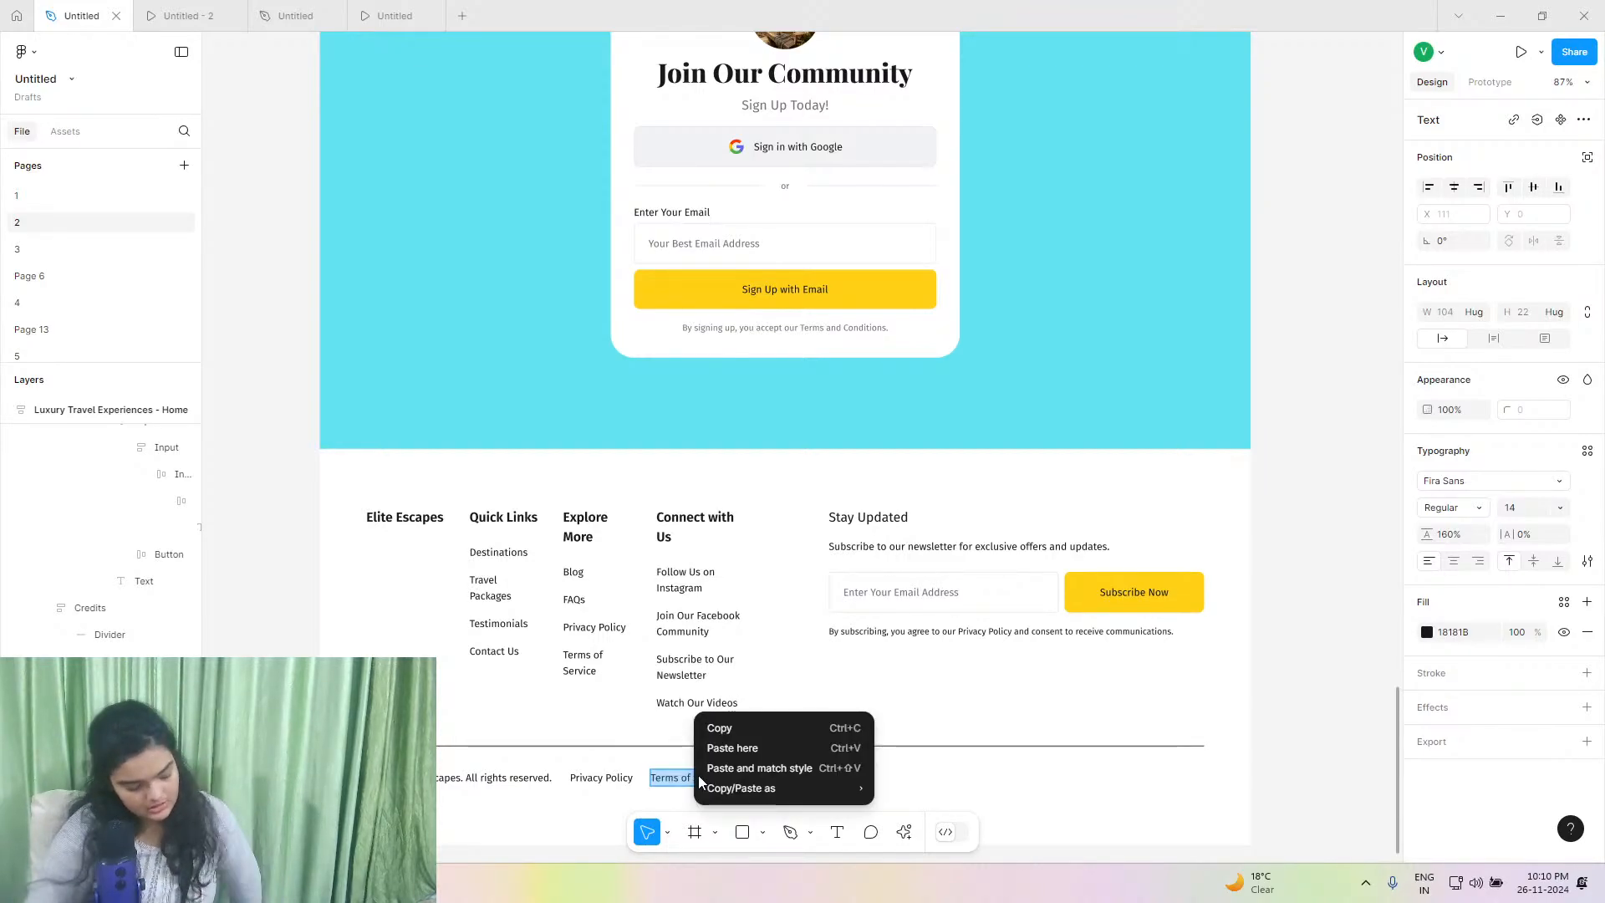
{"action": "left_click", "coordinate": [719, 728]}
{"action": "left_click", "coordinate": [295, 15]}
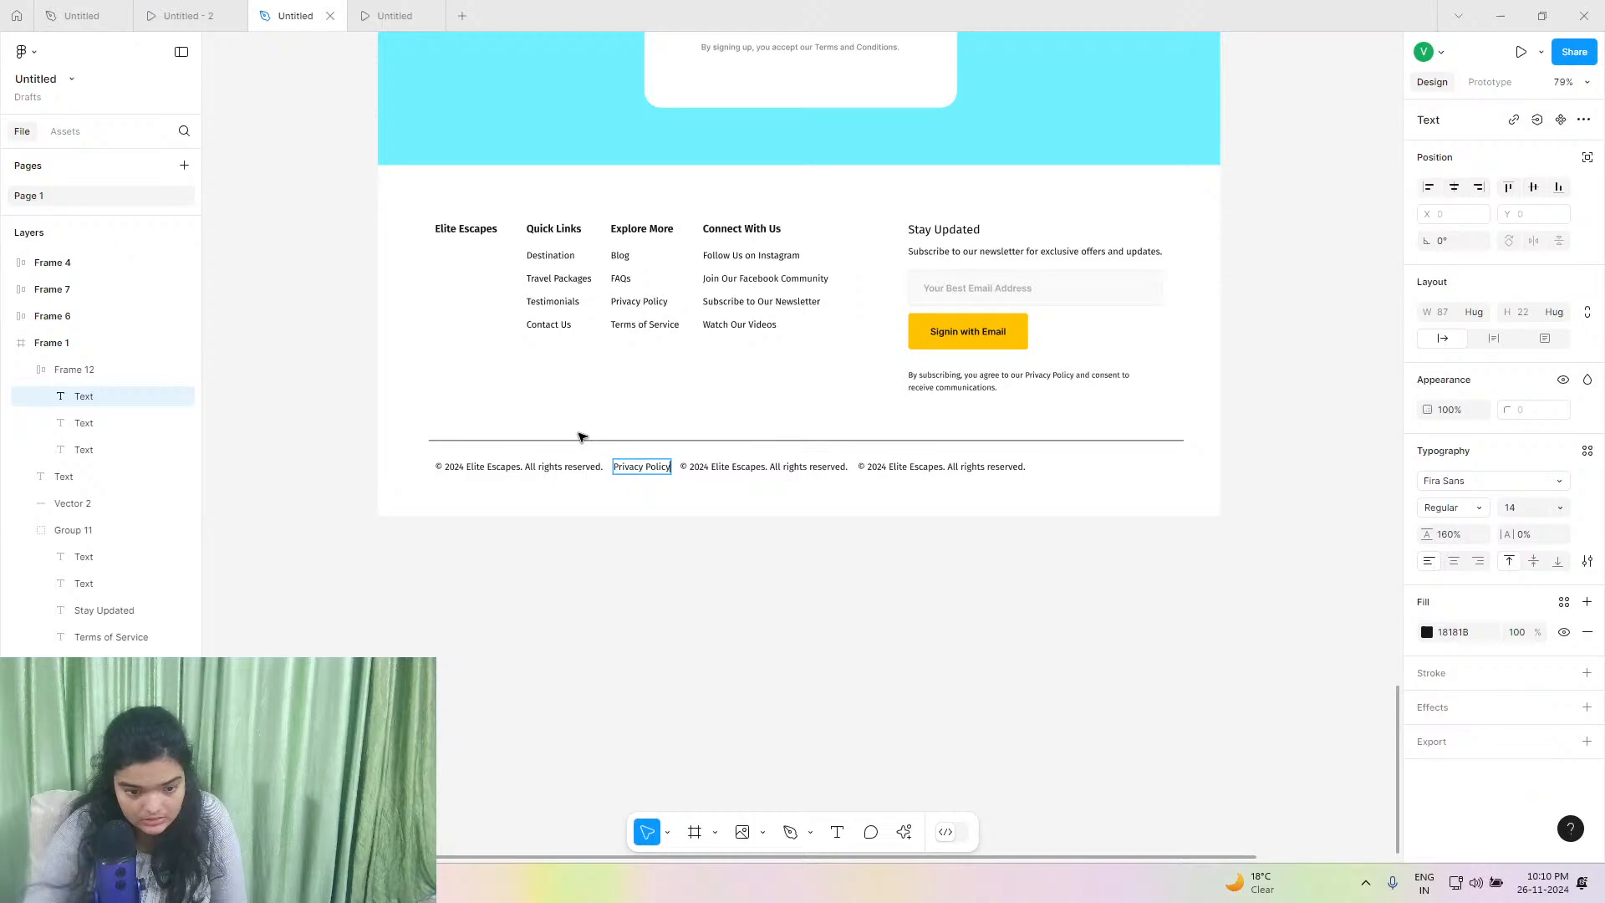
{"action": "left_click", "coordinate": [730, 475]}
{"action": "right_click", "coordinate": [732, 468]}
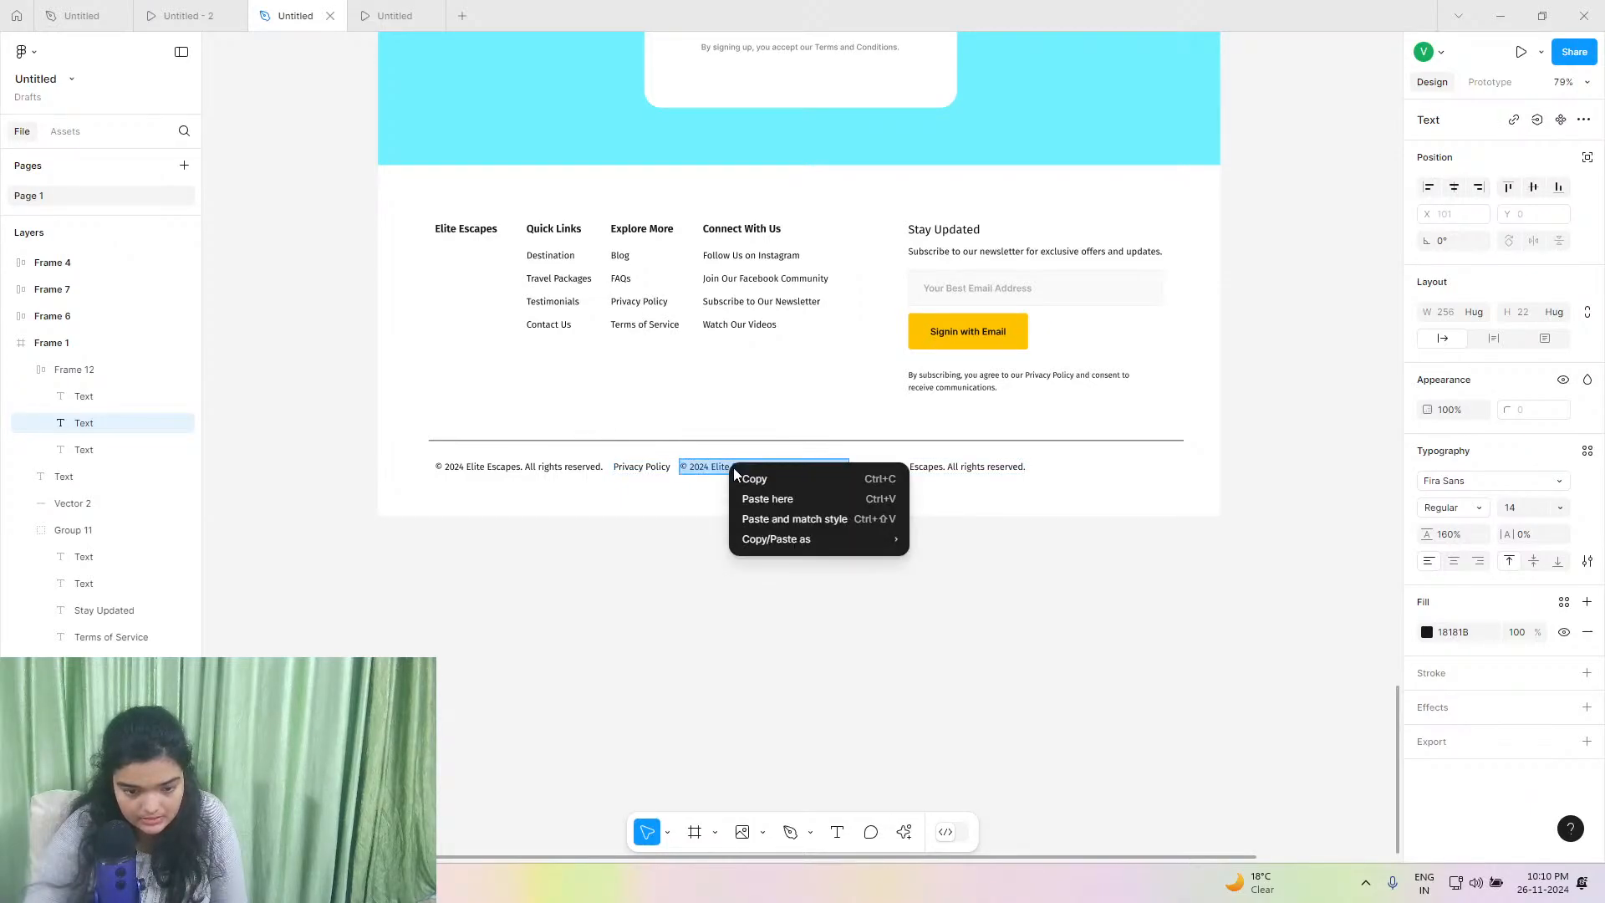
{"action": "left_click", "coordinate": [776, 502]}
Copy "Cookie Preferences" from the reference file's bottom row and paste it over the last copyright copy in the auto layout row.
{"action": "left_click", "coordinate": [75, 15]}
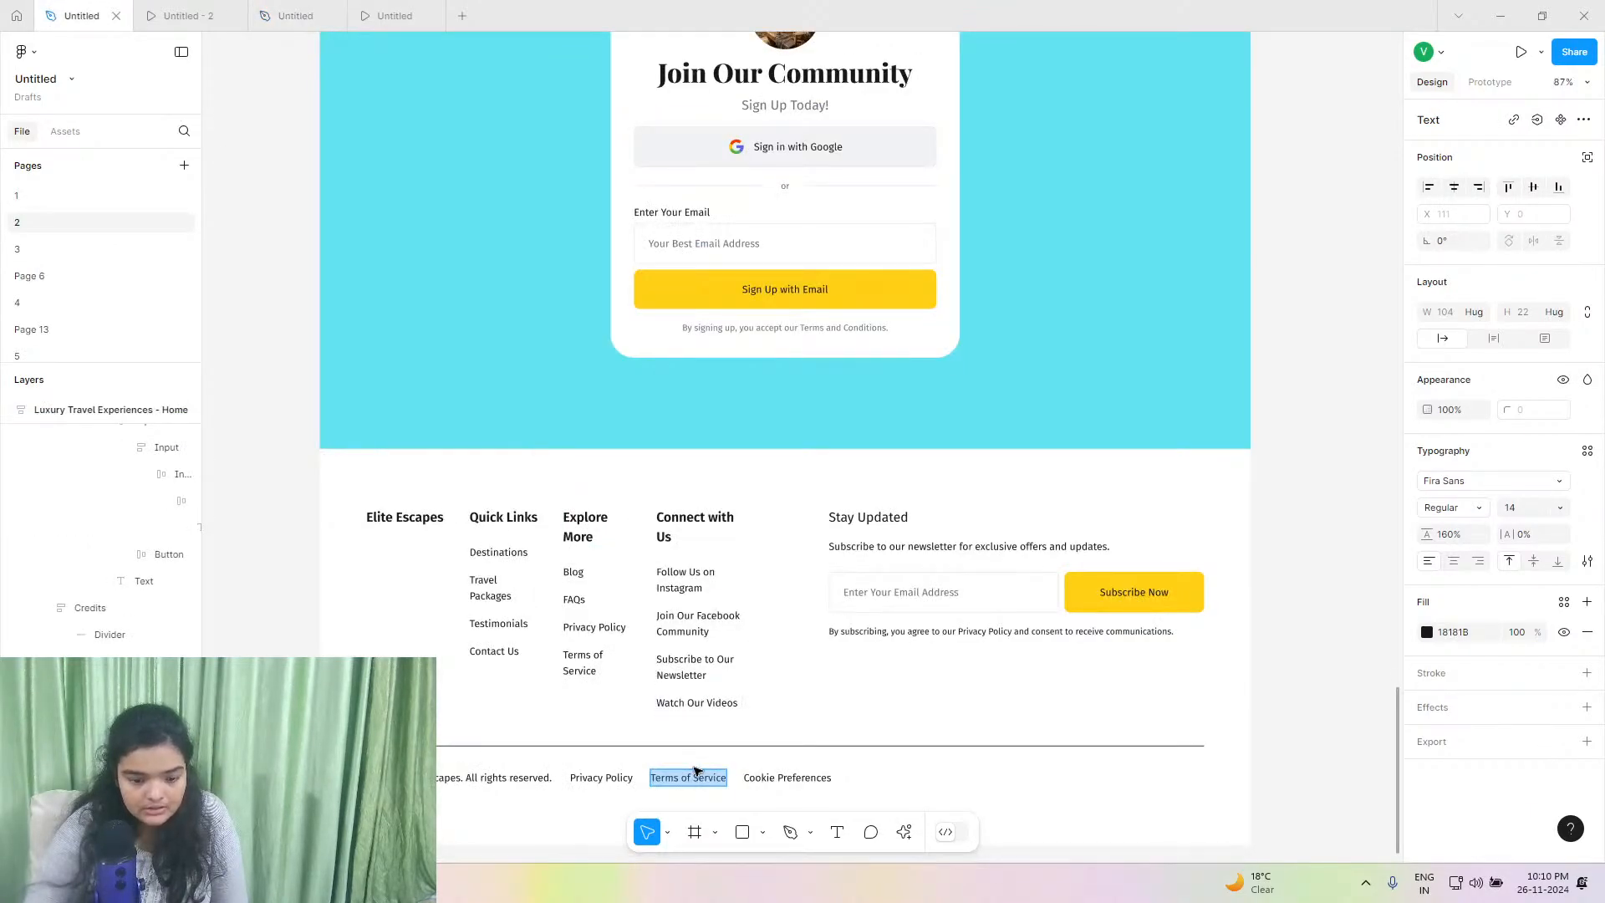
{"action": "left_click", "coordinate": [781, 775]}
{"action": "right_click", "coordinate": [786, 775]}
{"action": "left_click", "coordinate": [878, 726]}
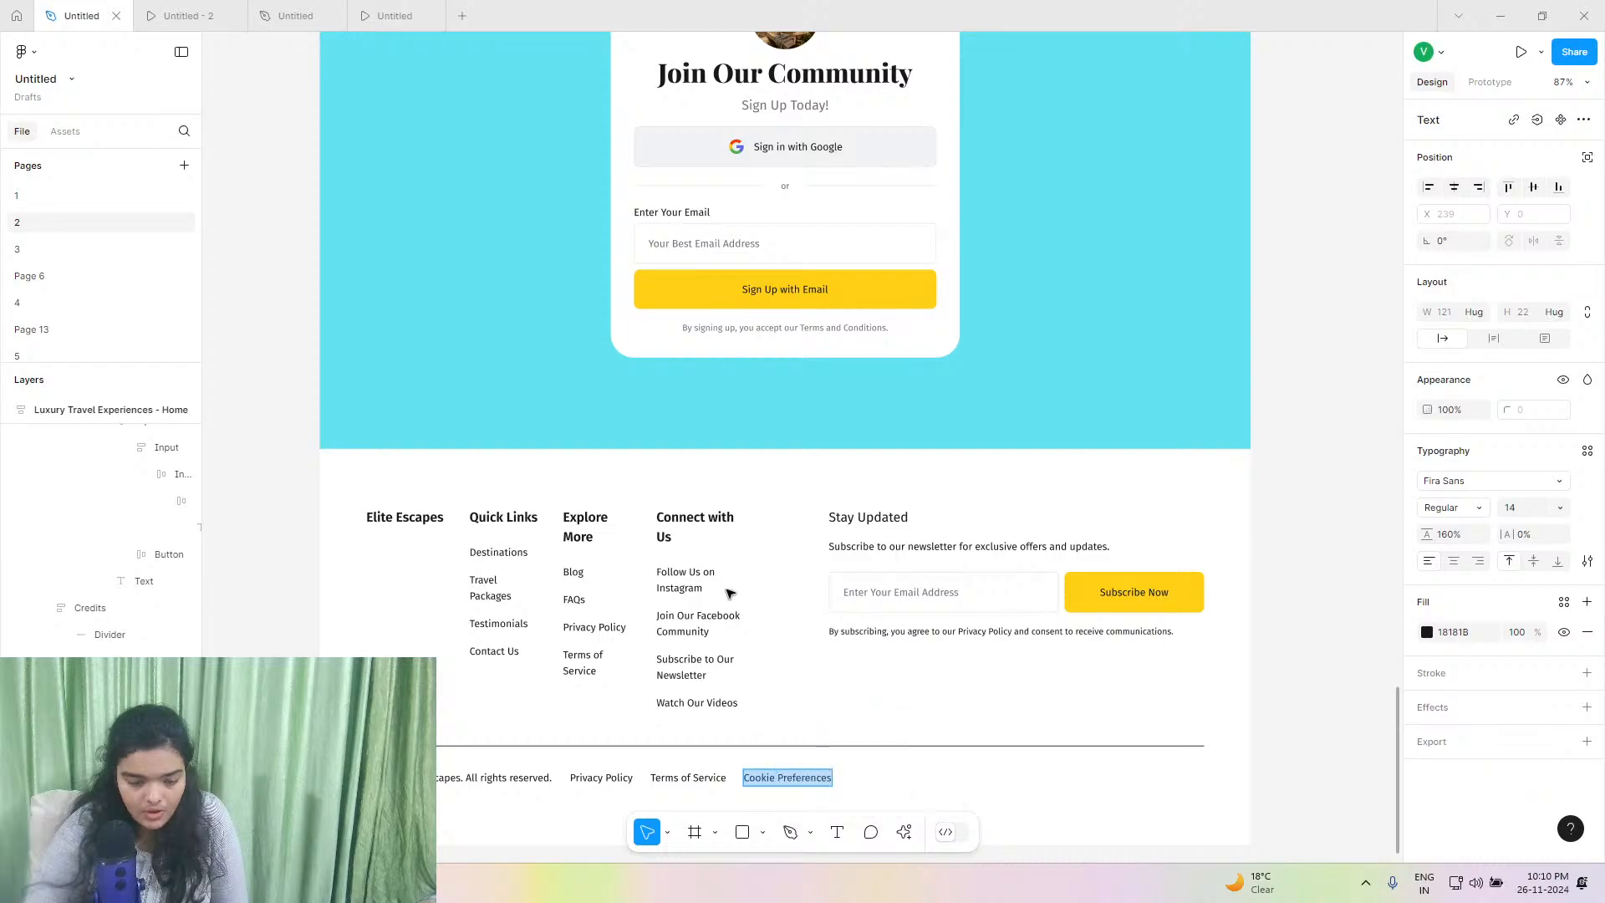
{"action": "left_click", "coordinate": [292, 10]}
{"action": "left_click", "coordinate": [807, 466]}
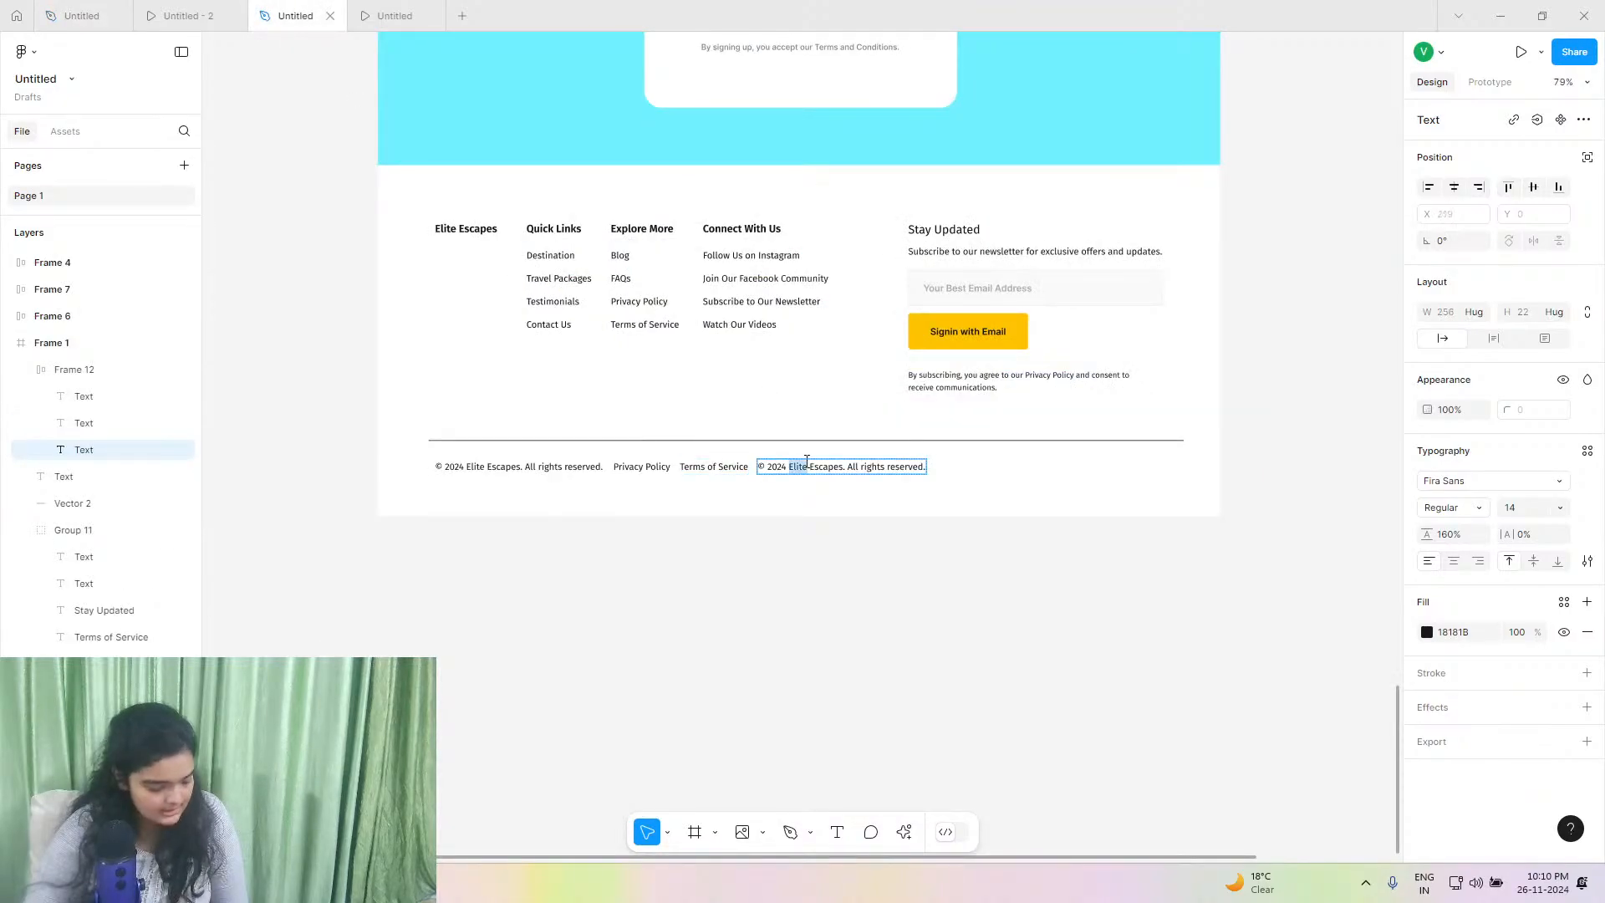
{"action": "double_click", "coordinate": [806, 465]}
{"action": "right_click", "coordinate": [805, 466]}
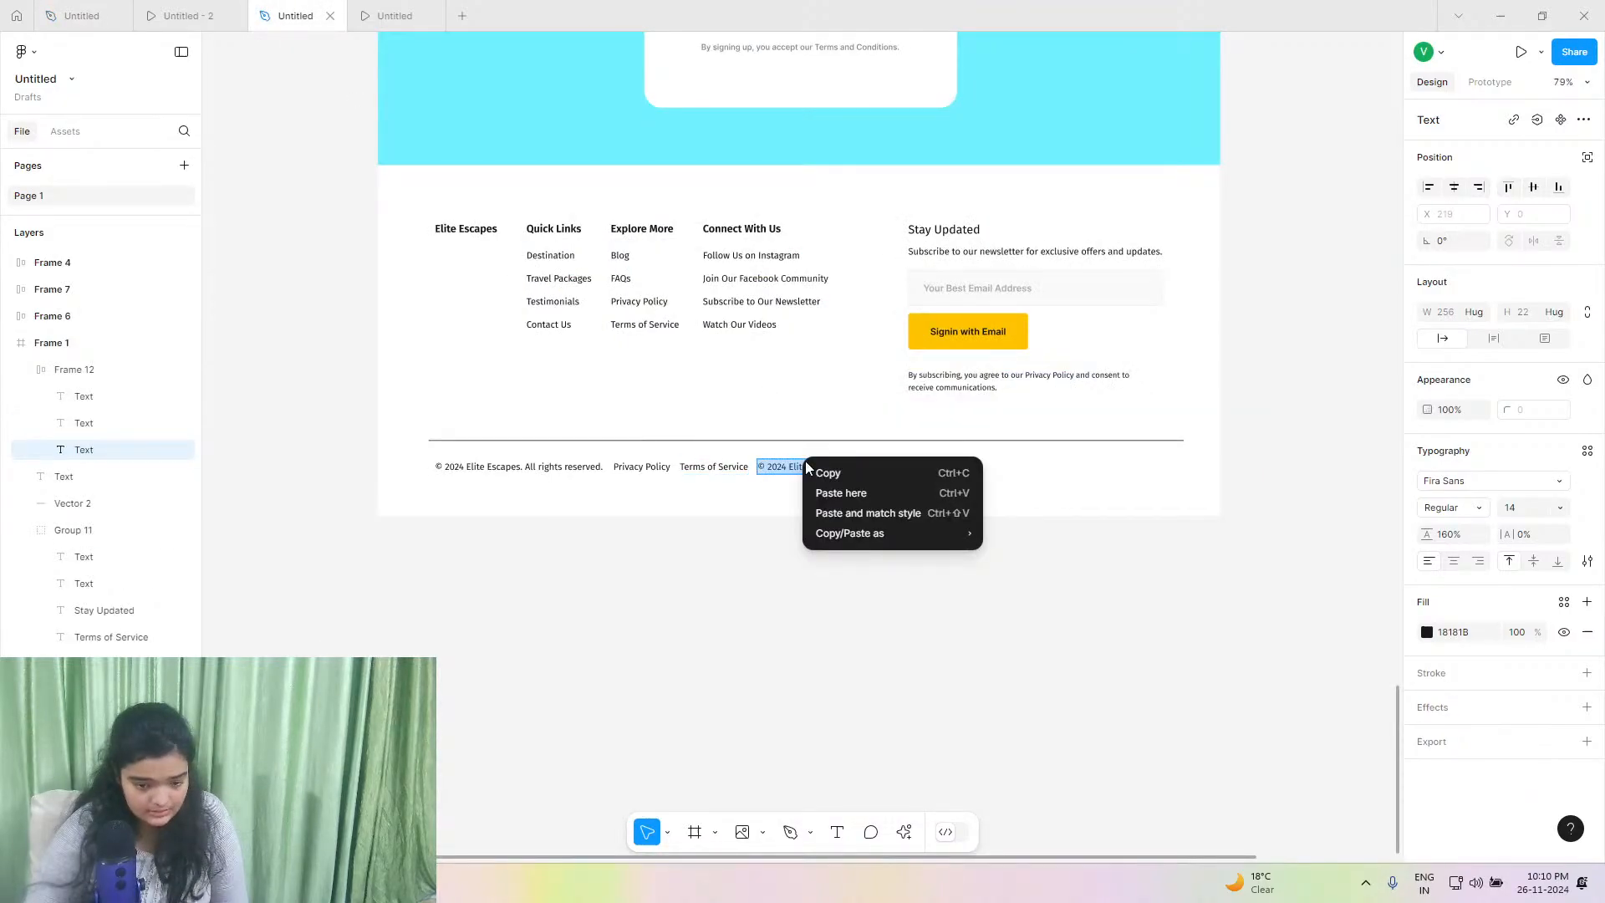
{"action": "left_click", "coordinate": [831, 498]}
{"action": "key", "text": "Escape"}
{"action": "key", "text": "Escape"}
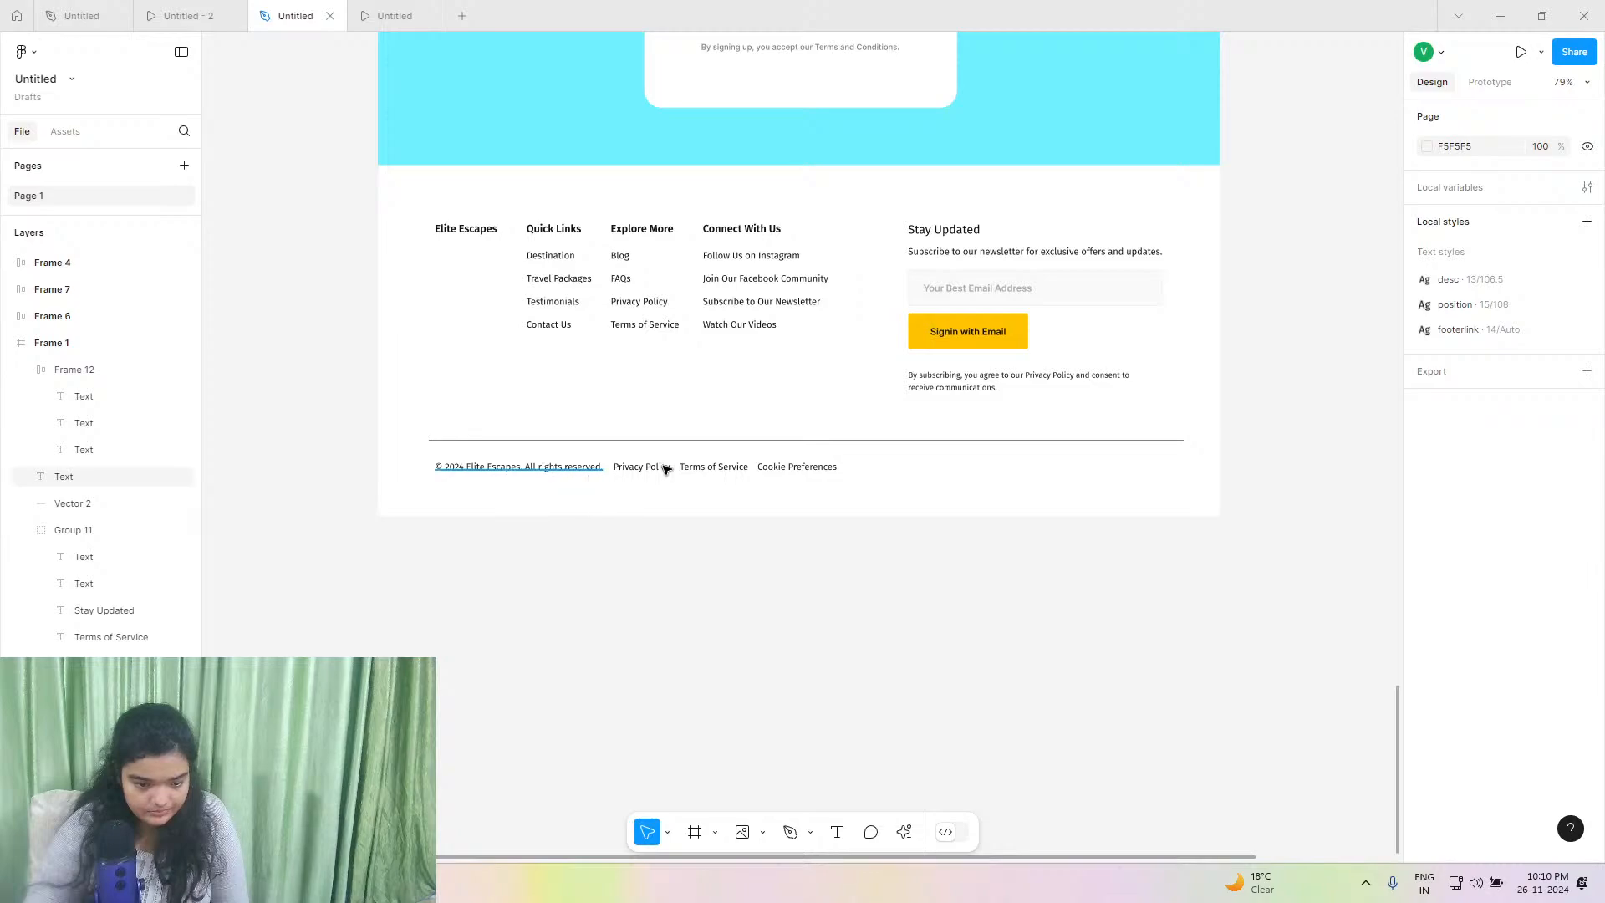
Move the policy links row to X 380, Y 5052 and set its auto layout spacing to 13.
{"action": "left_click", "coordinate": [753, 473]}
{"action": "left_click_drag", "start_coordinate": [739, 466], "coordinate": [745, 467]}
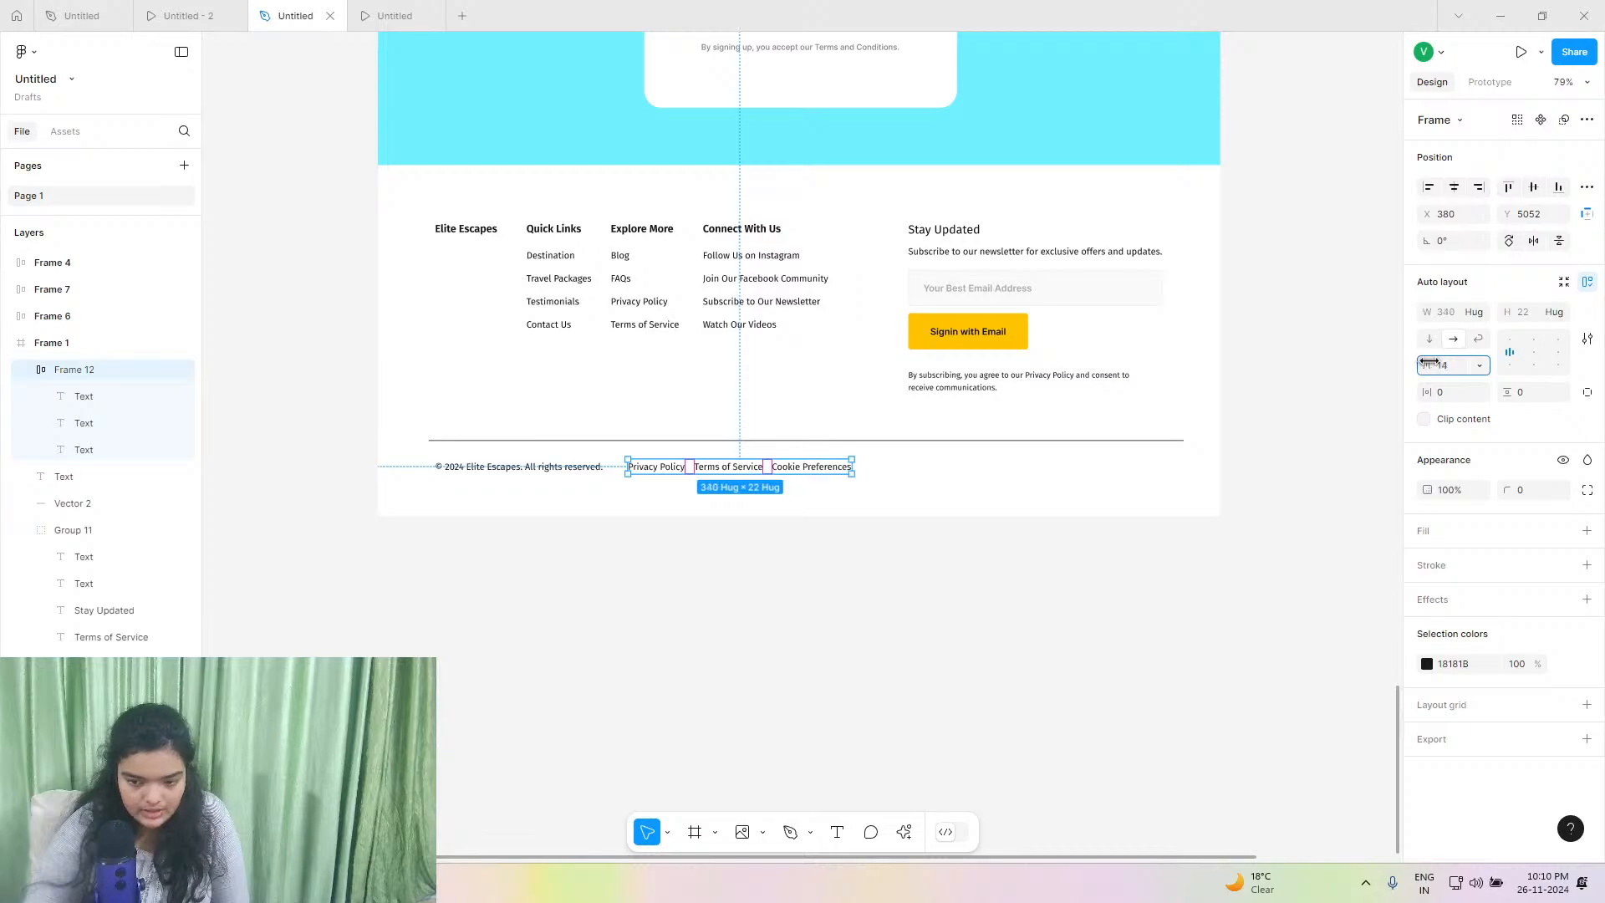
{"action": "left_click_drag", "start_coordinate": [1429, 361], "coordinate": [1427, 361]}
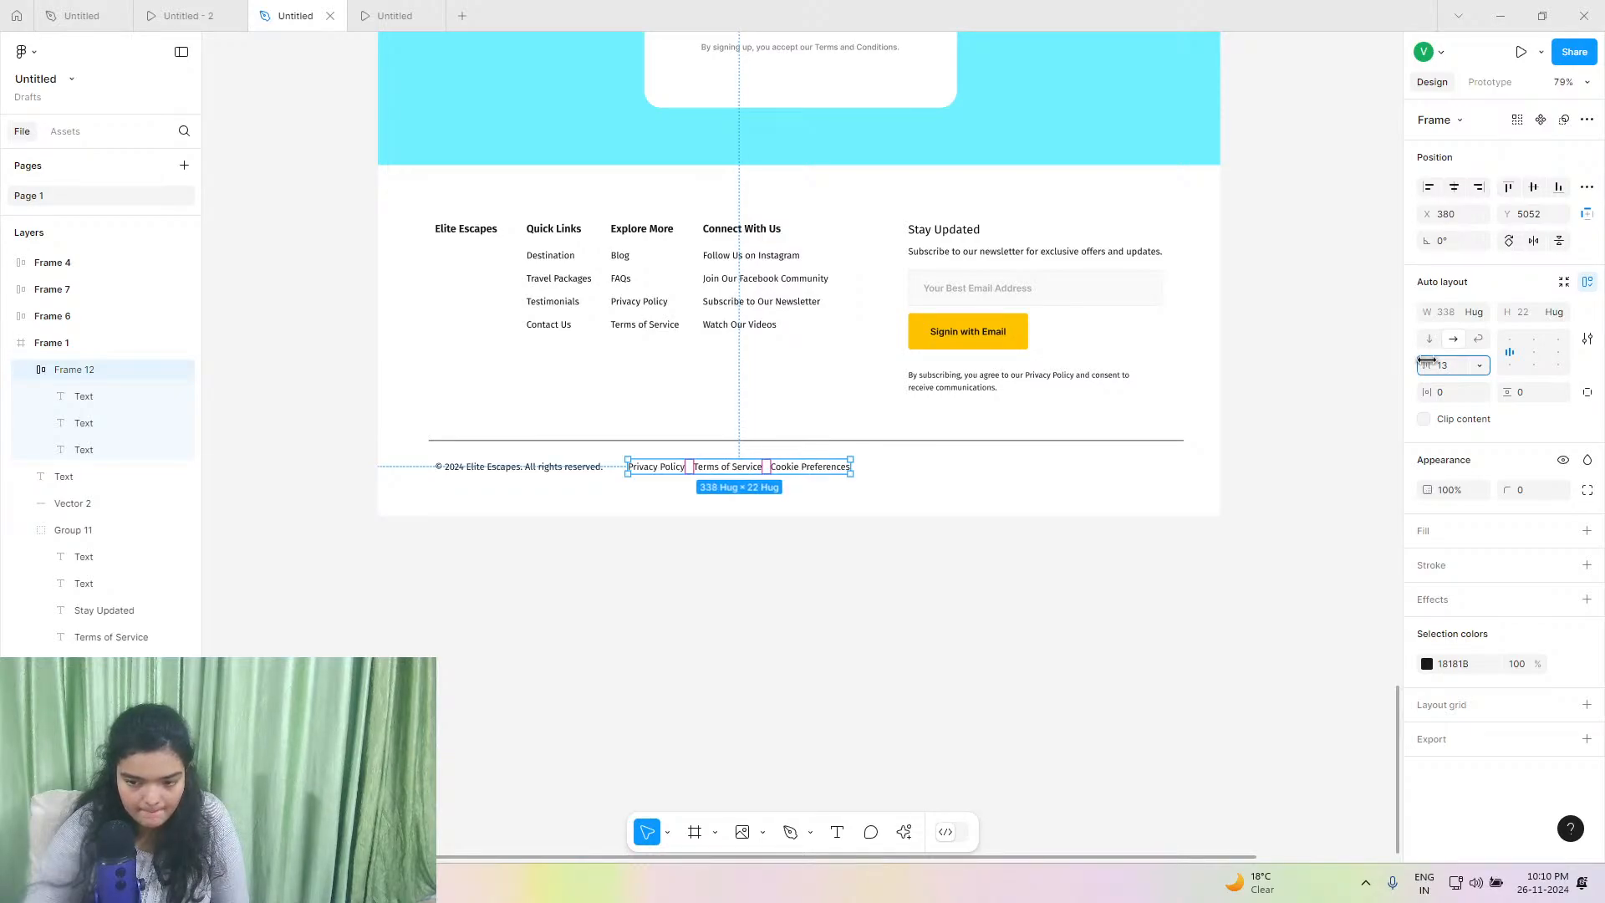
{"action": "left_click", "coordinate": [1304, 464]}
Present Frame 1 as a prototype, and close the reference file and the "Untitled - 2" prototype.
{"action": "scroll", "coordinate": [1302, 462], "scroll_direction": "up", "scroll_amount": 15}
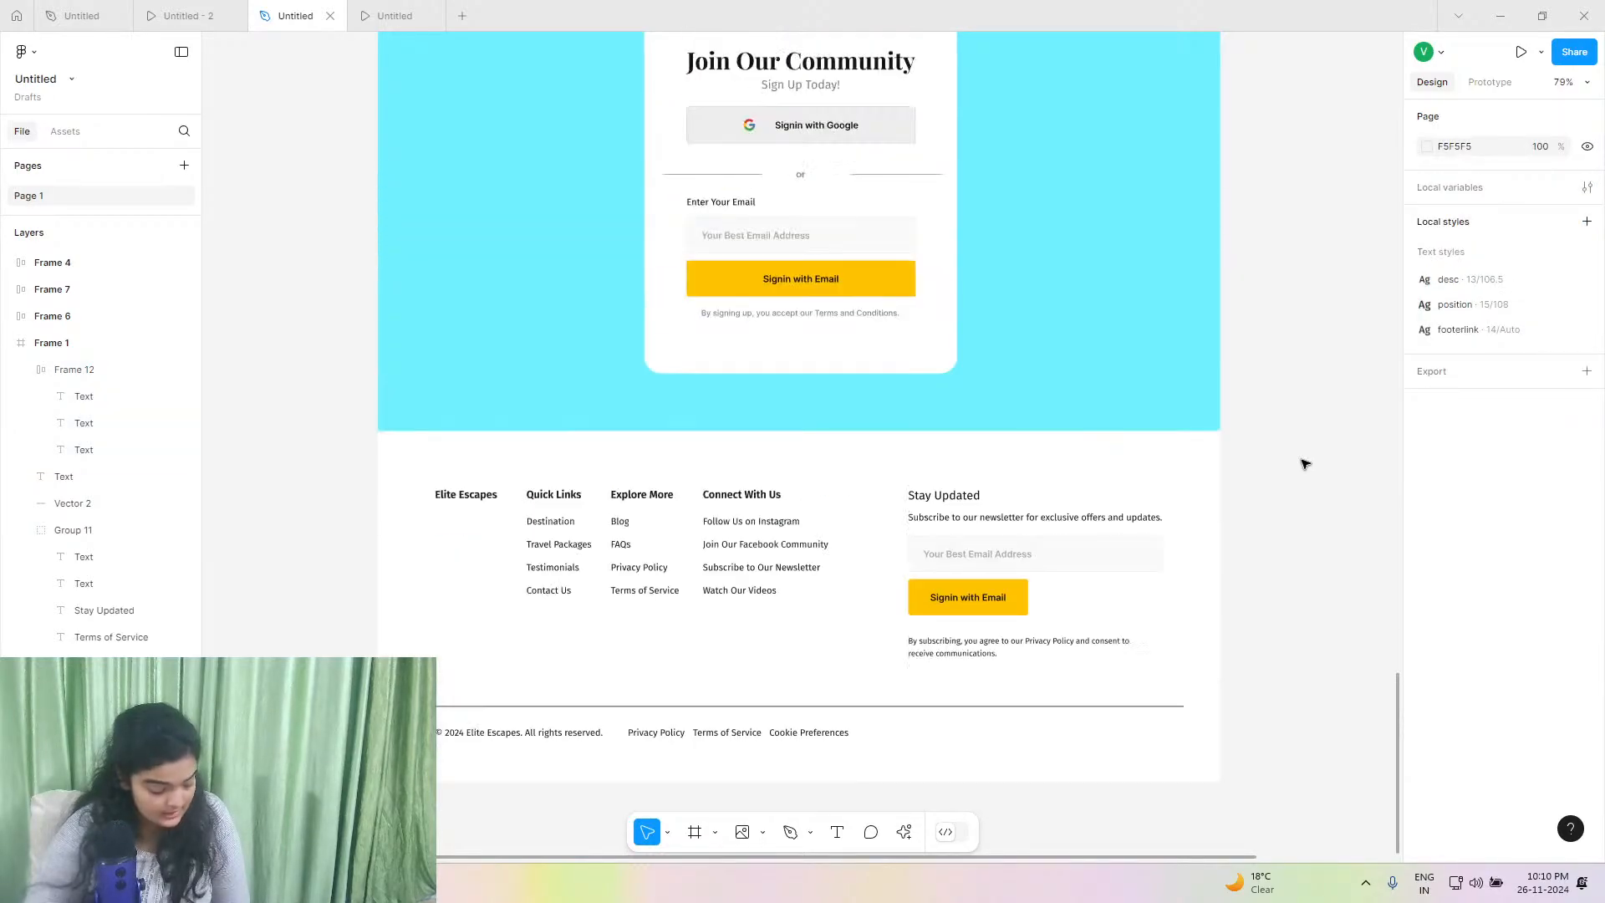
{"action": "scroll", "coordinate": [1302, 462], "scroll_direction": "up", "scroll_amount": 15}
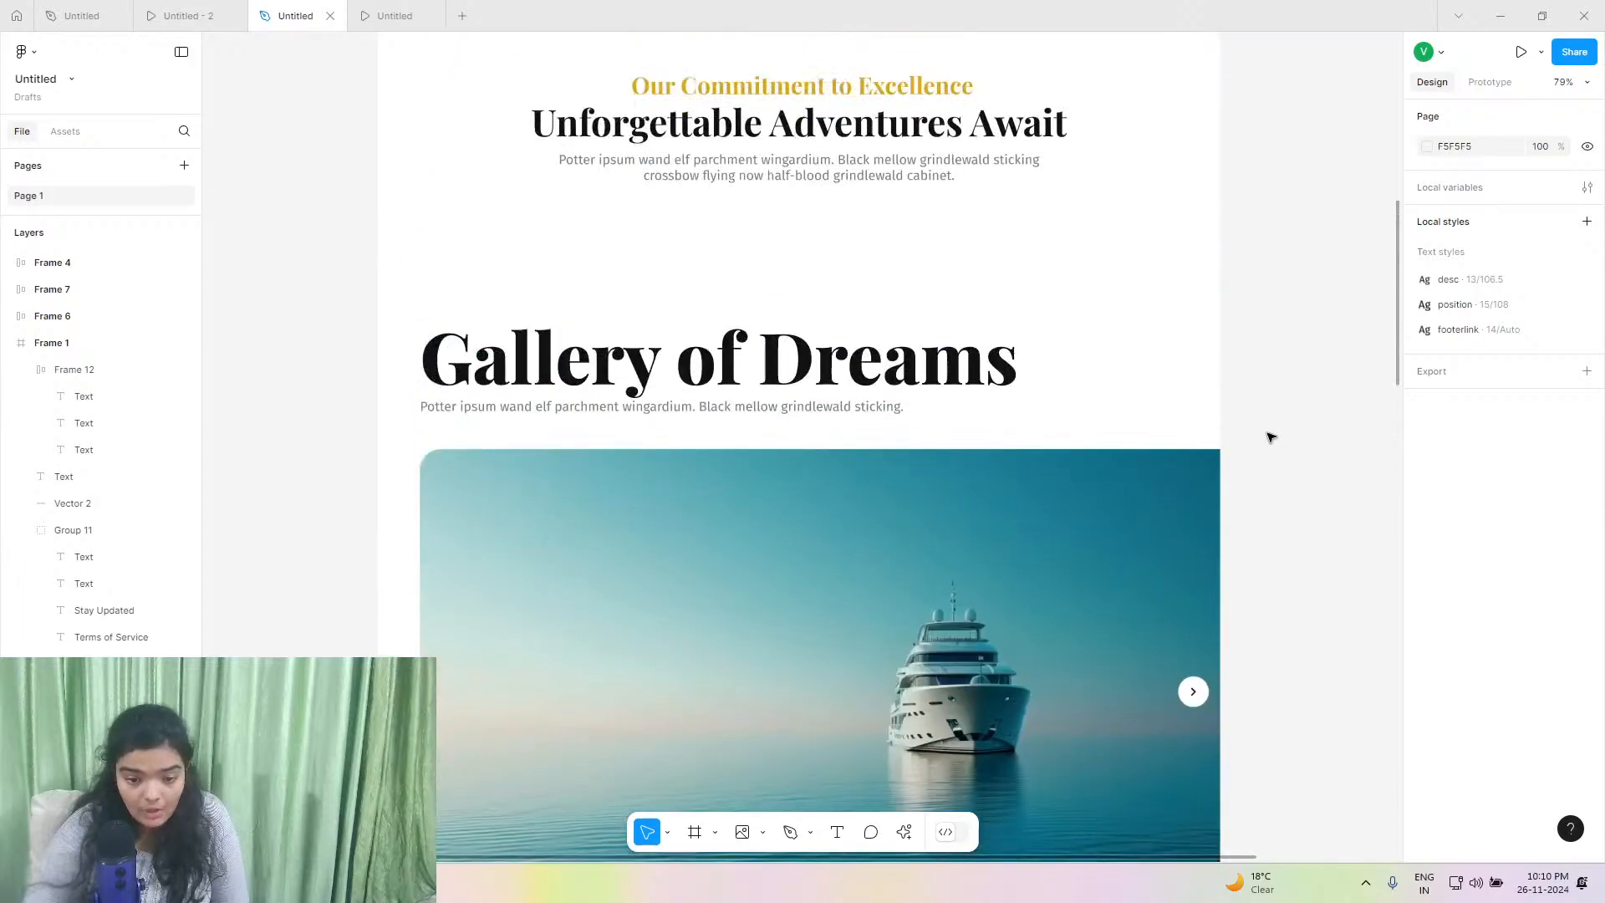
{"action": "scroll", "coordinate": [517, 308], "scroll_direction": "up", "scroll_amount": 2}
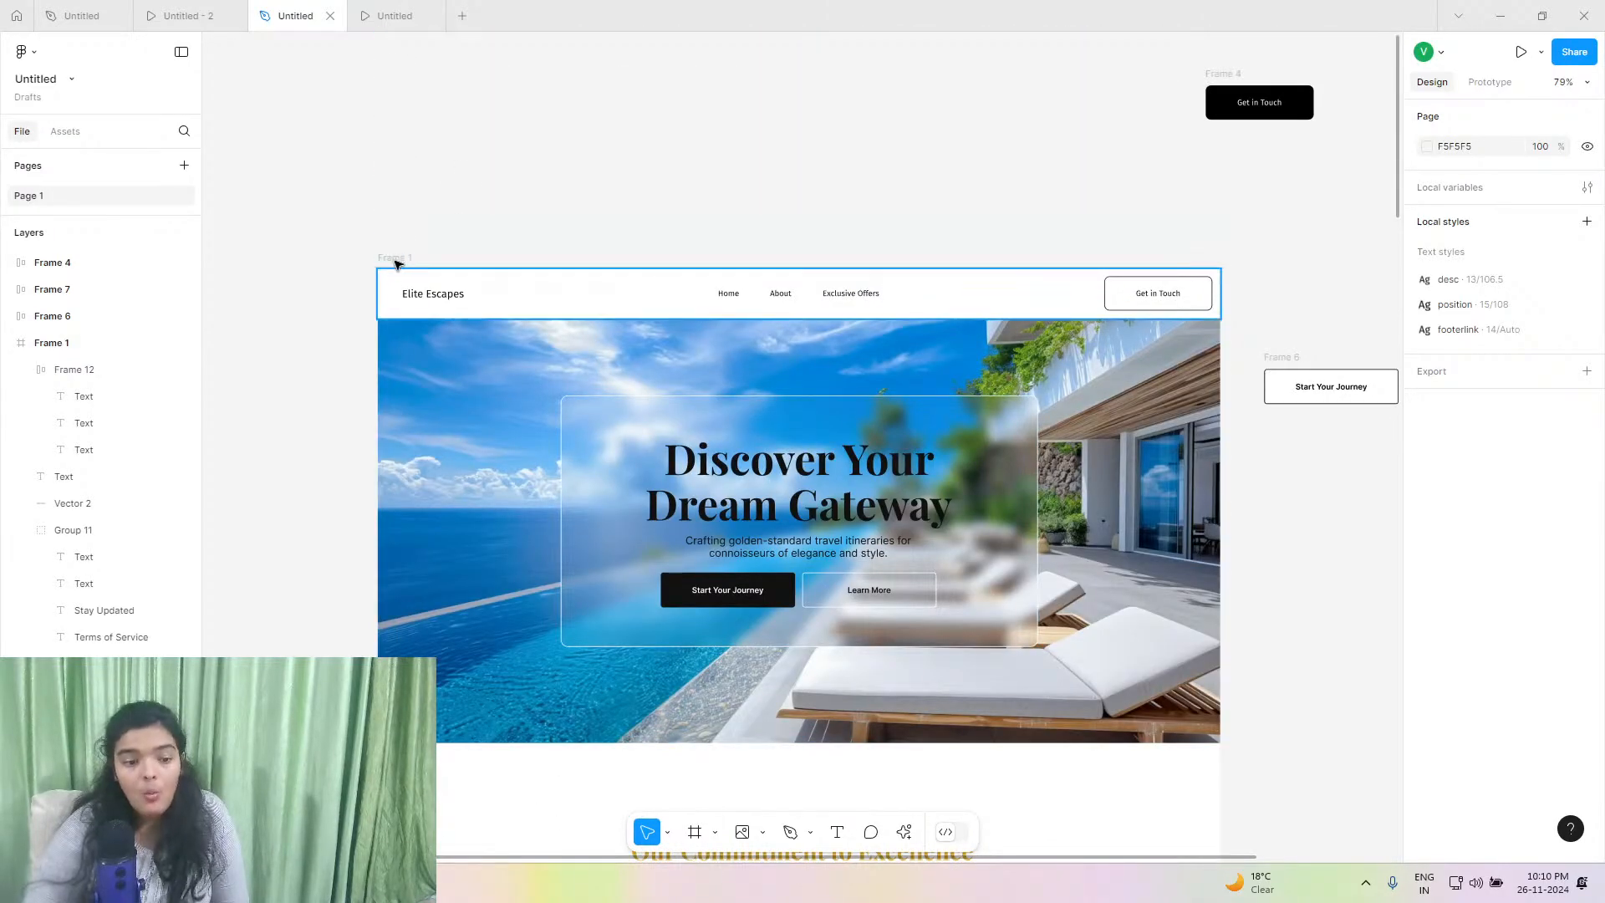
{"action": "left_click", "coordinate": [394, 258]}
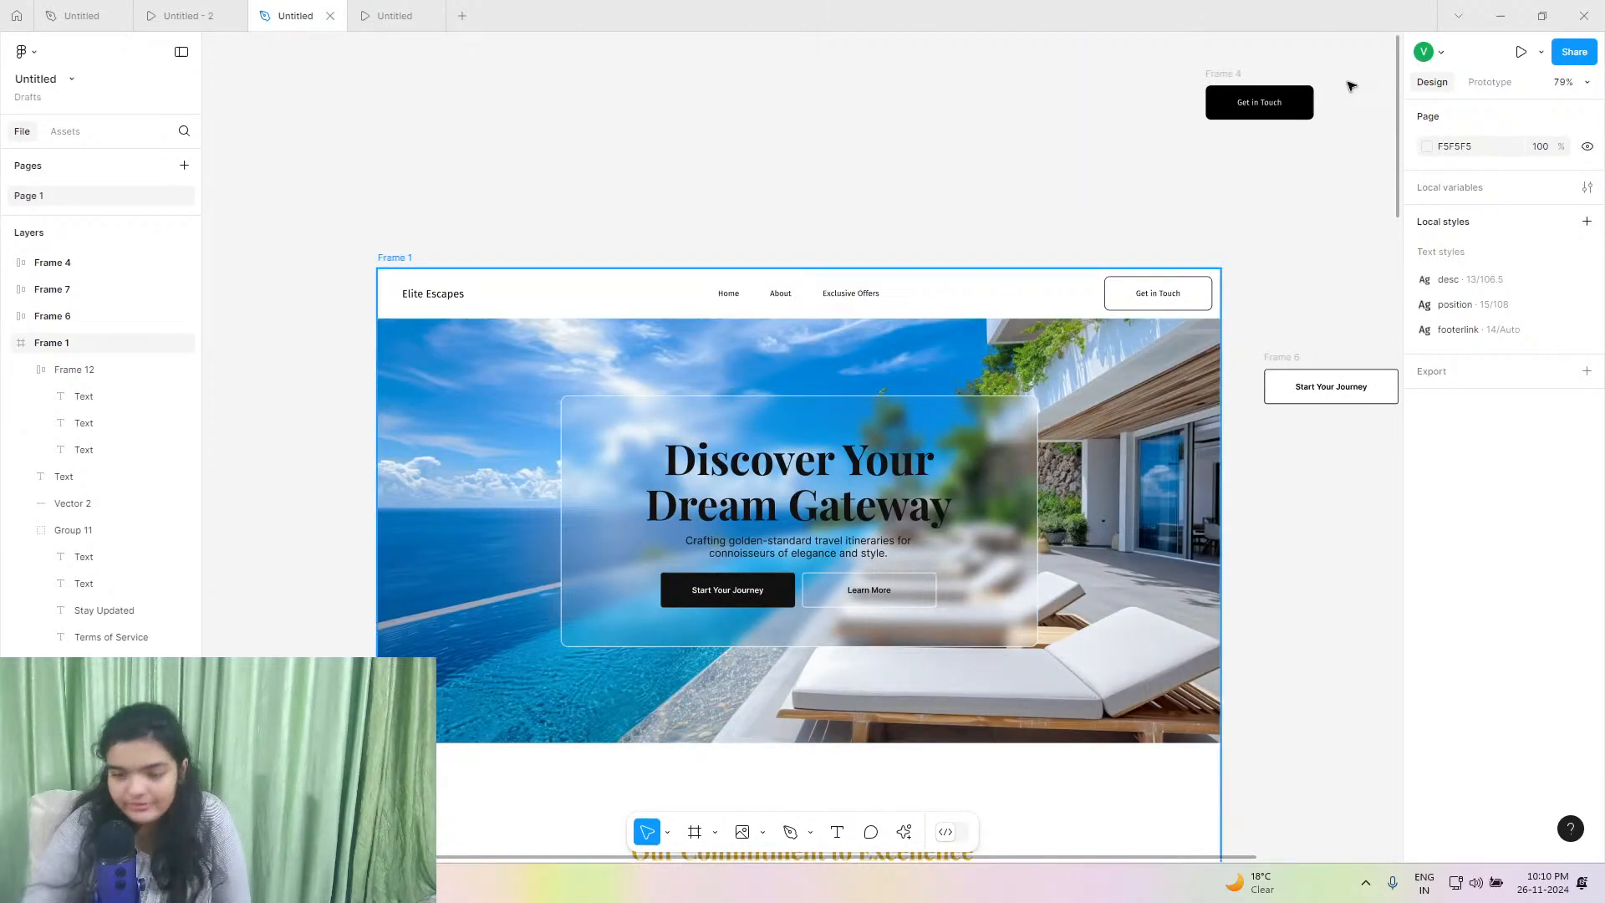
{"action": "left_click", "coordinate": [1521, 54]}
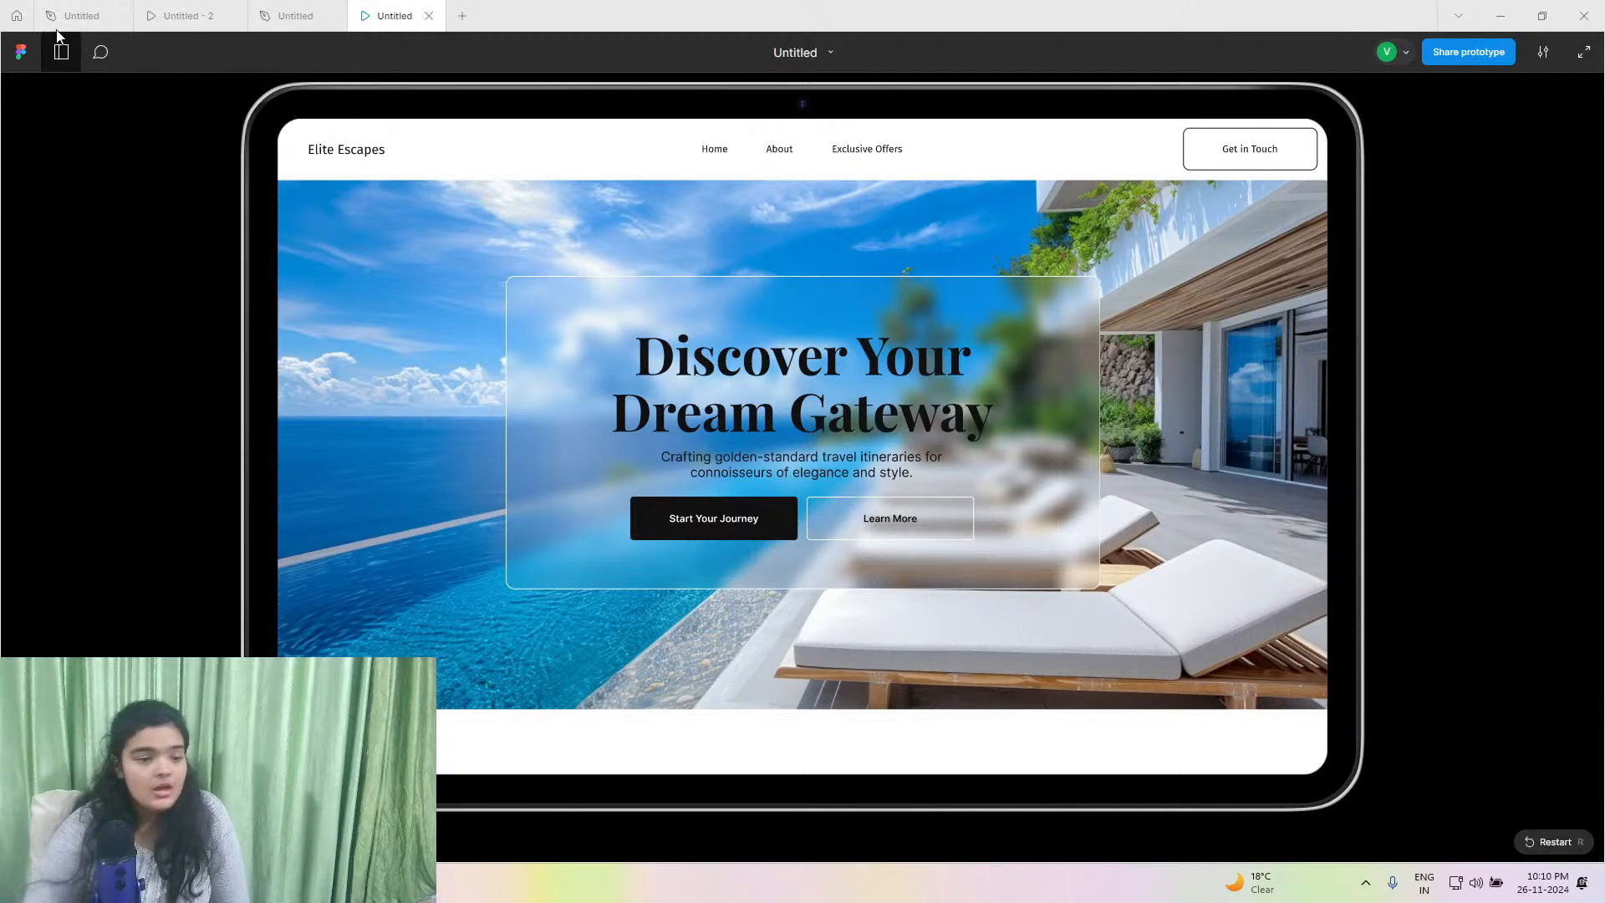
{"action": "left_click", "coordinate": [118, 16]}
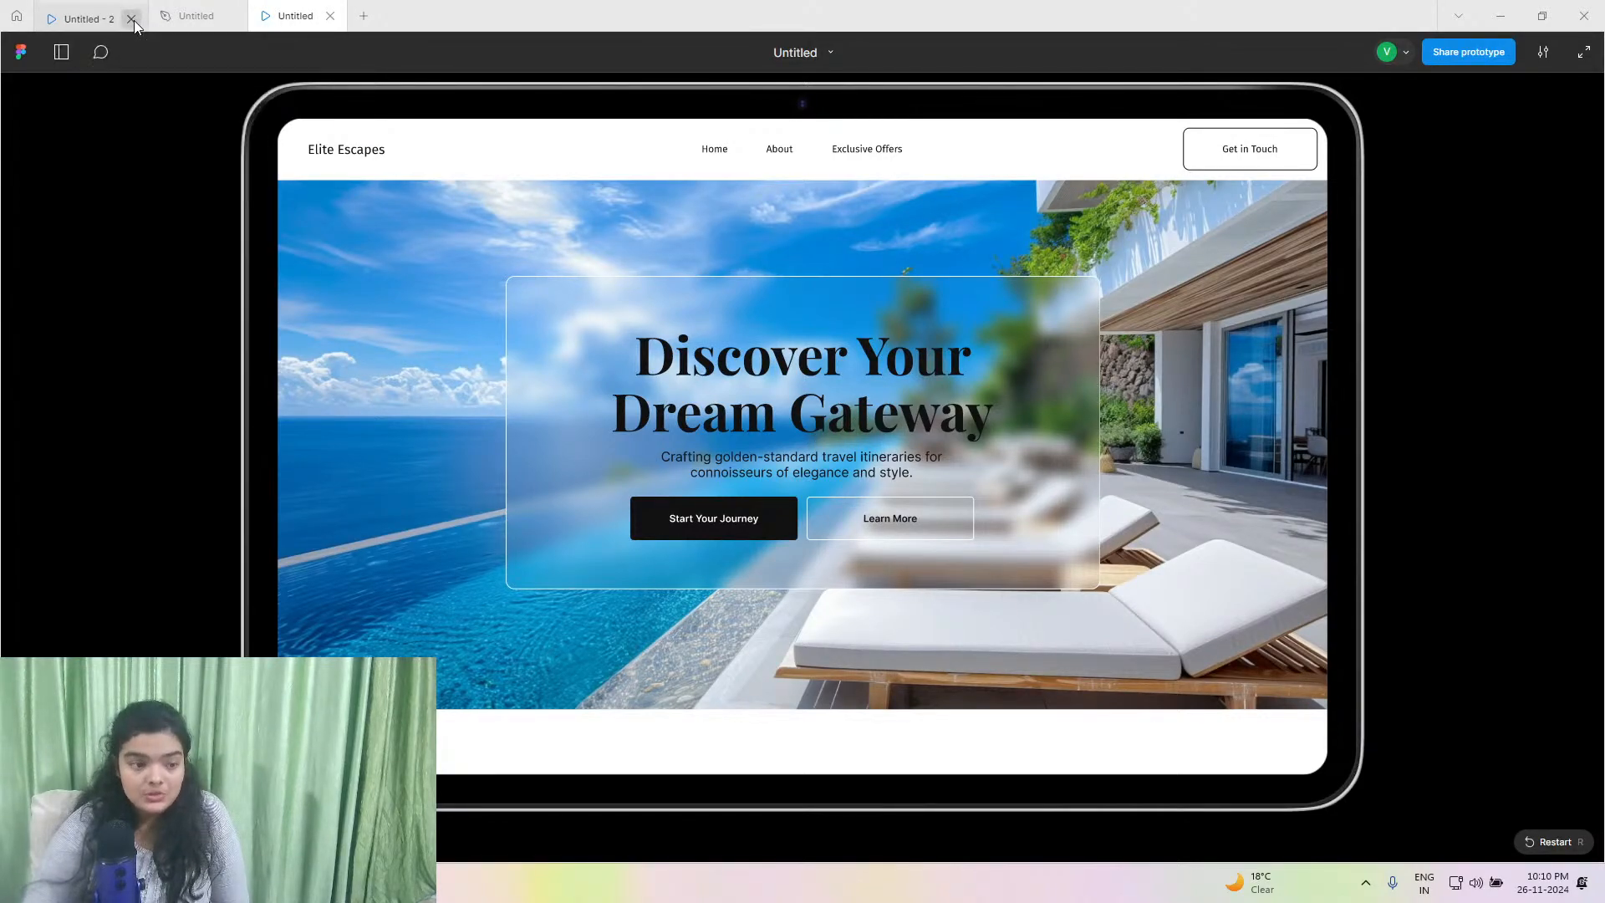
{"action": "left_click", "coordinate": [131, 19]}
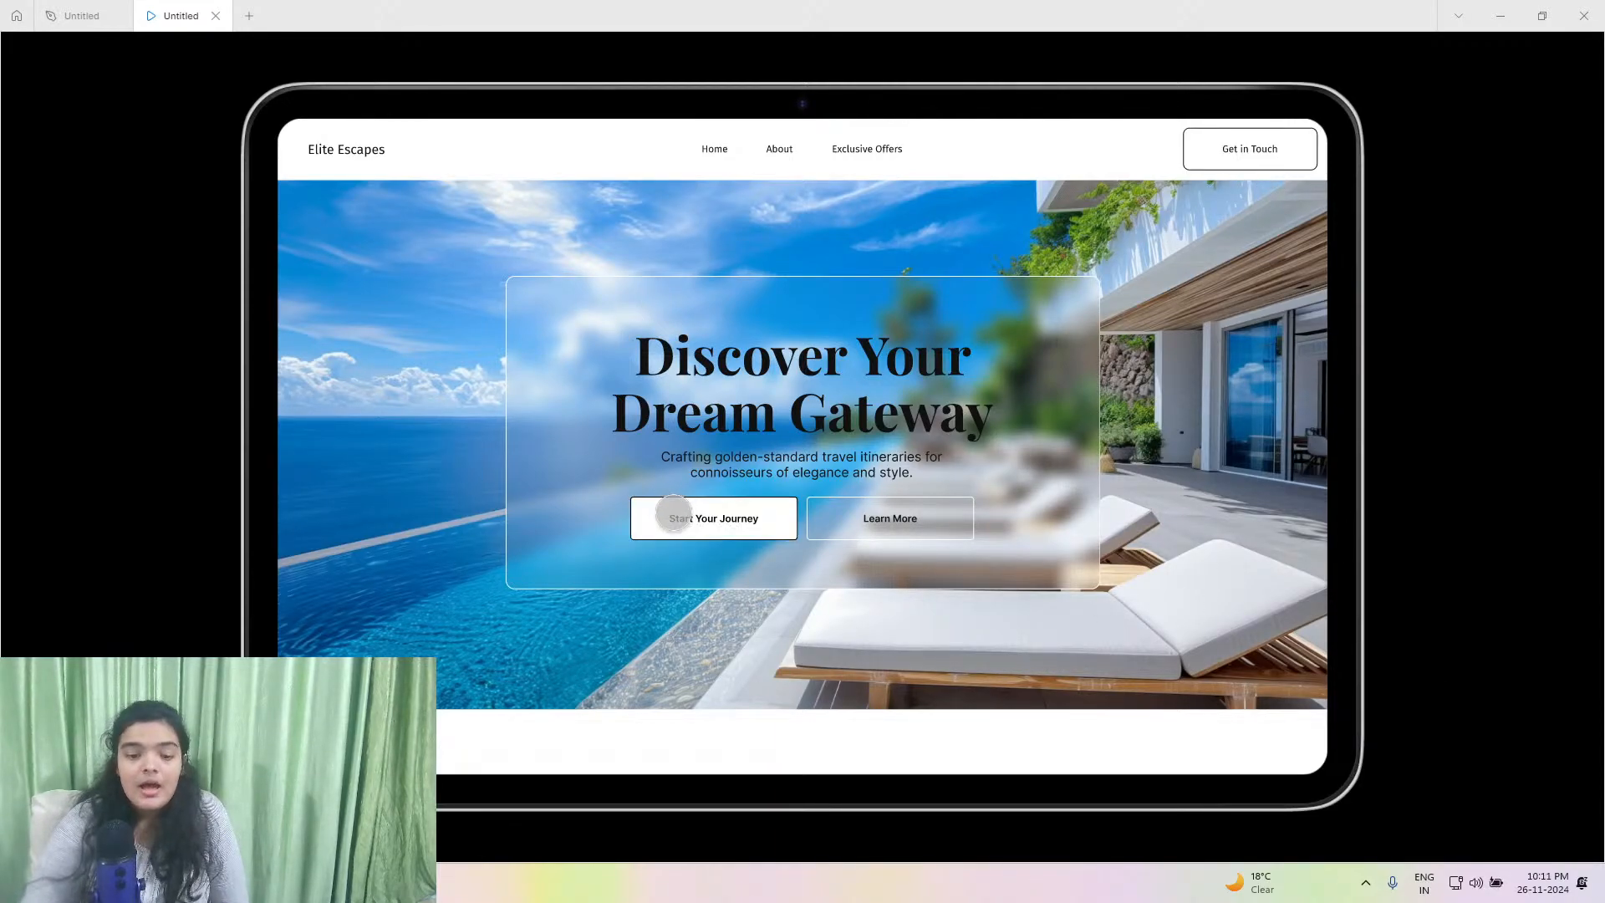
Review the prototype from the hero section through the "Gallery of Dreams" section.
{"action": "scroll", "coordinate": [690, 571], "scroll_direction": "down", "scroll_amount": 2}
{"action": "scroll", "coordinate": [691, 571], "scroll_direction": "down", "scroll_amount": 3}
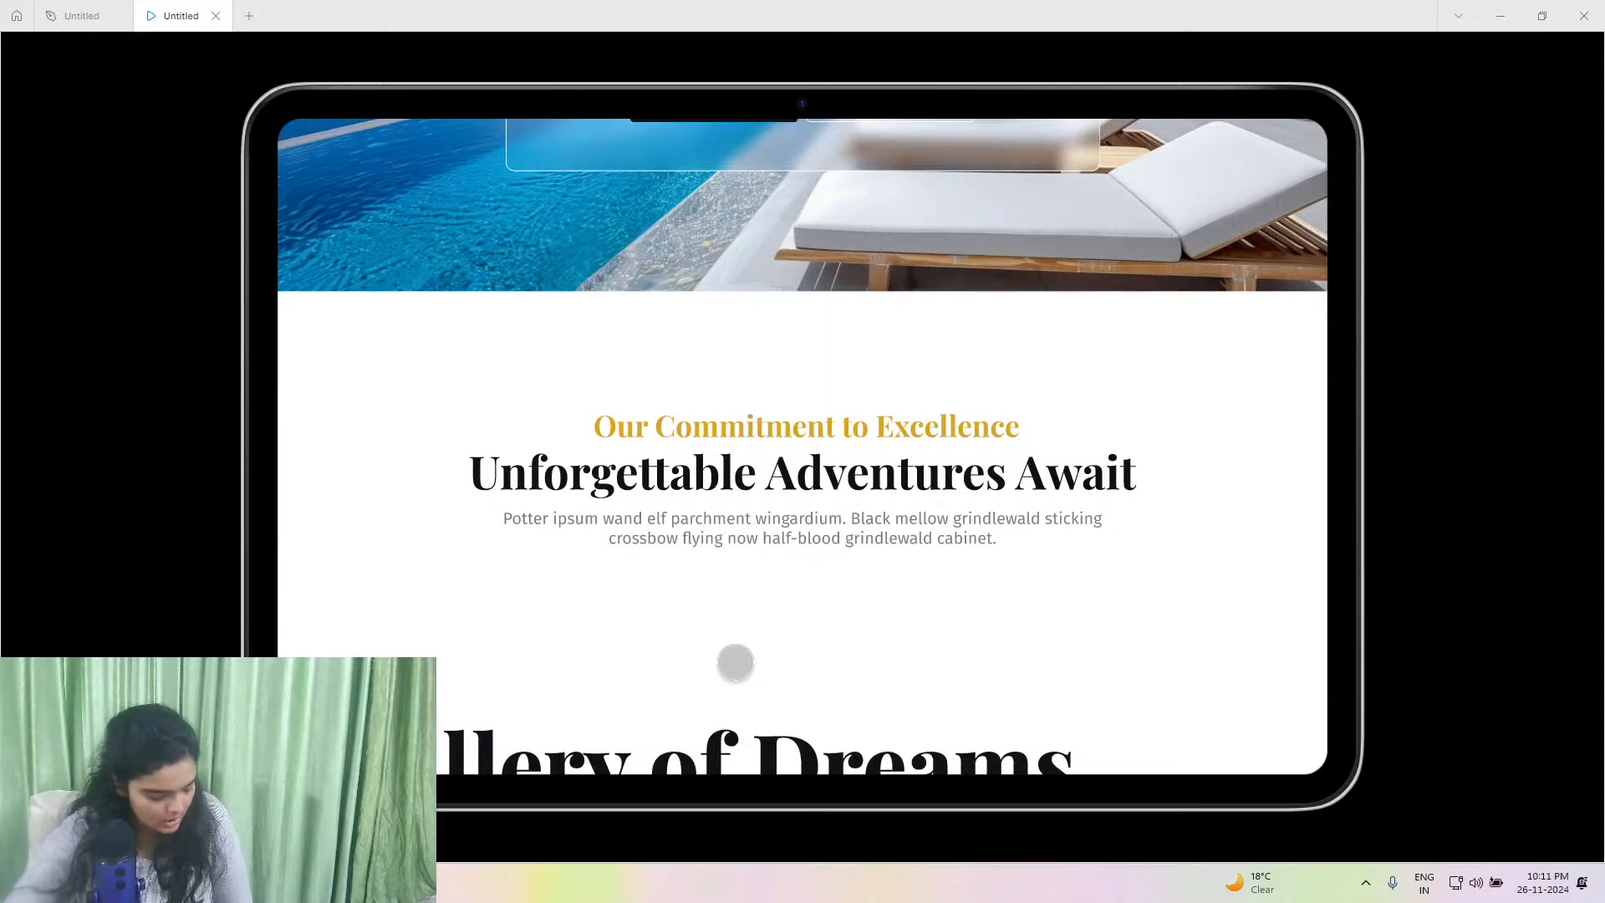
{"action": "scroll", "coordinate": [778, 604], "scroll_direction": "down", "scroll_amount": 2}
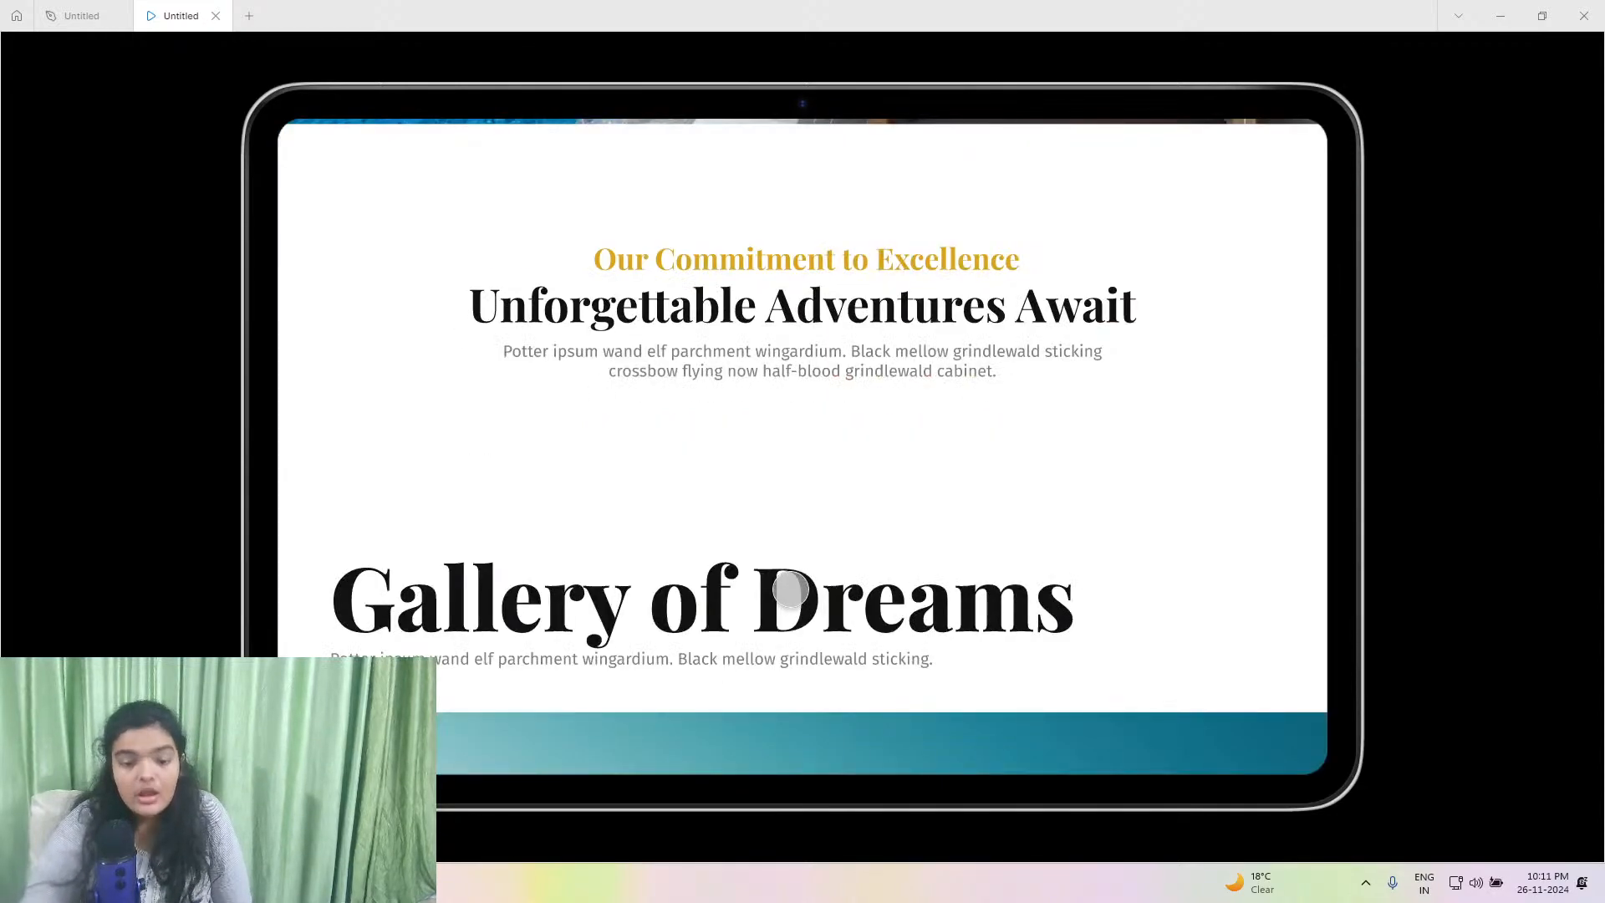
{"action": "scroll", "coordinate": [791, 590], "scroll_direction": "up", "scroll_amount": 2}
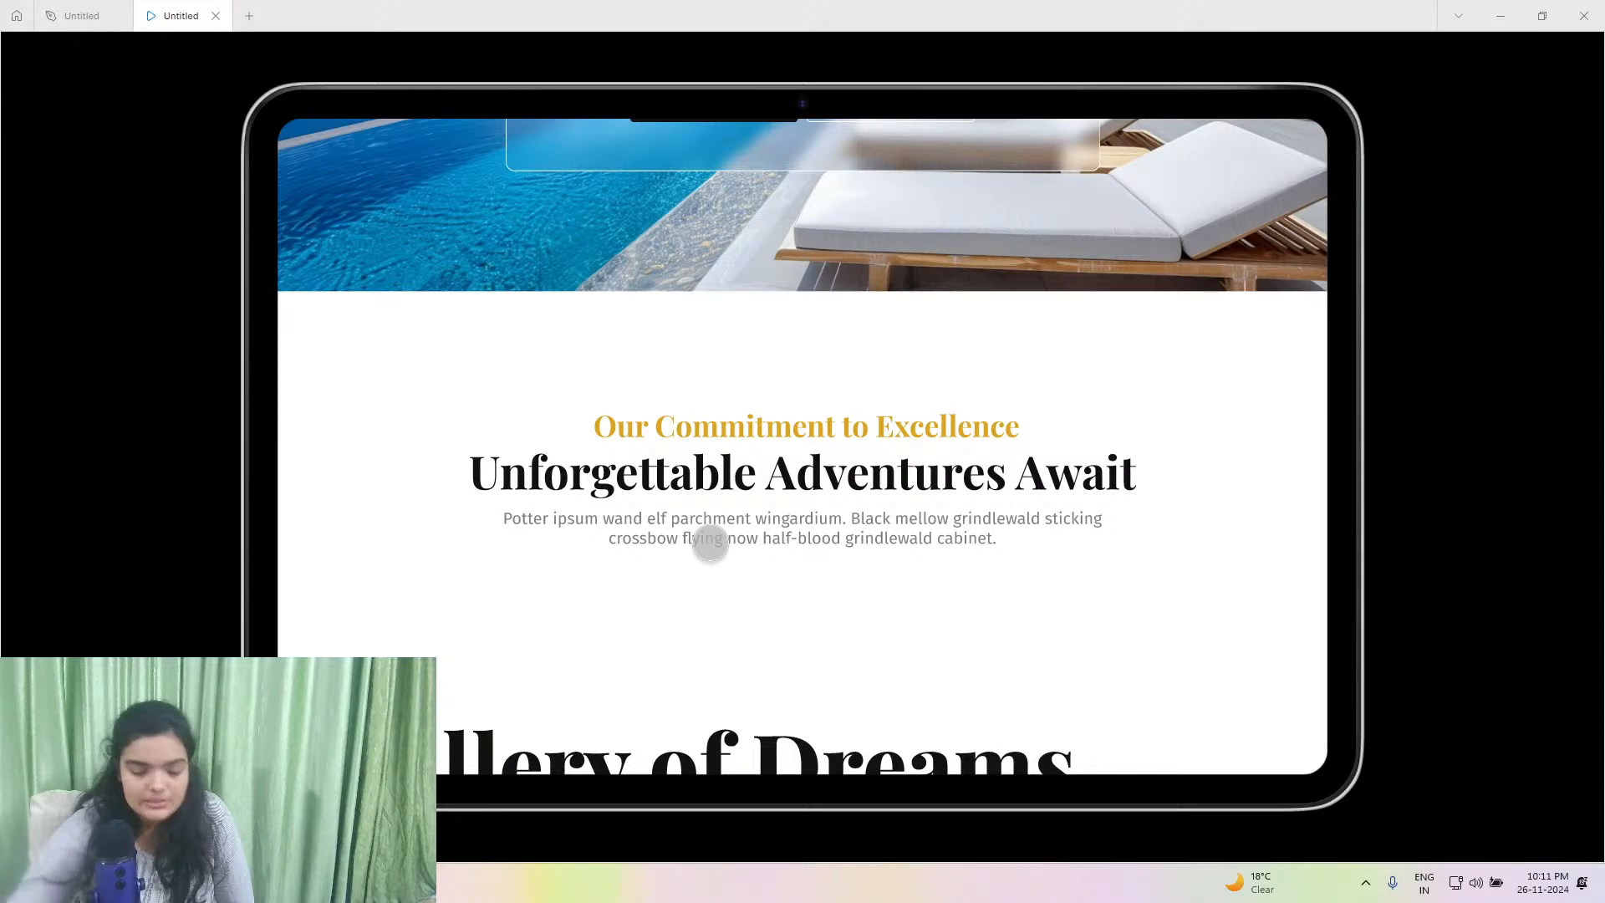
{"action": "scroll", "coordinate": [710, 541], "scroll_direction": "down", "scroll_amount": 5}
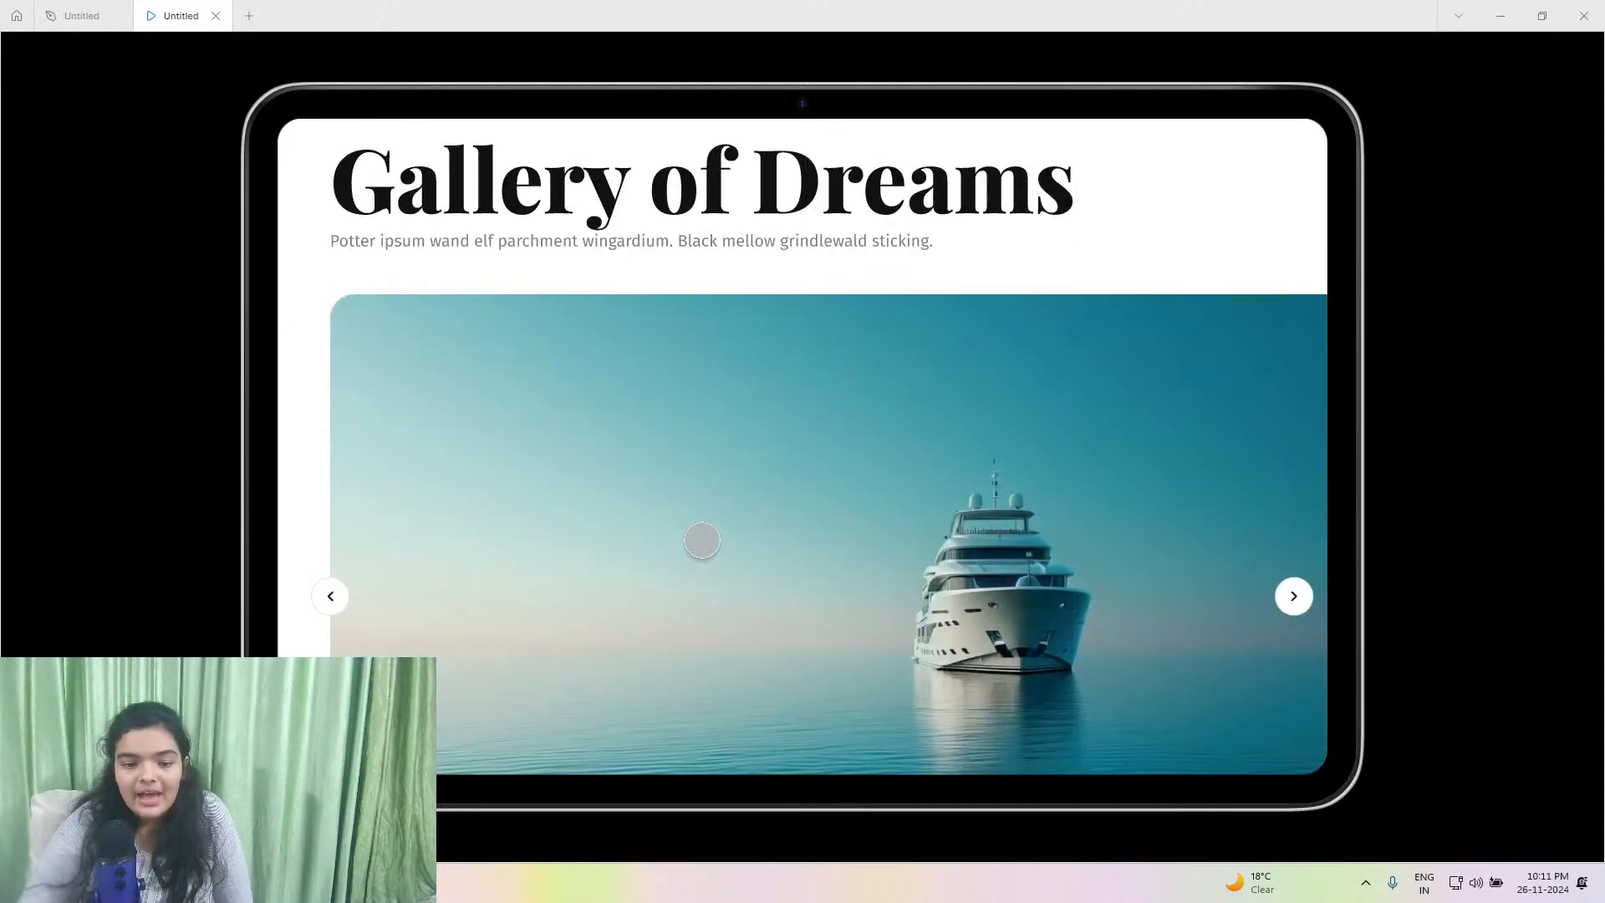
{"action": "scroll", "coordinate": [702, 540], "scroll_direction": "down", "scroll_amount": 2}
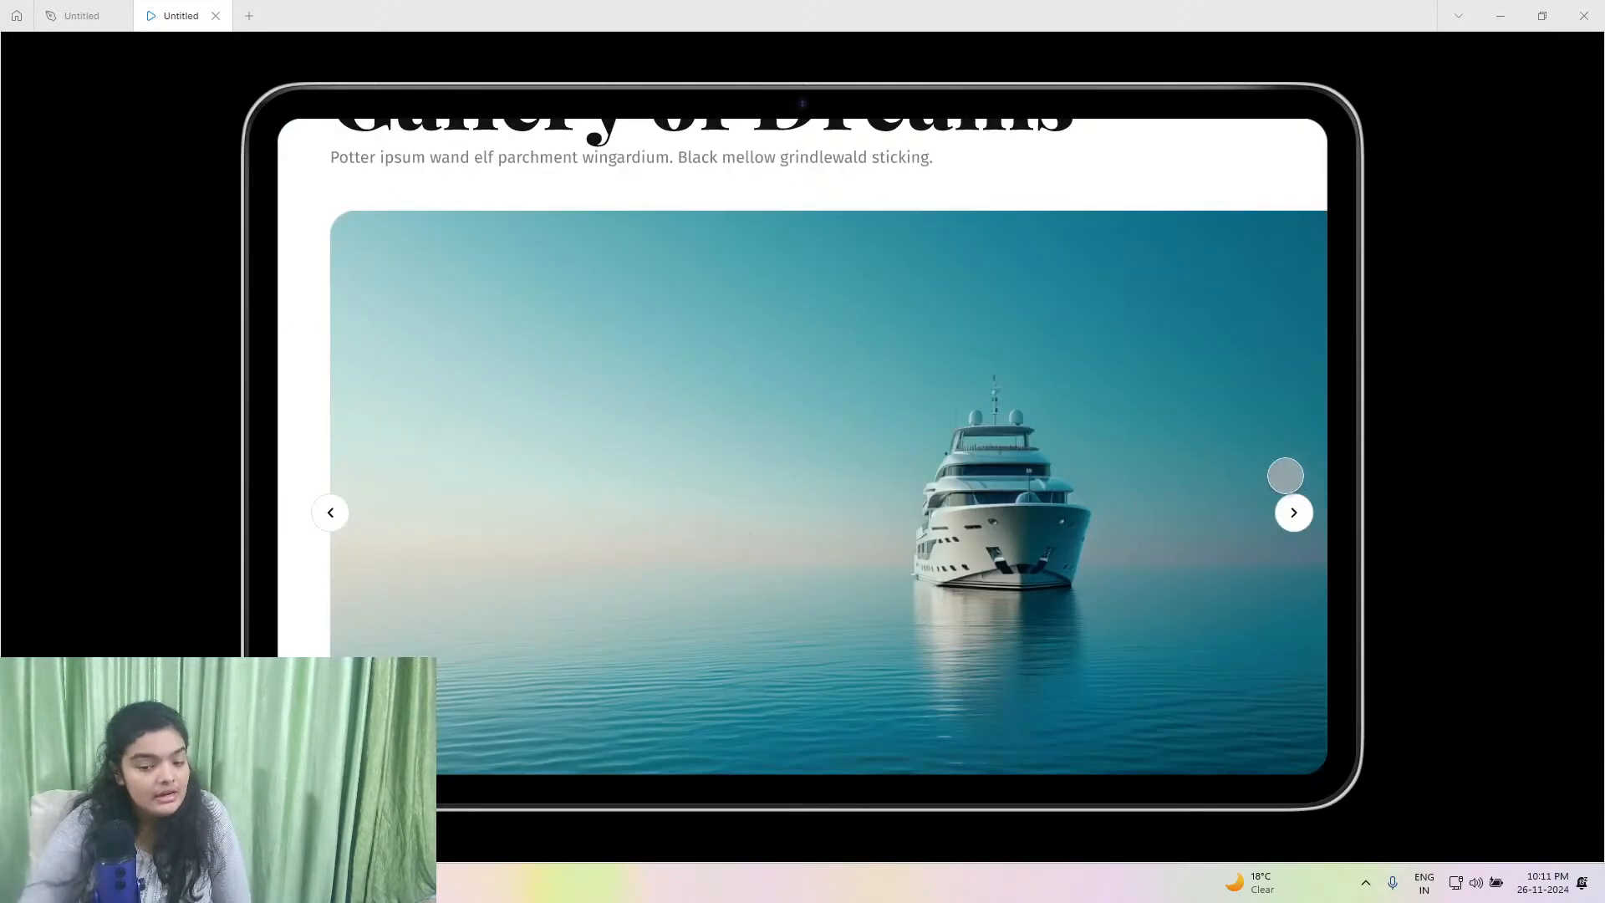
{"action": "scroll", "coordinate": [636, 649], "scroll_direction": "down", "scroll_amount": 2}
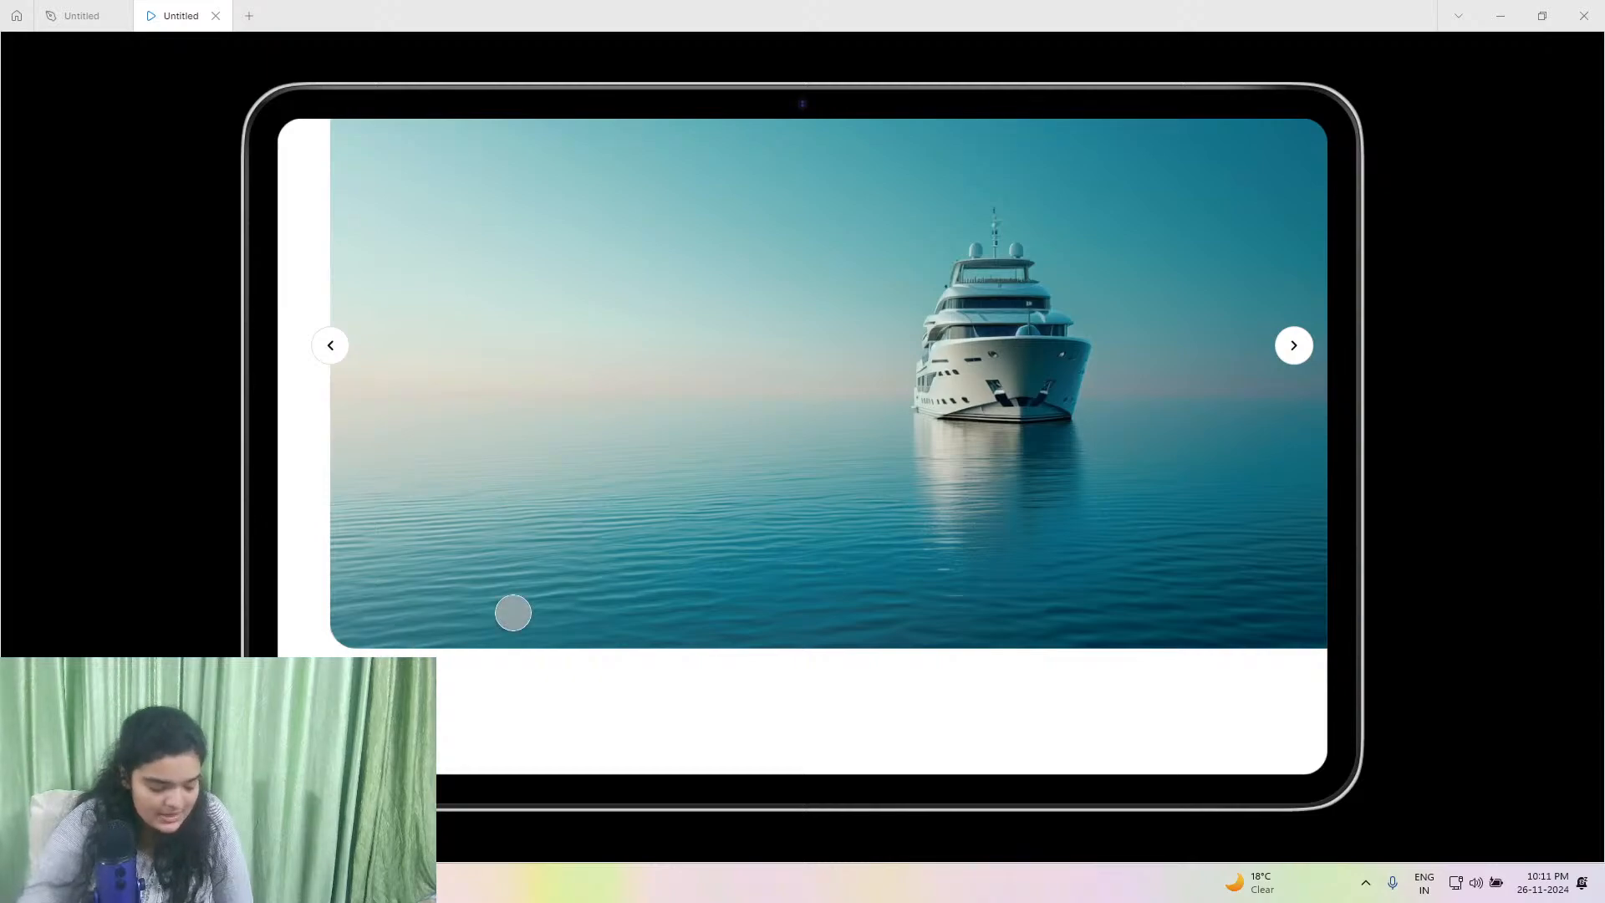
{"action": "scroll", "coordinate": [1181, 465], "scroll_direction": "up", "scroll_amount": 2}
{"action": "scroll", "coordinate": [1180, 519], "scroll_direction": "down", "scroll_amount": 1}
{"action": "scroll", "coordinate": [1179, 519], "scroll_direction": "up", "scroll_amount": 2}
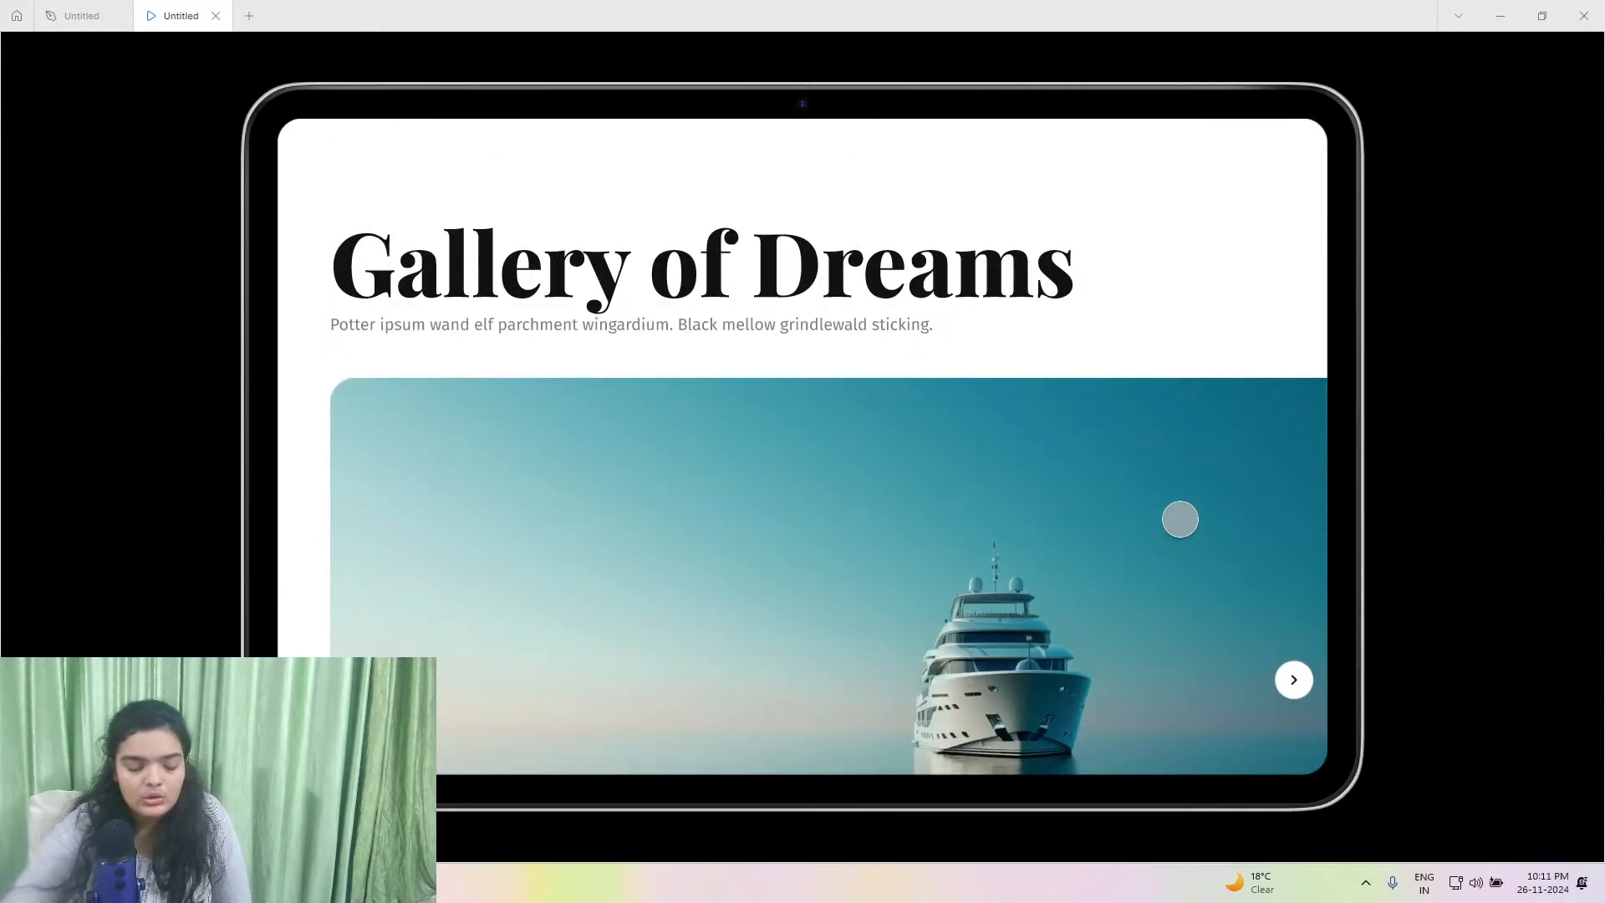
Review the prototype's "Why Choose Us?", client testimonial, sign-up and footer sections.
{"action": "scroll", "coordinate": [1179, 519], "scroll_direction": "down", "scroll_amount": 10}
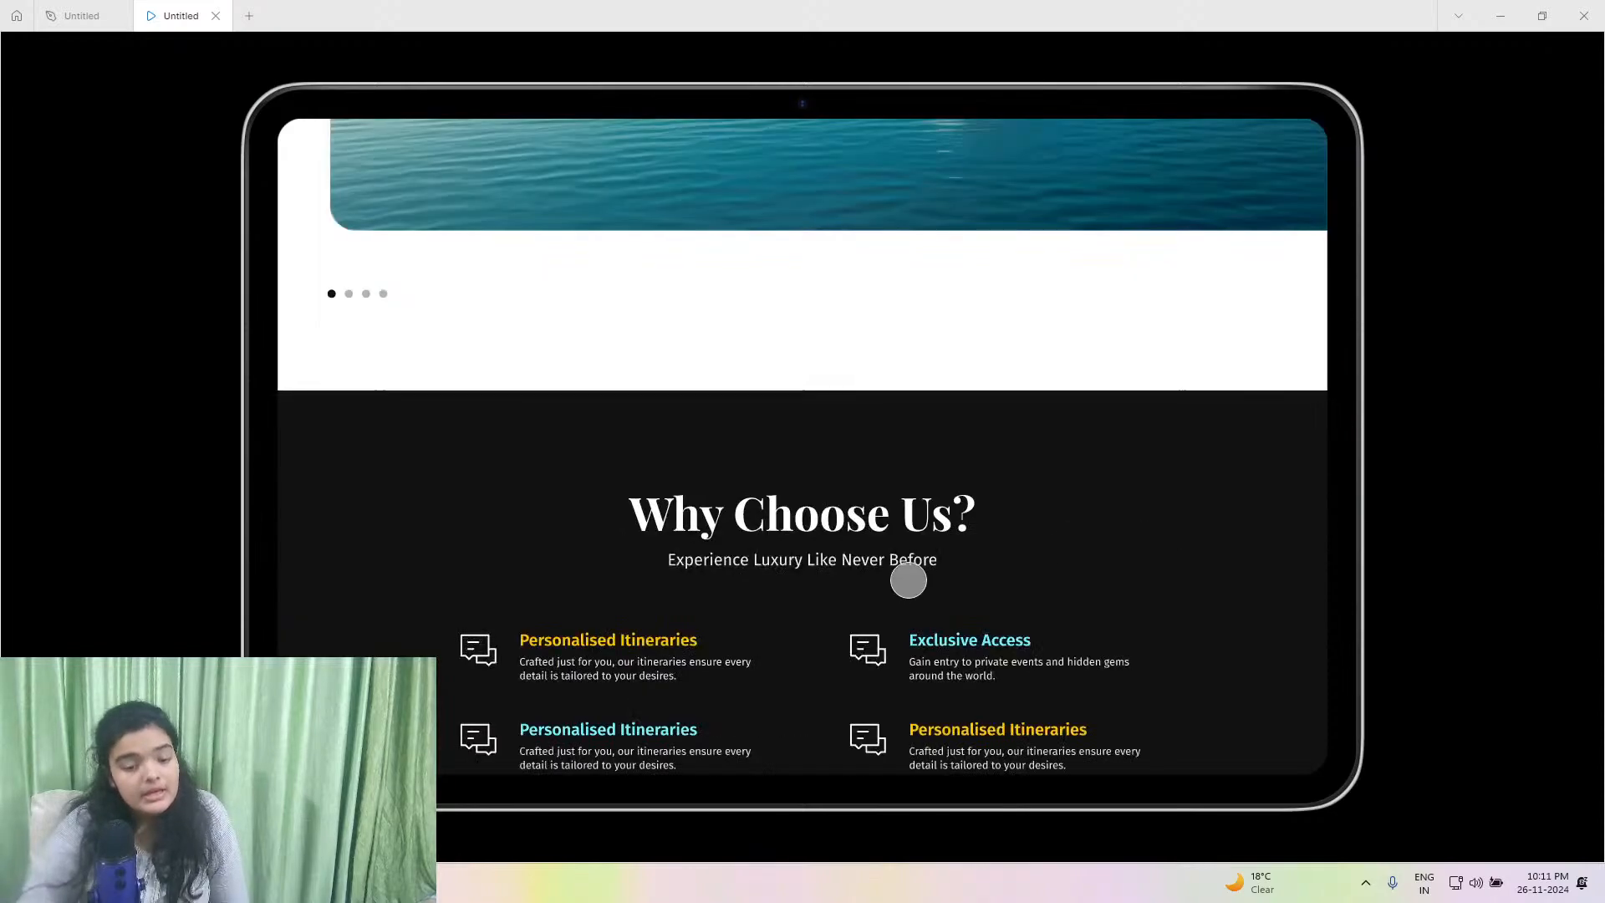
{"action": "scroll", "coordinate": [907, 582], "scroll_direction": "down", "scroll_amount": 1}
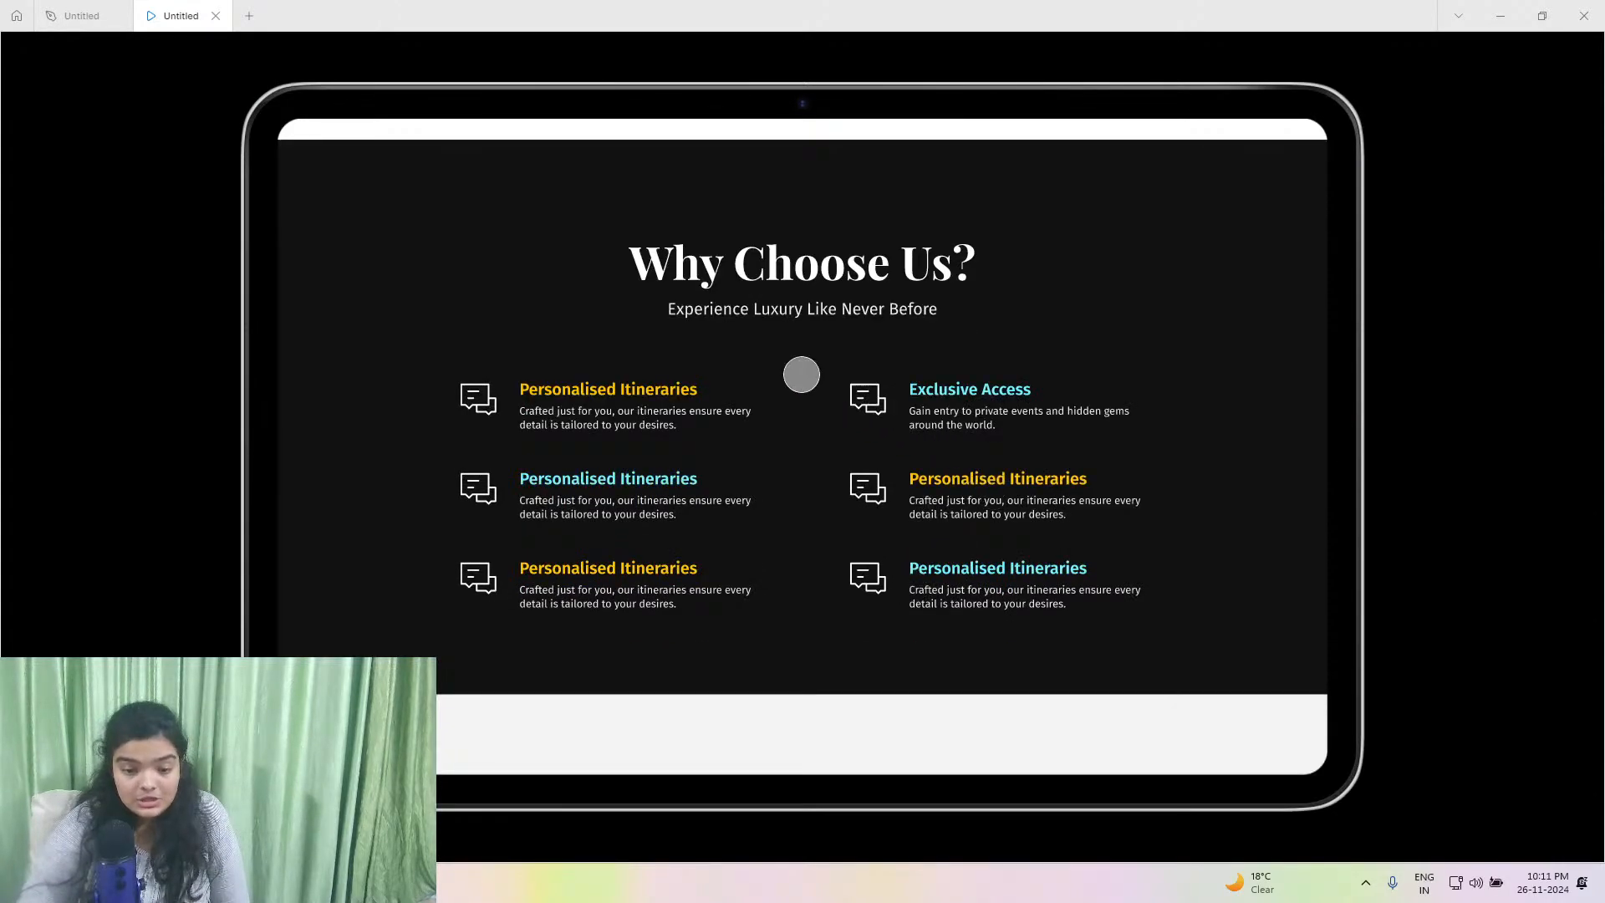
{"action": "scroll", "coordinate": [803, 375], "scroll_direction": "up", "scroll_amount": 1}
{"action": "left_click_drag", "start_coordinate": [808, 419], "coordinate": [814, 369]}
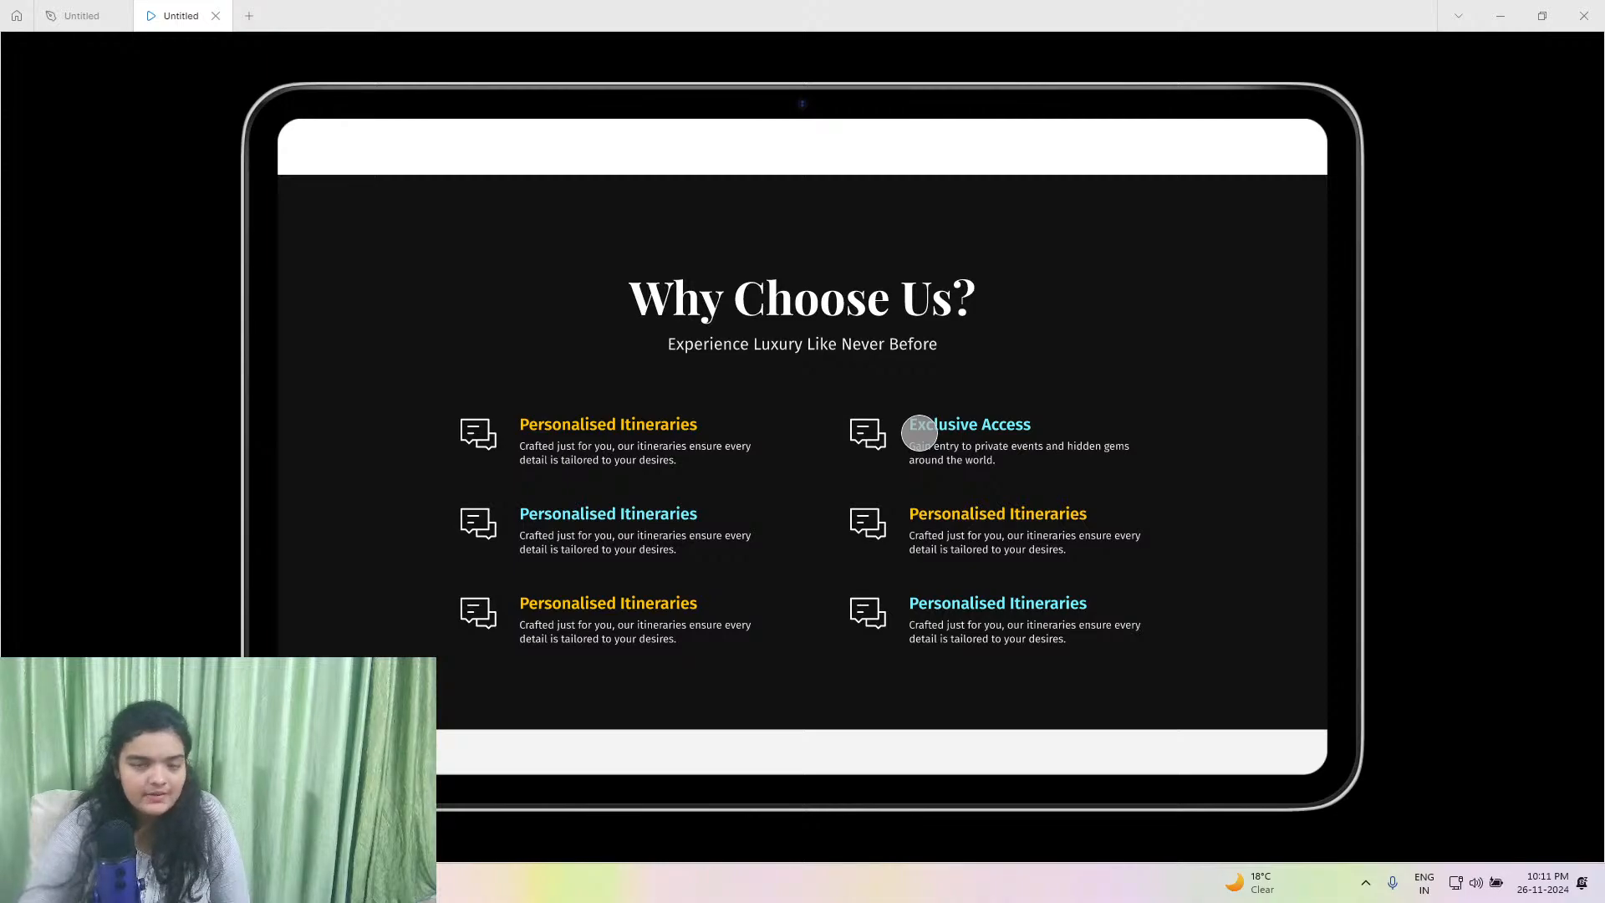
{"action": "scroll", "coordinate": [914, 431], "scroll_direction": "down", "scroll_amount": 7}
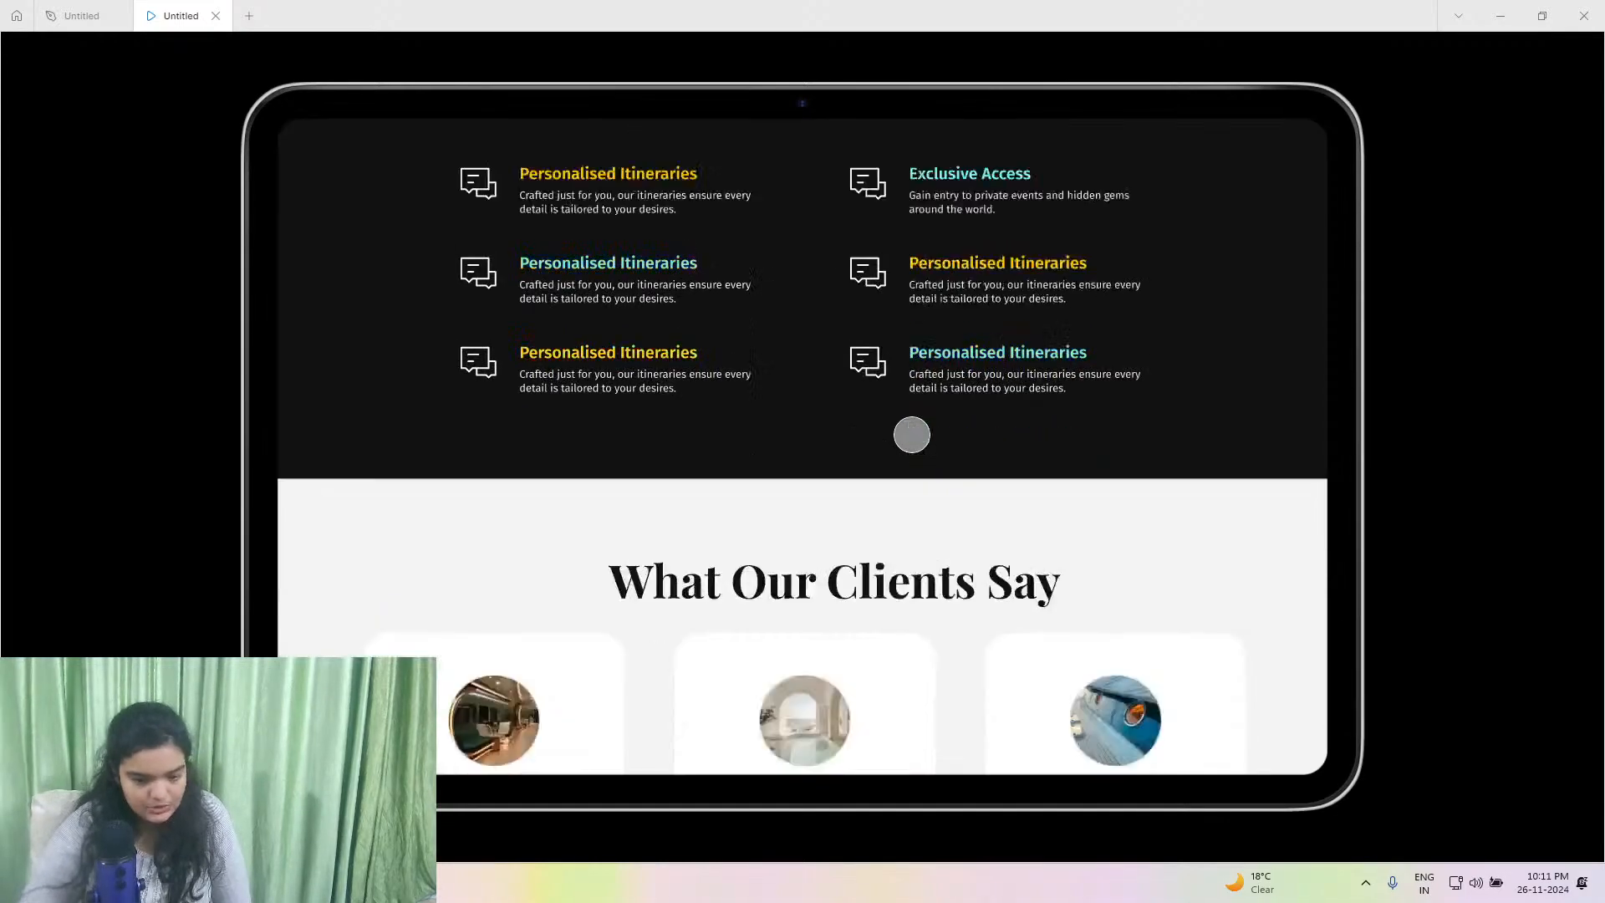
{"action": "left_click_drag", "start_coordinate": [915, 453], "coordinate": [920, 476]}
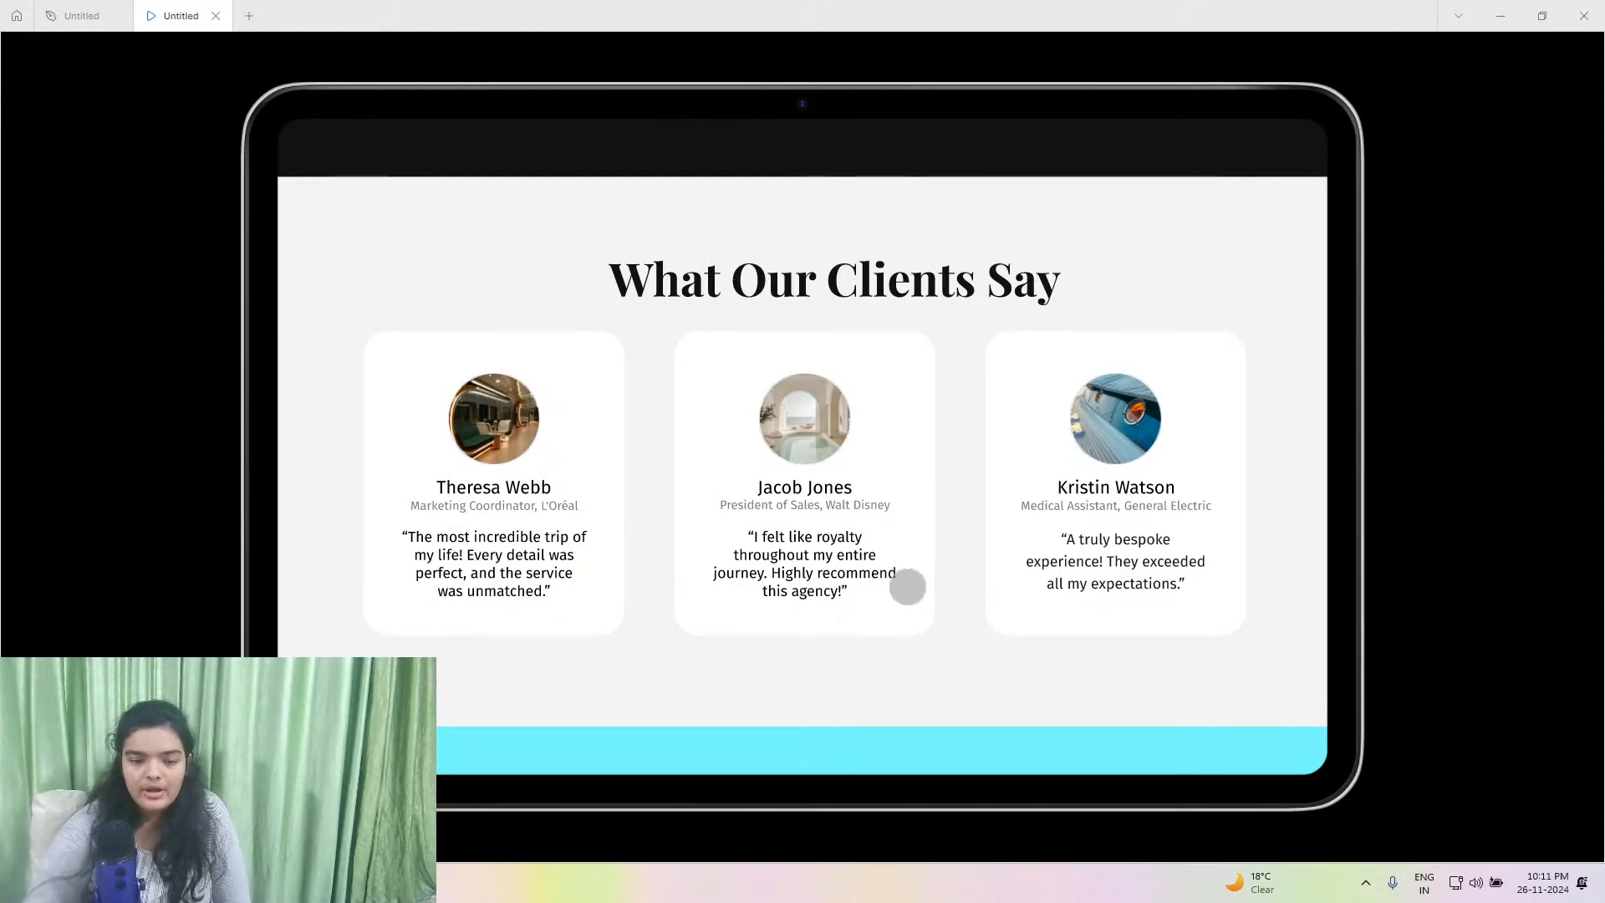
{"action": "left_click_drag", "start_coordinate": [908, 587], "coordinate": [939, 107]}
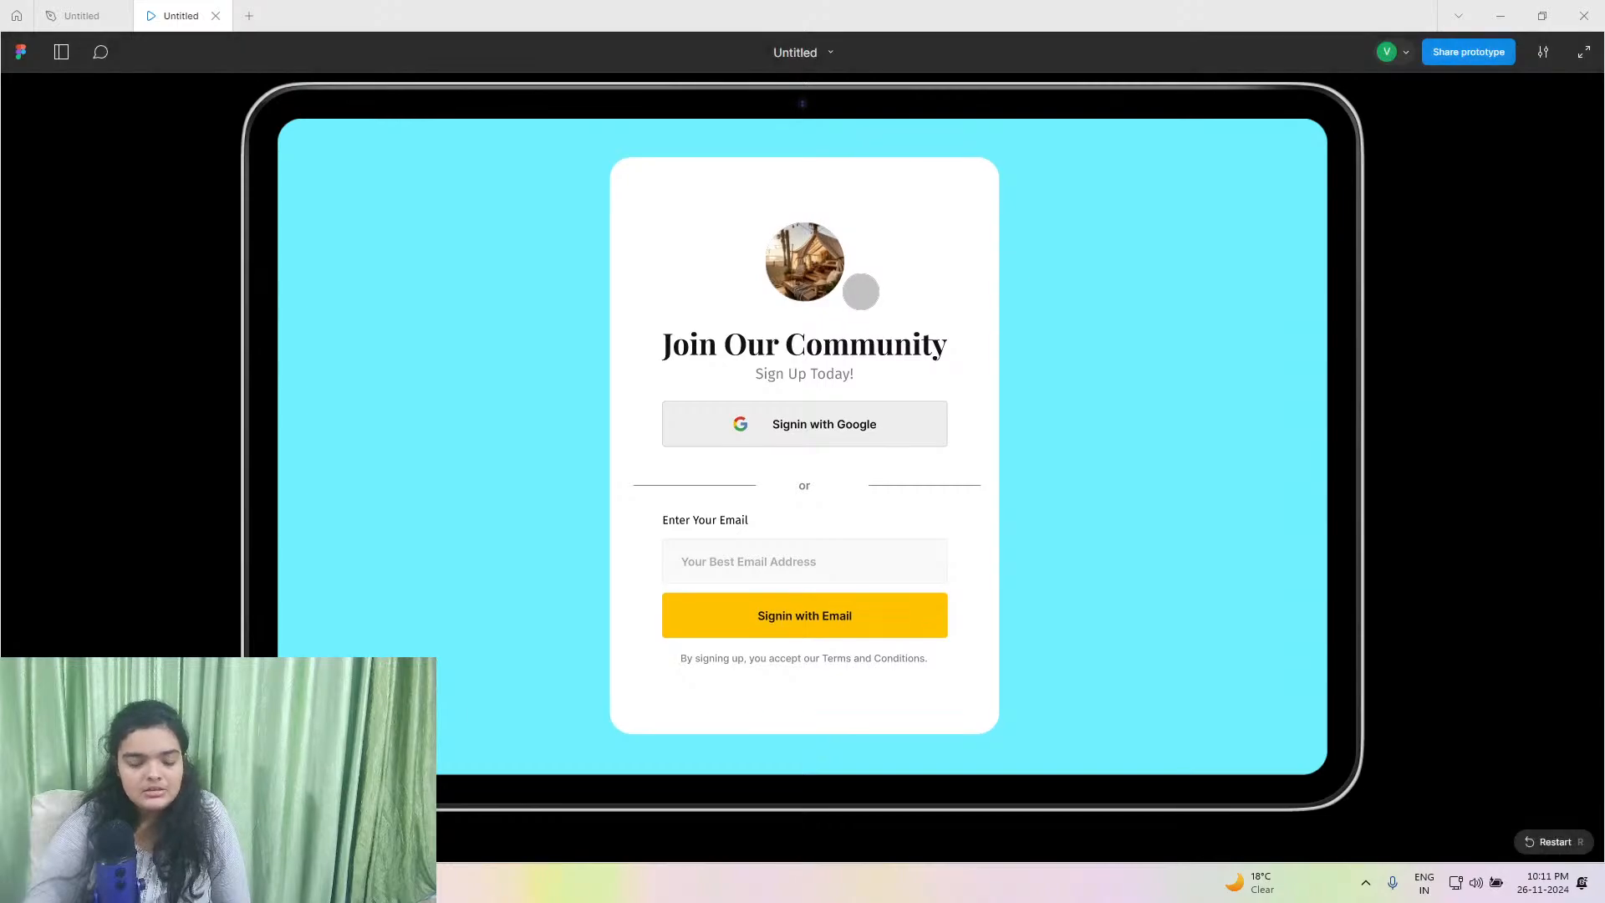
{"action": "scroll", "coordinate": [841, 351], "scroll_direction": "down", "scroll_amount": 5}
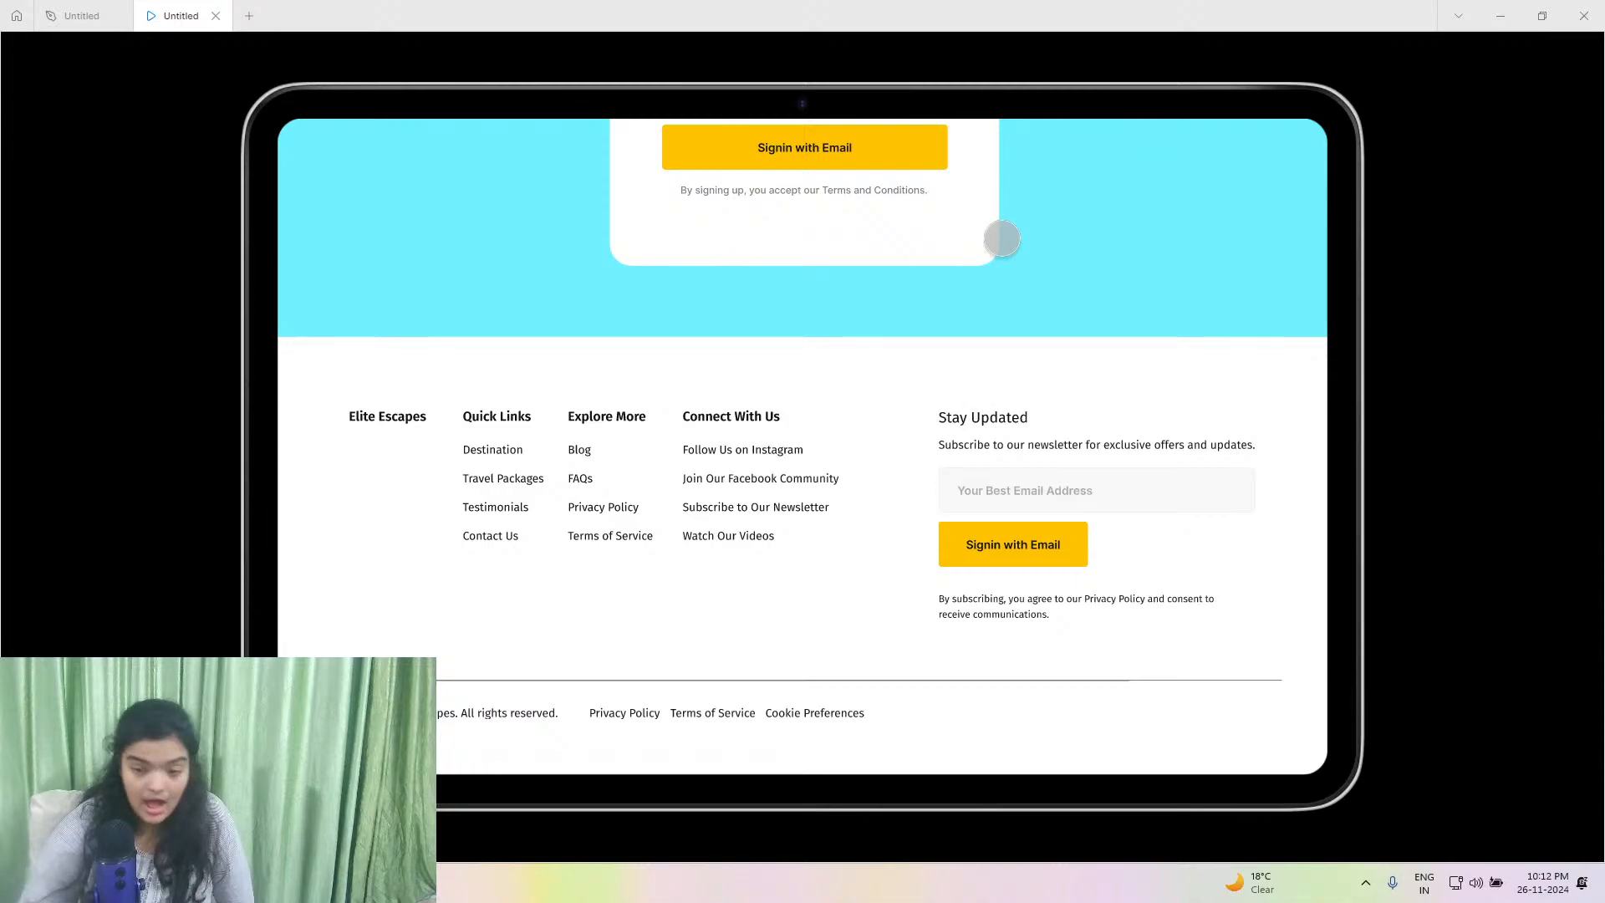
Copy the prototype's share link, switch to YouTube Studio in the browser, and paste the link into the live chat message field.
{"action": "left_click", "coordinate": [1501, 42]}
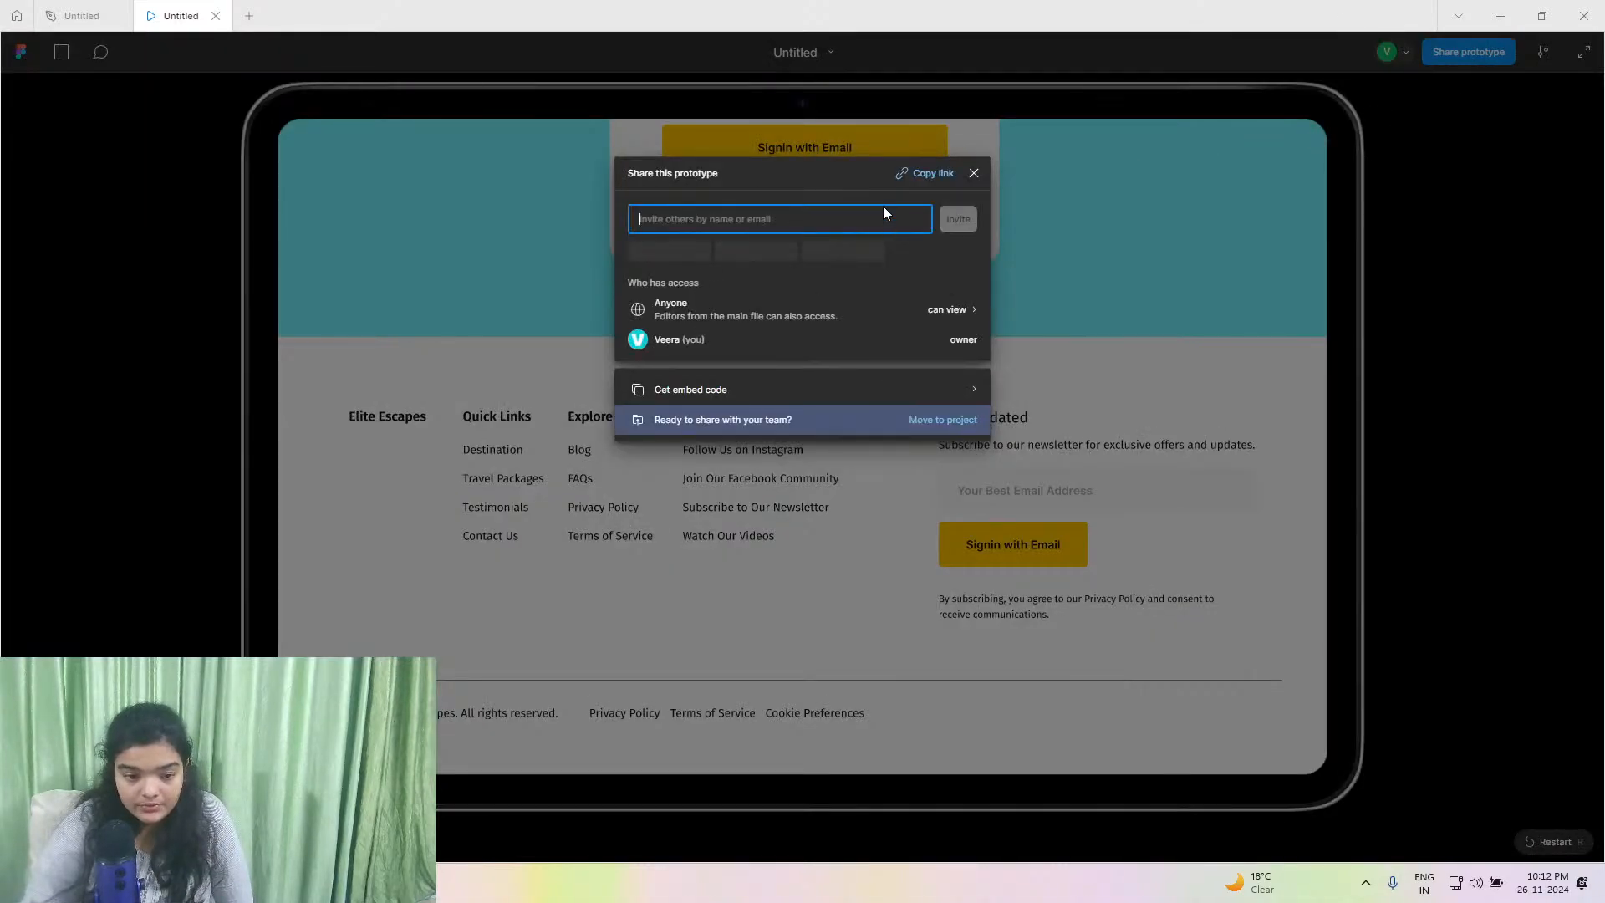
{"action": "left_click", "coordinate": [923, 178]}
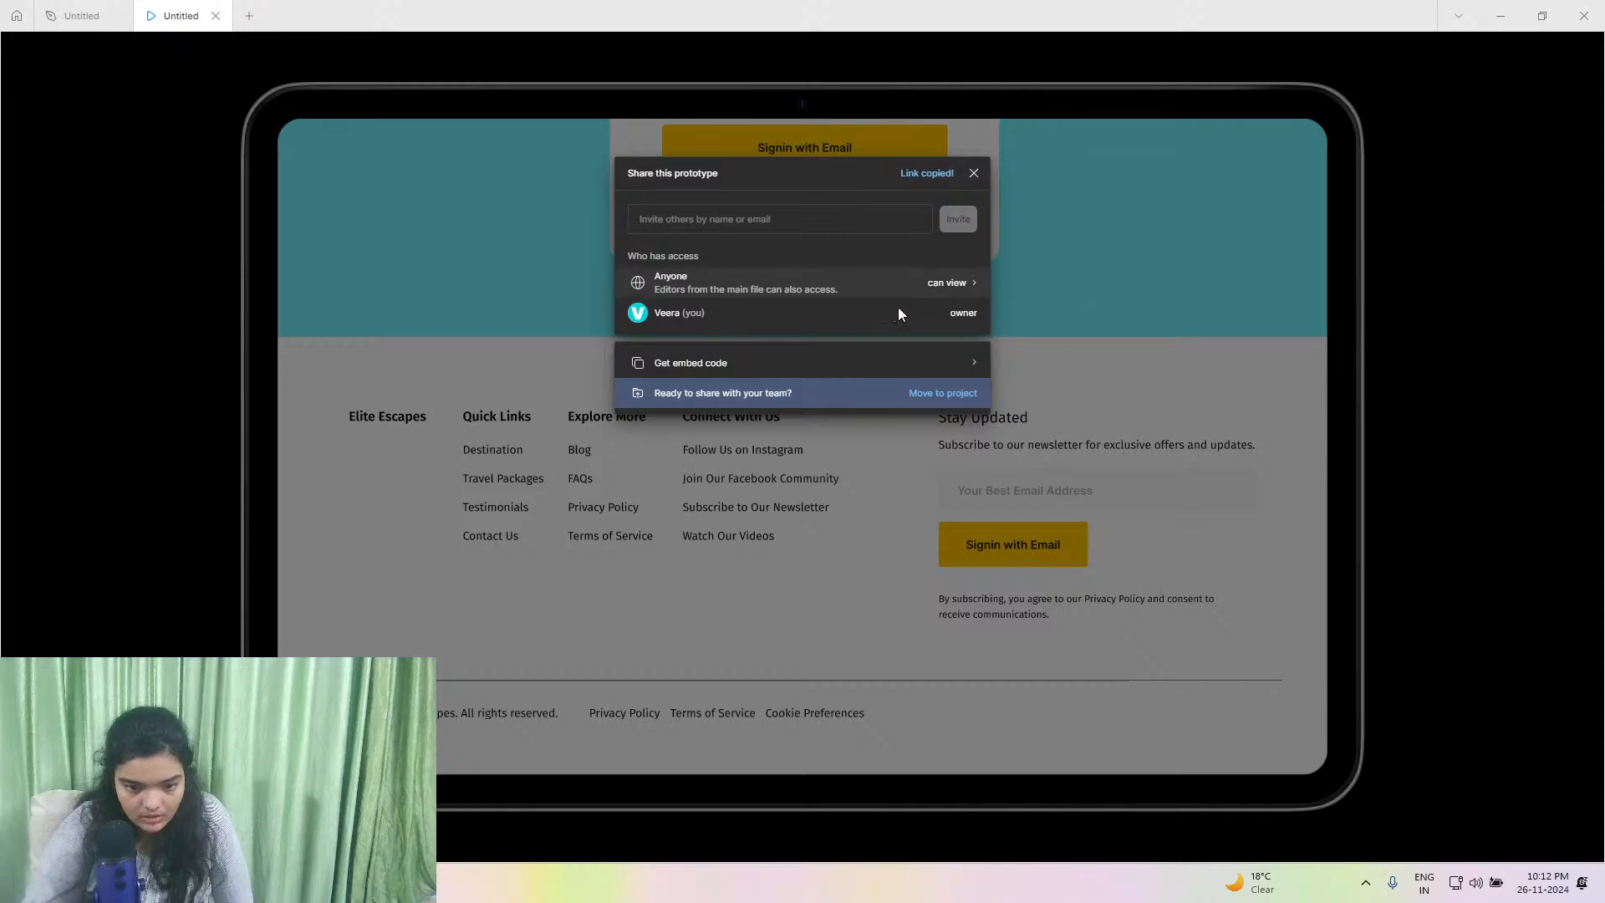
{"action": "key", "text": "alt+Tab"}
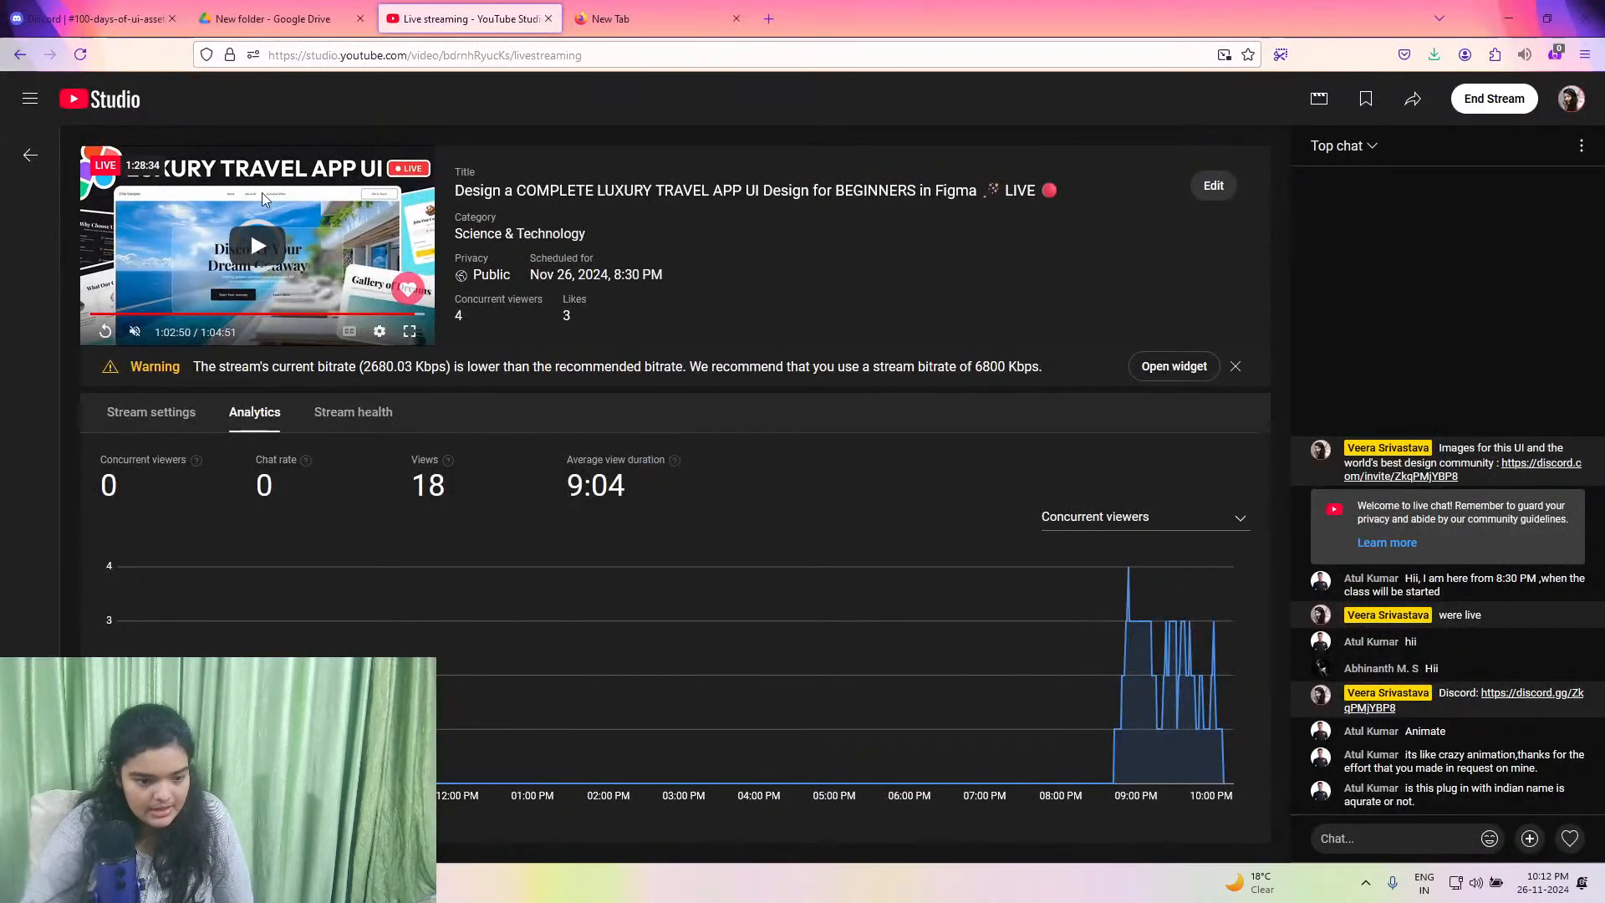
{"action": "right_click", "coordinate": [1365, 849]}
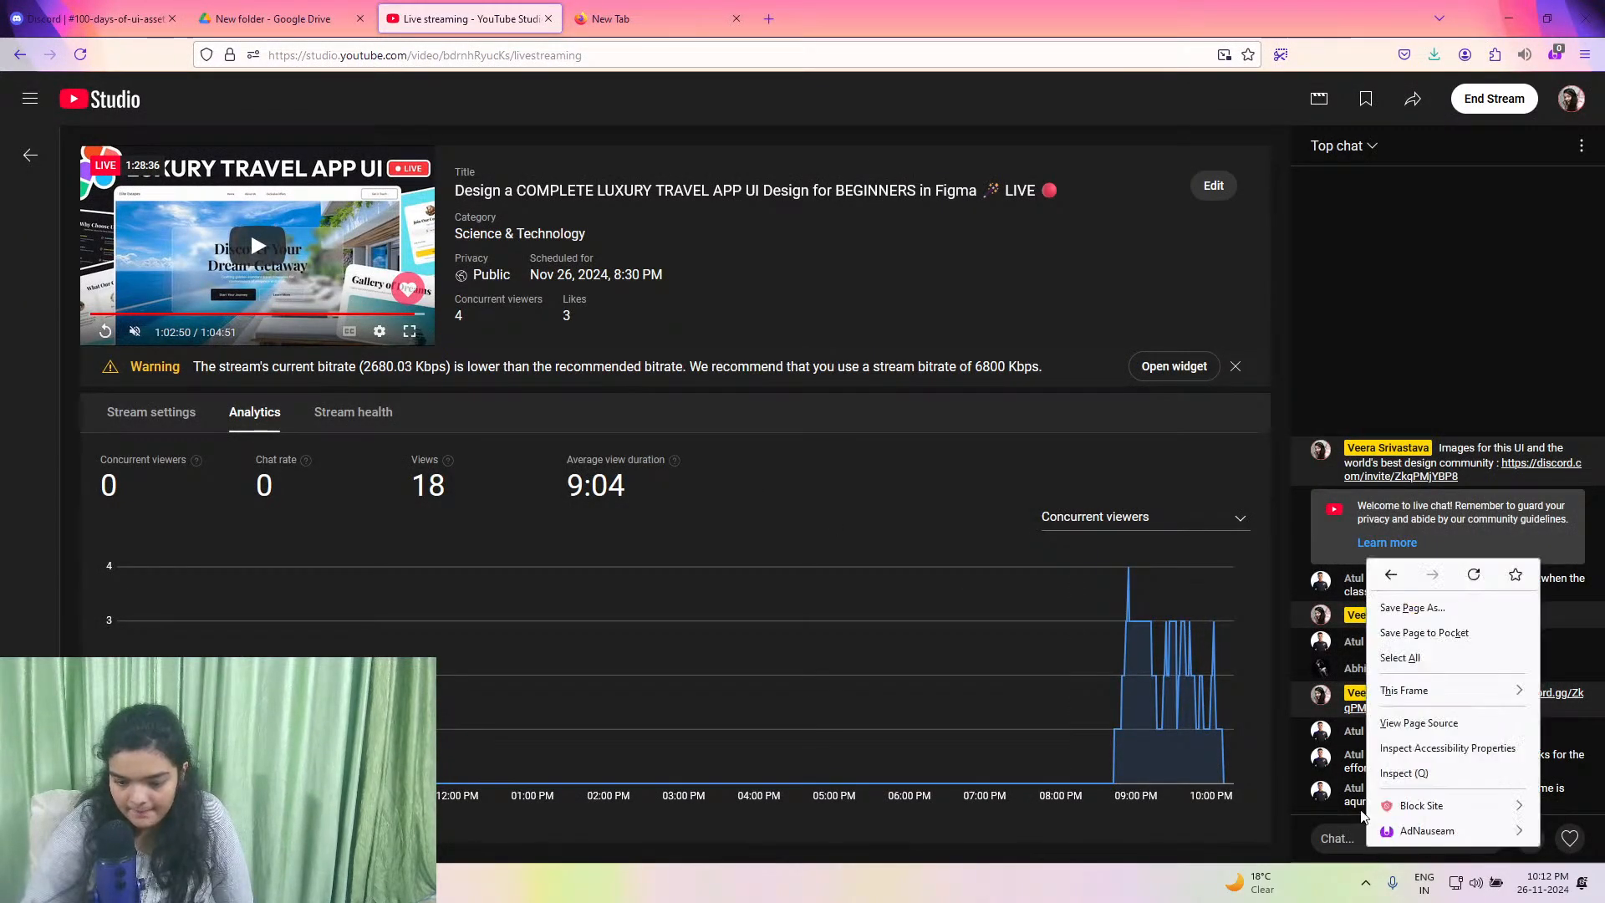
{"action": "left_click", "coordinate": [1349, 837]}
{"action": "right_click", "coordinate": [1341, 836]}
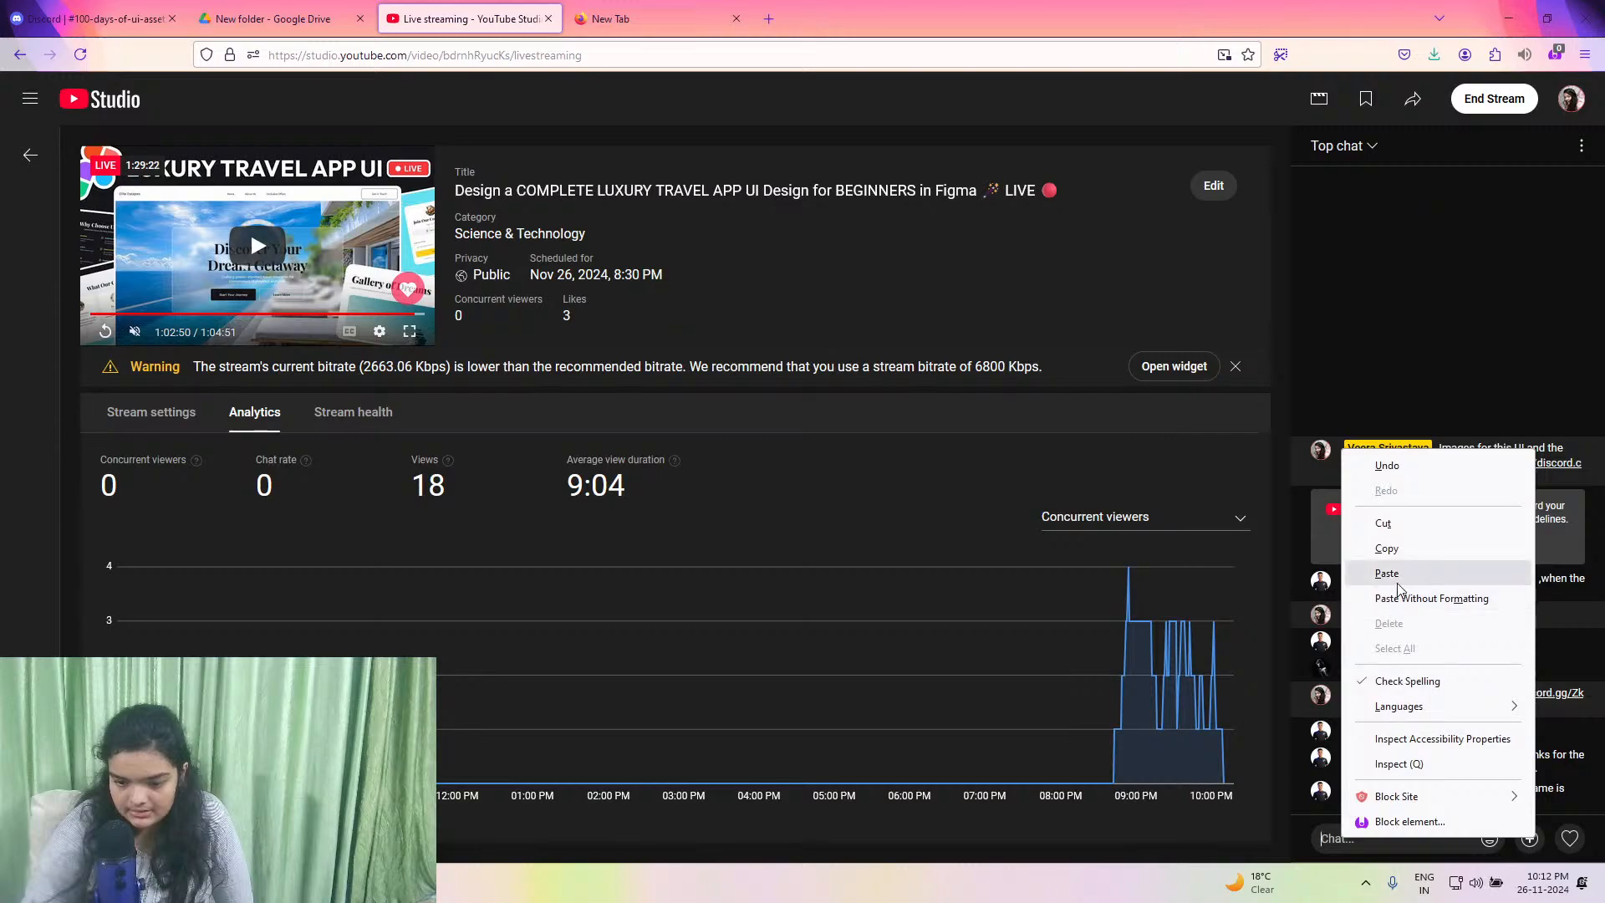
{"action": "left_click", "coordinate": [1387, 573]}
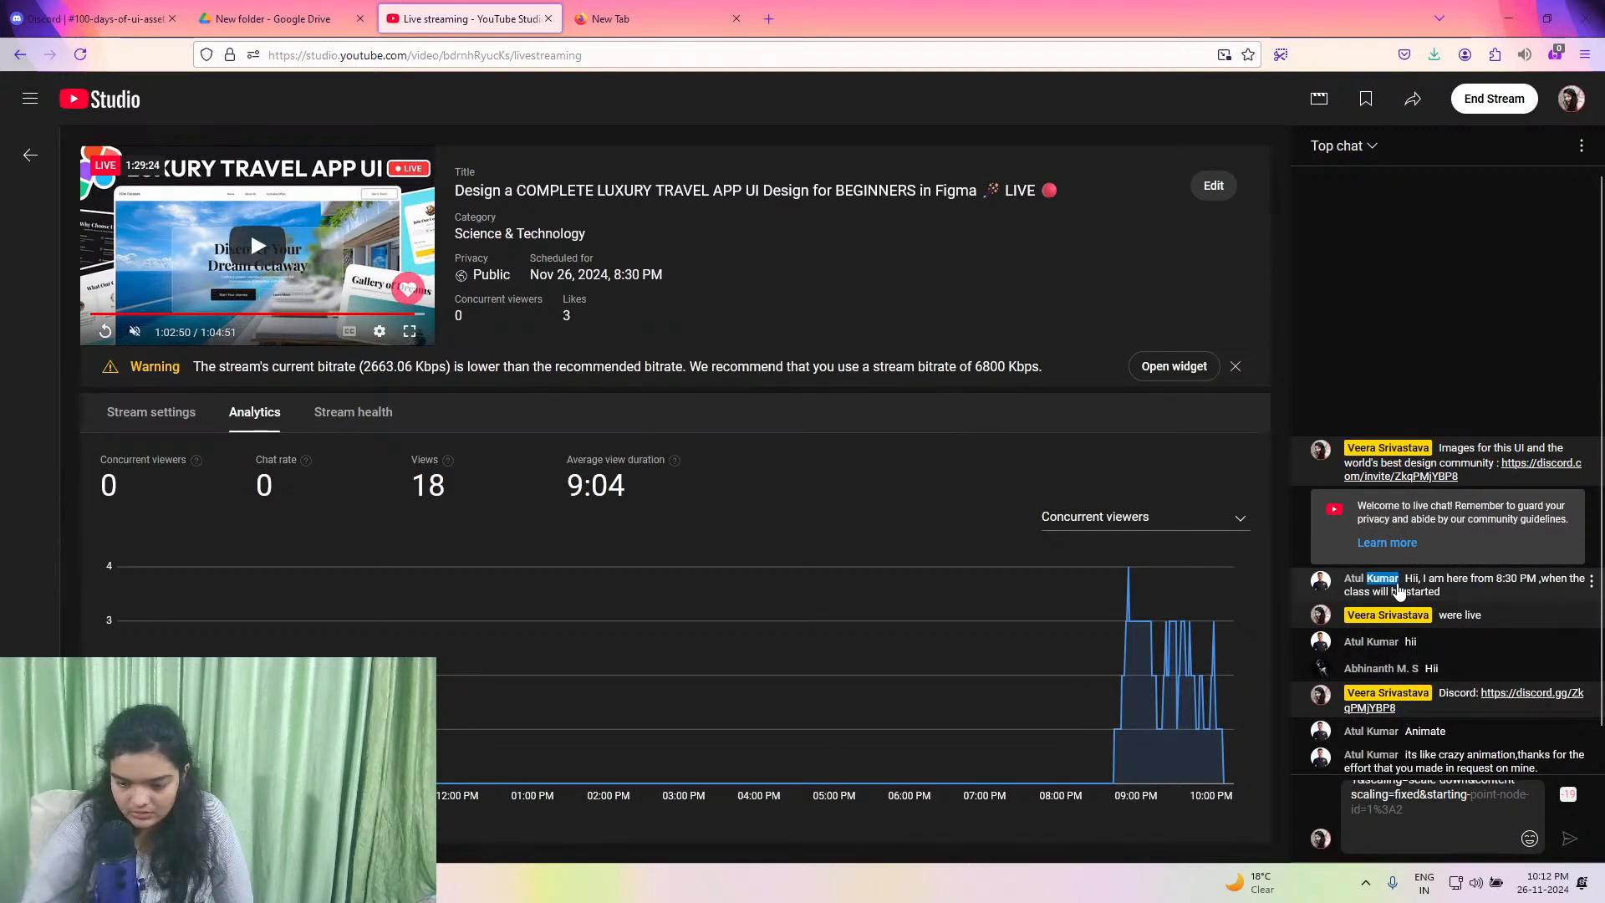
{"action": "triple_click", "coordinate": [1396, 585]}
{"action": "left_click", "coordinate": [1399, 593]}
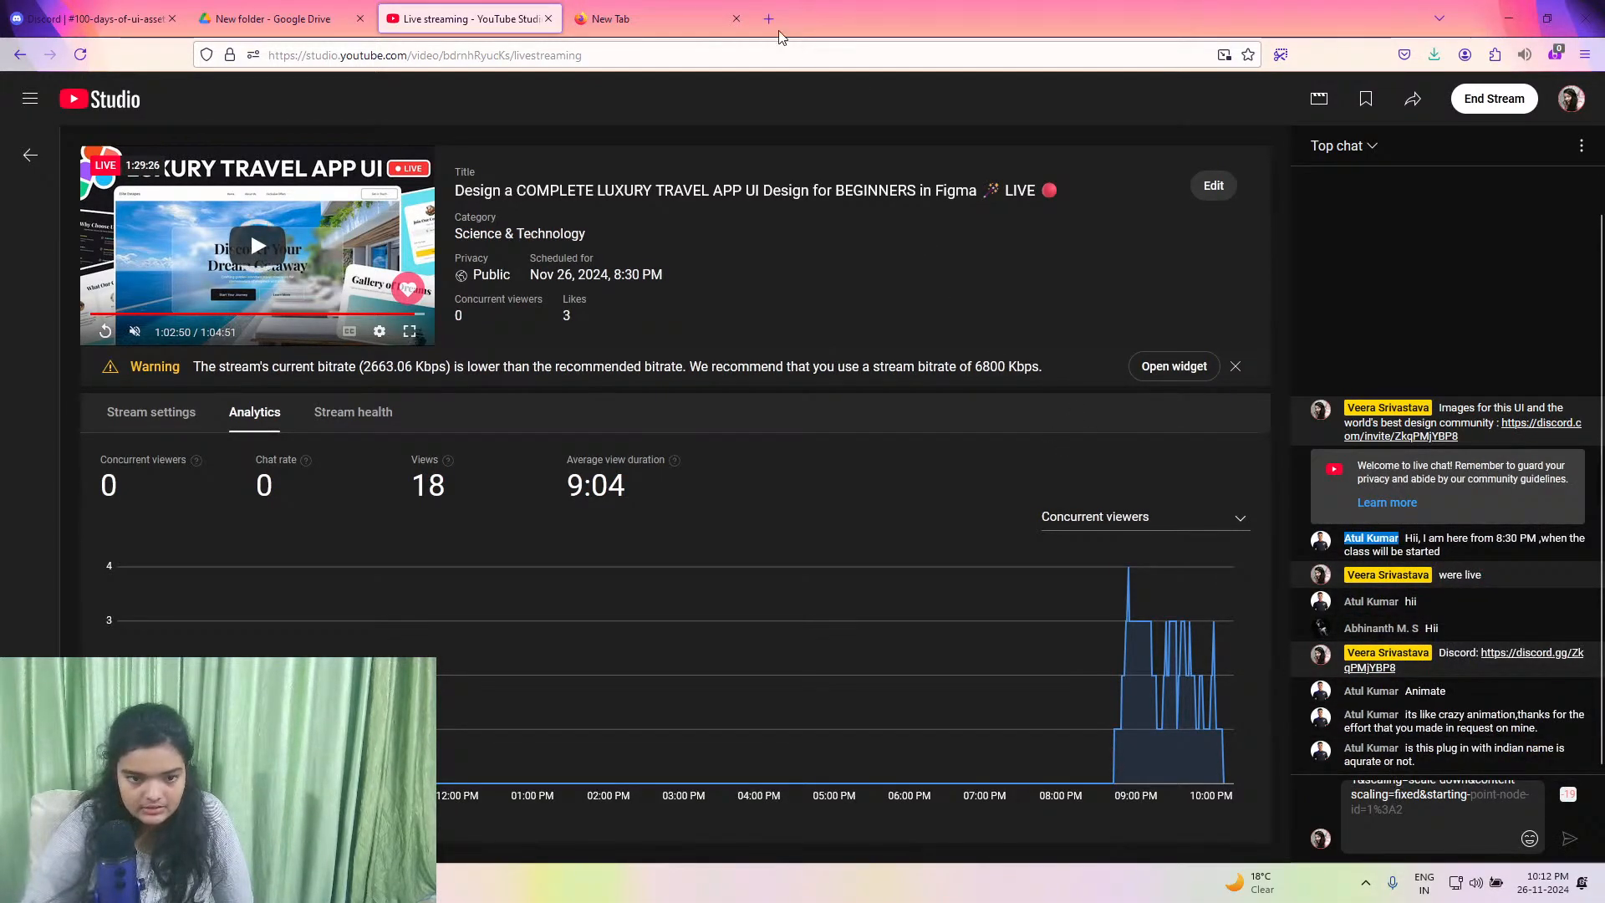
Search the web for "shorten url" in a new browser tab and open the Short URL site.
{"action": "left_click", "coordinate": [735, 9]}
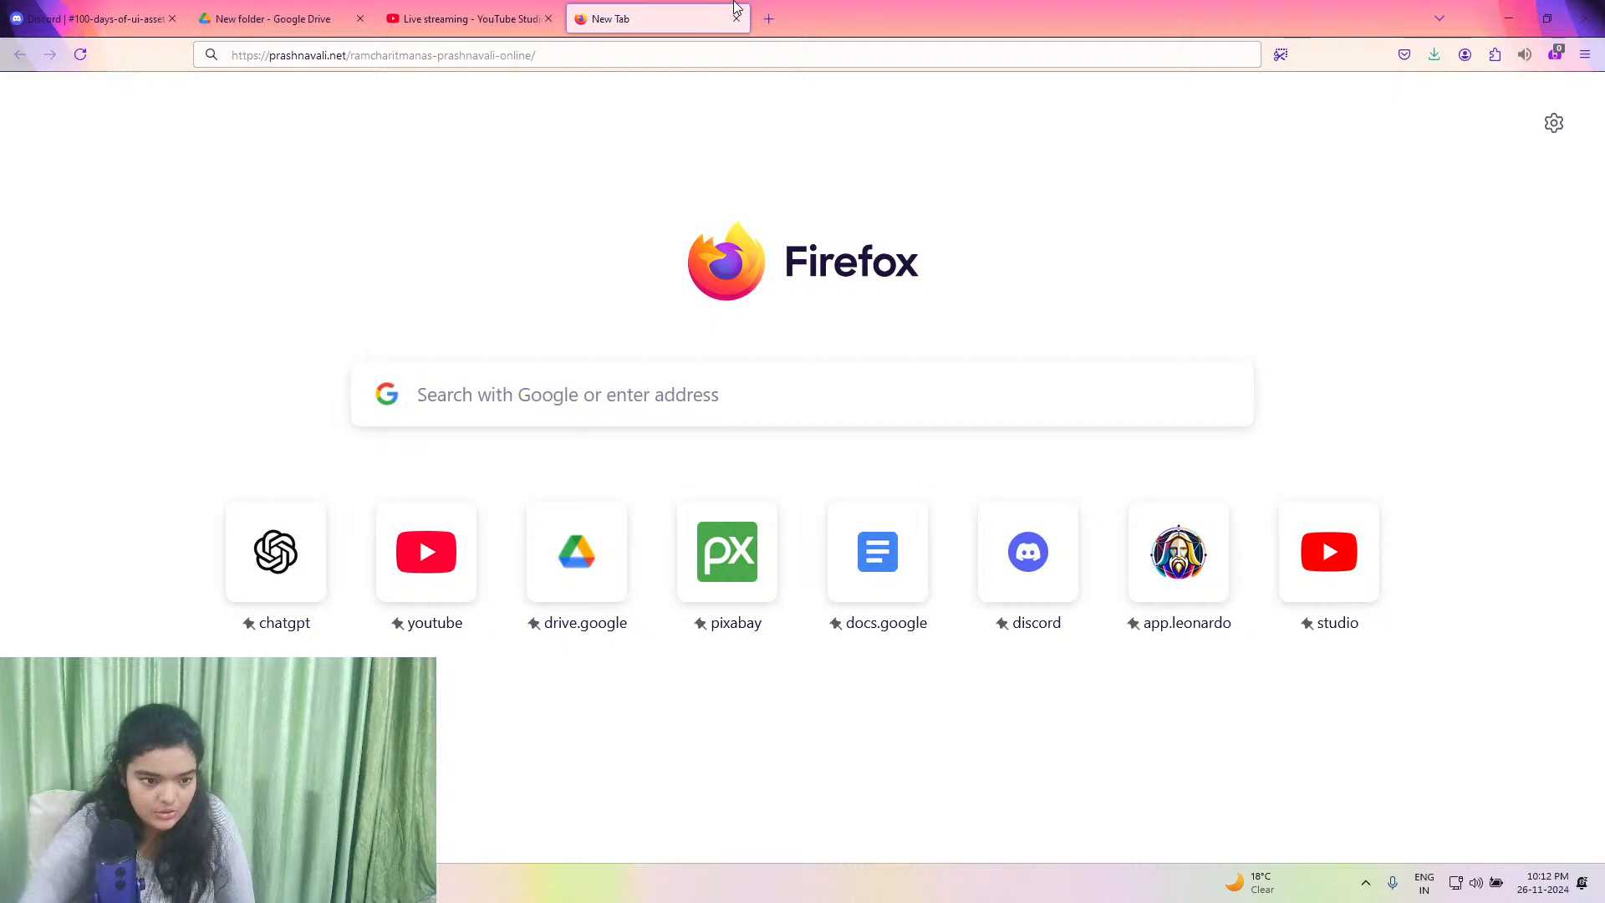
{"action": "left_click", "coordinate": [768, 19]}
{"action": "left_click", "coordinate": [736, 19]}
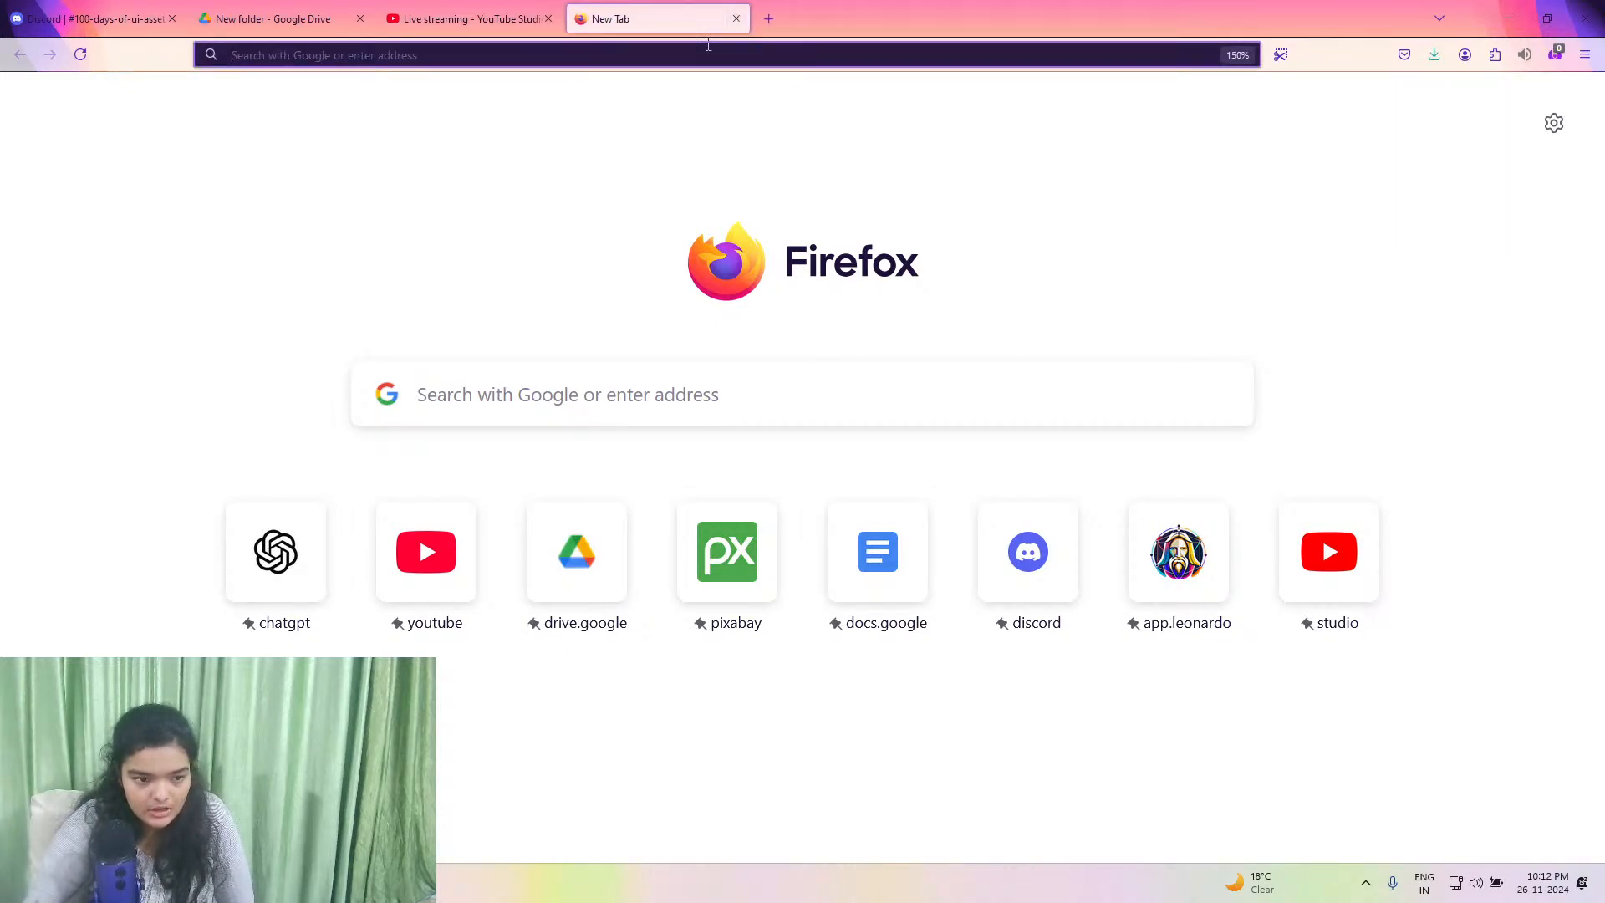
{"action": "left_click", "coordinate": [708, 44]}
{"action": "type", "text": "url"}
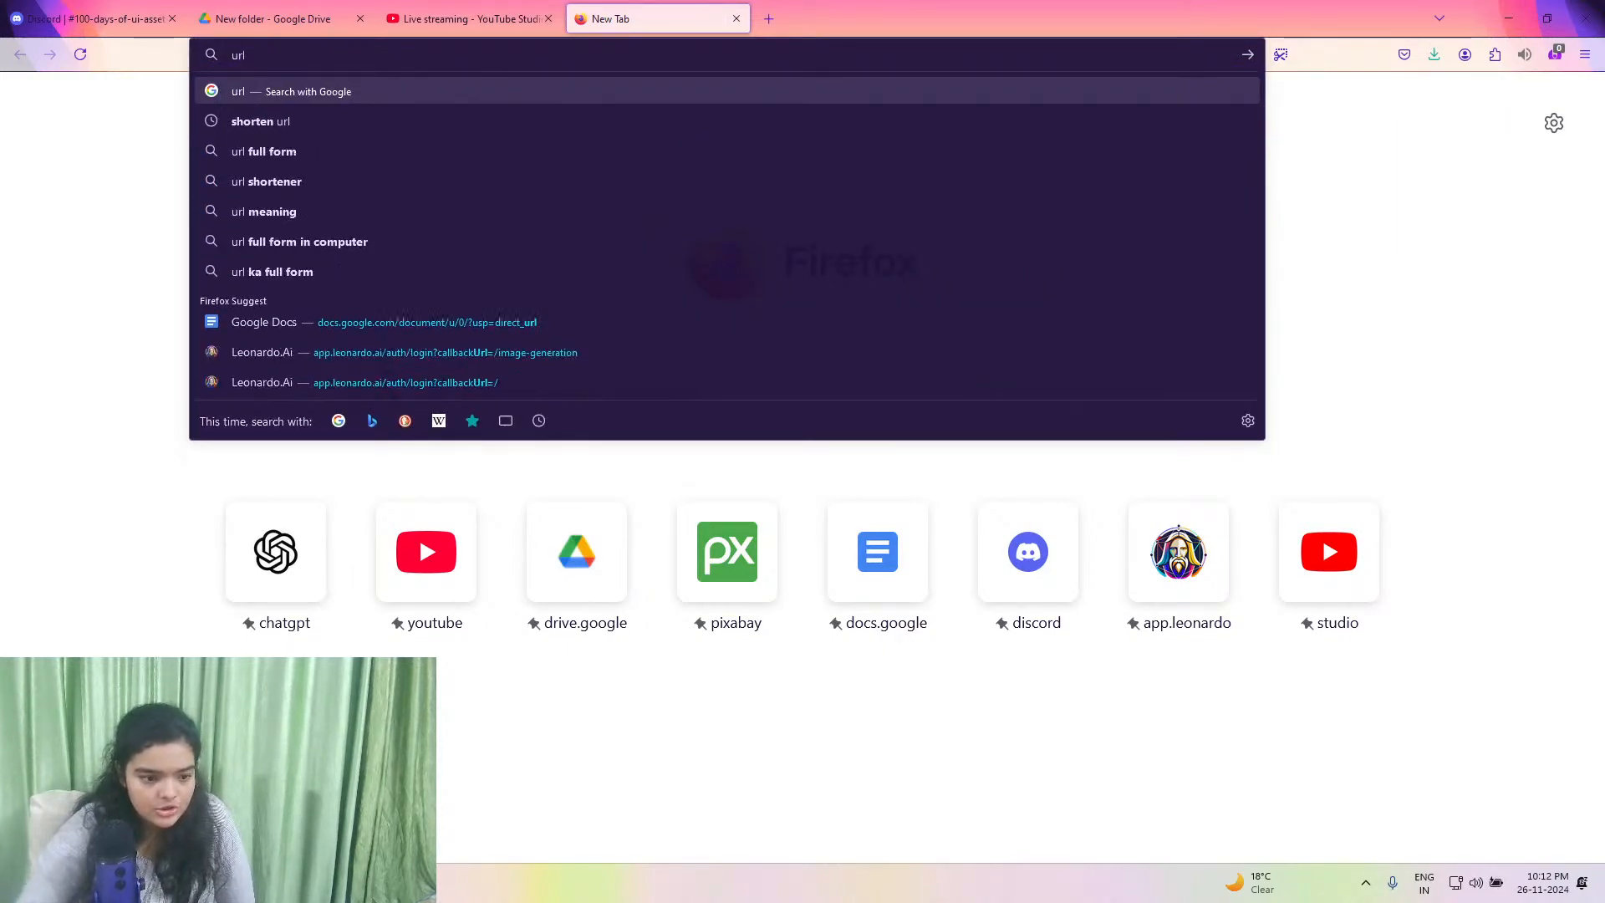
{"action": "left_click", "coordinate": [540, 119]}
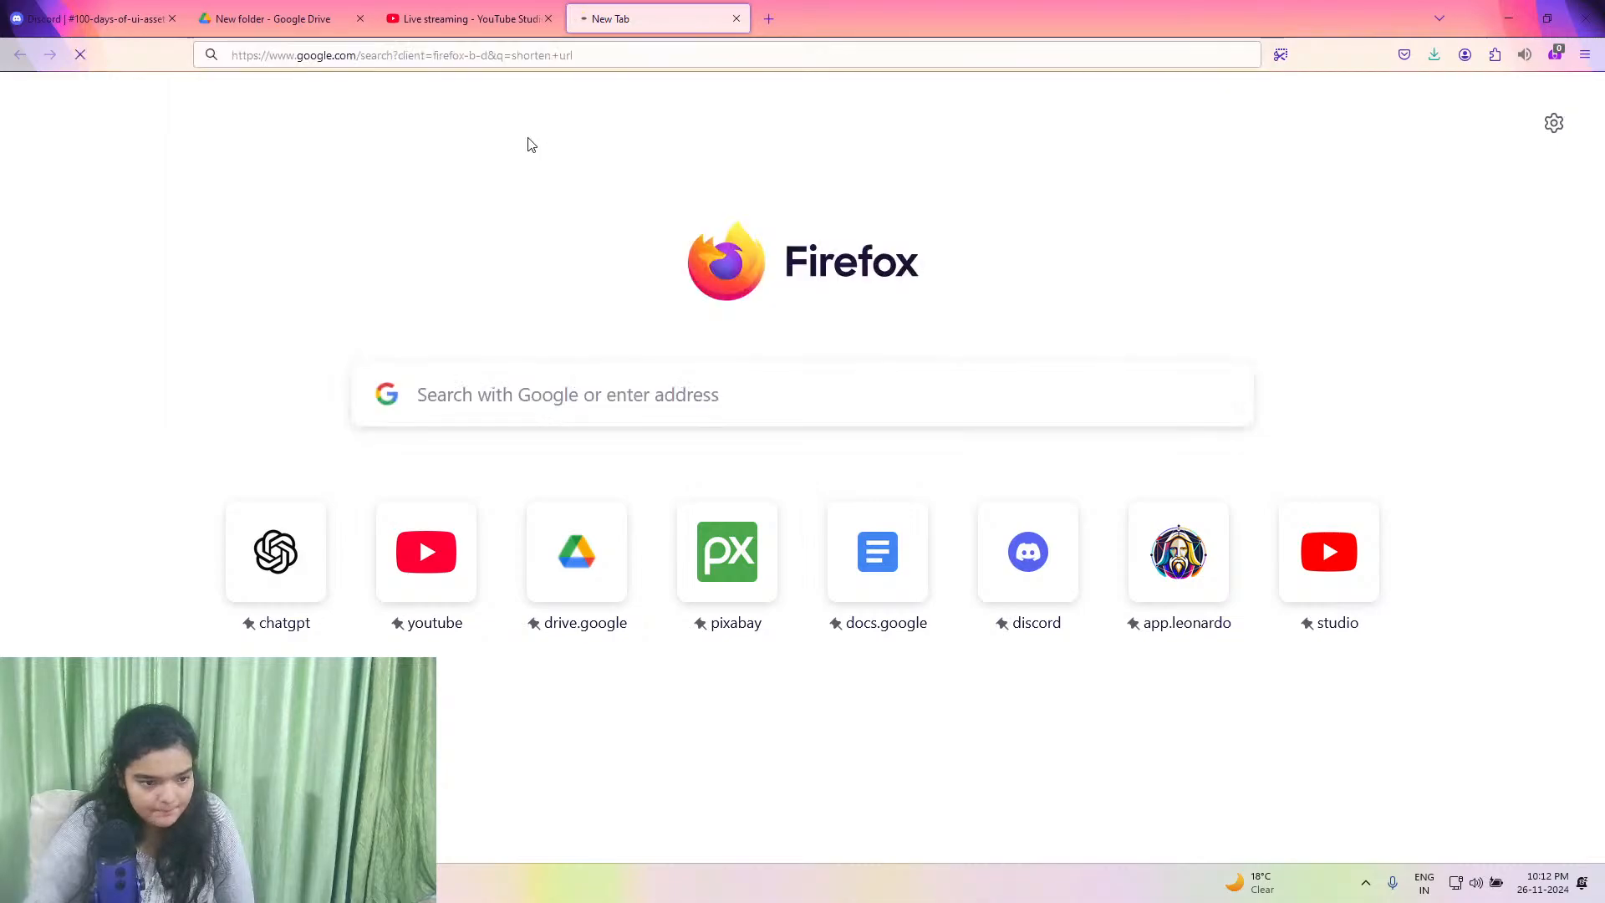
{"action": "left_click", "coordinate": [249, 258]}
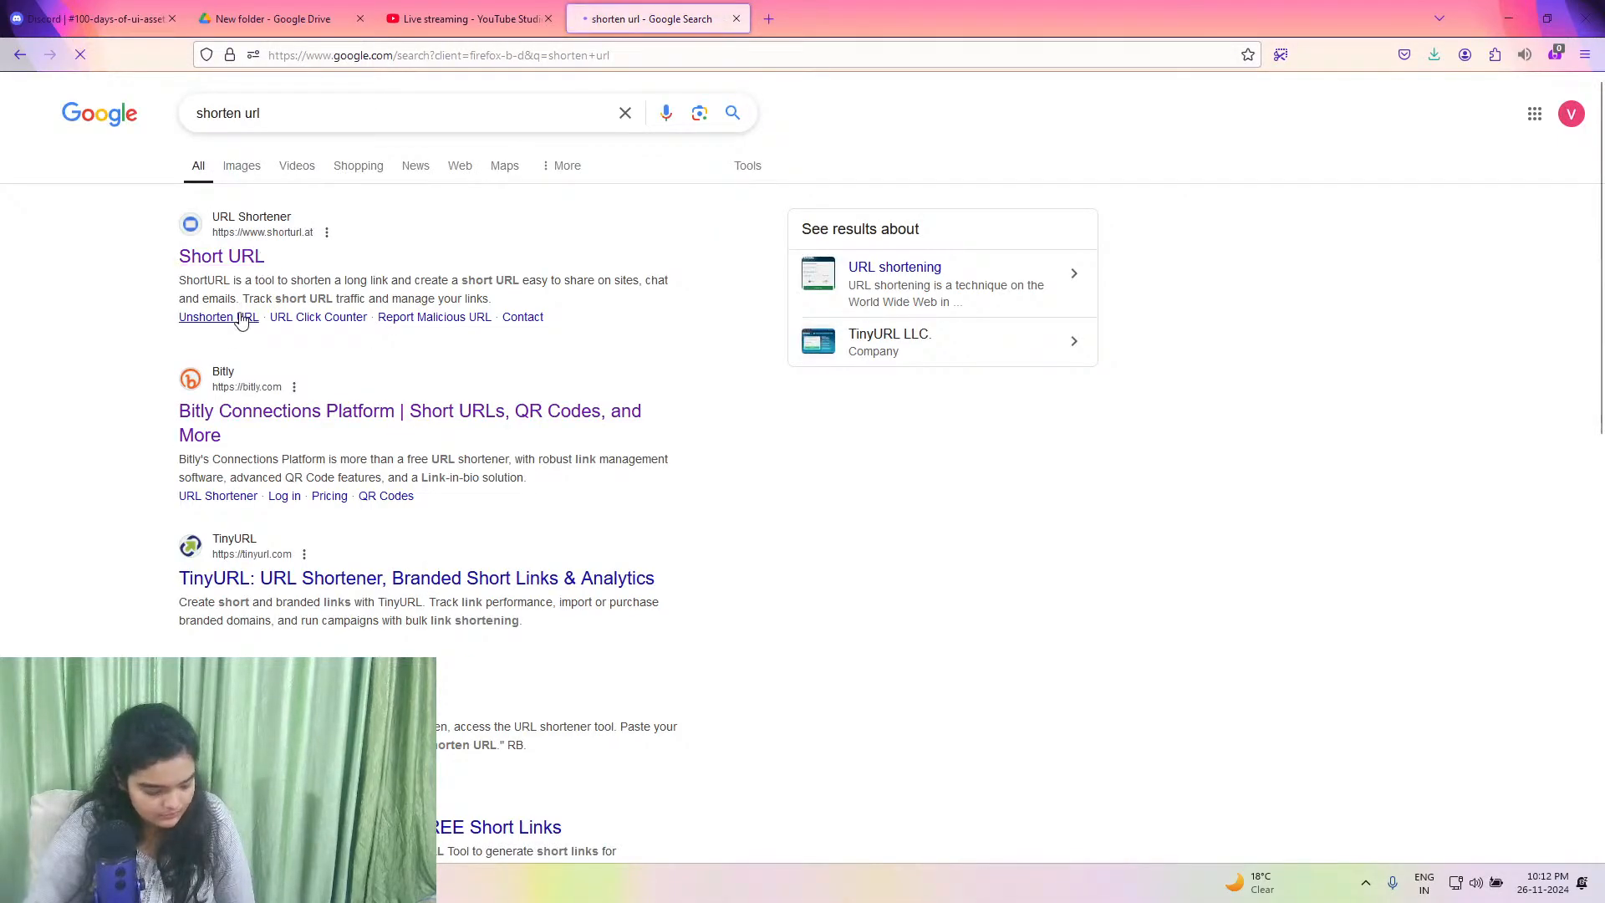
Shorten the copied Figma prototype link with Short URL and copy the shortened link.
{"action": "right_click", "coordinate": [643, 291]}
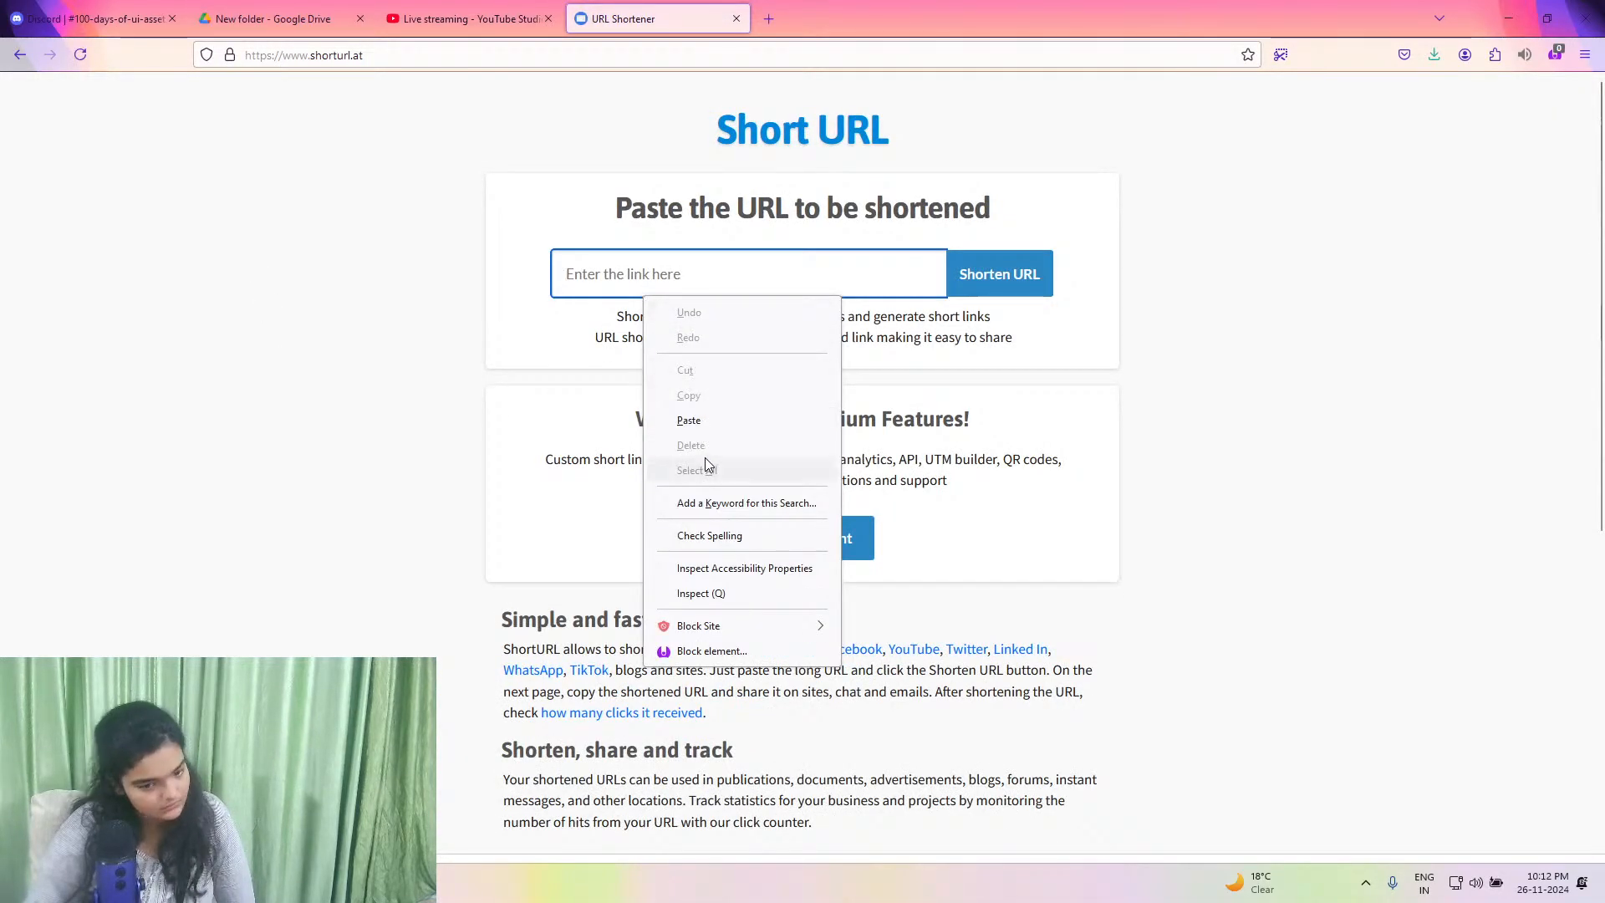
{"action": "left_click", "coordinate": [711, 419]}
{"action": "left_click", "coordinate": [990, 292]}
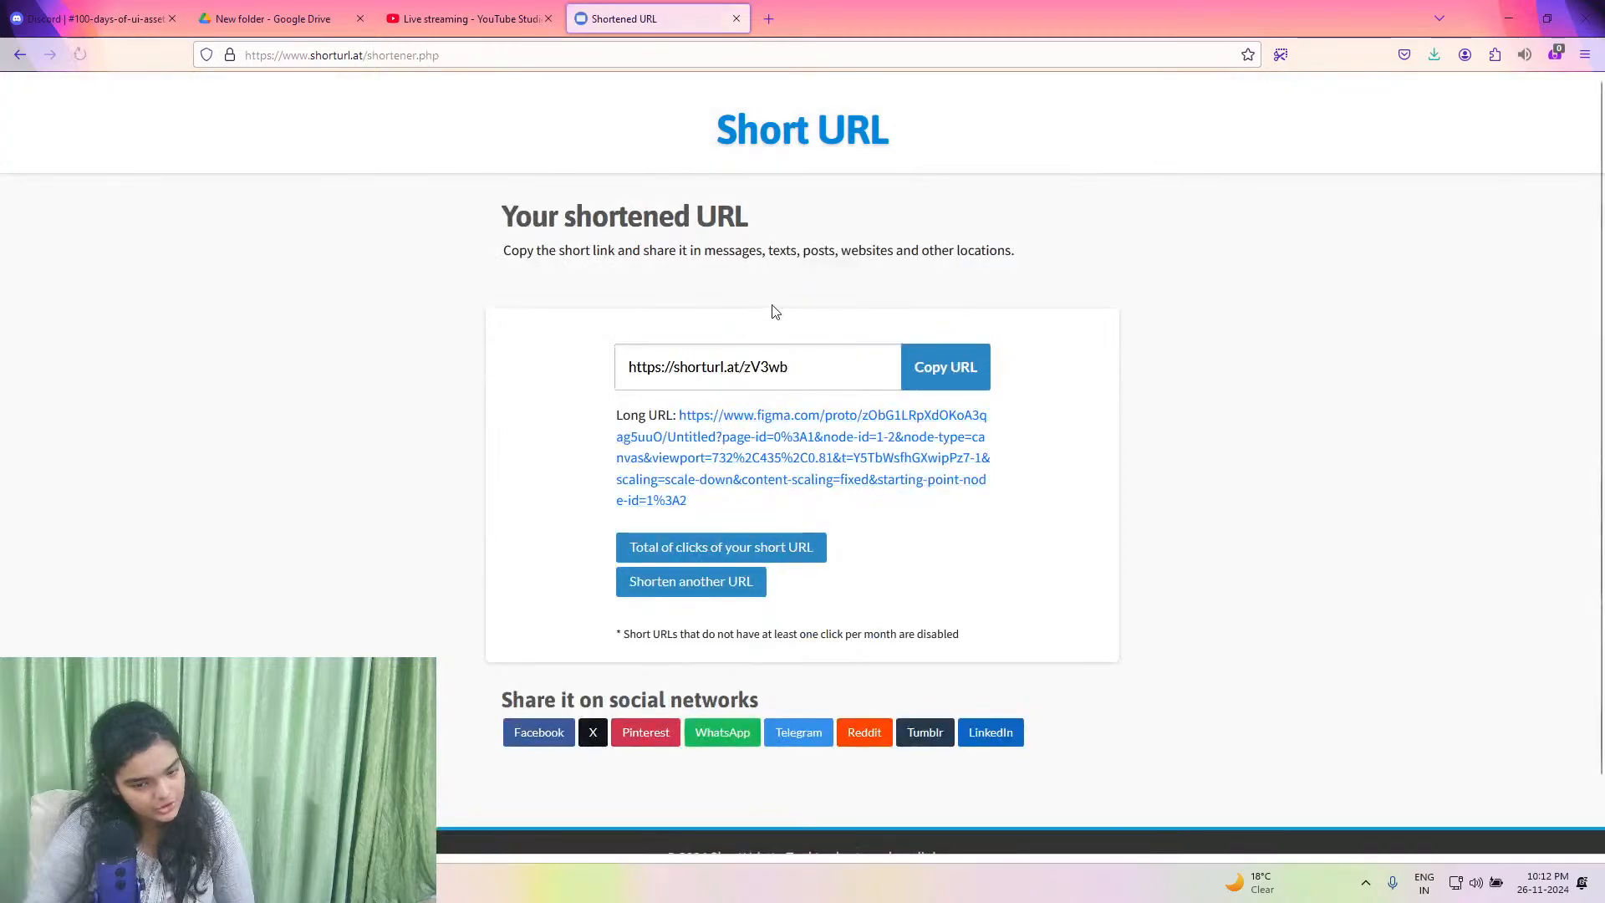
{"action": "left_click", "coordinate": [961, 378]}
Replace the long link in the YouTube Studio live chat message with the shortened link and send it.
{"action": "left_click", "coordinate": [464, 19]}
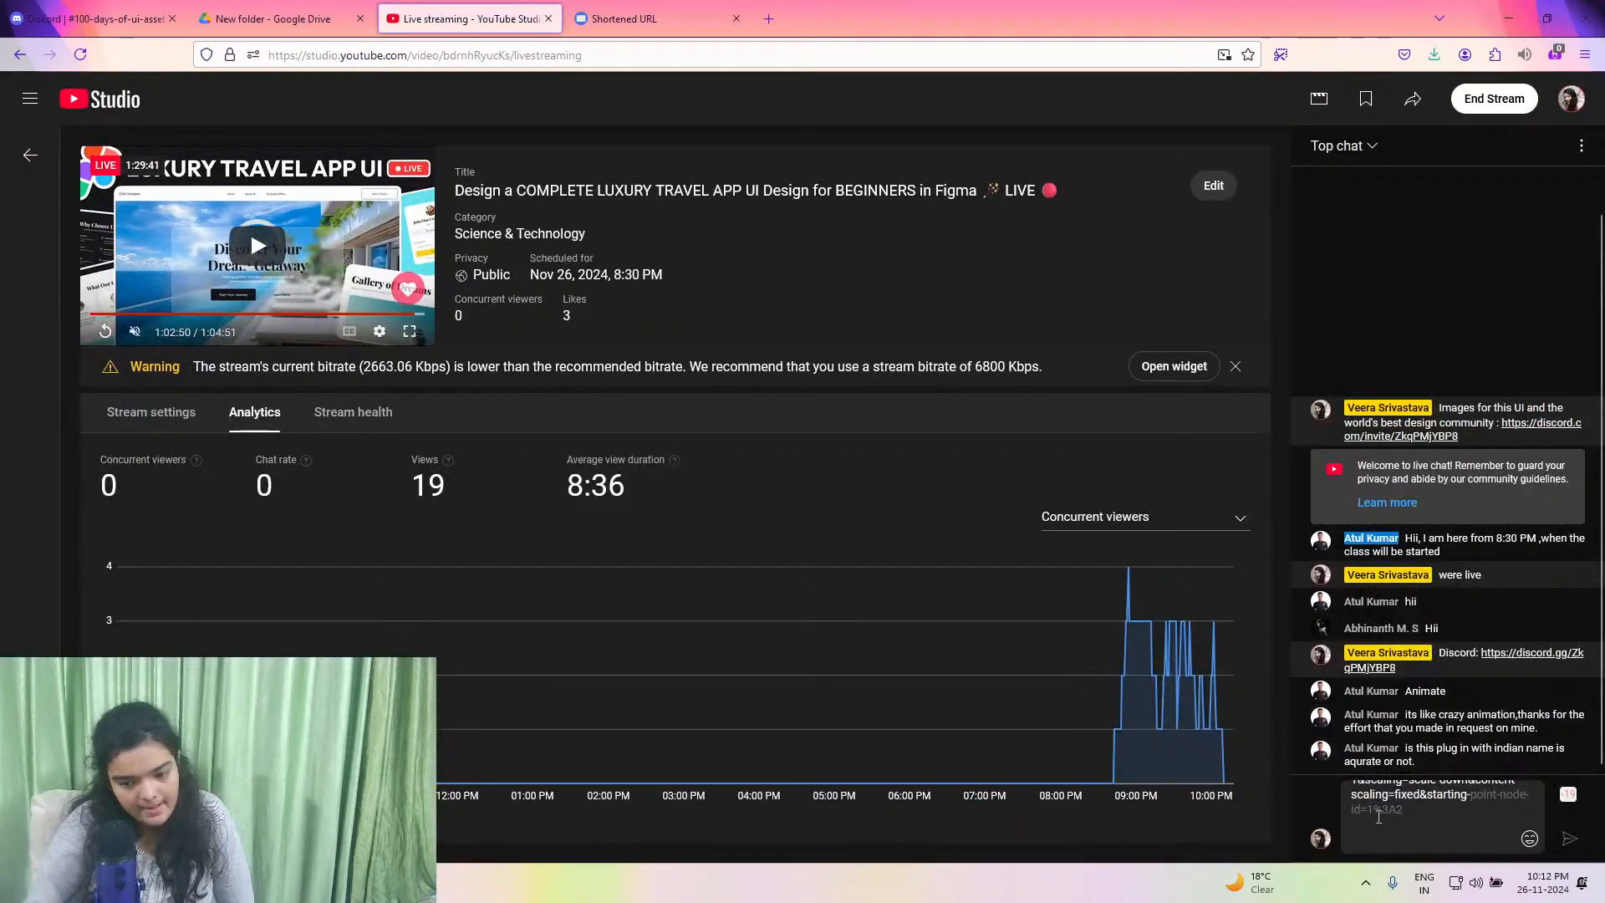
{"action": "key", "text": "ctrl+a"}
{"action": "right_click", "coordinate": [1380, 817]}
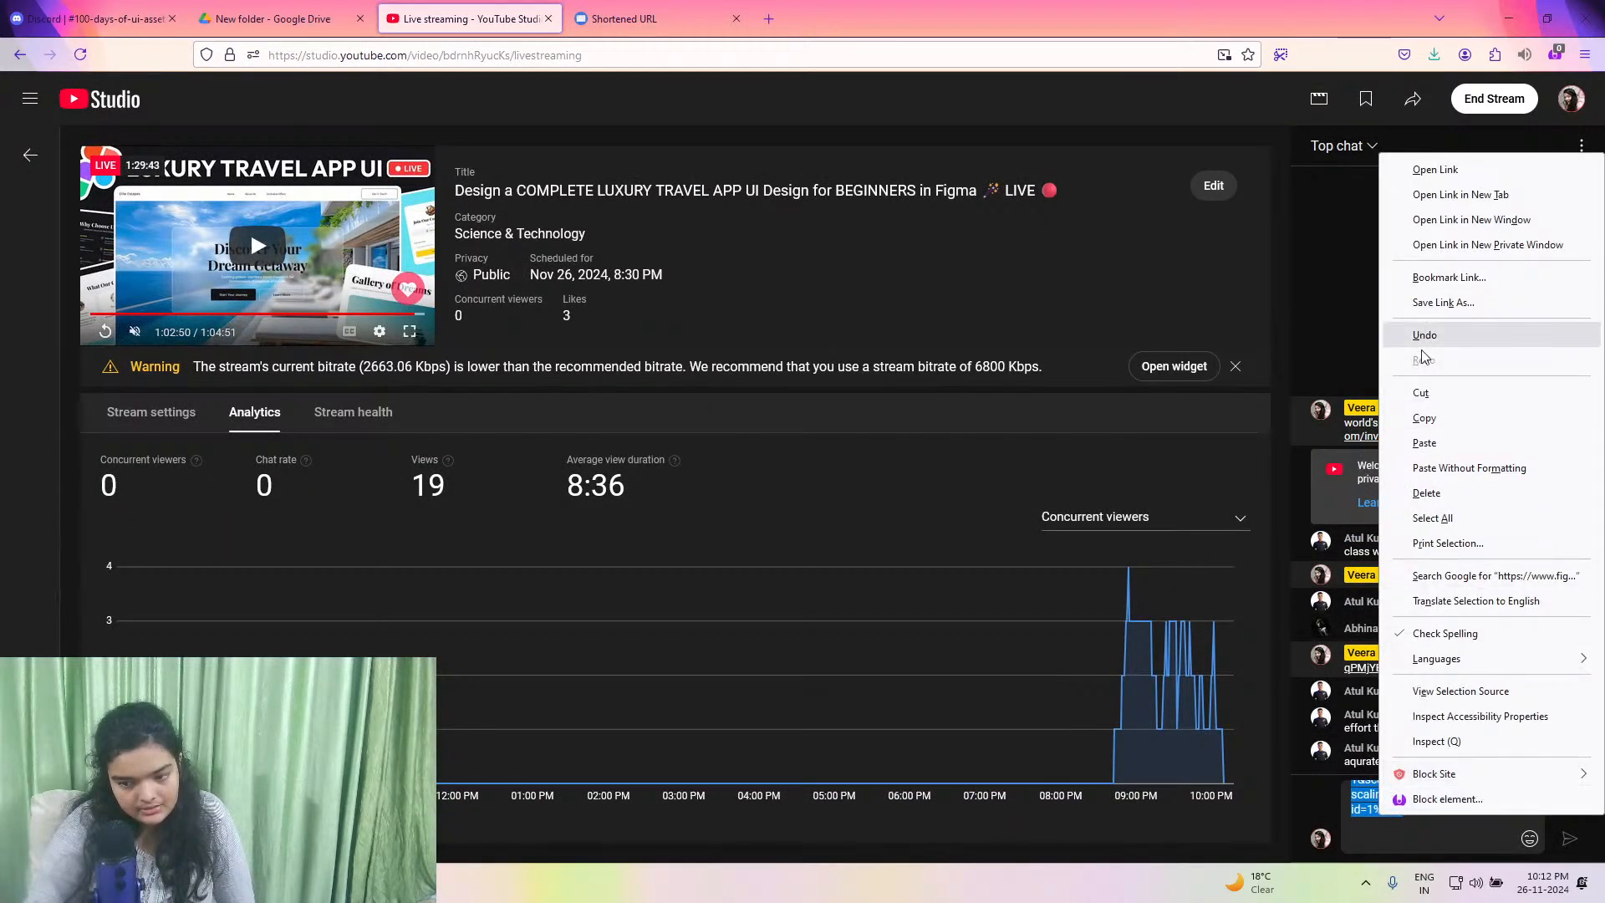
{"action": "left_click", "coordinate": [1424, 443]}
{"action": "key", "text": "Return"}
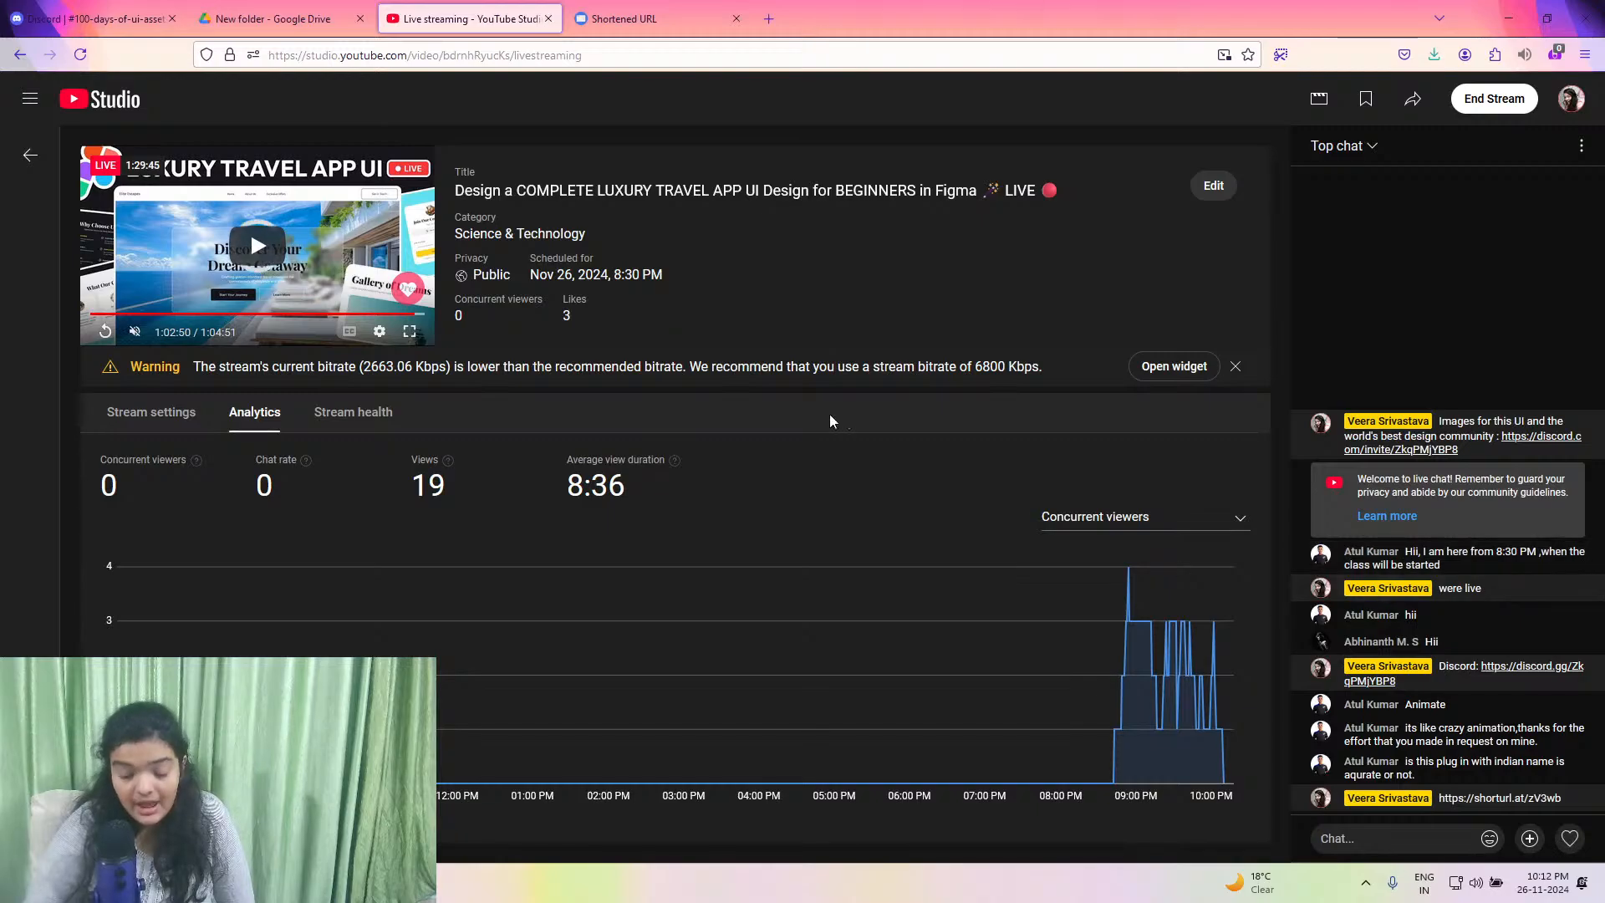
Switch back to the Figma prototype, close its sharing dialog, and return to the hero section.
{"action": "key", "text": "alt+Tab"}
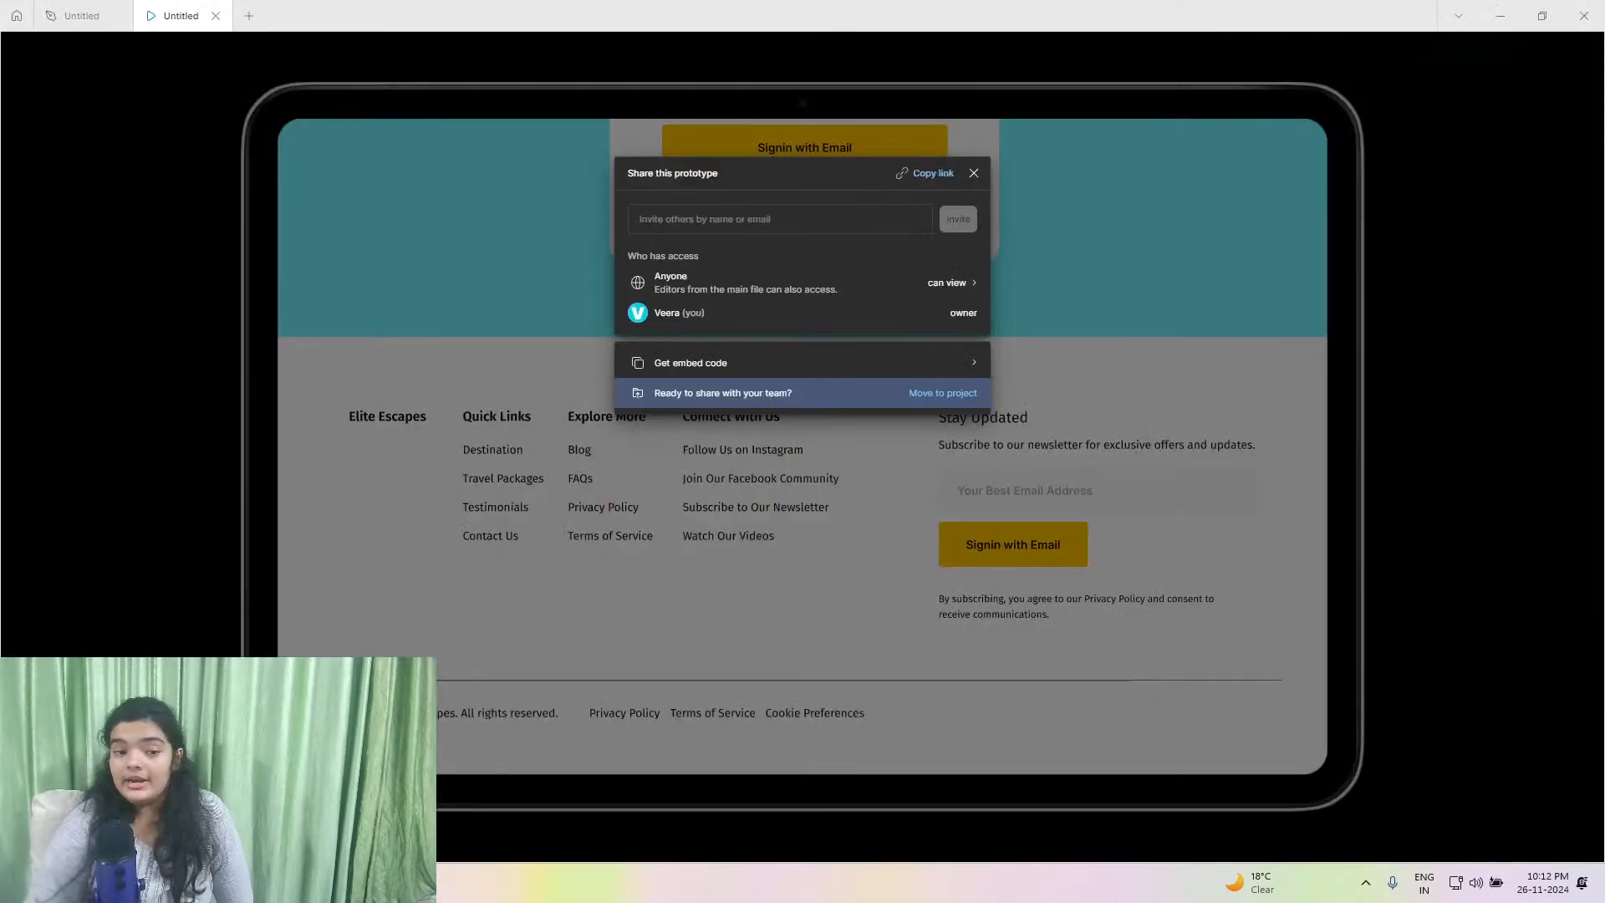
{"action": "left_click", "coordinate": [986, 173]}
{"action": "scroll", "coordinate": [1006, 387], "scroll_direction": "up", "scroll_amount": 15}
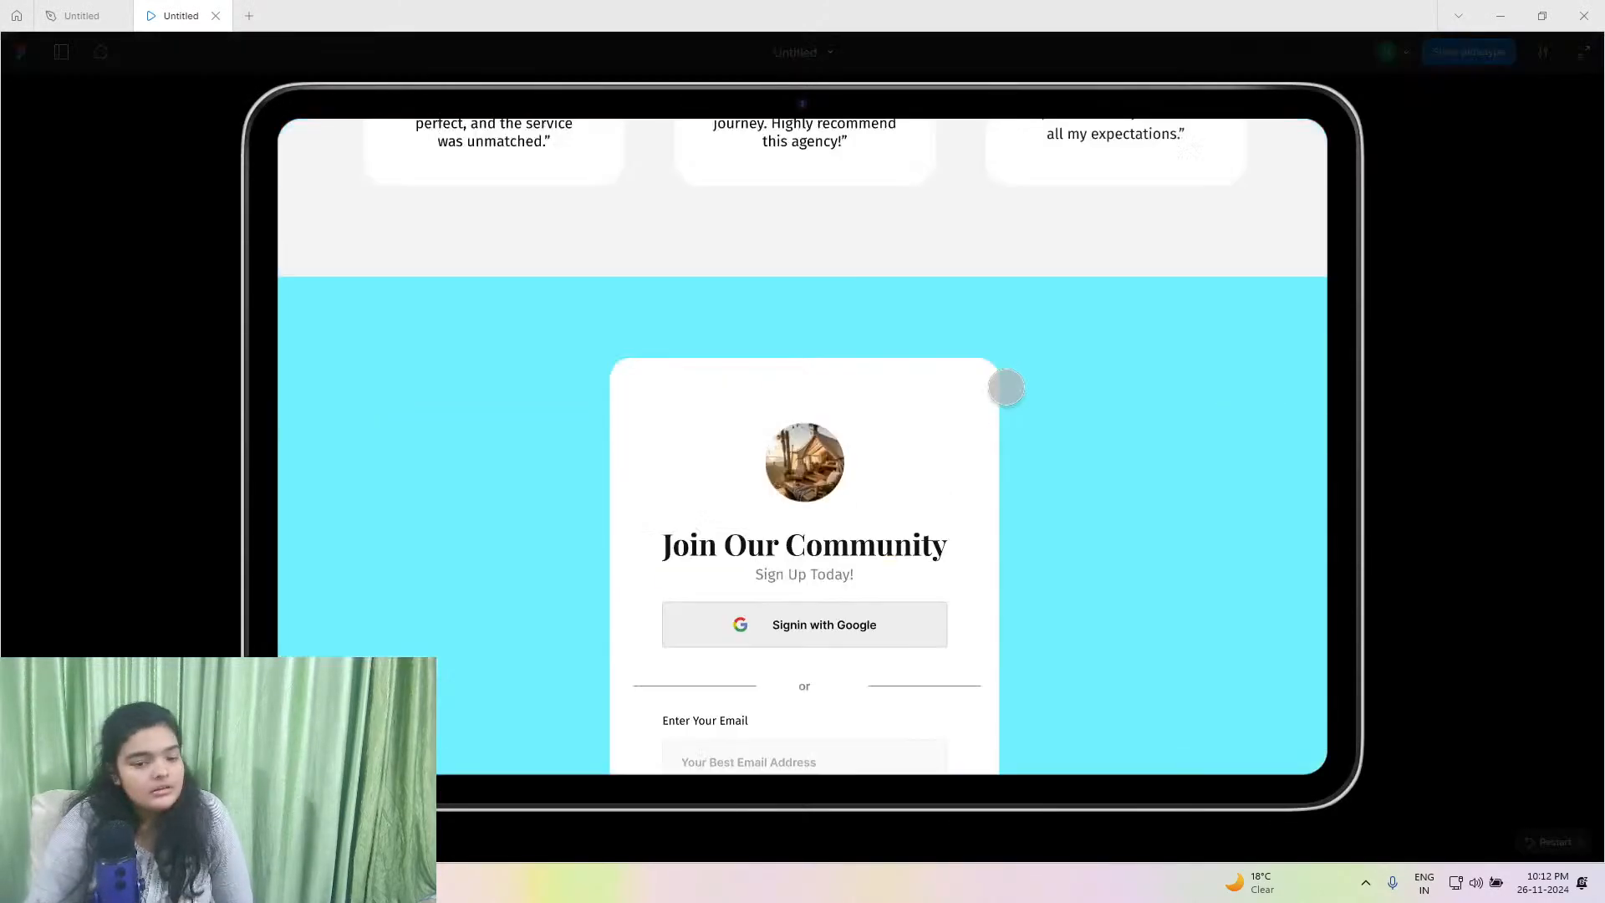
{"action": "scroll", "coordinate": [1016, 422], "scroll_direction": "up", "scroll_amount": 5}
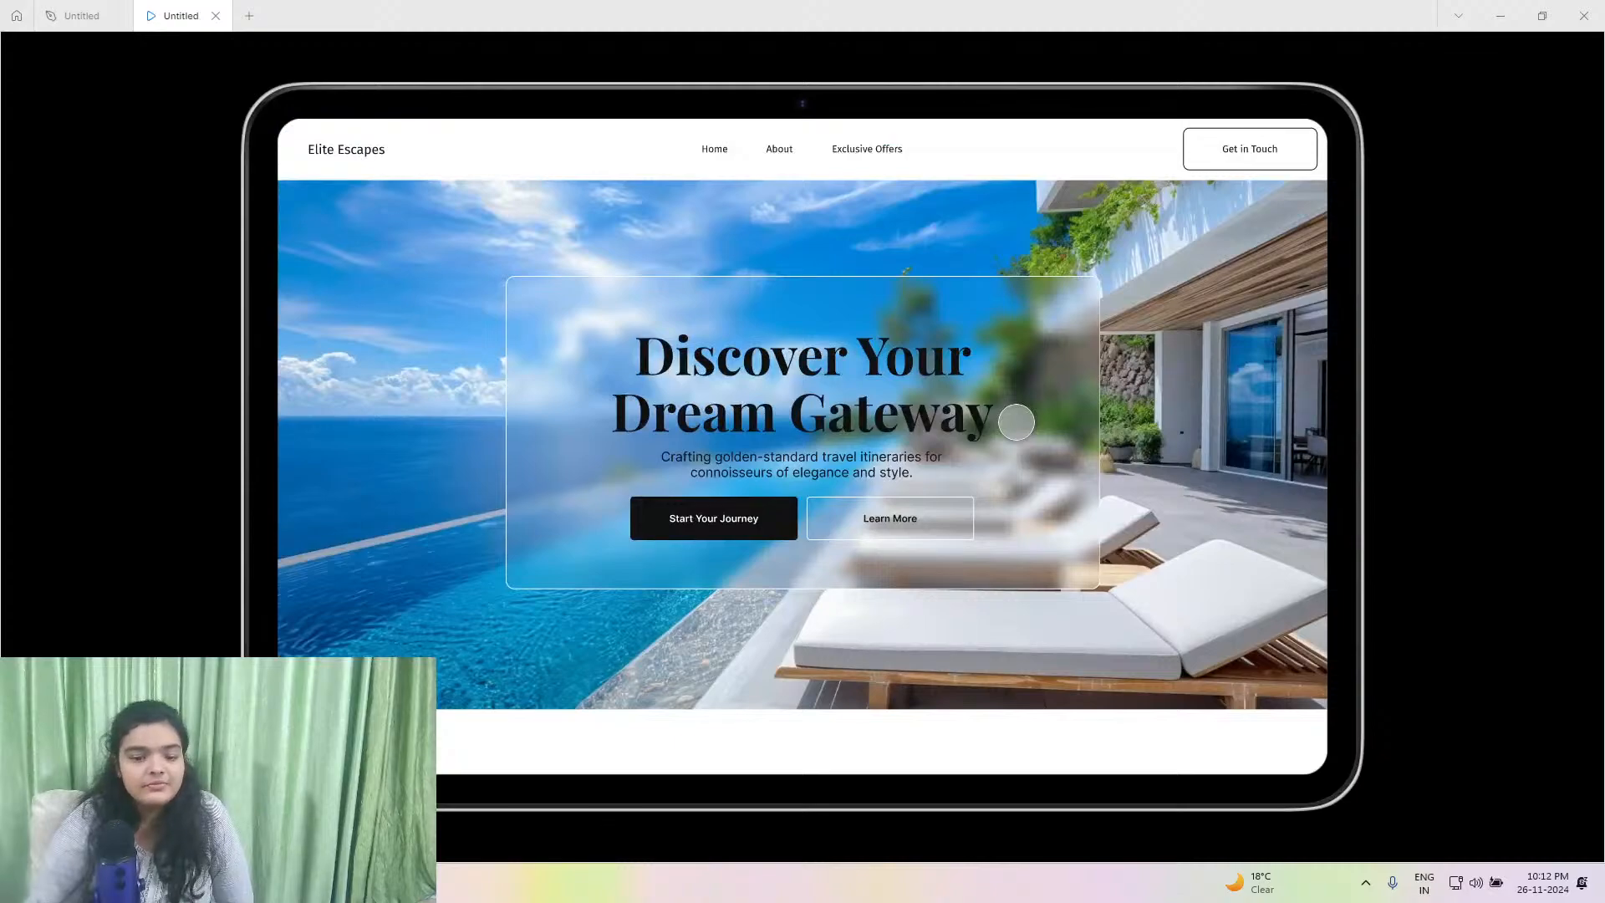